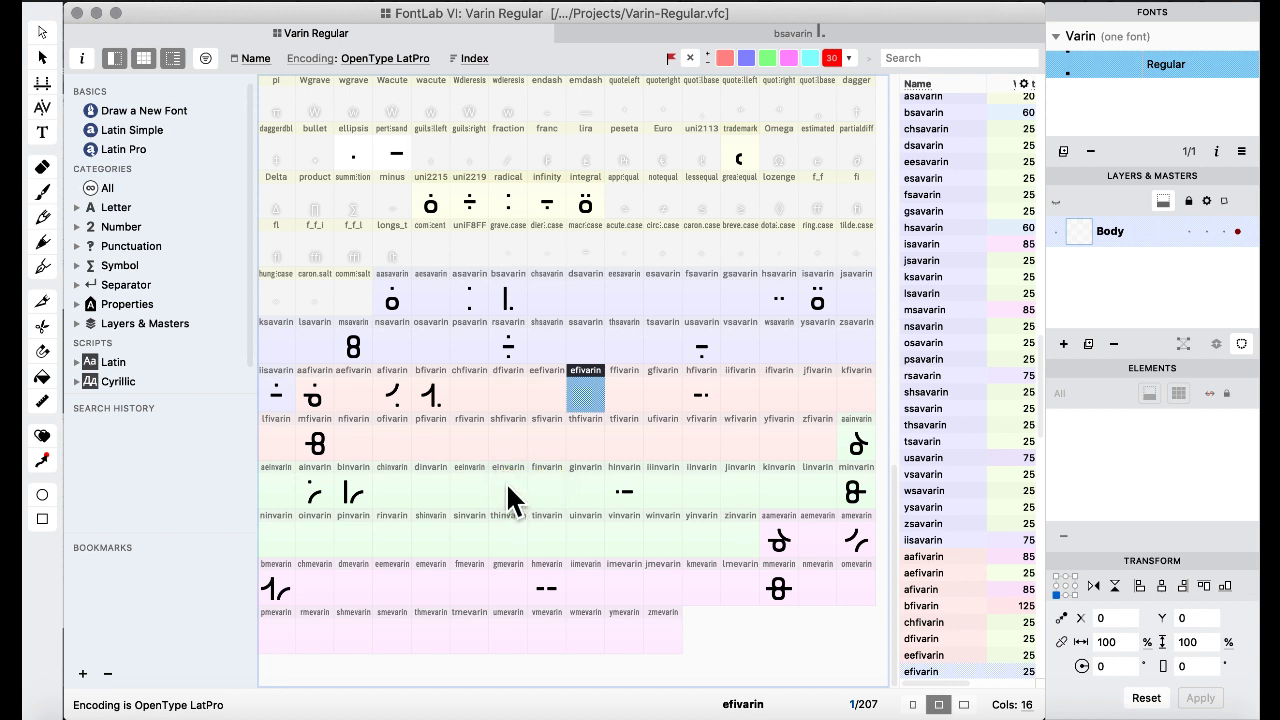
Look through the font's glyph overview, from the basic Latin characters to the colour-marked varin glyphs.
left_click(549, 392)
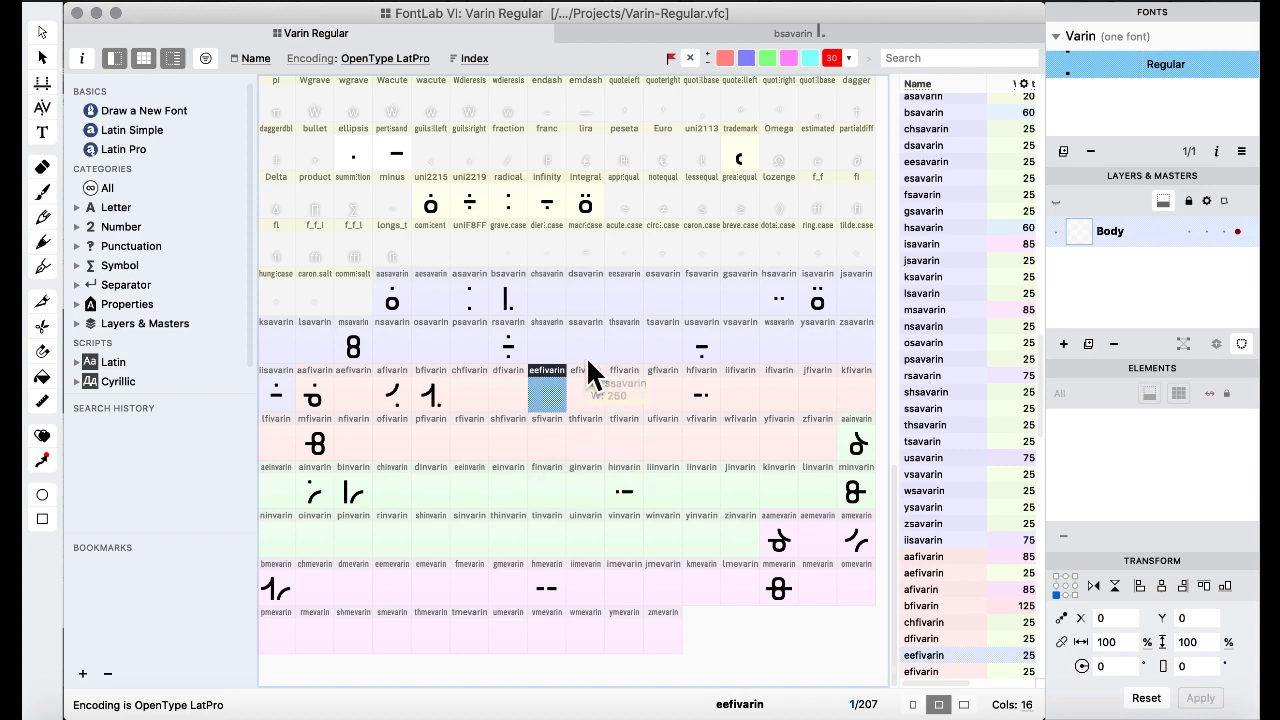
scroll(586, 356, "up", 6)
scroll(586, 356, "up", 5)
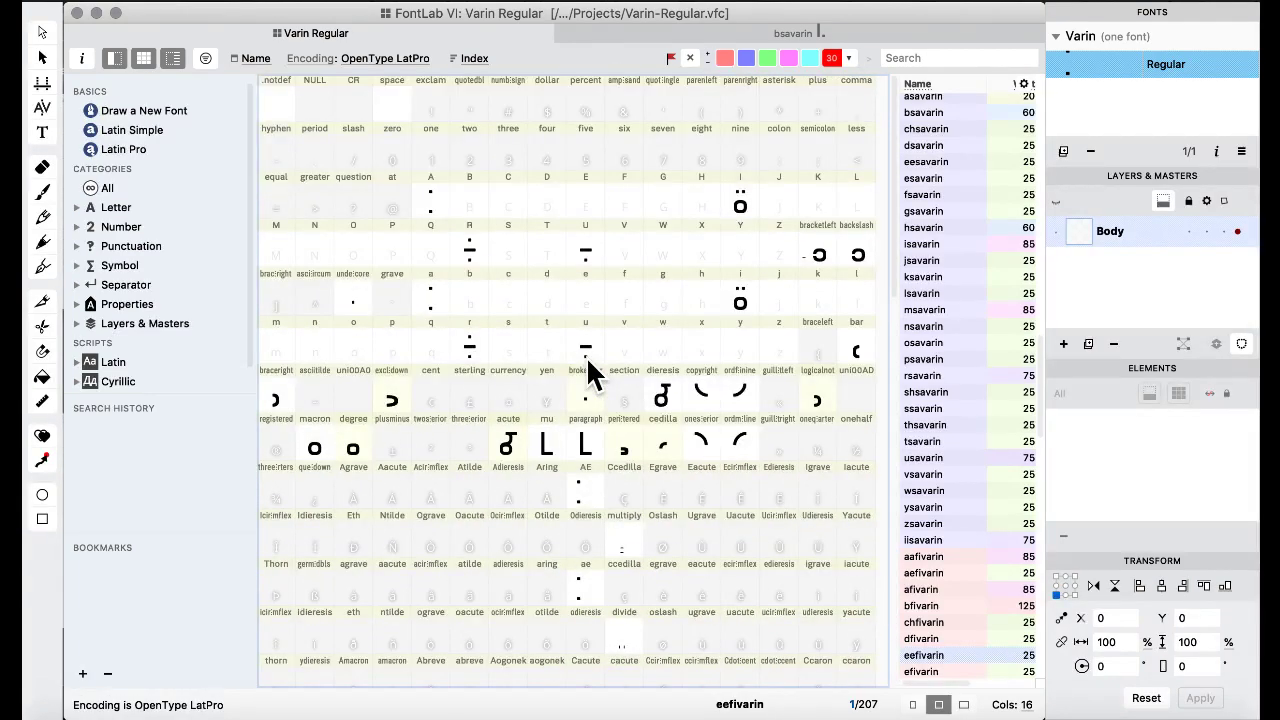
scroll(586, 356, "down", 10)
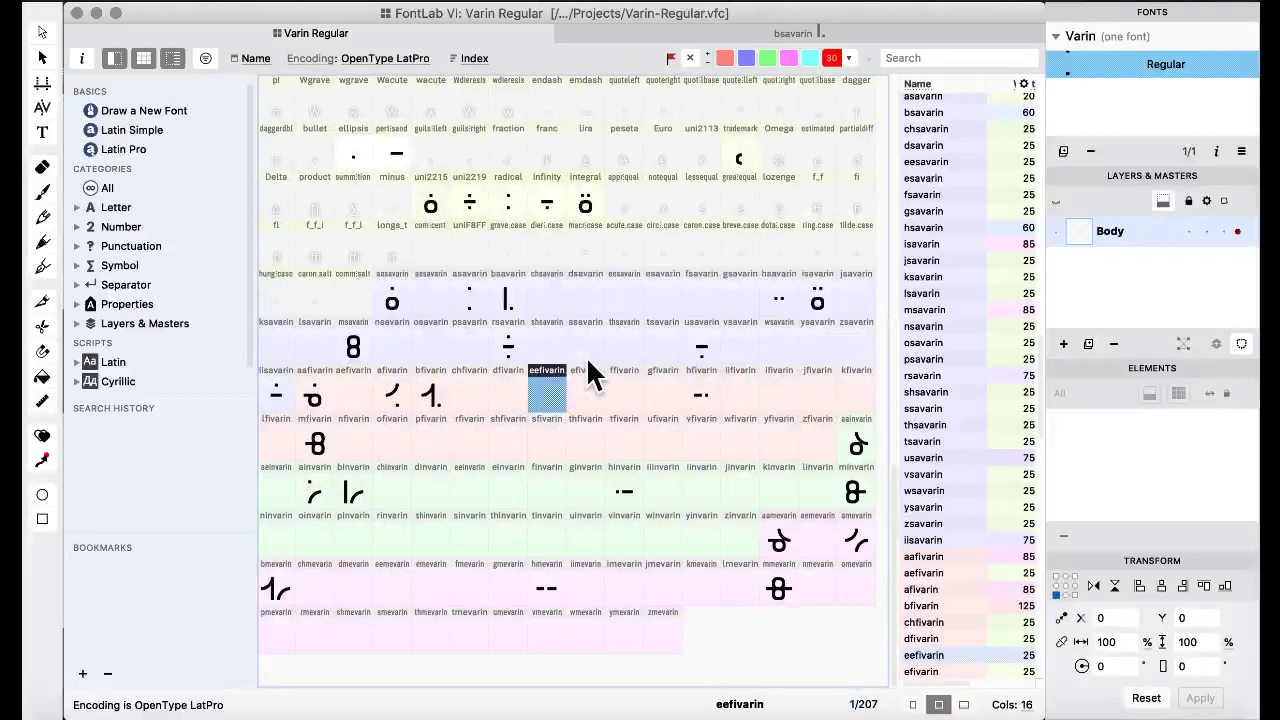
scroll(586, 356, "up", 3)
scroll(586, 356, "down", 3)
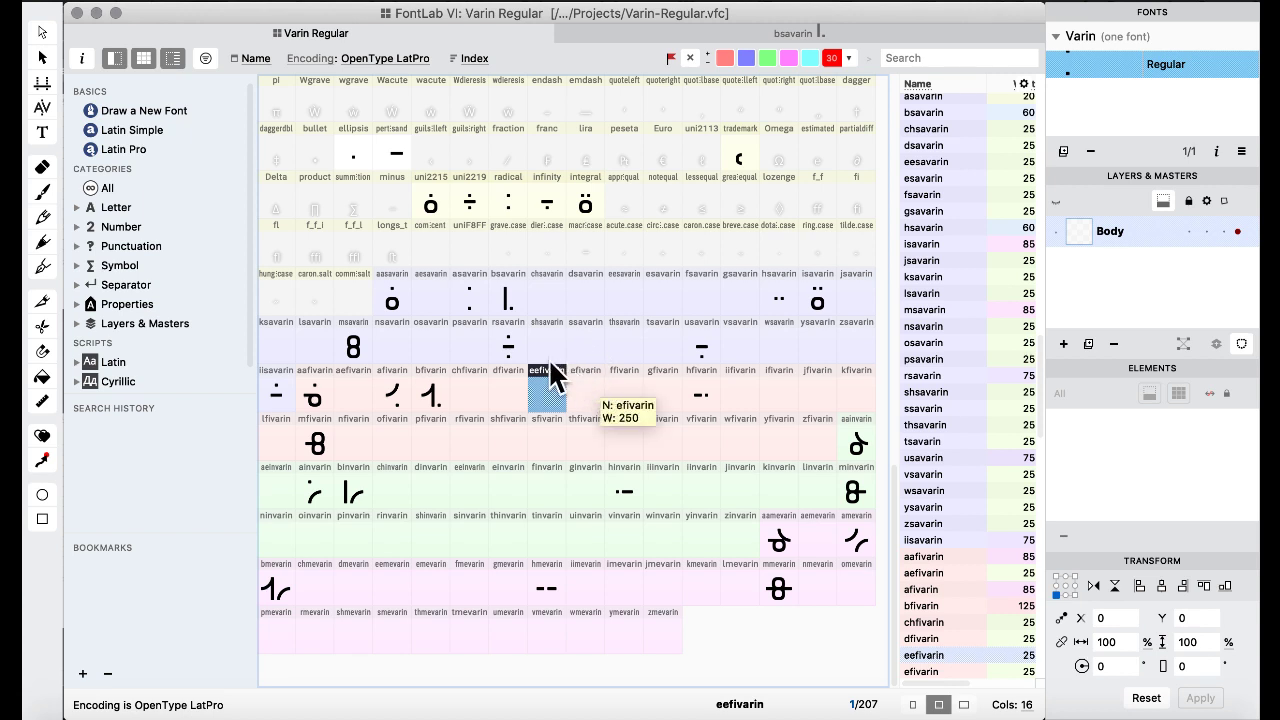
Open the asavarin, aasavarin and isavarin glyphs in turn to examine their dot and bowl outlines.
left_click(469, 308)
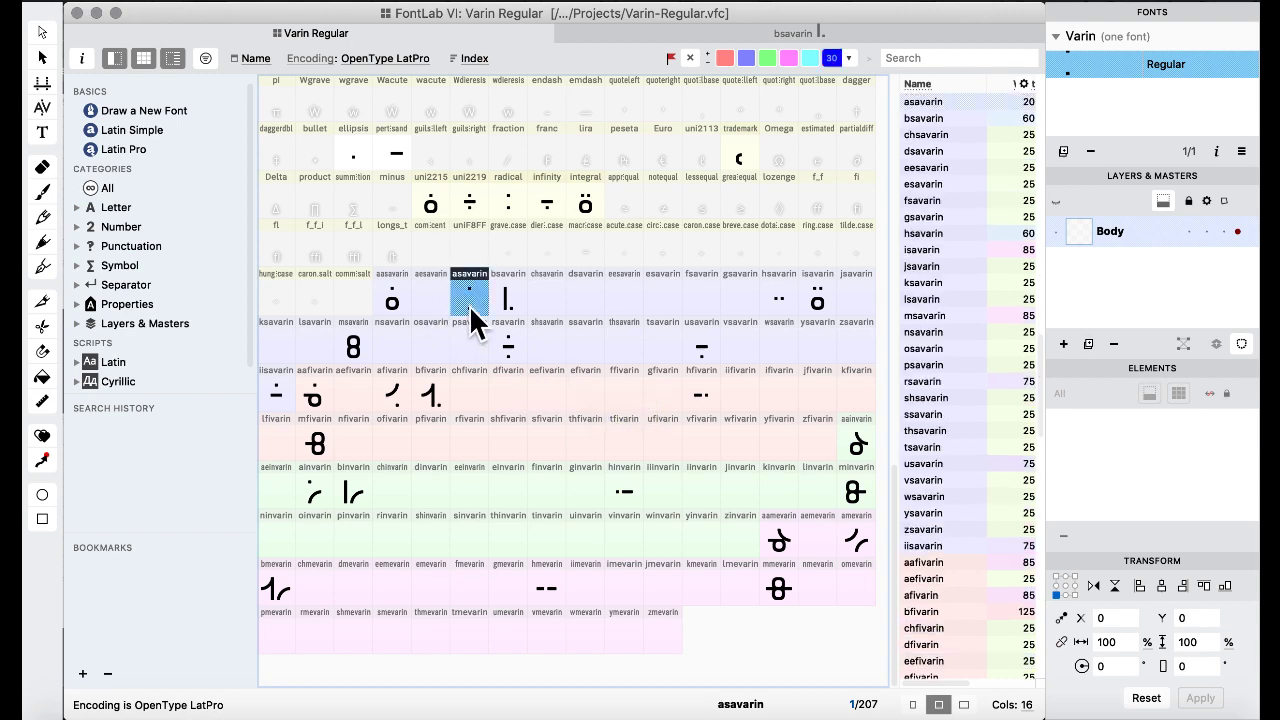
double_click(468, 305)
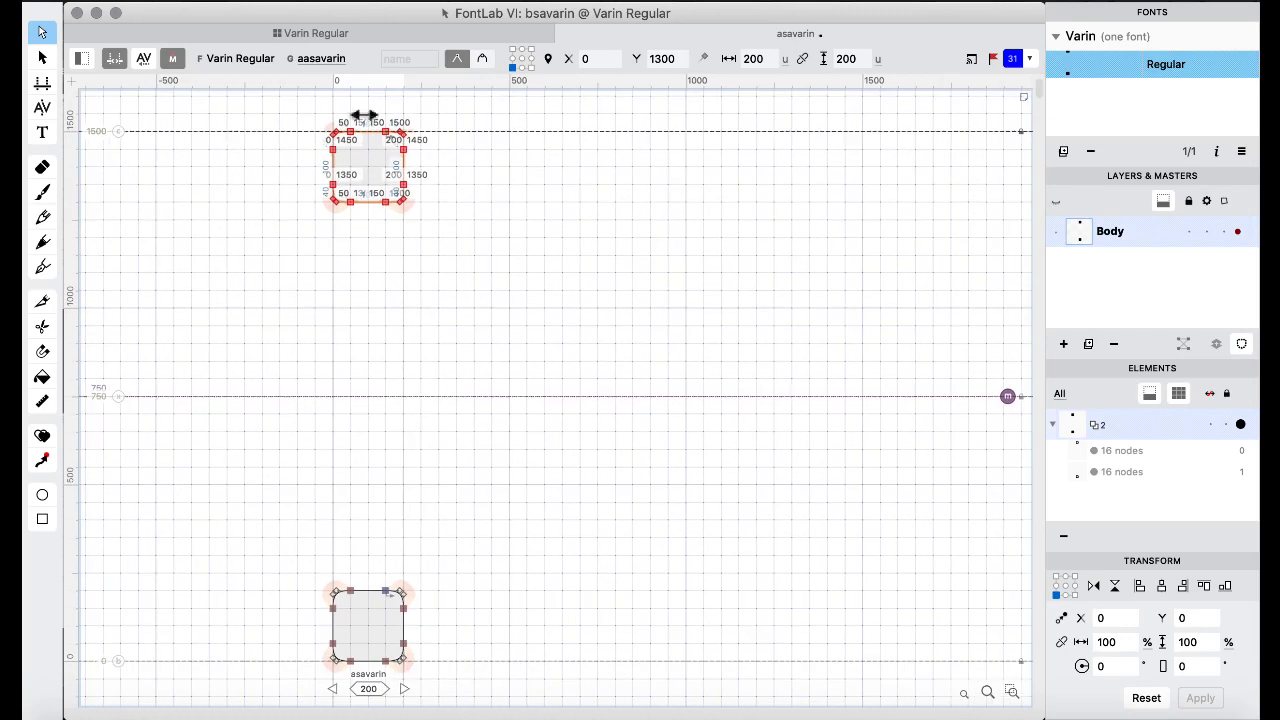
left_click(331, 36)
left_click(401, 302)
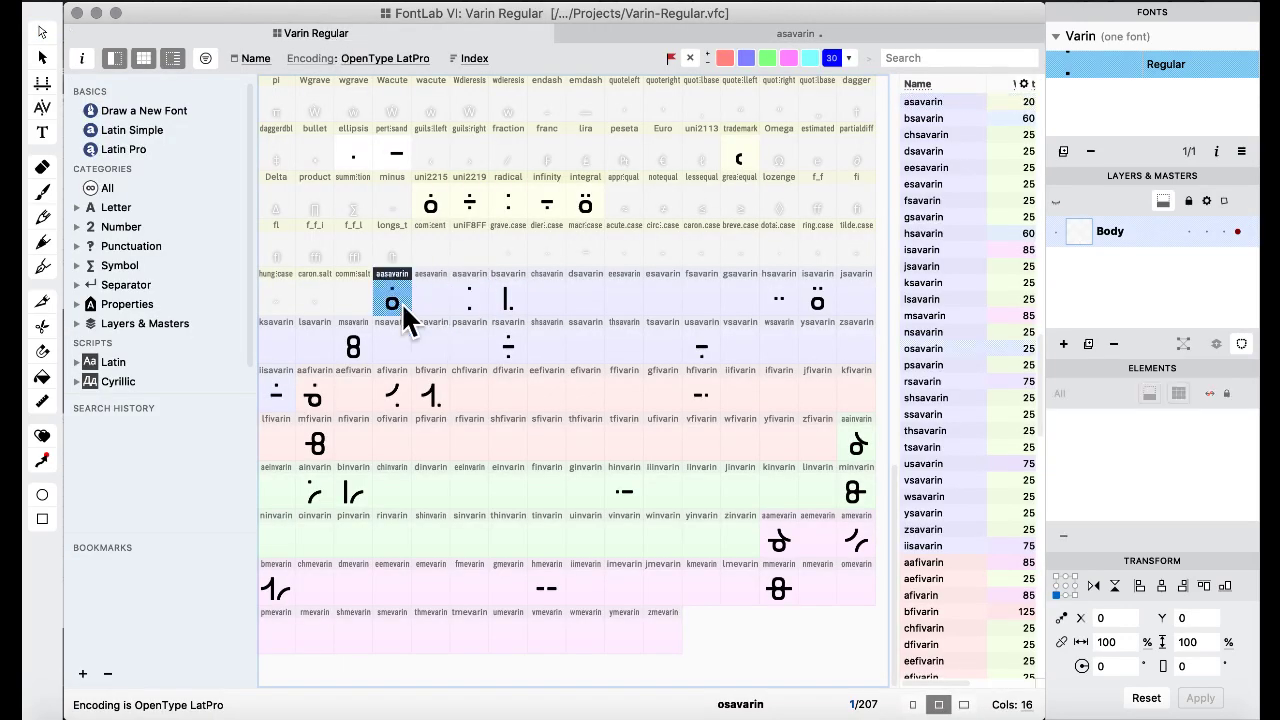
double_click(401, 302)
left_click(460, 282)
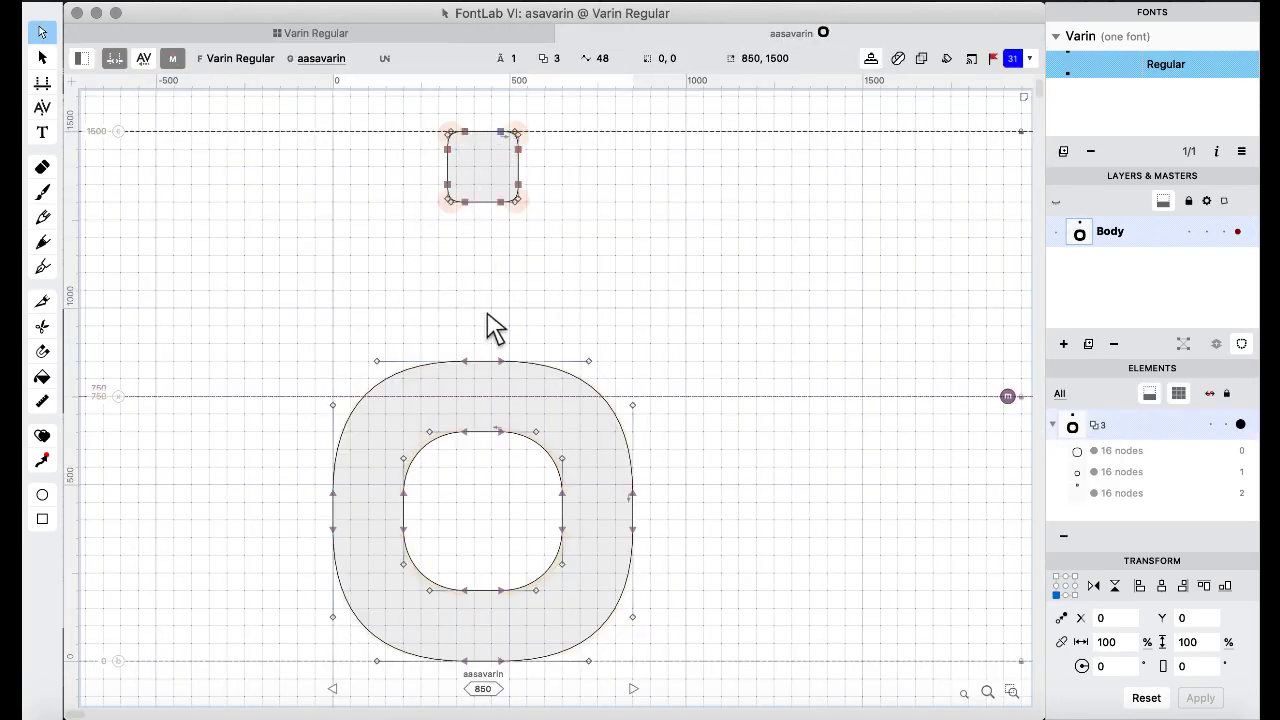
left_click(268, 28)
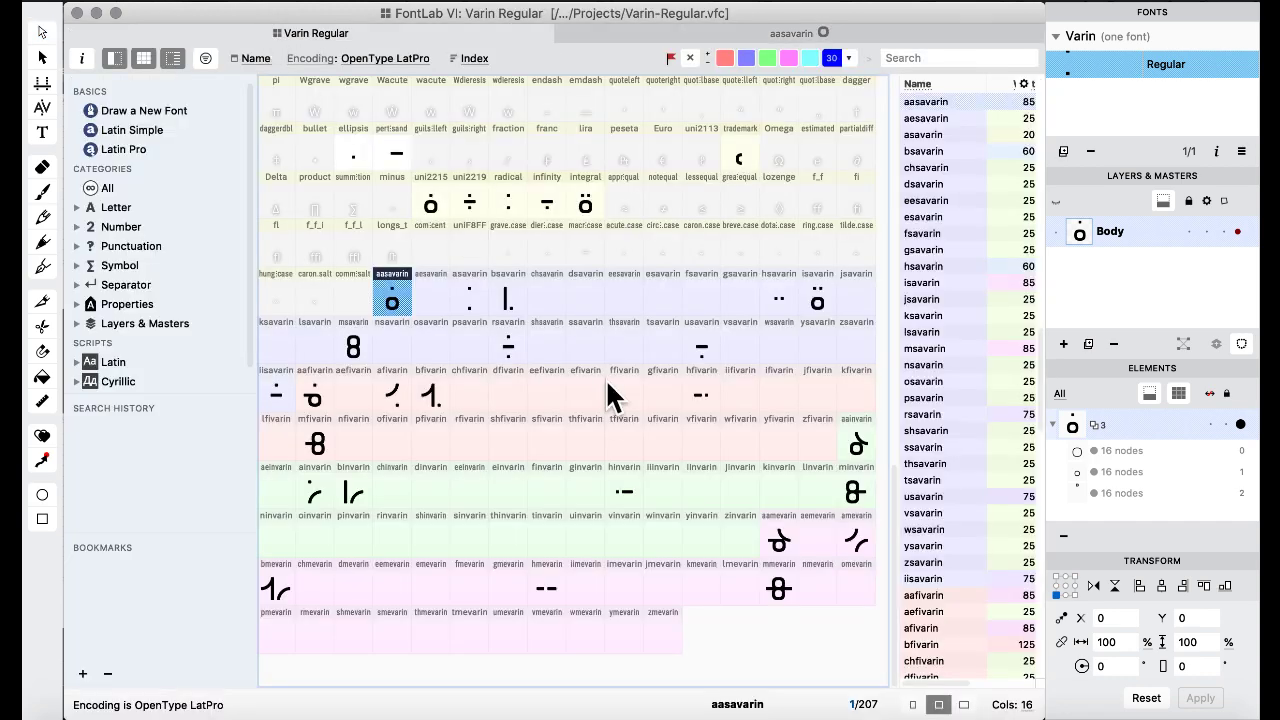
double_click(824, 300)
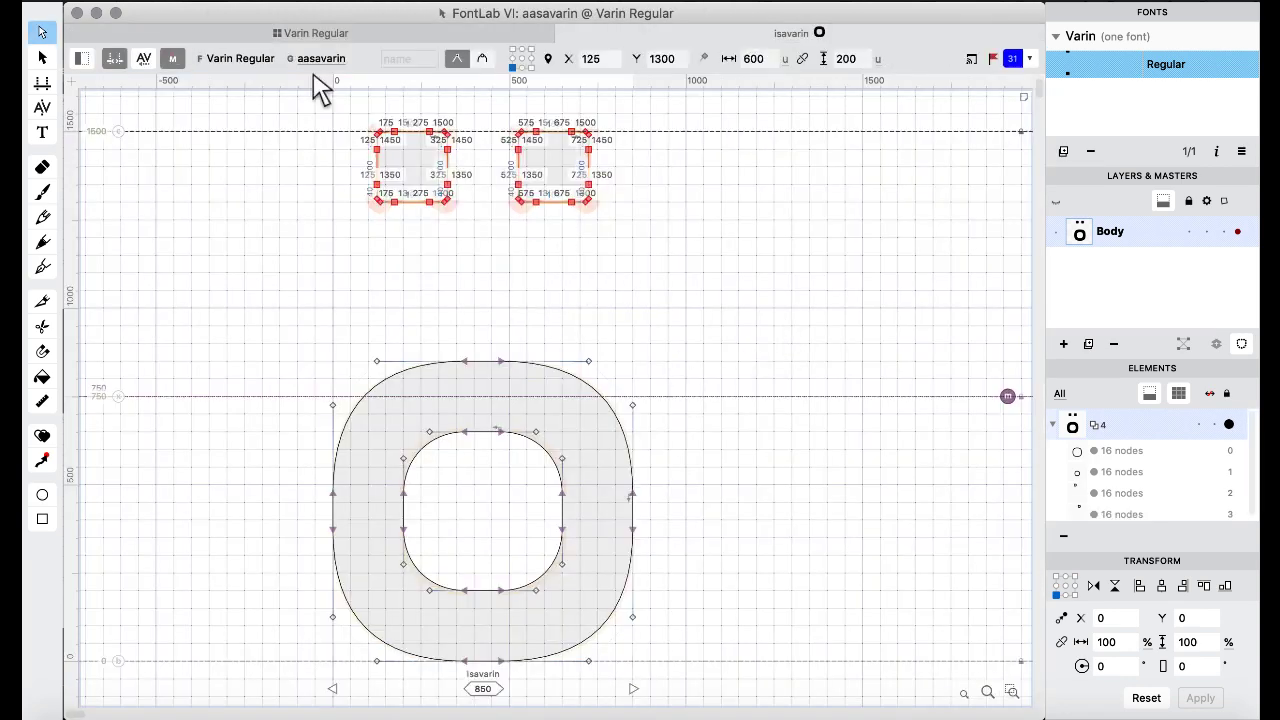
left_click(245, 33)
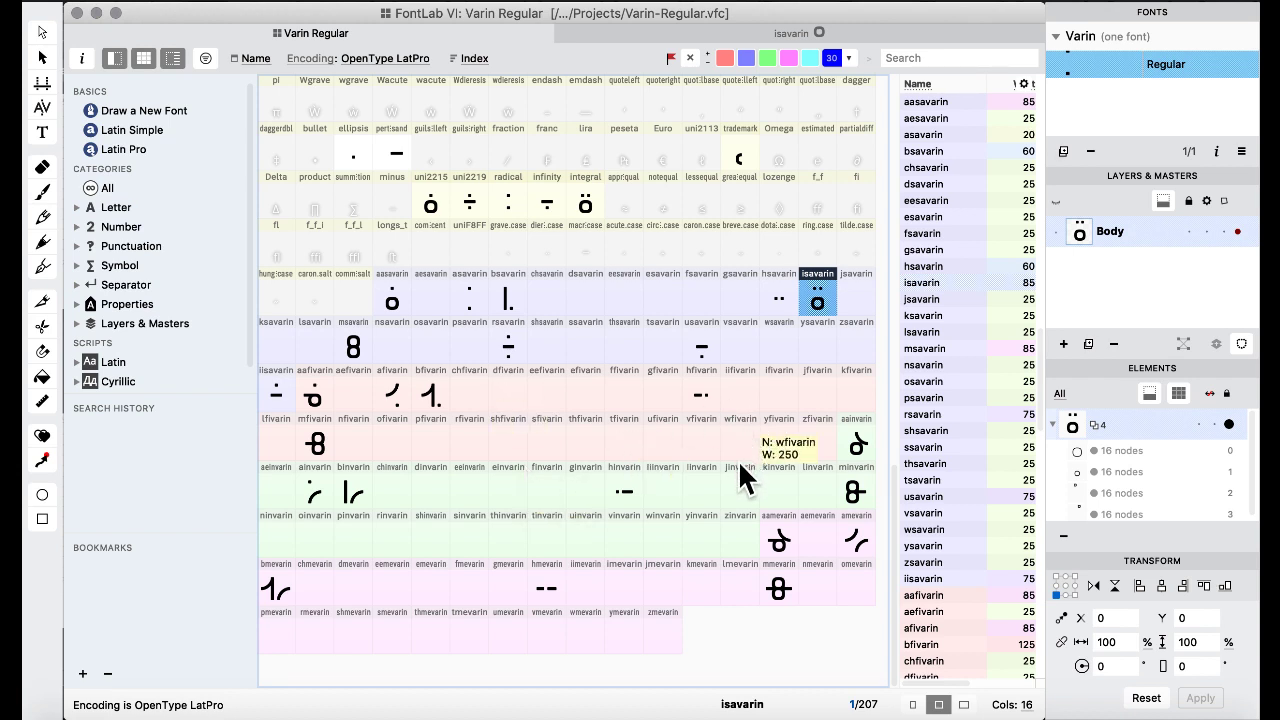
Open the aainvarin glyph and move the outer bowl contour's upper-left curve handles to 165, 850 and 0, 685.
double_click(851, 440)
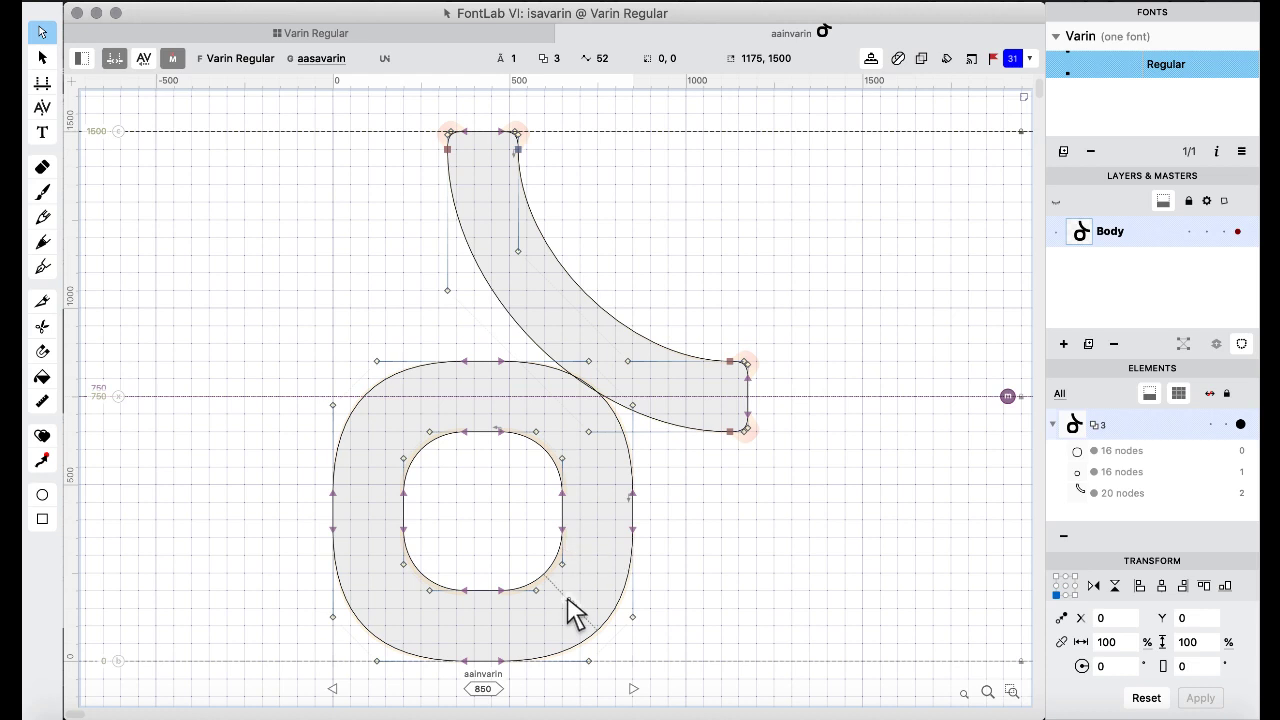
left_click(376, 361)
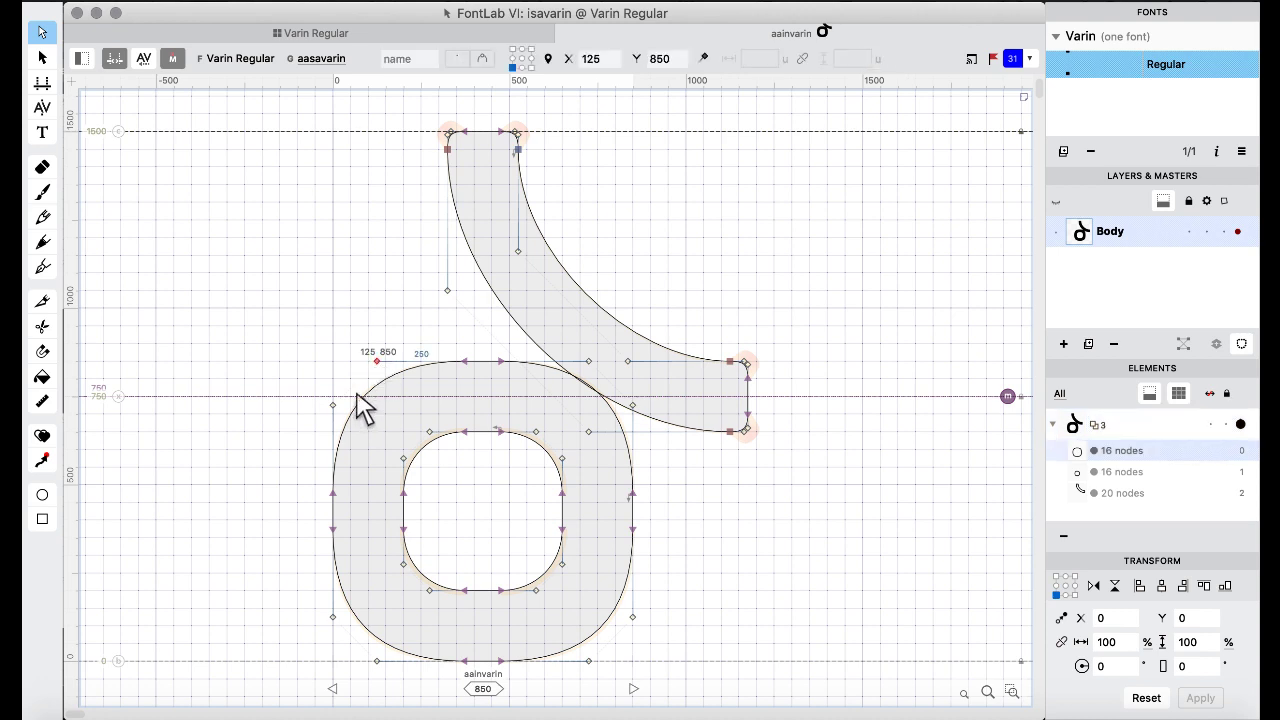
left_click(332, 404)
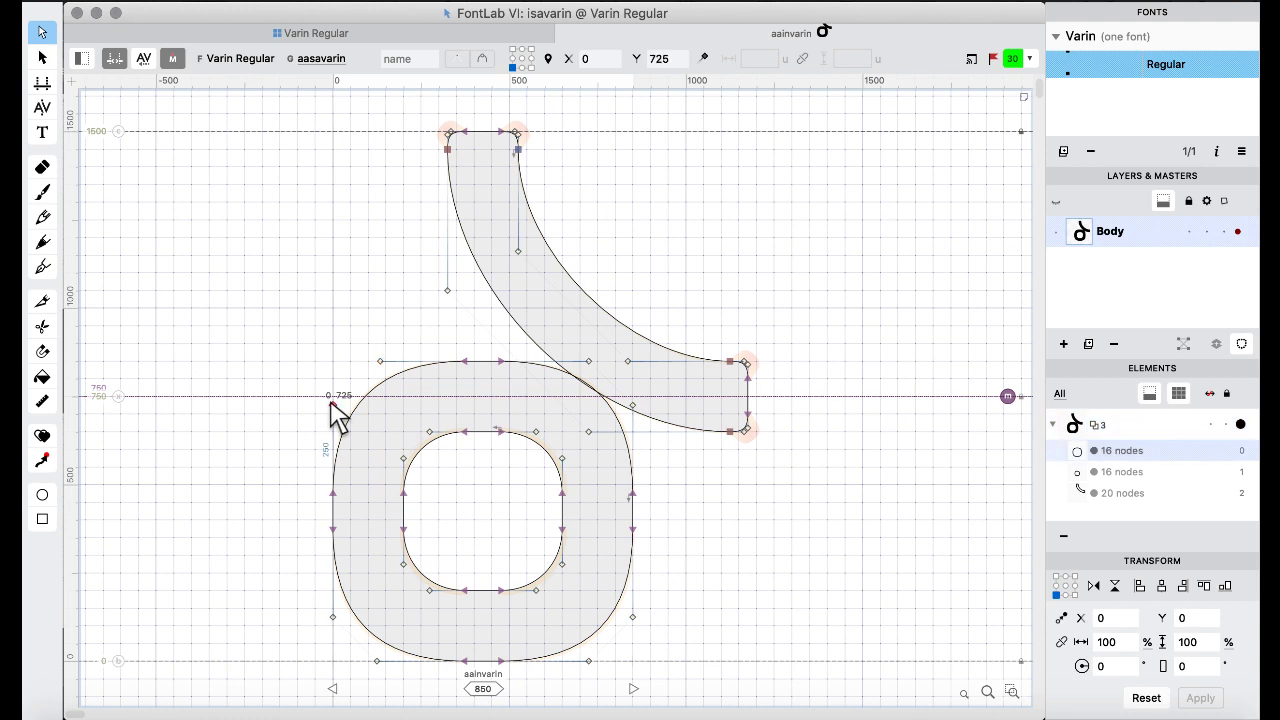
key("shift+Down")
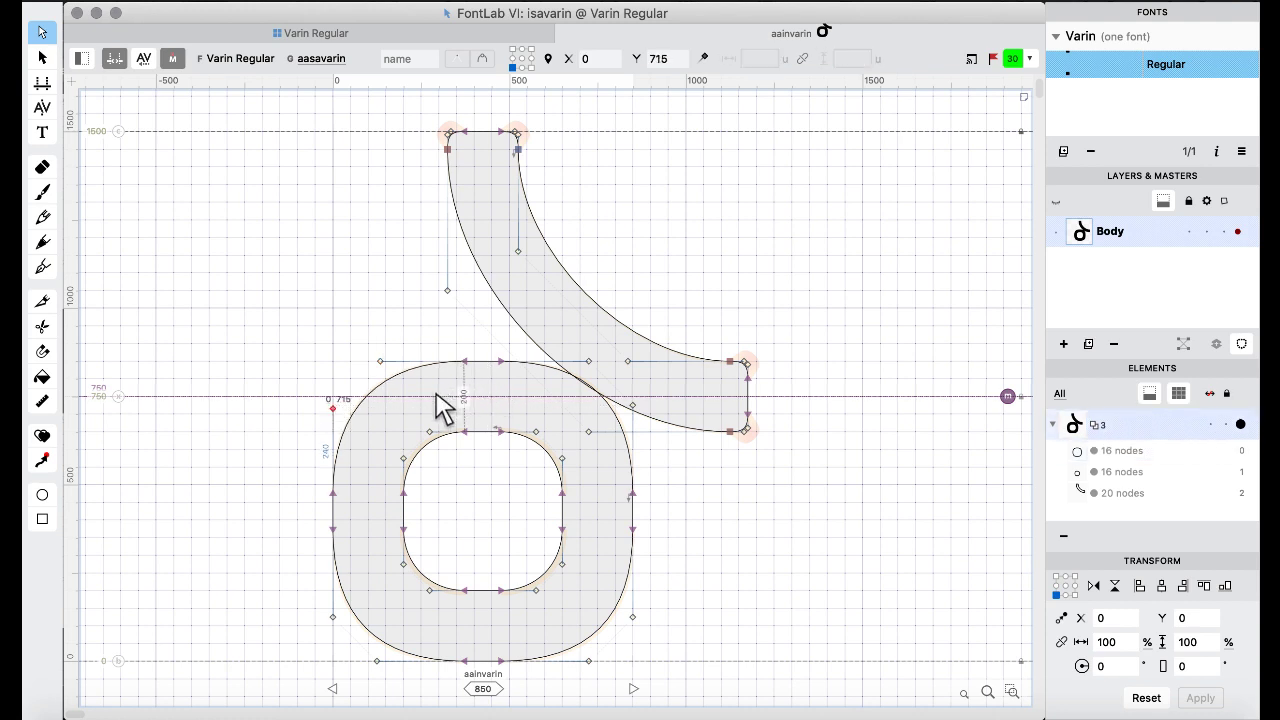
left_click(380, 362)
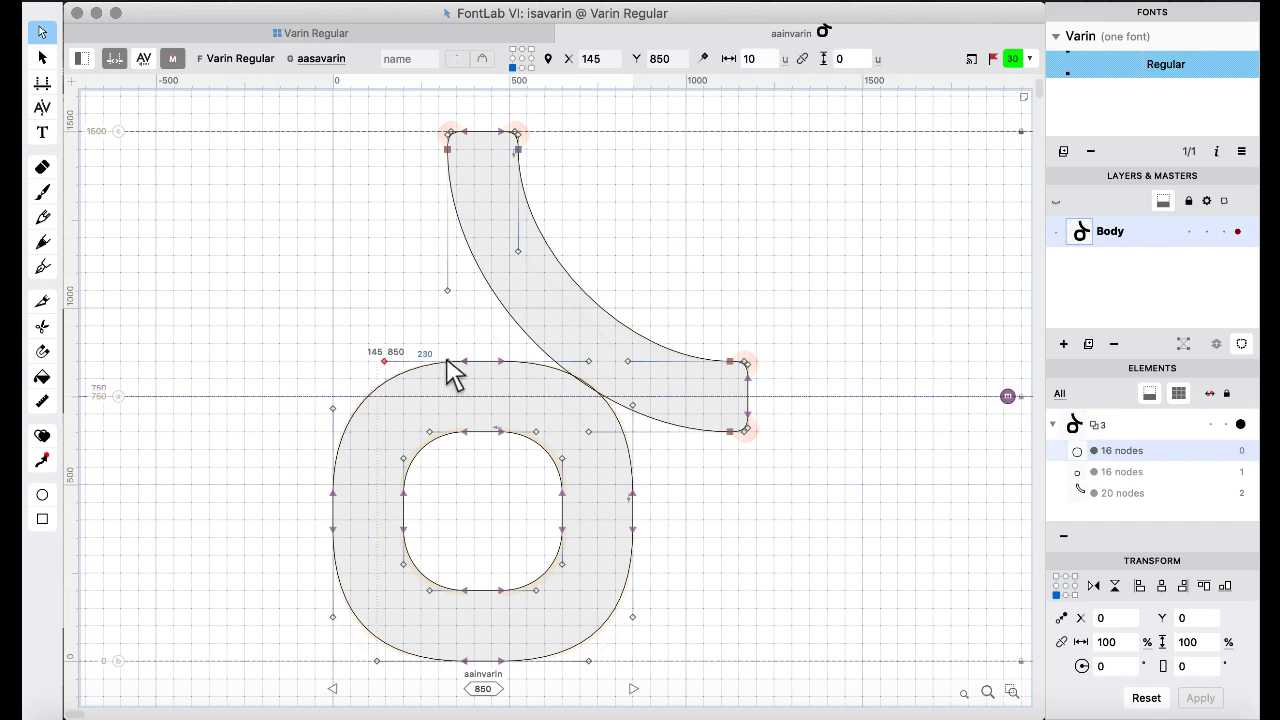
key("shift+Right")
key("shift+Right")
left_click(333, 411)
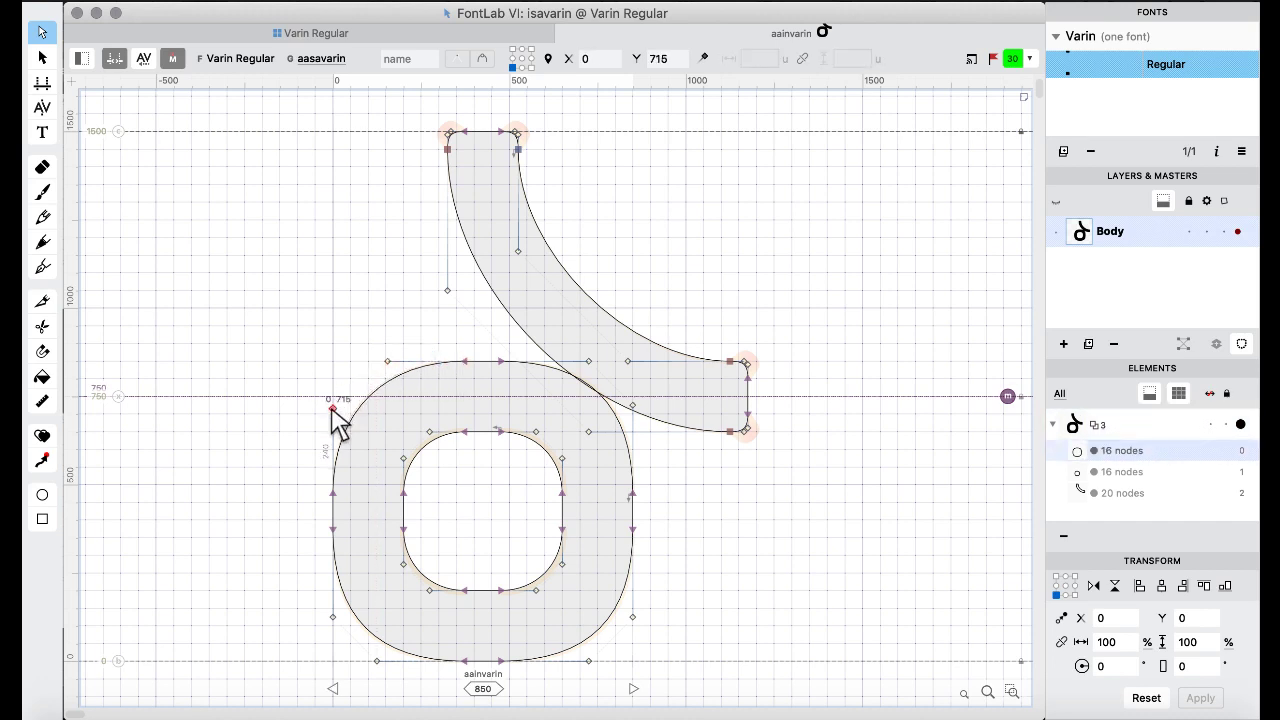
key("shift+Down")
key("shift+Down")
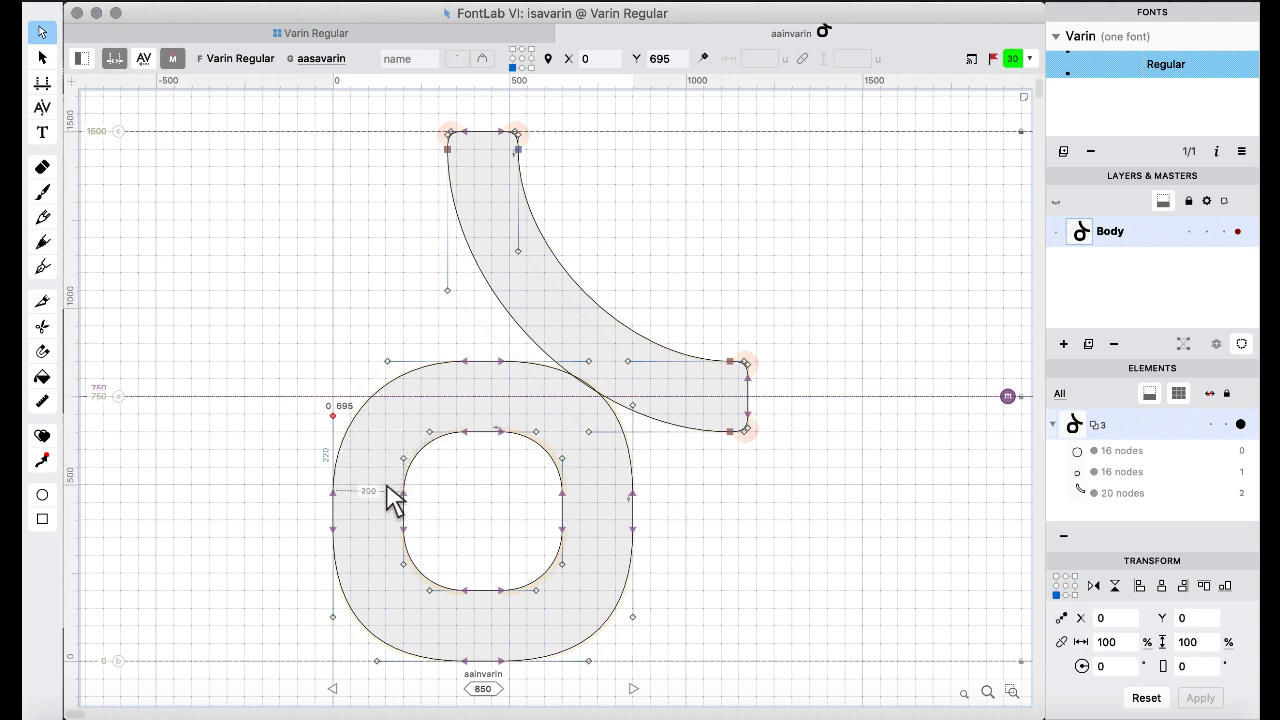
left_click(388, 362)
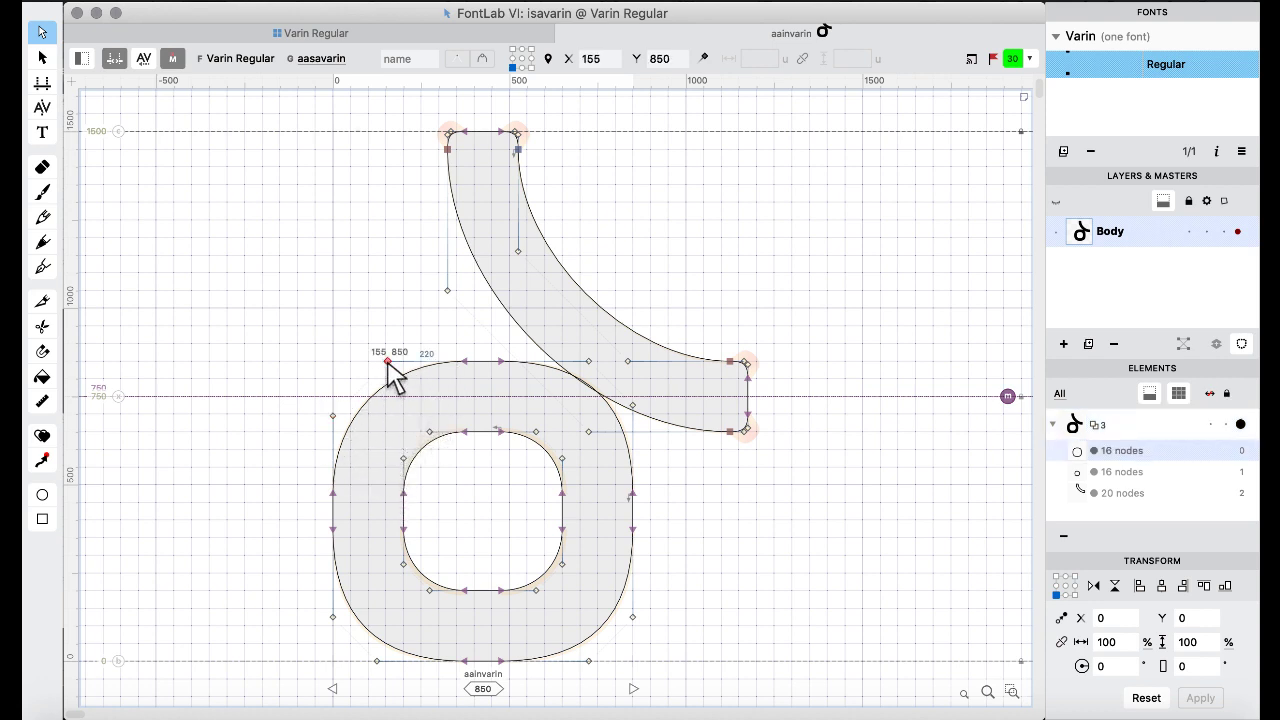
left_click(333, 414)
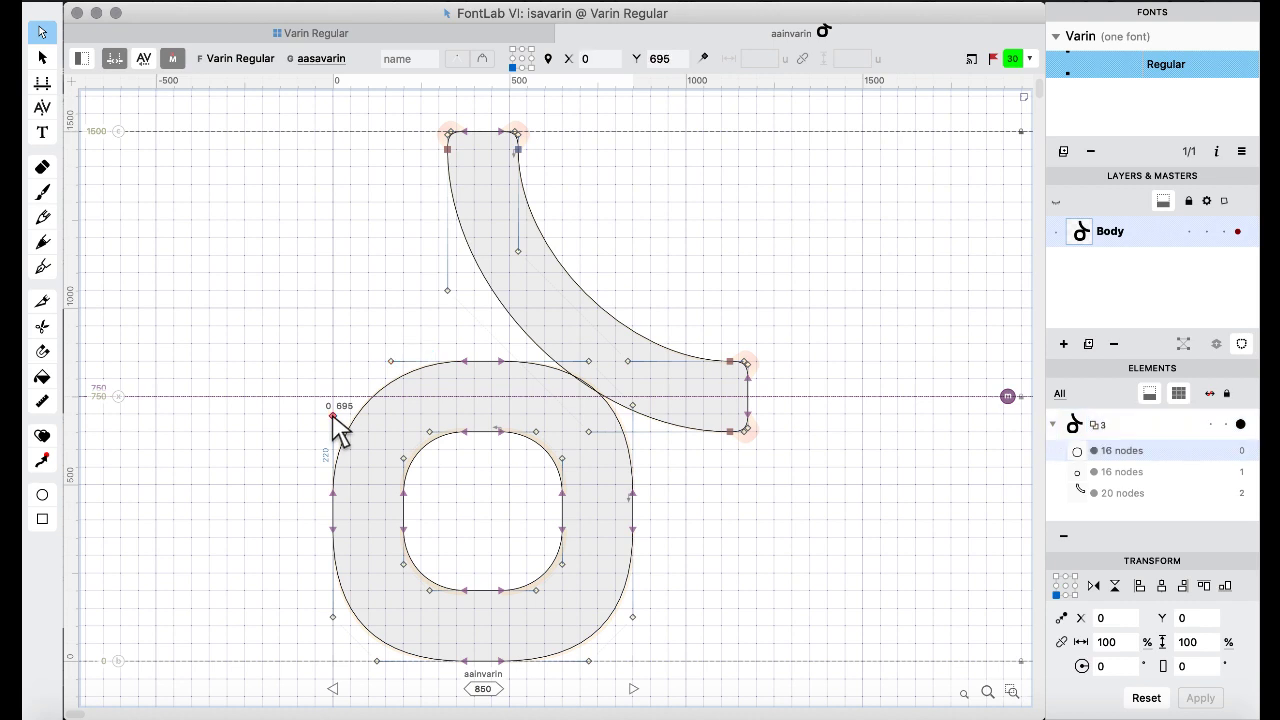
key("shift+Down")
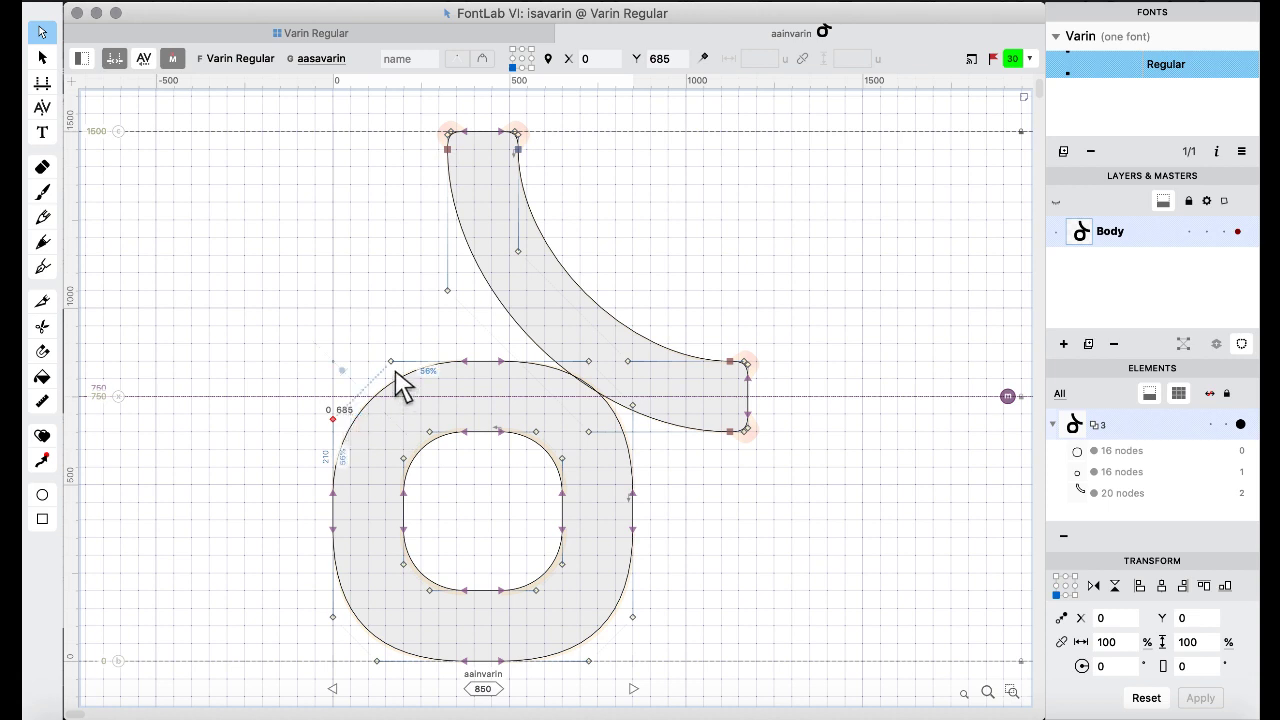
Move the outer bowl contour's upper and lower horizontal handles on the right side to X 685.
left_click(589, 362)
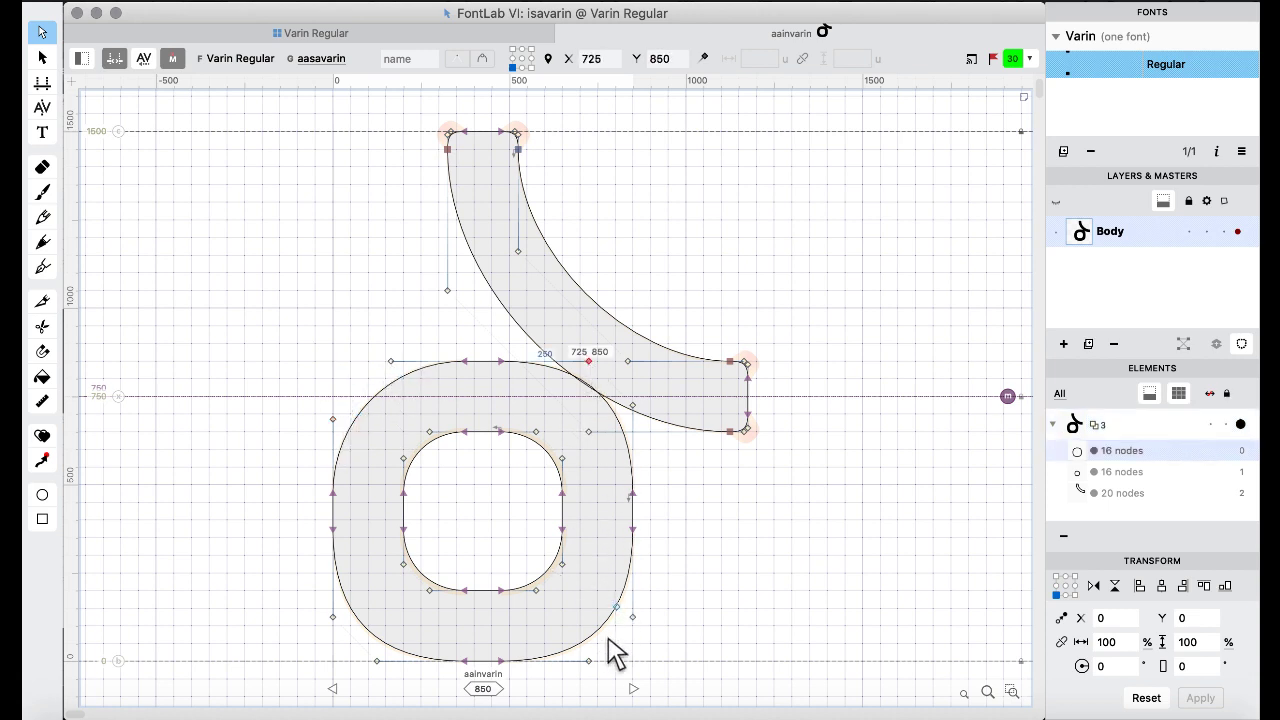
left_click(590, 662, "shift")
key("shift+Left")
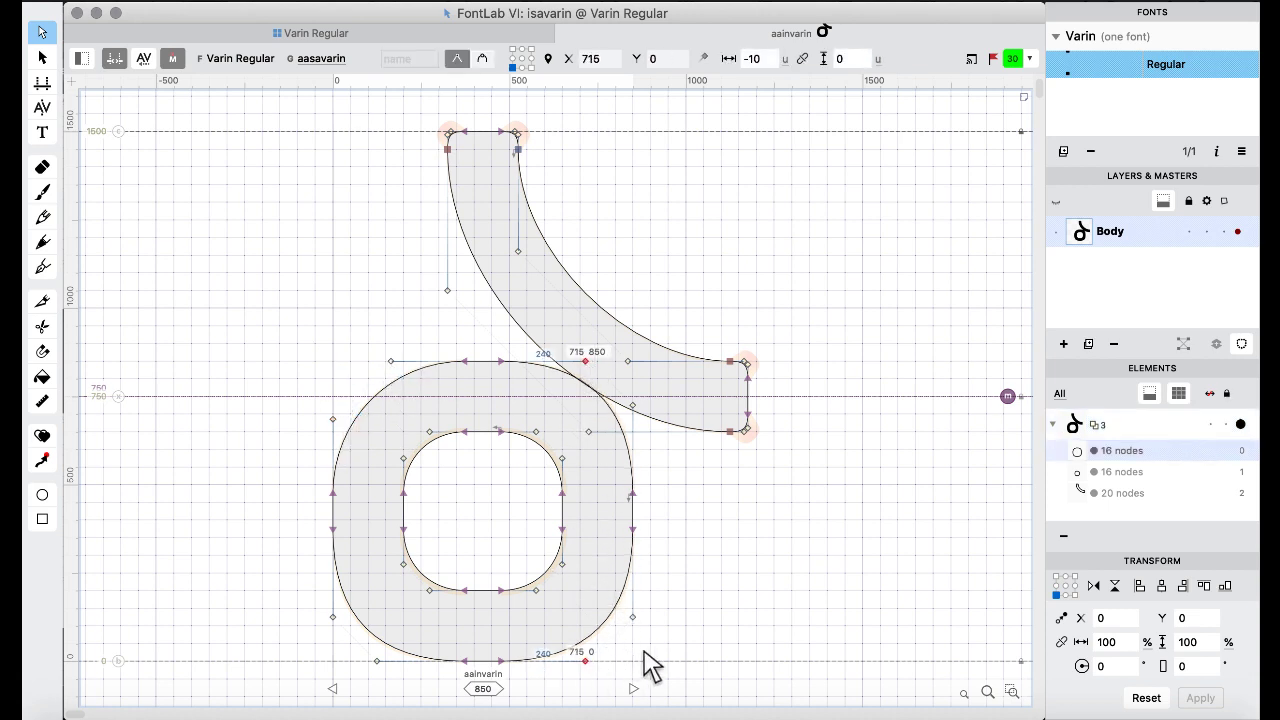
key("shift+Left")
key("shift+Left")
key("shift+Left")
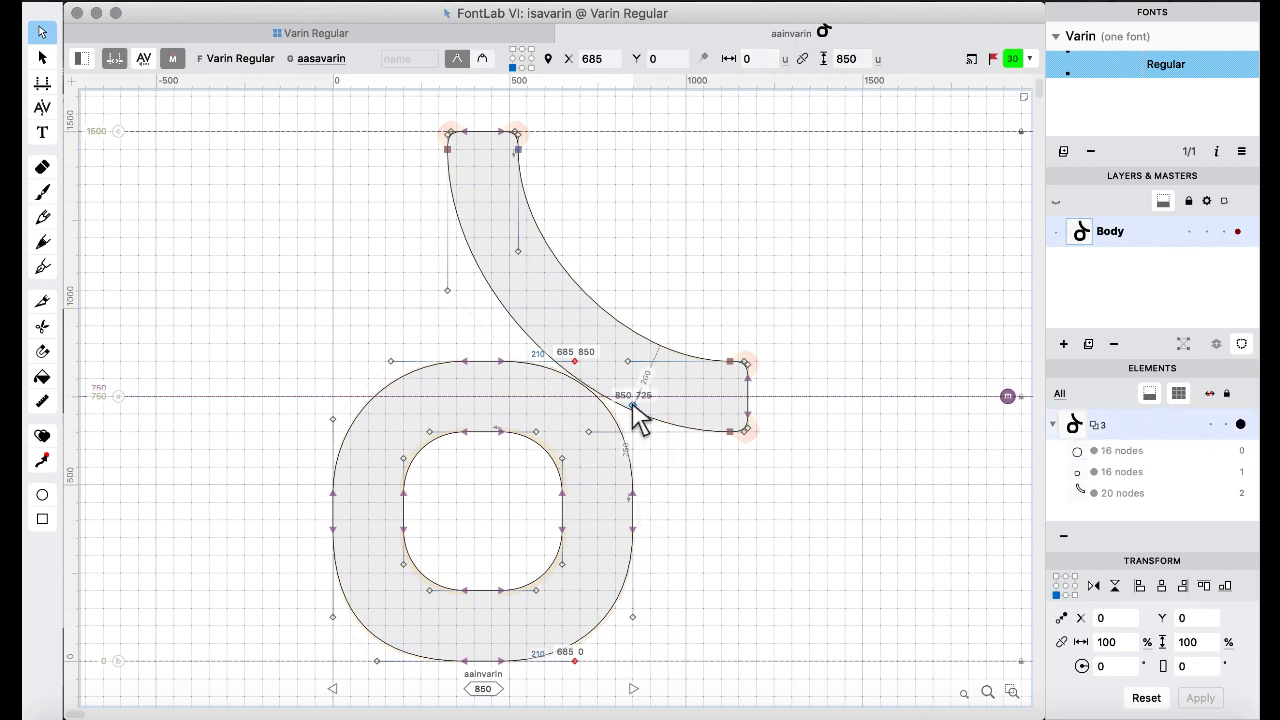
Move the outer bowl contour's upper-right vertical curve handle down to 850, 685.
left_click(632, 405)
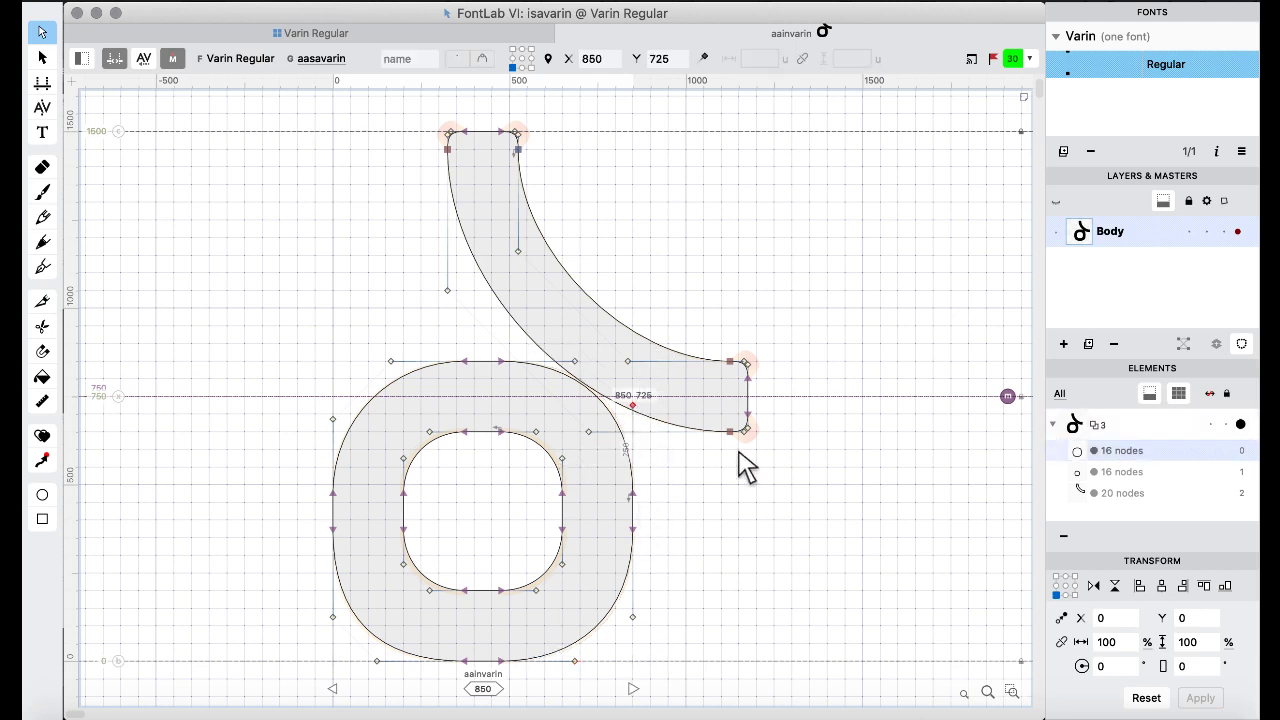
key("shift+Down")
key("shift+Down")
key("shift+Down")
key("shift+Down")
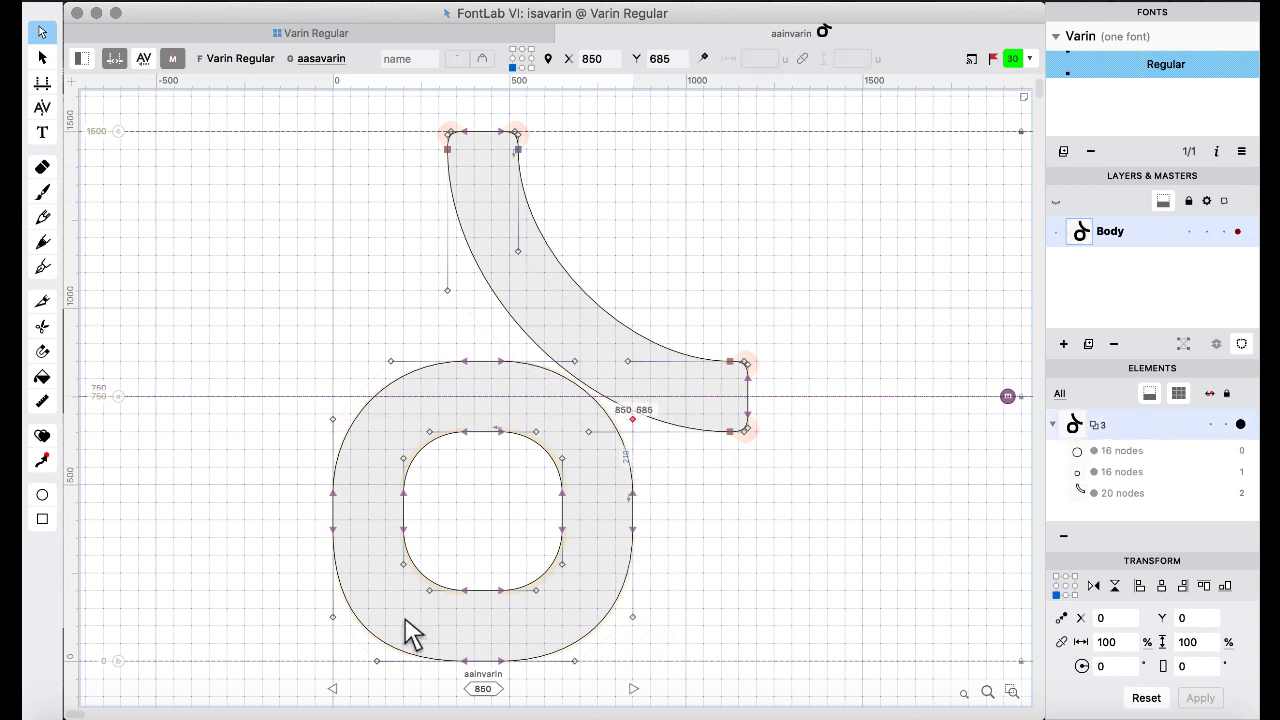
Raise the outer bowl contour's lower-left and lower-right vertical curve handles together to Y 165.
left_click(330, 617)
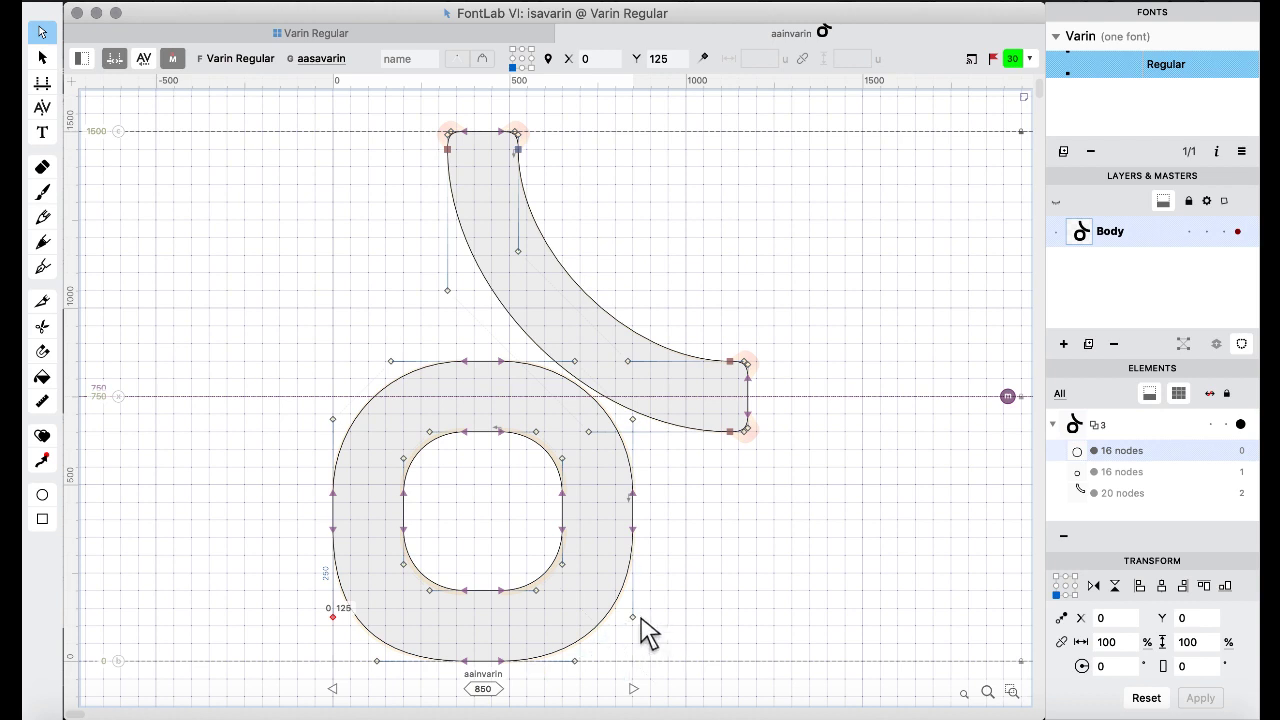
left_click(632, 616, "shift")
key("shift+Up")
key("shift+Up")
key("shift+Up")
key("shift+Up")
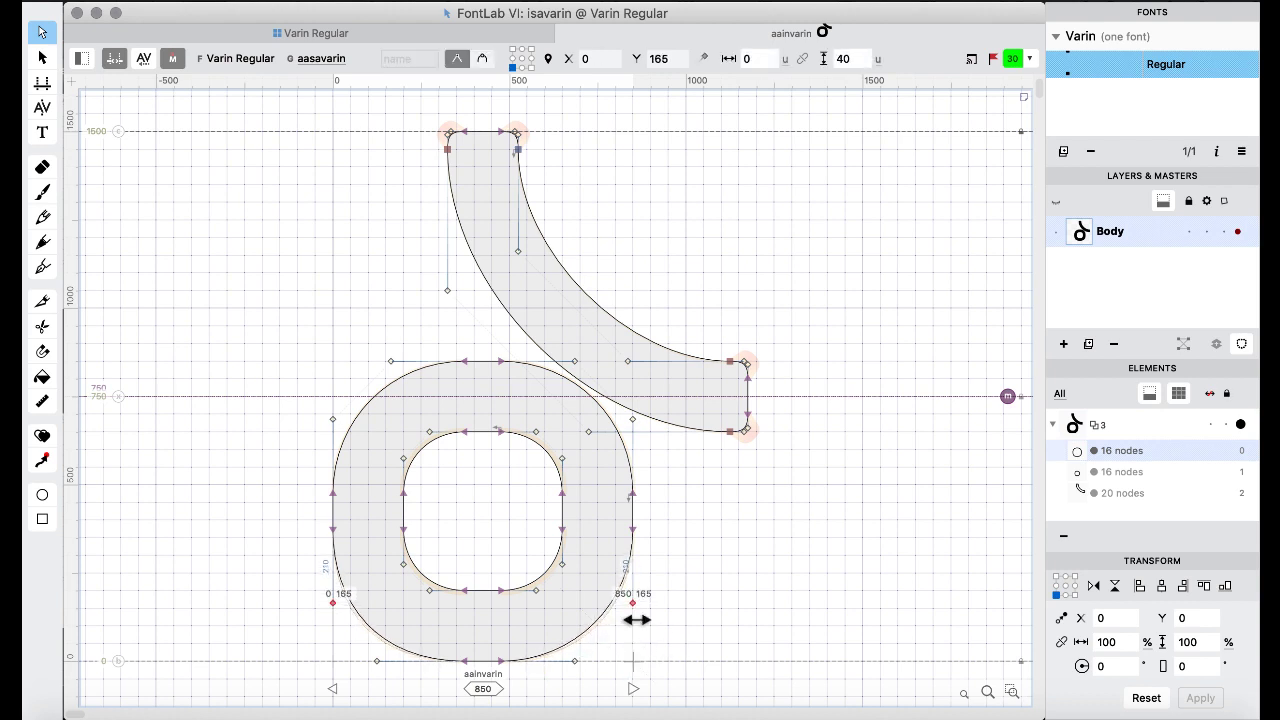
Move the outer bowl contour's lower-left horizontal curve handle to 165, 0.
left_click(375, 661)
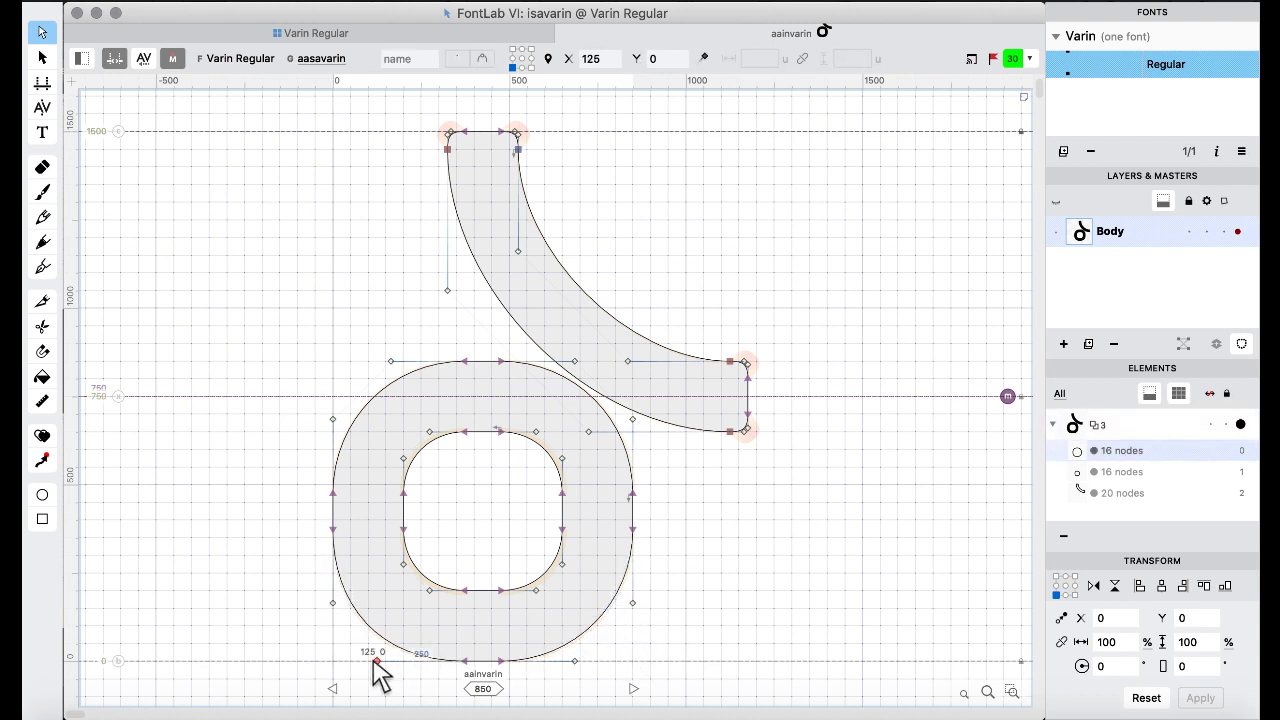
key("shift+Right")
key("shift+Right")
key("shift+Right")
key("shift+Right")
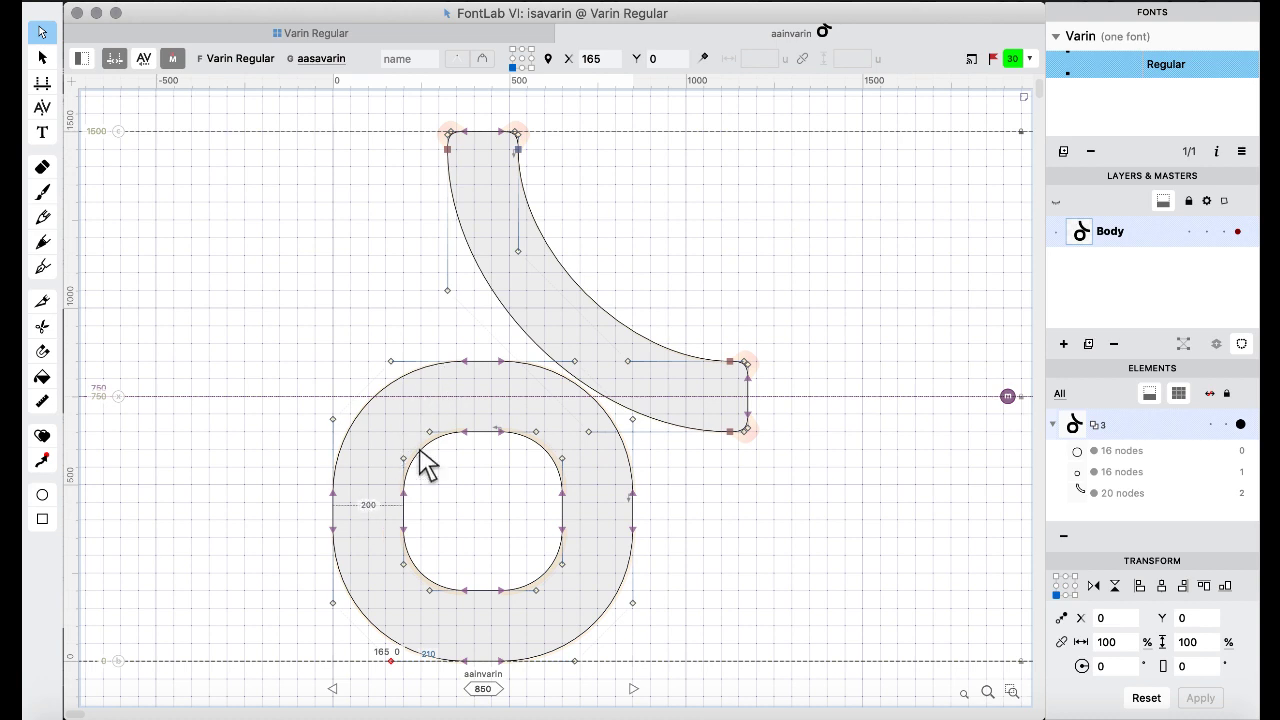
Select both the outer and inner bowl contours in aainvarin and return to the font's glyph overview.
left_click_drag(262, 336, 276, 341)
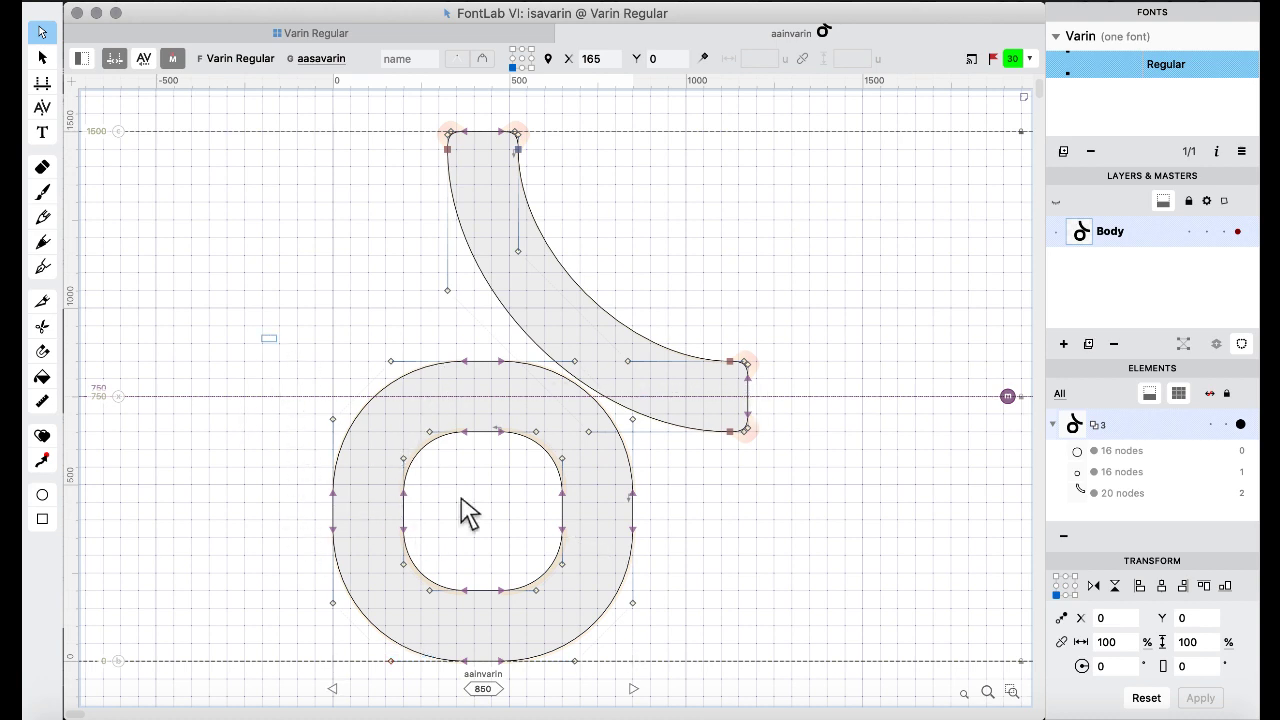
left_click_drag(465, 512, 662, 690)
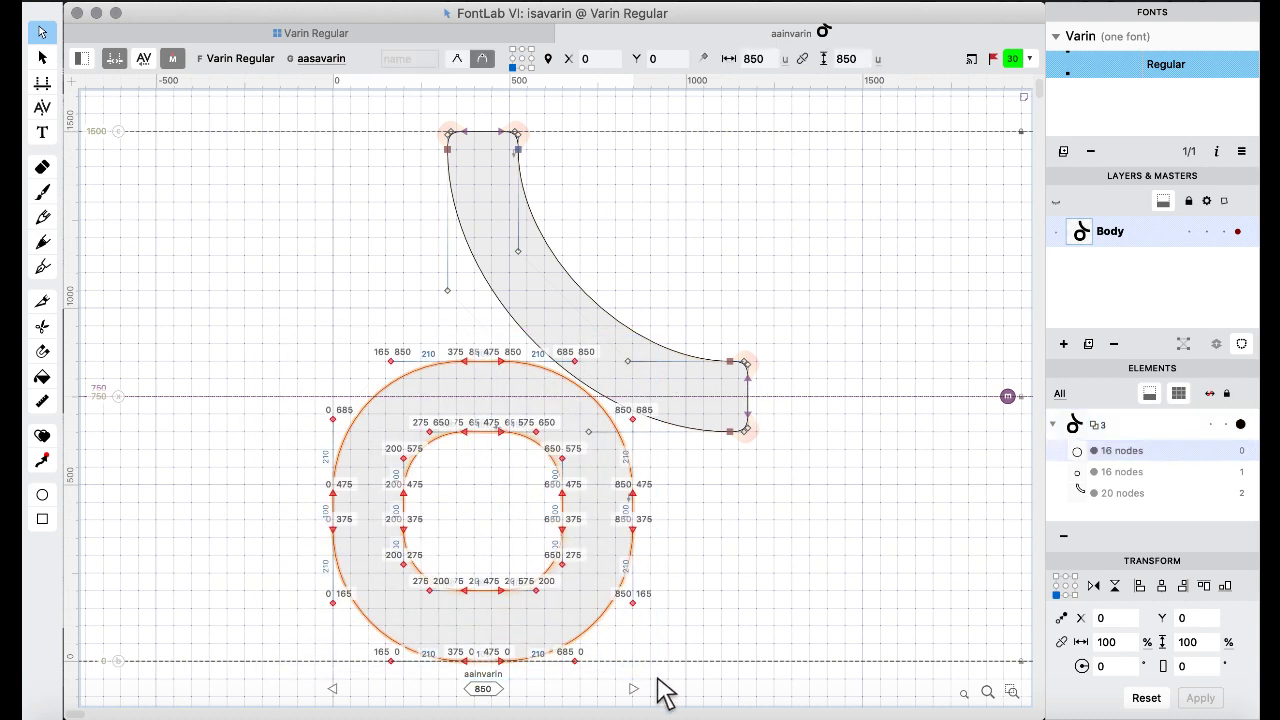
left_click(248, 33)
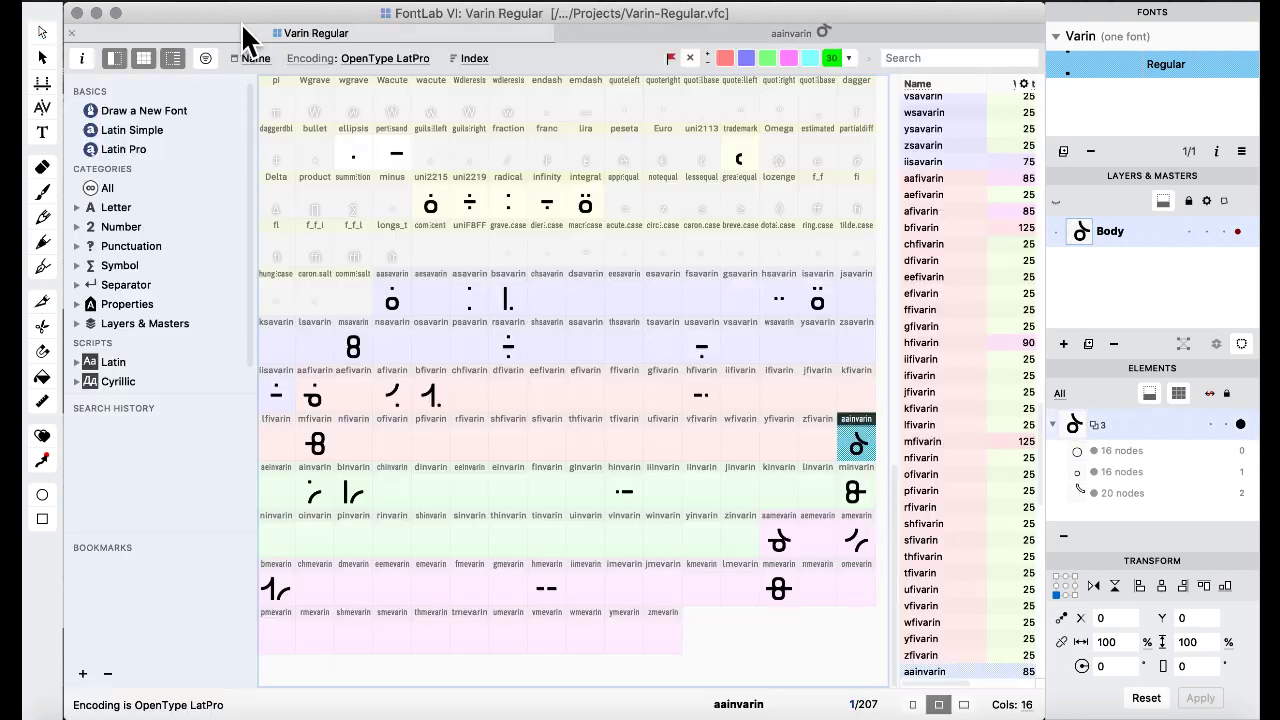
double_click(876, 448)
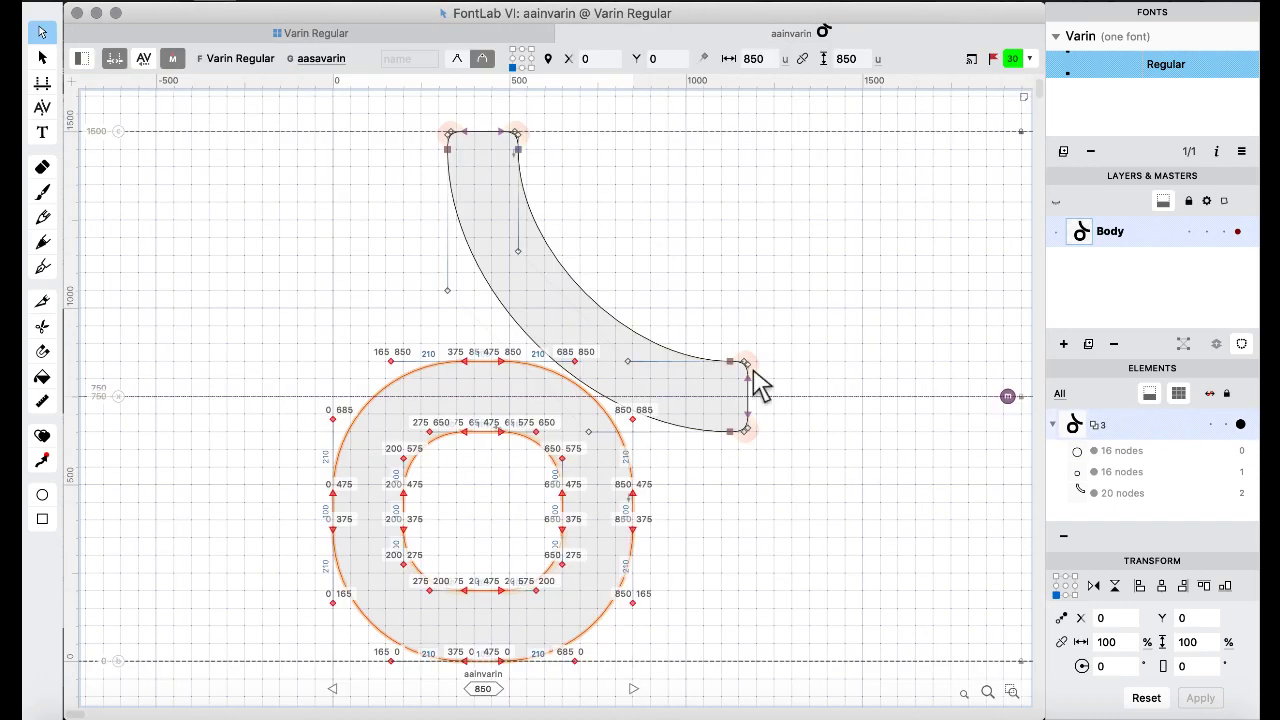
left_click(318, 33)
left_click(532, 290)
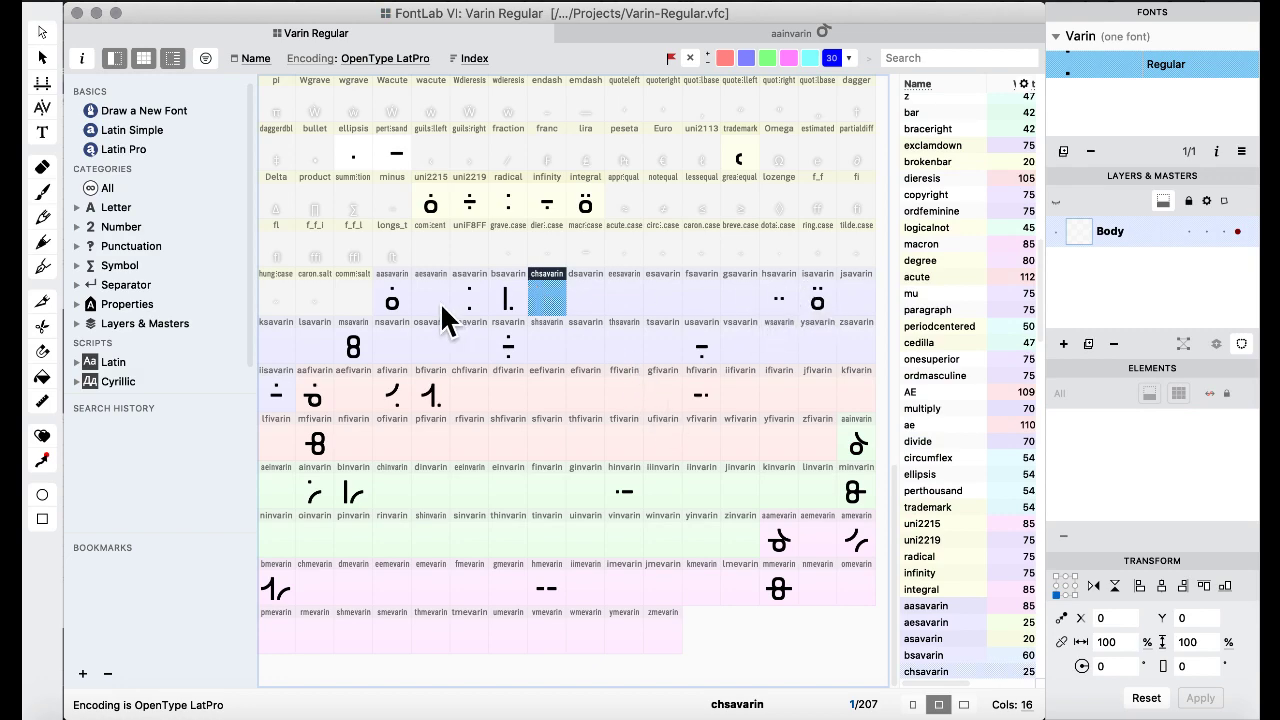
Replace the bowl contours in the aasavarin glyph with the copied refined 850 by 850 bowl, keeping the dot above it.
double_click(394, 300)
left_click_drag(270, 302, 742, 677)
key("super+z")
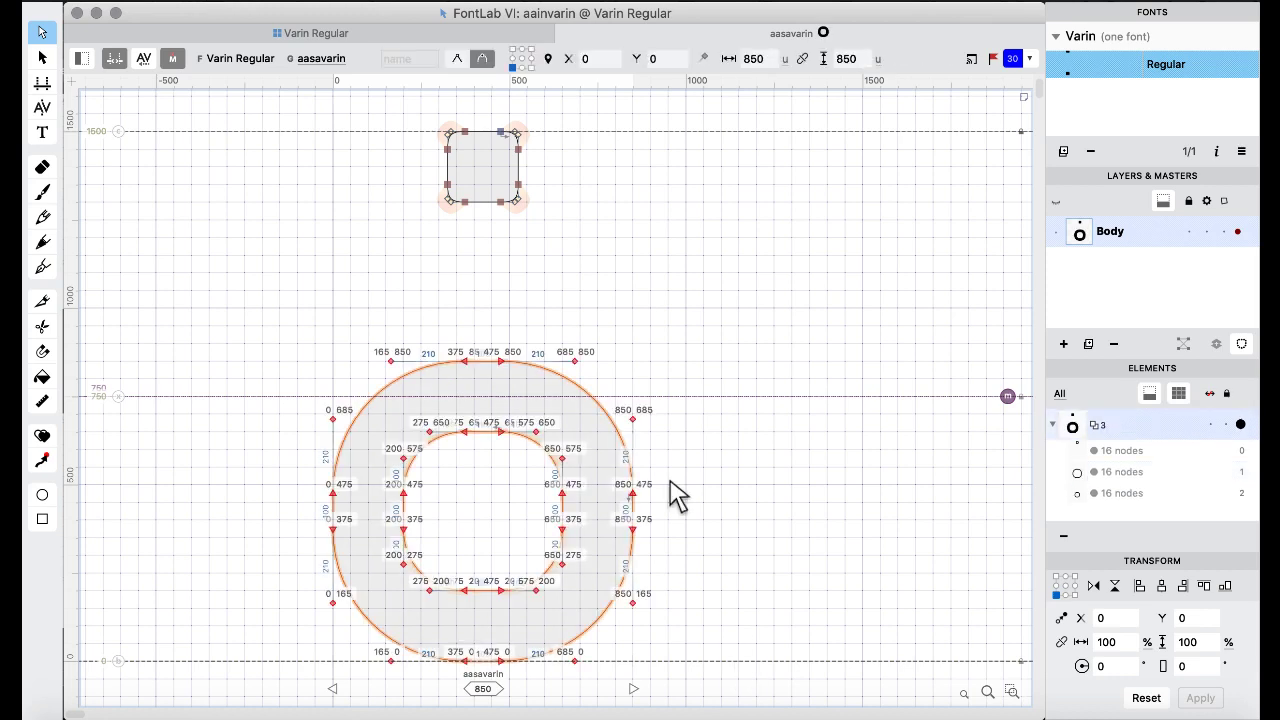
left_click(316, 33)
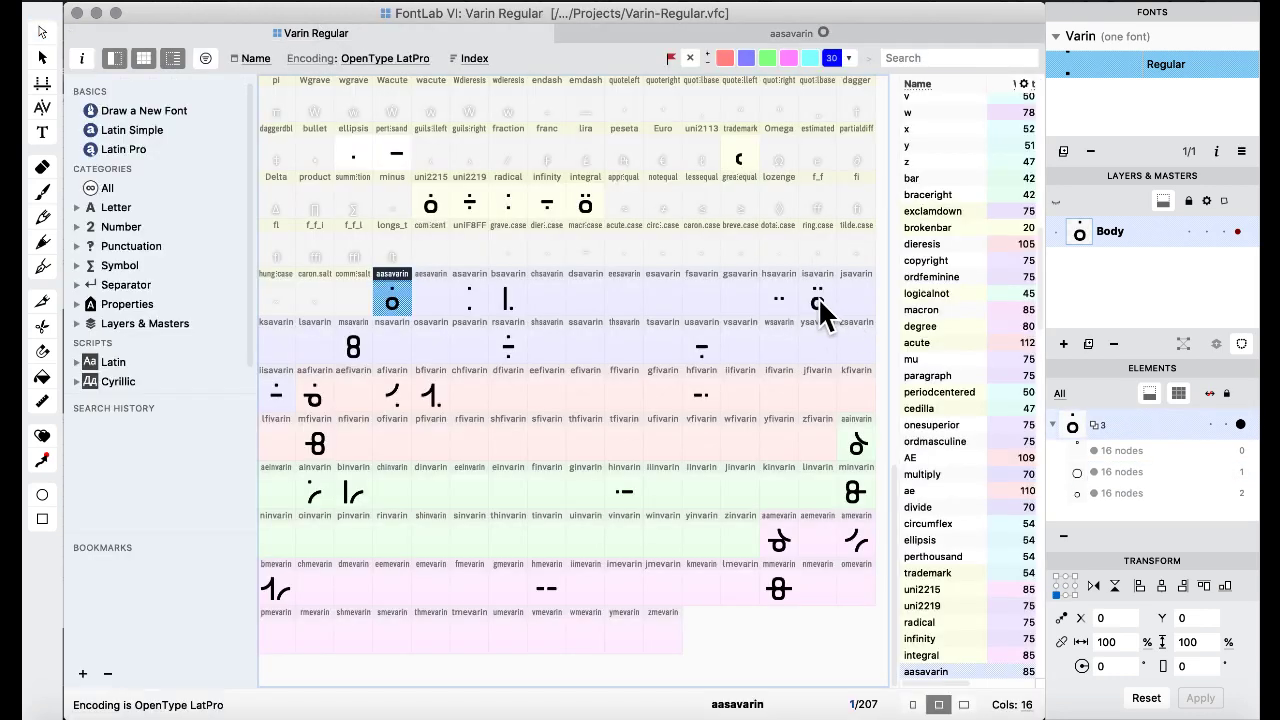
Replace the bowl contours in the isavarin glyph with the refined 850 by 850 bowl, keeping its two dots.
double_click(818, 300)
left_click_drag(234, 324, 728, 688)
key("Delete")
key("super+z")
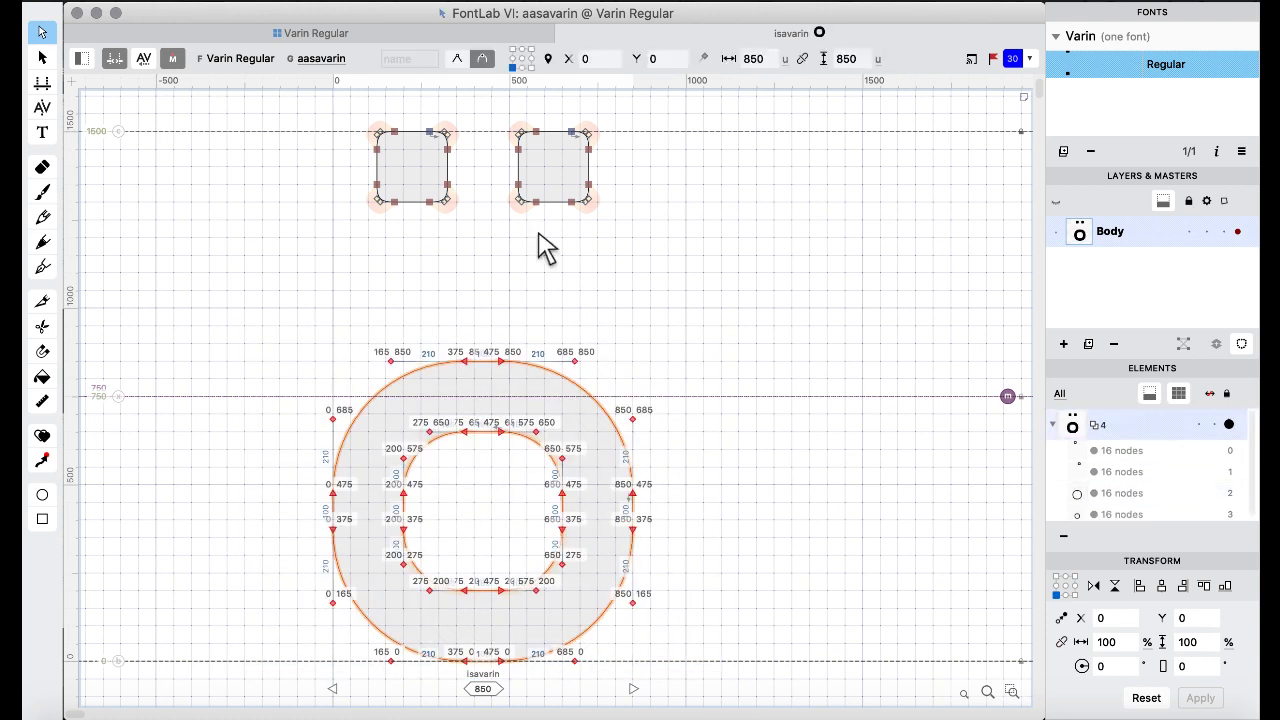
left_click(254, 35)
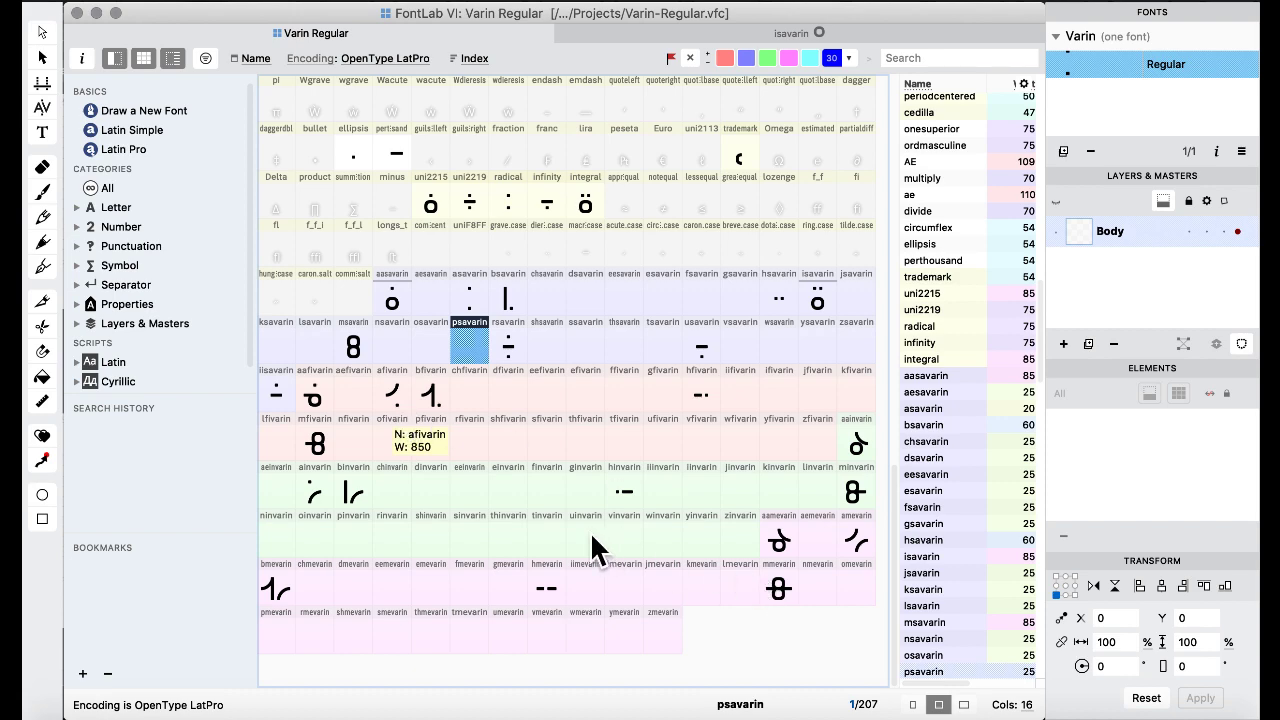
Look through the glyph overview for other round-bowl glyphs and recheck the refined bowl in isavarin.
scroll(590, 531, "up", 5)
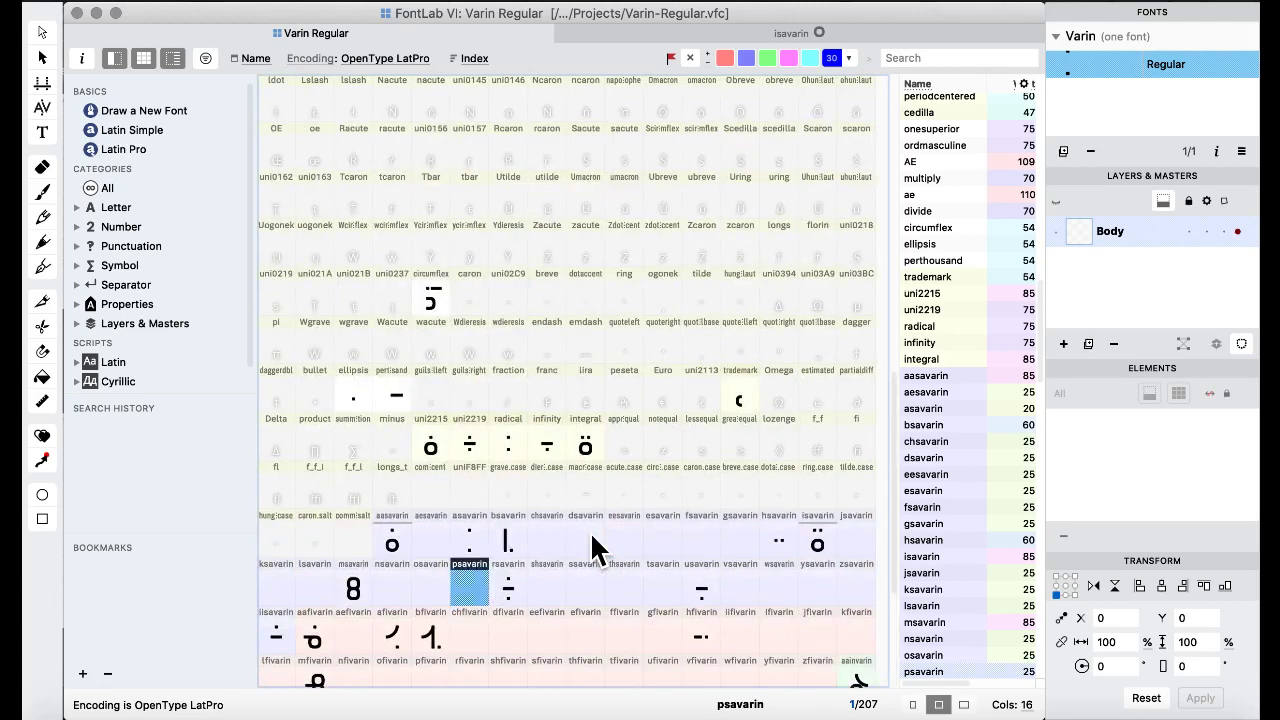
scroll(590, 540, "down", 5)
scroll(590, 531, "up", 4)
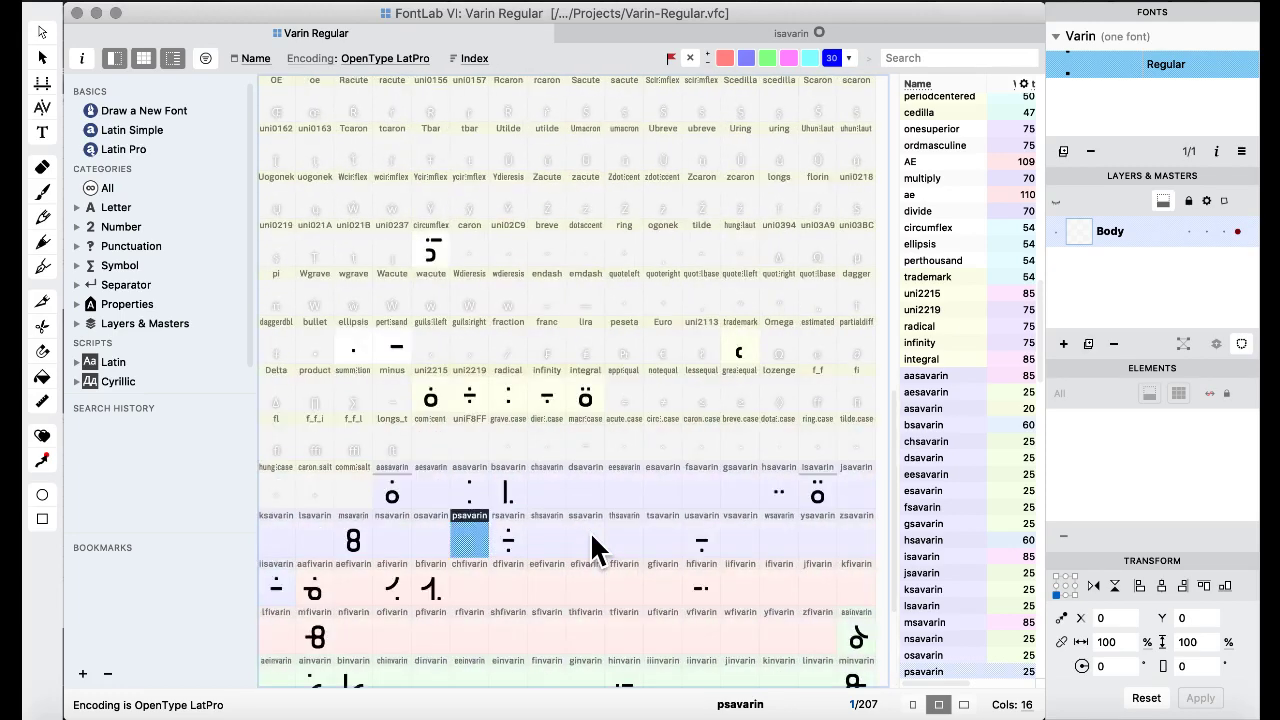
scroll(590, 531, "down", 4)
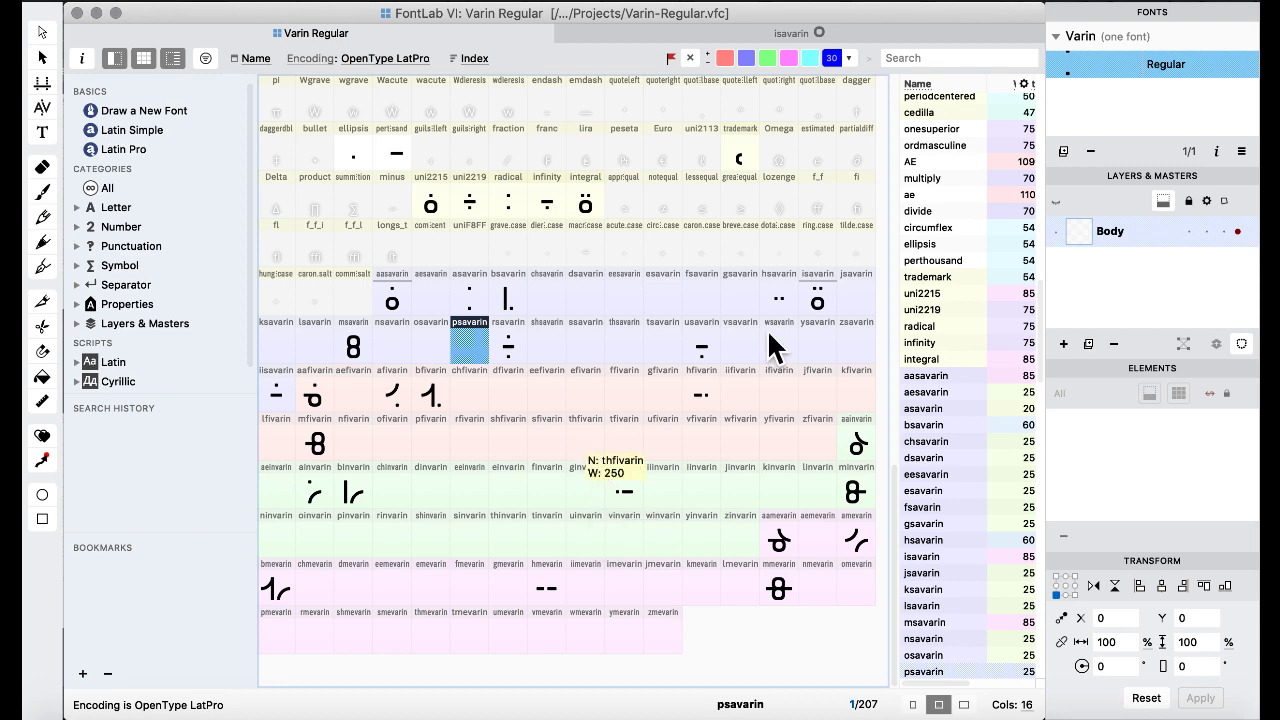
double_click(822, 298)
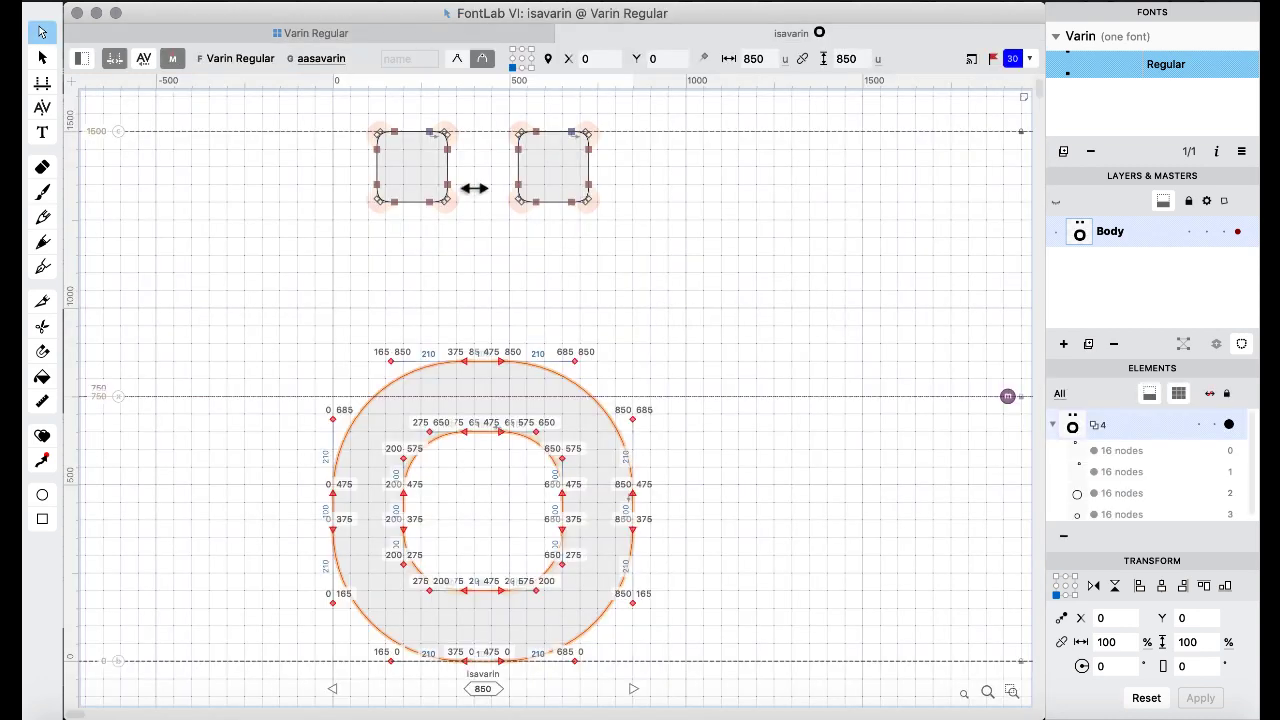
left_click(316, 36)
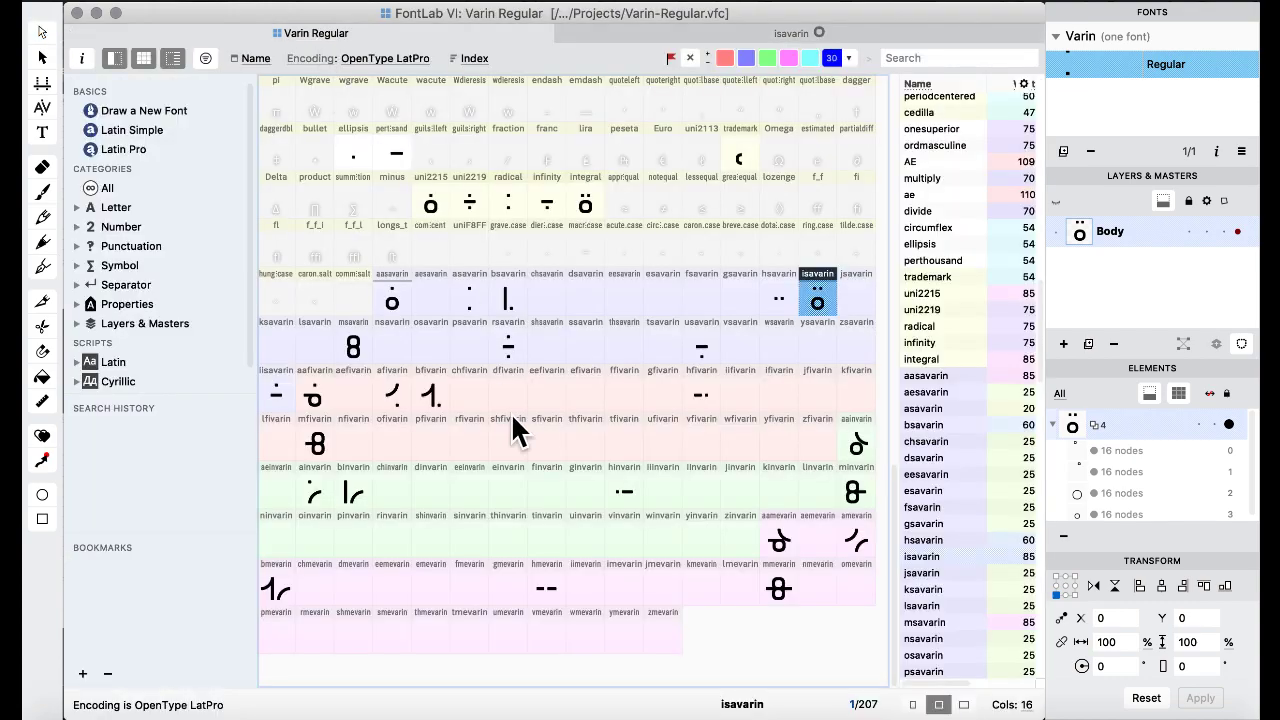
Replace the bowl contours in the lowercase i glyph with the refined bowl, leaving its two dots in place.
scroll(511, 430, "up", 10)
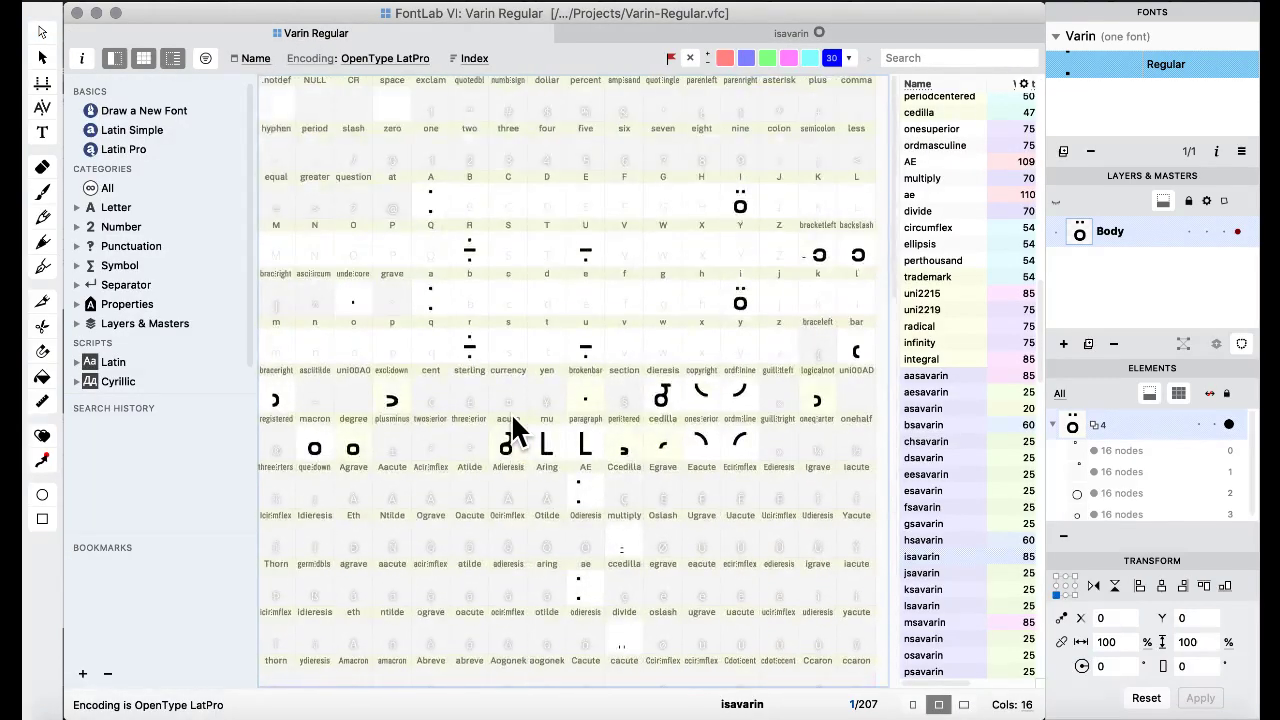
double_click(729, 307)
left_click_drag(225, 304, 726, 691)
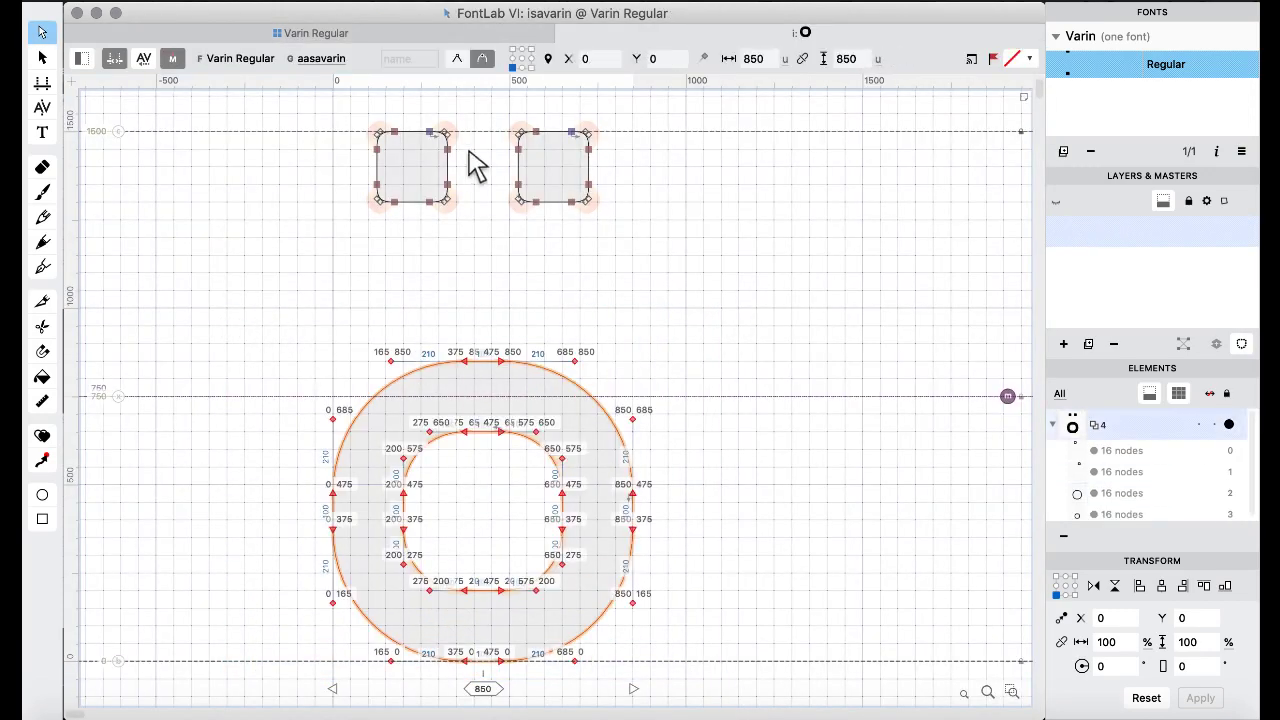
left_click(336, 36)
Replace the bowl contours in the capital I glyph with the refined bowl, leaving its two dots in place.
double_click(743, 207)
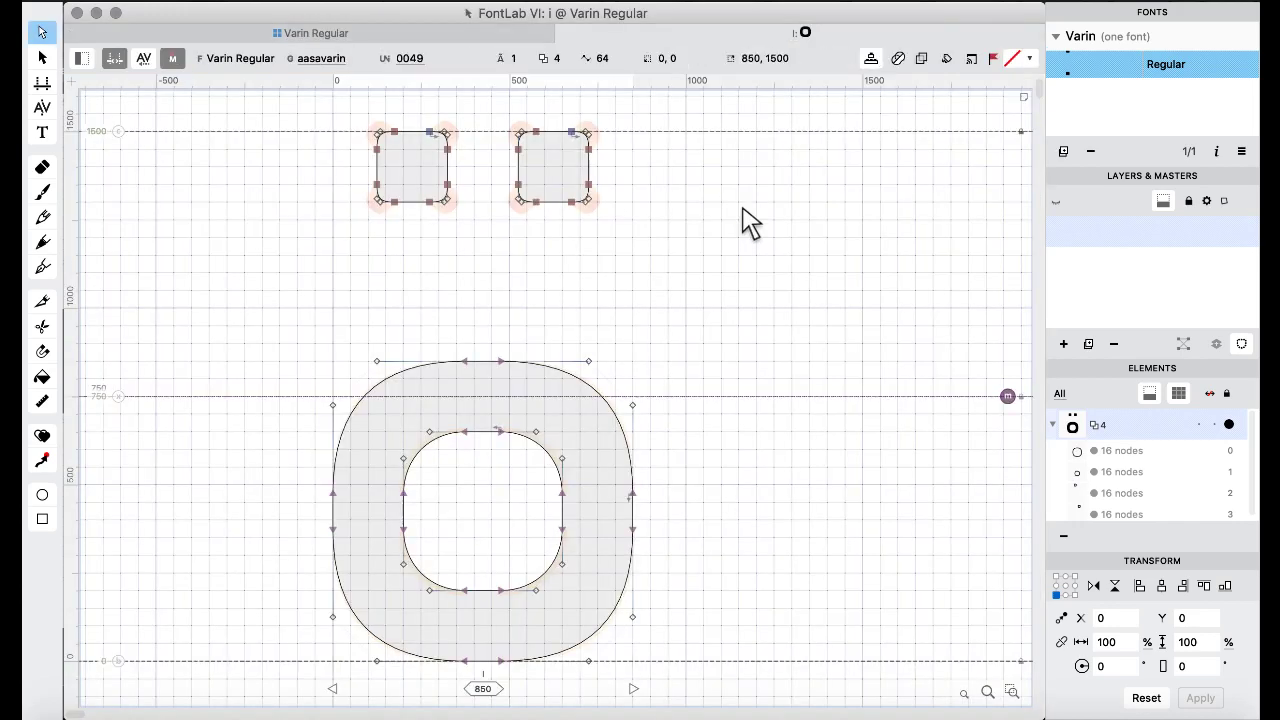
left_click_drag(240, 286, 782, 662)
left_click_drag(266, 296, 787, 690)
left_click(298, 34)
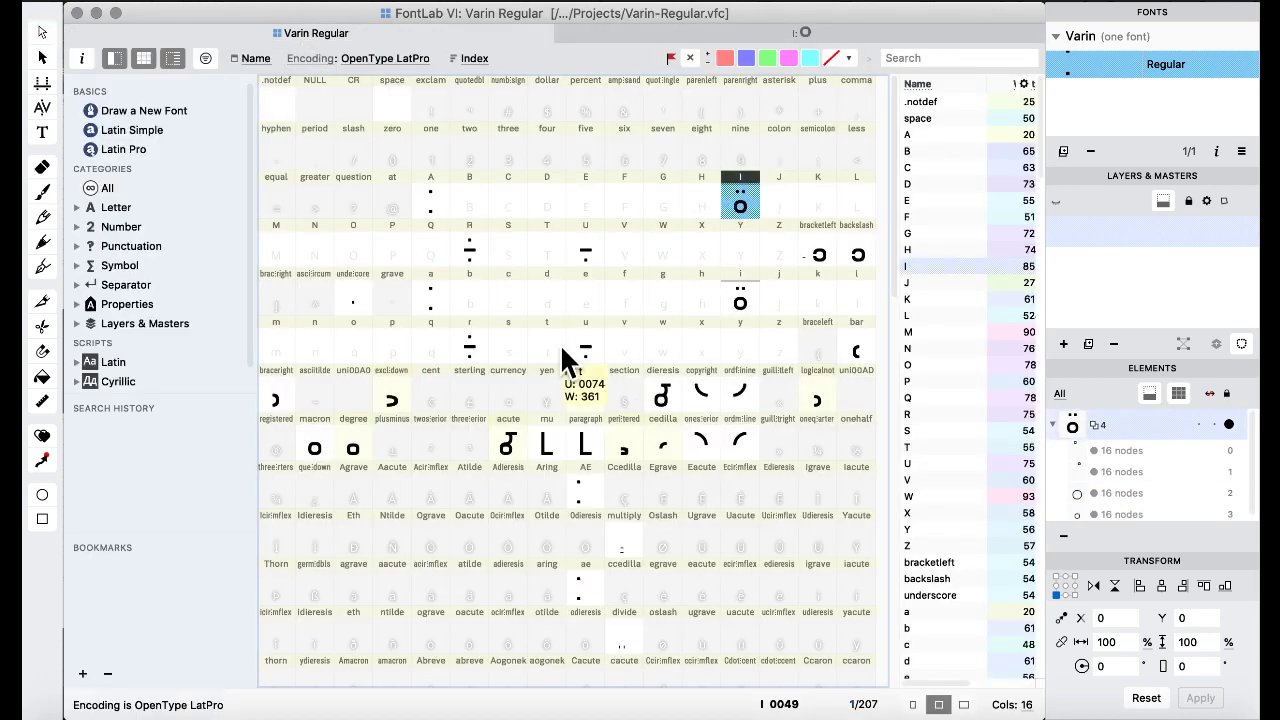
Copy the macron glyph's bowl into the empty registered glyph in the font overview.
left_click(306, 449)
scroll(509, 491, "down", 6)
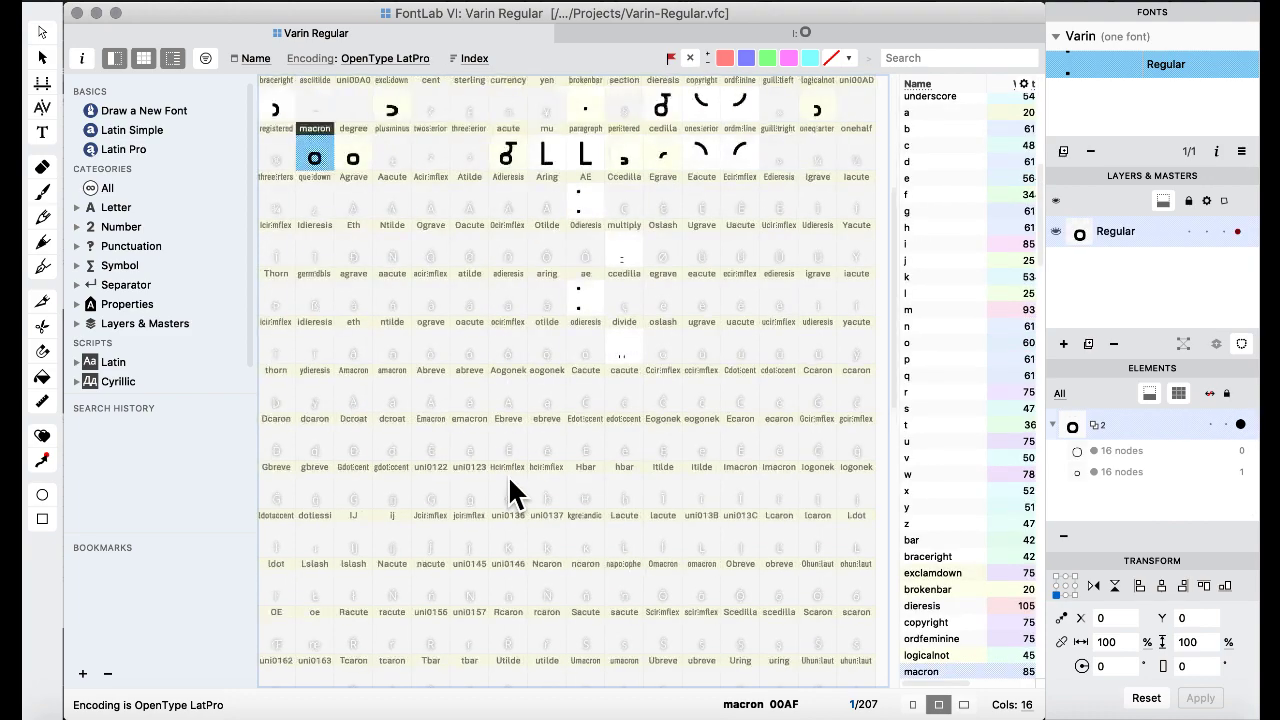
scroll(509, 491, "up", 6)
scroll(415, 475, "down", 10)
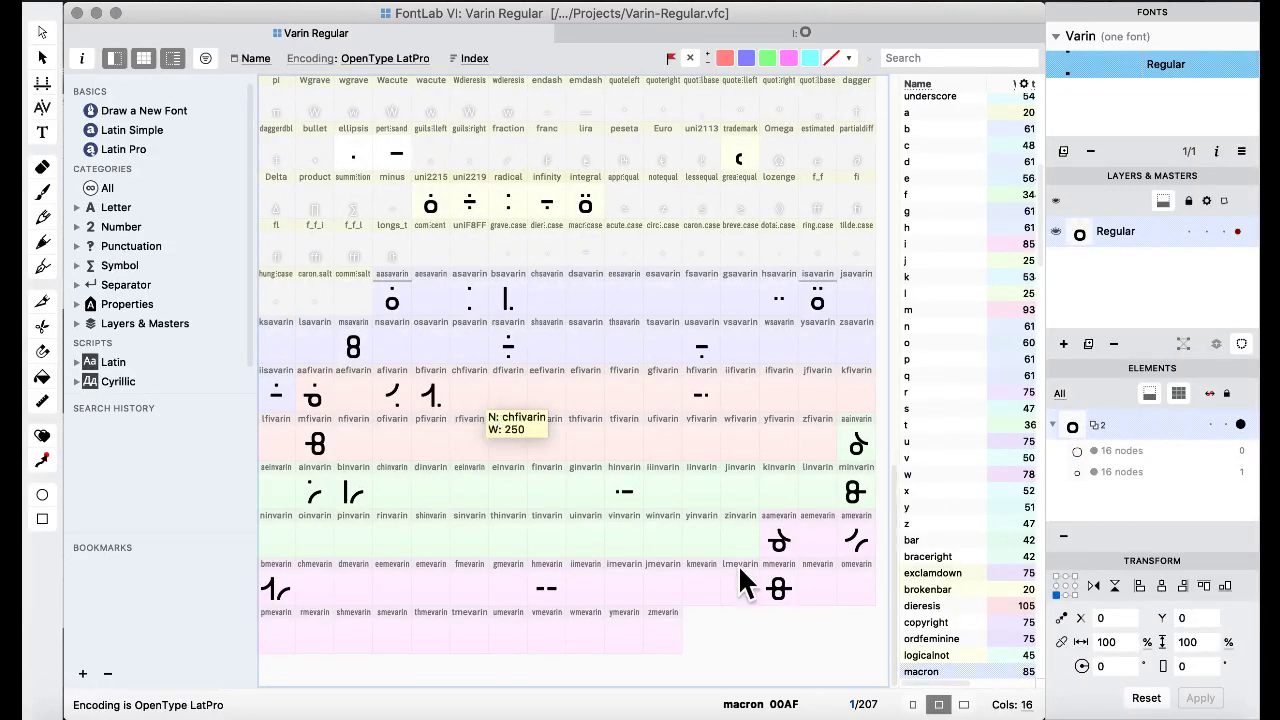
scroll(627, 466, "up", 15)
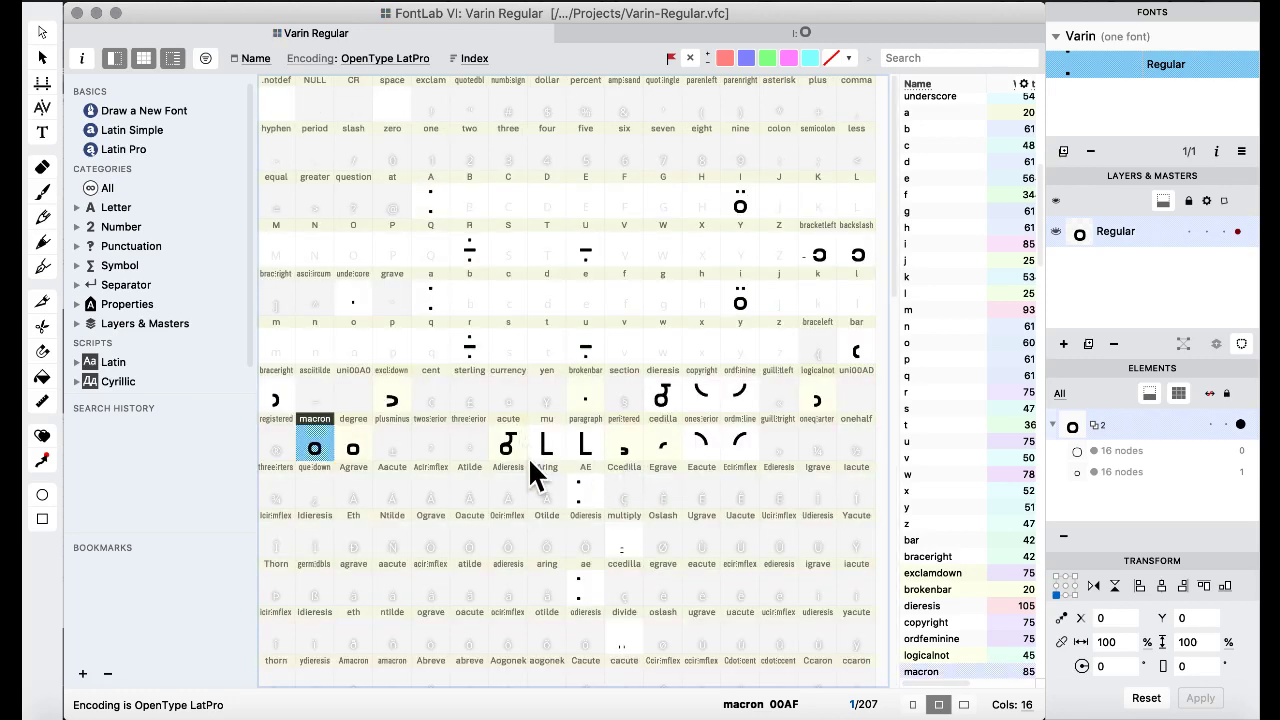
left_click(469, 495)
left_click(316, 450)
left_click(276, 449)
key("ctrl+v")
left_click(316, 449)
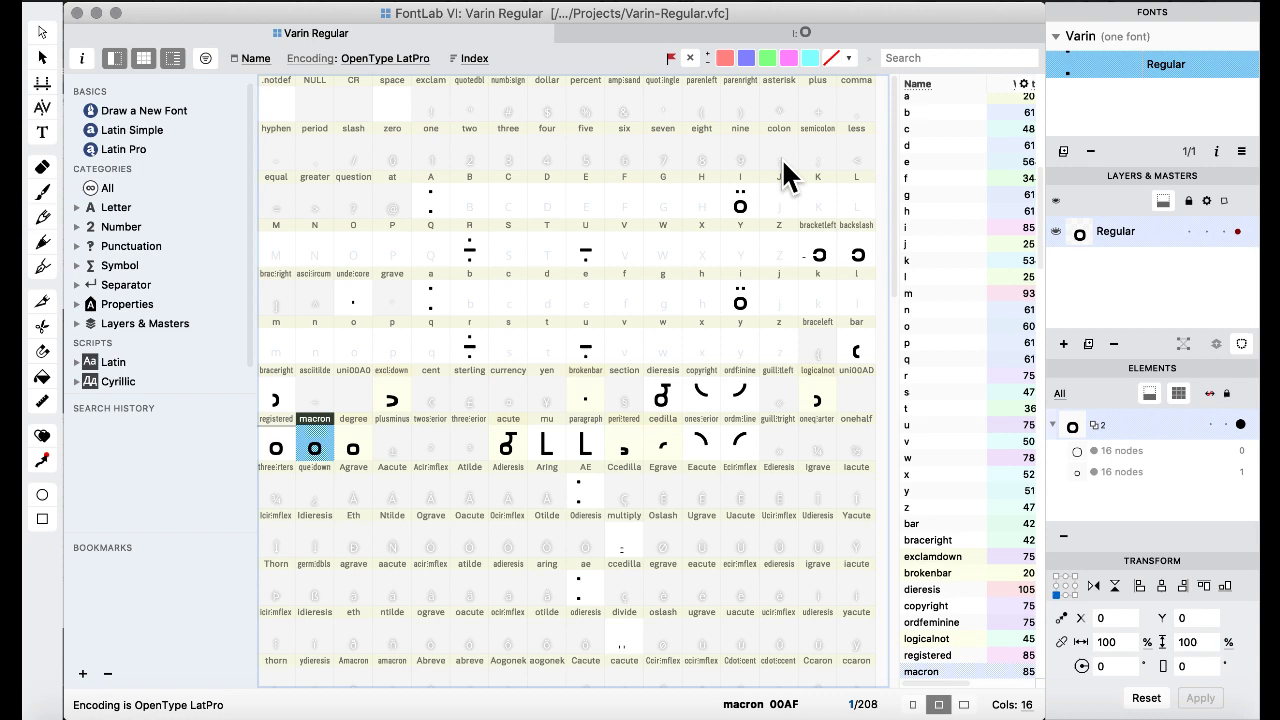
left_click(849, 58)
left_click(849, 91)
left_click(432, 255)
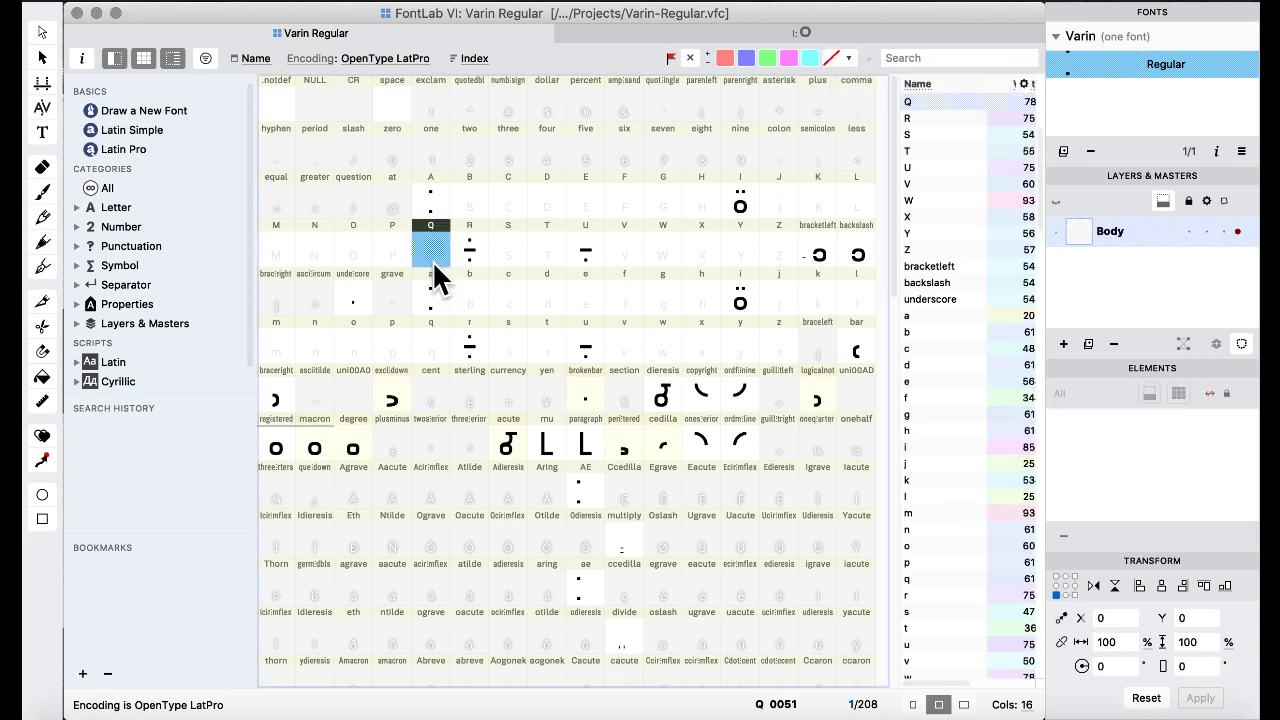
Replace the registered glyph's bowl contours with the refined bowl used in the lowercase i glyph.
double_click(277, 449)
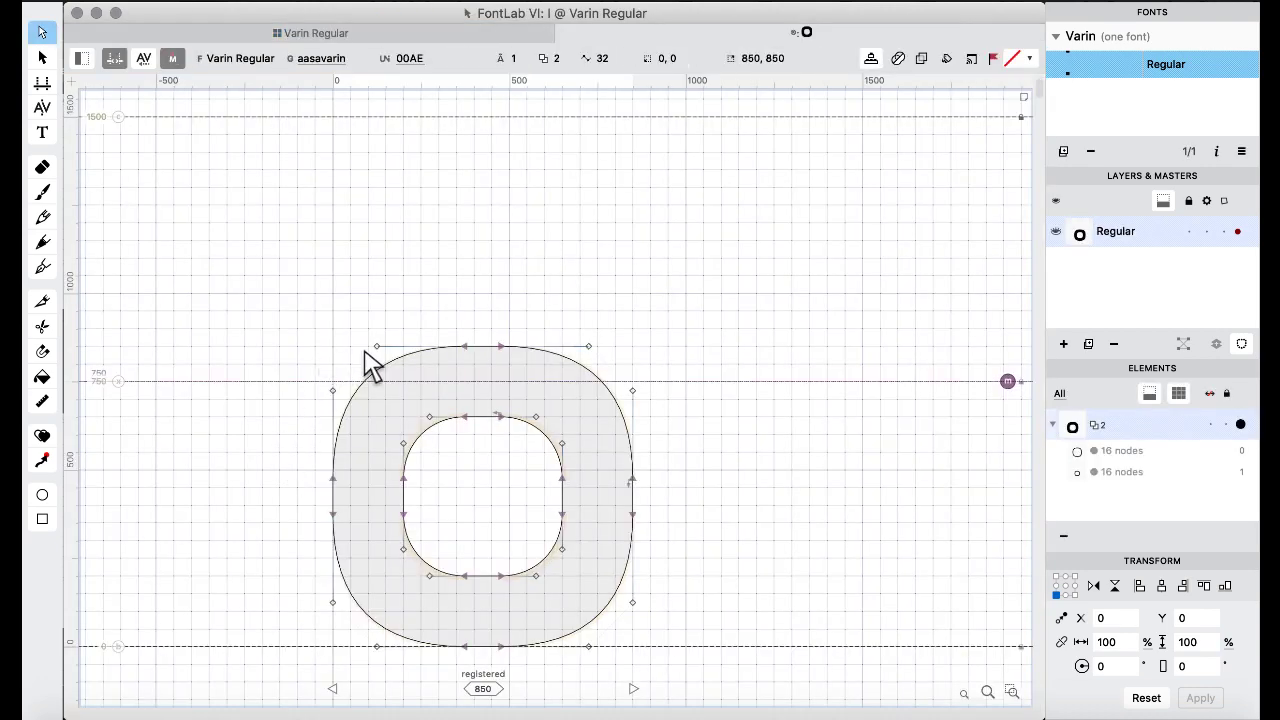
left_click(295, 30)
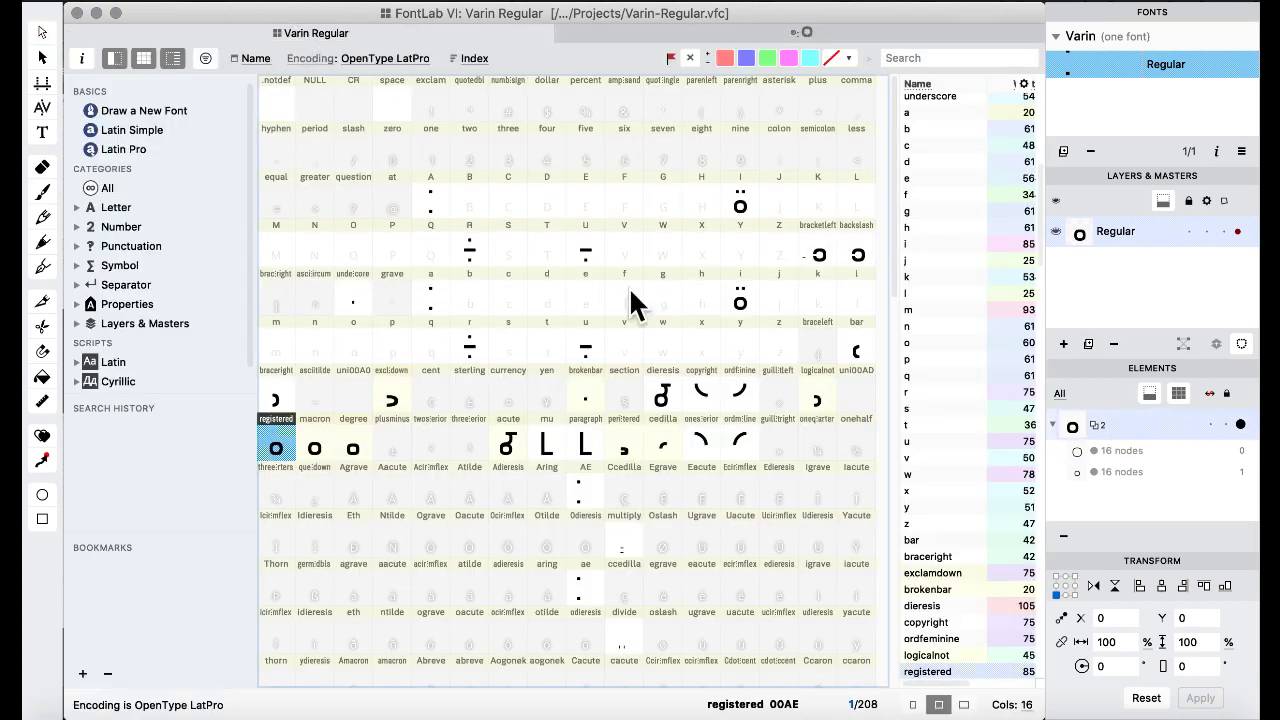
scroll(694, 357, "down", 5)
scroll(694, 350, "up", 5)
double_click(743, 298)
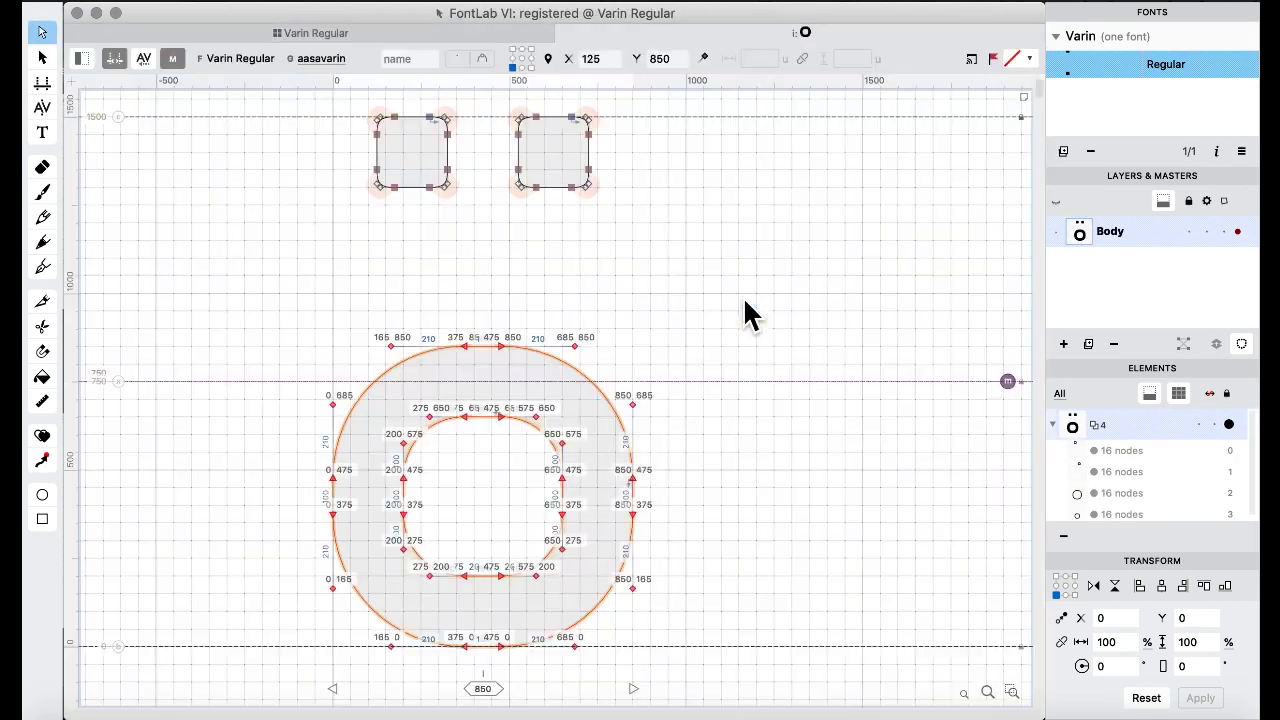
left_click(285, 33)
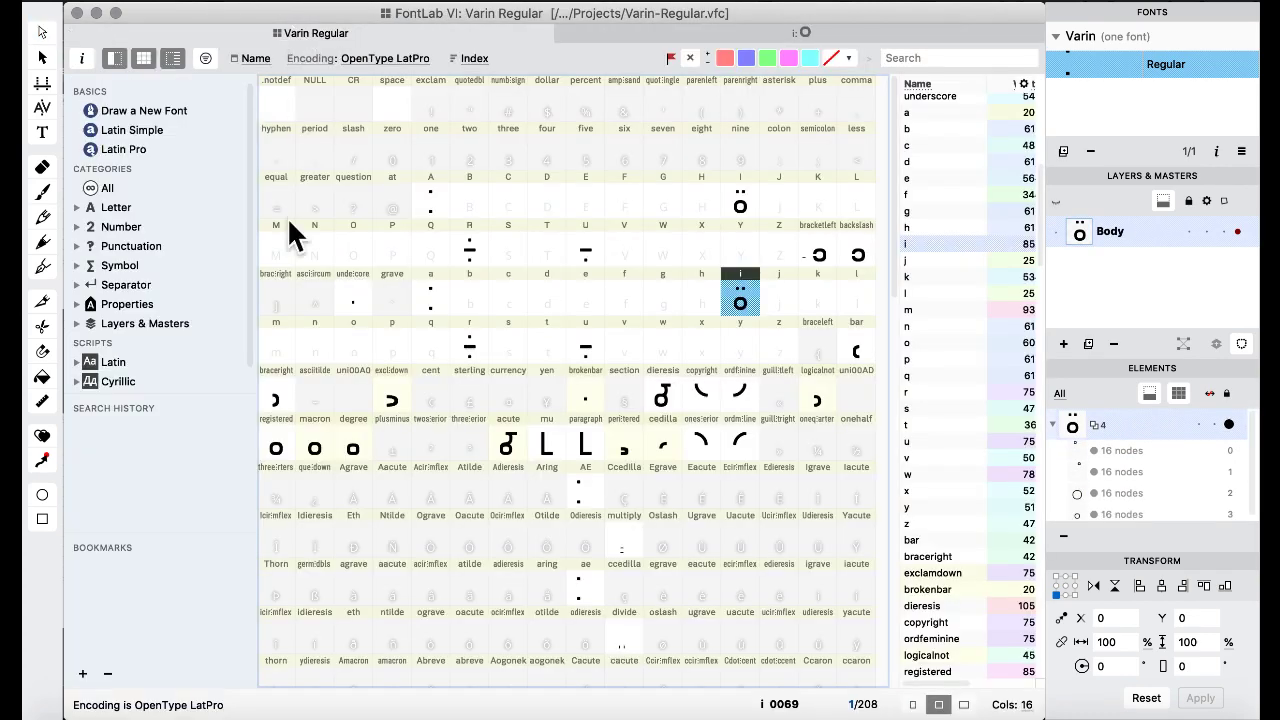
double_click(278, 450)
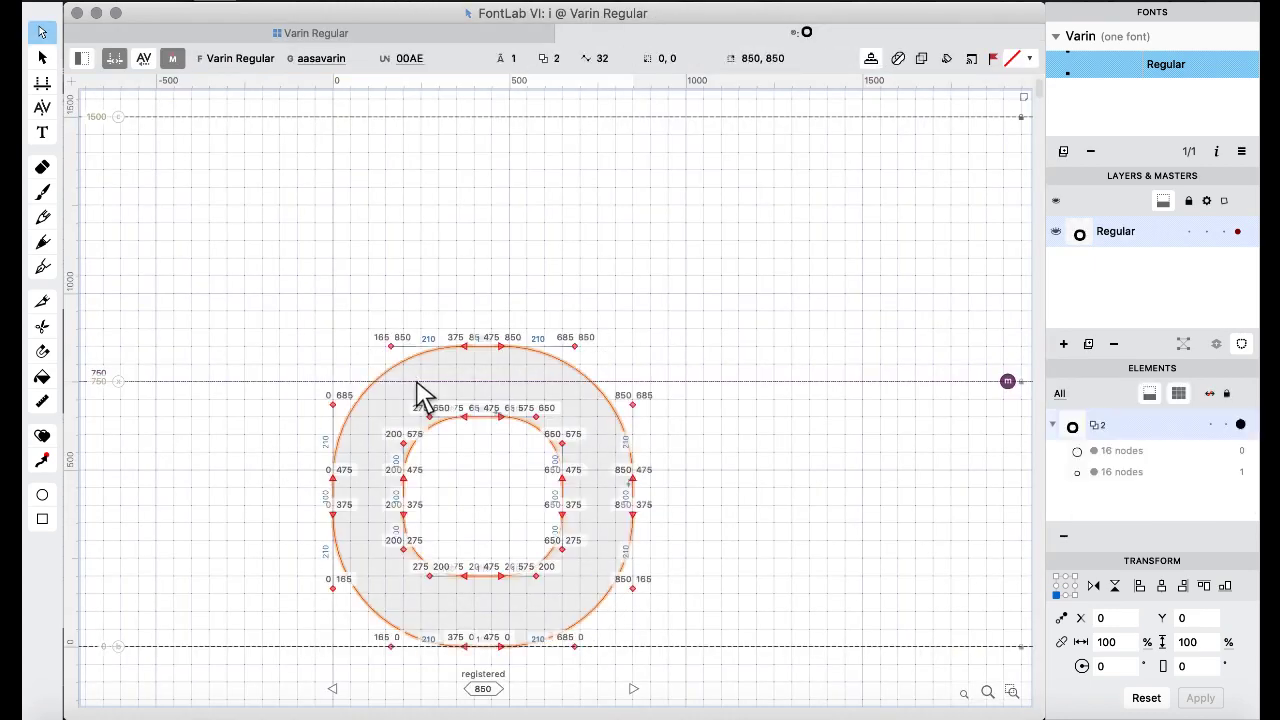
left_click(411, 279)
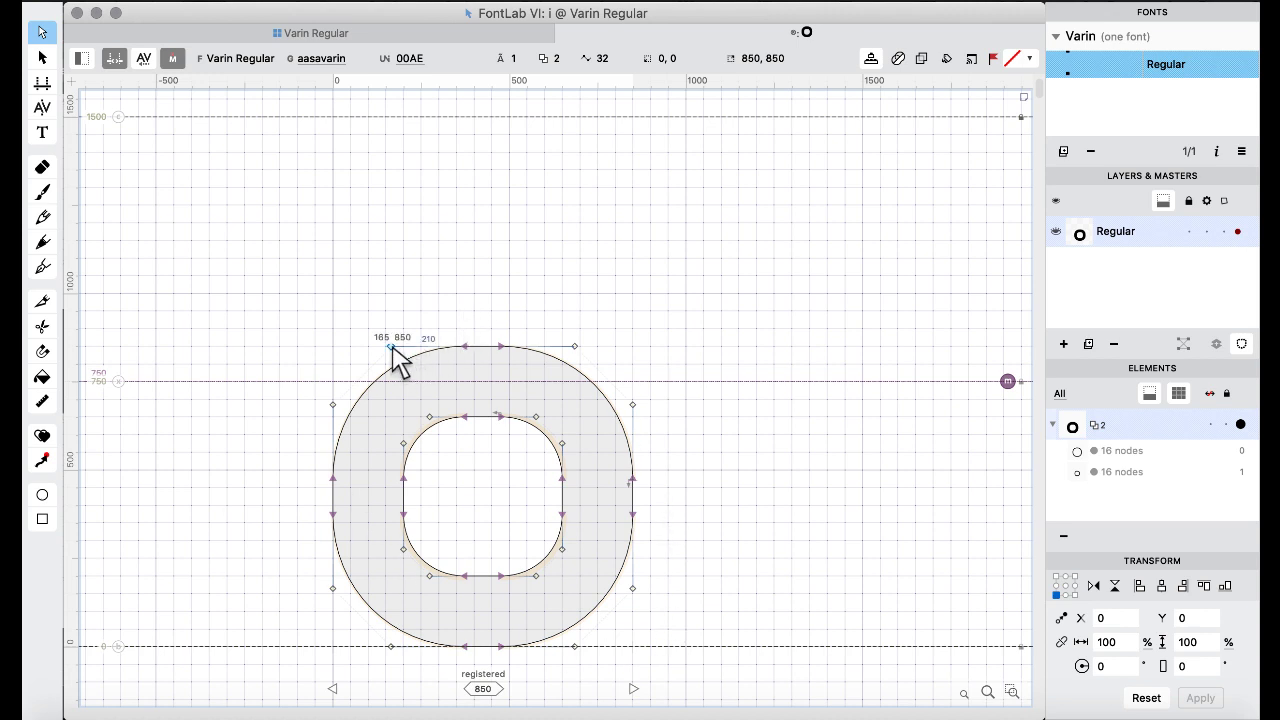
left_click(307, 36)
Paste the refined bowl into the msavarin glyph and move it 1000 units to the right of its original position.
left_click(452, 372)
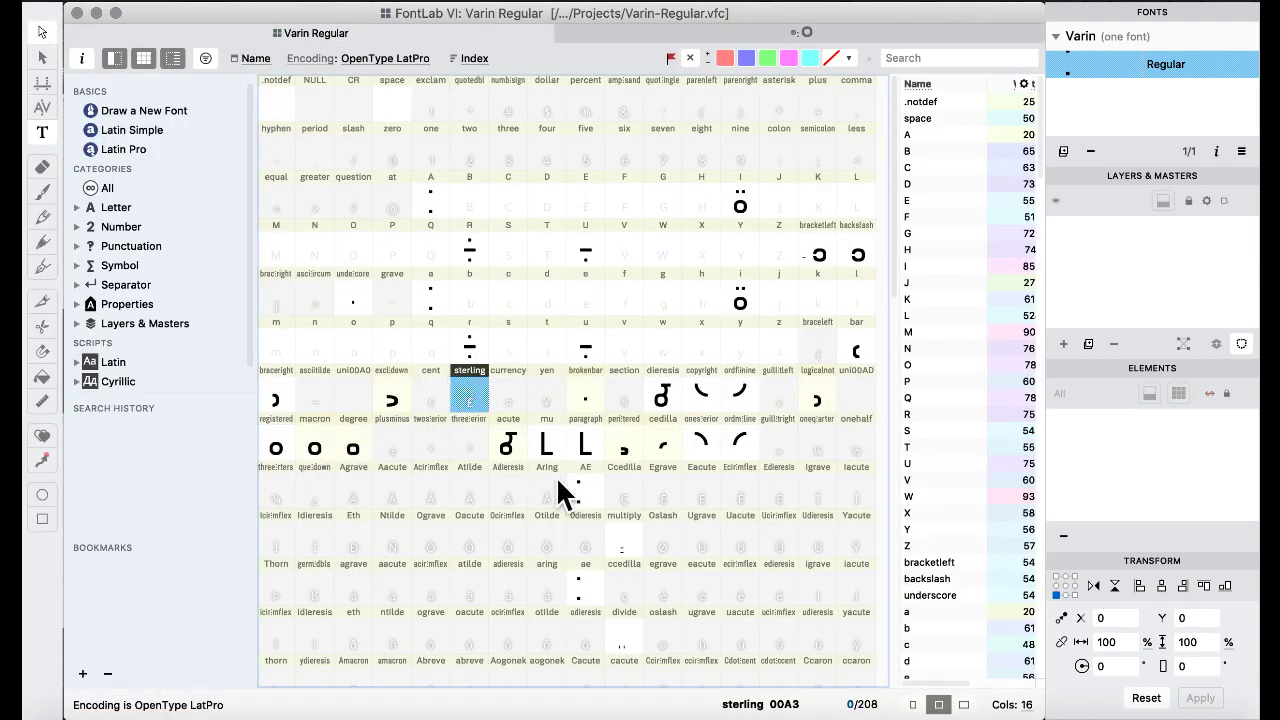
scroll(515, 478, "down", 10)
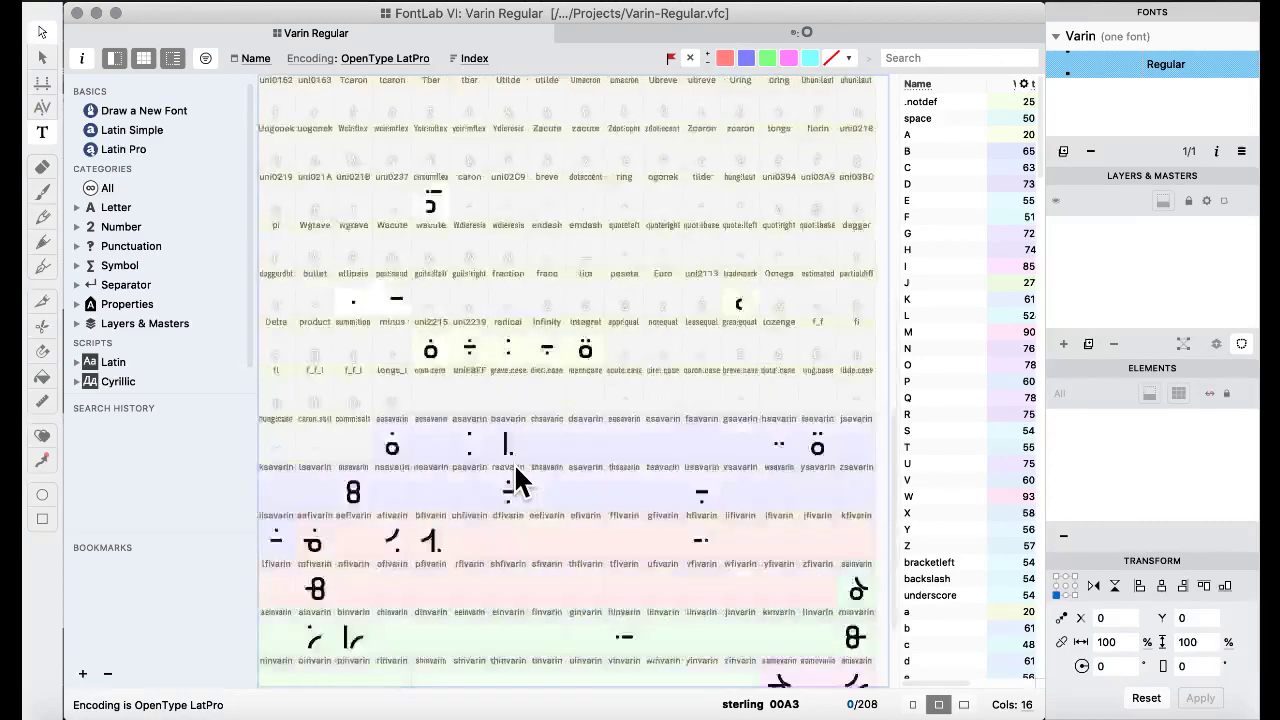
scroll(515, 470, "down", 3)
scroll(423, 385, "up", 3)
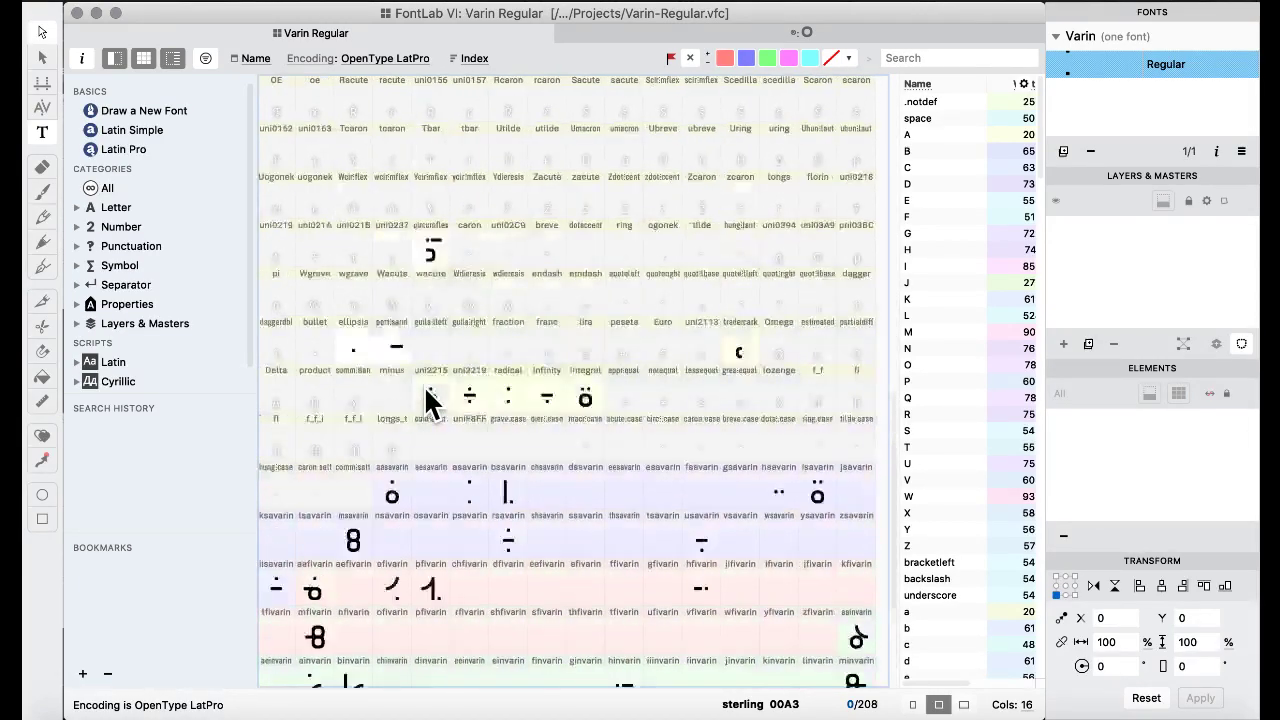
scroll(423, 385, "down", 3)
double_click(355, 345)
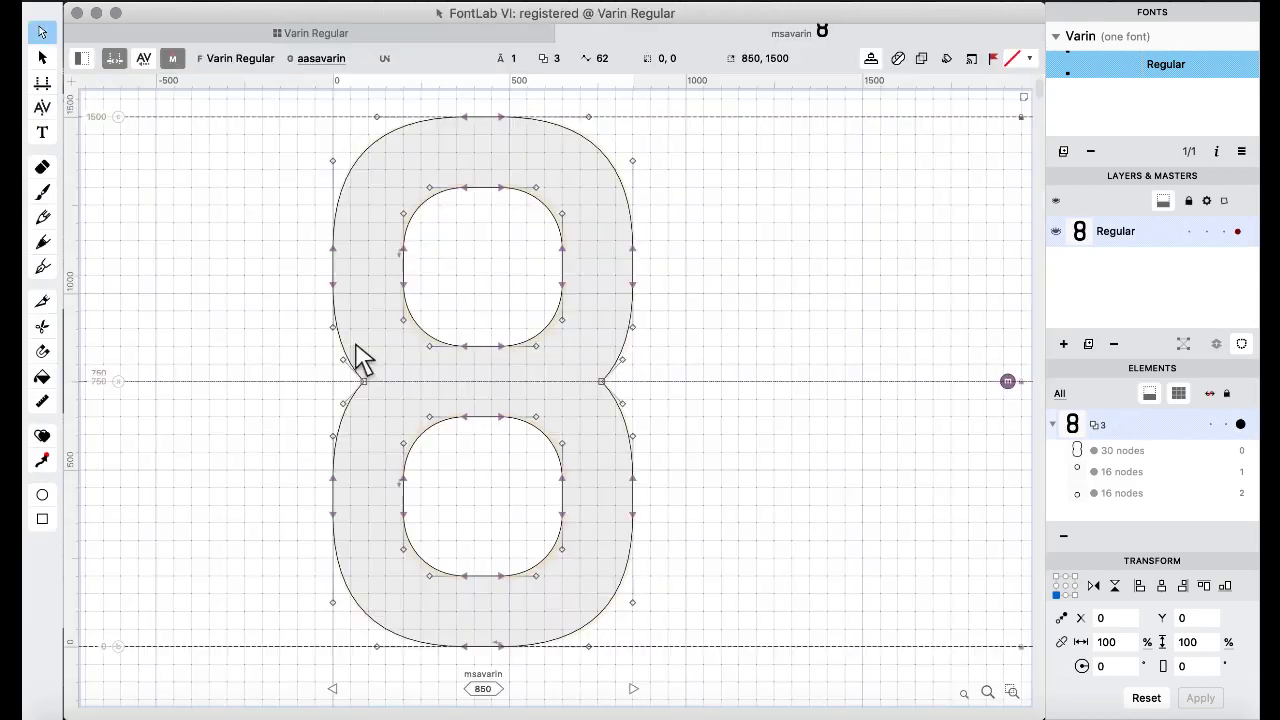
key("super+v")
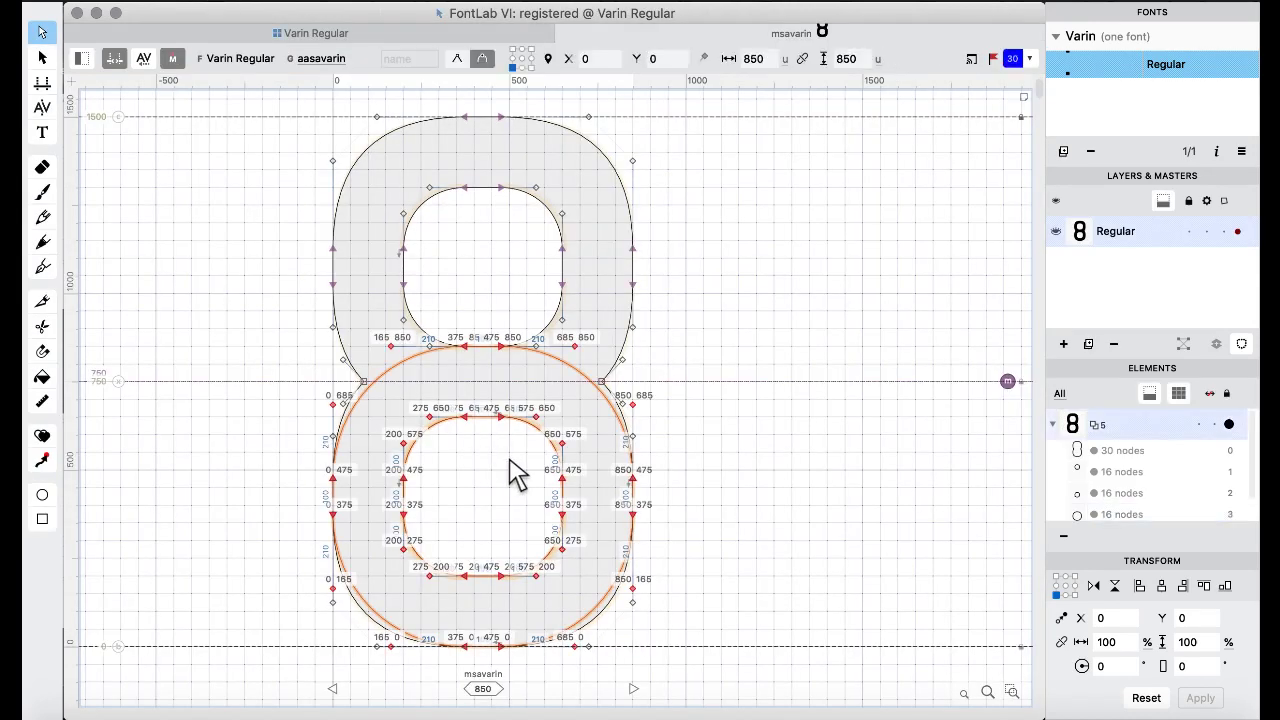
key("shift+Right")
key("shift+Right")
key("shift+Right")
key("shift+Right")
key("shift+Right")
key("shift+Right")
key("shift+Right")
key("shift+Right")
key("shift+Right")
key("shift+Right")
key("shift+Right")
key("shift+Right")
key("shift+Right")
key("shift+Right")
key("shift+Right")
key("shift+Right")
key("shift+Right")
key("shift+Right")
key("shift+Right")
key("shift+Right")
key("shift+Right")
key("shift+Right")
key("shift+Right")
key("shift+Right")
key("shift+Right")
key("shift+Right")
key("shift+Right")
key("shift+Right")
key("shift+Right")
key("shift+Right")
key("shift+Right")
key("shift+Right")
key("shift+Right")
key("shift+Right")
key("shift+Right")
key("shift+Right")
key("shift+Right")
key("shift+Right")
key("shift+Right")
key("shift+Right")
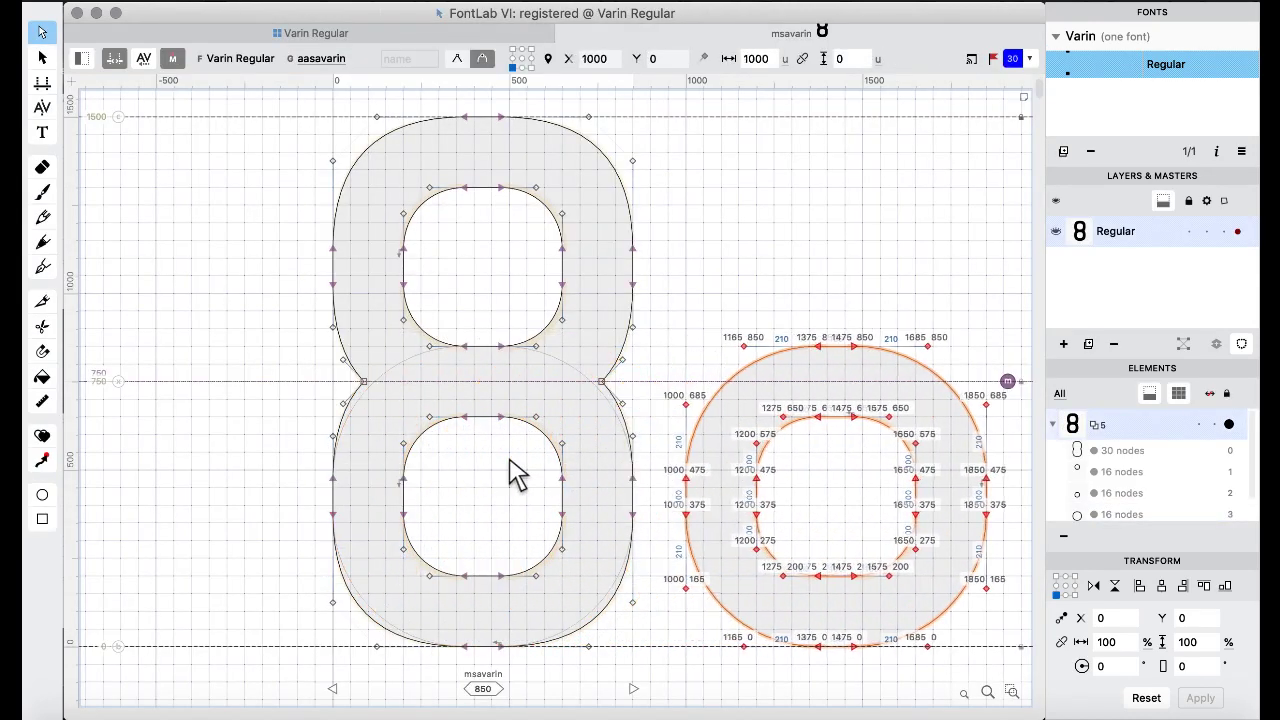
Paste a second refined bowl into msavarin and place it at X 1000, Y 650, directly above the first refined bowl.
key("super+v")
key("shift+Right")
key("shift+Right")
key("shift+Right")
key("shift+Right")
key("shift+Right")
key("shift+Right")
key("shift+Right")
key("shift+Right")
key("shift+Right")
key("shift+Right")
key("shift+Right")
key("shift+Right")
key("shift+Right")
key("shift+Right")
key("shift+Right")
key("shift+Right")
key("shift+Right")
key("shift+Right")
key("shift+Right")
key("shift+Right")
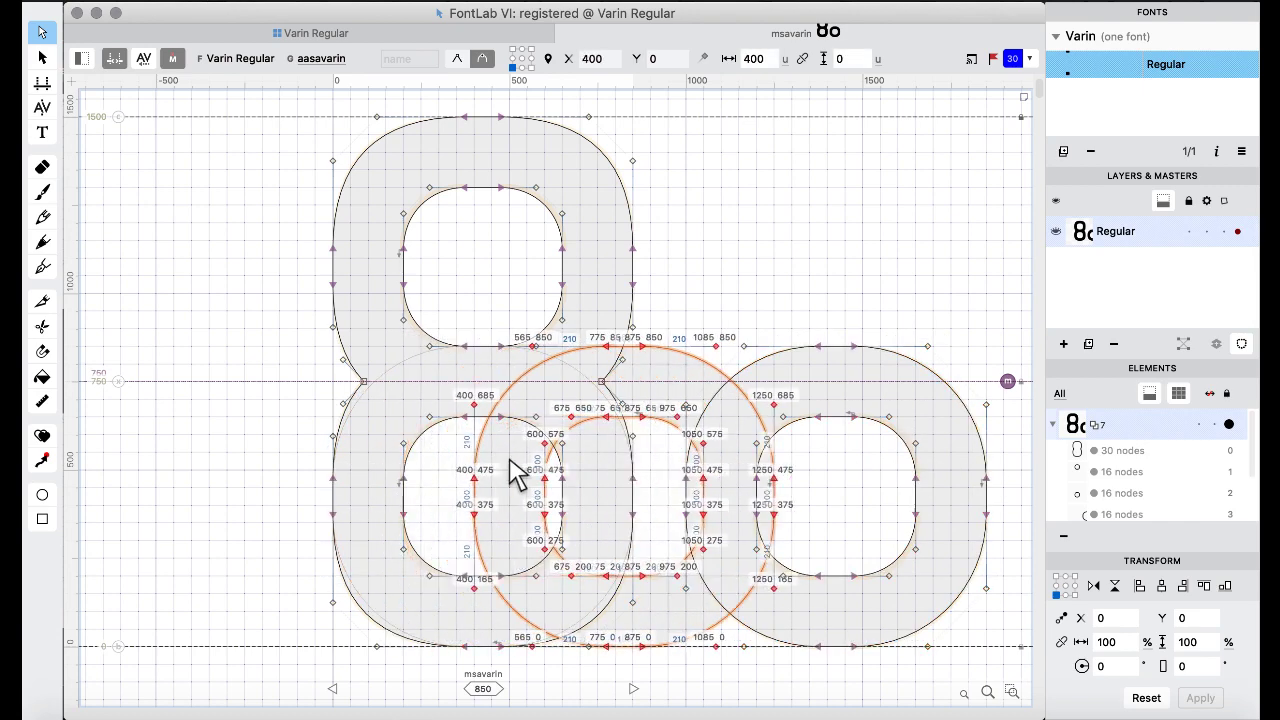
key("shift+Right")
key("shift+Right")
key("shift+Right")
key("shift+Right")
key("shift+Right")
key("shift+Right")
key("shift+Right")
key("shift+Right")
key("shift+Right")
key("shift+Right")
key("shift+Right")
key("shift+Right")
key("shift+Right")
key("shift+Right")
key("shift+Right")
key("shift+Right")
key("shift+Right")
key("shift+Right")
key("shift+Right")
key("shift+Right")
key("shift+Up")
key("shift+Up")
key("shift+Up")
key("shift+Up")
key("shift+Up")
key("shift+Up")
key("shift+Up")
key("shift+Up")
key("shift+Up")
key("shift+Up")
key("shift+Up")
key("shift+Up")
key("shift+Up")
key("shift+Up")
key("shift+Up")
key("shift+Up")
key("shift+Up")
key("shift+Up")
key("shift+Up")
key("shift+Up")
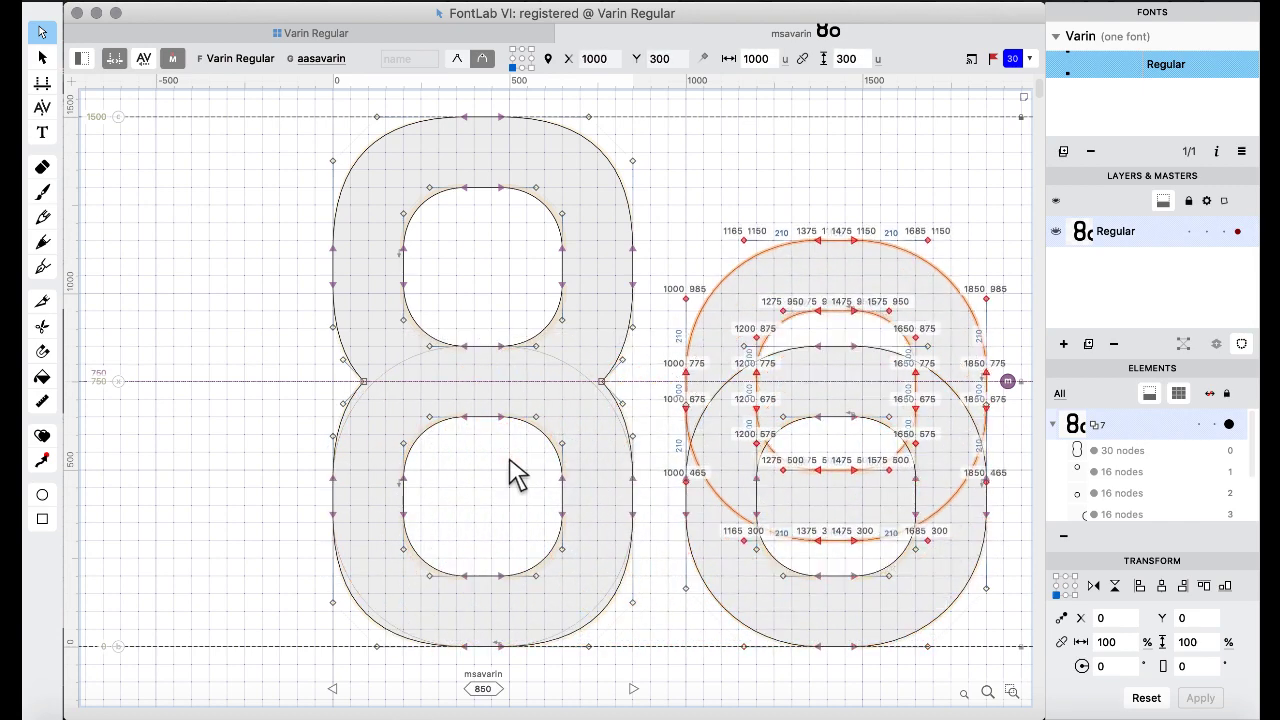
key("shift+Up")
key("shift+Up")
key("shift+Up")
key("shift+Up")
key("shift+Up")
key("shift+Up")
key("shift+Up")
key("shift+Up")
key("shift+Up")
key("shift+Up")
key("shift+Up")
key("shift+Up")
key("shift+Up")
key("shift+Up")
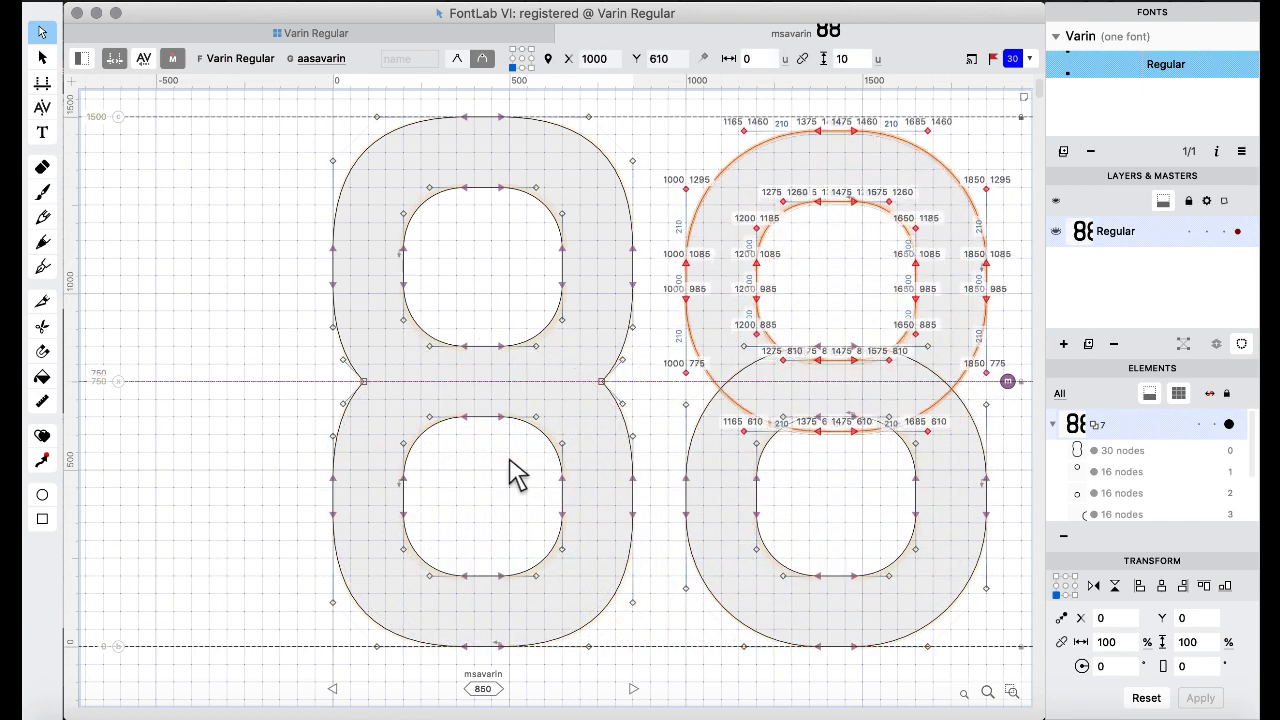
key("shift+Up")
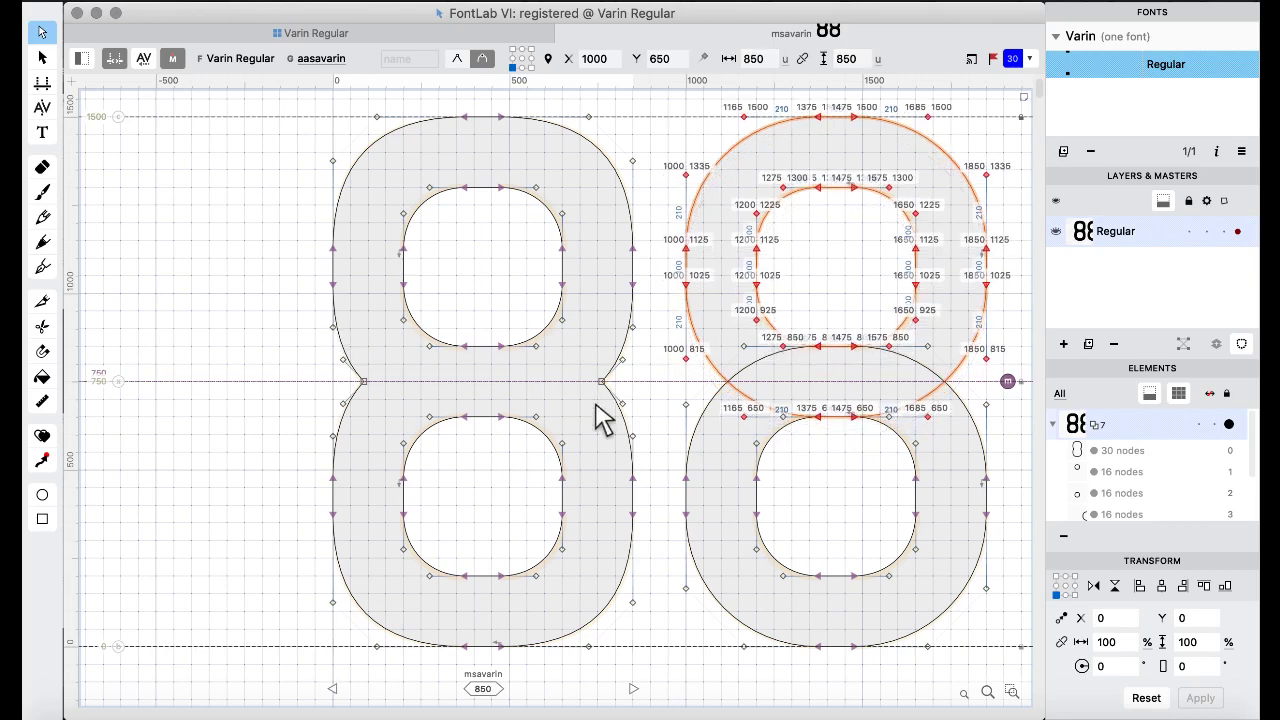
Remove the overlap from all msavarin contours so the two refined bowls merge into one double bowl.
key("super+a")
right_click(233, 277)
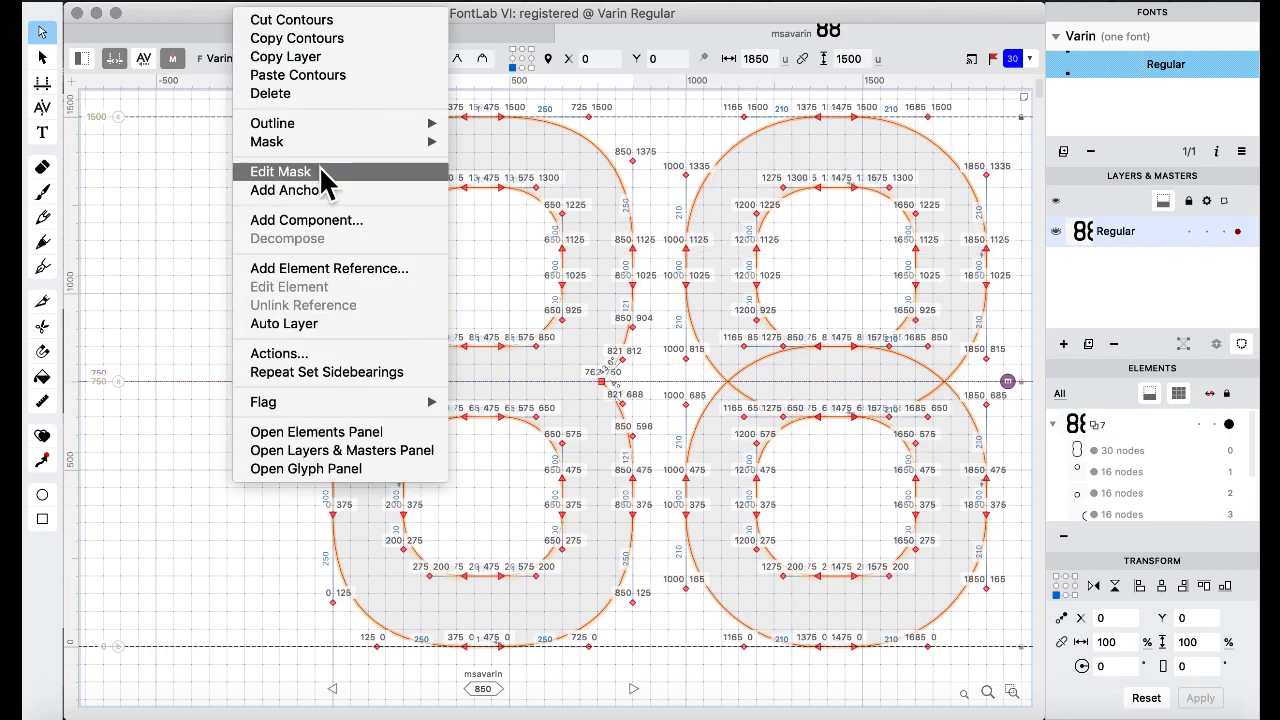
mouse_move(307, 121)
left_click(554, 310)
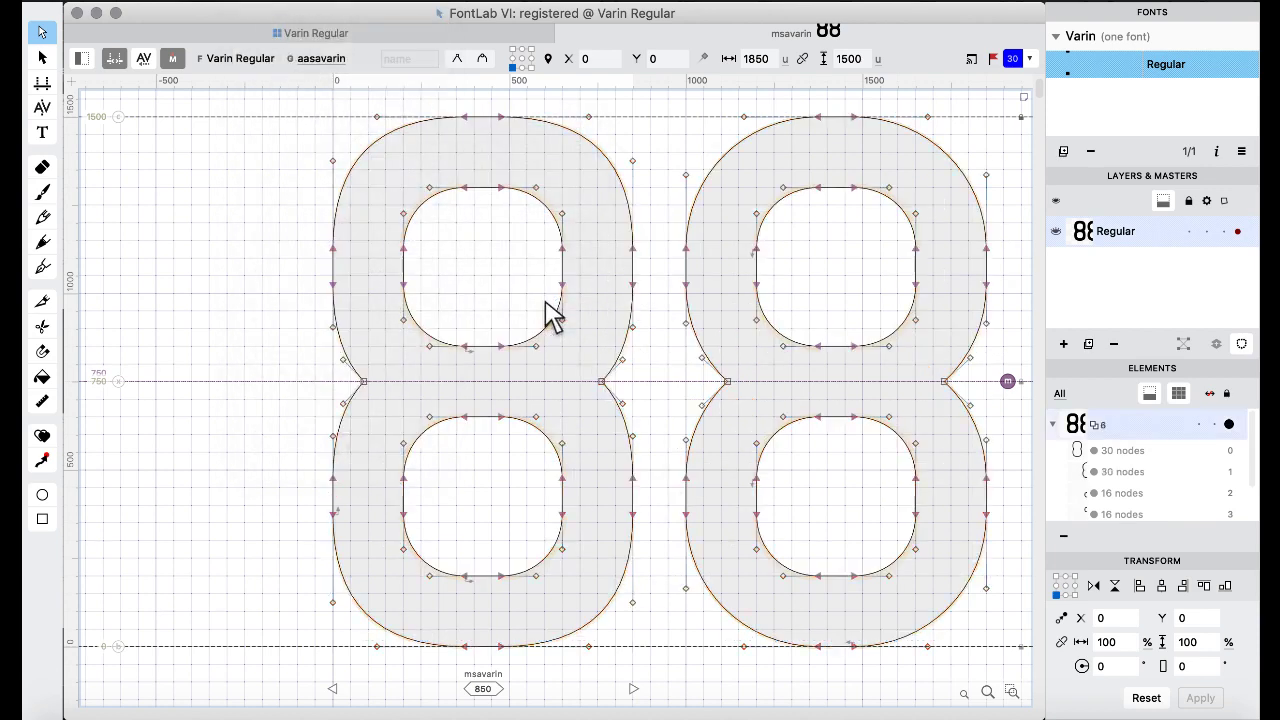
Delete the old double-bowl contours from the msavarin glyph, keeping the new merged shape.
scroll(290, 215, "up", 2)
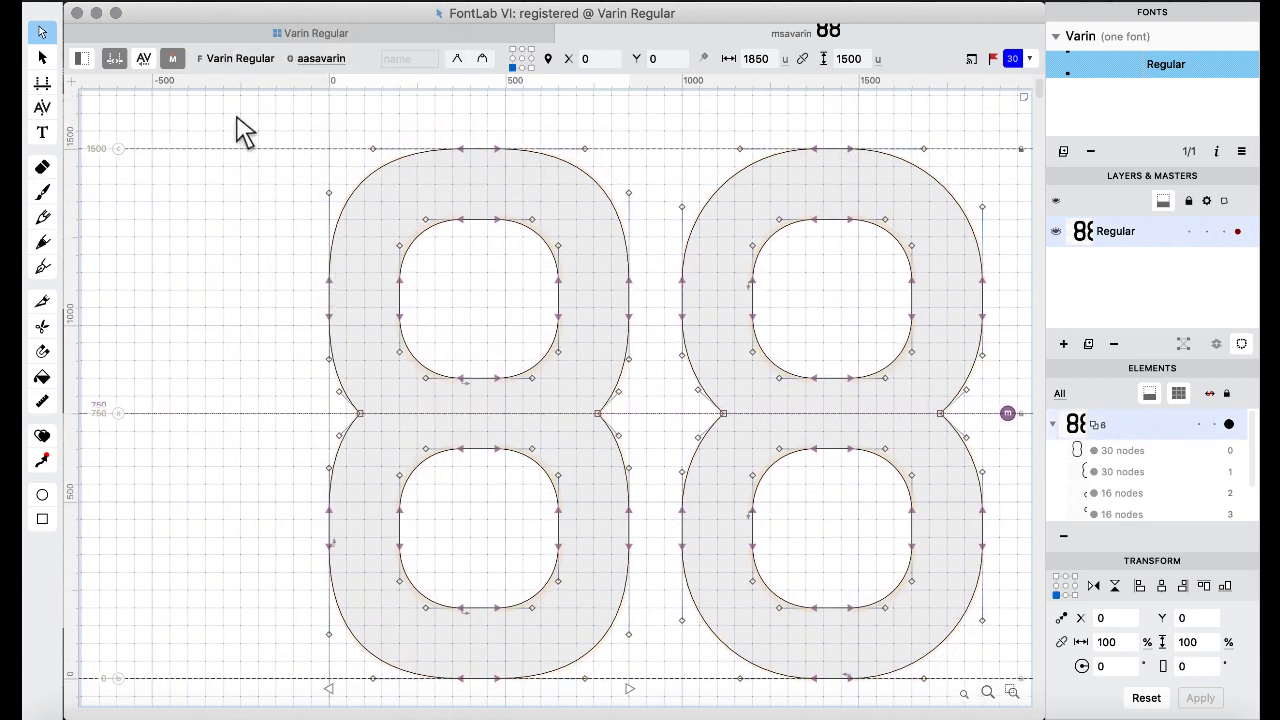
left_click_drag(237, 118, 643, 690)
key("Delete")
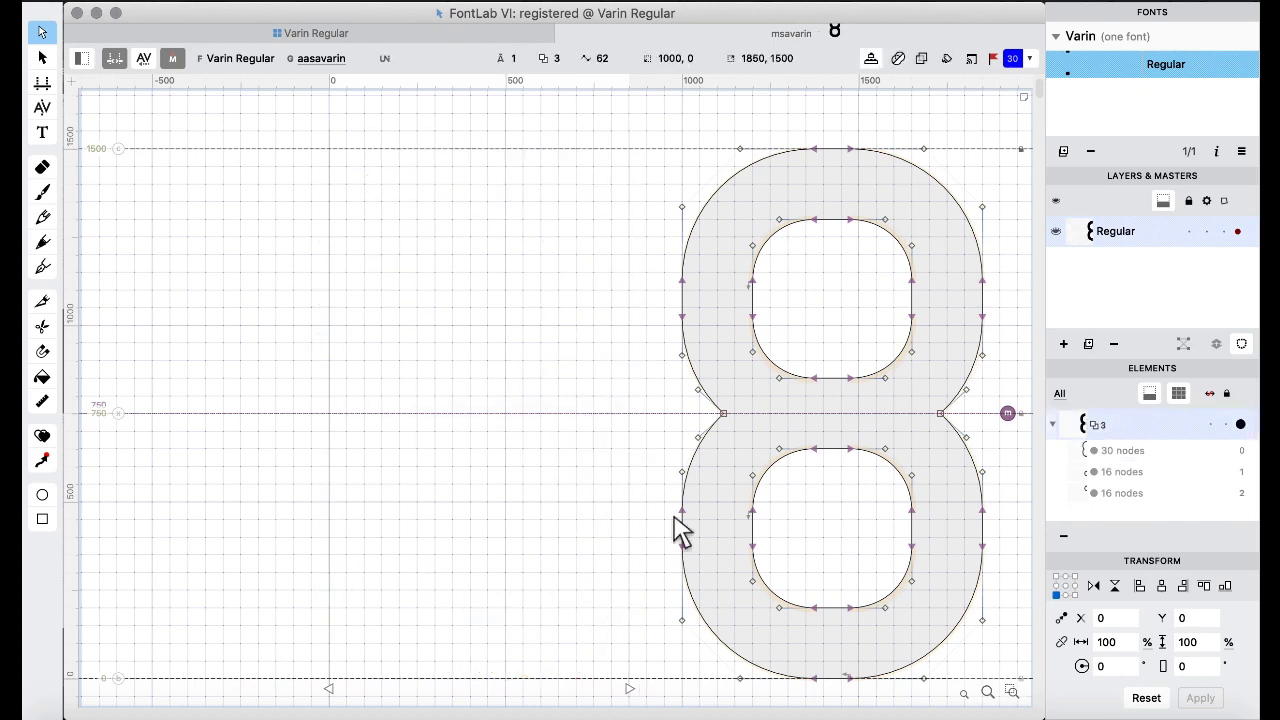
Move the whole new double bowl in msavarin 1000 units back to X 0.
key("super+a")
key("super+shift+Left")
key("super+shift+Left")
key("super+shift+Left")
key("super+shift+Left")
key("super+shift+Left")
key("super+shift+Left")
key("super+shift+Left")
key("super+shift+Left")
key("super+shift+Left")
key("super+shift+Left")
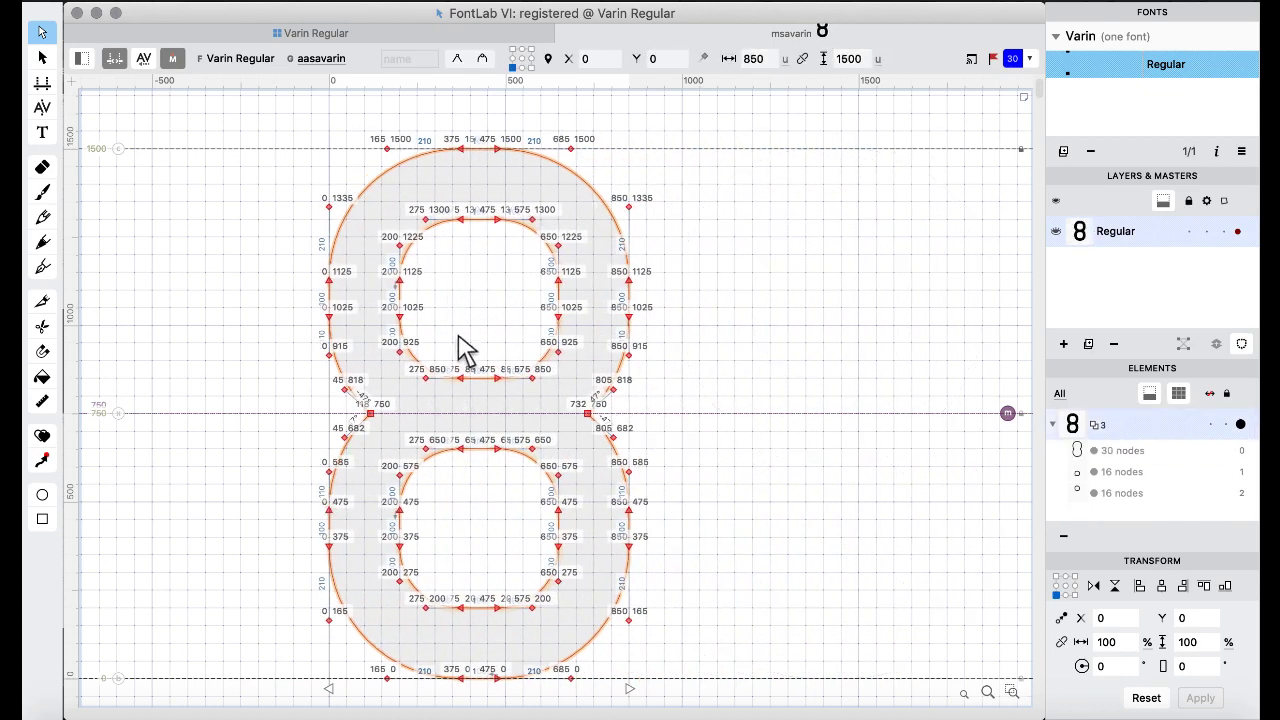
Return to the font overview and open the mfivarin glyph for editing.
left_click(246, 32)
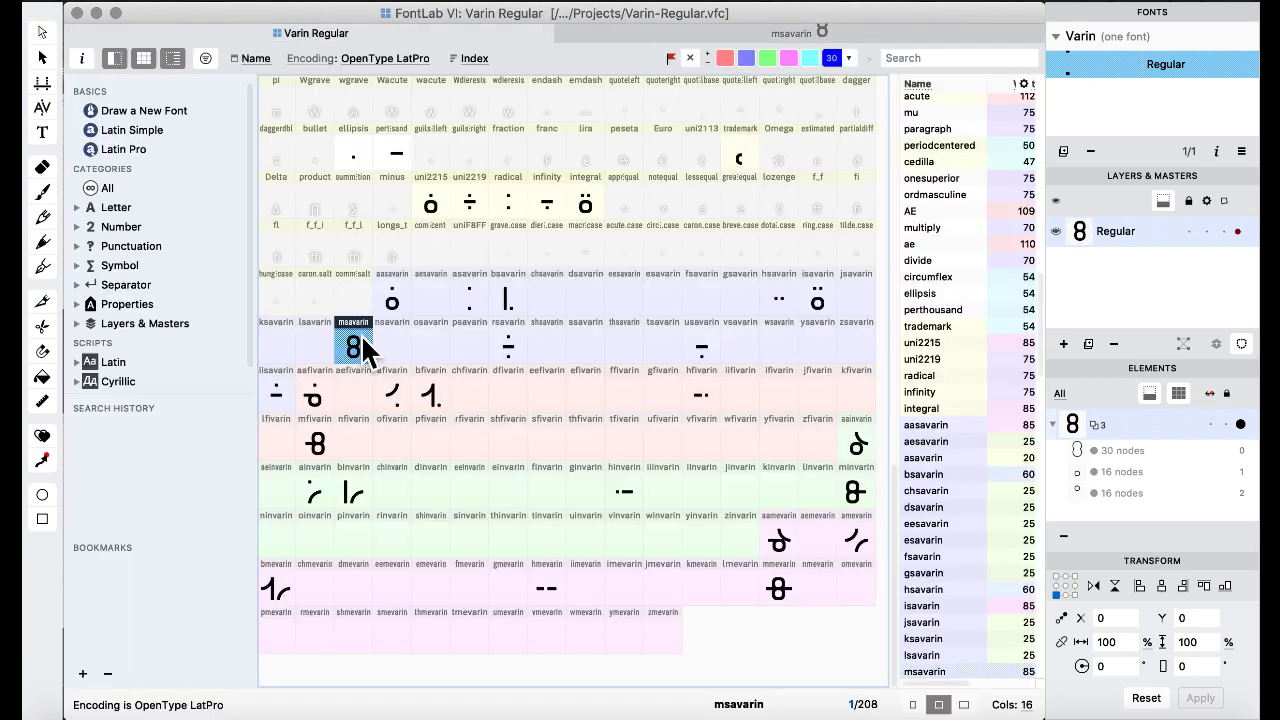
left_click(455, 404)
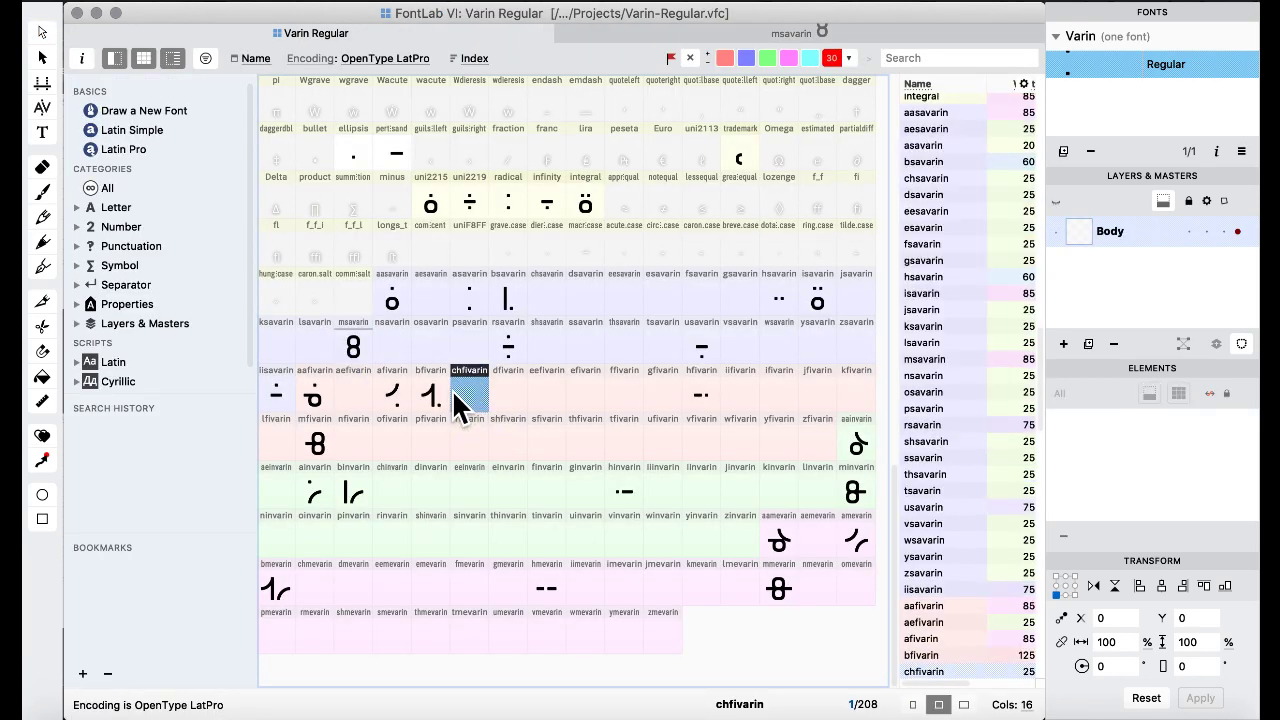
left_click(318, 445)
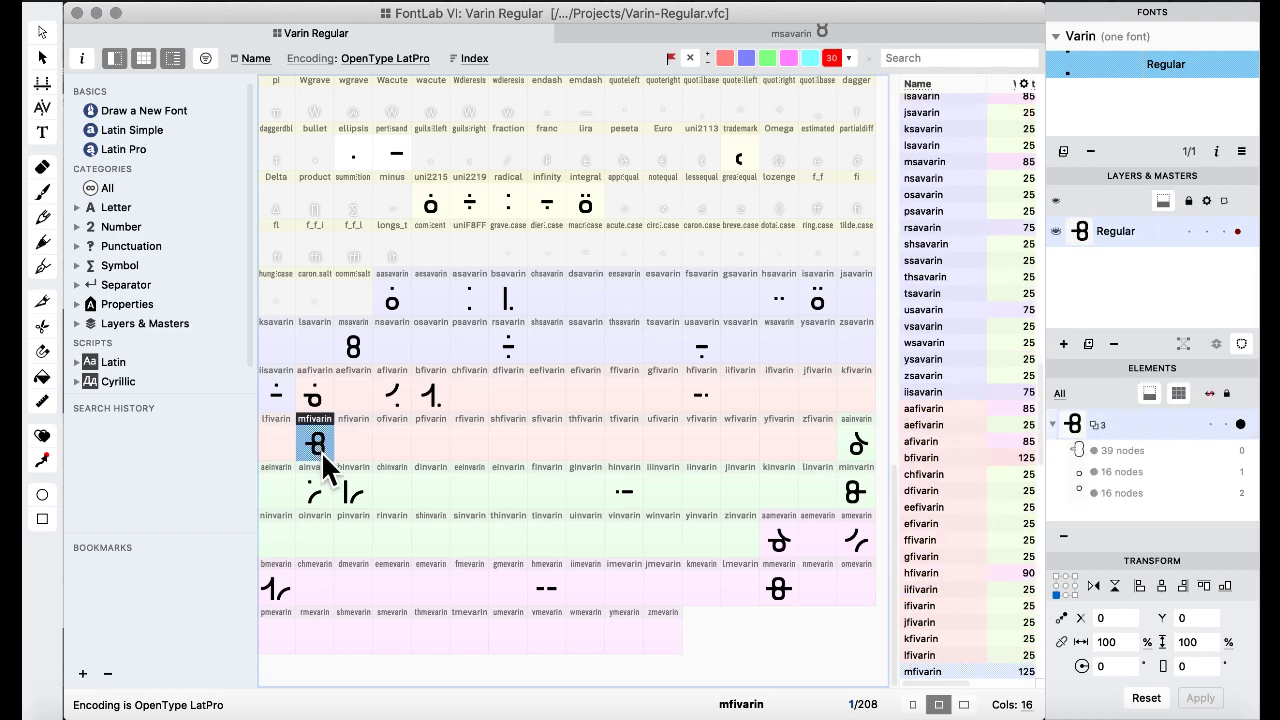
double_click(320, 450)
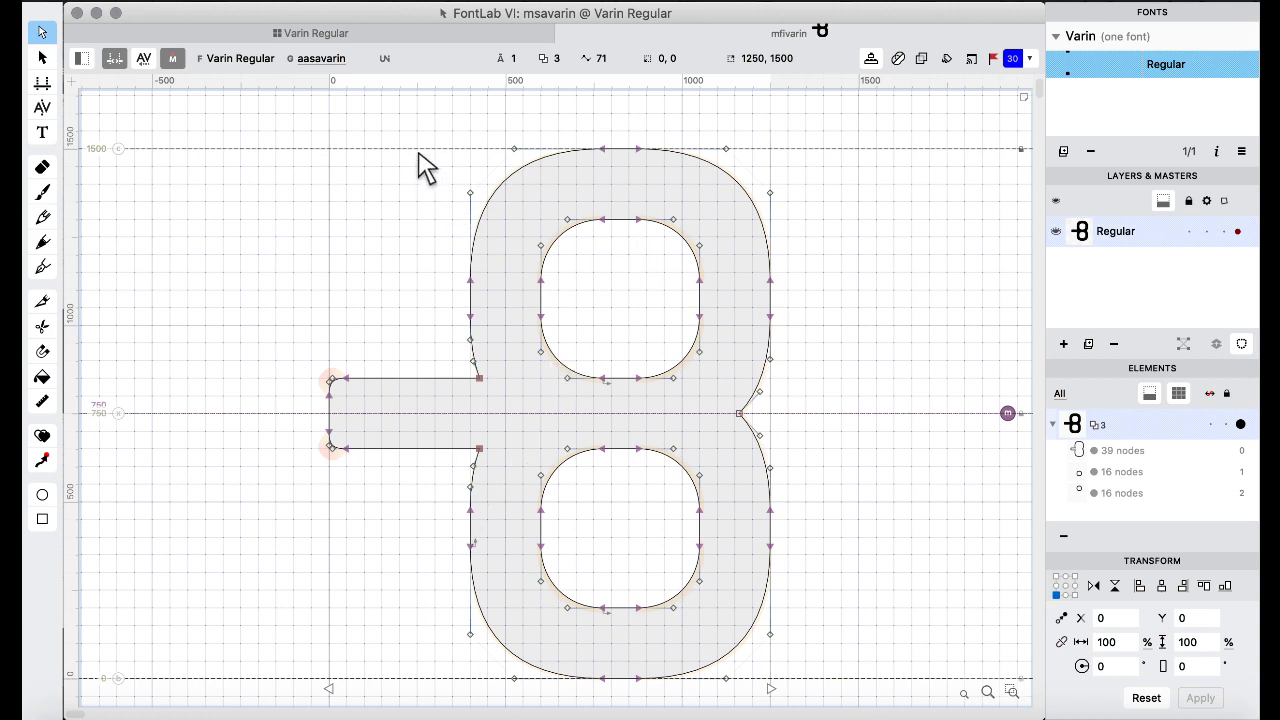
Delete the old double-bowl nodes from the mfivarin glyph, leaving only its horizontal bar.
left_click_drag(414, 106, 808, 363)
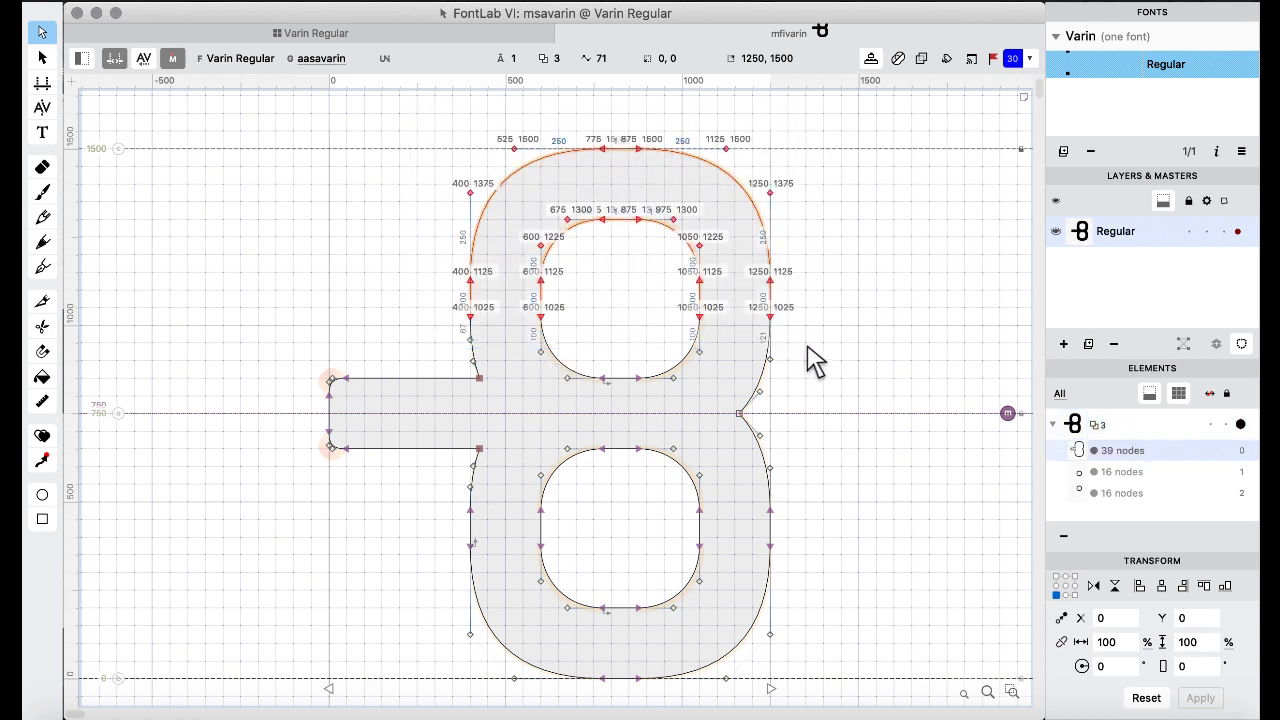
key("Delete")
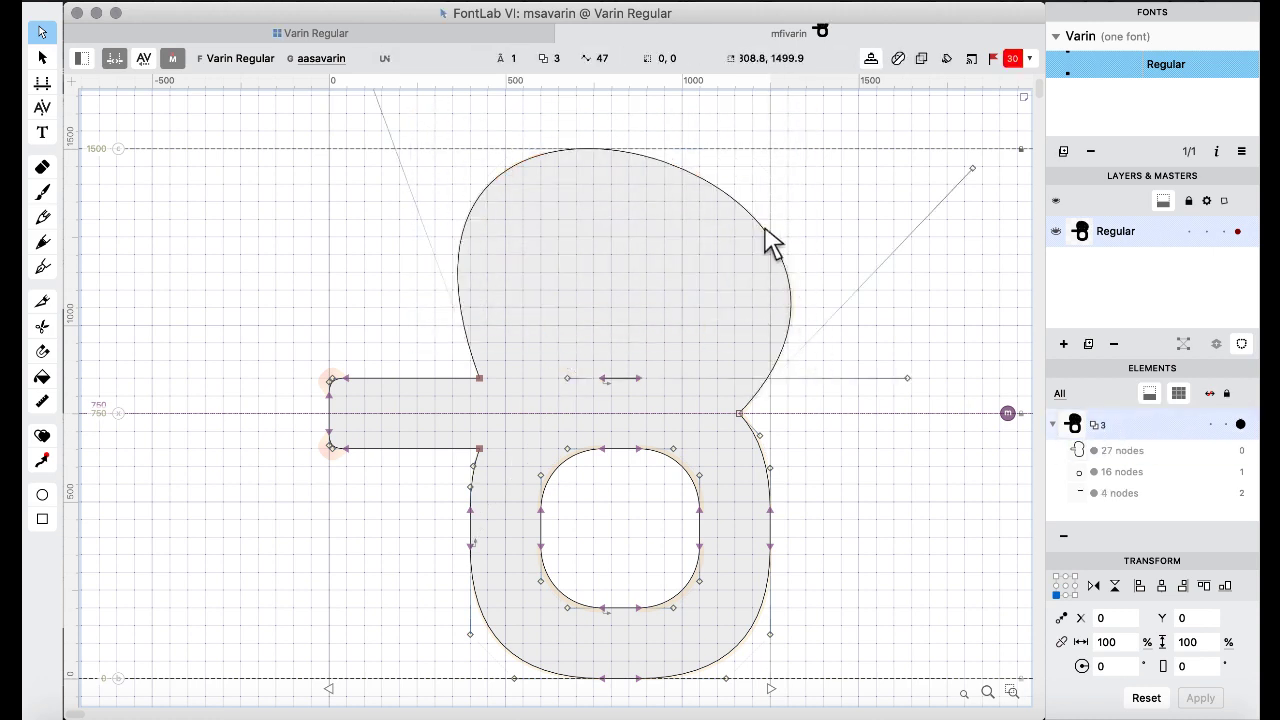
scroll(772, 240, "up", 1)
left_click(967, 179)
key("Delete")
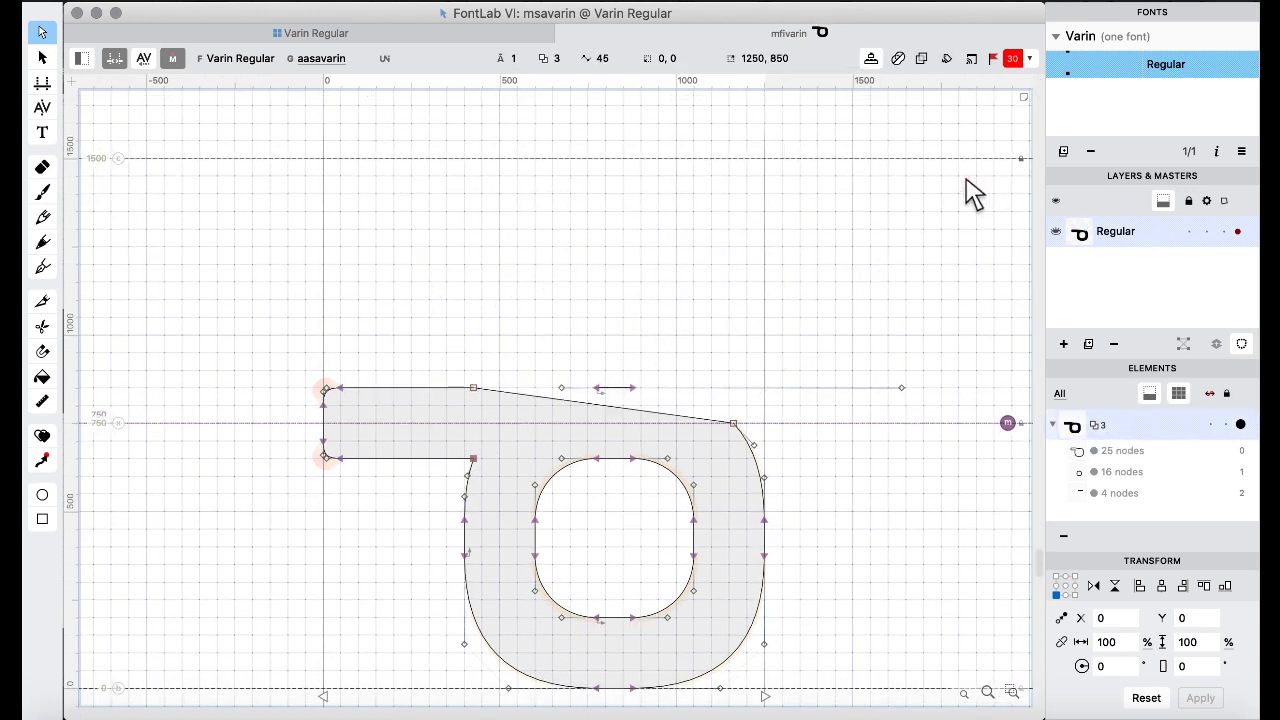
scroll(870, 235, "down", 1)
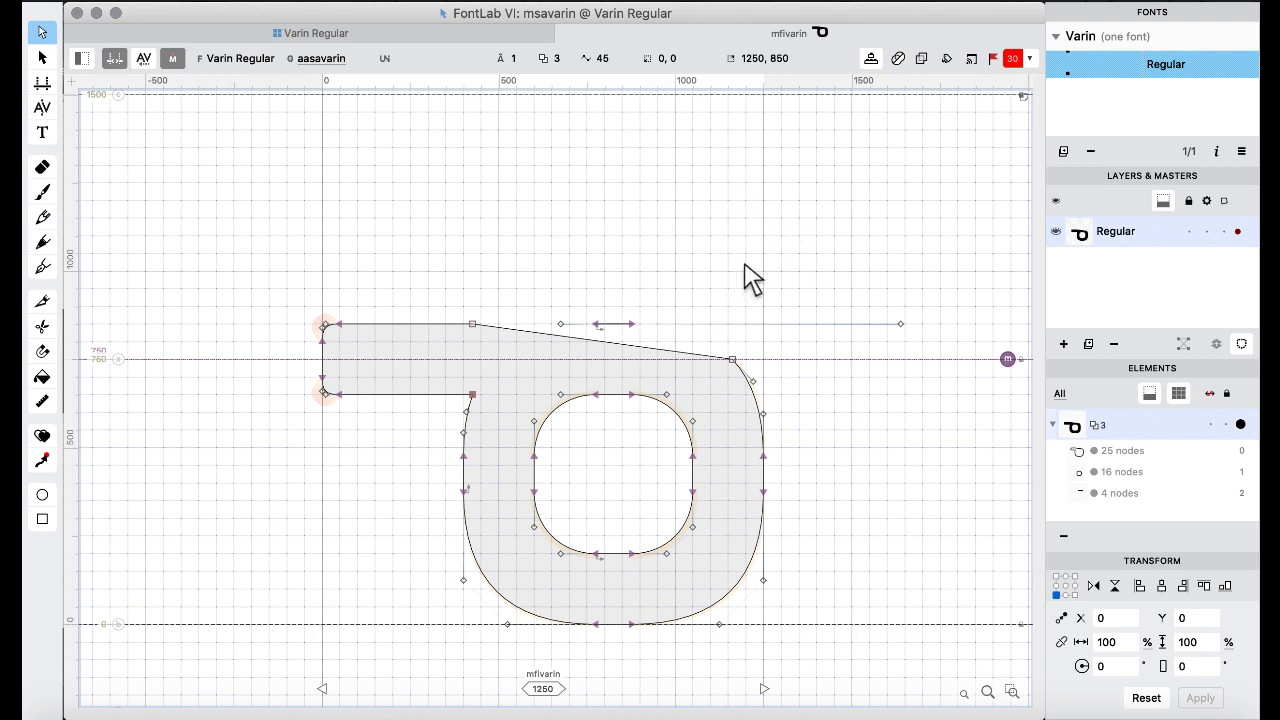
left_click_drag(902, 228, 505, 648)
left_click_drag(412, 532, 505, 445)
key("Delete")
Paste the rebuilt double bowl into mfivarin and shift it horizontally to X 300 so it overlaps the bar.
key("super+v")
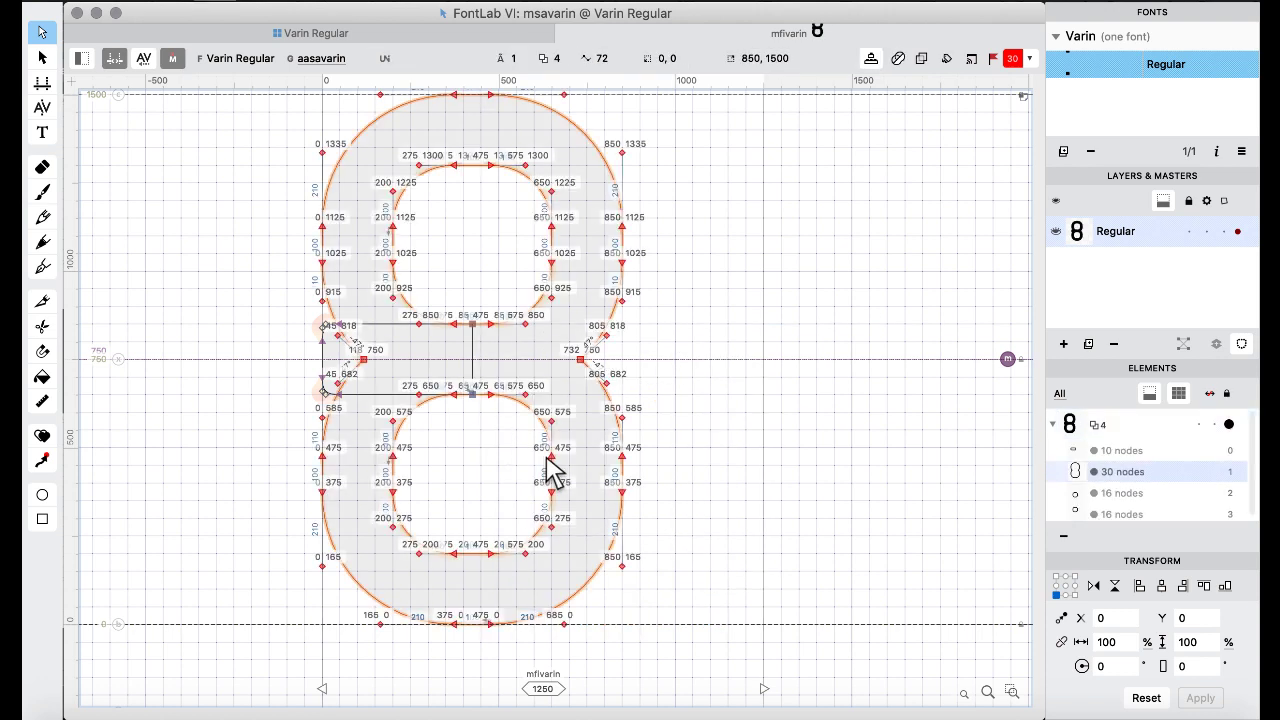
key("shift+Right")
key("shift+Right")
key("shift+Right")
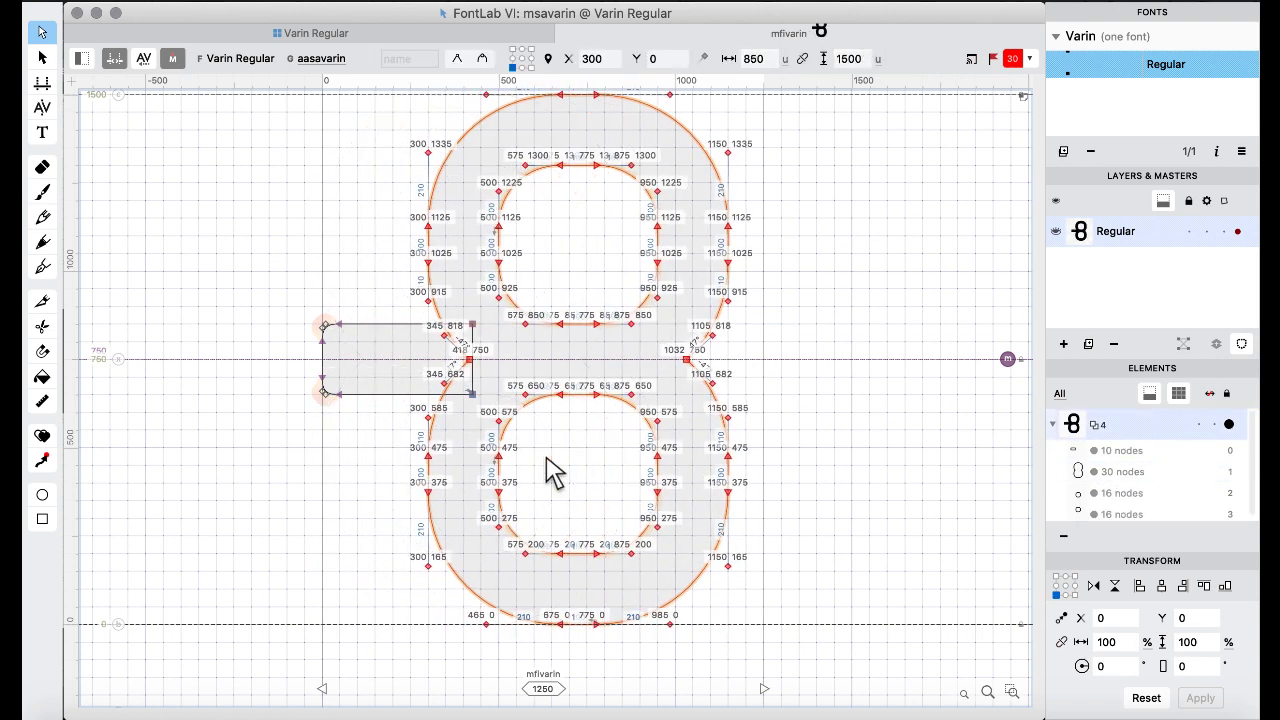
key("shift+Right")
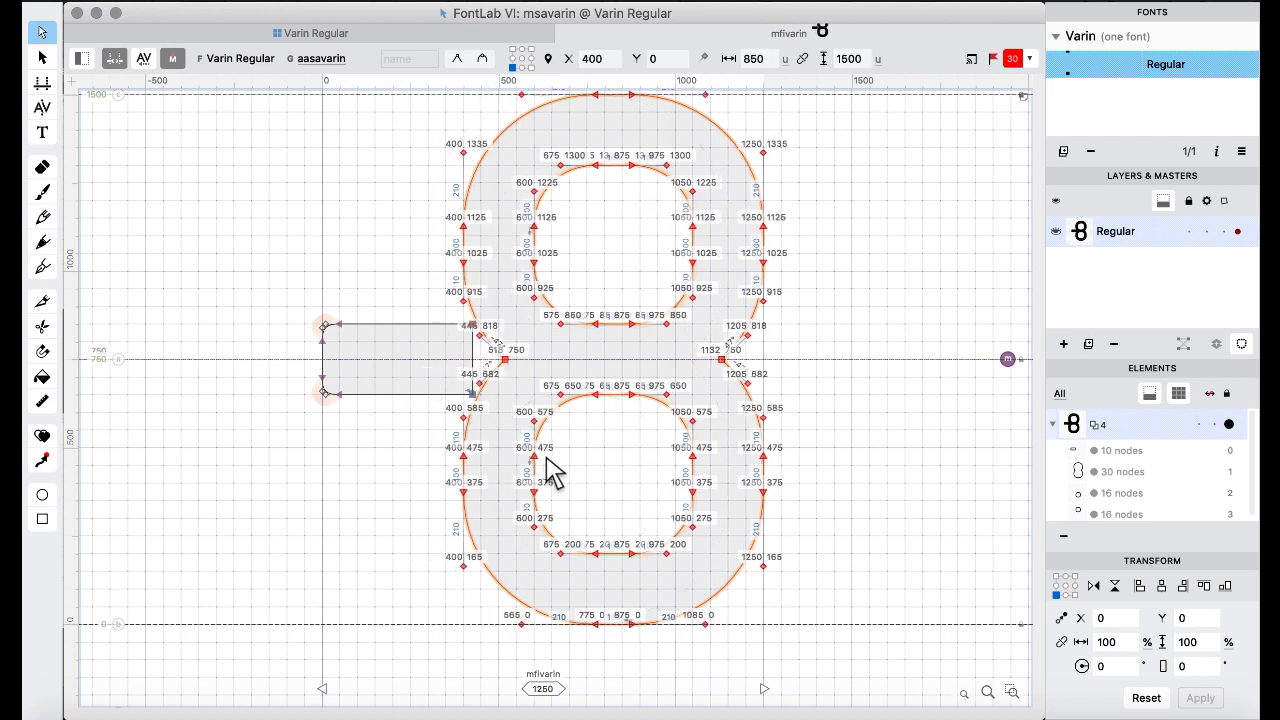
key("shift+Left")
key("shift+Left")
key("shift+Right")
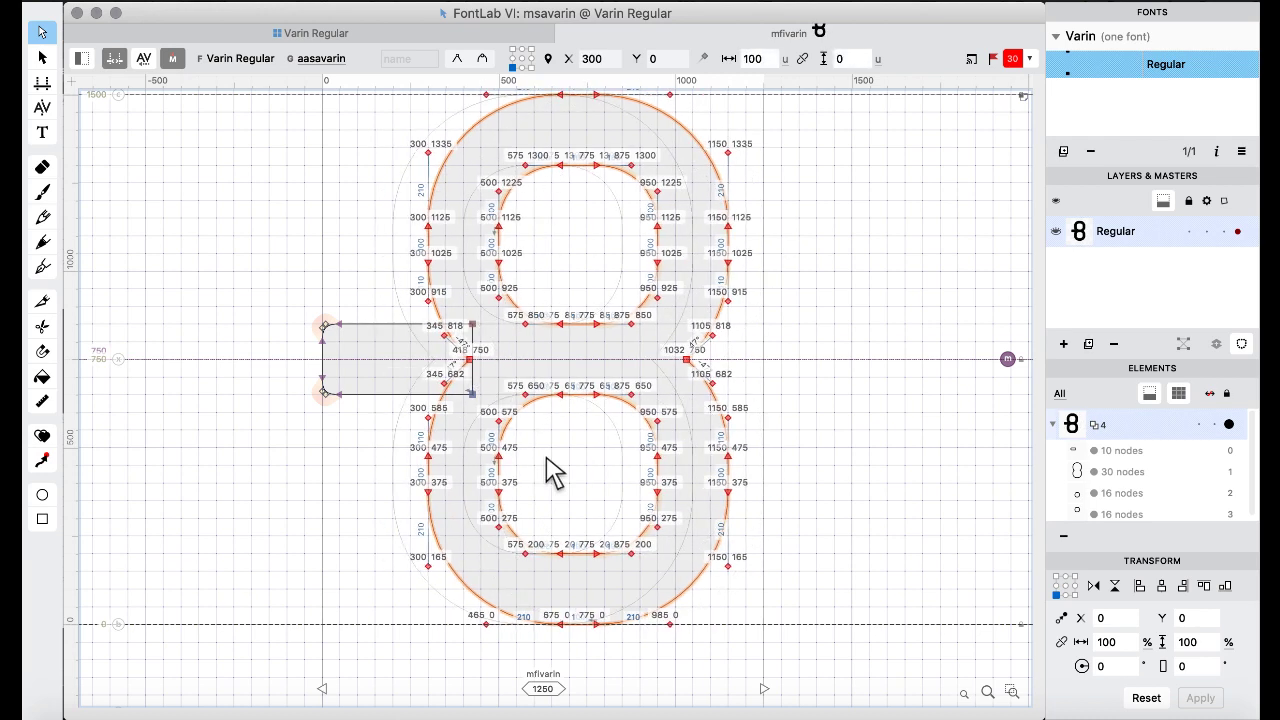
Remove the overlap between the double bowl and the horizontal bar in mfivarin.
right_click(799, 286)
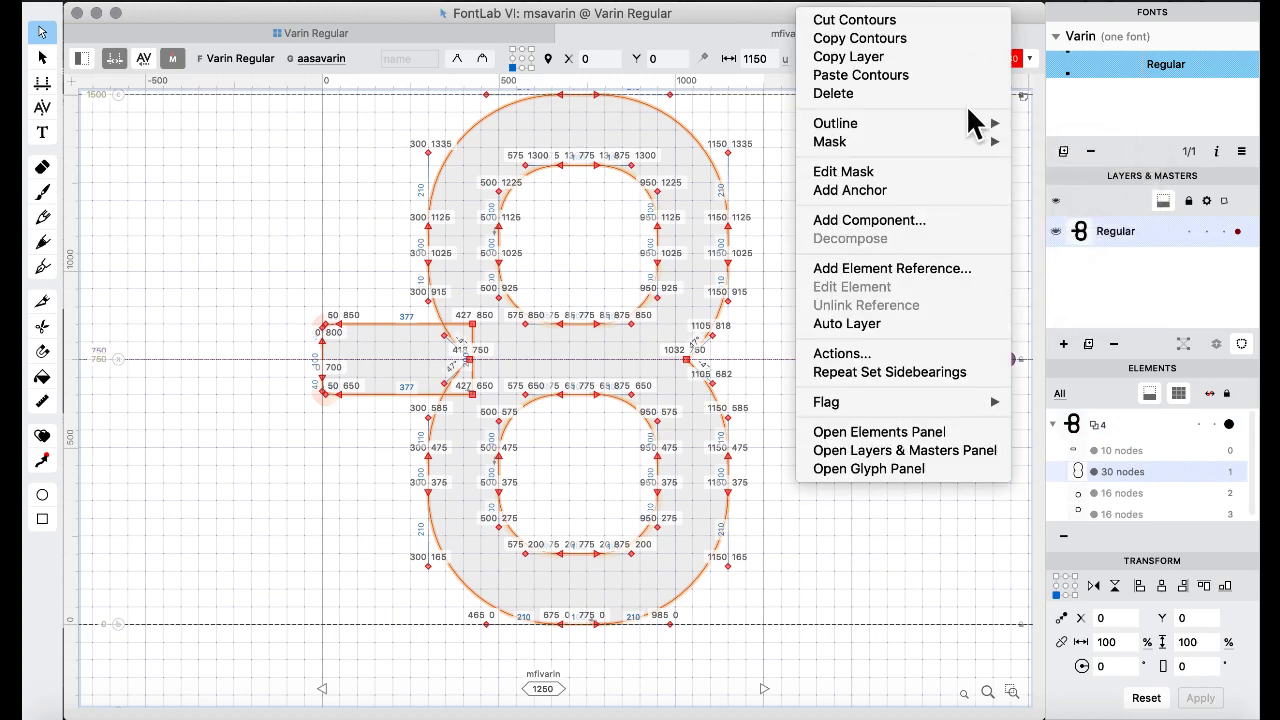
mouse_move(975, 123)
left_click(1080, 306)
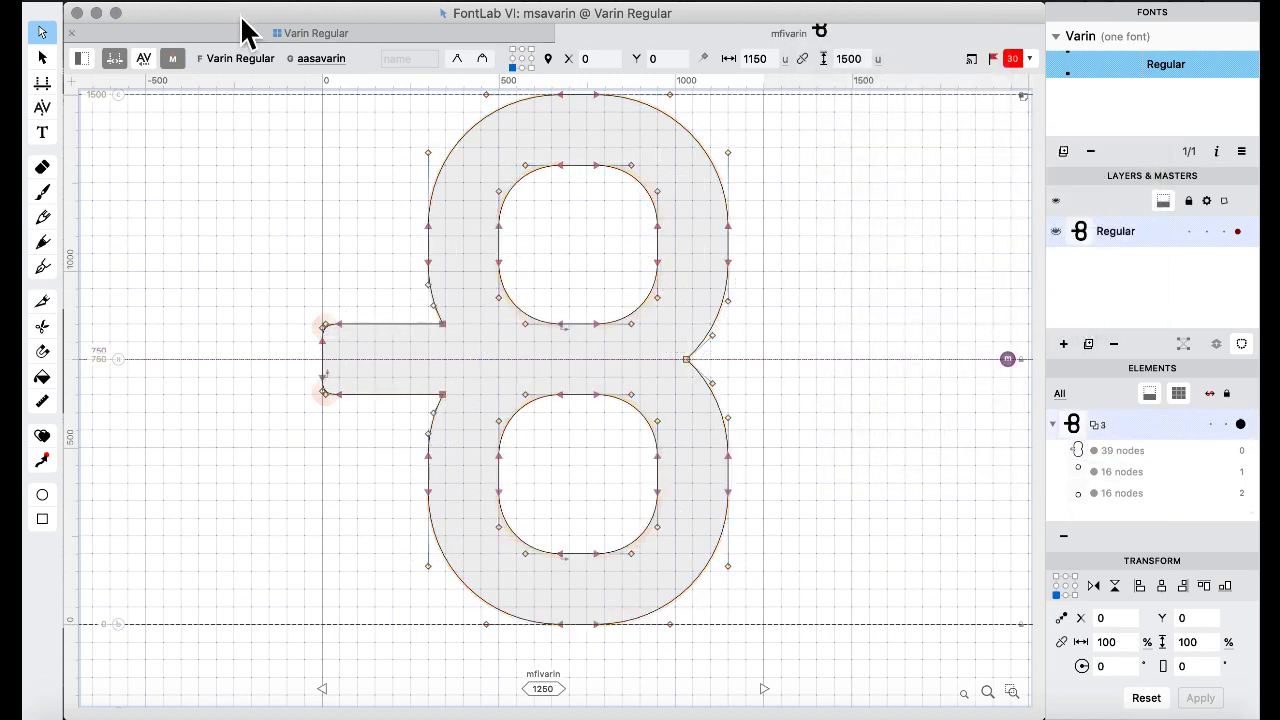
Go back to the font overview and open the minvarin glyph.
left_click(232, 24)
left_click(501, 321)
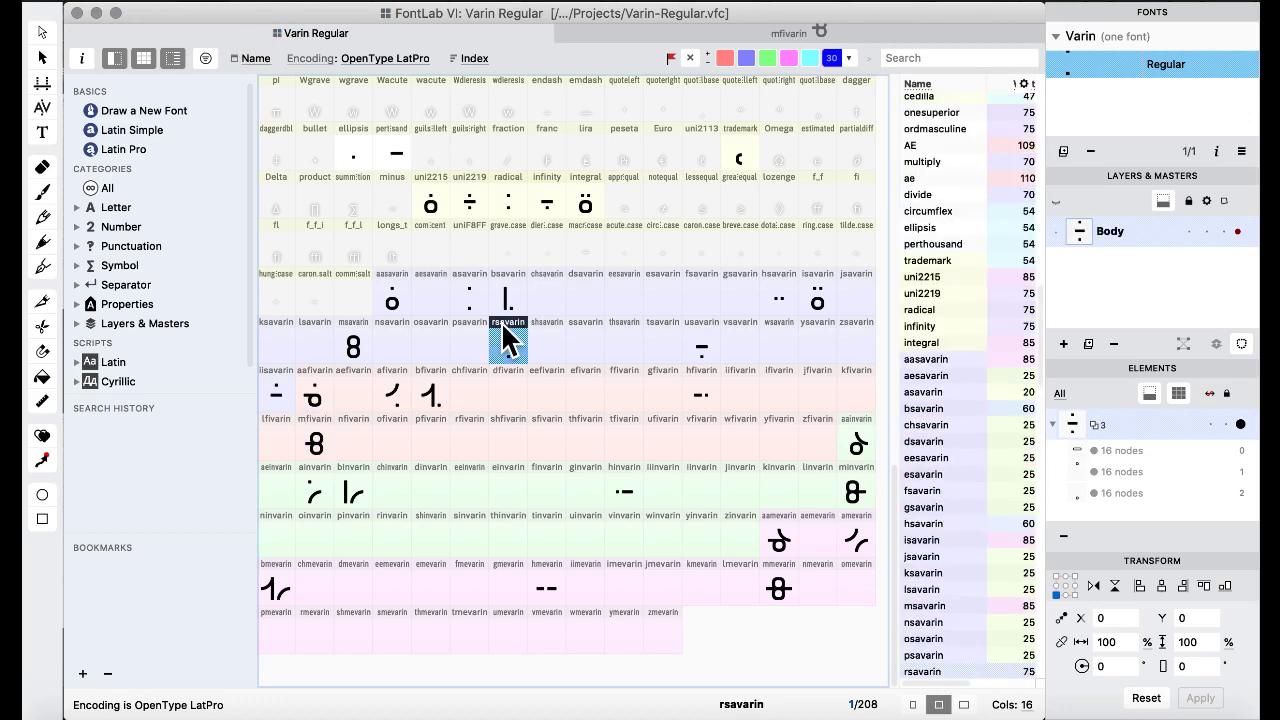
left_click(487, 408)
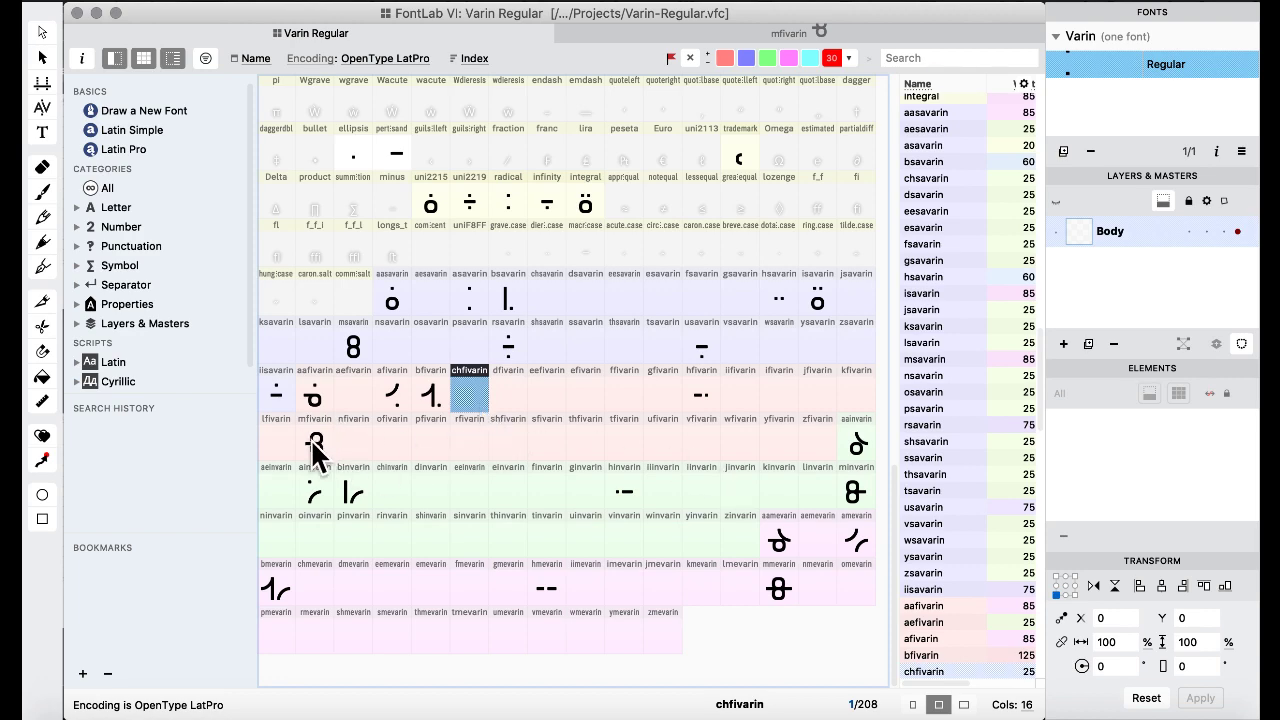
double_click(853, 491)
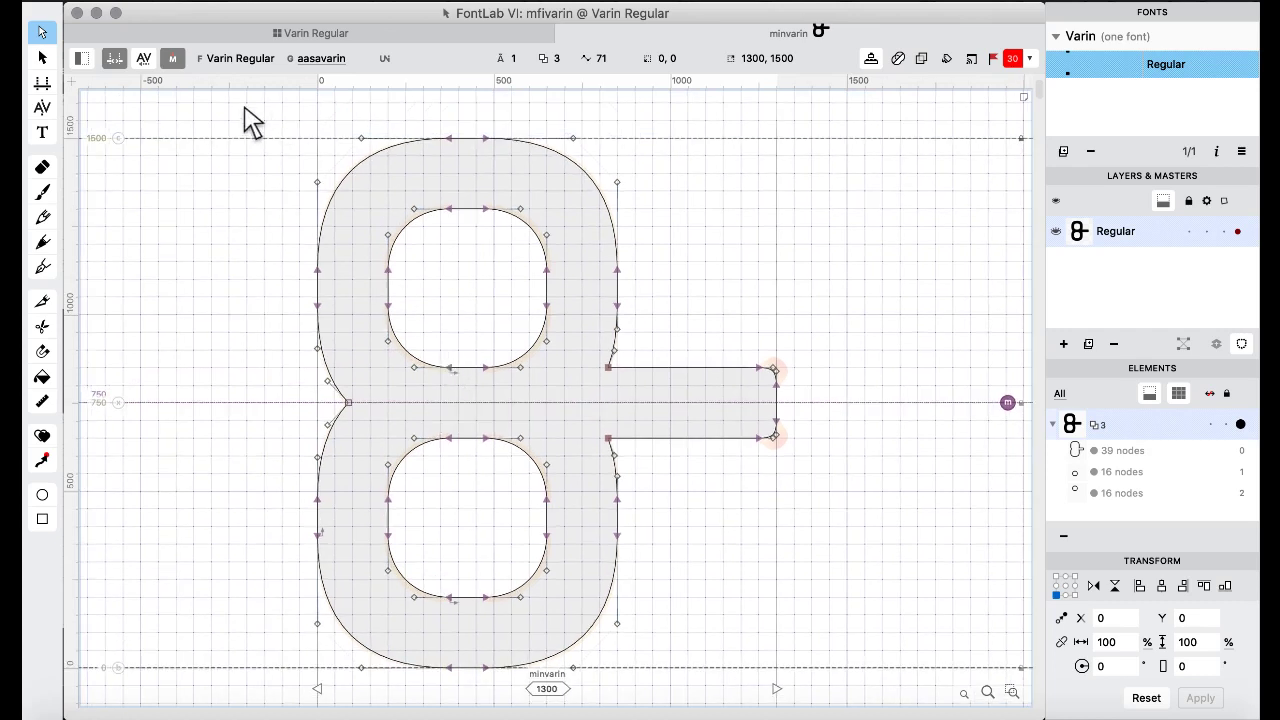
Delete all old double-bowl nodes and the leftover curve from minvarin, keeping only its horizontal bar.
left_click_drag(246, 108, 710, 342)
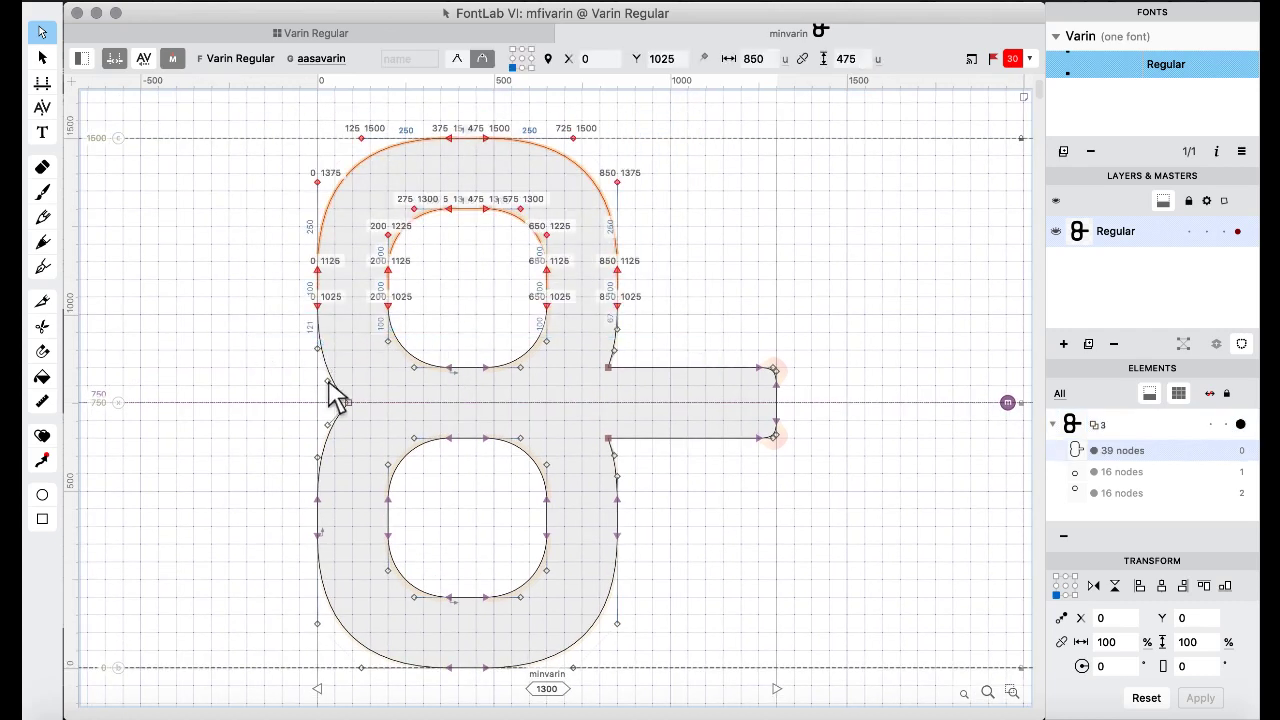
left_click_drag(249, 338, 504, 494)
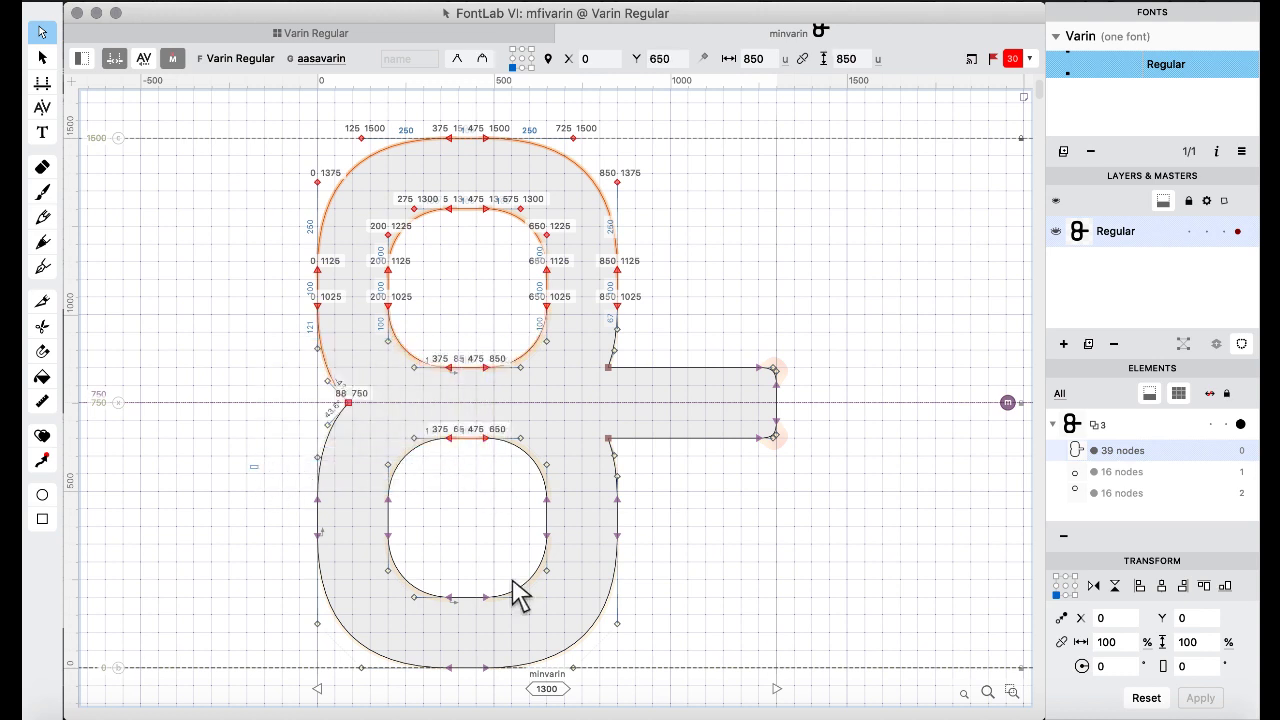
left_click_drag(252, 465, 734, 694)
key("Delete")
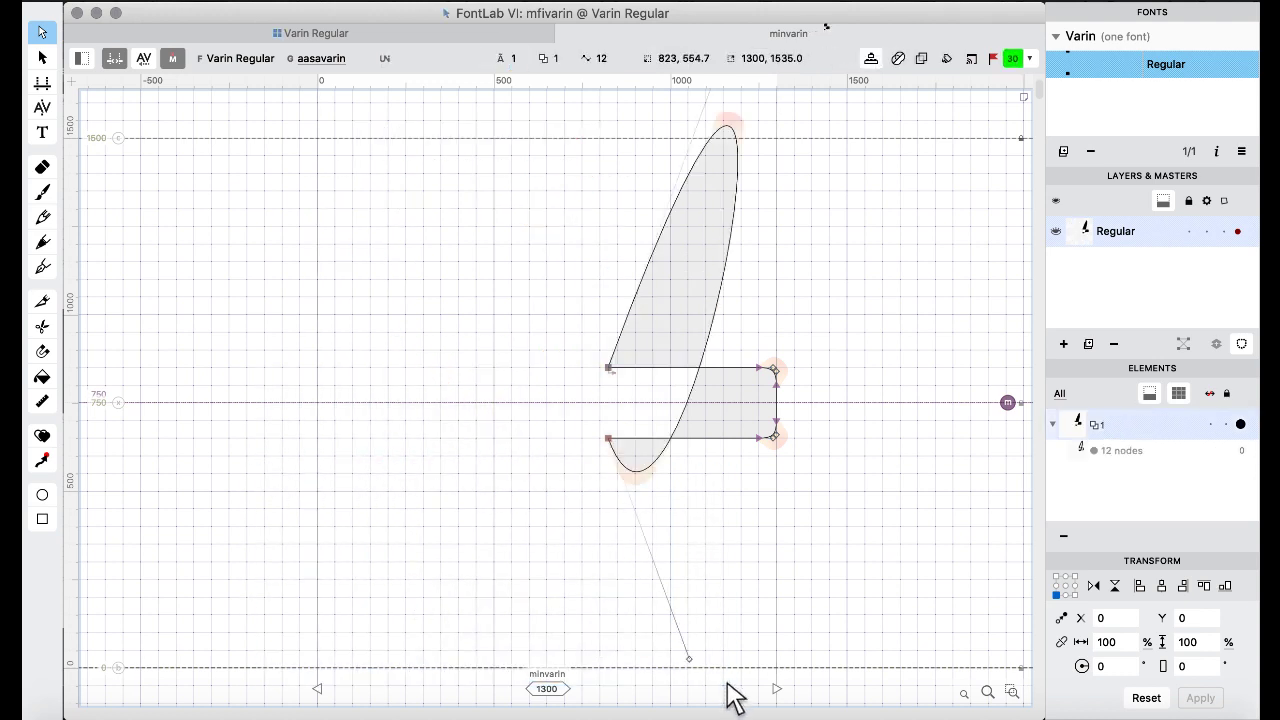
key("Delete")
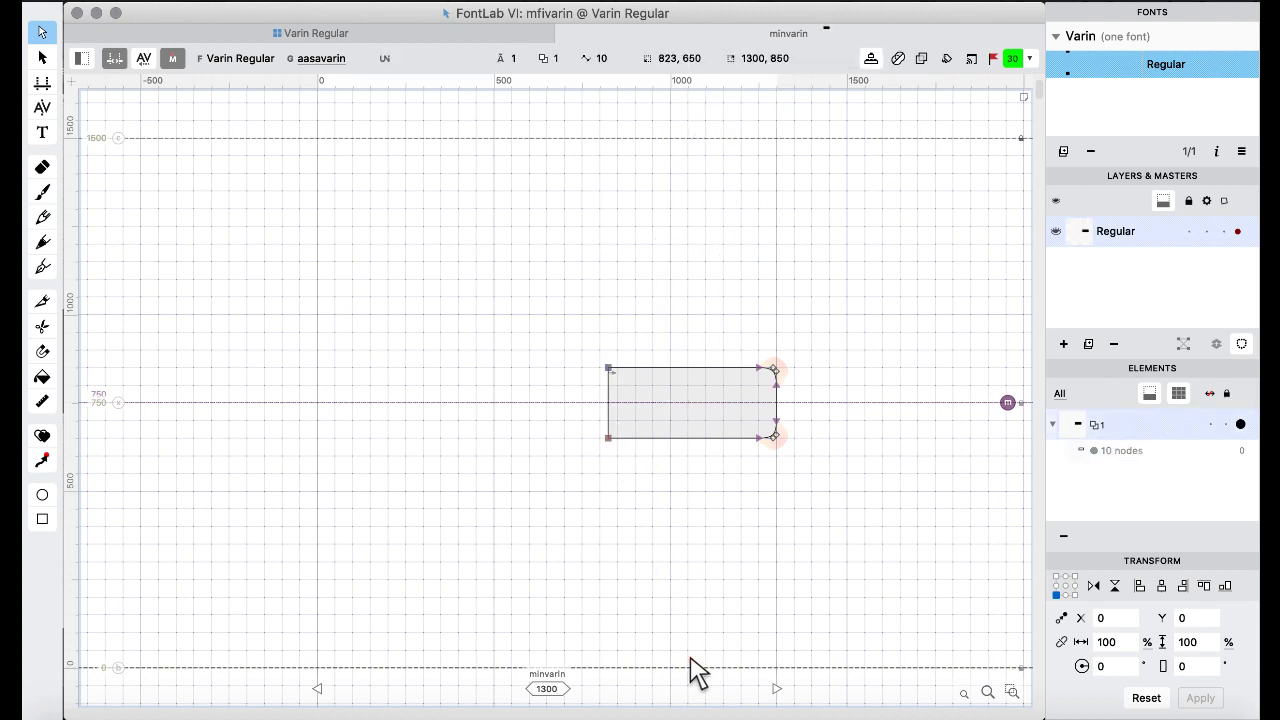
Paste the rebuilt double bowl into minvarin at X 100 and remove its overlap with the horizontal bar.
key("super+z")
key("super+z")
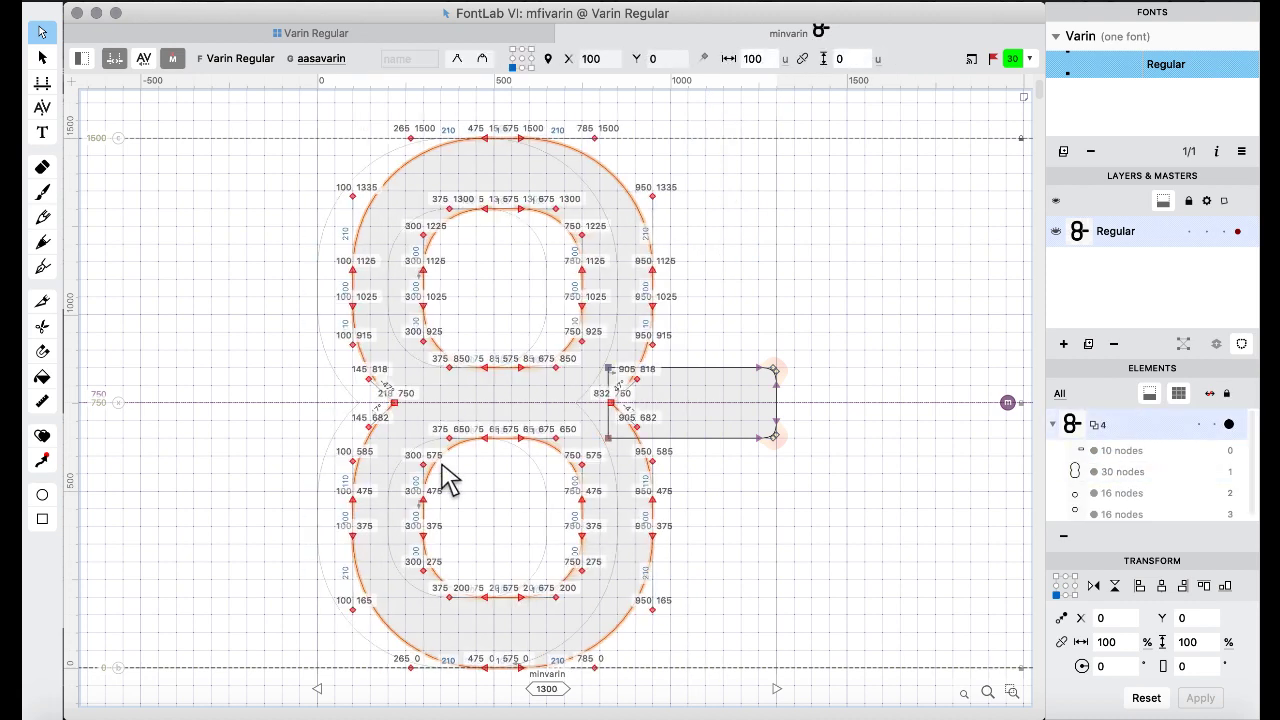
key("super+a")
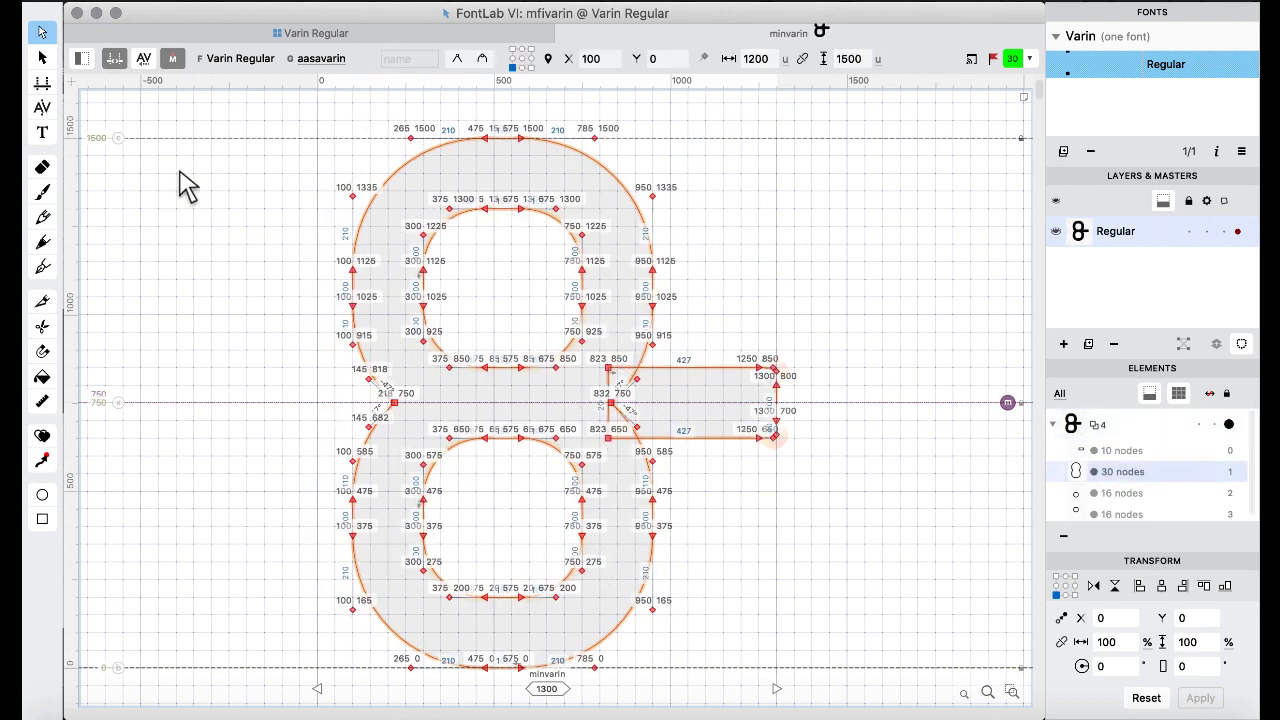
right_click(145, 210)
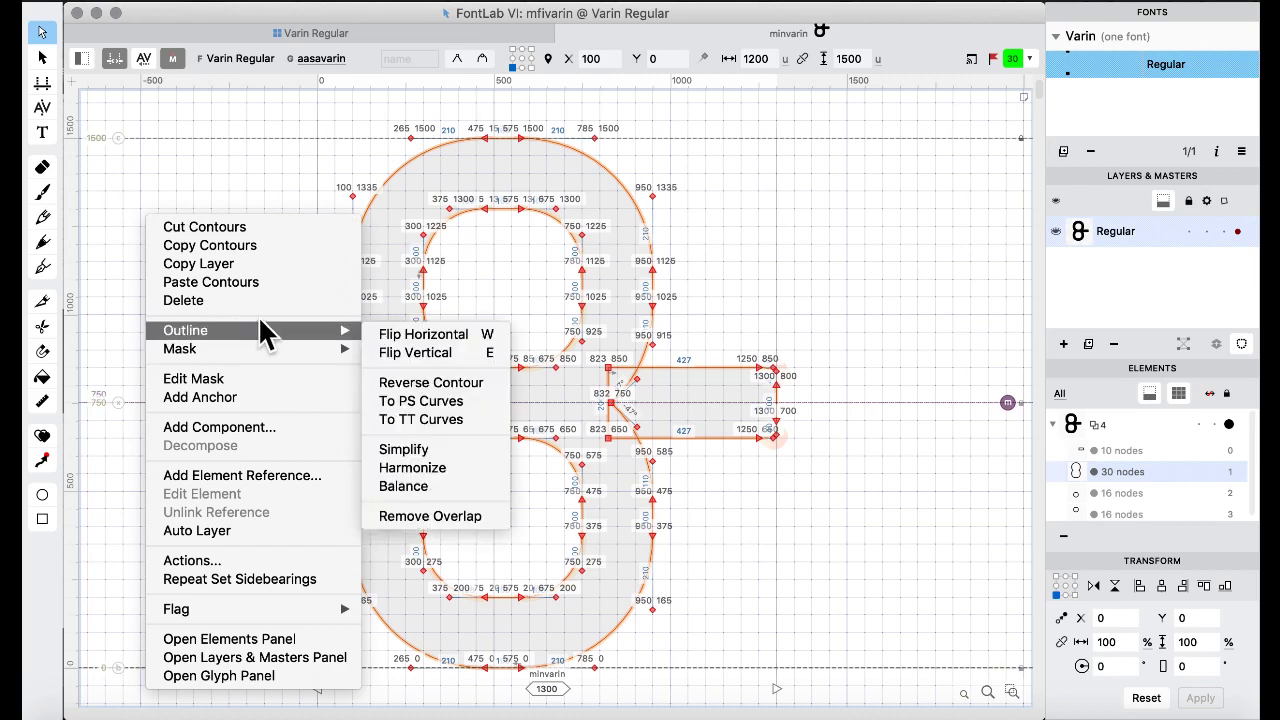
left_click(427, 514)
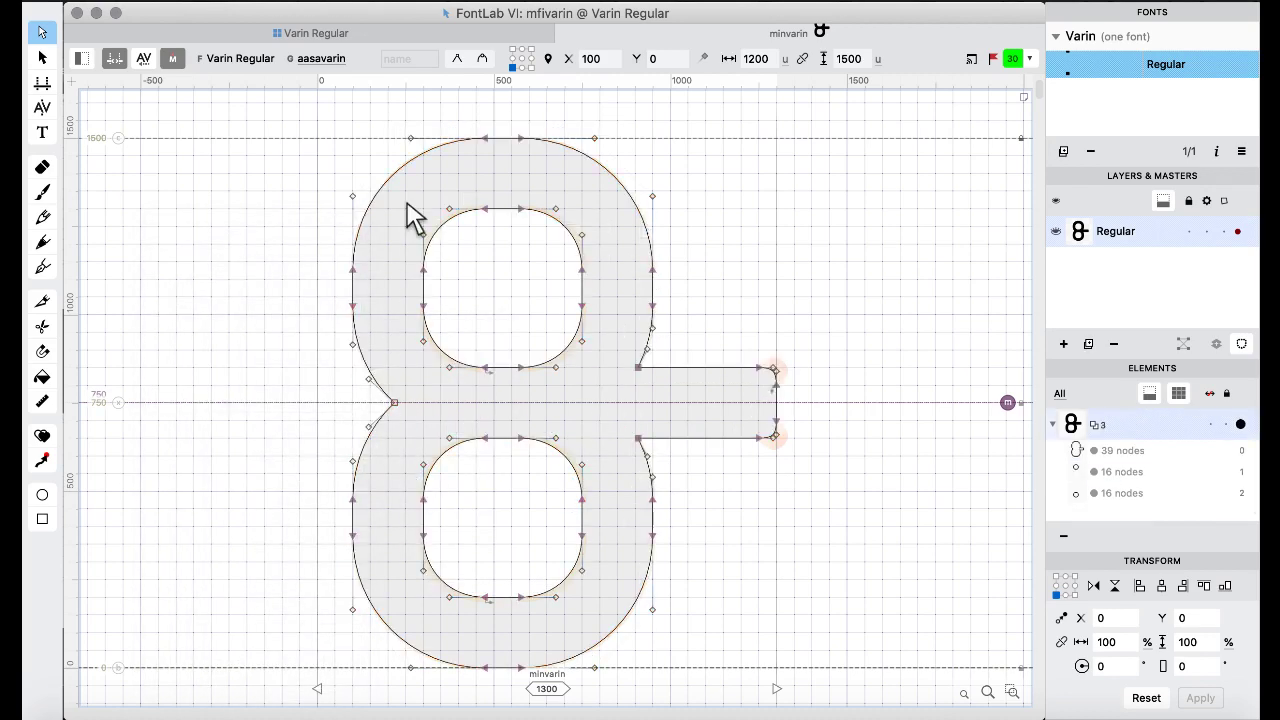
Open the aainvarin glyph from the font overview to check its bowl outline, and return to the overview.
left_click(281, 34)
left_click(515, 397)
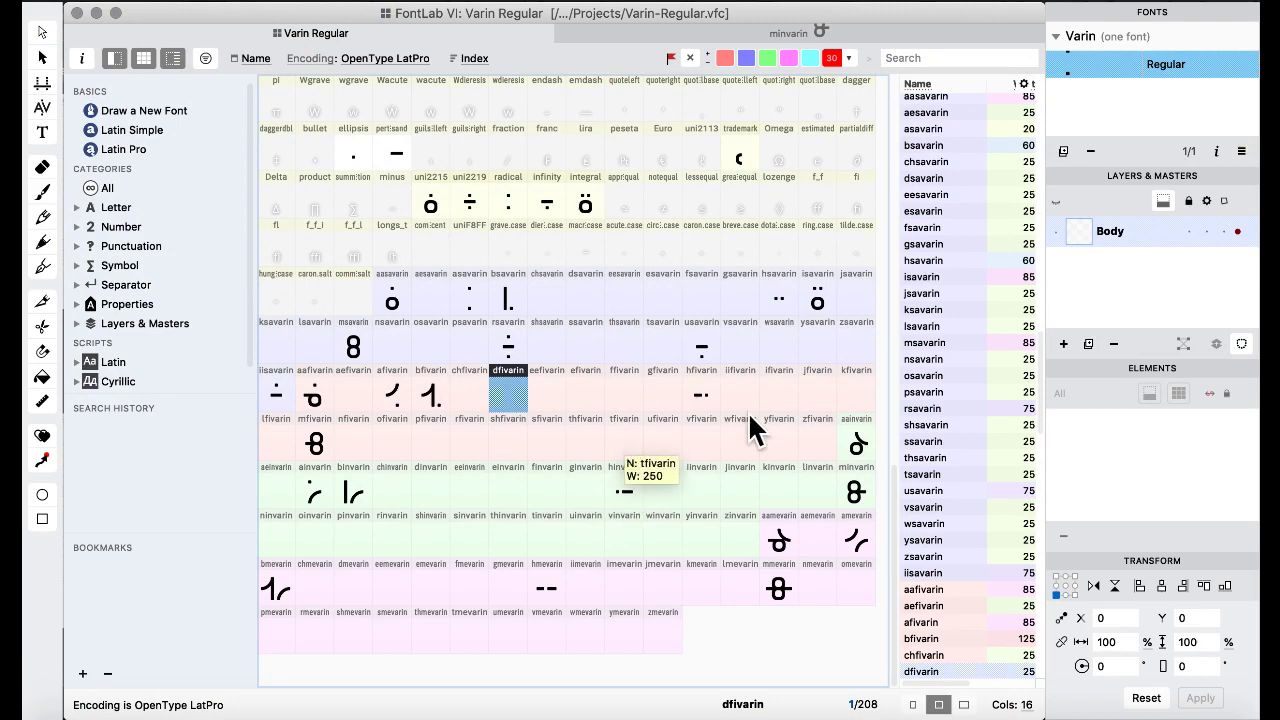
double_click(858, 448)
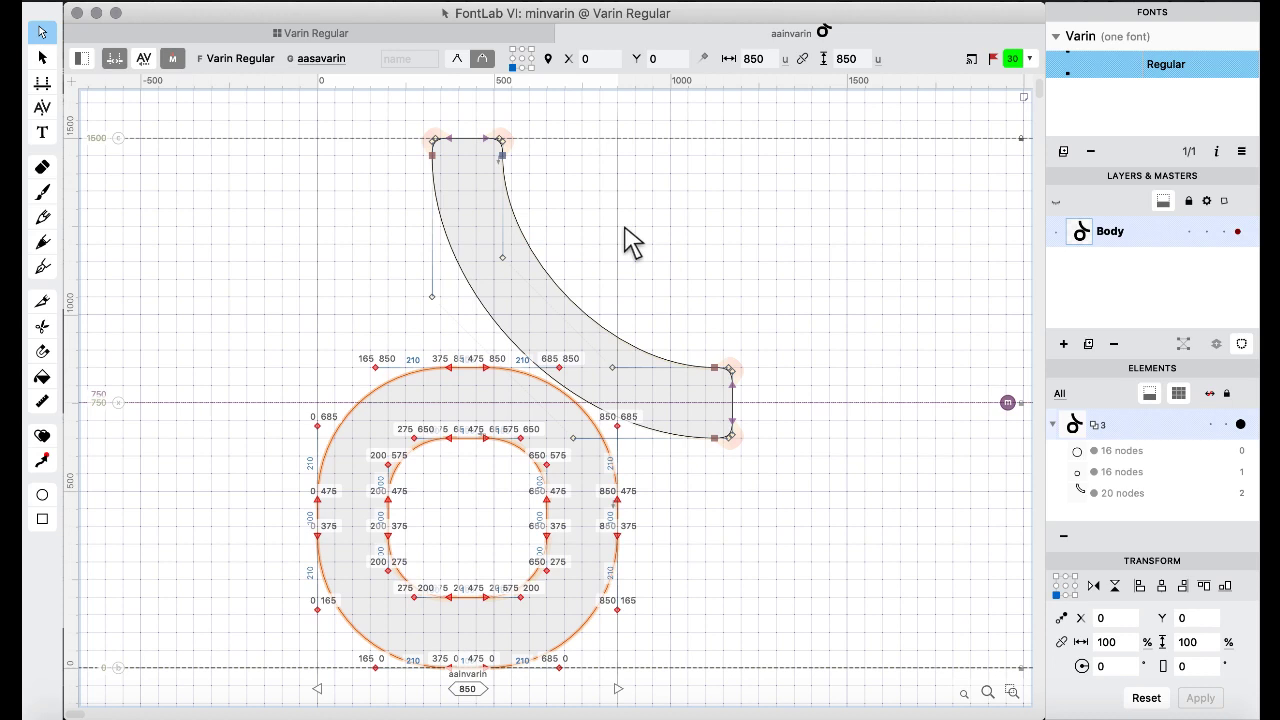
left_click(304, 33)
left_click(598, 440)
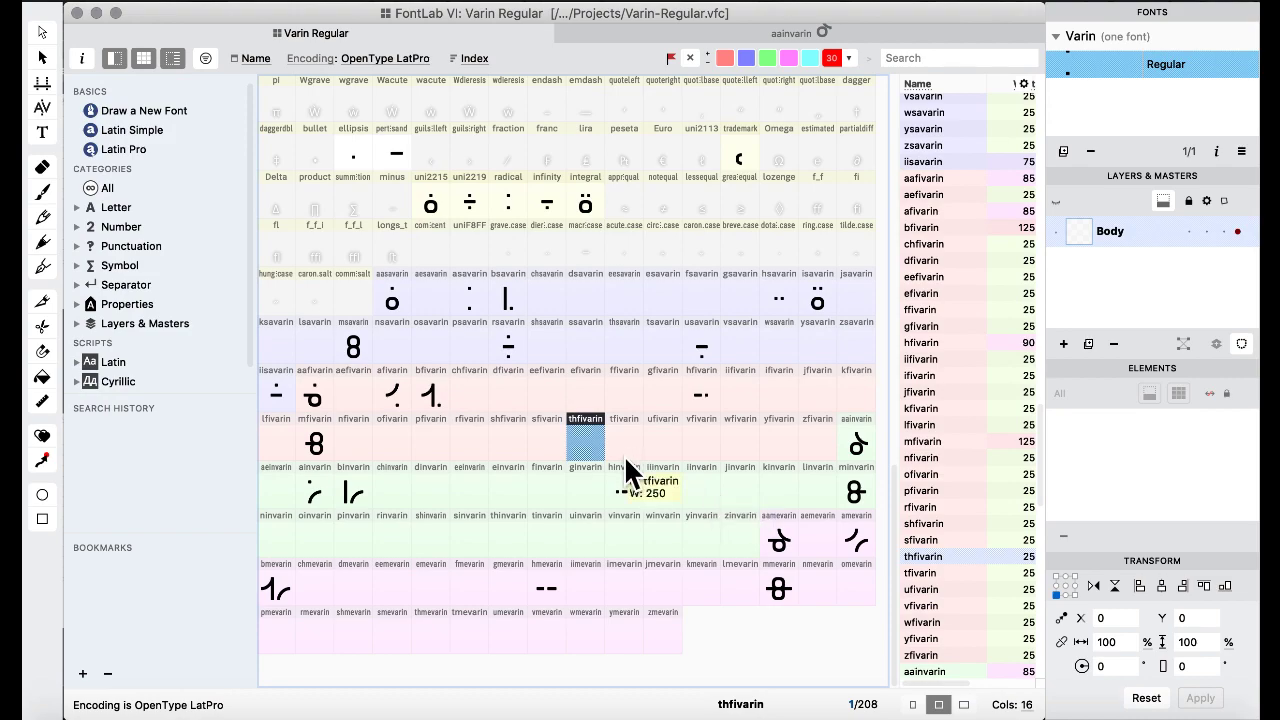
Switch to the Varin alphabet PDF, examine the handwritten letterforms on both pages, and close the document.
key("ctrl+Up")
left_click(752, 482)
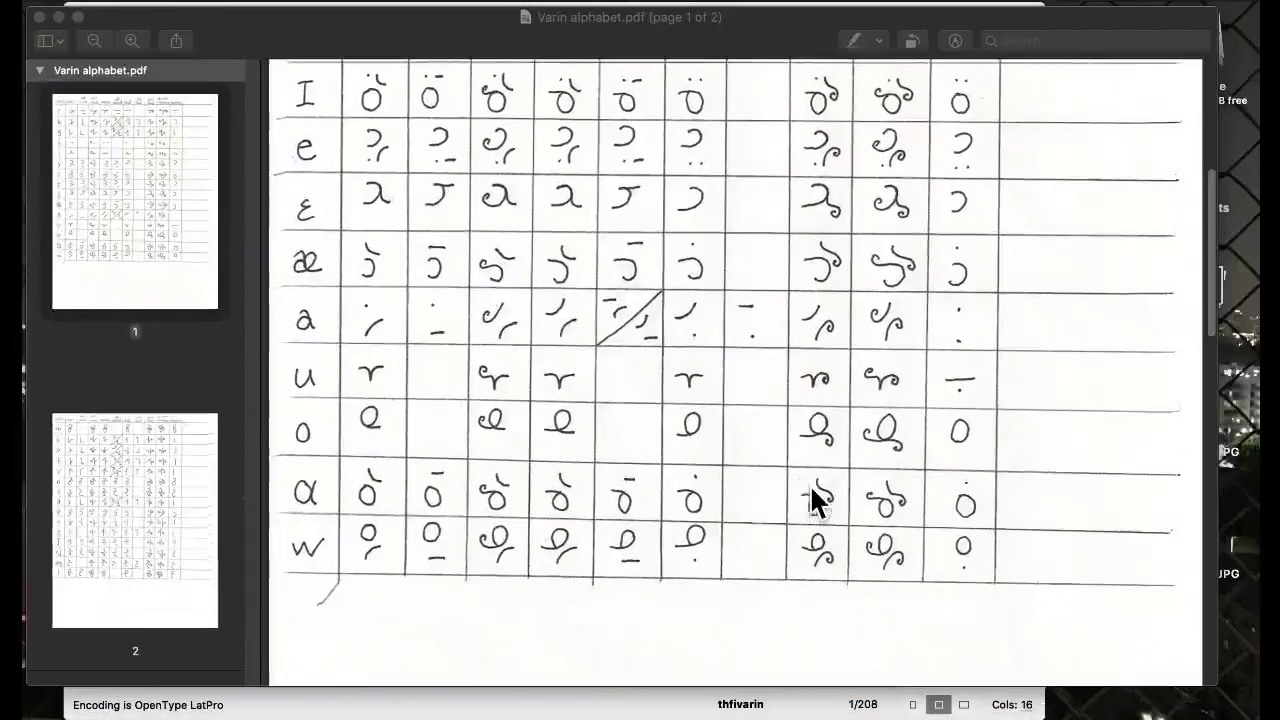
scroll(538, 377, "up", 10)
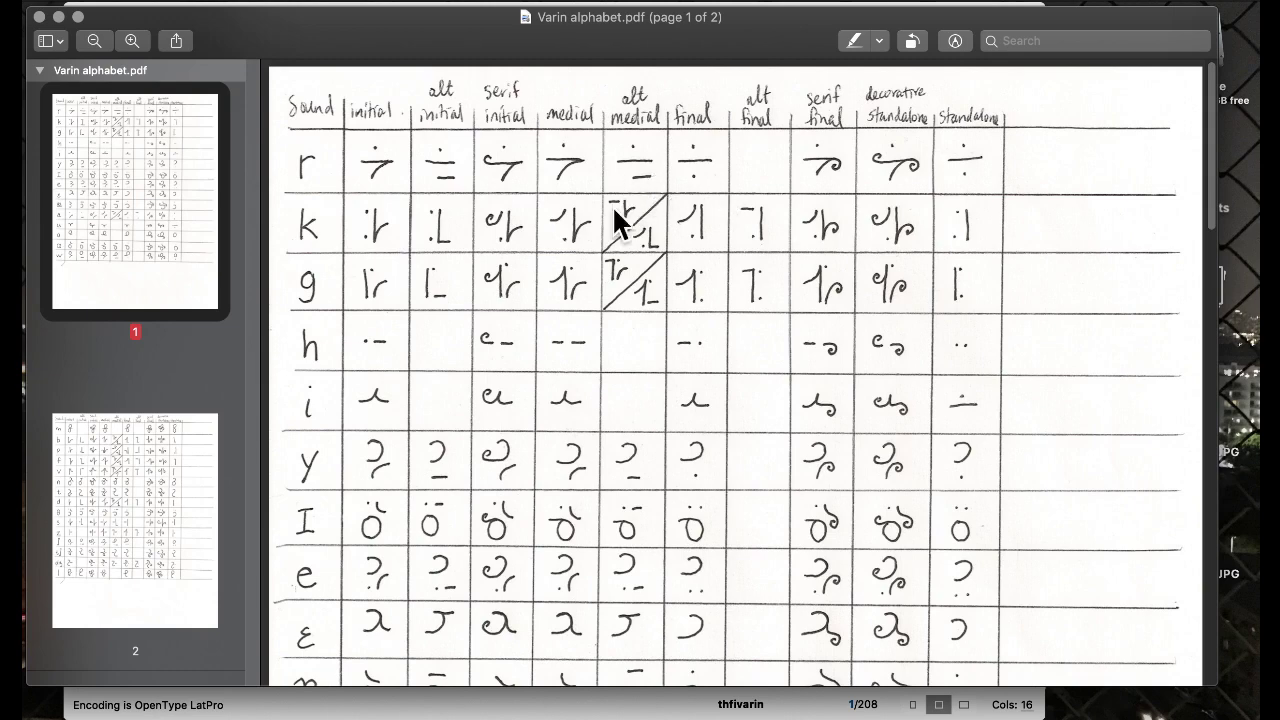
scroll(612, 310, "down", 15)
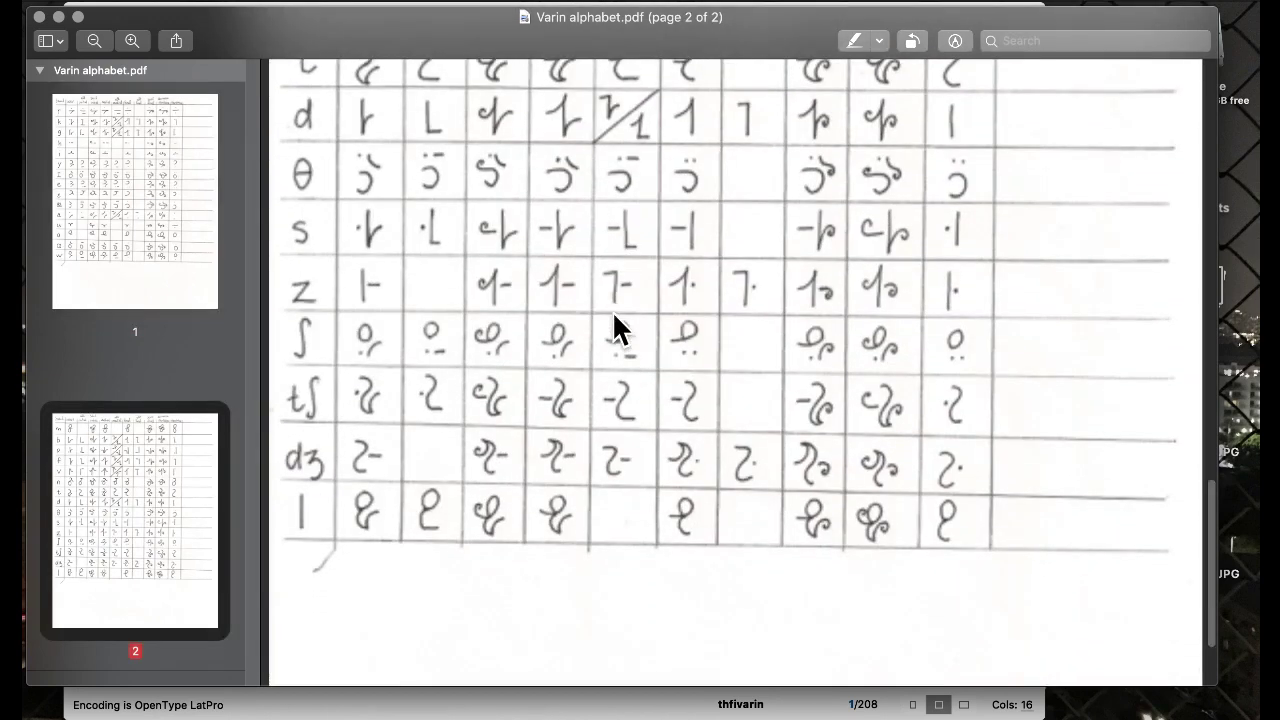
scroll(612, 310, "up", 20)
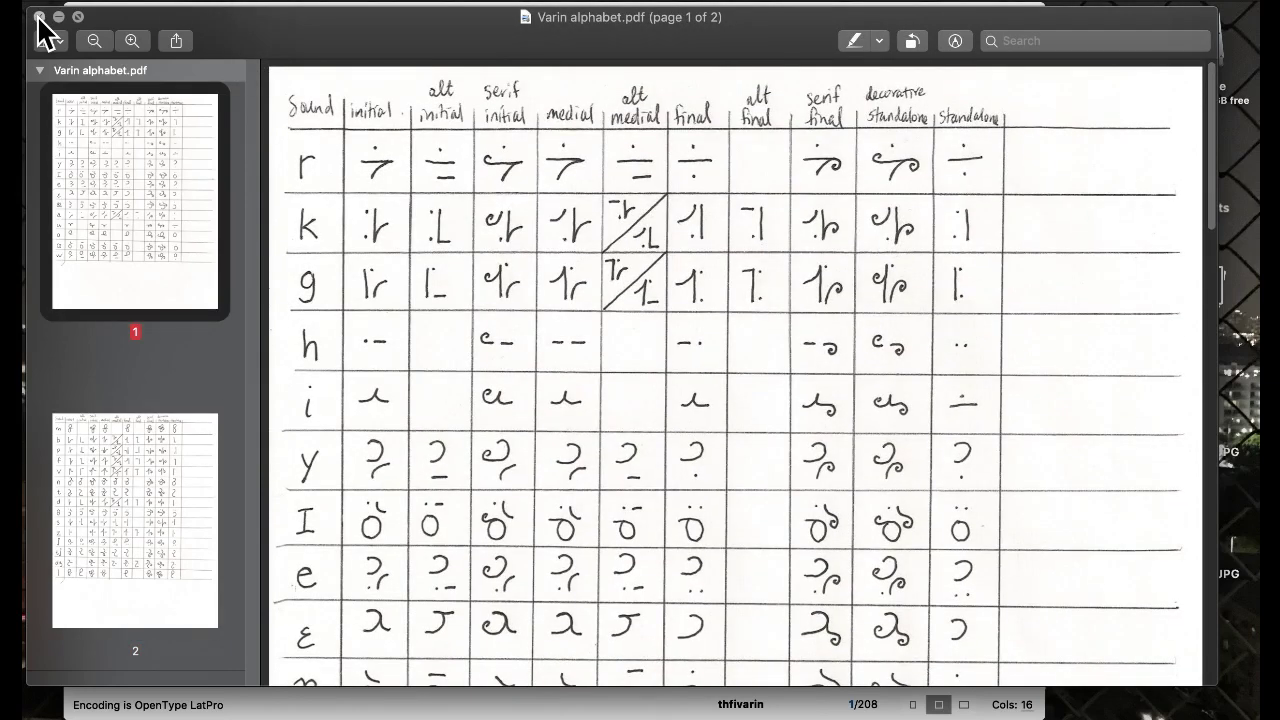
left_click(40, 17)
Open the mmevarin glyph from the font overview.
left_click(549, 488)
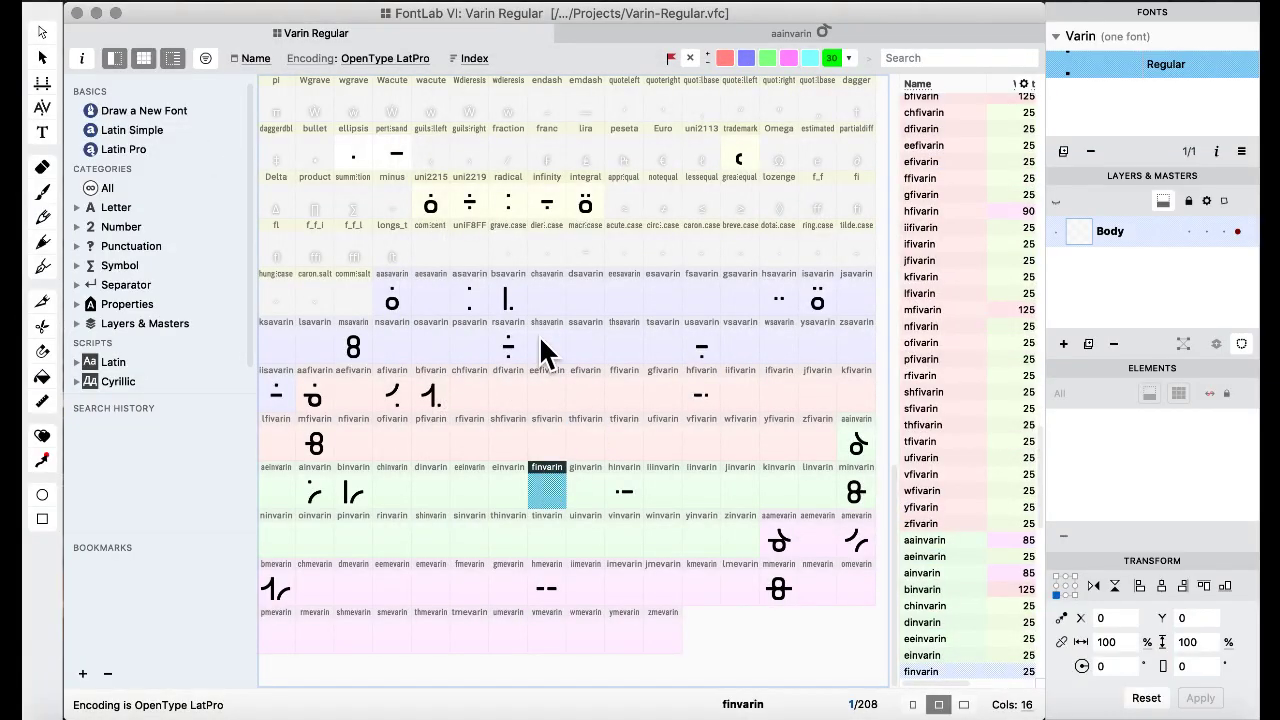
left_click(779, 592)
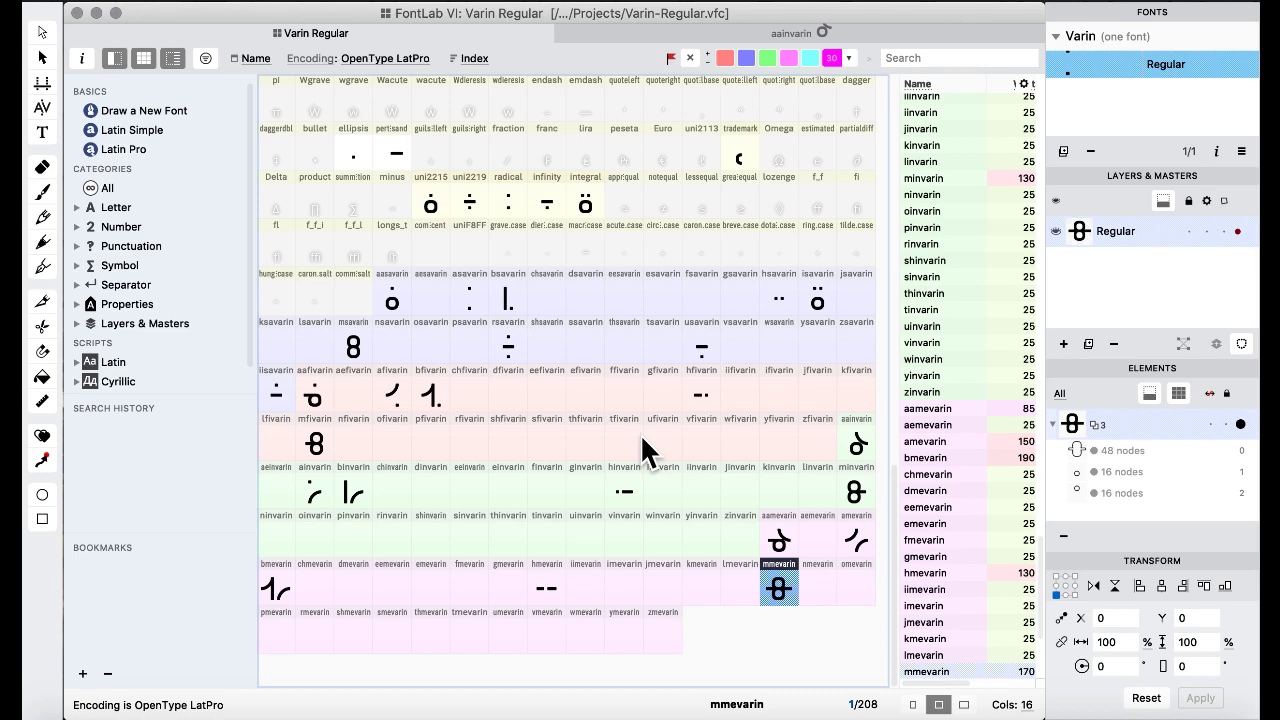
left_click(750, 493)
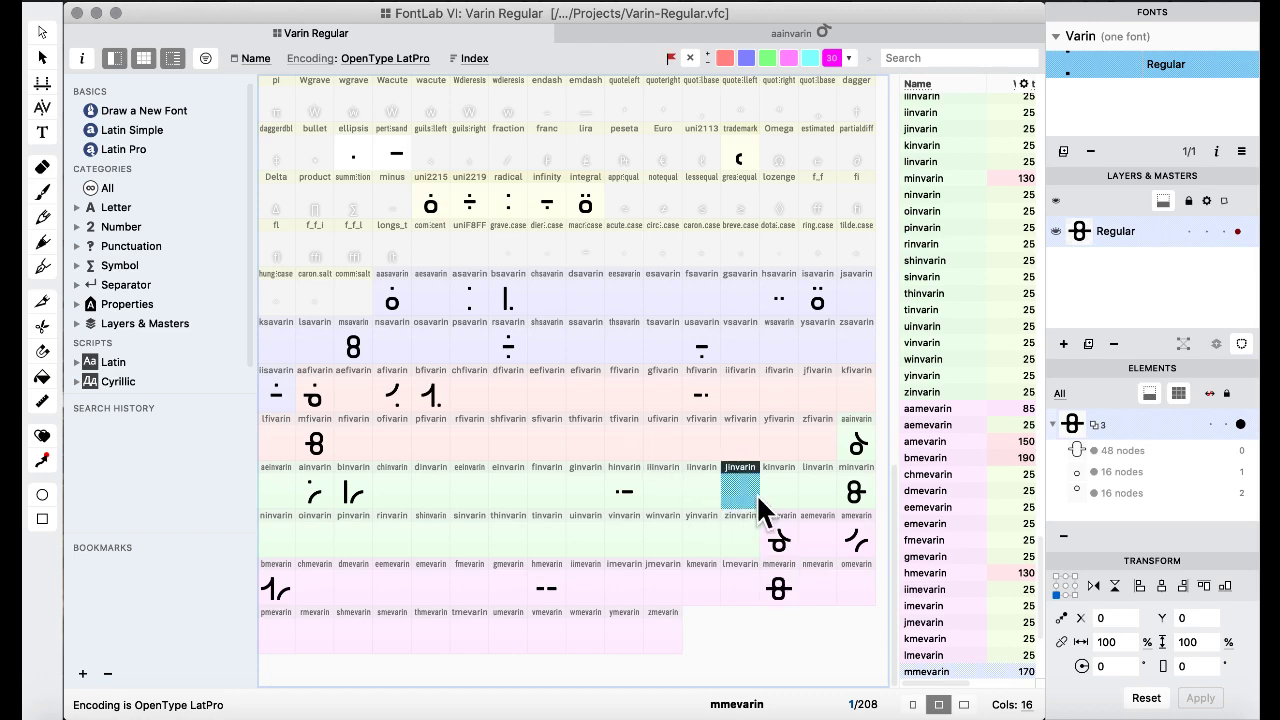
left_click(784, 593)
double_click(784, 593)
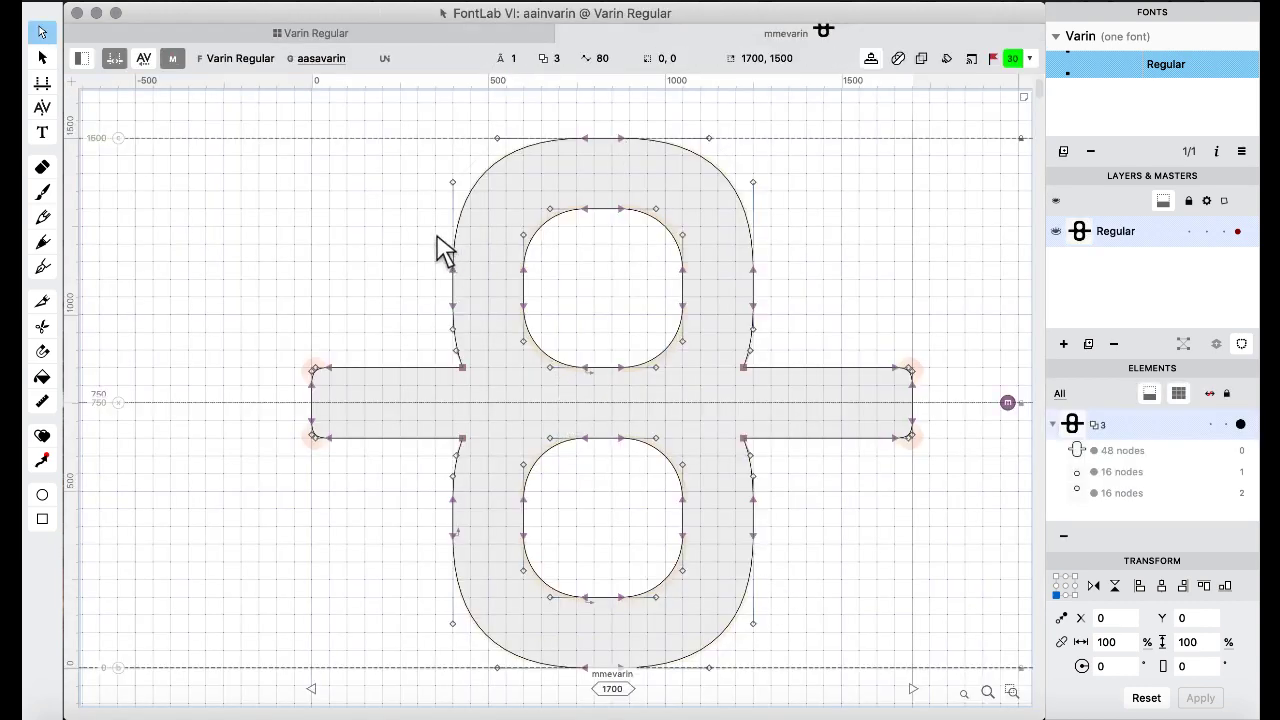
Delete the upper bowl of mmevarin with its leftover curve and remaining counter nodes, along with the top of the lower counter.
scroll(445, 250, "up", 2)
left_click_drag(411, 133, 820, 372)
key("Delete")
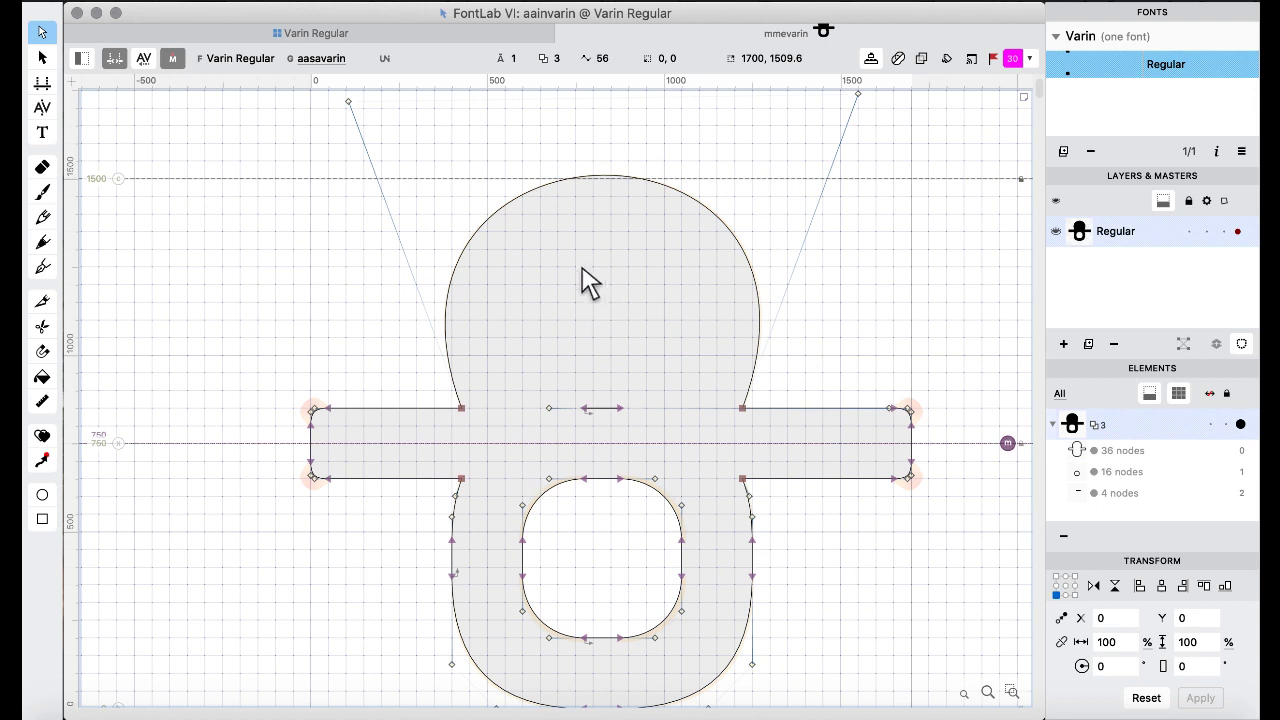
key("Delete")
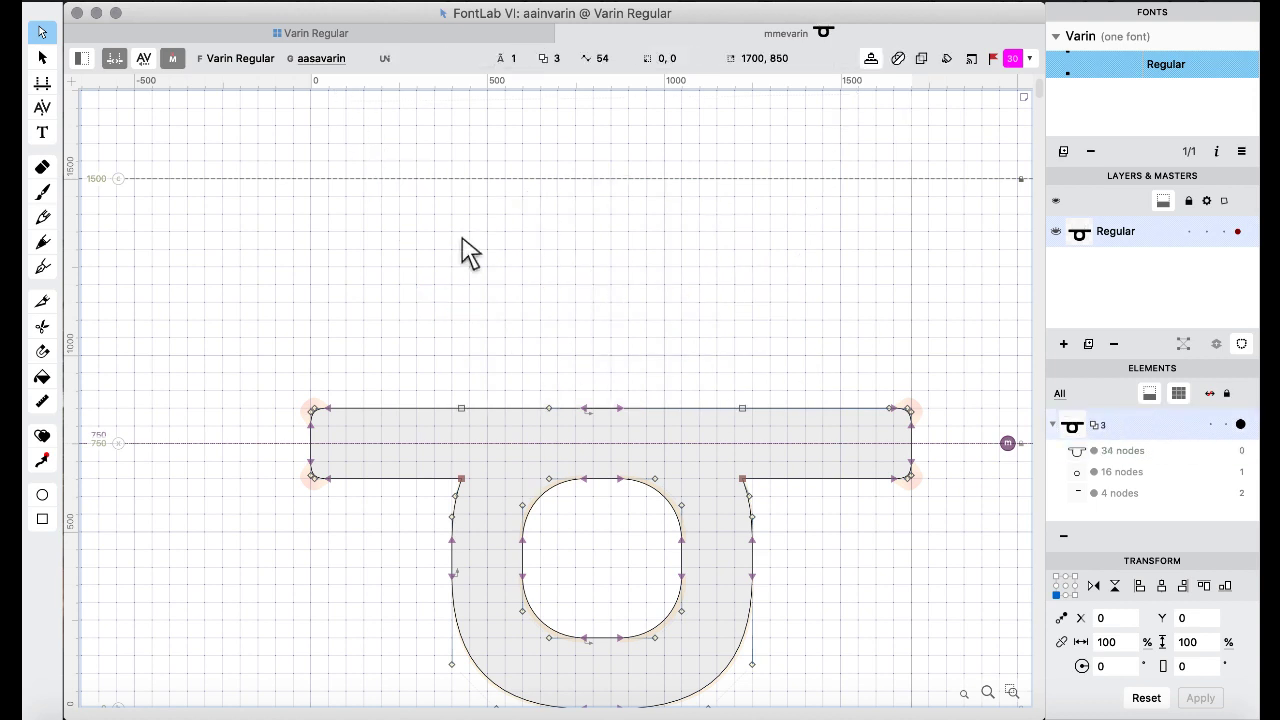
left_click_drag(566, 347, 657, 545)
key("Delete")
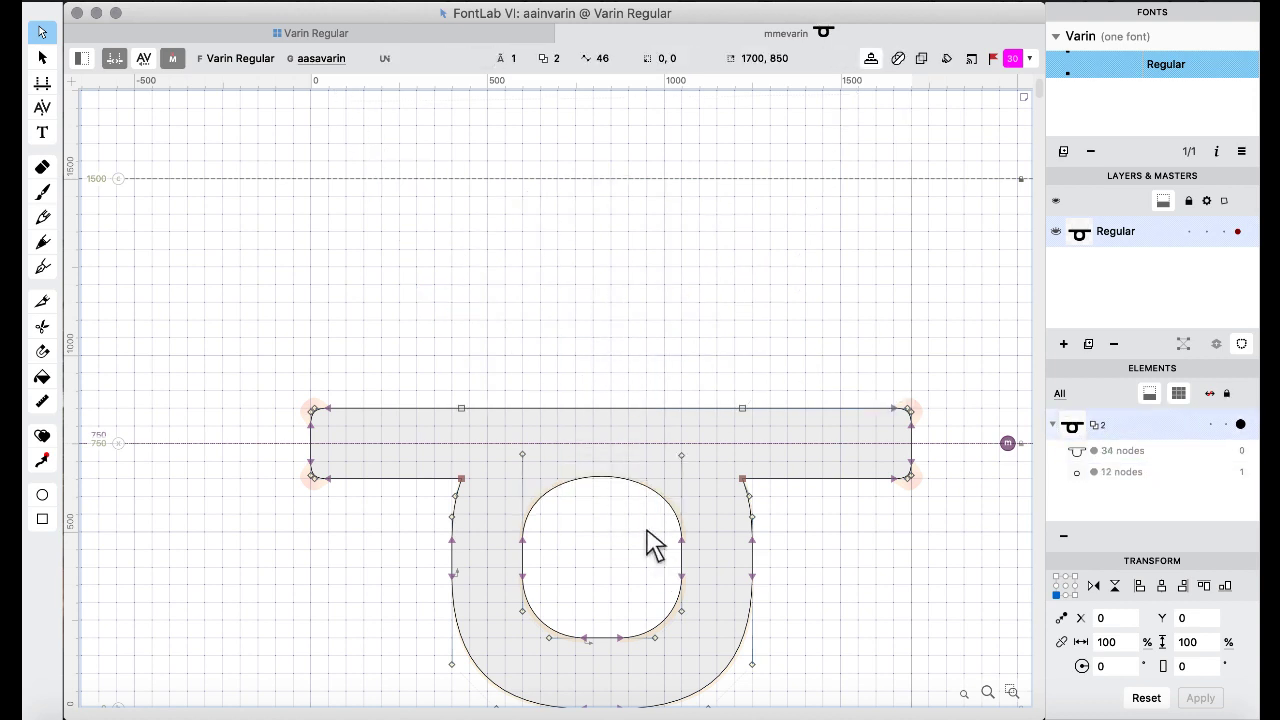
Delete the lower bowl, its leftover curve and the stray junction nodes from mmevarin, keeping only the plain horizontal bar.
scroll(640, 520, "down", 2)
left_click_drag(381, 433, 815, 665)
key("Delete")
scroll(760, 485, "down", 1)
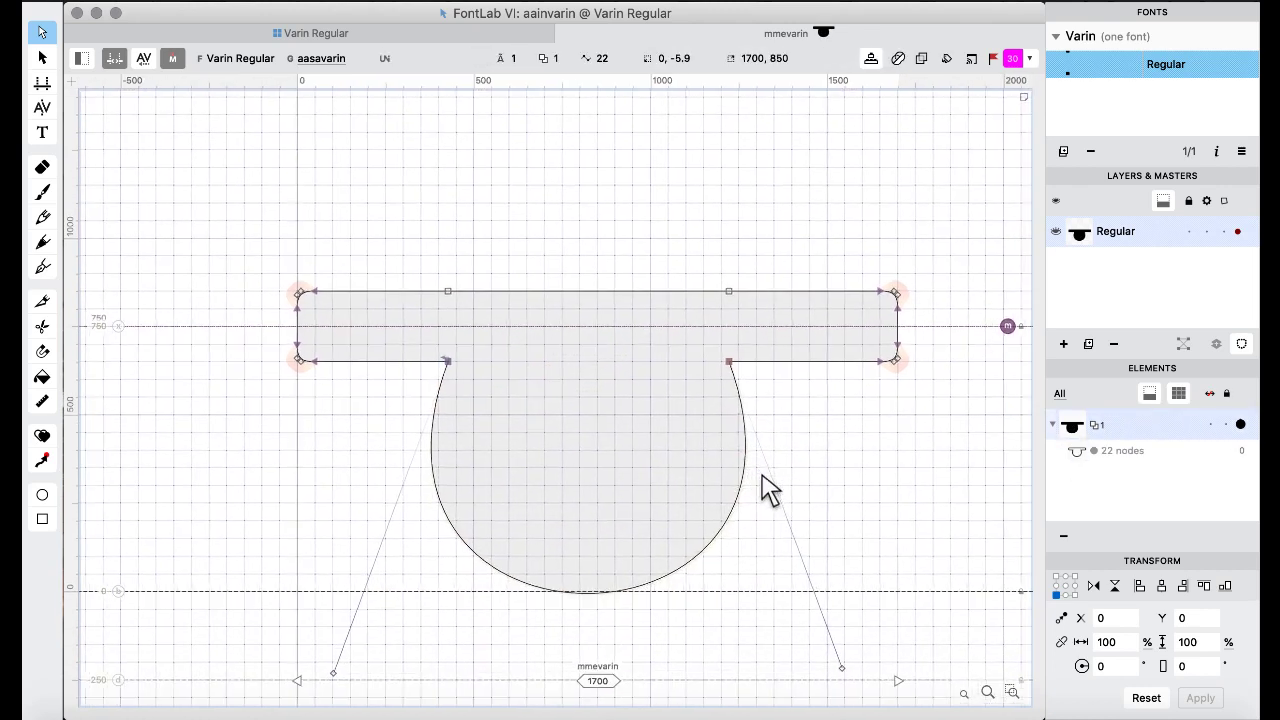
left_click(843, 668)
key("Delete")
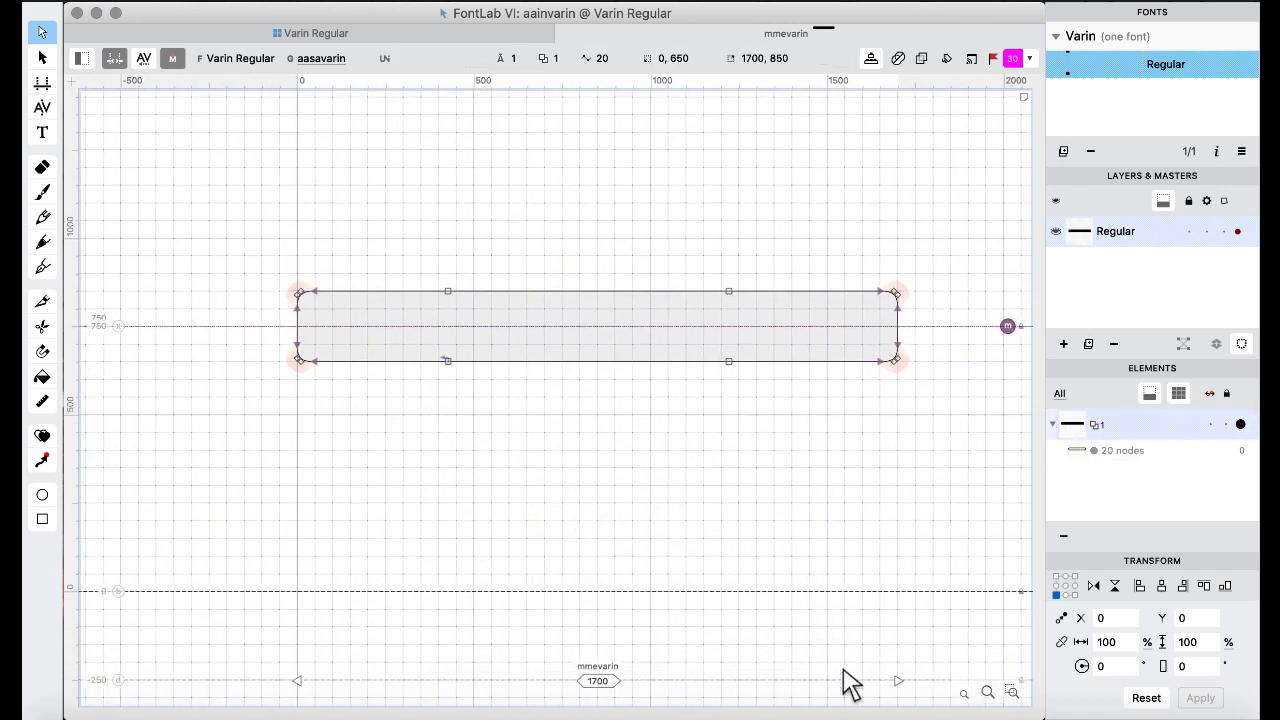
left_click_drag(402, 216, 795, 447)
key("Delete")
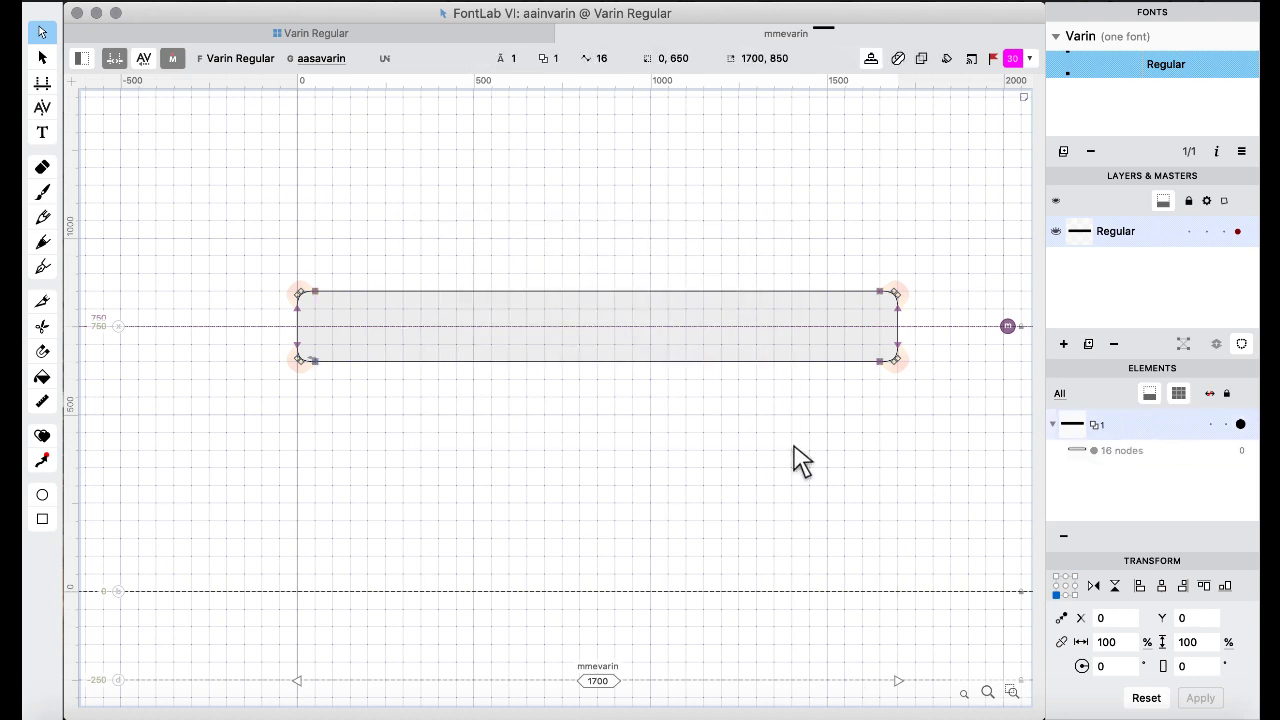
Paste the rebuilt double bowl into mmevarin and shift it horizontally to X 400.
key("super+v")
key("shift+Right")
key("shift+Right")
key("shift+Right")
key("shift+Right")
key("shift+Right")
key("shift+Right")
key("shift+Right")
key("shift+Right")
key("shift+Right")
key("shift+Right")
key("shift+Right")
key("shift+Right")
key("shift+Right")
key("shift+Right")
key("shift+Right")
key("shift+Right")
key("shift+Right")
key("shift+Right")
key("shift+Right")
key("shift+Right")
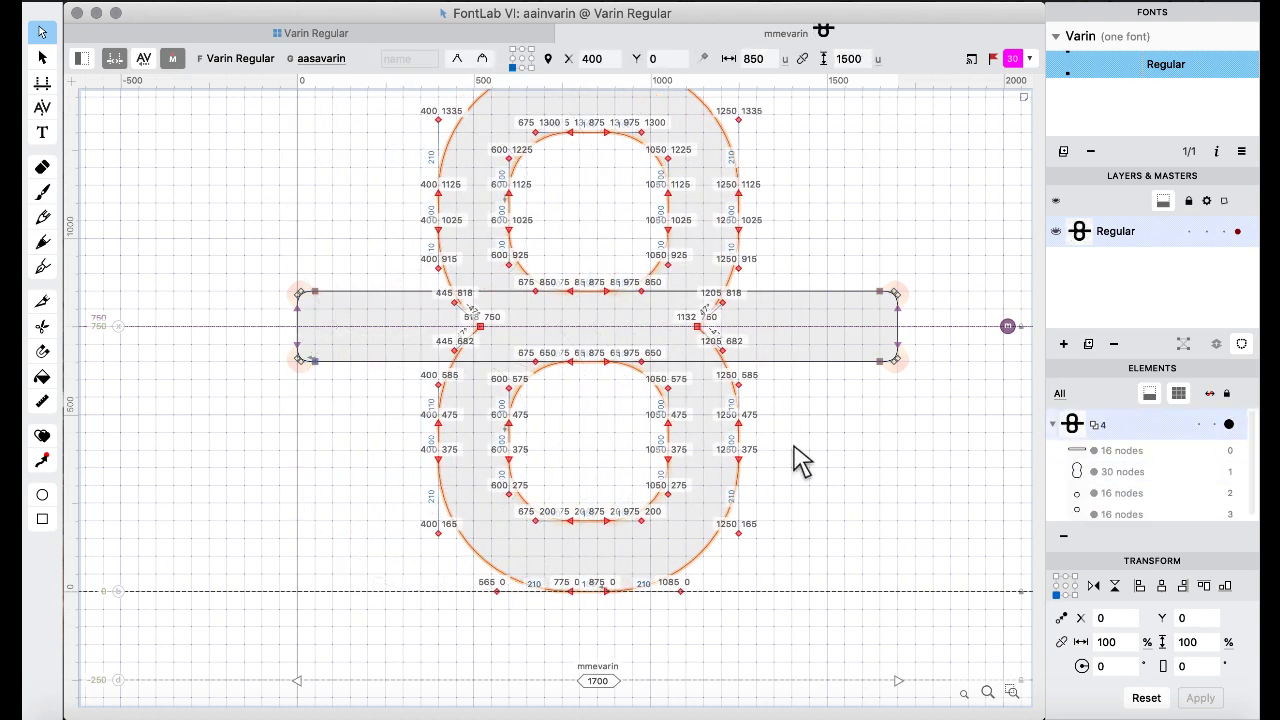
Select all contours in mmevarin and remove the overlap between the double bowl and the horizontal bar.
key("super+a")
right_click(160, 191)
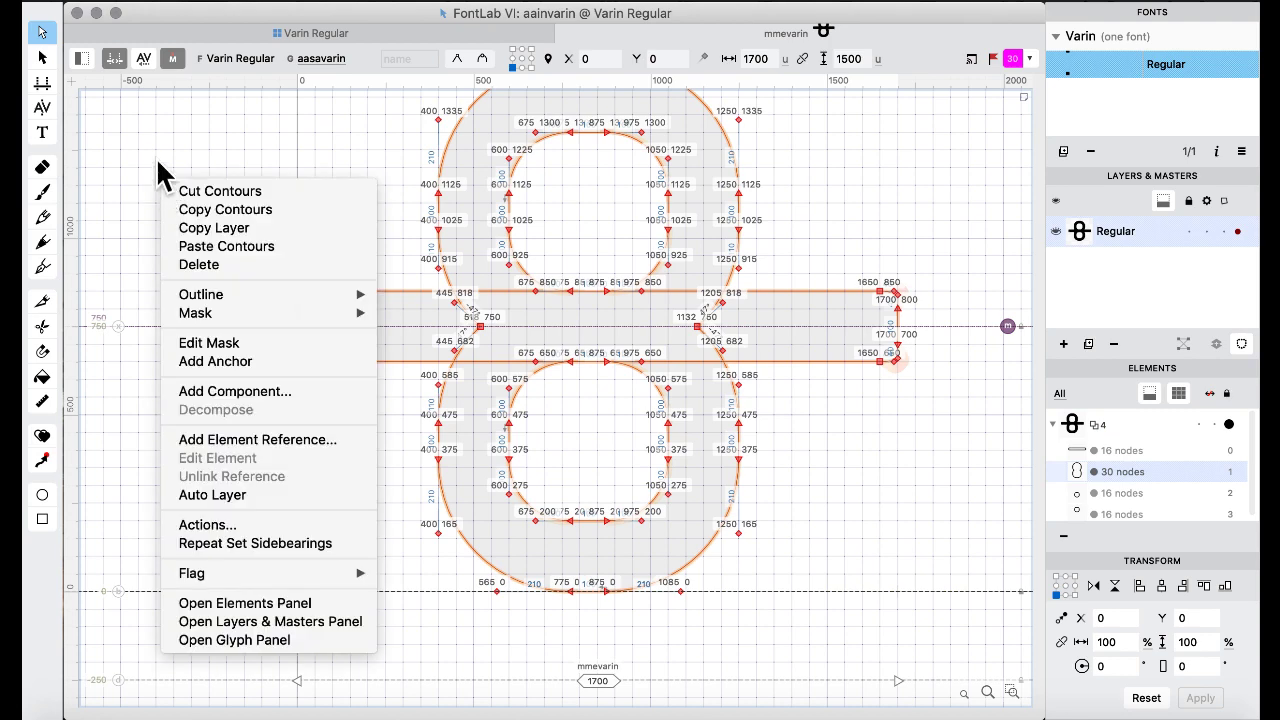
mouse_move(258, 296)
left_click(443, 483)
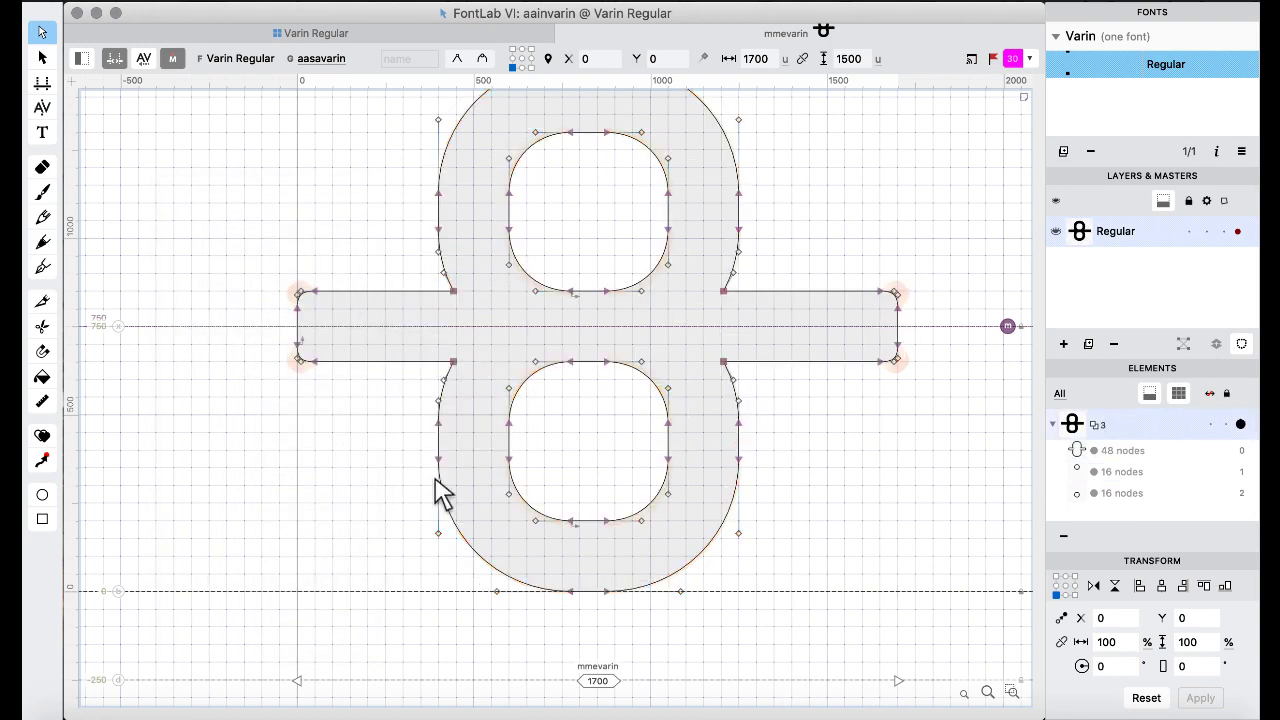
Go back to the font overview and replace aamevarin with a copy of the aainvarin glyph, flagged pink.
left_click(260, 38)
left_click(471, 347)
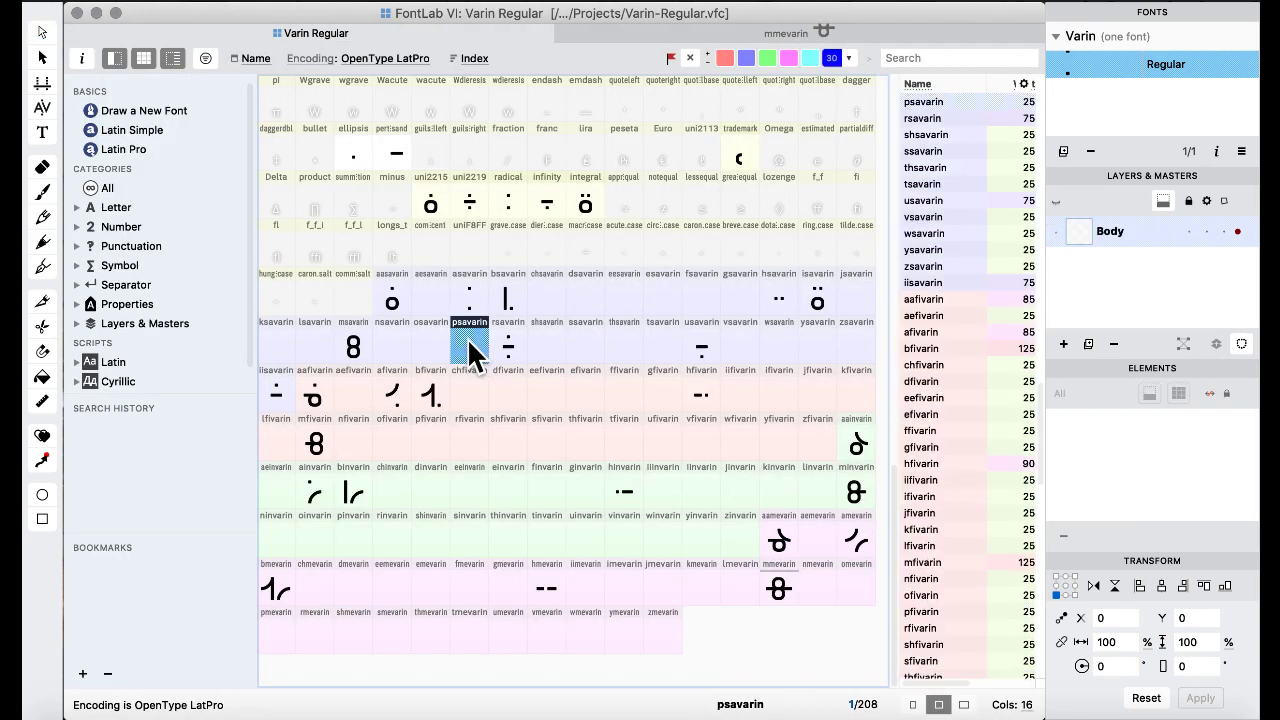
left_click(322, 404)
left_click(776, 544)
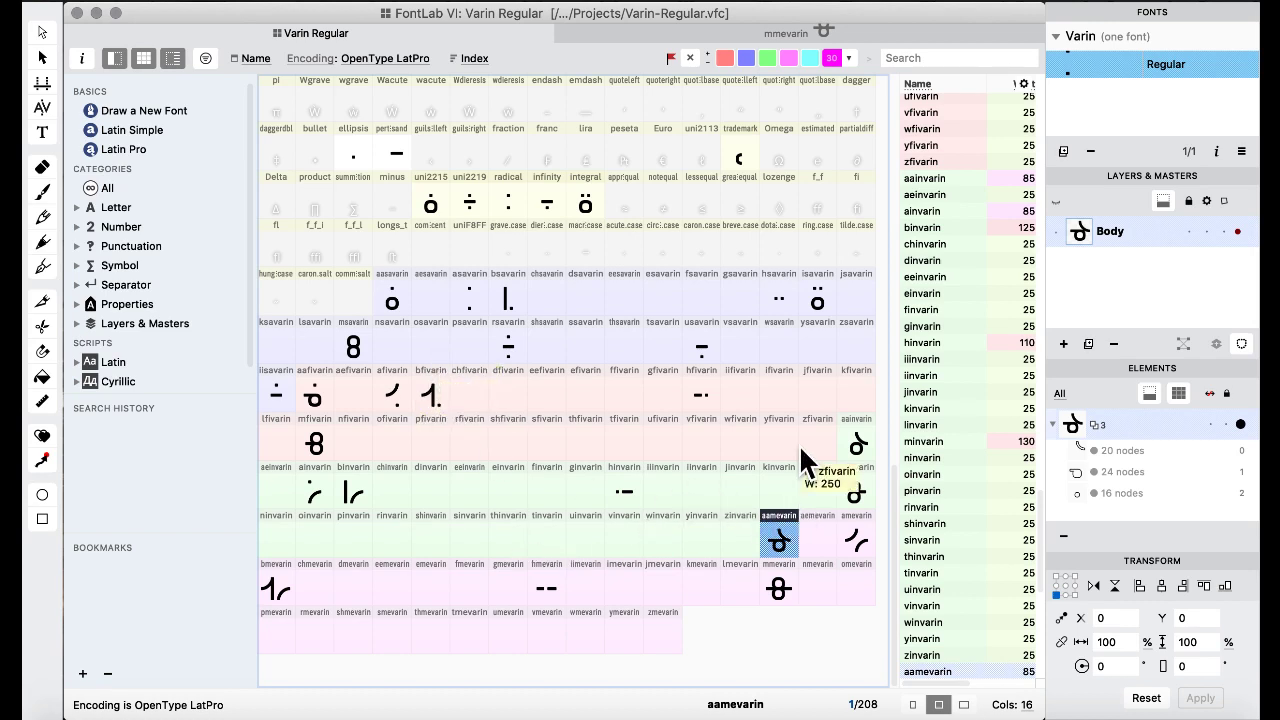
left_click(856, 445)
left_click_drag(818, 545, 778, 540)
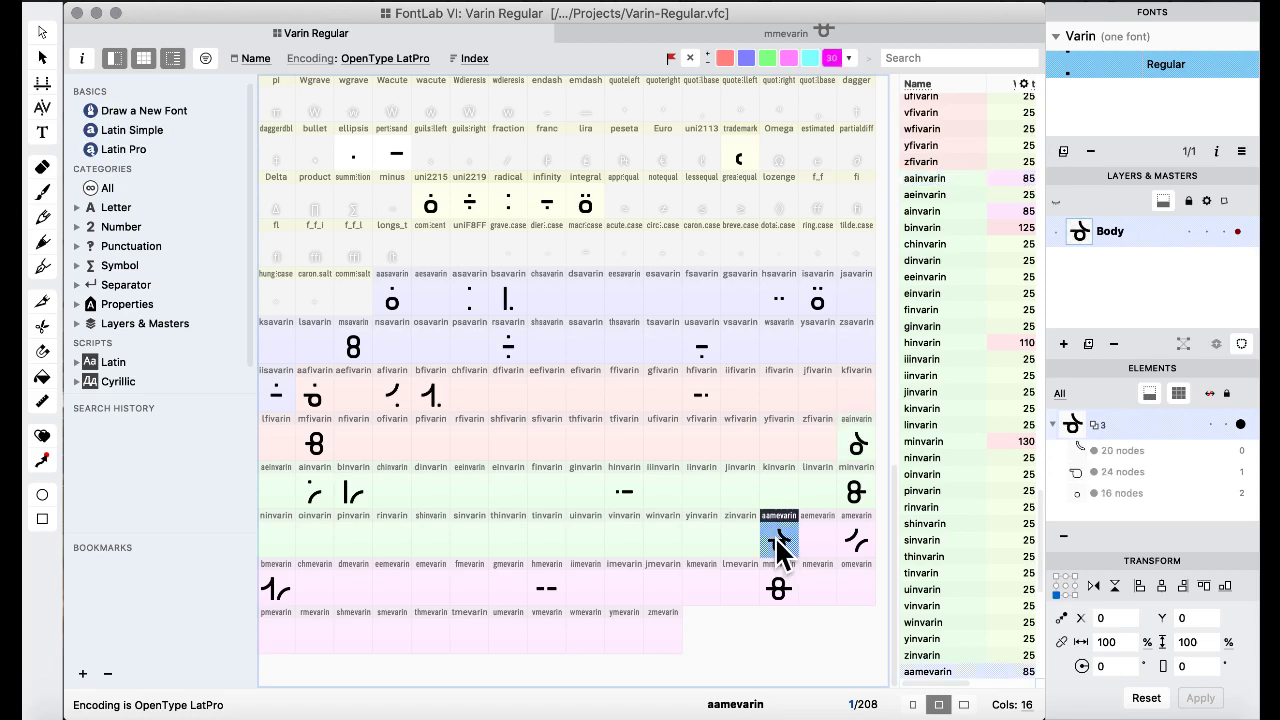
left_click(822, 456)
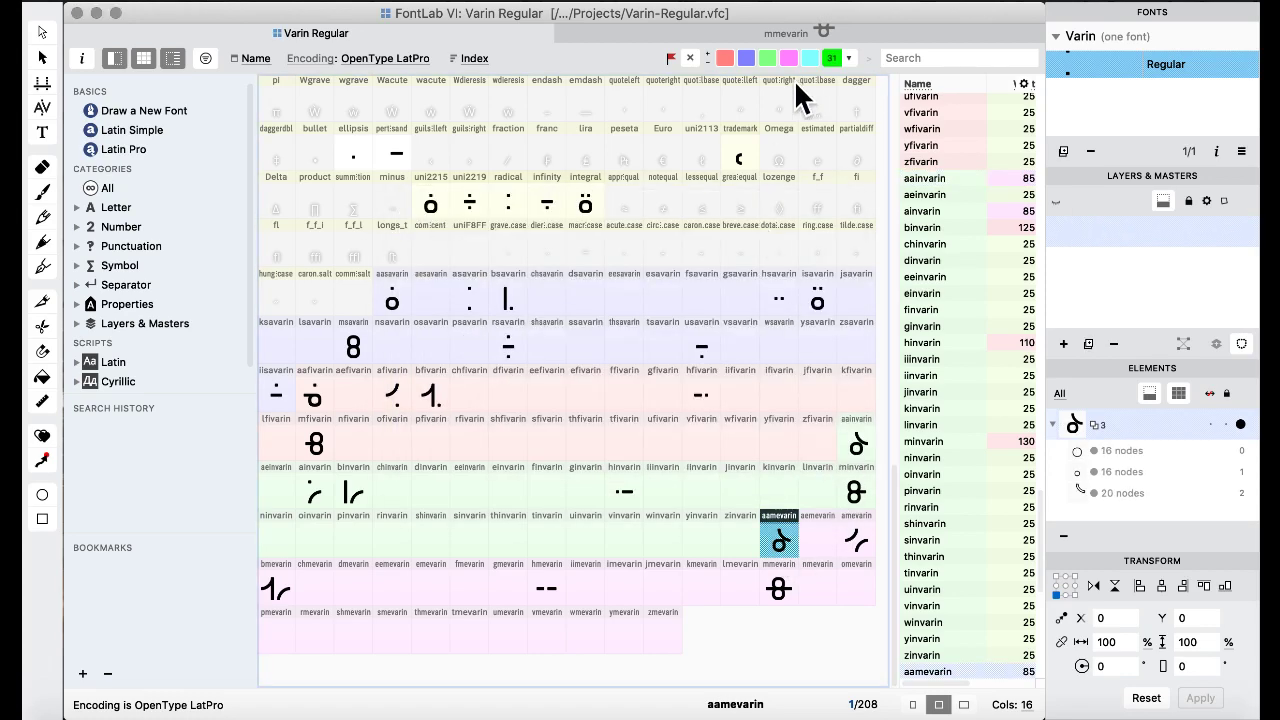
left_click(624, 310)
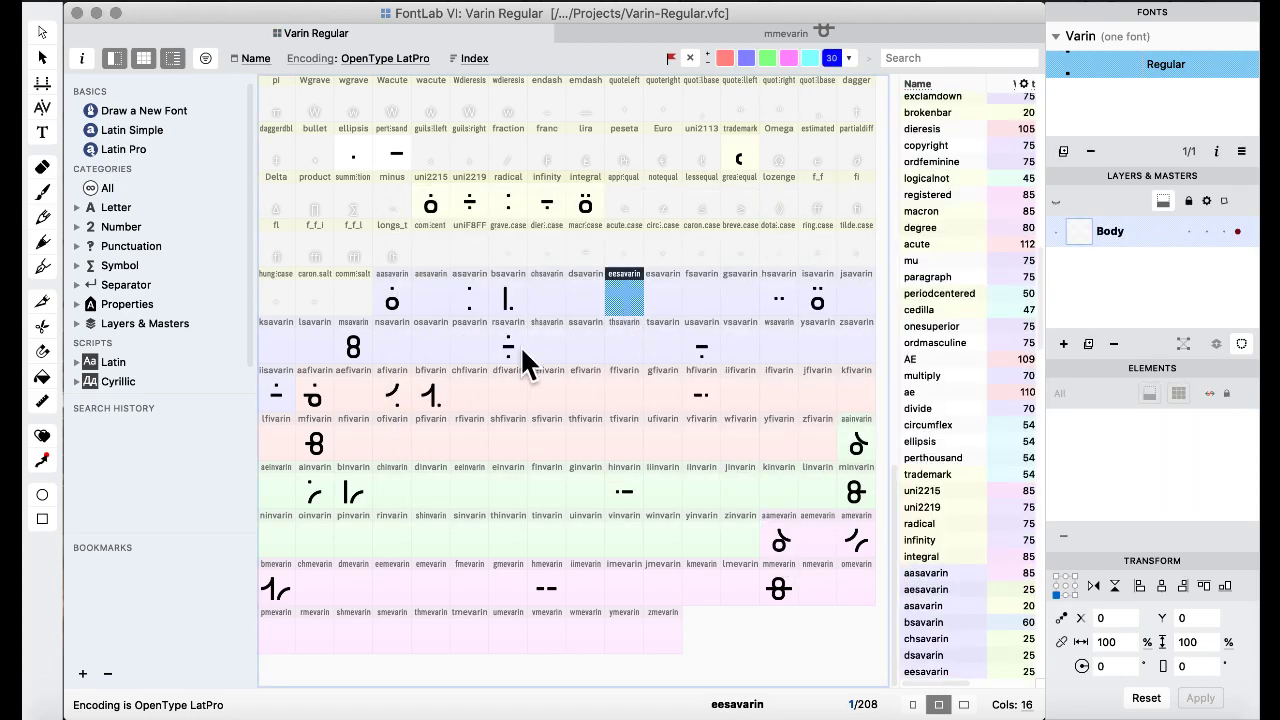
Find and open the perthousand glyph in the overview, copy its horizontal bar, and return to the overview.
scroll(517, 347, "up", 2)
scroll(517, 347, "down", 1)
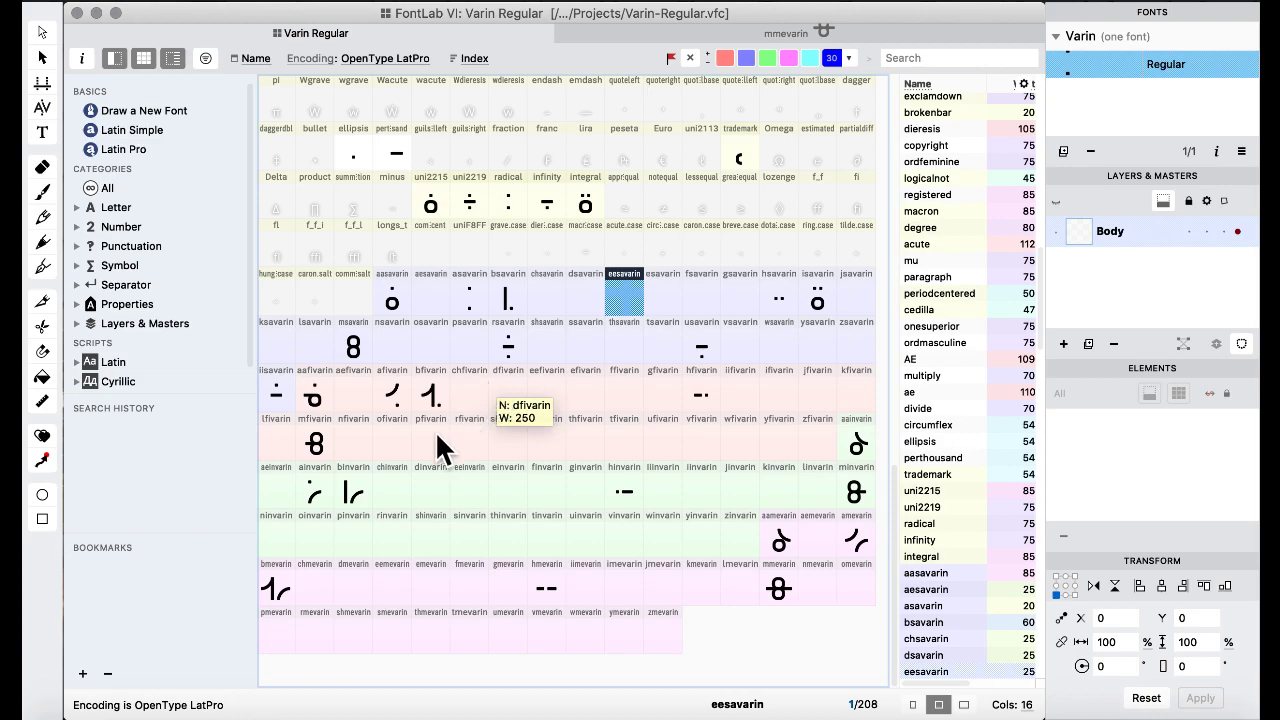
scroll(434, 440, "up", 5)
scroll(434, 440, "down", 5)
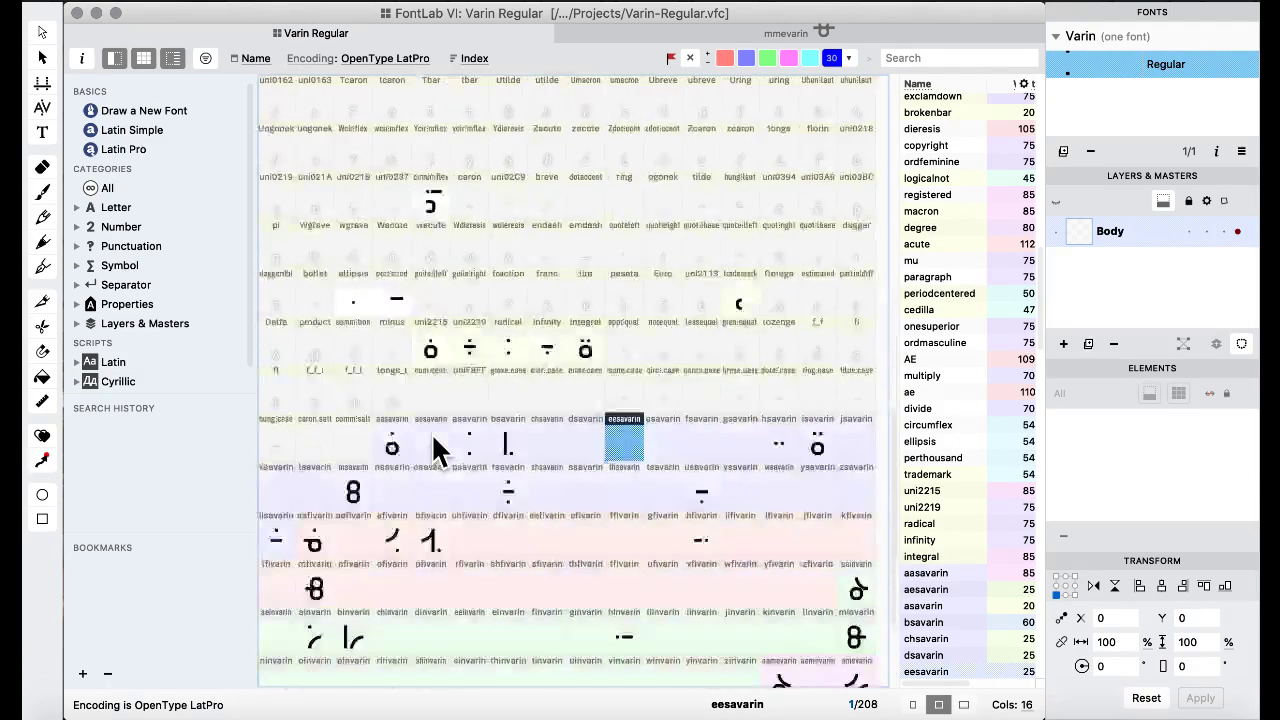
scroll(431, 432, "up", 5)
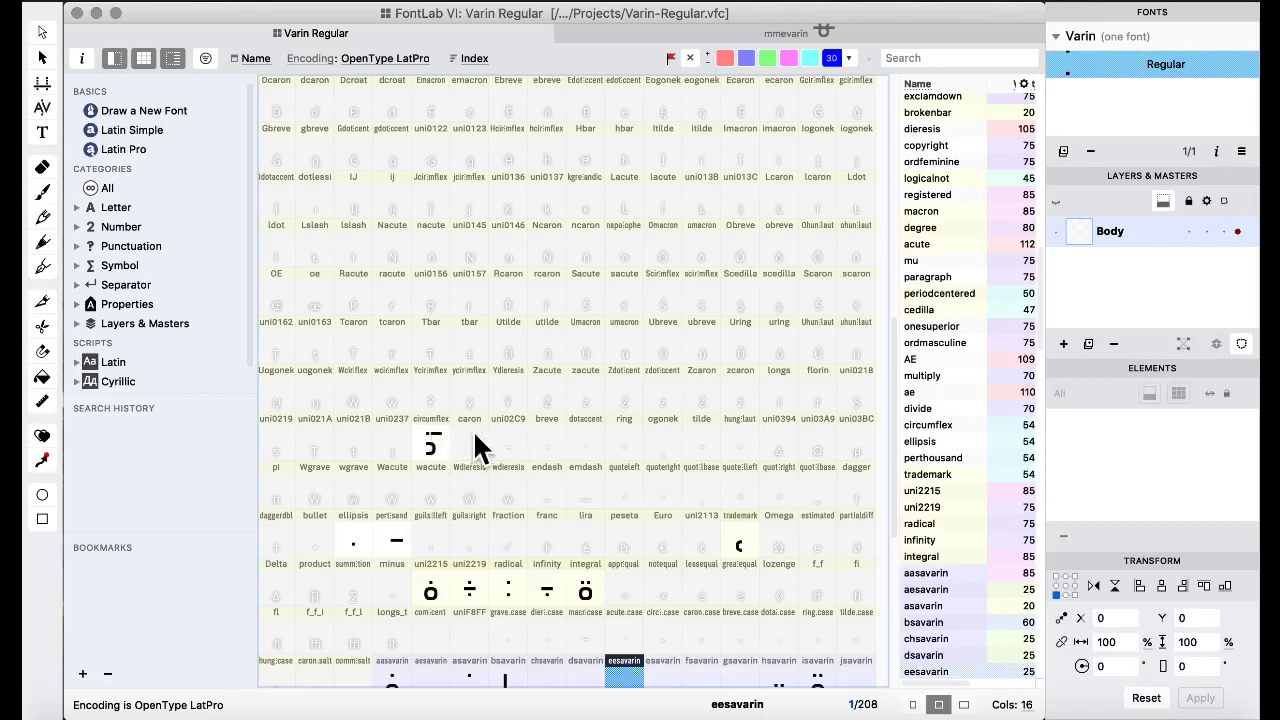
scroll(476, 447, "down", 2)
scroll(490, 445, "up", 2)
scroll(484, 445, "down", 5)
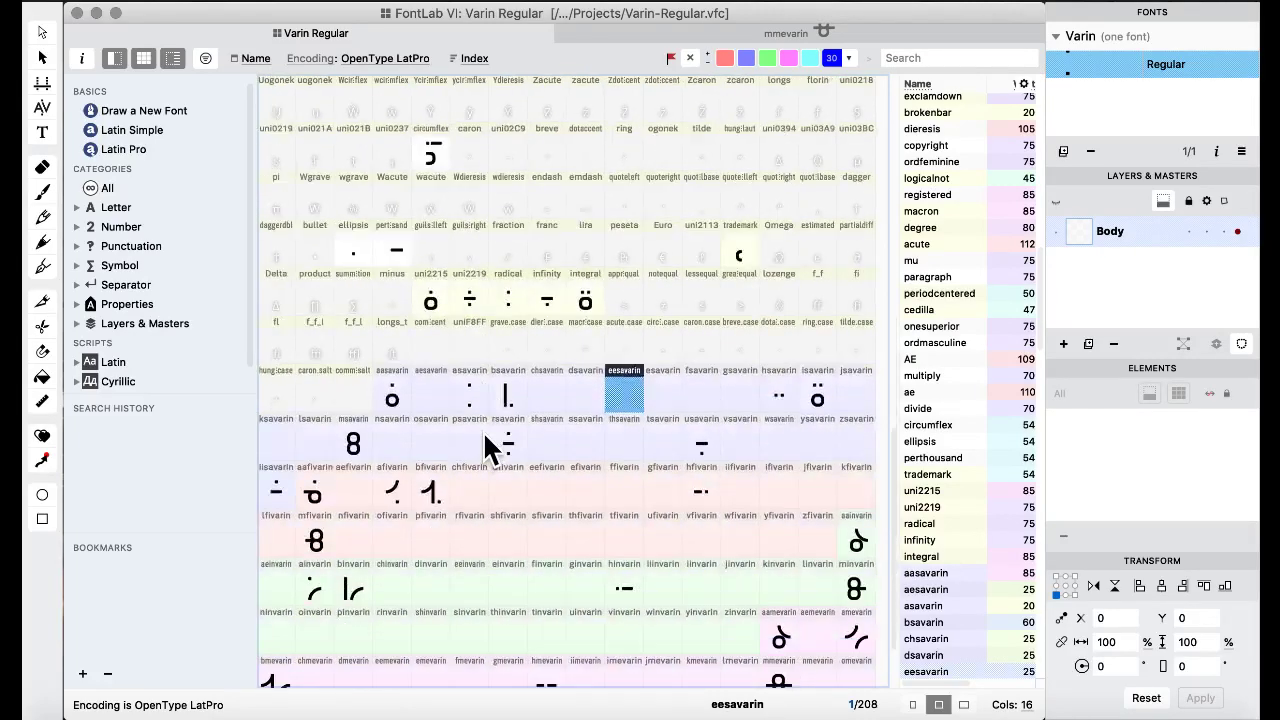
scroll(486, 443, "up", 3)
double_click(393, 442)
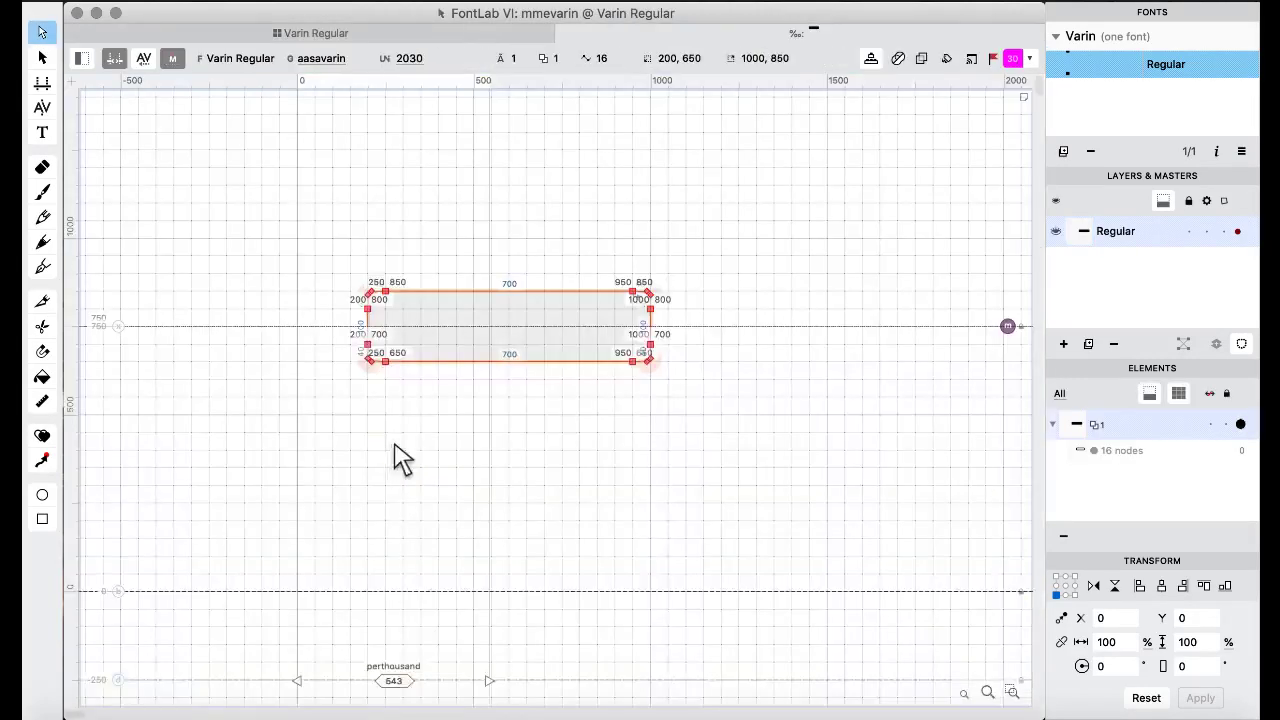
left_click(325, 38)
scroll(556, 375, "down", 6)
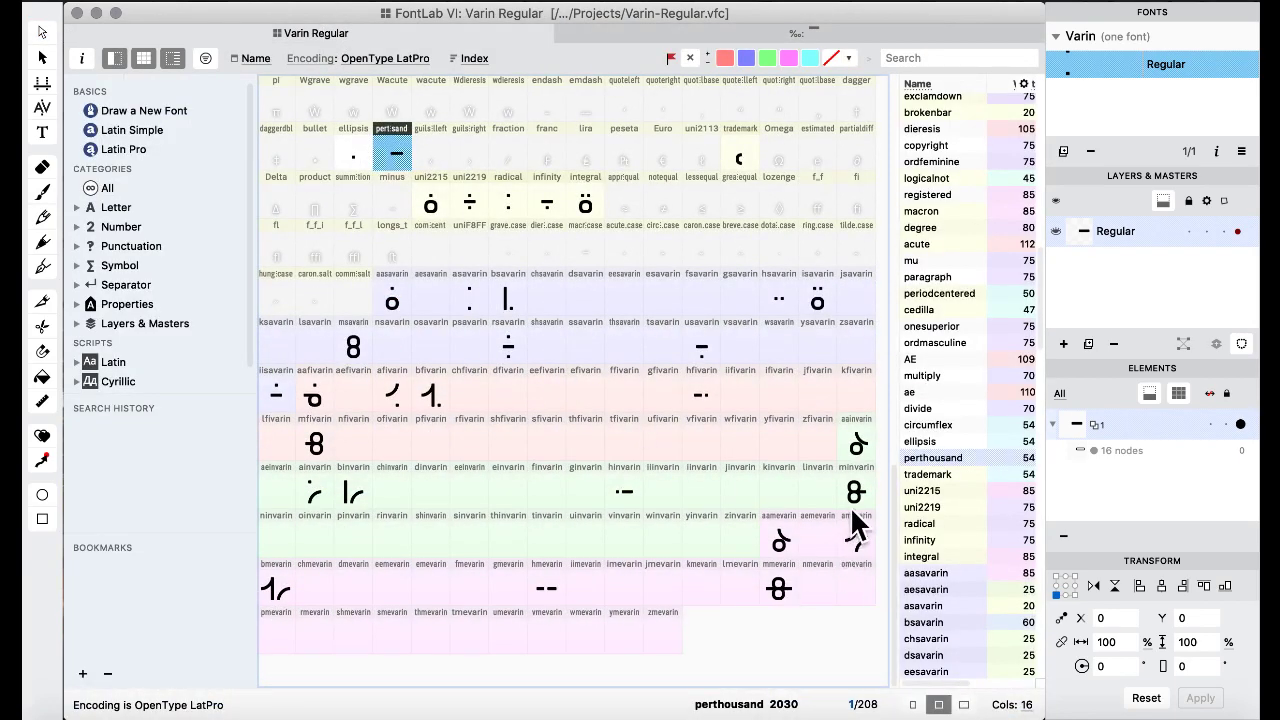
Open aamevarin, paste the horizontal bar into it, and shift the bar horizontally to X -400.
double_click(777, 550)
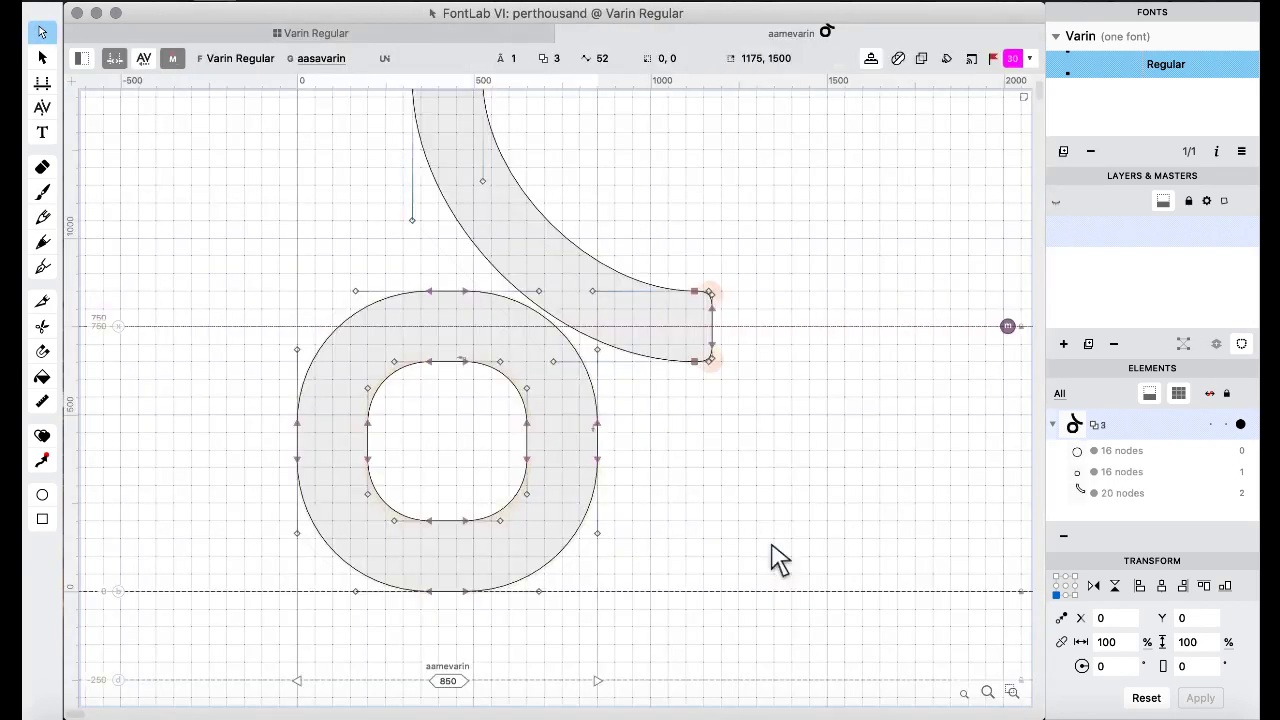
key("super+shift+Left")
key("super+shift+Left")
key("super+shift+Left")
key("super+shift+Left")
key("super+shift+Left")
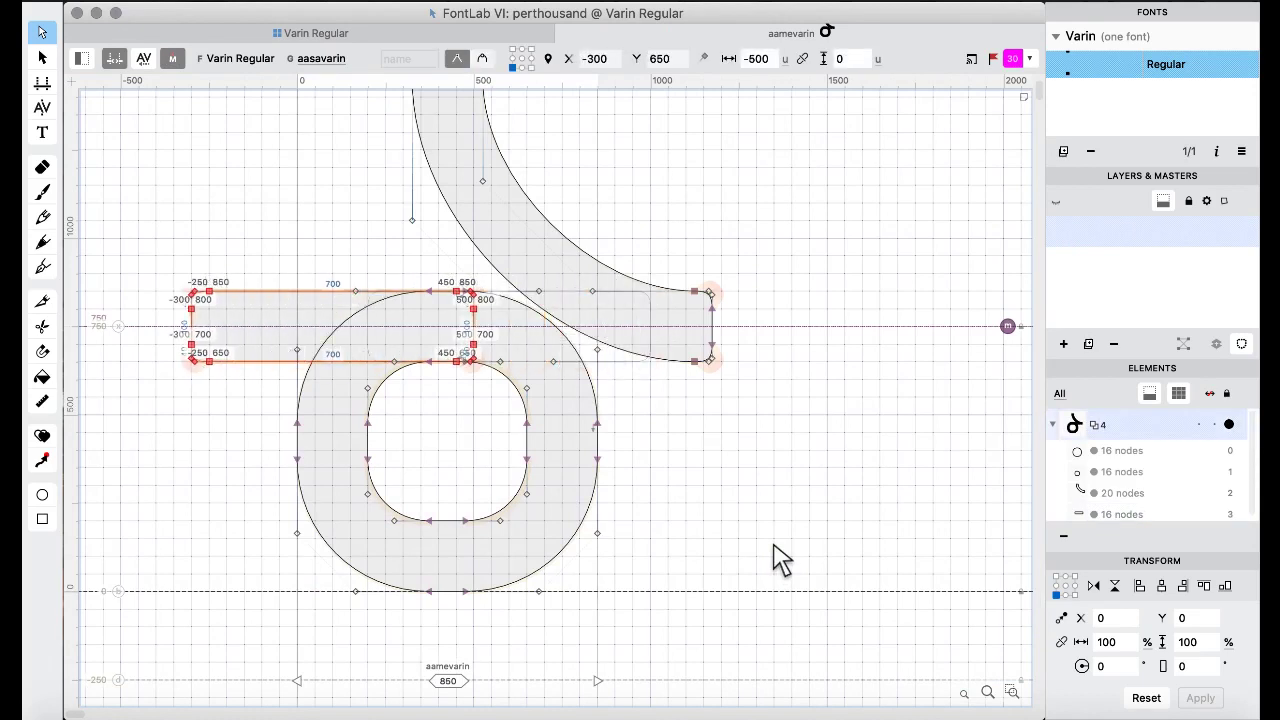
Try to remove the overlap between all contours in aamevarin, and undo the merge.
key("super+a")
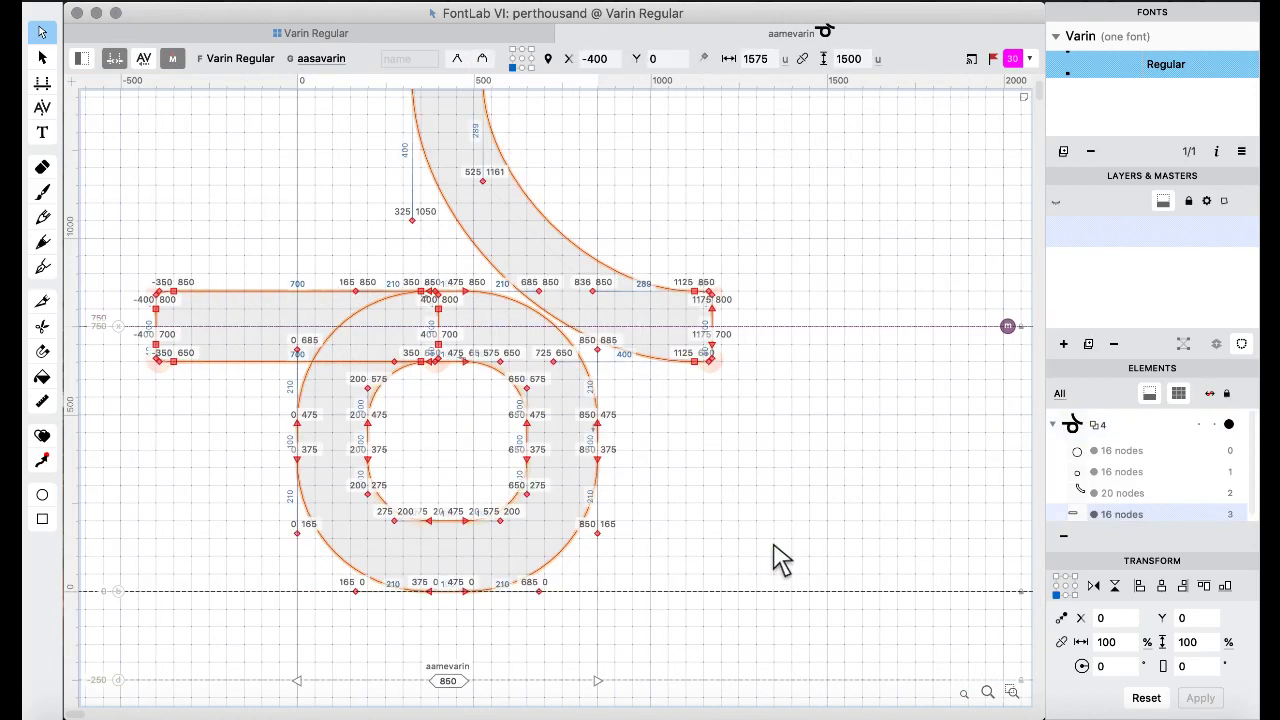
right_click(155, 142)
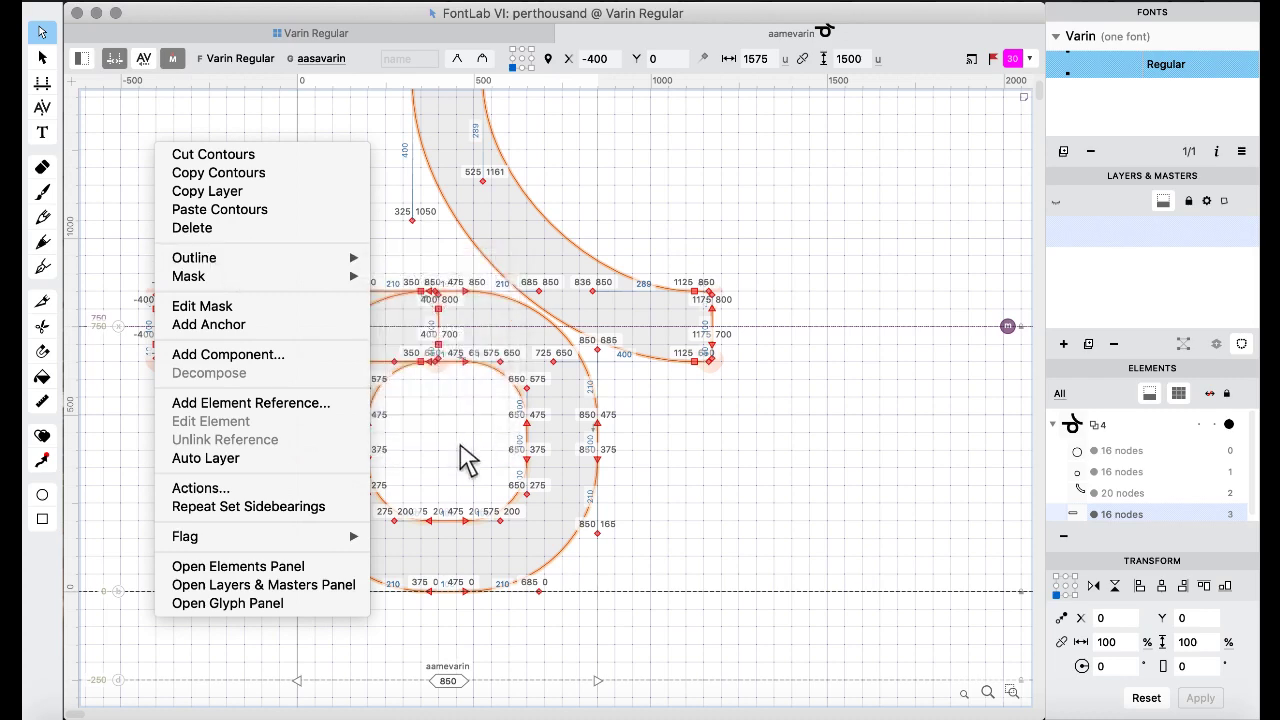
mouse_move(330, 260)
left_click(424, 443)
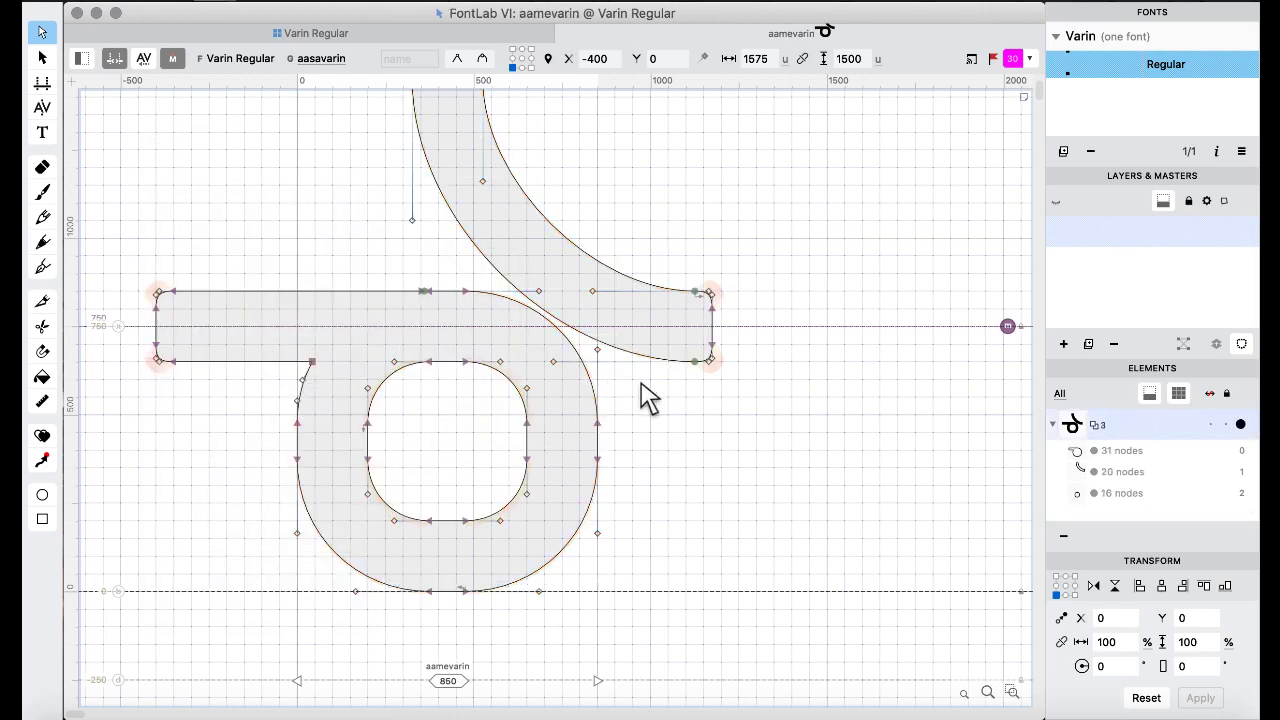
key("super+z")
Shift only the horizontal bar of aamevarin to X -360, keeping the bowl and curved stroke in place.
scroll(645, 395, "up", 5)
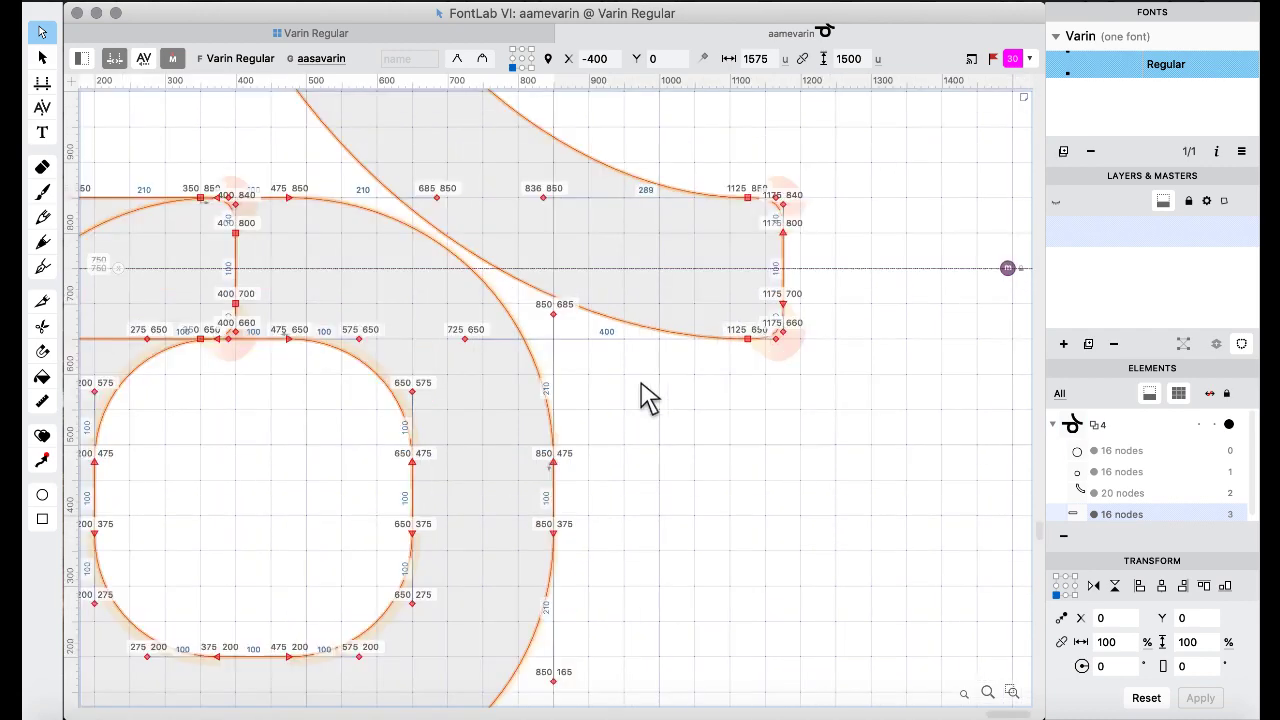
key("shift+Right")
key("shift+Right")
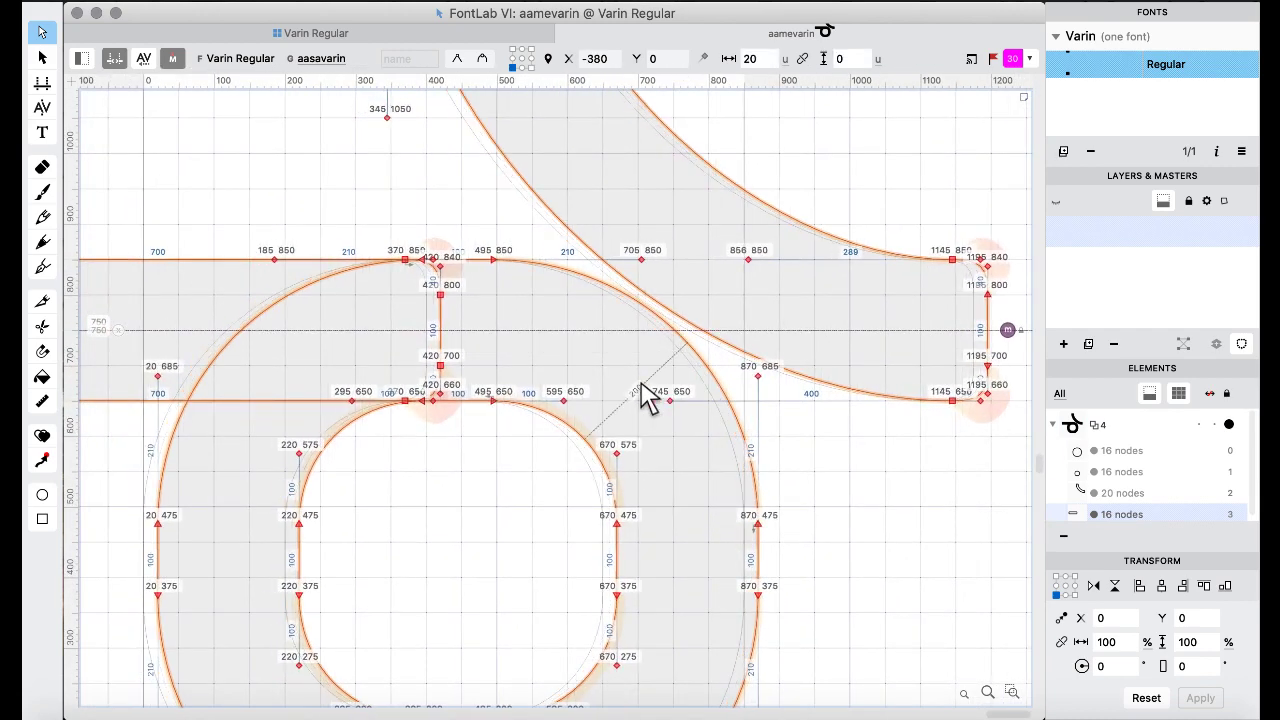
key("shift+Left")
key("shift+Left")
left_click(643, 388)
key("shift+Right")
key("shift+Right")
key("shift+Right")
key("shift+Right")
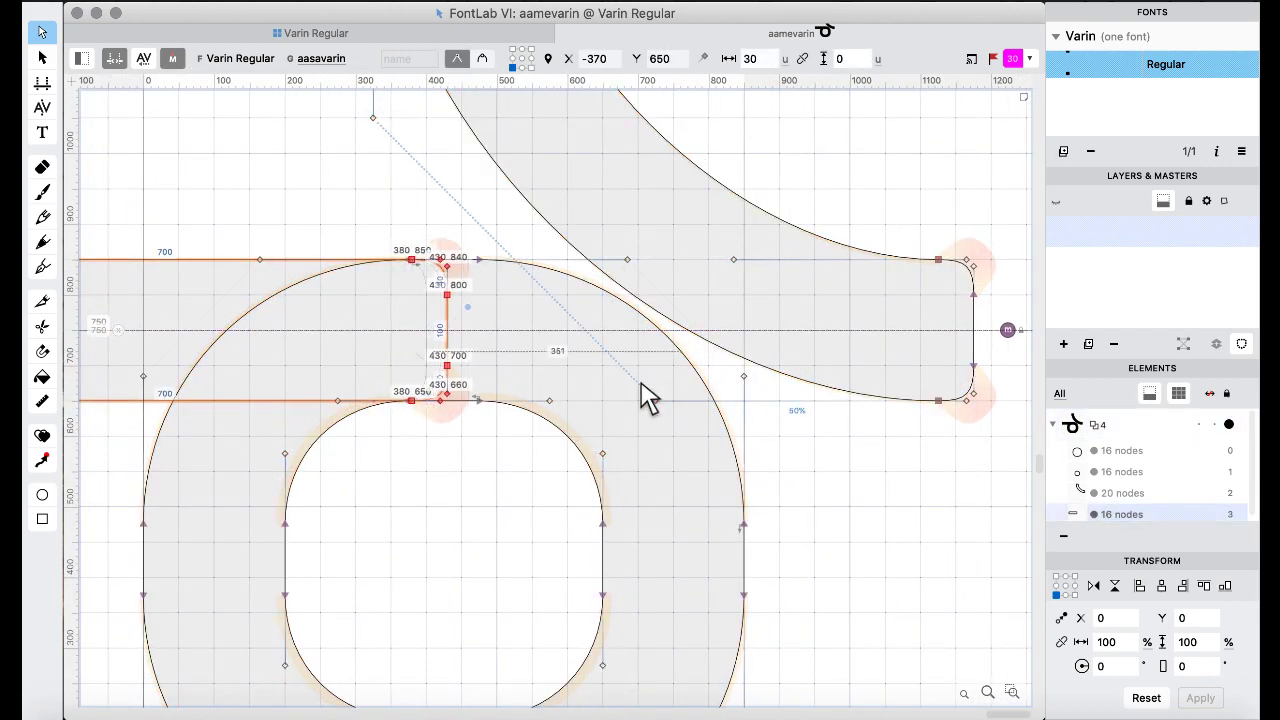
Select all contours in aamevarin and remove the overlap between the bowl and the horizontal bar.
key("super+a")
right_click(286, 158)
mouse_move(408, 280)
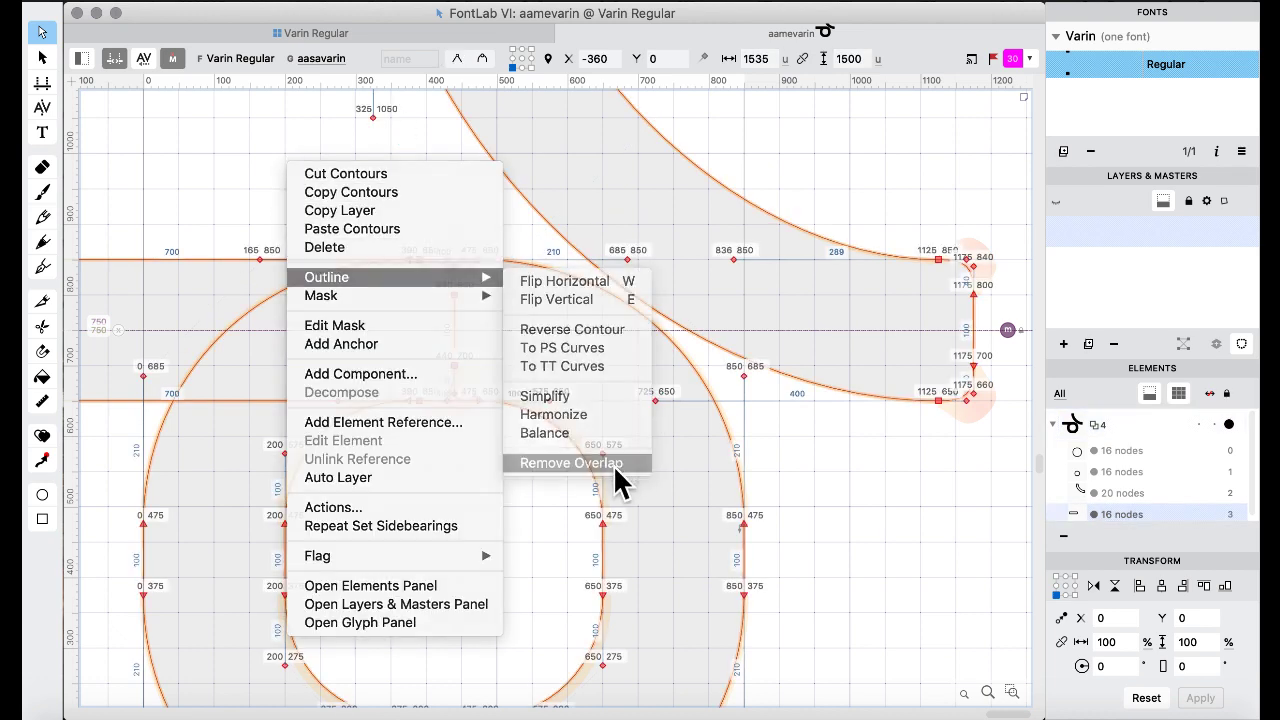
left_click(613, 464)
Reopen aamevarin from the font overview and select its merged bowl-and-bar contour and inner counter, excluding the curved stroke.
left_click(252, 31)
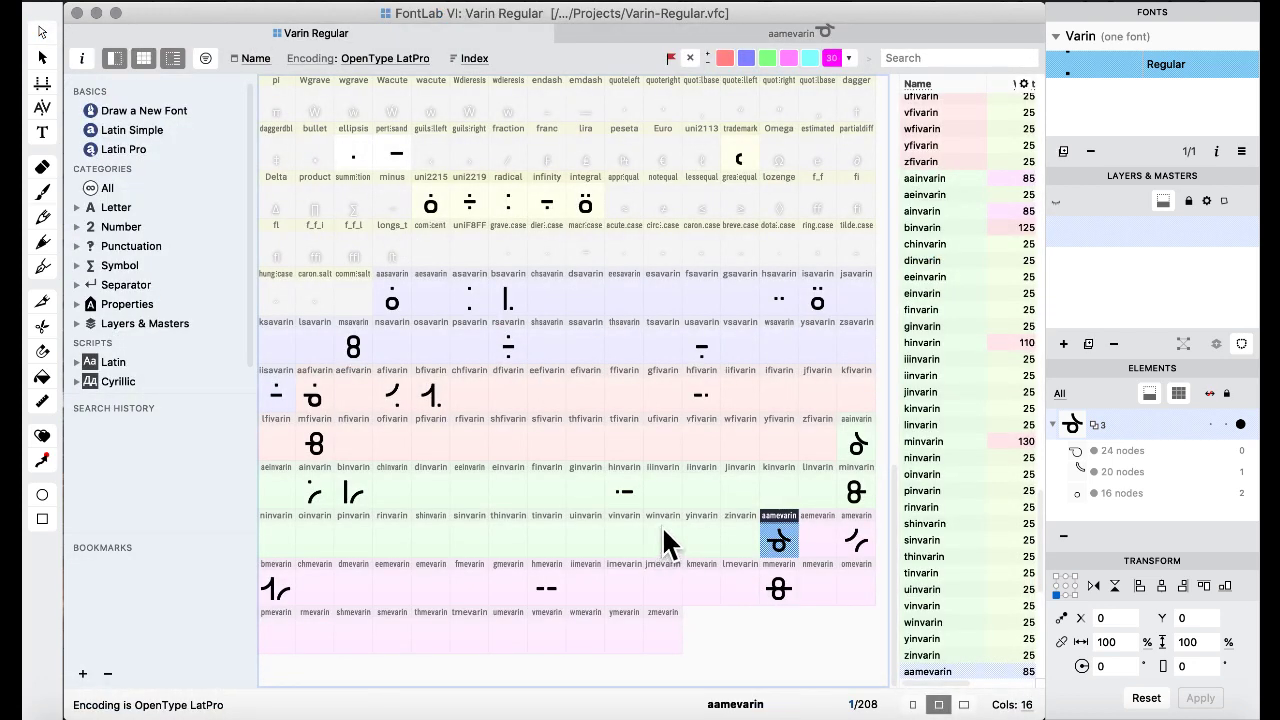
double_click(780, 540)
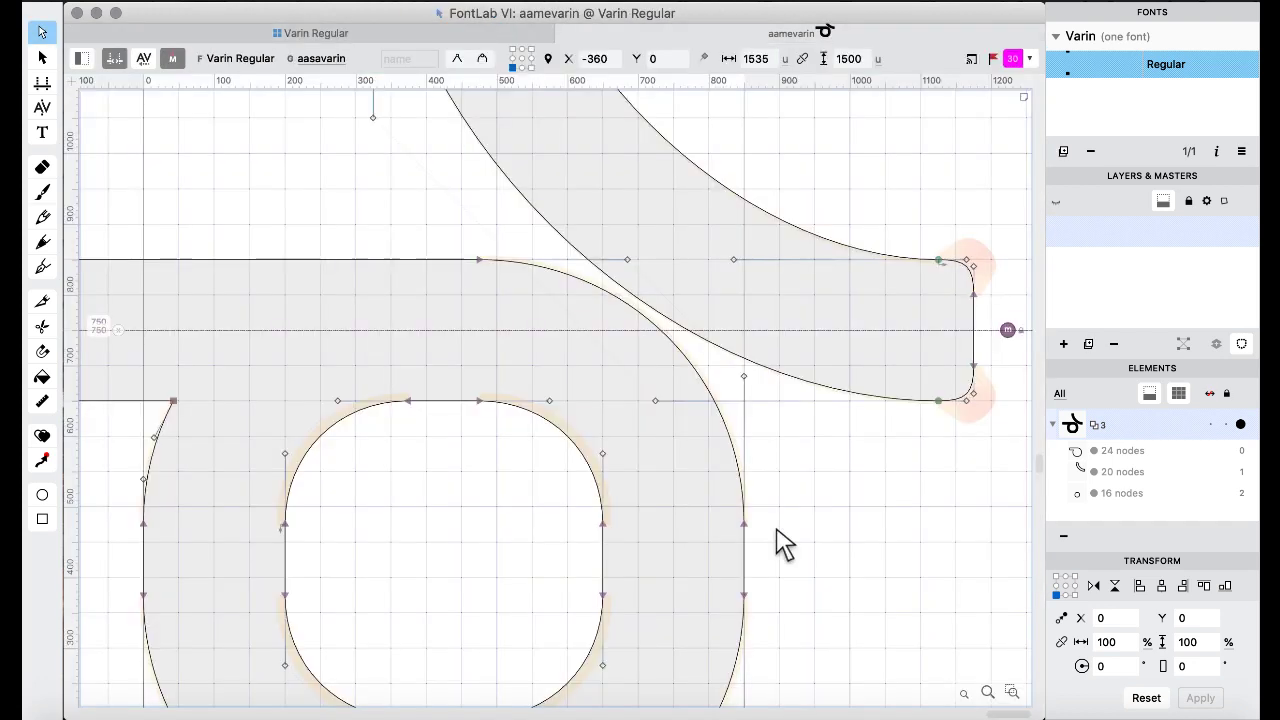
key("super+0")
double_click(697, 480)
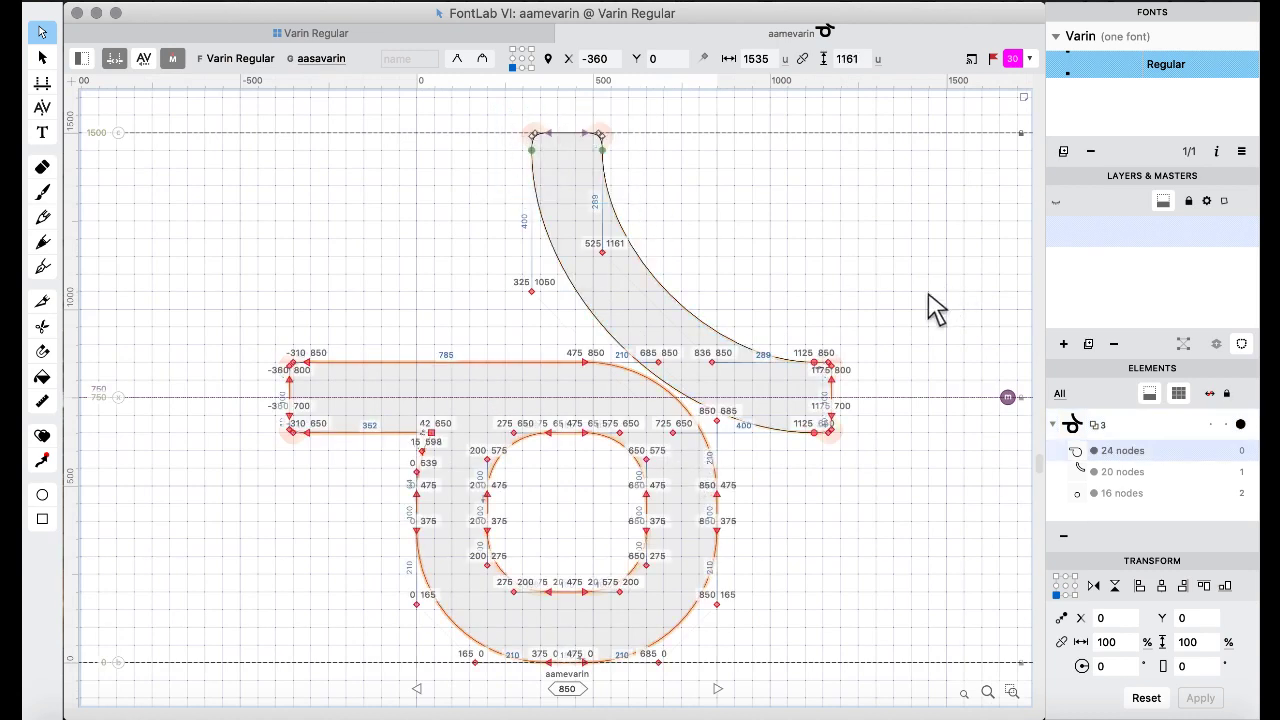
left_click_drag(940, 290, 790, 437)
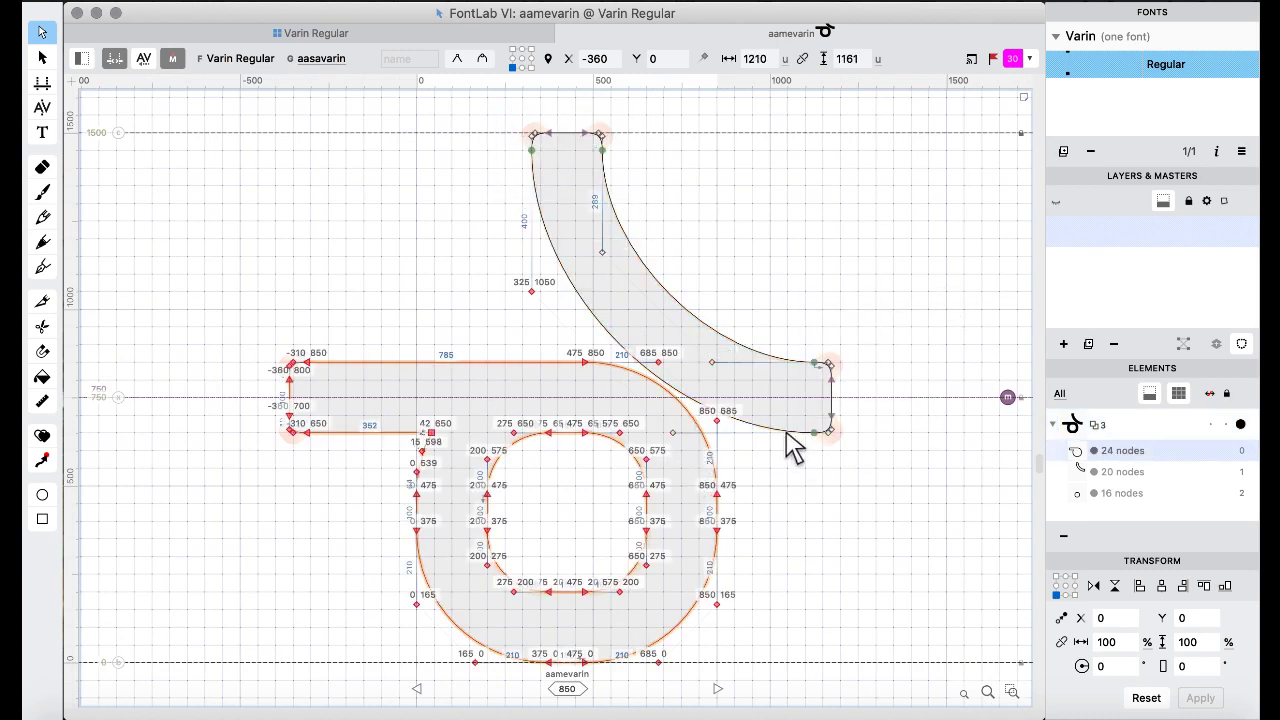
Open aafivarin, replace its old bowl and bar with the merged shape from aamevarin, and return to the overview.
left_click(325, 33)
left_click(313, 405)
double_click(313, 405)
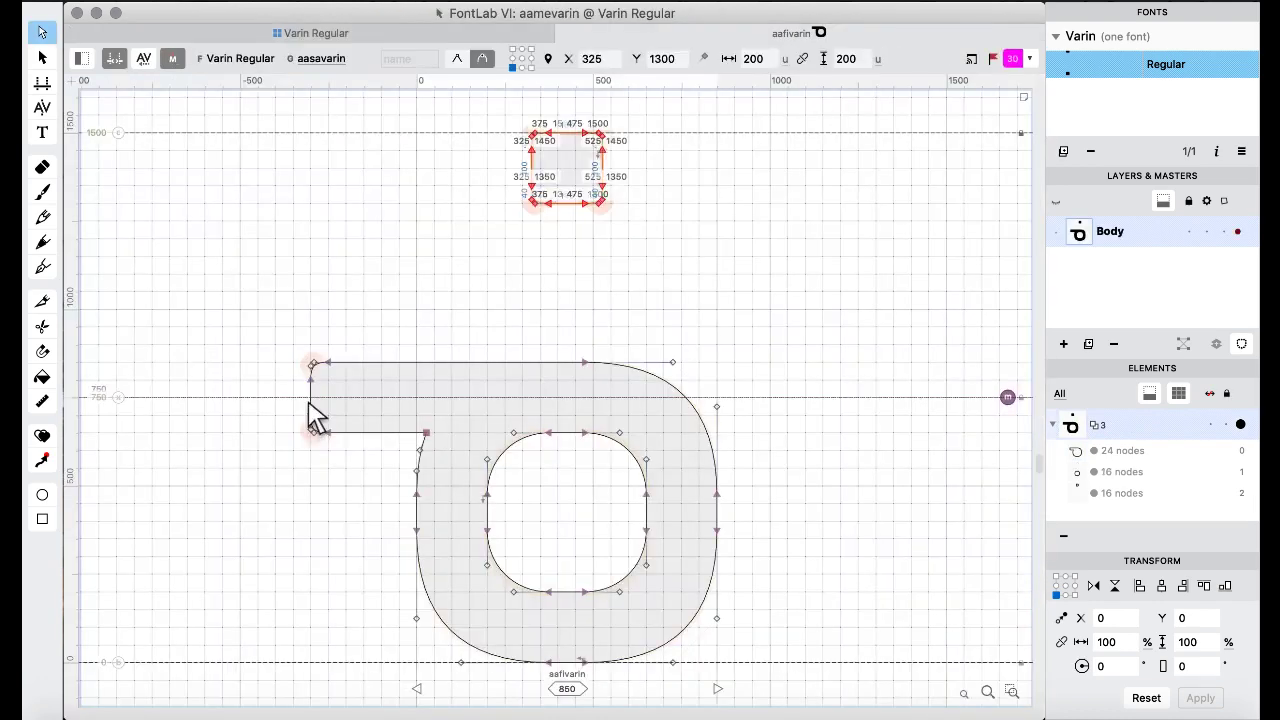
left_click_drag(222, 325, 820, 691)
key("super+x")
key("super+v")
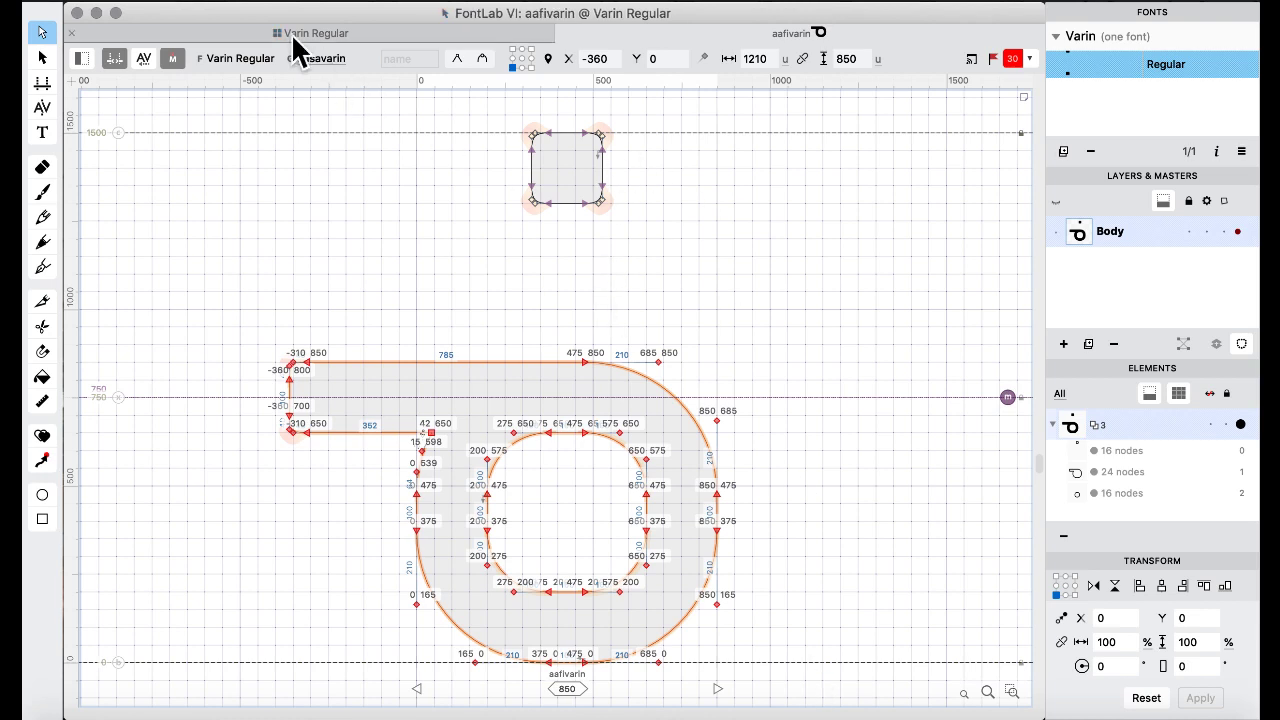
left_click(291, 33)
left_click(500, 296)
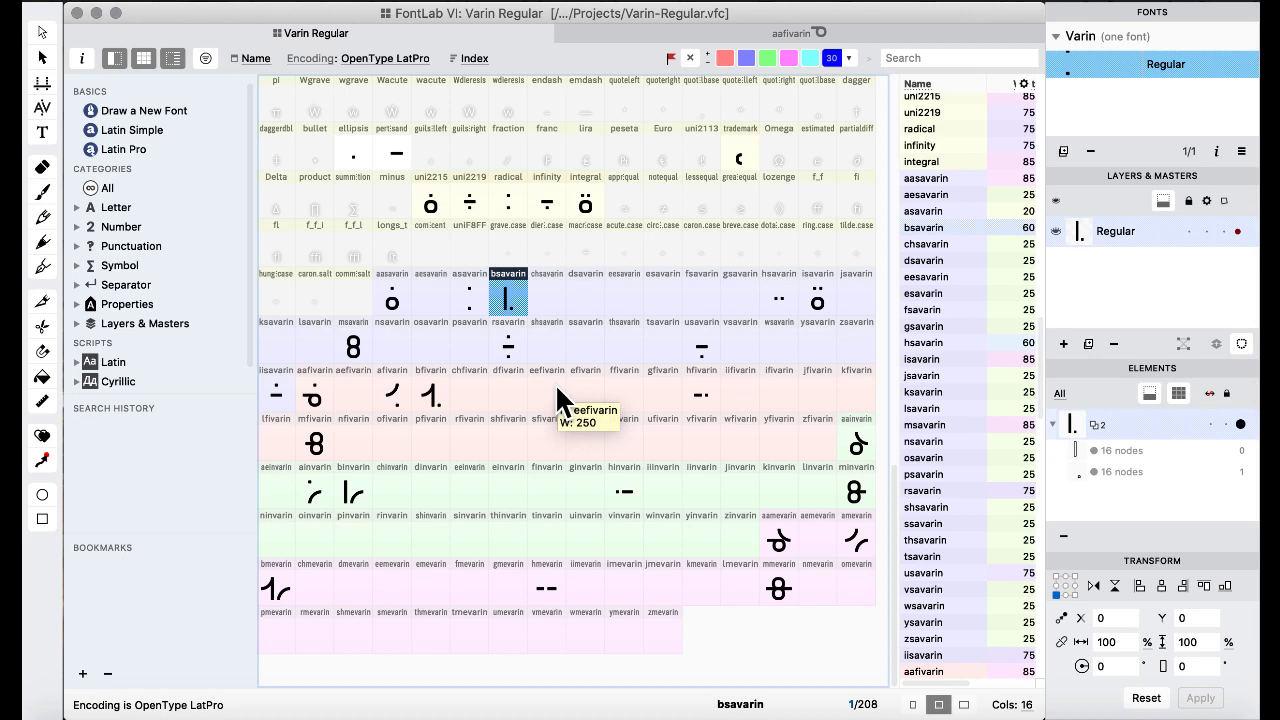
left_click(547, 222)
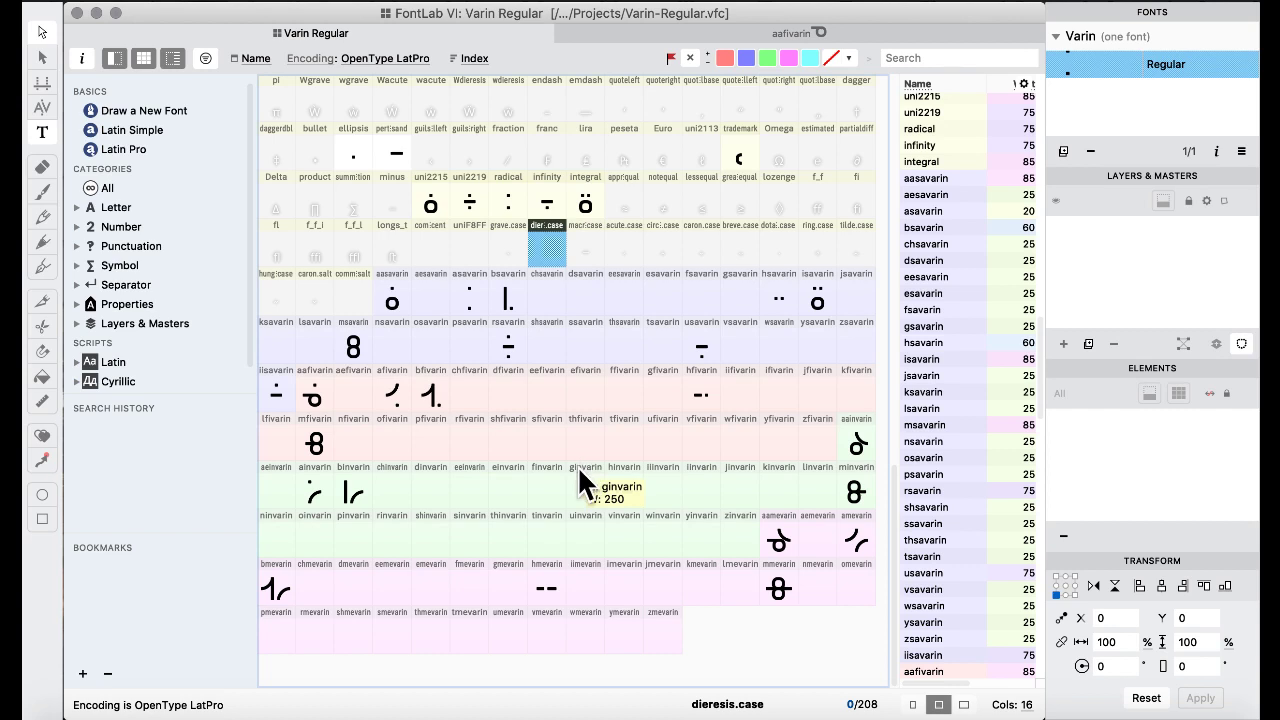
left_click(558, 400)
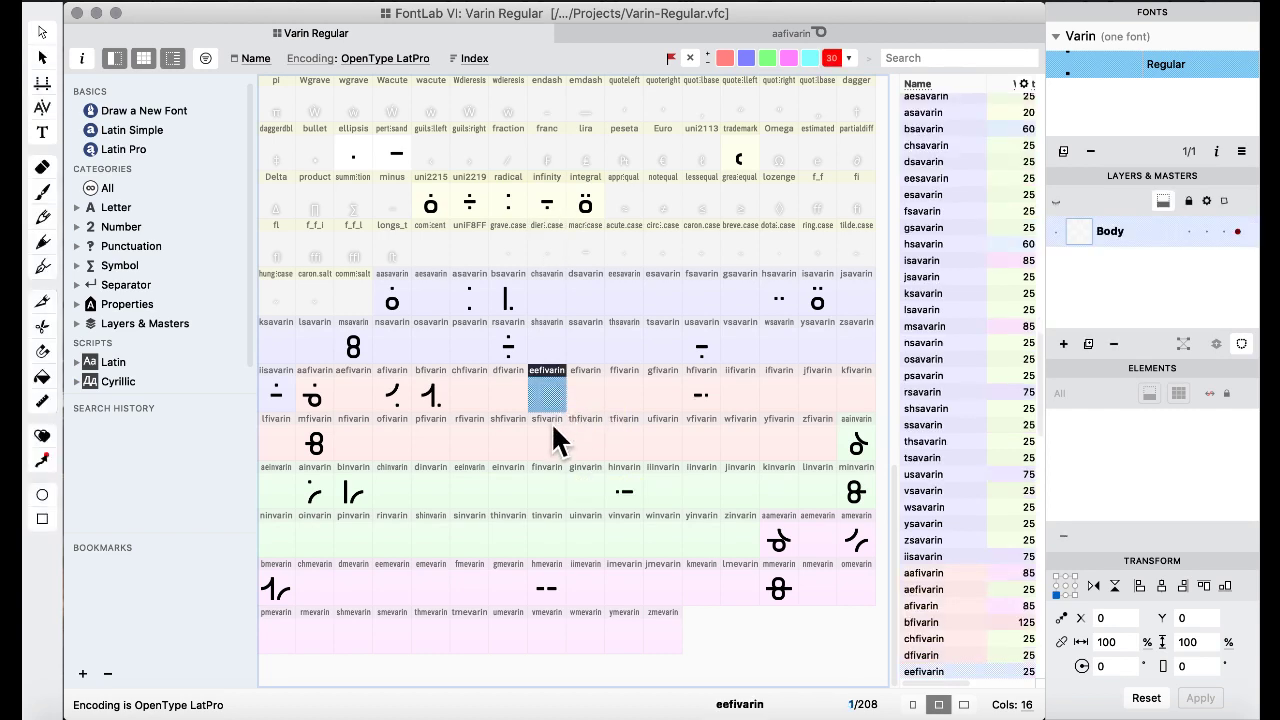
left_click(548, 450)
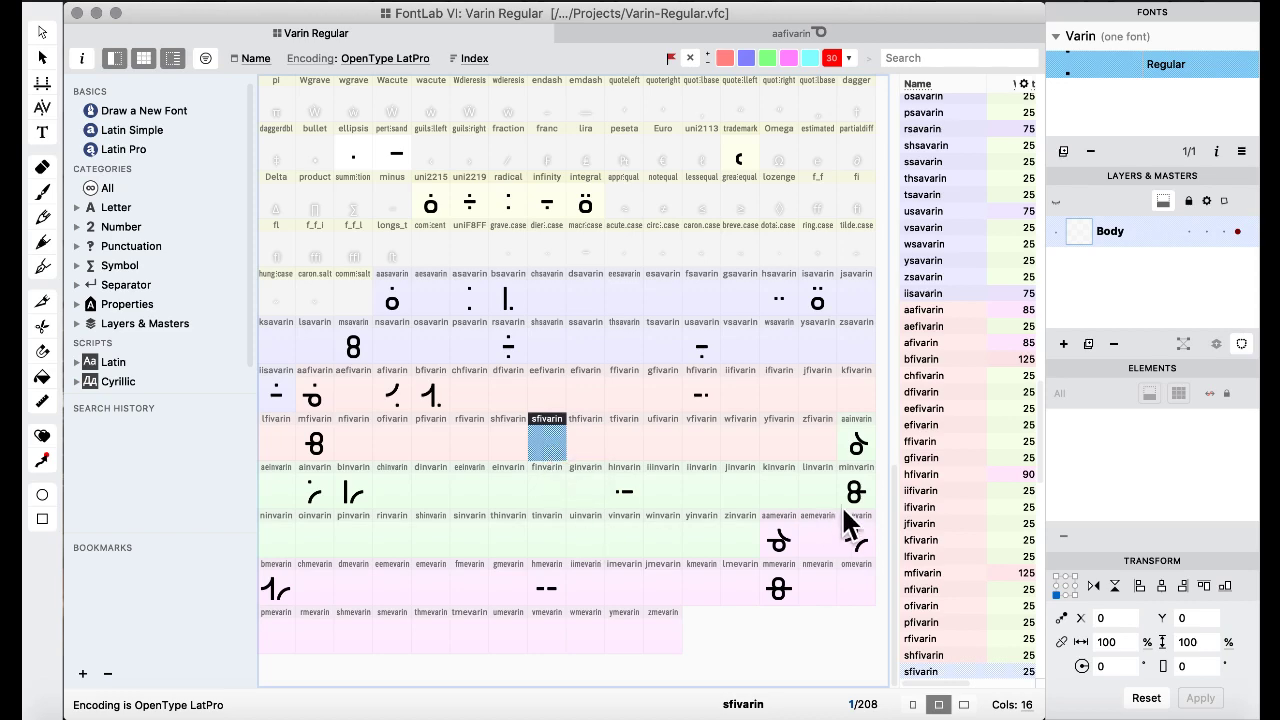
double_click(856, 440)
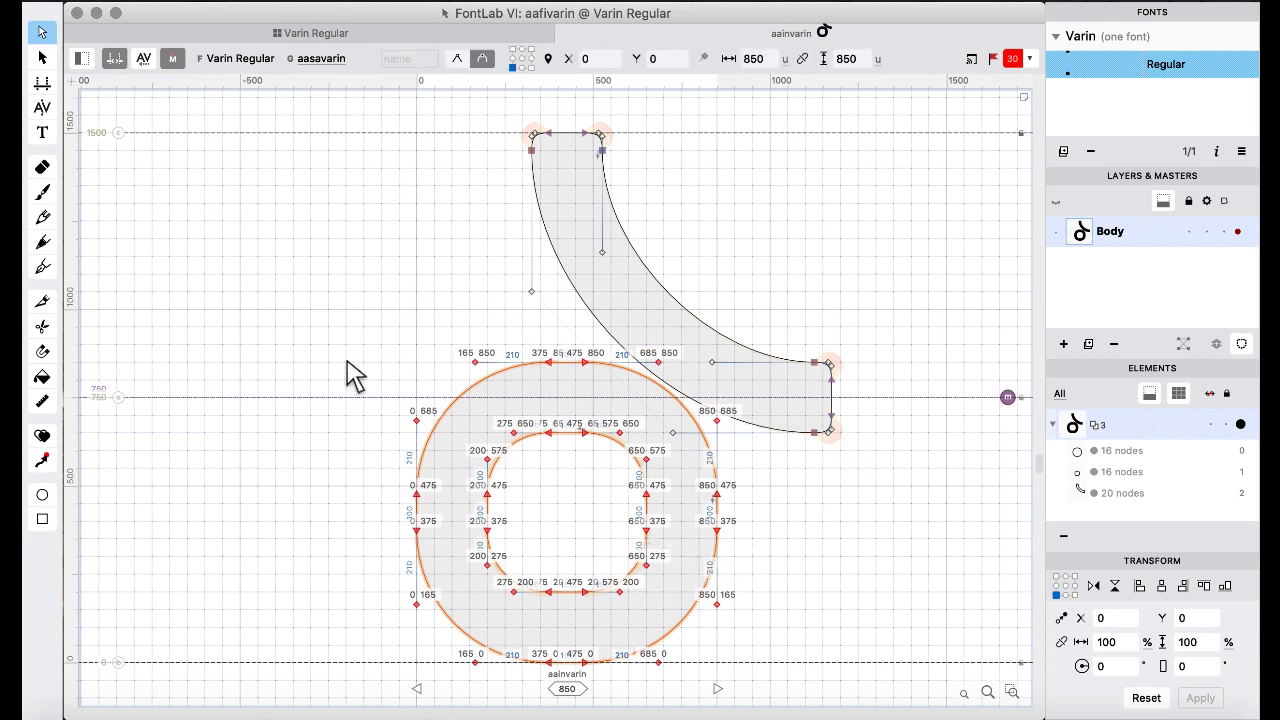
left_click(347, 370)
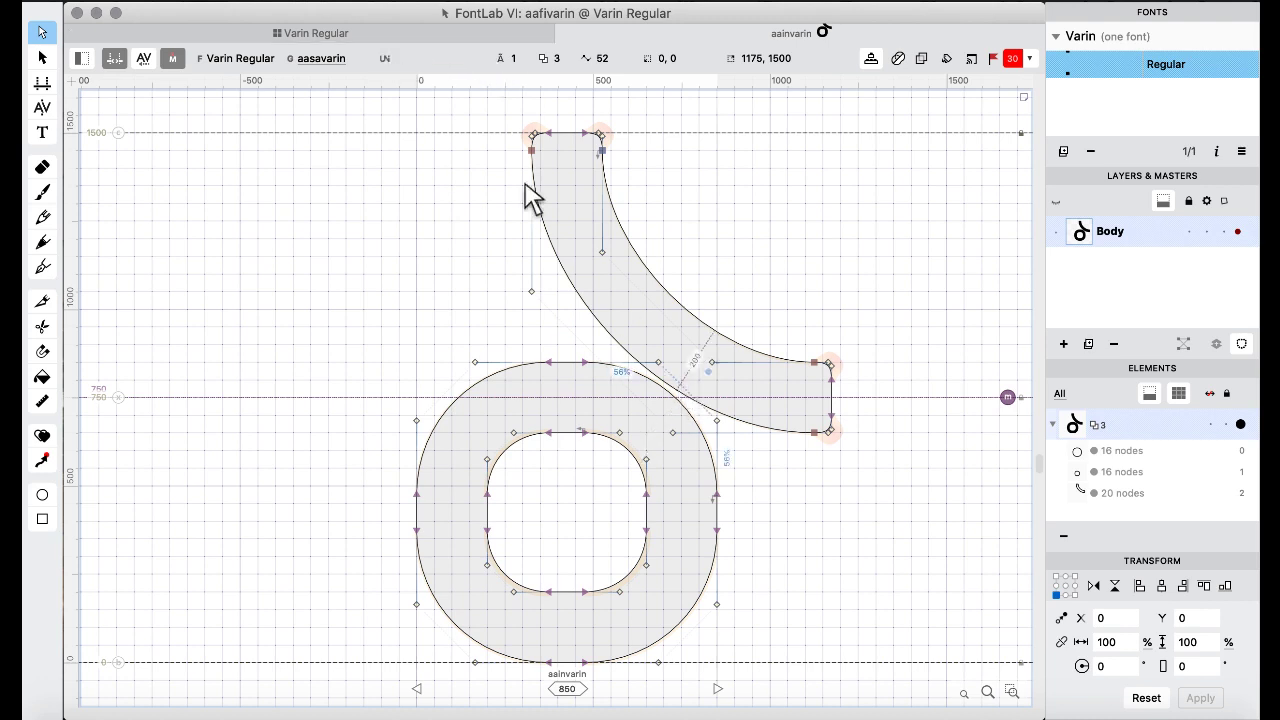
left_click(362, 34)
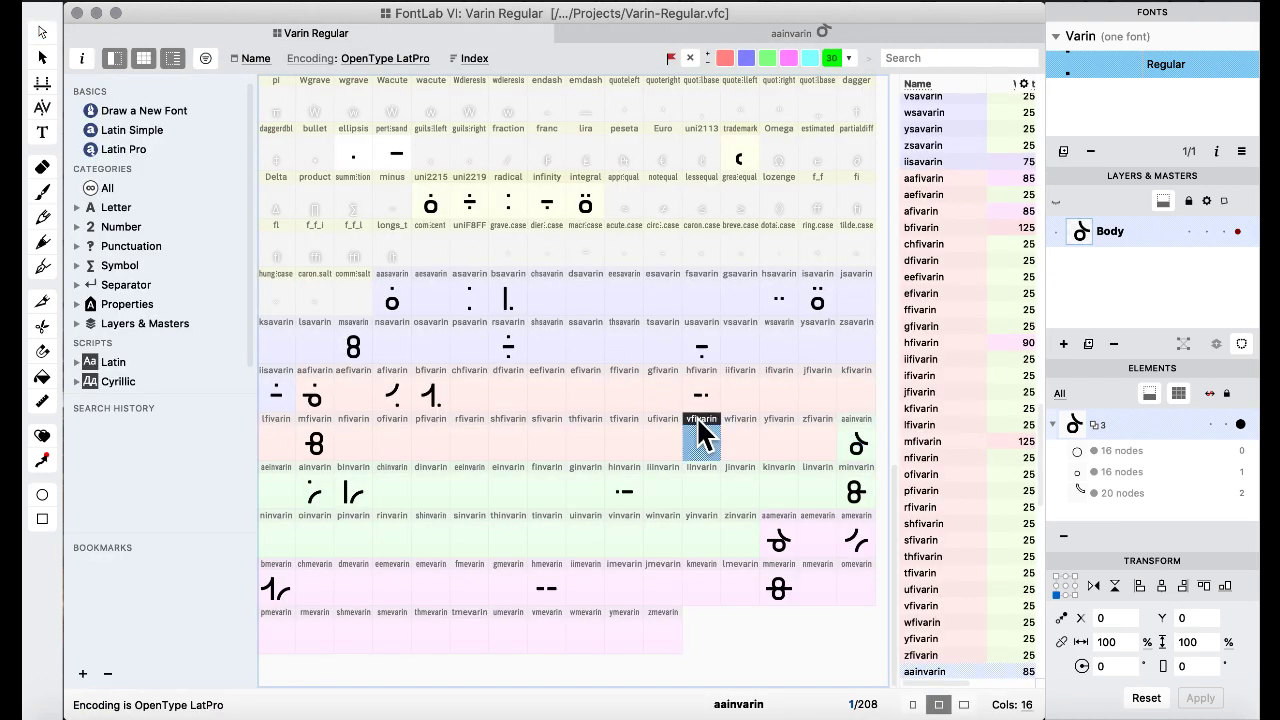
Show the desktop, collapse the Images and Screenshots stacks, and open Varin alphabet.pdf.
key("ctrl+Up")
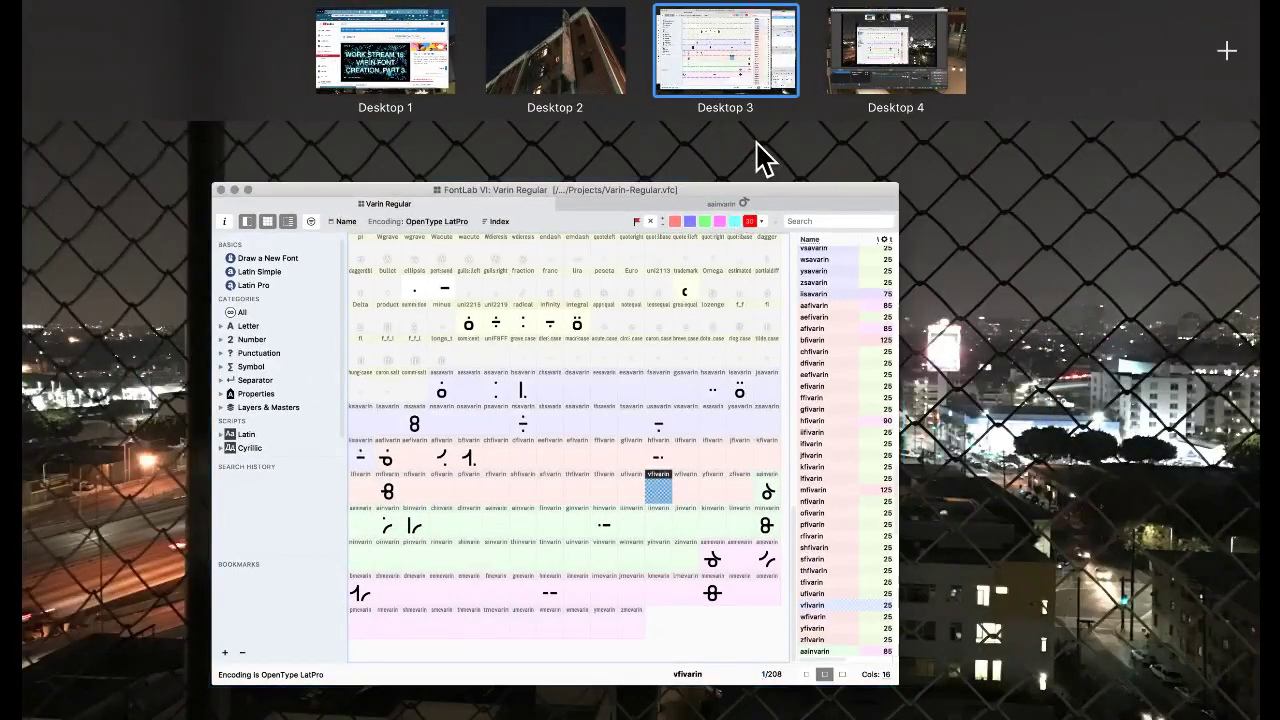
key("ctrl+Up")
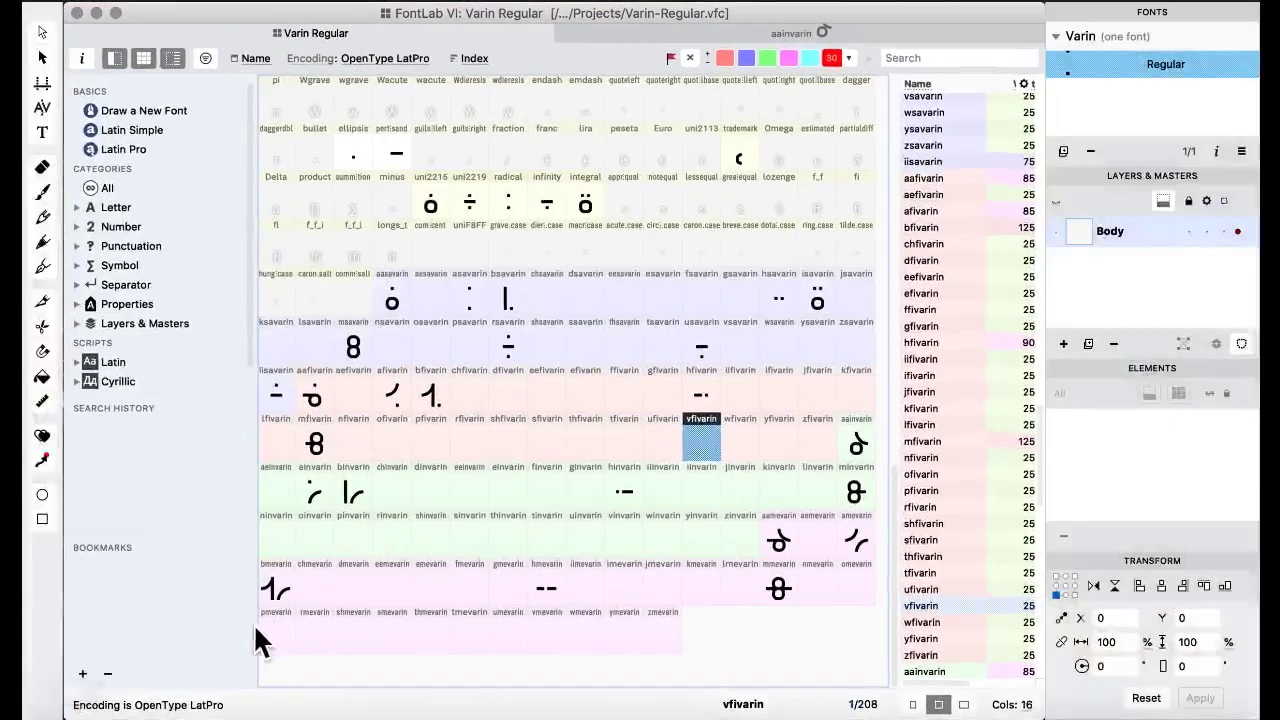
key("ctrl+Up")
key("ctrl+Up")
key("ctrl+Up")
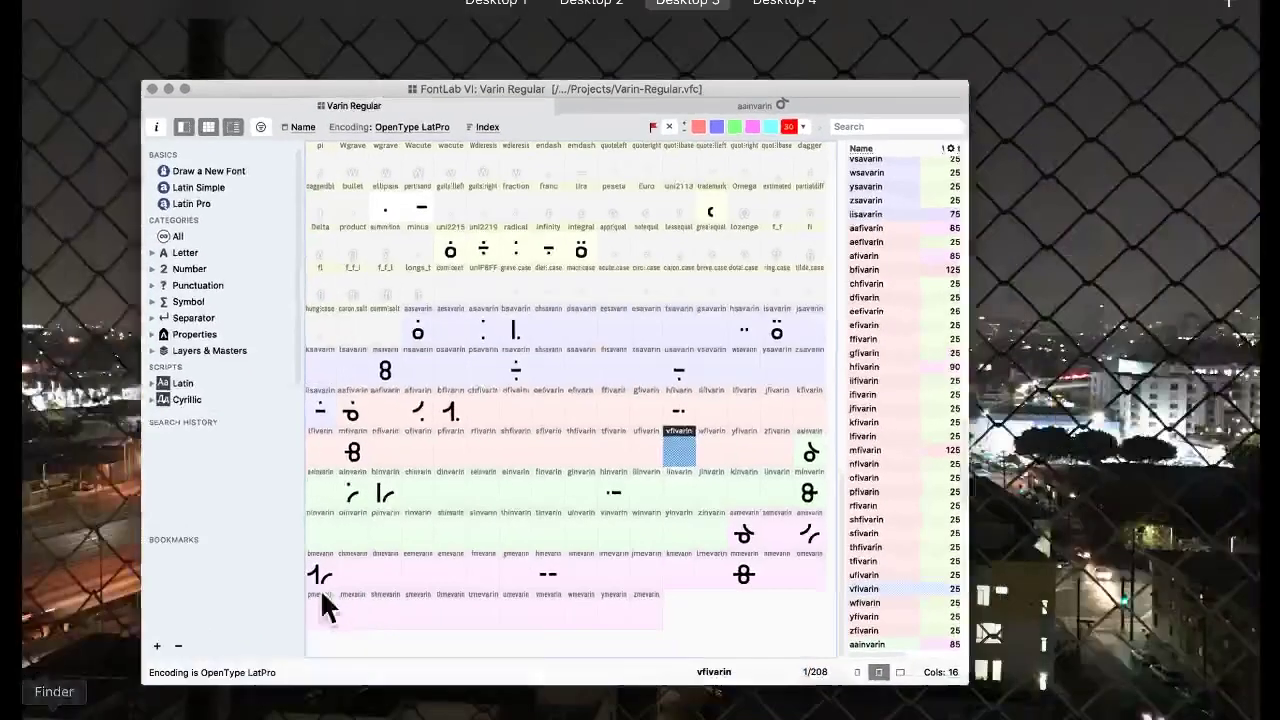
left_click(397, 583)
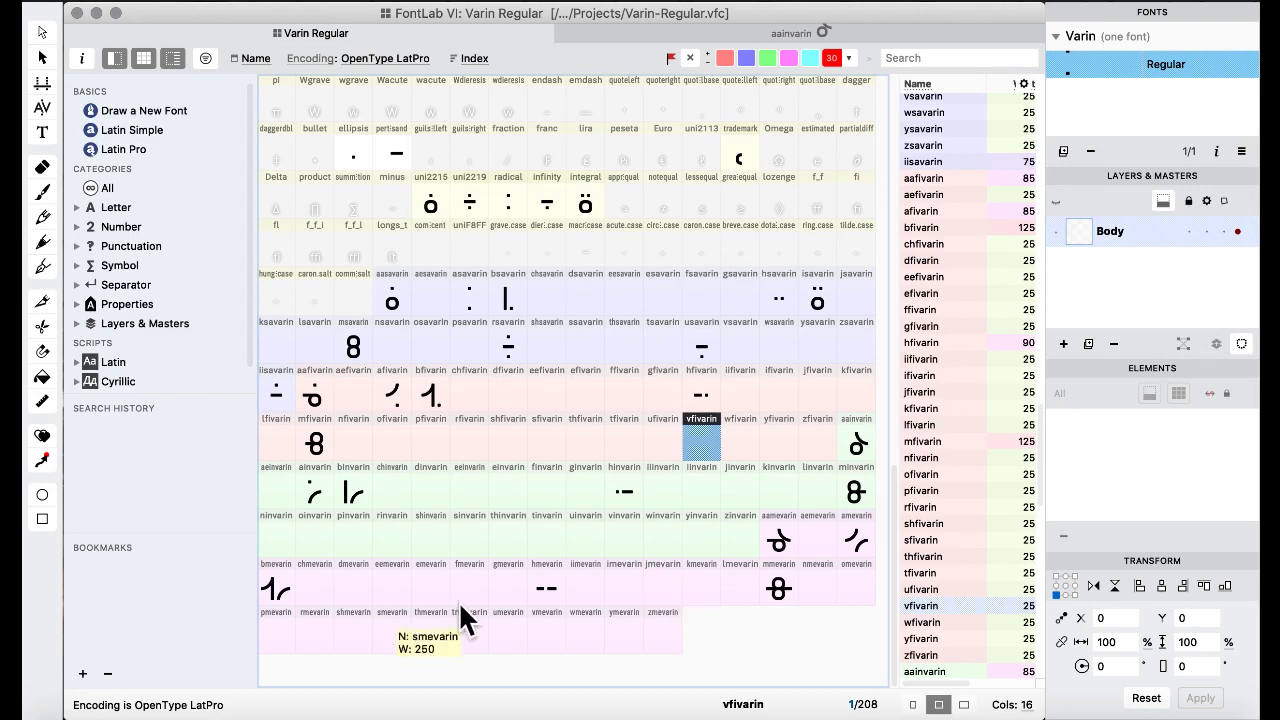
key("F11")
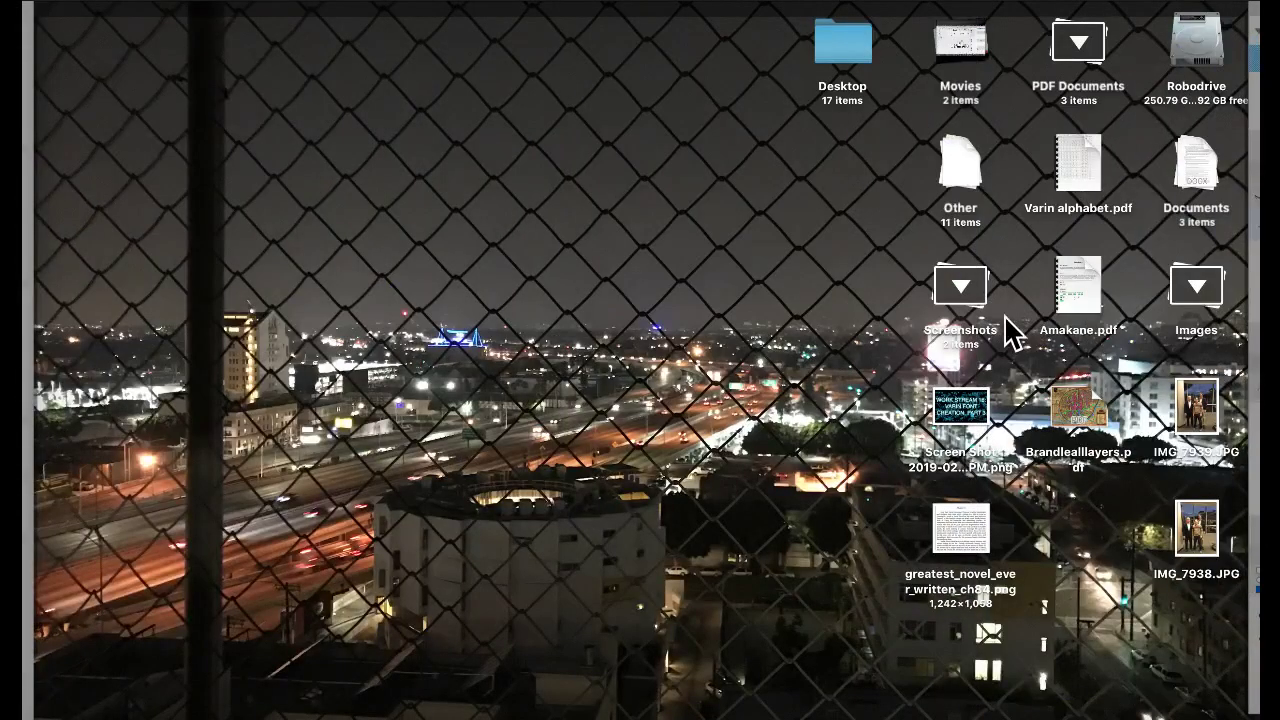
left_click(1182, 300)
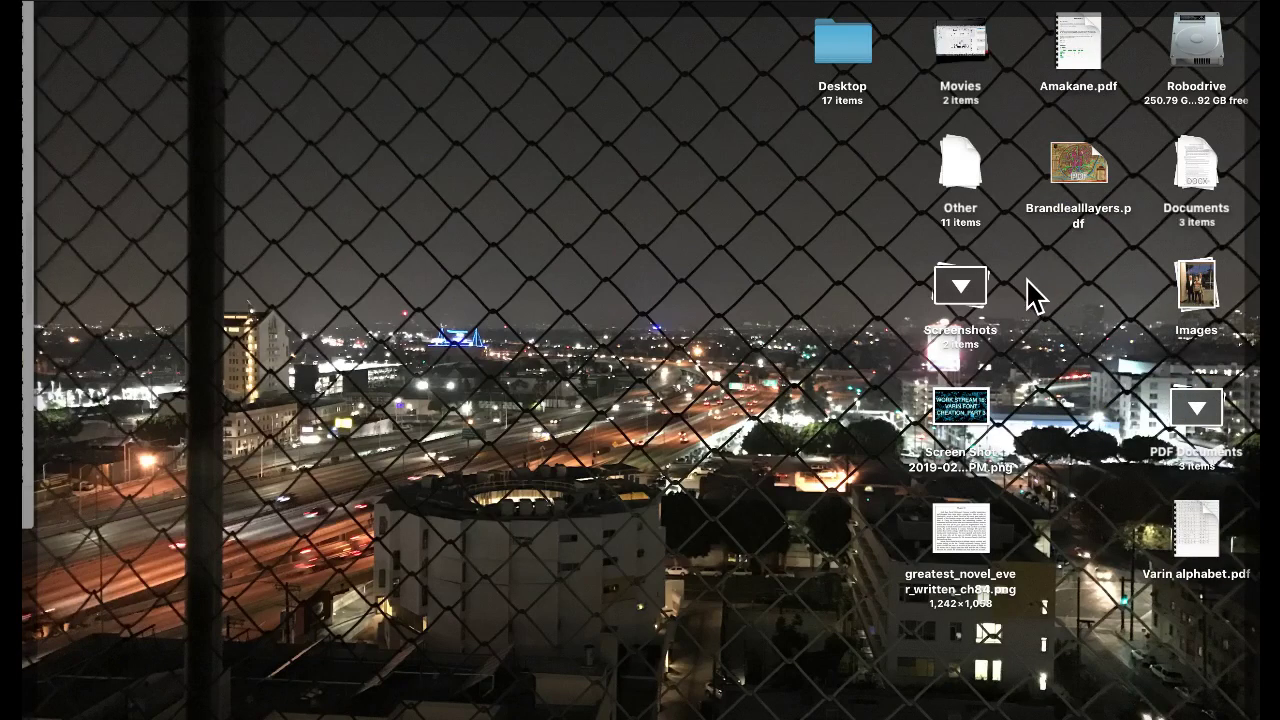
left_click(975, 290)
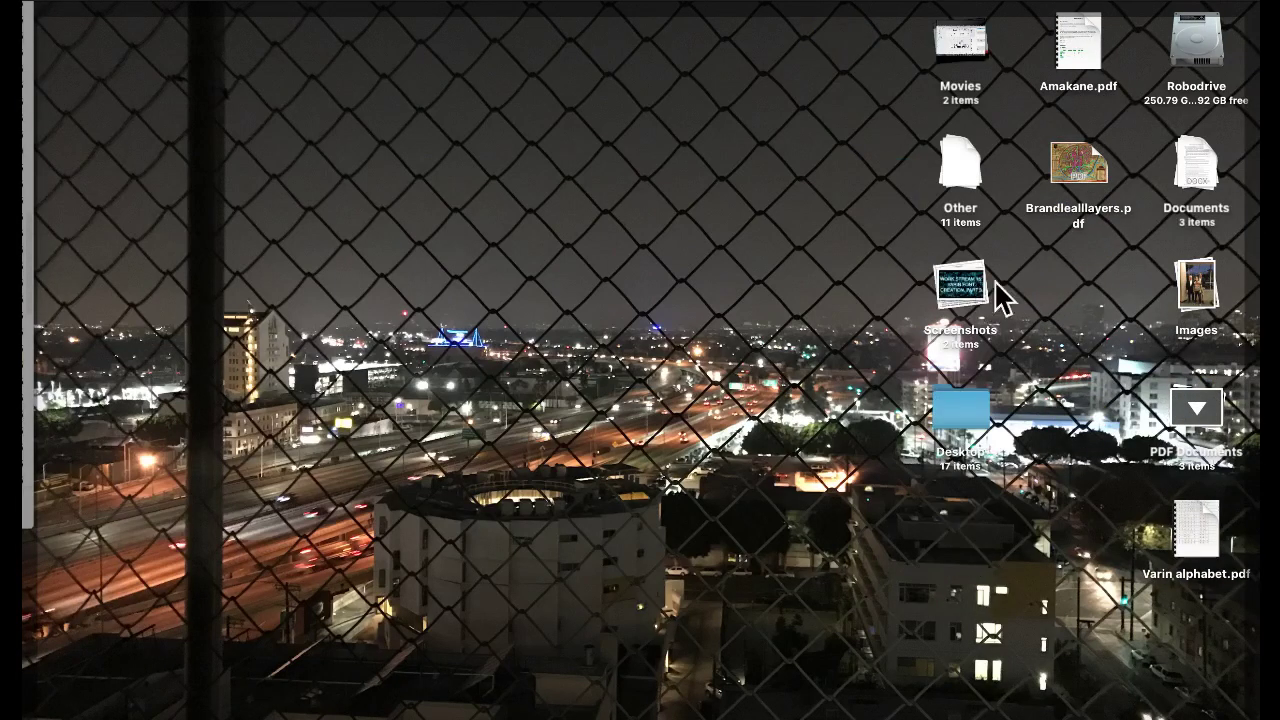
double_click(1194, 504)
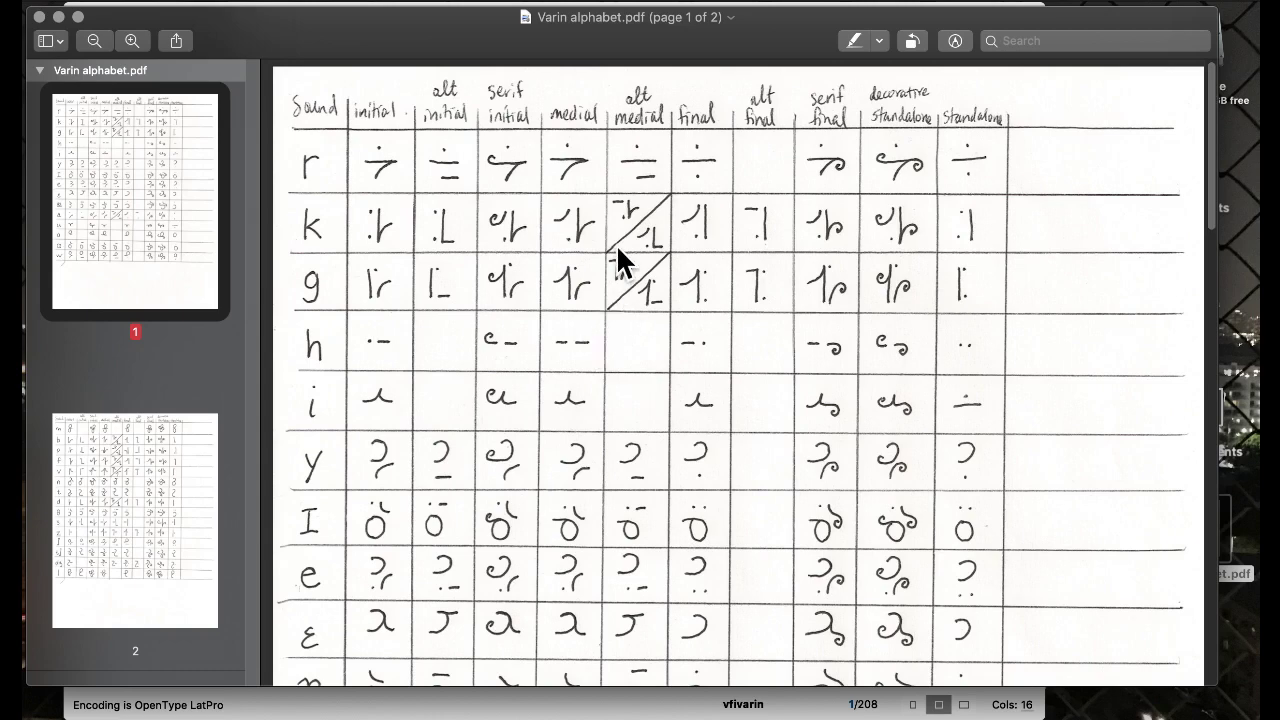
Examine the hand-drawn vowel letterforms in the alphabet chart and switch back to the FontLab font overview.
scroll(545, 330, "down", 5)
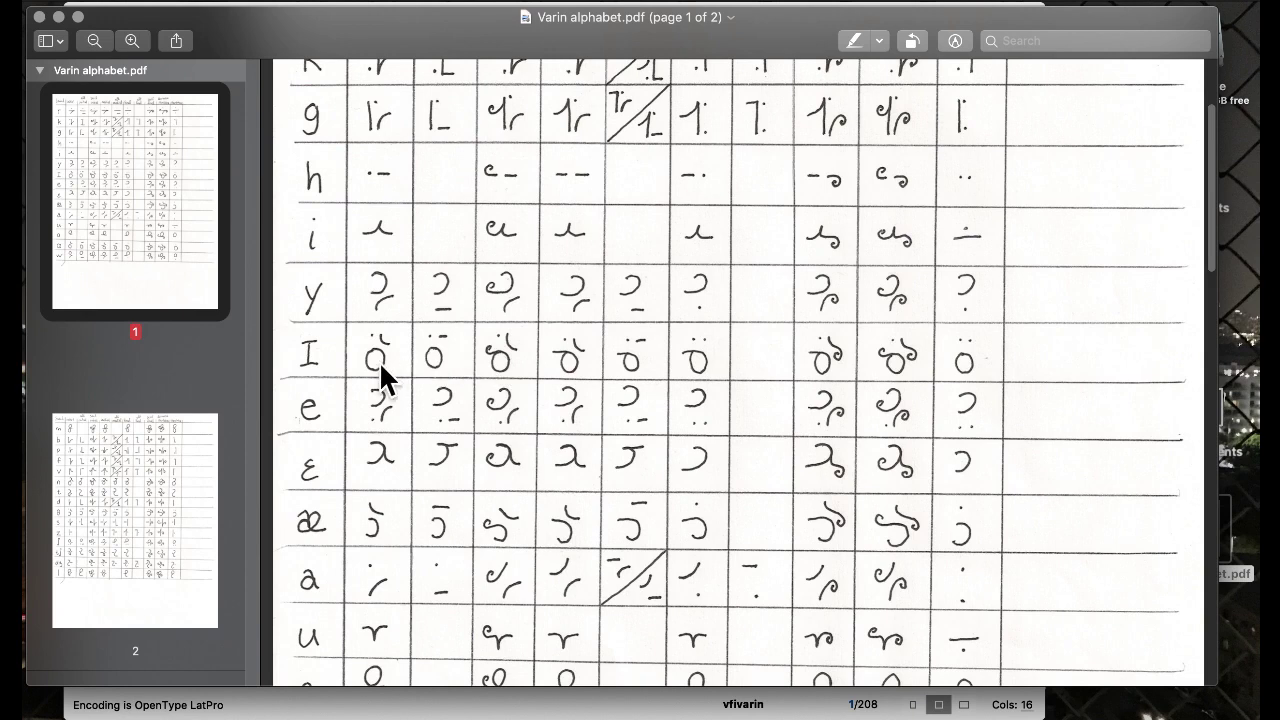
scroll(394, 398, "down", 2)
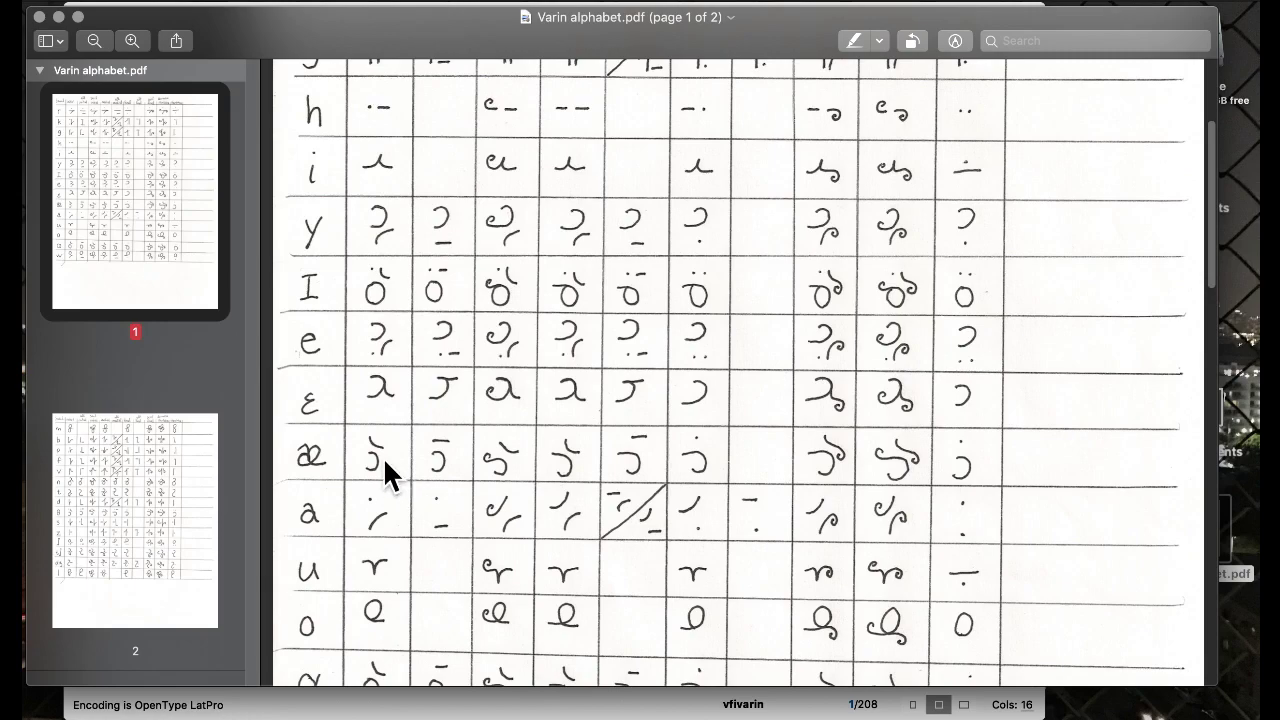
key("ctrl+Up")
left_click(470, 420)
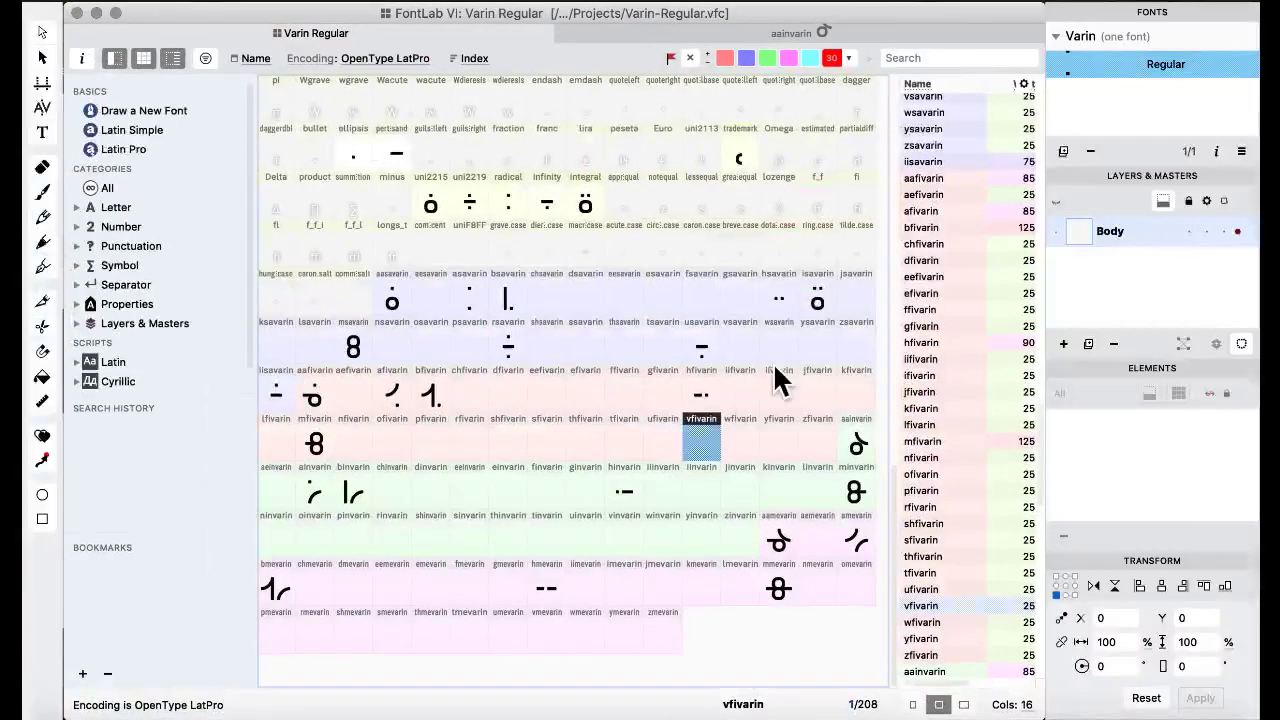
left_click(778, 372)
double_click(858, 450)
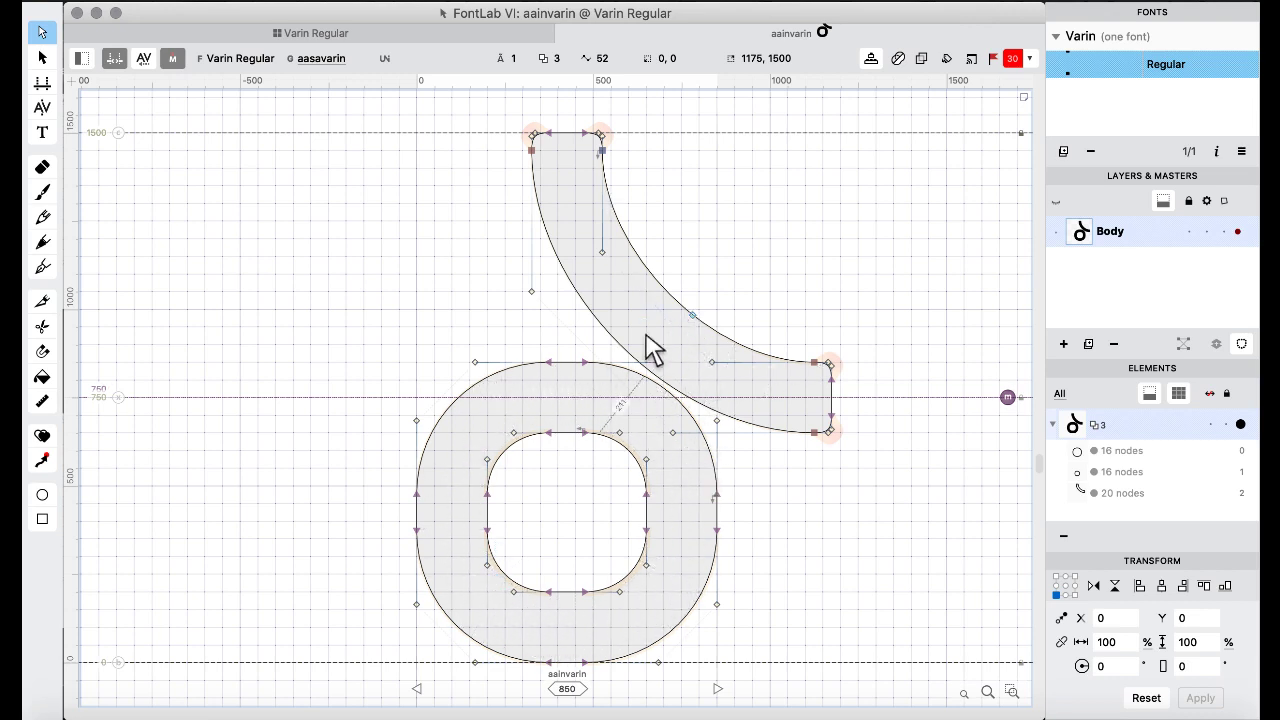
left_click(418, 38)
left_click(572, 450)
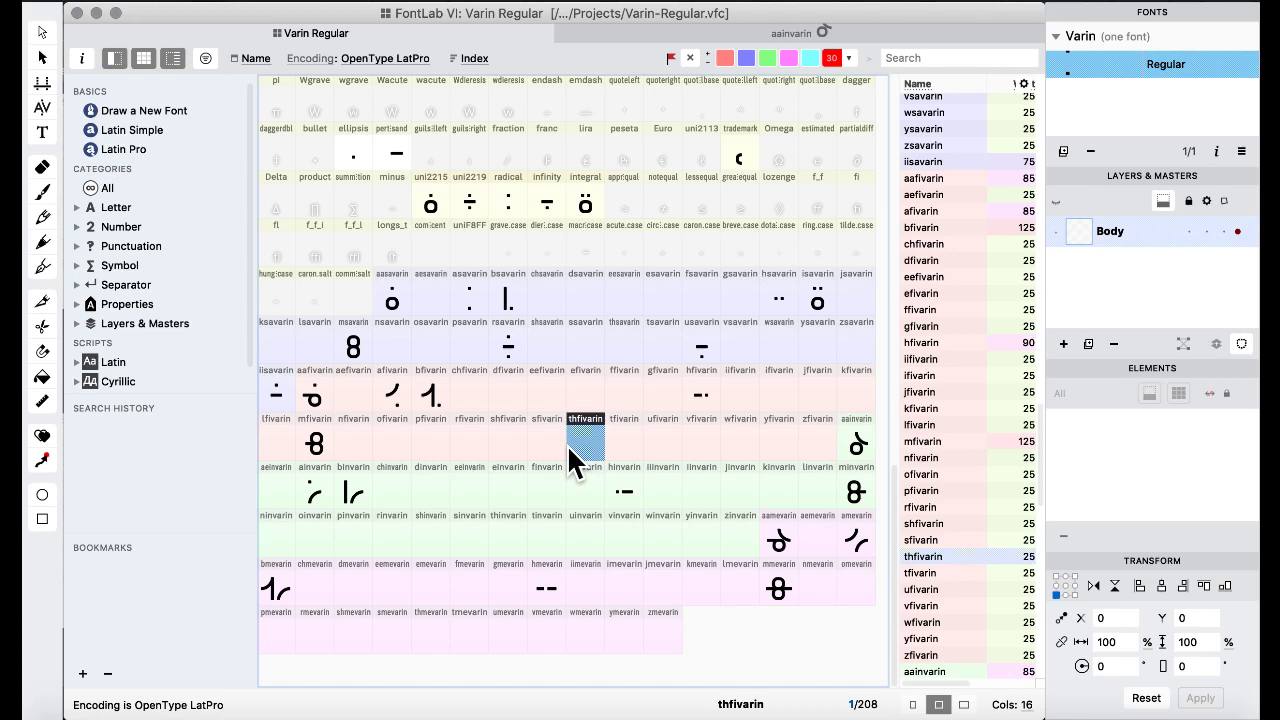
left_click(520, 352)
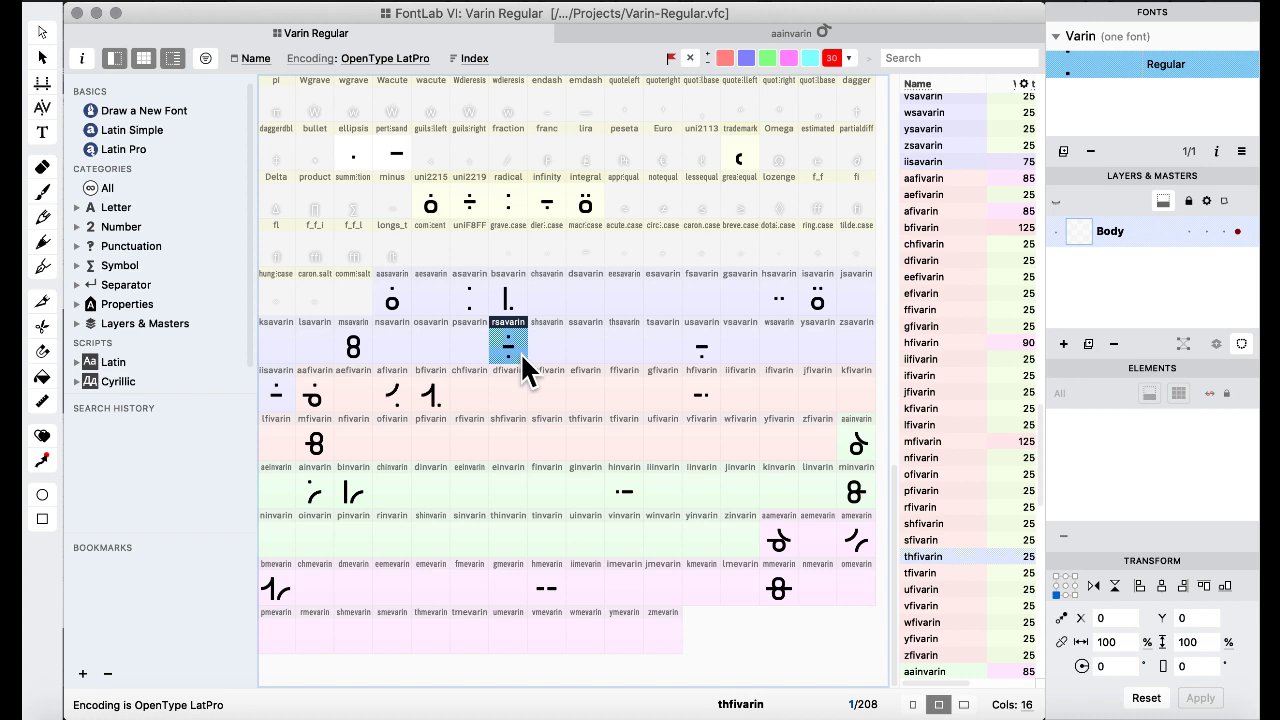
left_click(518, 444)
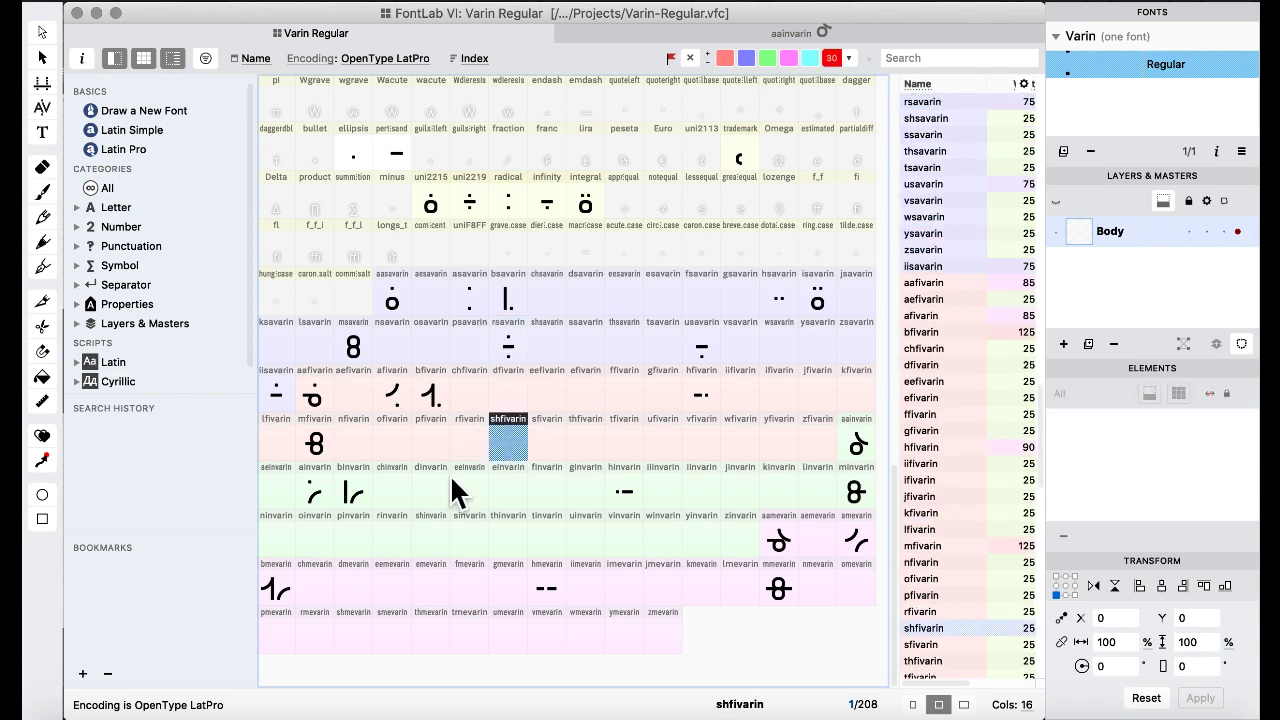
Look through the font overview, from the standard Latin cells to the custom Varin glyphs, to compare drawn glyphs with empty ones.
left_click(463, 510)
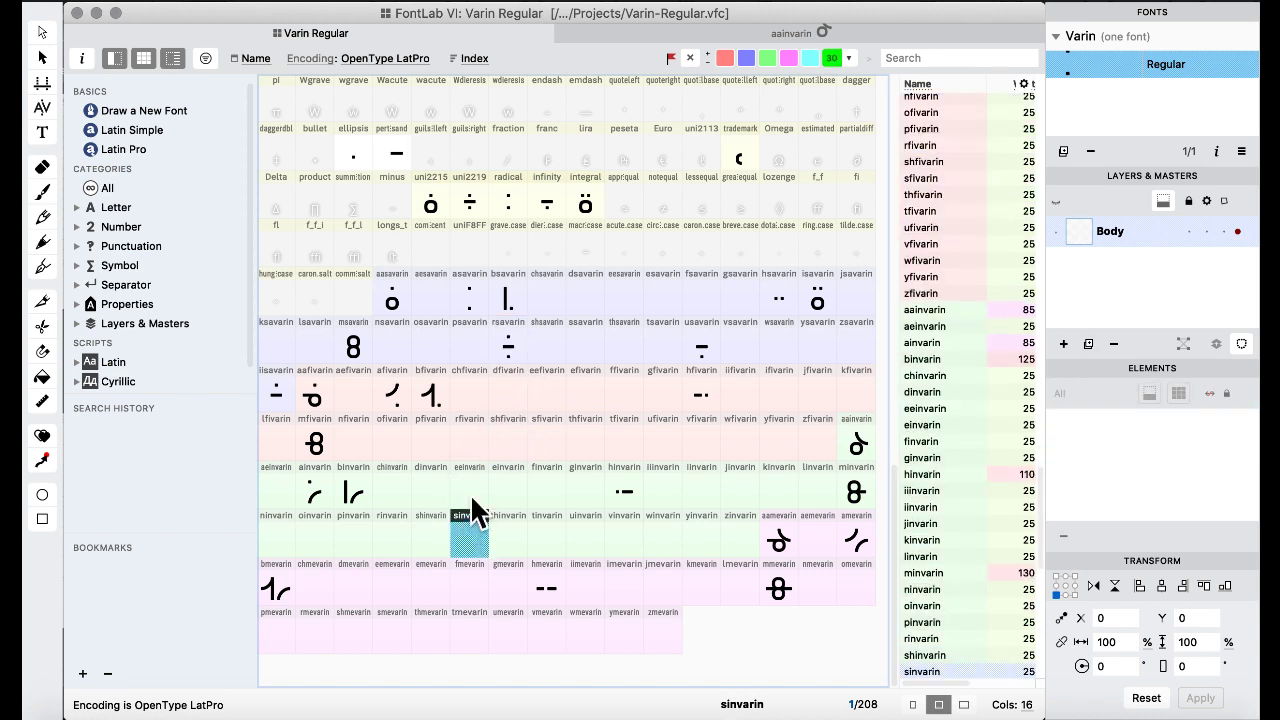
left_click(530, 404)
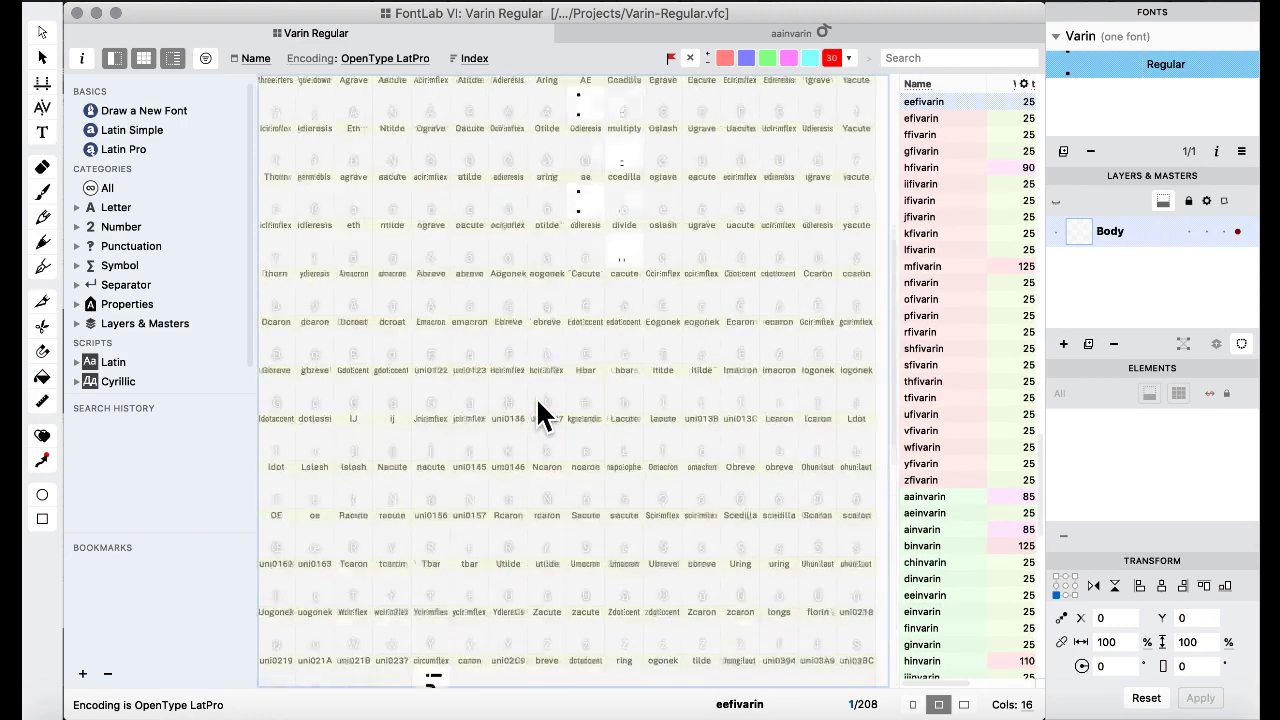
left_click(548, 345)
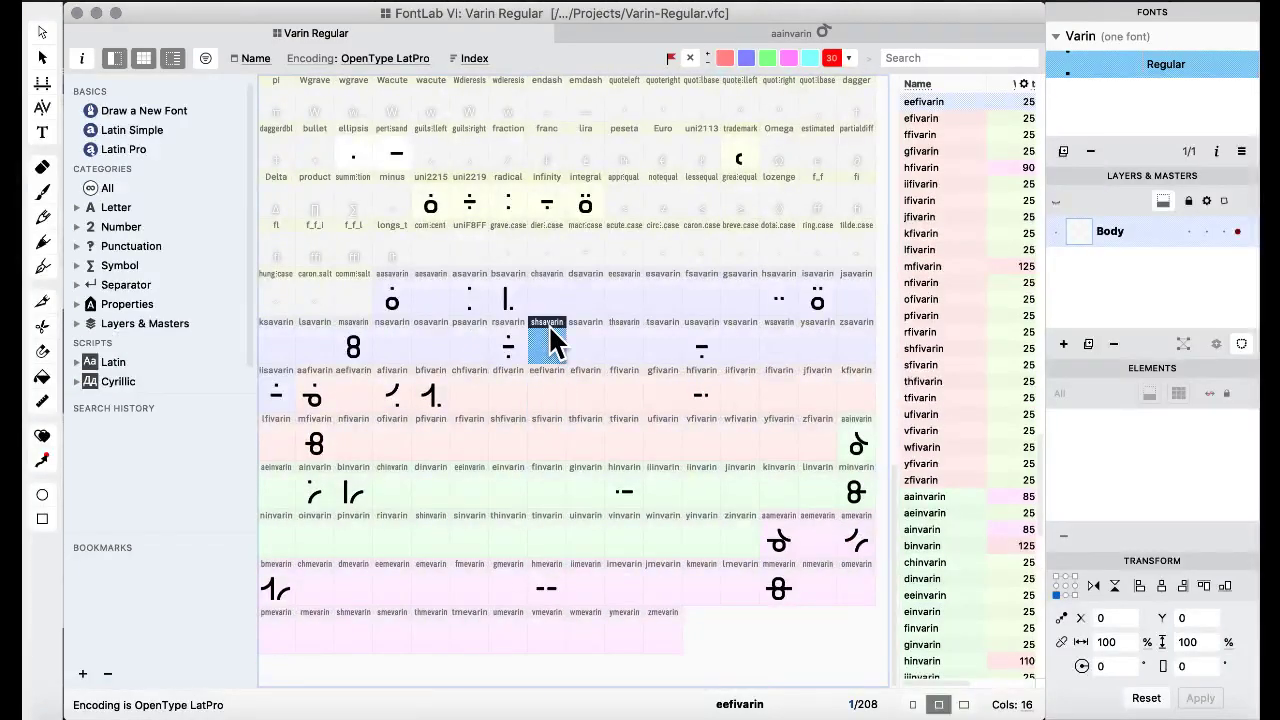
left_click(548, 380)
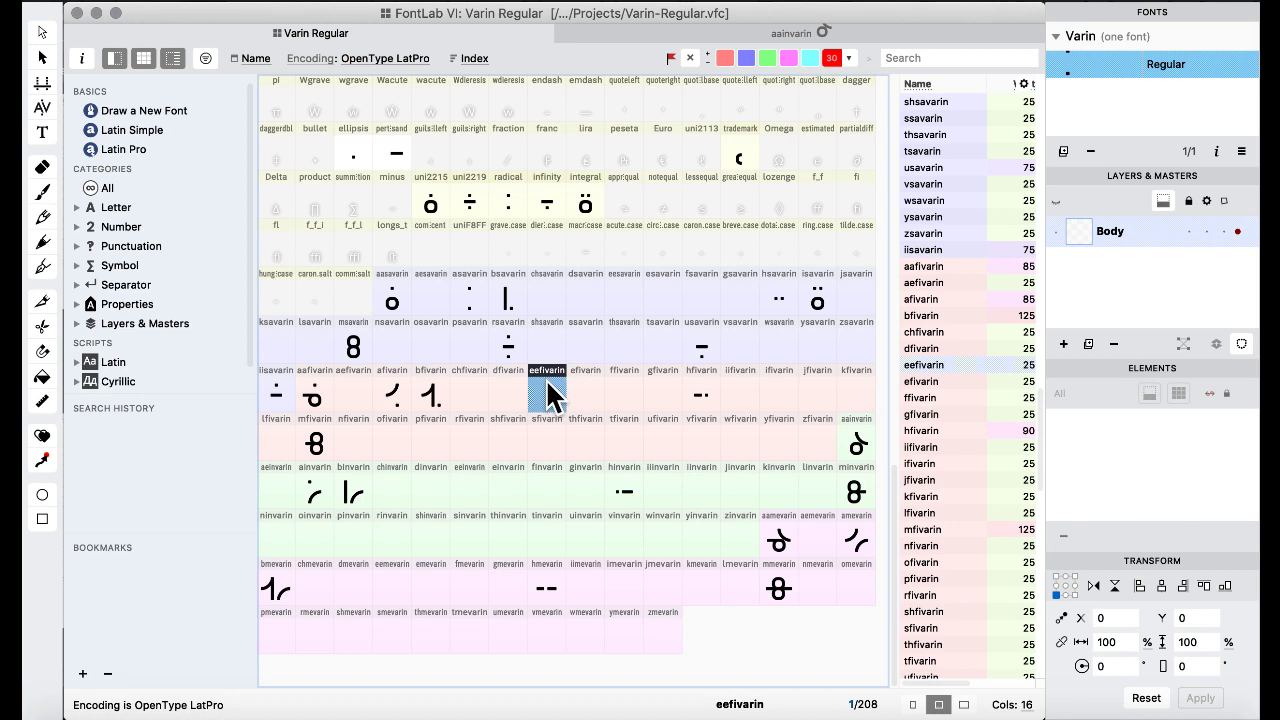
left_click(477, 371)
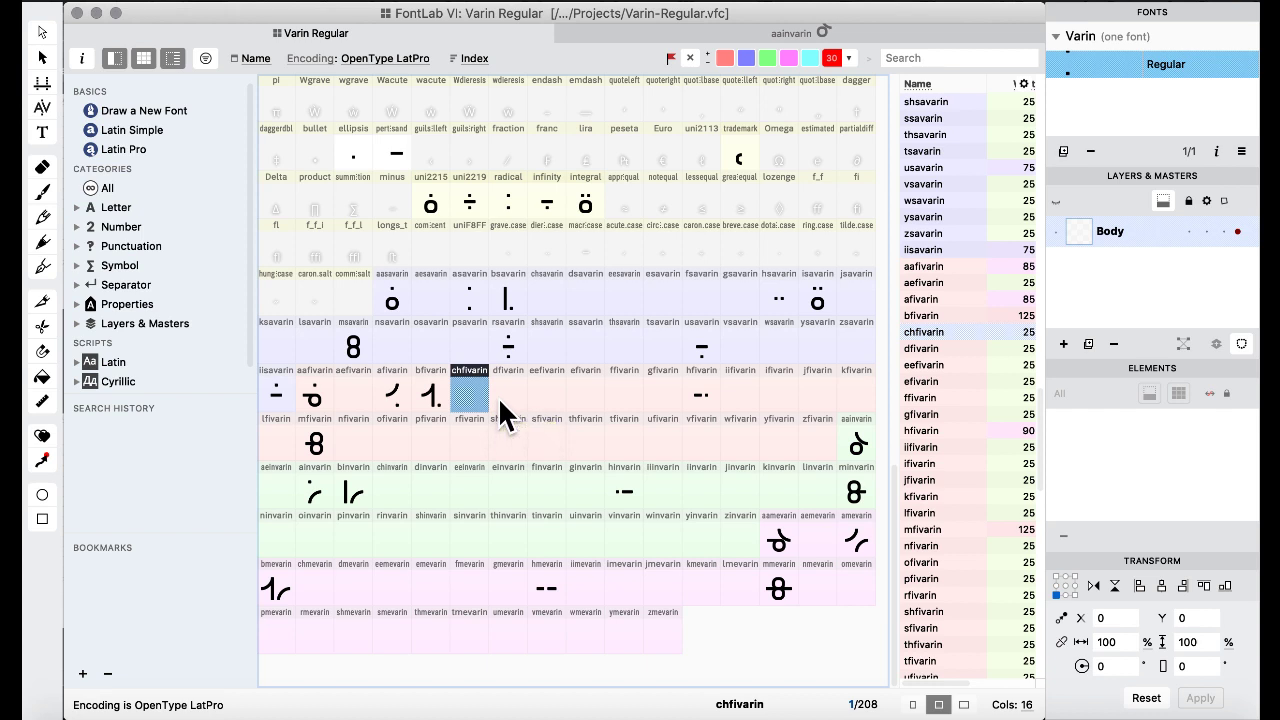
left_click(547, 332)
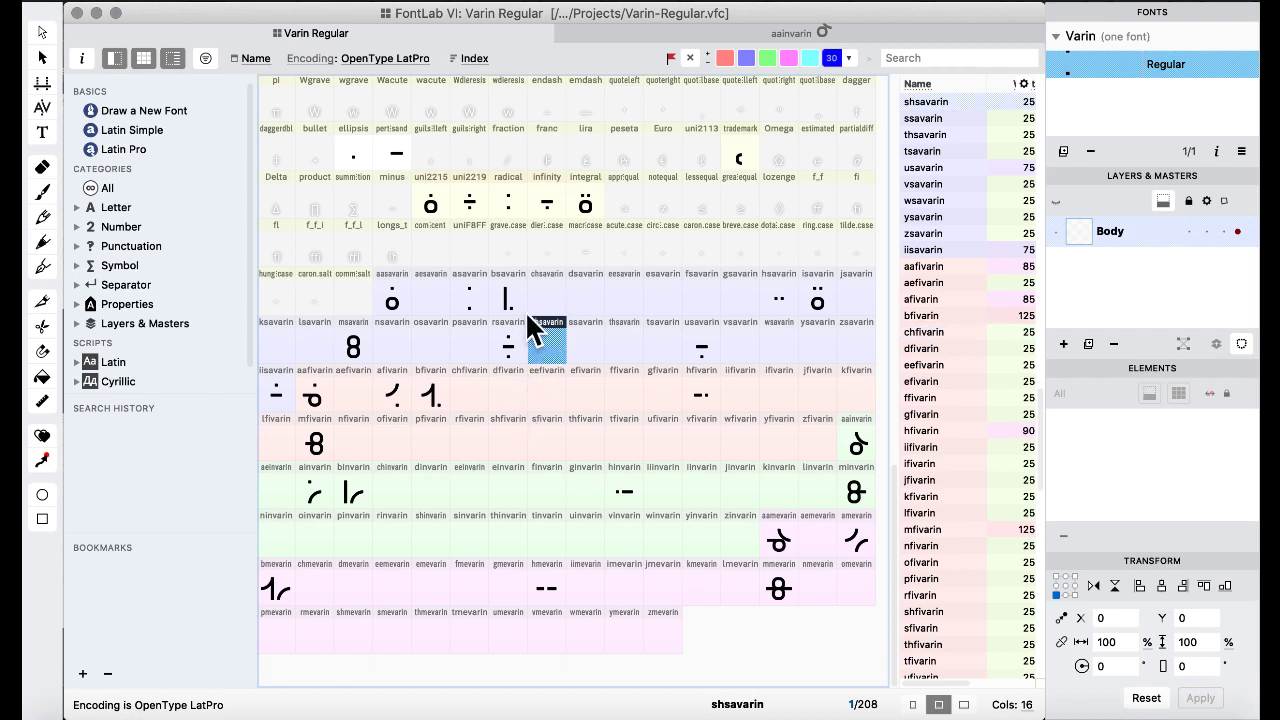
scroll(528, 329, "up", 5)
scroll(528, 318, "down", 5)
scroll(592, 428, "up", 5)
scroll(589, 414, "up", 10)
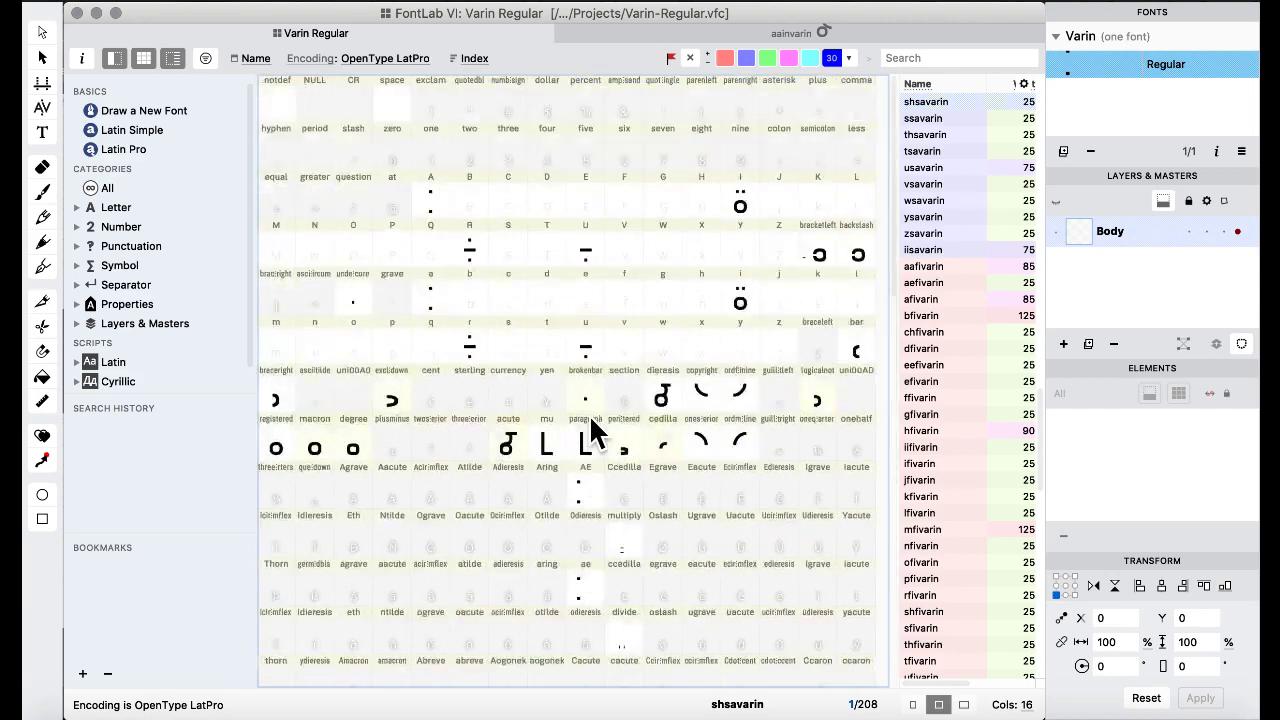
scroll(589, 414, "down", 20)
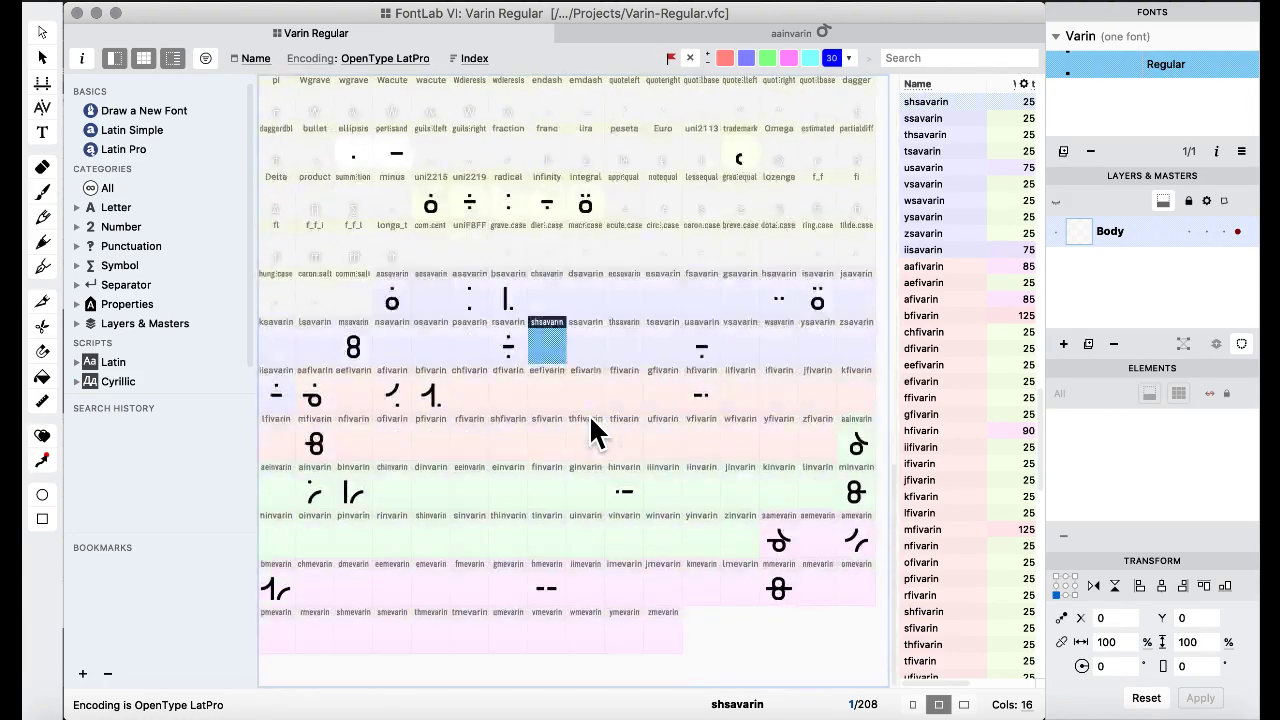
left_click(426, 200)
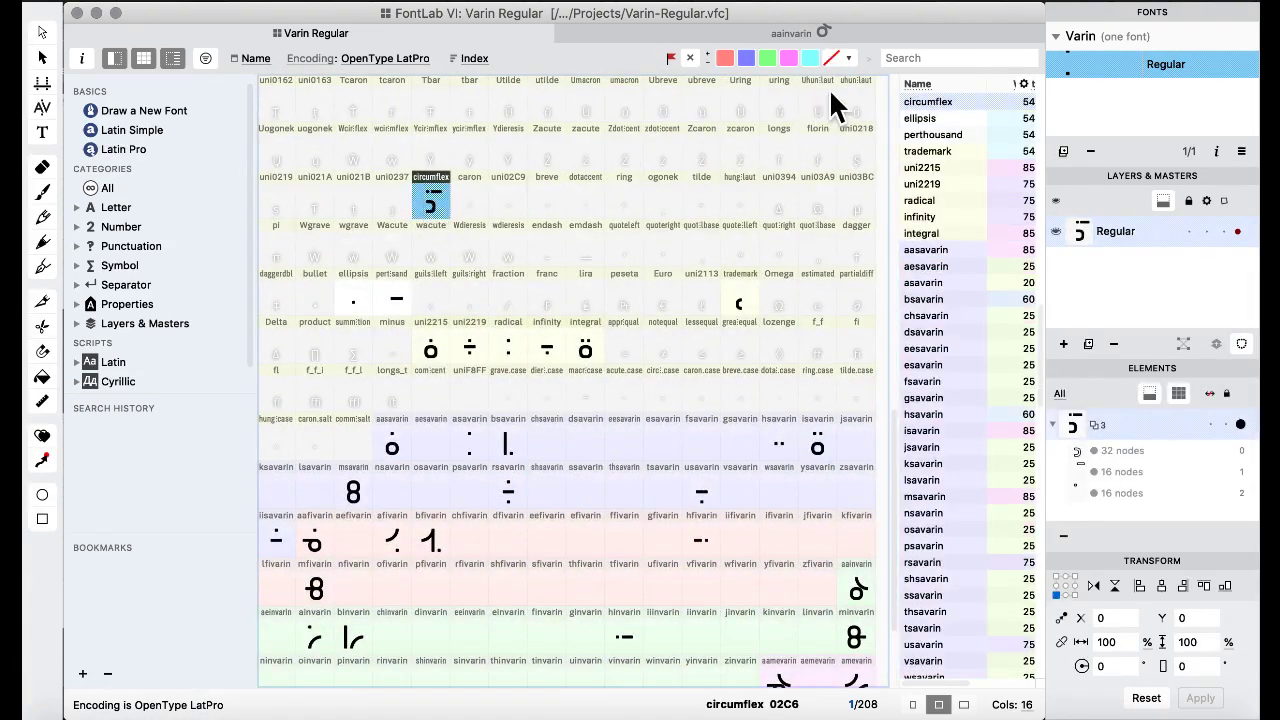
left_click(849, 57)
left_click(587, 254)
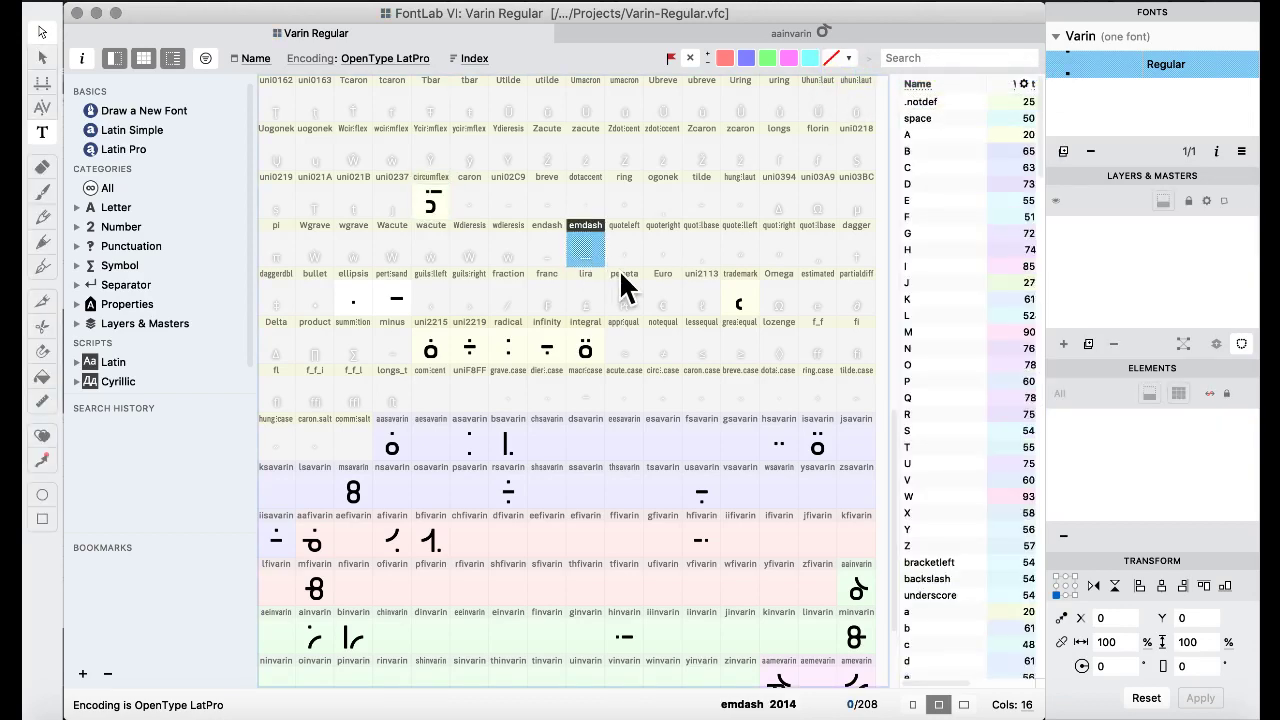
scroll(621, 280, "down", 3)
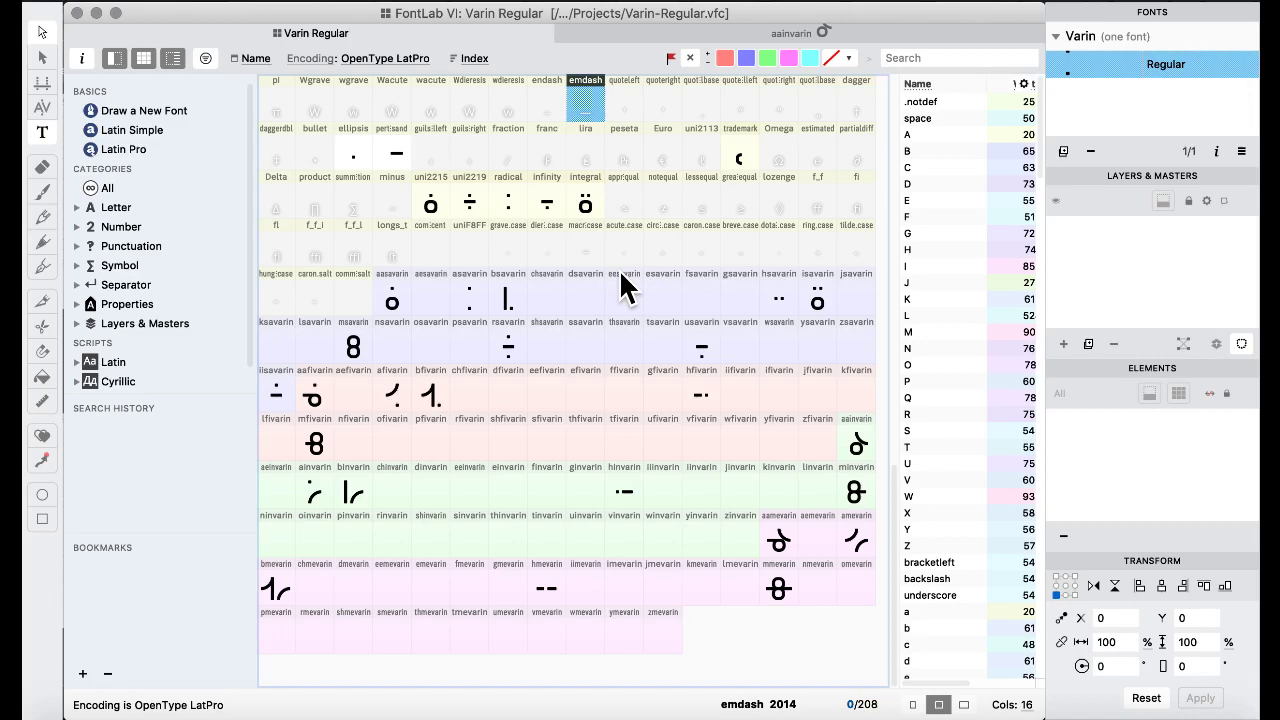
Switch to Varin alphabet.pdf, examine the hand-drawn letterforms on both pages, and return to the FontLab font overview.
key("ctrl+Up")
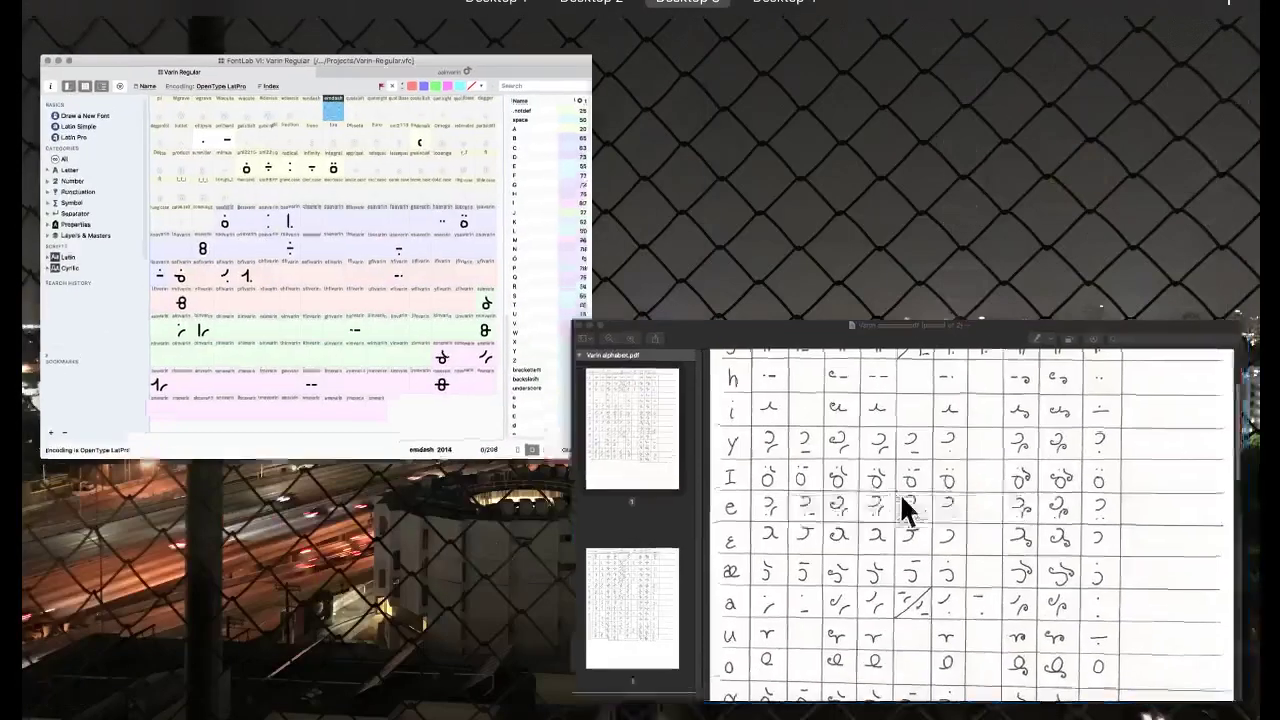
left_click(905, 510)
scroll(585, 422, "up", 5)
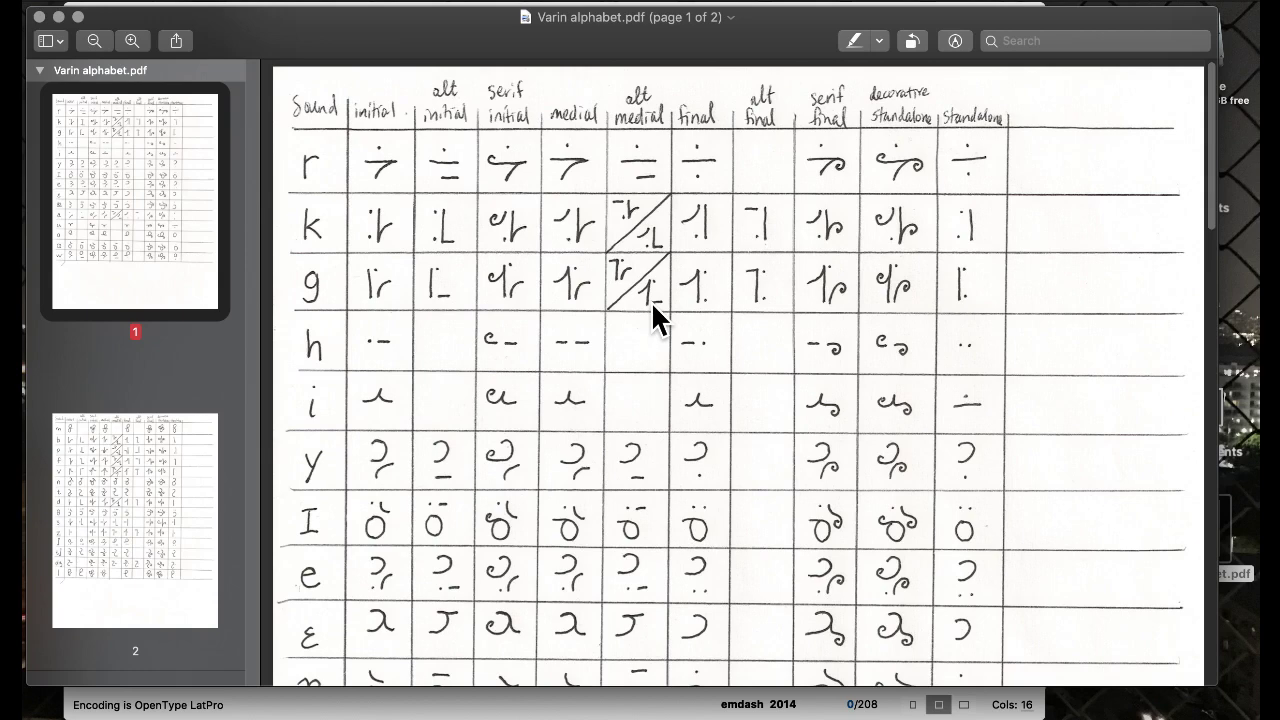
scroll(611, 362, "down", 3)
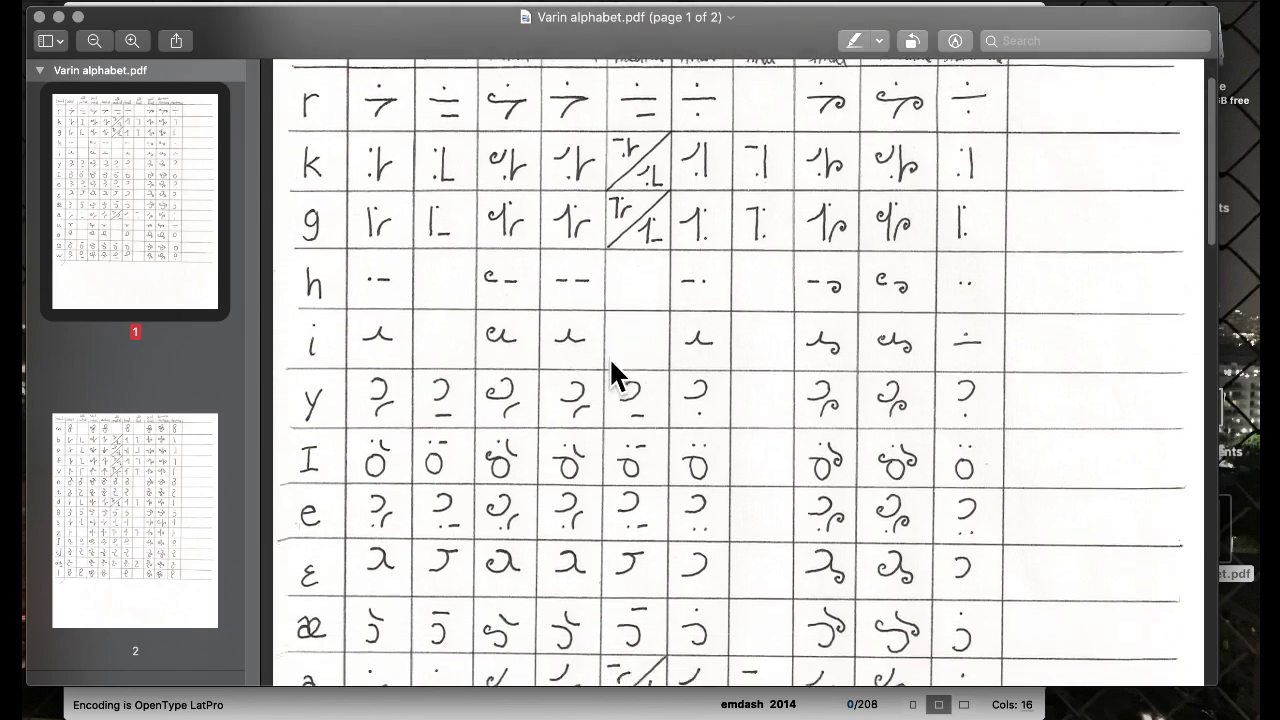
scroll(611, 362, "up", 1)
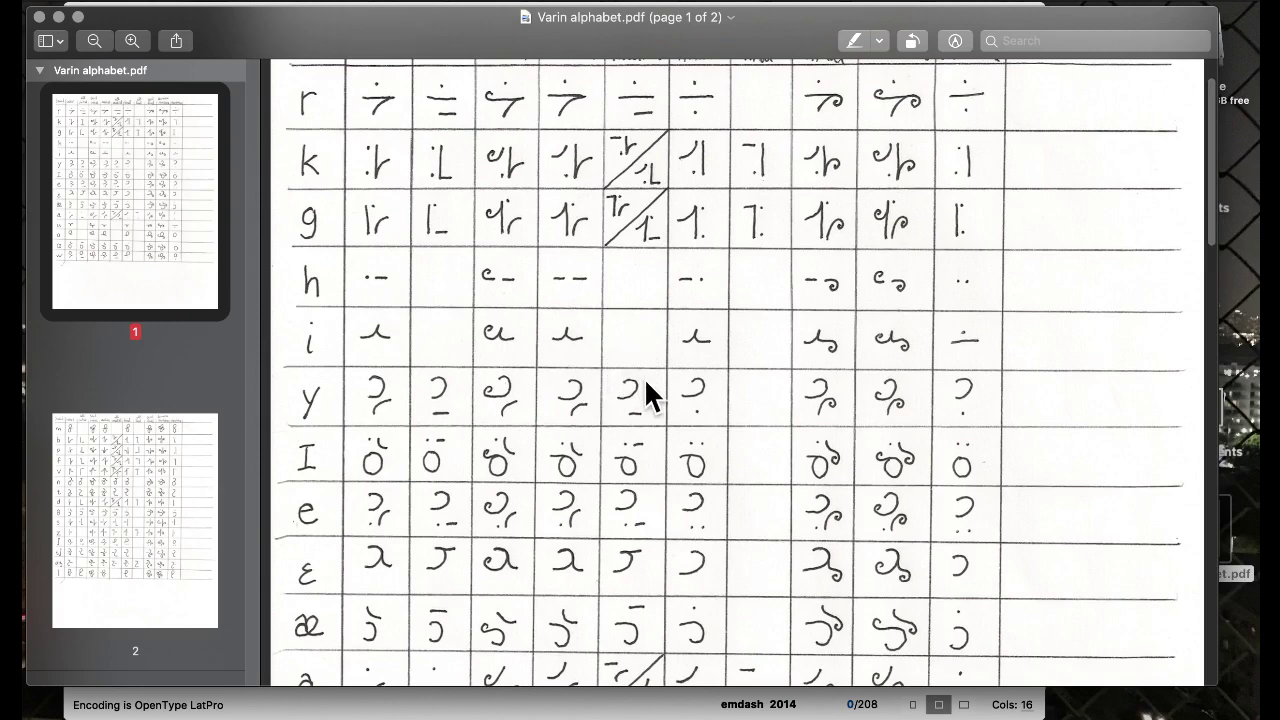
scroll(644, 377, "down", 10)
scroll(645, 382, "down", 20)
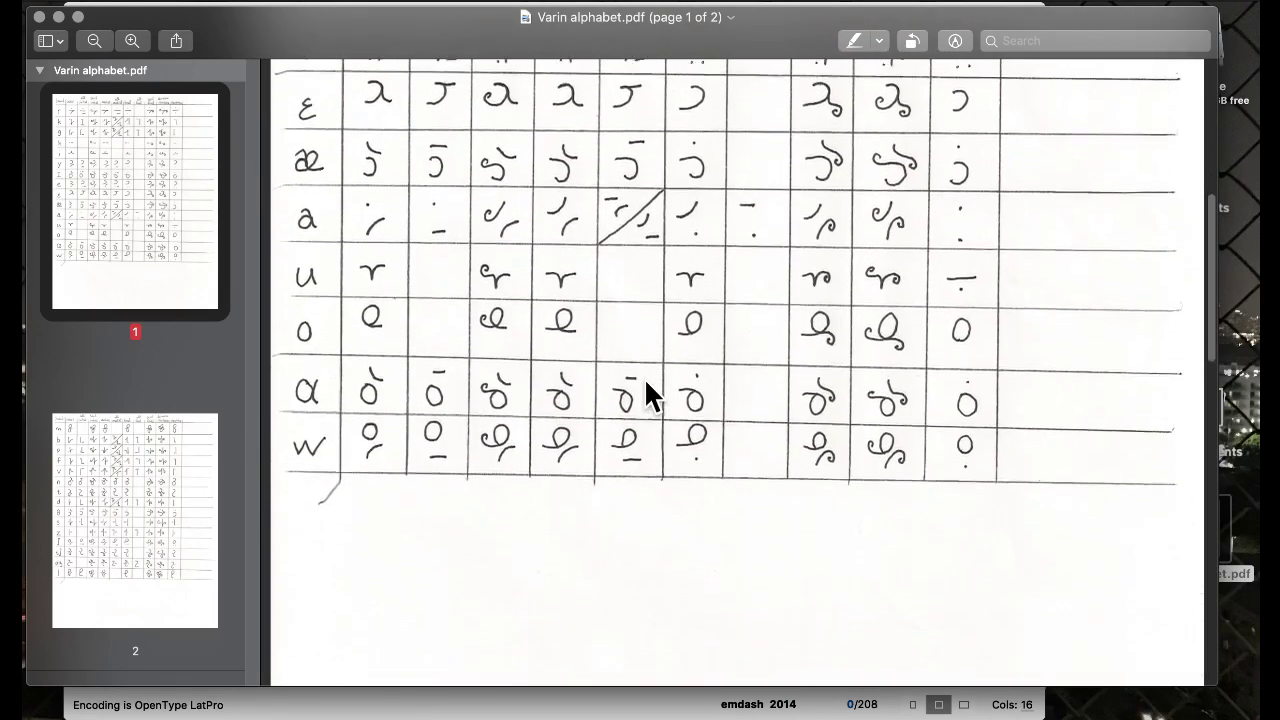
scroll(645, 382, "down", 8)
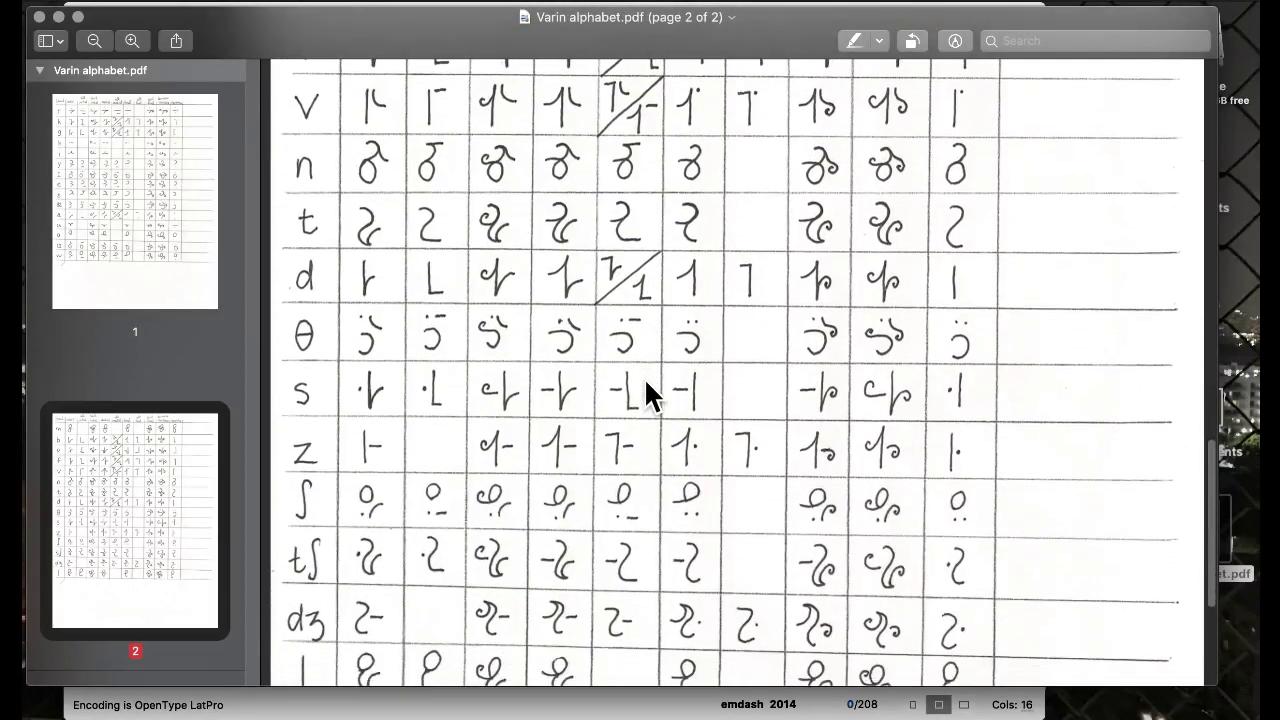
scroll(645, 382, "up", 6)
scroll(644, 377, "up", 4)
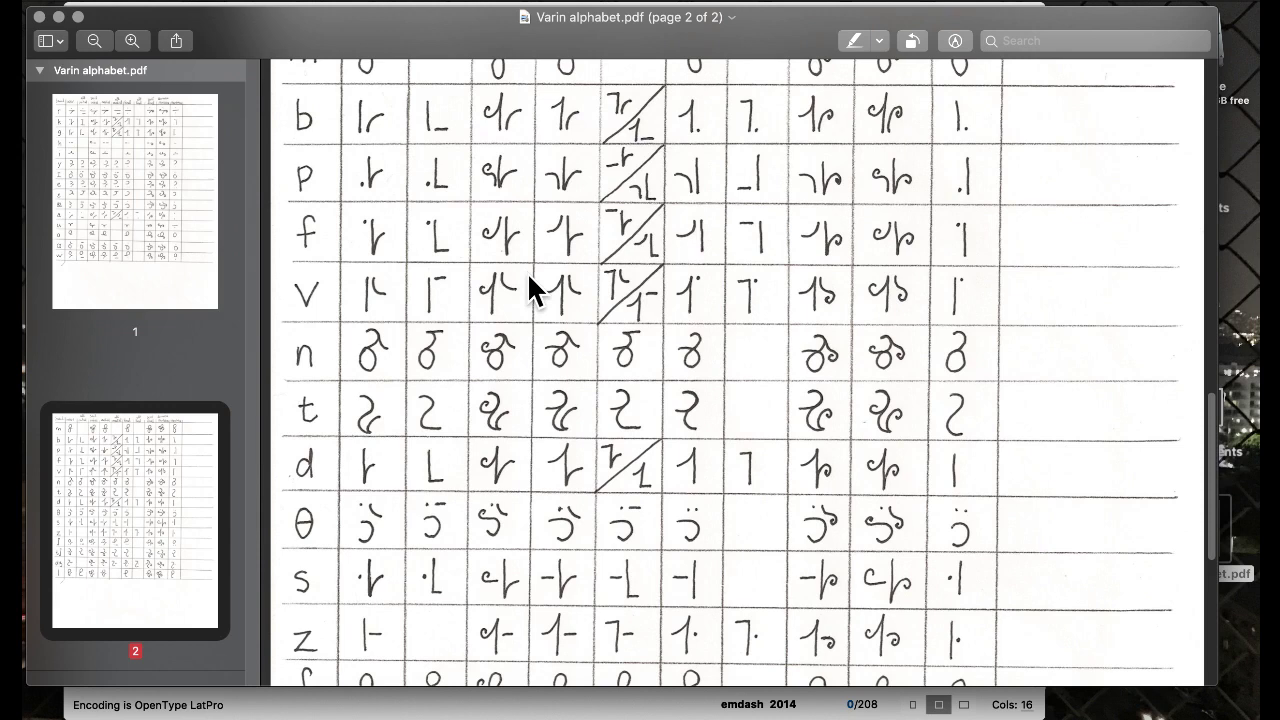
scroll(528, 276, "up", 3)
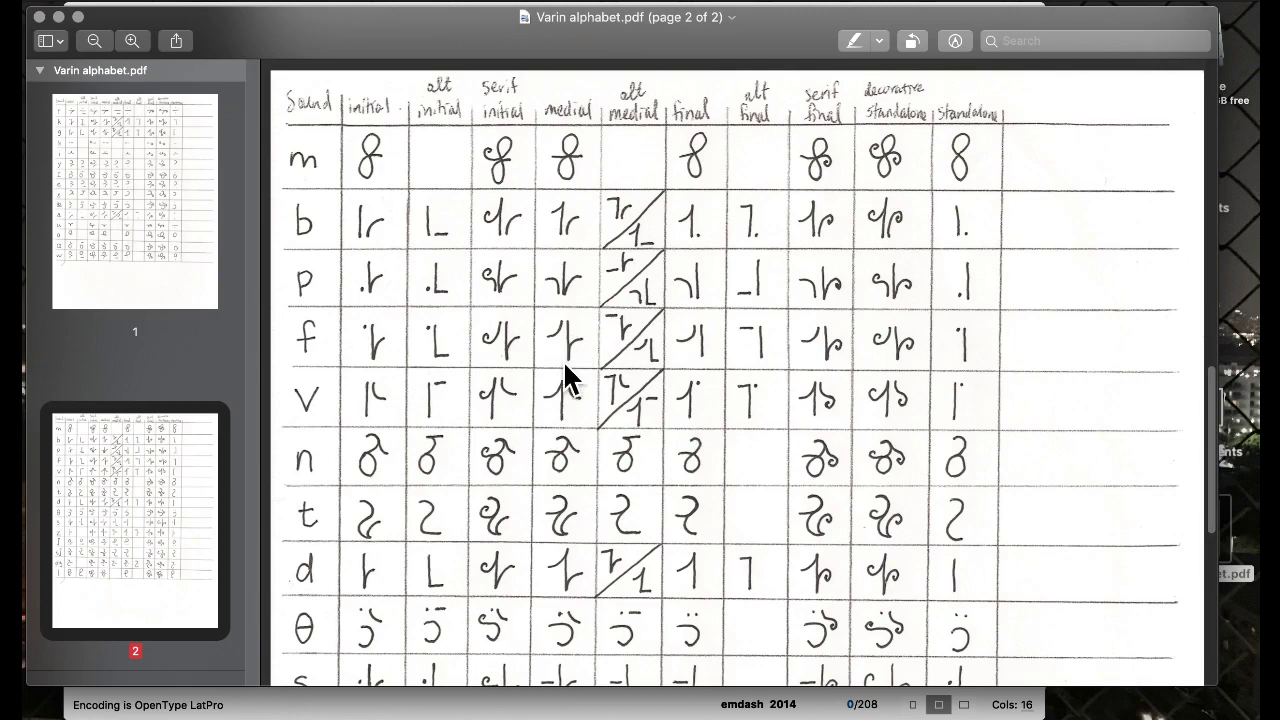
key("ctrl+Up")
left_click(350, 320)
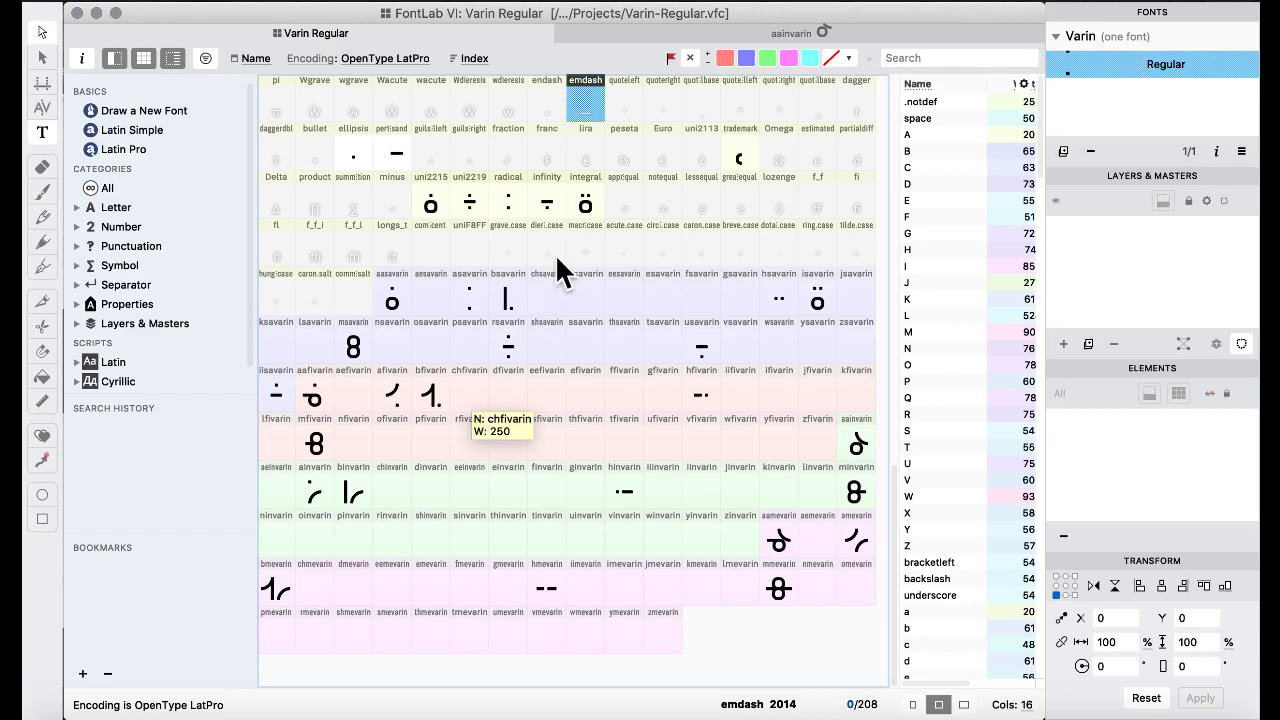
Copy the bsavarin glyph into the psavarin cell, replacing the empty glyph there.
left_click(575, 295)
left_click(509, 297)
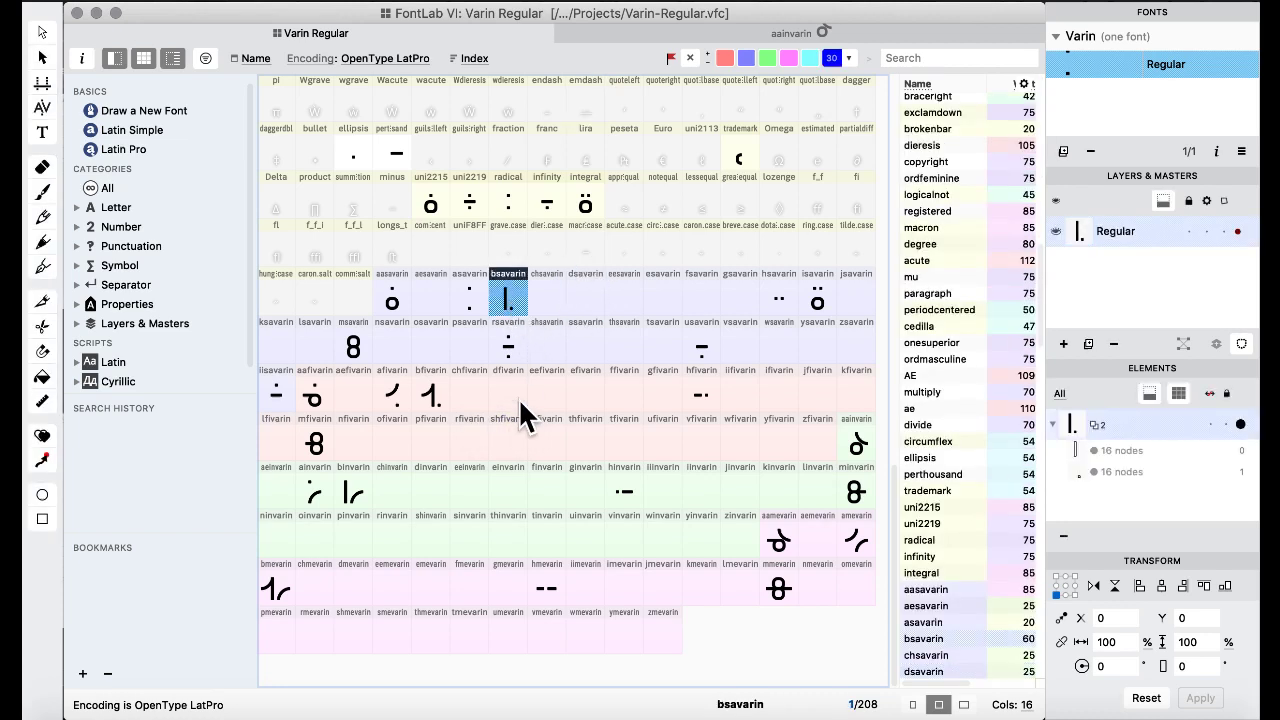
left_click(473, 353)
left_click_drag(473, 380, 473, 378)
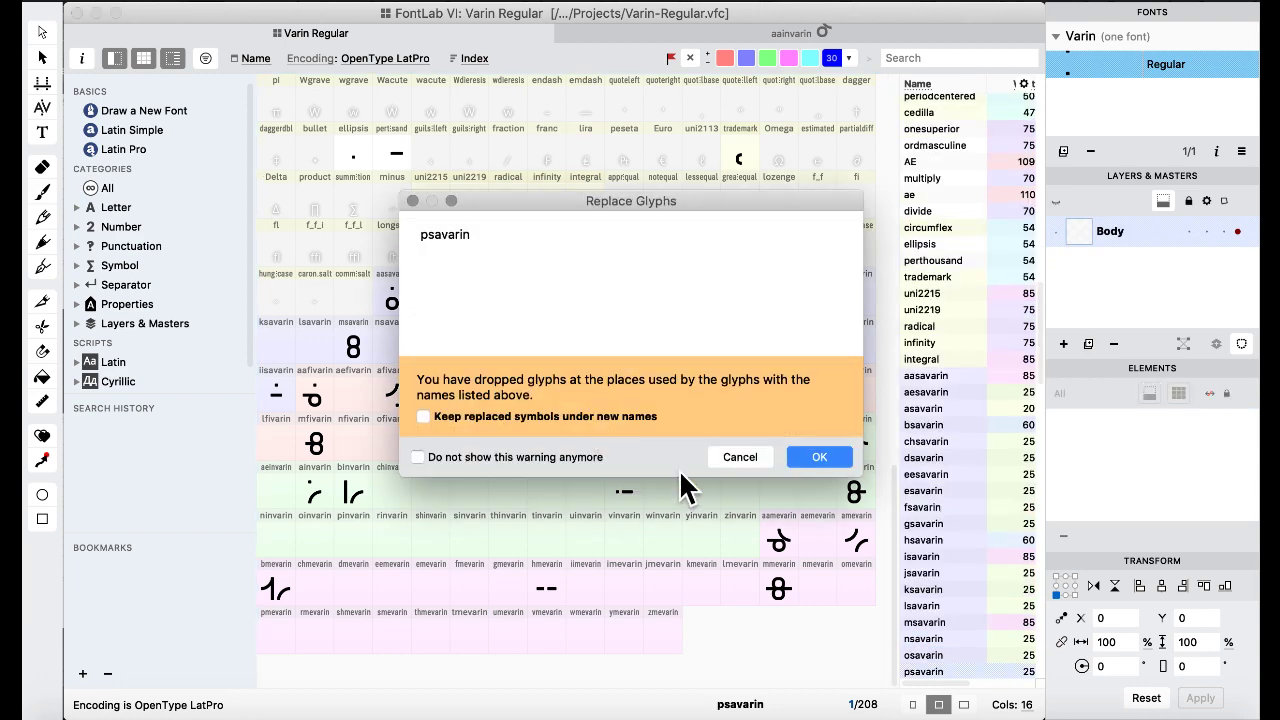
left_click(829, 458)
Open psavarin, move its baseline dot 800 units to the left of its original place, at X -400, and return to the overview.
double_click(462, 348)
scroll(586, 510, "down", 3)
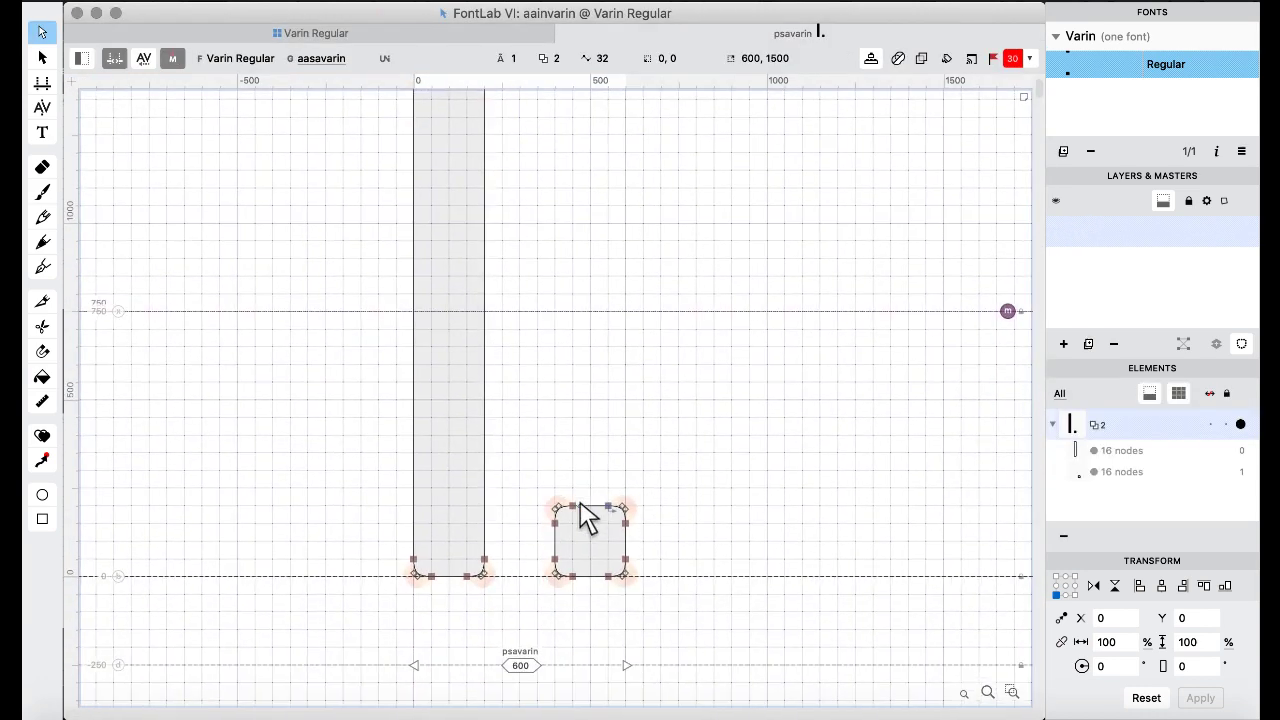
left_click_drag(539, 423, 712, 657)
key("super+shift+Left")
key("super+shift+Left")
key("super+shift+Left")
key("super+shift+Left")
key("super+shift+Left")
key("super+shift+Left")
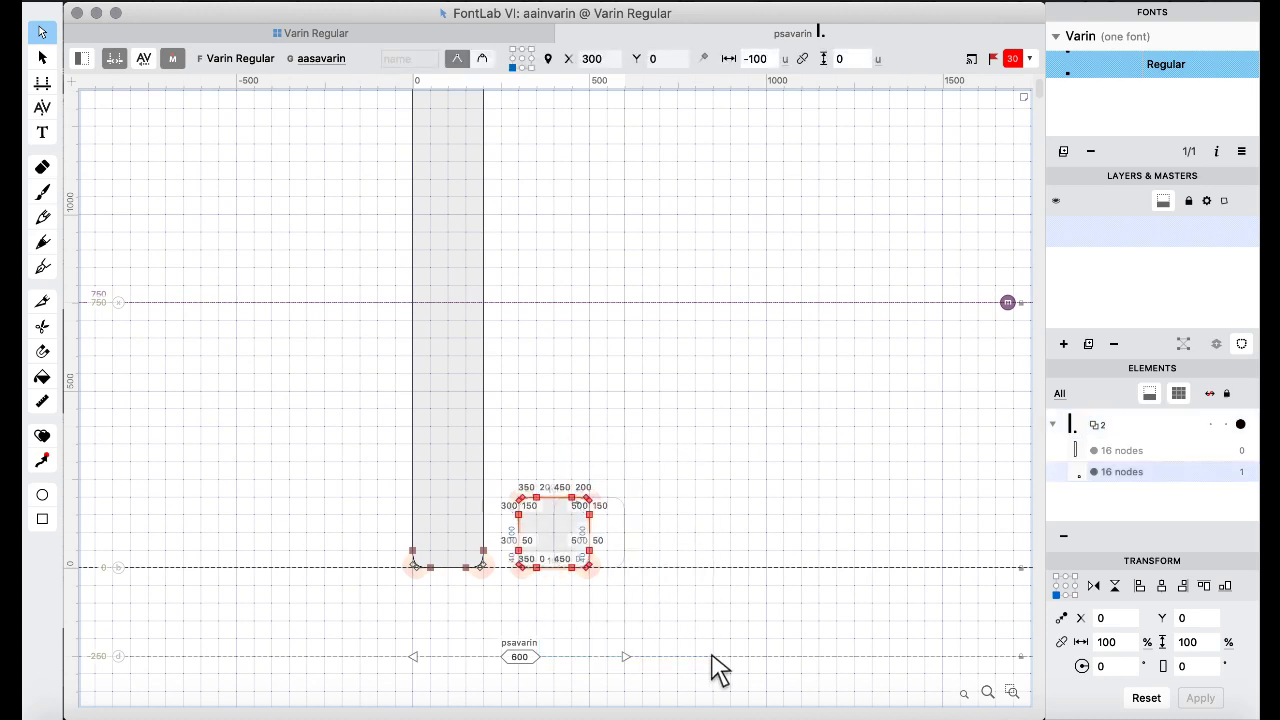
key("super+shift+Left")
key("super+shift+Left")
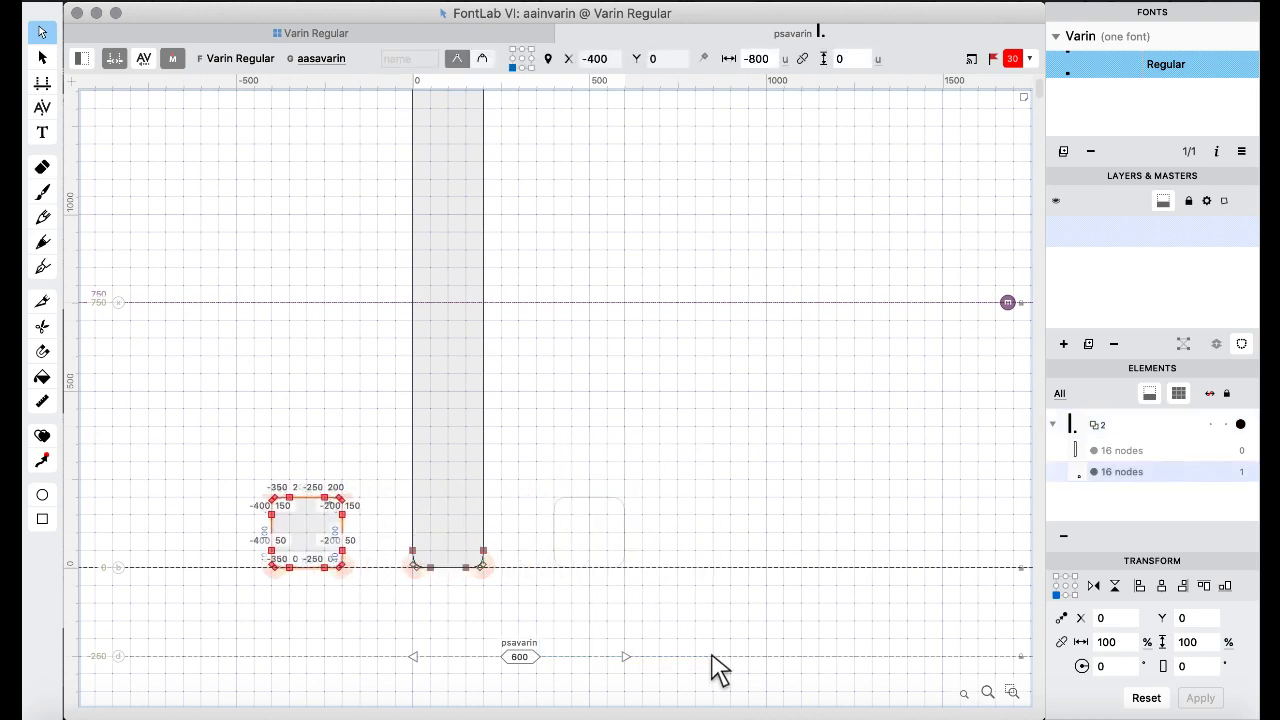
left_click(298, 35)
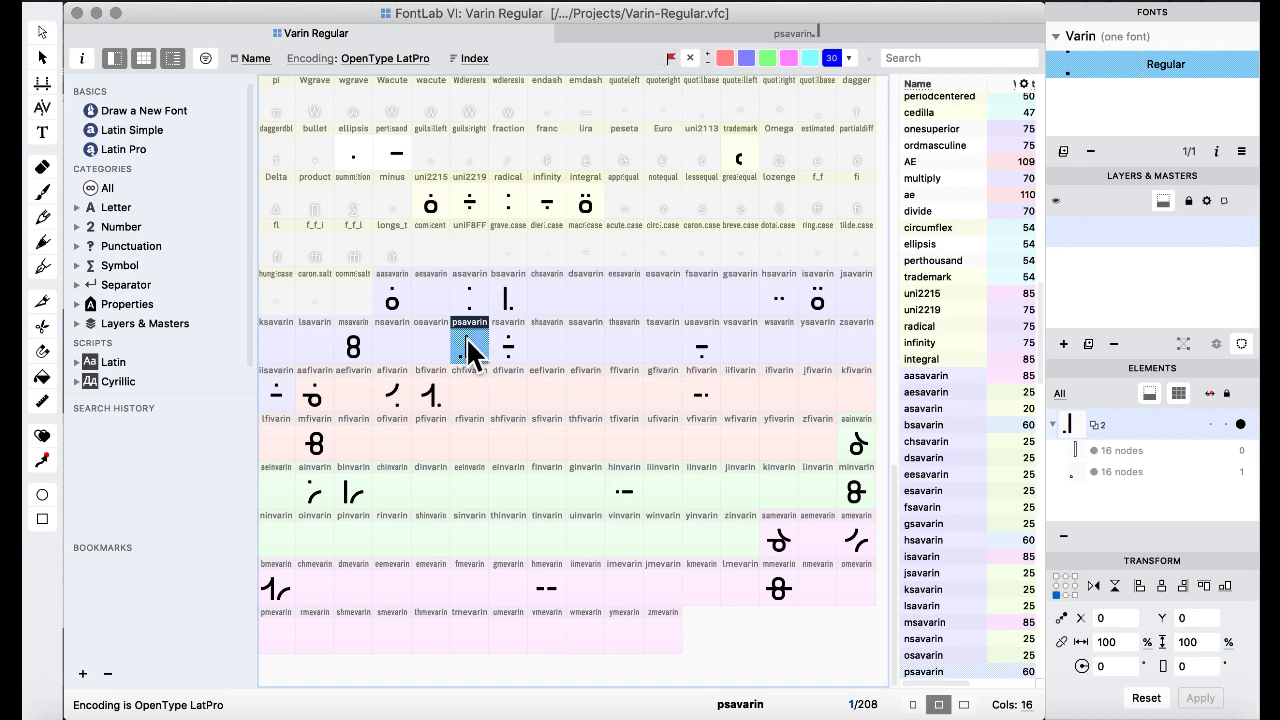
Select all custom glyphs from aasavarin to zmevarin and set their left and right sidebearings equal to 0.
left_click(391, 300)
left_click(662, 628, "shift")
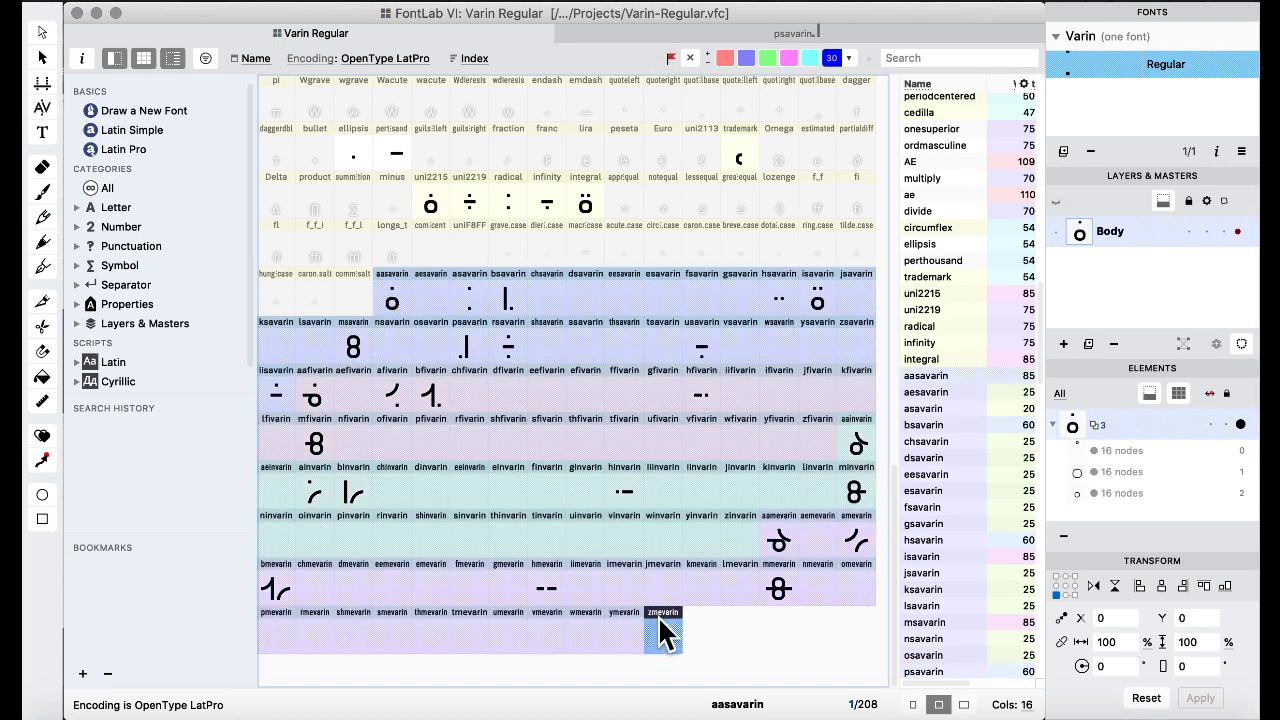
left_click(556, 2)
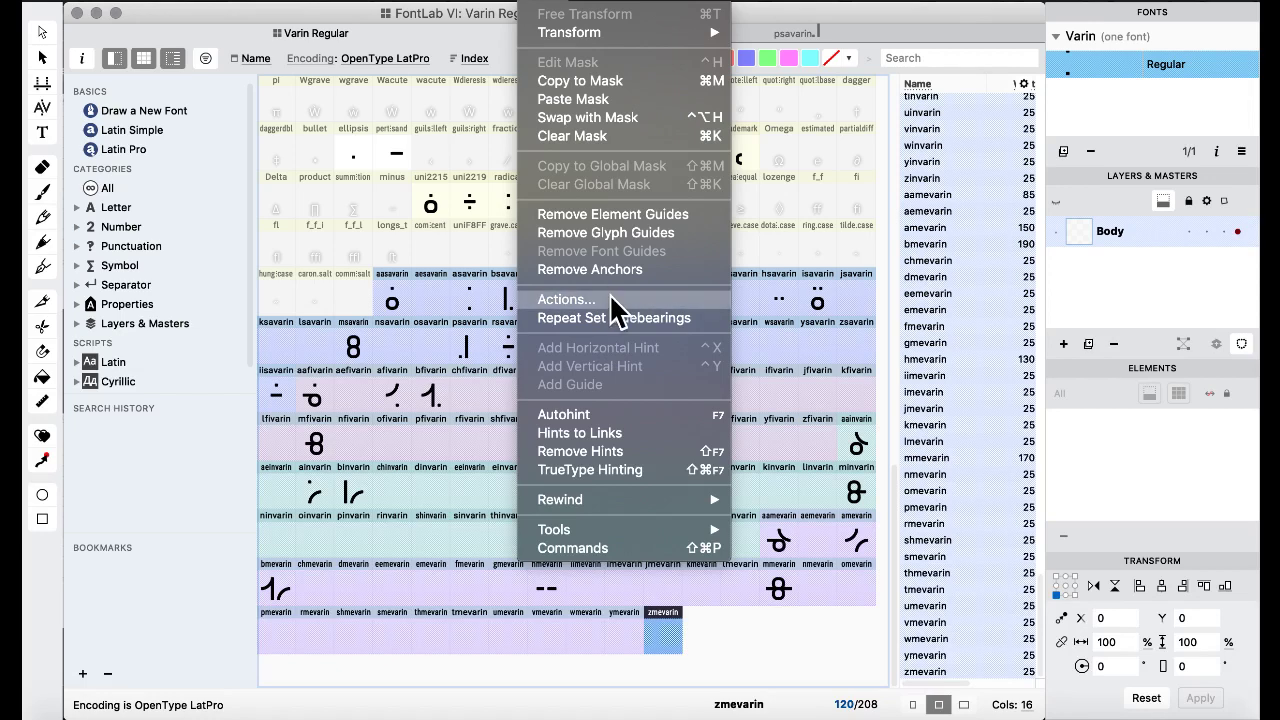
left_click(568, 299)
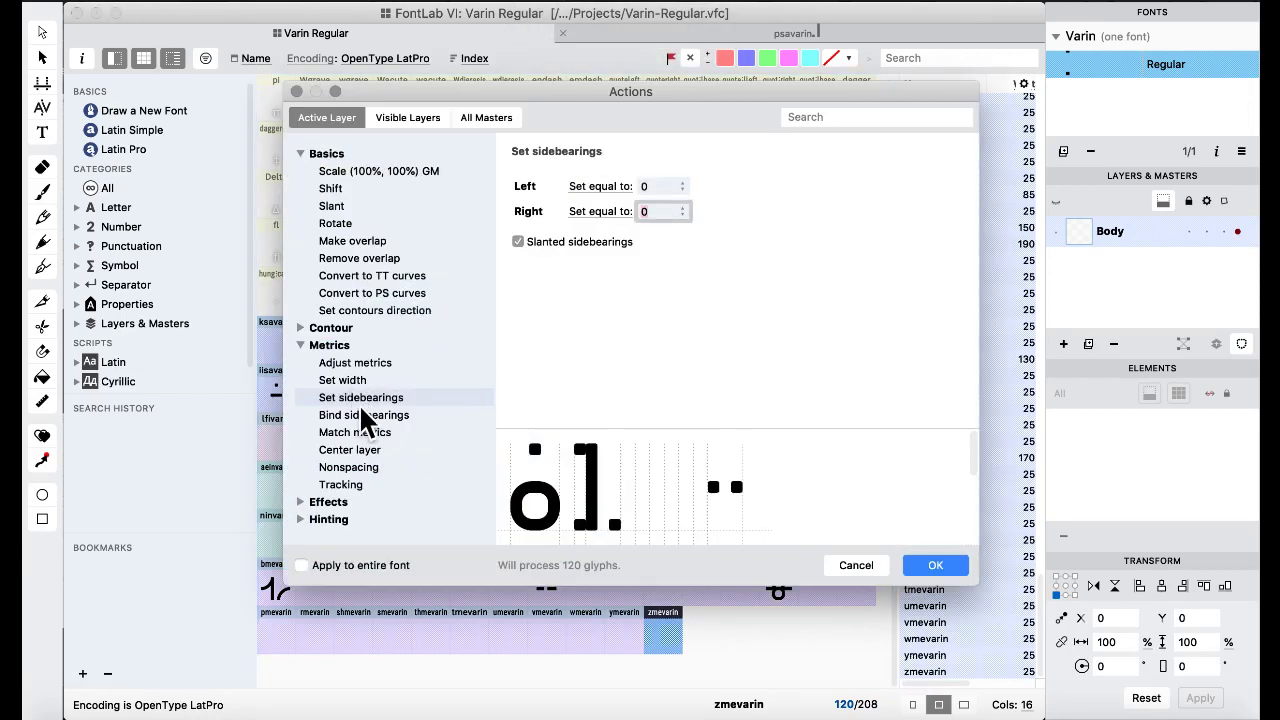
left_click(930, 562)
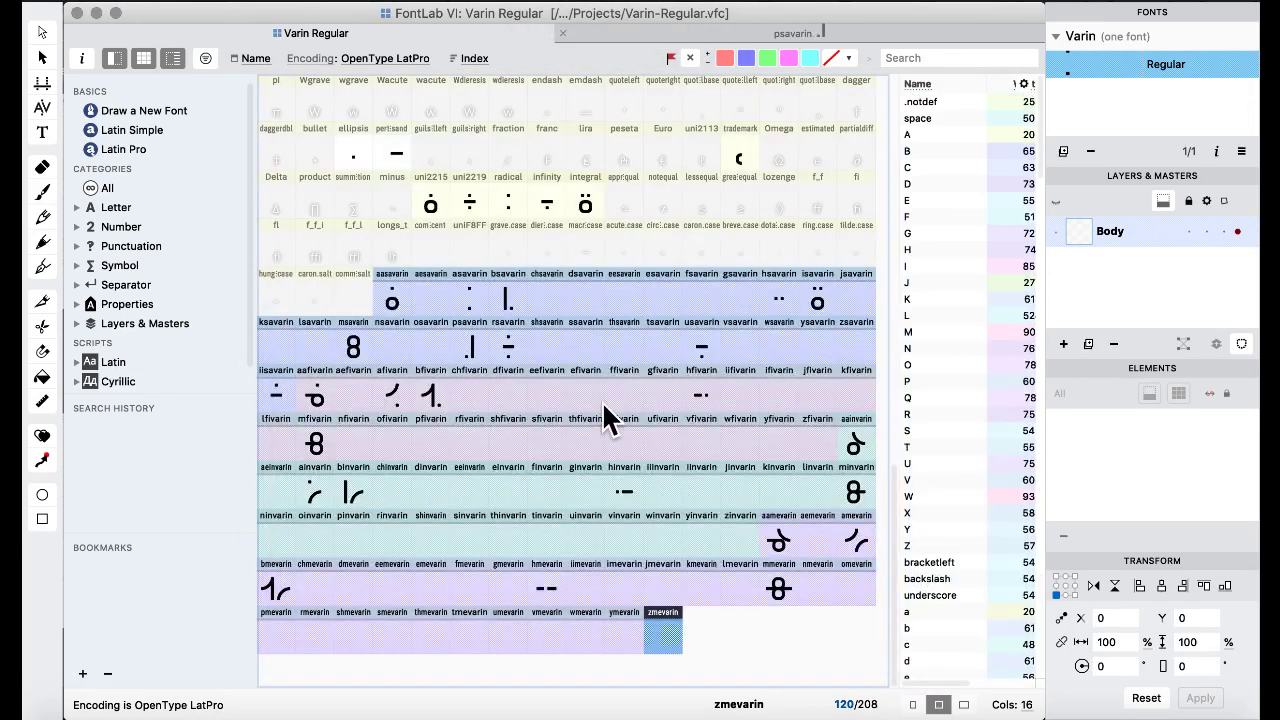
left_click(599, 400)
left_click(556, 297)
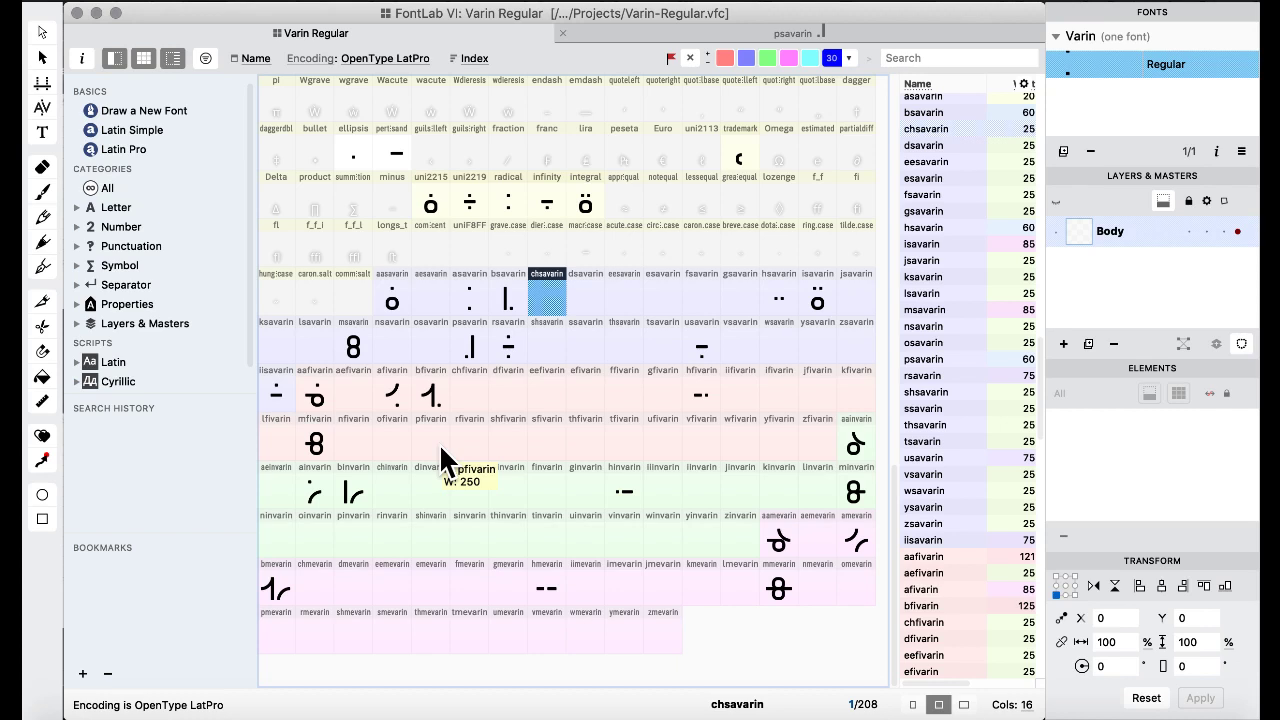
left_click(501, 413)
left_click(478, 355)
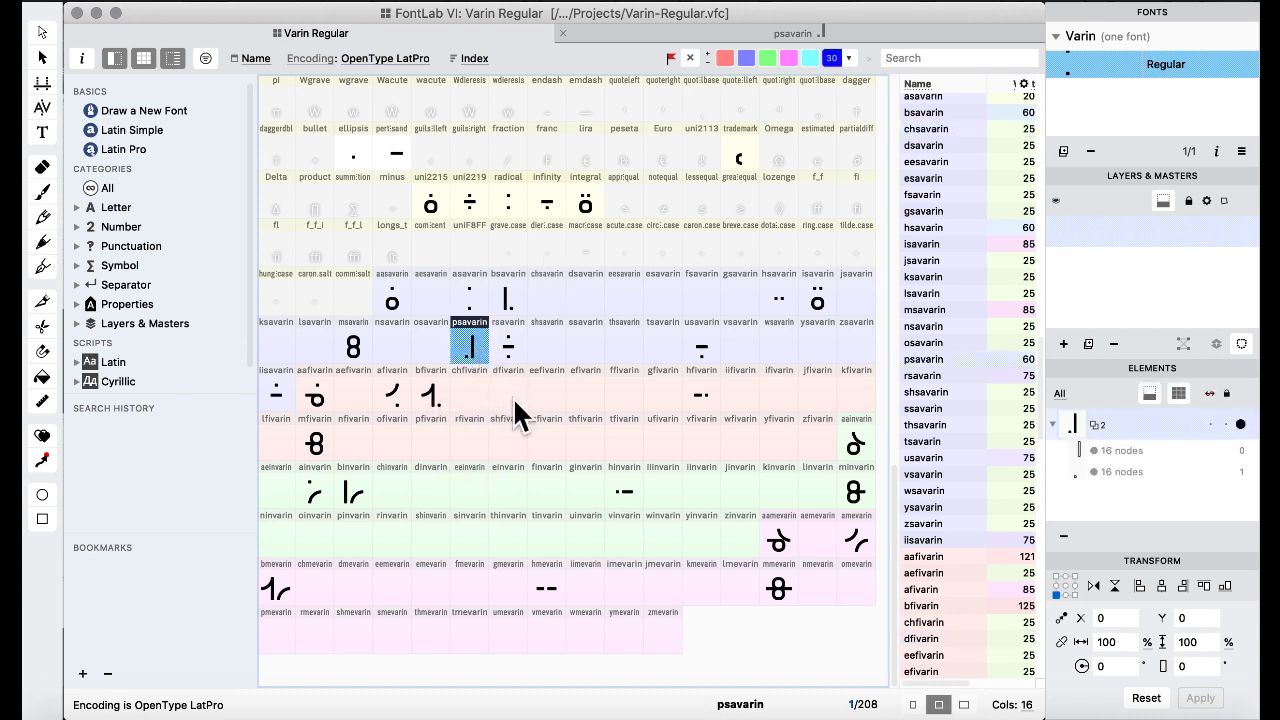
left_click(508, 402)
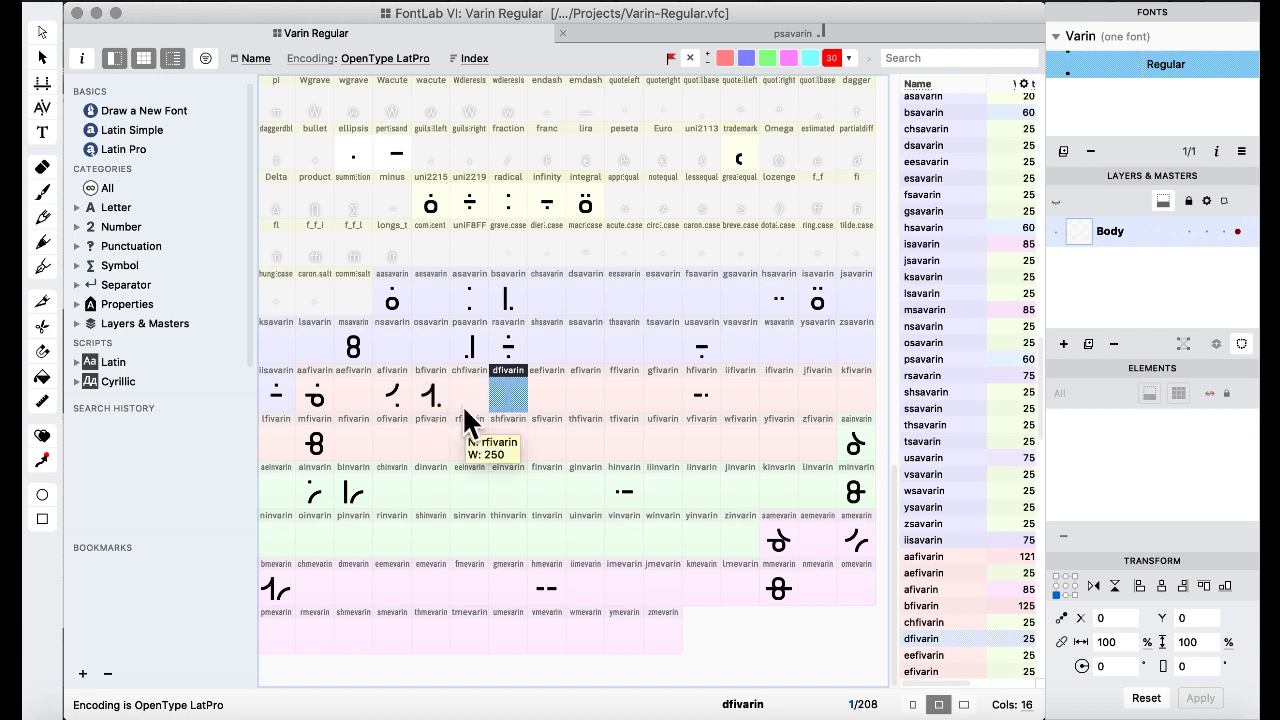
left_click(467, 338)
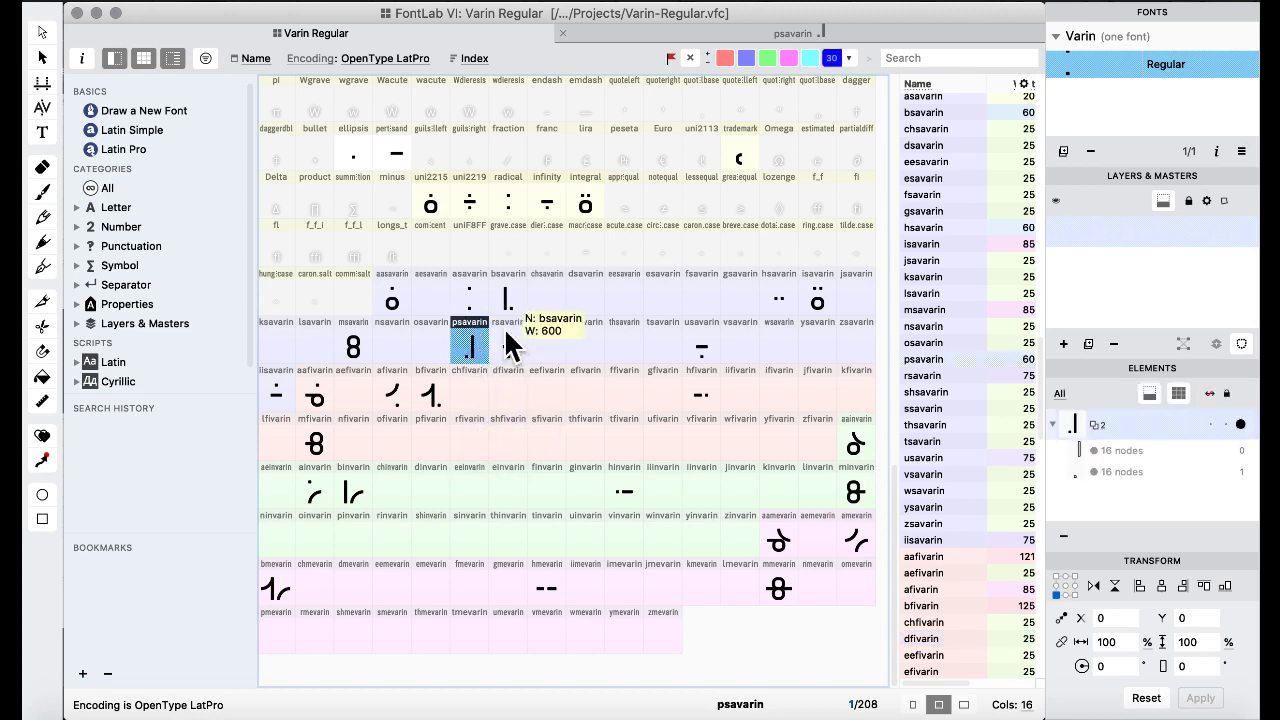
left_click(505, 358)
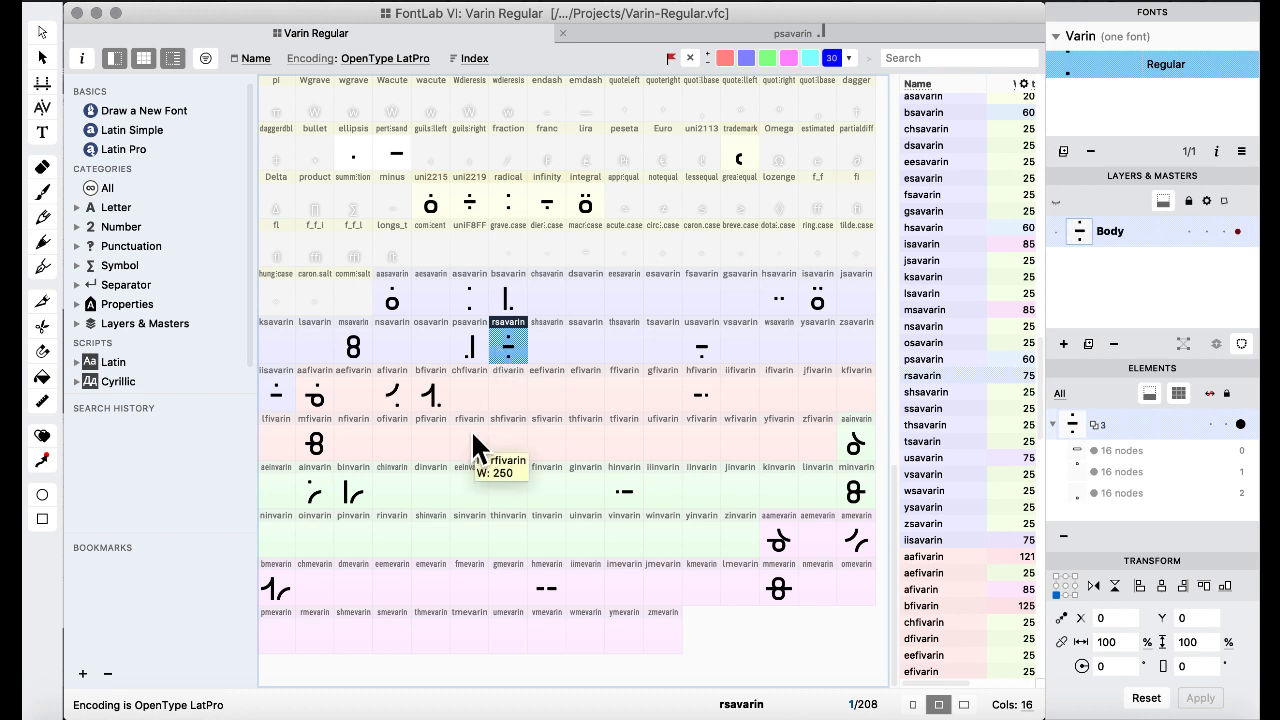
Select the pfivarin cell, consult the p letterforms in Varin alphabet.pdf, and return to the FontLab font overview.
left_click(472, 360)
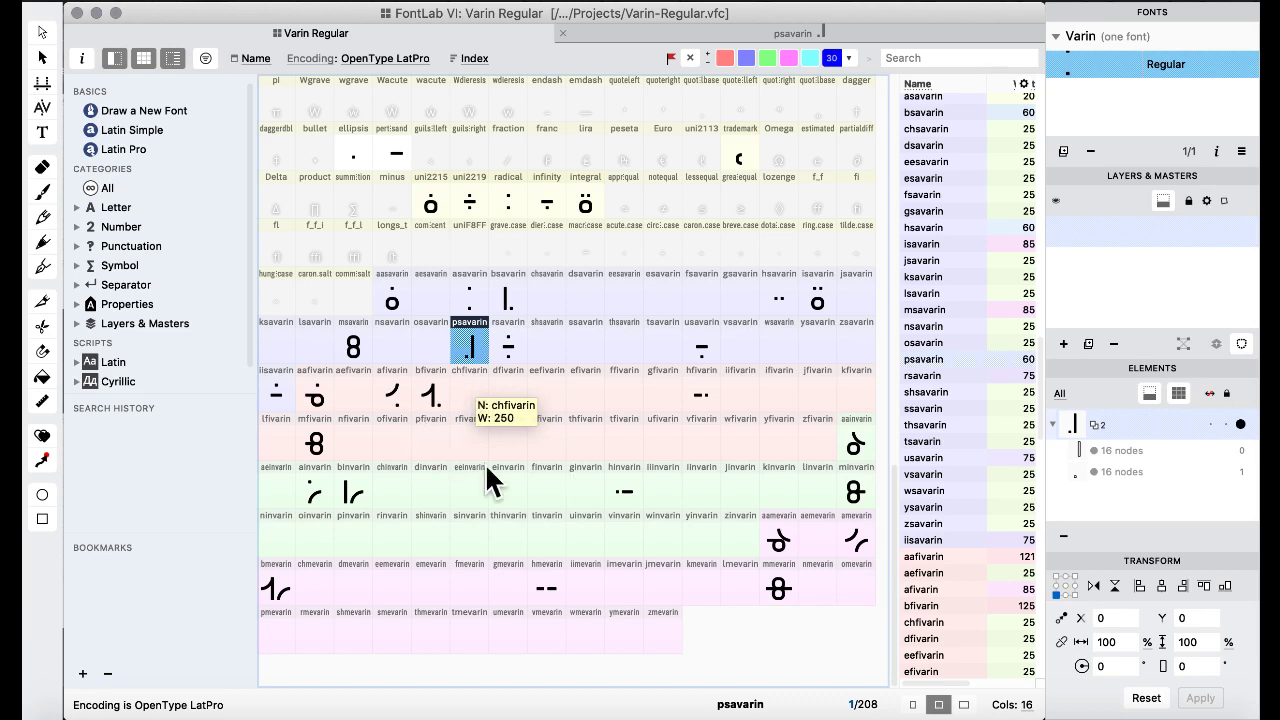
left_click(422, 445)
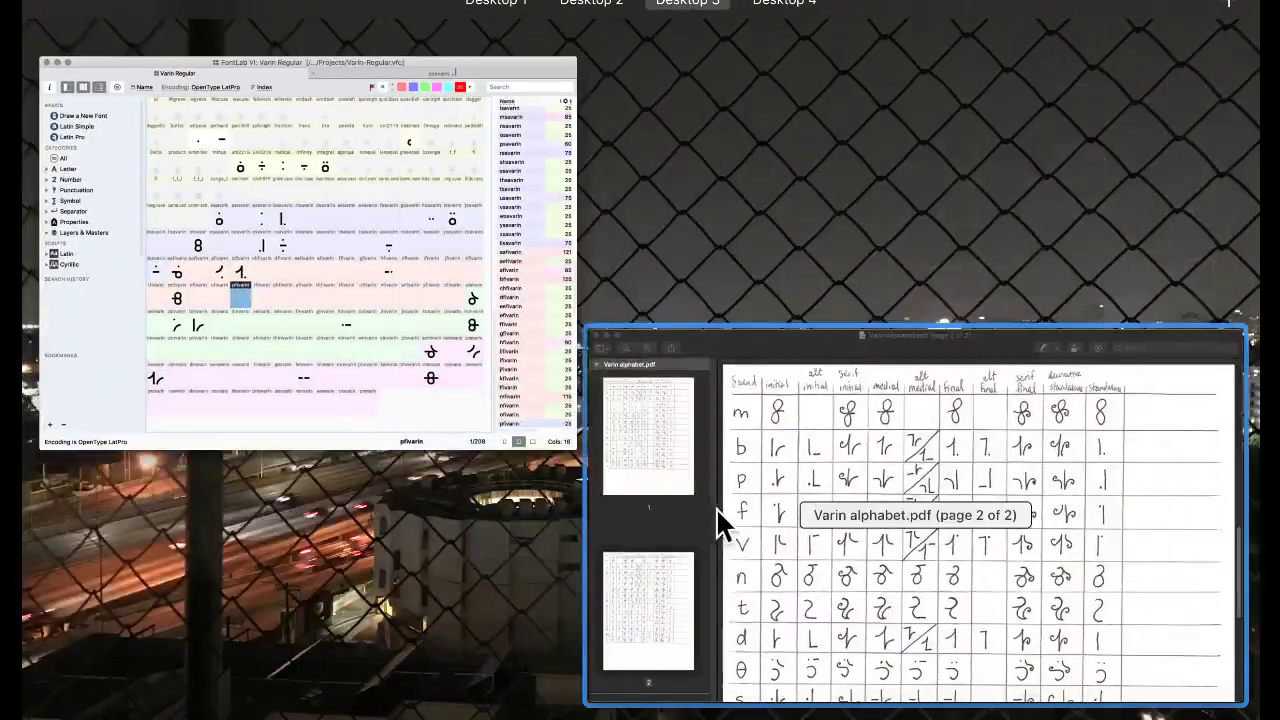
left_click(718, 516)
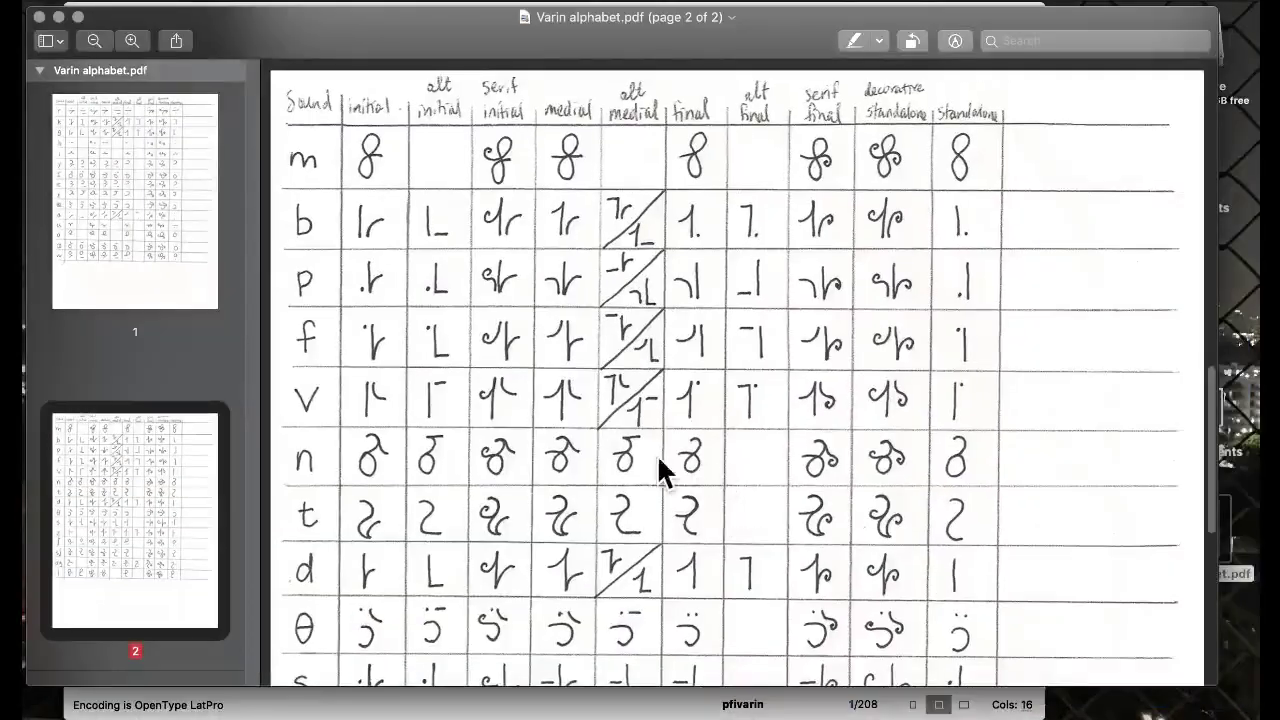
key("ctrl+Up")
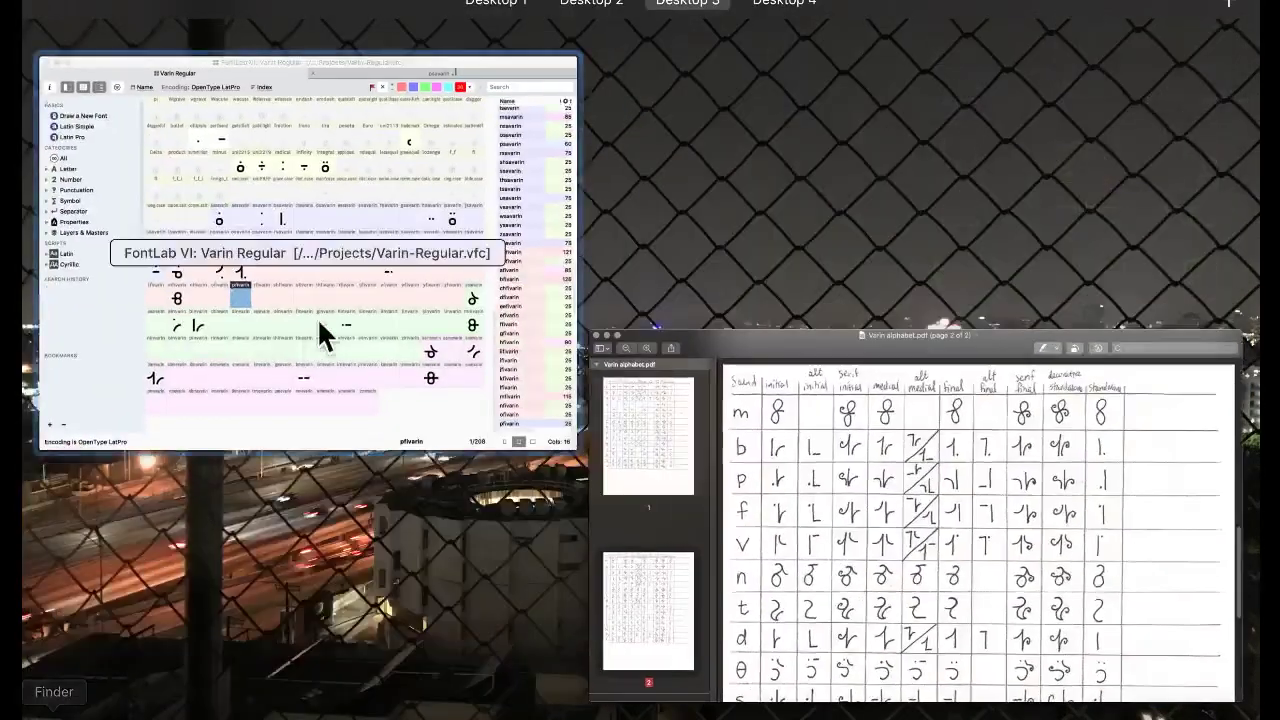
left_click(320, 330)
Copy the psavarin glyph into the pfivarin cell, replacing the empty glyph there.
left_click(469, 350)
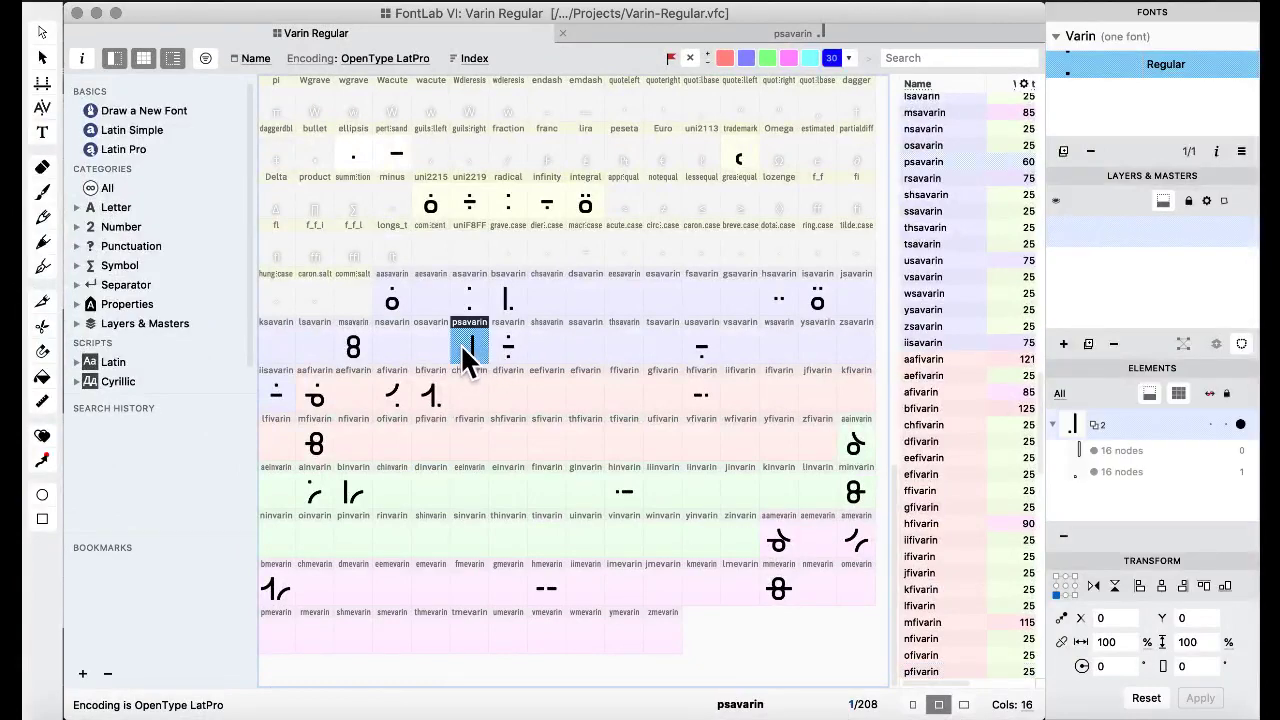
left_click(431, 445)
left_click(829, 457)
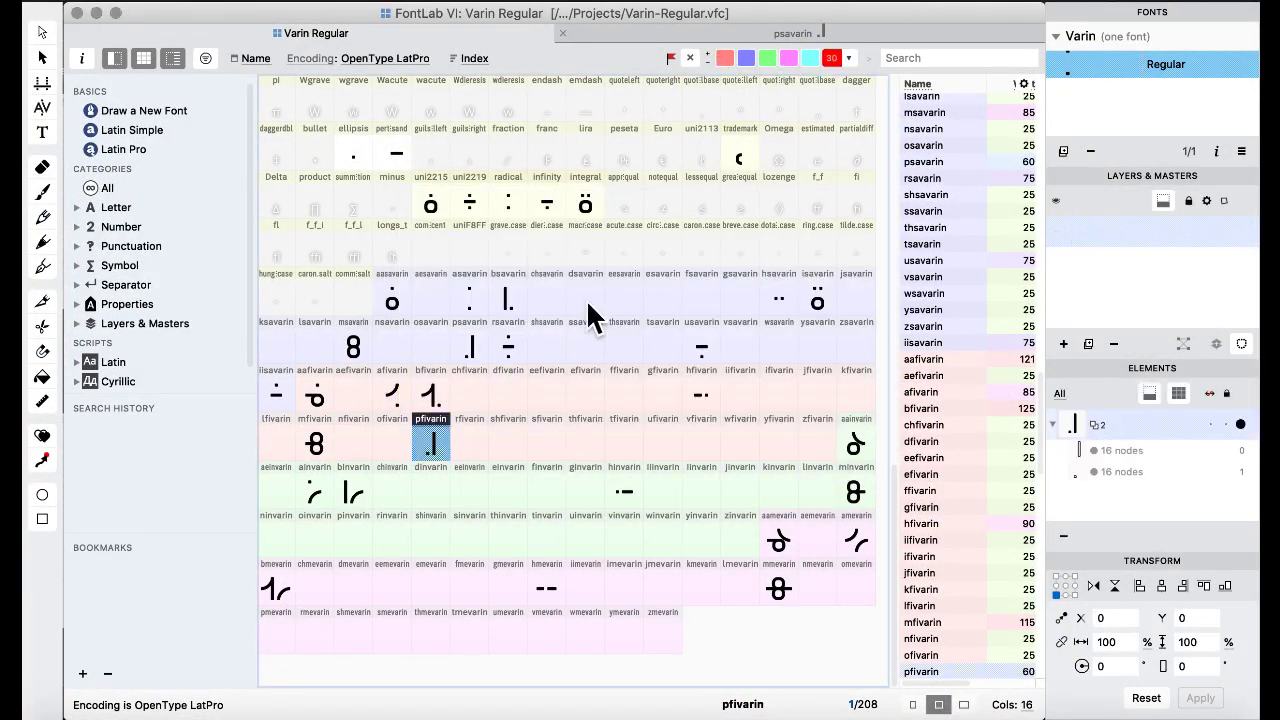
Open the ordmasculine glyph, copy its quarter-arc contour, and return to the font overview.
scroll(545, 268, "up", 3)
scroll(545, 268, "up", 10)
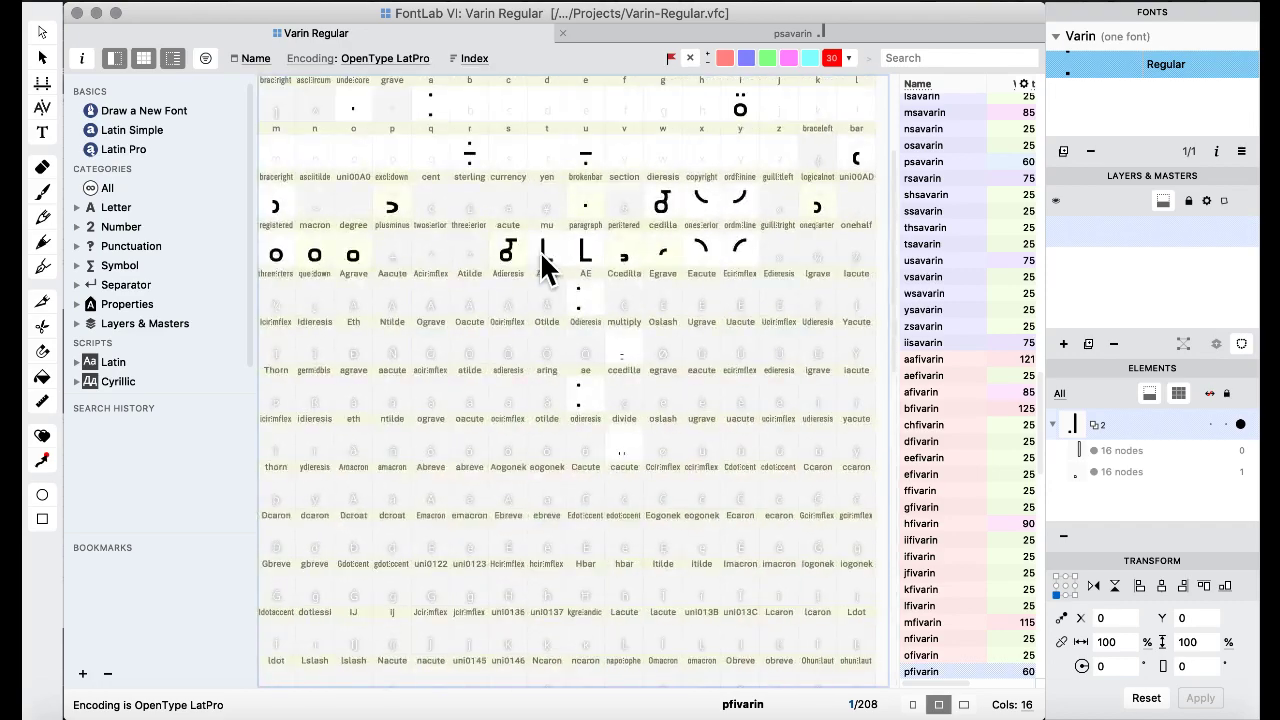
double_click(724, 240)
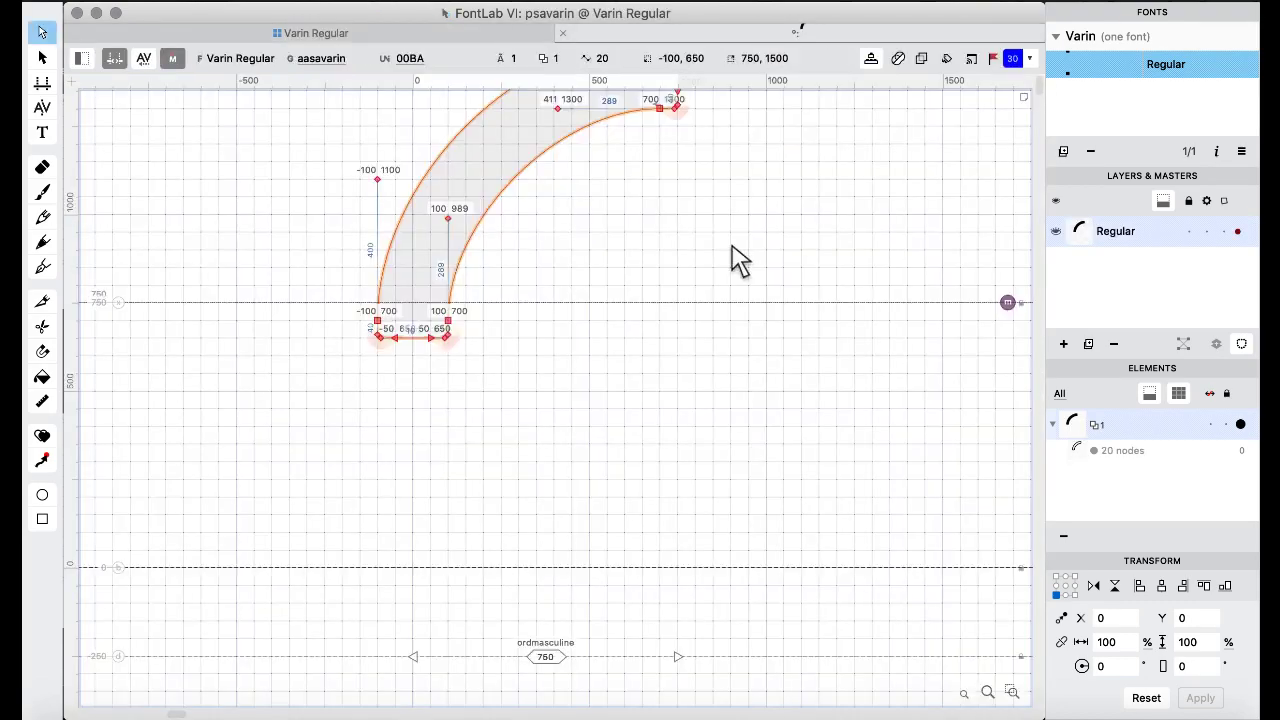
left_click(314, 32)
Open pfivarin, paste the copied arc, and move it to X 400, Y 0 so its foot meets the stem's base.
scroll(409, 385, "down", 5)
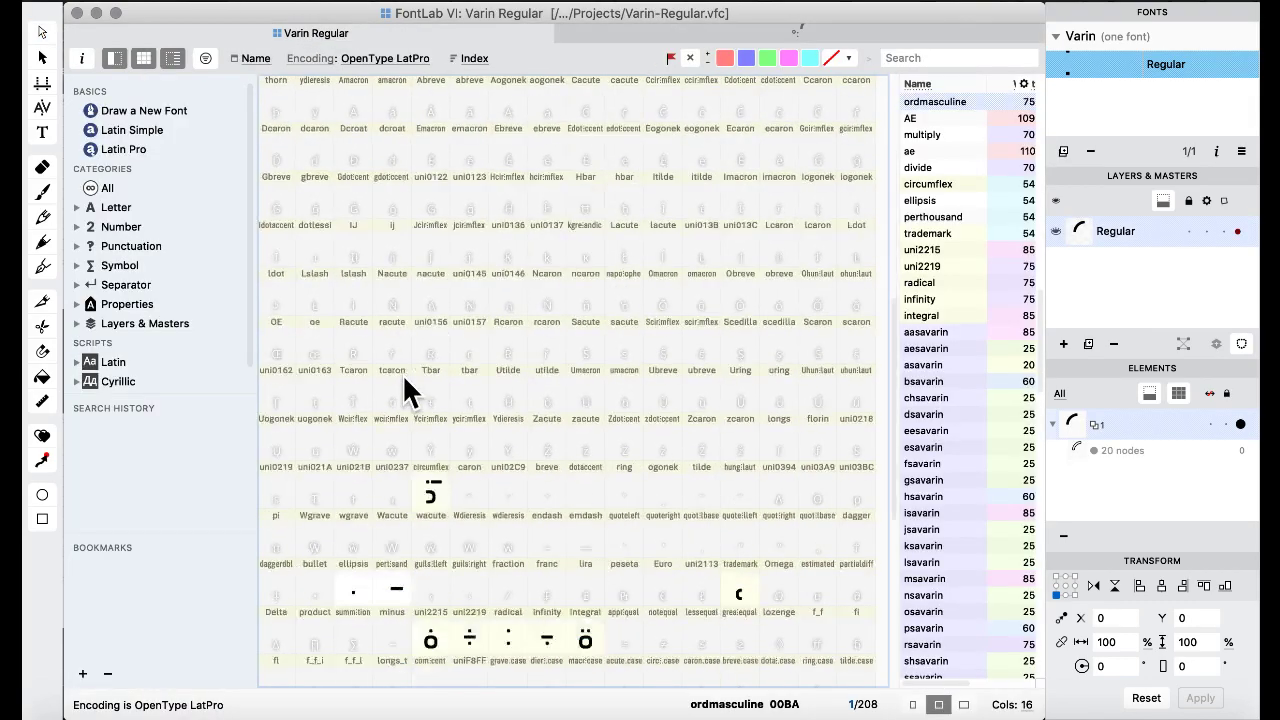
double_click(430, 405)
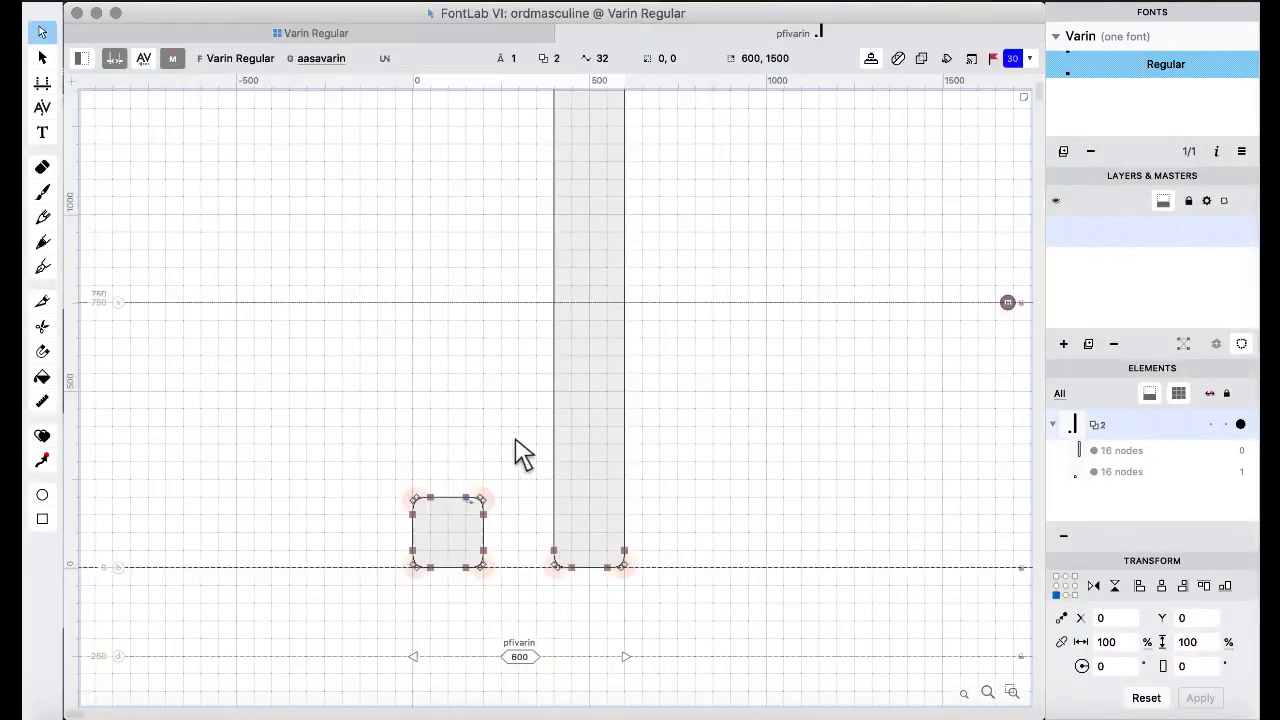
key("ctrl+v")
key("super+Right")
key("super+Right")
key("super+Right")
key("super+Down")
key("super+Down")
key("super+Down")
key("super+Down")
key("super+Down")
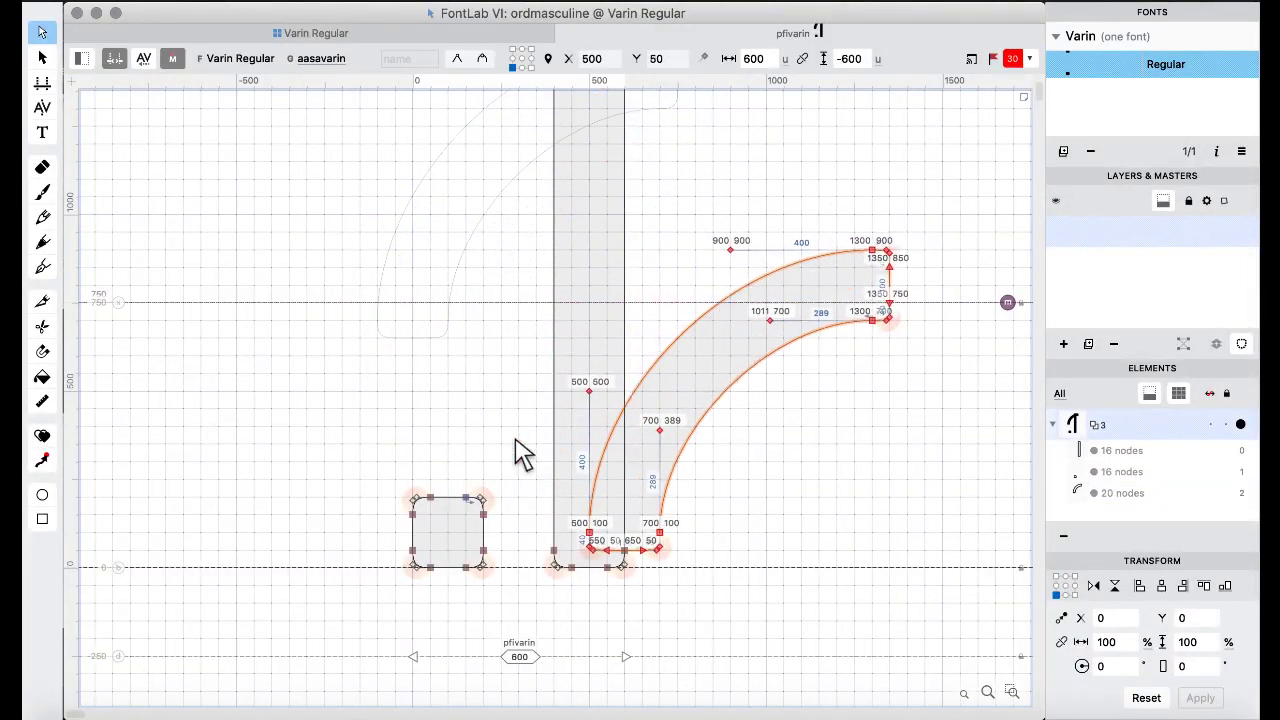
key("shift+Up")
key("shift+Up")
key("shift+Up")
key("shift+Up")
key("shift+Up")
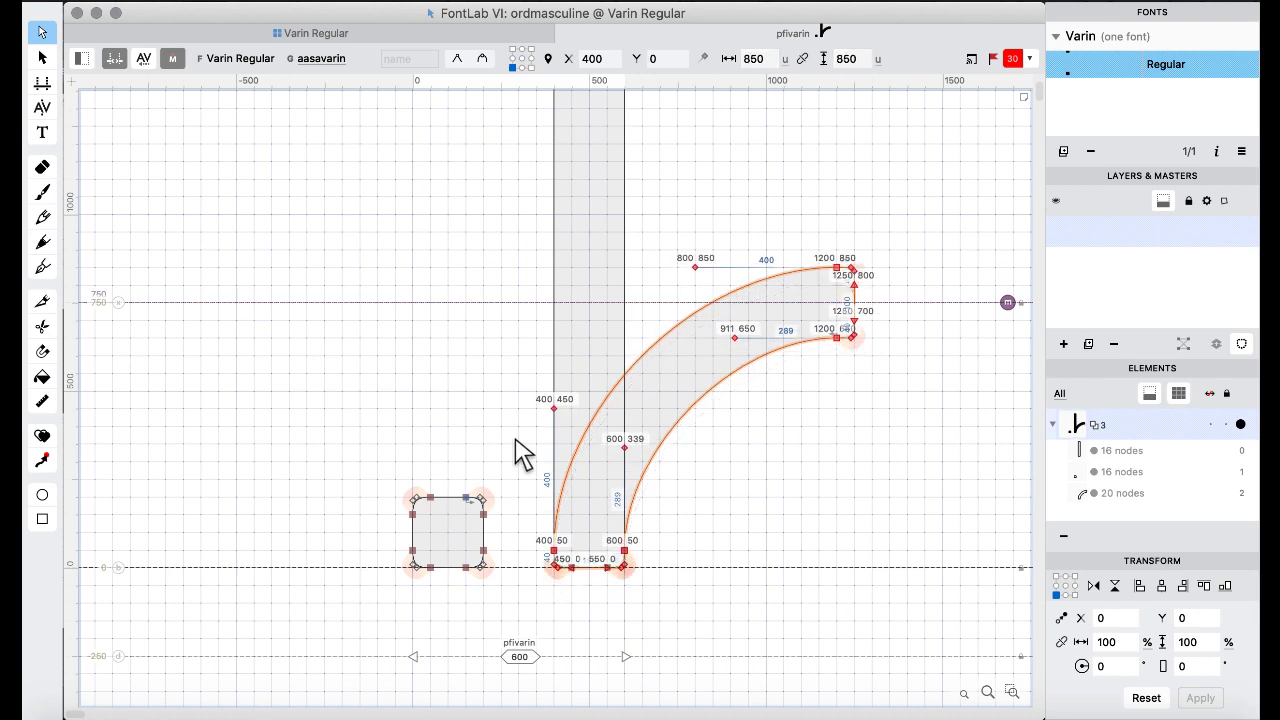
Merge the overlapping stem and arc contours in pfivarin into one outline and return to the font overview.
key("super+a")
right_click(281, 266)
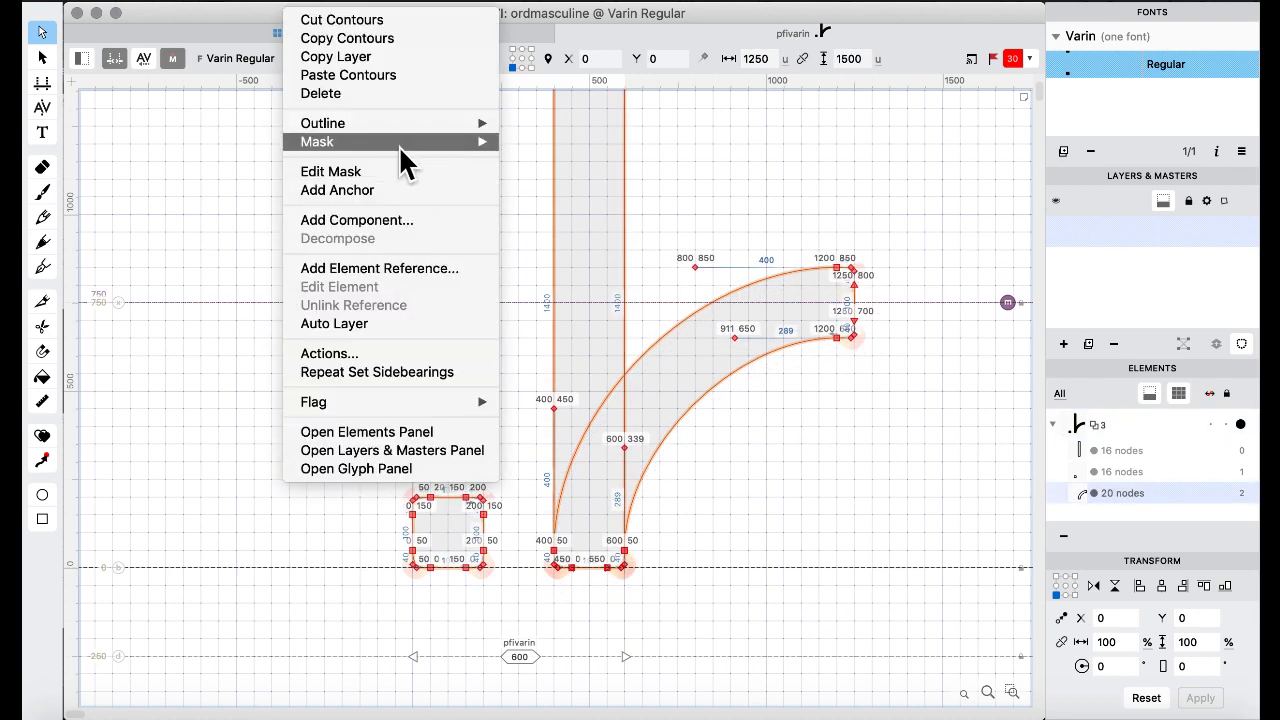
mouse_move(405, 124)
left_click(548, 305)
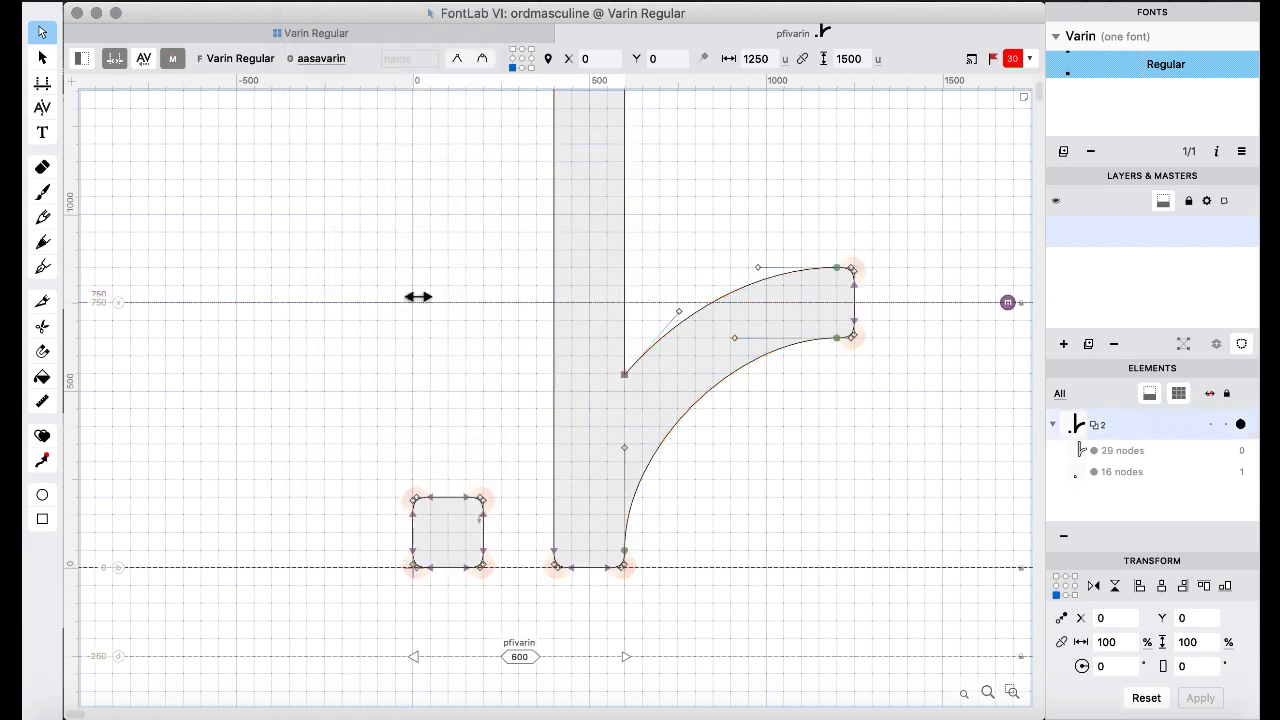
left_click(310, 32)
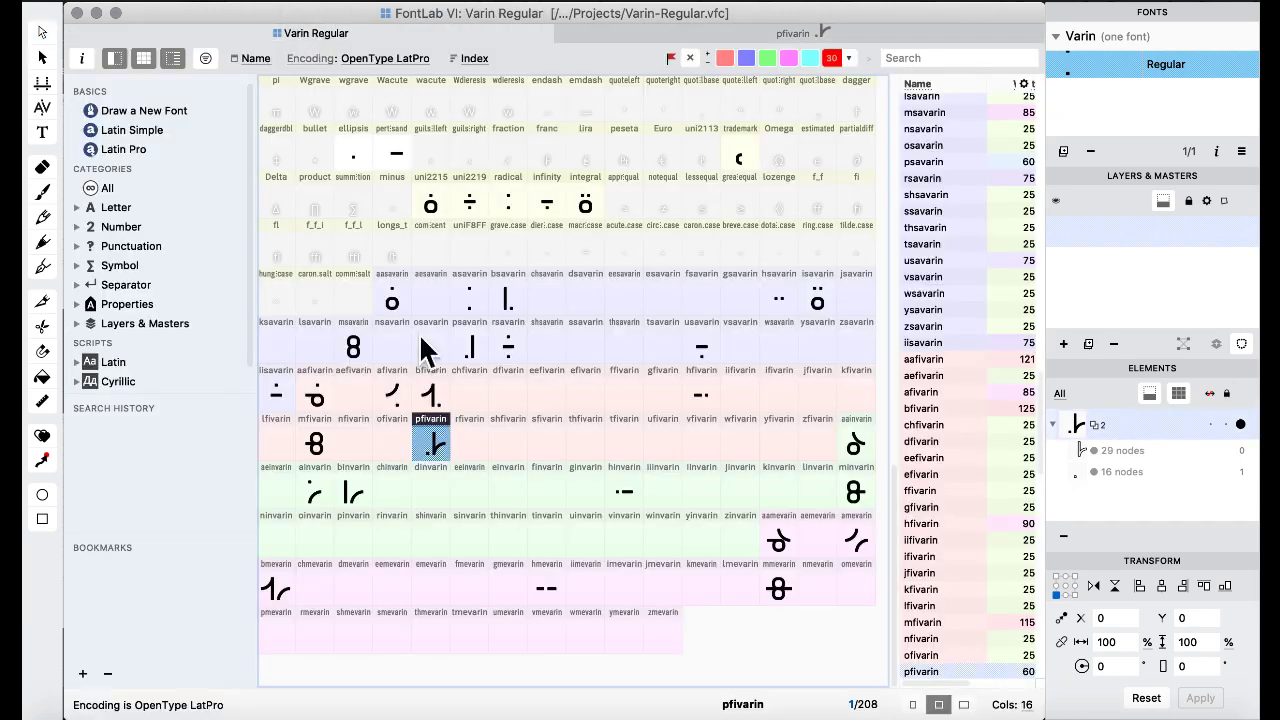
Copy the pfivarin glyph into the pinvarin cell, replacing the empty glyph there, and flag it green.
left_click(455, 405)
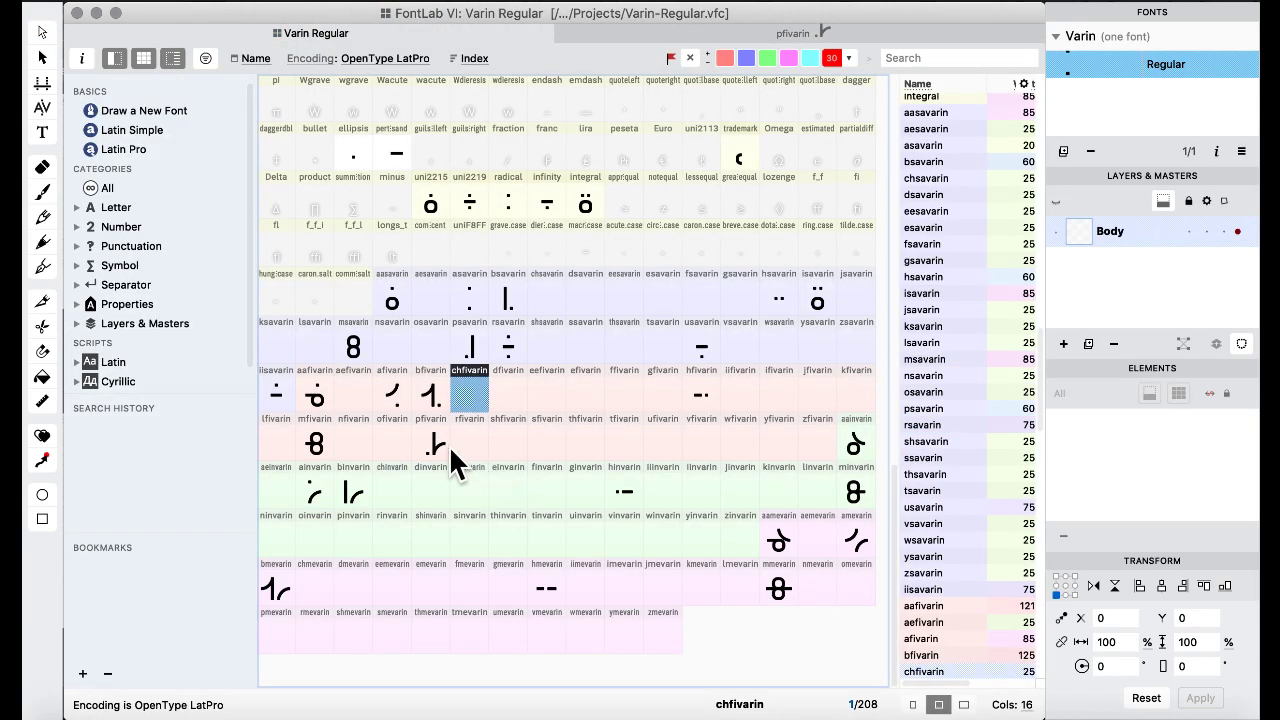
left_click(470, 445)
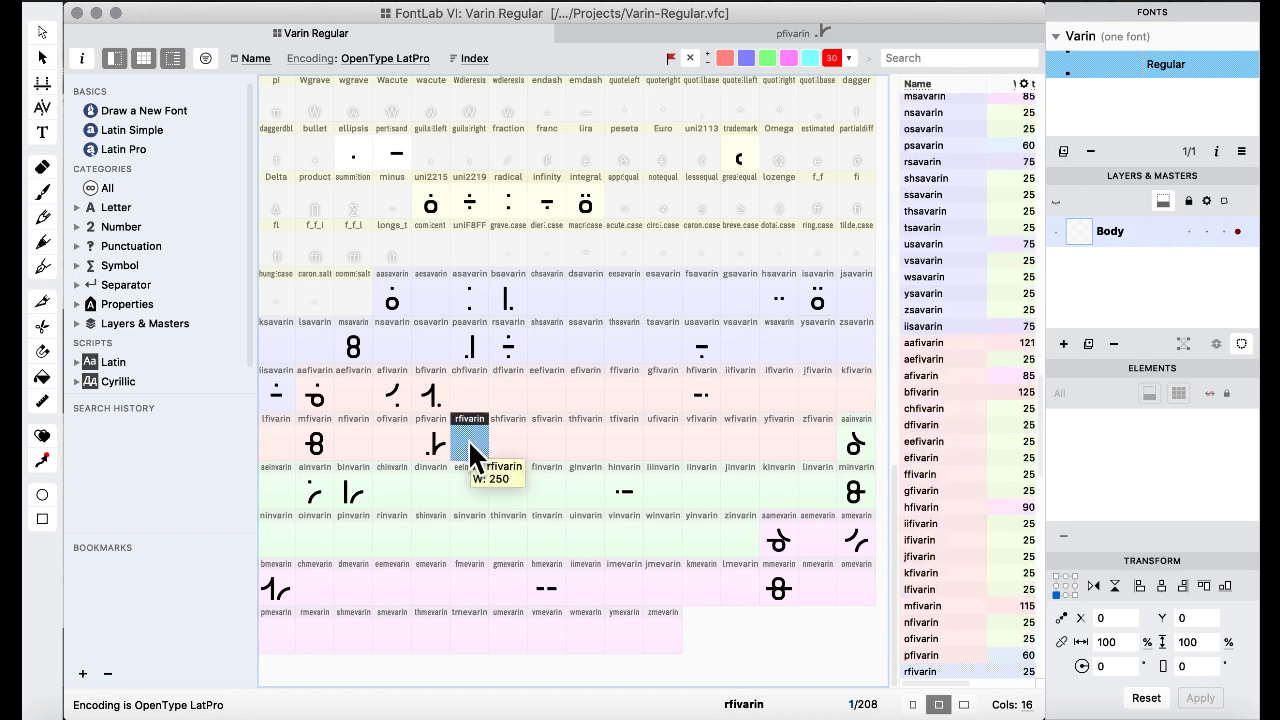
left_click(468, 345)
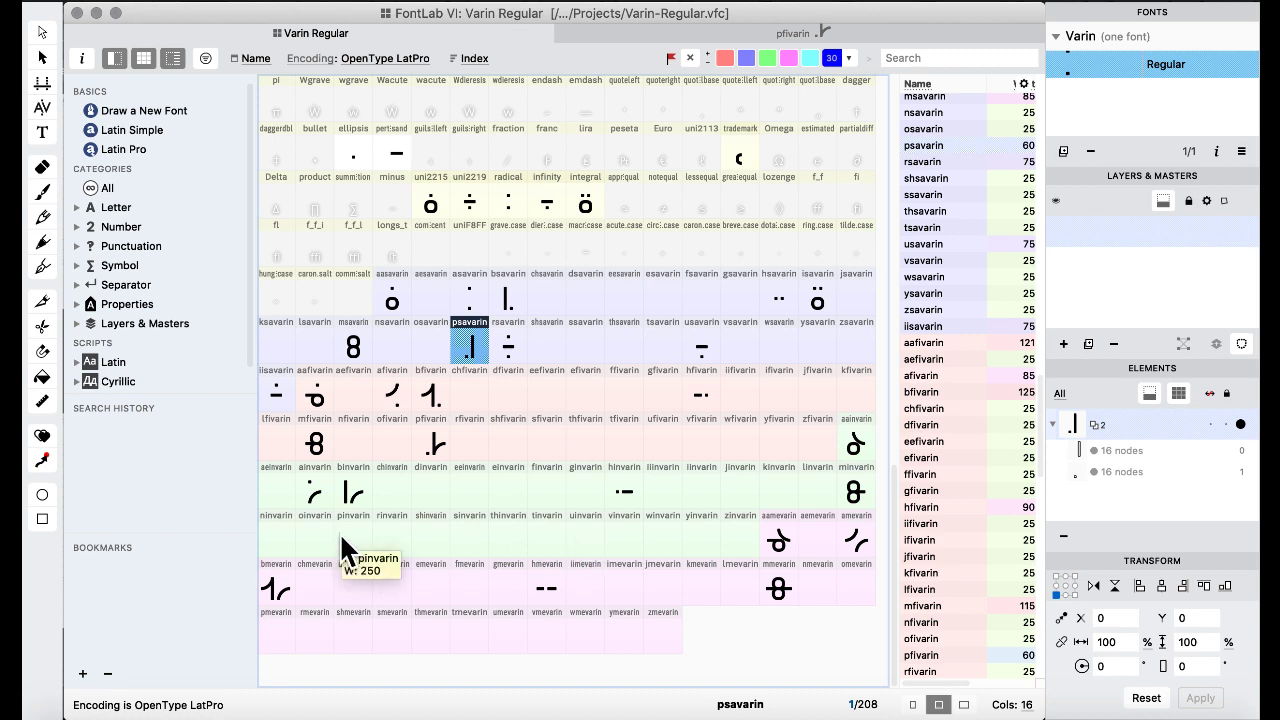
left_click(434, 447)
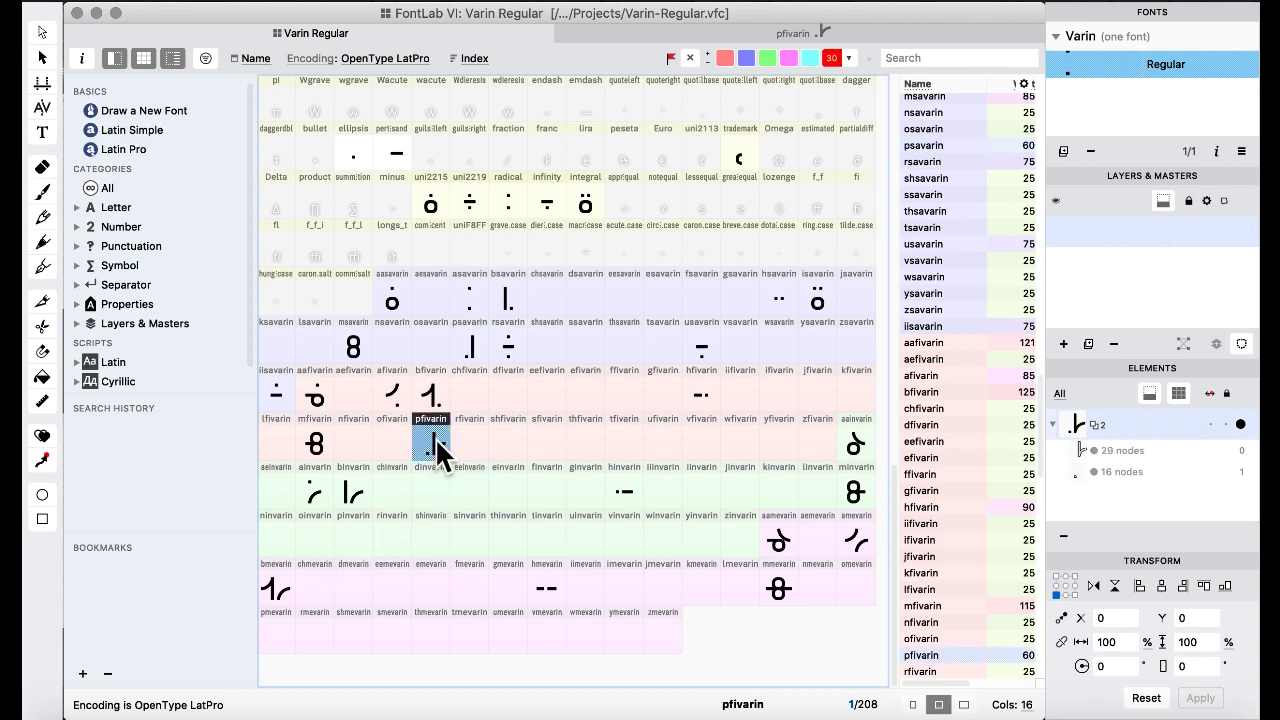
left_click_drag(436, 444, 364, 547)
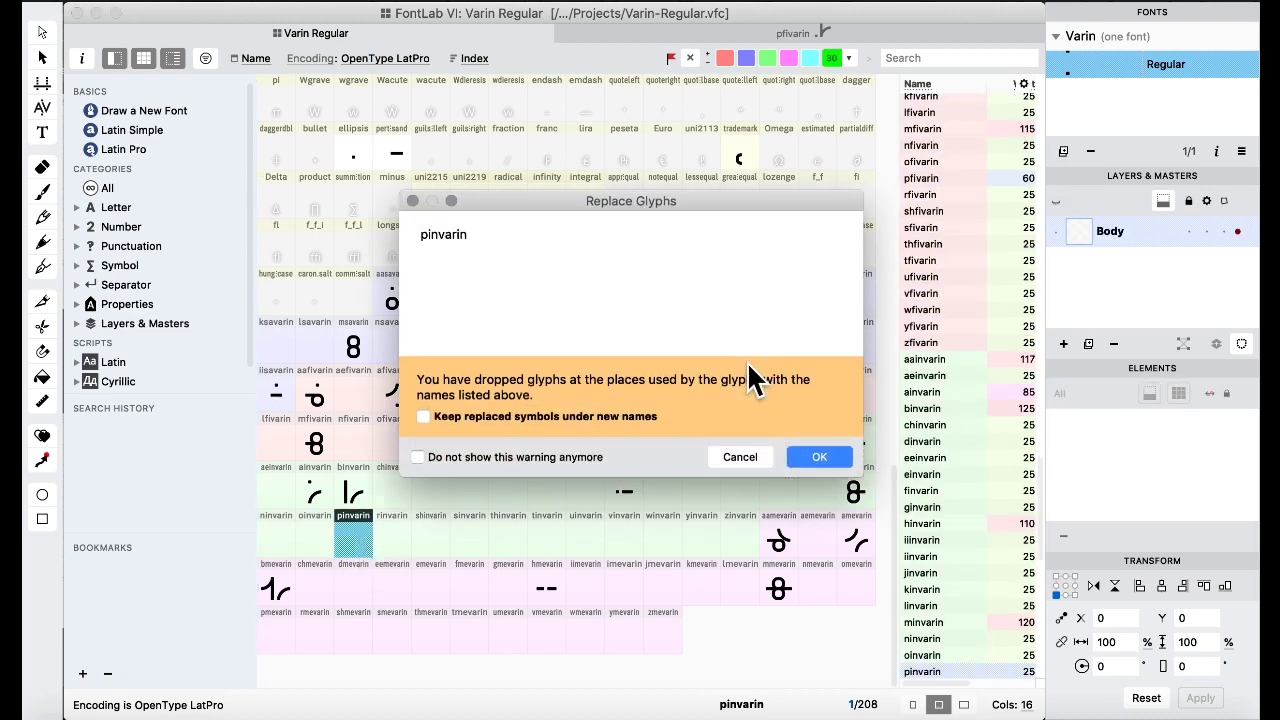
left_click(845, 456)
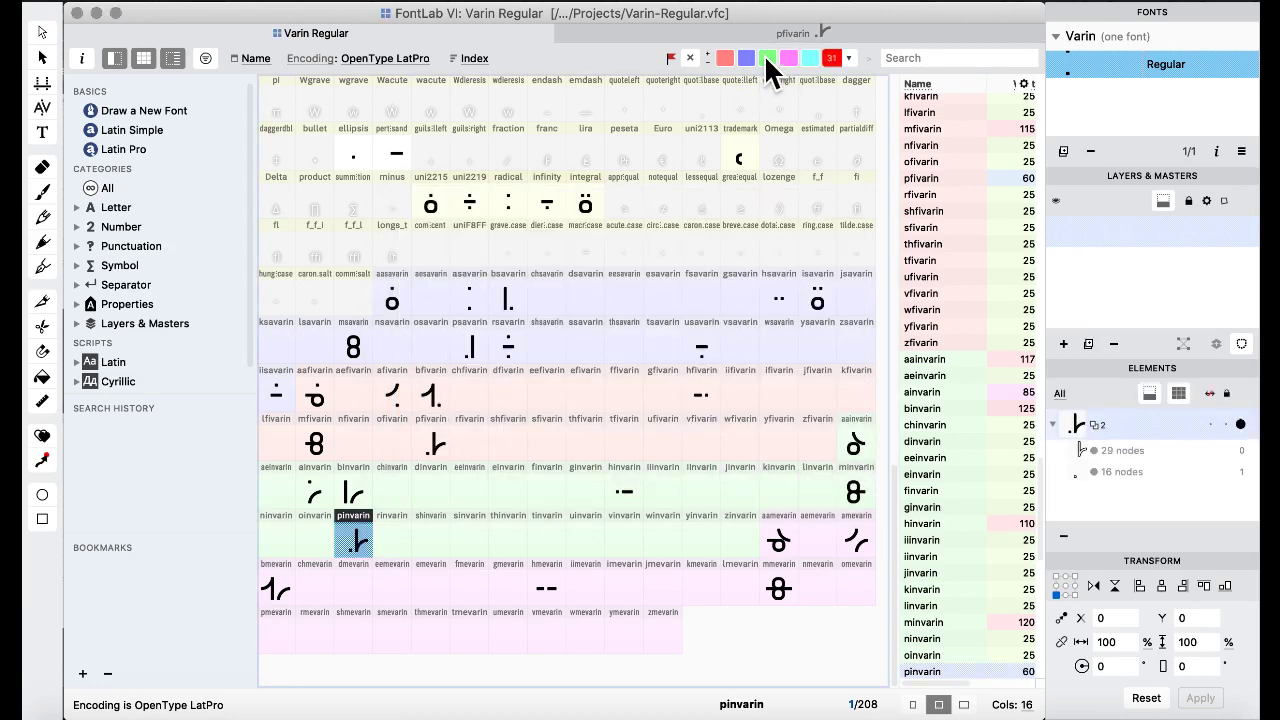
Replace pfivarin with a fresh copy of the psavarin glyph and flag it red.
left_click(482, 347)
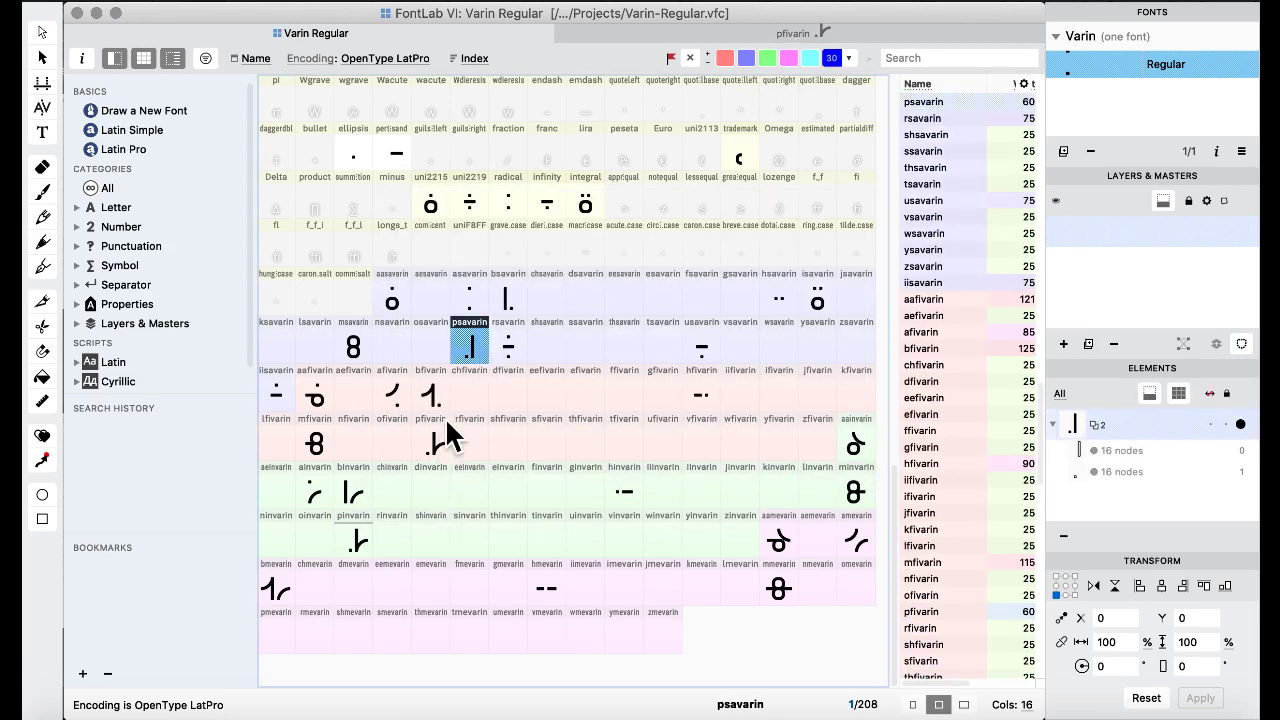
left_click_drag(422, 449, 550, 445)
left_click(820, 460)
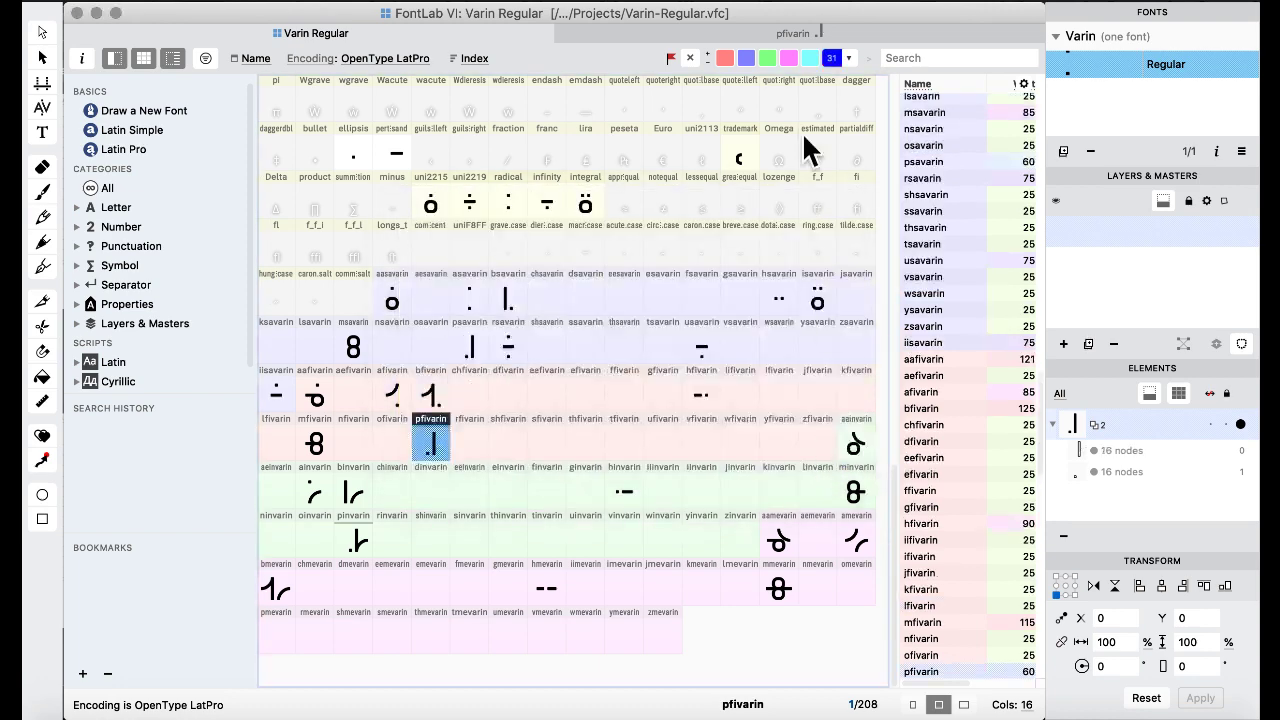
left_click(722, 56)
Open the onesuperior glyph, copy its whole arc contour, and return to the font overview.
left_click(664, 310)
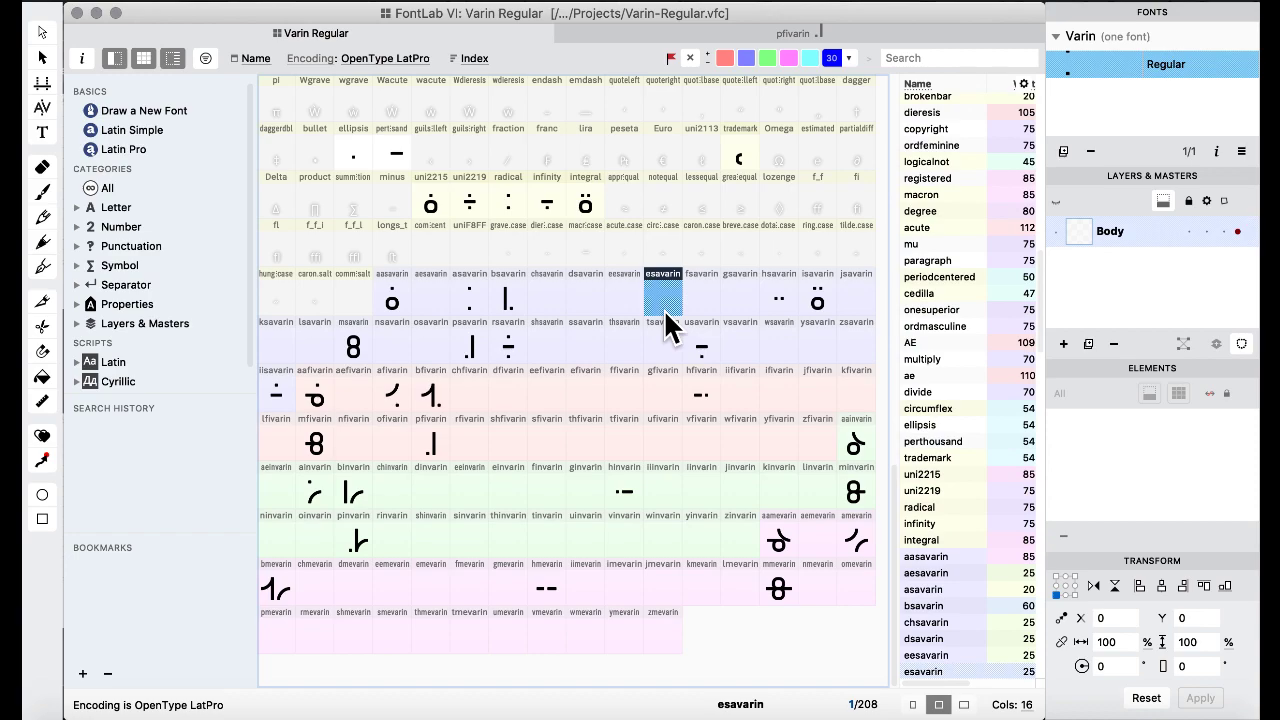
scroll(652, 355, "up", 10)
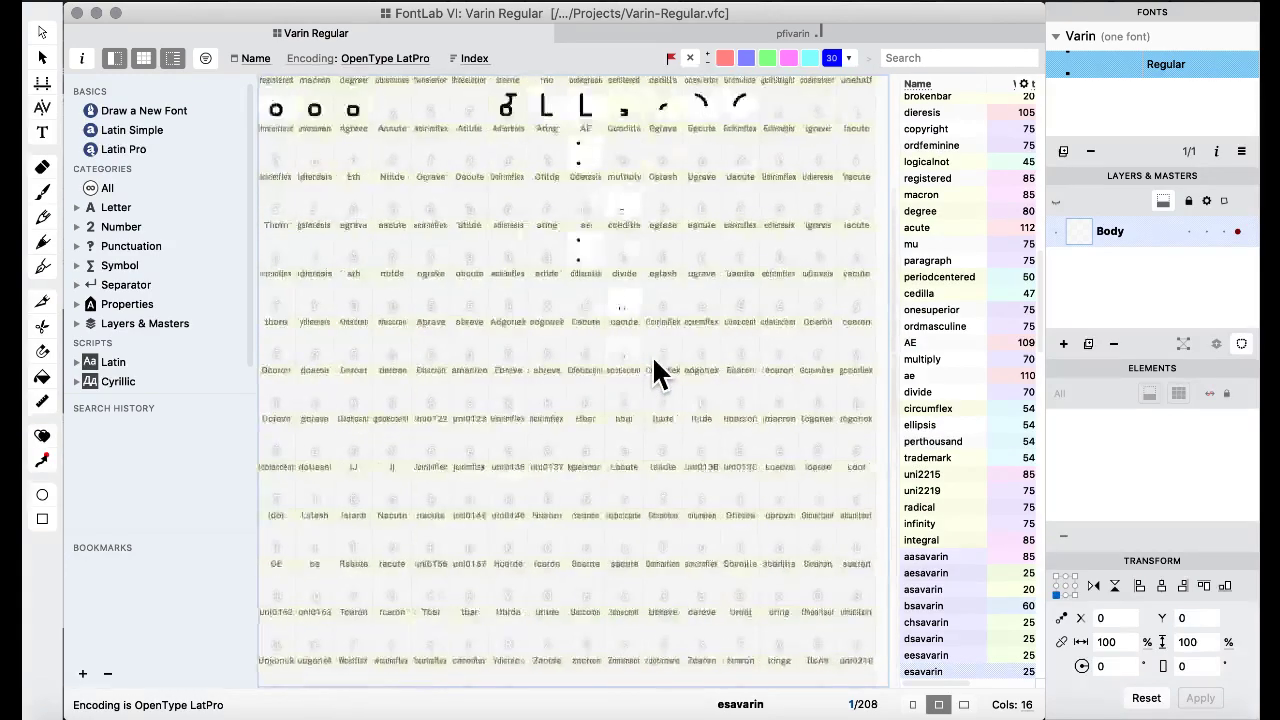
double_click(714, 452)
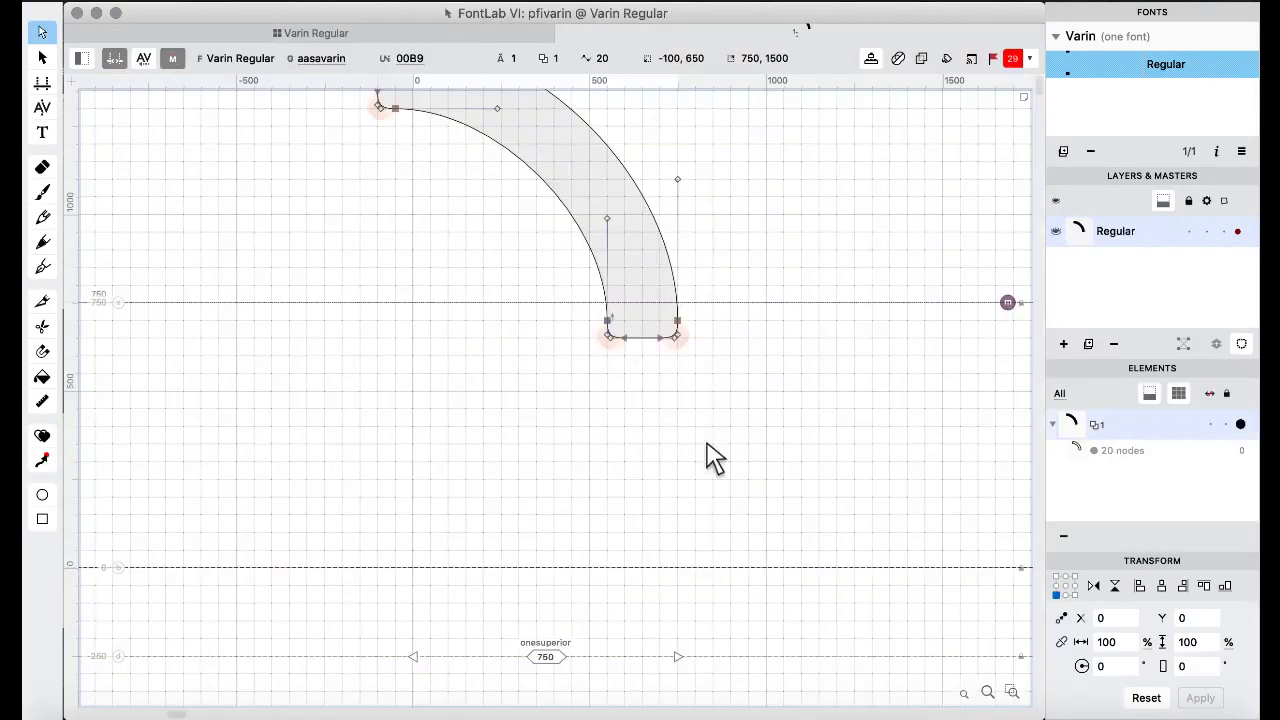
key("super+a")
left_click(300, 35)
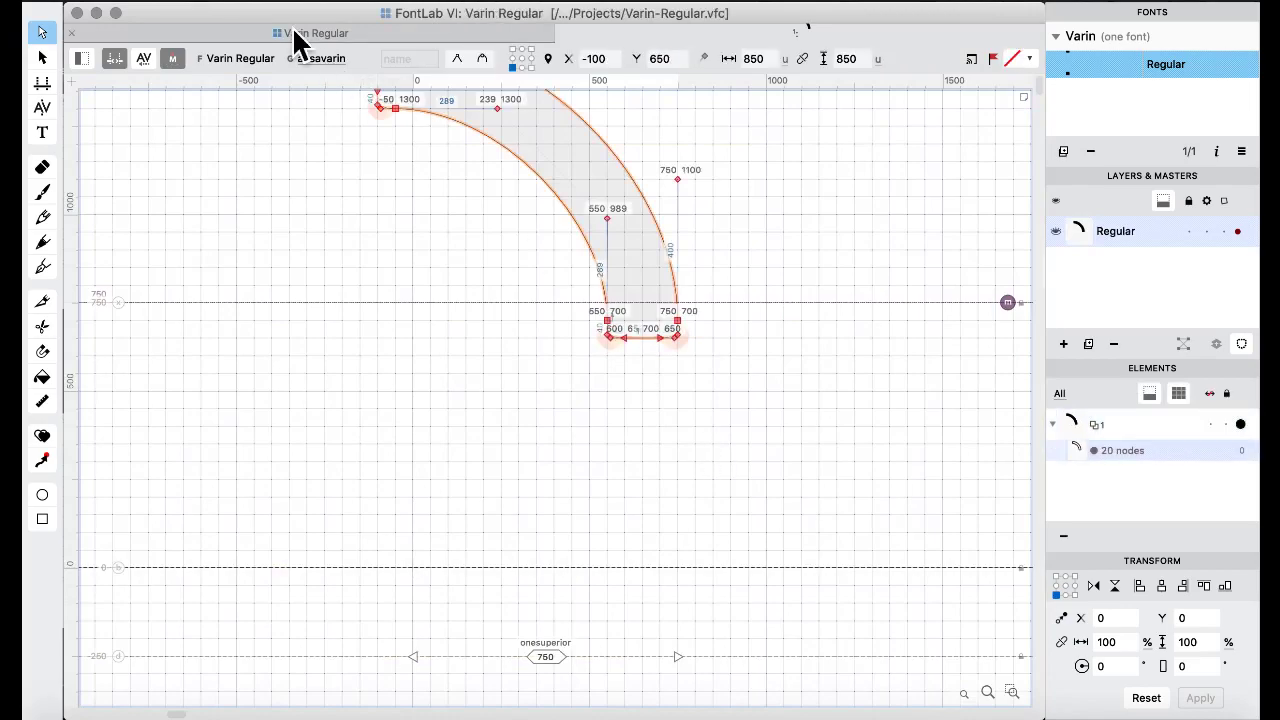
Open pfivarin, paste the copied arc, and move it to X -650, Y 0 so its foot covers the baseline dot.
scroll(432, 308, "down", 15)
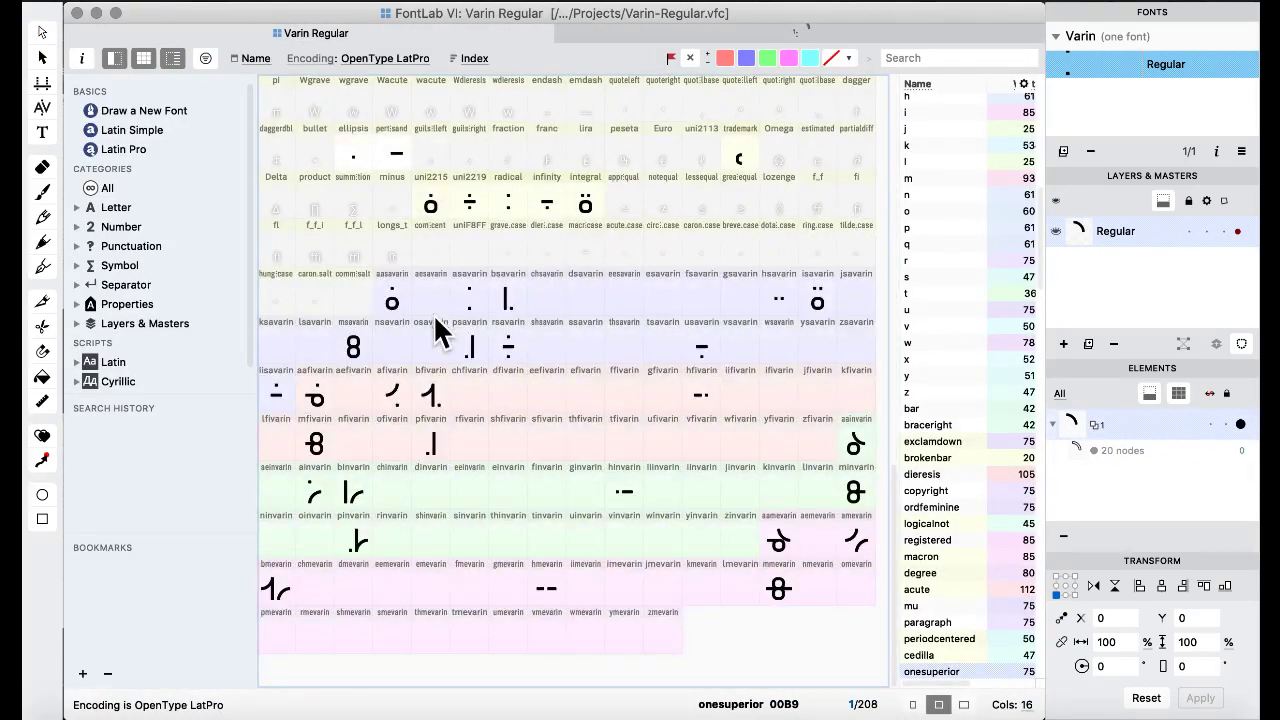
double_click(433, 448)
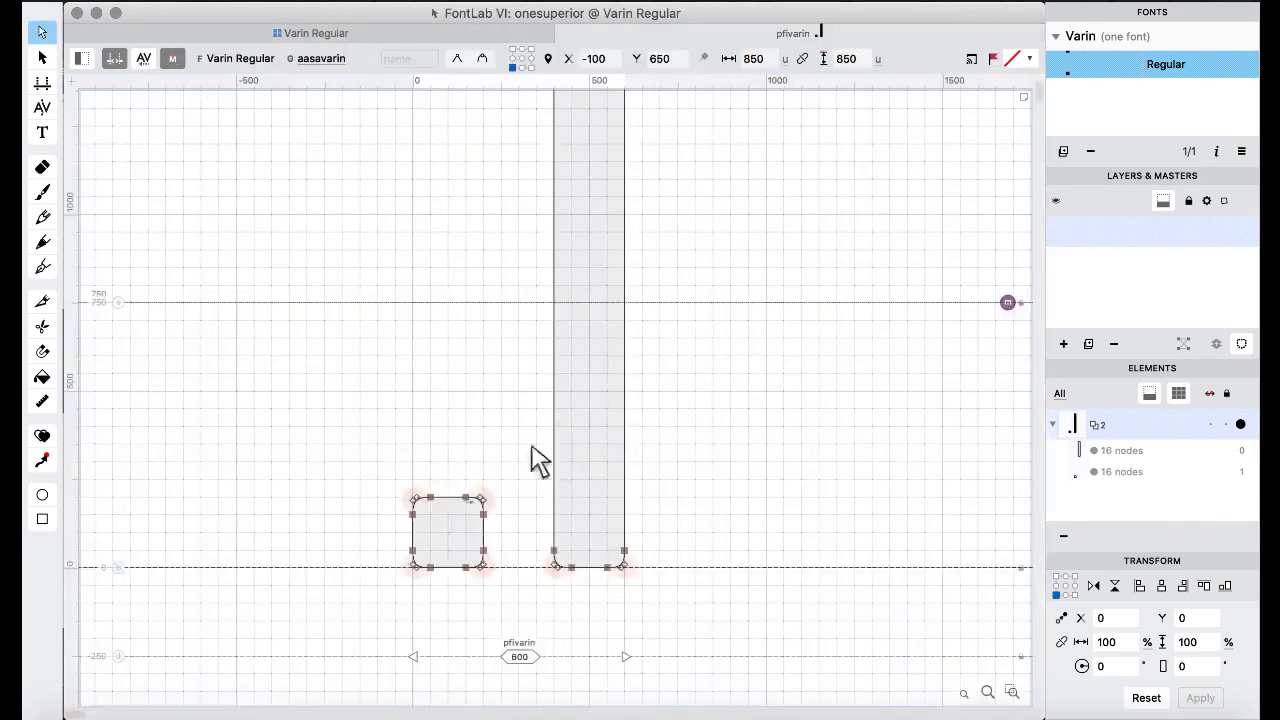
key("super+v")
key("super+Left")
key("super+Down")
key("super+Left")
key("super+Down")
key("super+Left")
key("super+Left")
key("super+Left")
key("super+Down")
key("super+Down")
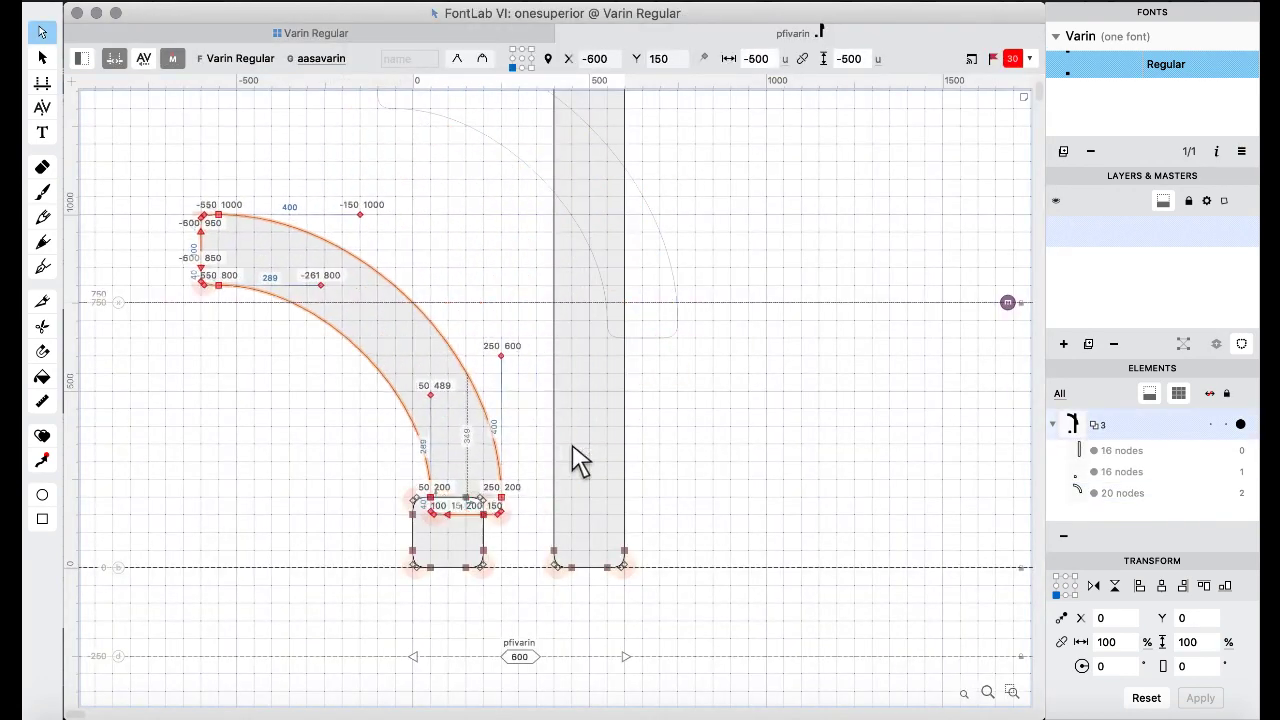
key("super+Left")
key("shift+Right")
key("shift+Right")
key("shift+Right")
key("shift+Right")
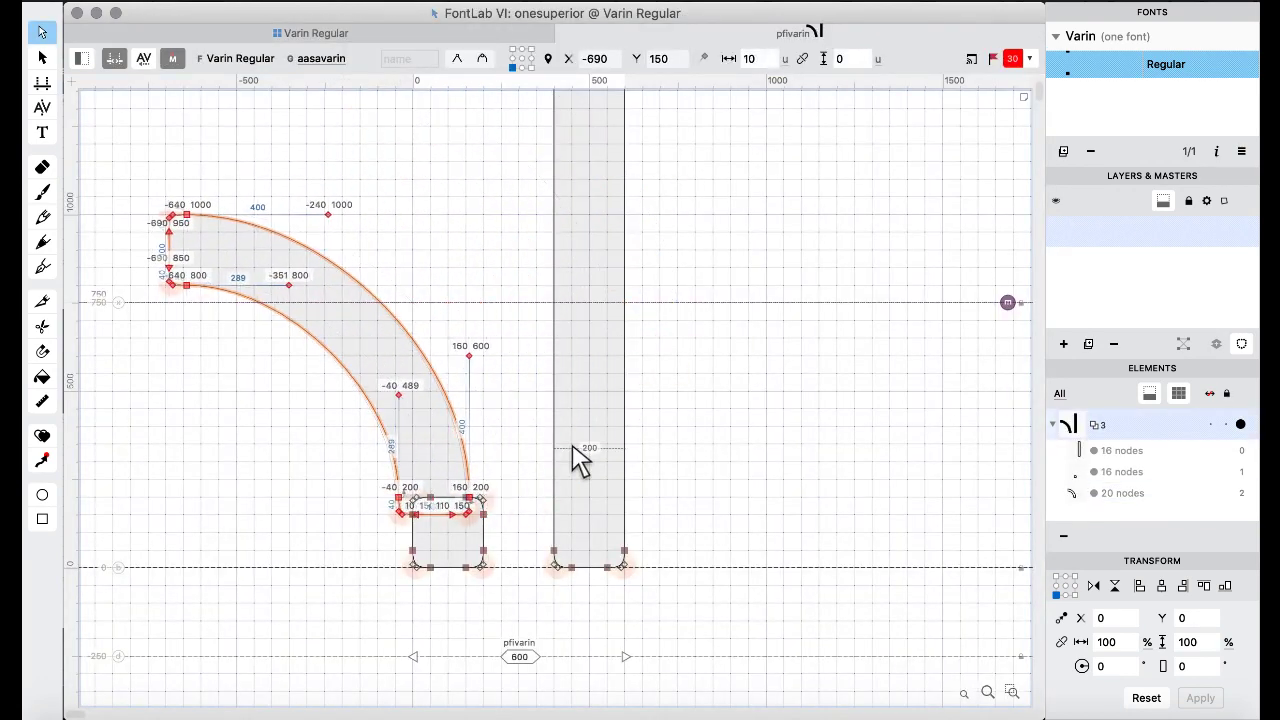
key("shift+Right")
key("super+Down")
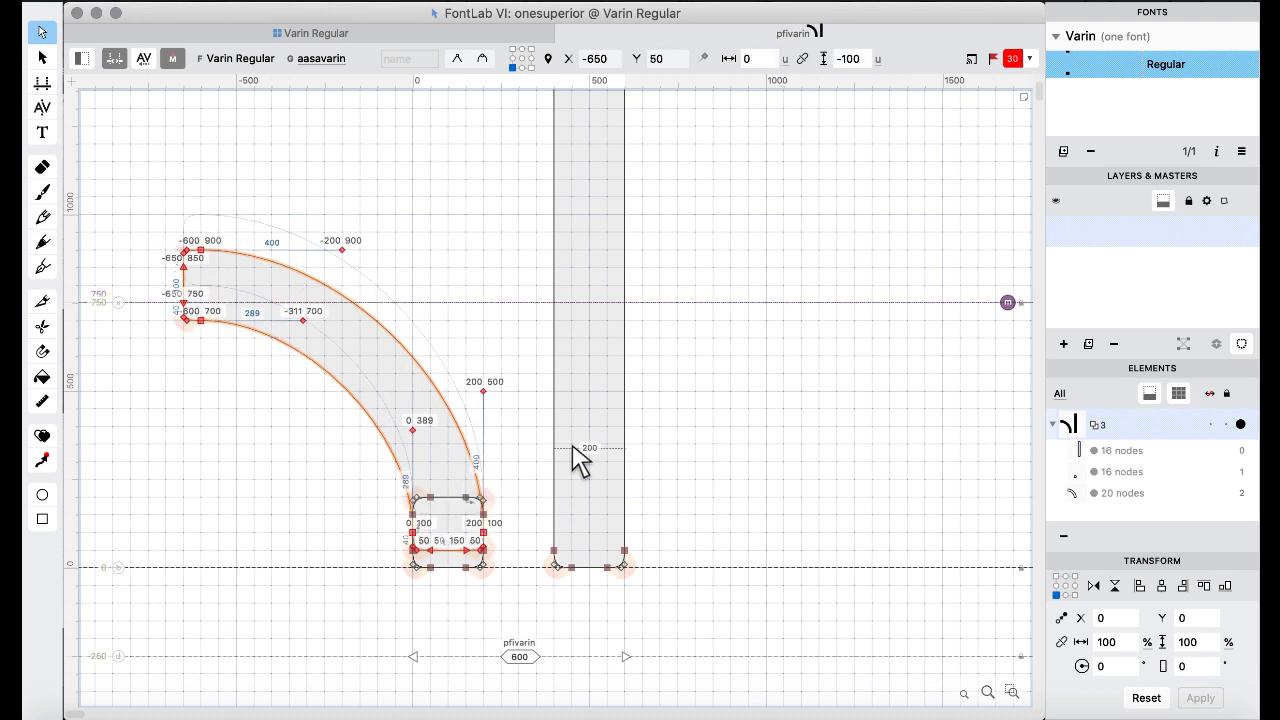
key("shift+Down")
key("shift+Down")
key("shift+Down")
key("shift+Down")
key("shift+Down")
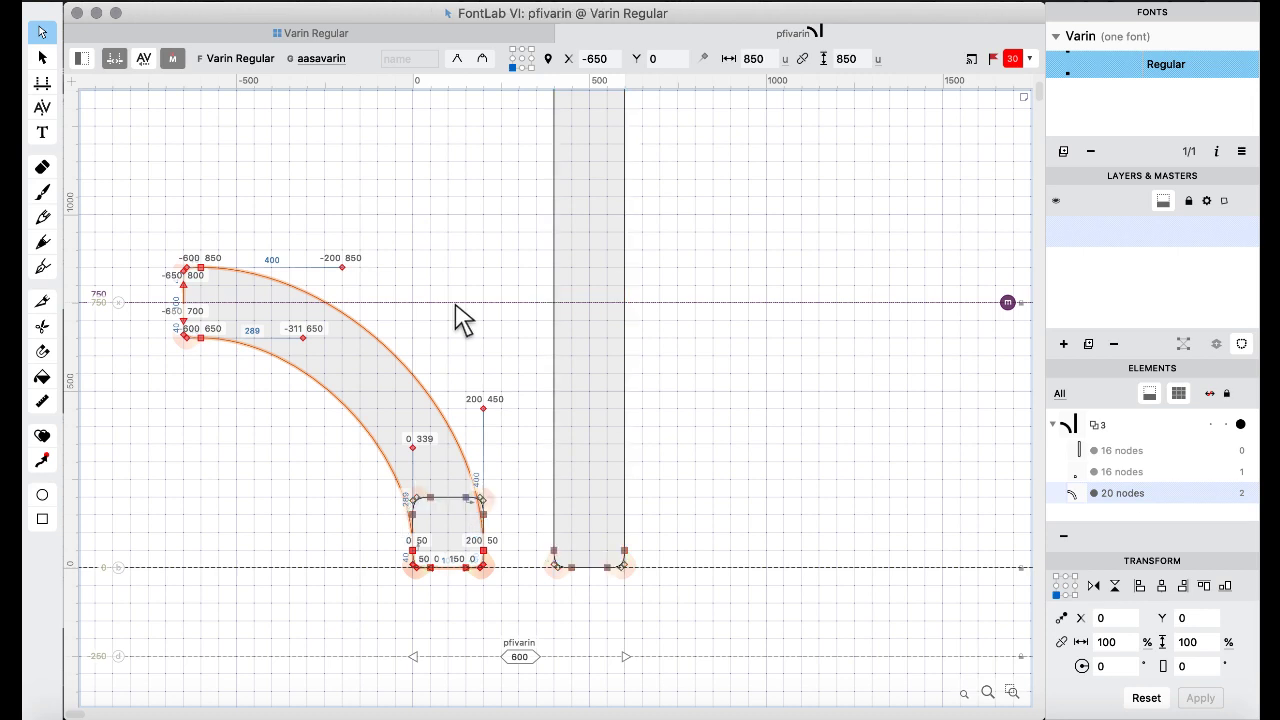
Delete the square baseline dot from pfivarin, temporarily removing the arc and restoring it at X -650, Y 0.
key("Delete")
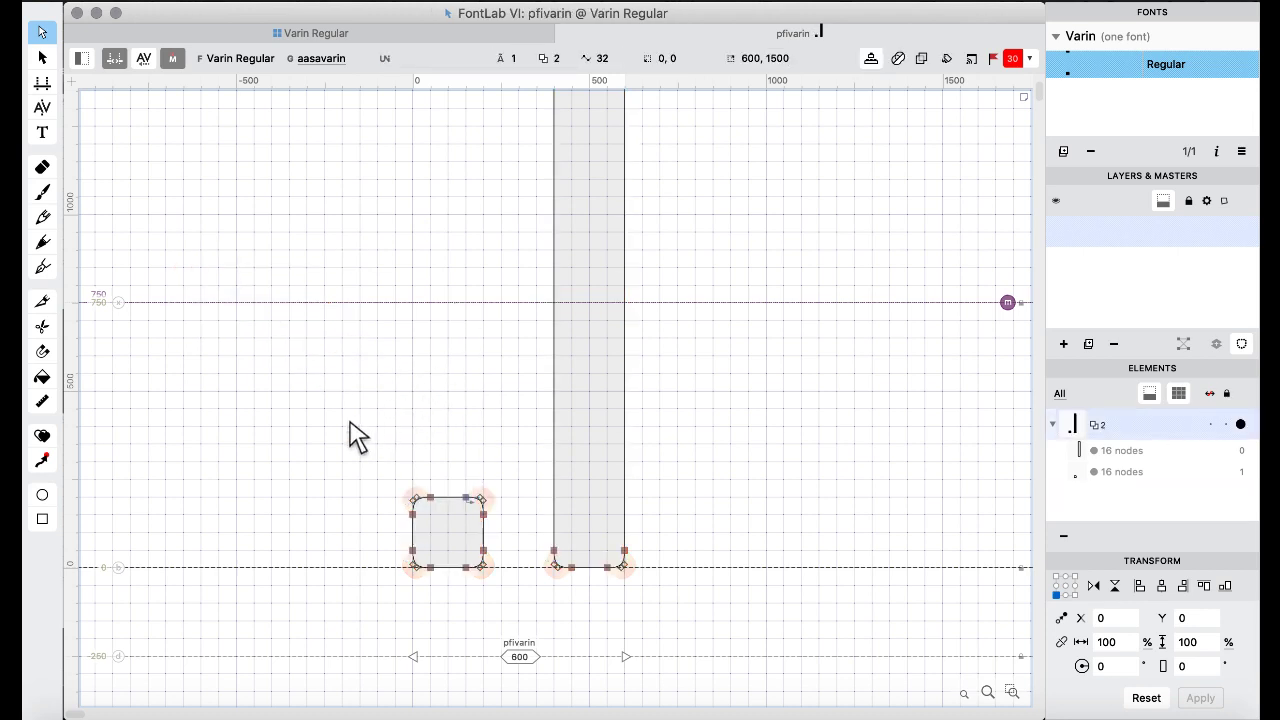
left_click_drag(350, 422, 515, 620)
key("Delete")
key("super+z")
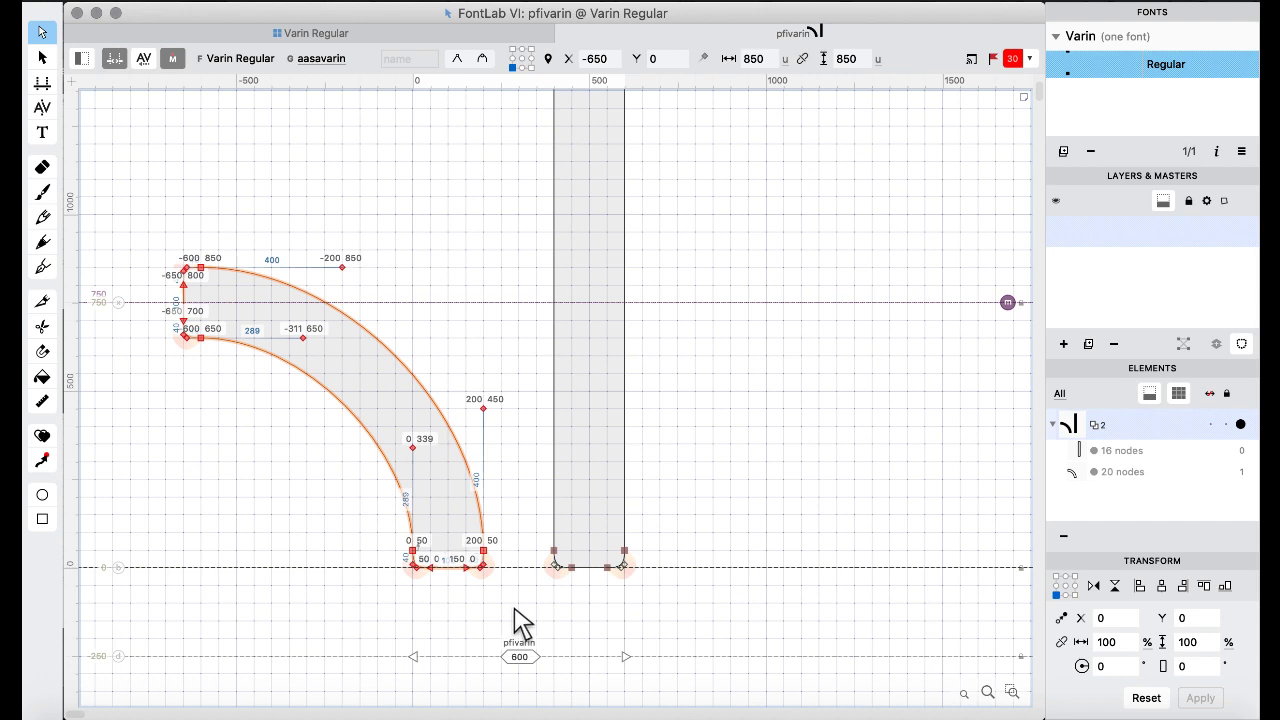
Copy the pfivarin glyph into the empty pmevarin cell of the font overview and flag it magenta.
left_click(296, 36)
left_click(548, 393)
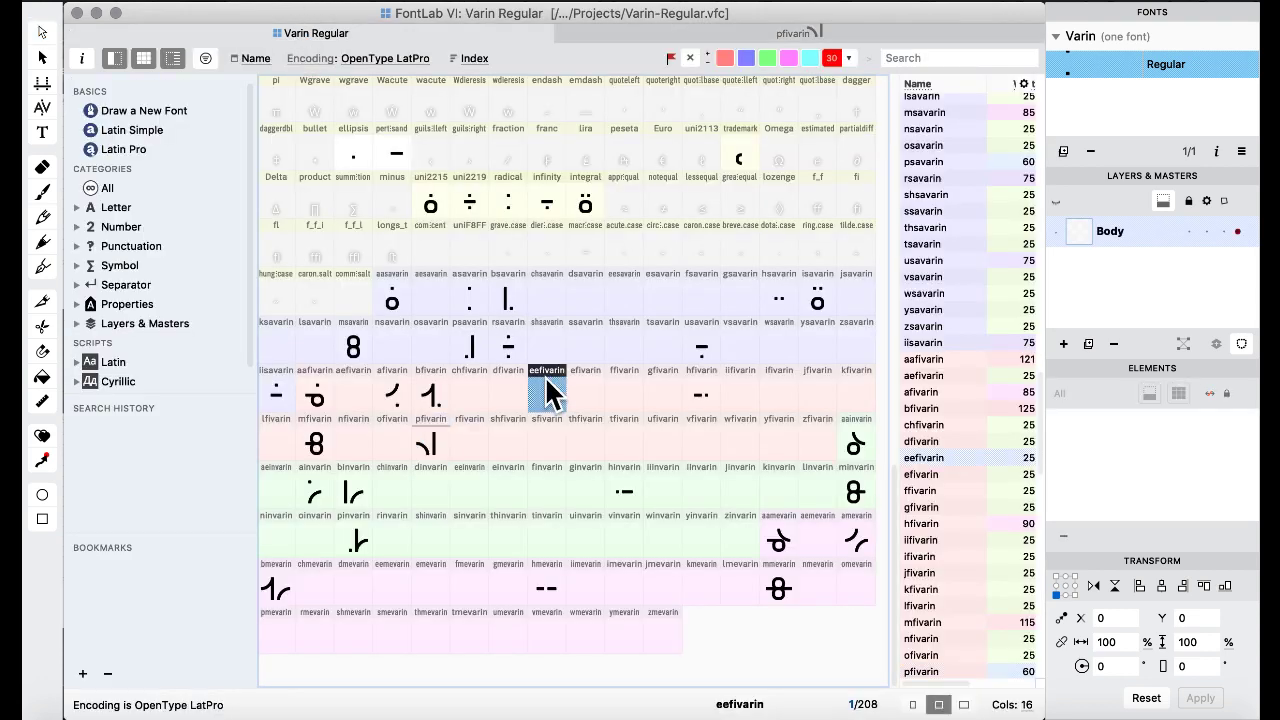
left_click(448, 453)
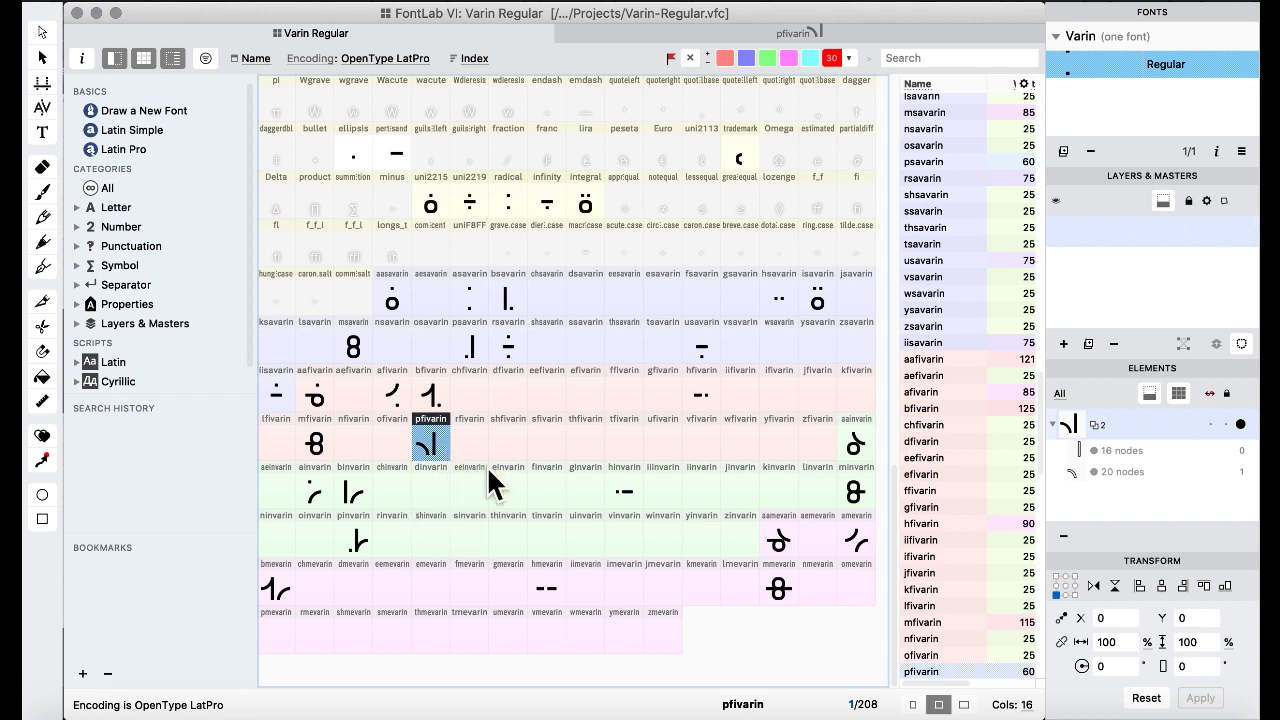
left_click(481, 405)
left_click(437, 425)
left_click_drag(287, 625, 342, 615)
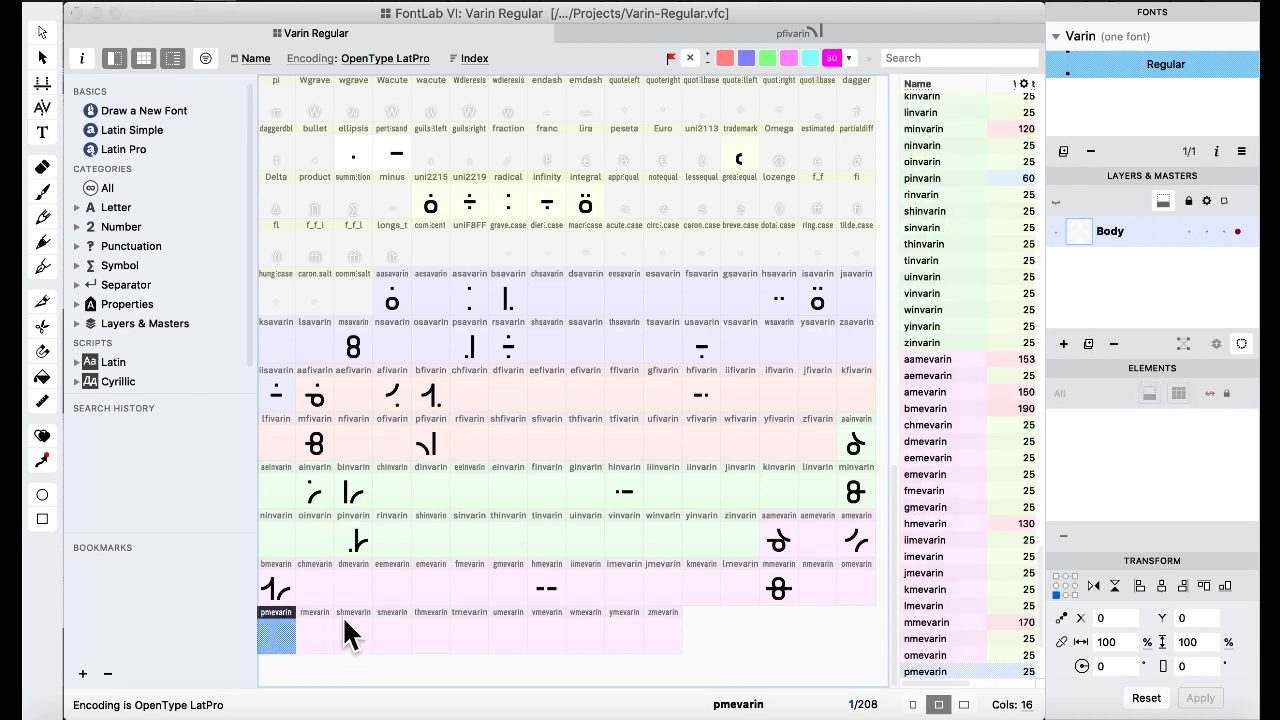
left_click(818, 460)
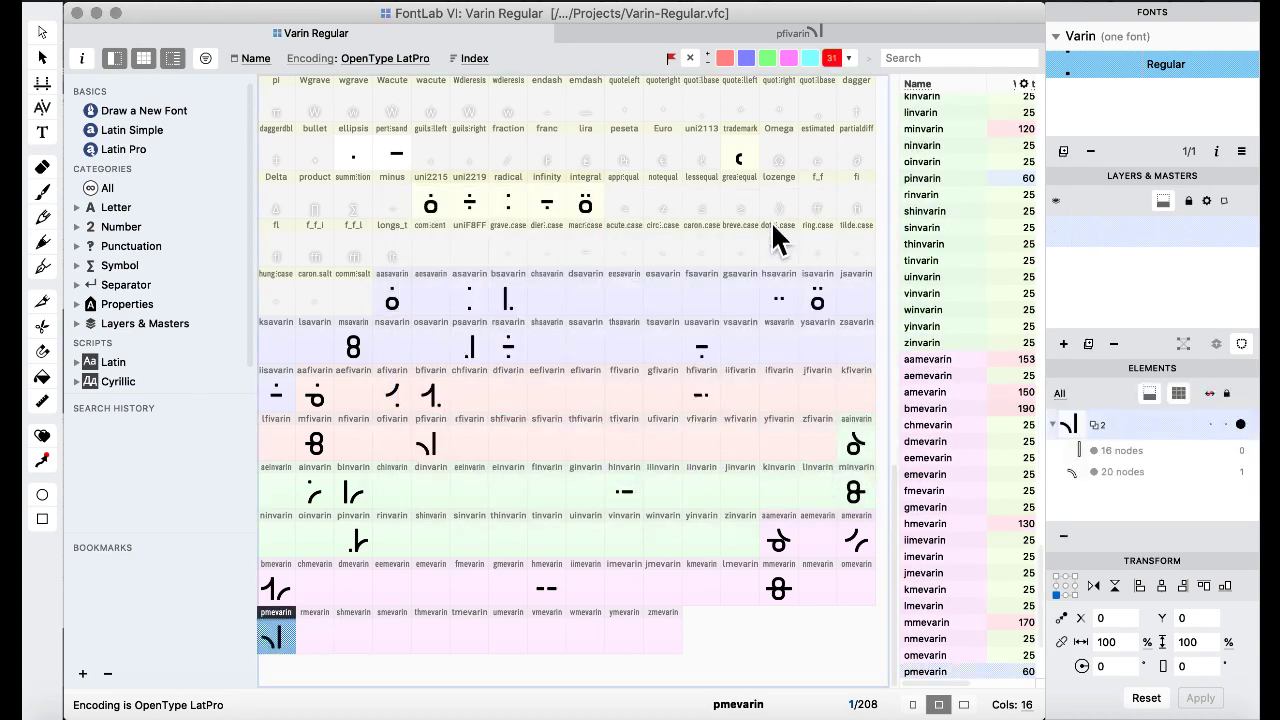
left_click(791, 58)
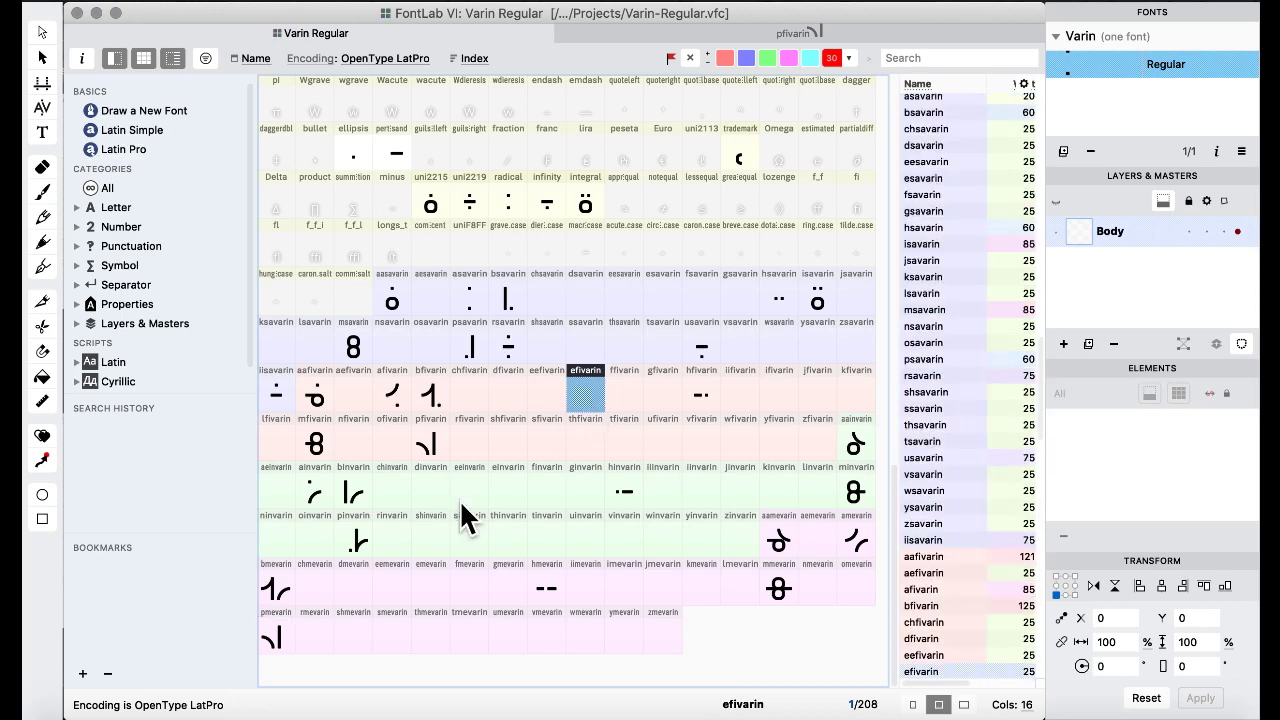
Copy the arc contour from the ordmasculine glyph and paste it into pmevarin.
scroll(462, 517, "up", 20)
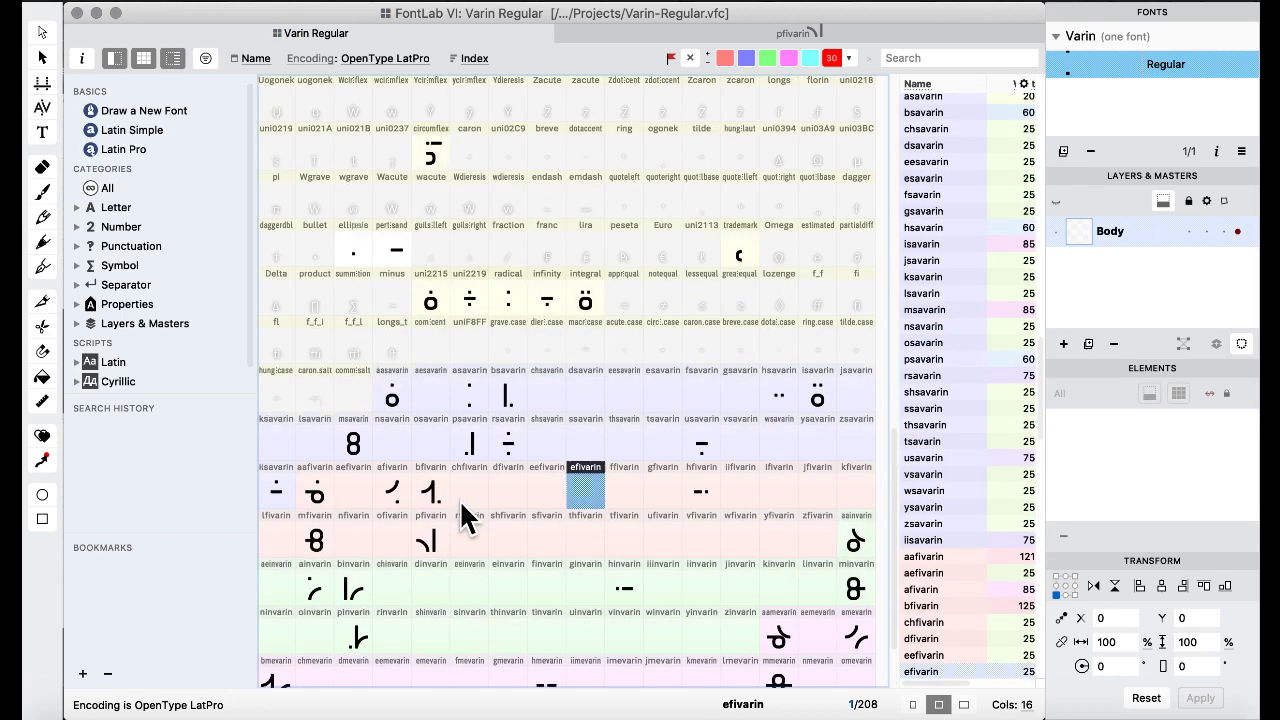
double_click(747, 444)
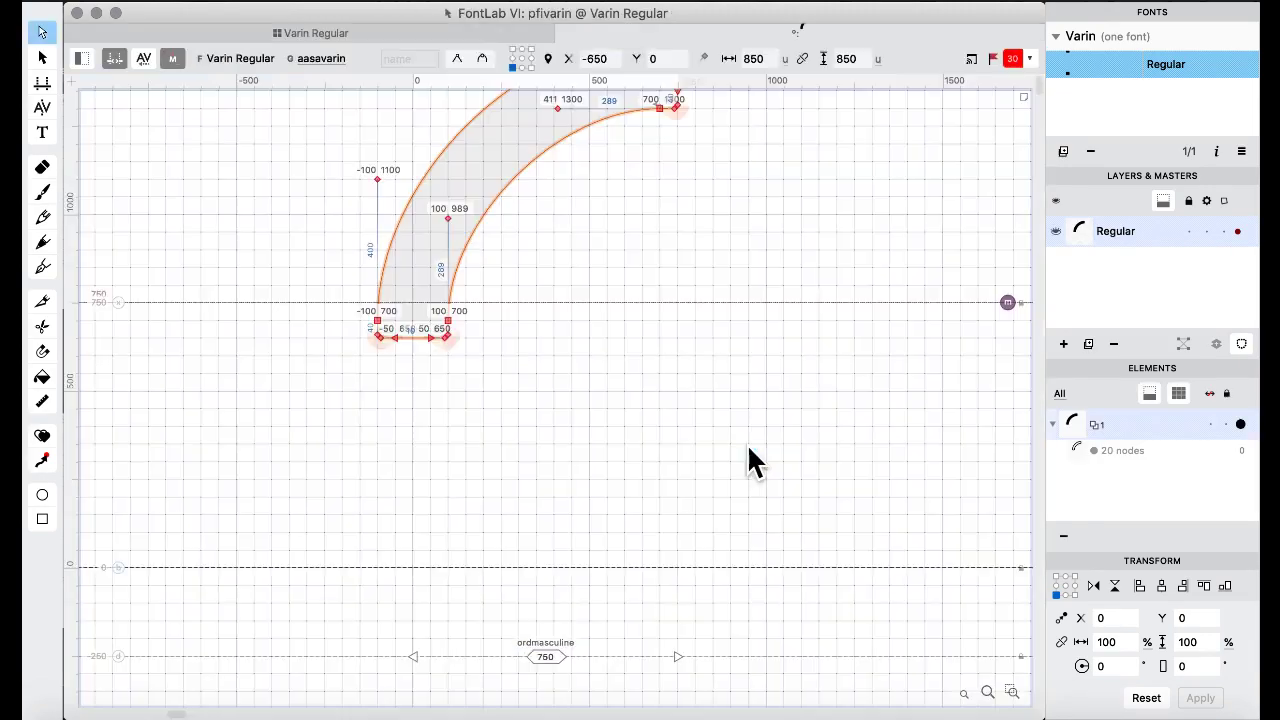
left_click(295, 29)
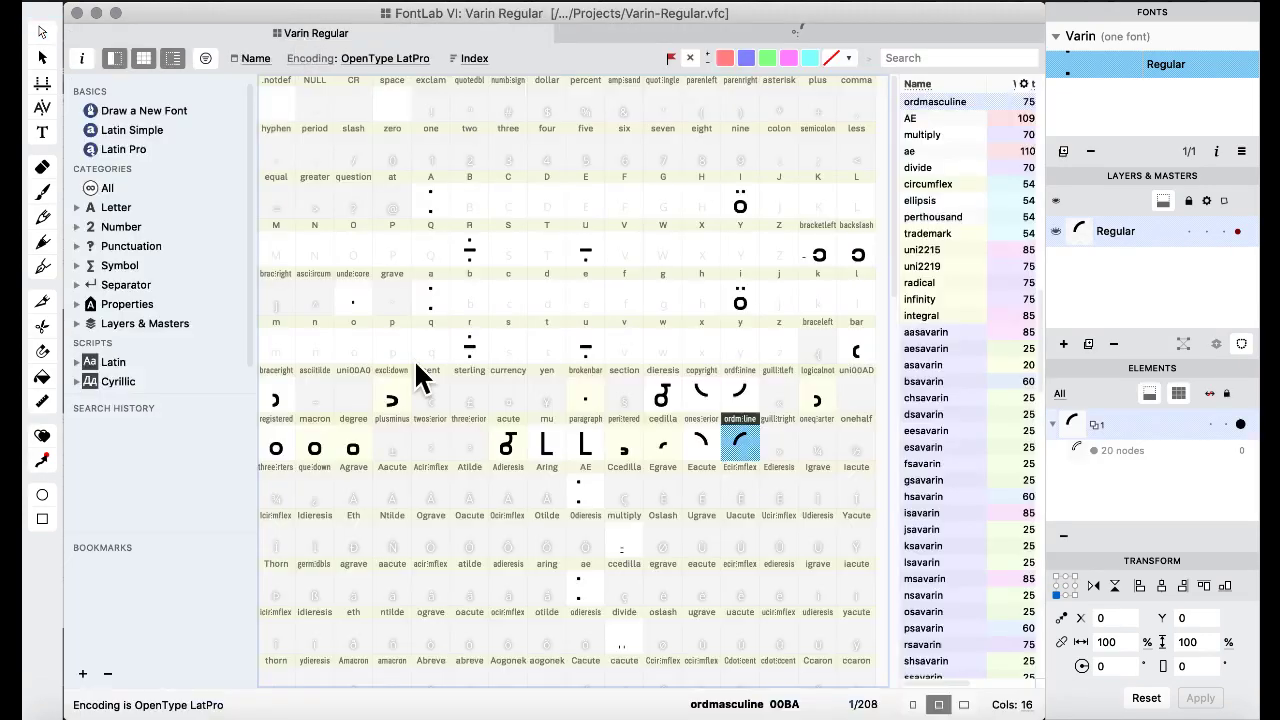
scroll(414, 359, "down", 5)
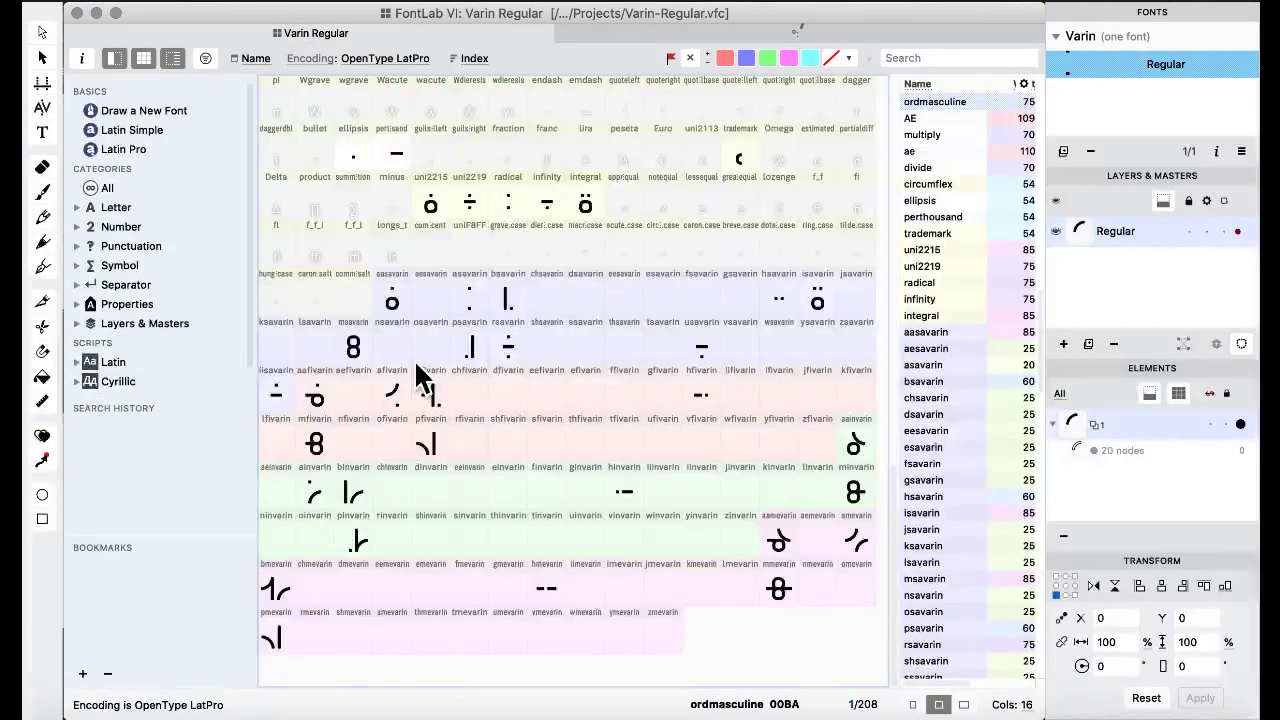
double_click(272, 636)
key("cmd+v")
Move the pasted arc in pmevarin to X 400, Y 0 so its foot coincides with the foot of the vertical stem.
key("cmd+Right")
key("cmd+Right")
key("cmd+Down")
key("cmd+Down")
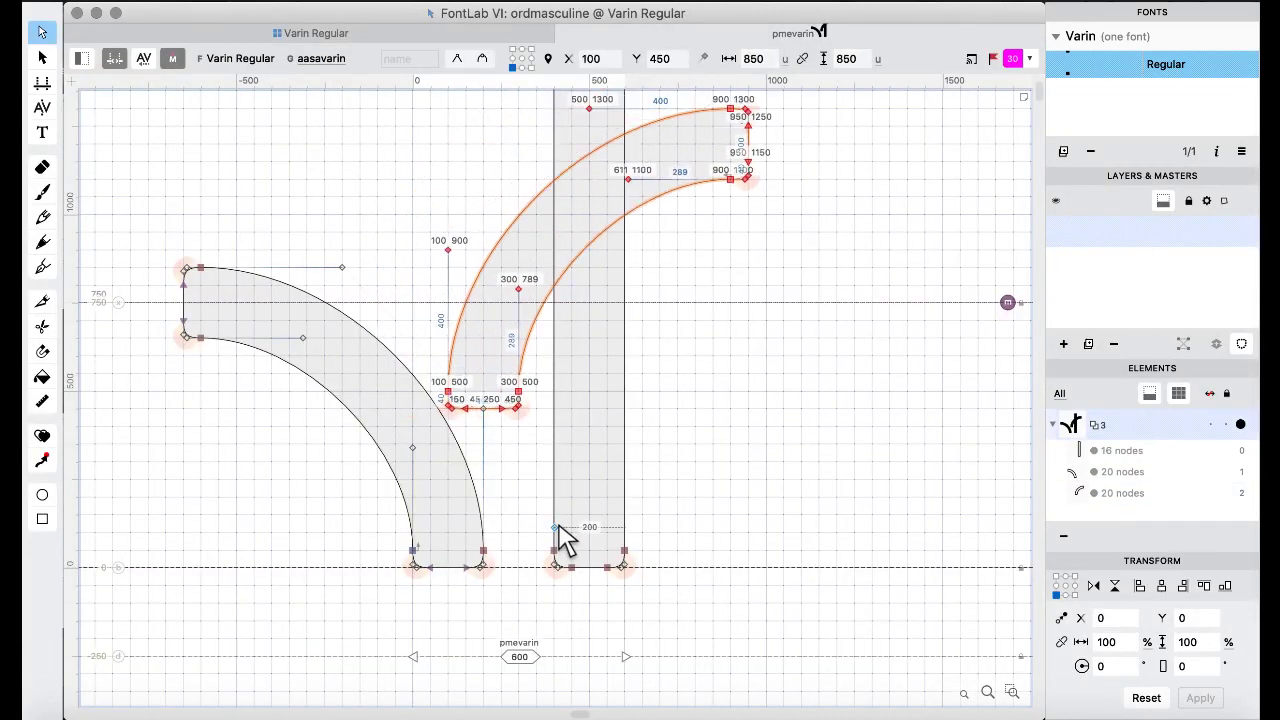
key("cmd+Right")
key("cmd+Down")
key("cmd+Right")
key("cmd+Right")
key("cmd+Down")
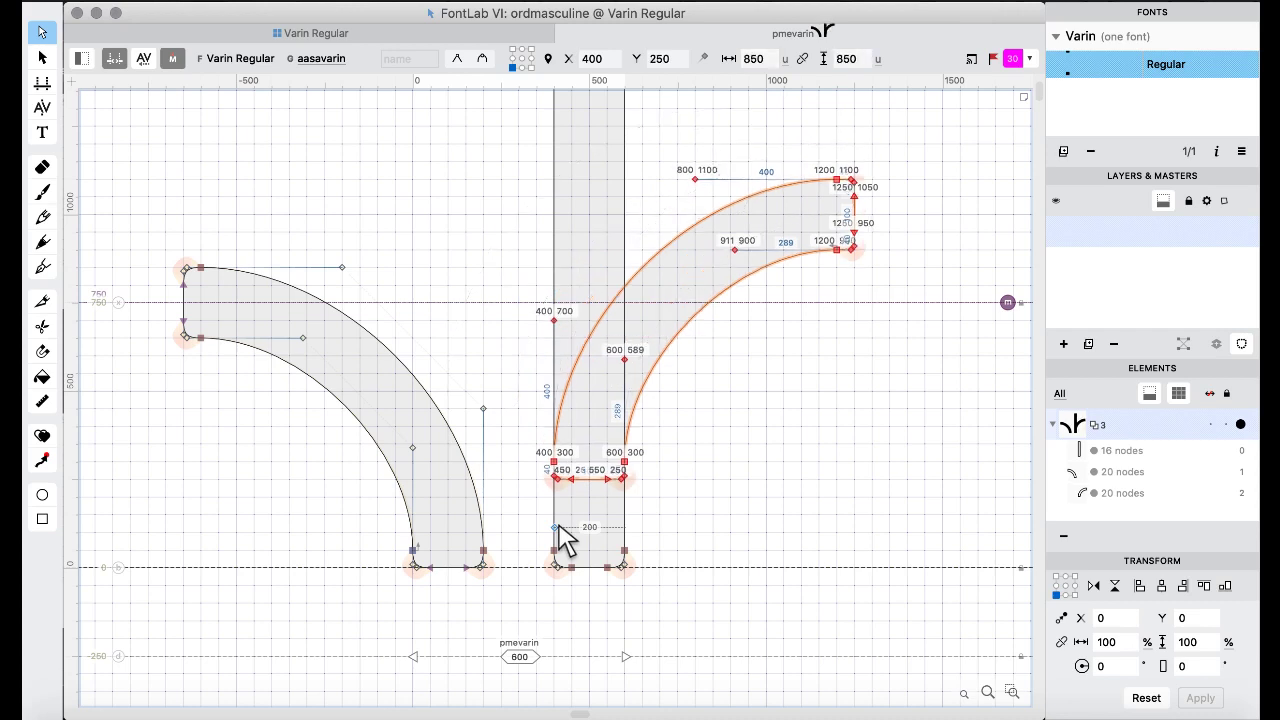
key("cmd+Down")
key("cmd+Down")
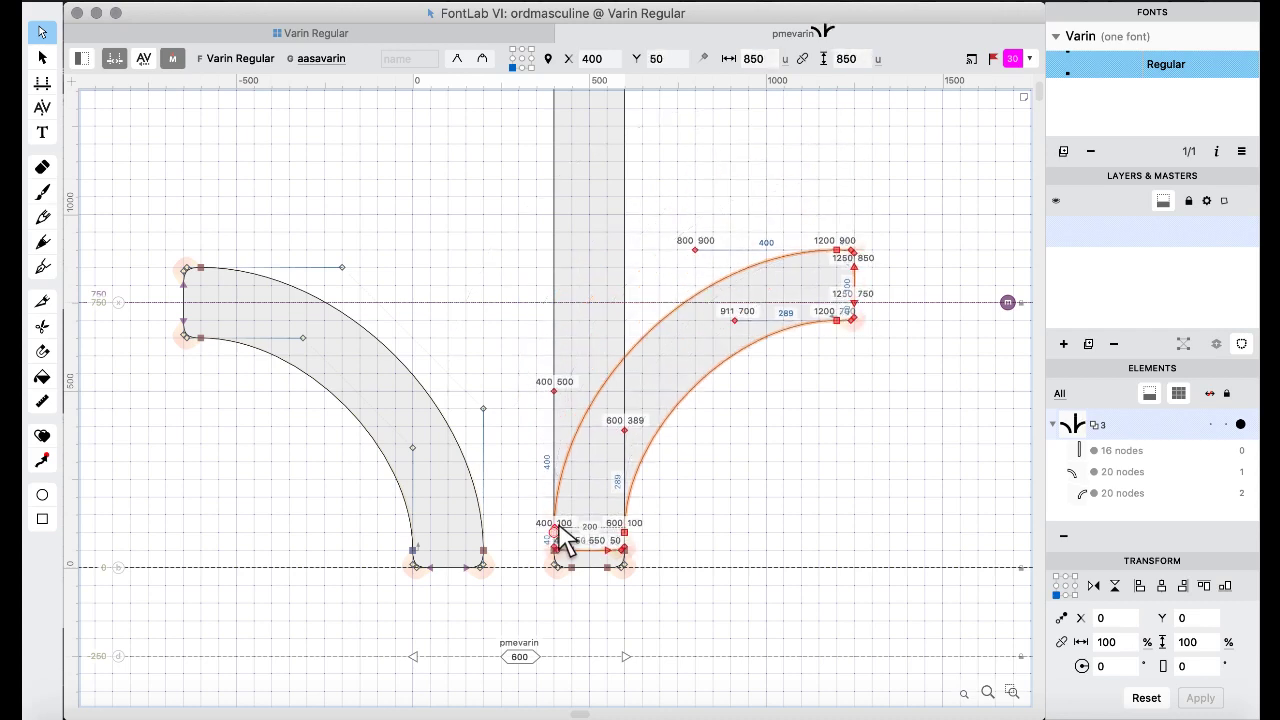
key("shift+Down")
key("shift+Down")
key("shift+Down")
key("shift+Down")
key("shift+Down")
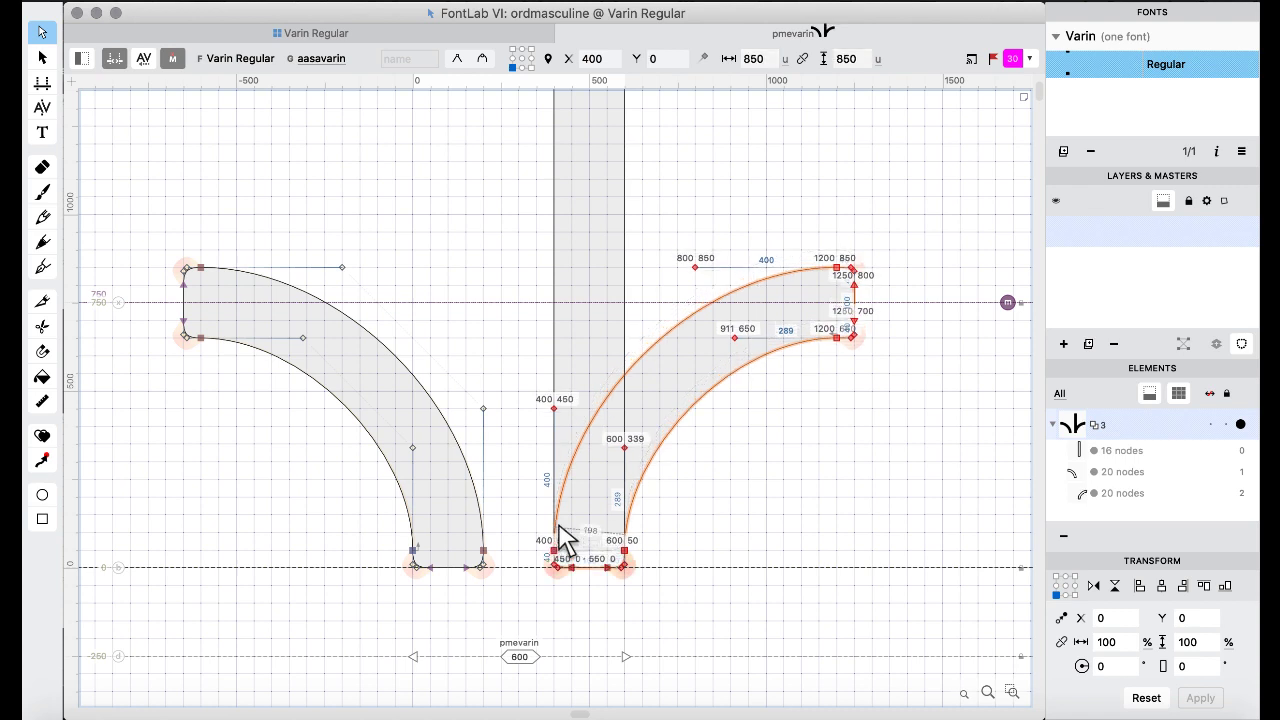
Select all contours of pmevarin, remove their overlap, and return to the font overview.
key("super+a")
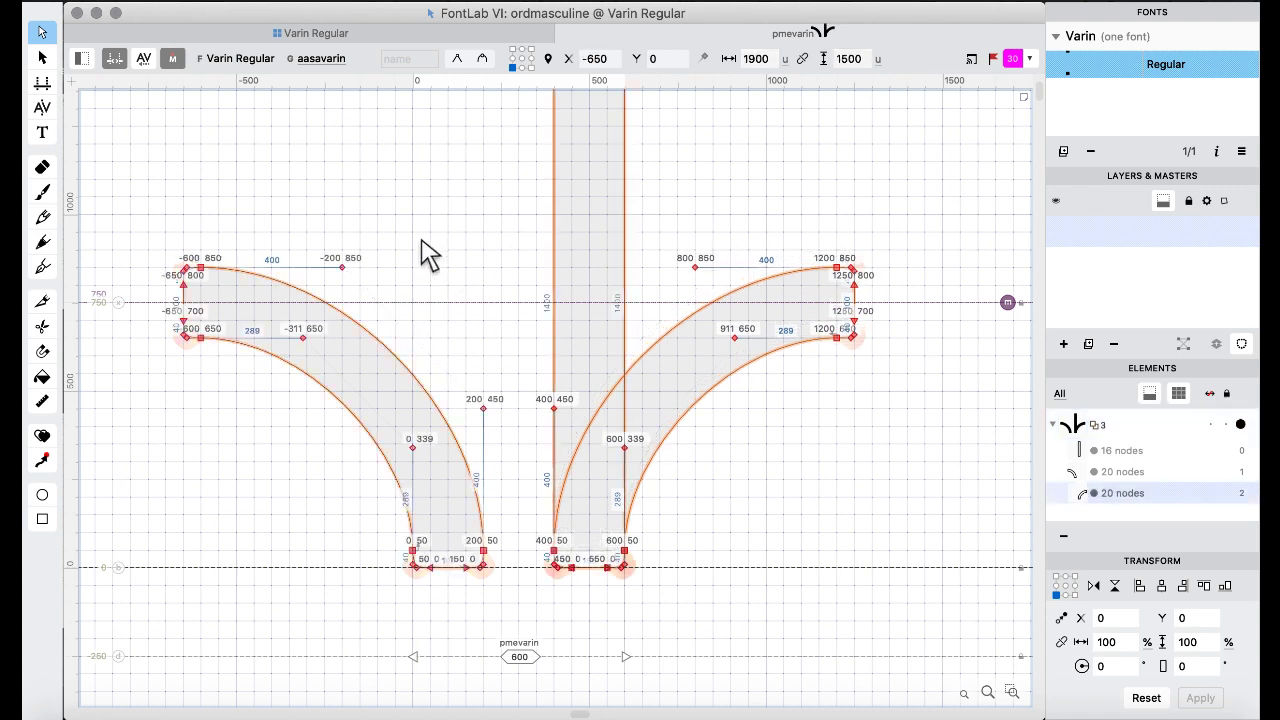
right_click(428, 255)
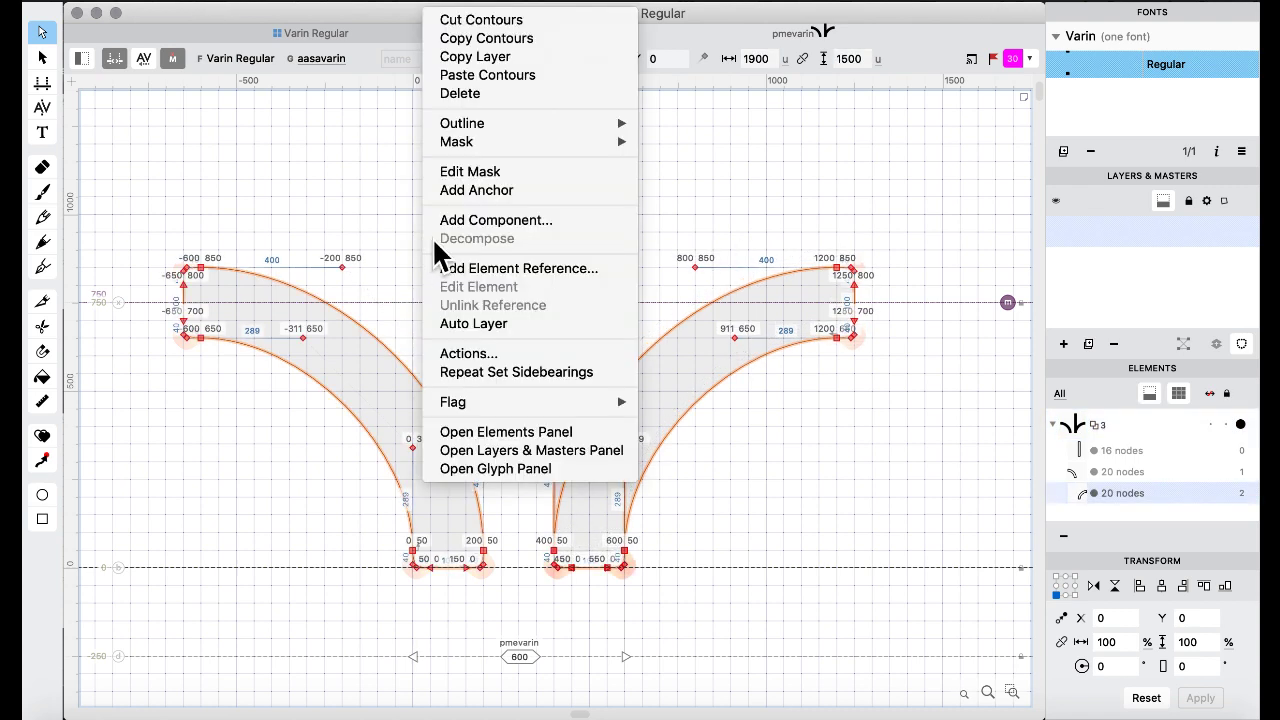
mouse_move(555, 124)
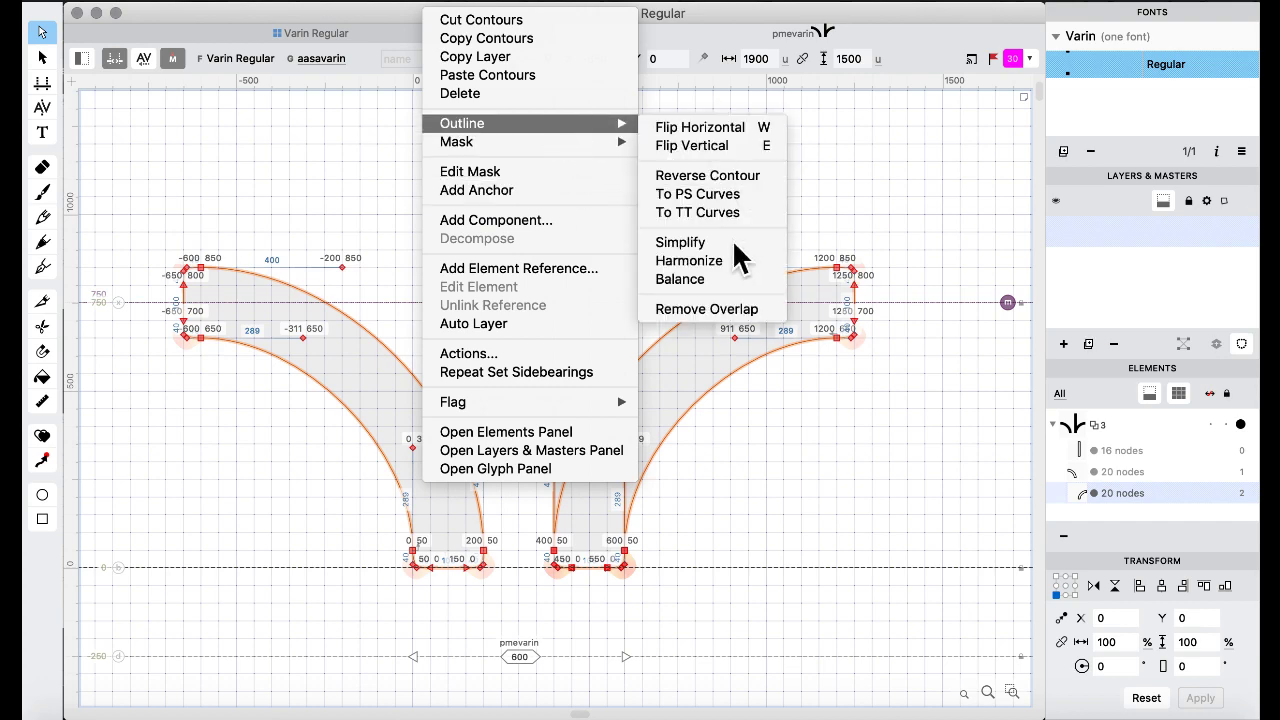
left_click(705, 308)
left_click(300, 36)
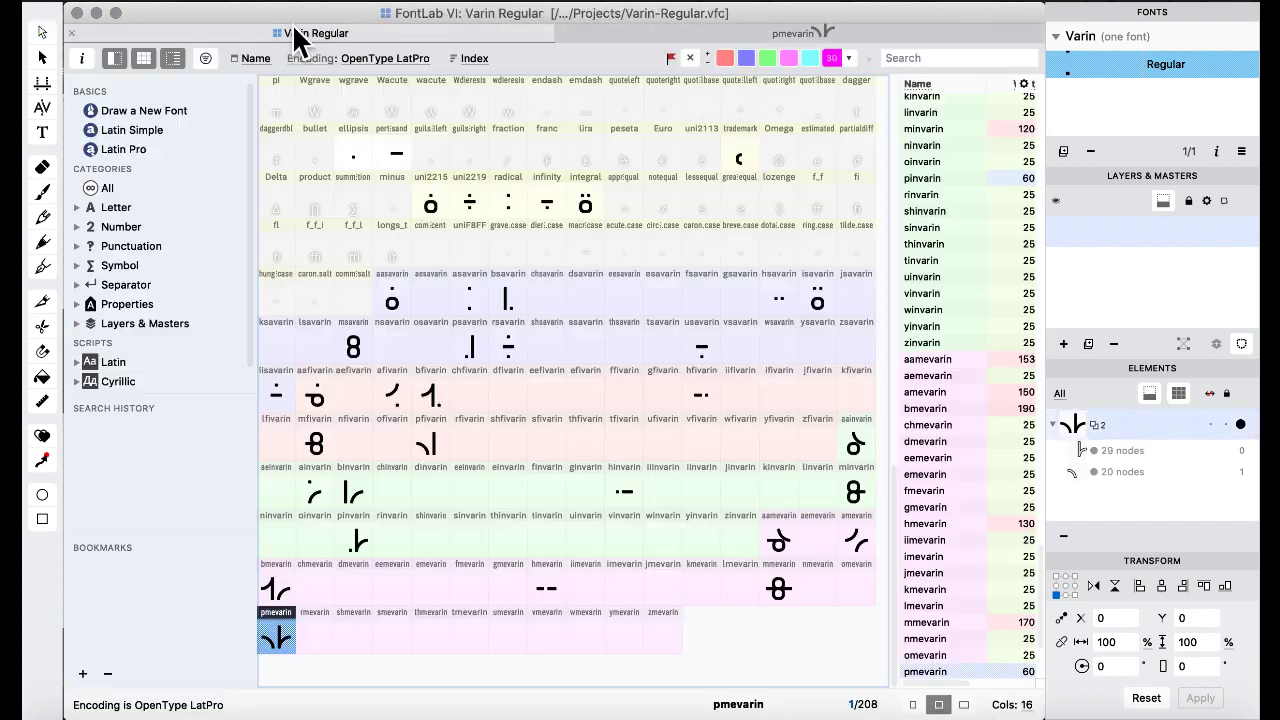
Look through the font overview for the remaining empty Varin glyphs and existing shapes that could be reused.
left_click(520, 349)
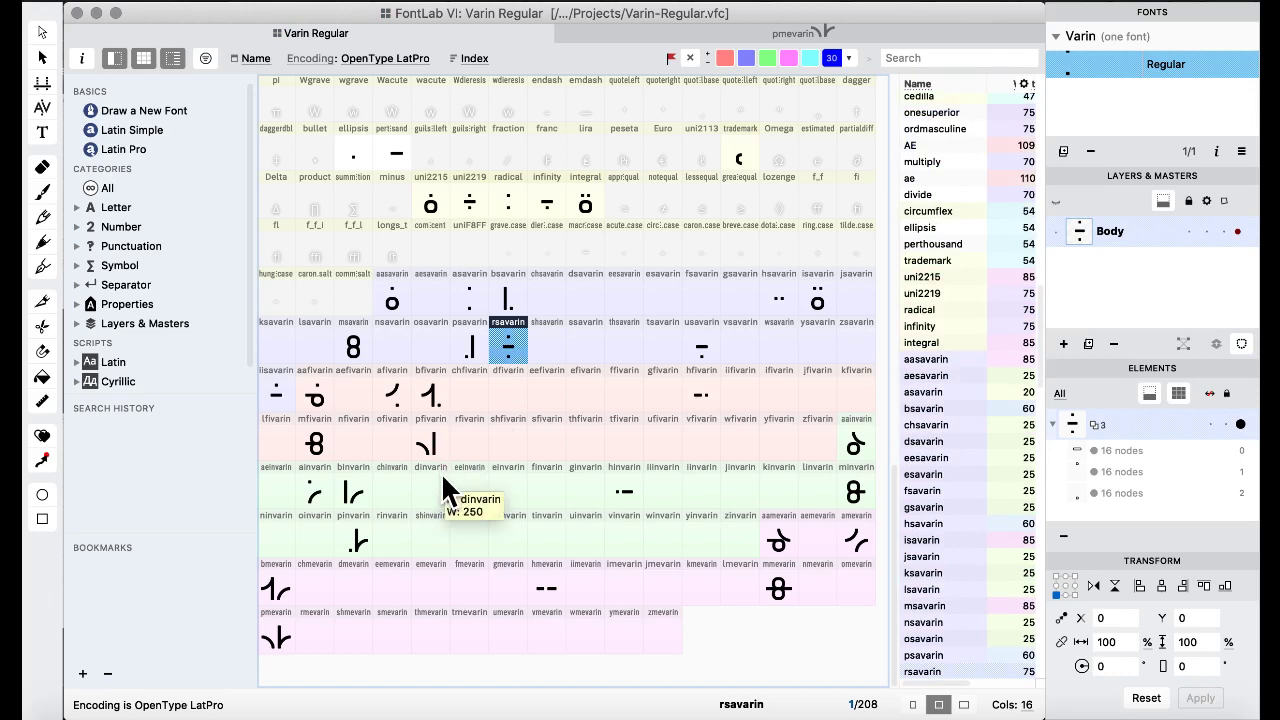
left_click(546, 442)
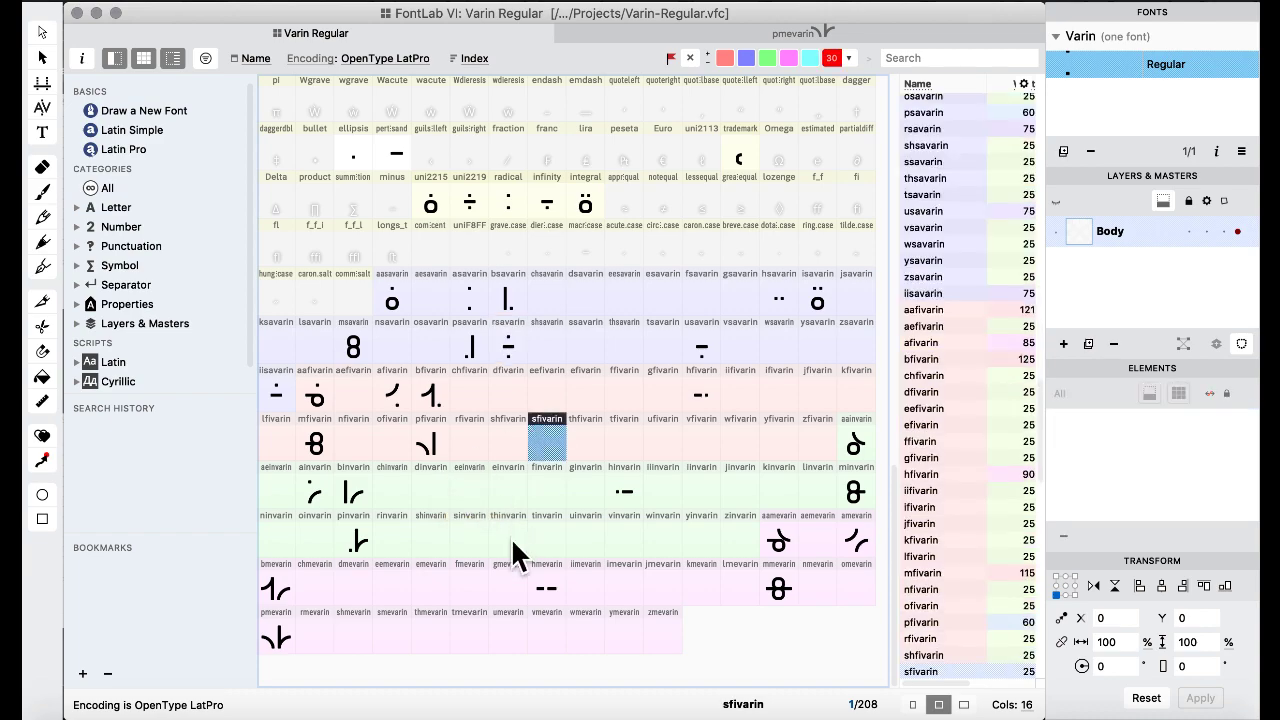
scroll(511, 537, "up", 3)
scroll(519, 555, "down", 3)
scroll(519, 555, "up", 5)
scroll(520, 556, "down", 5)
scroll(550, 485, "up", 3)
scroll(550, 485, "up", 8)
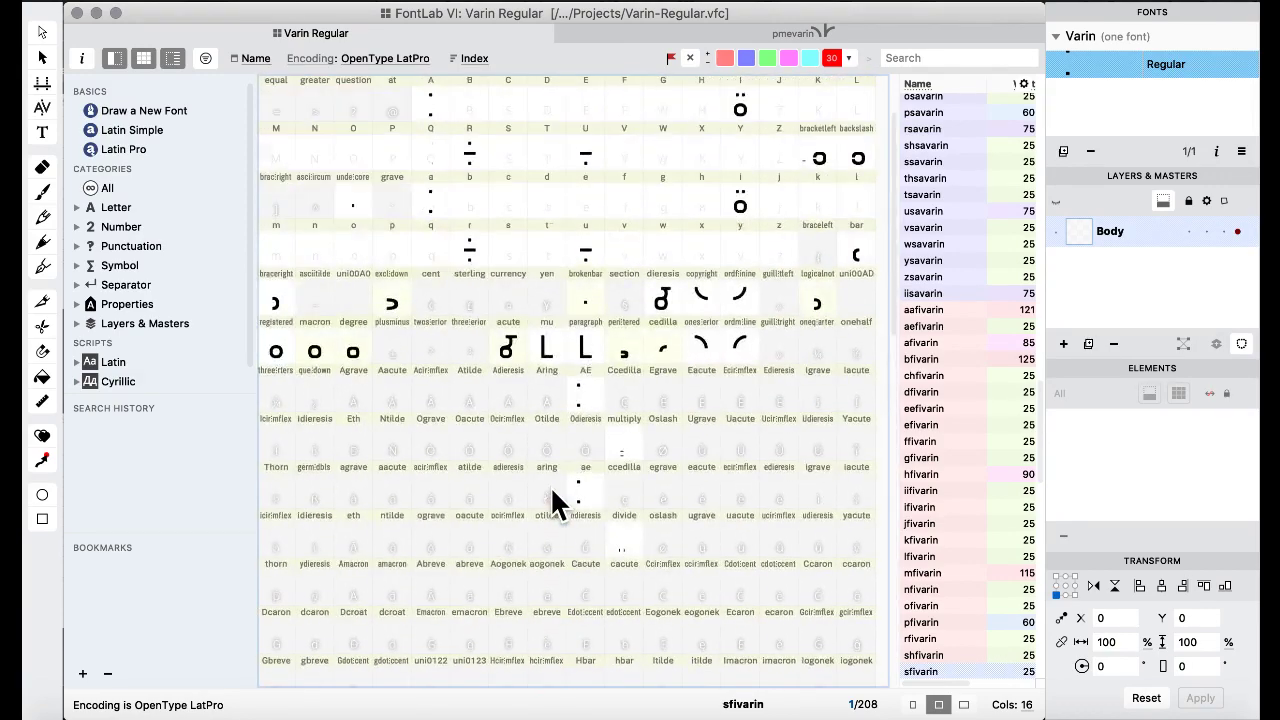
scroll(550, 485, "down", 8)
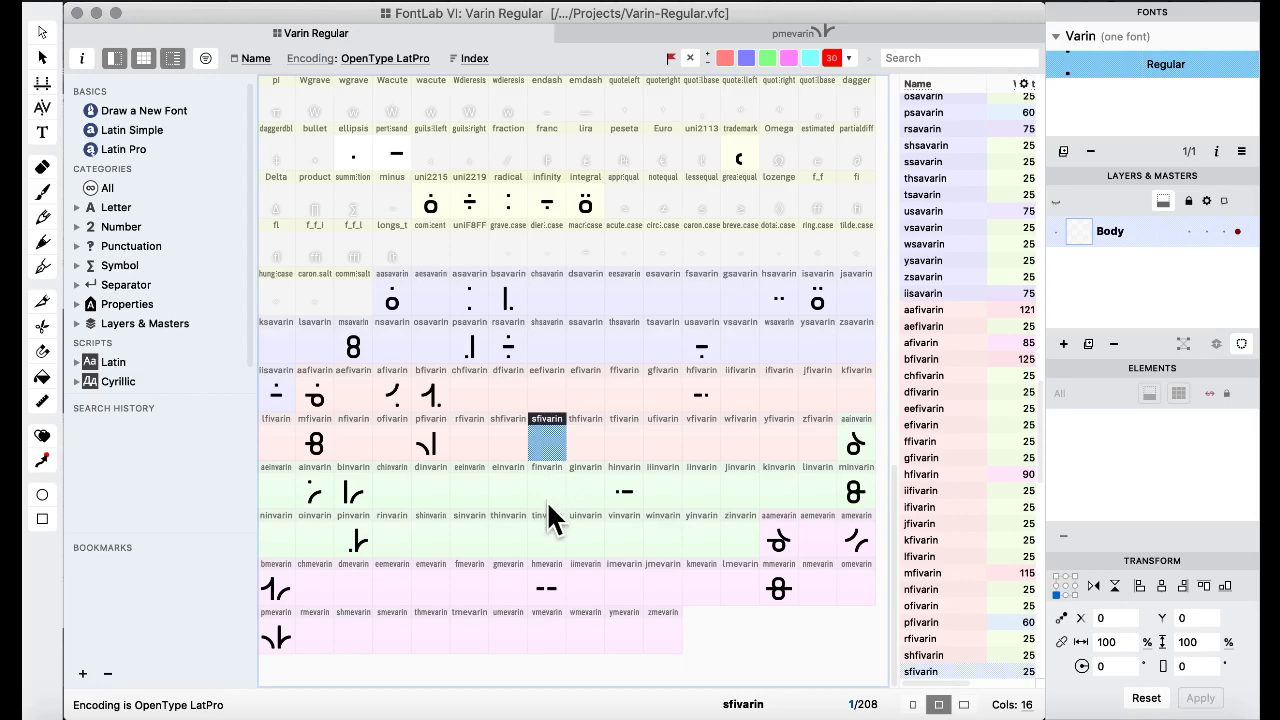
scroll(546, 500, "up", 3)
scroll(546, 500, "down", 3)
left_click(622, 348)
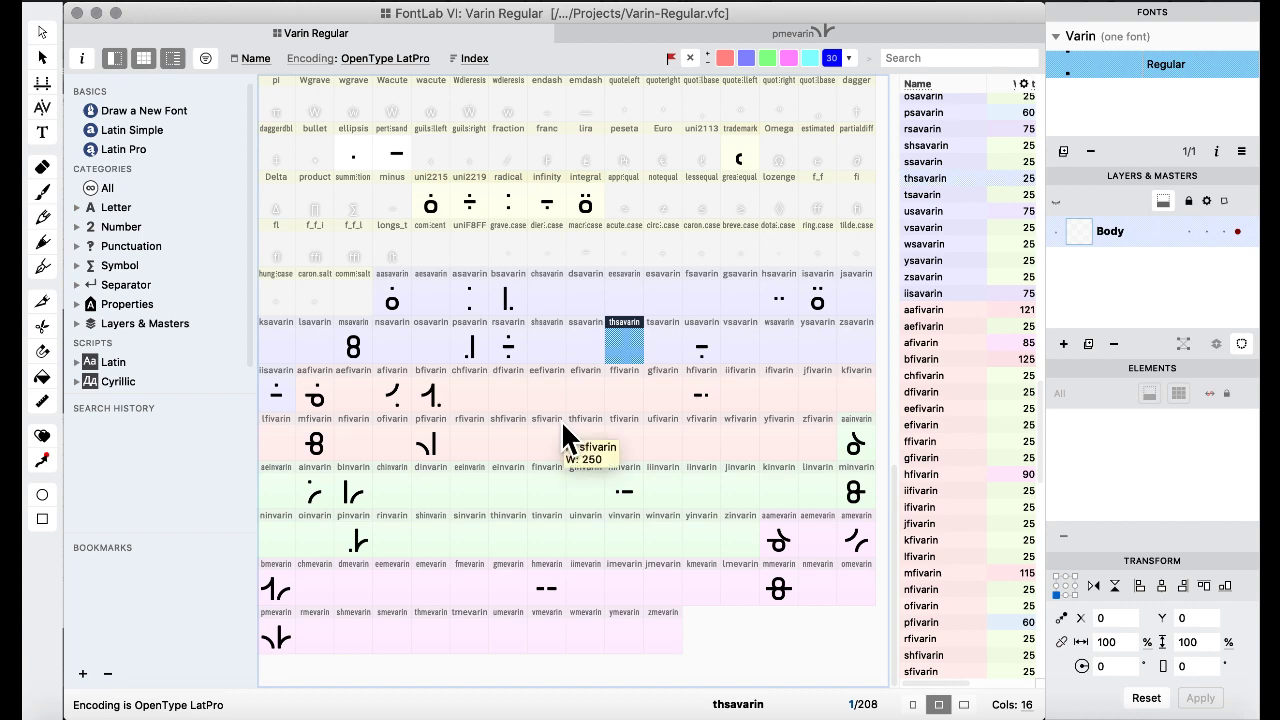
left_click(580, 230)
scroll(580, 310, "up", 4)
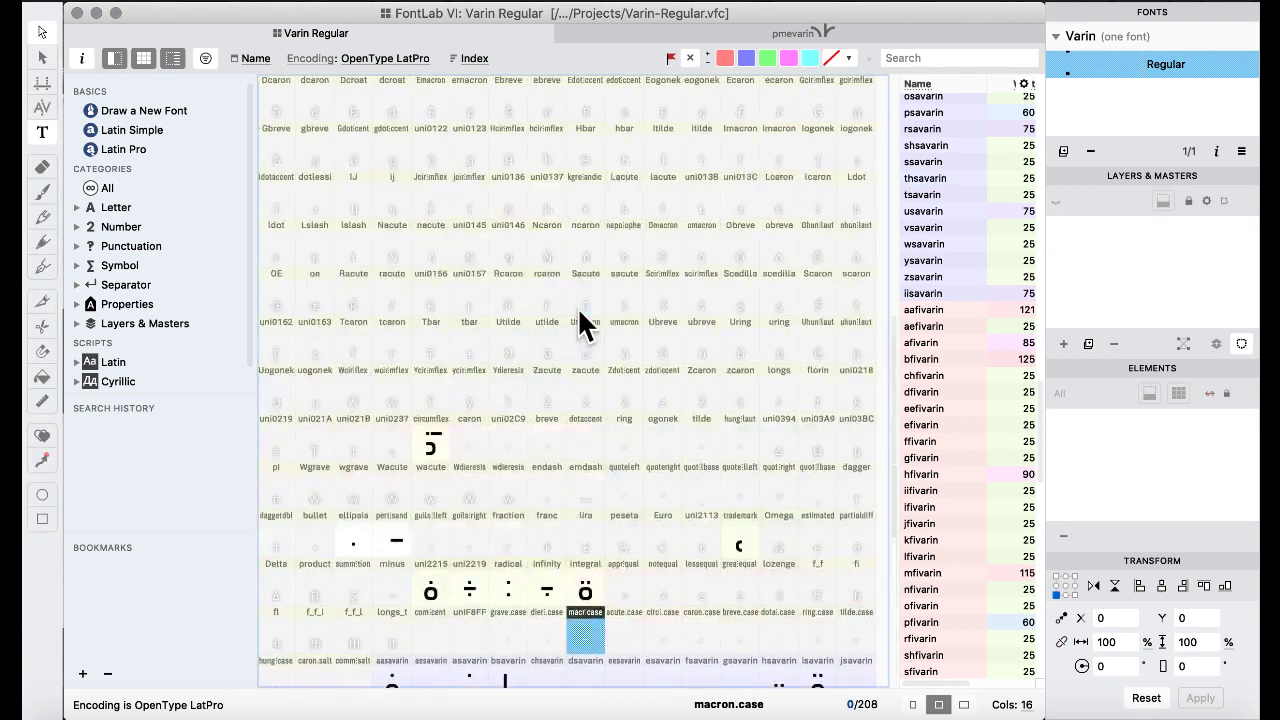
scroll(580, 310, "down", 4)
scroll(582, 325, "up", 1)
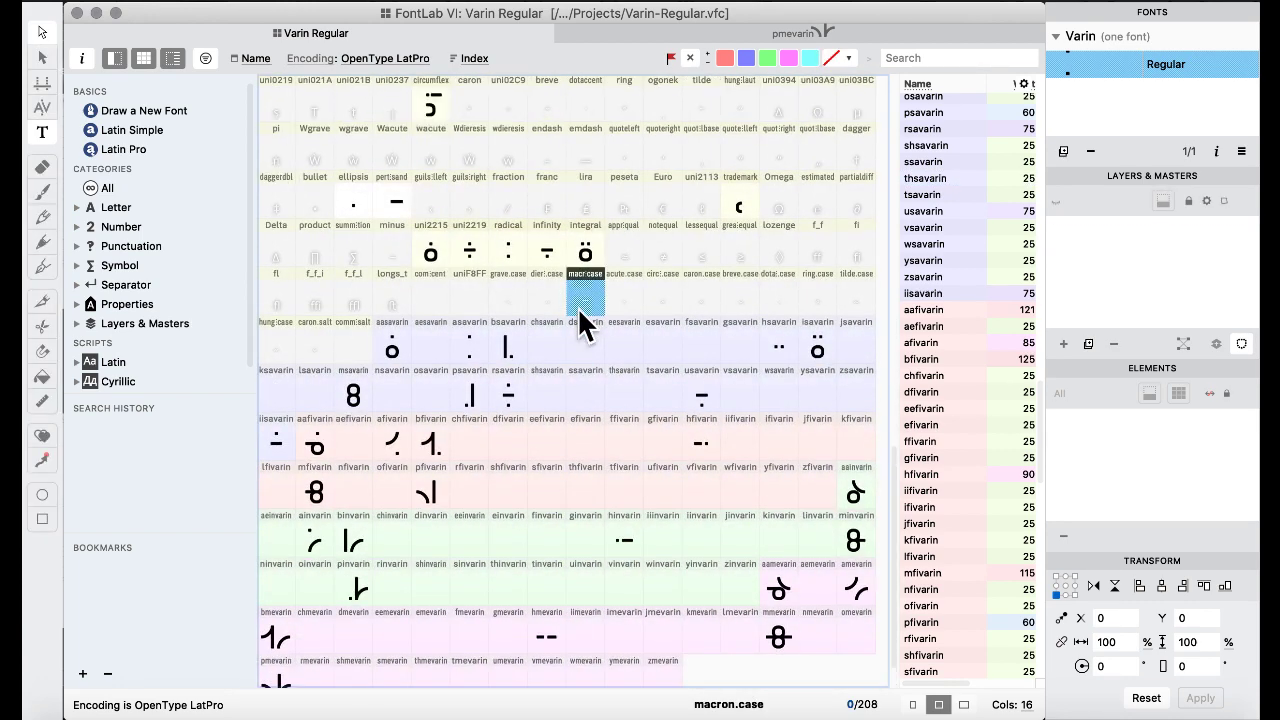
scroll(582, 325, "down", 1)
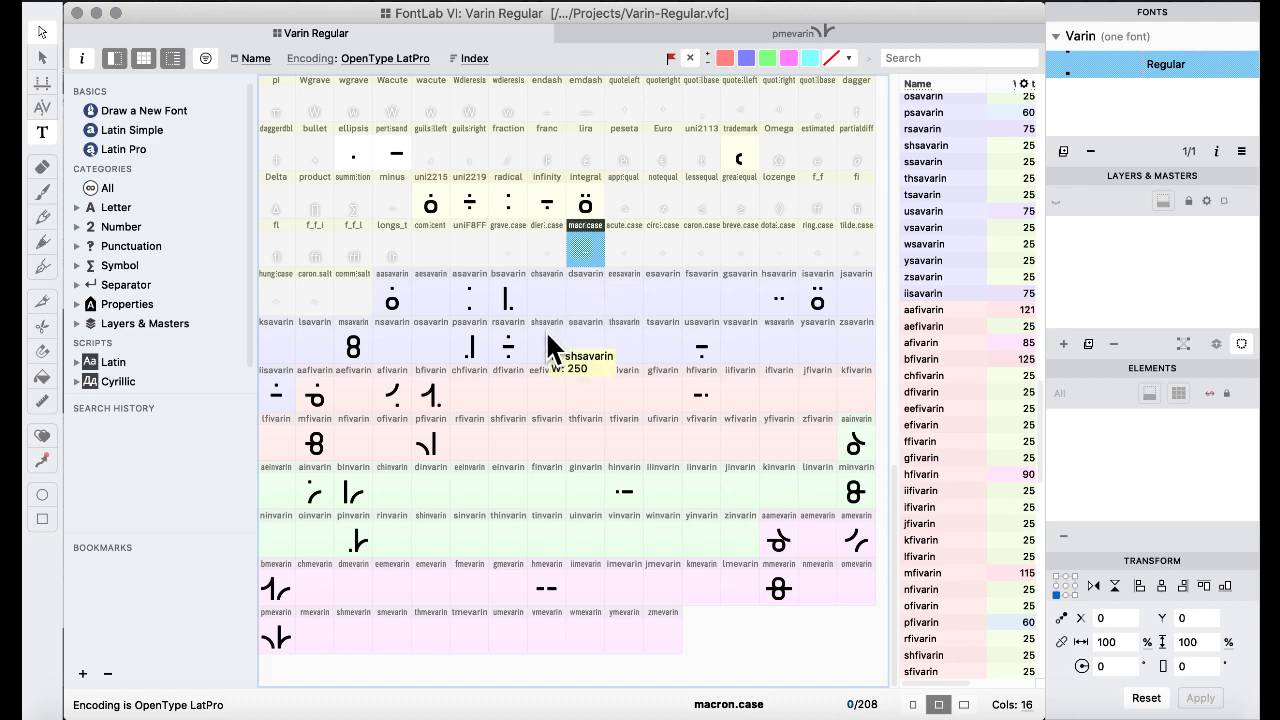
scroll(545, 330, "up", 9)
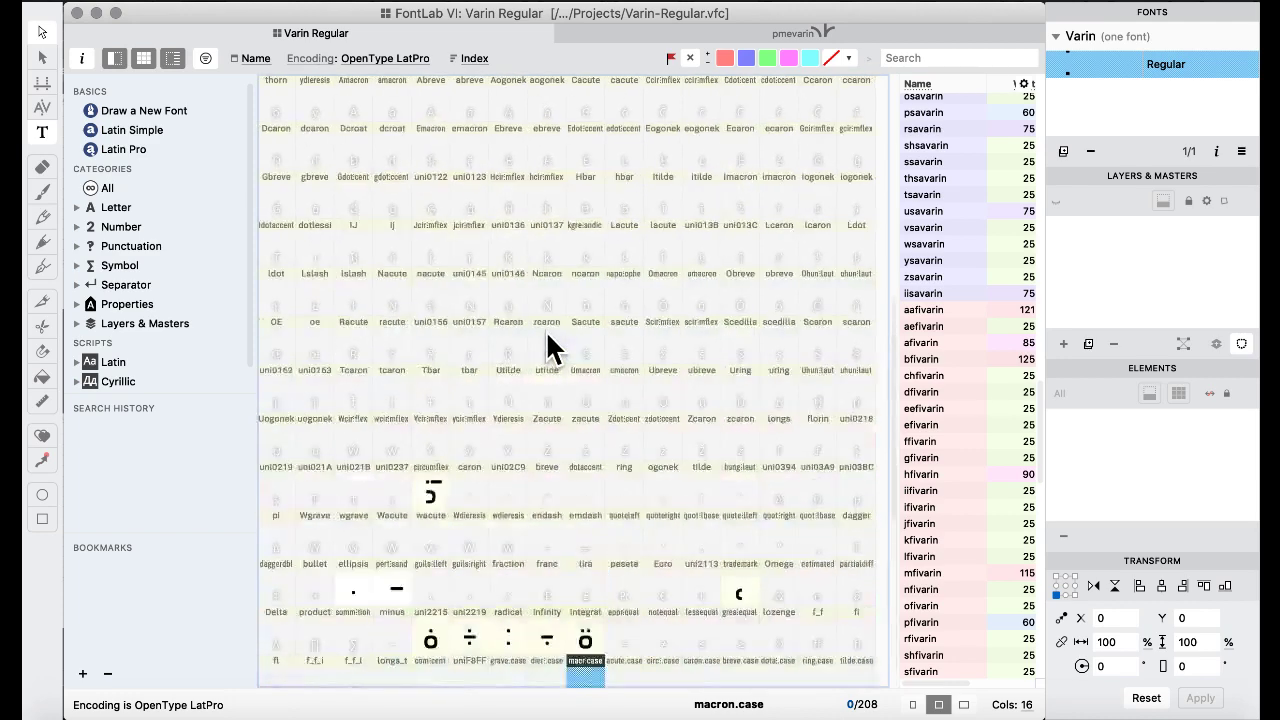
scroll(545, 330, "down", 9)
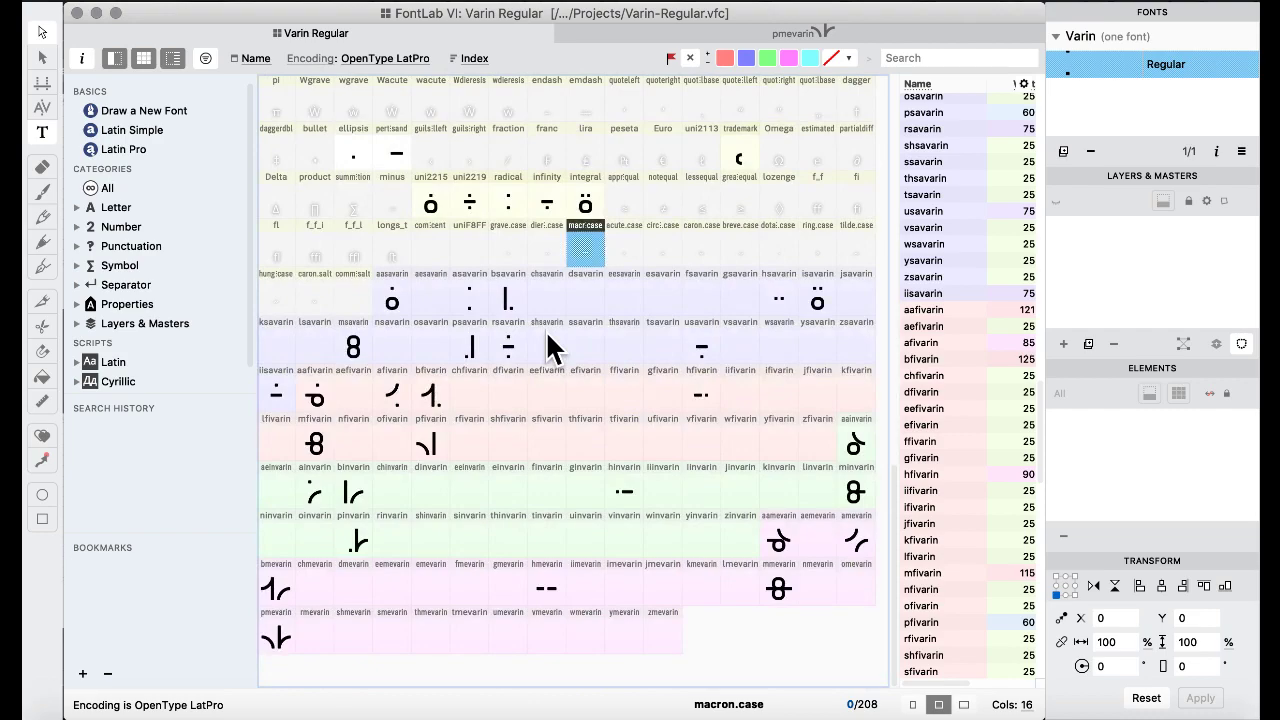
Switch to Varin alphabet.pdf, examine the hand-drawn p and f rows, and return to the font overview in FontLab.
key("ctrl+Up")
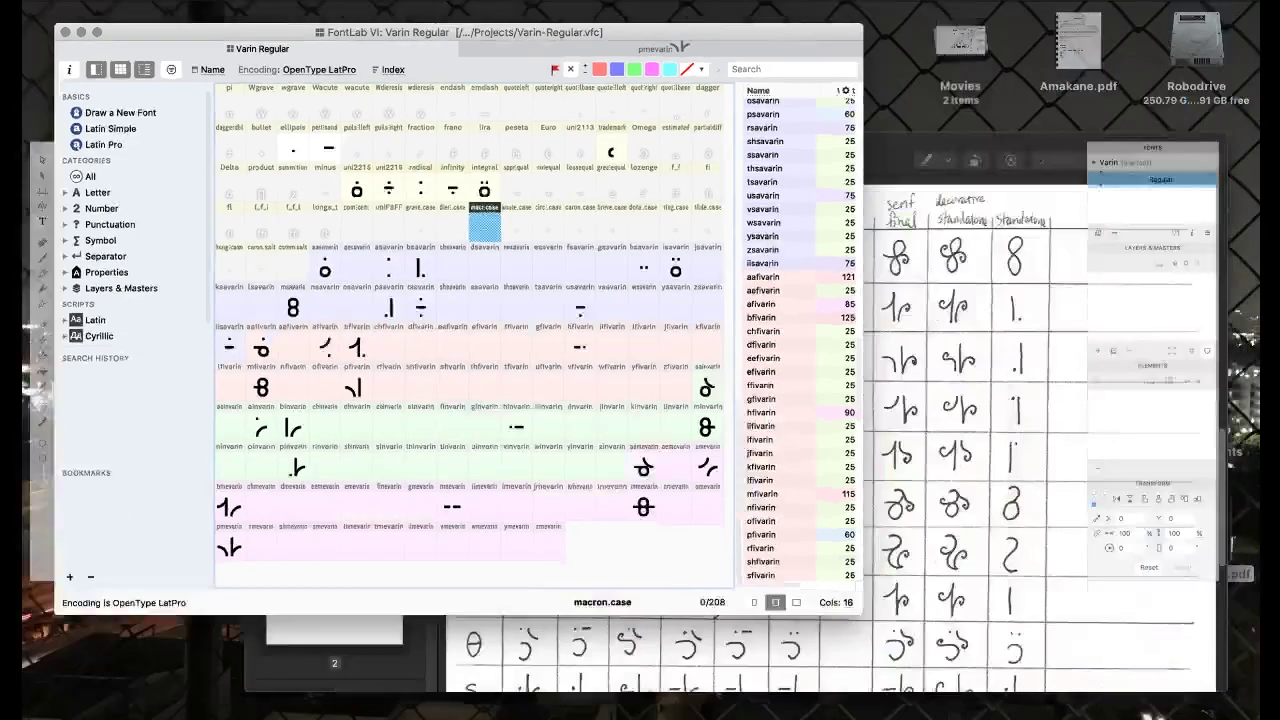
left_click(839, 540)
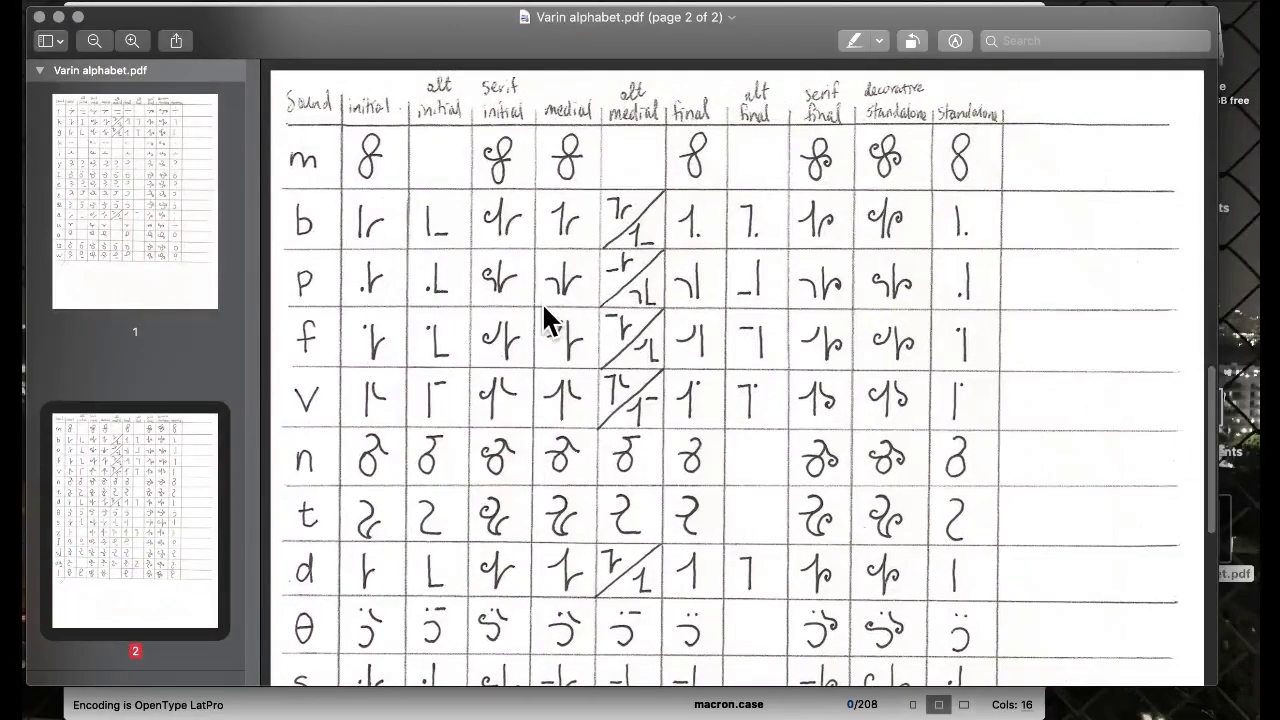
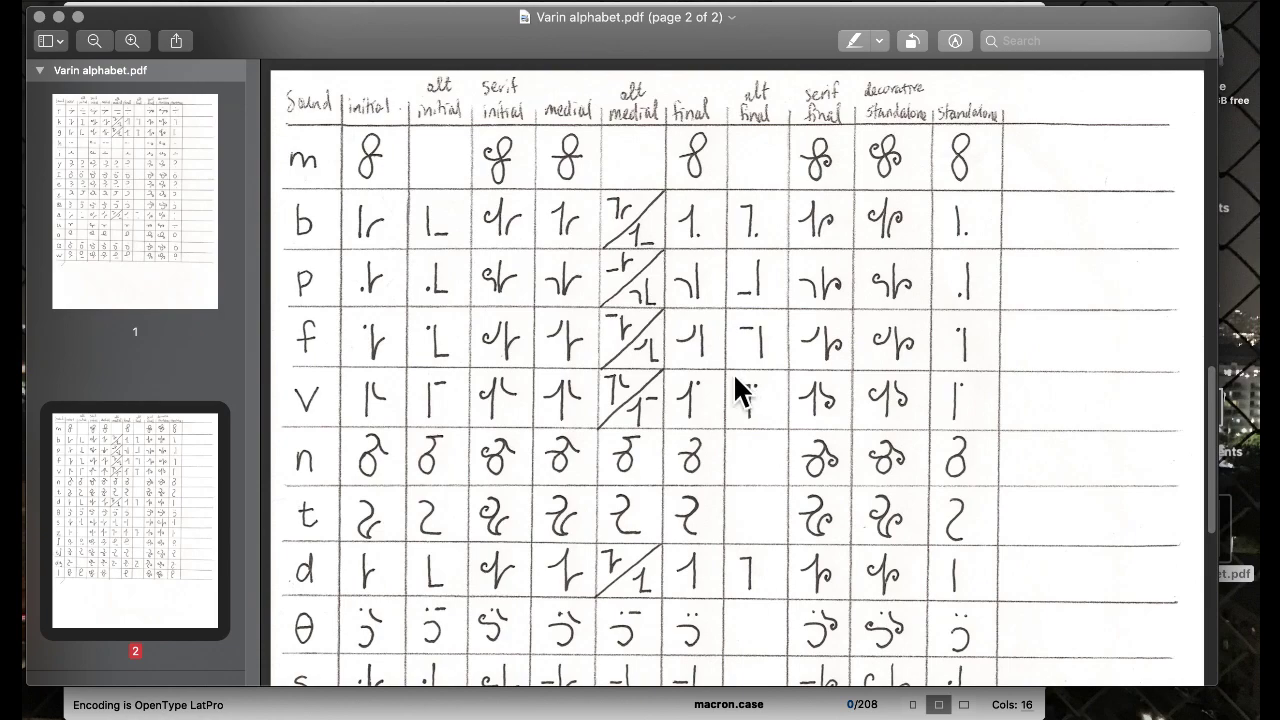
key("ctrl+Up")
left_click(317, 325)
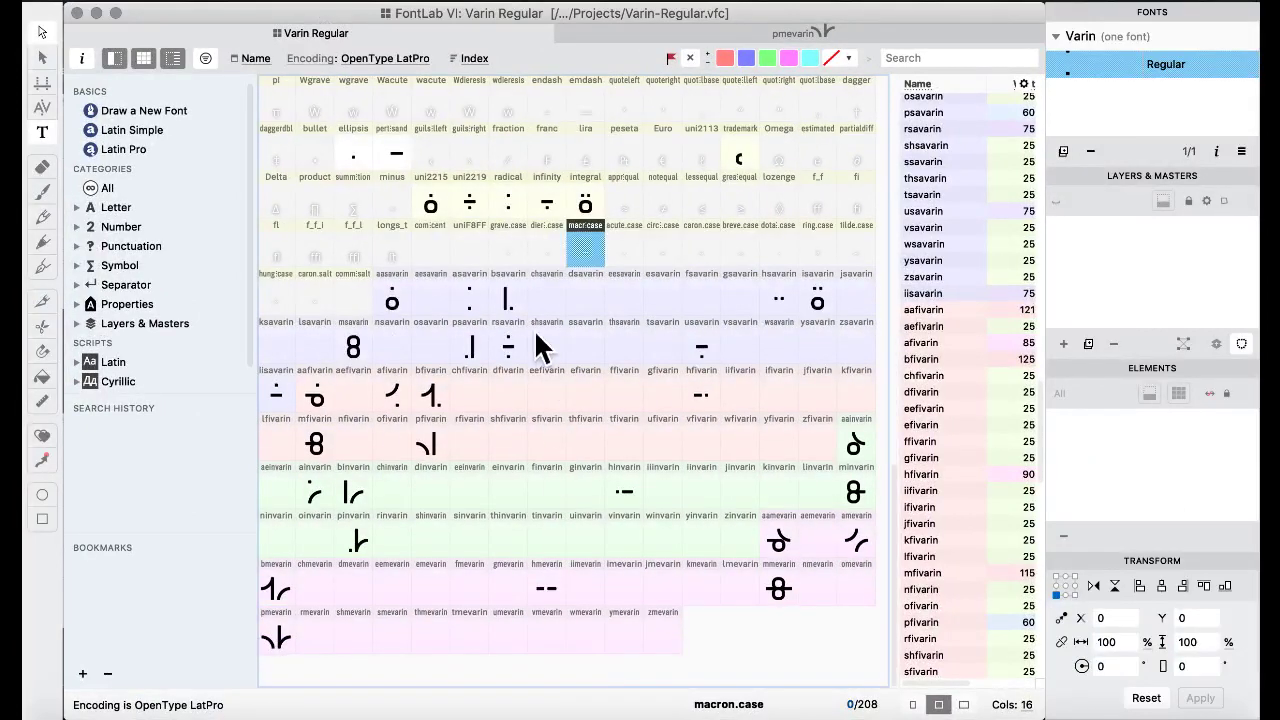
Copy the psavarin glyph into the empty fsavarin cell as the base for the standalone f.
left_click(513, 293)
left_click(470, 347)
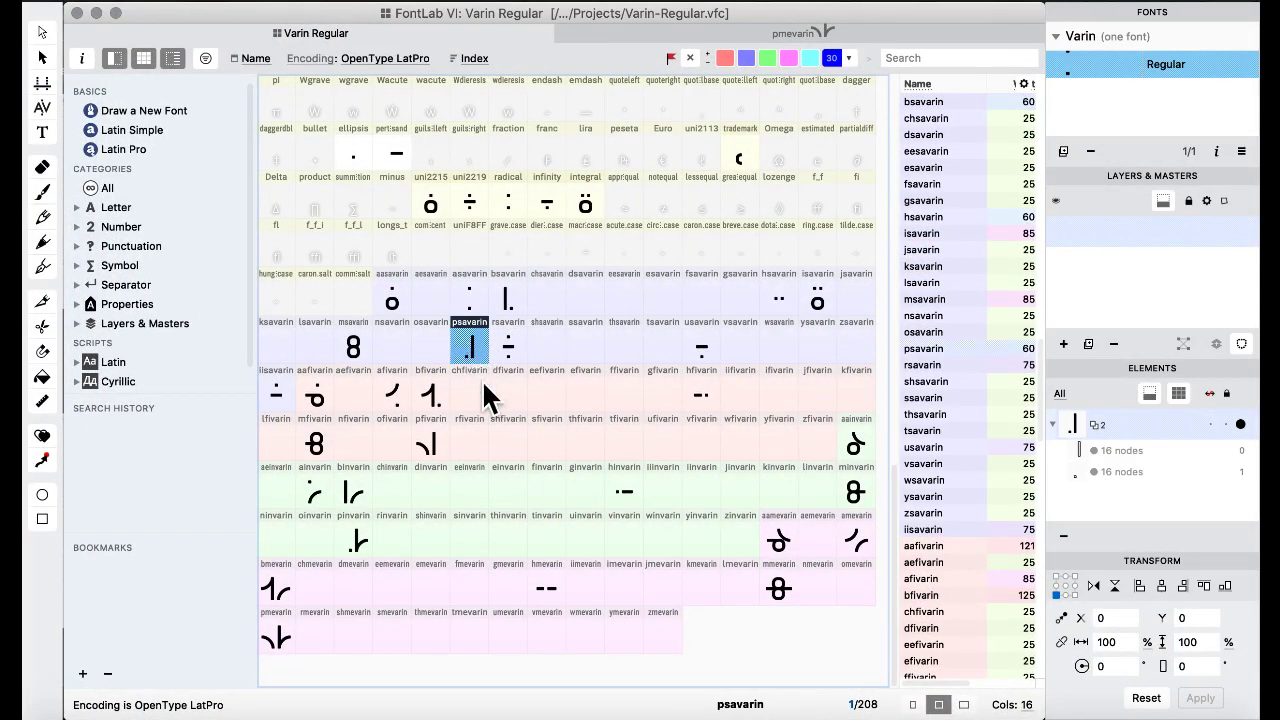
left_click(558, 300)
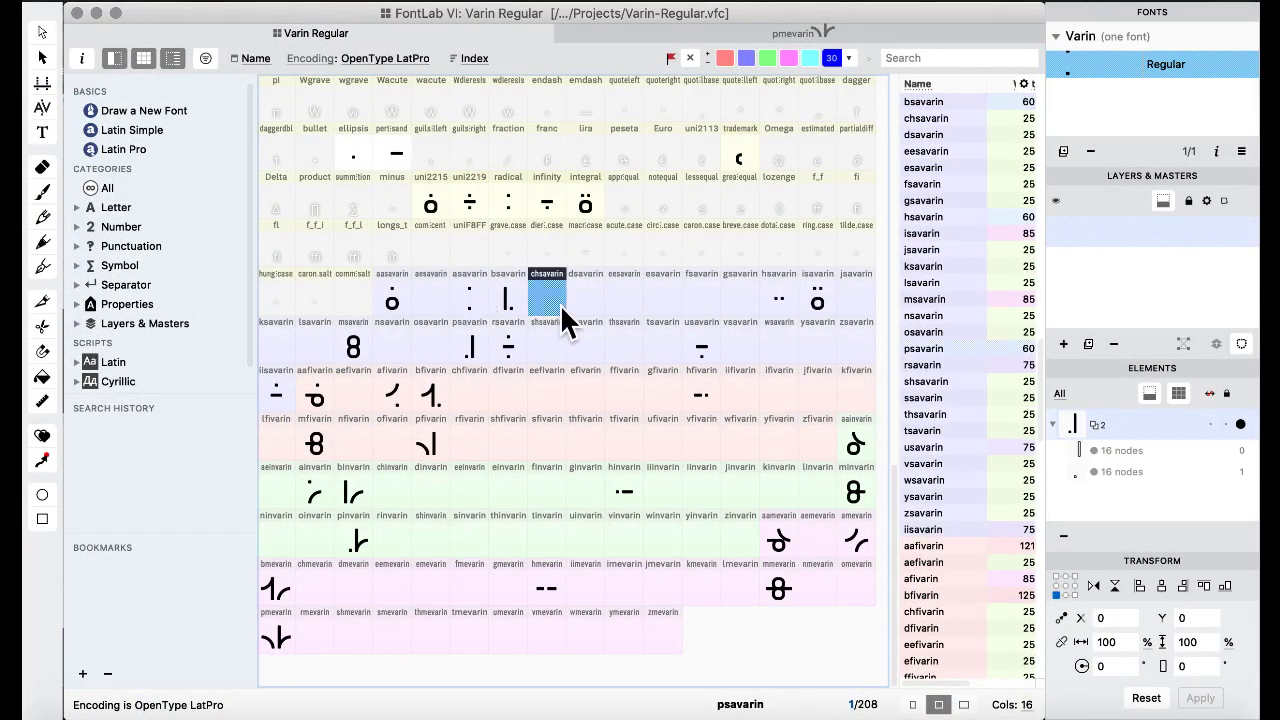
left_click_drag(661, 303, 700, 310)
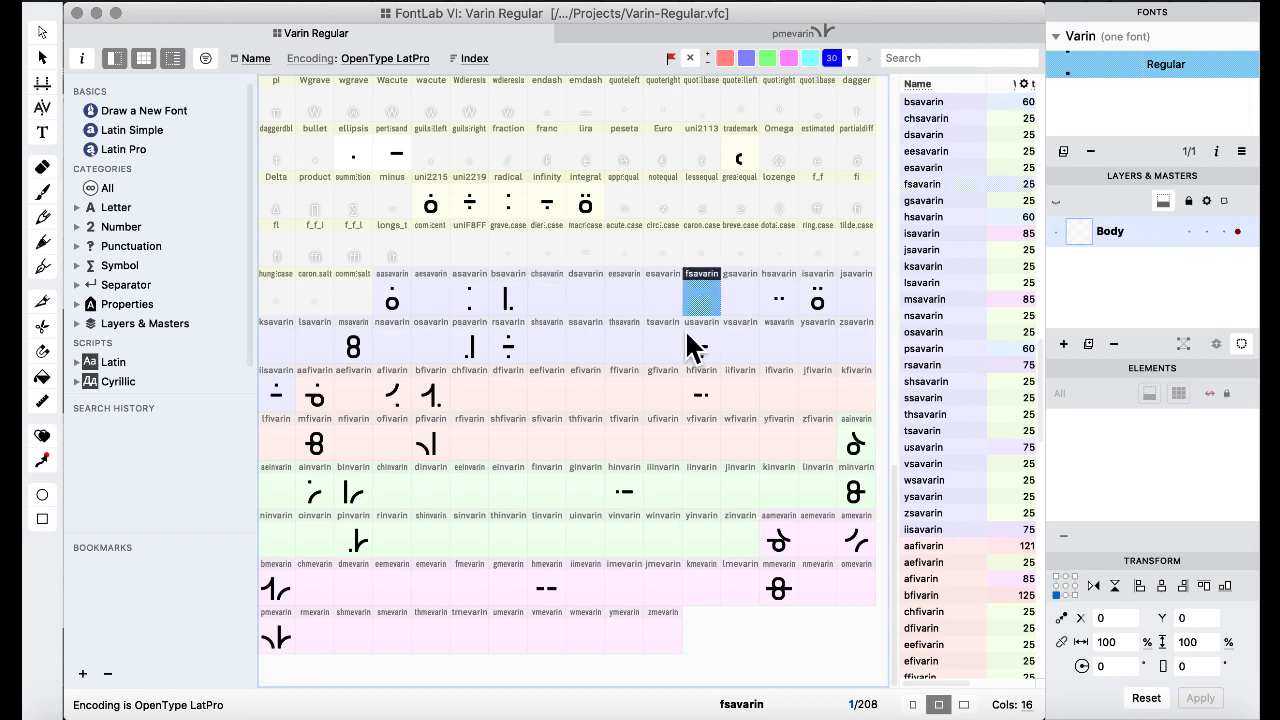
left_click(822, 456)
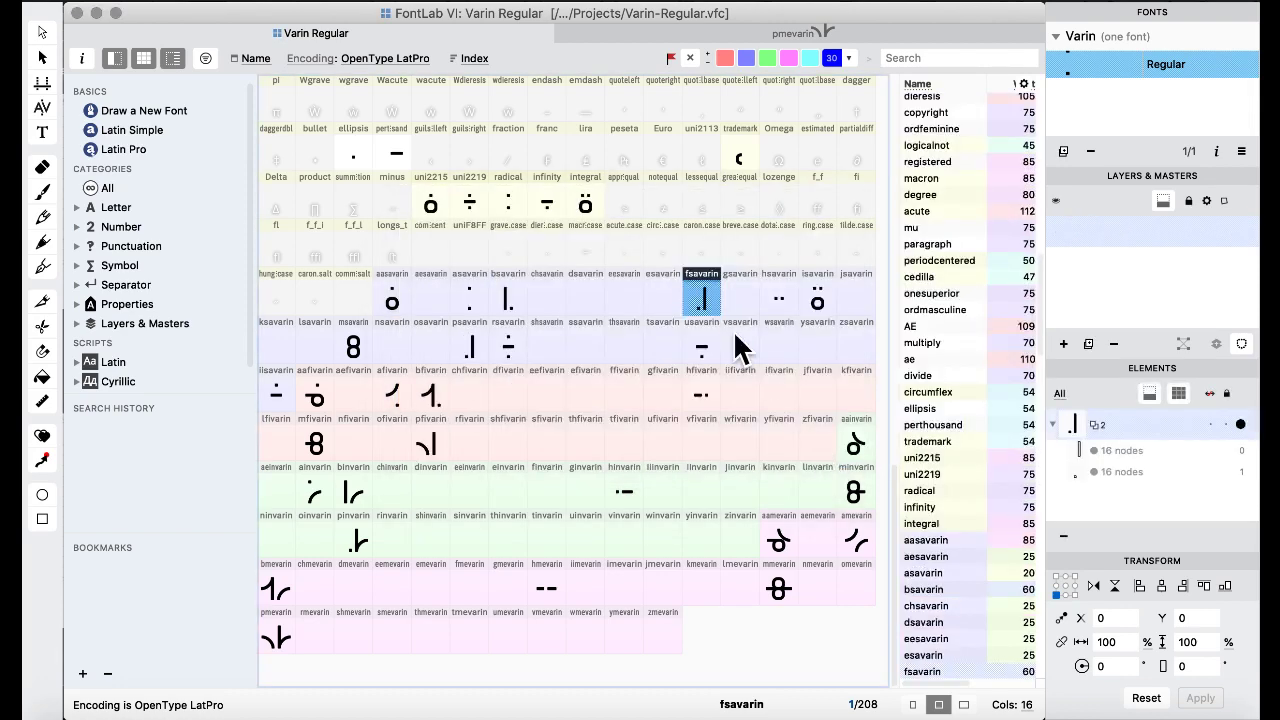
In fsavarin, move the dot contour up to Y 1300 beside the stem's upper end, and return to the font overview.
double_click(714, 322)
left_click_drag(368, 488, 514, 611)
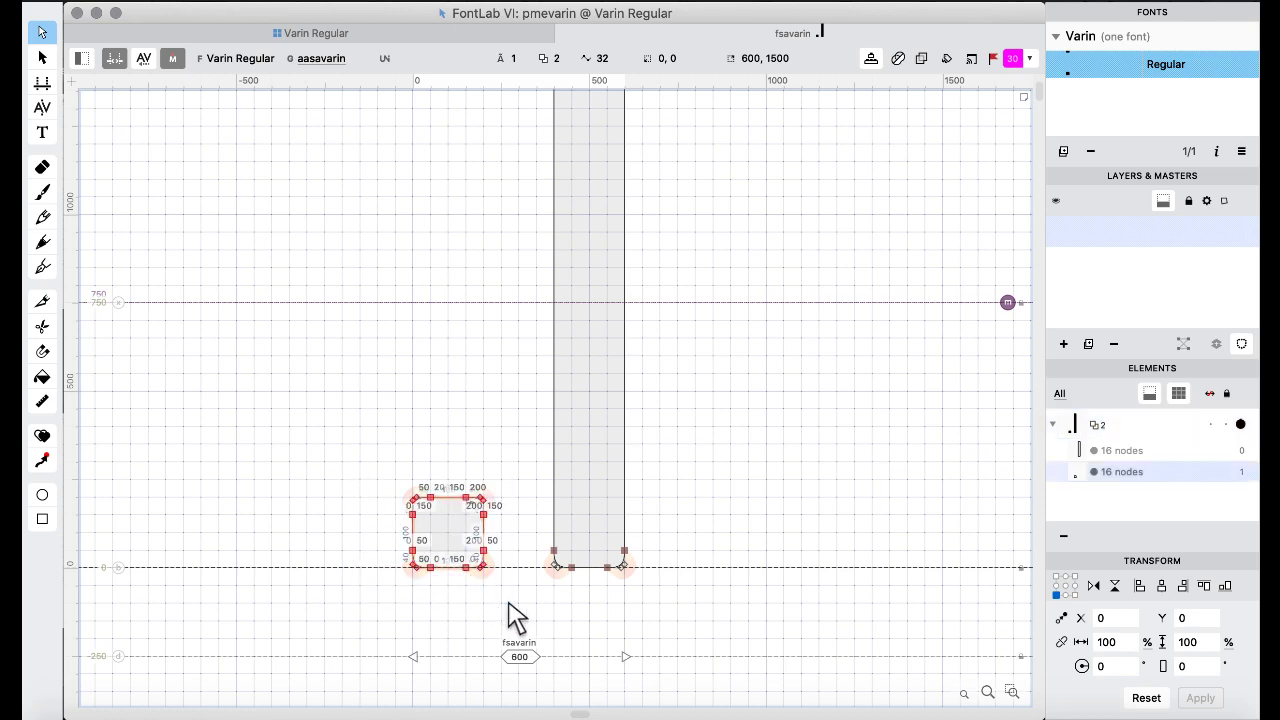
key("super+Up")
key("super+Up")
key("super+Up")
key("super+Up")
key("super+Up")
key("super+Up")
key("super+Up")
key("super+Up")
key("super+Up")
key("super+Up")
key("super+Up")
key("super+Up")
key("super+Up")
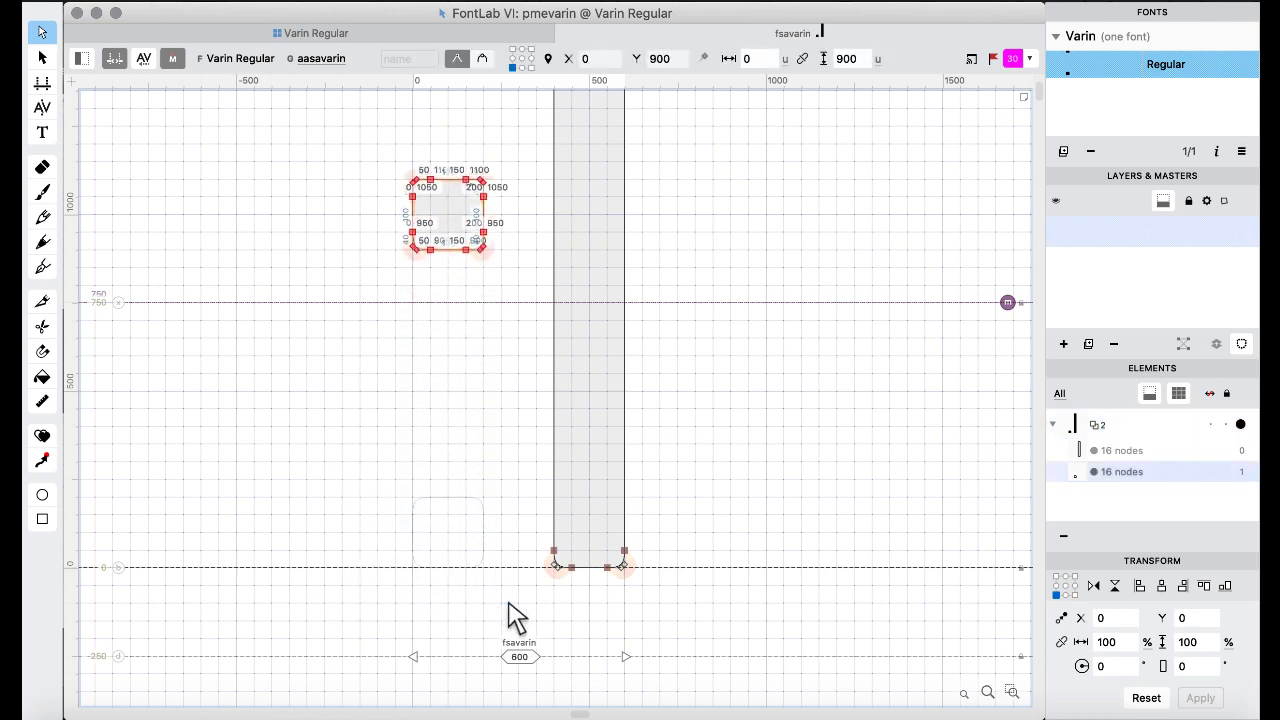
scroll(510, 615, "up", 5)
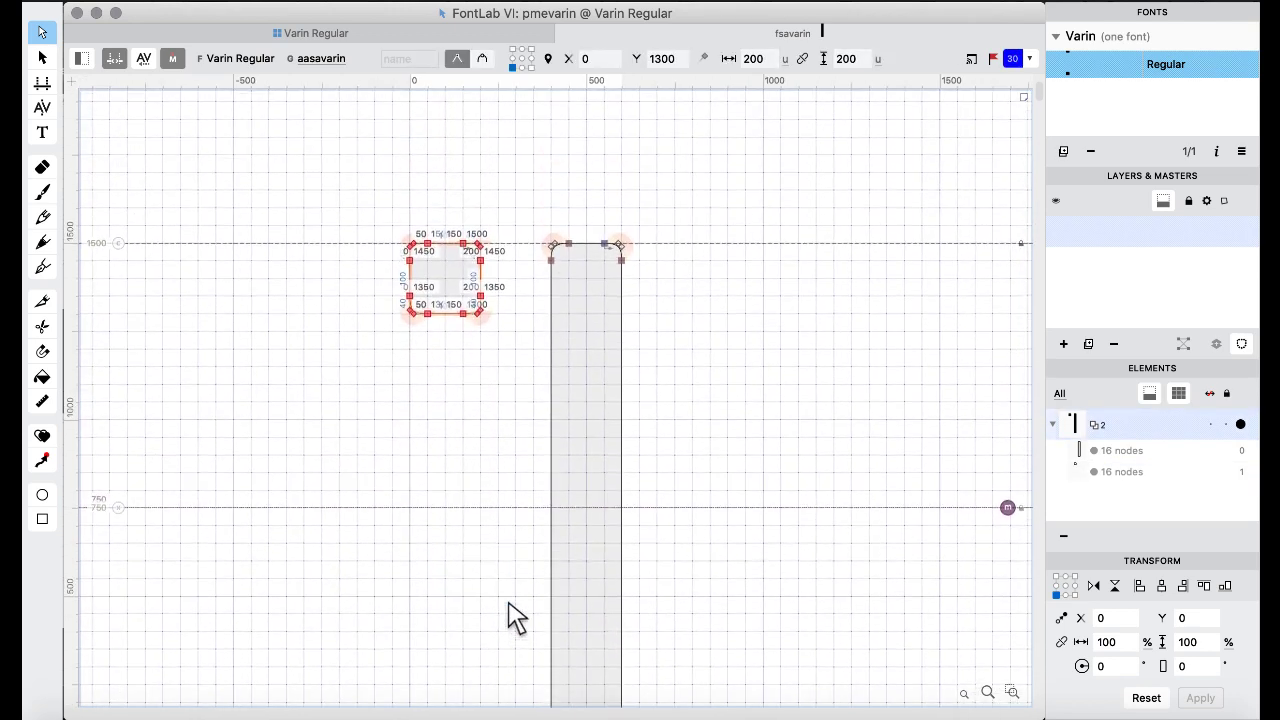
left_click(264, 30)
Copy the fsavarin glyph into the finvarin cell, replacing the existing empty glyph.
left_click(555, 455)
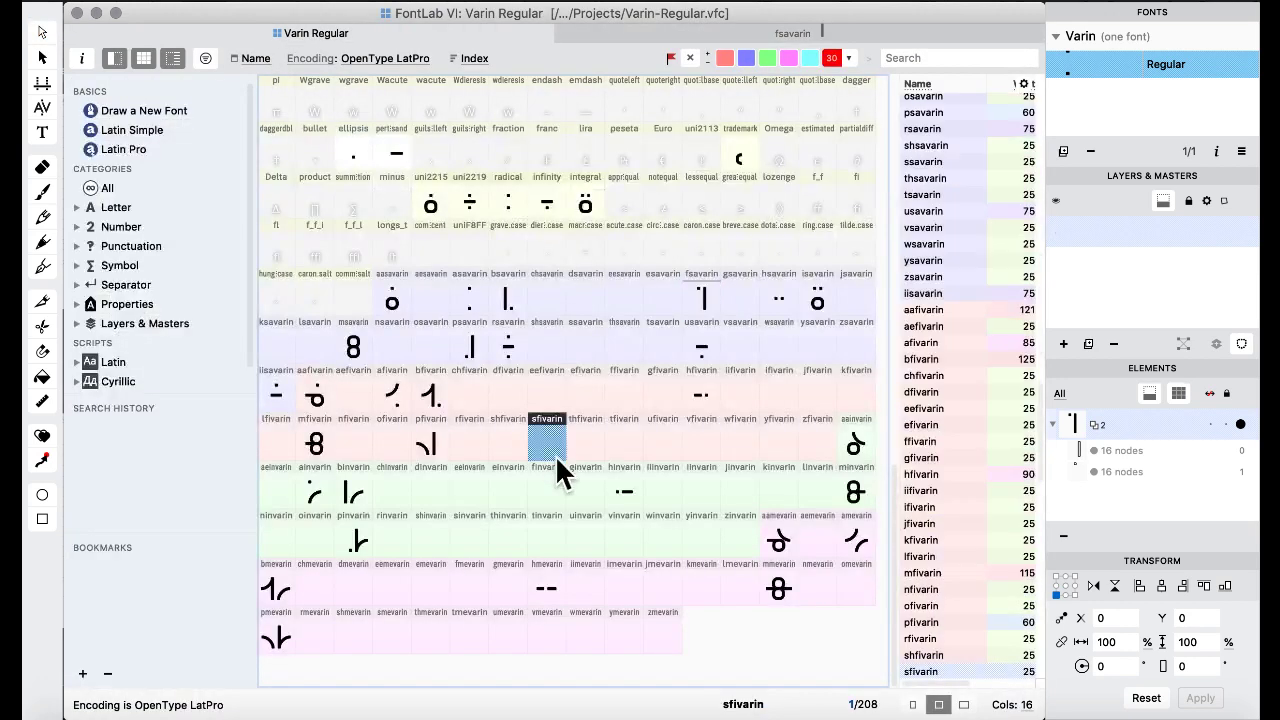
left_click(676, 322)
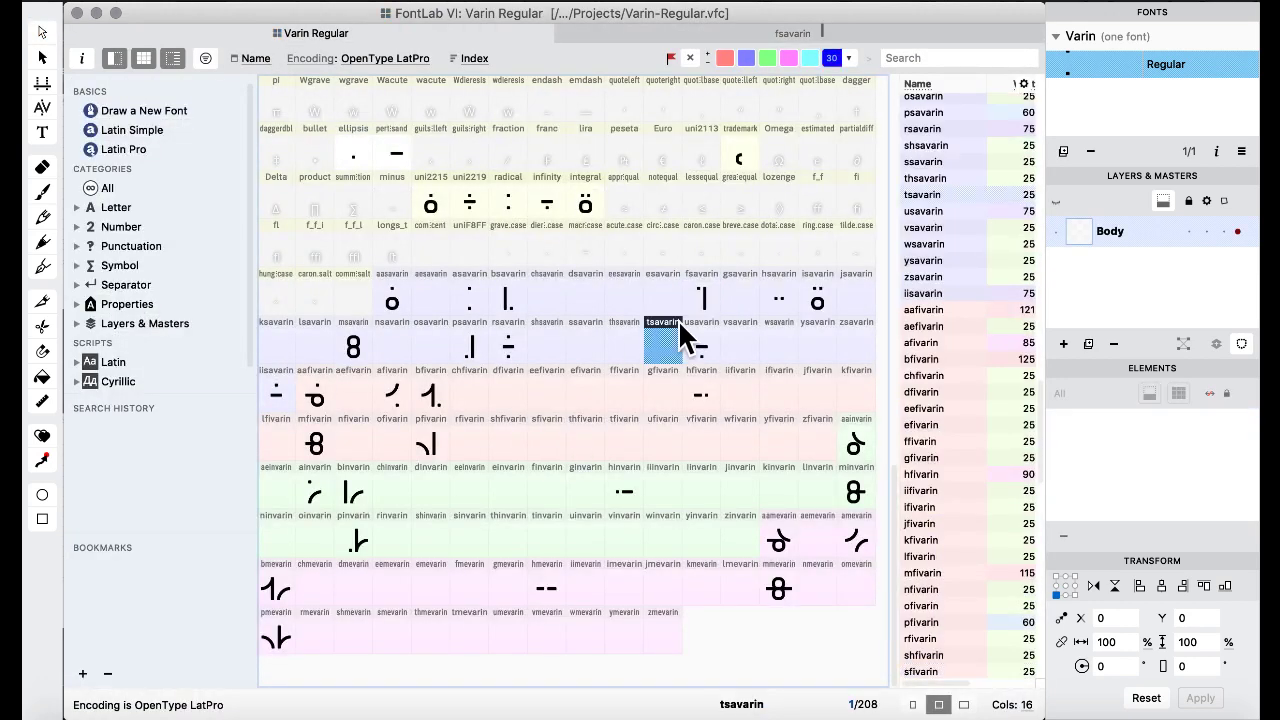
left_click(698, 300)
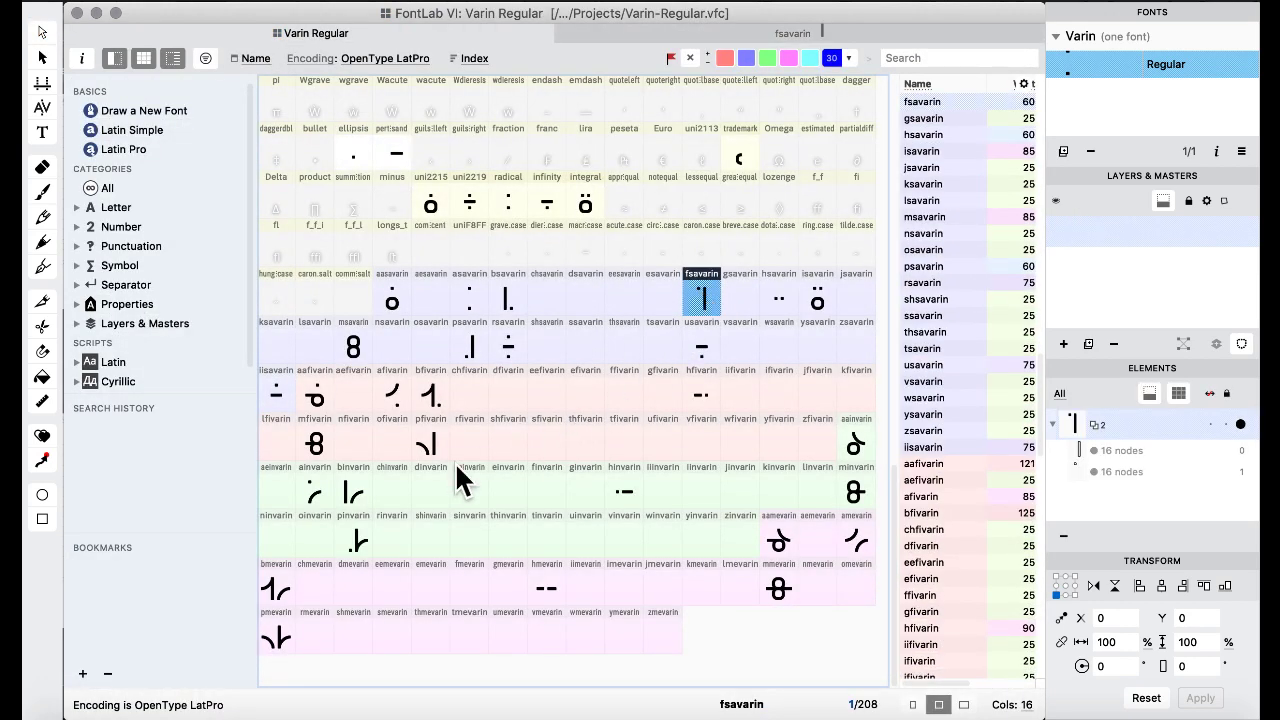
left_click(613, 391)
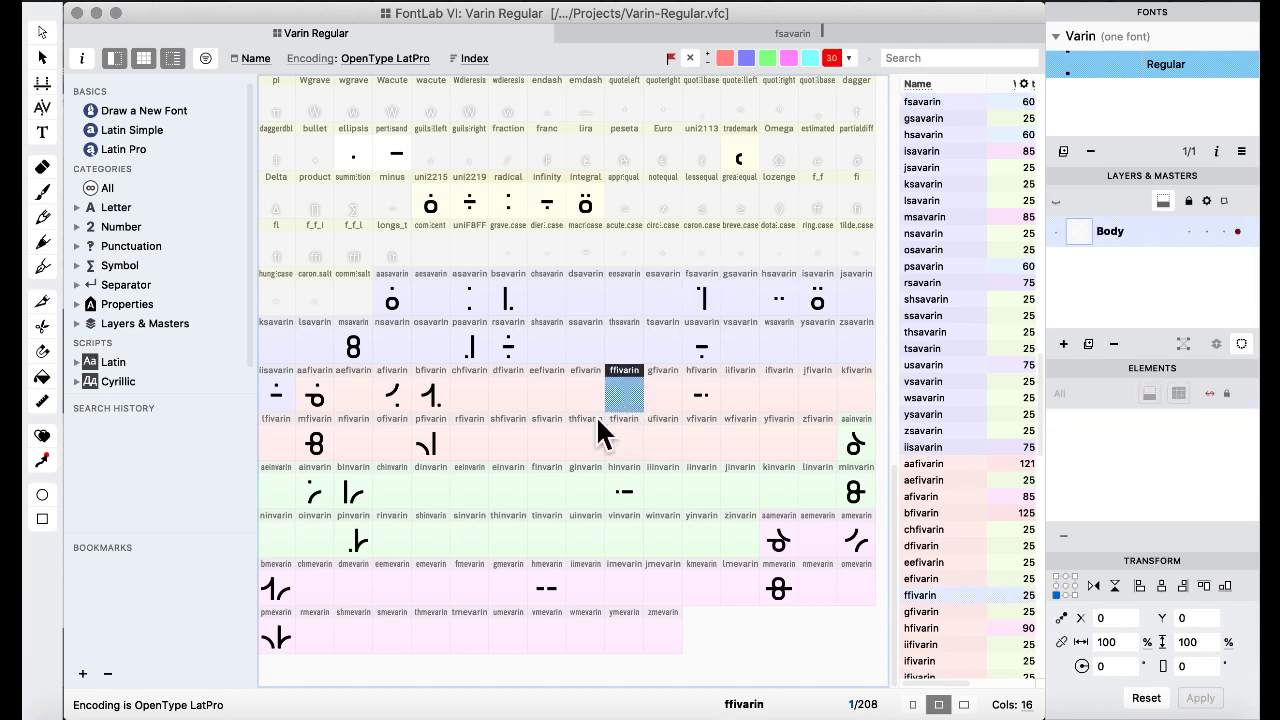
left_click(548, 473)
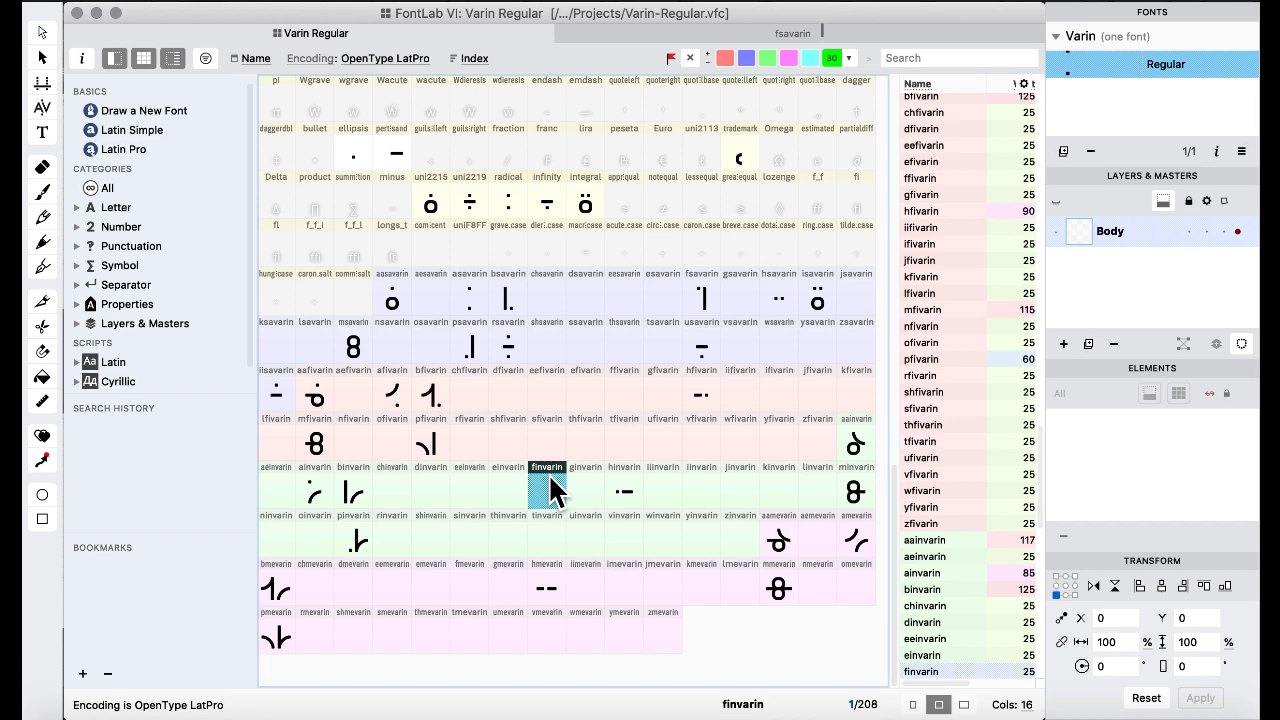
left_click_drag(548, 473, 552, 478)
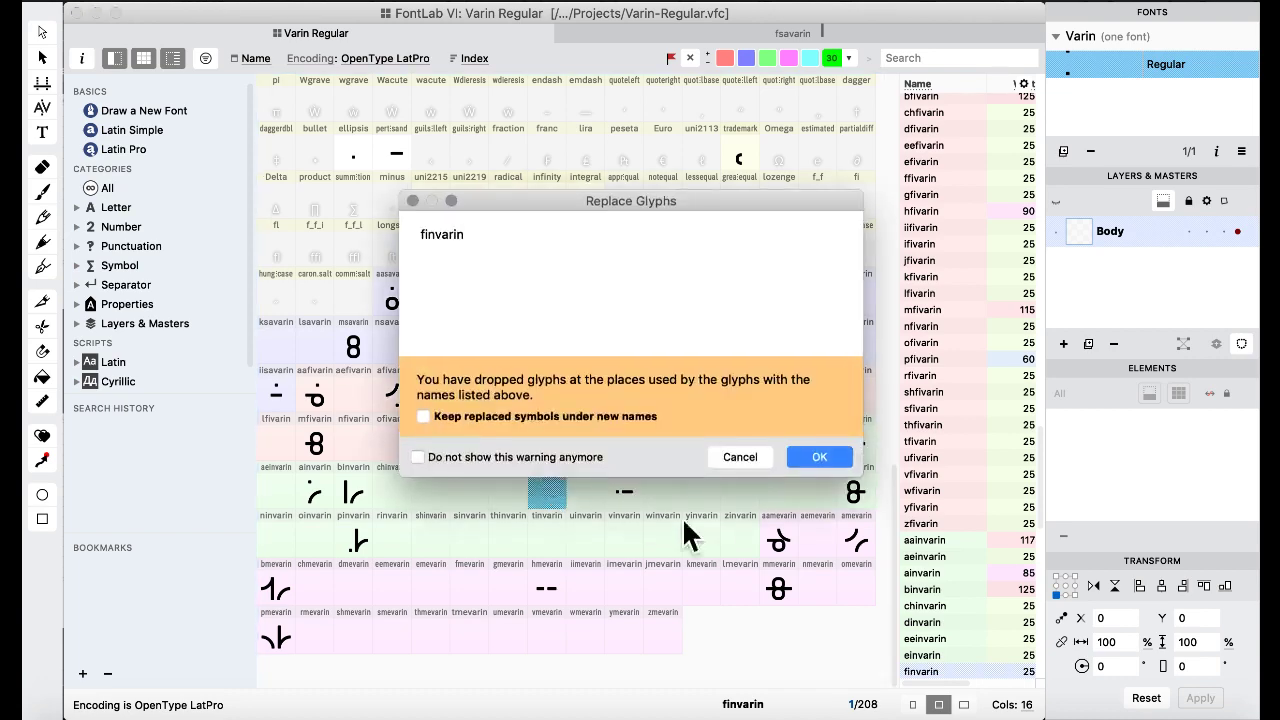
left_click(821, 455)
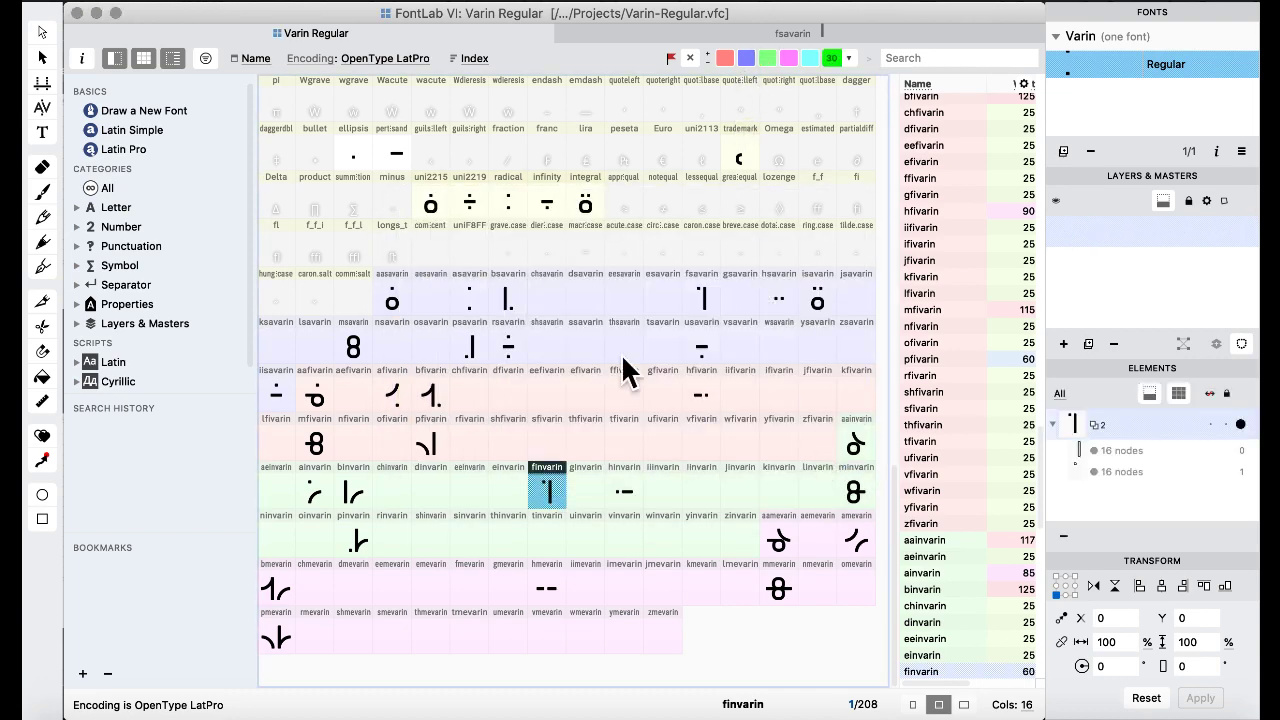
Switch to Varin alphabet.pdf, examine the hand-drawn f row, and return to the font overview in FontLab.
left_click(584, 398)
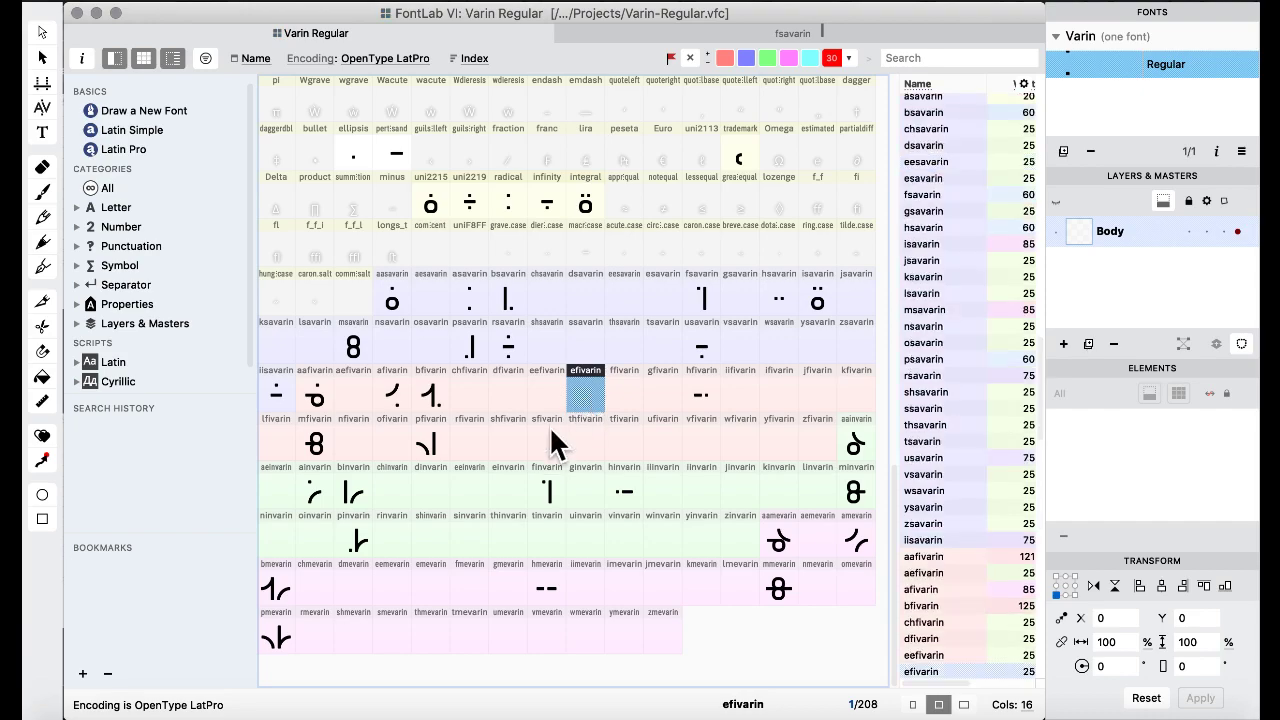
key("ctrl+Up")
left_click(720, 578)
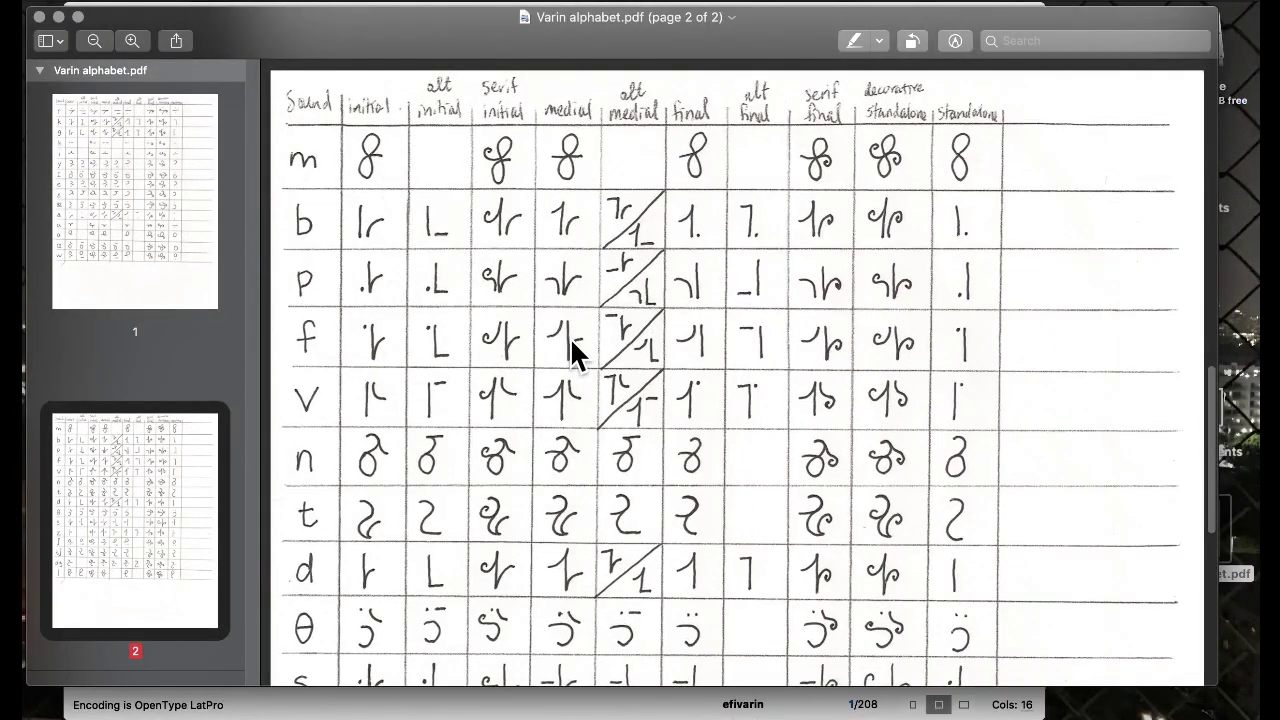
key("ctrl+Up")
left_click(336, 330)
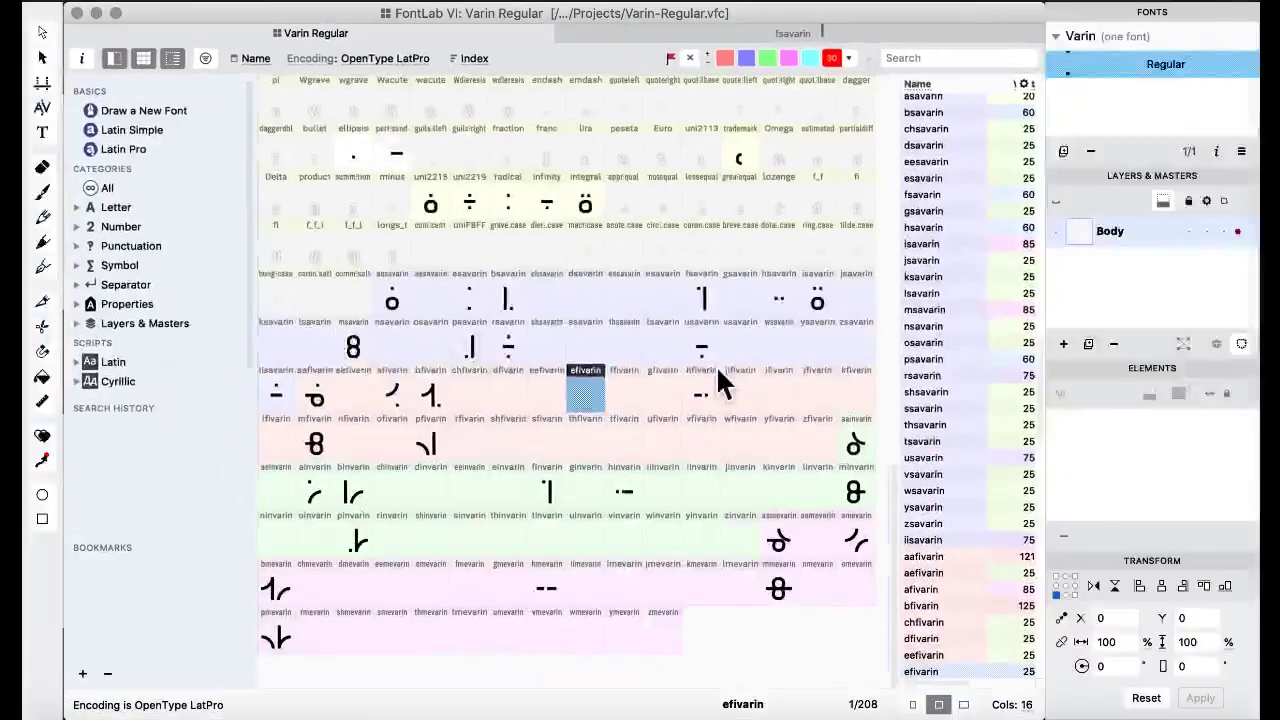
Copy the arc contour from ordmasculine and paste it into the finvarin glyph.
scroll(716, 365, "up", 10)
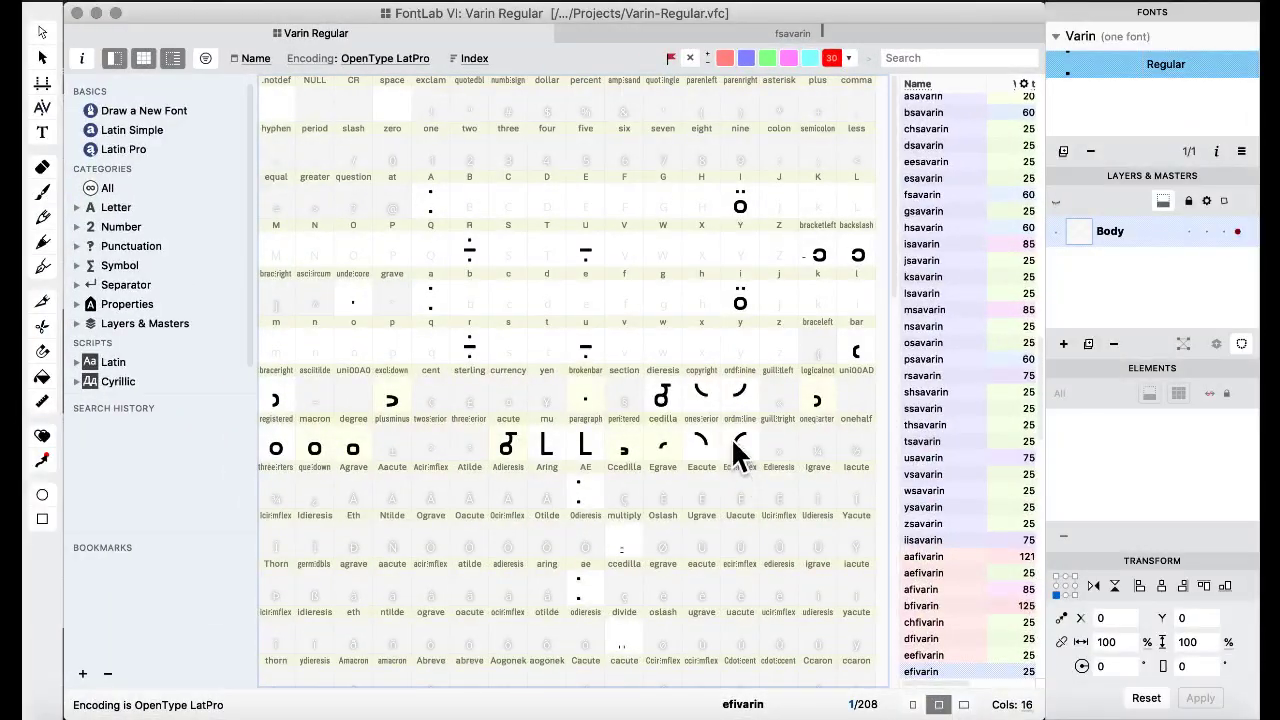
double_click(738, 448)
left_click(306, 34)
scroll(603, 312, "down", 1)
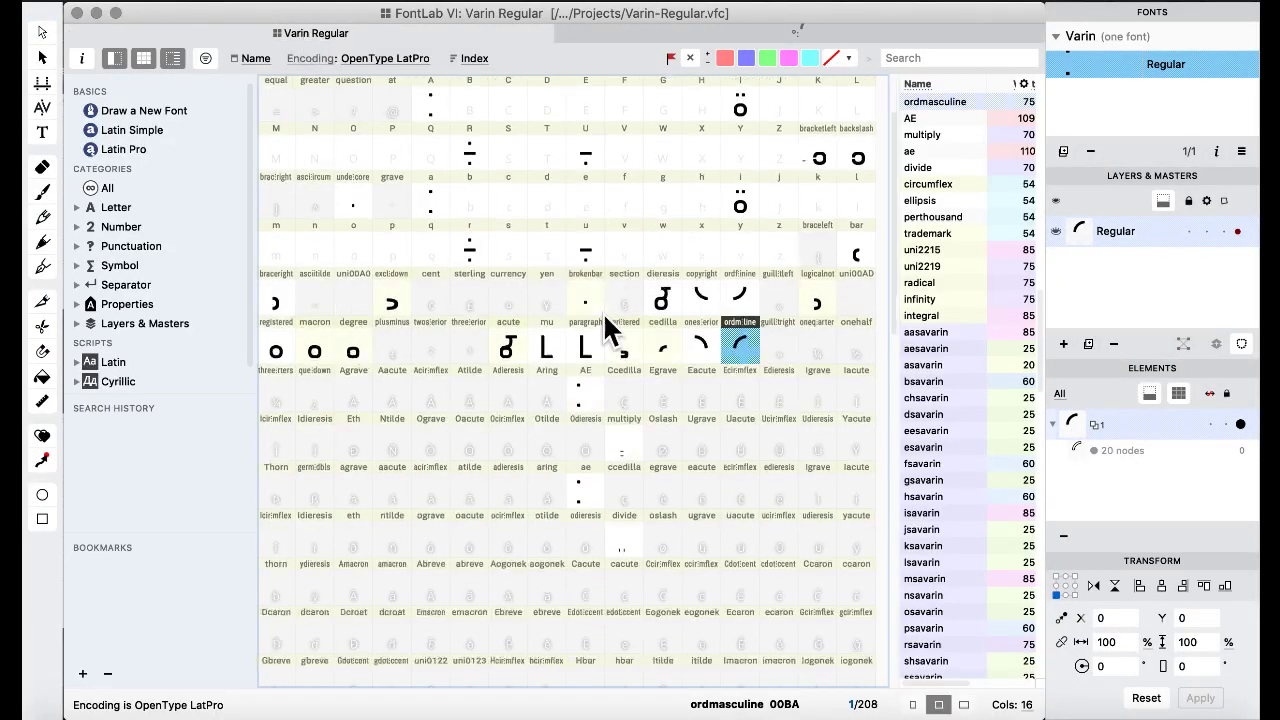
scroll(603, 312, "down", 10)
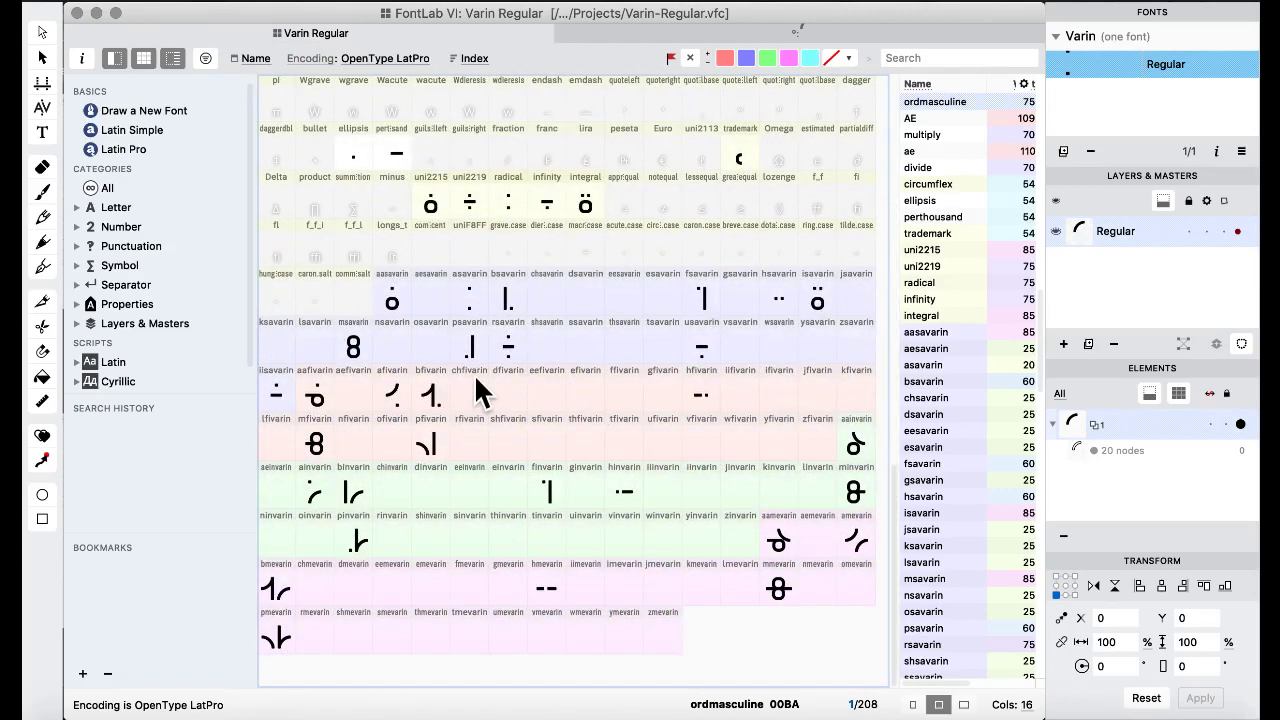
left_click(544, 489)
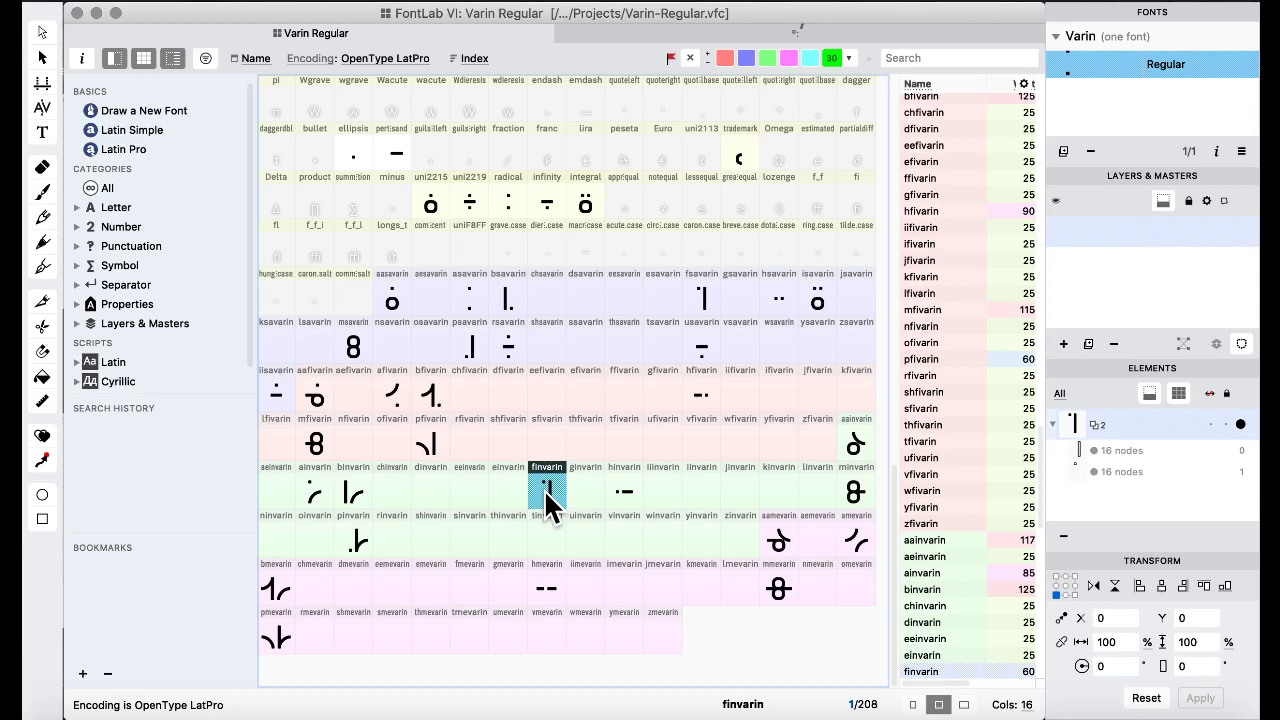
double_click(544, 489)
key("ctrl+v")
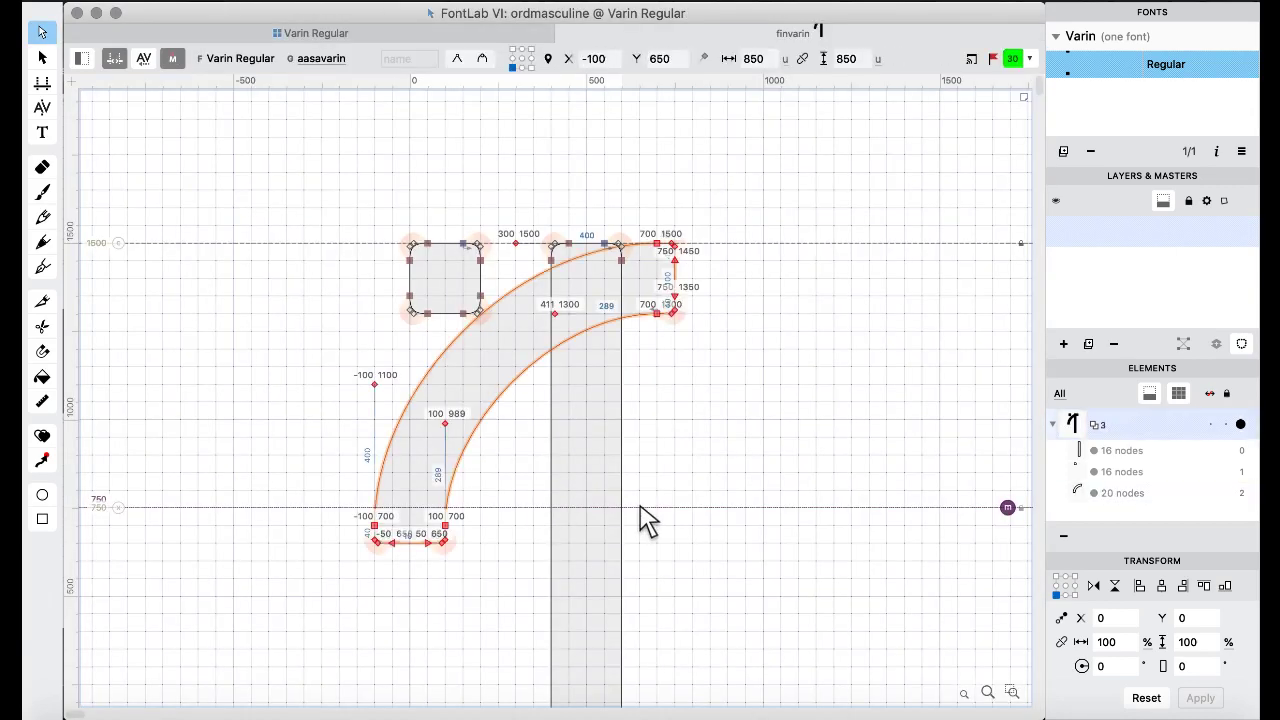
Move the pasted arc in finvarin to X 400, Y 0 so its lower end aligns with the stem's base.
key("shift+Right")
key("shift+Right")
key("shift+Right")
key("shift+Right")
key("shift+Right")
key("shift+Right")
key("shift+Right")
key("shift+Right")
key("shift+Right")
key("shift+Right")
key("shift+Right")
key("shift+Right")
key("shift+Right")
key("shift+Right")
key("shift+Right")
key("shift+Right")
key("shift+Right")
key("shift+Right")
key("shift+Right")
key("shift+Right")
key("shift+Down")
key("shift+Down")
key("shift+Down")
key("shift+Down")
key("shift+Down")
key("shift+Down")
key("shift+Down")
key("shift+Down")
key("shift+Down")
key("shift+Down")
key("shift+Down")
key("shift+Down")
key("shift+Down")
key("shift+Down")
key("shift+Down")
key("shift+Down")
key("shift+Down")
key("shift+Down")
key("shift+Down")
key("shift+Down")
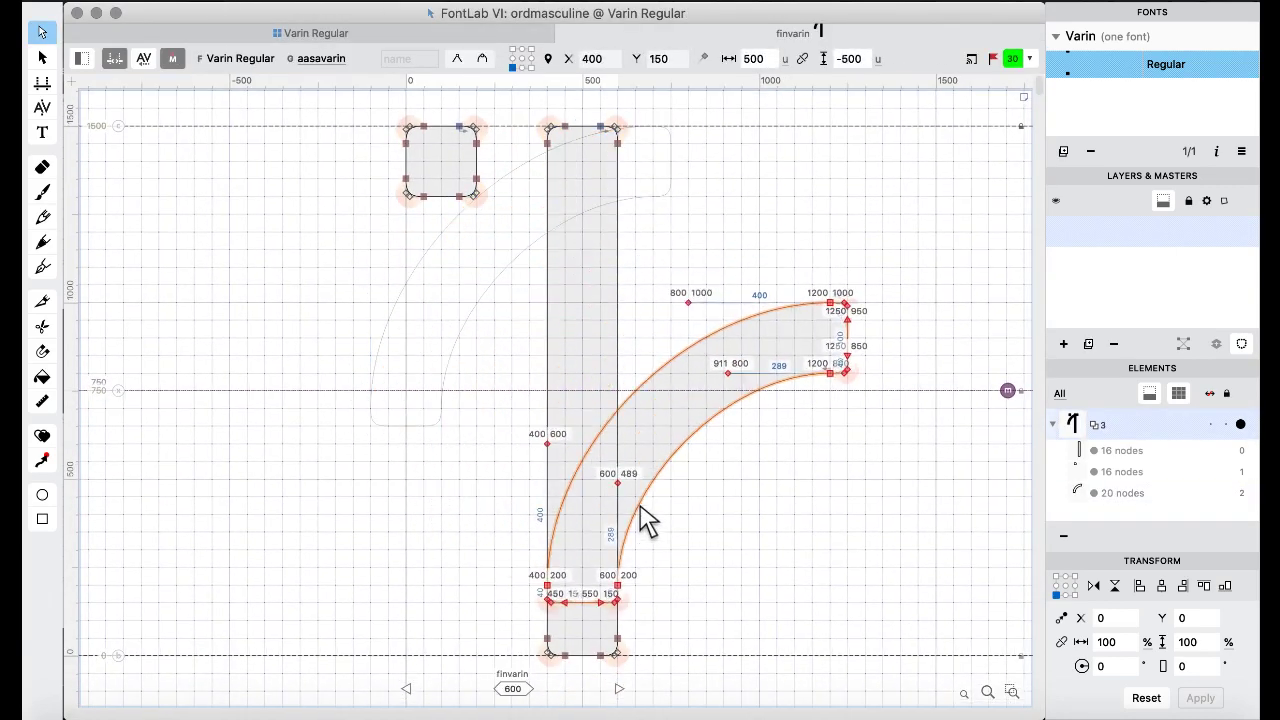
key("shift+Down")
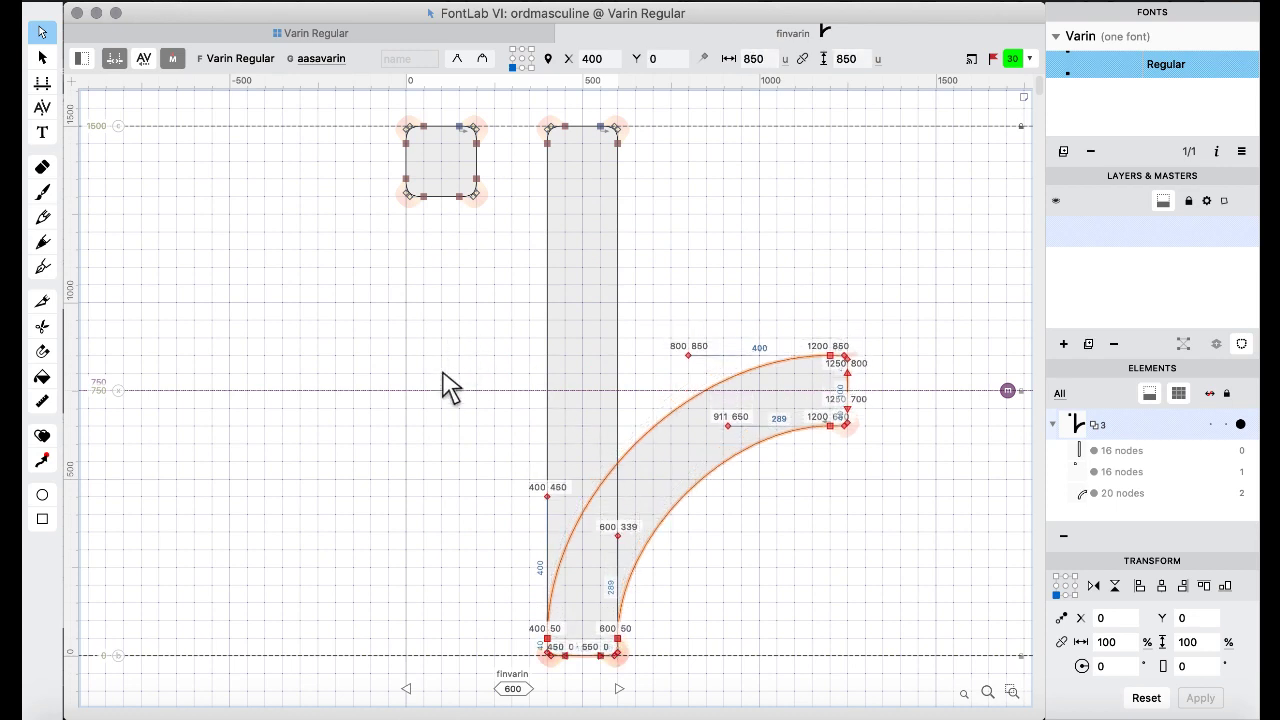
Select all contours of finvarin, remove their overlap, and return to the font overview.
key("ctrl+a")
right_click(397, 322)
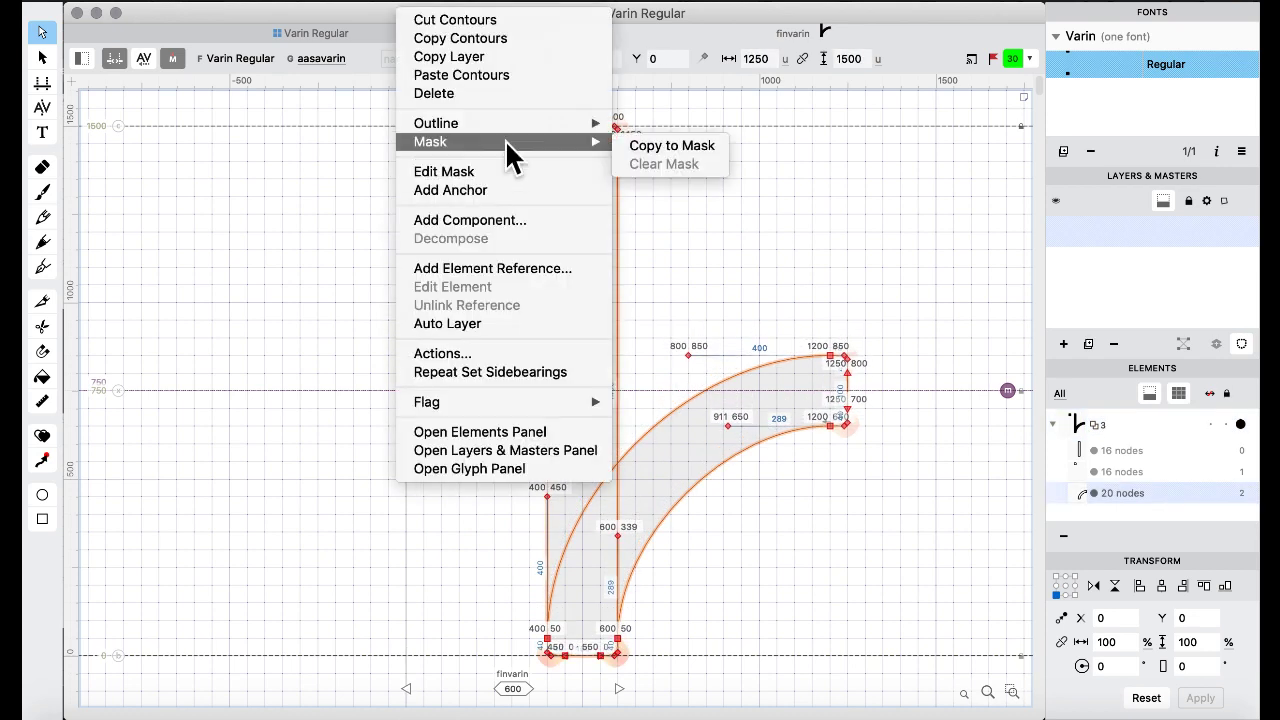
mouse_move(543, 125)
left_click(697, 310)
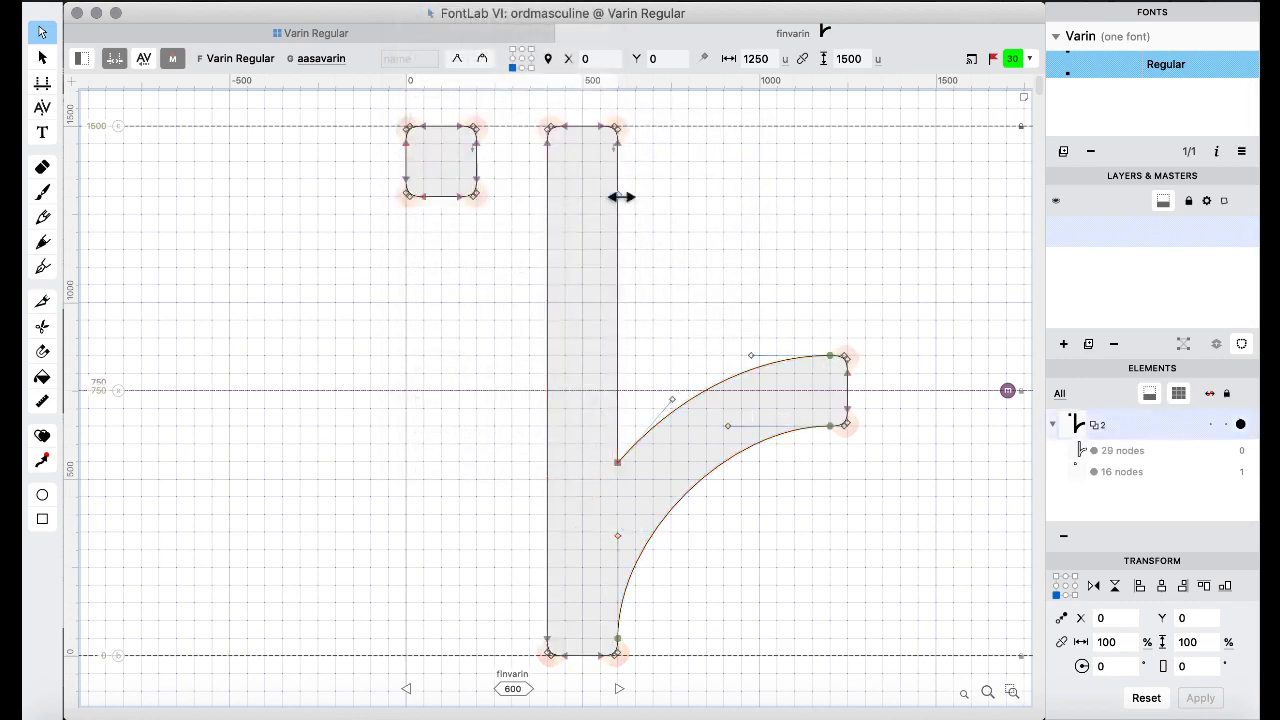
left_click(285, 34)
Move the arc glyphs from copyright and ordfeminine into the empty macron.case and acute.case cells.
scroll(731, 396, "up", 15)
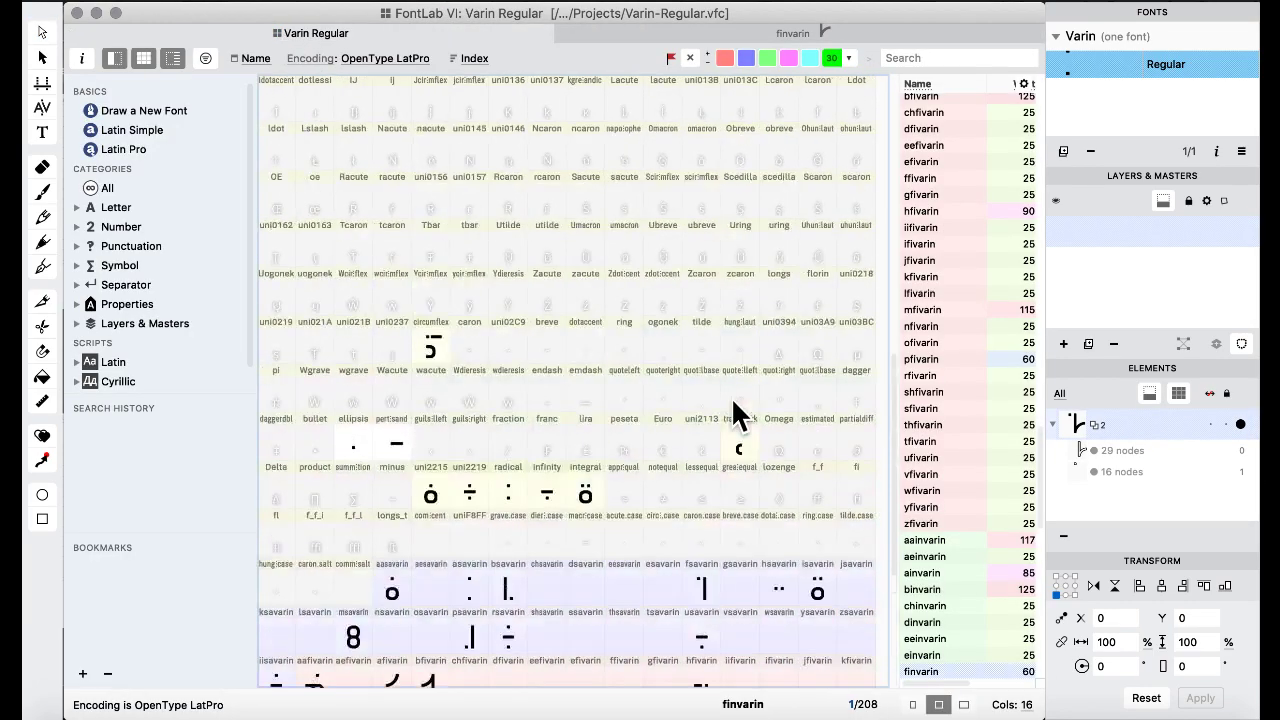
left_click(710, 405)
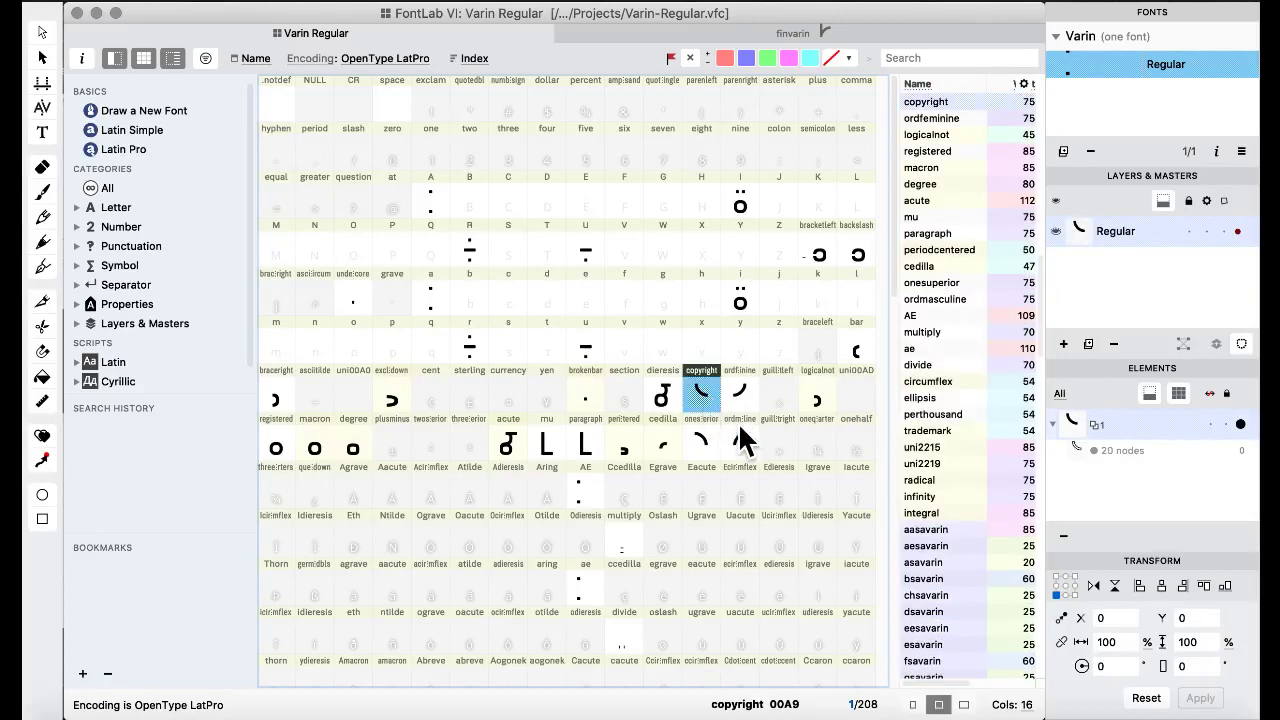
left_click(740, 435)
left_click(738, 490)
left_click(701, 392)
left_click(740, 400, "shift")
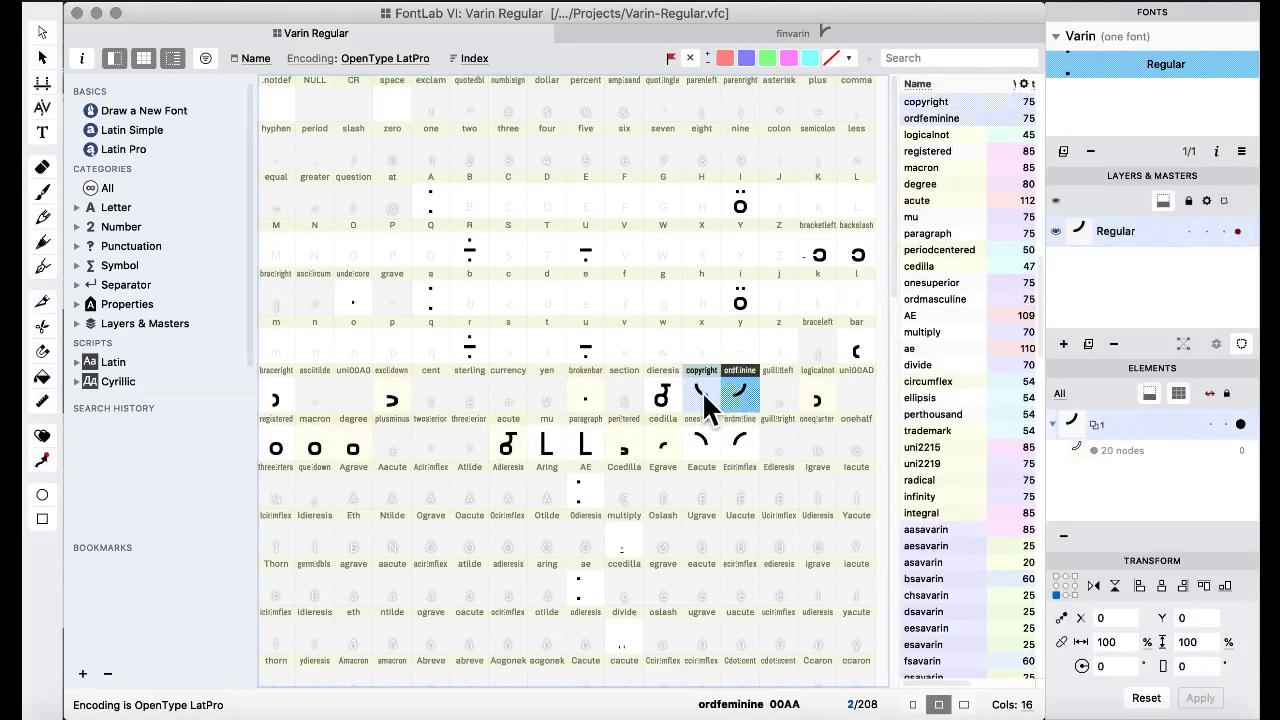
key("Delete")
left_click(805, 458)
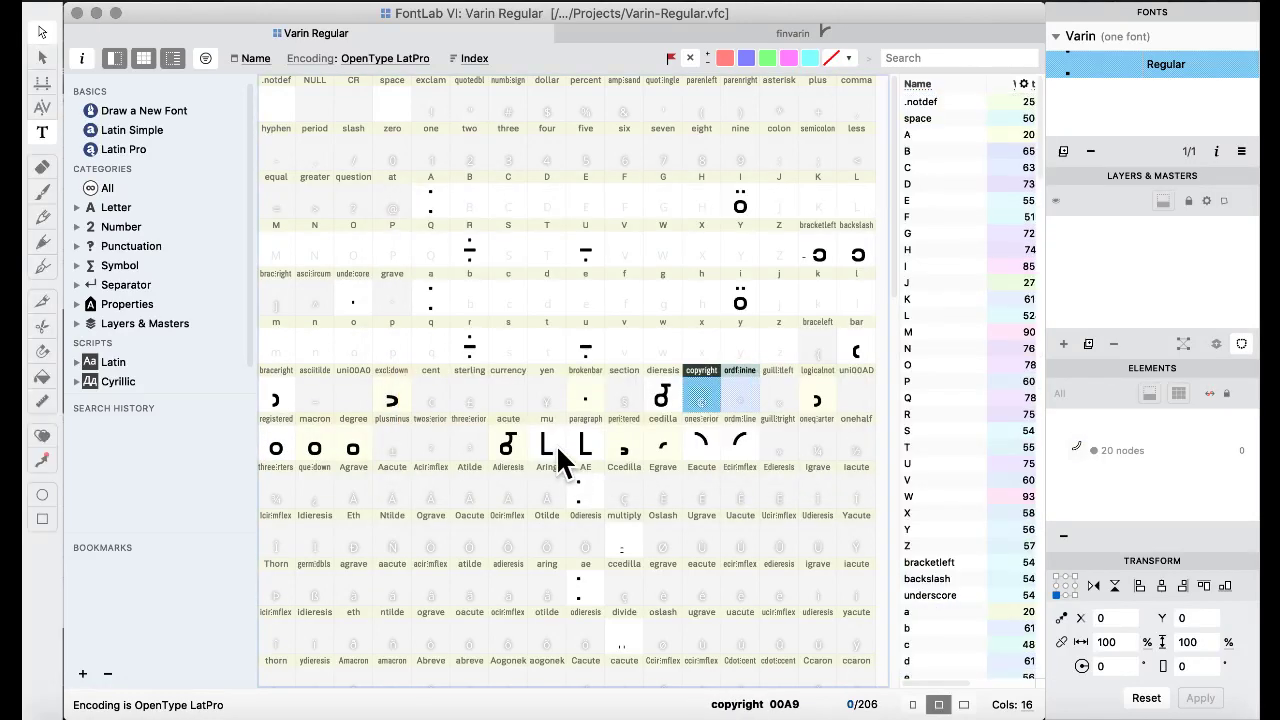
scroll(558, 450, "down", 10)
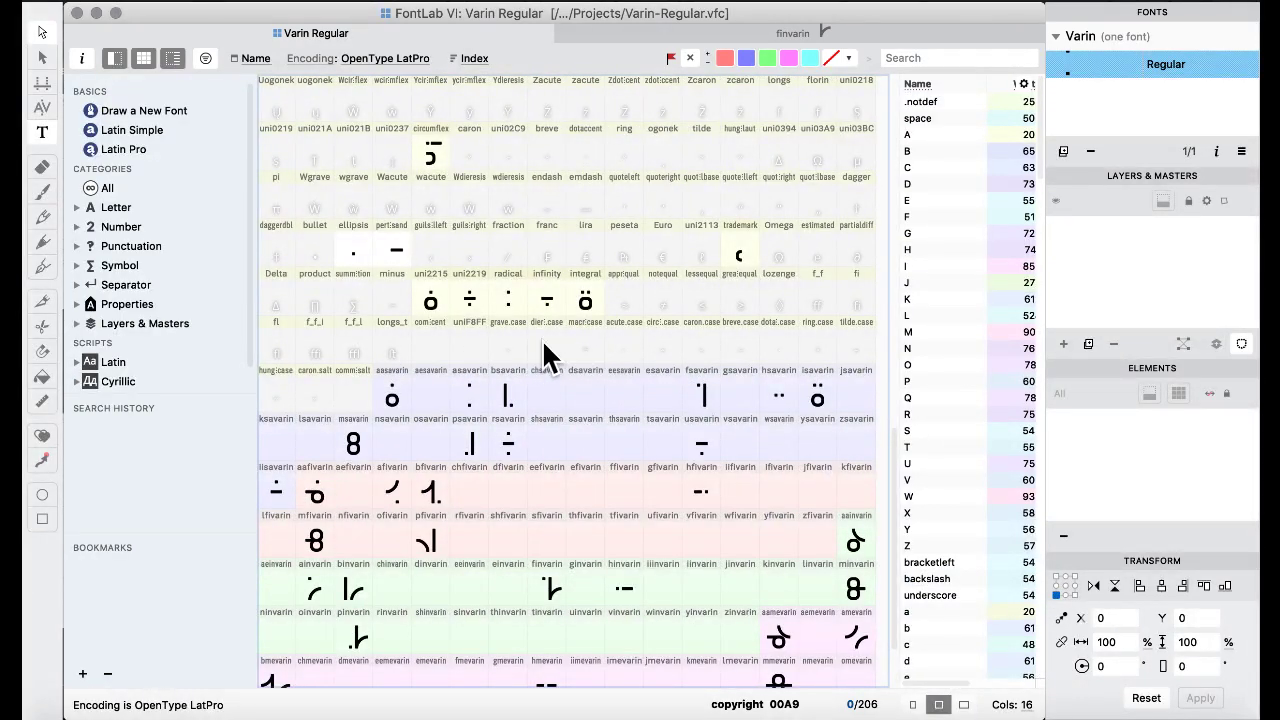
left_click(581, 342)
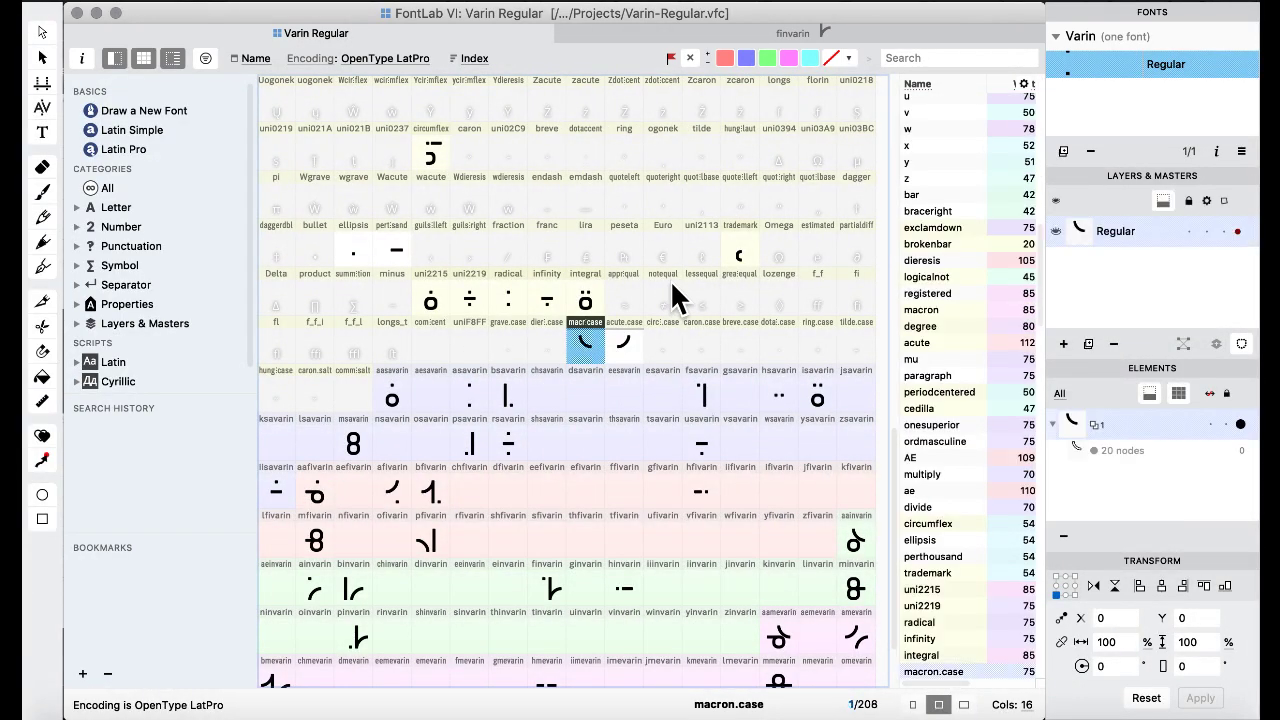
Copy the onesuperior and ordmasculine arcs into the empty circumflex.case and caron.case cells.
scroll(663, 280, "up", 10)
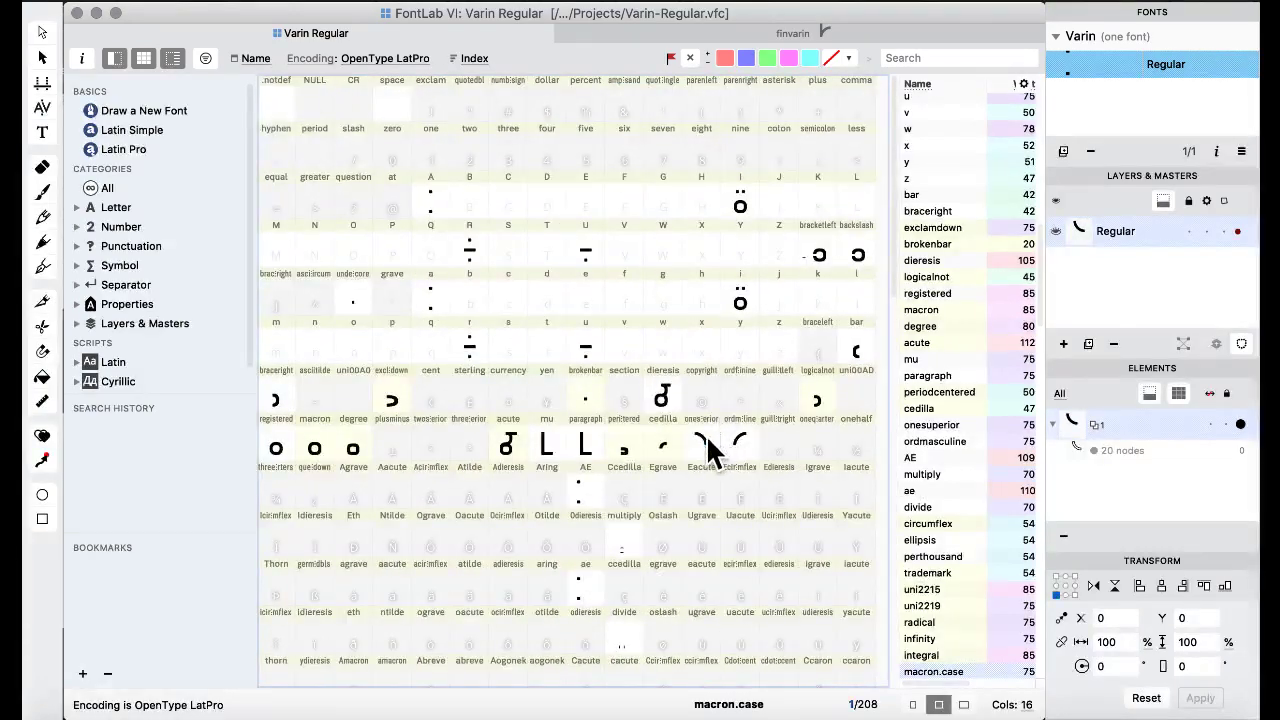
left_click_drag(708, 443, 745, 452)
scroll(582, 451, "down", 15)
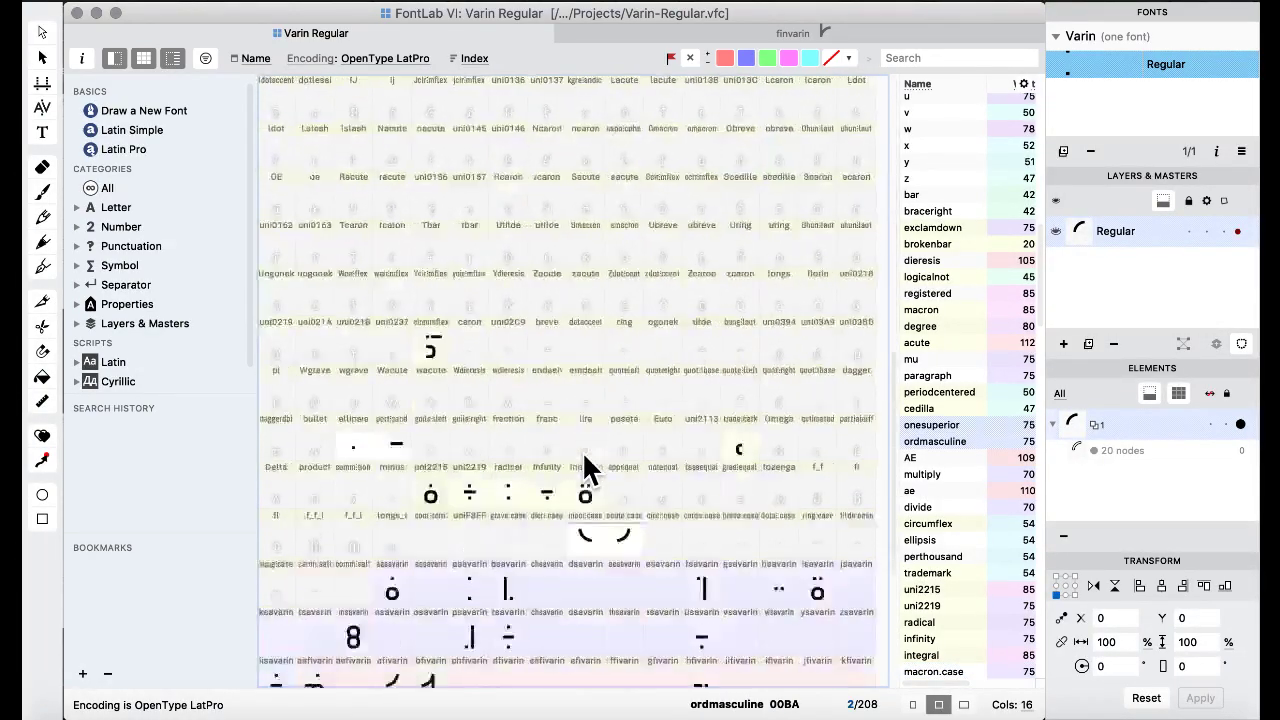
left_click(667, 392)
left_click(700, 406)
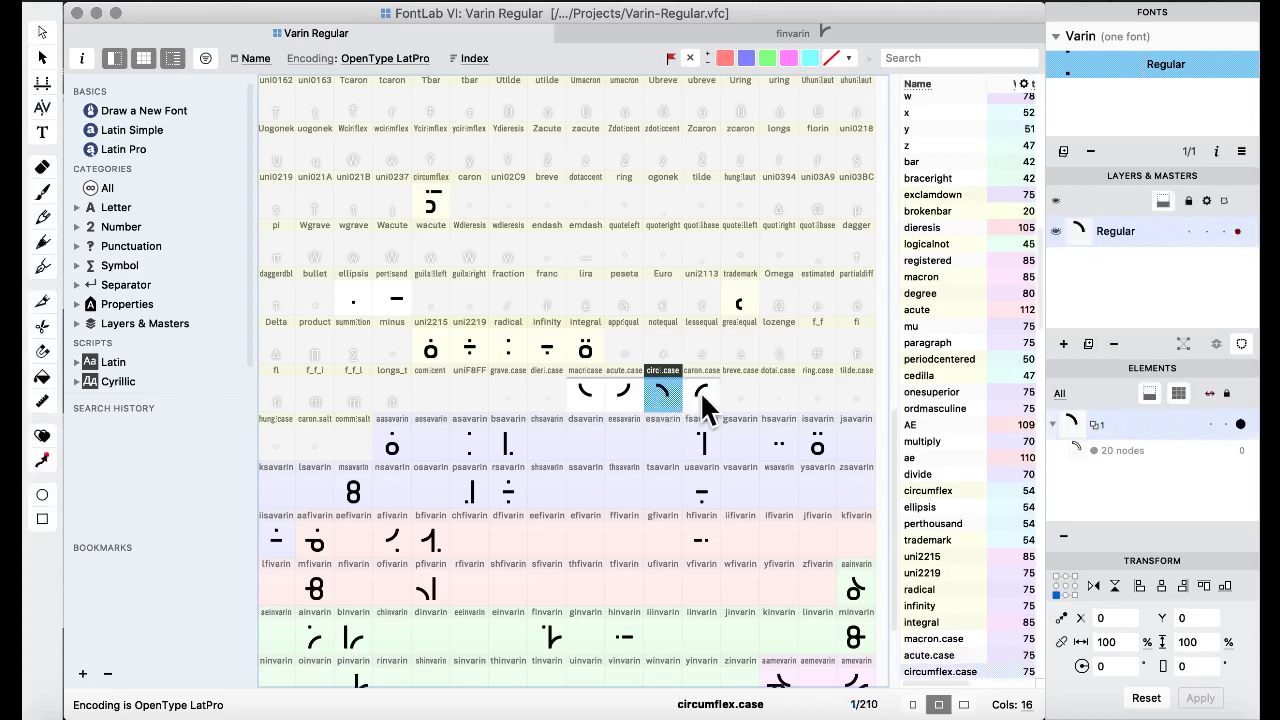
Check the node coordinates of the arc in circumflex.case and return to the font overview.
double_click(660, 400)
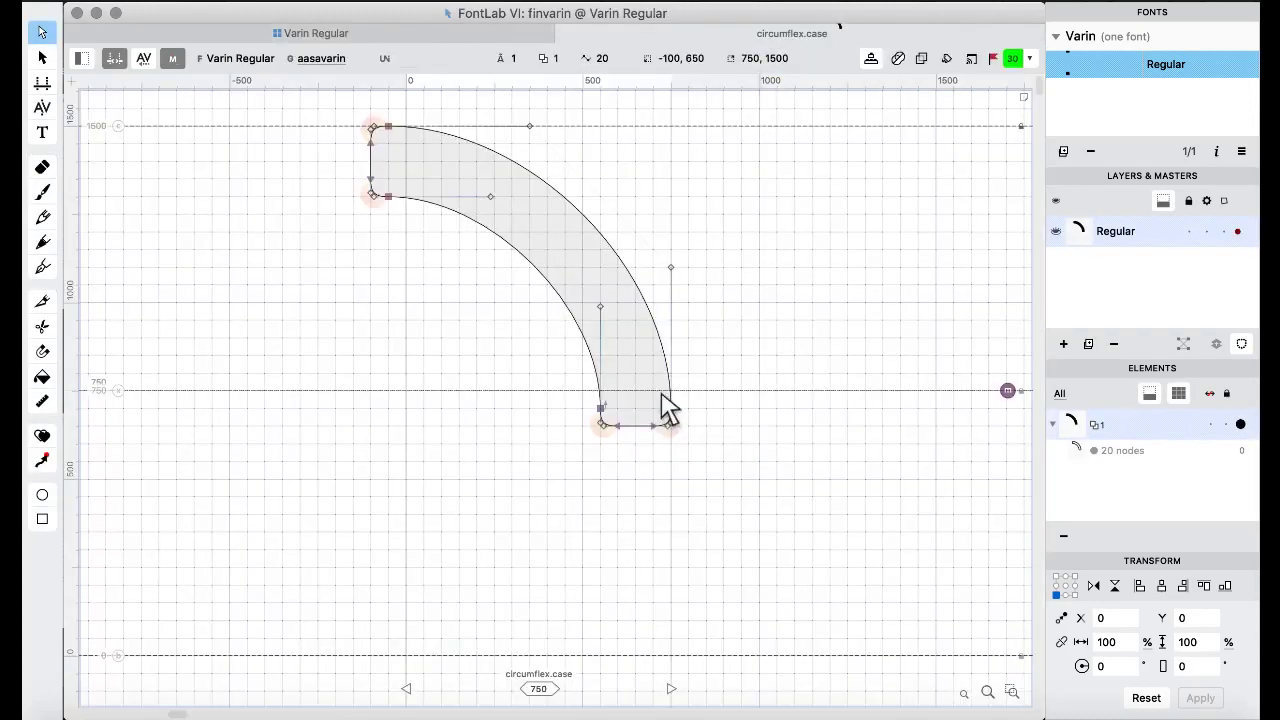
key("super+a")
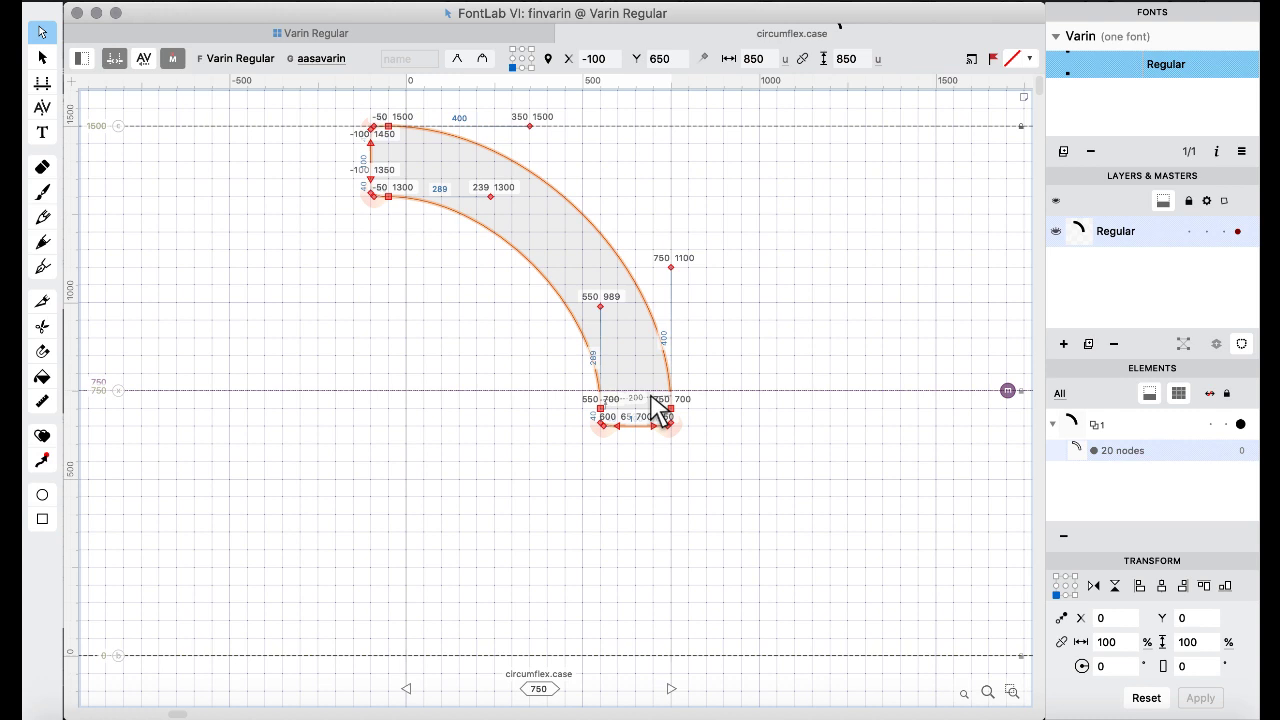
left_click(261, 31)
left_click(621, 456)
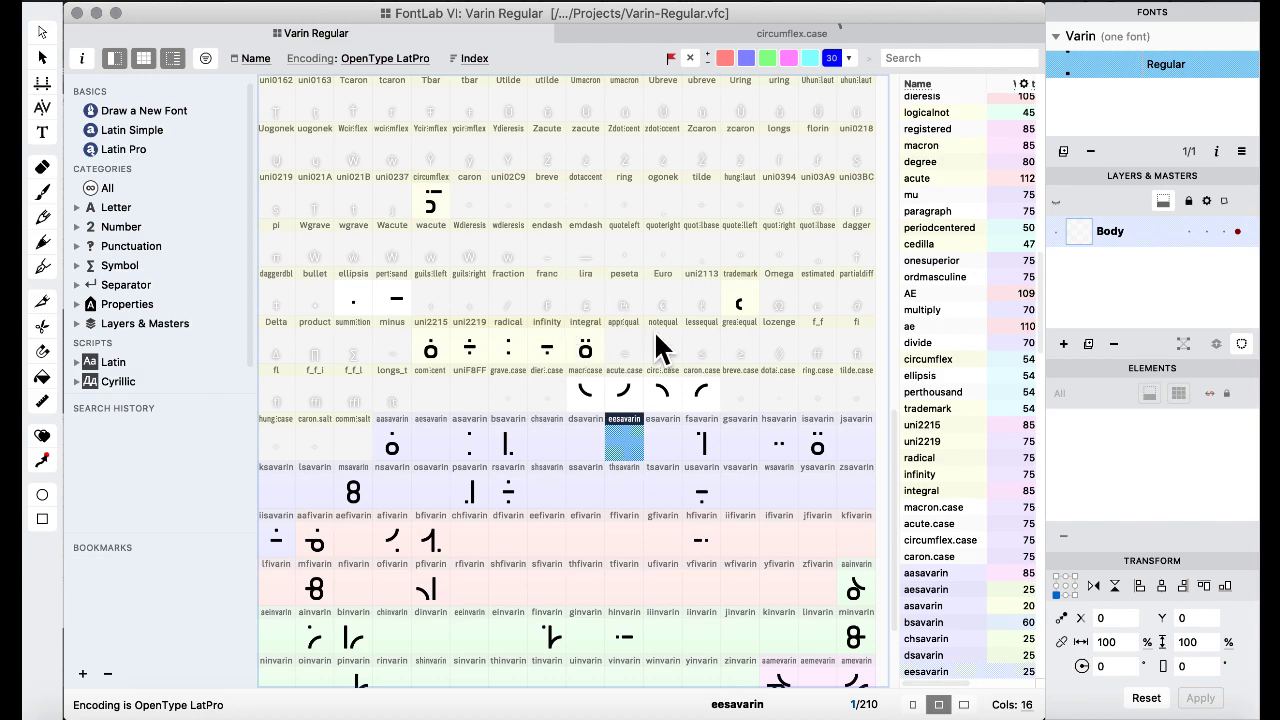
Delete the old arc glyphs from the onesuperior and ordmasculine cells.
scroll(655, 345, "up", 10)
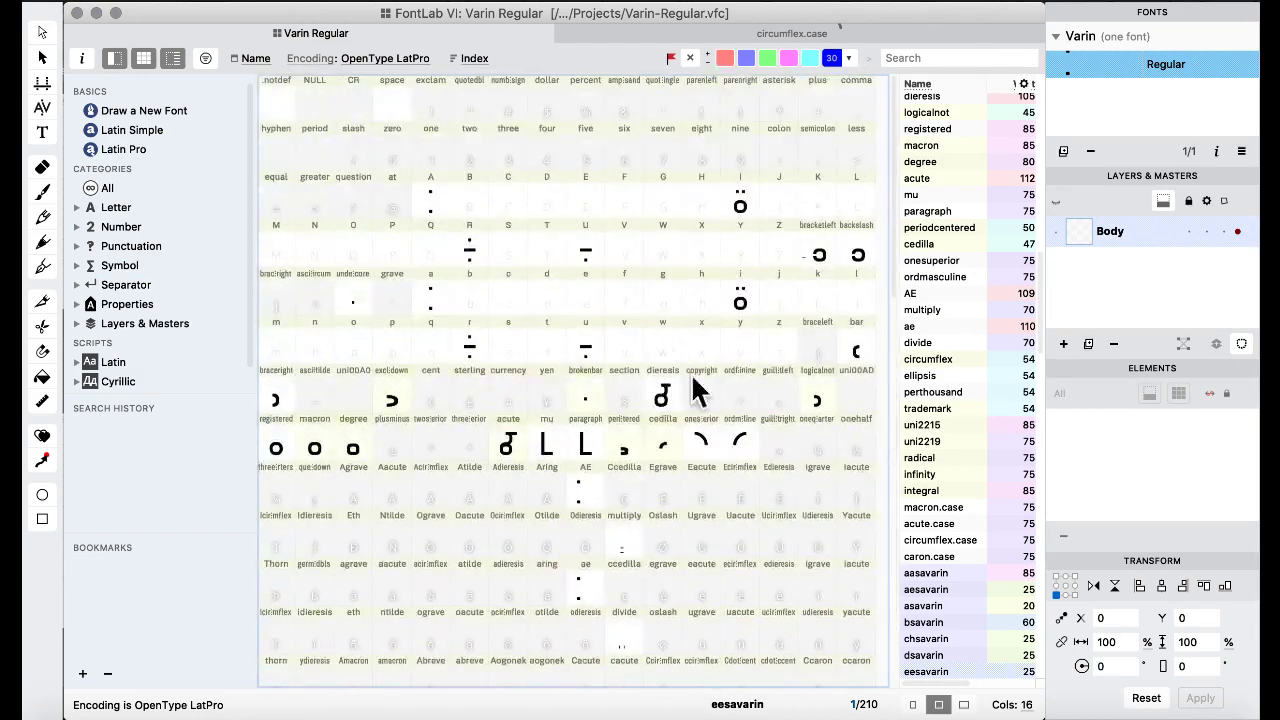
left_click(709, 441)
scroll(709, 441, "down", 10)
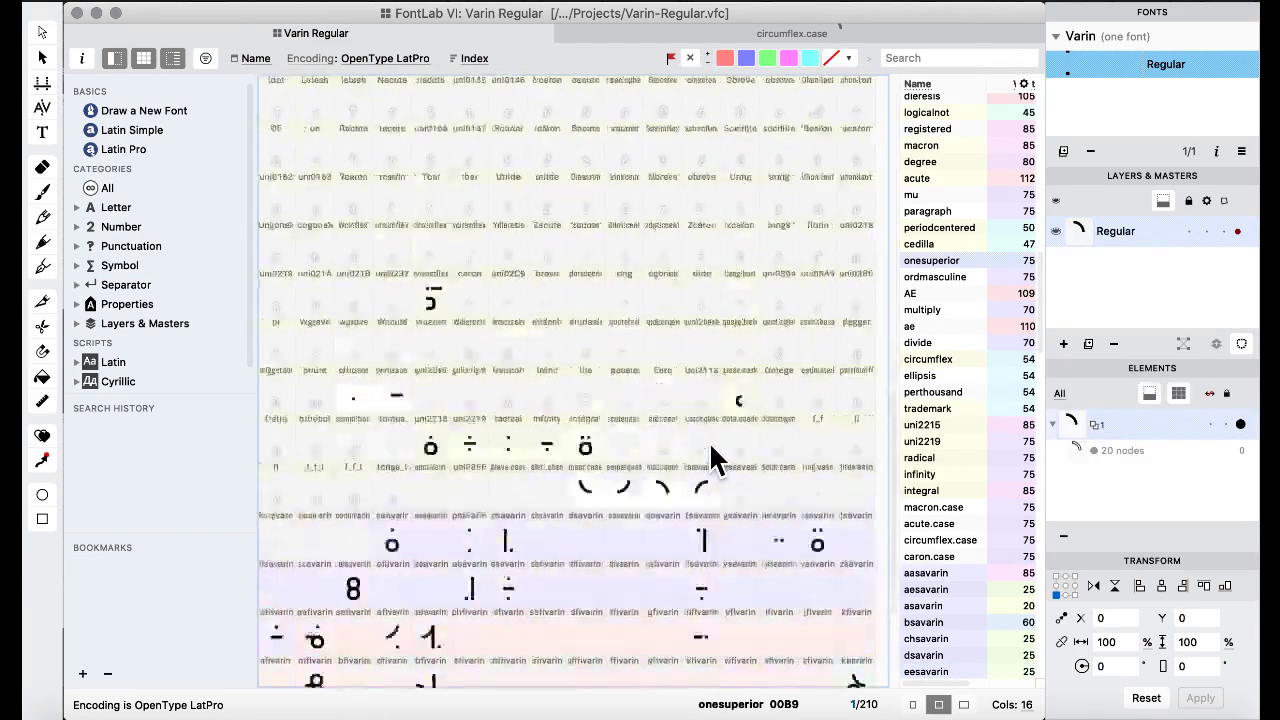
scroll(711, 457, "up", 5)
left_click(742, 449, "shift")
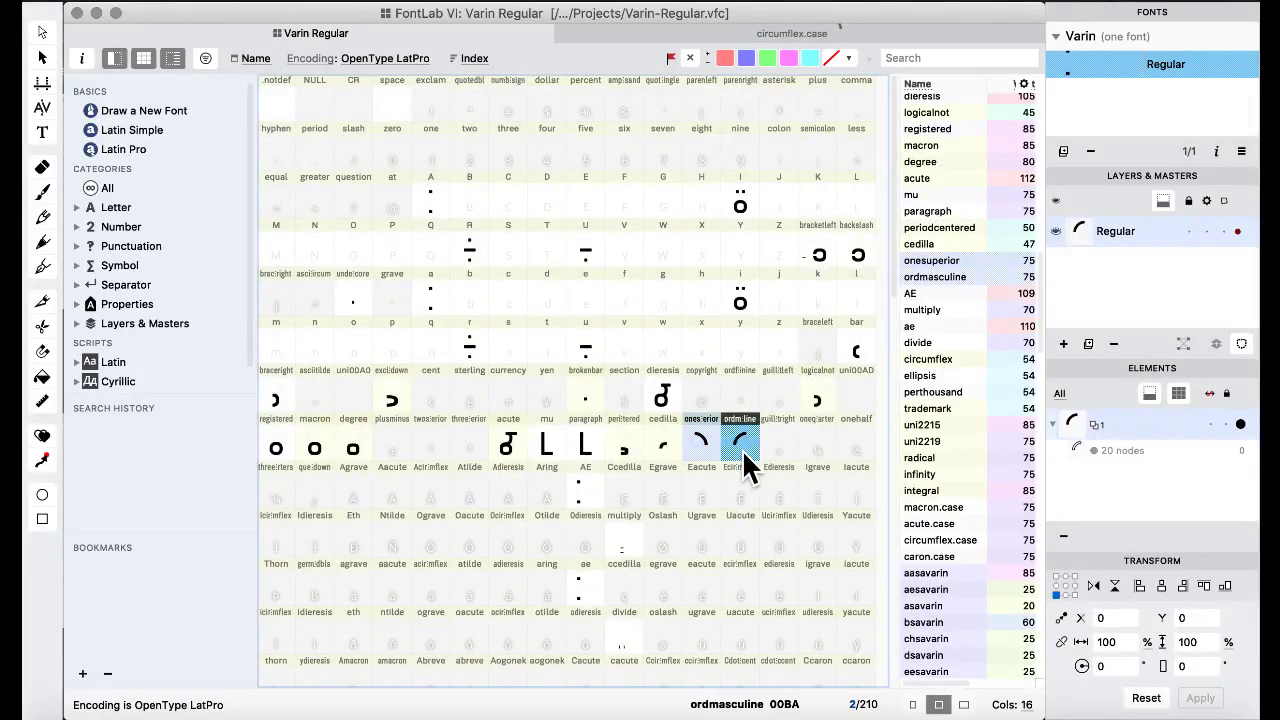
key("Delete")
left_click(688, 505)
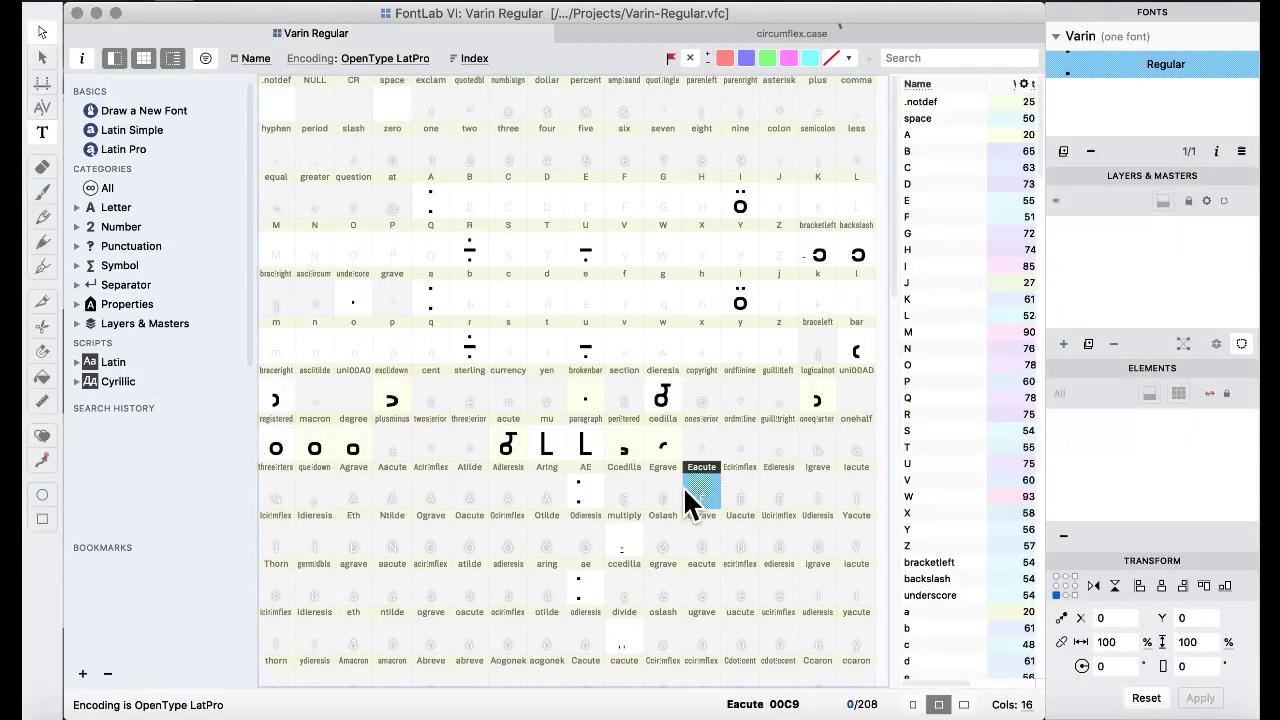
Copy the fsavarin glyph into the ffivarin cell, accepting the replacement of the existing glyph.
scroll(688, 505, "down", 10)
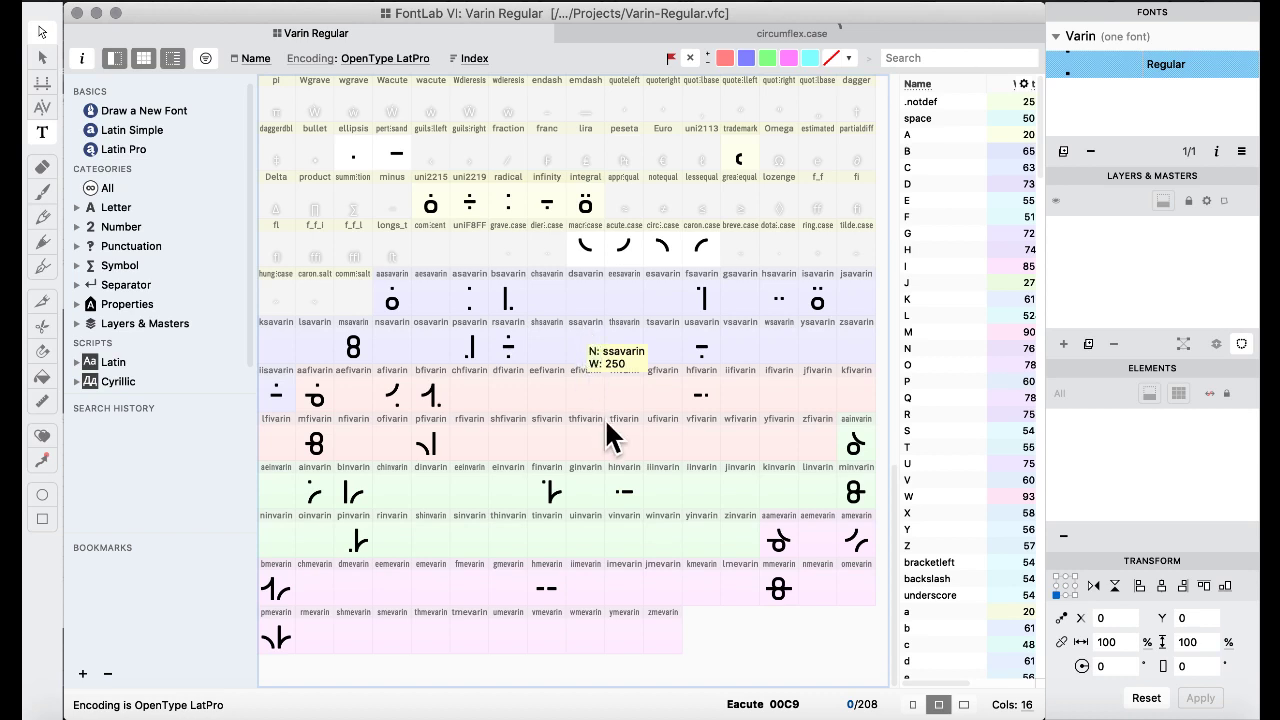
left_click(598, 283)
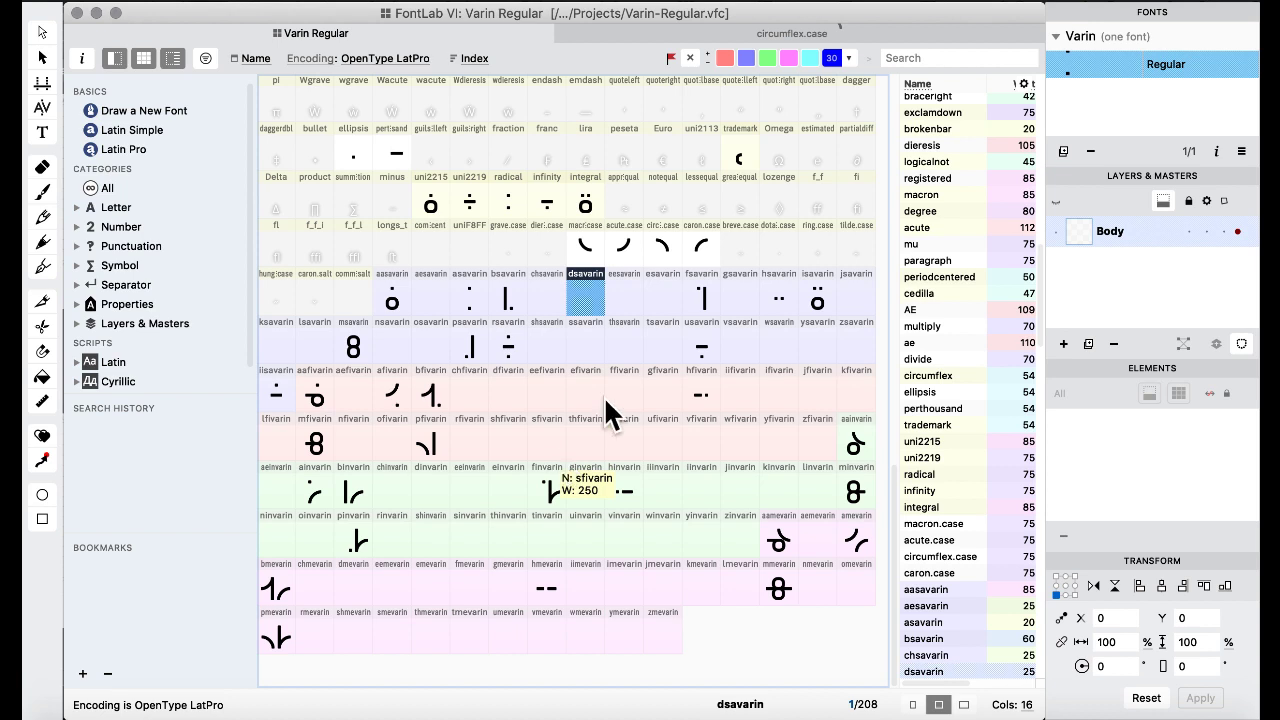
left_click(552, 499)
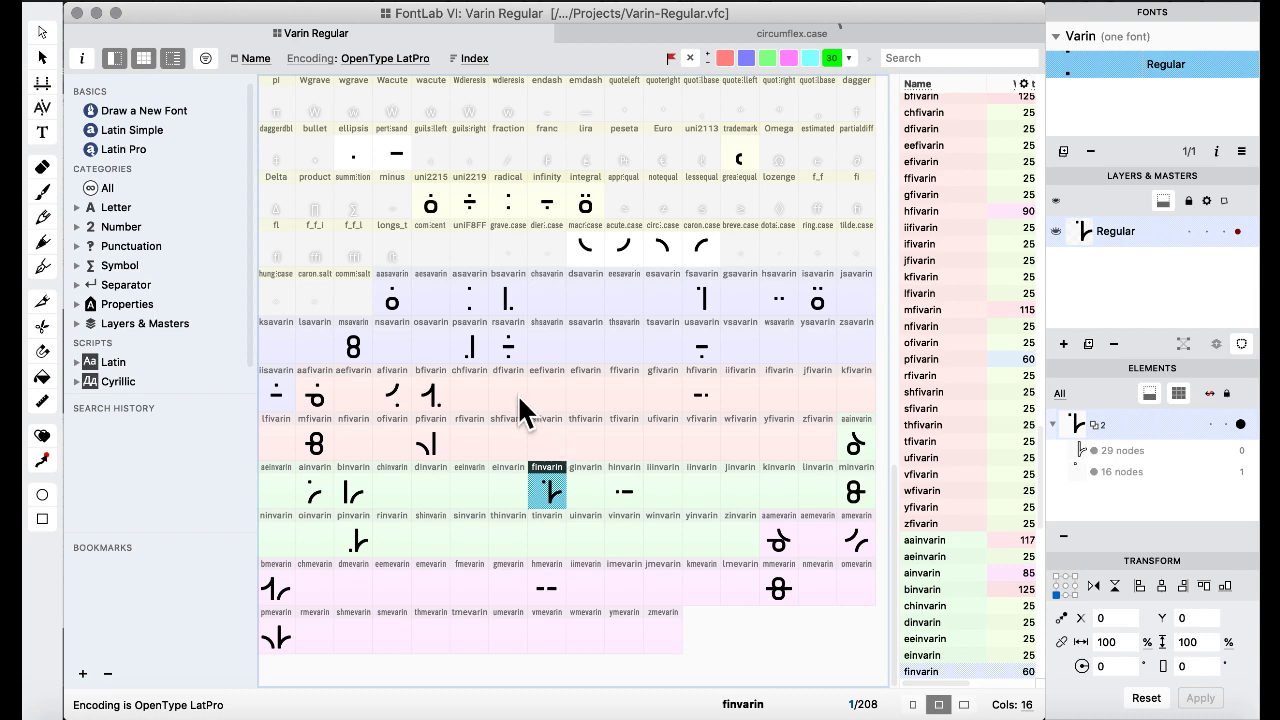
left_click(695, 302)
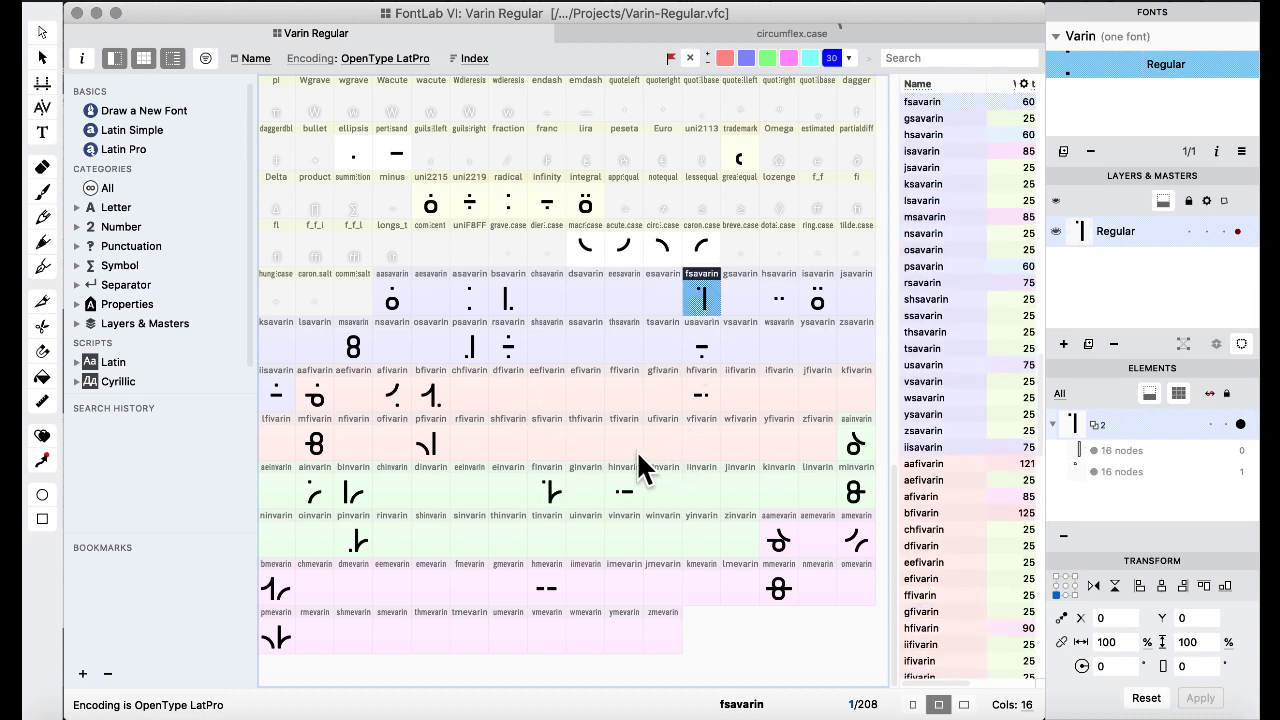
left_click(634, 408)
left_click_drag(634, 408, 632, 403)
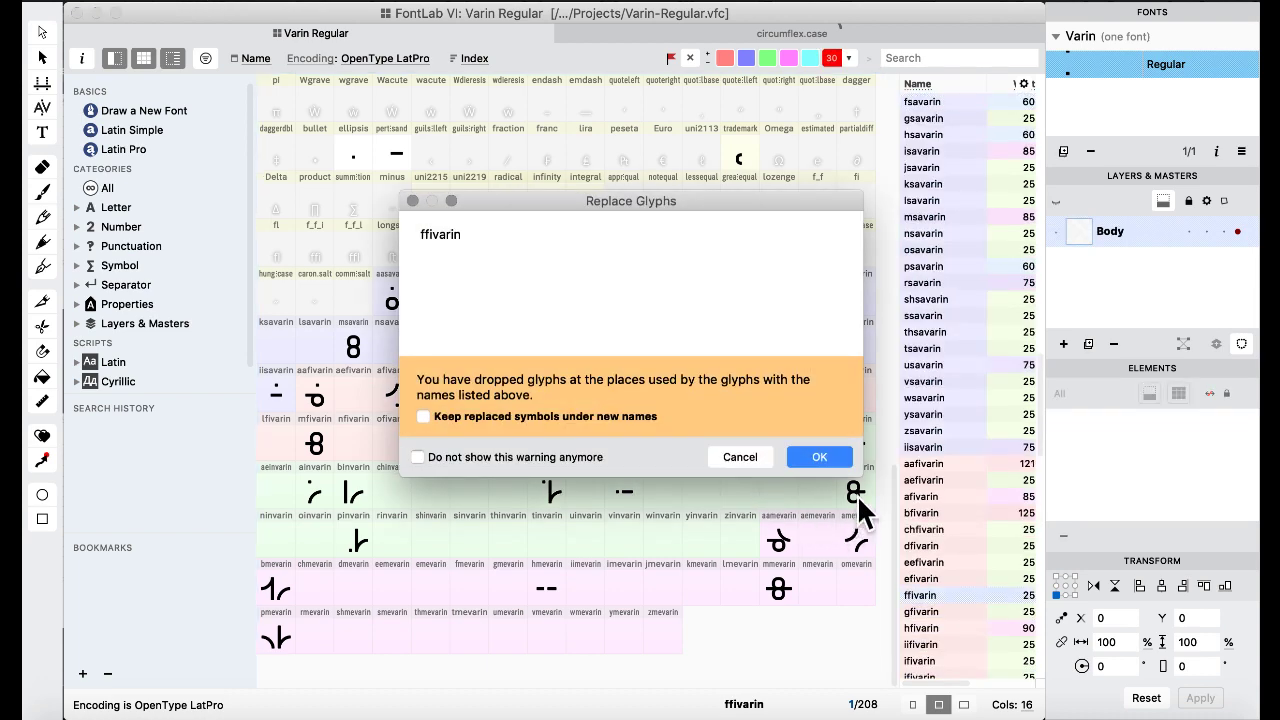
left_click(816, 454)
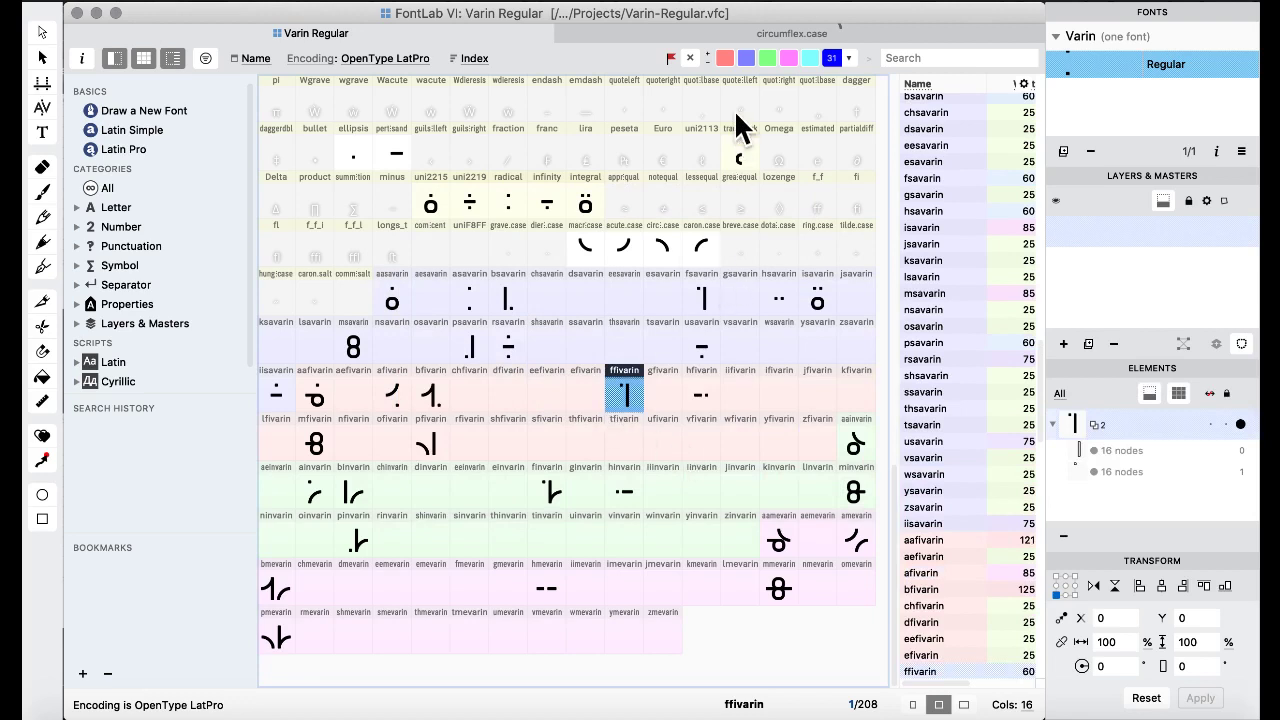
Replace the dot in ffivarin with a copy of the arc from acute.case.
left_click(659, 294)
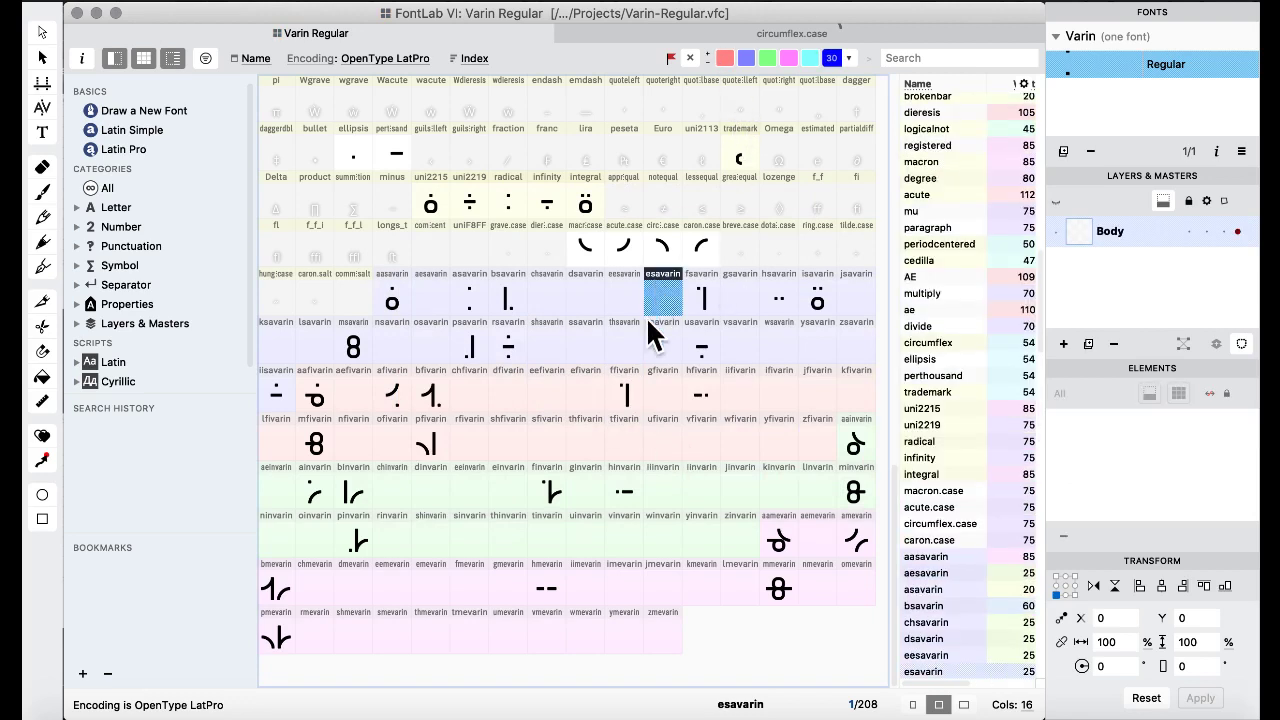
double_click(612, 250)
key("super+a")
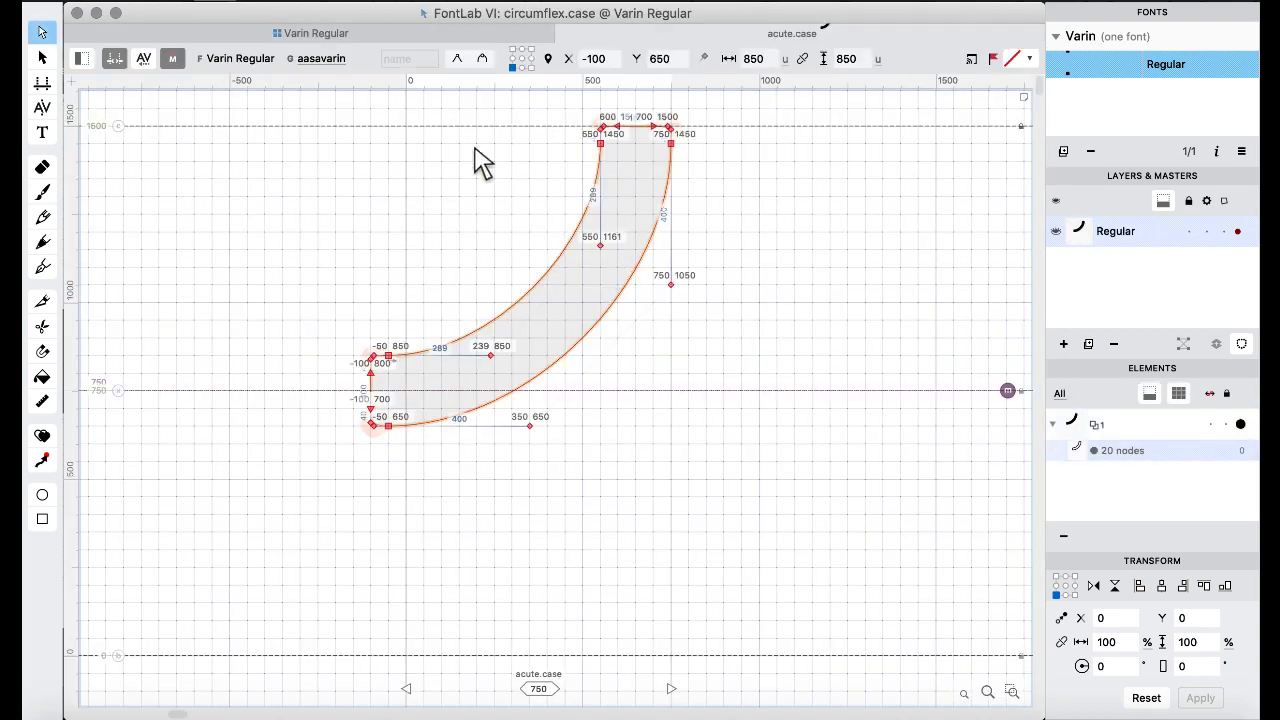
left_click(336, 33)
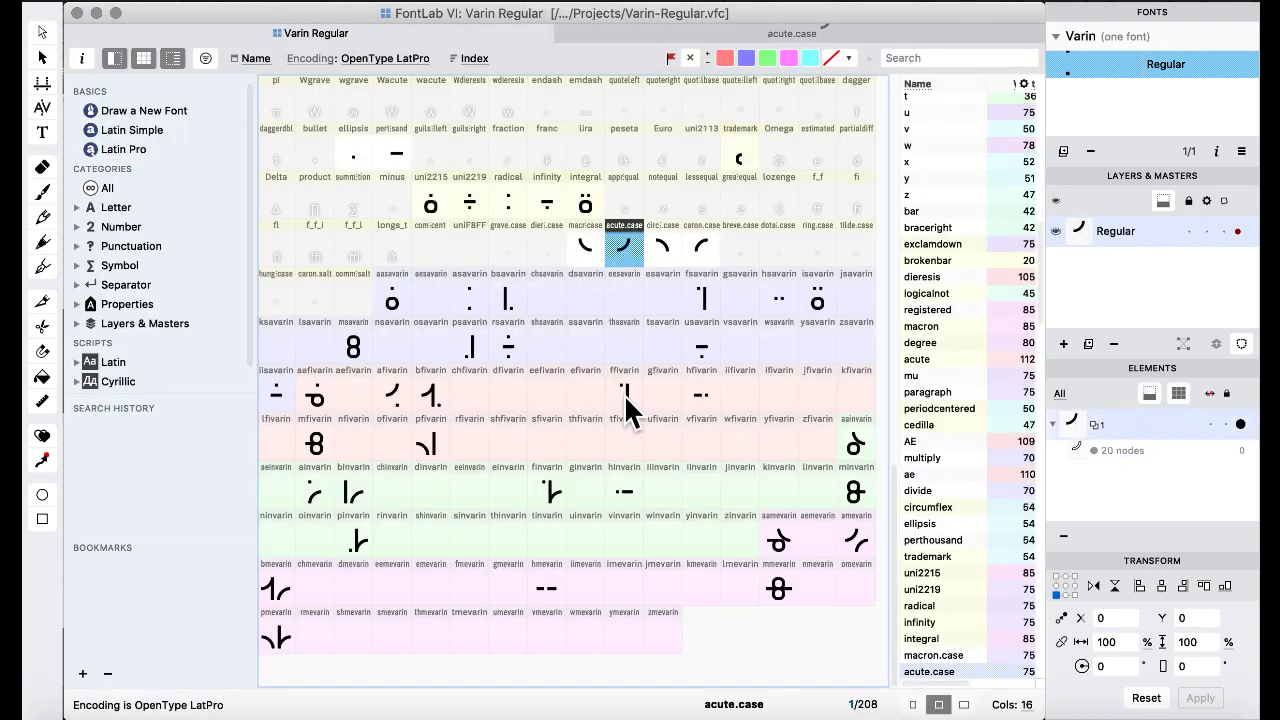
double_click(624, 394)
left_click_drag(356, 115, 489, 260)
key("BackSpace")
key("super+v")
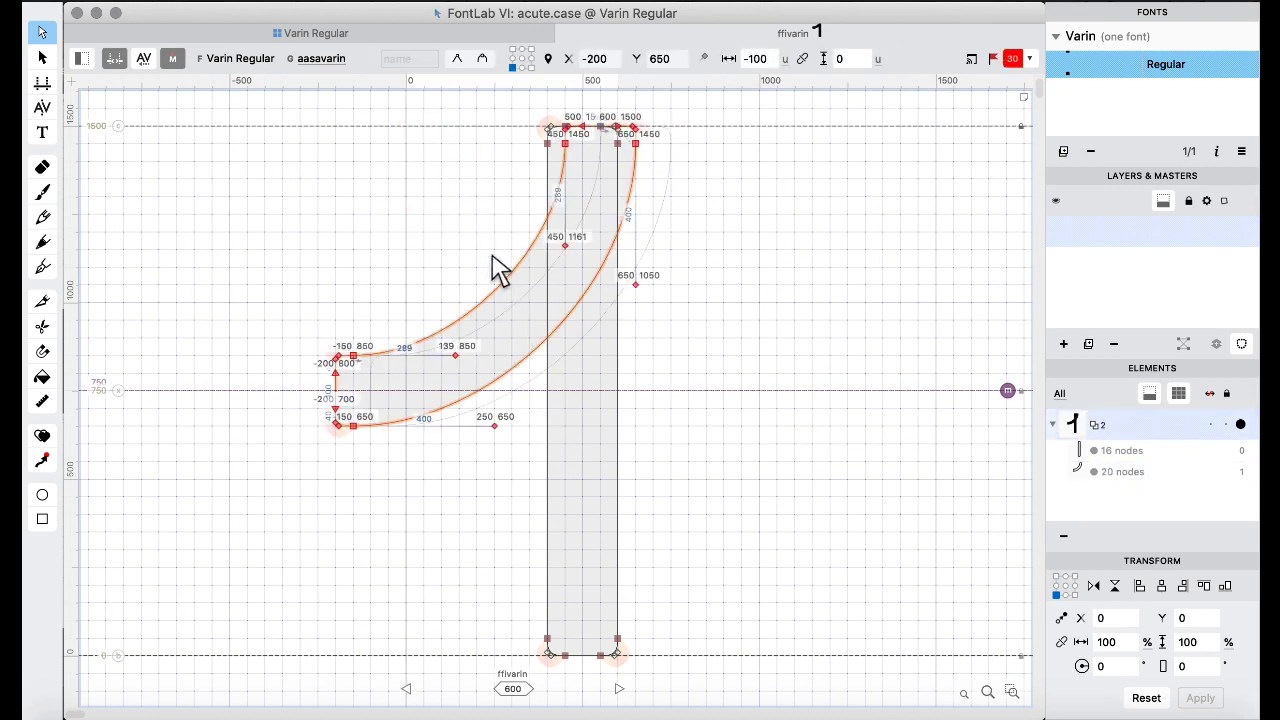
Move the pasted arc in ffivarin left of the stem to X -650, Y 650, and return to the font overview.
key("super+shift+Left")
key("super+shift+Left")
key("super+shift+Left")
key("super+shift+Left")
key("shift+Left")
key("shift+Left")
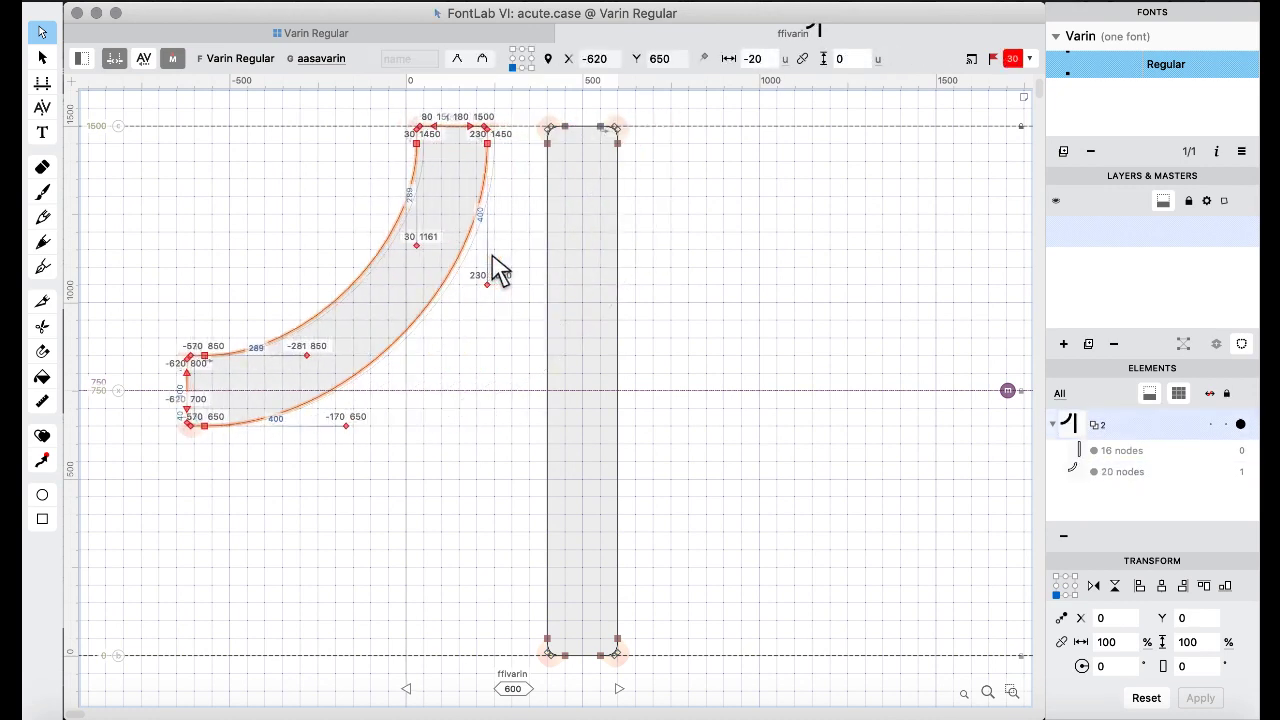
key("shift+Left")
key("shift+Left")
key("shift+Left")
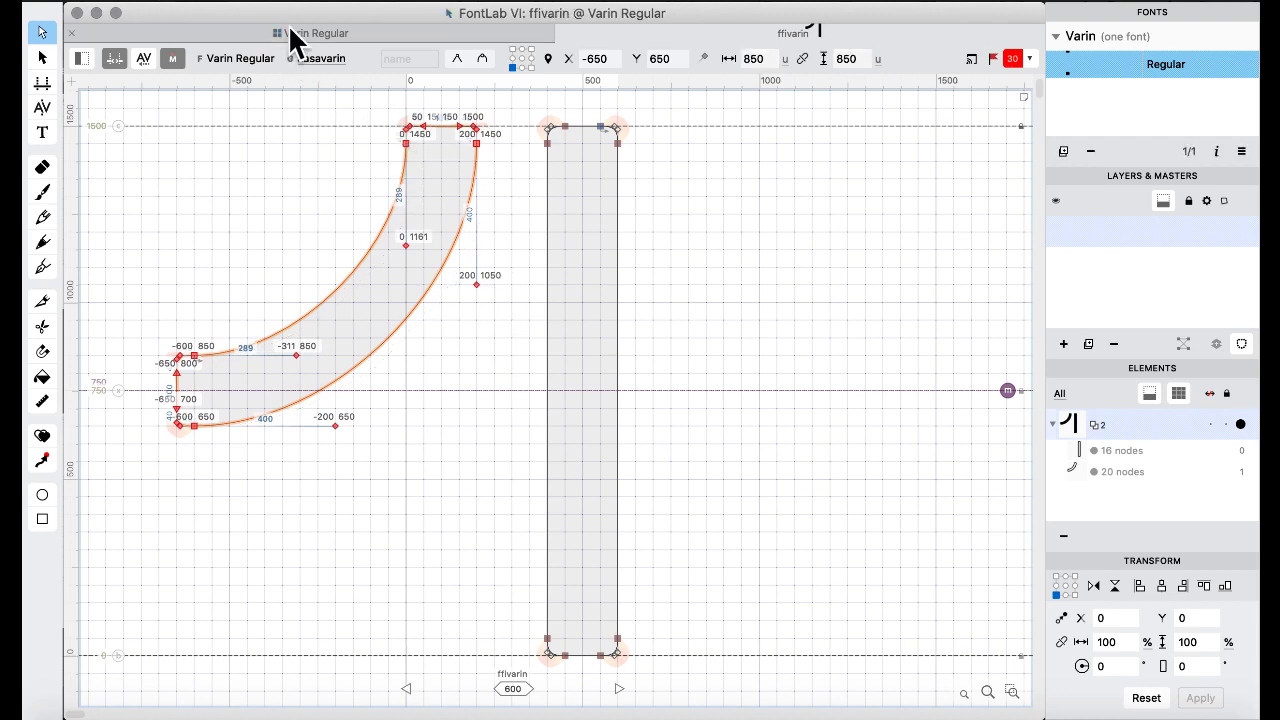
left_click(292, 33)
Shift the arc in macron.case horizontally to X -50 and return to the font overview.
left_click(656, 448)
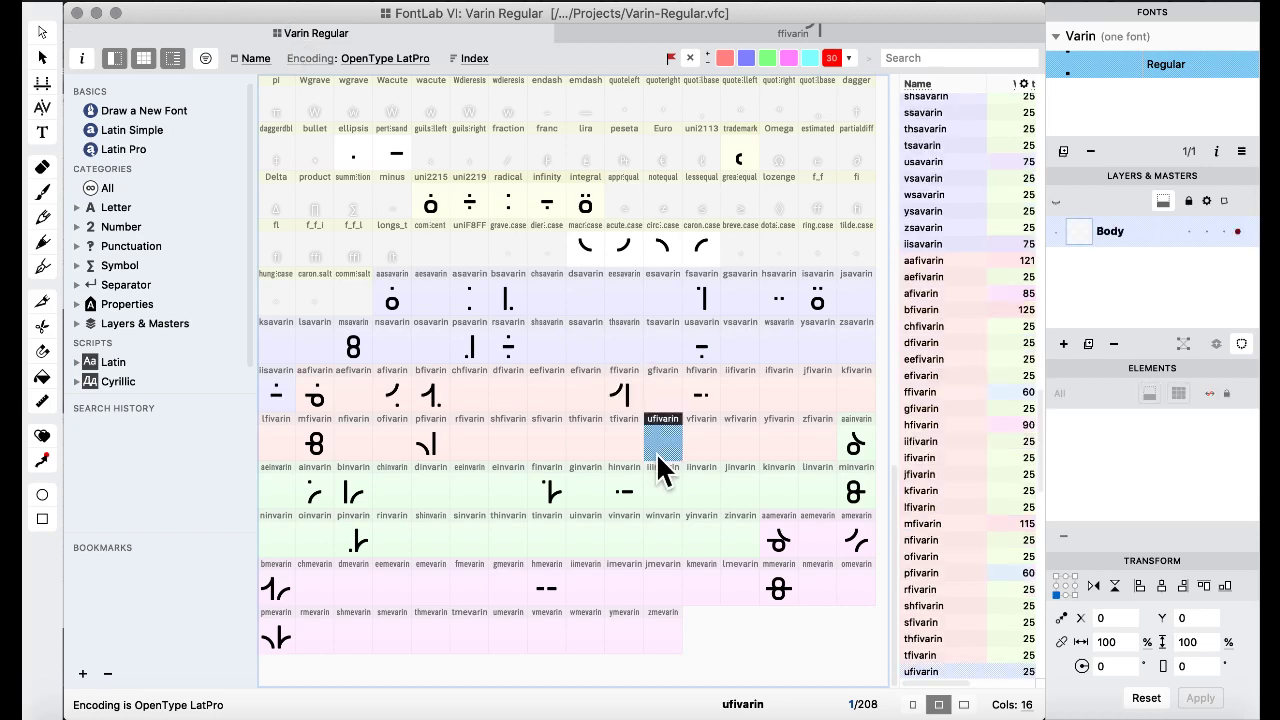
double_click(584, 250)
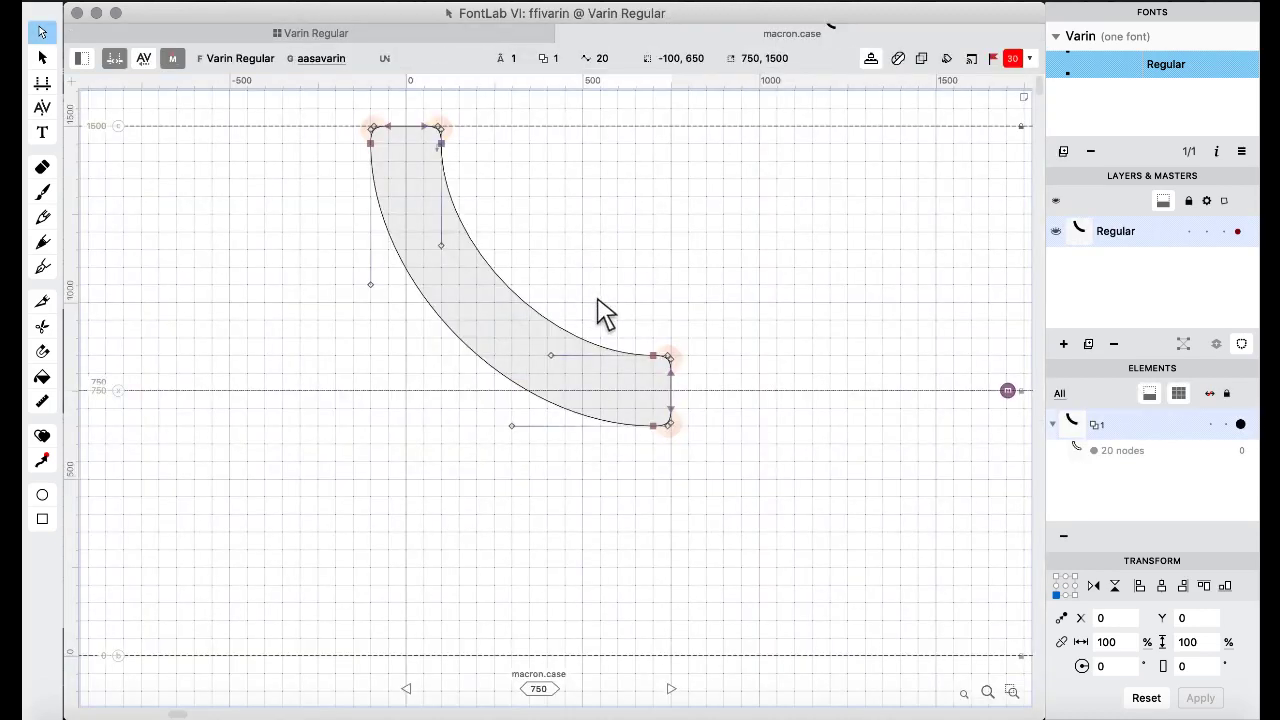
key("super+a")
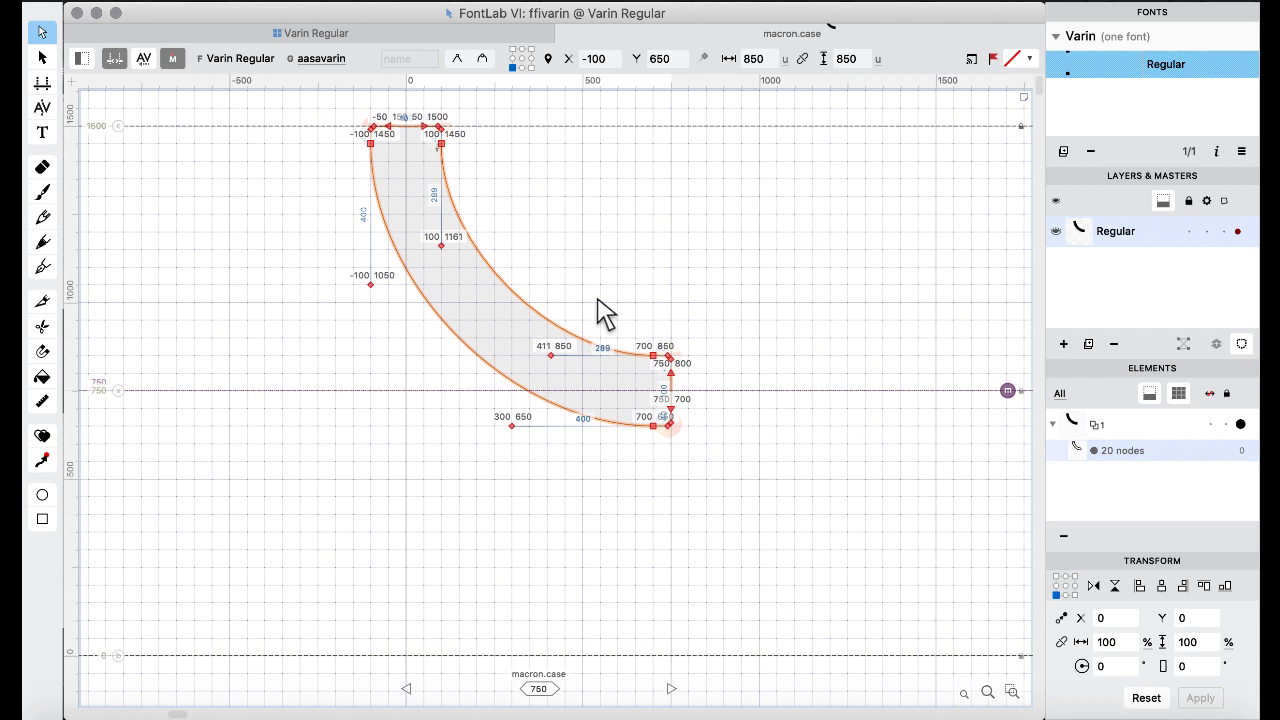
key("shift+Right")
key("shift+Right")
key("shift+Right")
key("shift+Right")
key("shift+Right")
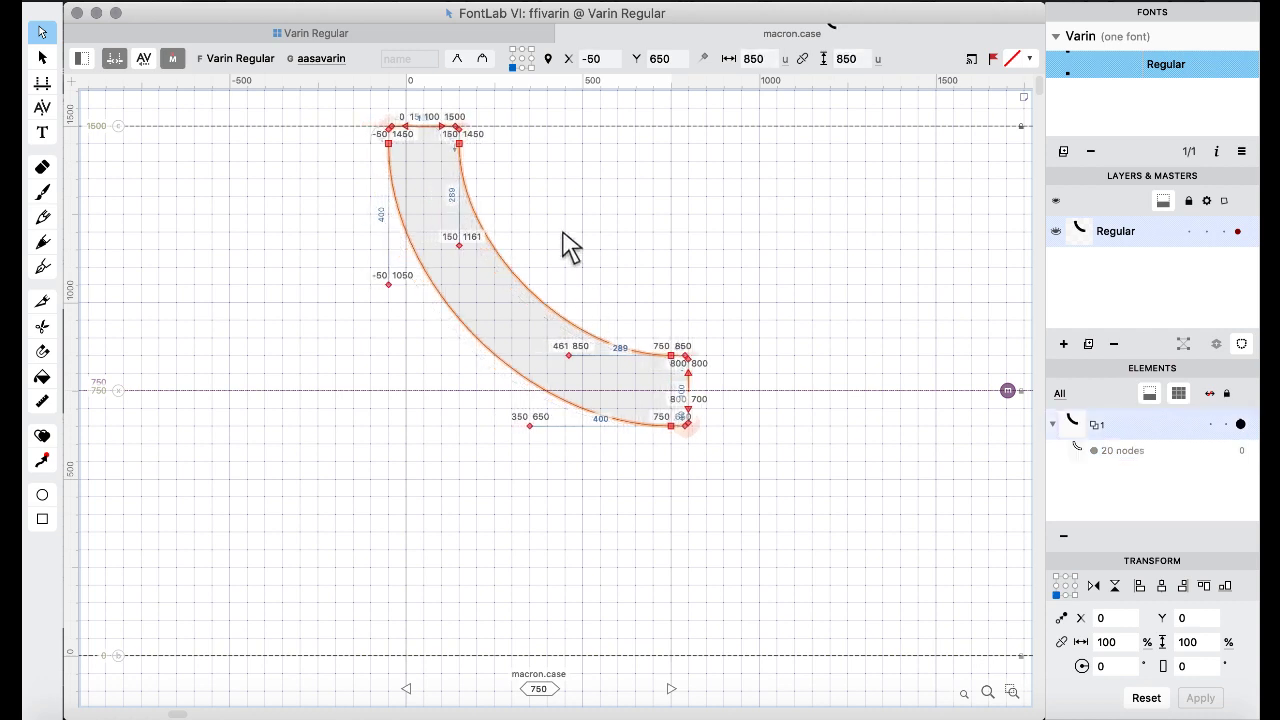
left_click(312, 33)
Shift the arc in acute.case horizontally to X -50 and return to the font overview.
left_click(628, 255)
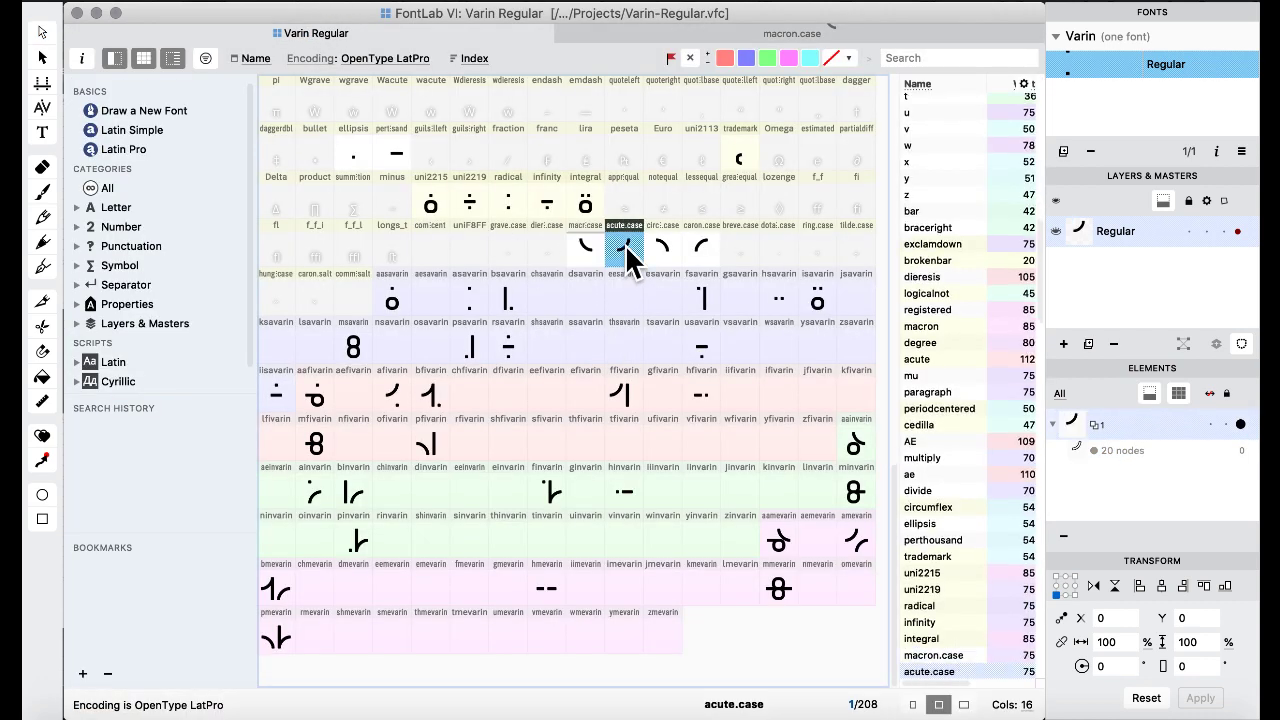
double_click(628, 255)
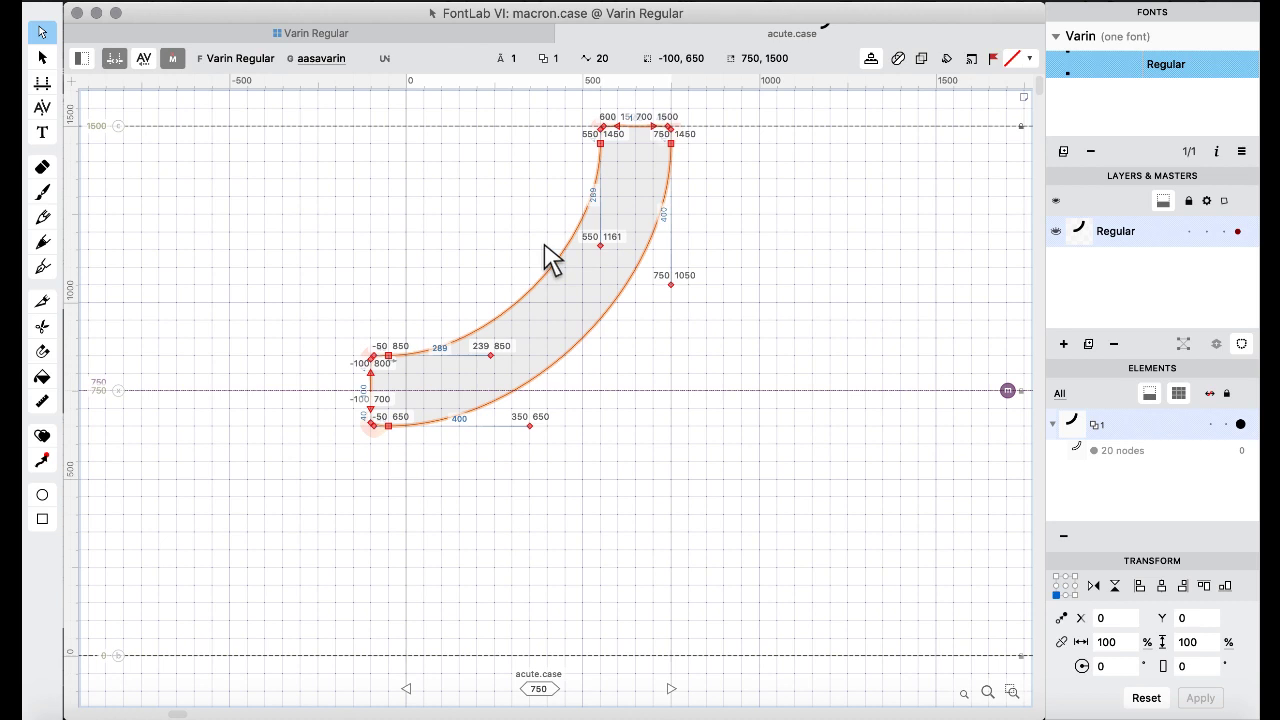
key("shift+Left")
key("shift+Left")
key("shift+Left")
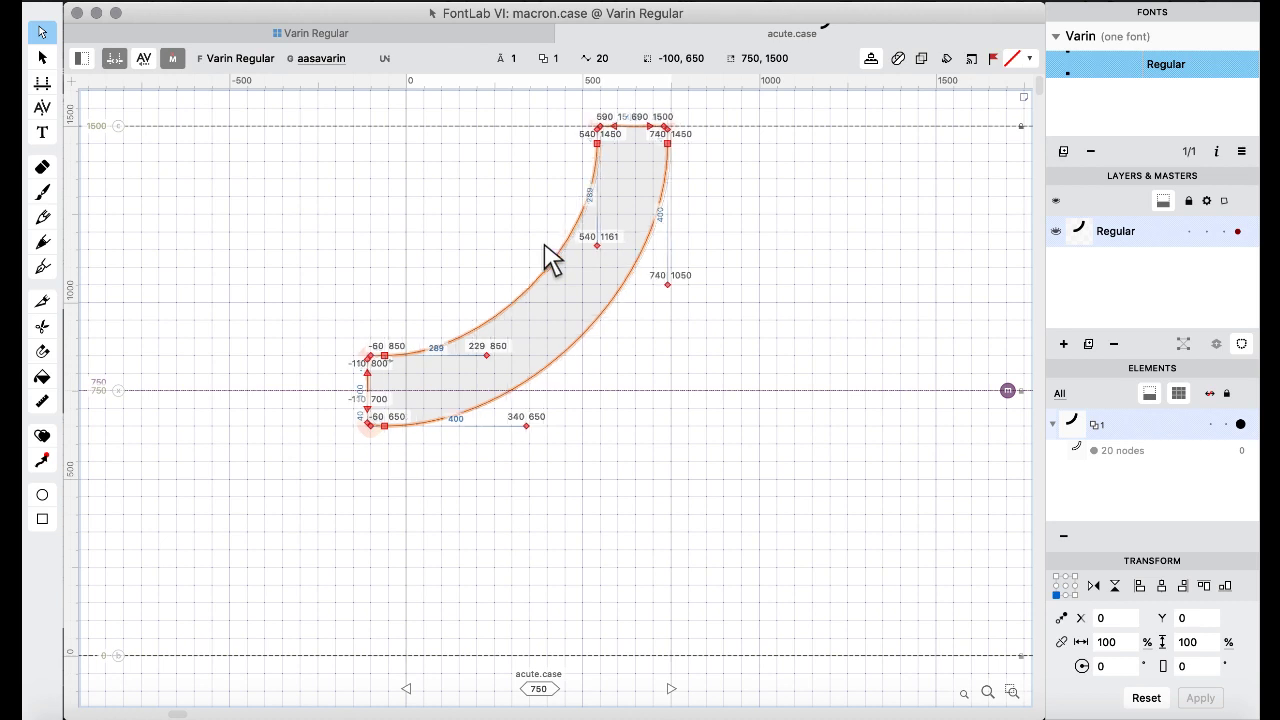
key("shift+Right")
key("shift+Right")
key("shift+Right")
key("shift+Right")
key("shift+Right")
key("shift+Right")
key("shift+Right")
key("shift+Right")
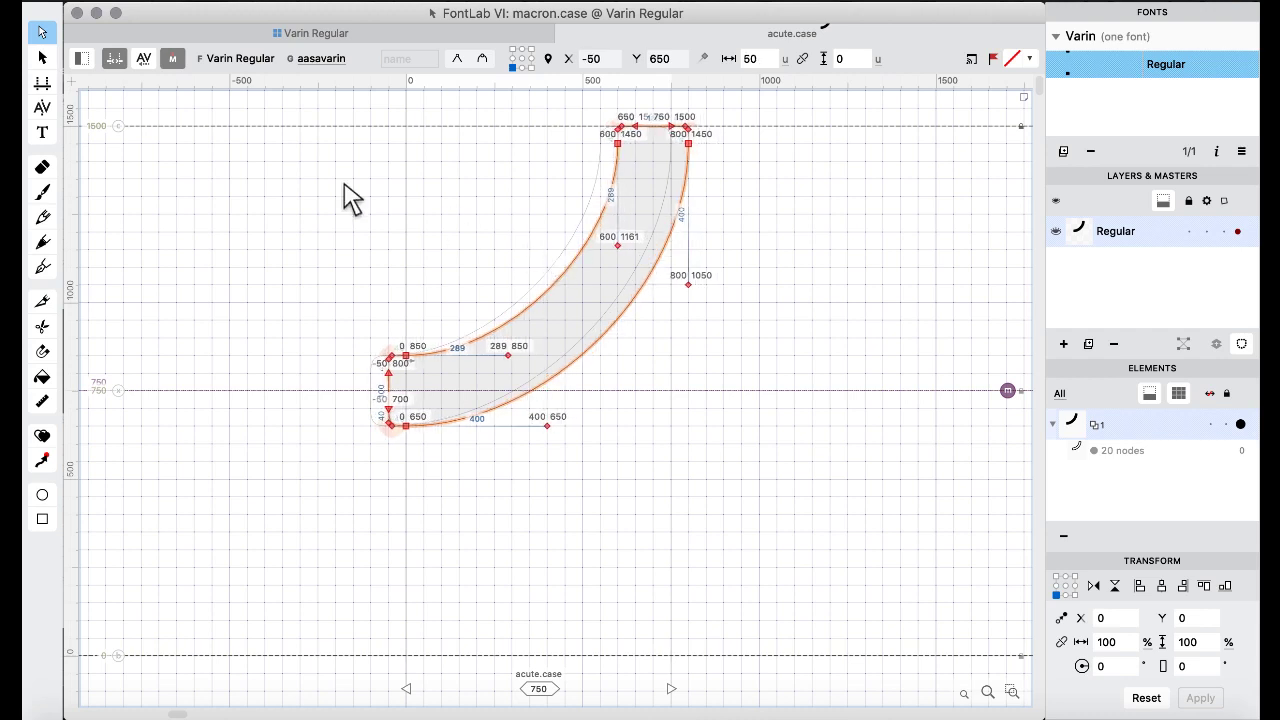
left_click(288, 33)
Shift the whole arc in circumflex.case to the right and return to the font overview.
double_click(660, 250)
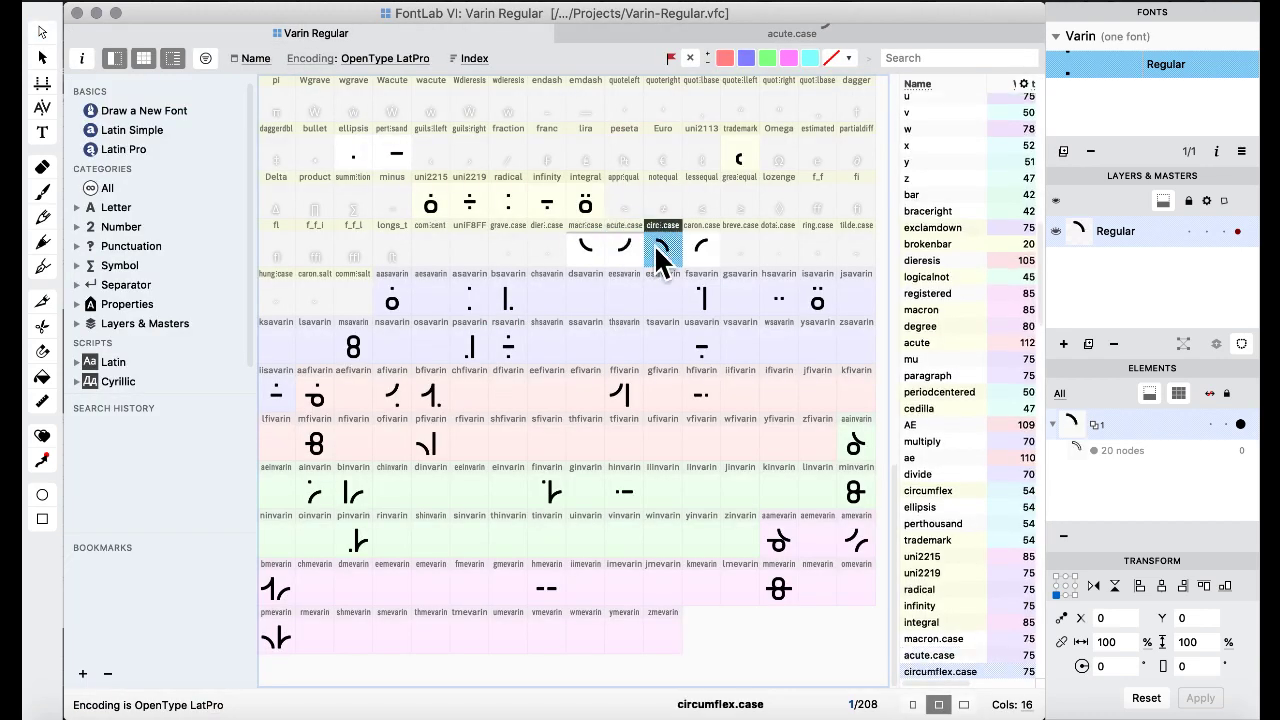
left_click(603, 340)
key("shift+Right")
key("shift+Right")
key("shift+Right")
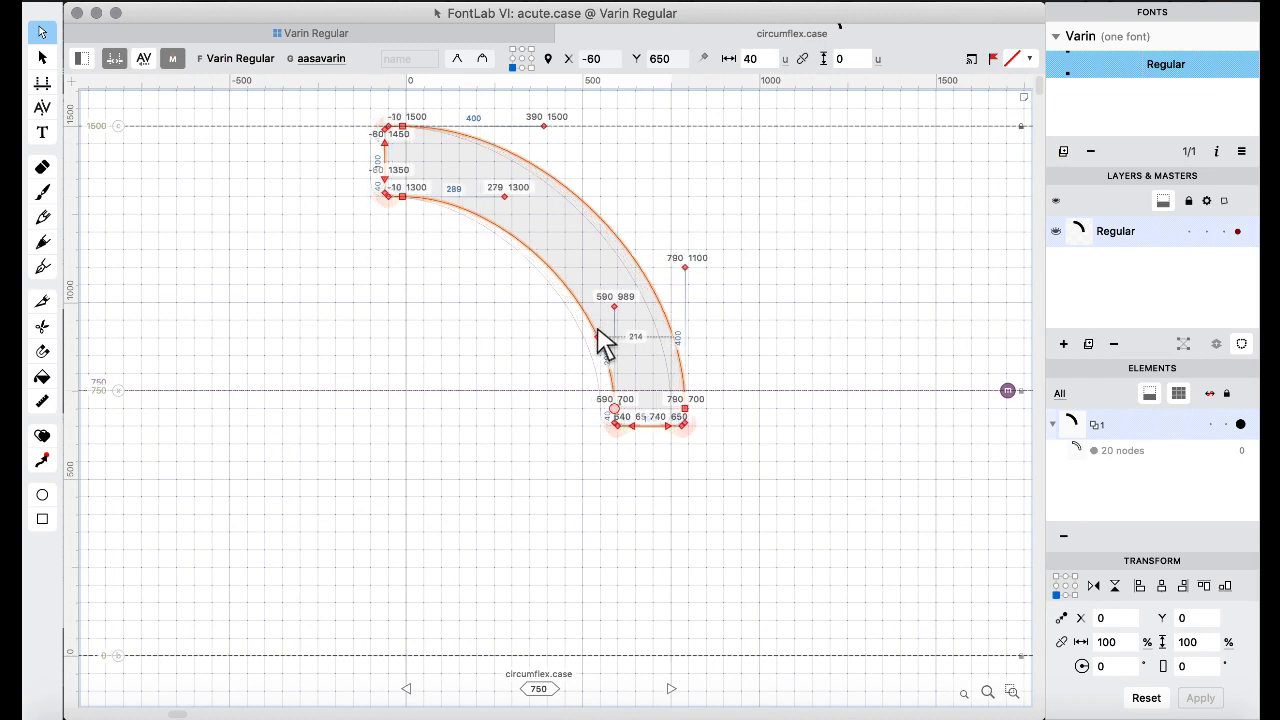
left_click(320, 34)
Select the whole arc in caron.case, shift it to the right, and return to the font overview.
double_click(709, 260)
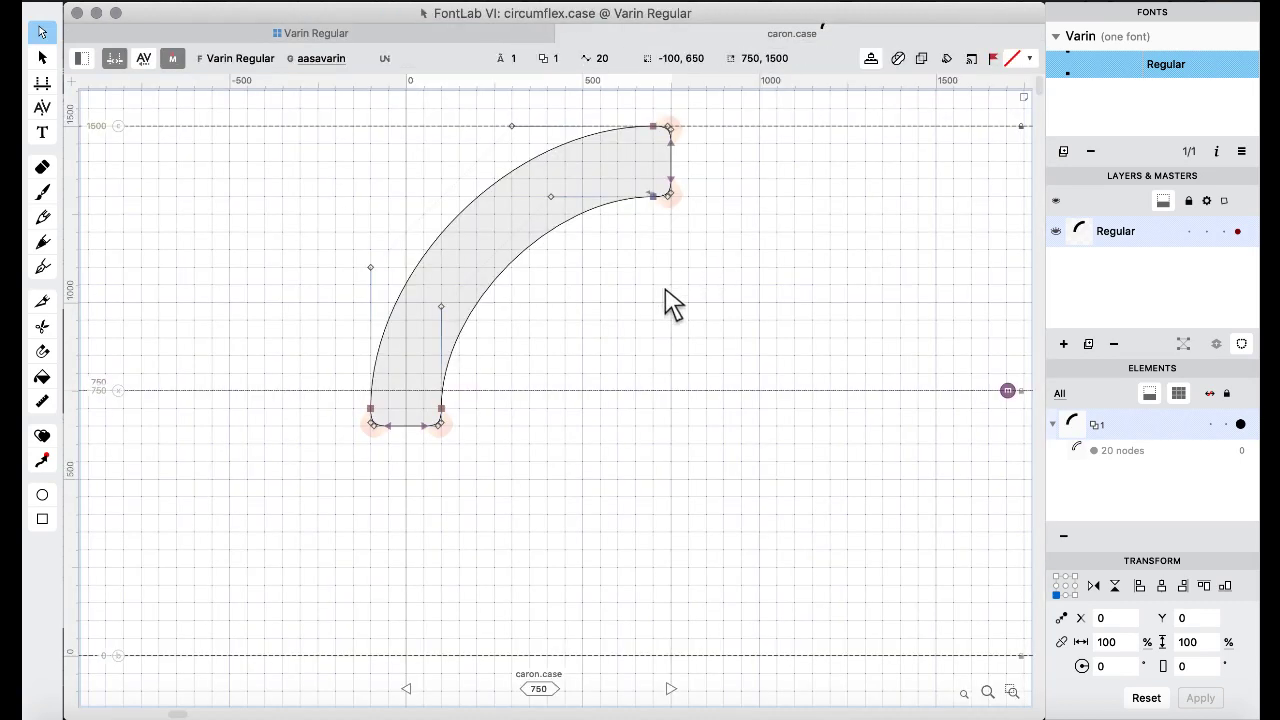
key("super+a")
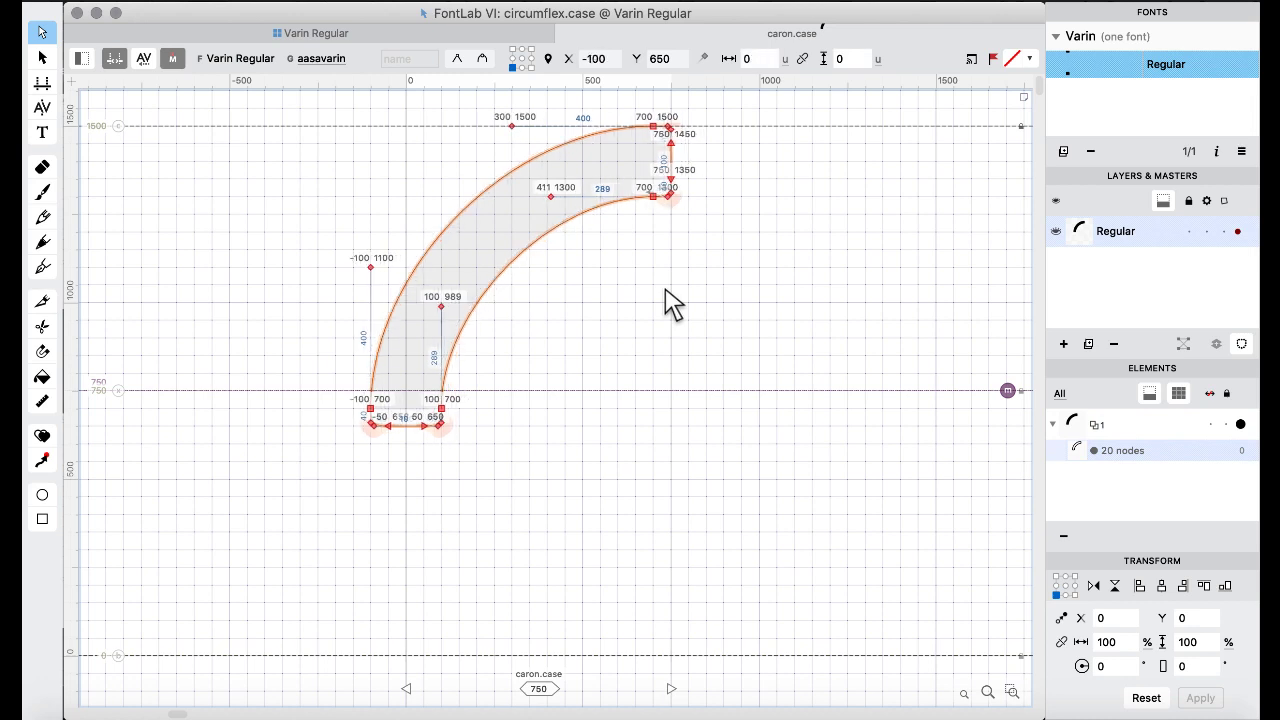
key("super+shift+Right")
left_click(343, 33)
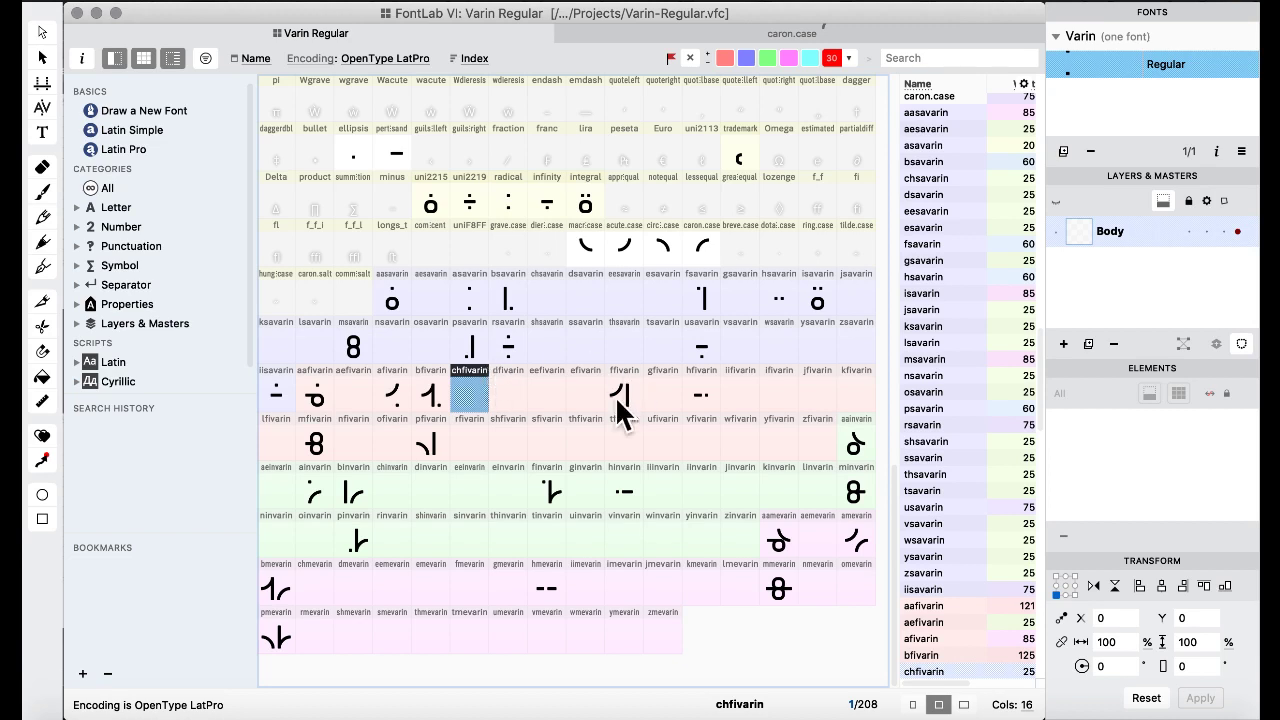
Copy the ffivarin glyph into the fmevarin slot, replacing the glyph there without keeping it under a new name.
left_click(545, 440)
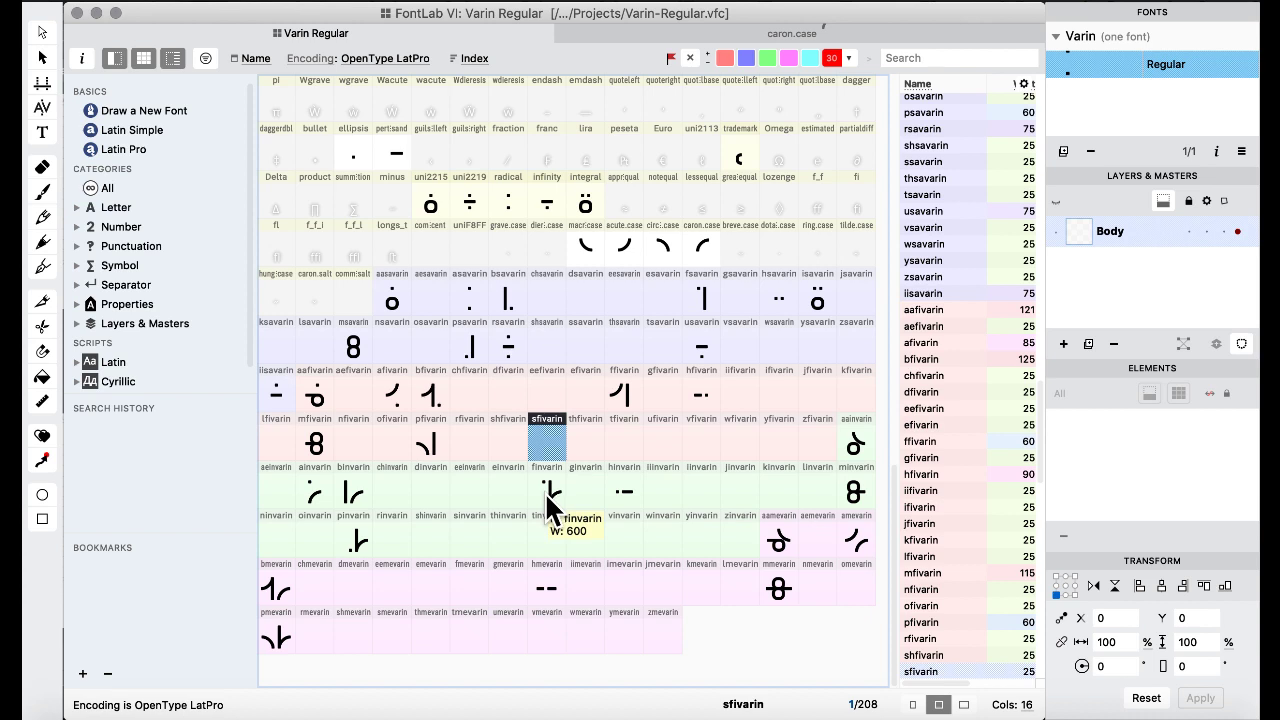
left_click(619, 390)
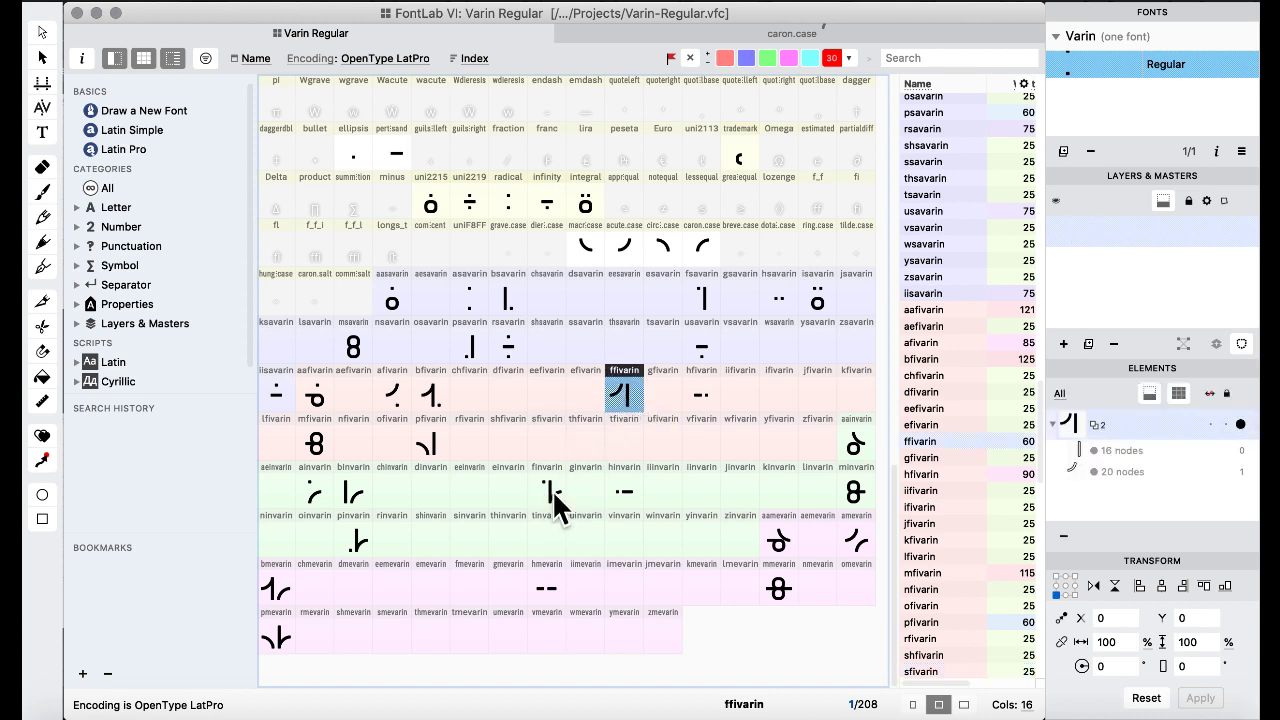
left_click(469, 594)
left_click_drag(469, 594, 469, 594)
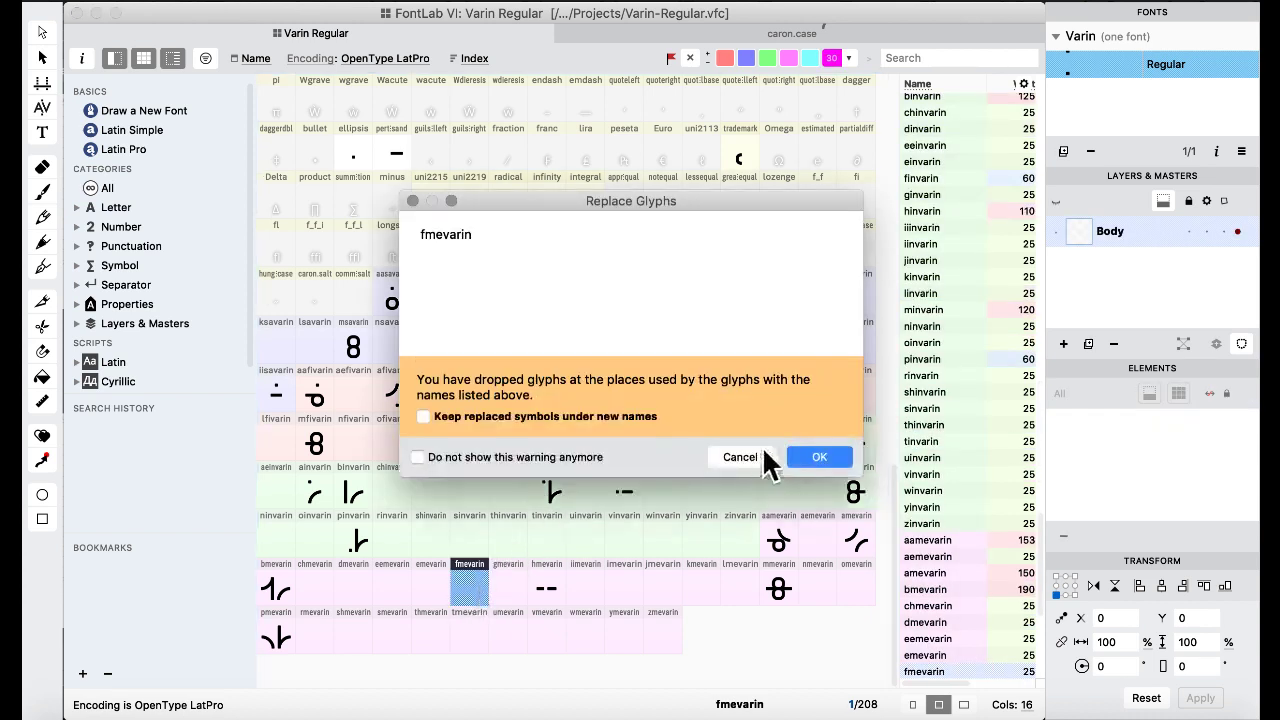
left_click(826, 458)
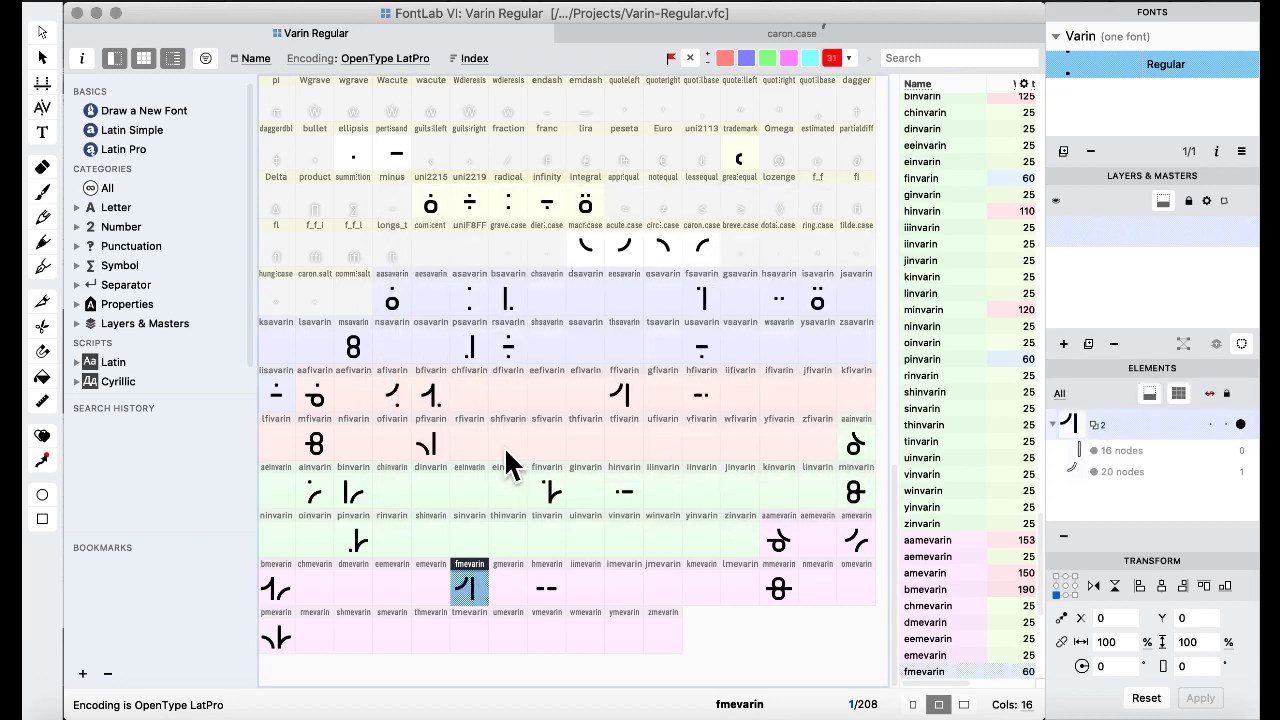
Copy the arc from caron.case and paste it into the fmevarin glyph.
scroll(508, 460, "up", 2)
scroll(508, 460, "down", 2)
double_click(705, 247)
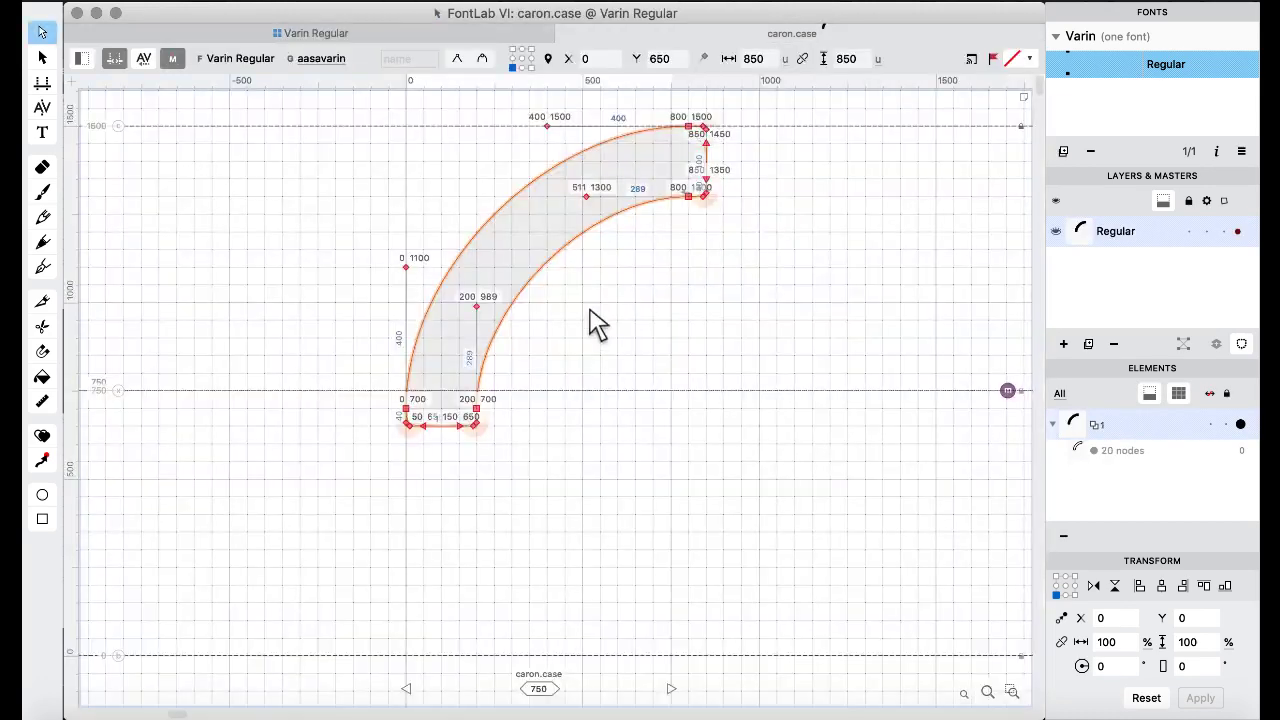
left_click(335, 34)
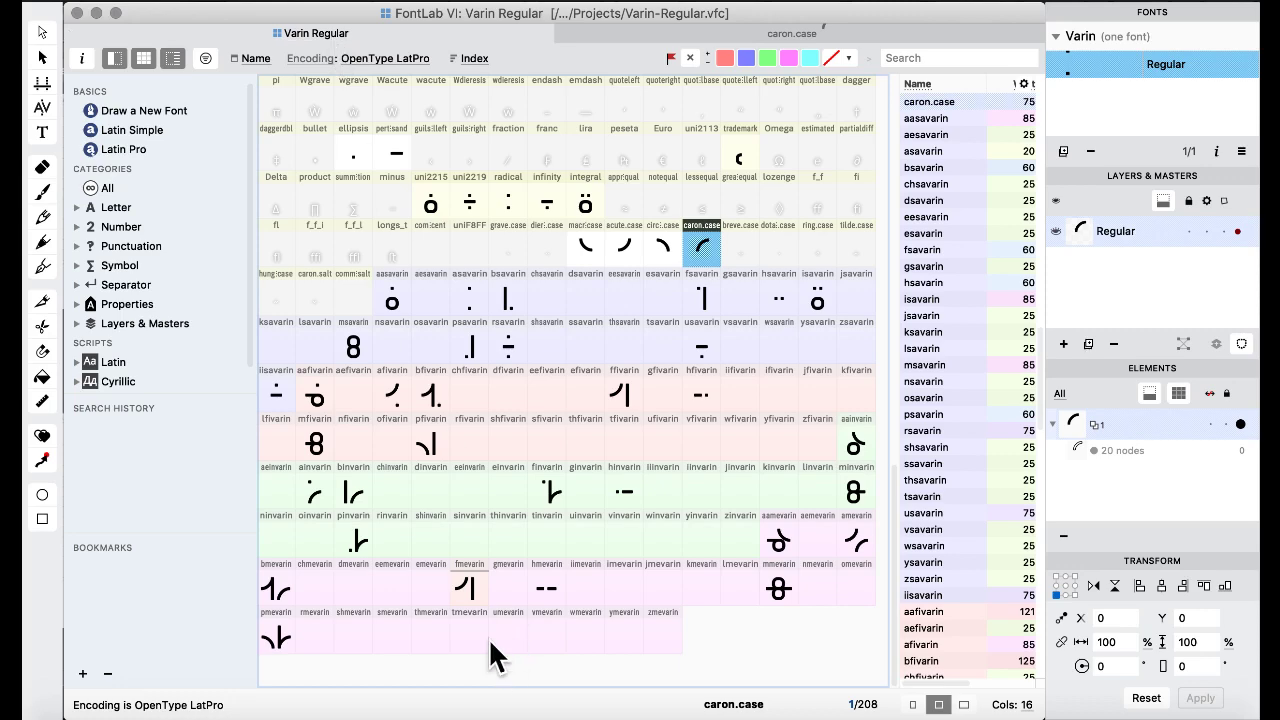
double_click(469, 588)
key("ctrl+v")
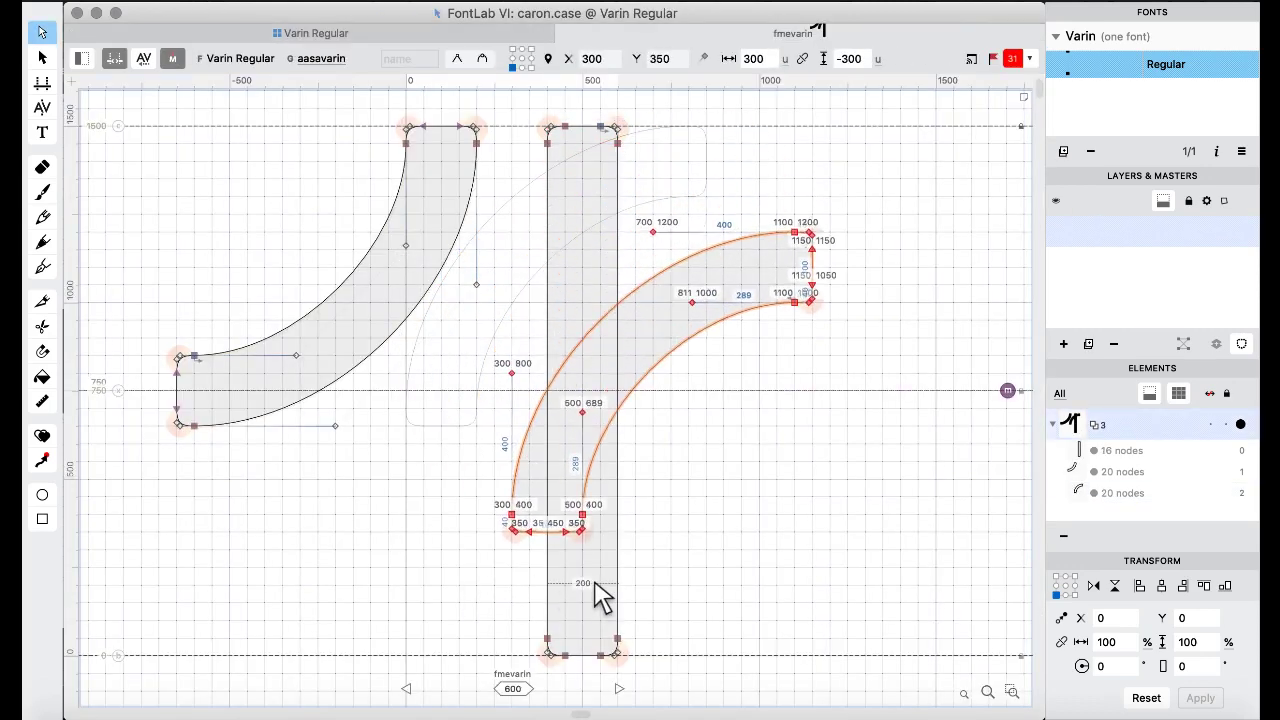
Move the pasted arc to X 400, Y 0, aligning its foot with the vertical stem's base, and select all contours in fmevarin.
key("super+Right")
key("super+Right")
key("super+Down")
key("super+Down")
key("super+Down")
key("super+Down")
key("super+Left")
key("super+Up")
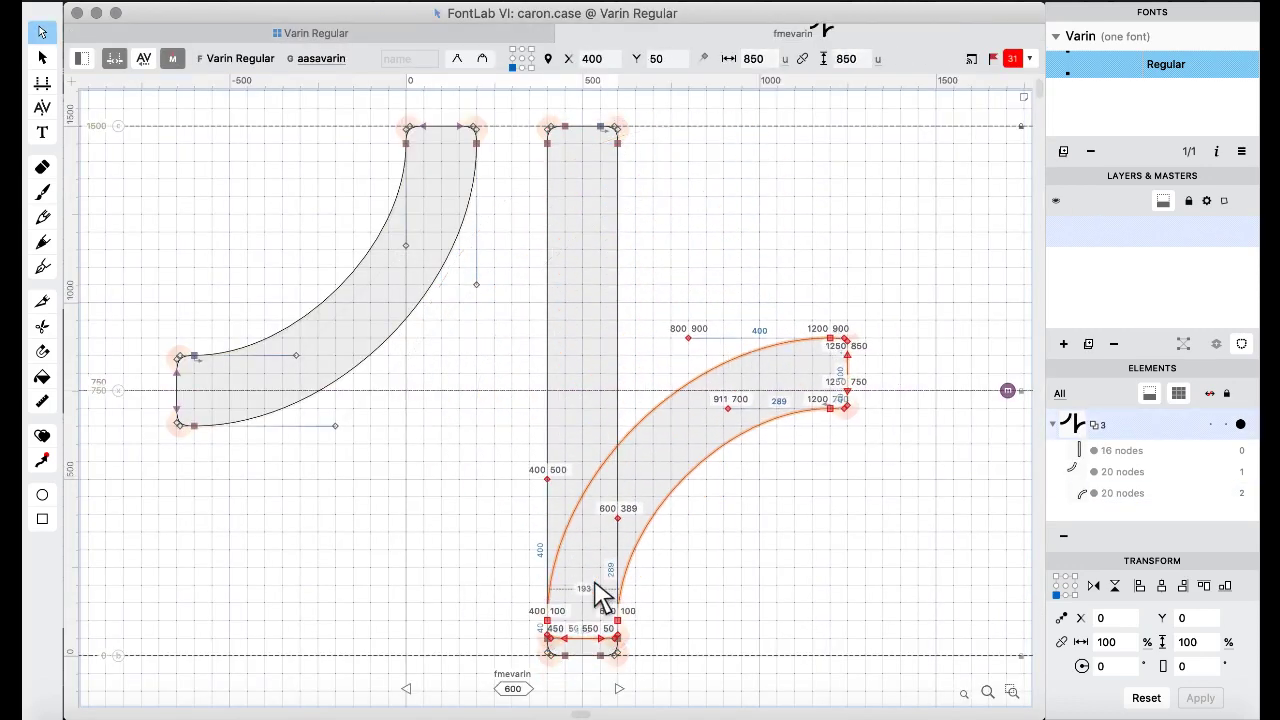
key("shift+Down")
key("shift+Down")
key("shift+Down")
key("shift+Down")
key("shift+Down")
key("super+a")
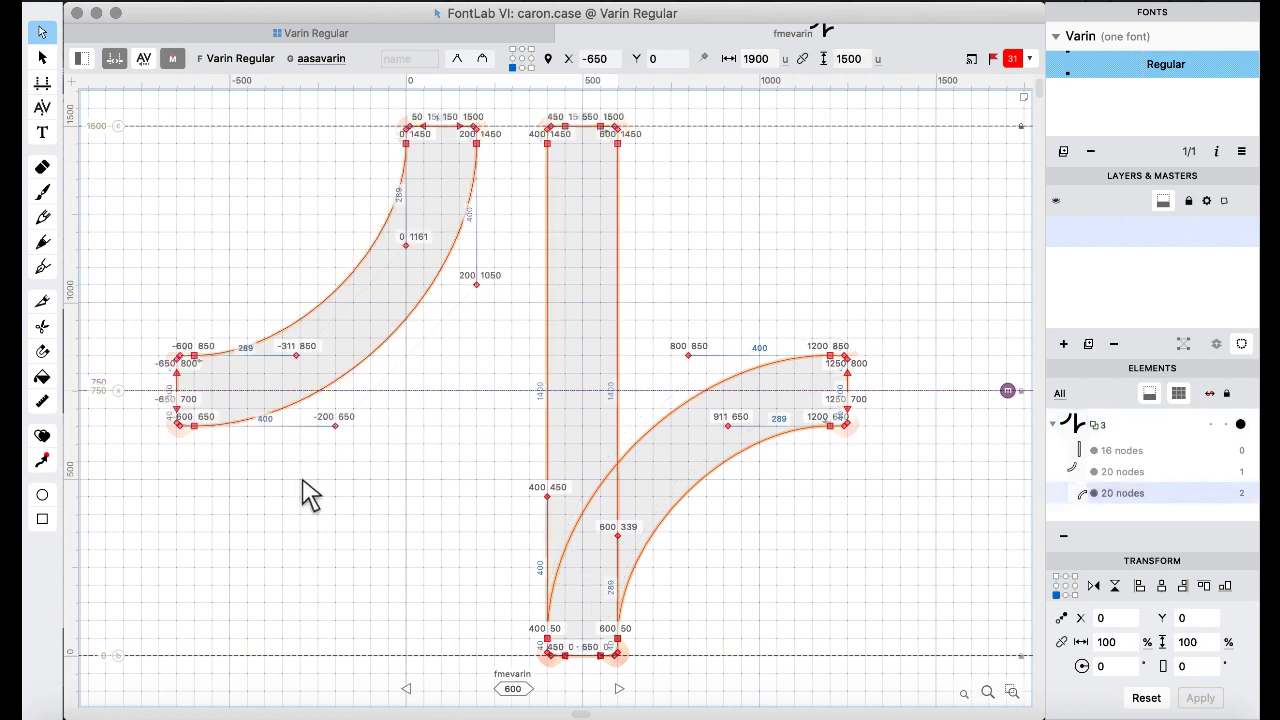
Remove the overlaps between the contours of the fmevarin glyph and return to the font overview.
right_click(306, 478)
mouse_move(400, 122)
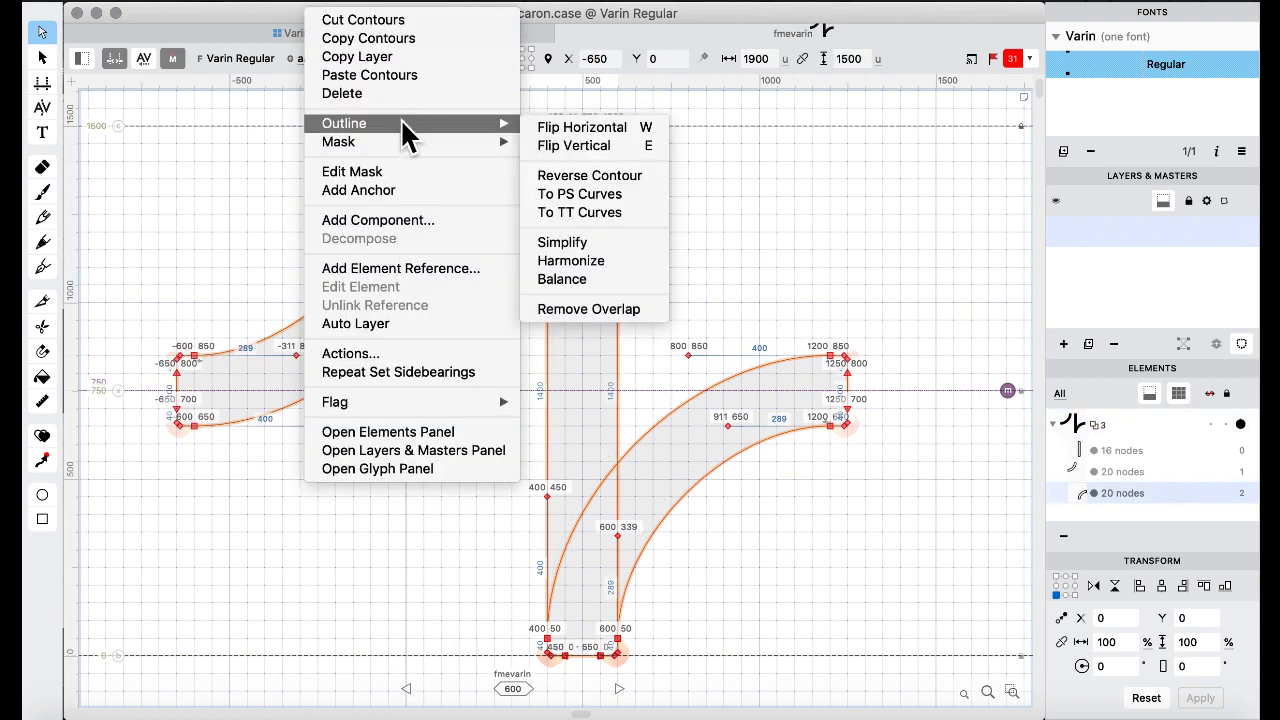
left_click(567, 304)
left_click(310, 33)
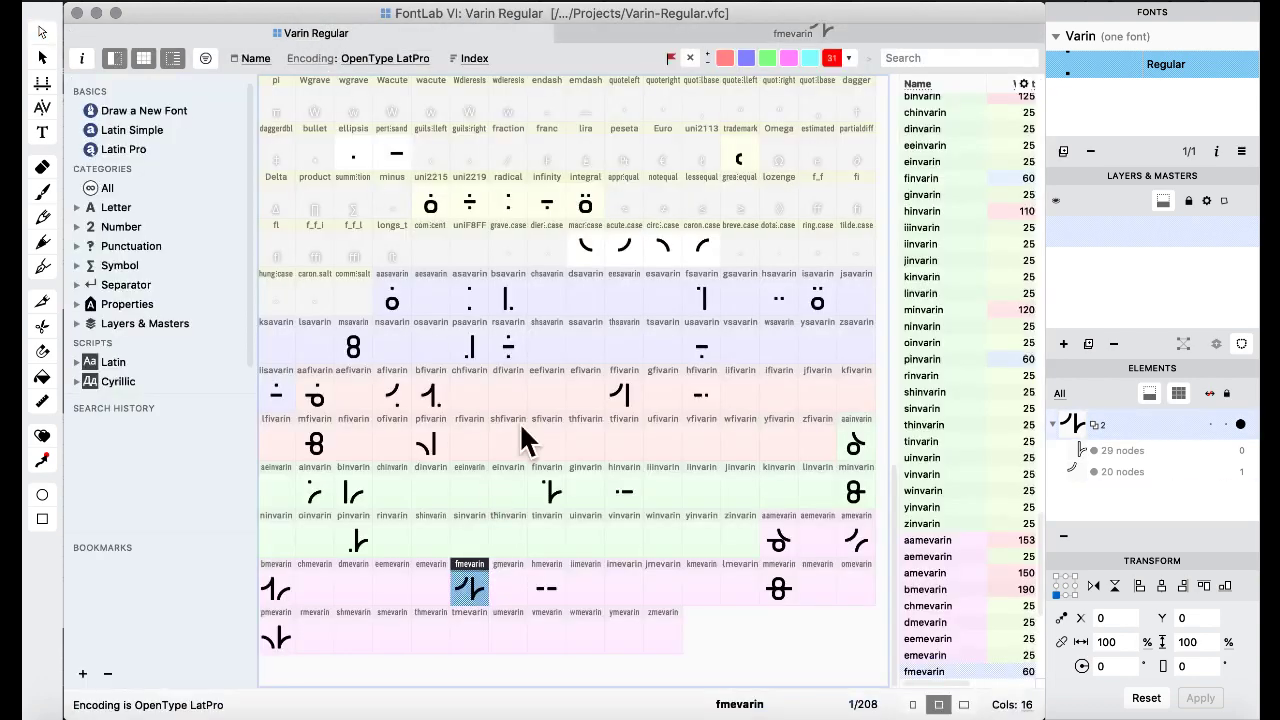
Repeat the Set Sidebearings action on all glyphs from aasavarin through zmevarin, and clear the selection.
left_click(705, 385)
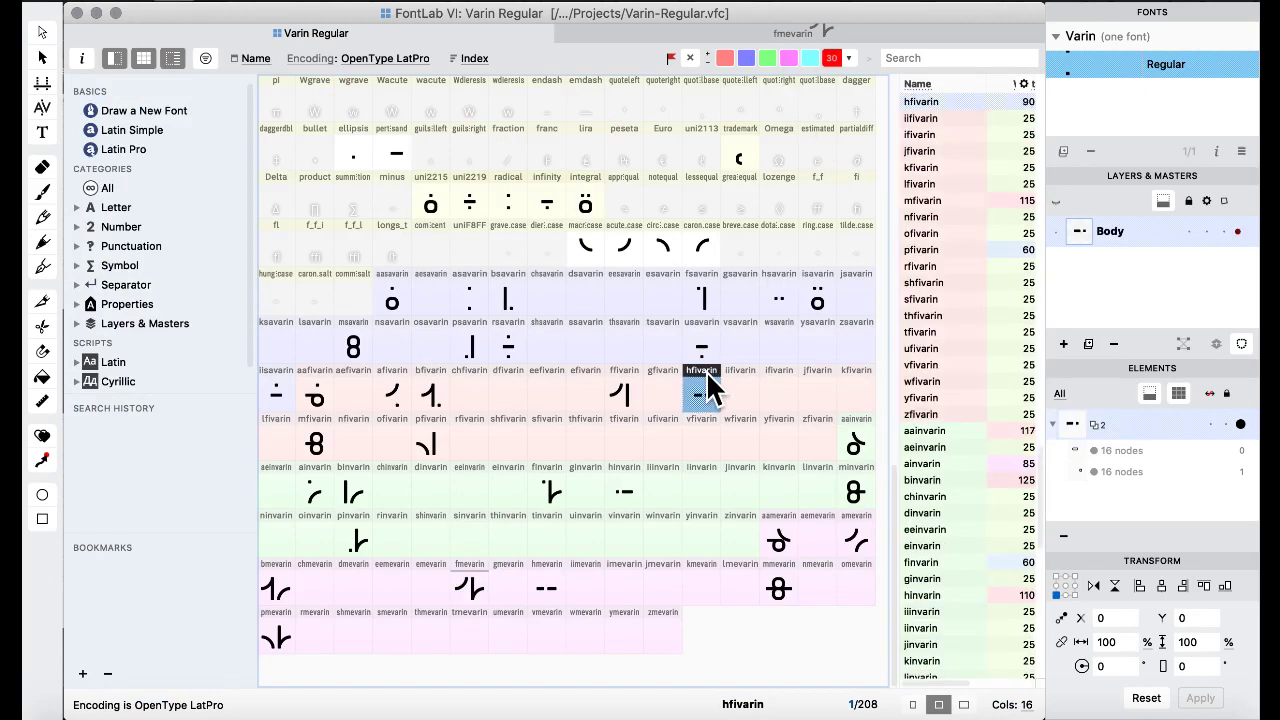
left_click(650, 637)
left_click(390, 310, "shift")
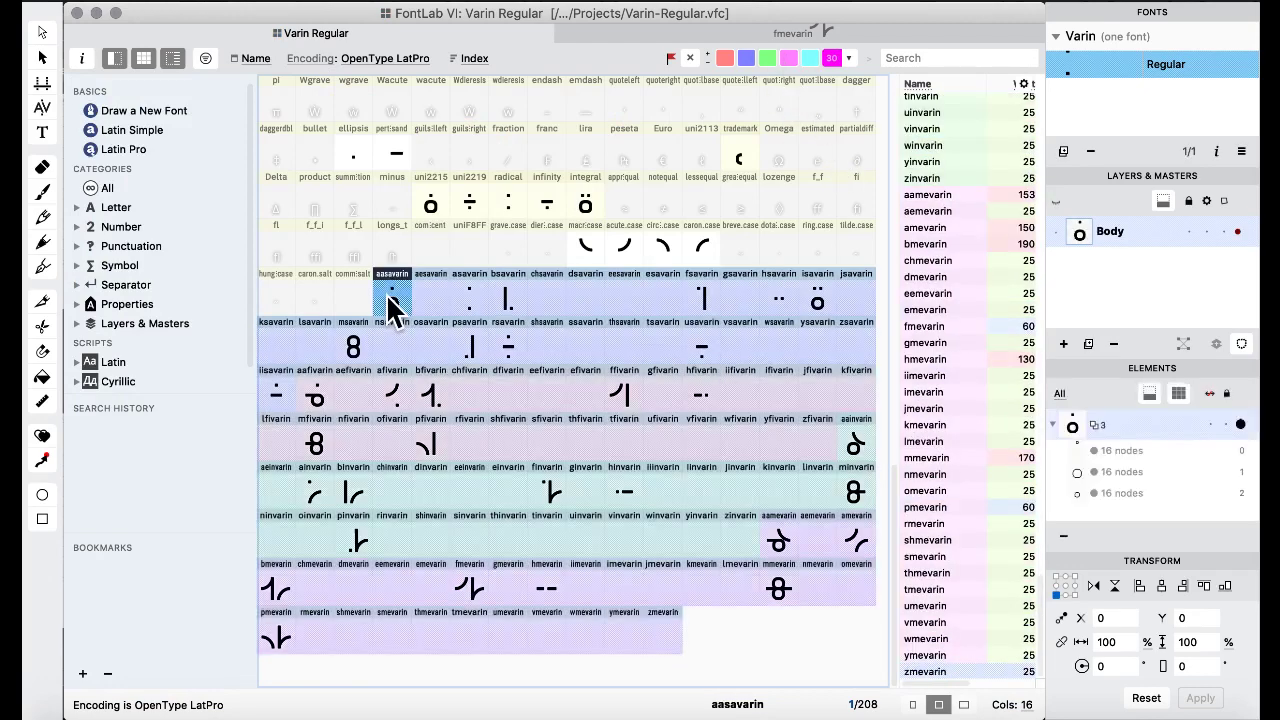
left_click(700, 1)
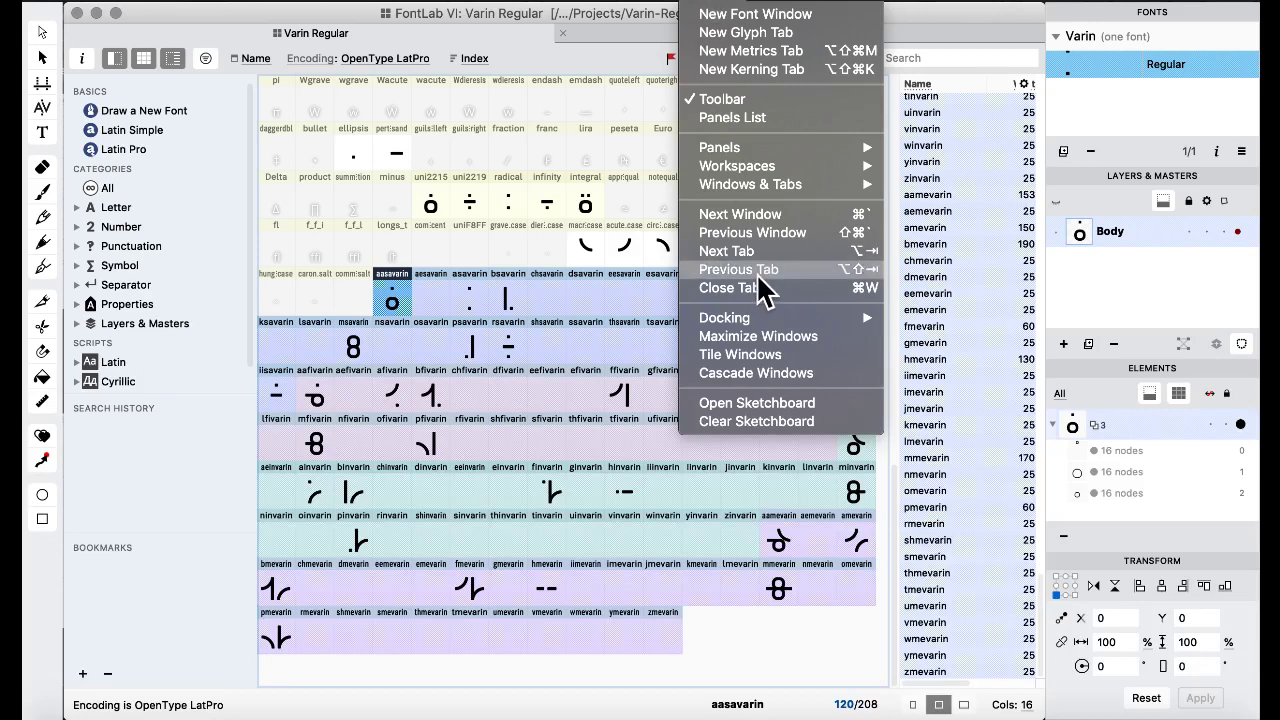
left_click(660, 5)
left_click(563, 5)
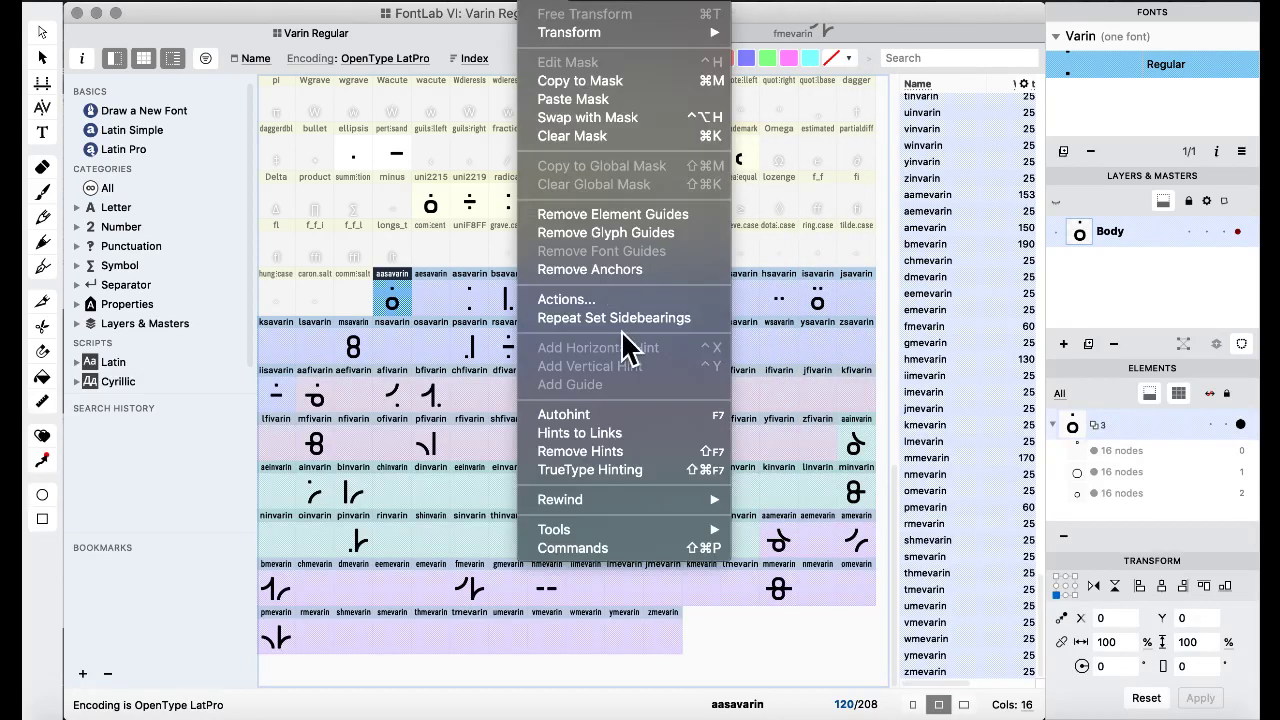
left_click(612, 318)
left_click(586, 442)
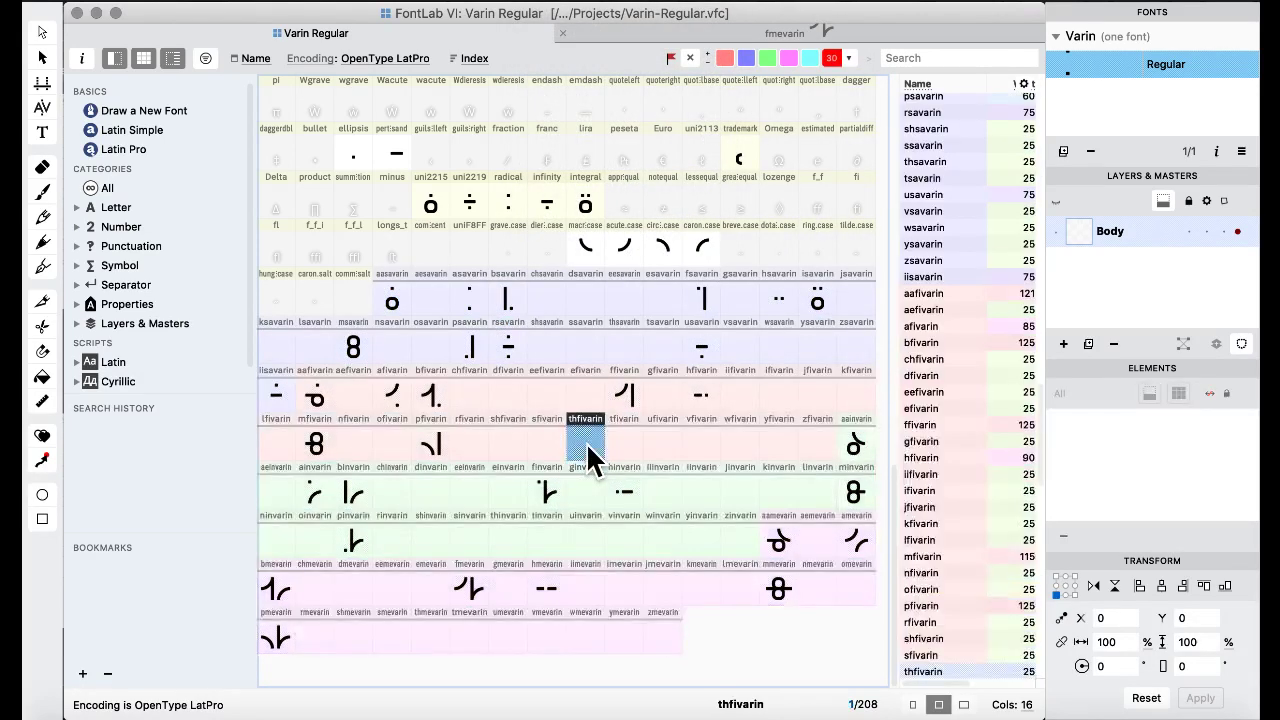
Consult the v row in the Varin alphabet PDF, and copy the bsavarin glyph into the vsavarin slot, replacing the empty glyph.
left_click(597, 242)
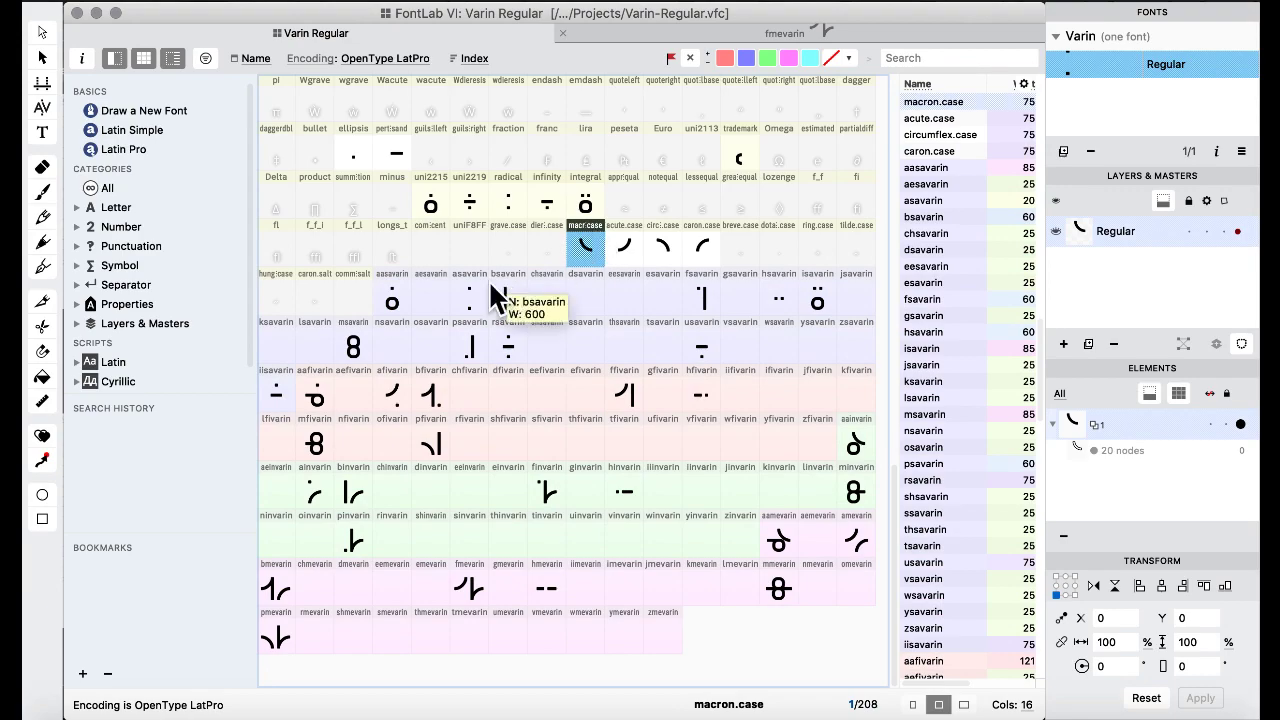
key("ctrl+Up")
left_click(786, 471)
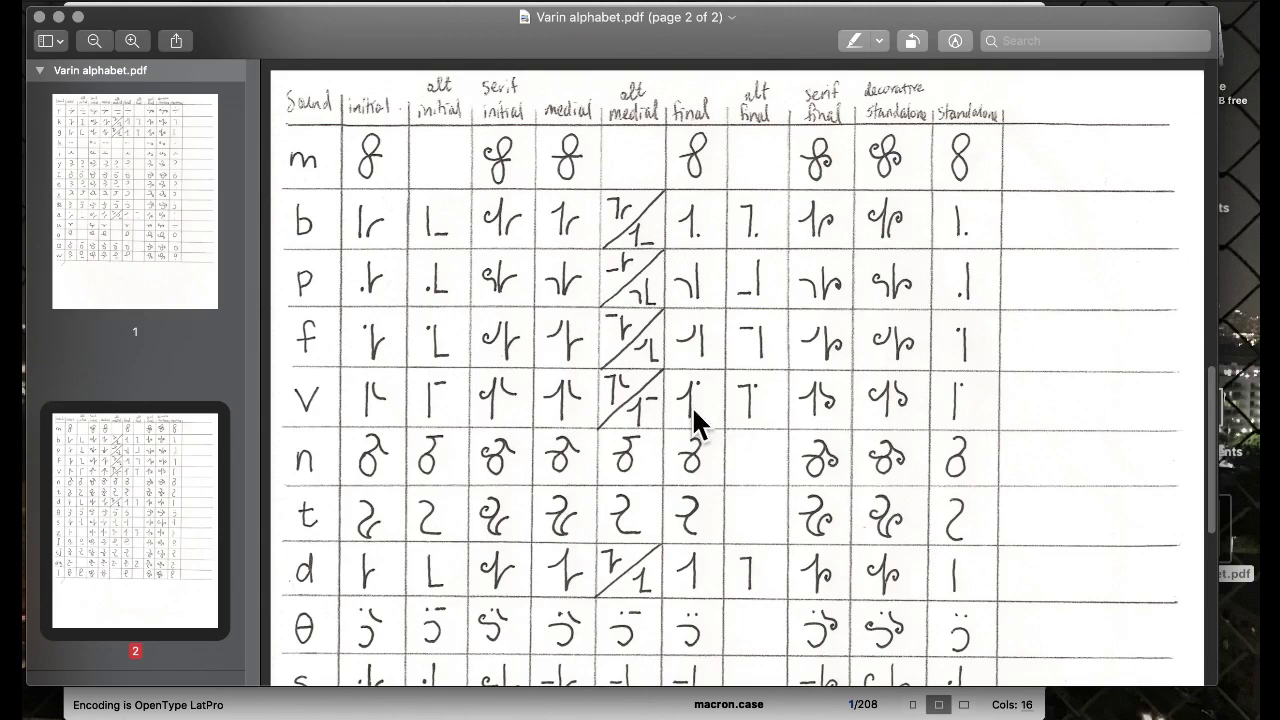
key("ctrl+Up")
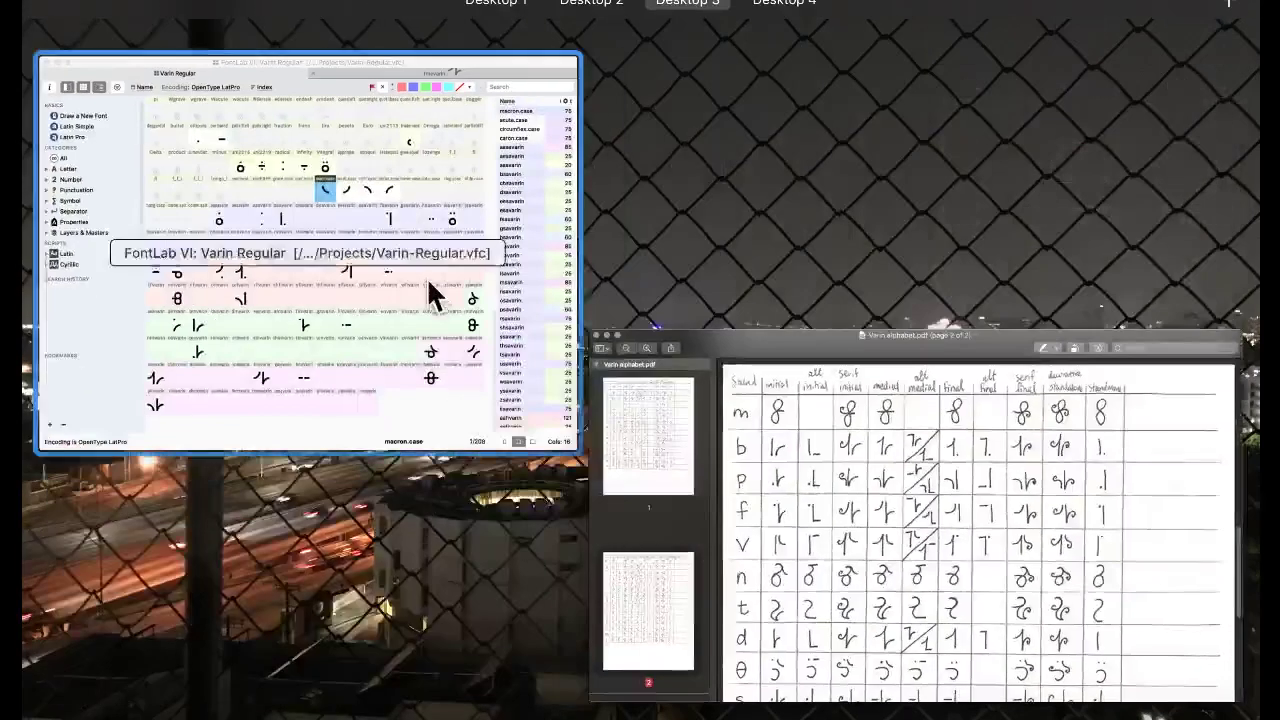
left_click(434, 294)
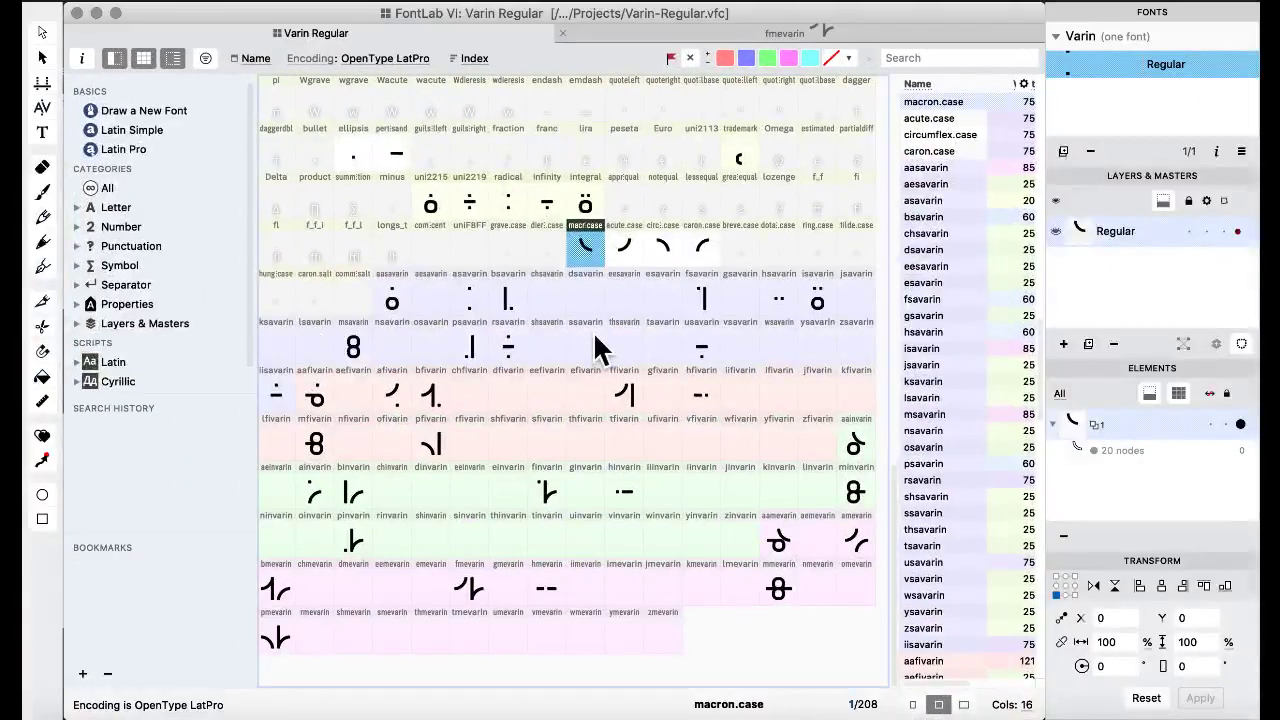
left_click(518, 303)
left_click_drag(672, 352, 747, 345)
left_click(820, 457)
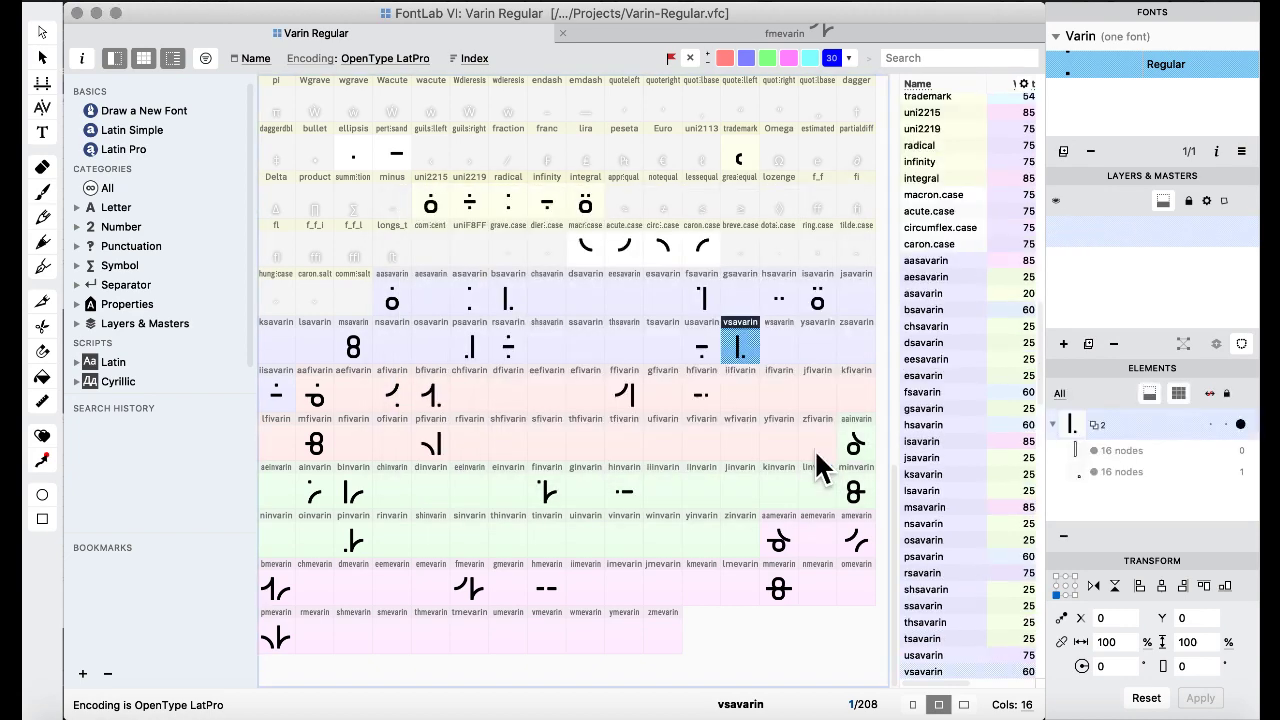
Move the dot in vsavarin straight up to Y 1300, level with the stem's top, and return to the font overview.
double_click(742, 345)
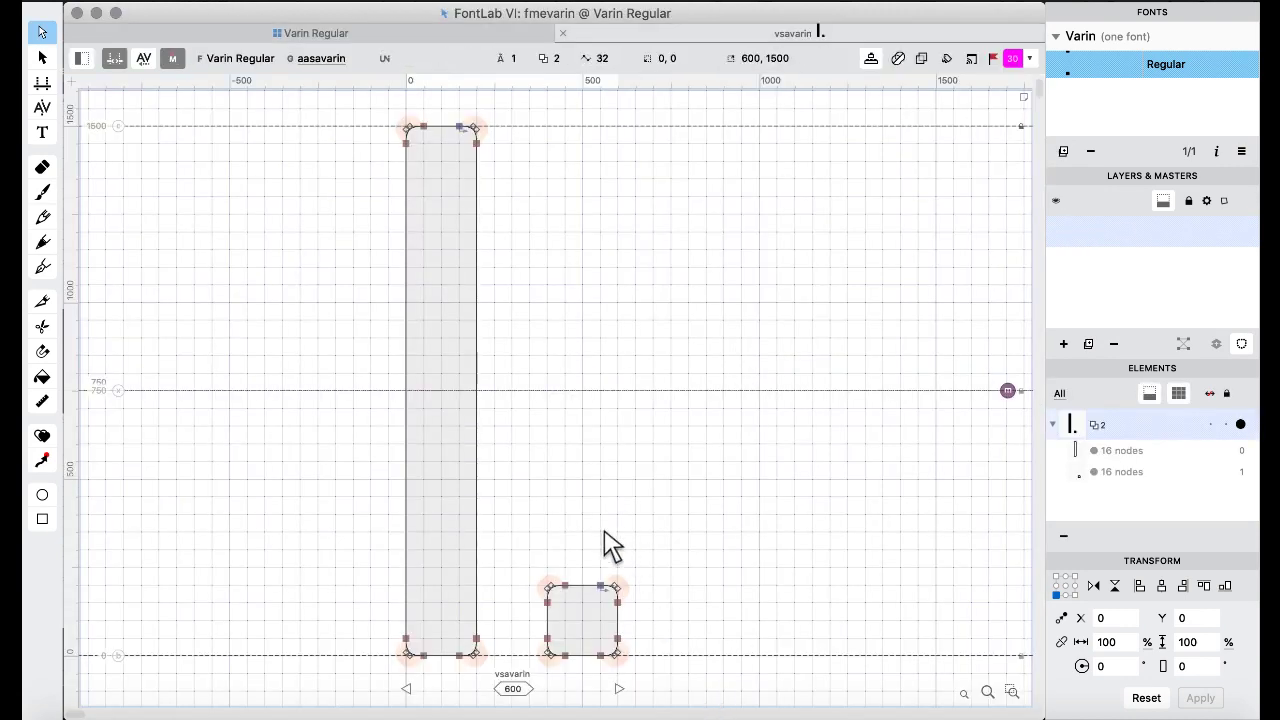
left_click_drag(516, 523, 660, 690)
key("super+Up")
key("super+Up")
key("super+Up")
key("super+Up")
key("super+Up")
key("super+Up")
key("super+Up")
key("super+Up")
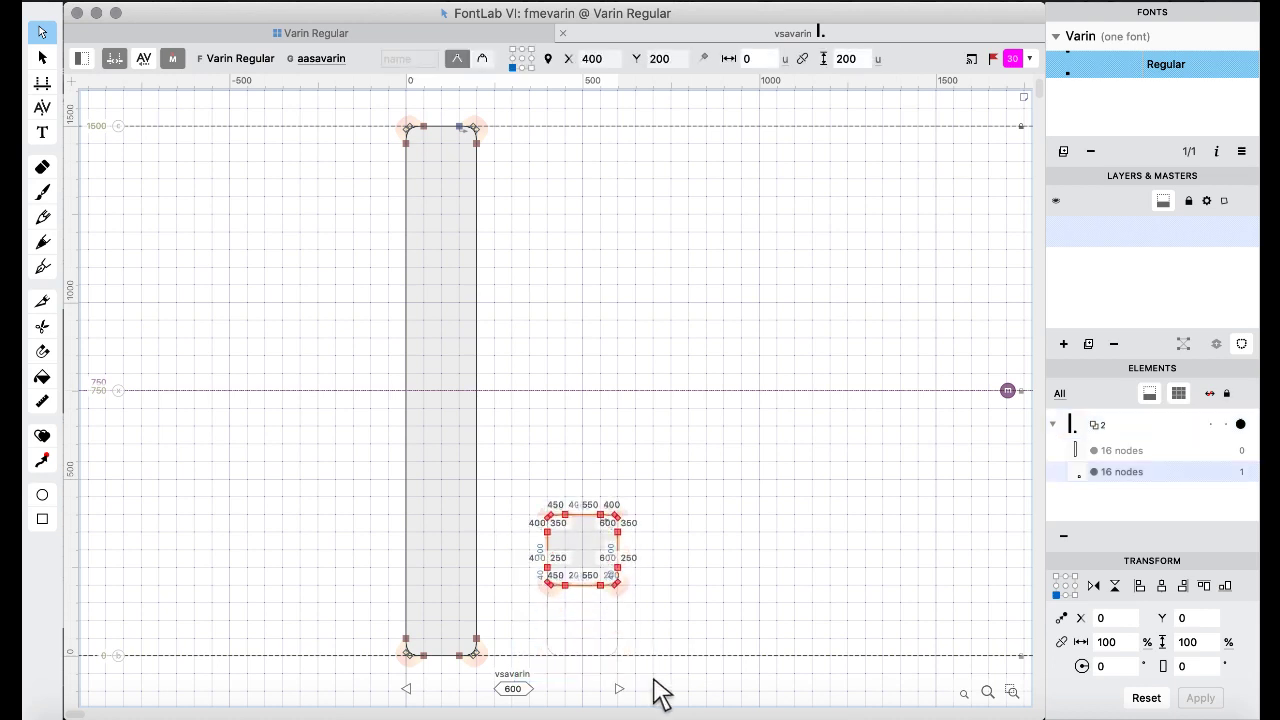
key("super+Up")
key("super+Up")
key("super+Up")
key("super+Up")
key("super+Up")
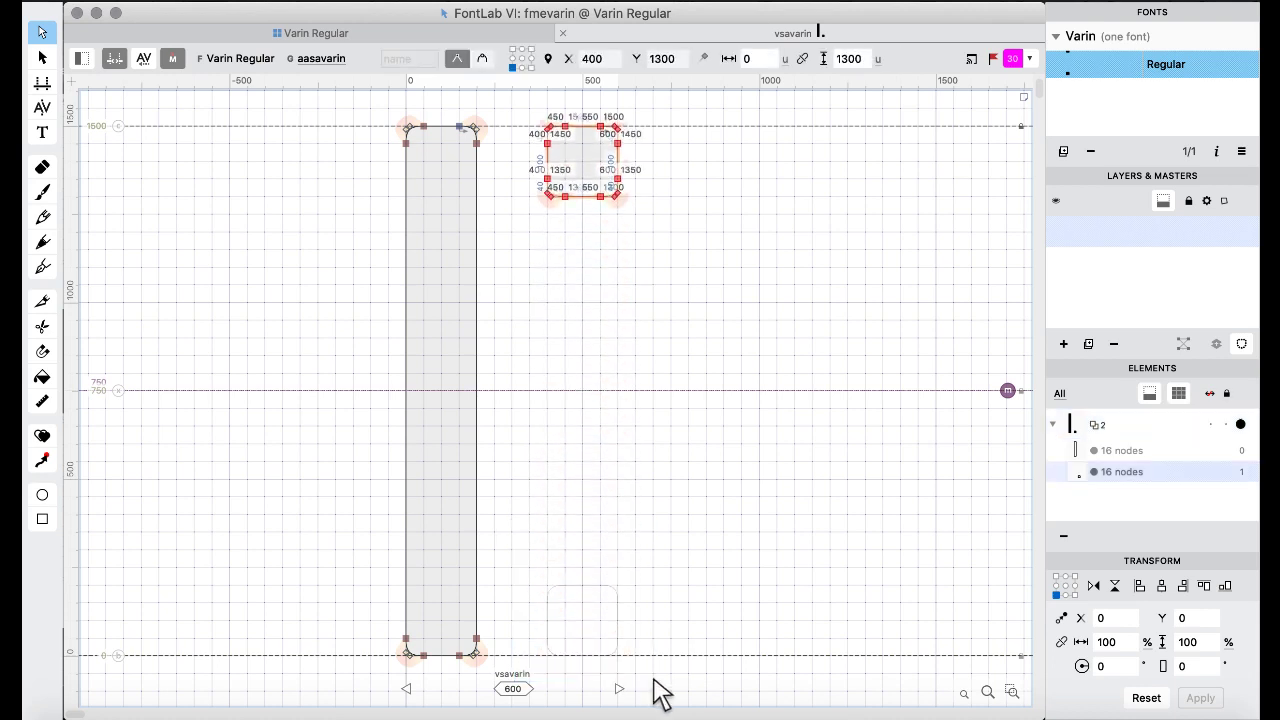
left_click(255, 32)
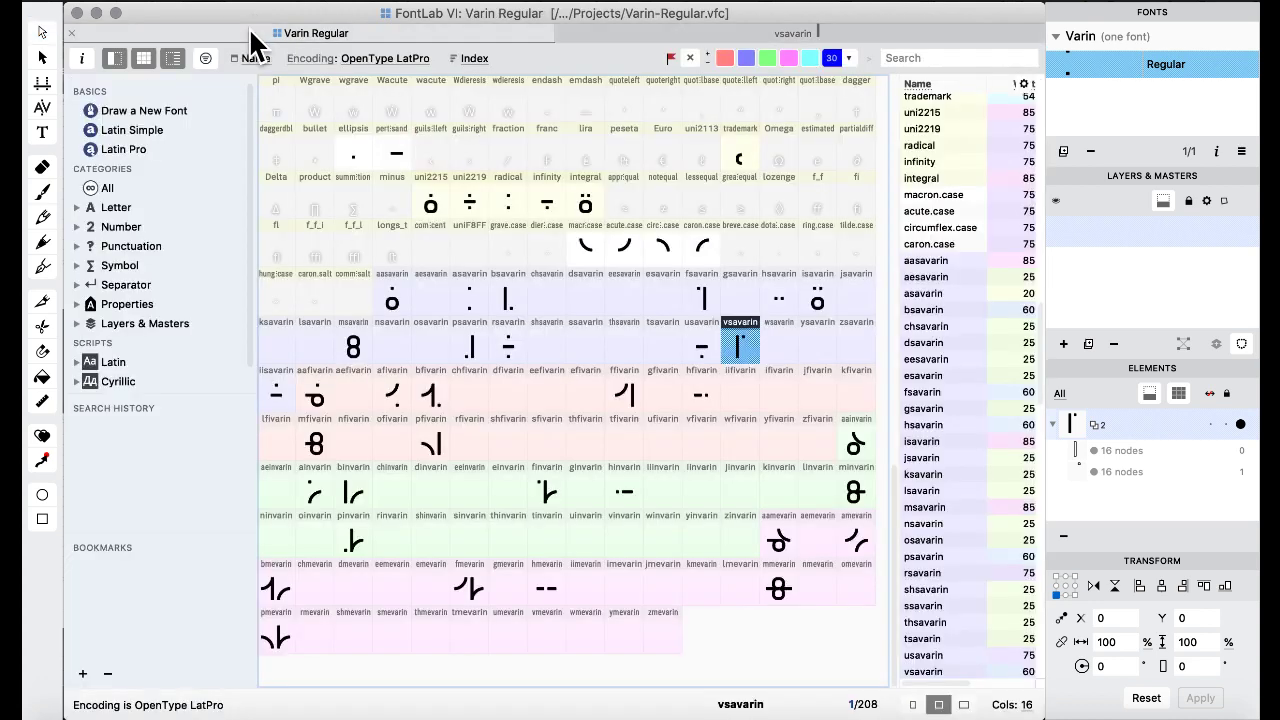
Copy the vsavarin glyph into the vfivarin slot, replacing the empty glyph there.
left_click(637, 298)
left_click(745, 358)
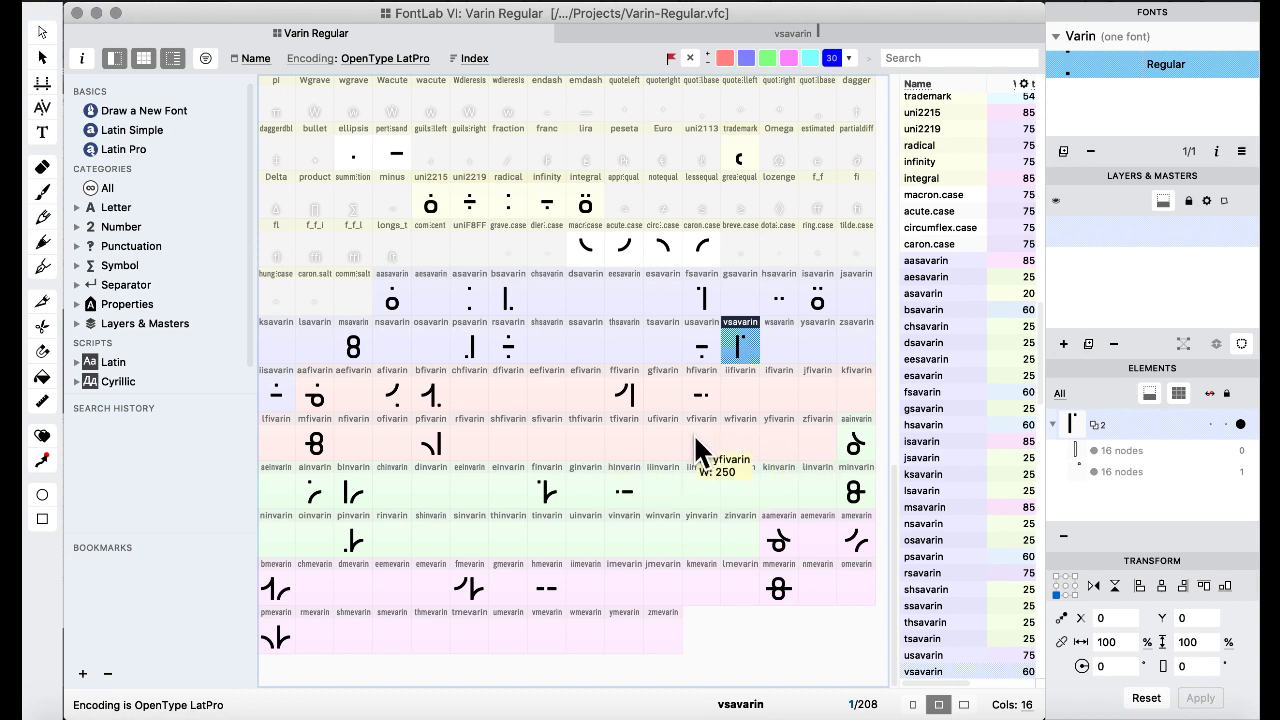
left_click_drag(694, 434, 693, 432)
left_click(816, 455)
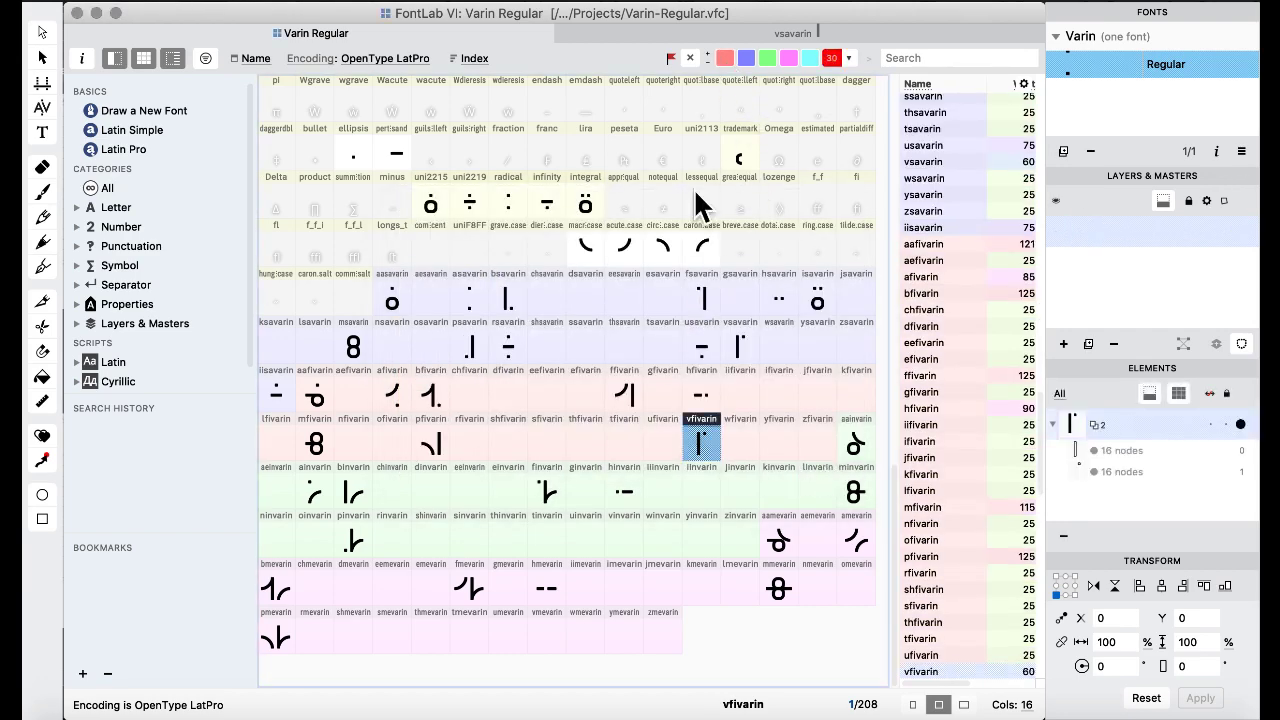
Copy the acute.case curve into vfivarin and place it at X -650, Y 650, joining the top of the stem.
double_click(621, 249)
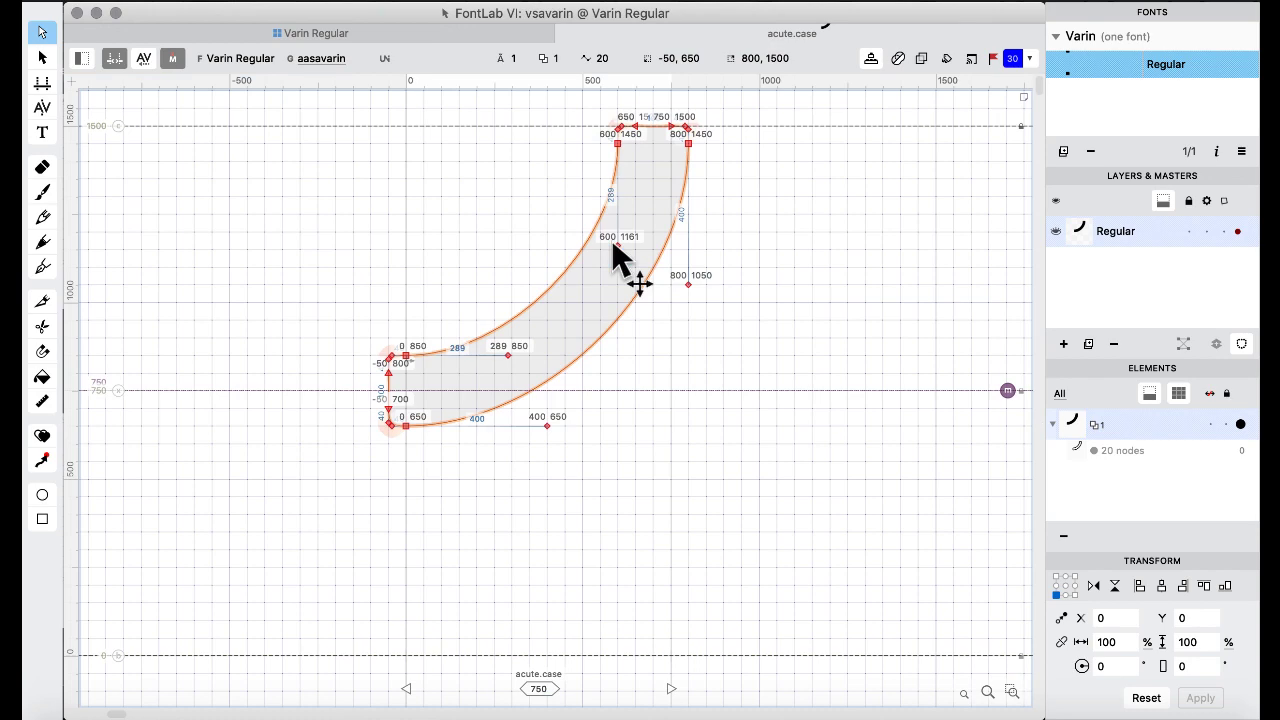
left_click(366, 36)
left_click(708, 440)
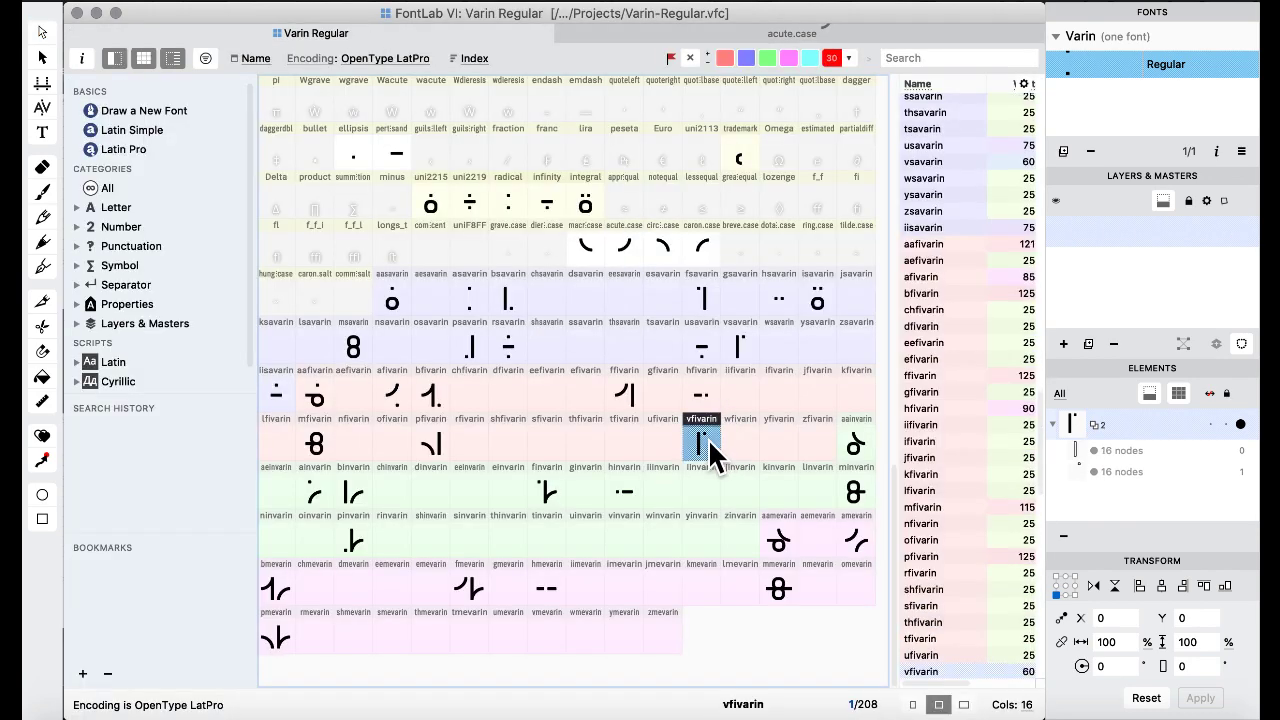
double_click(708, 440)
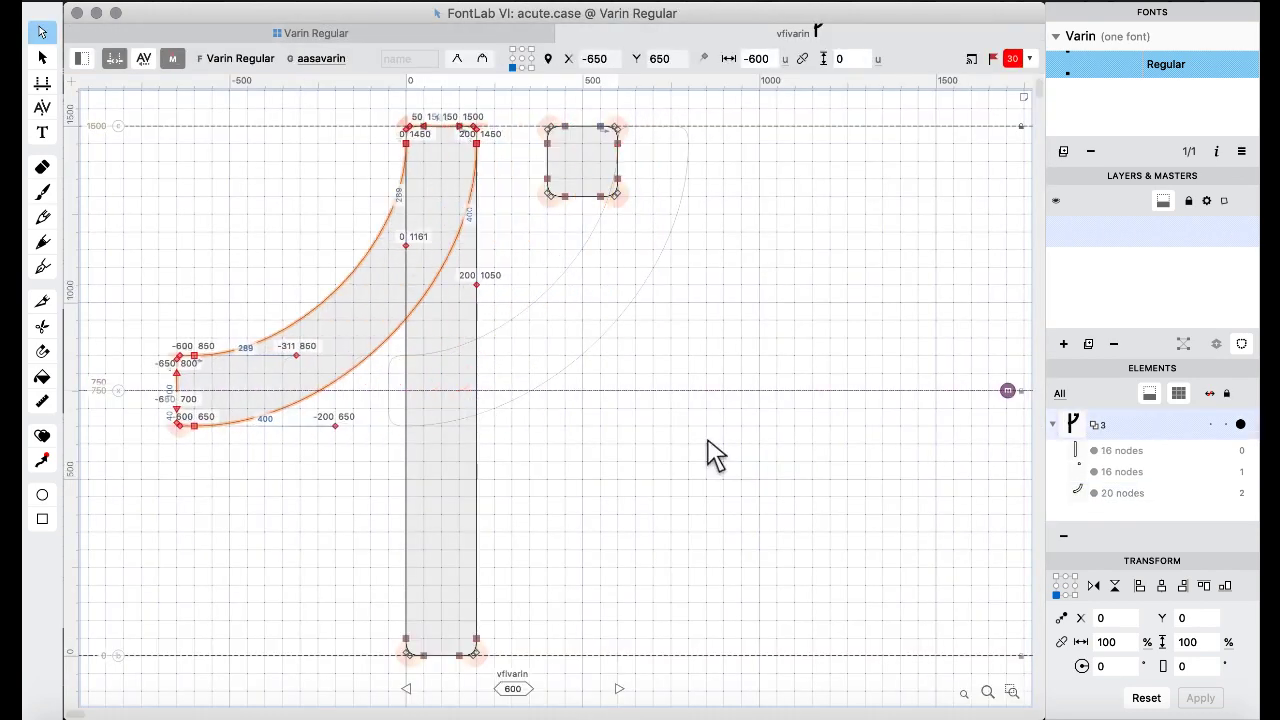
Remove the overlap between all contours of vfivarin and return to the font overview.
key("super+a")
right_click(705, 440)
mouse_move(820, 125)
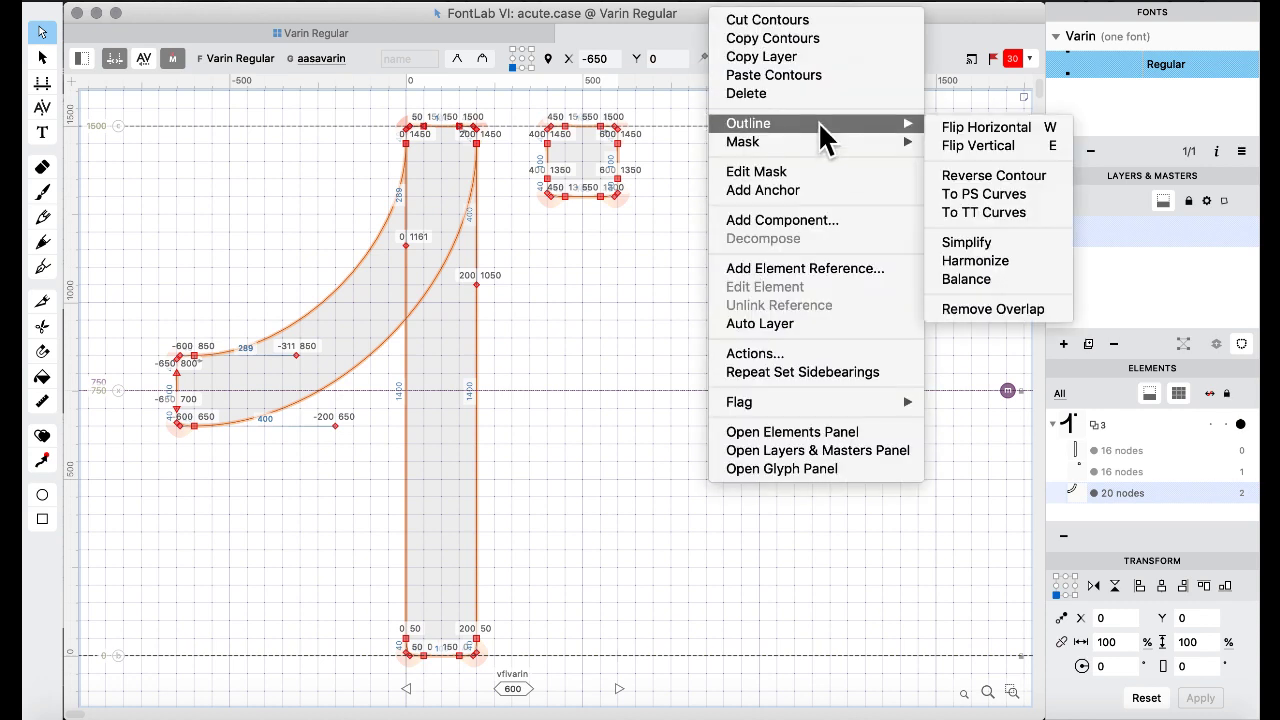
left_click(988, 309)
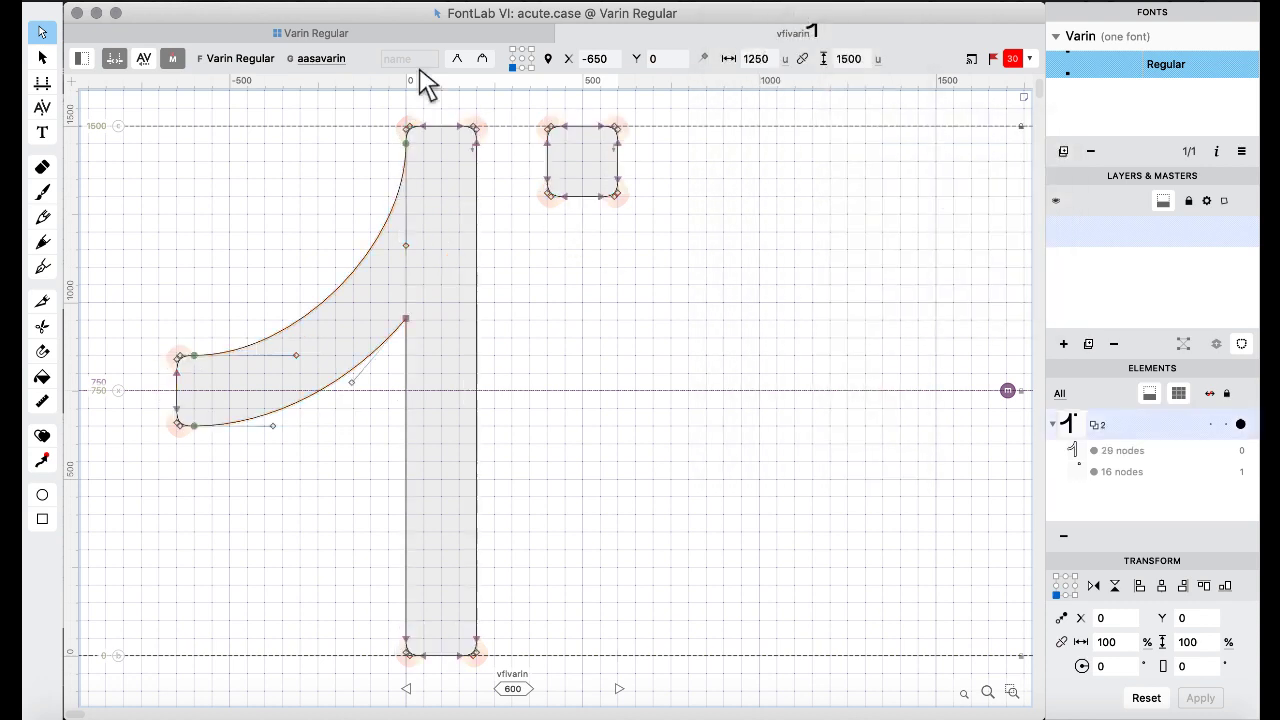
left_click(315, 35)
Copy the vsavarin glyph into the vinvarin slot, replacing the empty glyph there.
left_click(497, 456)
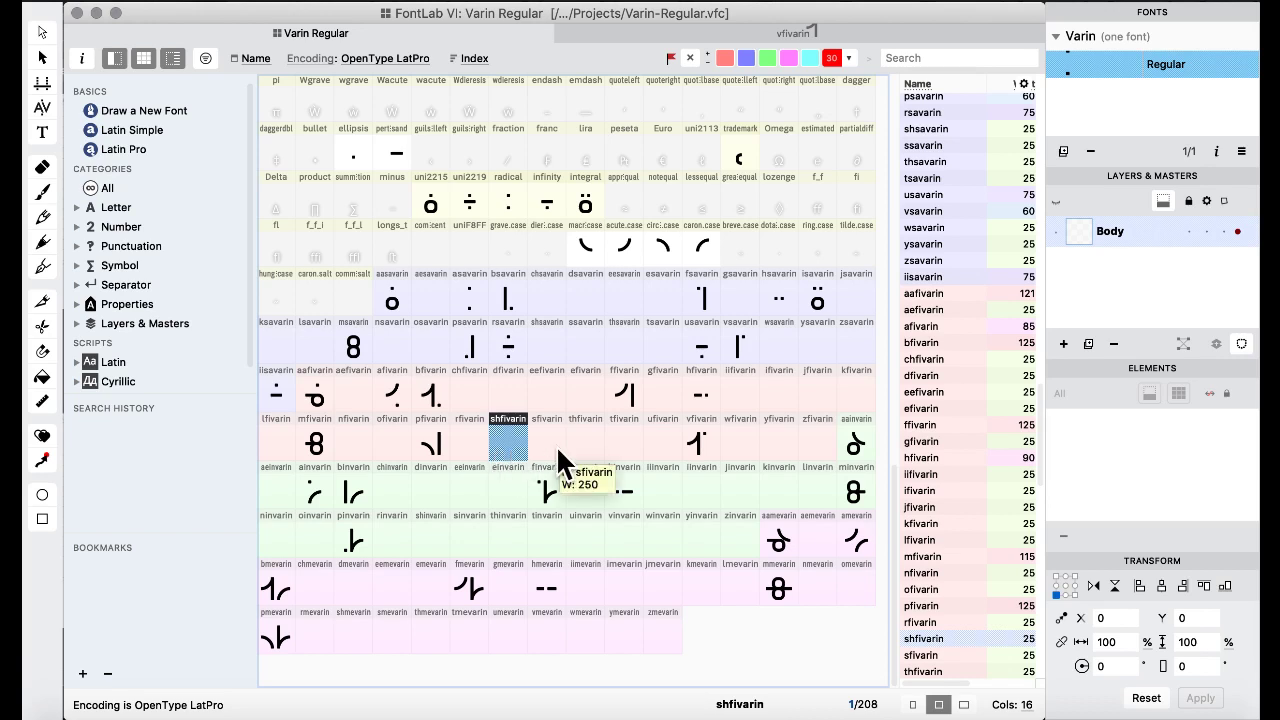
left_click(758, 342)
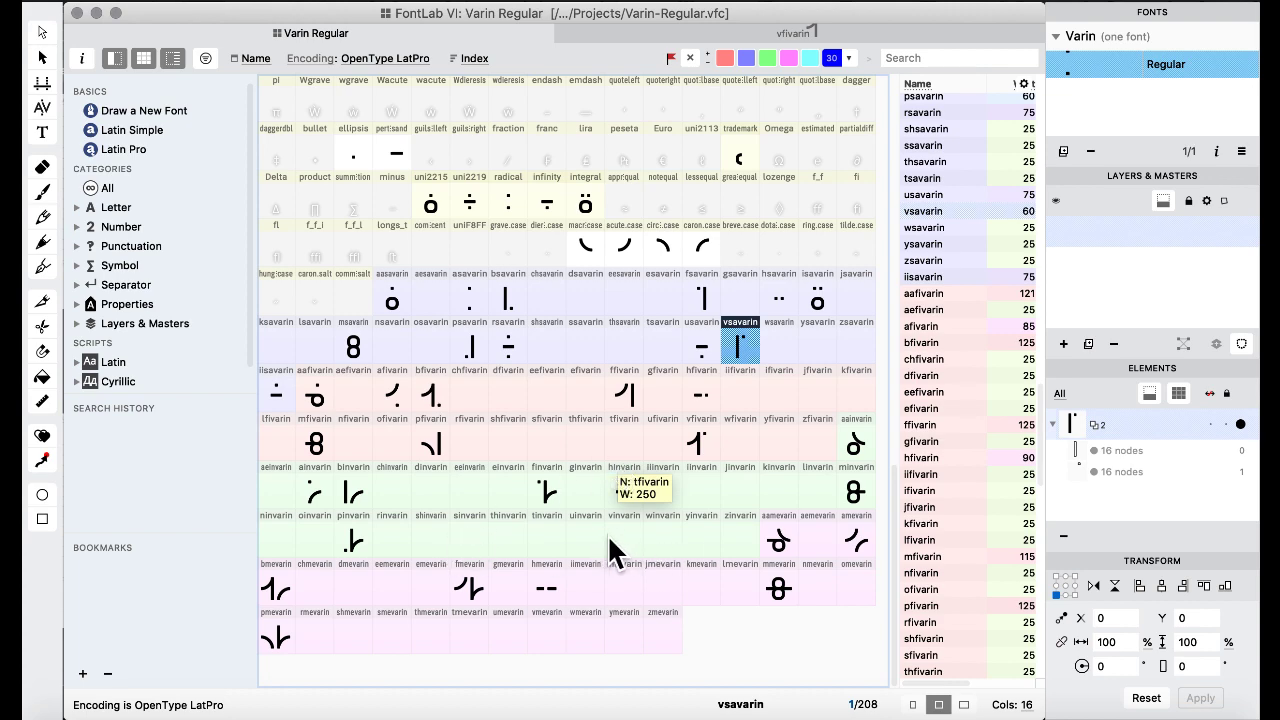
left_click_drag(619, 535, 622, 538)
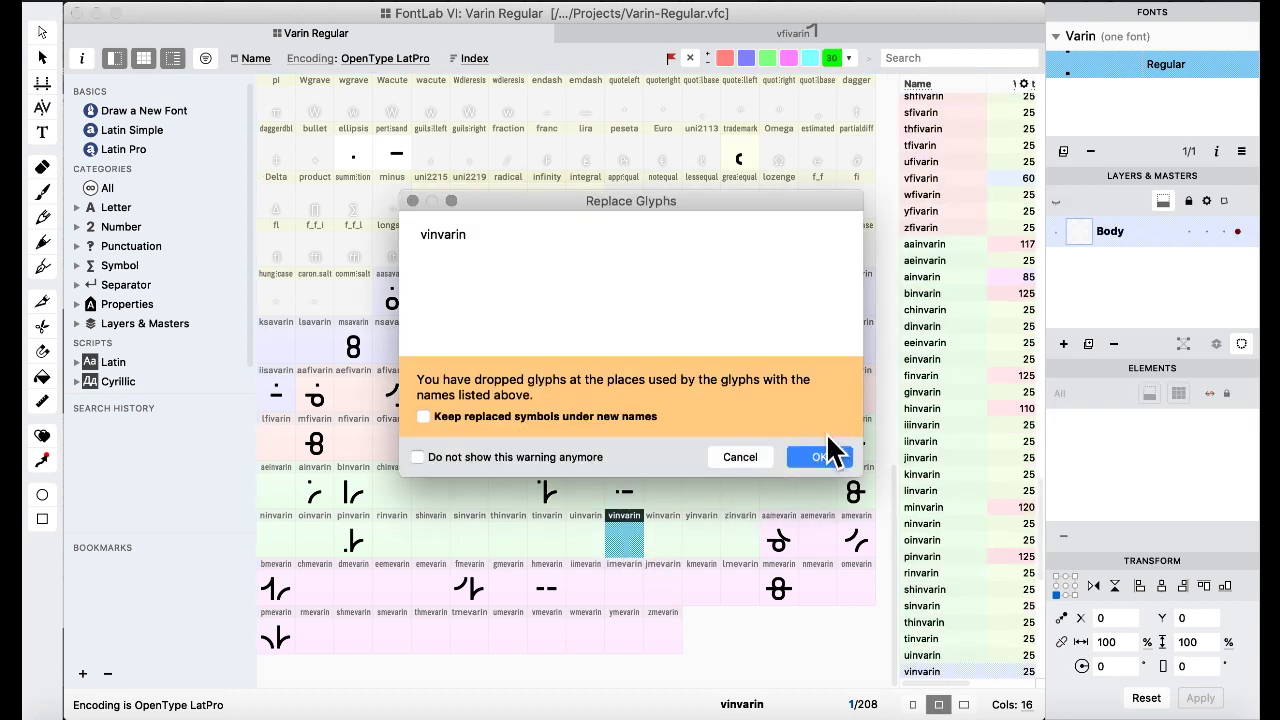
left_click(829, 451)
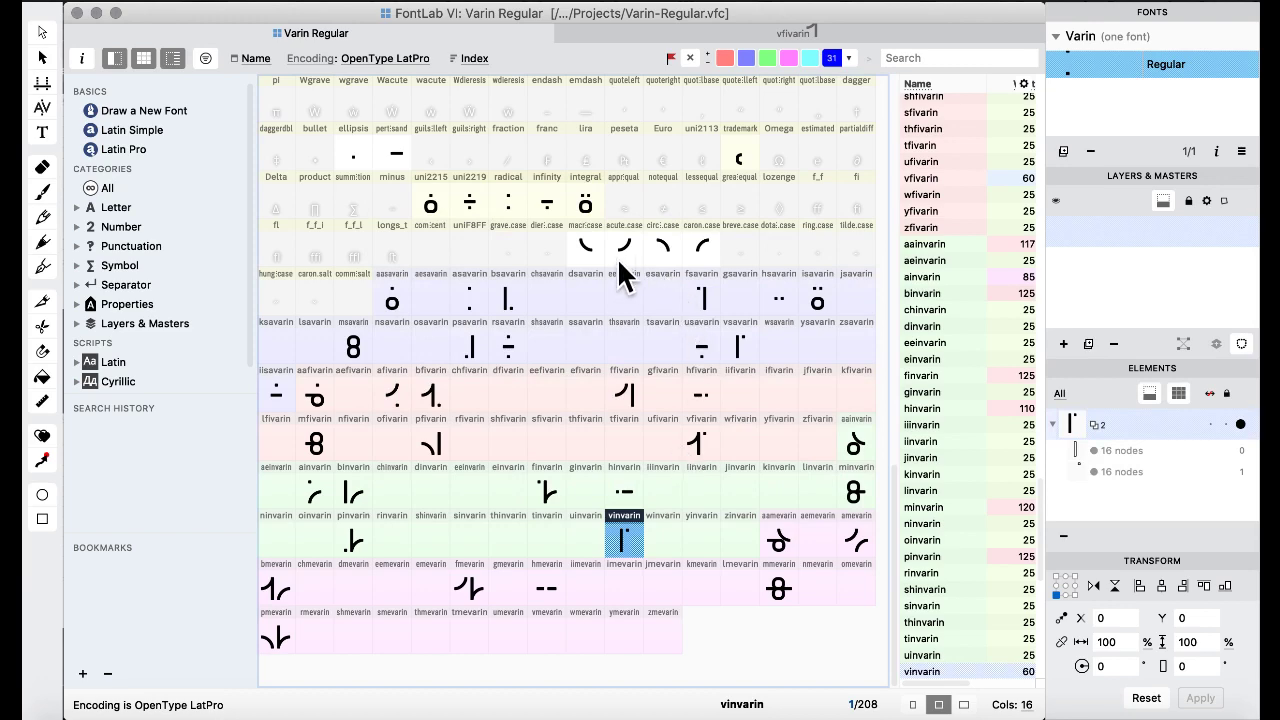
Copy the macron.case curve, delete the dot from vinvarin, and paste the curve in its place.
double_click(578, 249)
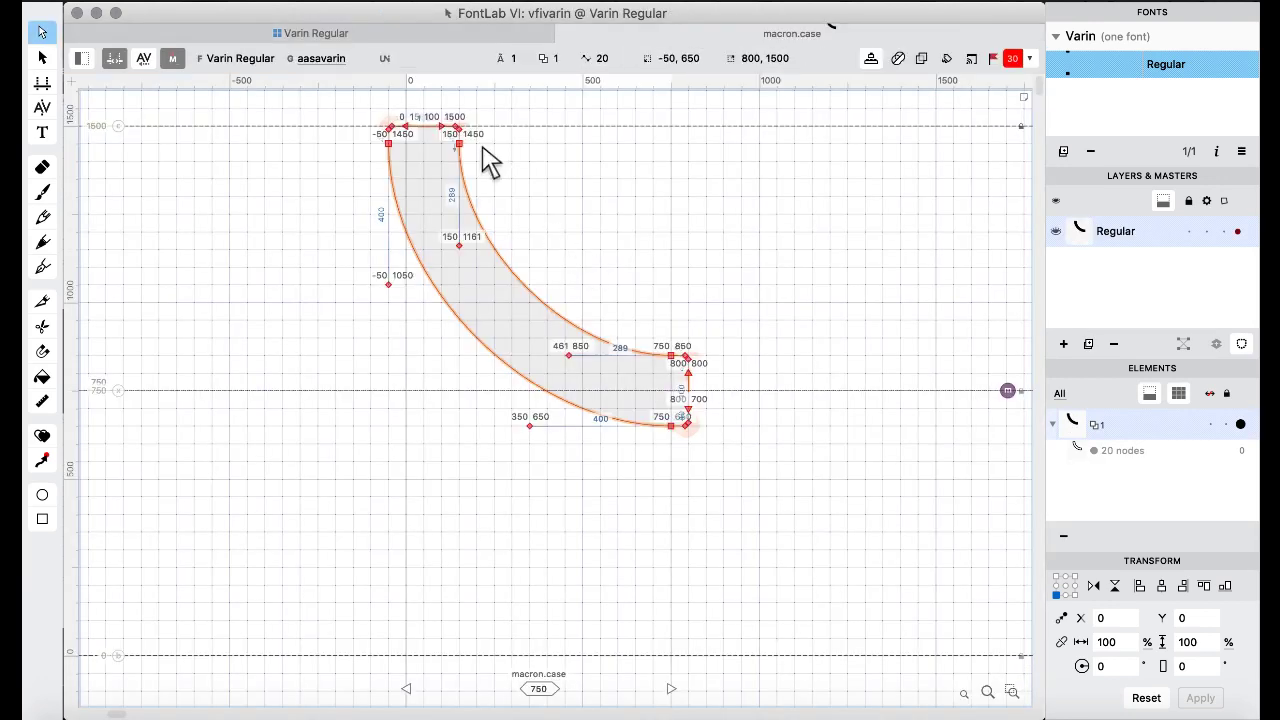
left_click(310, 33)
double_click(621, 541)
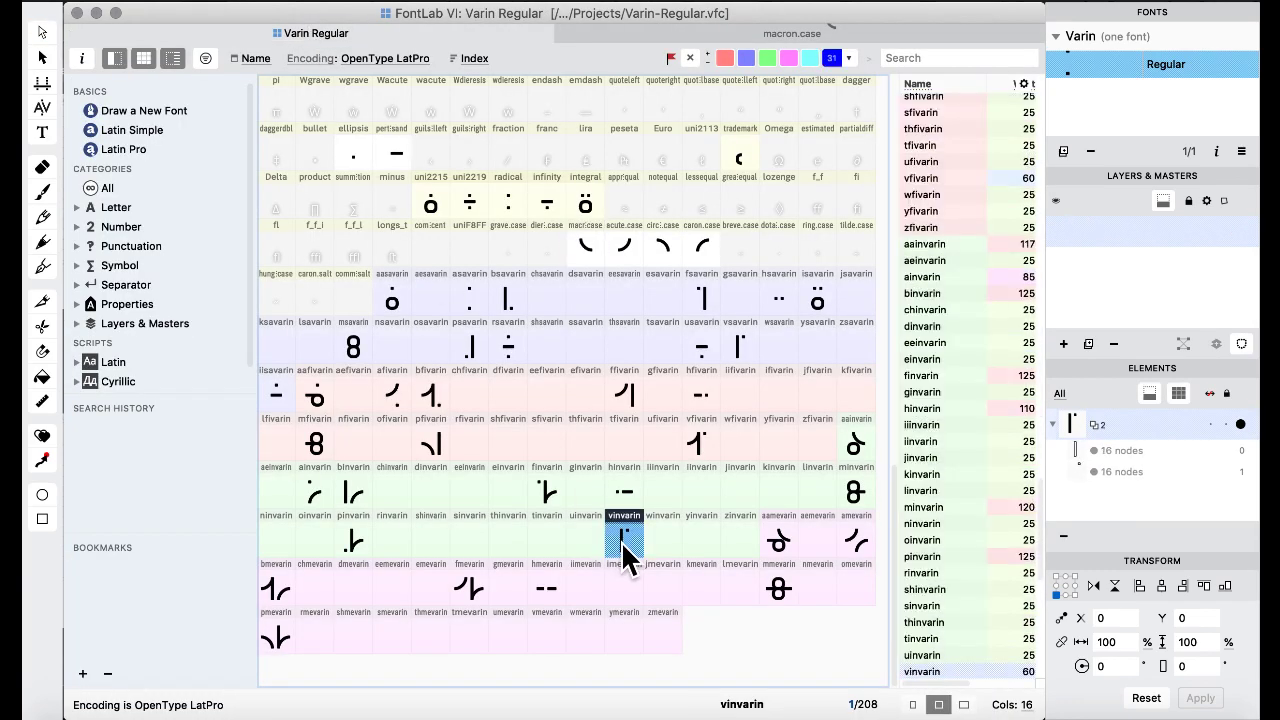
left_click_drag(549, 295, 683, 108)
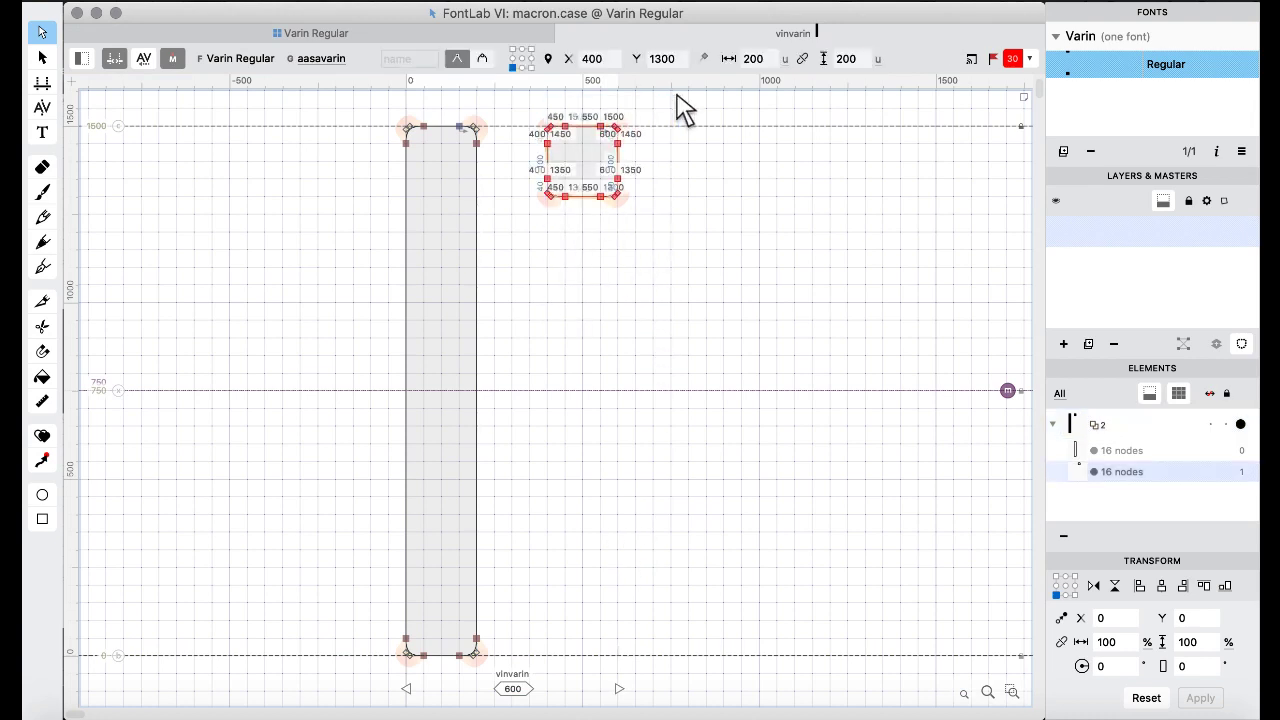
key("Delete")
key("super+v")
Shift the pasted curve in vinvarin right to X 400, clear of the stem, and return to the font overview.
key("super+Right")
key("super+Right")
key("super+Right")
key("super+Right")
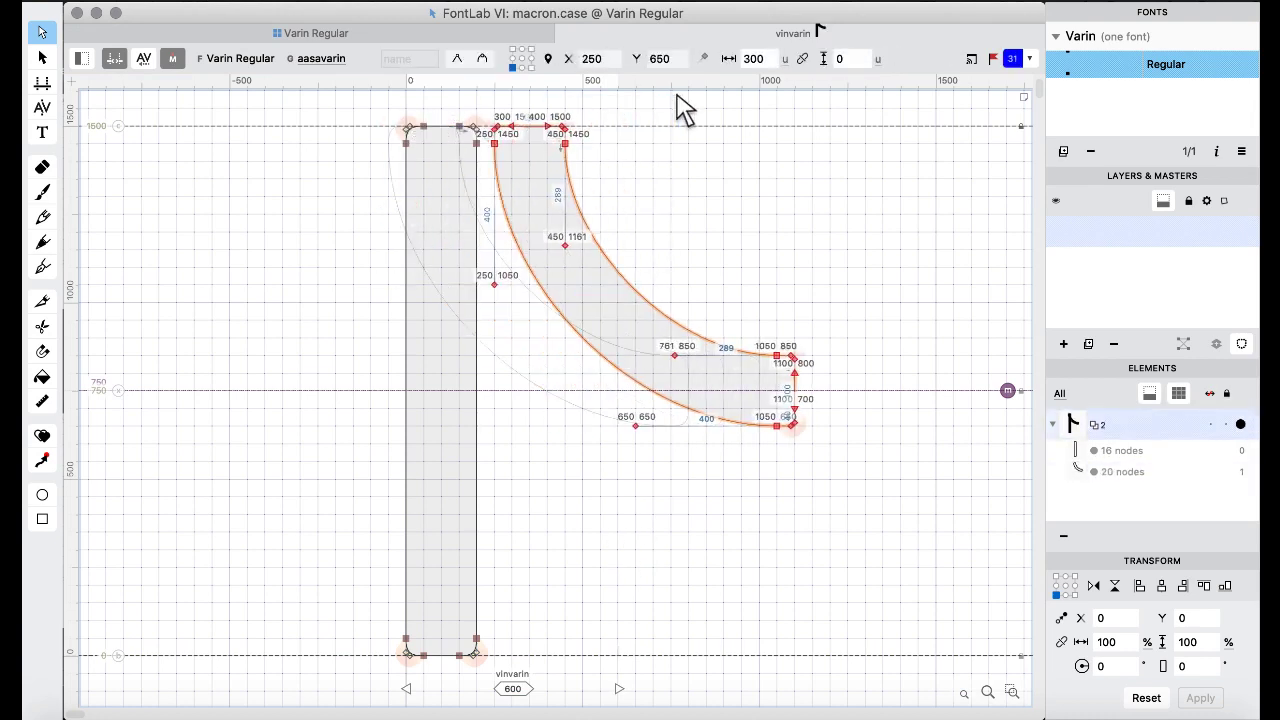
key("shift+Right")
key("shift+Right")
key("shift+Right")
key("shift+Right")
key("shift+Right")
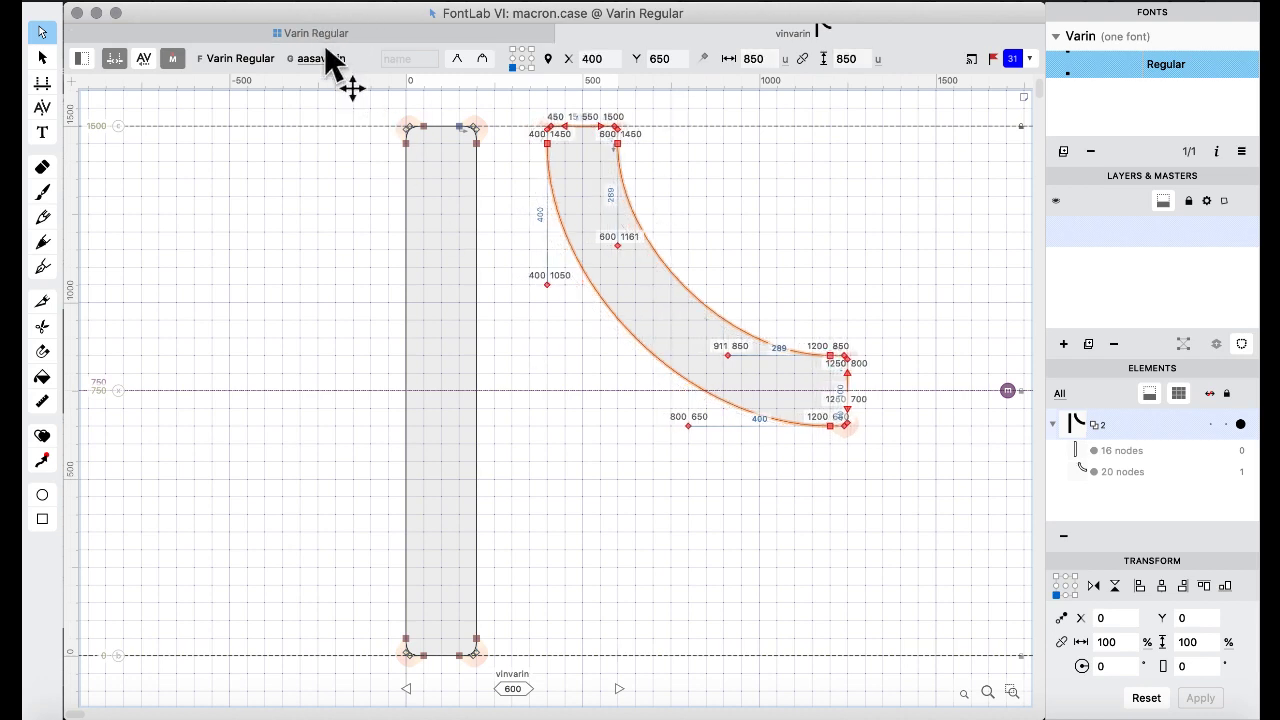
left_click(315, 33)
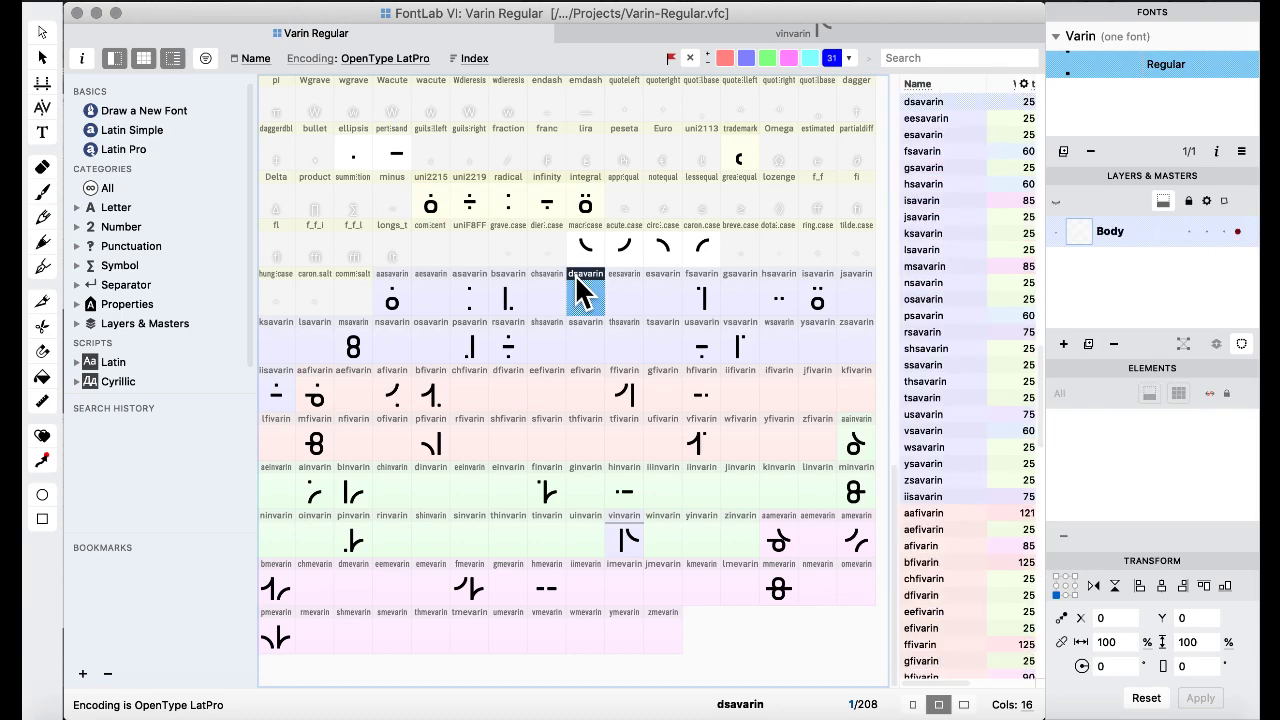
Flag the vinvarin glyph green to match its neighbouring initial forms.
left_click(628, 485)
left_click(630, 538)
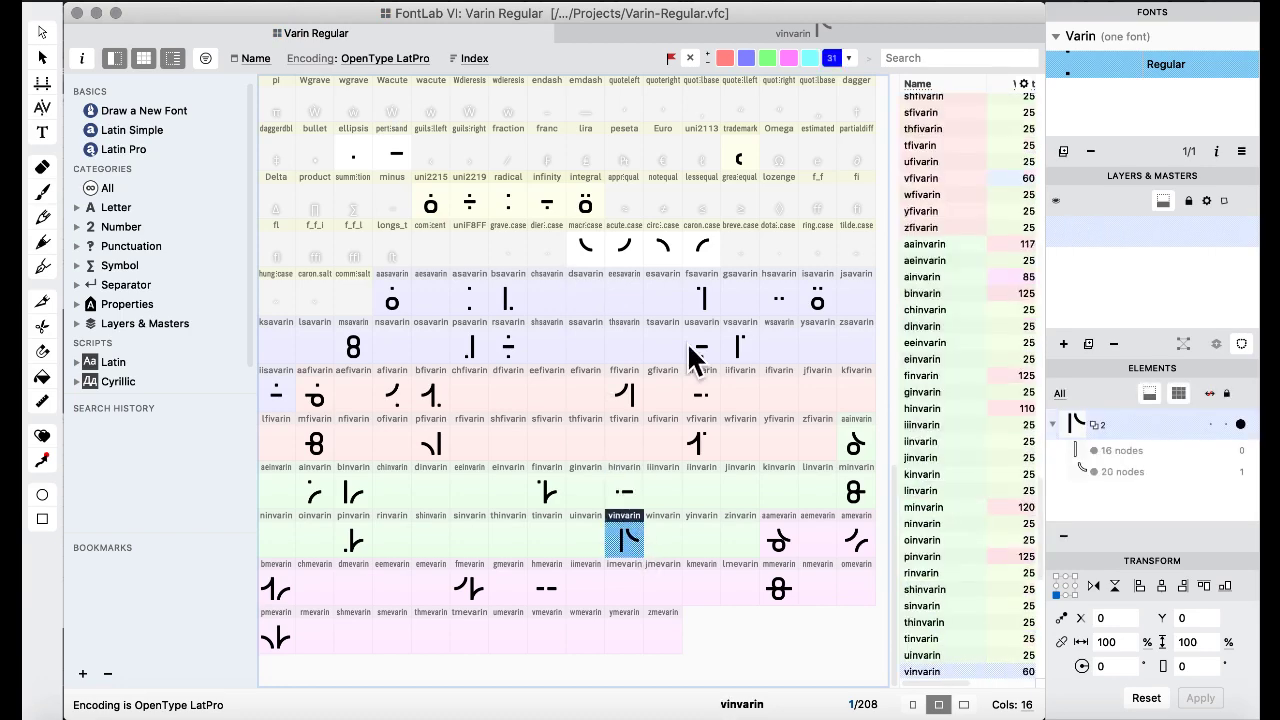
left_click(764, 58)
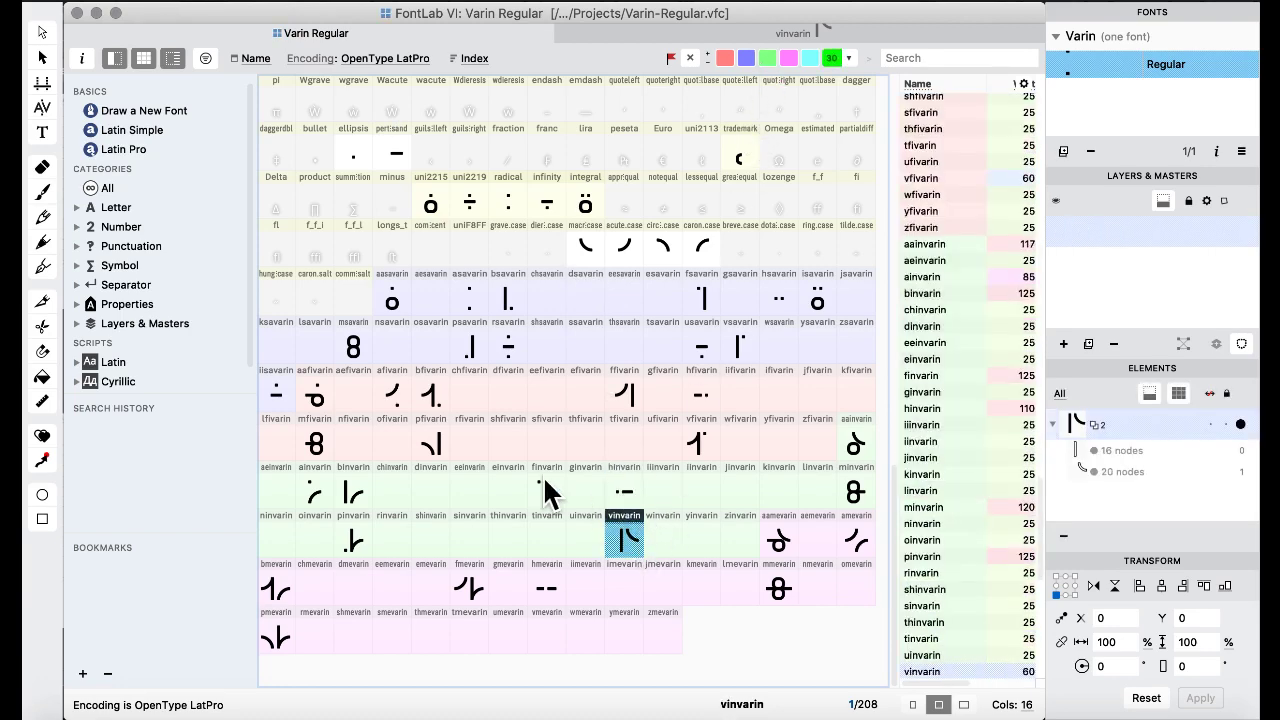
Replace the empty vmevarin glyph with a copy of vinvarin and paste the acute.case curve into it, shifted left to X -650.
left_click_drag(545, 490, 548, 629)
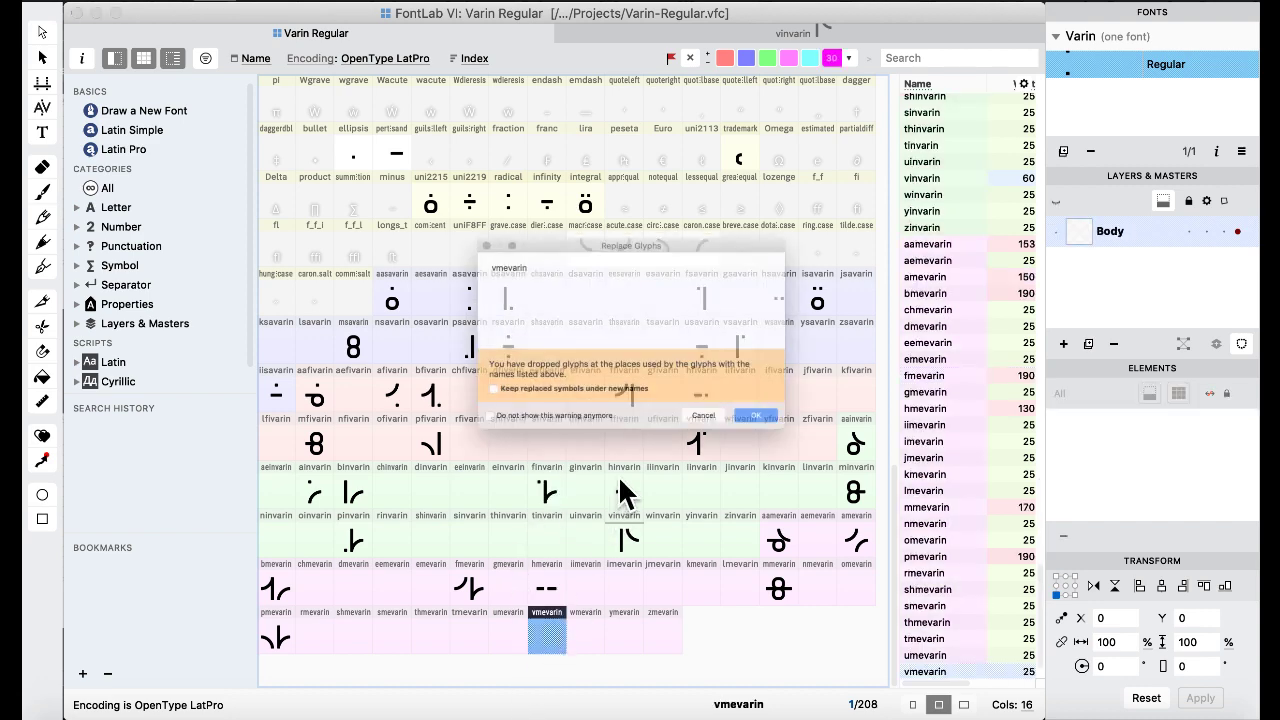
left_click(818, 454)
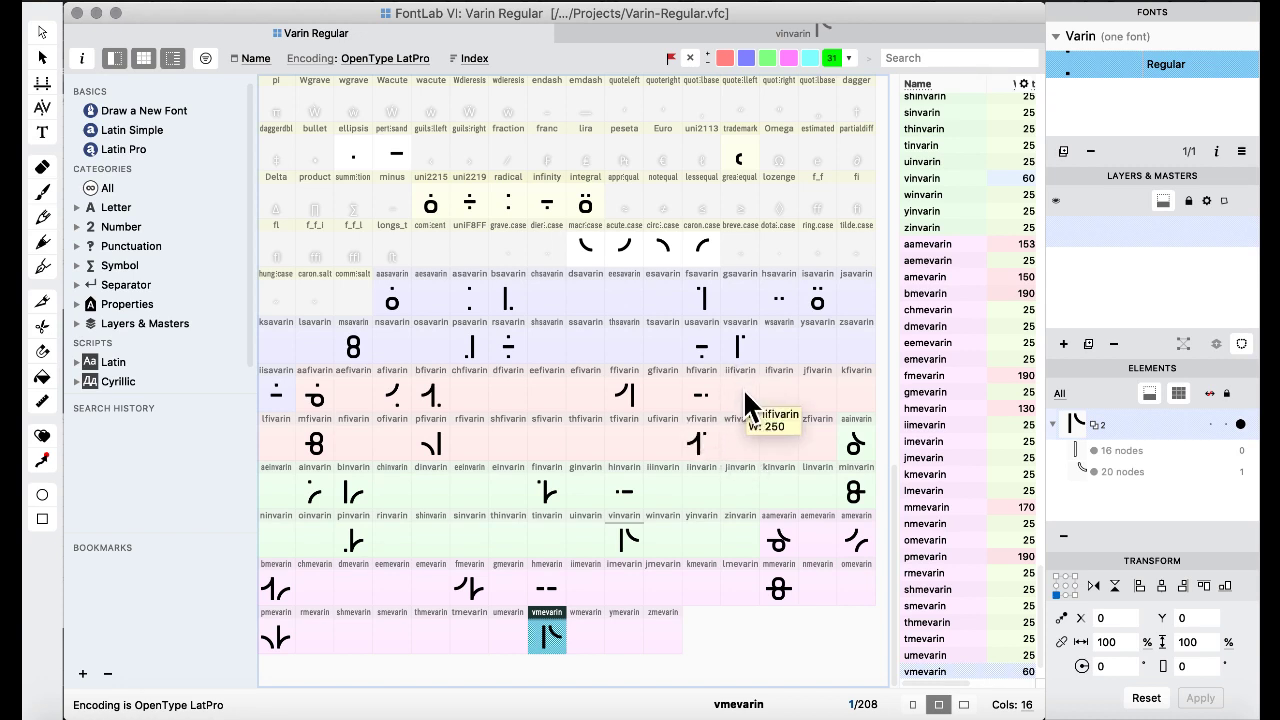
double_click(614, 248)
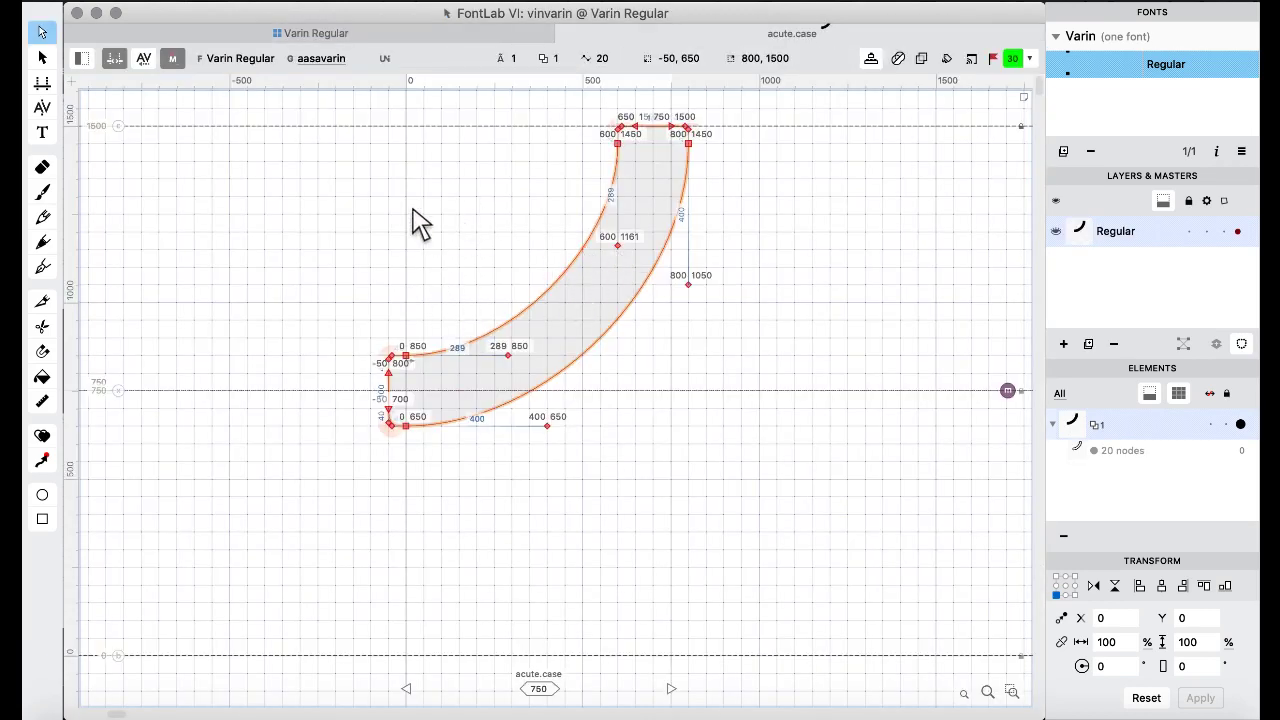
left_click(355, 34)
double_click(557, 634)
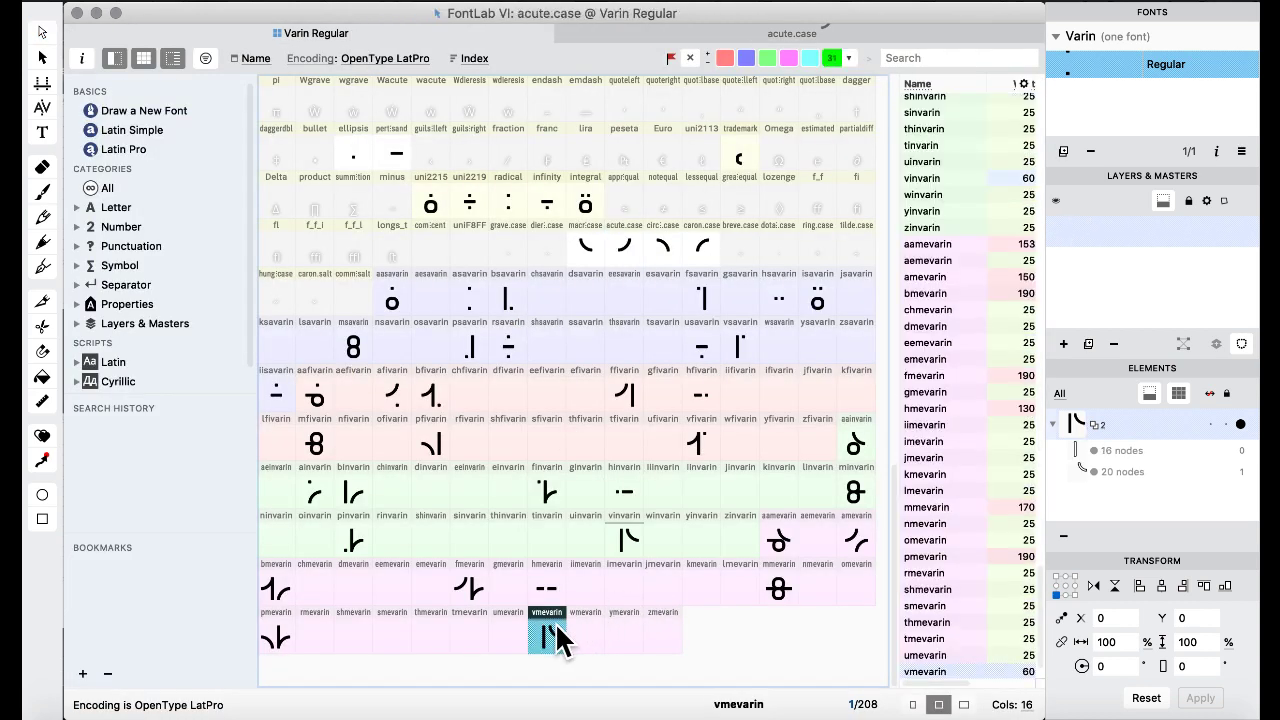
key("super+Left")
key("super+Left")
key("super+Left")
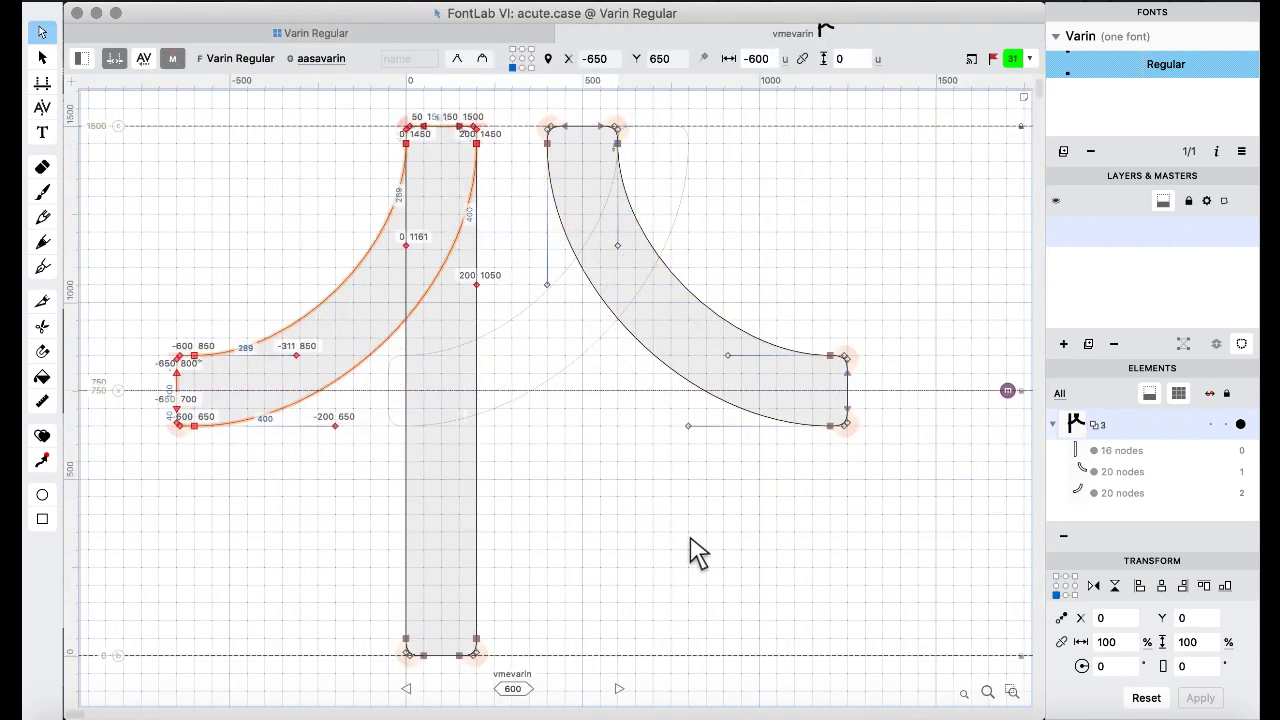
Remove the overlap across all contours of vmevarin and return to the font overview.
key("super+a")
right_click(690, 551)
mouse_move(785, 175)
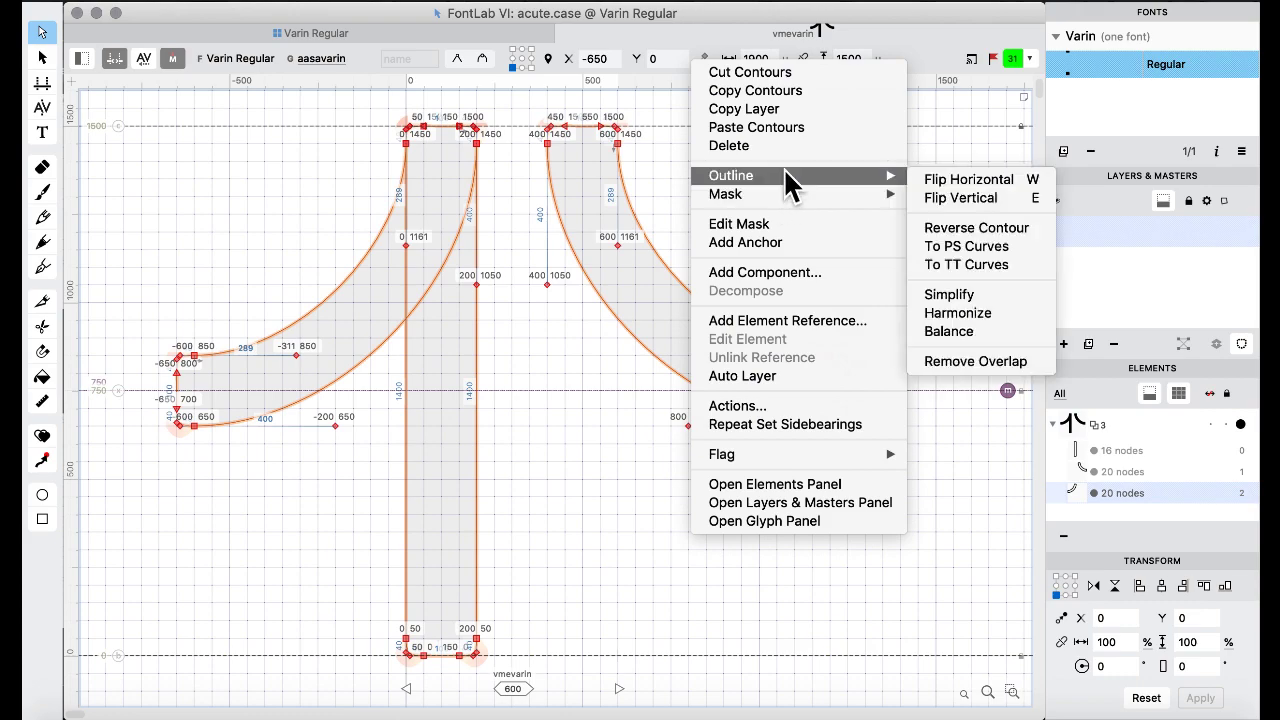
left_click(965, 361)
left_click(330, 36)
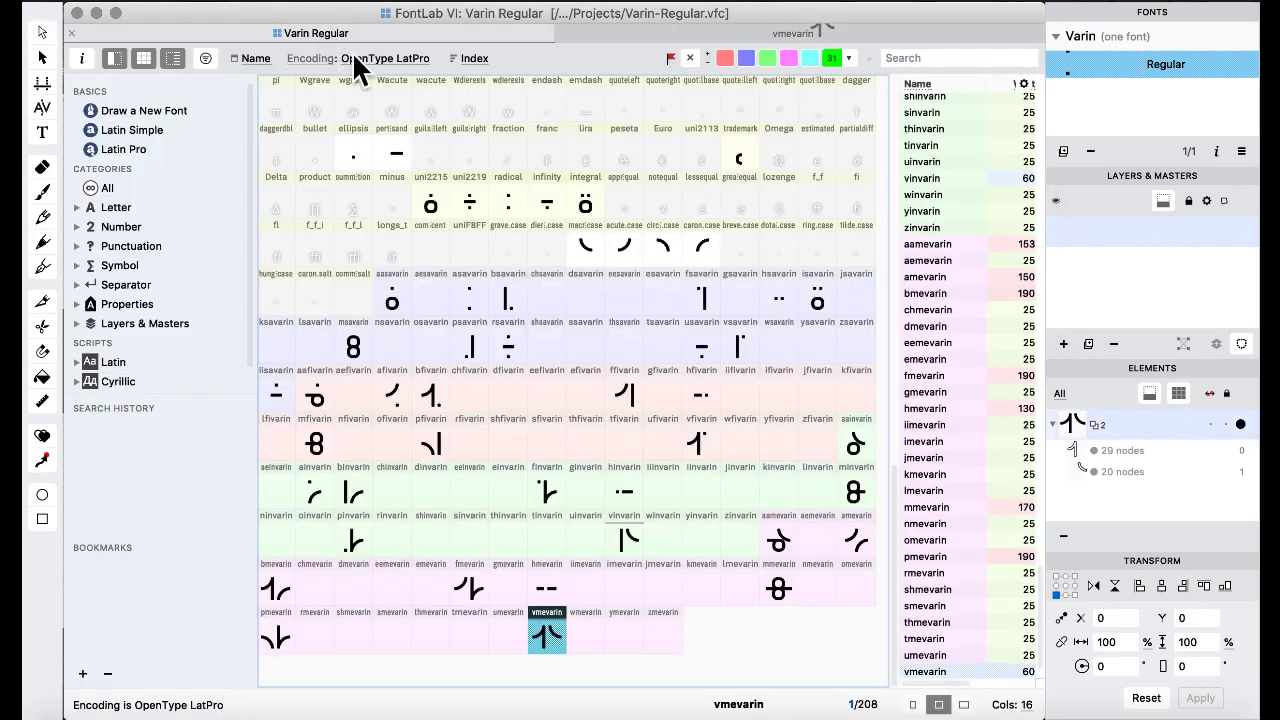
Examine the v to d rows of the handwritten Varin alphabet PDF for the next letter's forms, and return to FontLab.
left_click(689, 309)
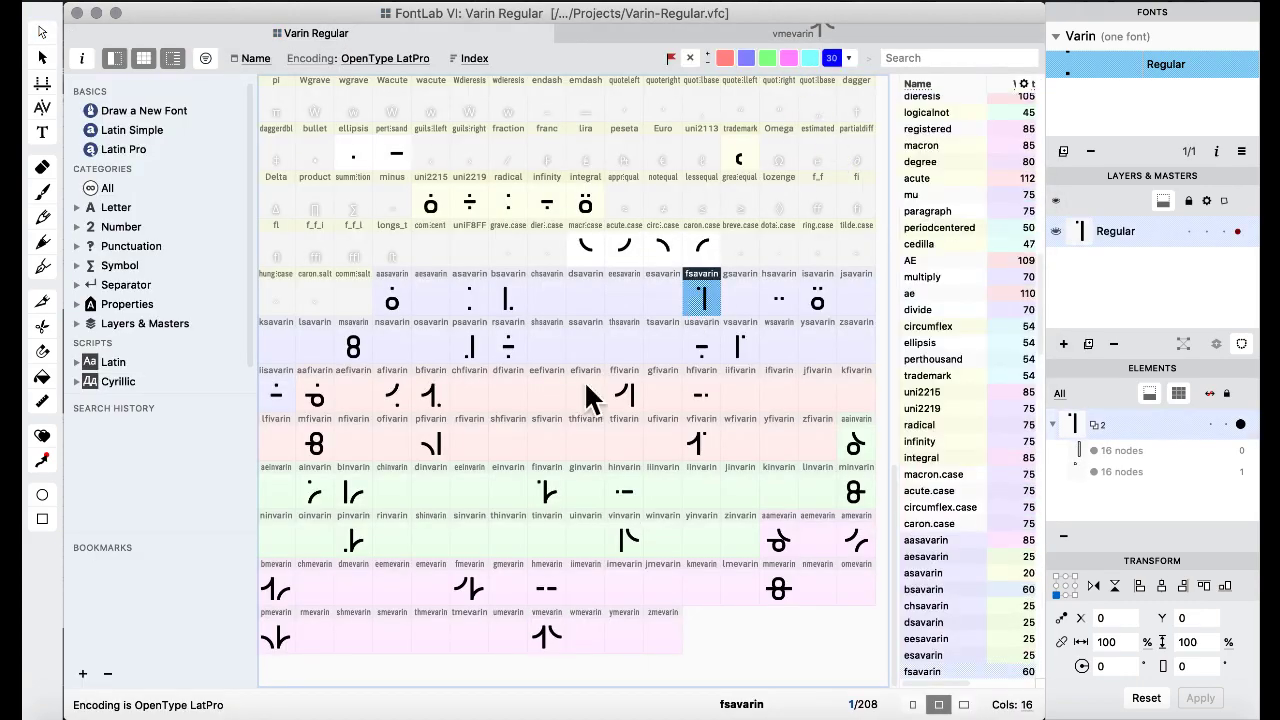
key("ctrl+Up")
left_click(736, 446)
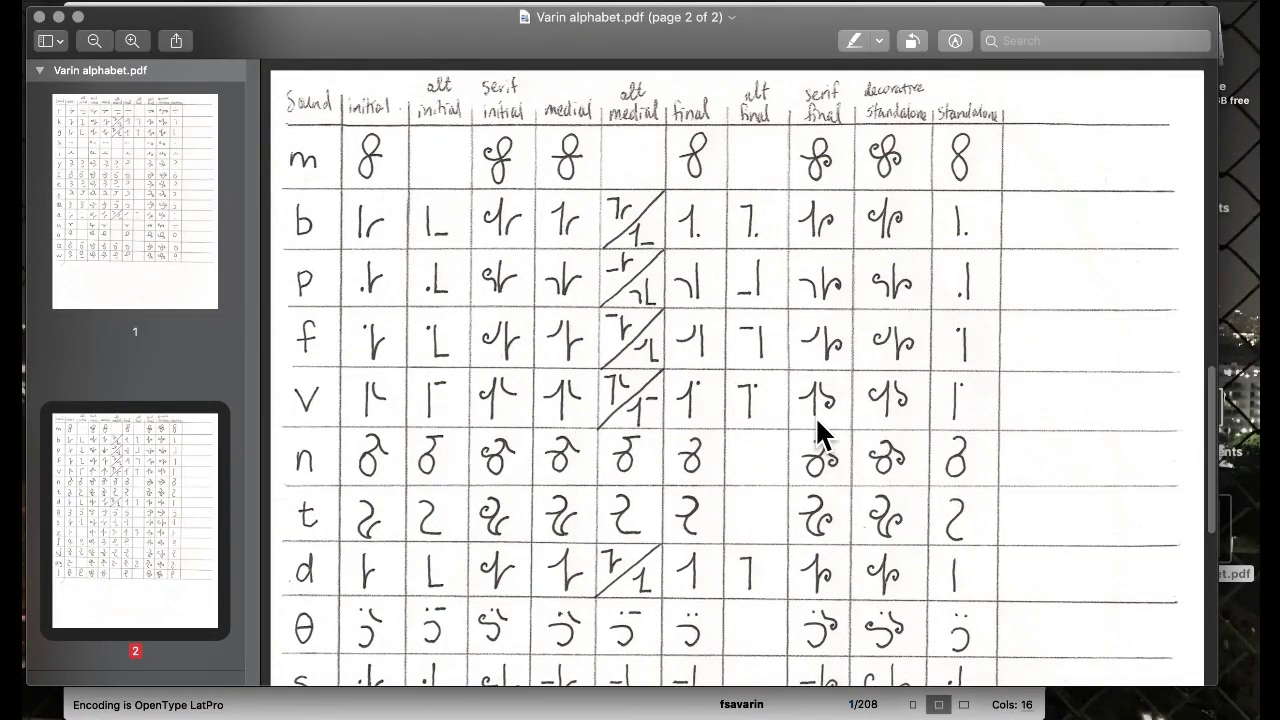
key("ctrl+Up")
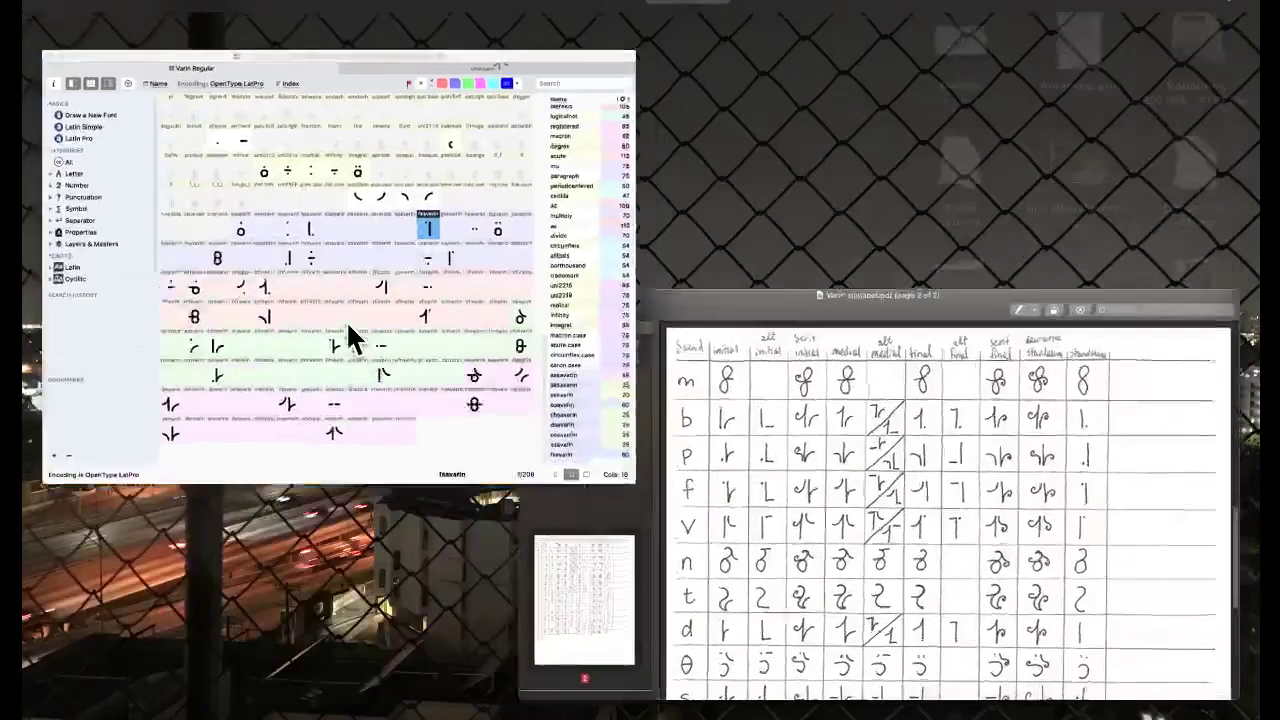
left_click(346, 320)
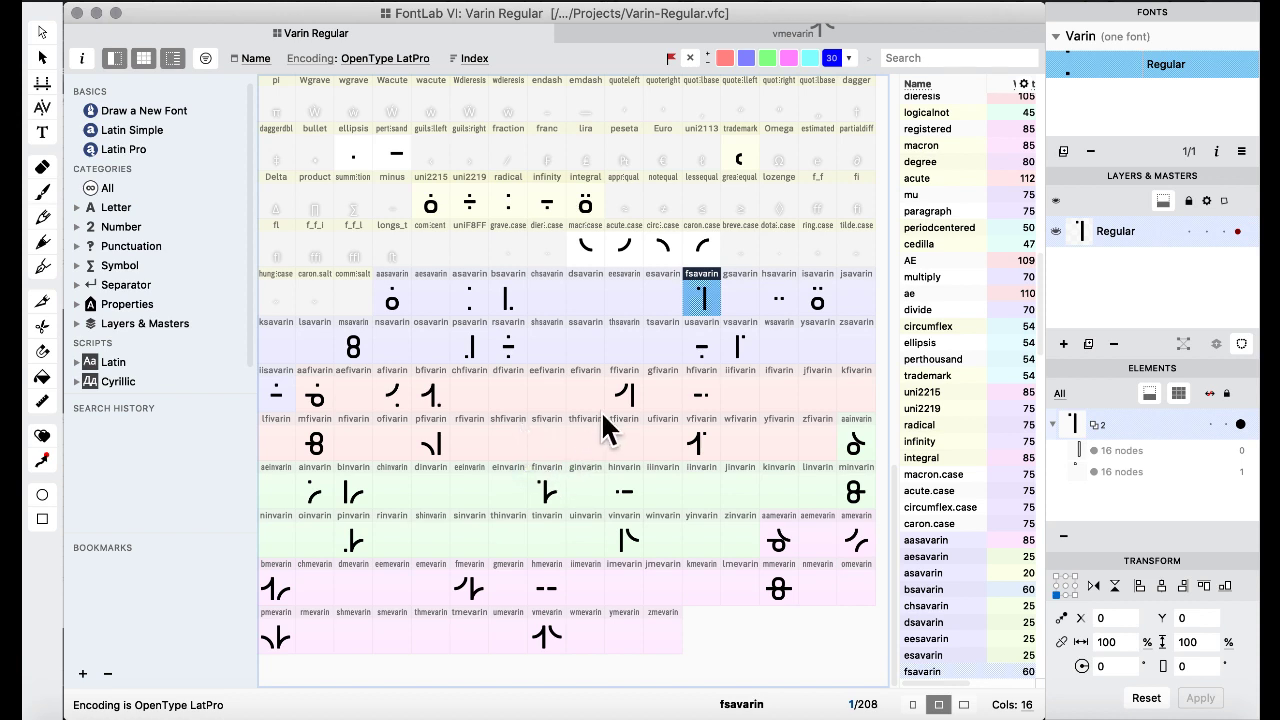
mouse_move(2, 718)
left_click(755, 533)
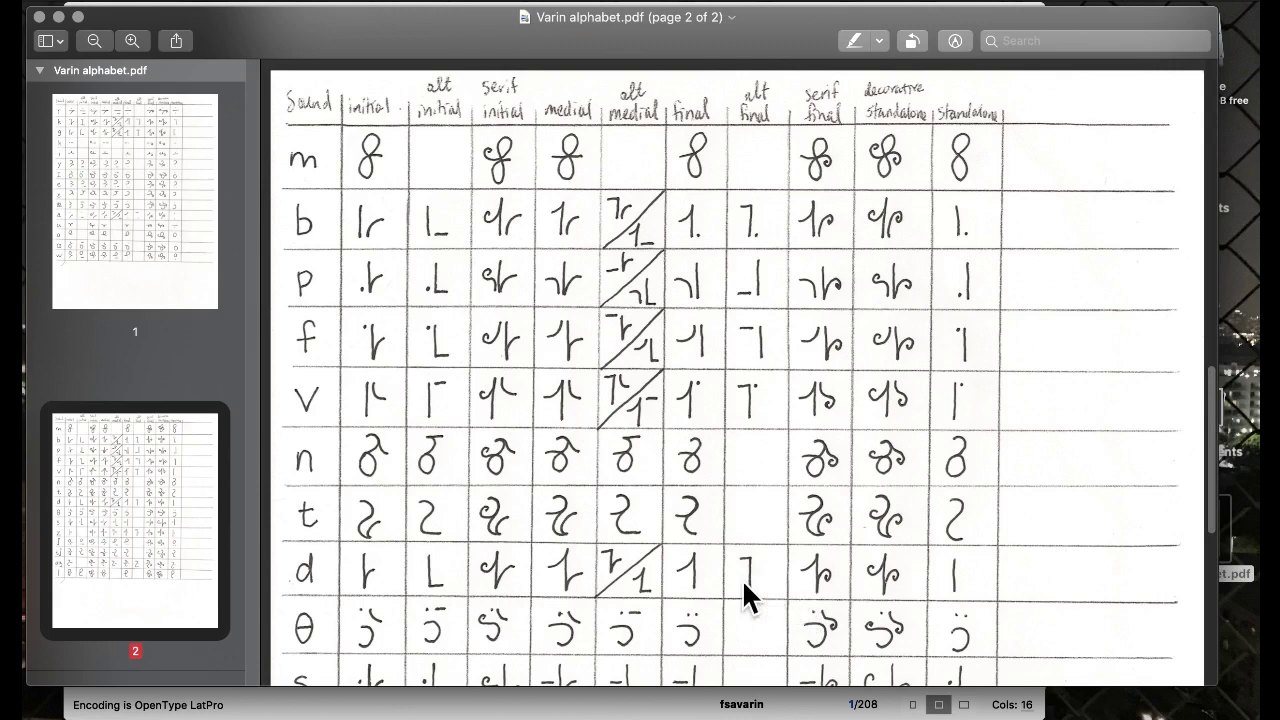
key("ctrl+Up")
left_click(423, 120)
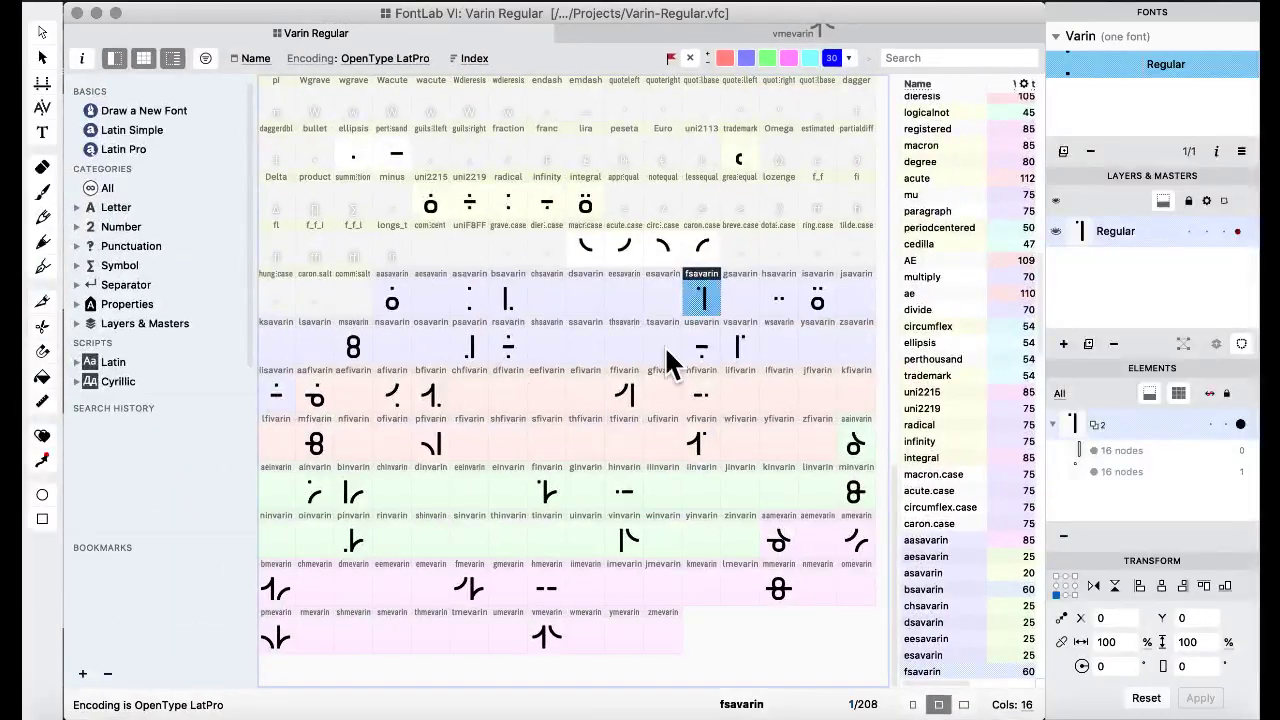
Copy the bsavarin glyph into the dsavarin slot, replacing the empty glyph there.
left_click(507, 305)
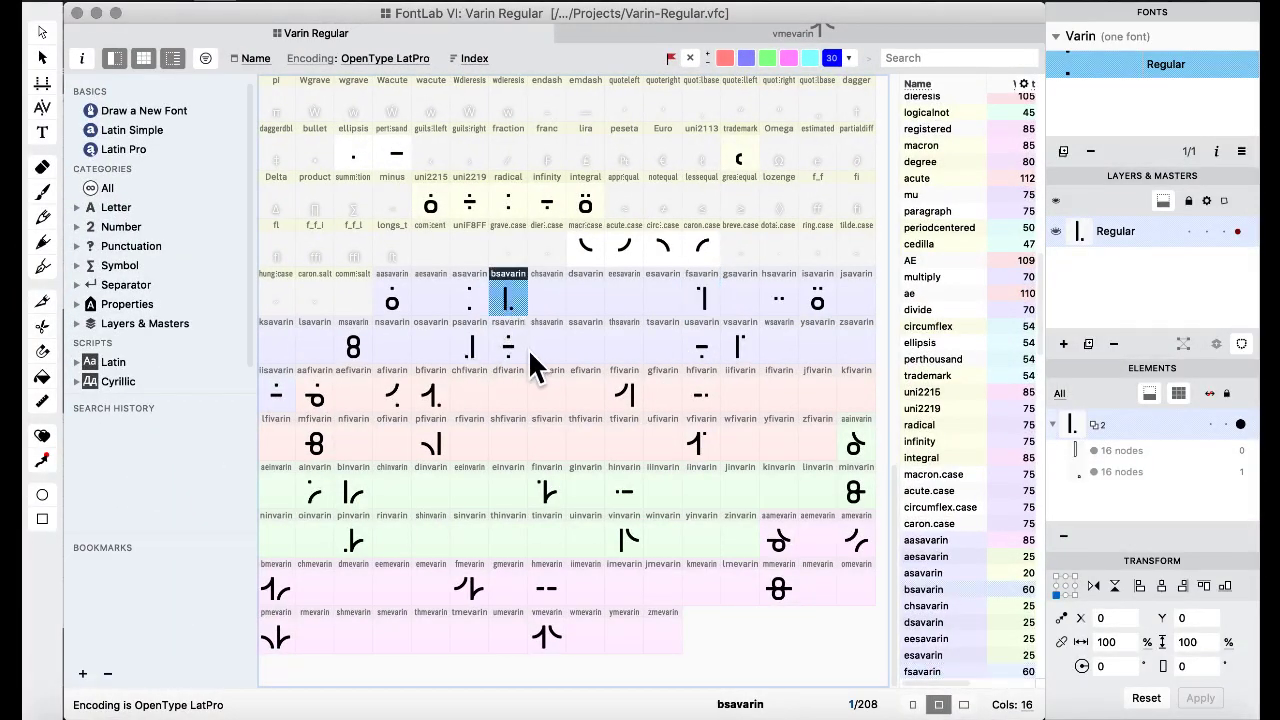
left_click(575, 305)
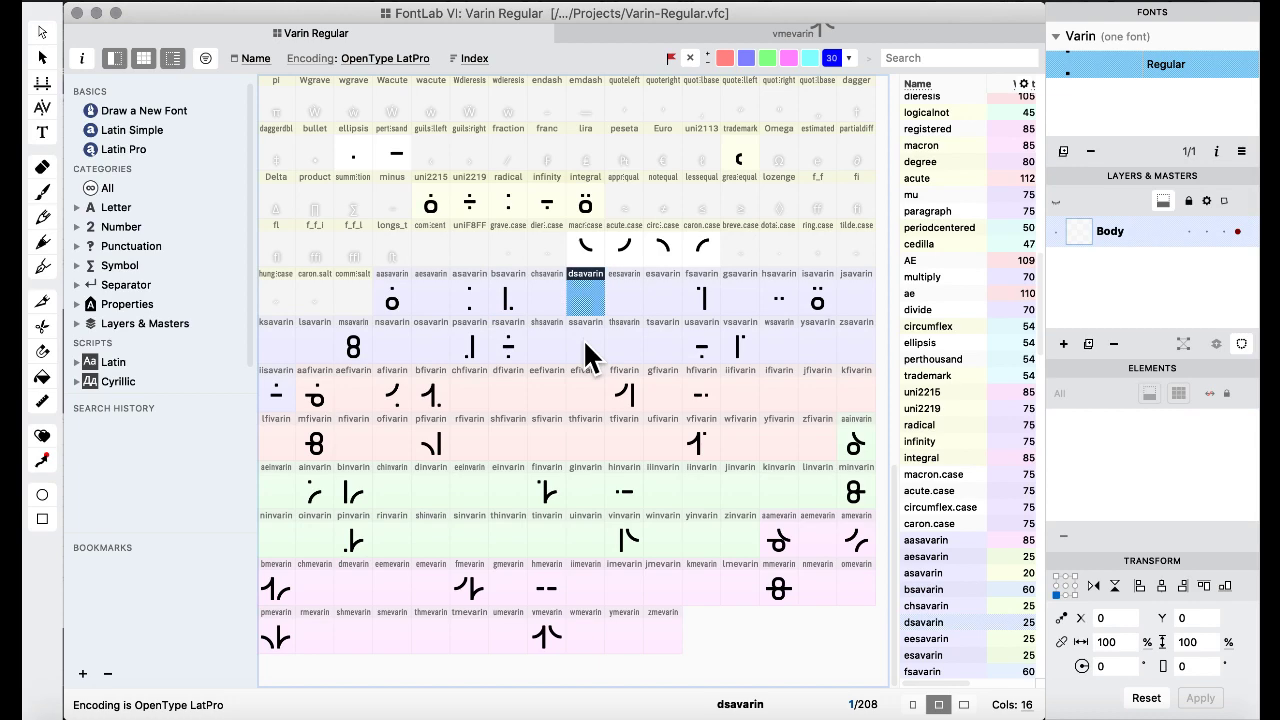
key("super+v")
left_click(812, 456)
Delete the dot from dsavarin, keeping only the vertical stem, and return to the font overview.
double_click(575, 298)
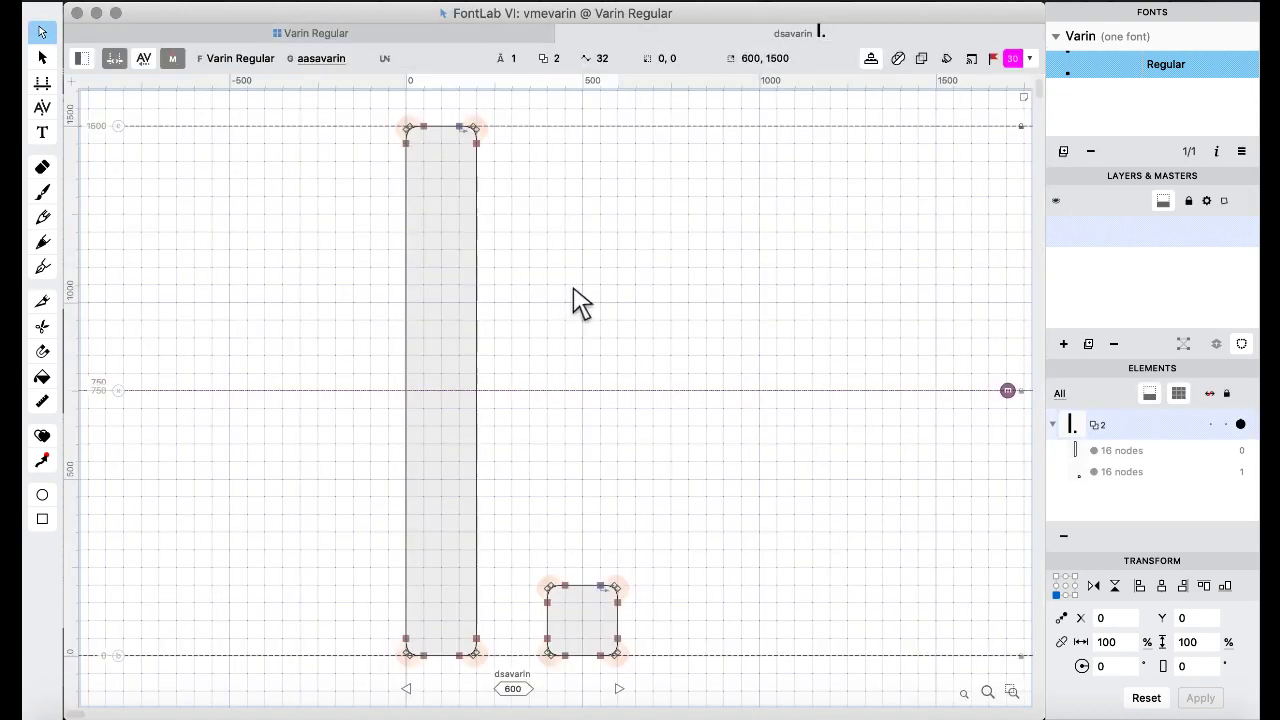
left_click_drag(655, 515, 530, 680)
key("Delete")
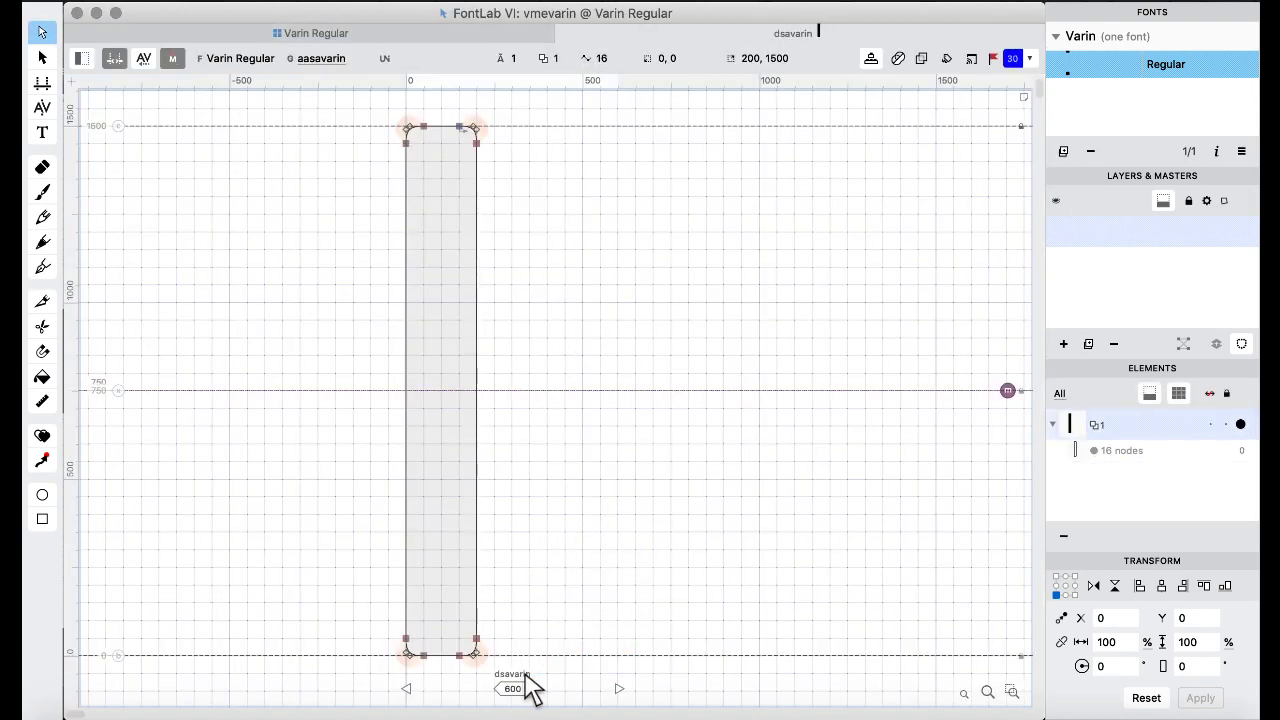
left_click(257, 35)
Copy the bfivarin glyph into the dfivarin slot, replacing the empty glyph there.
left_click(520, 373)
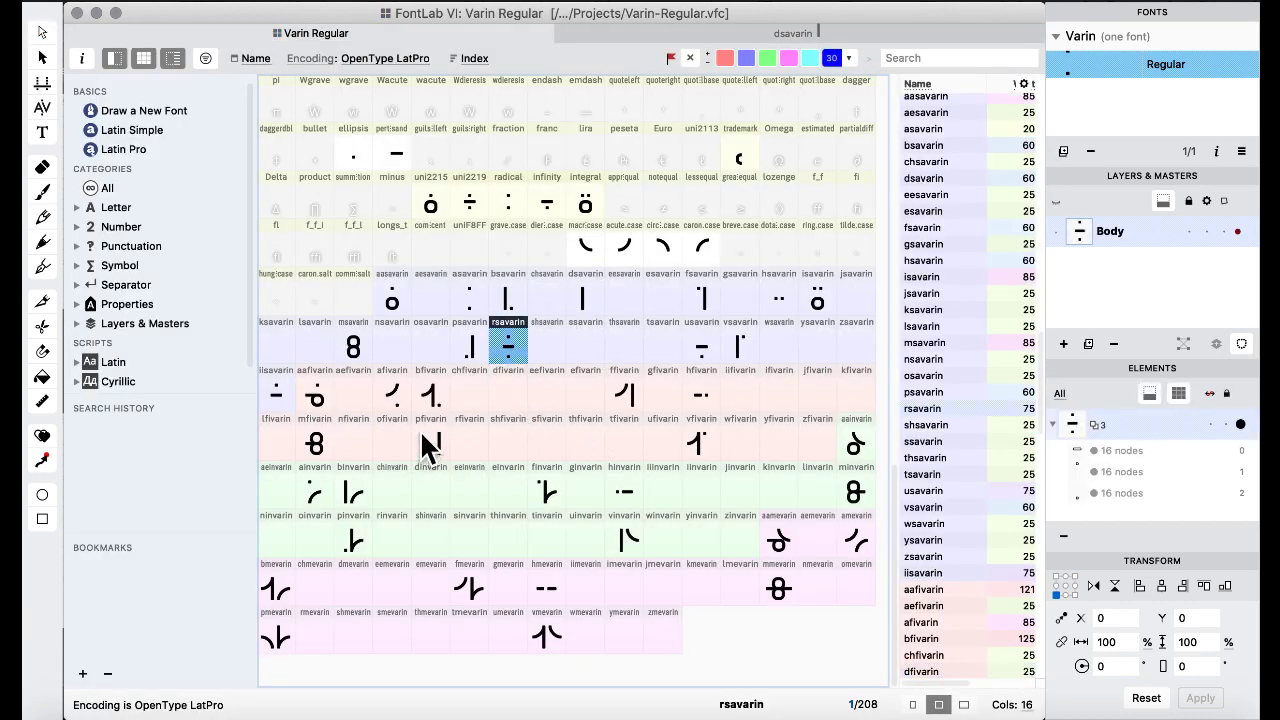
left_click(431, 394)
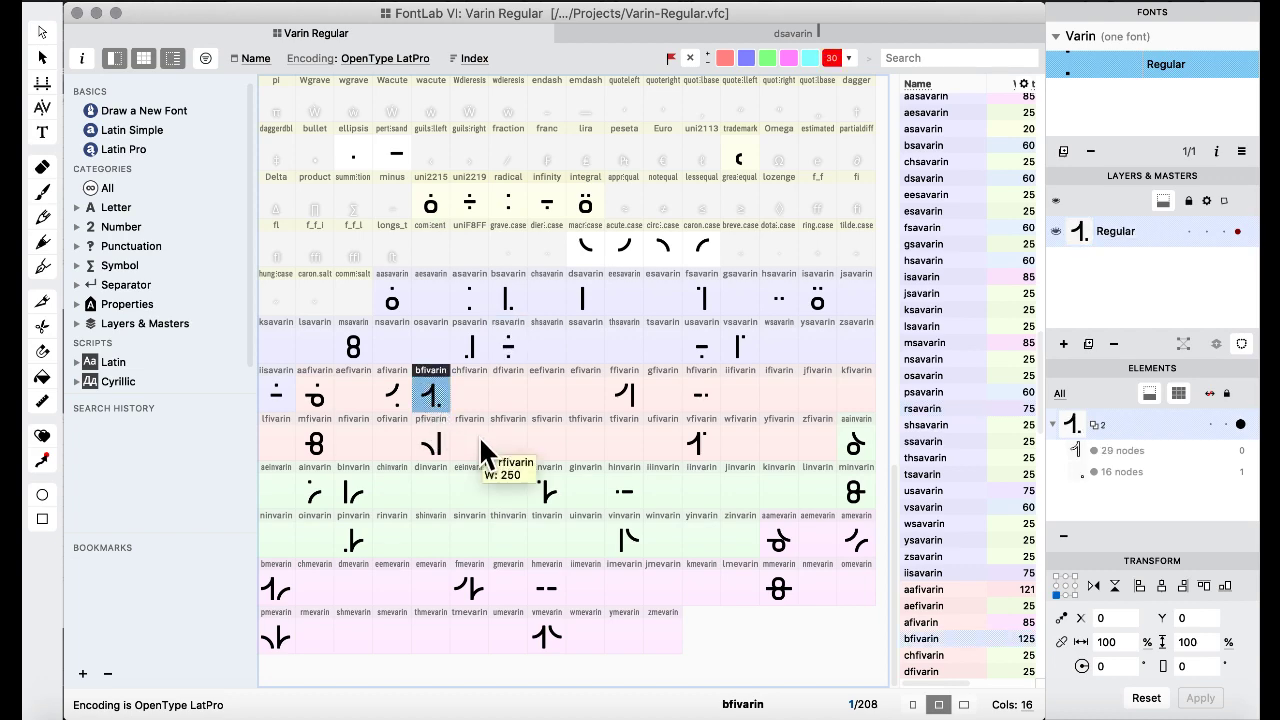
key("ctrl+Up")
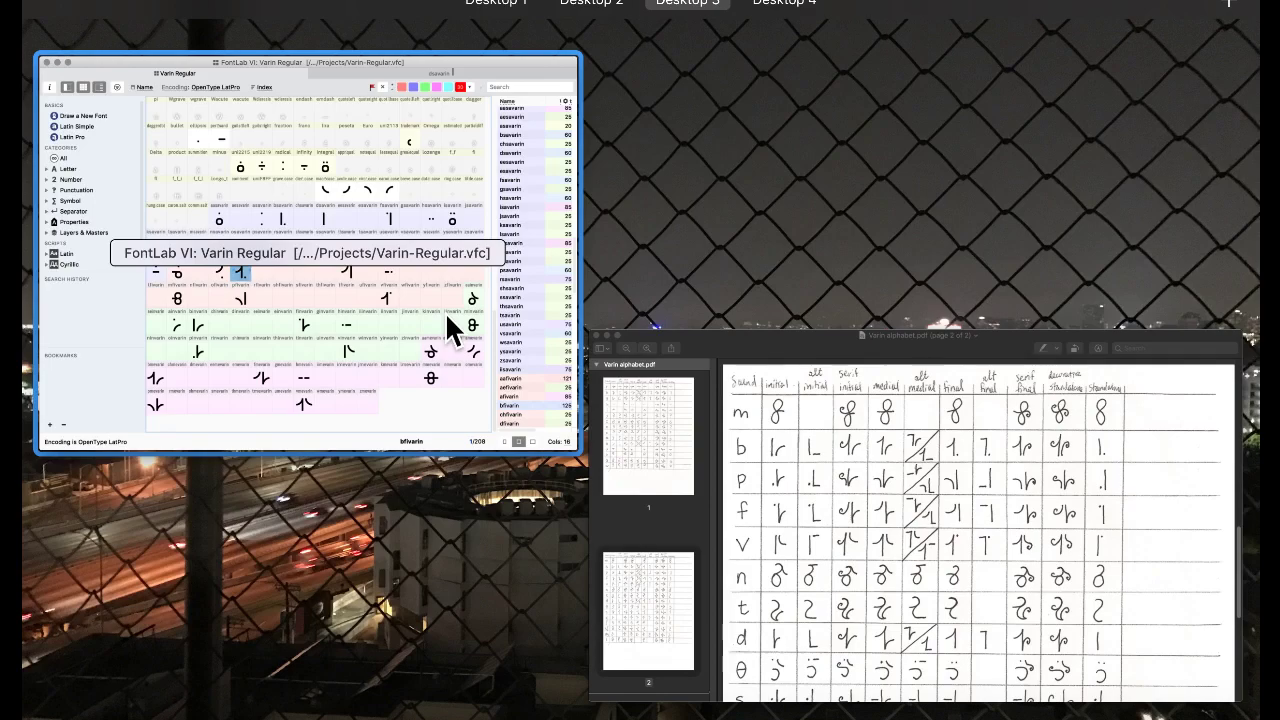
left_click(445, 312)
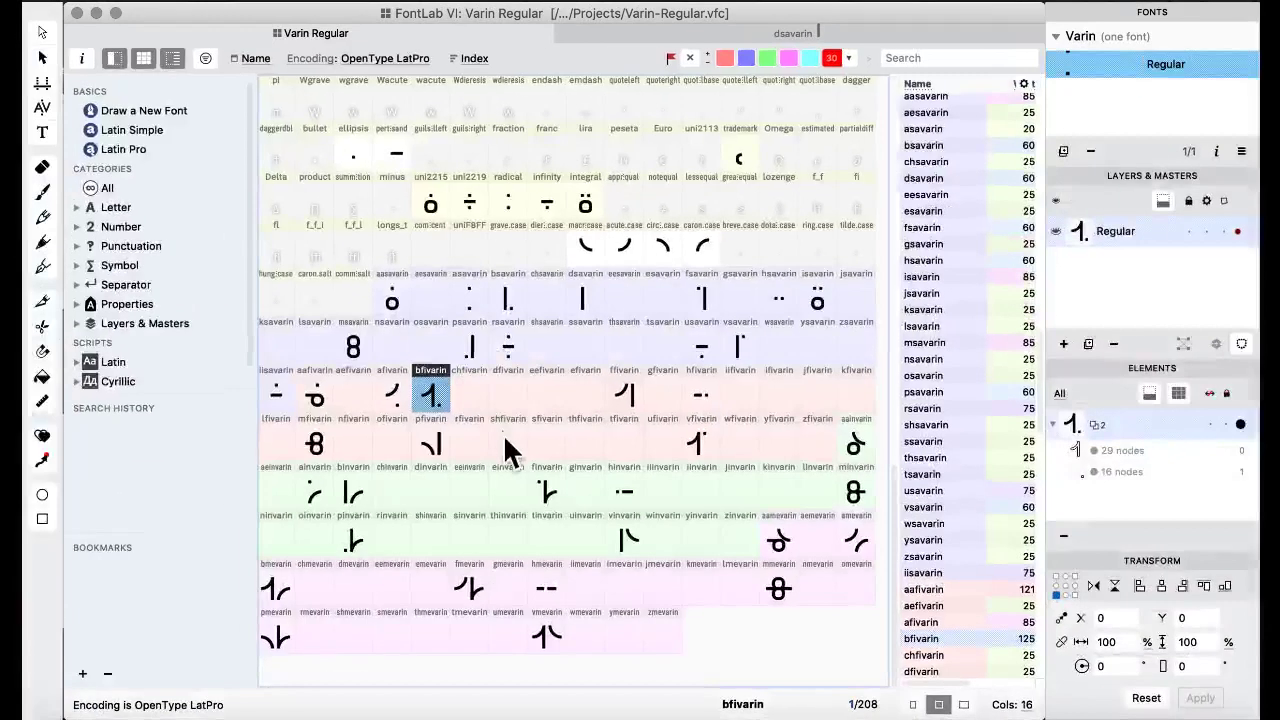
left_click_drag(456, 406, 503, 412)
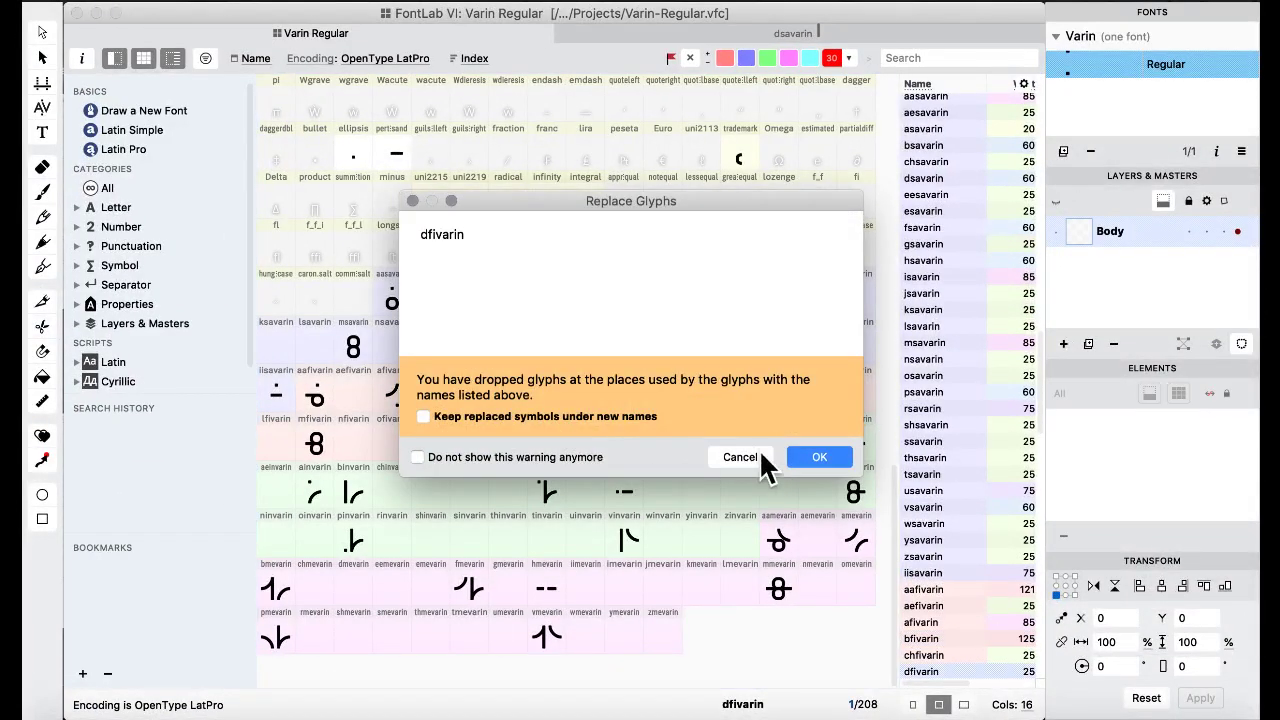
left_click(752, 455)
Delete the dot from dfivarin, keeping the curved stem, and return to the font overview.
double_click(503, 408)
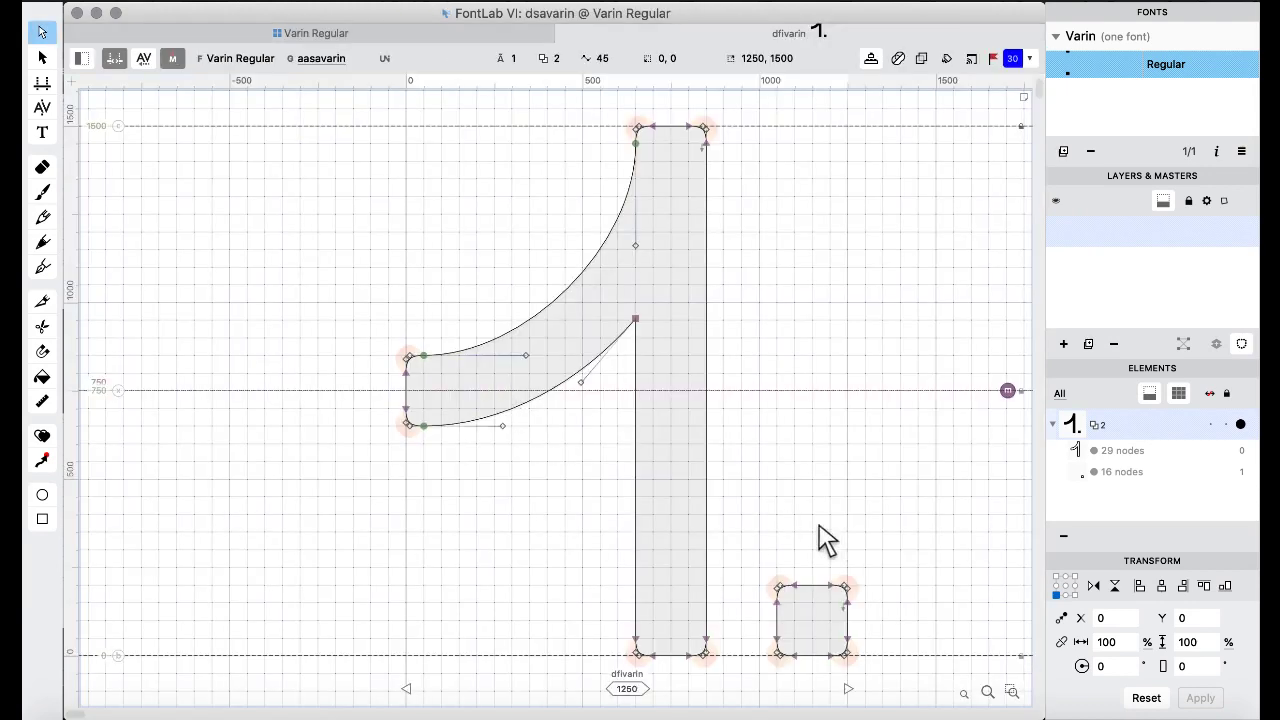
double_click(827, 648)
key("Delete")
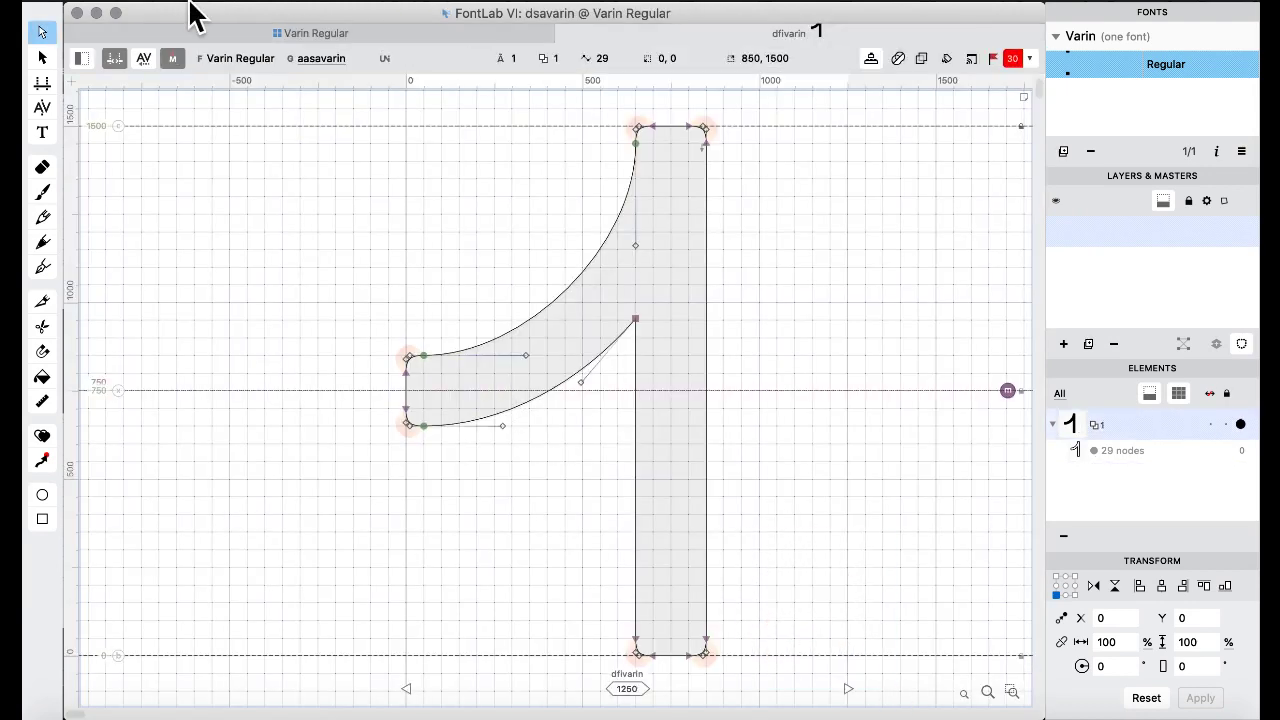
left_click(231, 30)
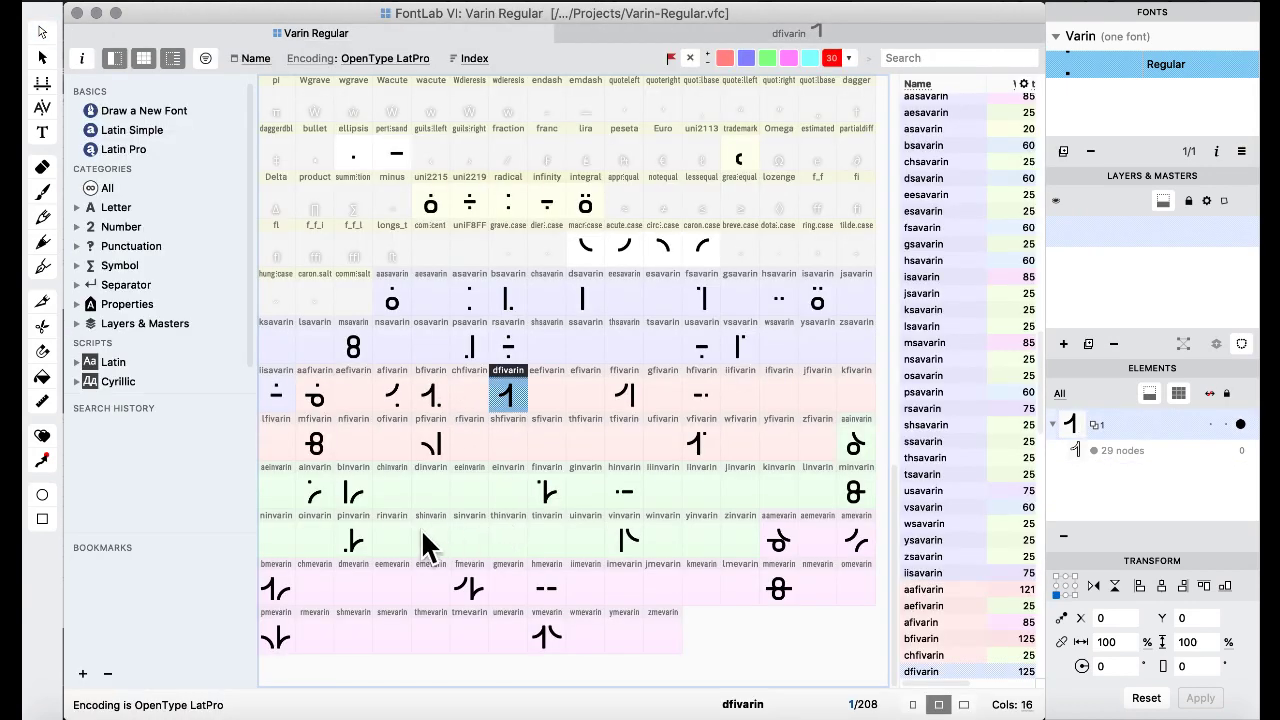
Copy the binvarin glyph into the dinvarin slot, replacing the empty glyph there.
left_click(361, 494)
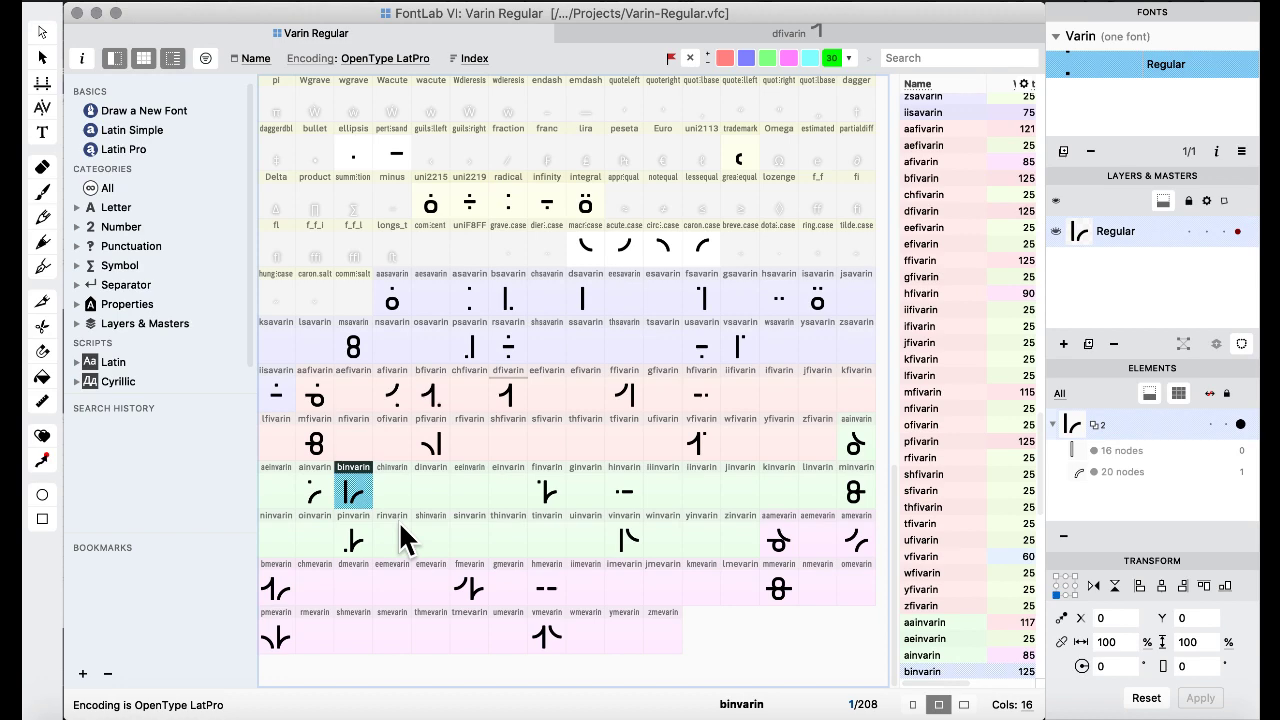
left_click_drag(400, 526, 436, 505)
key("Return")
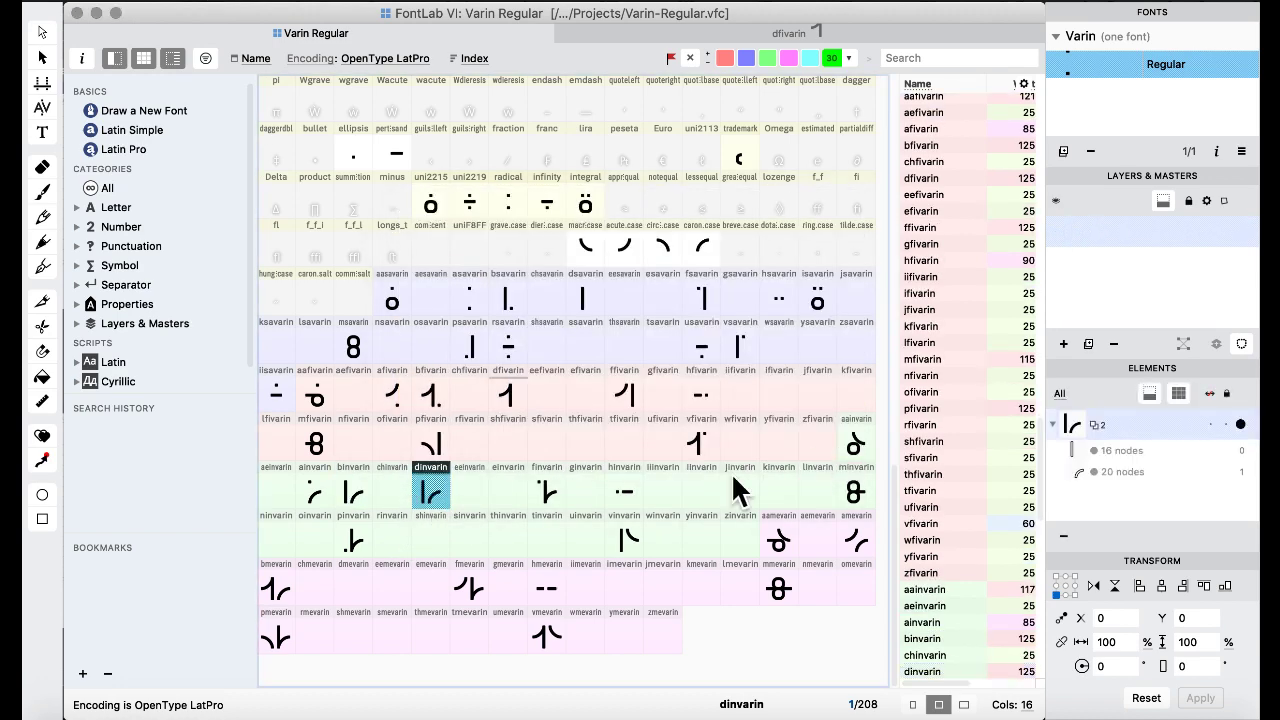
Shift the curve in dinvarin left to X 0 so its foot sits on the base of the stem.
double_click(430, 490)
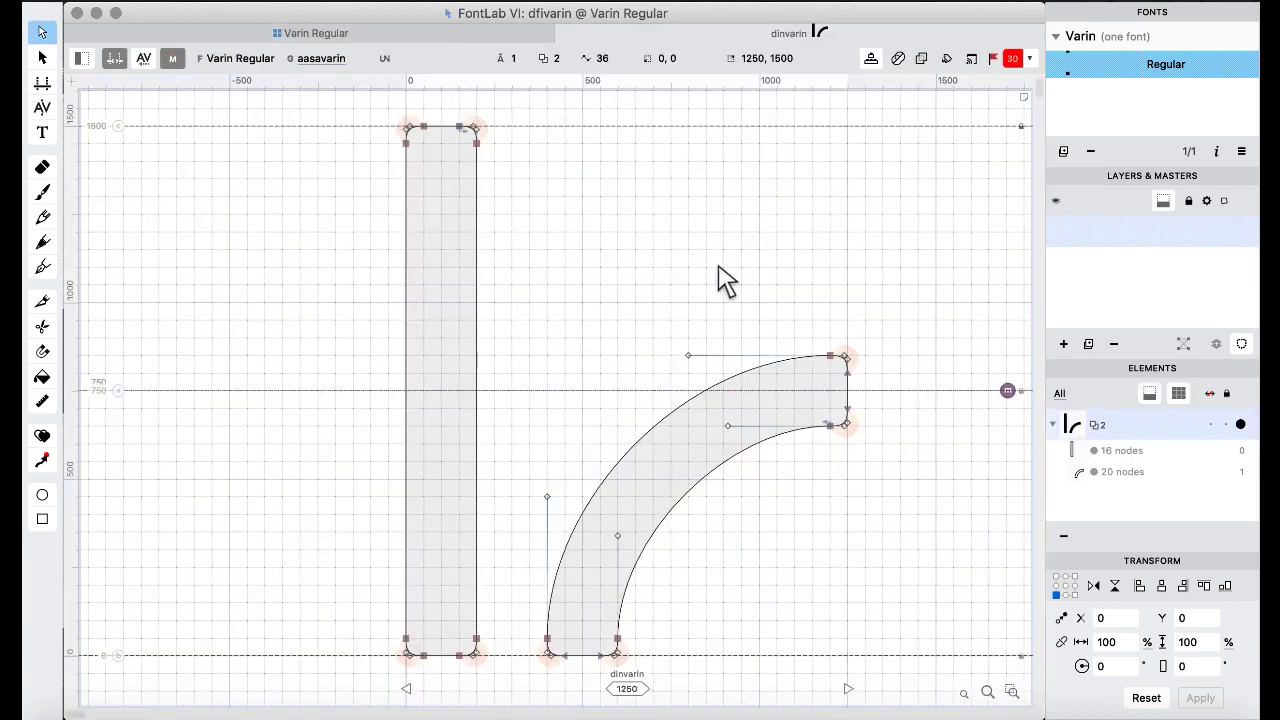
left_click_drag(737, 267, 890, 455)
scroll(760, 549, "down", 2)
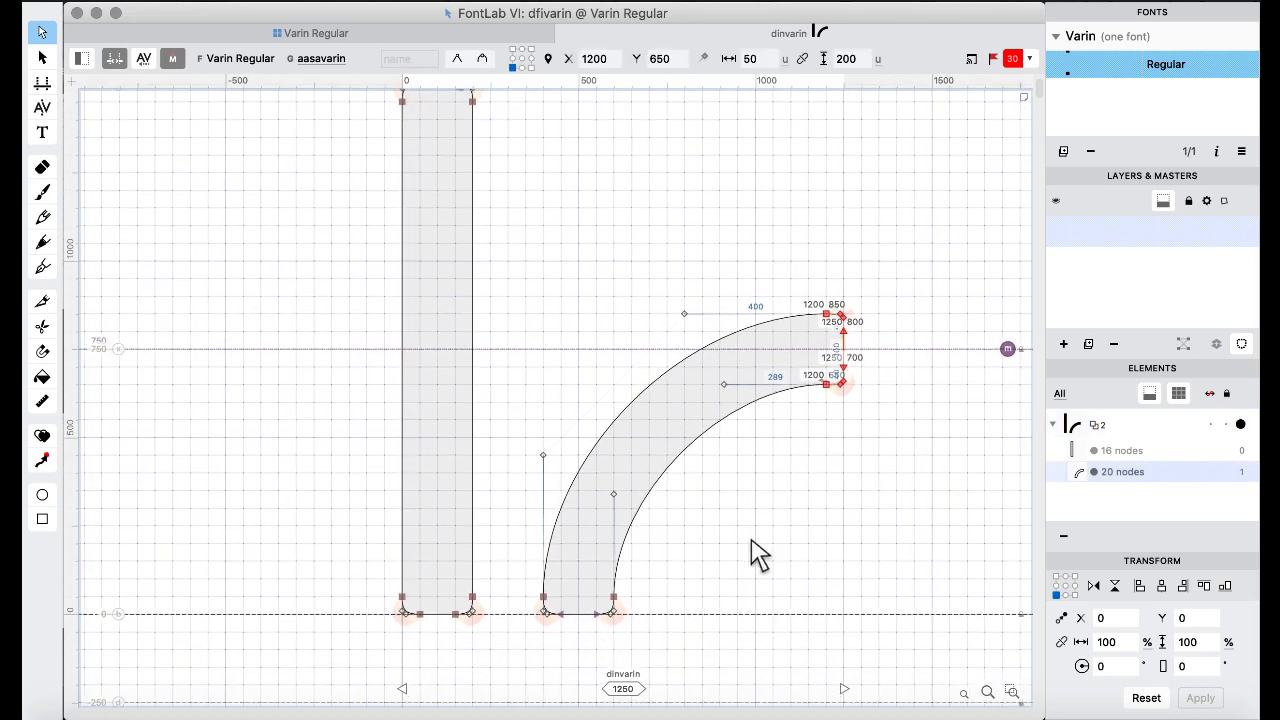
left_click_drag(757, 553, 523, 657)
key("shift+super+Left")
key("shift+super+Left")
key("shift+super+Left")
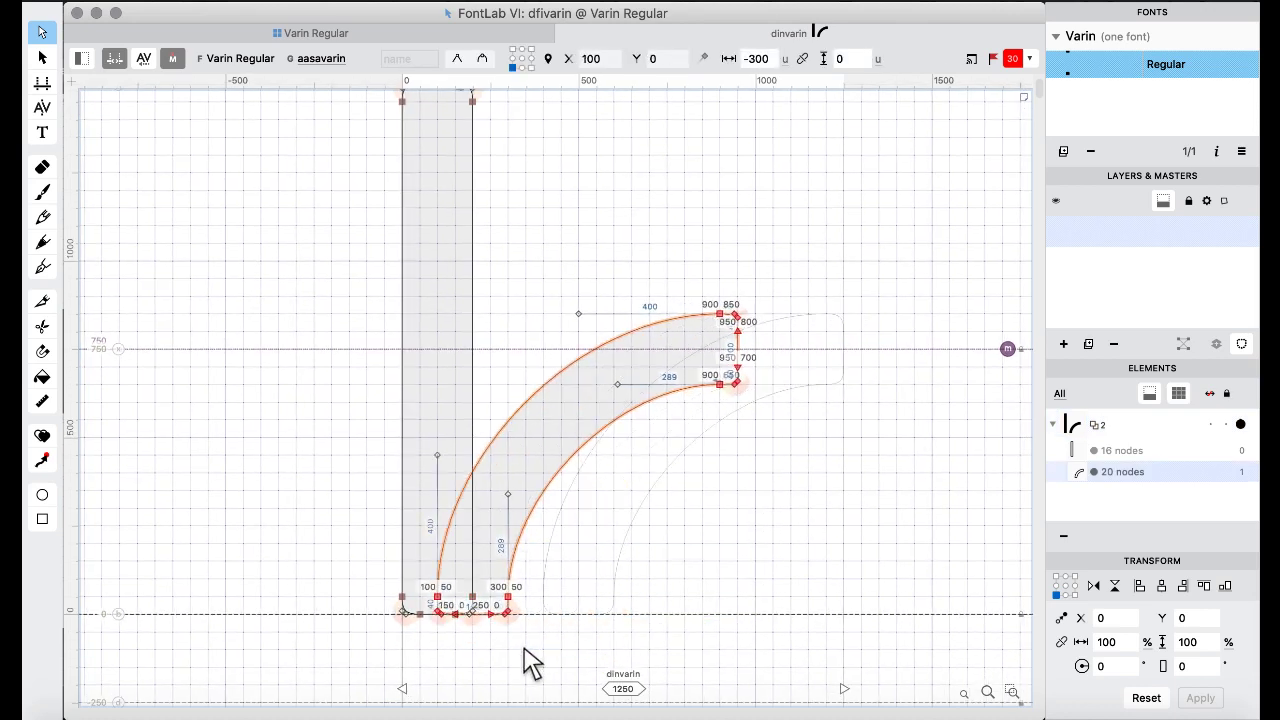
key("shift+super+Left")
Merge the stem and curve of dinvarin by removing their overlap, and return to the font overview.
key("super+a")
right_click(210, 390)
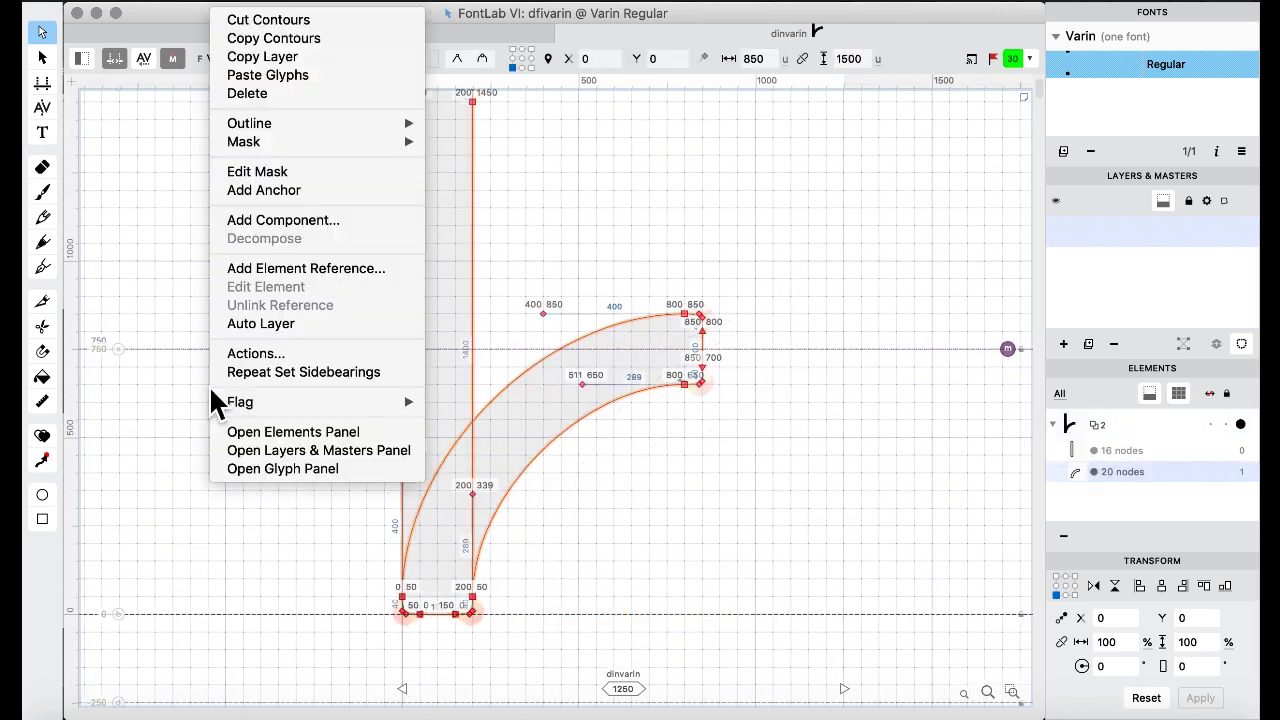
mouse_move(340, 124)
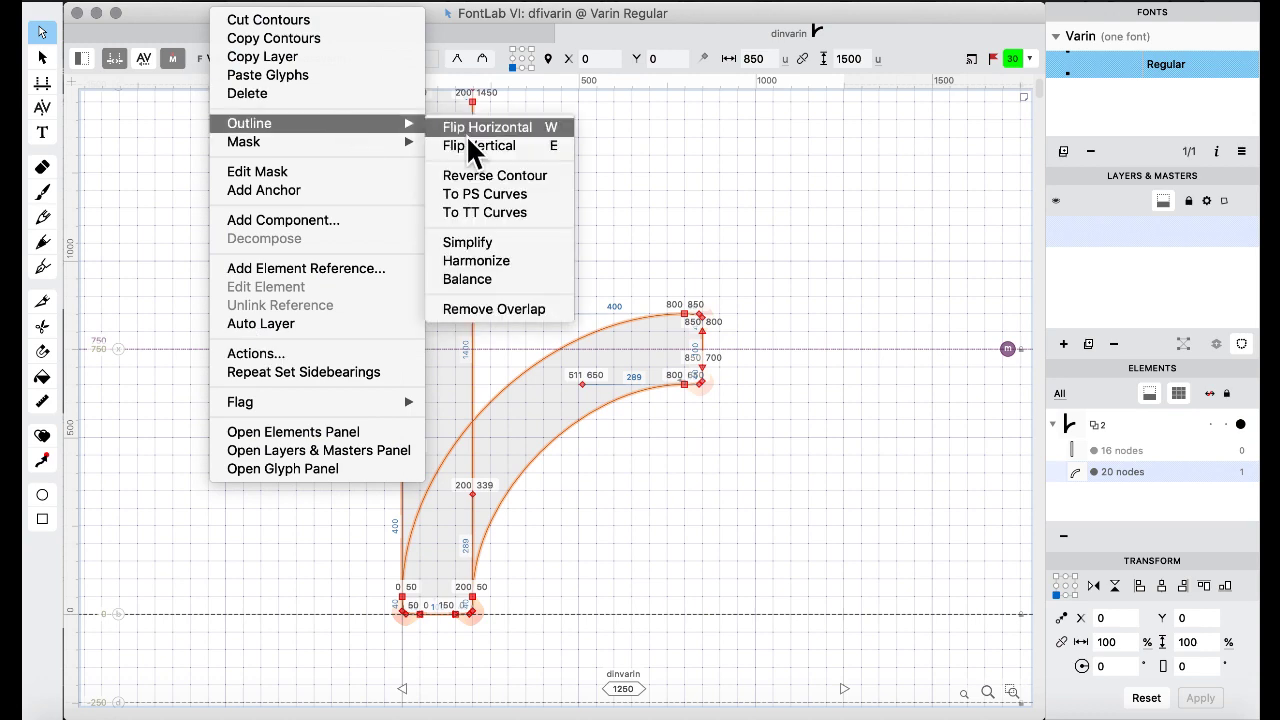
left_click(506, 305)
left_click(266, 34)
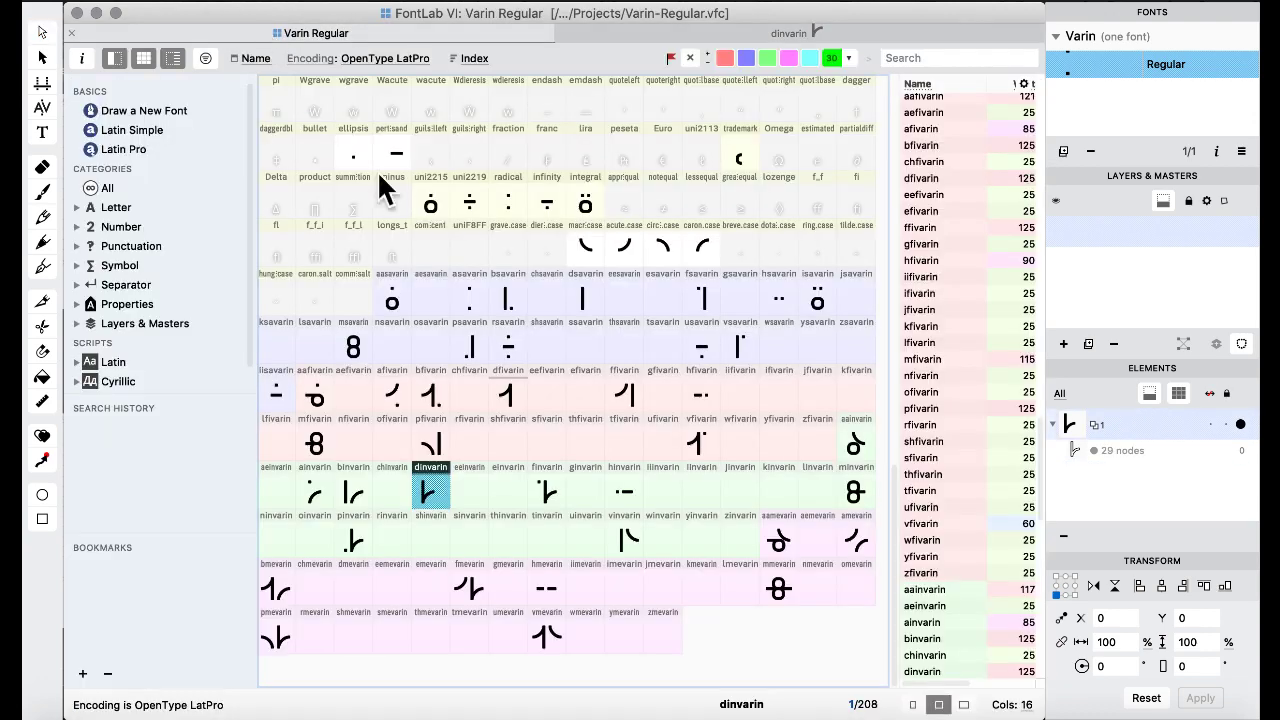
Switch to the Varin alphabet PDF and examine the medial forms of the remaining letters, including d.
left_click(505, 359)
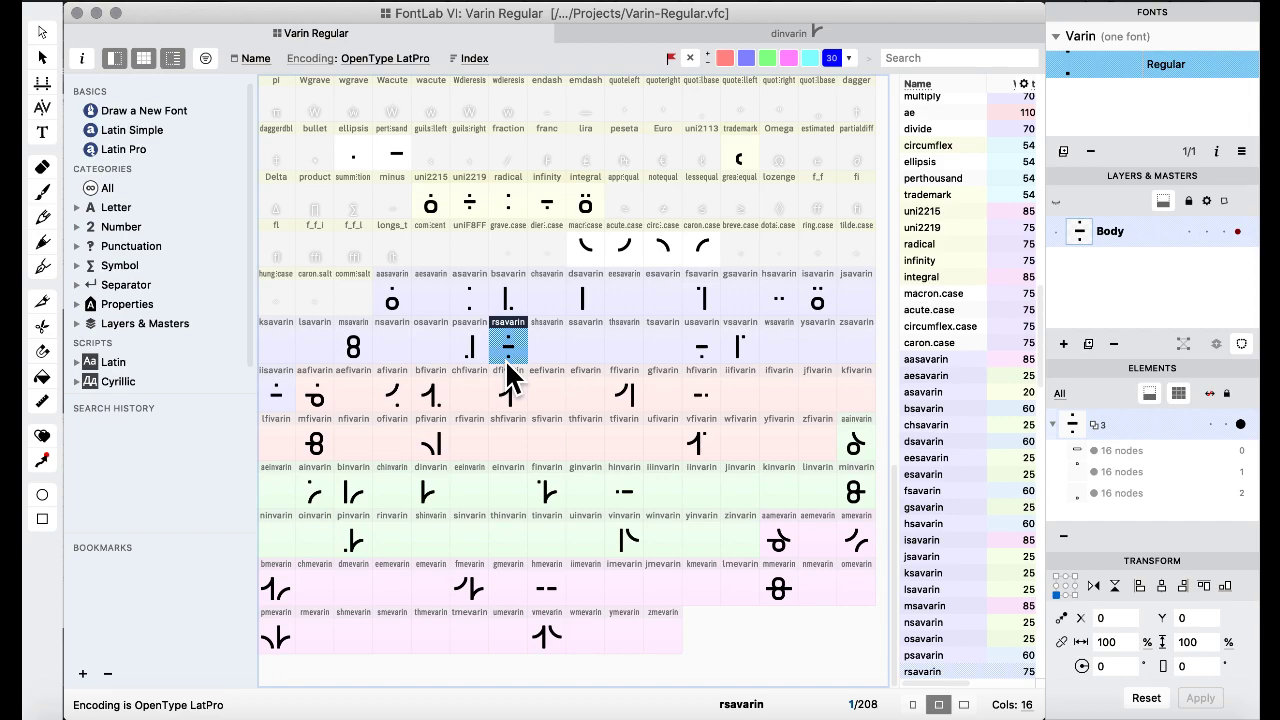
left_click(596, 447)
key("ctrl+Up")
left_click(810, 490)
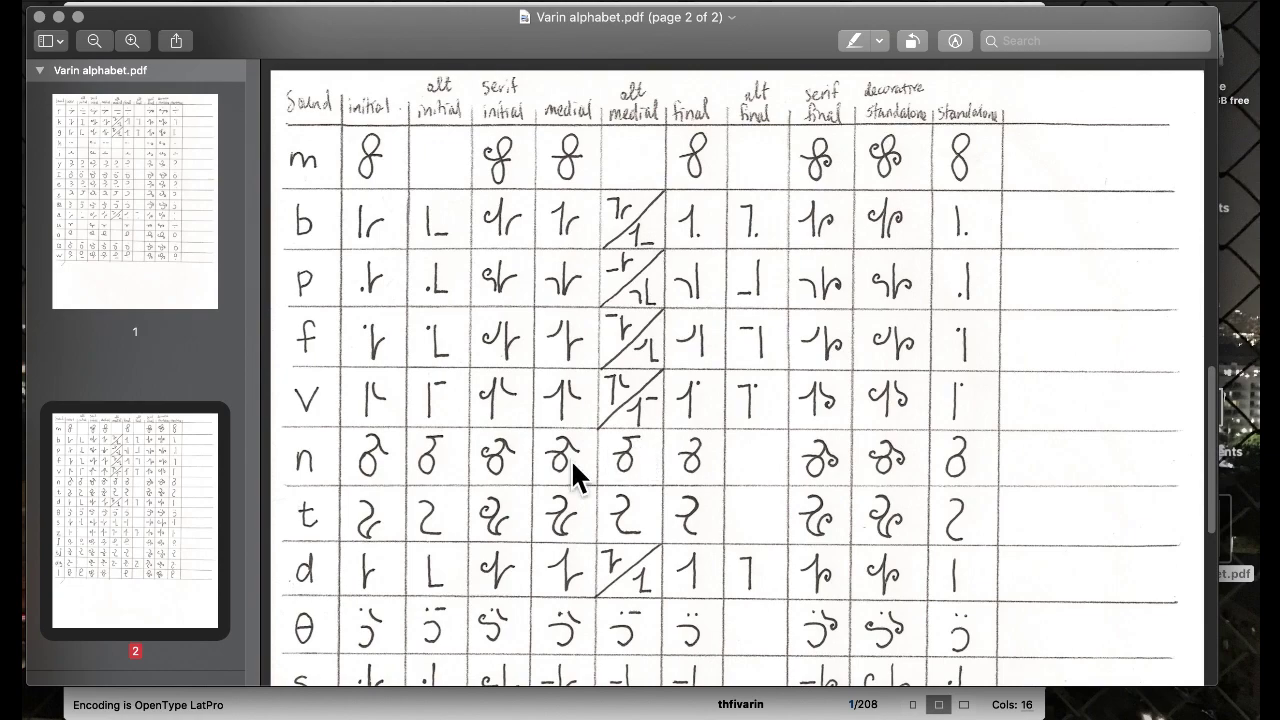
Switch back to FontLab and copy the bmevarin glyph into the dmevarin slot, replacing the empty glyph there.
key("ctrl+Up")
left_click(313, 333)
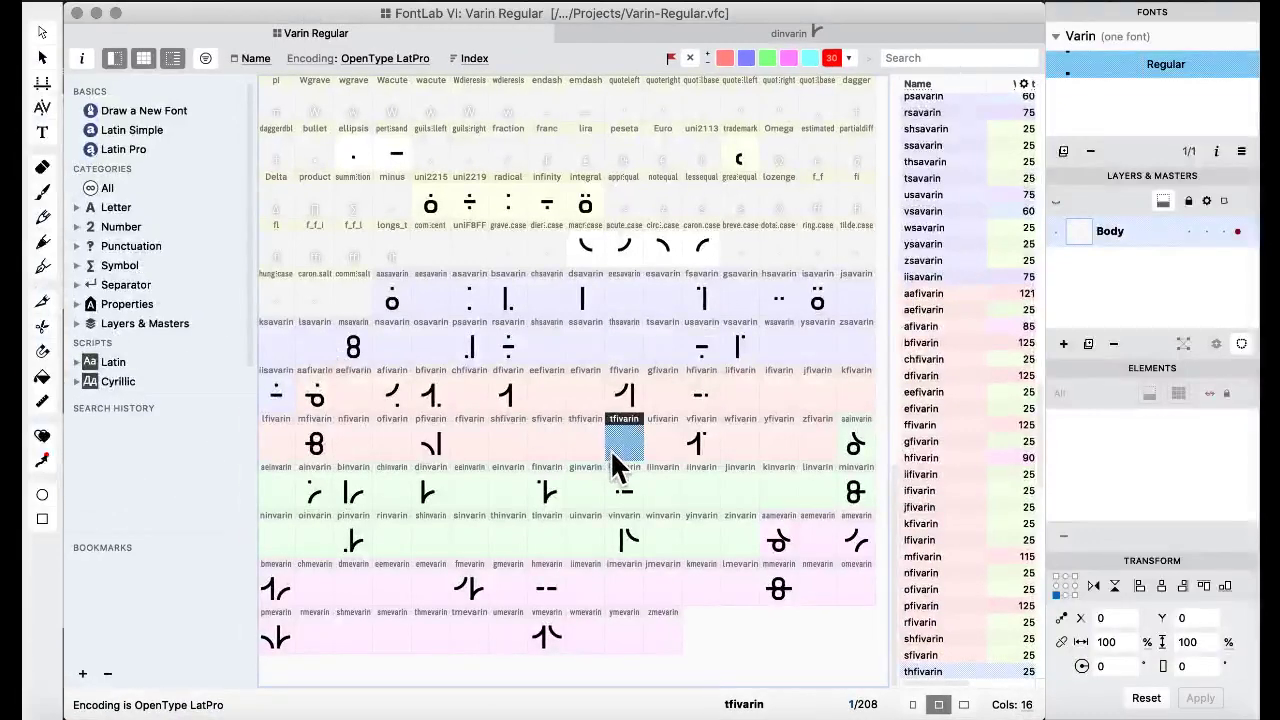
left_click(474, 398)
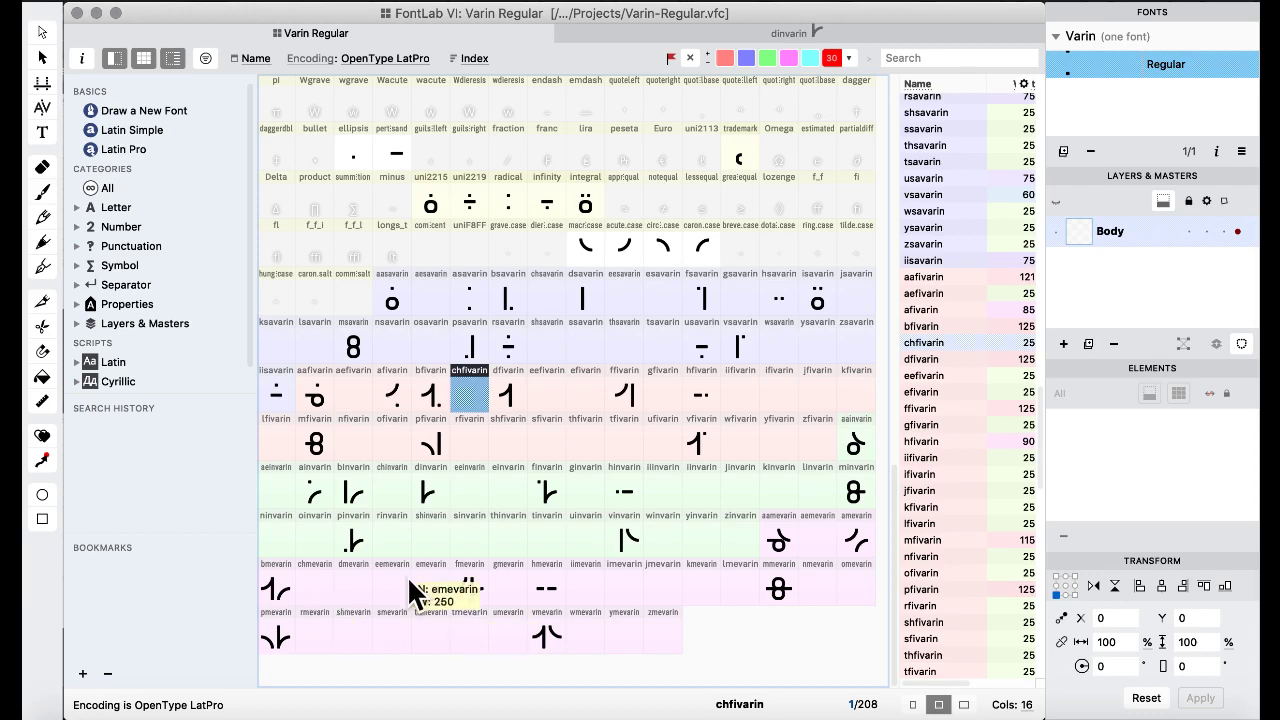
left_click_drag(277, 597, 351, 598)
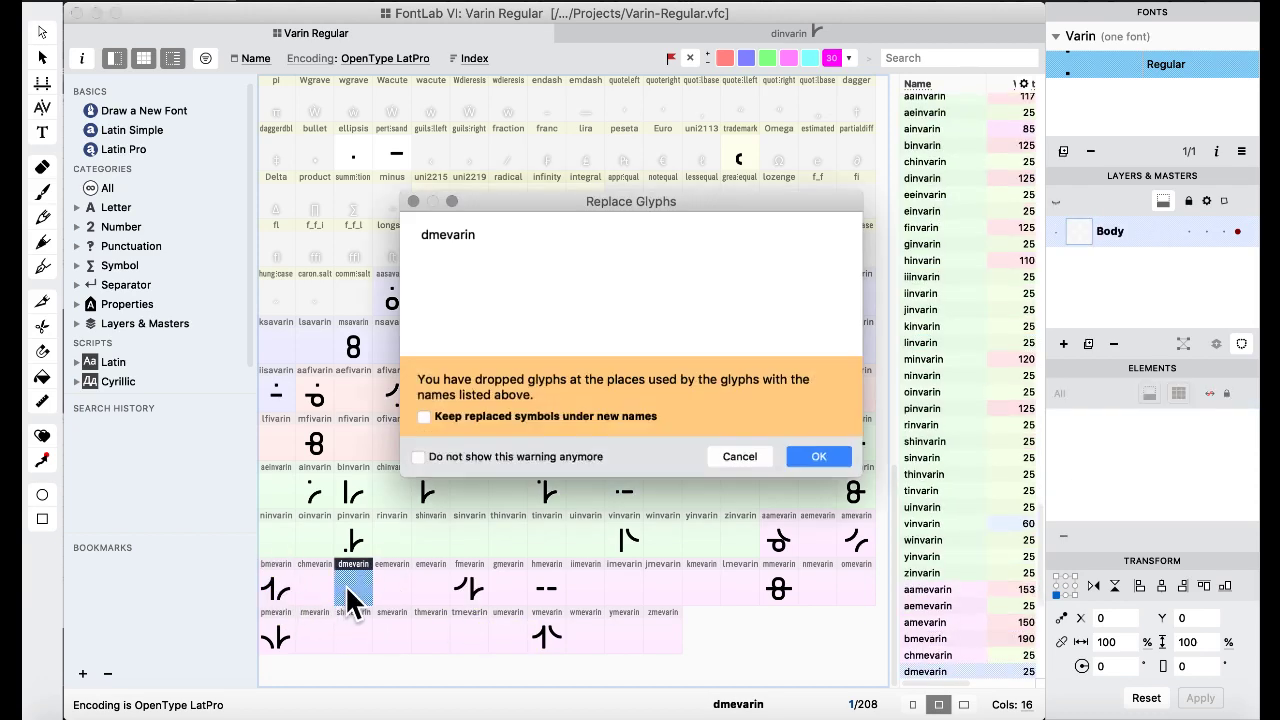
left_click(840, 460)
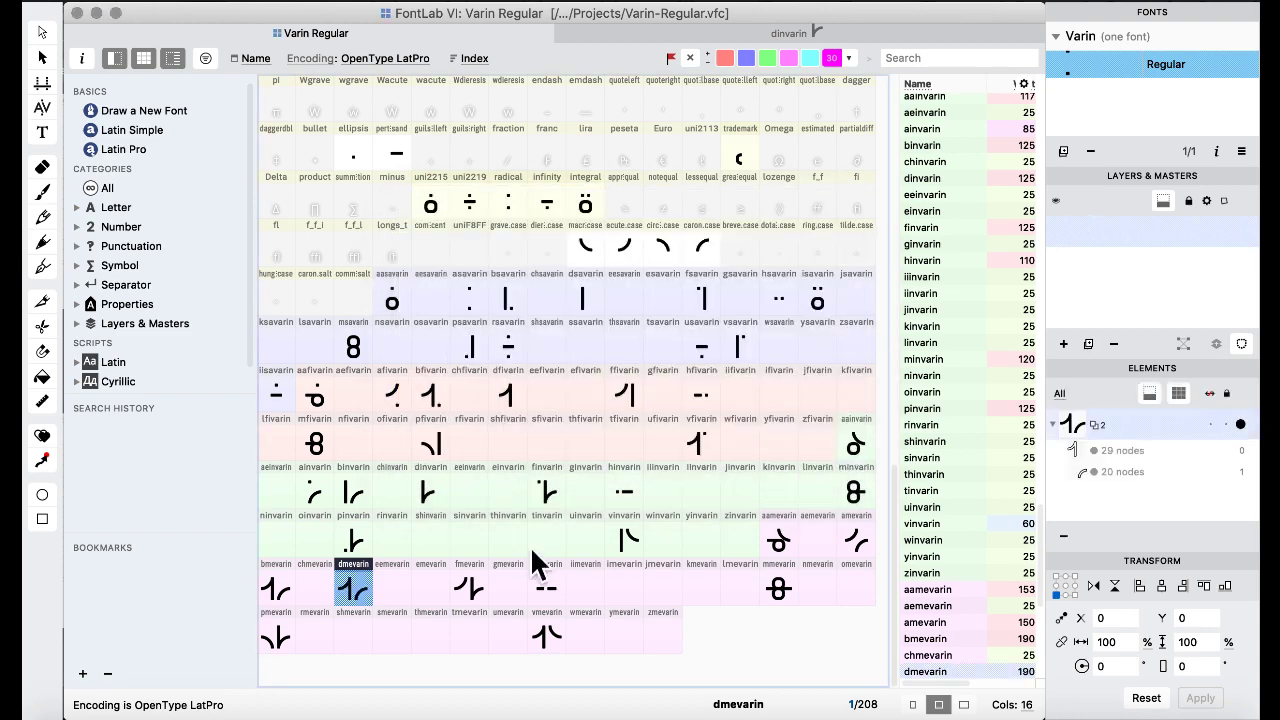
In dmevarin, shift the detached lower curve left to X 650 so its foot sits on the base of the stem.
double_click(360, 600)
left_click_drag(595, 655, 735, 495)
left_click_drag(836, 238, 955, 428, "shift")
key("shift+super+Left")
key("shift+super+Left")
key("shift+super+Left")
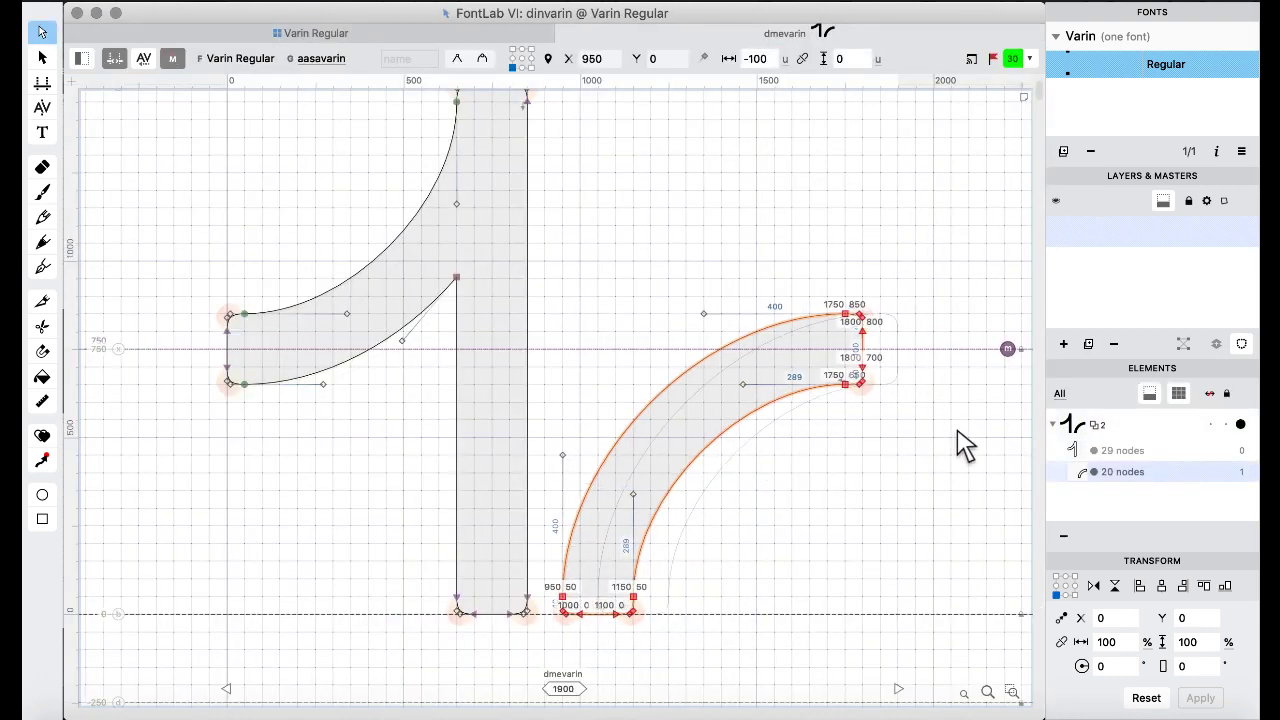
key("shift+super+Left")
Merge the stem and curve of dmevarin by removing their overlap, and return to the font overview.
key("super+a")
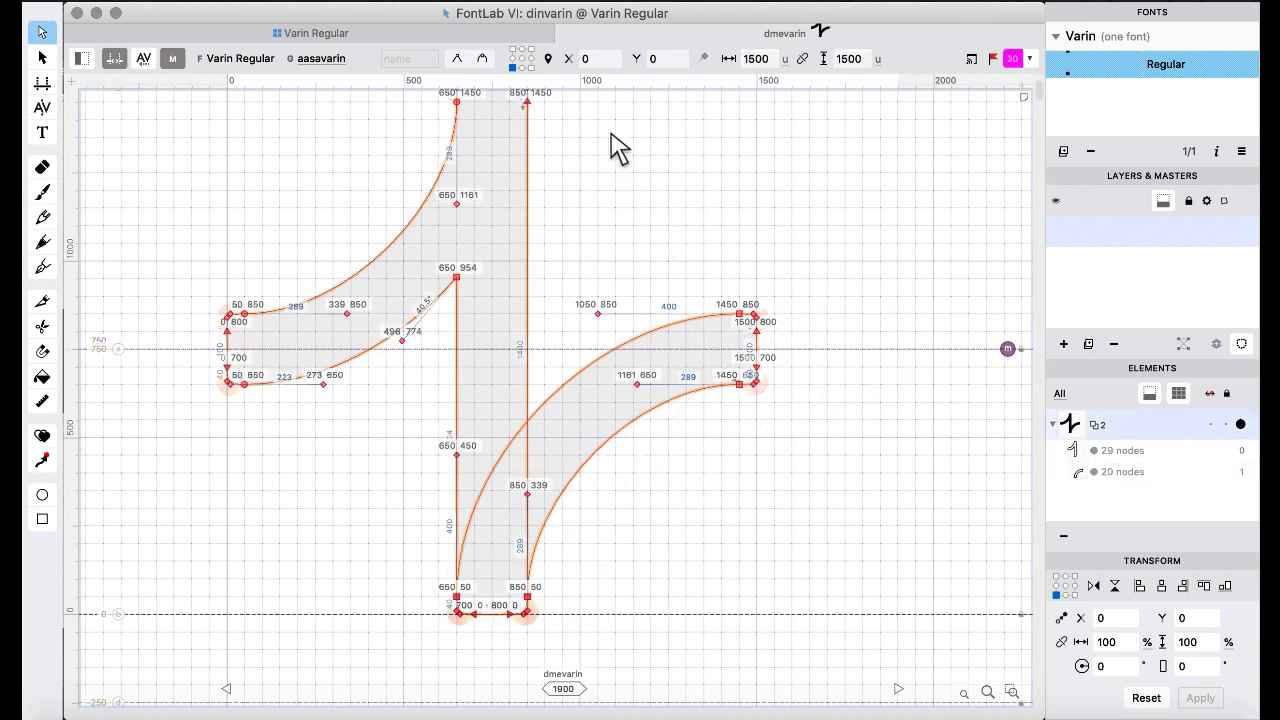
right_click(611, 142)
mouse_move(737, 251)
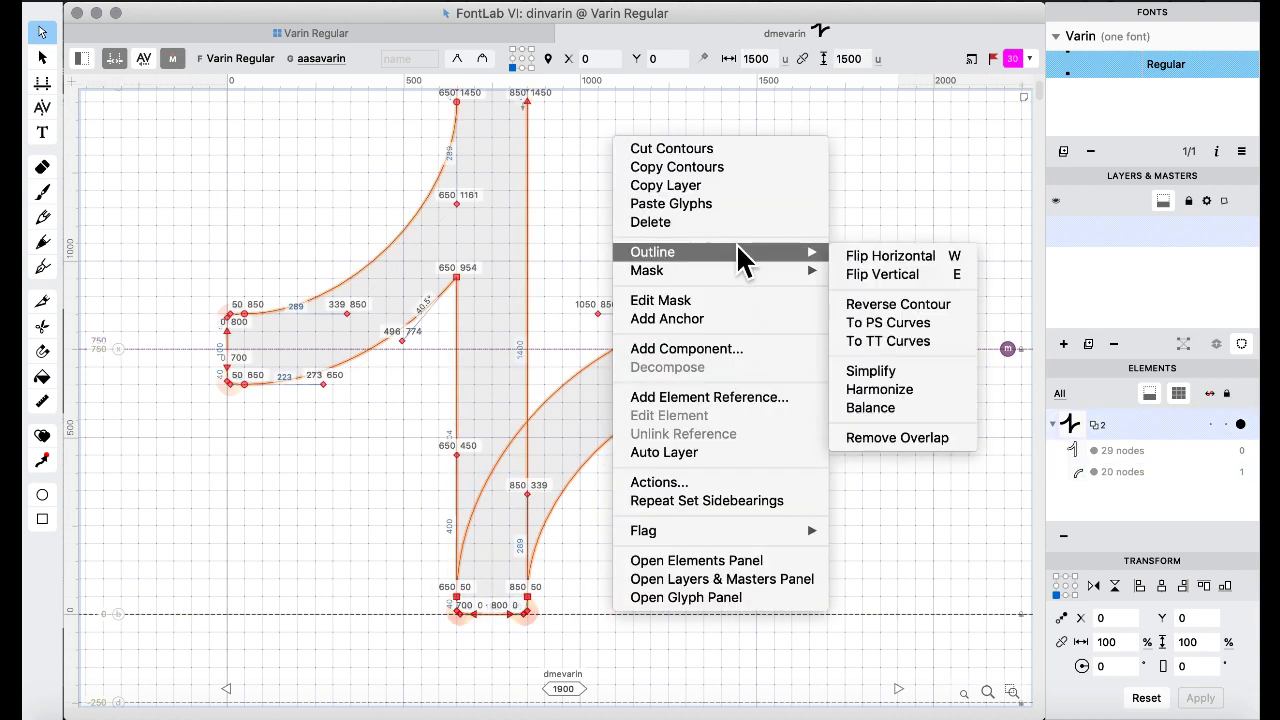
left_click(891, 437)
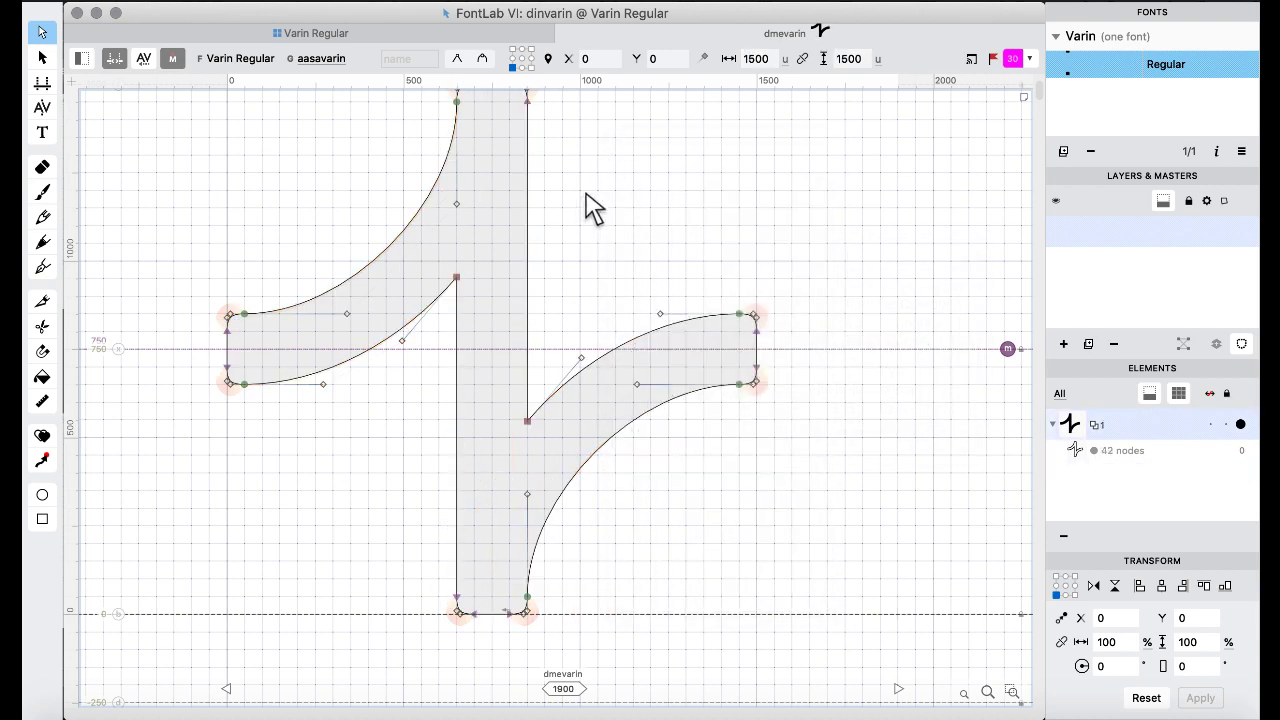
left_click(319, 33)
Check the d row in the Varin alphabet PDF, and return to the FontLab overview.
left_click(474, 364)
key("ctrl+Up")
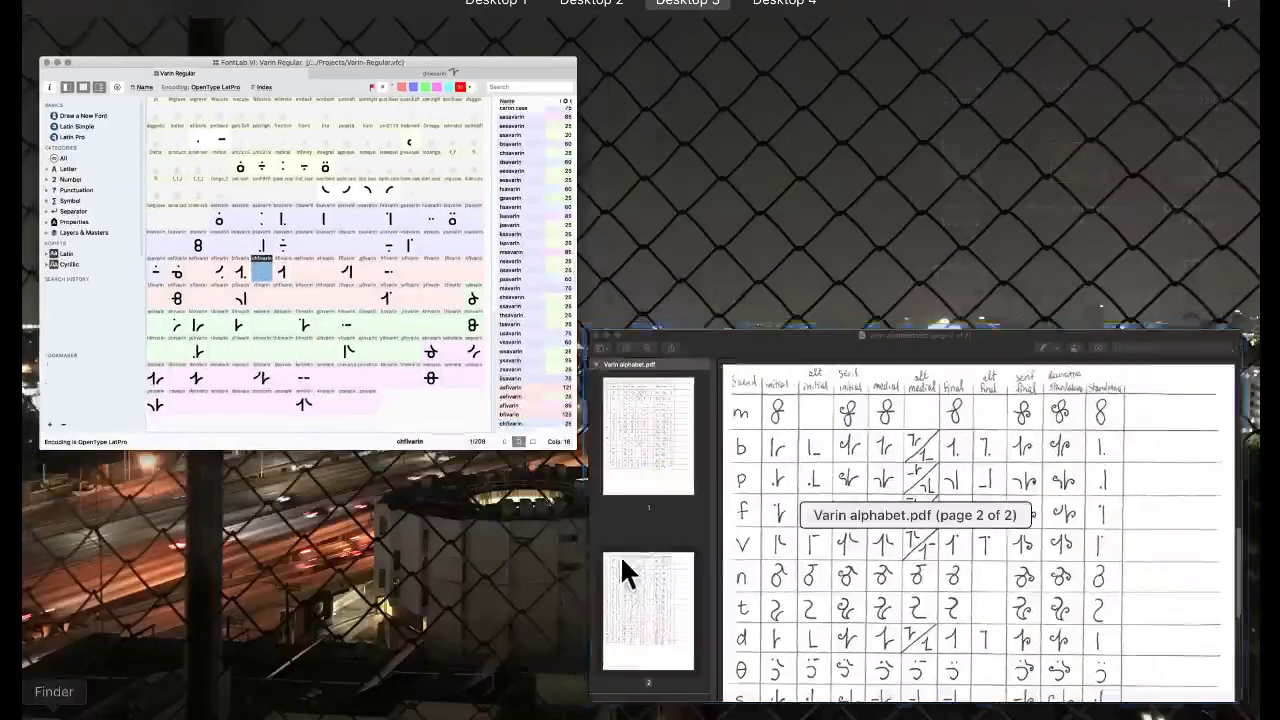
left_click(783, 539)
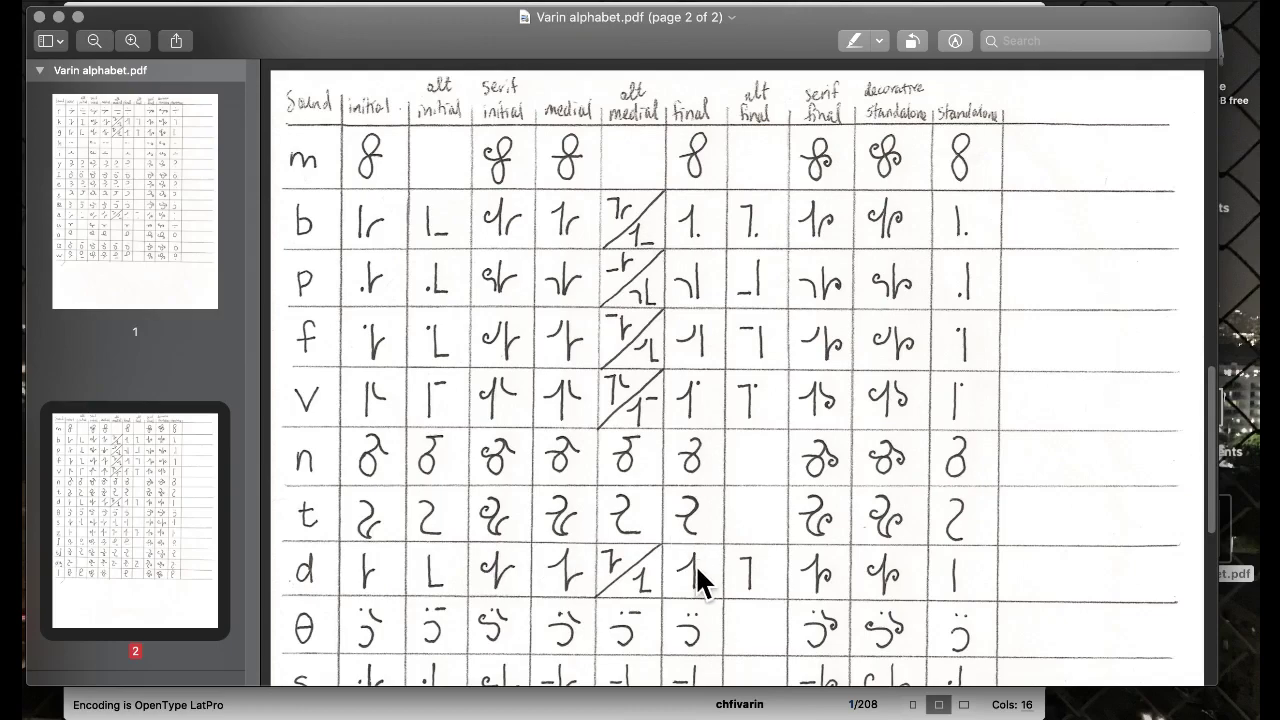
left_click(172, 446)
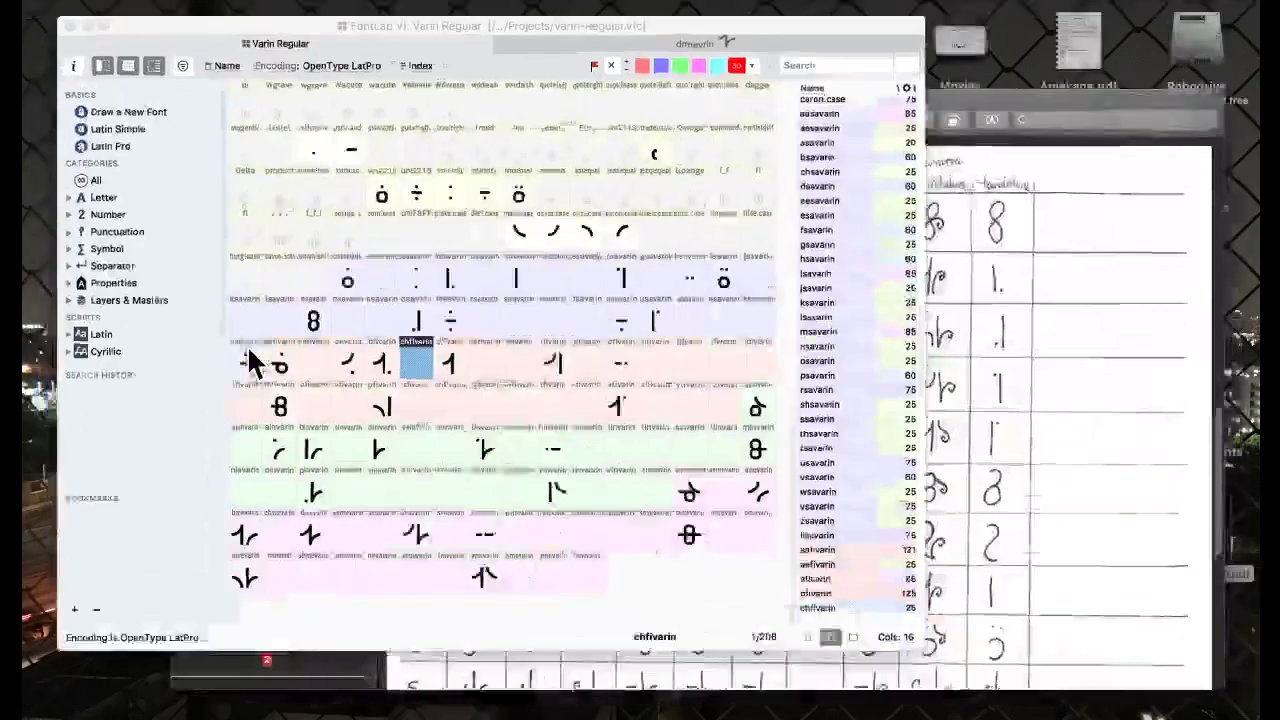
Repeat Set Sidebearings on the Varin glyphs from aasavarin through wmevarin.
left_click(587, 614)
left_click(402, 298, "shift")
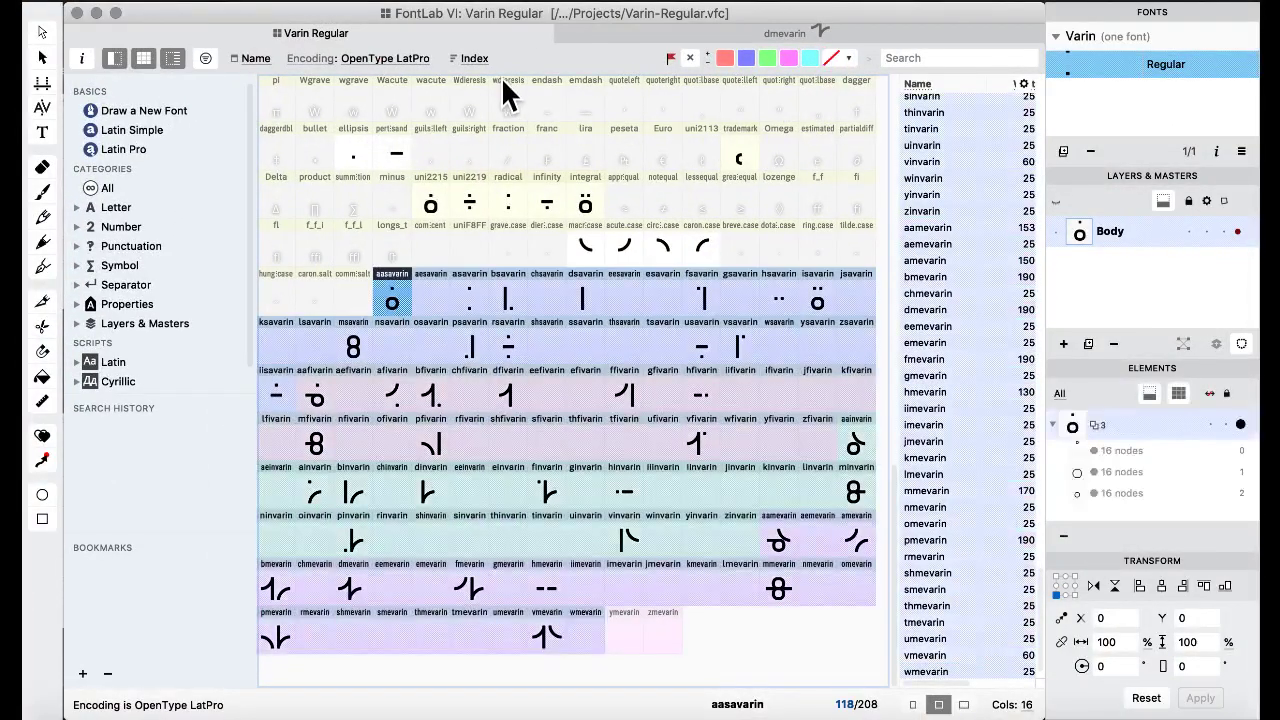
left_click(560, 3)
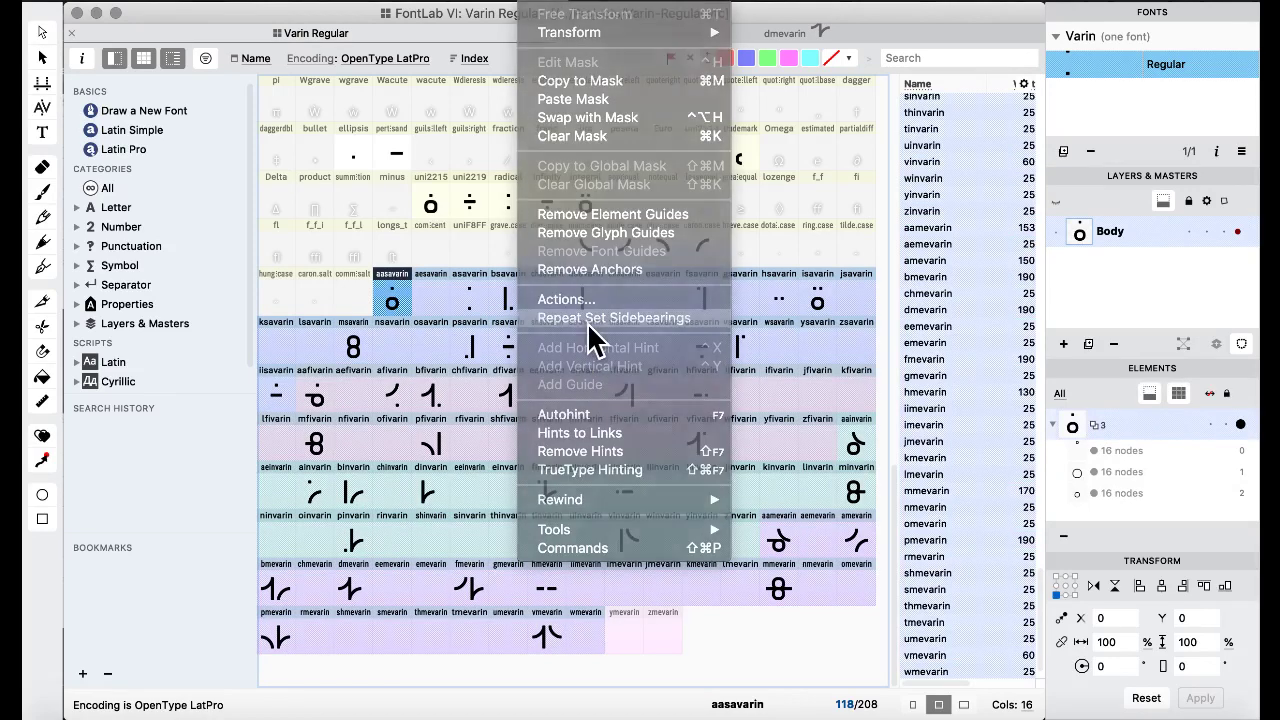
left_click(600, 317)
left_click(440, 406)
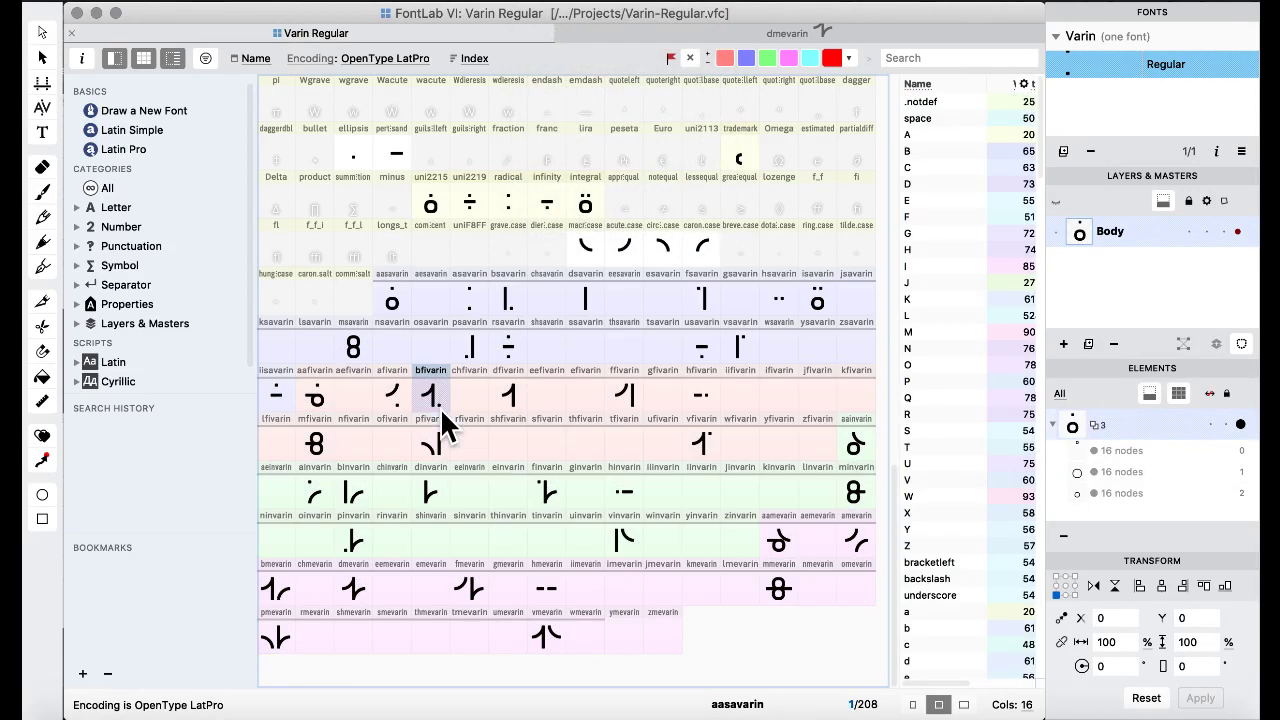
left_click(484, 243)
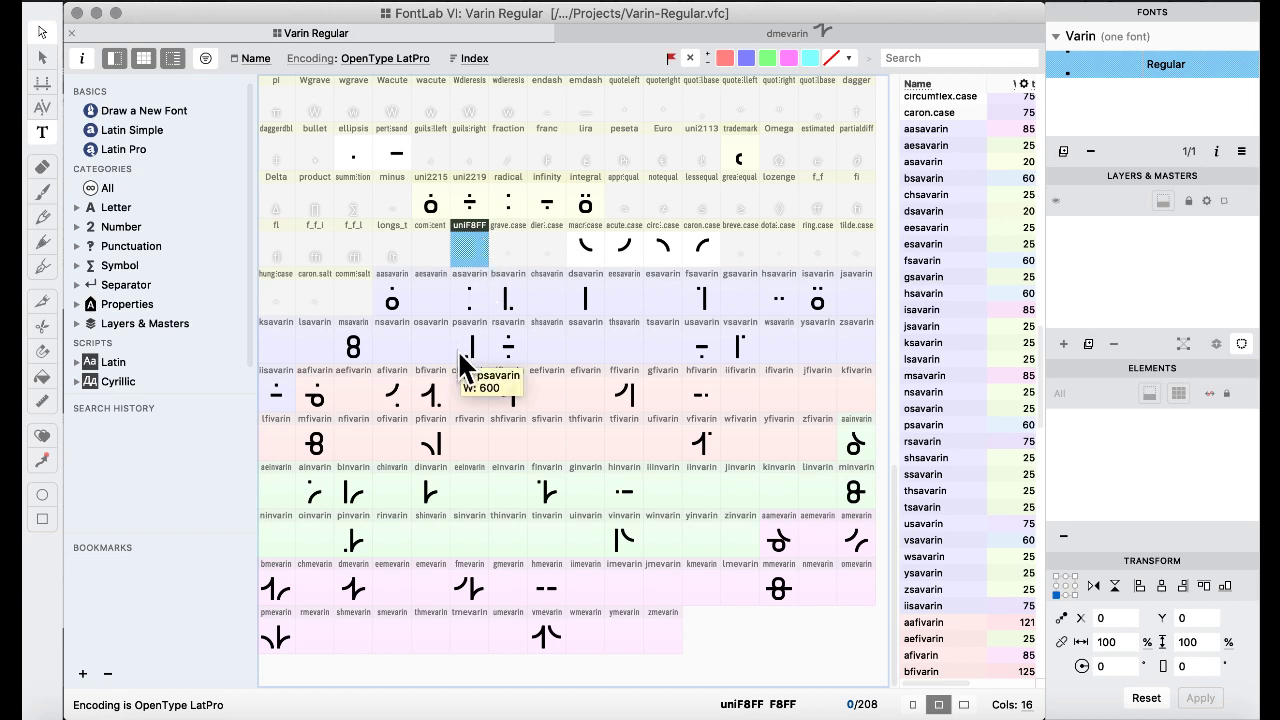
left_click(445, 445)
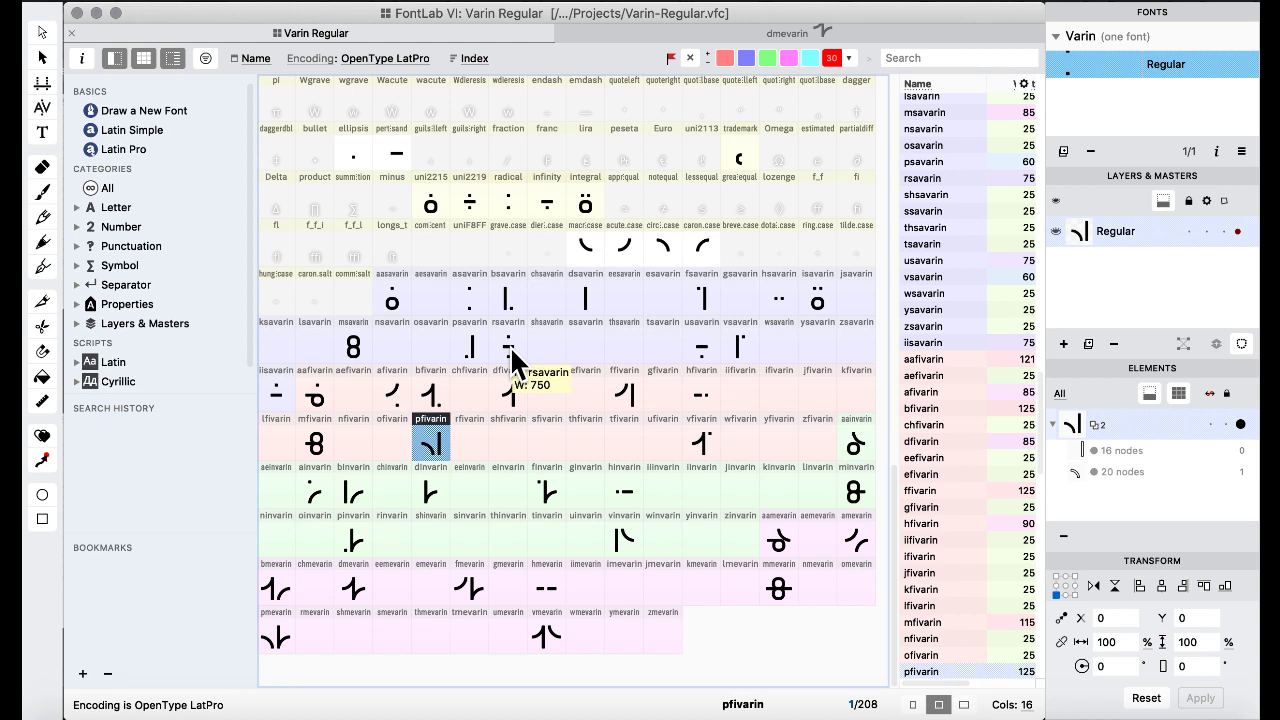
left_click(518, 258)
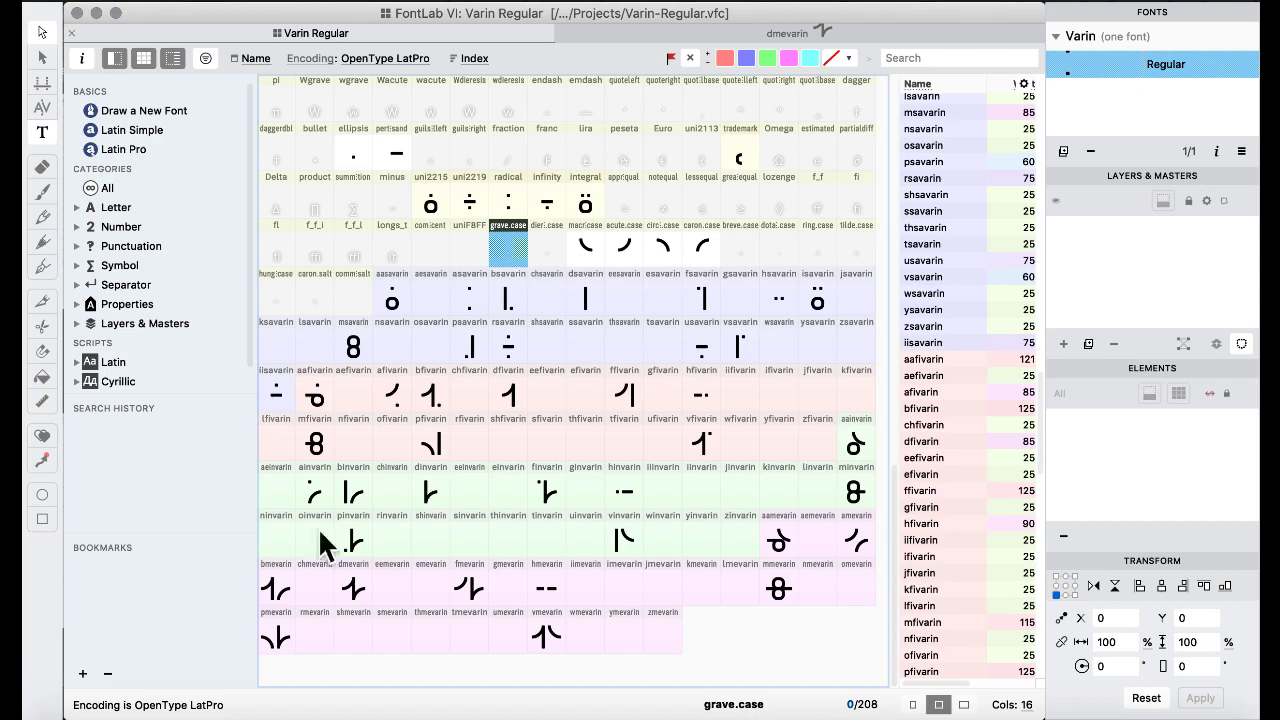
Switch to the Varin alphabet PDF and examine the forms of the following letters down to s and z.
key("ctrl+Up")
left_click(688, 515)
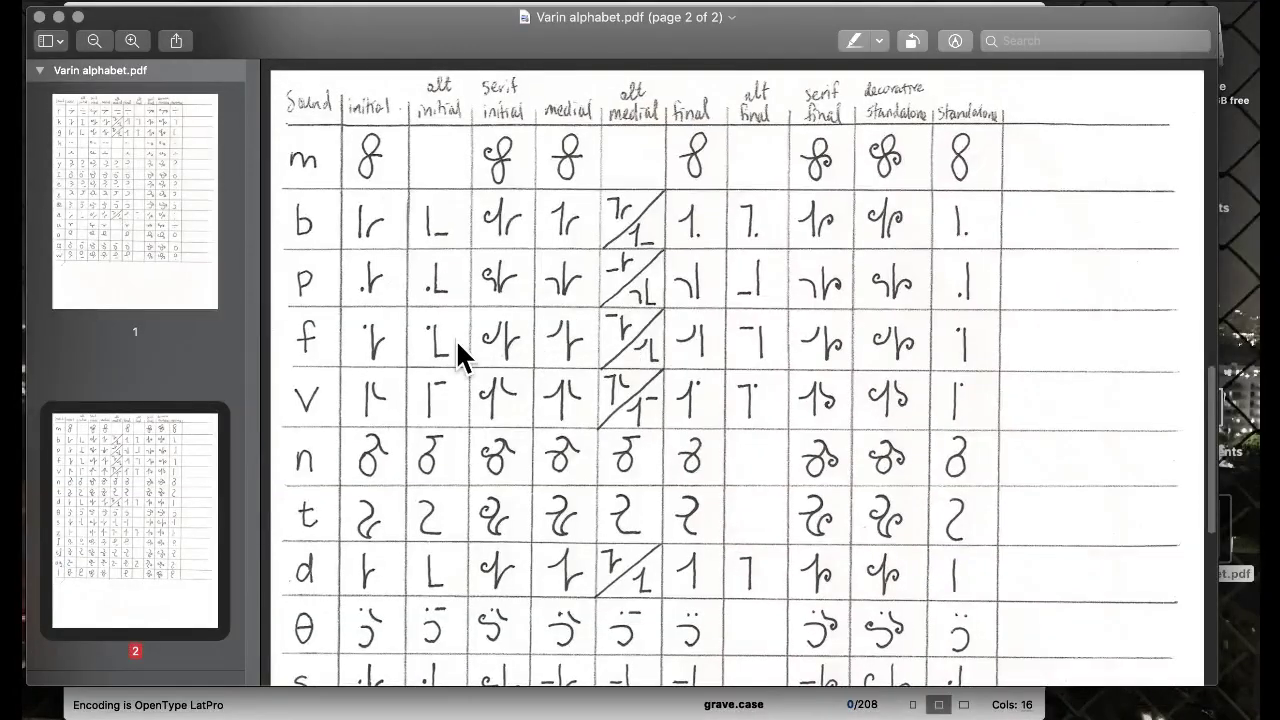
scroll(455, 338, "down", 5)
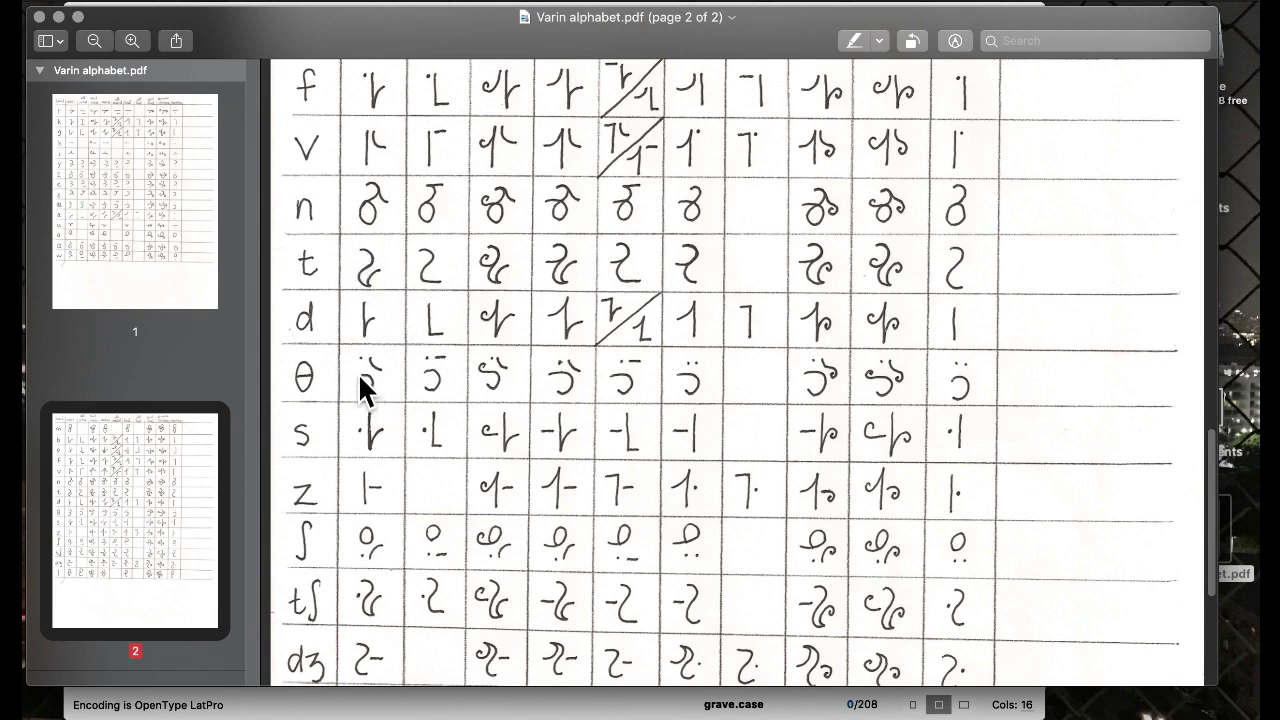
scroll(437, 382, "down", 2)
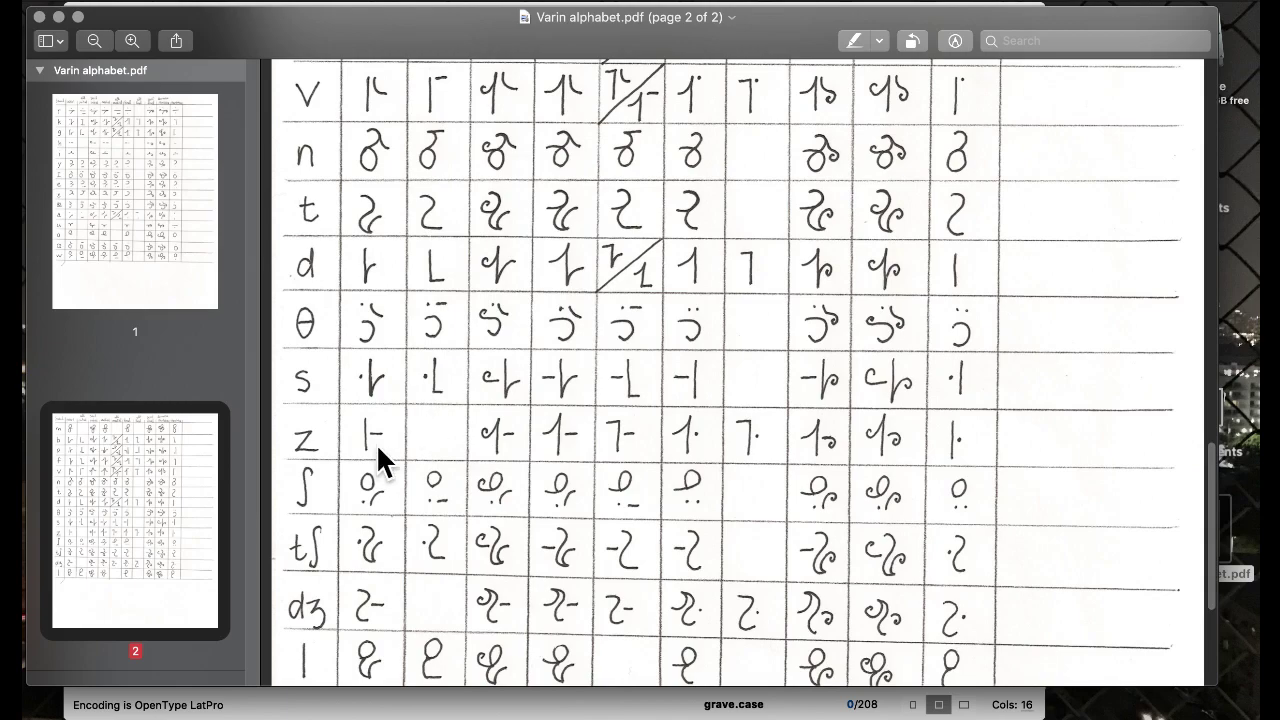
Switch back to FontLab and copy the bsavarin glyph into the zsavarin slot, replacing the empty glyph there.
key("ctrl+Up")
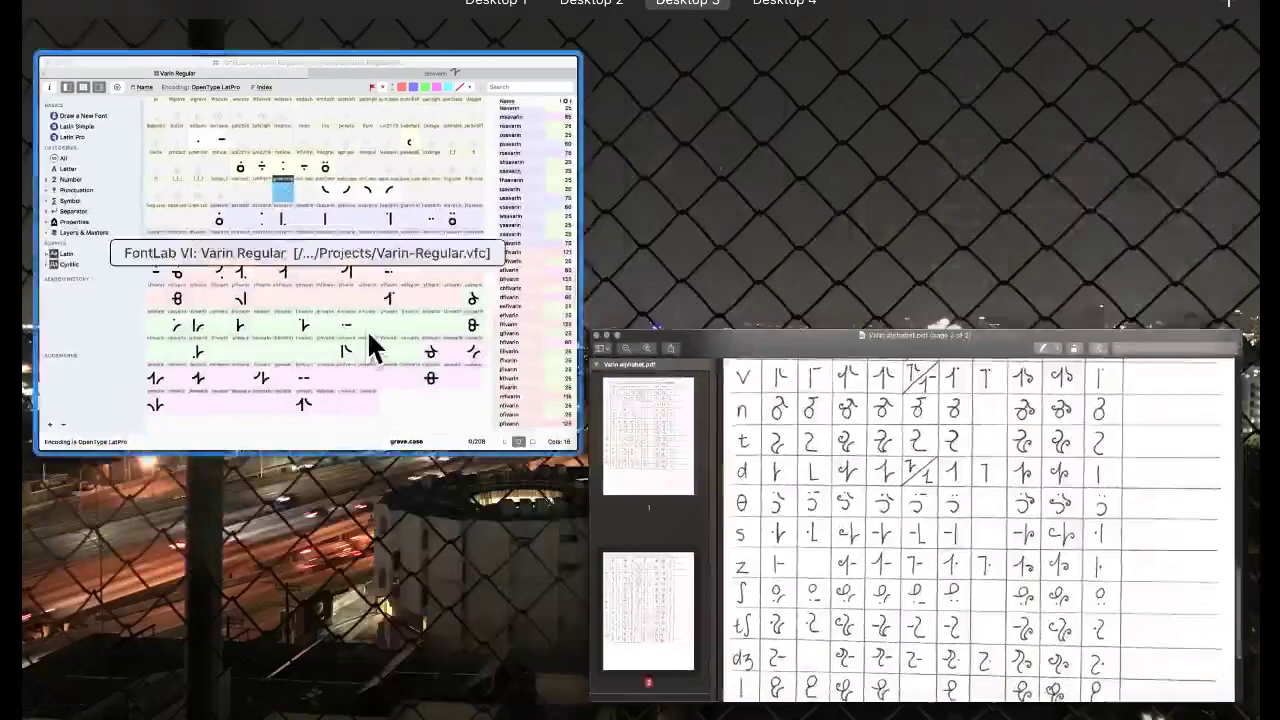
left_click(367, 329)
left_click(519, 288)
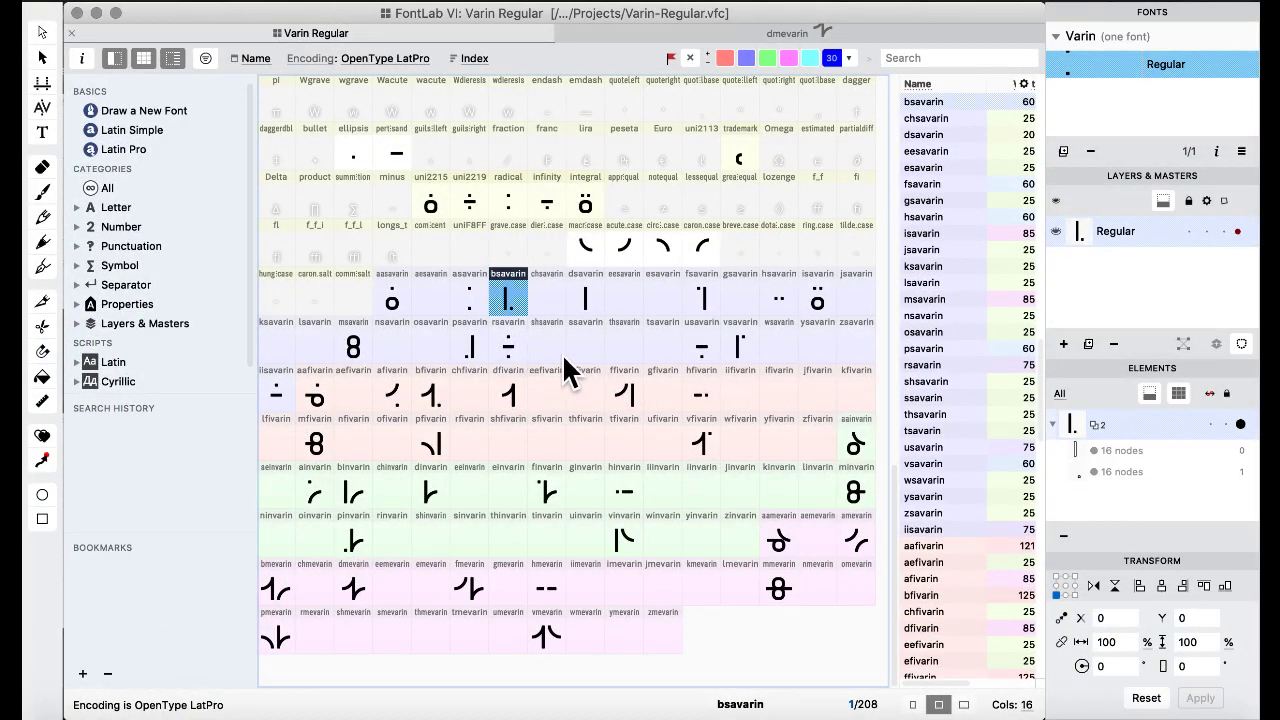
left_click(852, 330)
key("super+v")
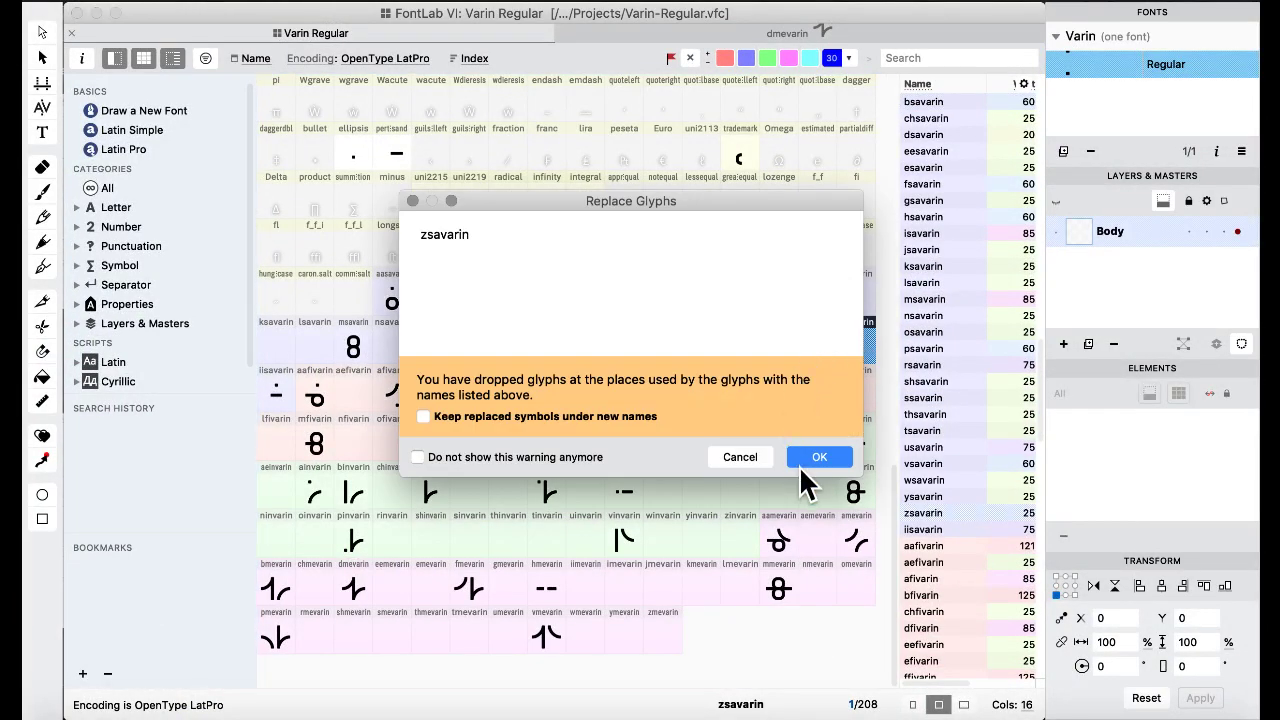
left_click(820, 452)
In zsavarin, raise the dot beside the stem to Y 650 so it is centred on the 750 guideline.
double_click(863, 347)
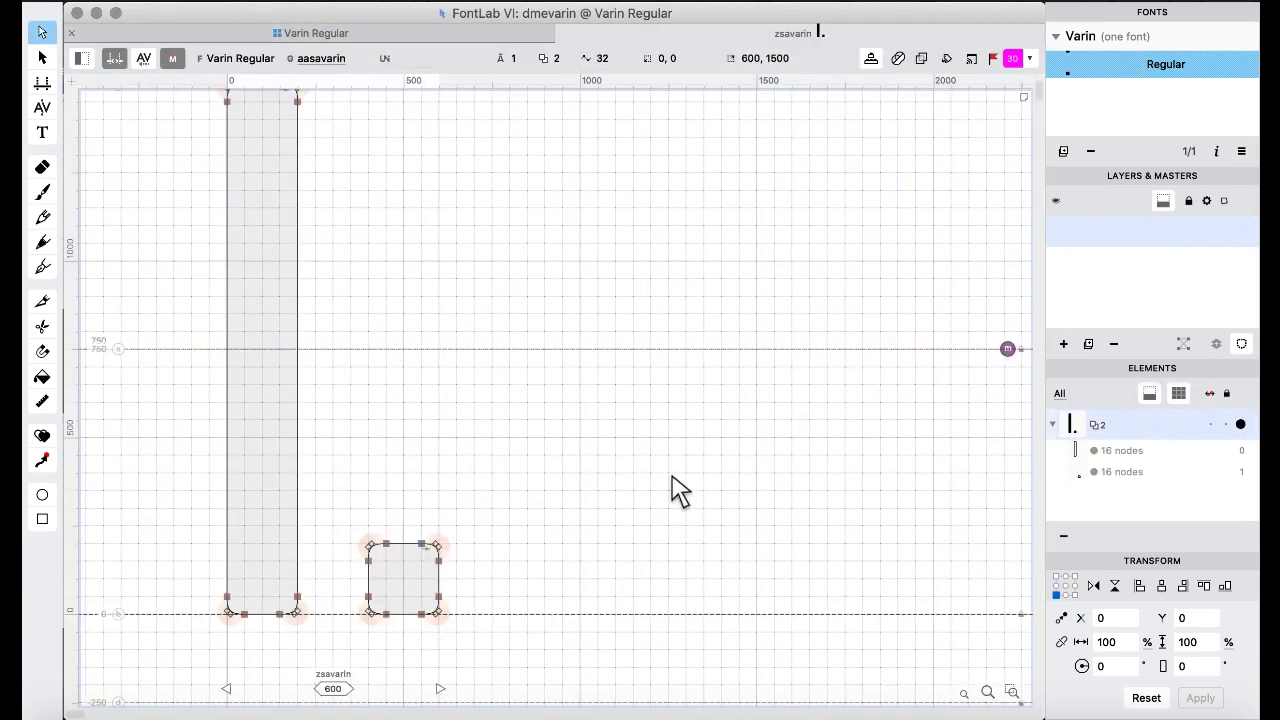
left_click(346, 633)
key("shift+Up")
key("shift+Up")
key("shift+Up")
key("shift+Up")
key("shift+Up")
key("shift+Up")
key("shift+Up")
key("shift+Up")
key("shift+Up")
key("shift+Up")
key("shift+Up")
key("shift+Up")
key("shift+Up")
key("shift+Up")
key("shift+Up")
key("shift+Up")
key("shift+Up")
key("shift+Up")
key("shift+Up")
key("shift+Up")
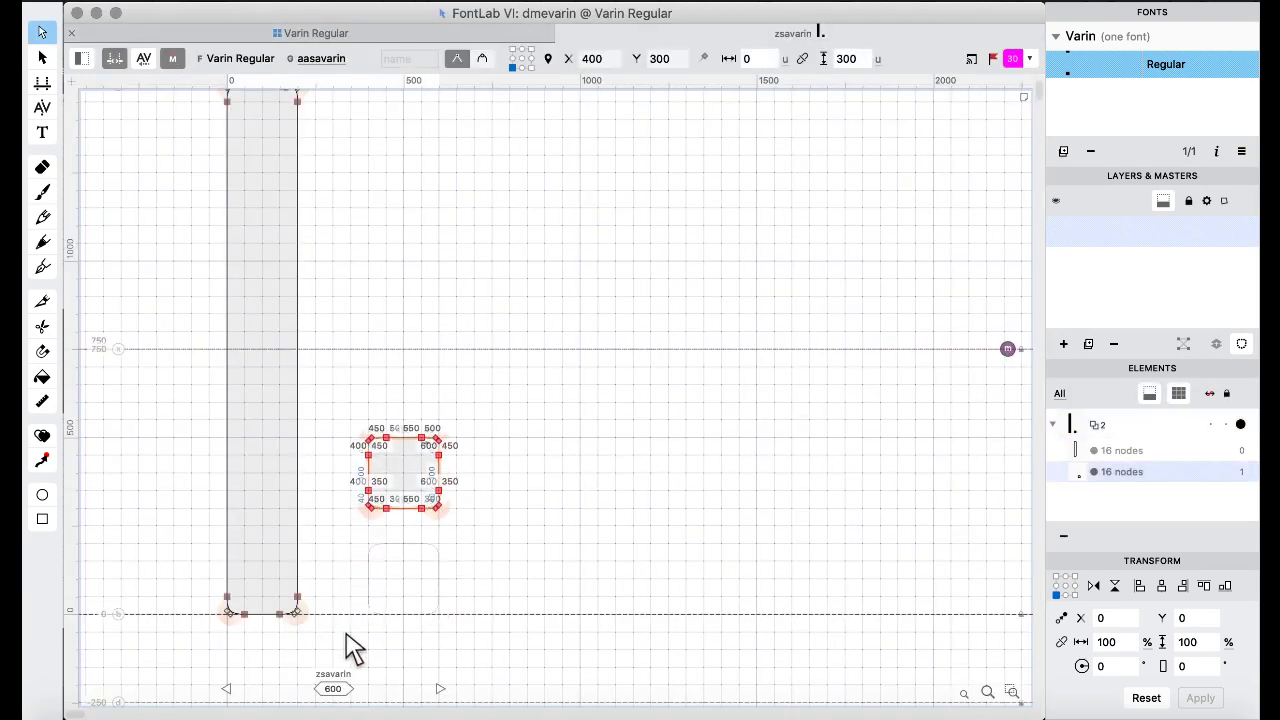
key("shift+Up")
key("shift+Up")
key("shift+Up")
key("shift+Up")
key("shift+Up")
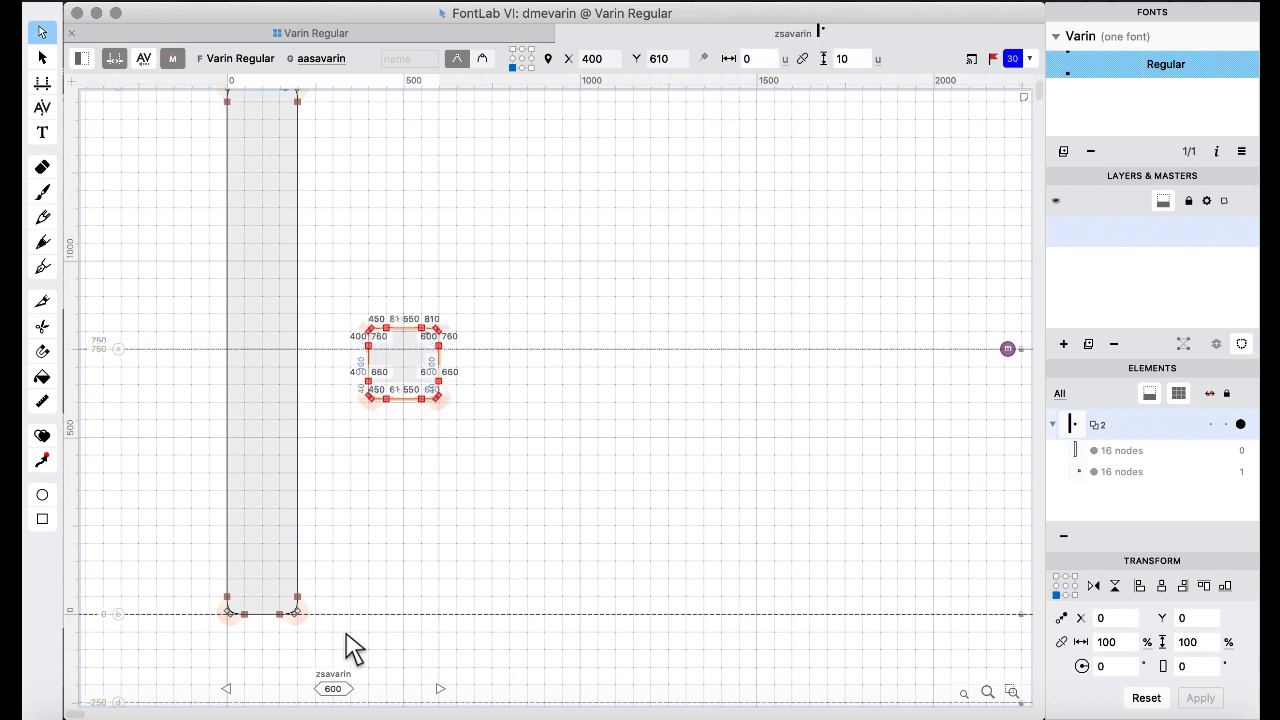
left_click(474, 478)
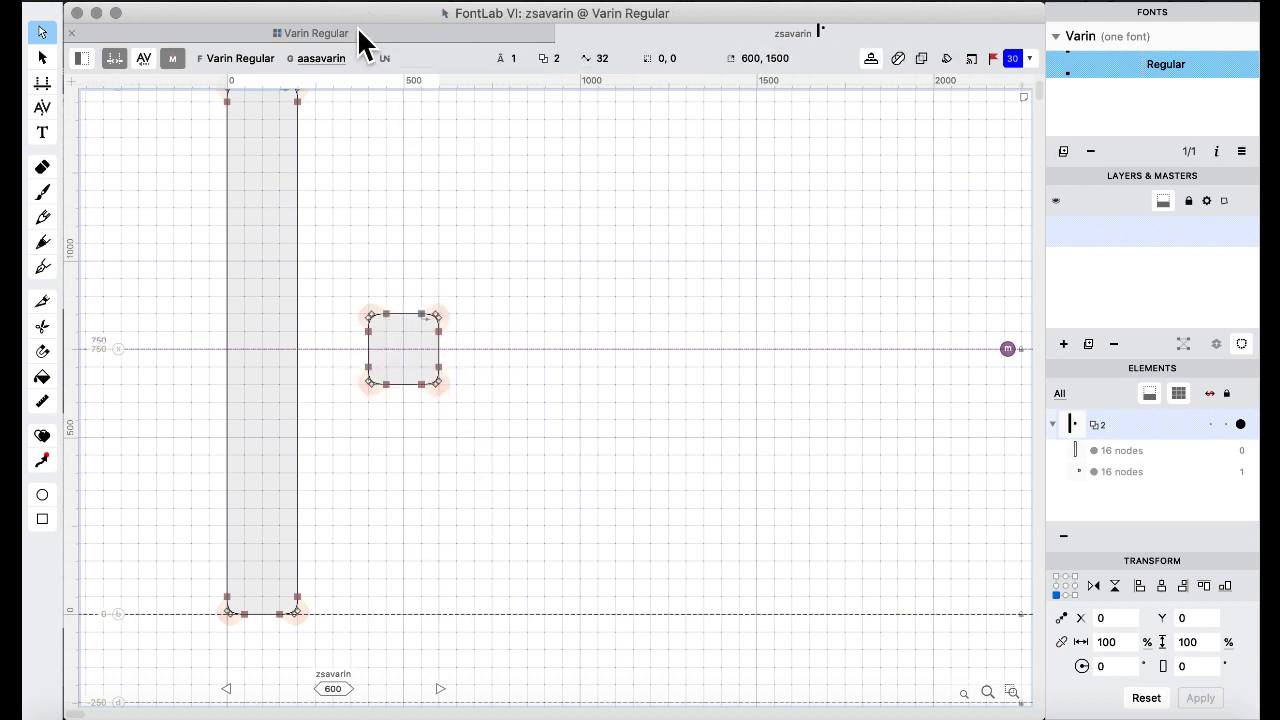
Return to the font overview and check the initial form of z in the Varin alphabet PDF.
left_click(357, 30)
key("ctrl+Up")
left_click(728, 500)
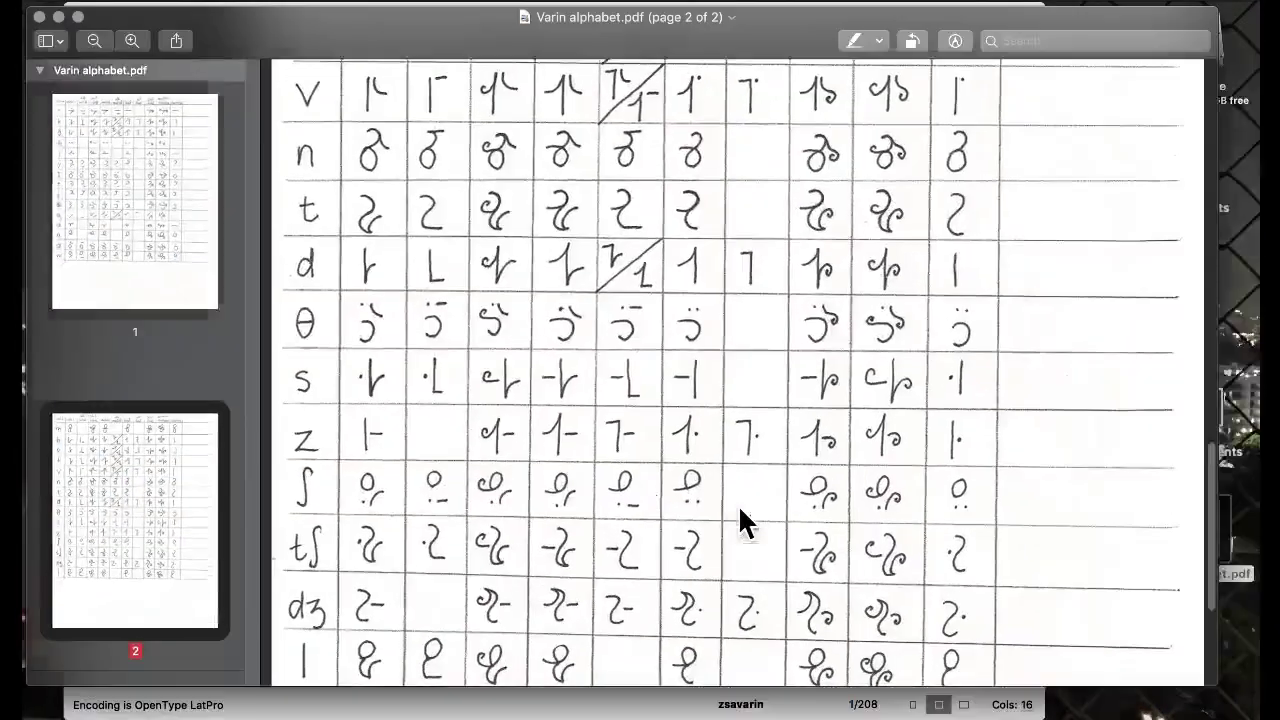
Switch back to FontLab and copy the zsavarin glyph into the zinvarin slot, replacing the empty glyph there.
key("ctrl+Up")
left_click(323, 323)
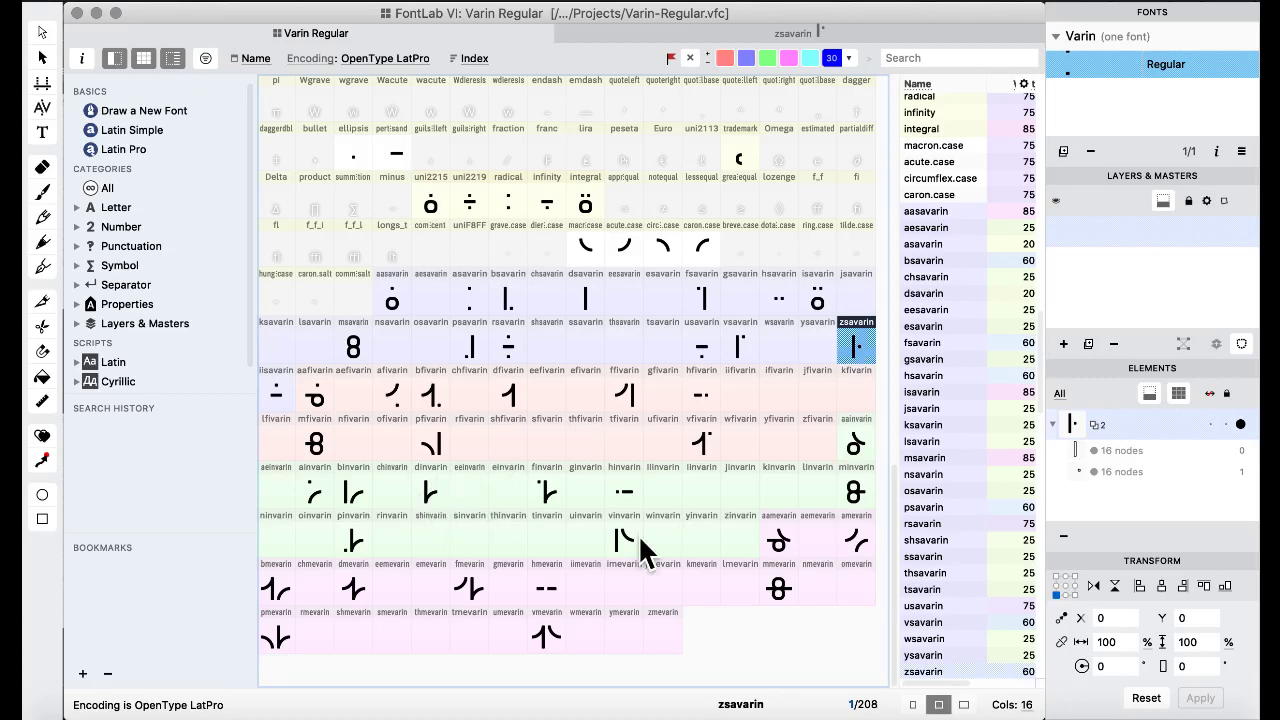
left_click_drag(728, 530, 738, 538)
left_click(815, 457)
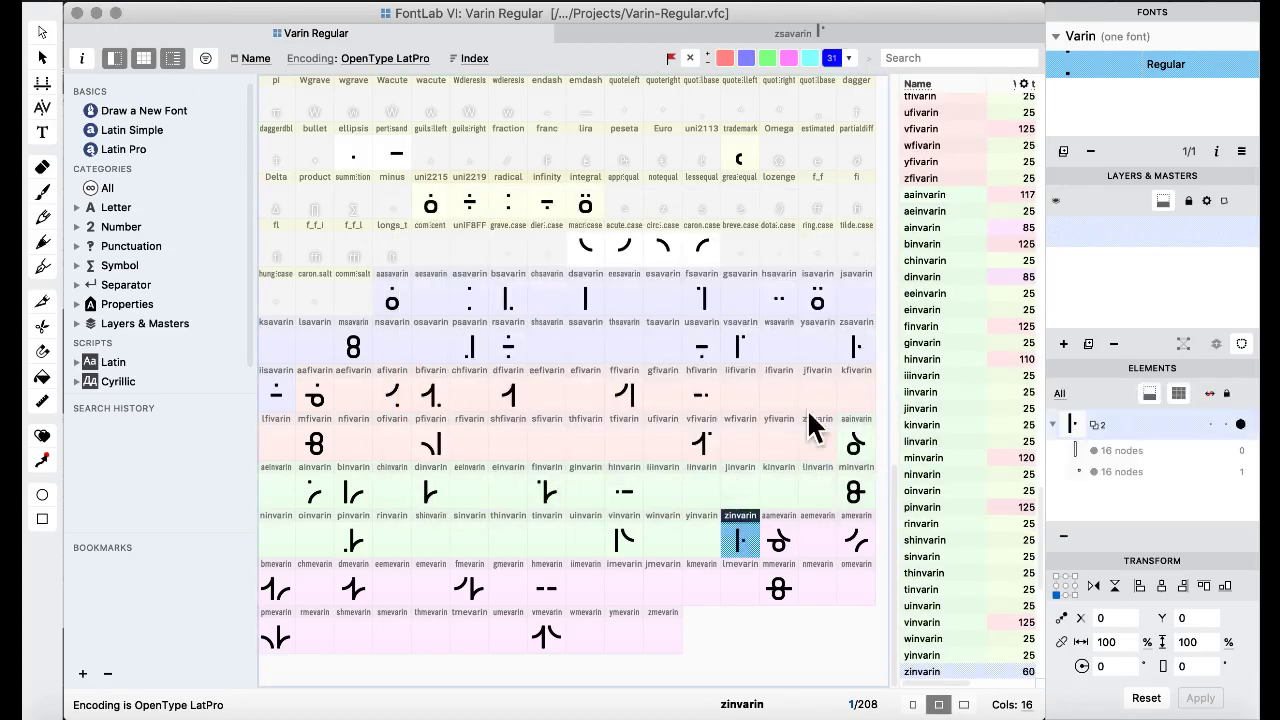
In zinvarin, stretch the dot into a horizontal bar by moving its right end to X 1000, and return to the overview.
double_click(742, 538)
left_click_drag(515, 256, 420, 435)
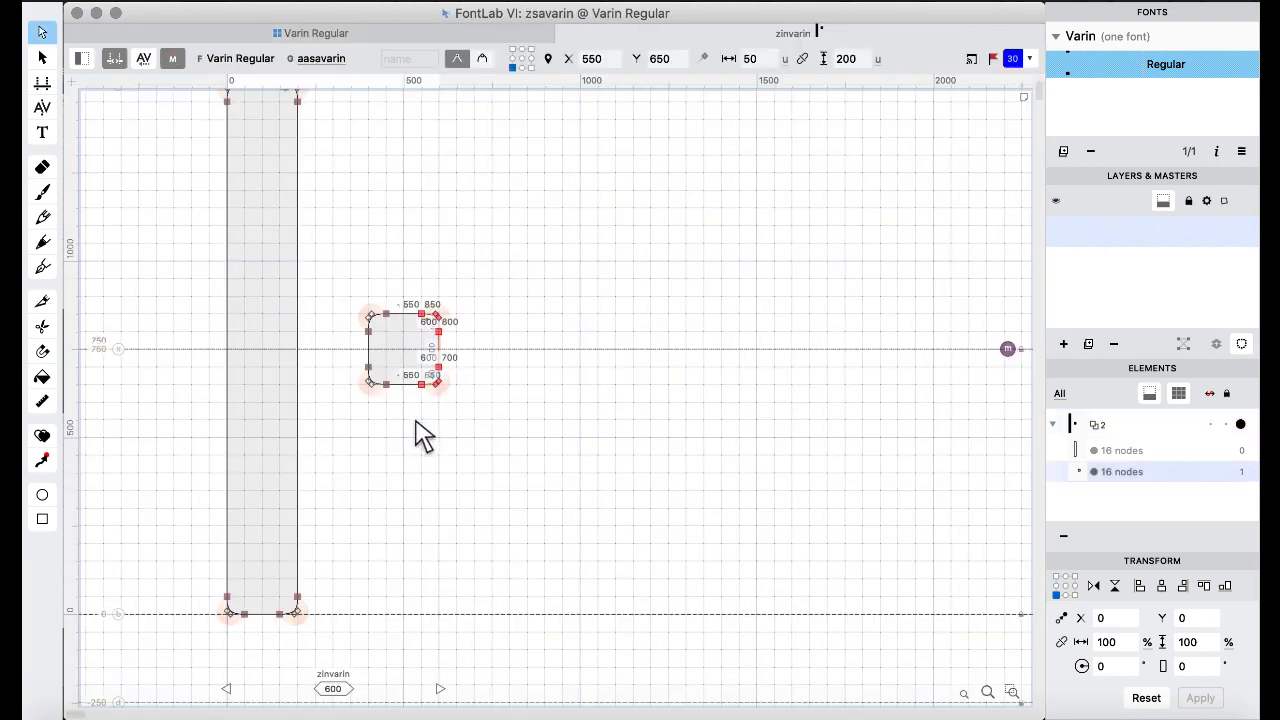
key("super+Down")
key("super+Up")
key("super+Right")
key("super+Right")
key("super+Right")
key("super+Right")
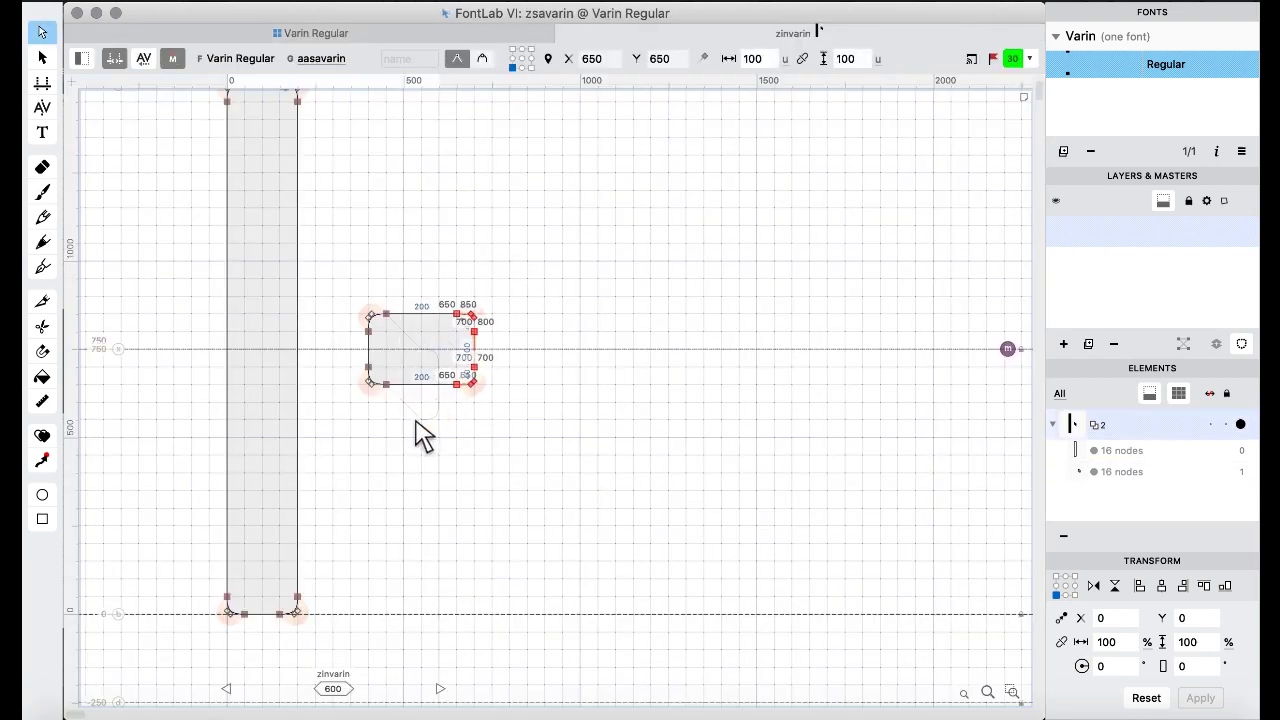
left_click(337, 38)
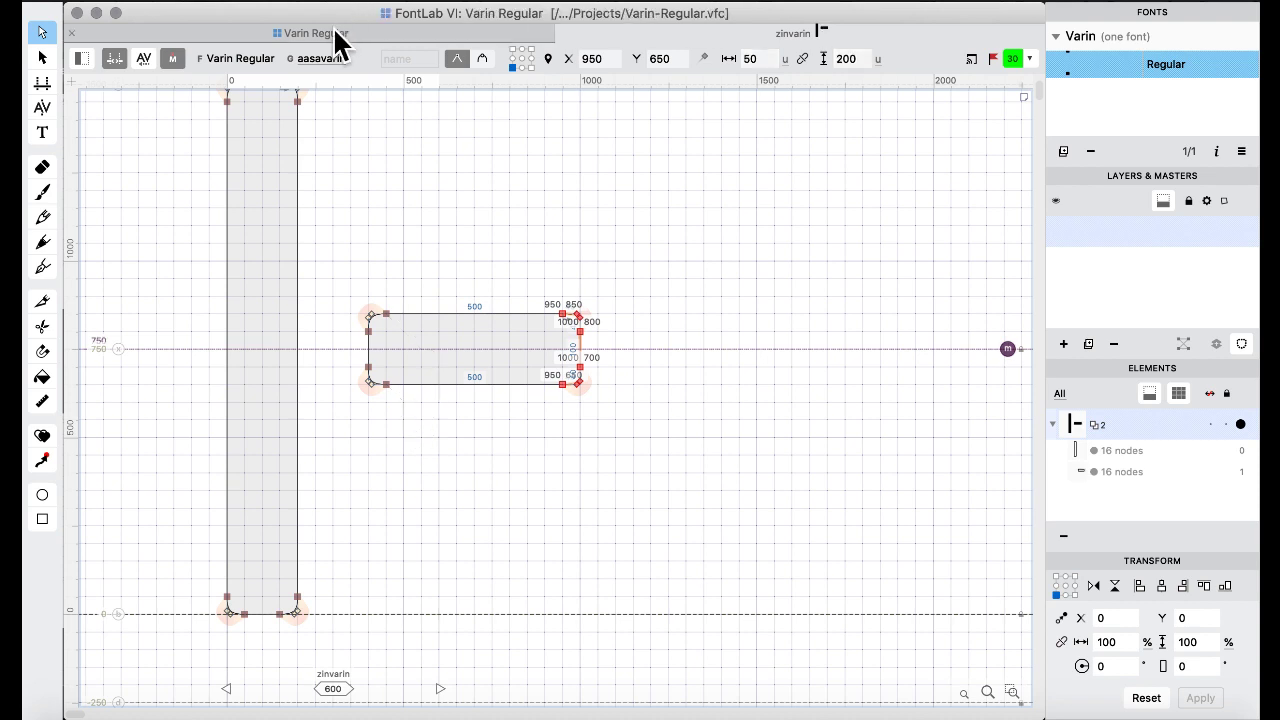
Check the final and medial forms of z in the Varin alphabet PDF and return to FontLab's font overview.
left_click(584, 291)
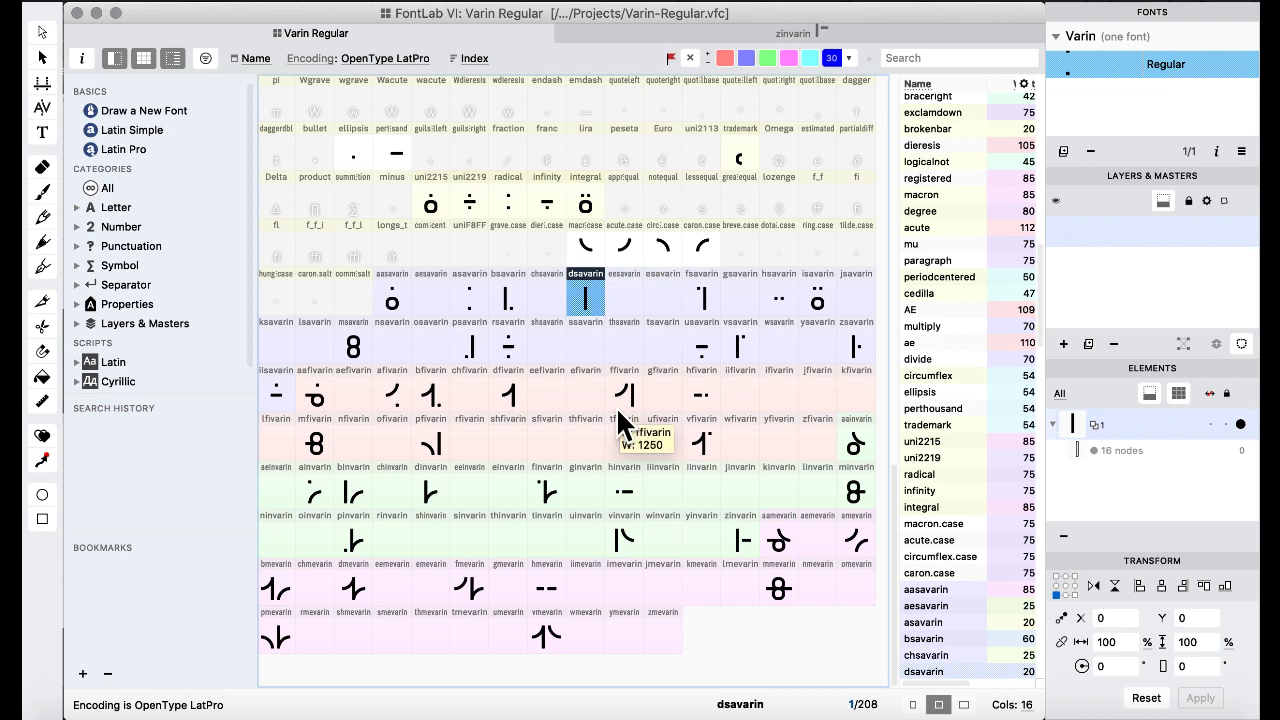
key("ctrl+Up")
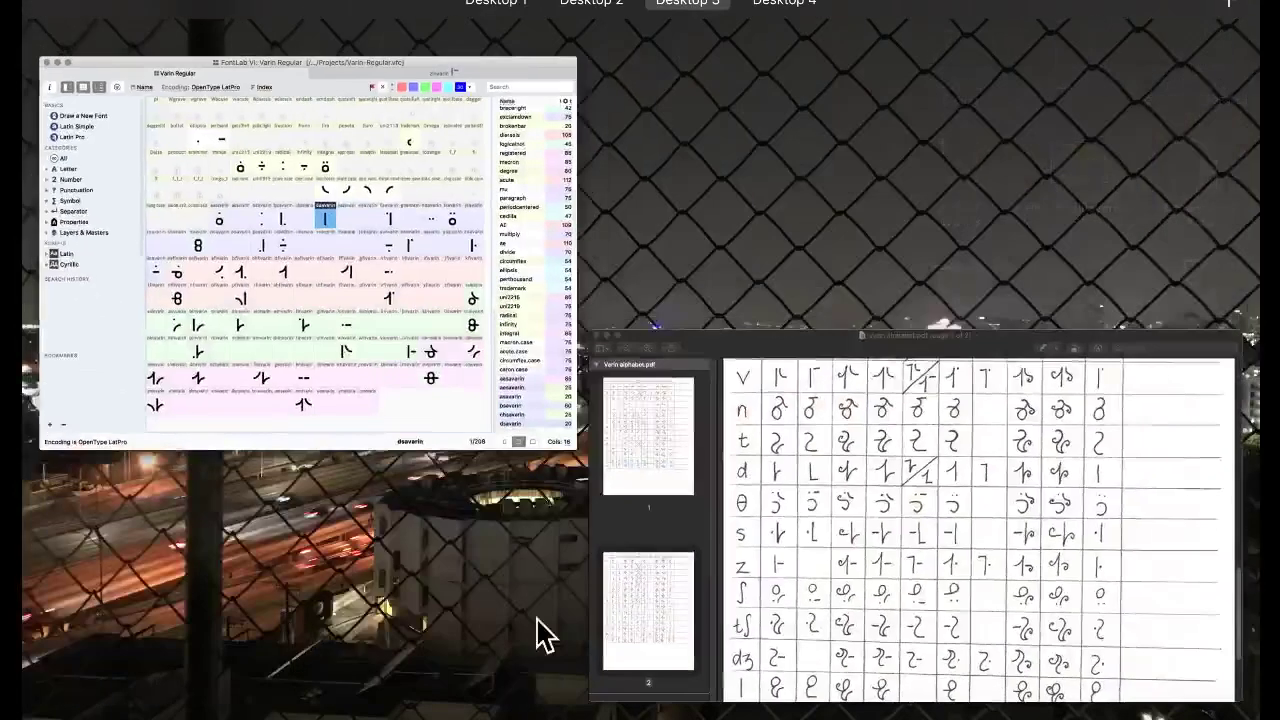
left_click(841, 511)
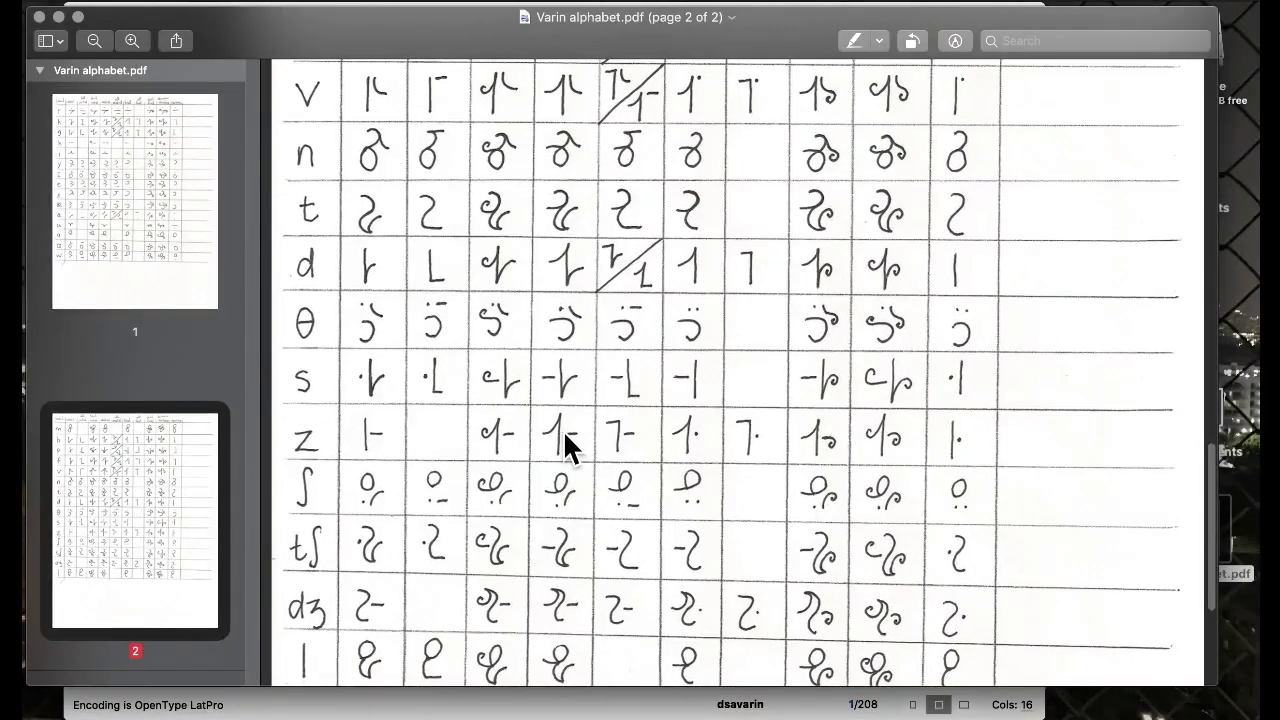
scroll(564, 432, "down", 5)
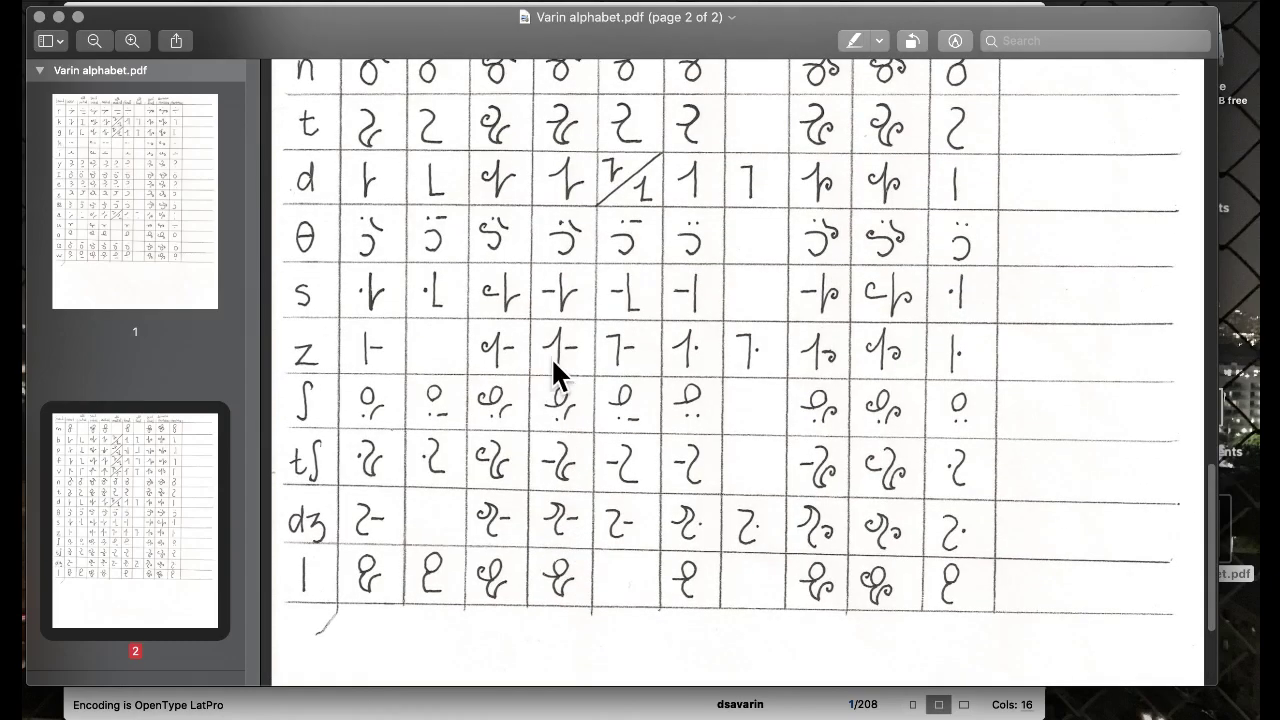
key("ctrl+Up")
left_click(243, 434)
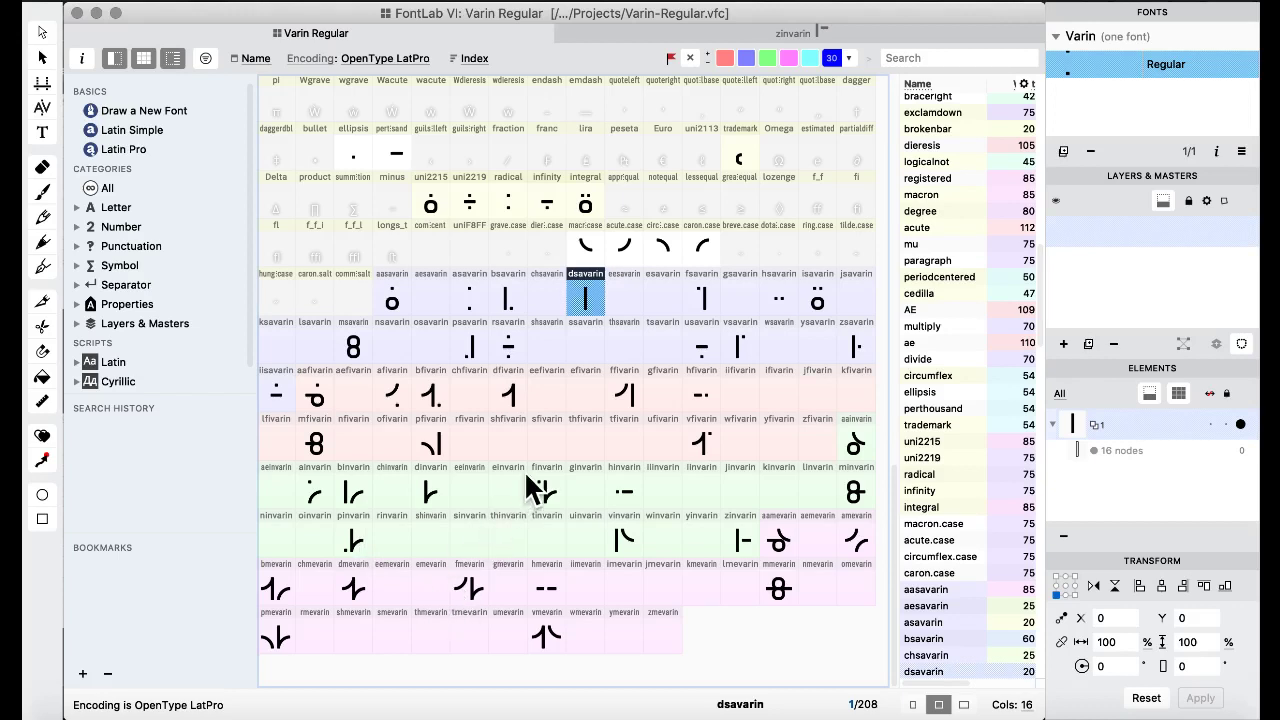
Copy the vfivarin glyph into the zfivarin slot, replacing the empty glyph there.
left_click(514, 405)
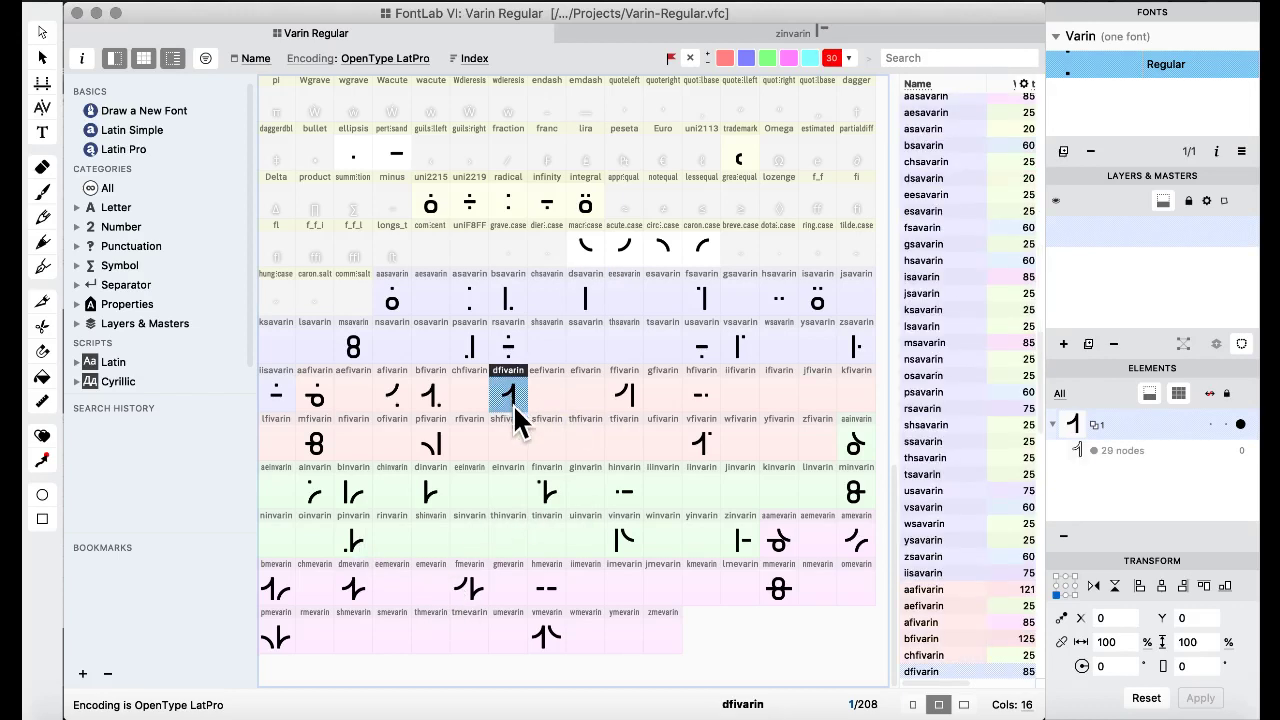
left_click(808, 450)
left_click(716, 448)
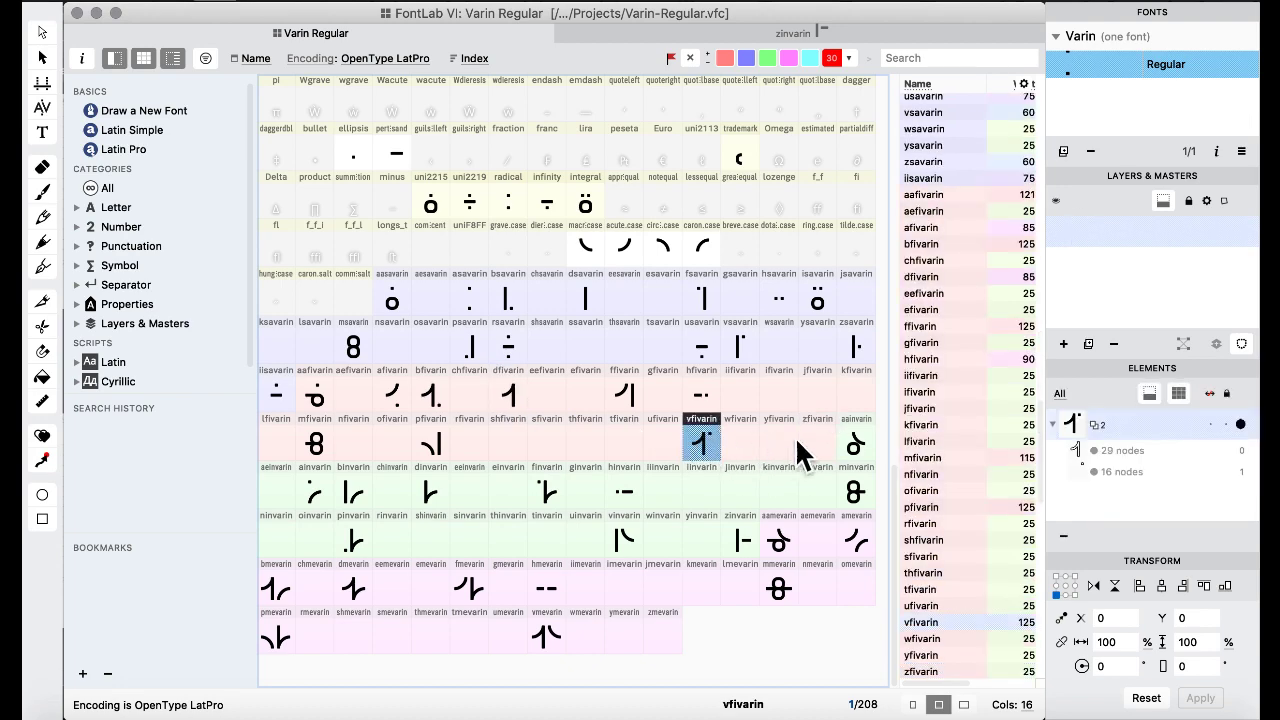
left_click_drag(800, 455, 818, 450)
left_click(822, 456)
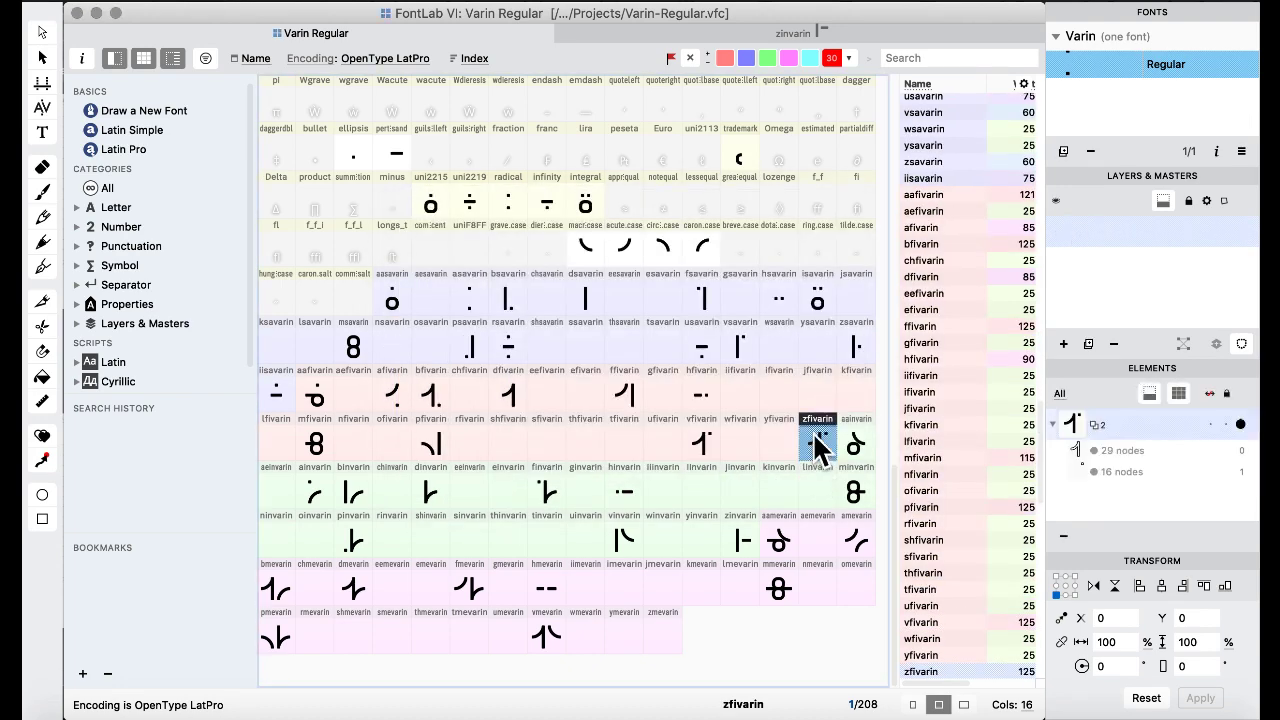
In zfivarin, lower the dot beside the stem so it is centred on the 750 guideline, and return to the overview.
double_click(818, 450)
scroll(663, 309, "down", 2)
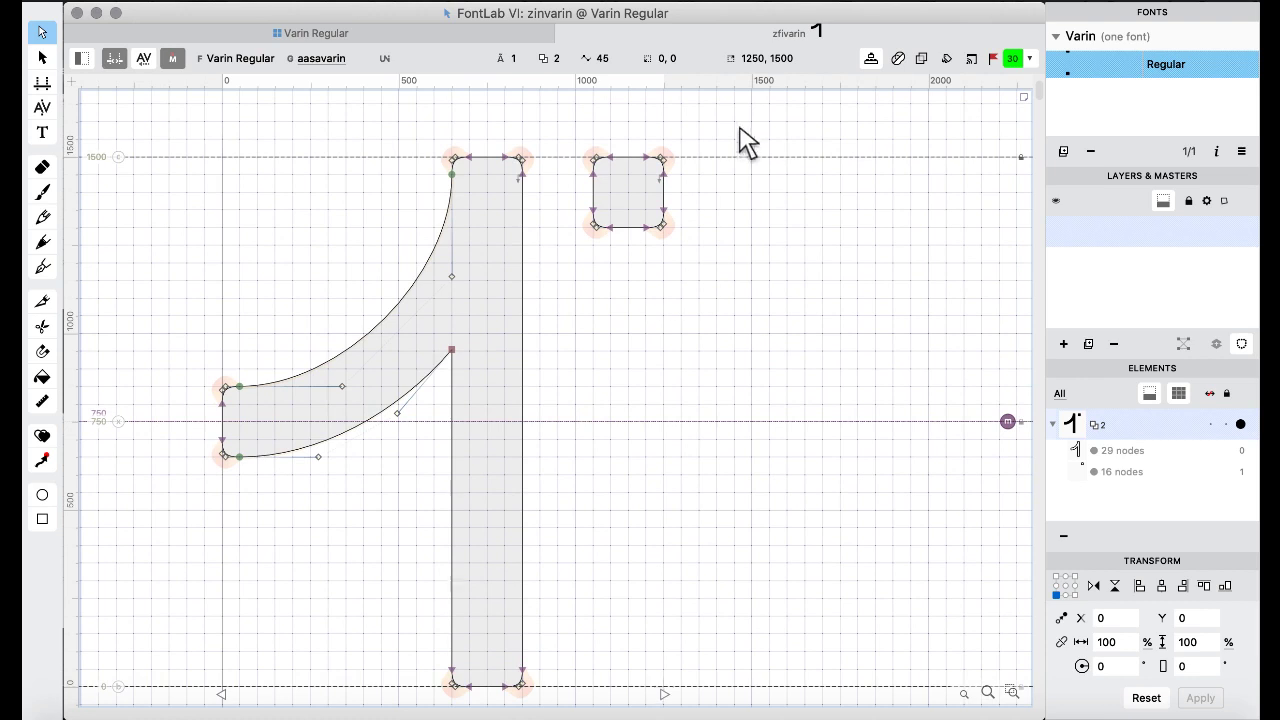
left_click_drag(740, 126, 572, 282)
key("shift+Down")
key("shift+Down")
key("shift+Down")
key("shift+Down")
key("shift+Down")
key("shift+Down")
key("shift+Down")
key("shift+Down")
key("shift+Down")
key("shift+Down")
key("shift+Down")
key("shift+Down")
key("shift+Down")
key("shift+Down")
key("shift+Down")
key("shift+Down")
key("shift+Down")
key("shift+Down")
key("shift+Down")
key("shift+Down")
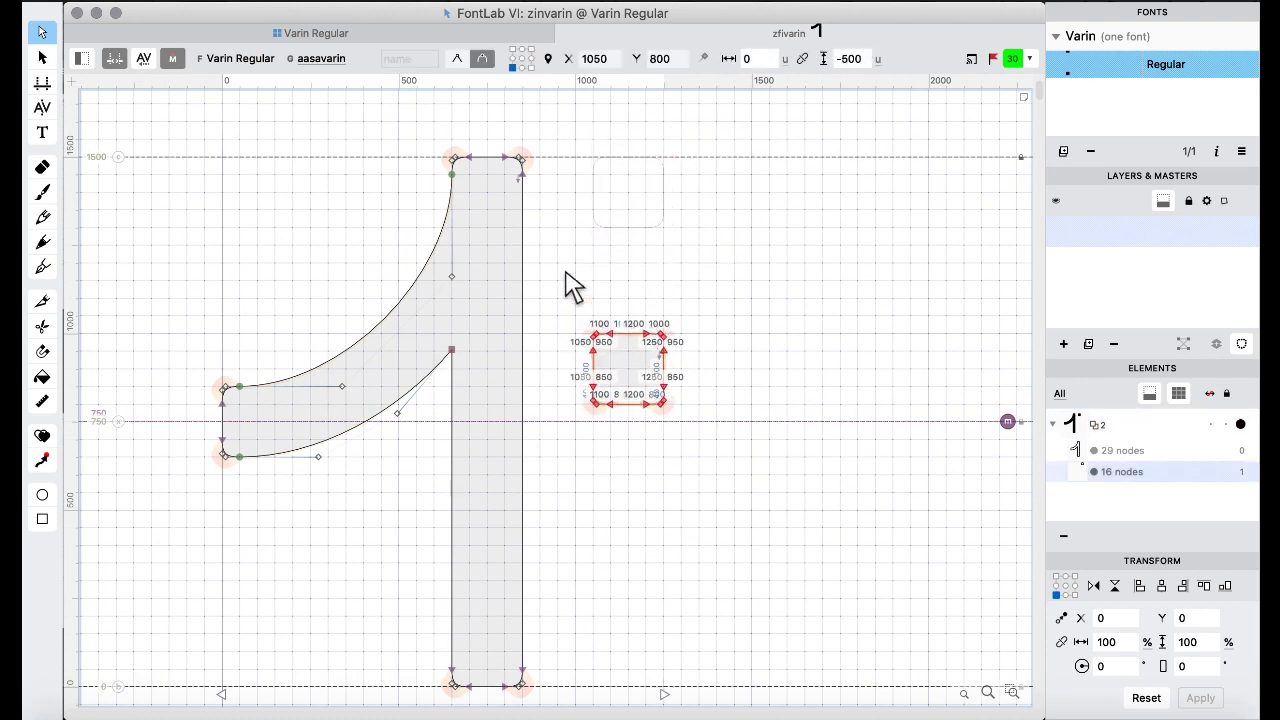
key("shift+Down")
key("shift+Down")
key("shift+Down")
key("shift+Down")
key("shift+Down")
key("shift+Down")
key("shift+Down")
key("shift+Down")
key("shift+Down")
key("shift+Down")
key("shift+Down")
key("shift+Down")
key("shift+Down")
key("shift+Down")
key("shift+Down")
key("shift+Down")
key("shift+Down")
key("shift+Down")
key("shift+Down")
key("shift+Down")
key("shift+Up")
key("shift+Up")
key("shift+Up")
key("shift+Up")
key("shift+Up")
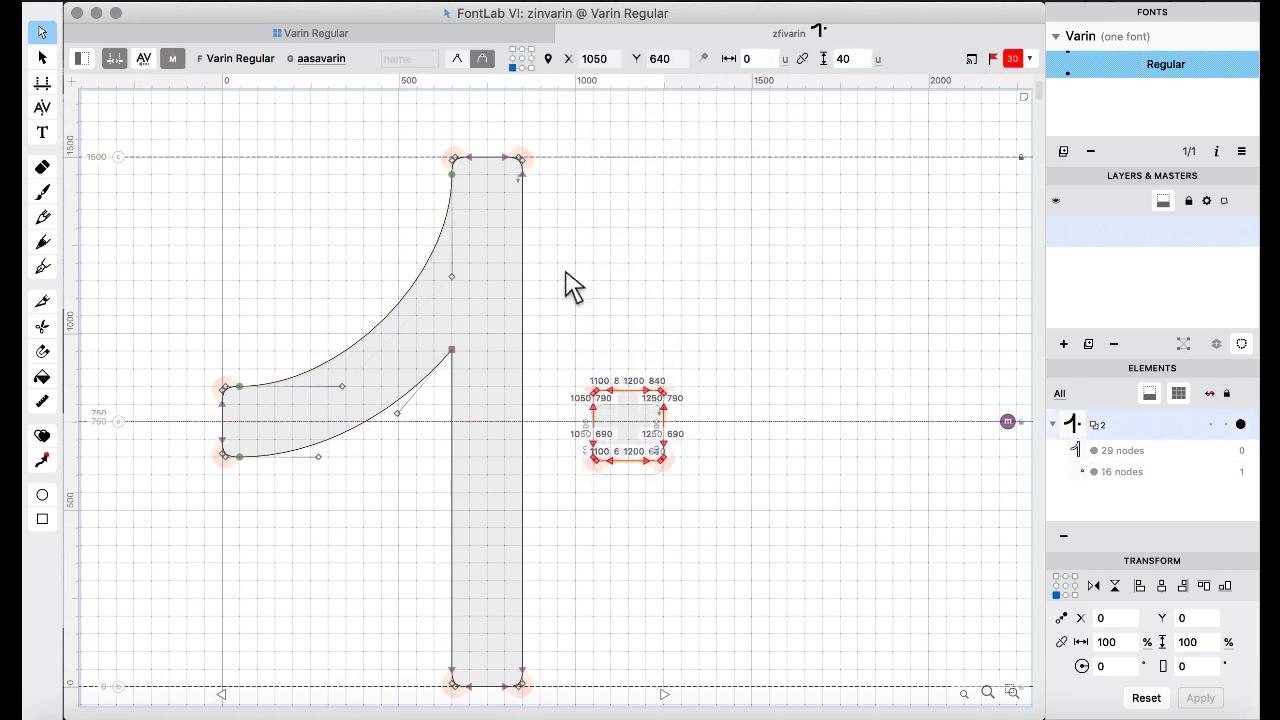
left_click(332, 40)
Copy the vmevarin glyph into the zmevarin slot, replacing the empty glyph there.
left_click(585, 345)
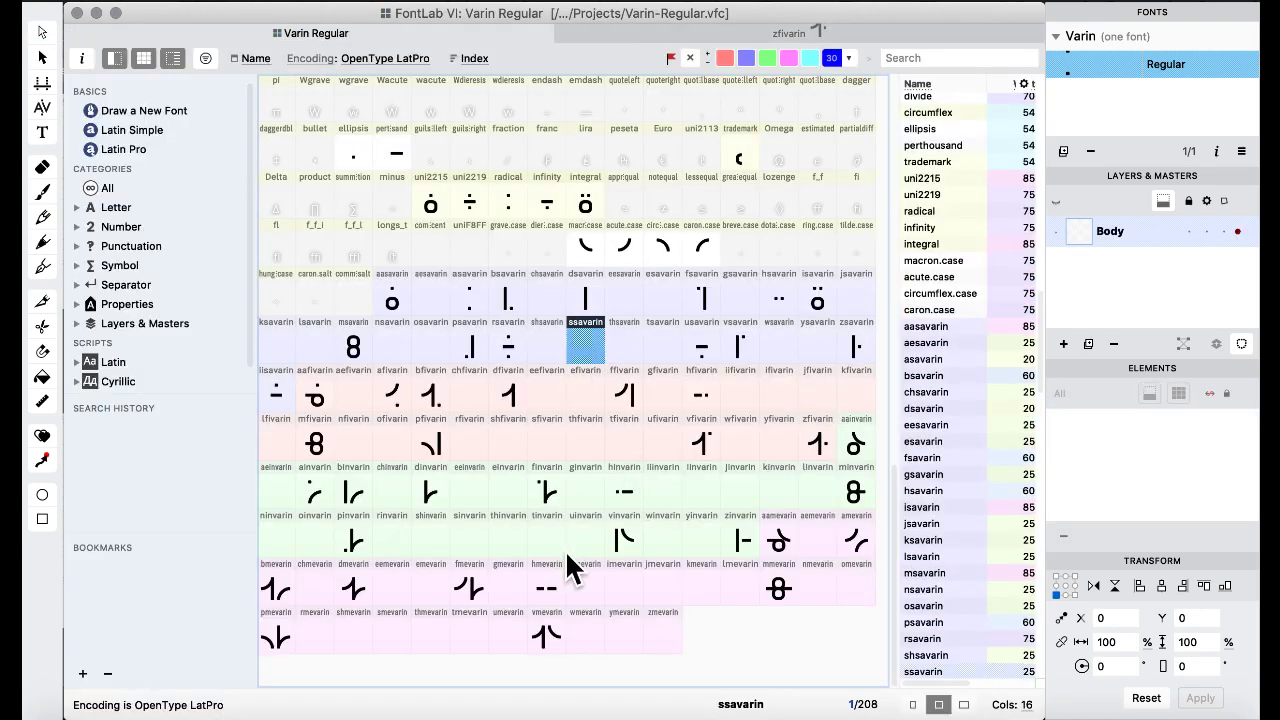
left_click(545, 634)
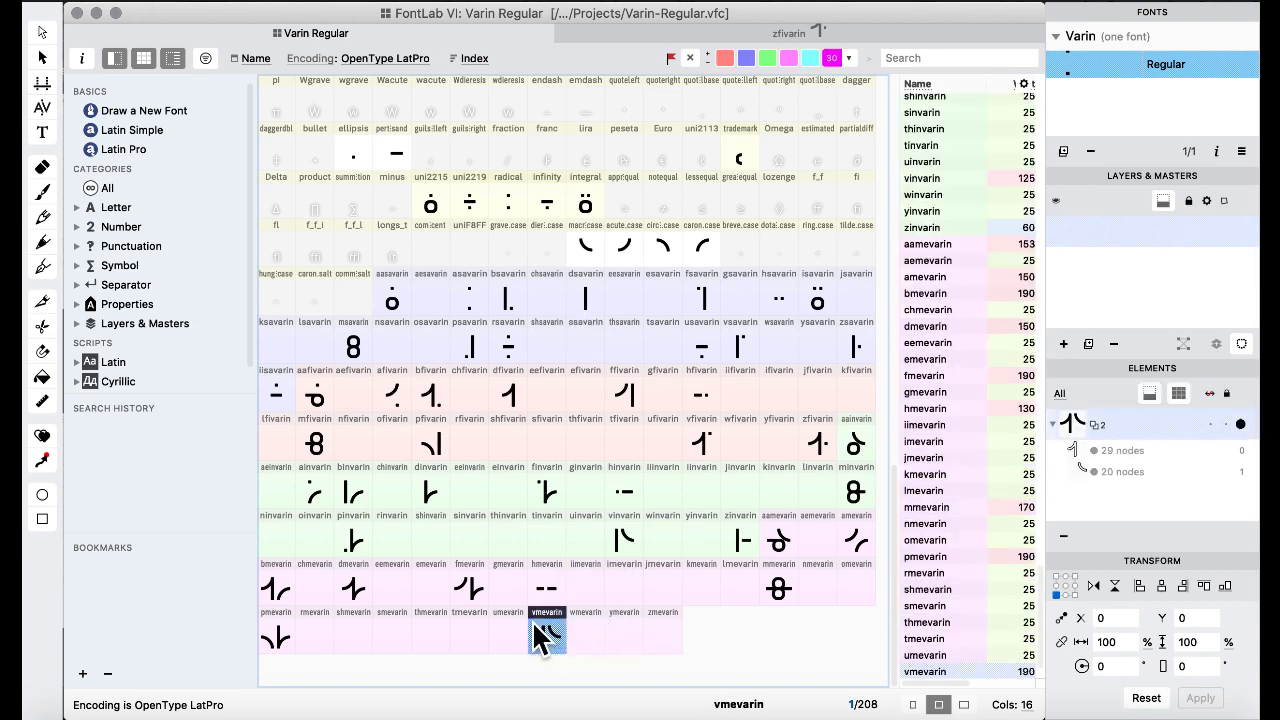
left_click(657, 643)
left_click_drag(657, 641, 657, 641)
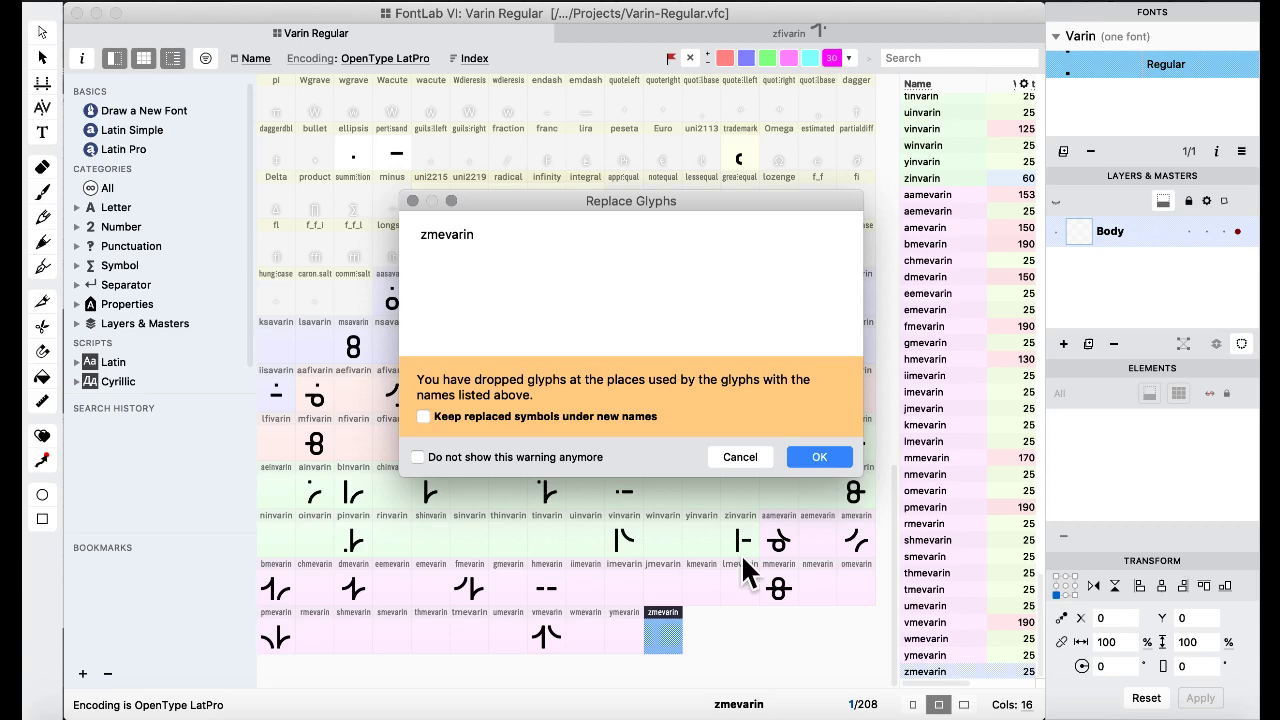
left_click(812, 456)
In zmevarin, replace the curved stroke after the stem with a copy of the second horizontal bar from hmevarin.
double_click(545, 588)
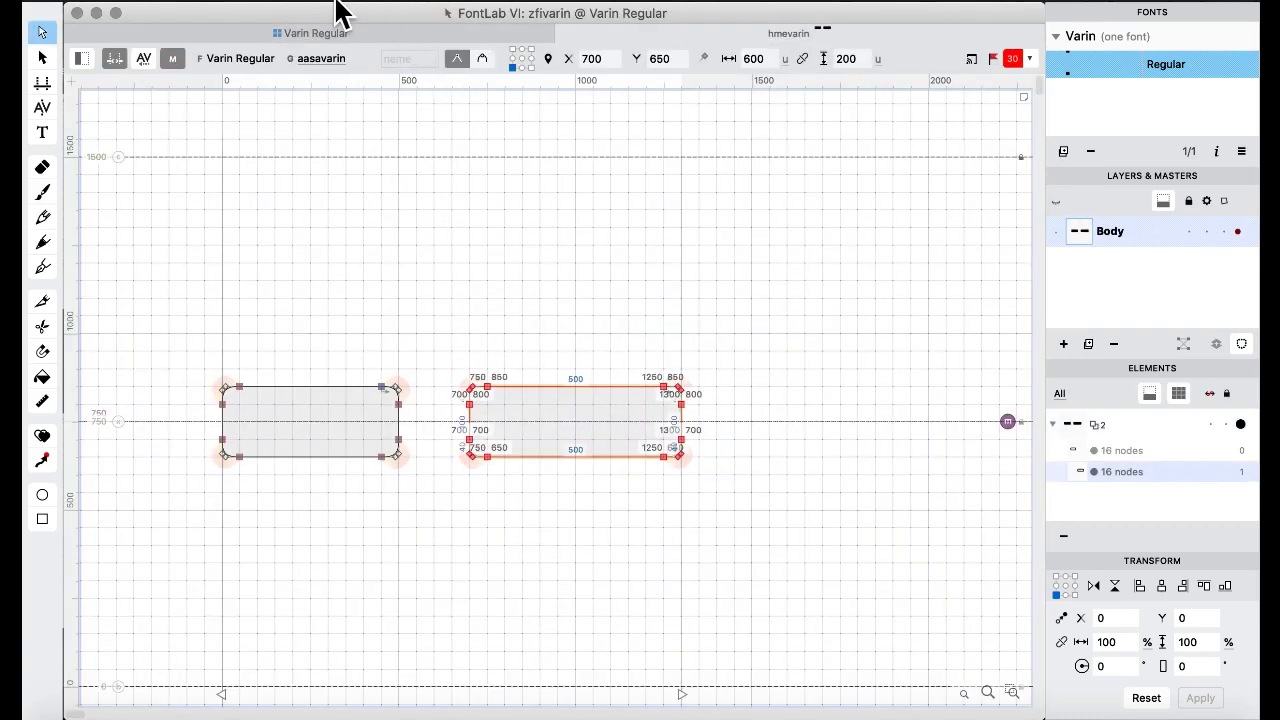
left_click(329, 34)
double_click(648, 620)
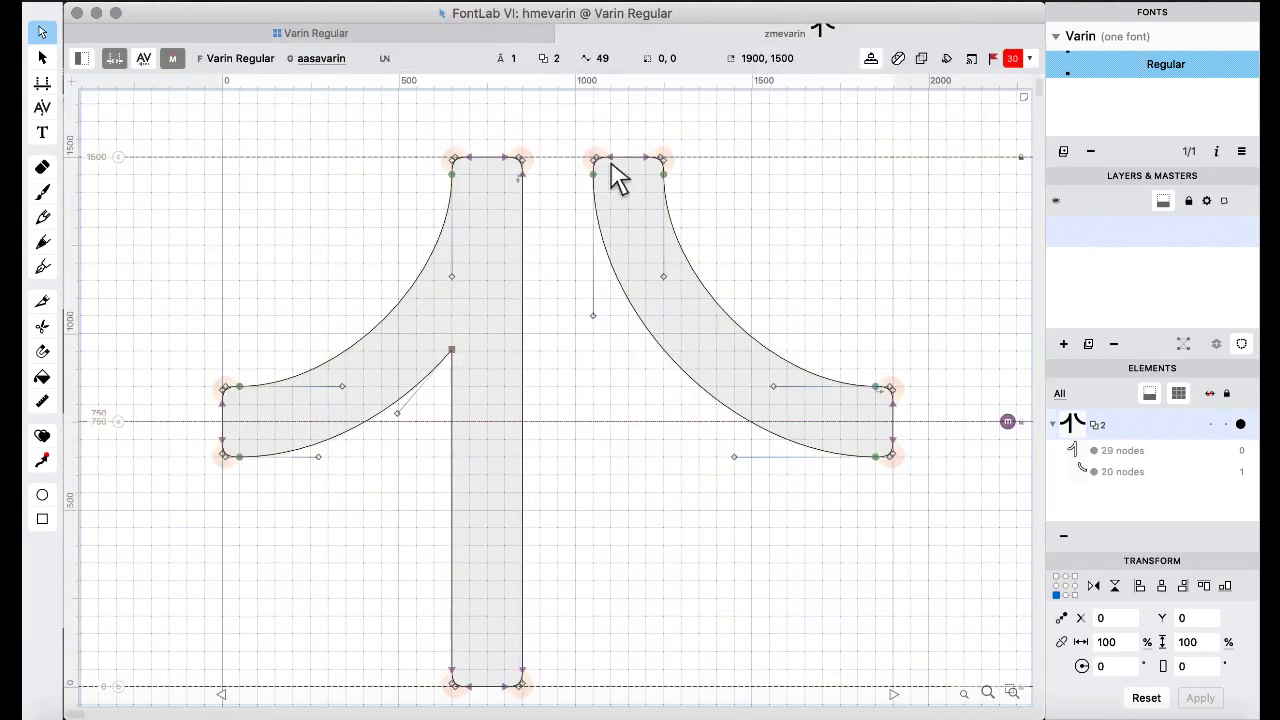
left_click_drag(571, 128, 920, 595)
key("super+v")
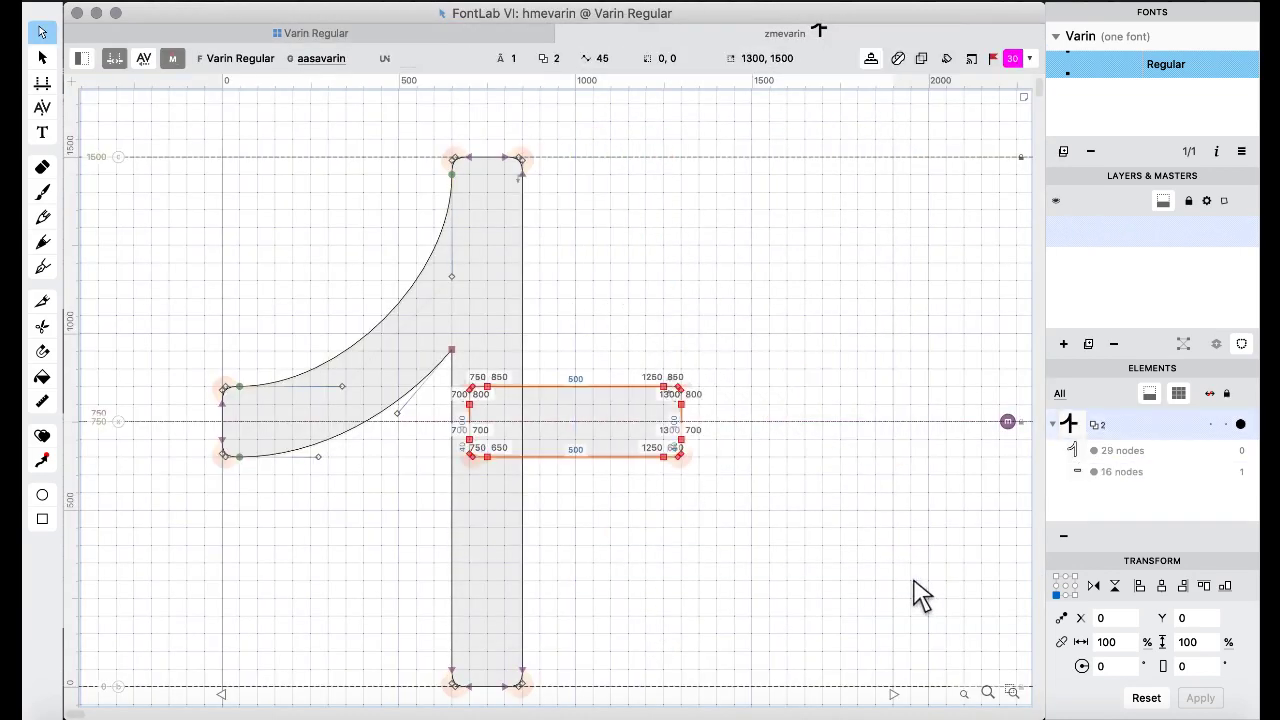
Shift the pasted bar in zmevarin clear of the stem to X 1050, and return to the font overview.
key("shift+Right")
key("shift+Right")
key("shift+Right")
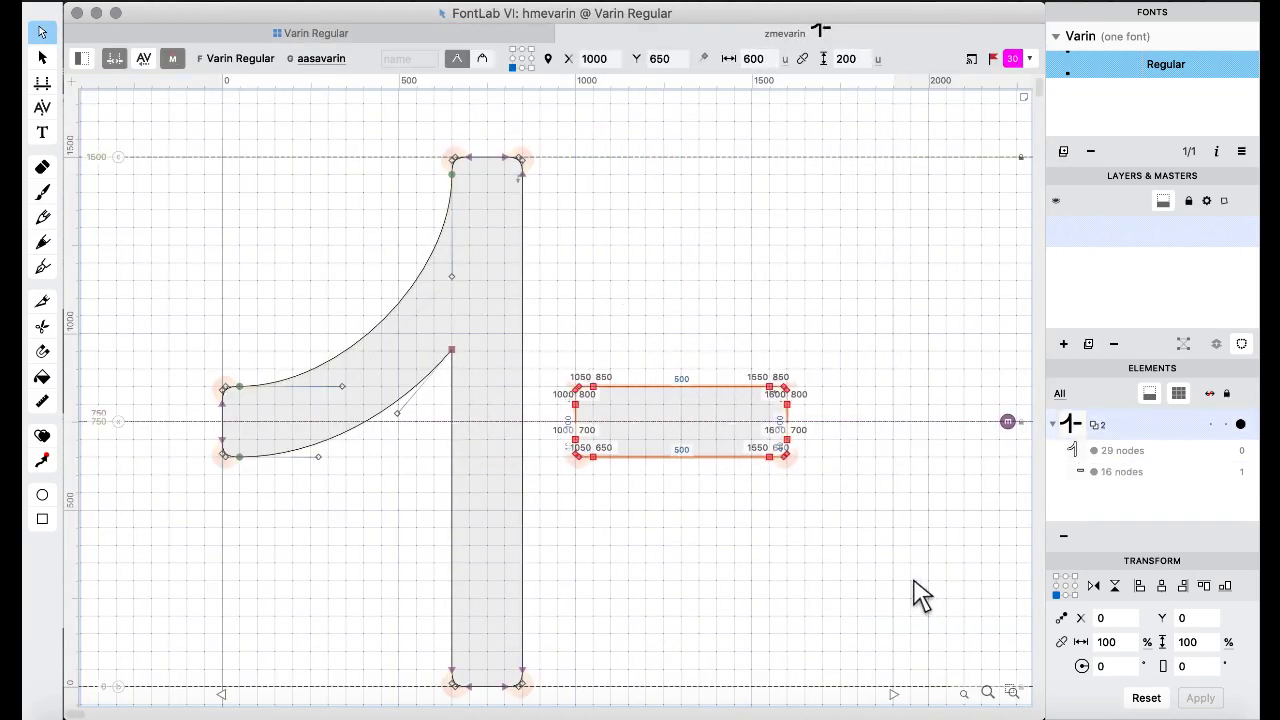
key("Right")
key("Right")
key("Right")
key("Right")
key("Right")
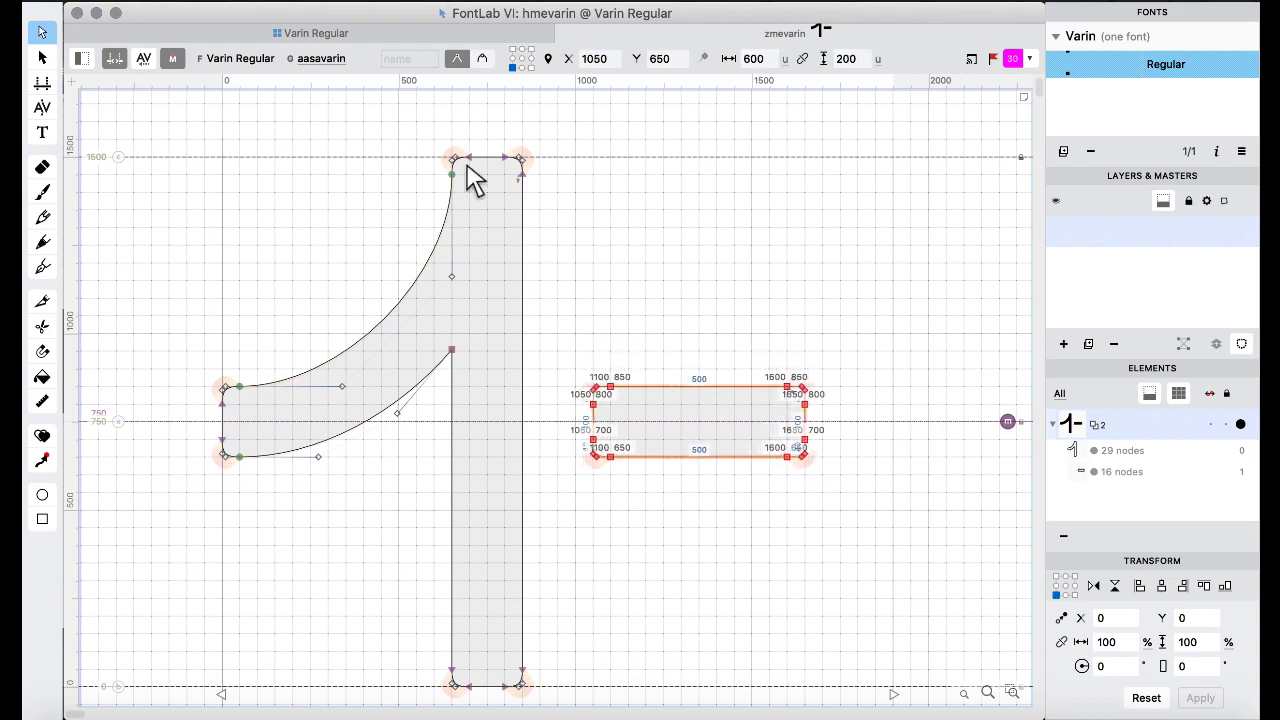
left_click(340, 33)
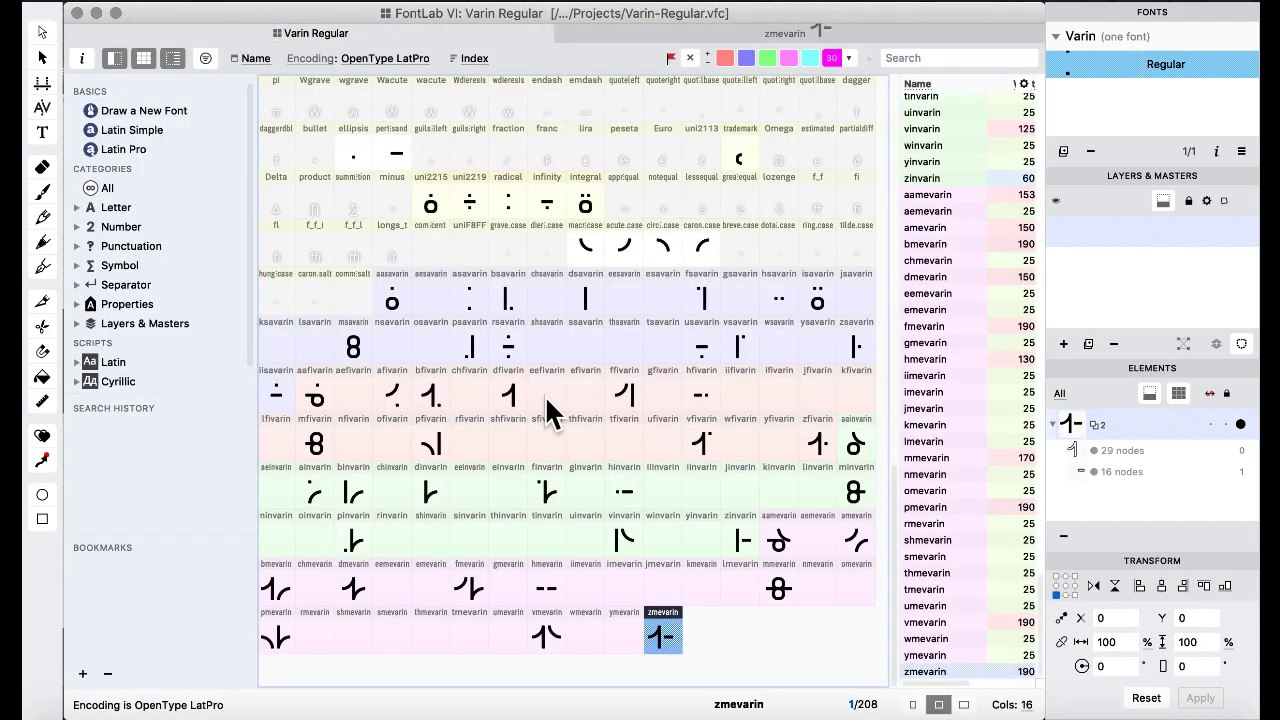
Select the whole range of Varin glyphs from aasavarin to zmevarin for a batch command, and finish on the sfivarin slot.
key("ctrl+Up")
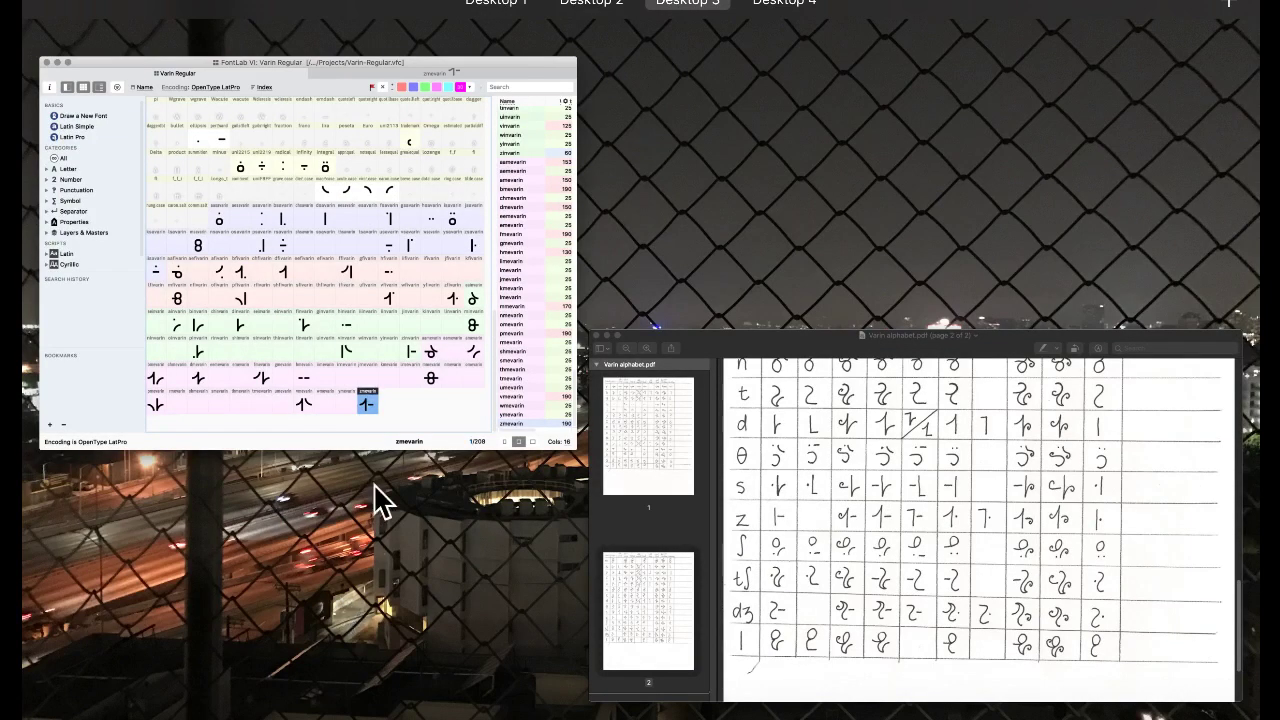
left_click(380, 440)
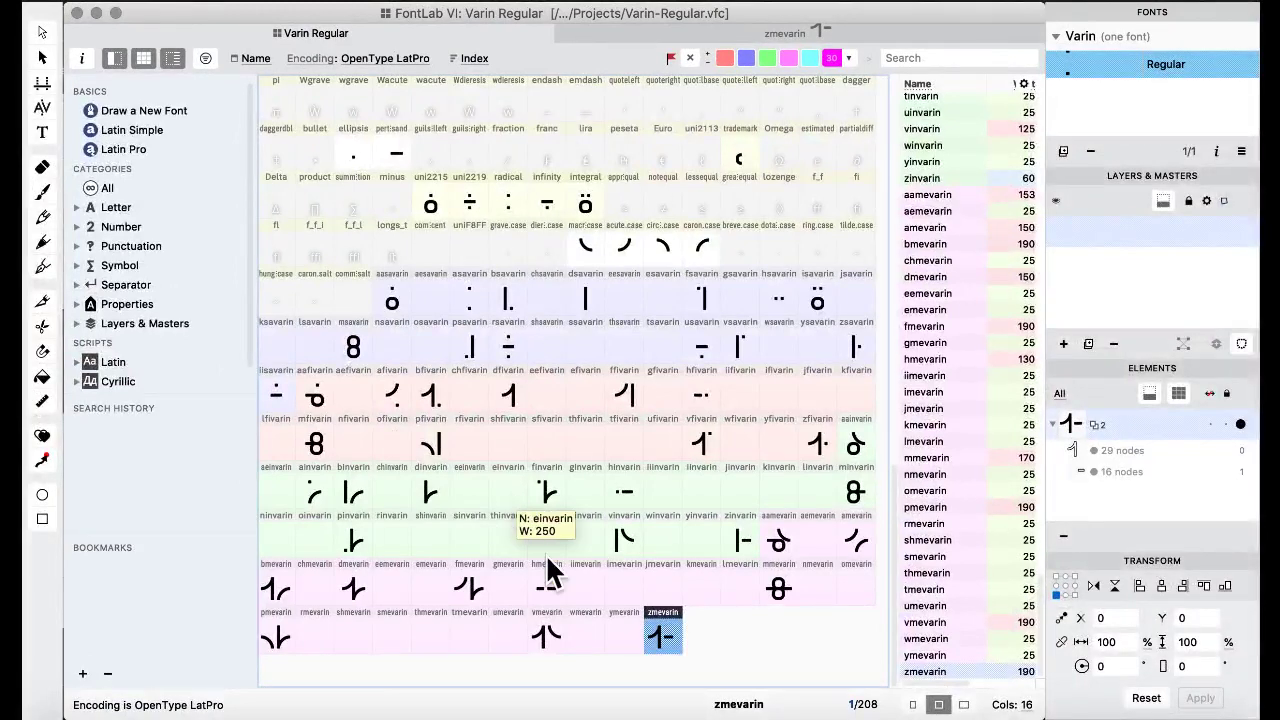
left_click(397, 300, "shift")
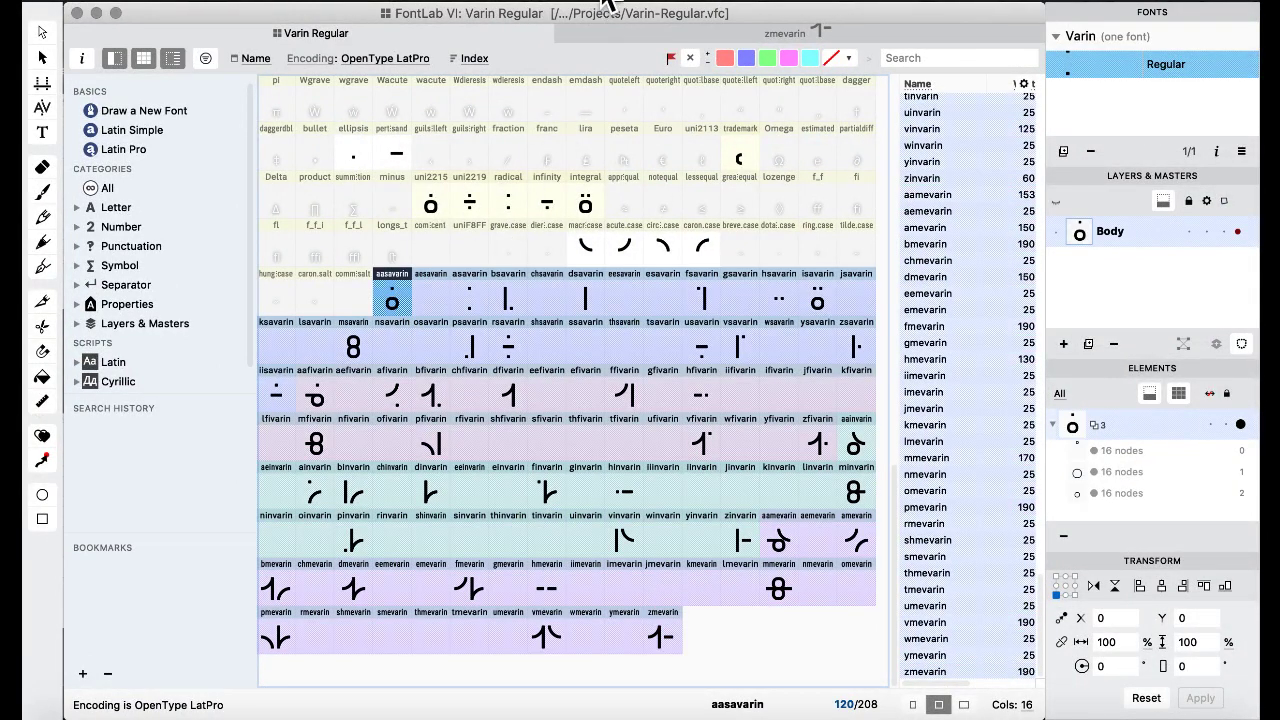
left_click(562, 5)
left_click(606, 318)
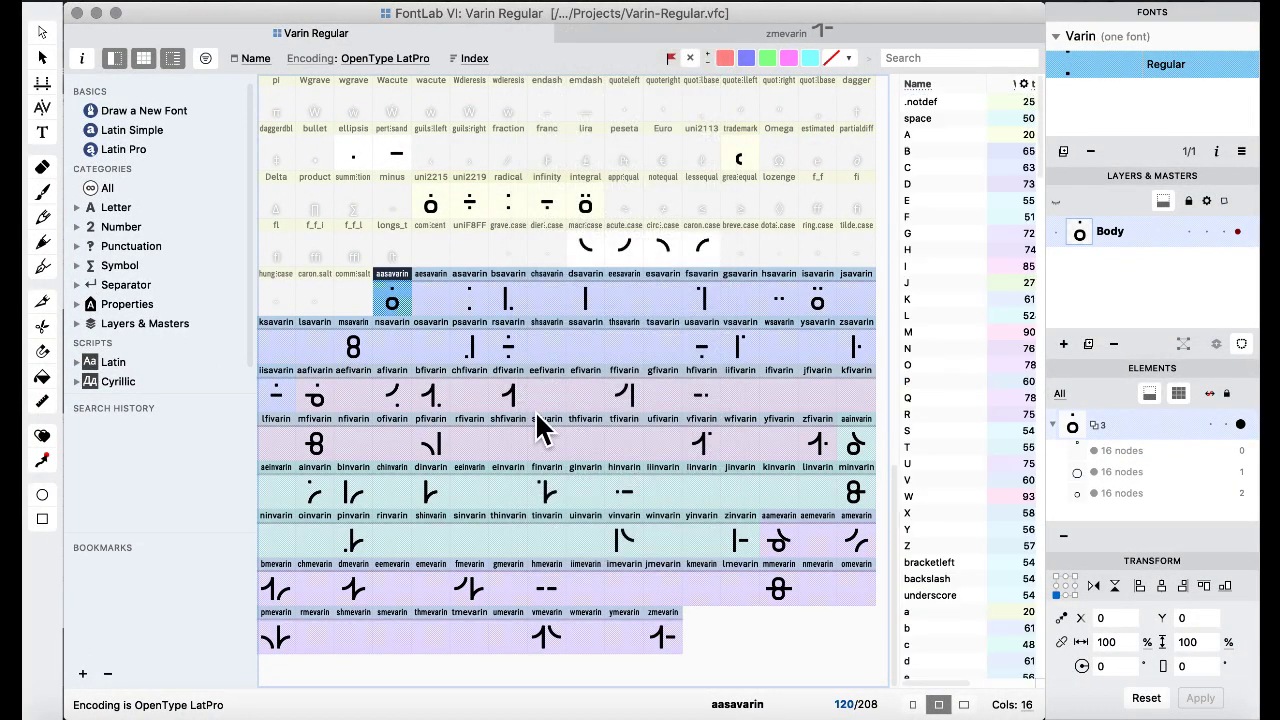
left_click(537, 428)
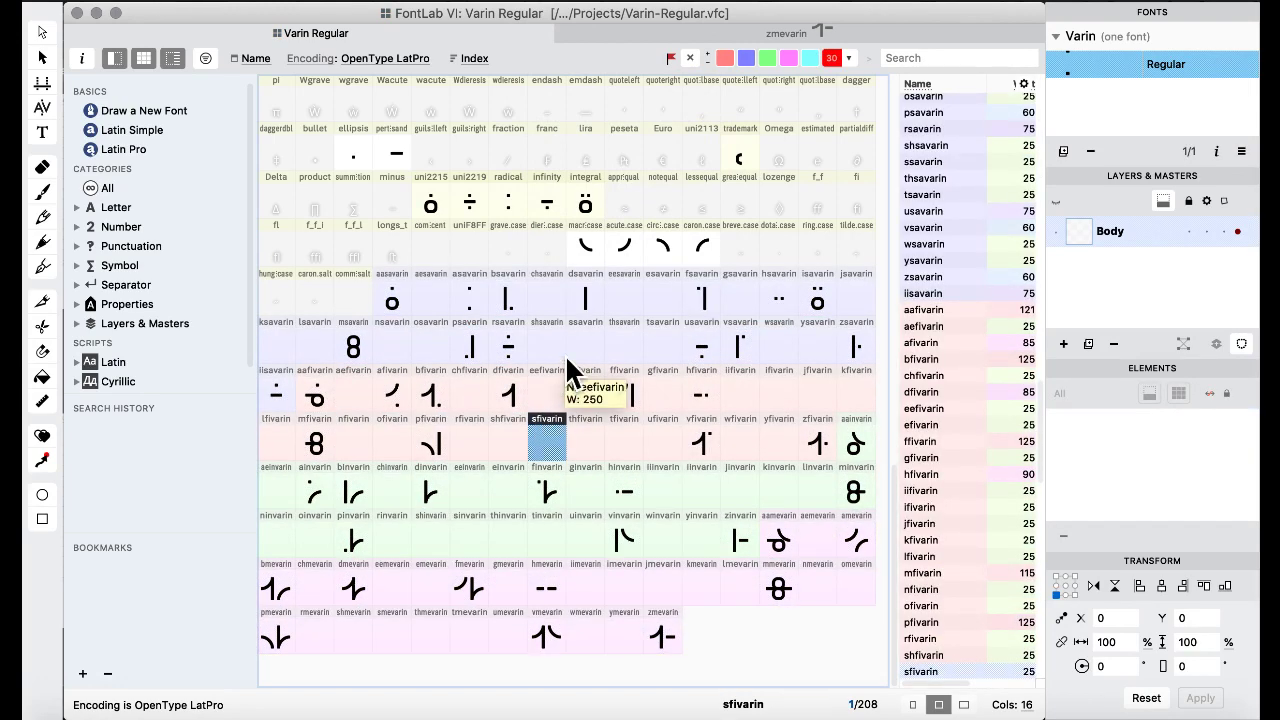
Review the remaining consonant forms on page 2 of the Varin alphabet PDF and switch back to FontLab.
key("ctrl+Up")
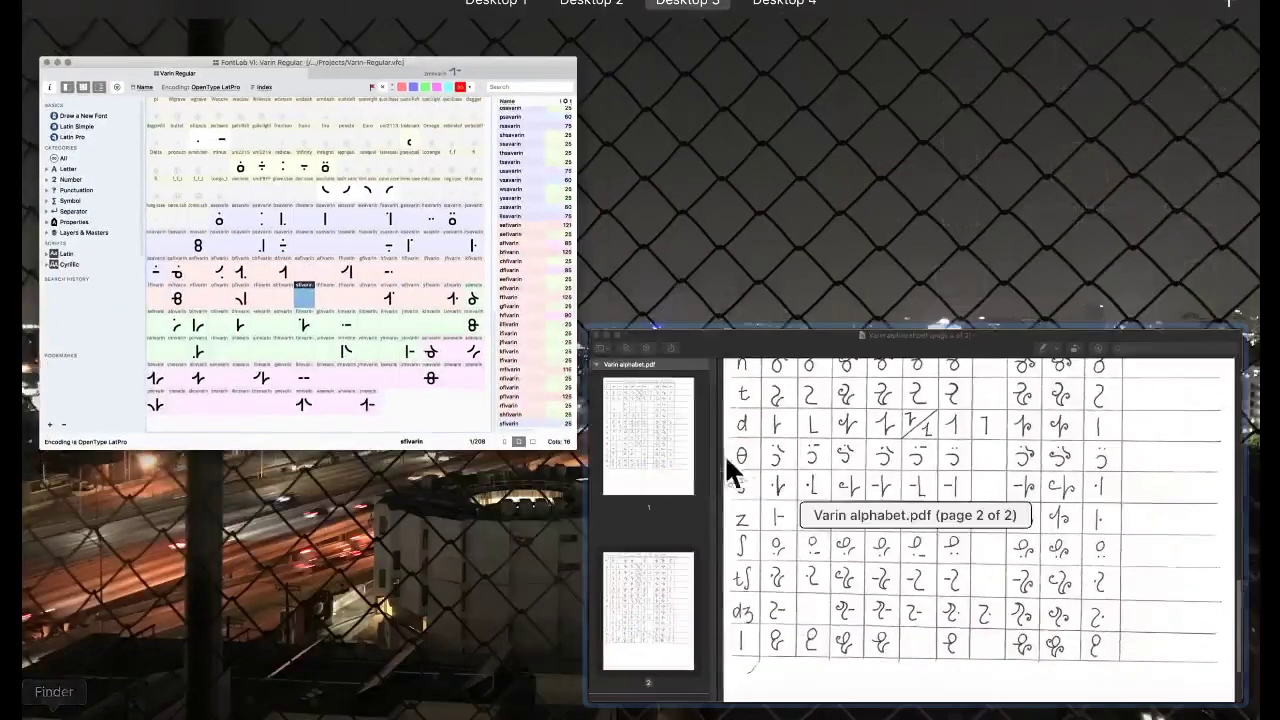
left_click(724, 453)
scroll(402, 497, "down", 2)
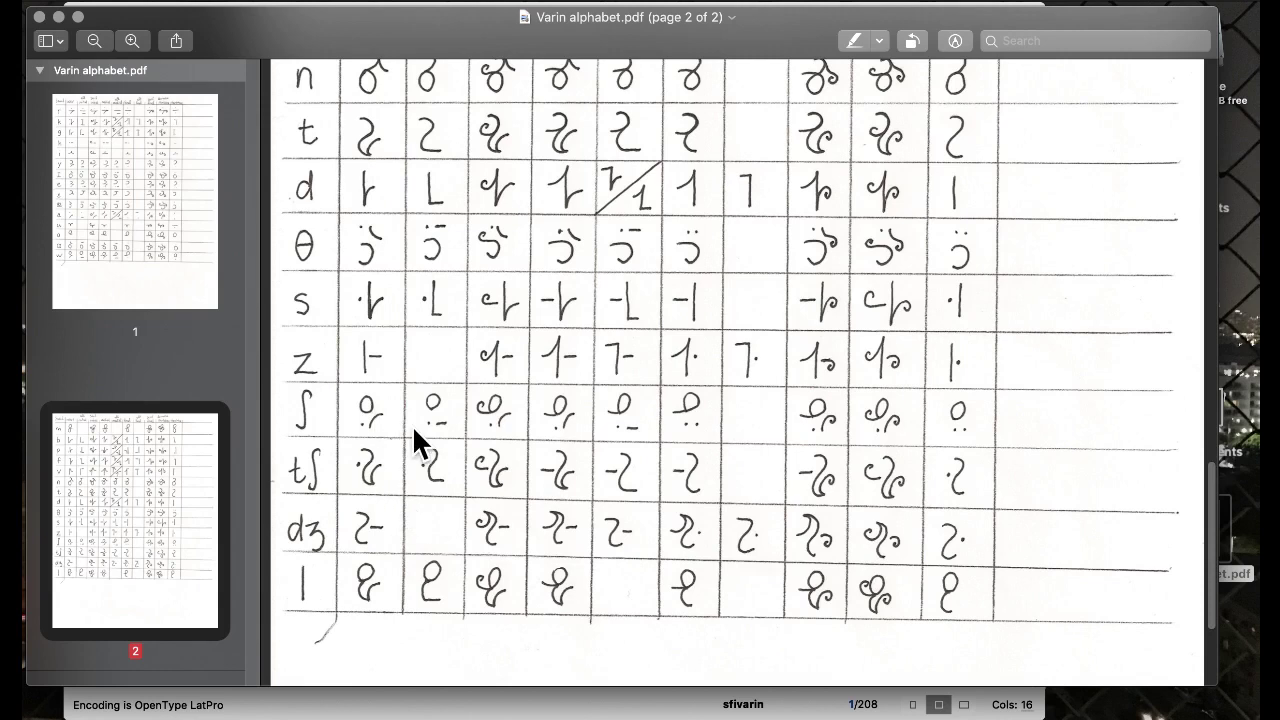
key("ctrl+Up")
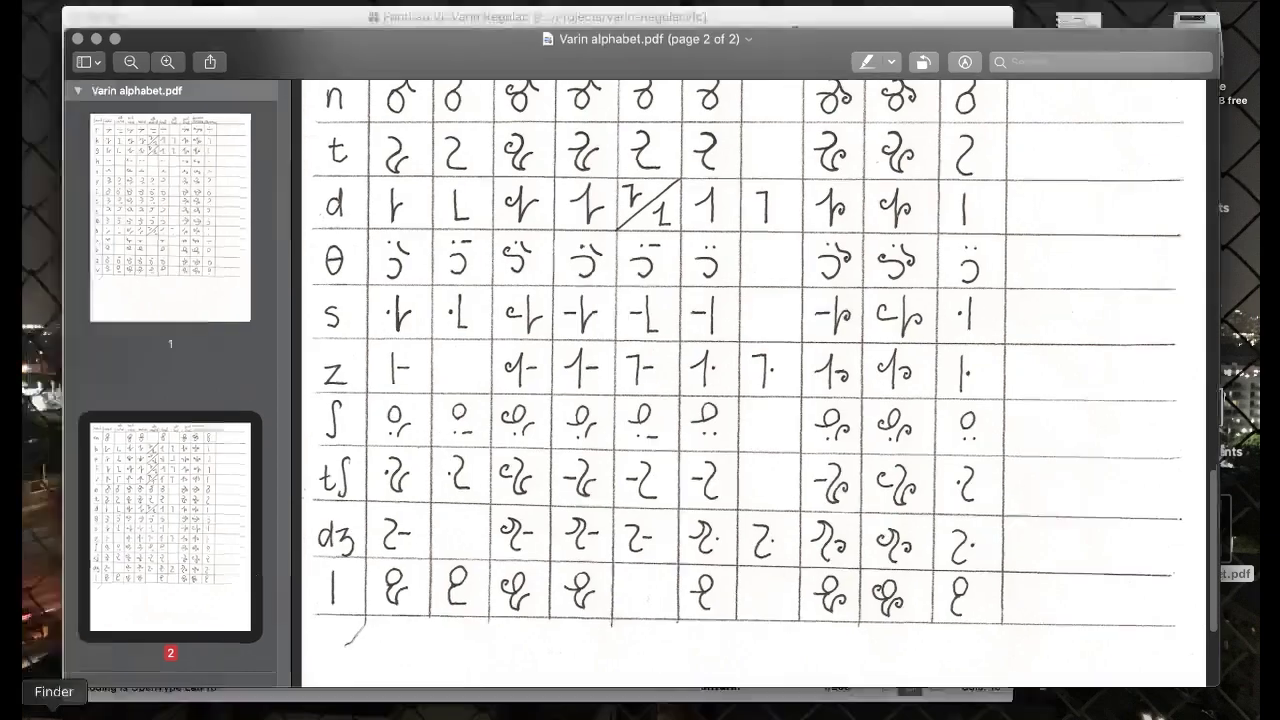
left_click(323, 206)
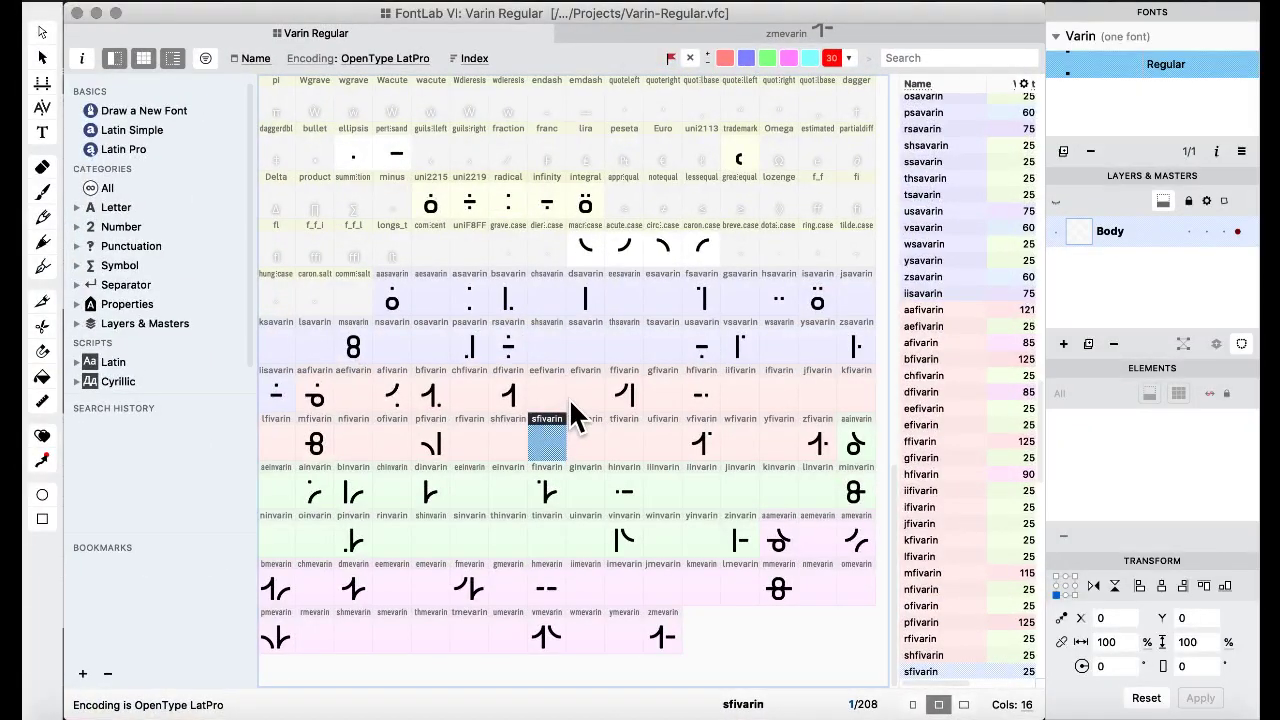
Compare the isavarin and iisavarin glyphs with the standalone forms of i and I on page 1 of the Varin alphabet PDF.
left_click(817, 300)
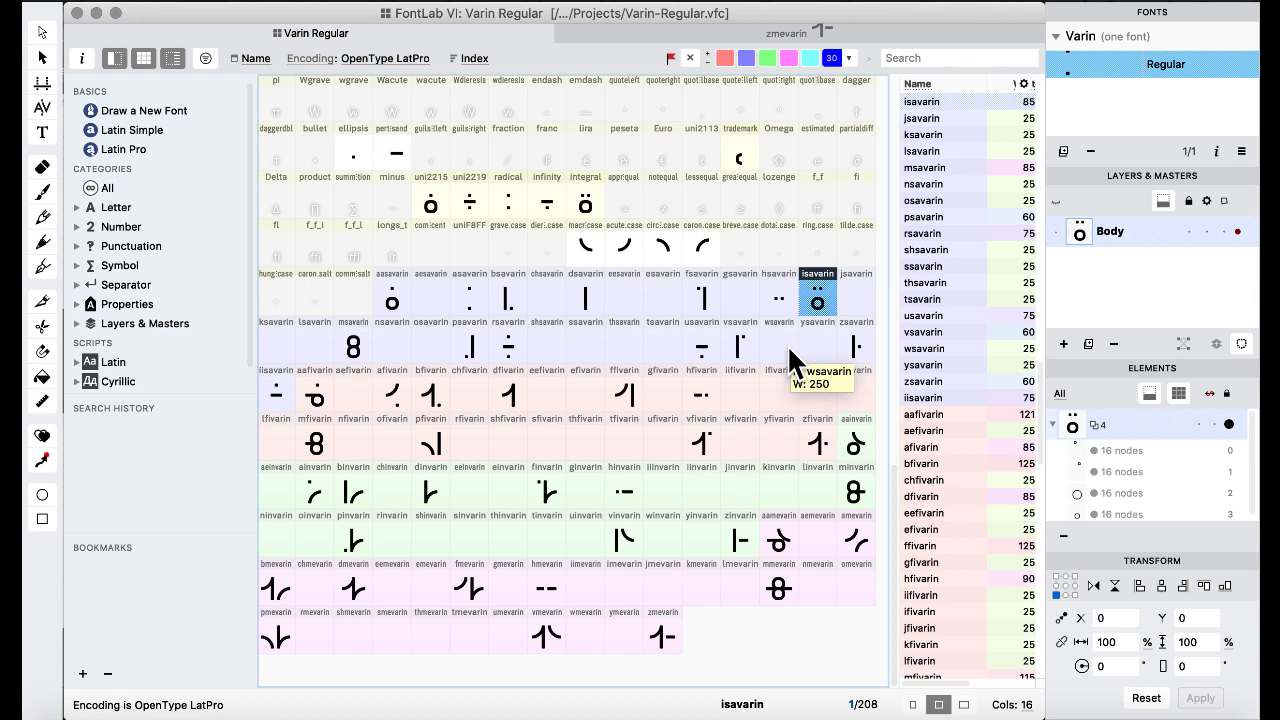
left_click(277, 395)
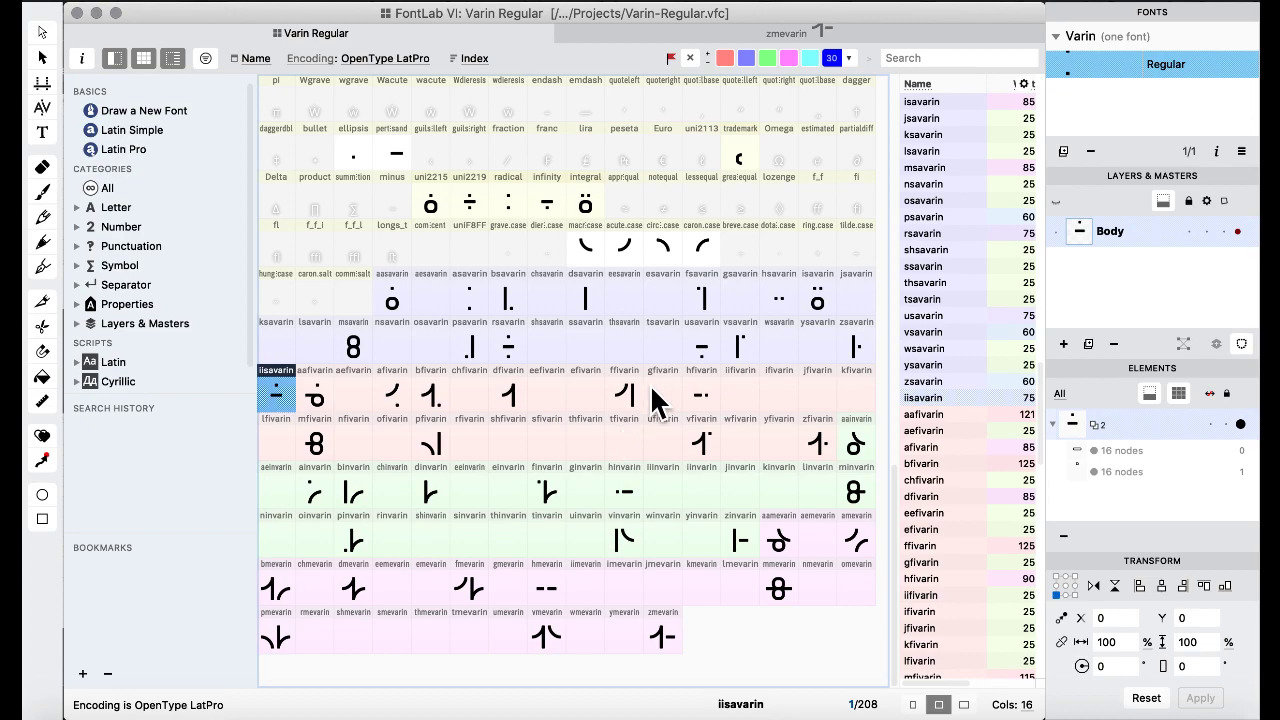
left_click(818, 305)
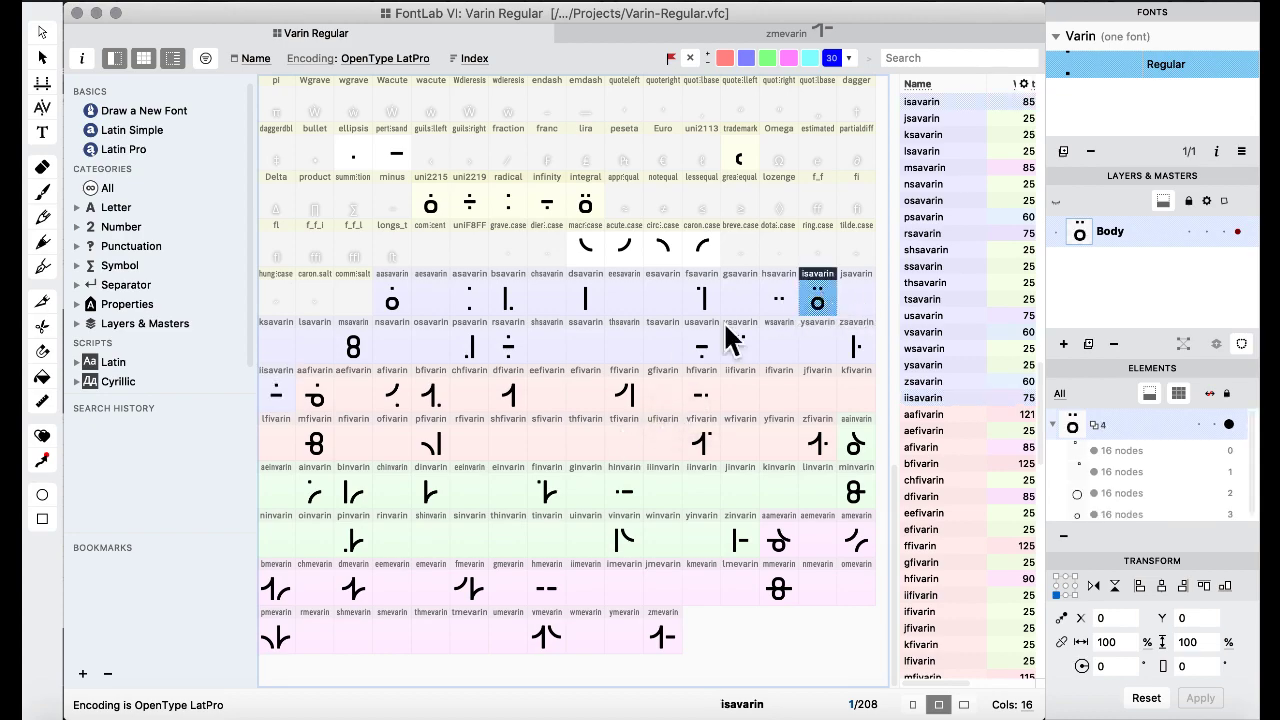
key("ctrl+Up")
left_click(827, 515)
scroll(875, 540, "up", 10)
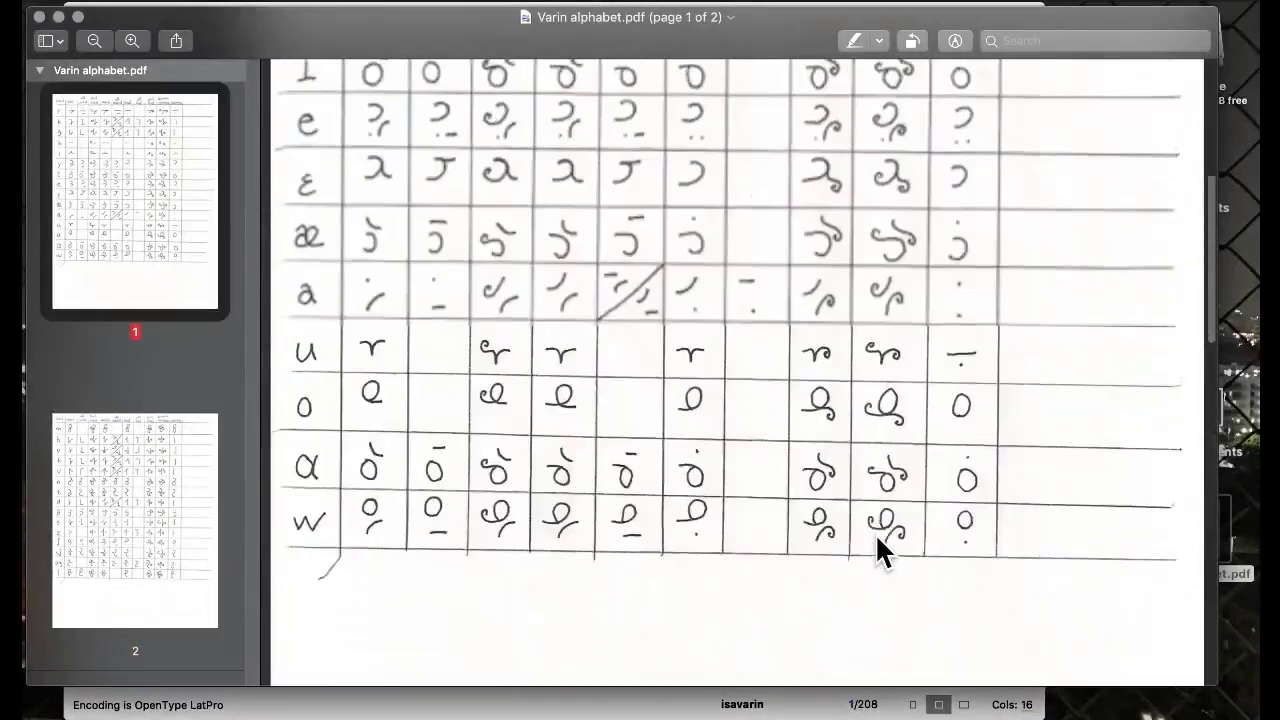
scroll(875, 533, "up", 5)
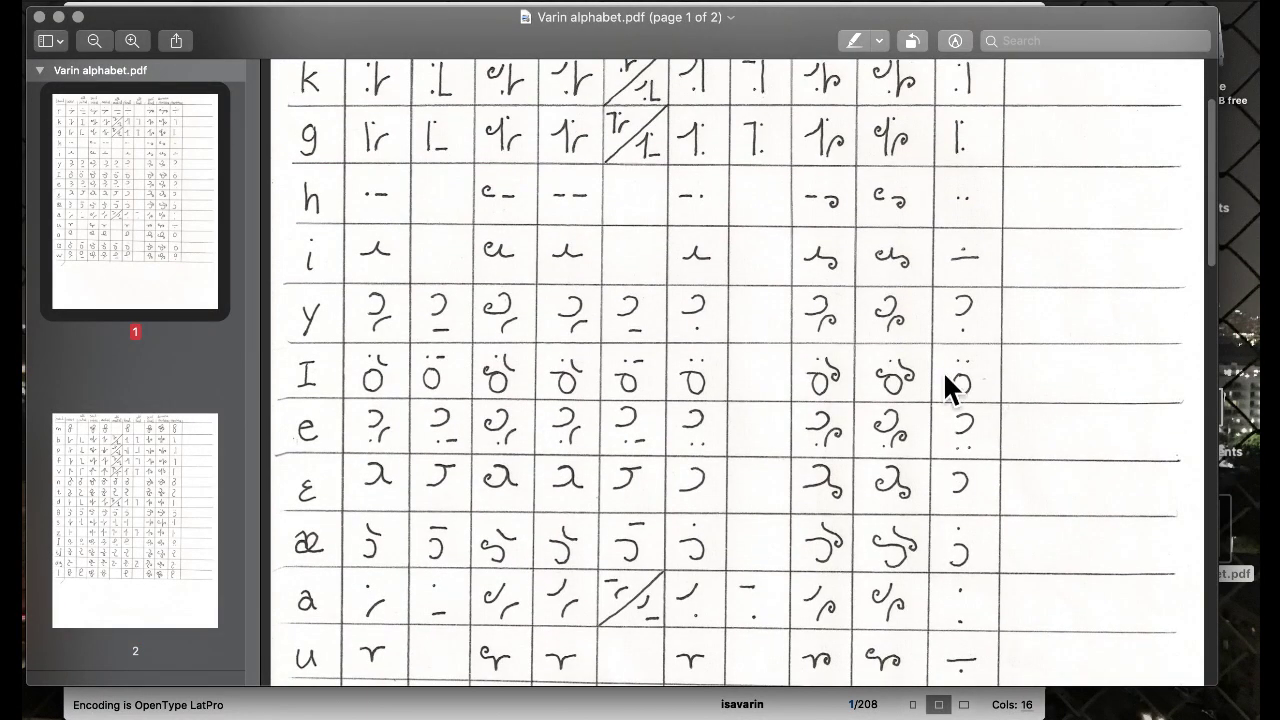
key("ctrl+Up")
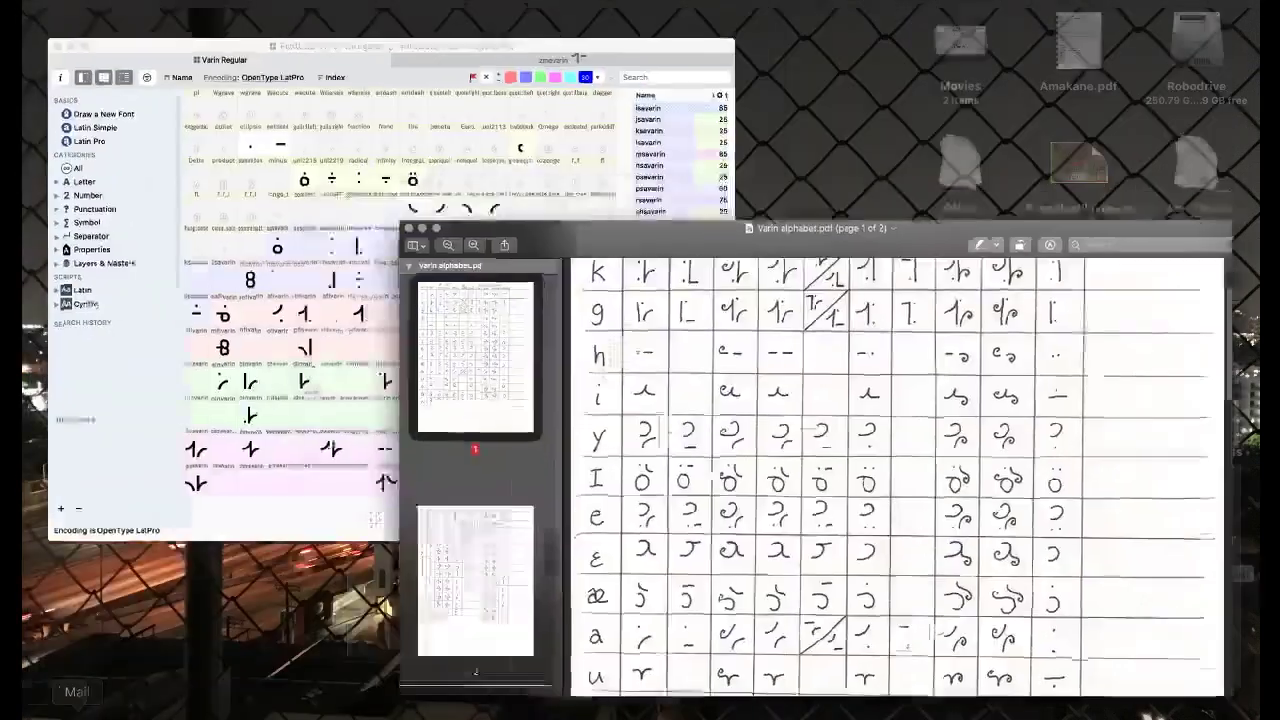
Check the joined forms of I on page 1 of the Varin alphabet PDF and return to the font overview in FontLab.
left_click(323, 325)
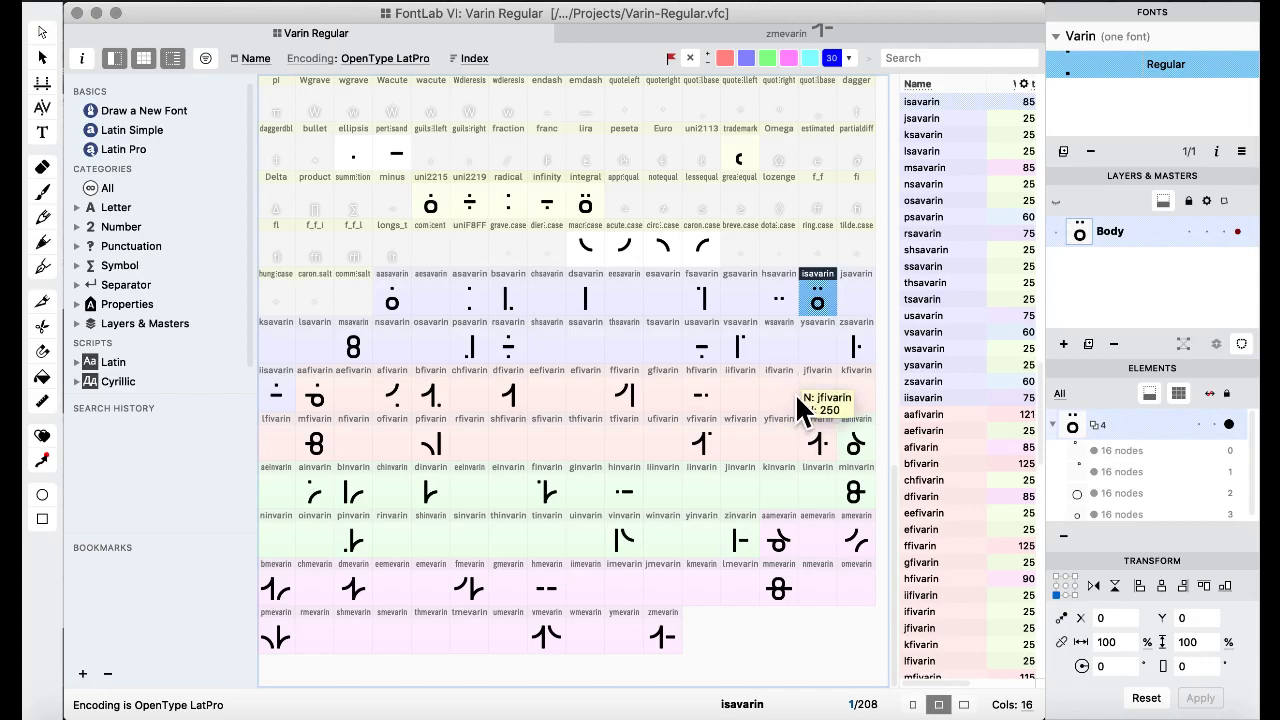
key("ctrl+Up")
left_click(773, 557)
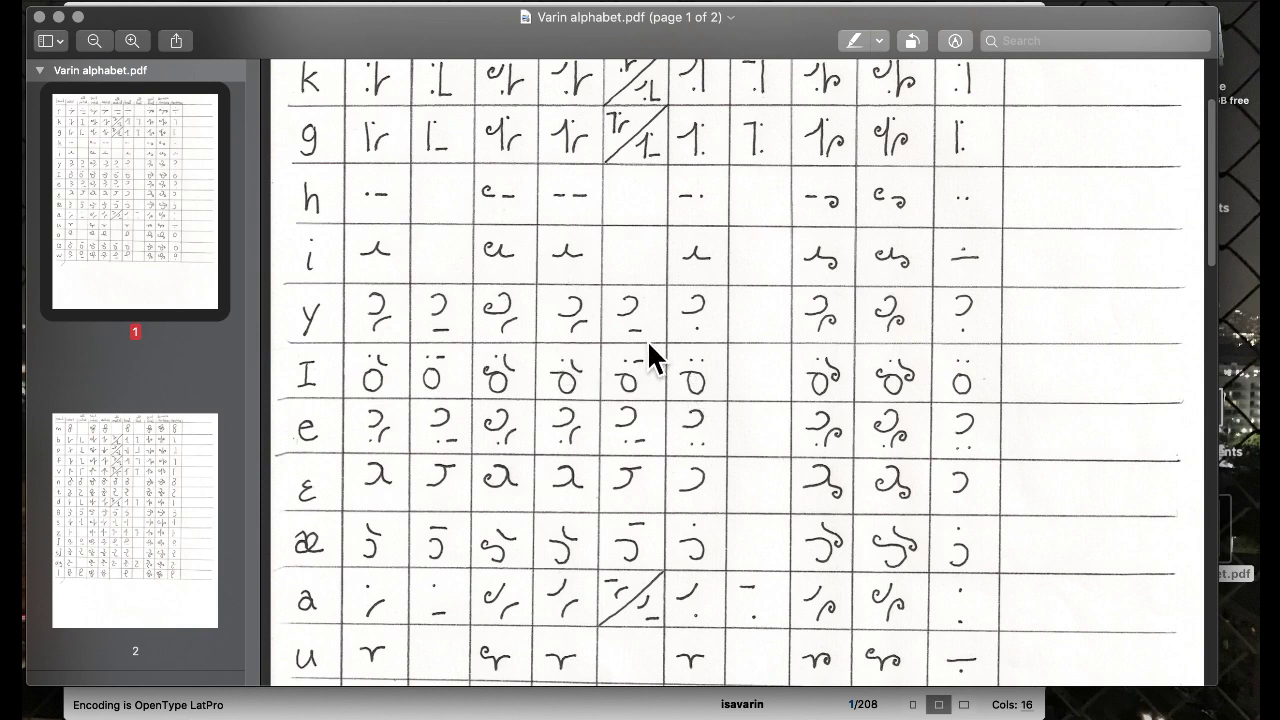
key("ctrl+Up")
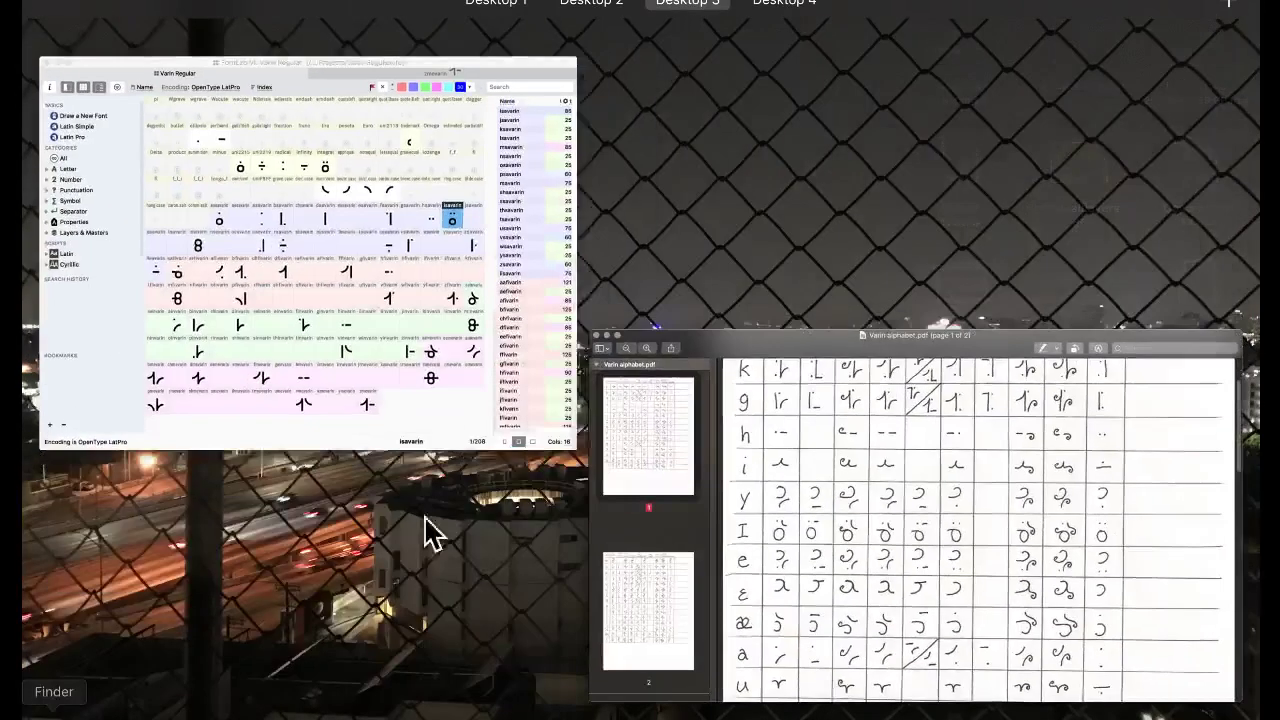
left_click(490, 290)
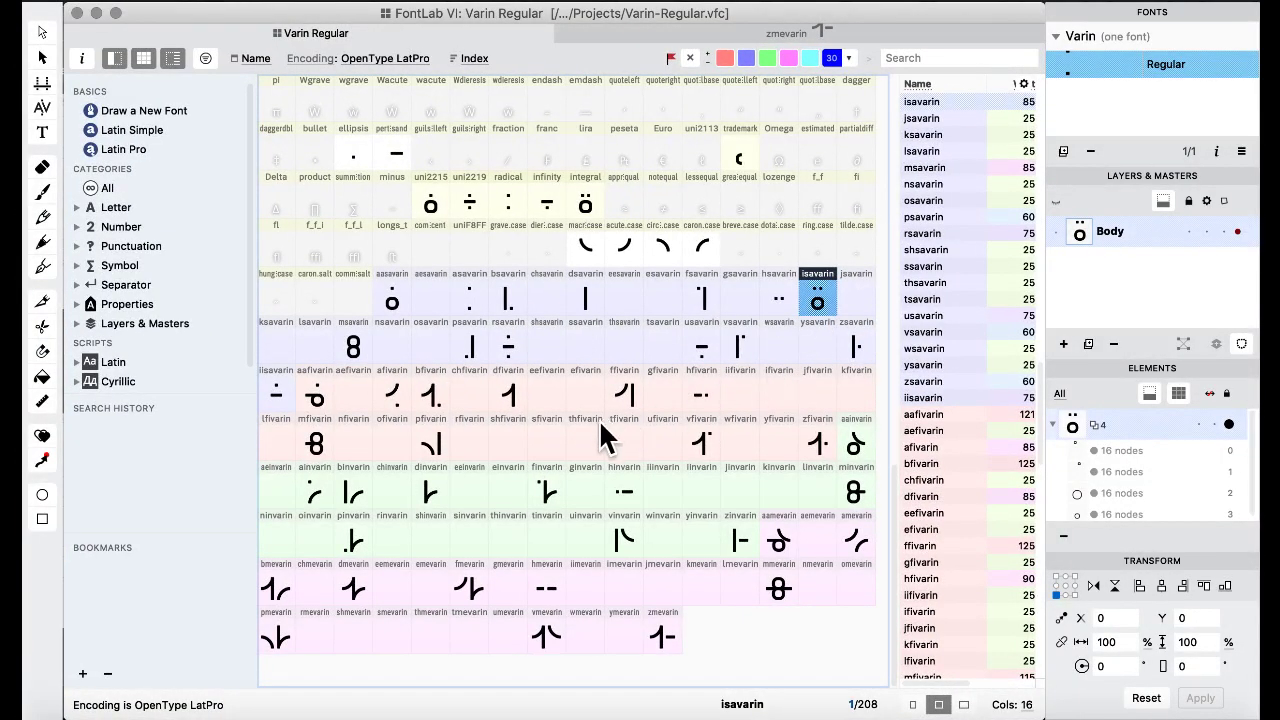
Copy isavarin into the ifivarin slot, replacing the glyph there, and copy the horizontal bar from the perthousand glyph.
left_click_drag(699, 427, 774, 385)
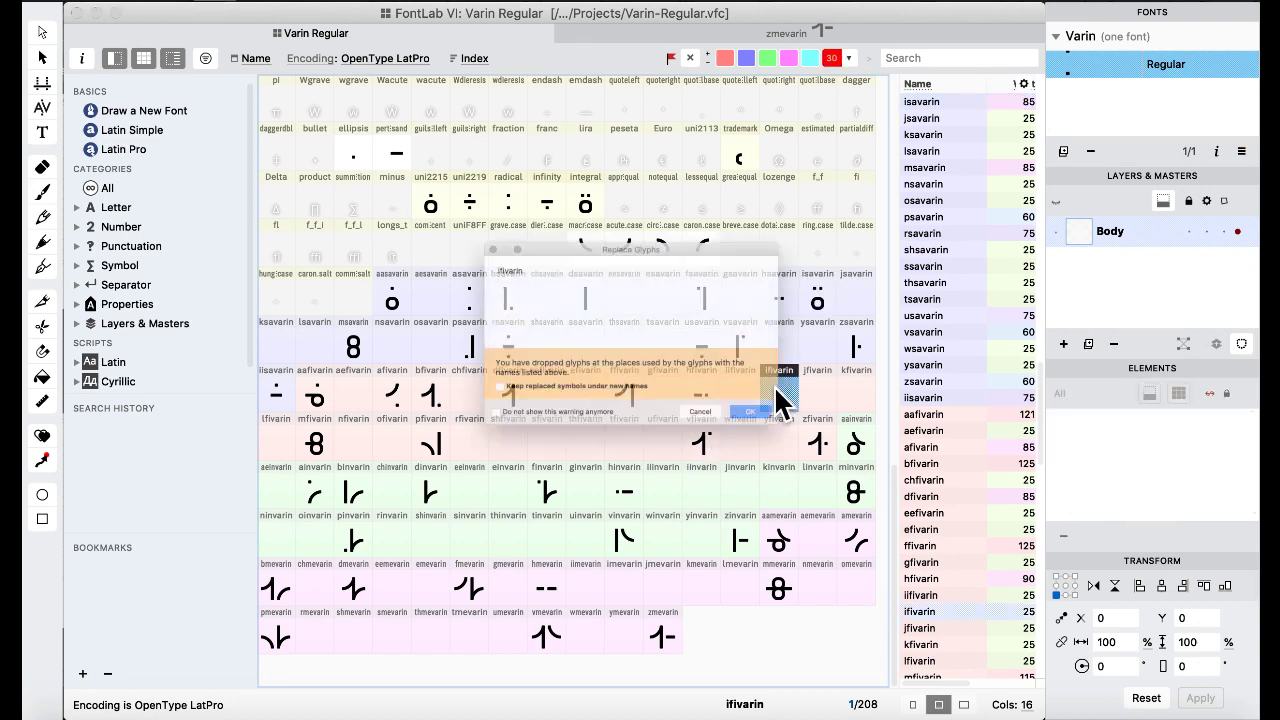
left_click(820, 457)
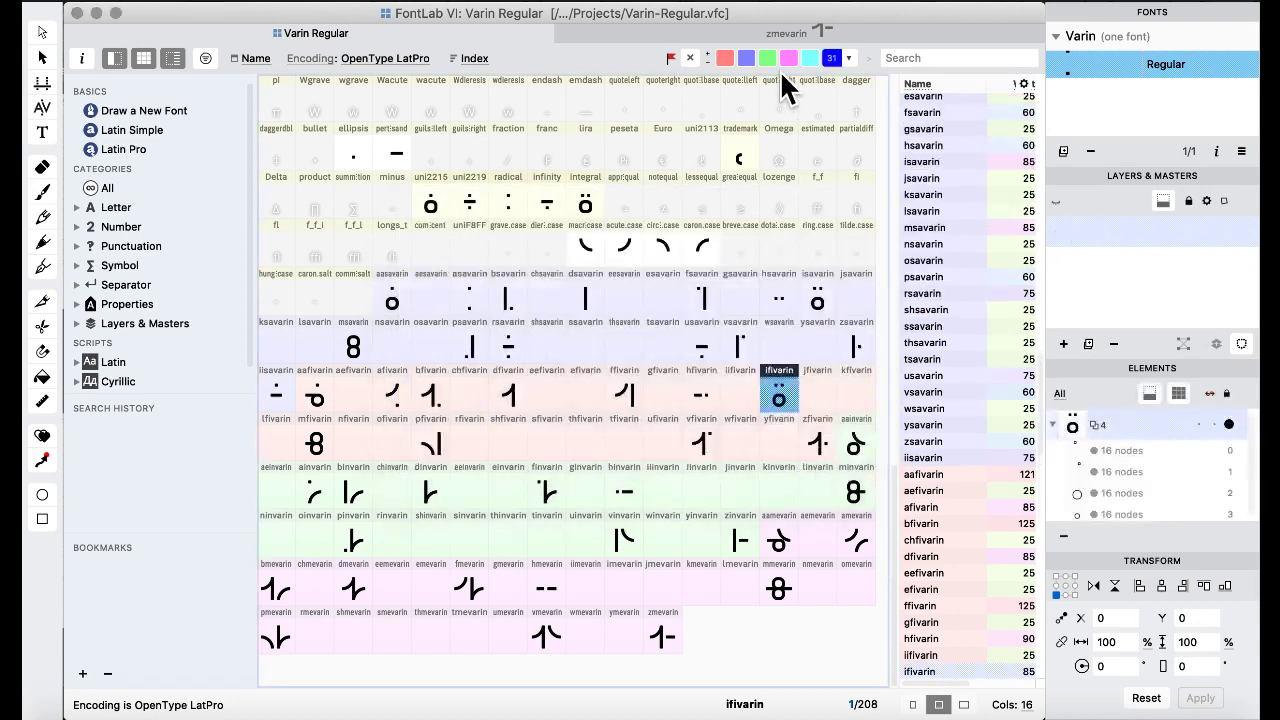
left_click(585, 288)
double_click(396, 159)
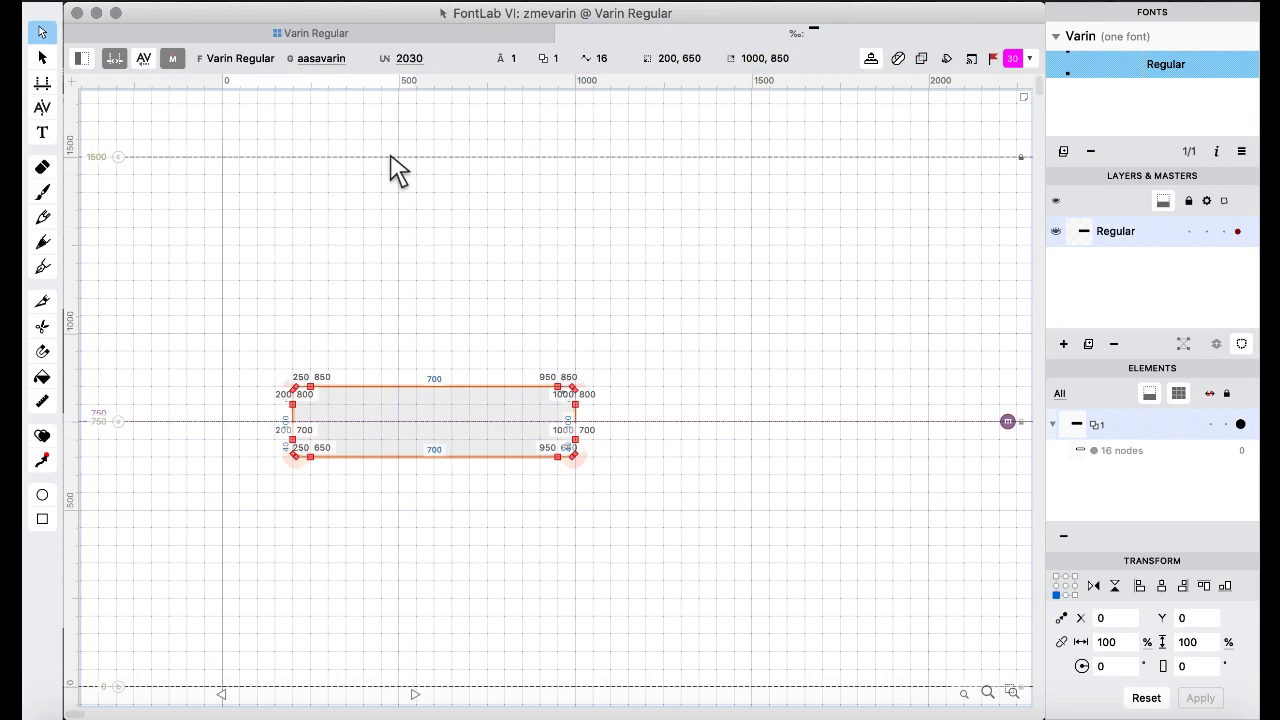
left_click(280, 34)
Paste the horizontal bar into ifivarin and shift it left to X -340 so it overlaps the top of the ring.
left_click(780, 396)
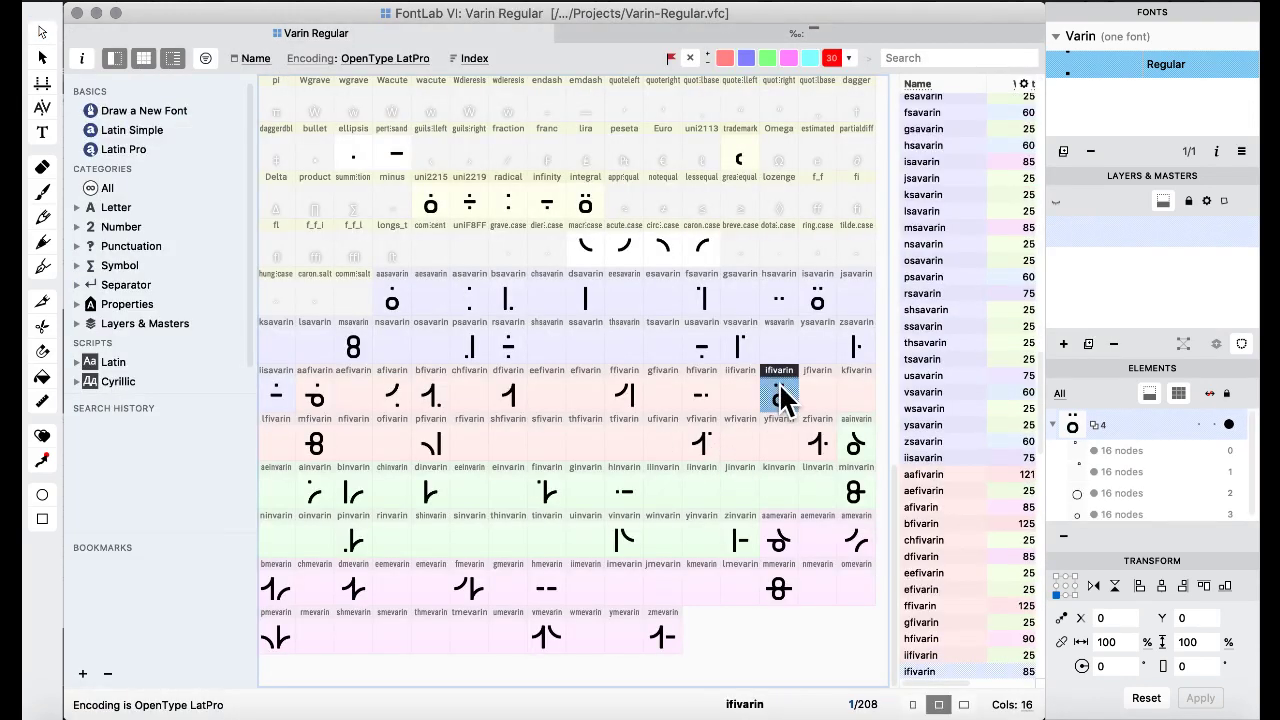
double_click(780, 396)
key("super+v")
key("shift+Left")
key("shift+Left")
key("shift+Left")
key("shift+Left")
key("shift+Left")
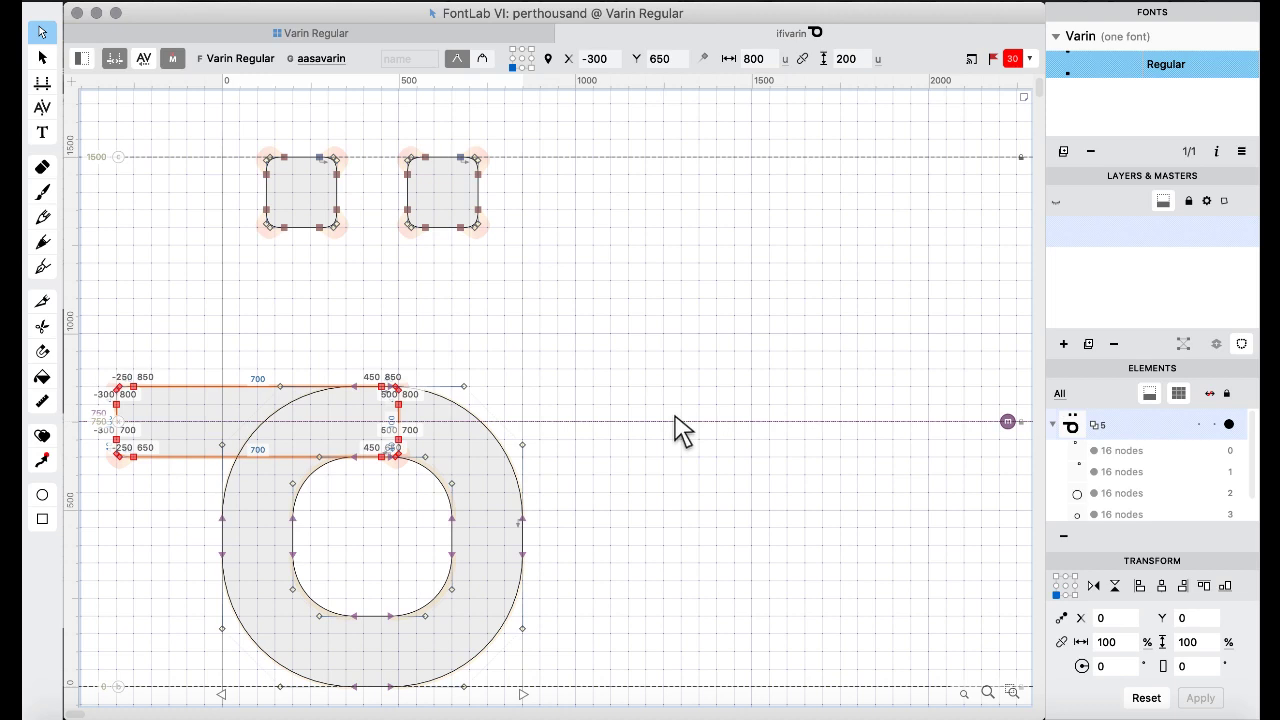
key("shift+Left")
key("shift+Left")
key("shift+Left")
key("shift+Left")
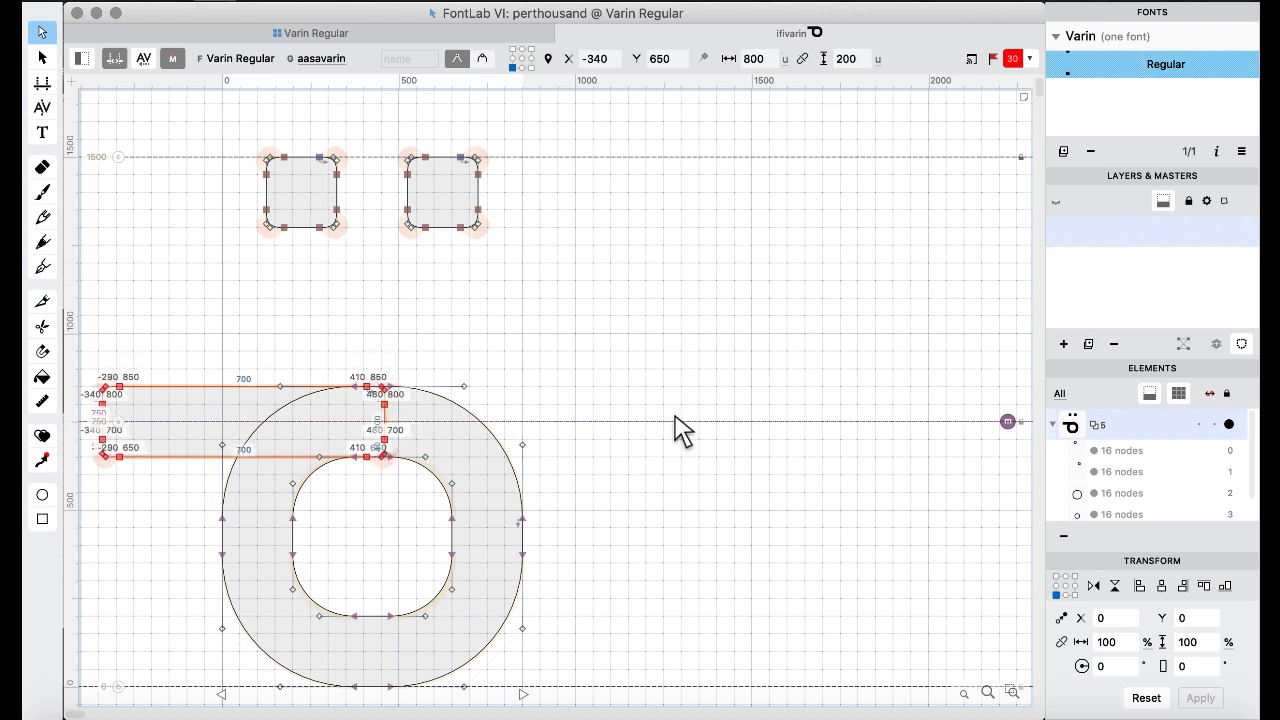
Merge the bar and the ring in ifivarin by removing overlap on all contours, and return to the font overview.
key("super+a")
right_click(598, 312)
key("Escape")
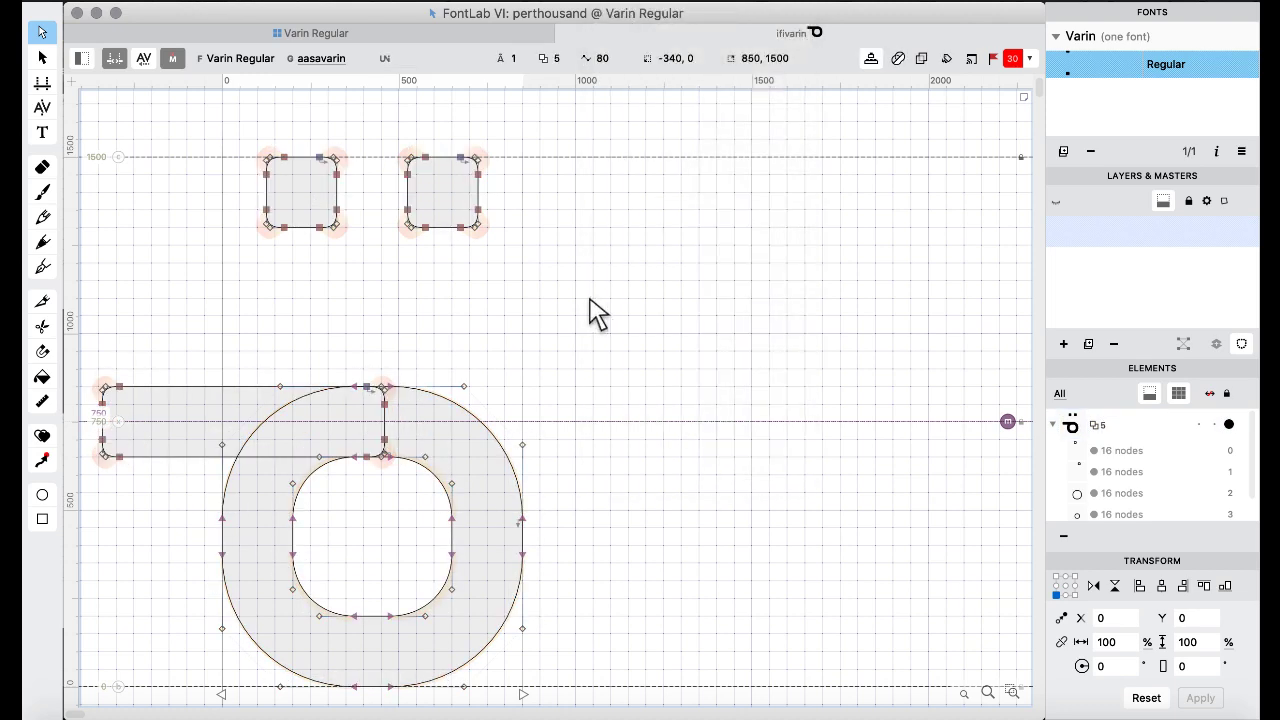
key("super+a")
right_click(572, 313)
mouse_move(654, 121)
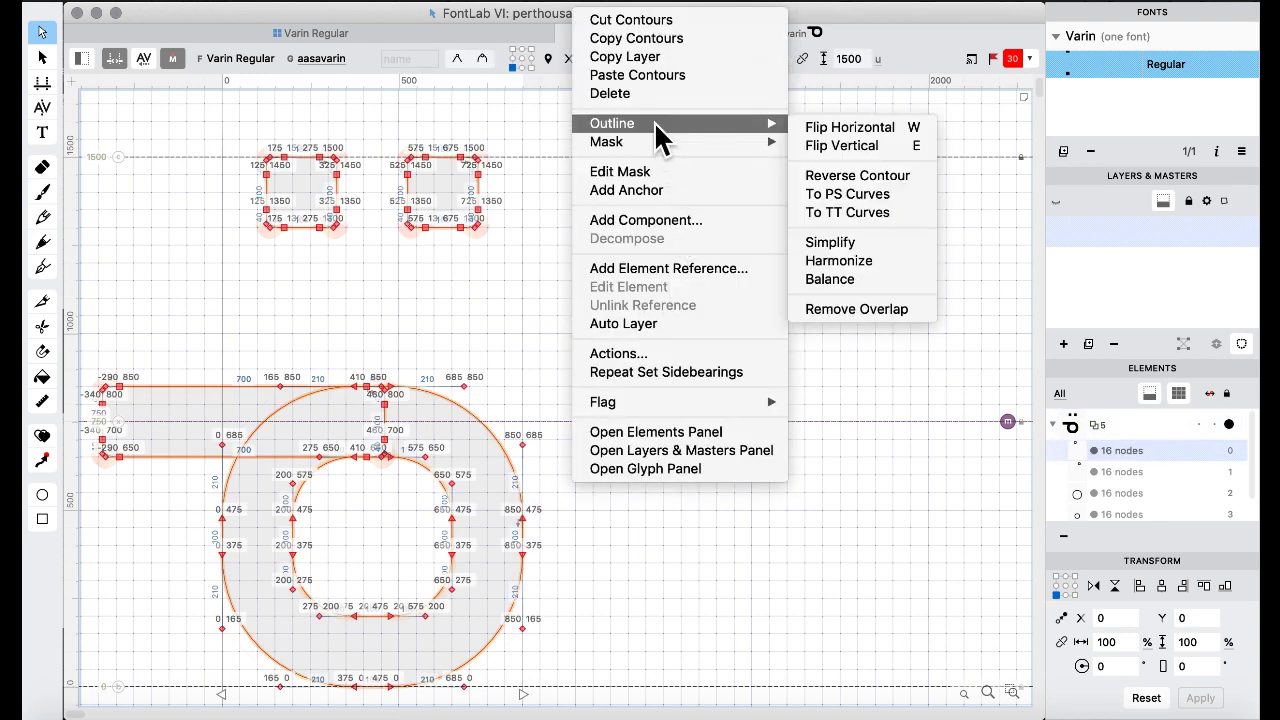
left_click(893, 309)
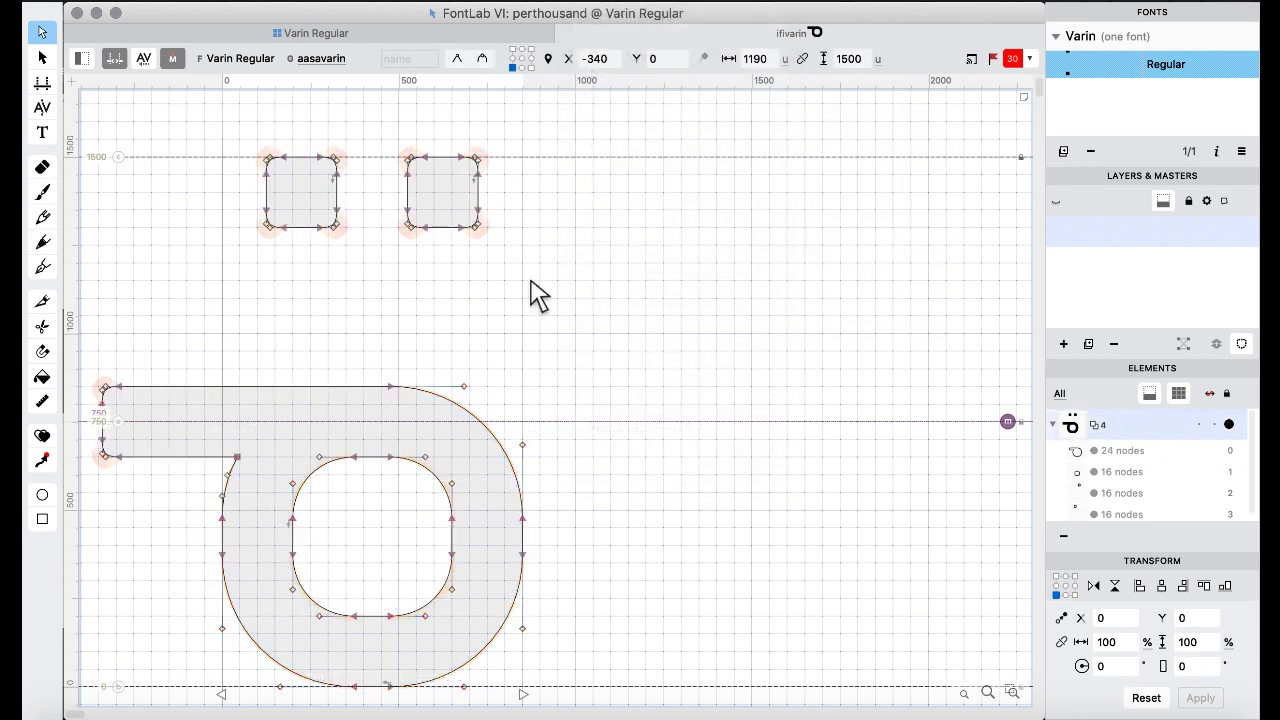
left_click(272, 33)
left_click(475, 262)
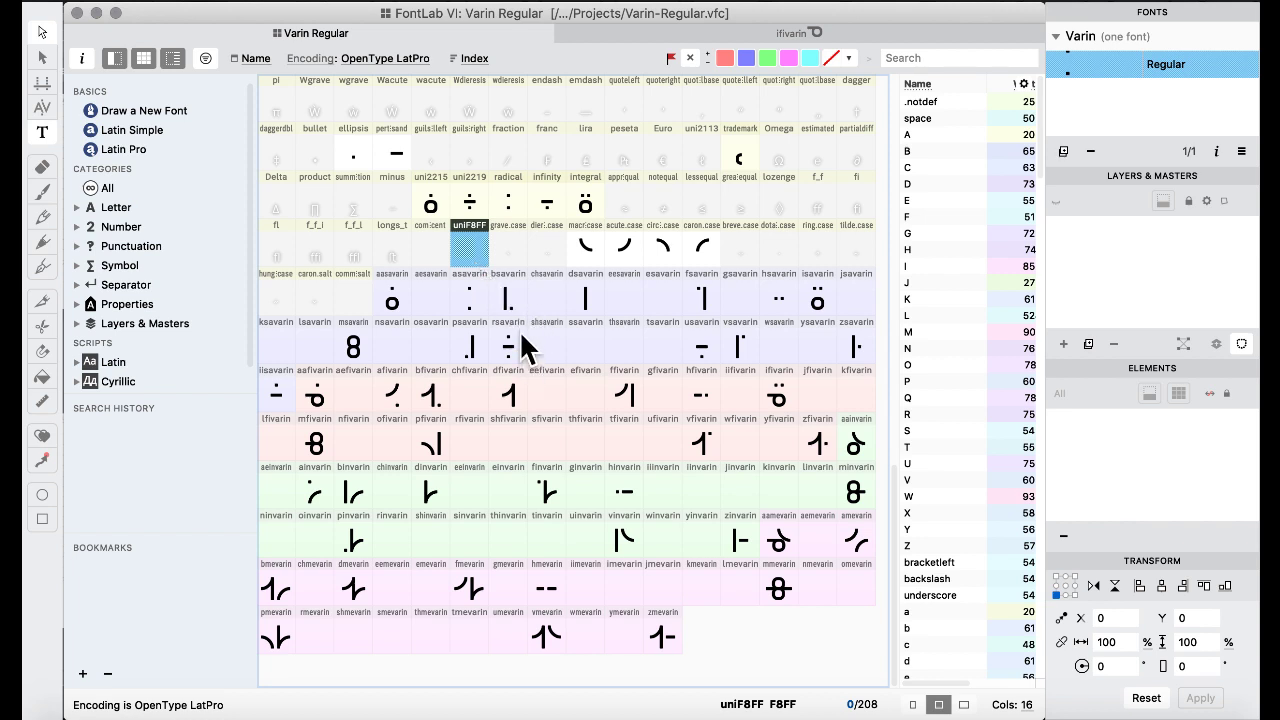
Copy the ifivarin glyph into the imevarin slot, replacing the glyph there.
left_click(624, 488)
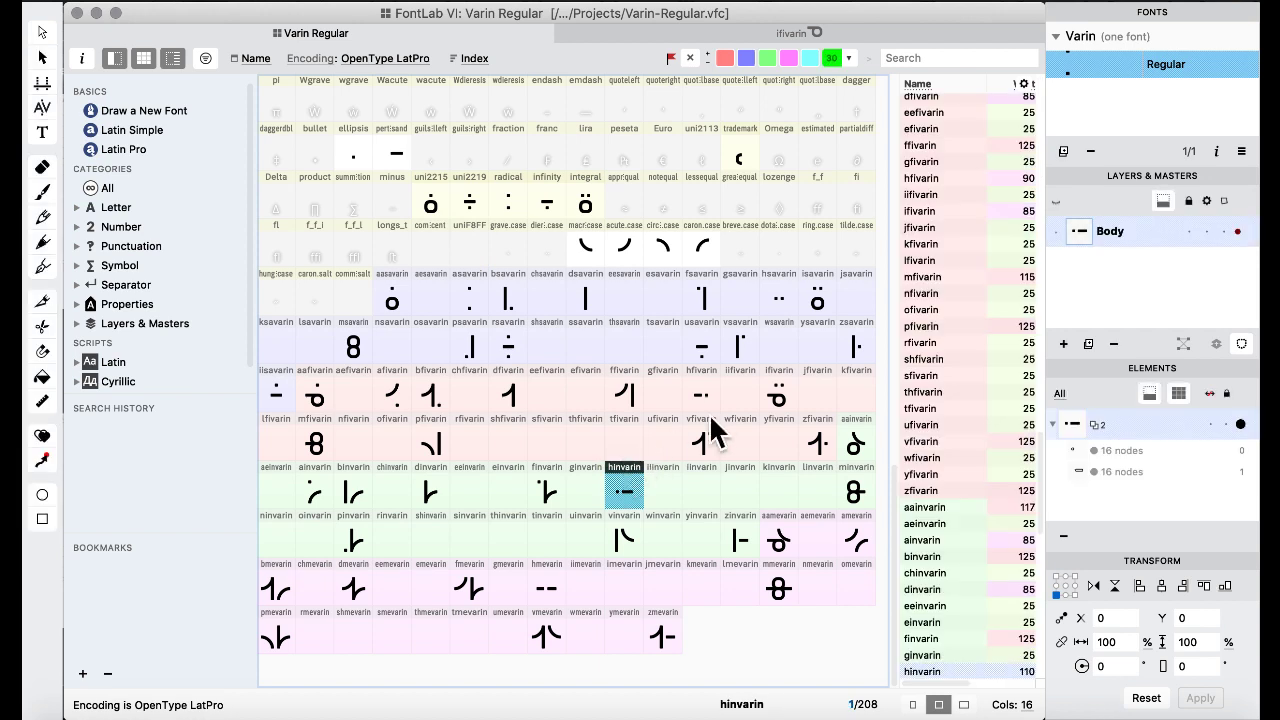
left_click(738, 388)
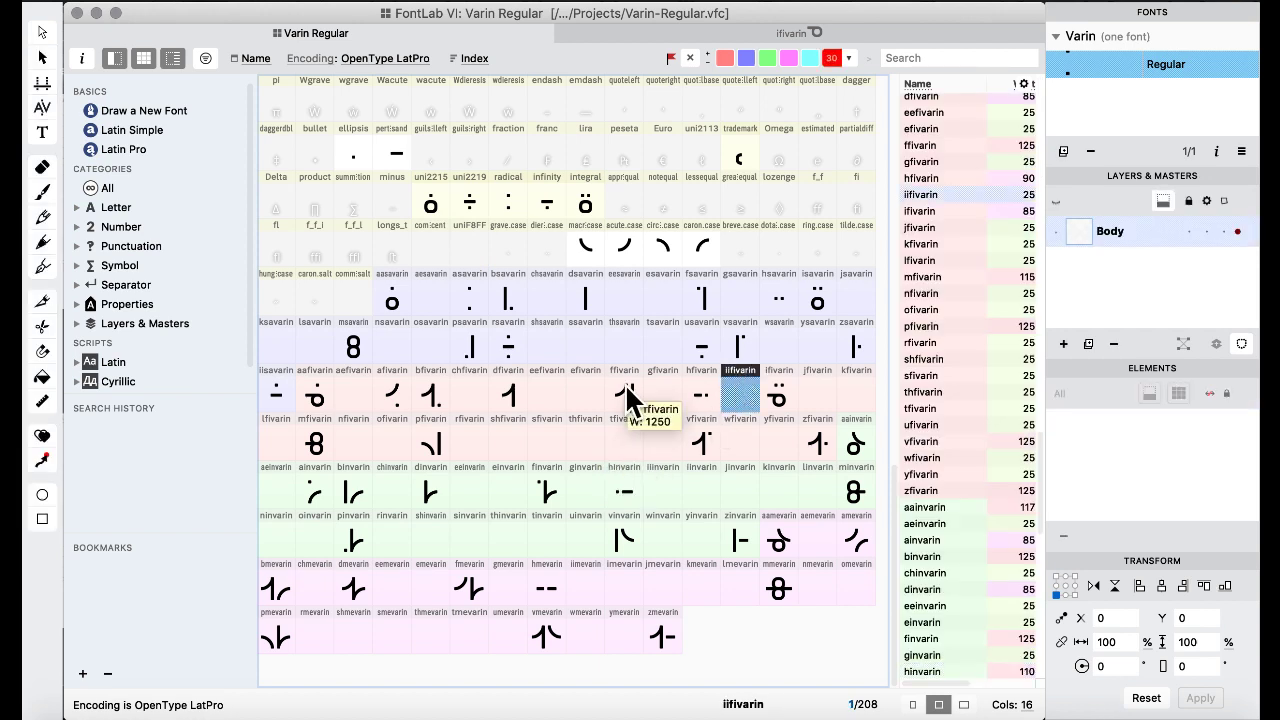
left_click(775, 395)
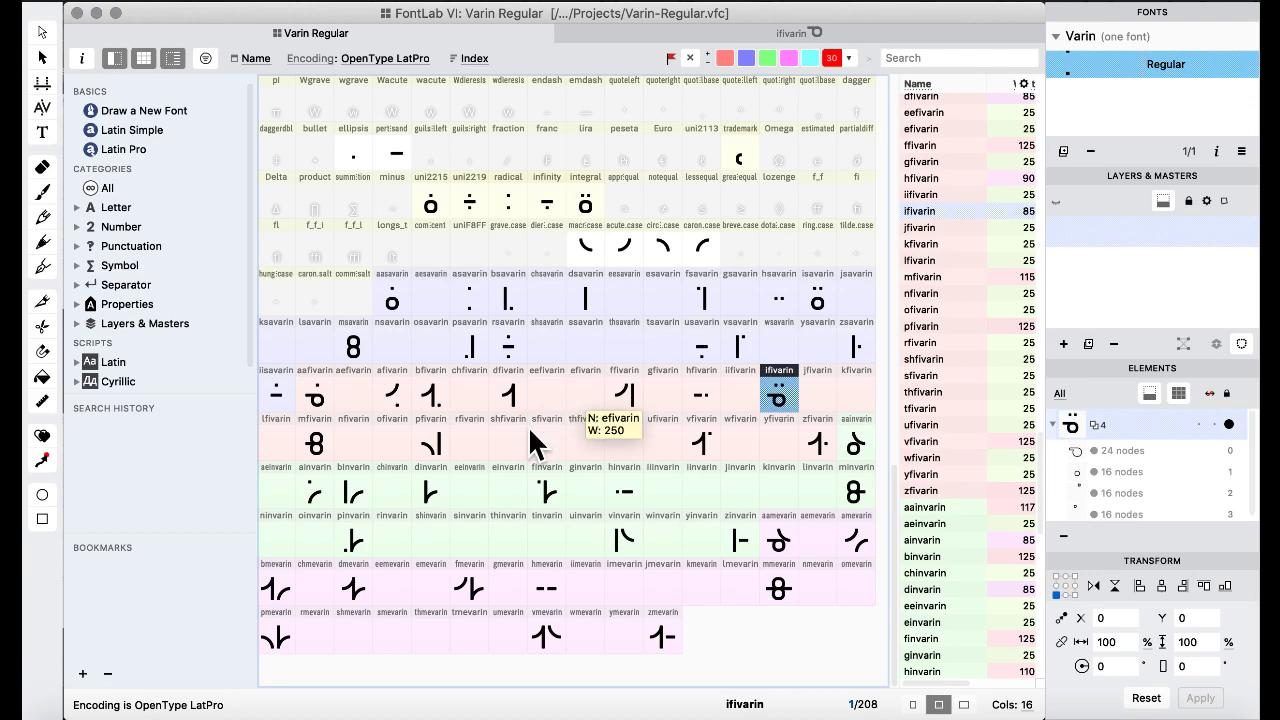
left_click_drag(470, 548, 624, 588)
left_click(819, 456)
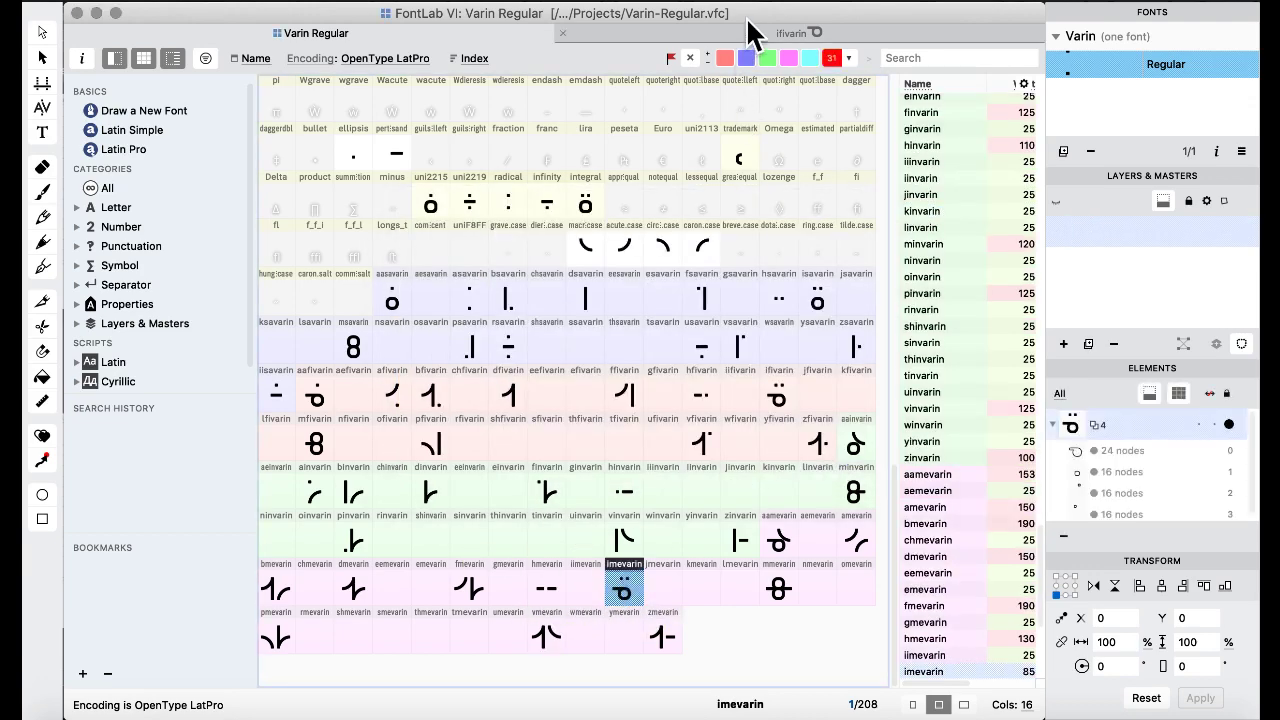
Copy the curved stroke from macron.case and paste it into the imevarin glyph.
left_click(578, 345)
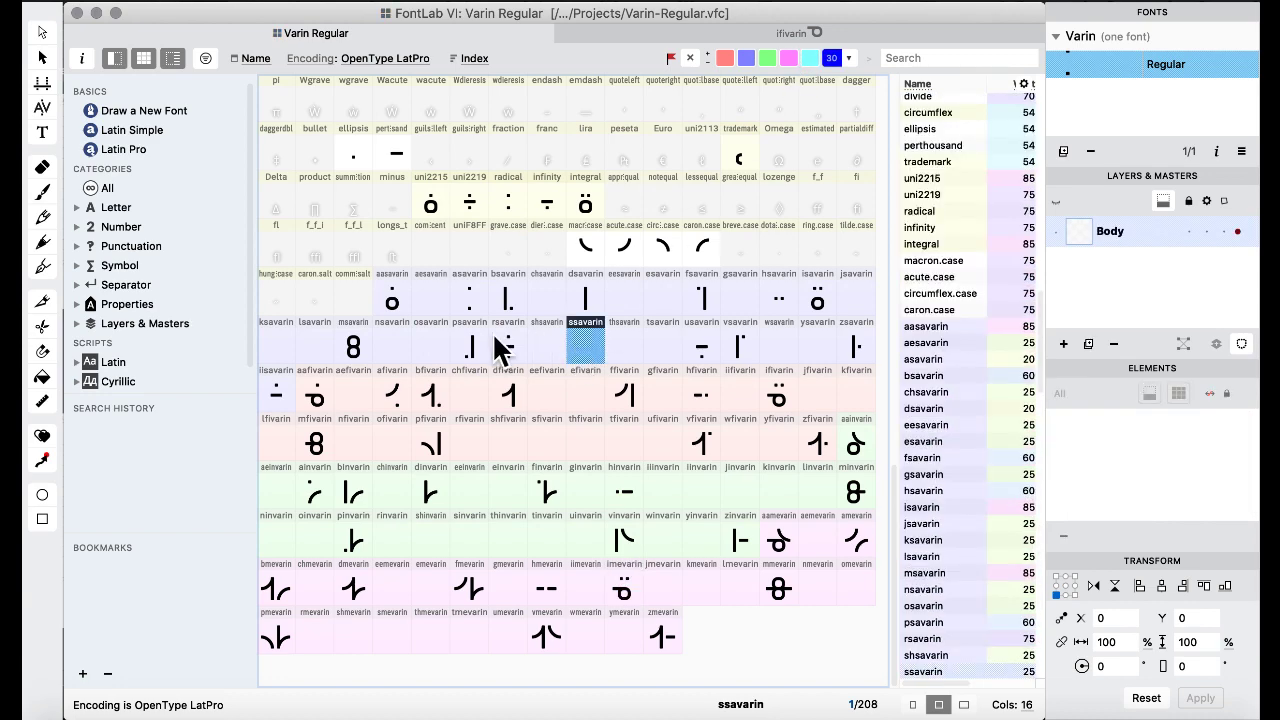
scroll(505, 348, "up", 2)
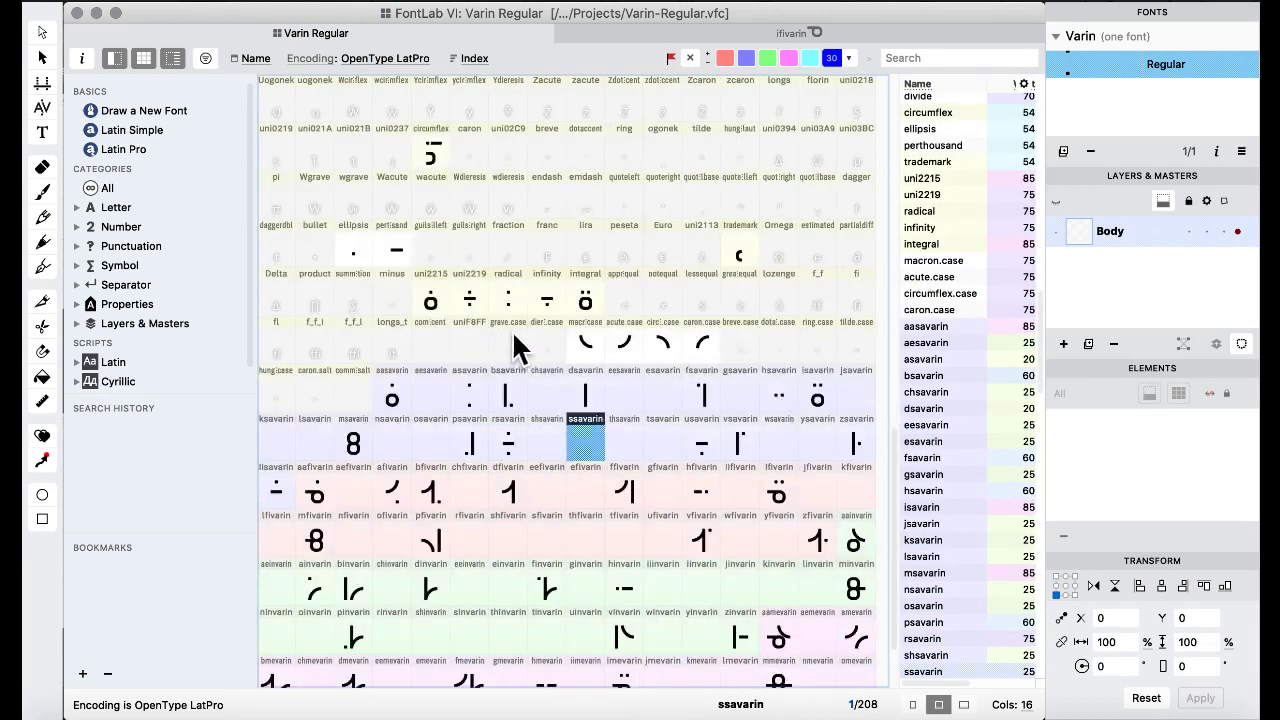
double_click(592, 355)
left_click(277, 33)
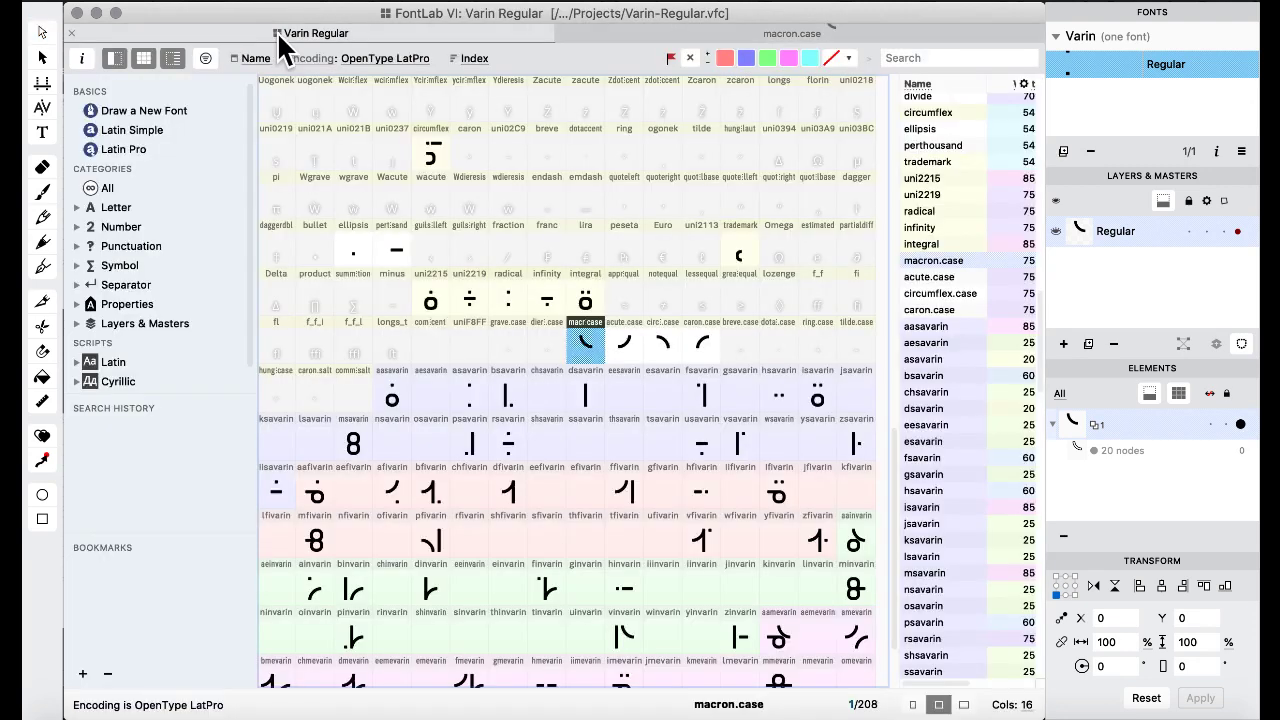
double_click(624, 586)
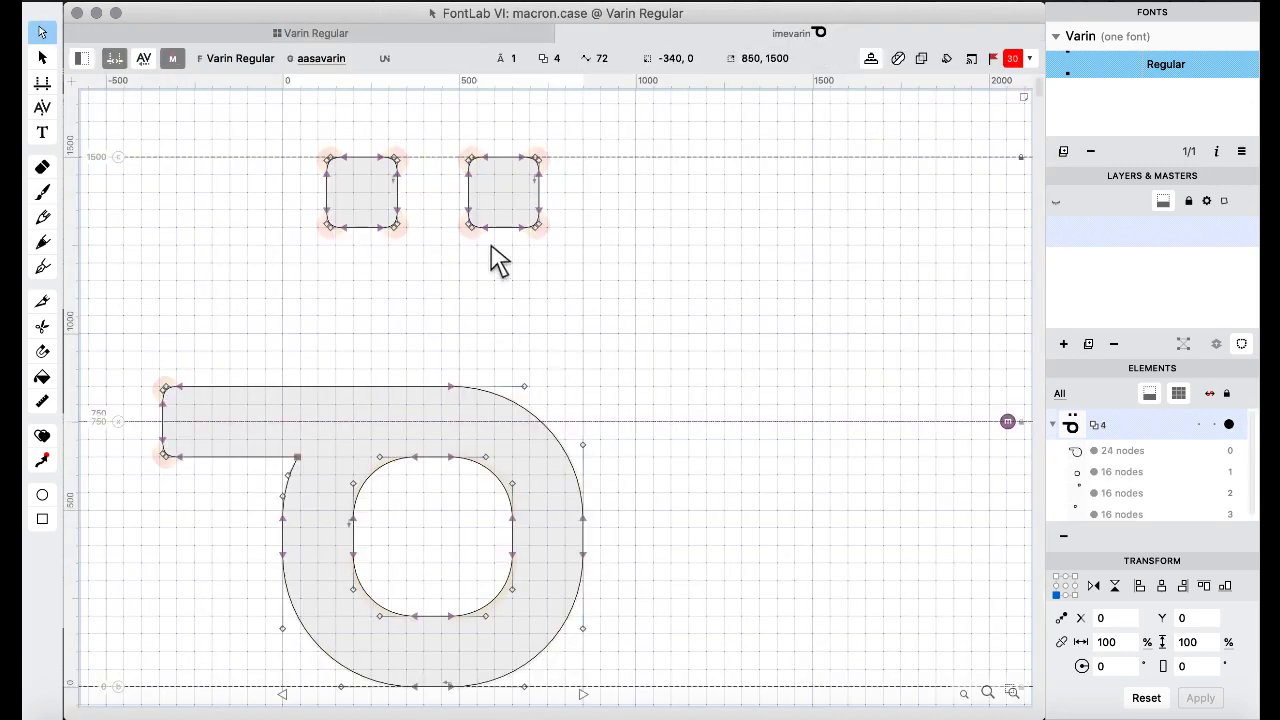
left_click_drag(443, 117, 580, 280)
key("ctrl+v")
Shift the pasted curve in imevarin right to X 525, lining its upper end up with the second dot.
key("super+shift+Right")
key("super+shift+Right")
key("super+shift+Right")
key("super+shift+Right")
key("super+shift+Right")
key("super+shift+Right")
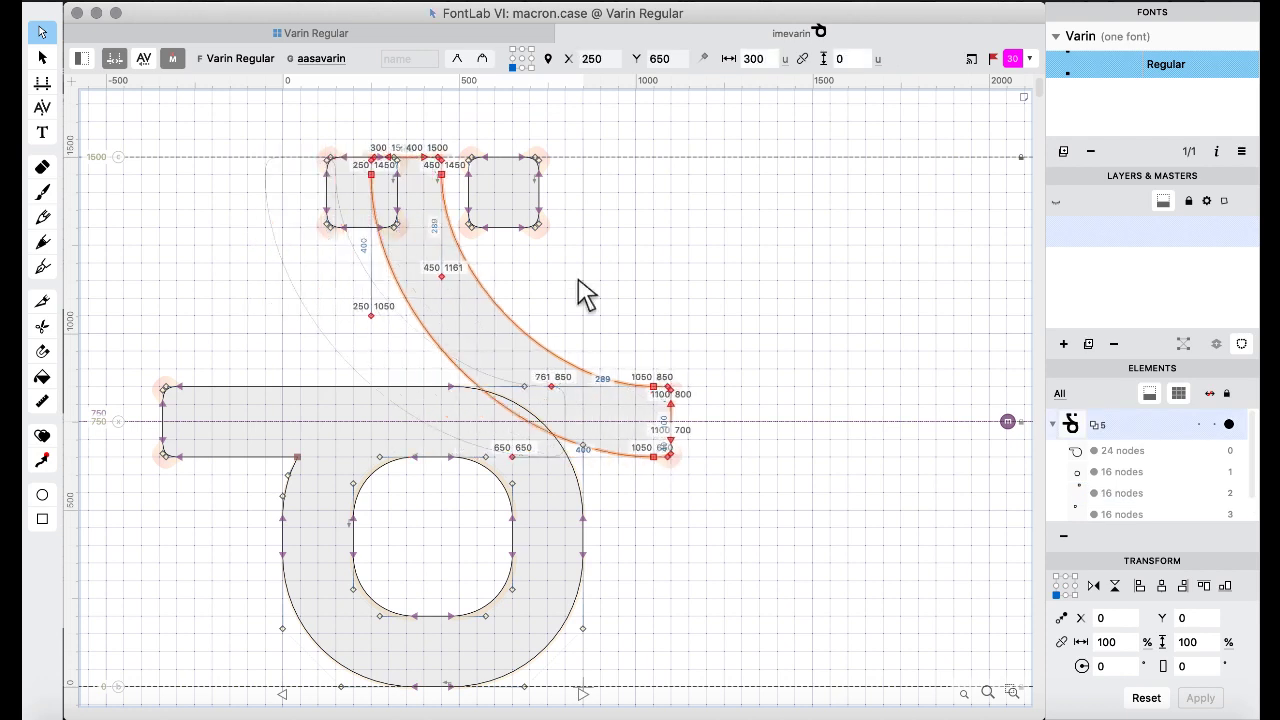
key("shift+Left")
key("shift+Left")
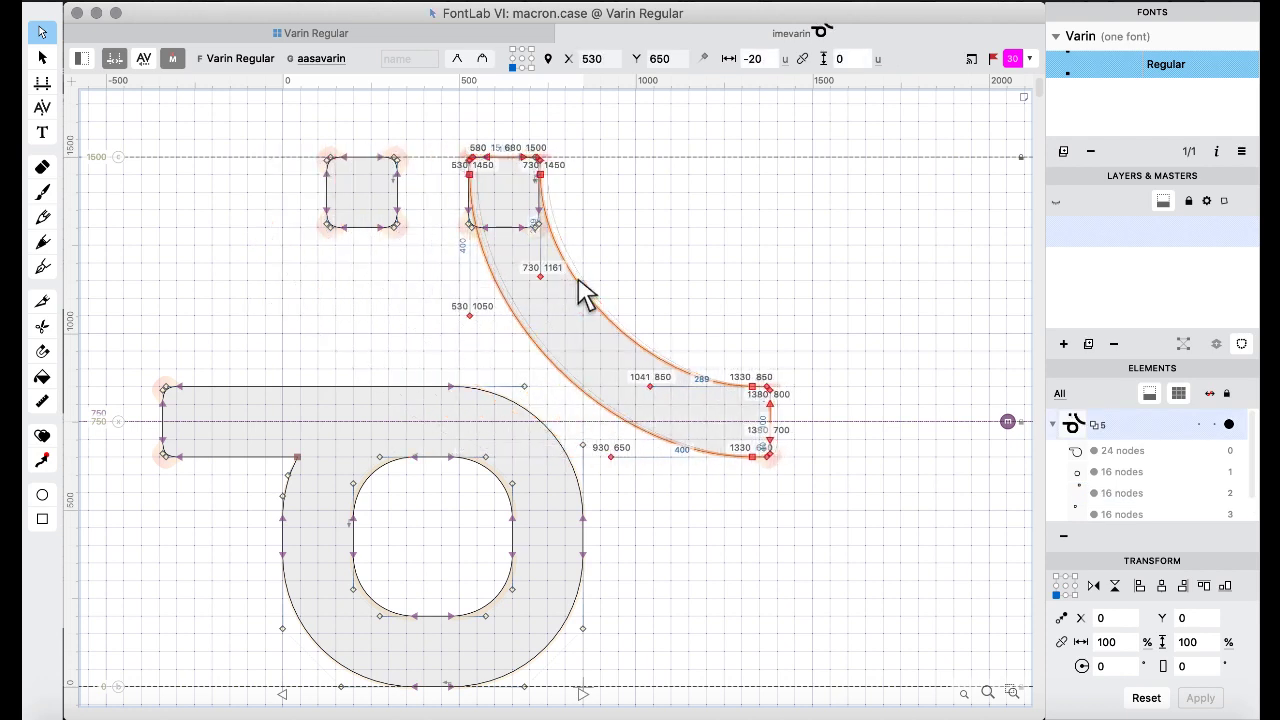
key("Left")
key("Left")
key("Left")
key("Left")
key("Left")
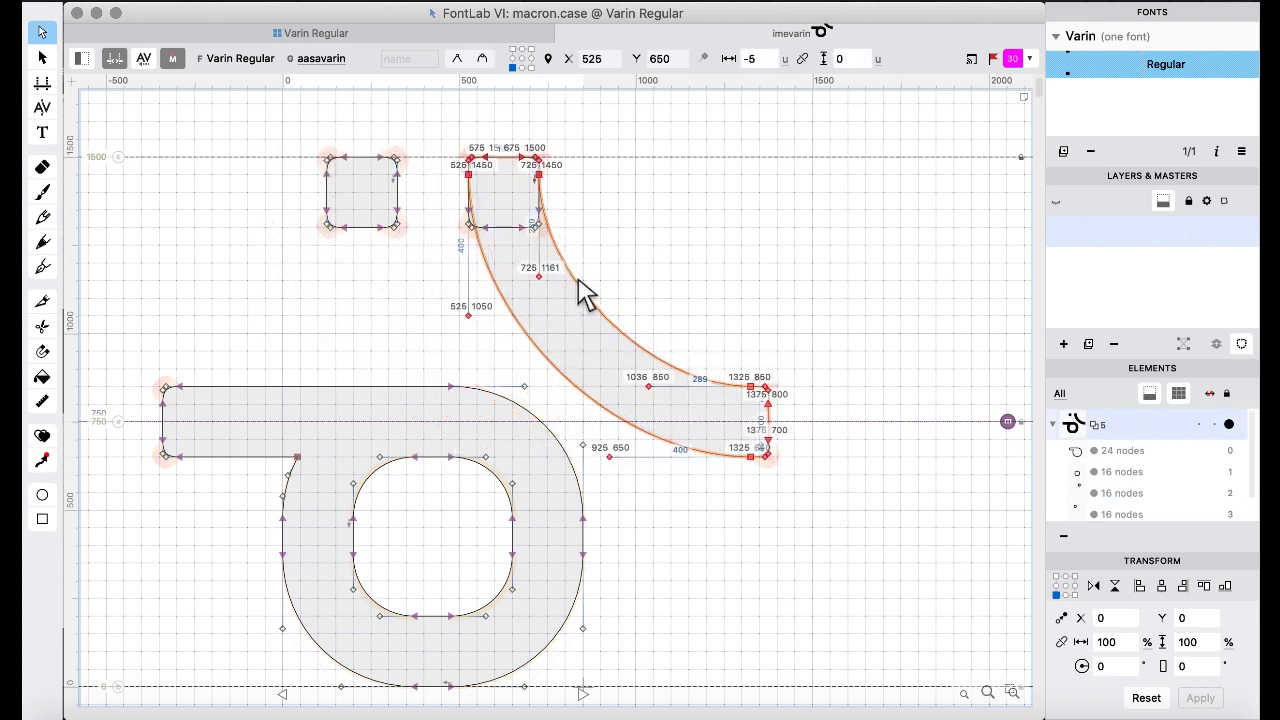
Remove the second dot from imevarin, keeping the curved stroke in its place, and return to the font overview.
key("Delete")
left_click_drag(443, 120, 600, 318)
key("ctrl+z")
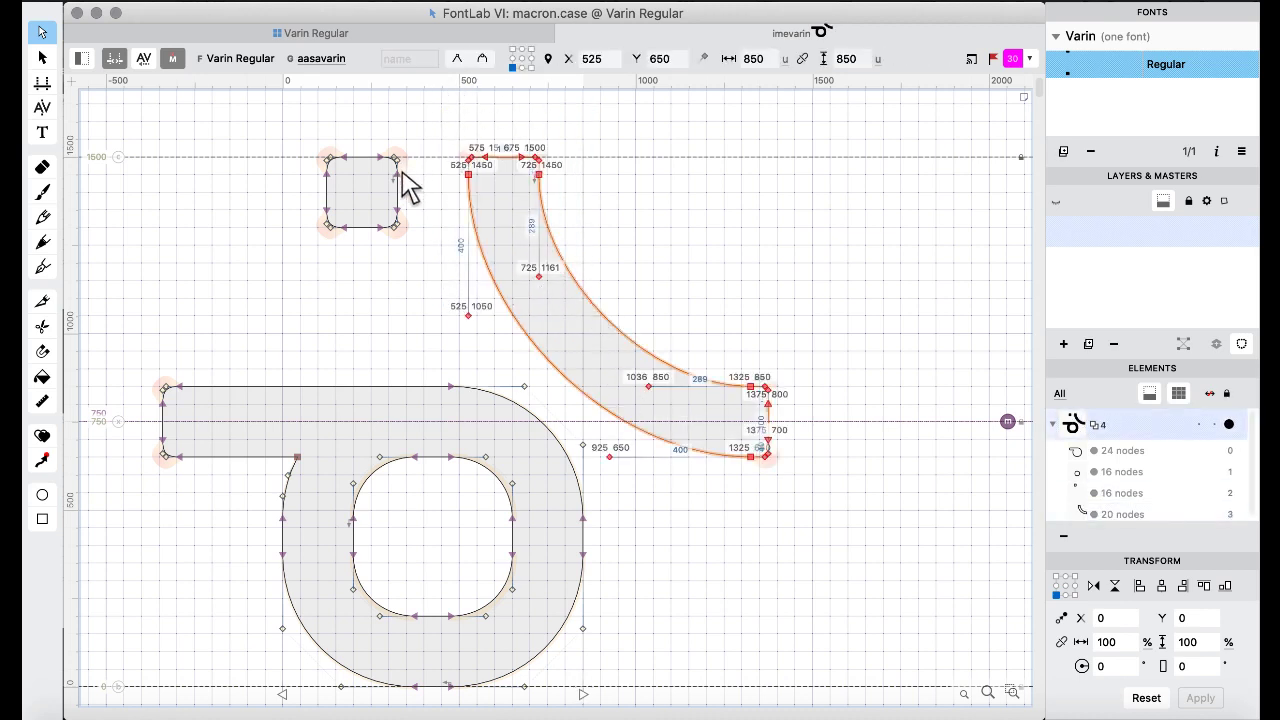
left_click(300, 33)
left_click(520, 405)
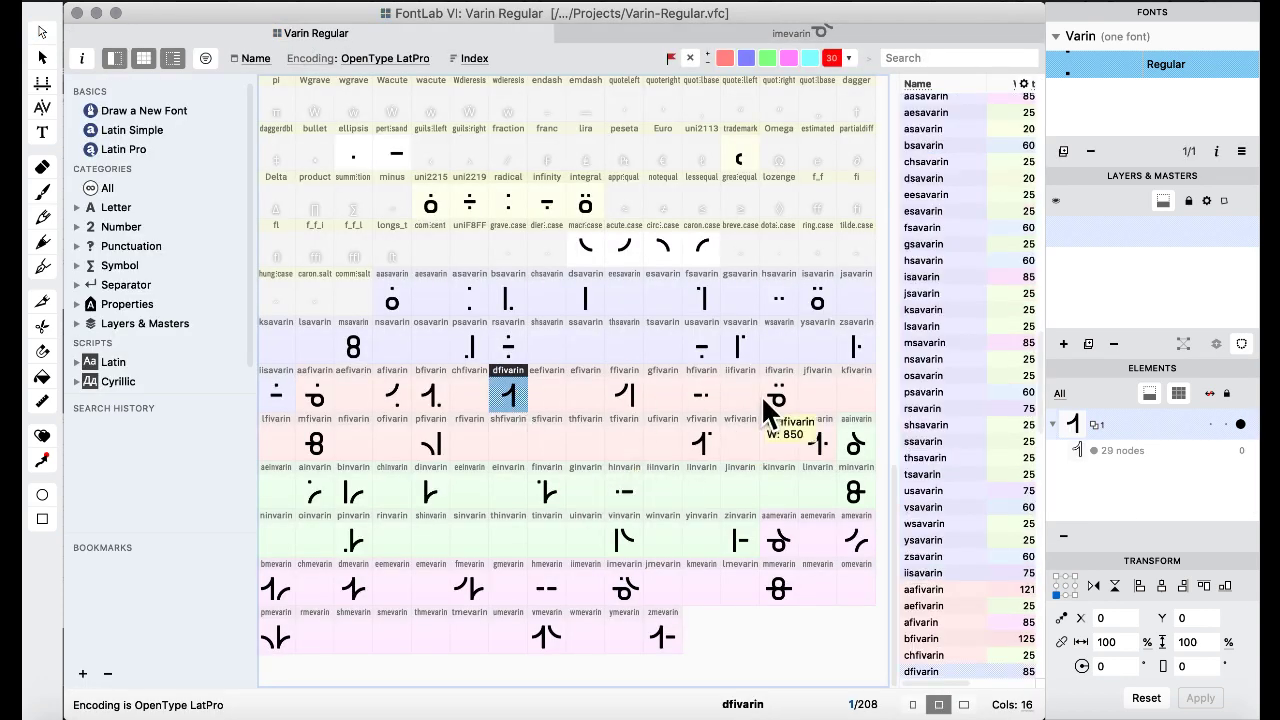
Copy the isavarin glyph into the iinvarin slot, replacing the glyph there.
left_click(818, 298)
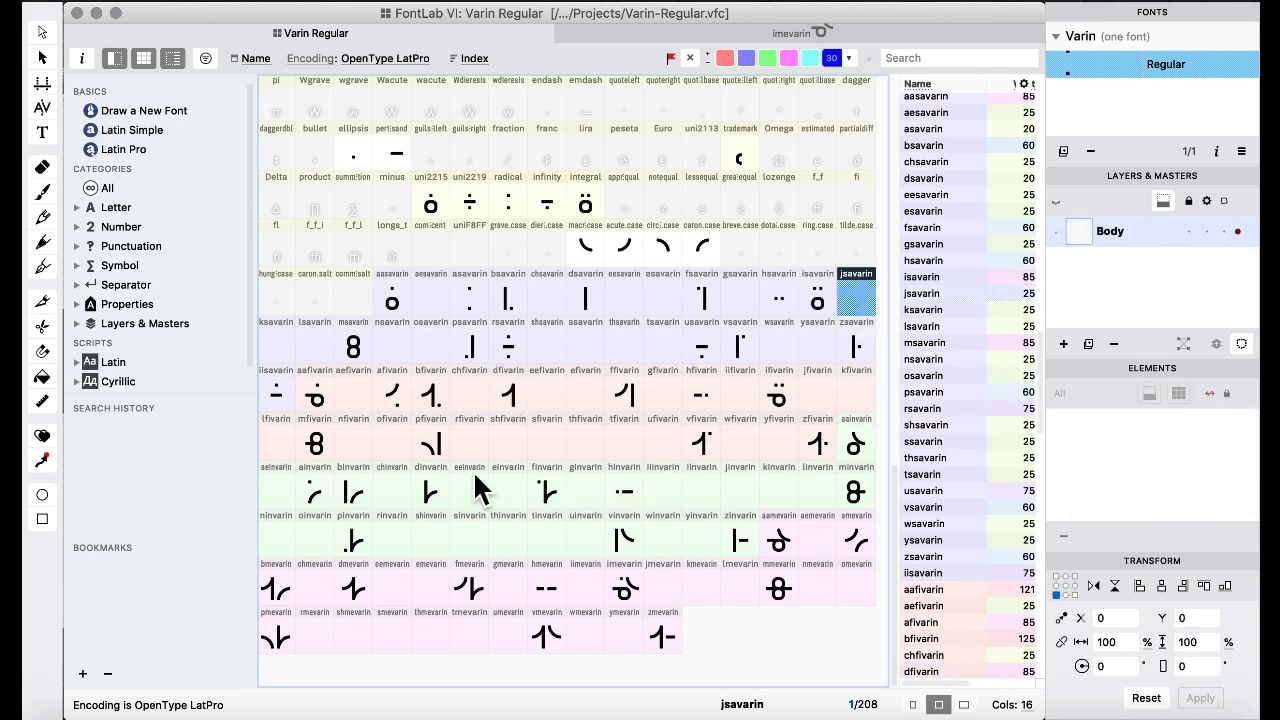
left_click(428, 445)
left_click(656, 486)
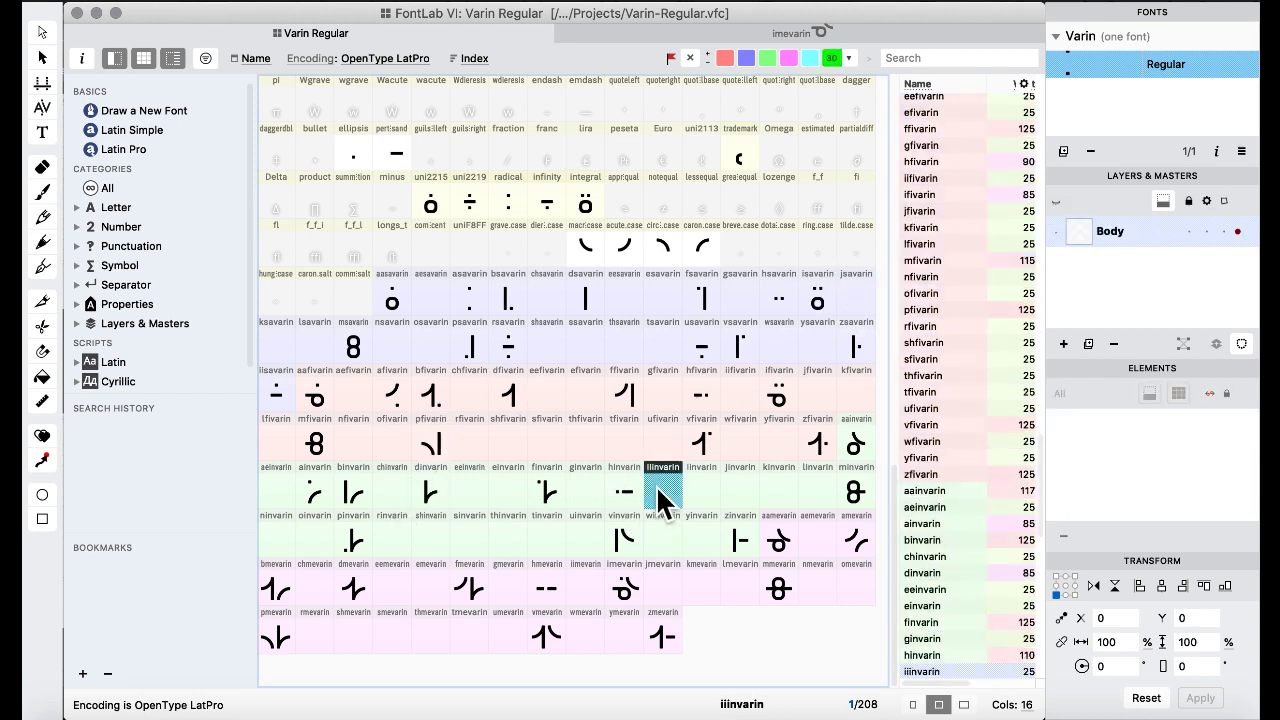
left_click_drag(656, 486, 702, 494)
left_click(816, 458)
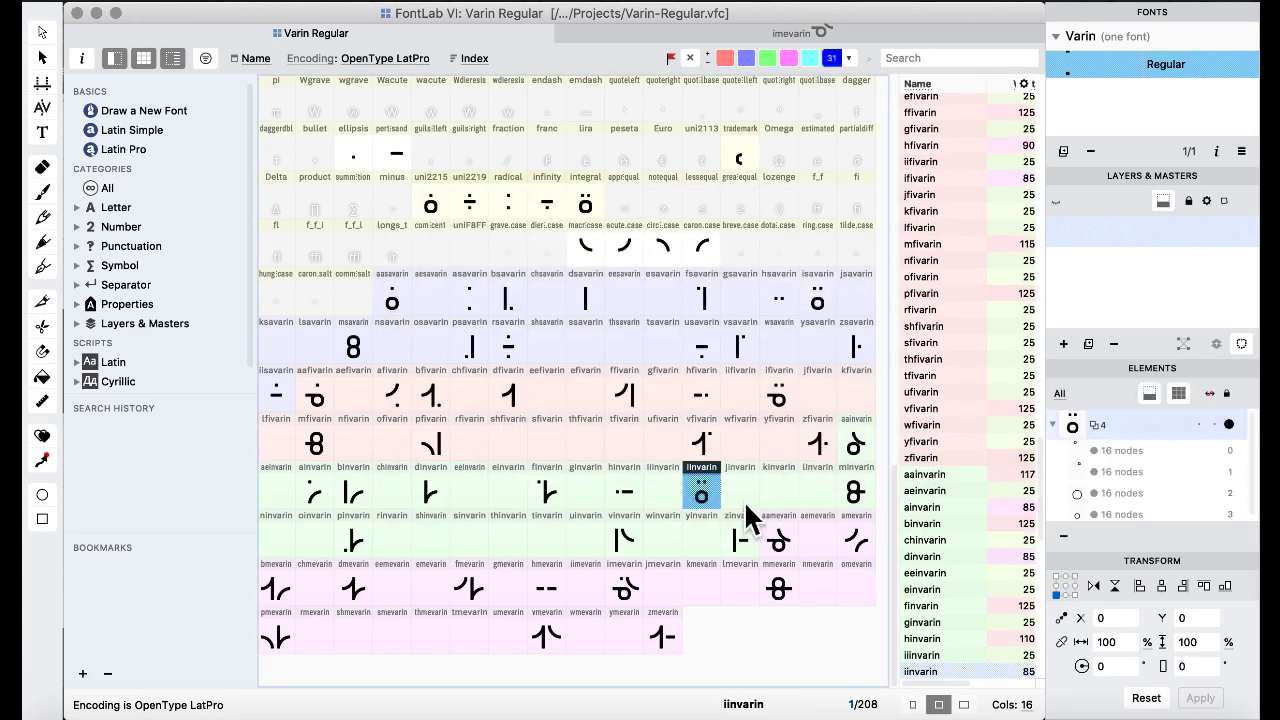
Replace the second dot in iinvarin with the curved stroke copied from imevarin at X 525, and return to the font overview.
double_click(627, 581)
left_click(371, 33)
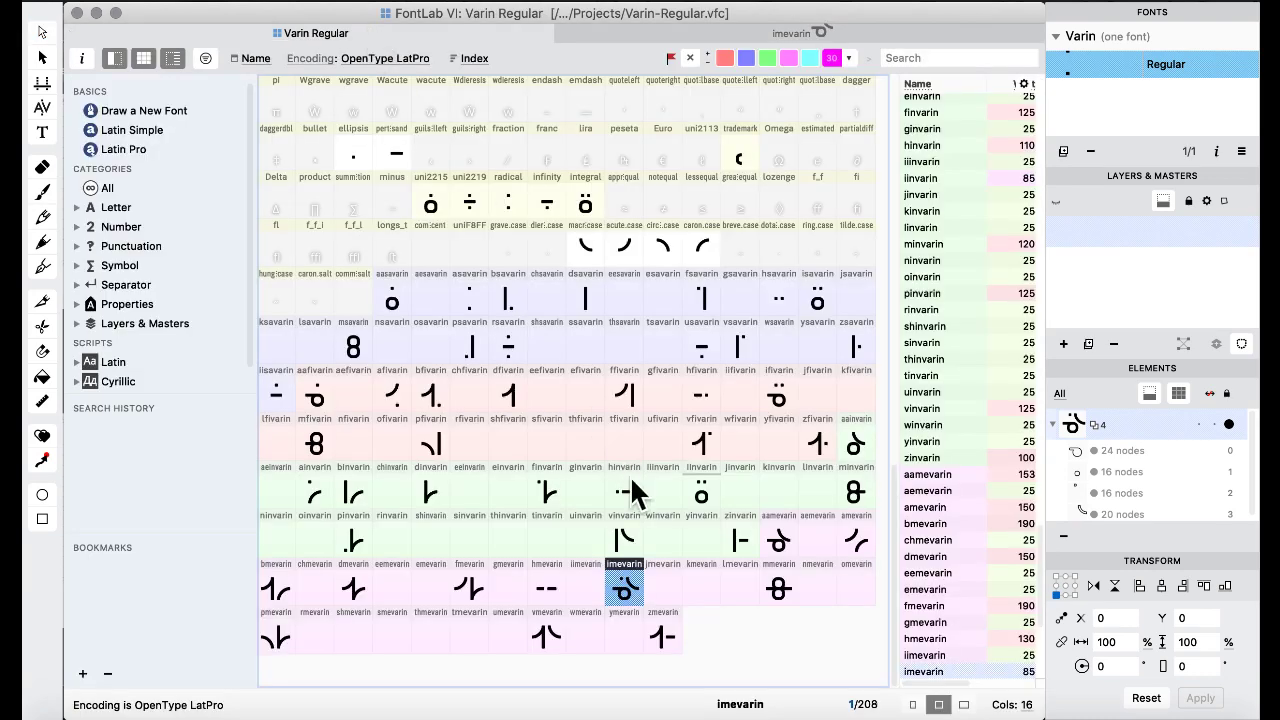
double_click(702, 486)
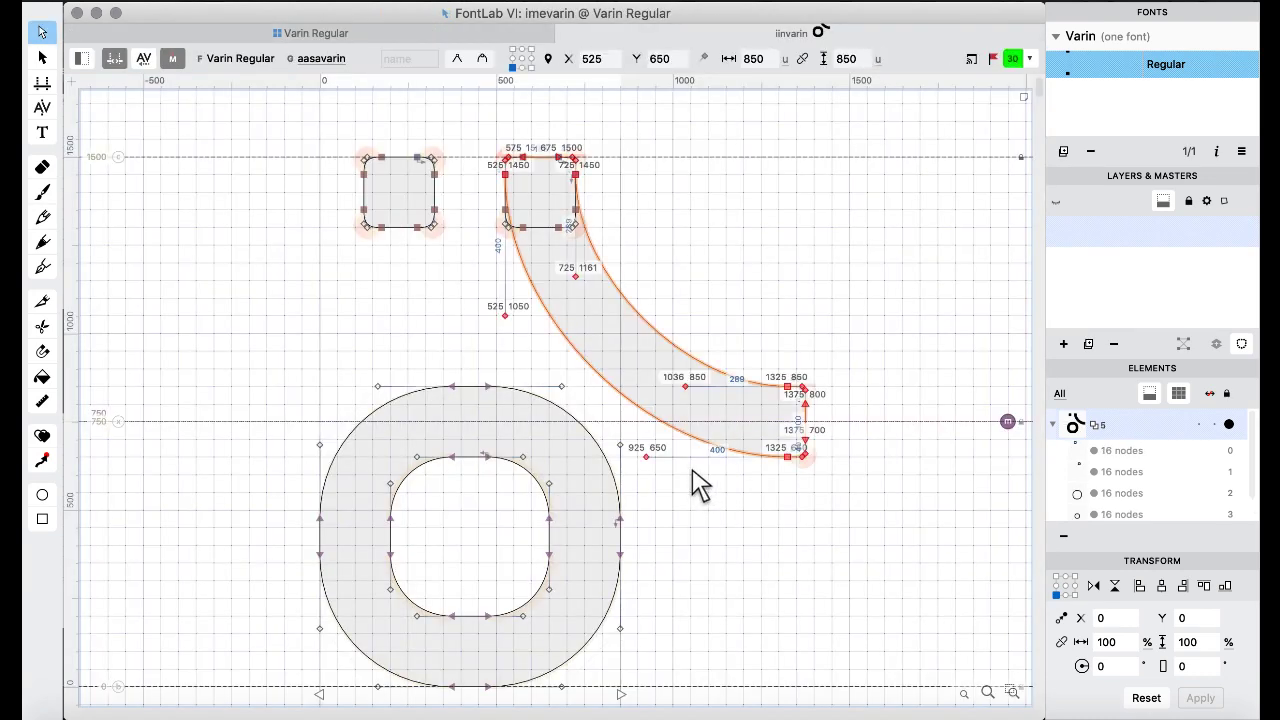
left_click_drag(477, 126, 649, 340)
key("Delete")
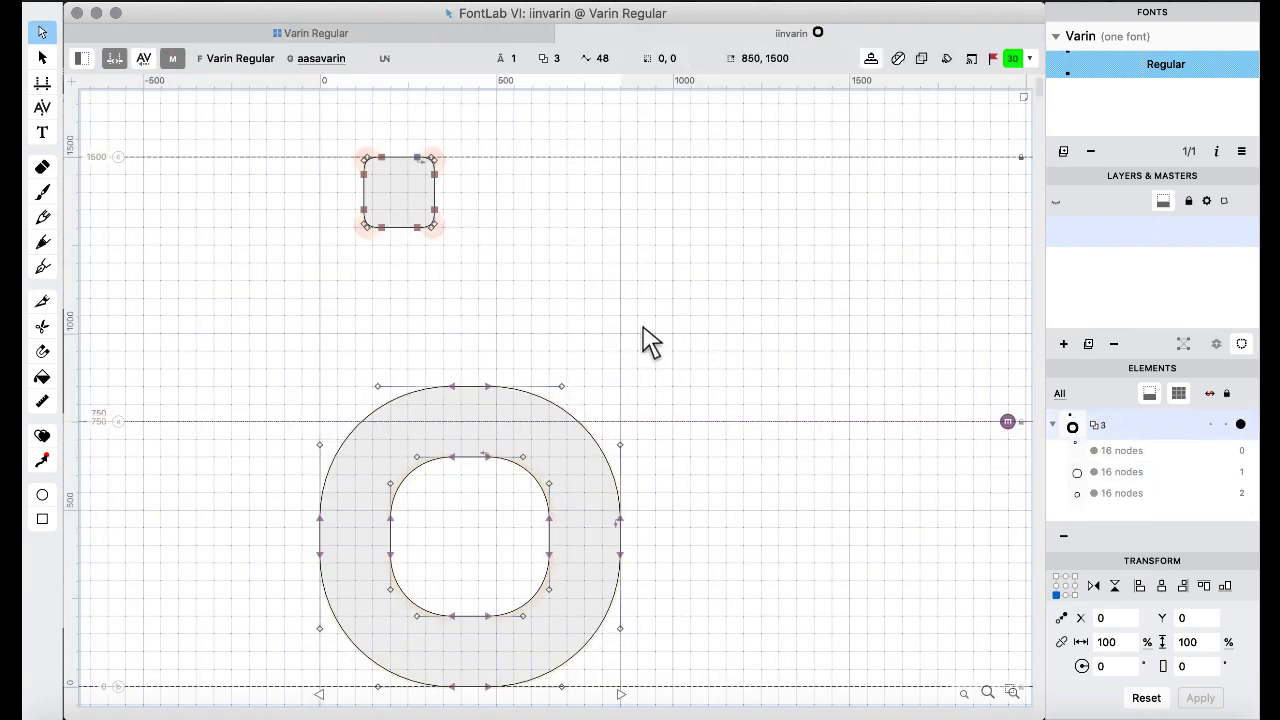
key("super+v")
left_click(310, 33)
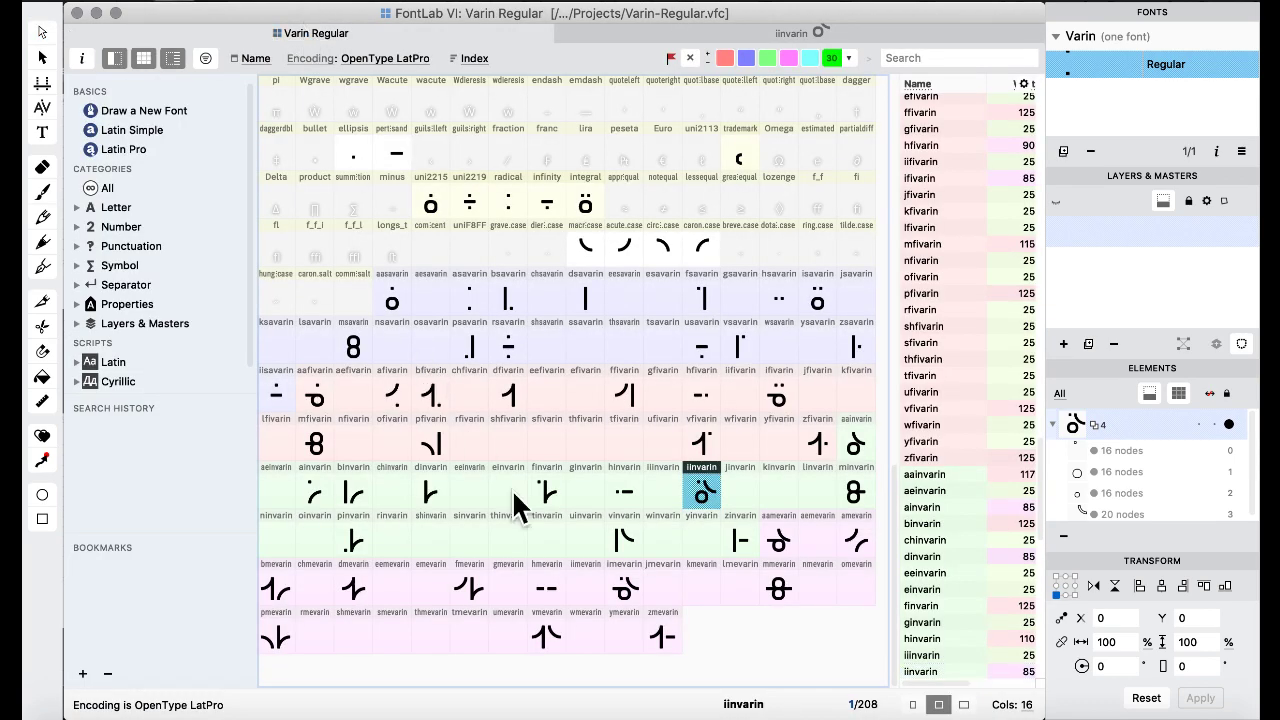
Repeat the last Set Sidebearings action on all Varin glyphs from aasavarin through zmevarin, then clear the selection.
left_click(655, 640)
left_click(400, 297, "shift")
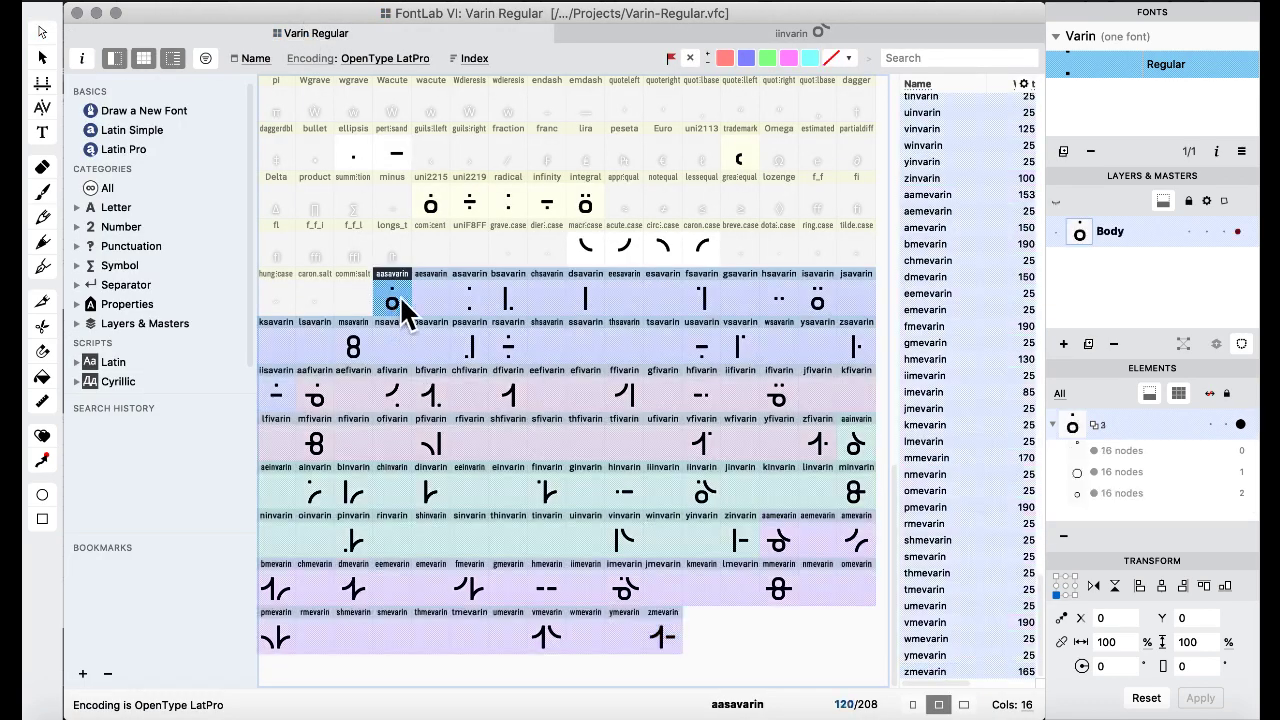
left_click(553, 5)
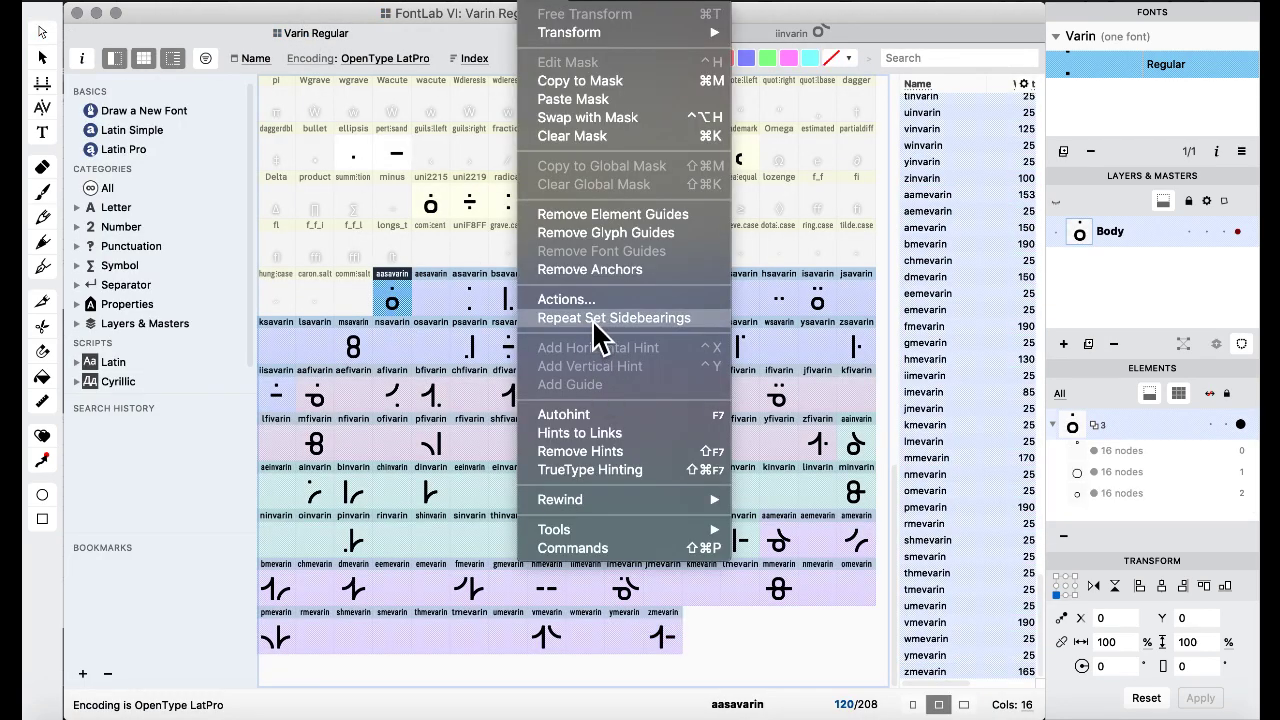
left_click(594, 322)
left_click(540, 392)
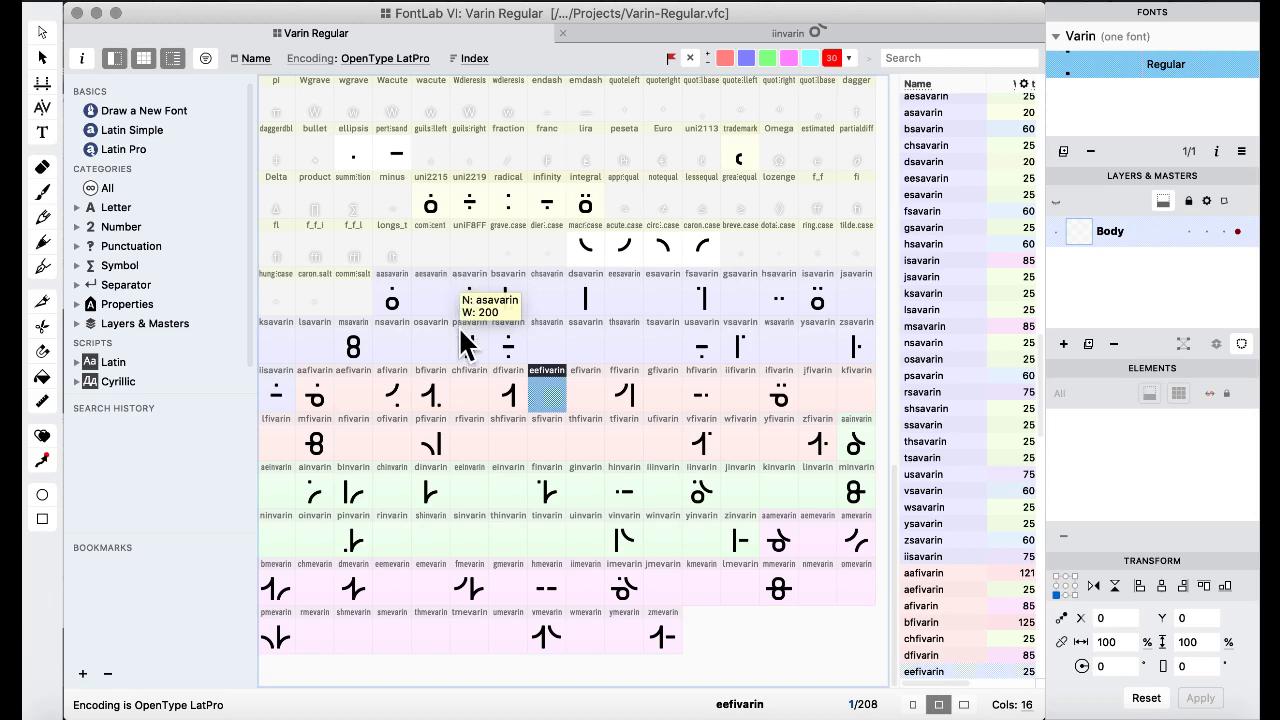
left_click(549, 334)
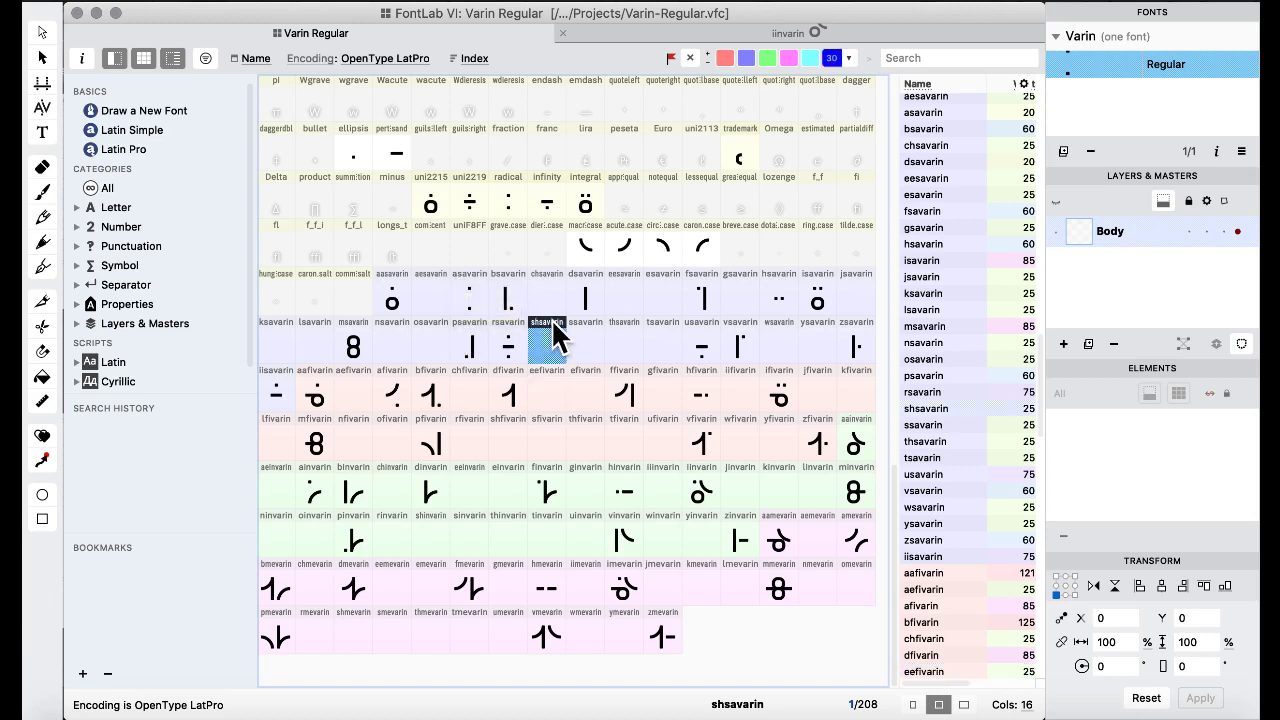
left_click(540, 238)
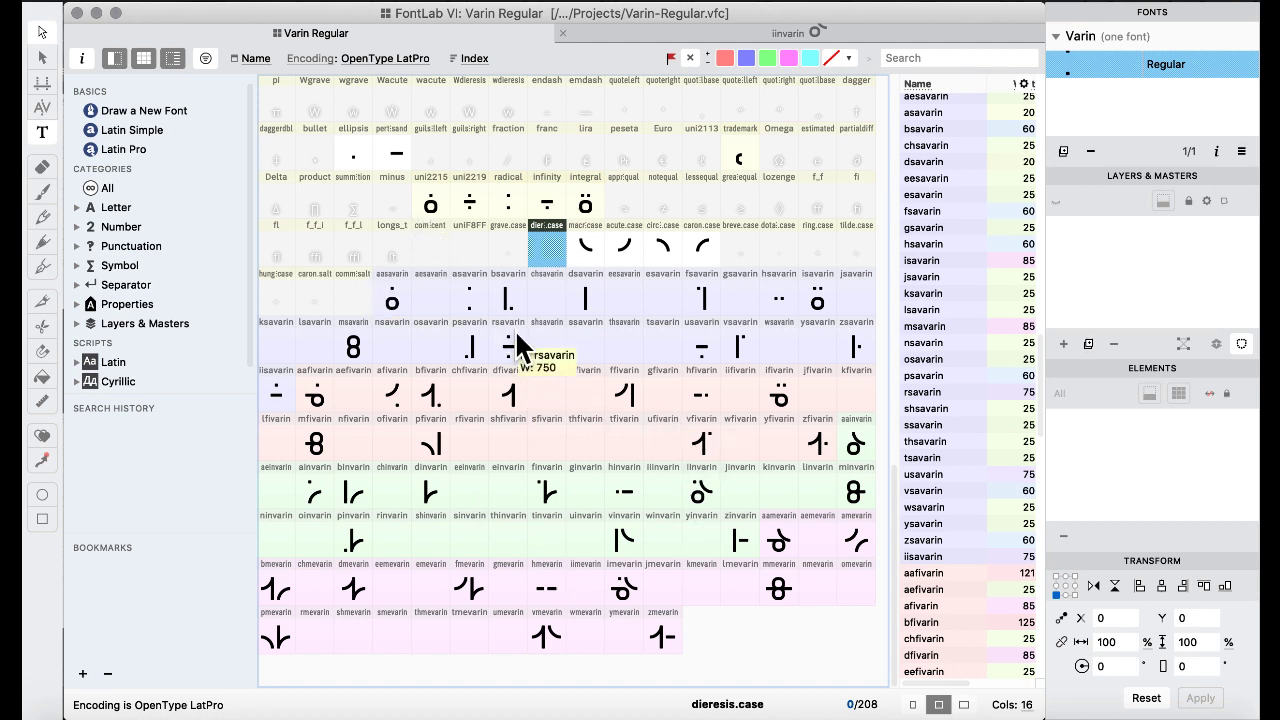
Examine the I and i rows of the handwritten Varin alphabet chart against its column headings, then return to the font overview.
key("ctrl+Up")
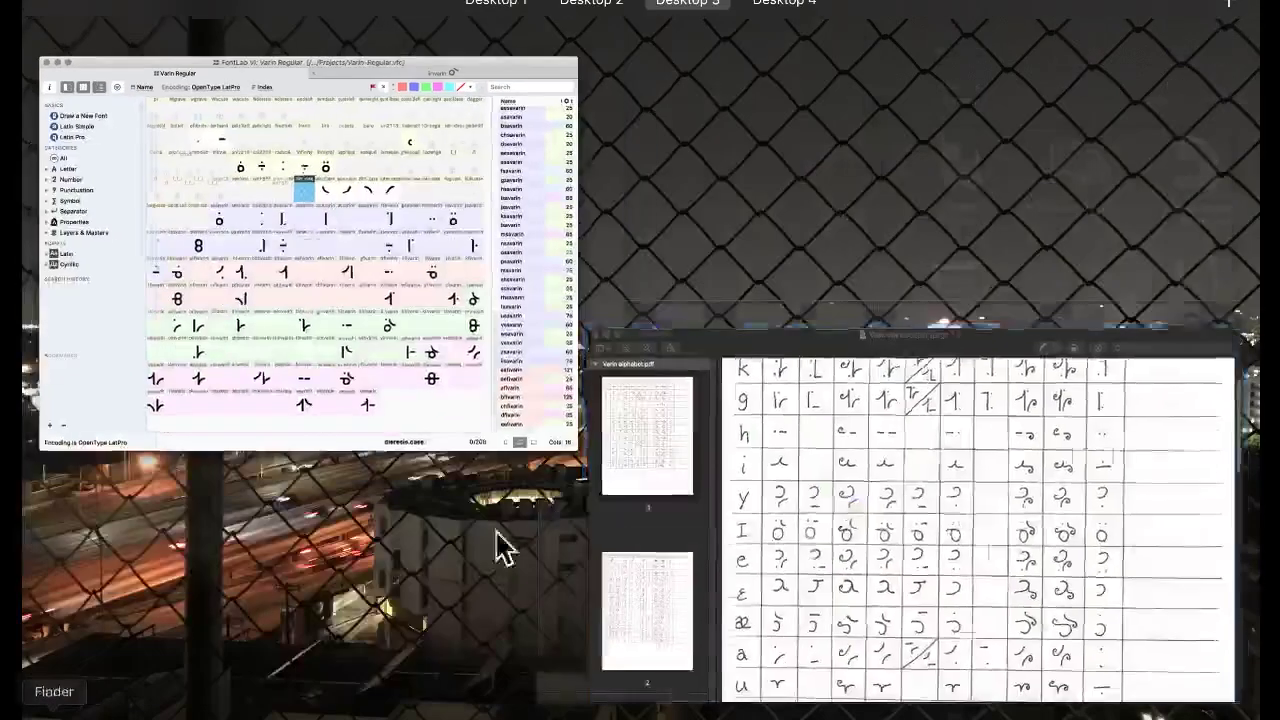
left_click(703, 534)
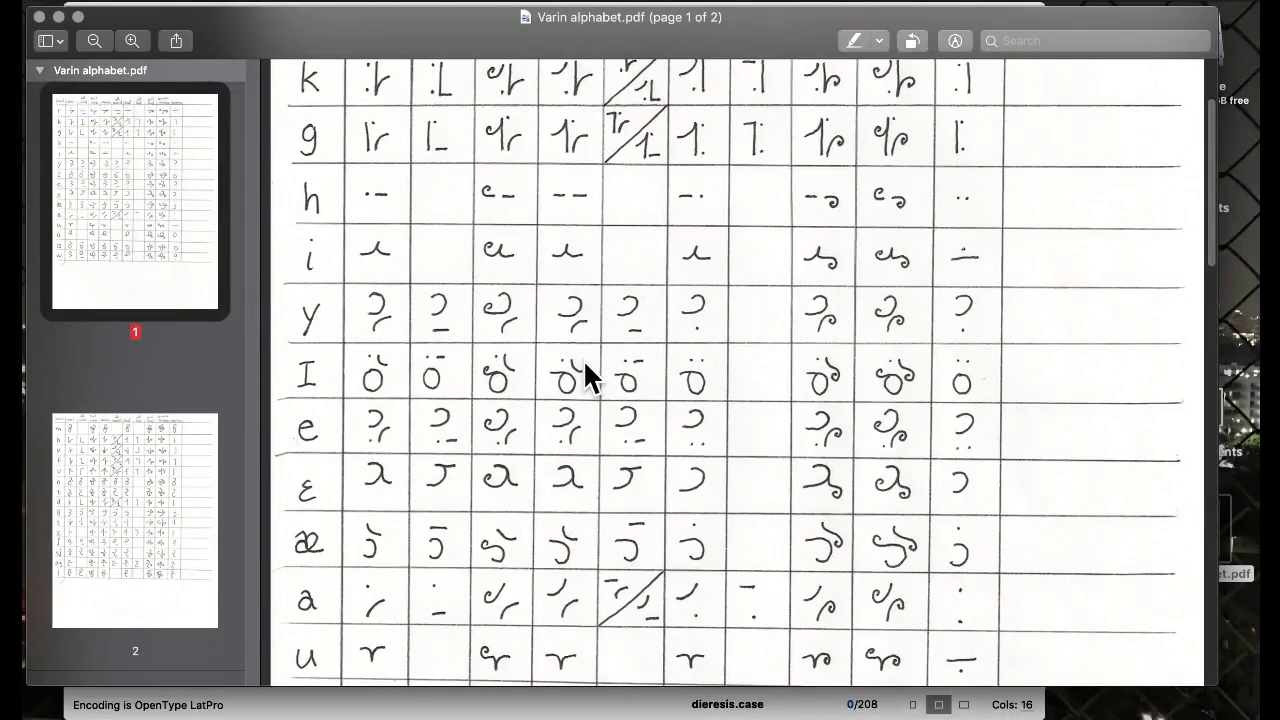
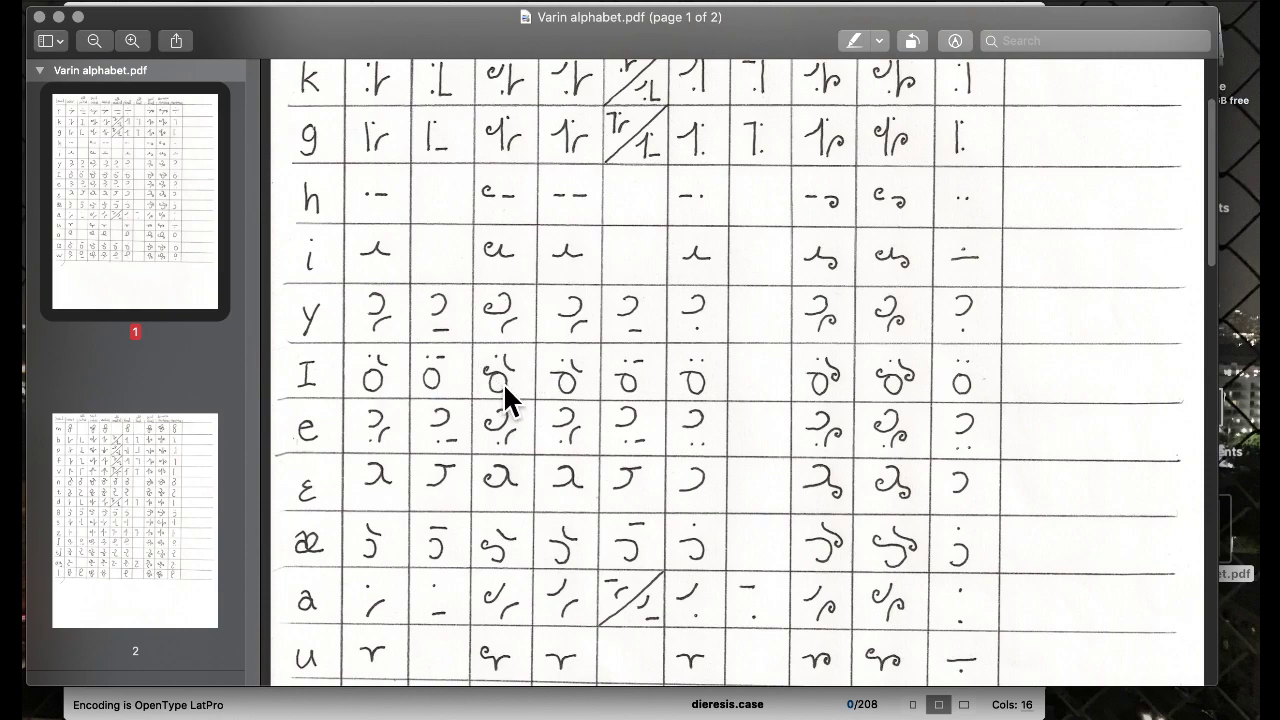
key("ctrl+Up")
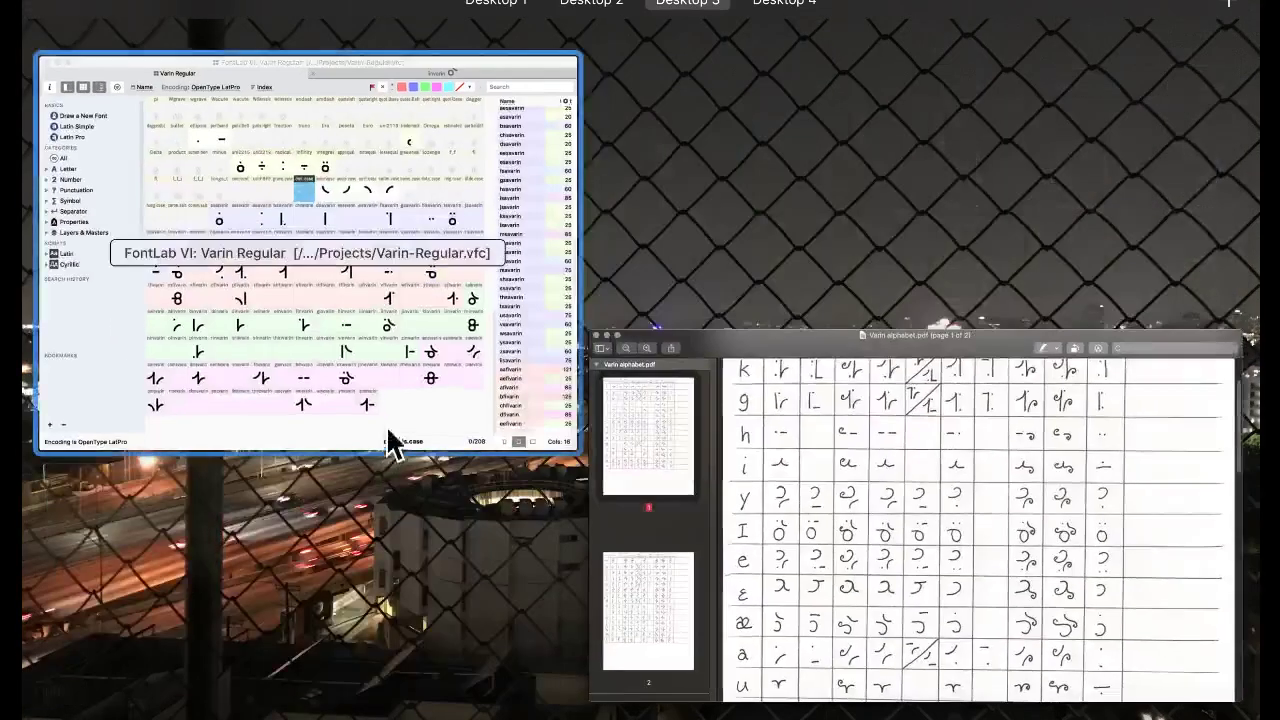
left_click(391, 437)
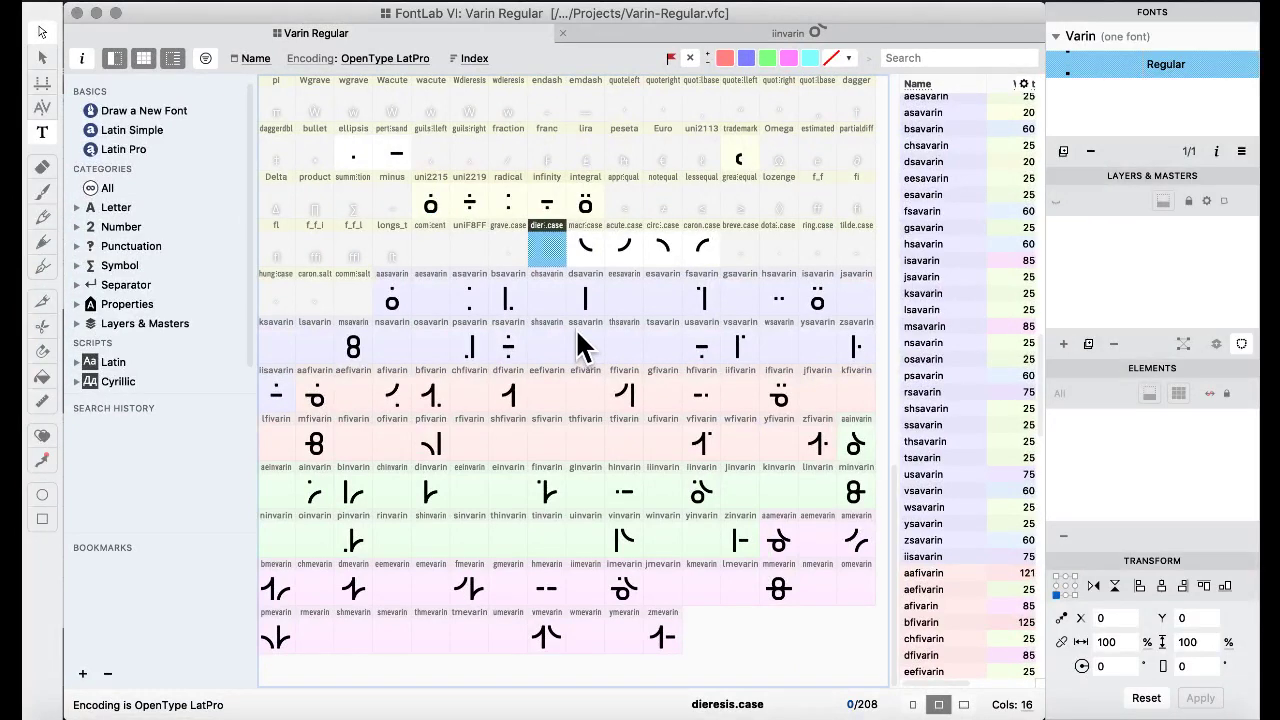
left_click(739, 345)
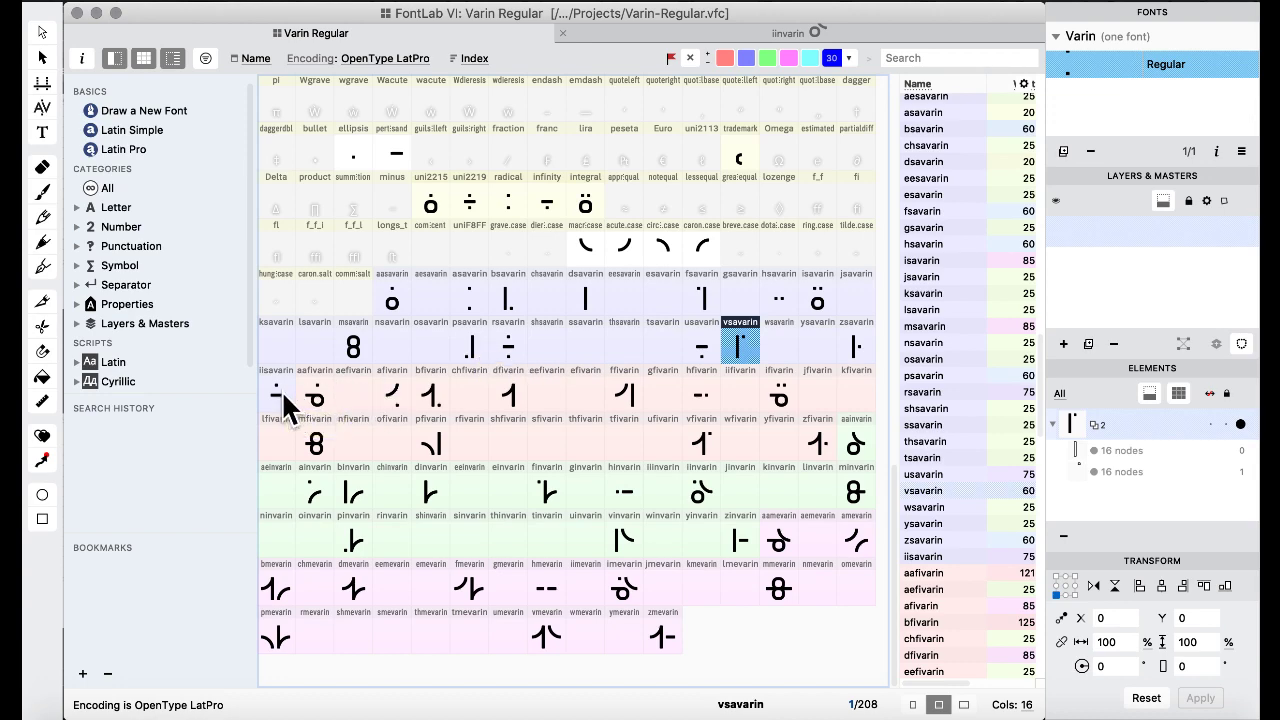
key("ctrl+Up")
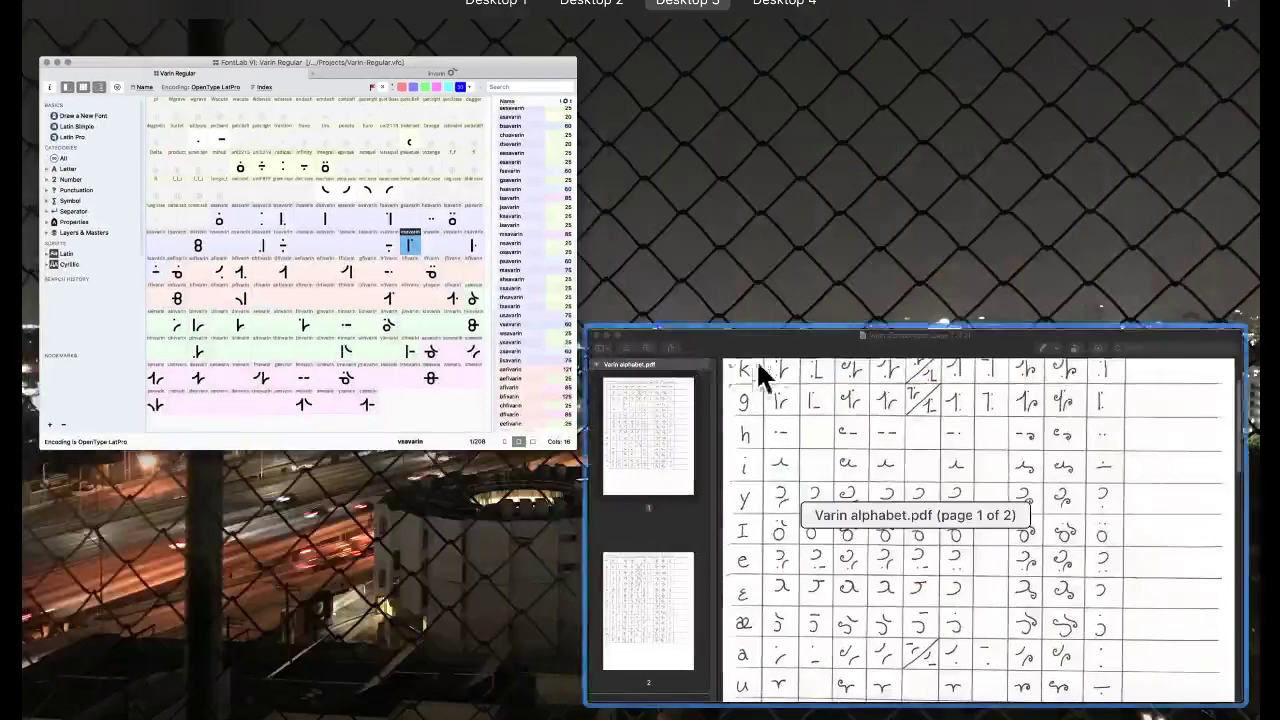
left_click(757, 362)
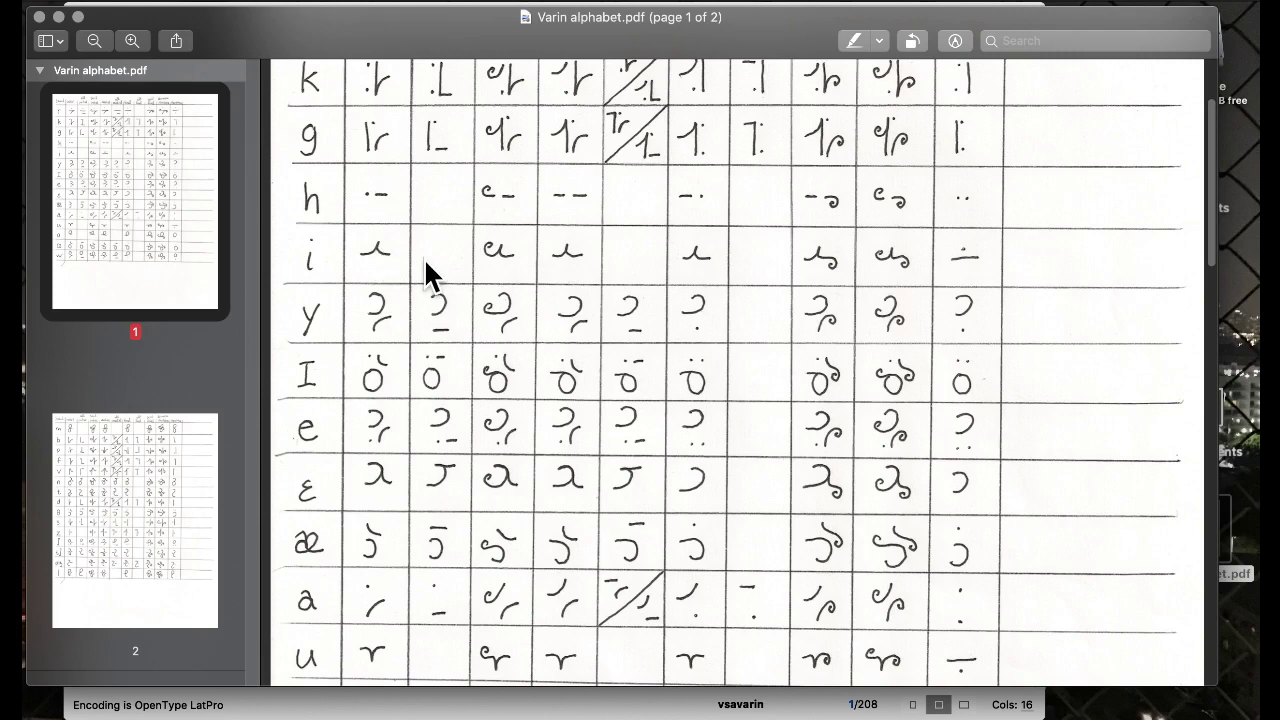
scroll(662, 300, "up", 5)
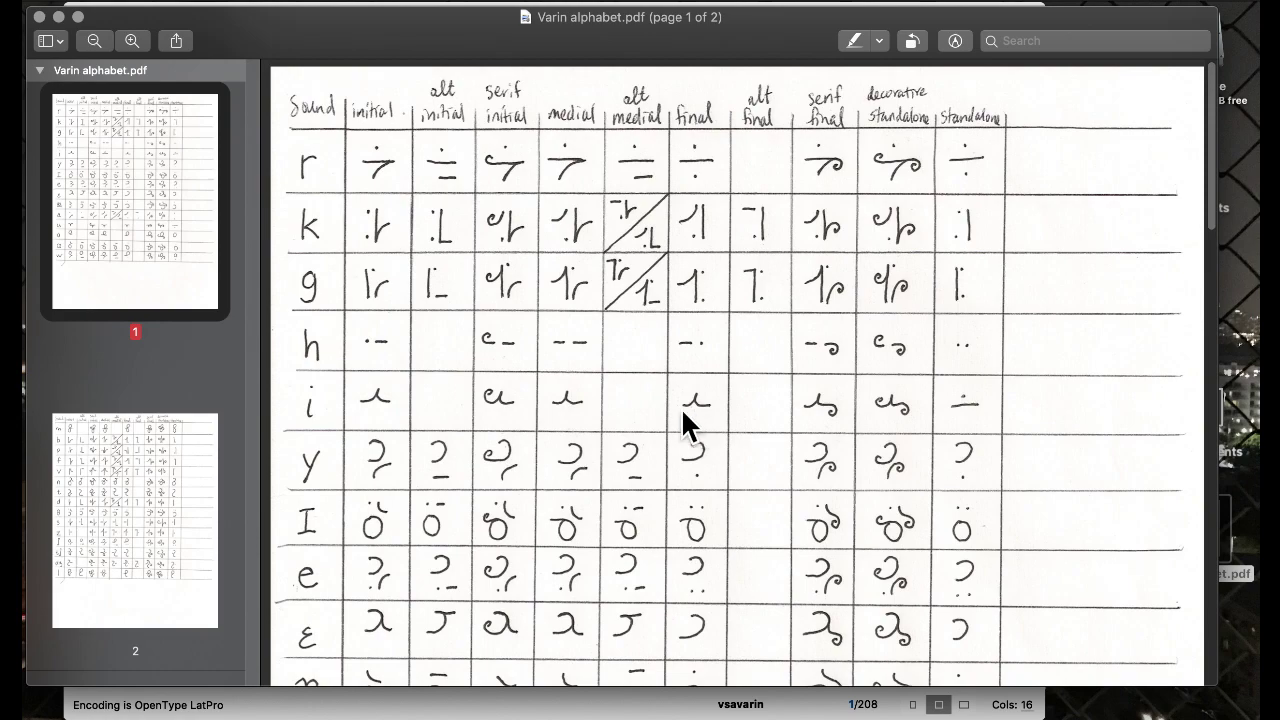
key("ctrl+Up")
left_click(349, 334)
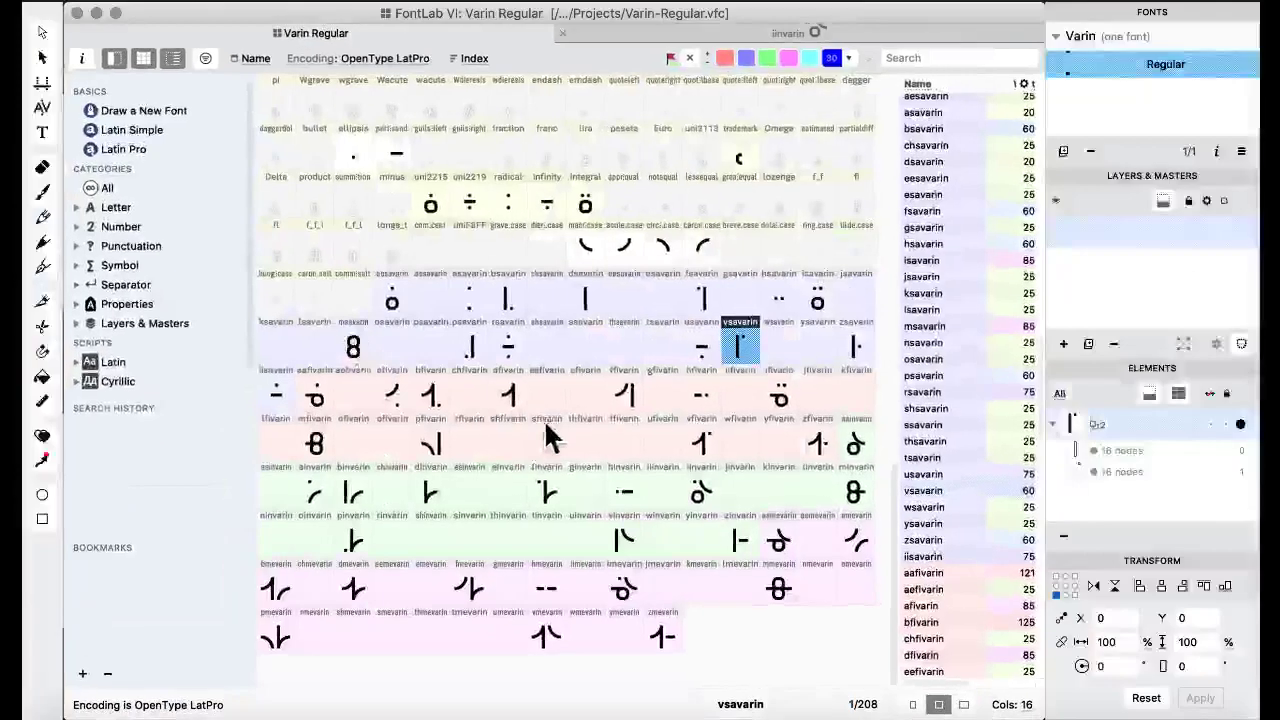
left_click(557, 444)
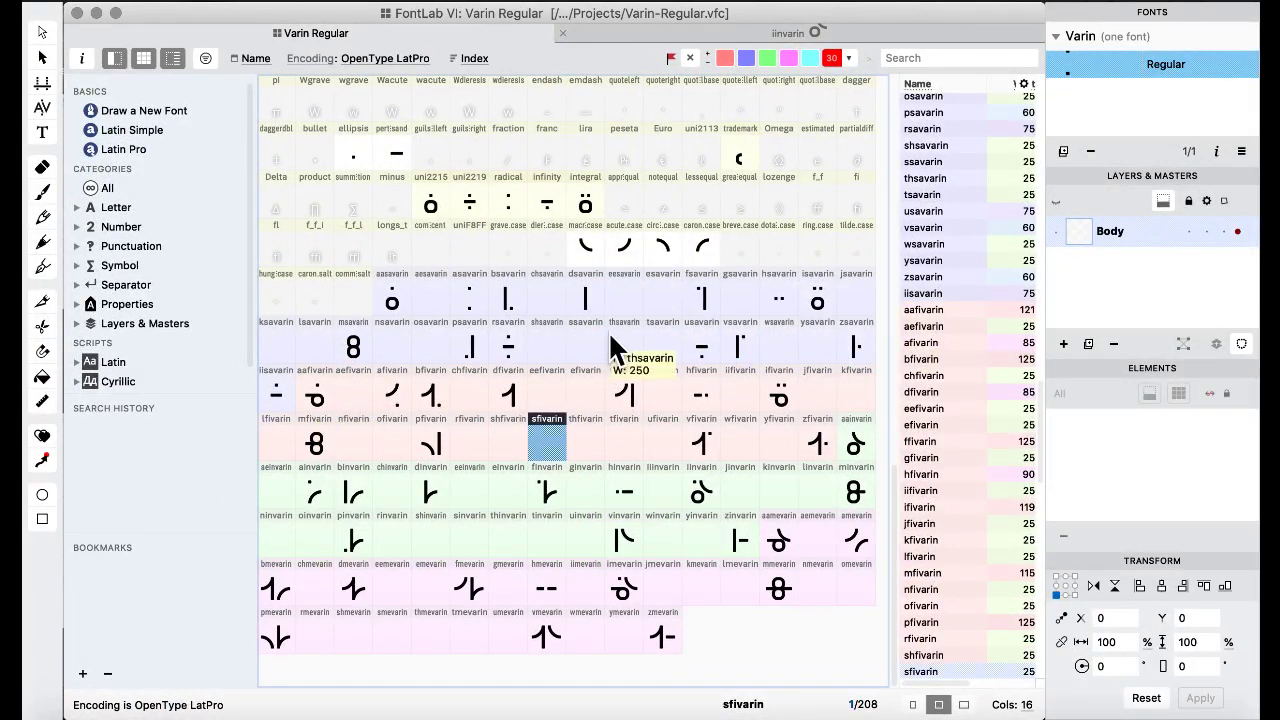
Copy the curved stroke from acute.case into the empty iifivarin glyph and return to the font overview.
double_click(610, 250)
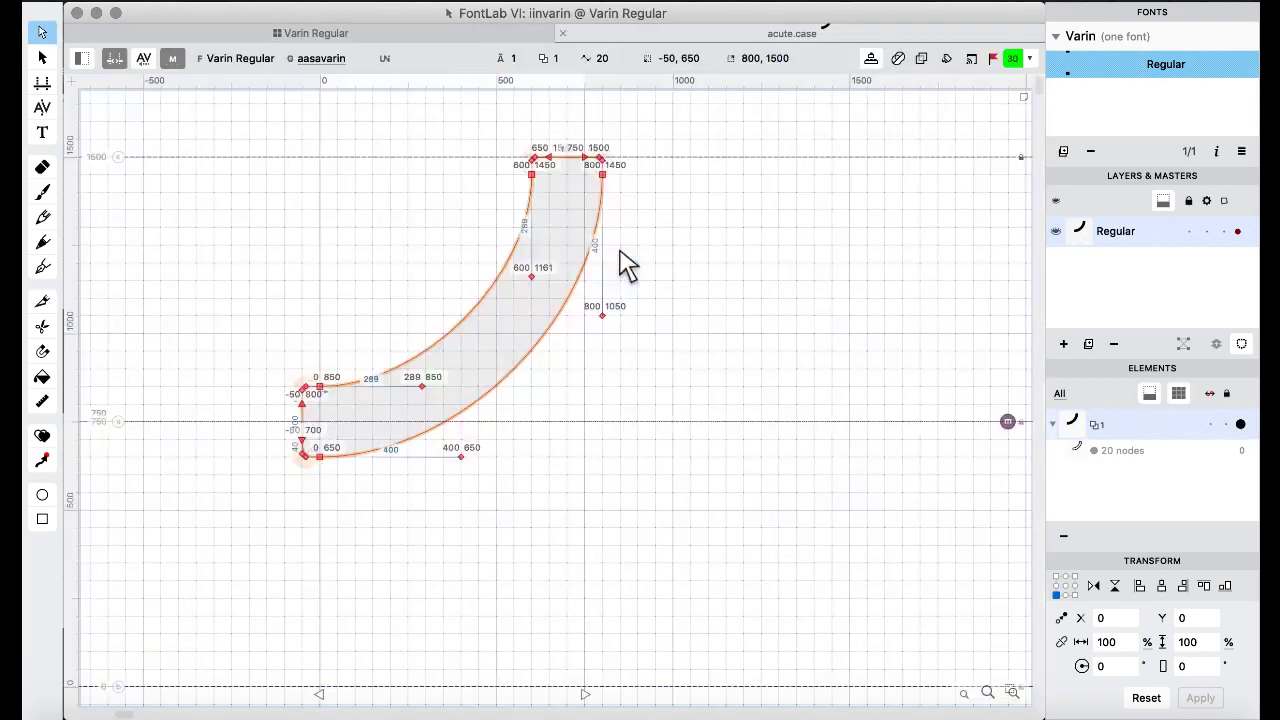
left_click(278, 35)
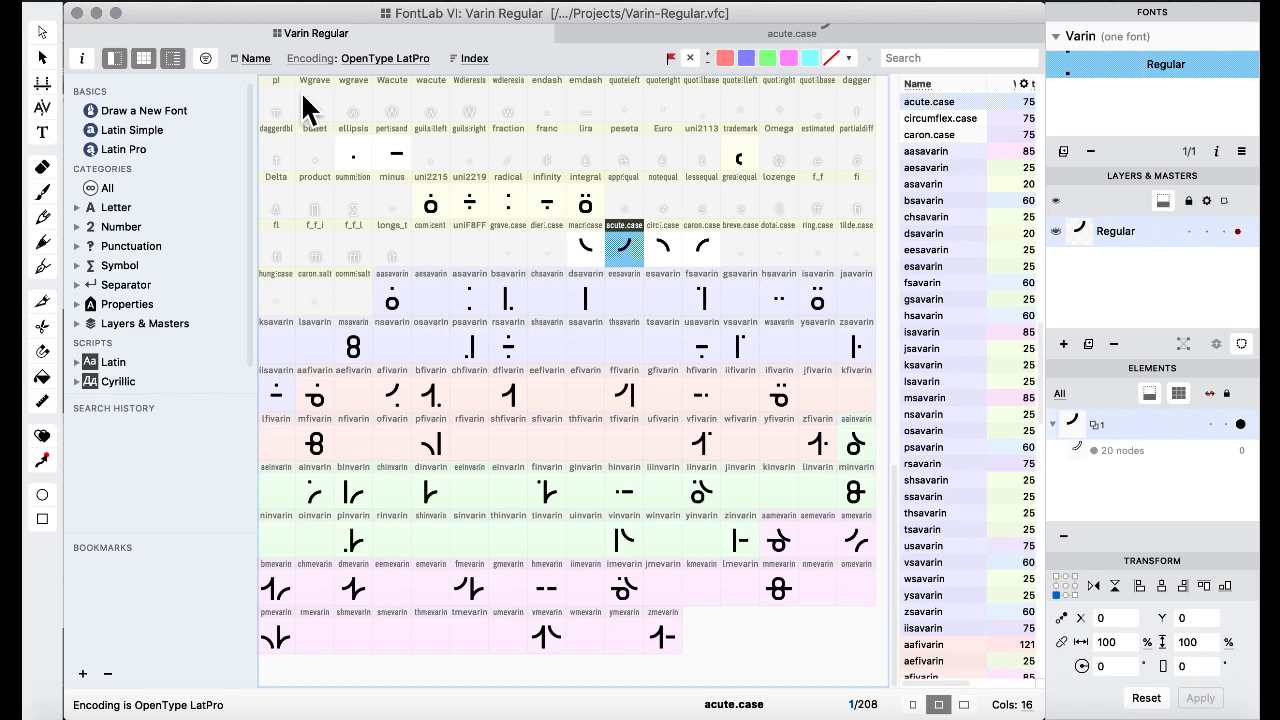
left_click(508, 444)
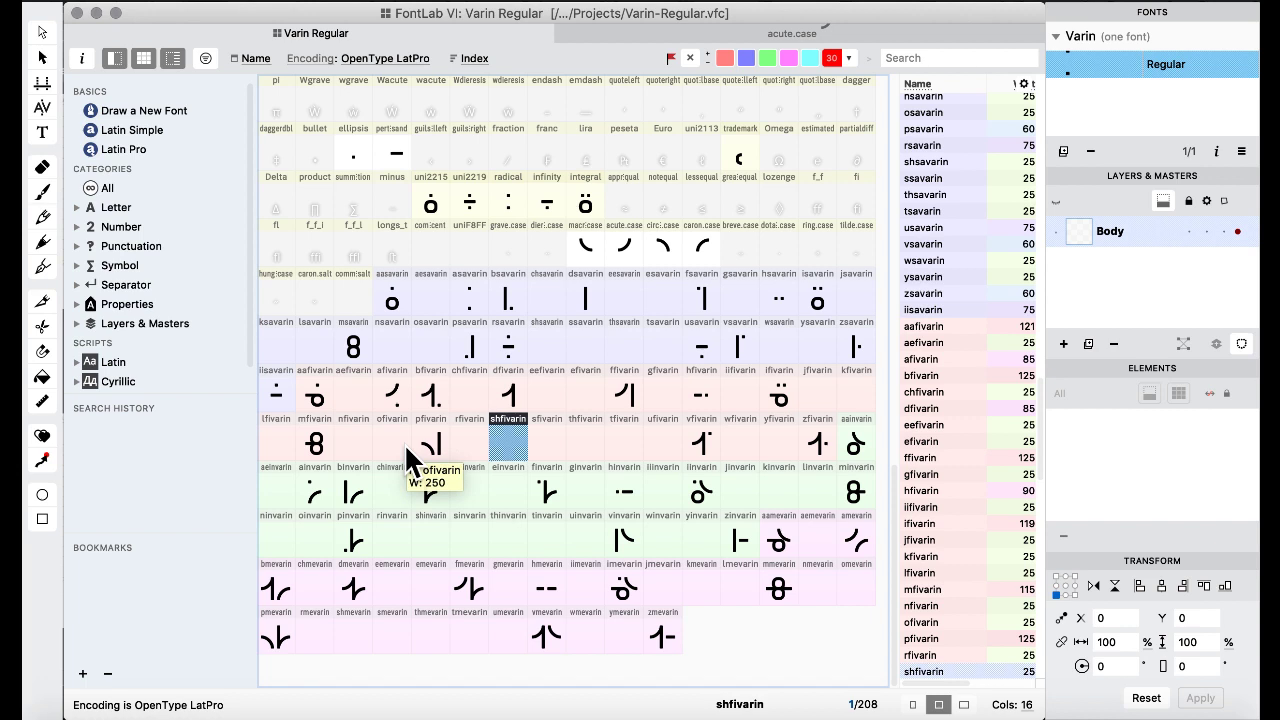
left_click(426, 505)
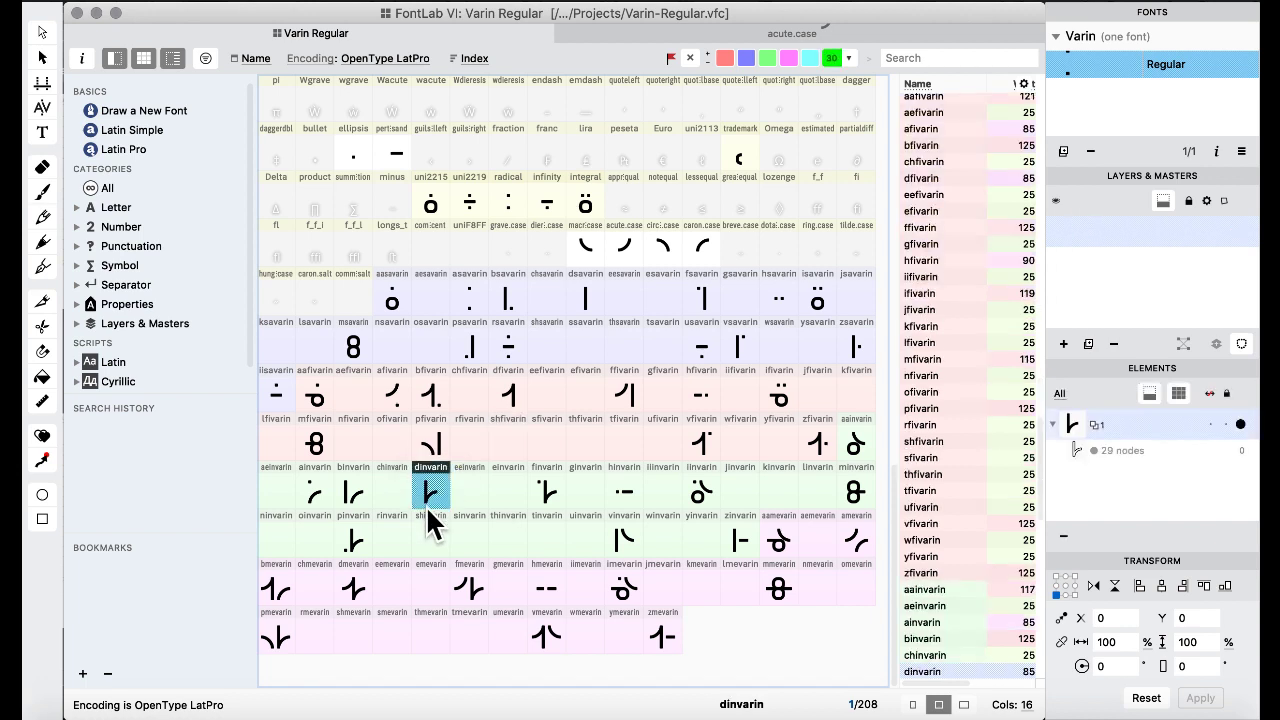
left_click(461, 452)
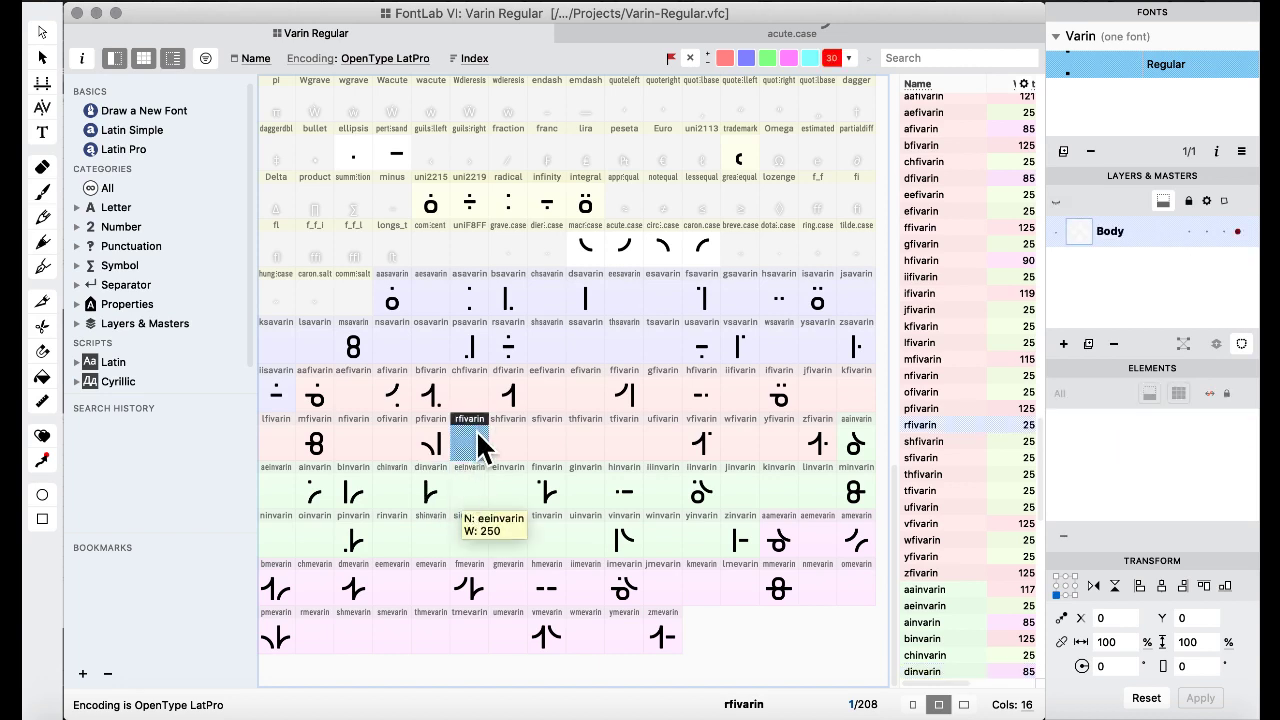
left_click(467, 495)
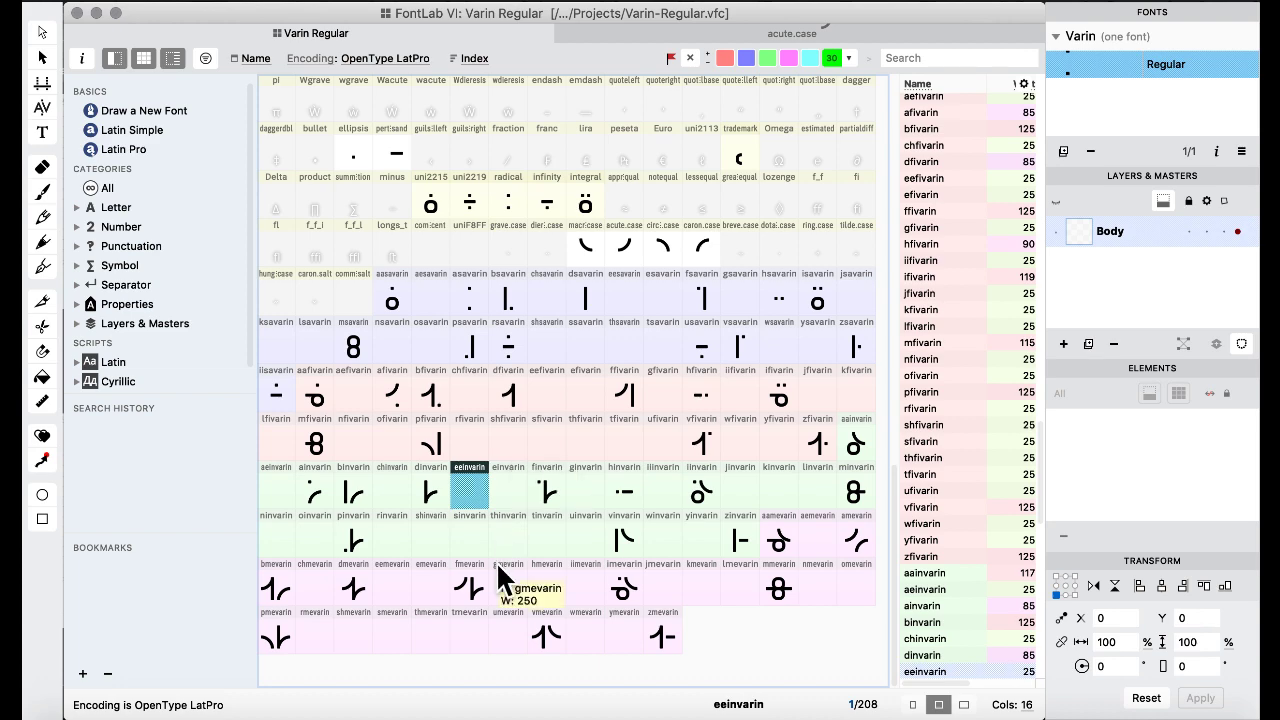
double_click(741, 400)
key("super+v")
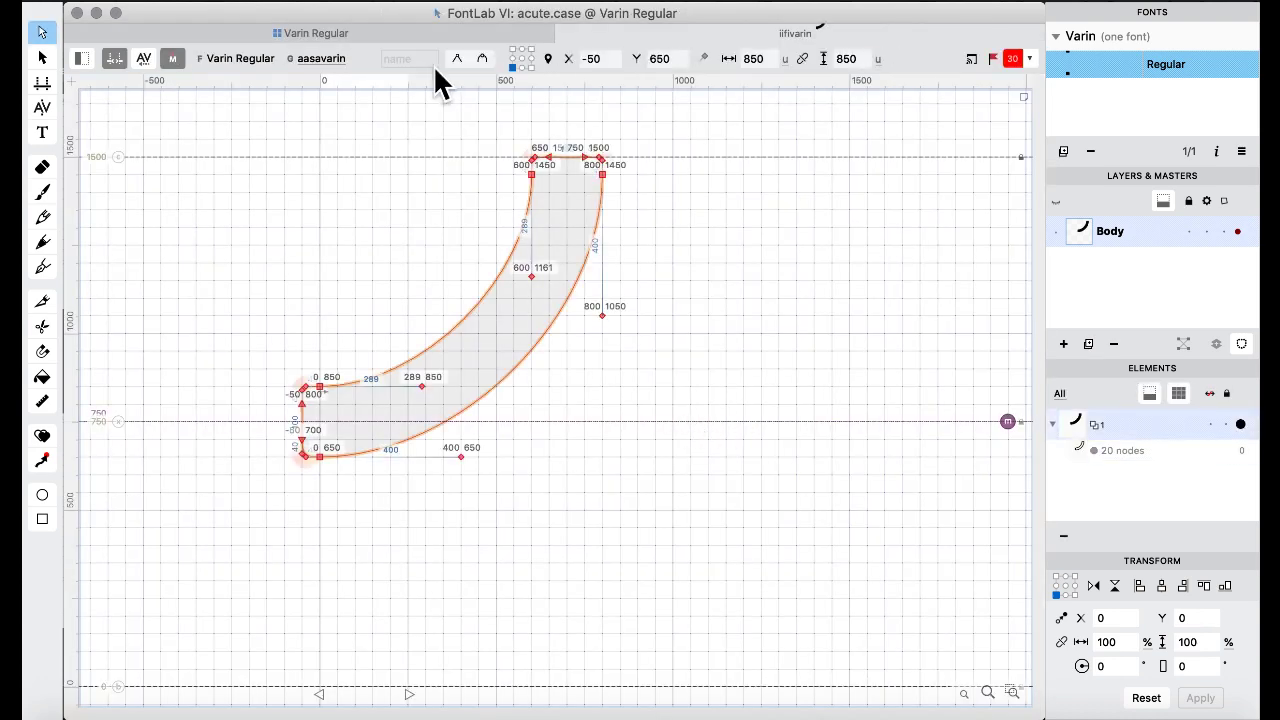
left_click(395, 33)
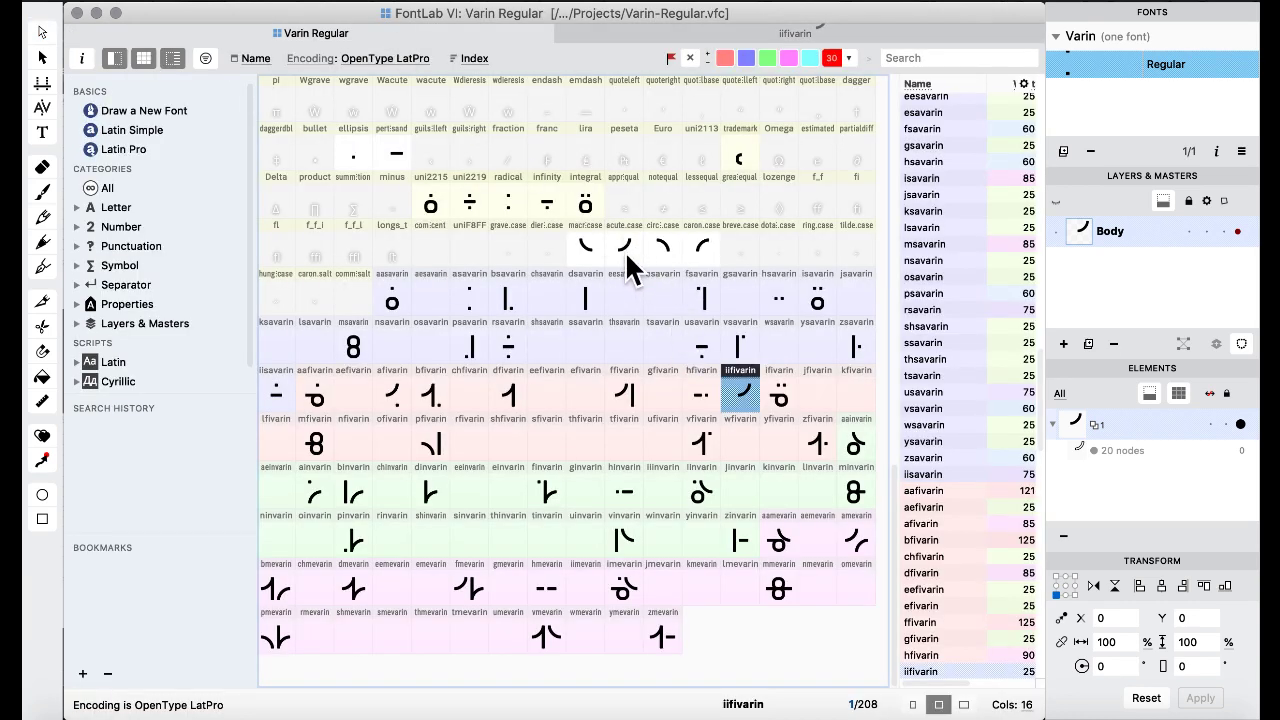
Copy the curved stroke from macron.case and paste it into iifivarin alongside the first curve.
double_click(580, 251)
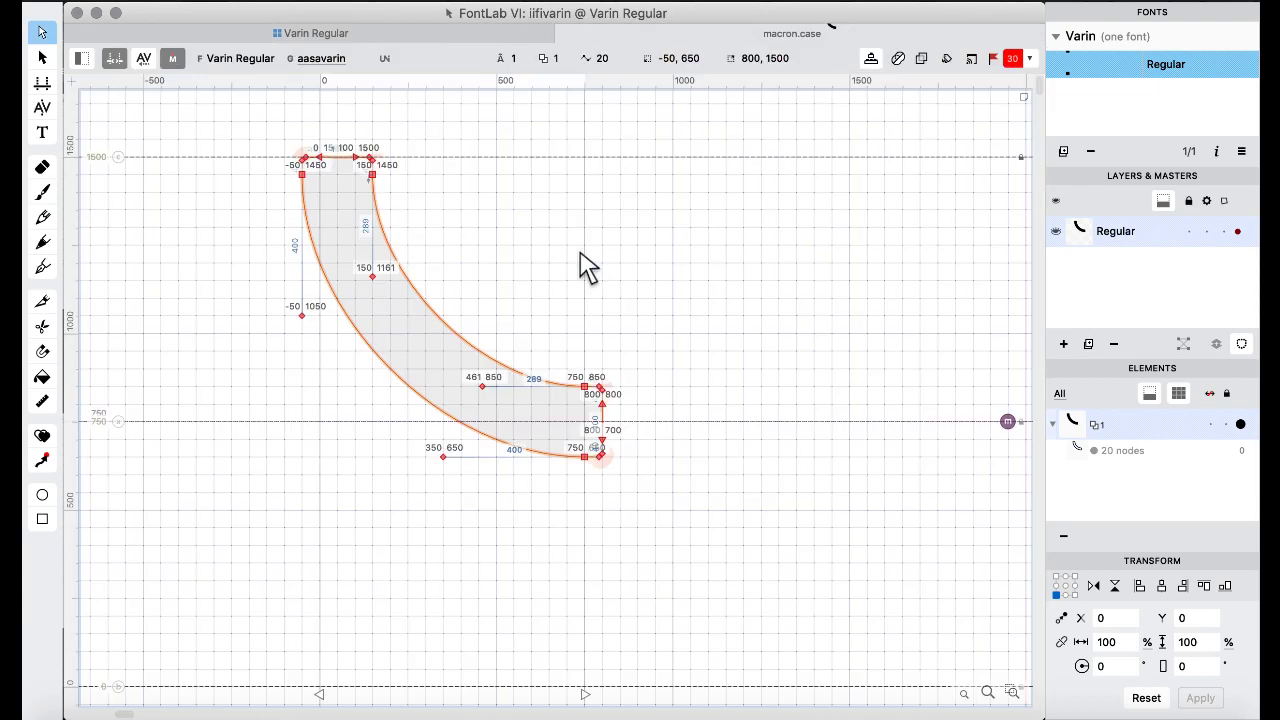
left_click(378, 33)
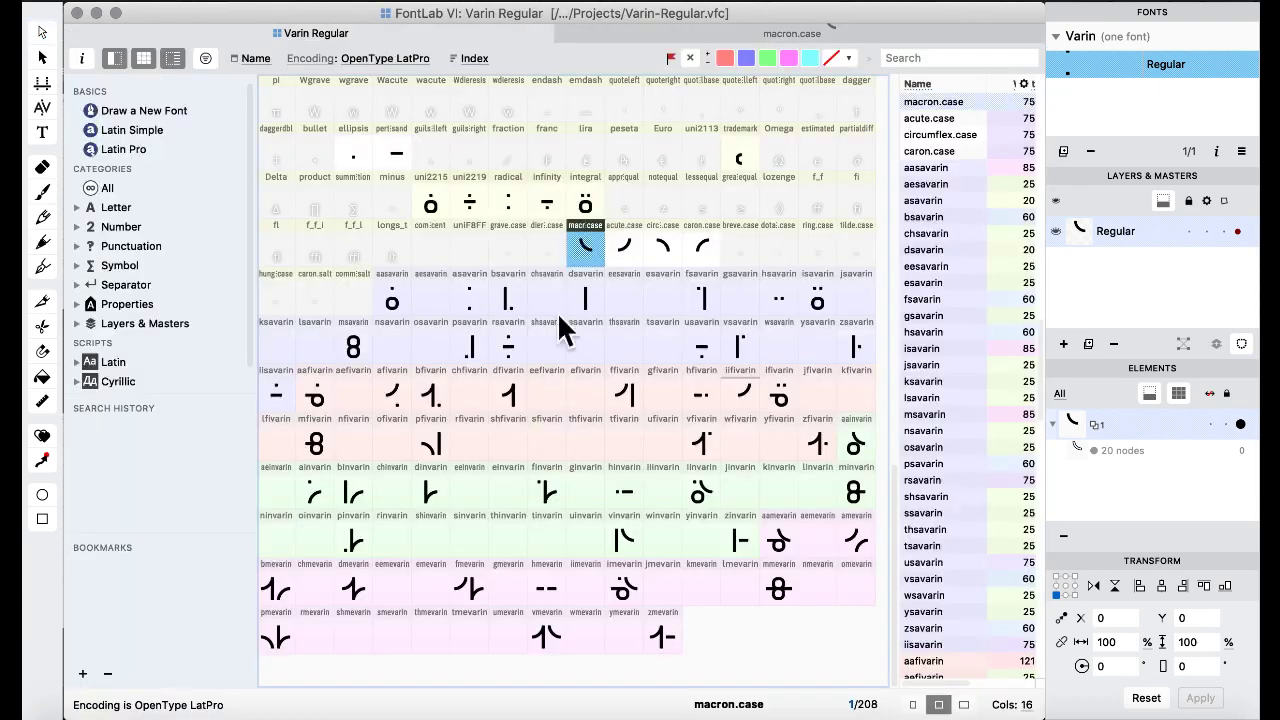
double_click(745, 395)
key("ctrl+v")
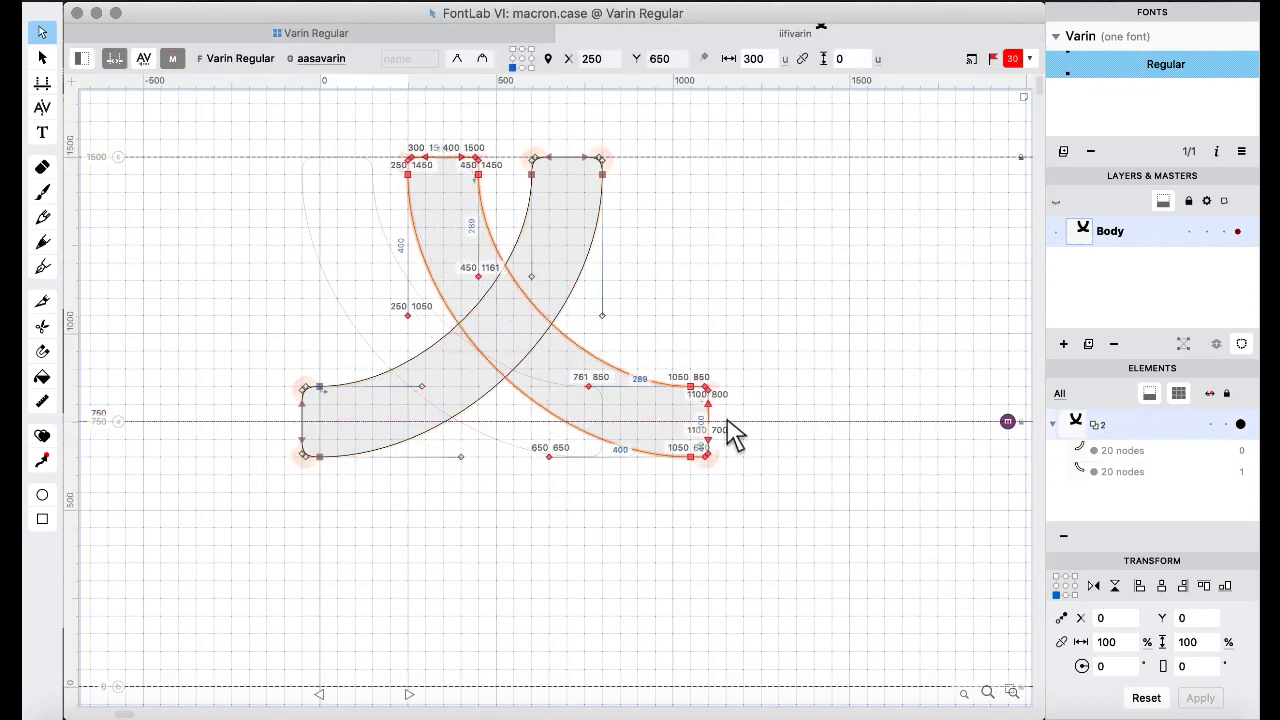
Shift the pasted curve in iifivarin right to X 600, lining its upper end up with the first curve's upper end.
key("ctrl+shift+Right")
key("ctrl+shift+Right")
key("ctrl+shift+Right")
key("ctrl+shift+Right")
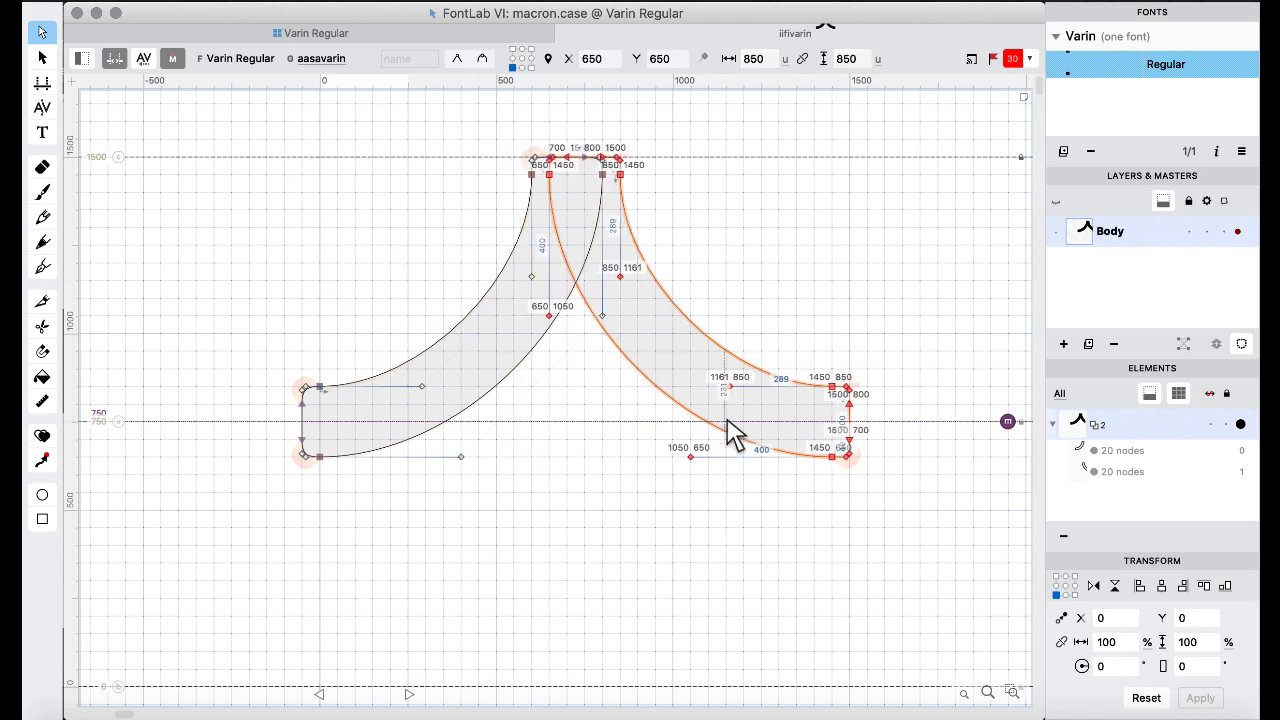
key("shift+Left")
key("shift+Left")
key("shift+Left")
key("shift+Left")
key("shift+Left")
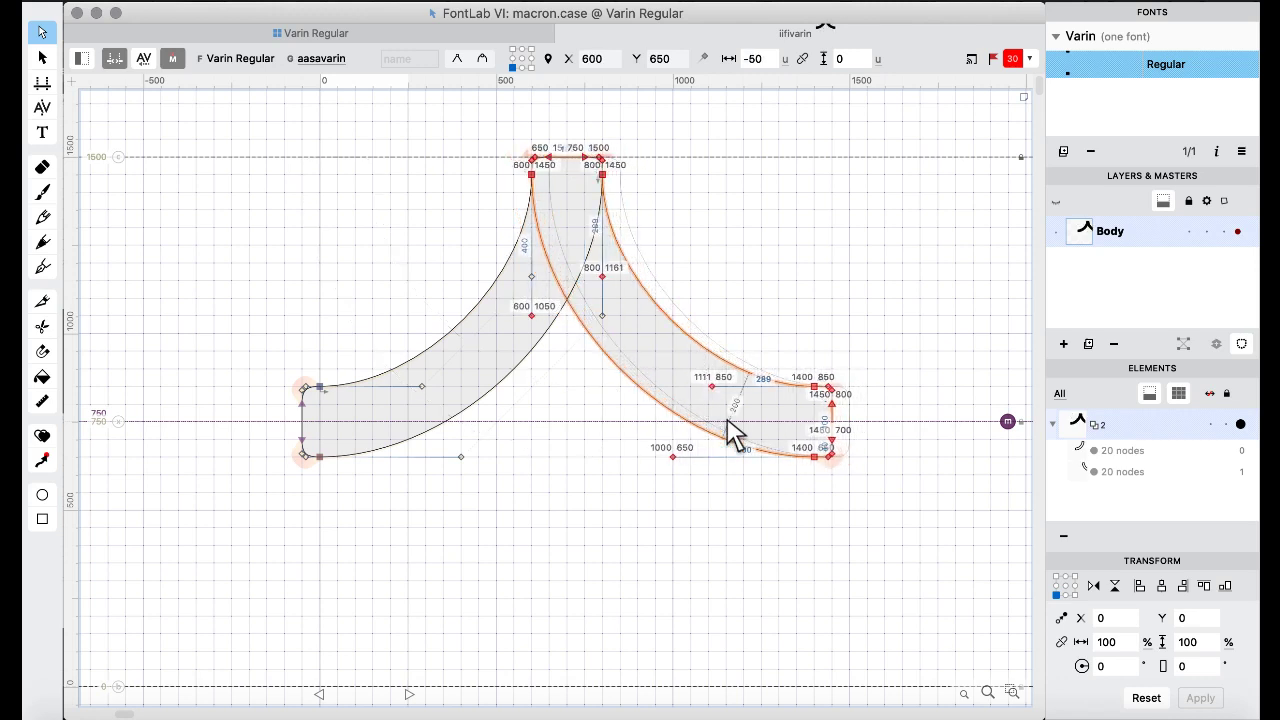
Merge the two overlapping curves in iifivarin into a single contour and return to the font overview.
key("ctrl+a")
right_click(359, 242)
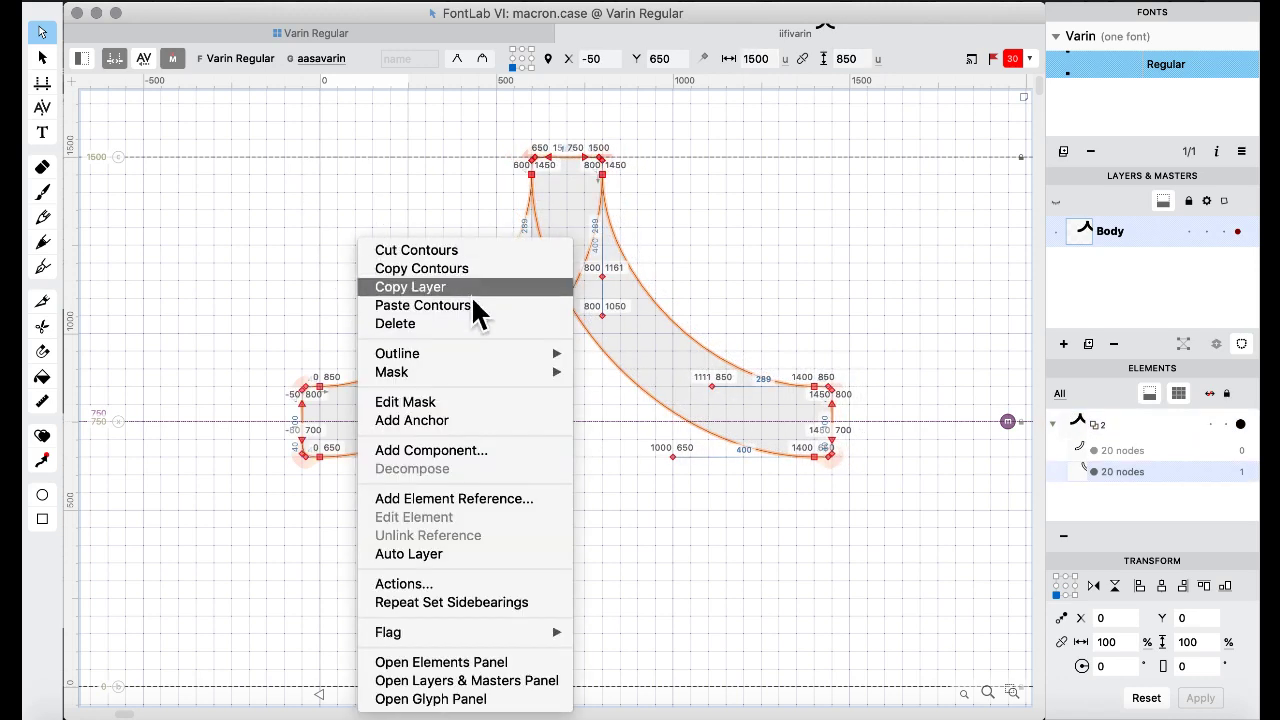
mouse_move(480, 356)
left_click(648, 530)
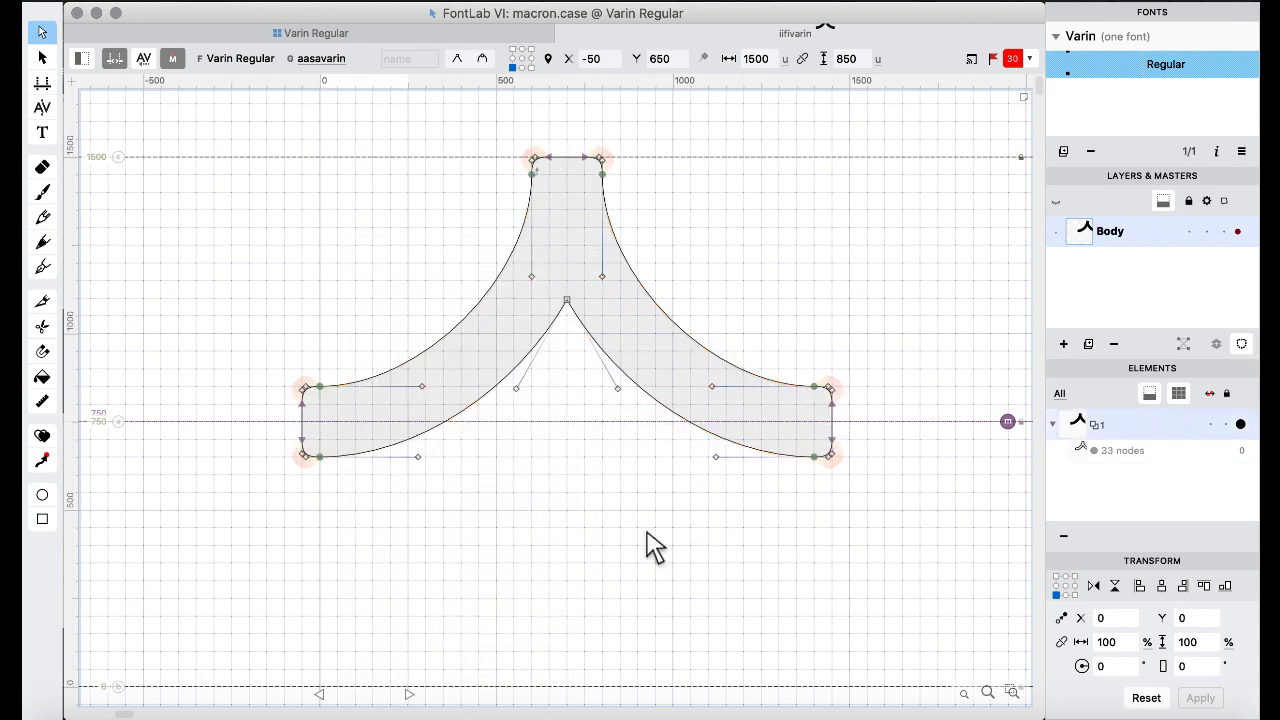
left_click(292, 33)
Check the letter forms in the Varin alphabet chart again, then select the iifivarin glyph in the font overview.
left_click(619, 360)
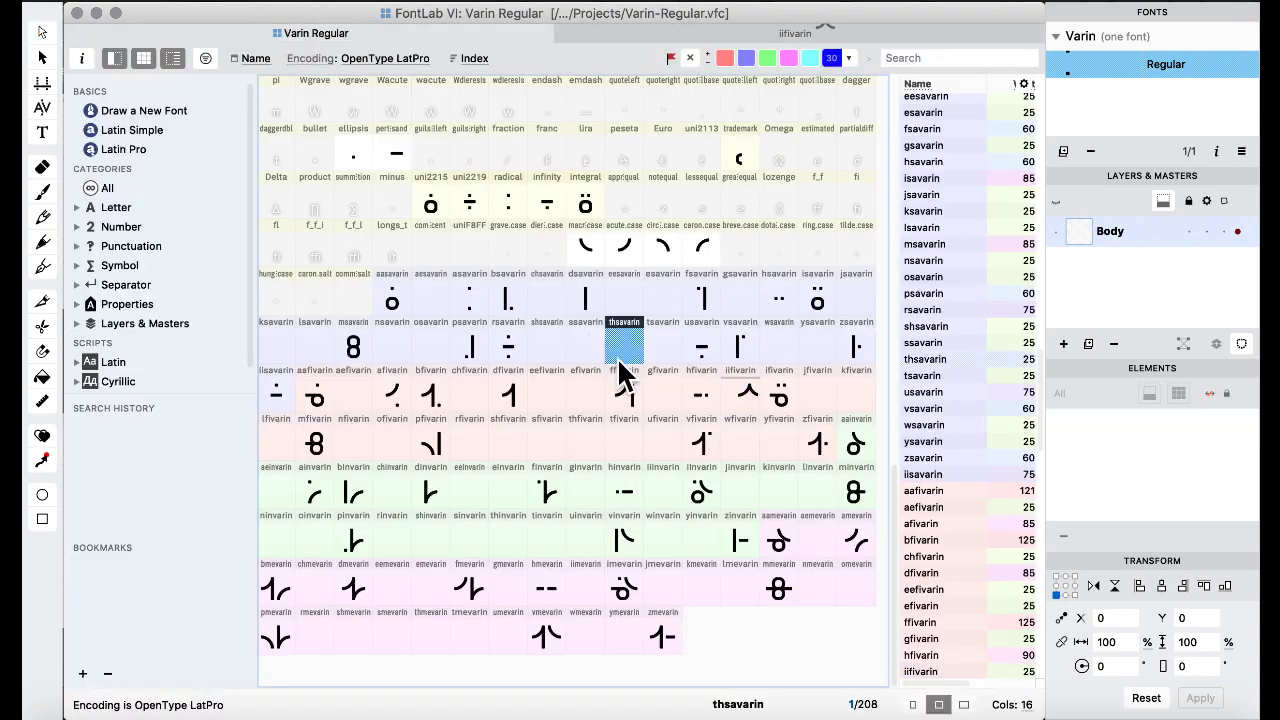
mouse_move(24, 717)
left_click(854, 580)
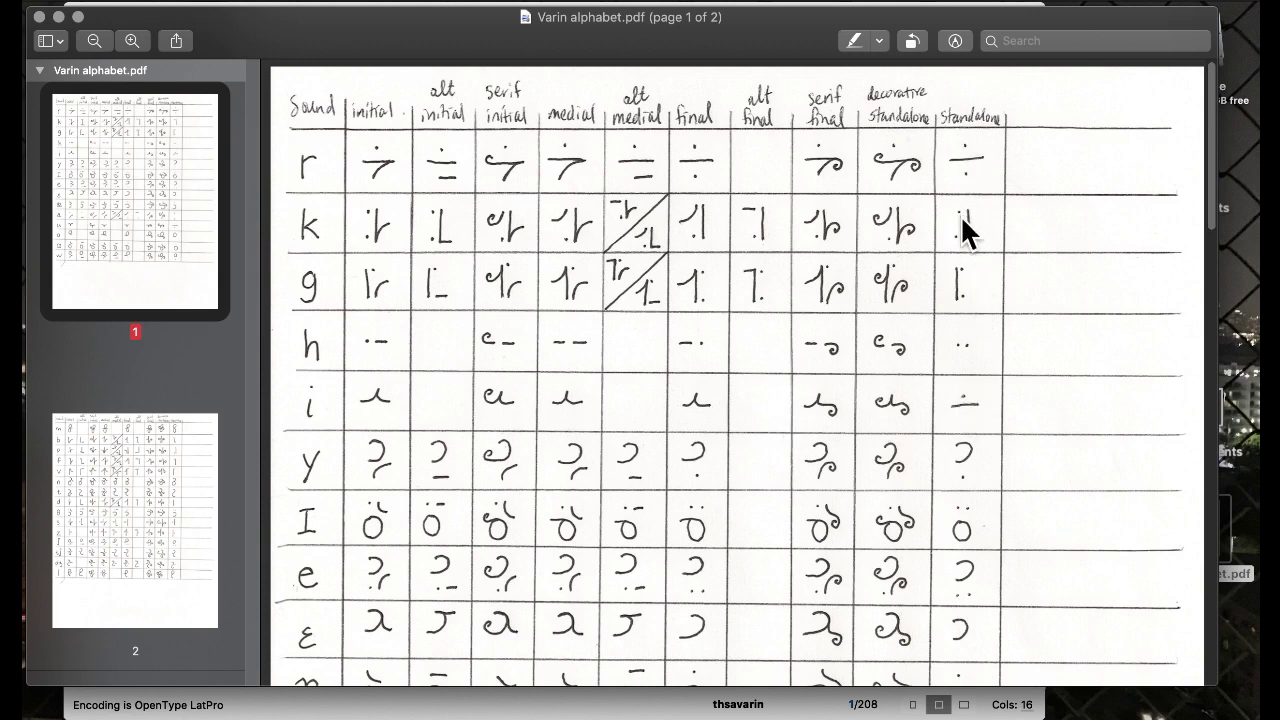
key("ctrl+Up")
left_click(400, 323)
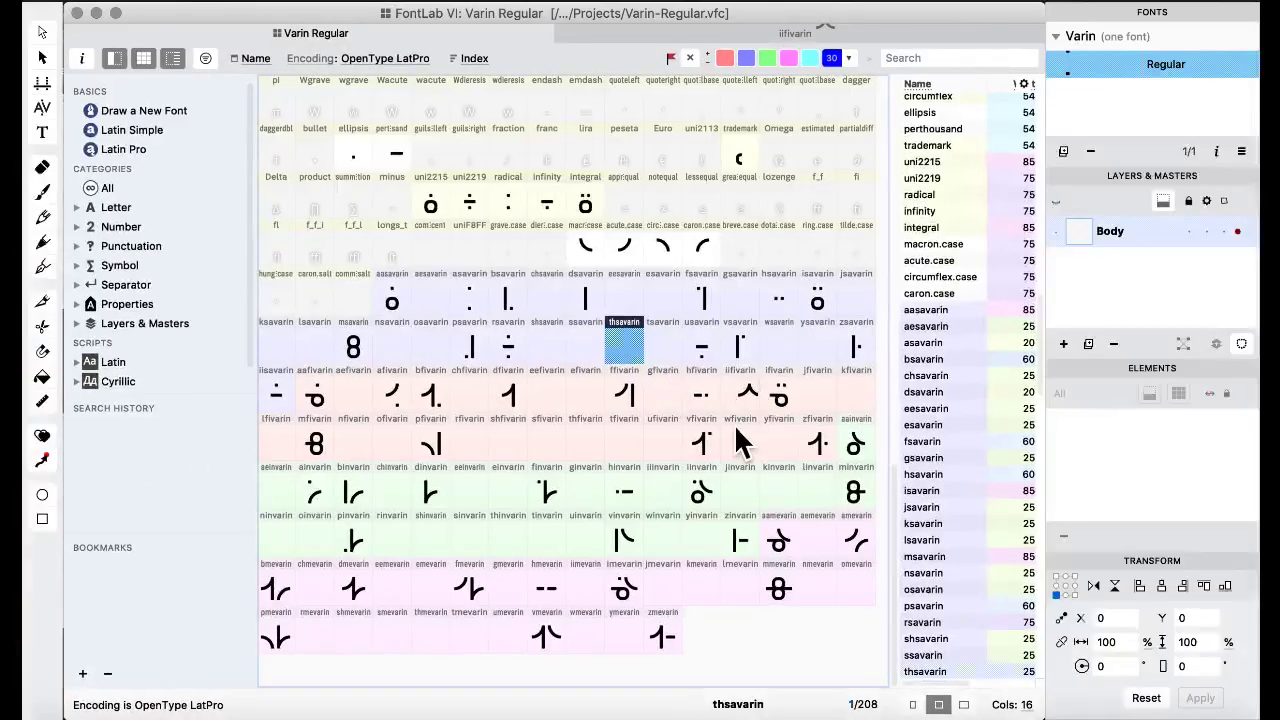
left_click(741, 396)
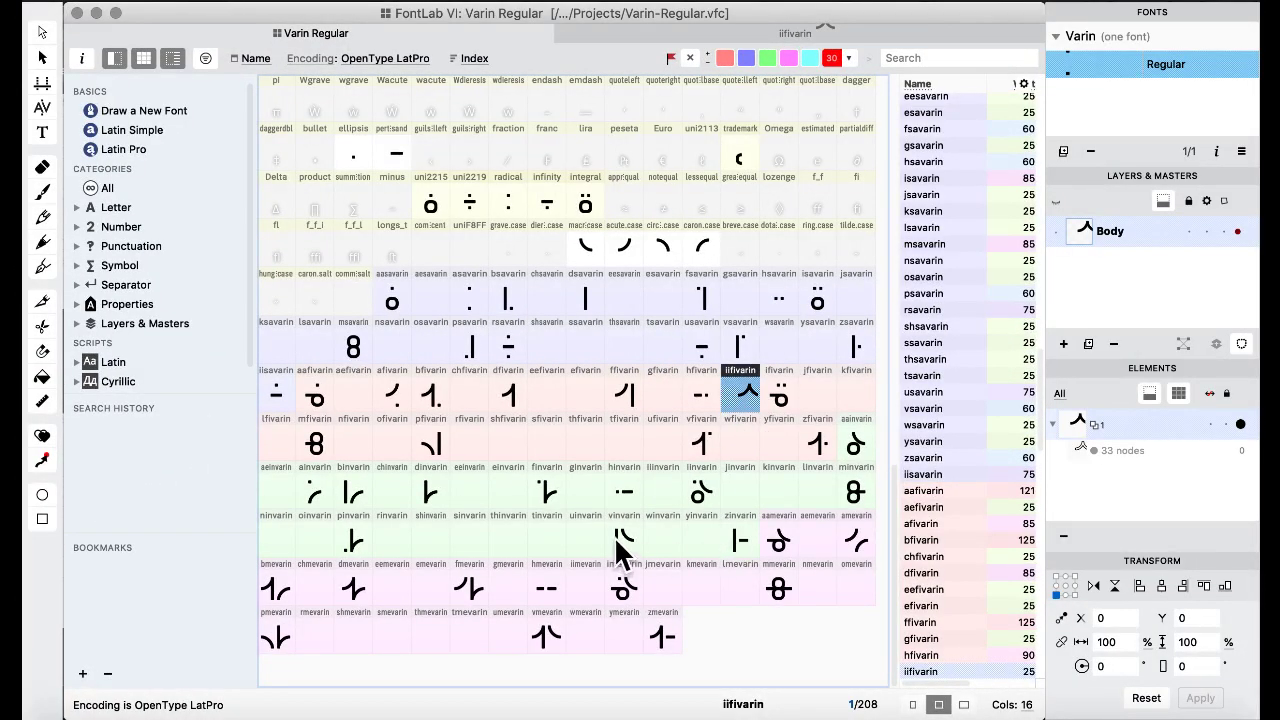
Duplicate the iifivarin glyph into the iiinvarin and iimevarin slots, replacing the empty glyphs there.
left_click_drag(620, 548, 663, 491)
left_click(822, 457)
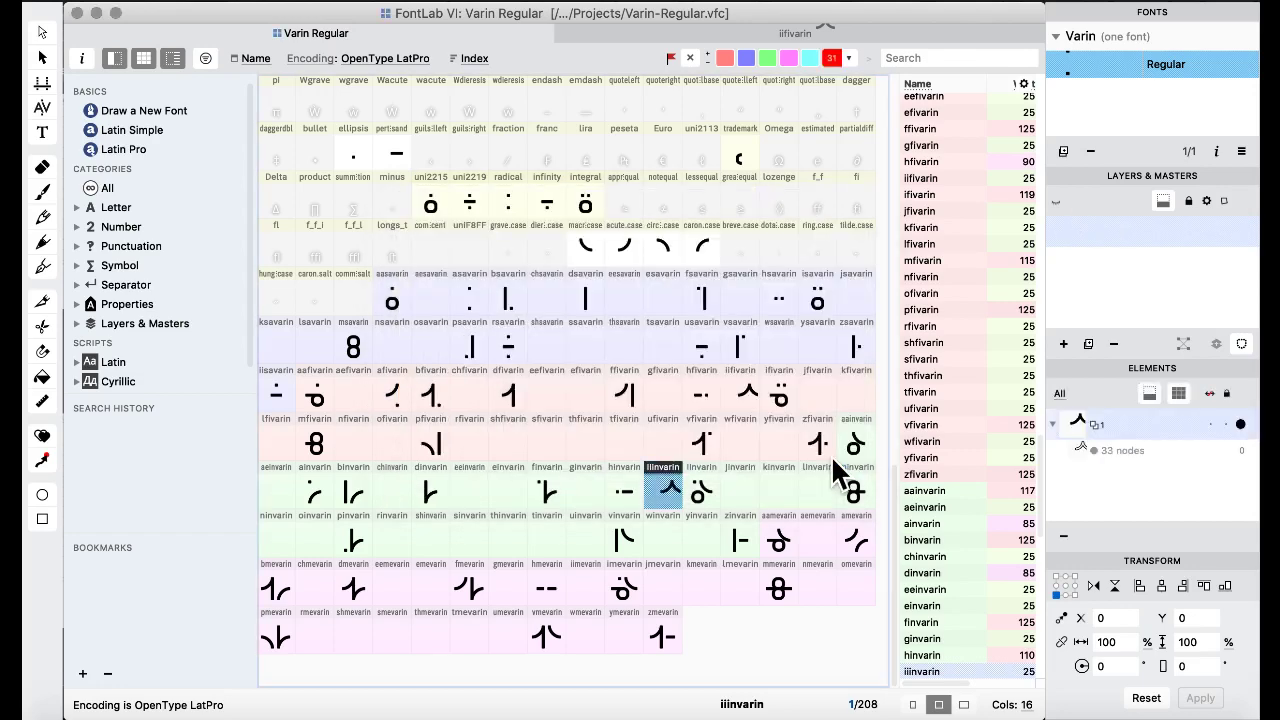
left_click(700, 350)
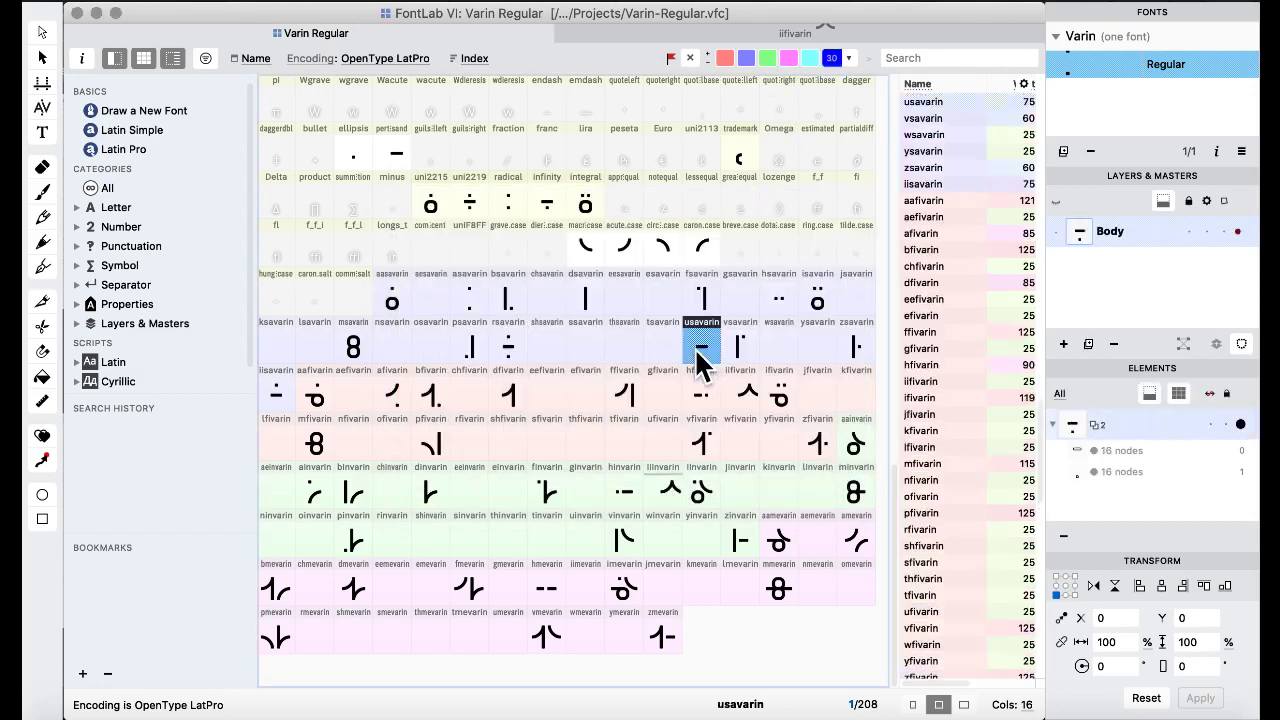
left_click(655, 494)
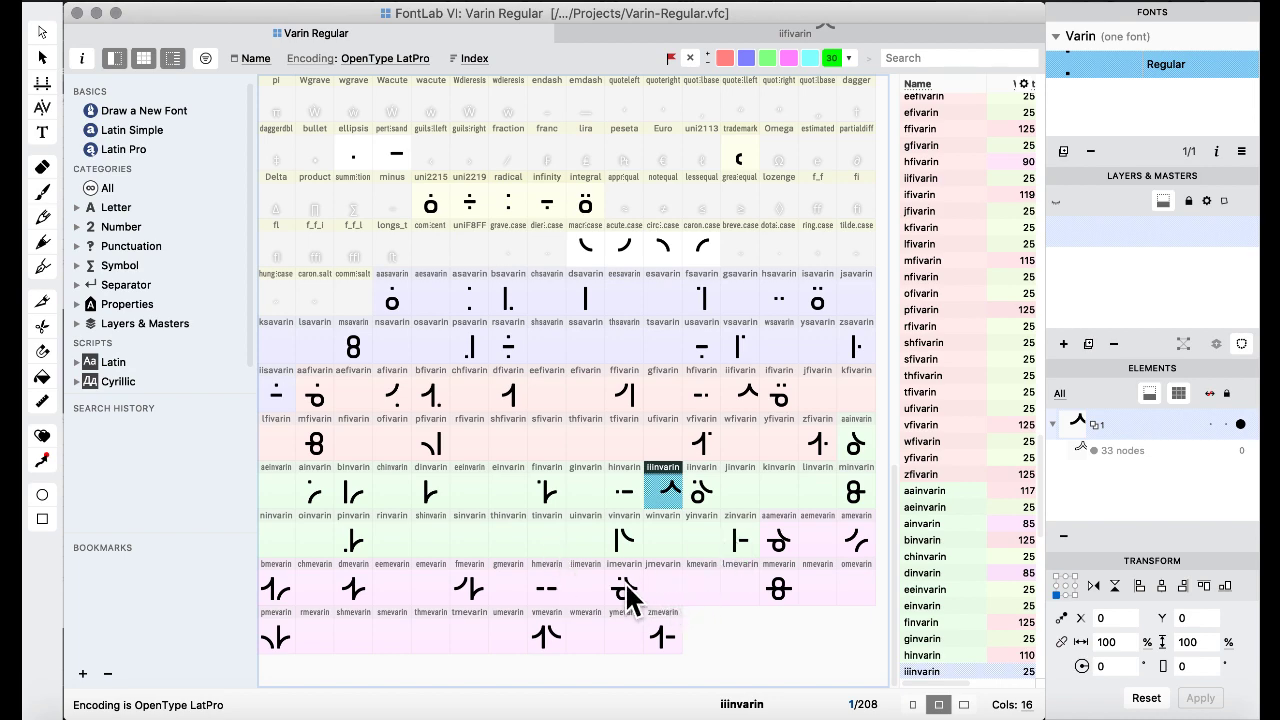
left_click_drag(628, 597, 586, 592)
left_click(817, 455)
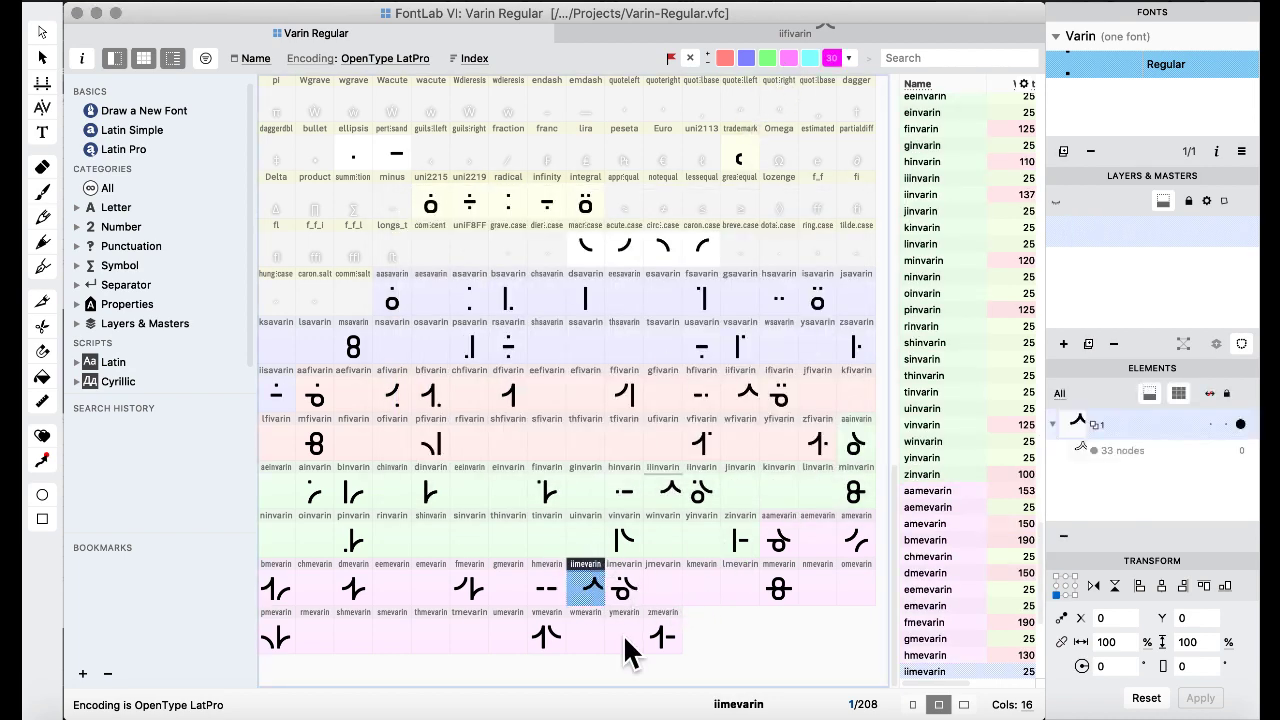
Repeat Set Sidebearings on all Varin glyphs from aasavarin through zmevarin, then clear the multiple selection.
left_click(655, 640)
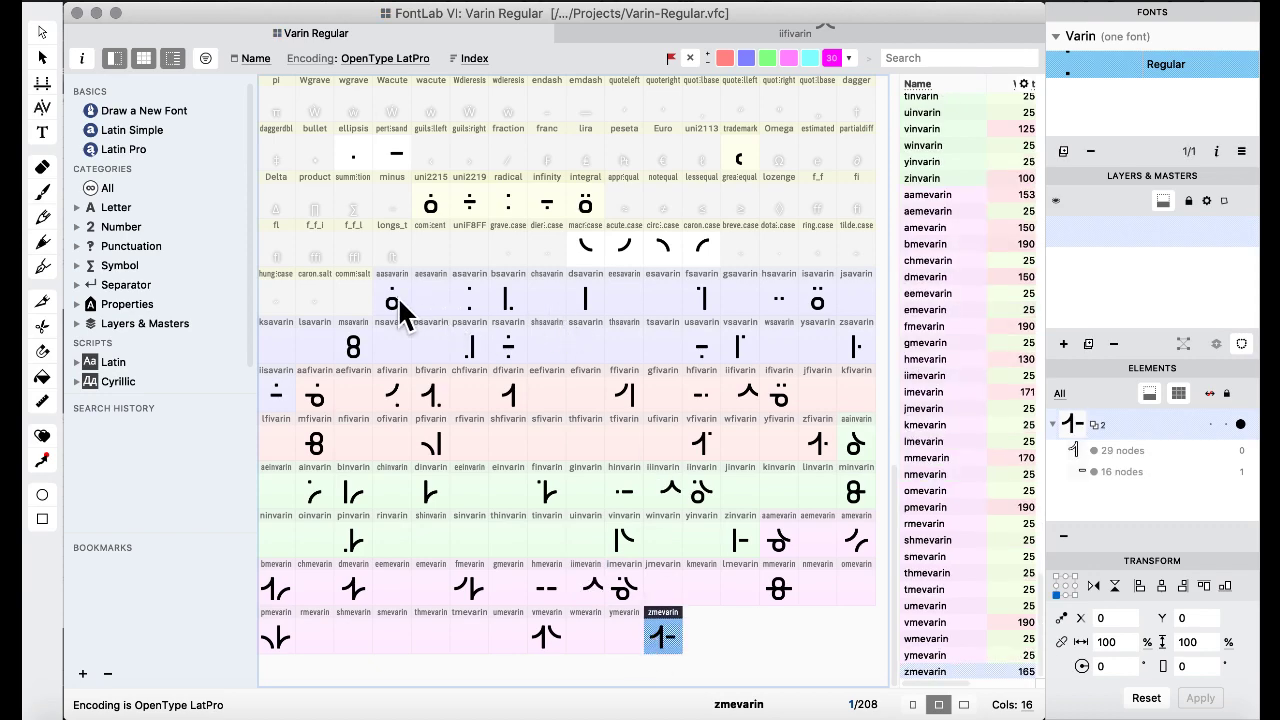
left_click(392, 300, "shift")
left_click(605, 4)
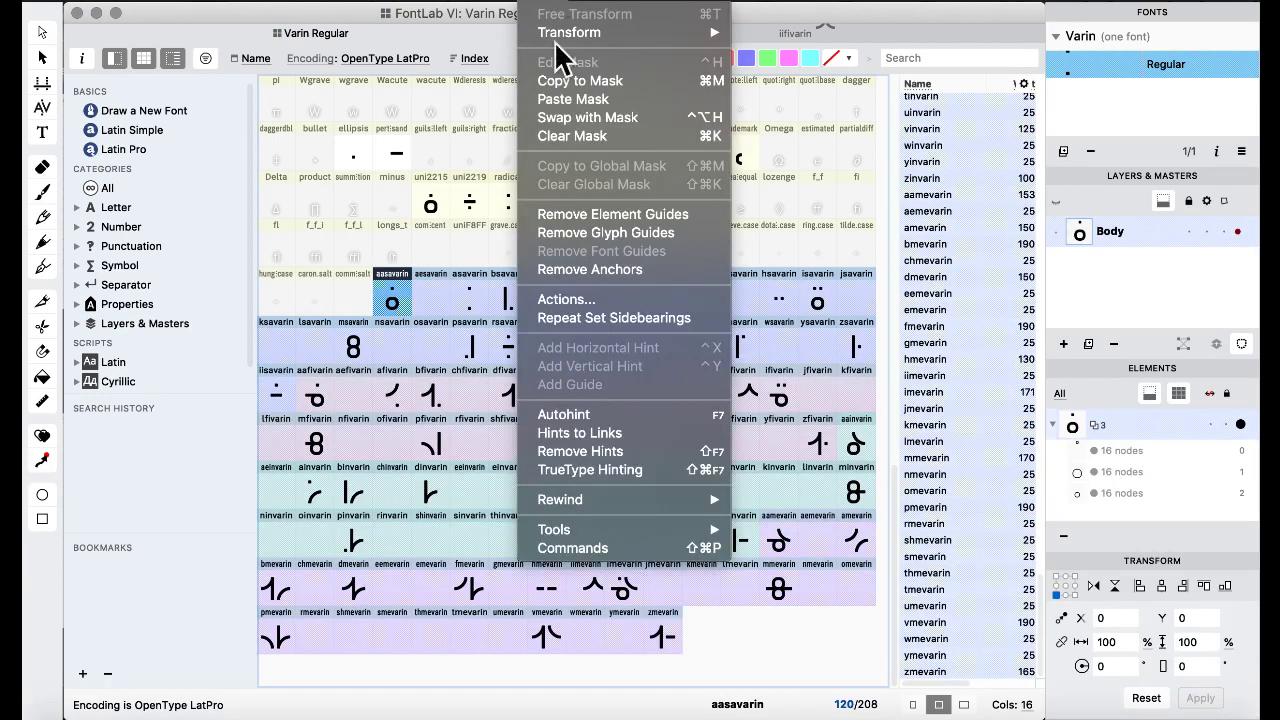
left_click(614, 314)
left_click(556, 398)
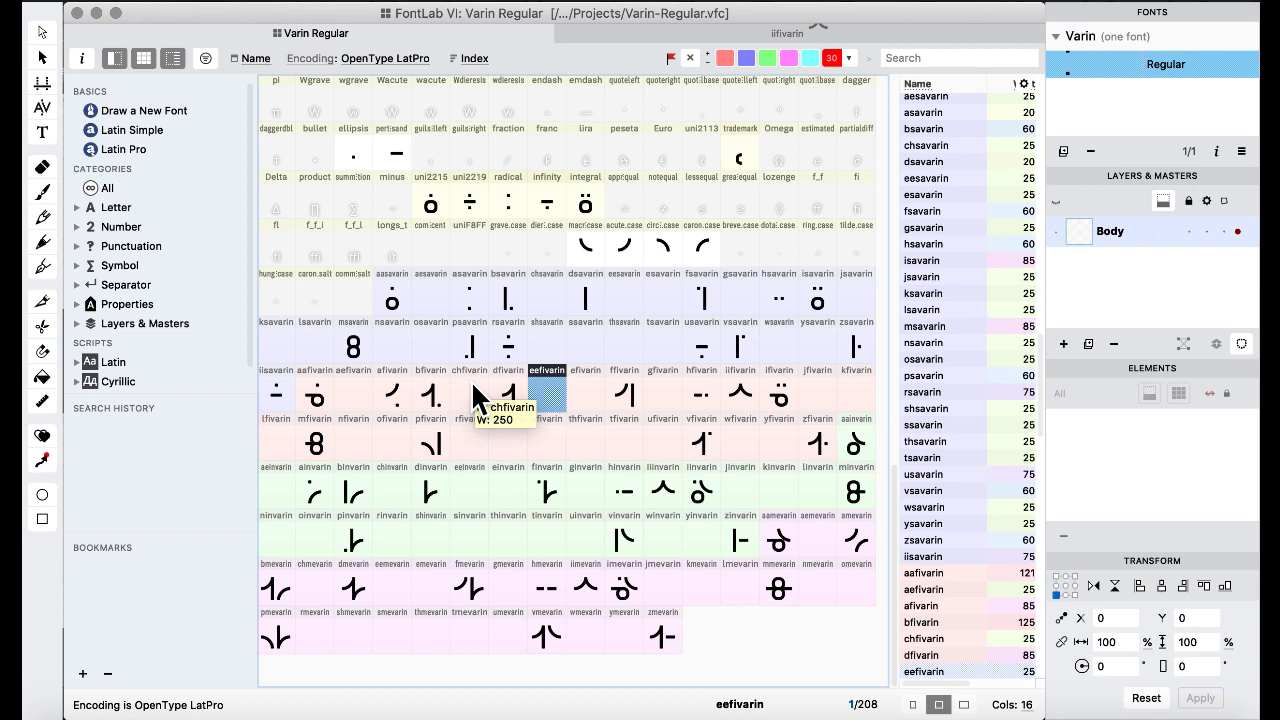
Check the vowel letter forms down to the last rows of page 1 in the Varin alphabet chart, then return to the font overview.
left_click(430, 305)
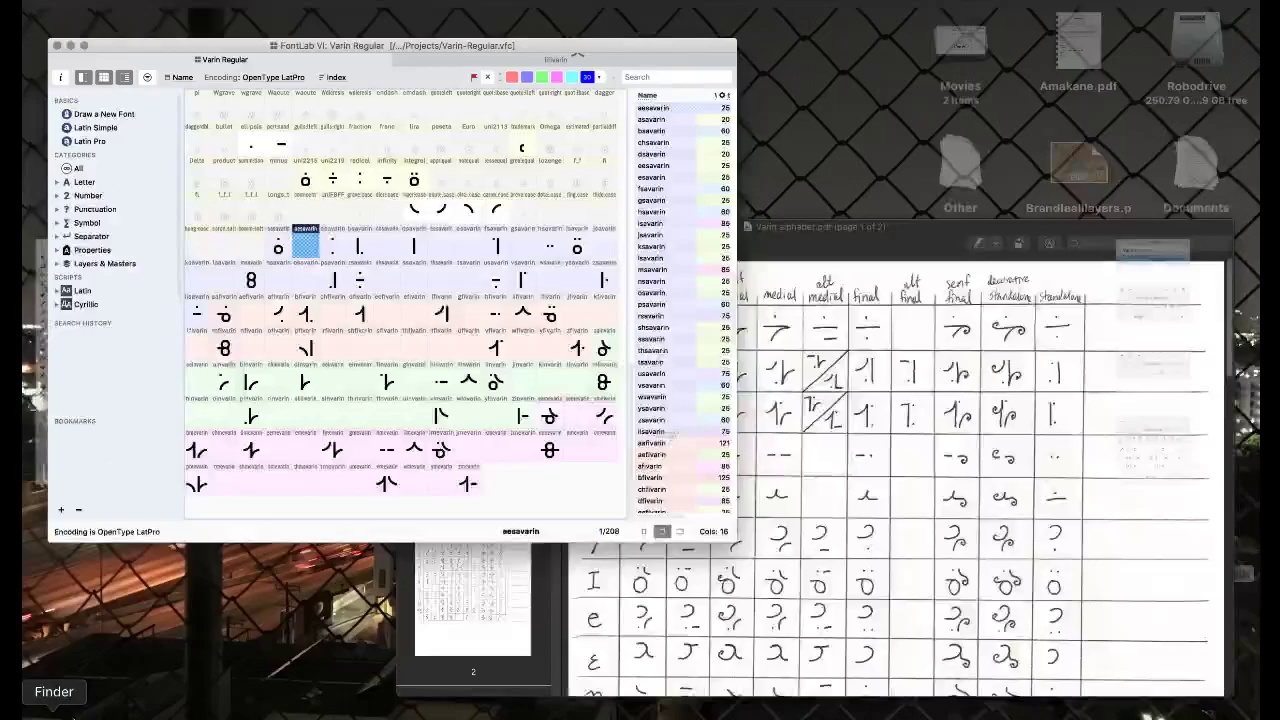
left_click(835, 552)
scroll(435, 325, "down", 5)
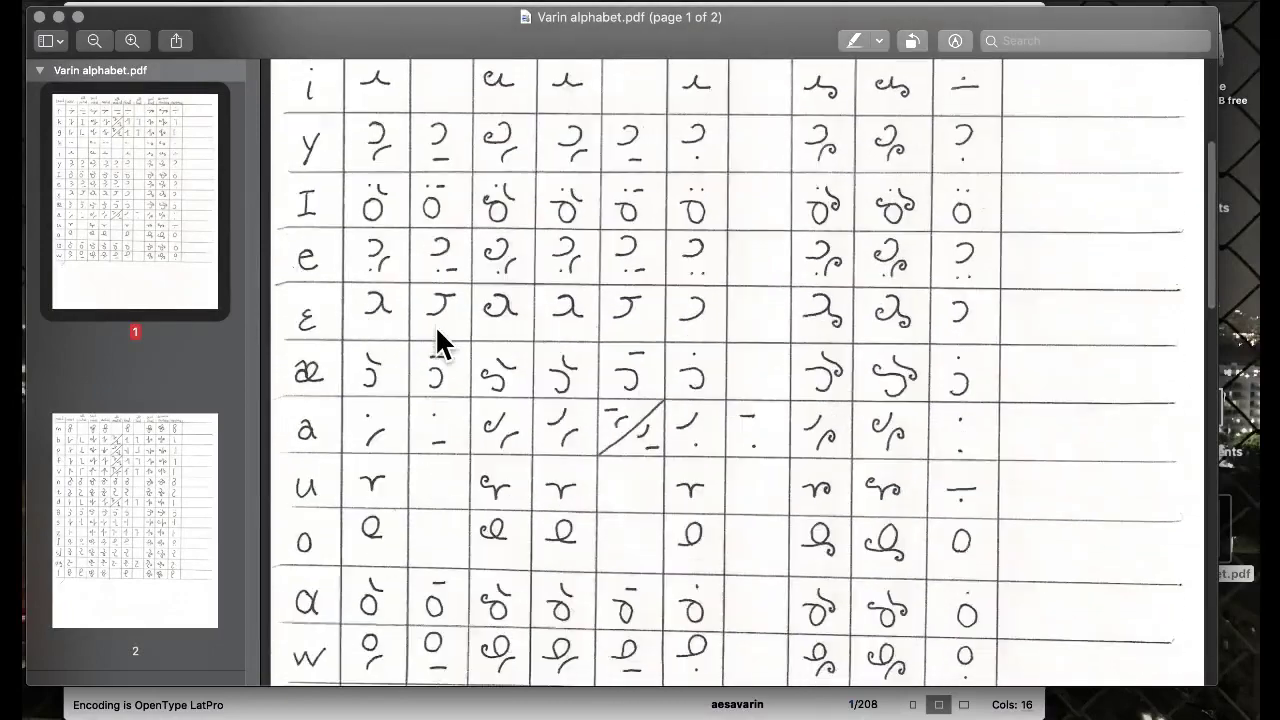
scroll(435, 325, "down", 5)
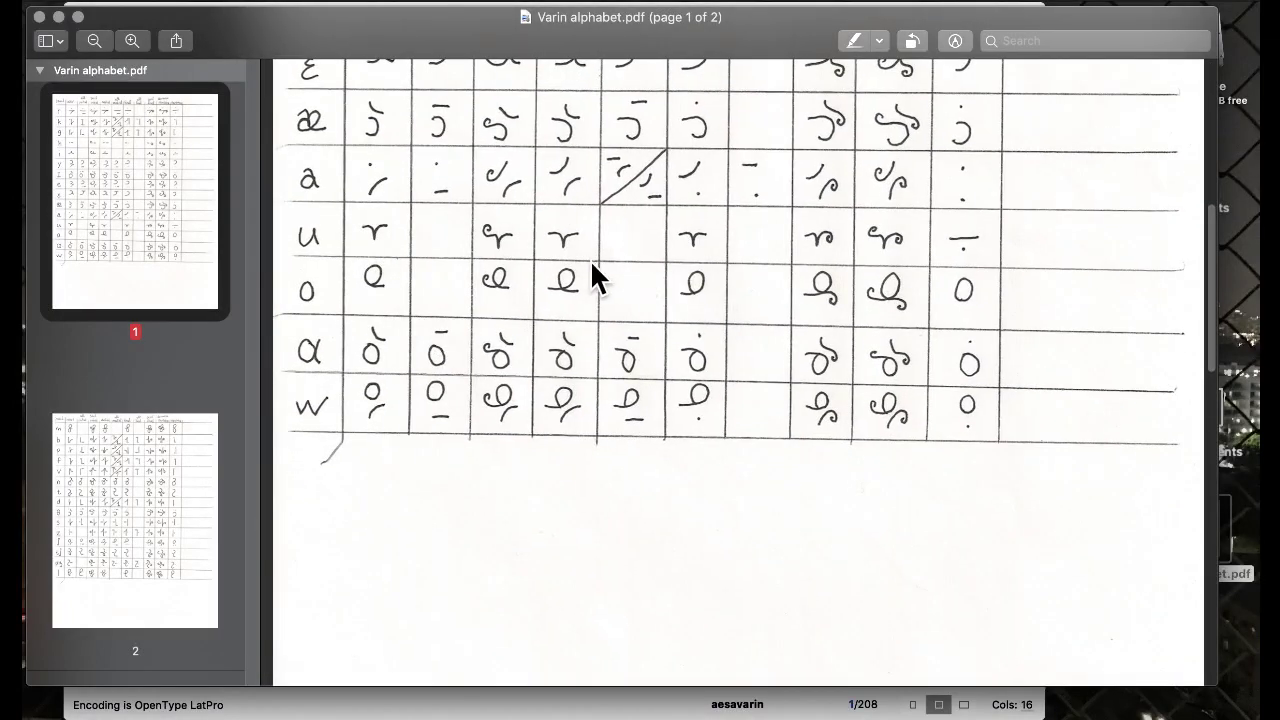
key("ctrl+Up")
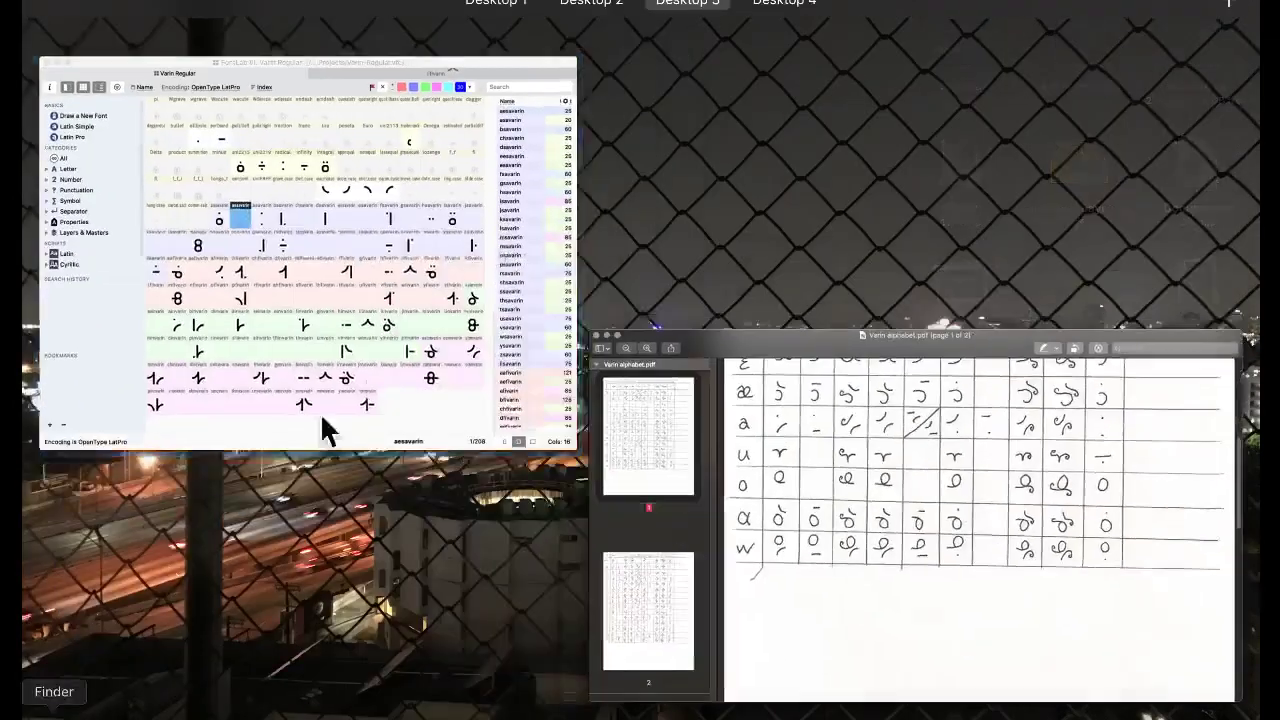
left_click(323, 423)
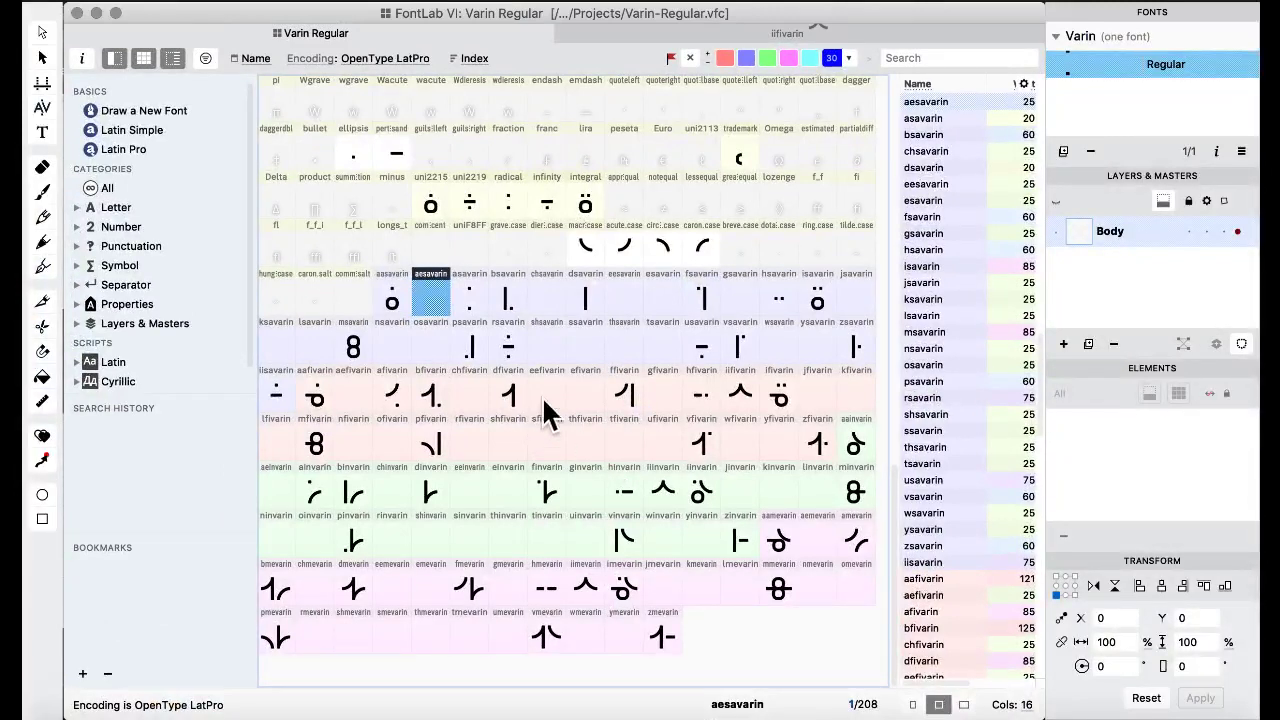
Copy the curved stroke from circumflex.case and paste it into the empty ufivarin glyph.
double_click(666, 262)
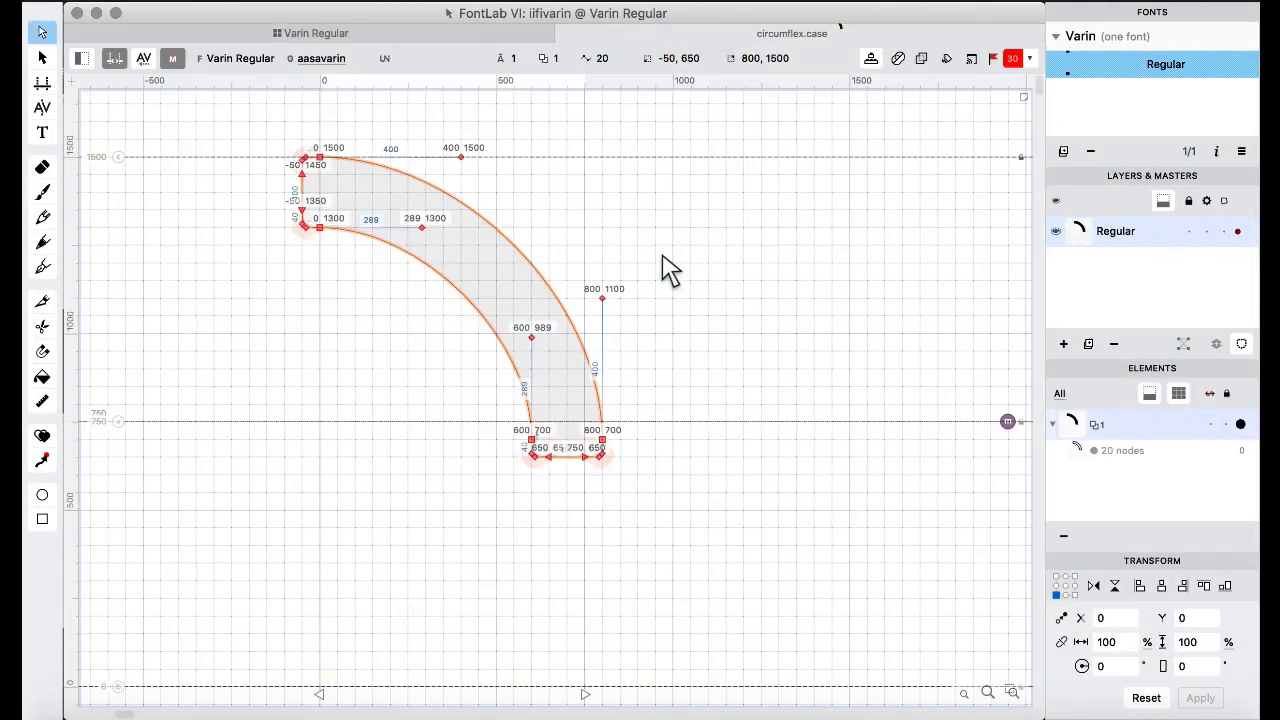
left_click(330, 35)
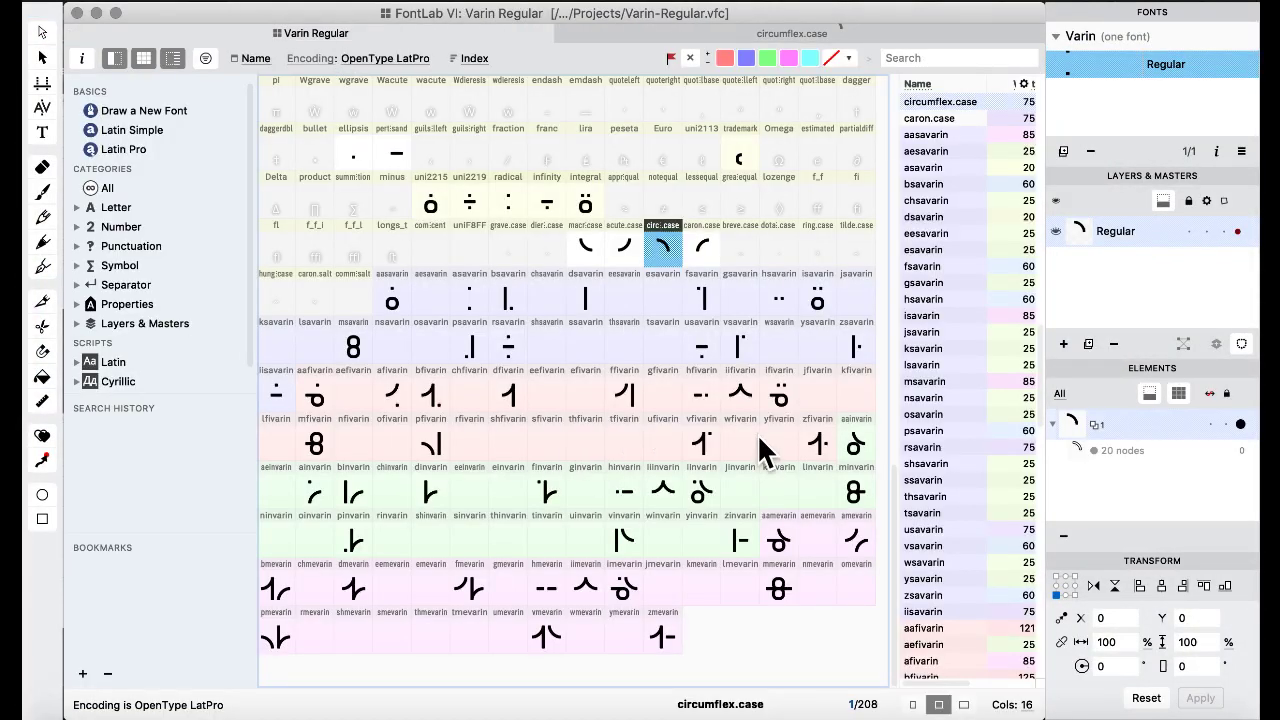
double_click(651, 438)
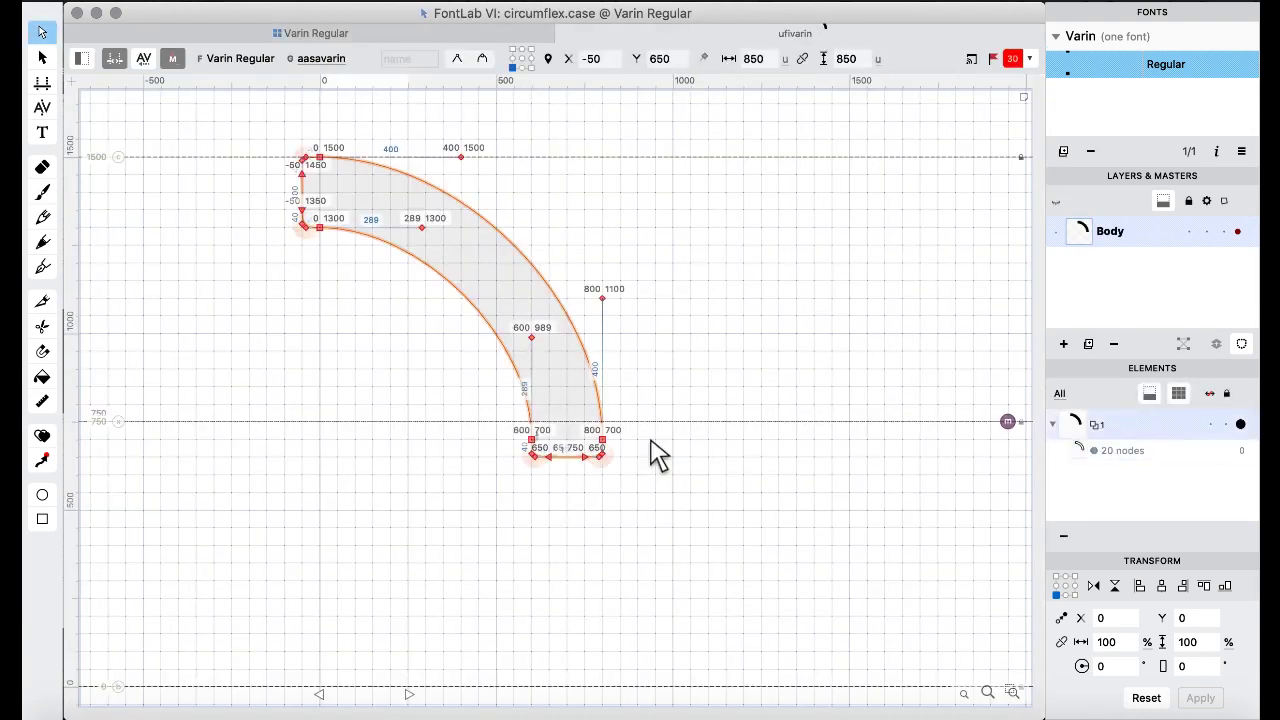
Lower the pasted curve in ufivarin so that its lower end sits on the baseline at Y 0.
key("shift+Down")
key("shift+Down")
key("shift+Down")
key("shift+Down")
key("shift+Down")
key("shift+Down")
key("shift+Down")
key("shift+Down")
key("shift+Down")
key("shift+Down")
key("shift+Down")
key("shift+Down")
key("shift+Down")
key("shift+Down")
key("shift+Down")
key("shift+Down")
key("shift+Down")
key("shift+Down")
key("shift+Down")
key("shift+Down")
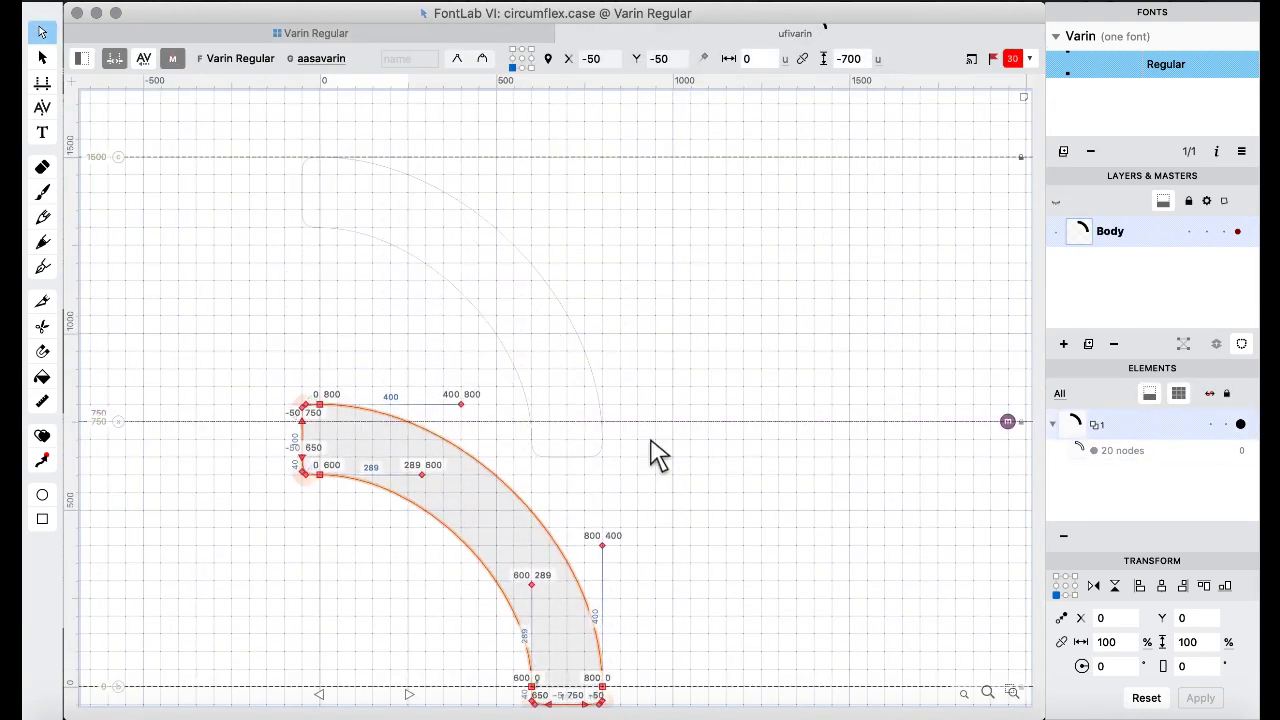
key("shift+Up")
key("shift+Up")
key("shift+Up")
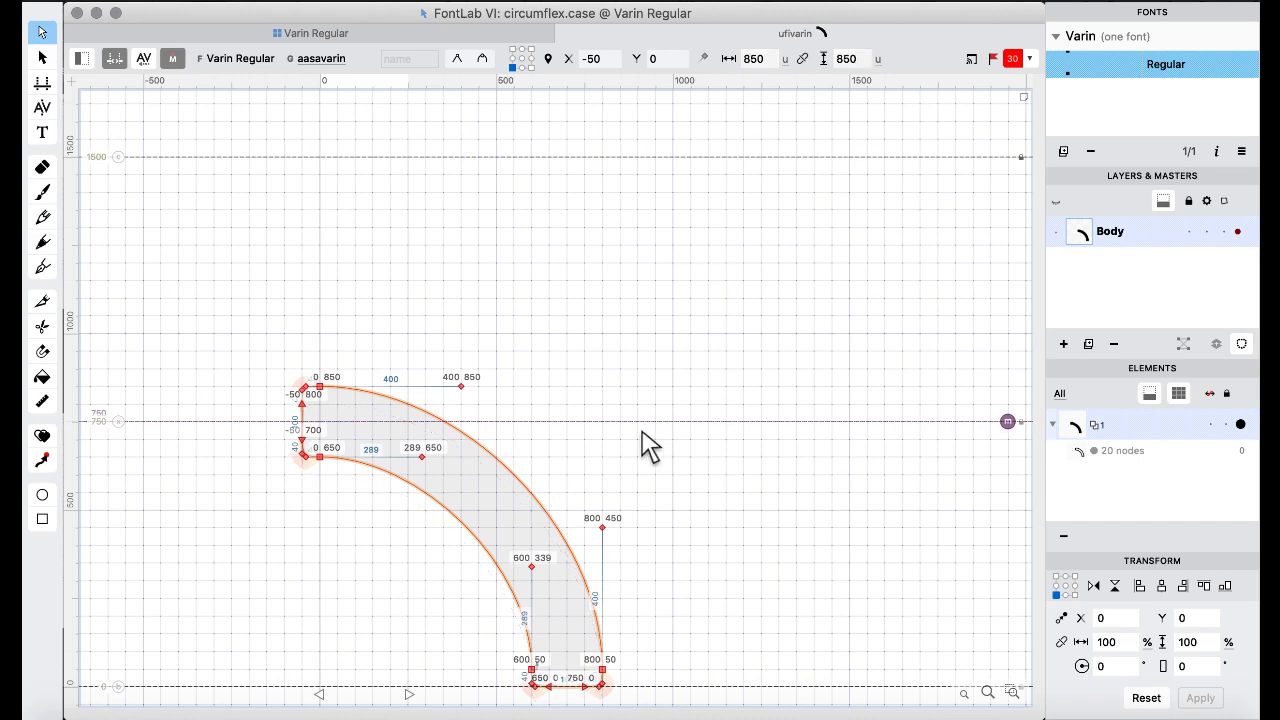
Copy the curved stroke from caron.case and paste it into ufivarin alongside the first curve.
left_click(296, 36)
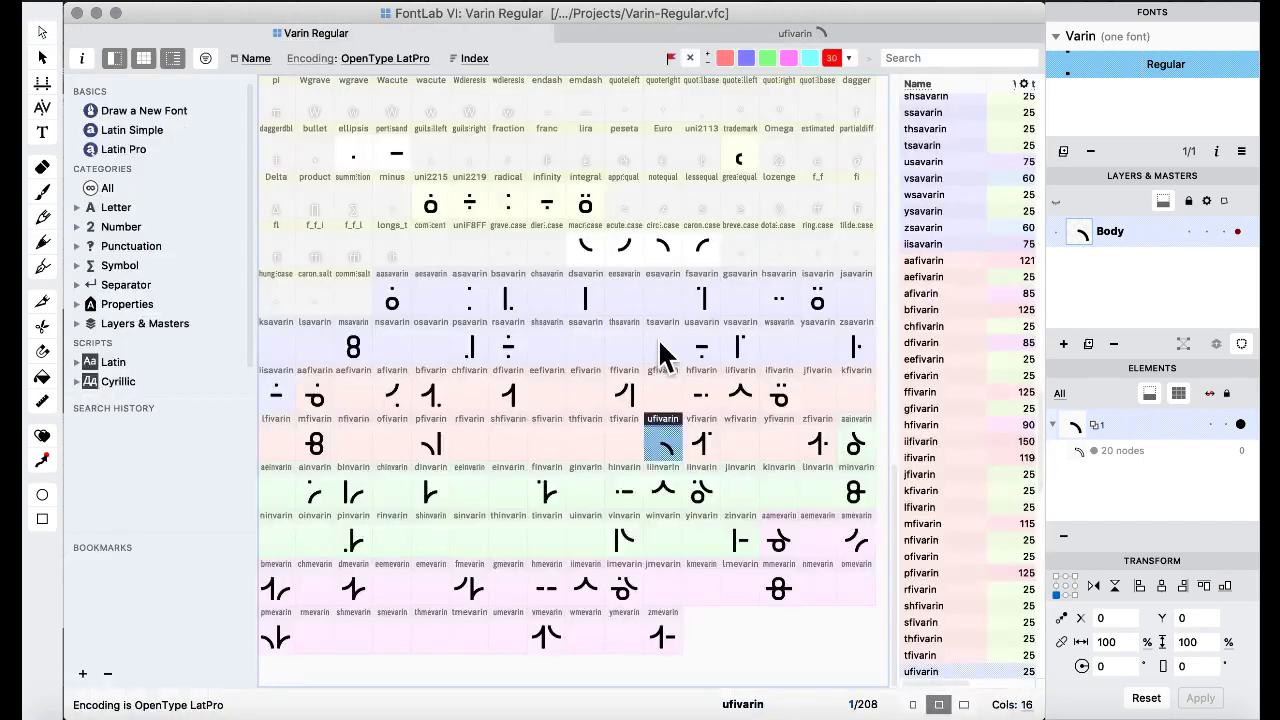
left_click(699, 258)
double_click(699, 262)
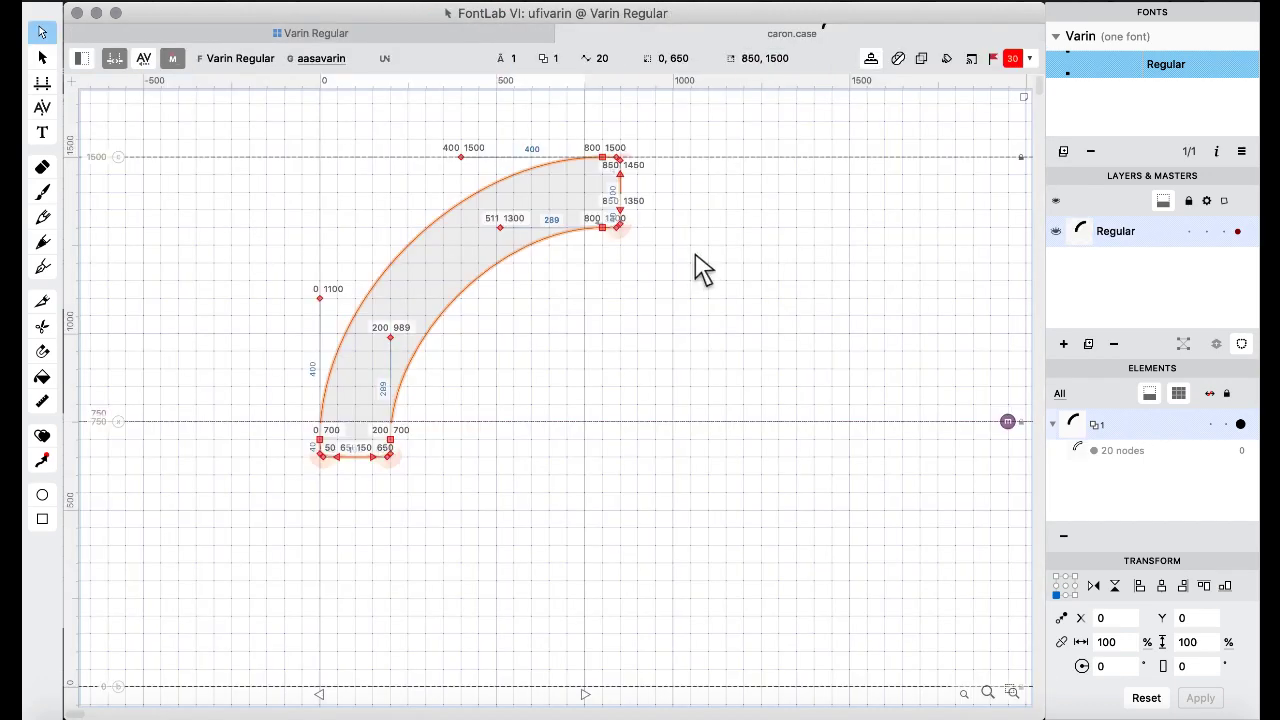
left_click(345, 33)
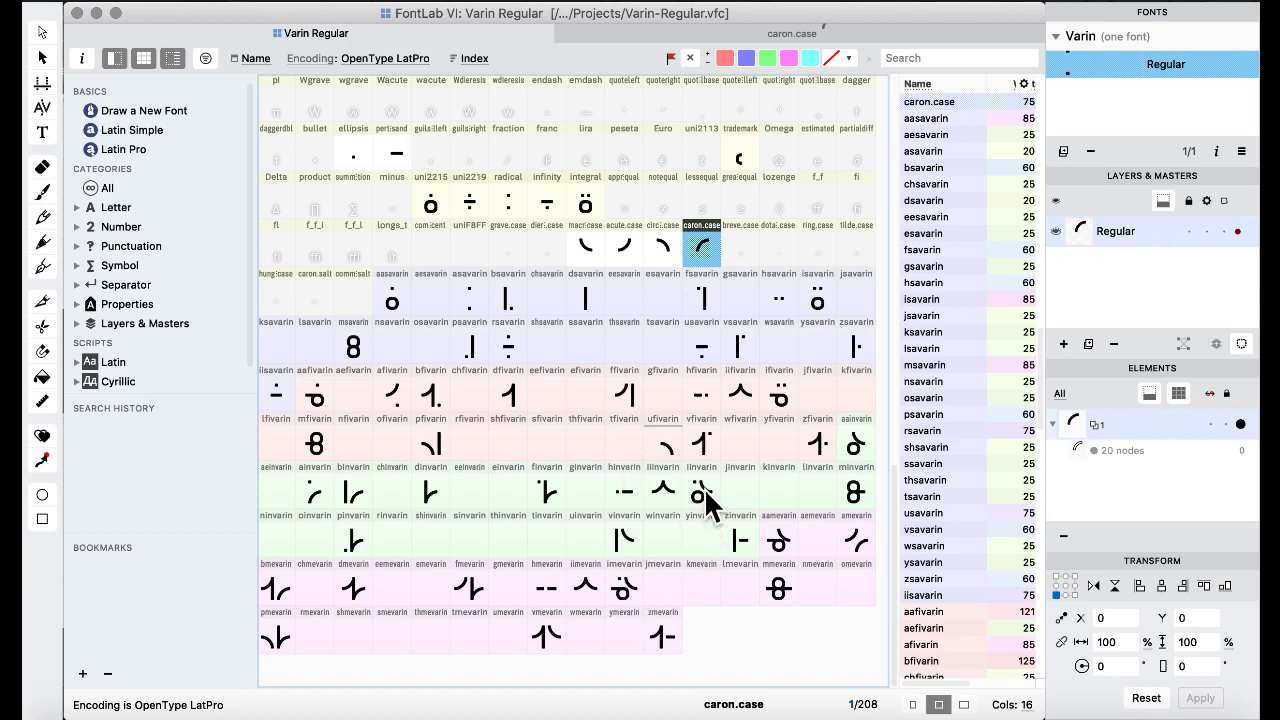
left_click(664, 452)
double_click(664, 452)
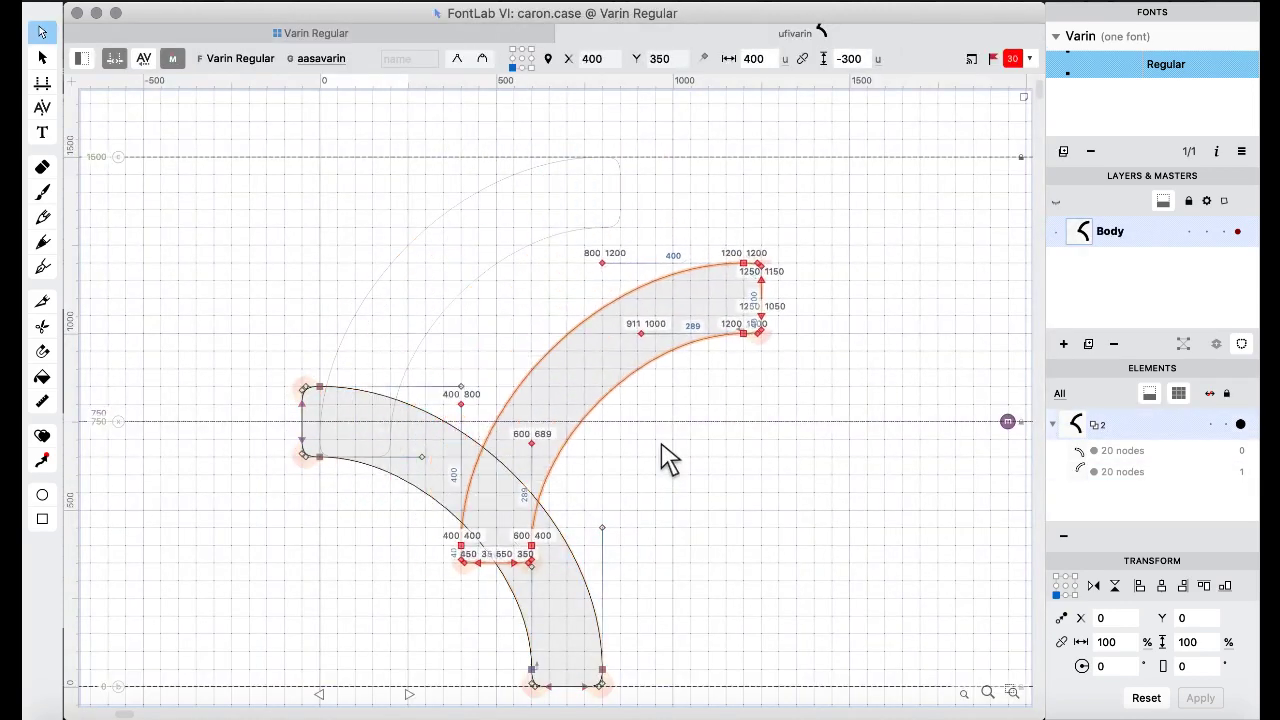
Move the second curve in ufivarin to X 600, Y 0, lining its lower end up with the first curve's lower end.
key("super+Right")
key("super+Down")
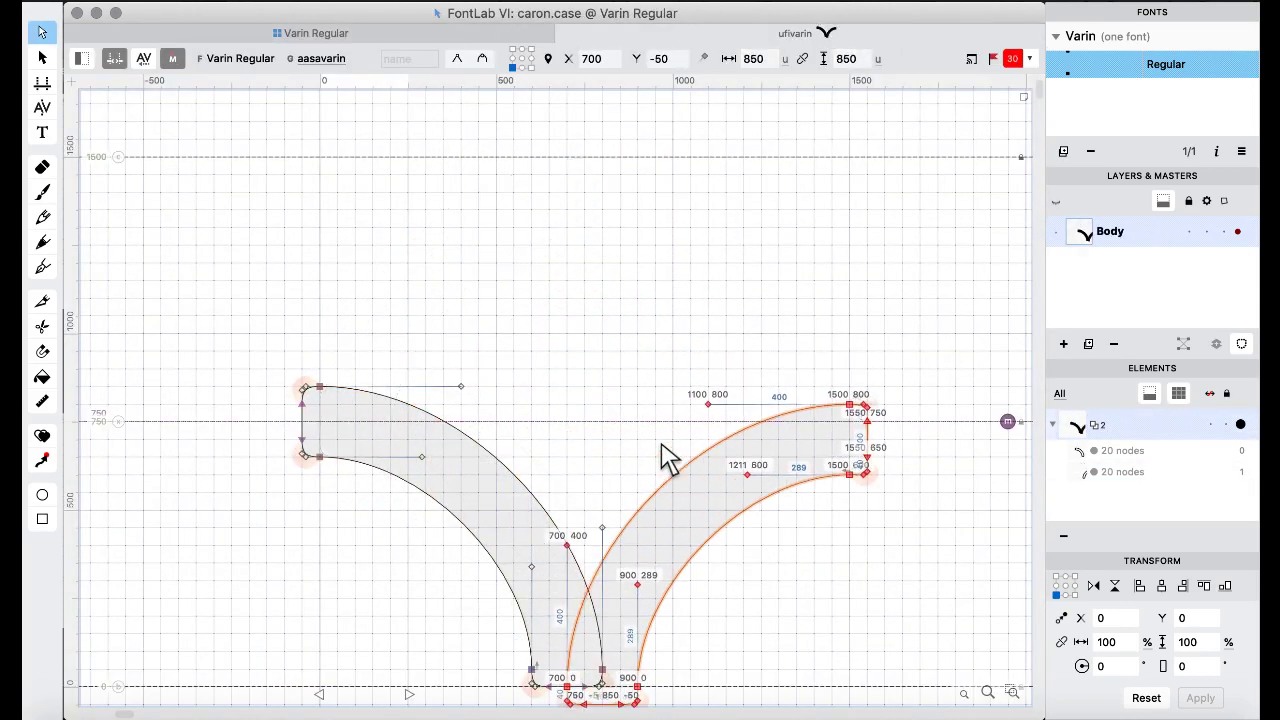
key("shift+Up")
key("shift+Up")
key("shift+Up")
key("super+Left")
key("shift+Up")
key("shift+Up")
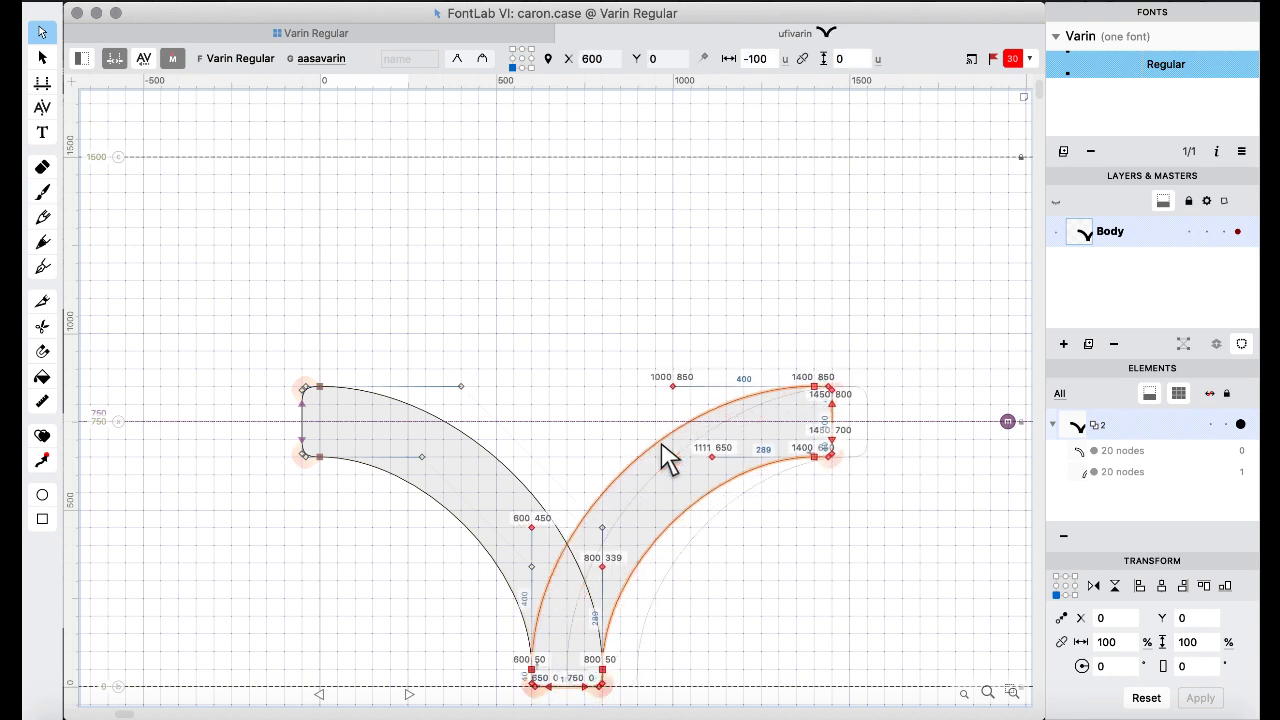
Merge the two overlapping curves in ufivarin into a single contour and return to the font overview.
key("super+a")
right_click(480, 193)
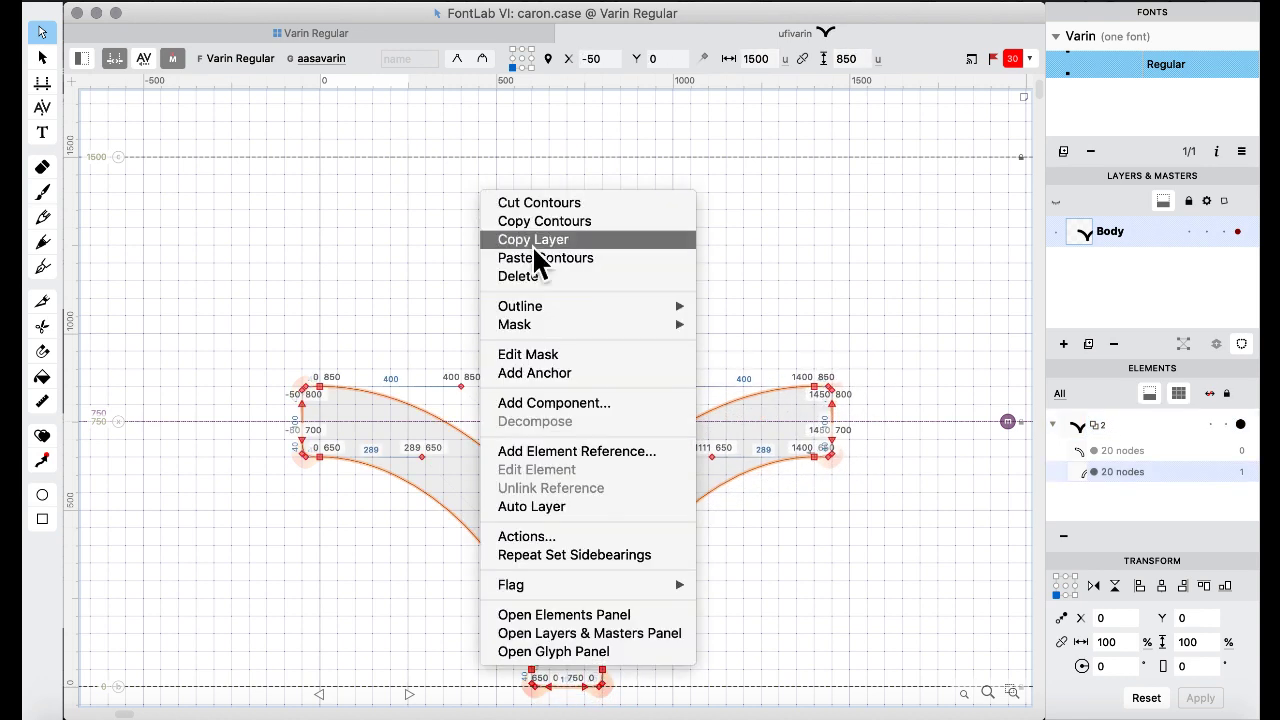
mouse_move(557, 324)
mouse_move(615, 307)
left_click(763, 491)
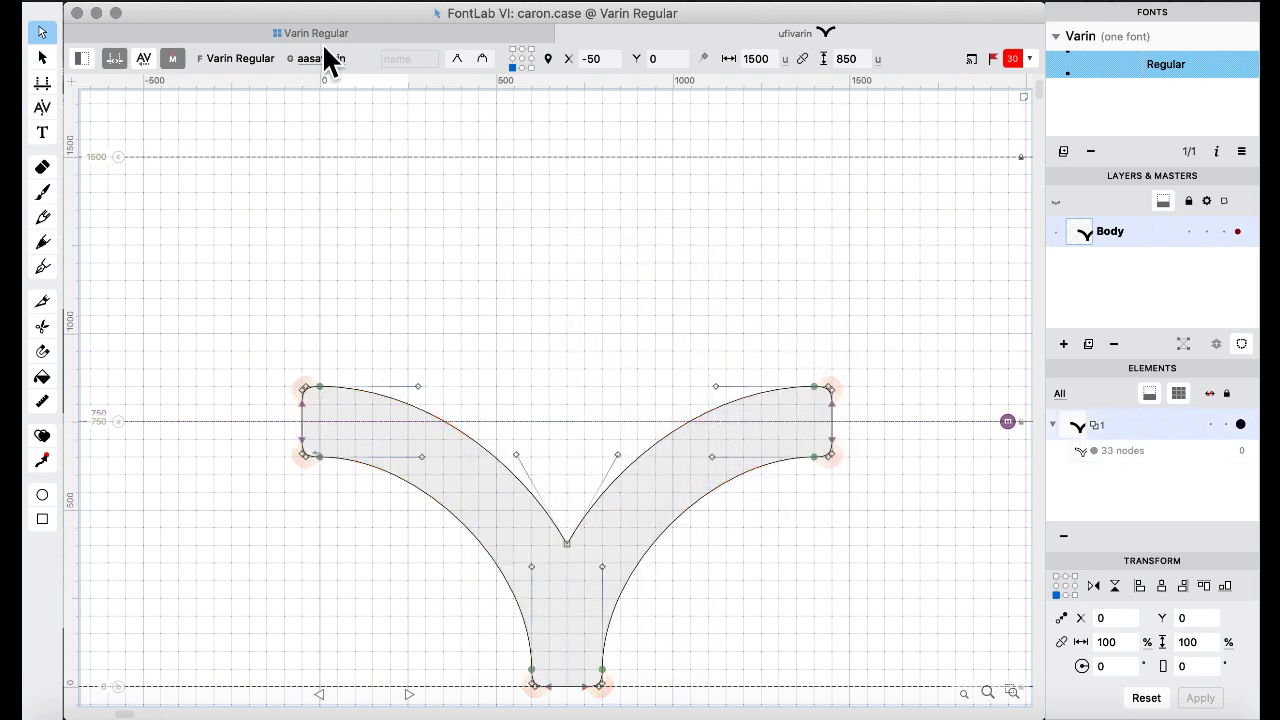
left_click(321, 40)
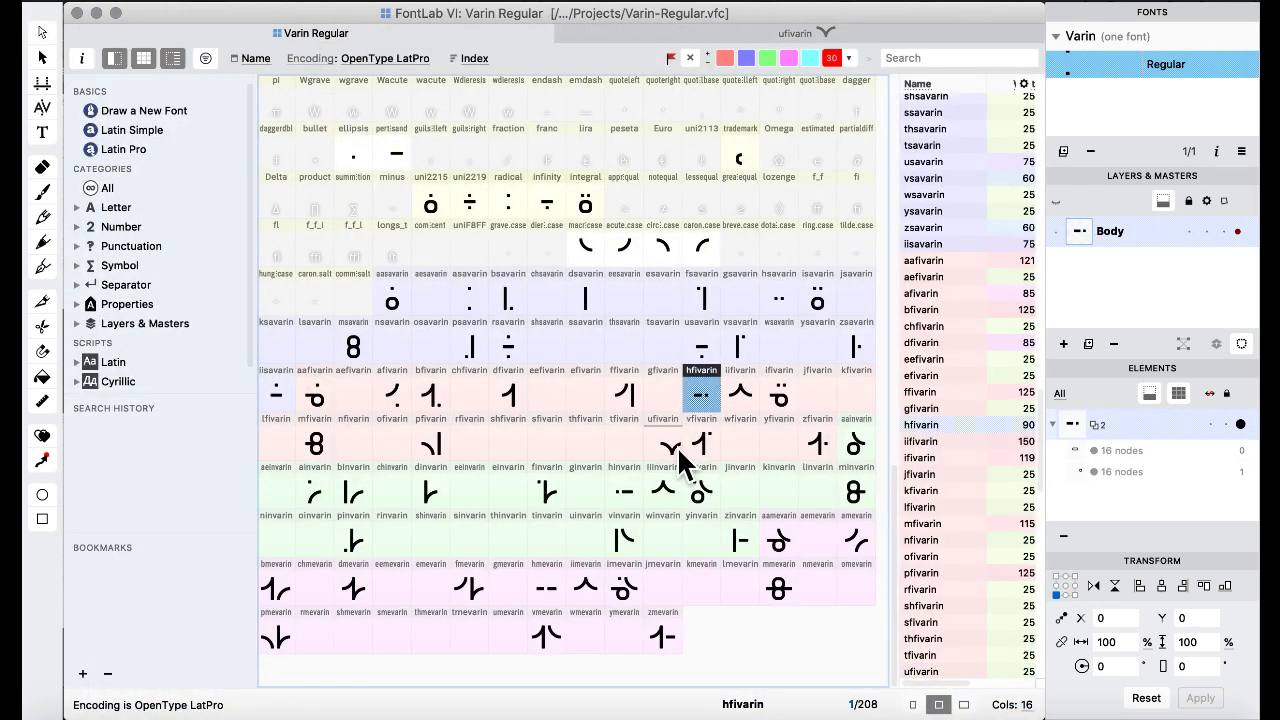
Duplicate the ufivarin glyph into the uinvarin and umevarin slots, replacing the empty glyphs there.
left_click_drag(679, 464, 585, 545)
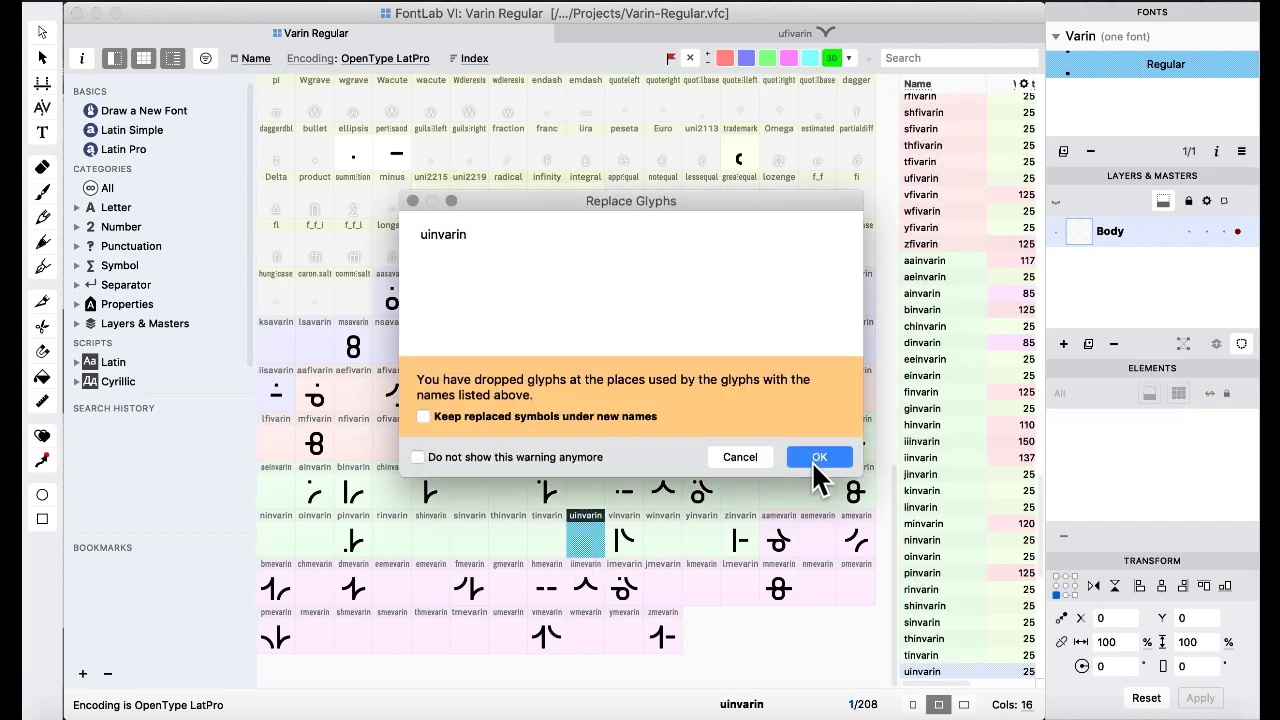
left_click(818, 457)
left_click(770, 60)
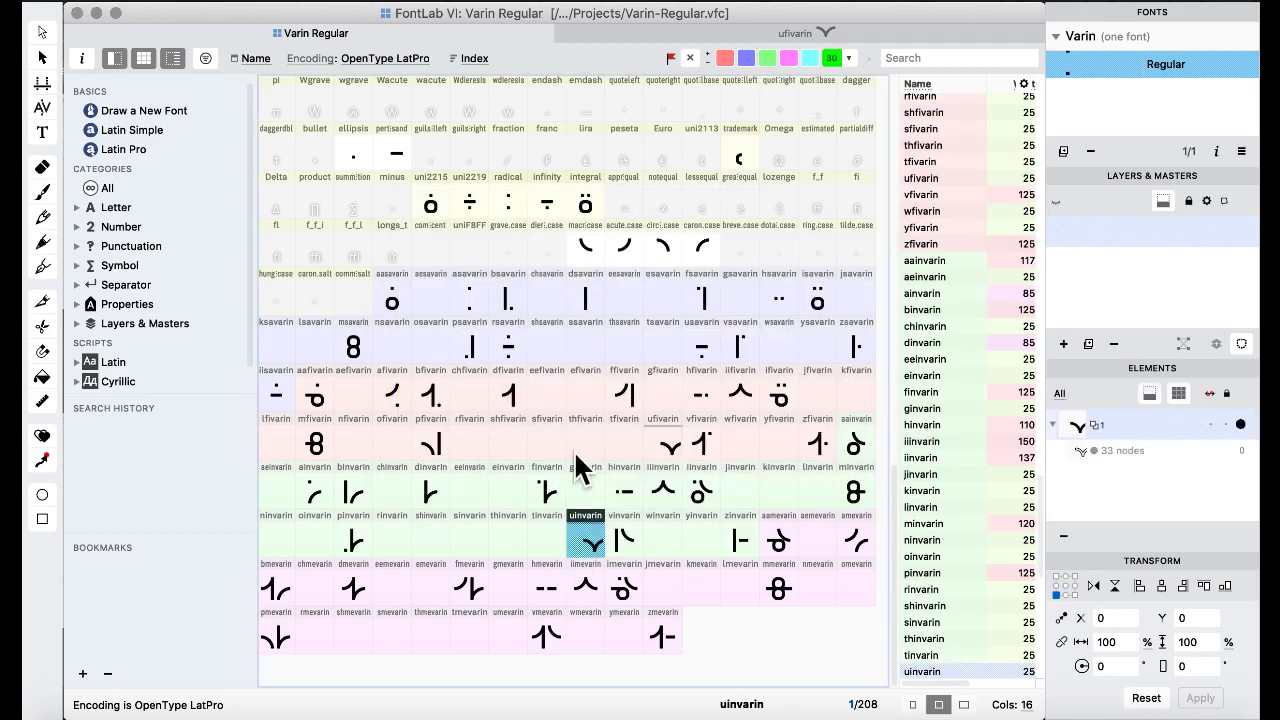
left_click_drag(521, 632, 523, 636)
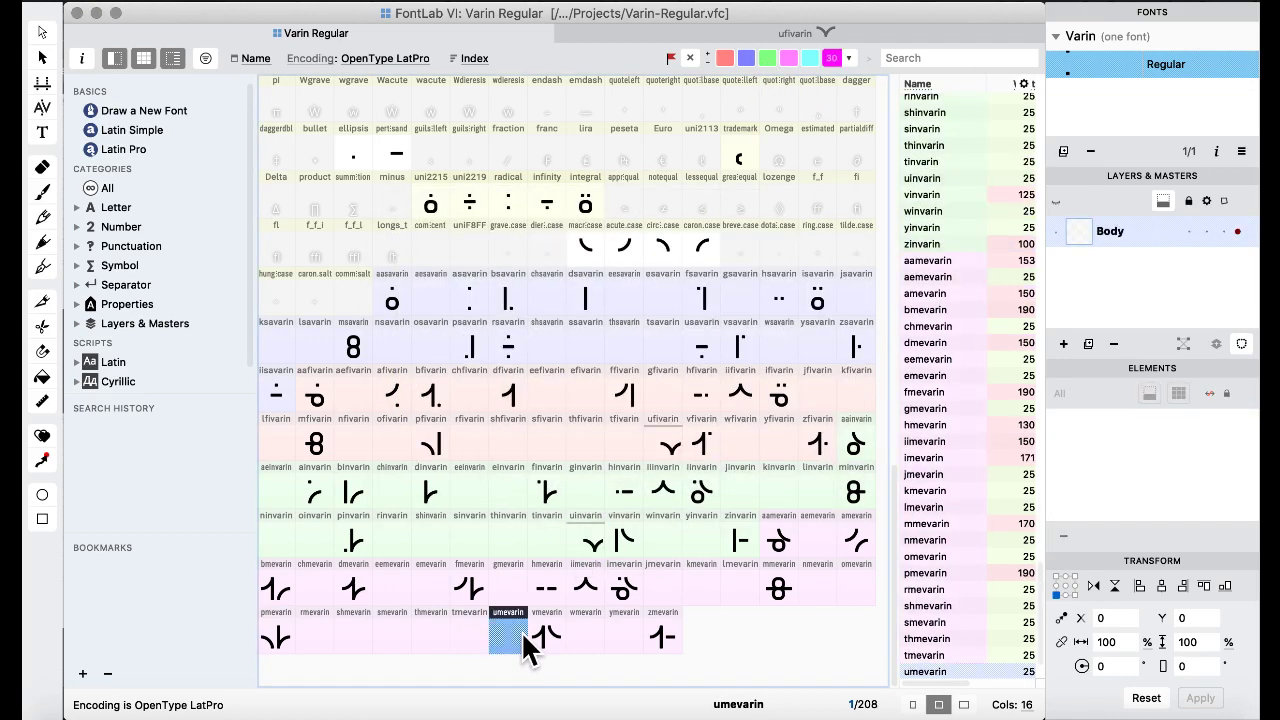
left_click(814, 456)
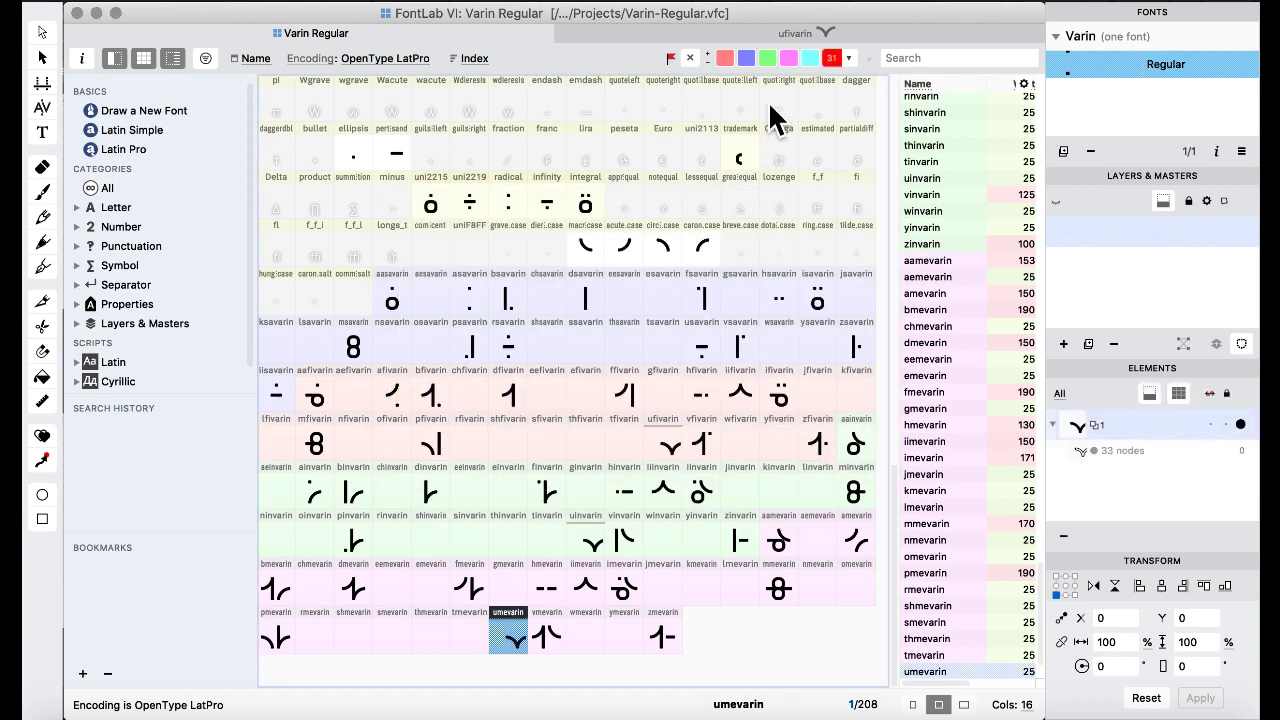
Select the full range of Varin glyphs, zmevarin back to aasavarin, repeat Set Sidebearings on them, then select only chsavarin.
right_click(662, 634)
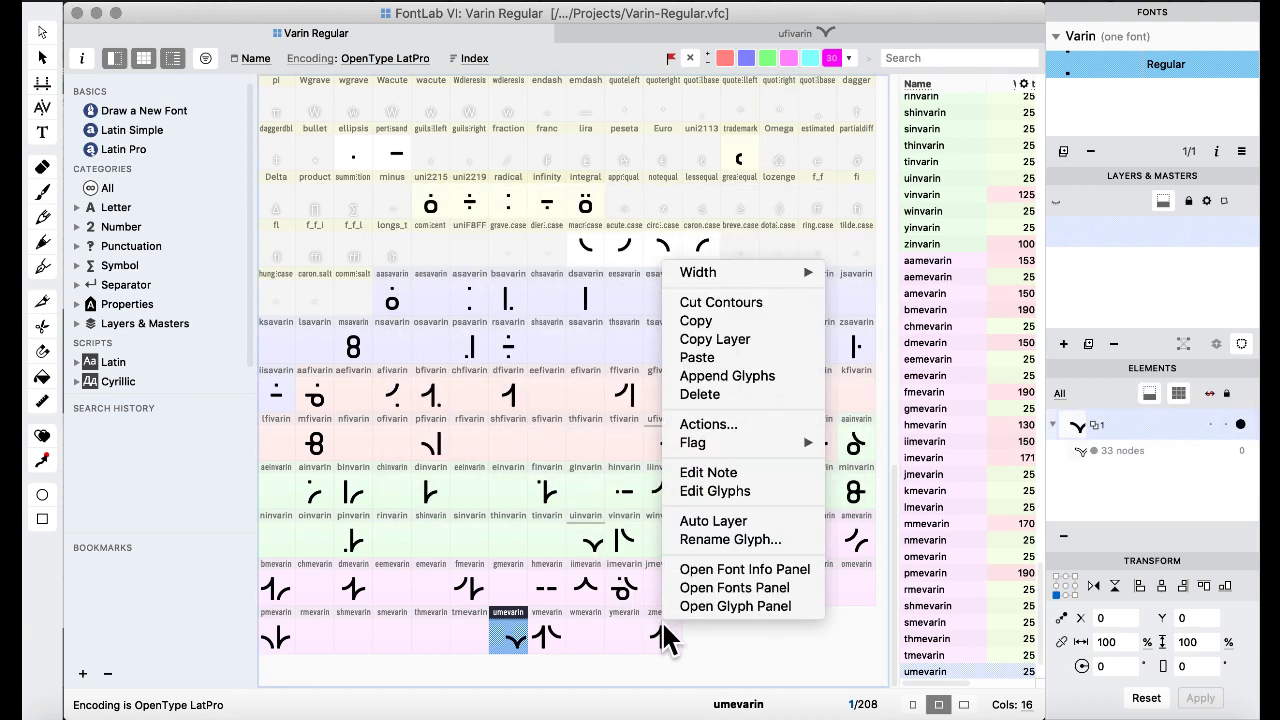
left_click(604, 566)
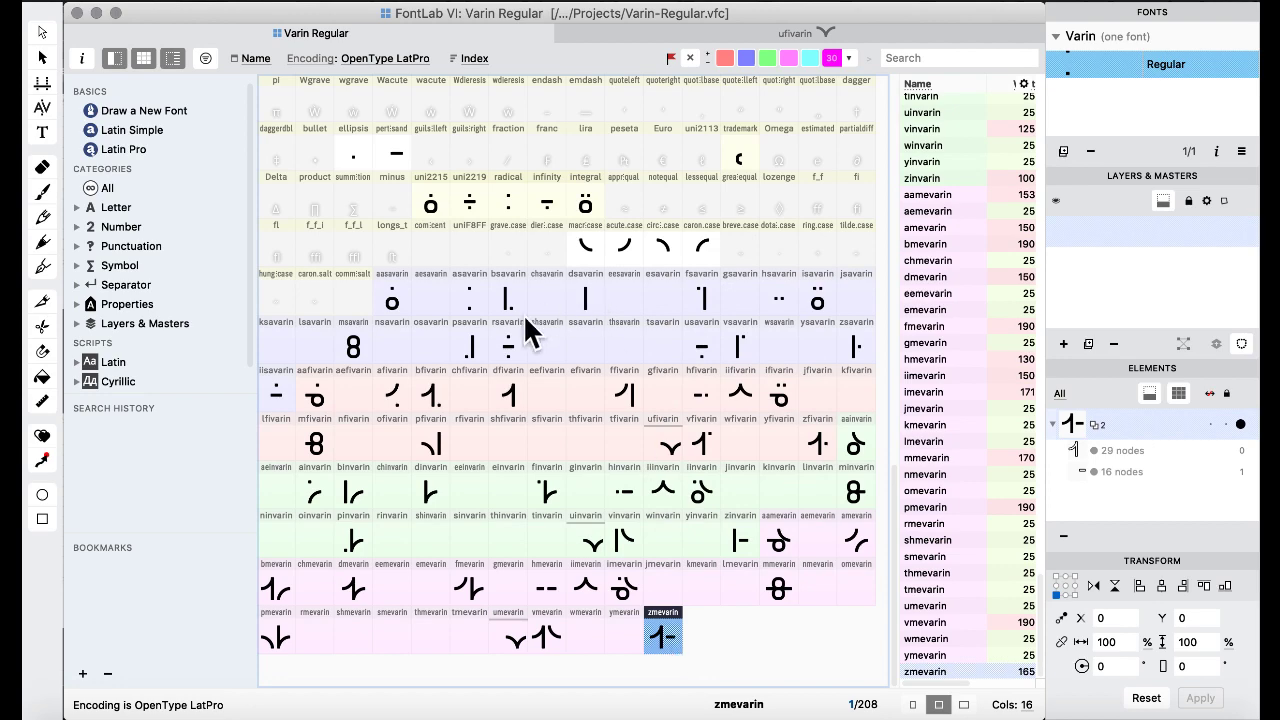
left_click(403, 297, "shift")
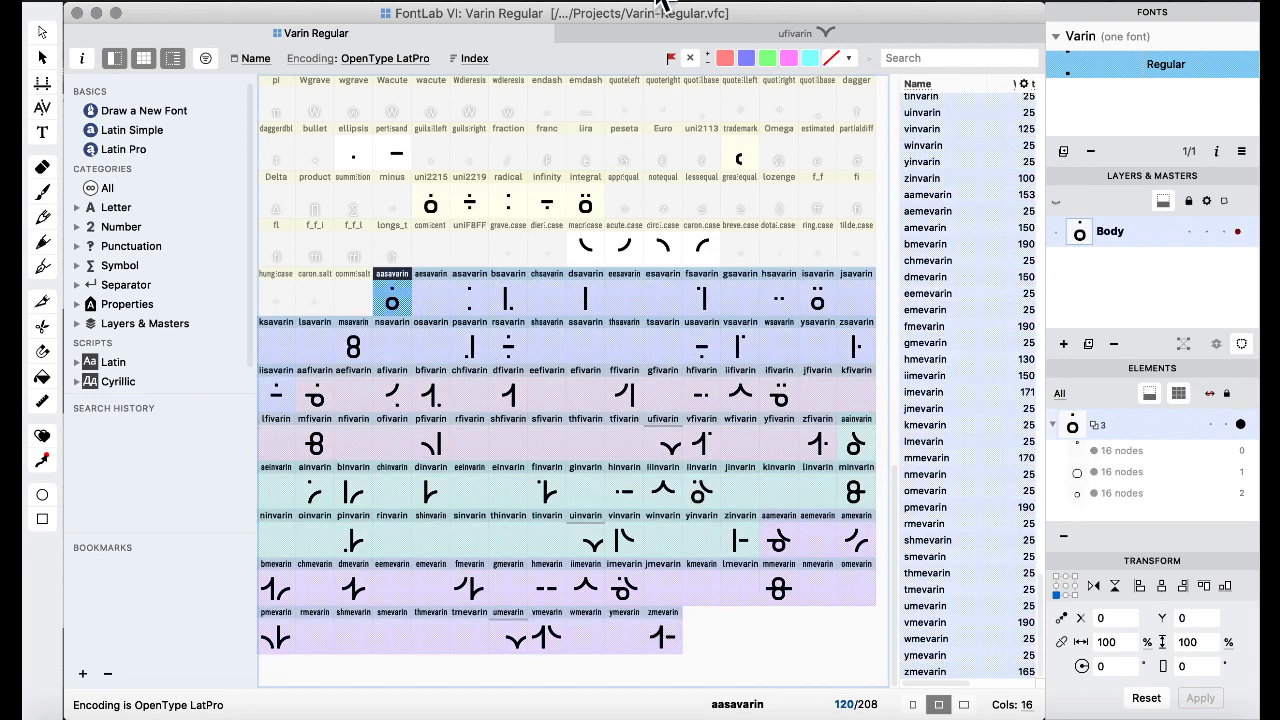
left_click(548, 3)
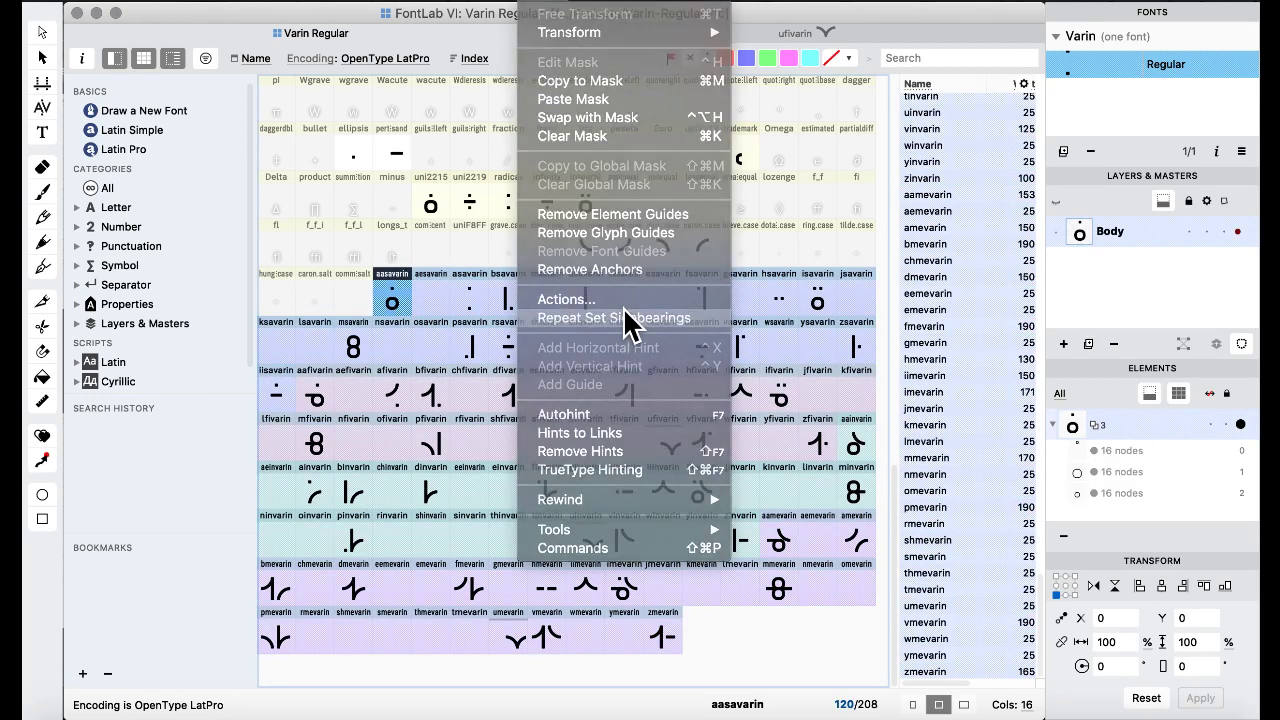
left_click(624, 317)
left_click(548, 301)
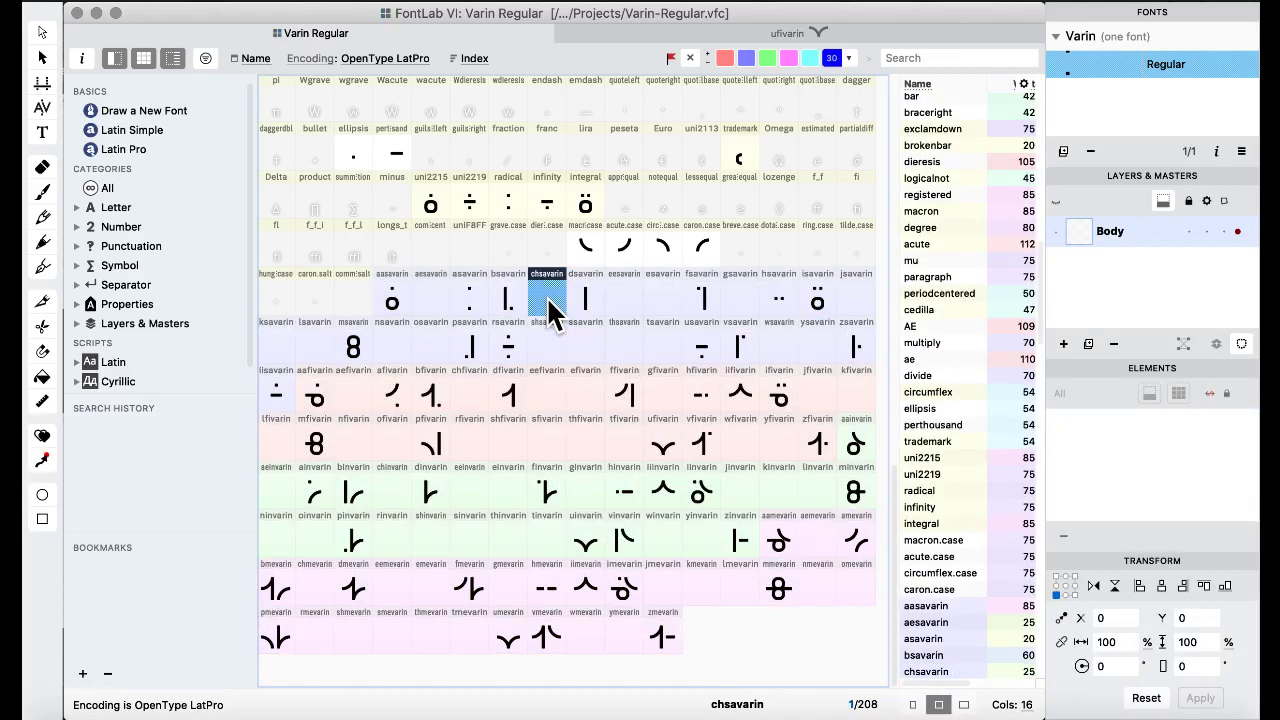
left_click(584, 203)
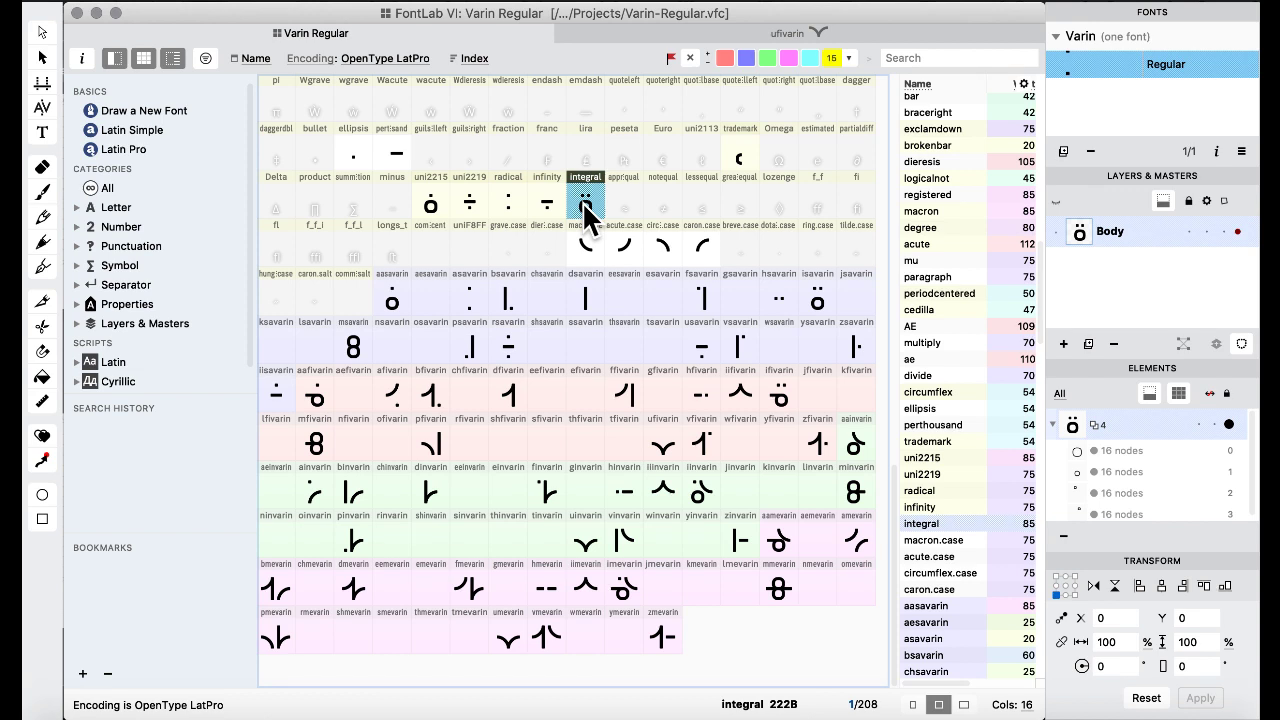
left_click(550, 360)
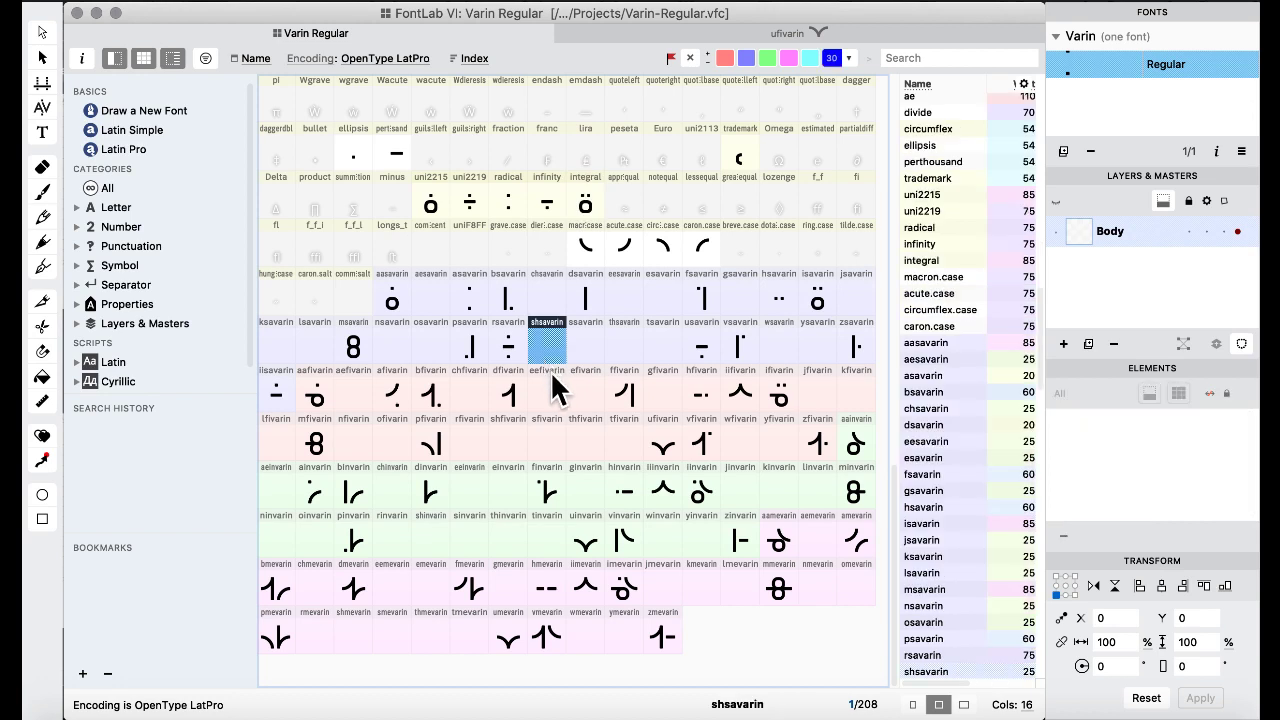
left_click(562, 408)
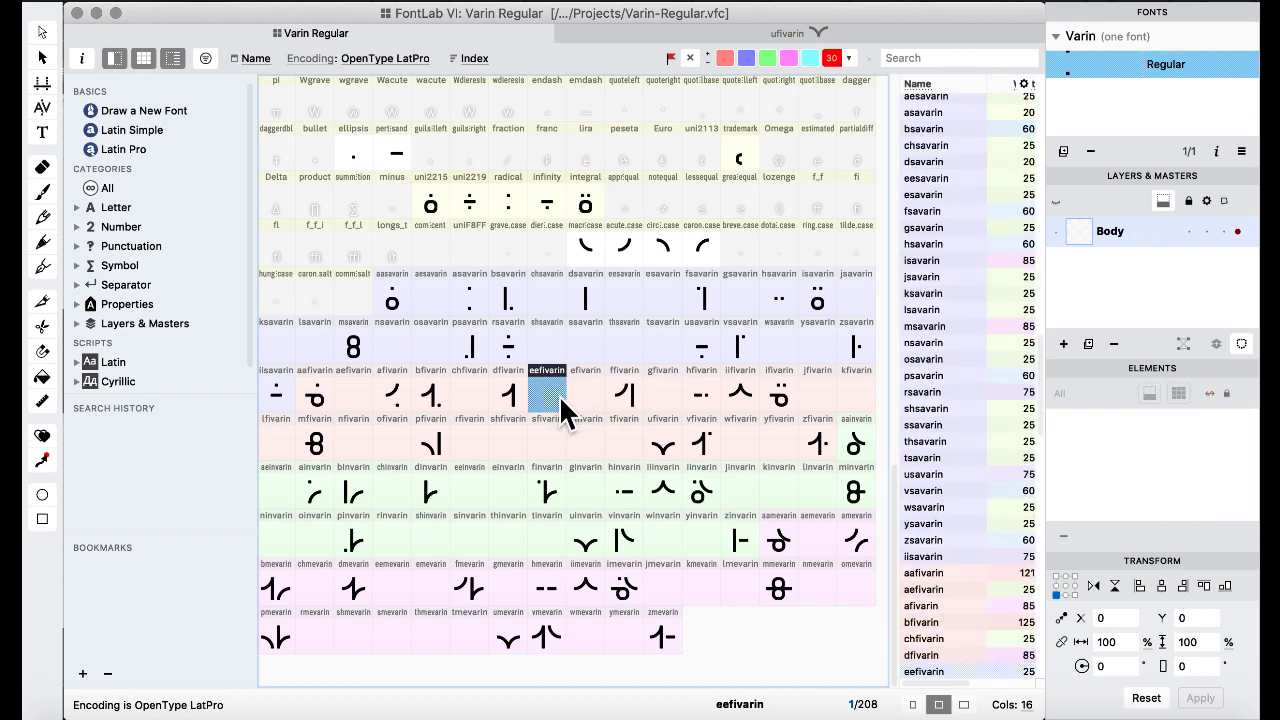
left_click(590, 455)
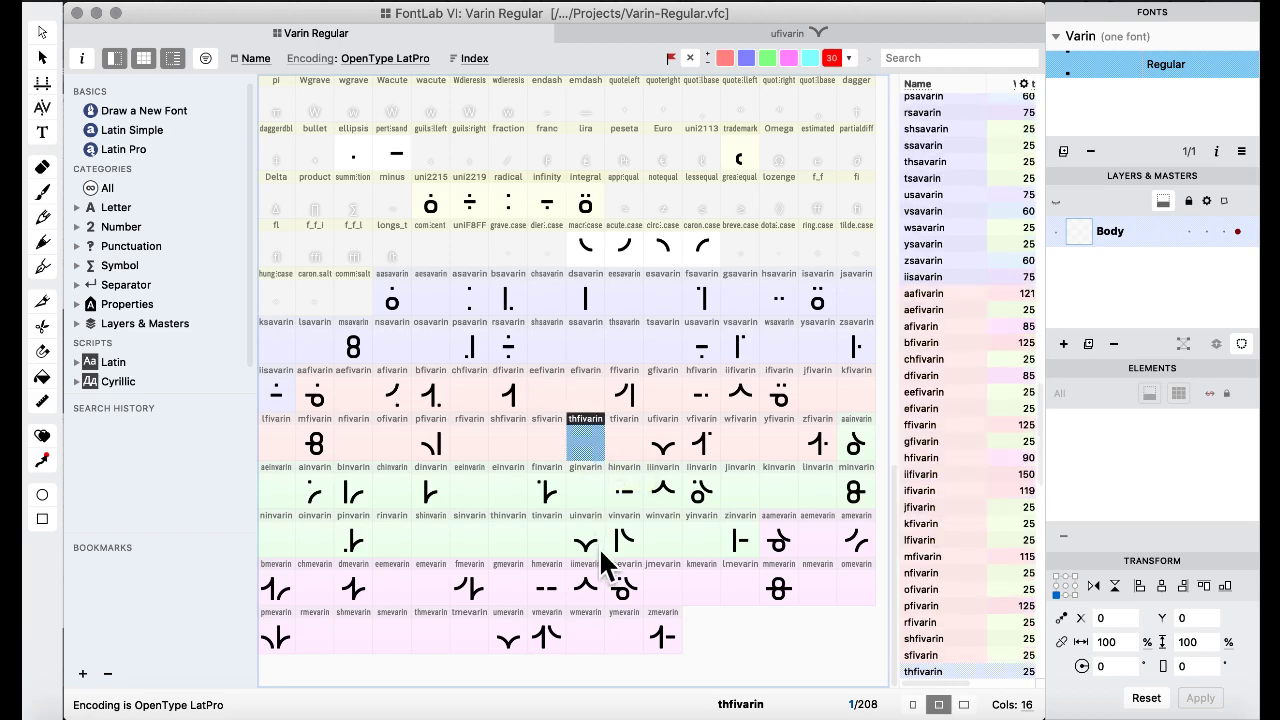
left_click(586, 493)
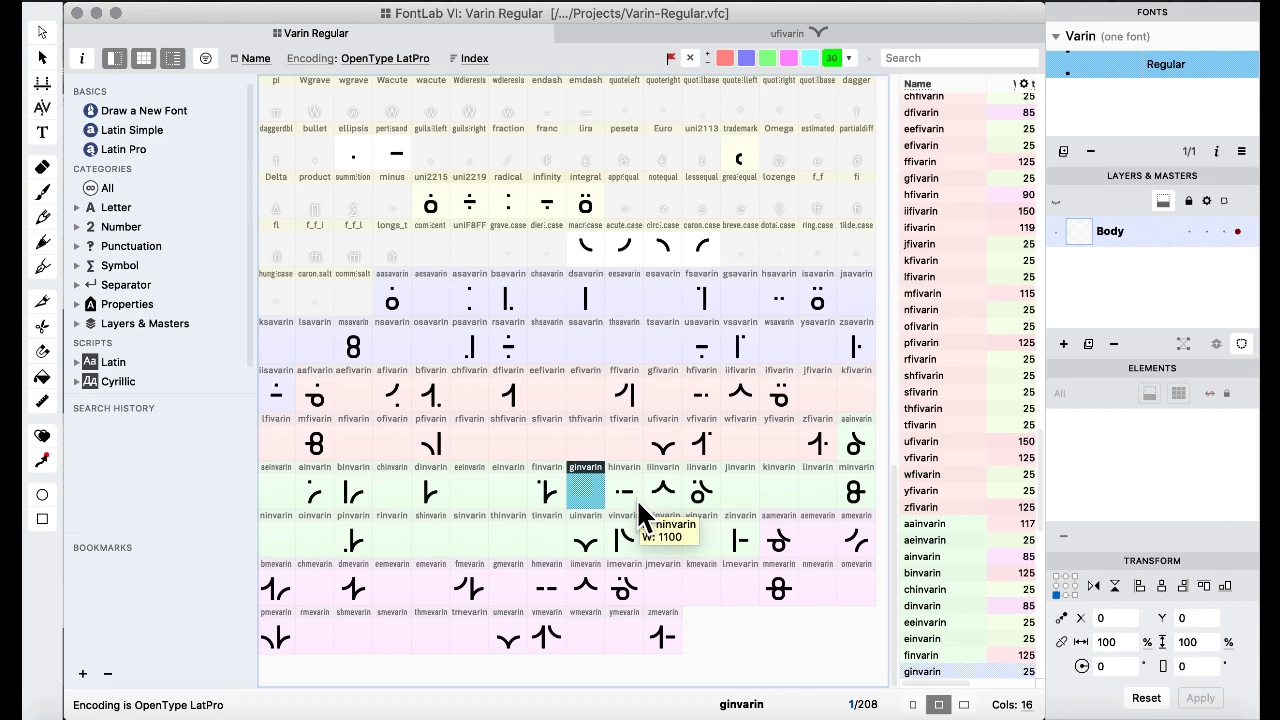
key("ctrl+Up")
key("ctrl+Up")
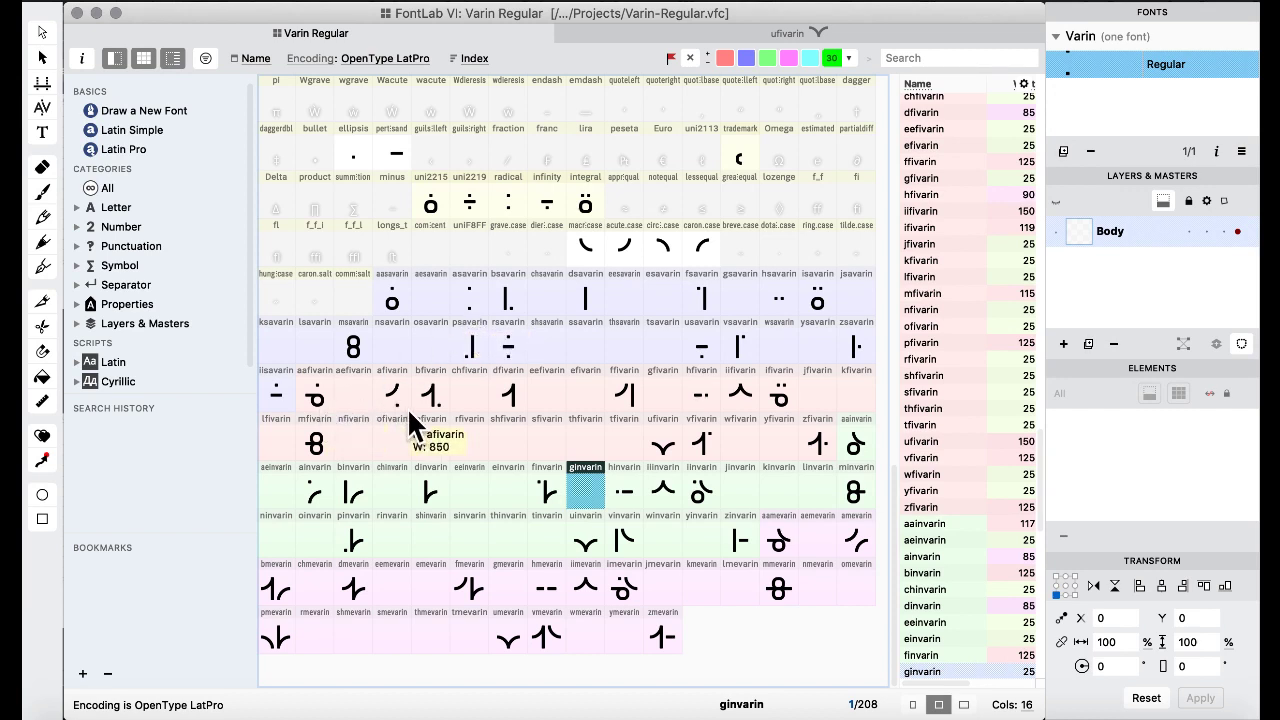
left_click(501, 343)
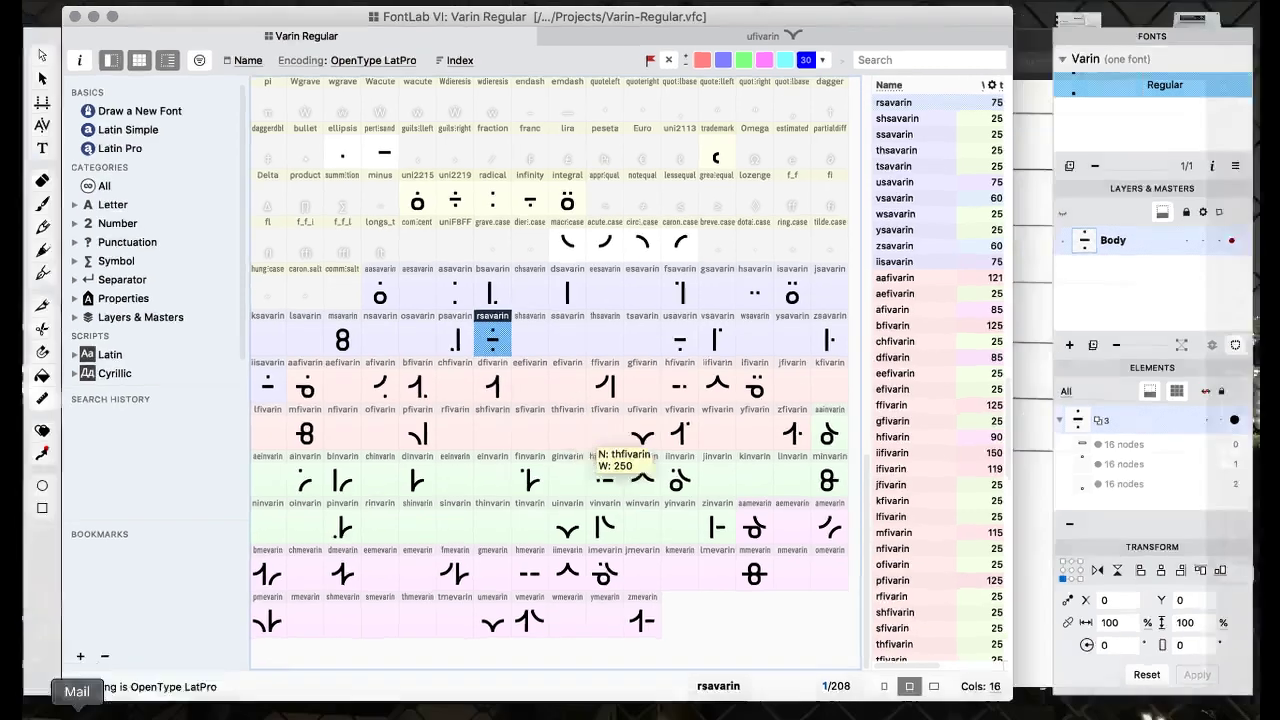
Switch to the Varin alphabet PDF, compare the letter forms across both chart pages, and return to the FontLab font overview.
key("ctrl+Up")
left_click(629, 452)
scroll(488, 423, "up", 10)
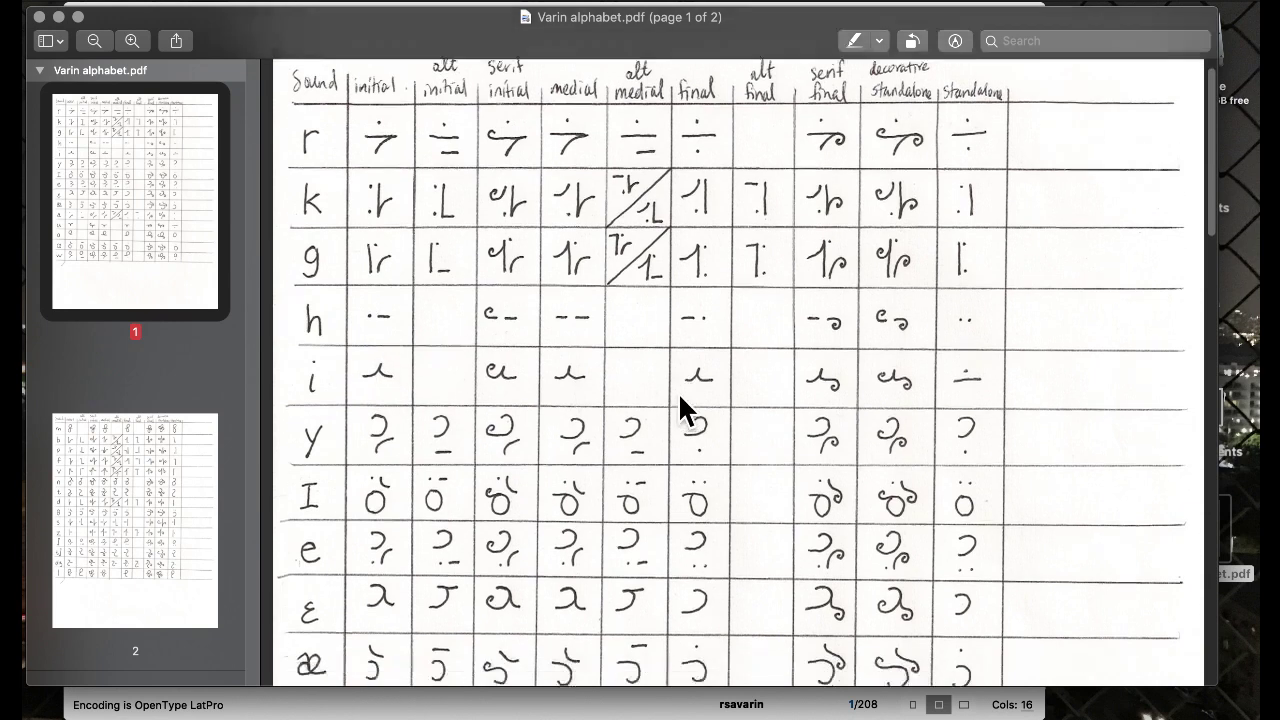
scroll(680, 395, "down", 5)
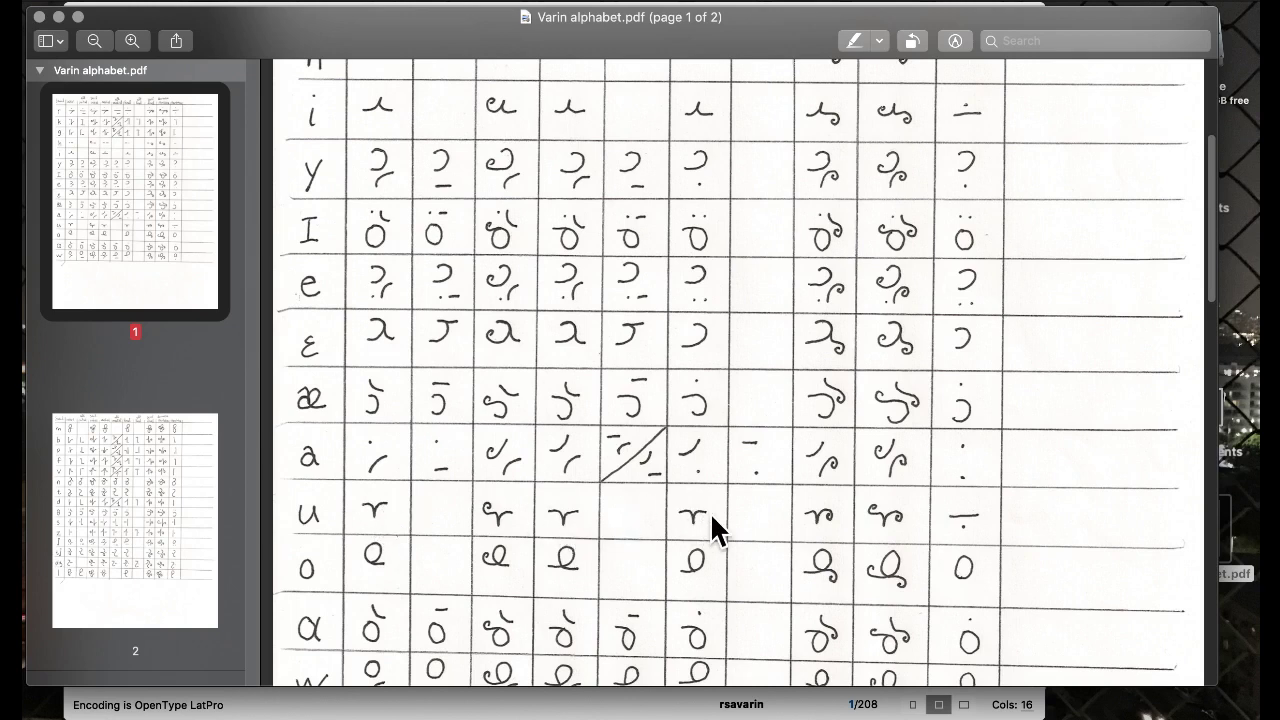
scroll(713, 528, "down", 5)
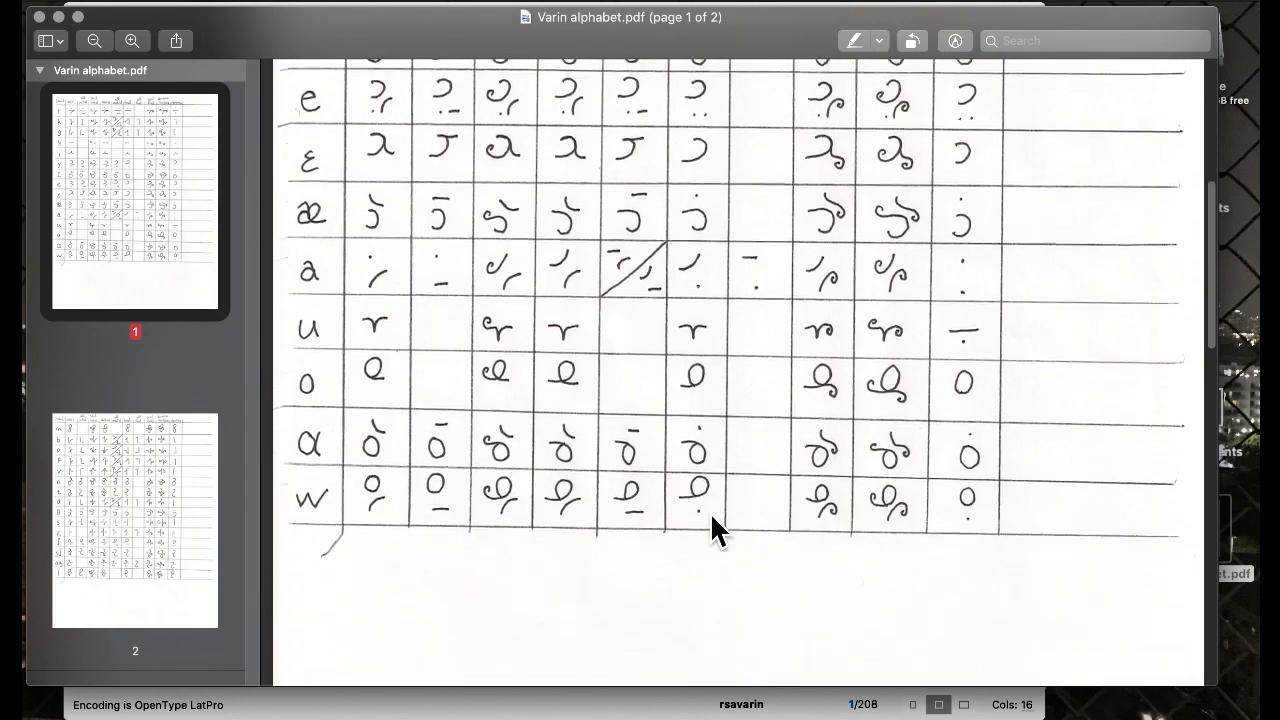
scroll(712, 516, "down", 20)
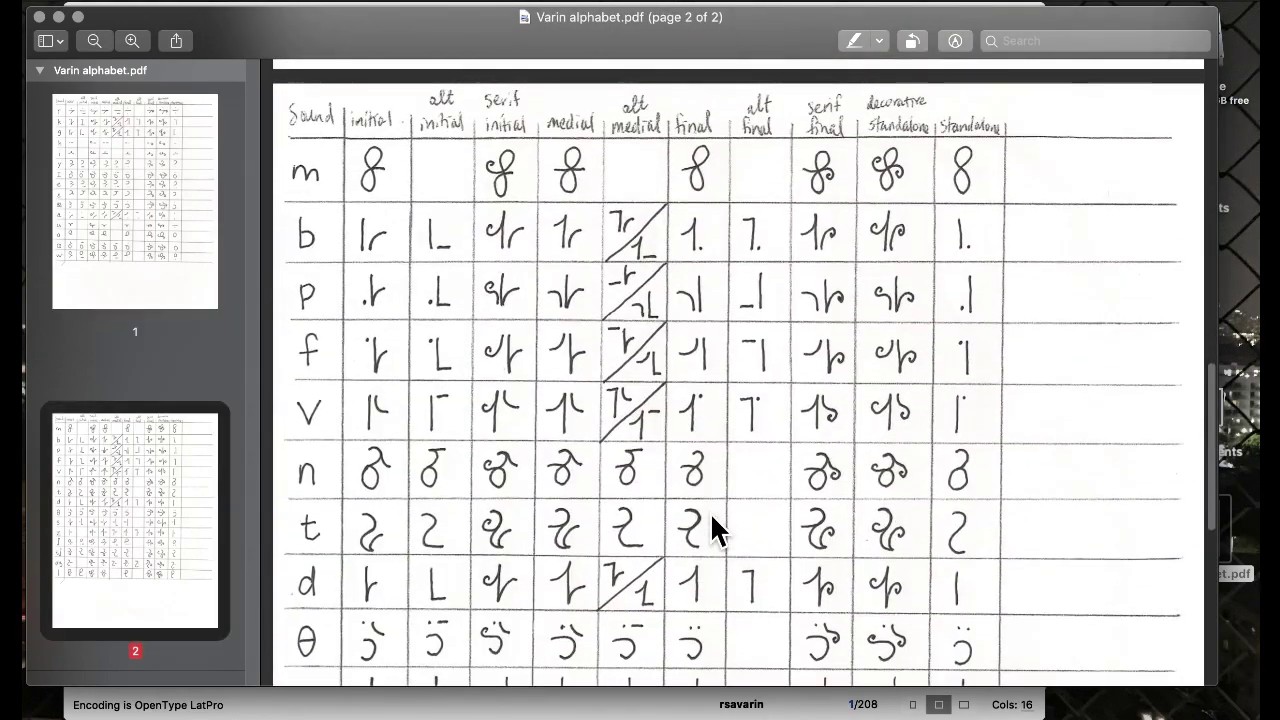
scroll(712, 516, "down", 10)
scroll(712, 516, "up", 15)
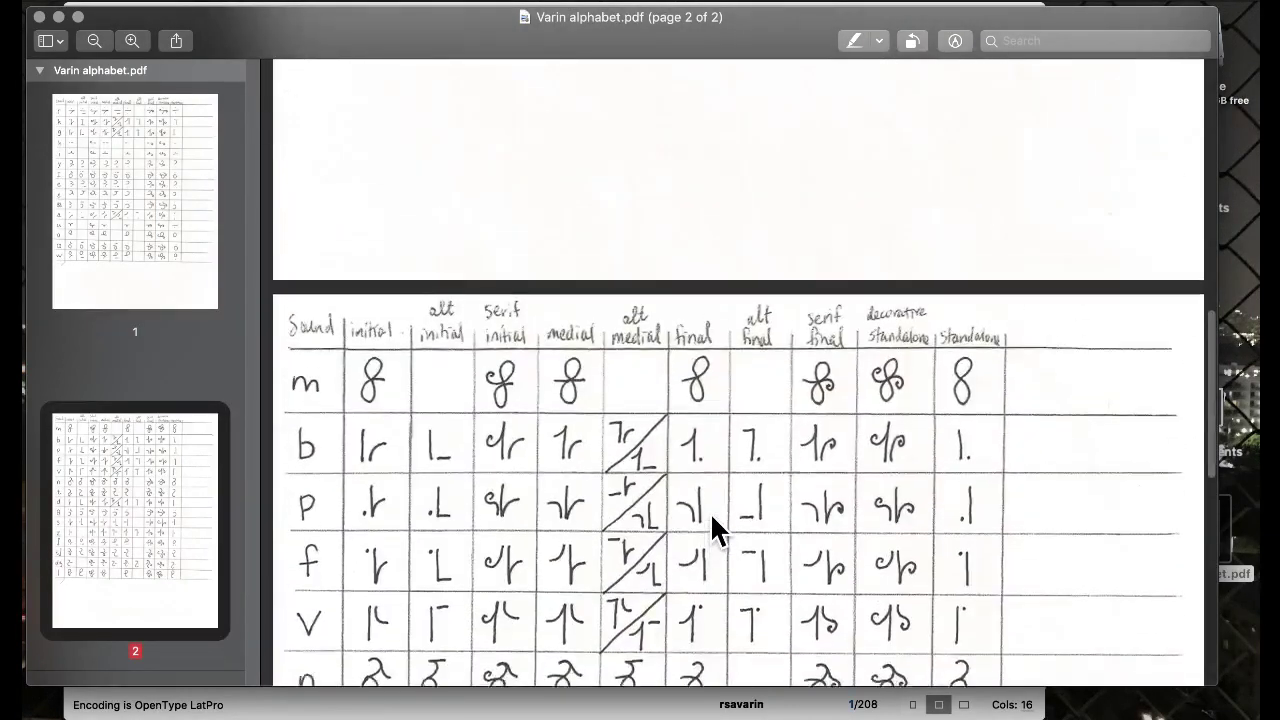
scroll(712, 516, "up", 15)
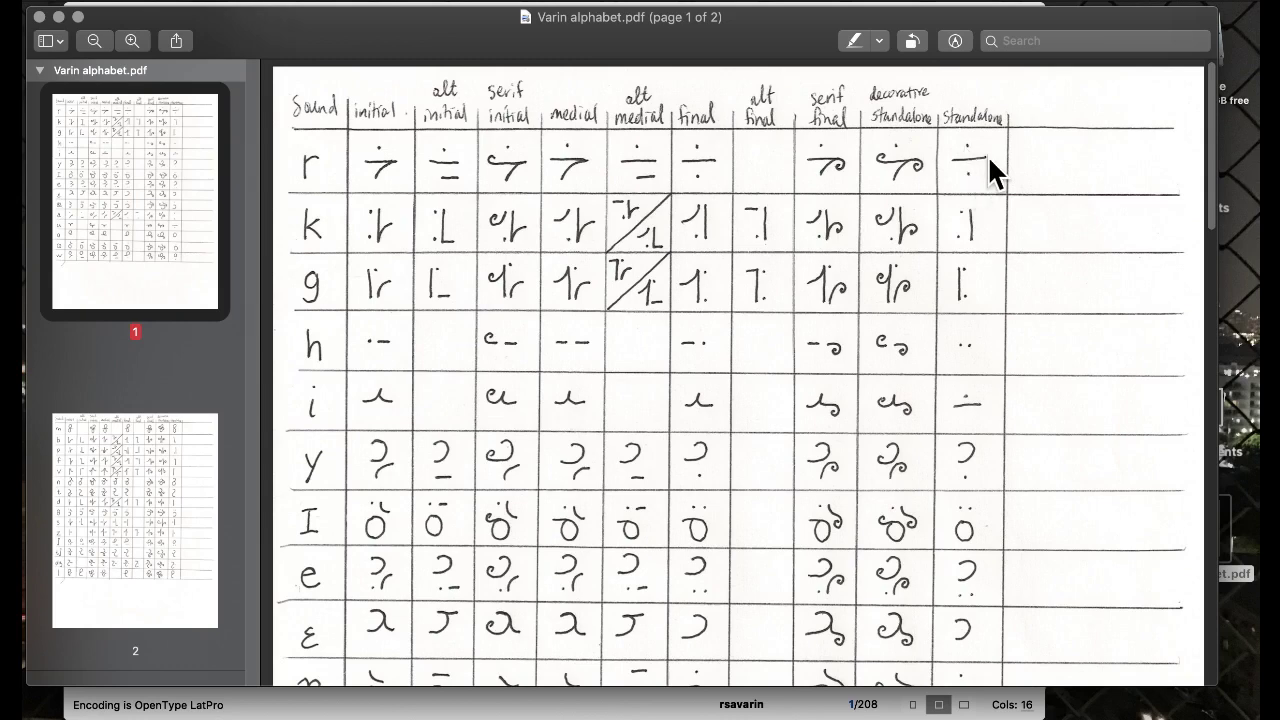
scroll(719, 266, "down", 5)
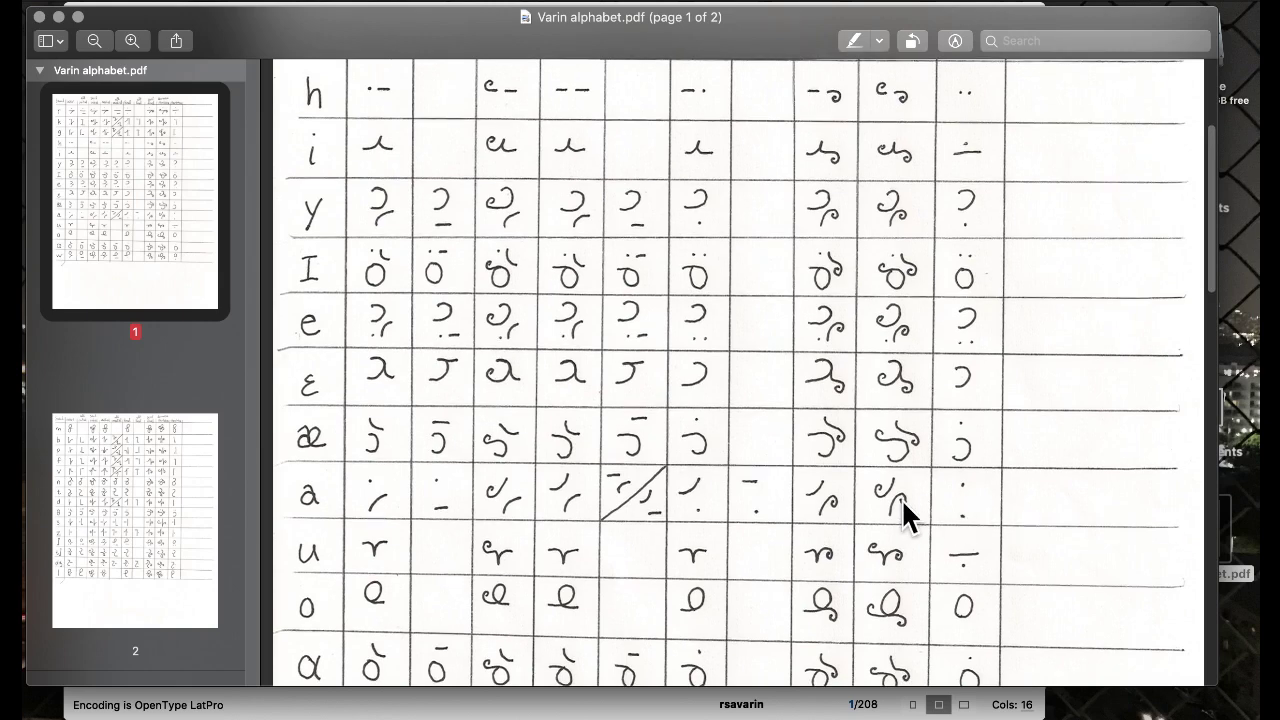
scroll(967, 490, "up", 5)
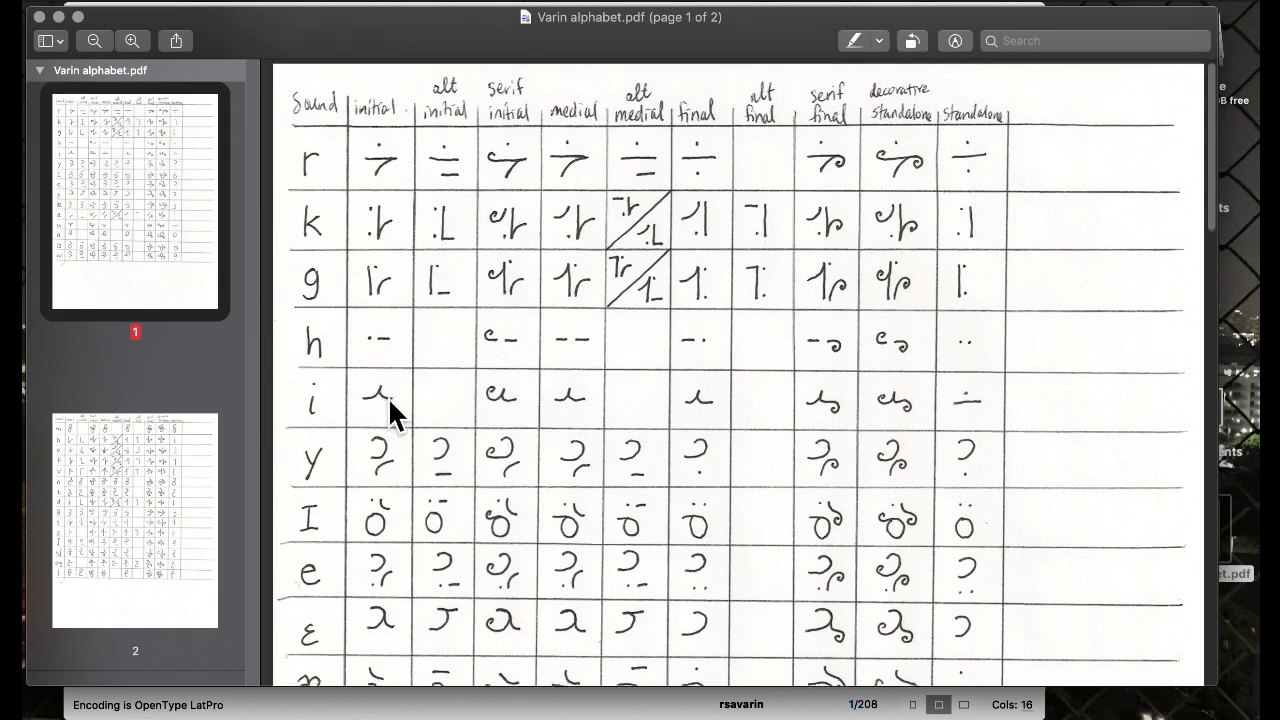
scroll(386, 409, "down", 3)
scroll(378, 545, "down", 3)
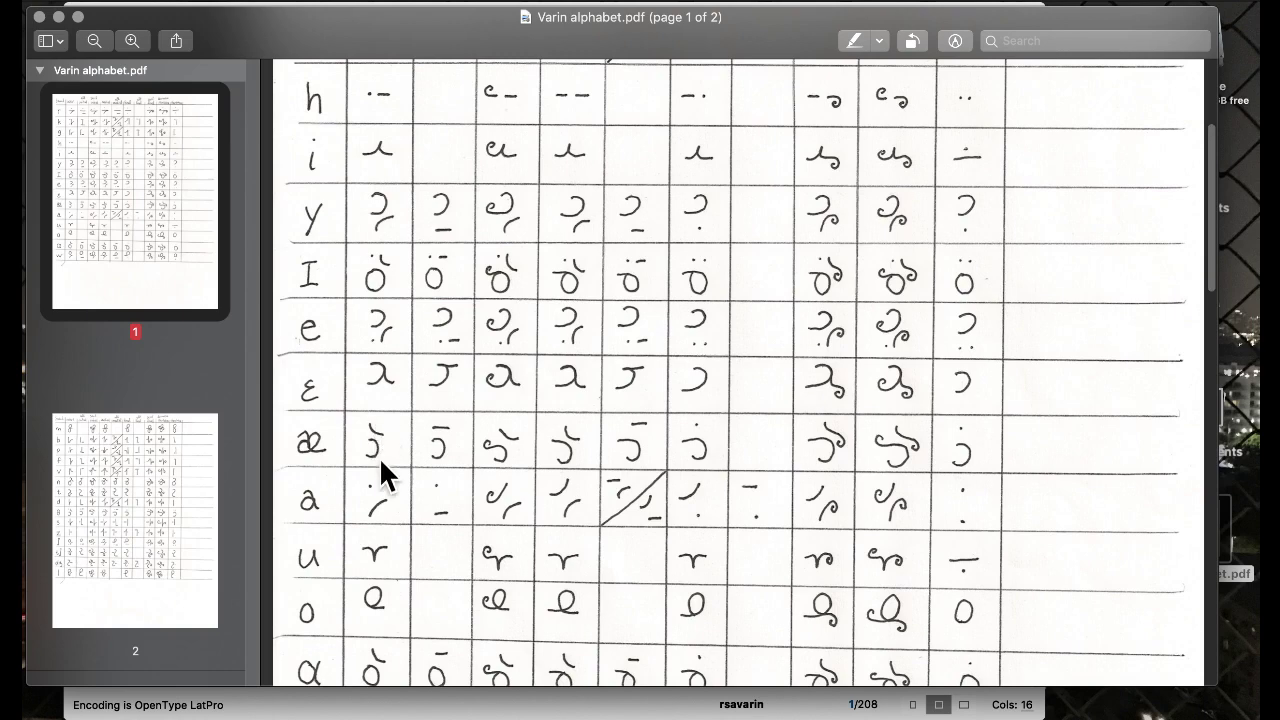
scroll(379, 536, "up", 5)
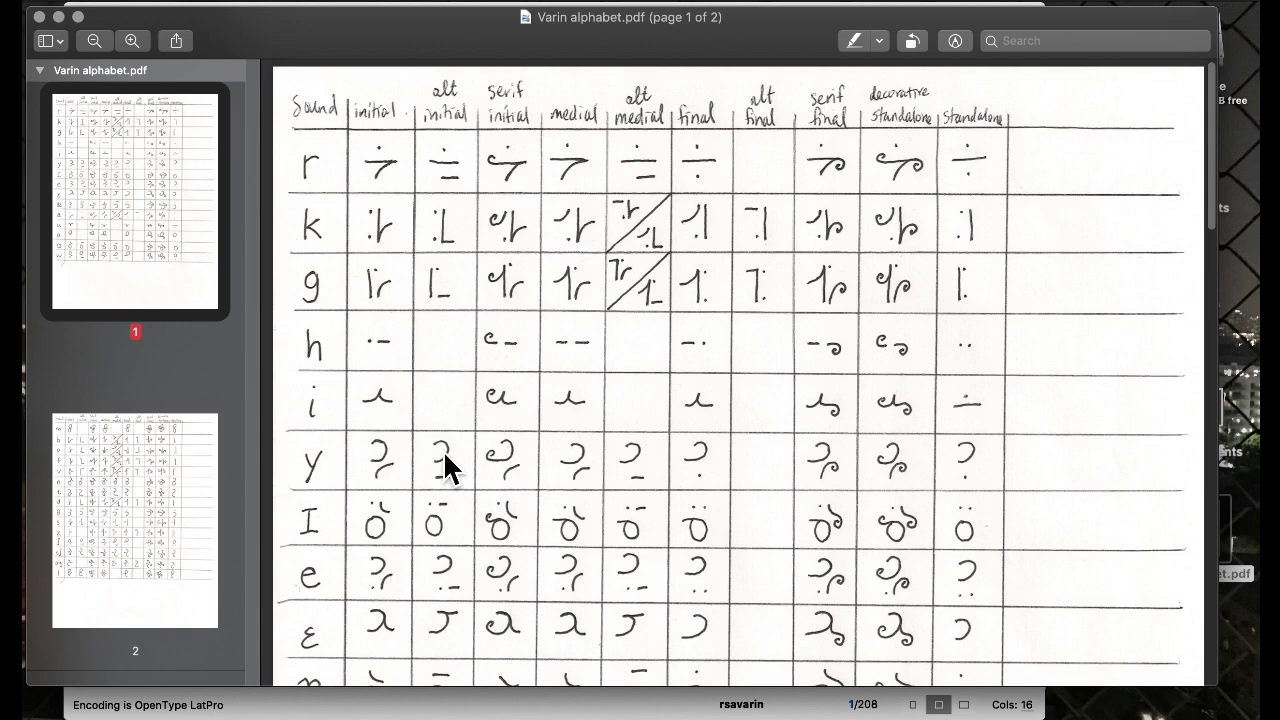
mouse_move(2, 717)
left_click(357, 310)
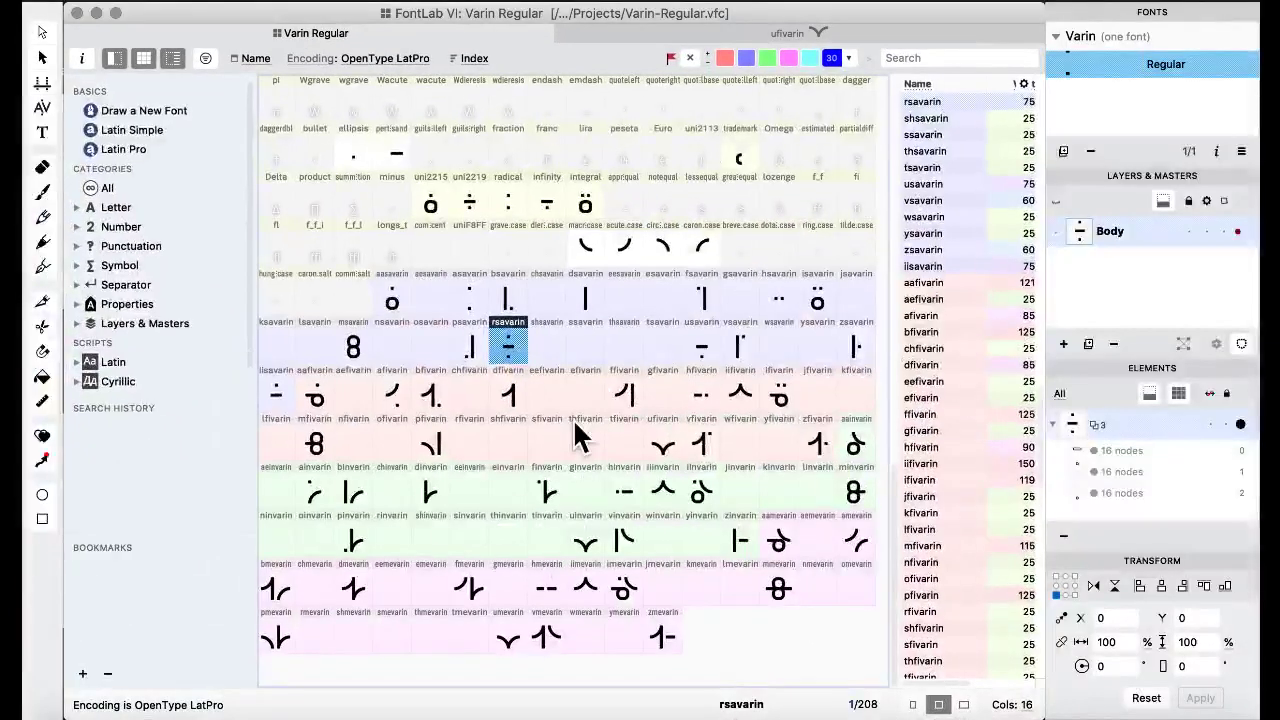
Duplicate the iimevarin glyph into the empty ring slot.
left_click(470, 442)
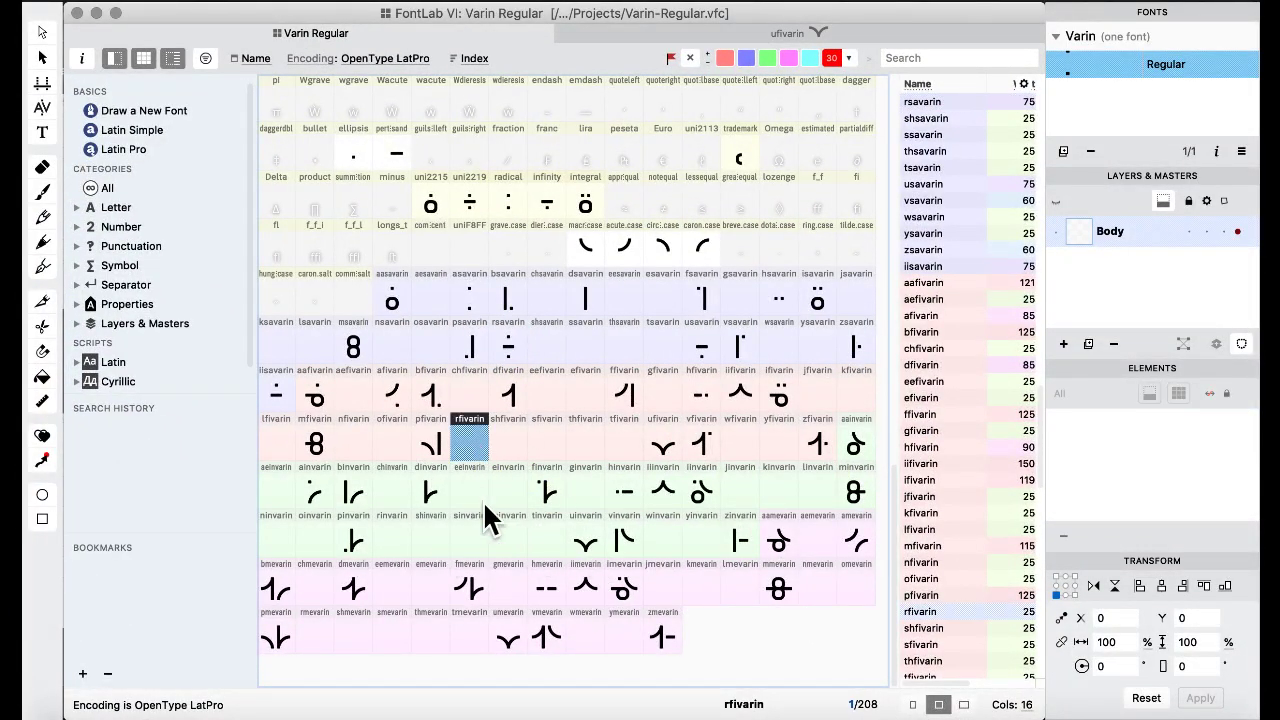
left_click(587, 590)
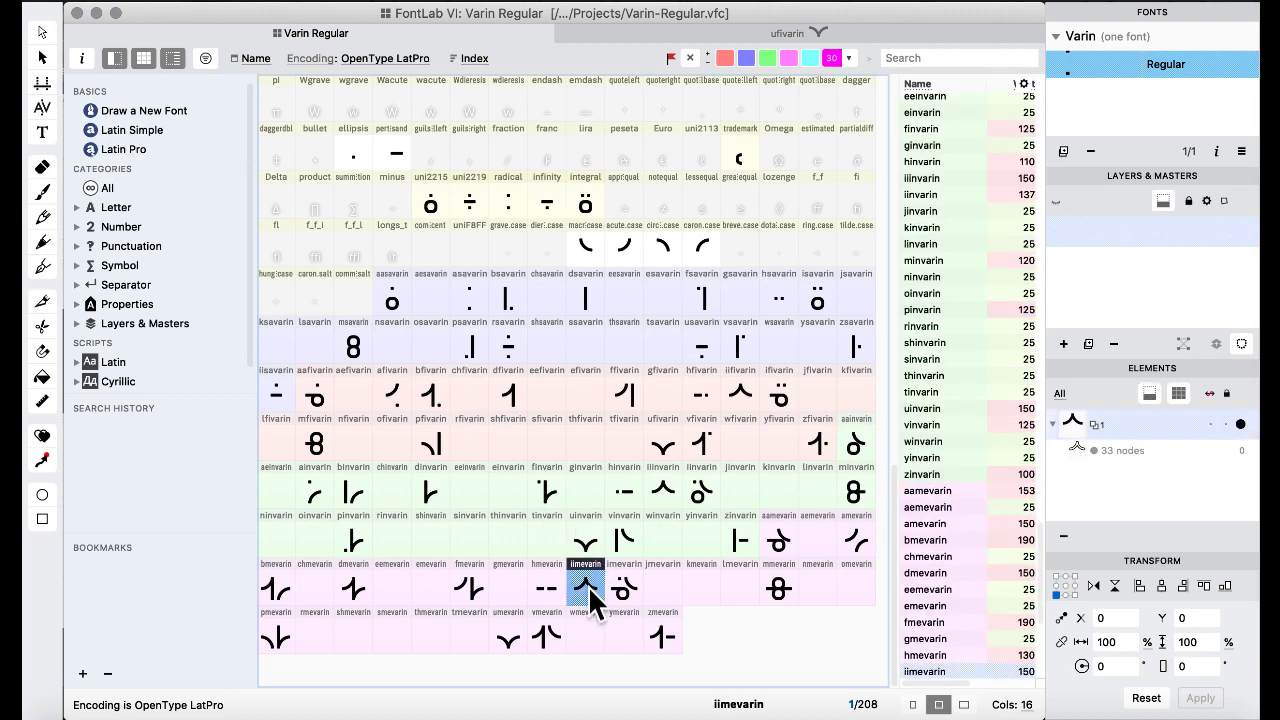
scroll(629, 559, "up", 4)
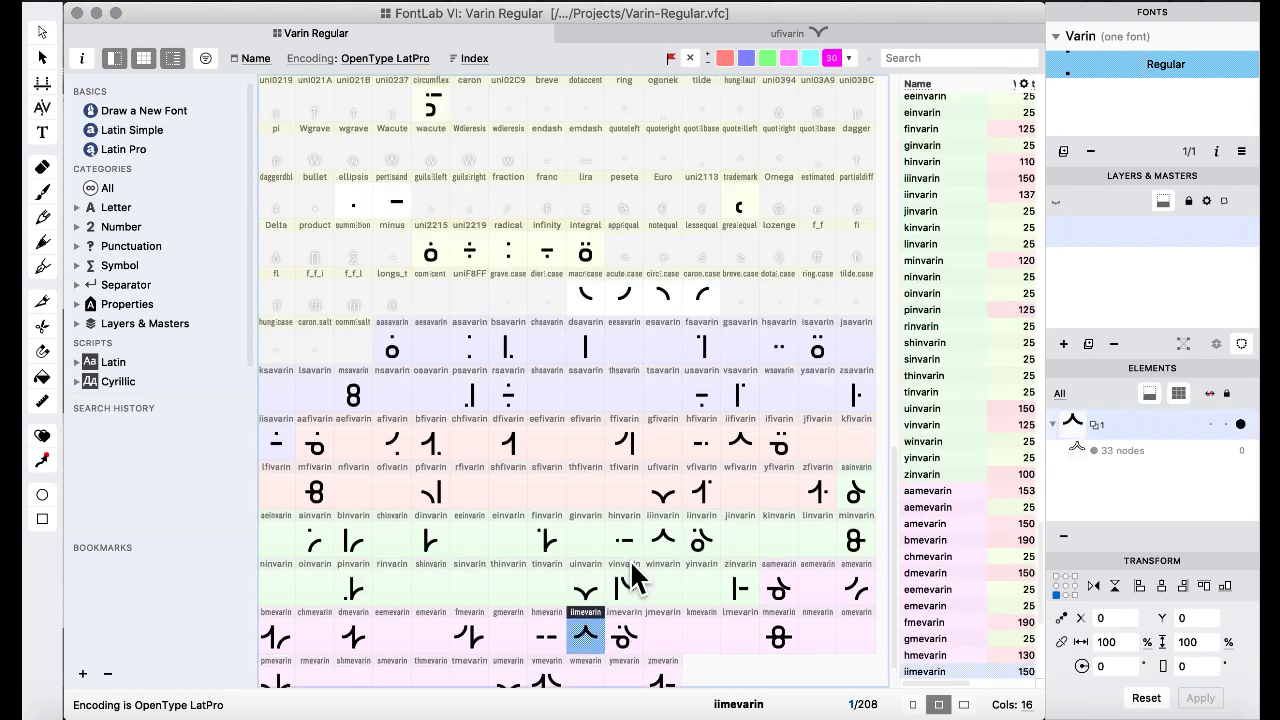
left_click(634, 246)
key("super+v")
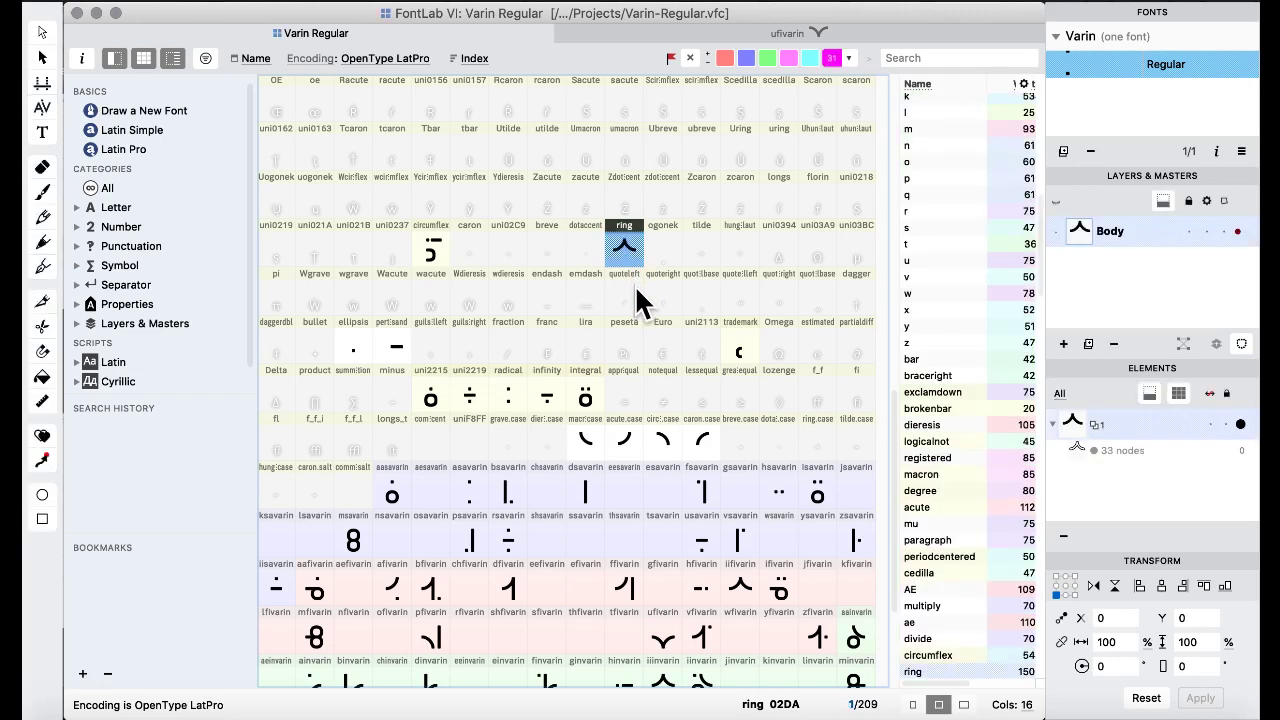
left_click(556, 258)
left_click(617, 264)
left_click(630, 342)
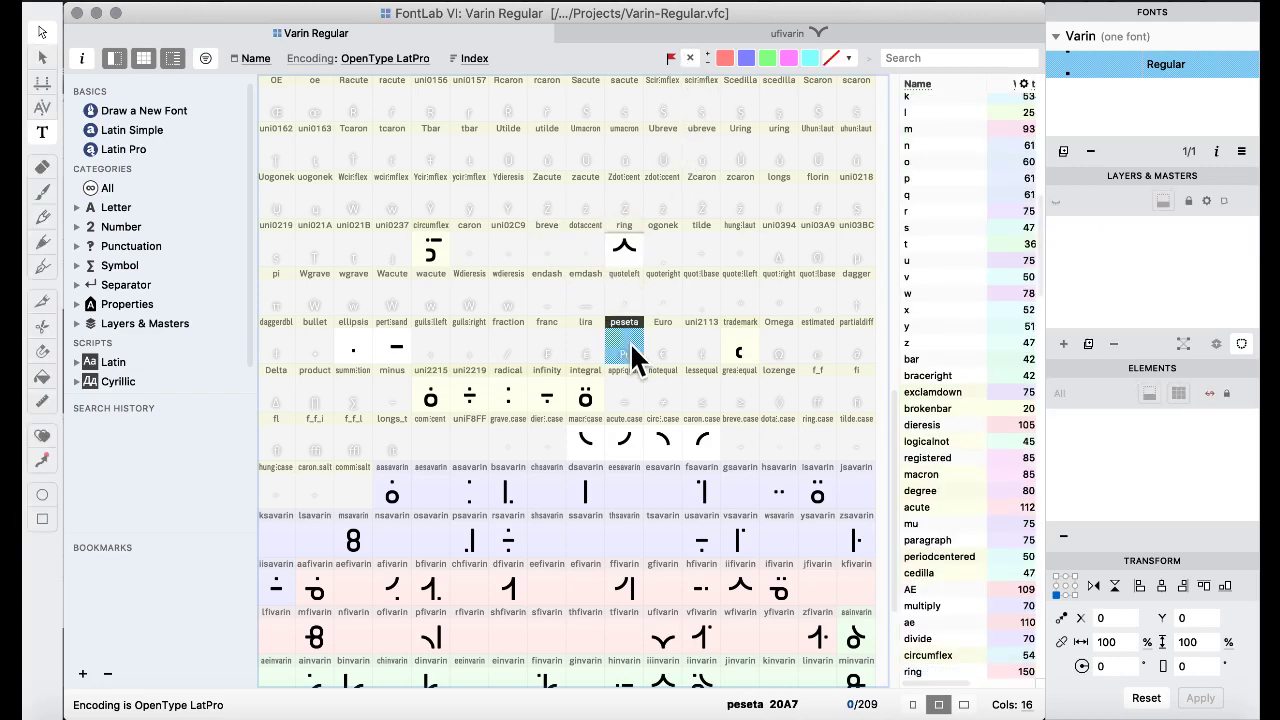
Copy the lower dot from the asavarin glyph and paste it into the ring glyph.
double_click(466, 490)
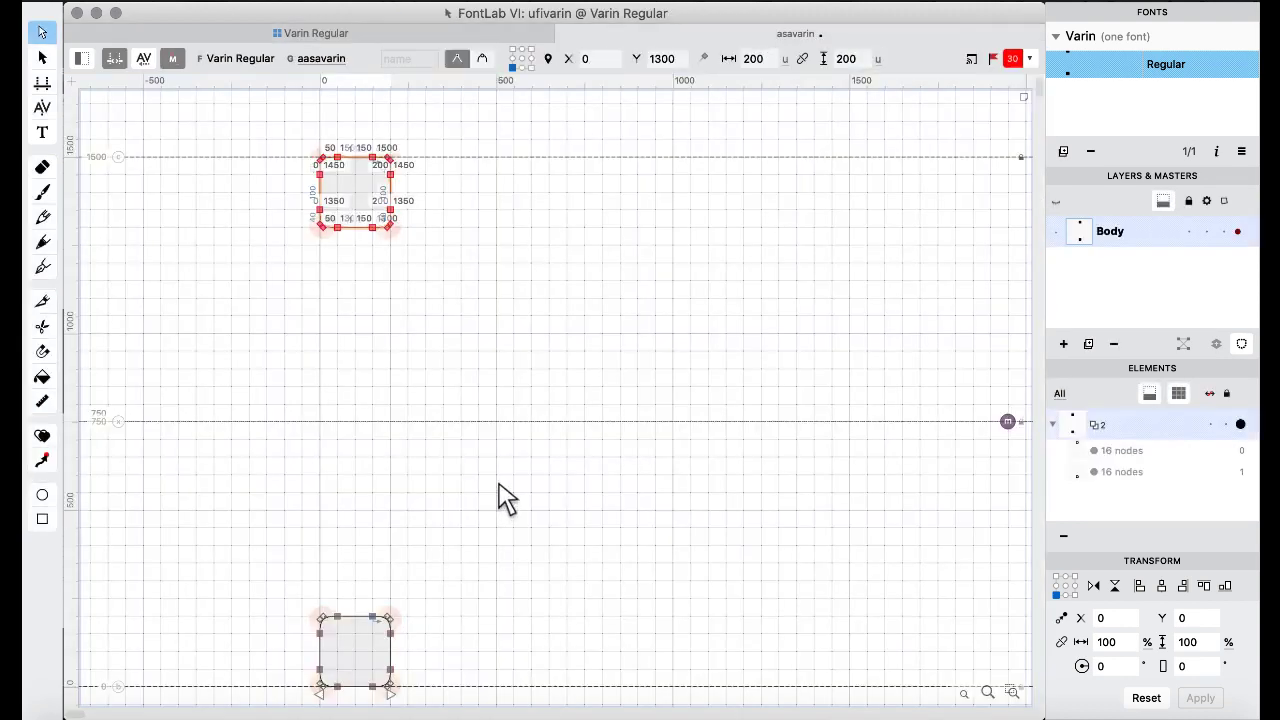
left_click_drag(218, 544, 440, 708)
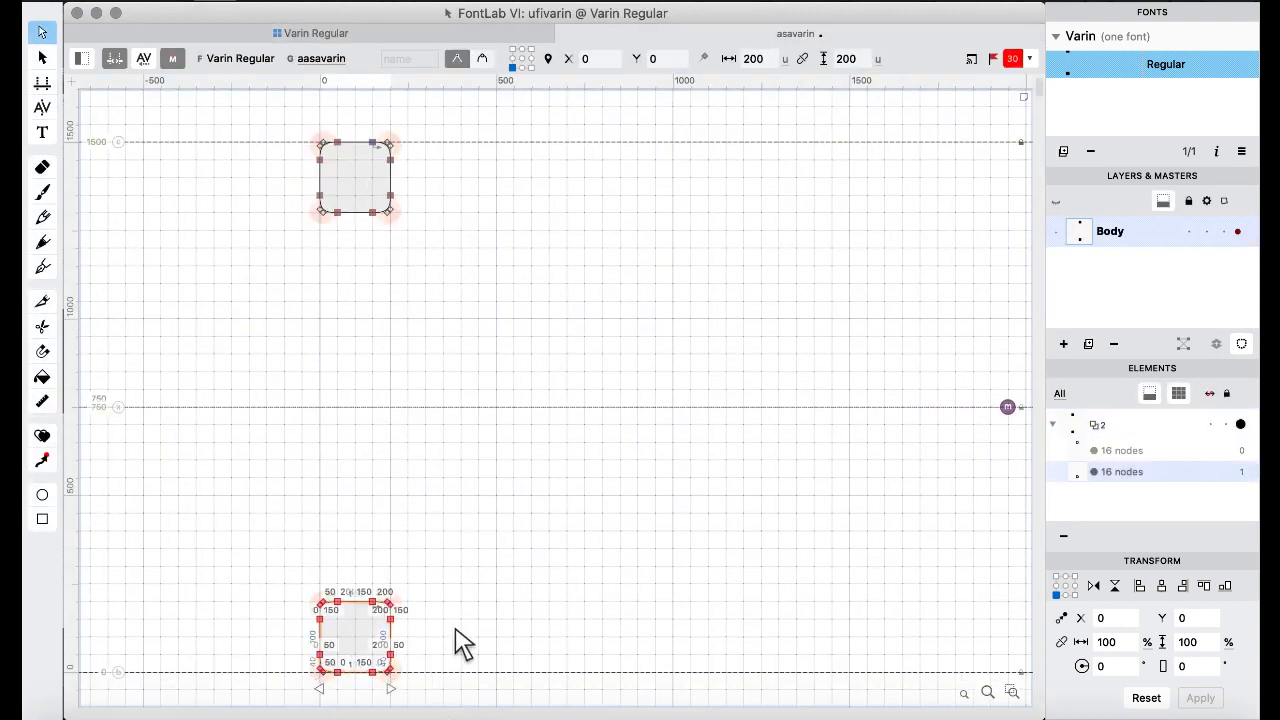
left_click(296, 37)
double_click(612, 256)
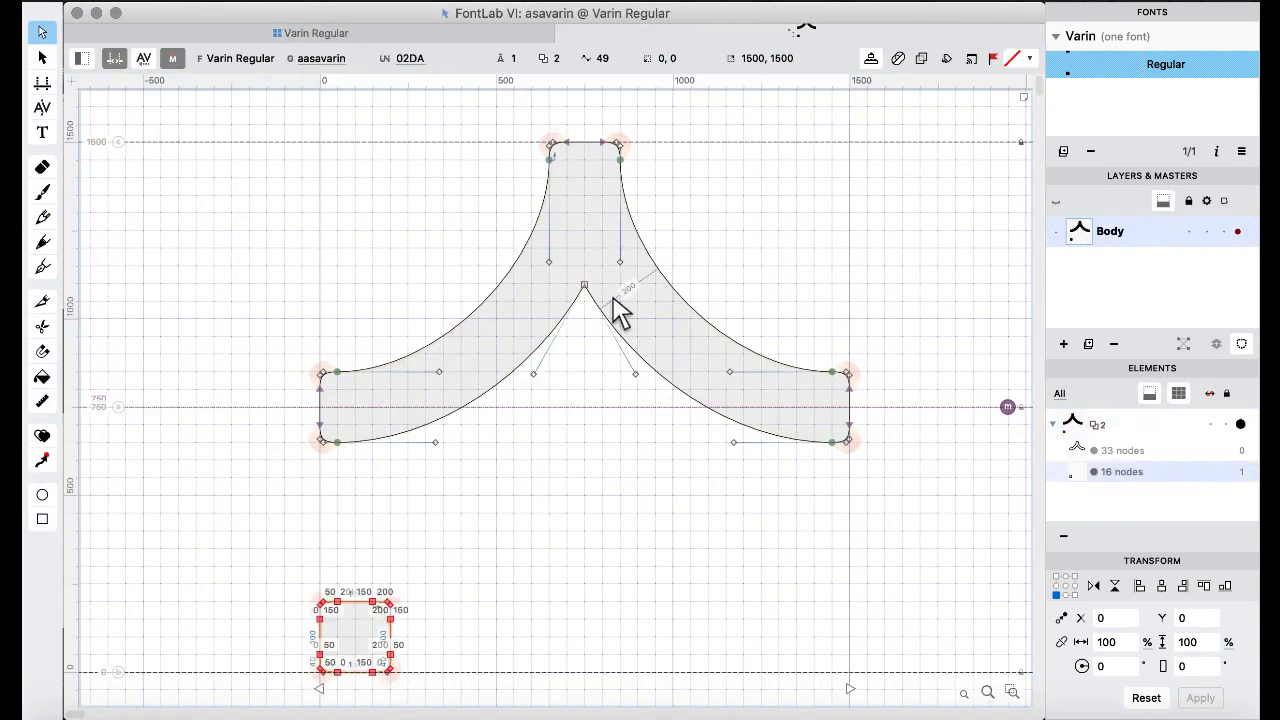
Move the pasted dot in ring to X 650, Y 0, centring it under the curves' peak, and return to the font overview.
key("shift+super+Right")
key("shift+super+Right")
key("shift+super+Right")
key("shift+super+Right")
key("shift+super+Right")
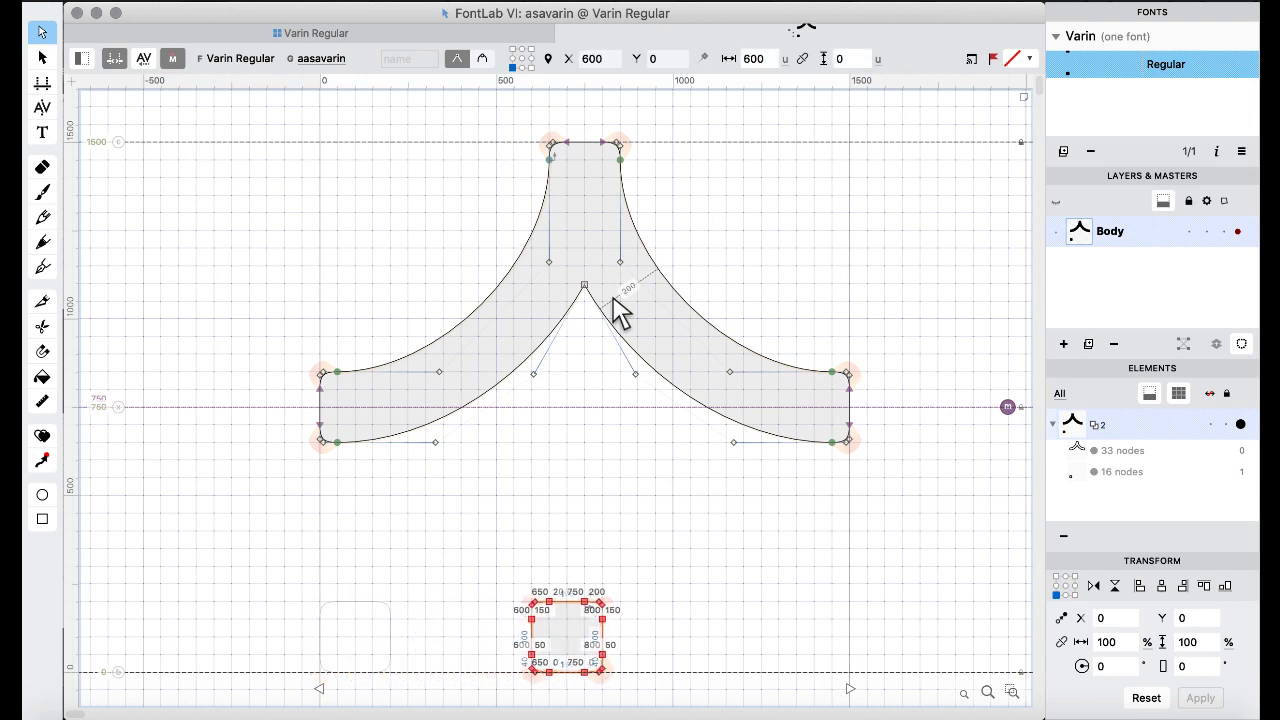
left_click(584, 287)
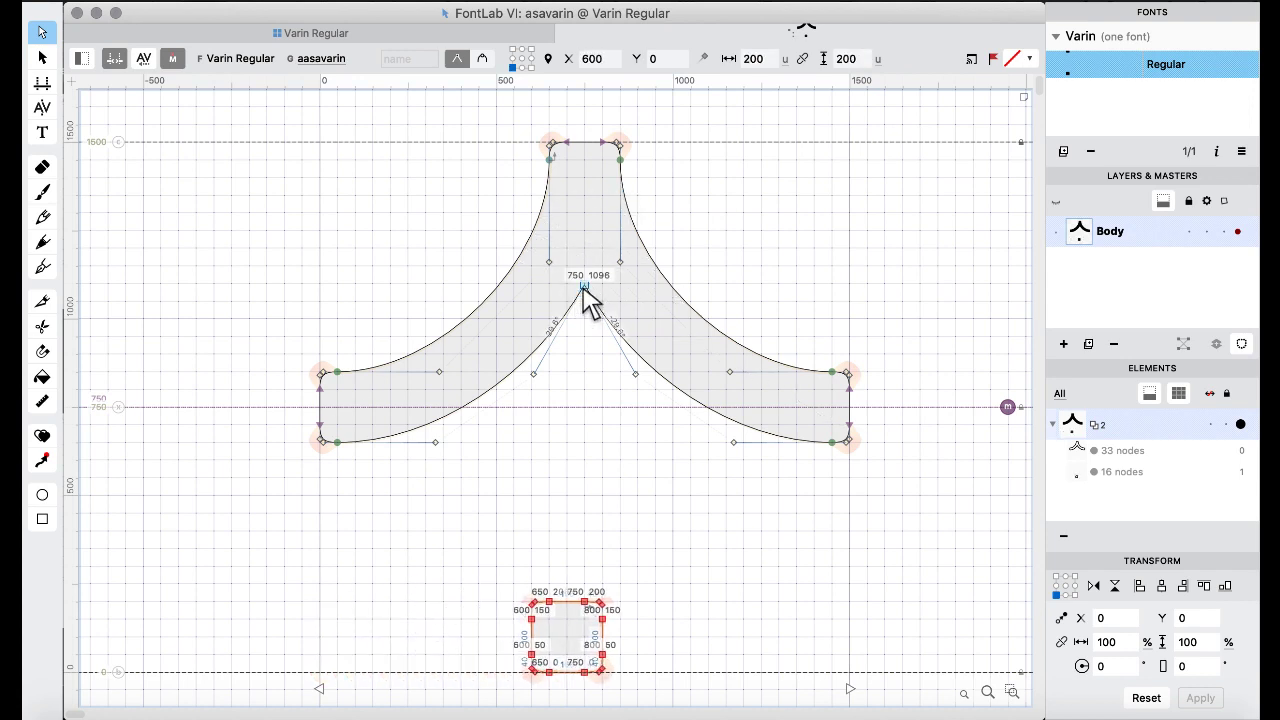
key("shift+Right")
key("shift+Right")
key("shift+Right")
key("shift+Right")
key("shift+Right")
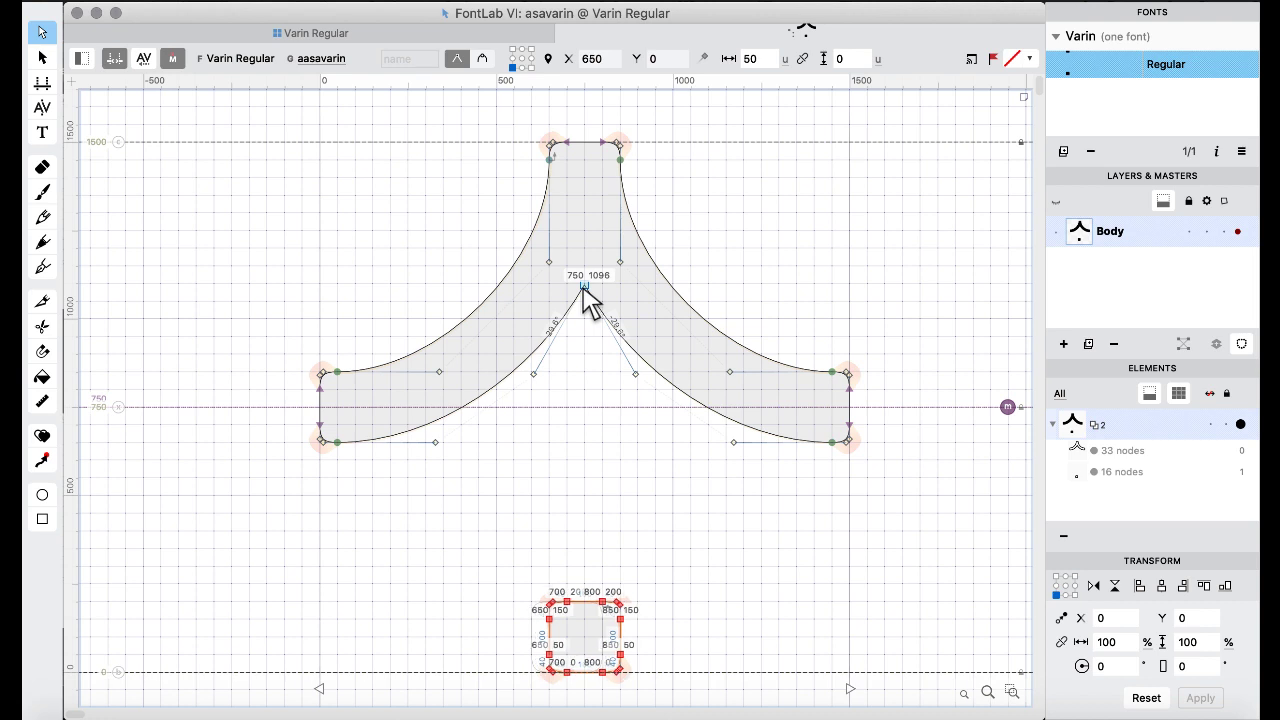
scroll(590, 500, "down", 1)
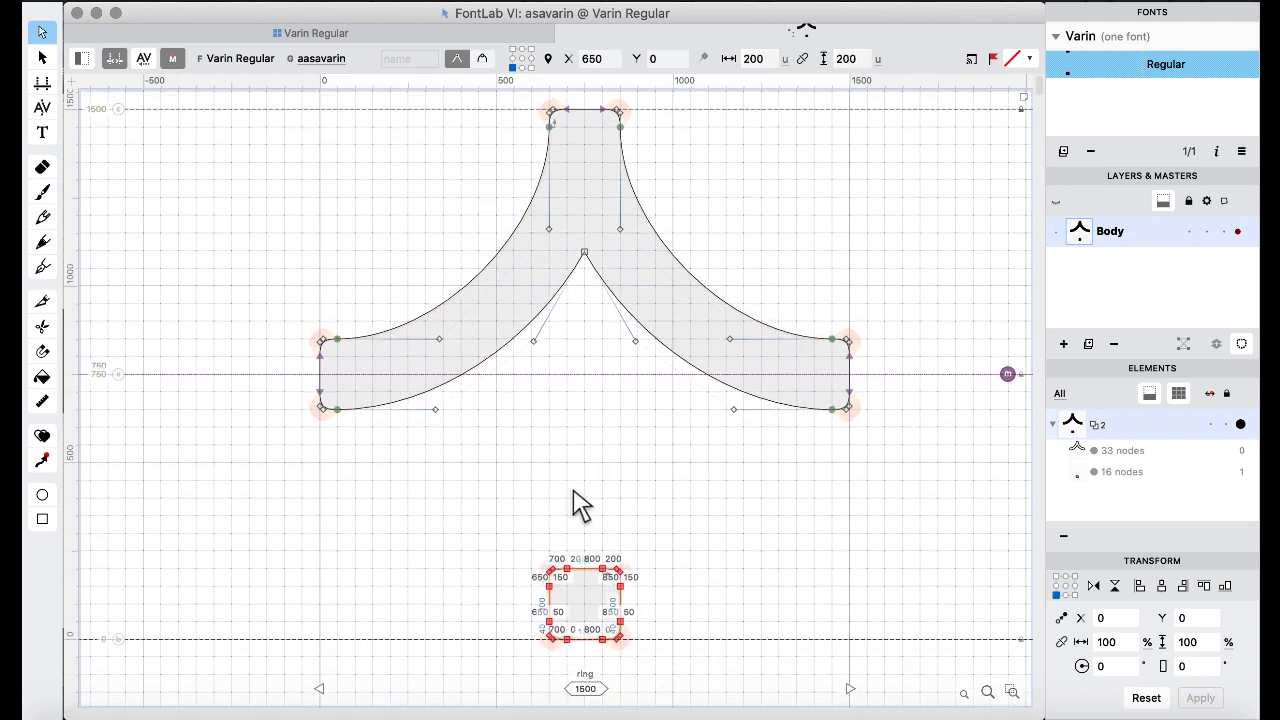
left_click(588, 492)
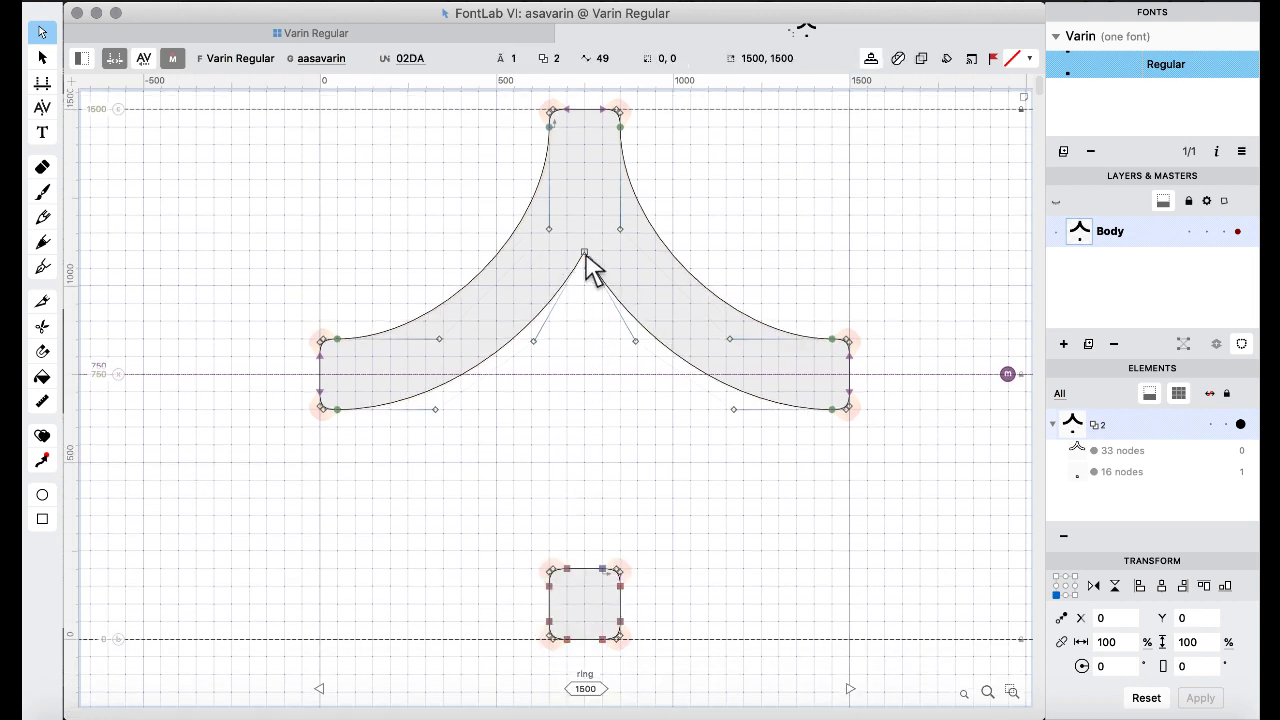
left_click(320, 38)
Duplicate the rsavarin glyph into the ogonek slot and open that glyph for editing.
left_click(520, 285)
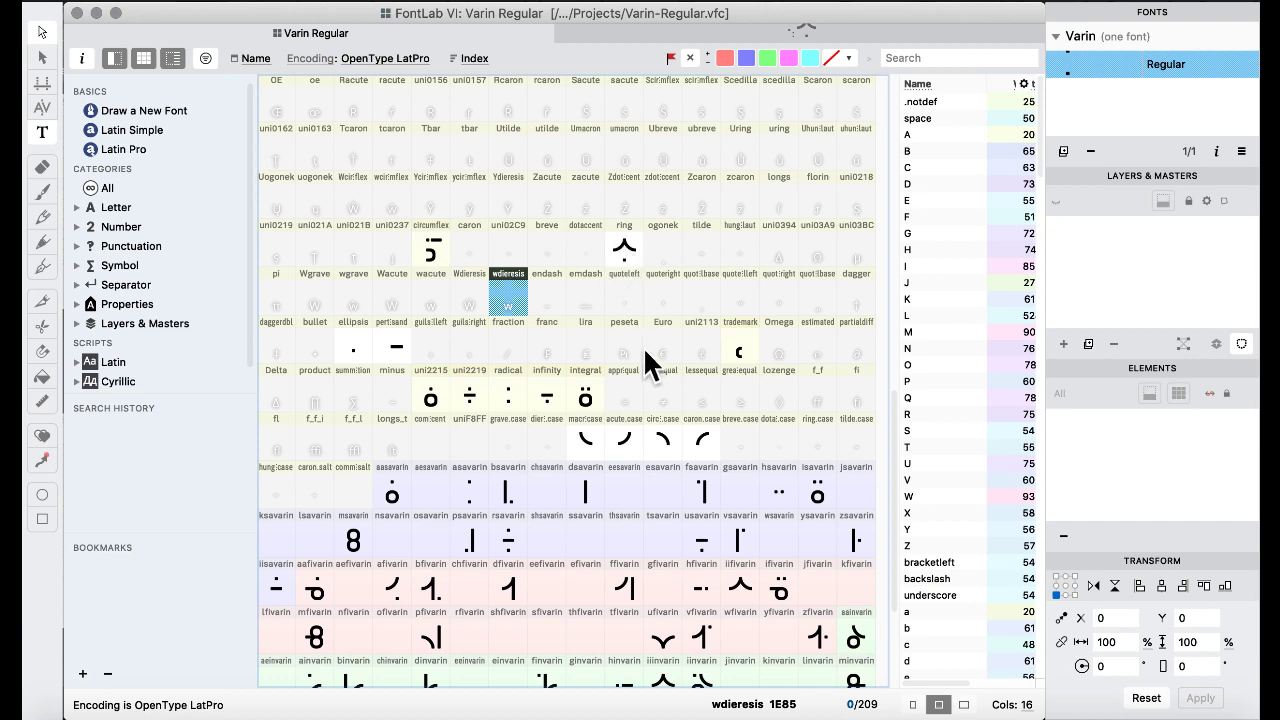
scroll(645, 360, "down", 5)
scroll(652, 362, "up", 3)
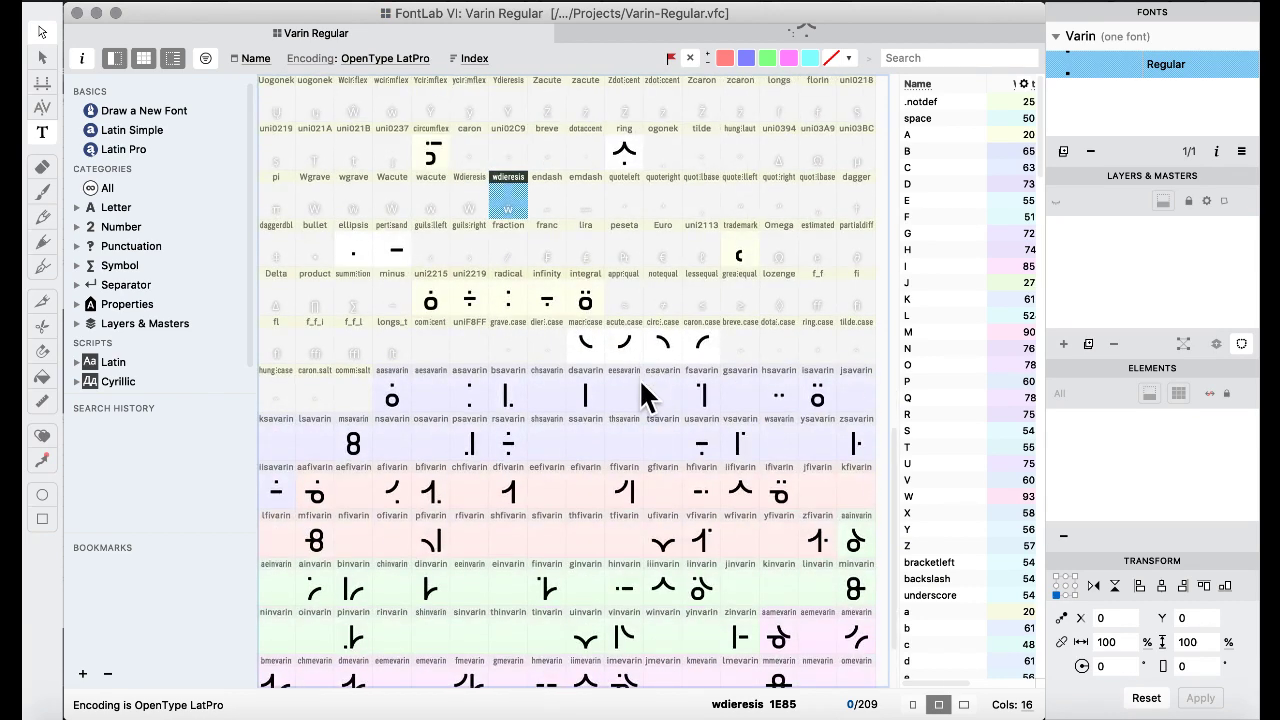
scroll(645, 395, "down", 2)
left_click(505, 360)
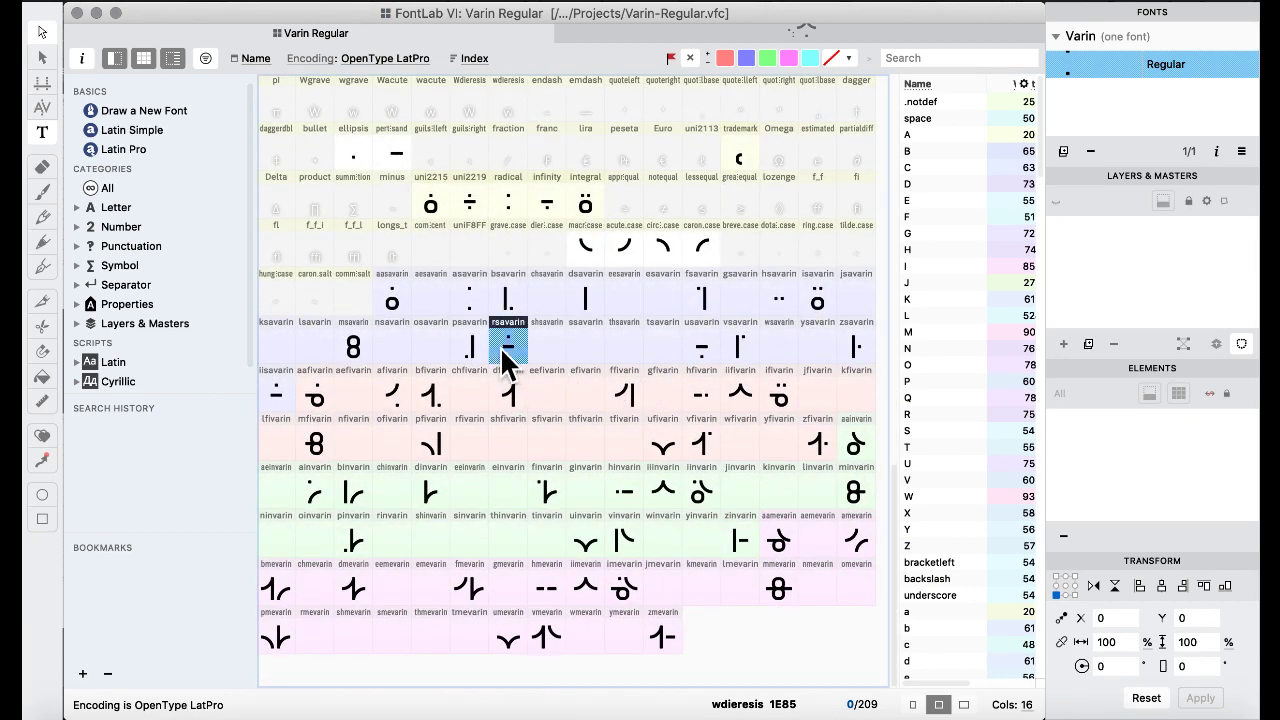
scroll(621, 363, "up", 7)
double_click(669, 378)
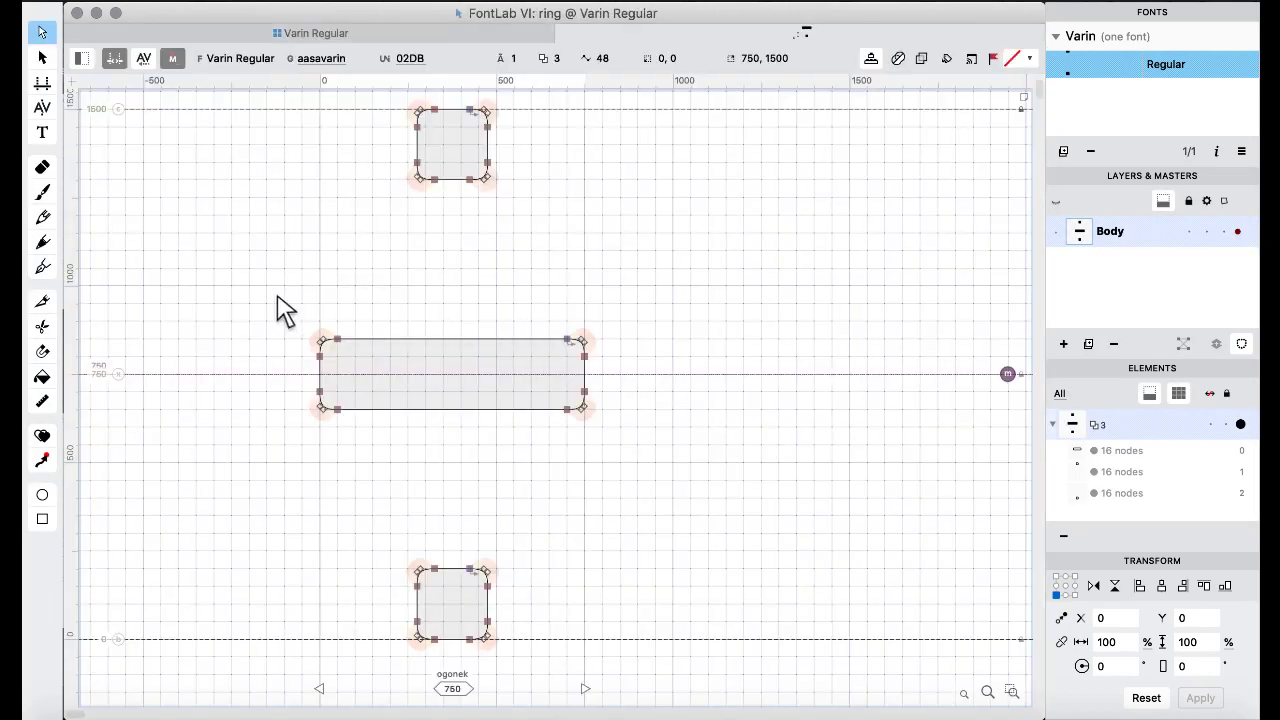
Stretch the horizontal bar in ogonek so its ends reach X -200 and X 950, and return to the font overview.
left_click_drag(258, 298, 431, 461)
key("super+Left")
key("super+Left")
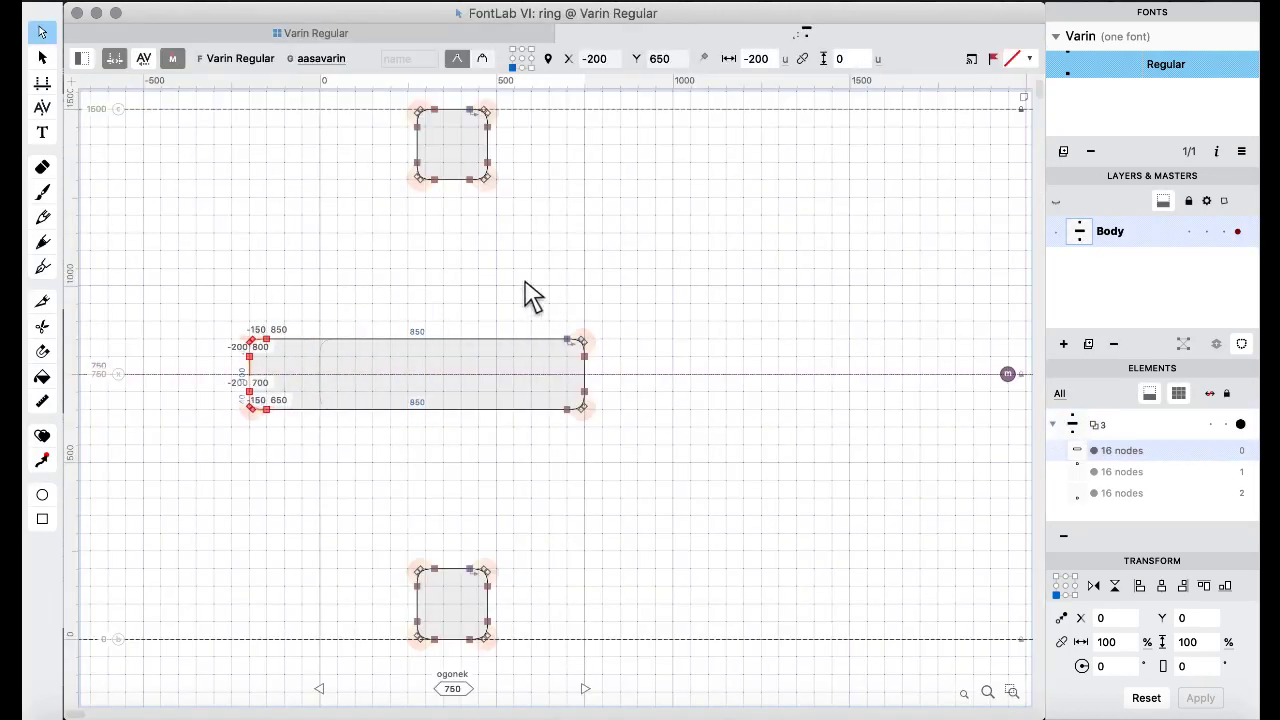
left_click_drag(523, 294, 706, 517)
key("super+Right")
key("super+Right")
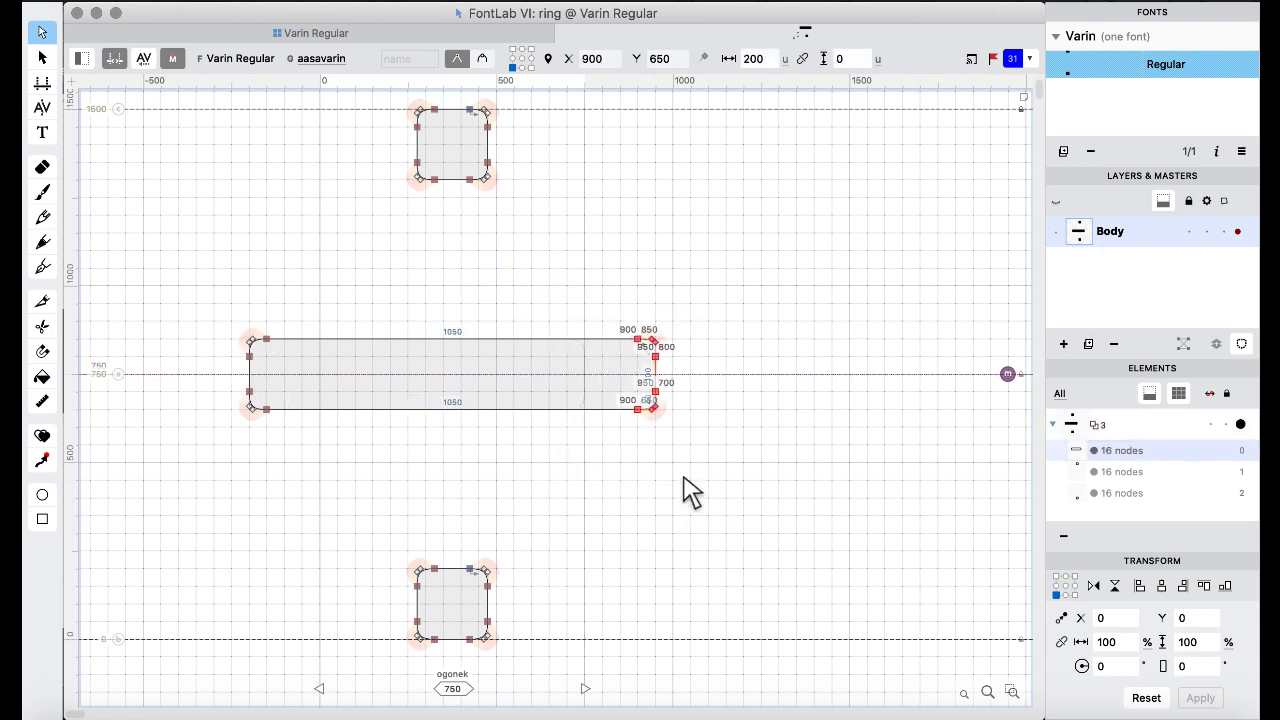
left_click(375, 33)
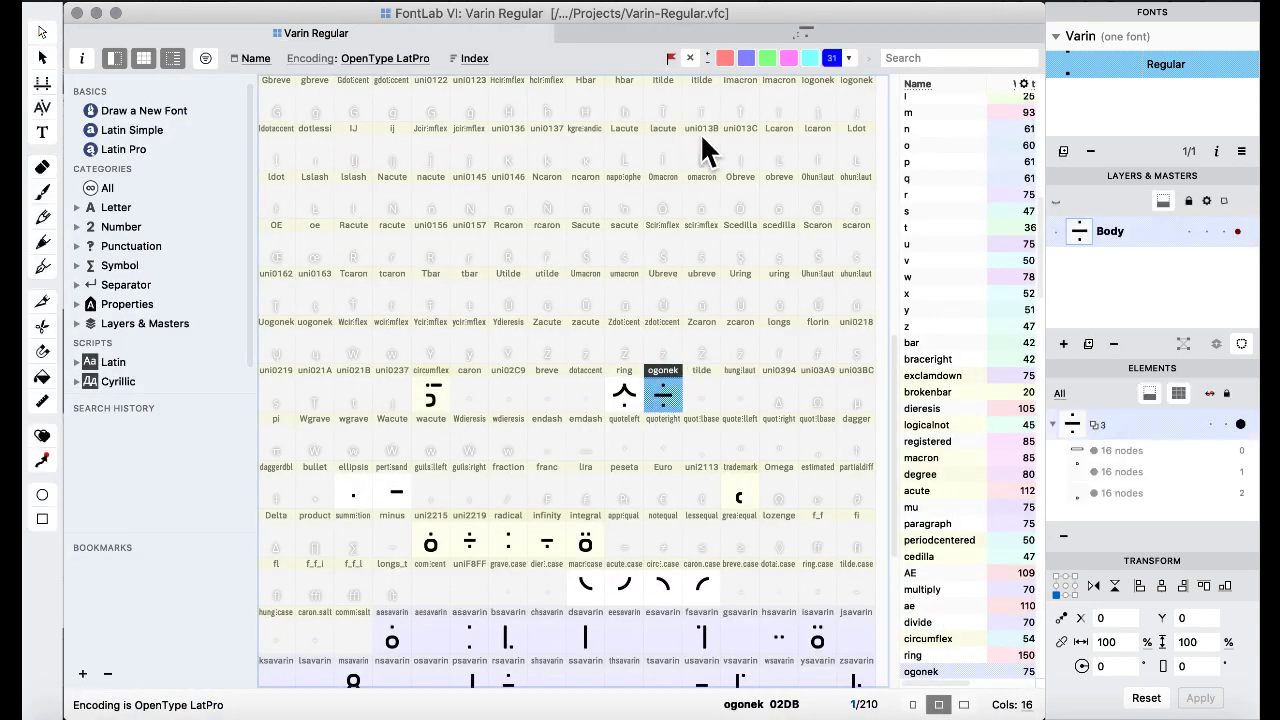
Switch to the Varin alphabet PDF and examine the handwritten letter forms on both pages, returning to the font overview.
left_click(648, 310)
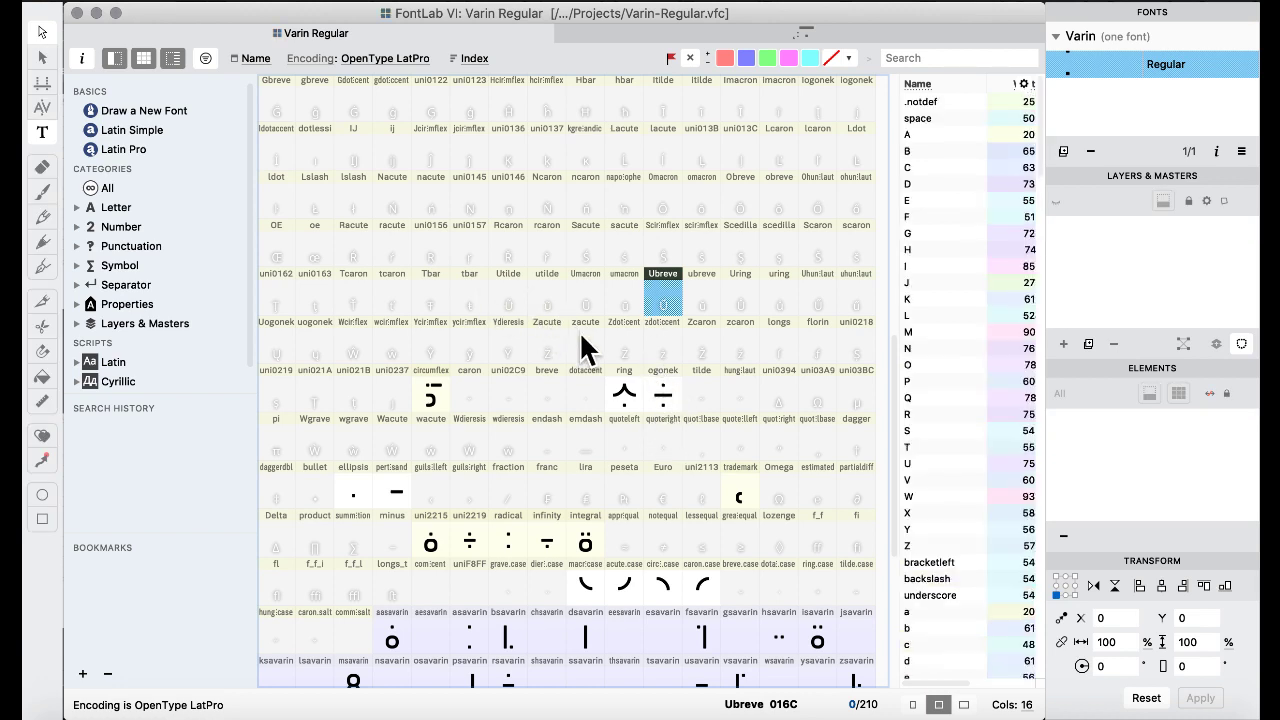
left_click(727, 328)
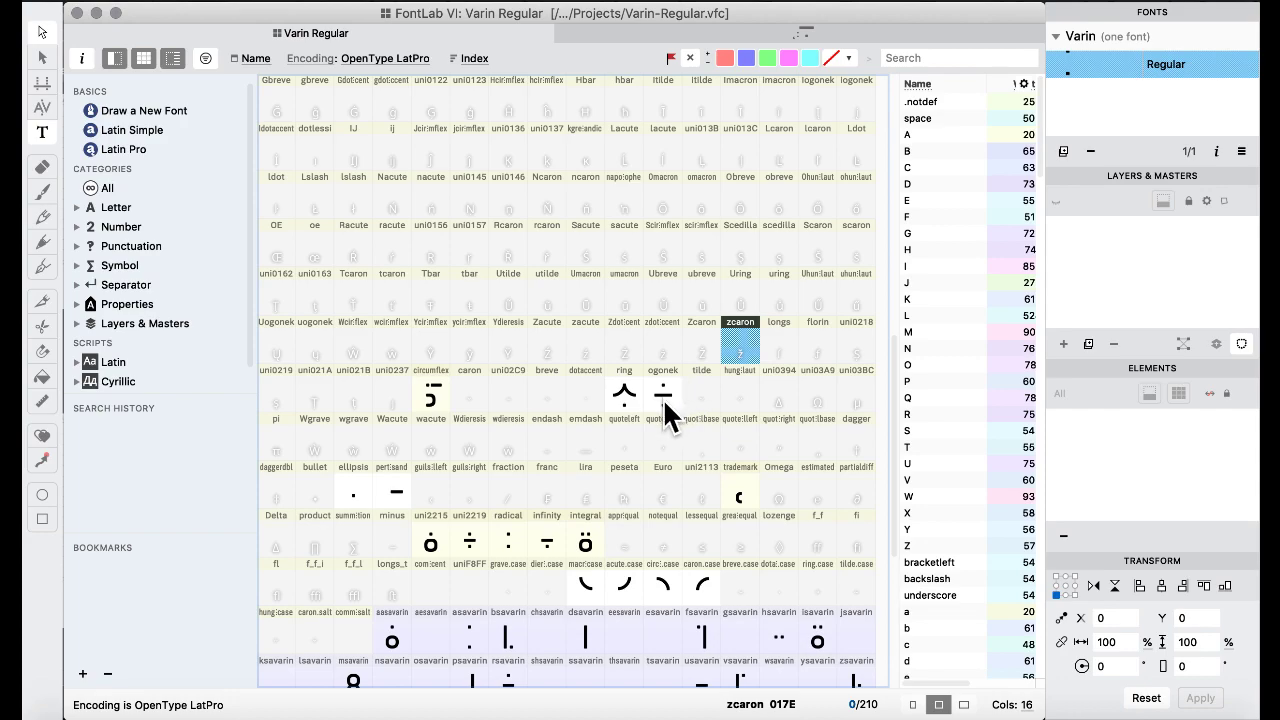
key("ctrl+Up")
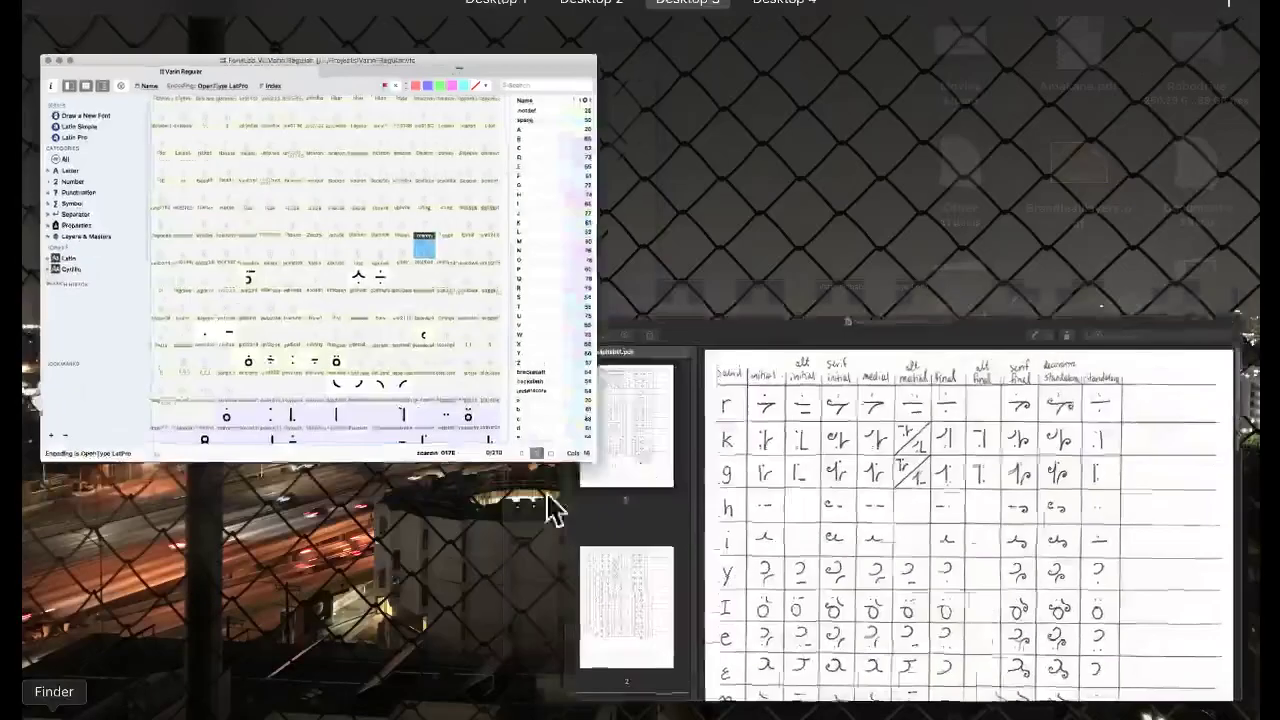
left_click(788, 440)
scroll(385, 318, "down", 5)
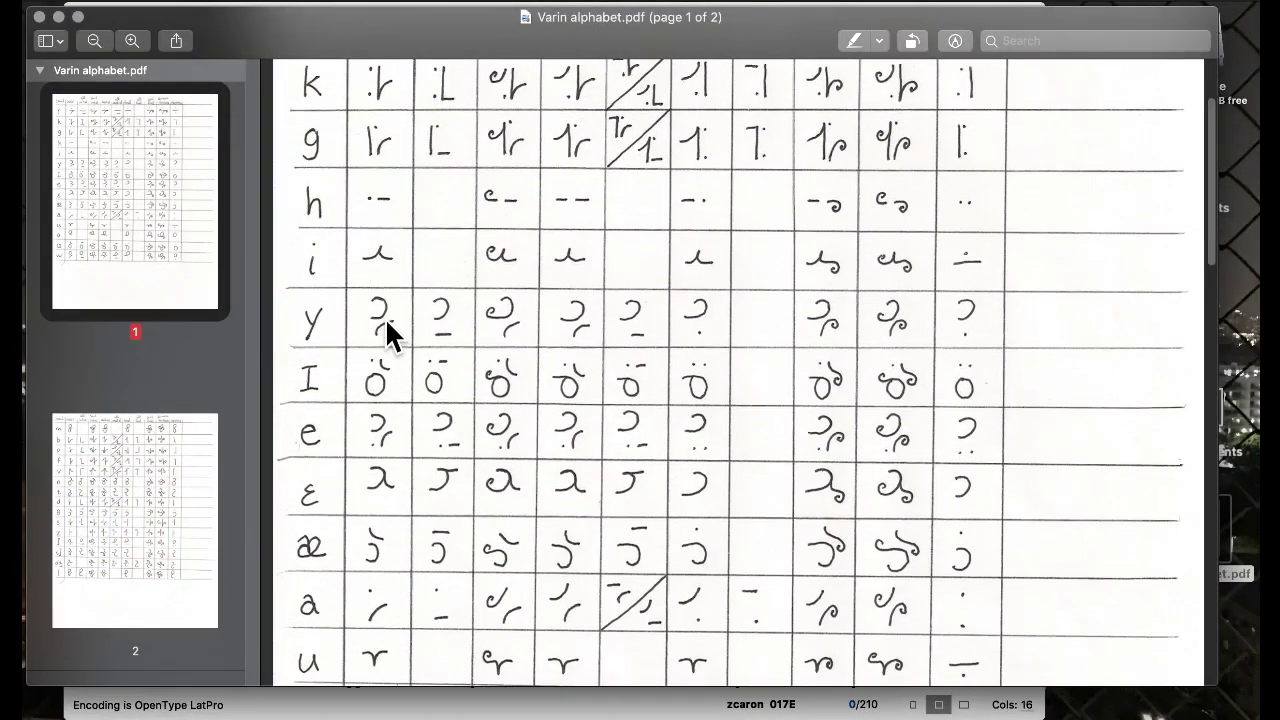
scroll(385, 317, "down", 3)
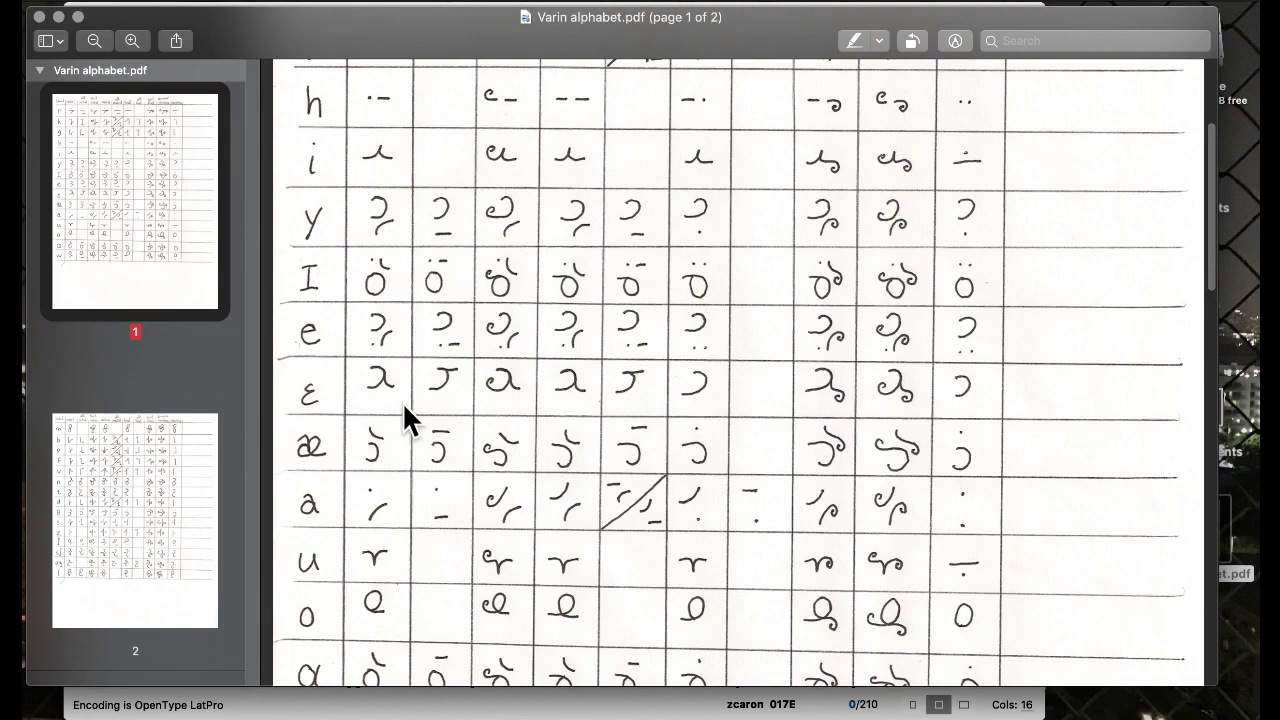
scroll(404, 404, "down", 15)
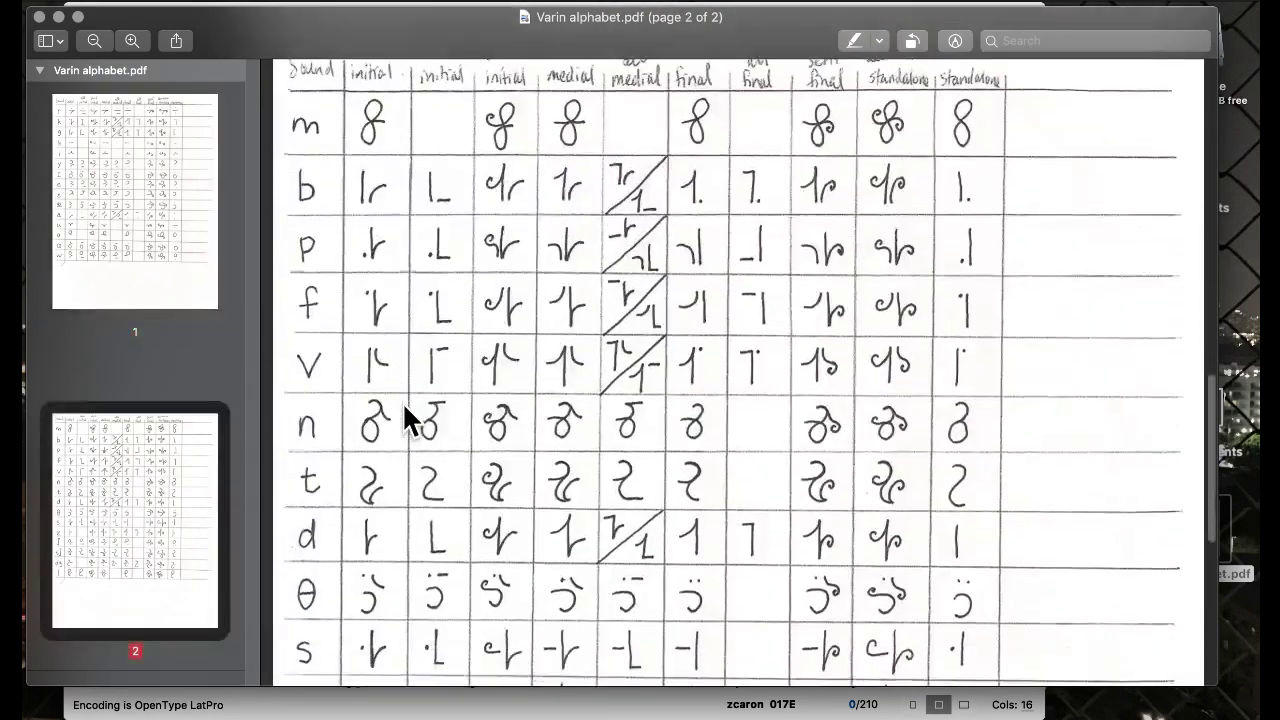
scroll(404, 418, "down", 8)
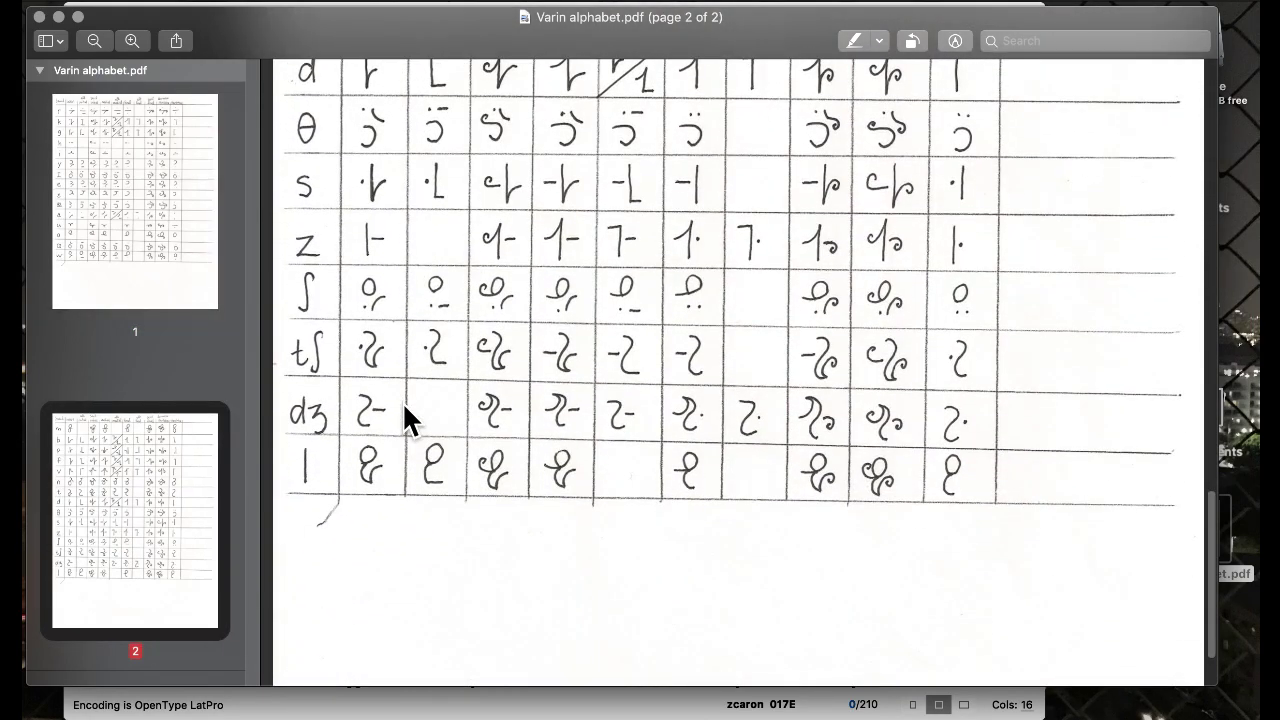
scroll(404, 418, "up", 20)
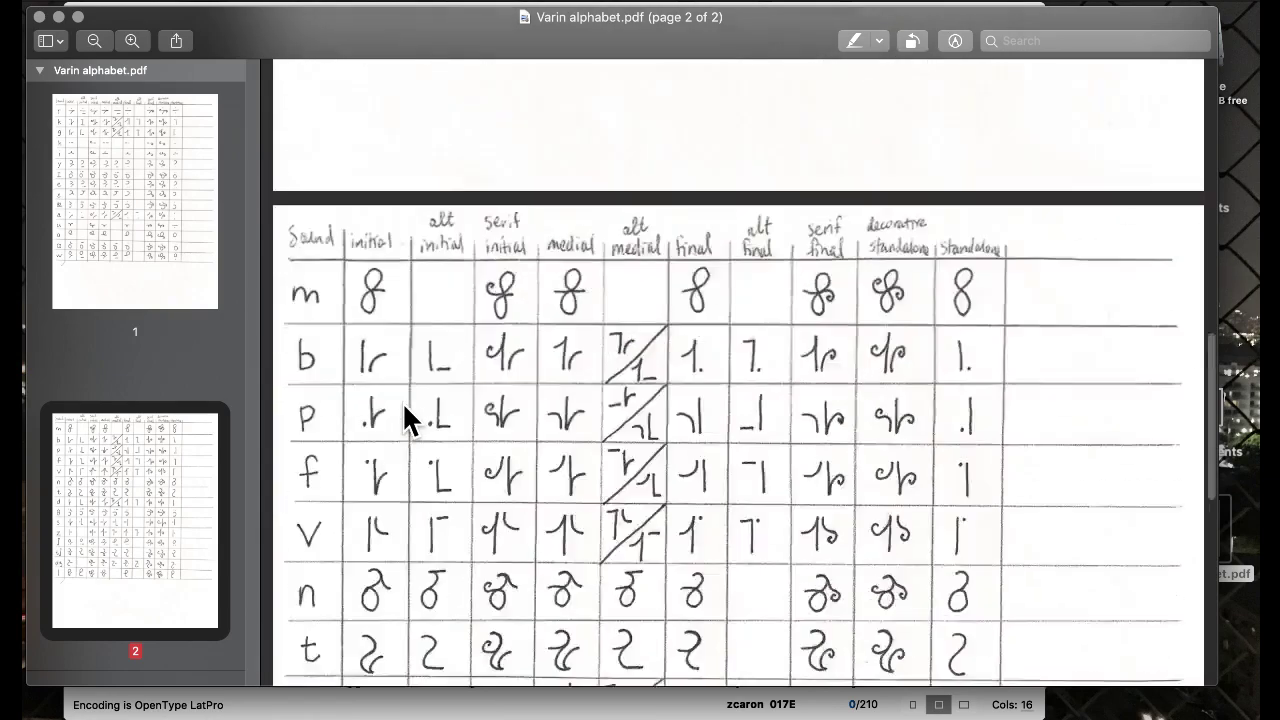
scroll(404, 405, "down", 5)
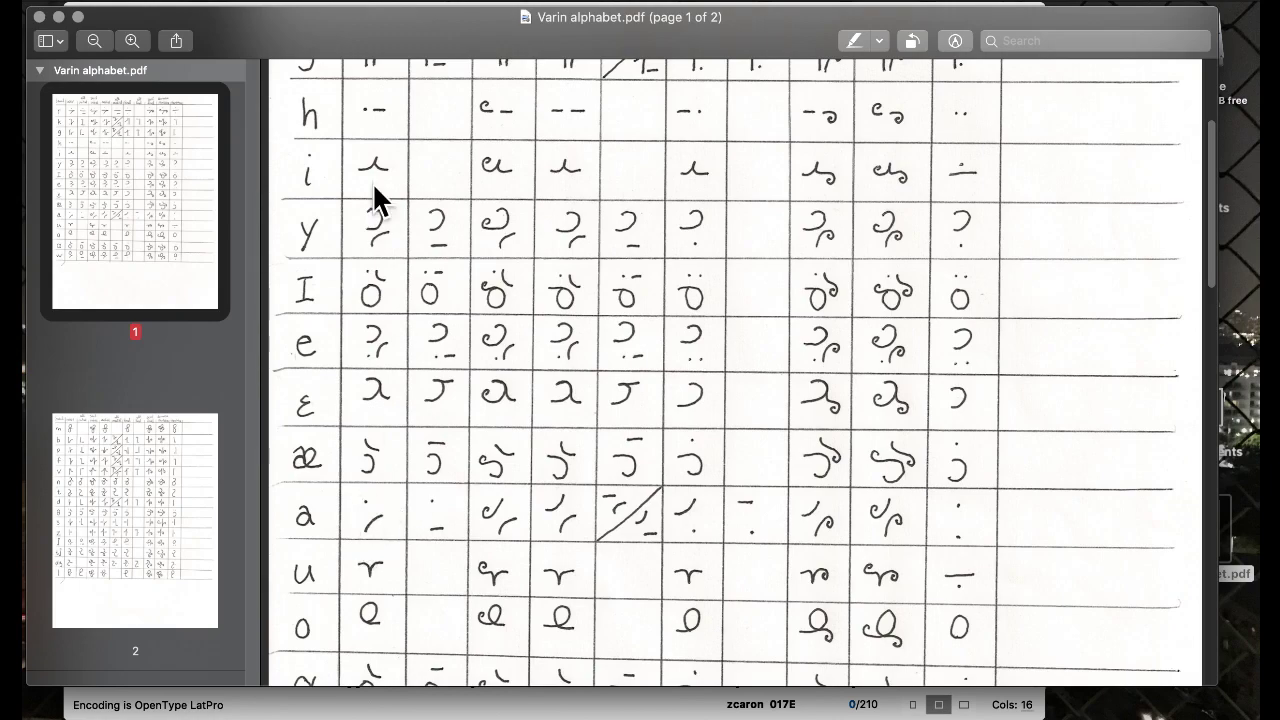
key("ctrl+Up")
left_click(423, 357)
left_click(580, 471)
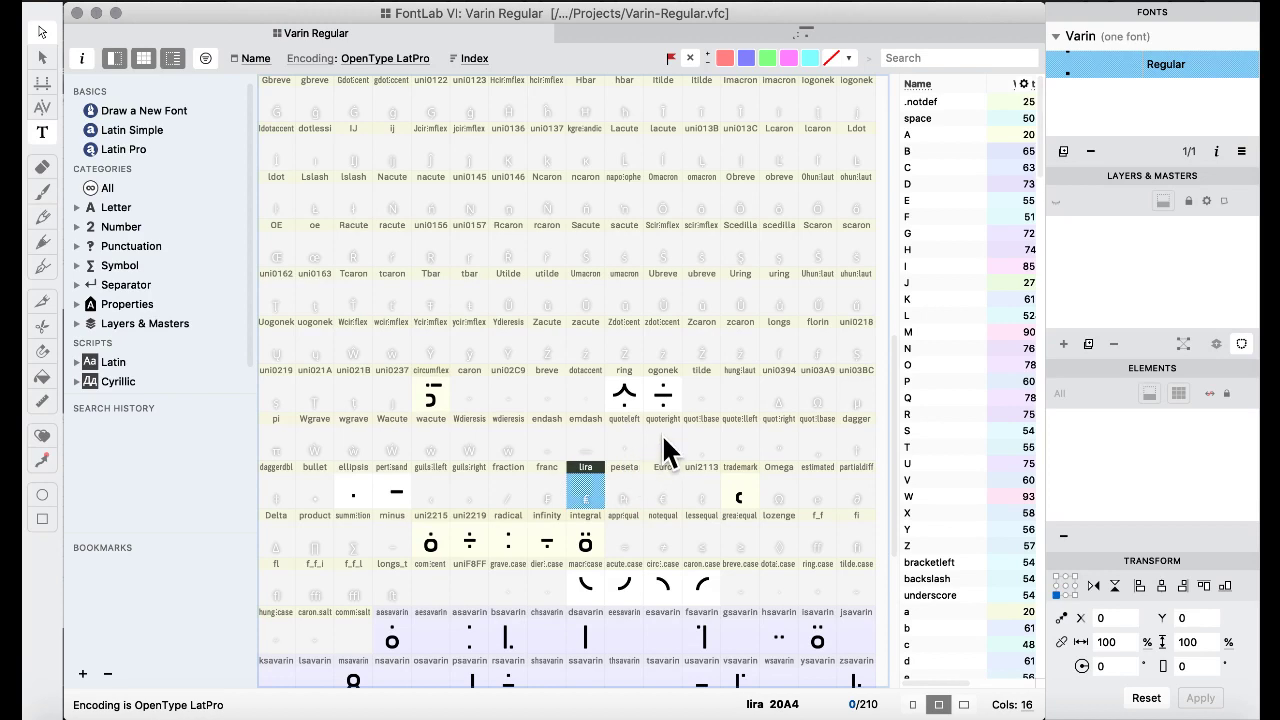
Check the positional variants of each sound across both chart pages once more against the glyphs built so far.
left_click(614, 400)
left_click(598, 400)
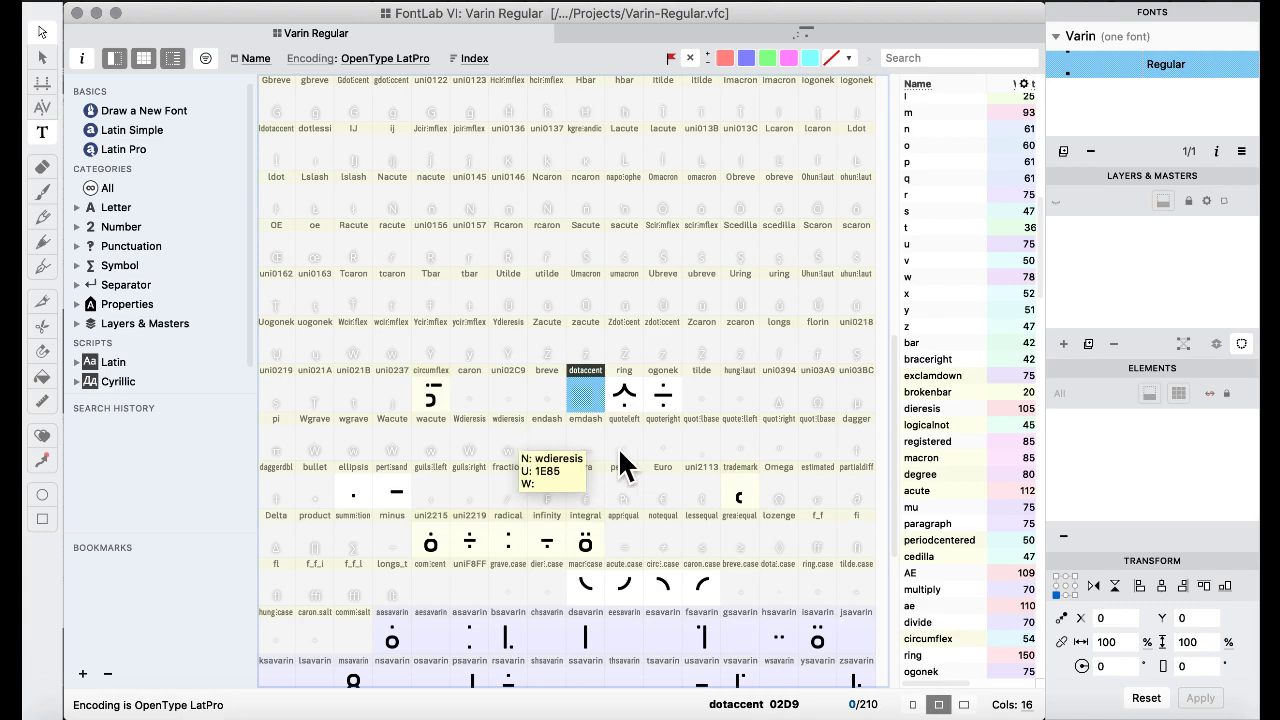
key("ctrl+Up")
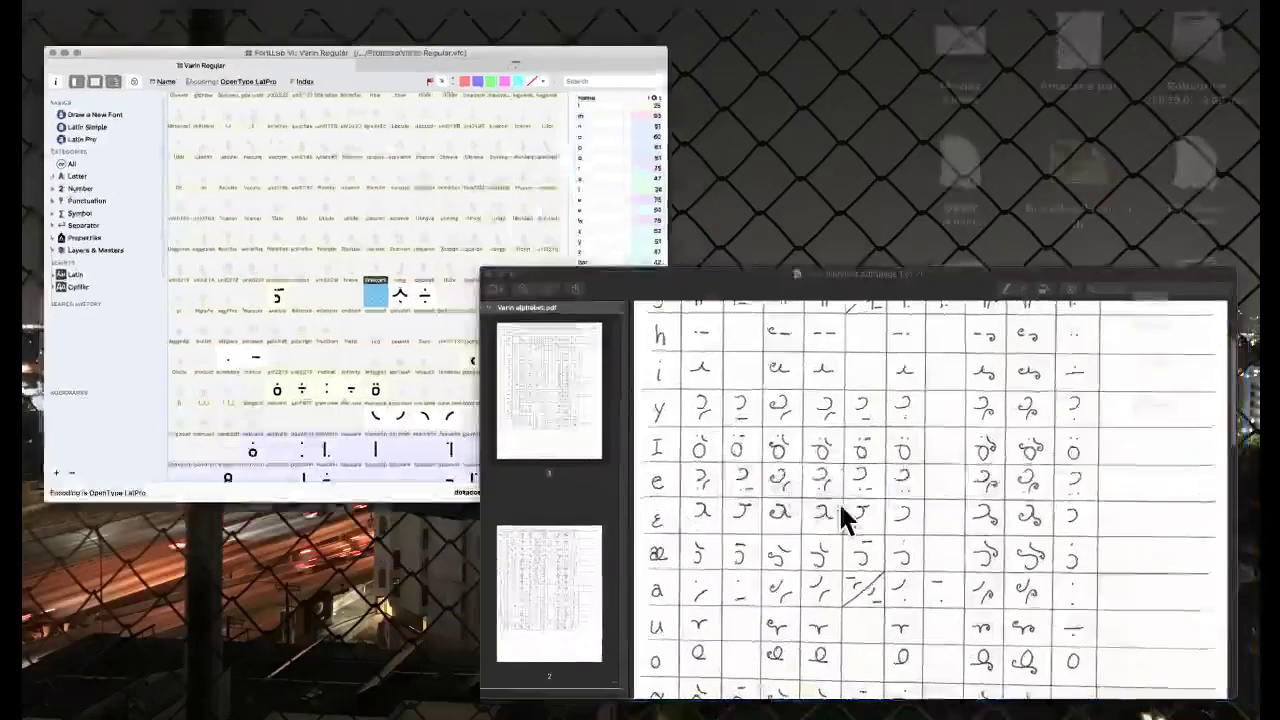
left_click(838, 501)
scroll(692, 305, "down", 1)
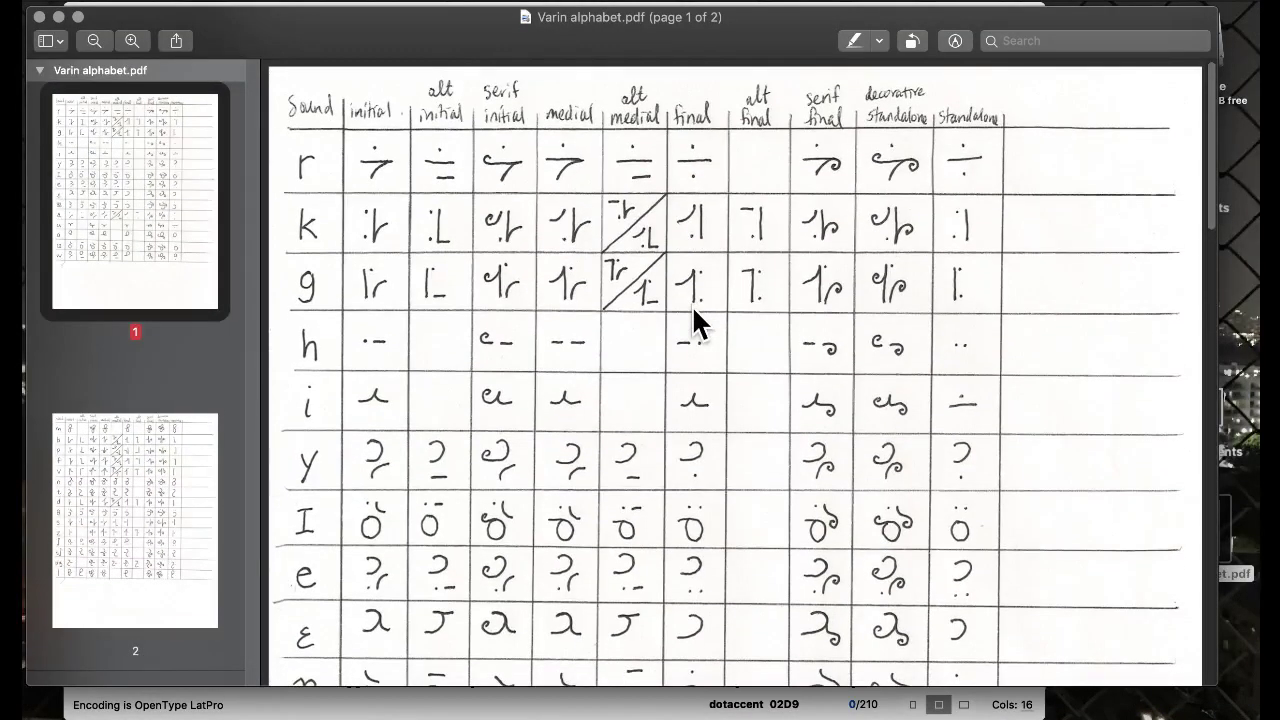
scroll(692, 305, "down", 15)
scroll(692, 305, "down", 5)
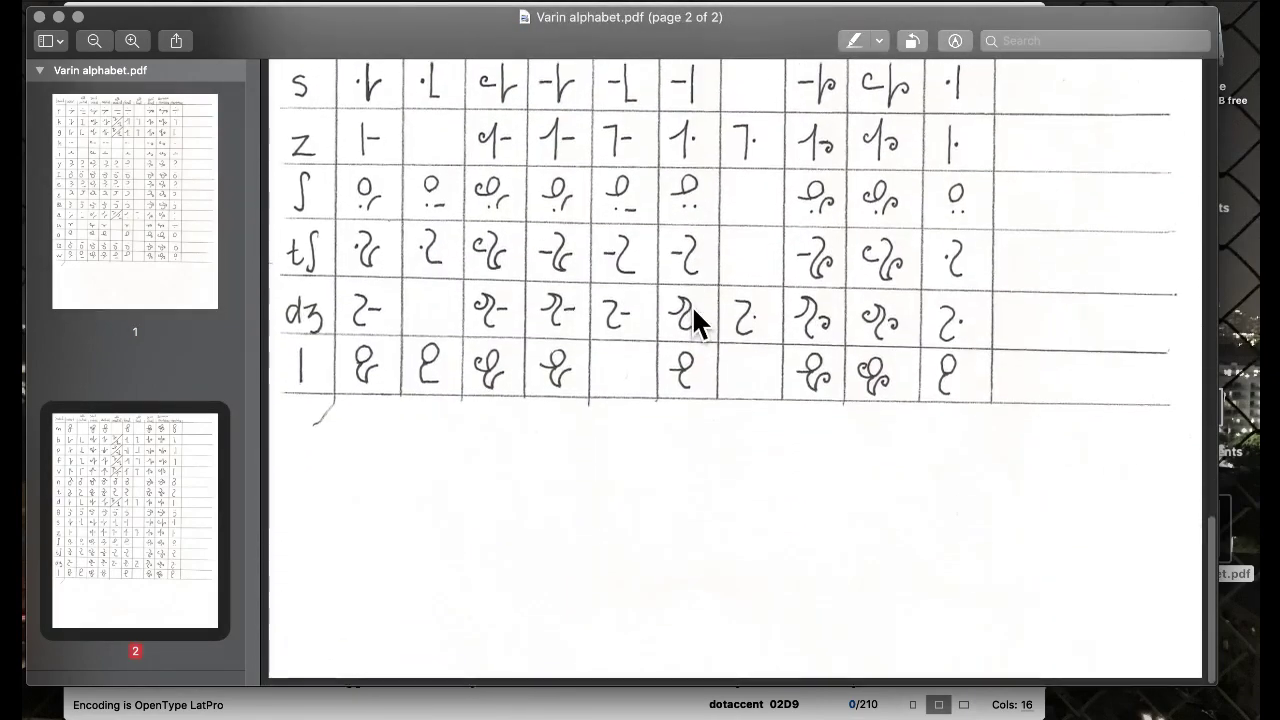
scroll(692, 305, "up", 2)
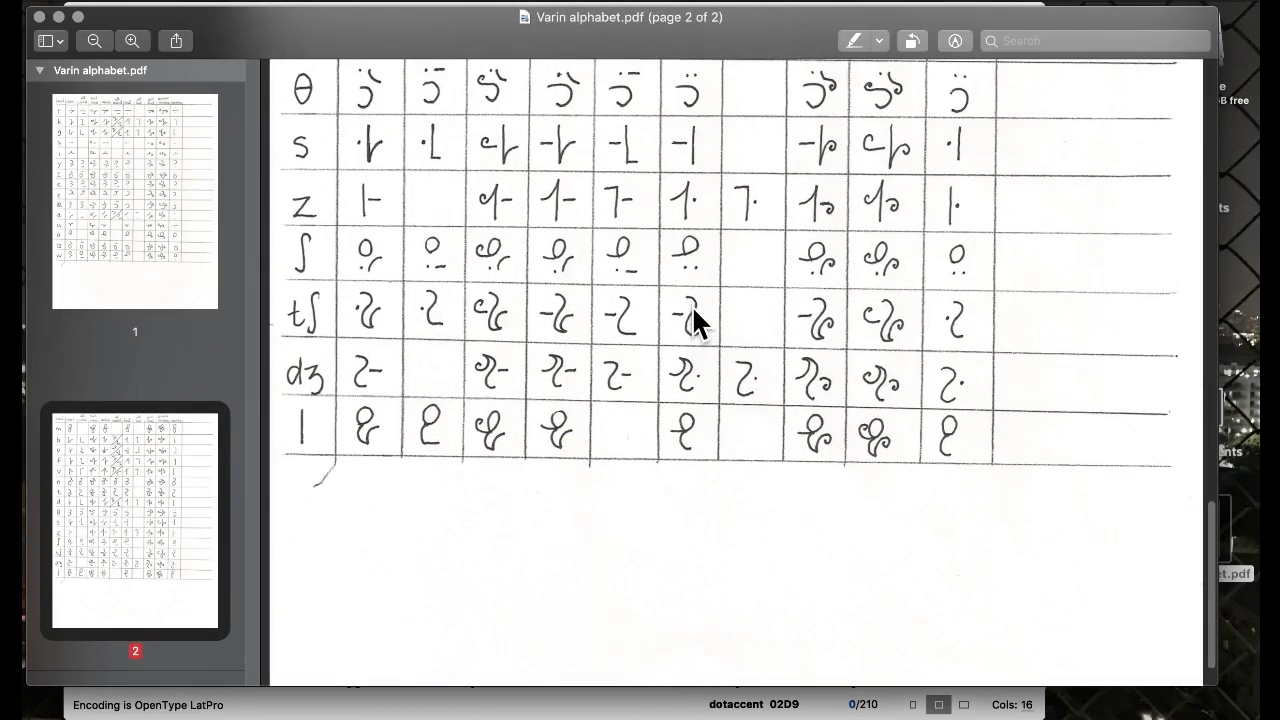
scroll(549, 306, "up", 15)
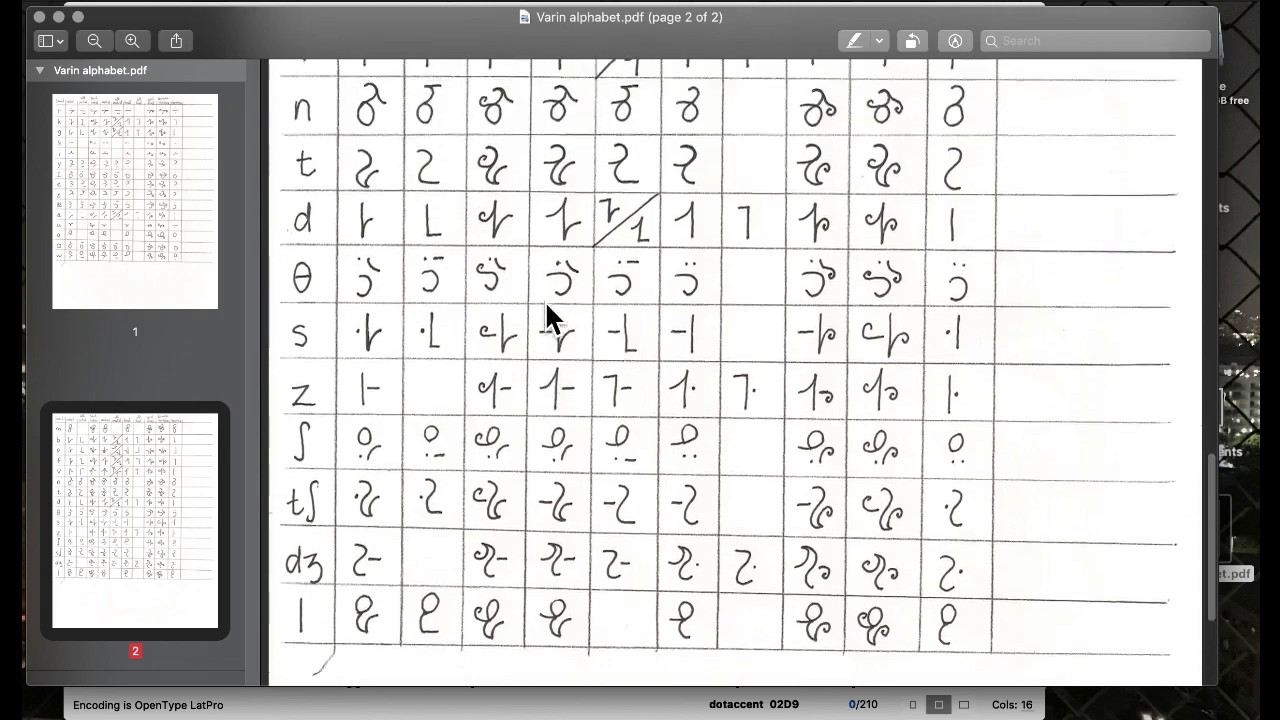
scroll(549, 316, "up", 4)
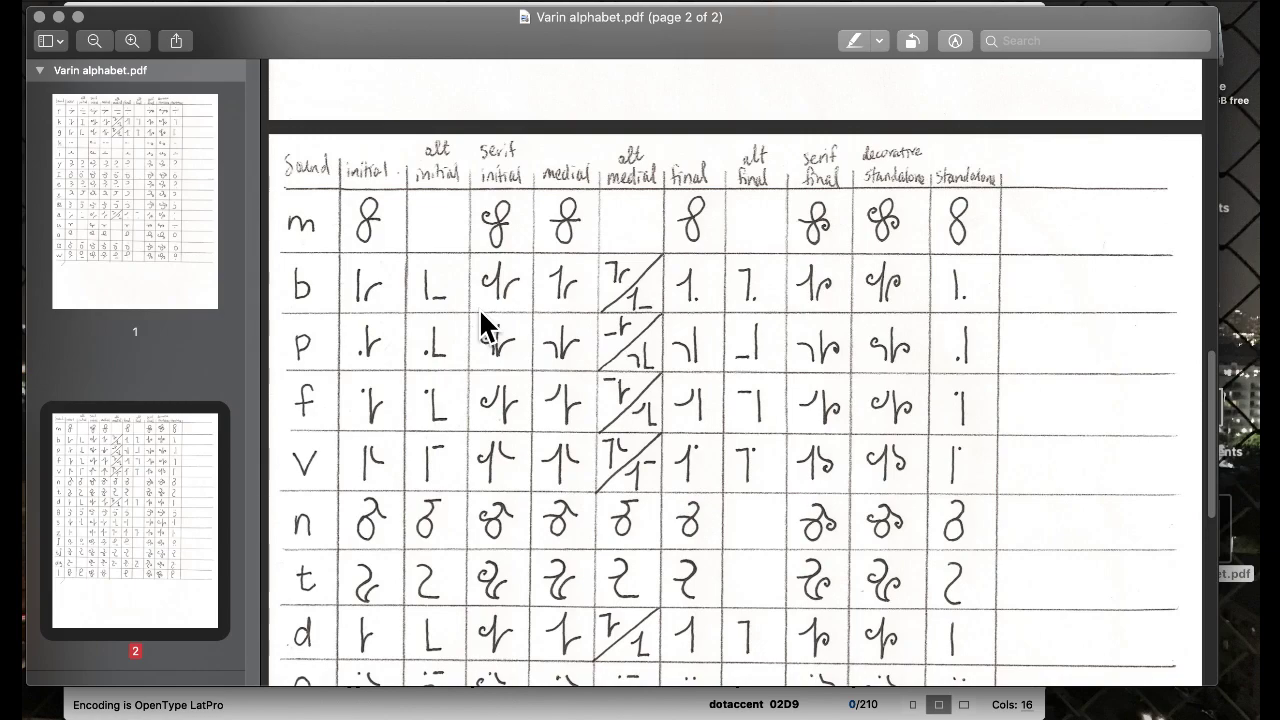
scroll(481, 315, "up", 15)
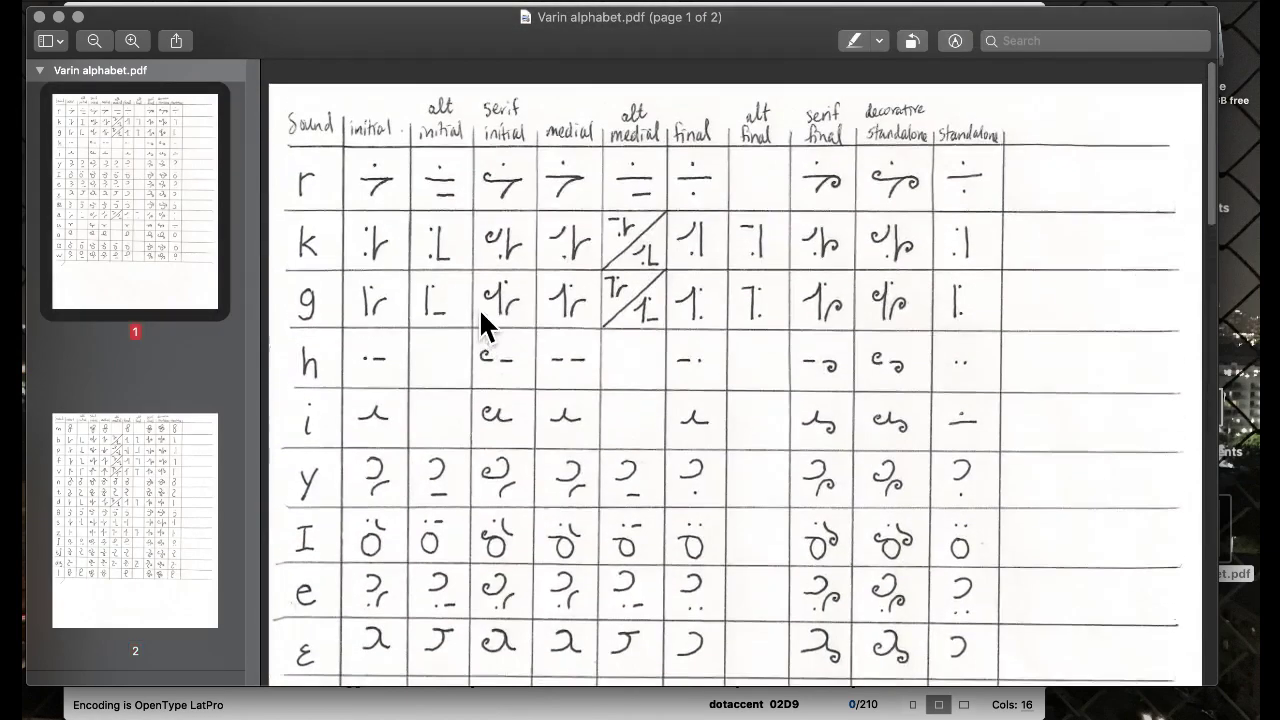
key("ctrl+Up")
left_click(380, 366)
Review which slots are filled from circumflex down to the Varin glyph groups, and compare them with the chart's first rows.
left_click(443, 393)
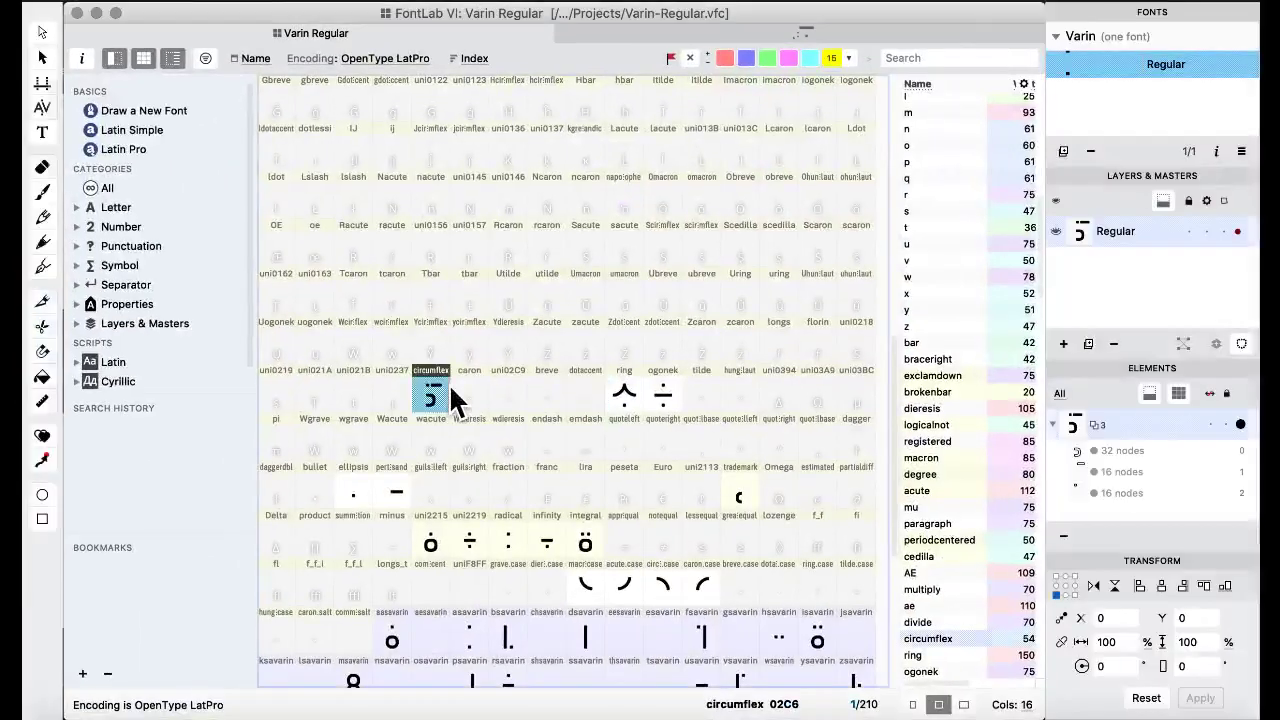
left_click(553, 346)
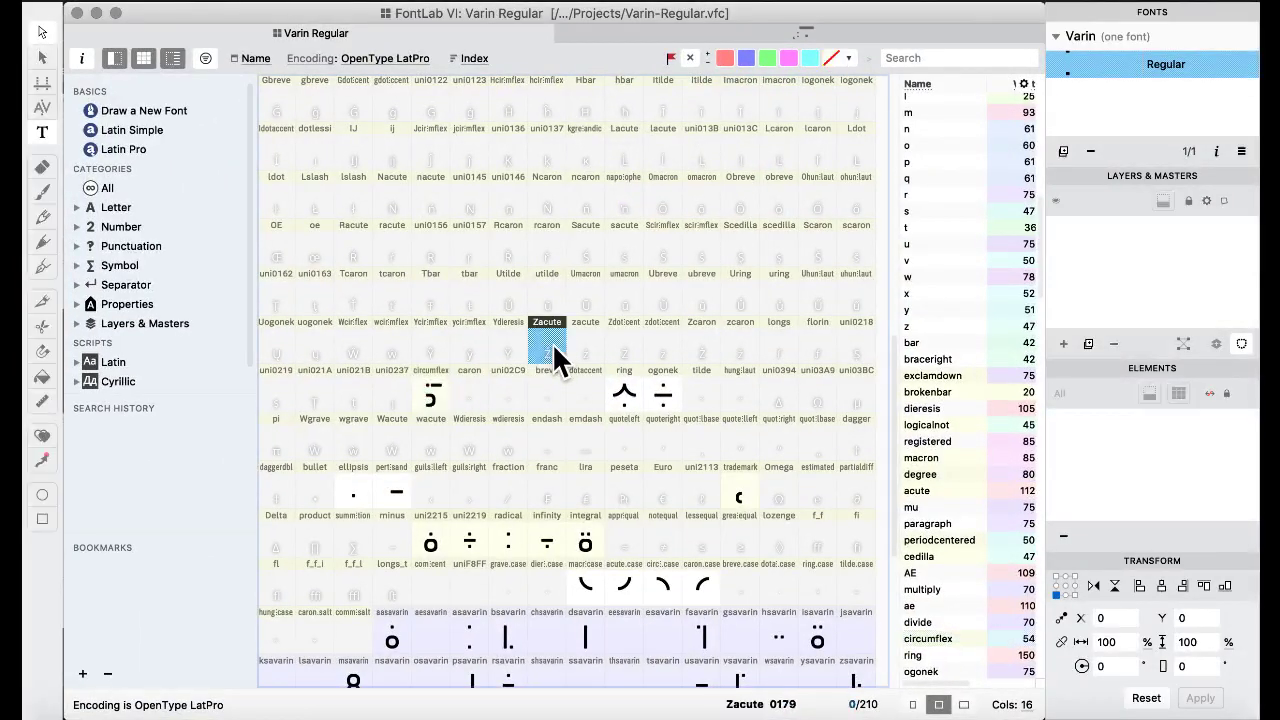
left_click(588, 426)
scroll(585, 422, "down", 3)
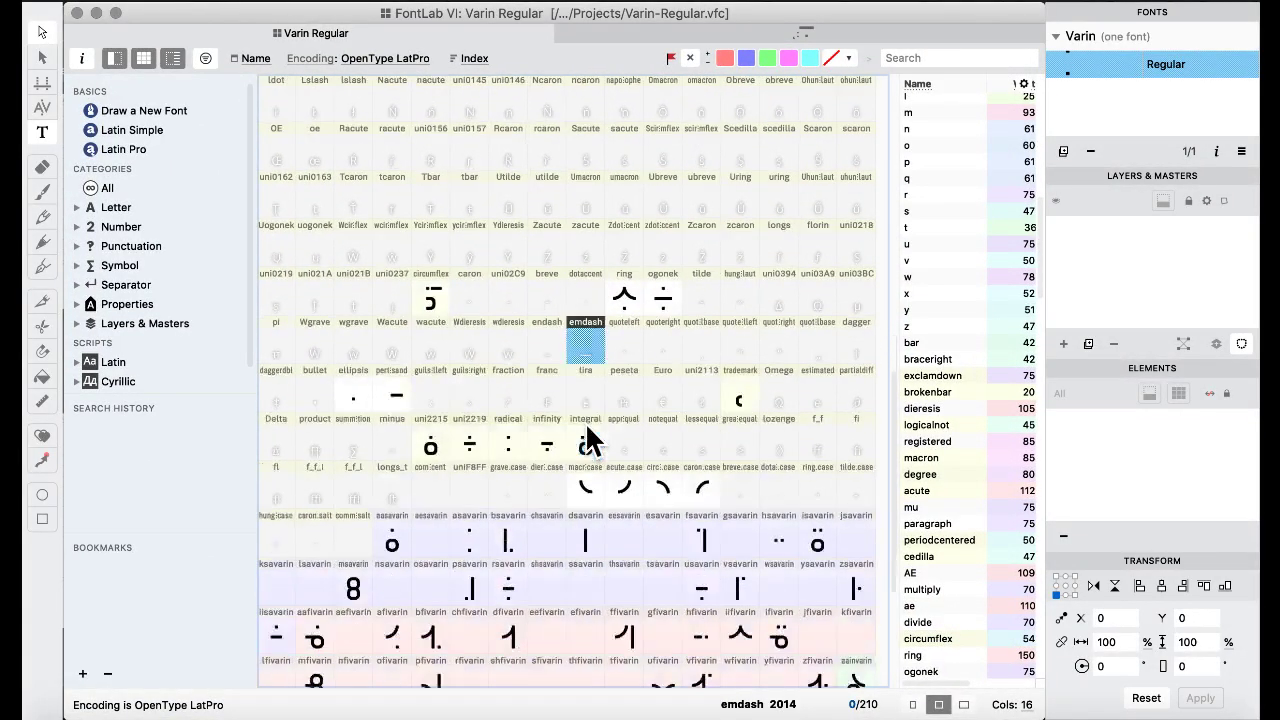
left_click(624, 276)
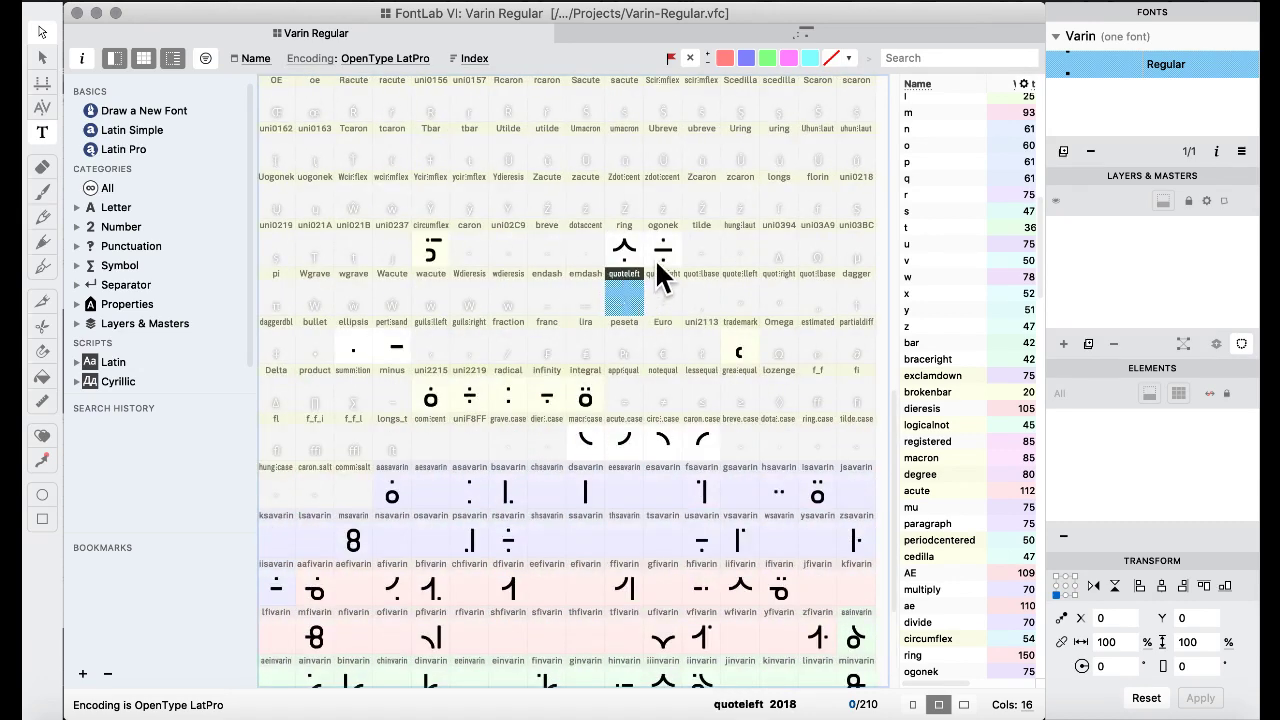
left_click(628, 245)
left_click(660, 250)
left_click(610, 320)
scroll(610, 322, "down", 4)
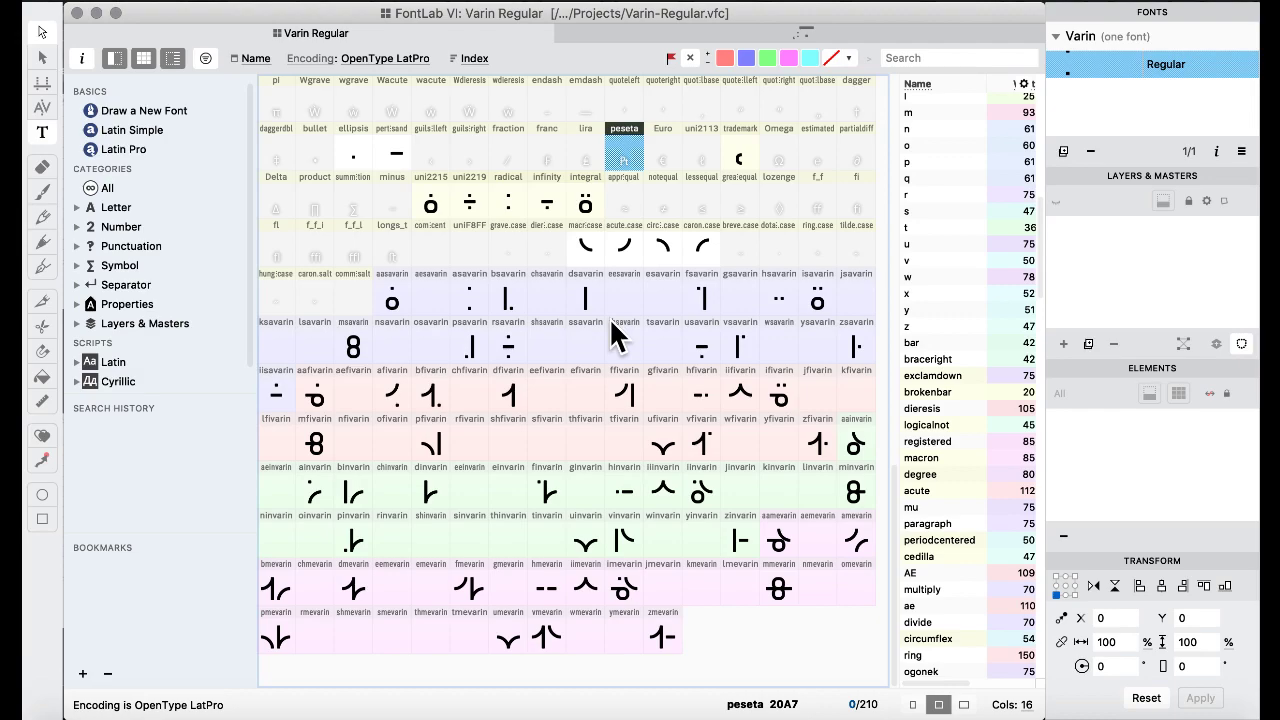
key("ctrl+Up")
left_click(760, 377)
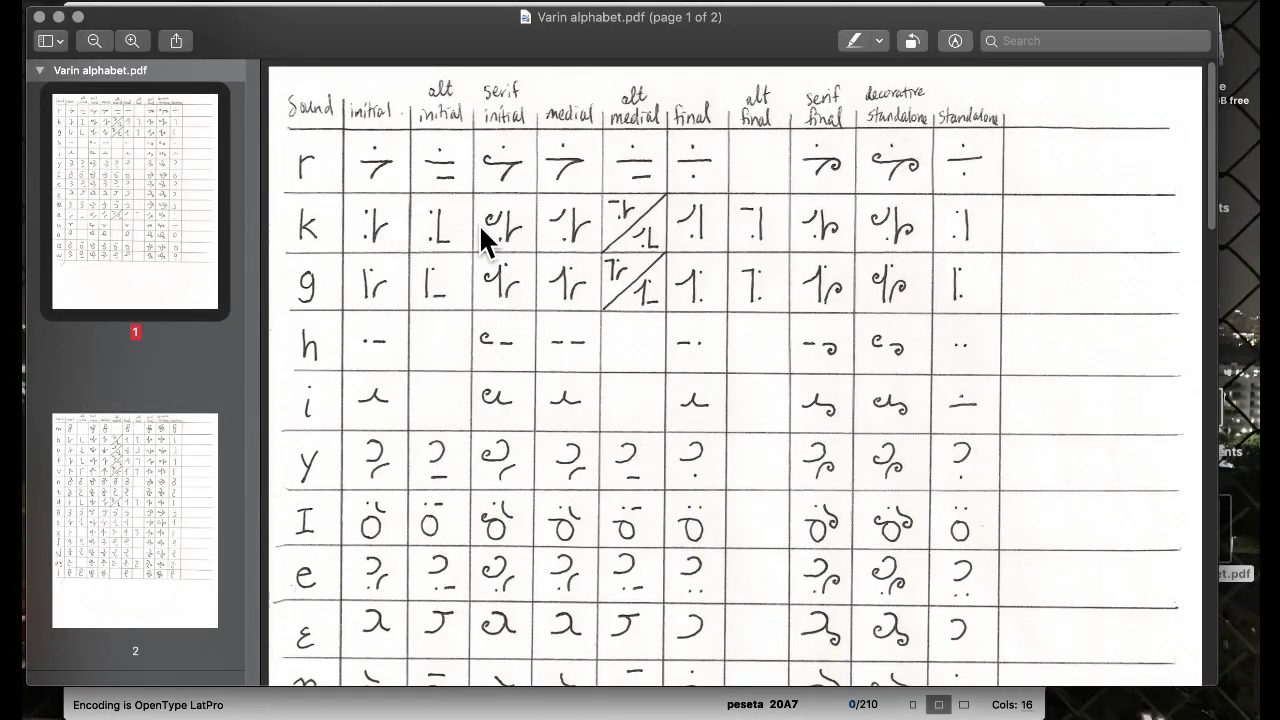
key("ctrl+Up")
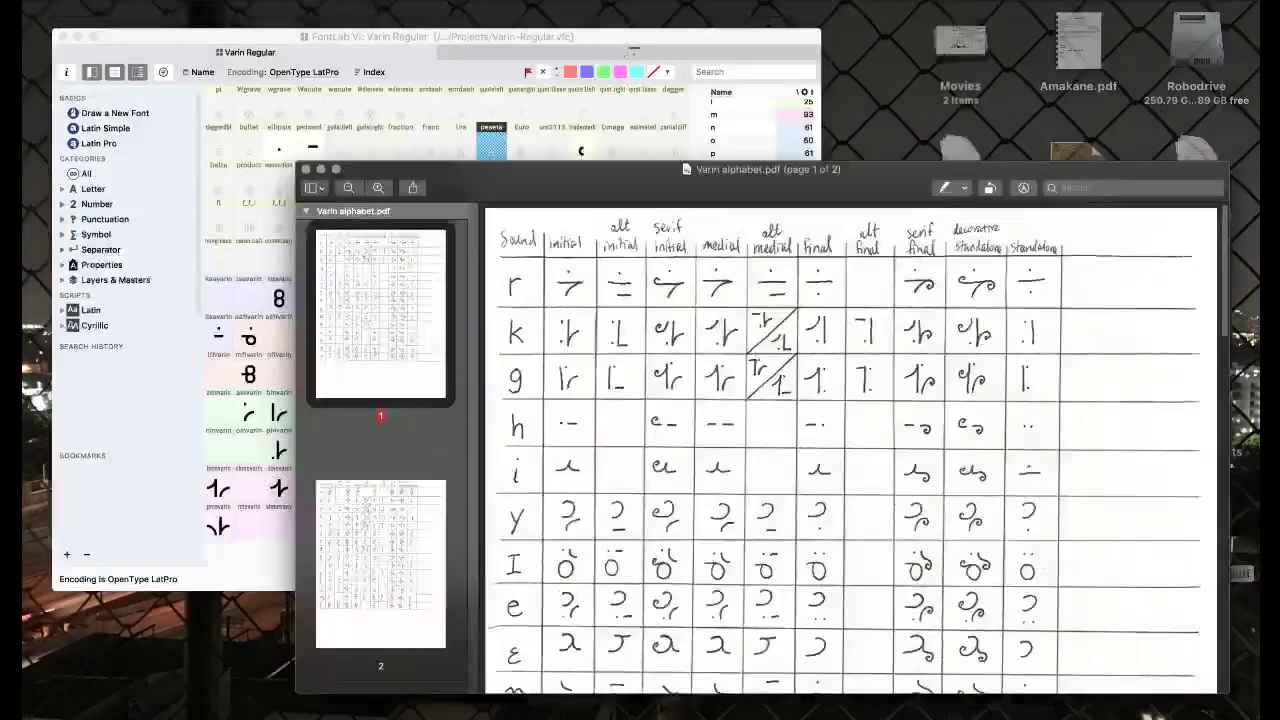
left_click(445, 405)
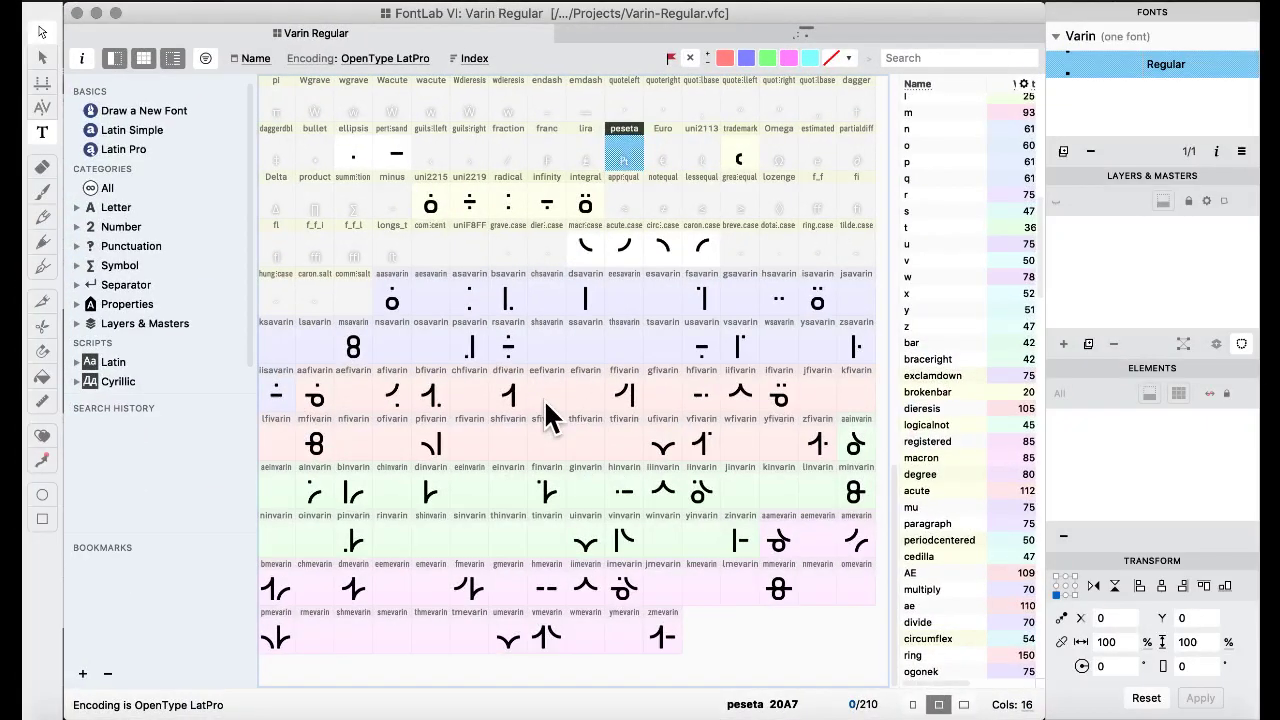
Duplicate the psavarin glyph into the ksavarin slot, replacing the empty glyph, and open ksavarin for editing.
left_click(472, 352)
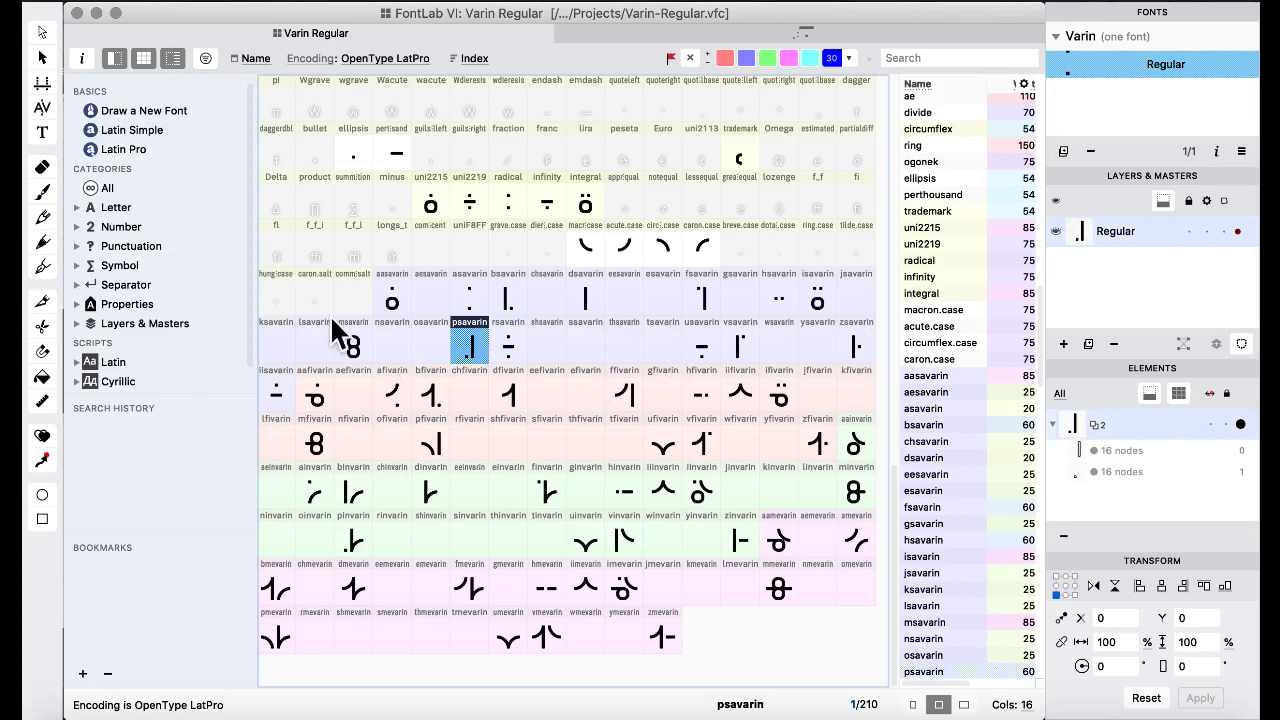
left_click(287, 356)
key("super+v")
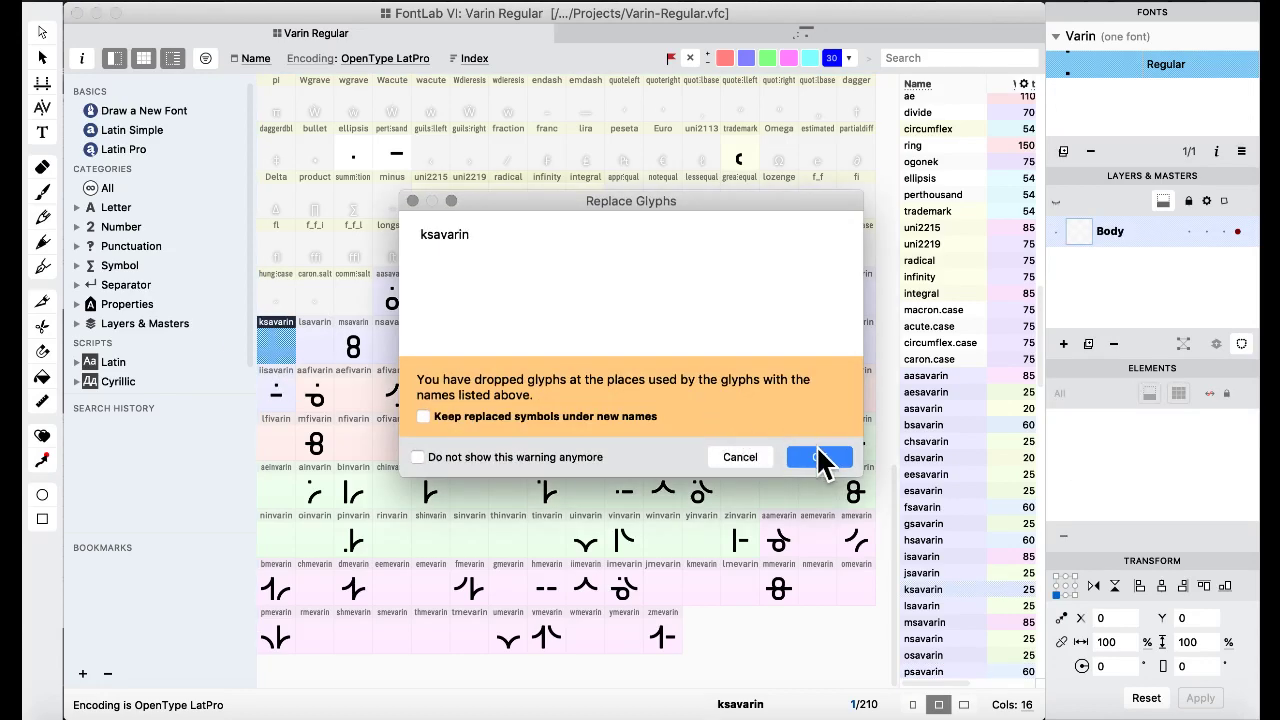
left_click(829, 455)
double_click(280, 352)
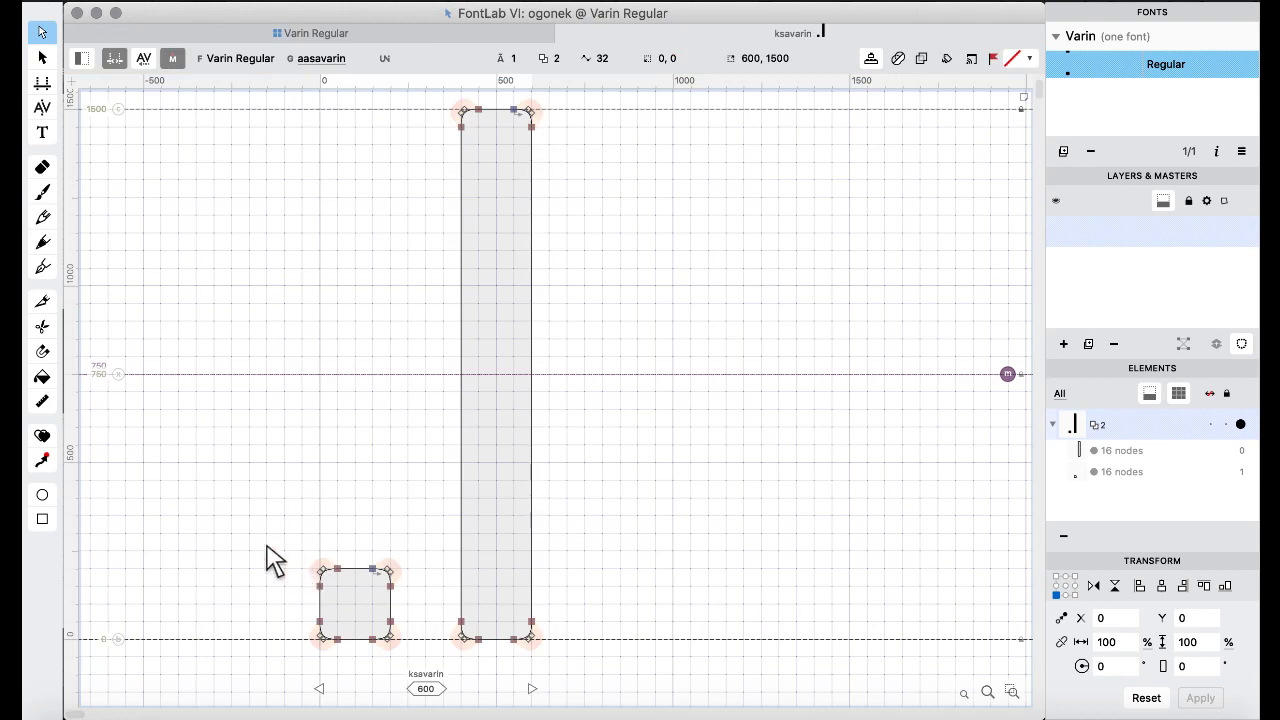
Duplicate the lower dot in ksavarin, move the copy straight up to X 0, Y 1300, and return to the font overview.
left_click_drag(243, 526, 425, 675)
key("super+d")
key("shift+Up")
key("shift+Up")
key("shift+Up")
key("shift+Up")
key("shift+Up")
key("shift+Up")
key("shift+Up")
key("shift+Up")
key("shift+Up")
key("shift+Up")
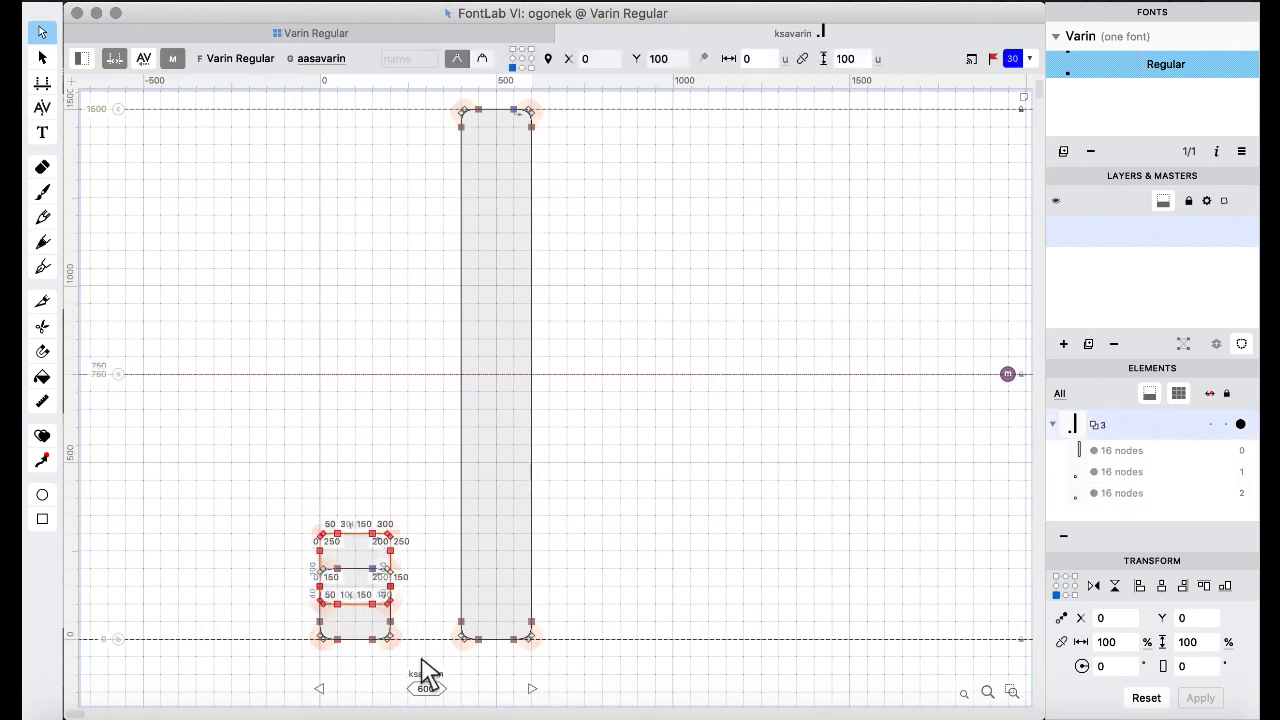
key("shift+Up")
key("shift+Up")
key("shift+Up")
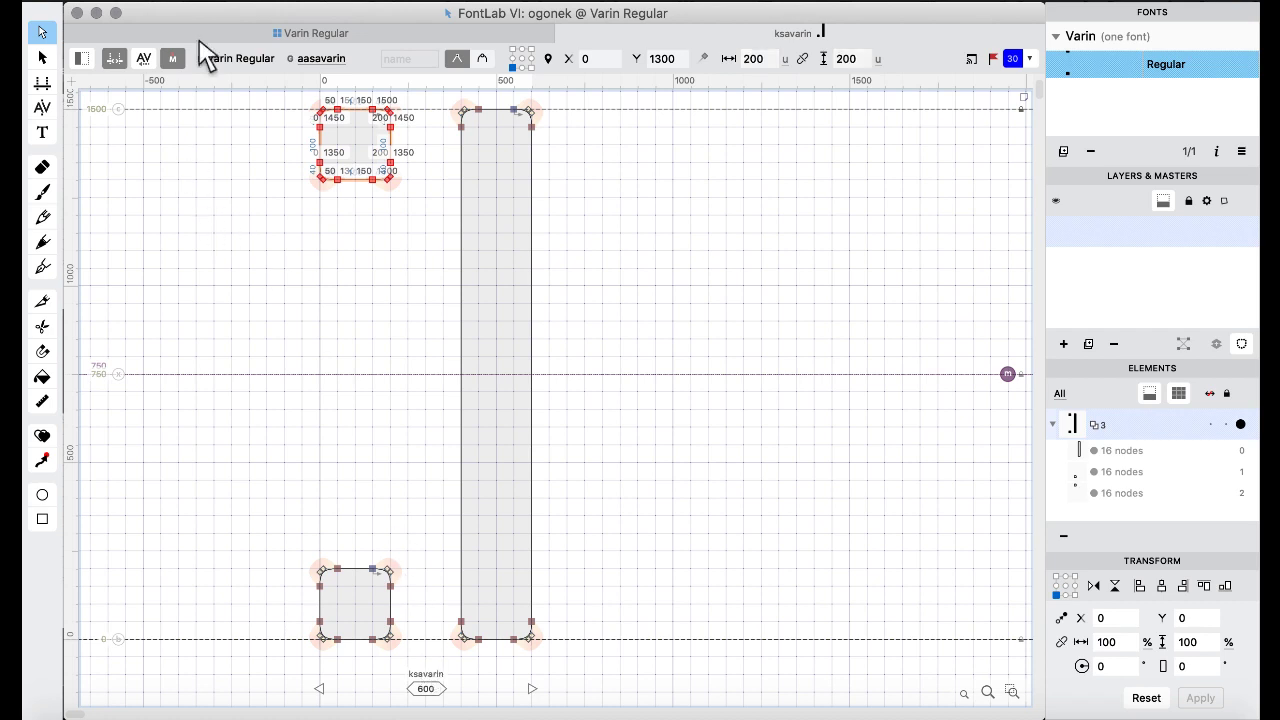
left_click(265, 35)
left_click(478, 375)
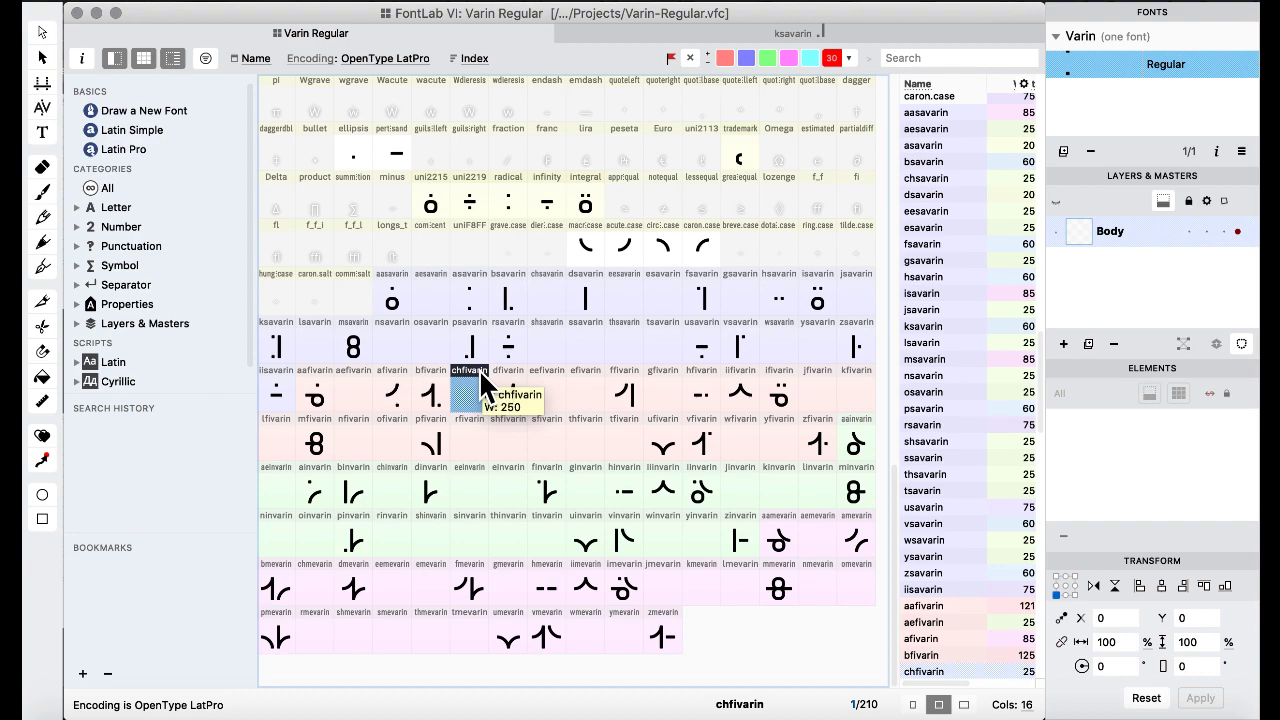
Compare both pages of the Varin alphabet chart with the filled slots in the font's glyph overview.
key("ctrl+Up")
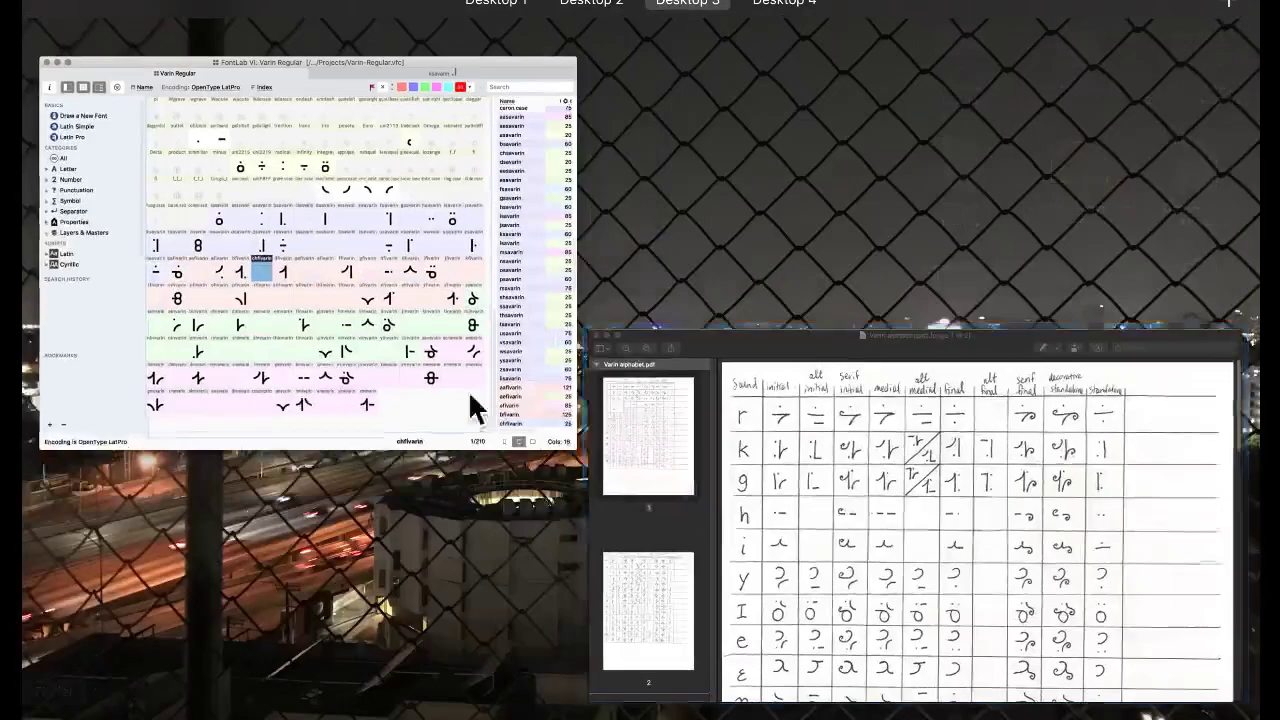
left_click(862, 496)
scroll(569, 422, "down", 10)
scroll(569, 422, "down", 10)
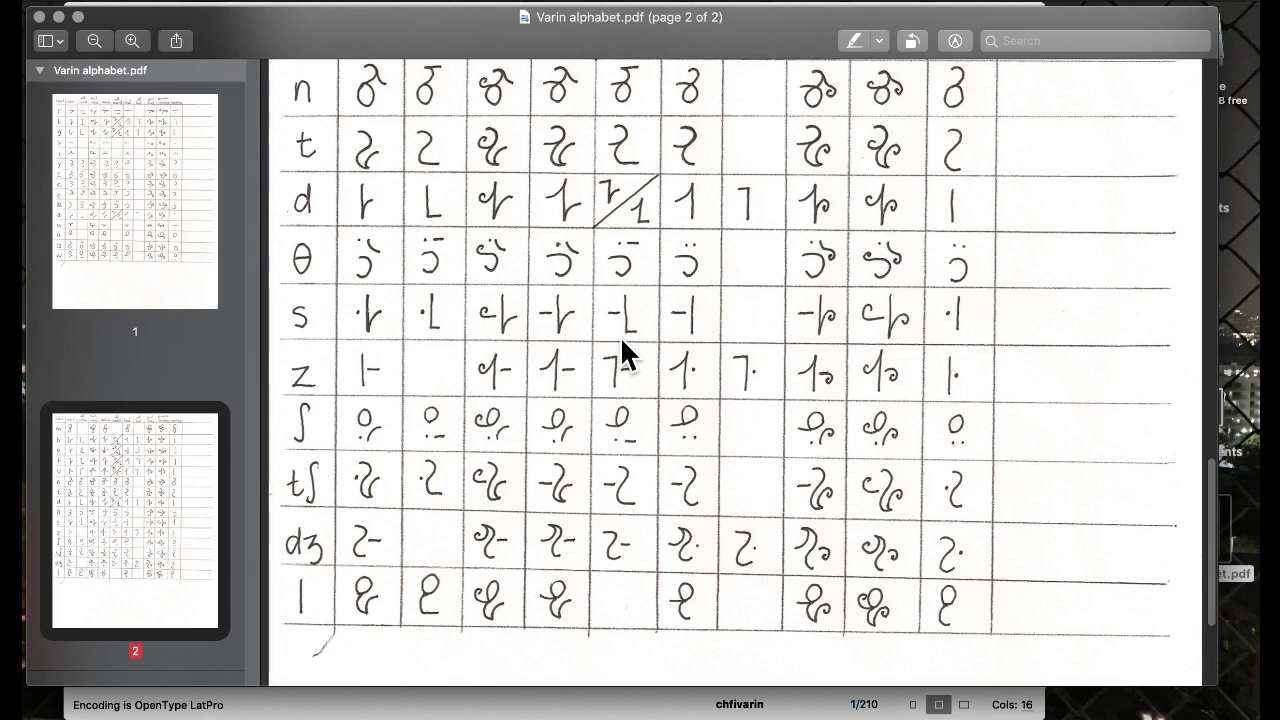
scroll(620, 336, "up", 10)
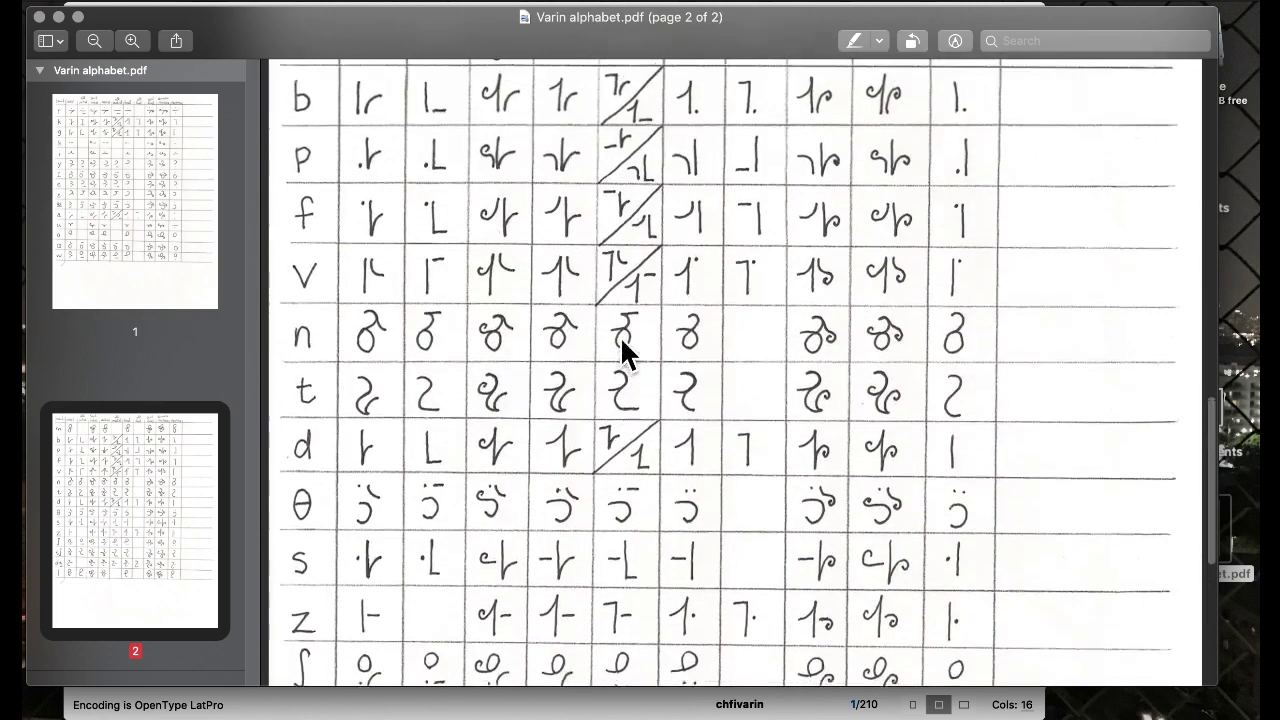
scroll(573, 356, "up", 20)
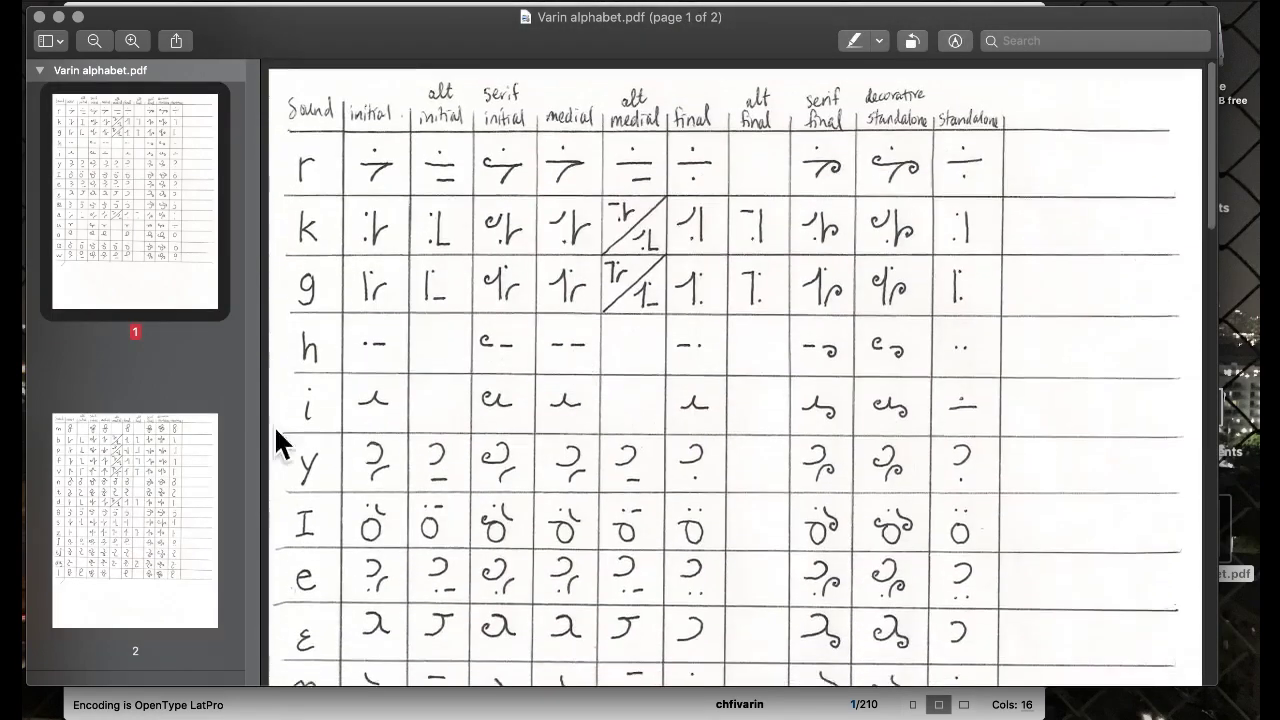
key("ctrl+Up")
left_click(475, 405)
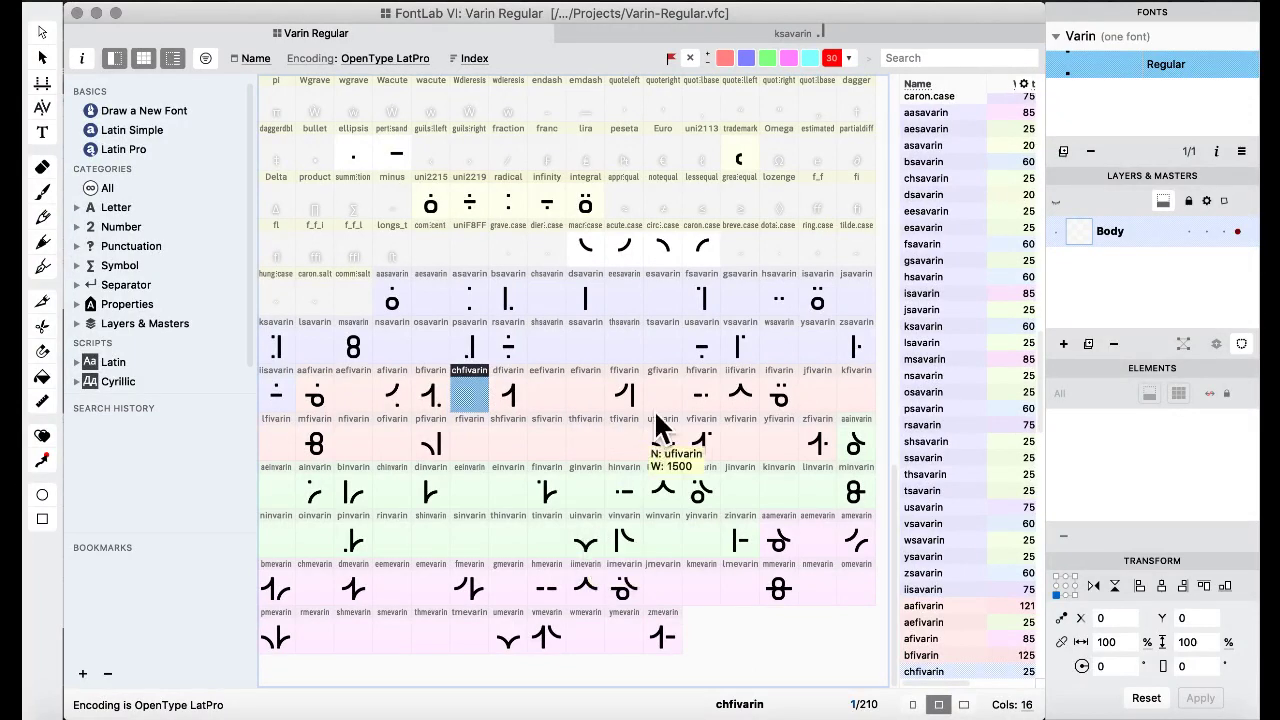
scroll(665, 405, "up", 2)
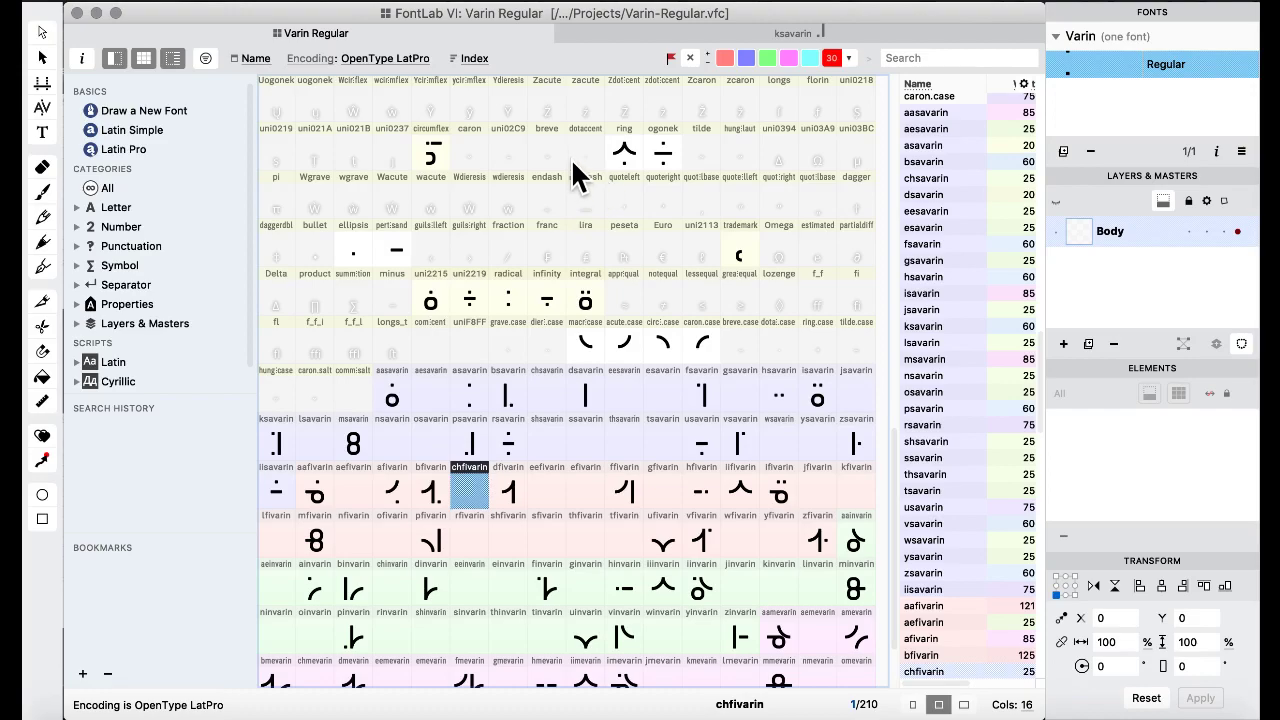
scroll(630, 285, "down", 1)
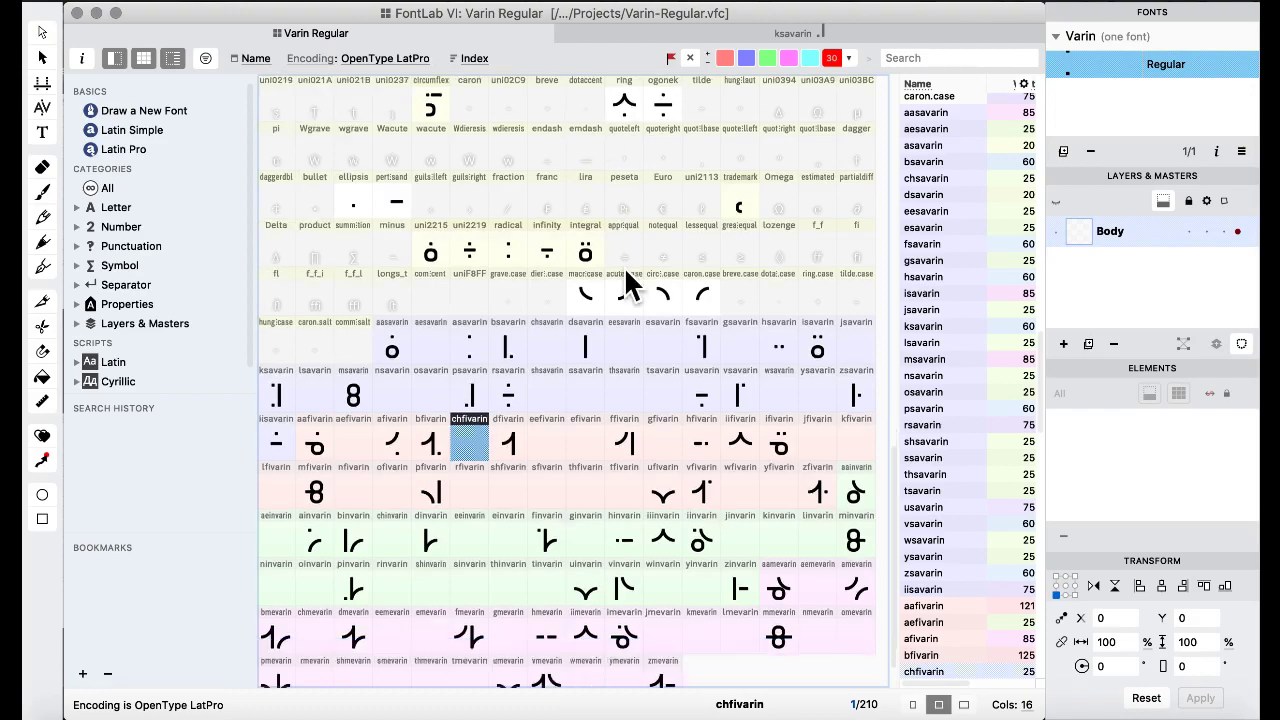
scroll(627, 287, "down", 1)
Examine the initial forms of each sound on both chart pages, from r through l.
key("ctrl+Up")
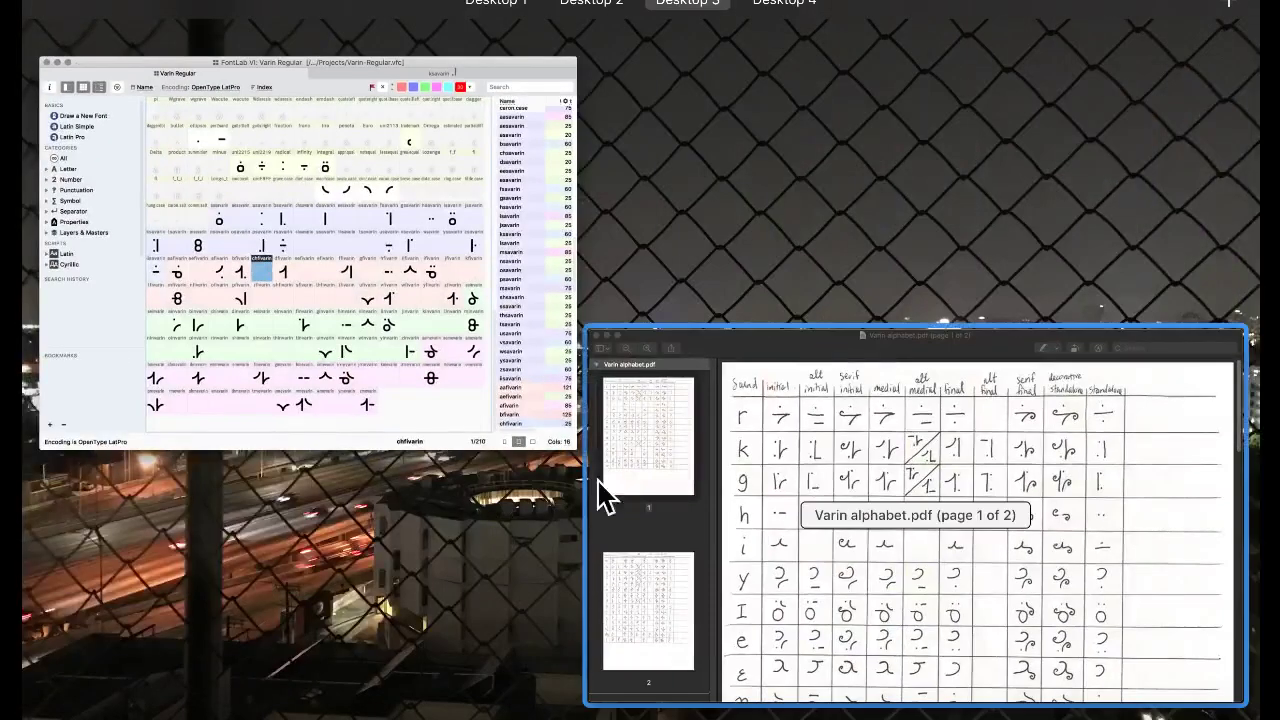
left_click(605, 495)
scroll(392, 232, "down", 5)
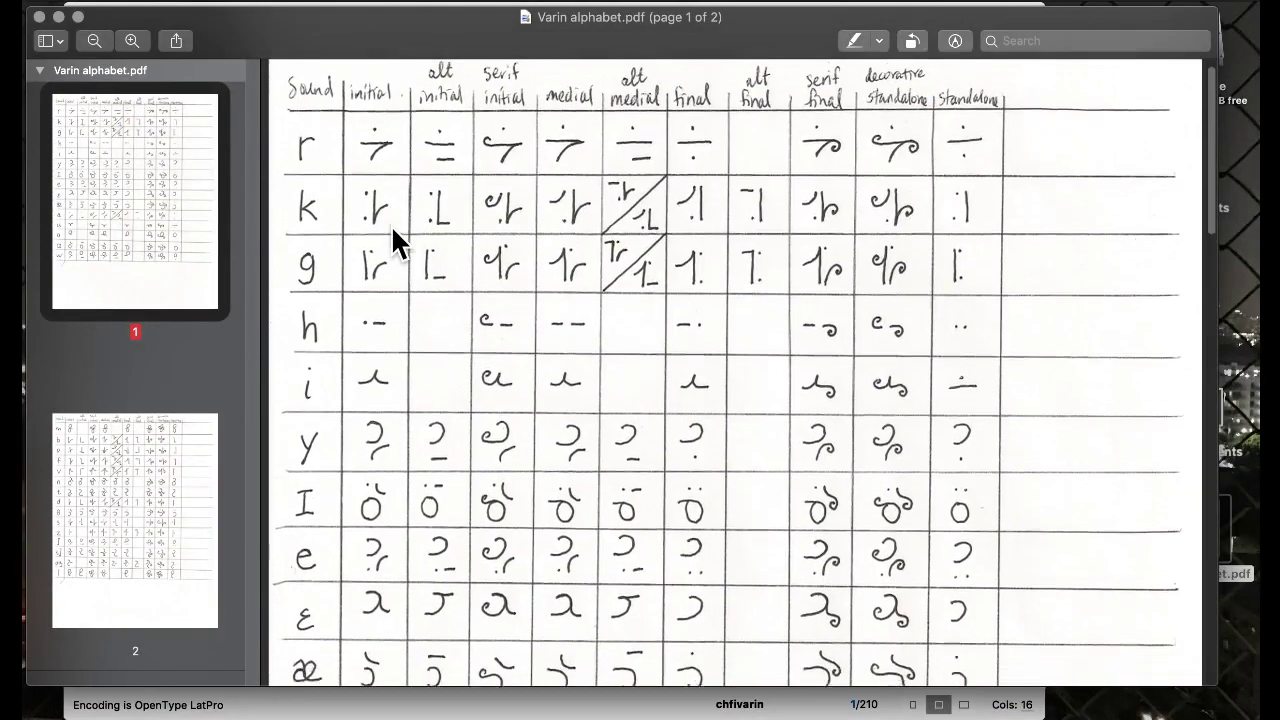
scroll(391, 225, "down", 3)
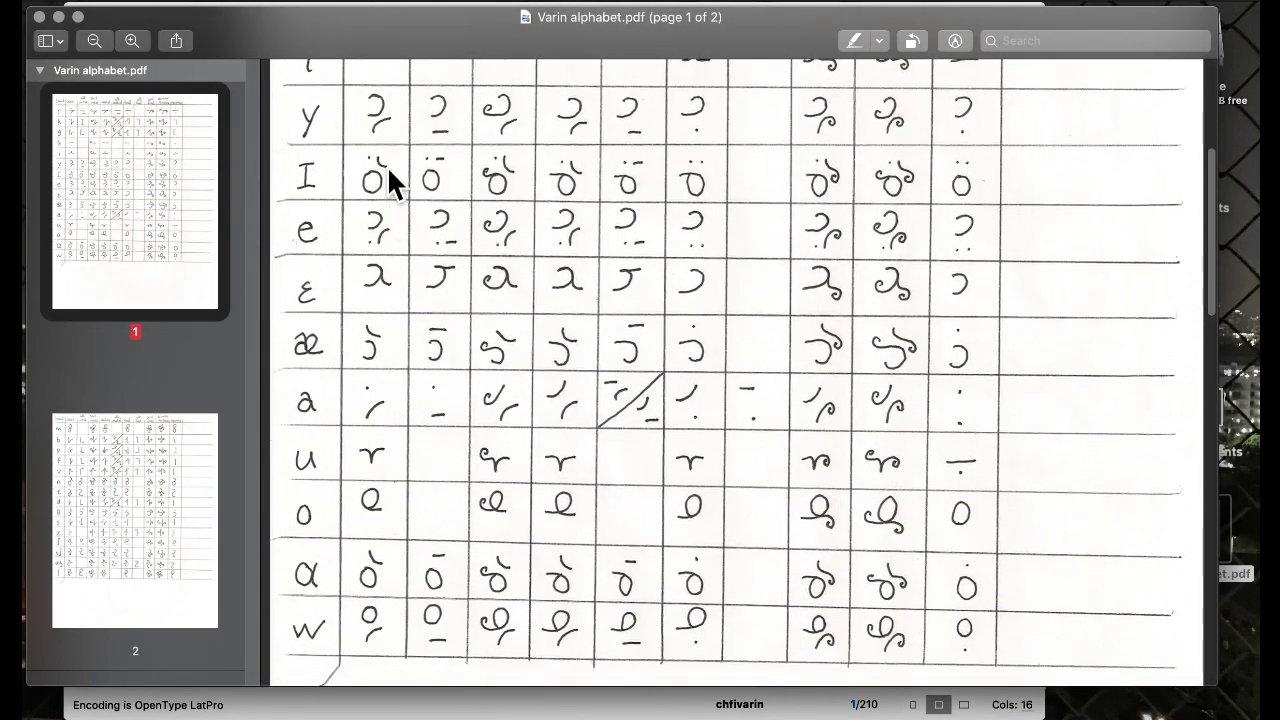
scroll(387, 214, "down", 2)
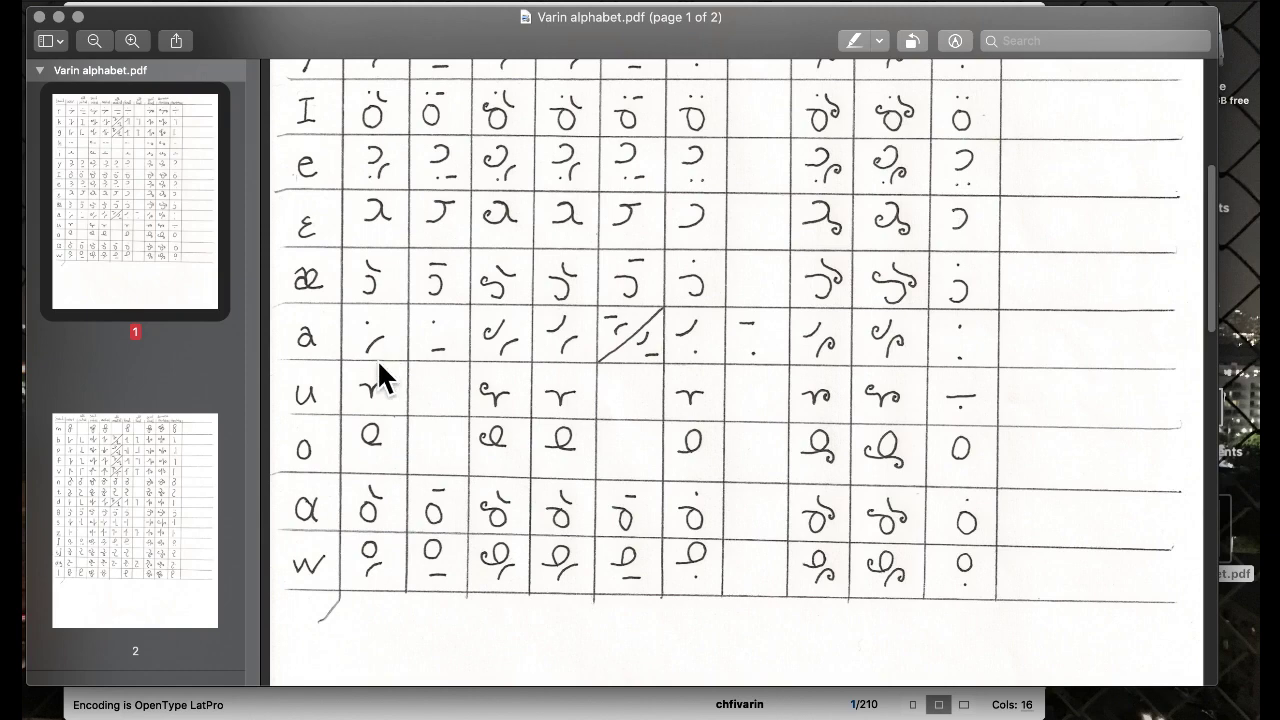
scroll(377, 383, "down", 5)
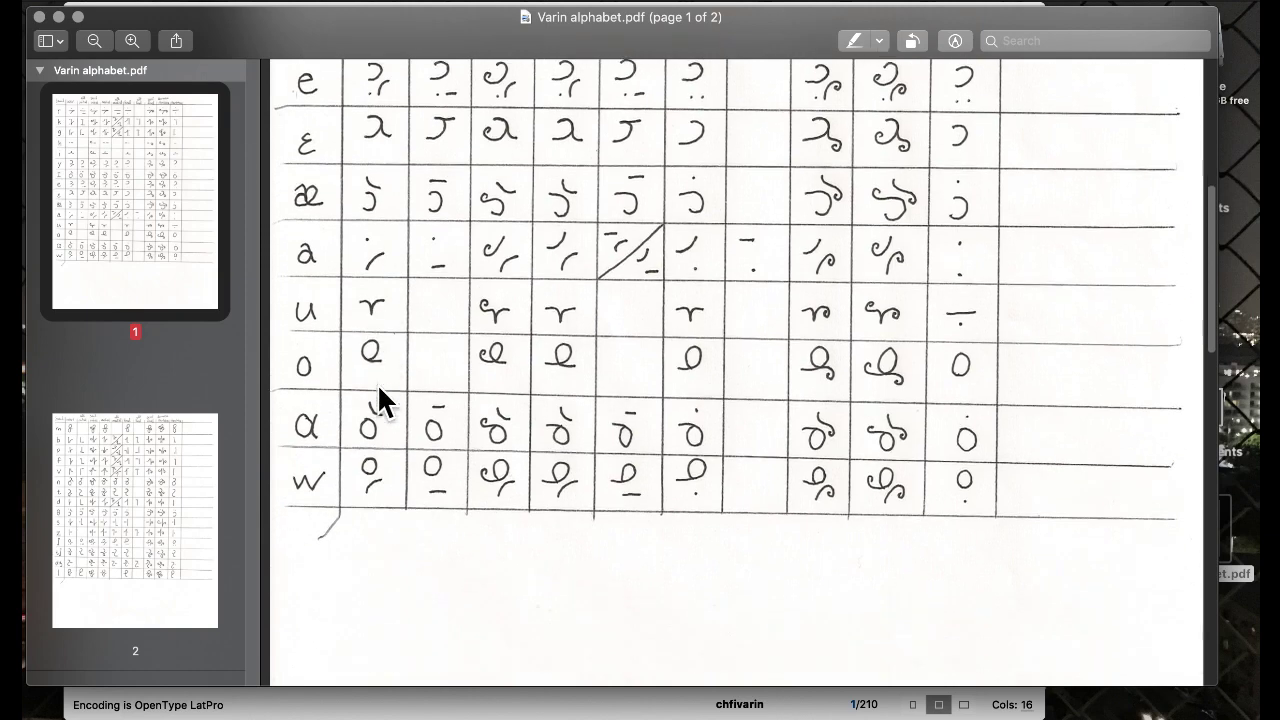
scroll(424, 392, "down", 10)
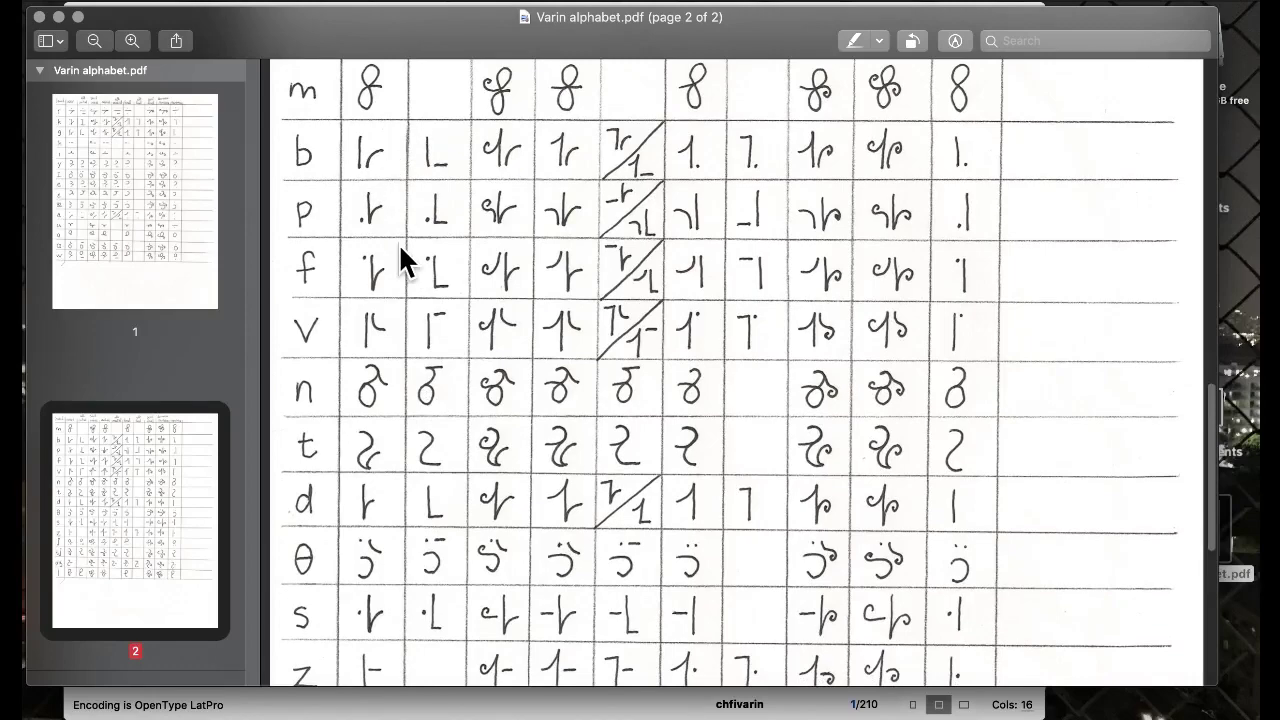
scroll(398, 242, "down", 3)
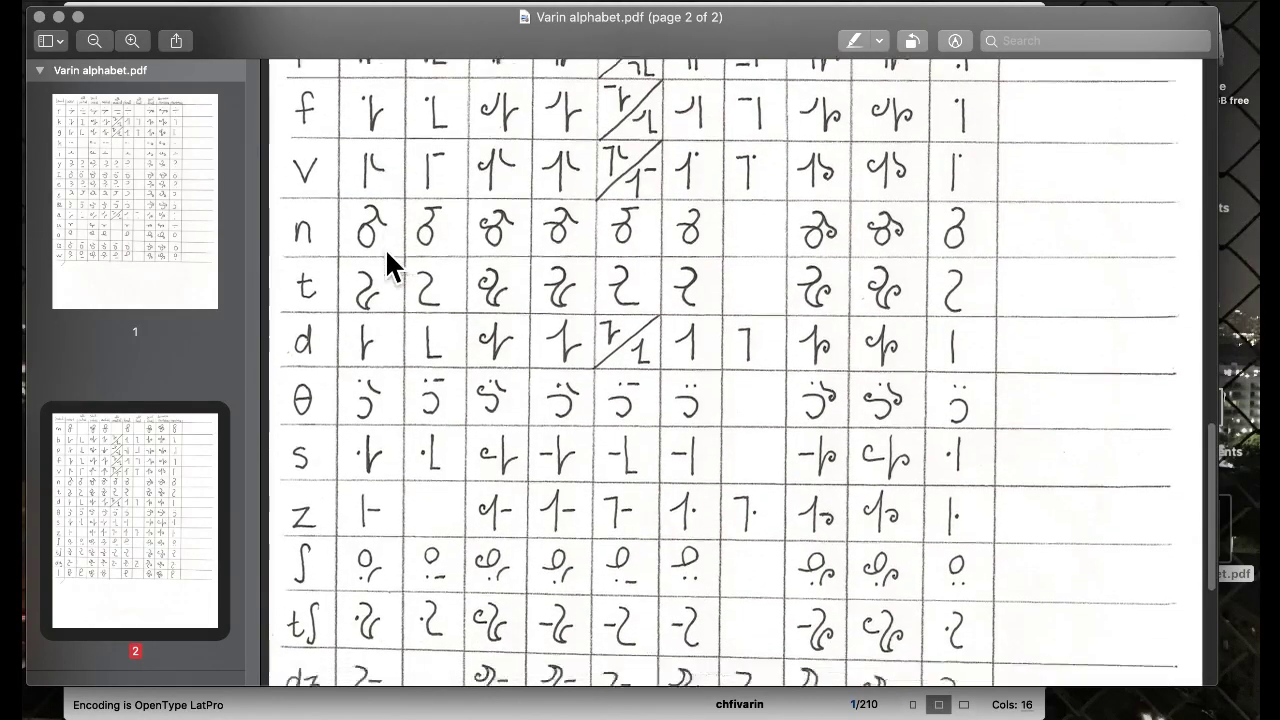
scroll(385, 248, "down", 4)
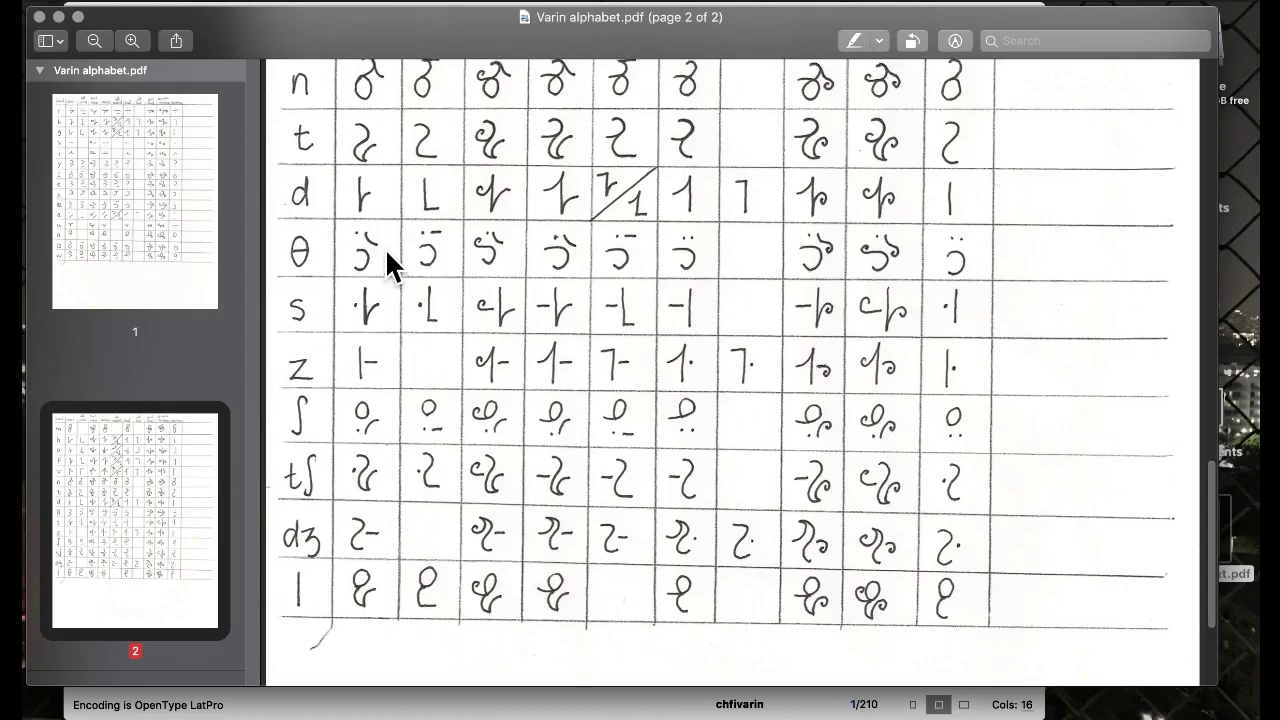
scroll(388, 265, "up", 5)
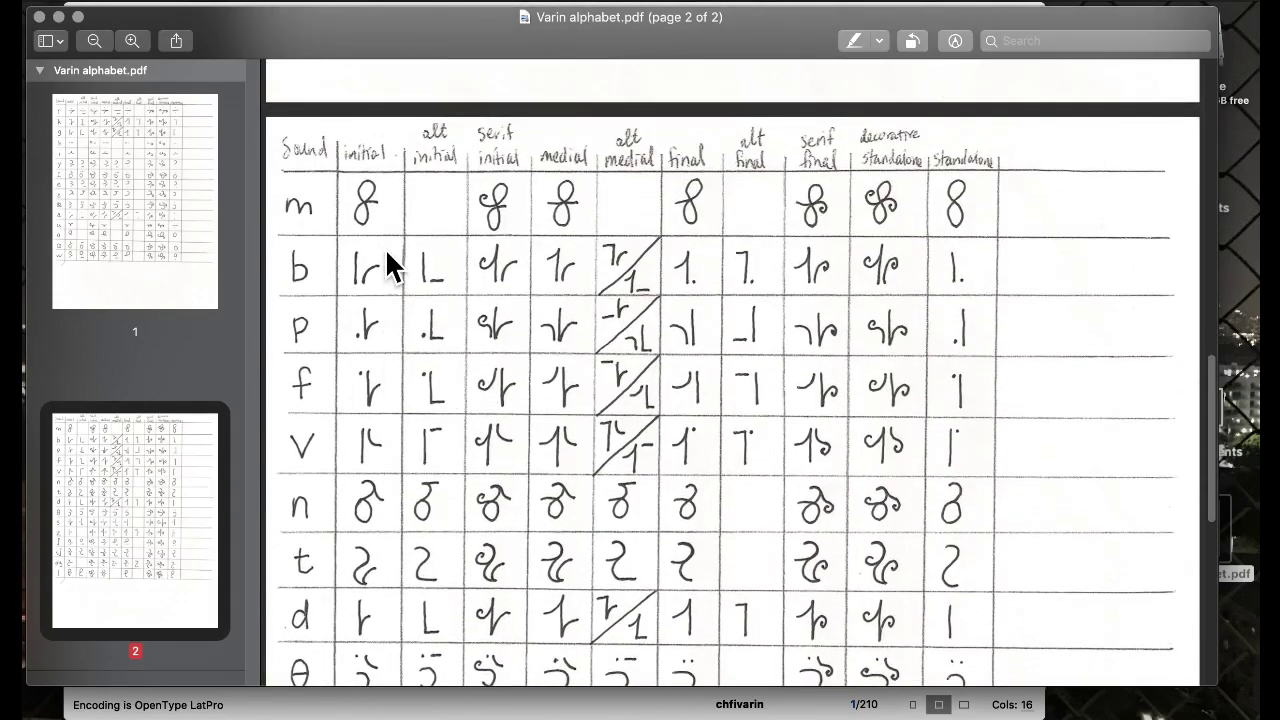
scroll(386, 262, "up", 10)
scroll(385, 252, "up", 4)
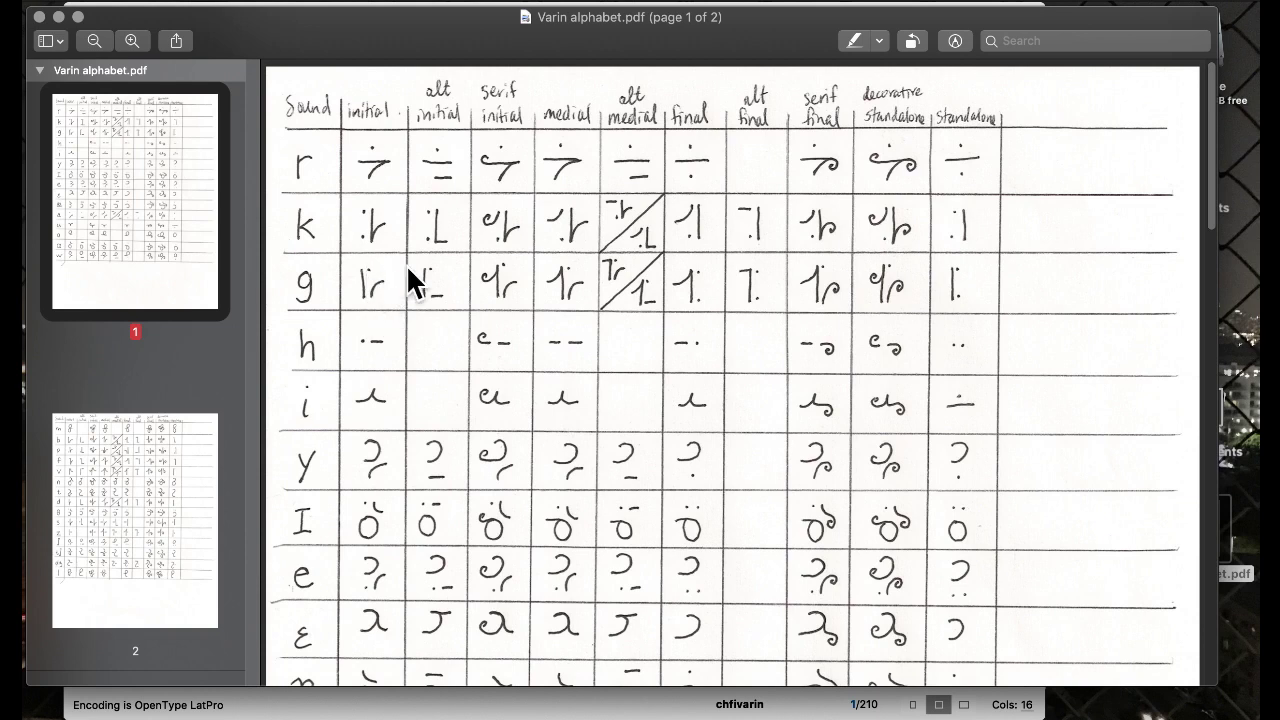
Check the chart's k row, including its final form, against the standalone and final glyph groups in the font overview.
key("ctrl+Up")
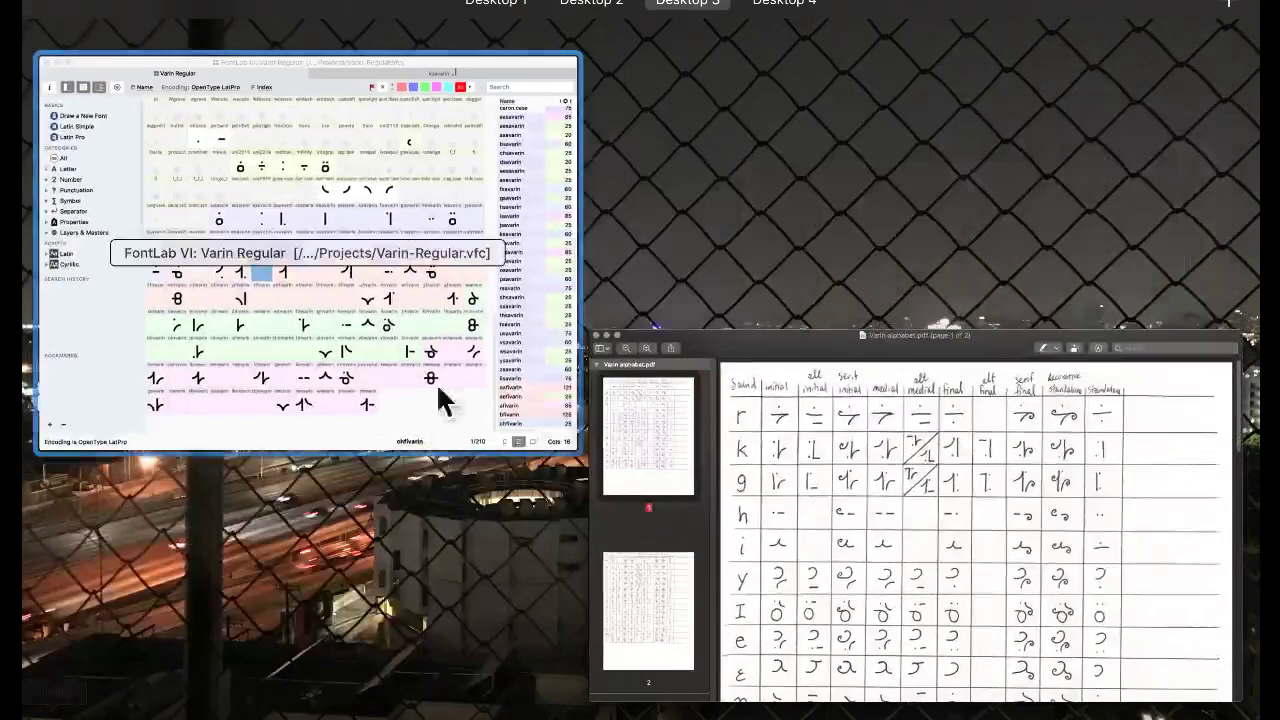
left_click(443, 400)
left_click(583, 348)
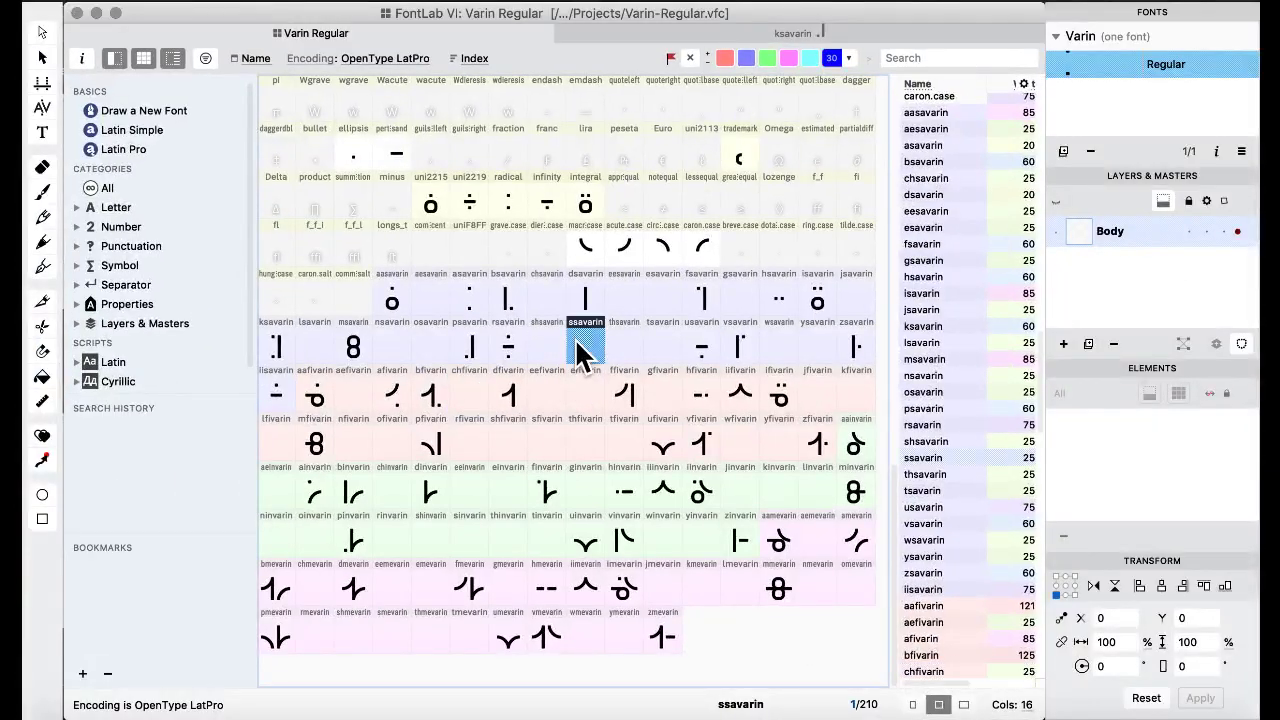
scroll(597, 340, "up", 5)
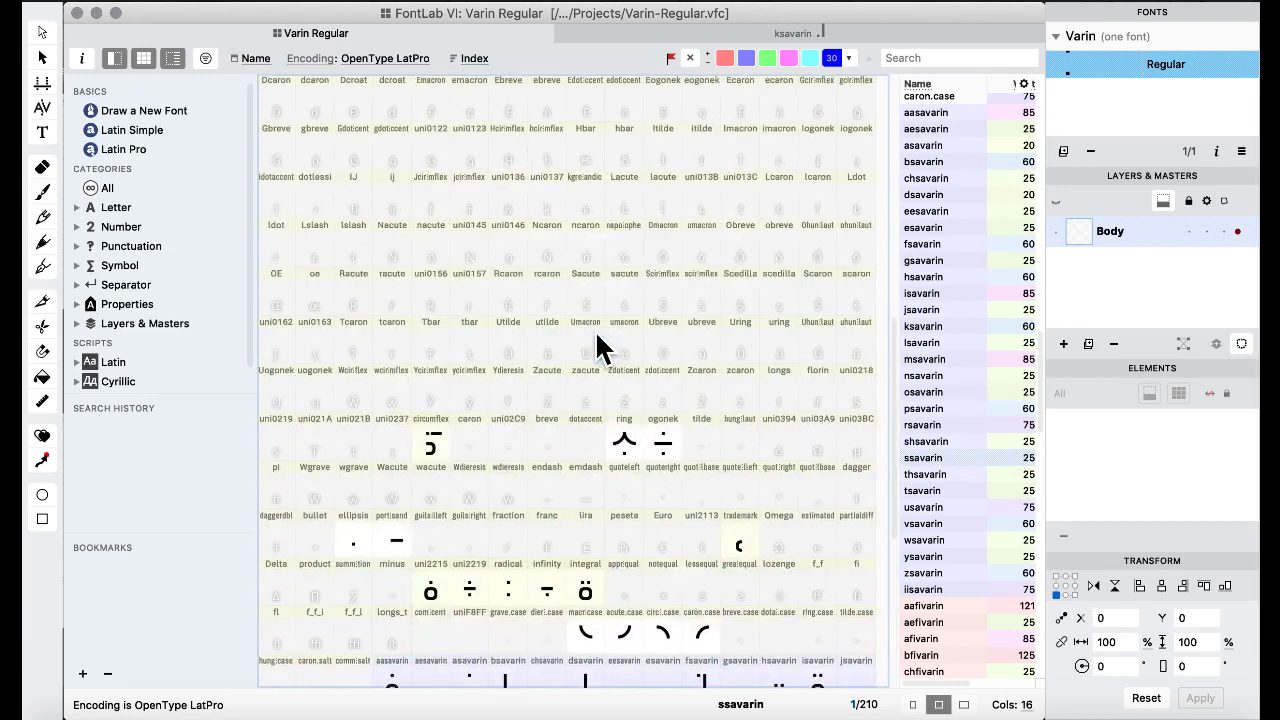
scroll(617, 455, "down", 5)
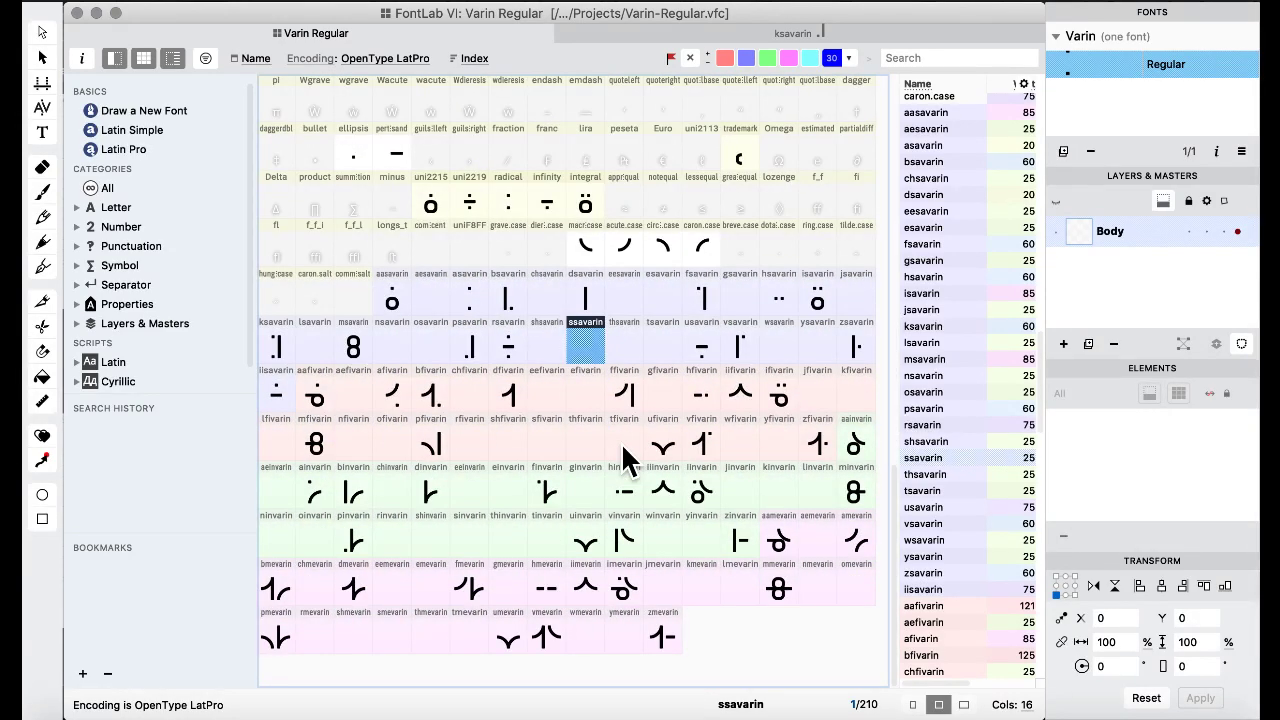
key("ctrl+Up")
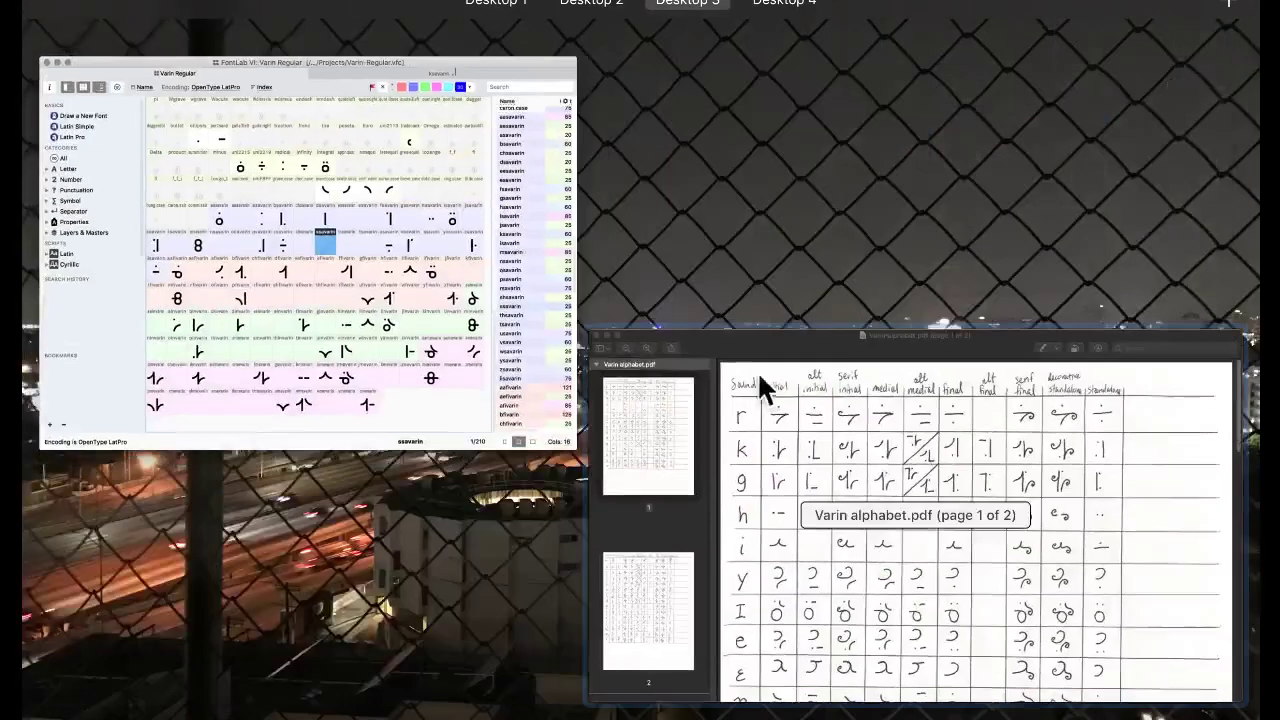
left_click(757, 370)
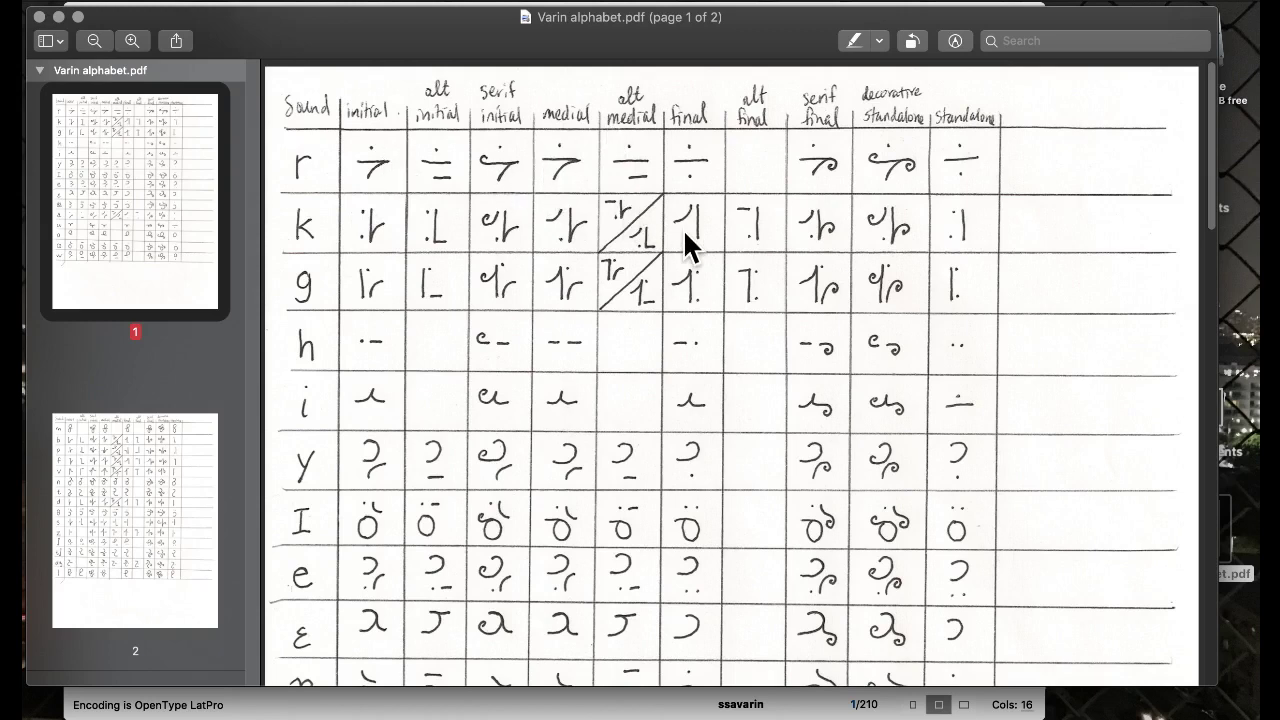
key("ctrl+Up")
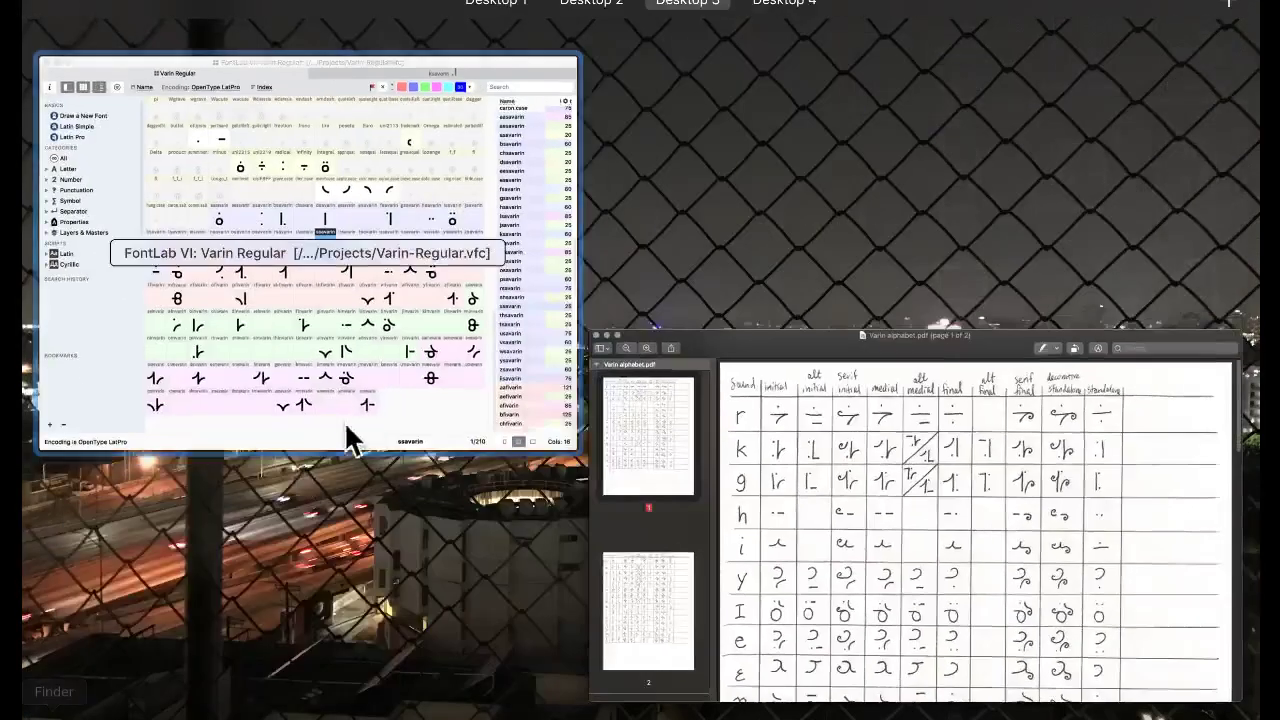
left_click(349, 434)
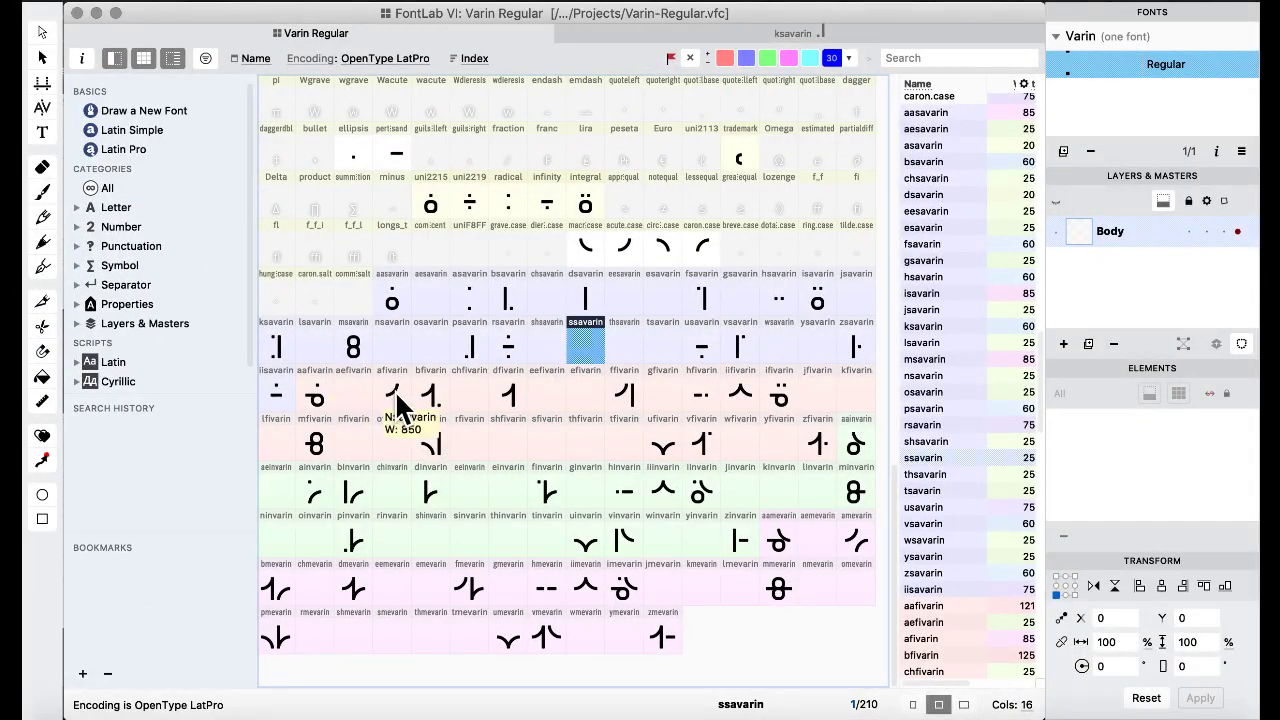
key("ctrl+Up")
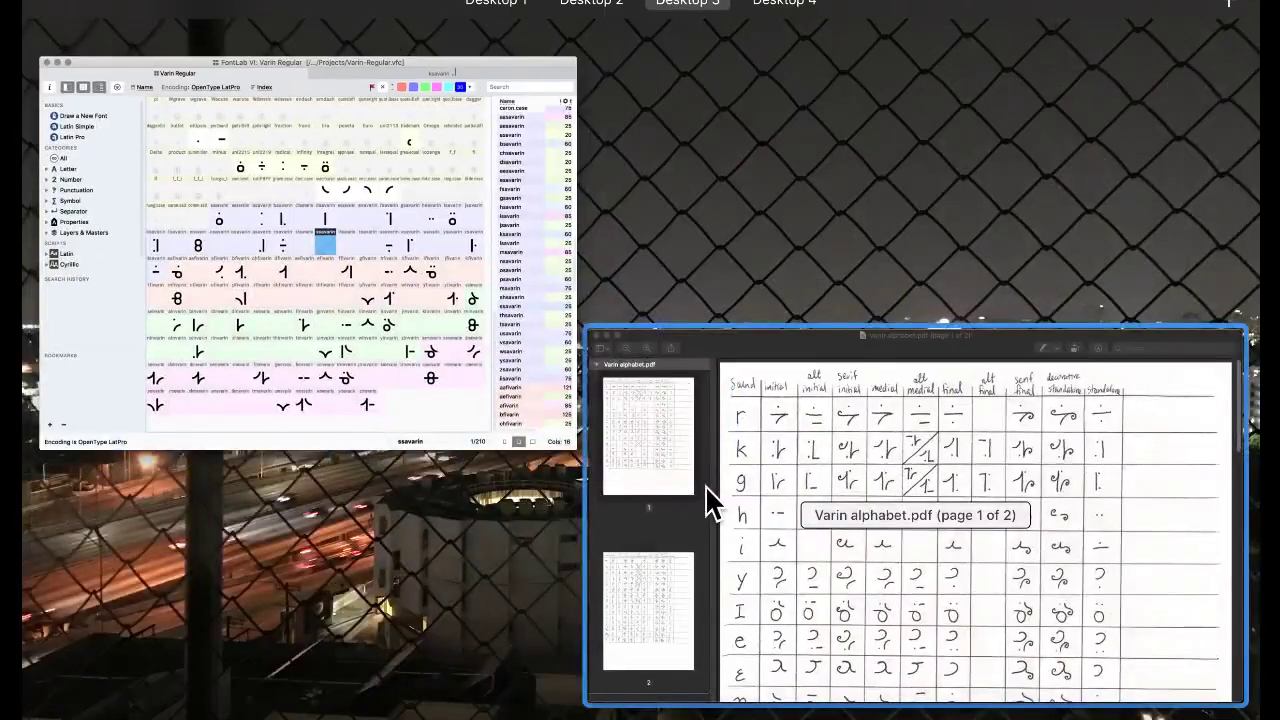
Duplicate the ksavarin glyph into the kinvarin slot, replacing the empty glyph.
left_click(295, 291)
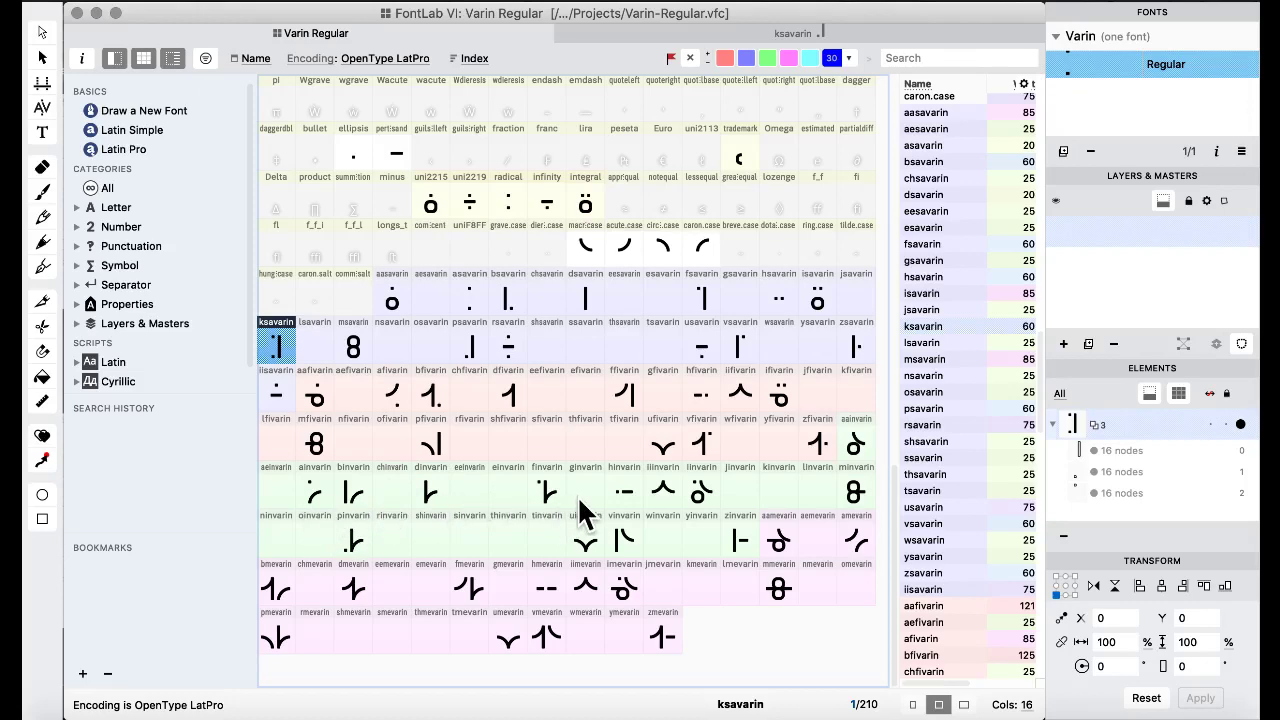
left_click_drag(785, 505, 779, 492)
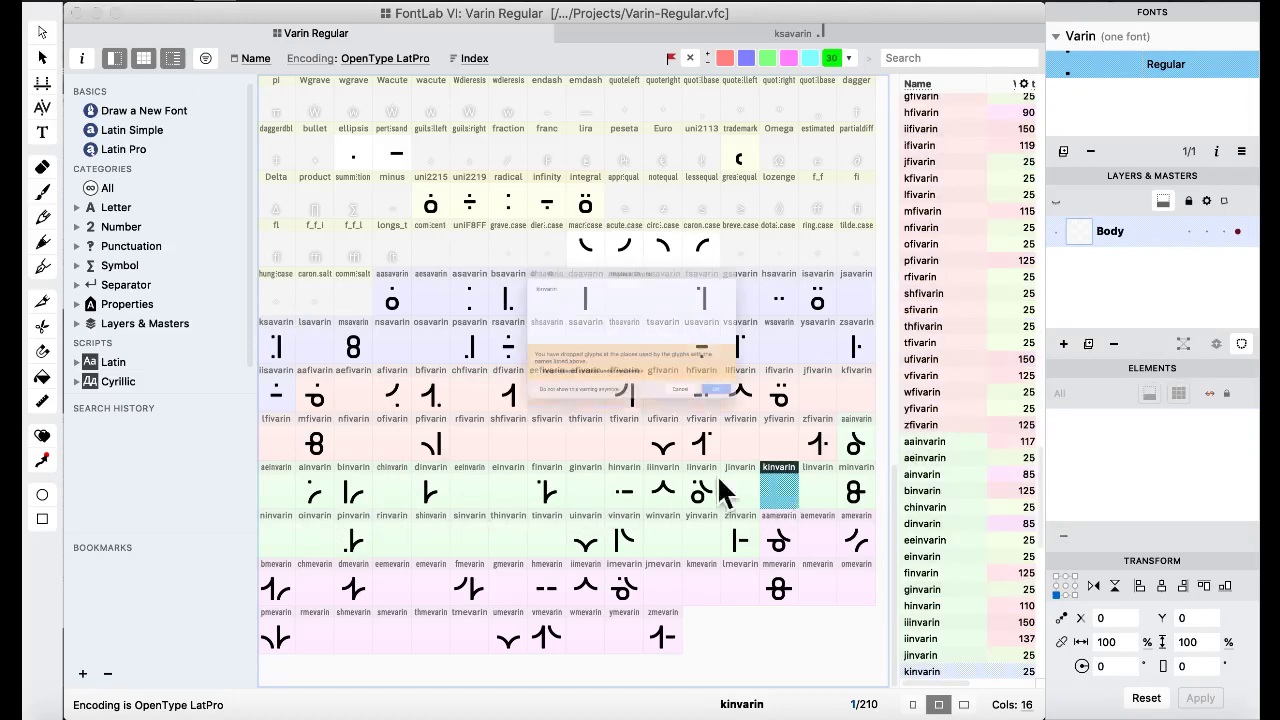
left_click(800, 455)
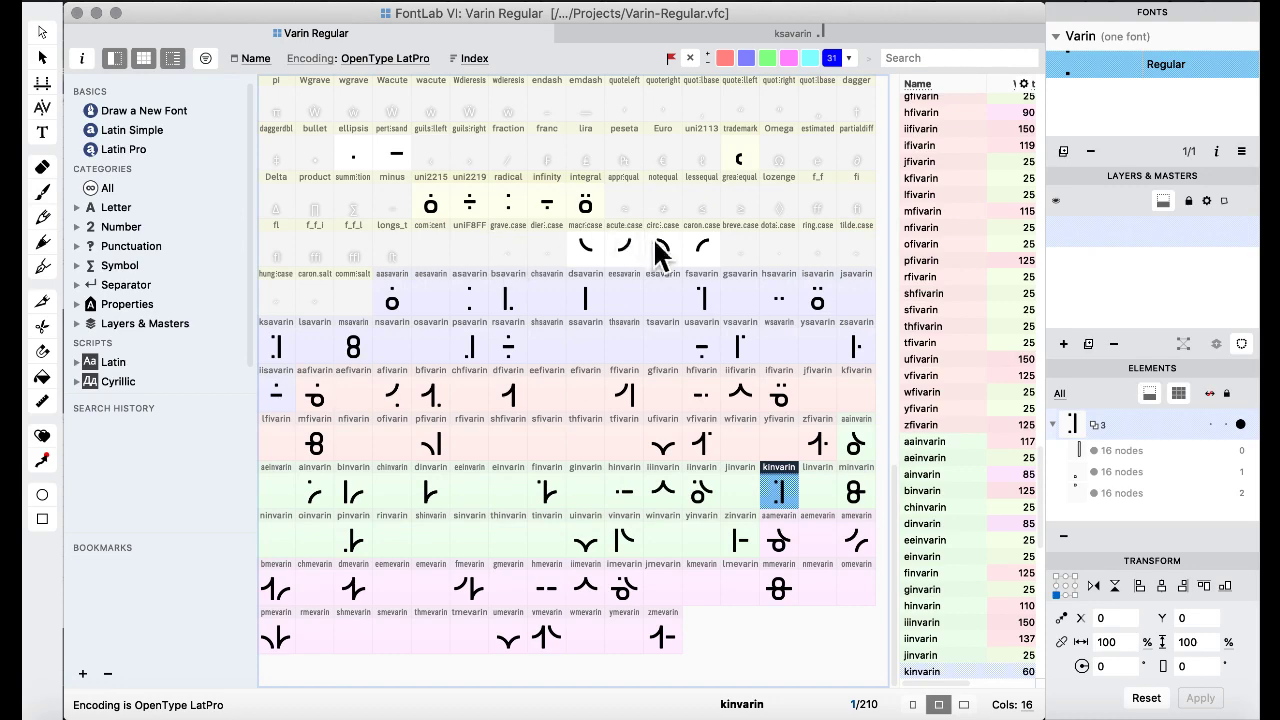
Copy the curved stroke from the caron.case glyph and open kinvarin for editing.
double_click(695, 256)
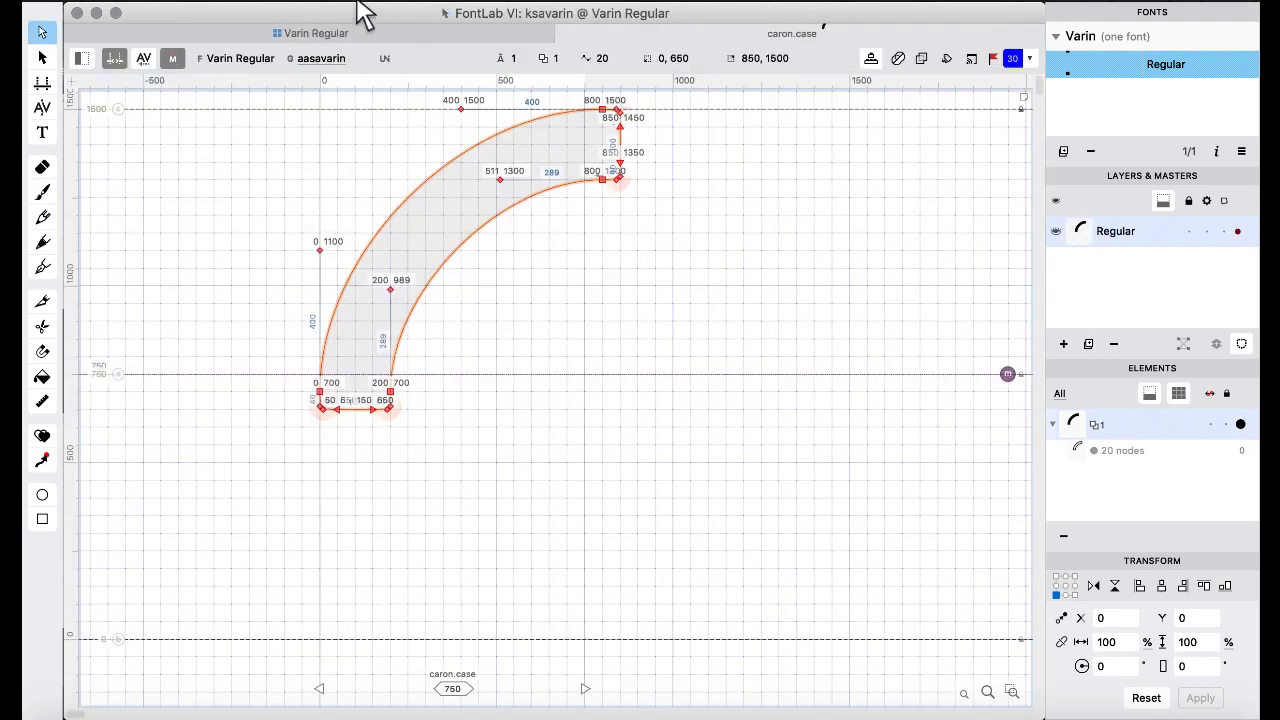
left_click(322, 32)
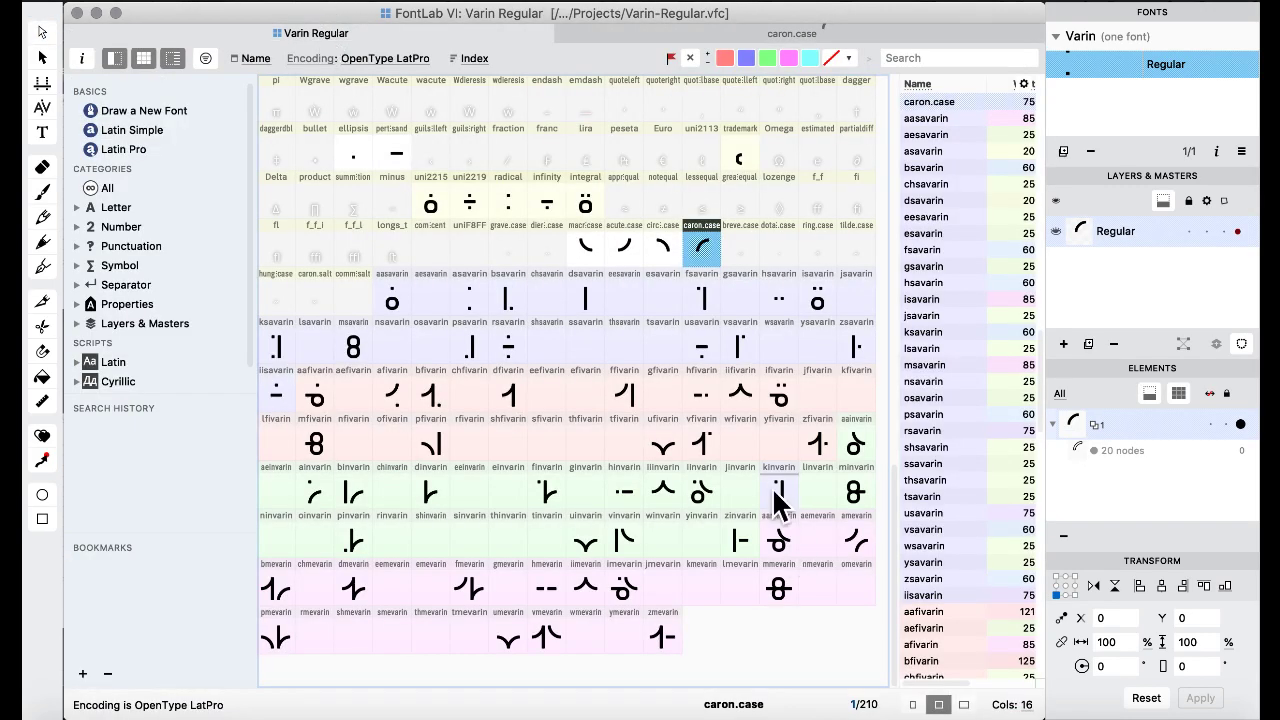
double_click(775, 488)
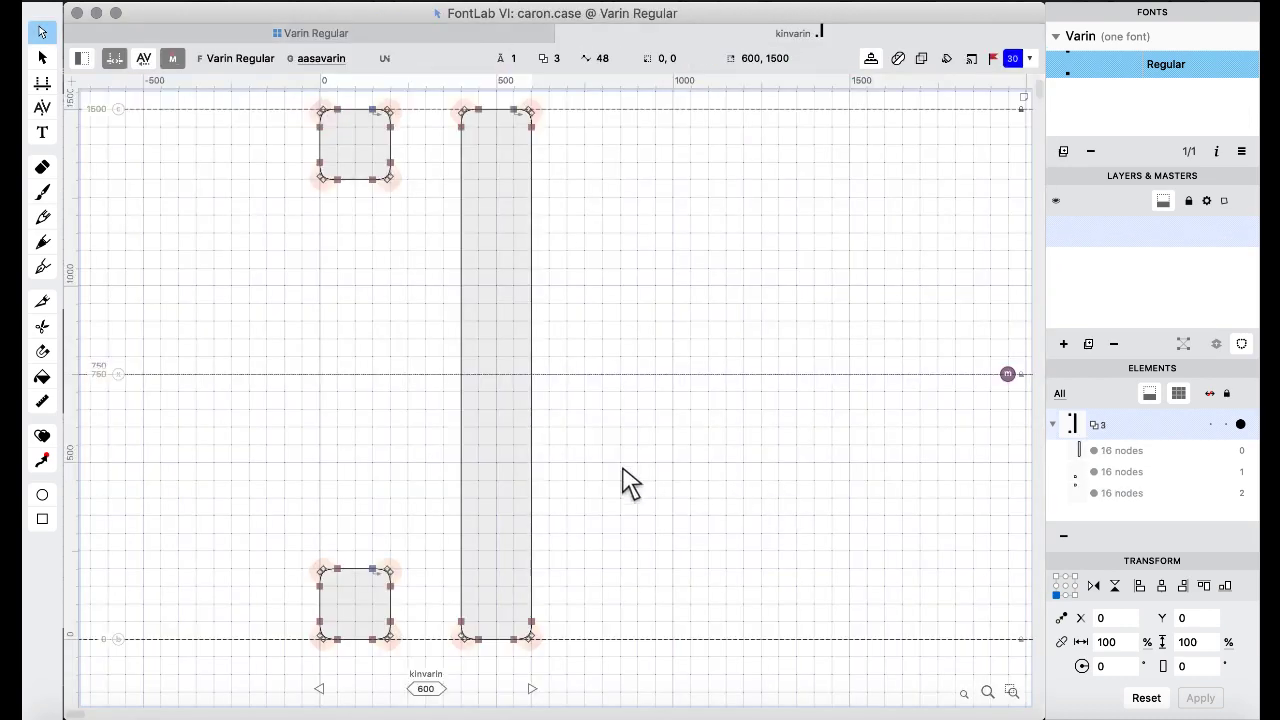
Paste the copied curved stroke into kinvarin and position it at the stem's foot at X 400, Y 0.
key("super+v")
key("shift+Down")
key("shift+Down")
key("shift+Down")
key("shift+Down")
key("shift+Down")
key("shift+Right")
key("shift+Right")
key("shift+Right")
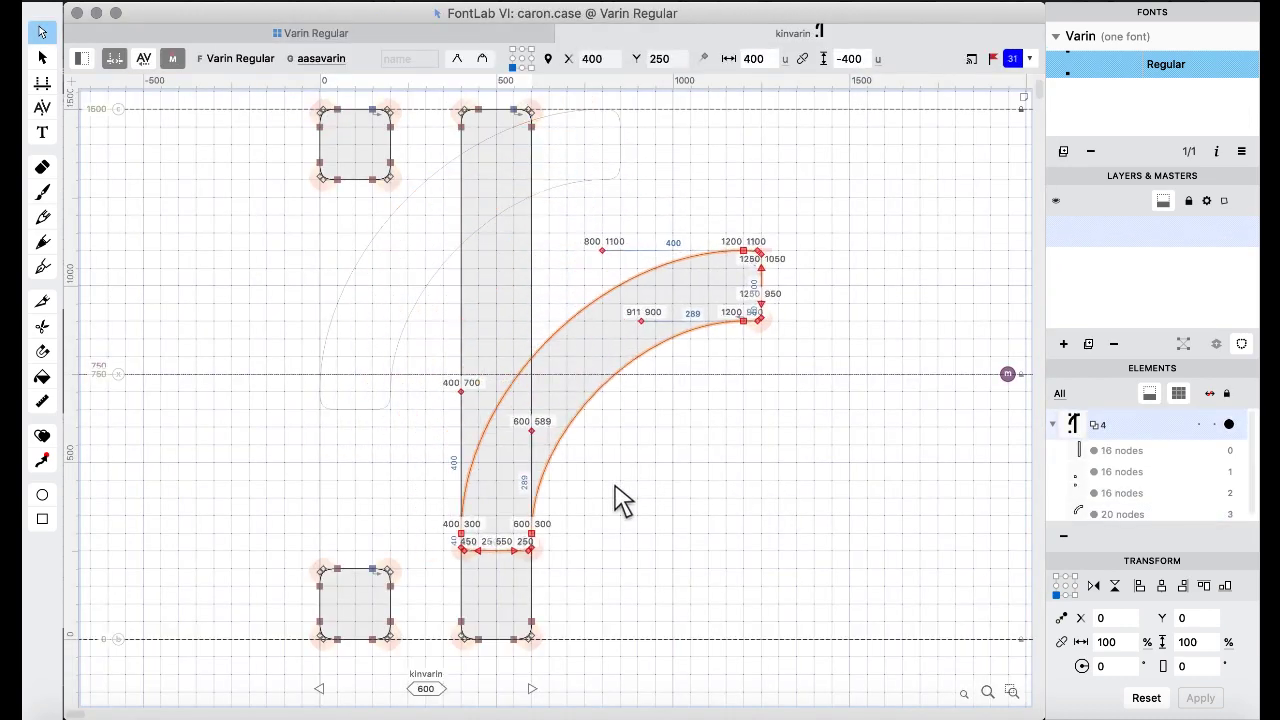
key("shift+Up")
key("shift+Up")
key("shift+Up")
key("shift+Up")
key("shift+Up")
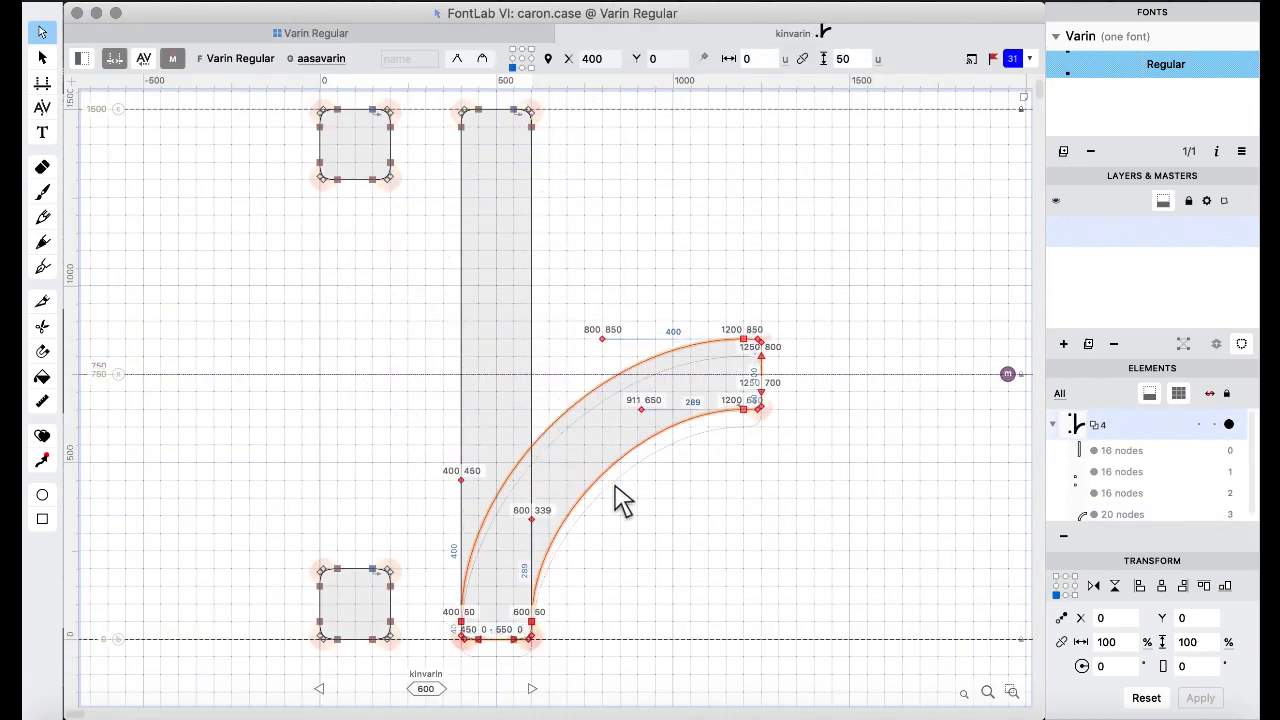
Remove the overlap across all contours of kinvarin and return to the font overview.
key("super+a")
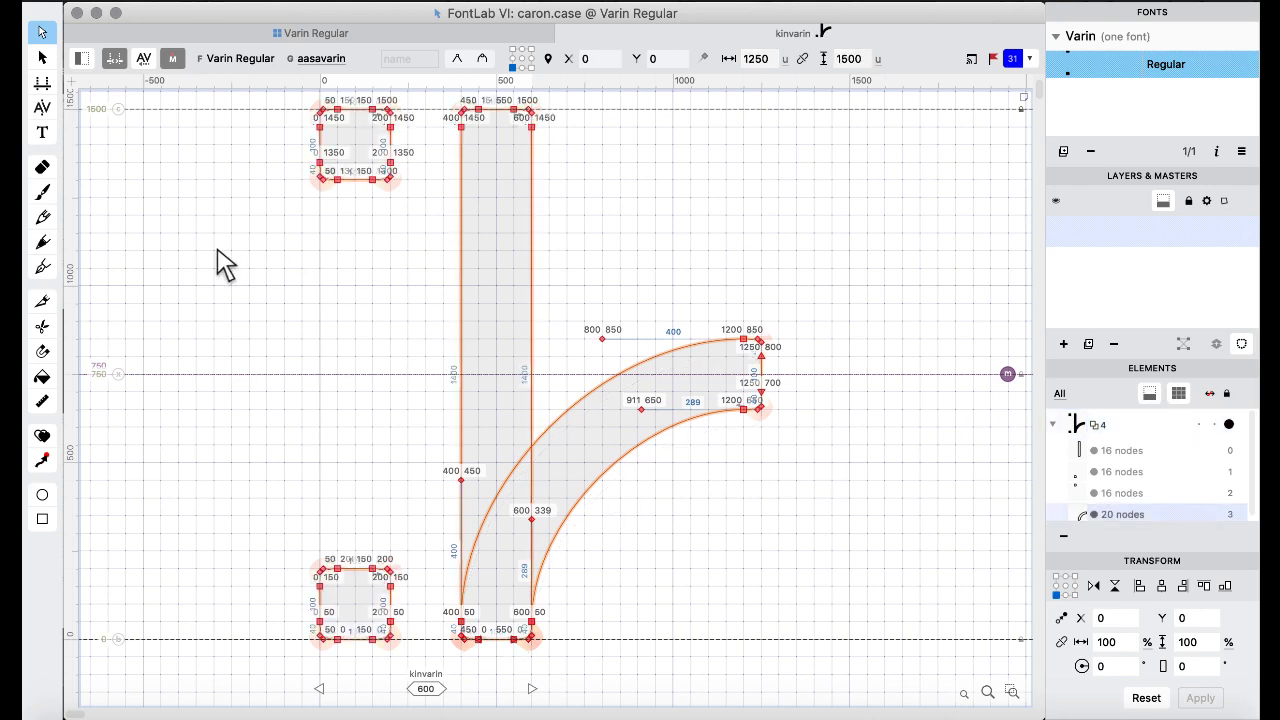
right_click(218, 250)
mouse_move(337, 133)
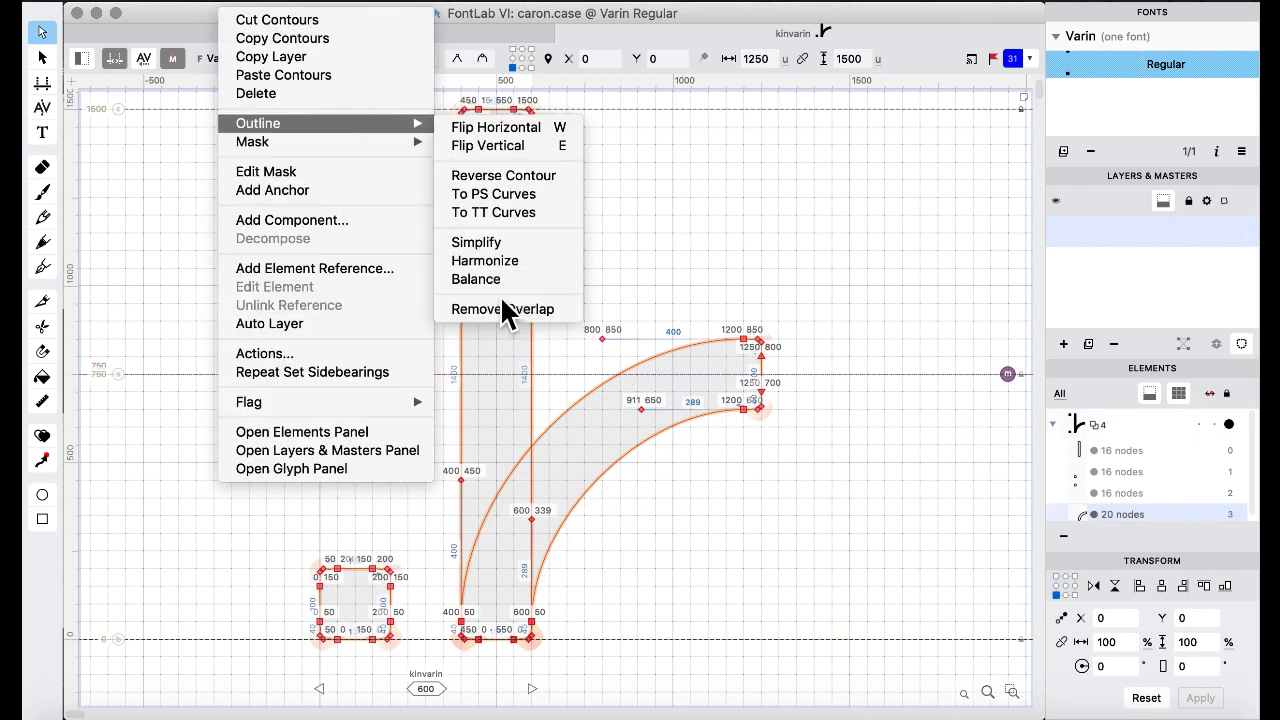
left_click(500, 297)
left_click(318, 36)
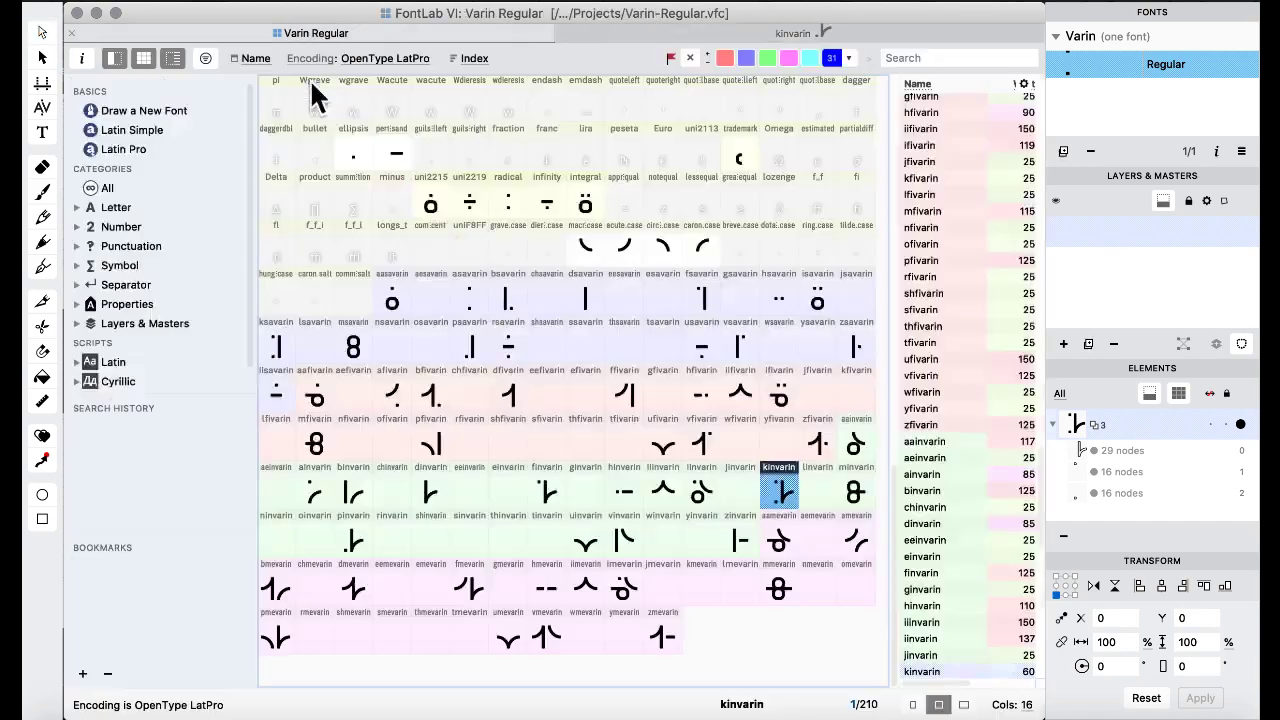
Examine the medial form of k in Varin alphabet.pdf and return to FontLab's font overview.
left_click(696, 312)
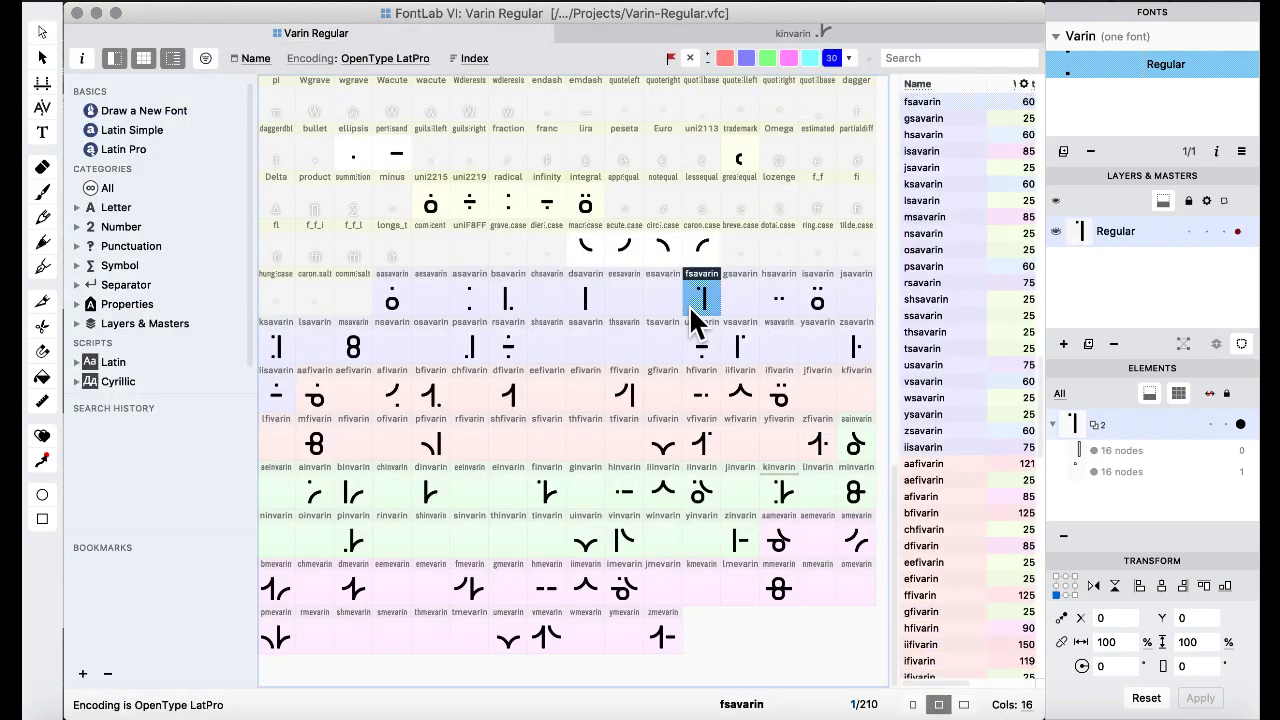
mouse_move(109, 686)
left_click(950, 510)
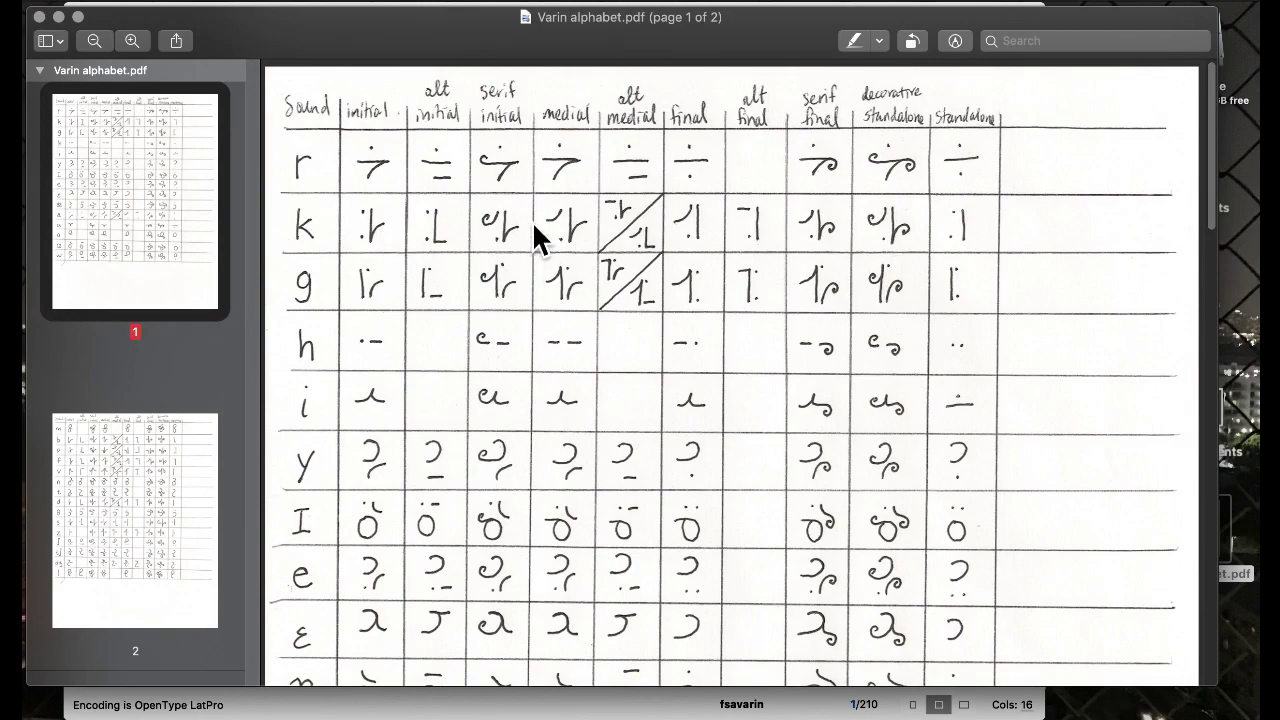
key("ctrl+Up")
left_click(400, 380)
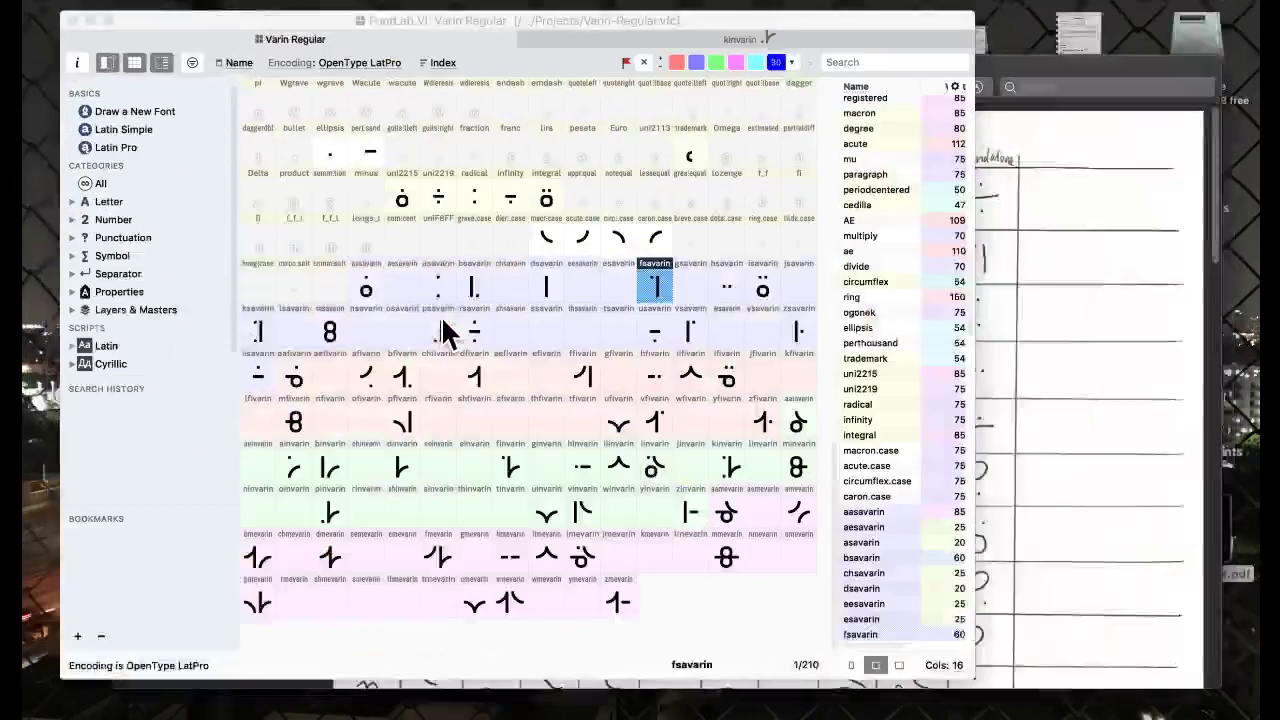
Copy the kinvarin glyph into the empty kmevarin slot, replacing the existing glyph.
left_click(779, 492)
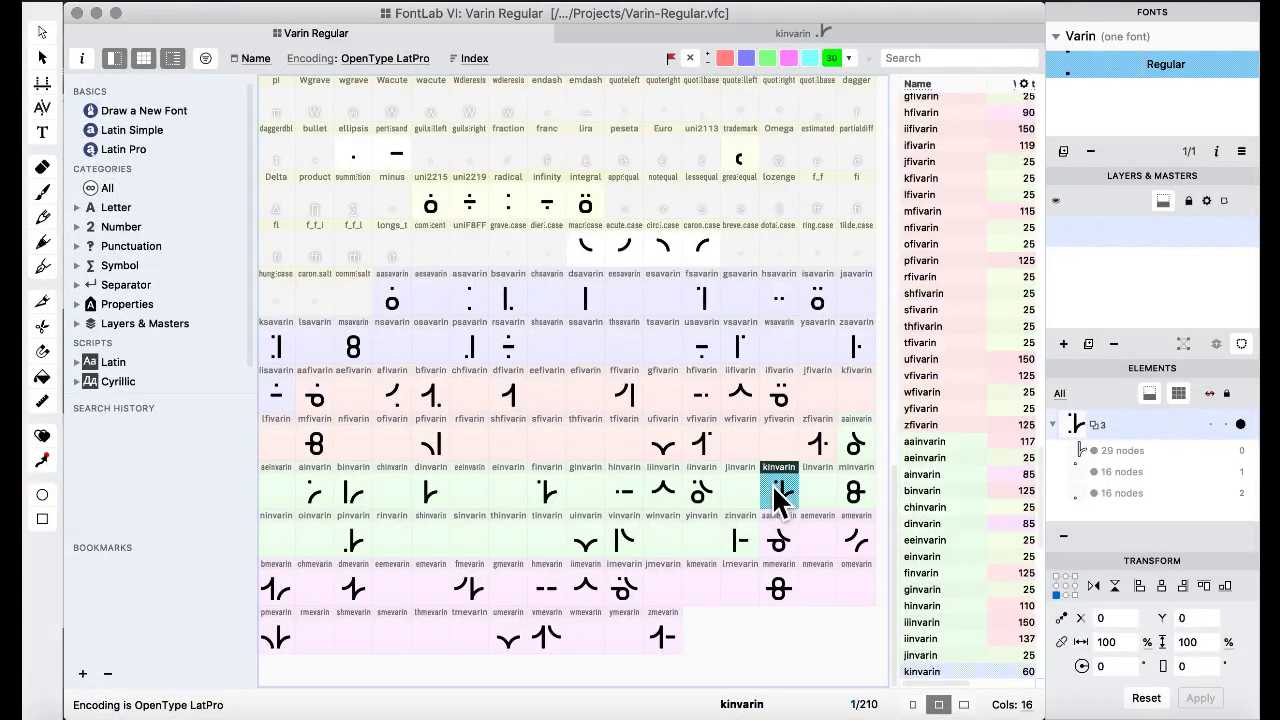
left_click(703, 583)
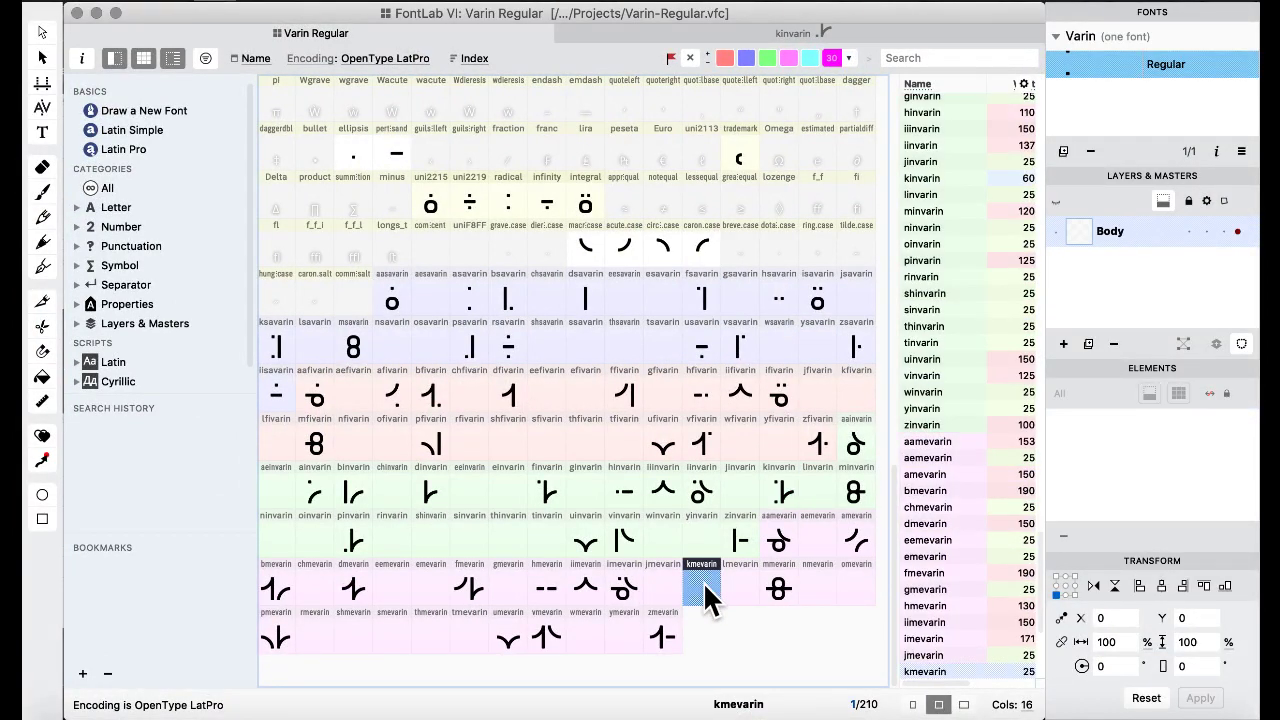
key("super+v")
left_click(820, 458)
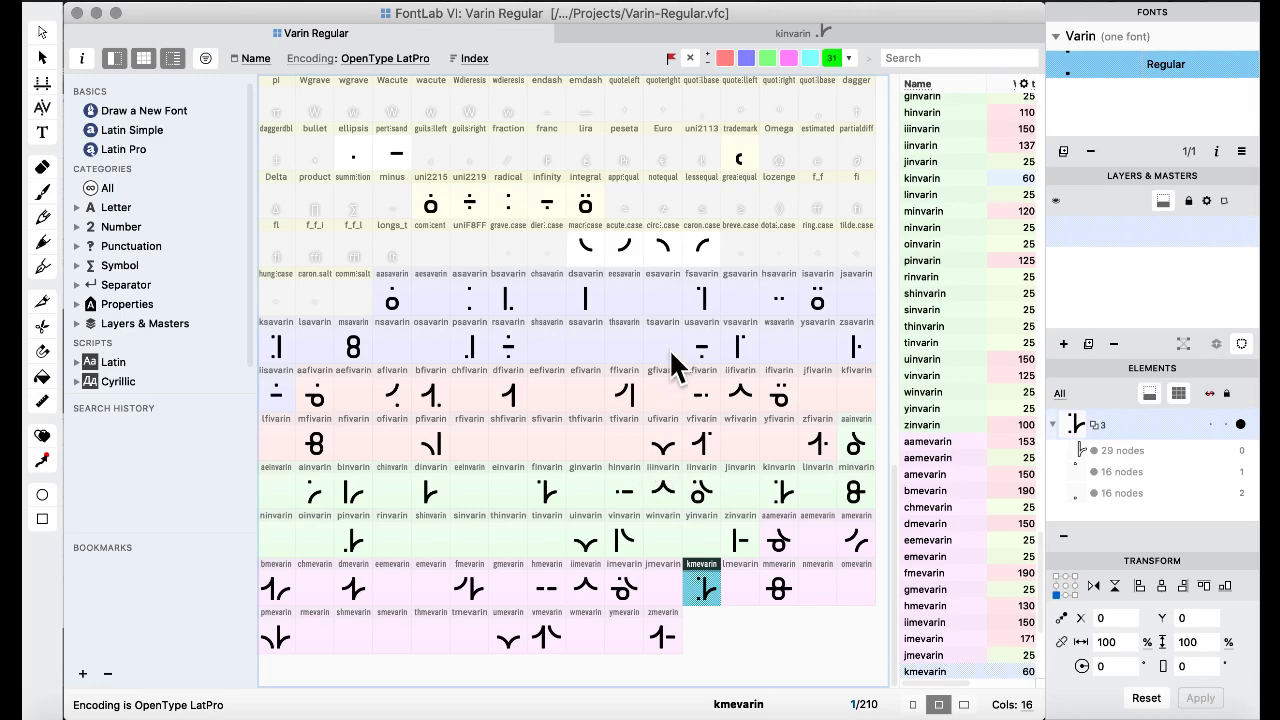
Copy the curved stroke contour from acute.case and return to the font overview.
double_click(616, 250)
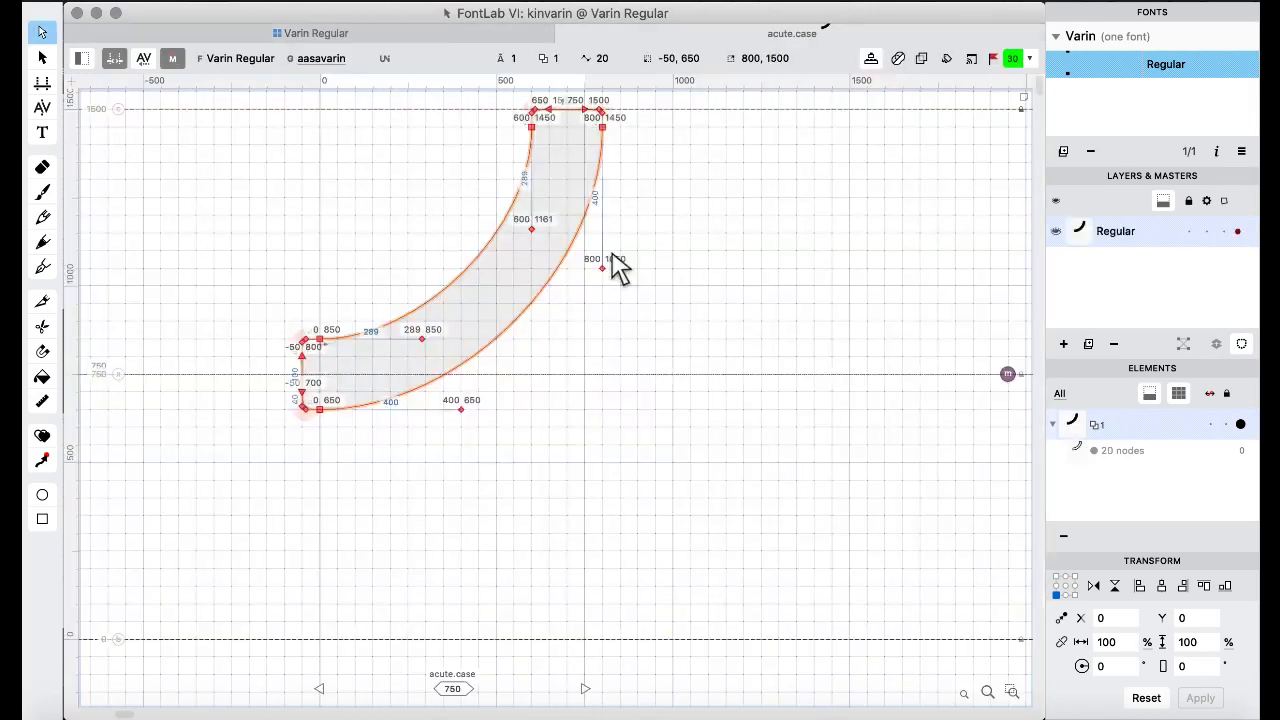
left_click(330, 33)
left_click(705, 556)
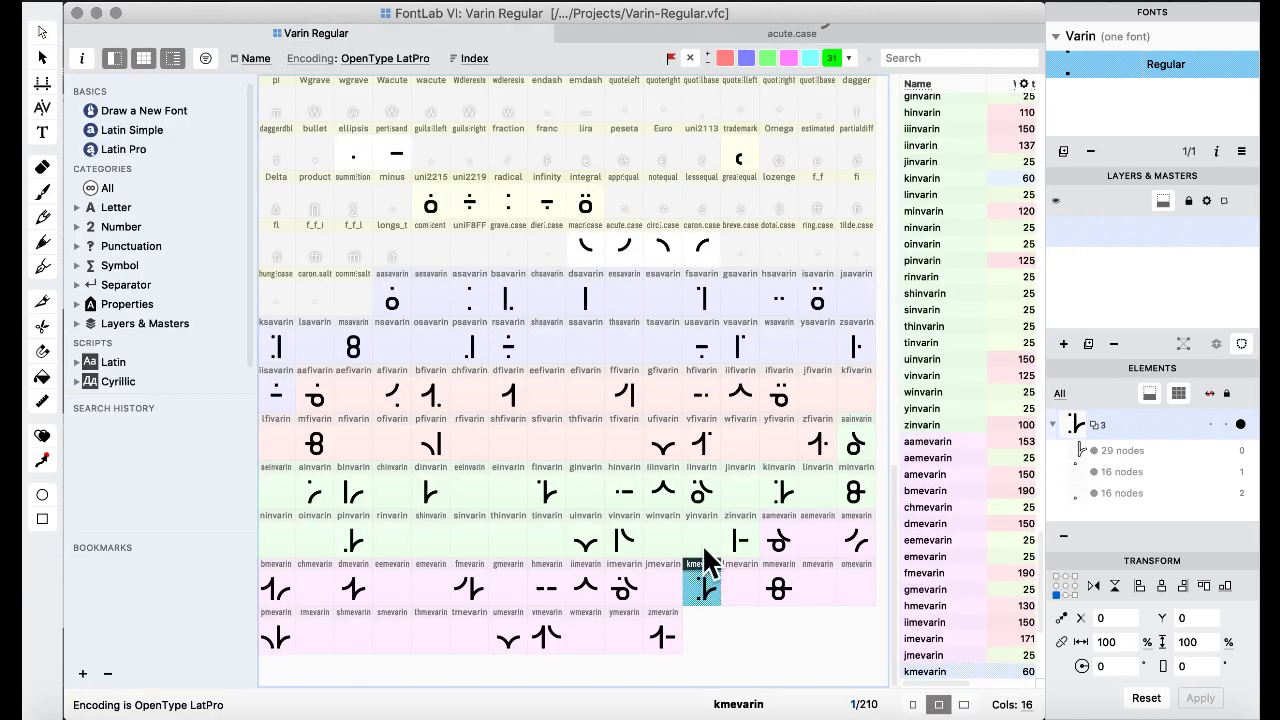
Replace kmevarin's upper dot with the copied curved stroke, positioned at X -650, Y 650, and return to the font overview.
double_click(700, 588)
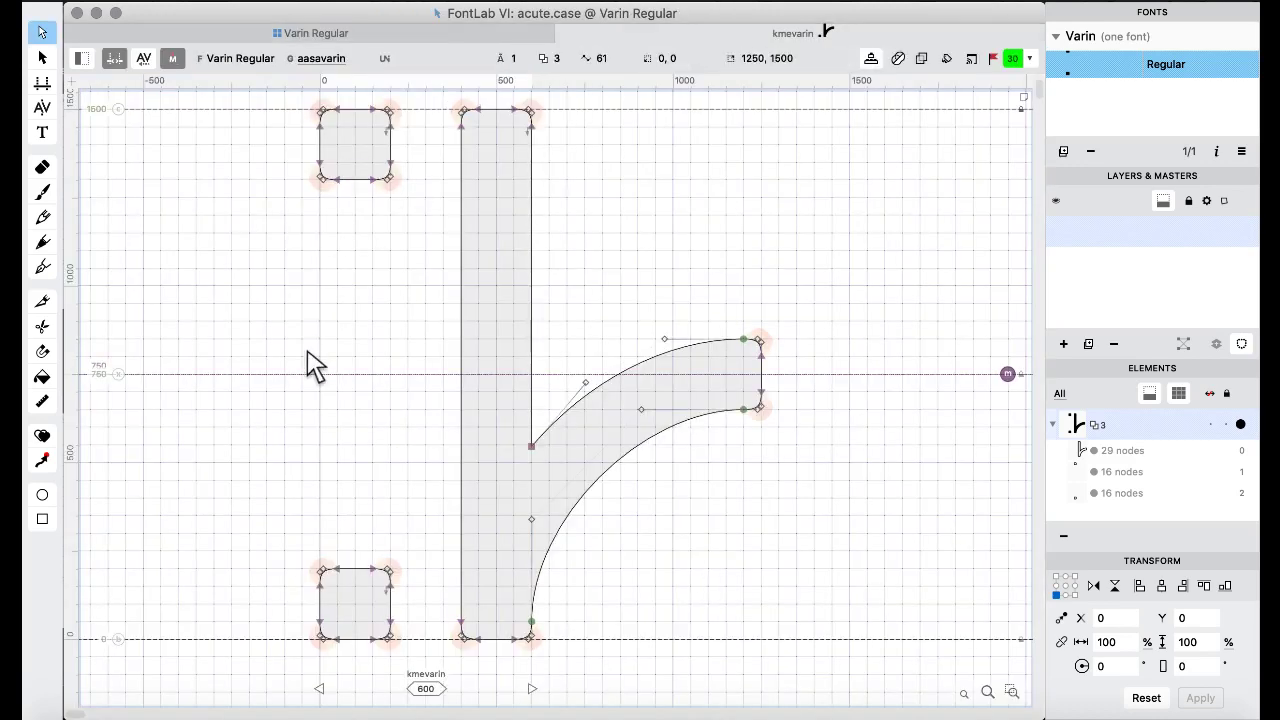
scroll(295, 310, "up", 2)
left_click_drag(264, 128, 418, 296)
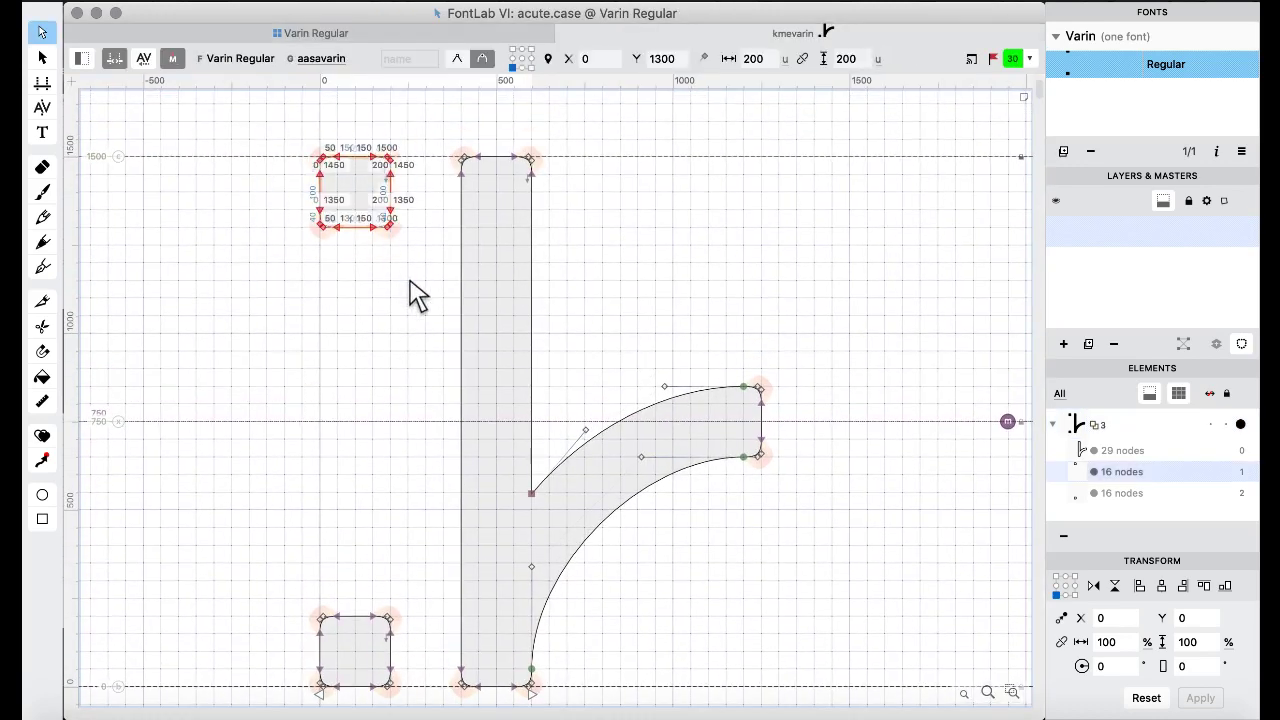
key("shift+Left")
key("shift+Down")
key("shift+Left")
key("shift+Down")
key("shift+Left")
key("shift+Down")
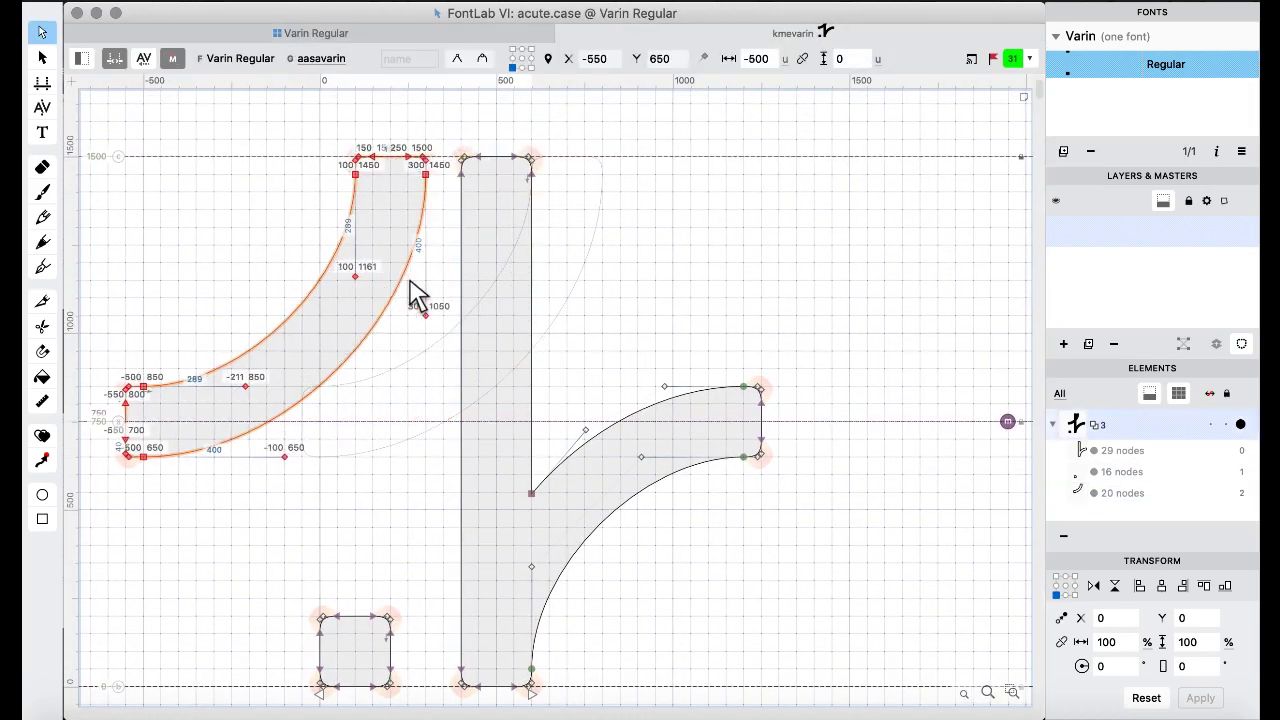
key("super+a")
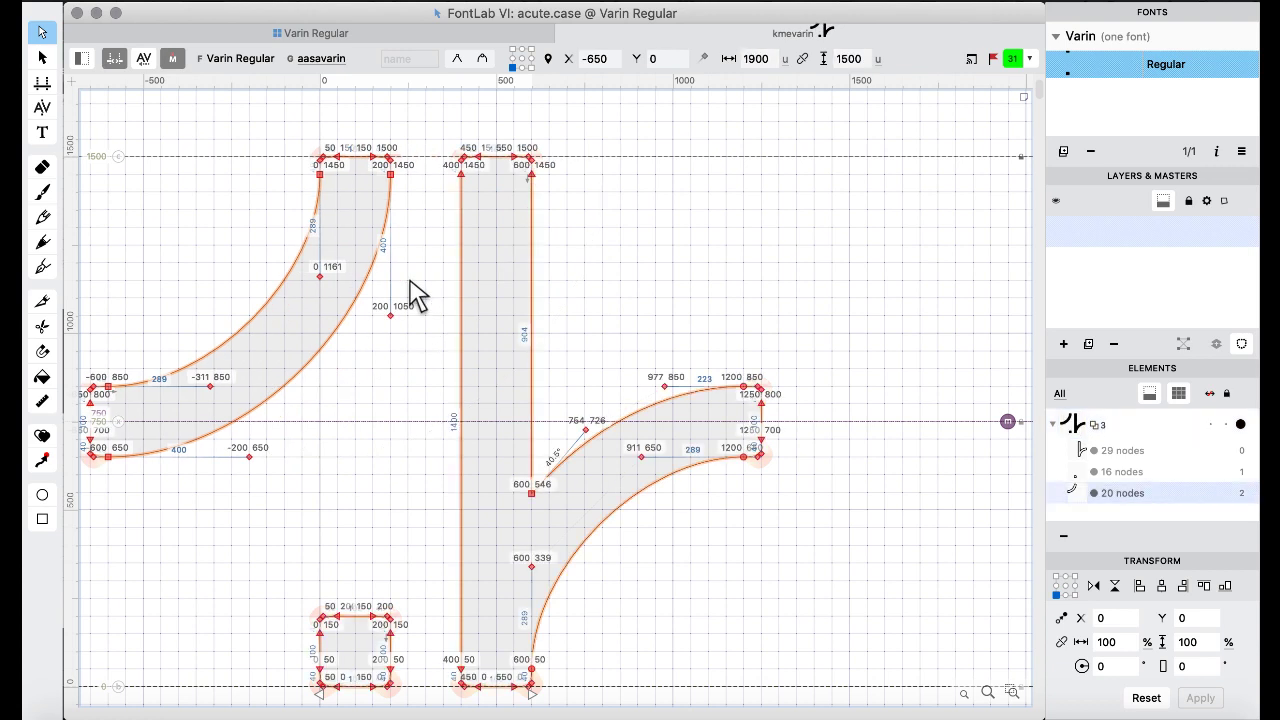
left_click(338, 36)
Compare ffivarin with kmevarin and examine the k row of Varin alphabet.pdf before returning to FontLab.
left_click(620, 398)
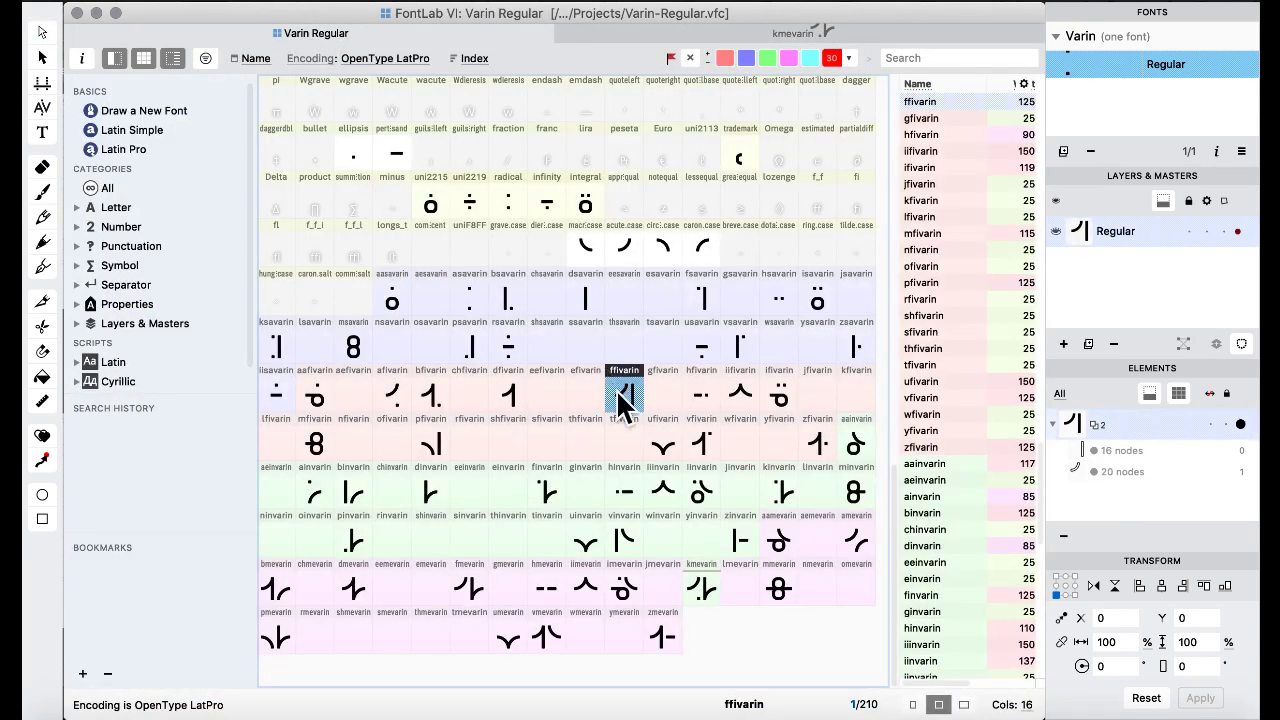
left_click(702, 588)
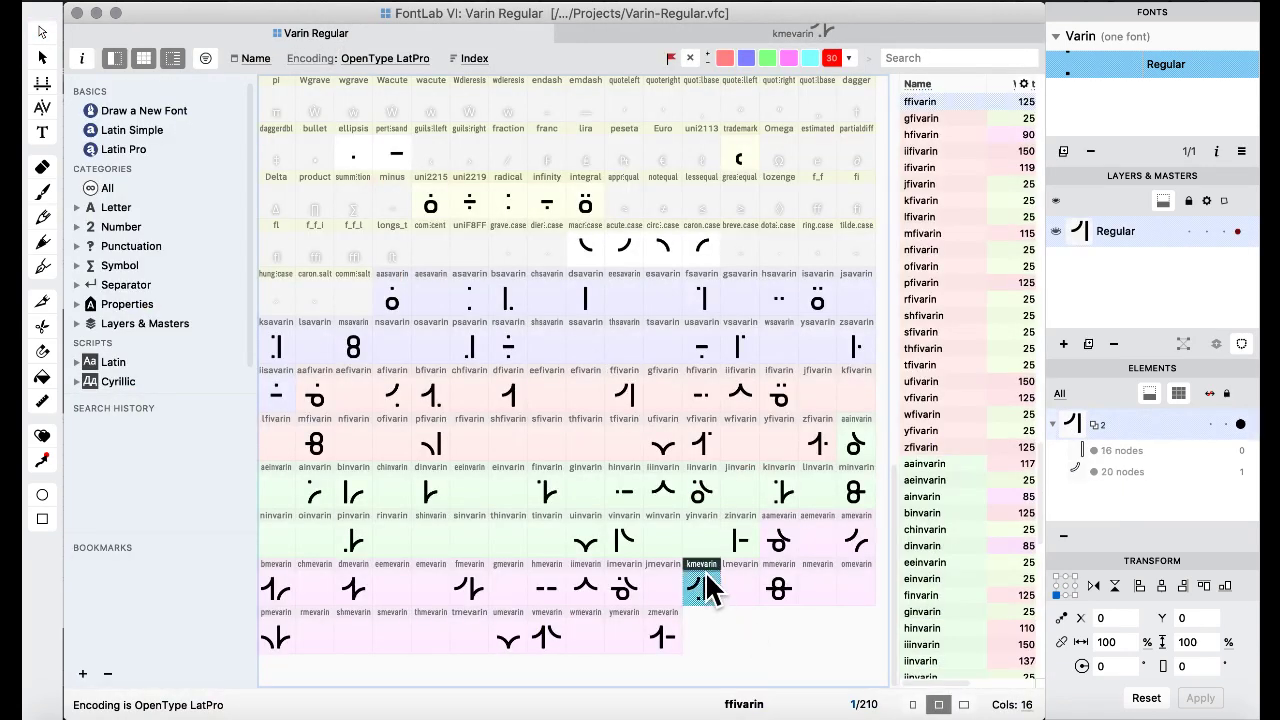
left_click(584, 402)
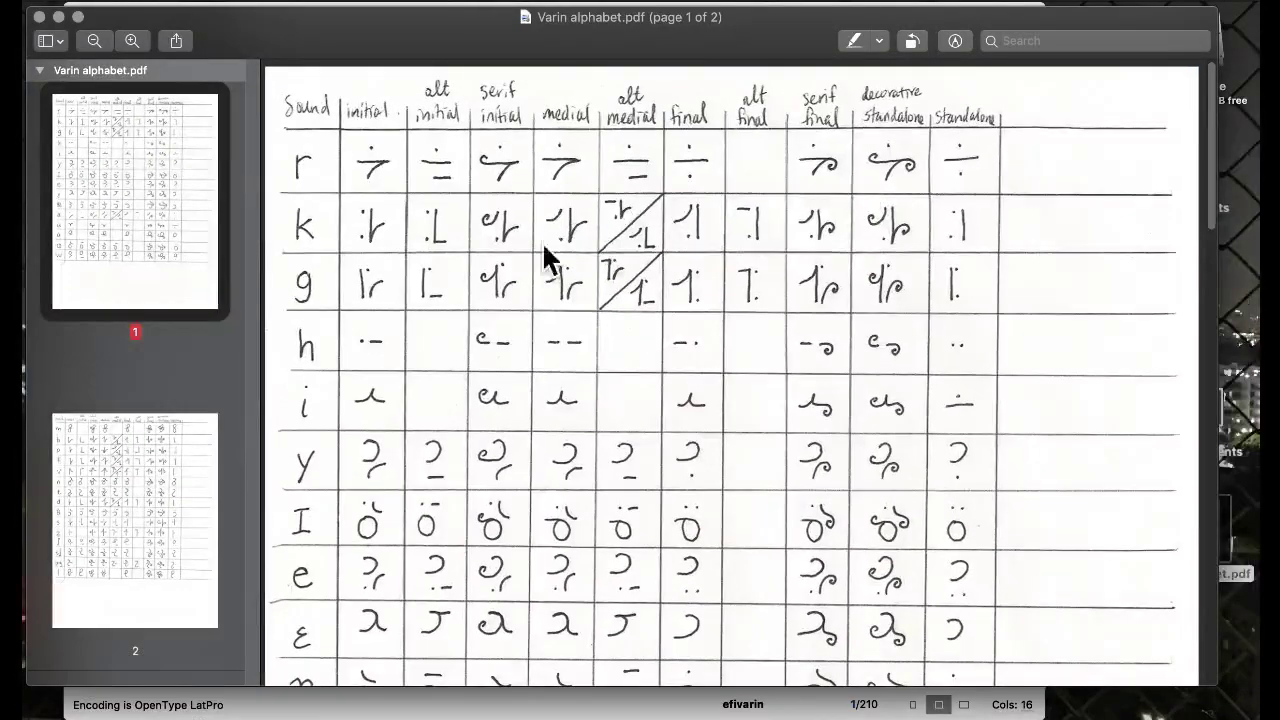
key("ctrl+Up")
left_click(357, 371)
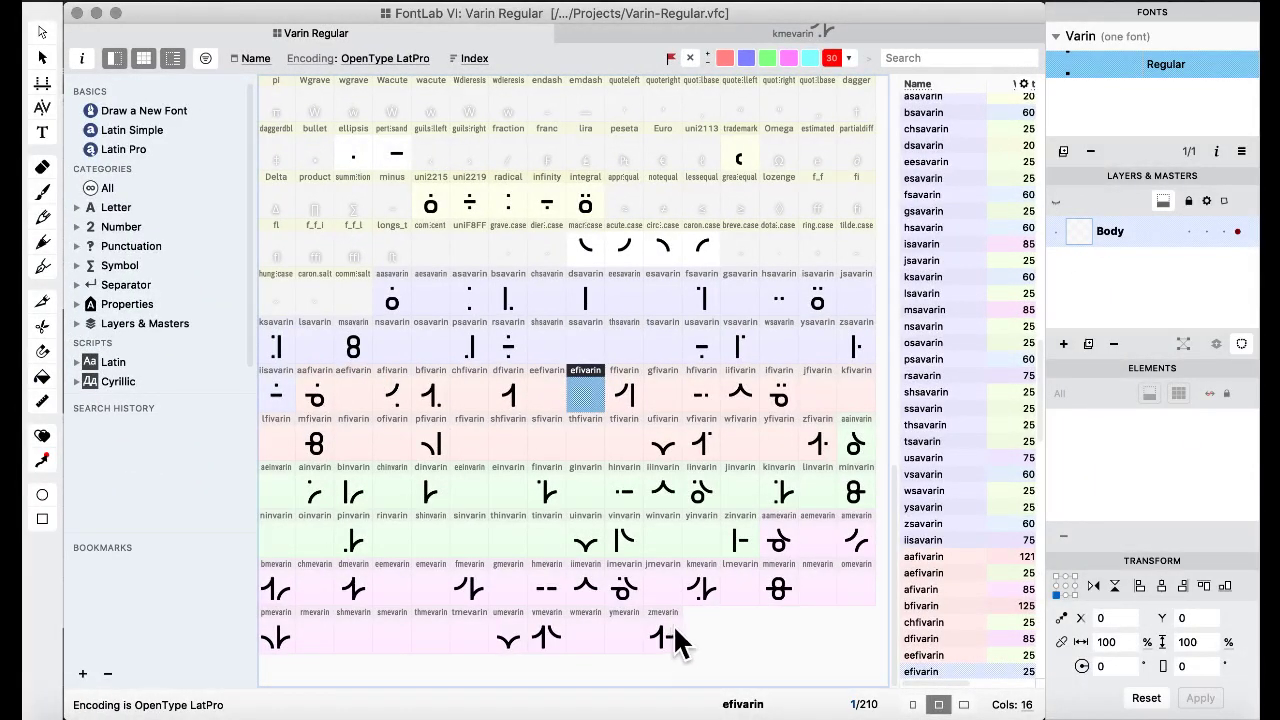
Copy the kmevarin glyph into the empty kfivarin slot, replacing the existing glyph, and flag it red.
left_click(706, 598)
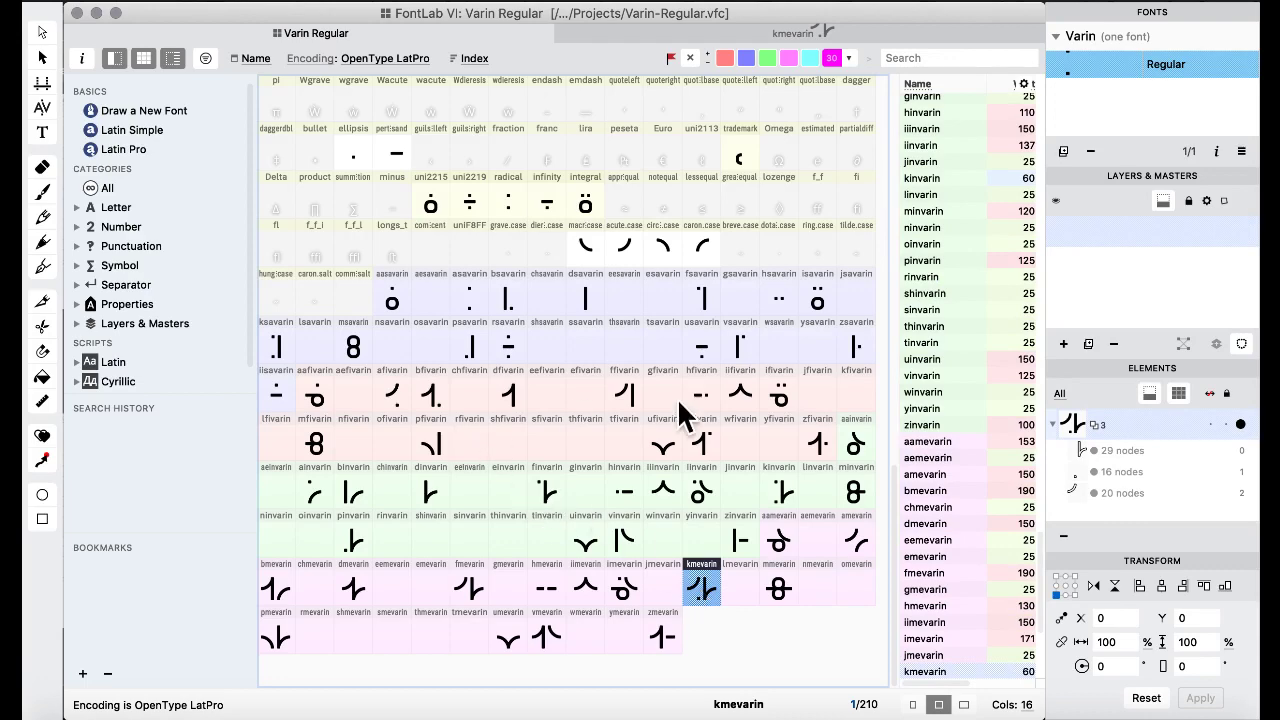
left_click(853, 400)
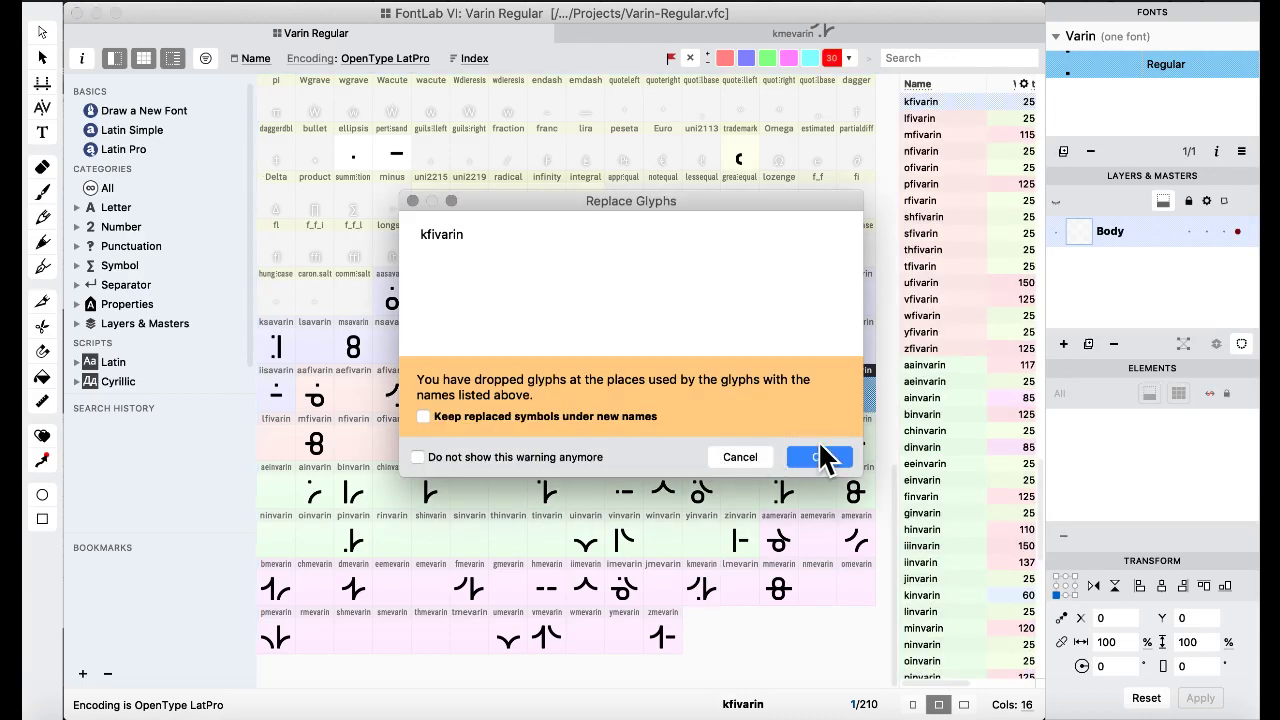
left_click(820, 458)
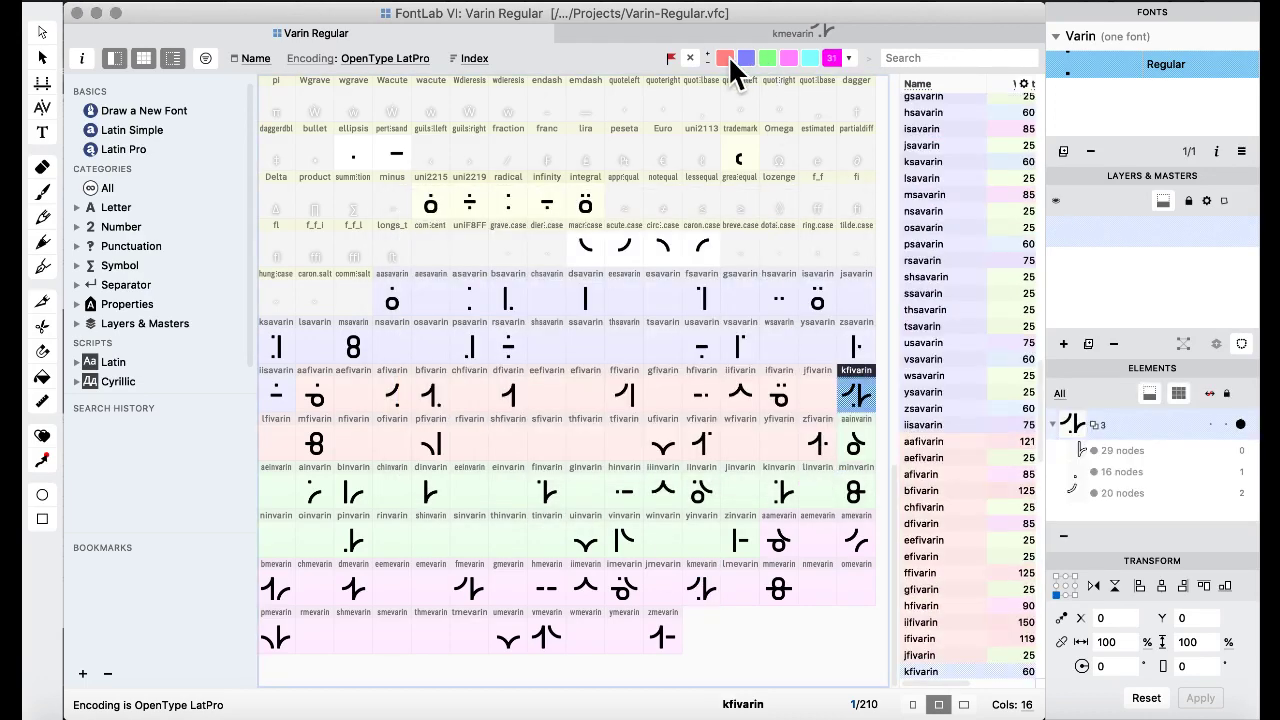
right_click(840, 393)
left_click(775, 425)
Delete the curved branch from kfivarin's stem and return to the font overview.
double_click(872, 400)
mouse_move(936, 296)
left_mouse_down()
mouse_move(737, 543)
mouse_move(620, 603)
left_mouse_up()
key("Delete")
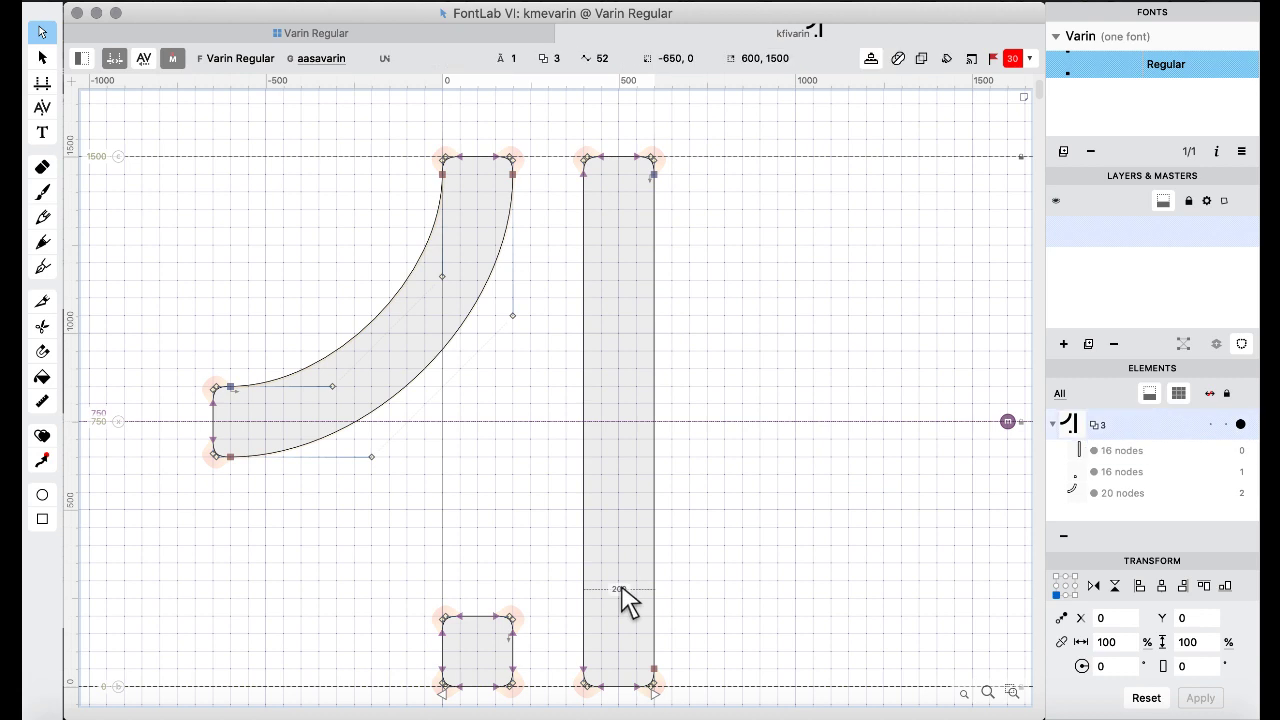
left_click(325, 35)
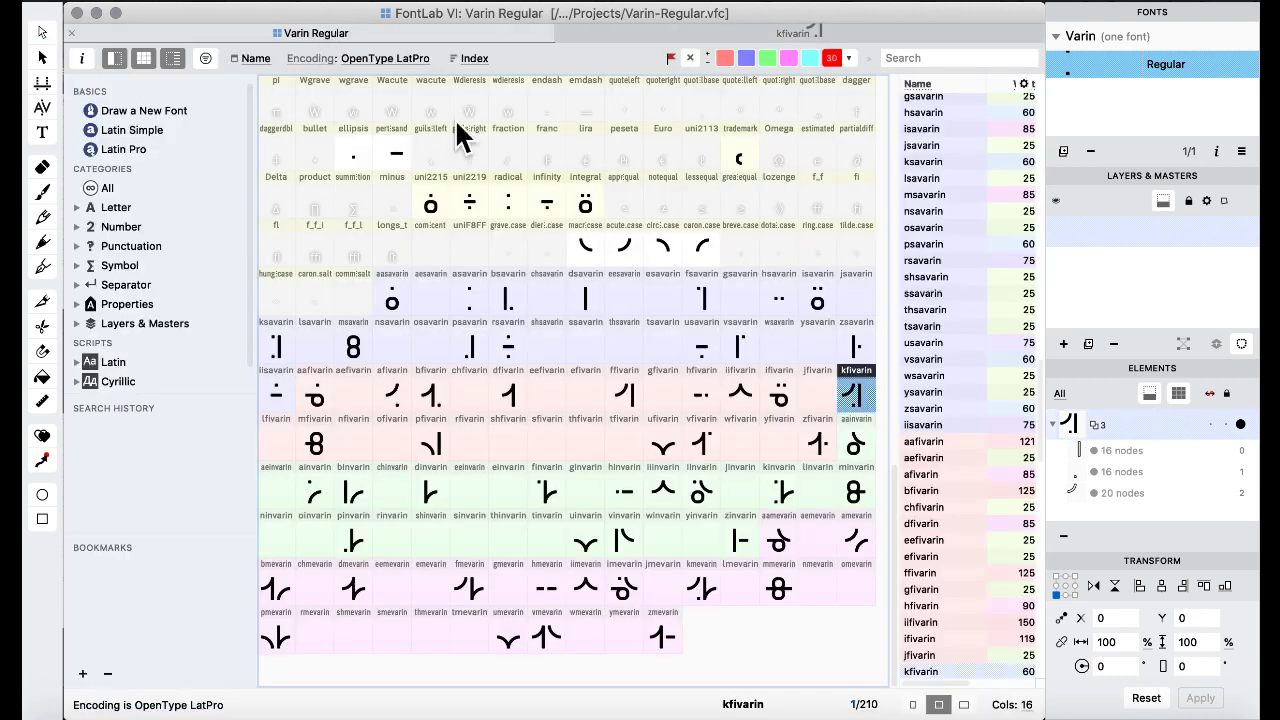
Apply Repeat Set Sidebearings to all glyphs from aasavarin through zmevarin.
left_click(618, 246)
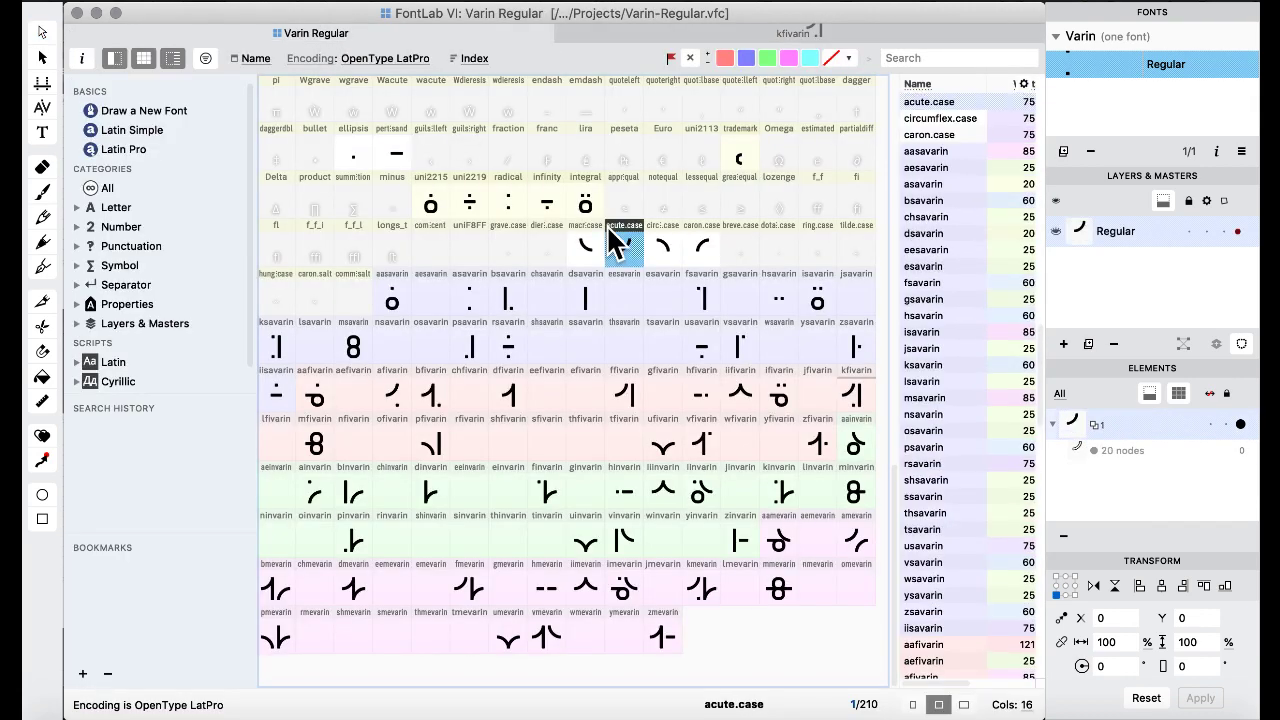
left_click(660, 632)
left_click(397, 307, "shift")
left_click(578, 5)
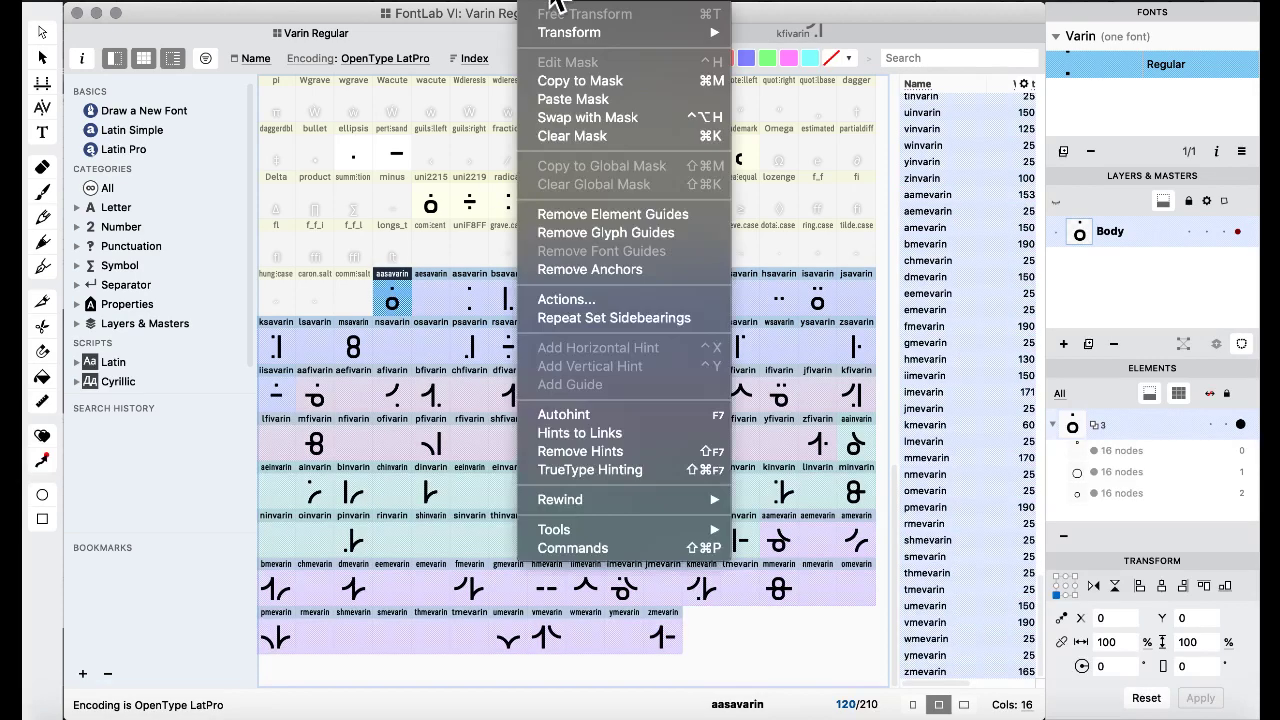
left_click(612, 316)
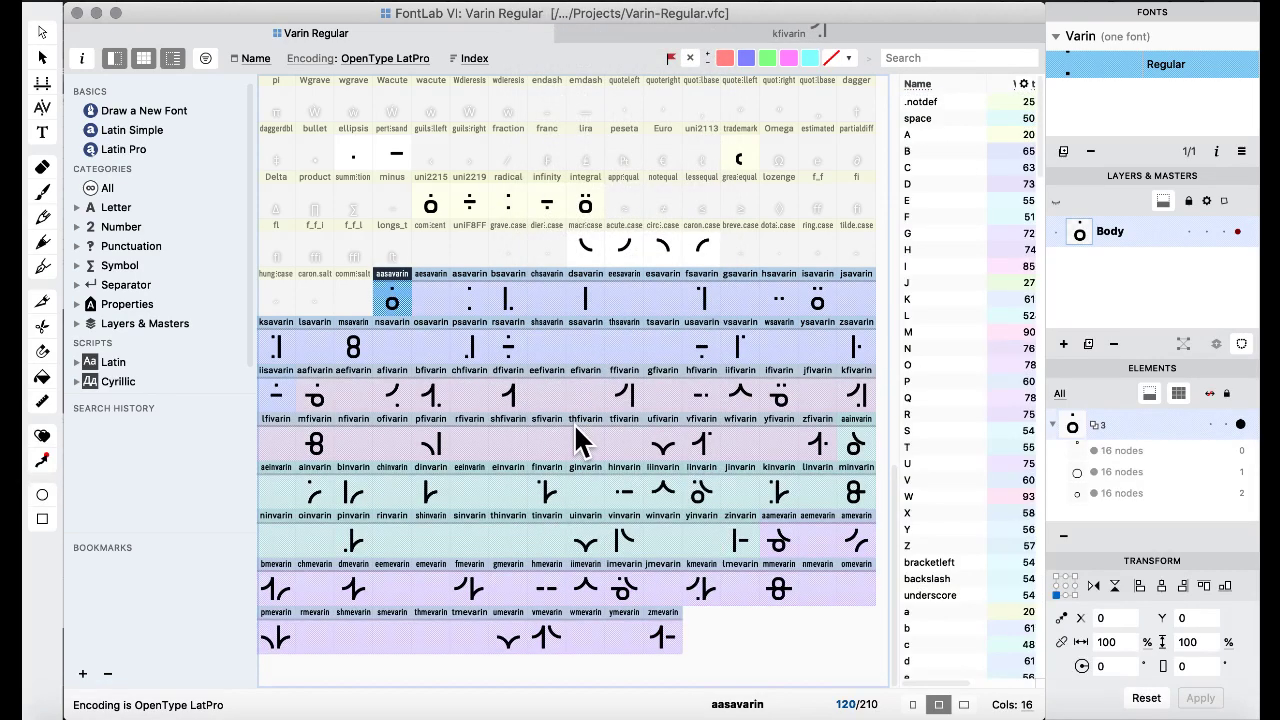
Examine the forms of g in Varin alphabet.pdf and return to the font overview.
left_click(623, 292)
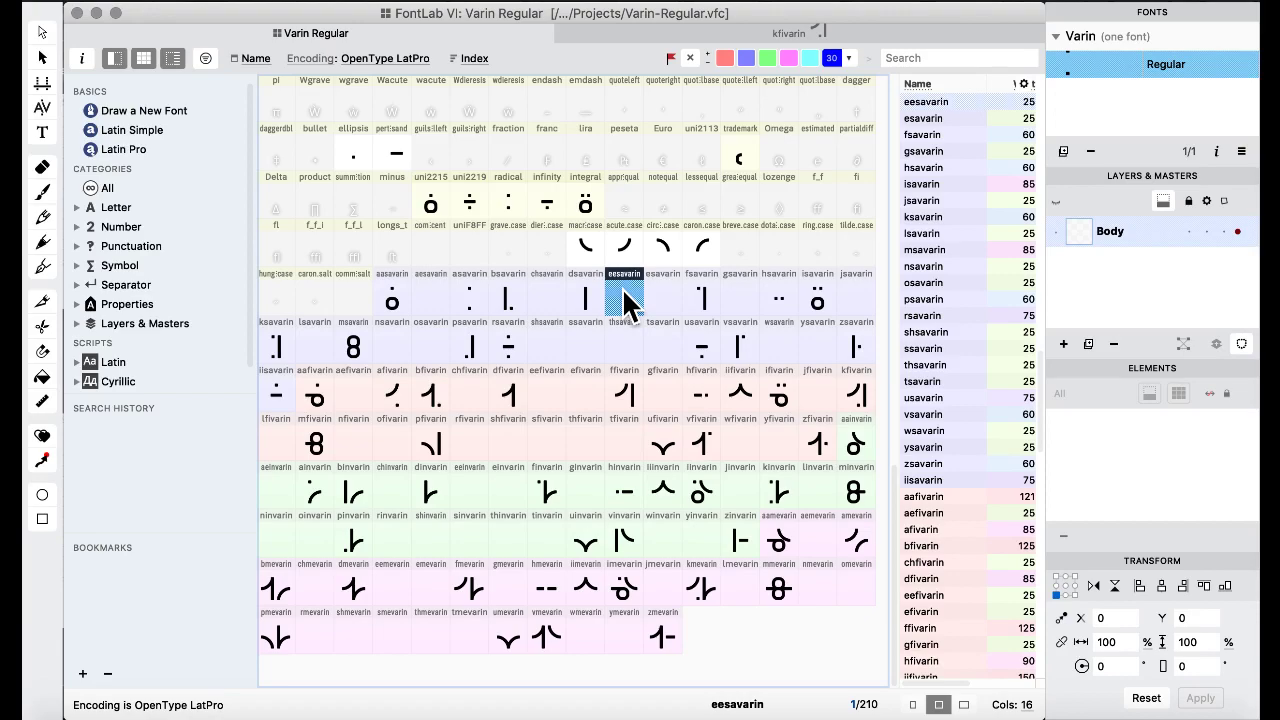
key("ctrl+Up")
left_click(757, 515)
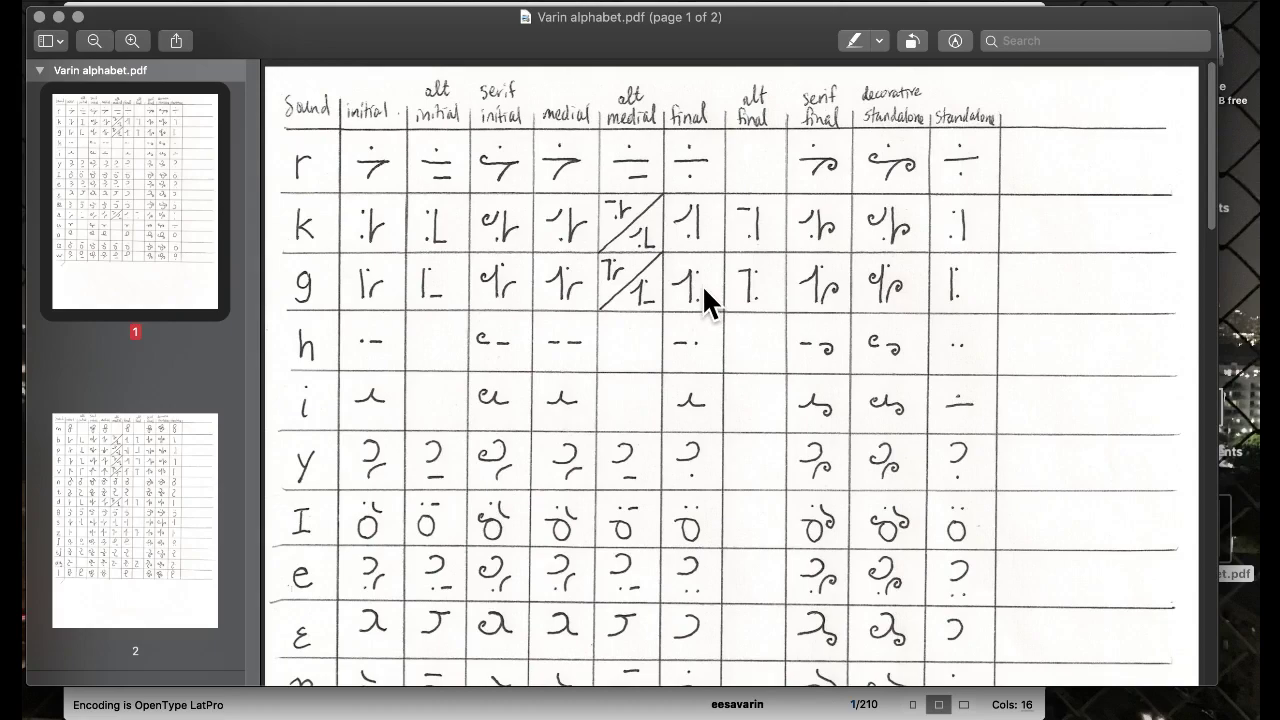
key("ctrl+Up")
left_click(240, 340)
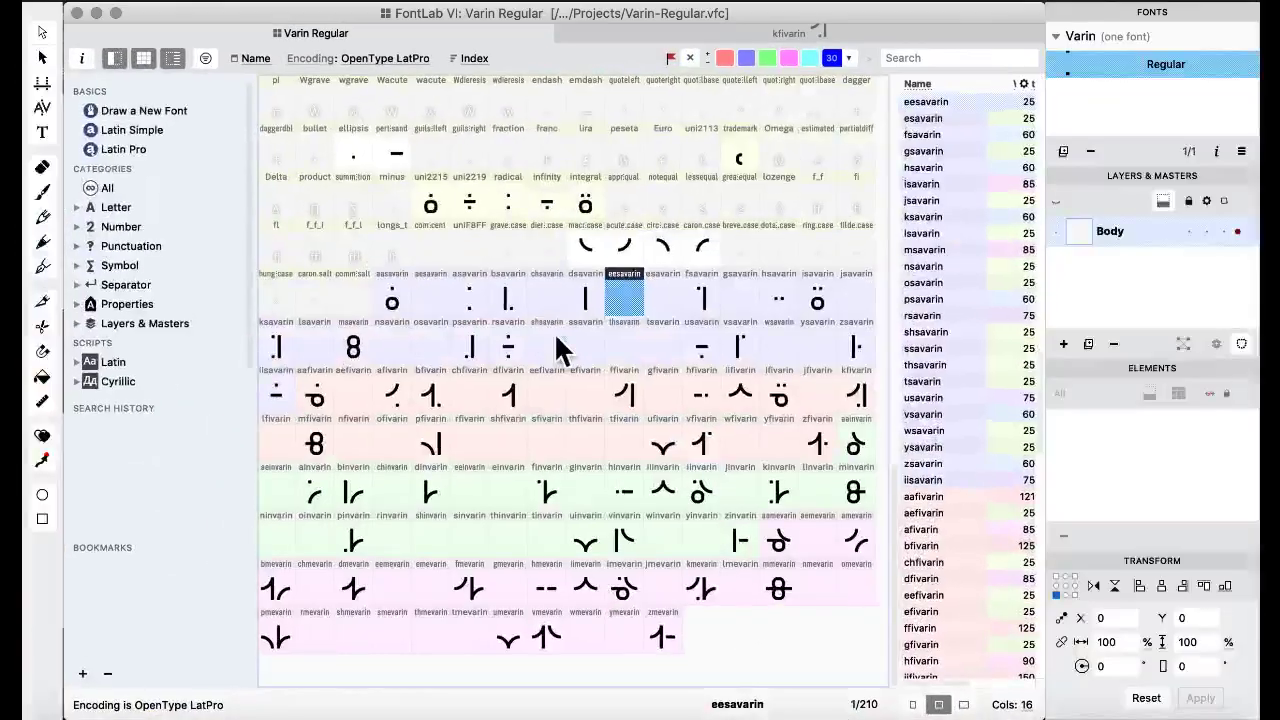
Copy the bsavarin glyph into the empty gsavarin slot, replacing the existing glyph, and open gsavarin for editing.
left_click(511, 311)
left_click_drag(712, 304, 737, 312)
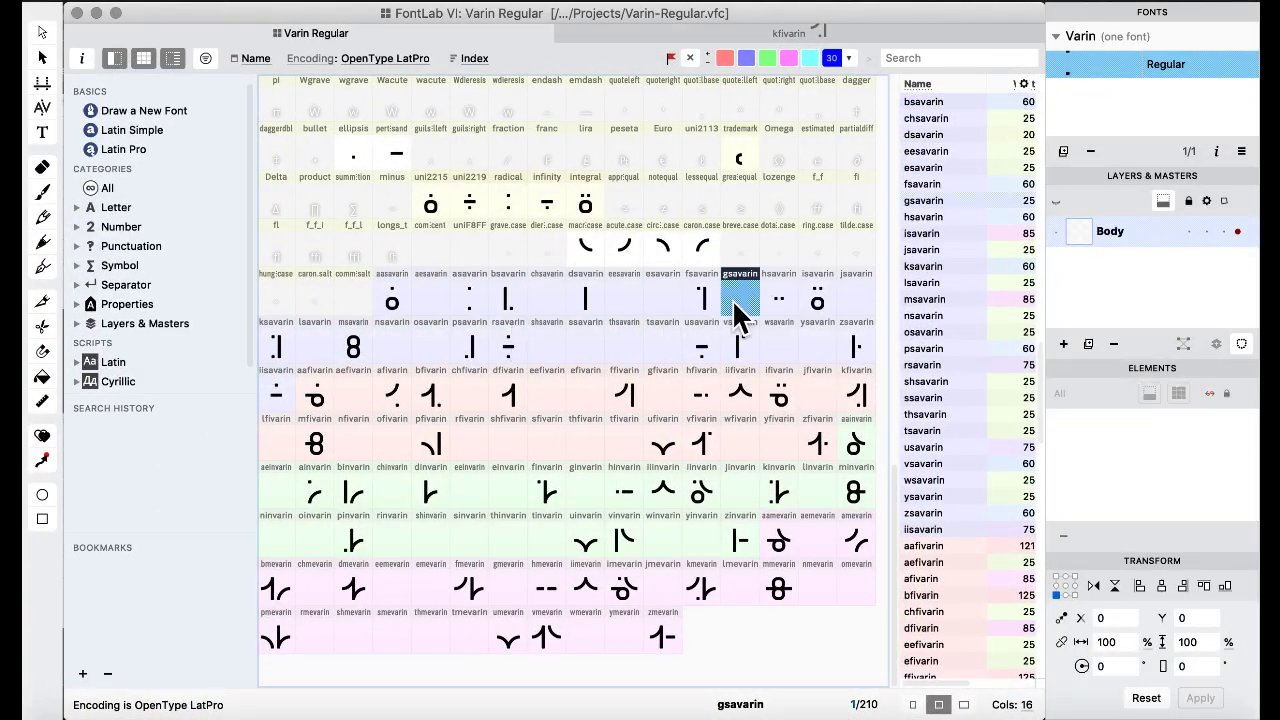
left_click(814, 457)
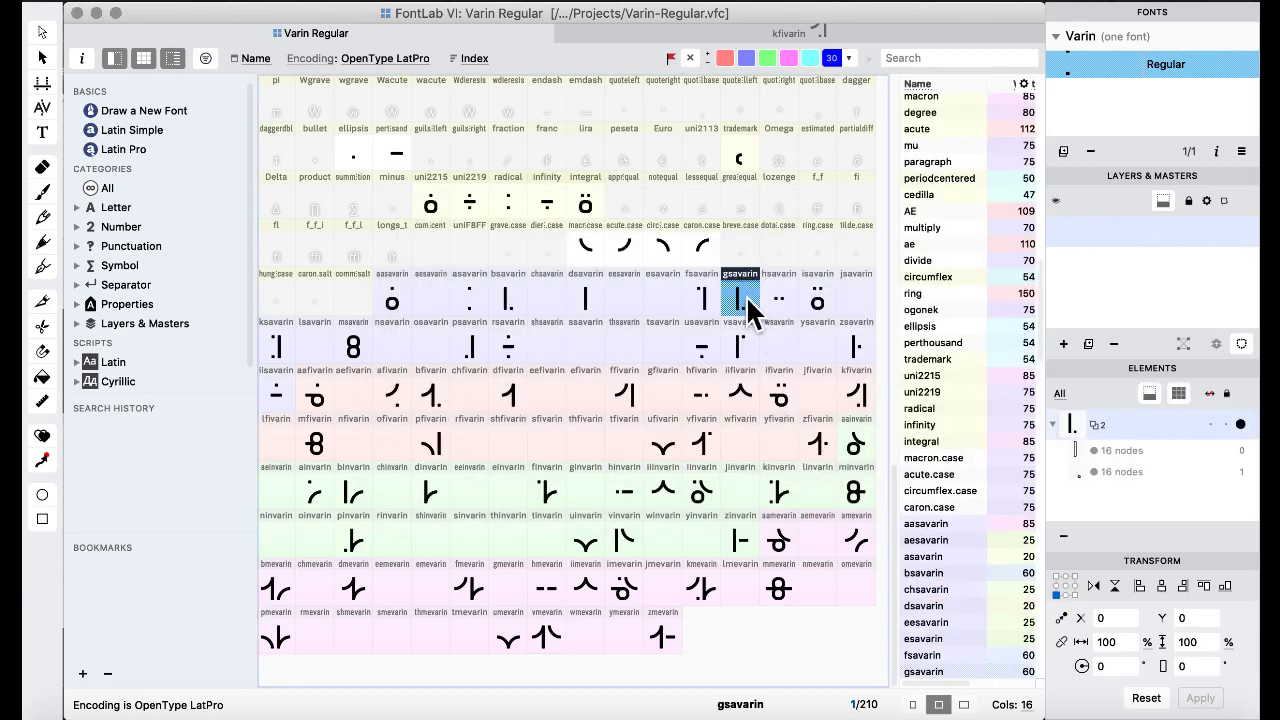
double_click(746, 295)
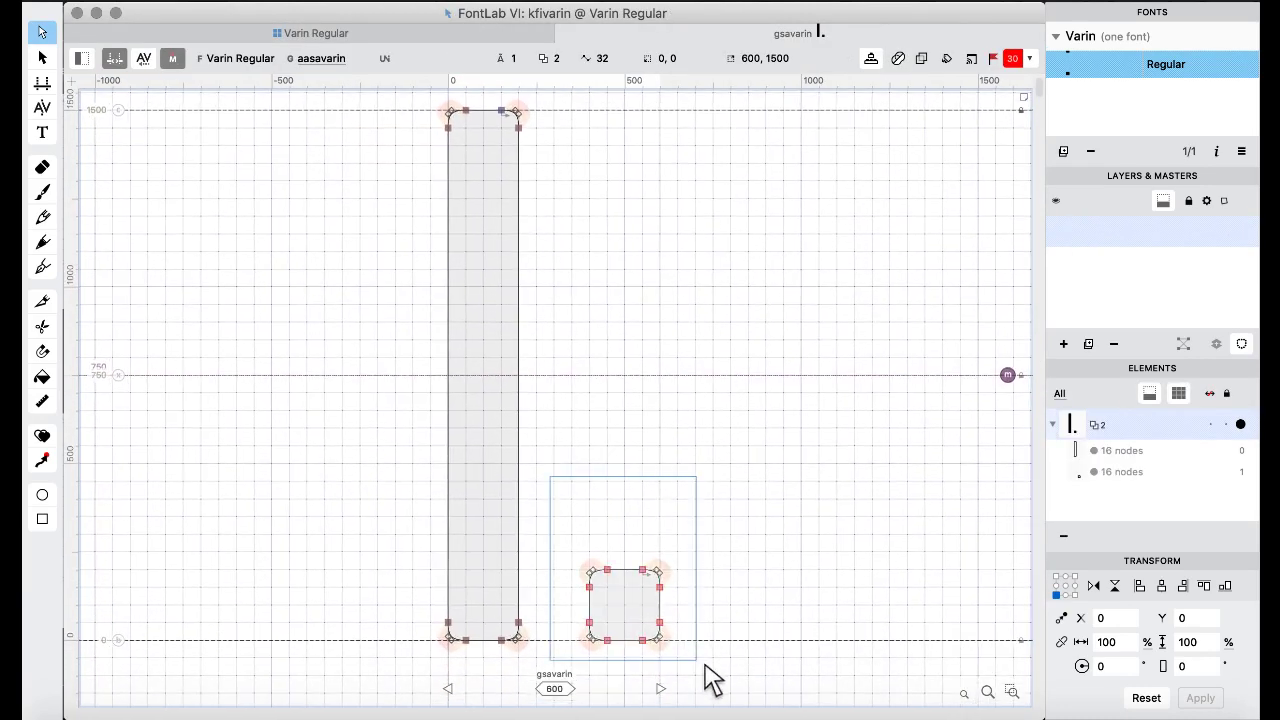
Duplicate the lower dot in gsavarin and move the copy straight up to Y 1300.
key("super+d")
key("super+shift+Up")
key("super+shift+Up")
key("super+shift+Up")
key("super+shift+Up")
key("super+shift+Up")
key("super+shift+Up")
key("super+shift+Up")
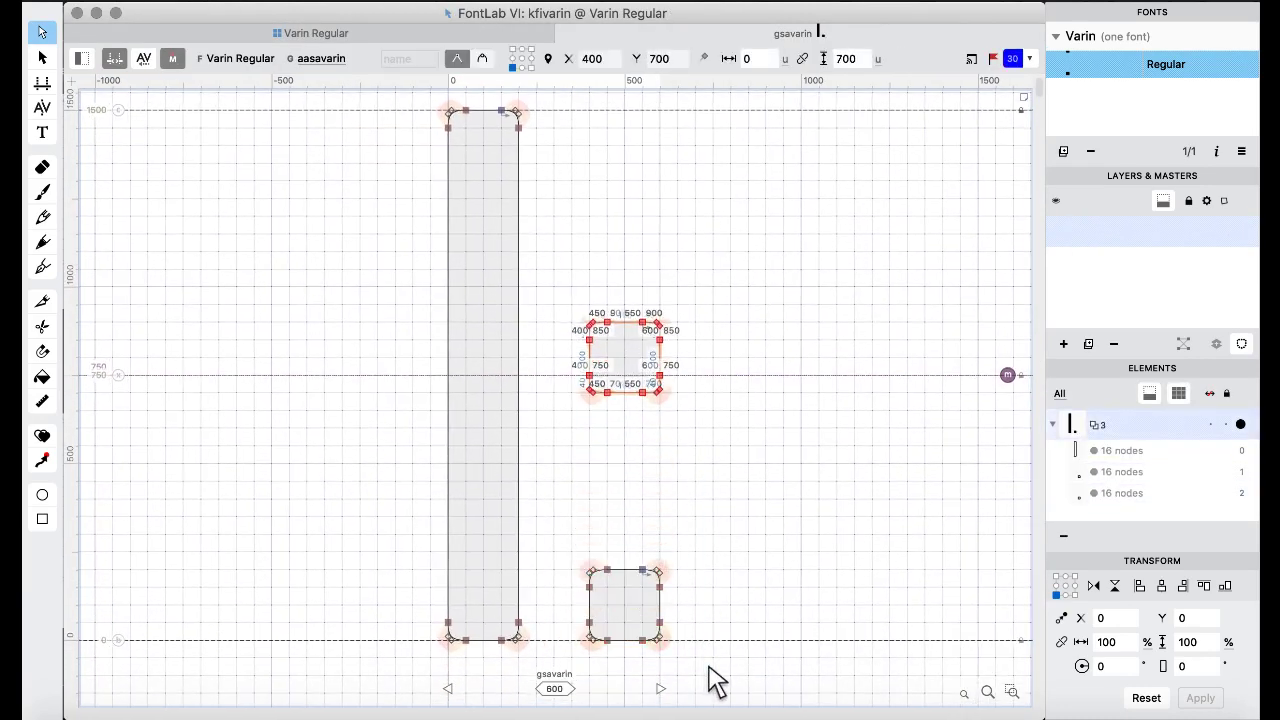
key("super+shift+Up")
key("super+shift+Up")
key("super+shift+Up")
key("super+shift+Up")
key("super+shift+Up")
key("super+shift+Up")
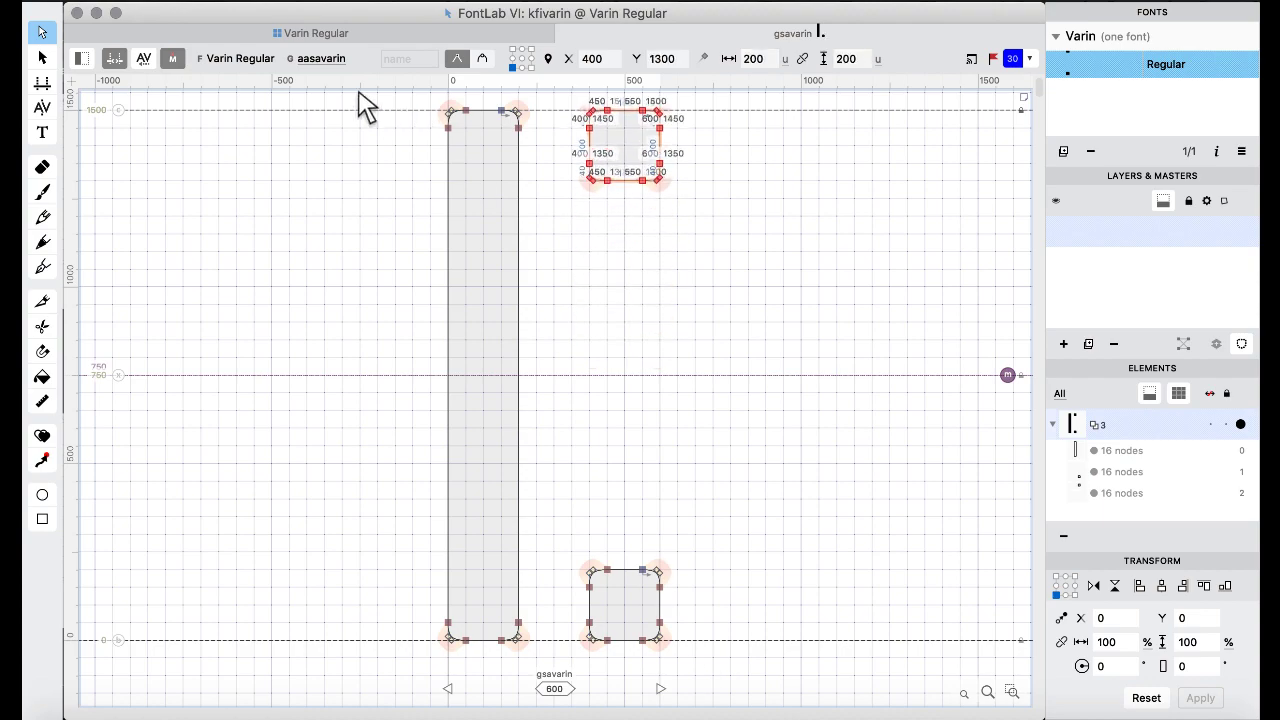
Copy the gsavarin glyph into the empty gfivarin slot in the font overview, replacing the existing glyph.
left_click(318, 32)
left_click(584, 342)
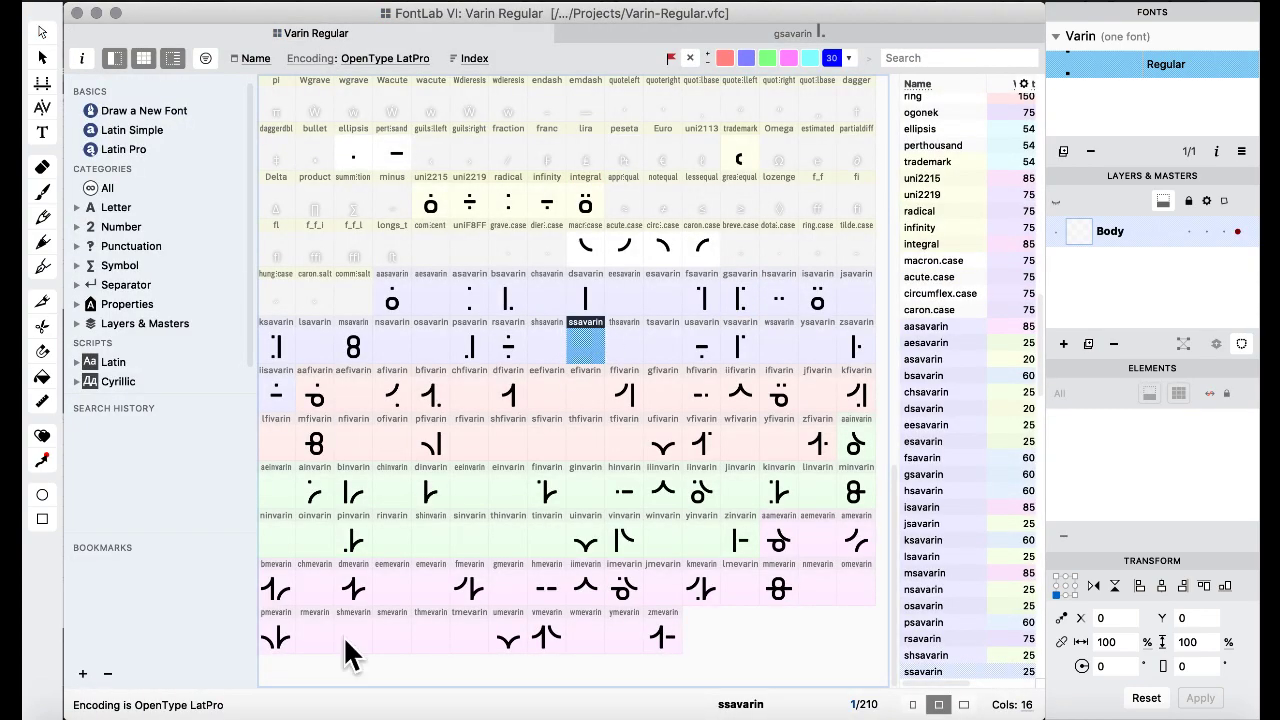
key("ctrl+Up")
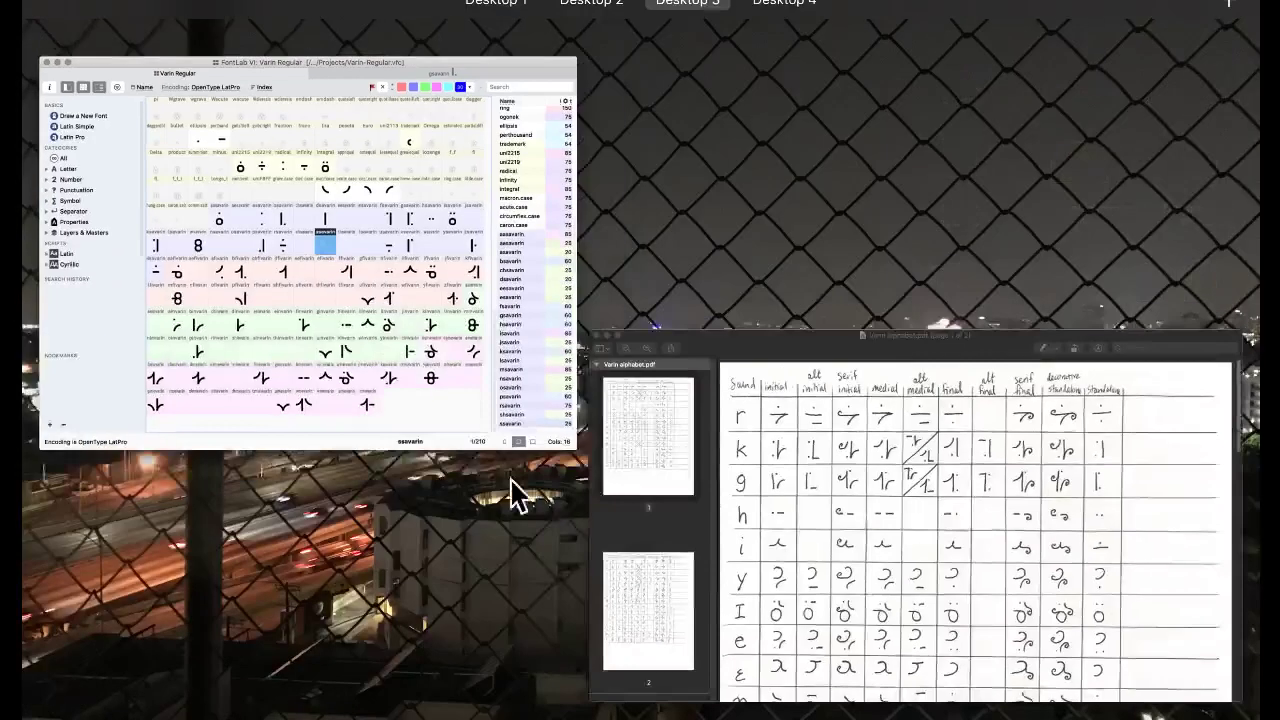
left_click(400, 328)
left_click(756, 306)
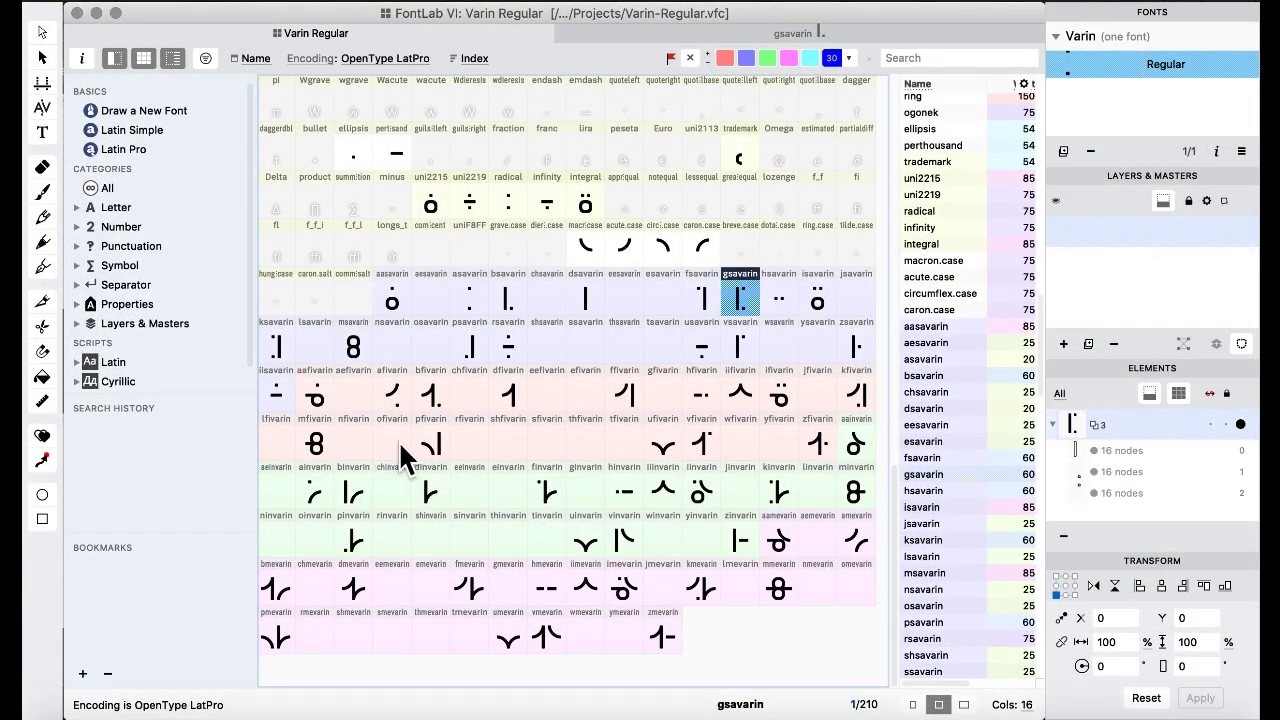
left_click(668, 398)
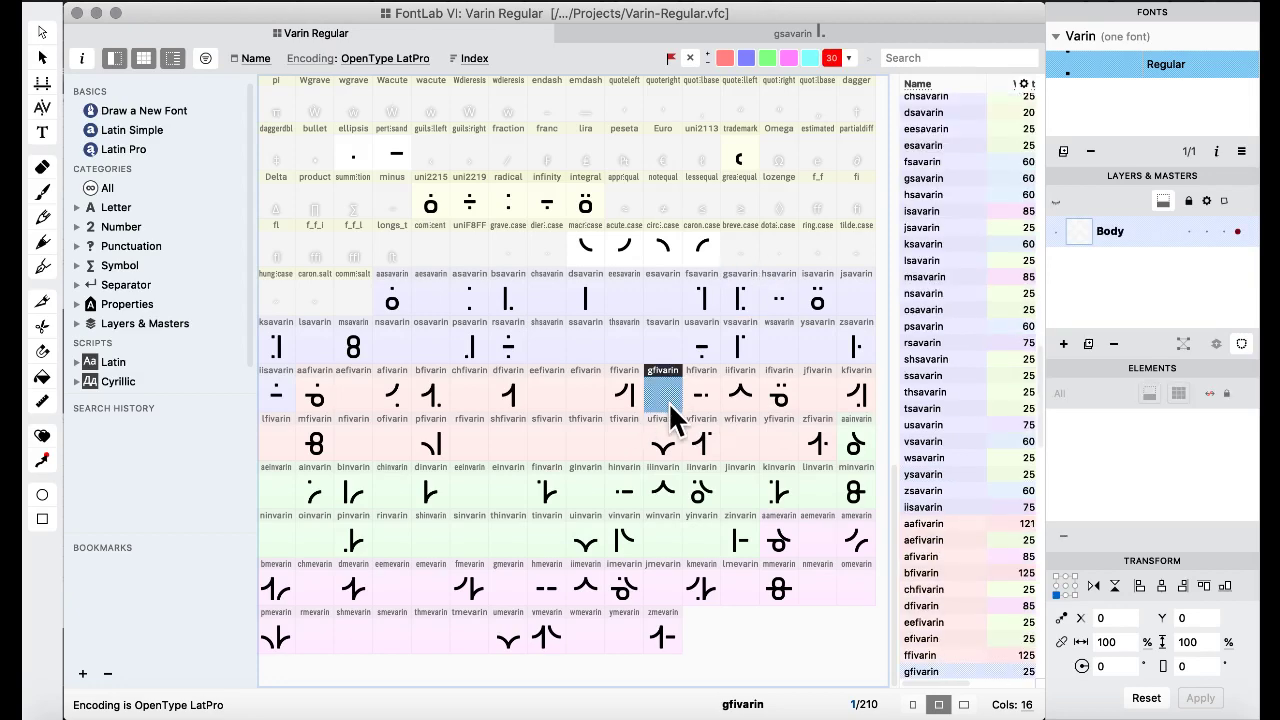
left_click_drag(672, 420, 668, 405)
left_click(819, 458)
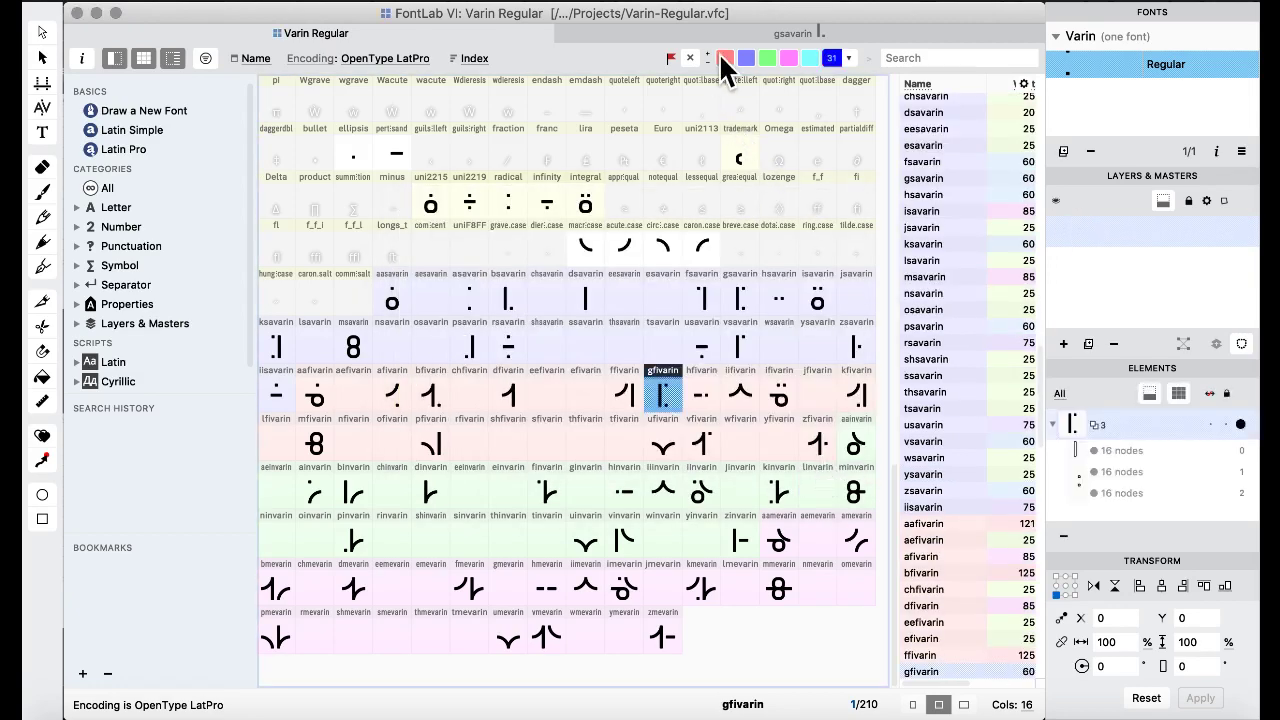
Copy the curved stroke from caron.case, then open gfivarin and delete its lower dot.
double_click(700, 247)
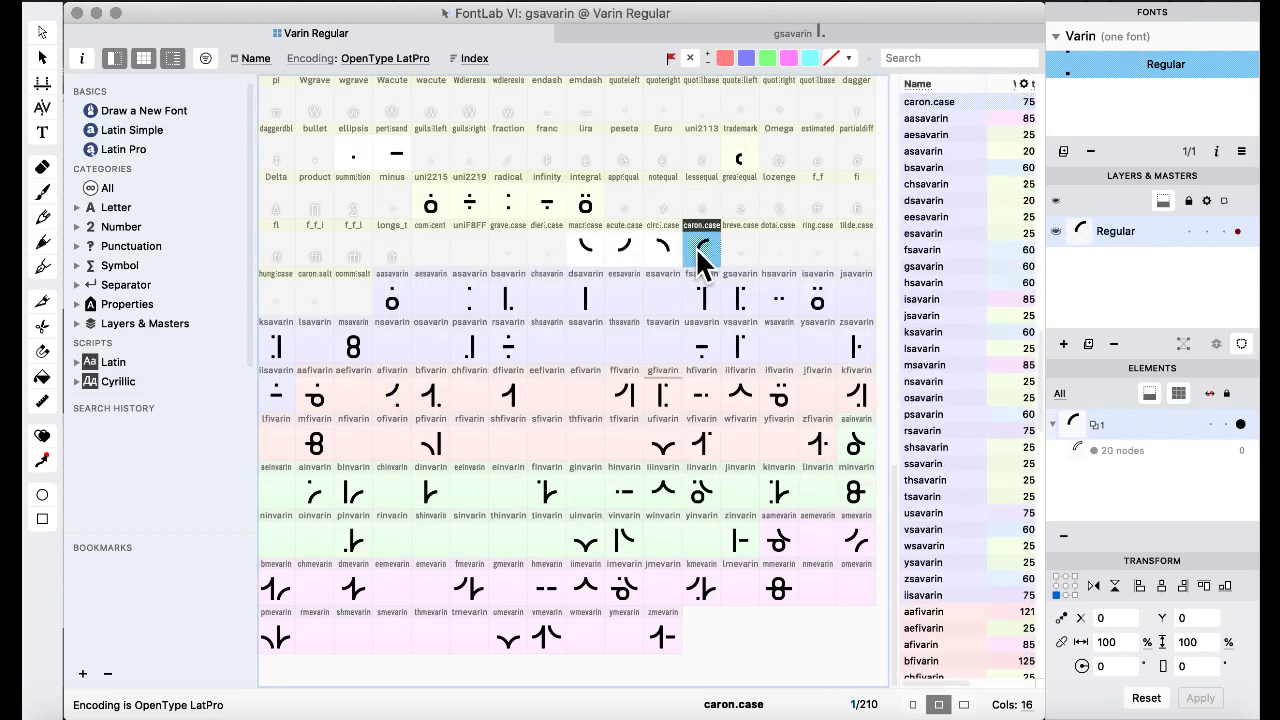
left_click(290, 31)
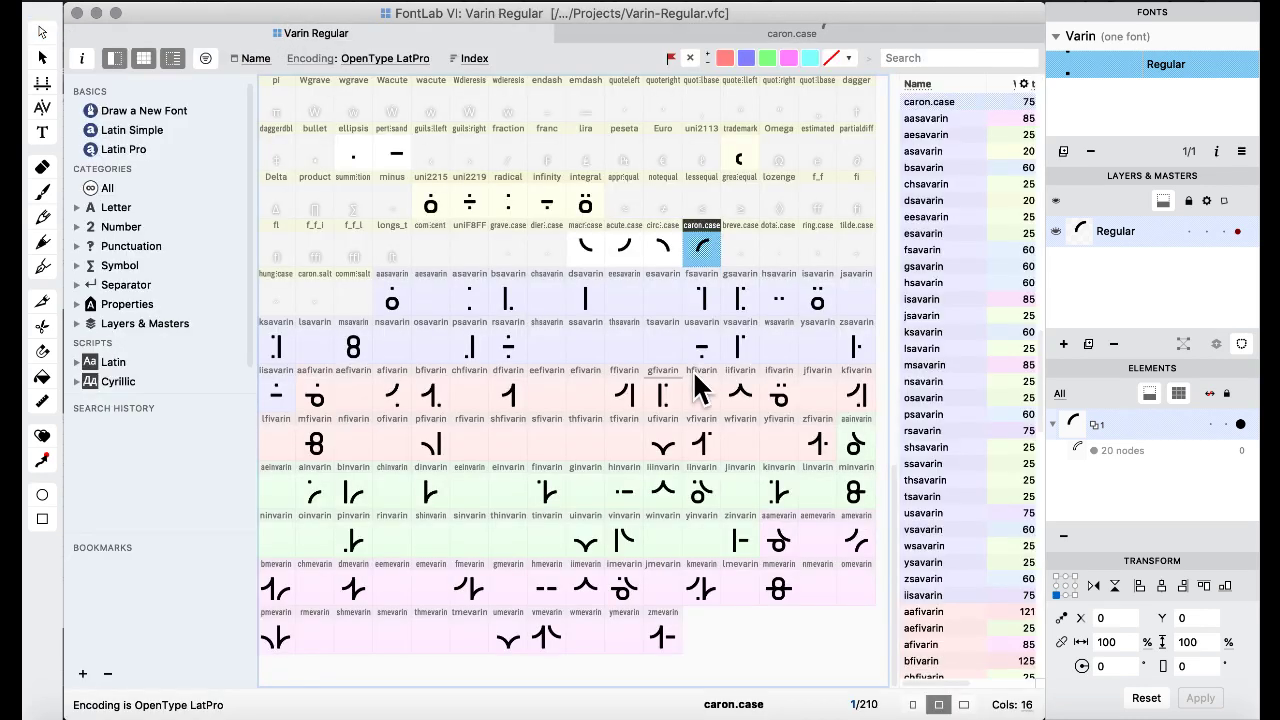
left_click(668, 405)
double_click(668, 405)
left_click_drag(557, 506, 728, 700)
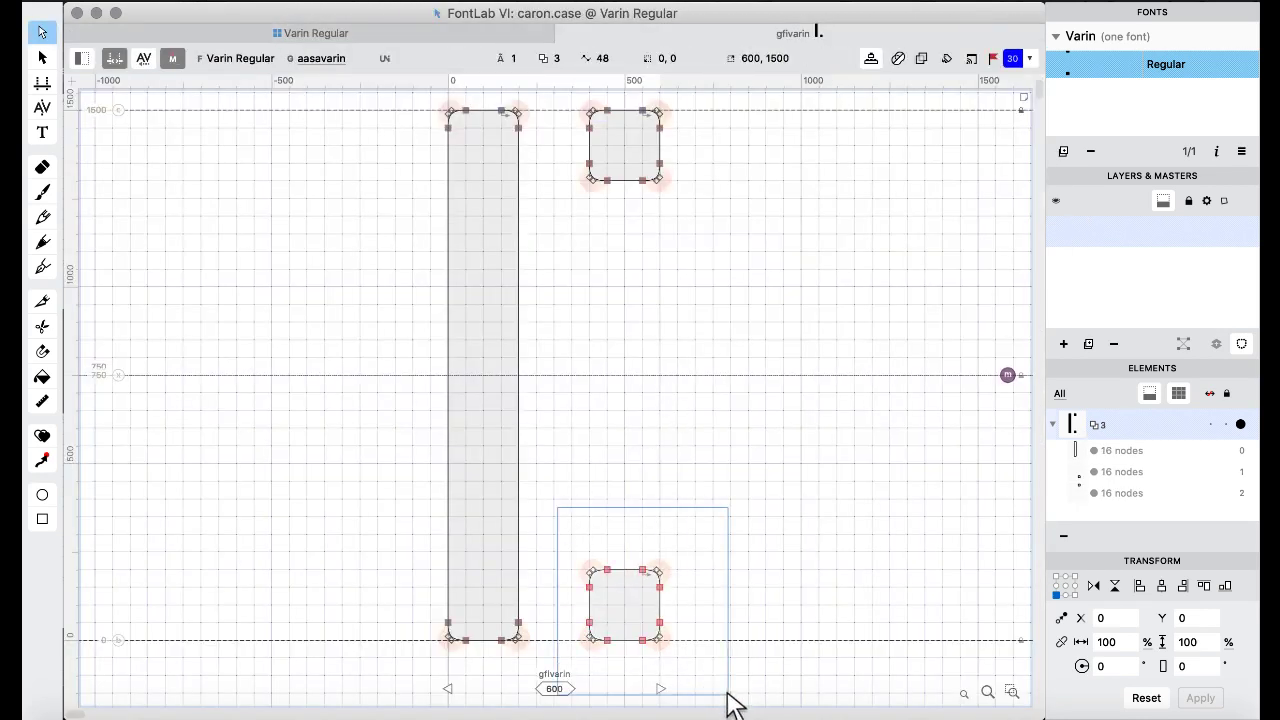
key("BackSpace")
Paste the curved stroke into gfivarin and place it beneath the upper dot at X 400, Y 0.
key("super+v")
key("super+shift+Right")
key("super+shift+Down")
key("super+shift+Right")
key("super+shift+Down")
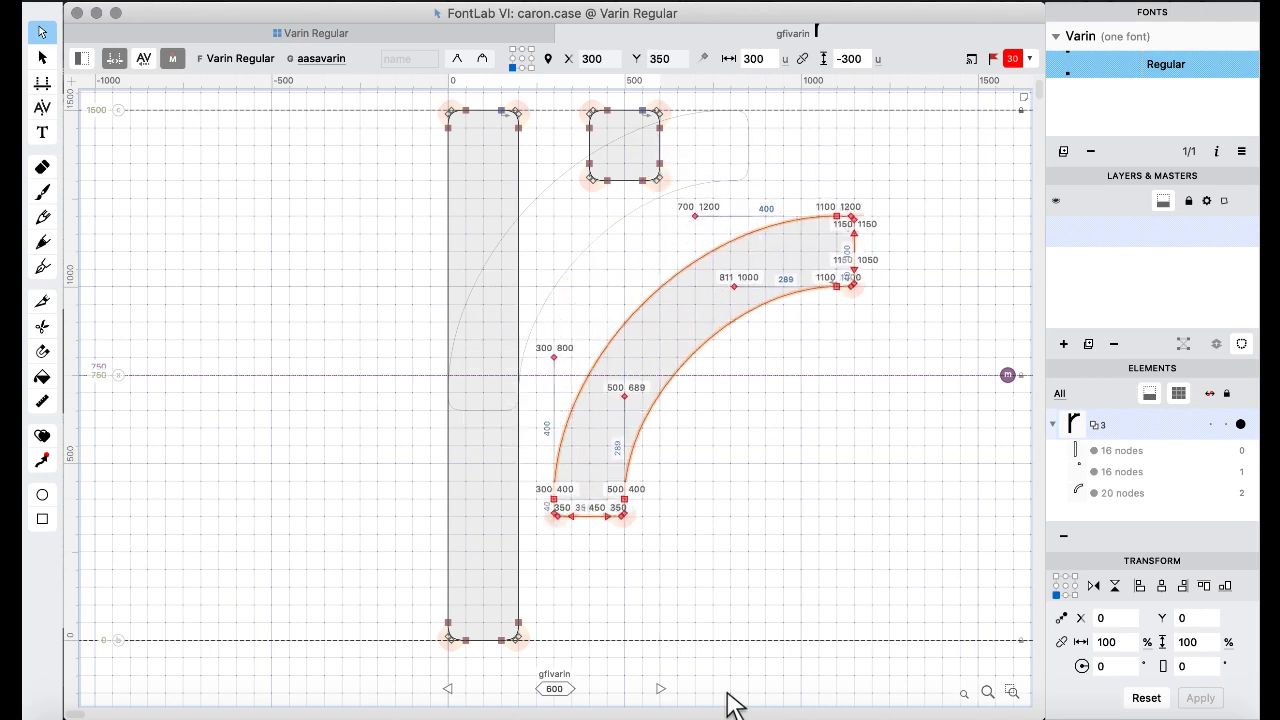
key("super+shift+Right")
key("super+shift+Down")
key("super+shift+Down")
key("super+shift+Down")
key("super+shift+Down")
key("shift+Up")
key("shift+Up")
key("shift+Up")
key("shift+Up")
key("shift+Up")
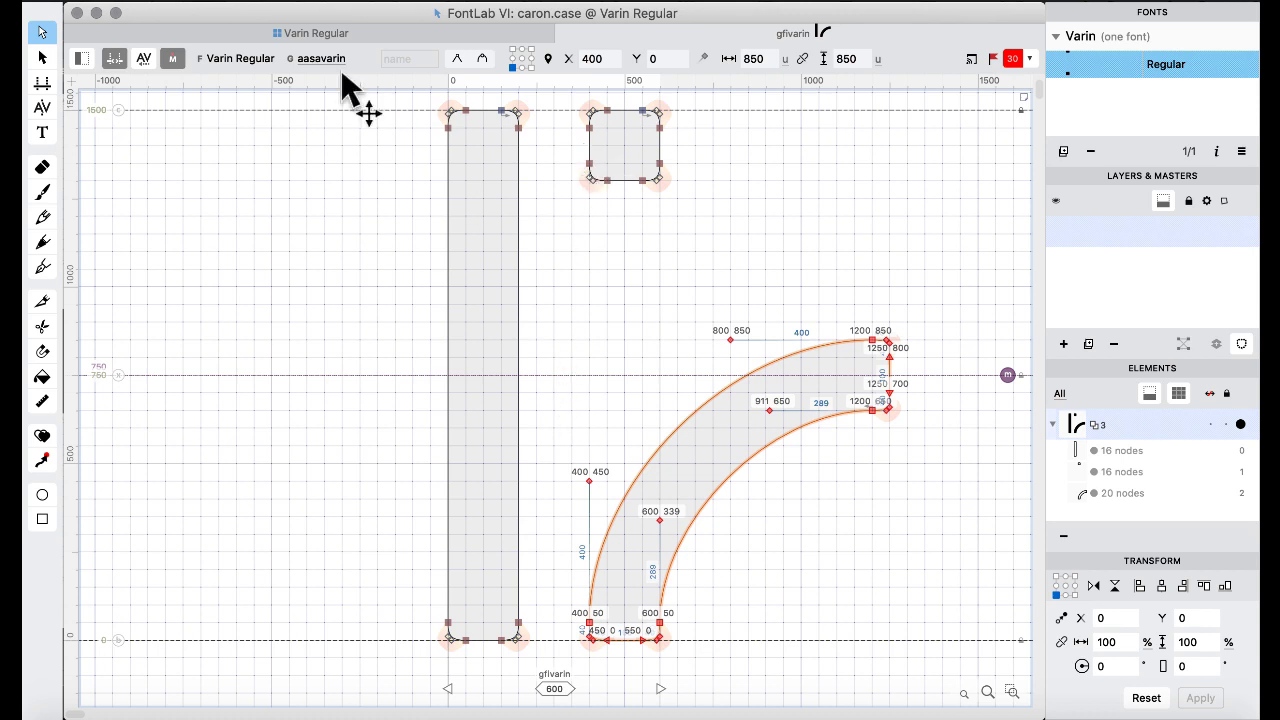
Return to the font overview and examine the initial and final forms of g in Varin alphabet.pdf.
left_click(314, 34)
left_click(624, 466)
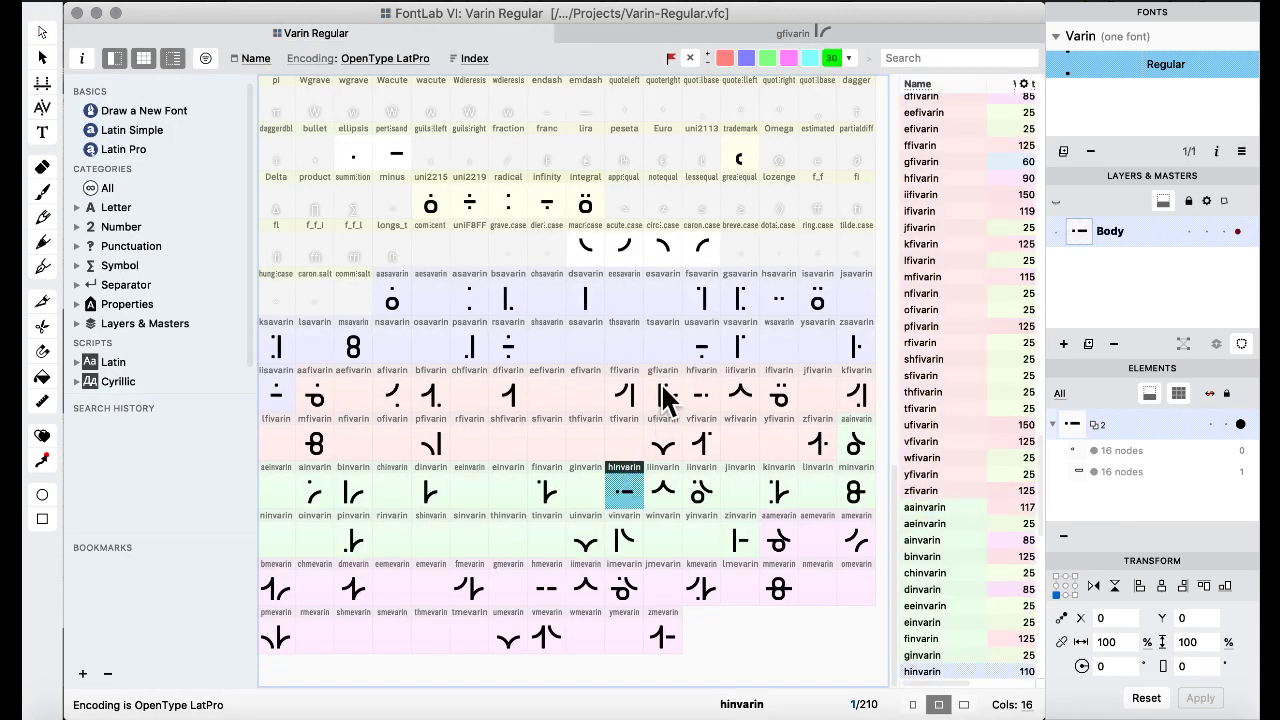
key("ctrl+Up")
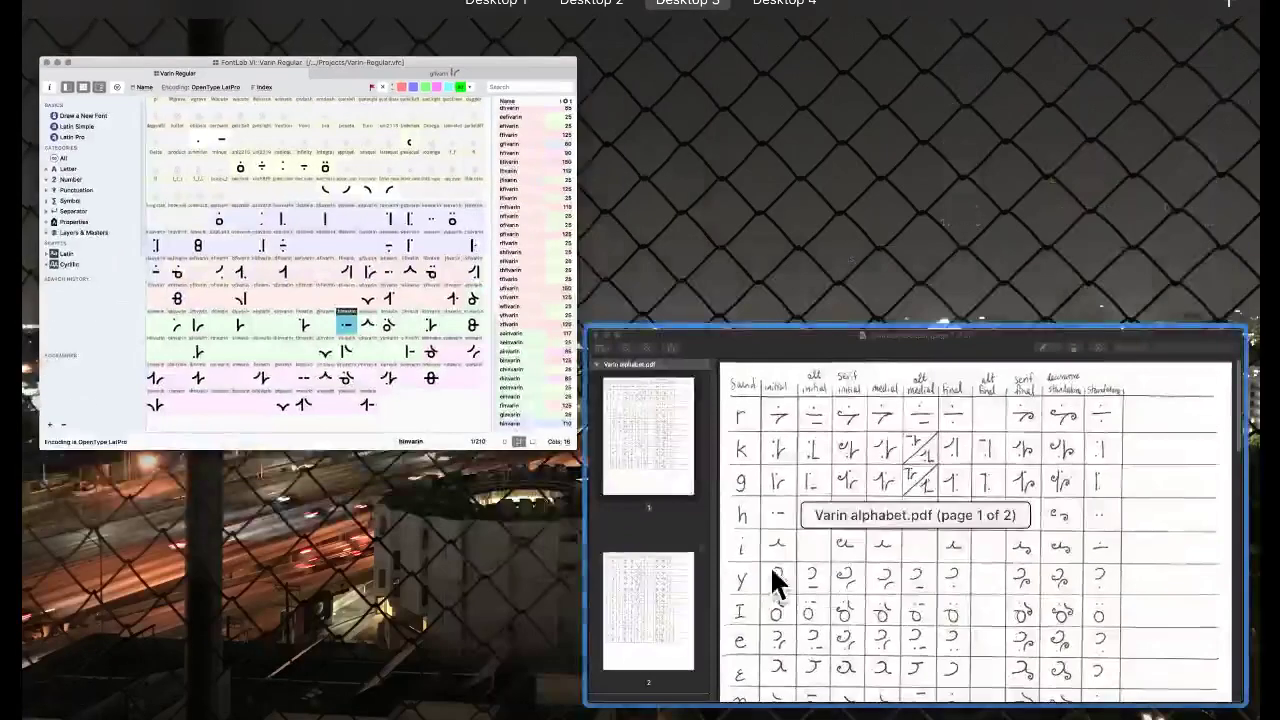
left_click(850, 540)
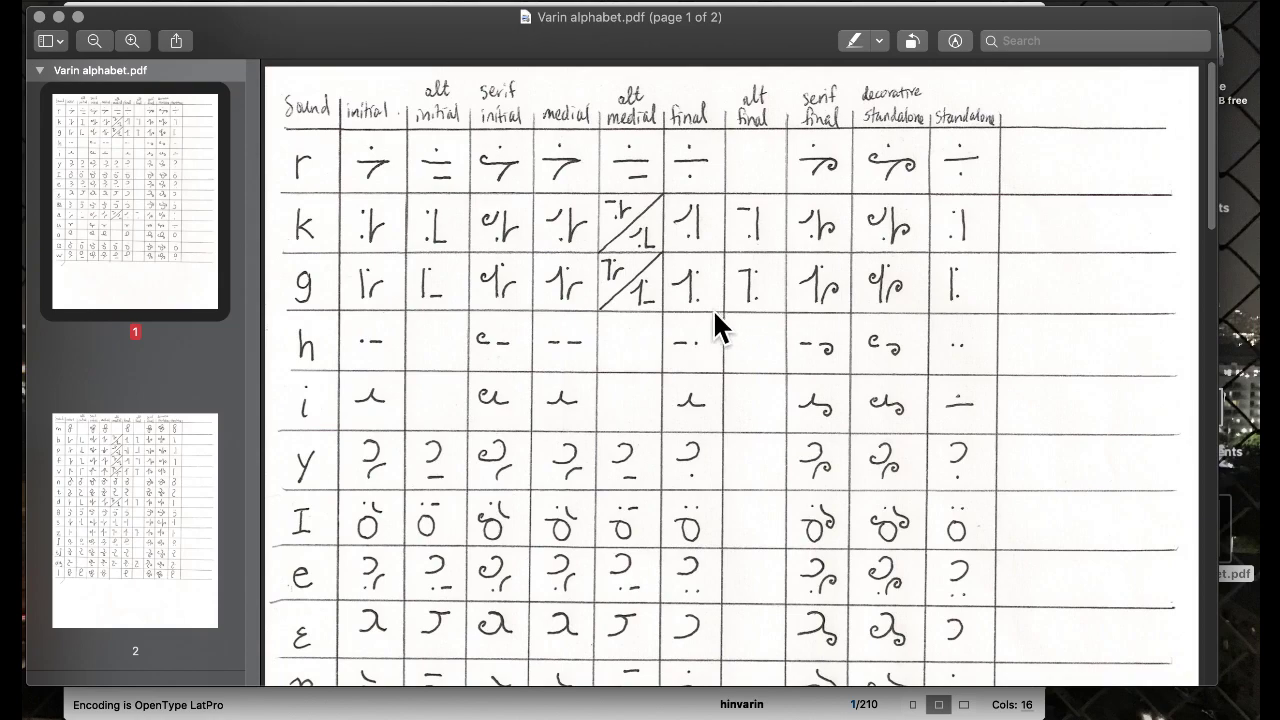
key("ctrl+Up")
left_click(472, 231)
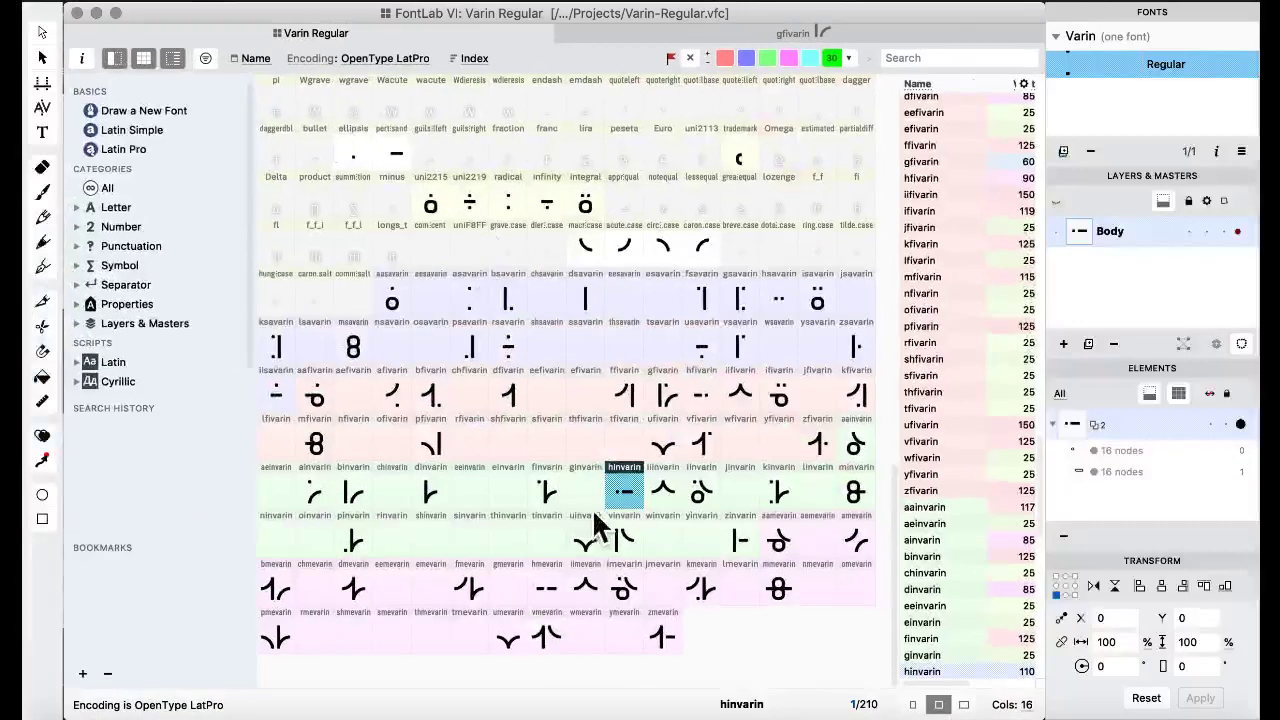
Copy the gfivarin glyph into the empty ginvarin slot, replacing the existing glyph.
left_click(580, 390)
left_click(702, 445)
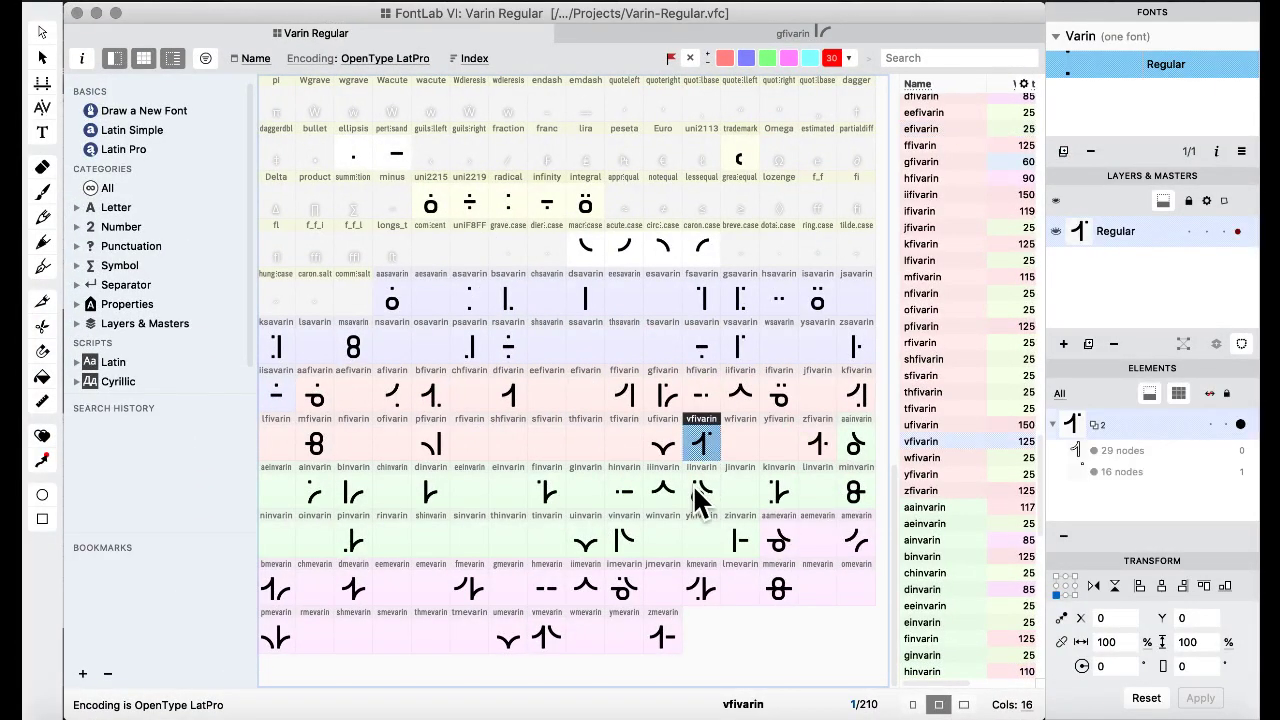
left_click(549, 456)
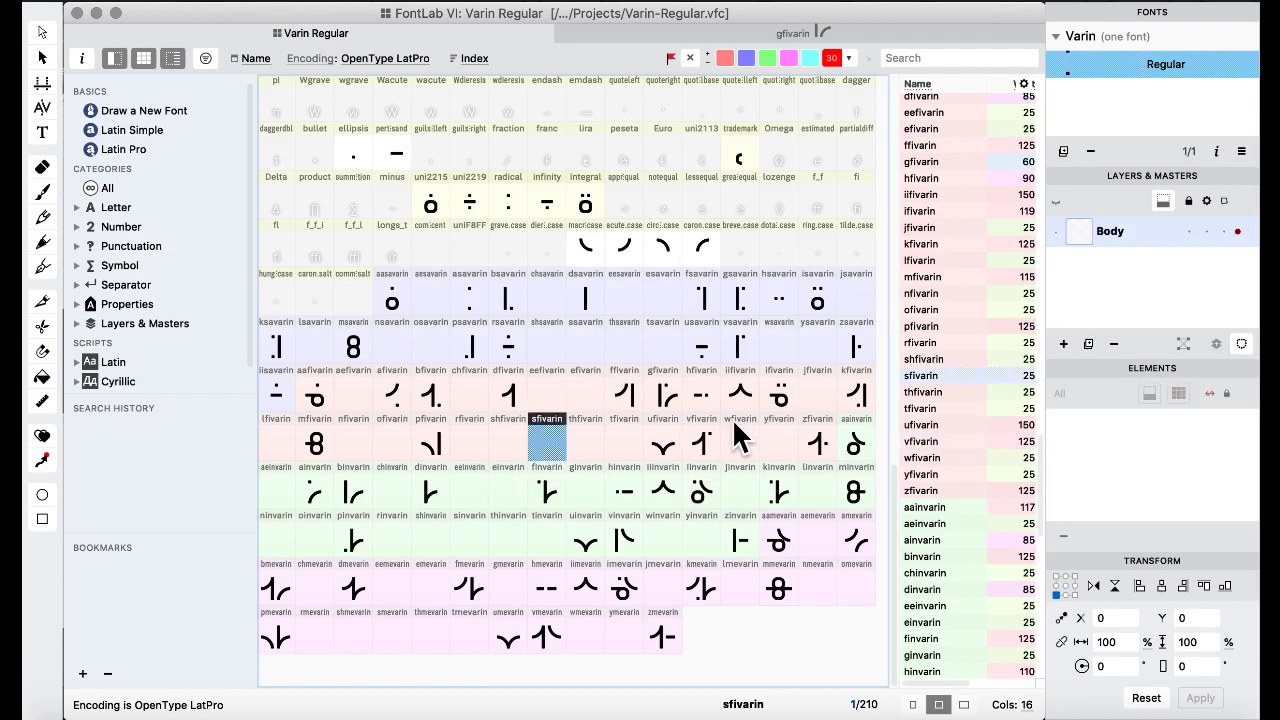
left_click(665, 398)
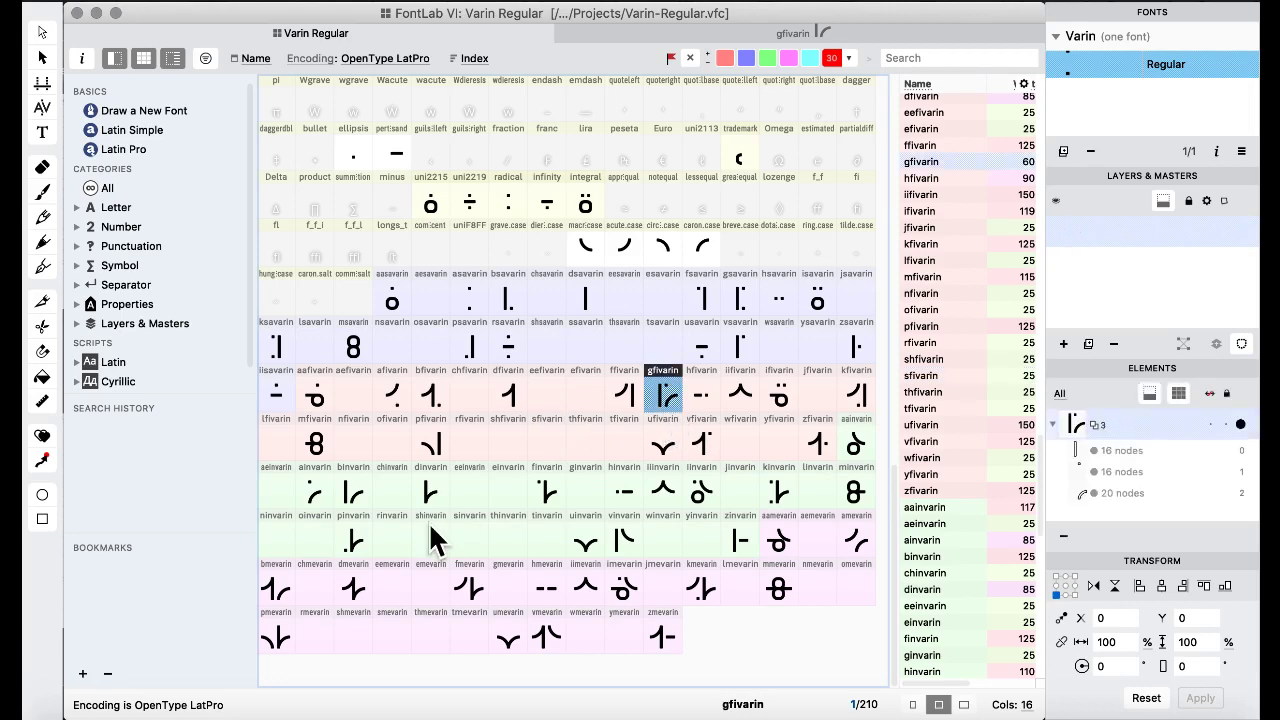
left_click(583, 497)
left_click_drag(585, 510, 585, 510)
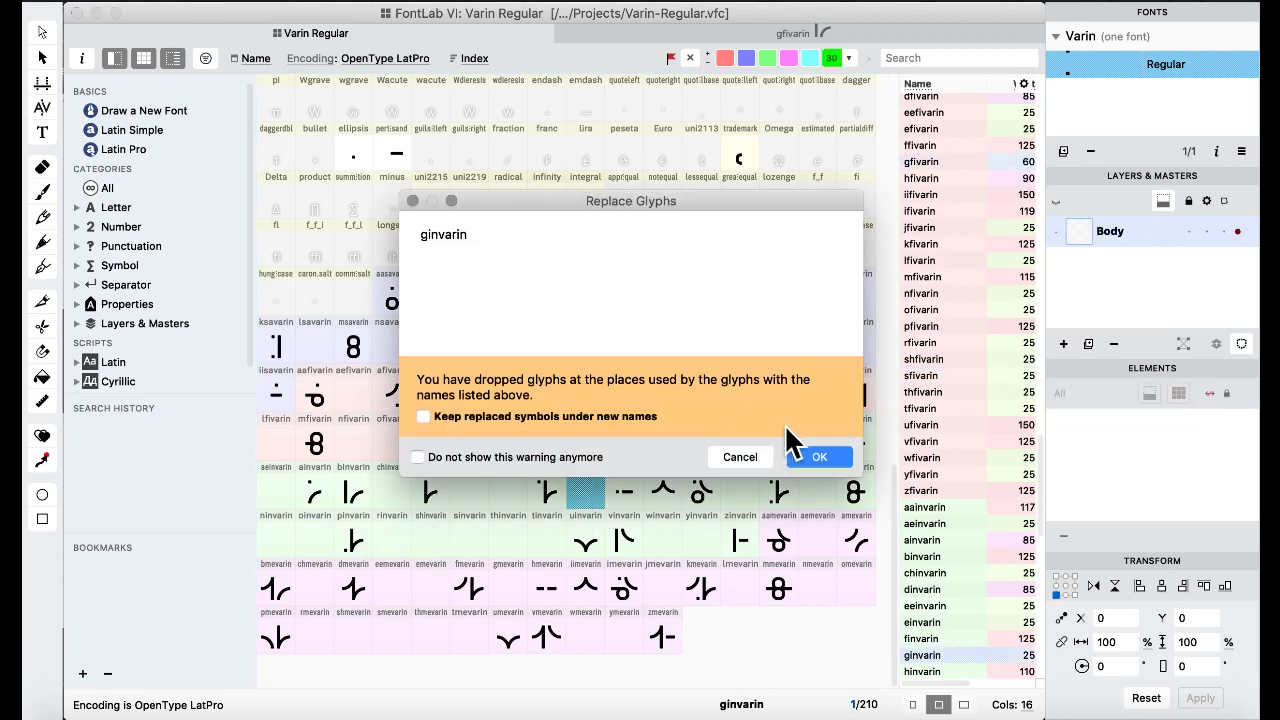
left_click(815, 452)
Copy the vfivarin glyph onto gfivarin, replacing the existing glyph.
left_click(662, 448)
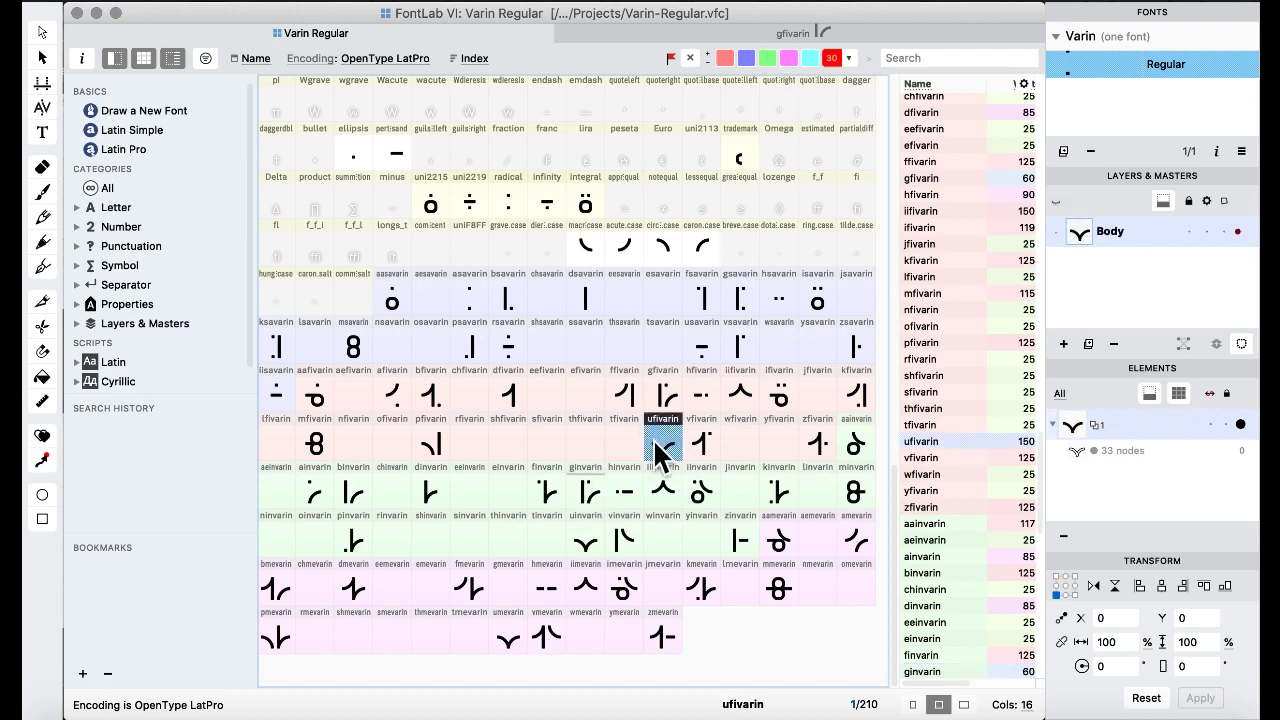
key("Up")
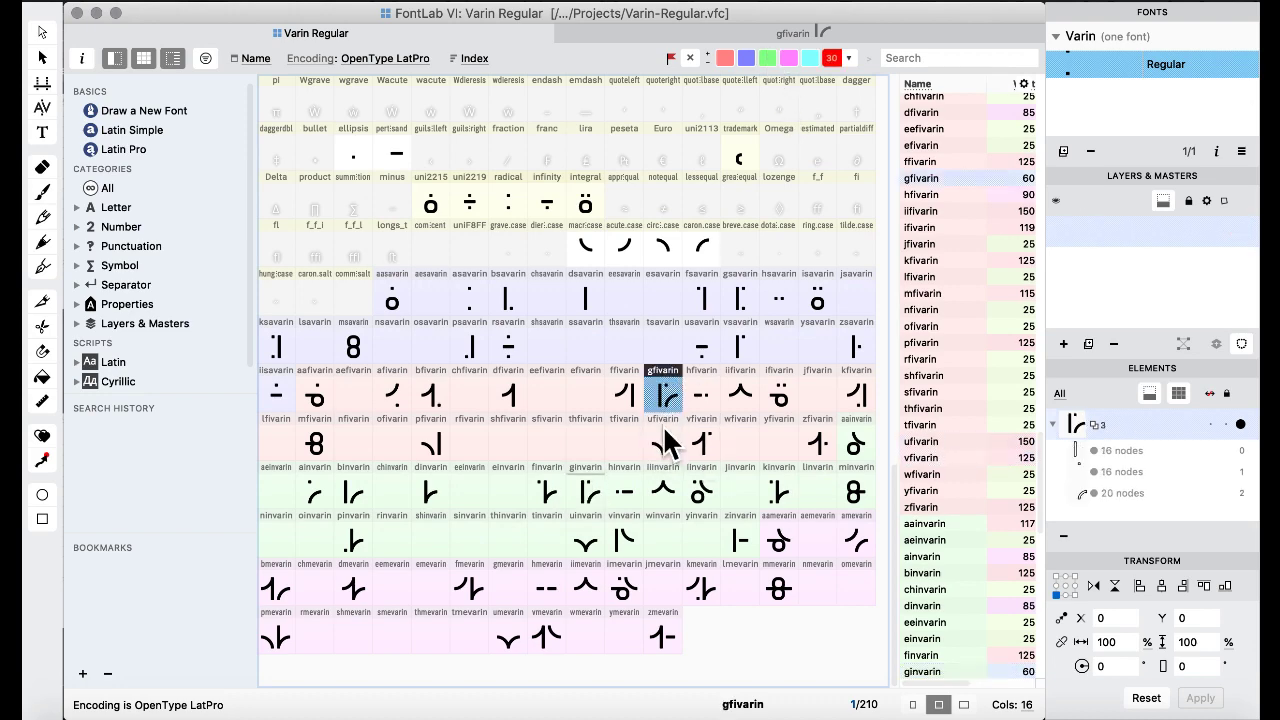
left_click_drag(676, 450, 663, 395)
left_click(829, 453)
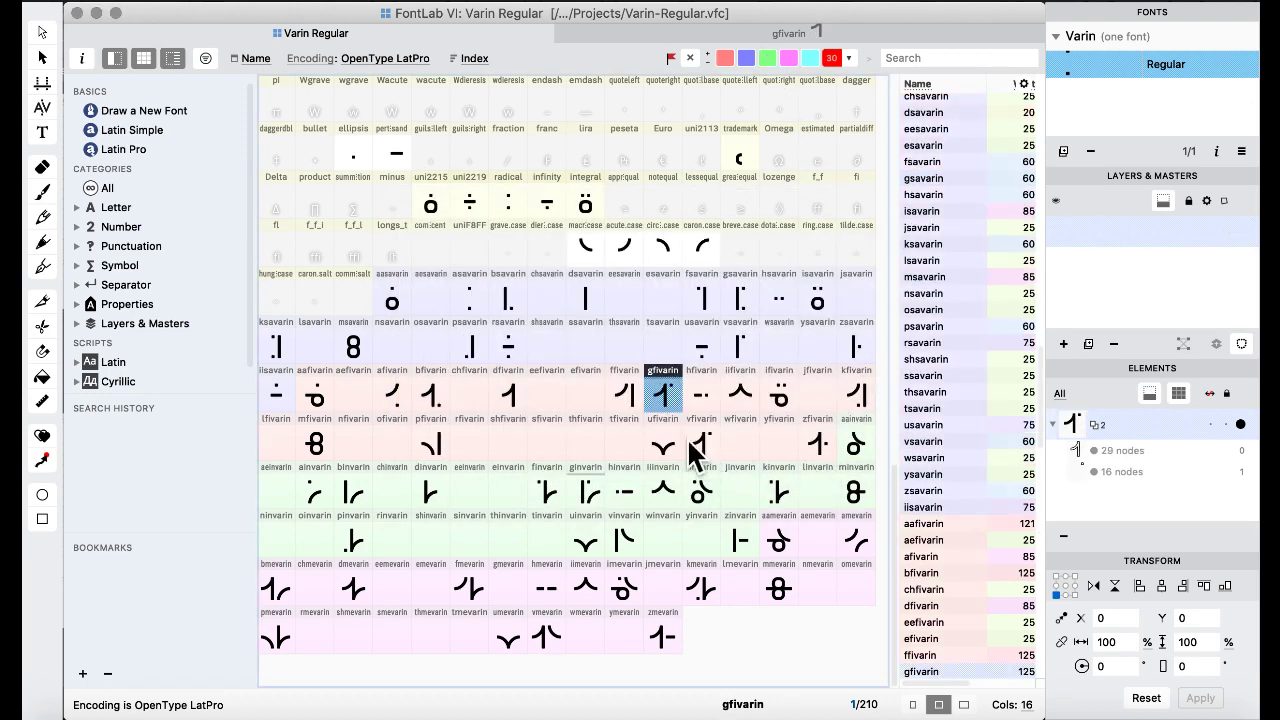
Try to refresh gfivarin's outdated outline by reopening it from the font overview and opening rsavarin instead.
double_click(662, 395)
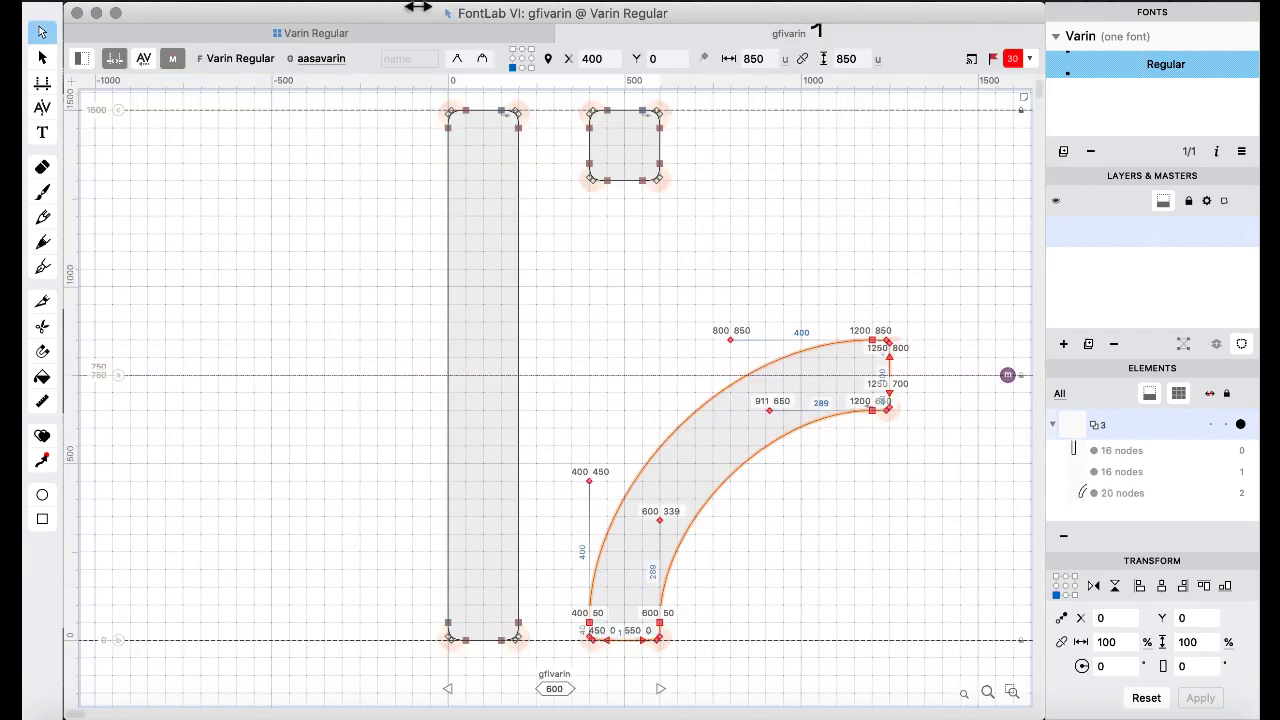
left_click(337, 34)
left_click(616, 331)
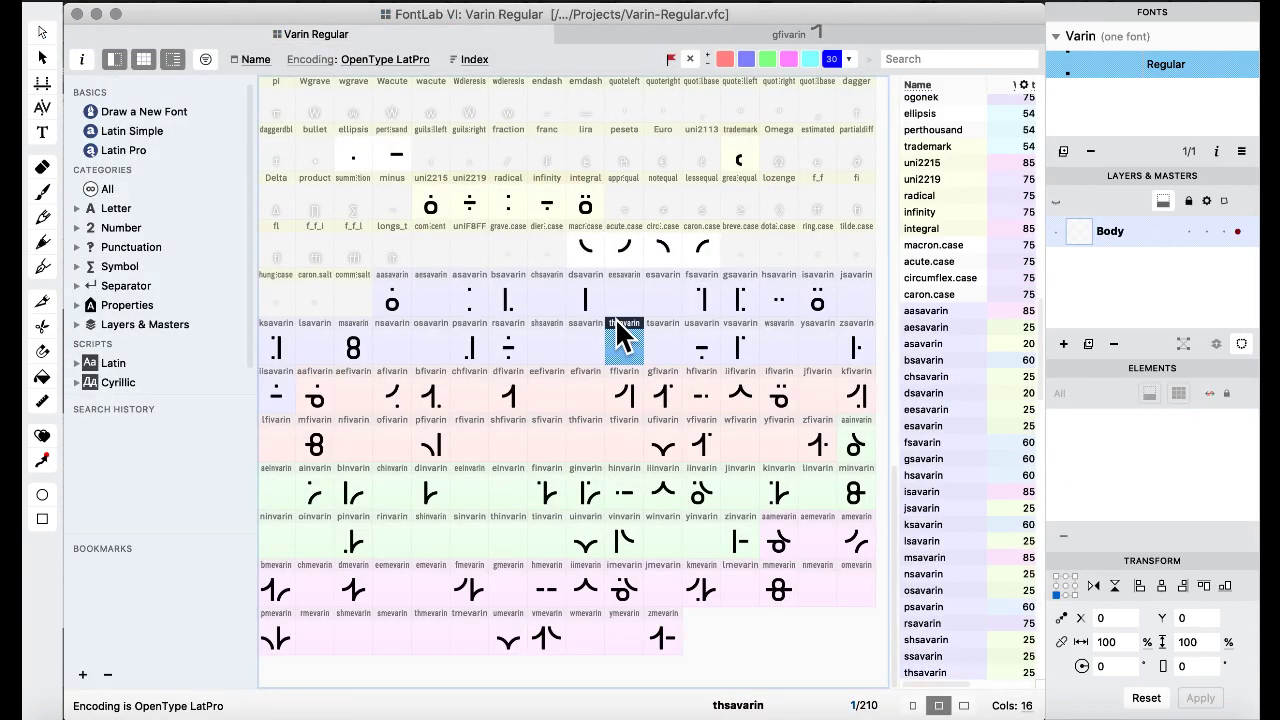
left_click(585, 300)
left_click(585, 440)
double_click(663, 398)
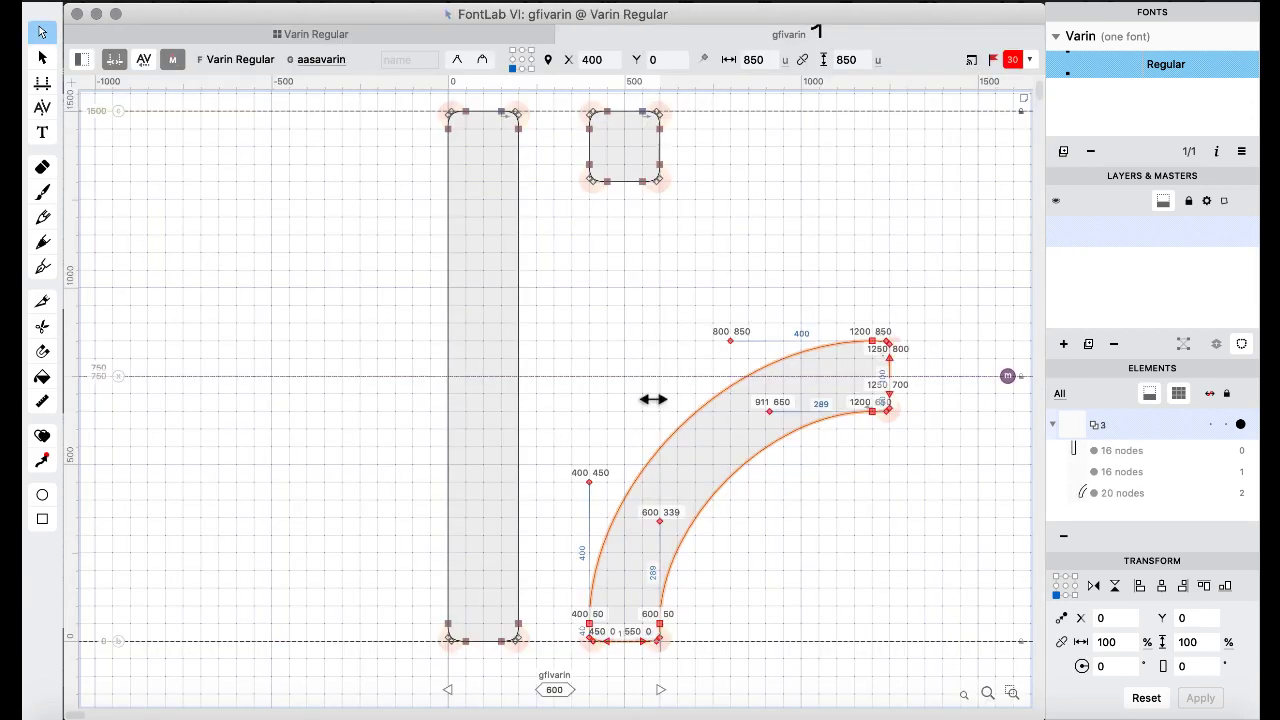
left_click(292, 34)
double_click(494, 333)
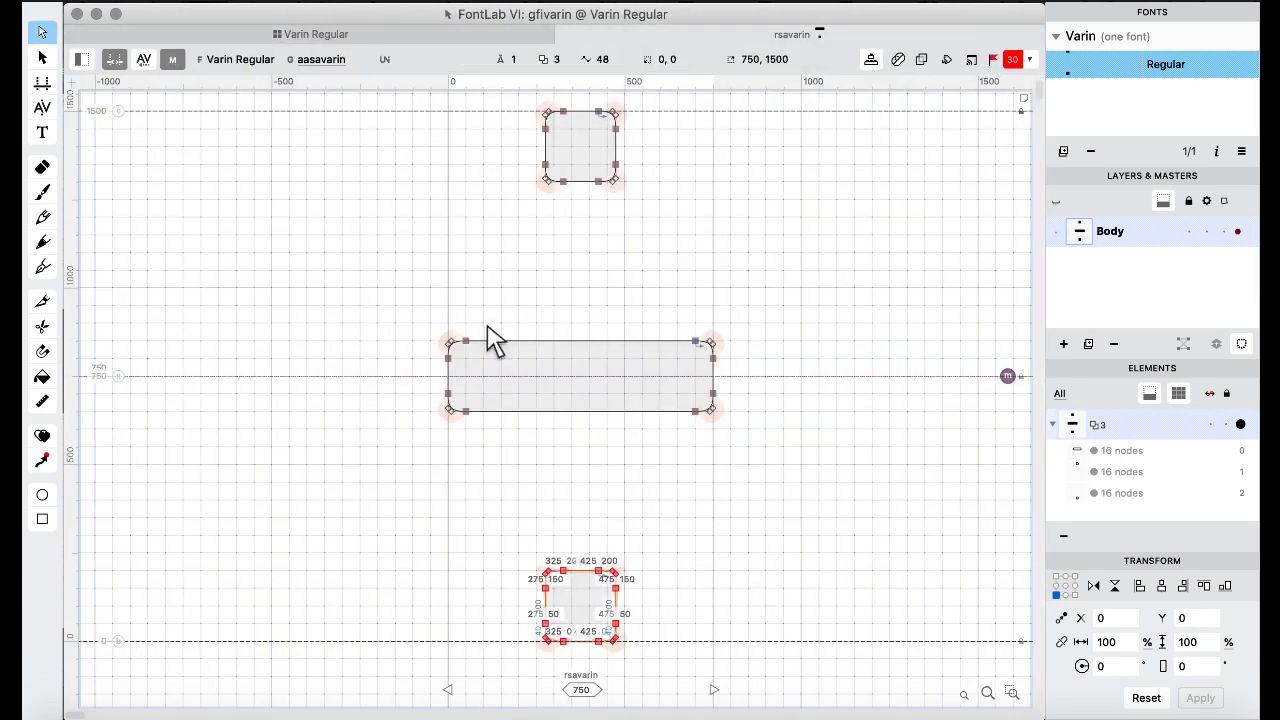
Detach the font overview into its own window, close the old glyph window and enlarge the overview to fill the workspace.
left_click_drag(316, 34, 660, 410)
left_click_drag(615, 128, 351, 73)
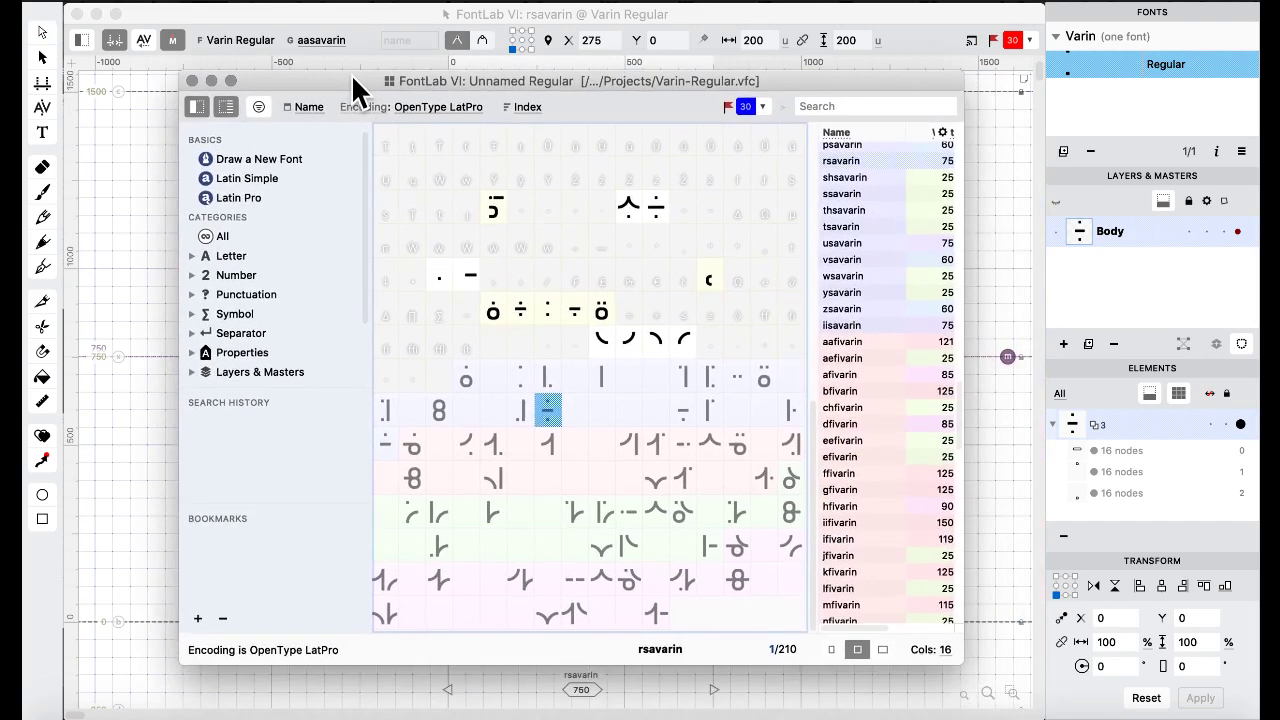
left_click(77, 14)
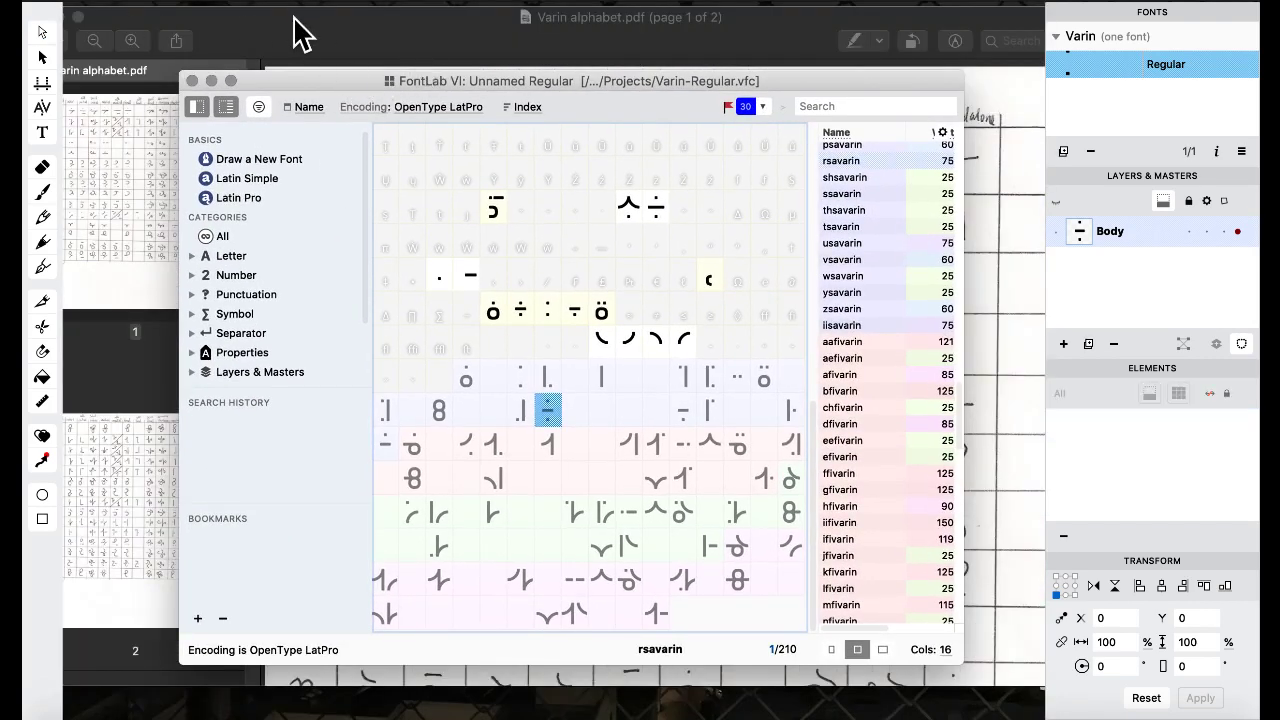
left_click_drag(293, 73, 180, 10)
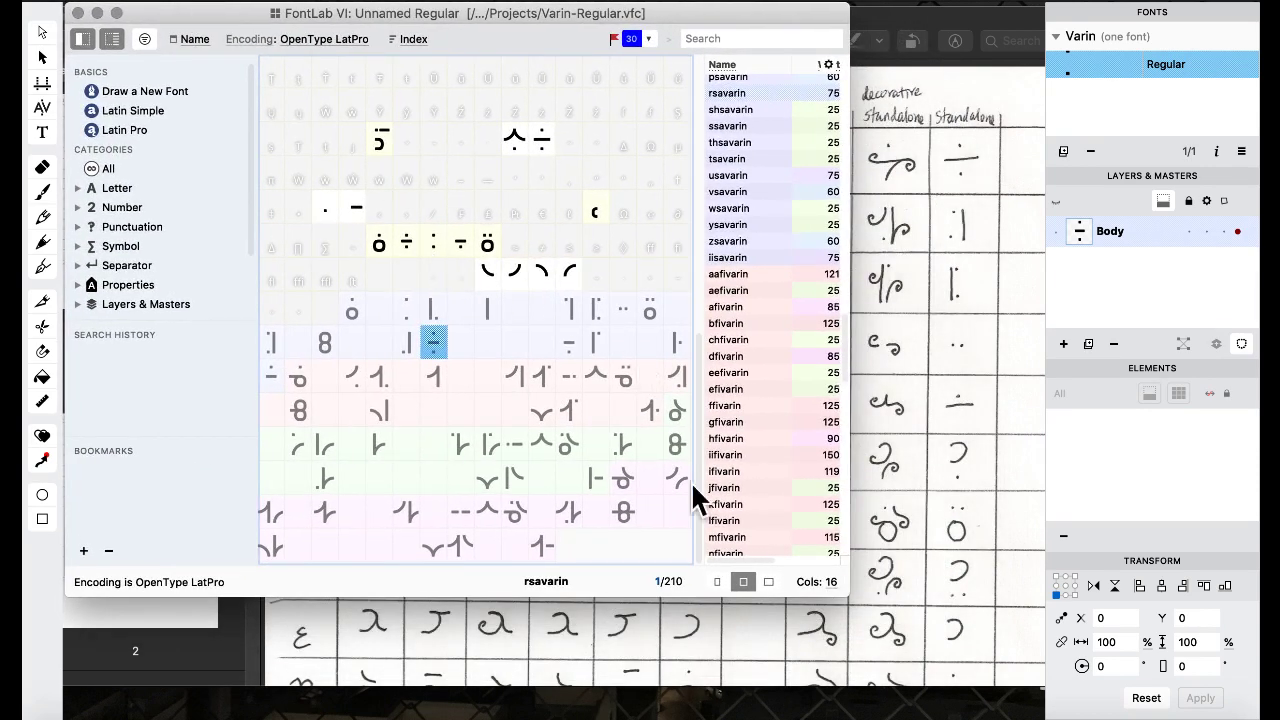
left_click_drag(848, 590, 1040, 710)
Open gfivarin for editing from the detached font overview.
left_click(549, 360)
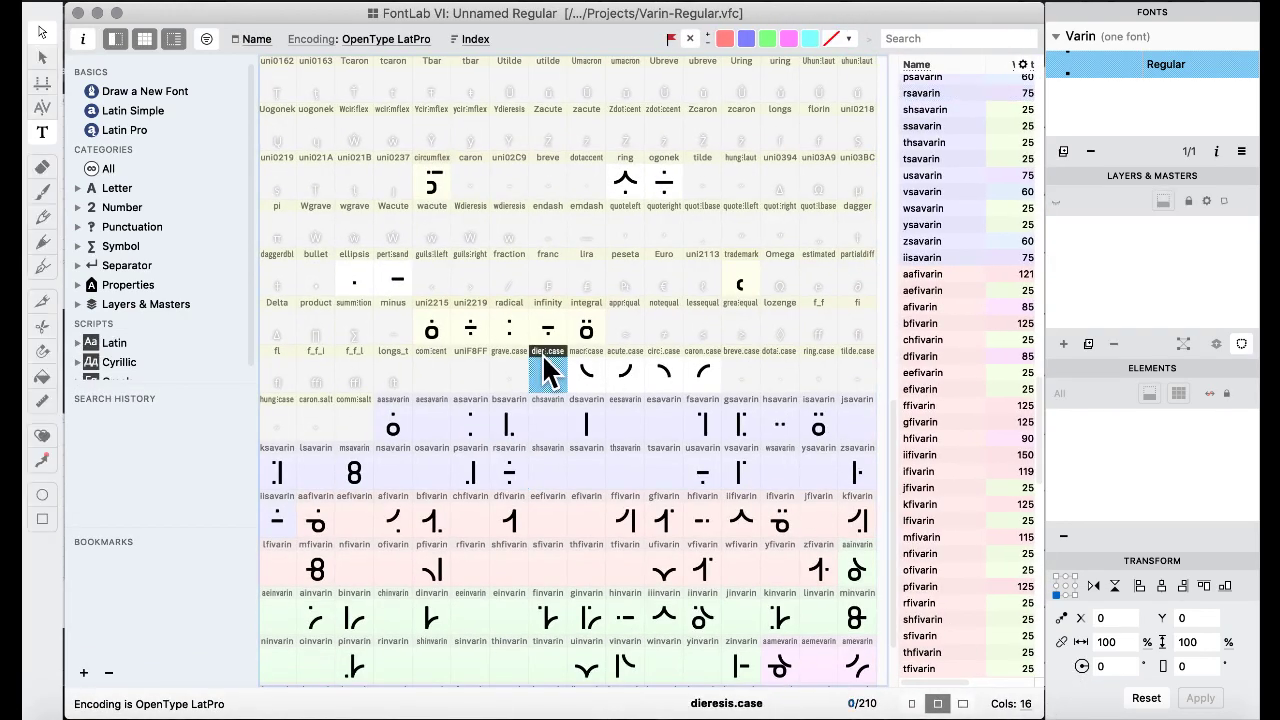
left_click(554, 504)
double_click(665, 520)
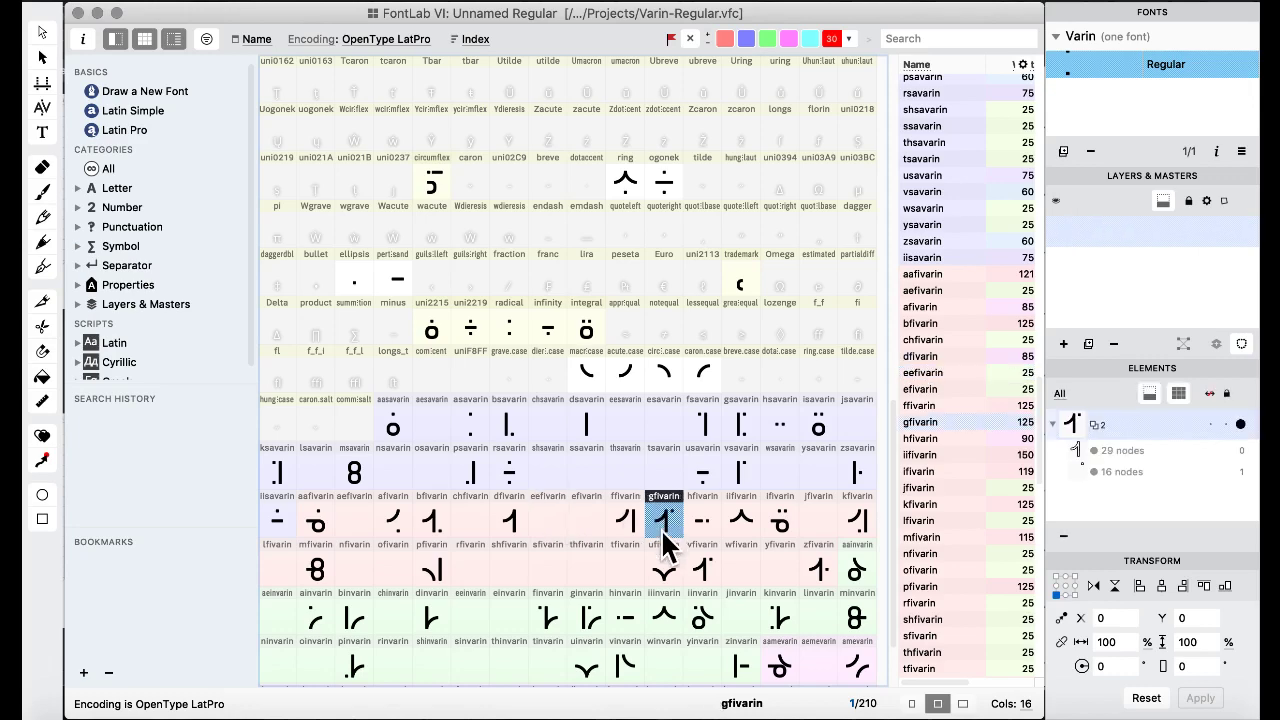
scroll(714, 449, "up", 2)
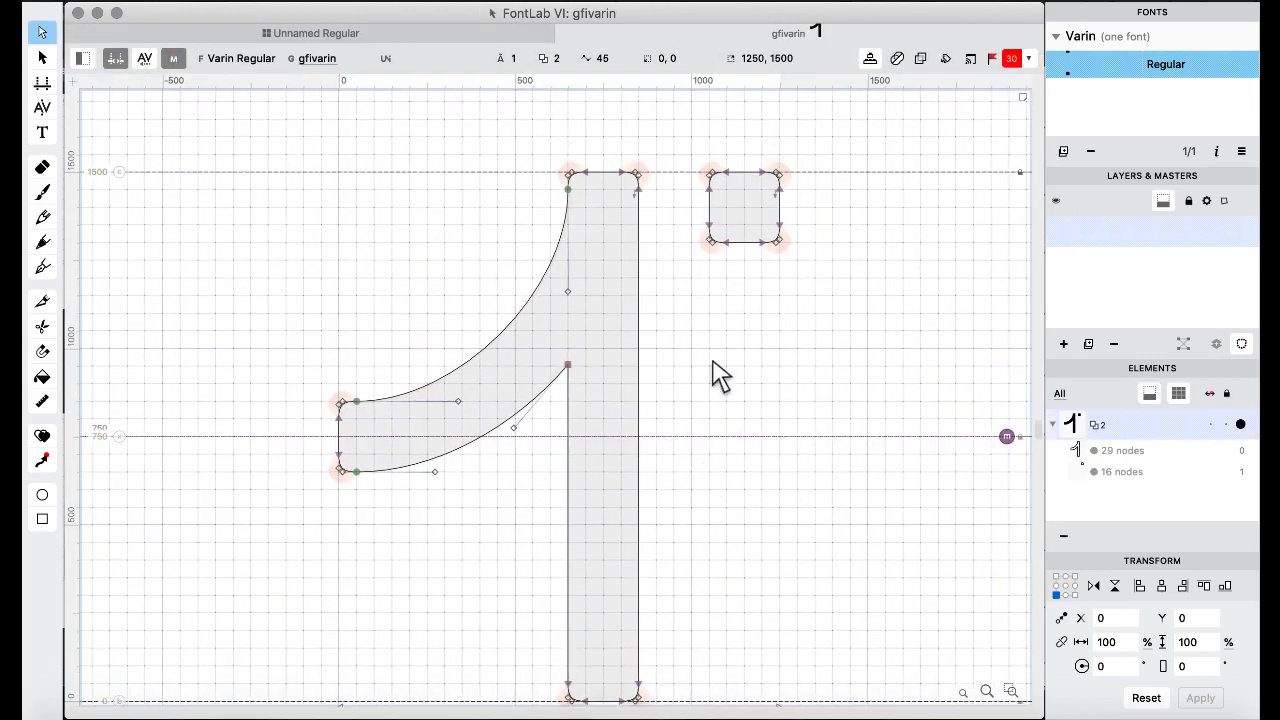
Duplicate the square dot in gfivarin and move the copy straight down to near the baseline.
key("super+d")
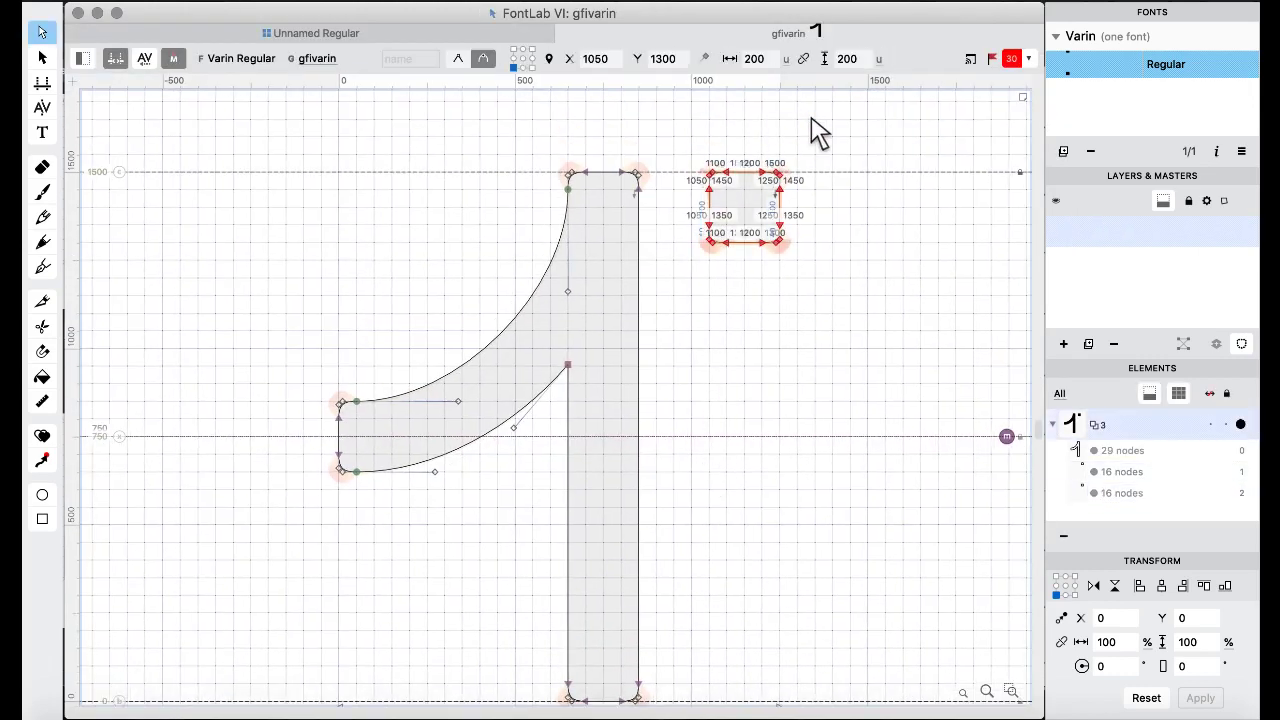
key("super+Down")
key("super+Down")
key("super+Down")
key("super+Down")
key("super+Down")
key("super+Down")
key("super+Down")
key("super+Down")
key("super+Down")
key("super+Down")
key("super+Down")
key("super+Down")
key("super+Down")
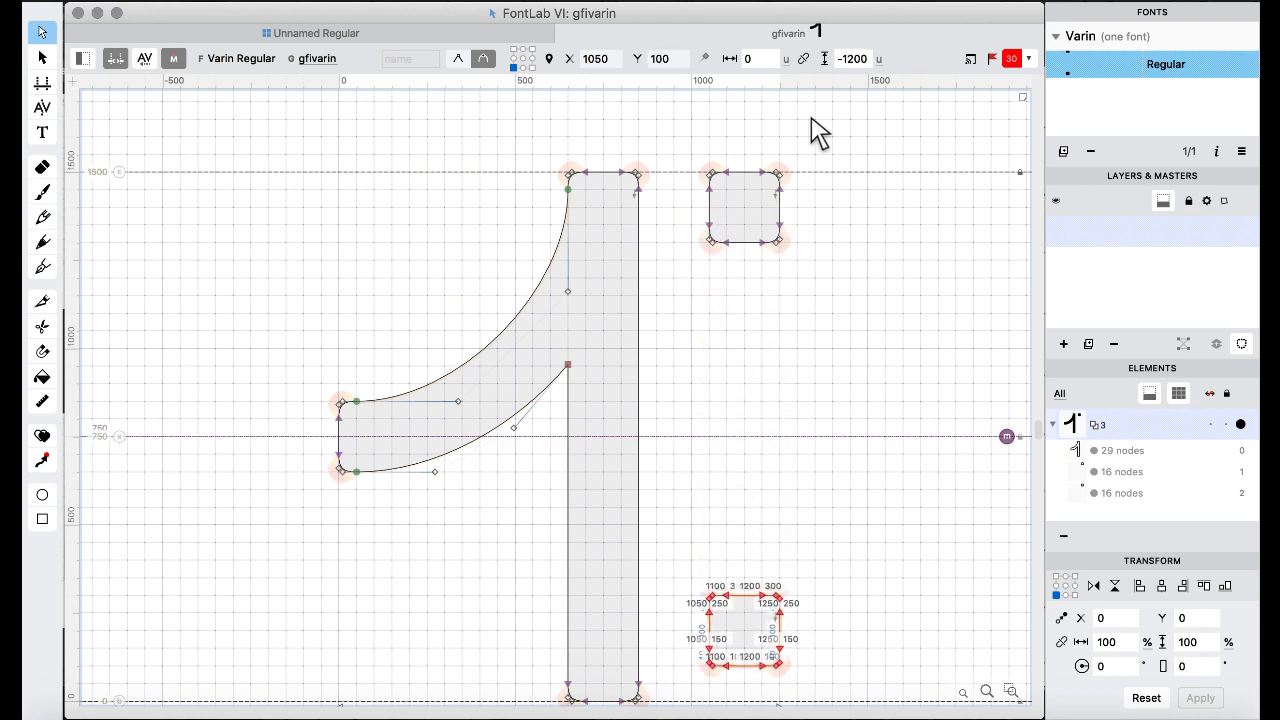
Copy the ginvarin glyph onto gmevarin in the font overview, accepting the replacement of the existing glyph.
left_click(282, 33)
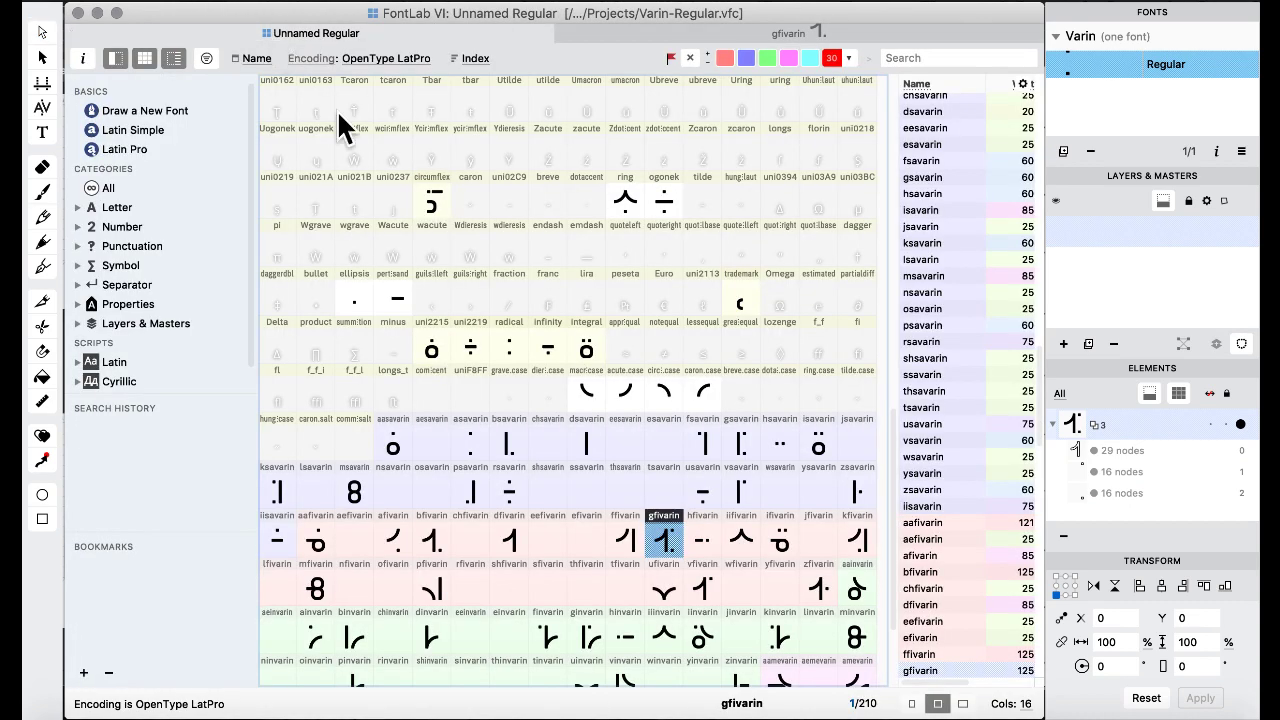
left_click(560, 385)
scroll(640, 422, "down", 3)
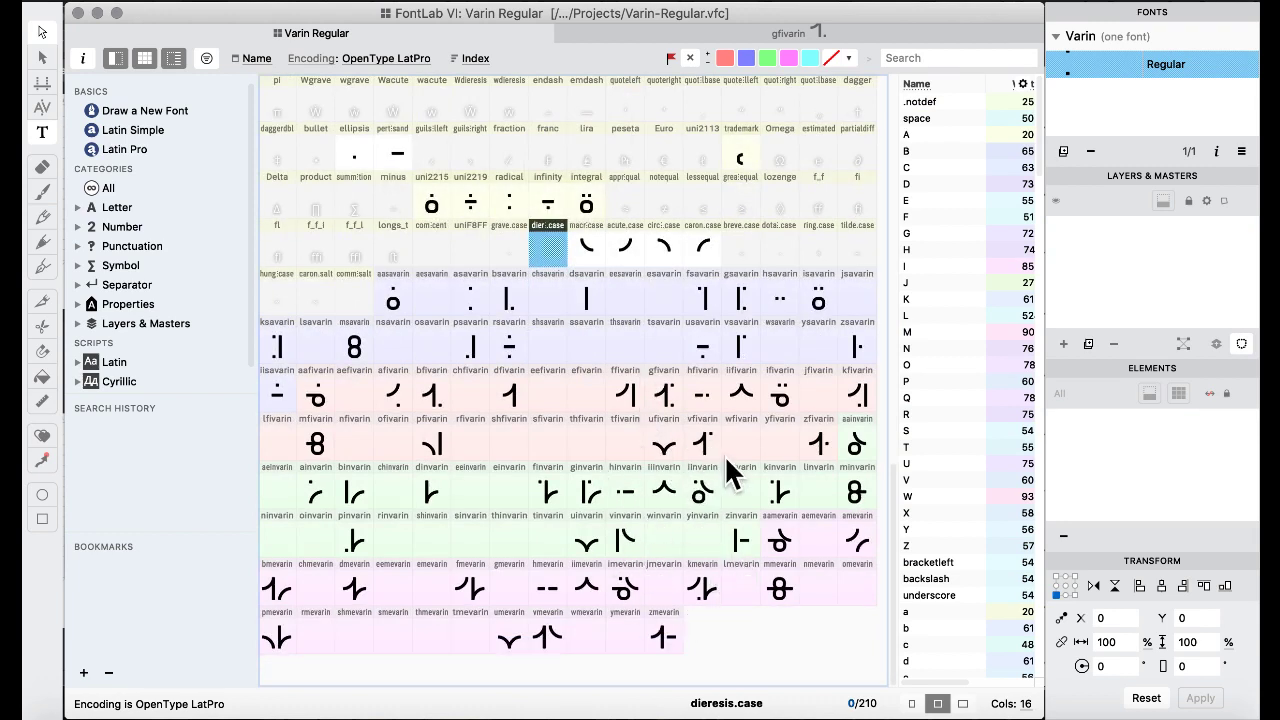
left_click(586, 494)
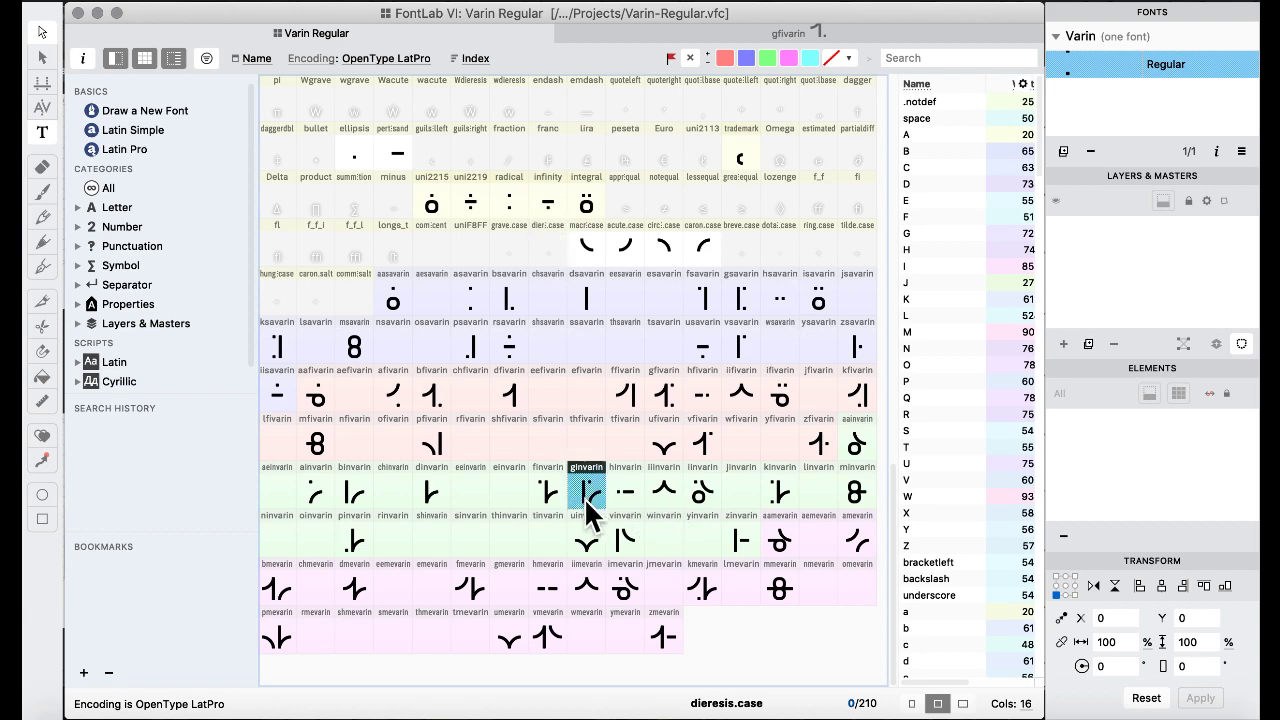
left_click_drag(588, 560, 508, 590)
left_click(819, 457)
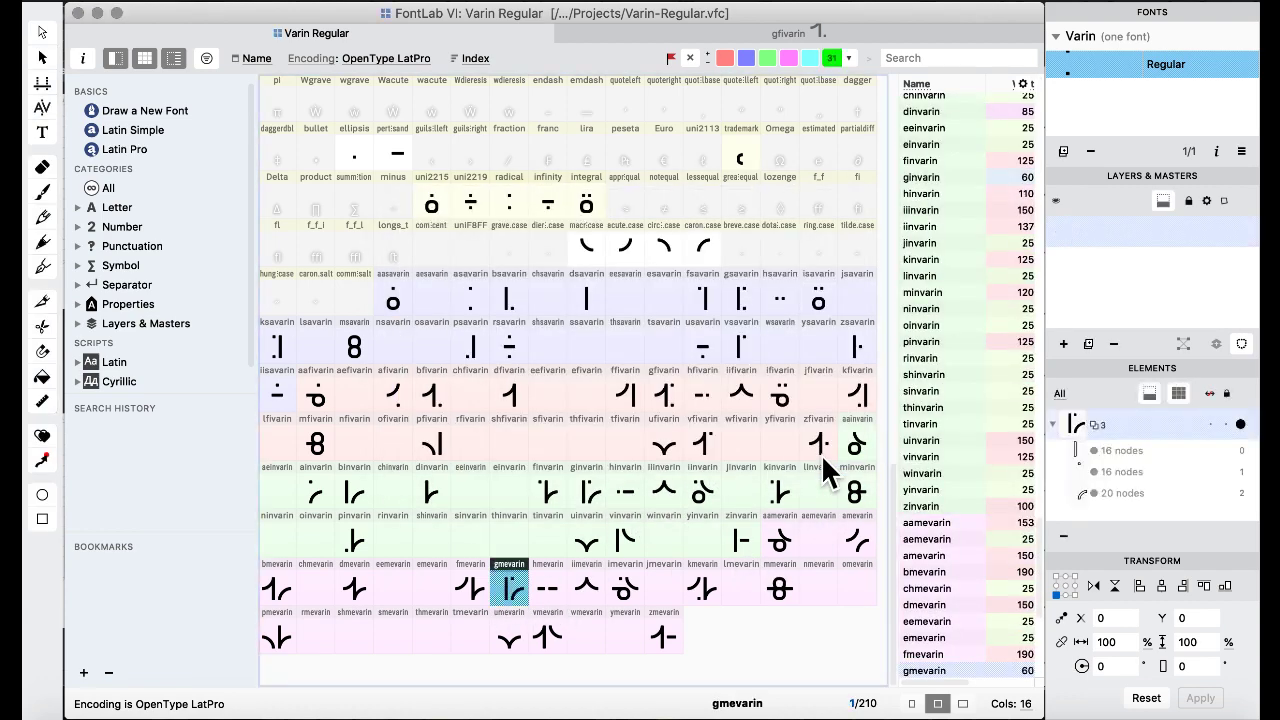
Copy the curved stroke from acute.case into gmevarin and shift it left to X -650 so it joins the stem.
double_click(623, 255)
left_click(313, 33)
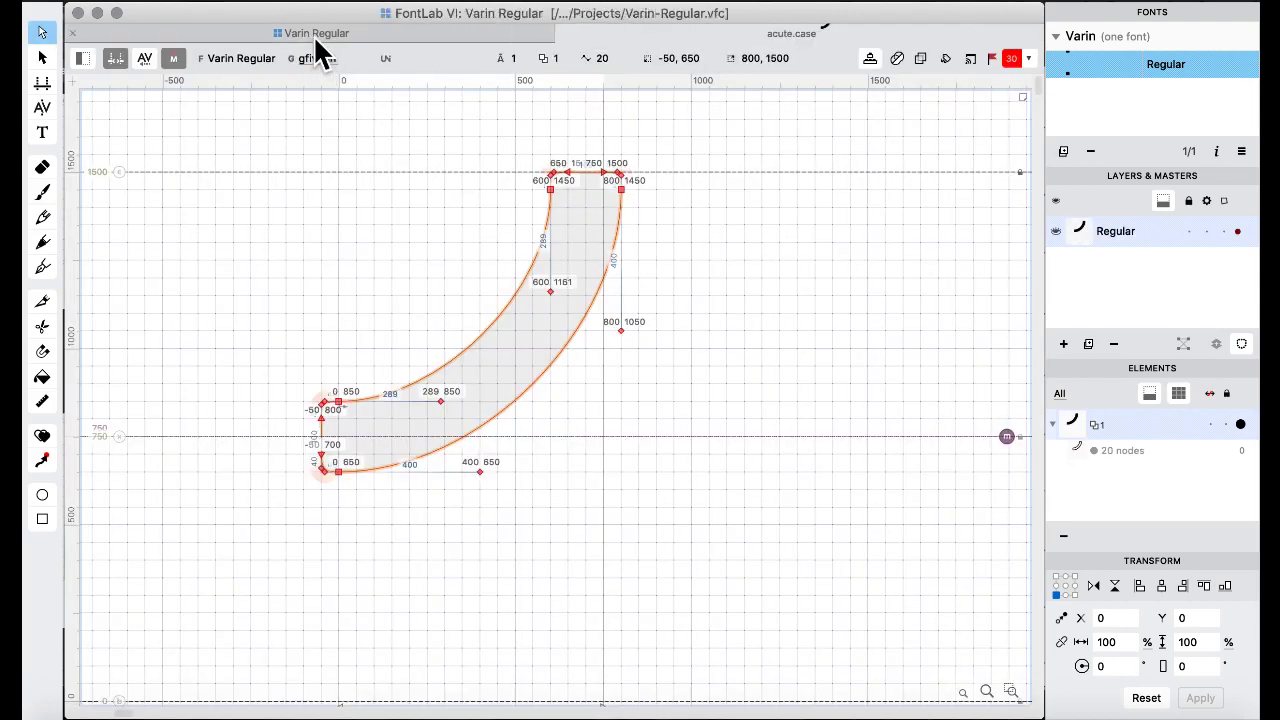
double_click(510, 588)
key("cmd+v")
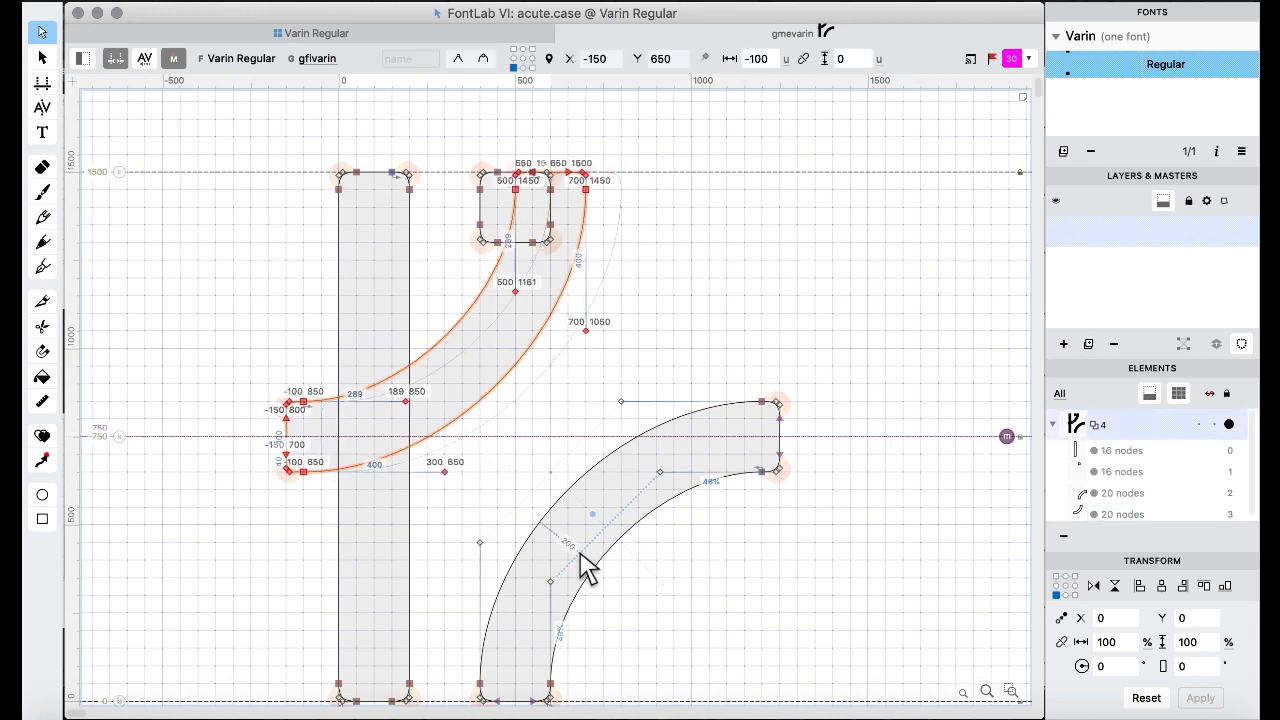
Remove the overlap across all contours of gmevarin and return to the font overview.
key("cmd+a")
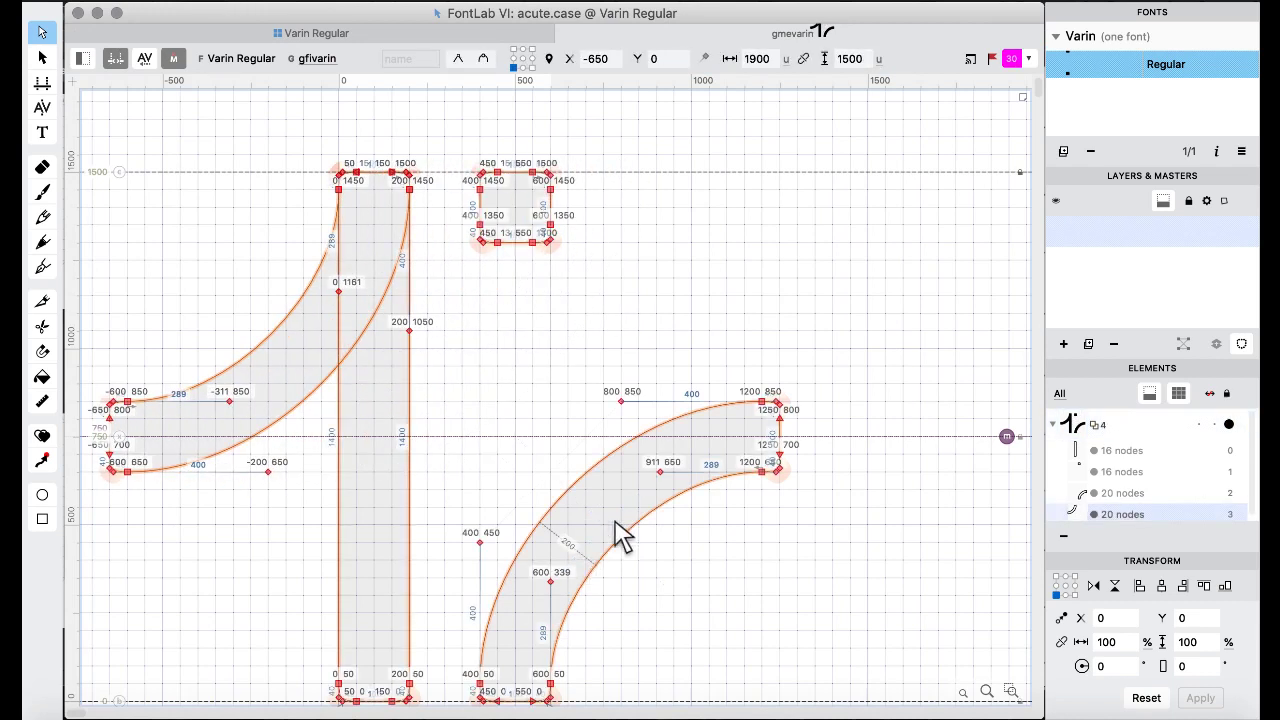
right_click(673, 253)
mouse_move(775, 135)
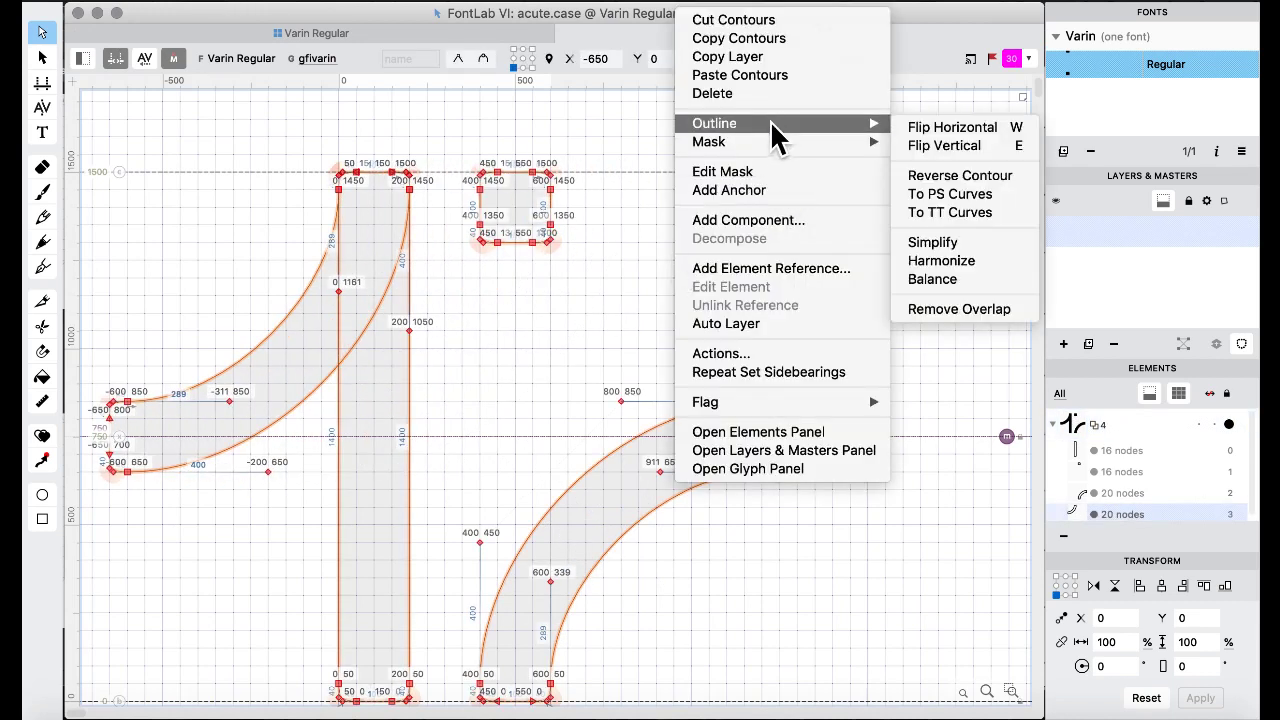
left_click(991, 309)
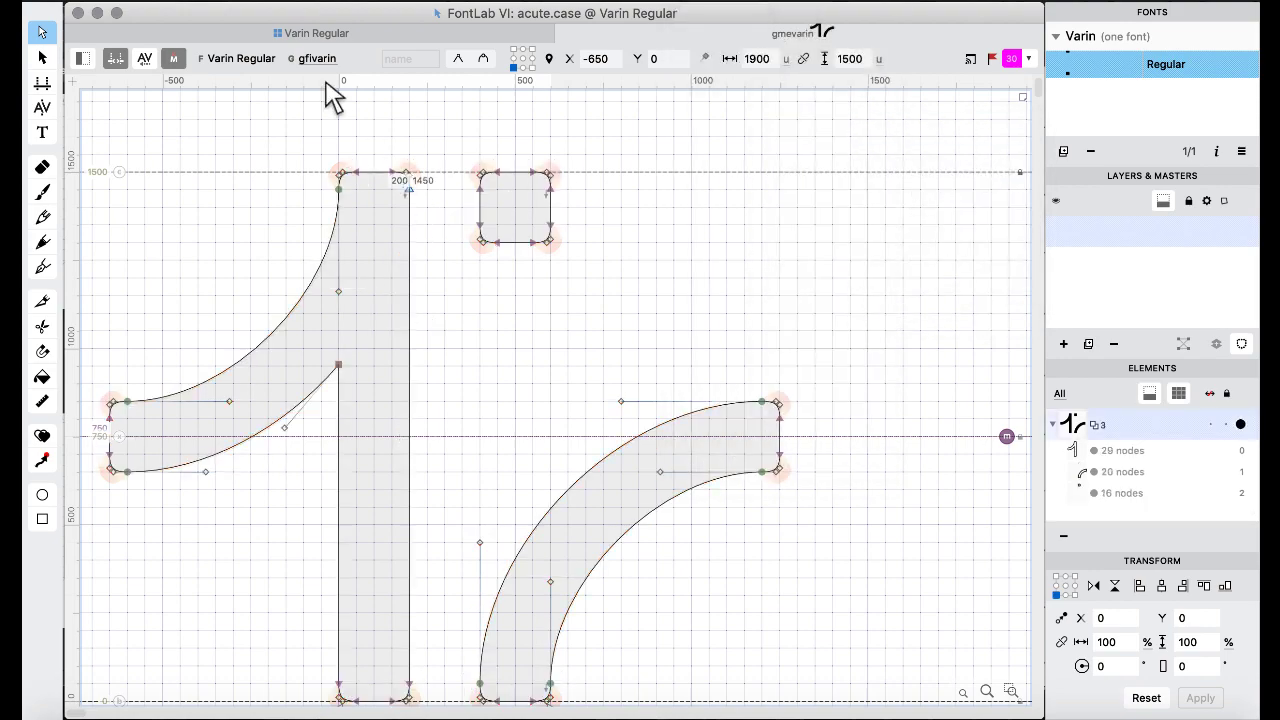
left_click(300, 33)
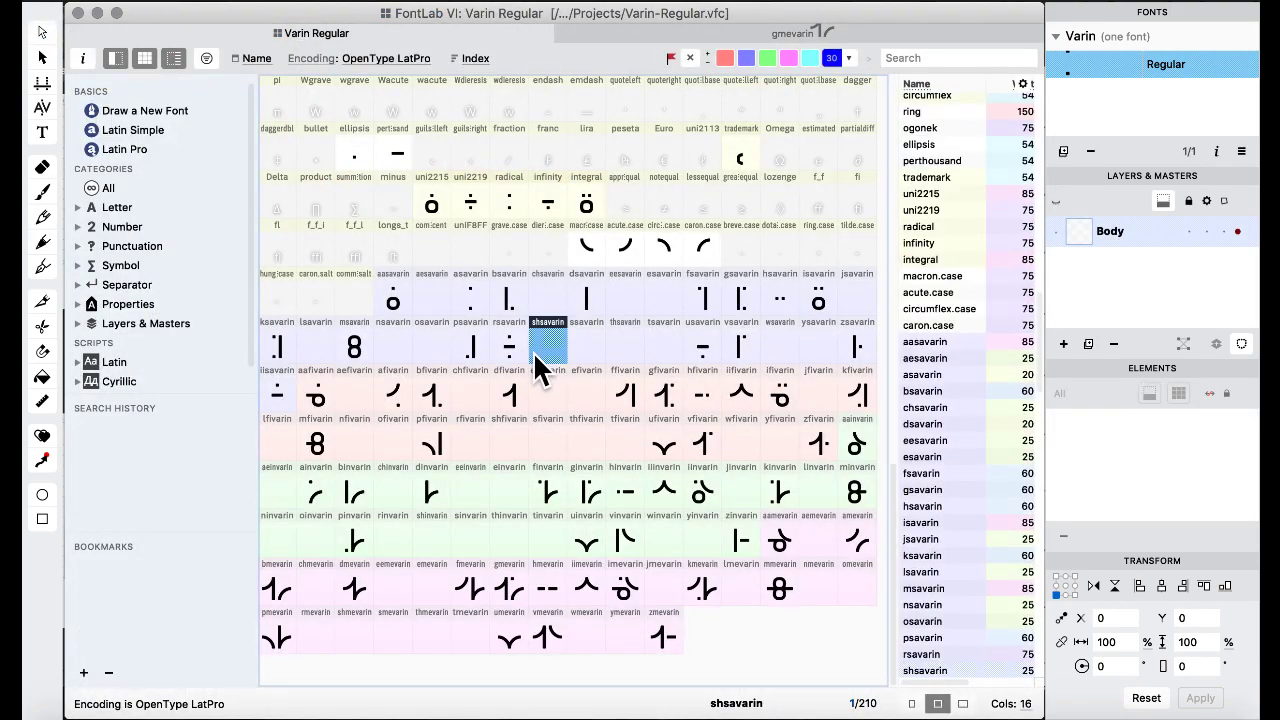
Look through the handwritten chart in Varin alphabet.pdf down to the last rows, checking the forms of the next letter, o.
key("ctrl+Up")
left_click(869, 502)
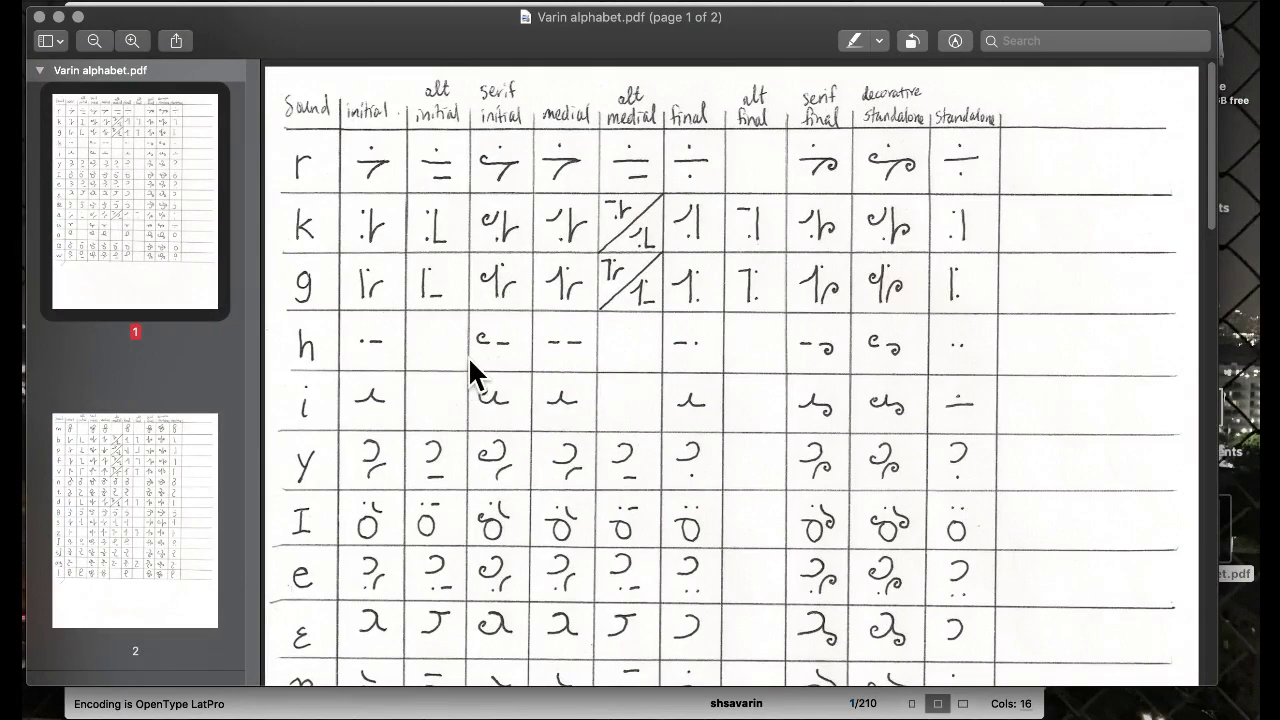
scroll(470, 330, "down", 5)
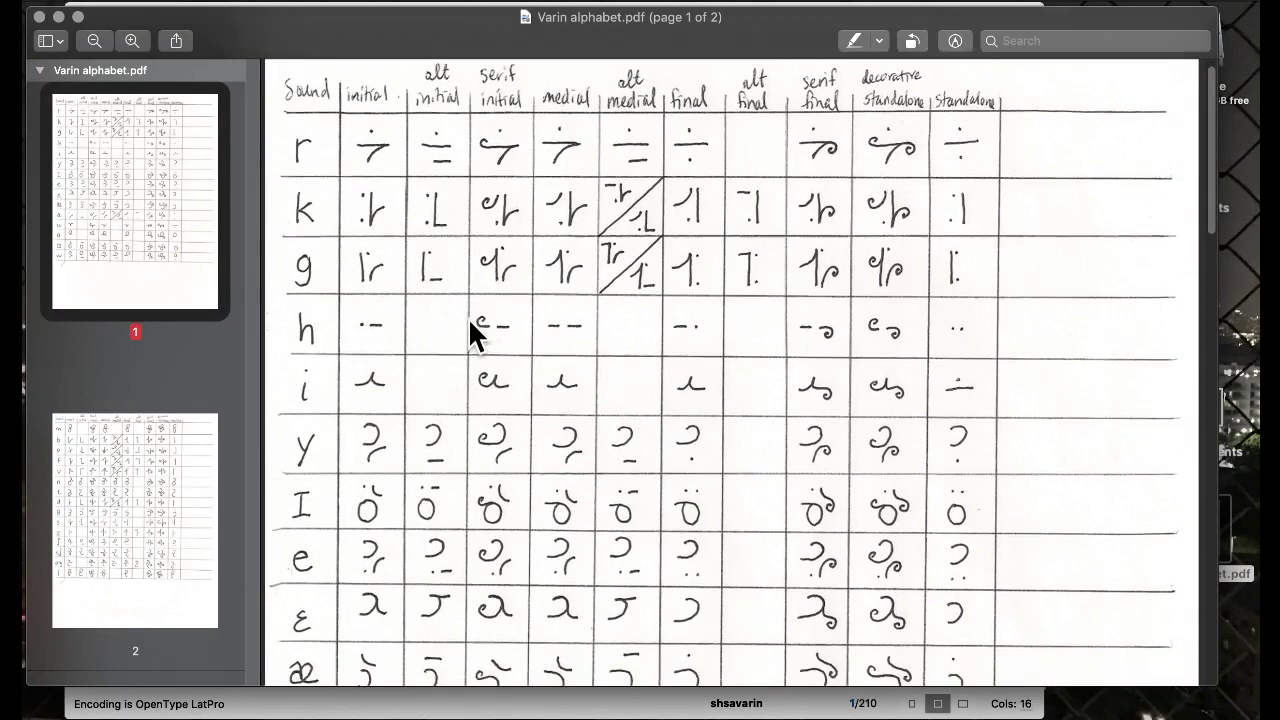
scroll(470, 332, "down", 2)
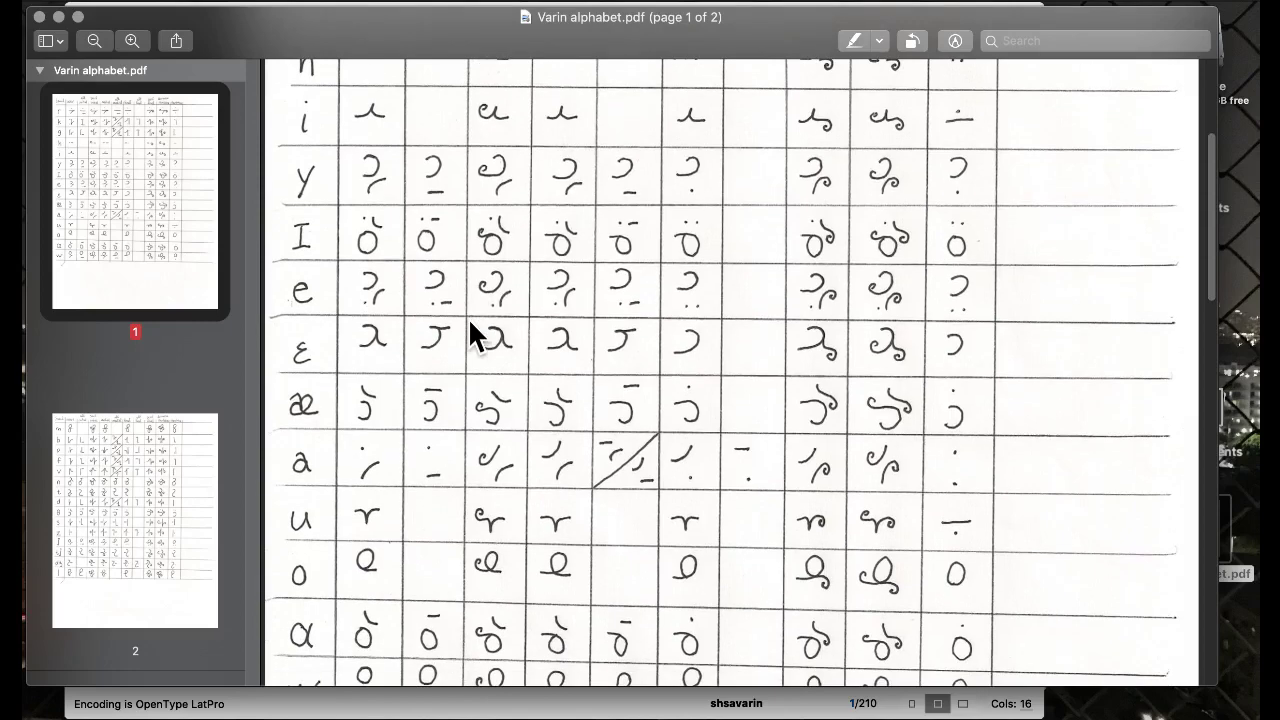
scroll(475, 335, "down", 5)
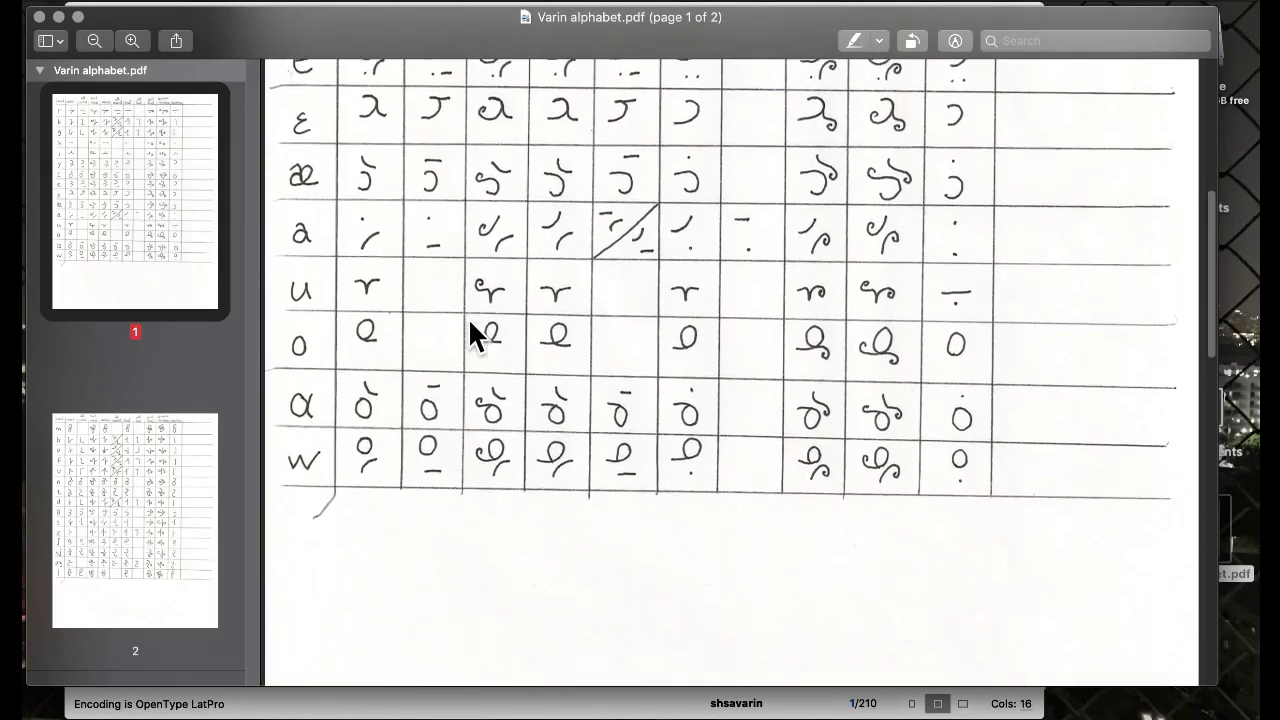
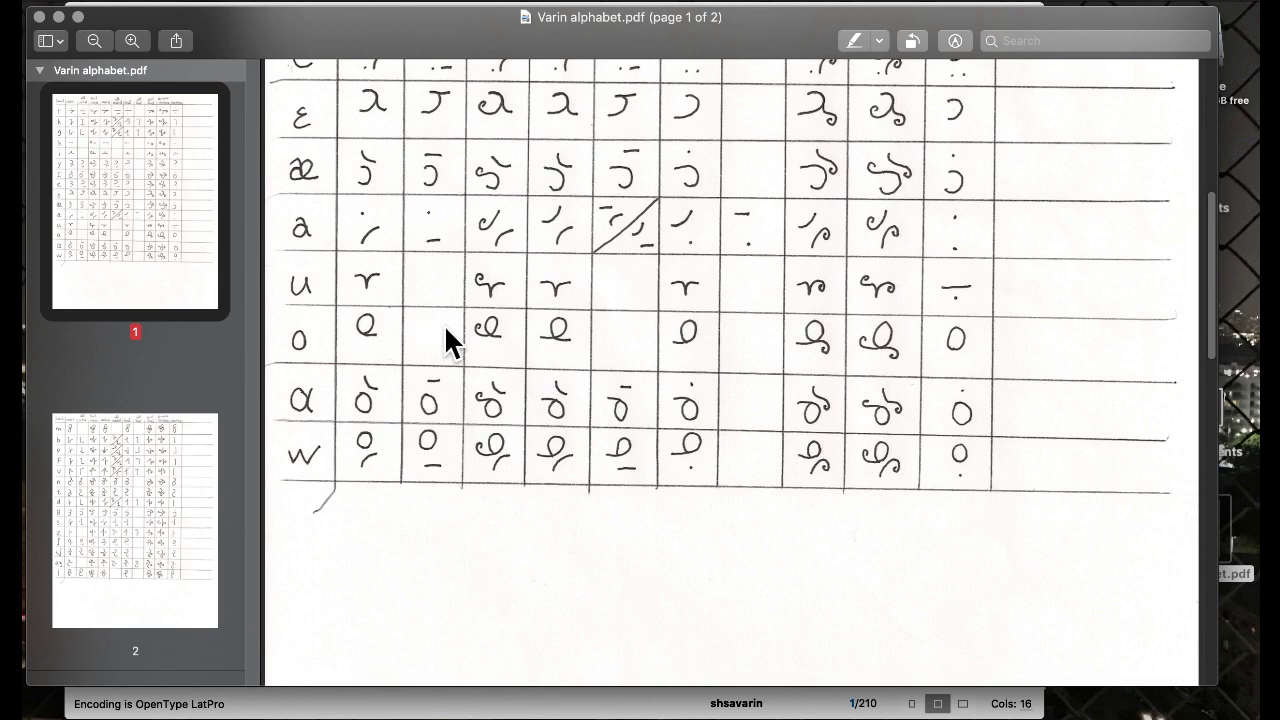
key("ctrl+Up")
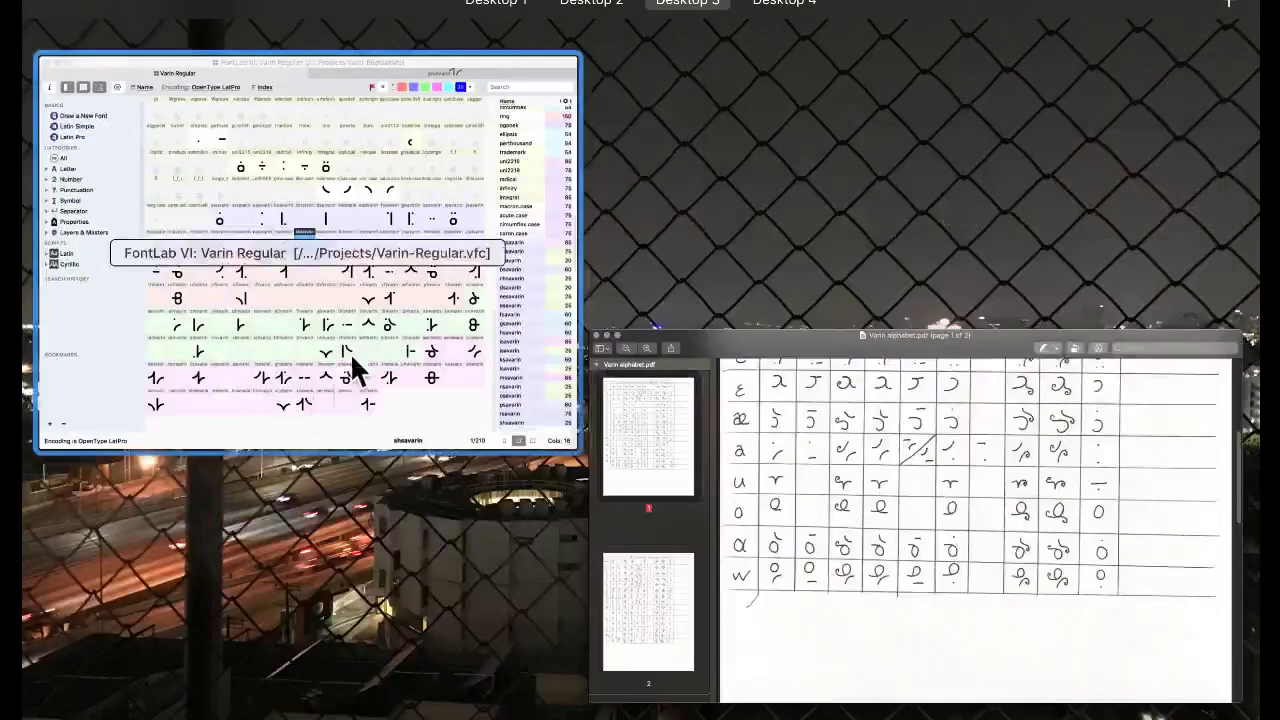
left_click(356, 352)
key("ctrl+Up")
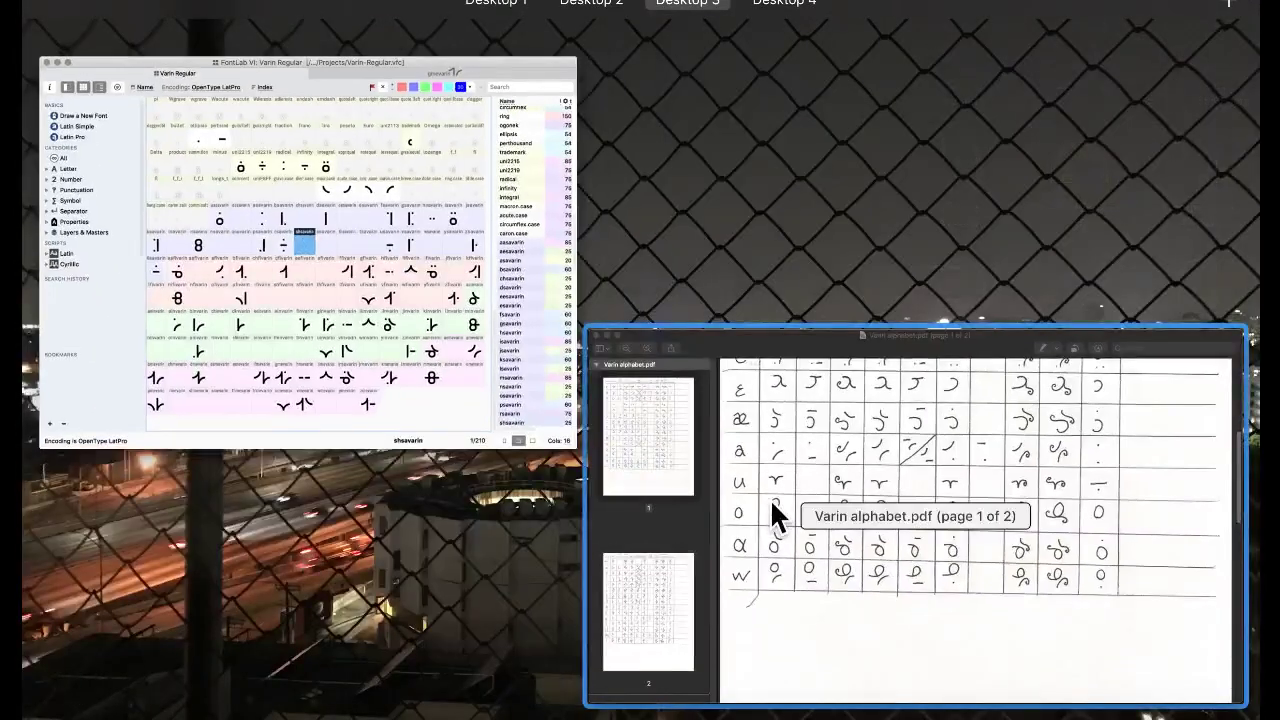
left_click(770, 498)
key("ctrl+Up")
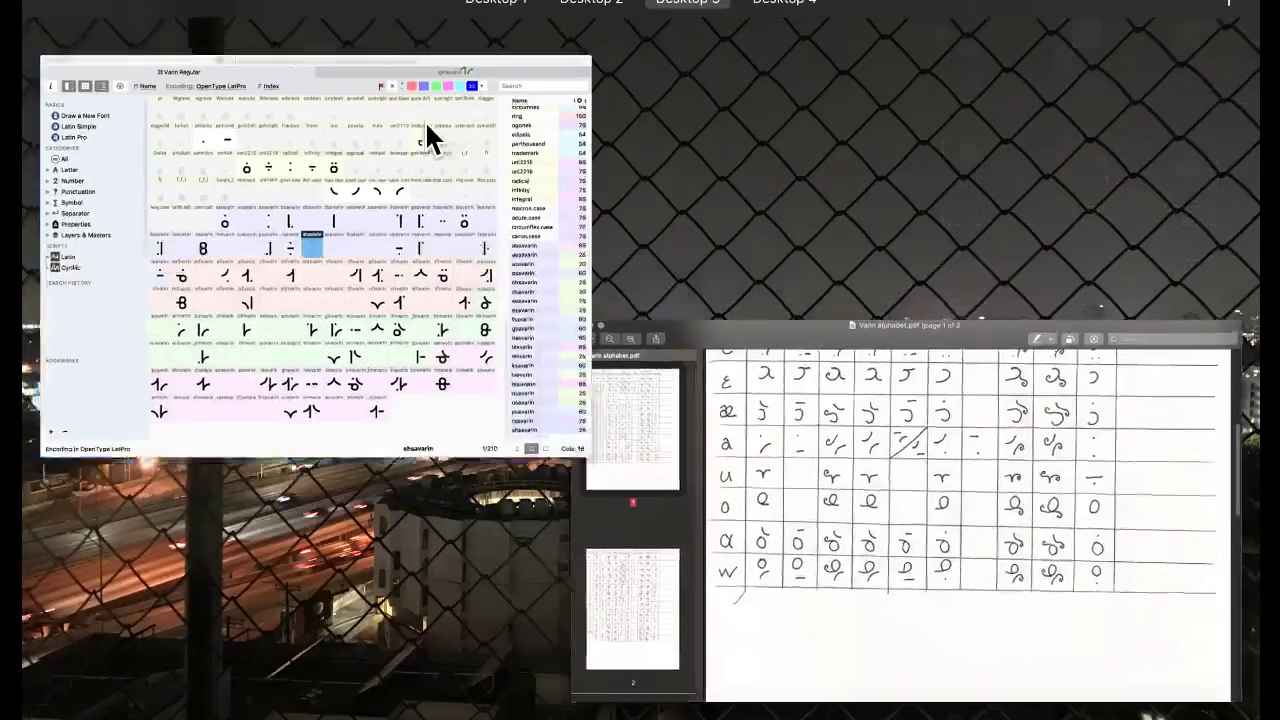
Back in FontLab, copy the aasavarin glyph onto osavarin, accepting the replacement of the existing glyph.
left_click(425, 122)
double_click(388, 303)
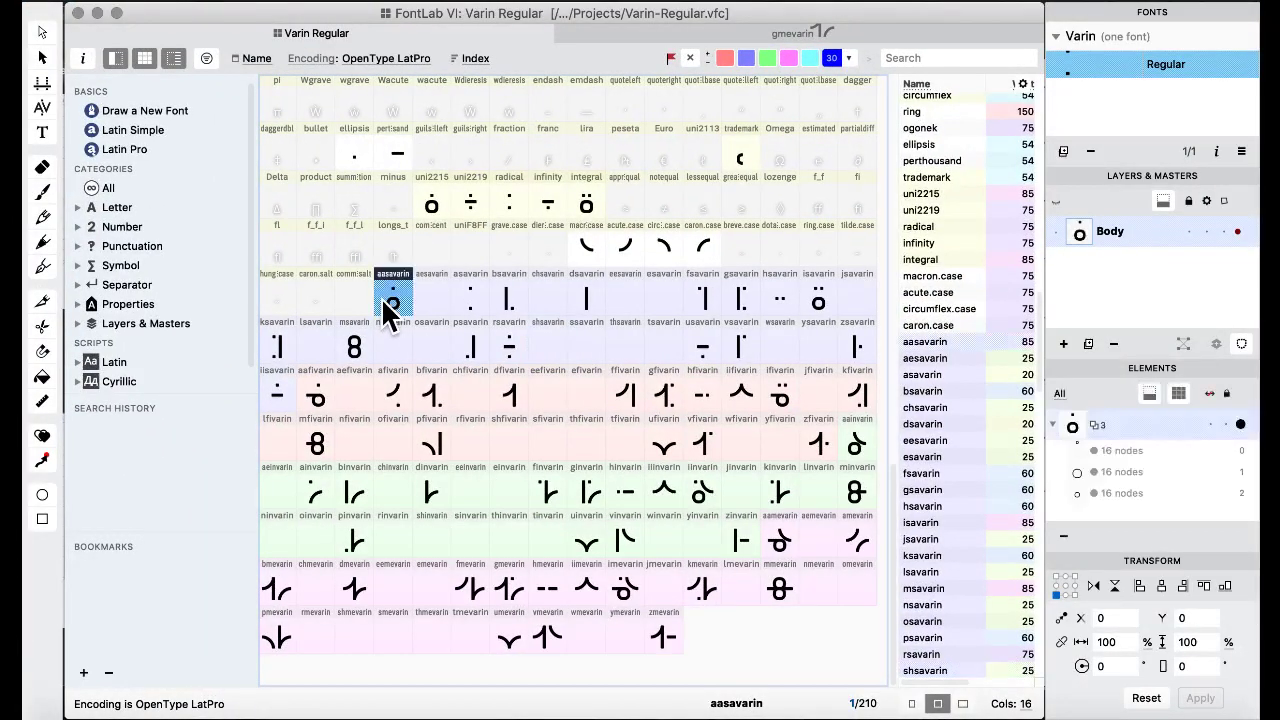
left_click(271, 31)
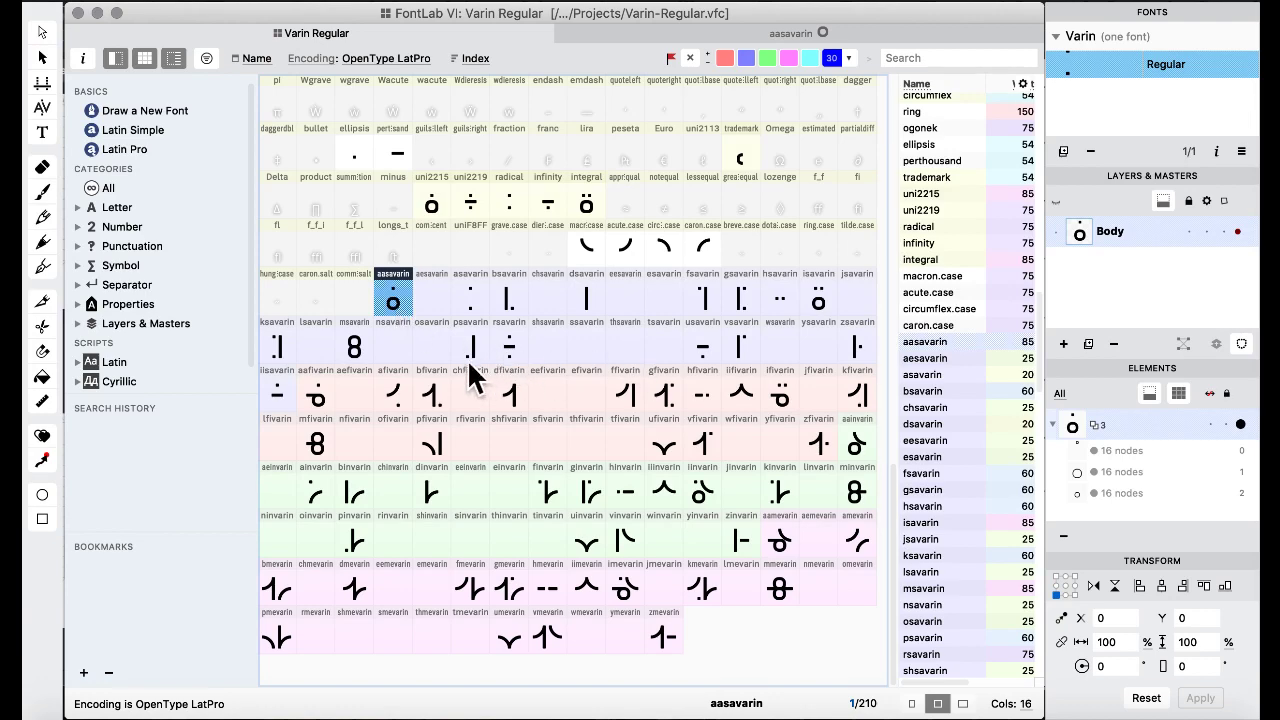
left_click_drag(393, 303, 430, 352)
left_click(815, 457)
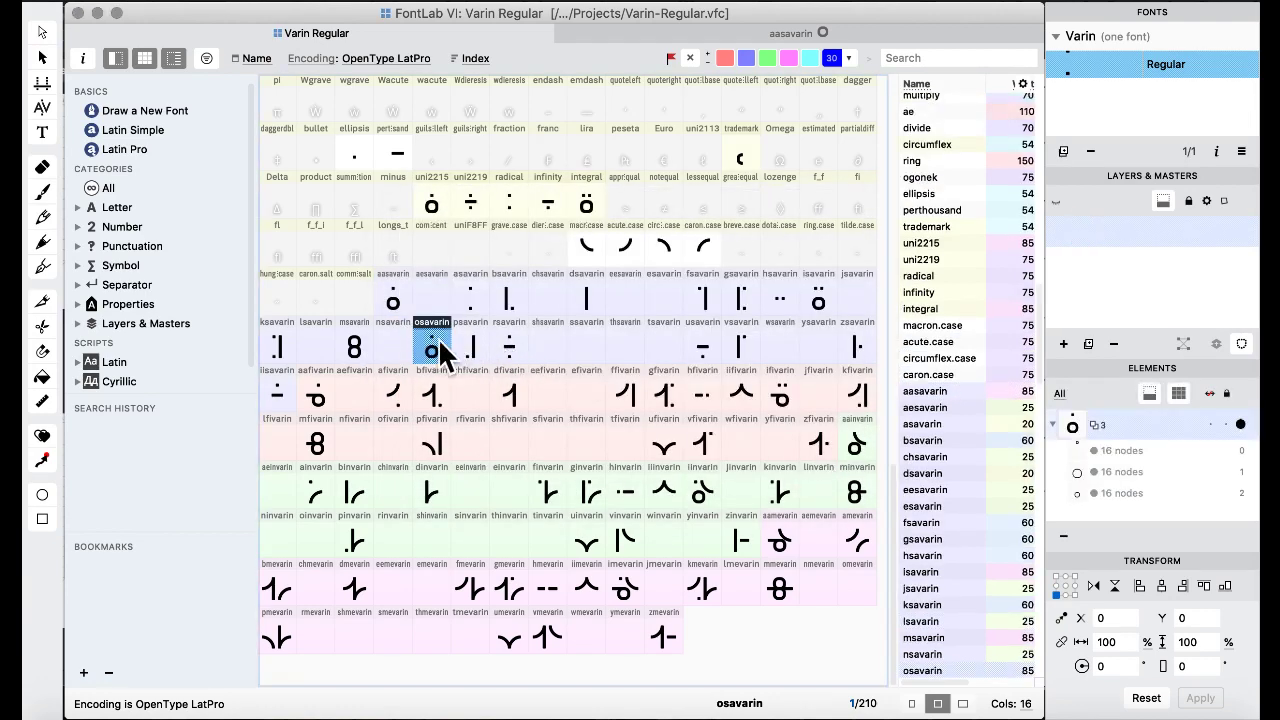
Open osavarin and delete the dot above the ring.
double_click(438, 350)
left_click_drag(410, 280, 552, 143)
key("Delete")
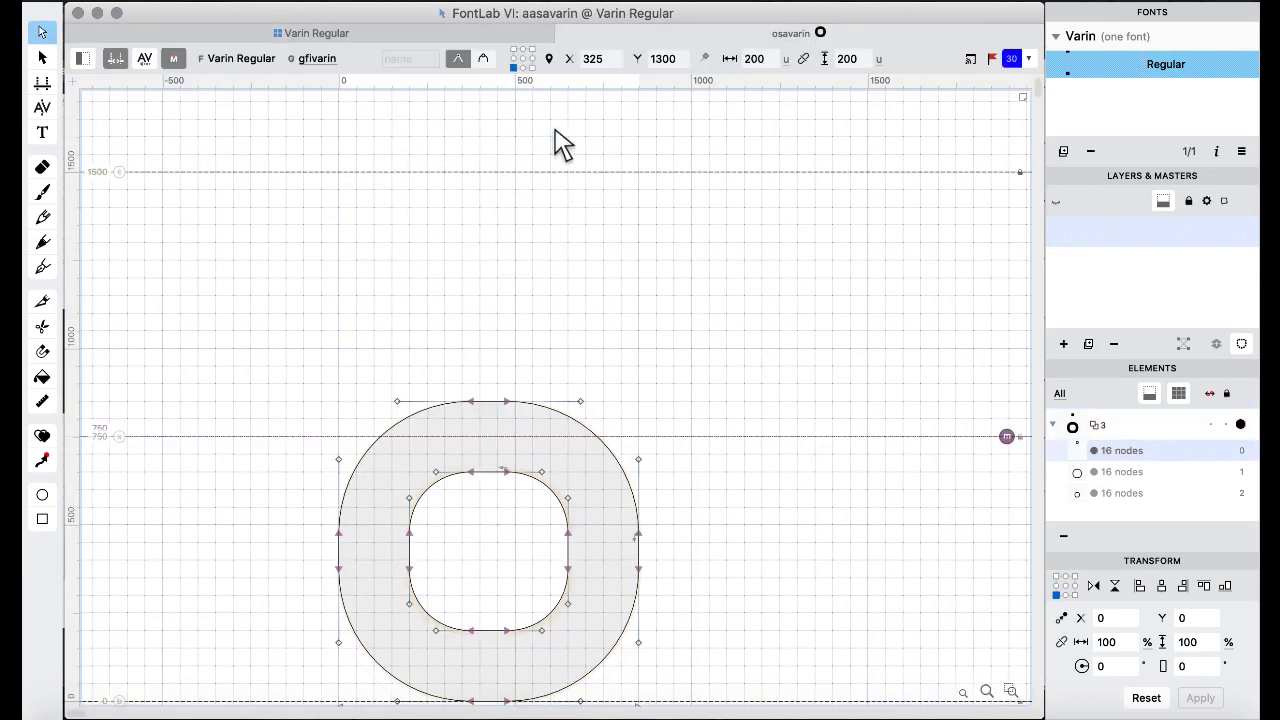
Move both ring contours of osavarin up to Y 650 so the ring's top reaches the 1500 line.
key("super+a")
key("super+Up")
key("super+Up")
key("super+Up")
key("super+Up")
key("super+Up")
key("super+Up")
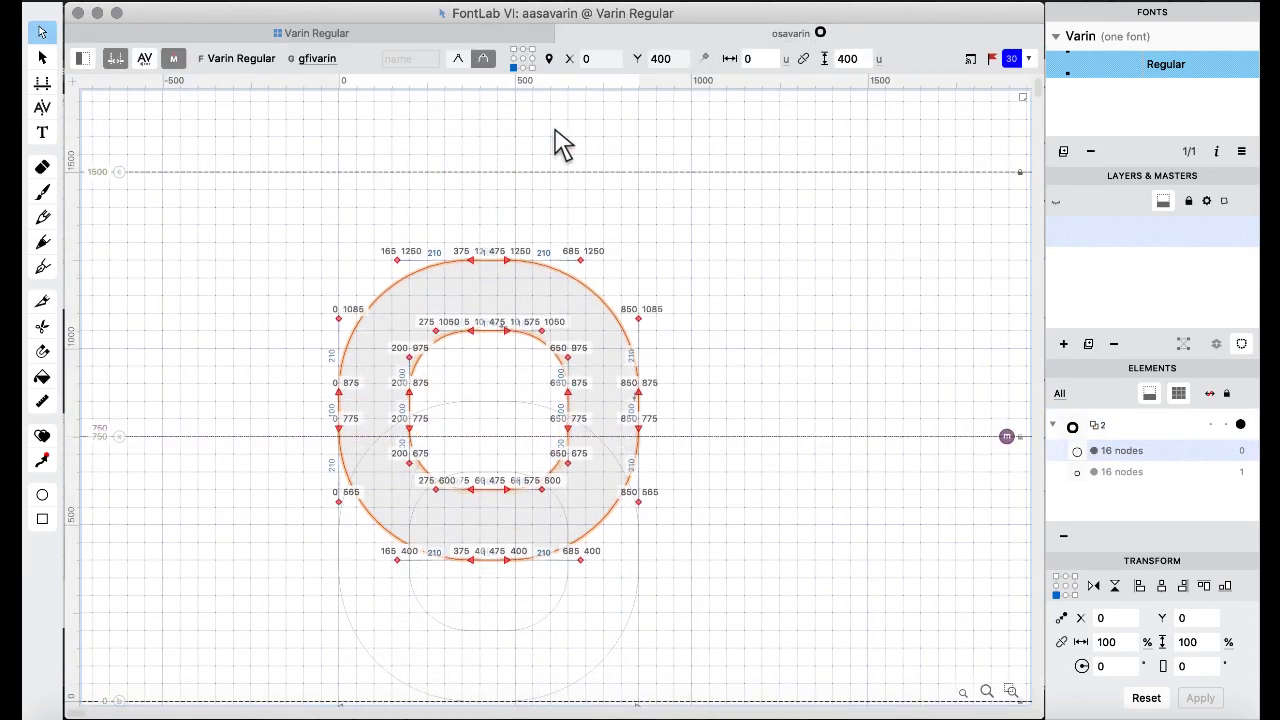
key("shift+Up")
key("shift+Up")
key("shift+Up")
key("shift+Up")
key("shift+Up")
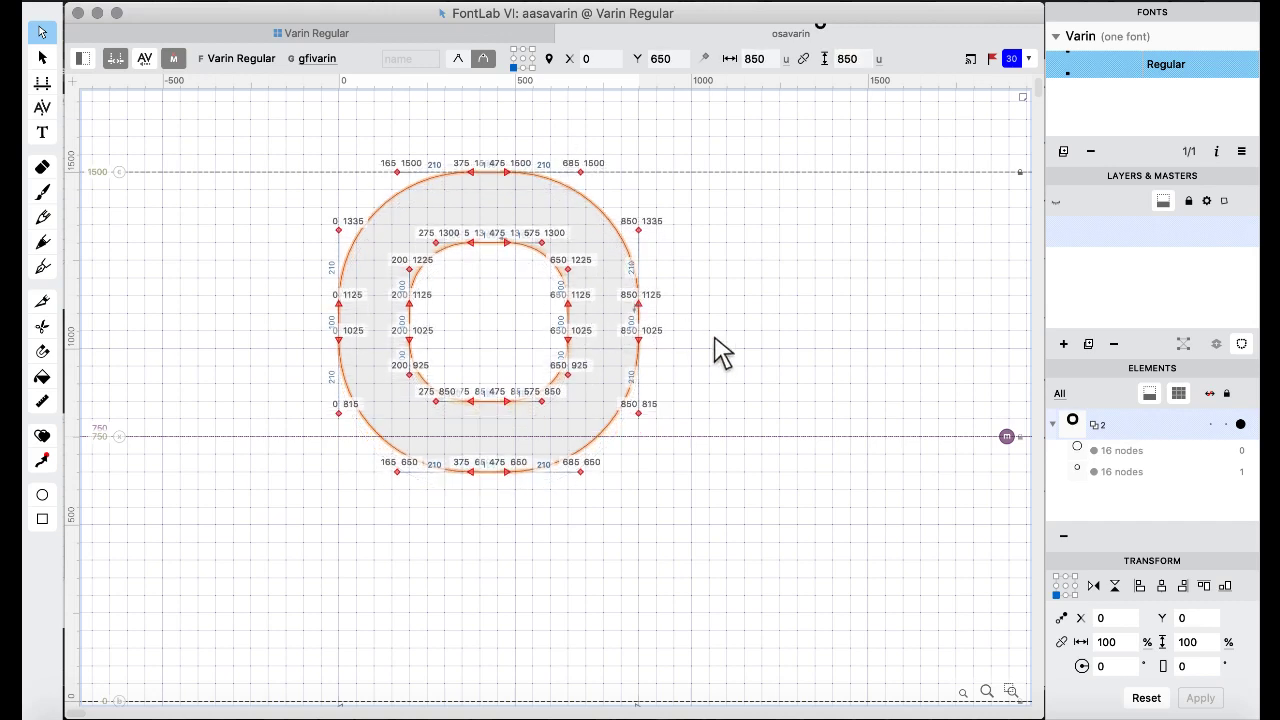
Copy the osavarin glyph onto ofivarin, accepting the replacement of the existing glyph.
left_click(305, 34)
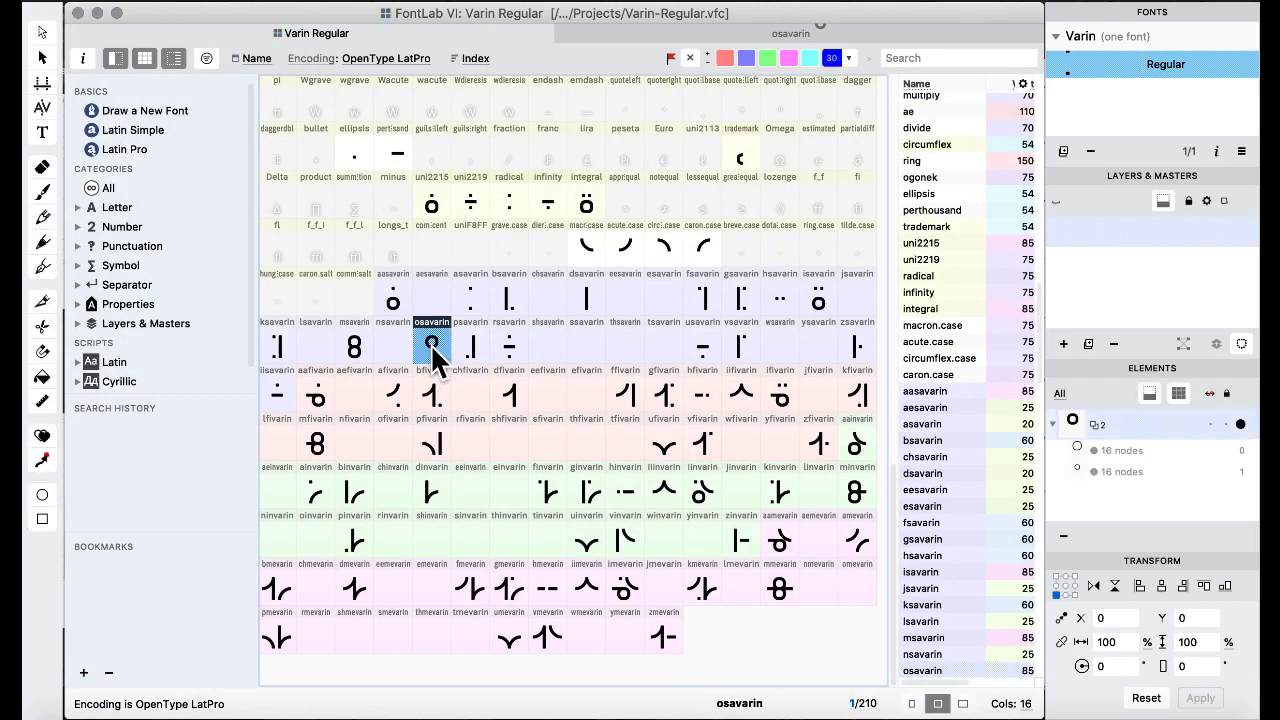
left_click(392, 447)
left_click(810, 455)
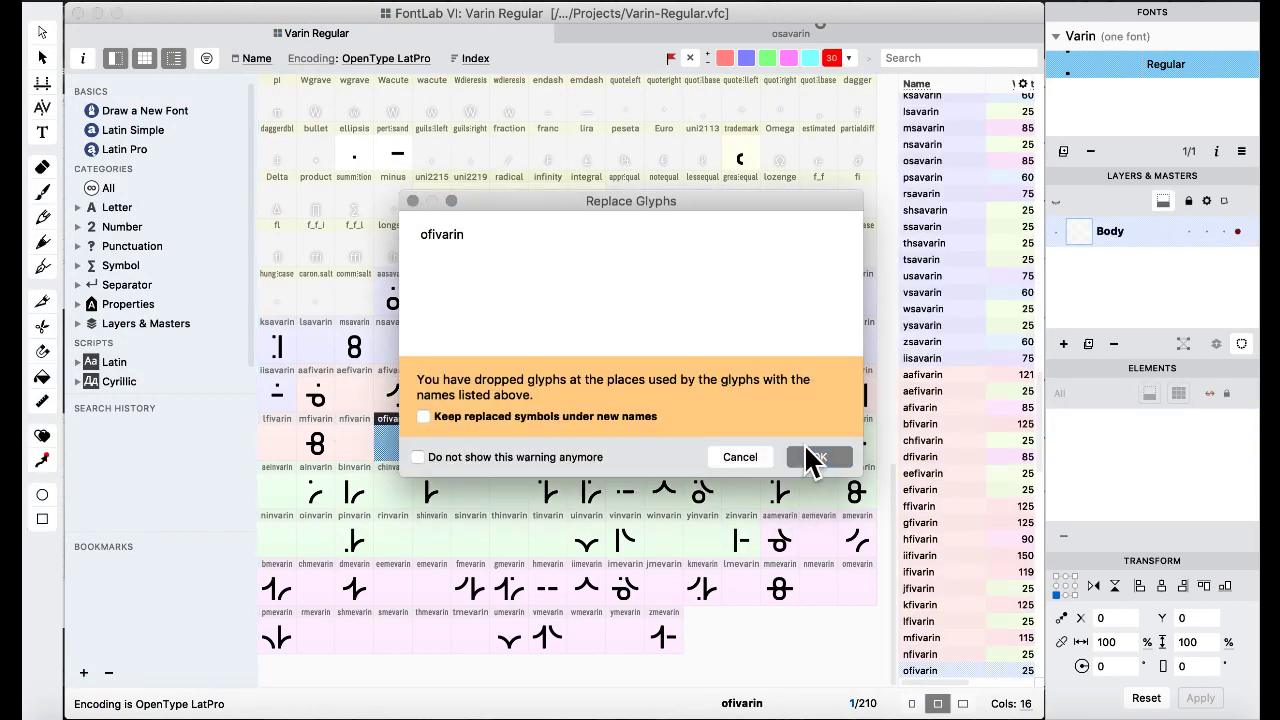
Copy the horizontal bar from the perthousand glyph and paste it into ofivarin.
double_click(393, 155)
left_click(298, 35)
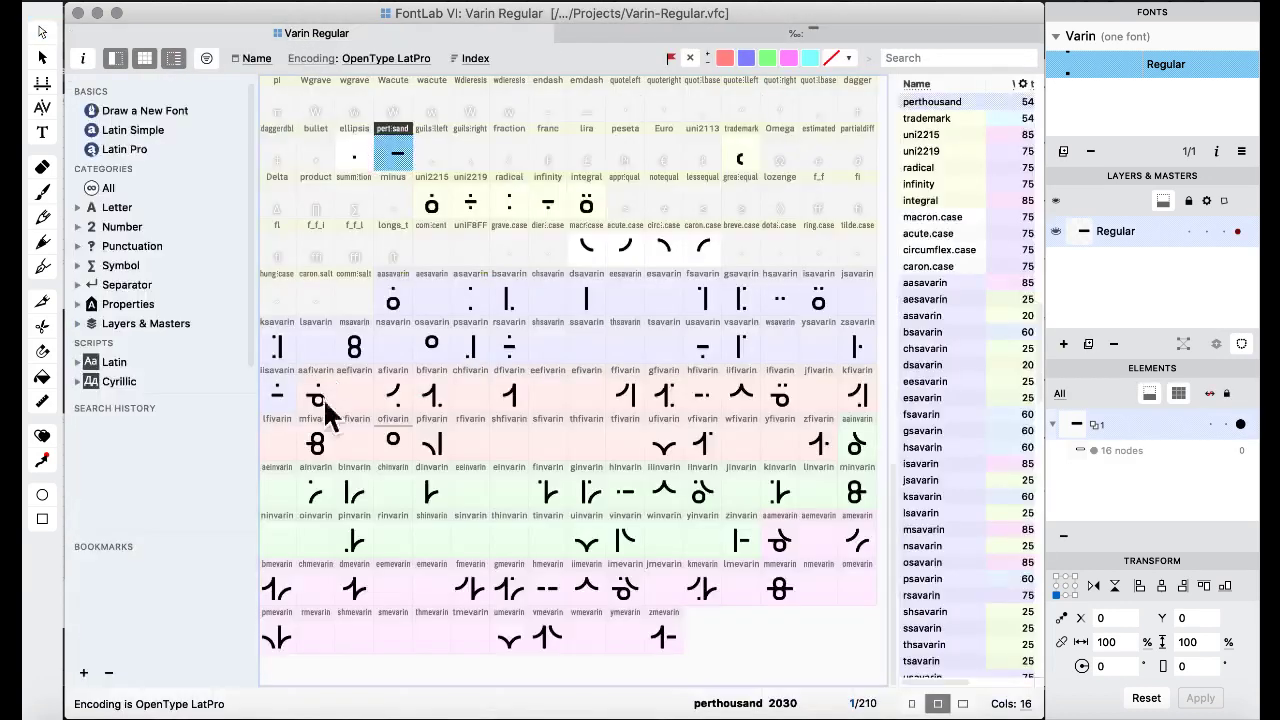
double_click(392, 440)
key("super+v")
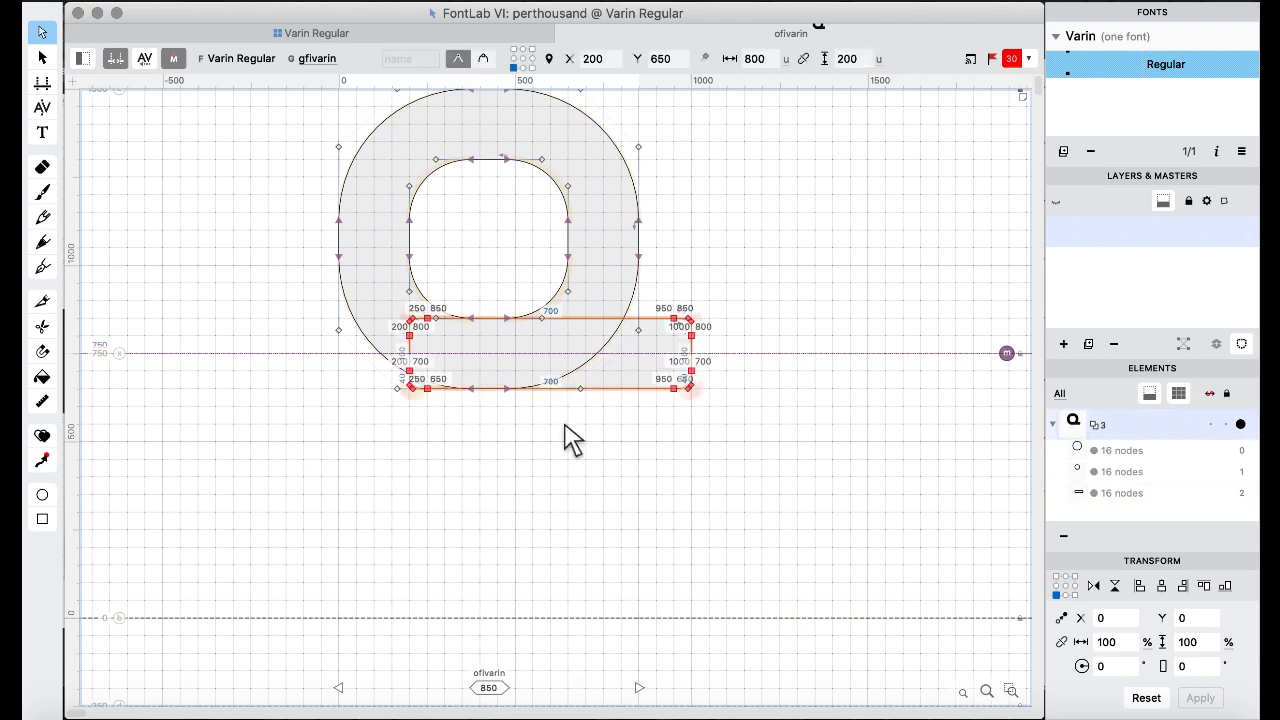
Shift the pasted bar left to X -300 so it extends from the ring's lower edge.
key("shift+Left")
key("shift+Left")
key("shift+Left")
key("shift+Left")
key("shift+Left")
key("shift+Left")
key("shift+Right")
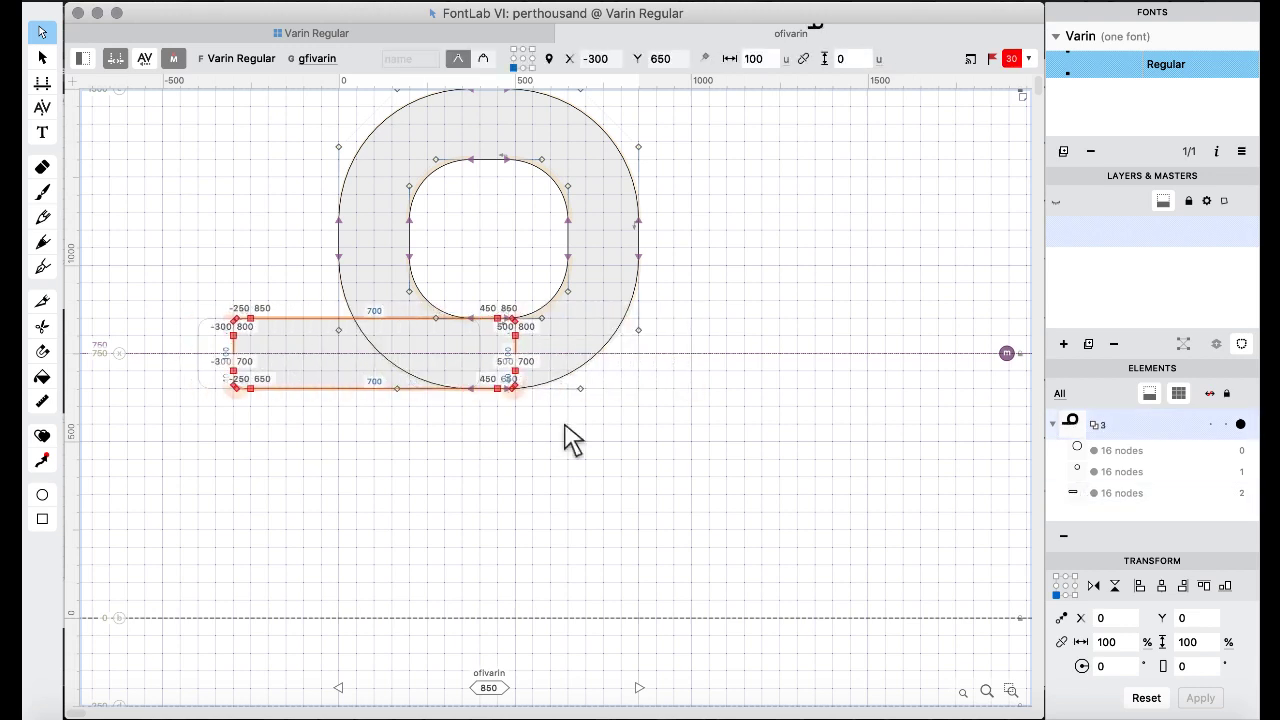
Remove the overlap between the ring and bar in ofivarin and return to the font overview.
key("super+a")
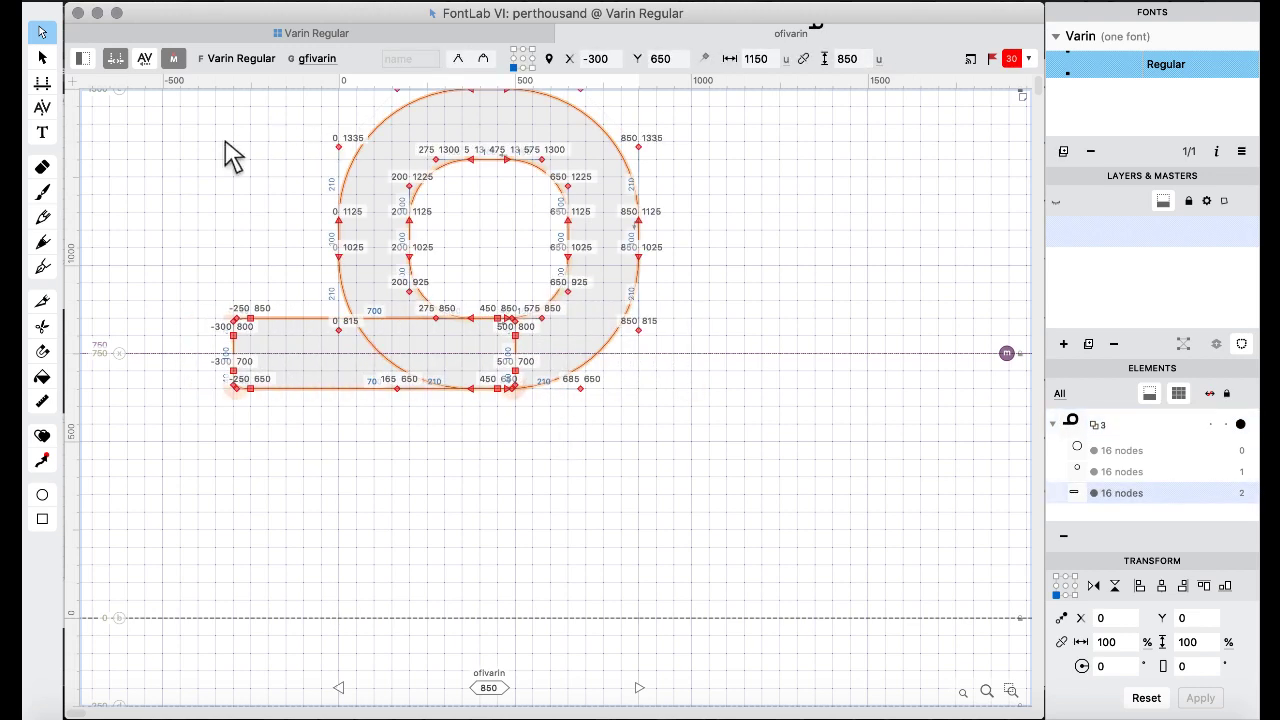
right_click(228, 146)
mouse_move(420, 259)
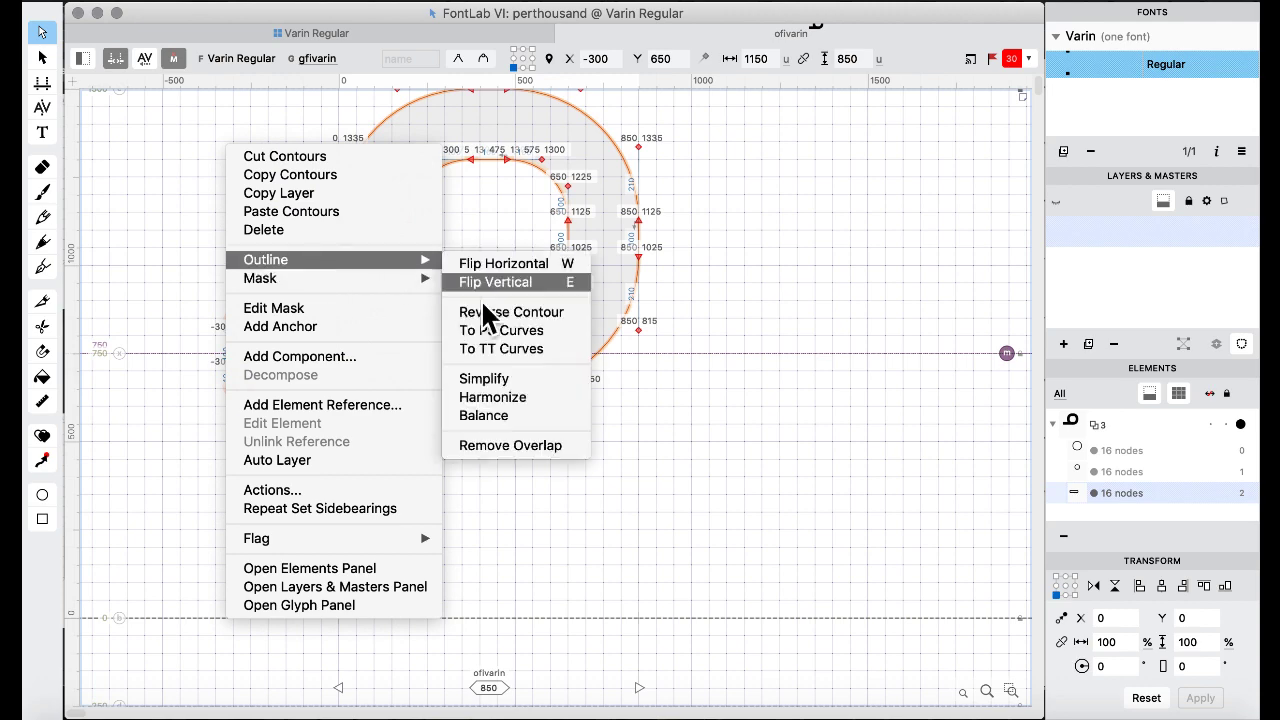
left_click(522, 447)
left_click(290, 33)
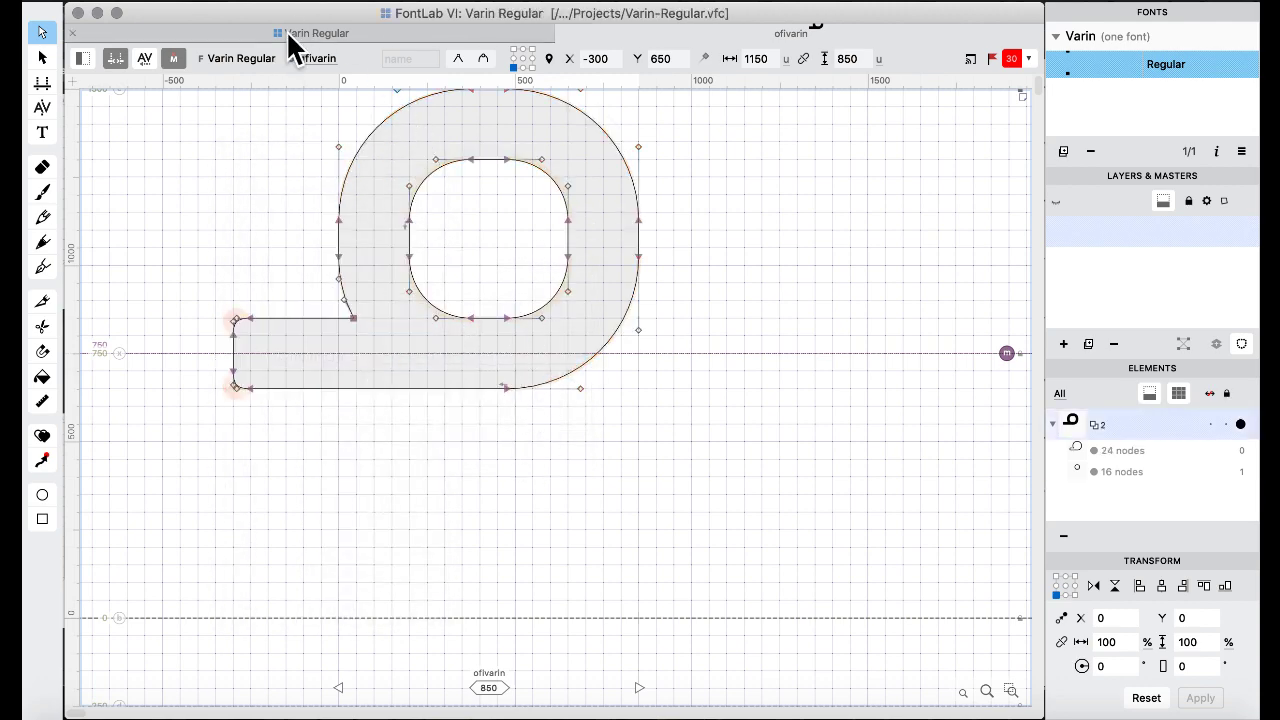
left_click(521, 463)
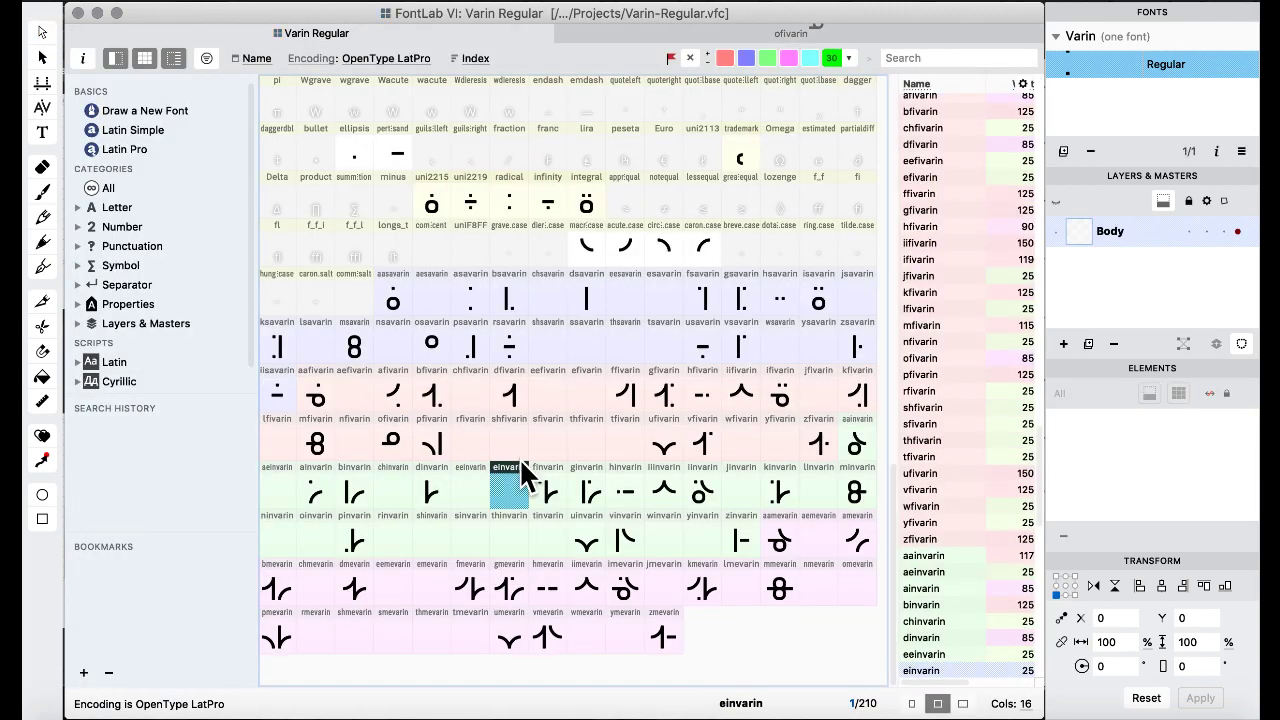
Check the o row of the handwritten Varin alphabet chart and copy the osavarin glyph onto oinvarin, accepting the replacement.
key("ctrl+Up")
left_click(866, 614)
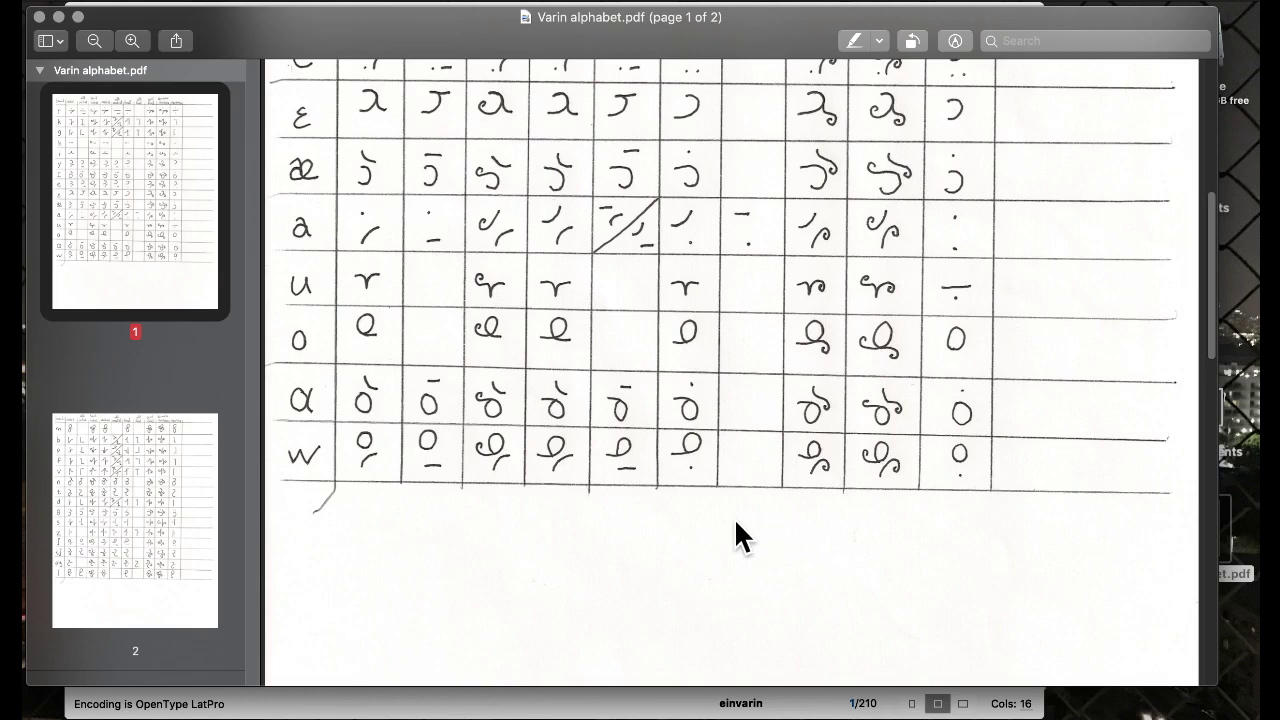
key("ctrl+Up")
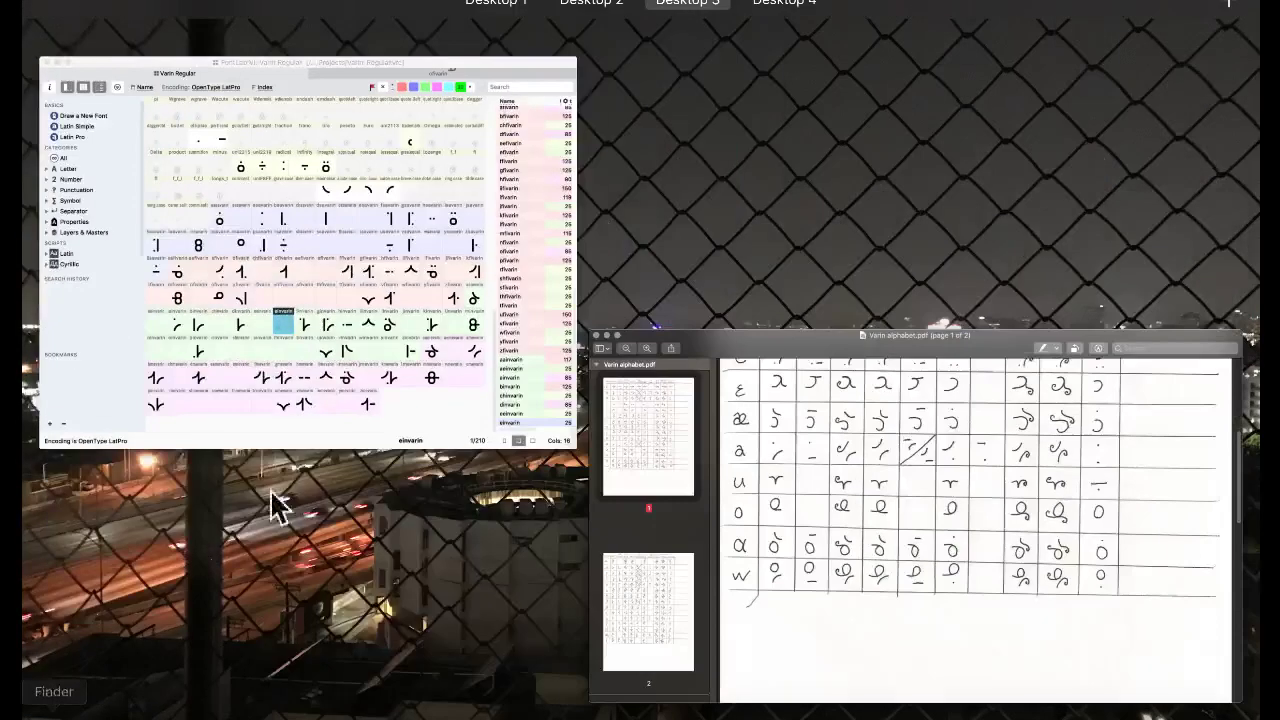
left_click(284, 400)
left_click(430, 346)
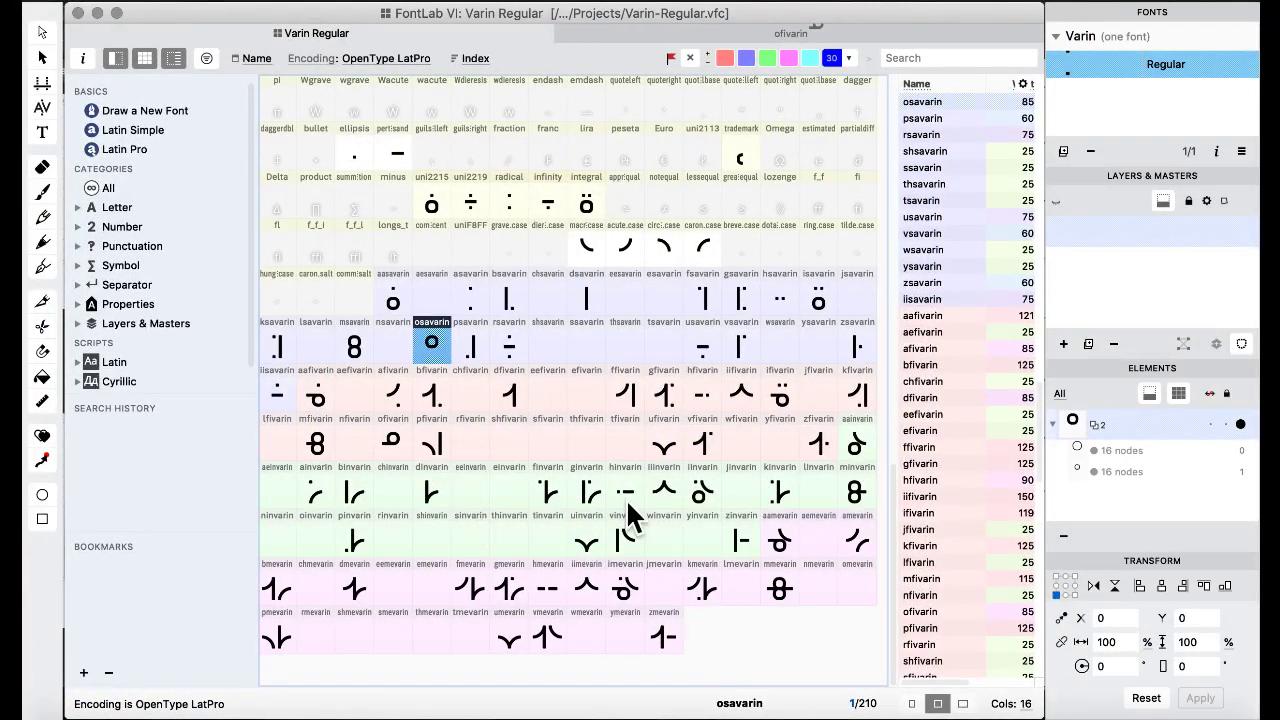
left_click_drag(350, 543, 318, 538)
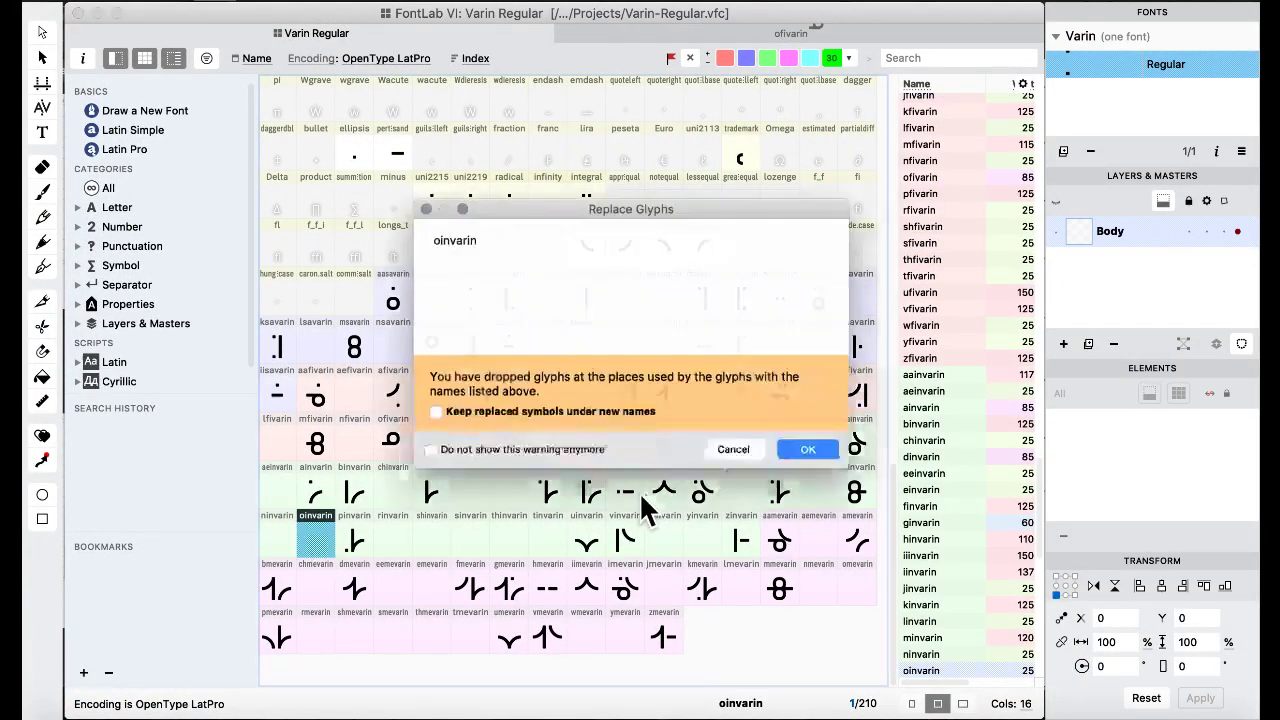
left_click(836, 458)
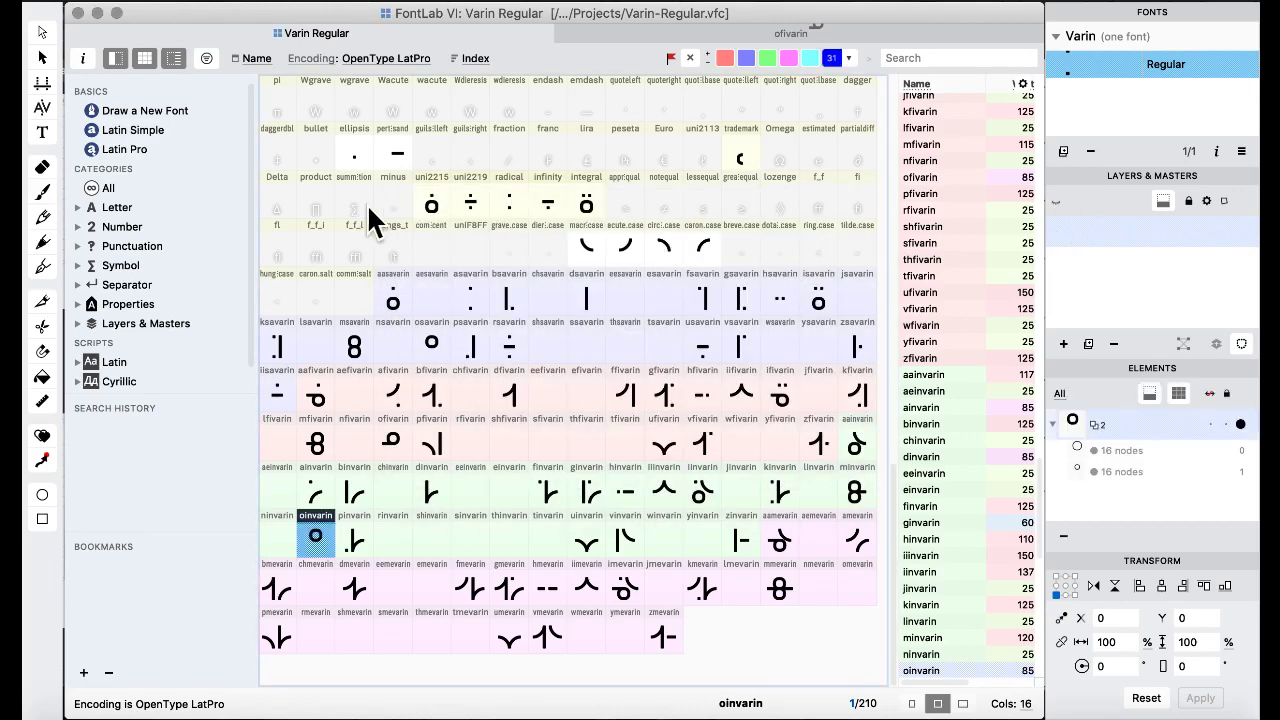
Copy the horizontal bar from perthousand, paste it into oinvarin and shift it right to X 400.
double_click(390, 151)
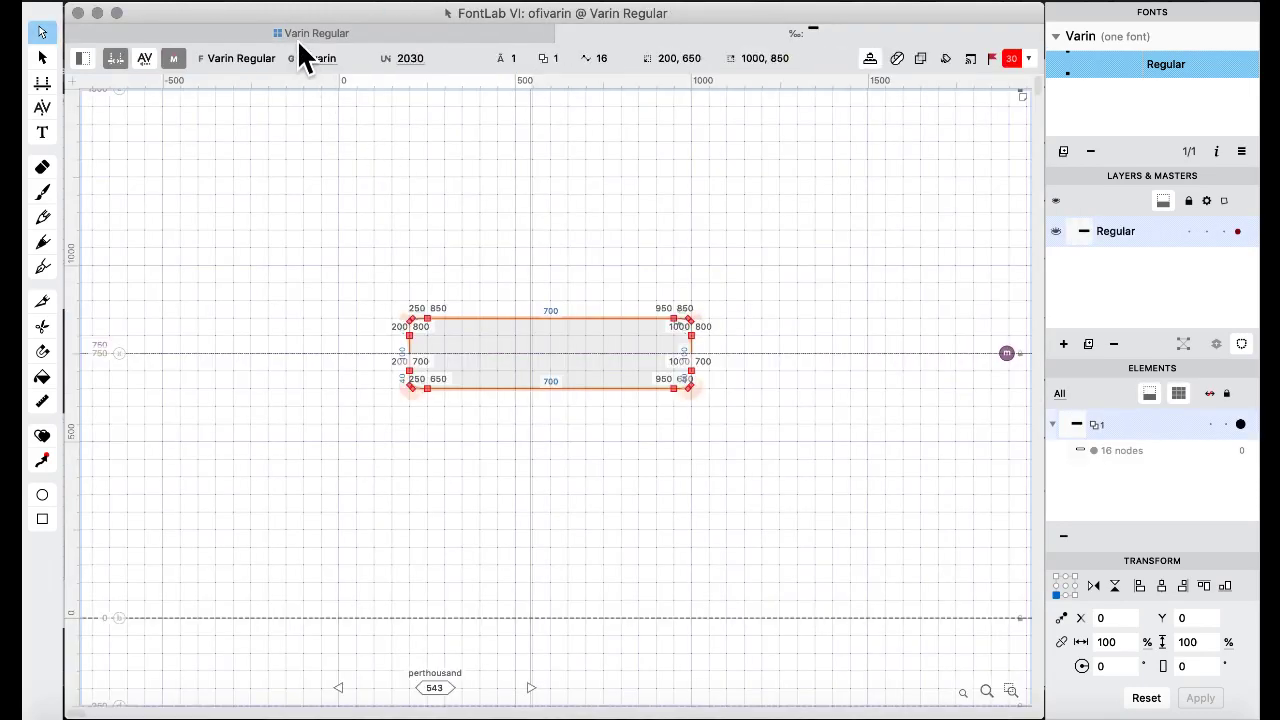
left_click(297, 38)
double_click(320, 540)
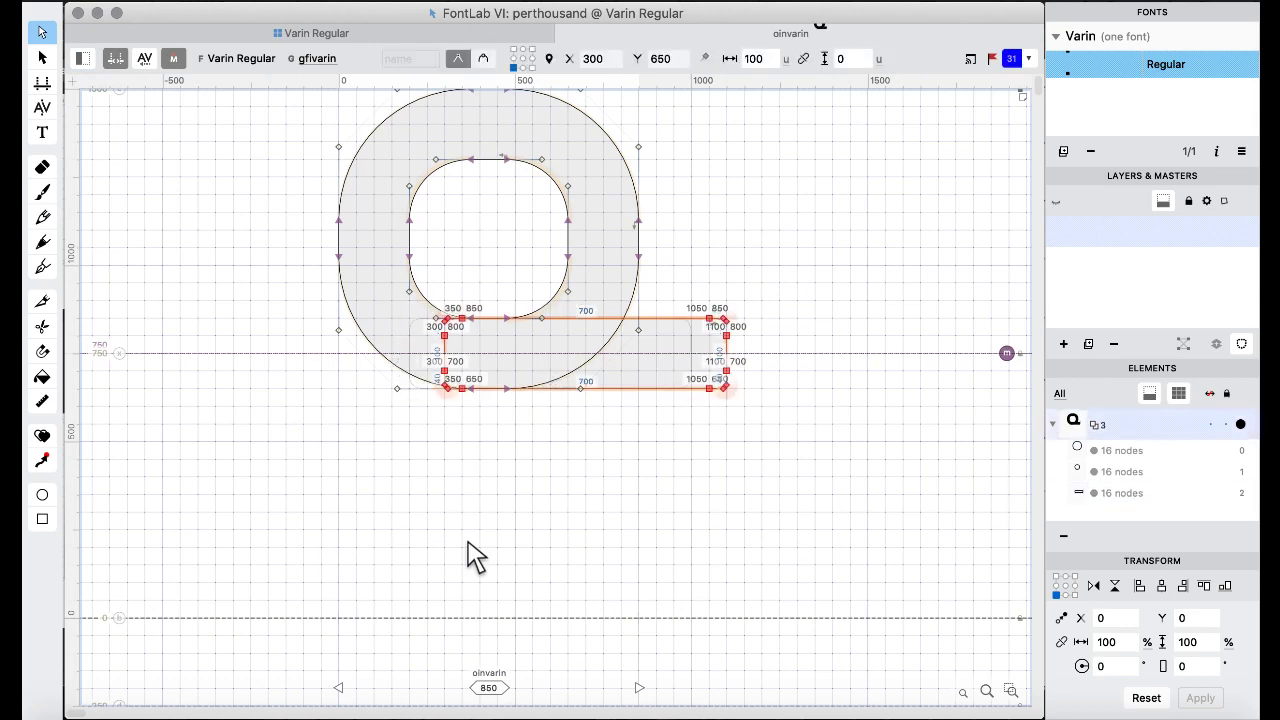
Remove the overlap between the ring and bar in oinvarin and flag the glyph green in the font overview.
key("super+a")
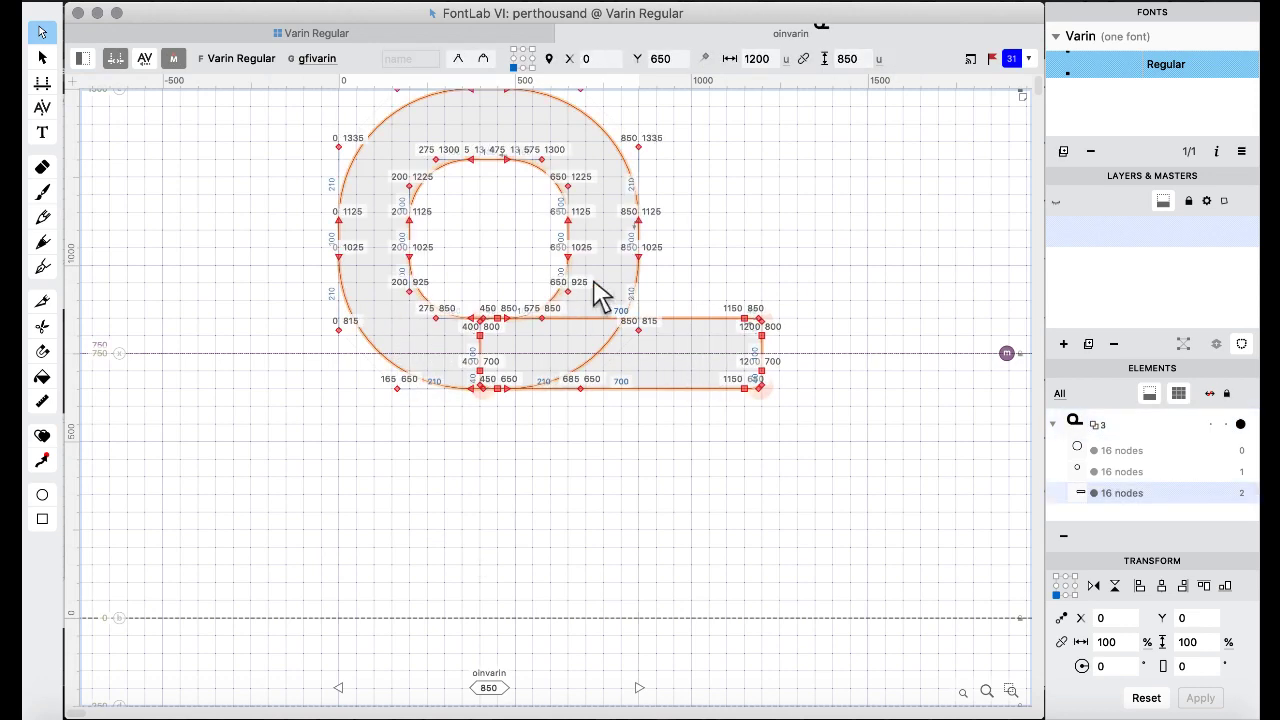
right_click(748, 210)
mouse_move(826, 322)
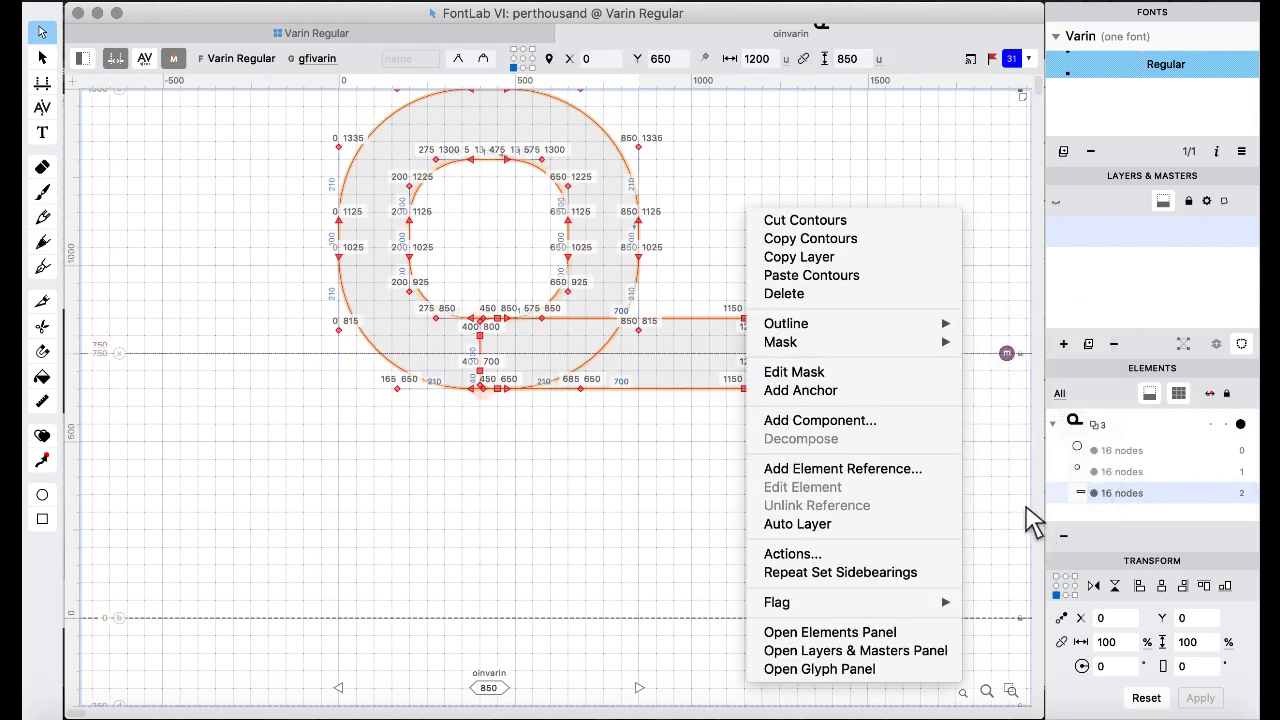
left_click(1020, 509)
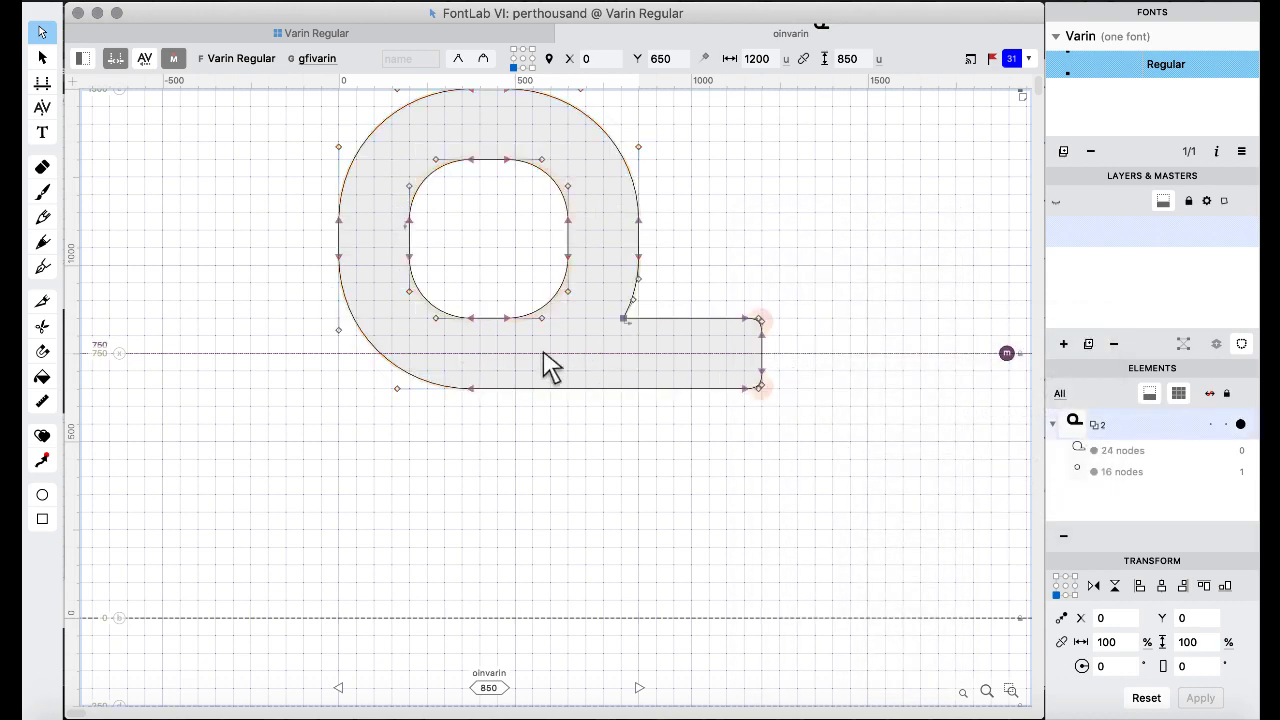
left_click(331, 33)
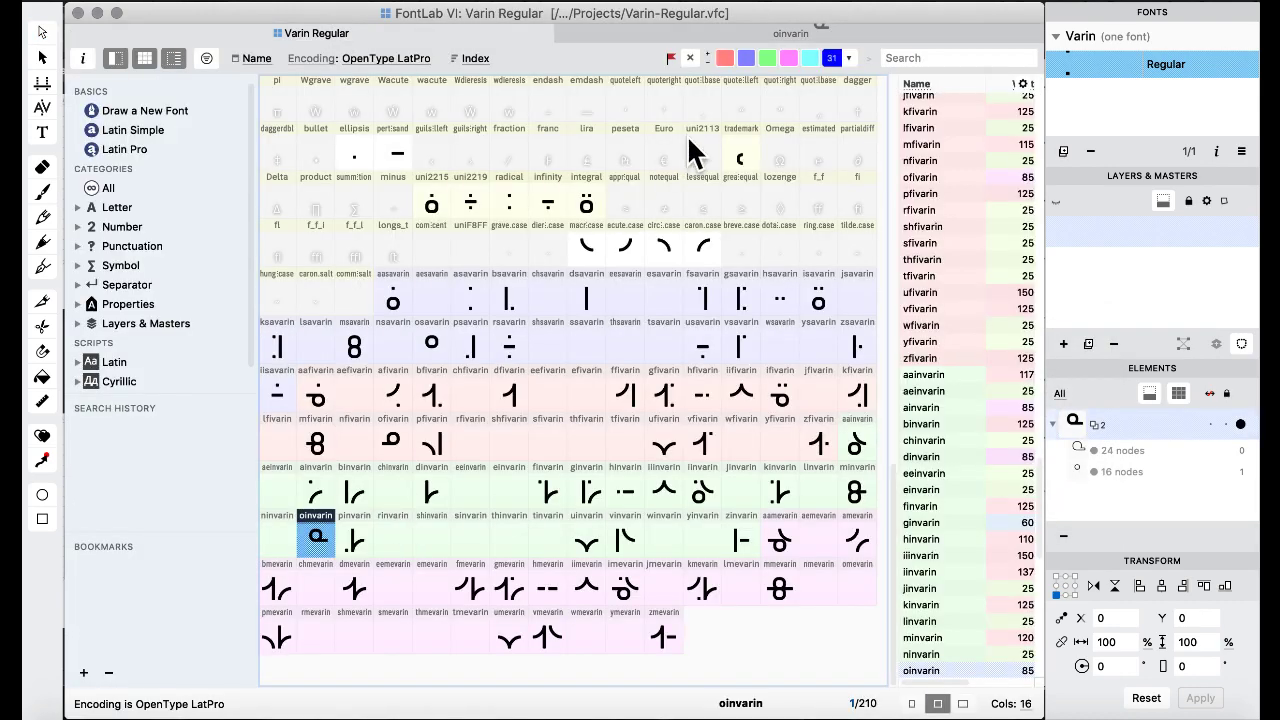
left_click(548, 350)
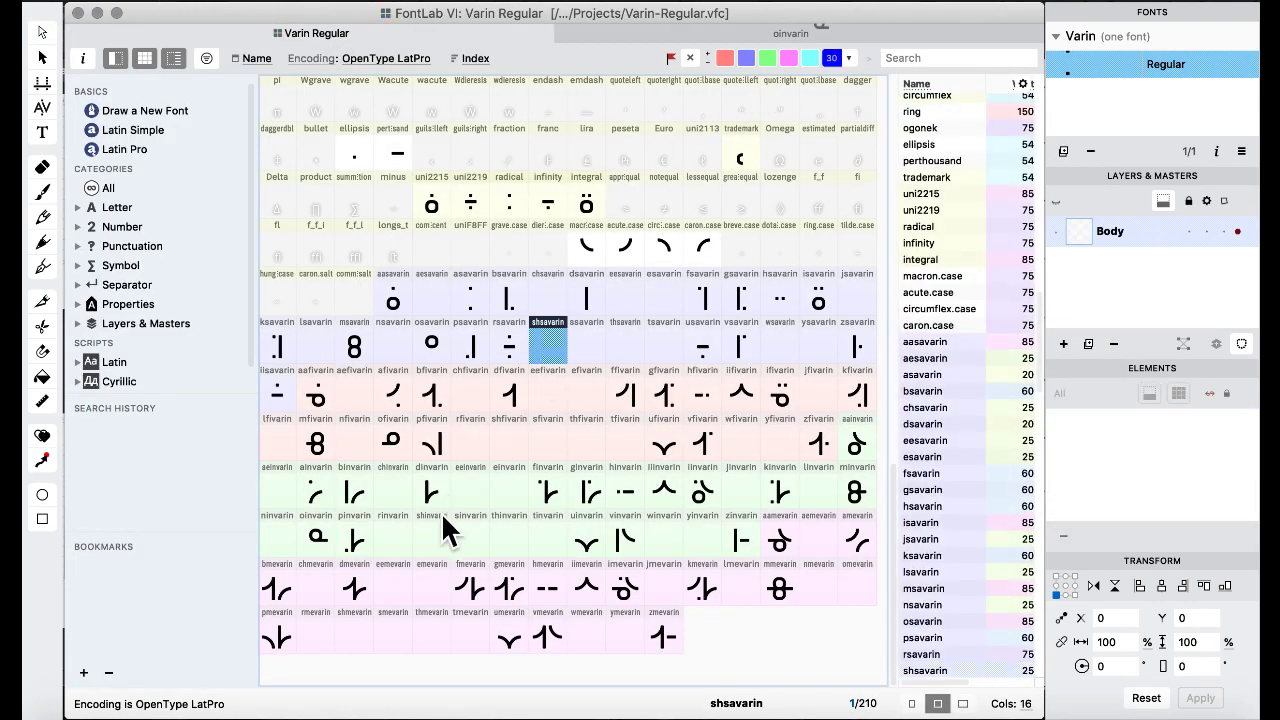
Copy the osavarin glyph onto omevarin, accepting the replacement, and flag it magenta.
left_click(435, 346)
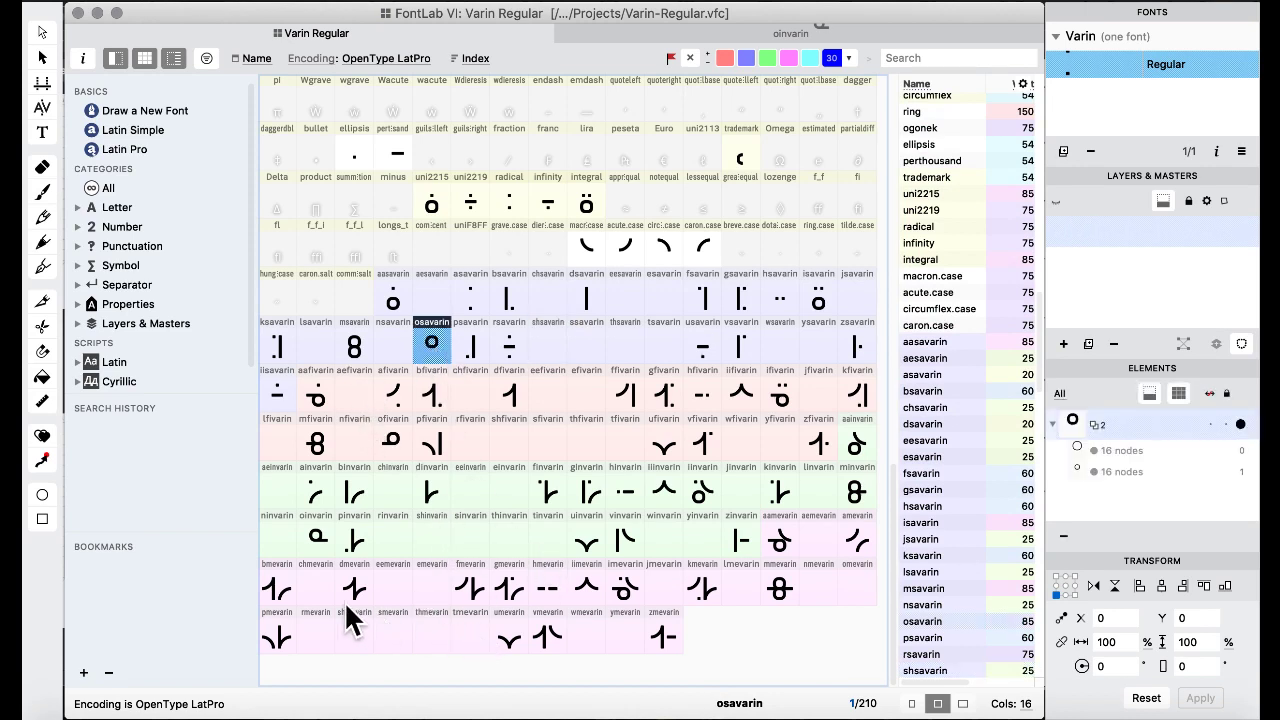
left_click_drag(841, 581, 849, 590)
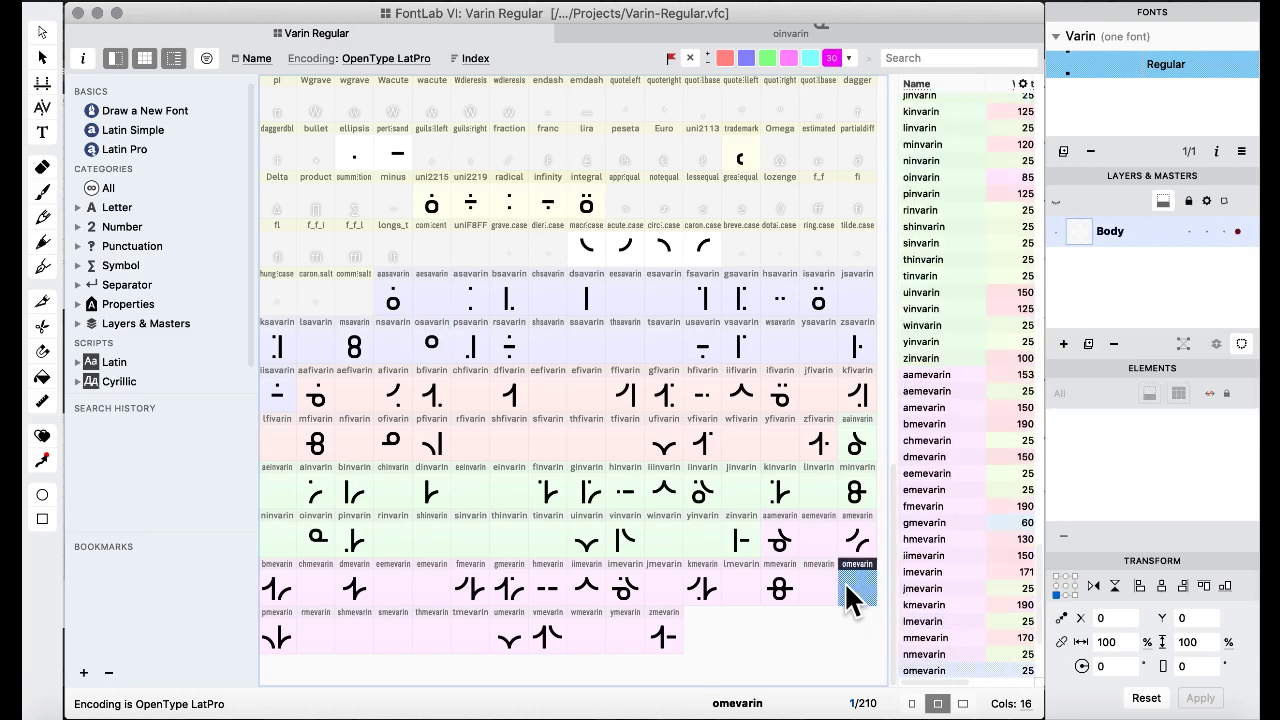
left_click(800, 455)
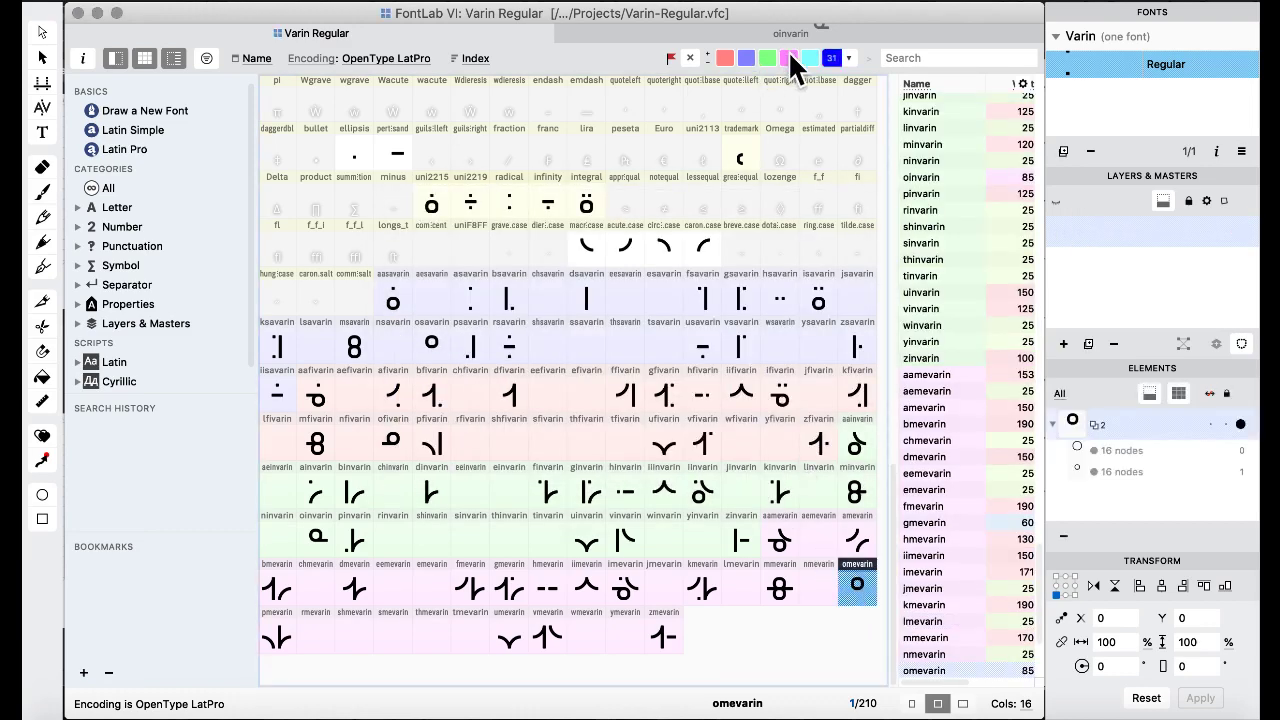
left_click(790, 60)
Copy the horizontal bar from the perthousand glyph and paste it into omevarin.
double_click(406, 170)
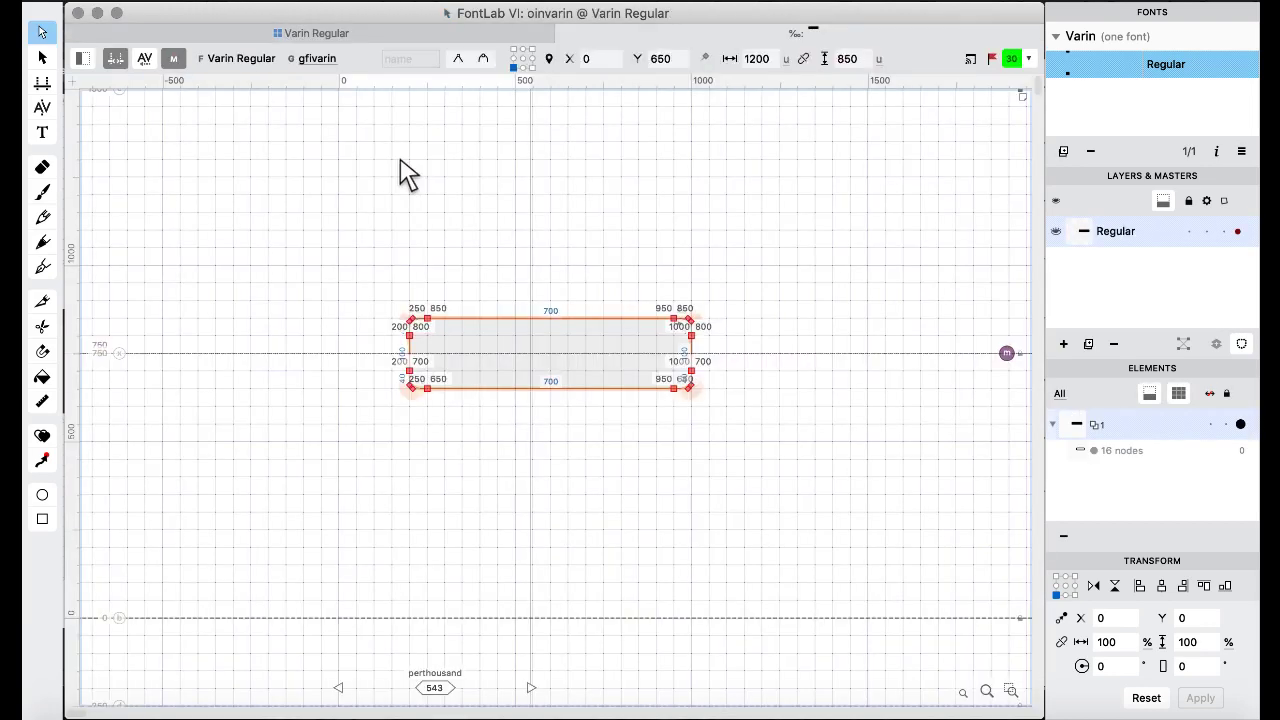
left_click(315, 31)
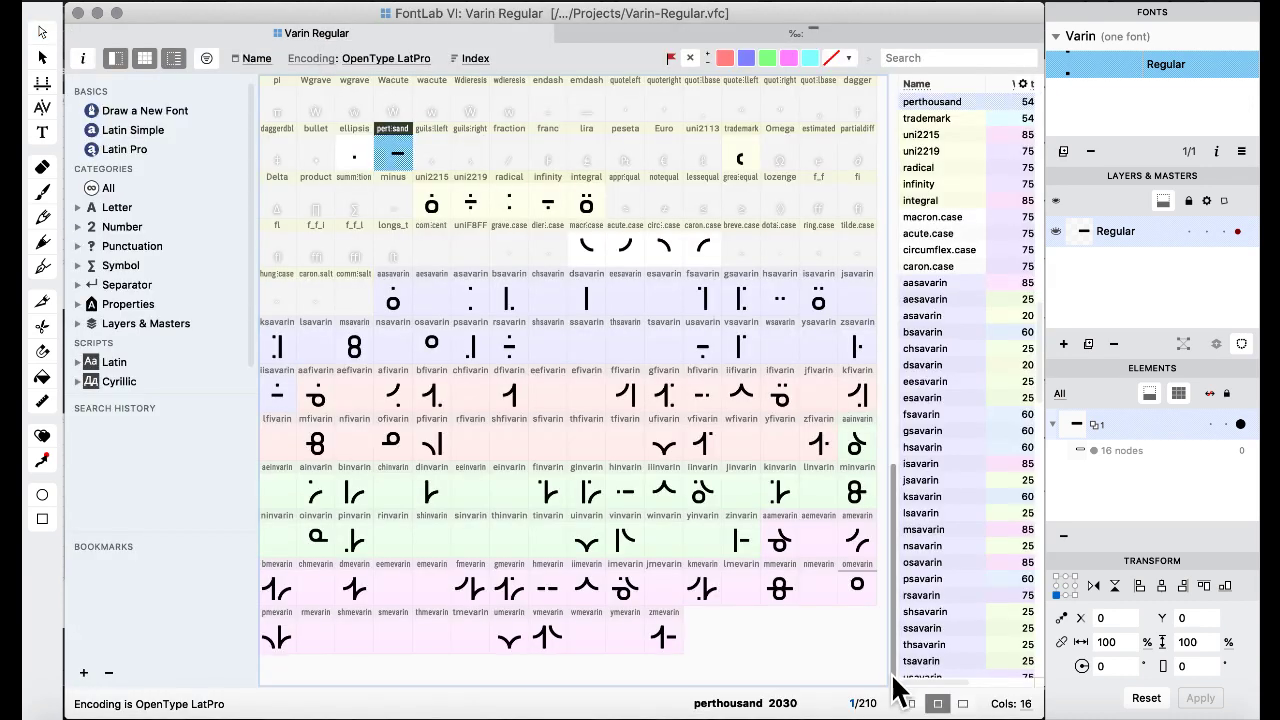
double_click(857, 590)
key("super+v")
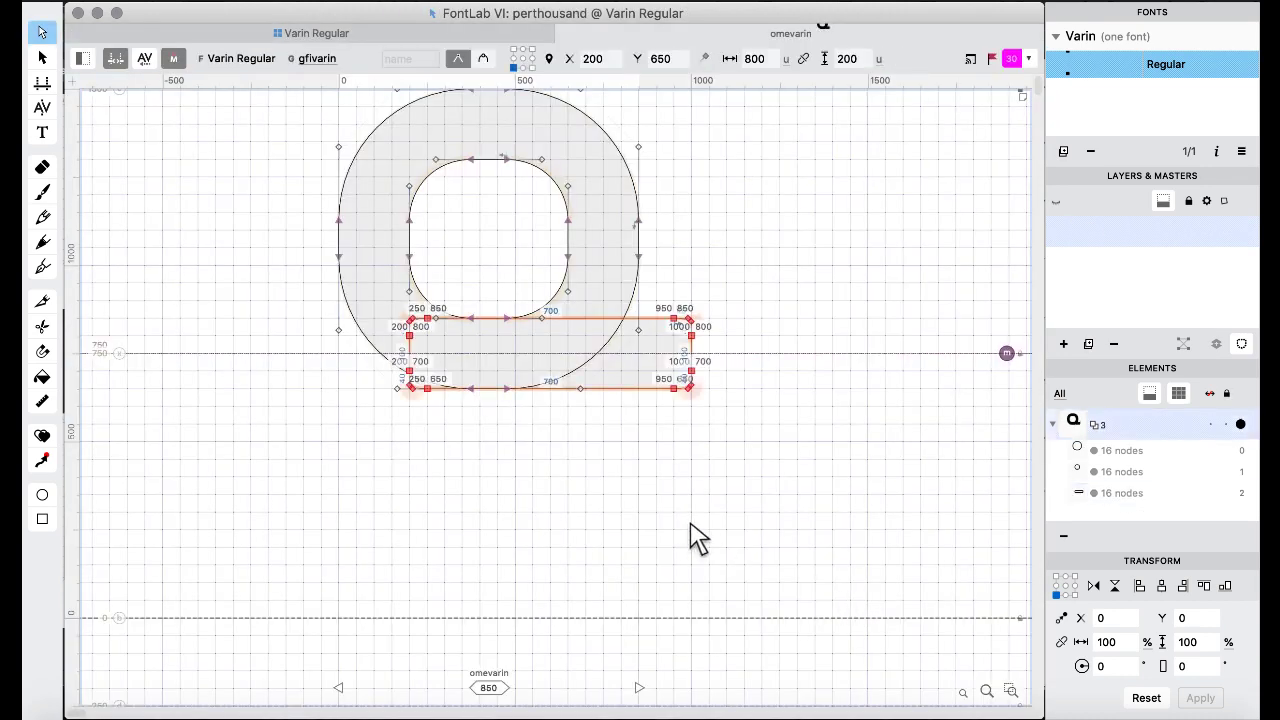
Shift the pasted bar in omevarin right to X 900 and extend its right end to a total width of 1400.
key("shift+Right")
key("shift+Right")
key("shift+Right")
key("shift+Right")
key("shift+Right")
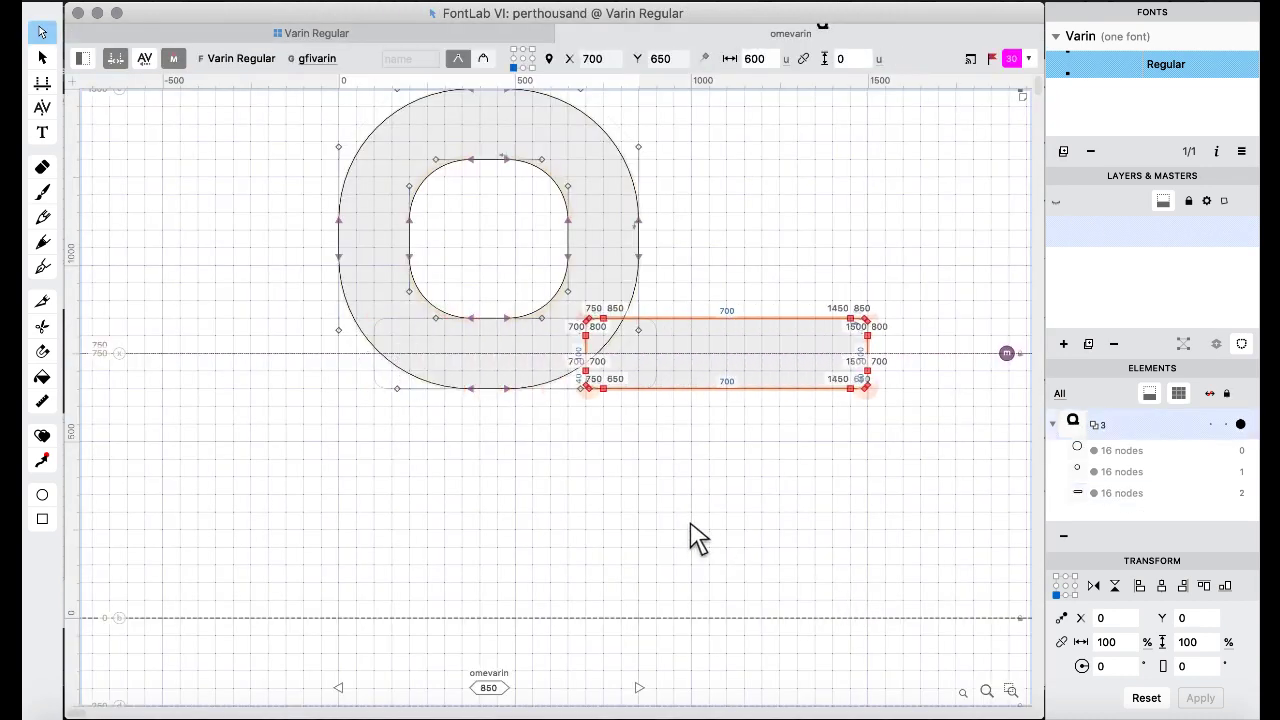
key("shift+Right")
key("shift+Right")
left_click_drag(886, 211, 960, 423)
key("shift+Right")
key("shift+Right")
key("shift+Right")
key("shift+Right")
key("shift+Right")
key("shift+Right")
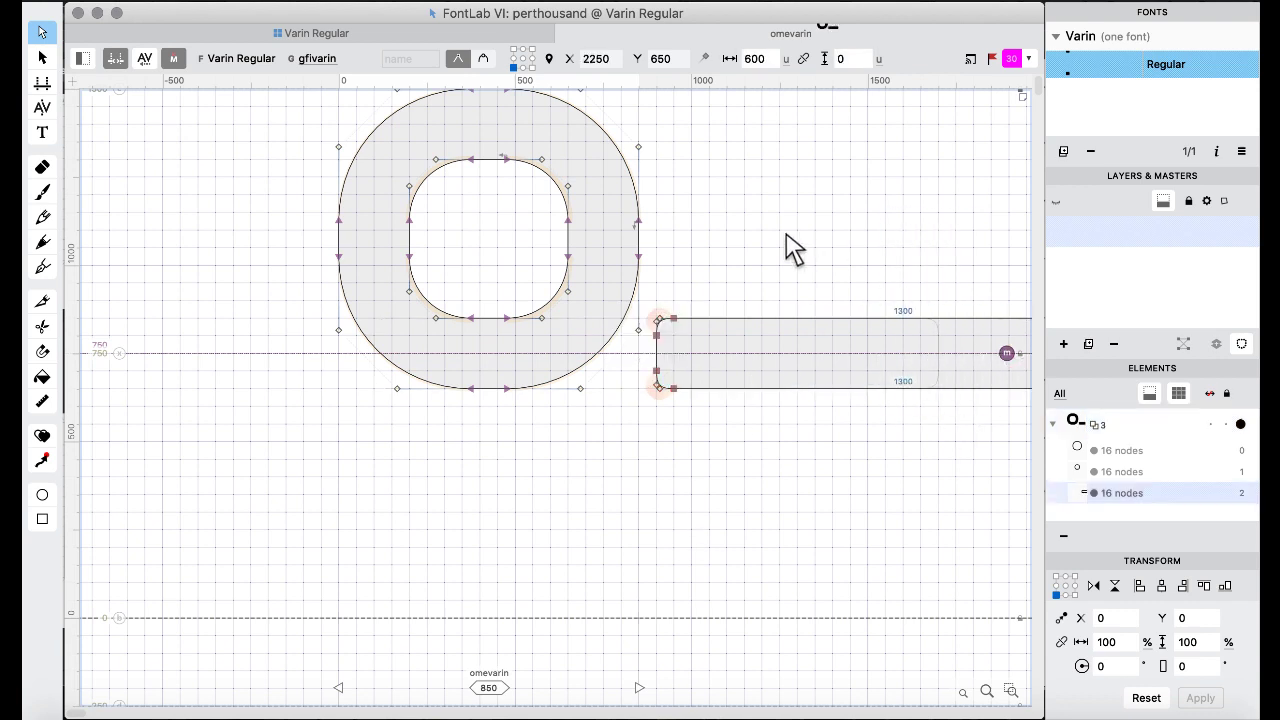
Move the lengthened bar left to X -300 so it extends past both sides of the ring's lower edge.
left_click_drag(720, 277, 644, 424)
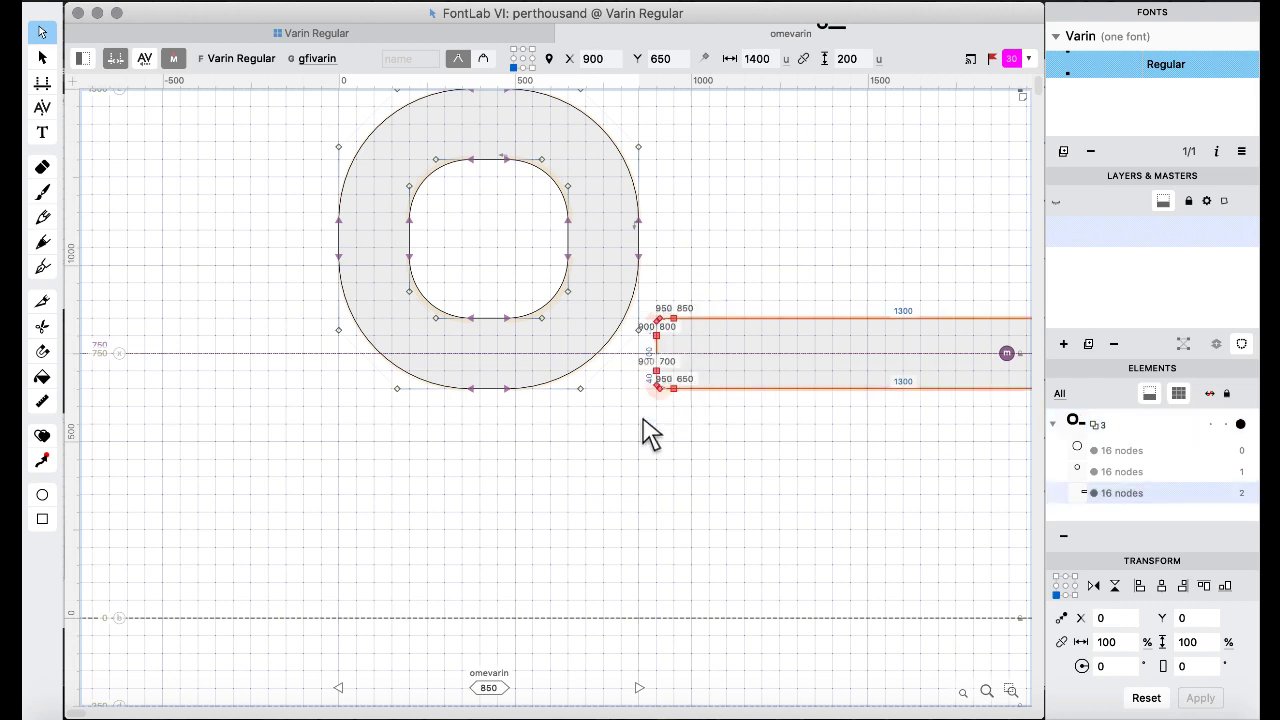
key("shift+Left")
key("shift+Left")
key("shift+Left")
key("shift+Left")
key("shift+Left")
key("shift+Left")
key("shift+Left")
key("shift+Left")
key("shift+Left")
key("shift+Left")
key("shift+Left")
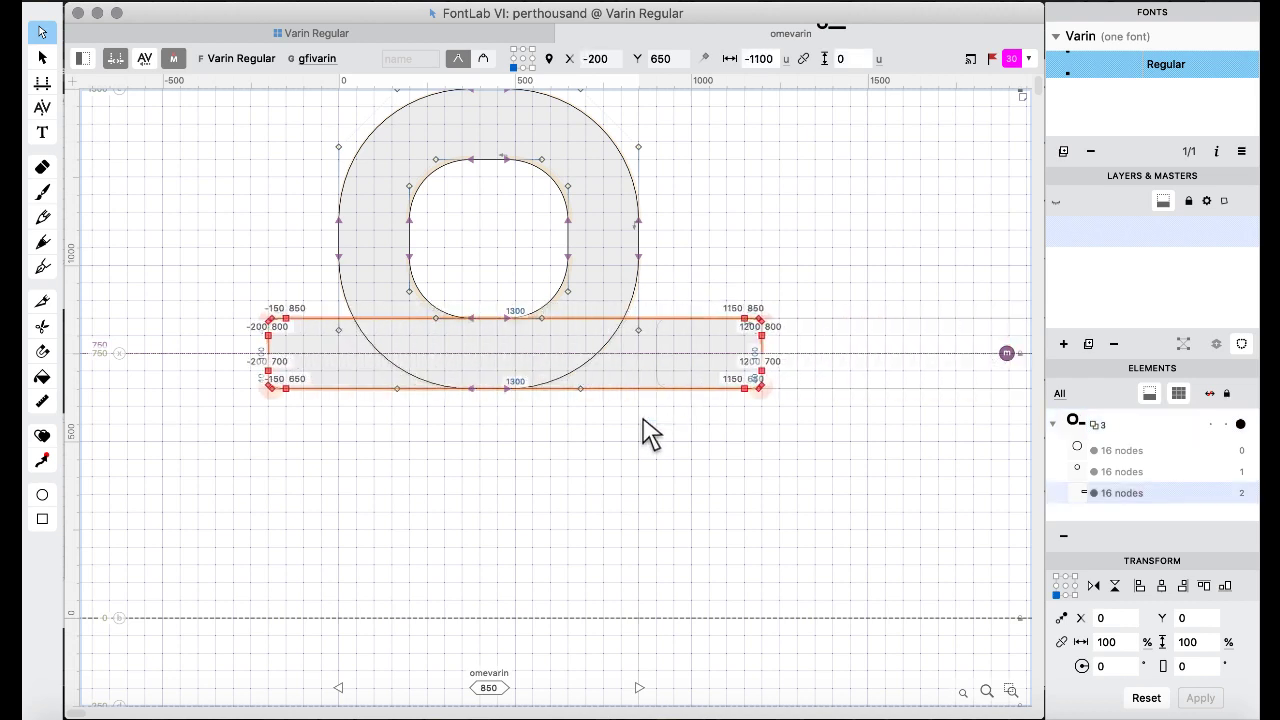
key("shift+Left")
Remove the overlap between the ring and bar in omevarin and return to the font overview.
key("super+a")
right_click(777, 174)
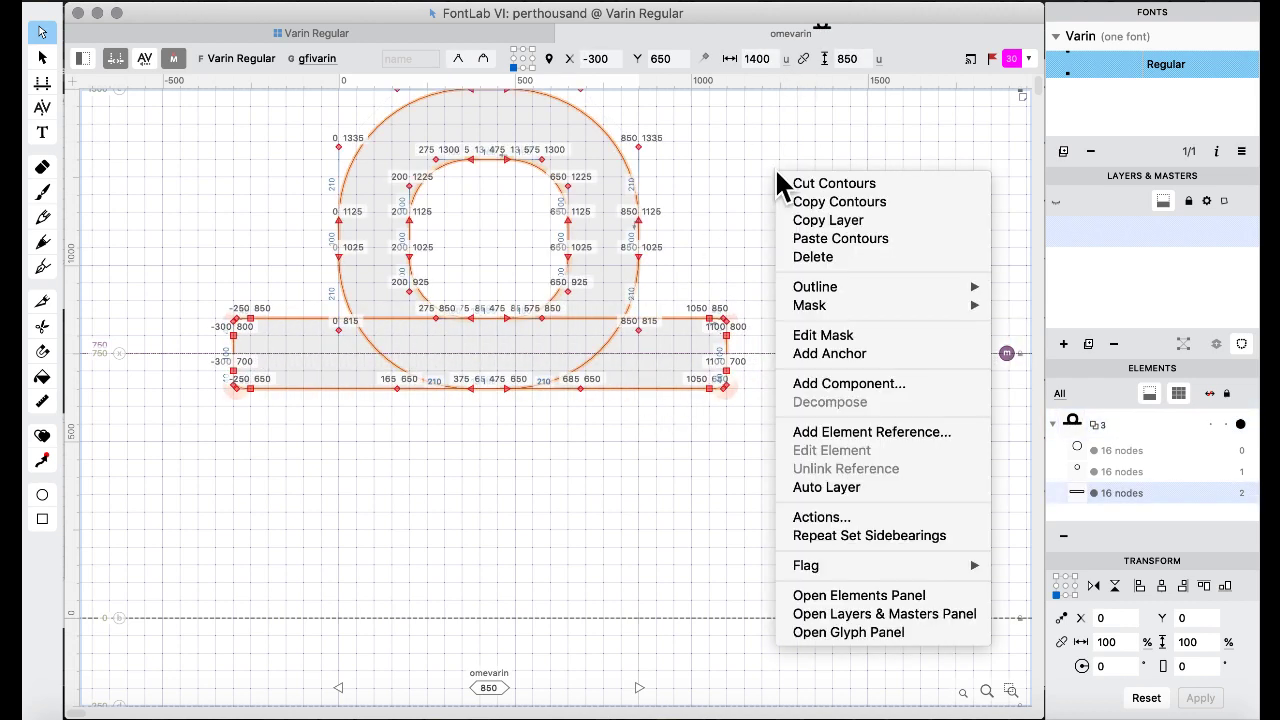
mouse_move(864, 282)
left_click(1030, 468)
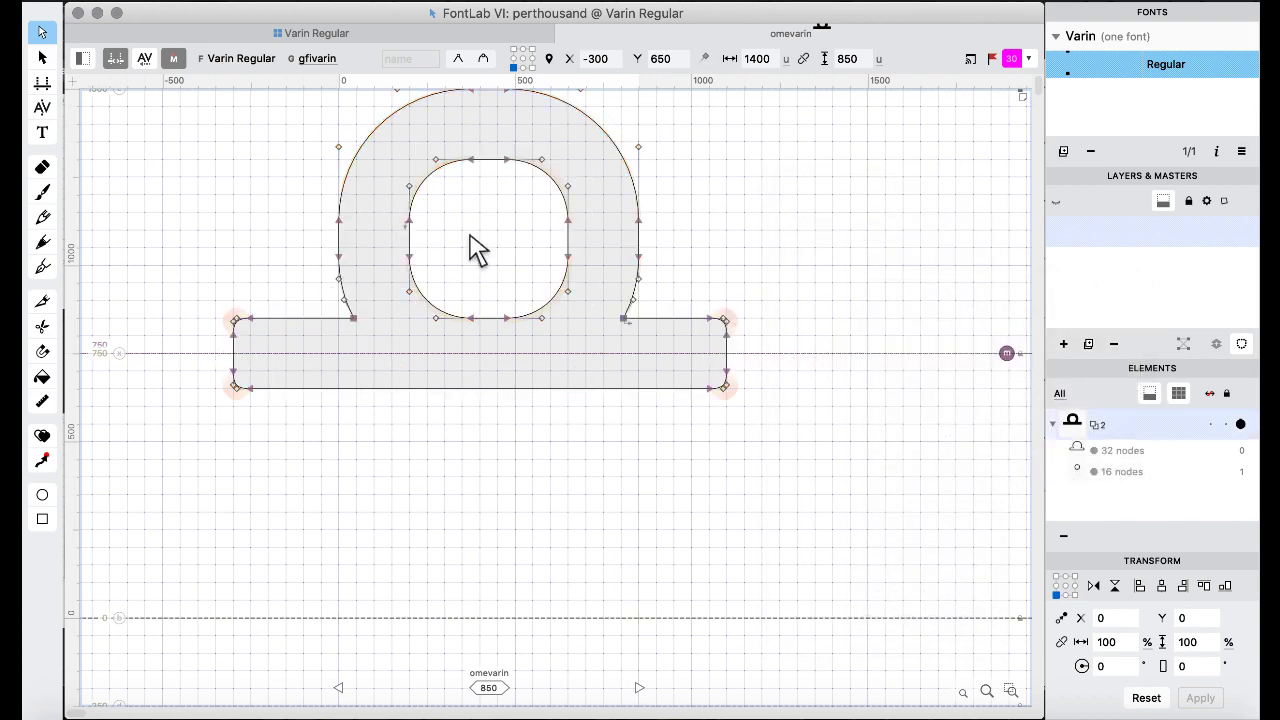
left_click(286, 35)
left_click(470, 392)
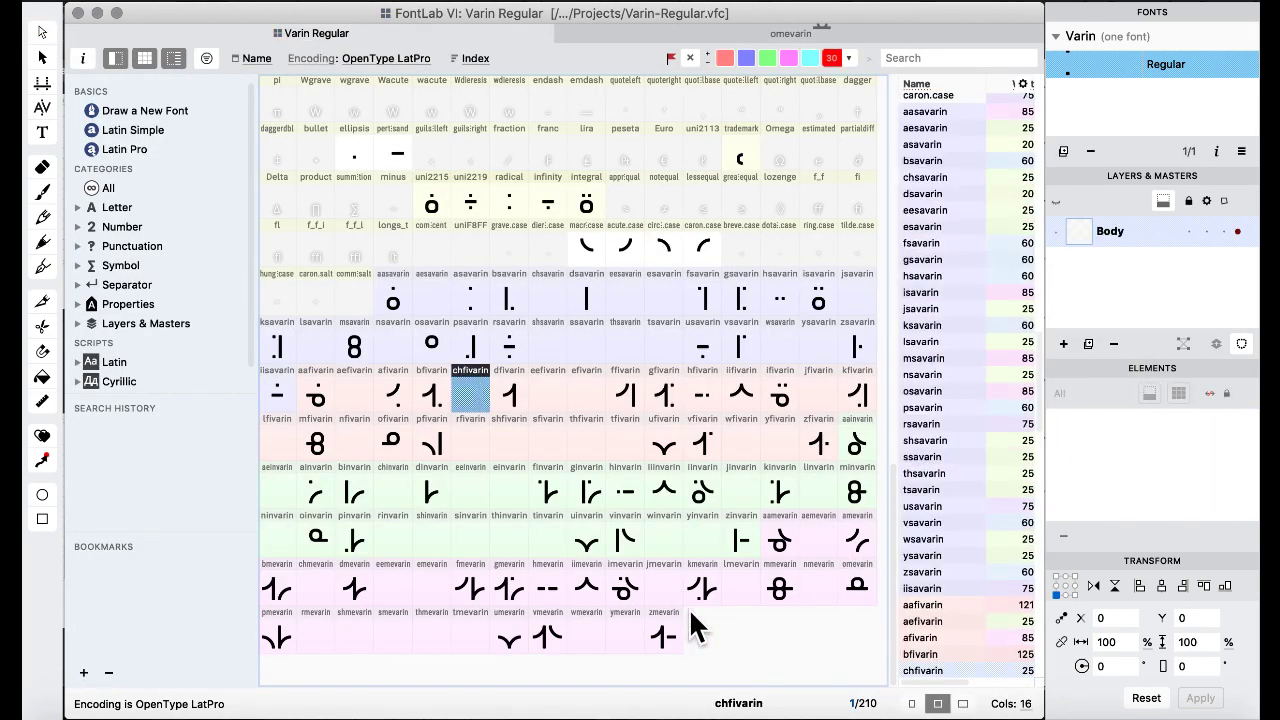
Repeat the Set Sidebearings action on all Varin glyphs from aasavarin to zmevarin, and clear the selection.
left_click(665, 638)
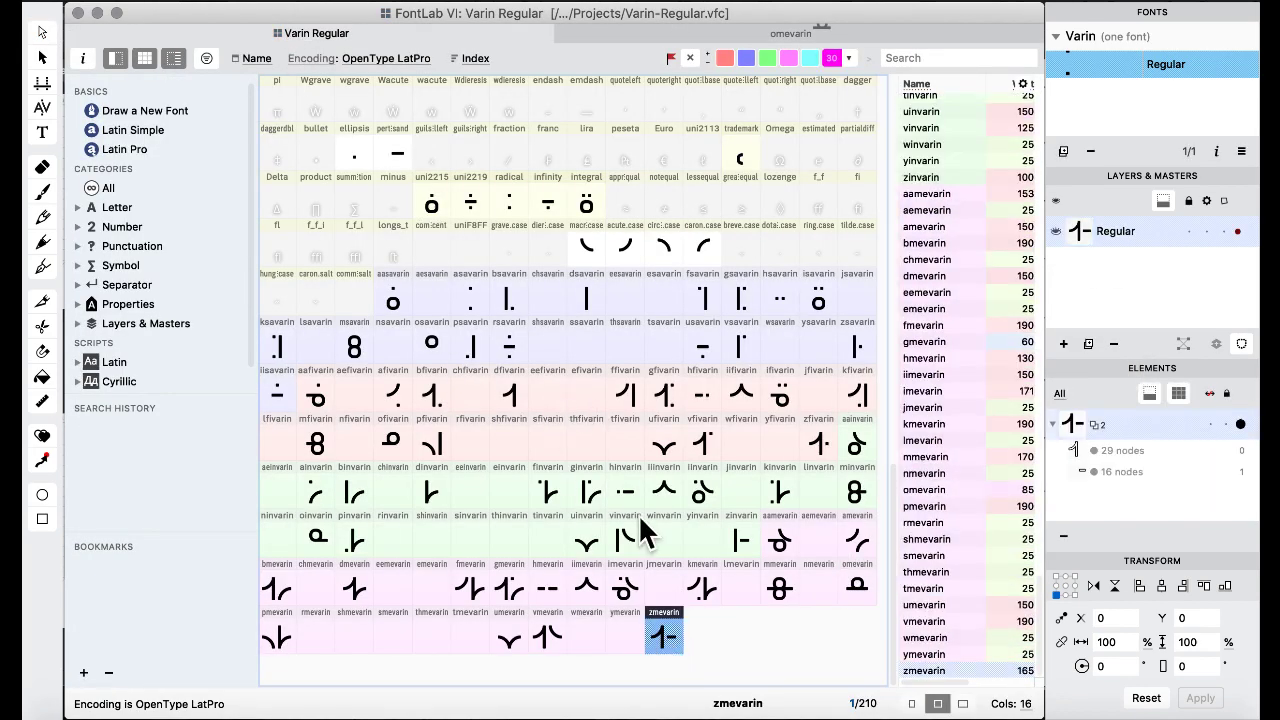
left_click(393, 297, "shift")
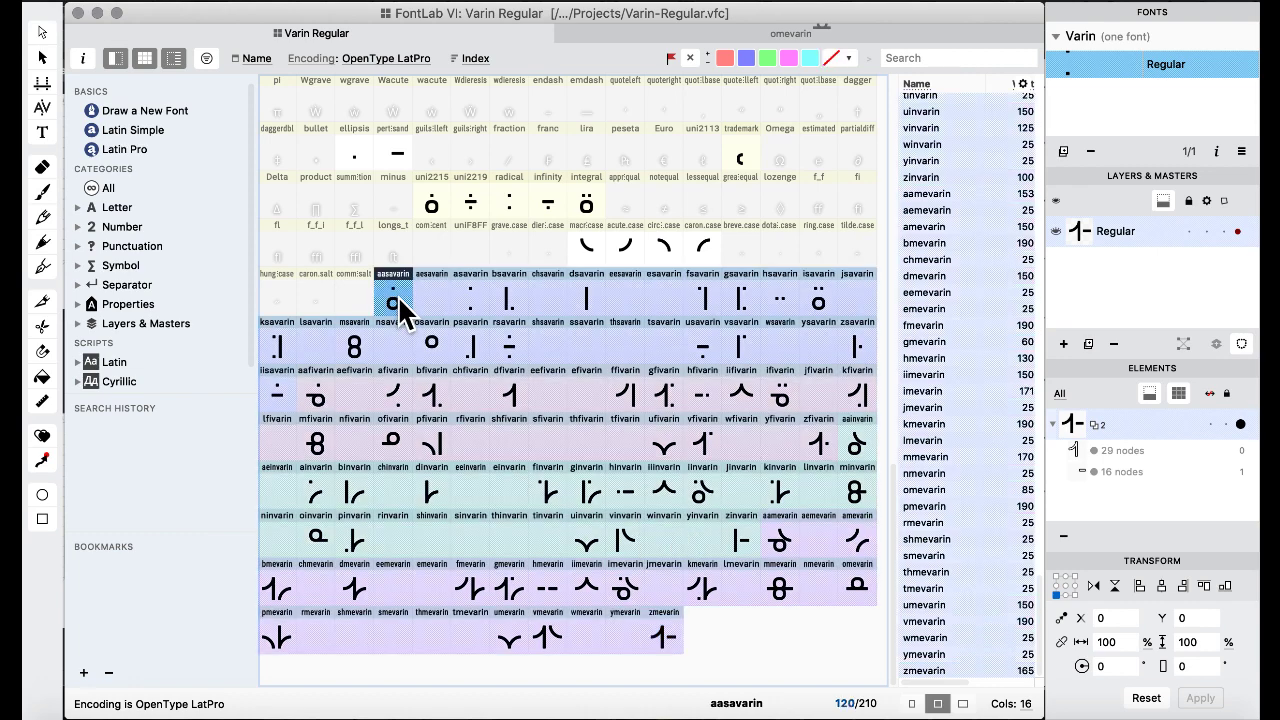
left_click(733, 3)
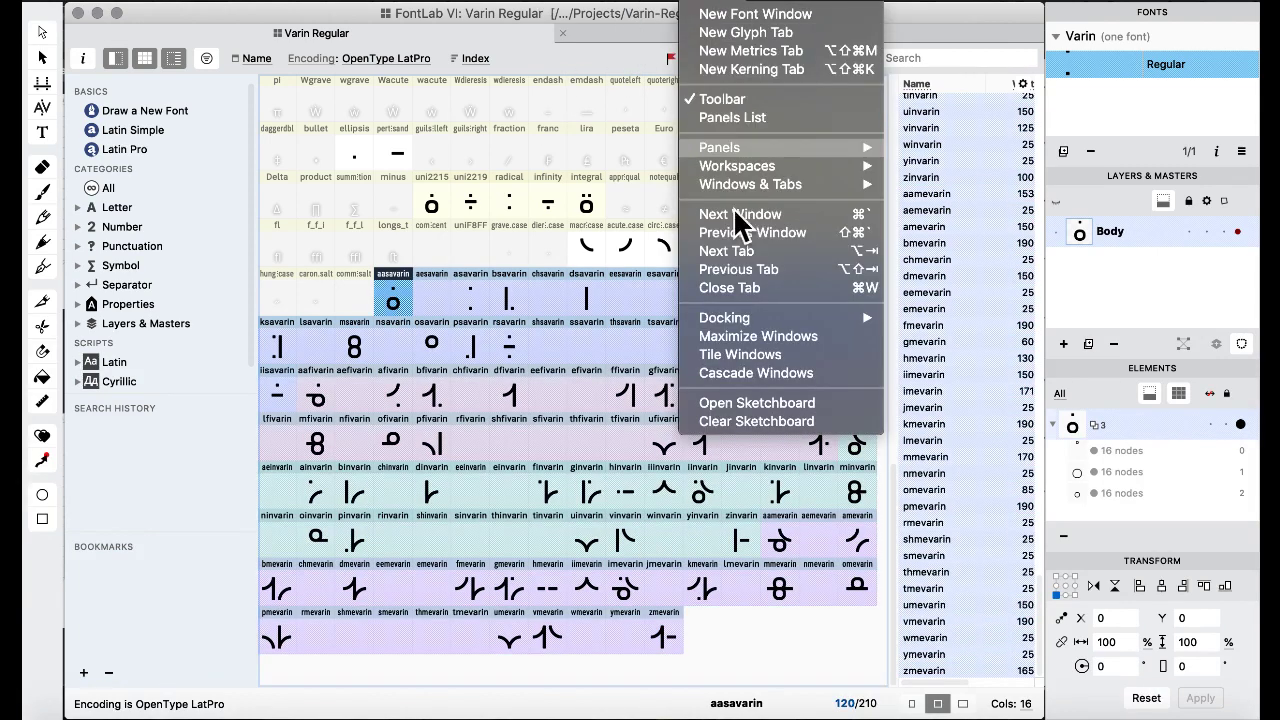
mouse_move(540, 3)
left_click(618, 317)
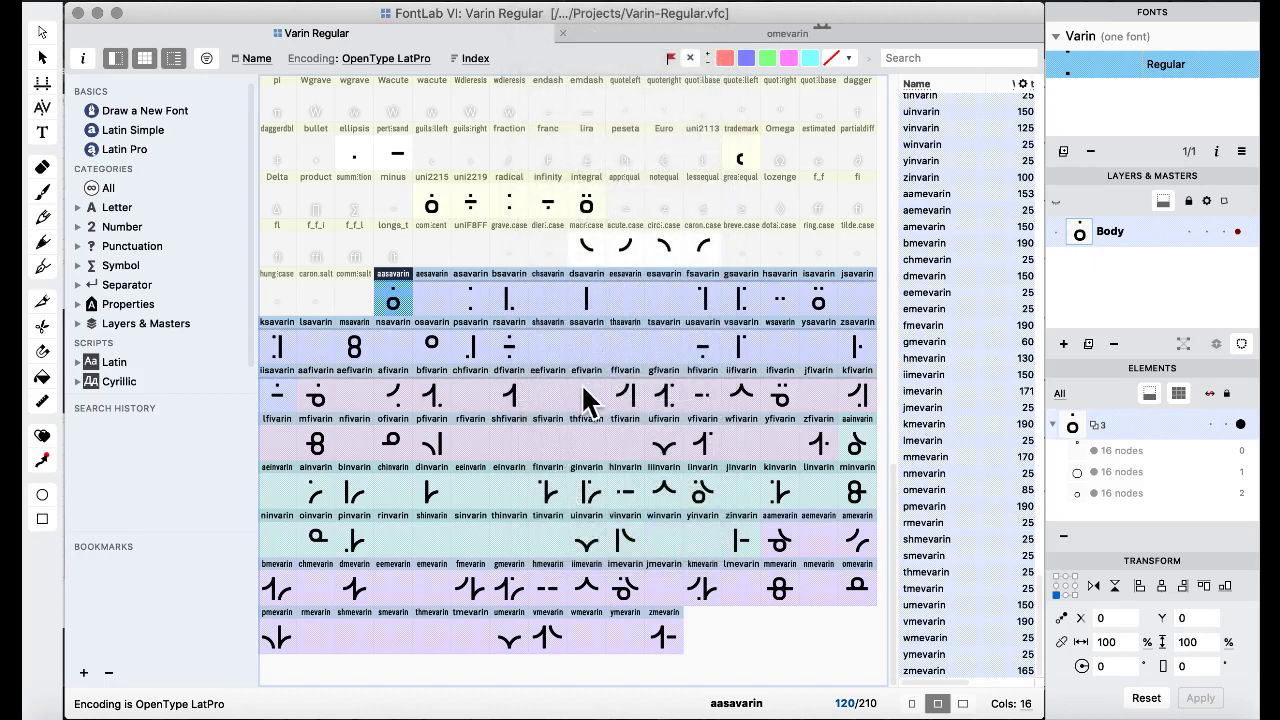
left_click(586, 397)
left_click(540, 311)
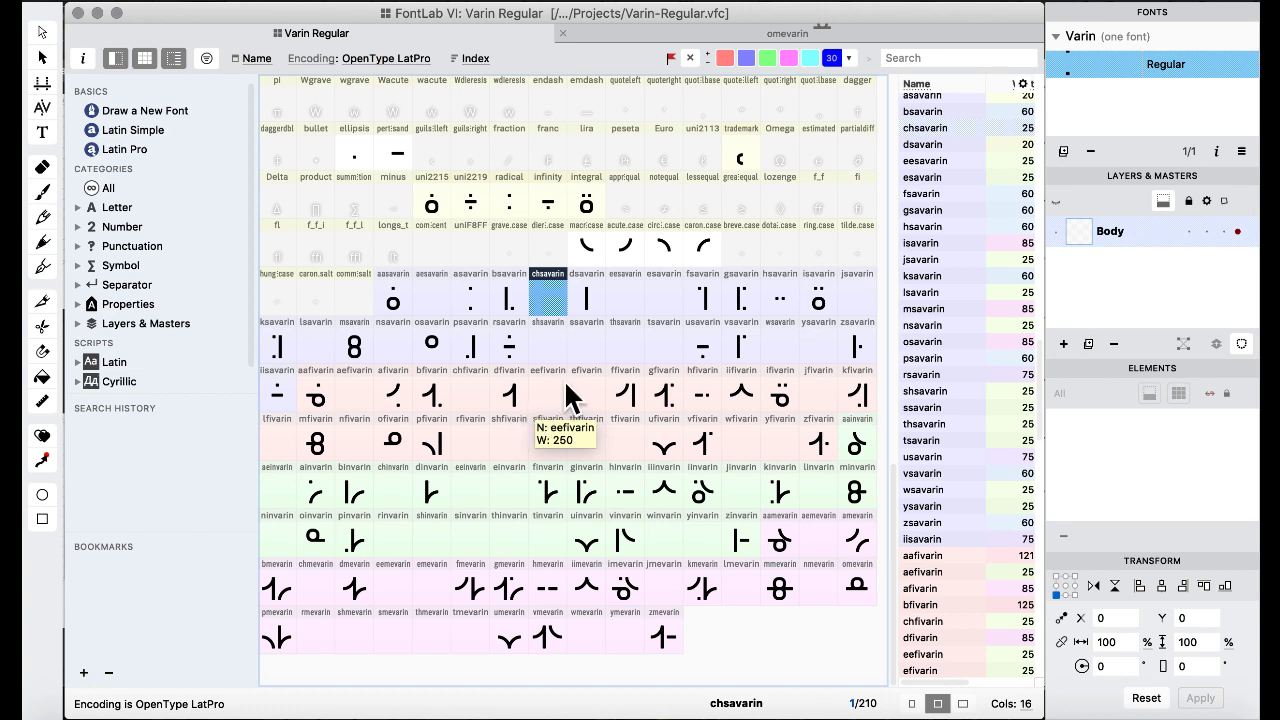
Check the w row of the handwritten alphabet chart and copy the osavarin glyph onto wsavarin, accepting the replacement.
key("ctrl+Up")
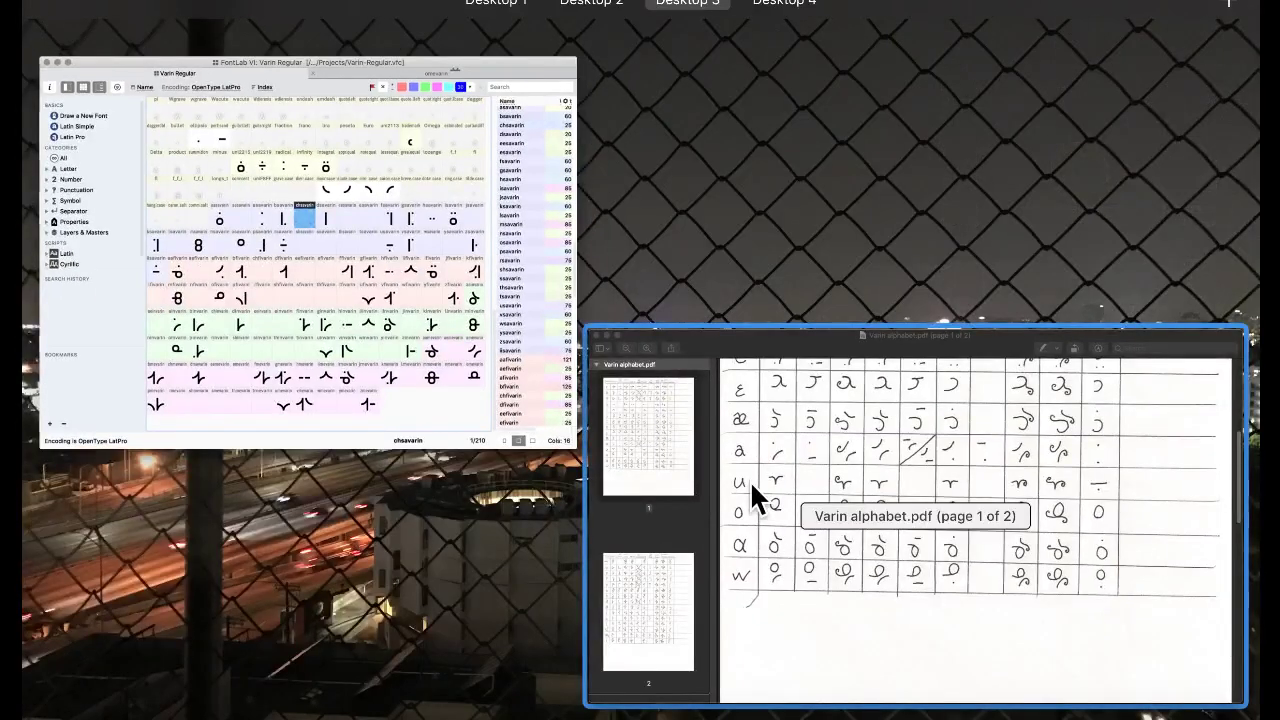
left_click(750, 482)
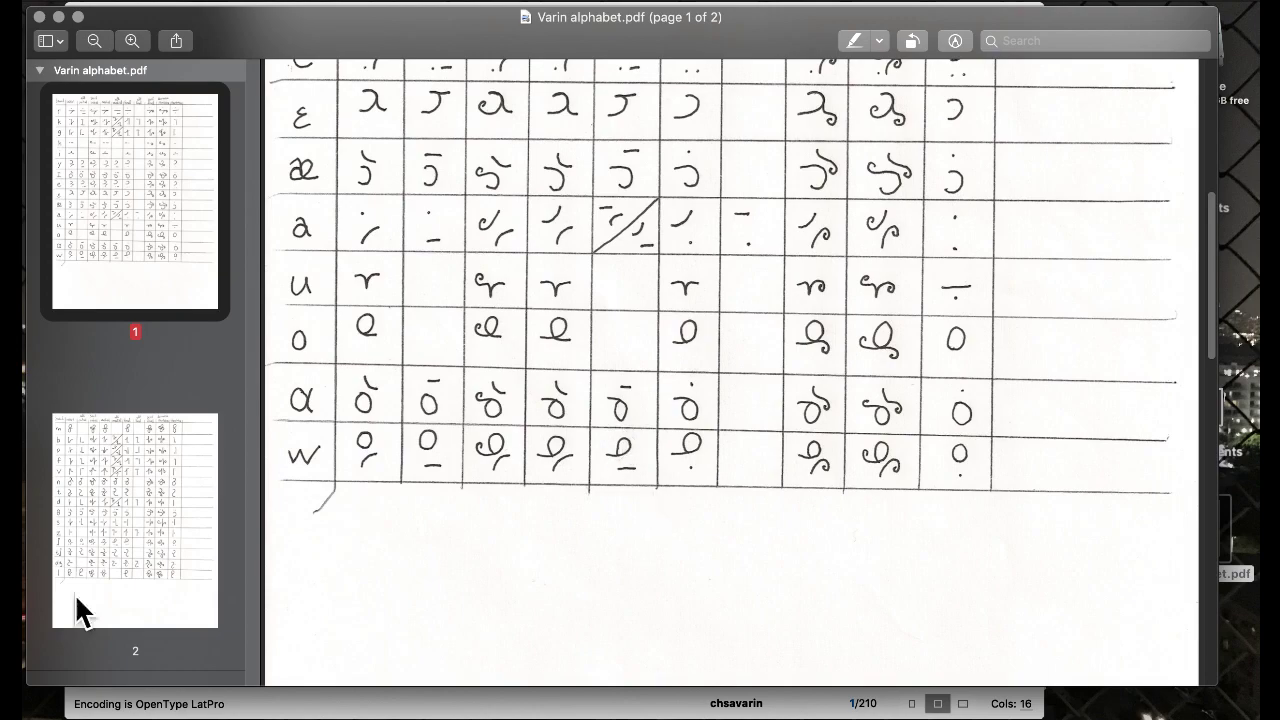
key("ctrl+Up")
left_click(278, 366)
left_click(431, 345)
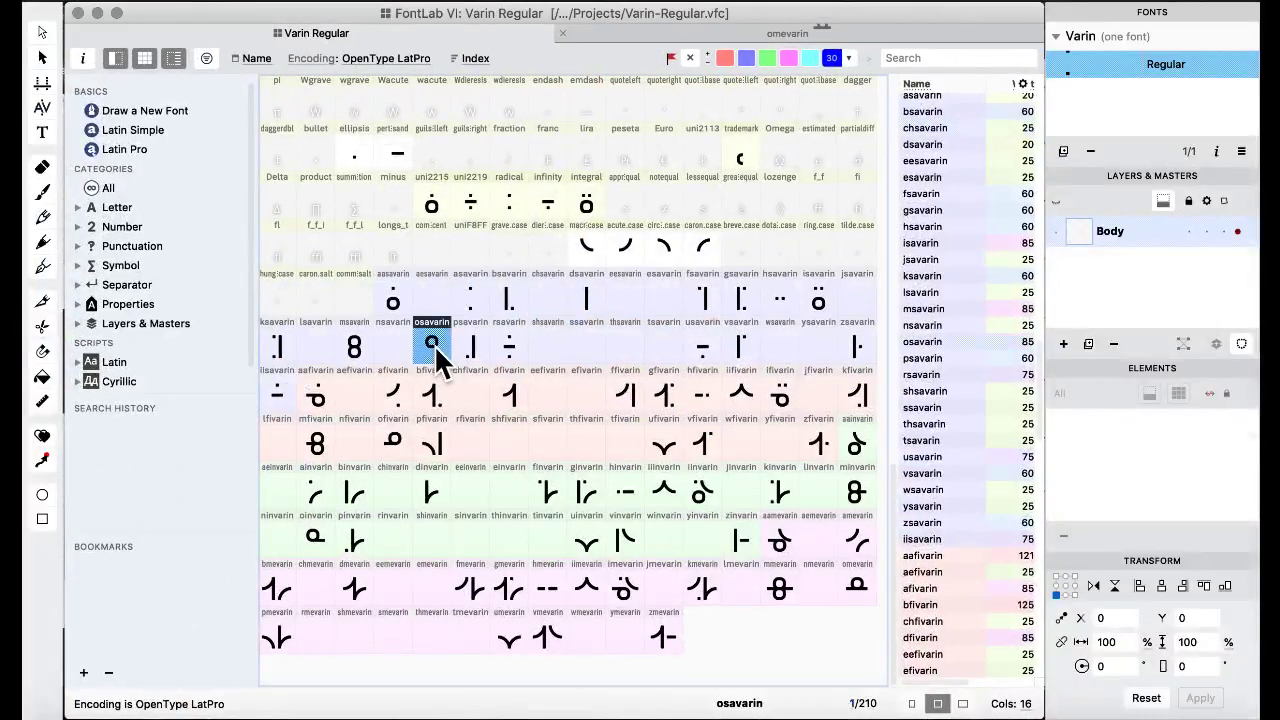
left_click_drag(805, 355, 782, 348)
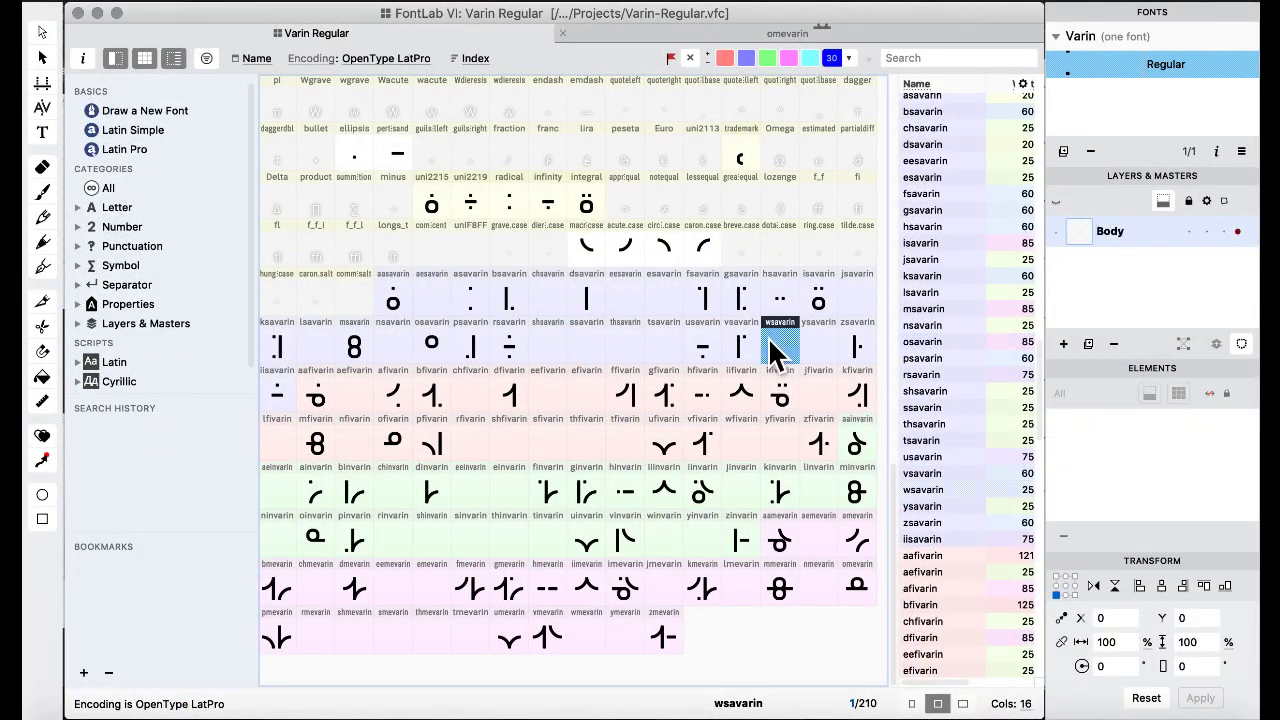
left_click(829, 454)
Check the dots in aasavarin and rsavarin, copy the upper dot of aasavarin, and return to the font overview.
double_click(380, 300)
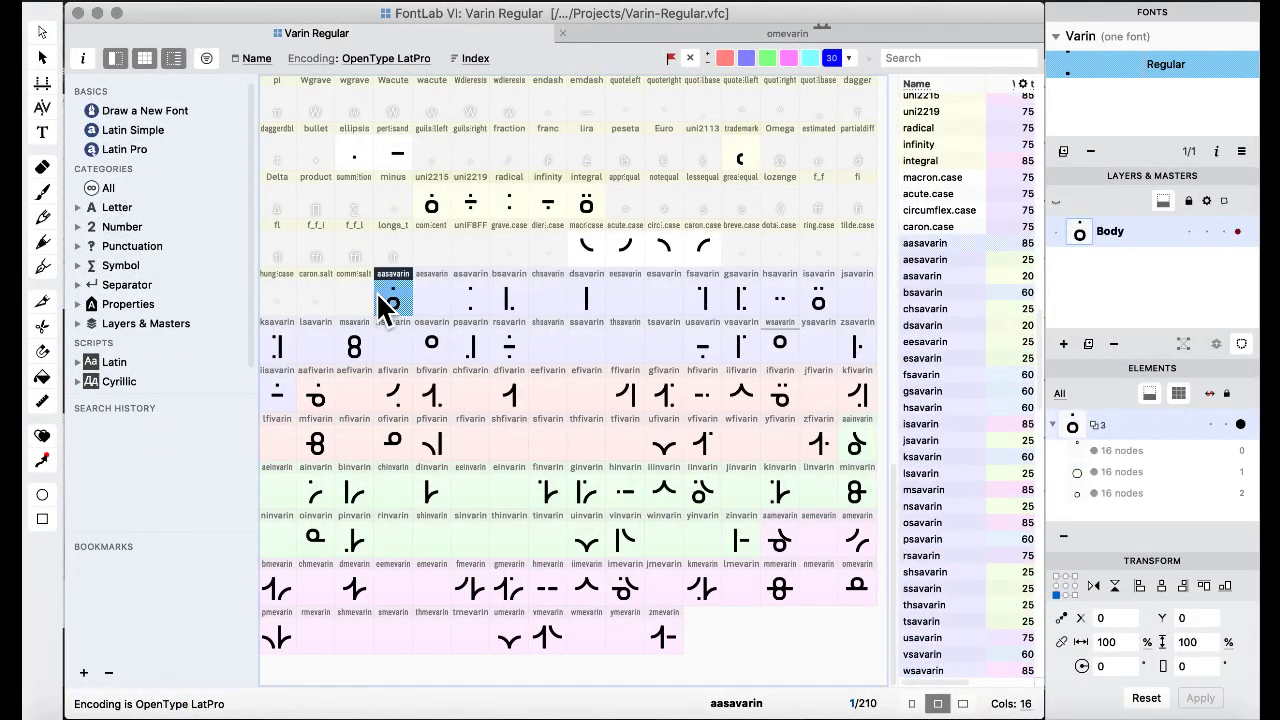
left_click(324, 33)
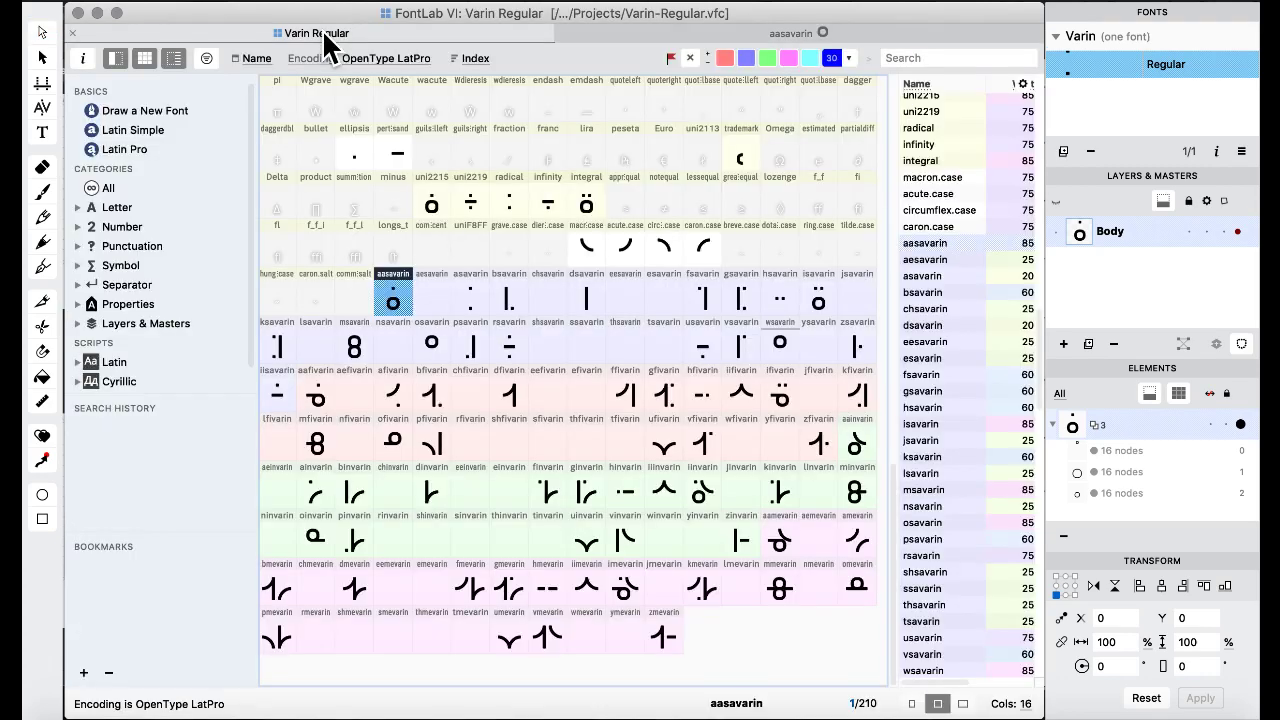
double_click(506, 350)
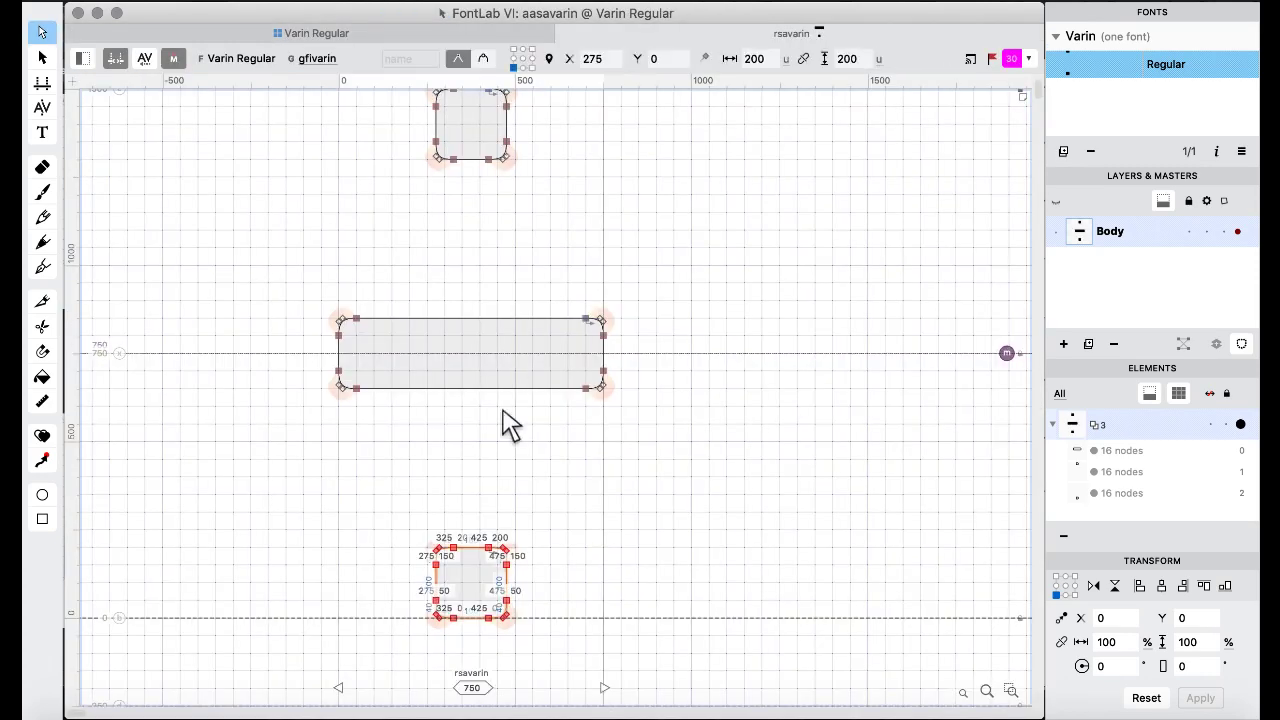
left_click(310, 33)
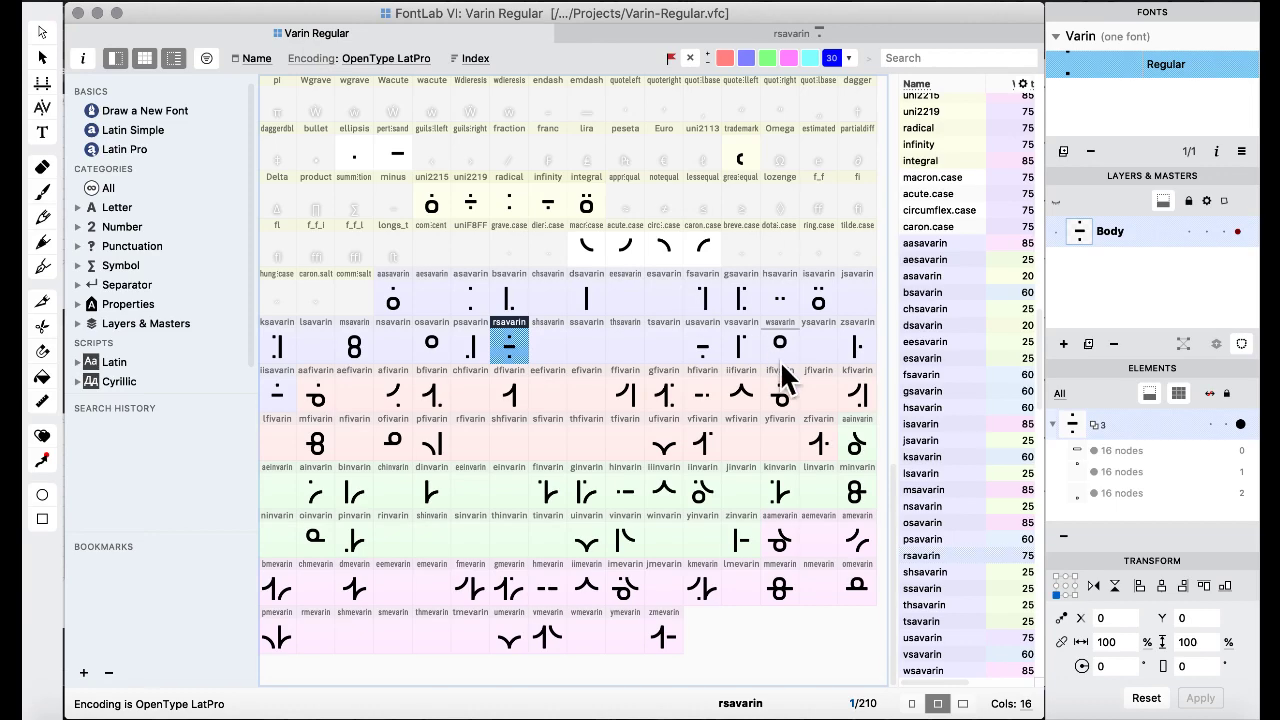
double_click(391, 300)
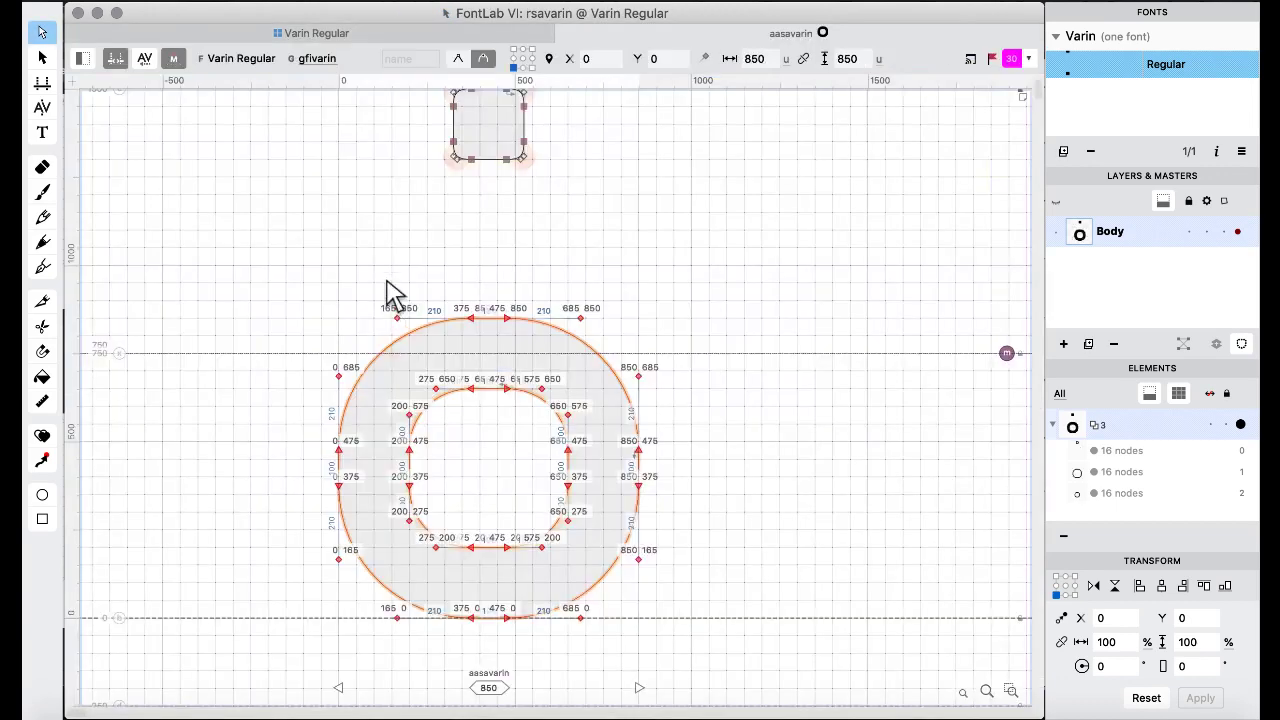
left_click(318, 33)
Repeat the Set Sidebearings action on all Varin glyphs from aasavarin to zmevarin, and clear the selection.
left_click(680, 626, "shift")
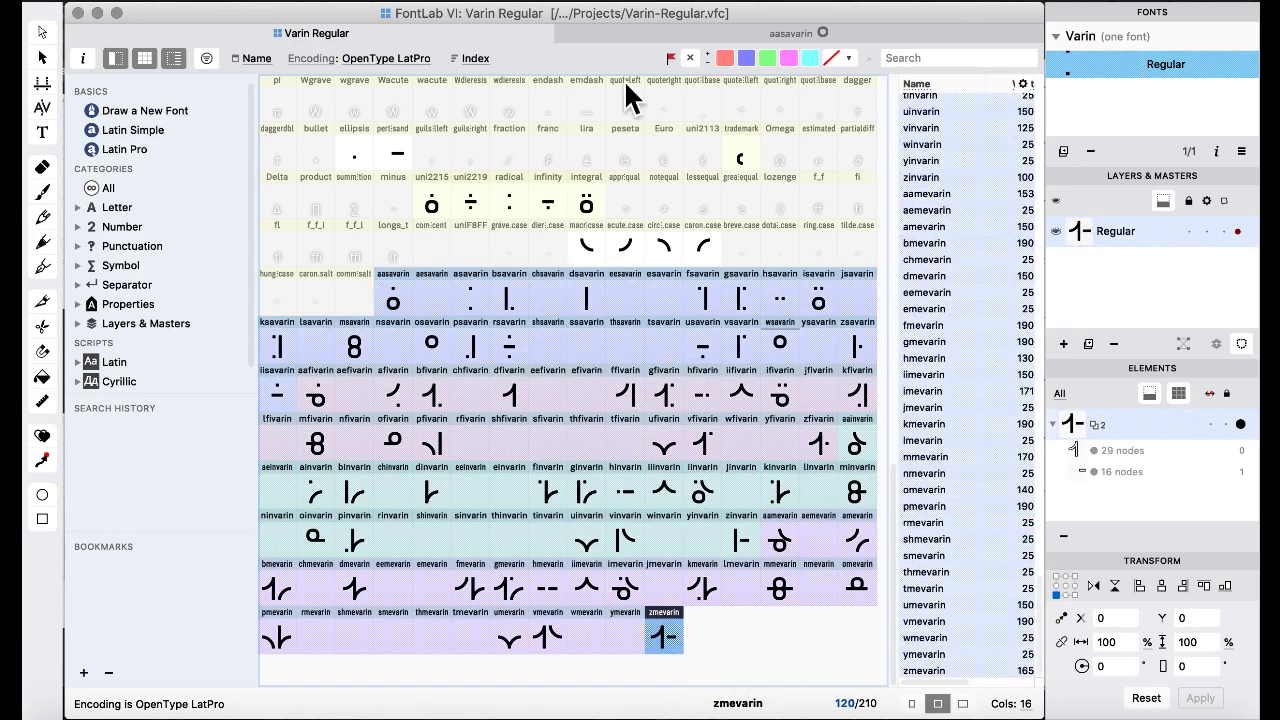
left_click(706, 246)
Paste the copied dot into wsavarin, lower it to X 325, Y 0 beneath the ring, and return to the font overview.
double_click(783, 348)
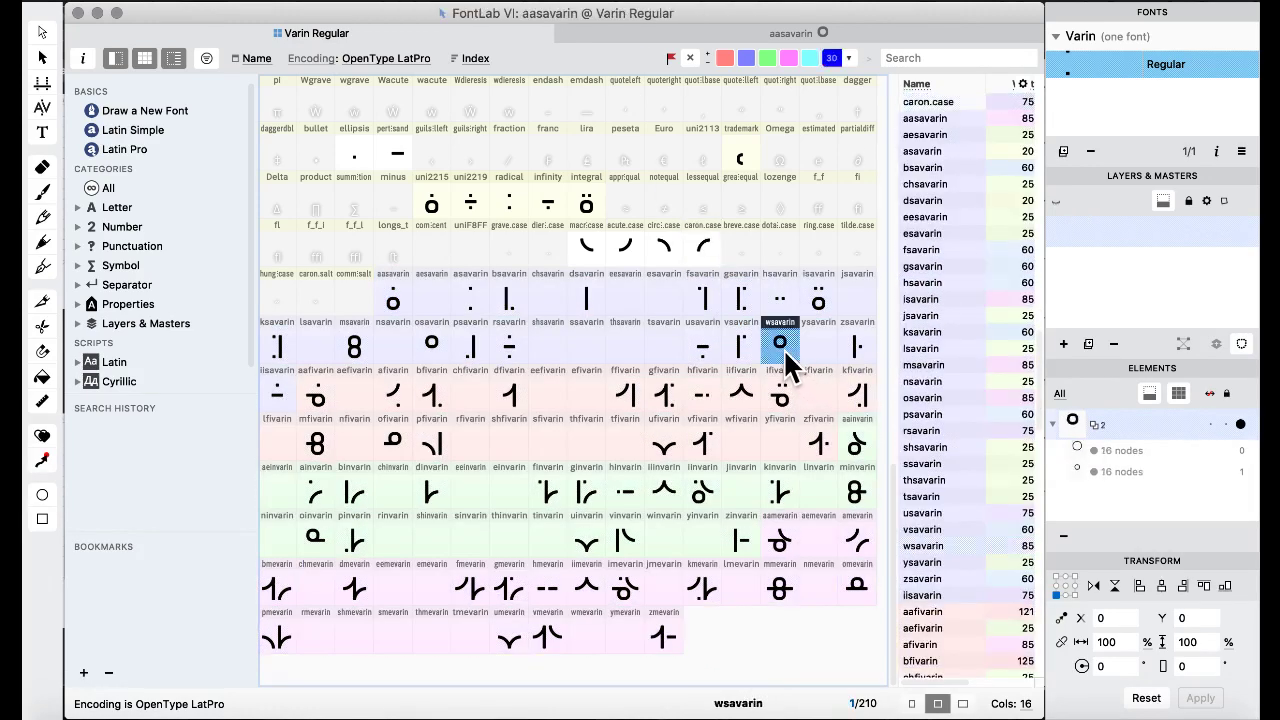
key("shift+Down")
key("shift+Down")
key("shift+Down")
key("shift+Down")
key("shift+Down")
key("shift+Down")
key("shift+Down")
key("shift+Down")
key("shift+Down")
key("shift+Down")
key("shift+Down")
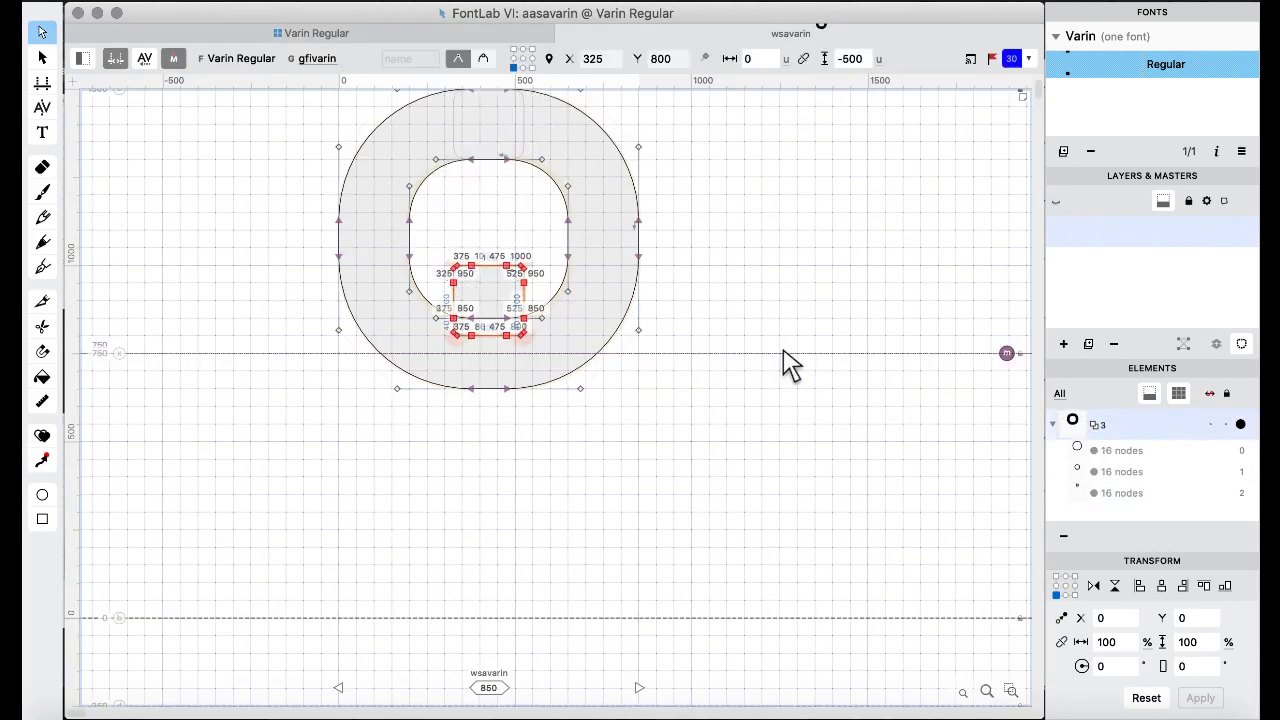
key("shift+Down")
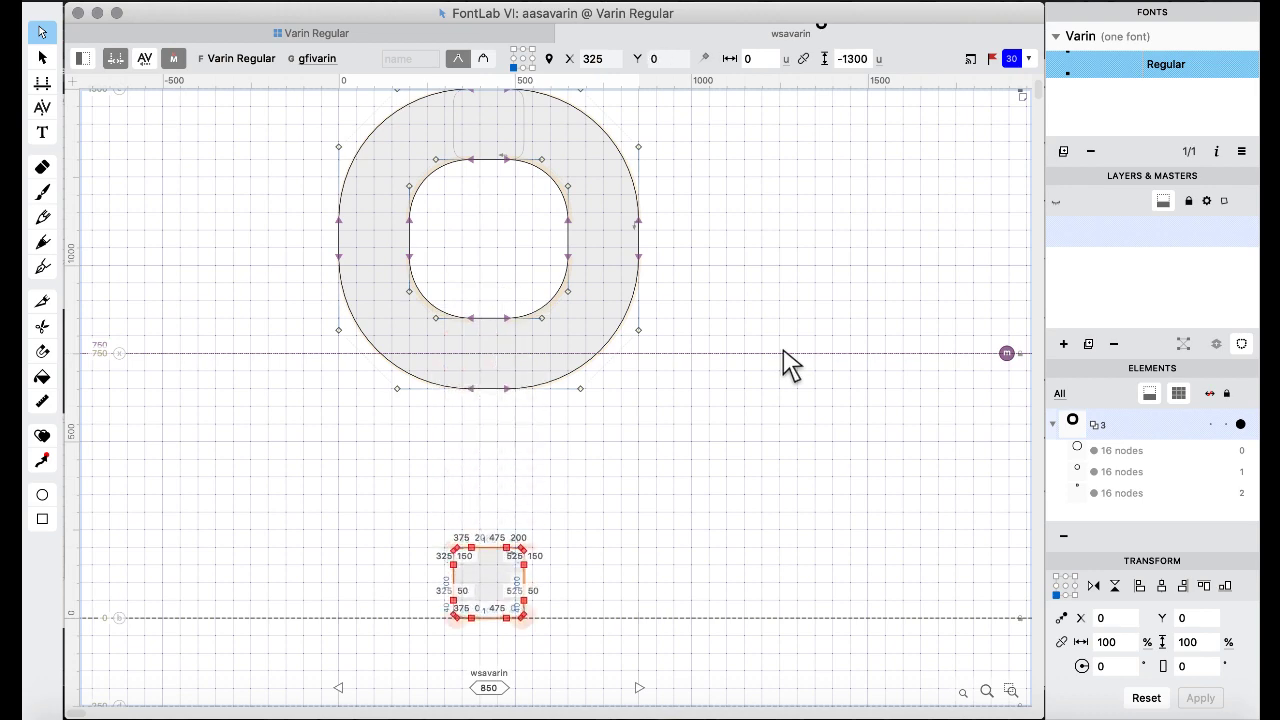
left_click(310, 35)
left_click(460, 250)
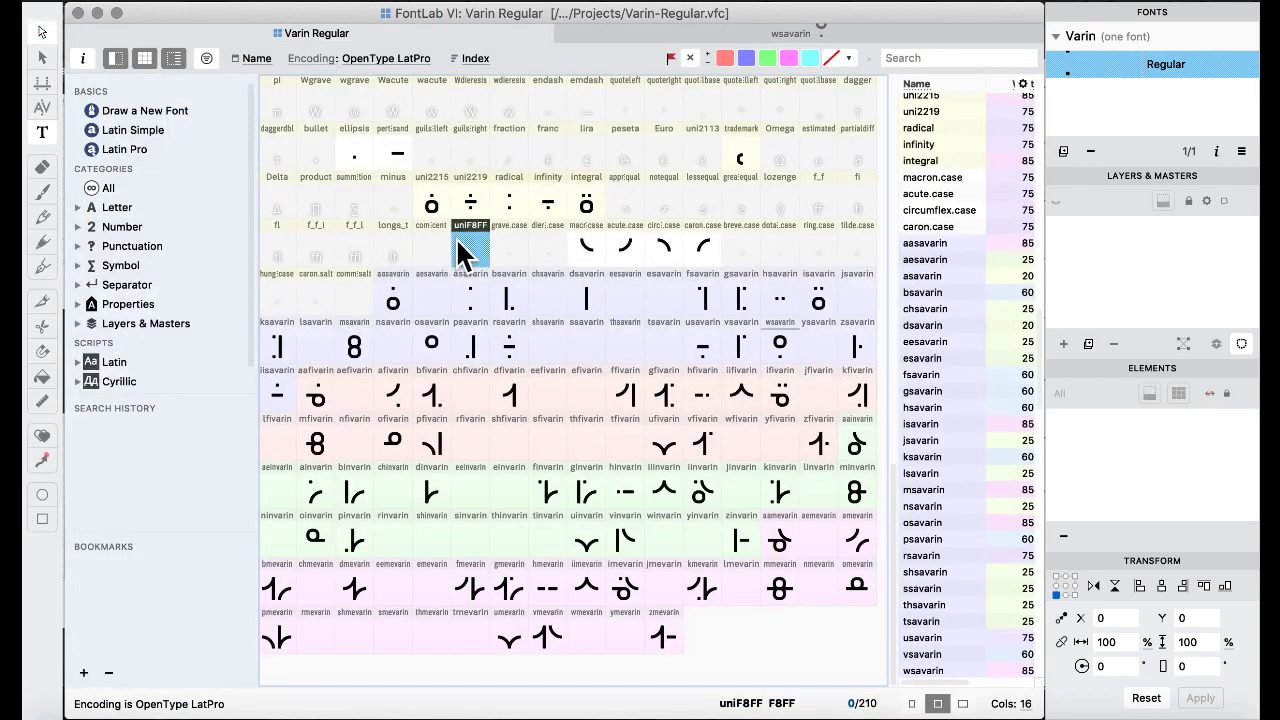
Check the w row of the handwritten chart and copy the ofivarin glyph onto wfivarin, accepting the replacement.
mouse_move(24, 717)
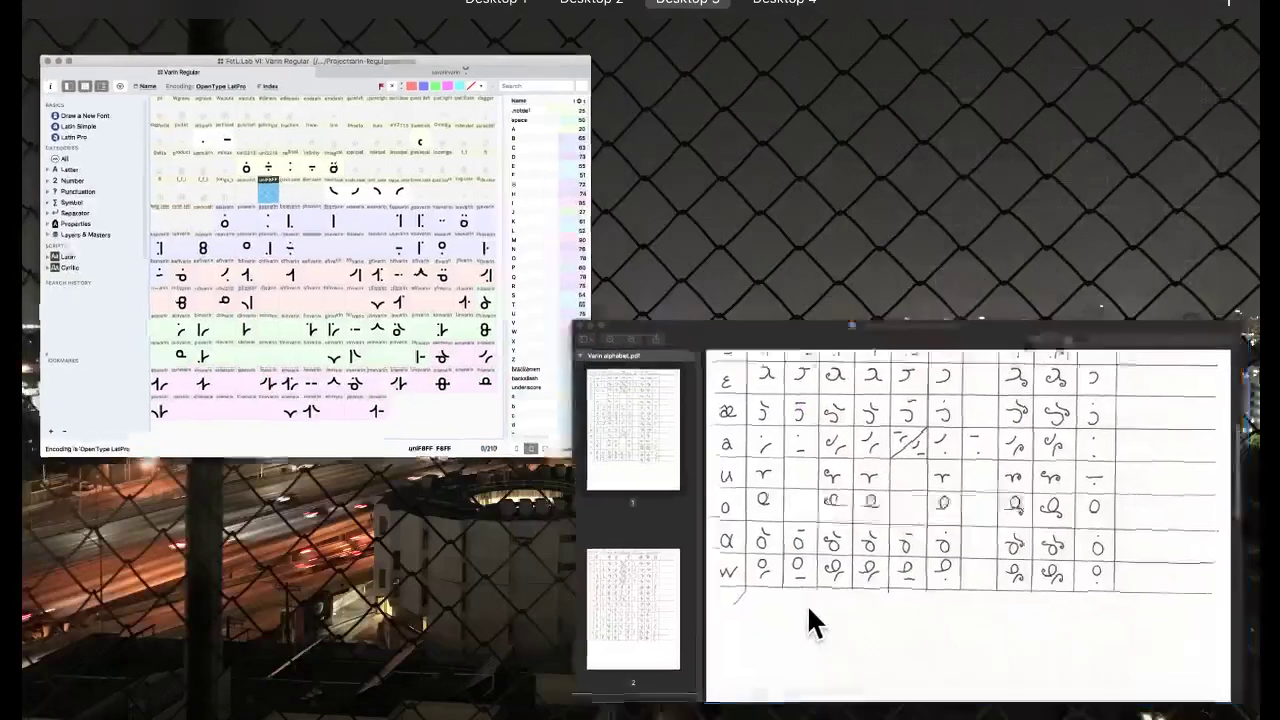
left_click(807, 604)
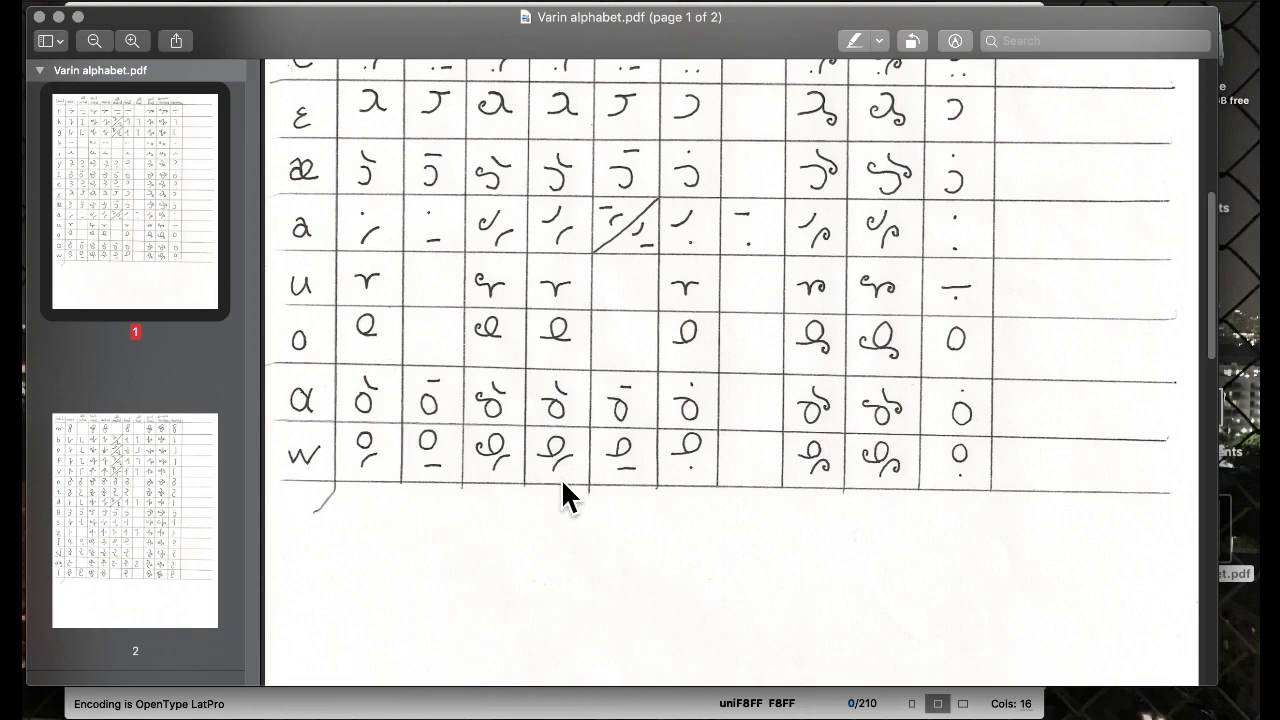
mouse_move(24, 717)
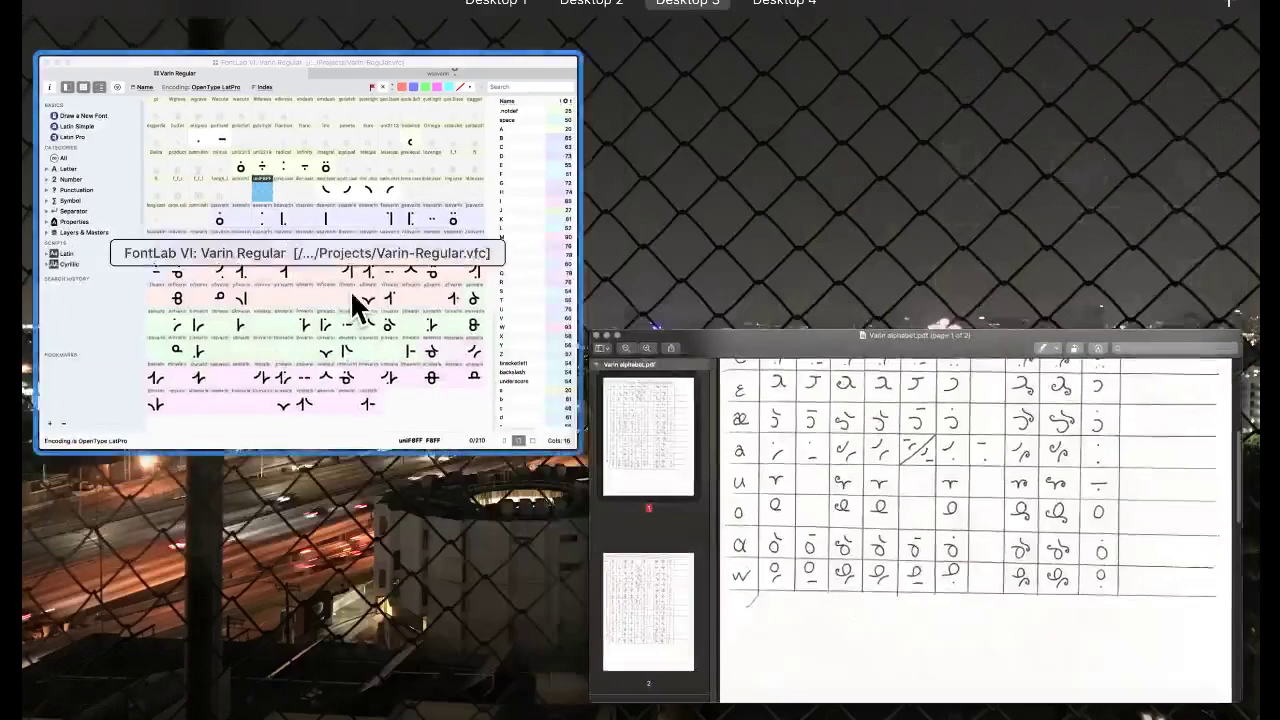
left_click(351, 300)
left_click(393, 440)
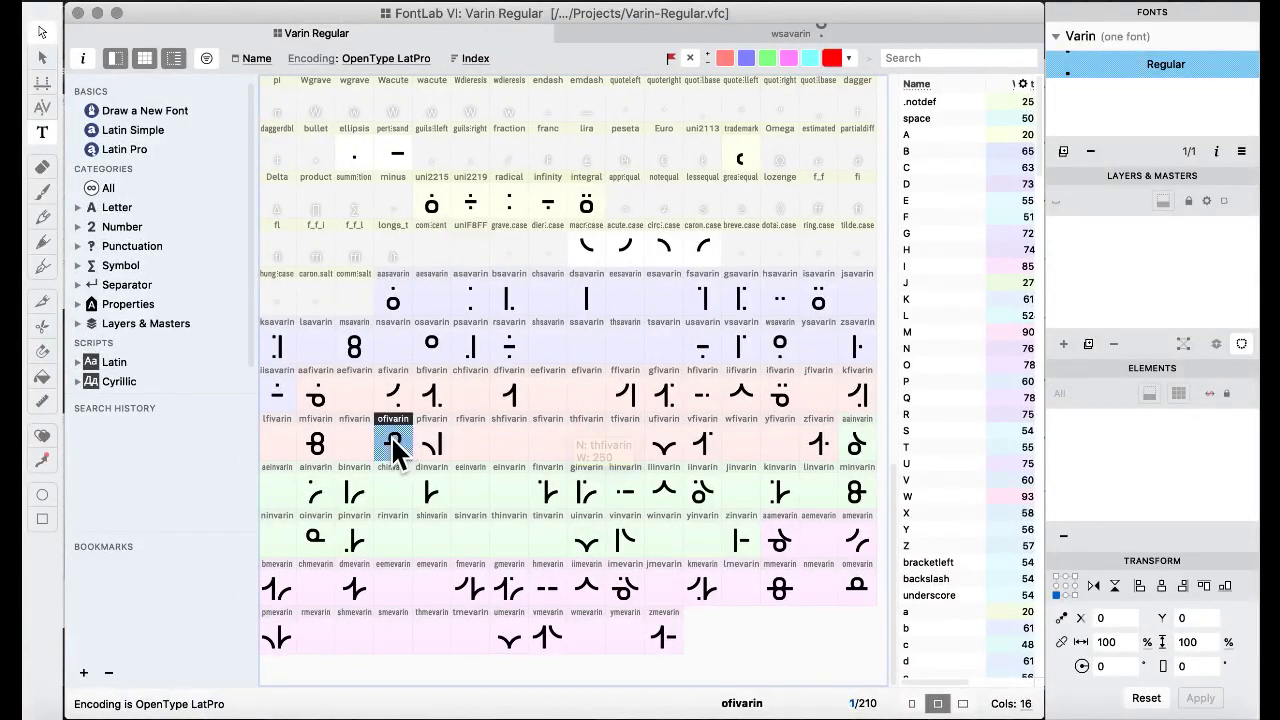
left_click_drag(489, 460, 747, 446)
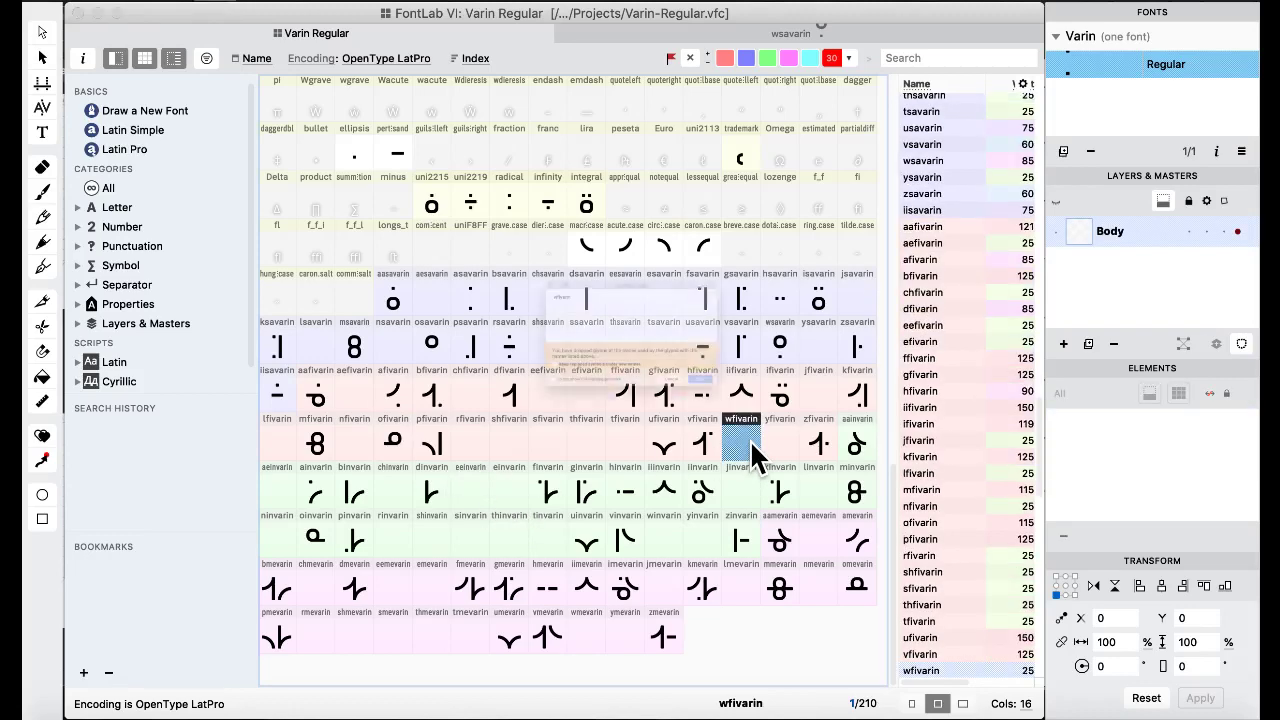
left_click(808, 450)
Copy the dot from wsavarin into wfivarin and place it beneath the ring at X 625, Y 0.
double_click(783, 341)
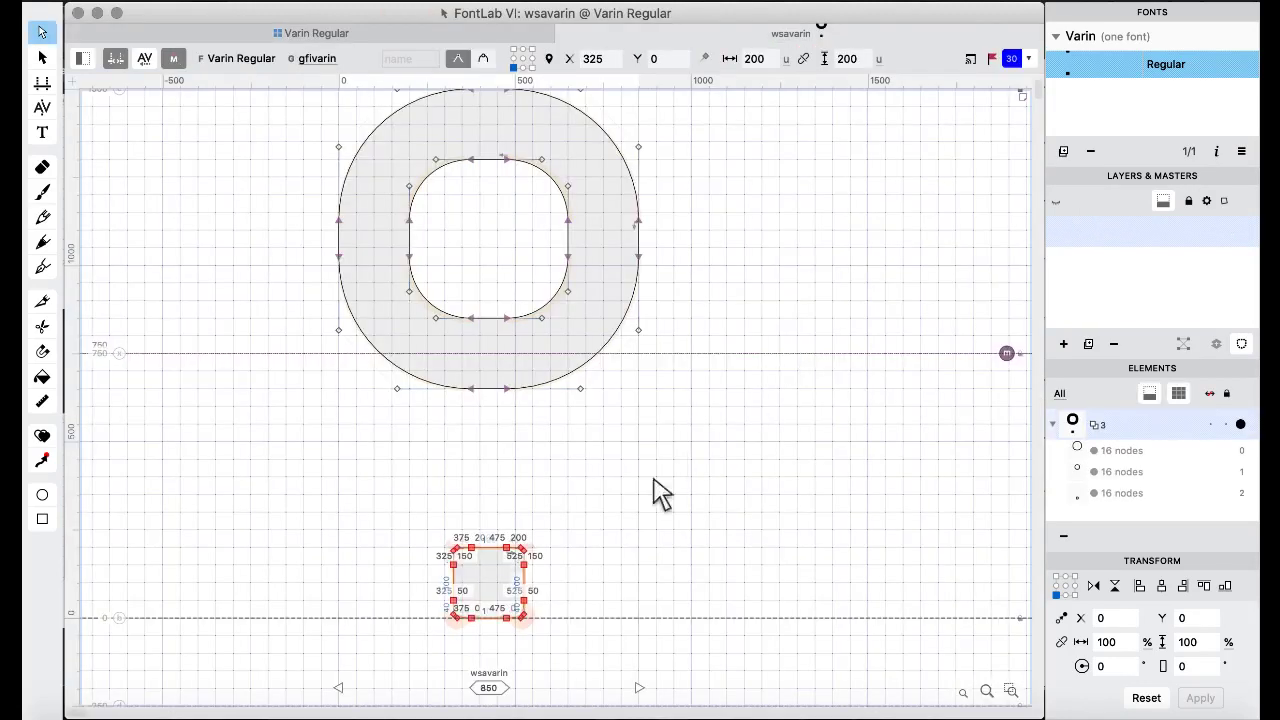
left_click(360, 37)
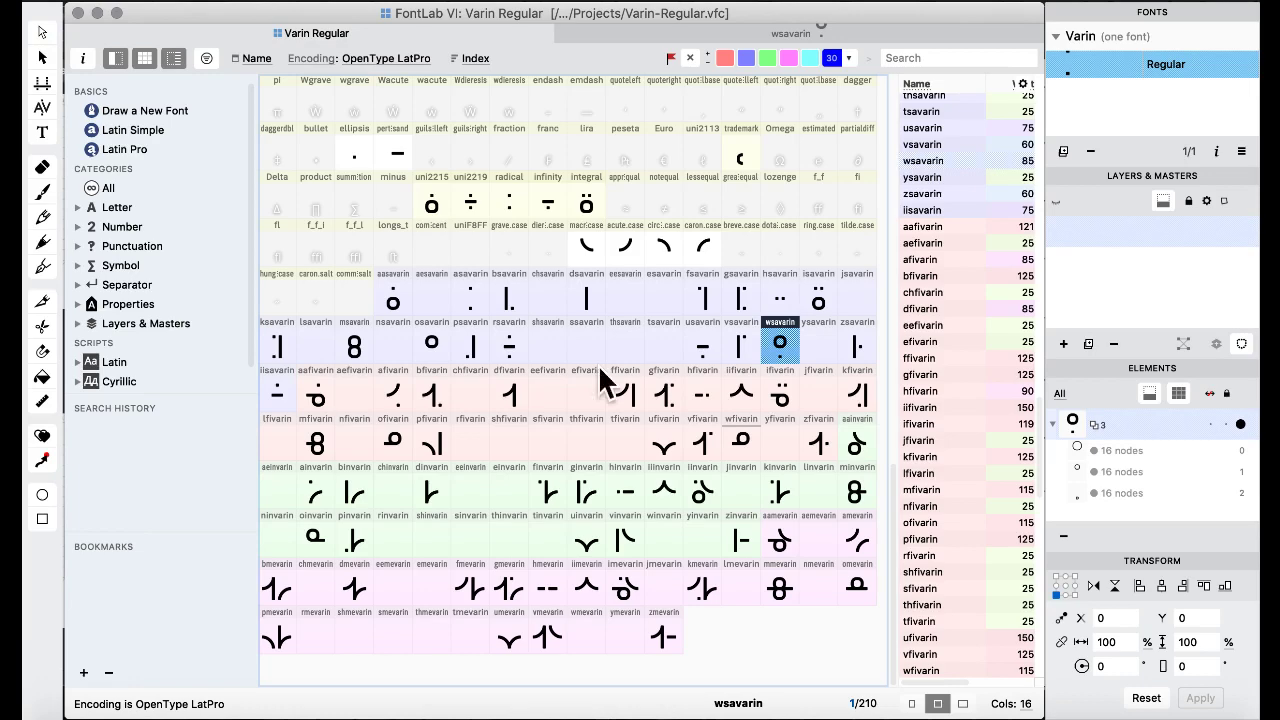
double_click(740, 452)
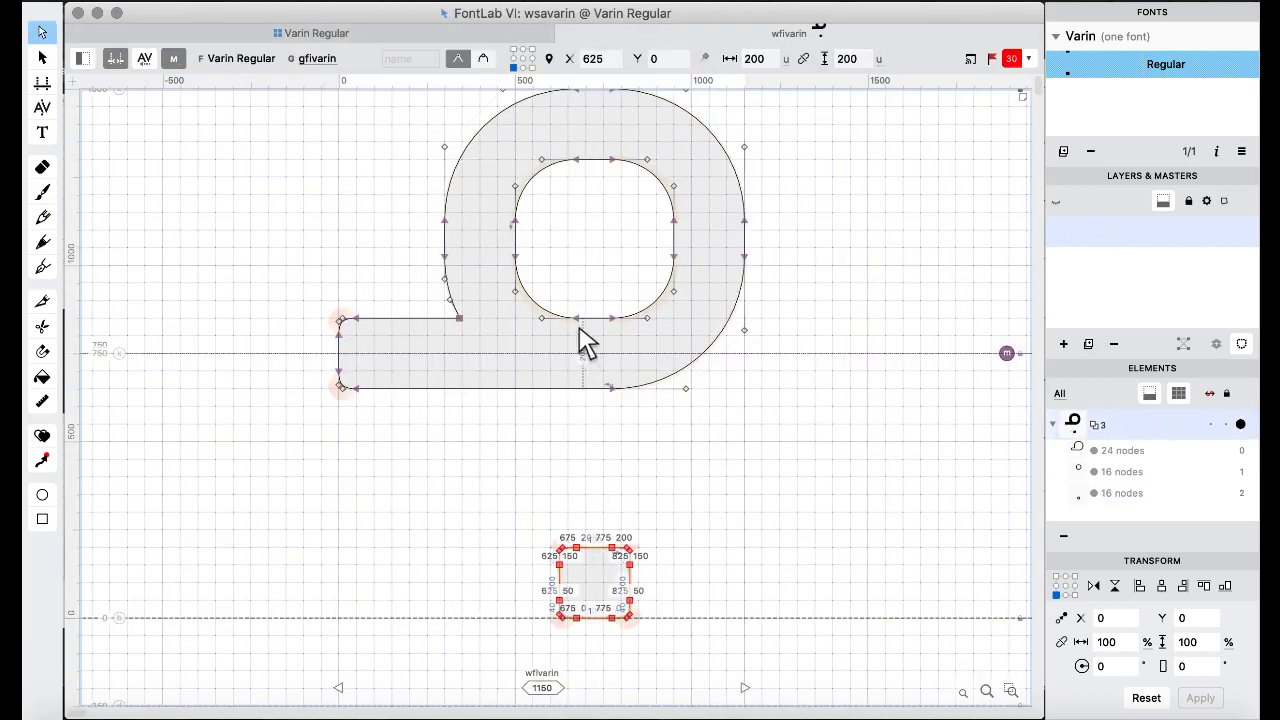
Try raising wfivarin's dot to Y 700 on the ring's lower edge, and undo the move.
key("super+Up")
key("super+Up")
key("super+Up")
key("super+Up")
key("super+Up")
key("super+Up")
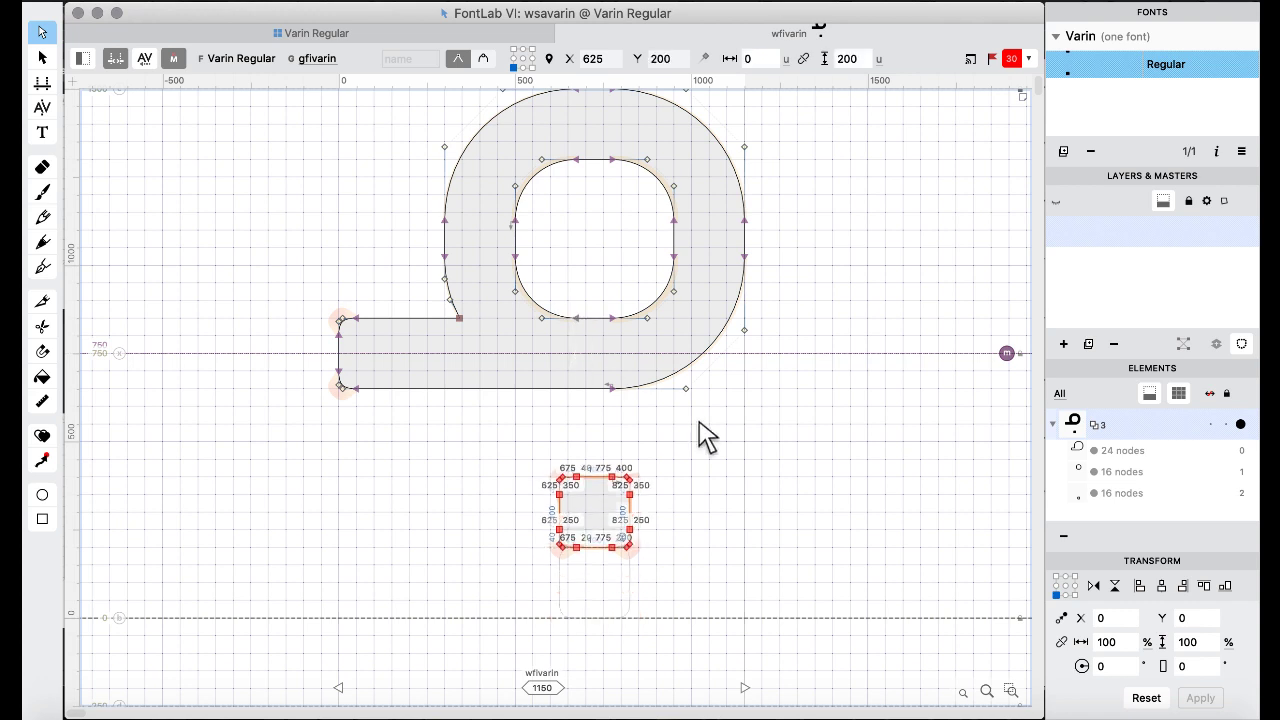
key("super+Up")
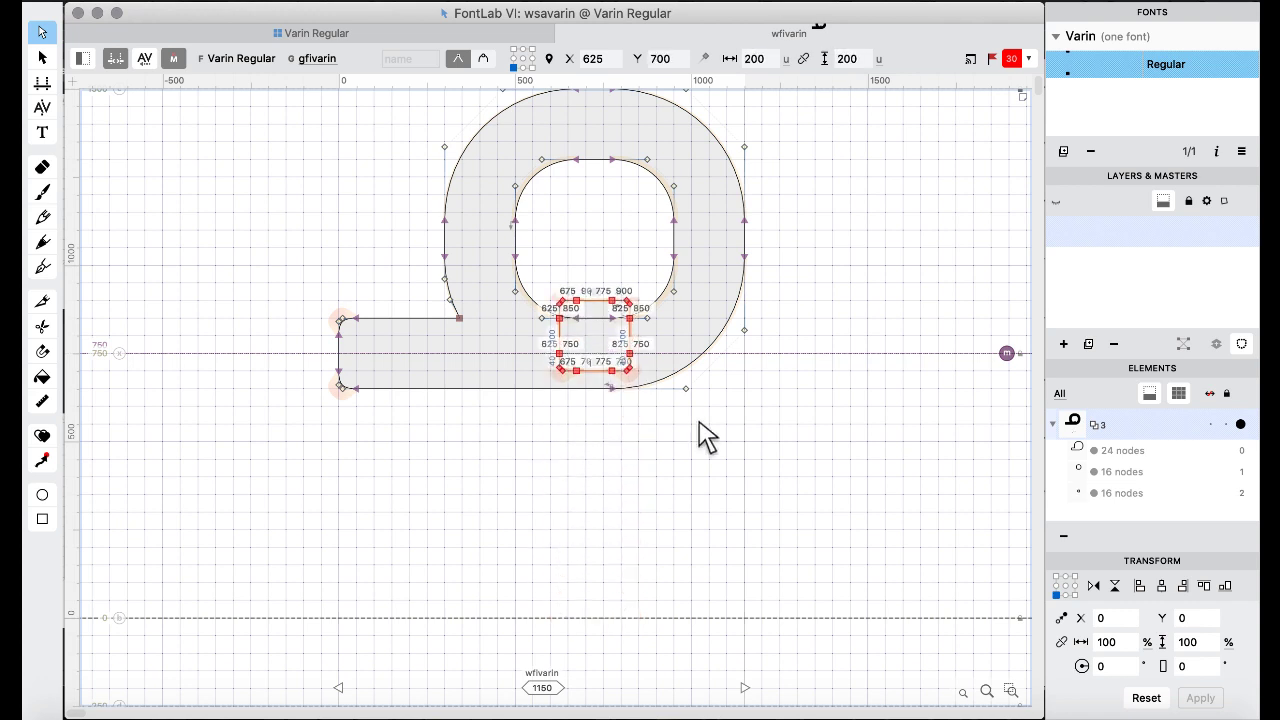
key("super+z")
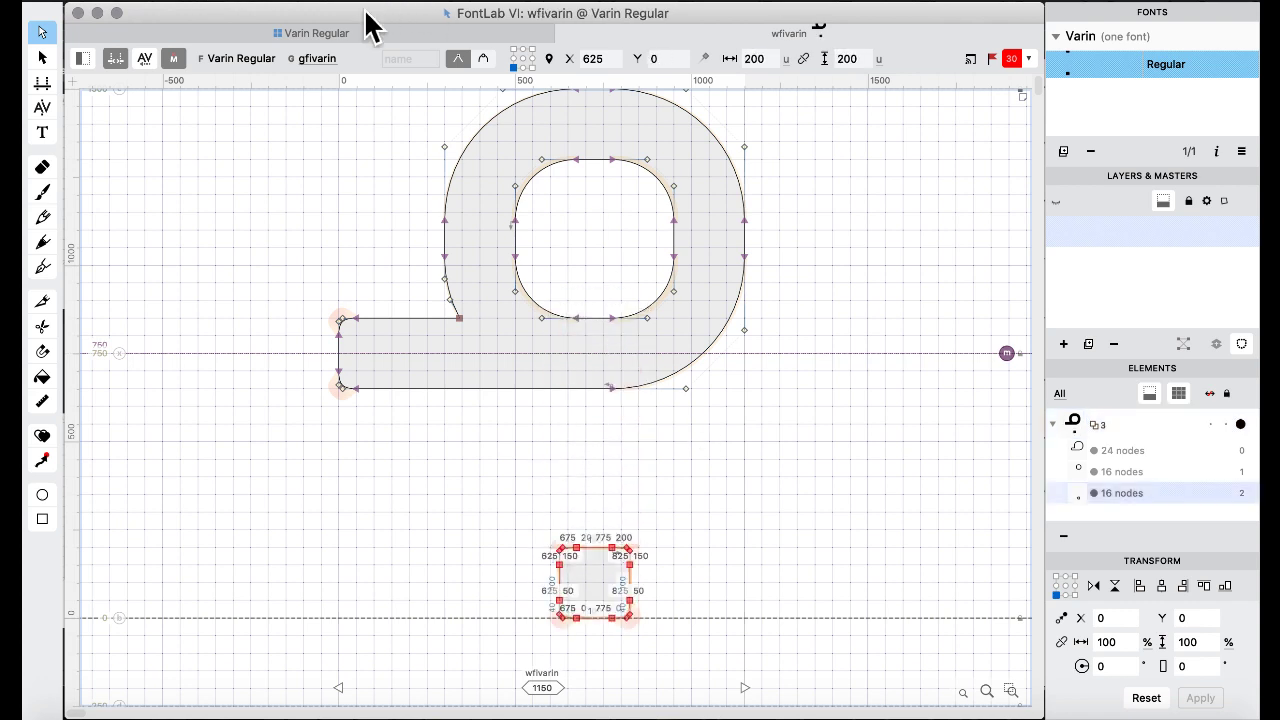
Return to the font overview and copy the omevarin glyph onto wmevarin, accepting the replacement.
left_click(317, 33)
left_click(491, 343)
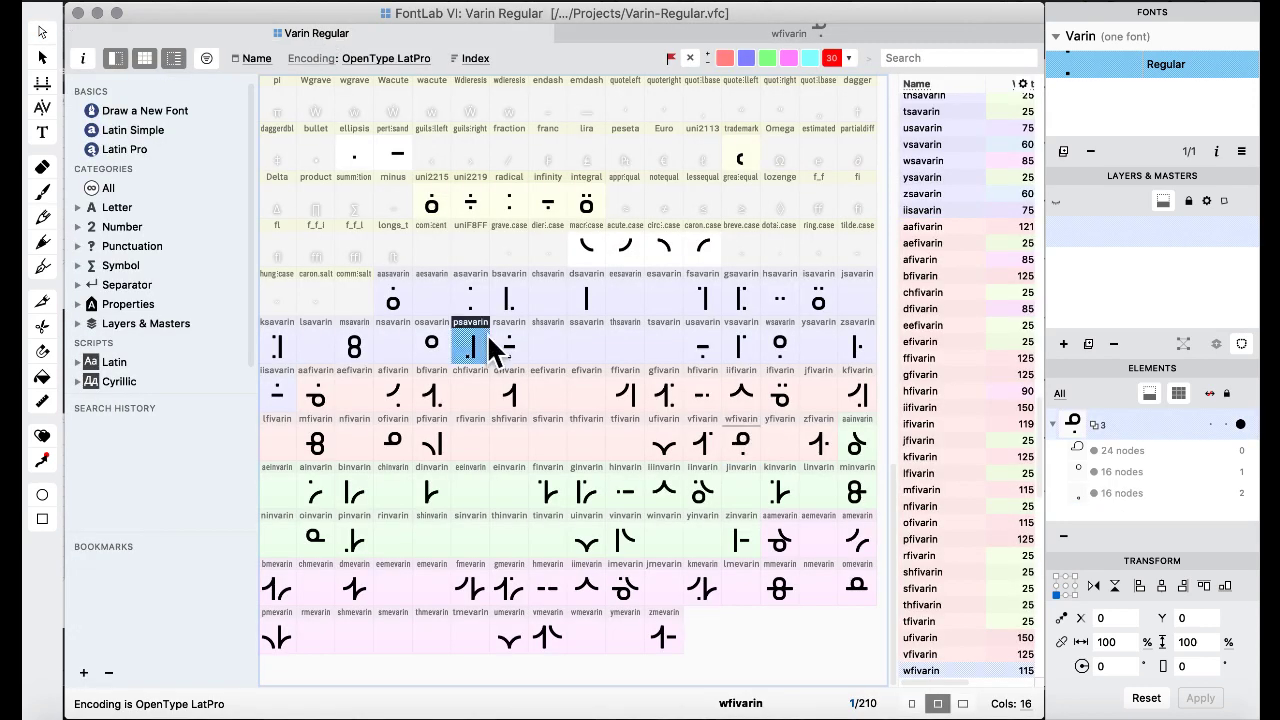
left_click(589, 470)
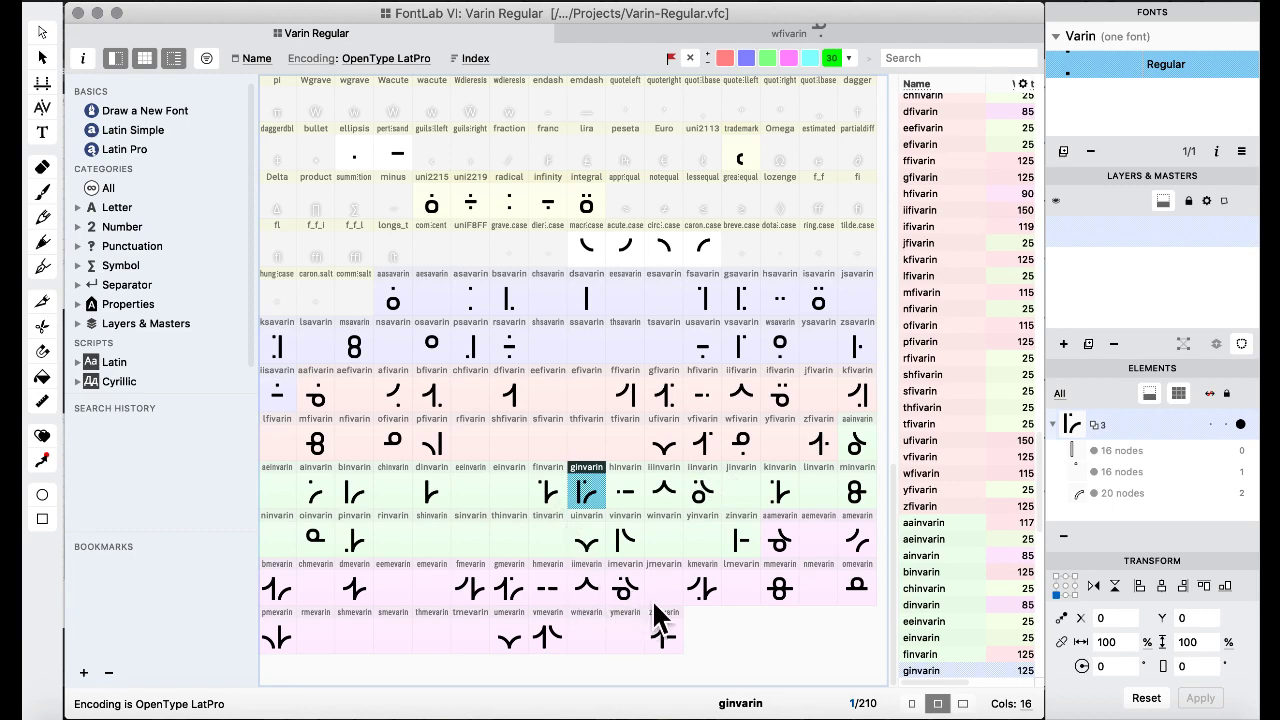
left_click(856, 588)
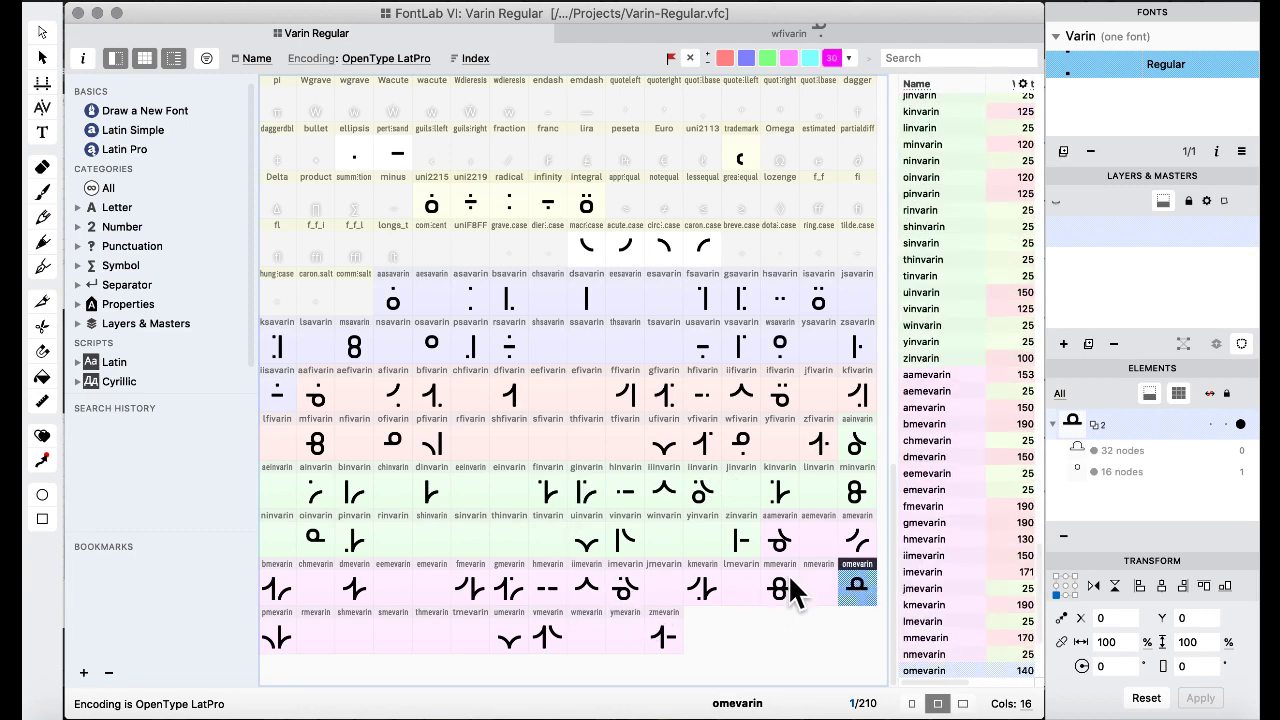
left_click_drag(584, 620, 586, 636)
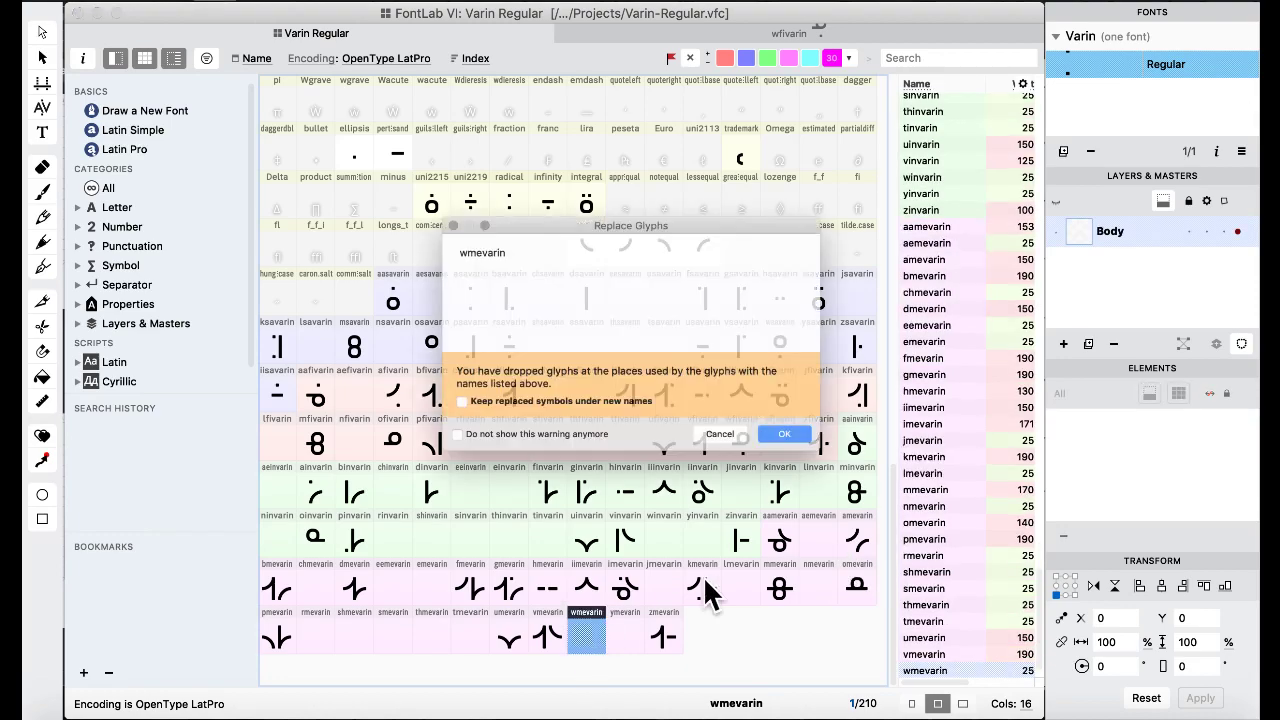
left_click(836, 458)
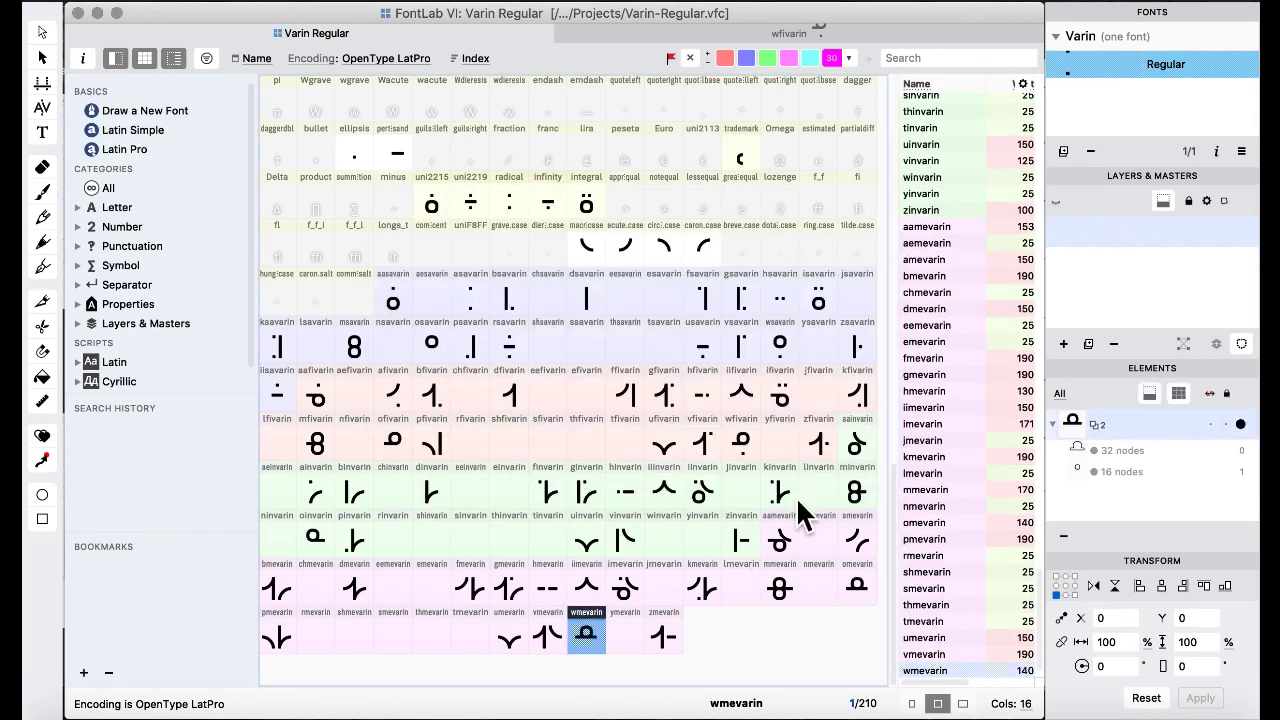
Recheck the chart's w row, clear wmevarin, and copy the wfivarin glyph onto it, accepting the replacement.
key("ctrl+Up")
left_click(1014, 529)
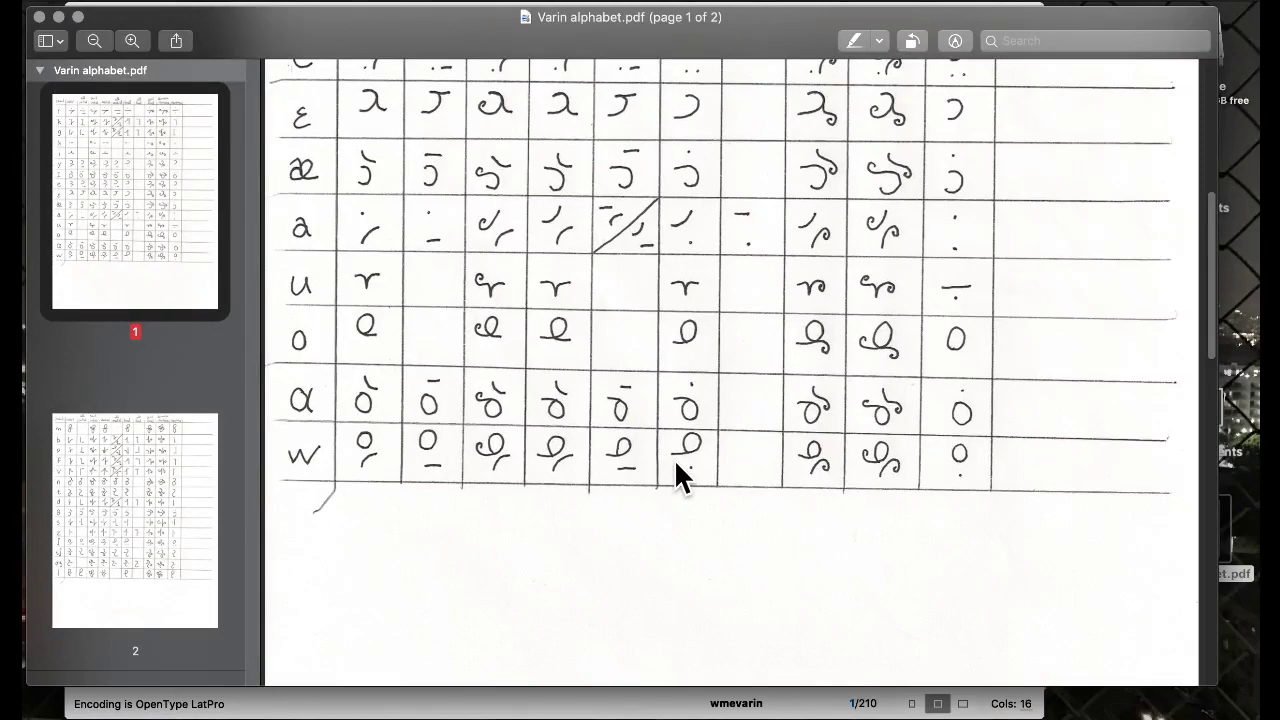
key("ctrl+Up")
left_click(547, 467)
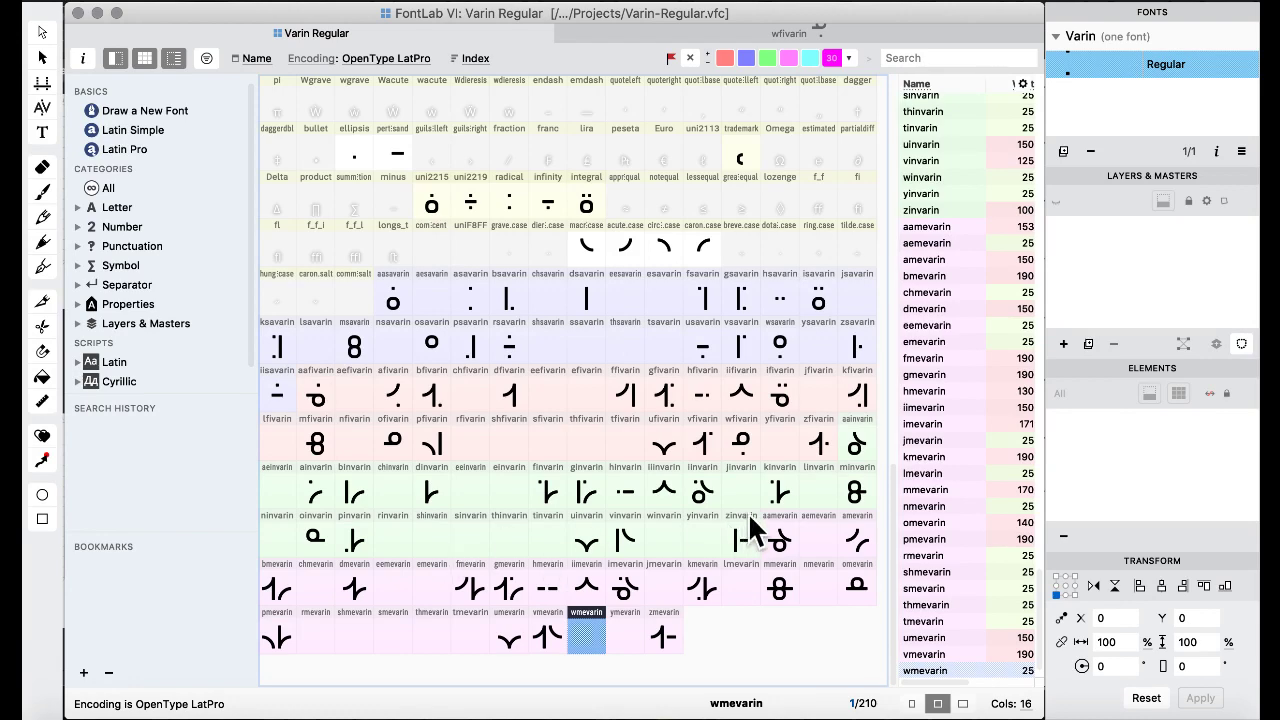
left_click(740, 440)
left_click_drag(590, 650, 590, 650)
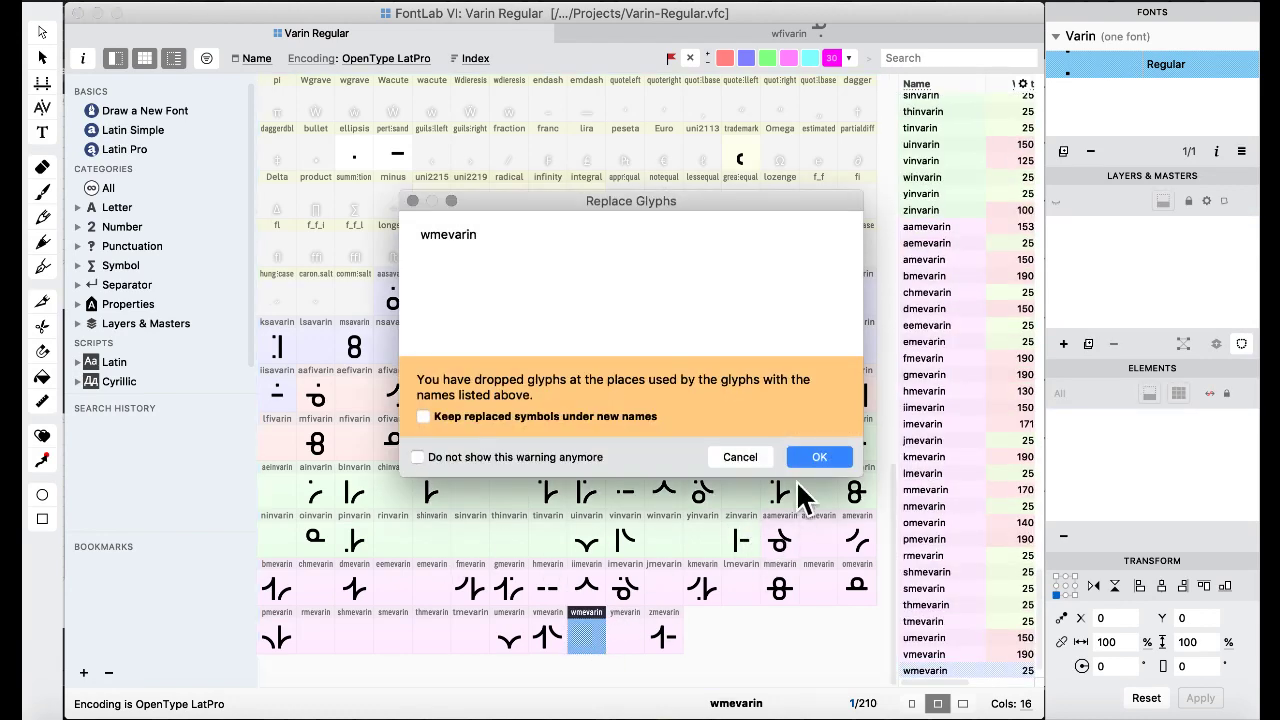
left_click(822, 459)
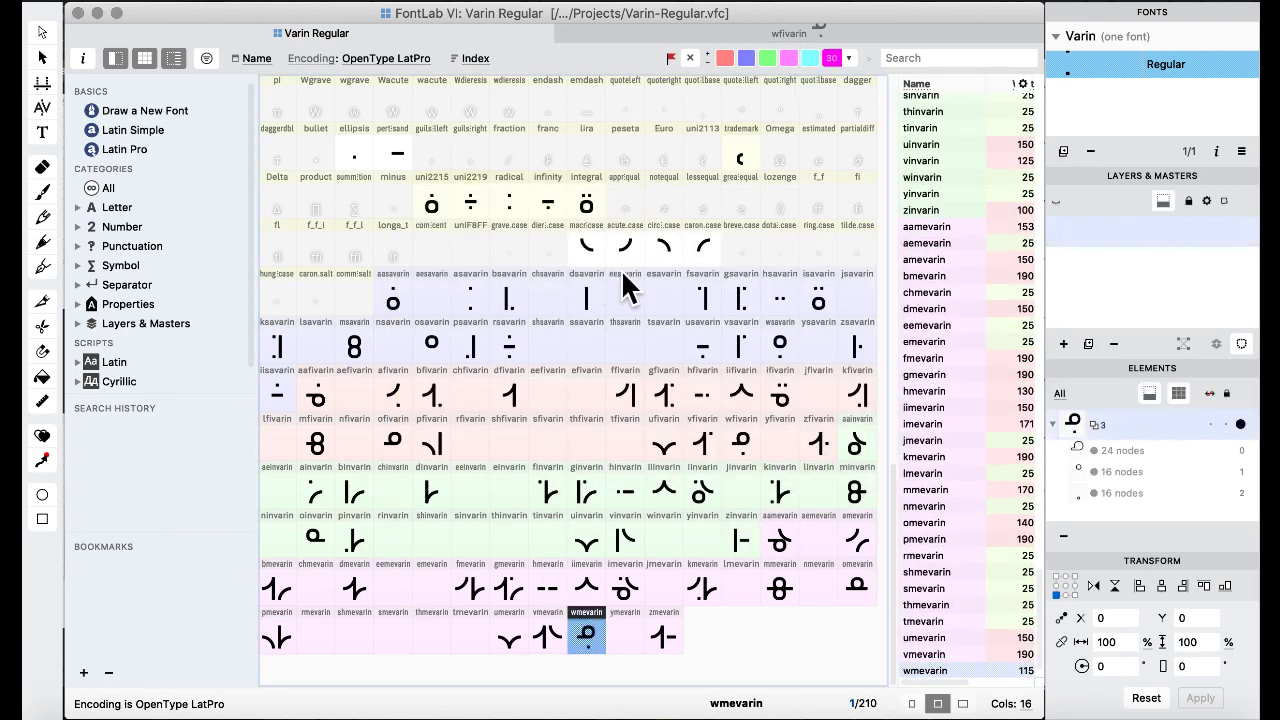
Copy the curved stroke from the caron.case glyph and return to wmevarin in the font overview.
double_click(693, 249)
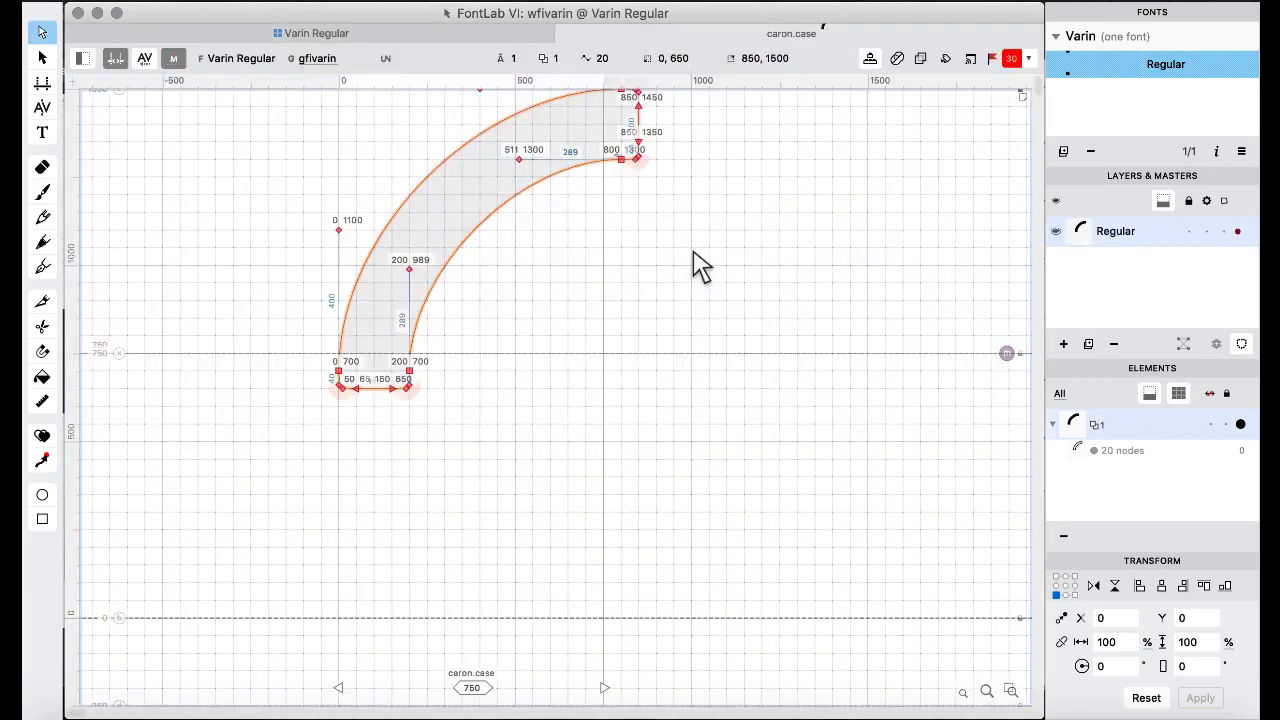
left_click(365, 35)
left_click(548, 390)
left_click(586, 635)
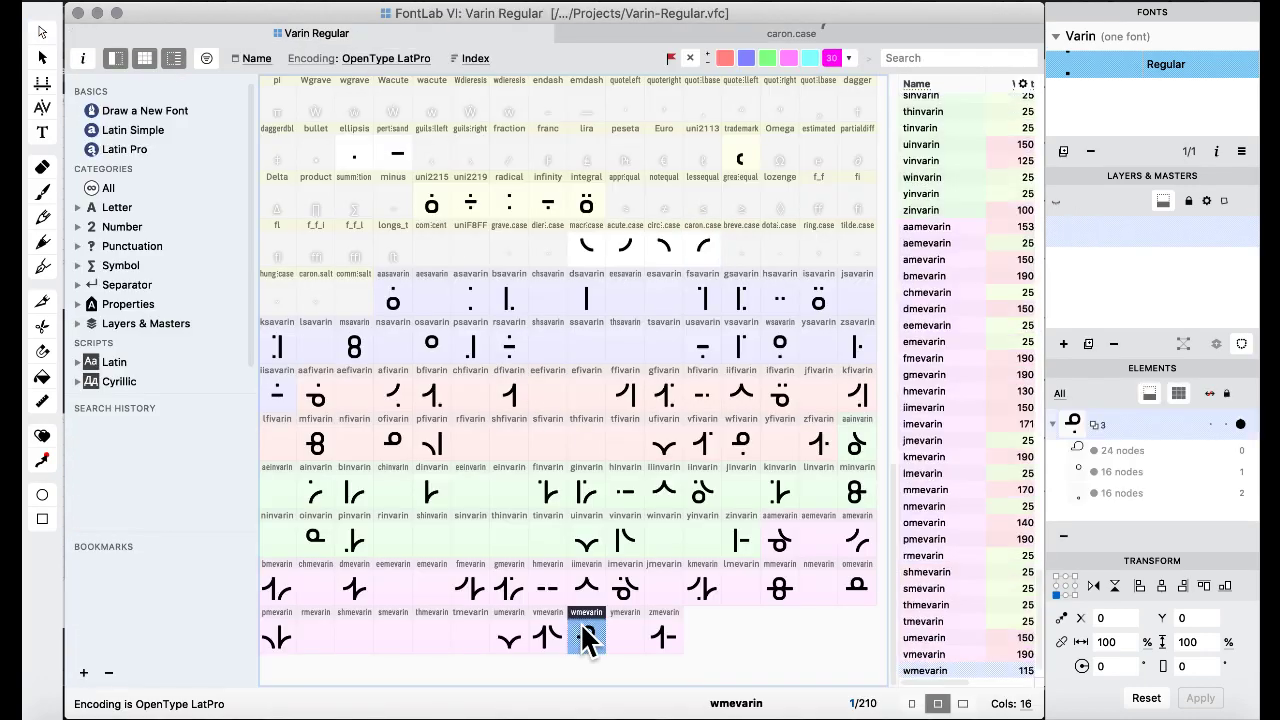
Delete the dot beneath wmevarin's ring and paste the copied curved stroke in its place.
double_click(586, 635)
left_click_drag(480, 481, 703, 672)
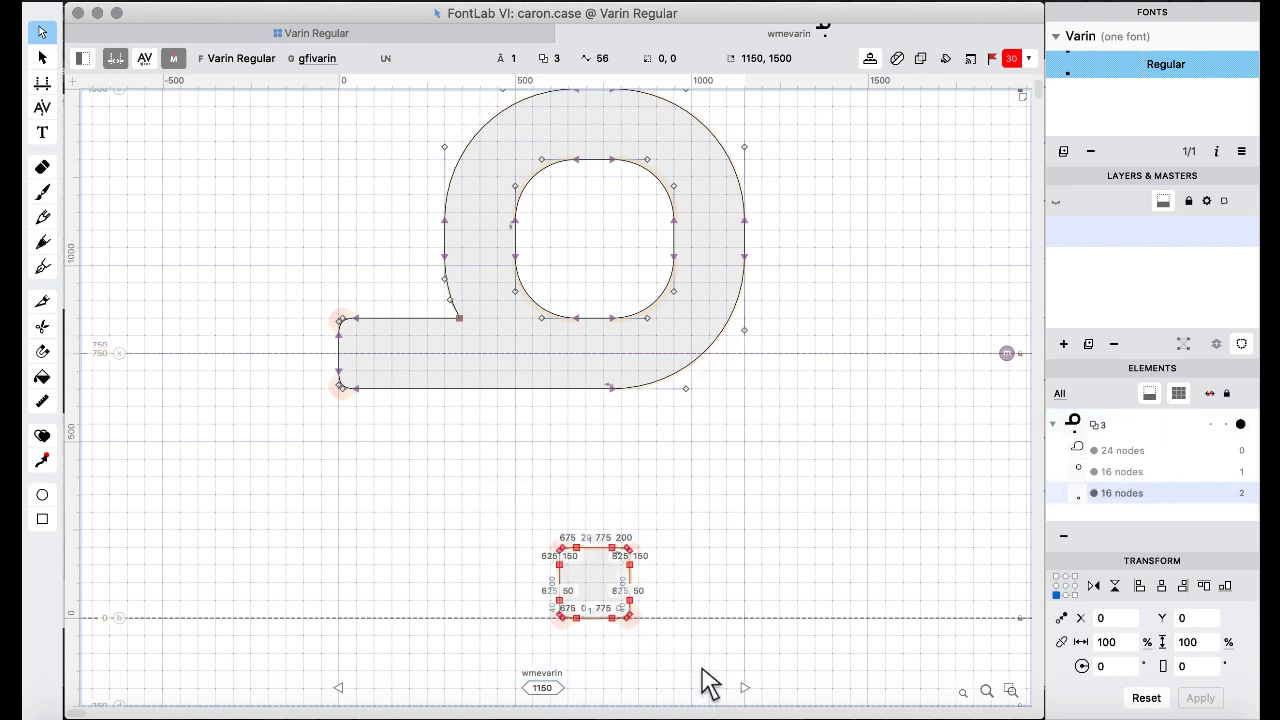
left_click(580, 662)
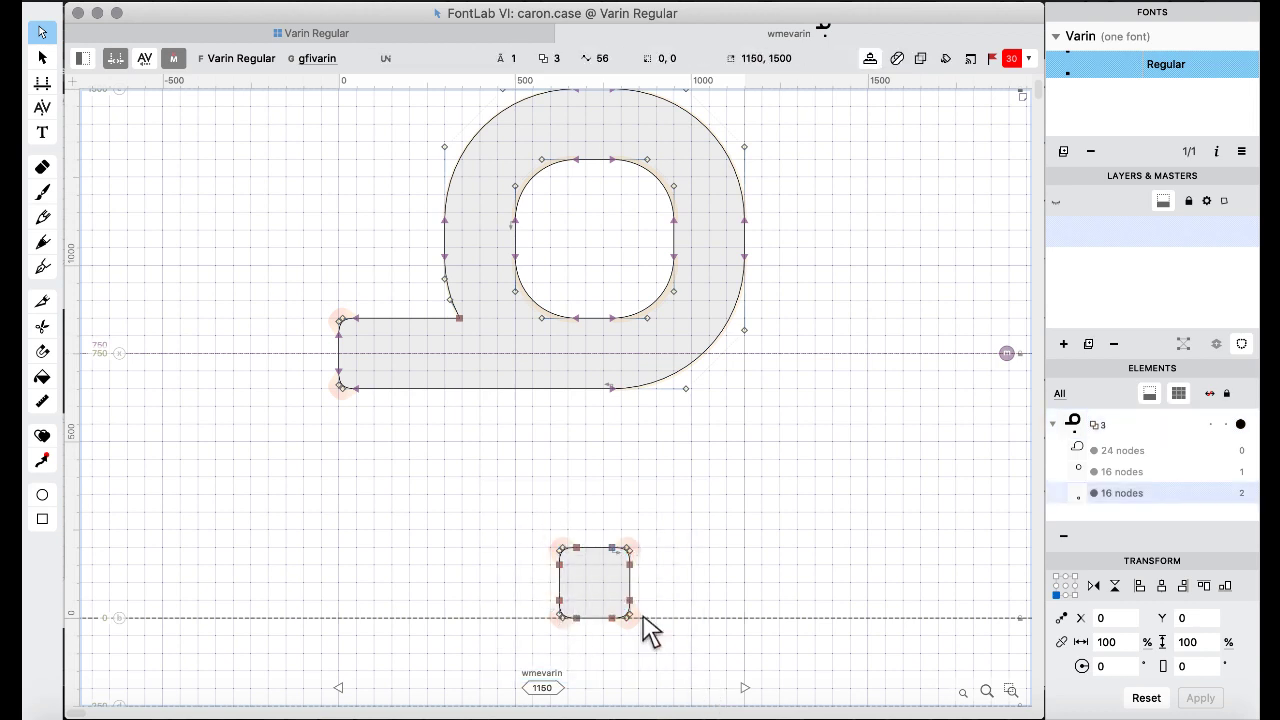
key("super+a")
key("BackSpace")
key("super+v")
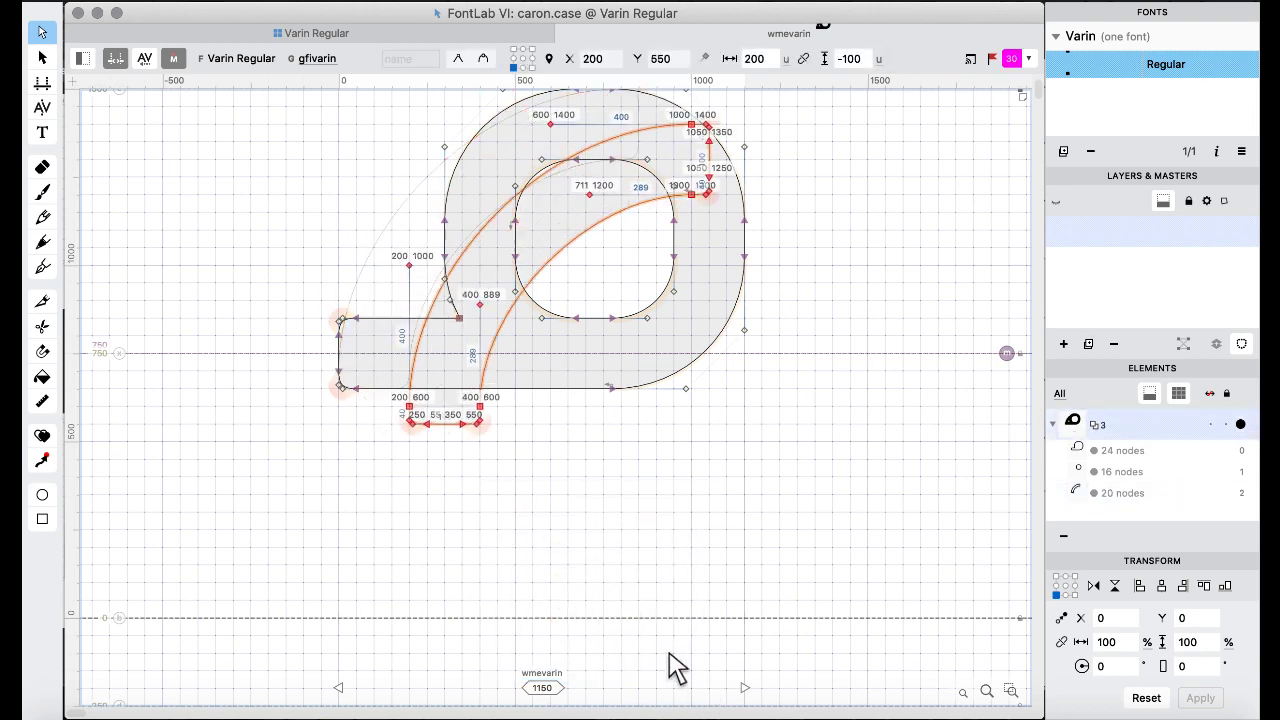
Move the pasted curve in wmevarin to X 625, Y 0 so it descends from the ring's lower edge.
key("shift+Right")
key("shift+Down")
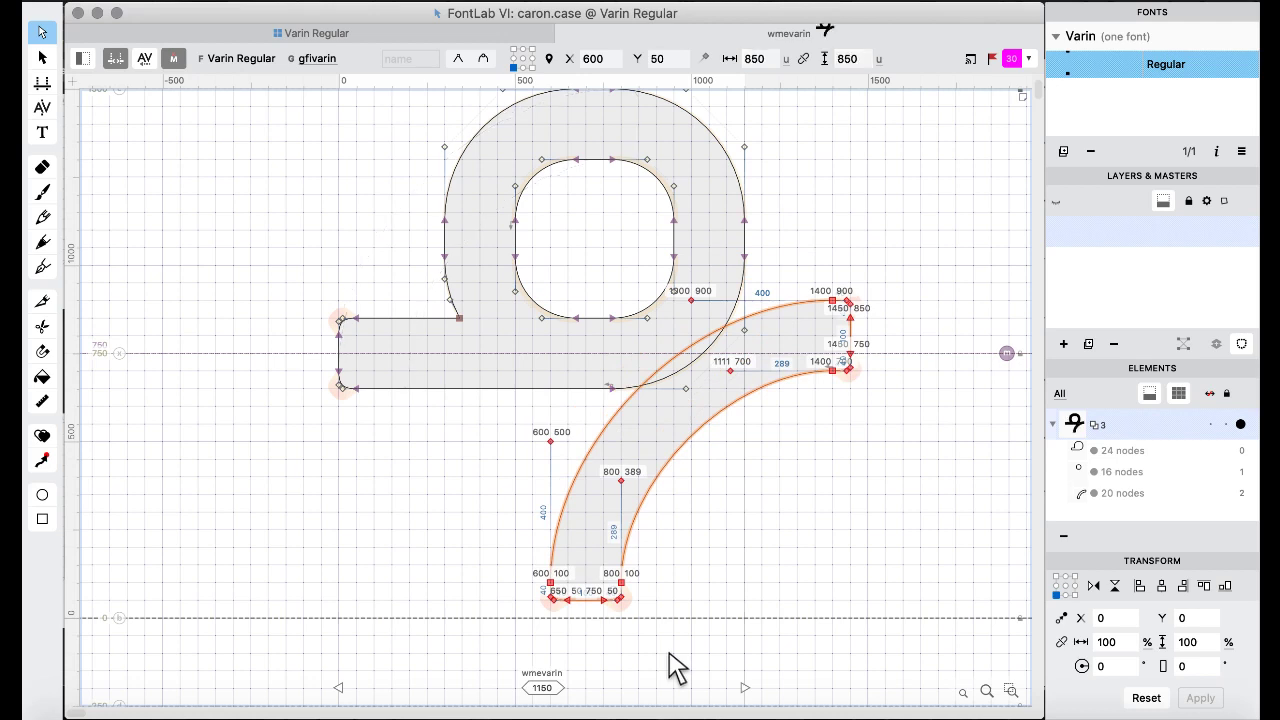
key("shift+Down")
key("shift+Down")
key("shift+Down")
key("shift+Down")
key("shift+Down")
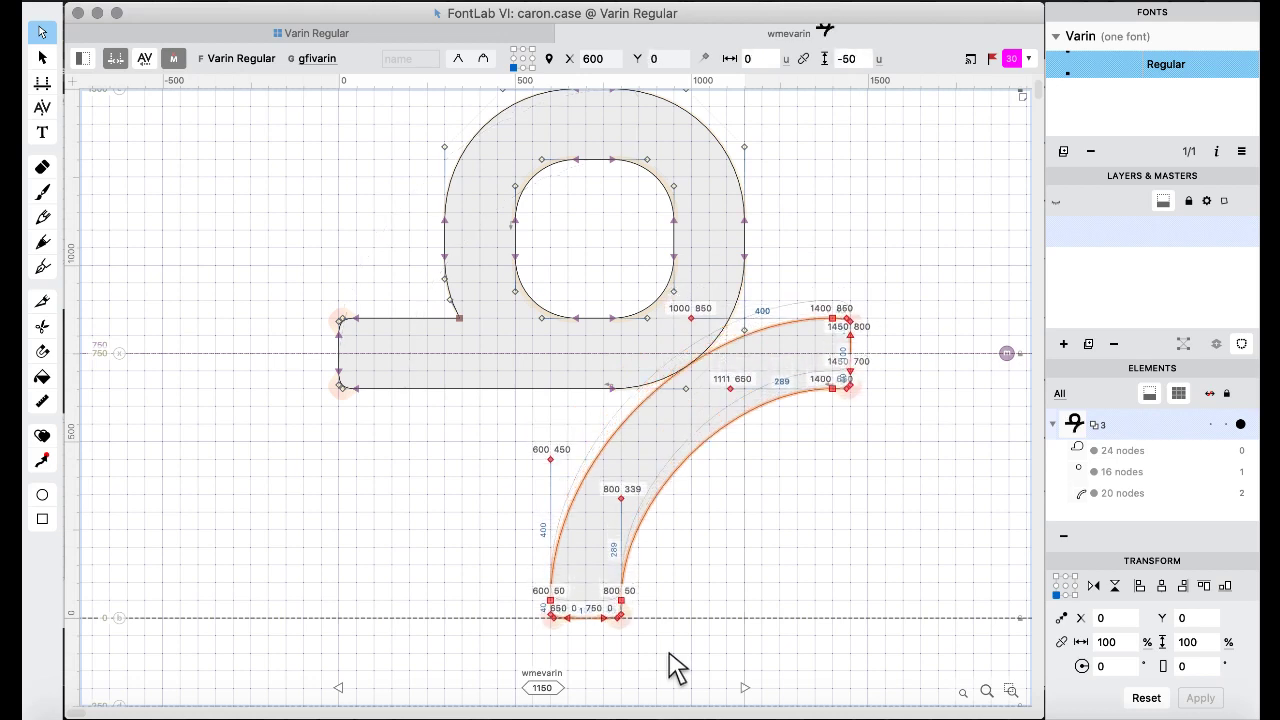
key("shift+Right")
key("shift+Right")
key("Right")
key("Right")
key("Right")
key("Right")
key("Right")
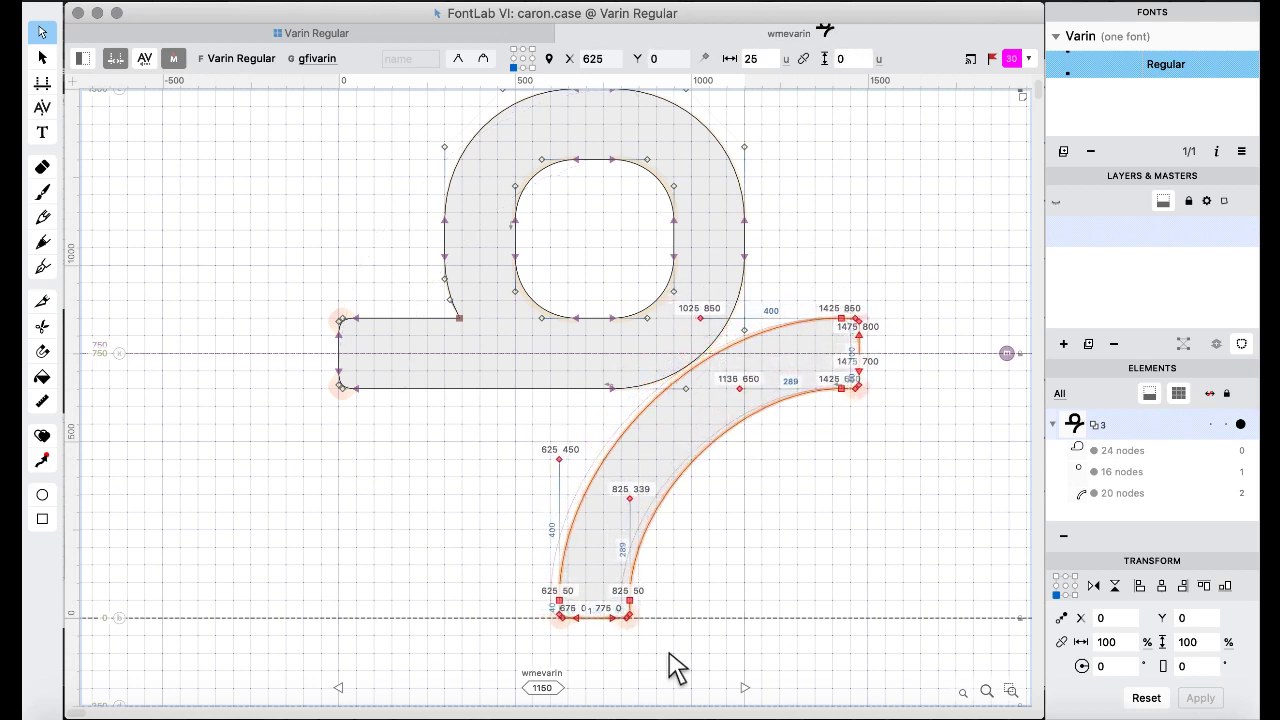
Return to the font overview and check the chart's w row for the initial form.
left_click(337, 40)
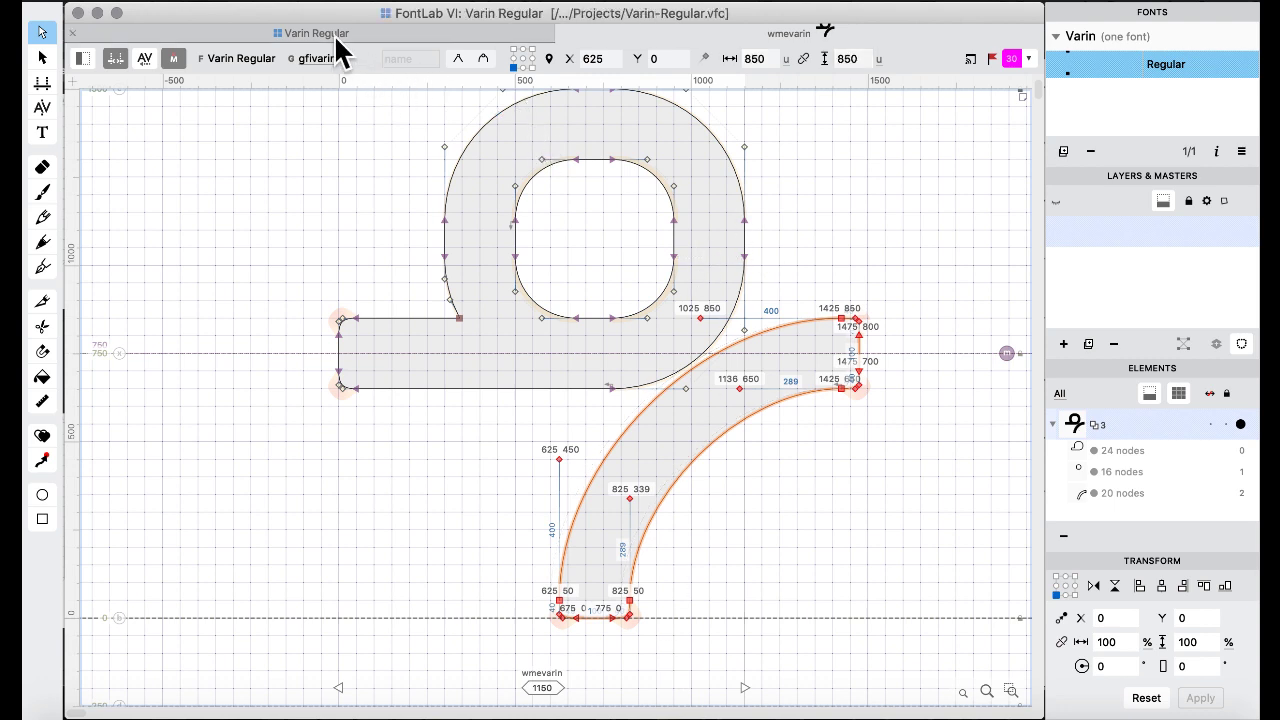
left_click(547, 302)
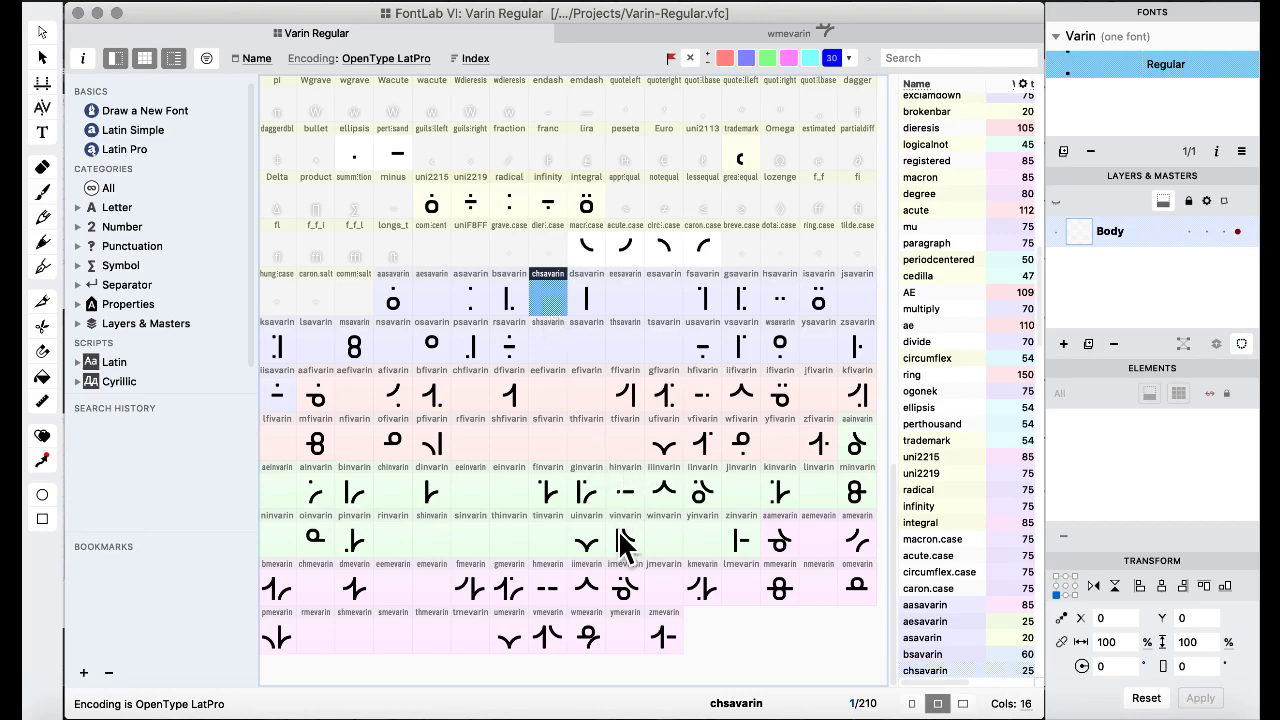
key("ctrl+Up")
left_click(847, 525)
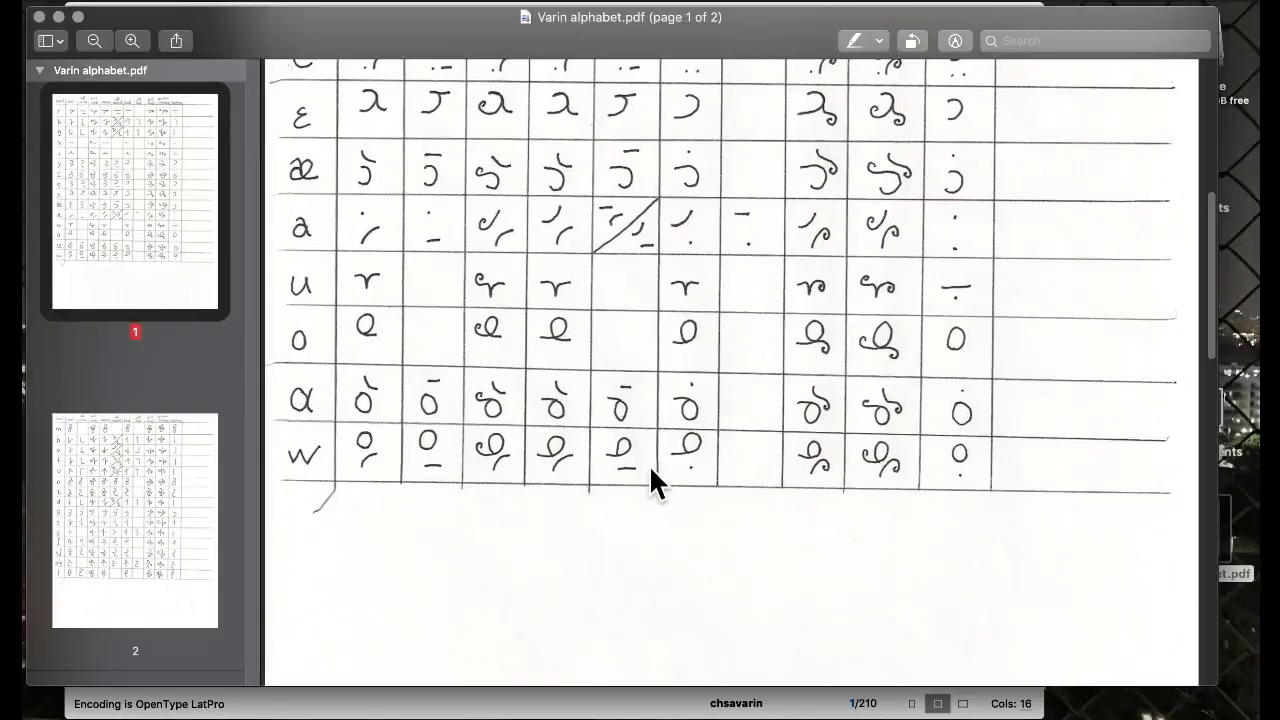
key("ctrl+Up")
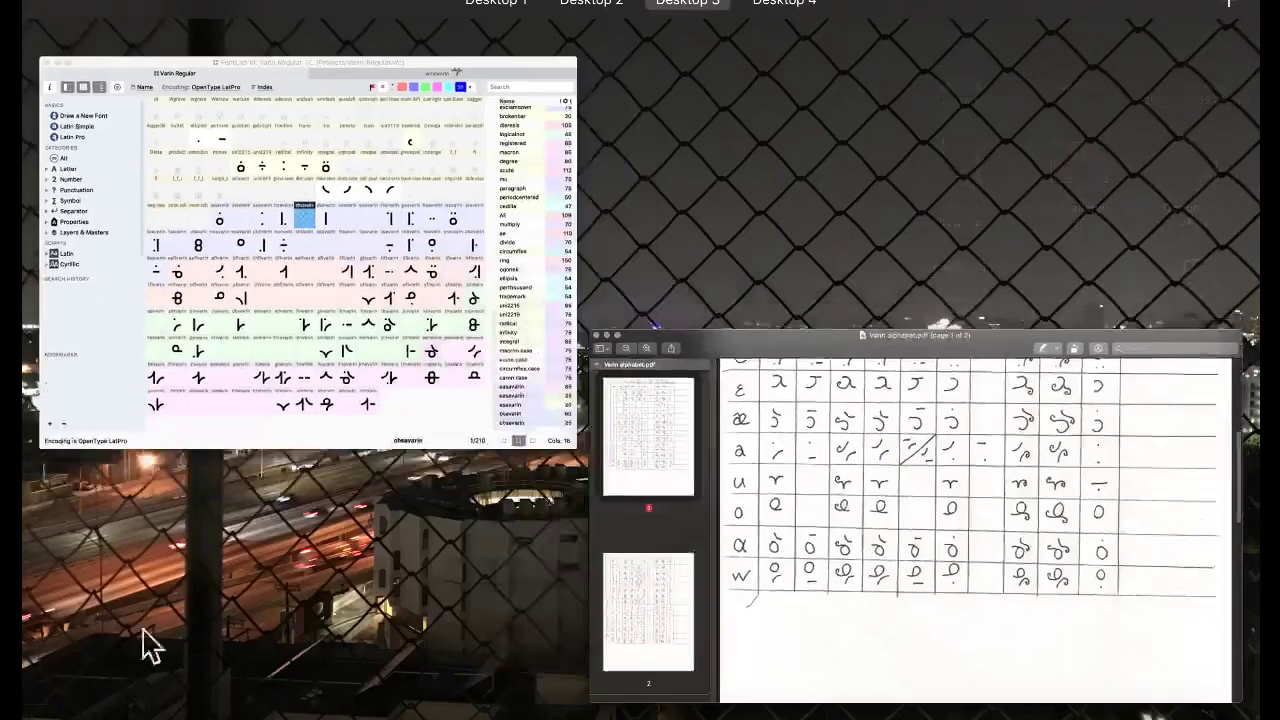
left_click(333, 415)
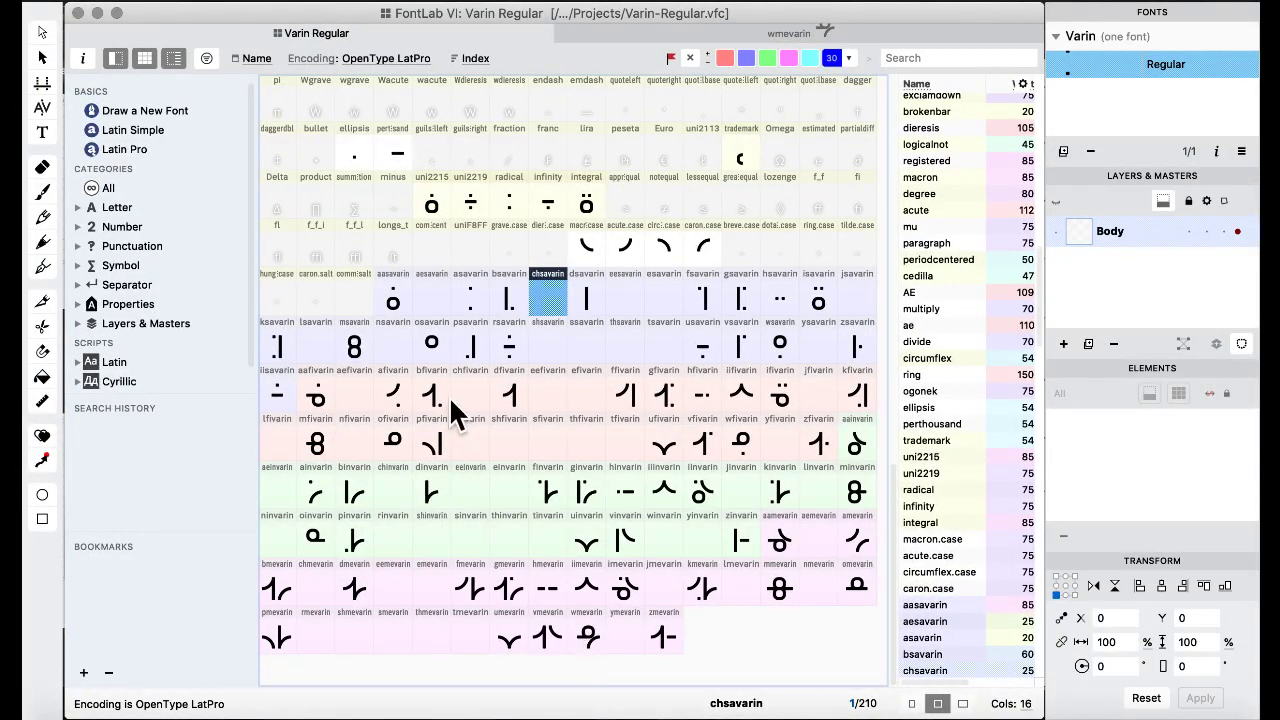
Copy the osavarin ring glyph onto the empty winvarin cell, accepting the replacement.
left_click(431, 340)
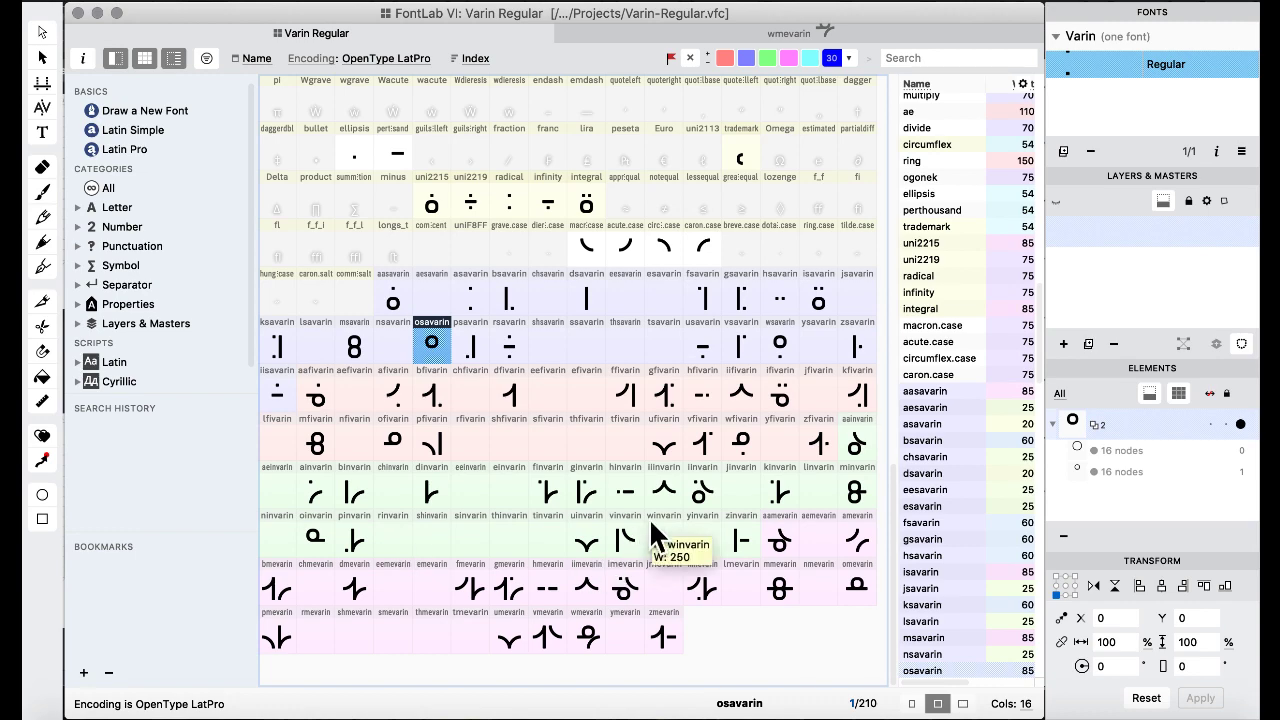
left_click(520, 537)
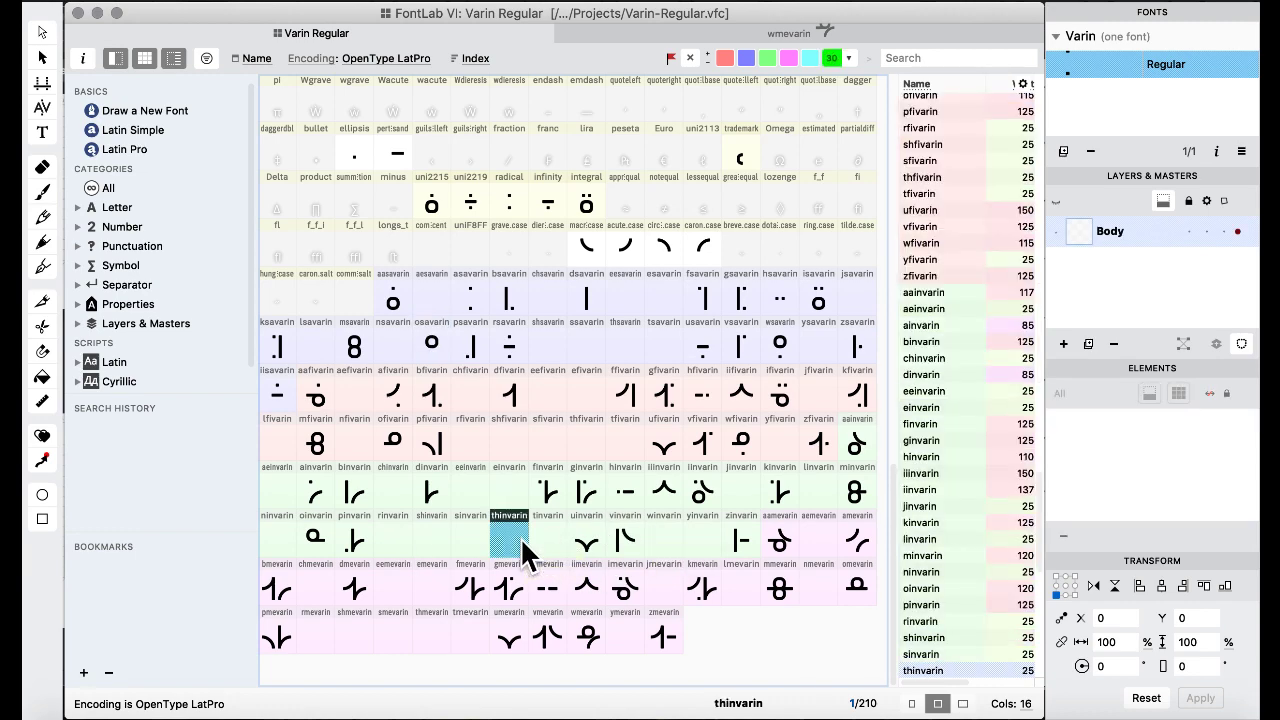
left_click(643, 544)
left_click_drag(659, 541, 664, 548)
key("Return")
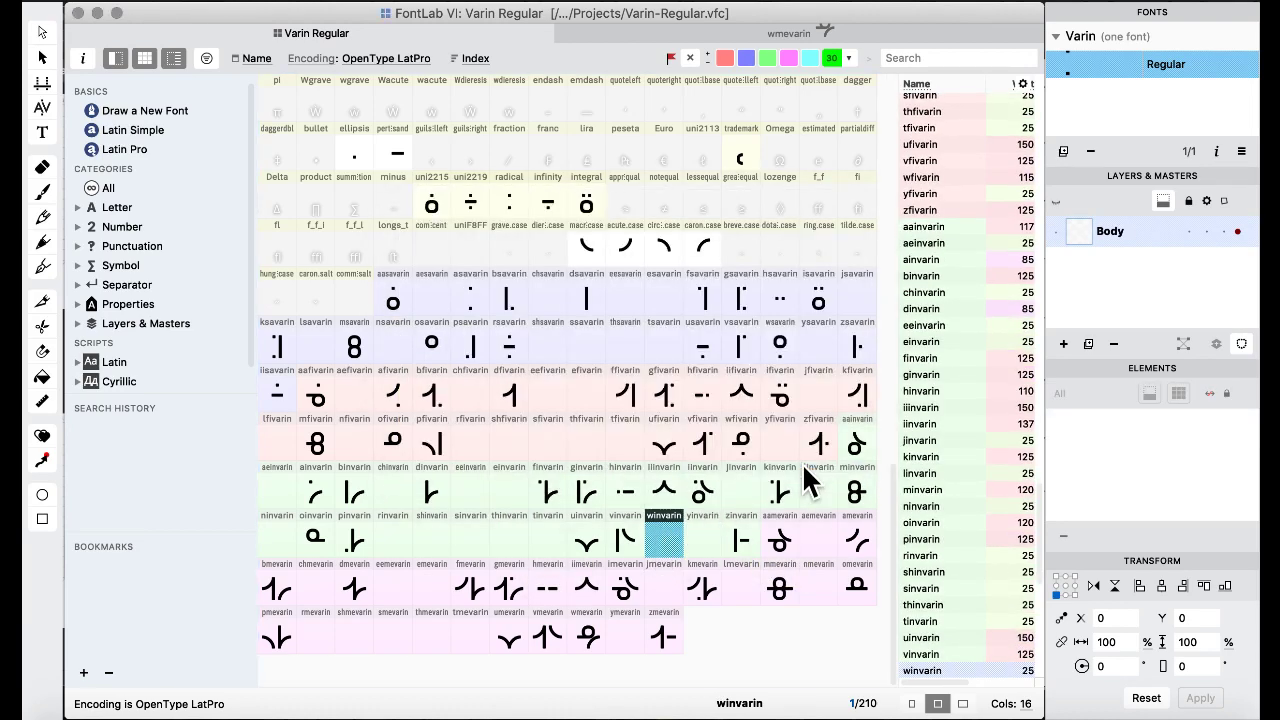
left_click(765, 56)
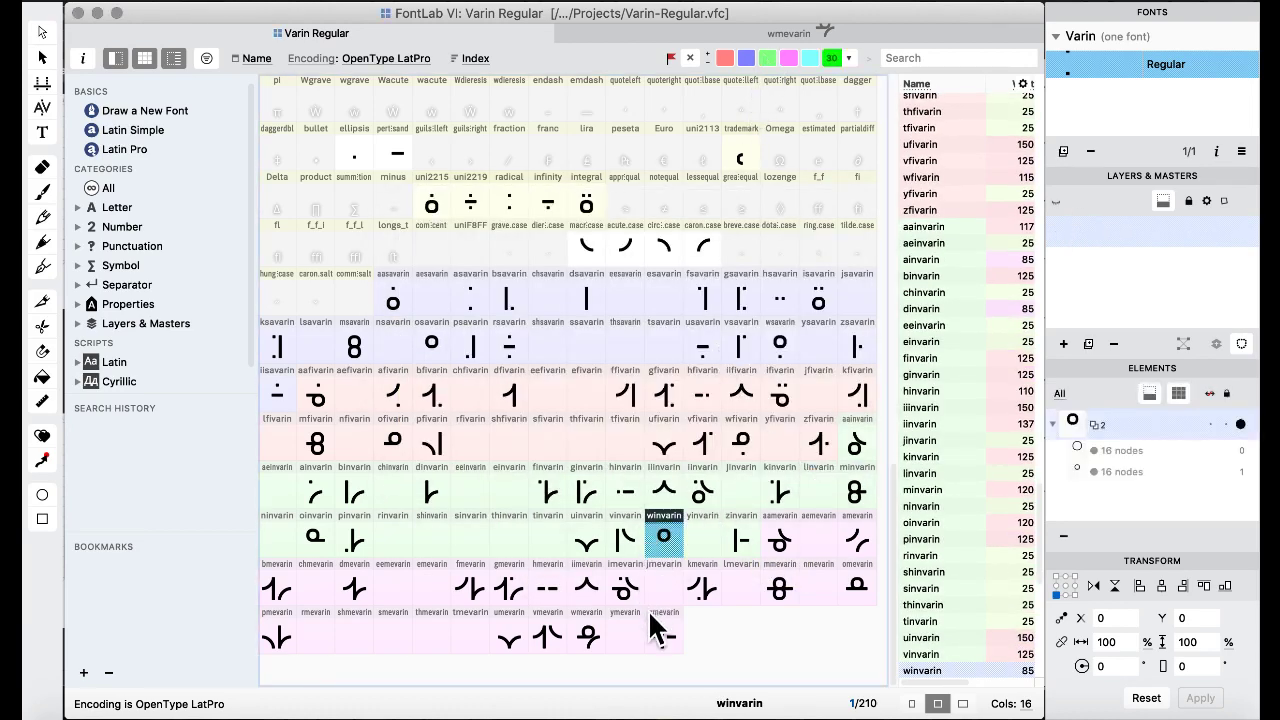
Copy the curved stroke from wmevarin into winvarin and place it beneath the ring at X 325, Y 0.
left_click(587, 632)
double_click(588, 632)
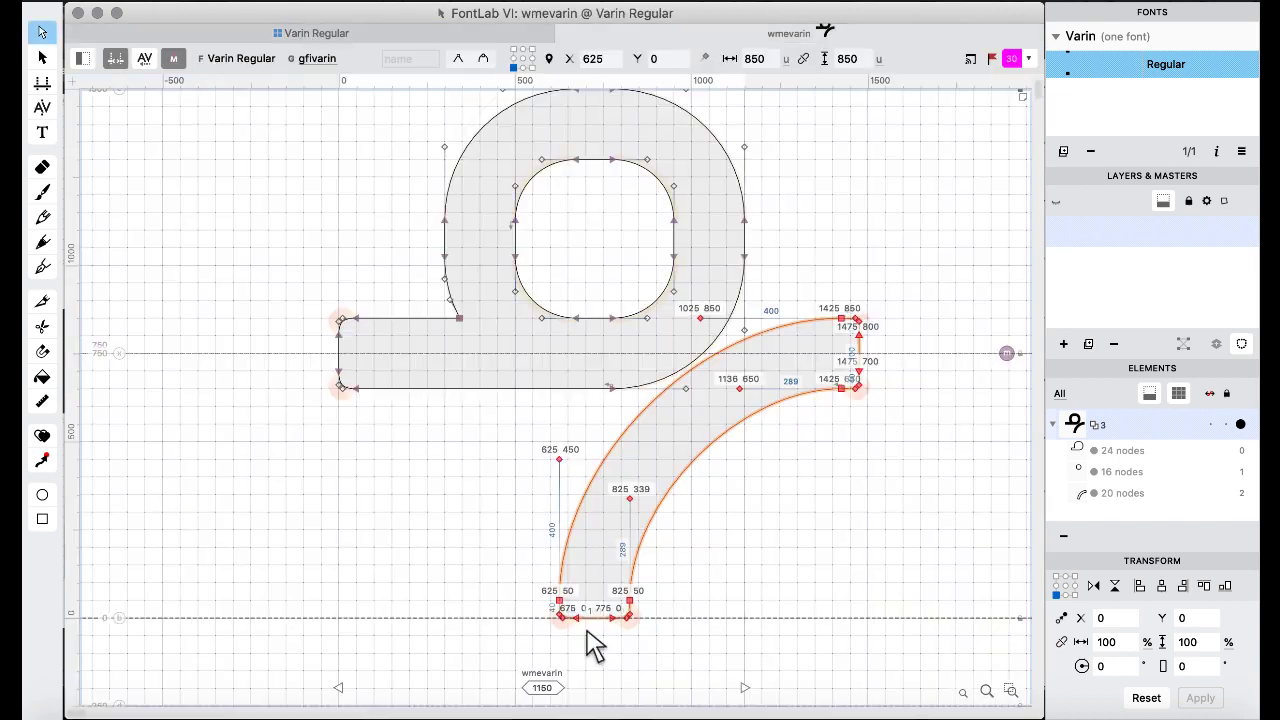
left_click(450, 34)
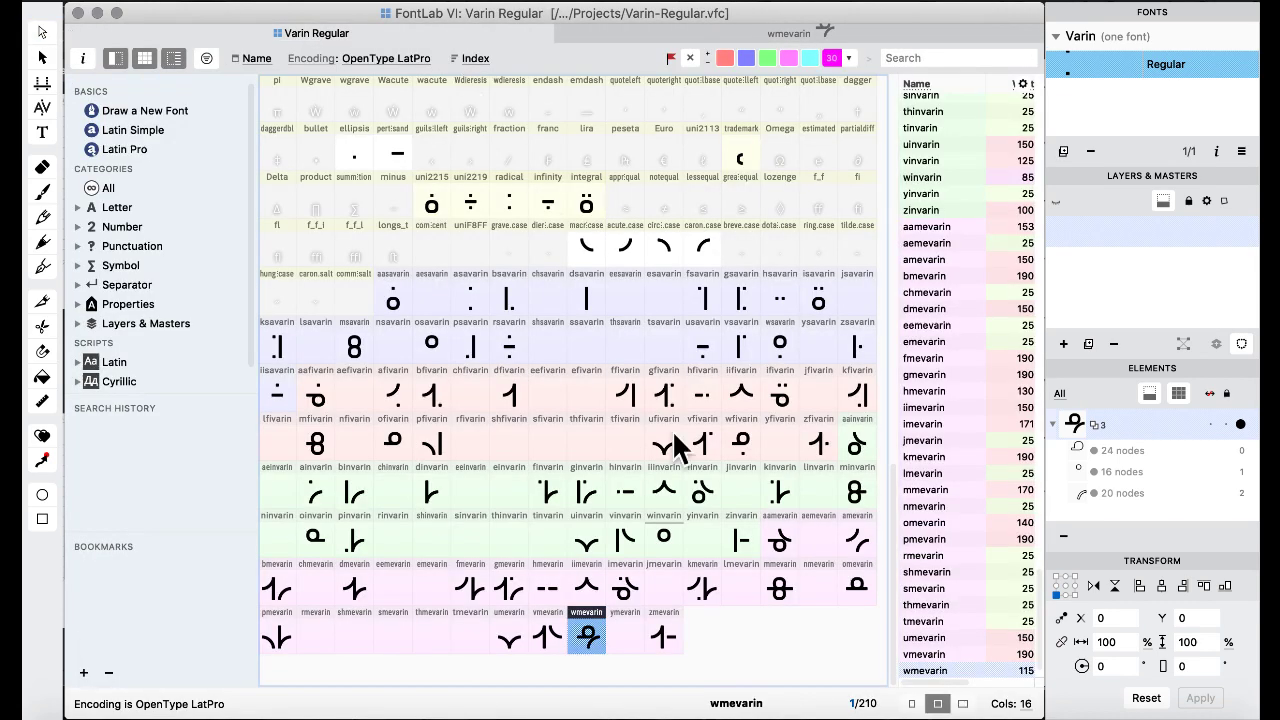
double_click(672, 545)
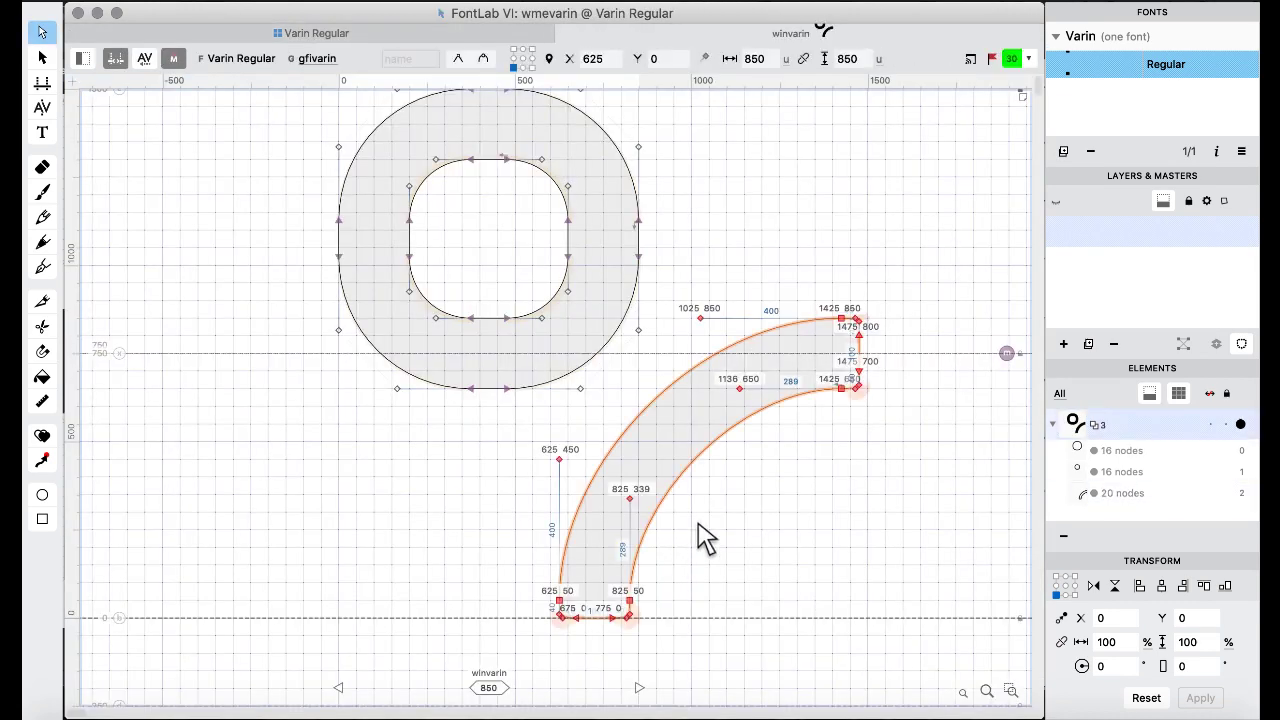
key("super+shift+Left")
key("super+shift+Left")
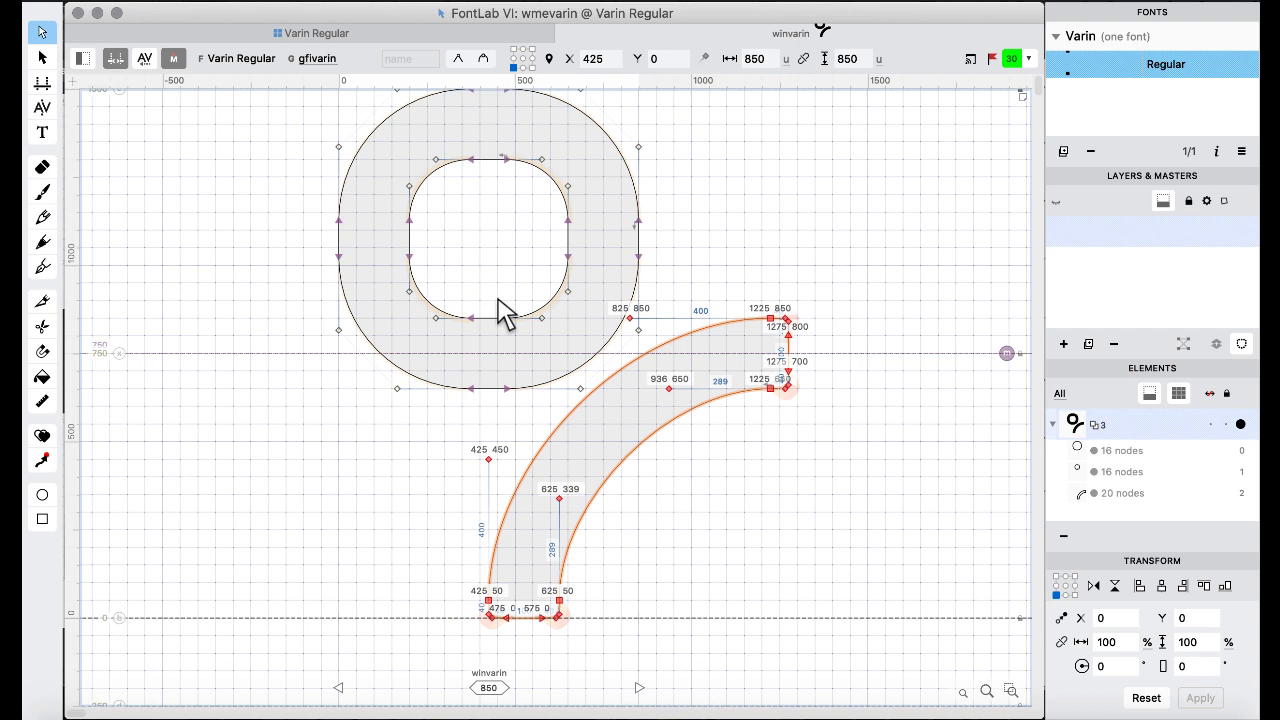
key("super+shift+Left")
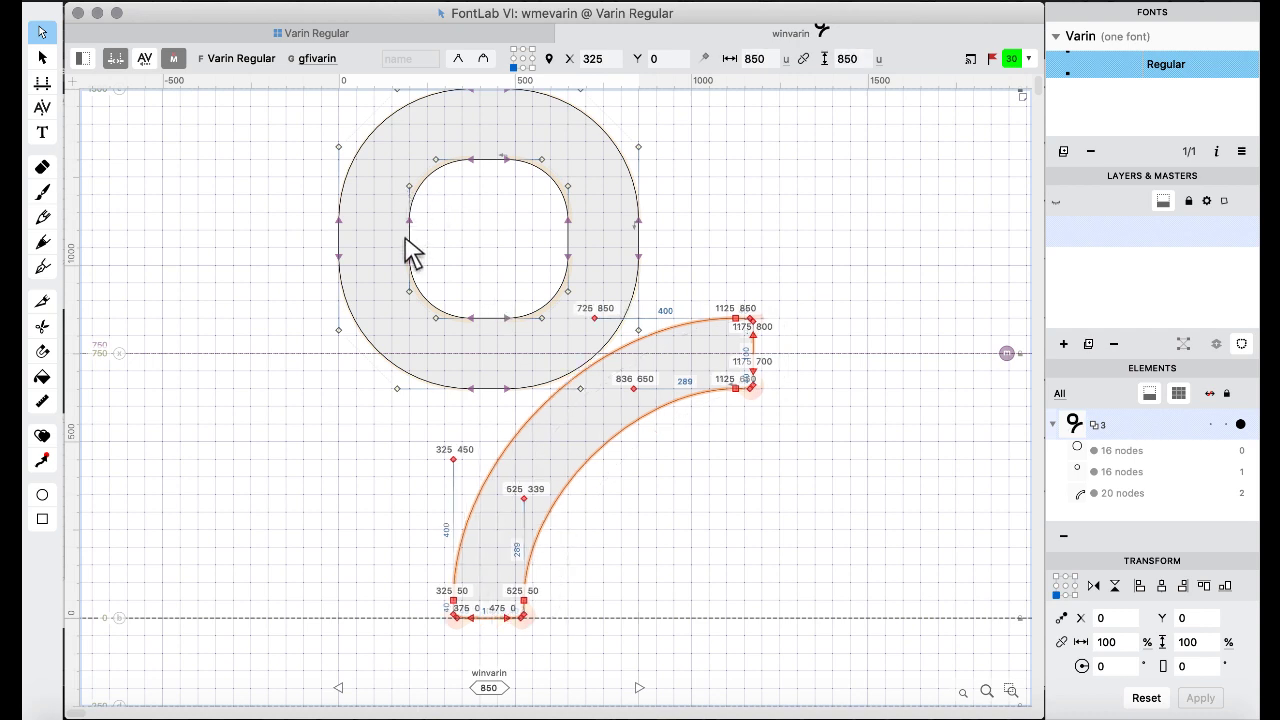
Try raising winvarin's curved stroke to Y 800, and bring it back down to Y 0.
key("super+shift+Up")
key("super+shift+Up")
key("super+shift+Up")
key("super+shift+Up")
key("super+shift+Up")
key("super+shift+Up")
key("super+shift+Up")
key("super+shift+Up")
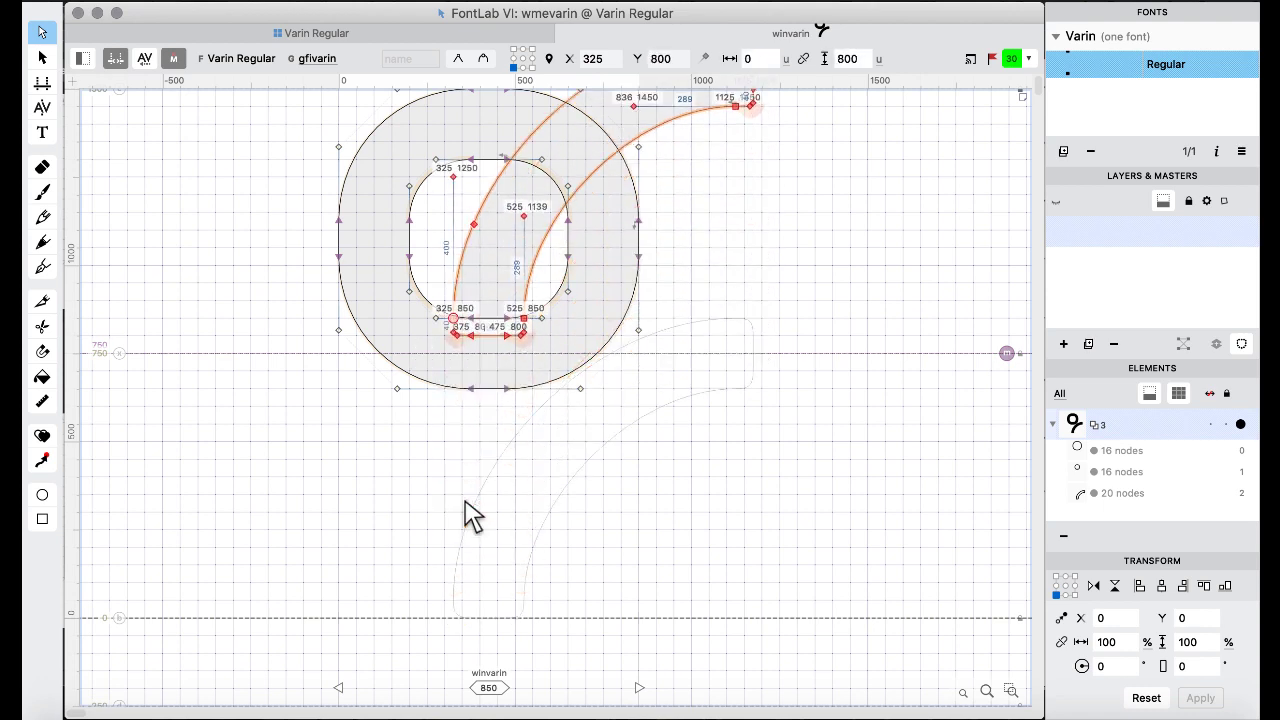
key("super+shift+Down")
key("super+shift+Down")
key("super+shift+Down")
key("super+shift+Down")
key("super+shift+Down")
key("super+shift+Down")
key("super+shift+Down")
key("super+shift+Down")
key("super+shift+Down")
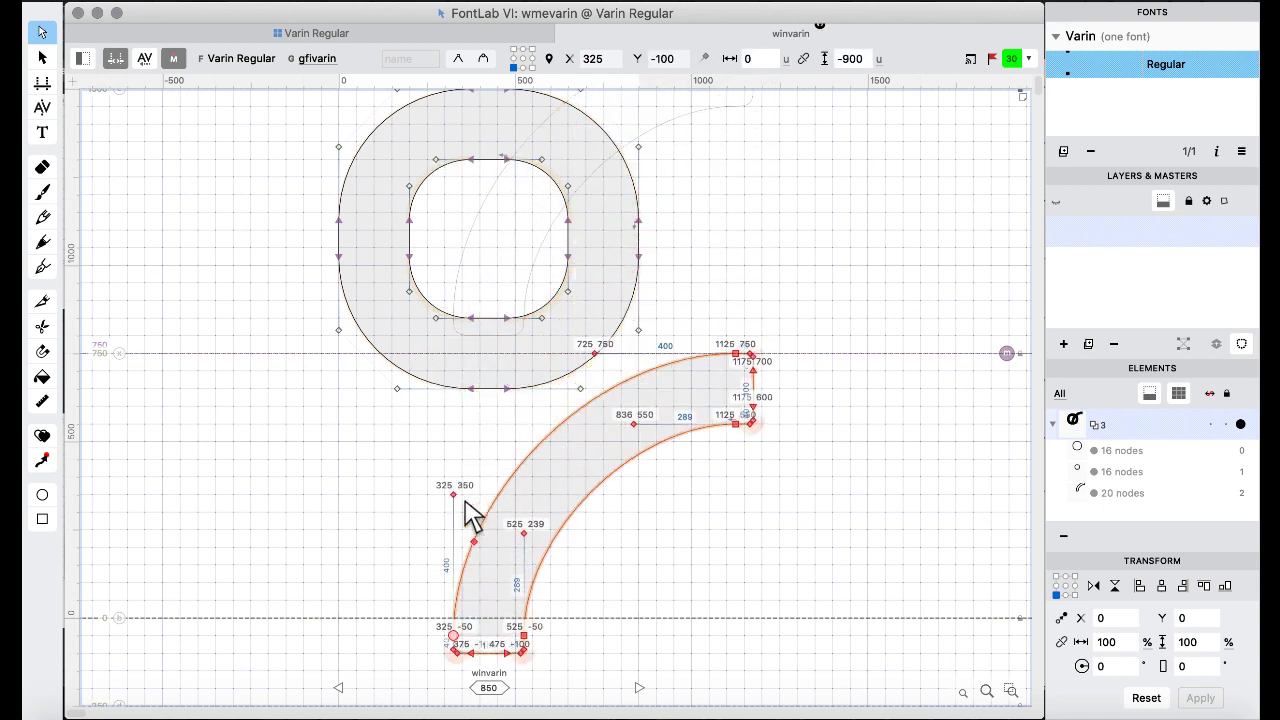
key("super+shift+Up")
left_click(414, 491)
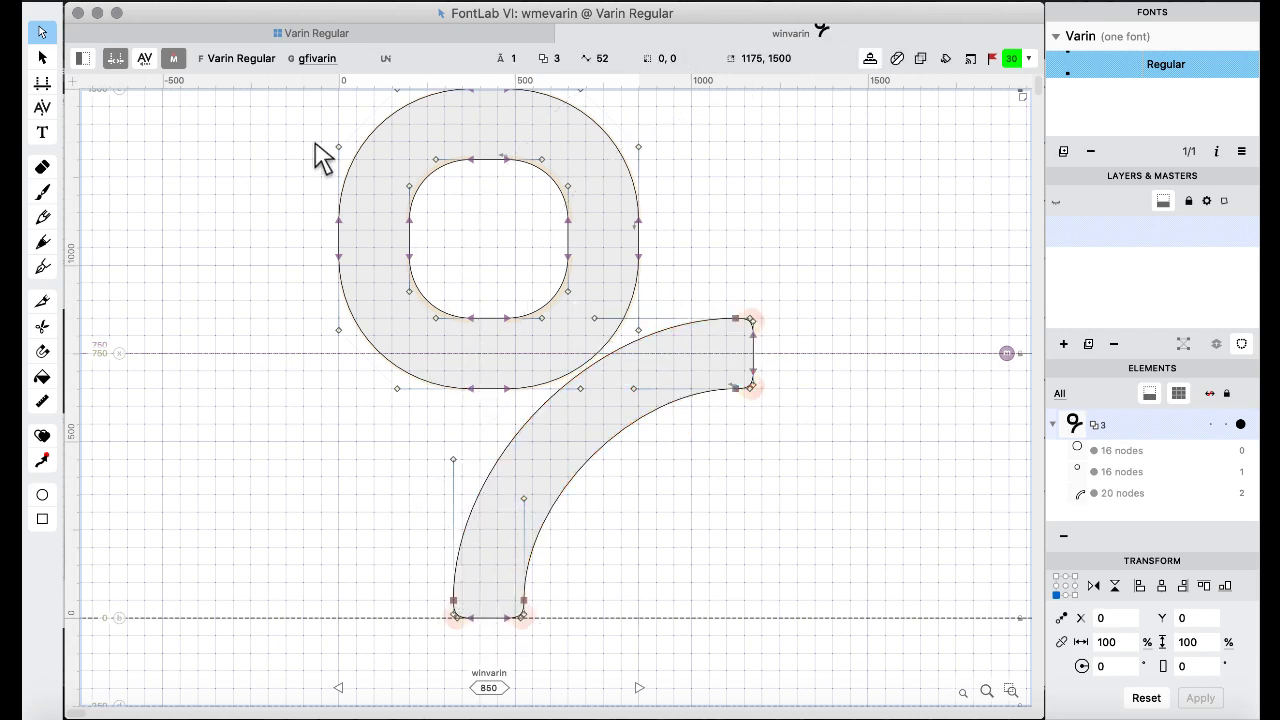
Return to the font overview and compare the finished w glyphs with the w row on the chart's first page.
left_click(250, 33)
left_click(458, 375)
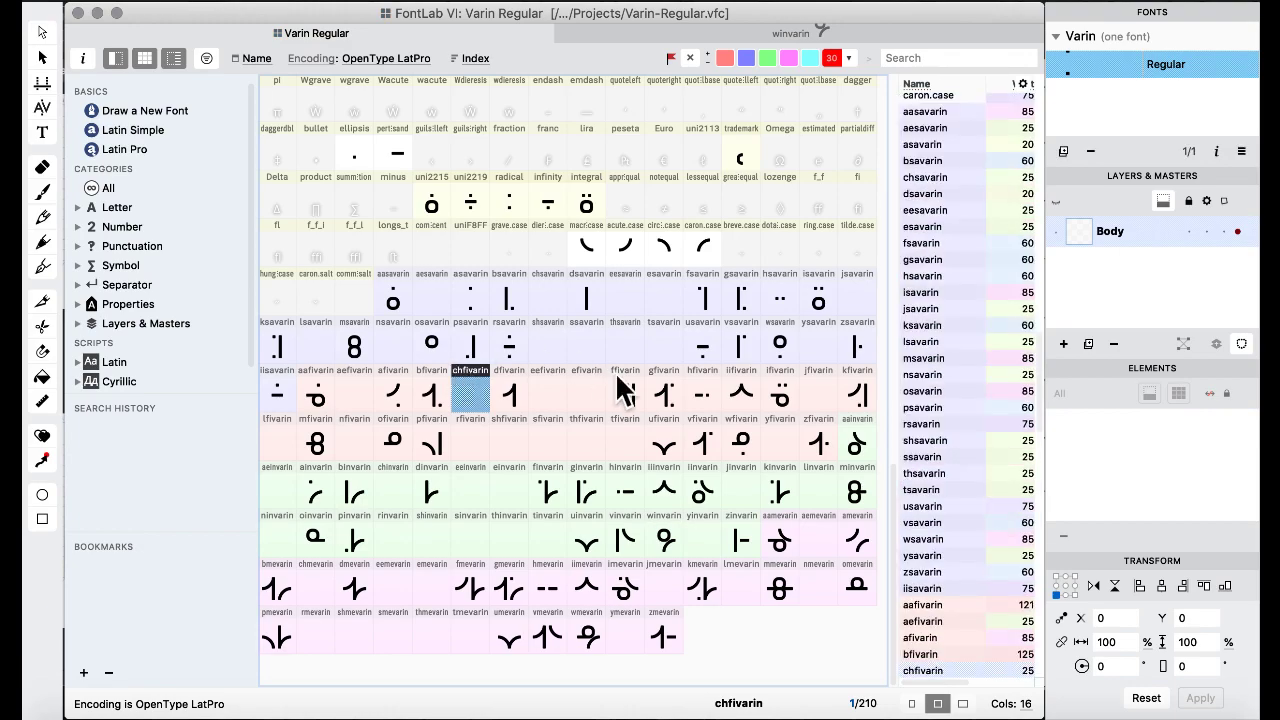
key("ctrl+Up")
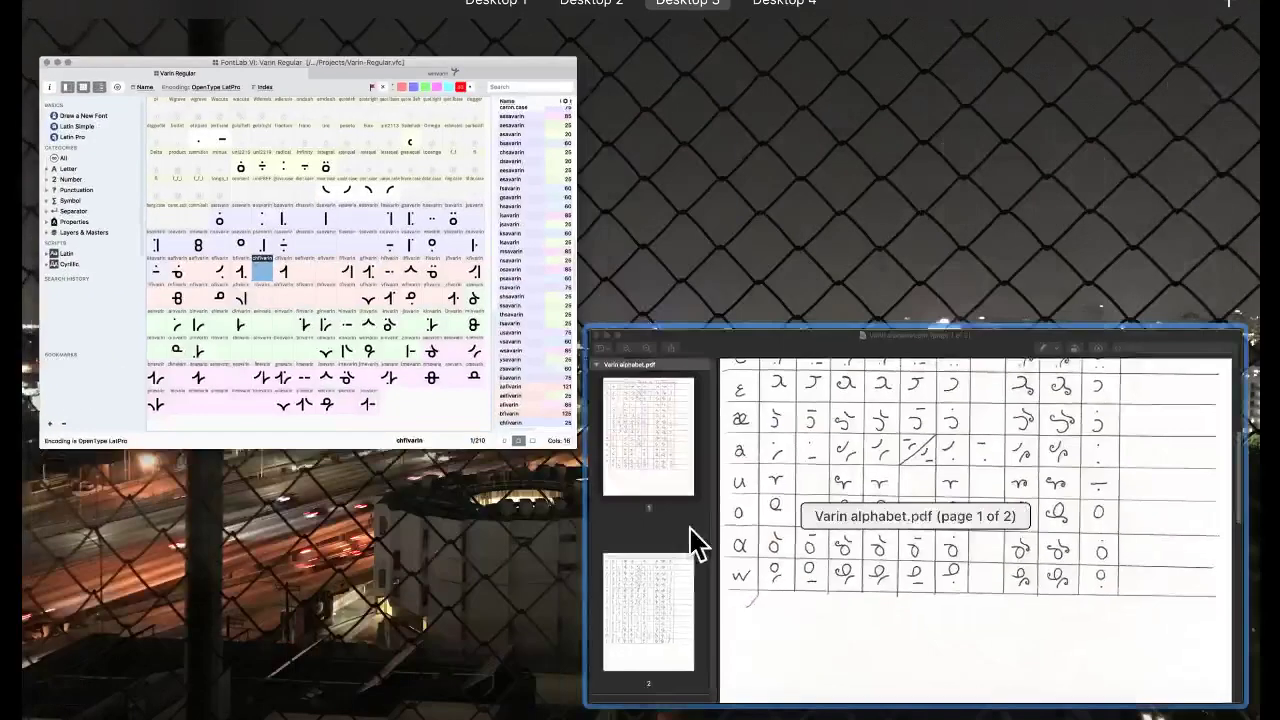
left_click(691, 543)
scroll(436, 362, "down", 2)
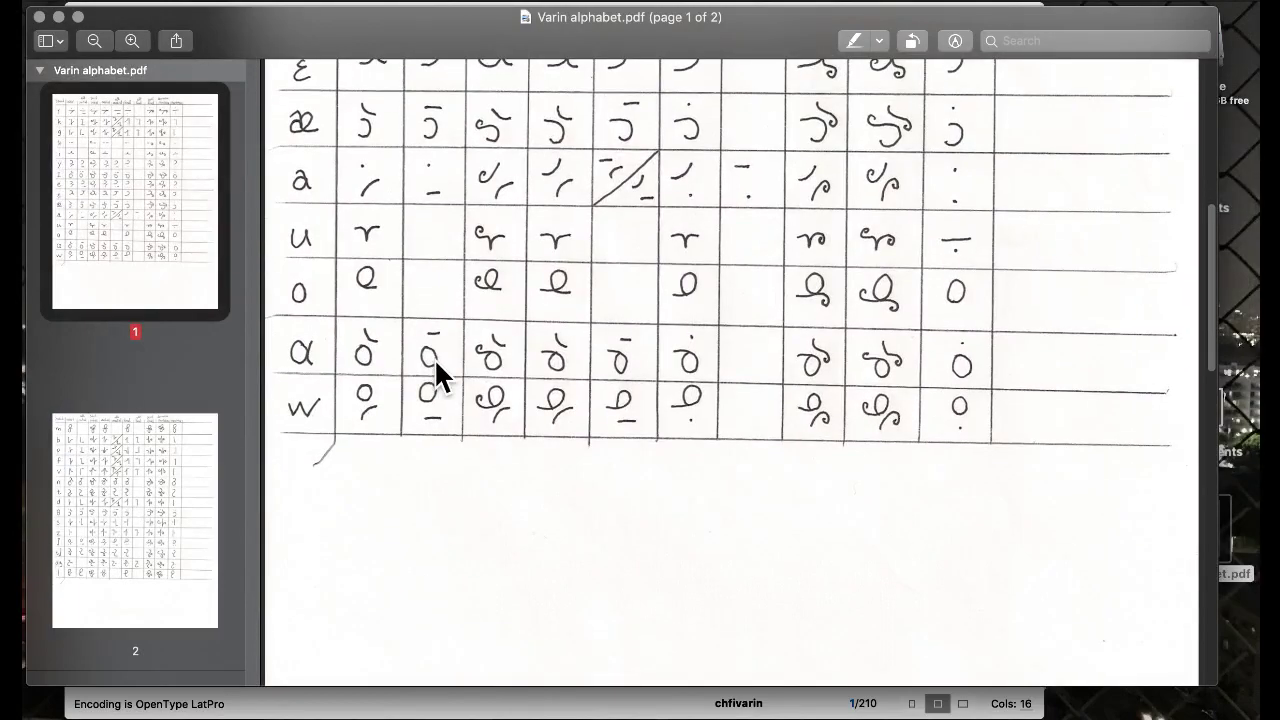
scroll(434, 358, "down", 2)
key("ctrl+Up")
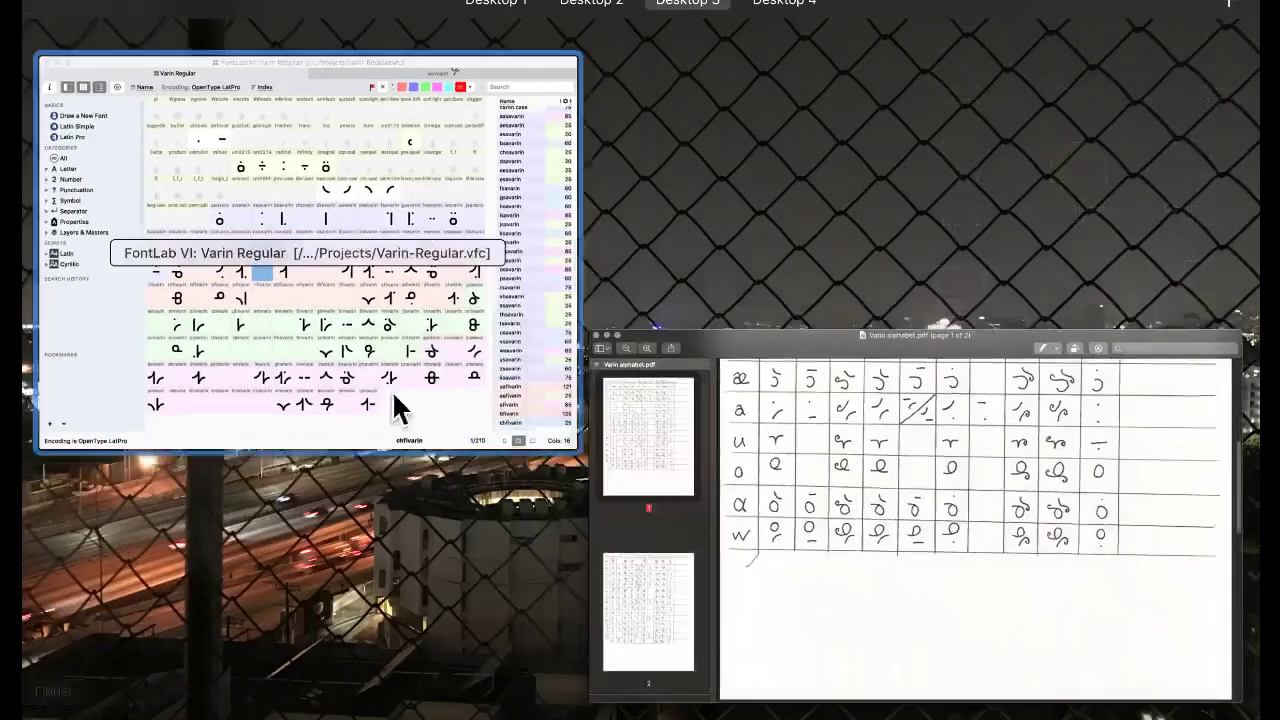
left_click(400, 395)
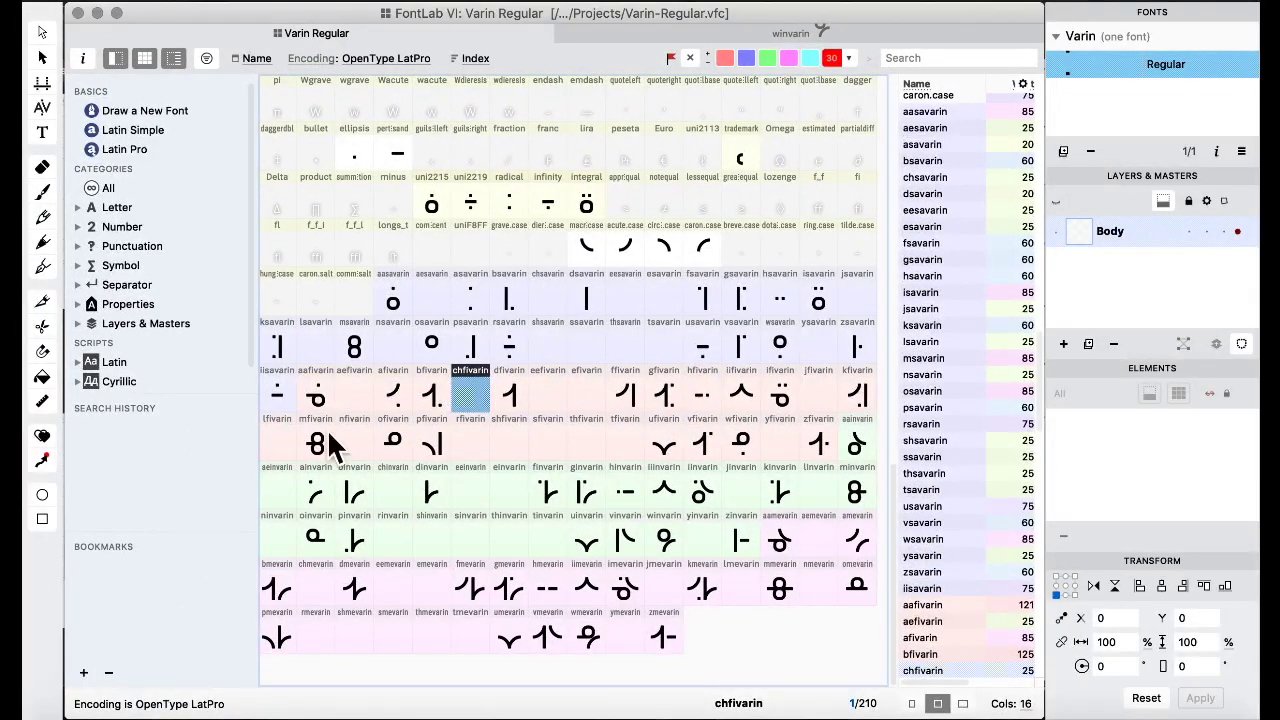
Examine the consonant rows on the chart's second page, from m down to l, for the remaining letters.
key("ctrl+Up")
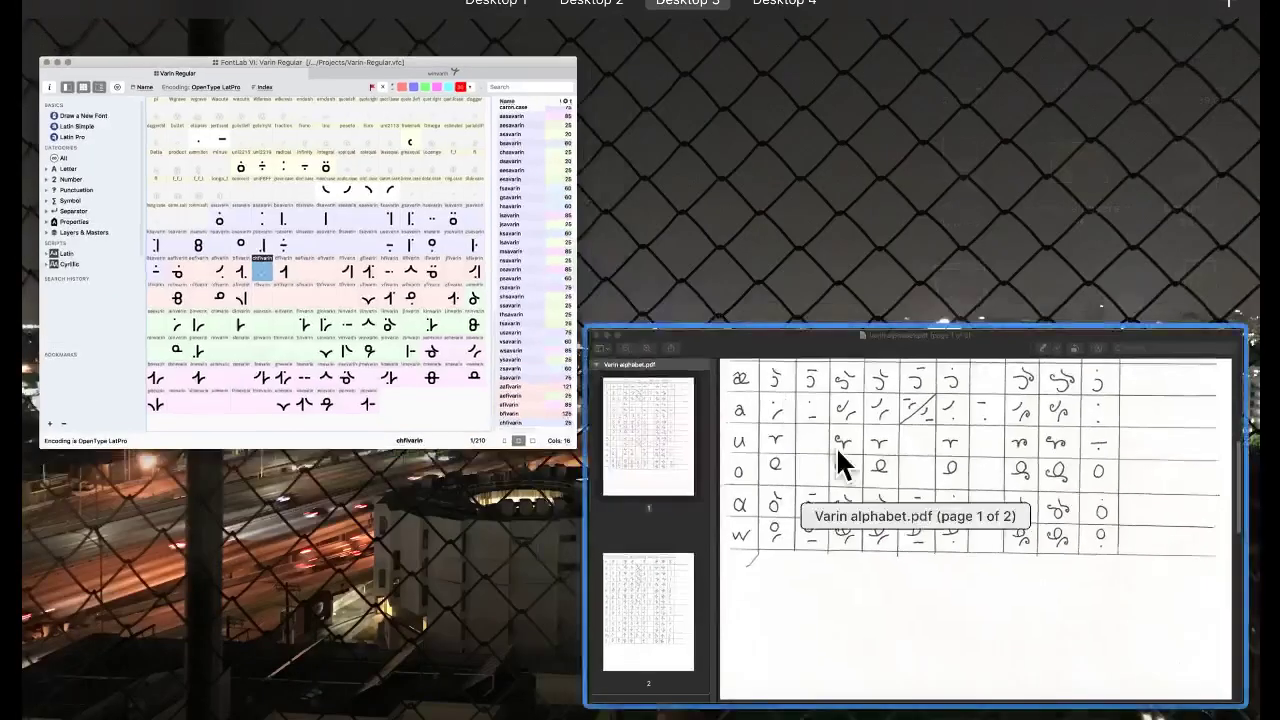
left_click(843, 457)
scroll(530, 362, "down", 10)
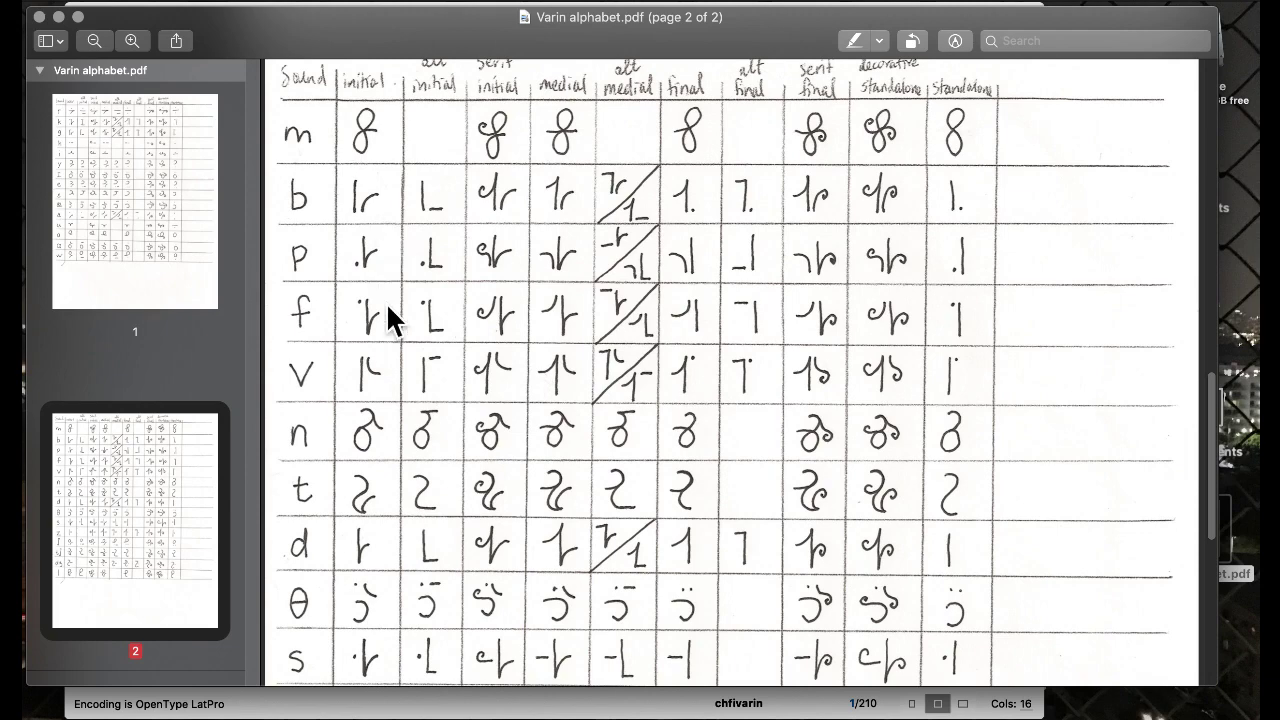
scroll(390, 320, "down", 4)
scroll(390, 320, "down", 5)
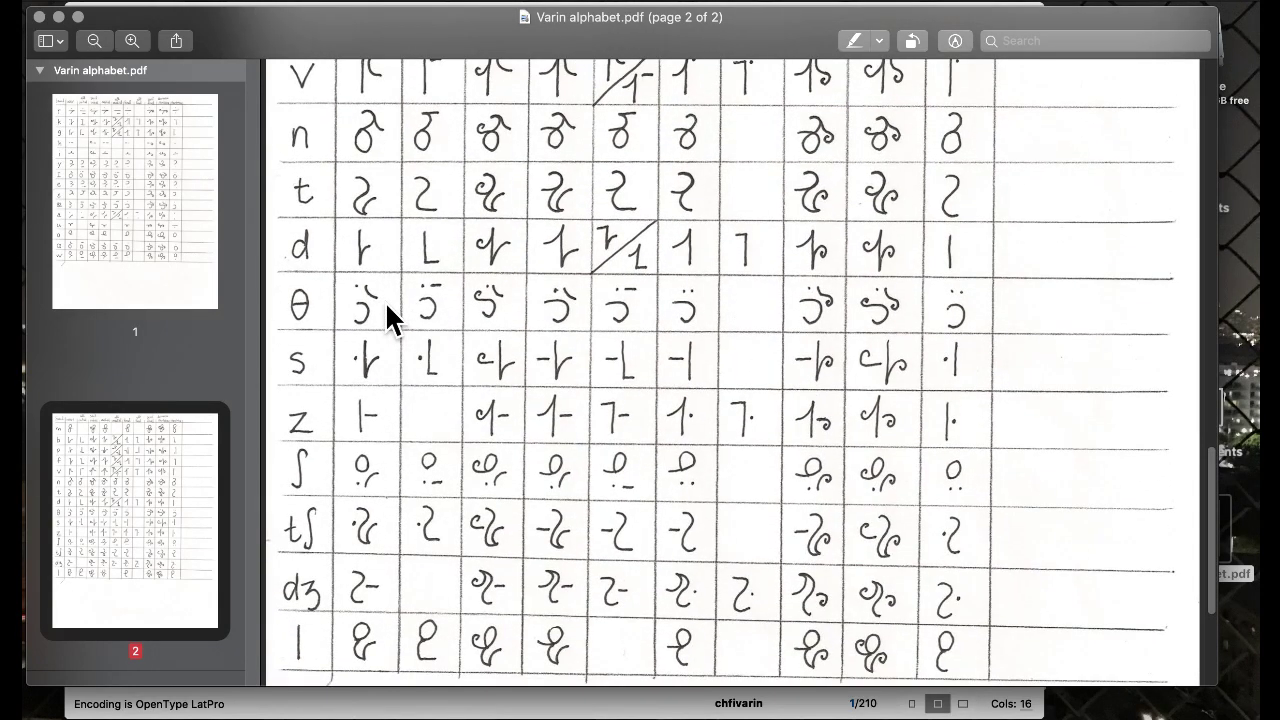
scroll(390, 320, "down", 2)
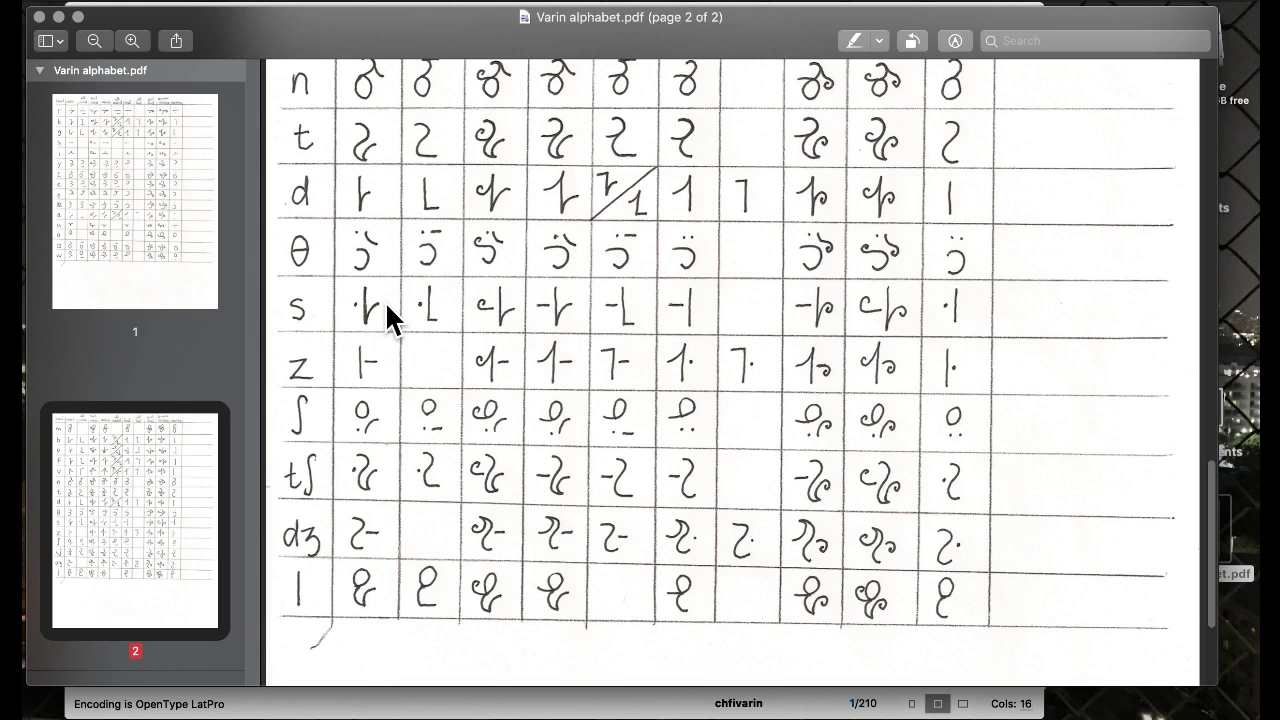
key("ctrl+Up")
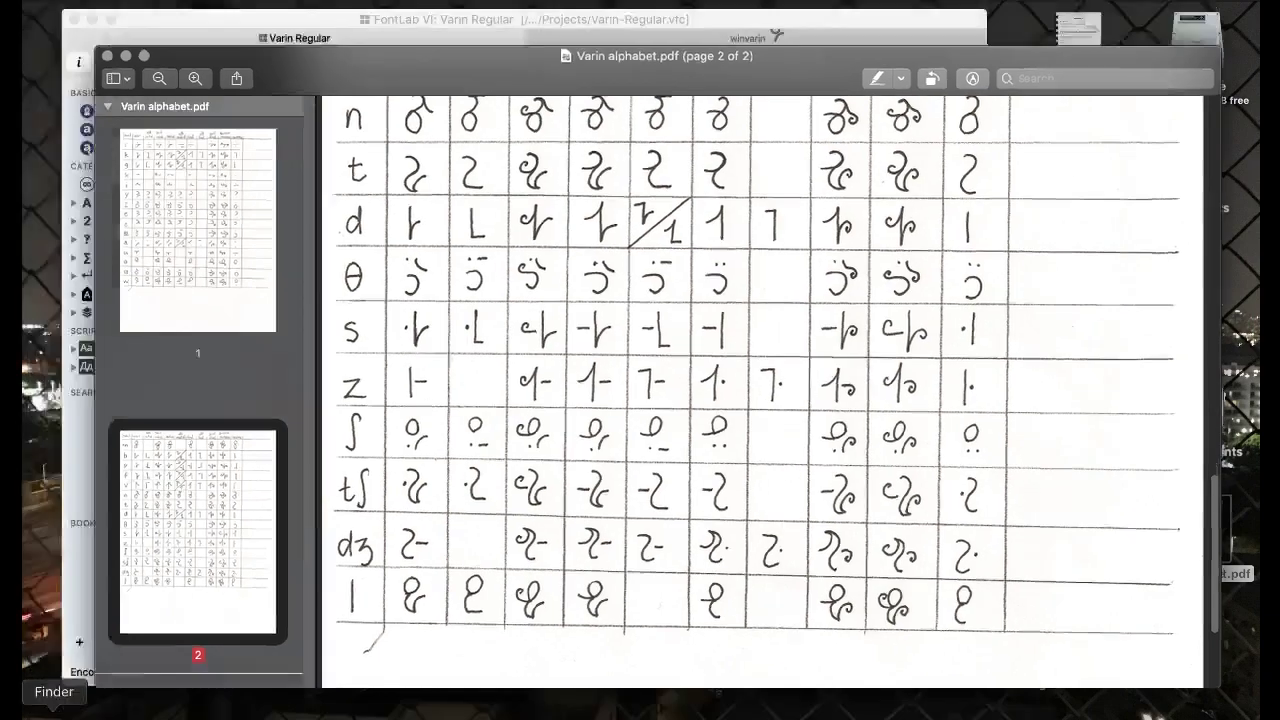
Switch back to FontLab, copy the fsavarin glyph into ssavarin, replacing the existing glyph, and open it for editing.
left_click(347, 393)
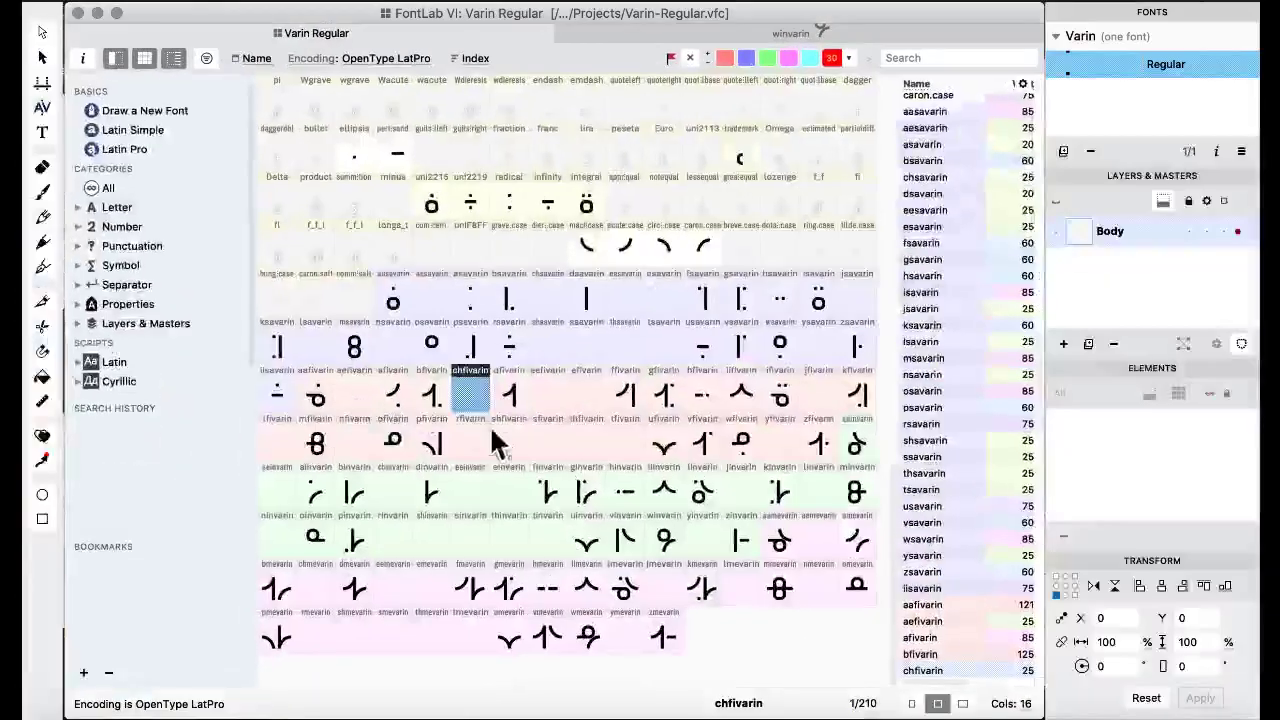
left_click(549, 438)
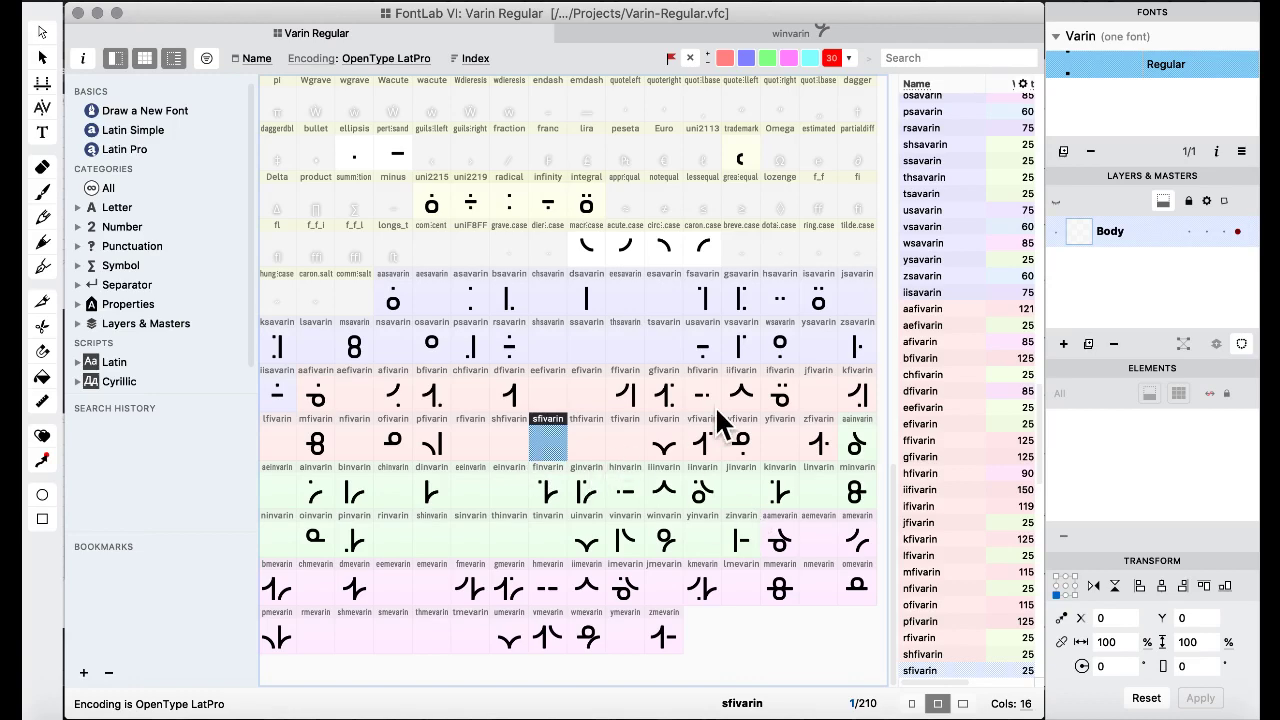
left_click(701, 303)
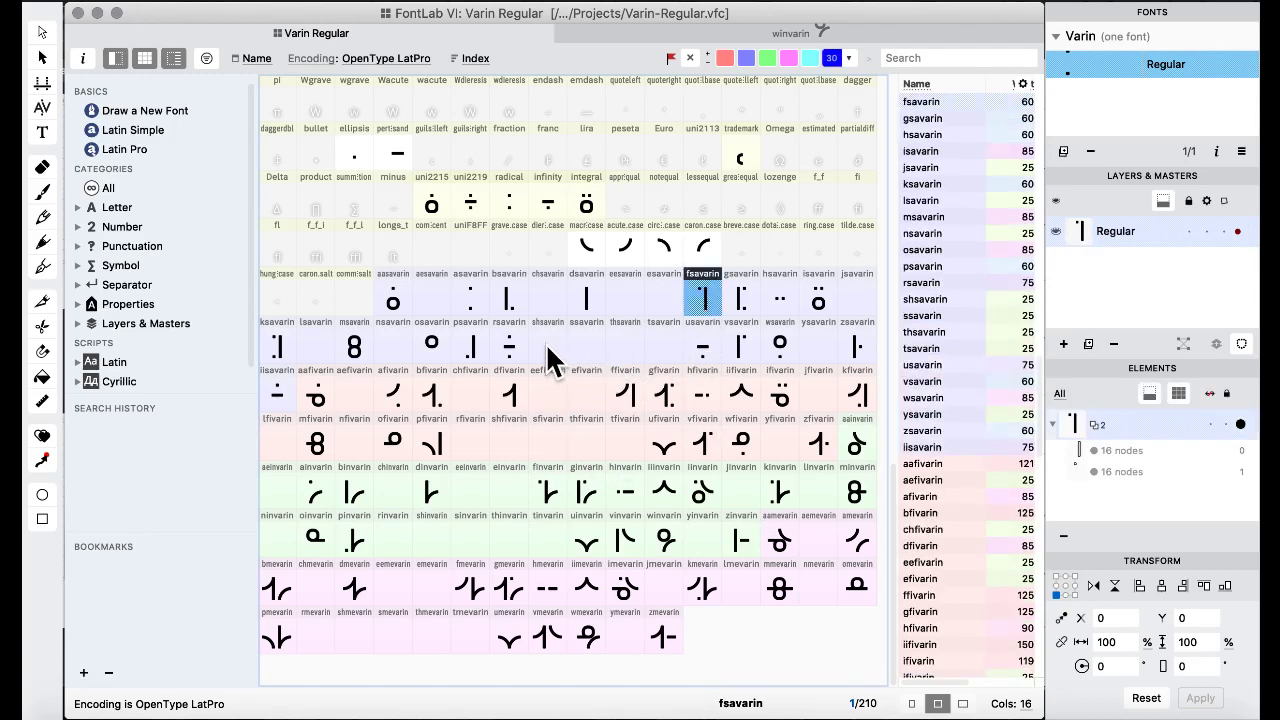
left_click_drag(701, 298, 584, 342)
left_click(819, 453)
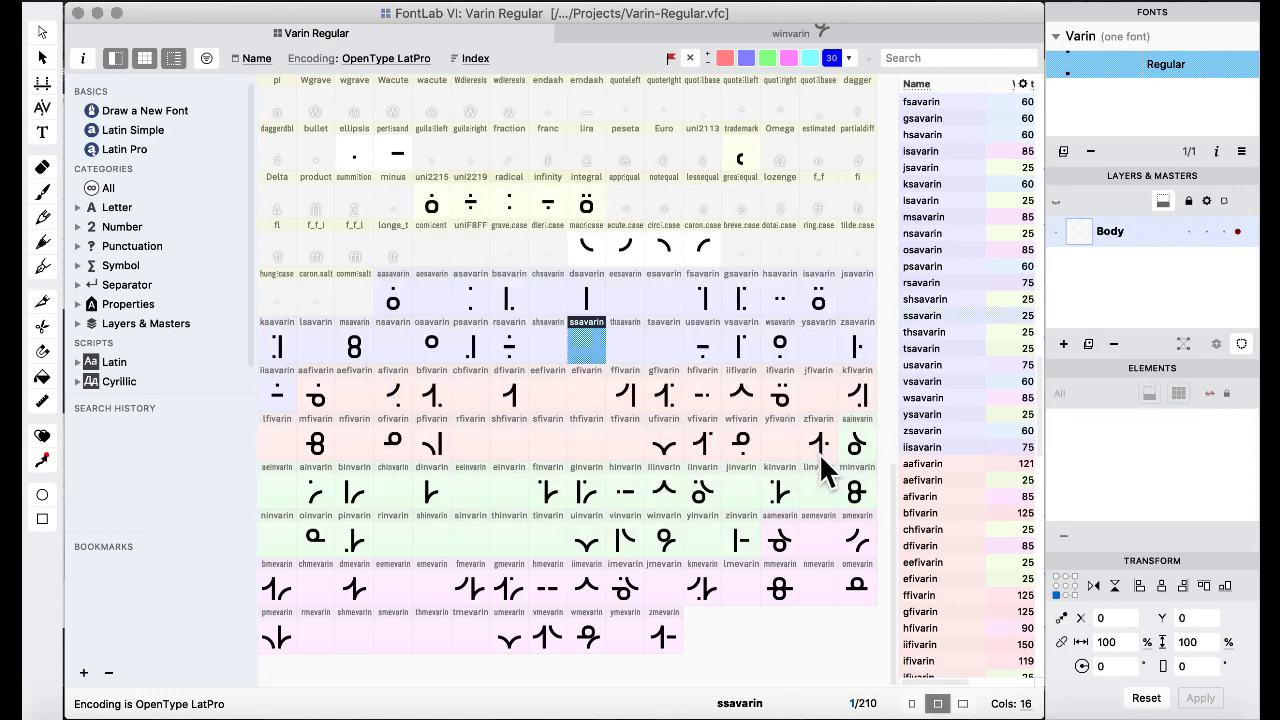
double_click(586, 340)
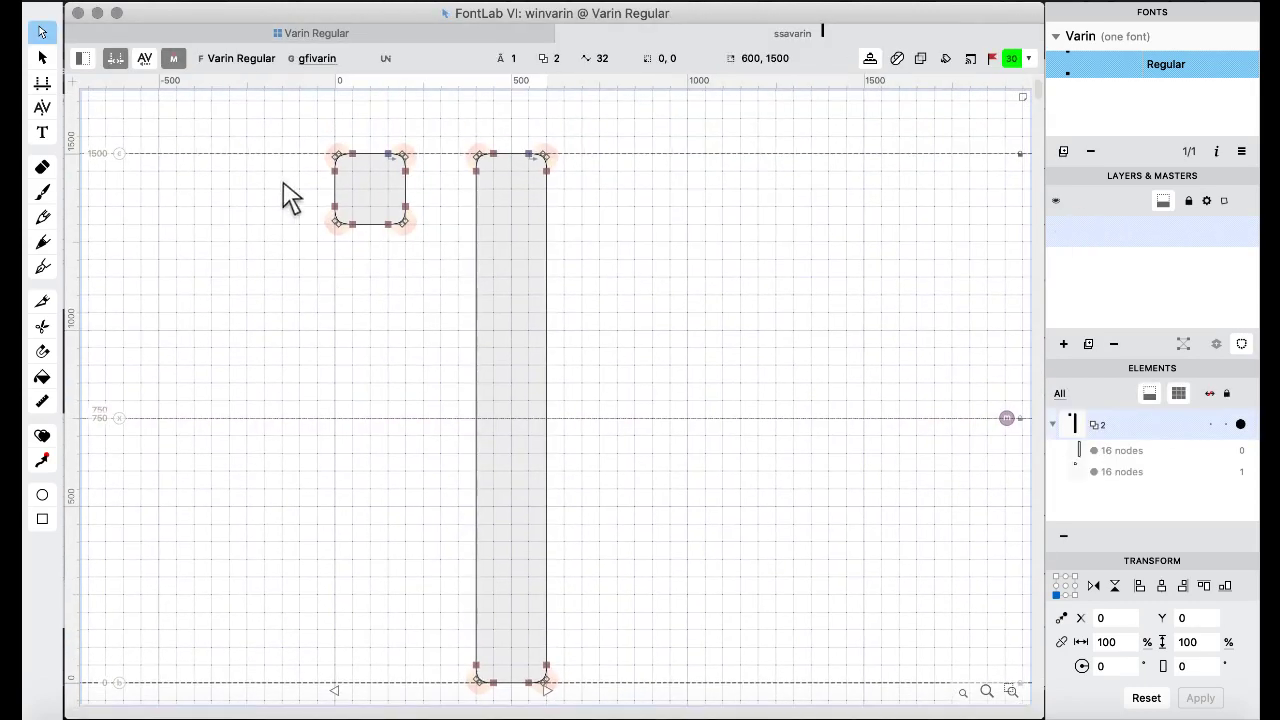
Lower ssavarin's square dot beside the vertical stem to Y 650, keeping it at X 0.
left_click_drag(277, 118, 440, 292)
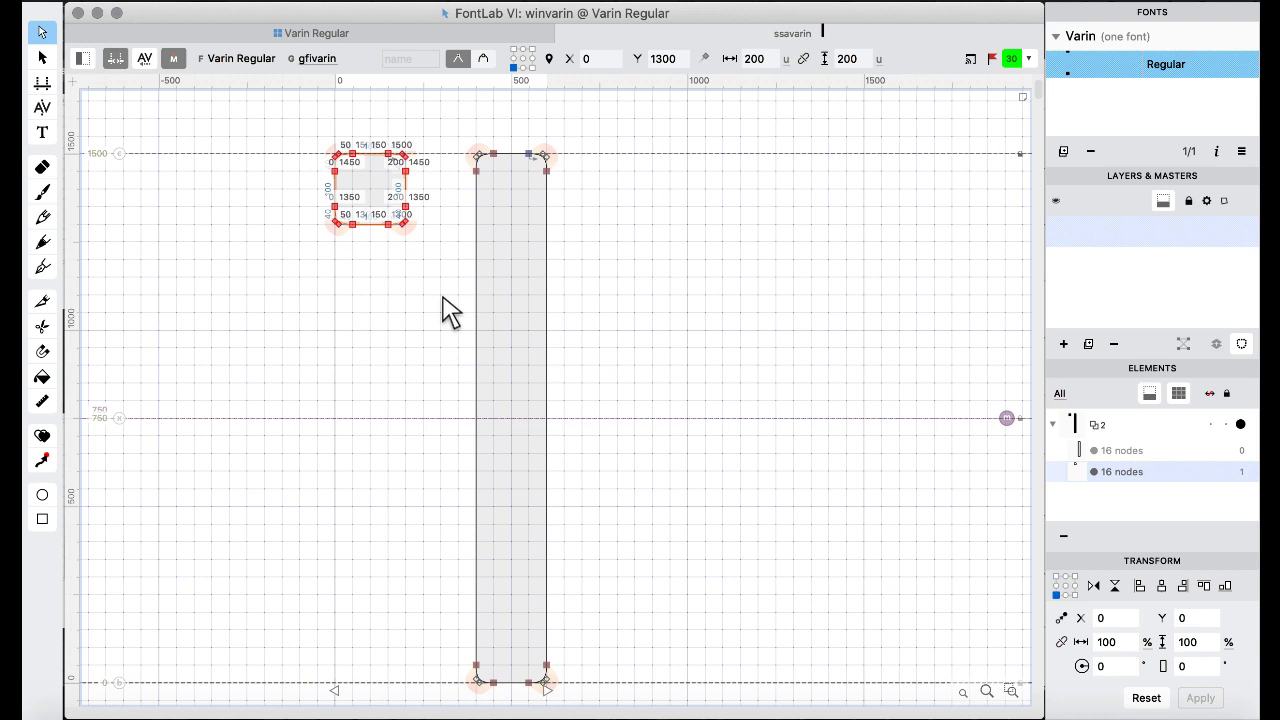
key("super+shift+Down")
key("super+shift+Down")
key("super+shift+Down")
key("super+shift+Down")
key("super+shift+Down")
key("super+shift+Down")
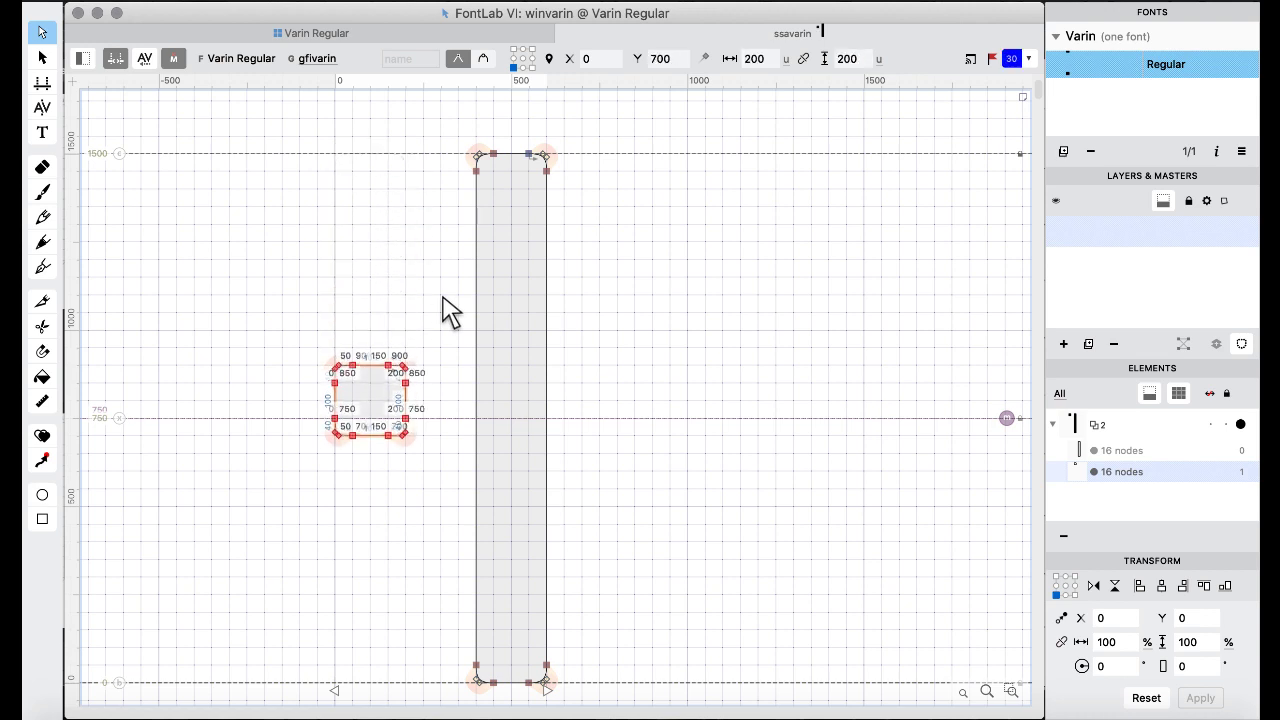
key("shift+Down")
key("shift+Down")
key("shift+Down")
key("shift+Down")
key("shift+Down")
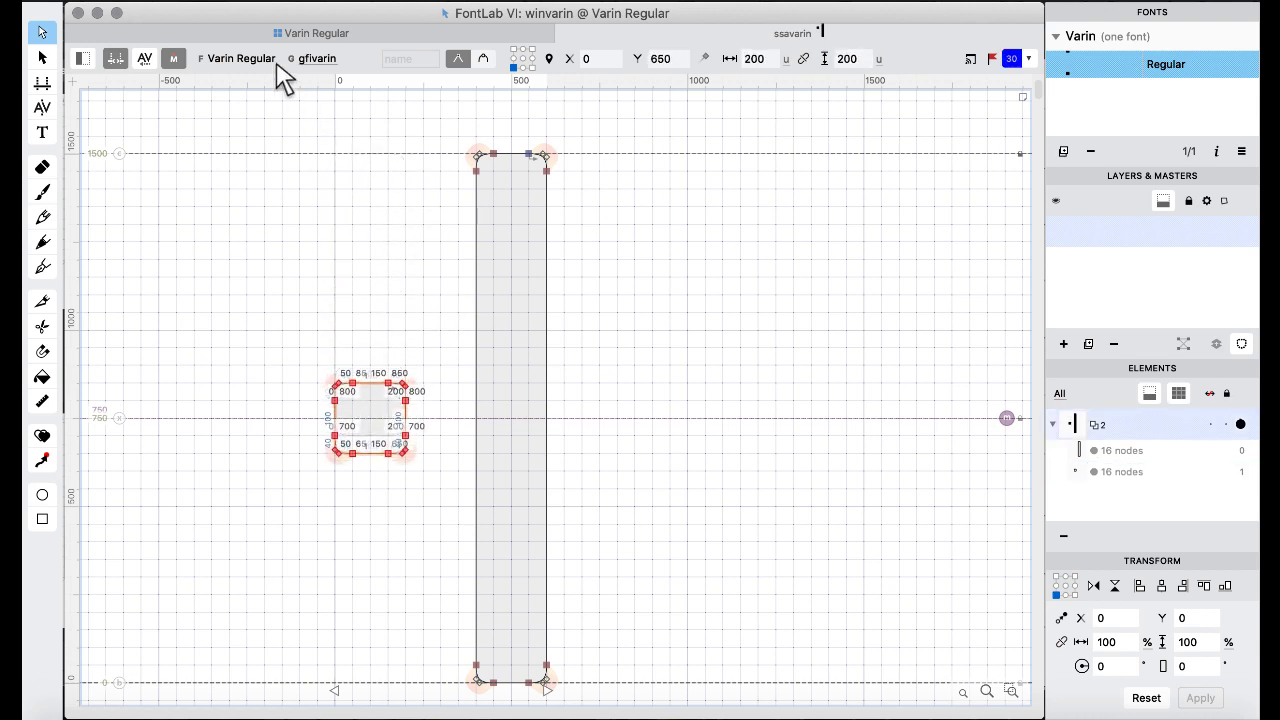
Return to the font overview and check the new ssavarin glyph against the s row on the chart's second page.
left_click(285, 33)
left_click(563, 368)
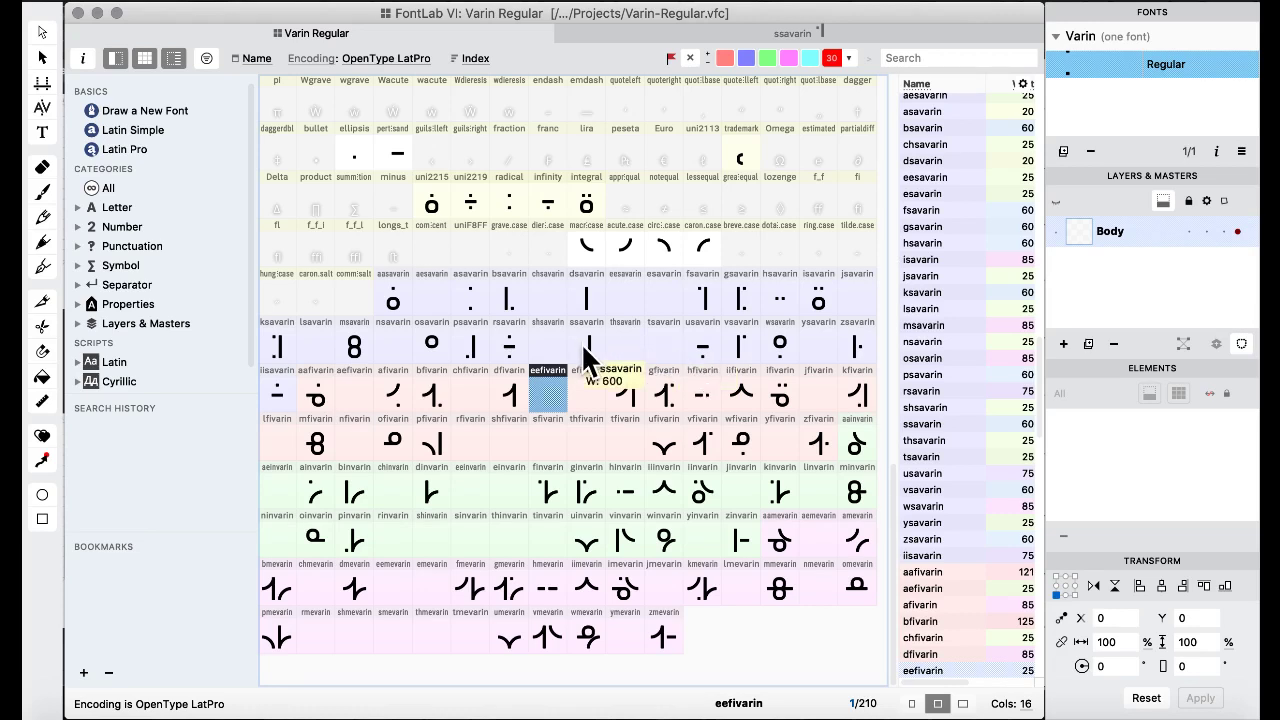
key("ctrl+Up")
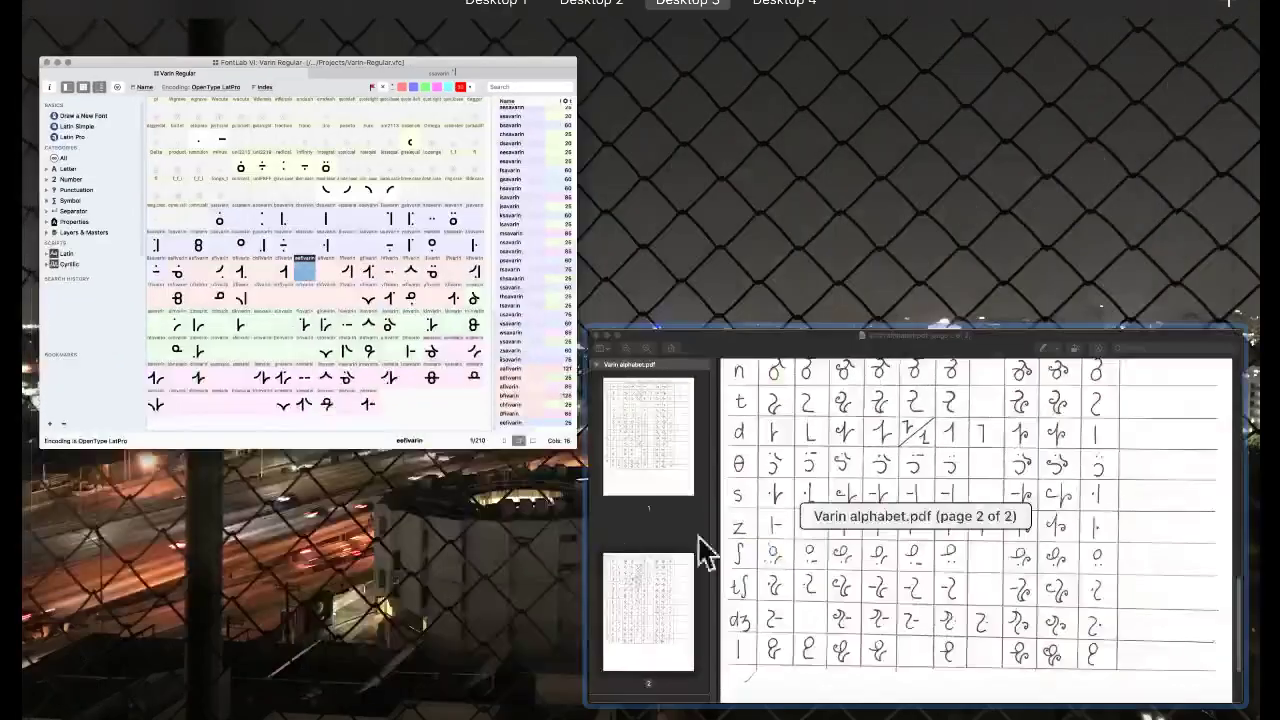
left_click(700, 547)
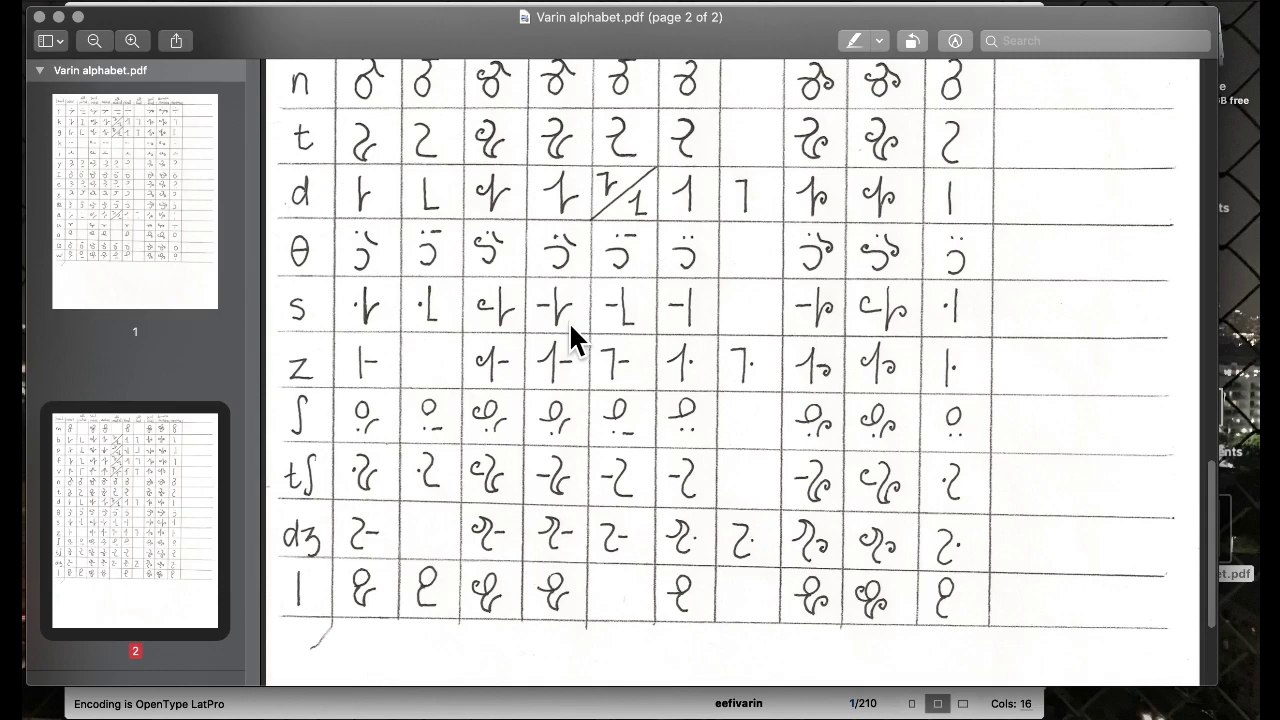
key("ctrl+Up")
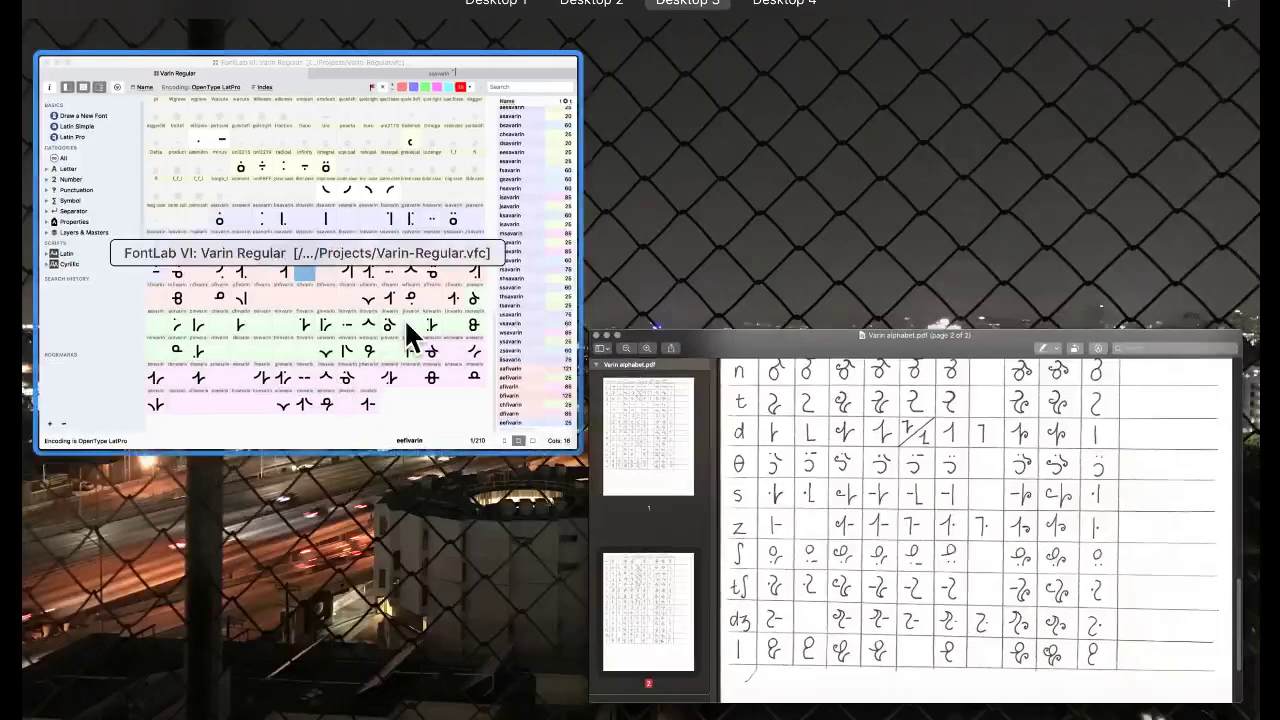
left_click(410, 335)
left_click(486, 424)
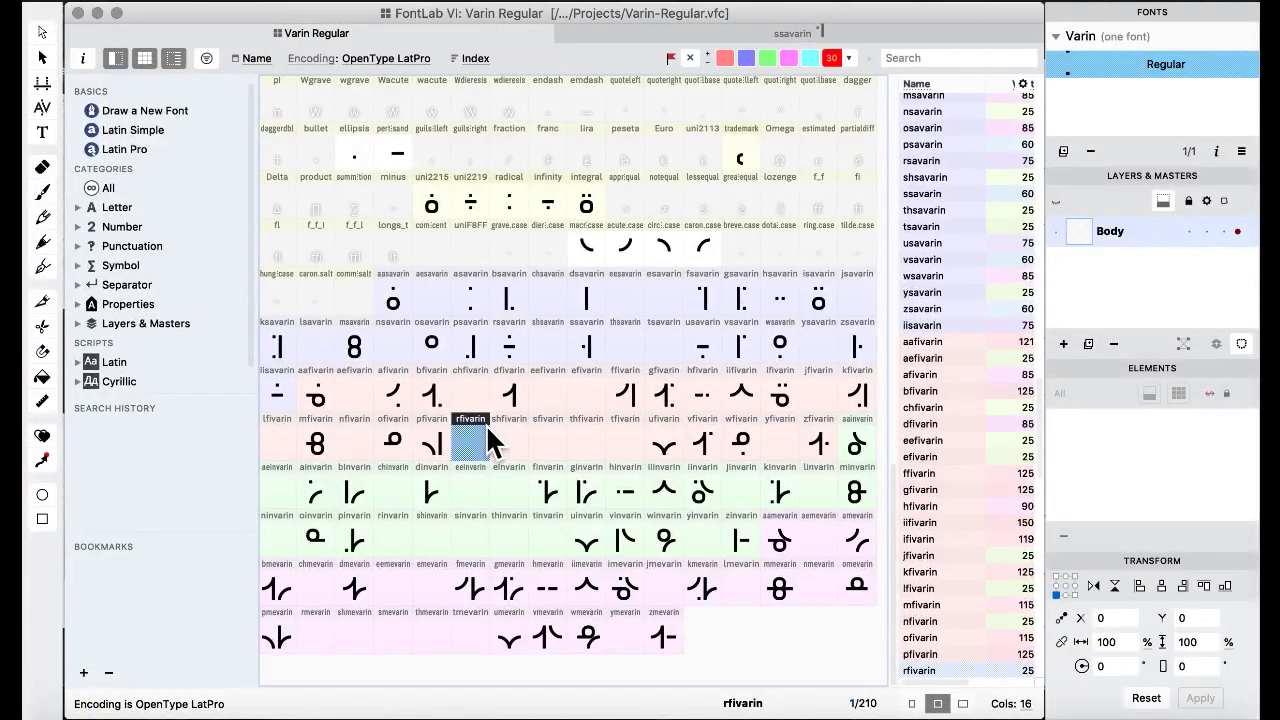
left_click(588, 345)
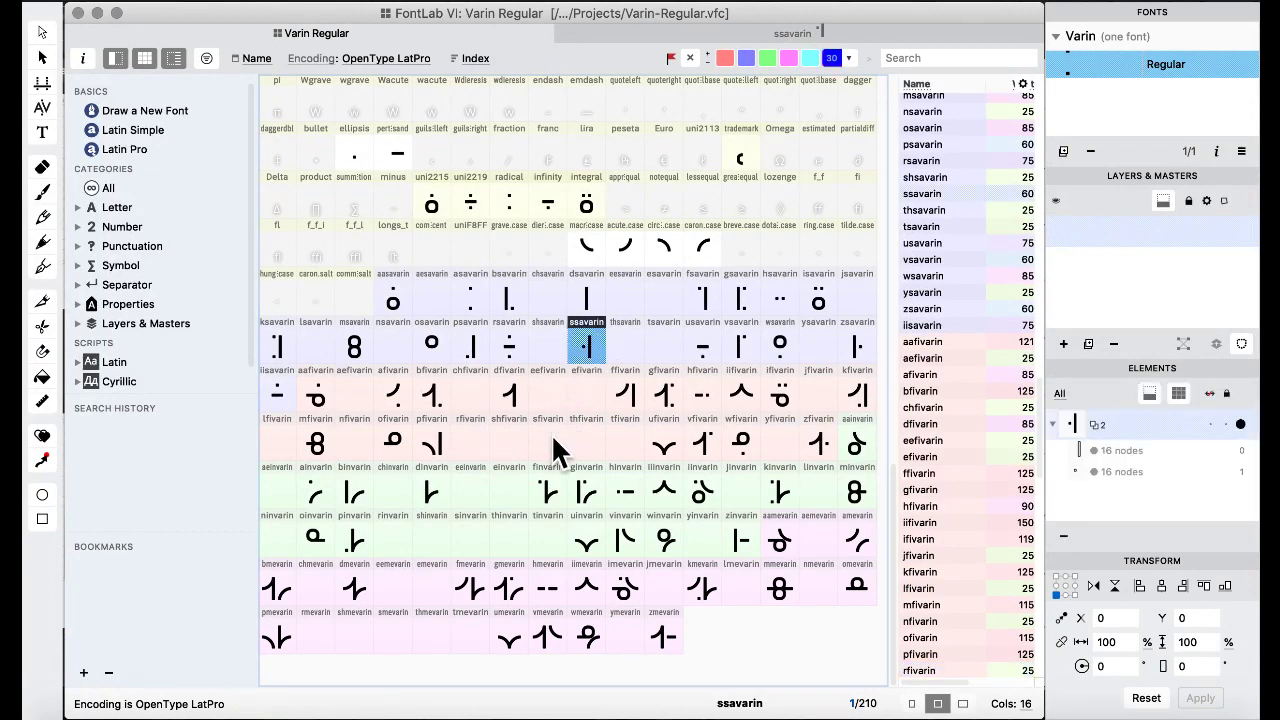
Copy the finvarin glyph into sinvarin, replacing the existing glyph, and open it for editing.
left_click(430, 493)
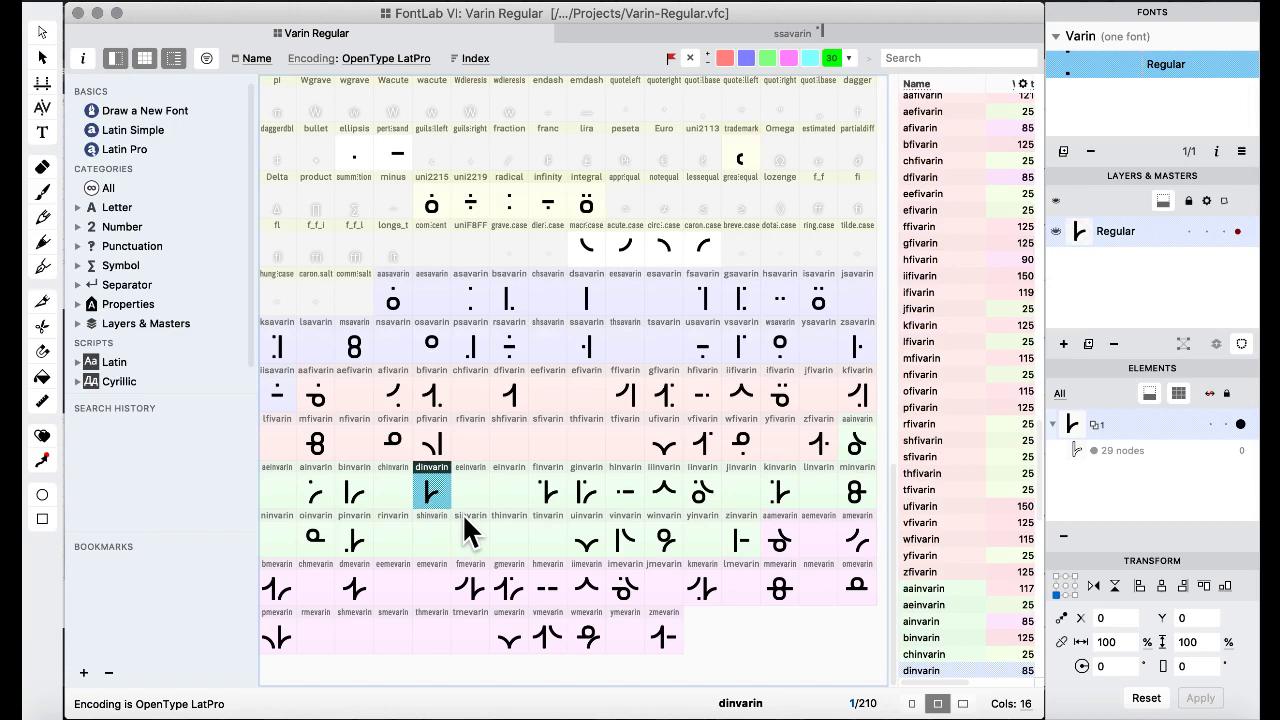
left_click(556, 505)
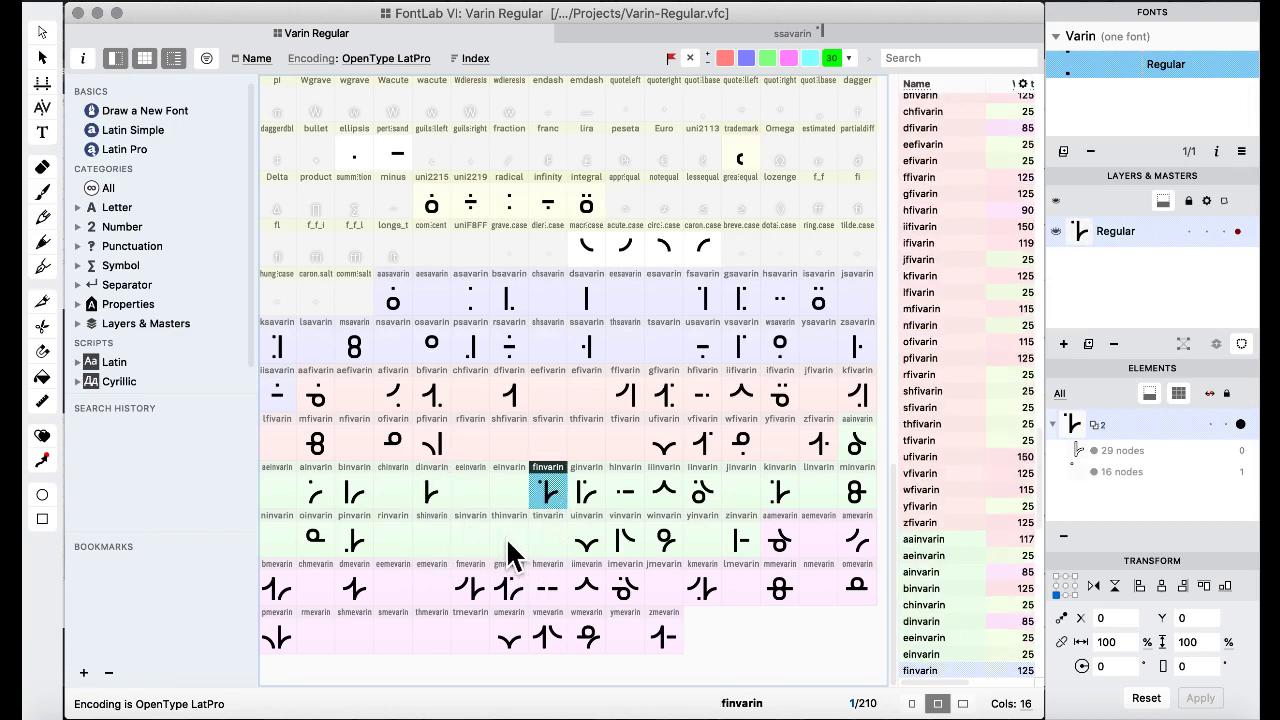
left_click_drag(548, 490, 470, 537)
left_click(818, 457)
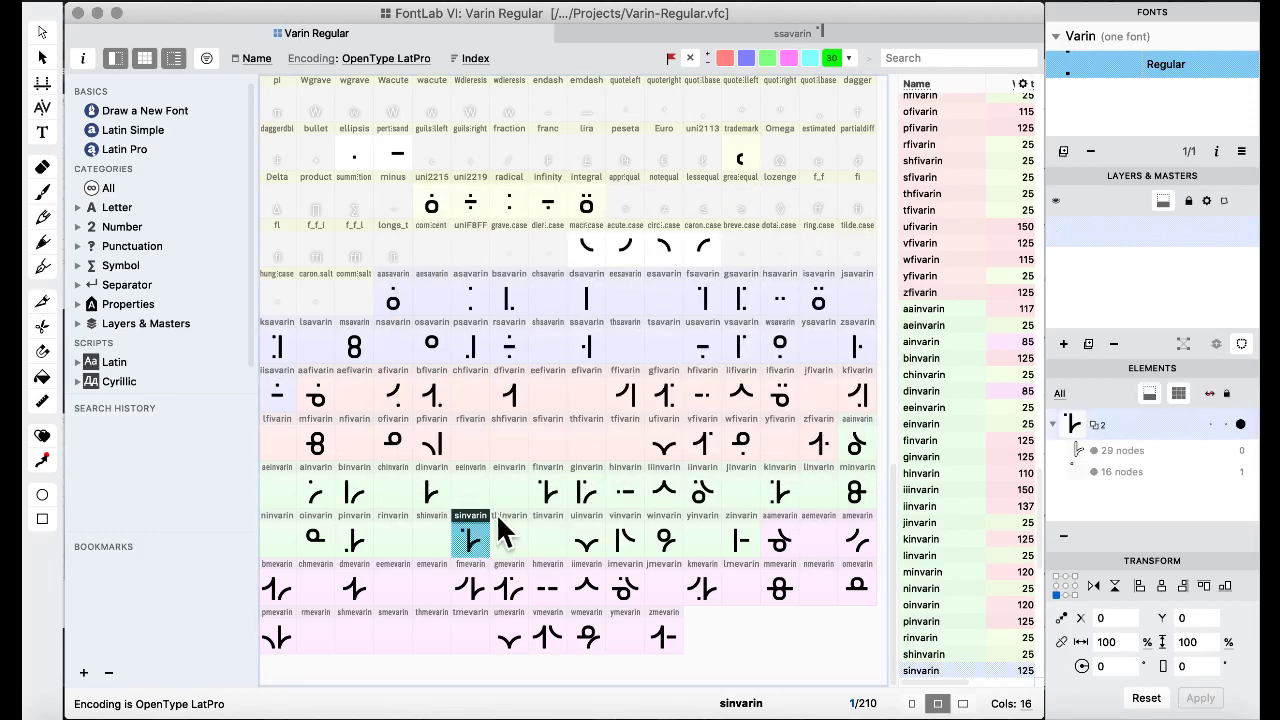
double_click(458, 536)
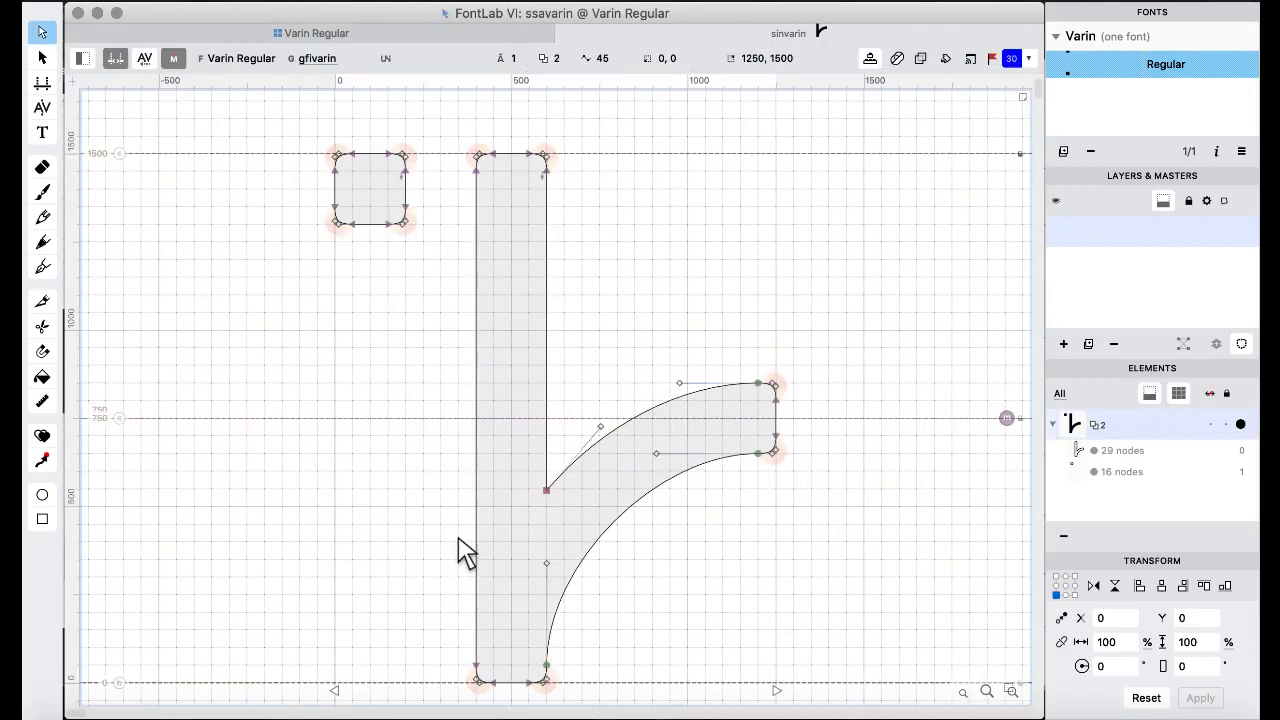
Lower sinvarin's square dot to Y 650, keeping it at X 0 beside the stem.
left_click(362, 222)
key("shift+Down")
key("shift+Down")
key("shift+Down")
key("shift+Down")
key("shift+Down")
key("shift+Down")
key("shift+Down")
key("shift+Down")
key("shift+Down")
key("shift+Down")
key("shift+Down")
key("shift+Down")
key("shift+Down")
key("shift+Down")
key("shift+Down")
key("shift+Down")
key("shift+Down")
key("shift+Down")
key("shift+Down")
key("shift+Down")
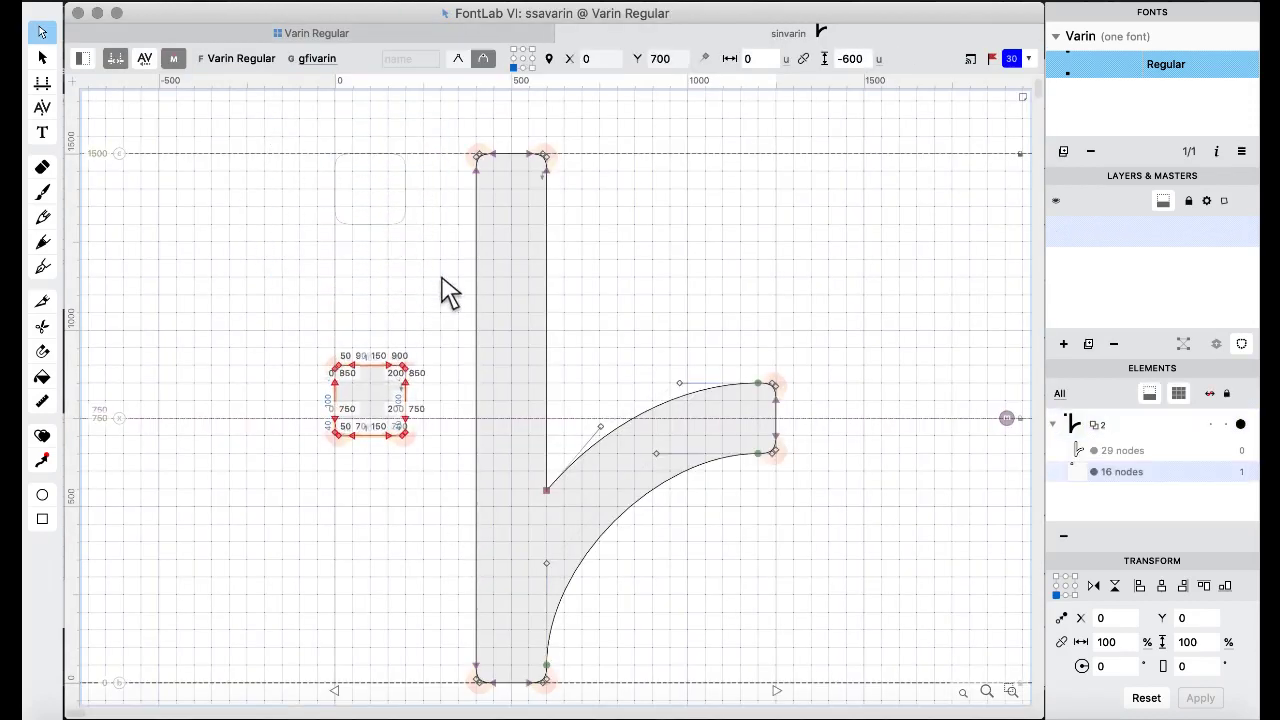
key("shift+Down")
key("shift+Down")
key("shift+Down")
key("shift+Down")
key("shift+Down")
key("shift+Down")
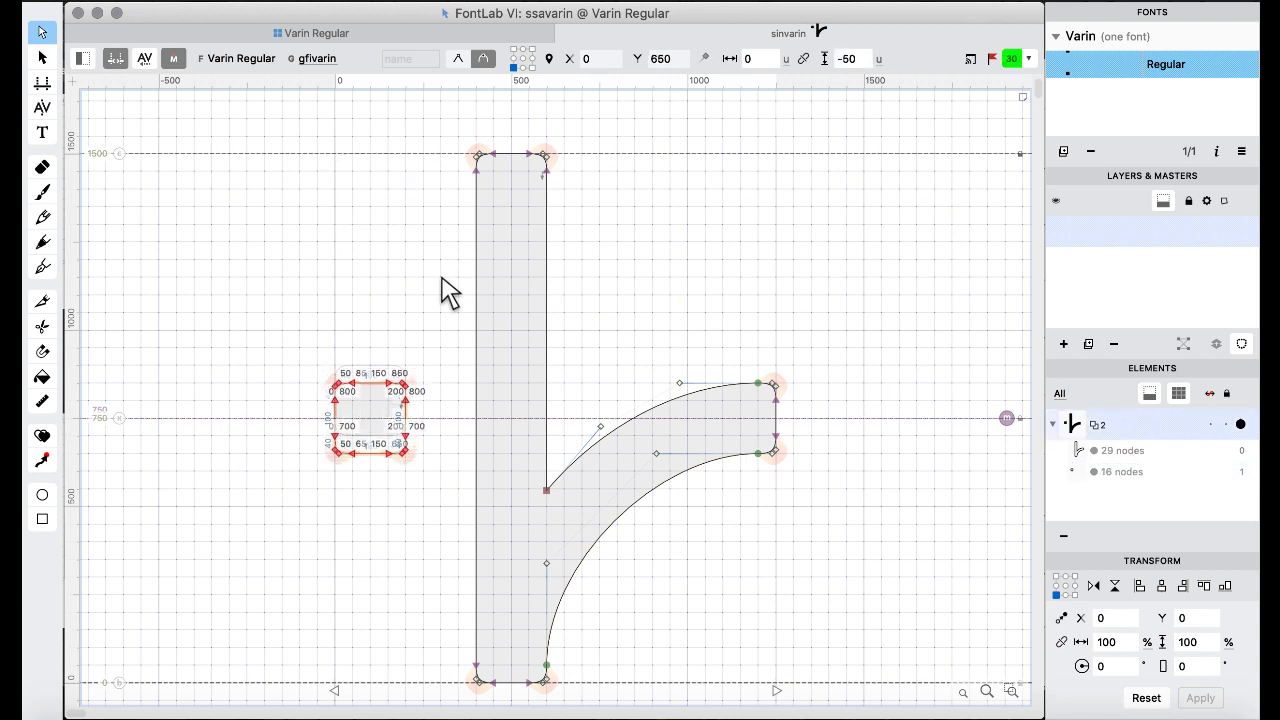
key("shift+Down")
left_click(347, 283)
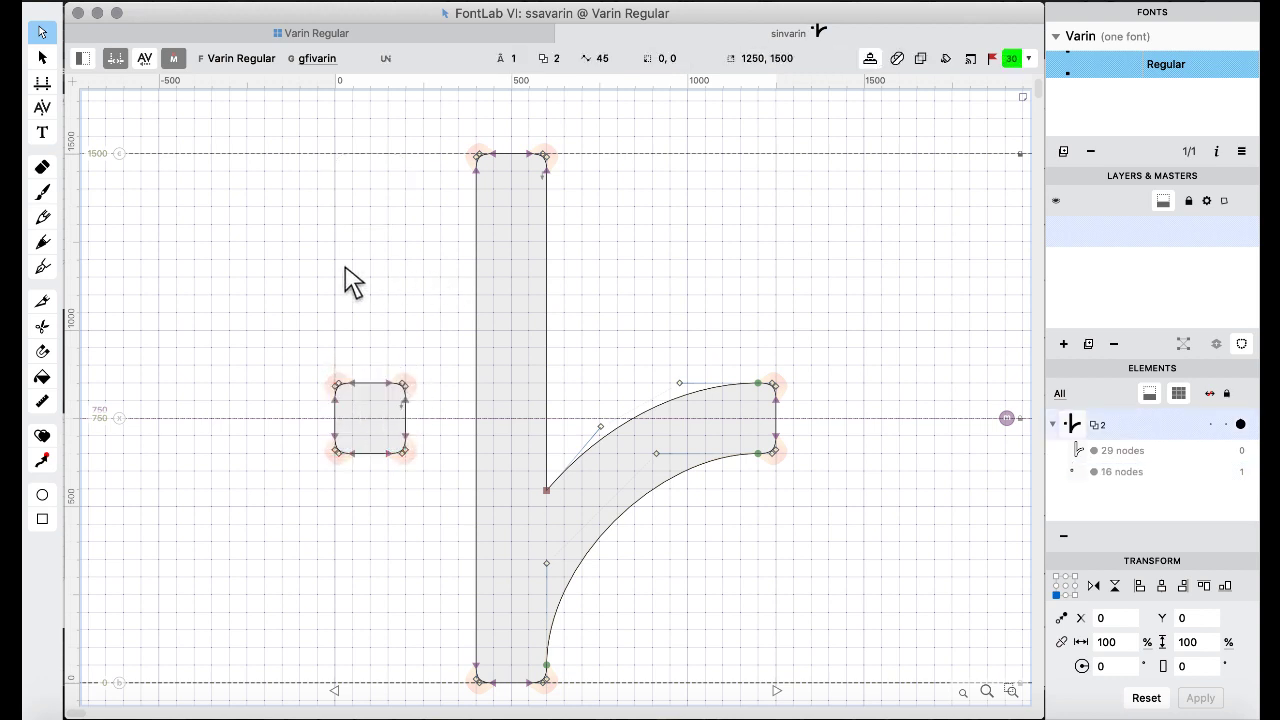
Return to the font overview and compare its glyphs with the consonant rows on the chart's second page for the next form.
left_click(300, 34)
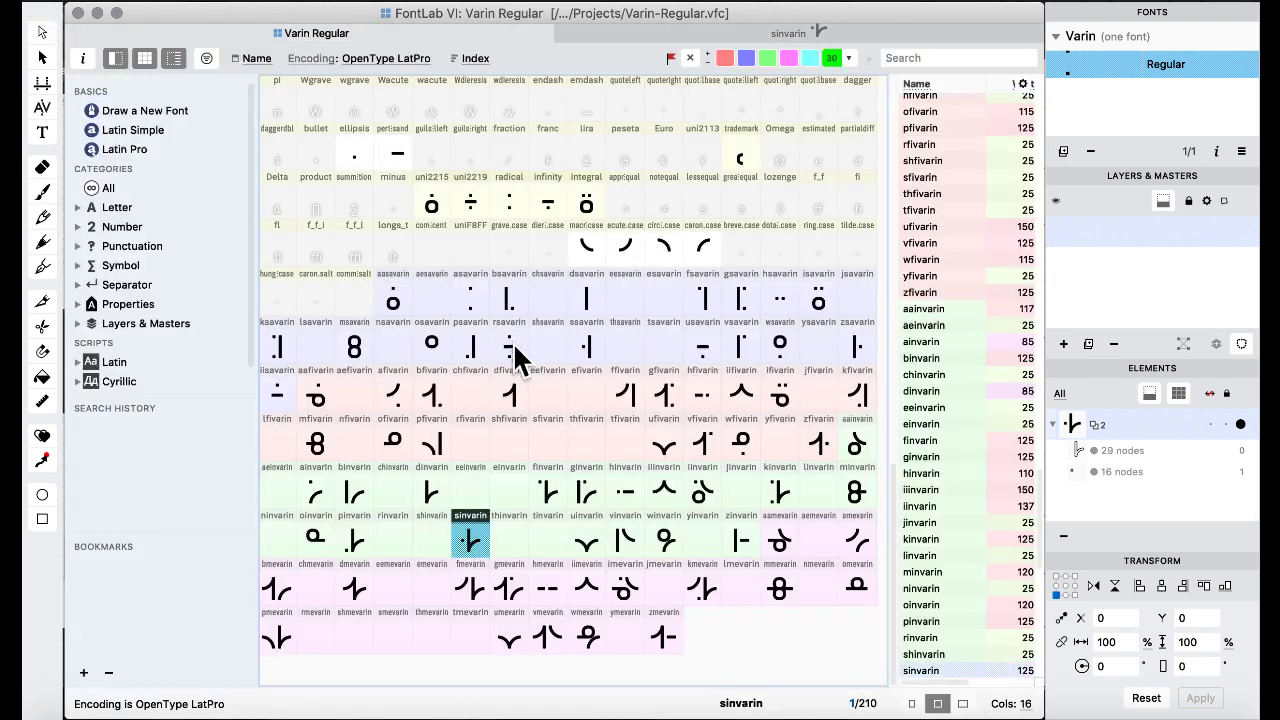
left_click(512, 350)
left_click(543, 466)
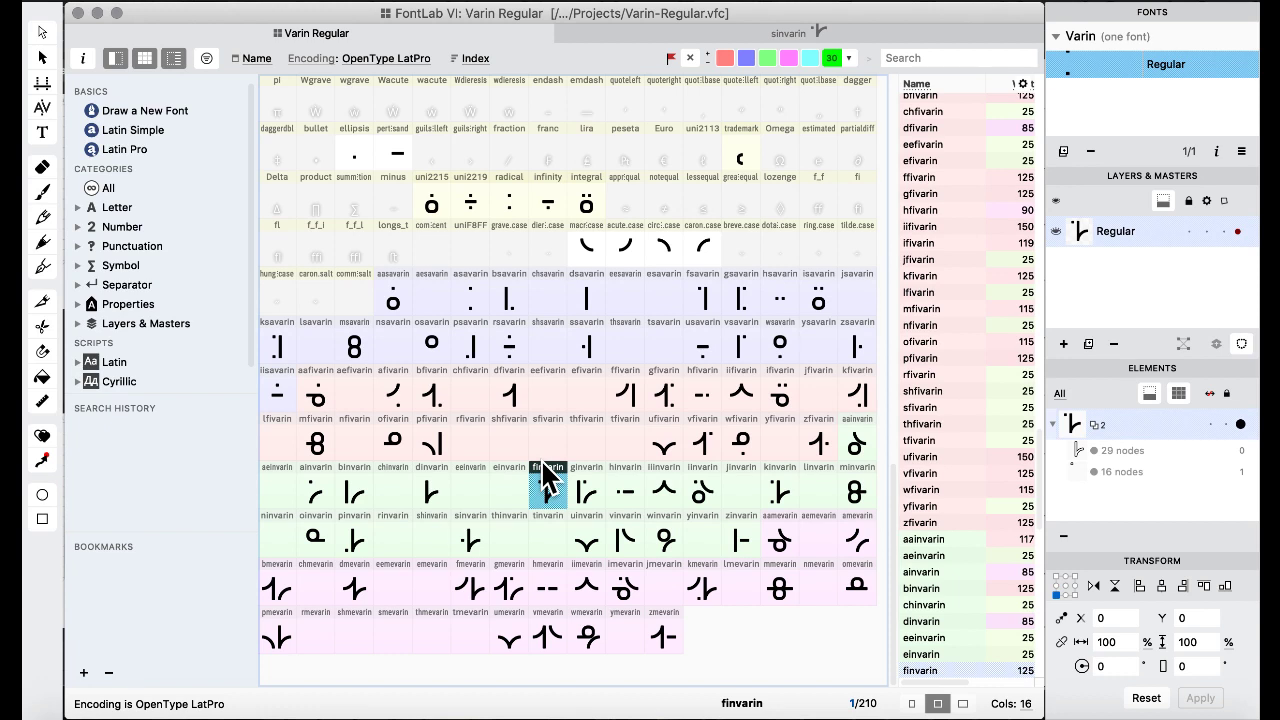
left_click(528, 440)
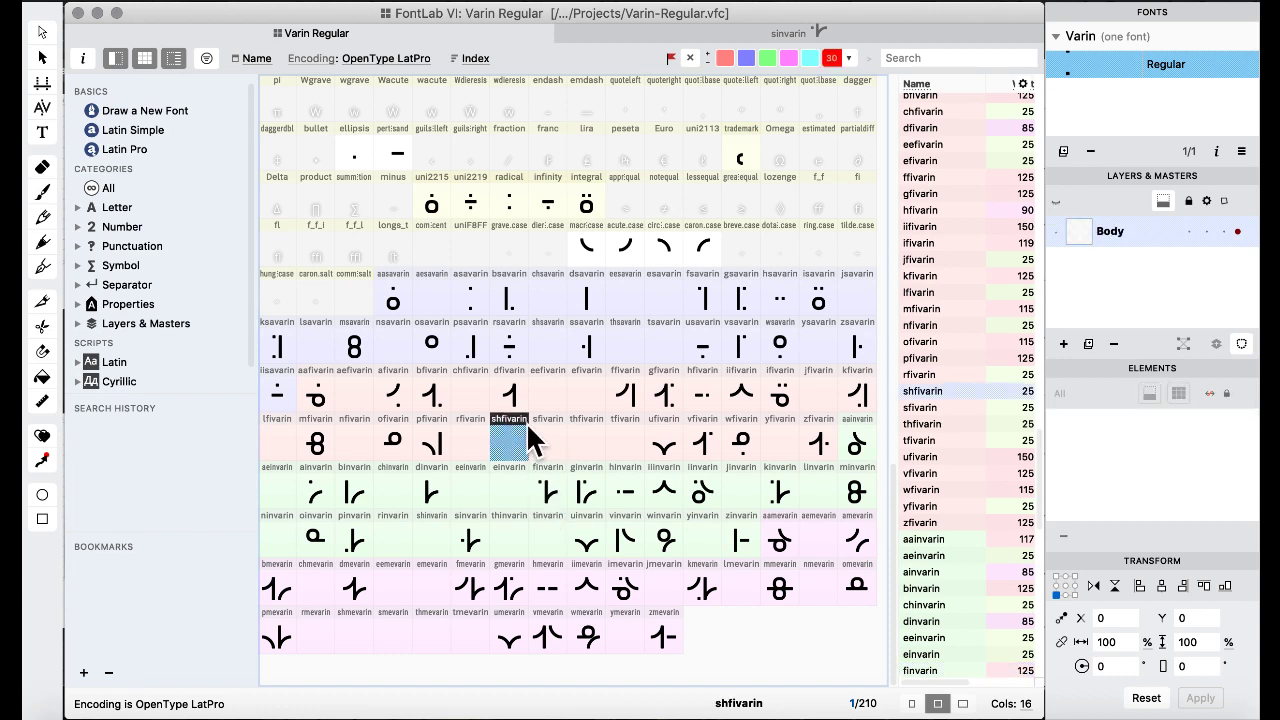
left_click(510, 290)
left_click(558, 298)
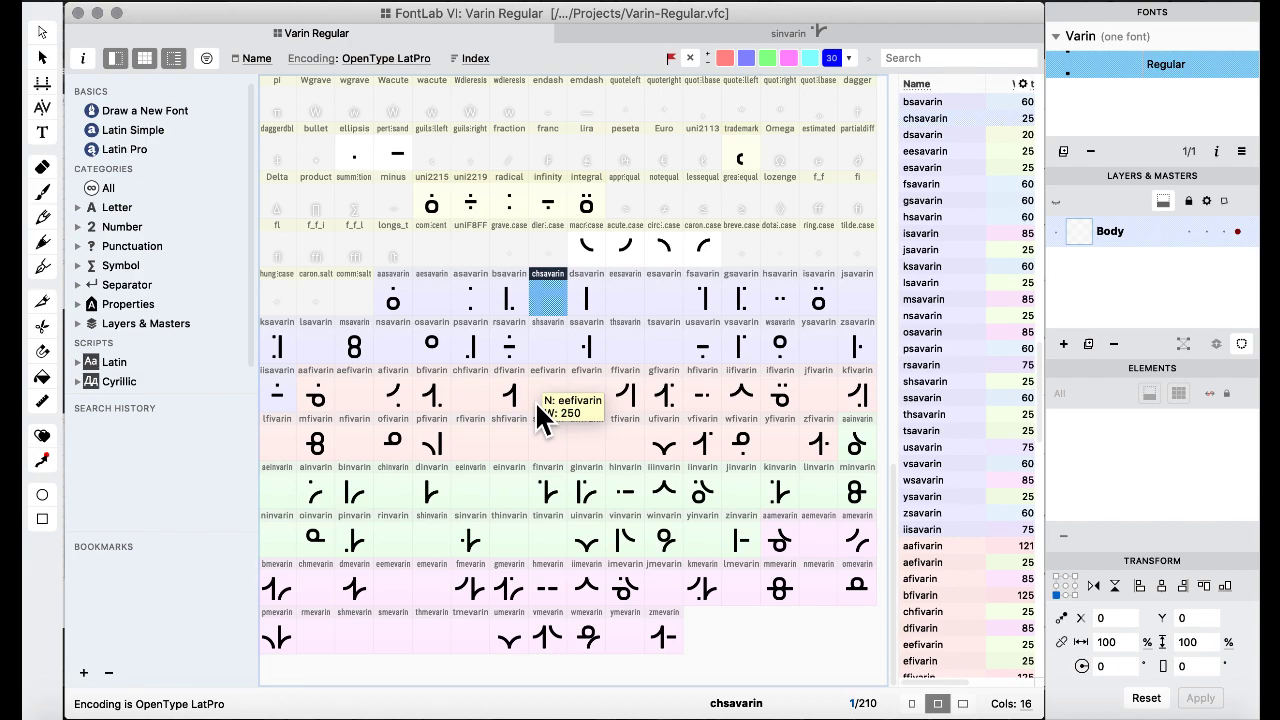
key("ctrl+Up")
left_click(792, 520)
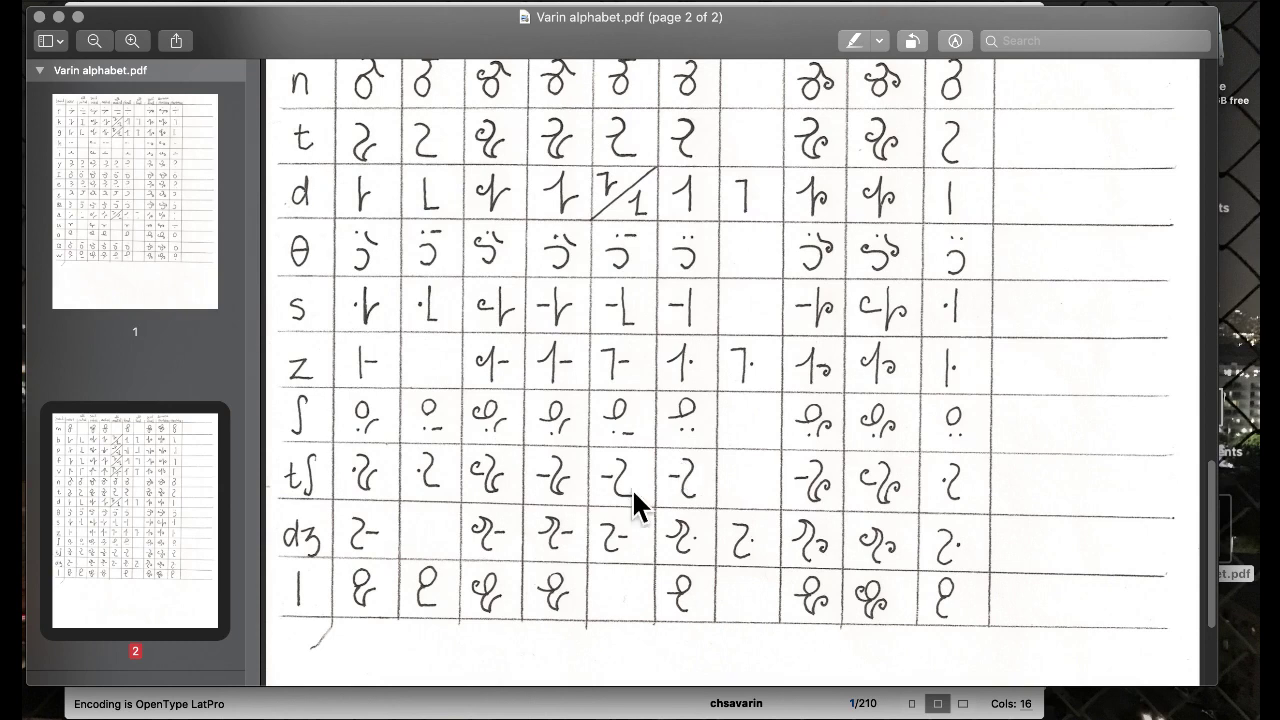
key("ctrl+Up")
left_click(380, 437)
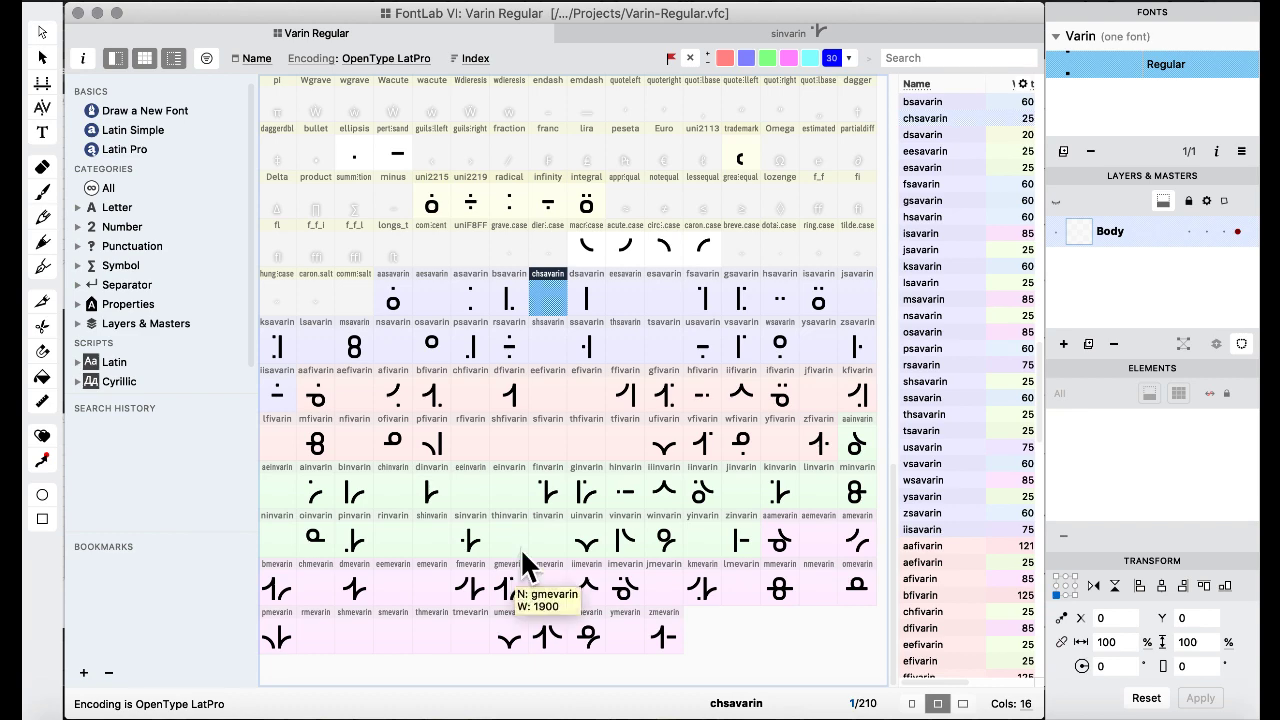
key("ctrl+Up")
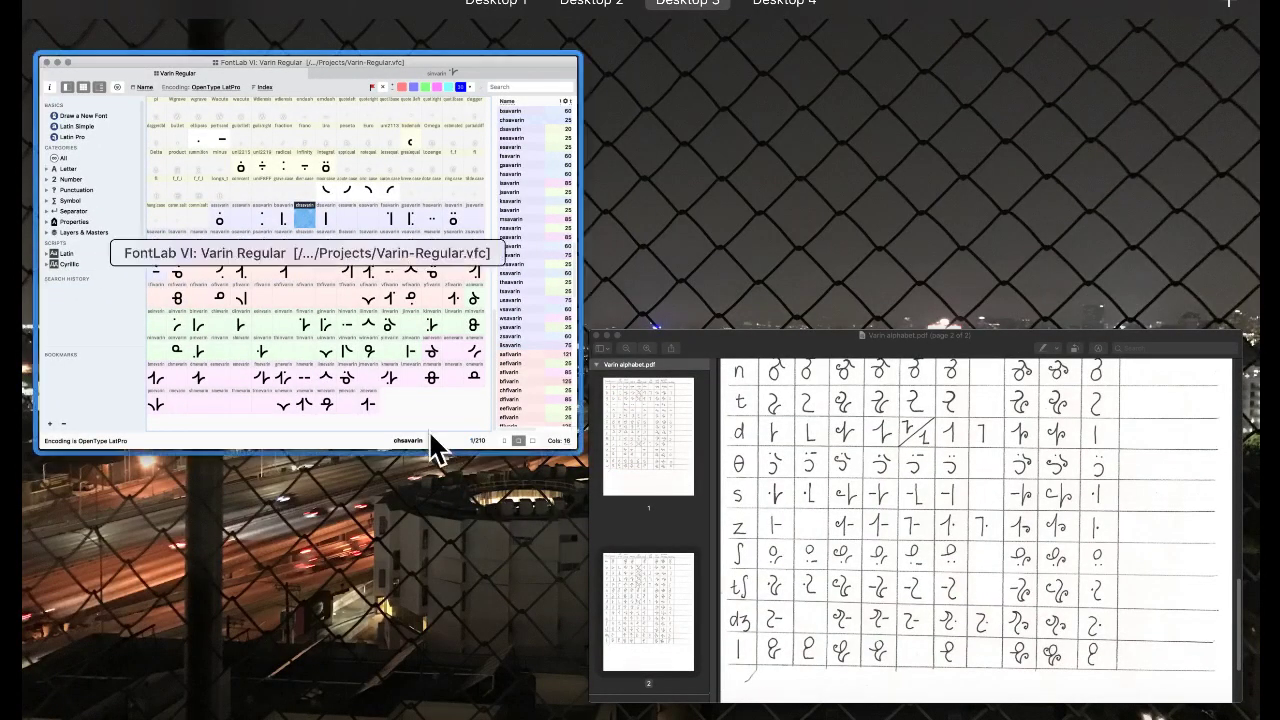
left_click(383, 394)
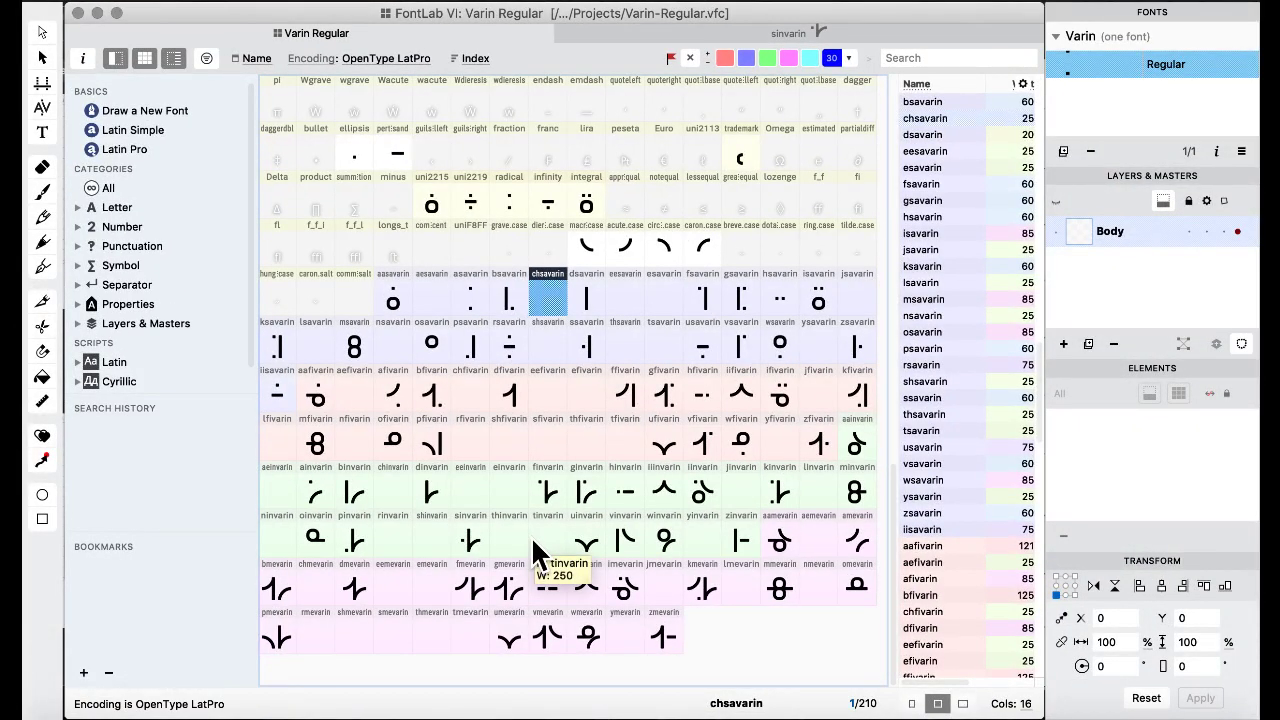
Check the chart again, copy the sinvarin glyph into smevarin, replacing the existing glyph, and open it for editing.
left_click(466, 543)
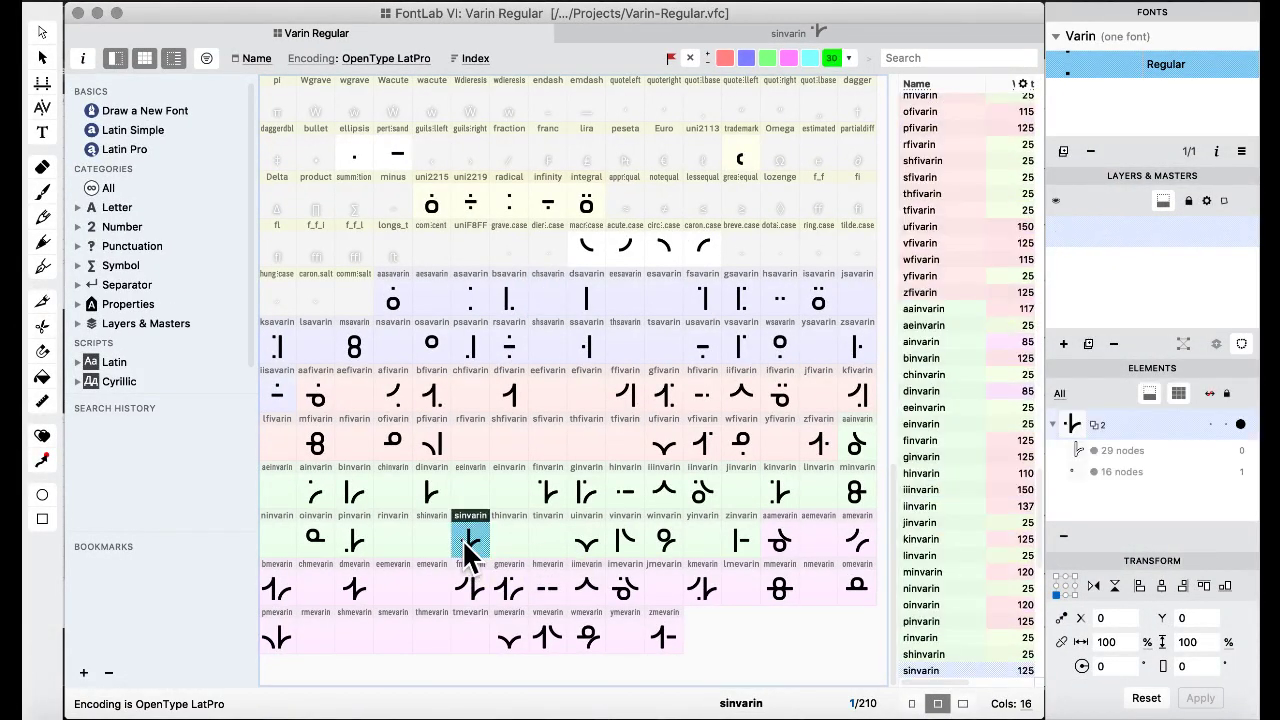
key("ctrl+Up")
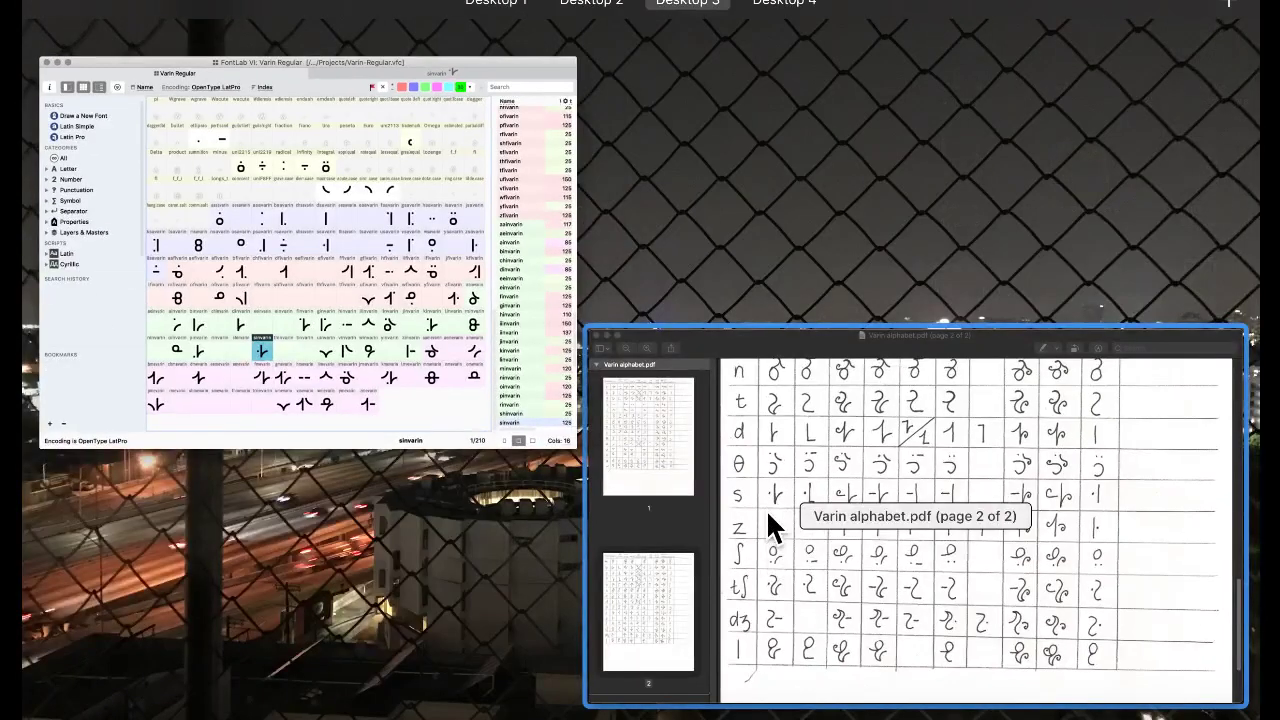
left_click(339, 402)
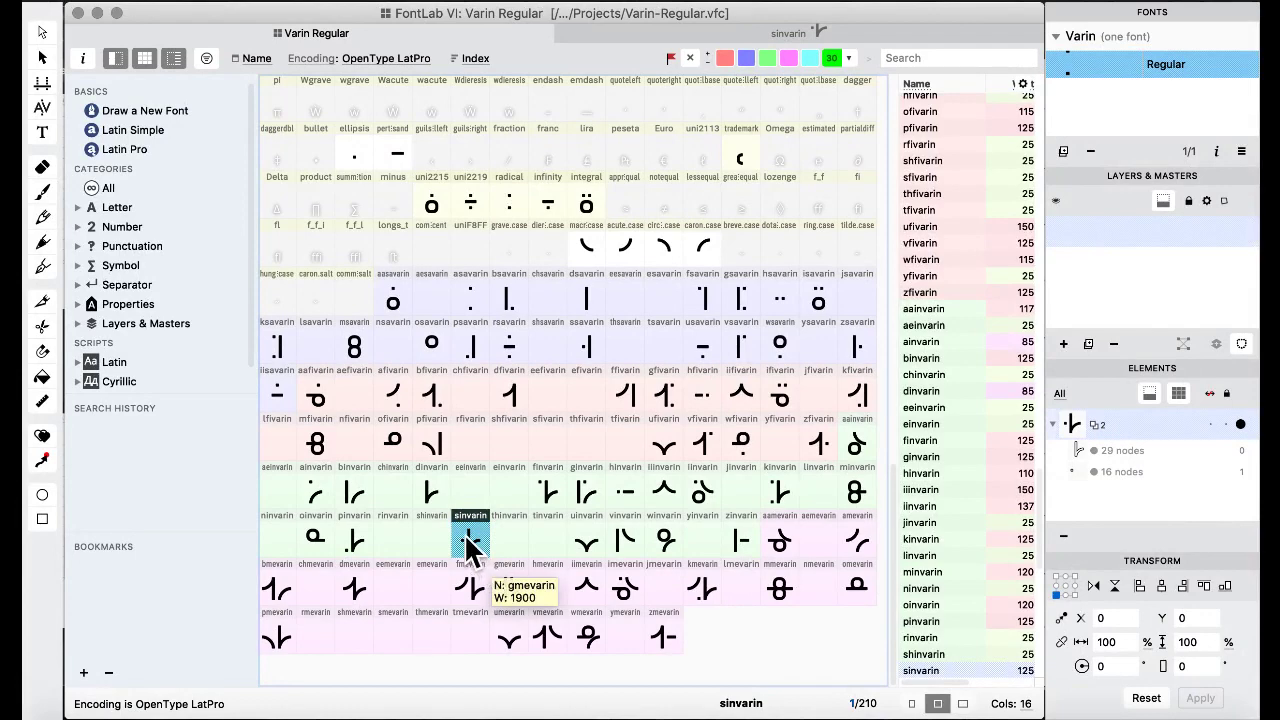
left_click_drag(403, 622, 386, 649)
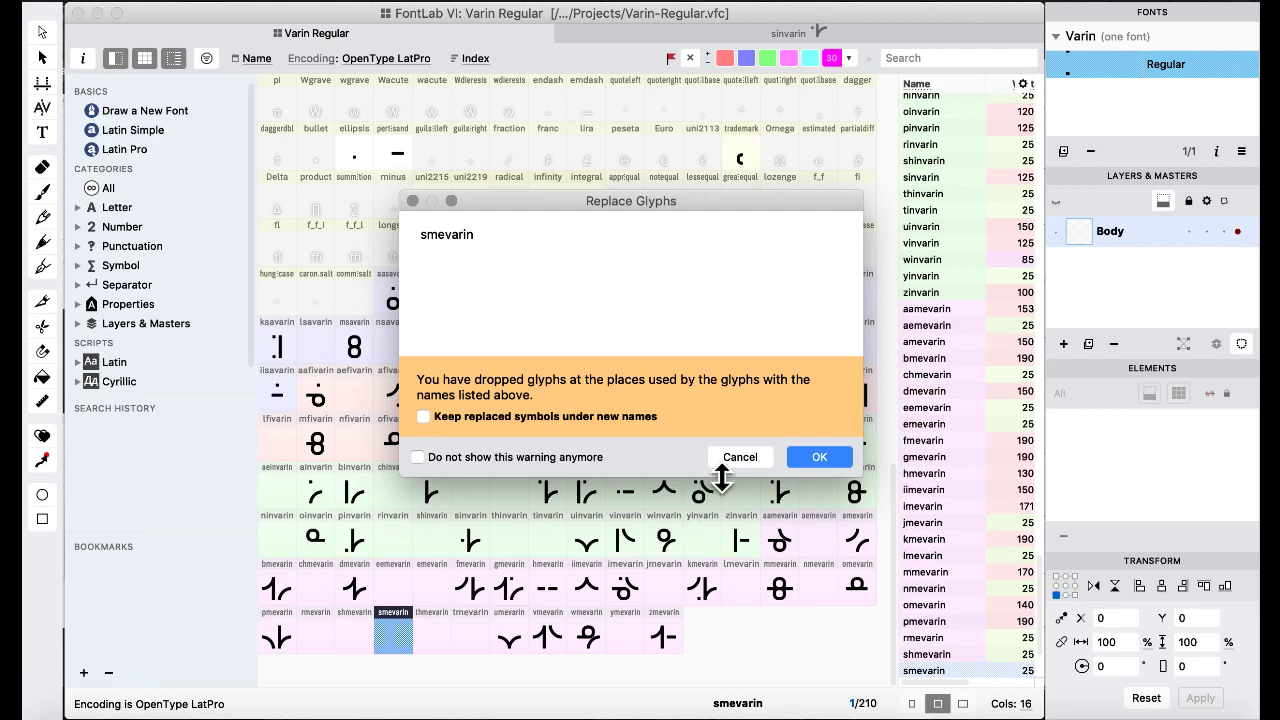
left_click(822, 457)
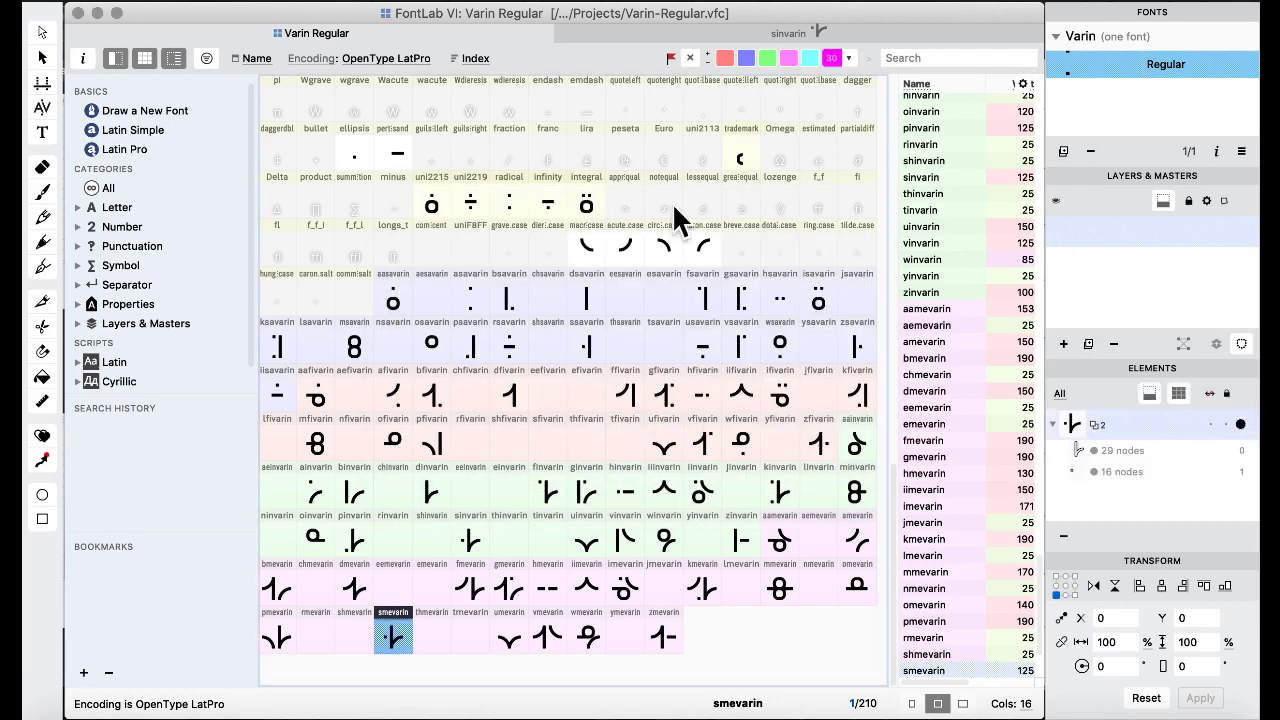
left_click(423, 429)
double_click(390, 620)
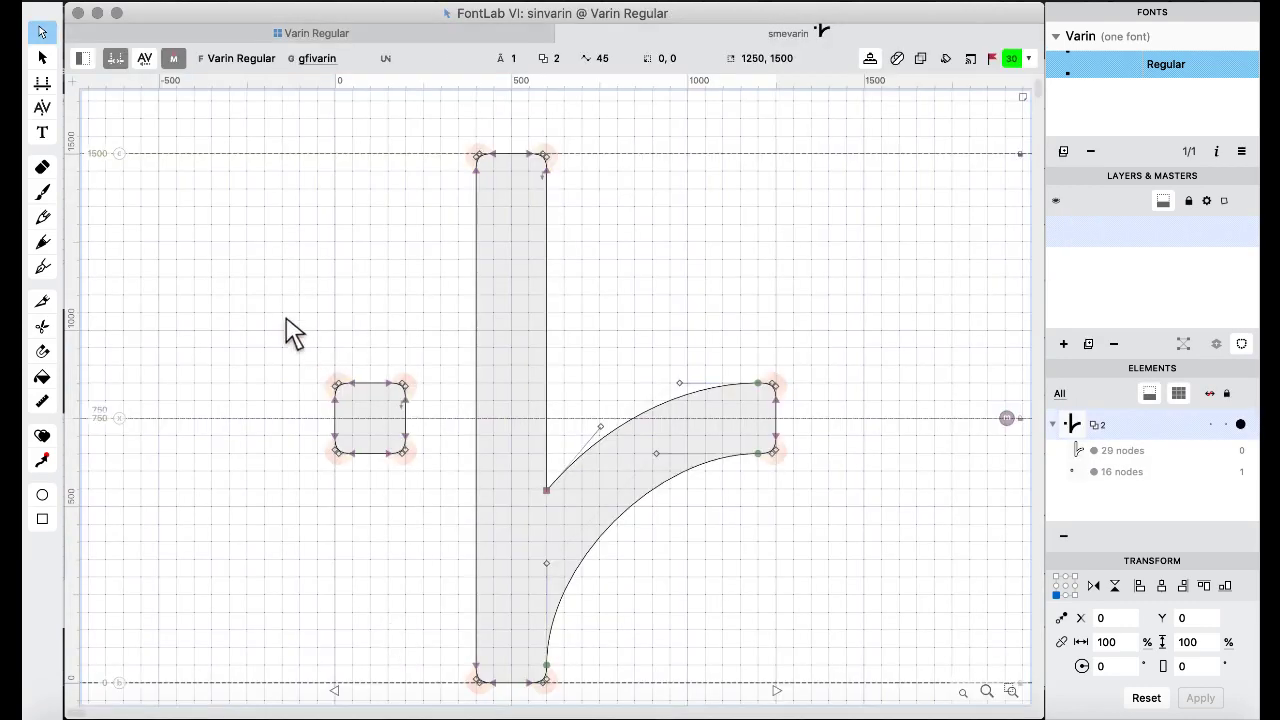
Stretch the outer edge of smevarin's square dot to X -500, turning the dot into a horizontal bar.
left_click_drag(277, 313, 366, 518)
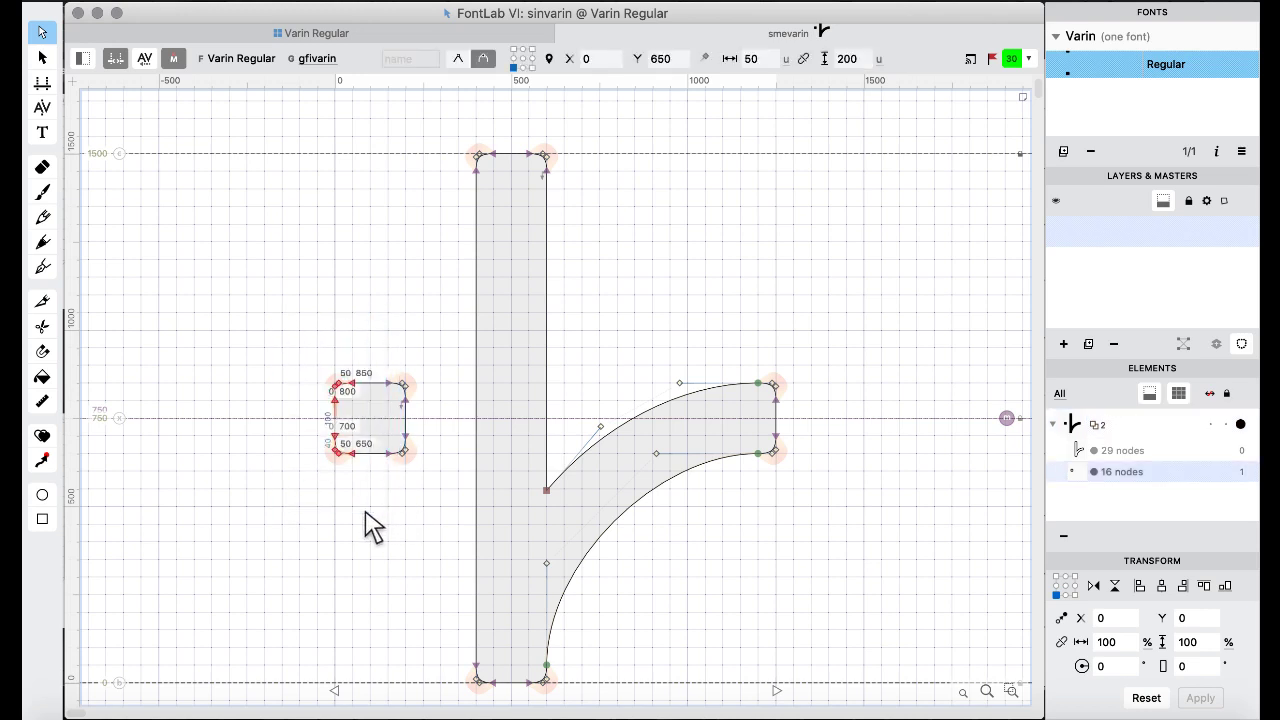
key("shift+Left")
key("shift+Left")
key("shift+Left")
key("shift+Left")
key("shift+Left")
key("shift+Left")
key("shift+Left")
key("shift+Left")
key("shift+Left")
key("shift+Left")
key("shift+Left")
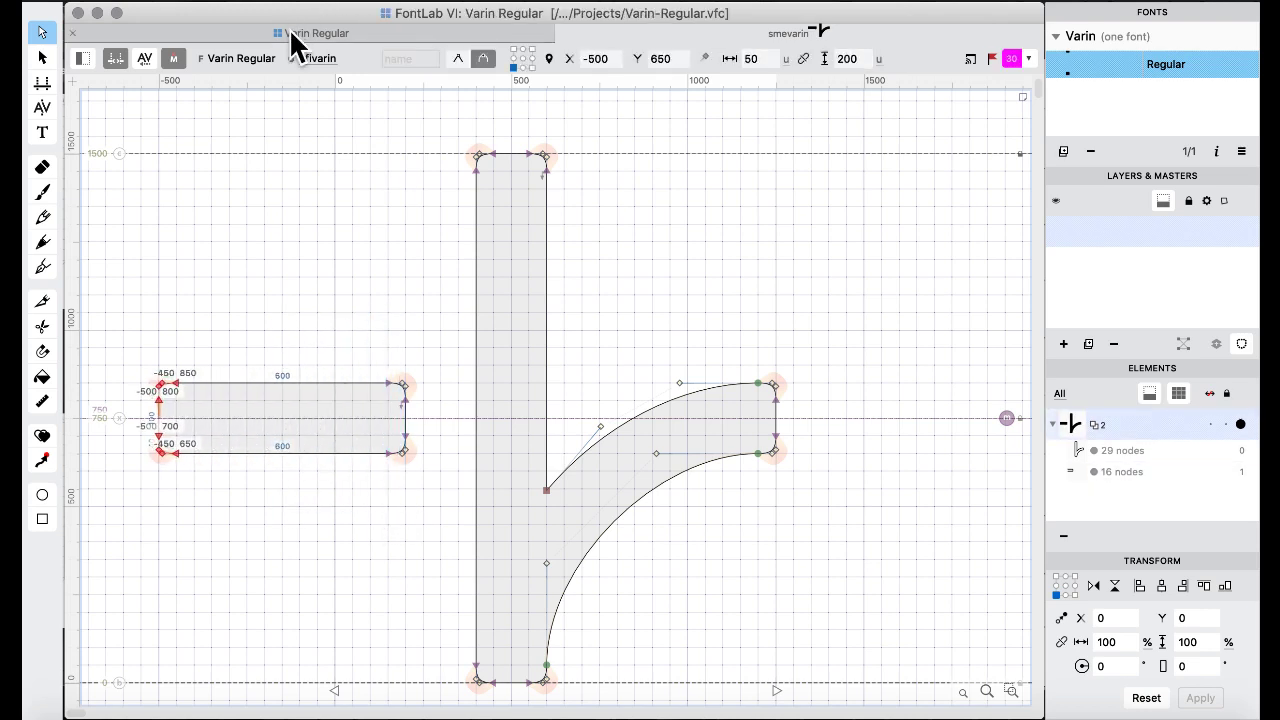
From the font overview, review the liga feature's final and medial substitution rules in the Features & Classes workspace, and restore the Default workspace.
left_click(300, 35)
left_click(394, 335)
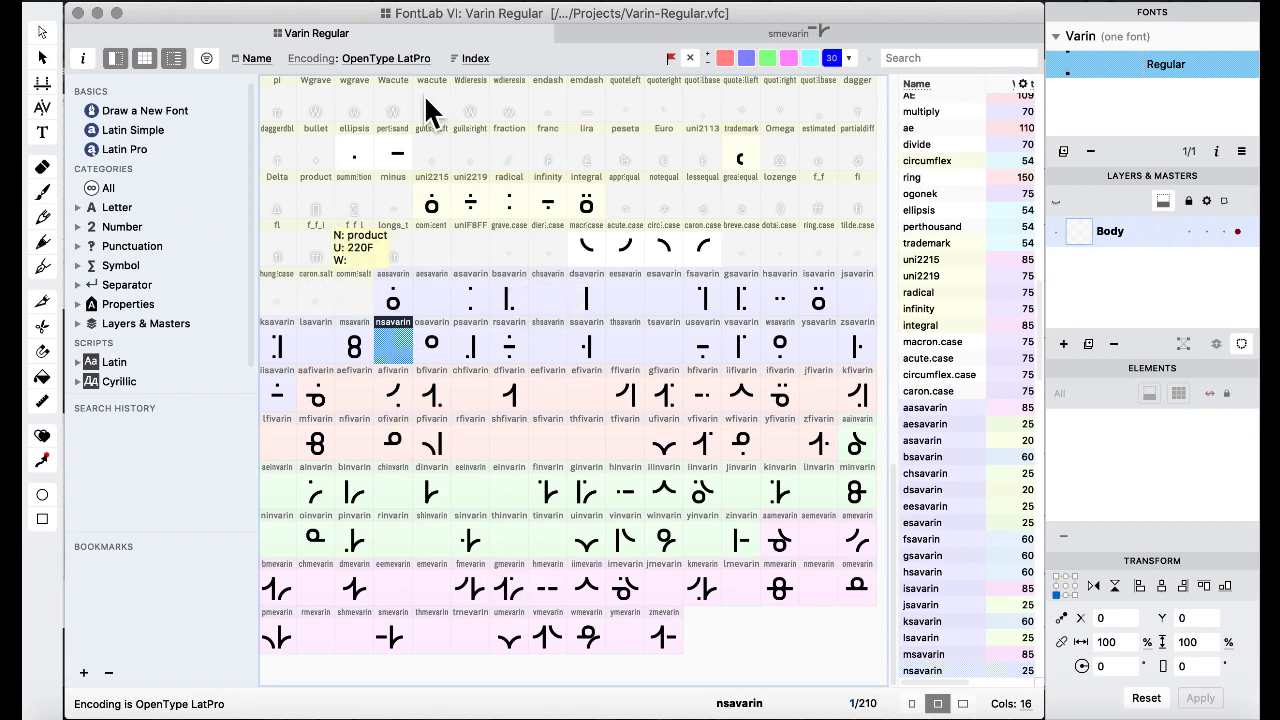
left_click(722, 6)
mouse_move(757, 166)
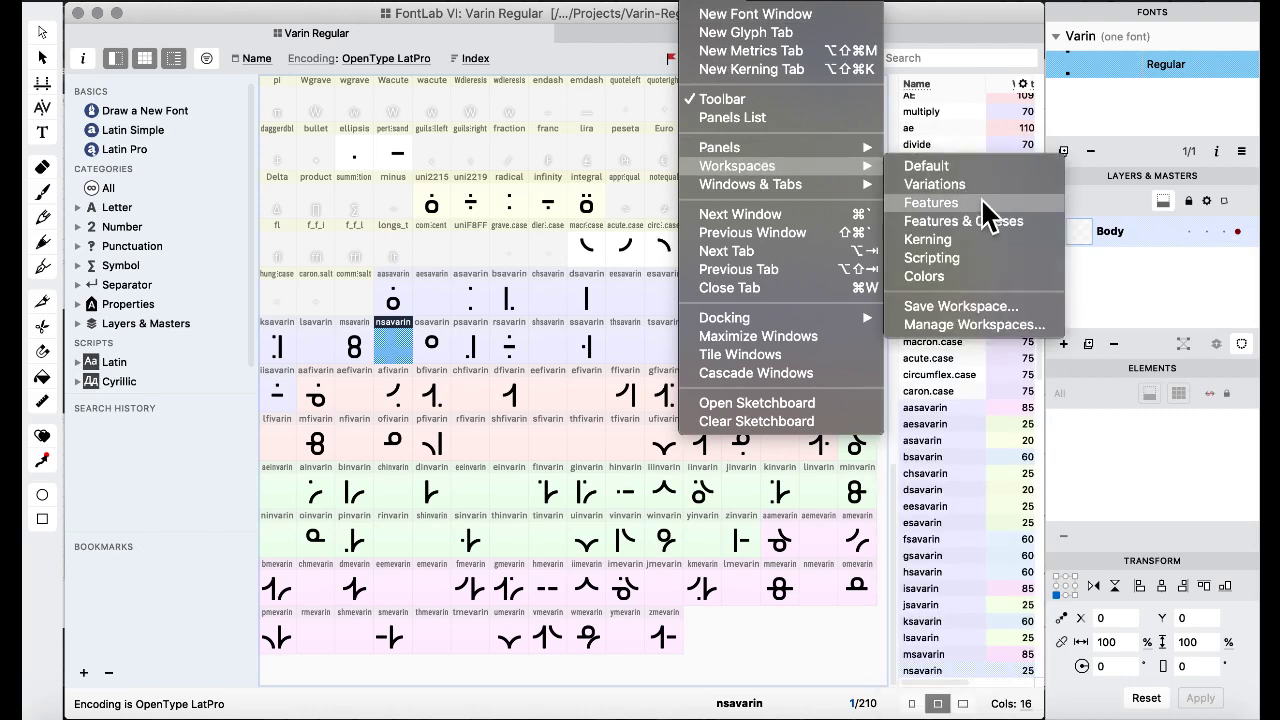
left_click(984, 228)
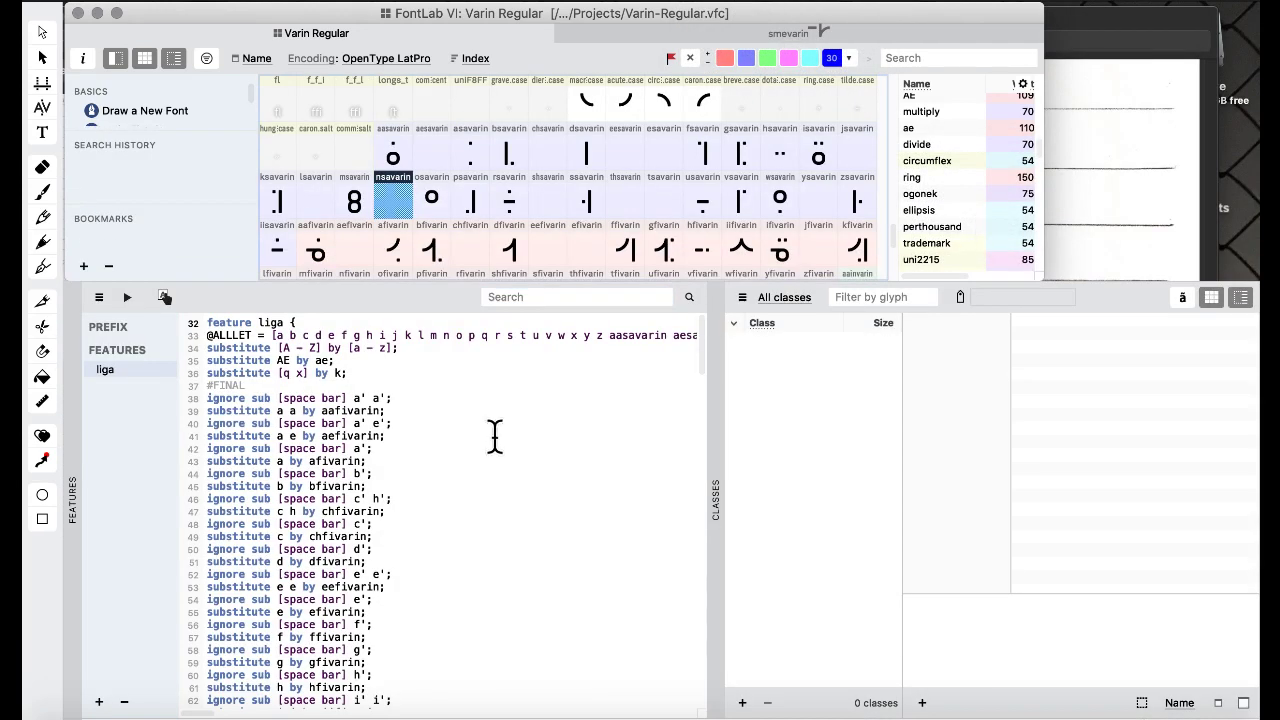
scroll(405, 418, "down", 10)
scroll(405, 418, "right", 1)
scroll(405, 418, "left", 1)
scroll(405, 418, "down", 20)
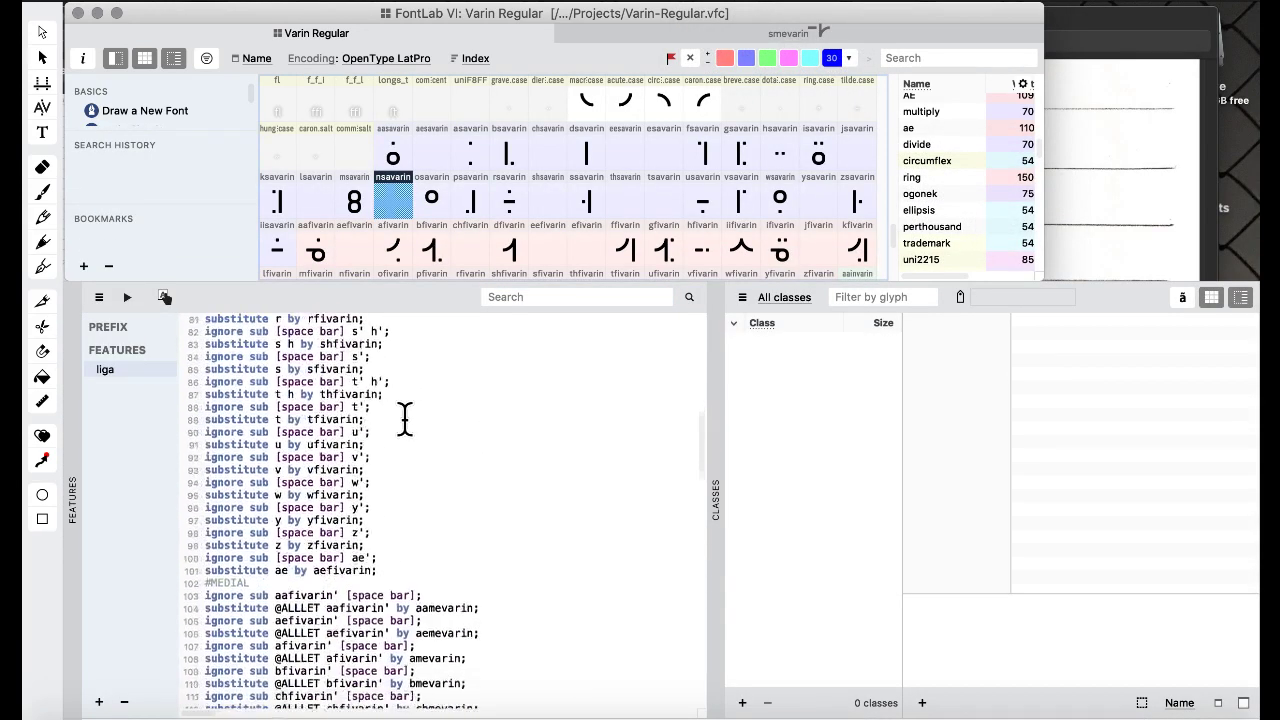
scroll(405, 418, "up", 20)
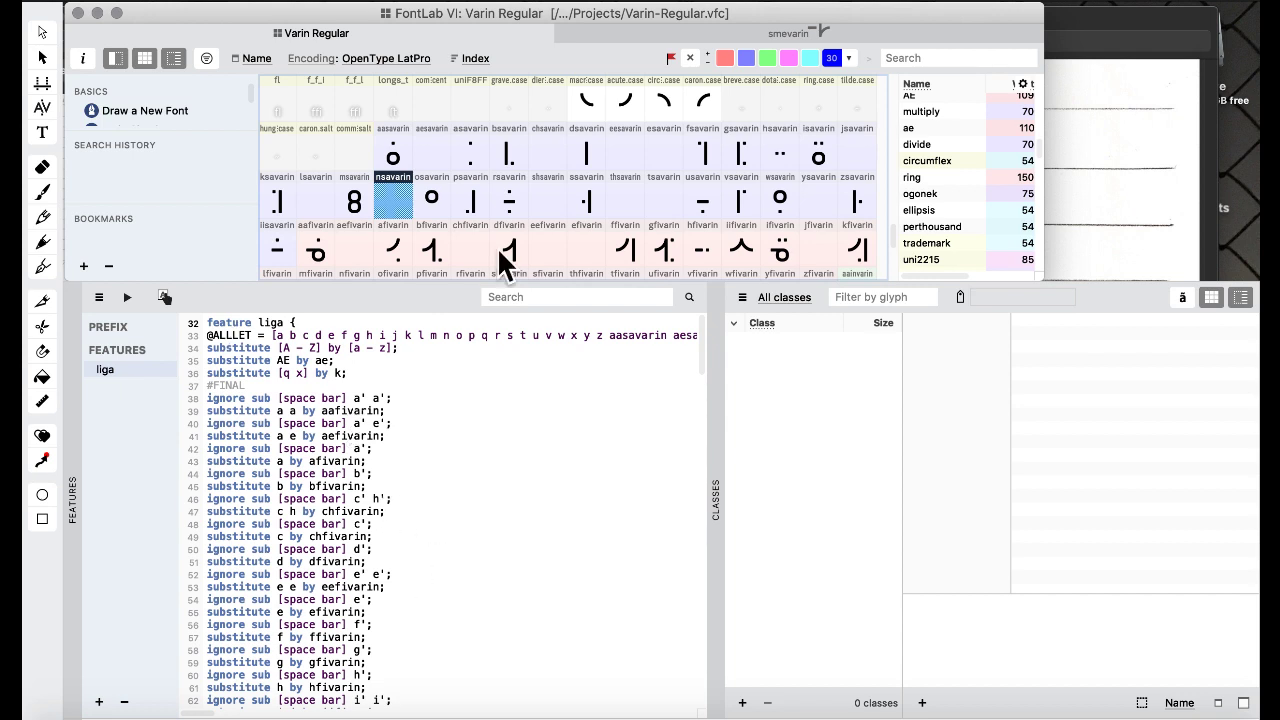
left_click(696, 5)
mouse_move(747, 172)
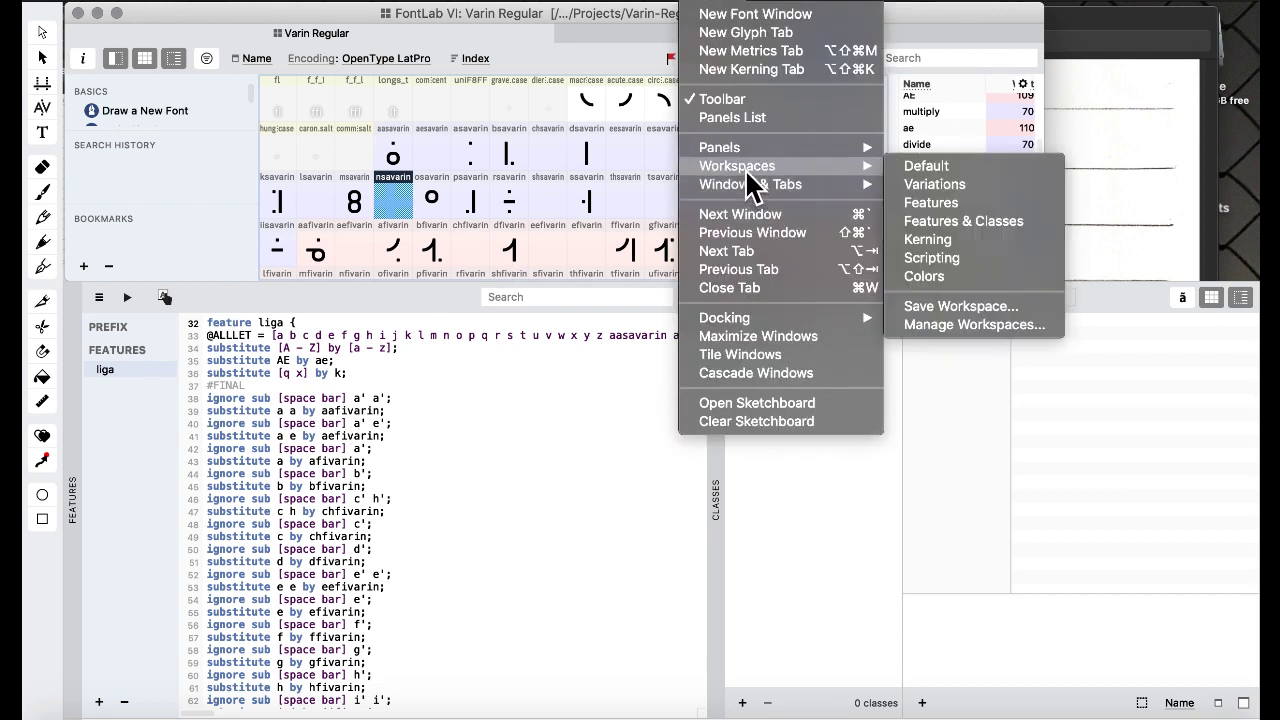
left_click(994, 168)
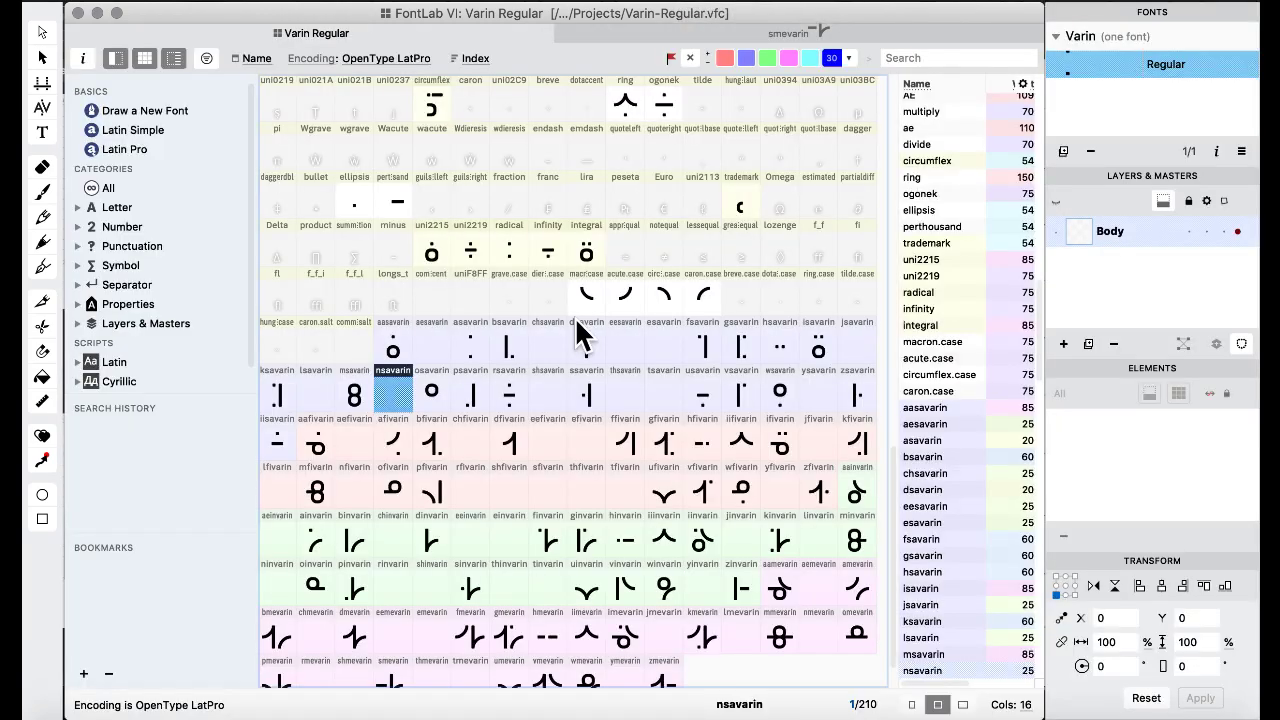
Copy the ssavarin glyph into sfivarin, replacing the existing glyph, and open it for editing.
left_click(545, 490)
scroll(578, 420, "down", 1)
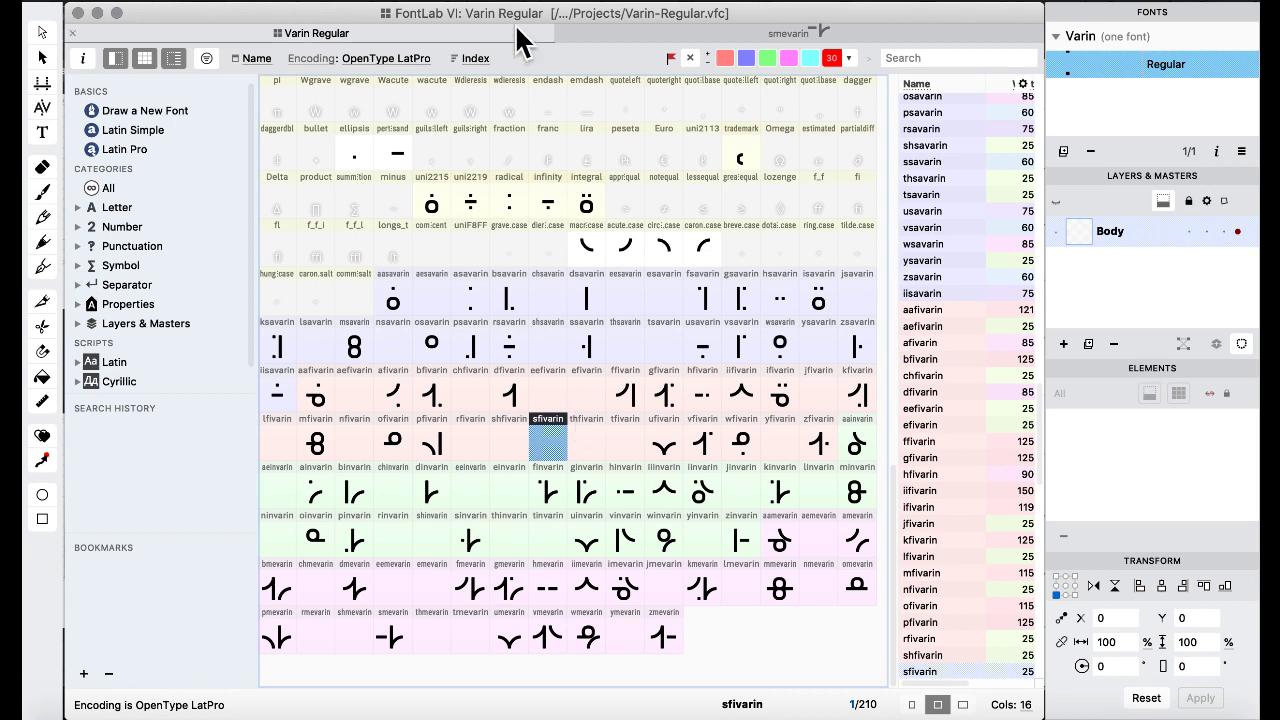
left_click_drag(503, 18, 502, 18)
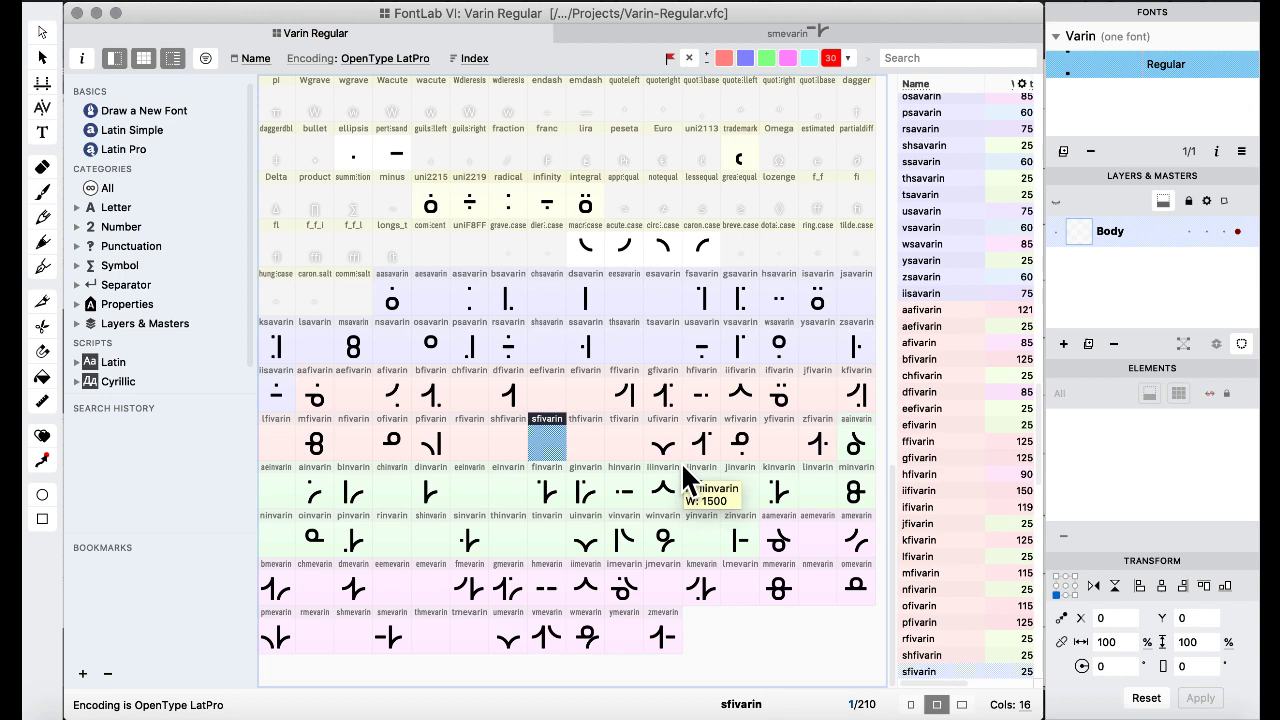
left_click(592, 532)
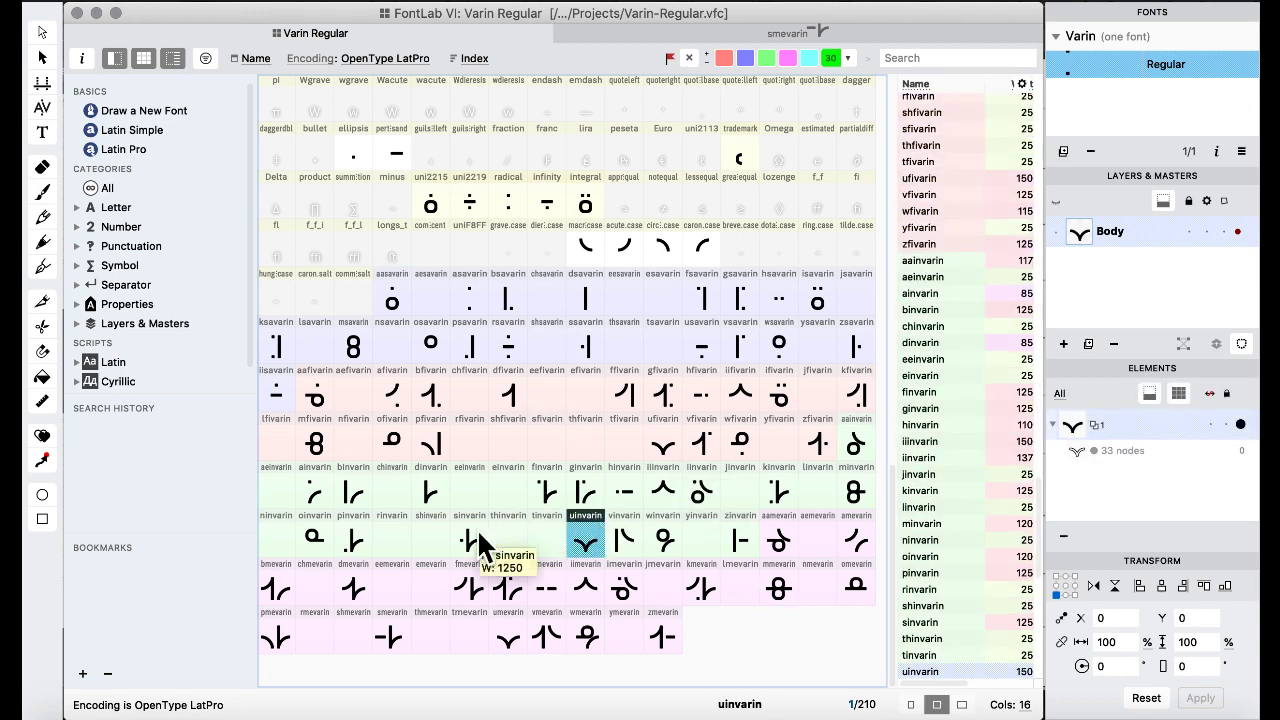
left_click(588, 344)
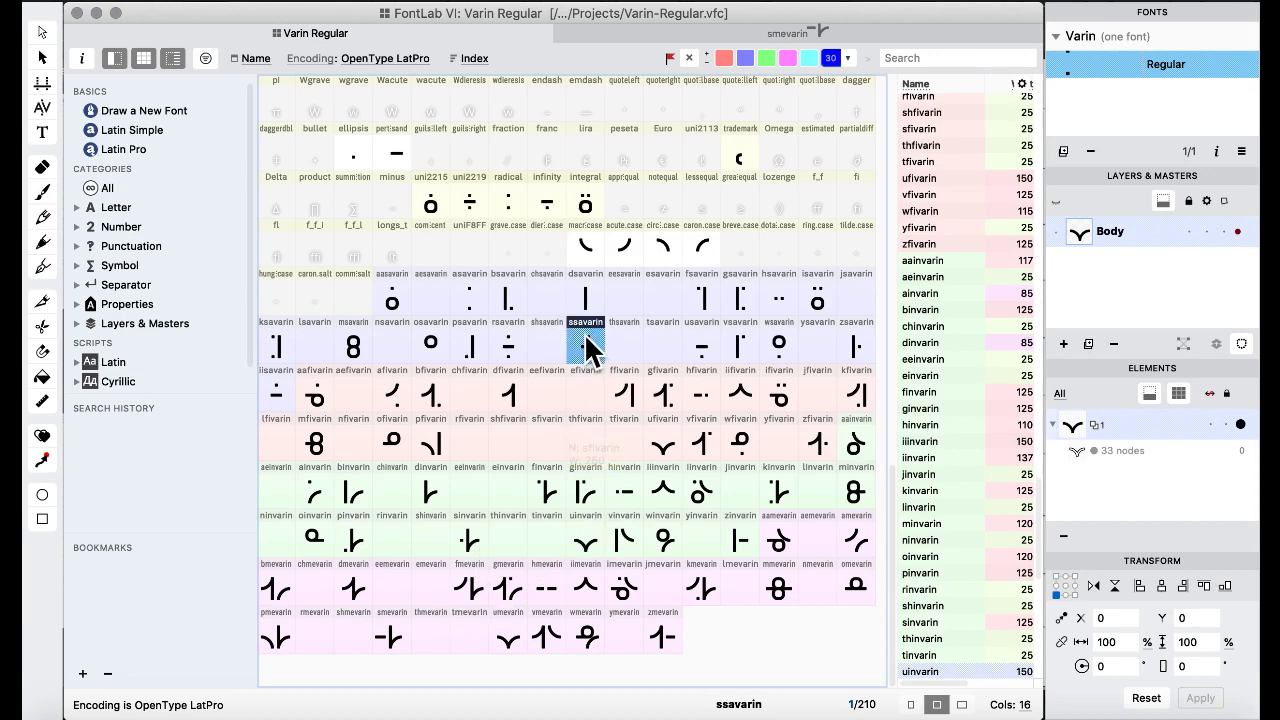
left_click_drag(588, 340, 538, 440)
left_click(813, 457)
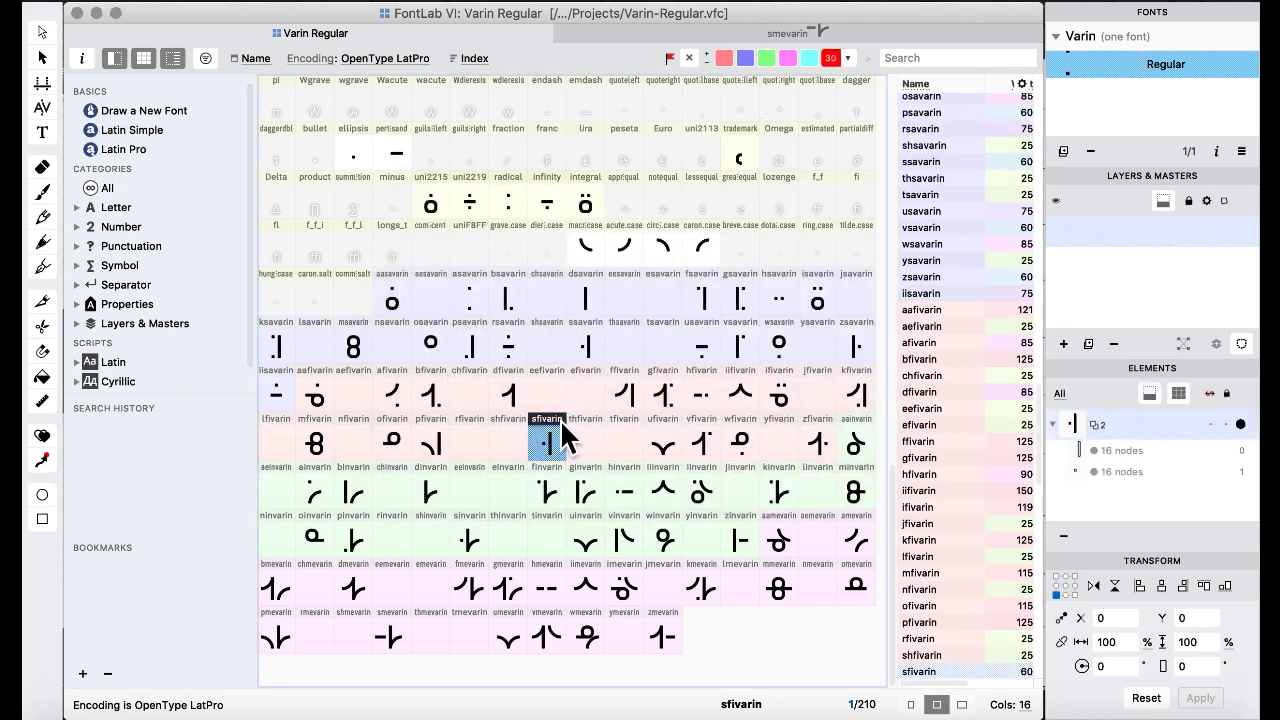
double_click(552, 444)
Stretch sfivarin's square dot away from the stem into a horizontal bar and return to the font overview.
left_click_drag(277, 331, 363, 491)
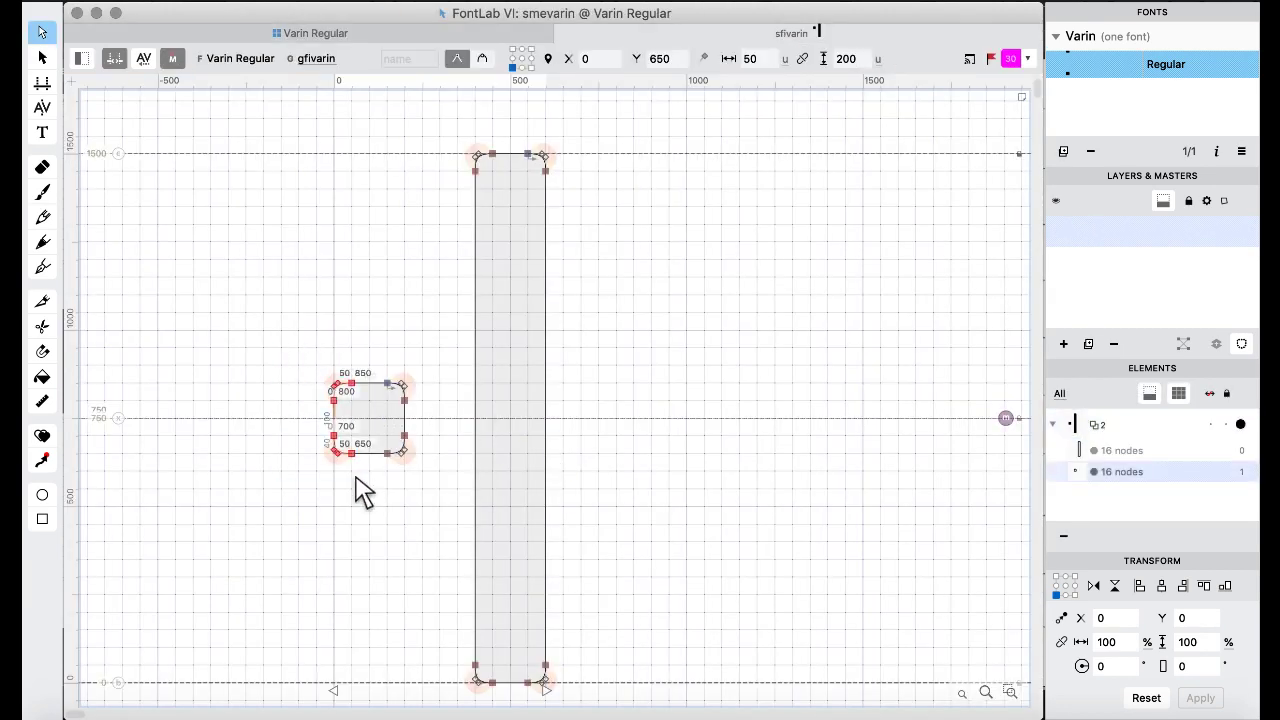
key("shift+Left")
key("shift+Left")
key("shift+Left")
left_click(315, 33)
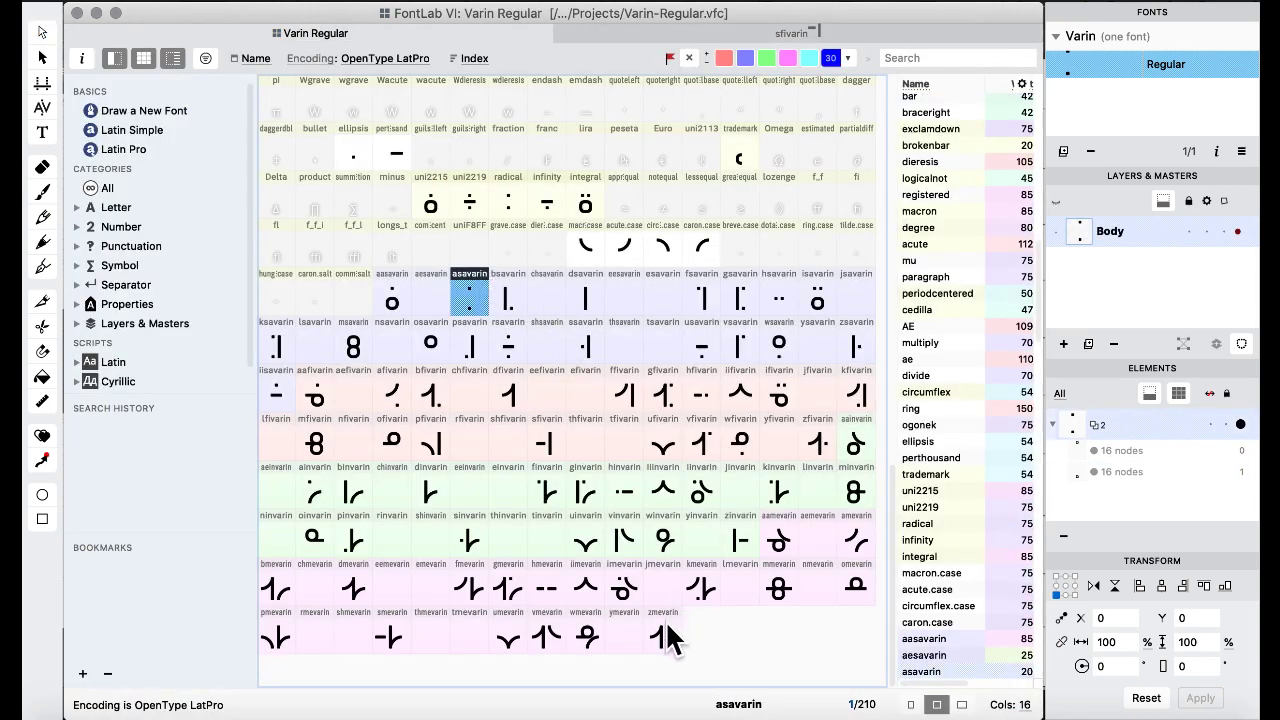
Repeat the Set Sidebearings action on all Varin glyphs from aasavarin through zmevarin.
right_click(665, 622)
left_click(412, 298)
left_click(375, 296)
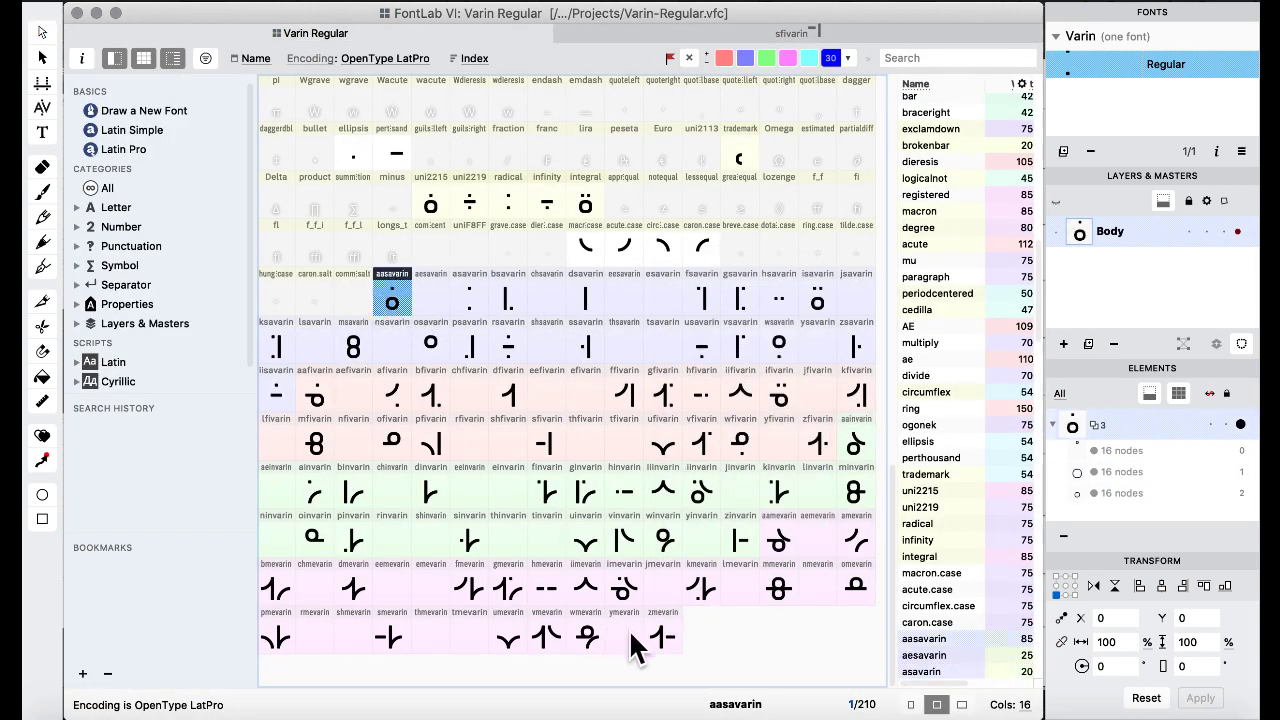
left_click(668, 638, "shift")
left_click(584, 3)
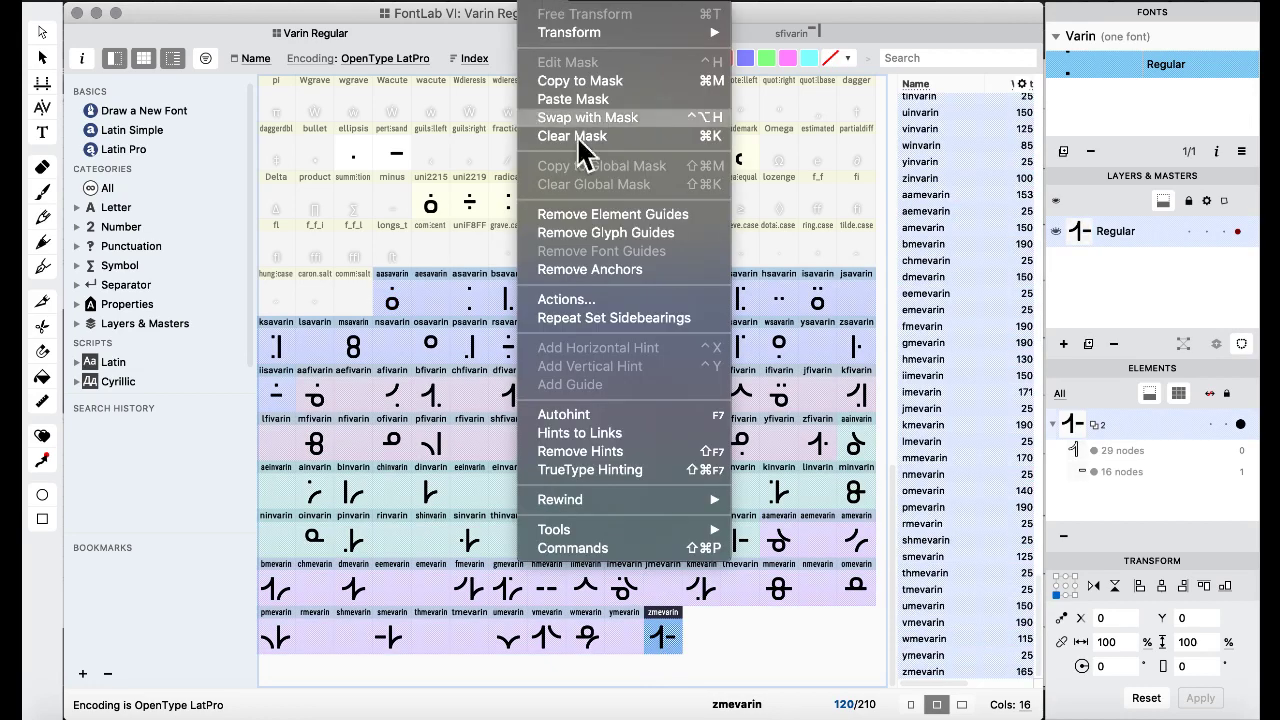
left_click(575, 317)
left_click(533, 404)
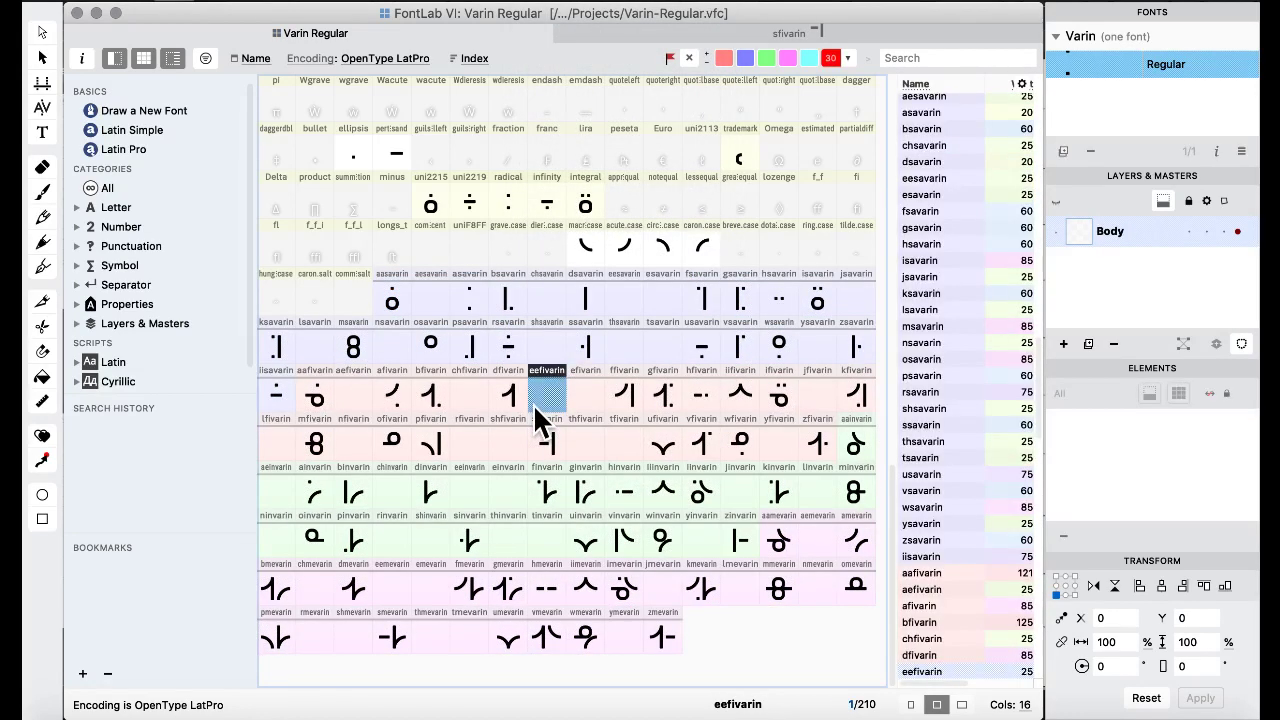
Check the ʃ row on the chart, copy the isavarin glyph into shsavarin, replacing the existing glyph, and open it for editing.
left_click(586, 250)
key("ctrl+Up")
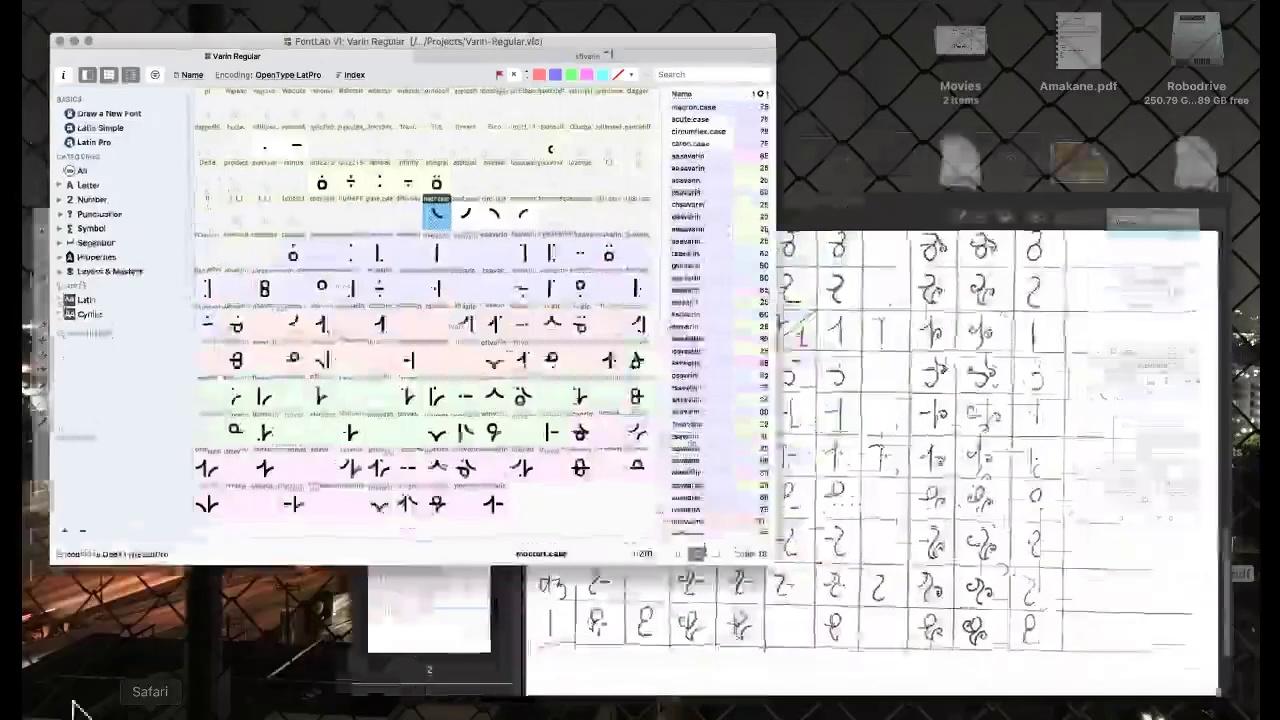
left_click(855, 545)
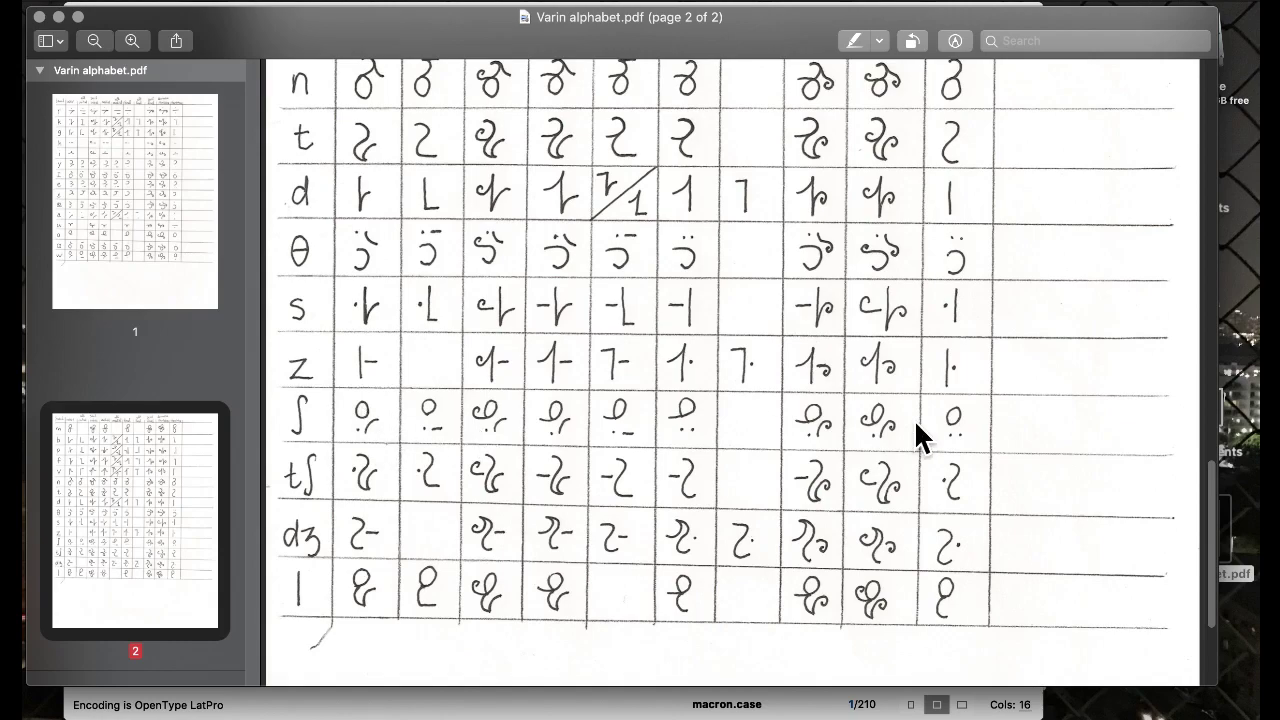
key("ctrl+Up")
left_click(301, 373)
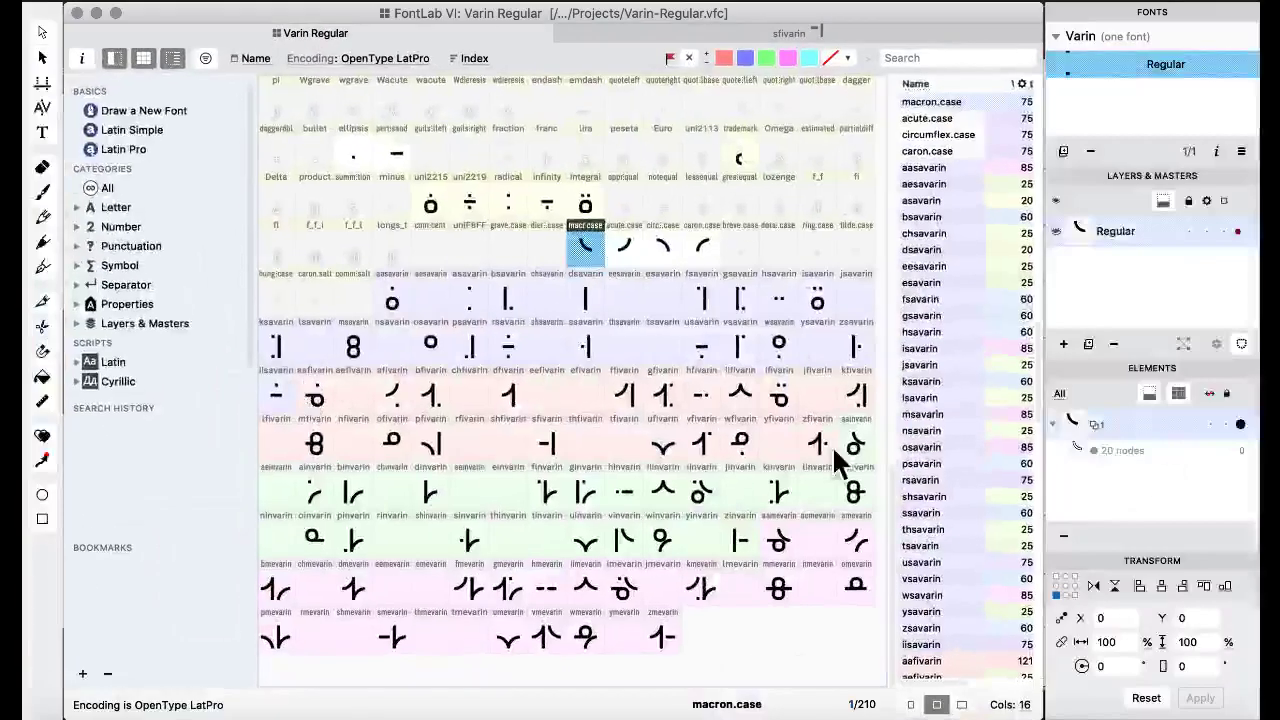
left_click(816, 298)
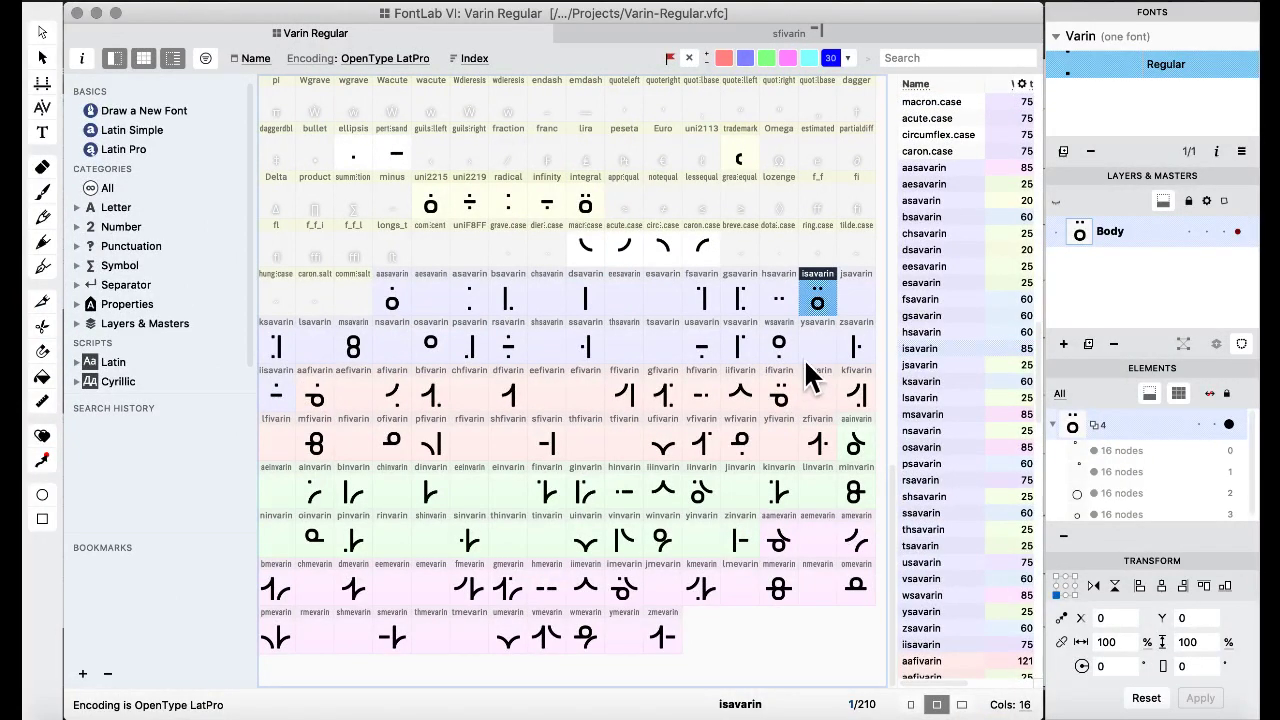
left_click_drag(620, 363, 563, 357)
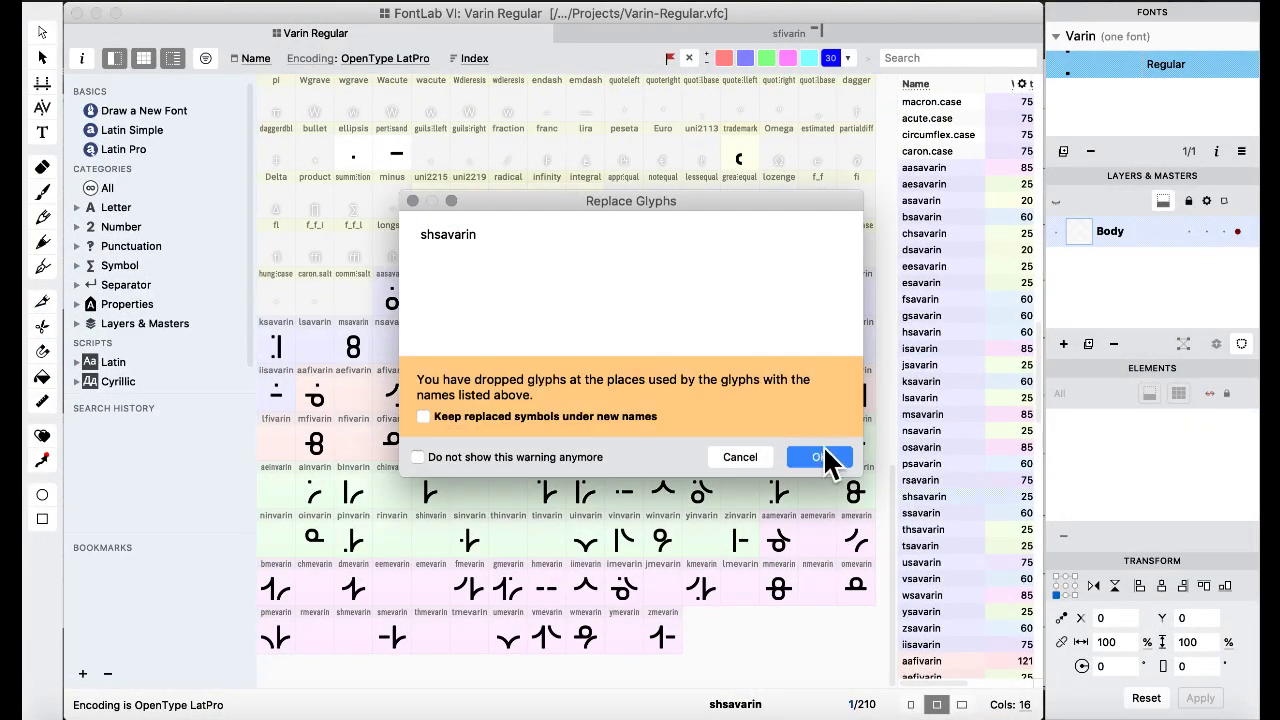
left_click(818, 457)
double_click(543, 368)
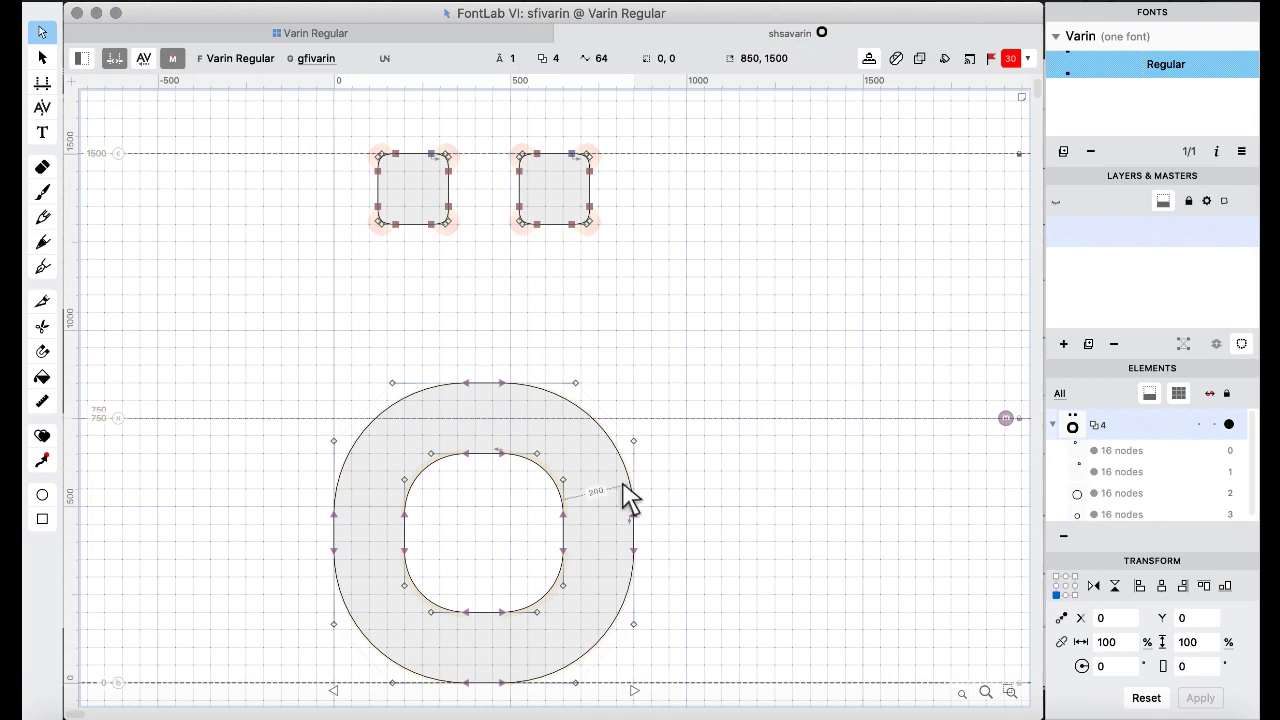
Raise both contours of shsavarin's ring together to Y 400.
left_click_drag(245, 308, 702, 703)
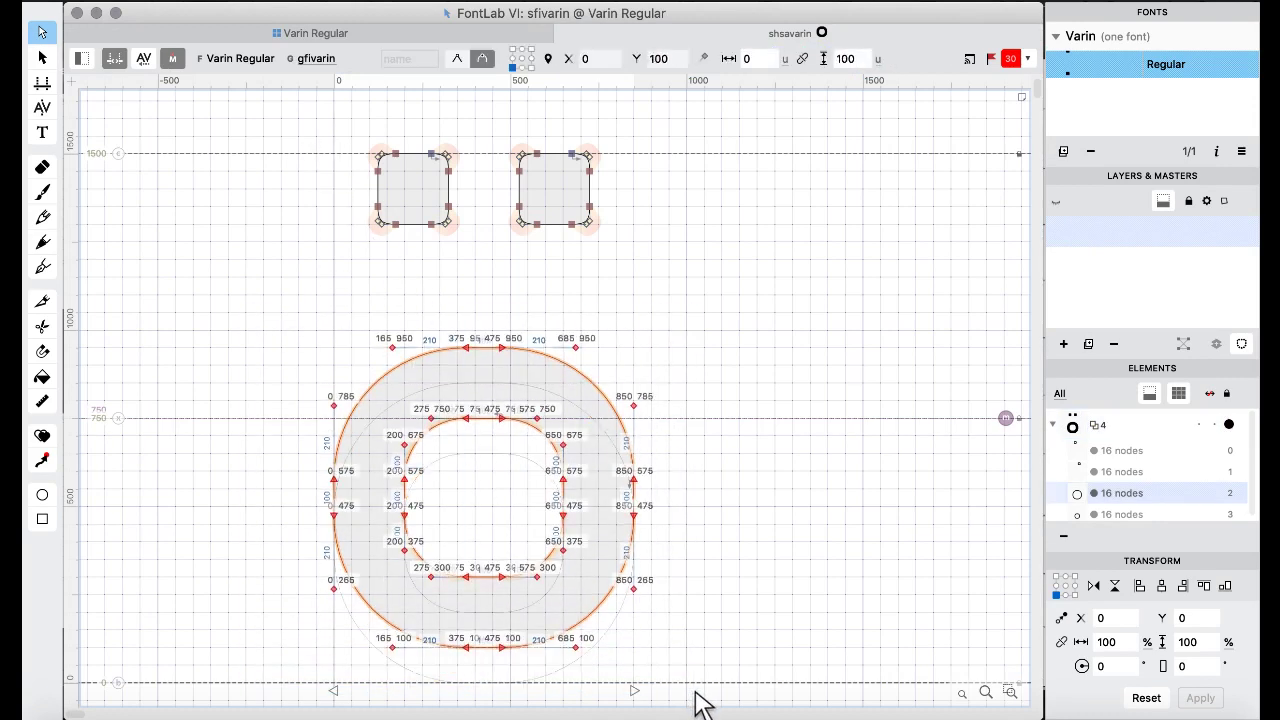
key("super+shift+Up")
key("super+shift+Up")
key("super+shift+Up")
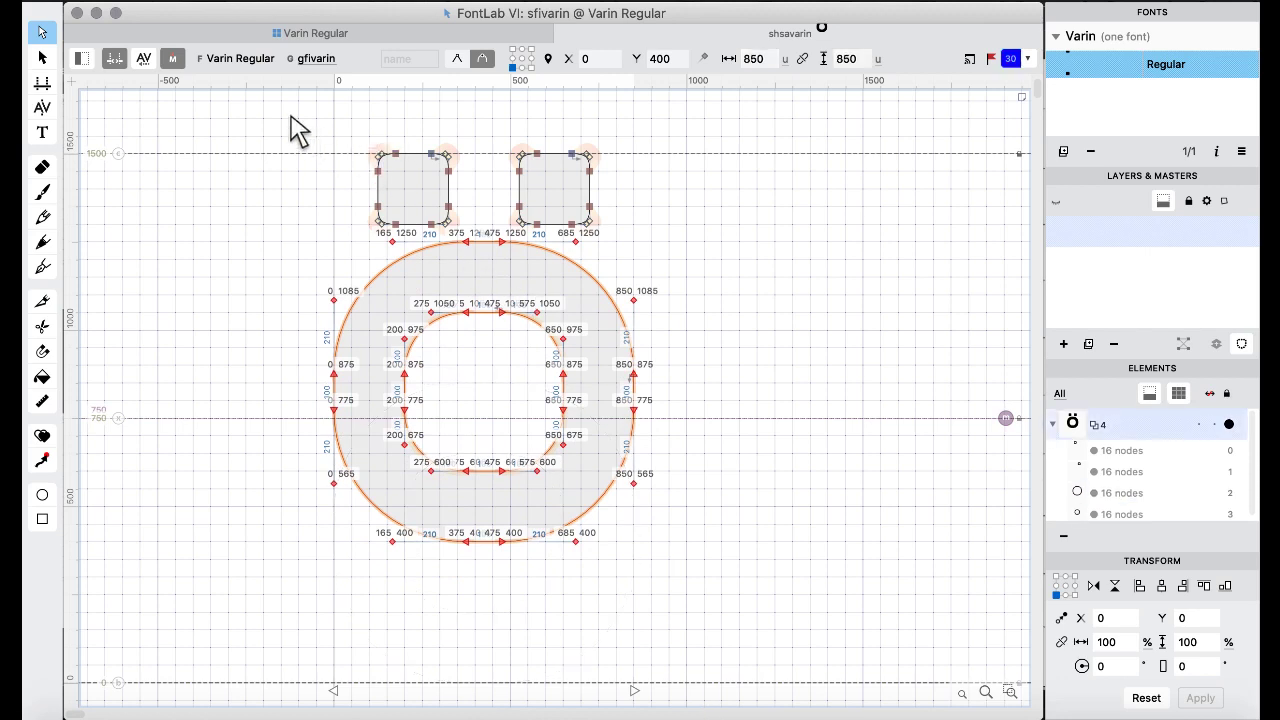
Lower shsavarin's pair of square dots to Y 0 beneath the ring, keeping them at X 125.
left_click_drag(291, 117, 686, 229)
key("super+shift+Down")
key("super+shift+Down")
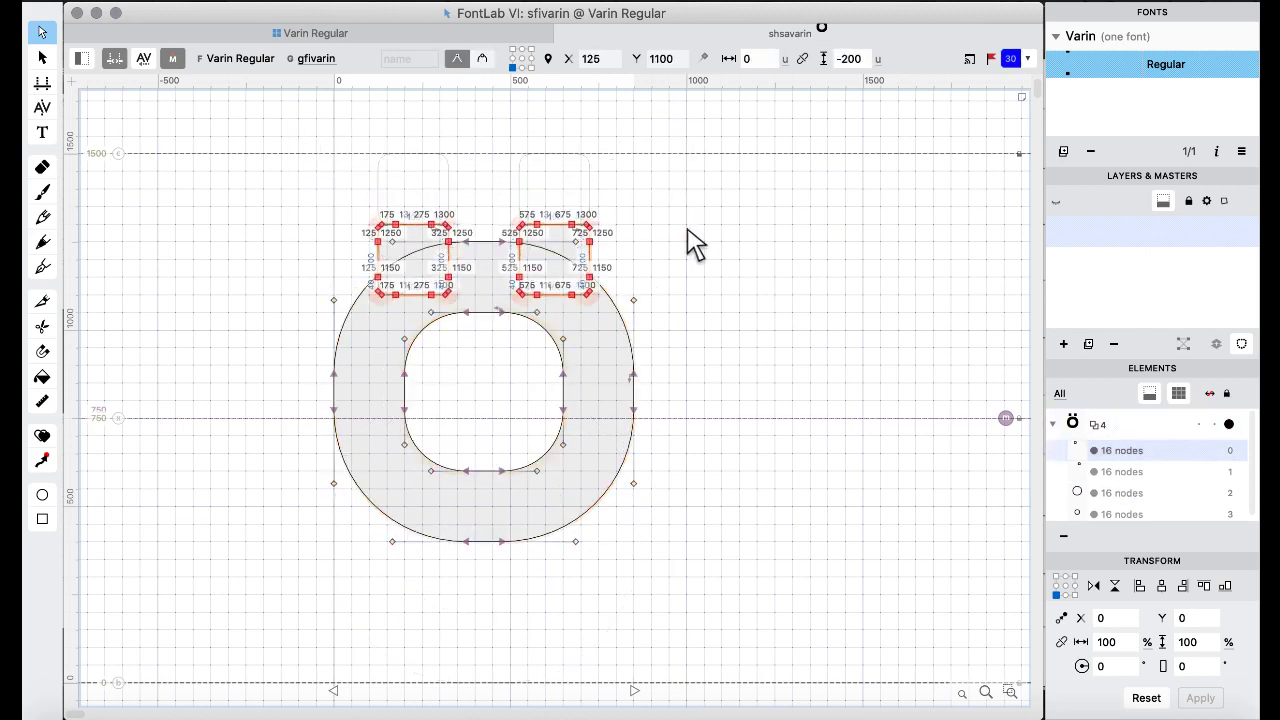
key("super+shift+Down")
key("super+shift+Down")
key("super+shift+Down")
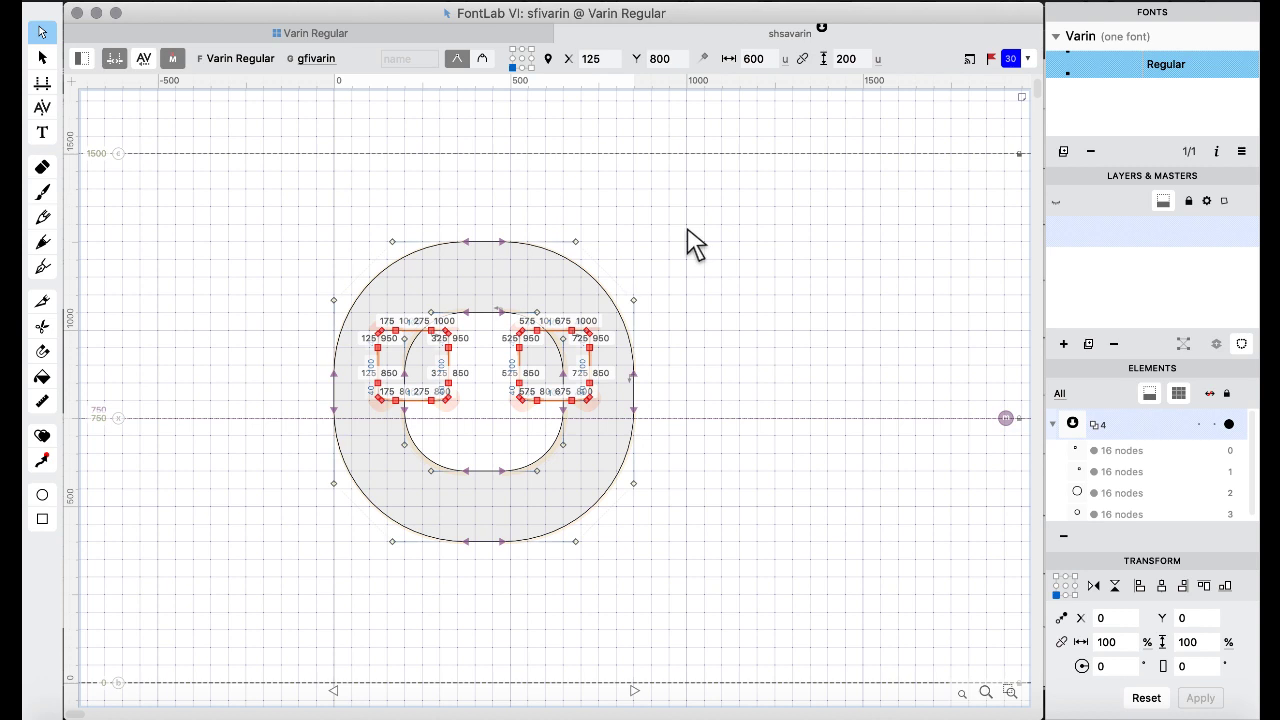
key("super+shift+Down")
key("super+shift+Down")
key("super+shift+Down")
key("super+shift+Down")
key("super+shift+Down")
key("super+shift+Down")
key("super+shift+Down")
key("super+shift+Down")
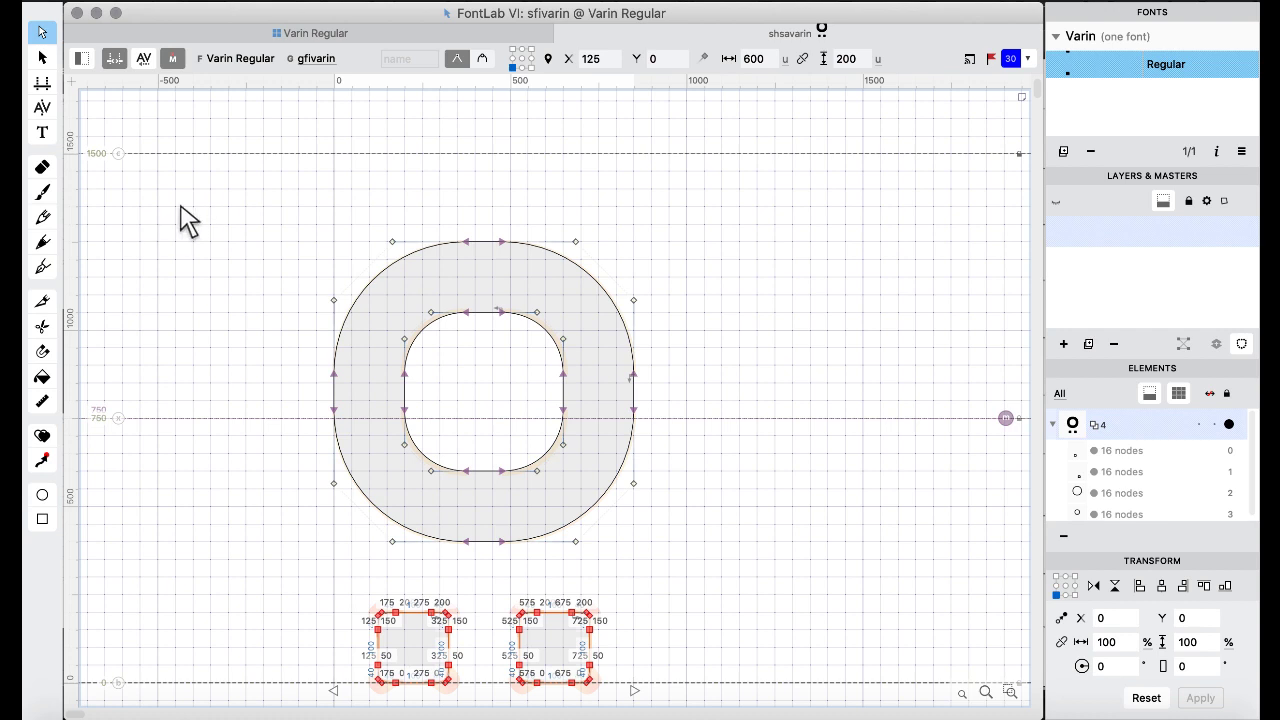
Raise shsavarin's ring further until its top meets the 1500 line, keeping it at X 0.
left_click_drag(181, 208, 716, 558)
key("super+shift+Up")
key("super+shift+Up")
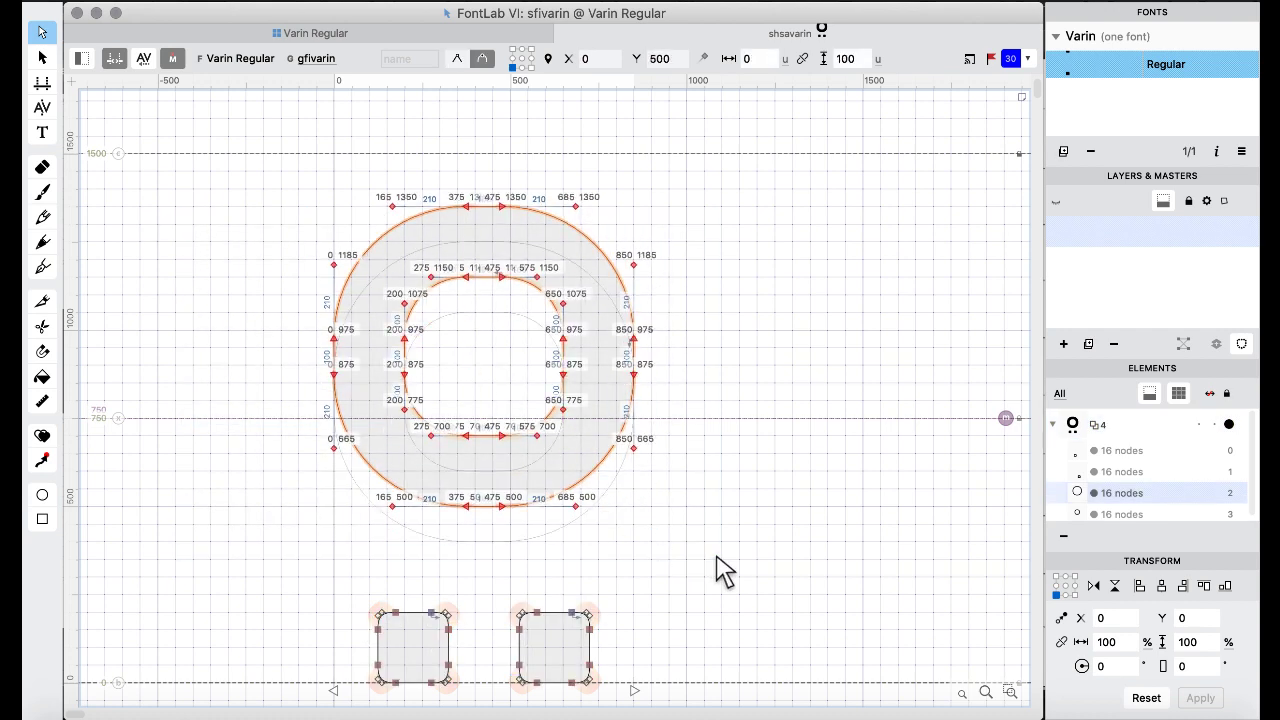
key("shift+Up")
key("shift+Up")
key("shift+Up")
key("shift+Up")
key("shift+Up")
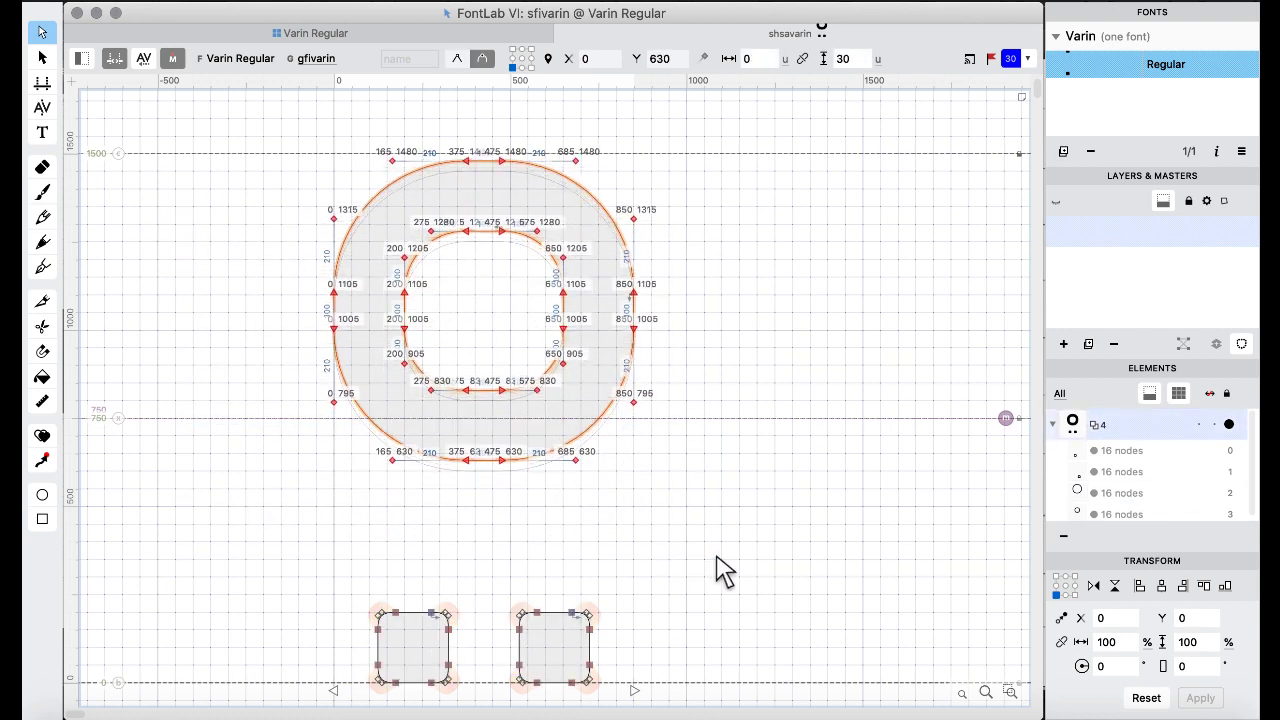
left_click(601, 572)
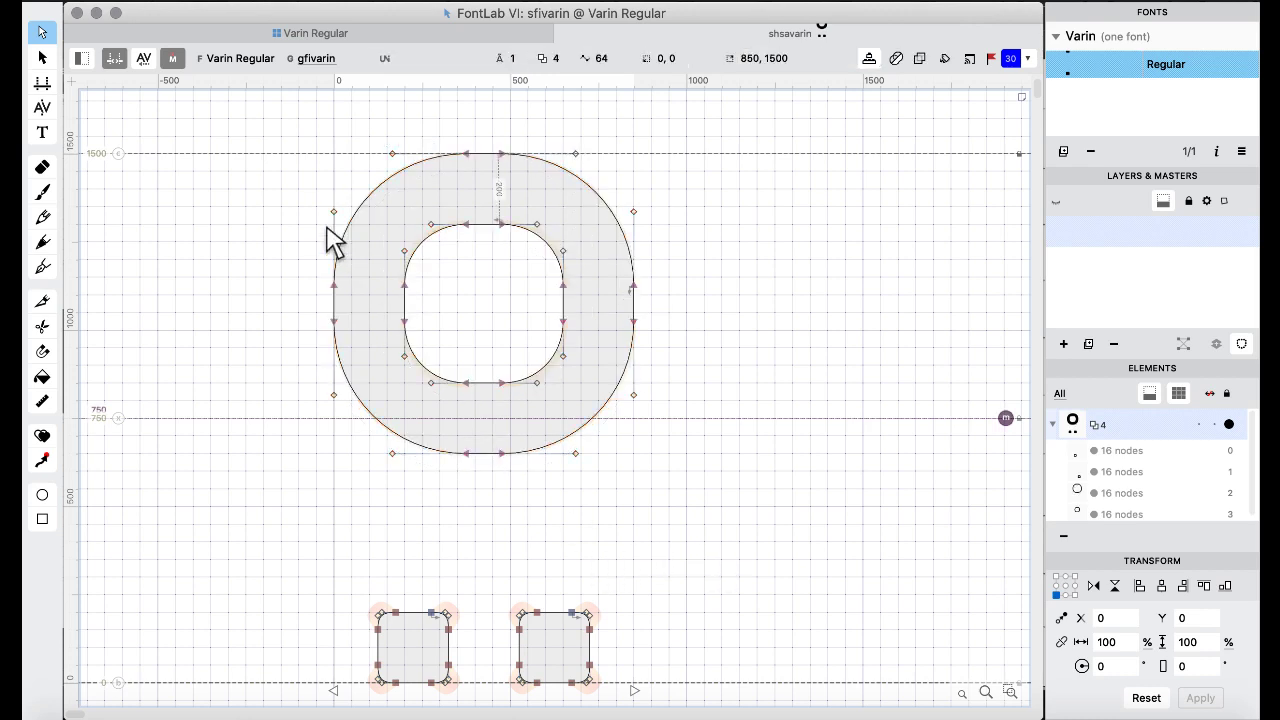
Examine the ʃ row of the handwritten alphabet chart for the shapes of its remaining forms.
left_click(257, 31)
left_click(611, 340)
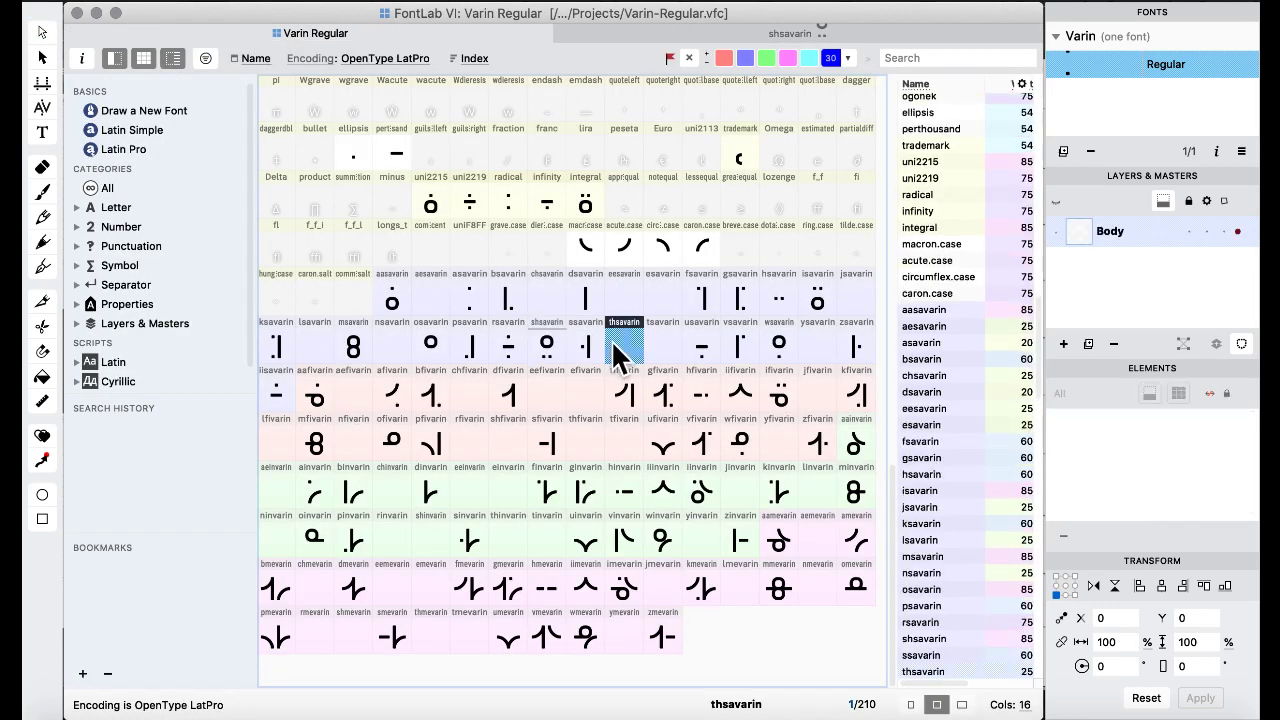
left_click(548, 252)
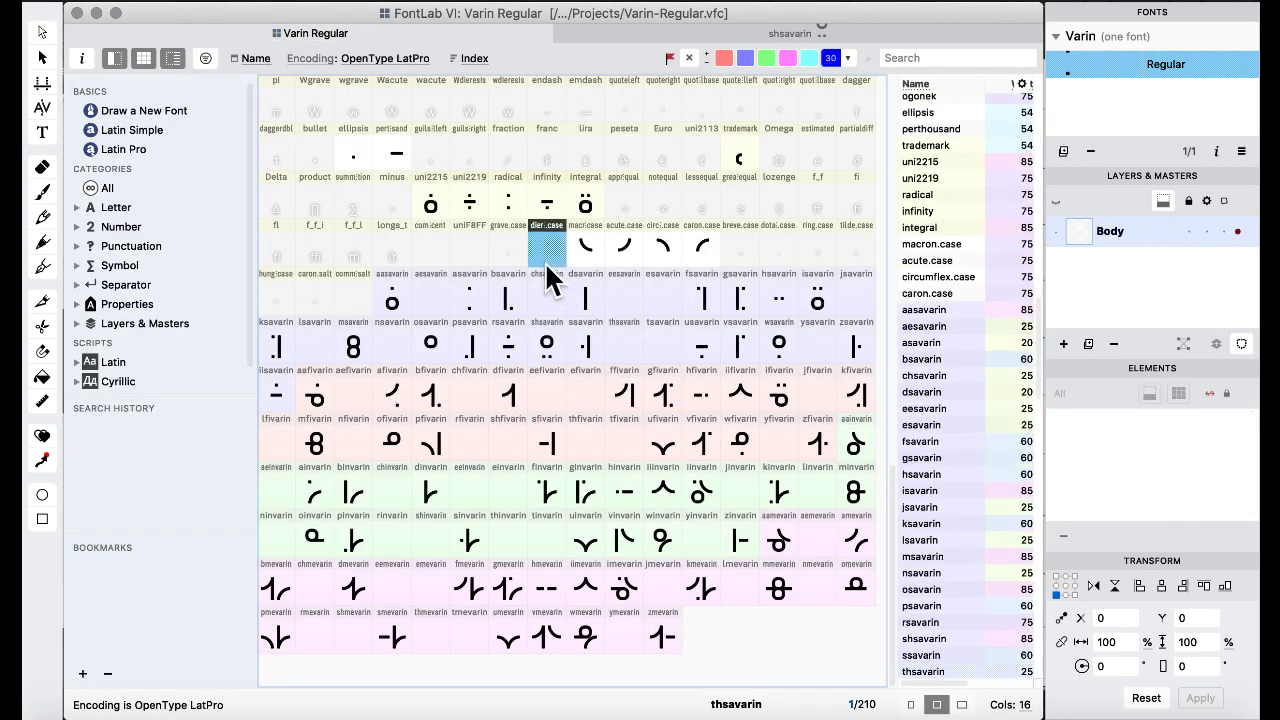
left_click(551, 338)
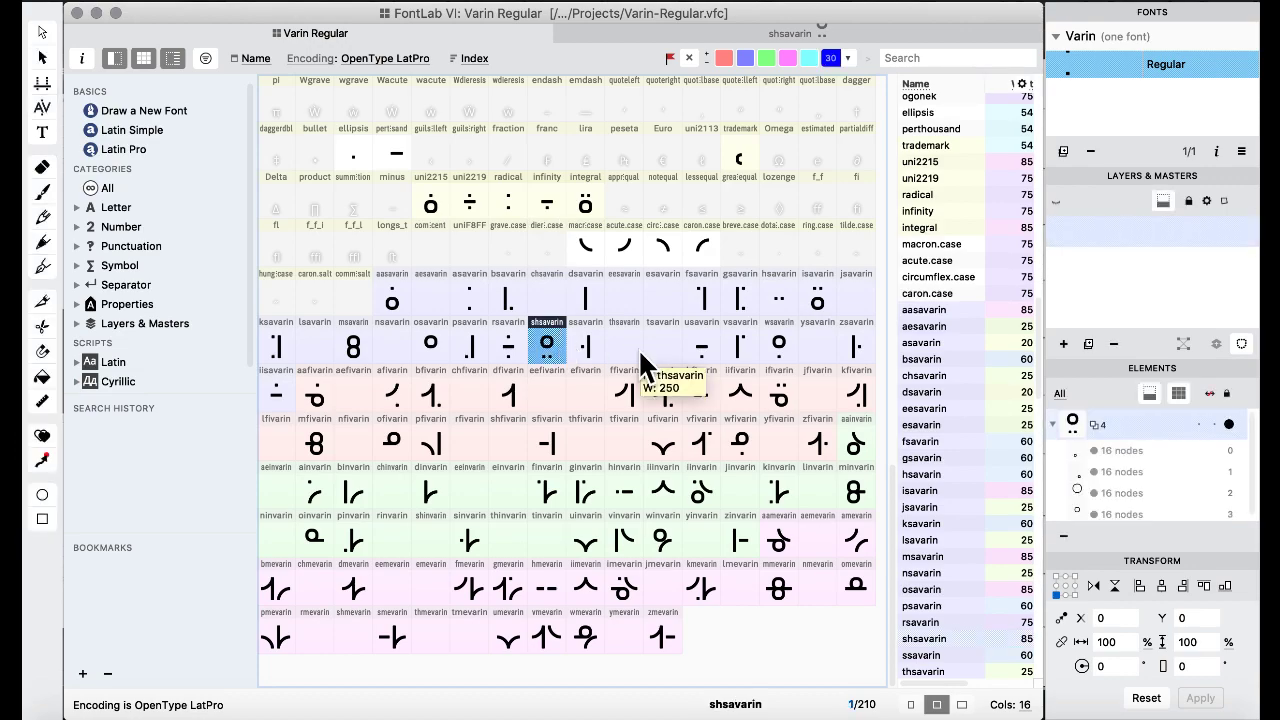
key("ctrl+Up")
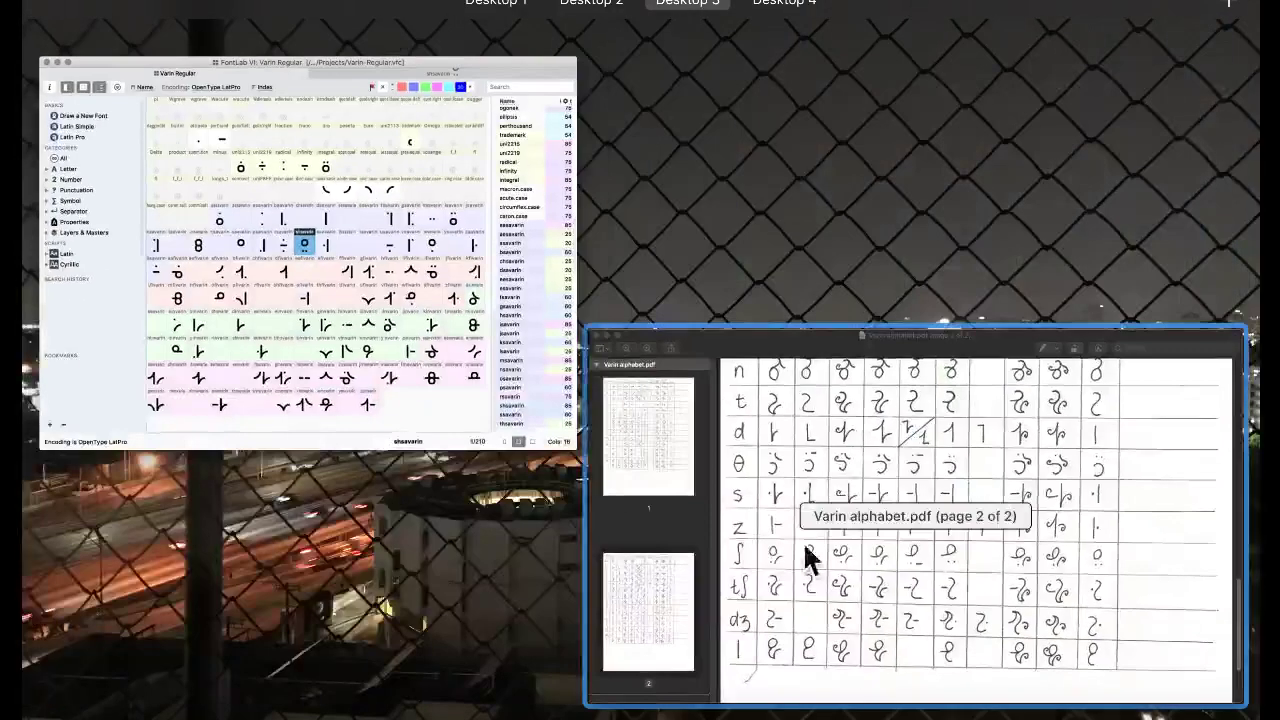
left_click(805, 545)
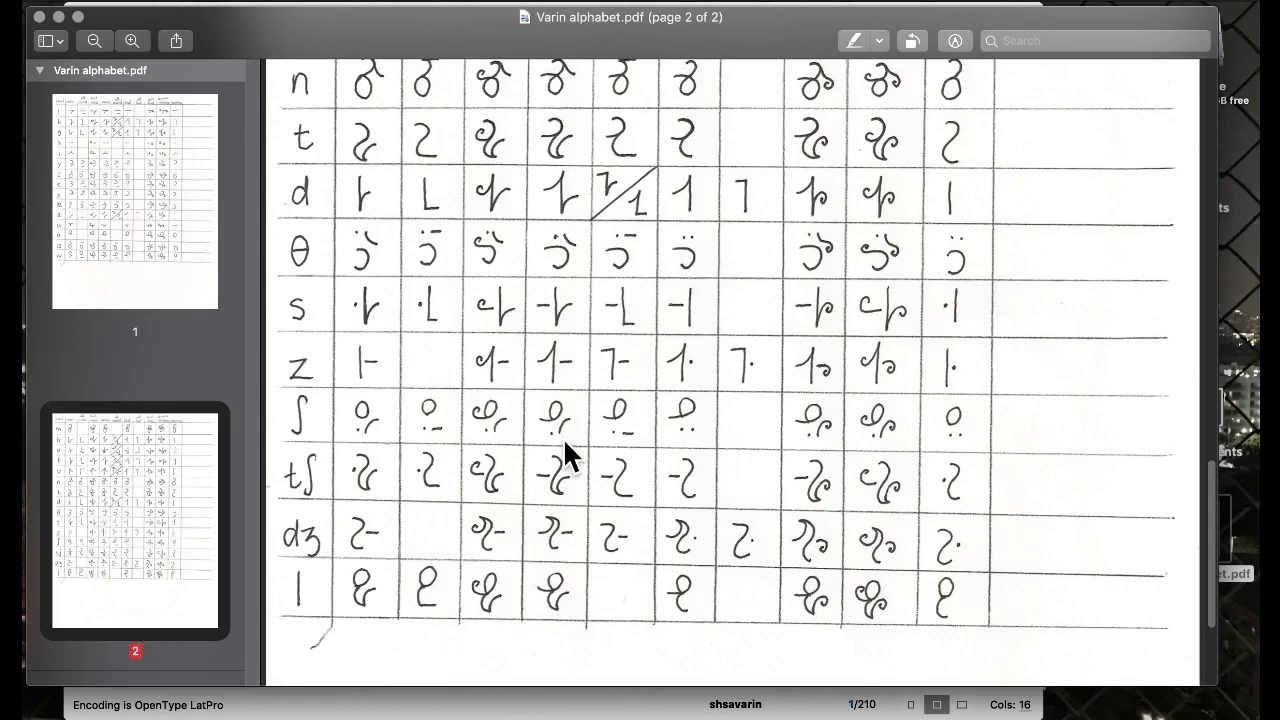
key("ctrl+Up")
left_click(371, 271)
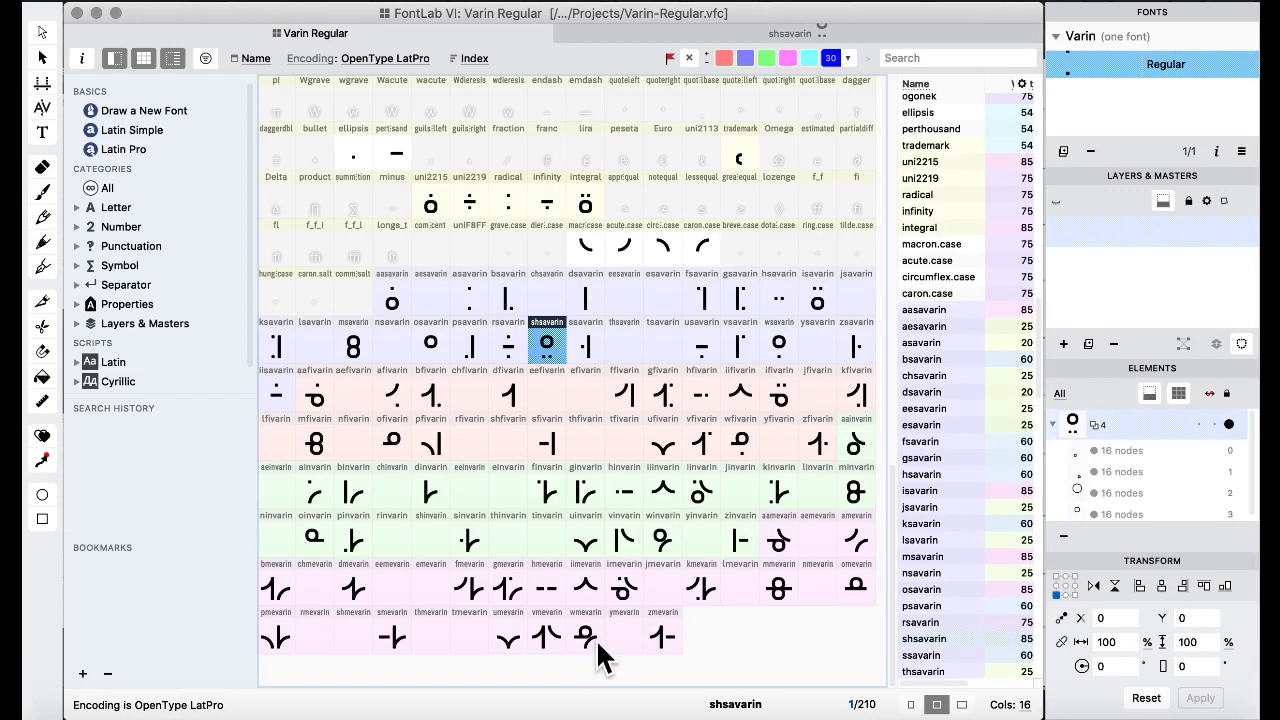
Copy the ofivarin glyph into shfivarin, replacing the existing glyph.
left_click(388, 443)
left_click(506, 442)
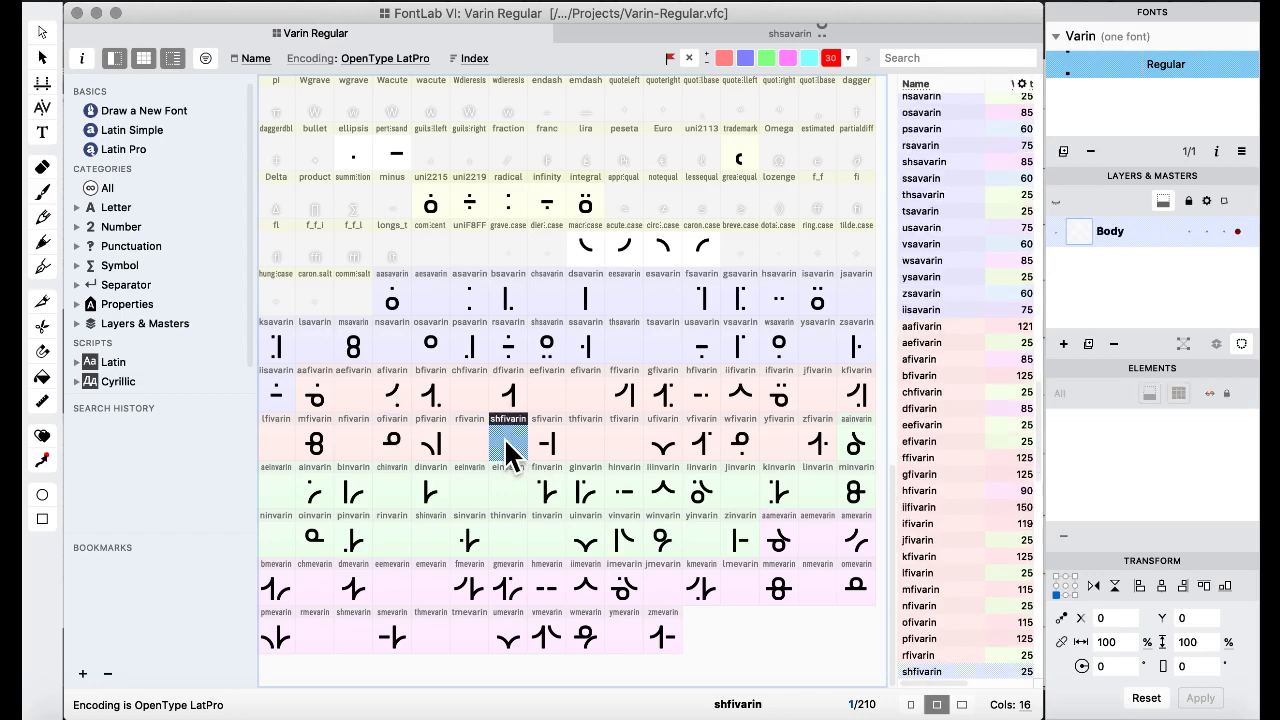
key("super+v")
left_click(818, 459)
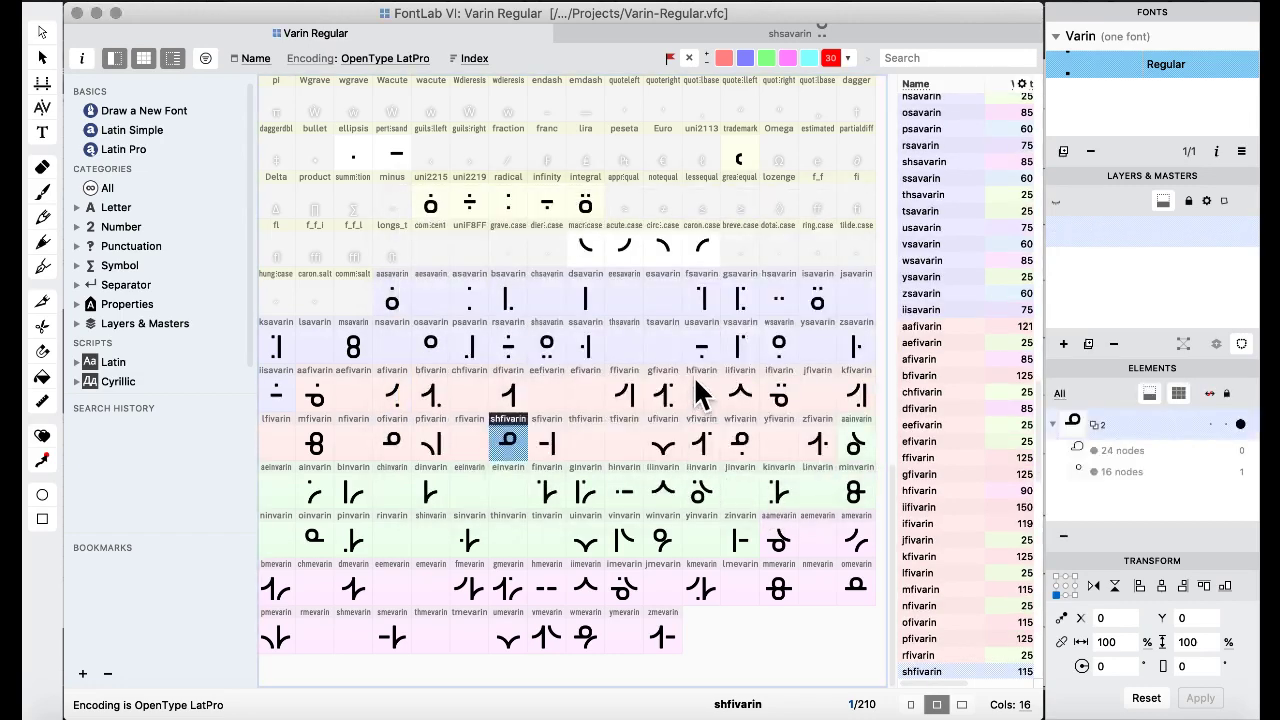
Copy shsavarin's pair of square dots into shfivarin and shift them right to X 425 beneath the ring, keeping them at Y 0.
double_click(546, 347)
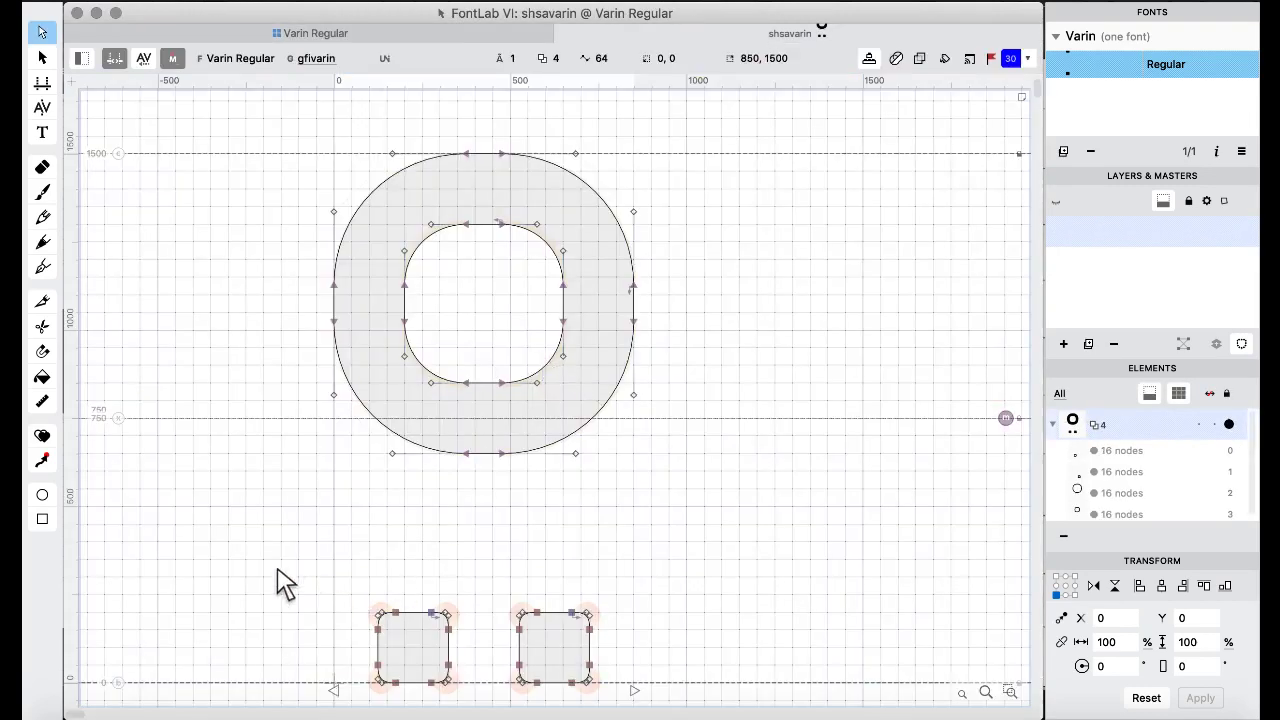
left_click_drag(266, 562, 657, 703)
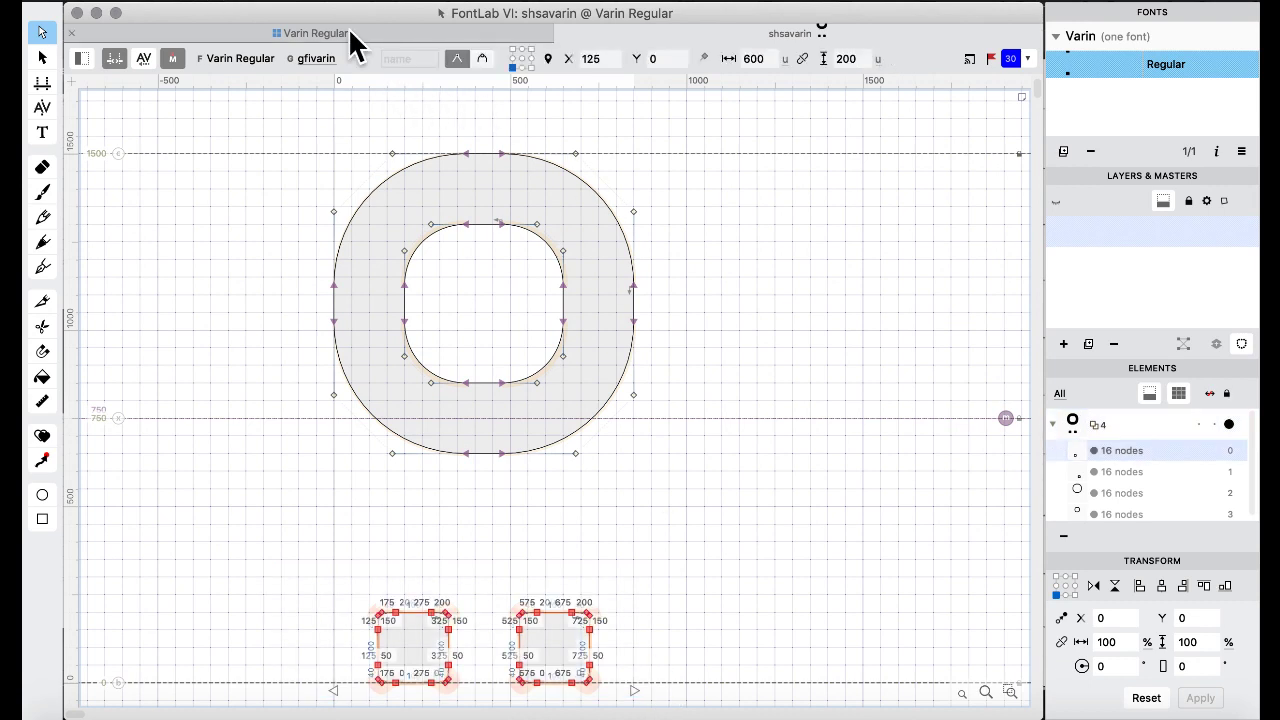
left_click(352, 33)
double_click(512, 449)
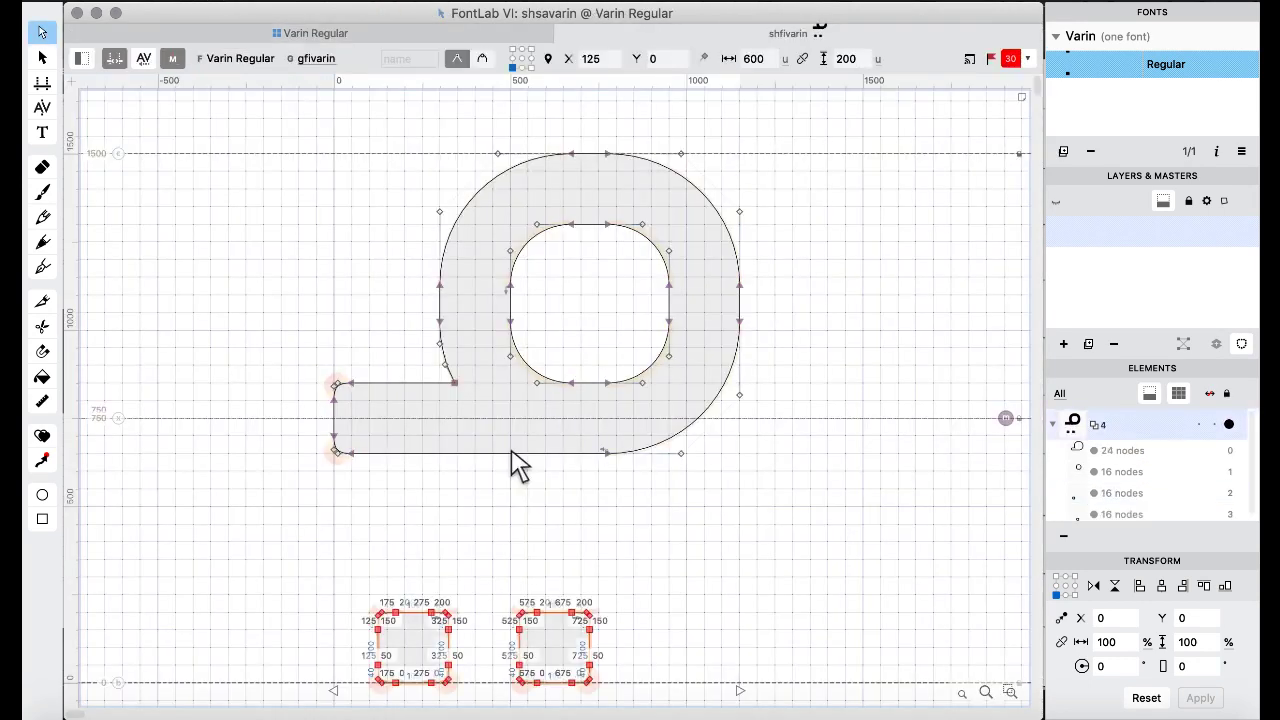
key("super+Right")
key("super+Right")
key("super+Right")
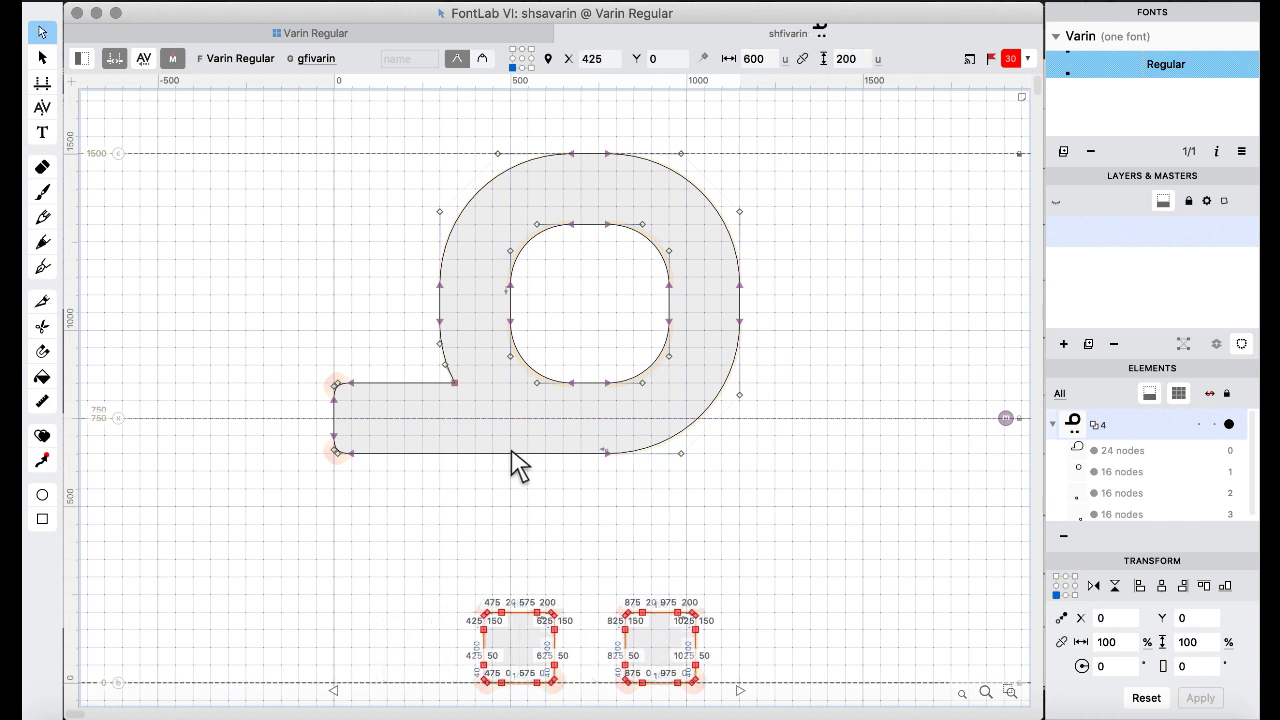
key("super+Up")
key("super+Up")
key("super+Up")
key("super+Up")
key("super+Up")
key("super+Up")
key("super+Up")
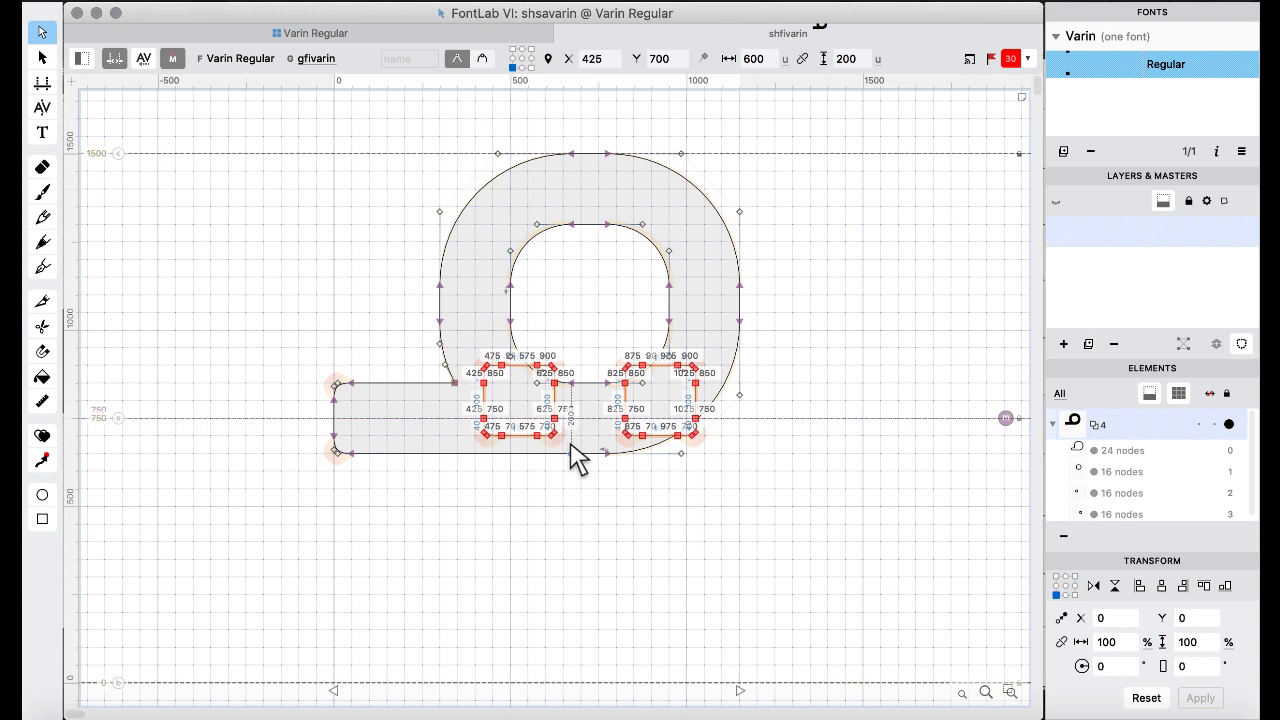
key("super+Down")
key("super+Down")
key("super+Down")
key("super+Down")
key("super+Down")
key("super+Down")
key("super+Down")
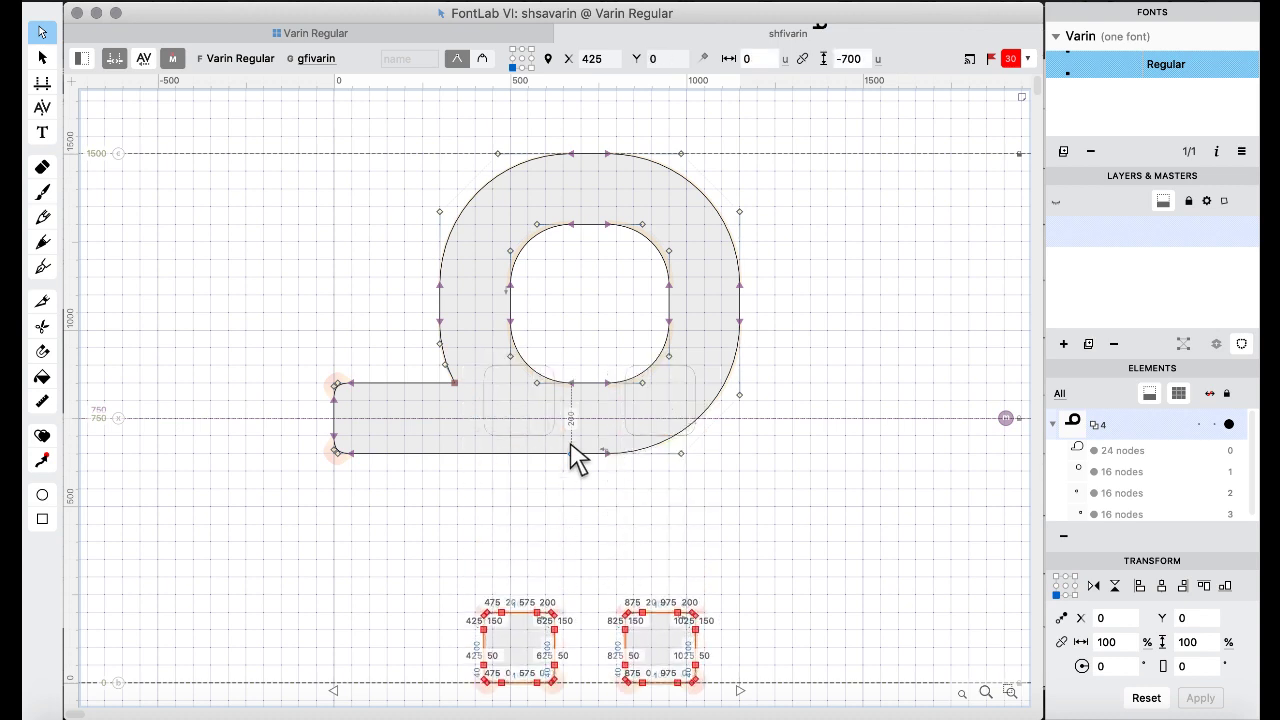
Copy the finished shfivarin glyph into shmevarin, replacing the existing glyph, and flag it magenta.
left_click(310, 35)
left_click(505, 395)
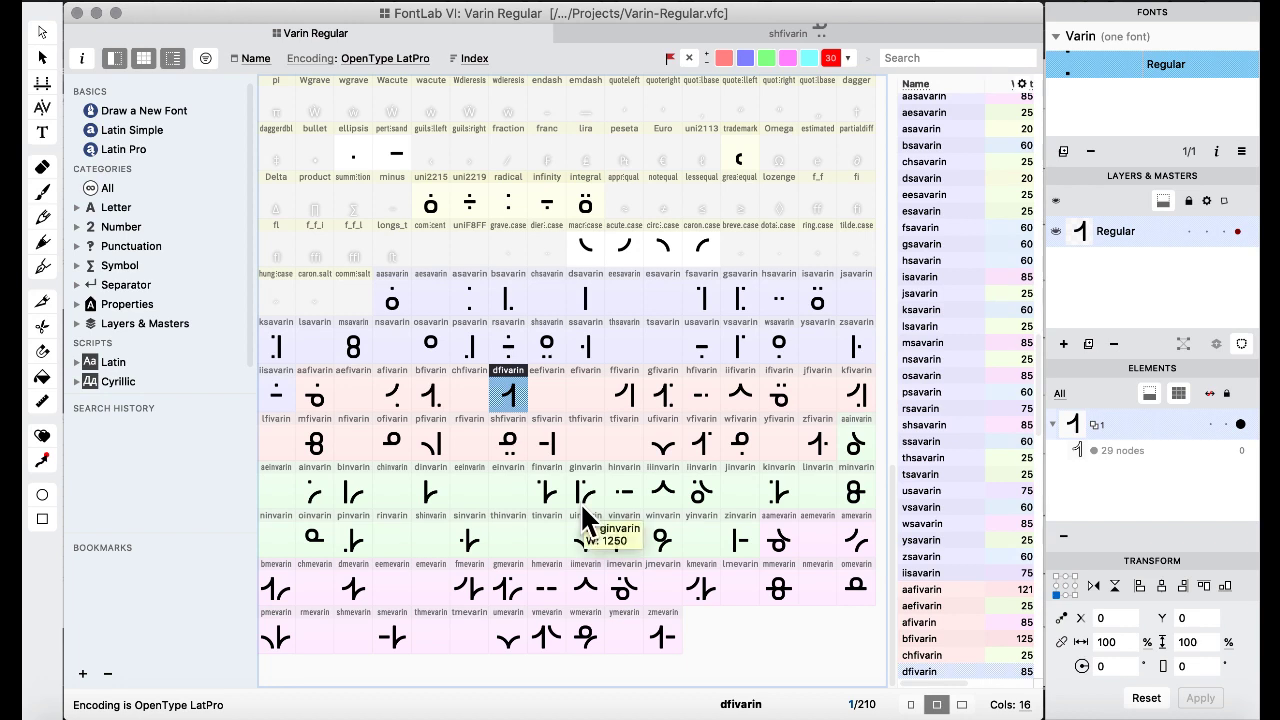
left_click(591, 403)
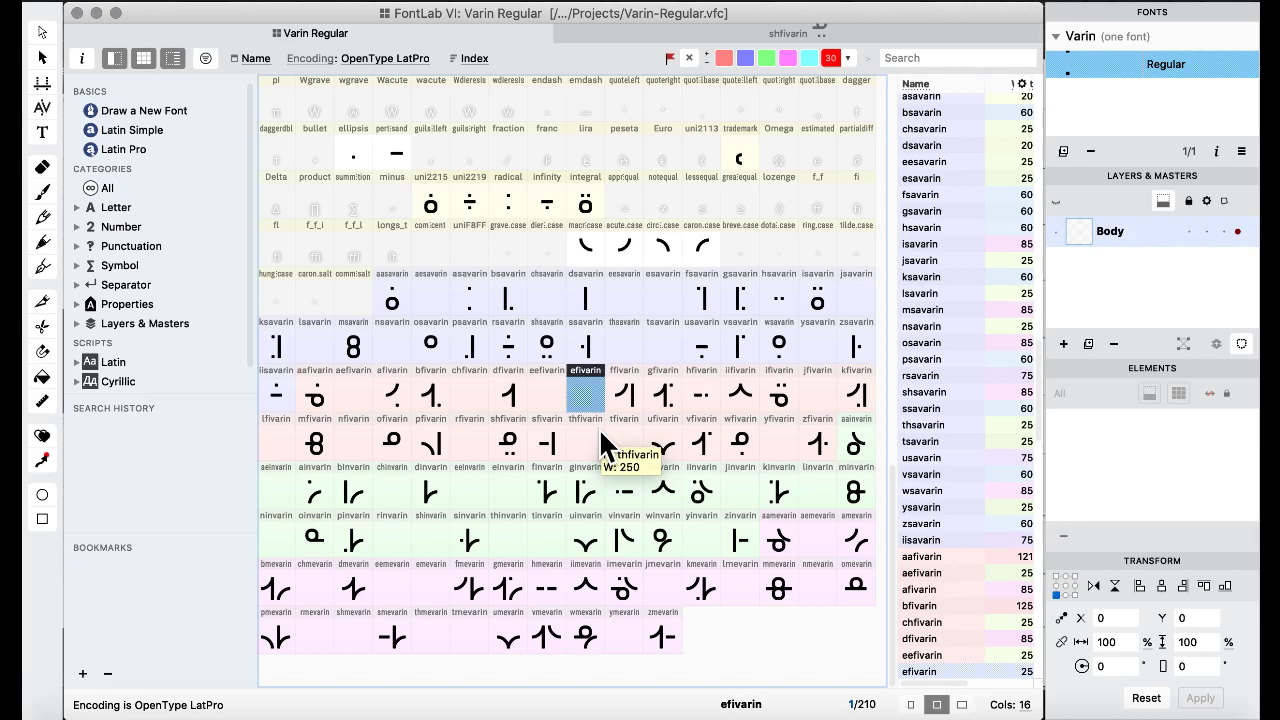
left_click(505, 440)
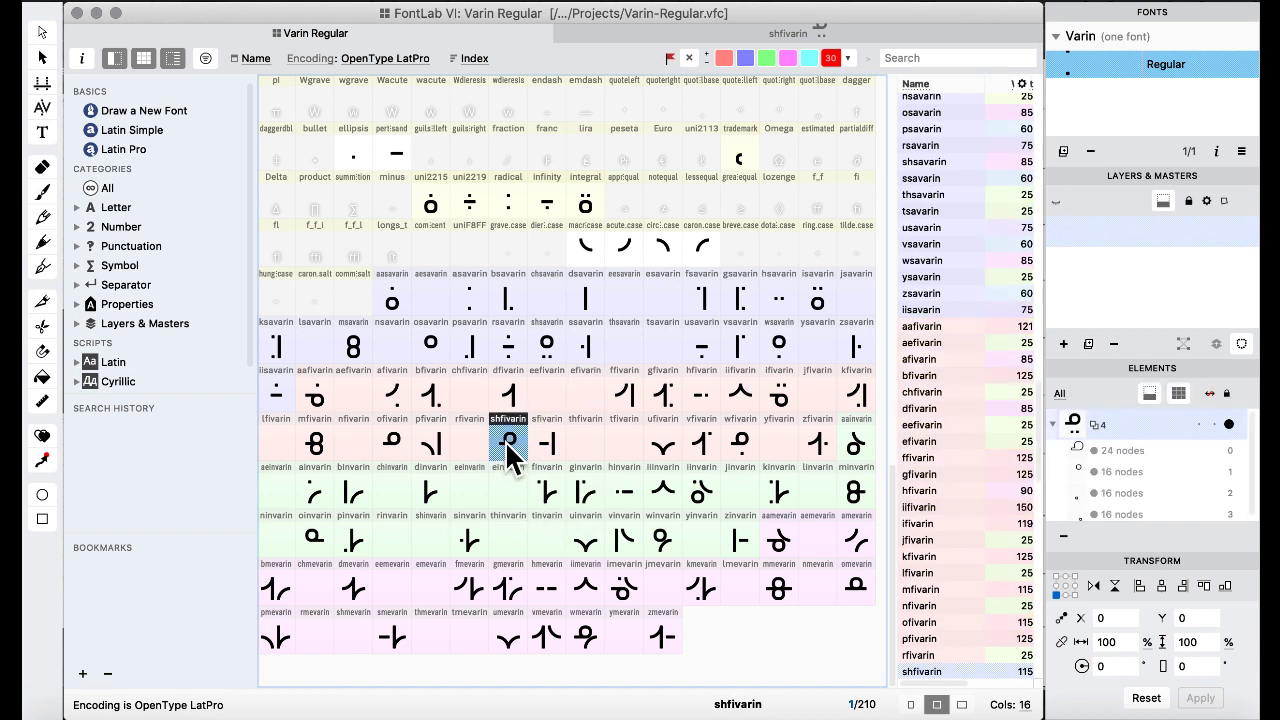
left_click(352, 643)
left_click_drag(352, 643, 352, 643)
left_click(818, 459)
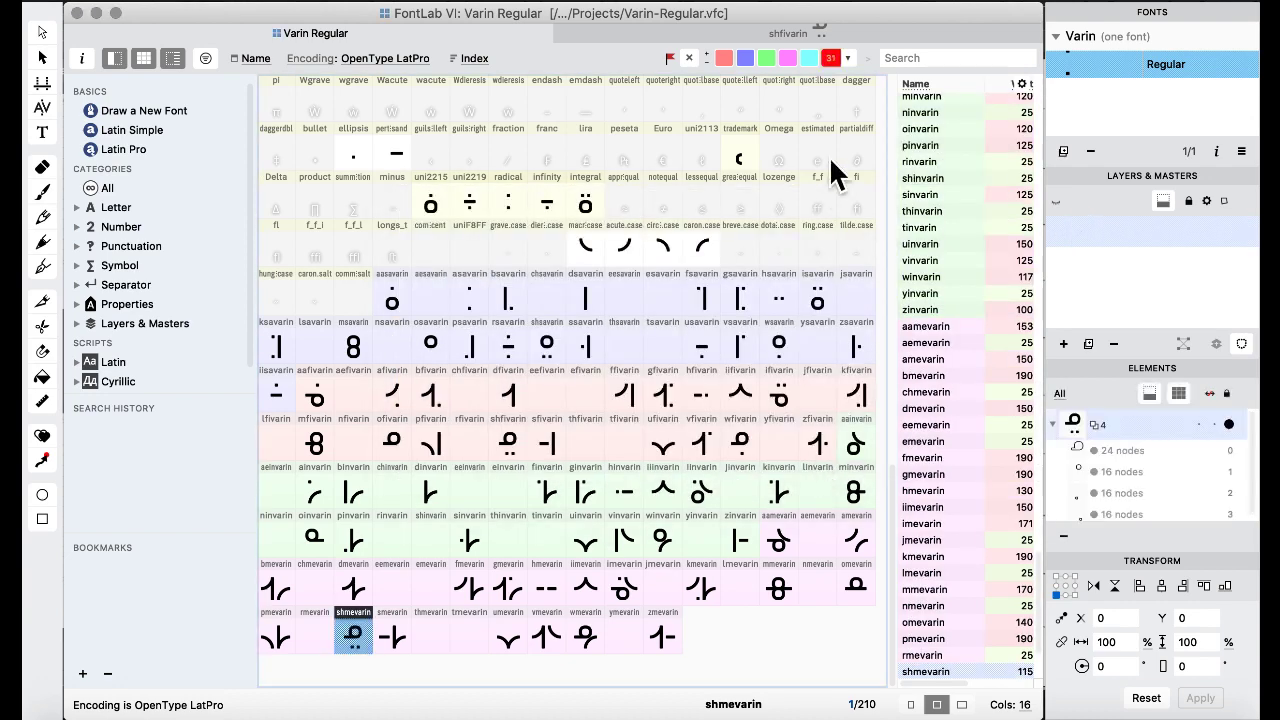
Replace the right-hand square dot in shmevarin with a copy of the curved stroke from caron.case.
left_click(600, 400)
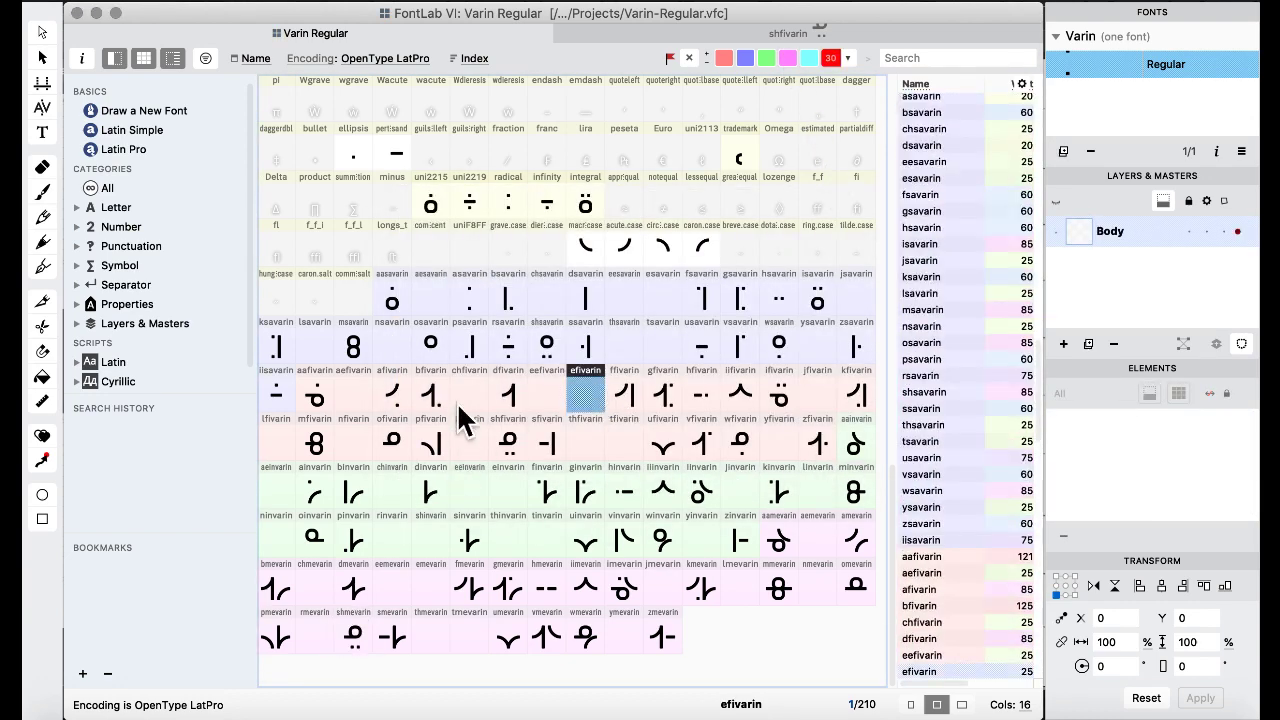
double_click(688, 249)
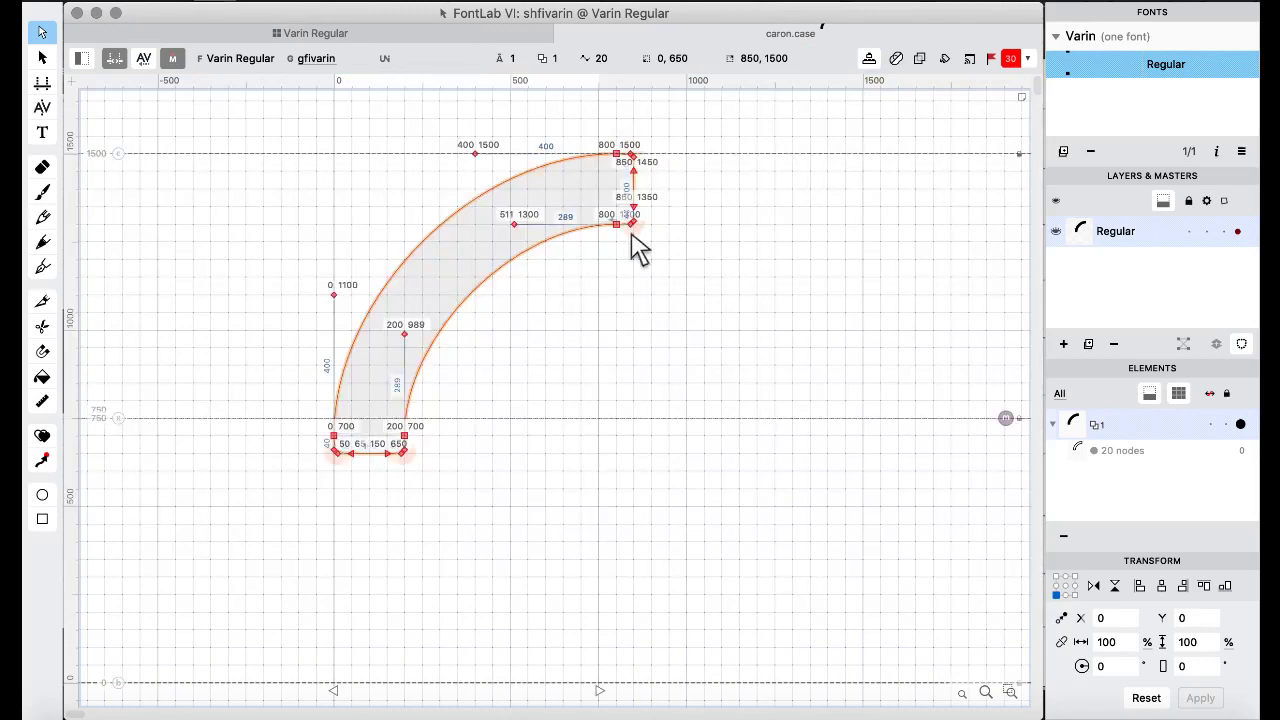
left_click(340, 40)
double_click(356, 642)
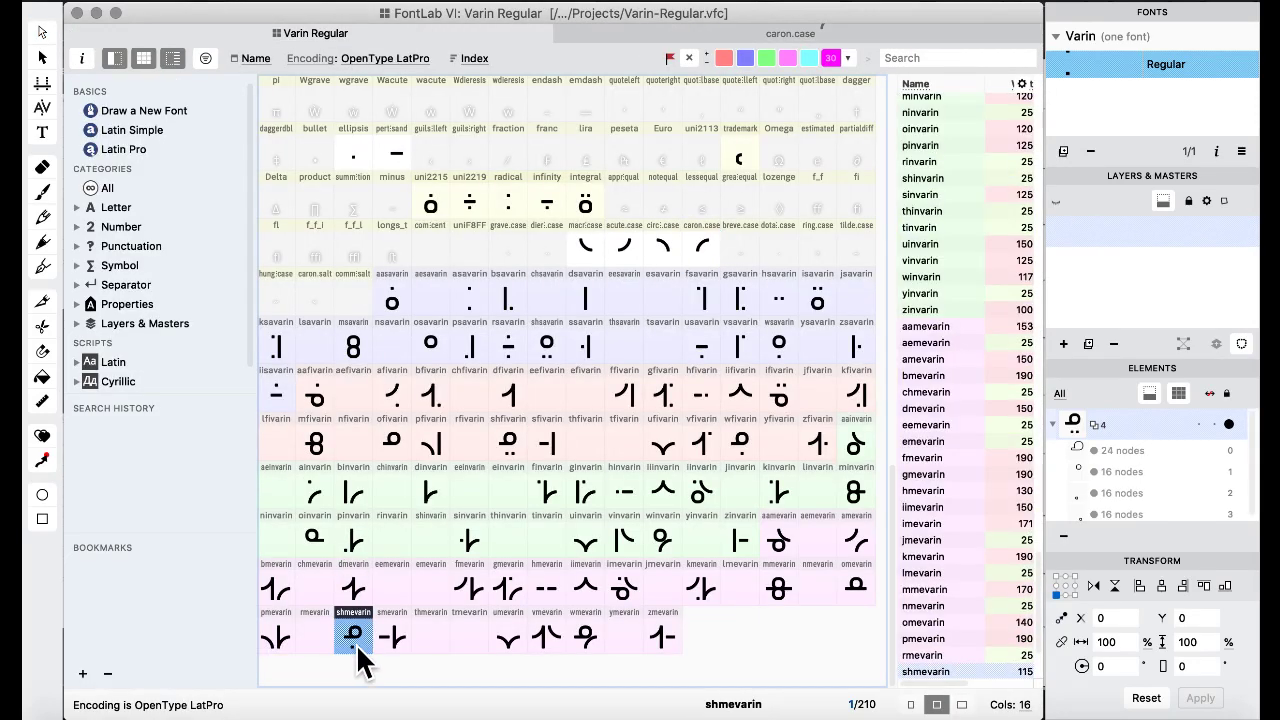
scroll(657, 597, "down", 4)
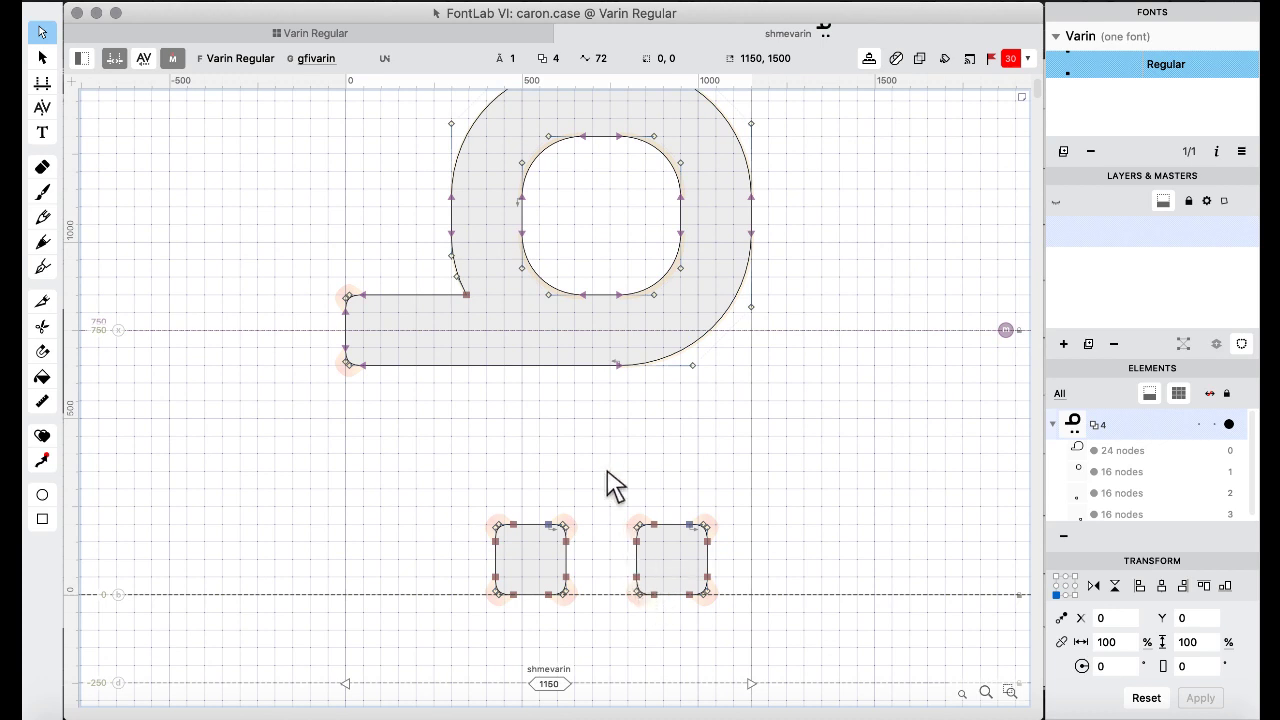
left_click_drag(609, 472, 747, 645)
key("Delete")
key("super+v")
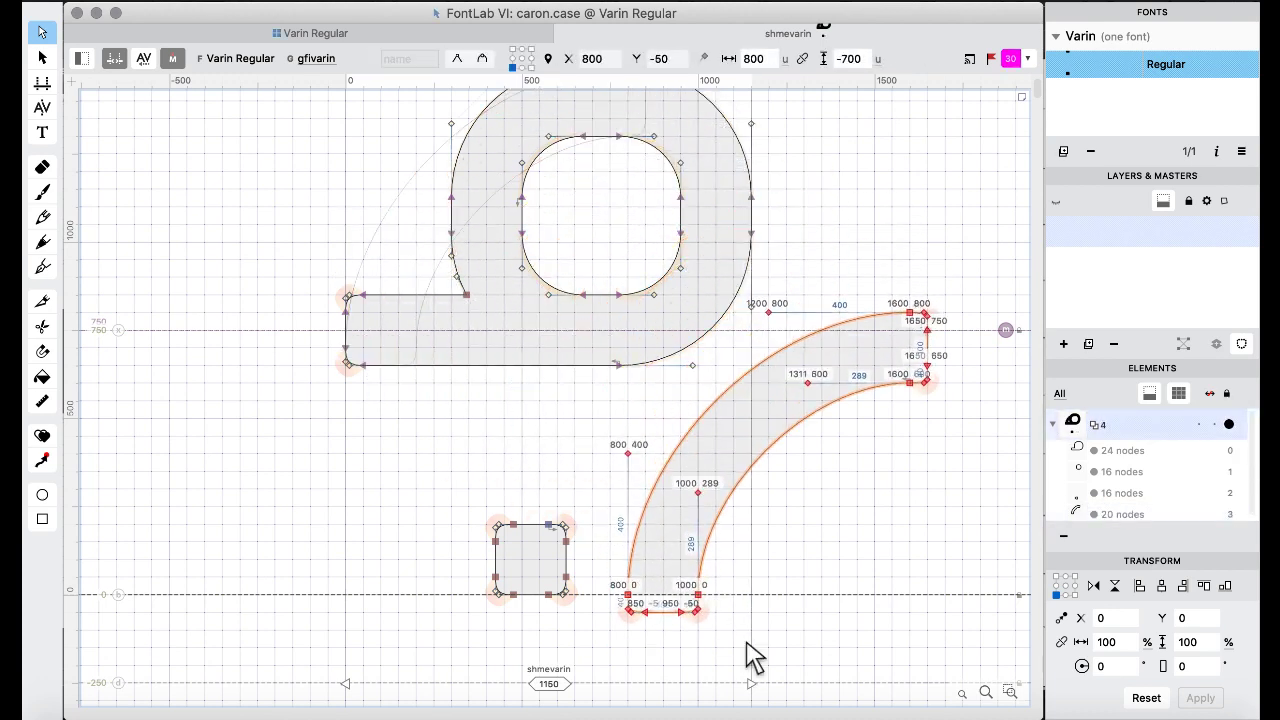
Position the pasted curved stroke in shmevarin at X 825, Y 0.
key("shift+Up")
key("shift+Down")
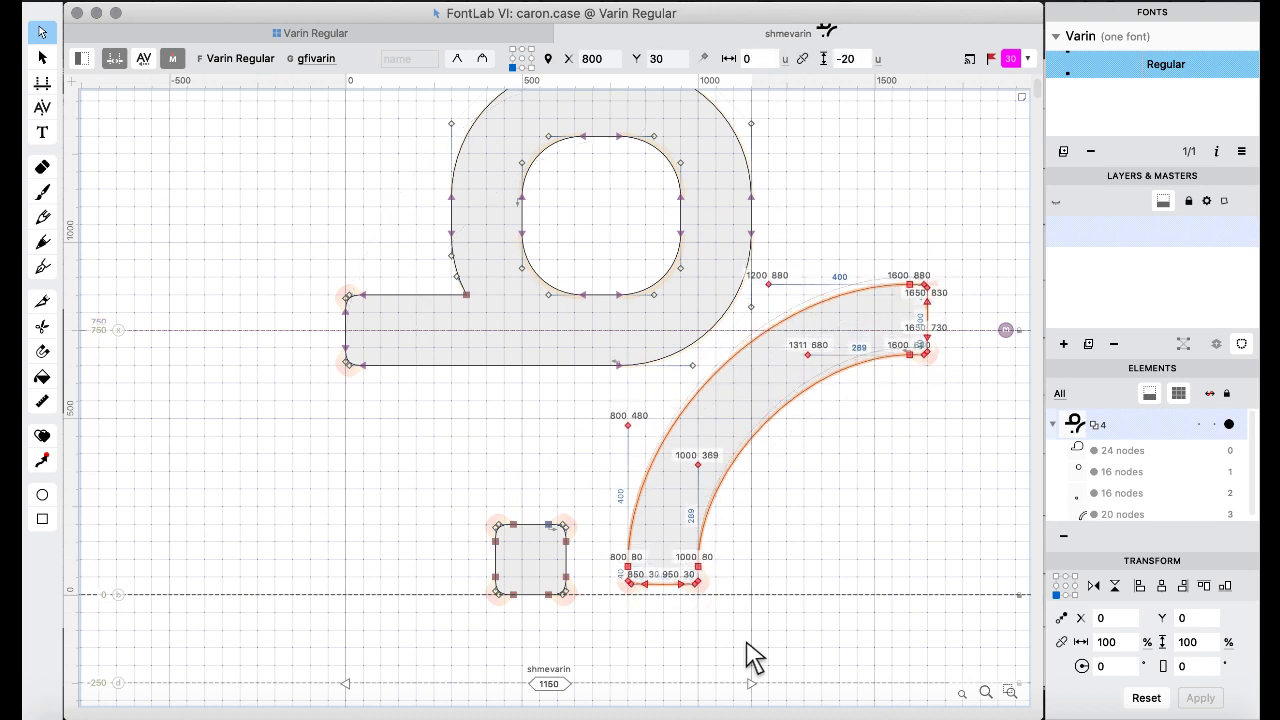
key("Right")
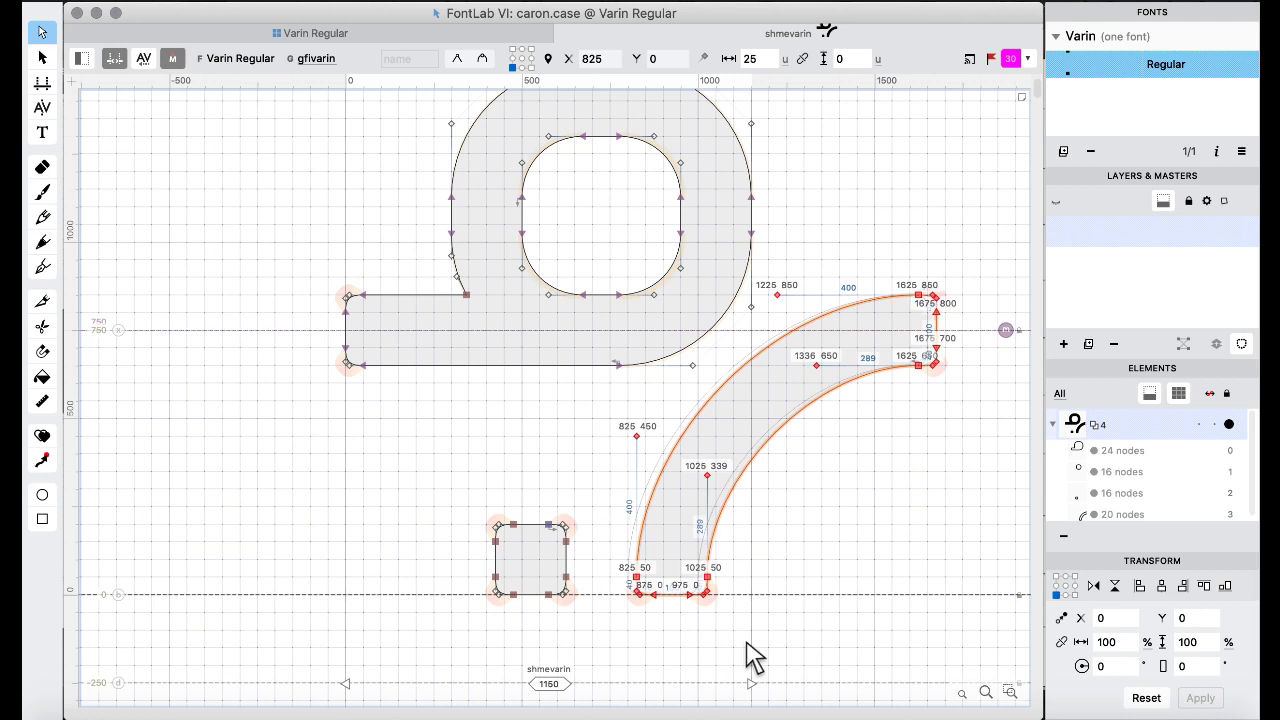
left_click(593, 500)
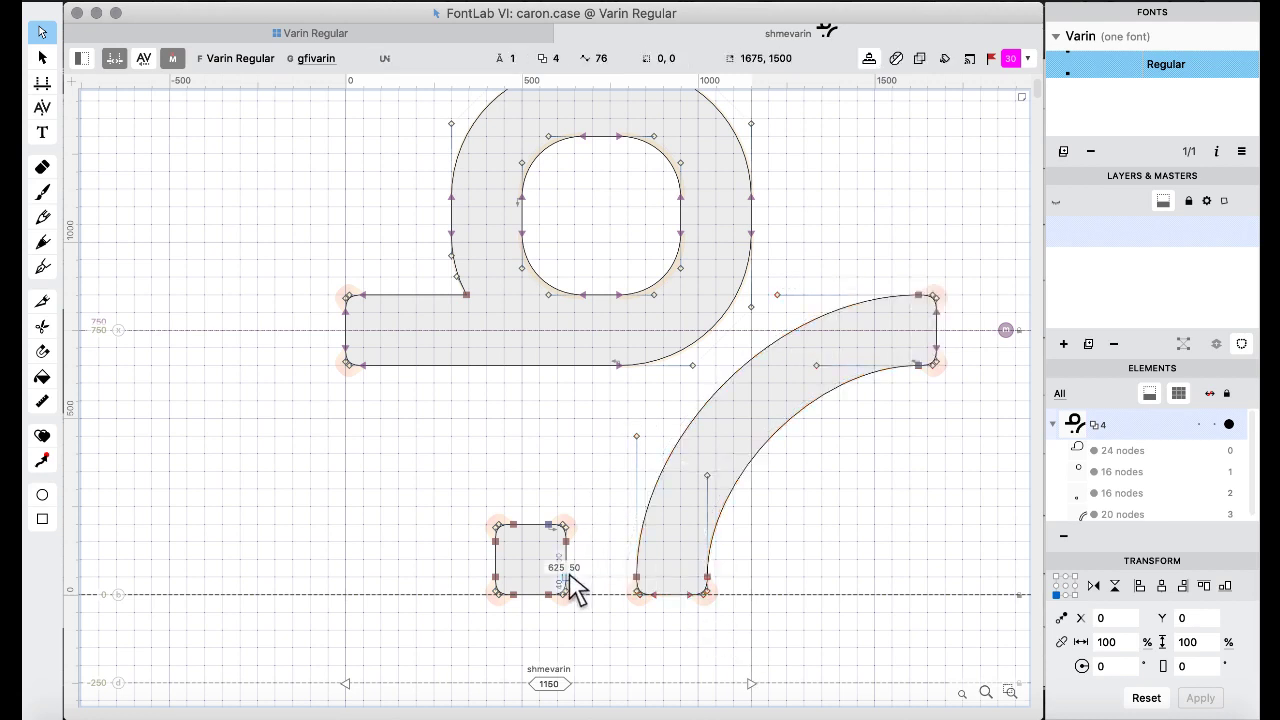
Copy the osavarin ring into shinvarin, replacing the existing glyph, and flag it green.
left_click(360, 33)
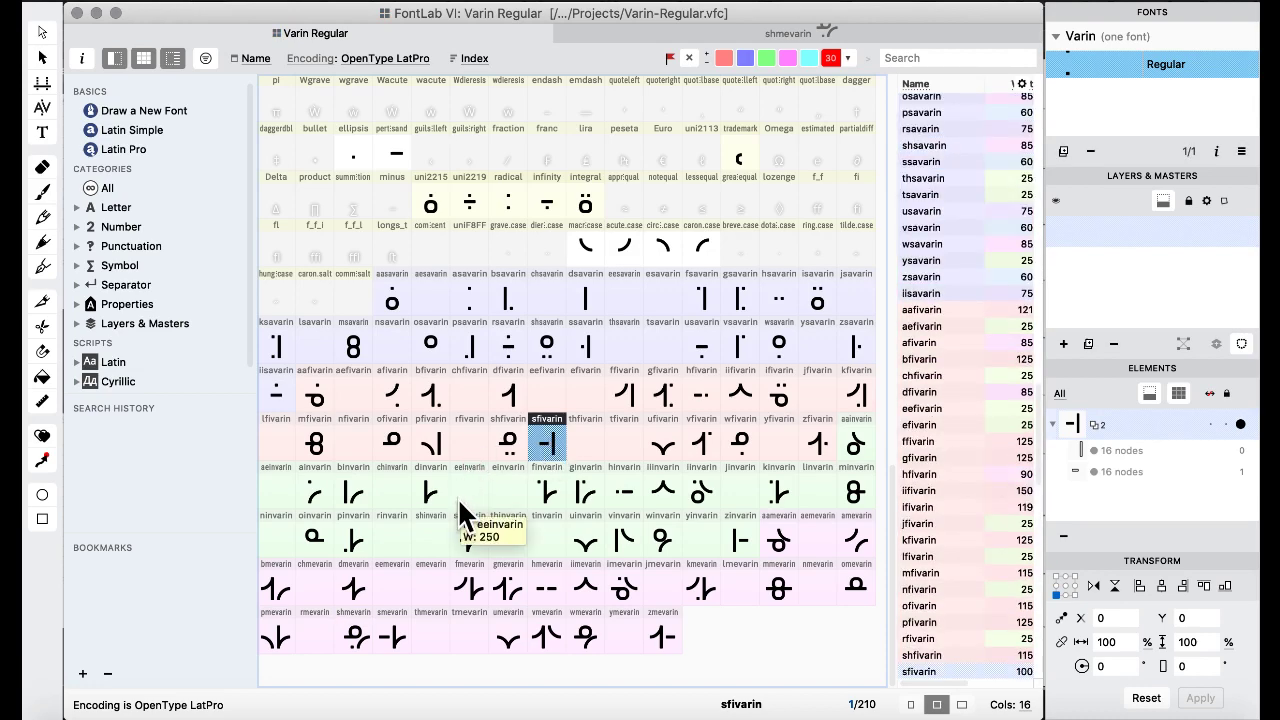
left_click(516, 399)
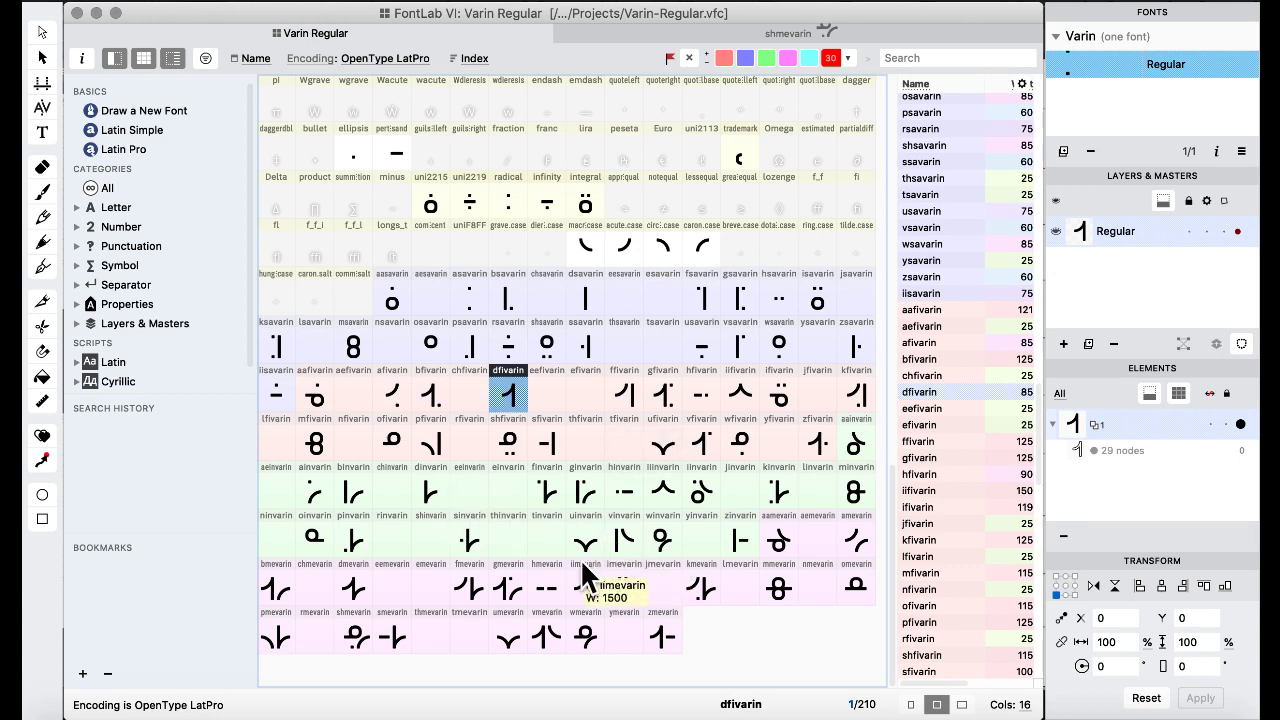
left_click(652, 551)
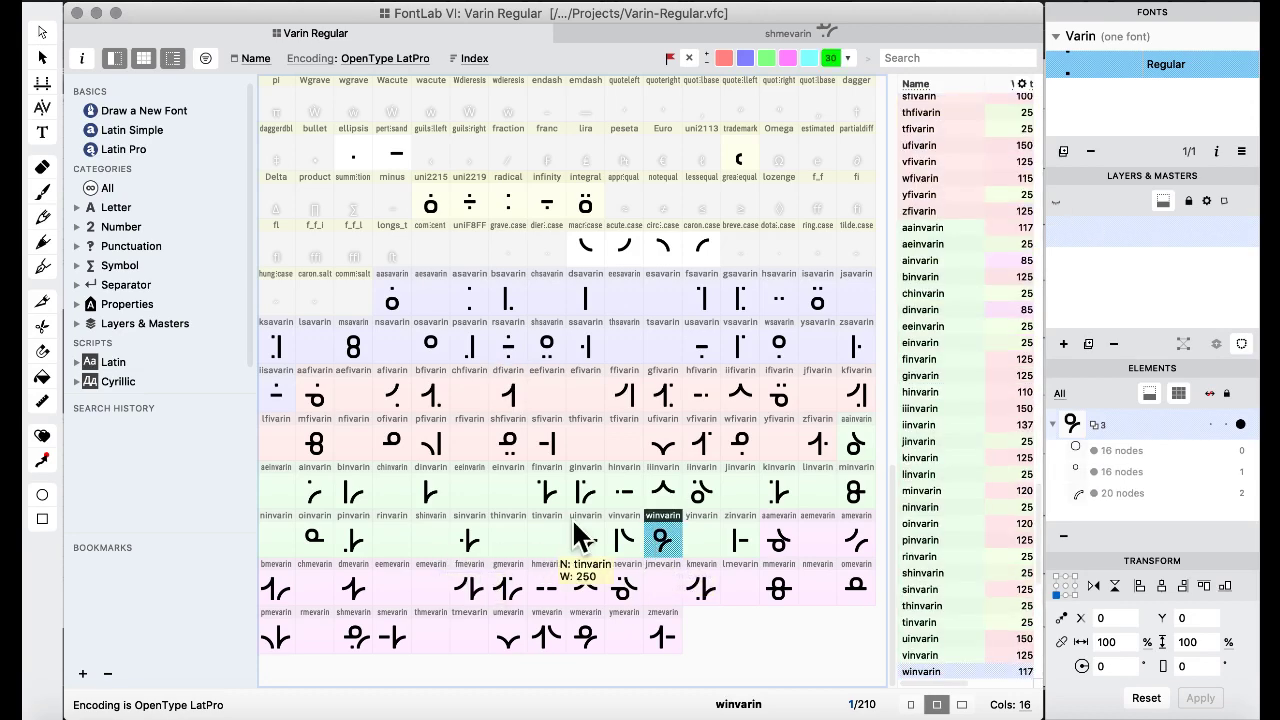
left_click(430, 348)
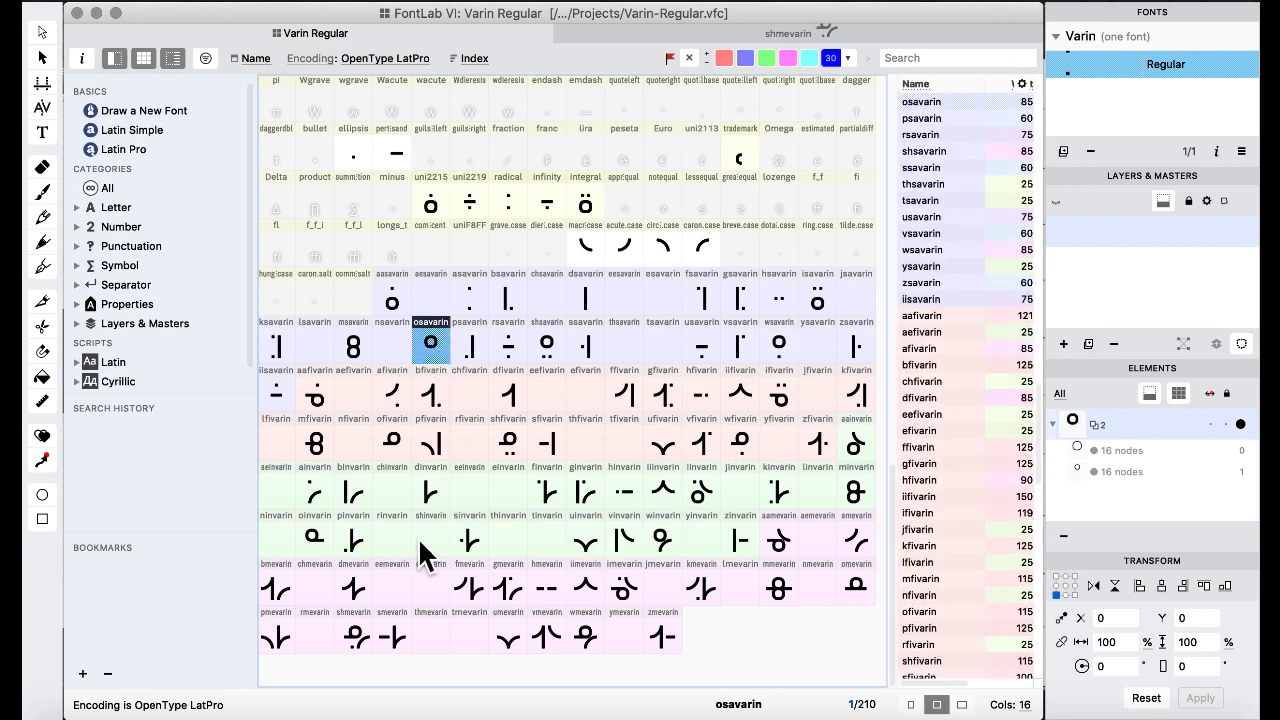
left_click_drag(419, 540, 429, 543)
left_click(806, 459)
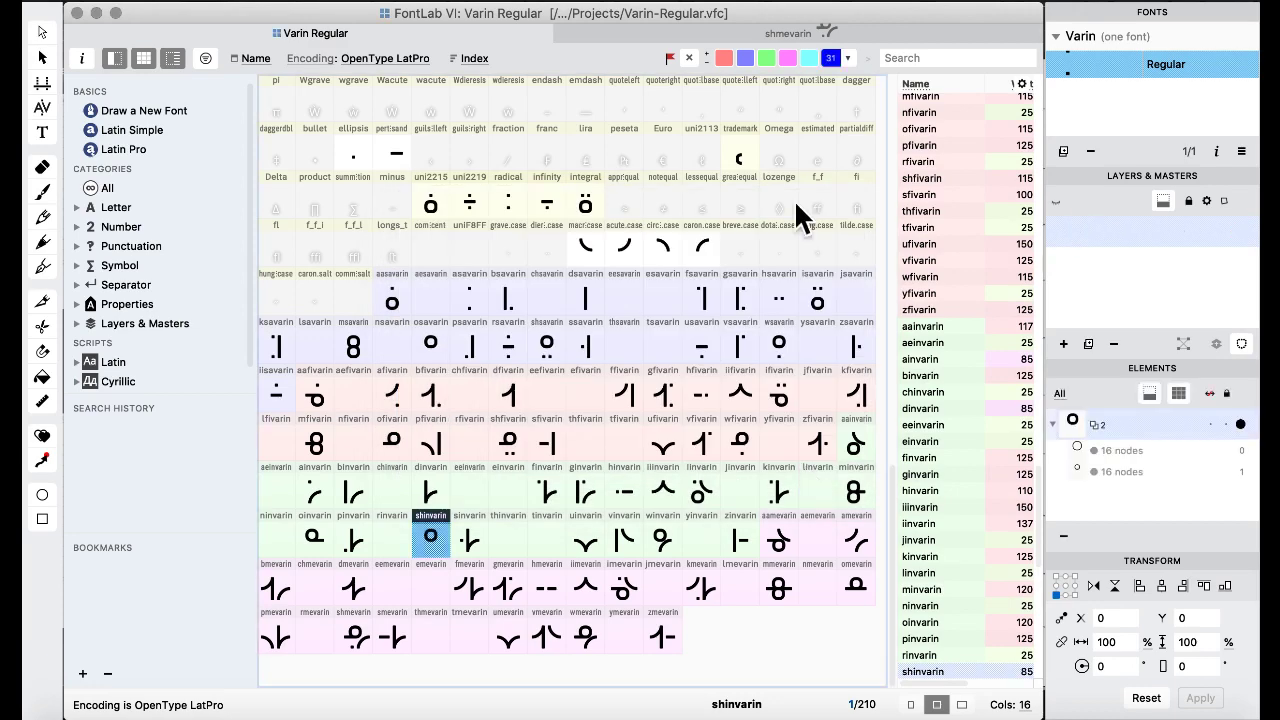
left_click(766, 58)
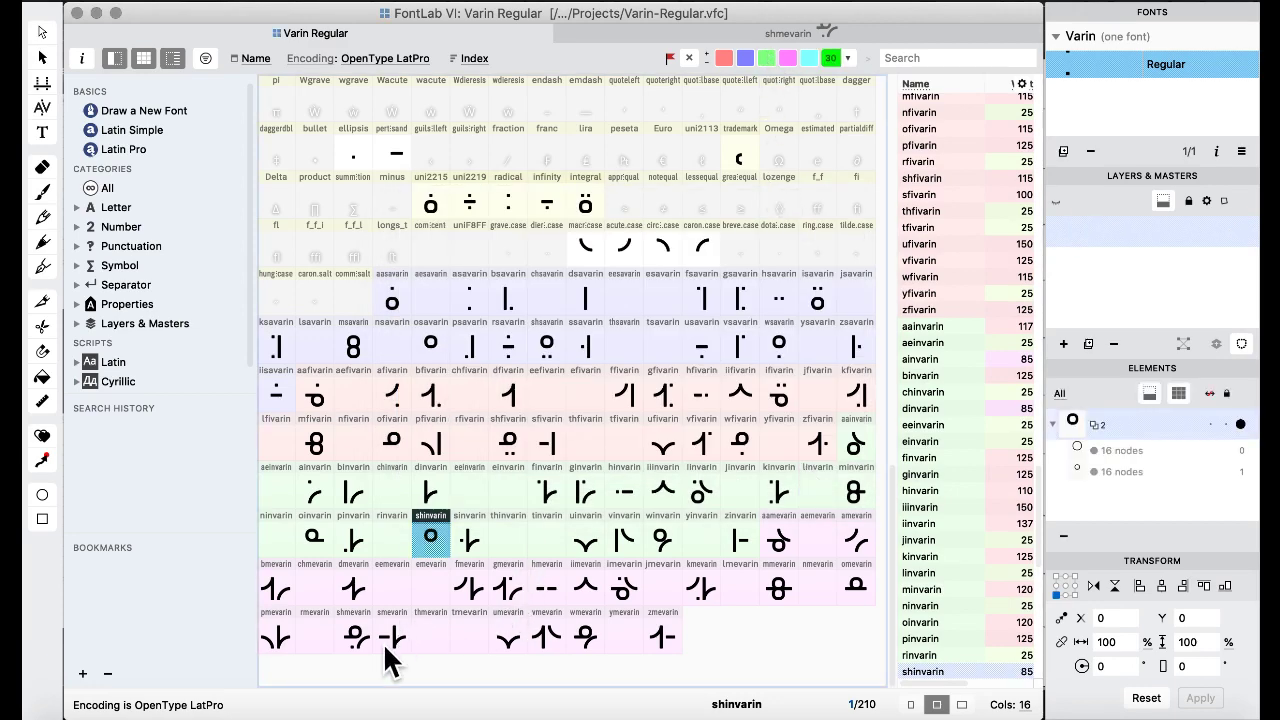
Copy the square dot and curved stroke from shmevarin into shinvarin and move them together to X 125, Y 0.
double_click(352, 636)
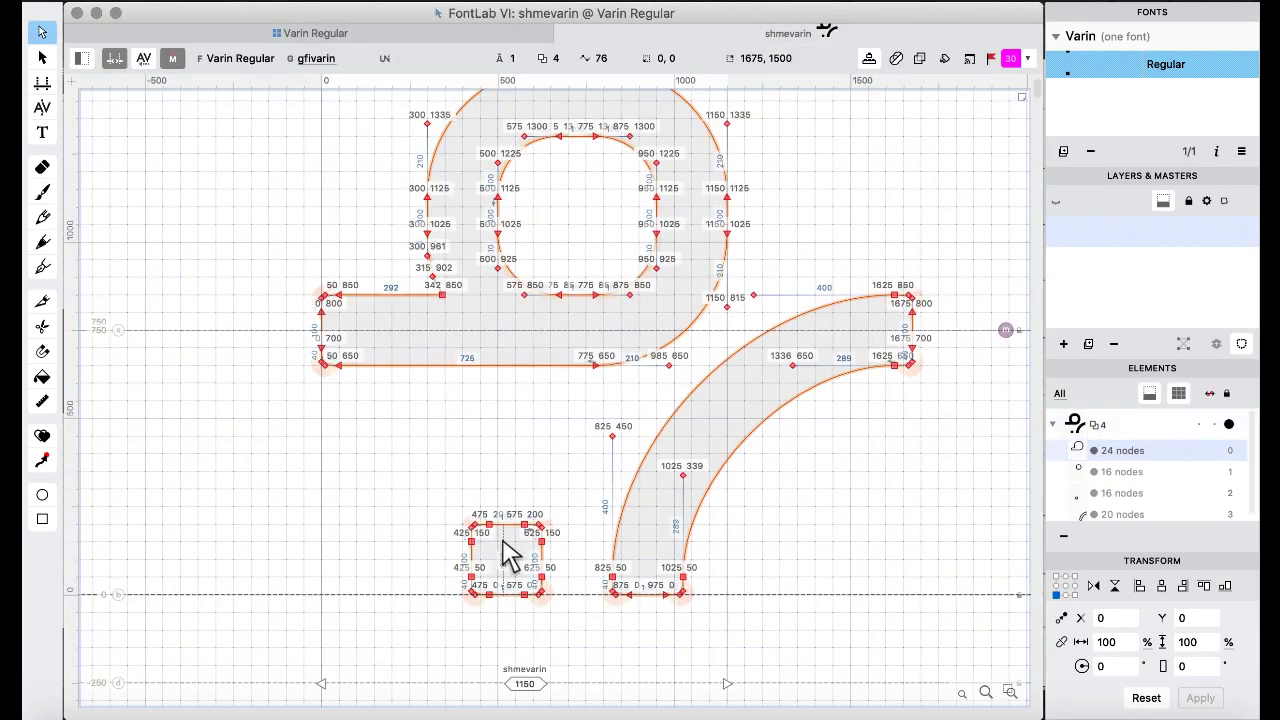
left_click_drag(406, 466, 893, 697)
left_click(897, 350, "shift")
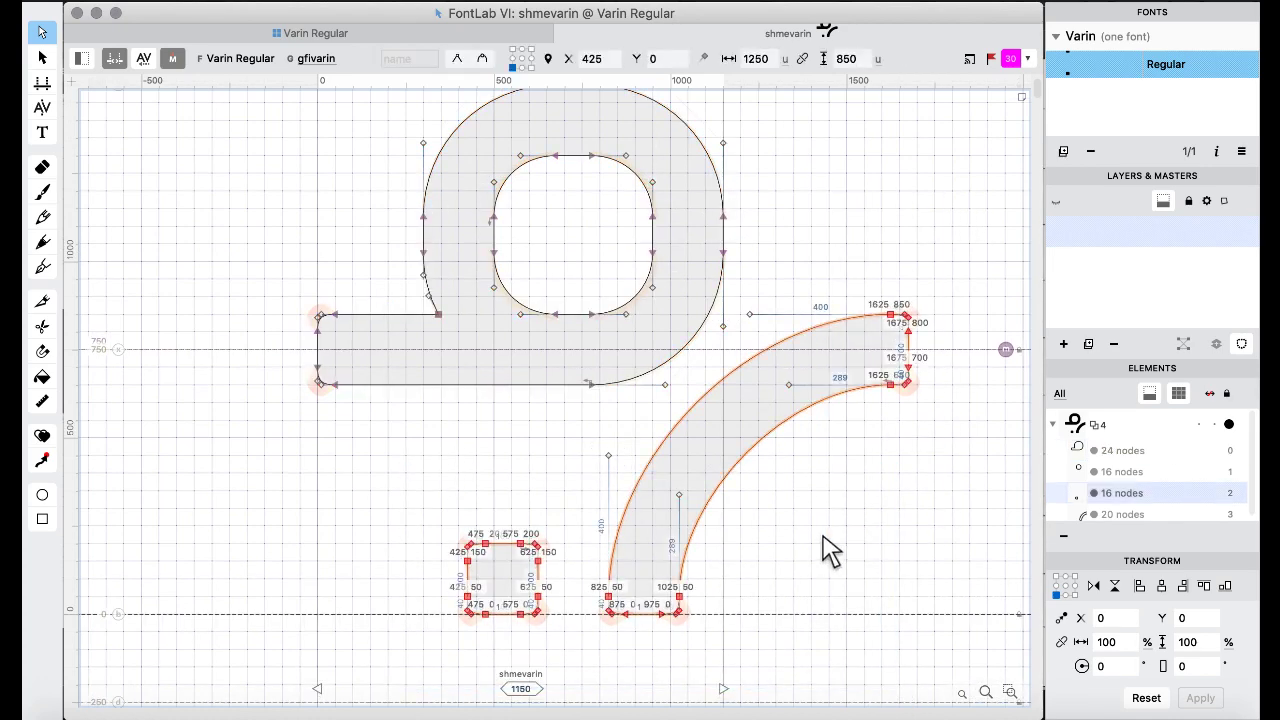
left_click(368, 36)
left_click(430, 540)
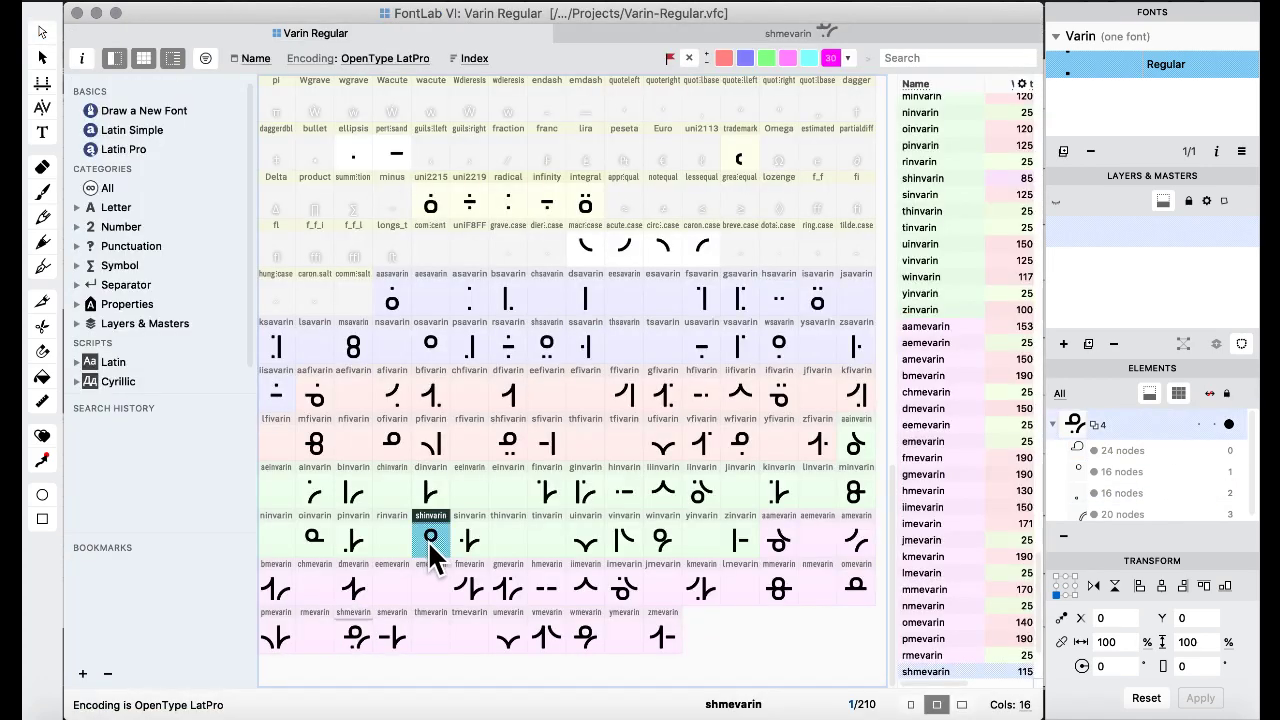
double_click(430, 540)
key("super+v")
key("shift+Left")
key("shift+Left")
key("shift+Left")
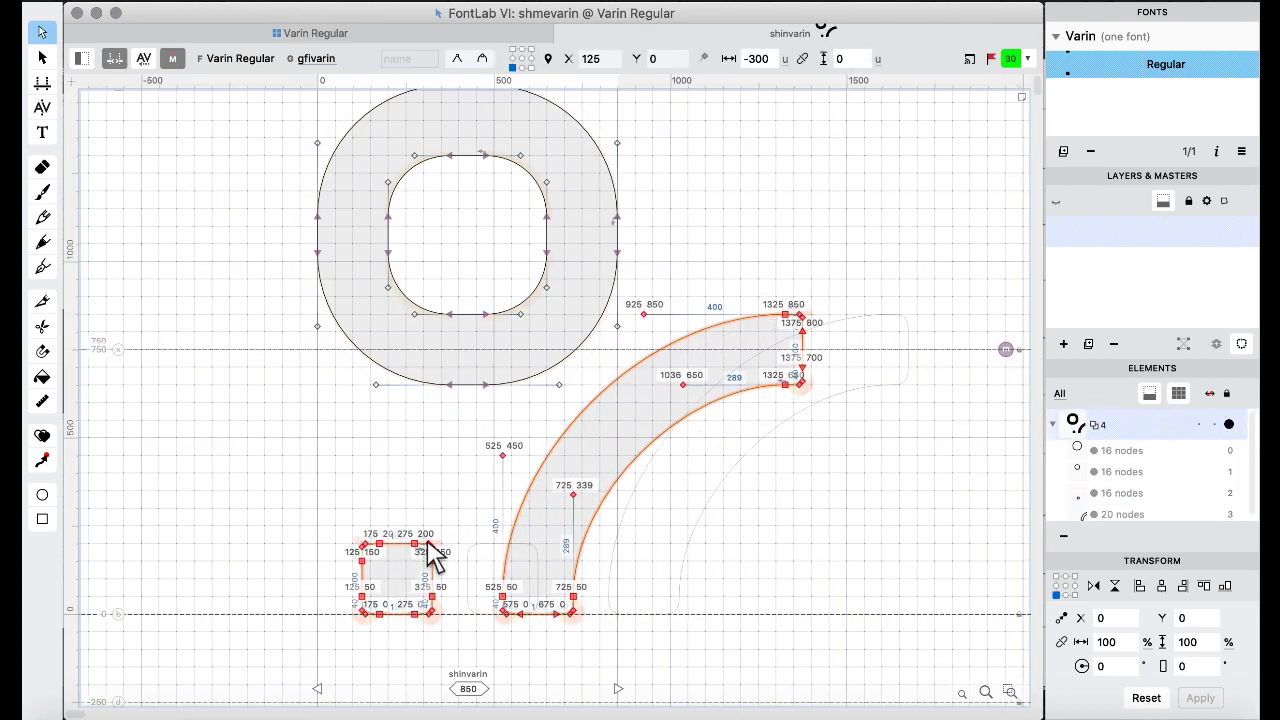
Try raising the square dot and curved stroke in shinvarin to Y 600, and return them to Y 0.
key("shift+Up")
key("shift+Up")
key("shift+Up")
key("shift+Up")
key("shift+Up")
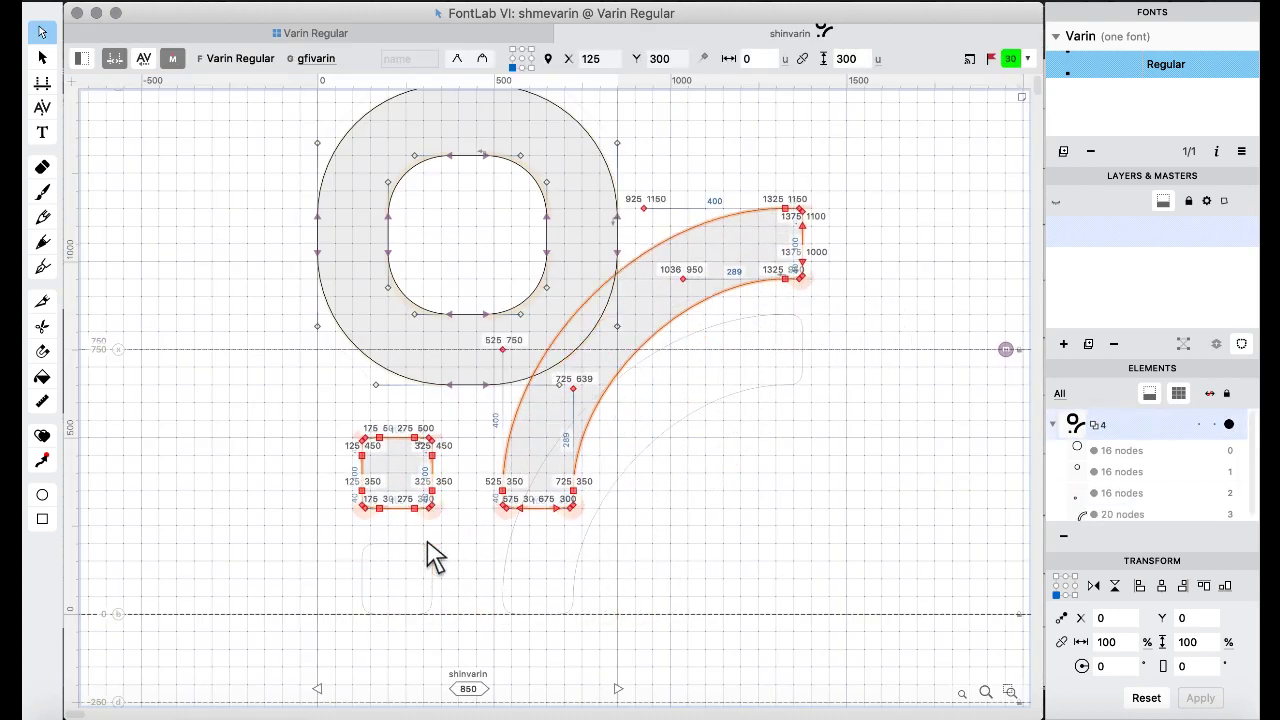
key("shift+Up")
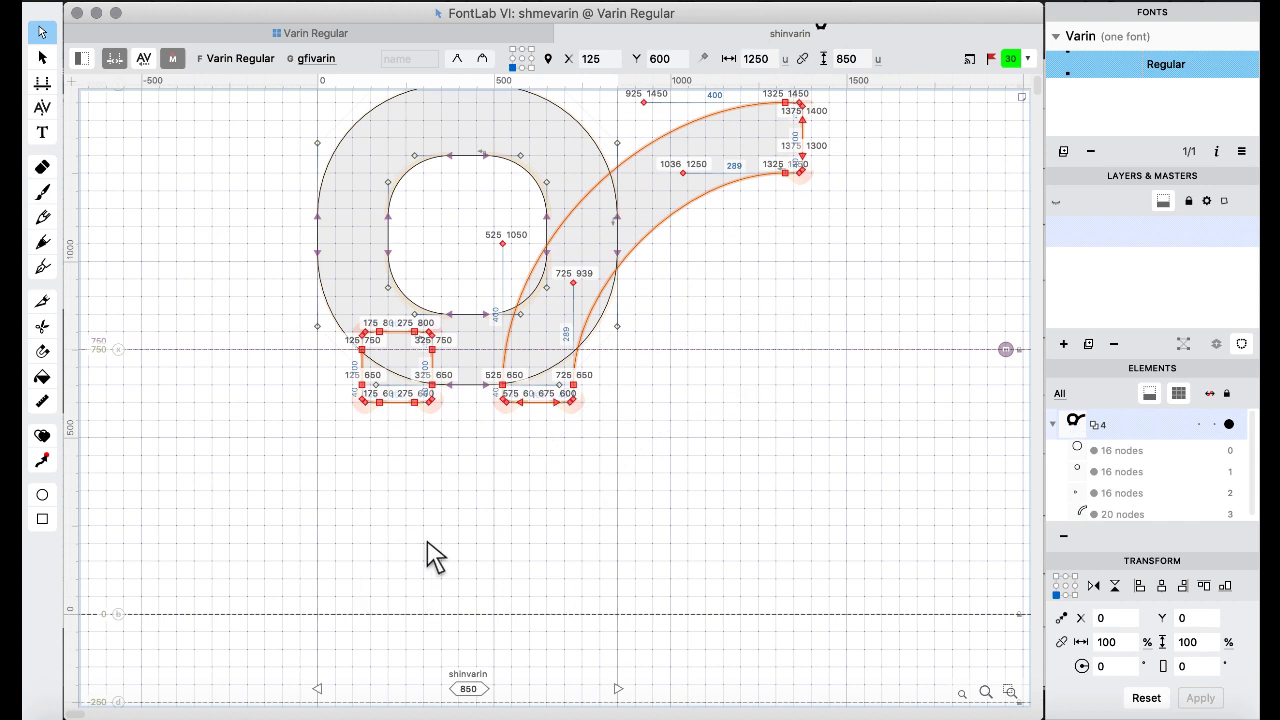
key("shift+Down")
key("shift+Down")
key("shift+Down")
key("shift+Down")
key("shift+Down")
key("shift+Down")
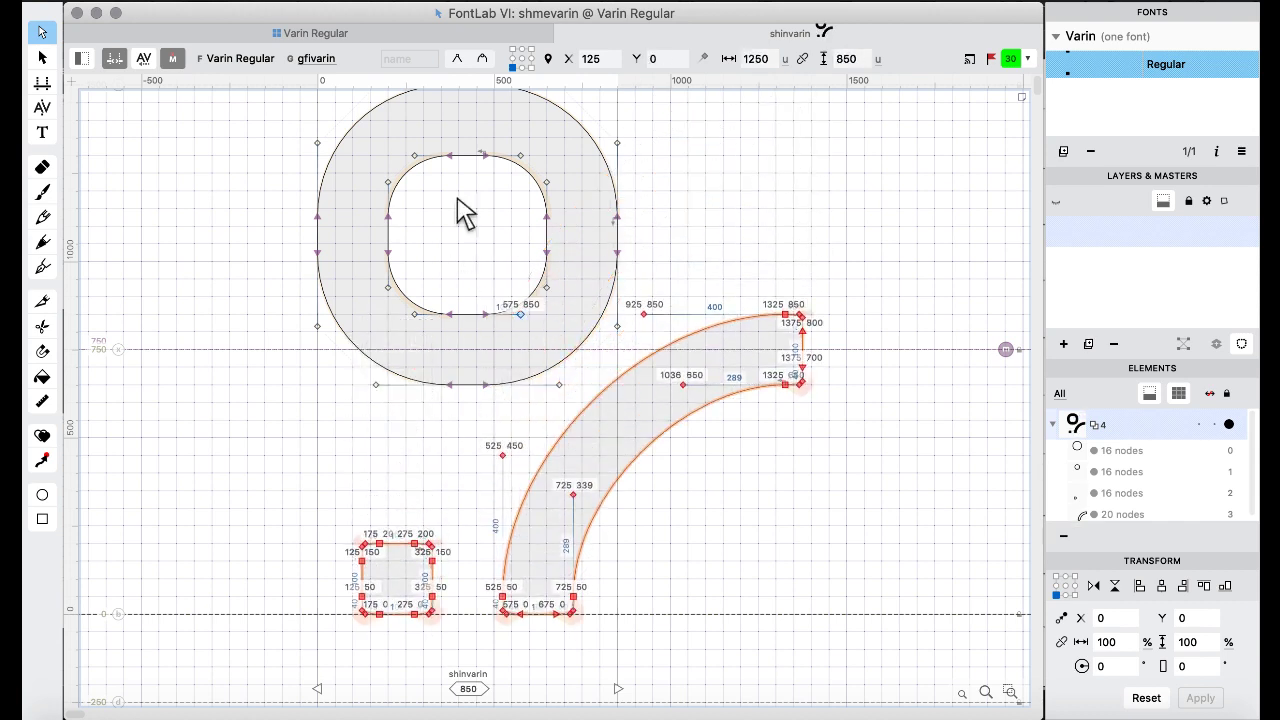
Examine page 2 of the handwritten Varin alphabet chart in Preview, comparing its letter forms with the glyphs in FontLab.
left_click(337, 36)
left_click(466, 202)
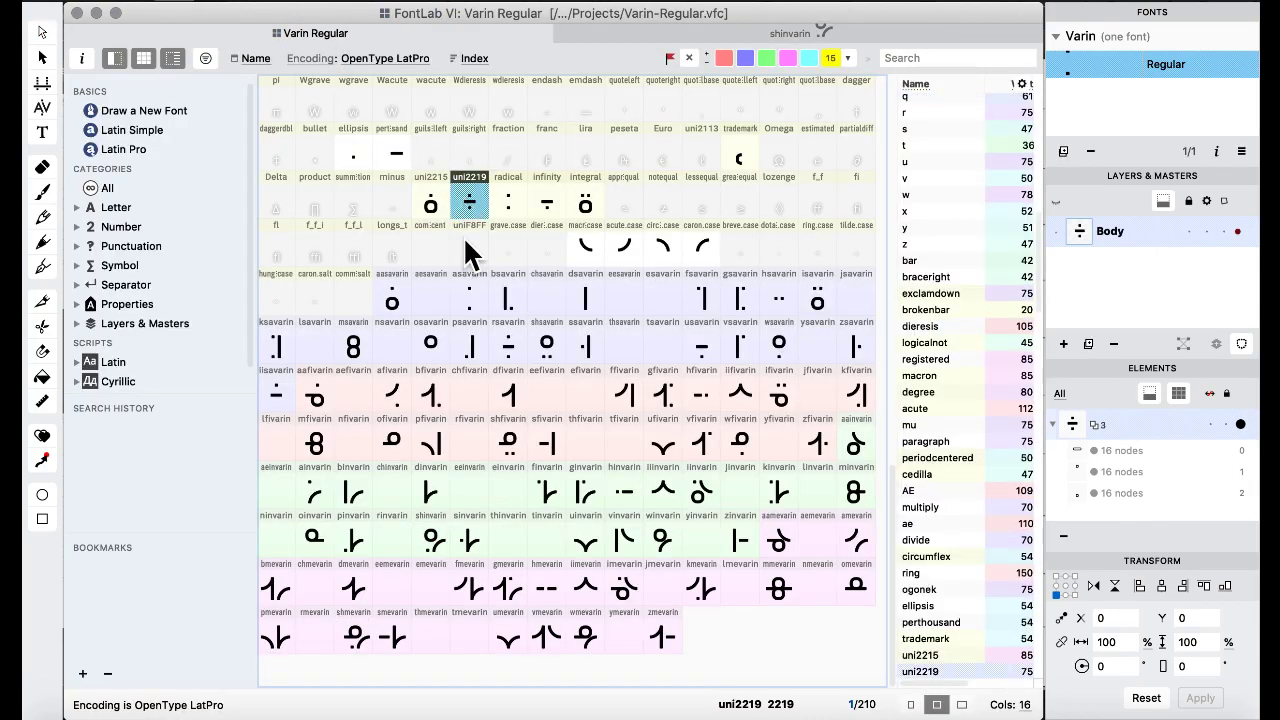
left_click(510, 490)
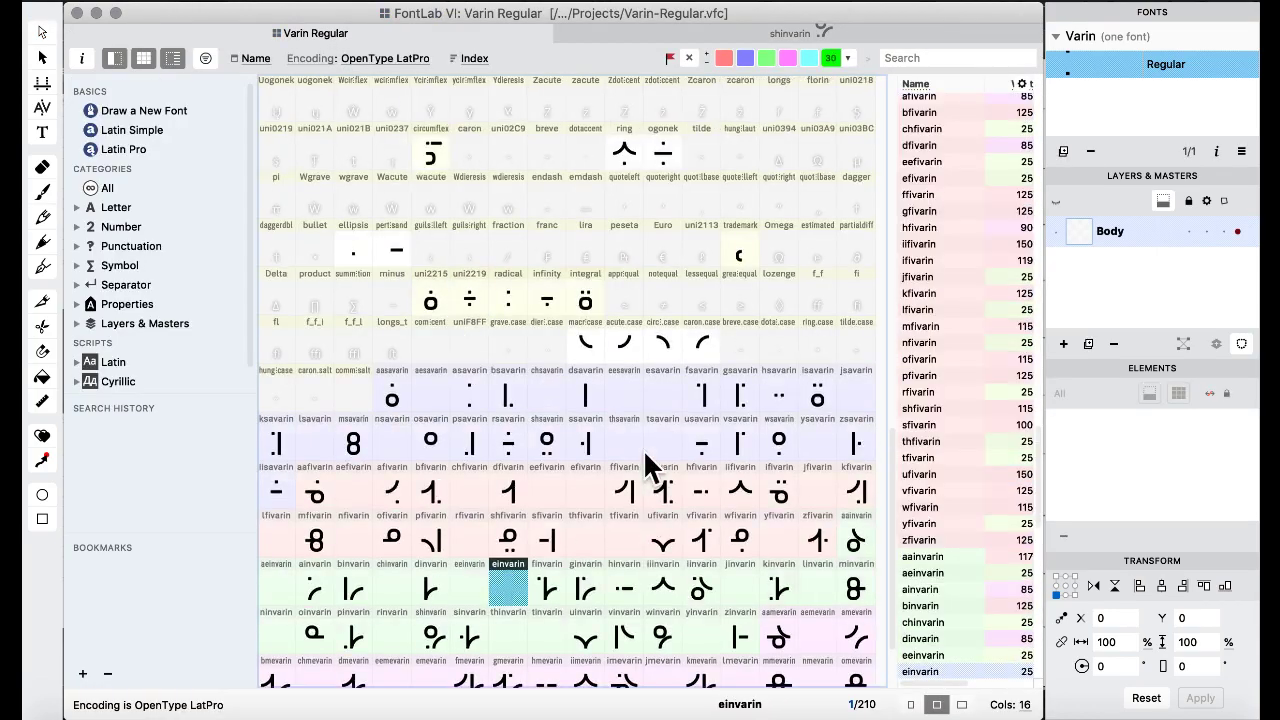
key("ctrl+Up")
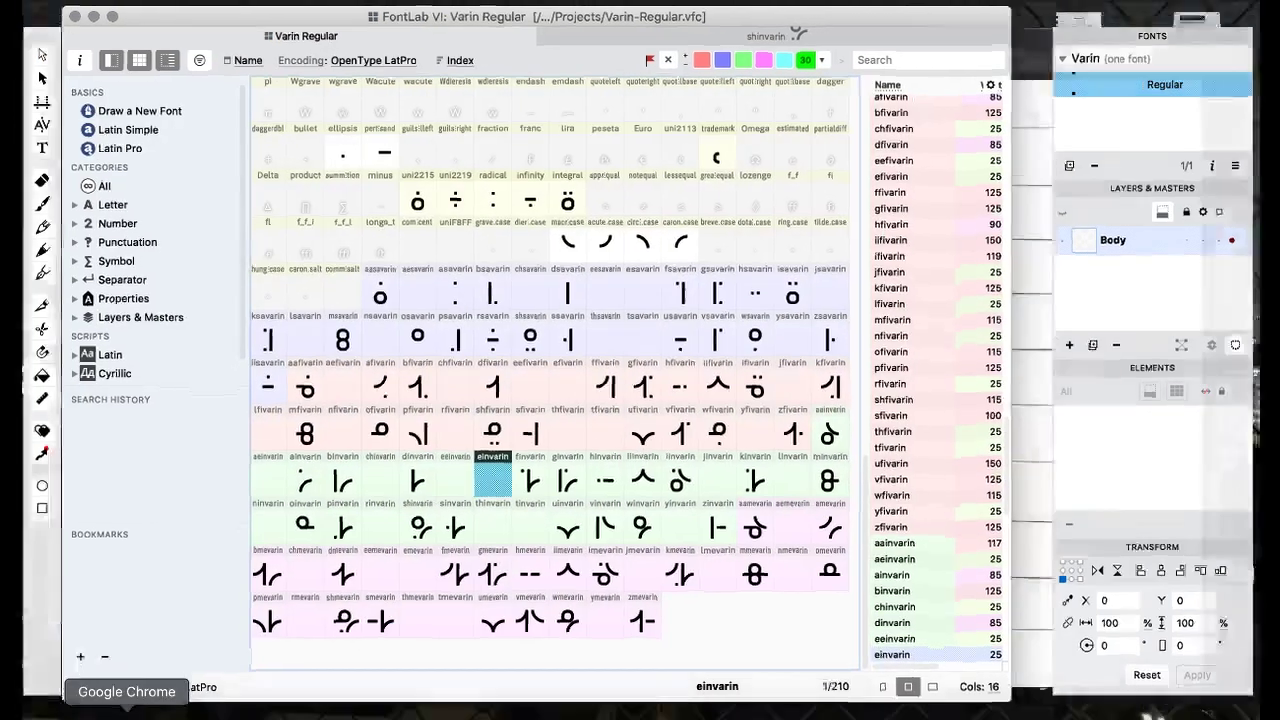
left_click(826, 534)
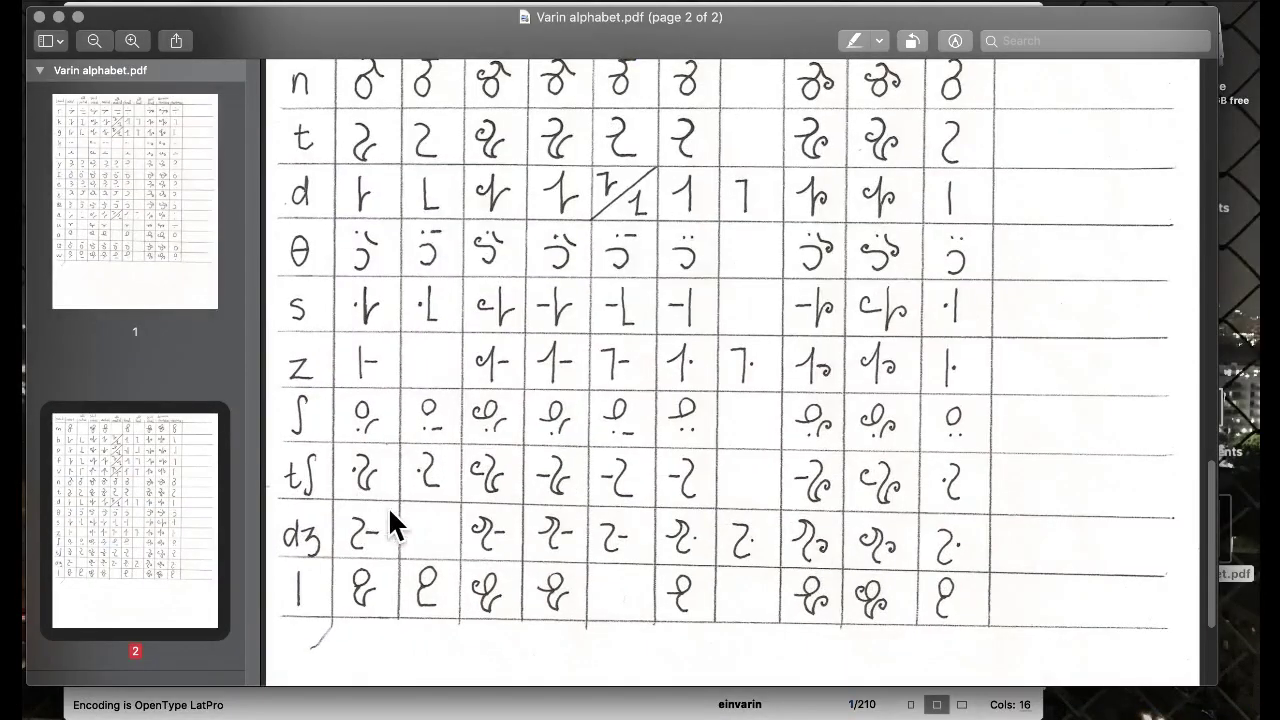
scroll(396, 514, "up", 3)
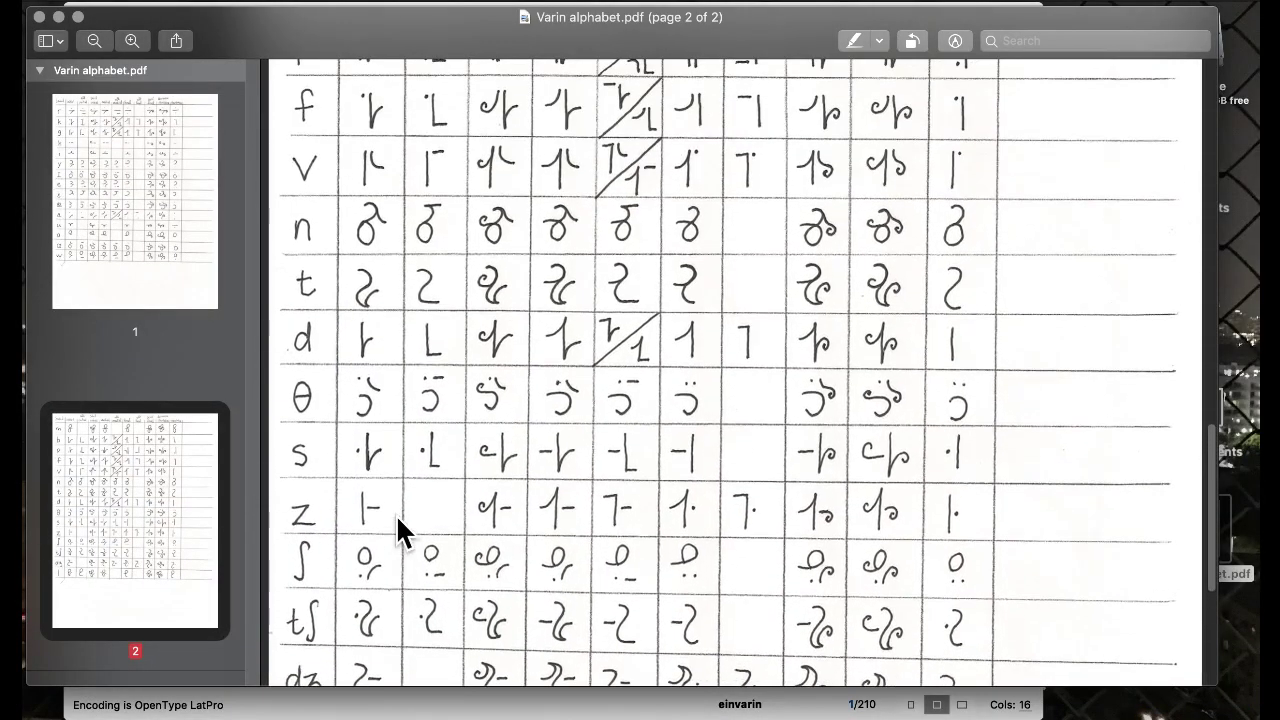
scroll(396, 514, "up", 1)
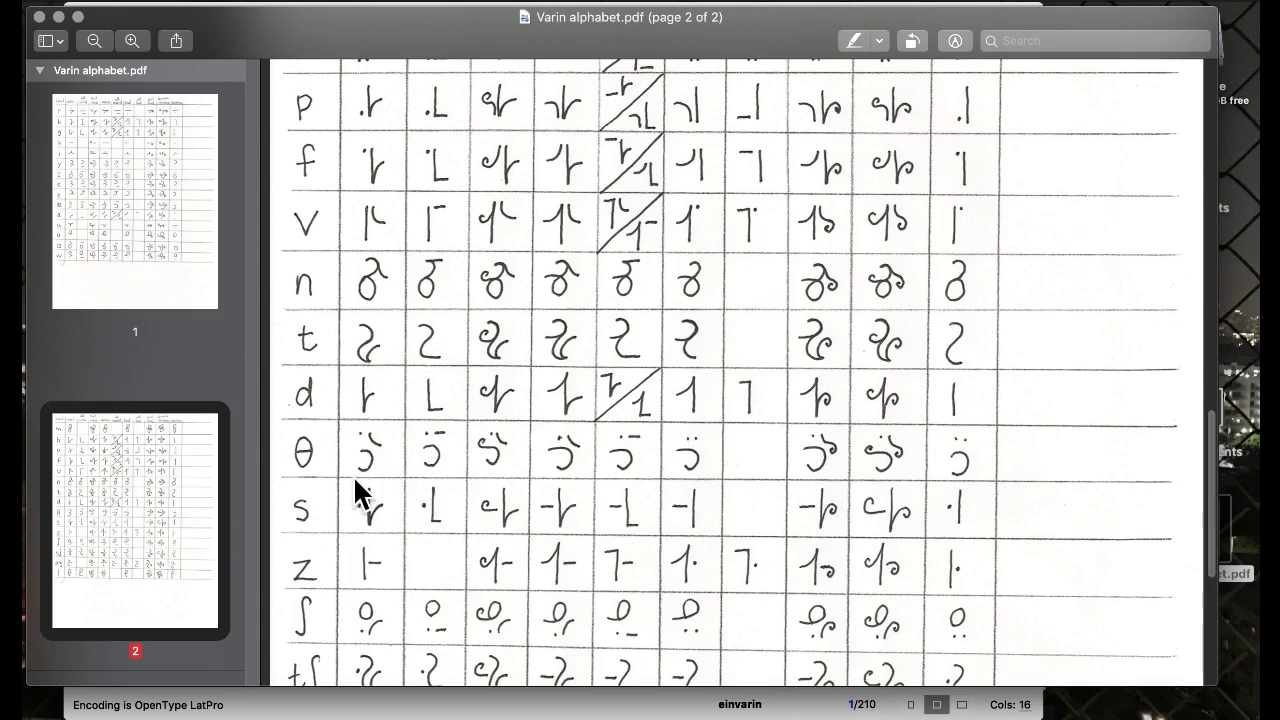
scroll(405, 484, "up", 4)
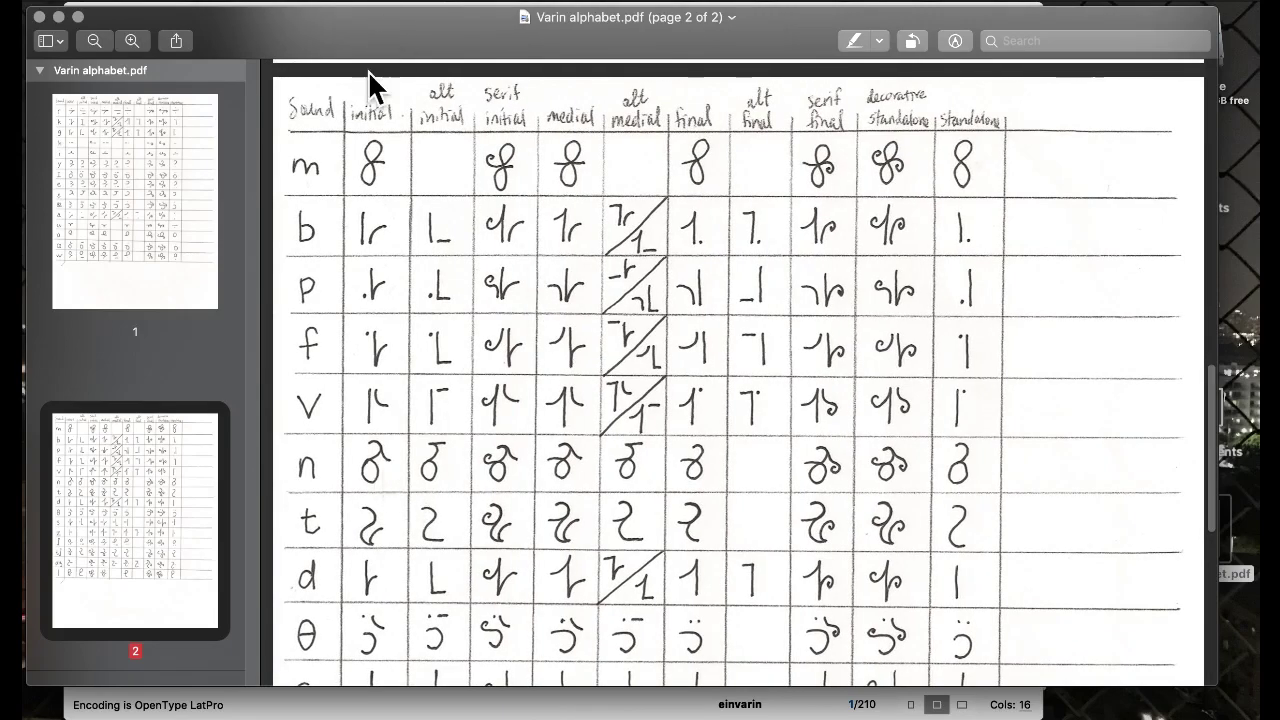
key("ctrl+Up")
left_click(473, 337)
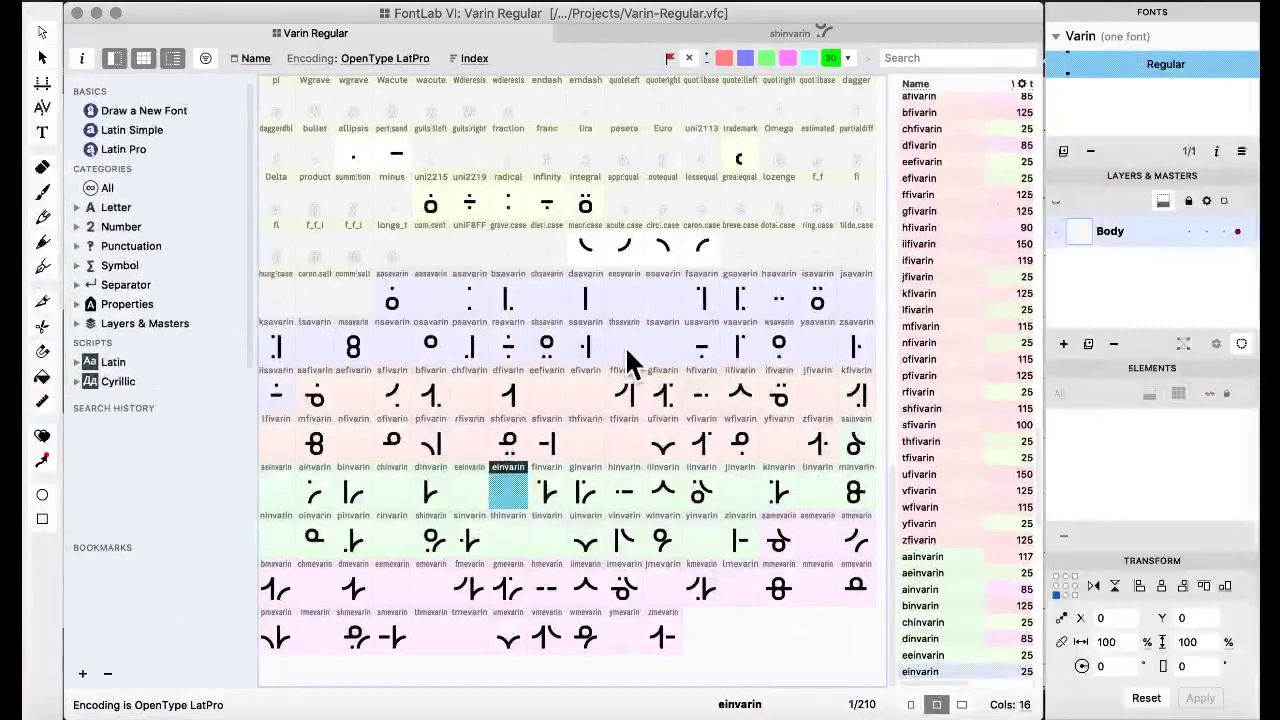
Inspect the dieresis glyph in the upper part of the font map and flag it yellow.
key("ctrl+Up")
left_click(311, 315)
scroll(608, 329, "up", 10)
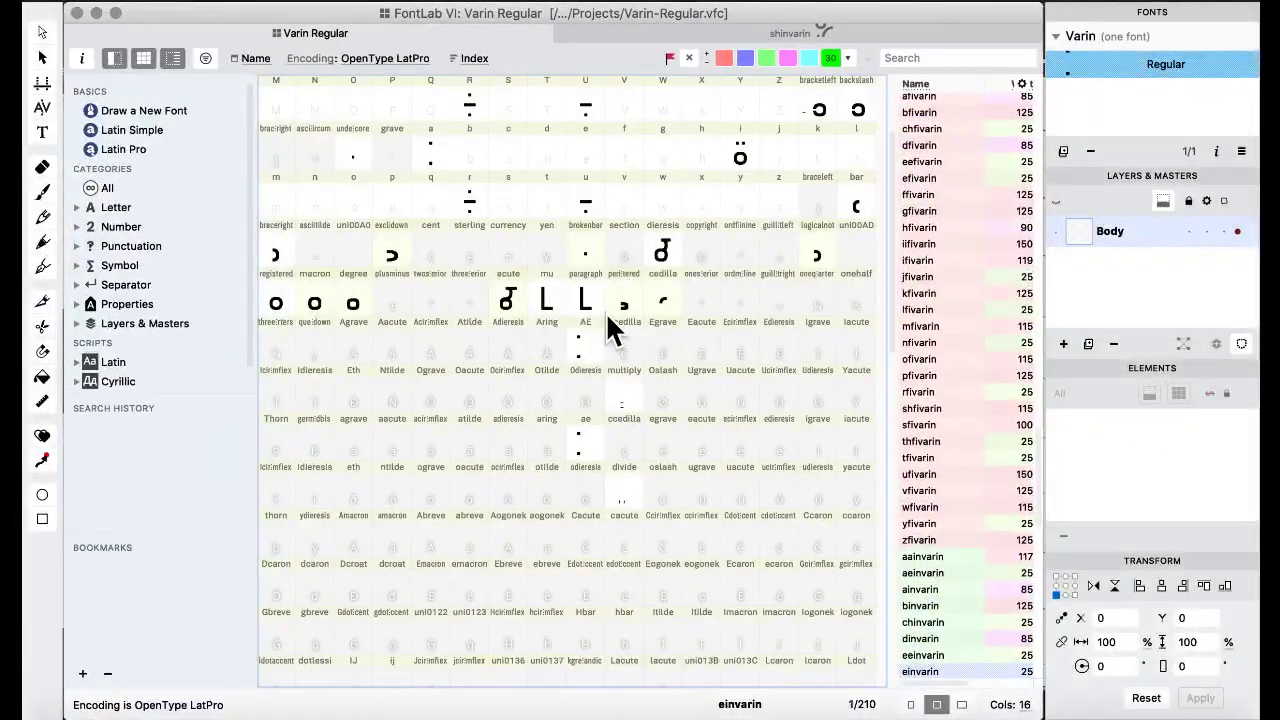
double_click(660, 255)
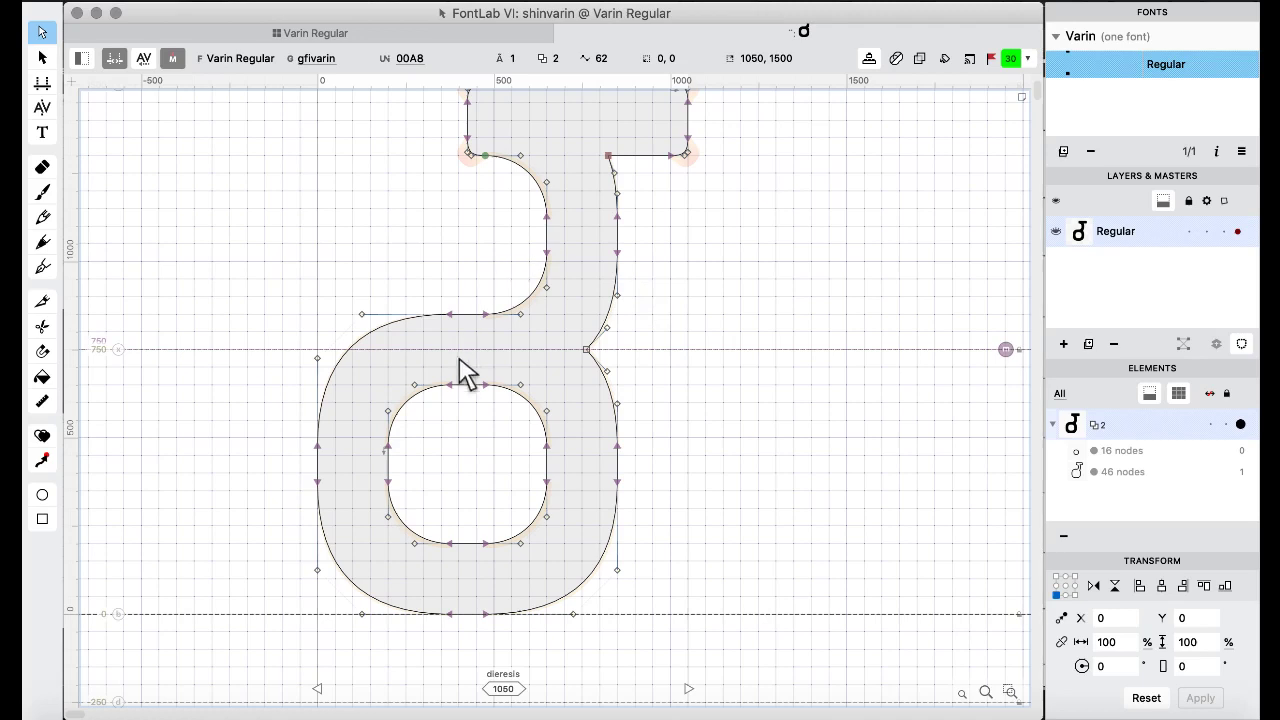
left_click(291, 33)
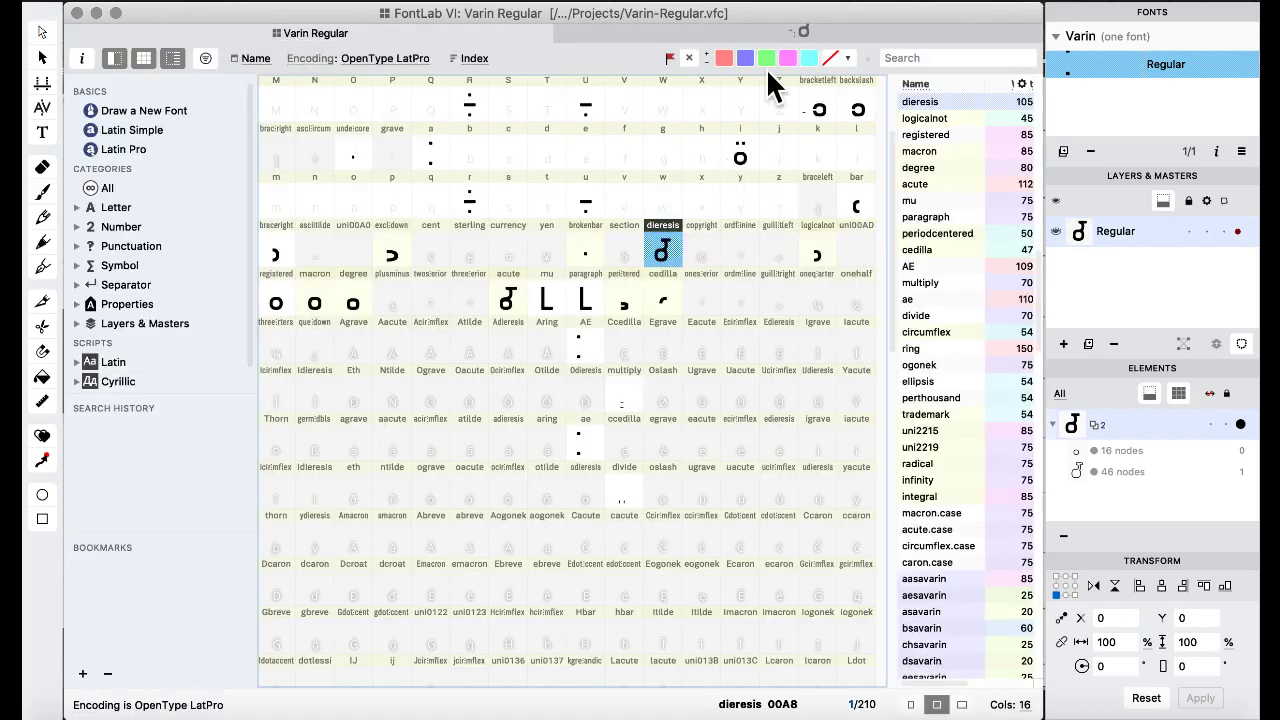
left_click(848, 57)
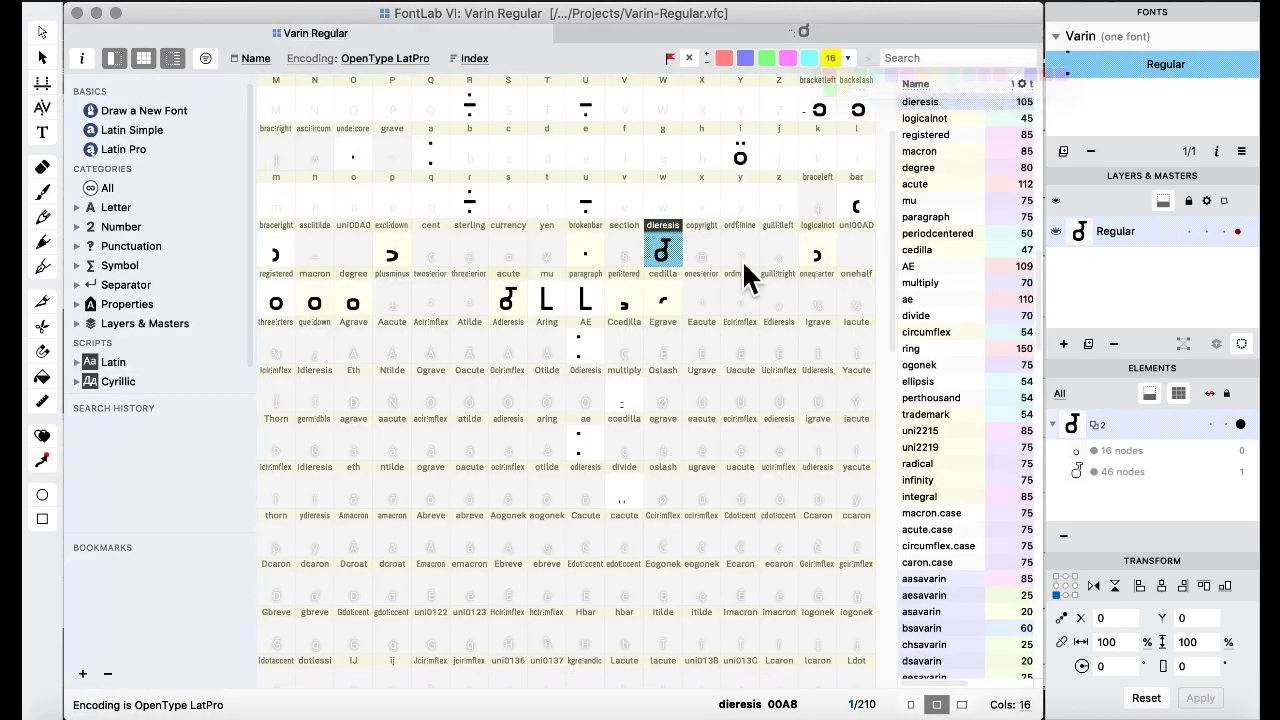
left_click(583, 400)
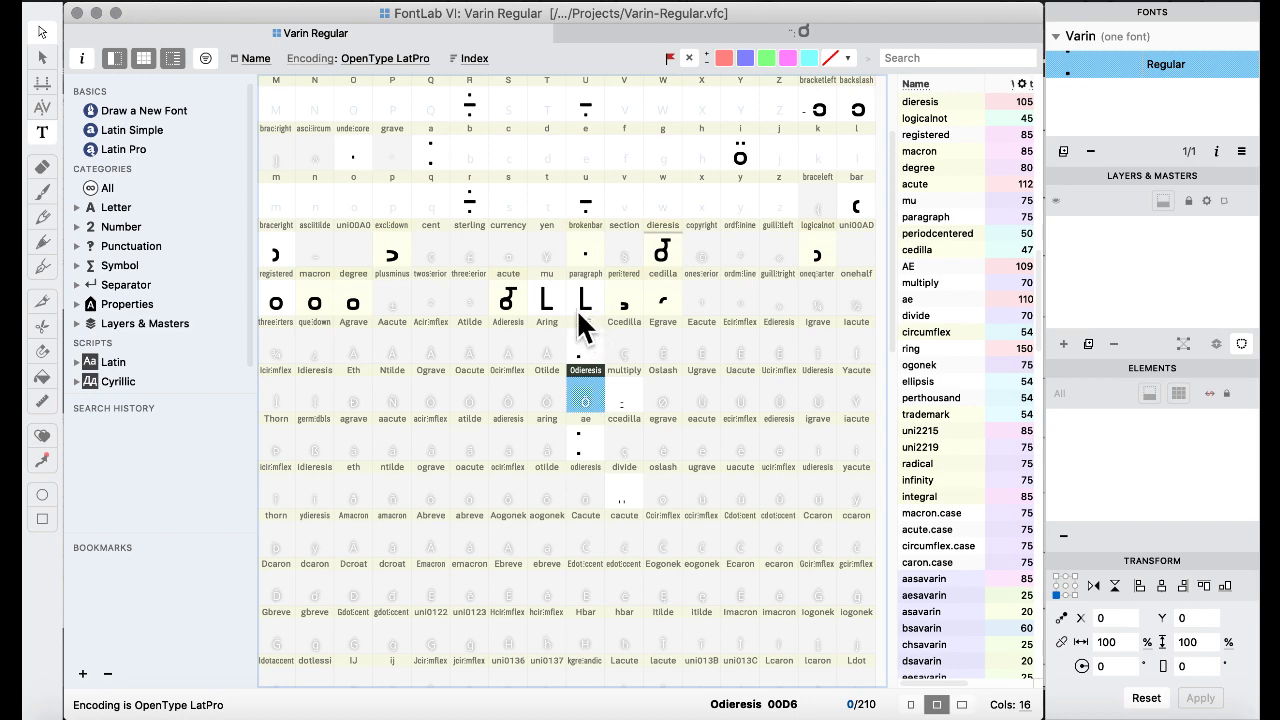
Inspect the L-shaped mu glyph and flag it yellow.
double_click(545, 302)
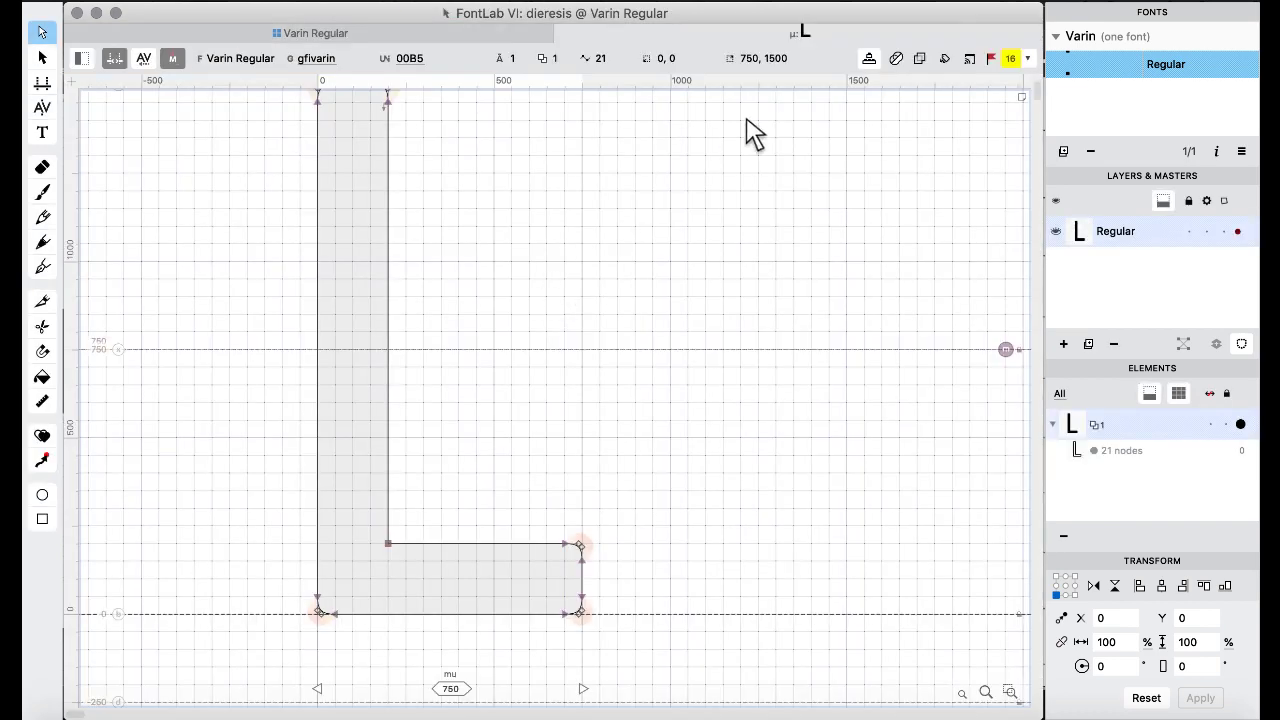
left_click(358, 35)
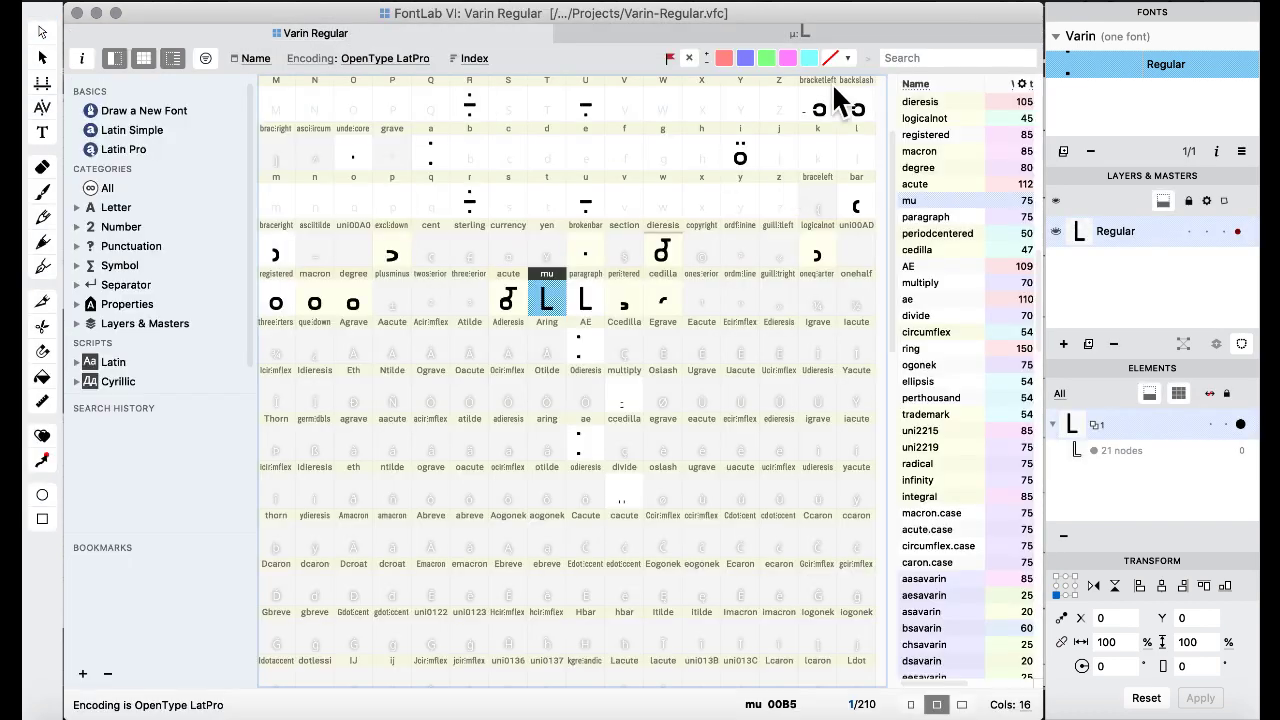
left_click(845, 56)
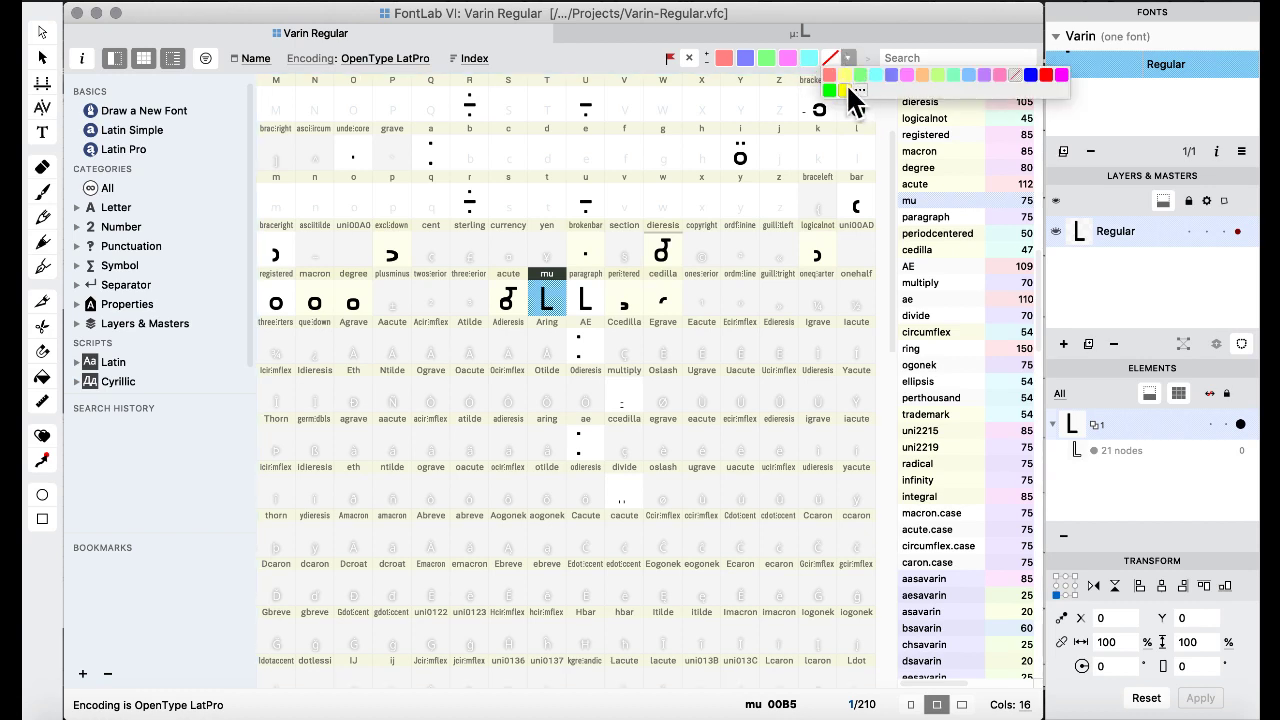
left_click(595, 433)
left_click(672, 354)
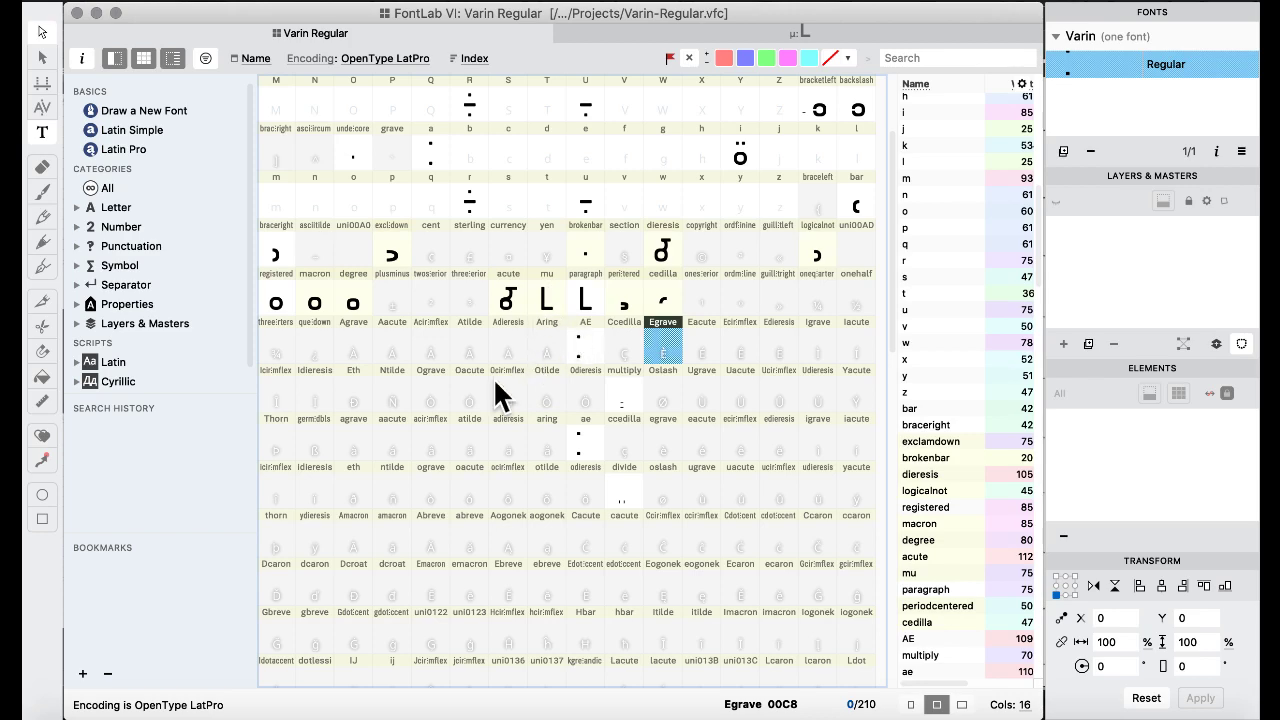
scroll(521, 424, "down", 15)
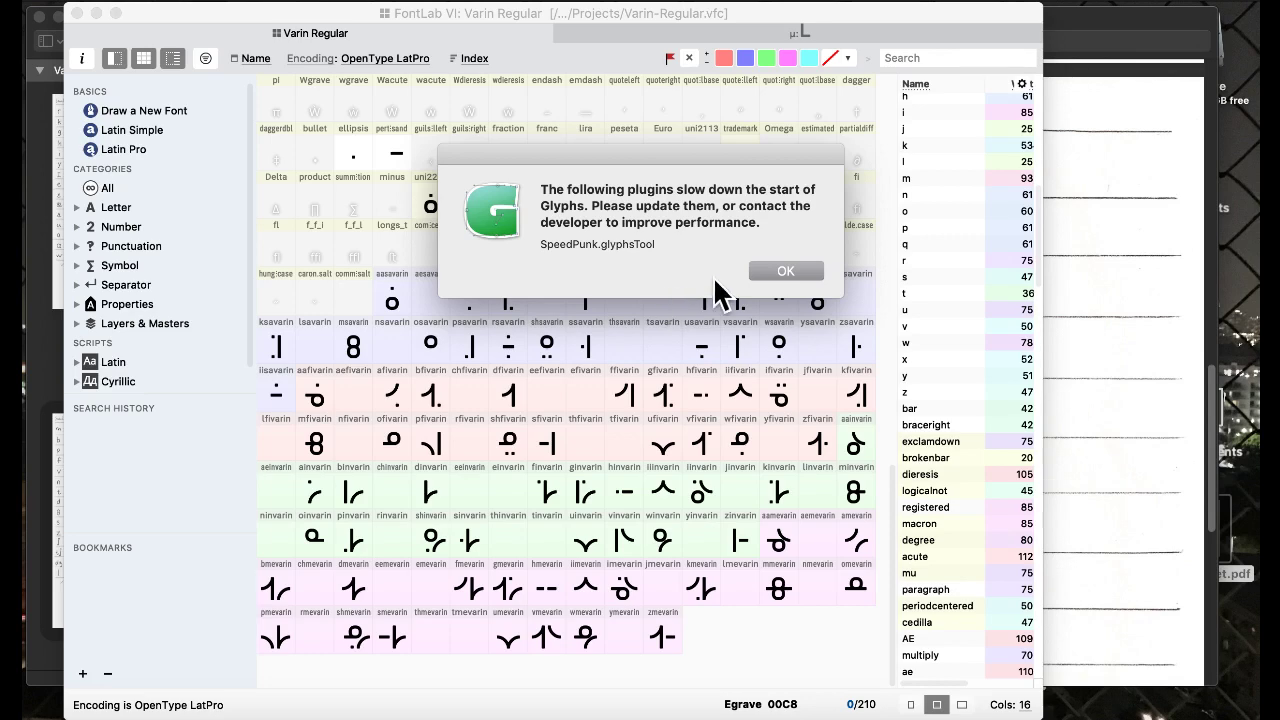
Dismiss the Glyphs plugin warning and install the Glyphs 2.6 update.
left_click(772, 268)
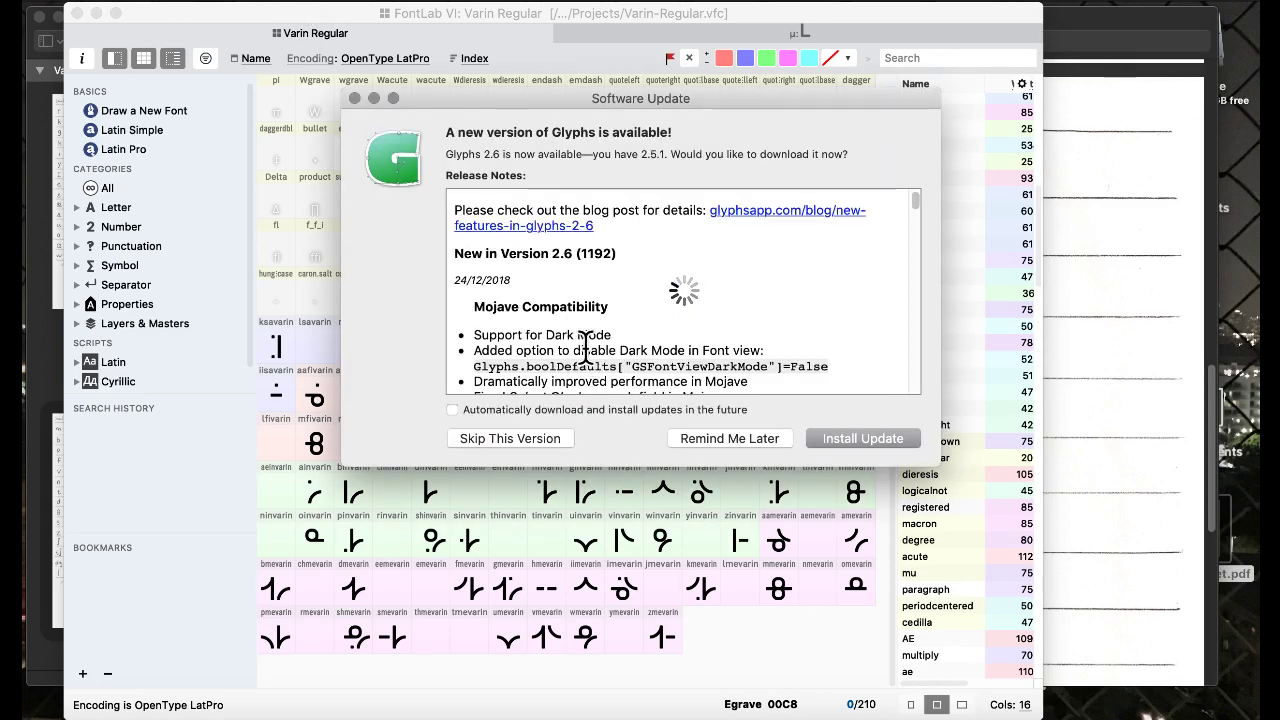
left_click(852, 446)
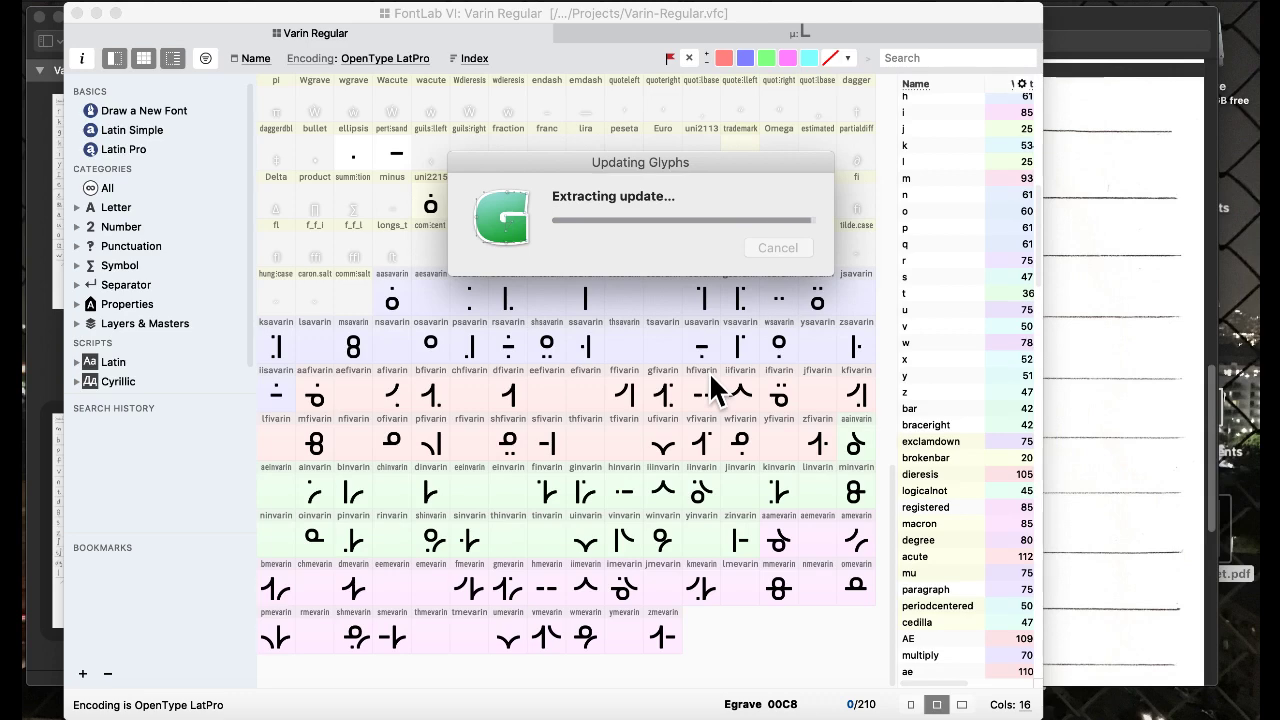
left_click(710, 252)
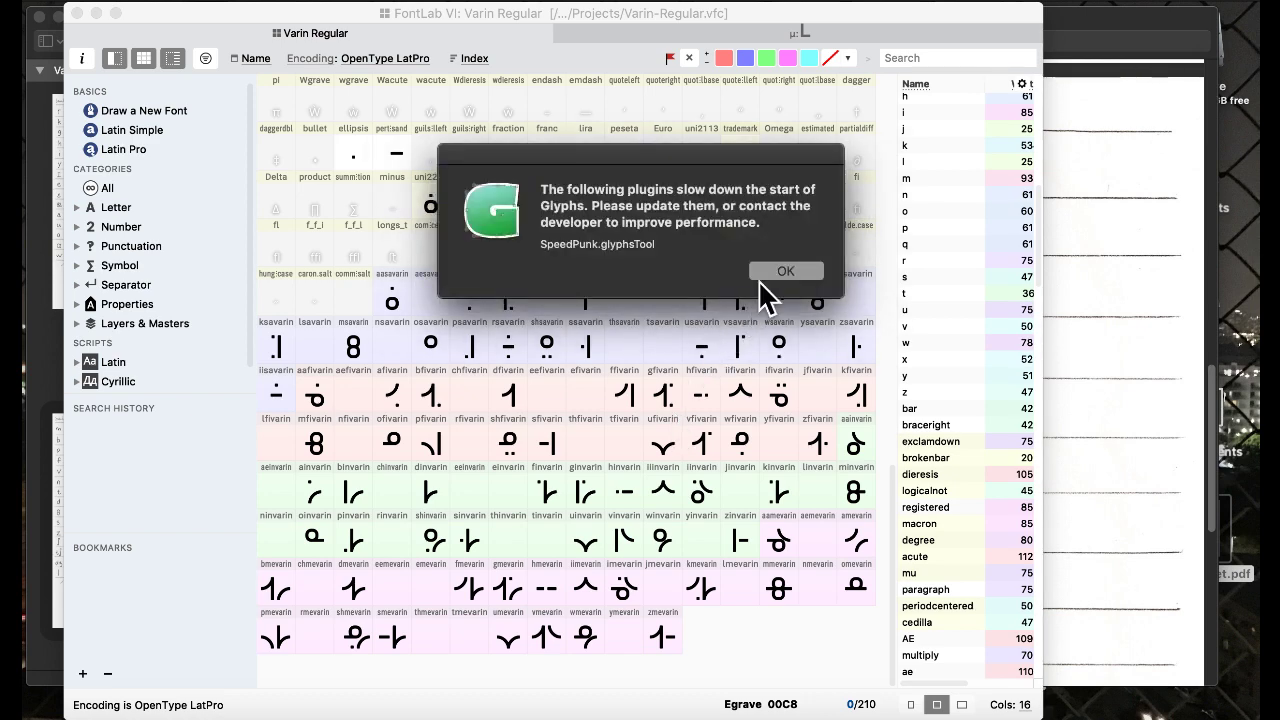
Dismiss the plugin warning in the updated Glyphs app and quit Glyphs.
left_click(766, 271)
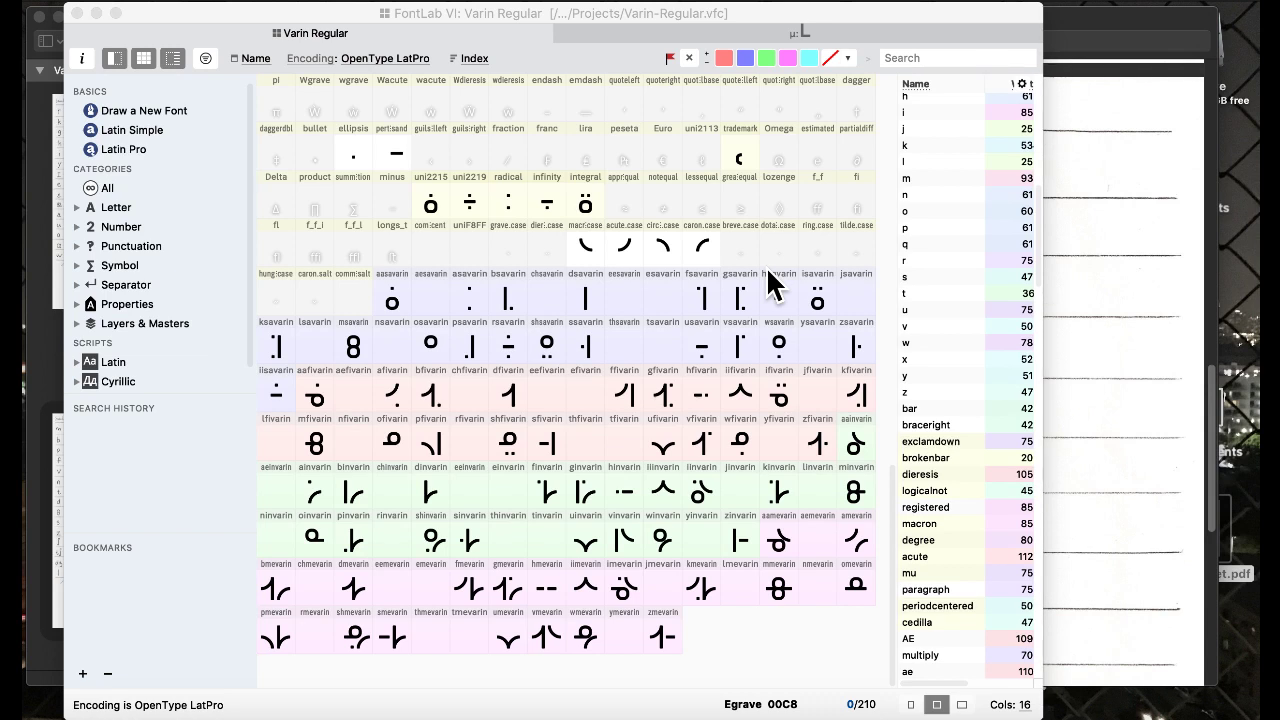
left_click(148, 5)
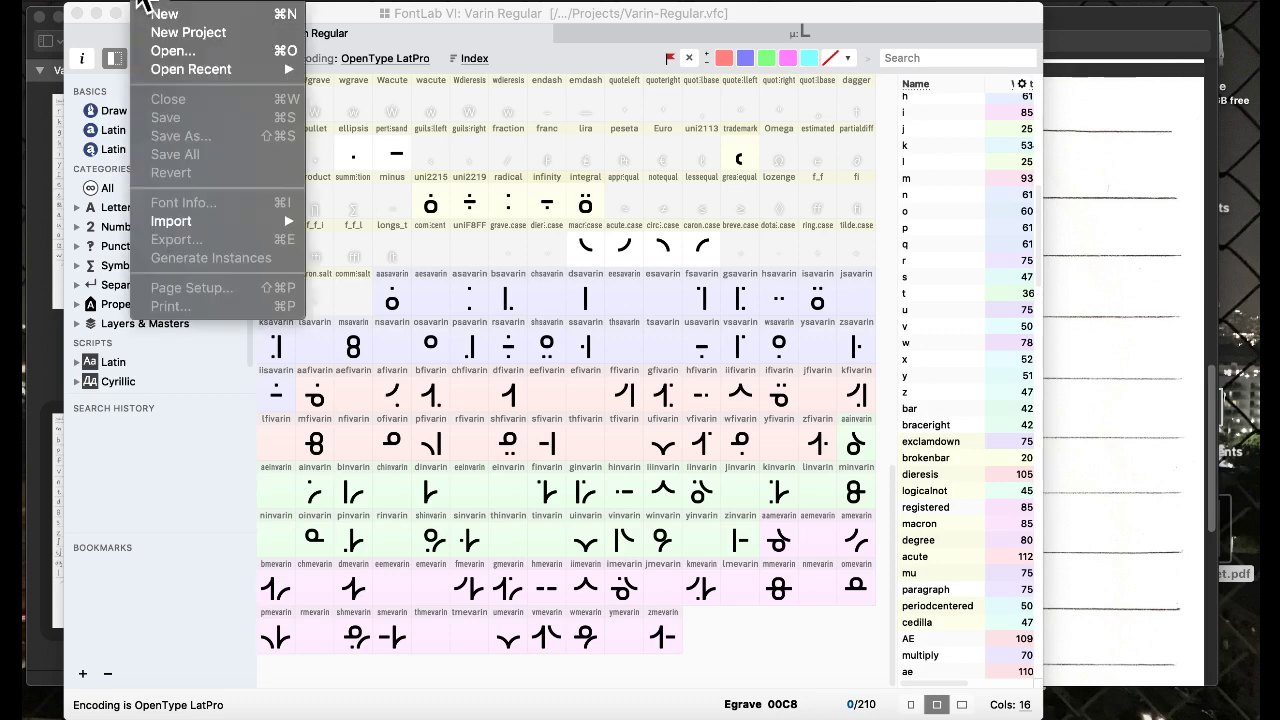
mouse_move(196, 66)
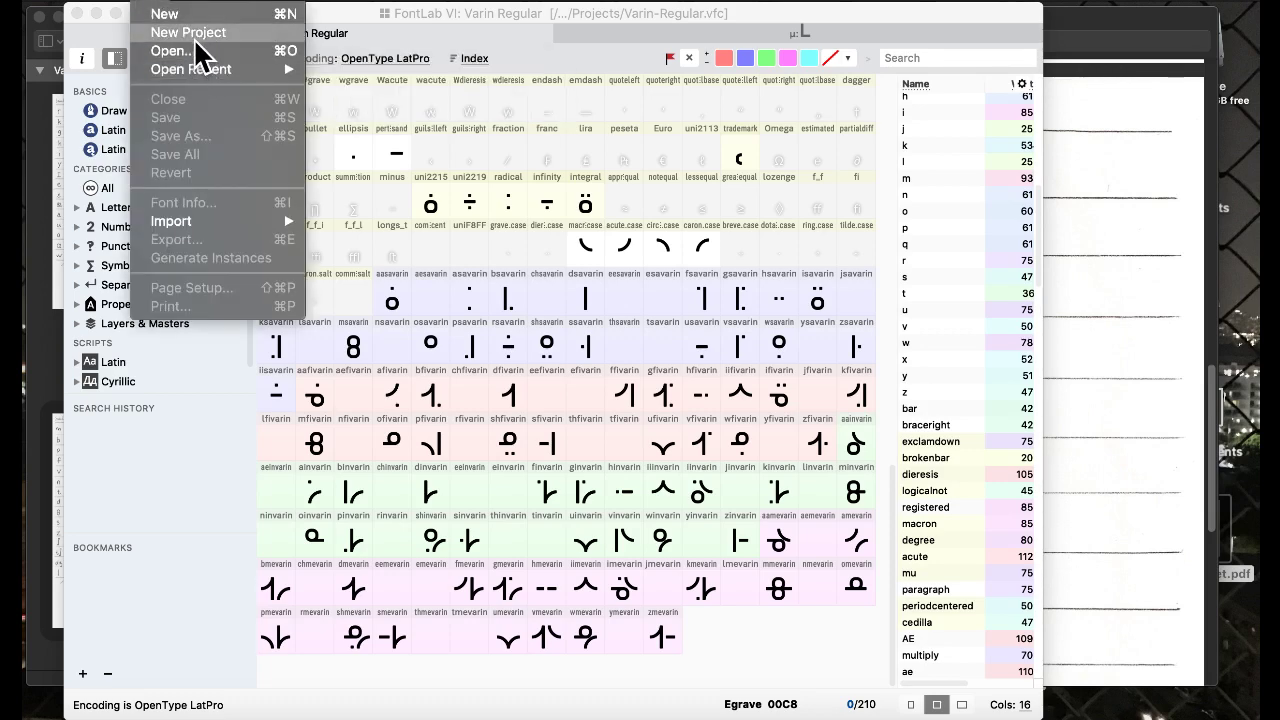
mouse_move(100, 2)
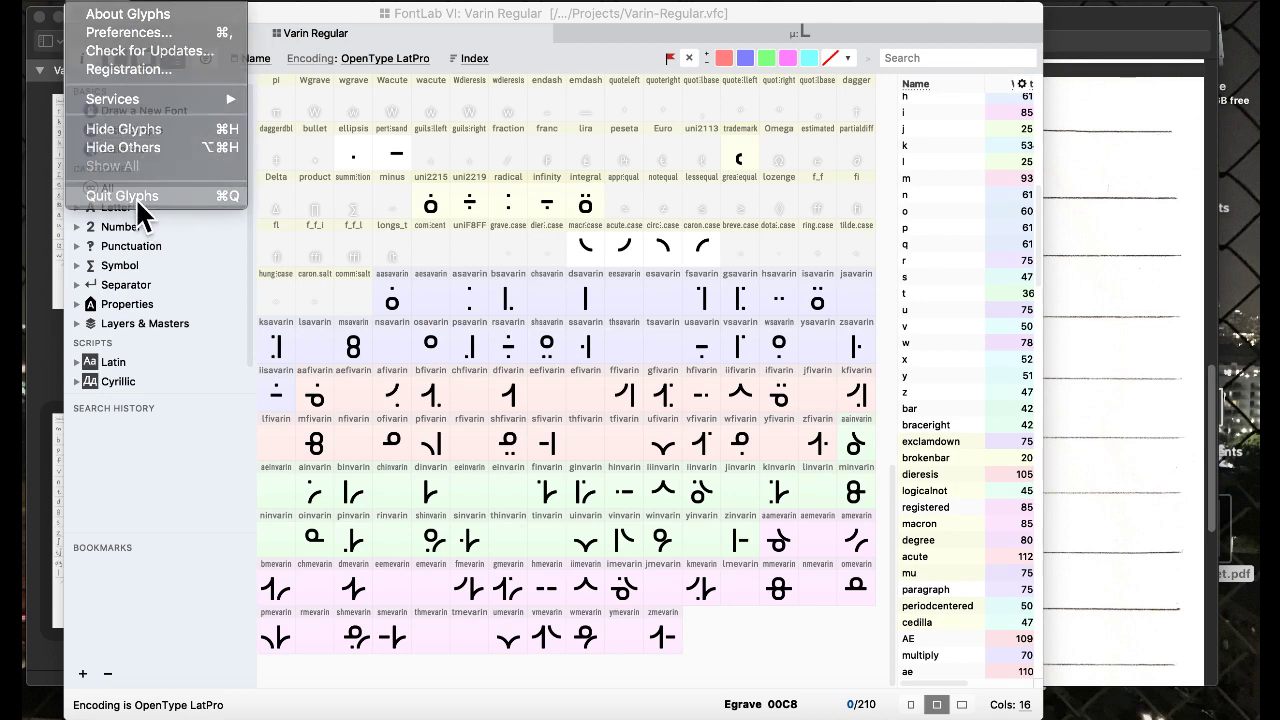
left_click(135, 197)
left_click(522, 355)
left_click(520, 425)
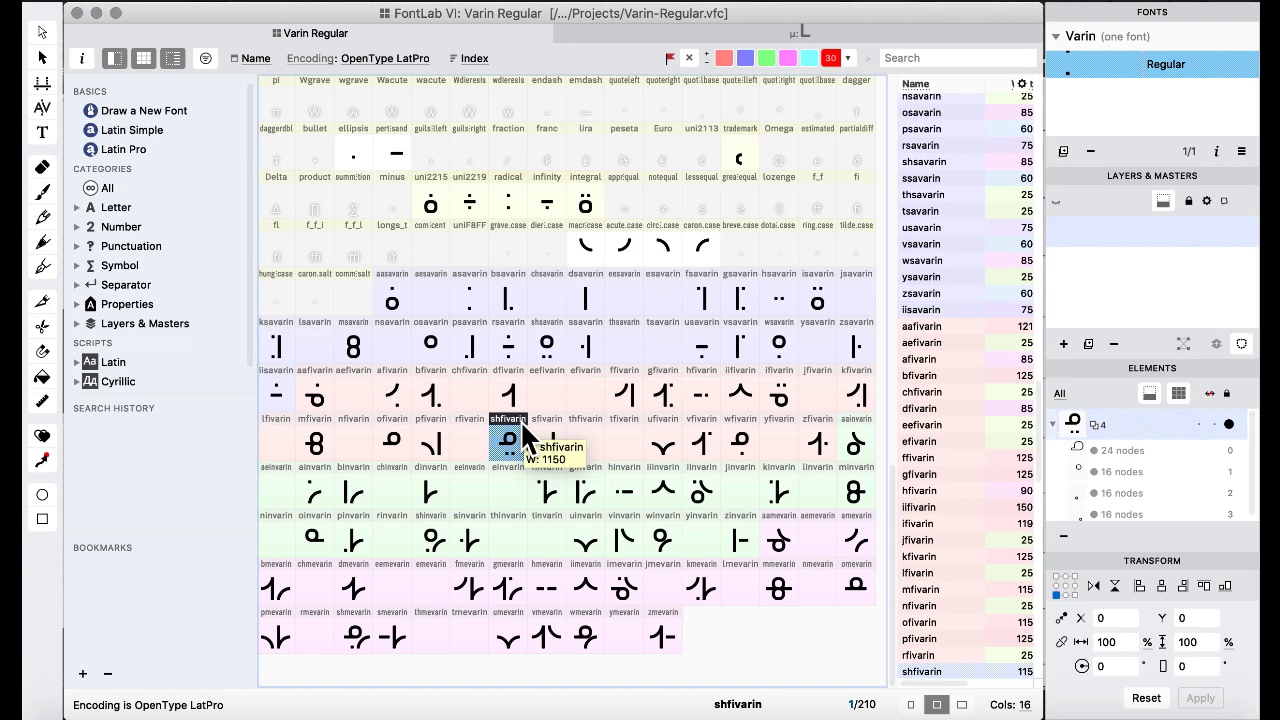
left_click(533, 476)
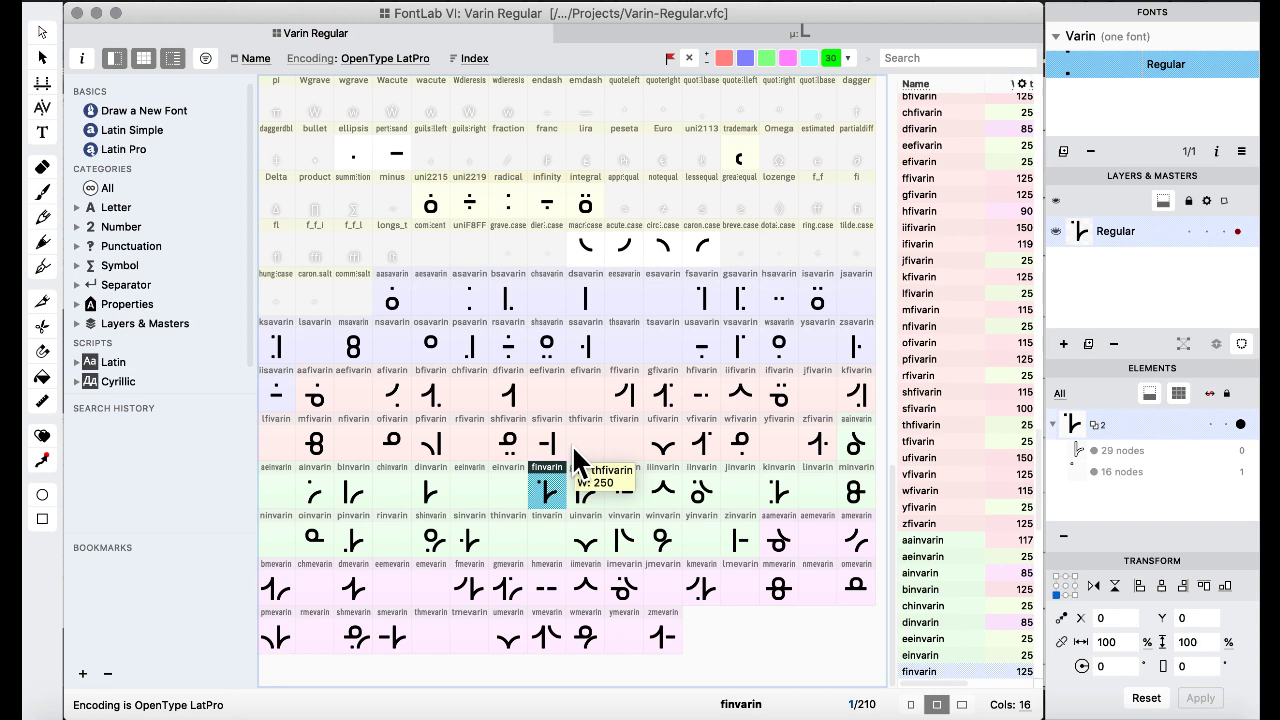
left_click(585, 393)
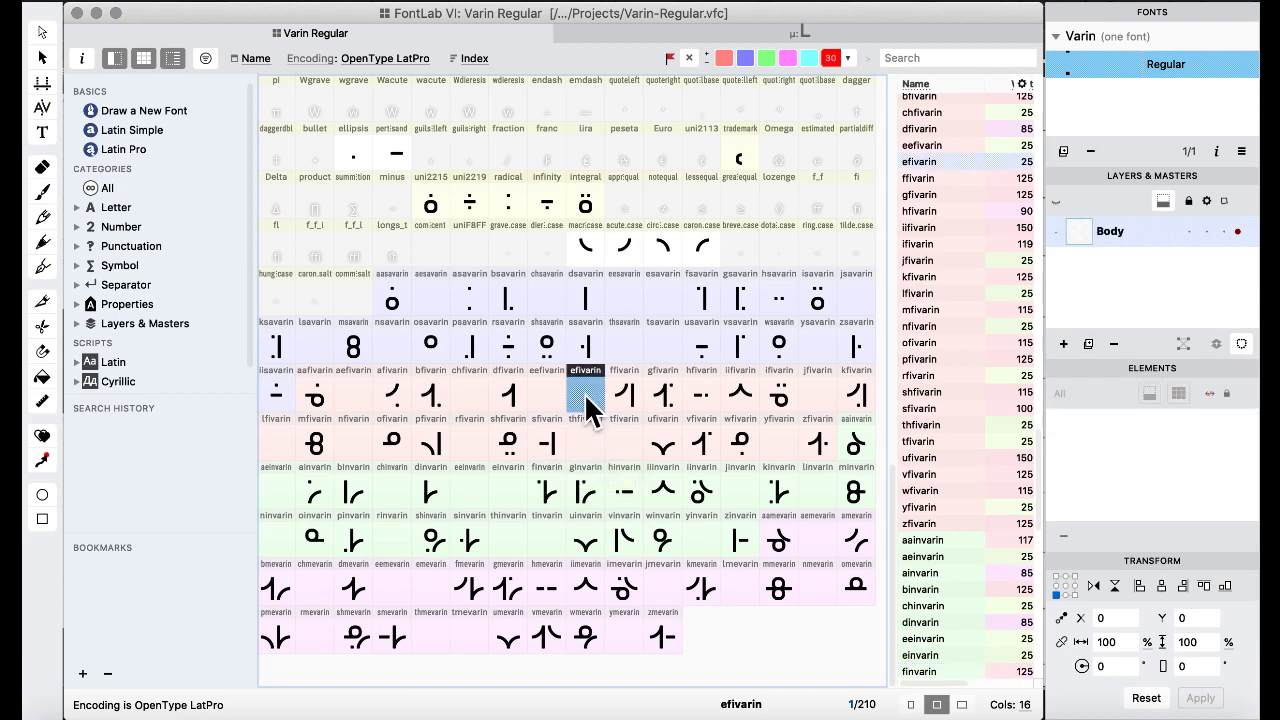
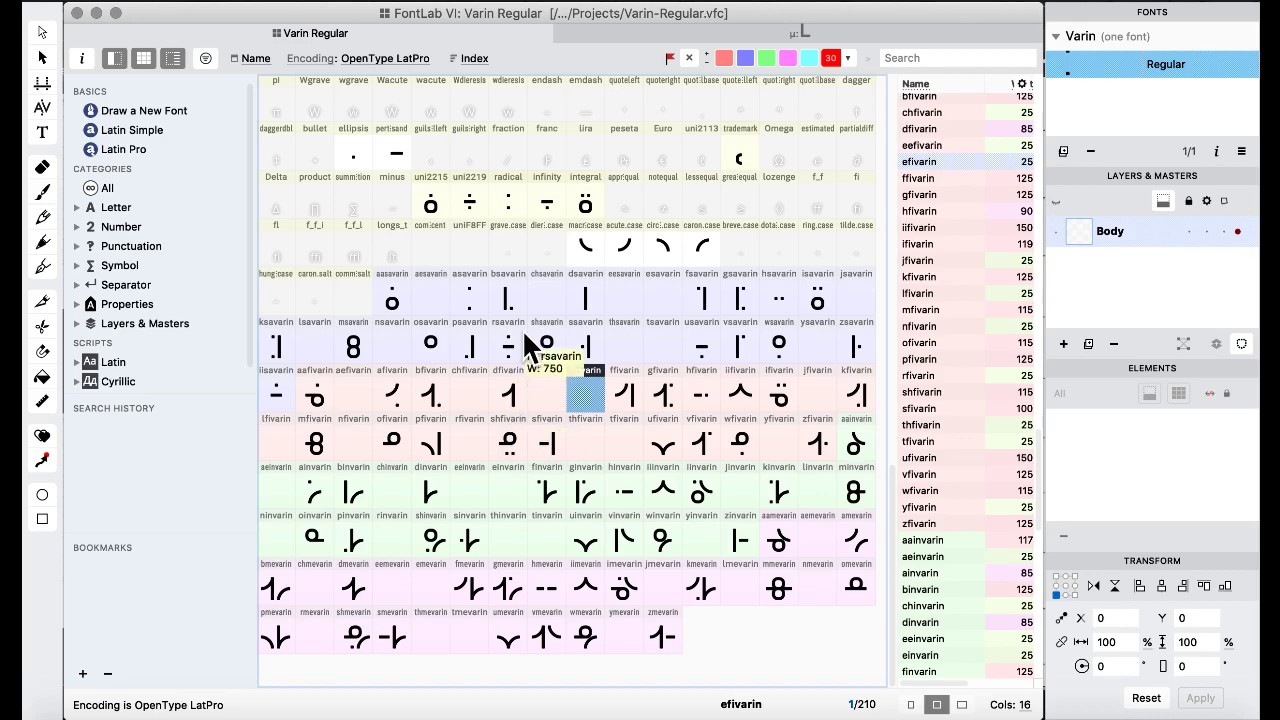
left_click(518, 342)
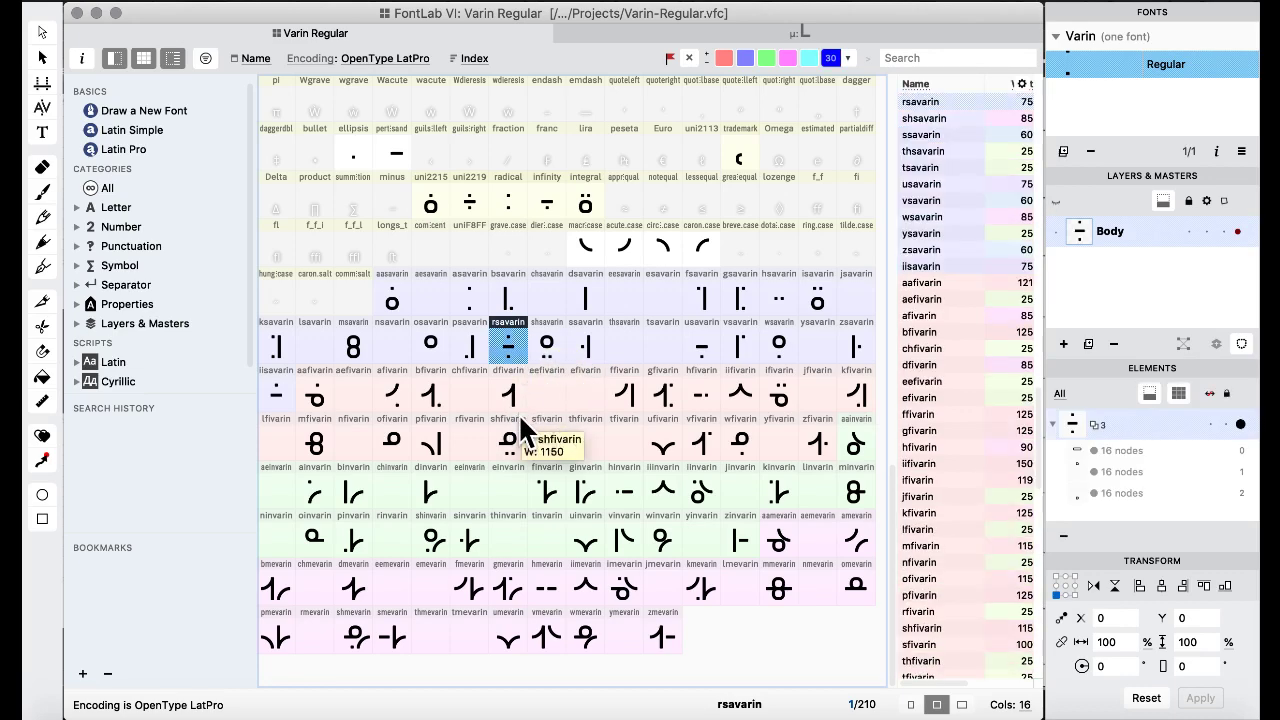
left_click(531, 403)
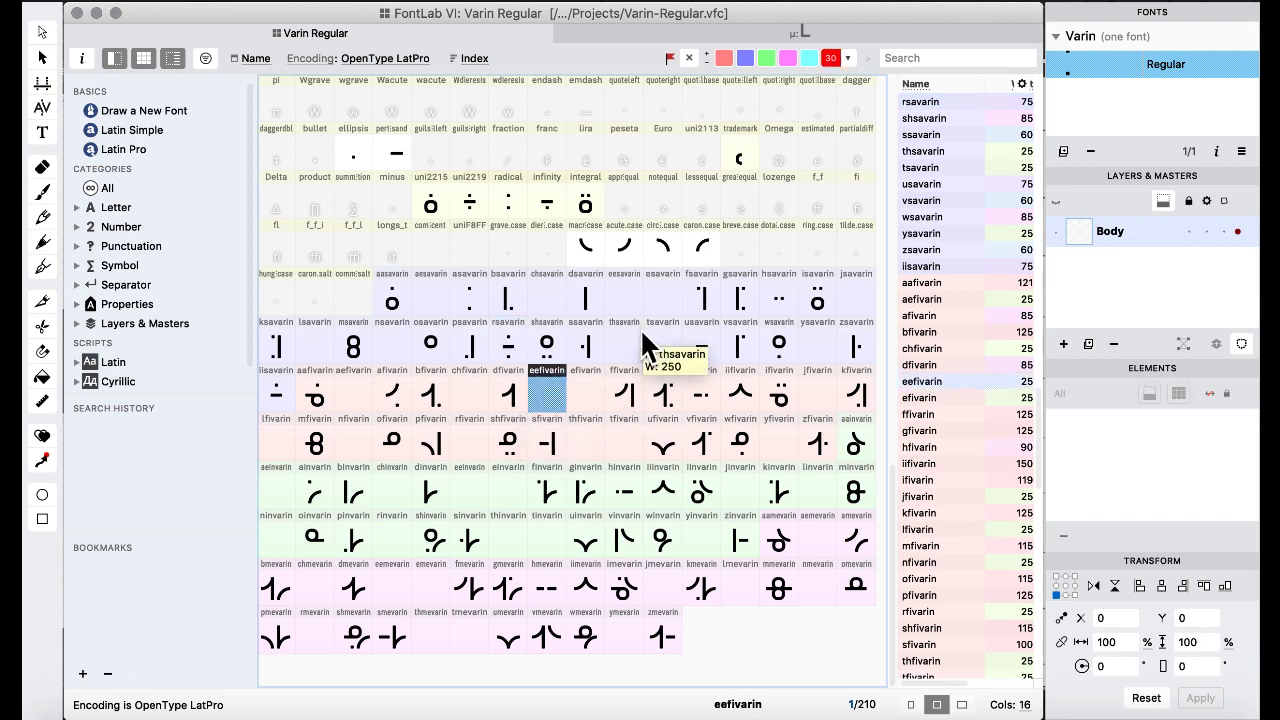
Flag the braceright glyph in the upper part of the font map yellow.
scroll(634, 355, "up", 8)
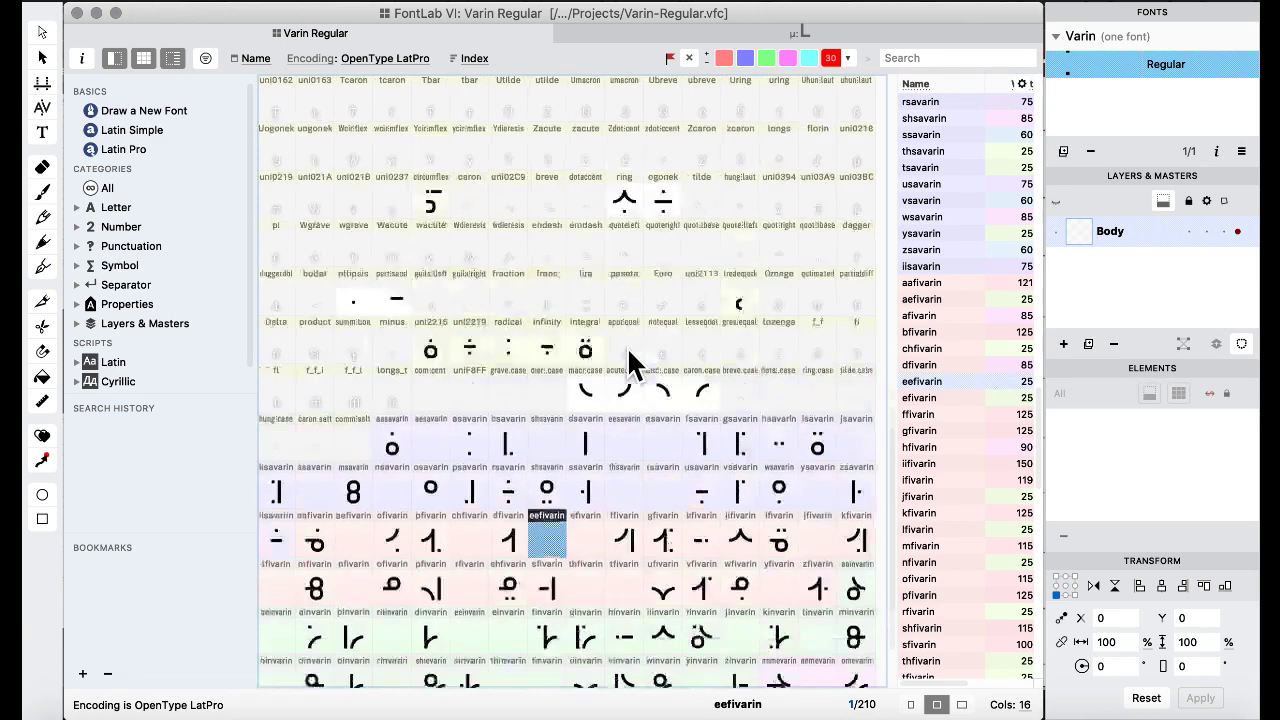
scroll(634, 355, "up", 10)
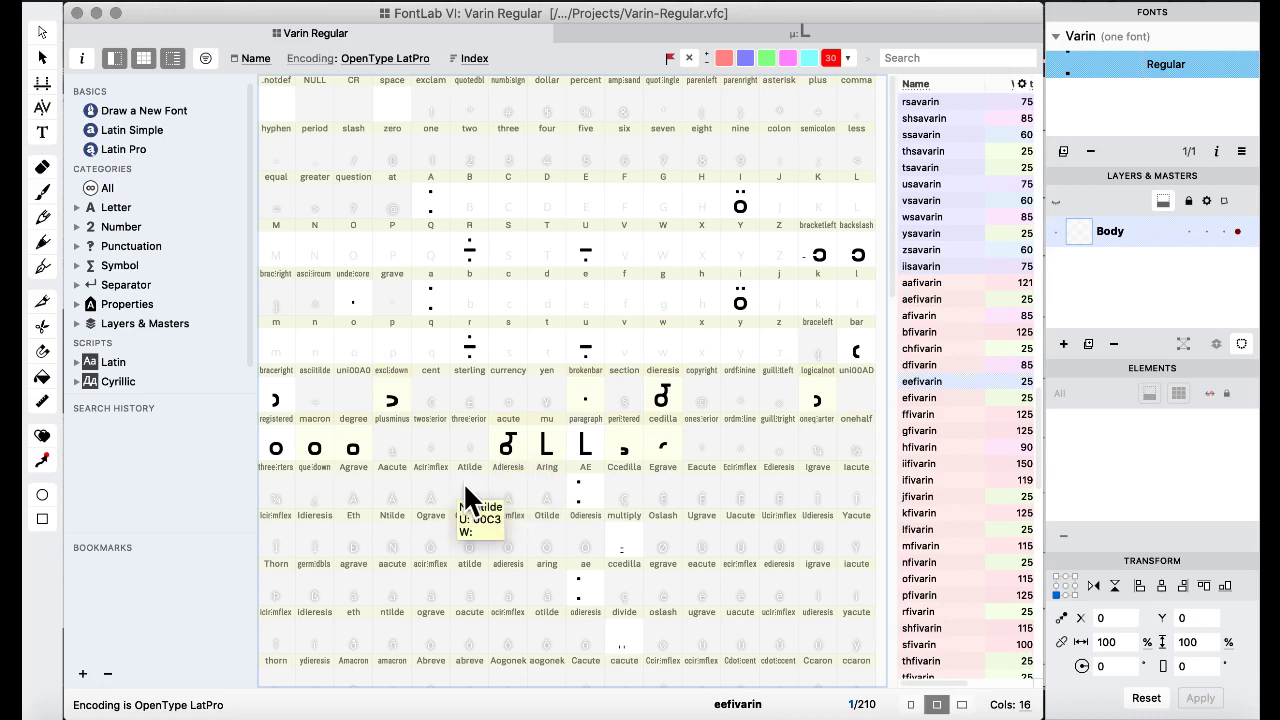
left_click(276, 398)
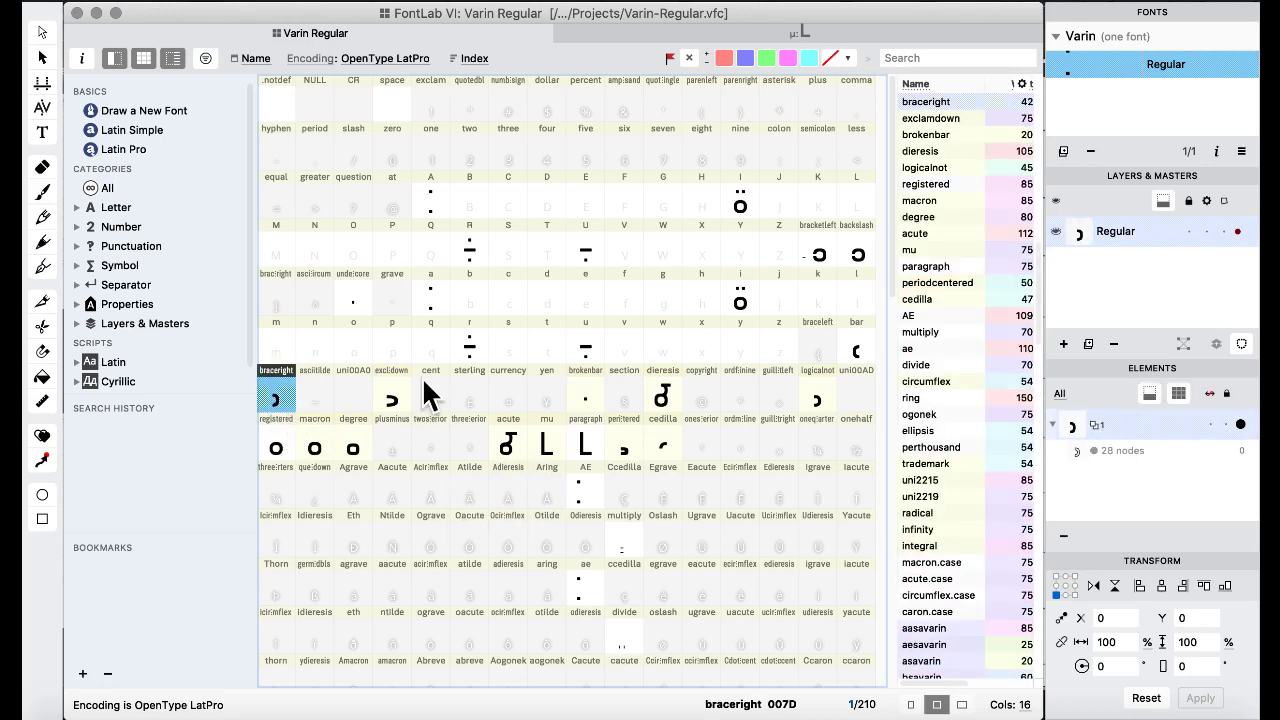
left_click(848, 57)
left_click(845, 90)
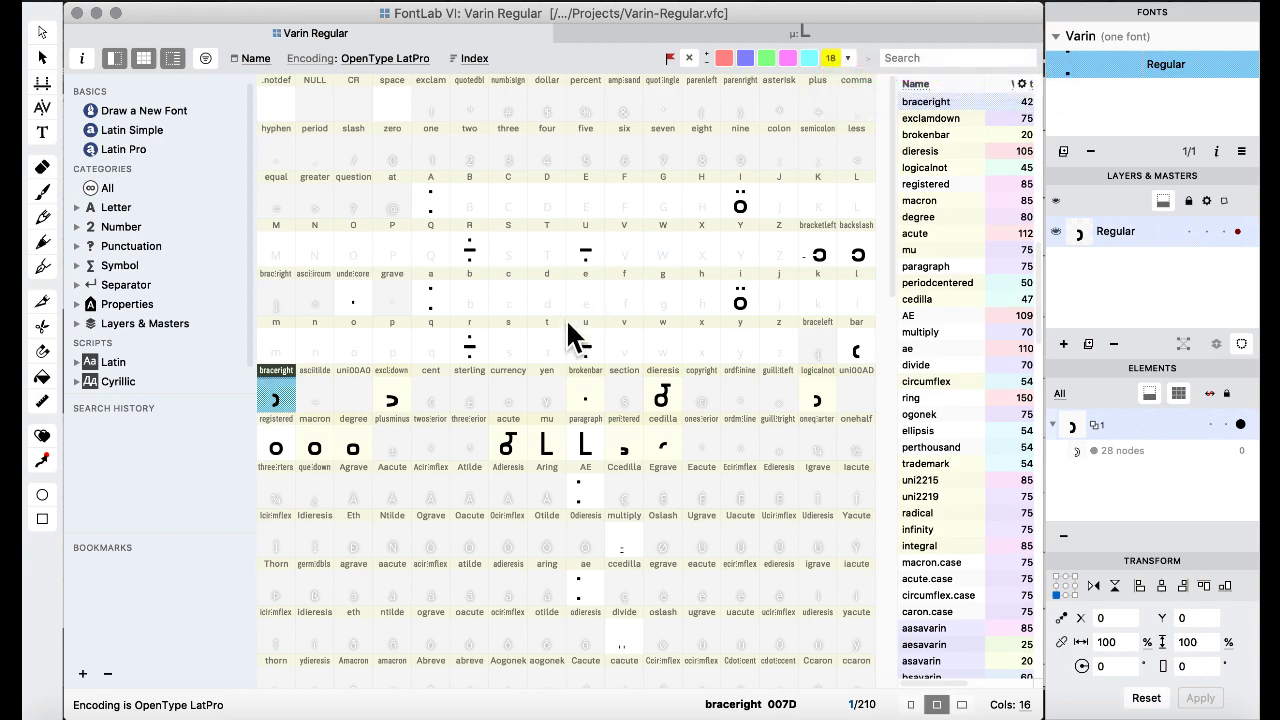
Look through the font's glyph grid and compare the osavarin ring with the one in the registered glyph.
left_click(515, 455)
scroll(538, 550, "down", 3)
scroll(538, 552, "down", 5)
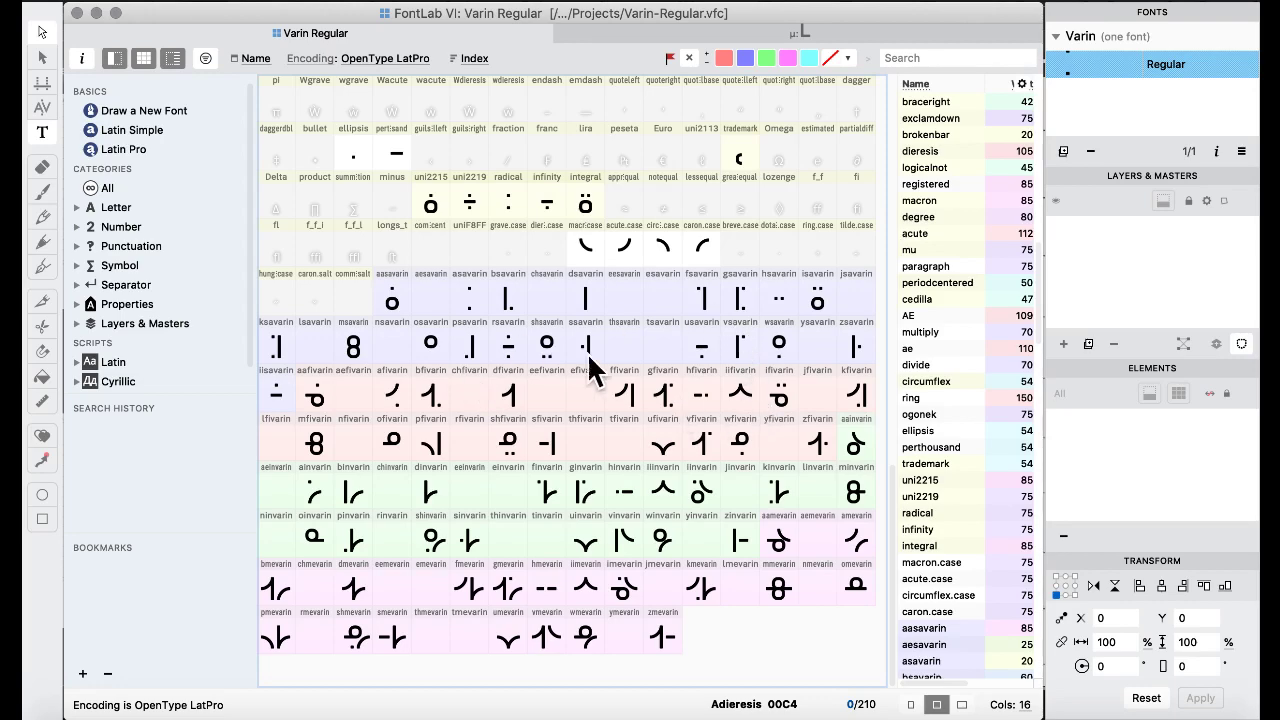
left_click(430, 345)
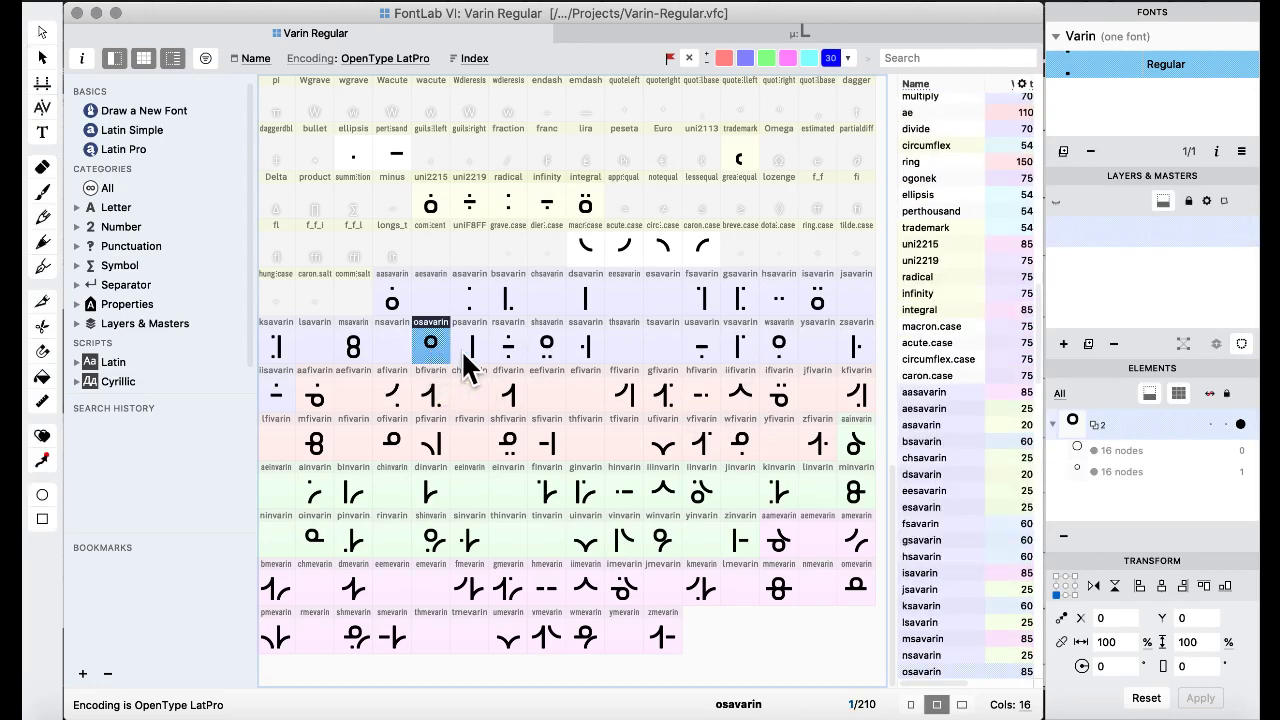
scroll(463, 366, "up", 9)
scroll(461, 349, "up", 10)
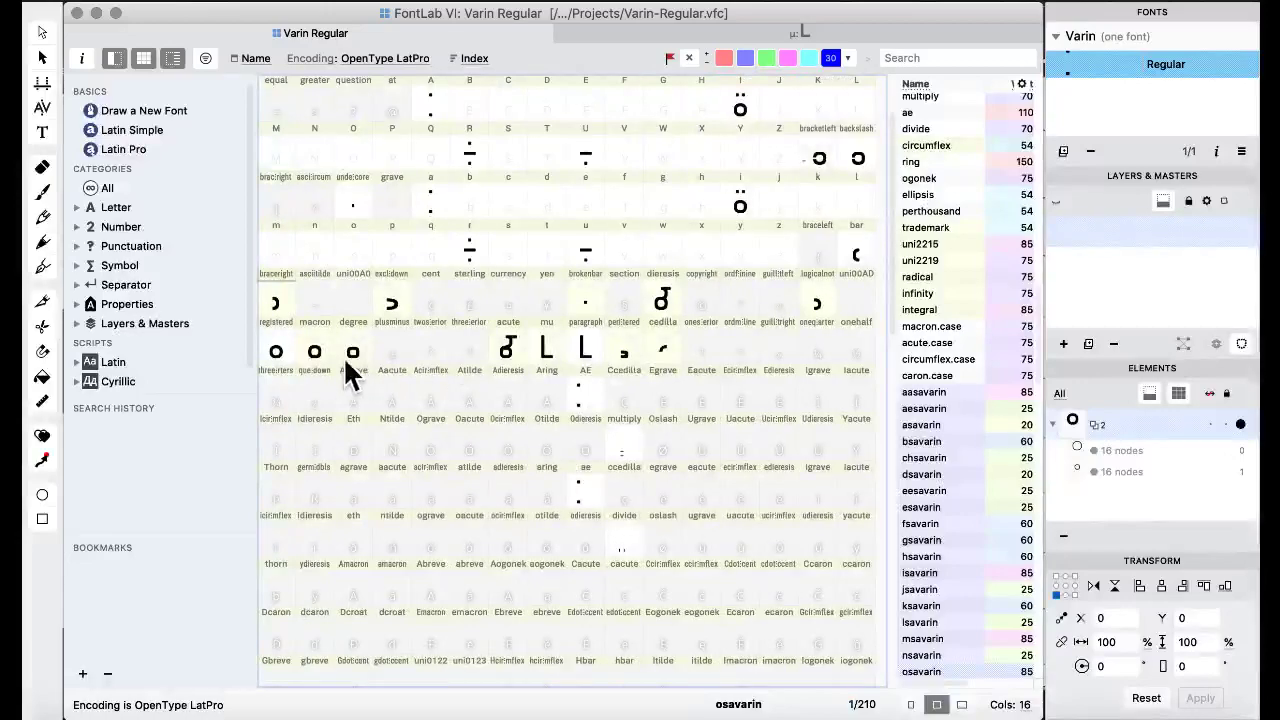
left_click(278, 350)
scroll(478, 415, "down", 15)
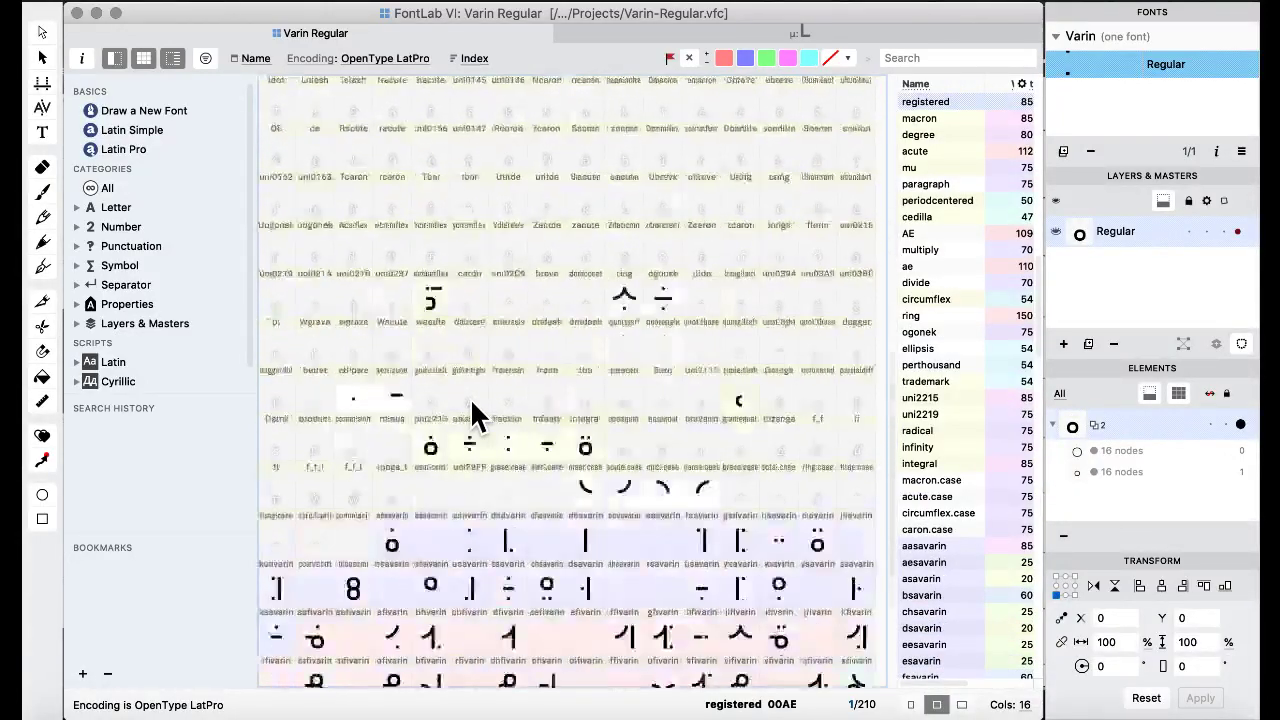
scroll(577, 350, "down", 3)
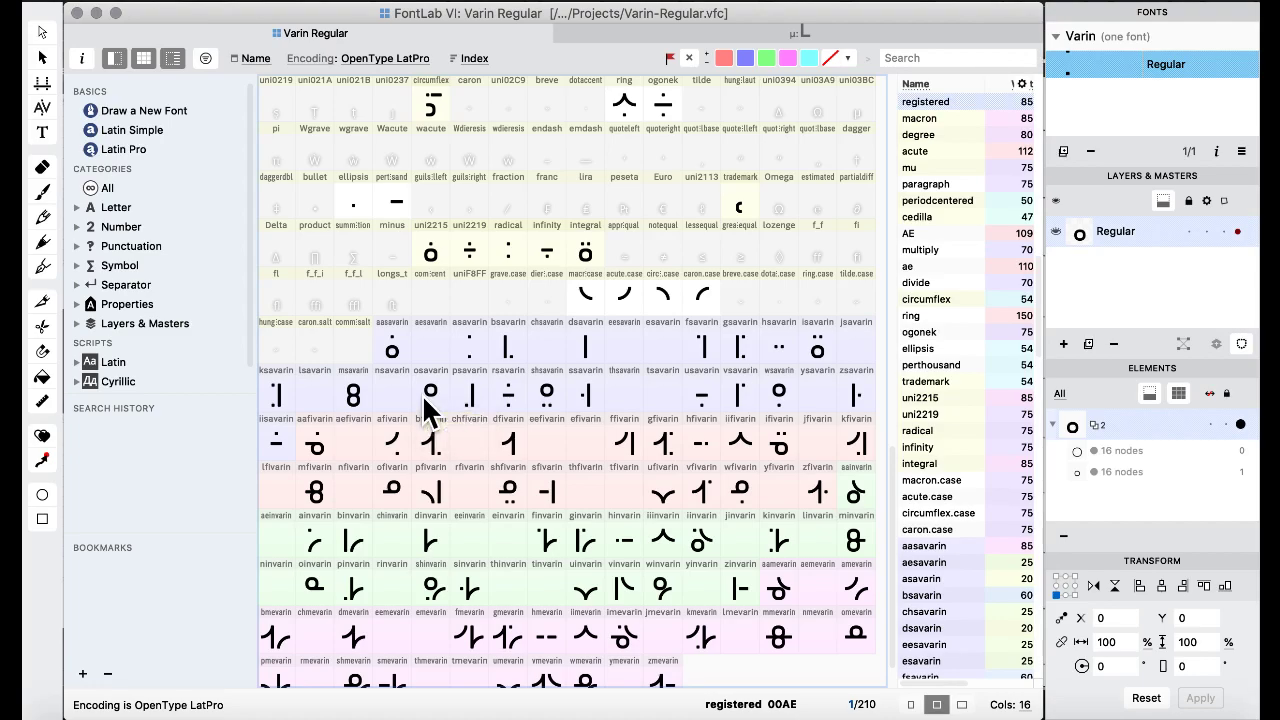
Check the handwritten letter forms on page 2 of Varin alphabet.pdf against the glyph grid in FontLab.
key("ctrl+Up")
left_click(848, 482)
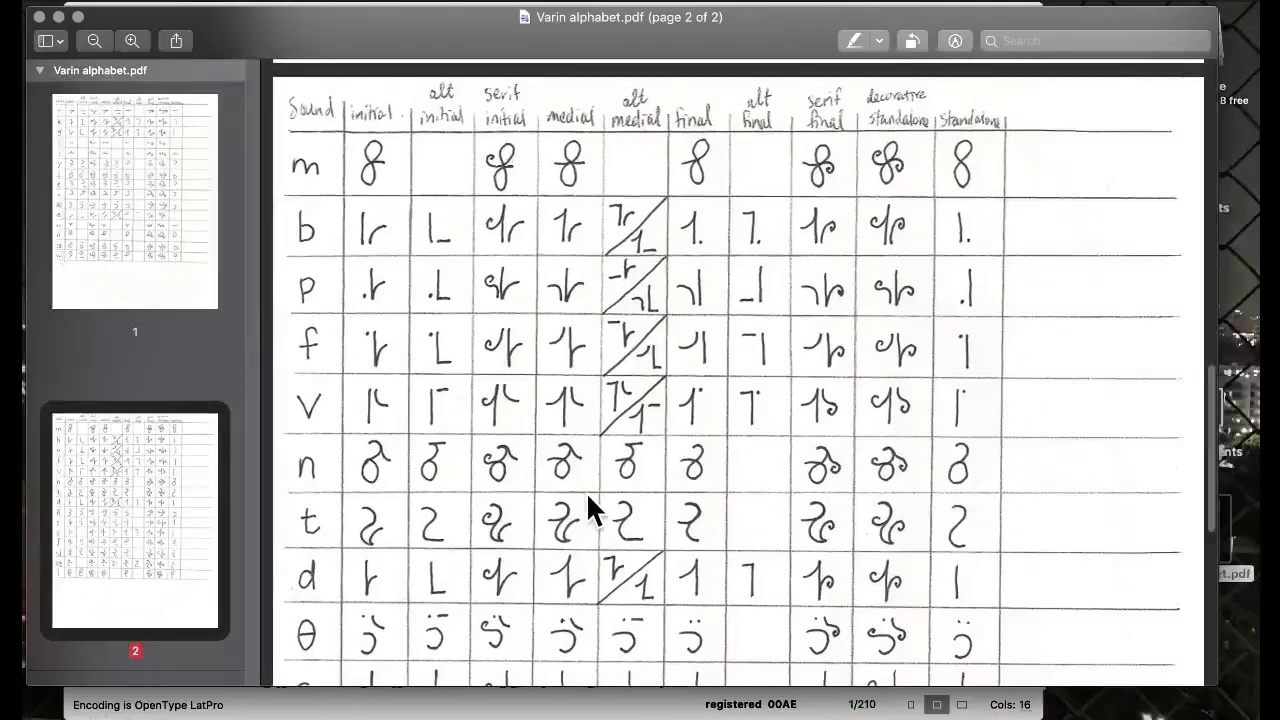
key("ctrl+Up")
left_click(412, 405)
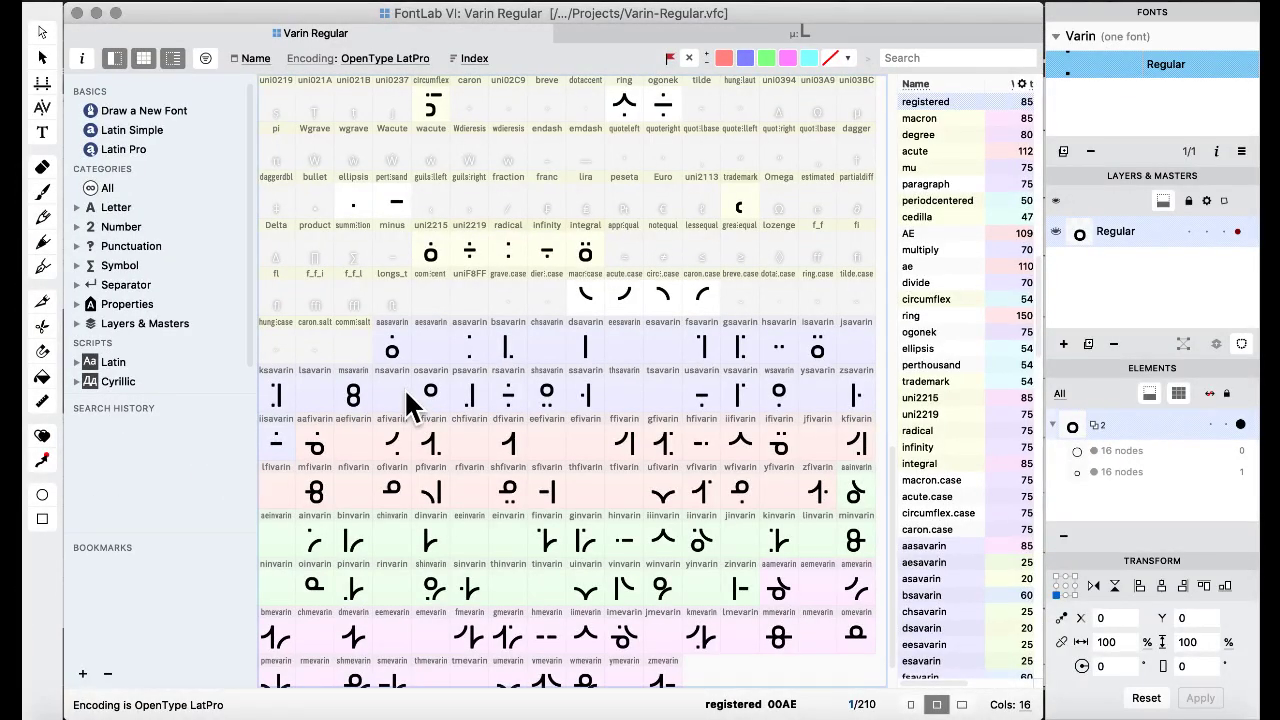
key("ctrl+Up")
left_click(706, 534)
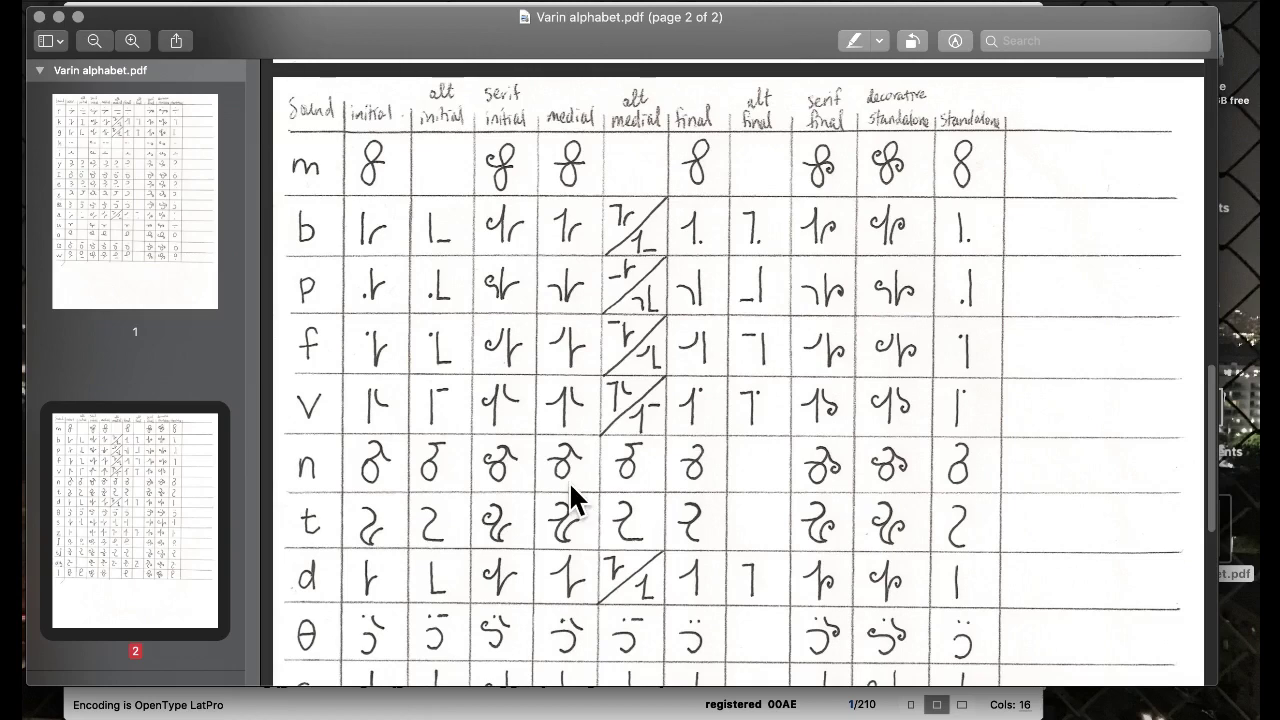
key("ctrl+Up")
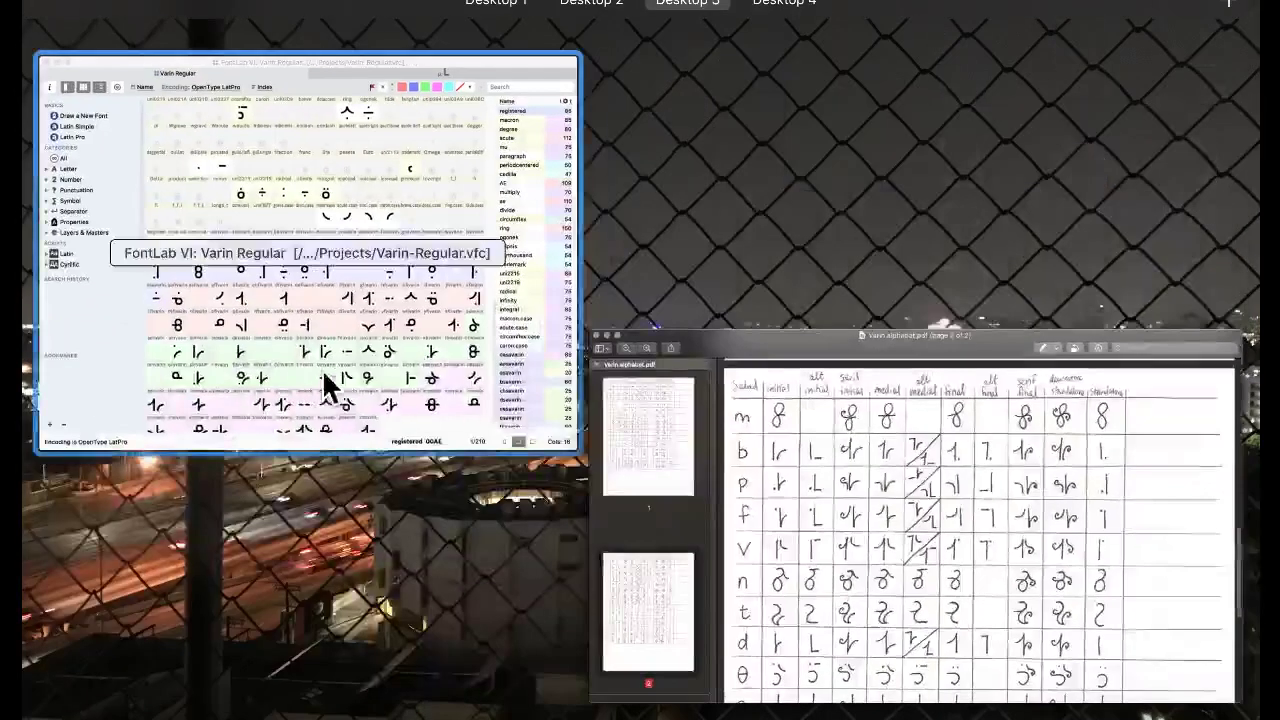
left_click(330, 388)
Copy the osavarin ring into the nsavarin glyph slot, accepting replacement of the glyph there.
left_click(427, 397)
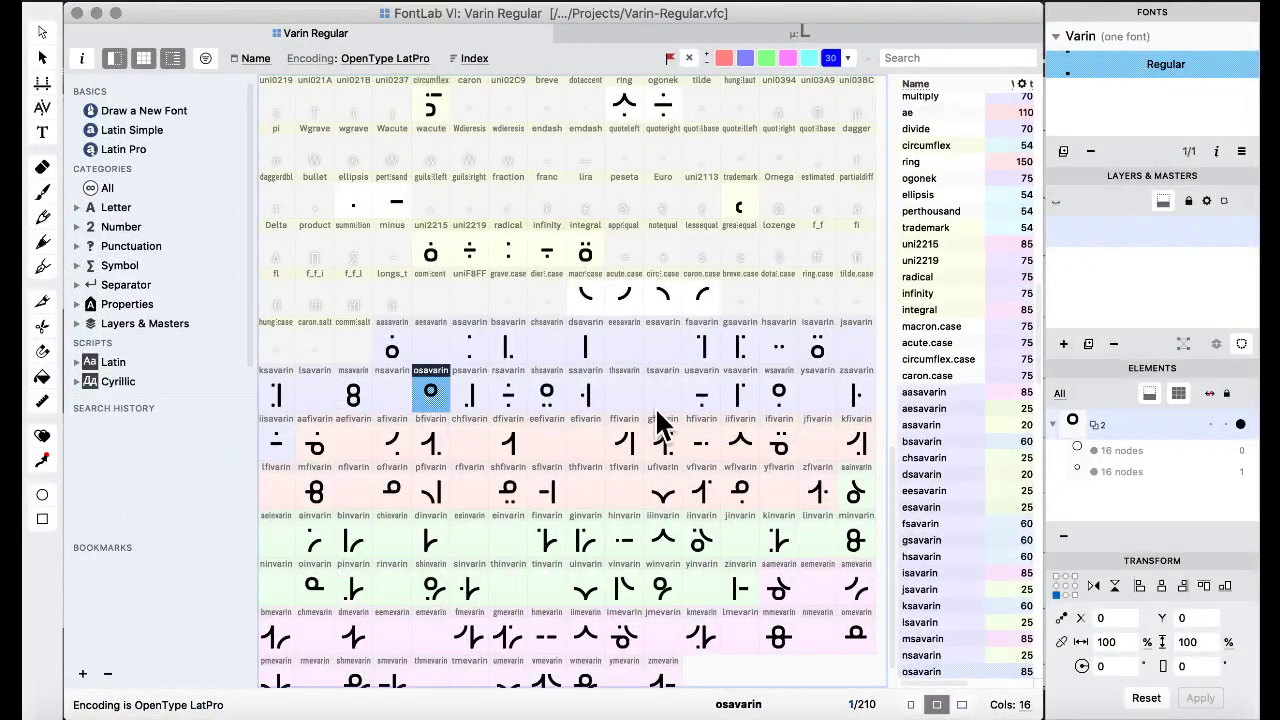
left_click_drag(442, 405, 390, 410)
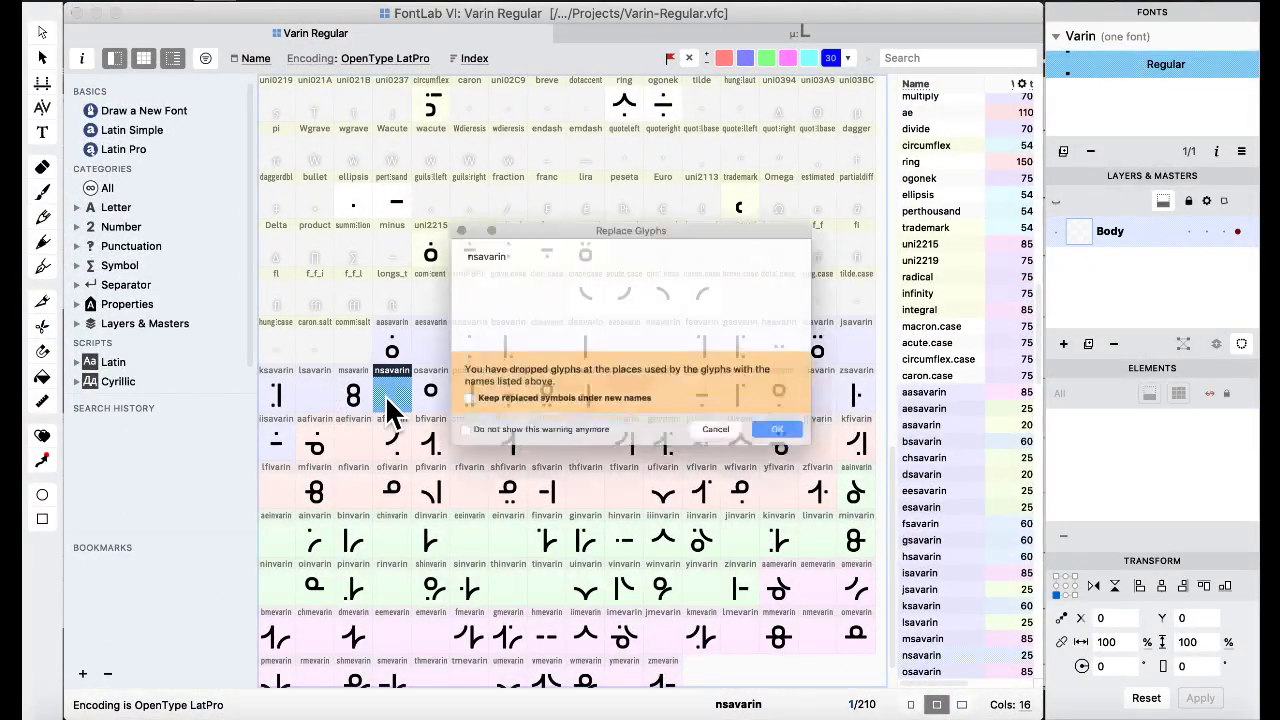
left_click(772, 436)
Move all contours of the nsavarin ring down so its base sits on the baseline at Y 0, and return to the glyph grid.
double_click(393, 400)
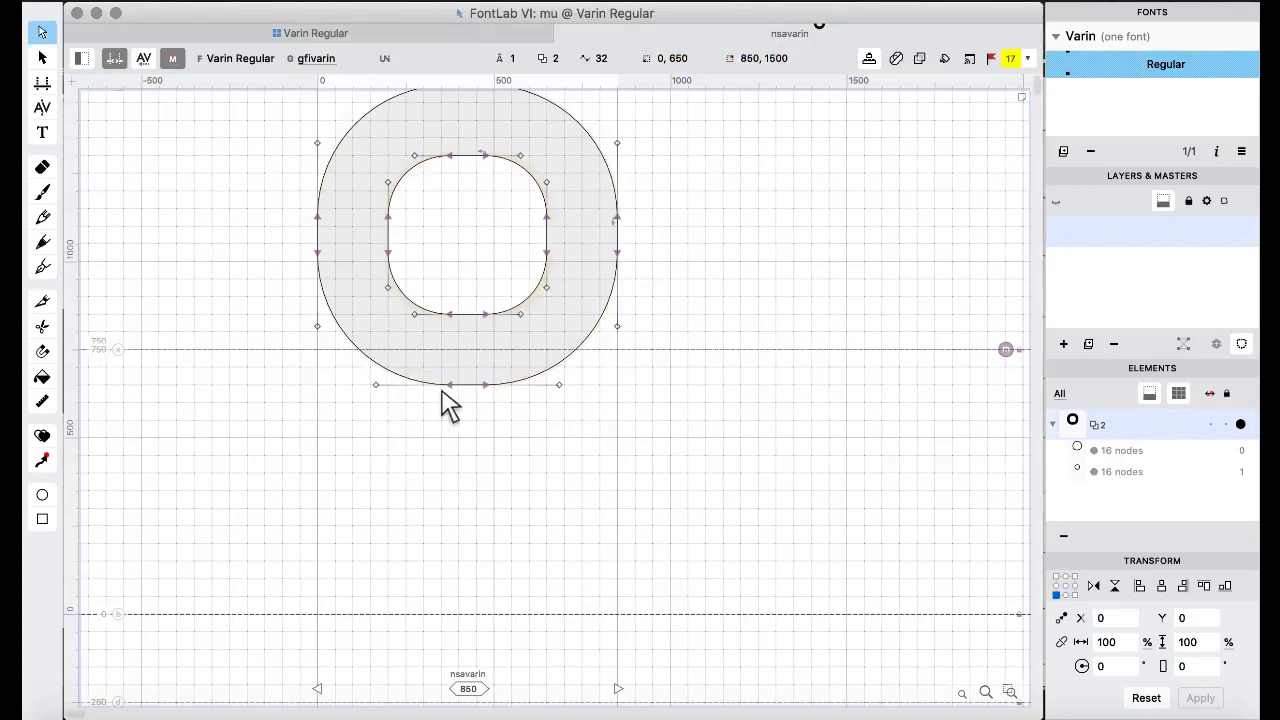
key("super+a")
key("shift+Down")
key("shift+Down")
key("shift+Down")
key("shift+Down")
key("shift+Down")
key("shift+Down")
key("shift+Down")
key("shift+Down")
key("shift+Down")
key("shift+Down")
key("shift+Down")
key("shift+Down")
key("shift+Down")
key("shift+Down")
key("shift+Down")
key("shift+Down")
key("shift+Down")
key("shift+Down")
key("shift+Down")
key("shift+Down")
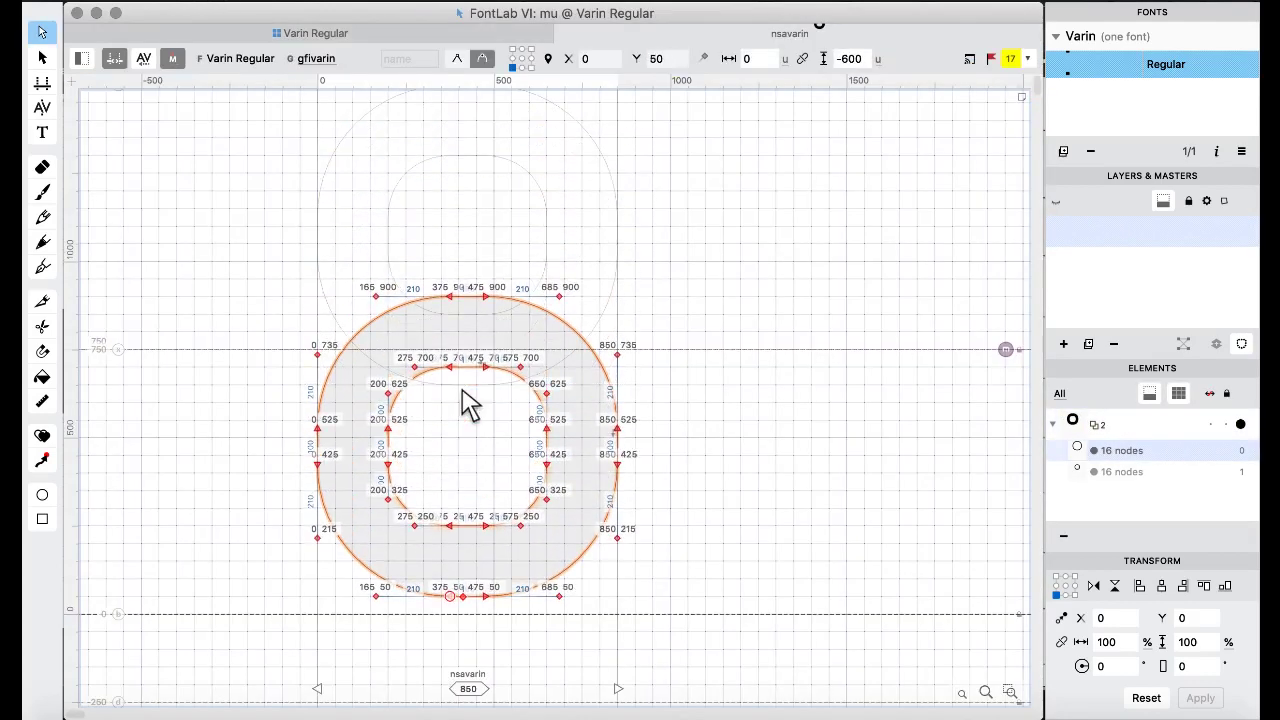
key("shift+Down")
key("shift+Down")
key("shift+Down")
key("shift+Down")
key("shift+Down")
key("shift+Down")
key("shift+Down")
key("shift+Down")
key("shift+Down")
key("shift+Down")
key("shift+Up")
key("shift+Up")
key("shift+Up")
key("shift+Up")
key("shift+Up")
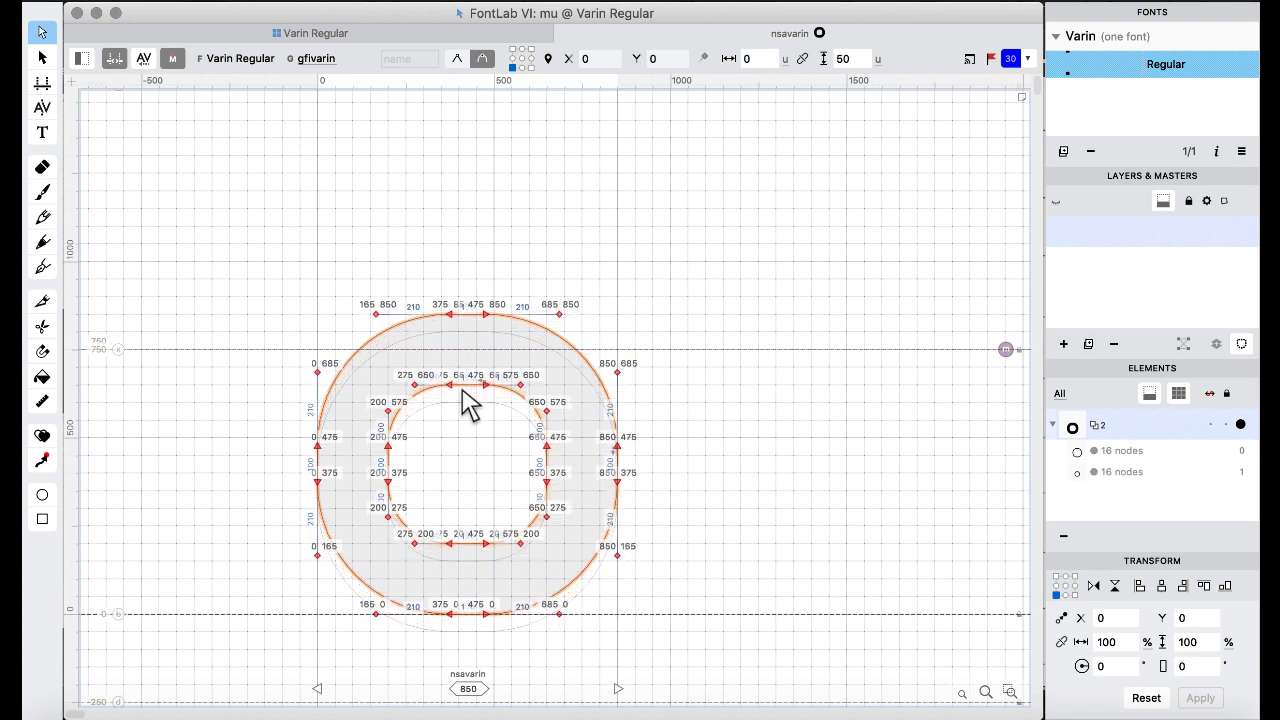
left_click(282, 33)
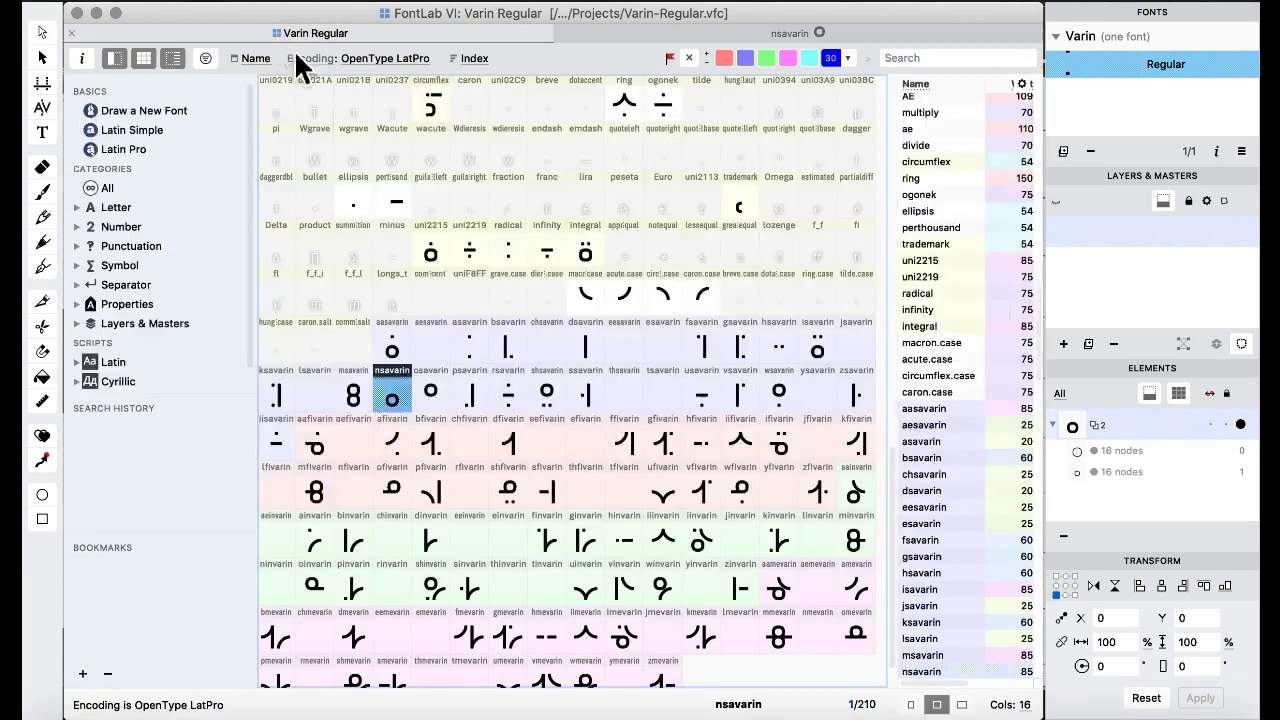
left_click(431, 270)
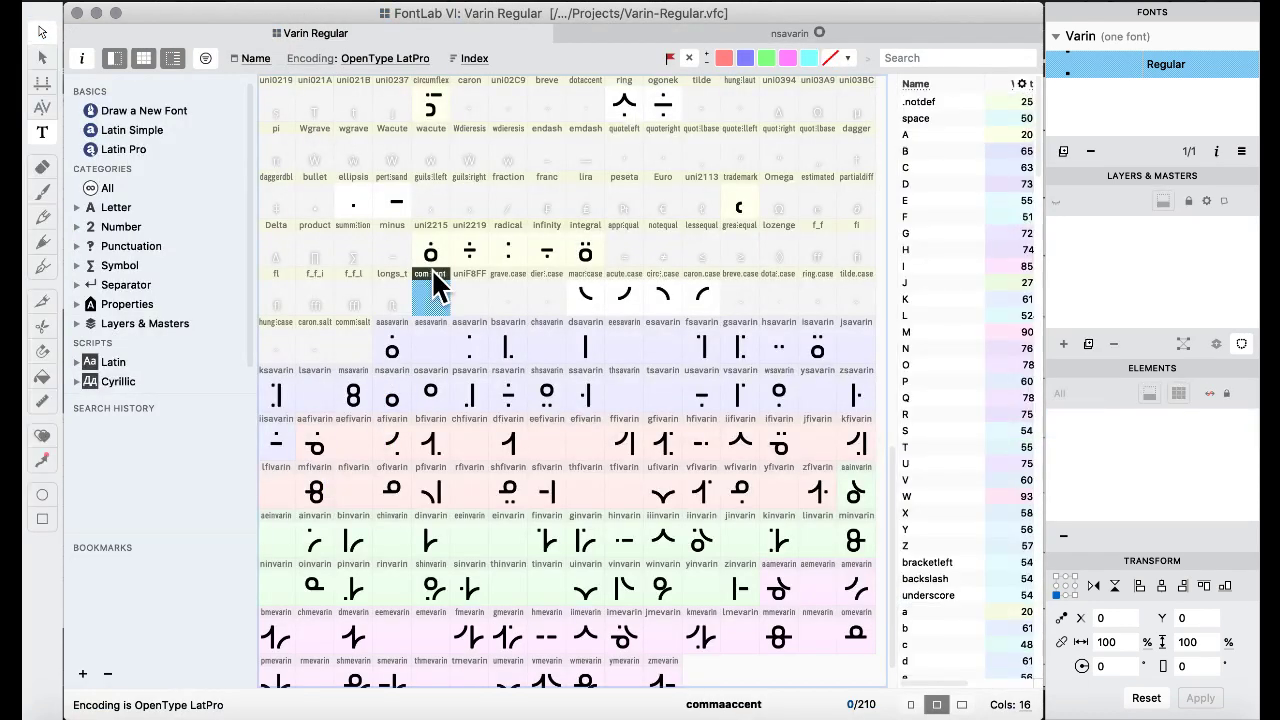
left_click(434, 342)
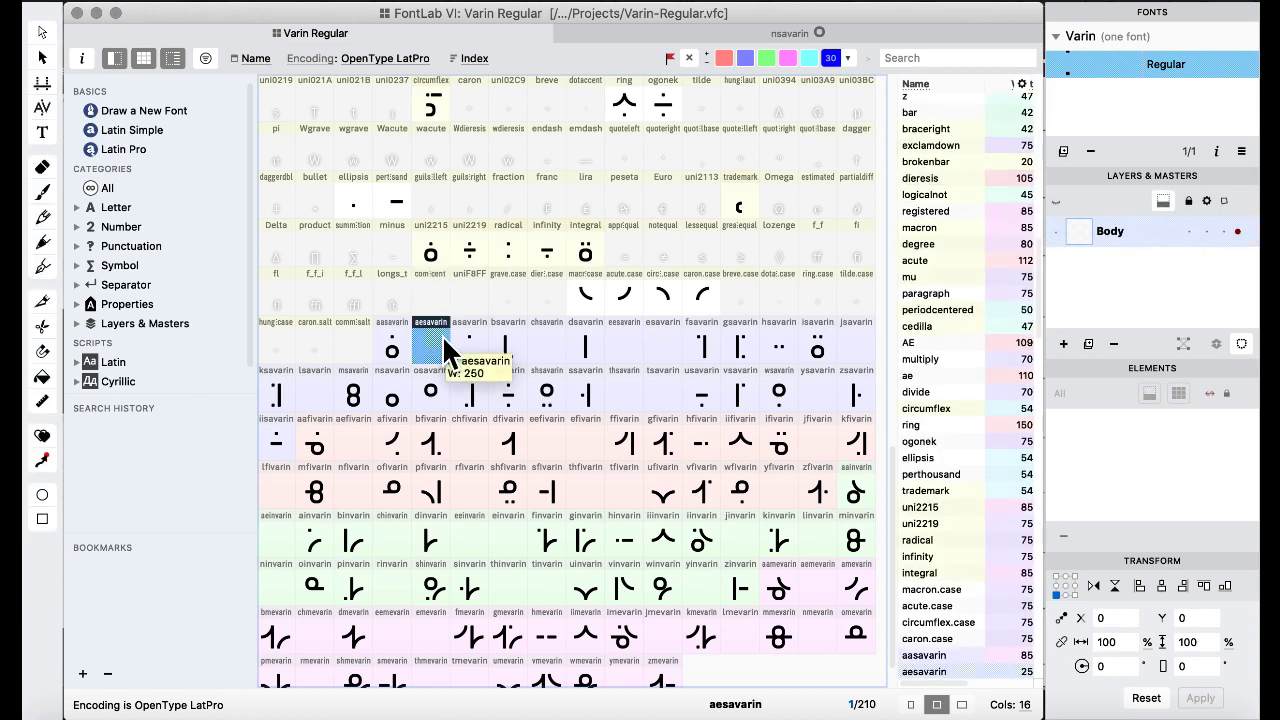
left_click(470, 308)
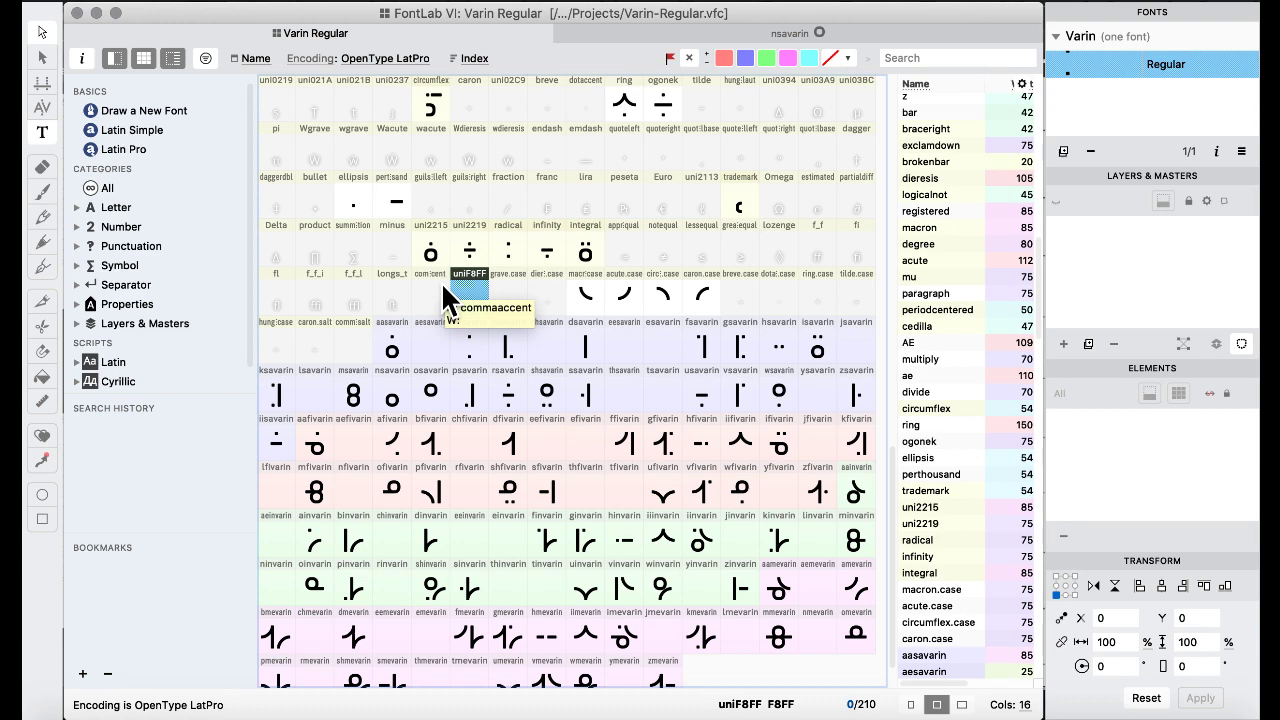
left_click(380, 262)
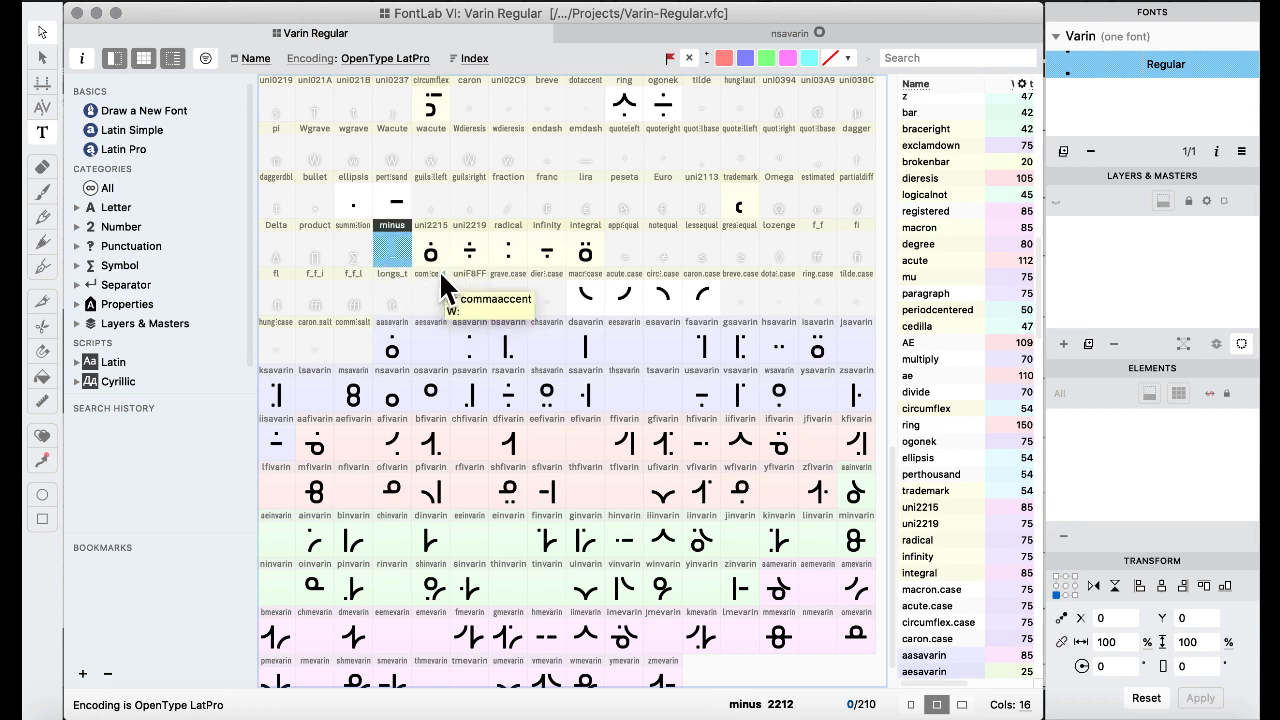
Copy the nsavarin ring into the empty approxequal glyph slot, check it in the glyph editor and return to the grid.
left_click(400, 396)
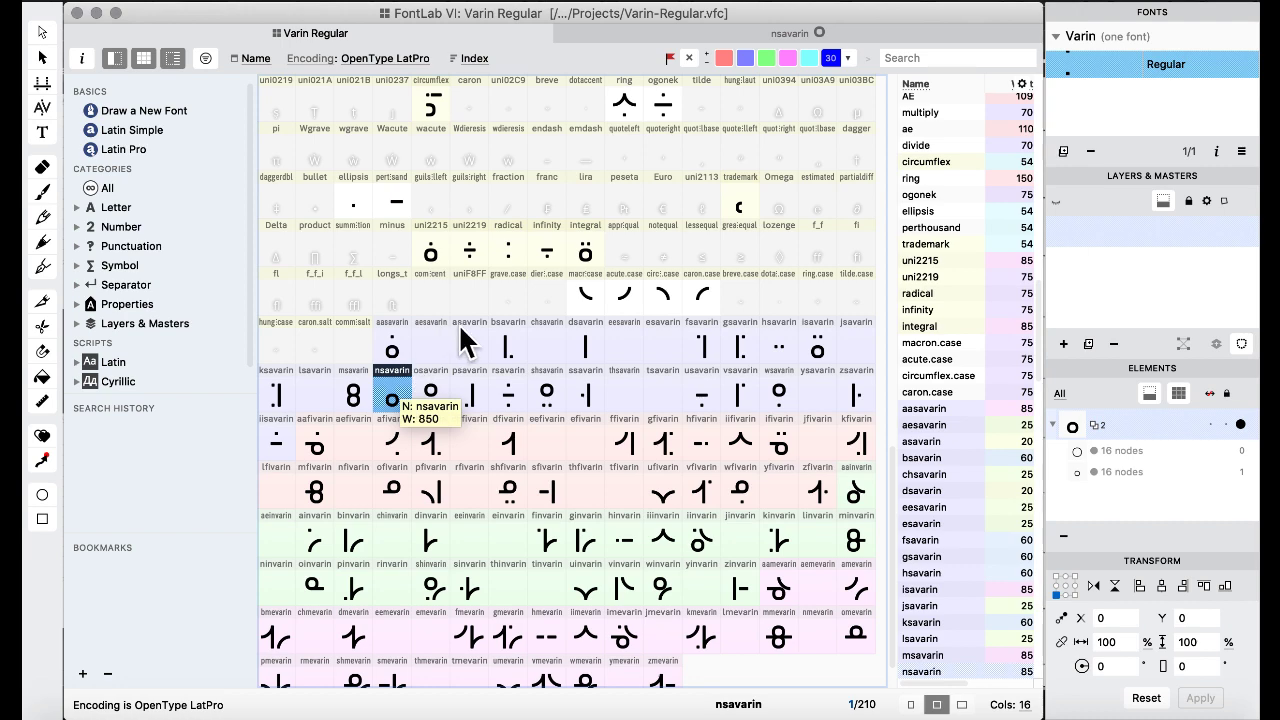
left_click(628, 250)
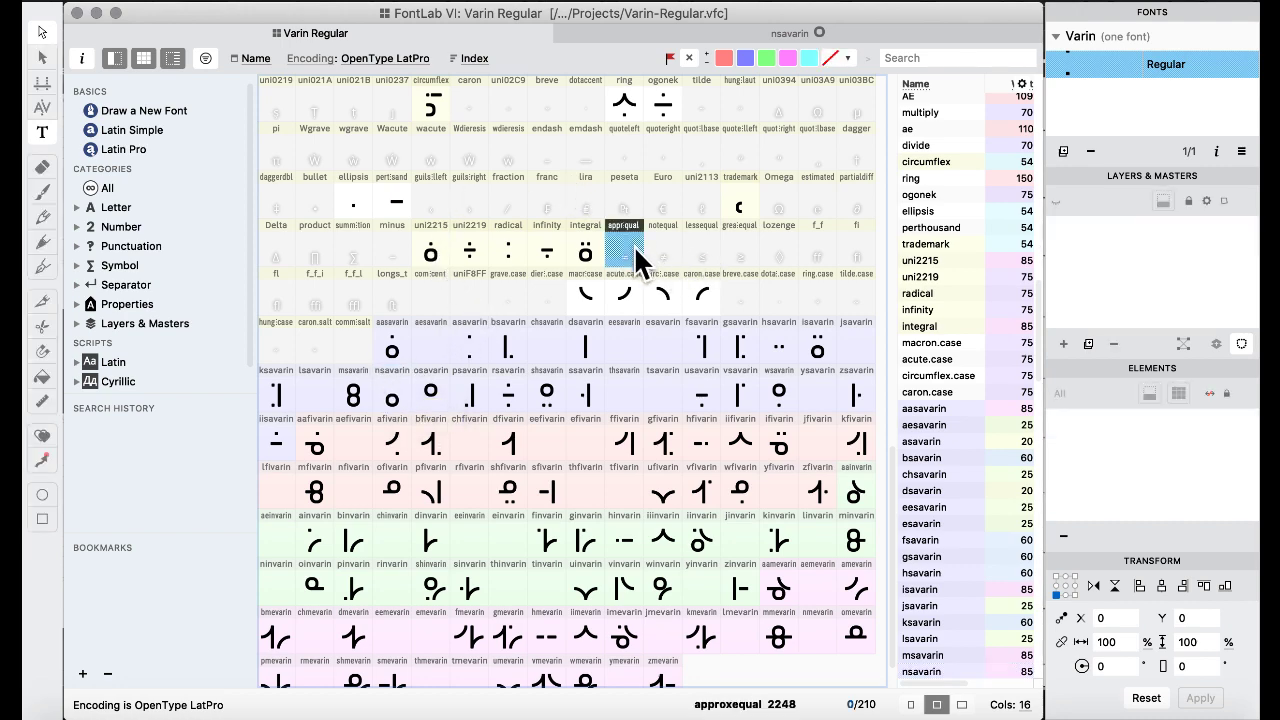
double_click(628, 246)
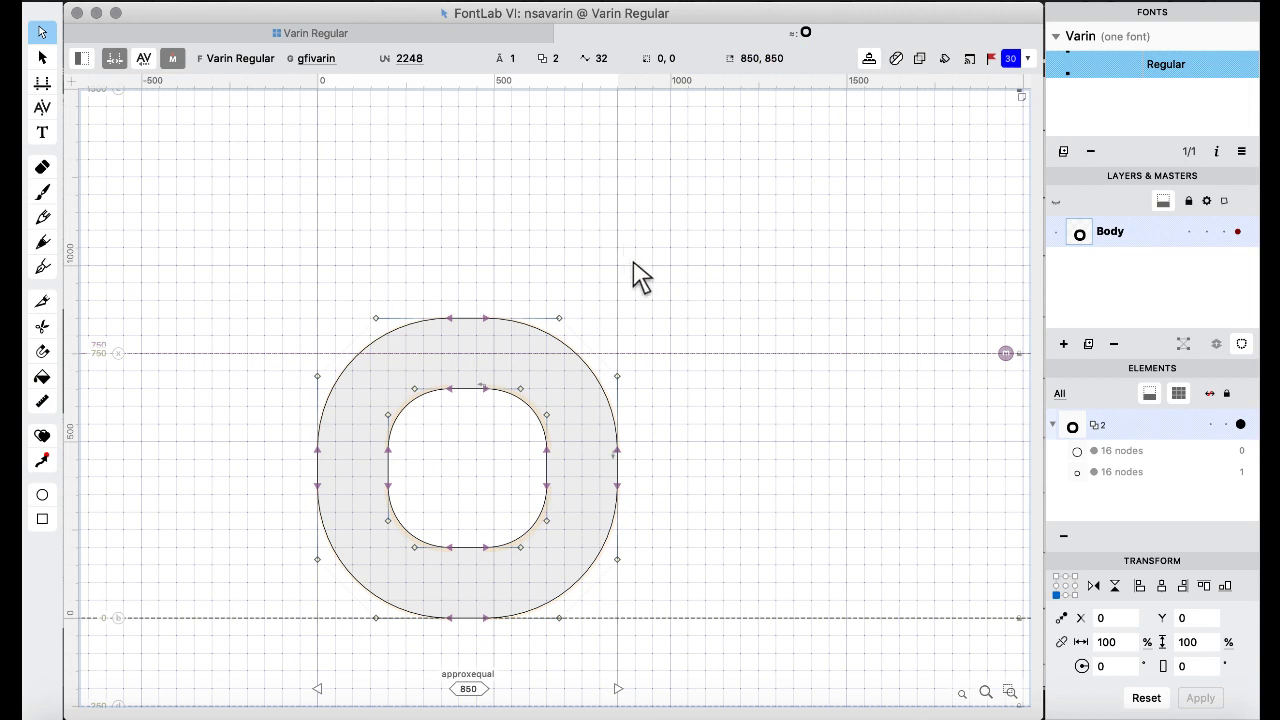
left_click(275, 33)
left_click(584, 160)
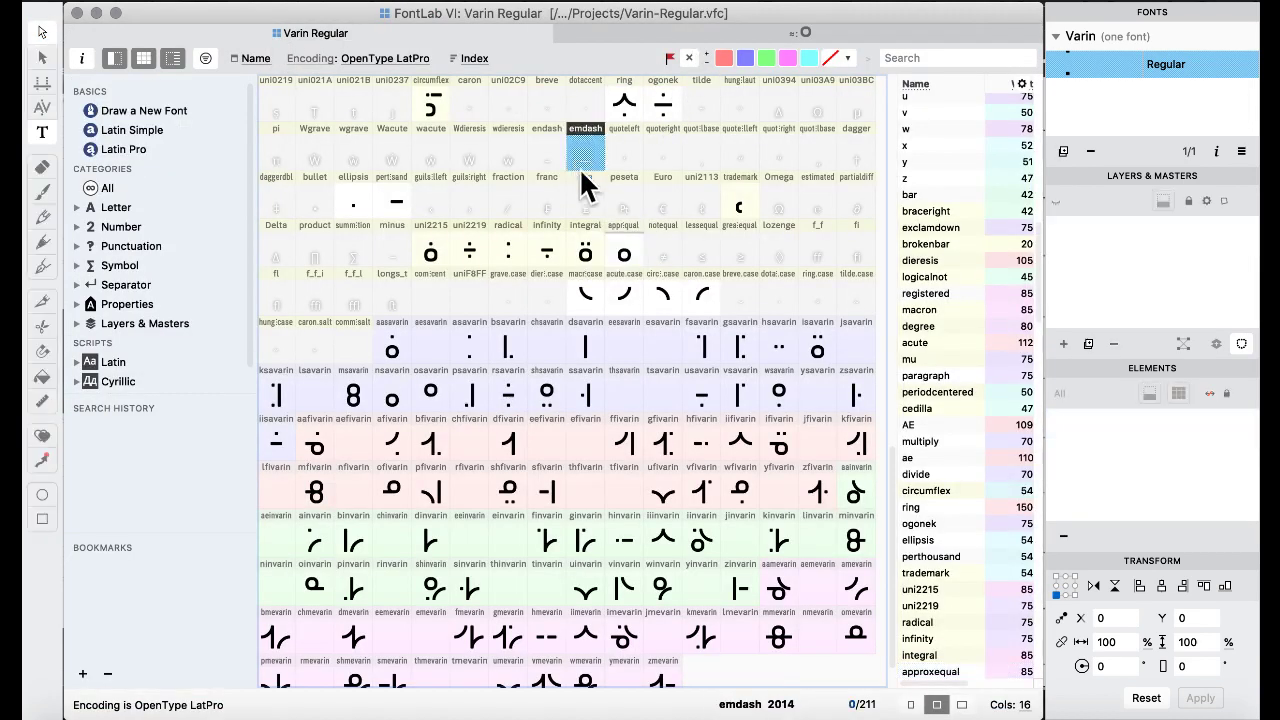
left_click(631, 238)
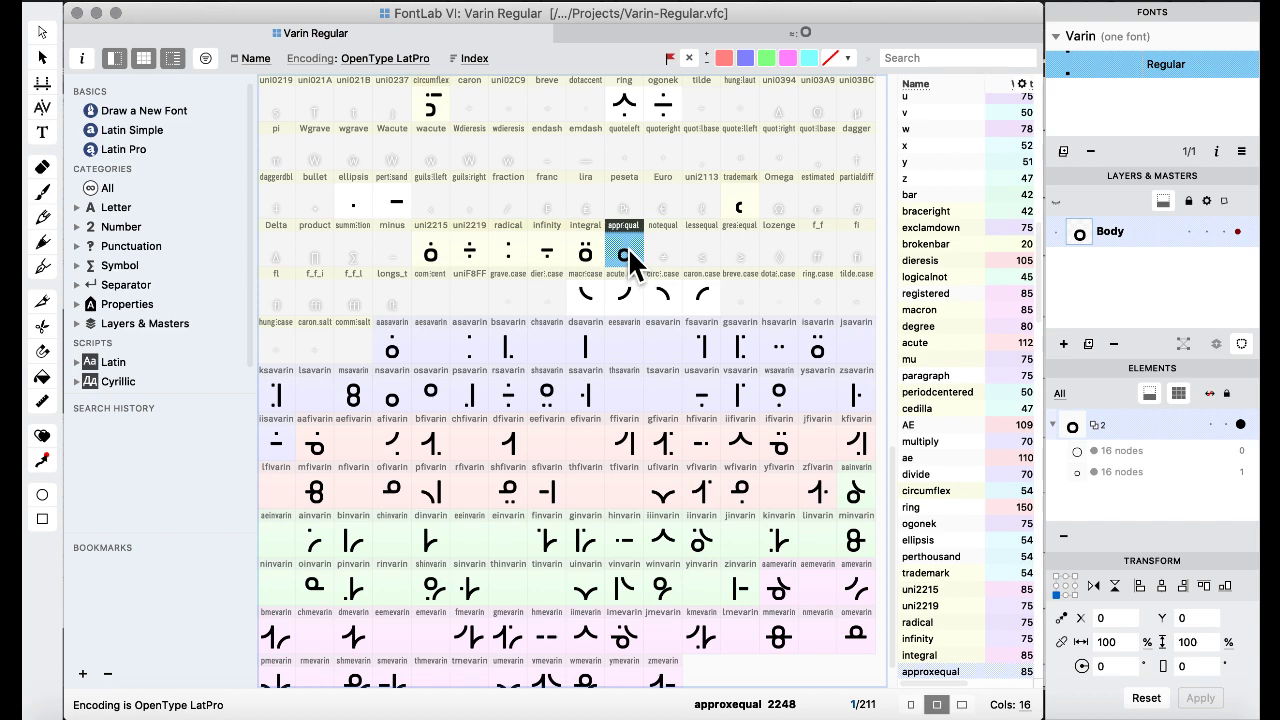
left_click(650, 262)
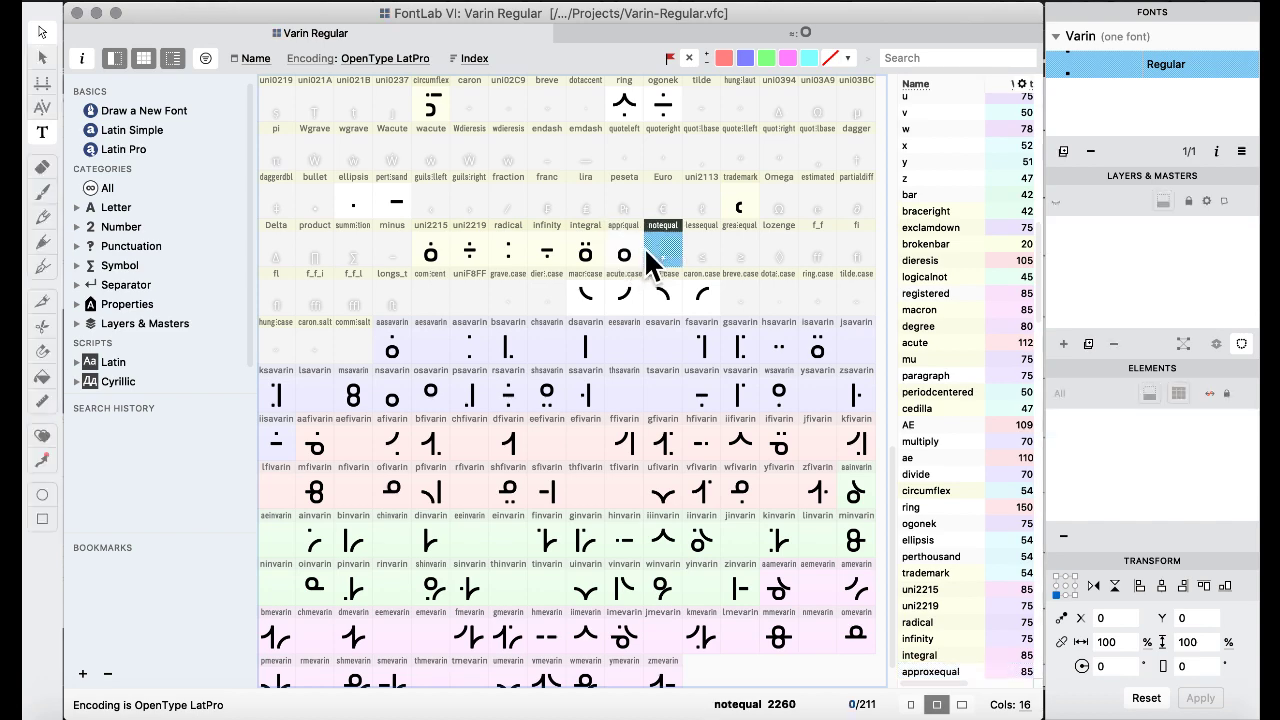
left_click(626, 245)
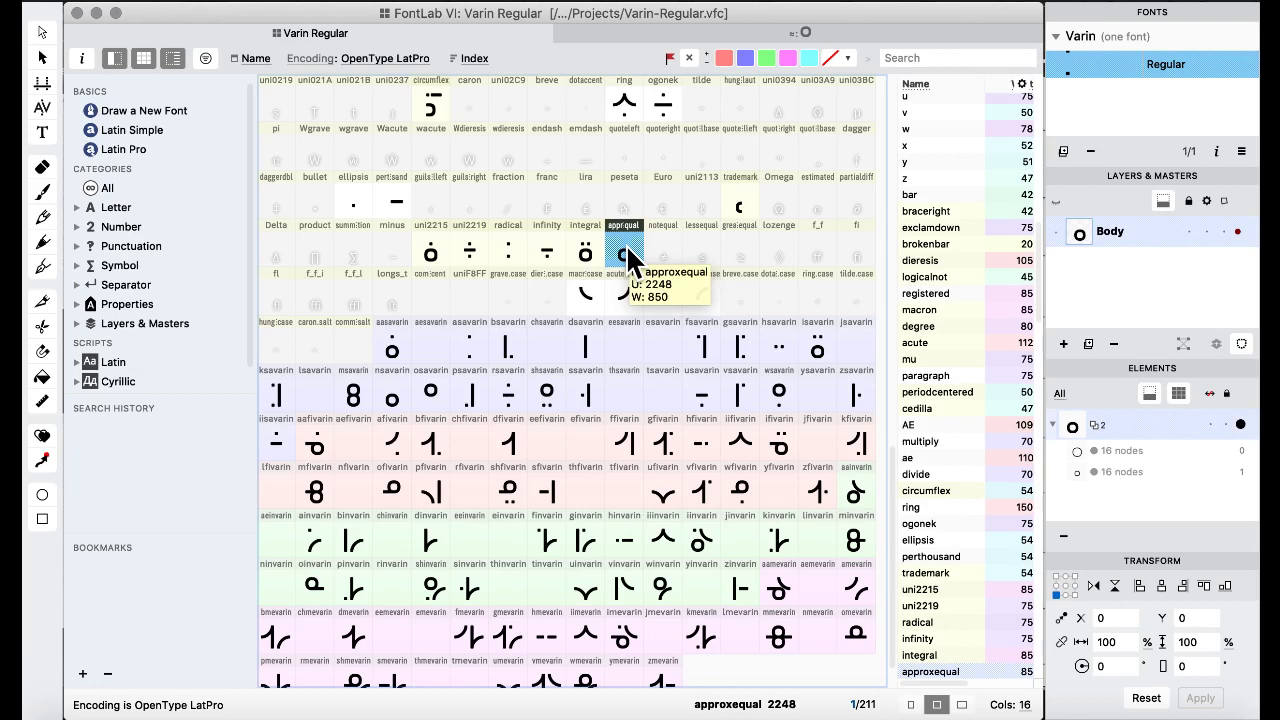
left_click(652, 242)
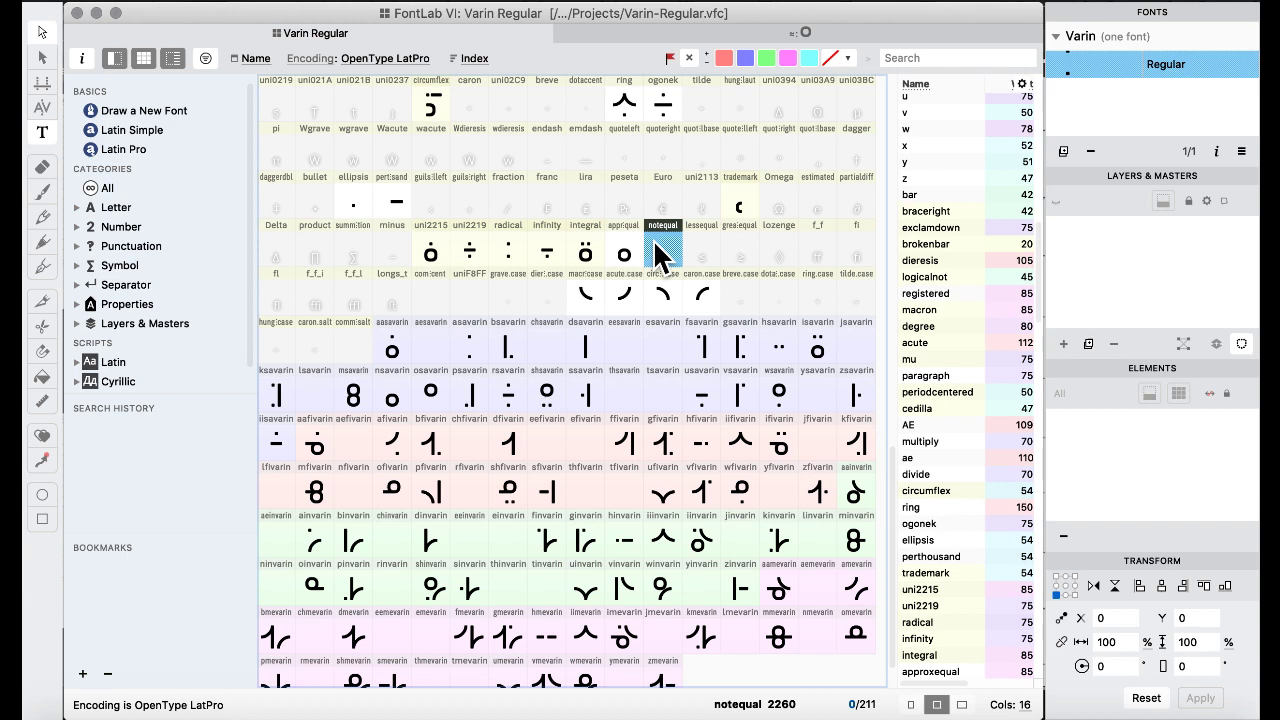
left_click(627, 252)
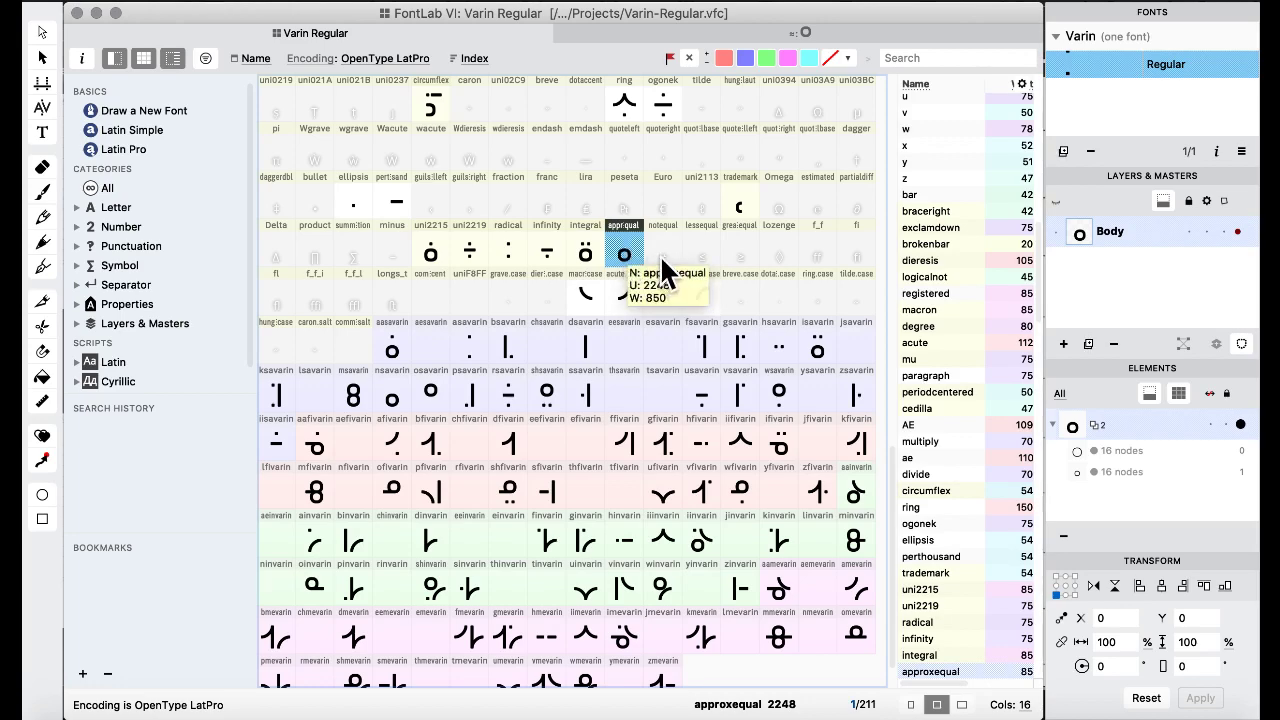
Open the approxequal glyph and slice across the ring's left side with the Scissors tool at about Y 375.
left_click(648, 261)
double_click(648, 261)
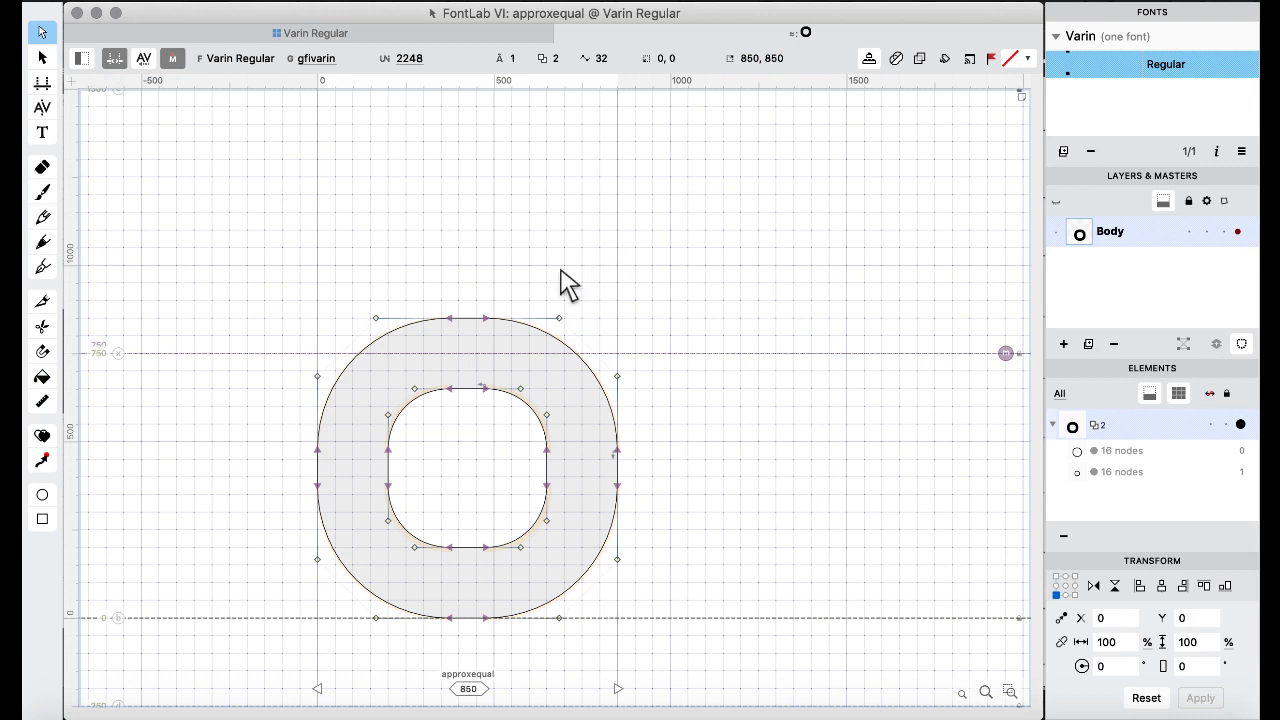
left_click(42, 327)
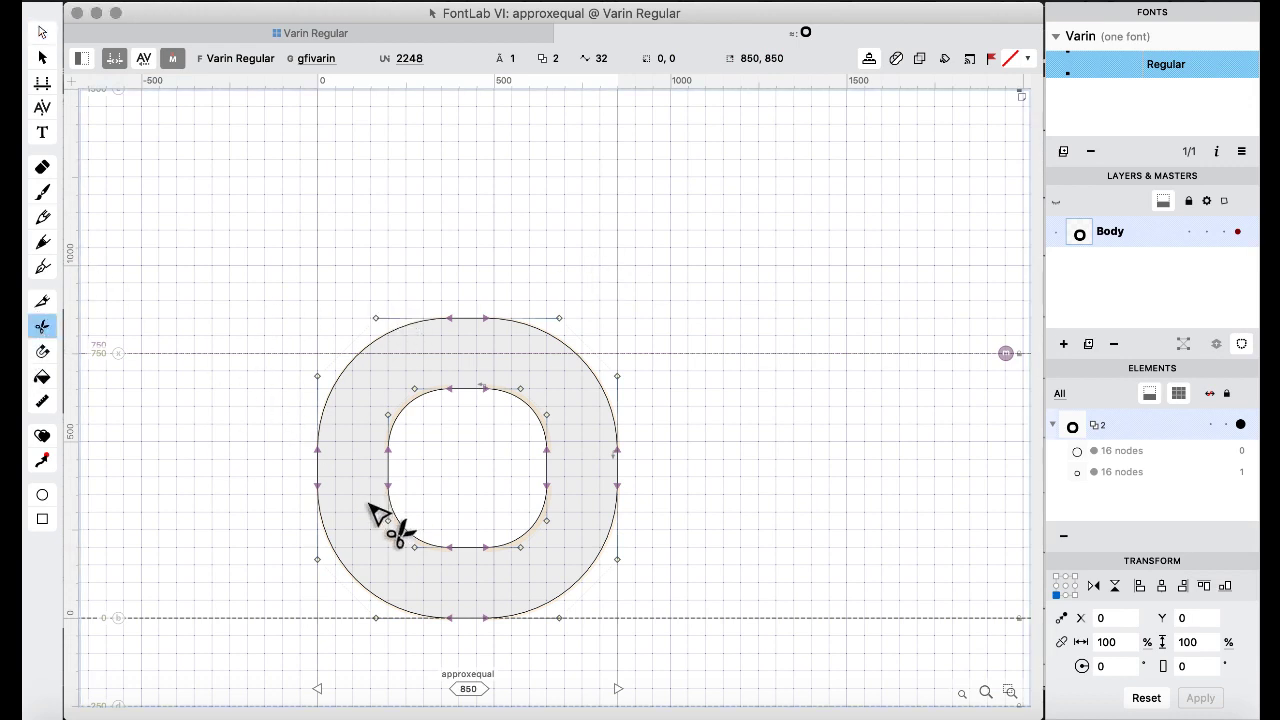
left_click_drag(281, 477, 425, 502)
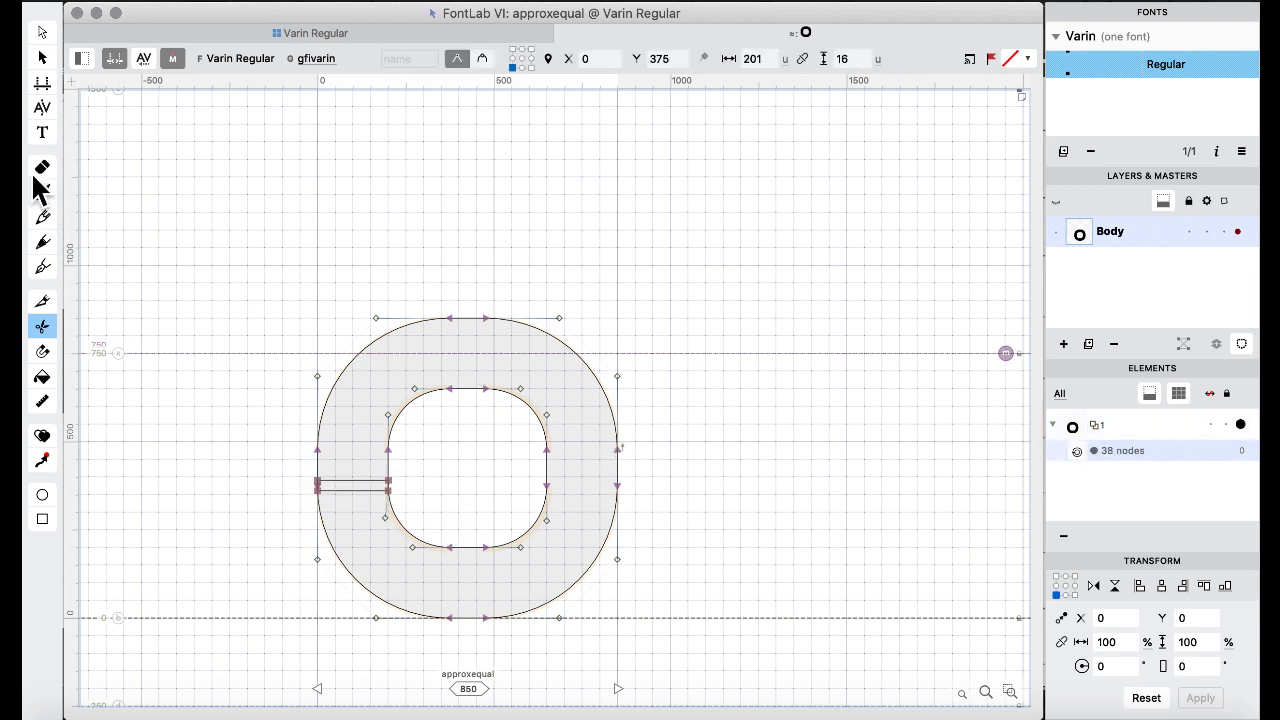
Delete the nodes around the cut on the ring's left side to open it into an arc facing left.
left_click(40, 33)
left_click_drag(199, 239, 418, 606)
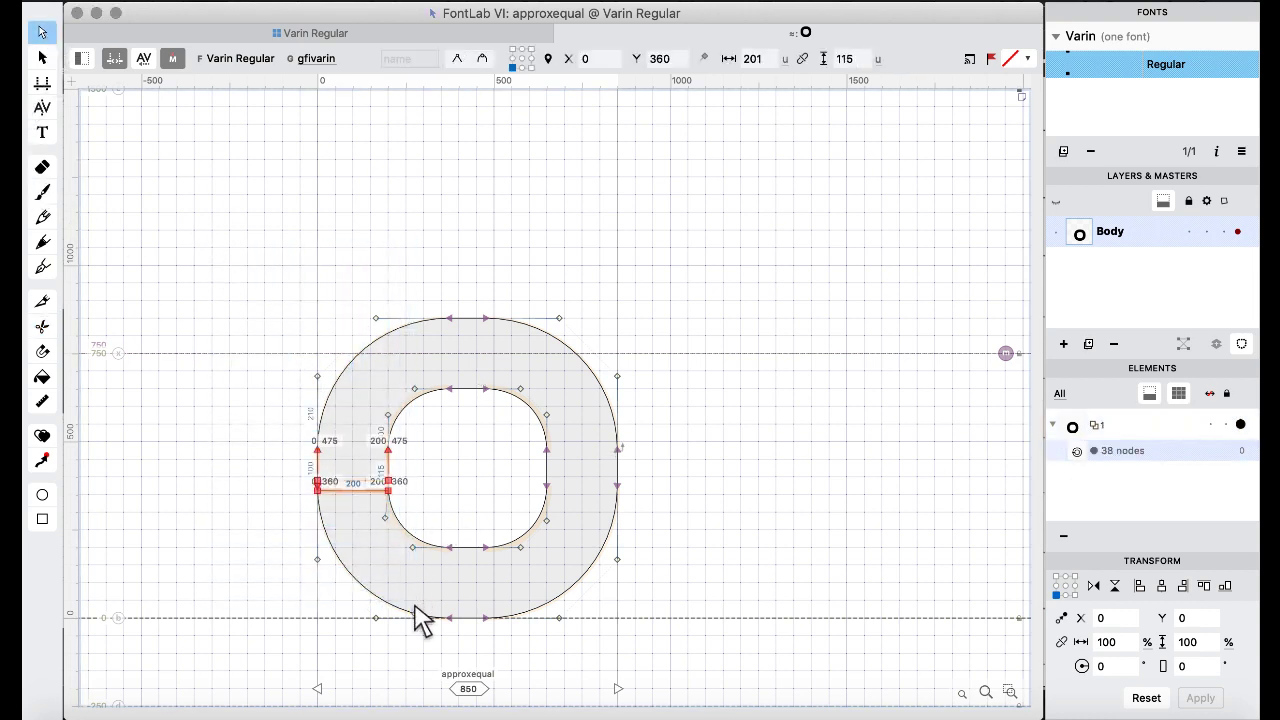
key("BackSpace")
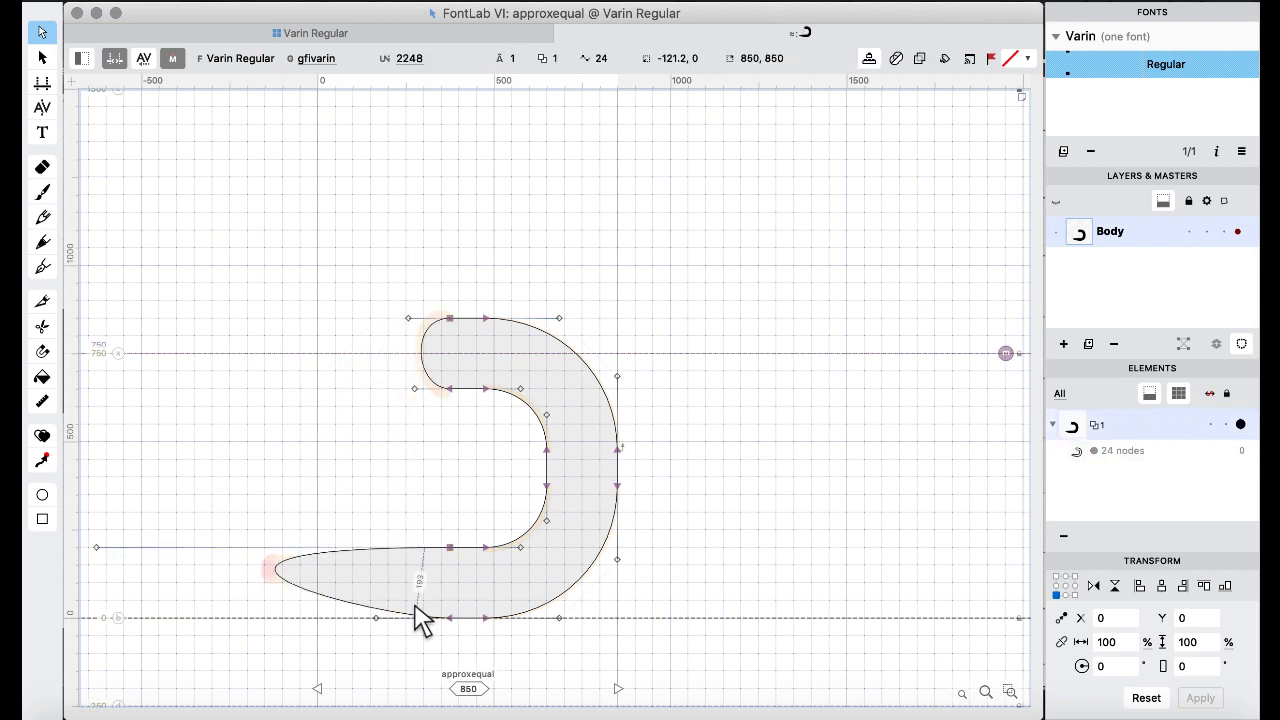
Delete the leftover curve points at both ends of the approxequal arc to square them off, and return to the glyph grid.
left_click(97, 548)
key("BackSpace")
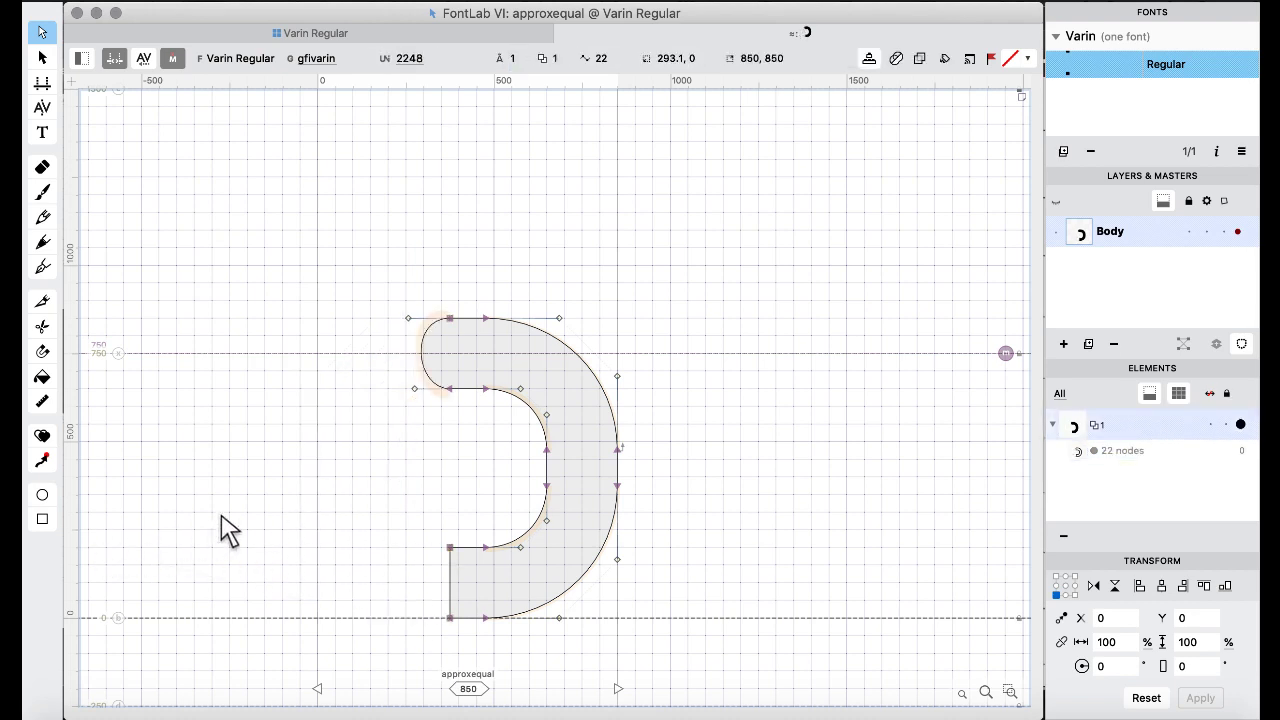
left_click(408, 318)
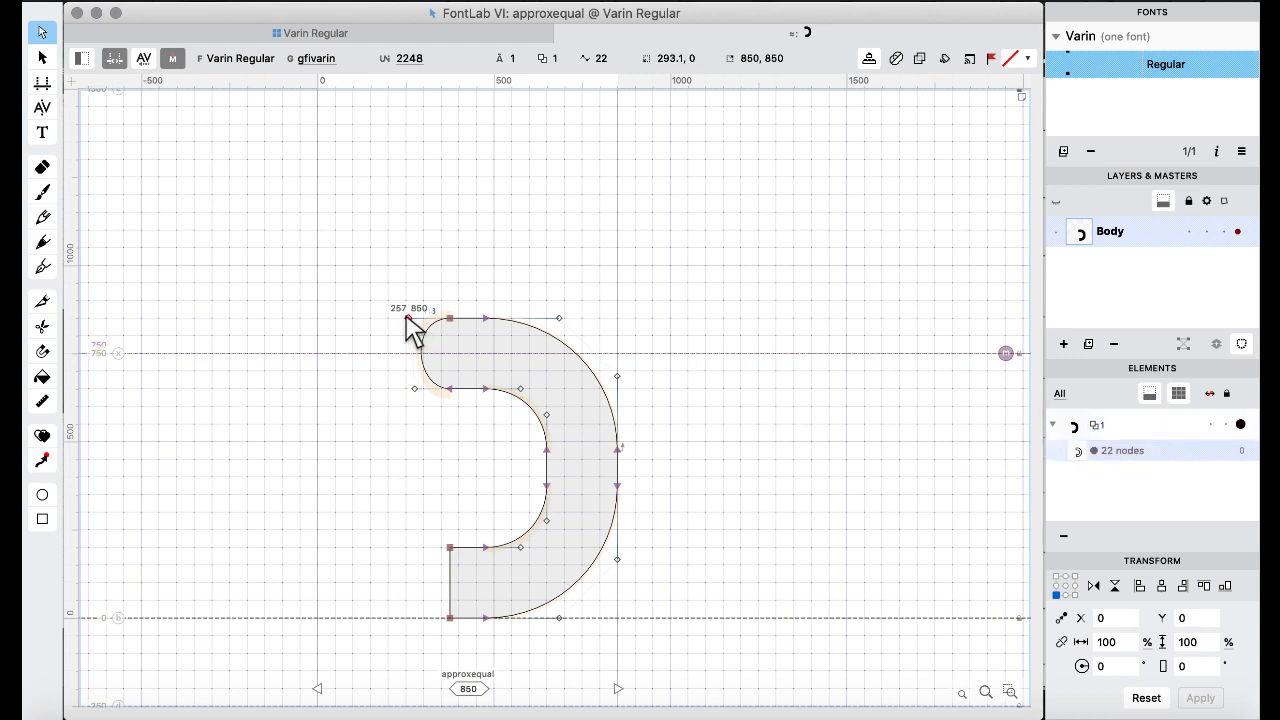
key("BackSpace")
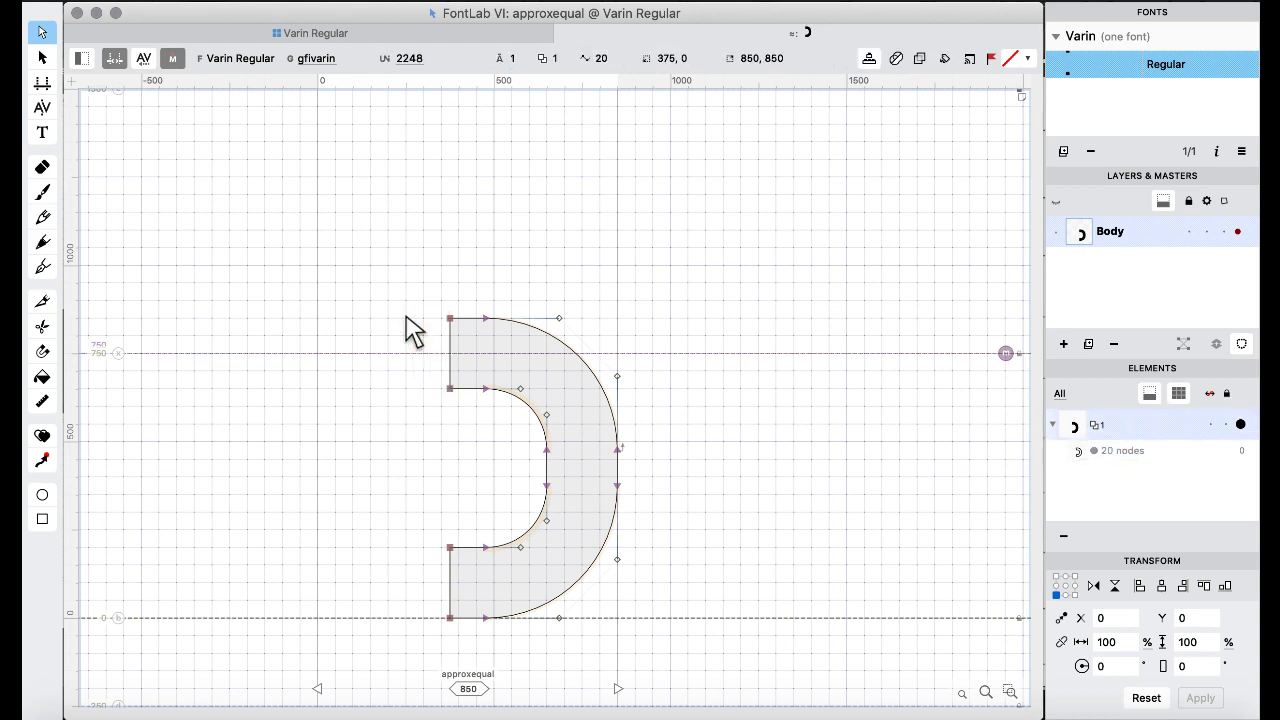
left_click(307, 32)
Open the notequal glyph and slice across the ring's right side with the Scissors tool at about Y 459 to 475.
left_click(662, 258)
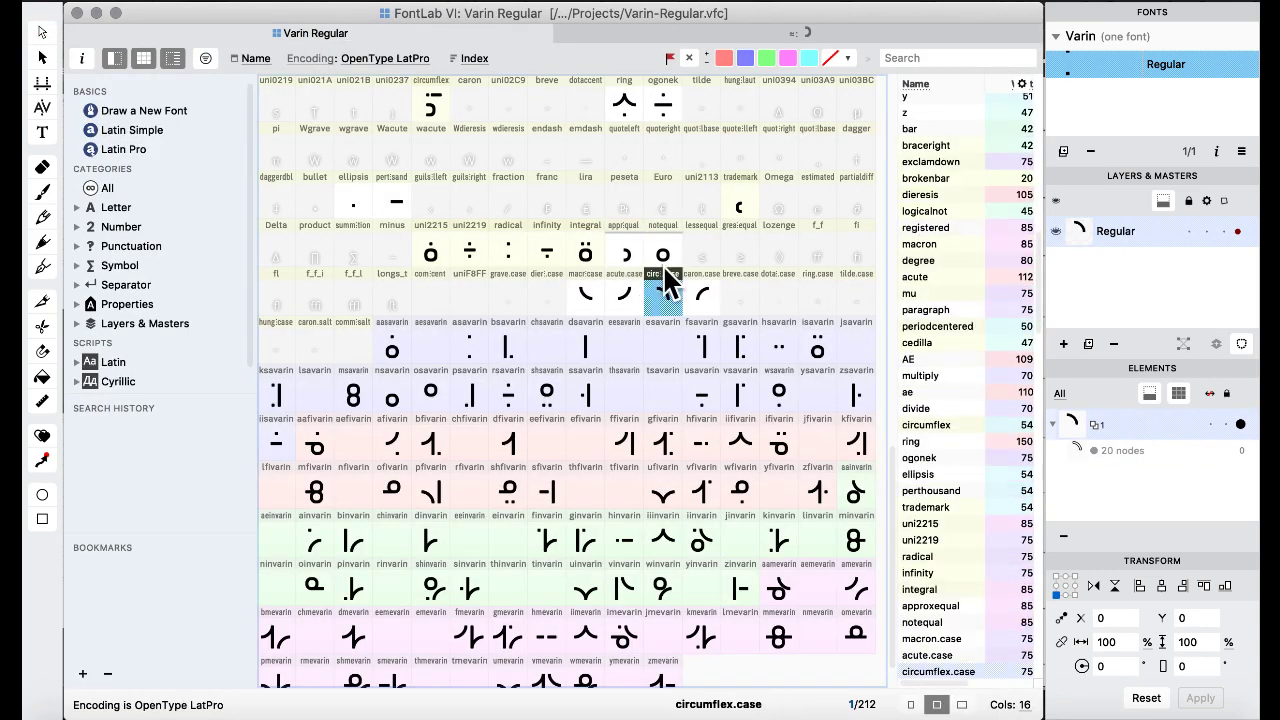
double_click(662, 258)
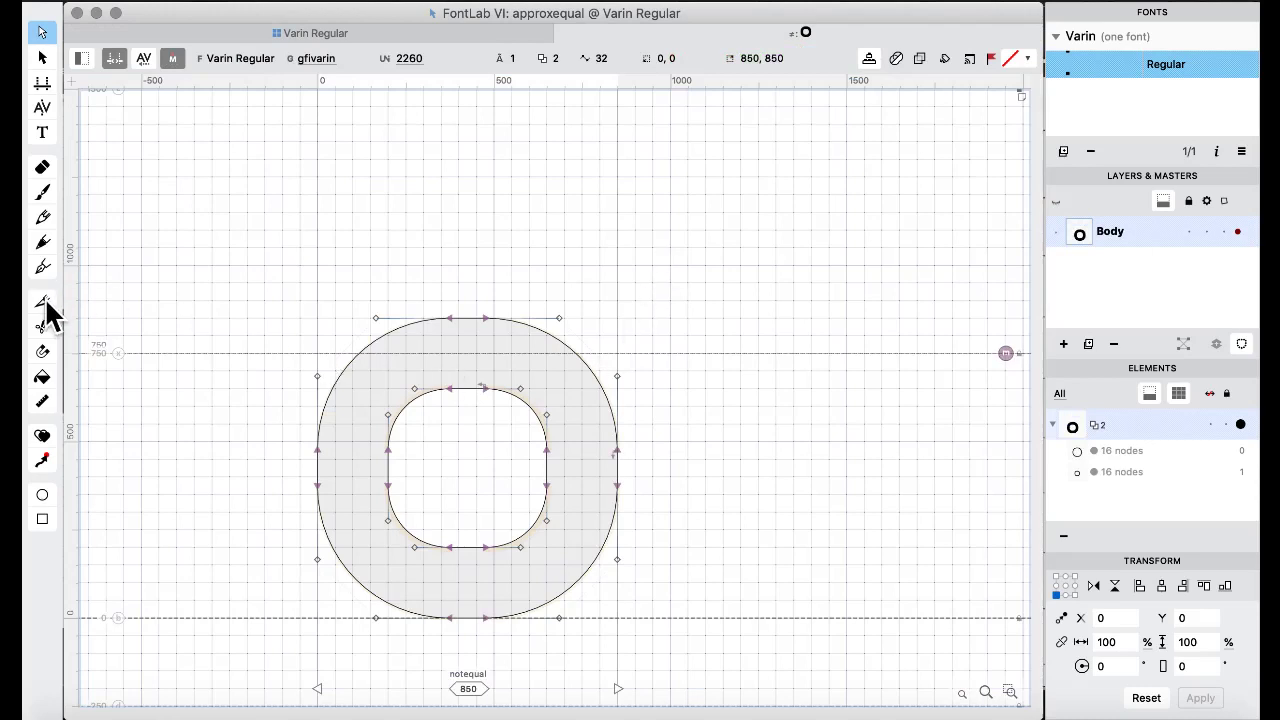
left_click(42, 326)
left_click_drag(648, 440, 498, 472)
left_click(42, 32)
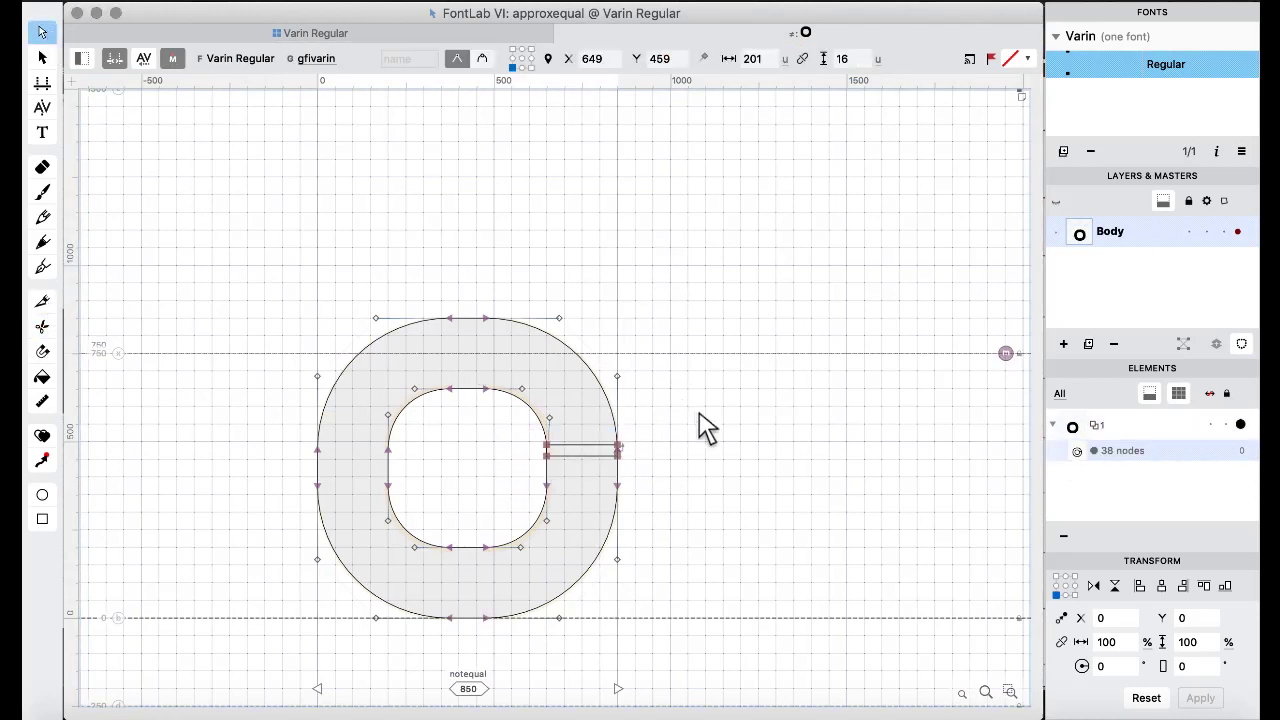
Delete the nodes around the cut and the leftover curve points to leave a square-ended arc open to the right, and return to the grid.
left_click_drag(697, 420, 494, 500)
key("BackSpace")
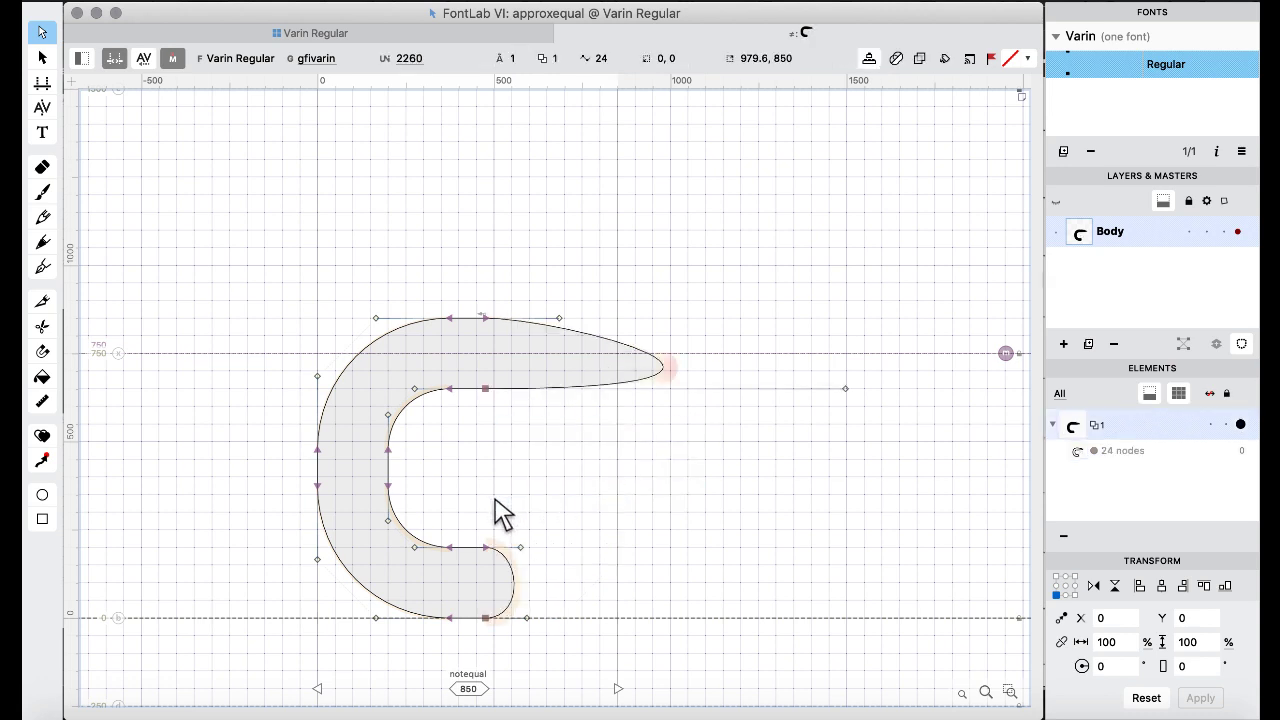
left_click(845, 388)
key("BackSpace")
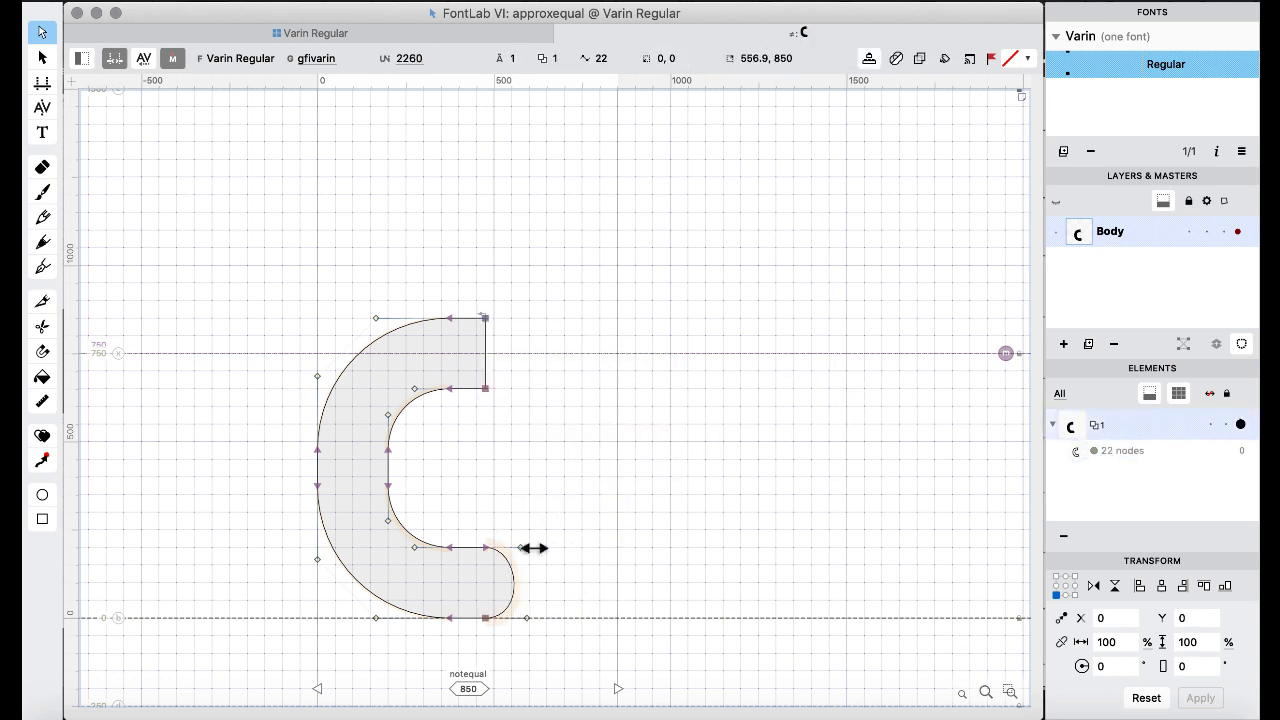
left_click(520, 547)
key("BackSpace")
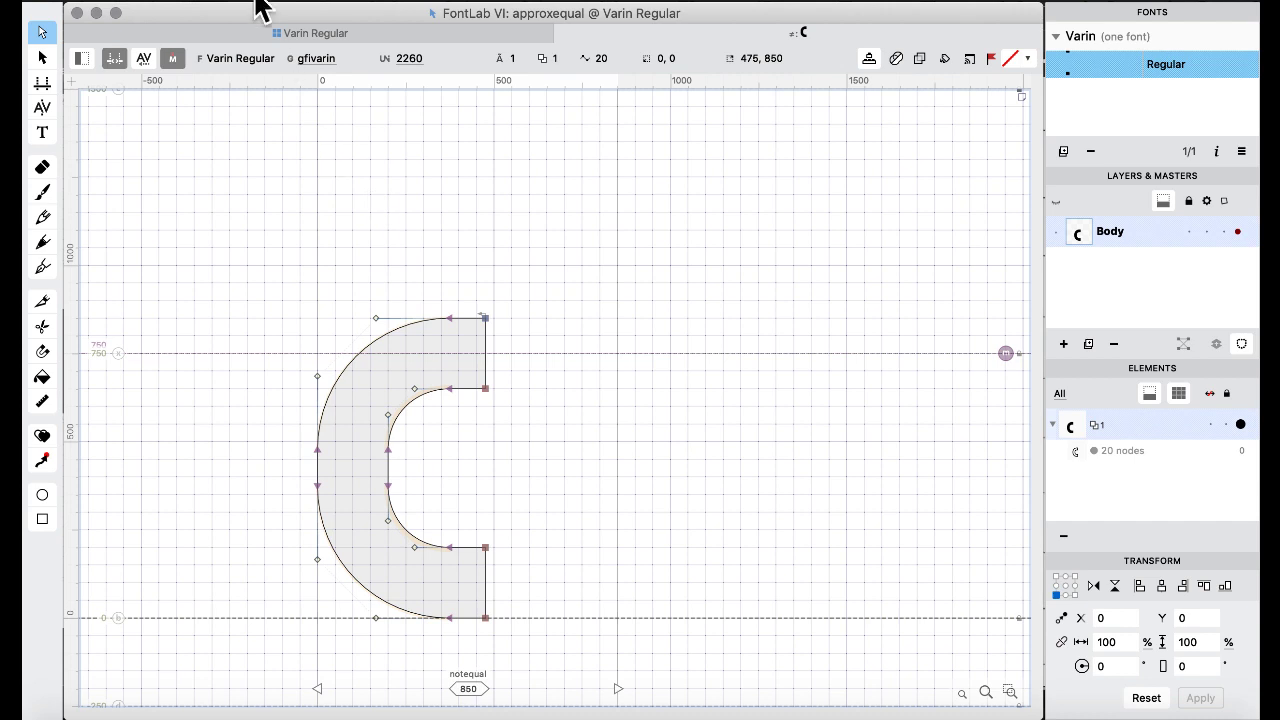
left_click(240, 30)
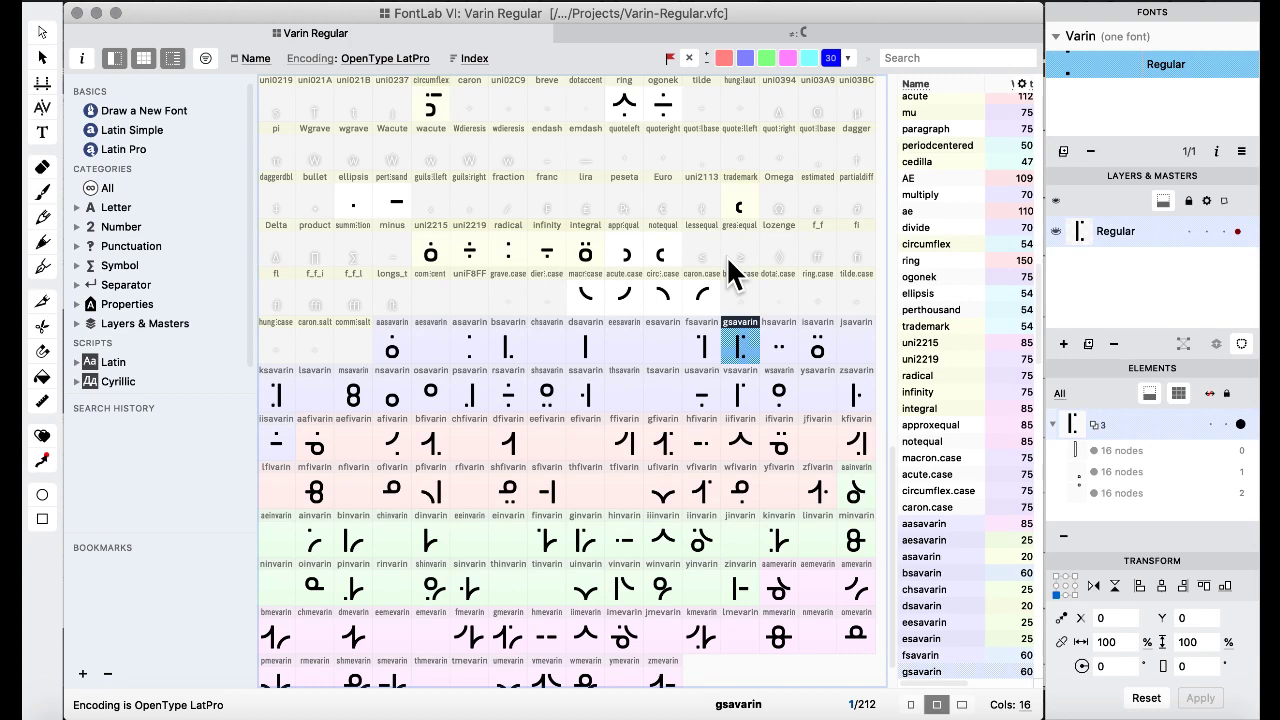
left_click(601, 205)
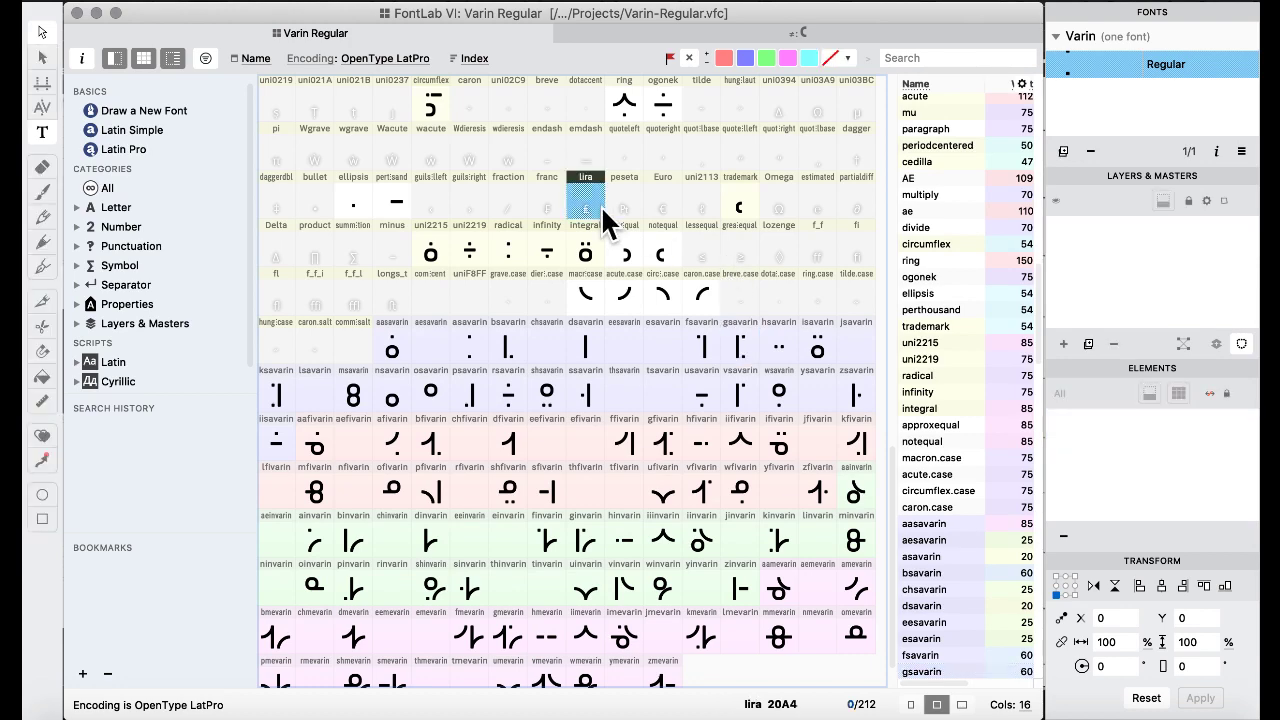
left_click(603, 334)
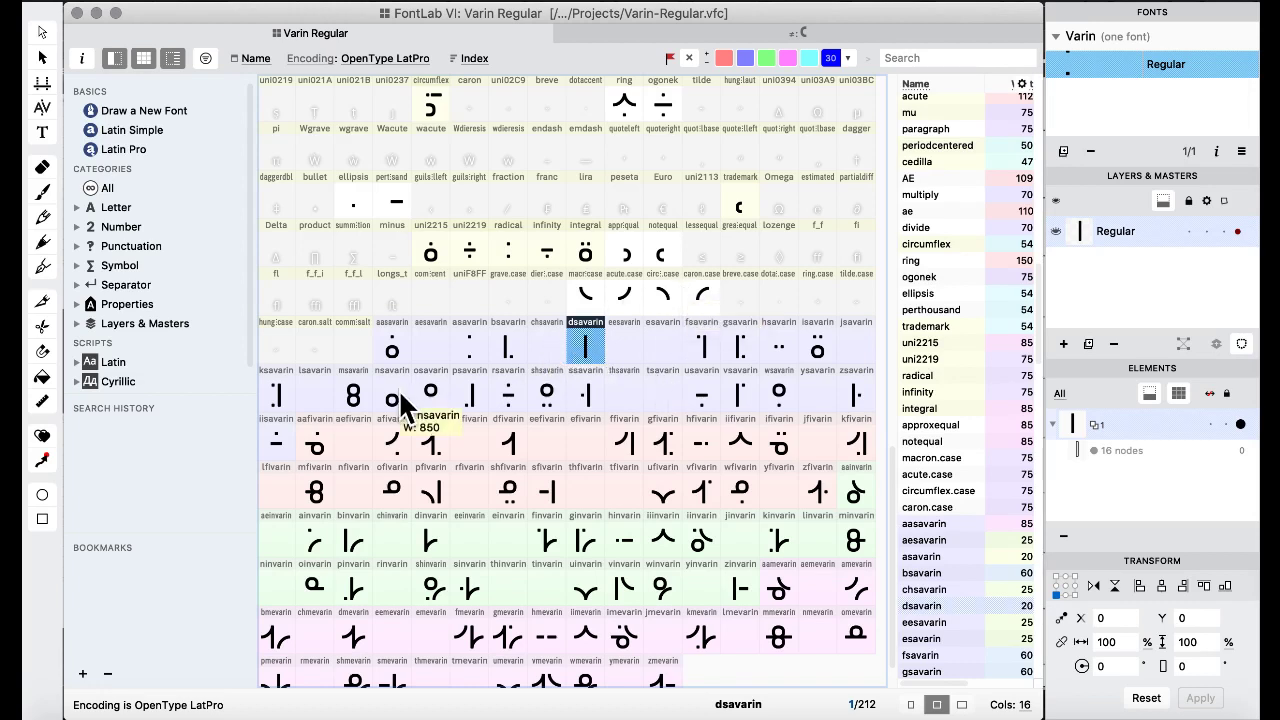
Copy the whole approxequal arc and paste it into the nsavarin glyph.
double_click(628, 262)
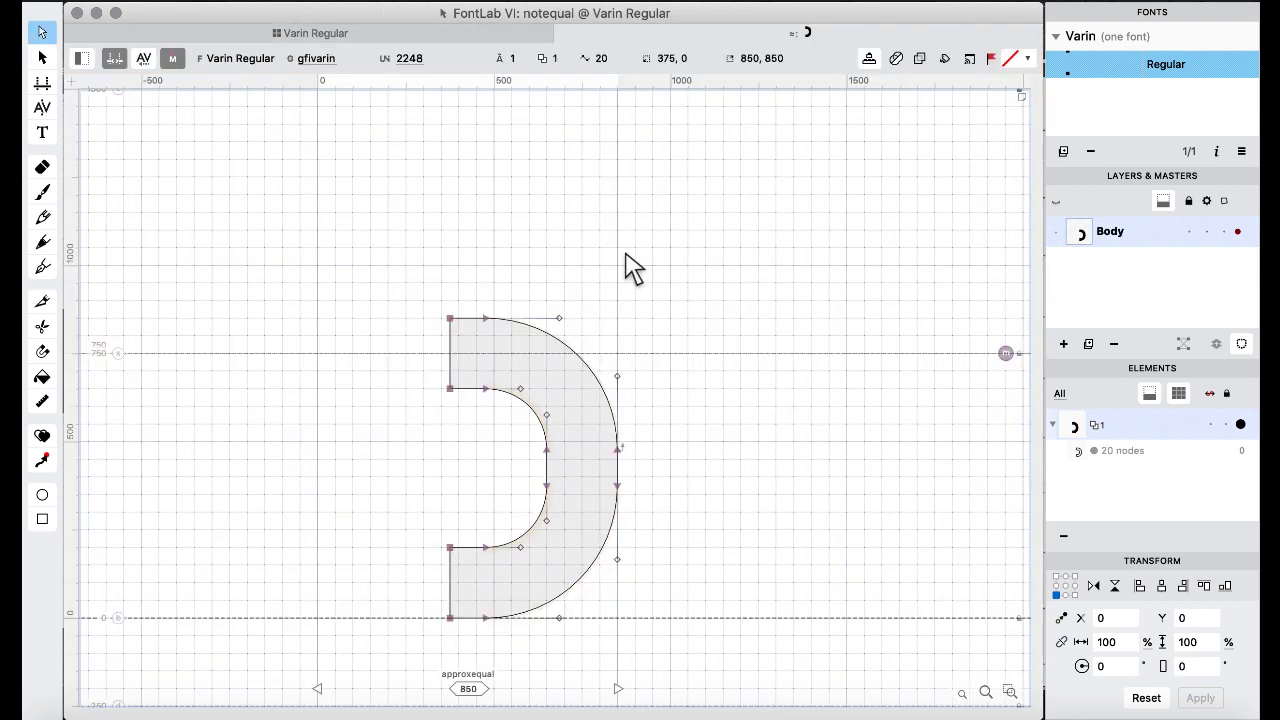
key("super+a")
left_click(310, 36)
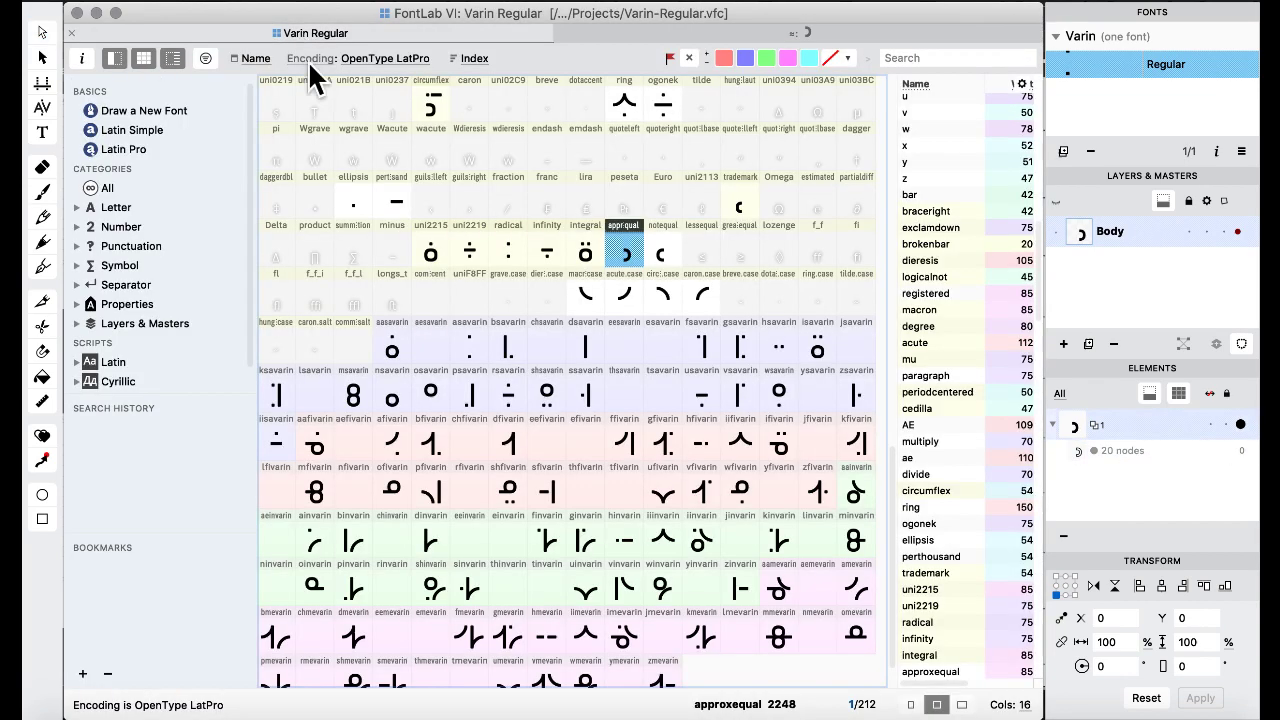
double_click(405, 405)
key("super+v")
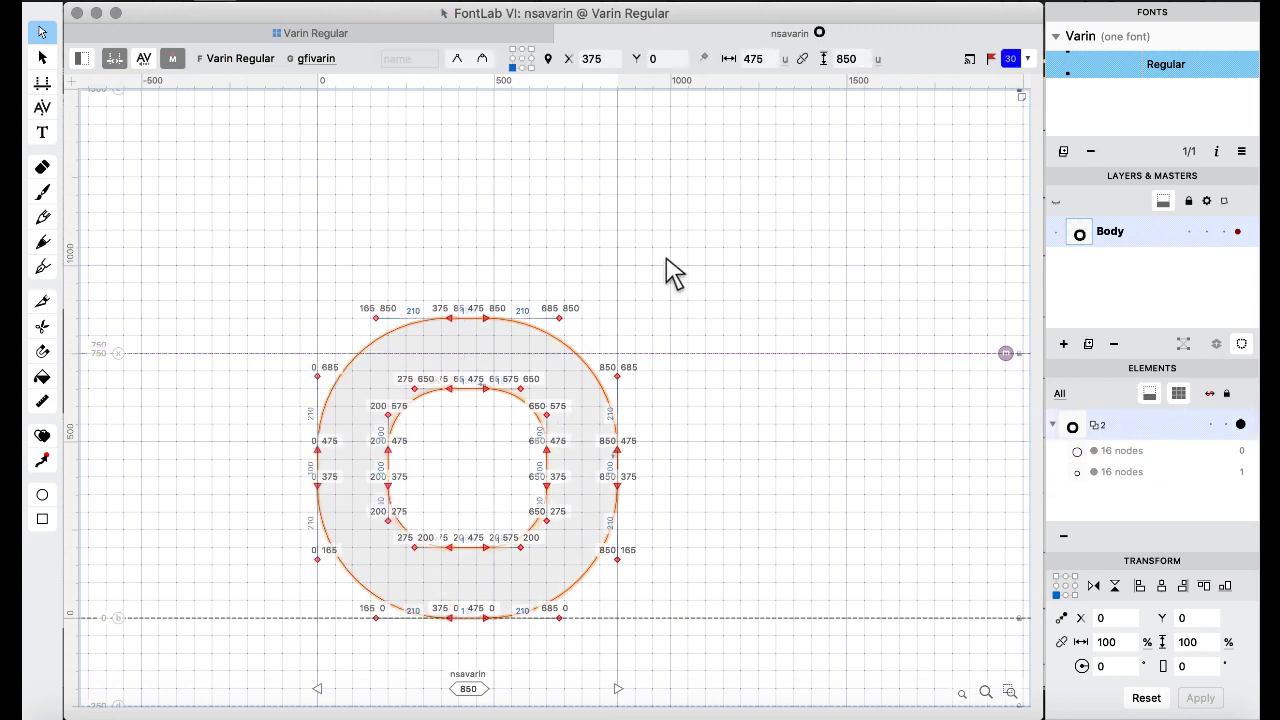
Move the pasted arc up and right, clear of the nsavarin ring, to X 975, Y 600.
key("super+Up")
key("super+Right")
key("super+Right")
key("super+Up")
key("super+Up")
key("super+Up")
key("super+Up")
key("super+Right")
key("super+Right")
key("super+Right")
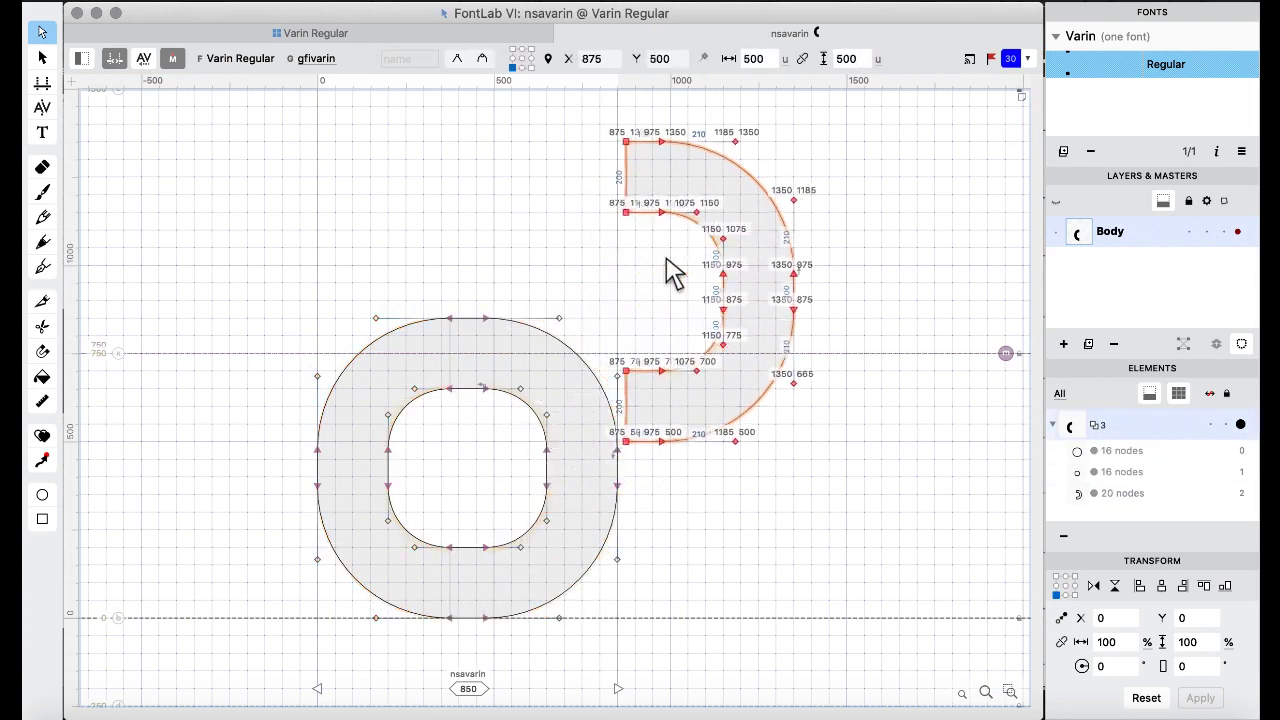
key("super+Up")
key("super+Right")
Reverse the contour direction of the pasted arc.
right_click(655, 231)
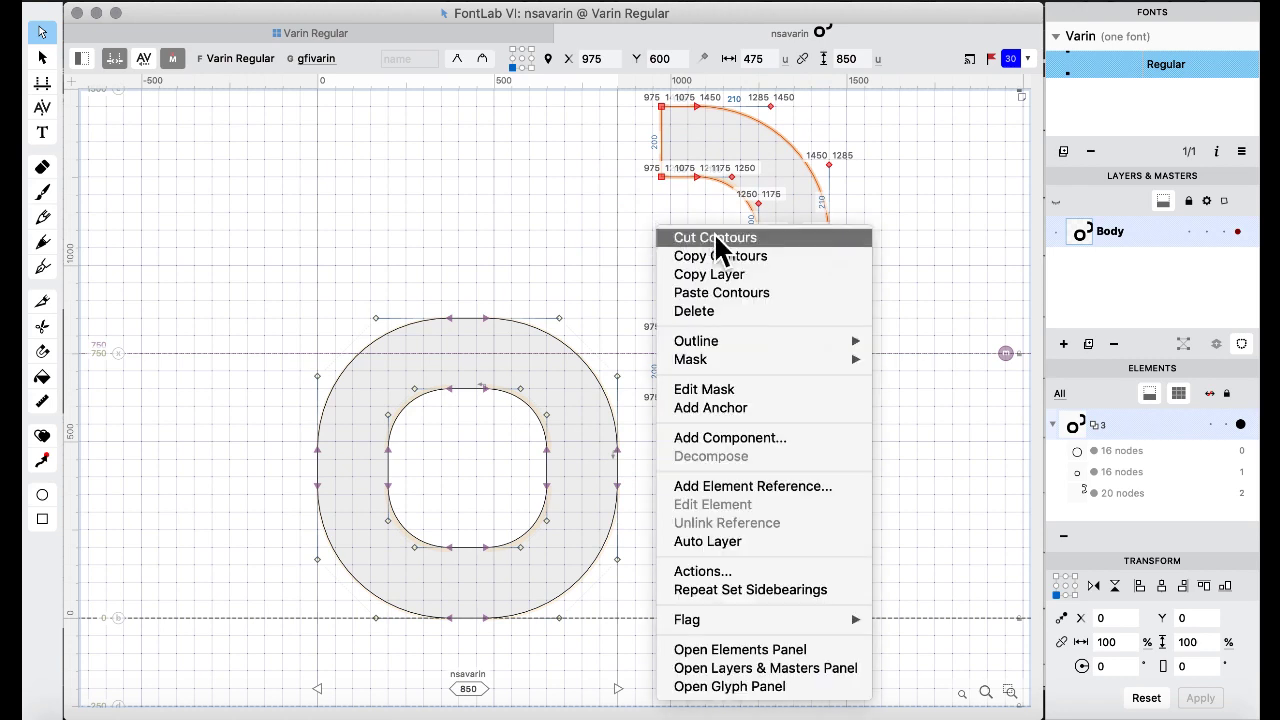
mouse_move(731, 341)
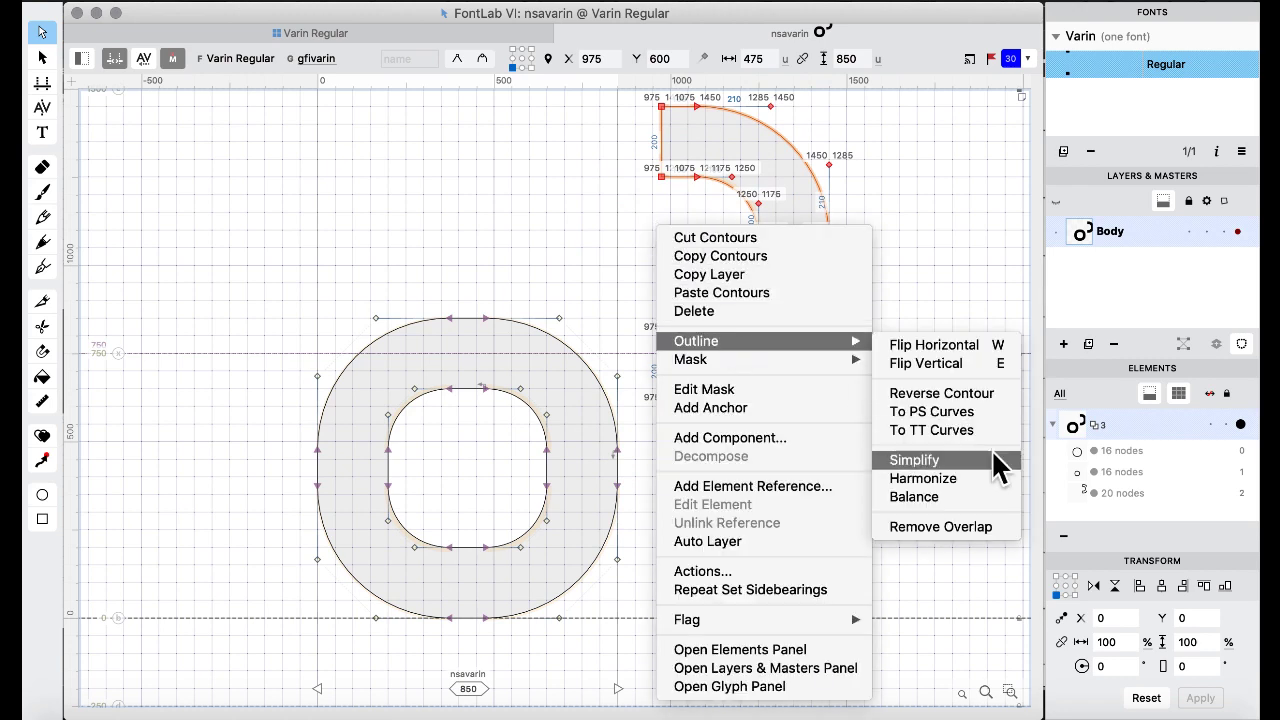
left_click(935, 394)
Move the arc back over the ring to X 475, Y 650 so its lower end overlaps the ring's upper stroke.
key("super+Left")
key("super+Left")
key("super+Left")
key("super+Up")
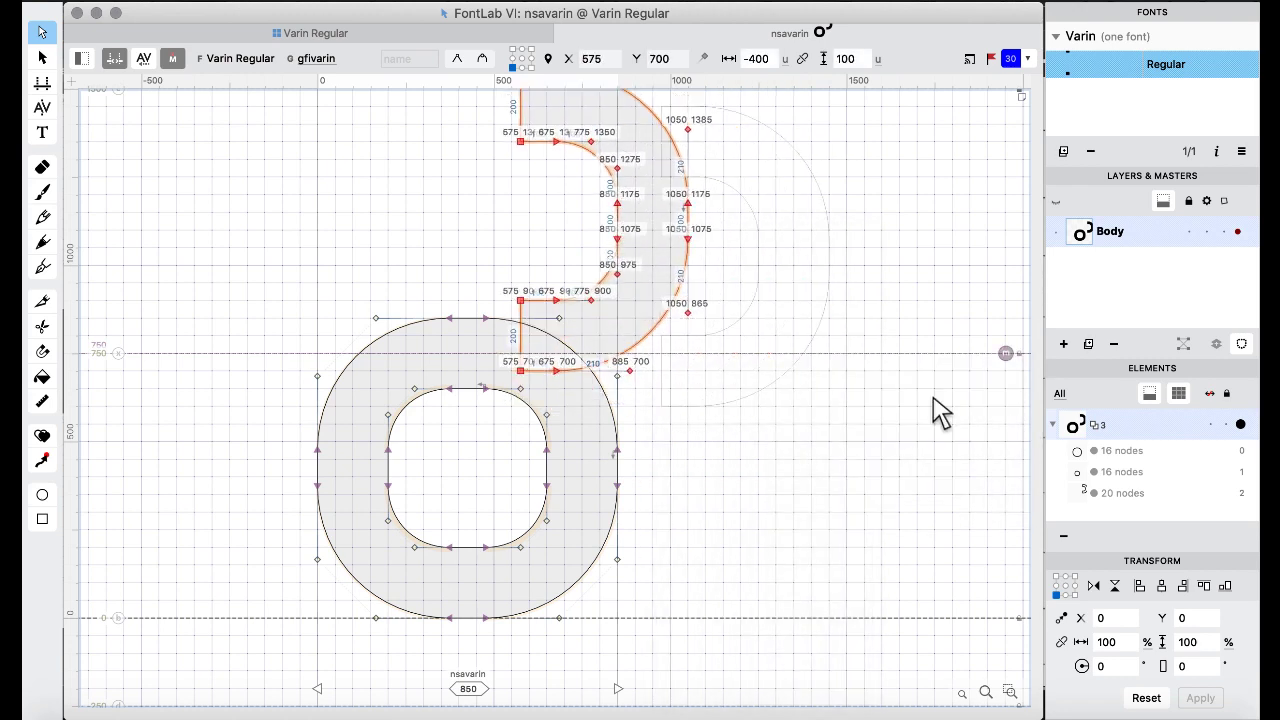
key("shift+Down")
key("shift+Down")
key("shift+Down")
key("shift+Down")
key("shift+Down")
key("shift+Down")
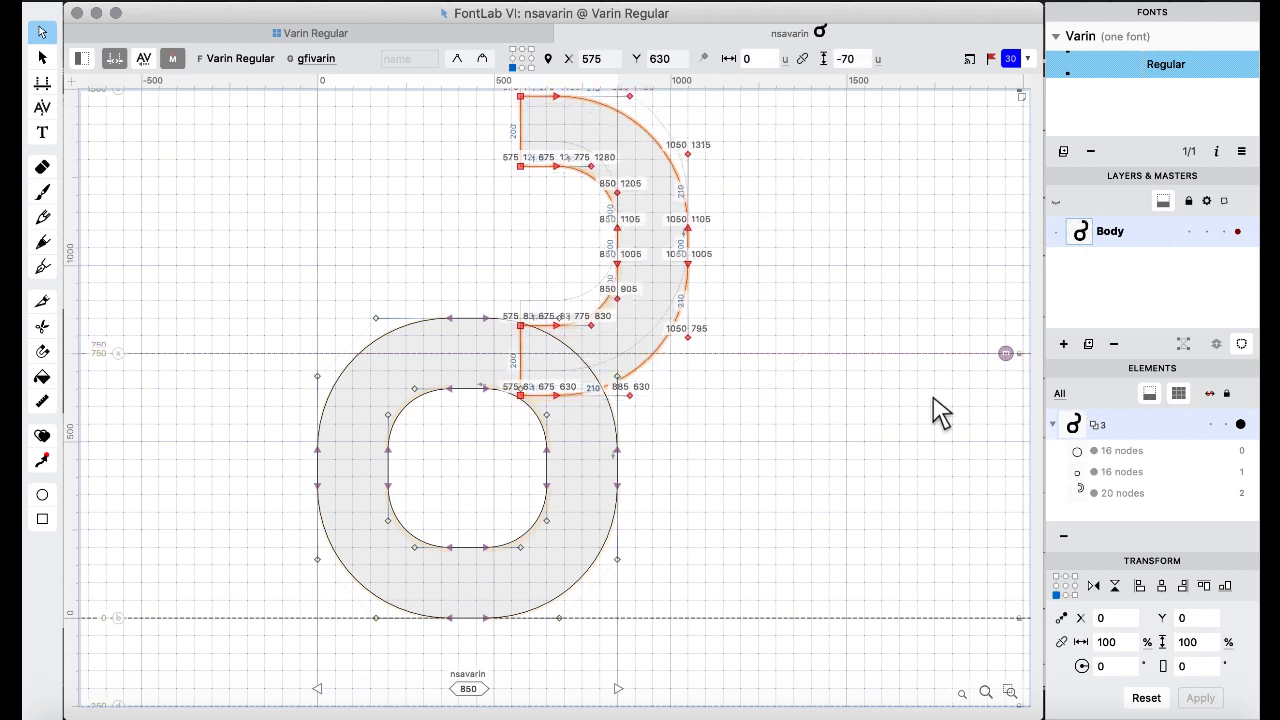
key("shift+Up")
key("super+Left")
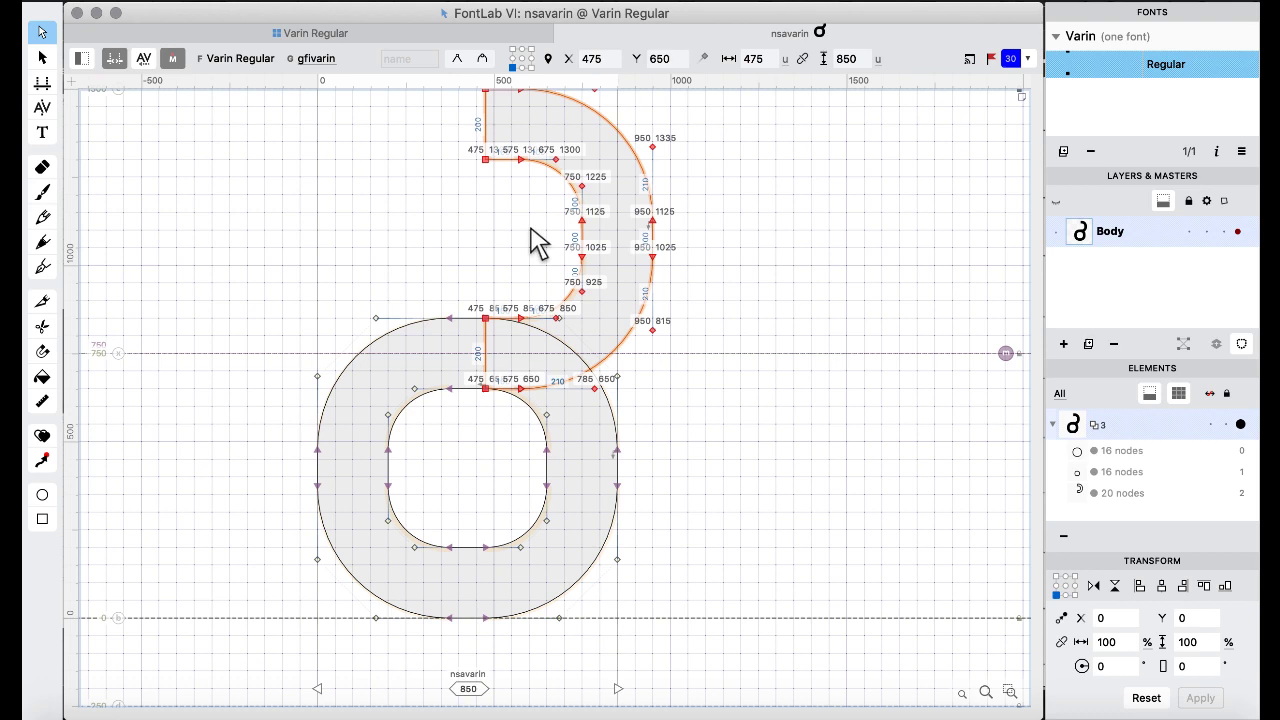
Shift the arc left to X 375, Y 650 so its outer right edge lines up with the ring's.
key("super+shift+Left")
key("super+shift+Right")
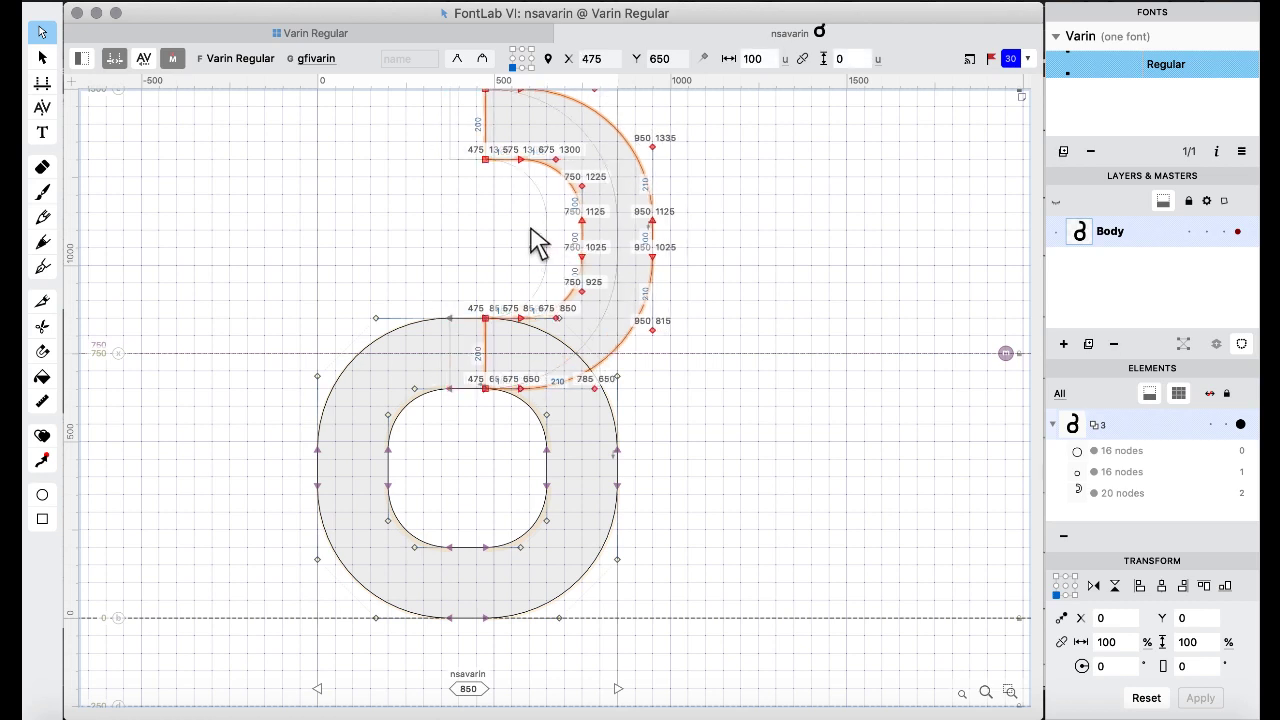
key("super+shift+Up")
key("super+shift+Down")
key("super+shift+Up")
key("super+shift+Left")
key("super+shift+Down")
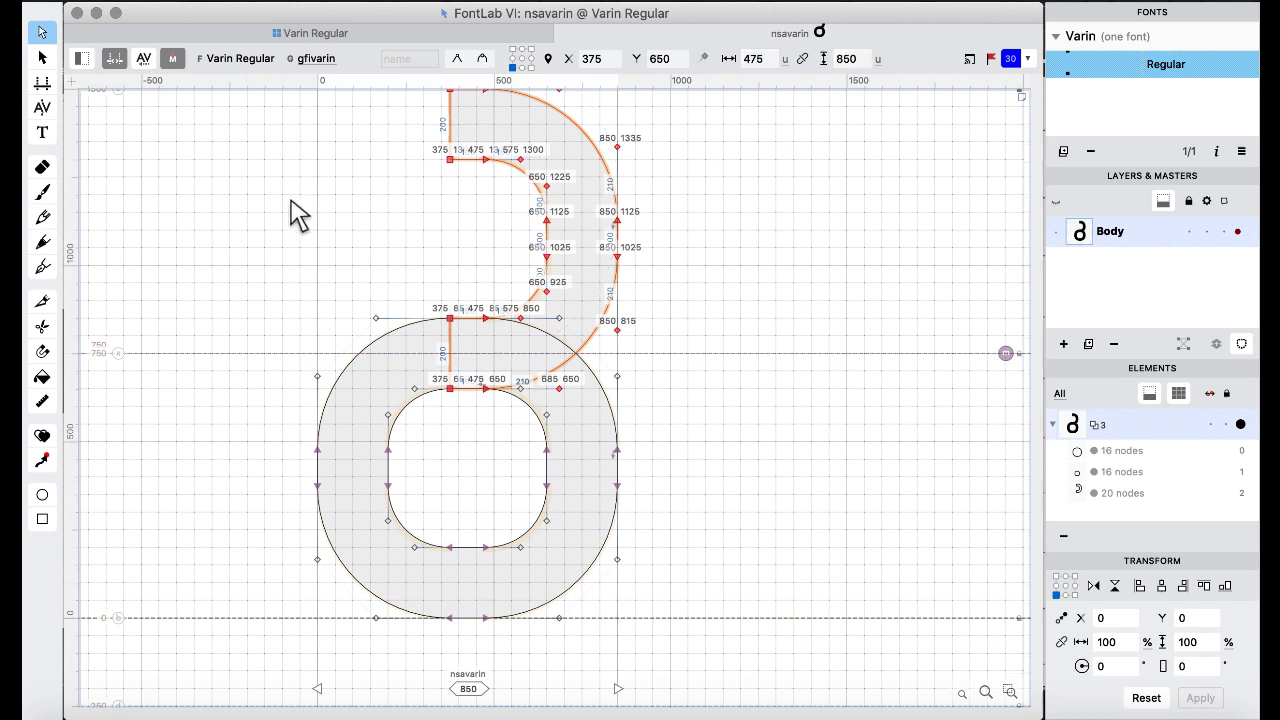
Merge all nsavarin contours by removing the overlap between arc and ring, and return to the glyph grid.
scroll(288, 214, "up", 5)
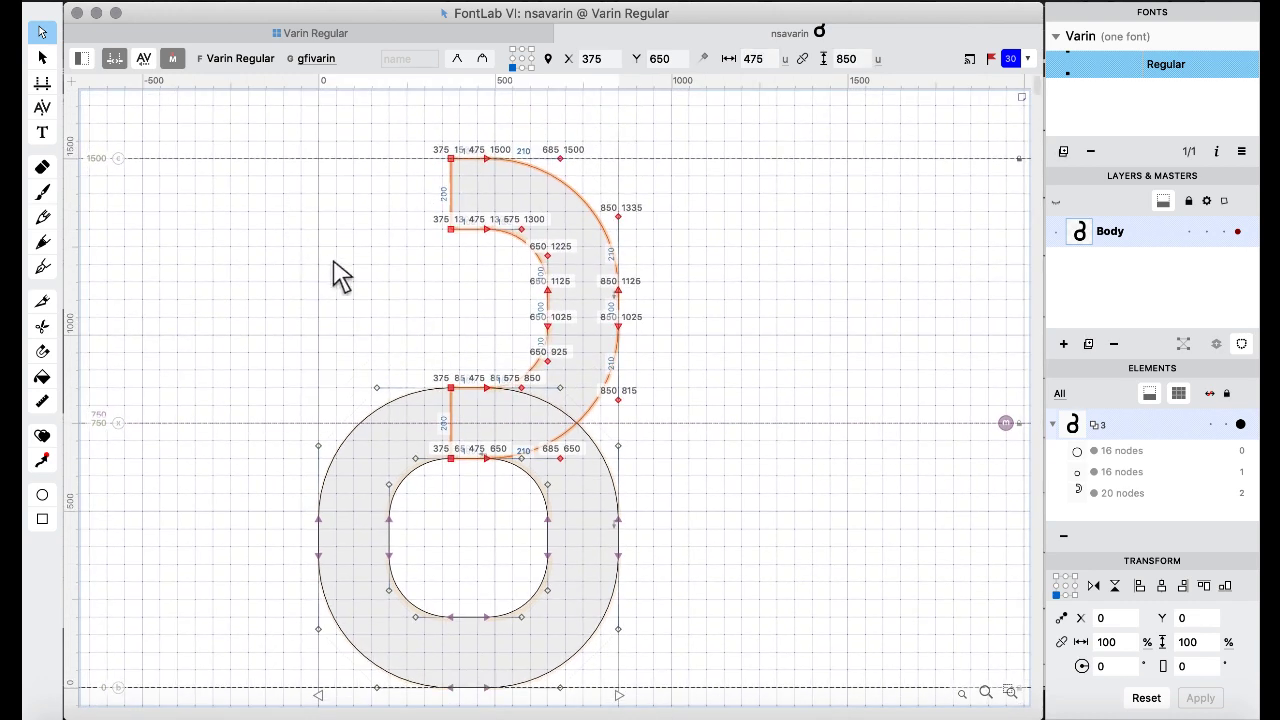
key("super+a")
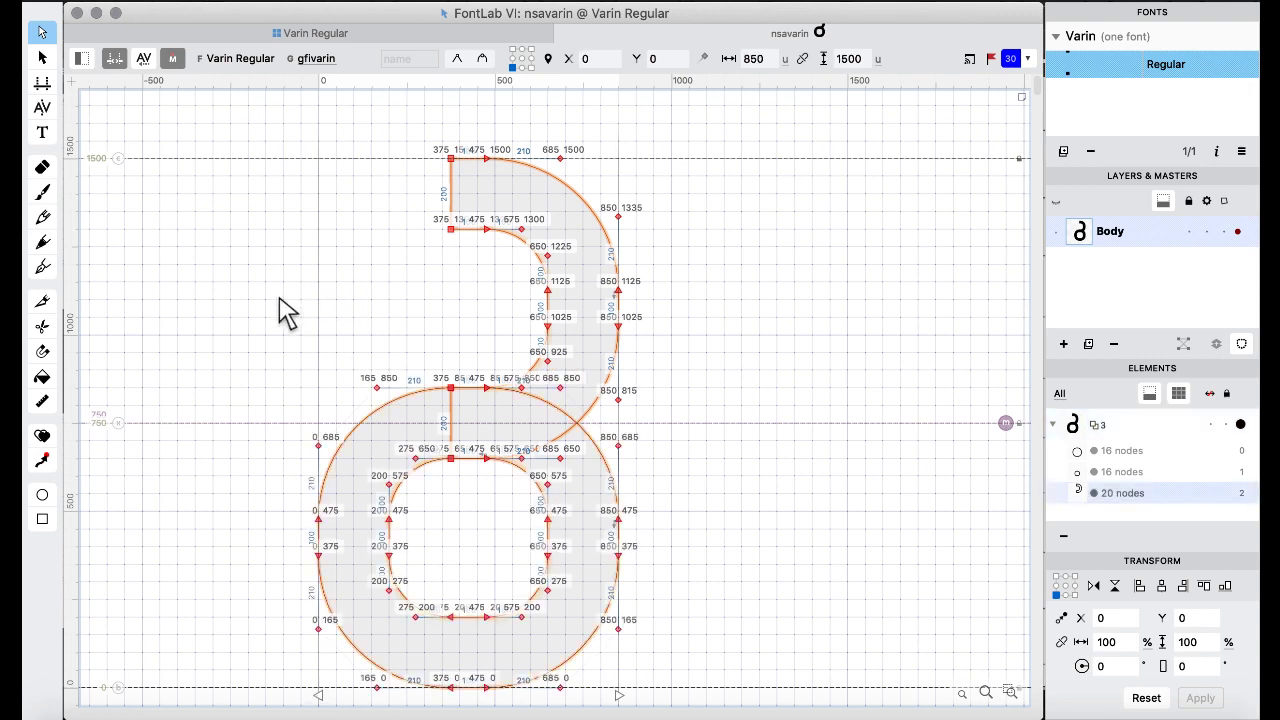
right_click(288, 313)
mouse_move(403, 123)
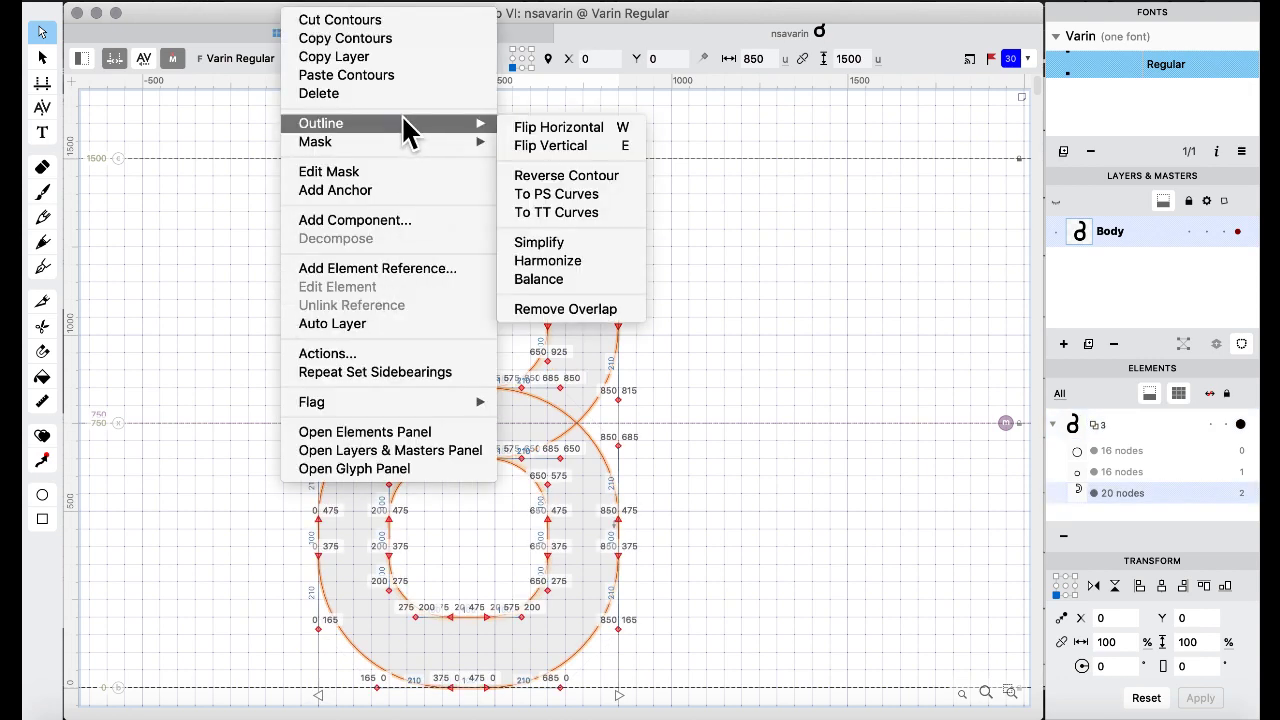
left_click(584, 310)
key("space")
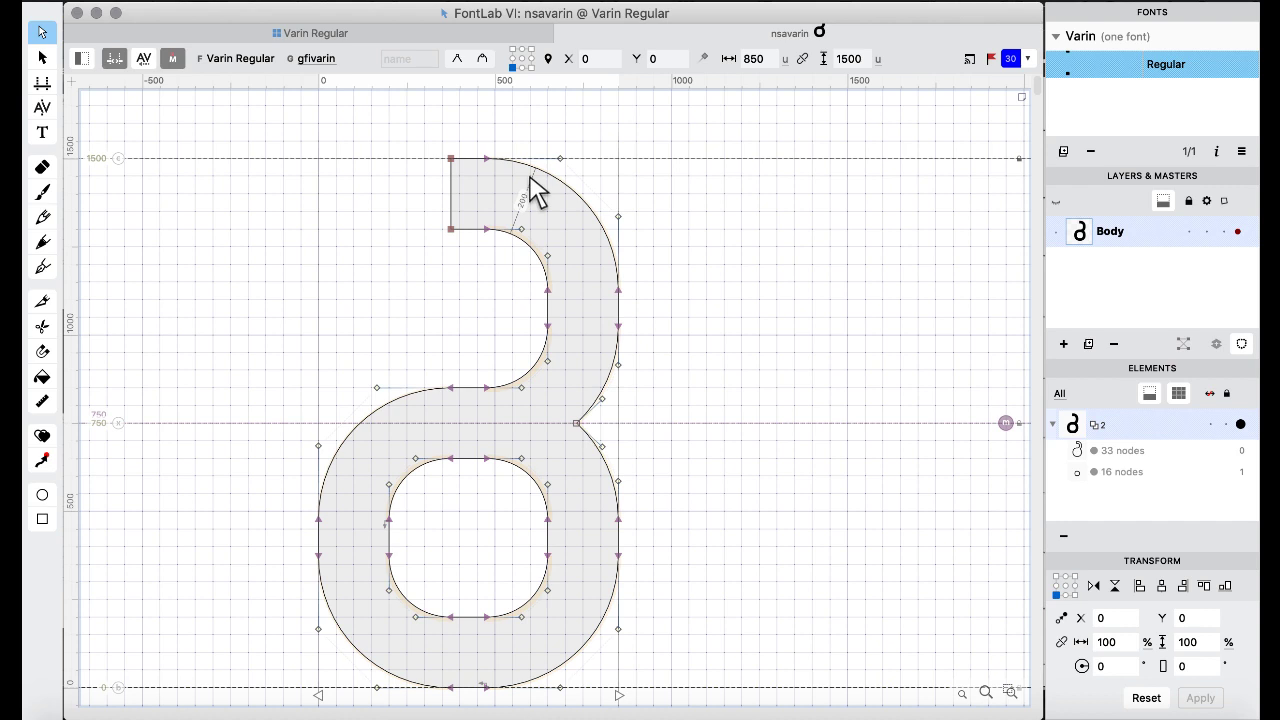
left_click(306, 38)
left_click(468, 305)
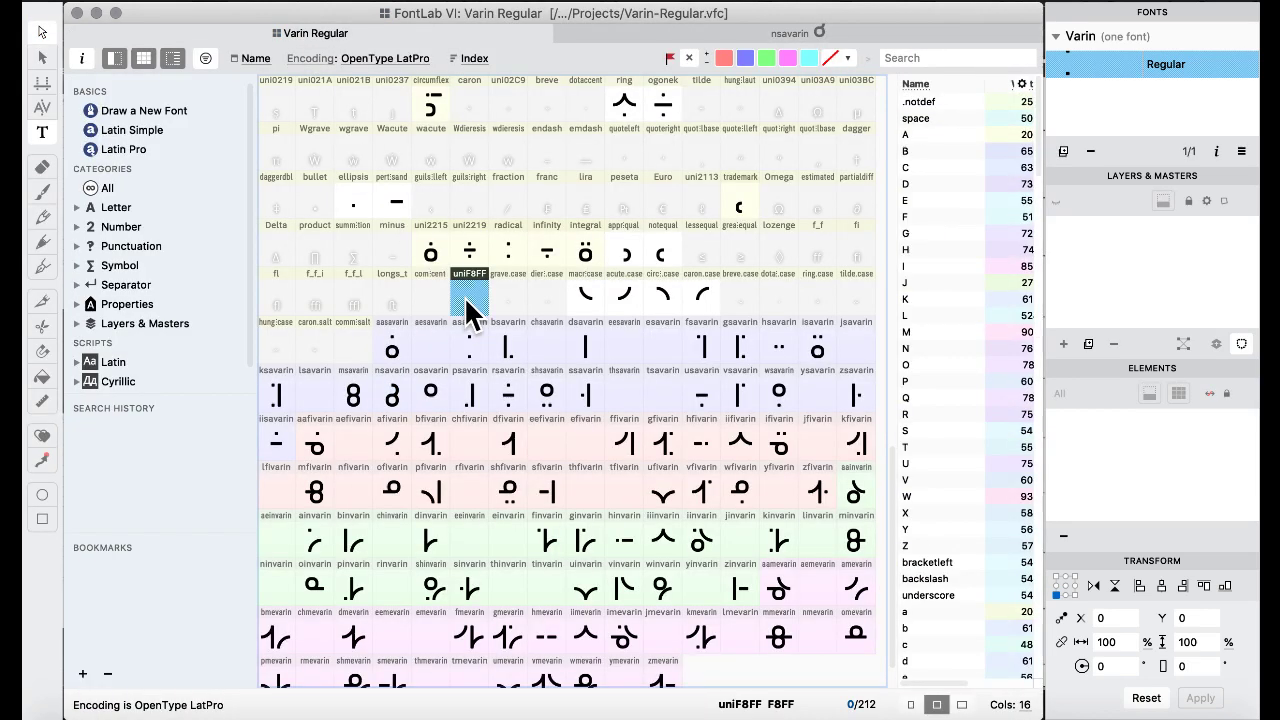
left_click(470, 207)
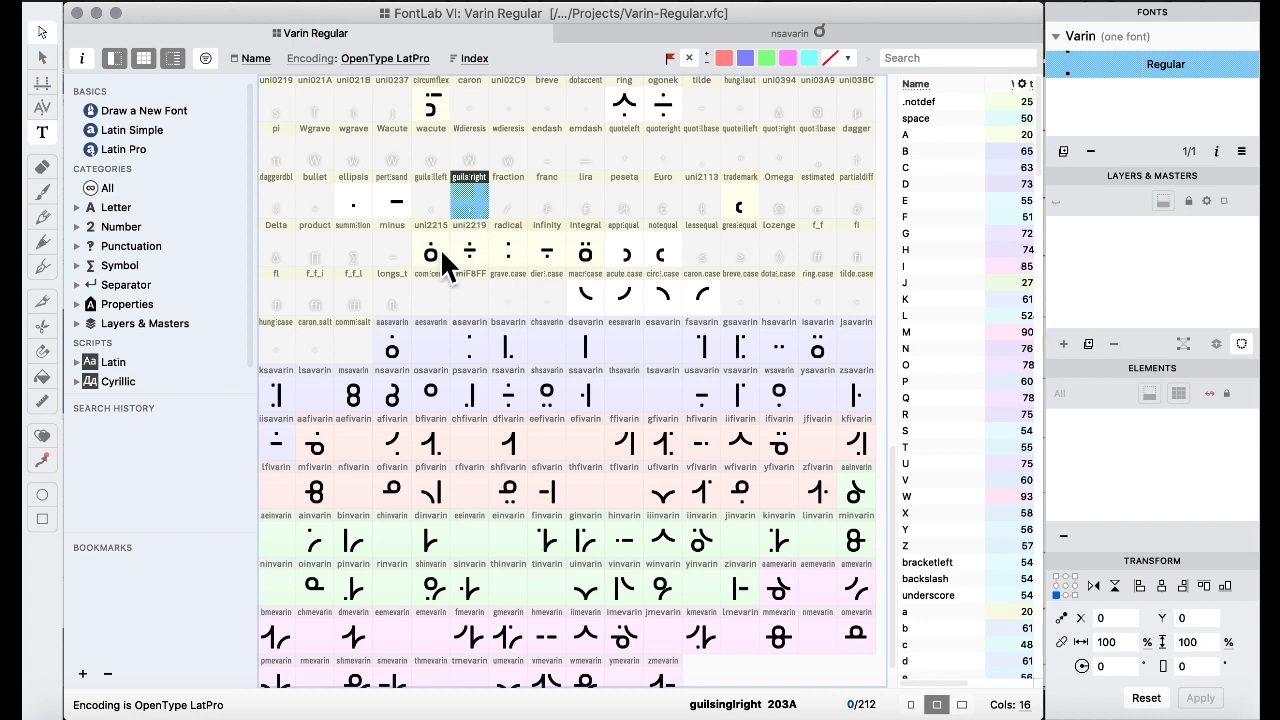
left_click(446, 178)
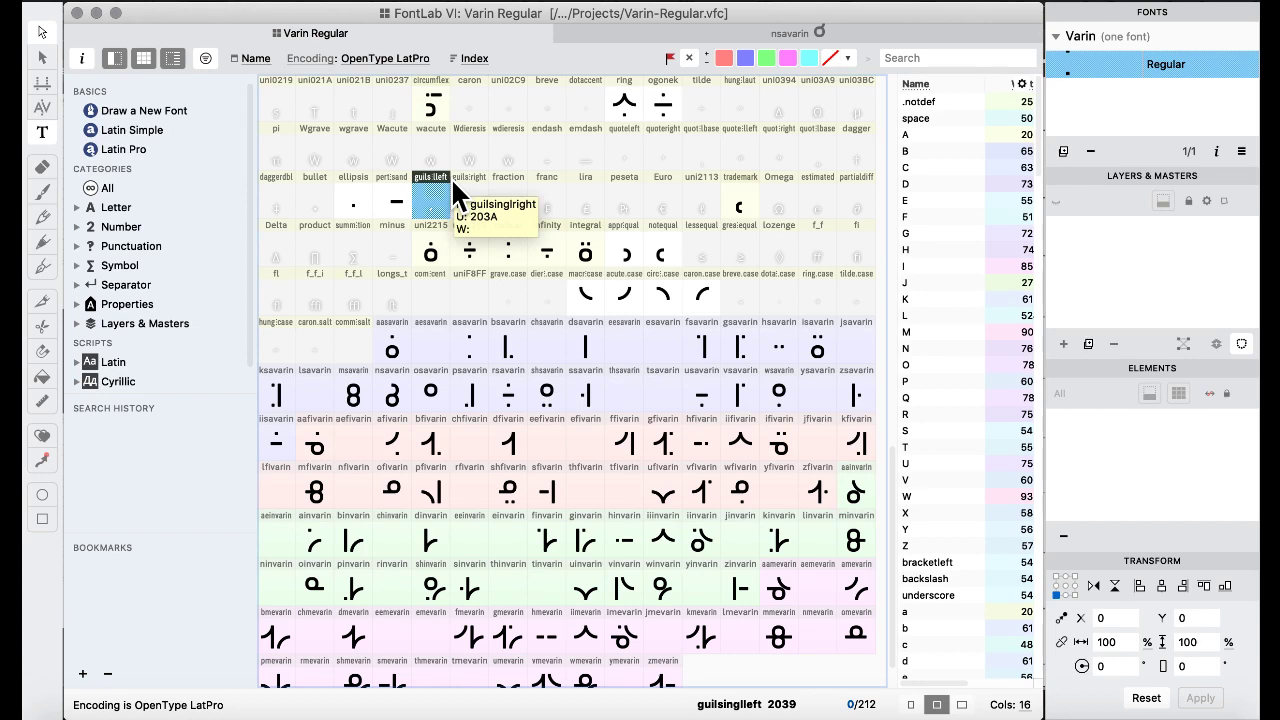
left_click(437, 139)
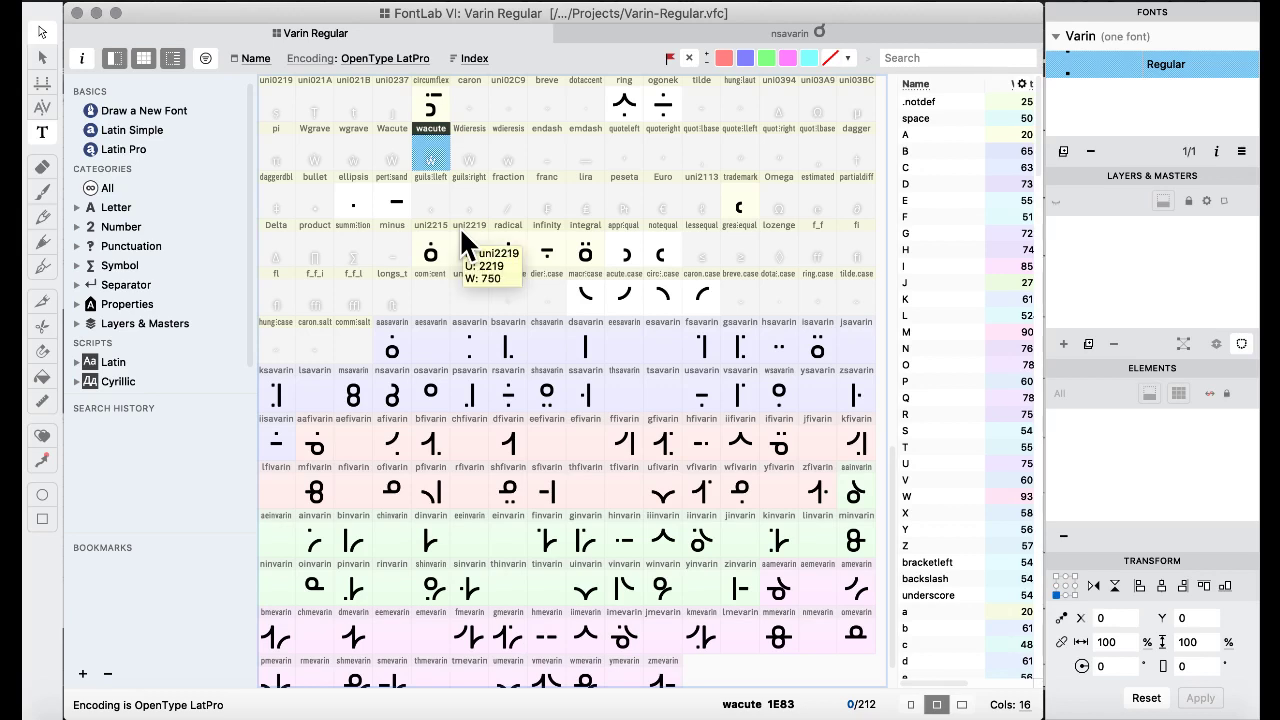
left_click(508, 152)
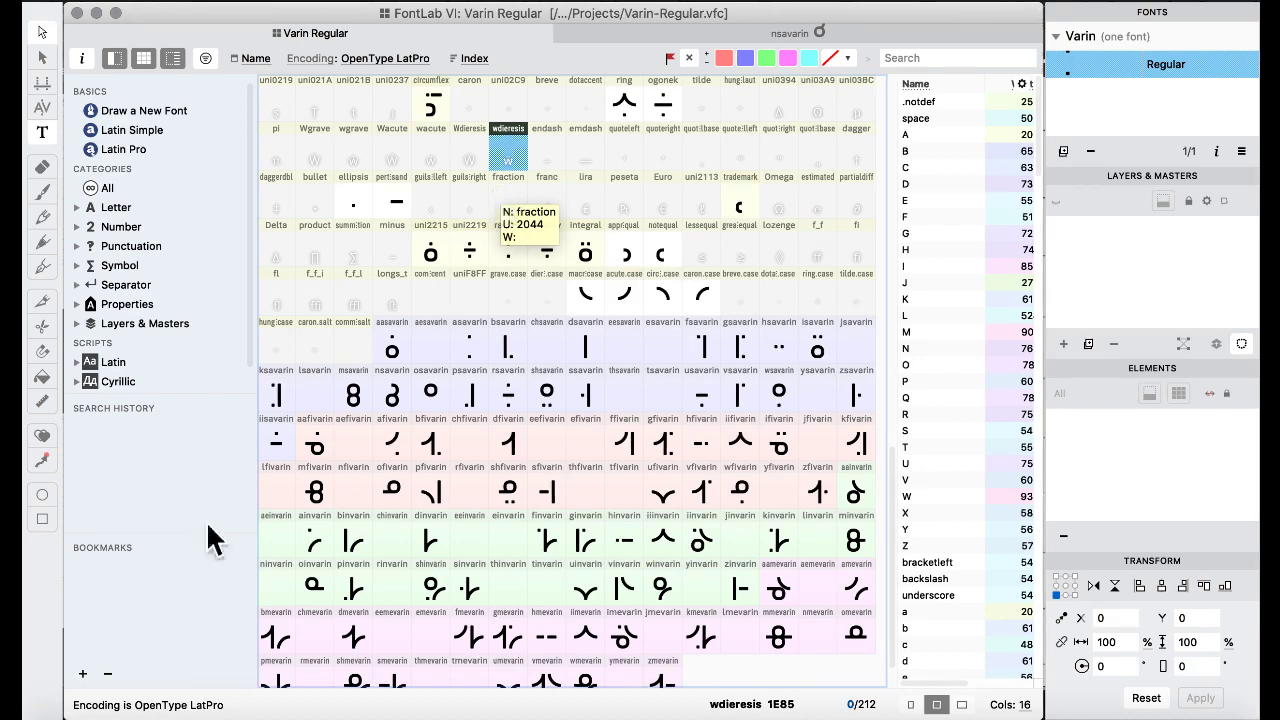
Consult page 2 of the Varin alphabet PDF for the letter forms, switch back to FontLab and select the empty guilsinglright slot.
key("ctrl+Up")
left_click(846, 537)
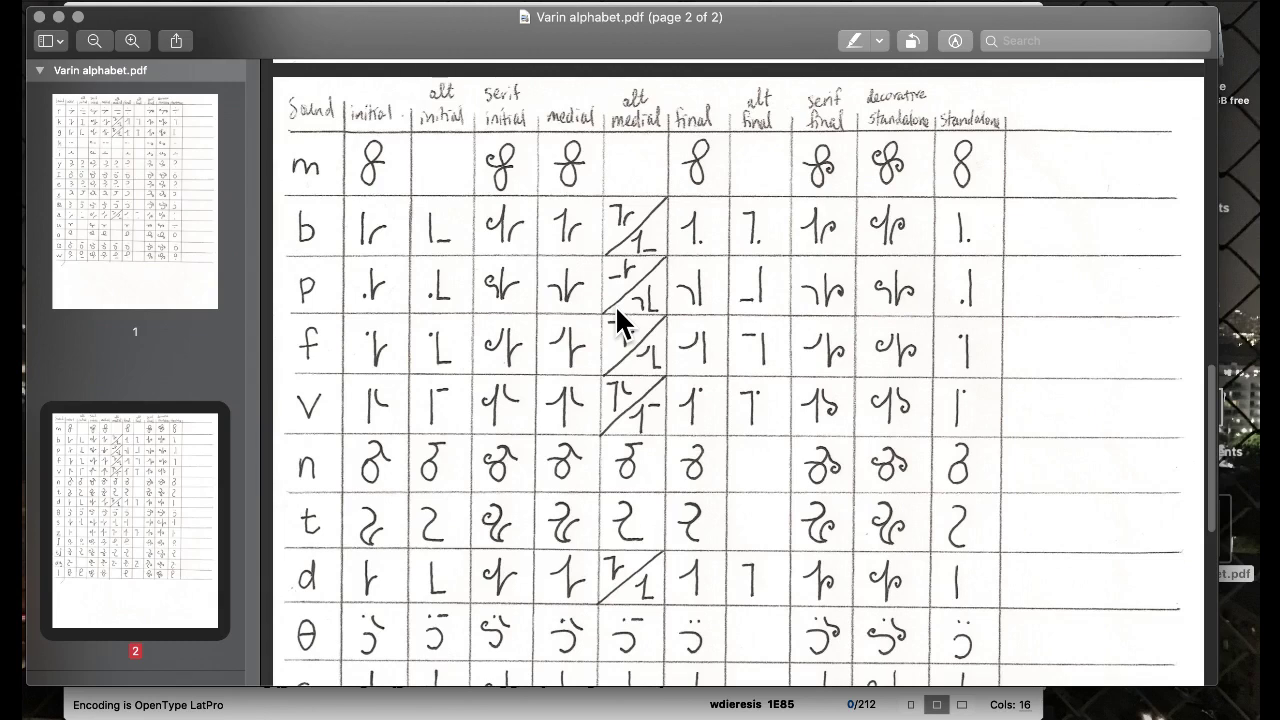
key("ctrl+Up")
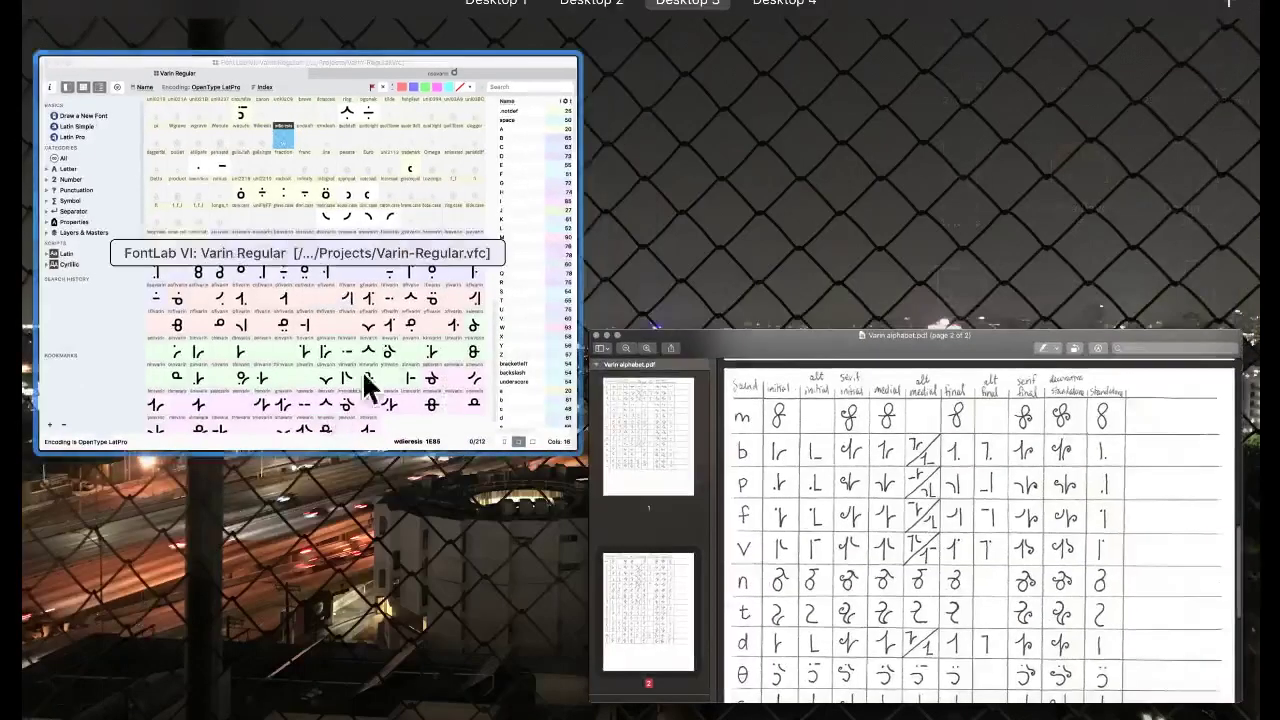
left_click(366, 380)
left_click(454, 202)
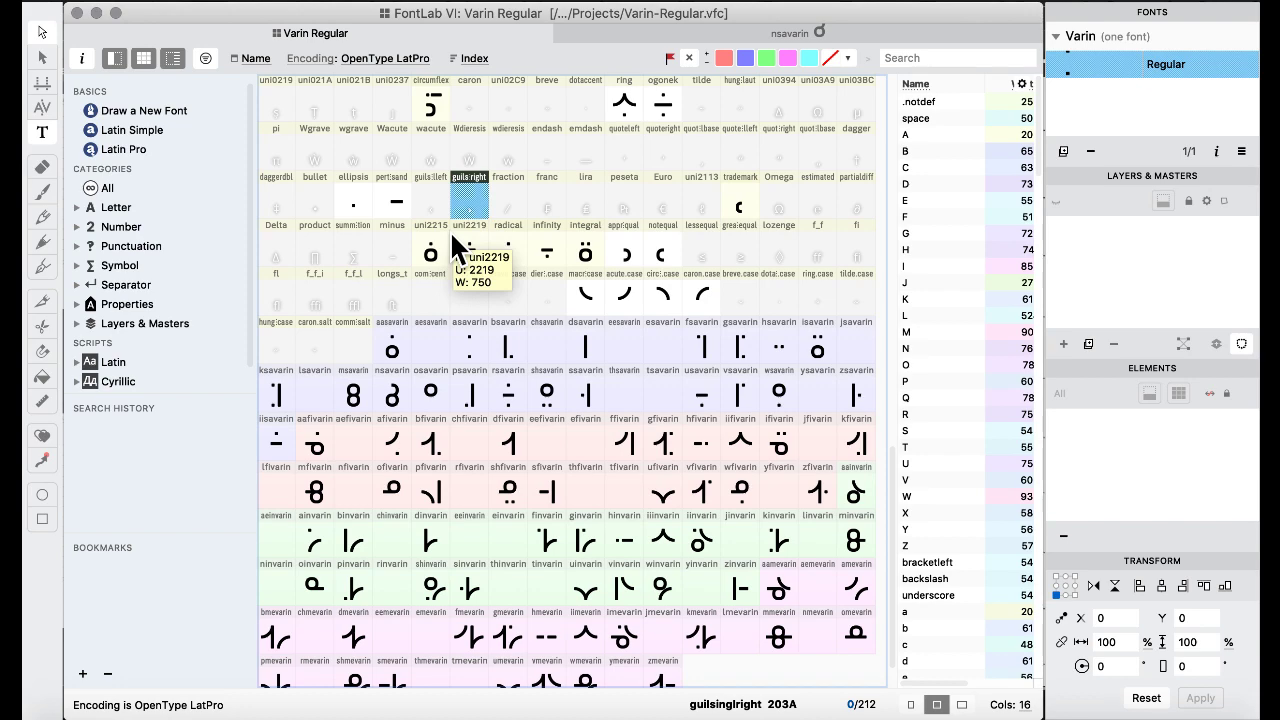
Copy the left rounded end cap from the divide glyph and return to the glyph grid.
scroll(436, 285, "up", 5)
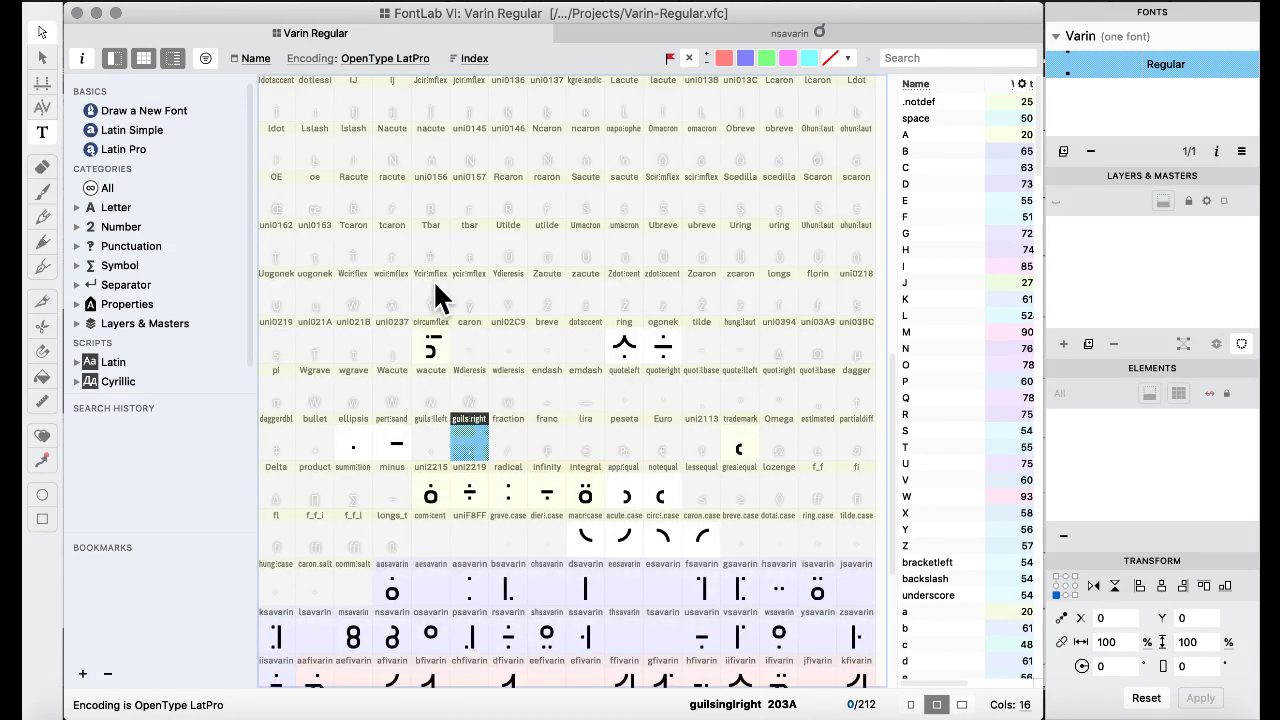
scroll(436, 295, "up", 6)
scroll(440, 295, "down", 2)
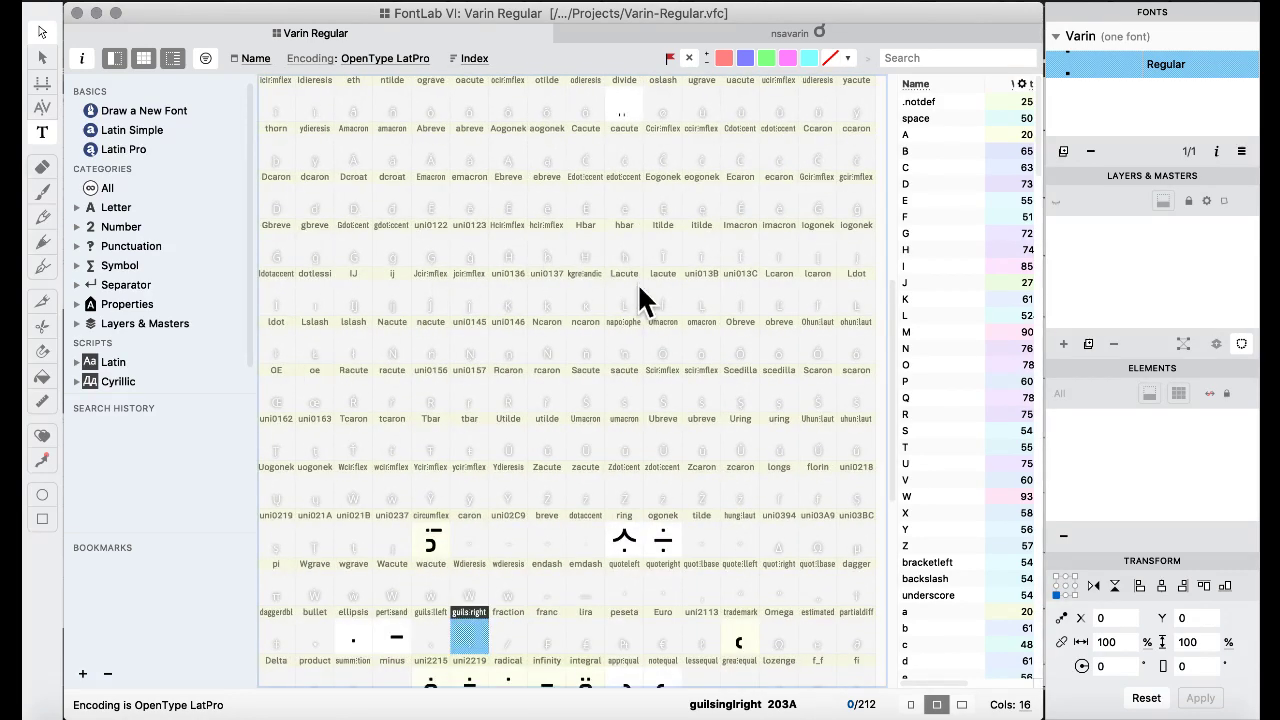
left_click(623, 104)
double_click(623, 104)
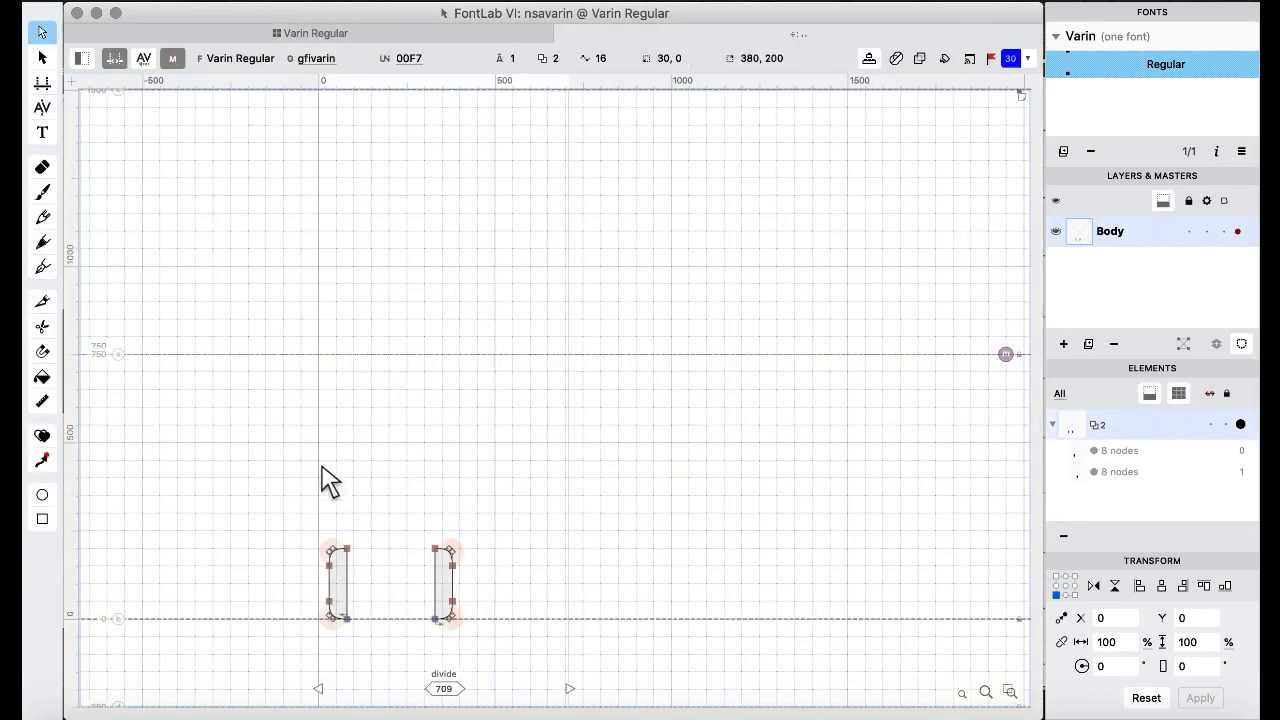
left_click_drag(290, 484, 390, 650)
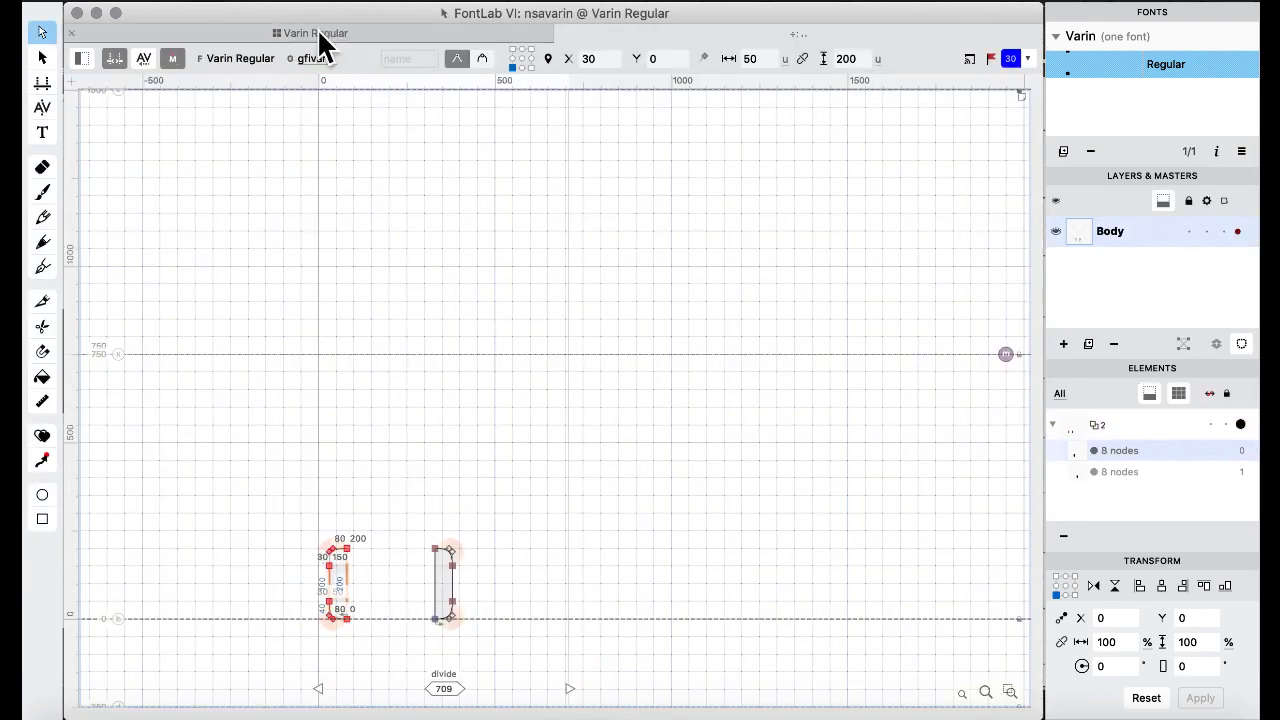
left_click(317, 31)
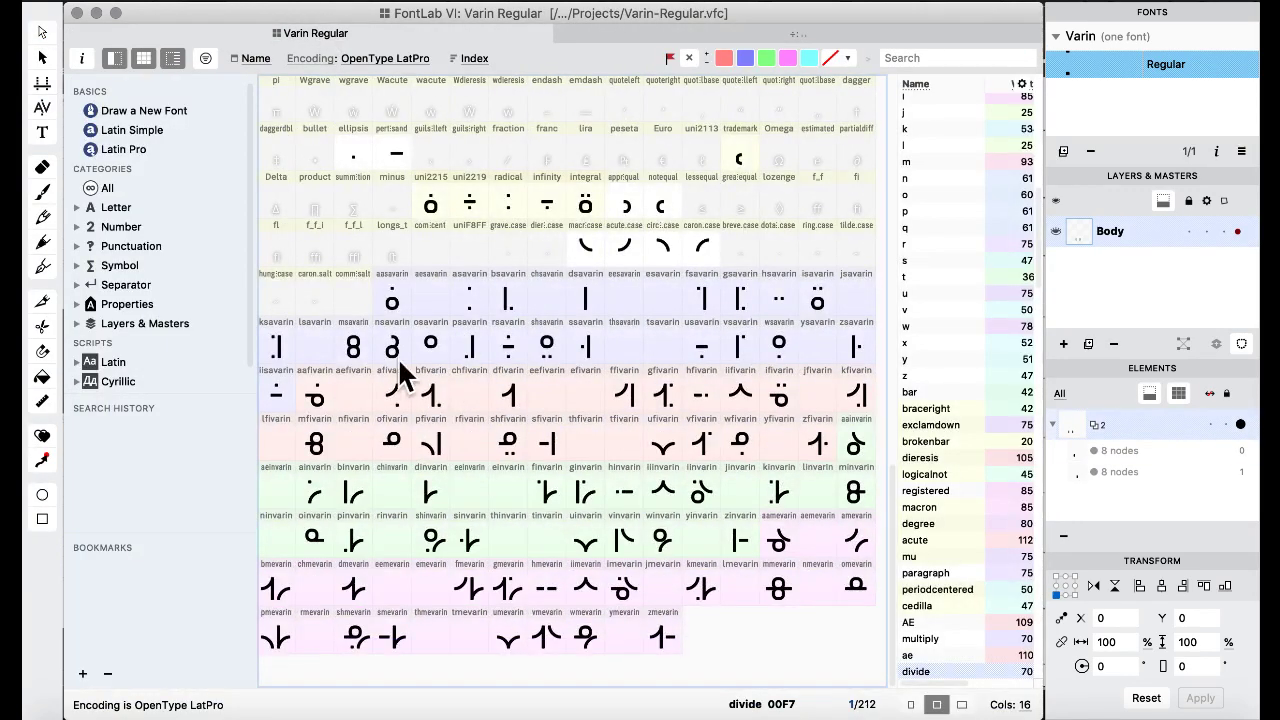
Paste the end cap into nsavarin and move it to X 230, Y 1300, level with the upper arc's open end.
double_click(398, 358)
scroll(521, 398, "up", 3)
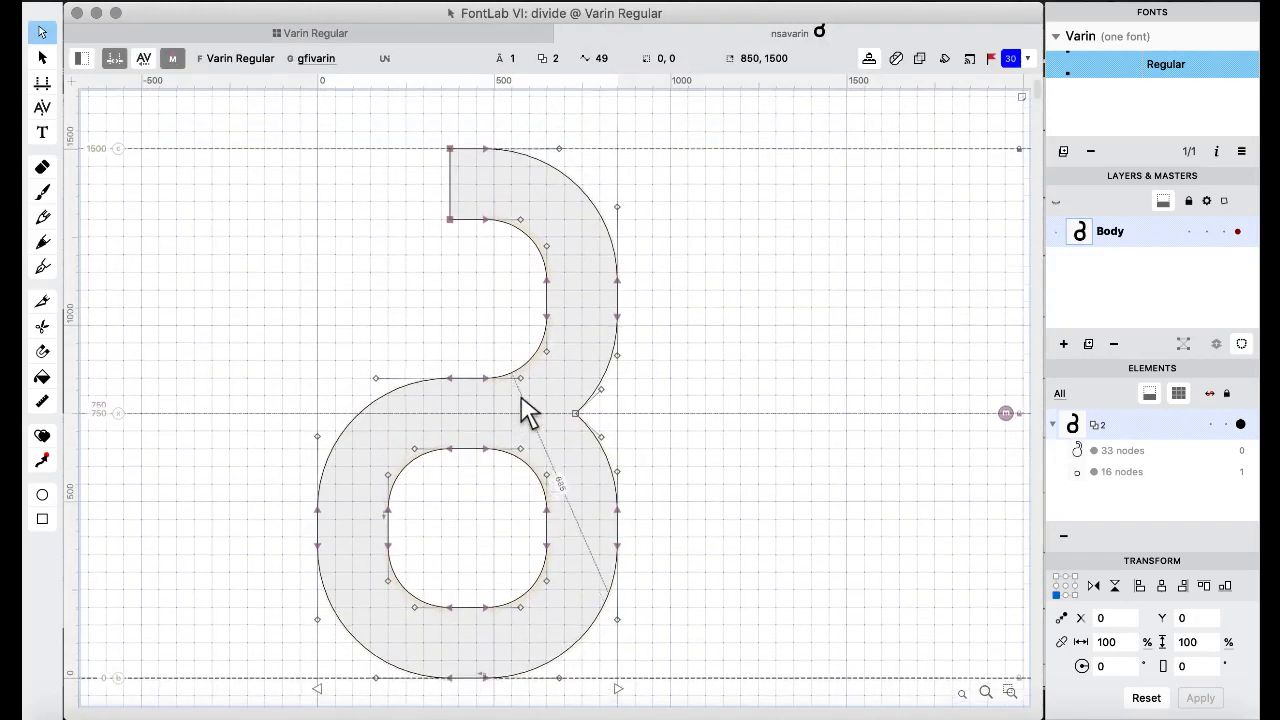
key("super+v")
key("super+Up")
key("super+Up")
key("super+Right")
key("super+Up")
key("super+Up")
key("super+Up")
key("super+Up")
key("super+Up")
key("super+Up")
key("super+Up")
key("super+Up")
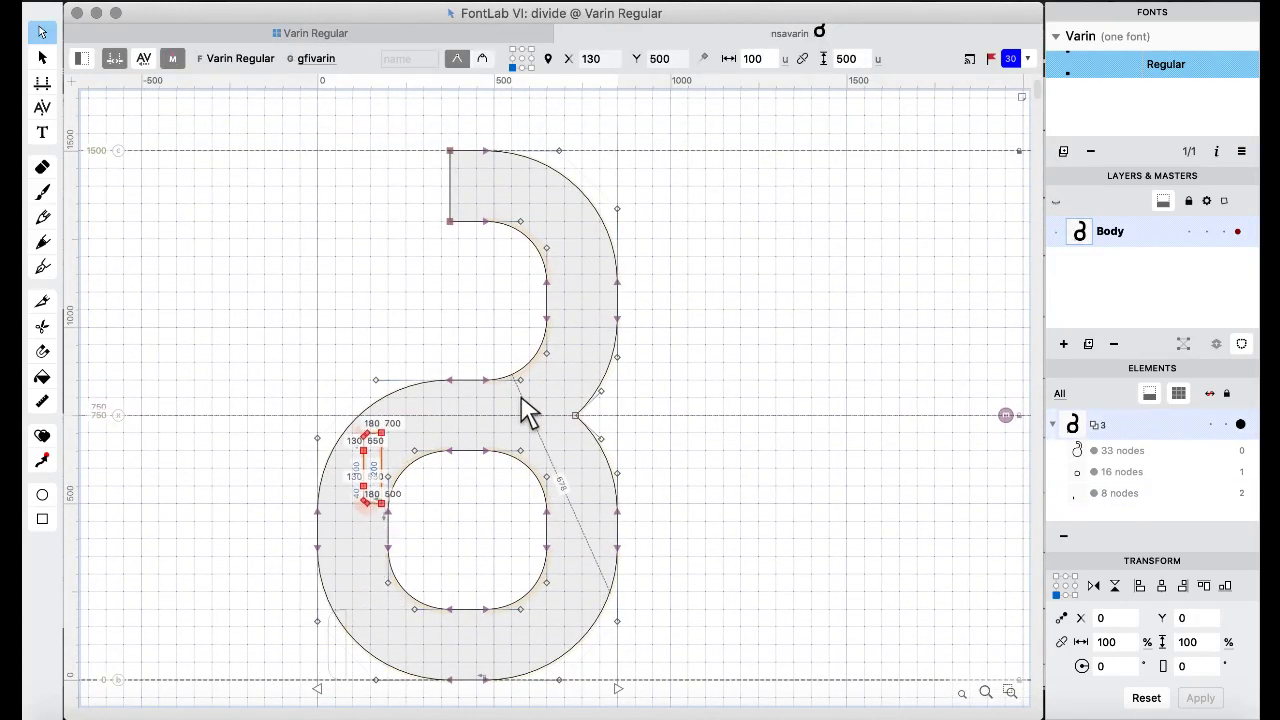
key("super+Right")
key("super+Up")
key("super+Up")
key("super+Up")
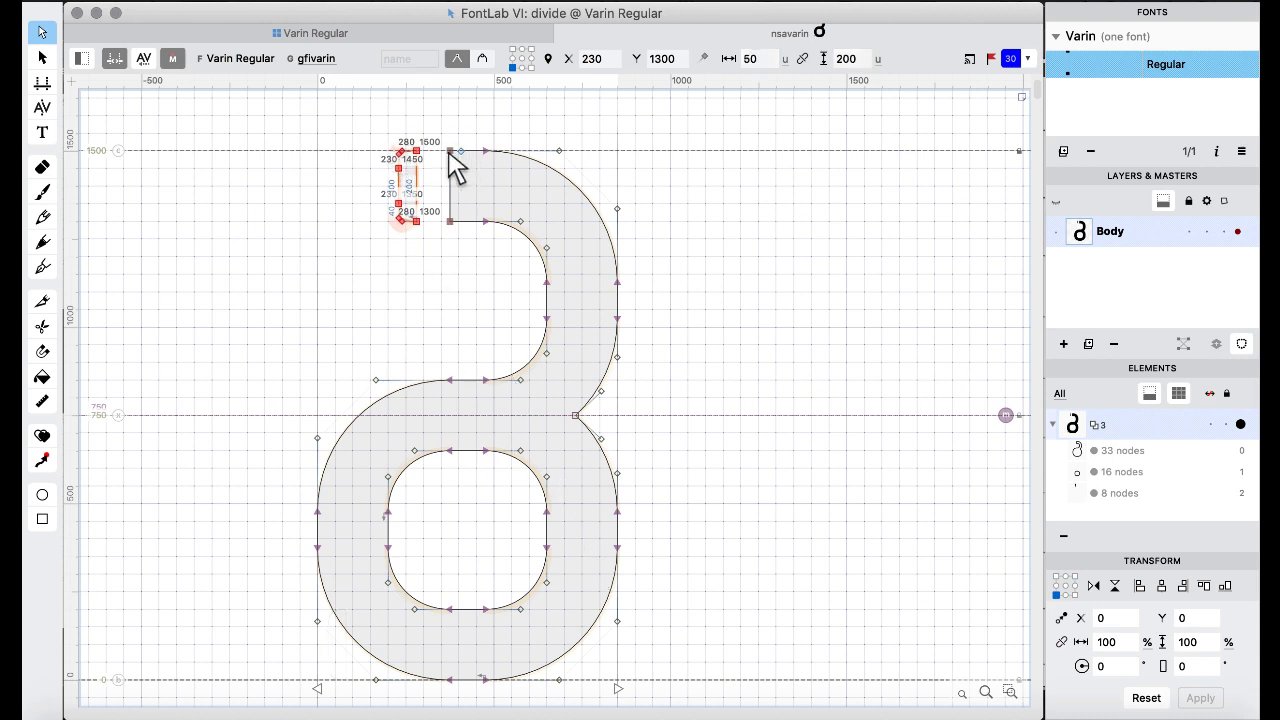
Shift the cap to X 325, Y 1300 so it sits flush against the arc's flat end, and preview the shape.
key("Left")
key("Left")
key("Left")
key("Left")
key("Left")
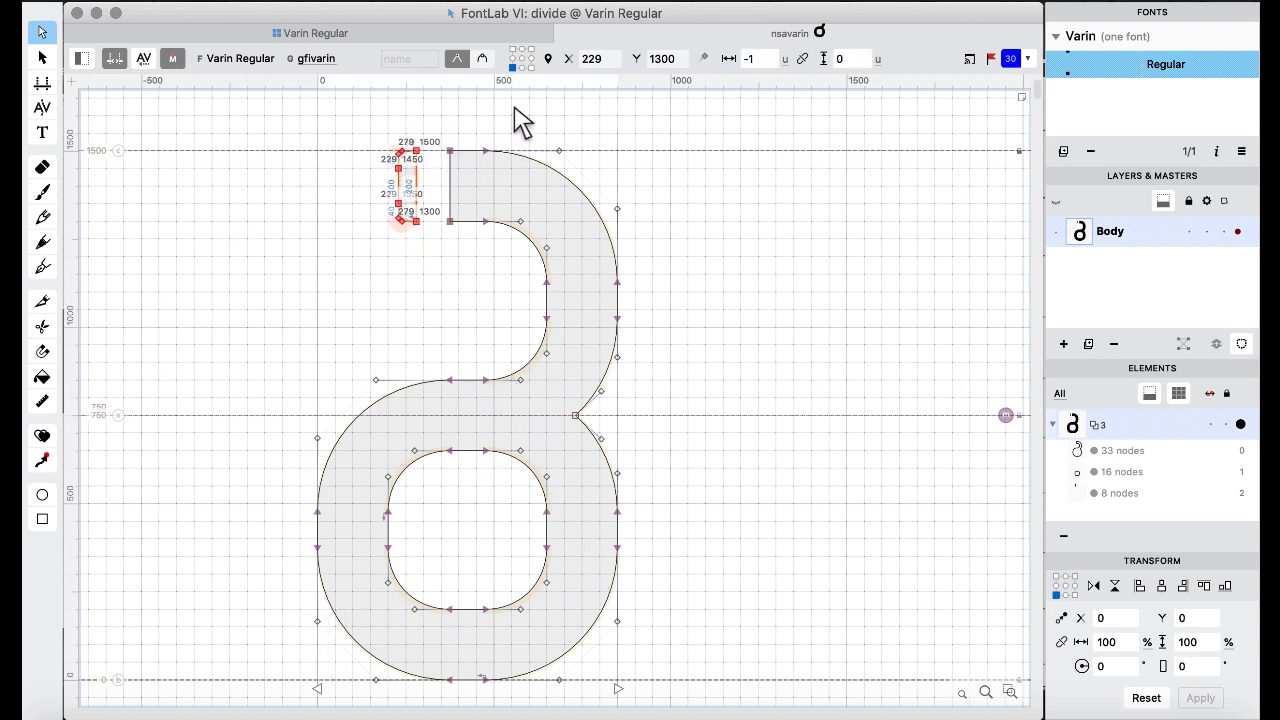
key("super+Right")
key("space")
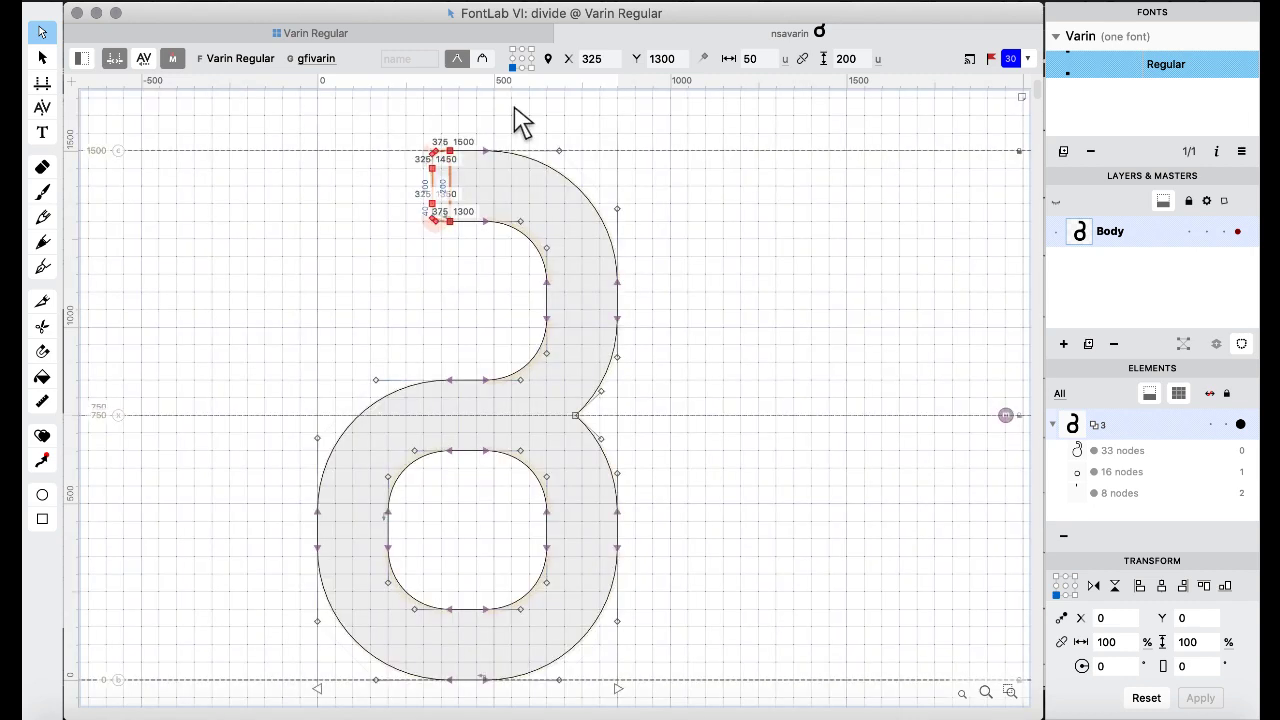
Try shortening the upper arc by deleting its two end nodes and placing the pasted cap at X 425, Y 1300.
key("BackSpace")
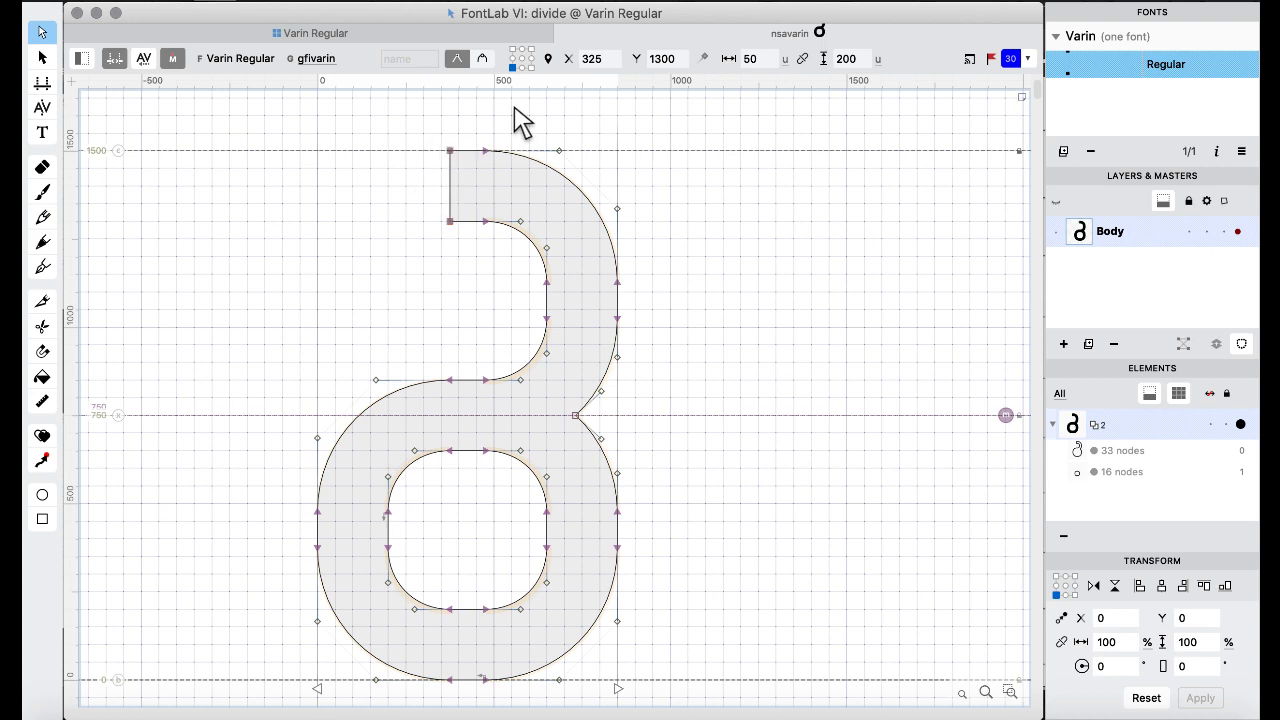
left_click_drag(411, 113, 457, 298)
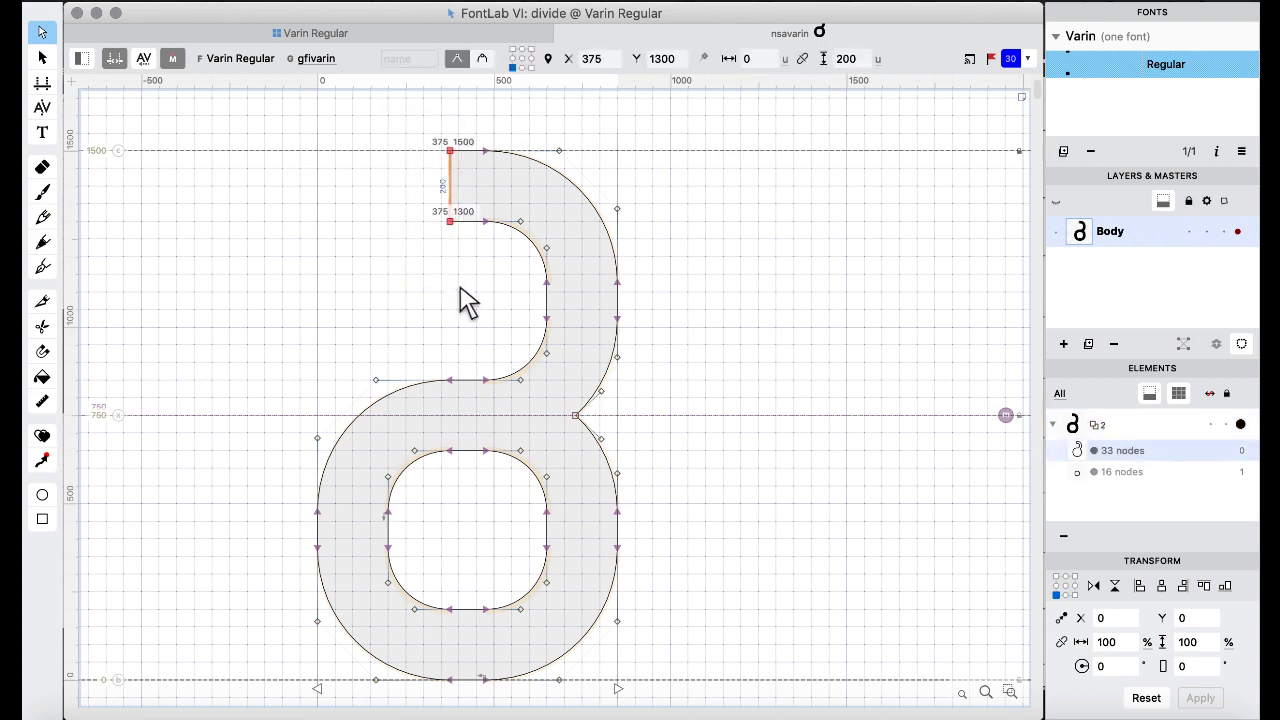
key("BackSpace")
key("super+v")
key("super+shift+Right")
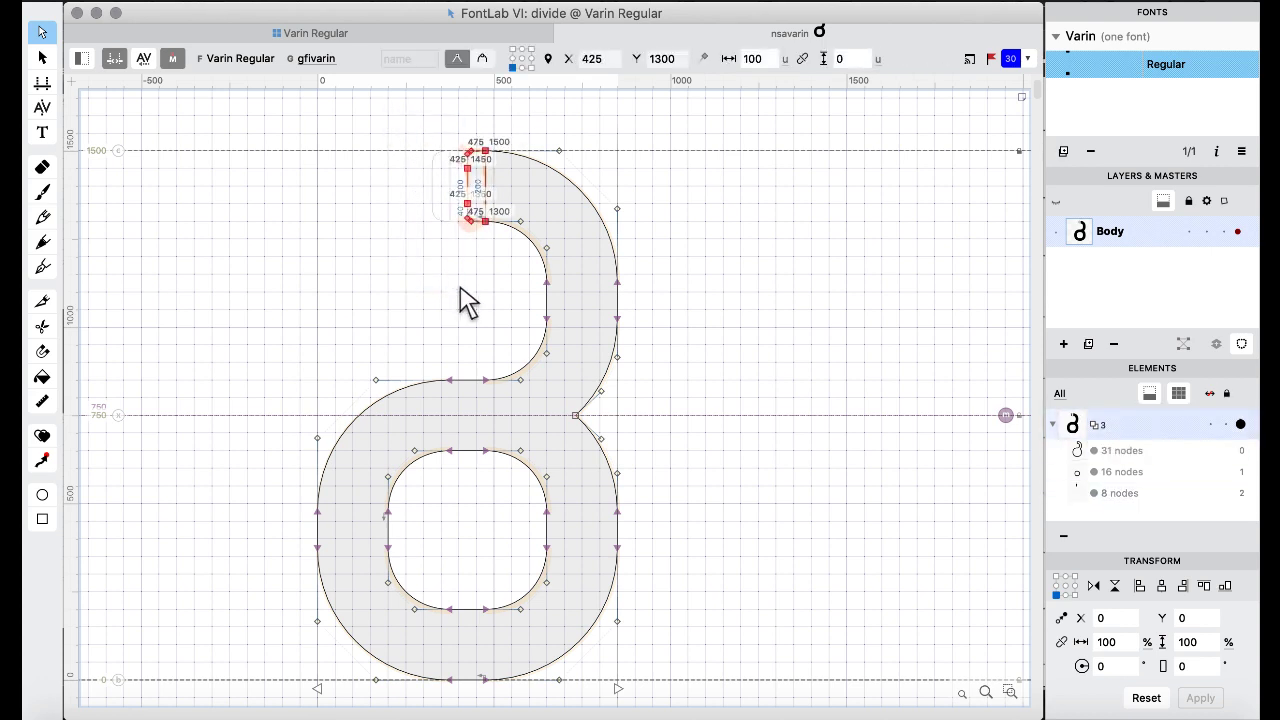
key("space")
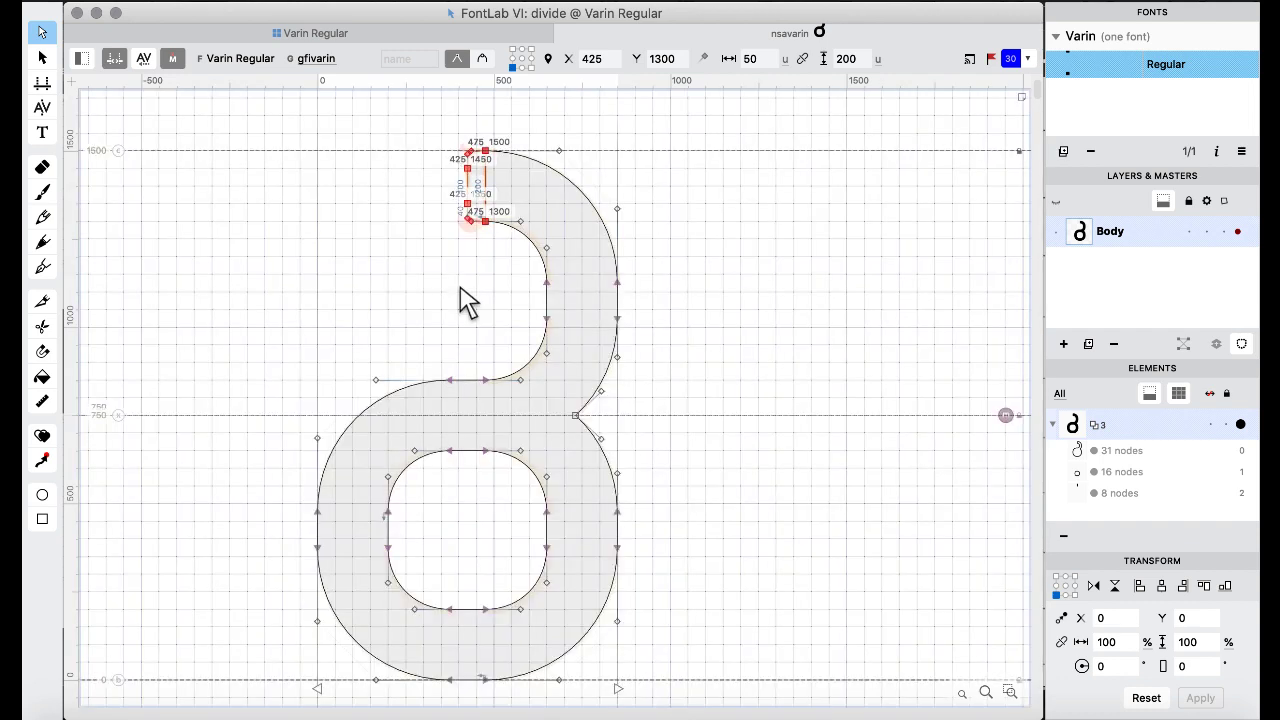
Check the handwritten chart, reopen nsavarin and undo the shortening of the arc, restoring the cap at X 325, Y 1300.
left_click(310, 33)
left_click(507, 245)
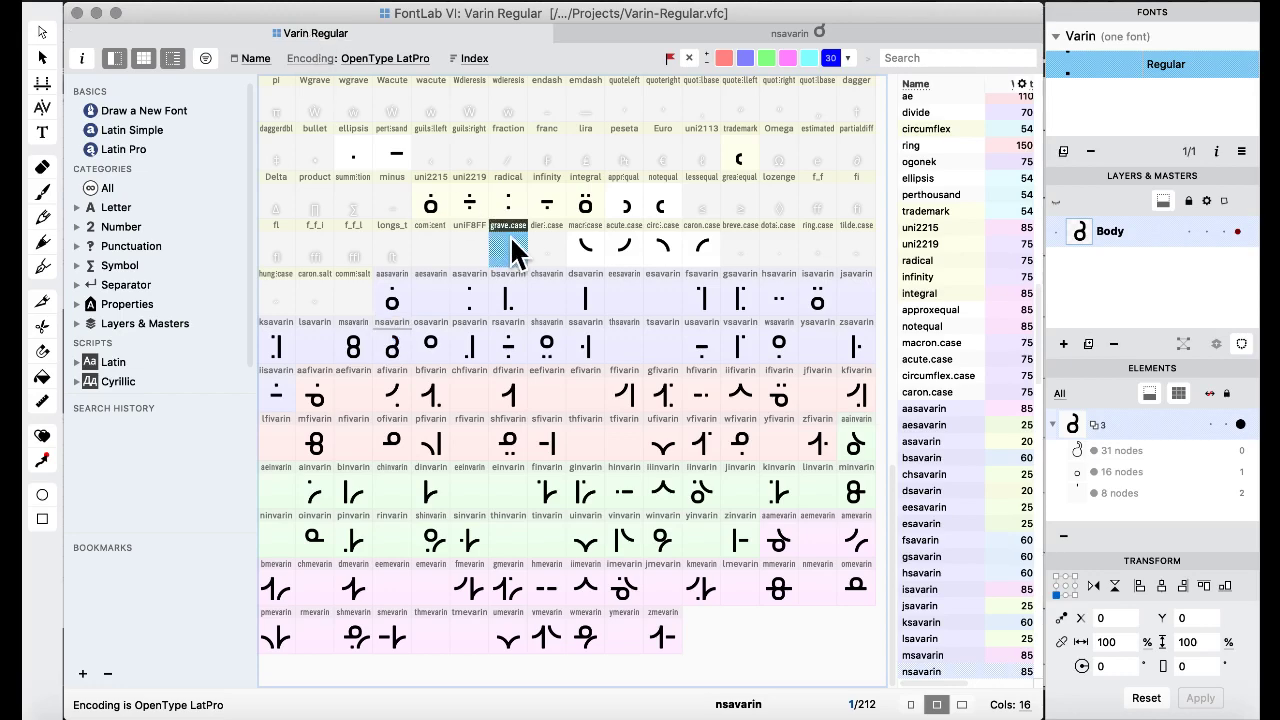
key("ctrl+Up")
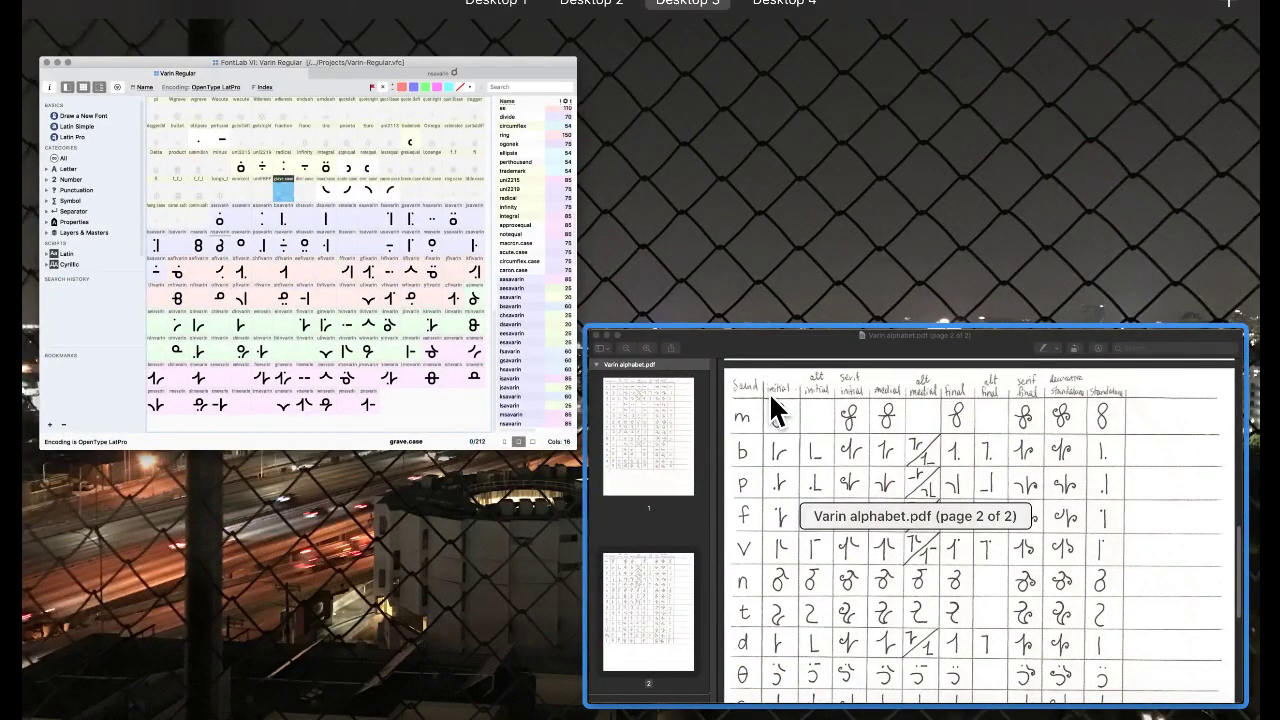
left_click(480, 395)
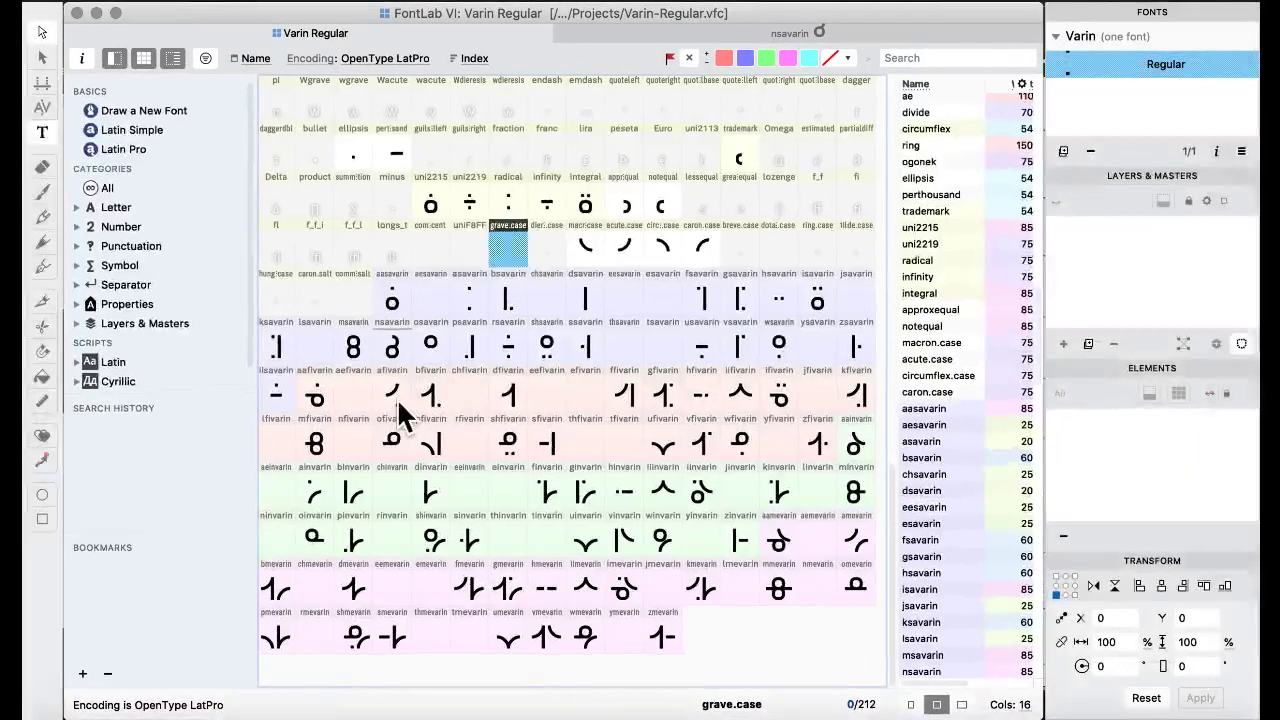
double_click(391, 345)
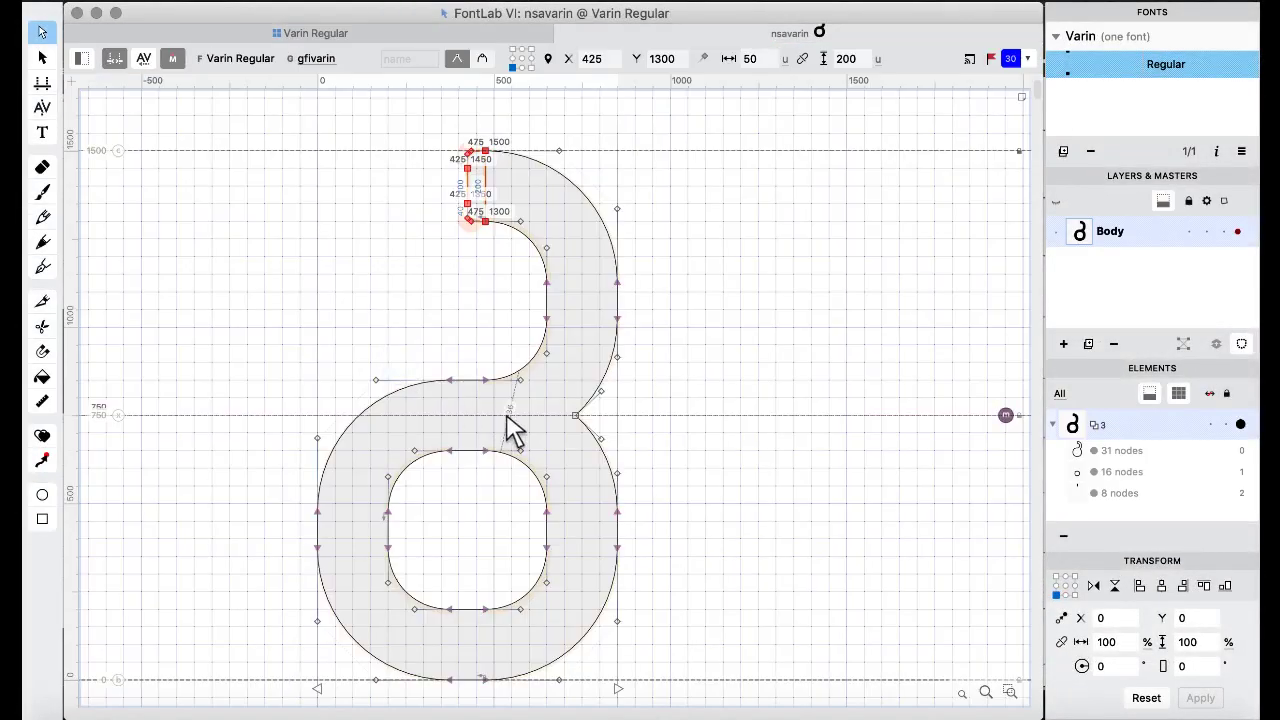
key("super+shift+o")
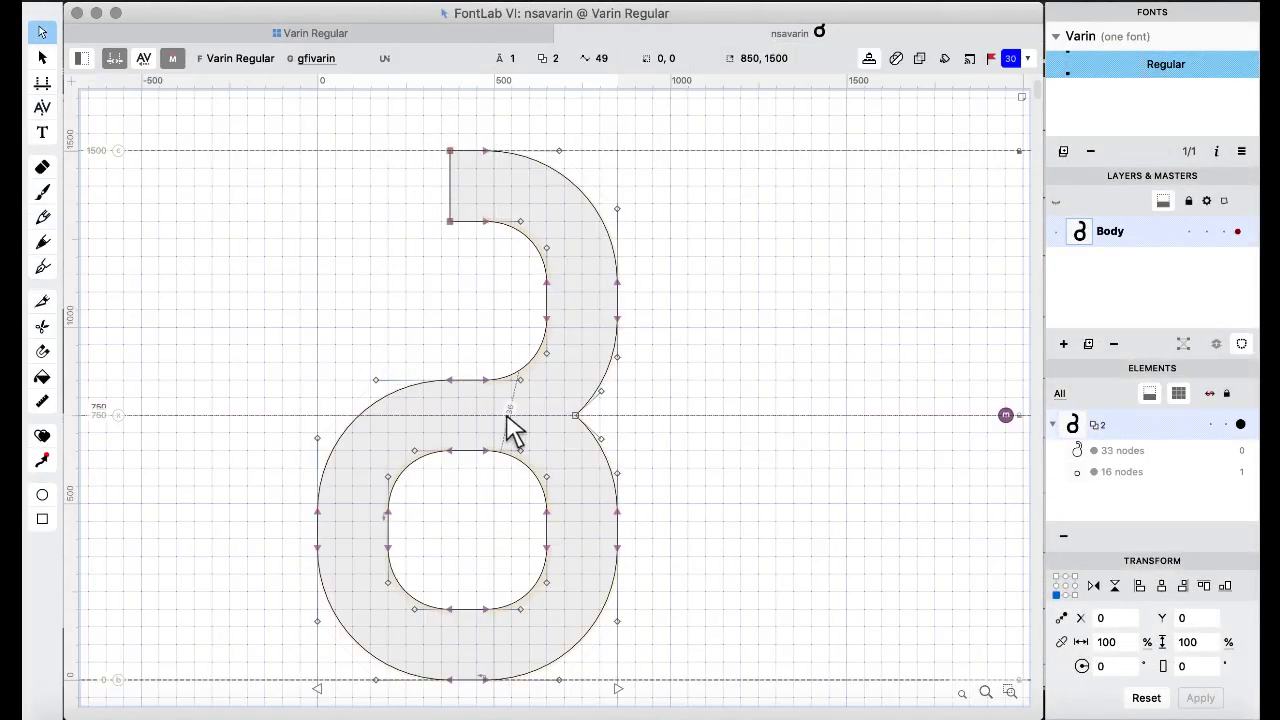
key("super+z")
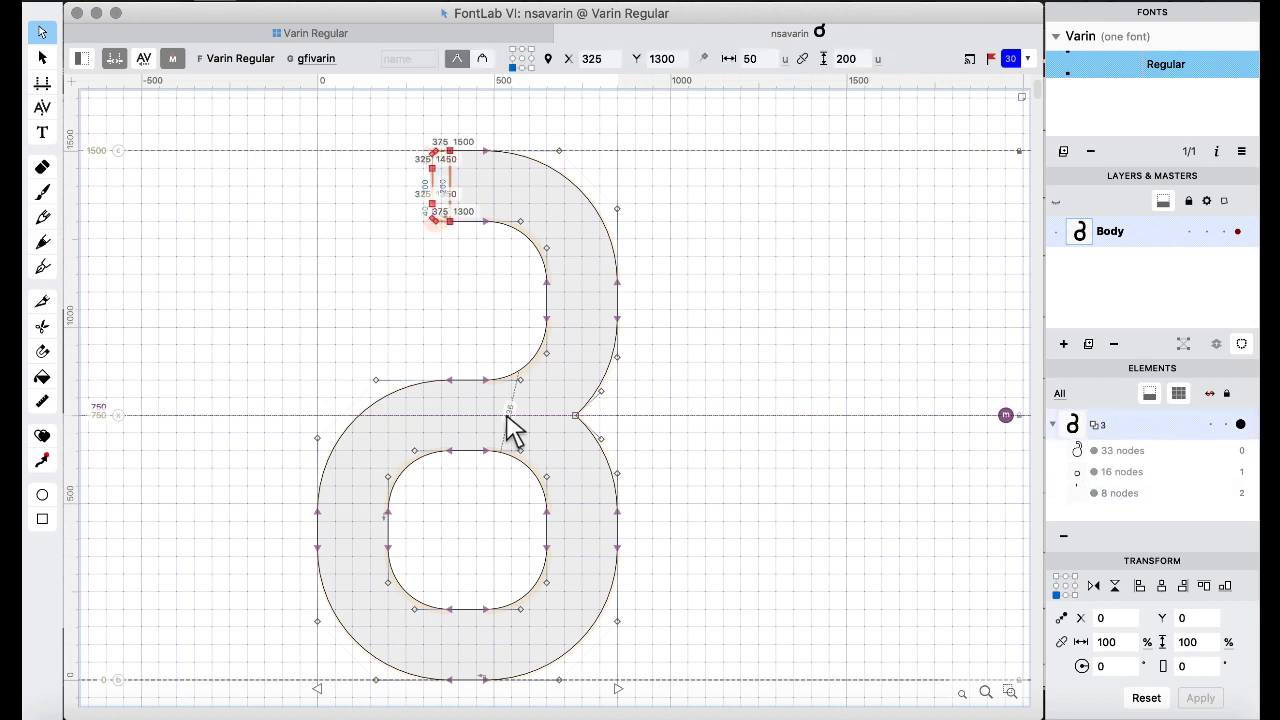
Merge the cap with all nsavarin contours by removing the overlap, and return to the glyph grid.
key("super+a")
right_click(295, 275)
mouse_move(413, 120)
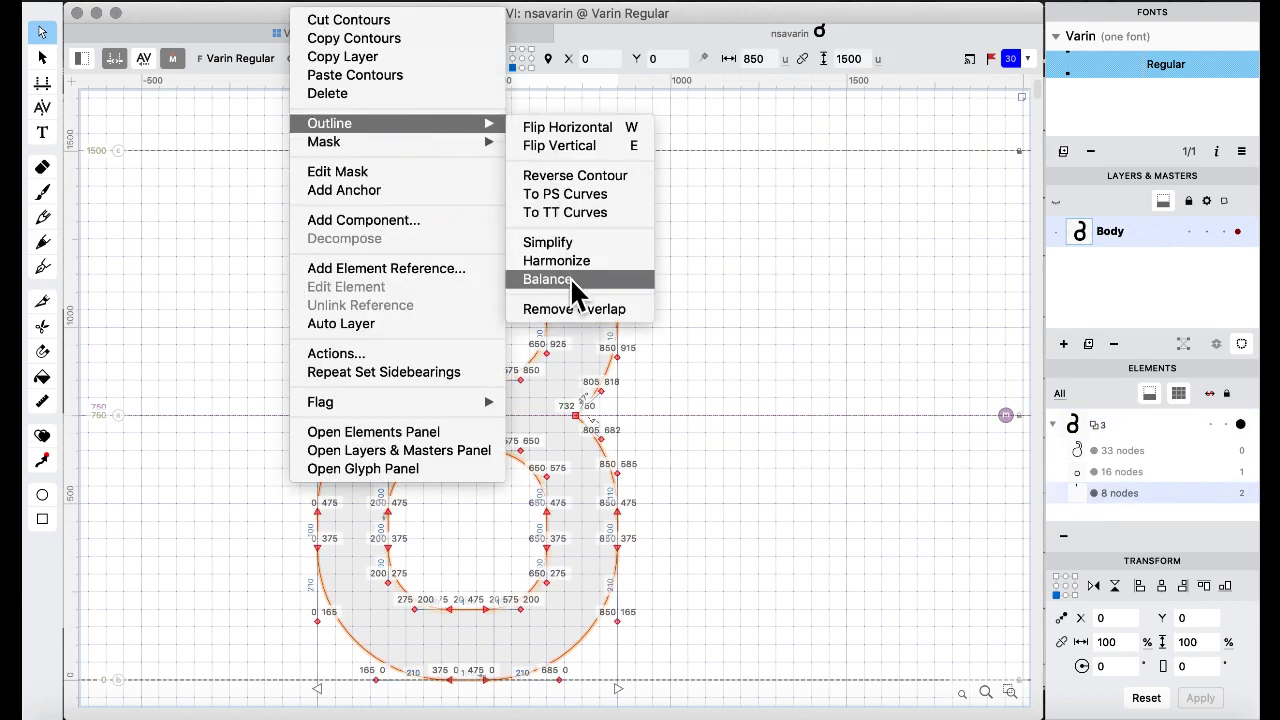
left_click(570, 305)
key("space")
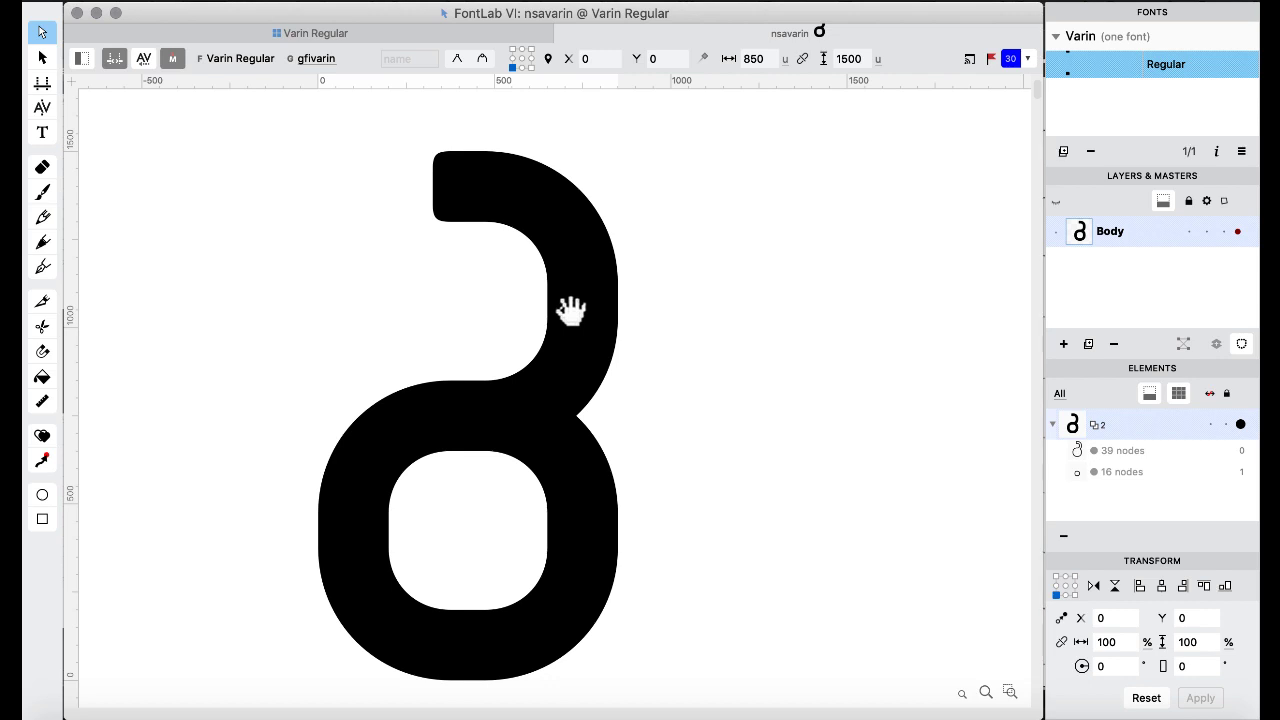
left_click(275, 32)
left_click(468, 250)
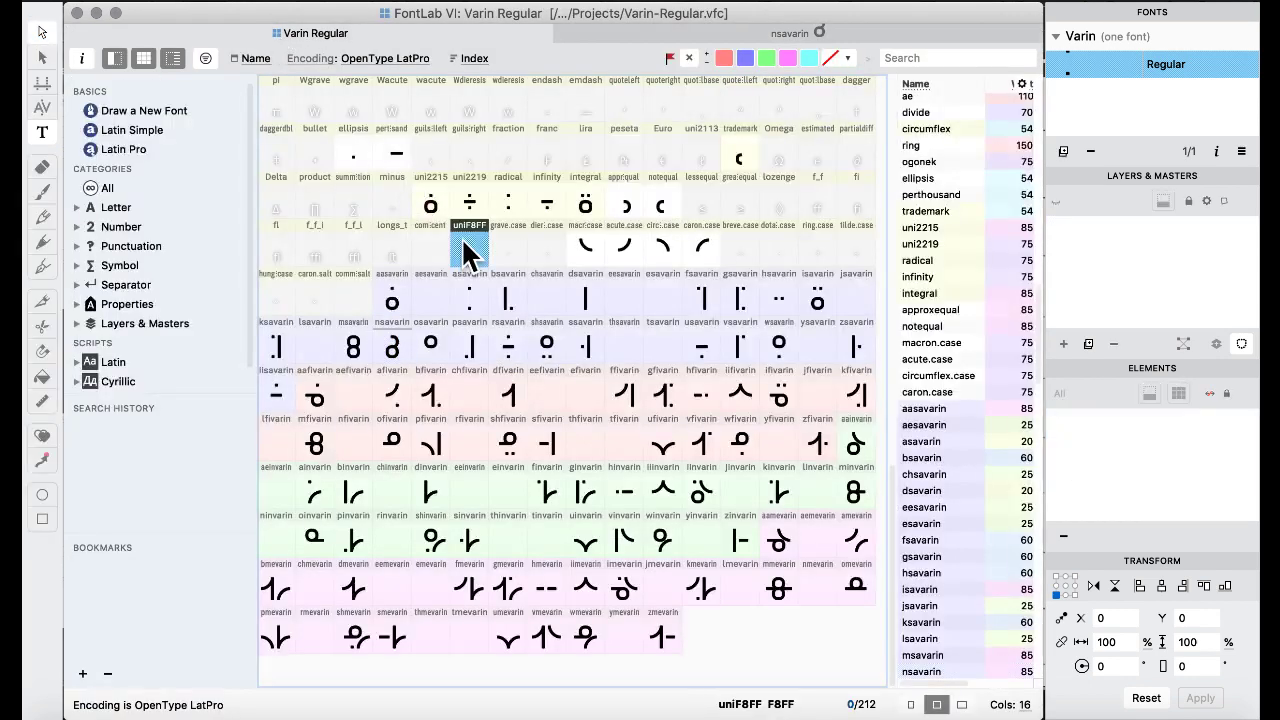
Copy the whole nsavarin outline over msavarin to compare the two shapes, and undo the paste.
left_click(398, 355)
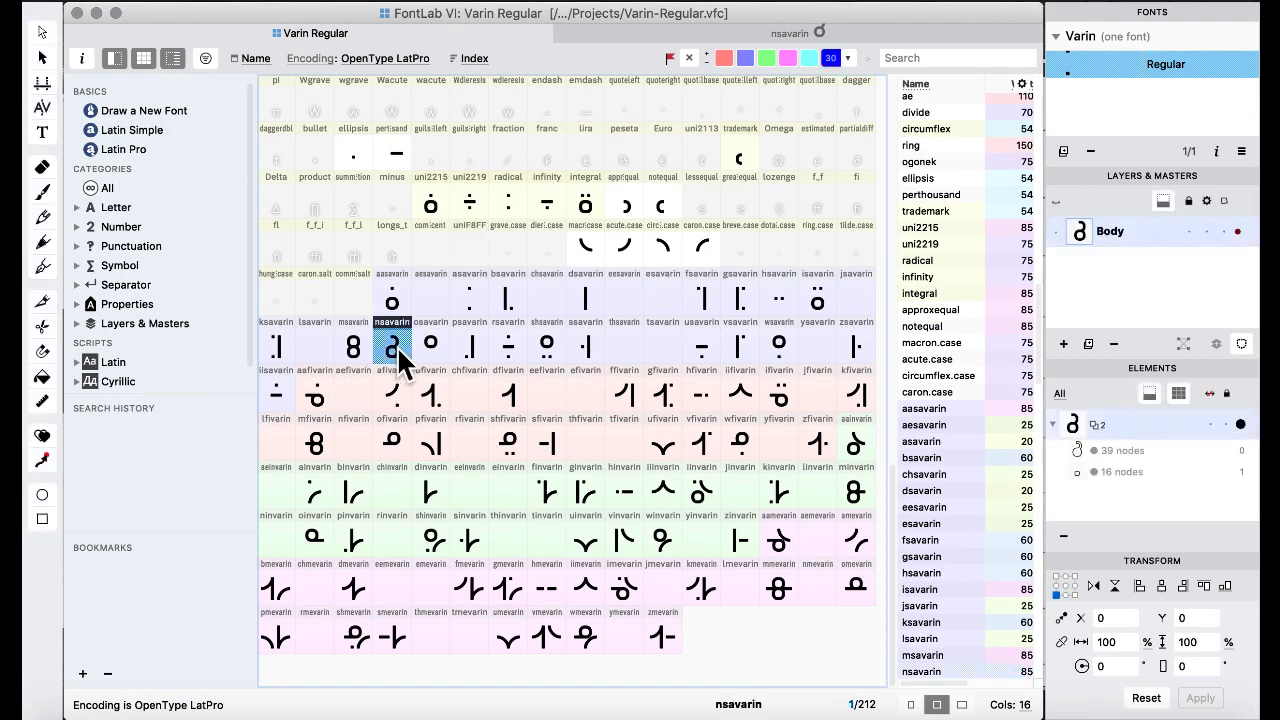
double_click(398, 355)
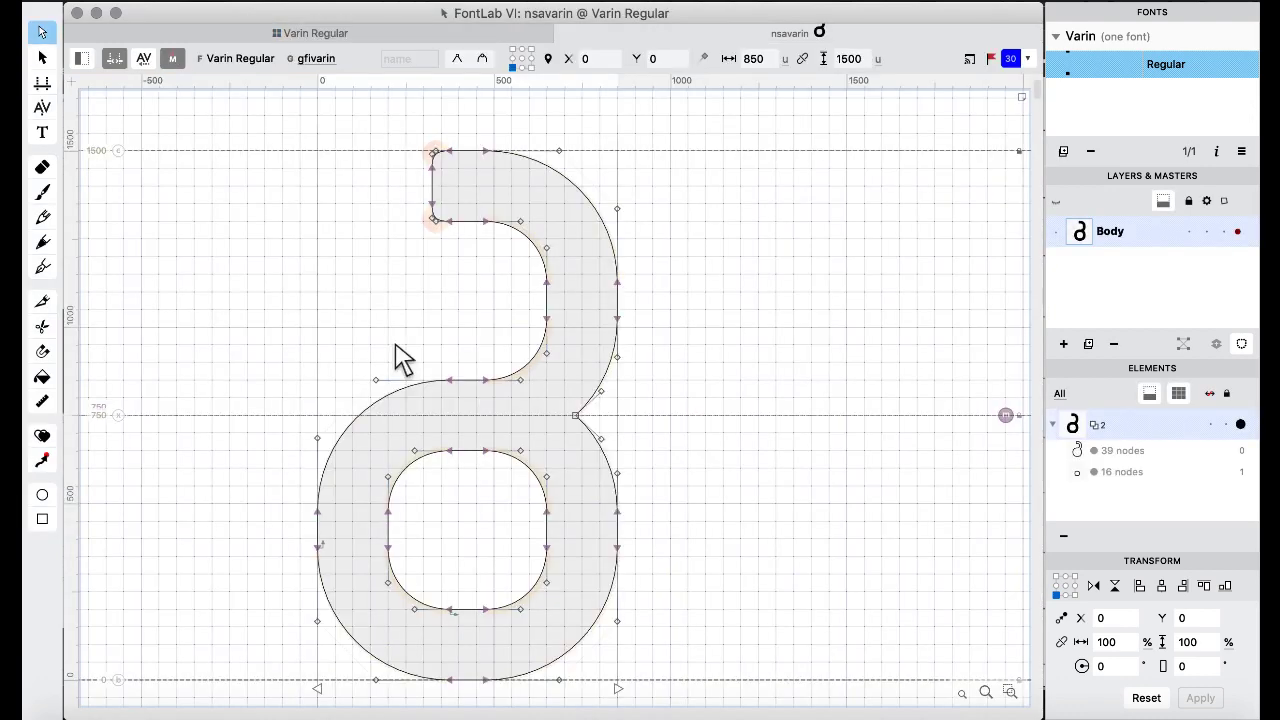
key("super+a")
left_click(300, 33)
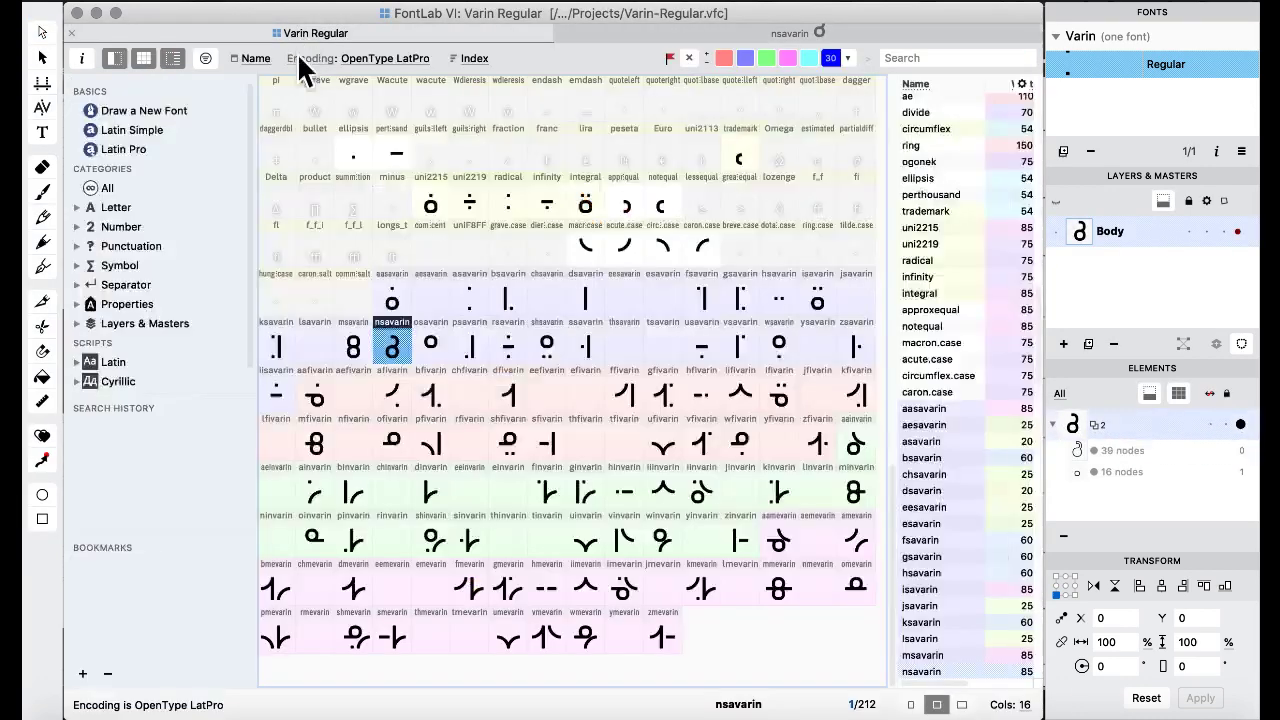
left_click(352, 347)
double_click(352, 347)
key("super+v")
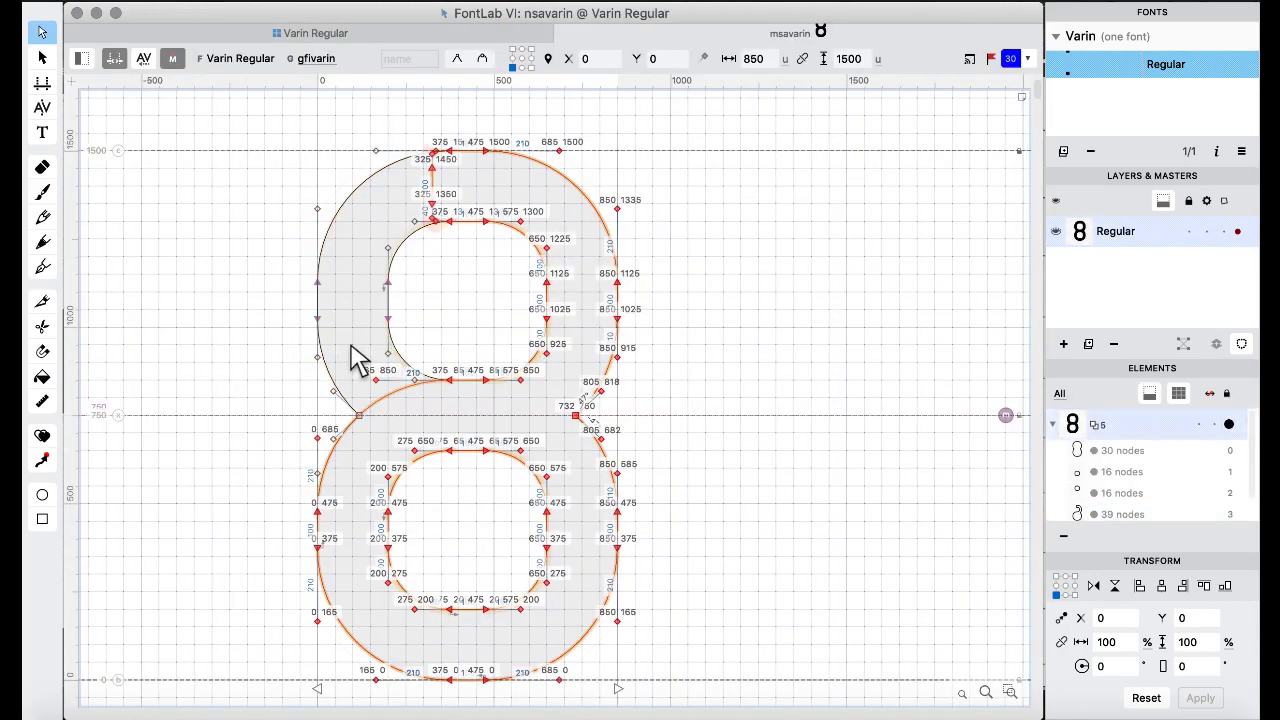
key("super+z")
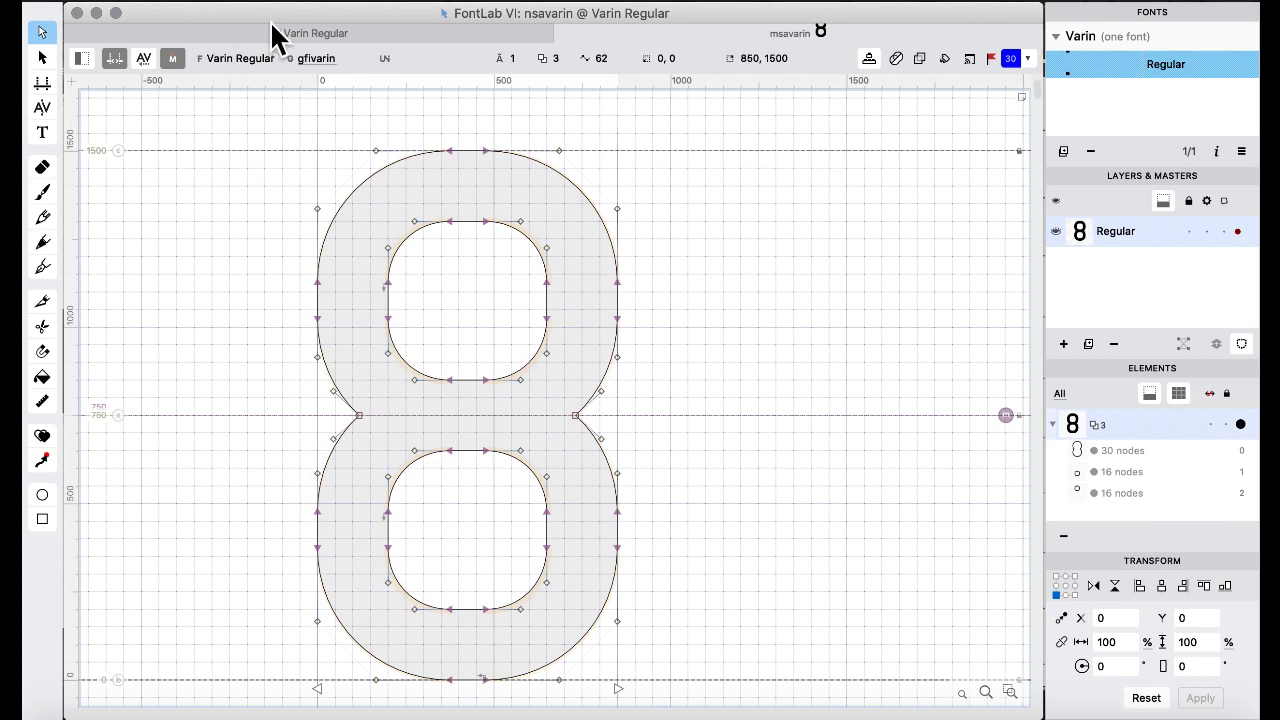
Examine the letter forms from the m row to the l row on page 2 of the Varin alphabet PDF.
left_click(276, 32)
left_click(523, 195)
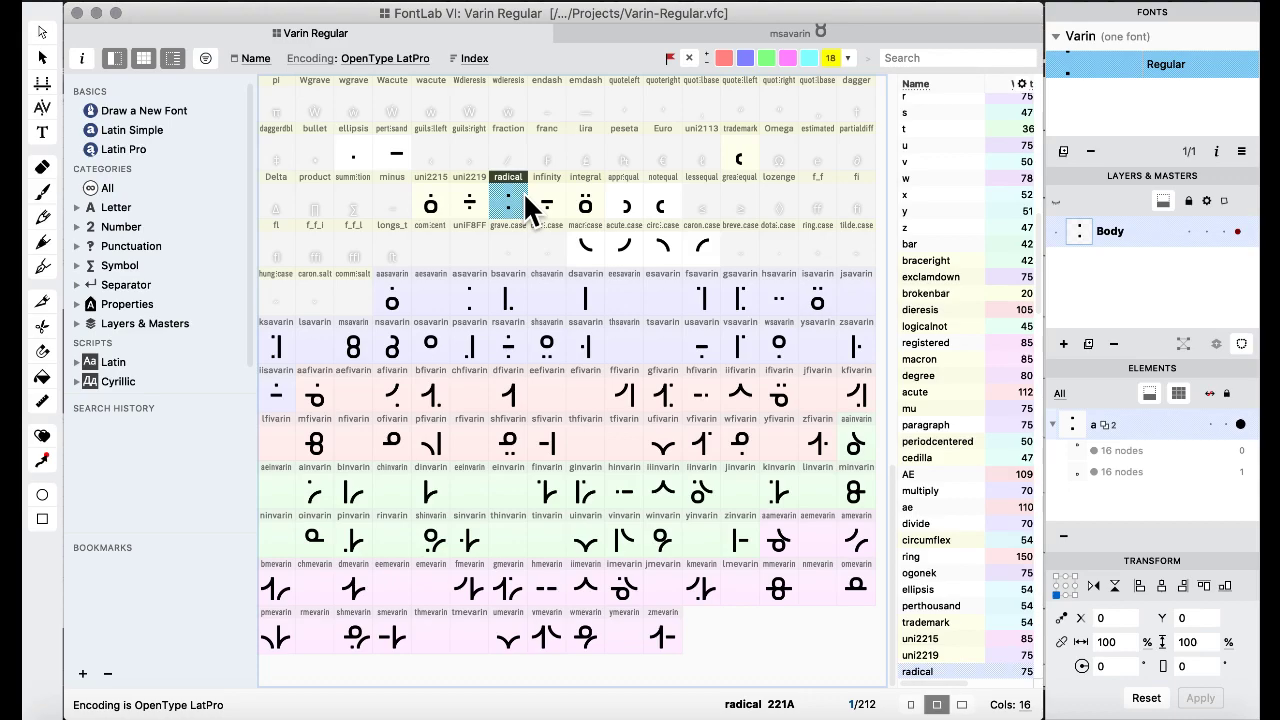
key("ctrl+Up")
left_click(699, 417)
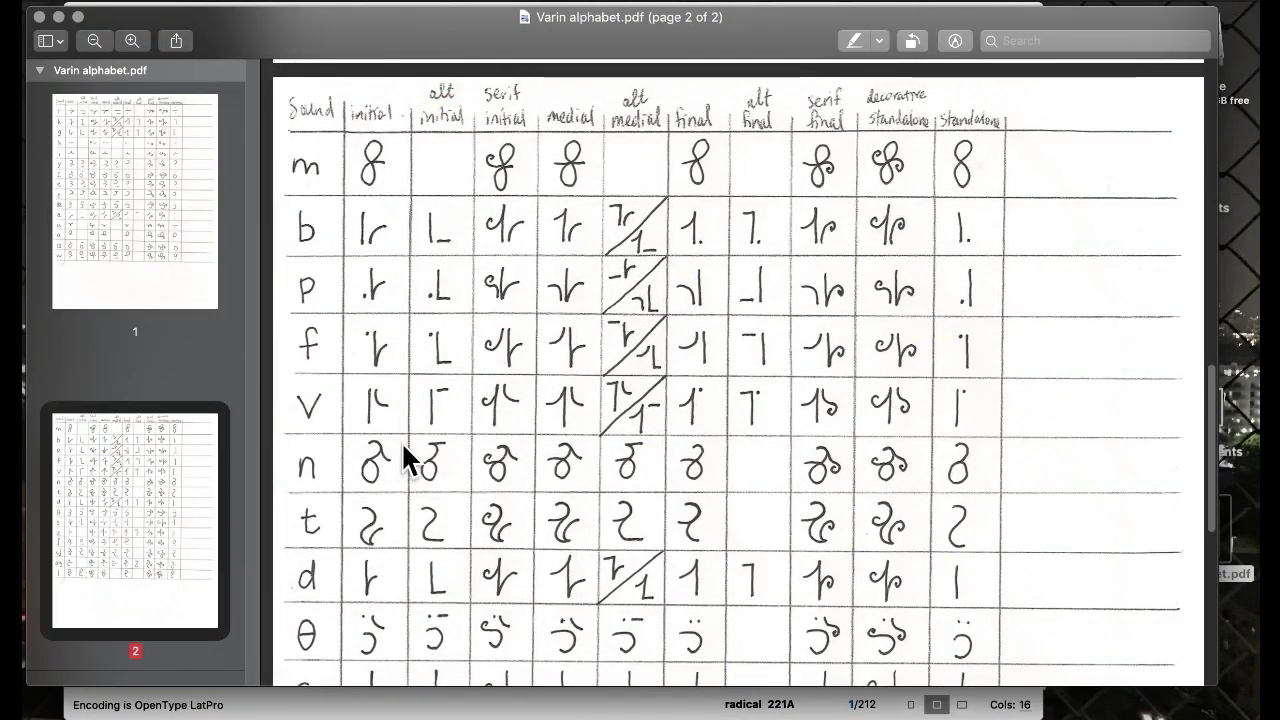
scroll(401, 442, "up", 1)
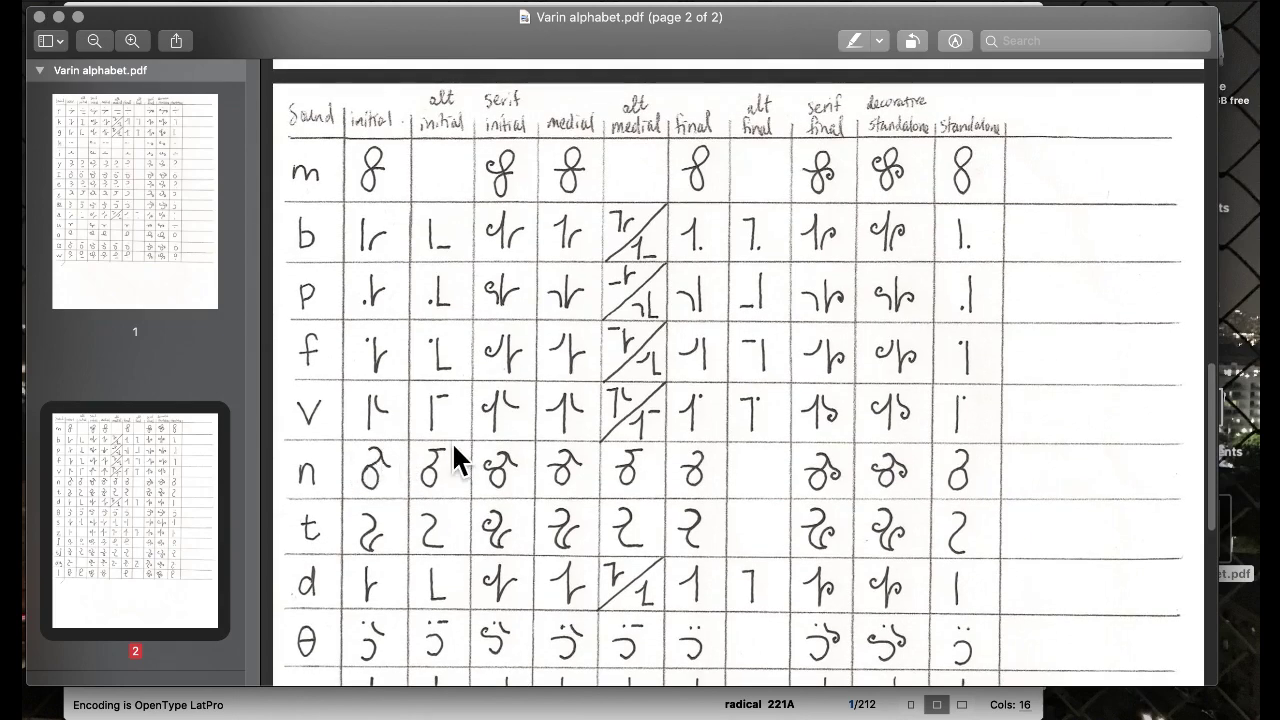
scroll(451, 441, "down", 5)
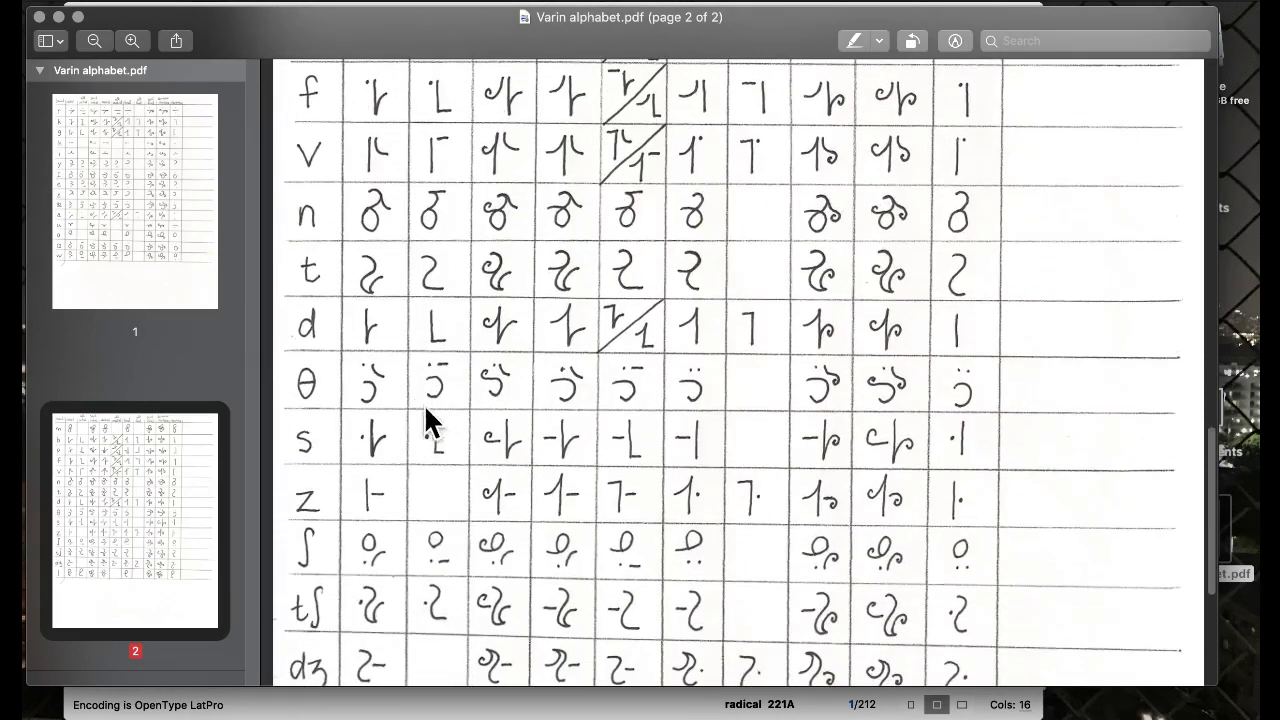
scroll(413, 400, "down", 7)
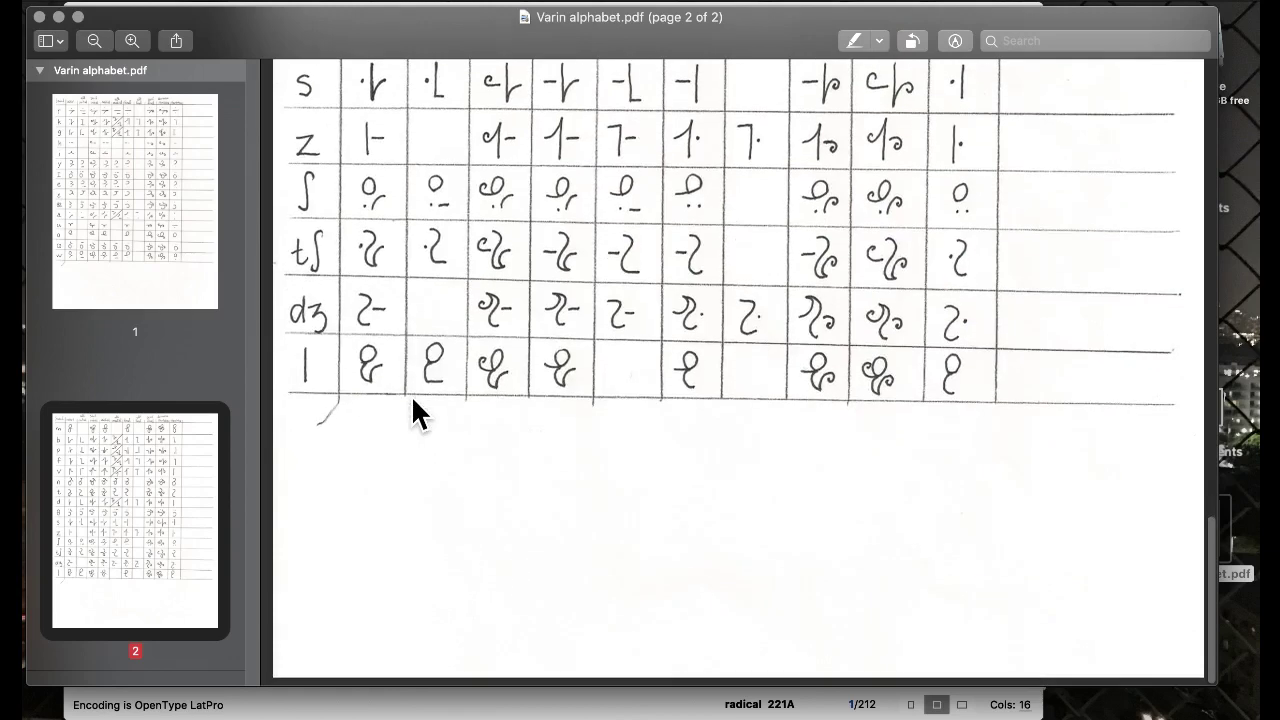
scroll(411, 395, "up", 6)
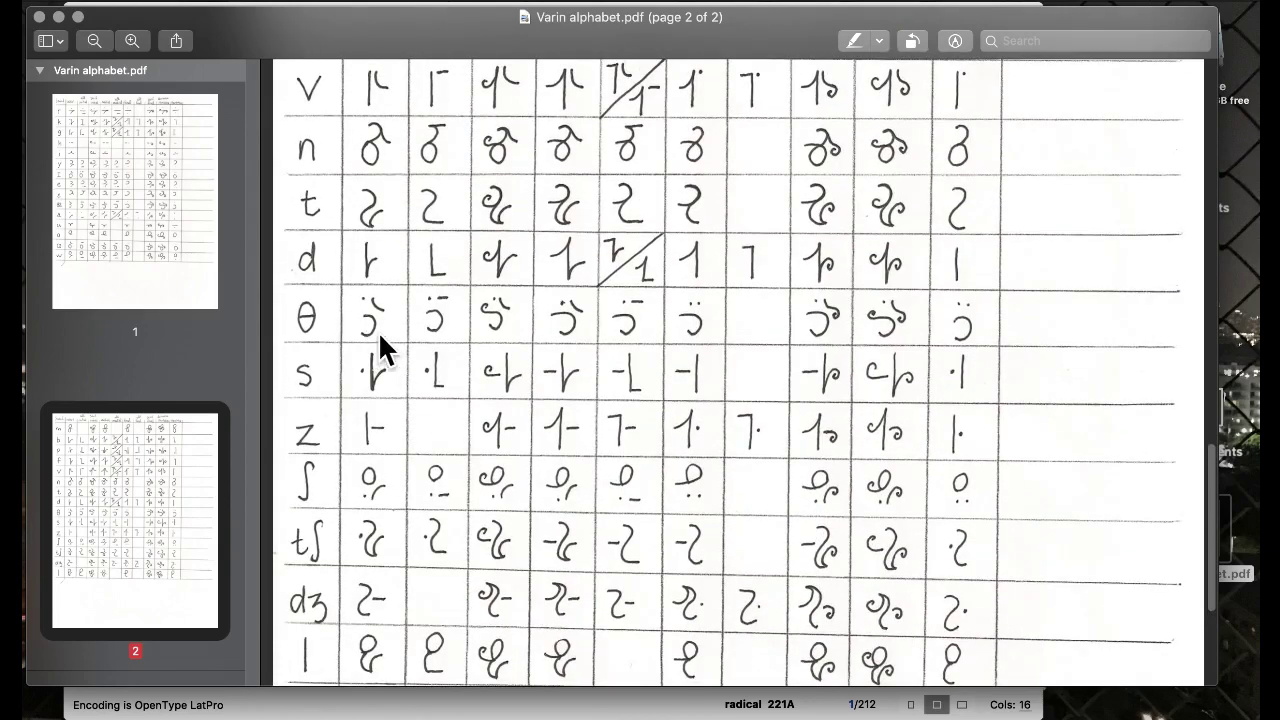
scroll(378, 331, "up", 2)
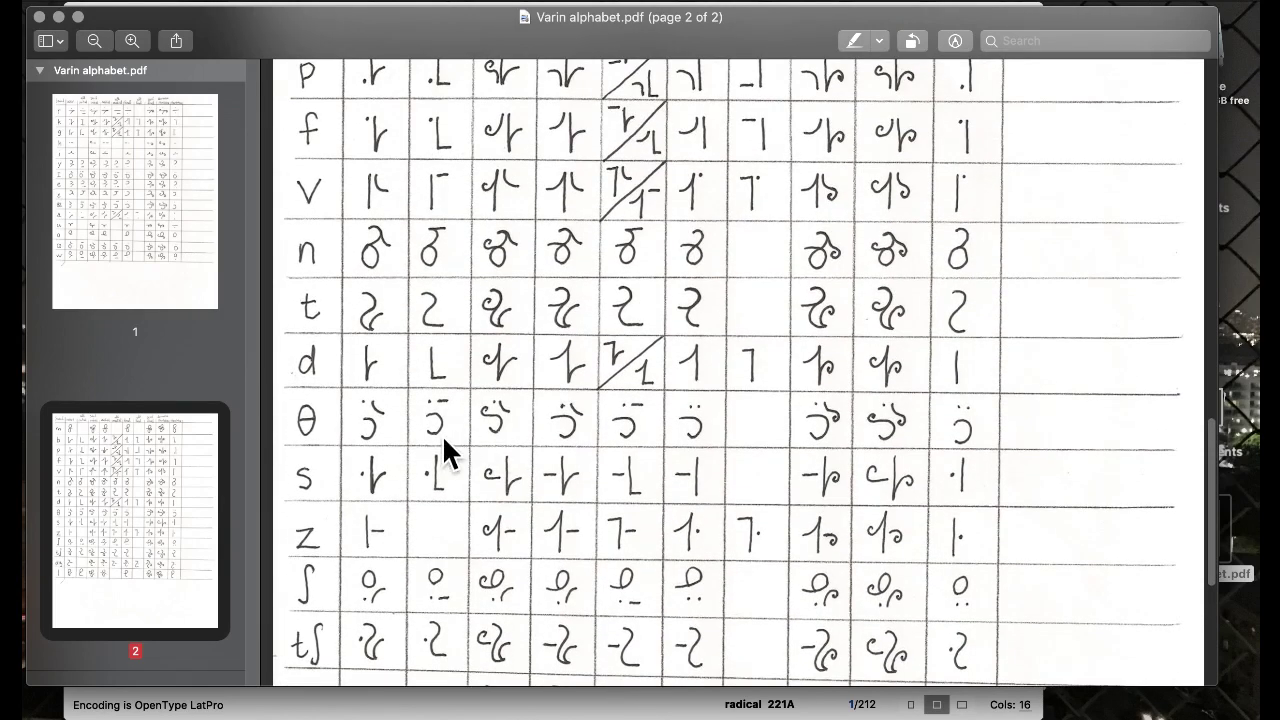
Examine the letter forms across both pages of the handwritten Varin alphabet PDF, down to the l row.
scroll(443, 437, "up", 13)
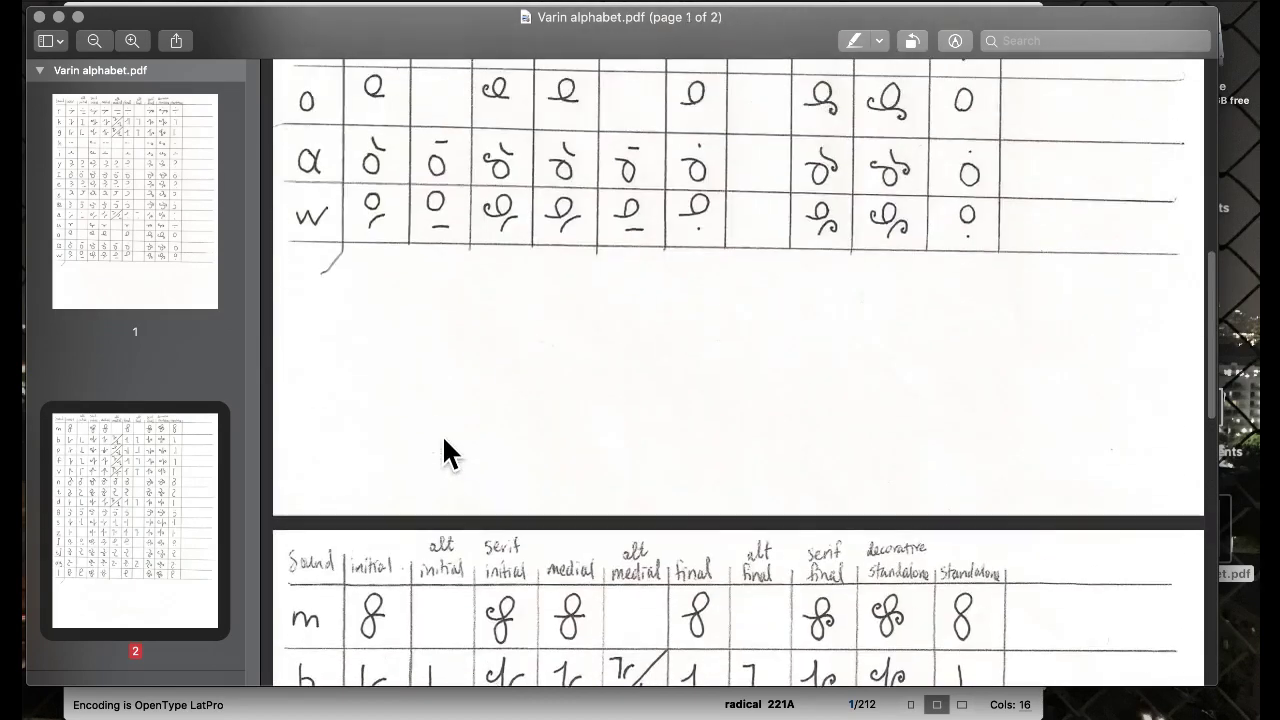
scroll(443, 437, "up", 14)
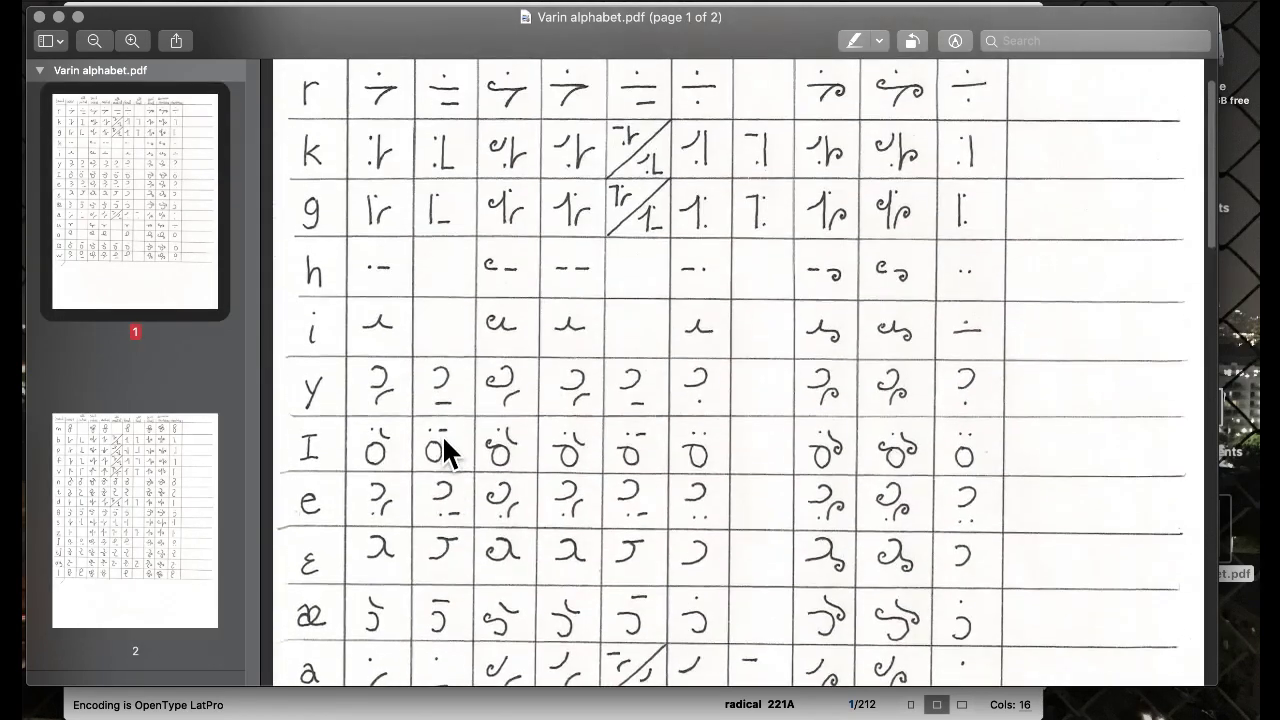
scroll(443, 497, "up", 2)
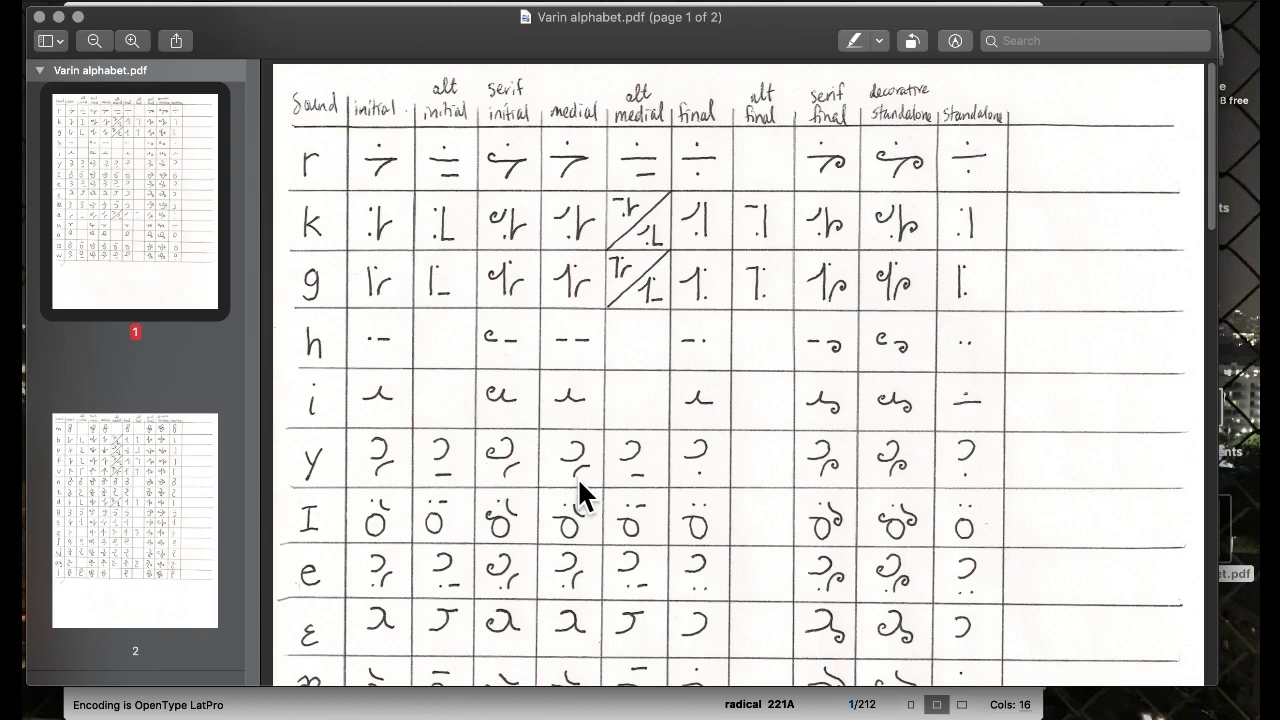
scroll(578, 482, "down", 15)
scroll(577, 477, "up", 6)
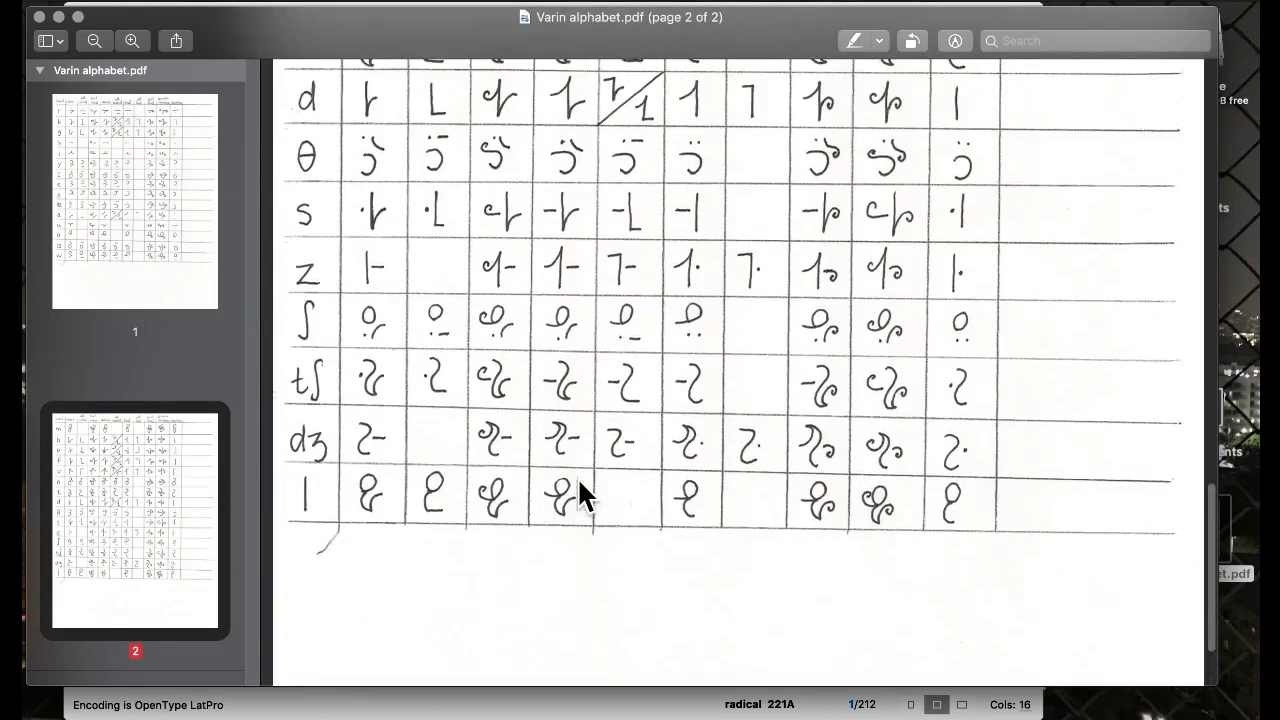
scroll(577, 477, "up", 1)
scroll(577, 477, "up", 2)
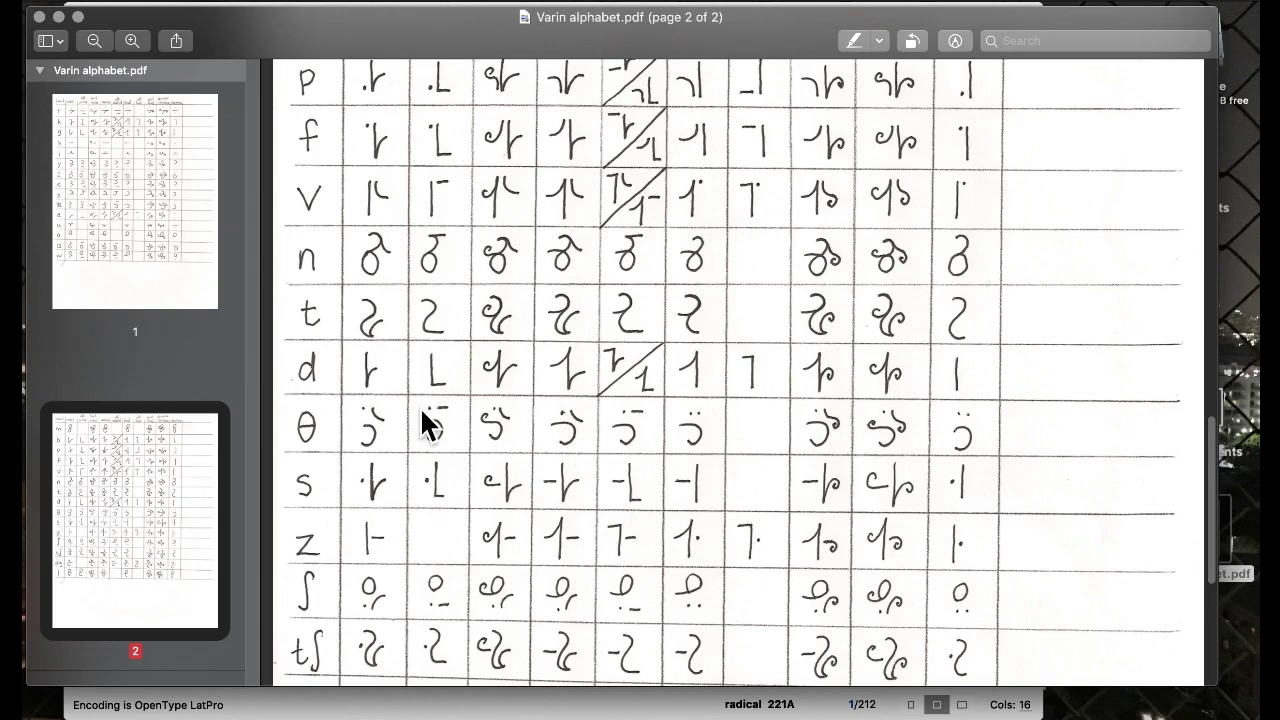
Switch to FontLab, open the nsavarin glyph to inspect its outline, and return to the glyph grid.
key("ctrl+Up")
left_click(414, 364)
left_click(457, 372)
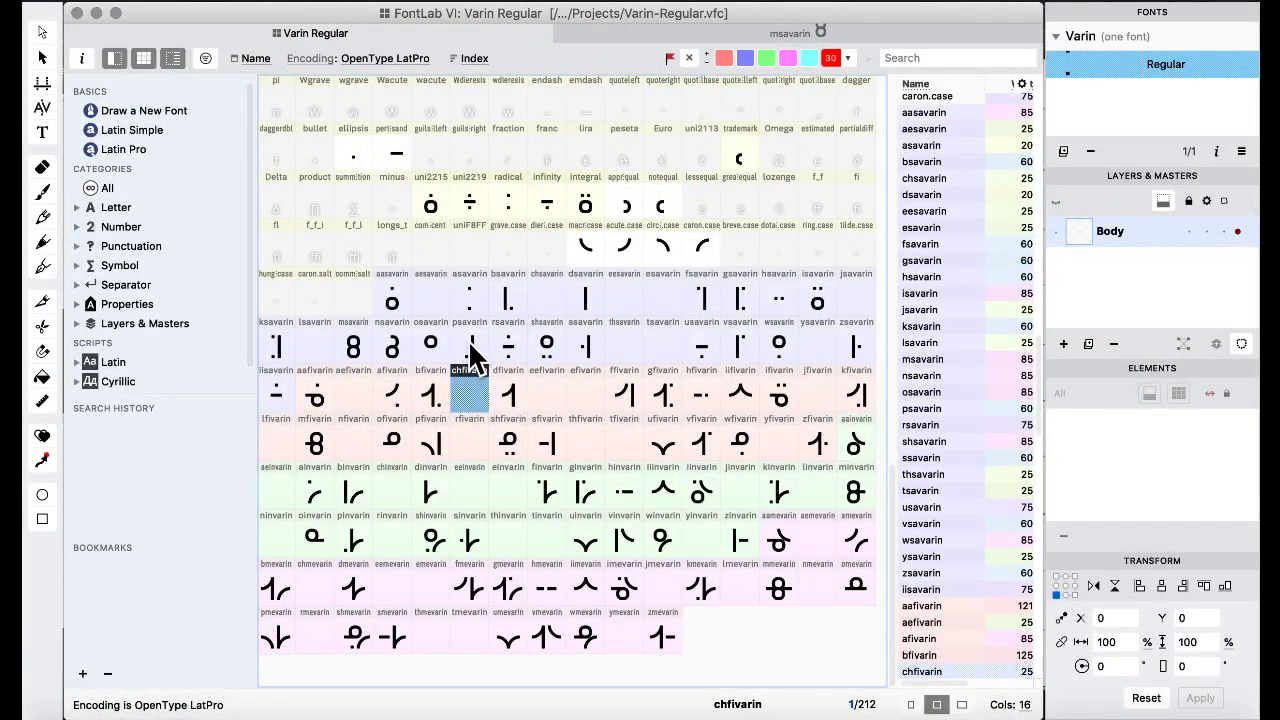
double_click(384, 350)
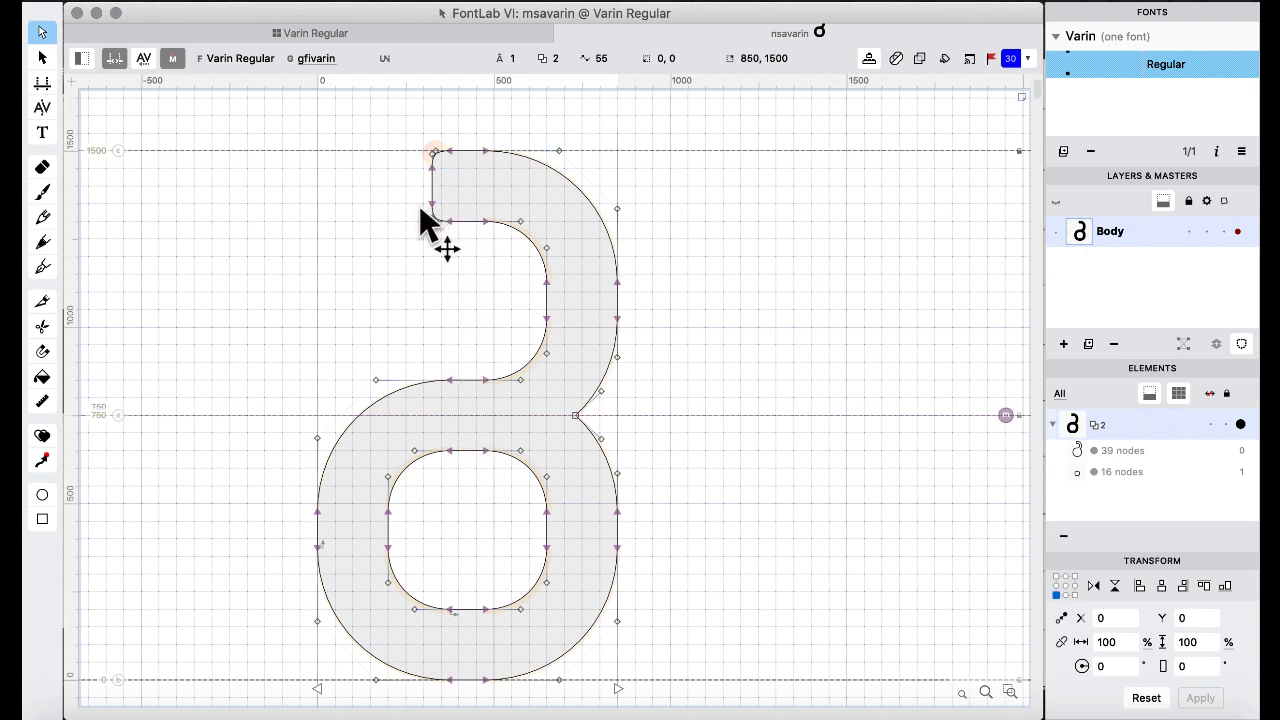
left_click(306, 40)
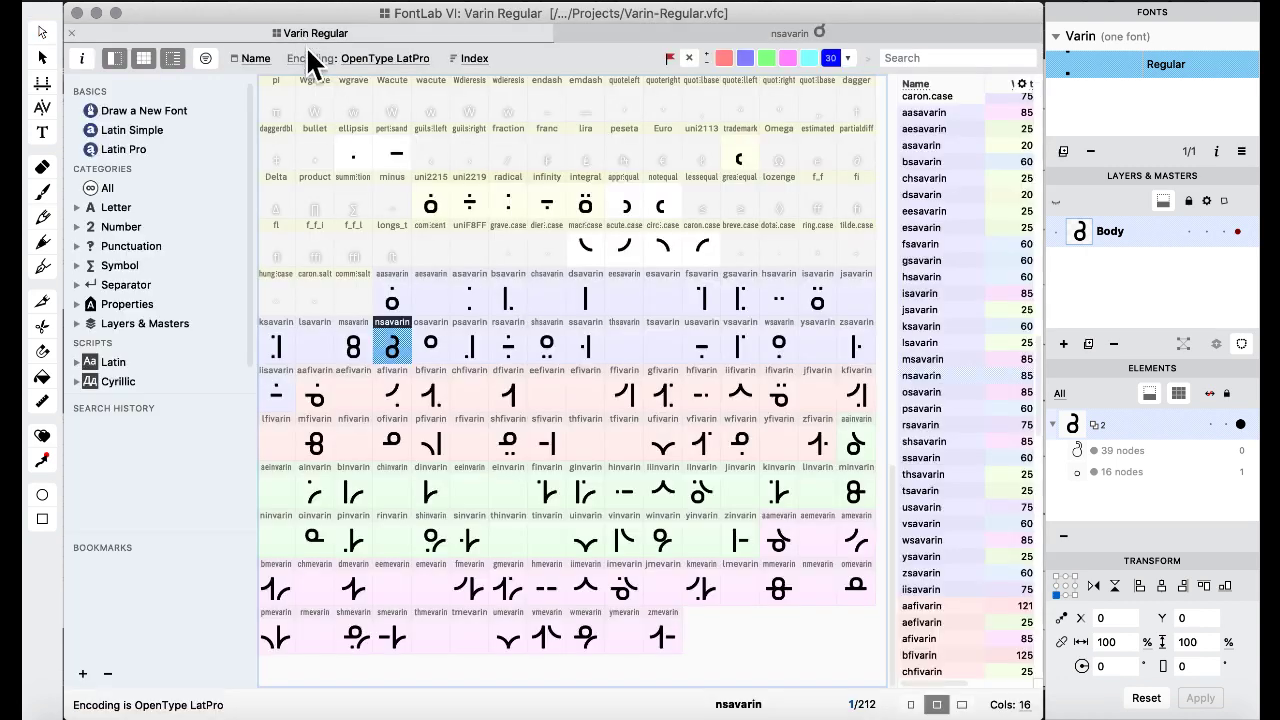
Check the n row in the handwritten chart and copy the nsavarin outline into the empty ninvarin glyph.
left_click(508, 300)
key("ctrl+Up")
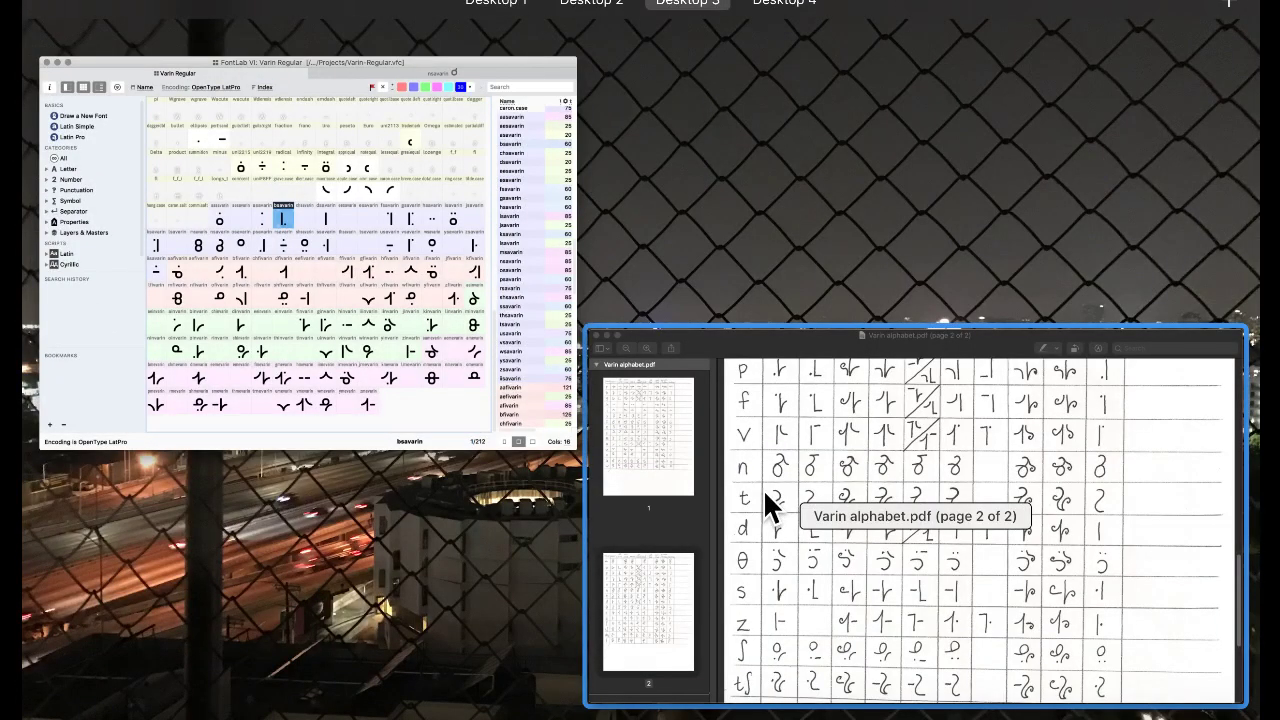
left_click(391, 263)
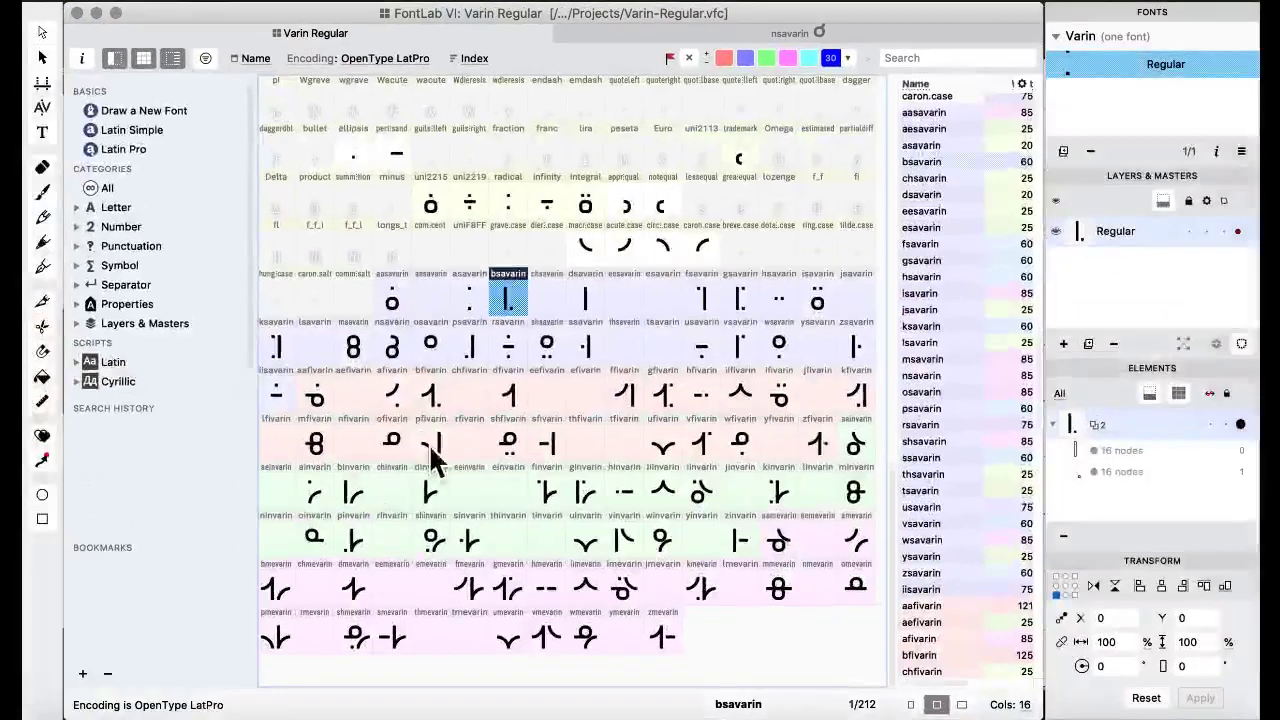
left_click(406, 352)
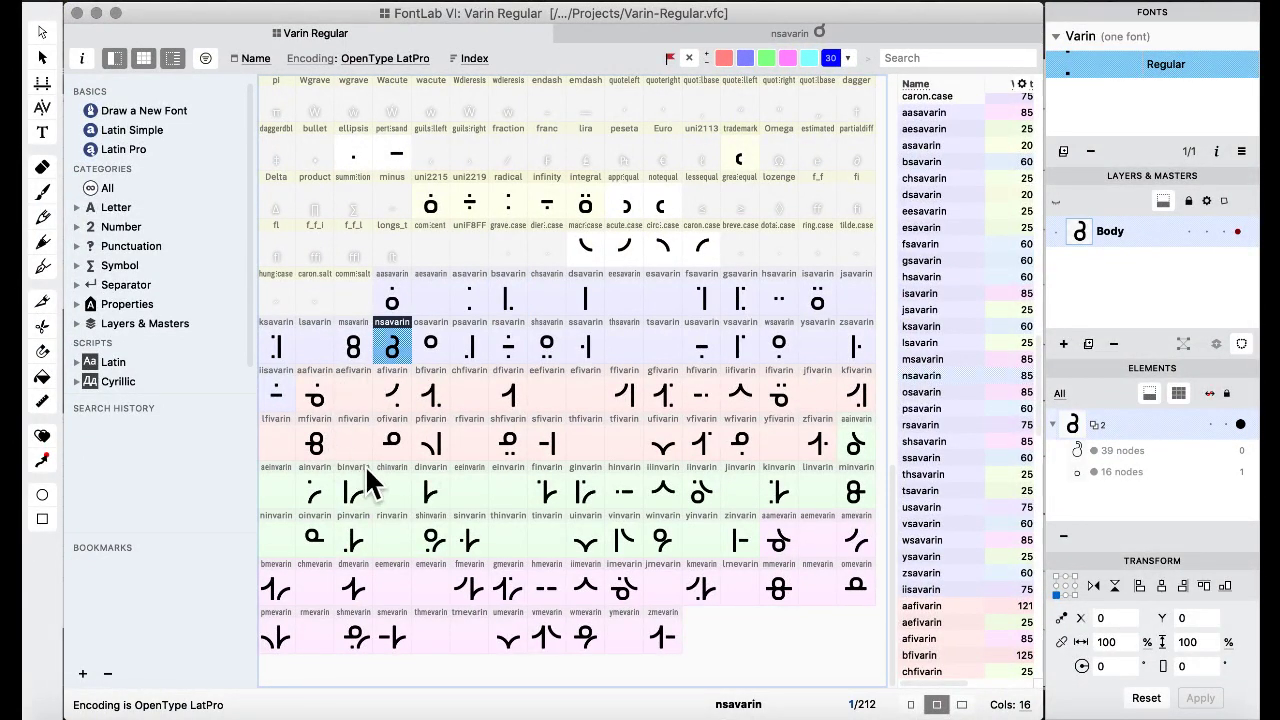
left_click(272, 538)
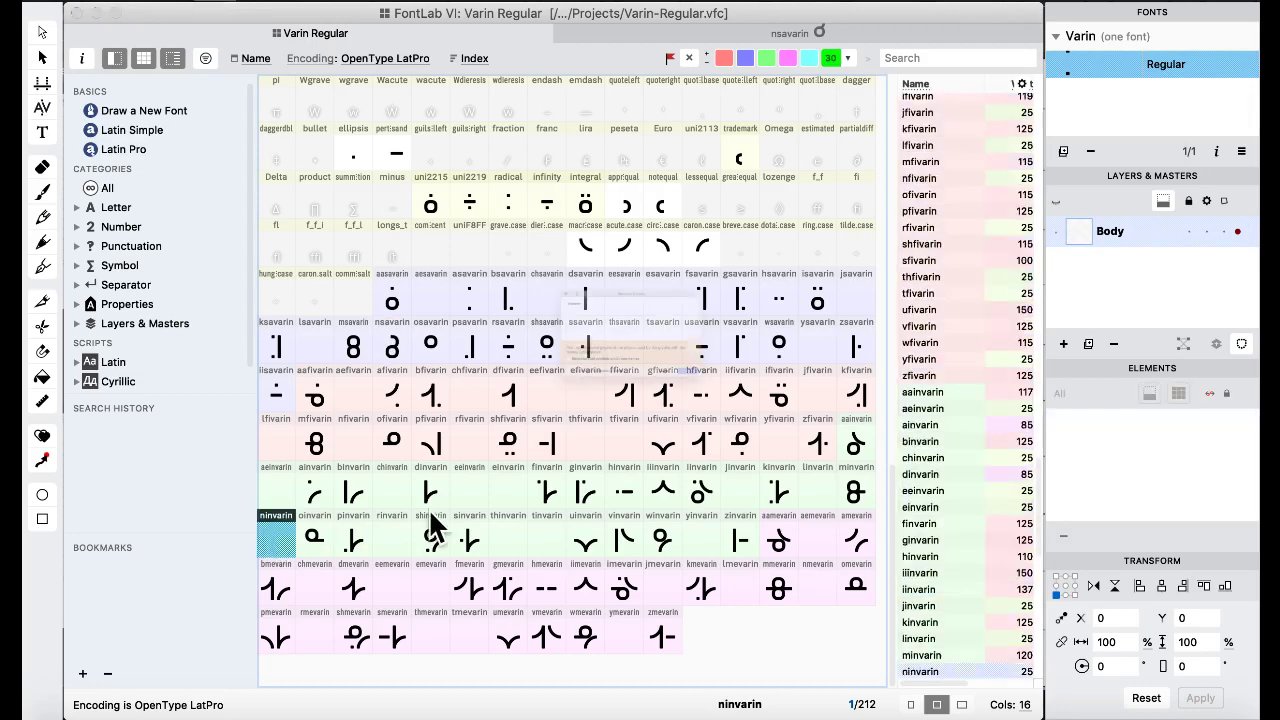
left_click(812, 452)
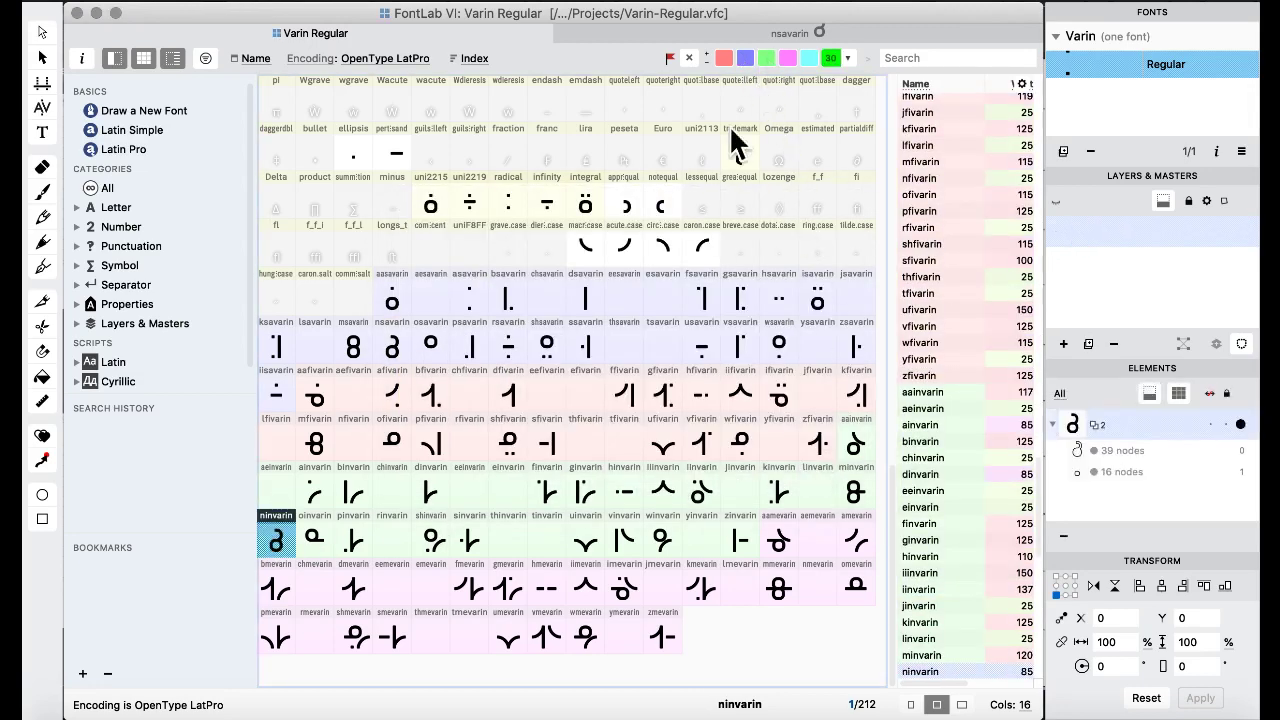
Copy the curved stroke from macron.case and paste it into the ninvarin glyph.
double_click(598, 255)
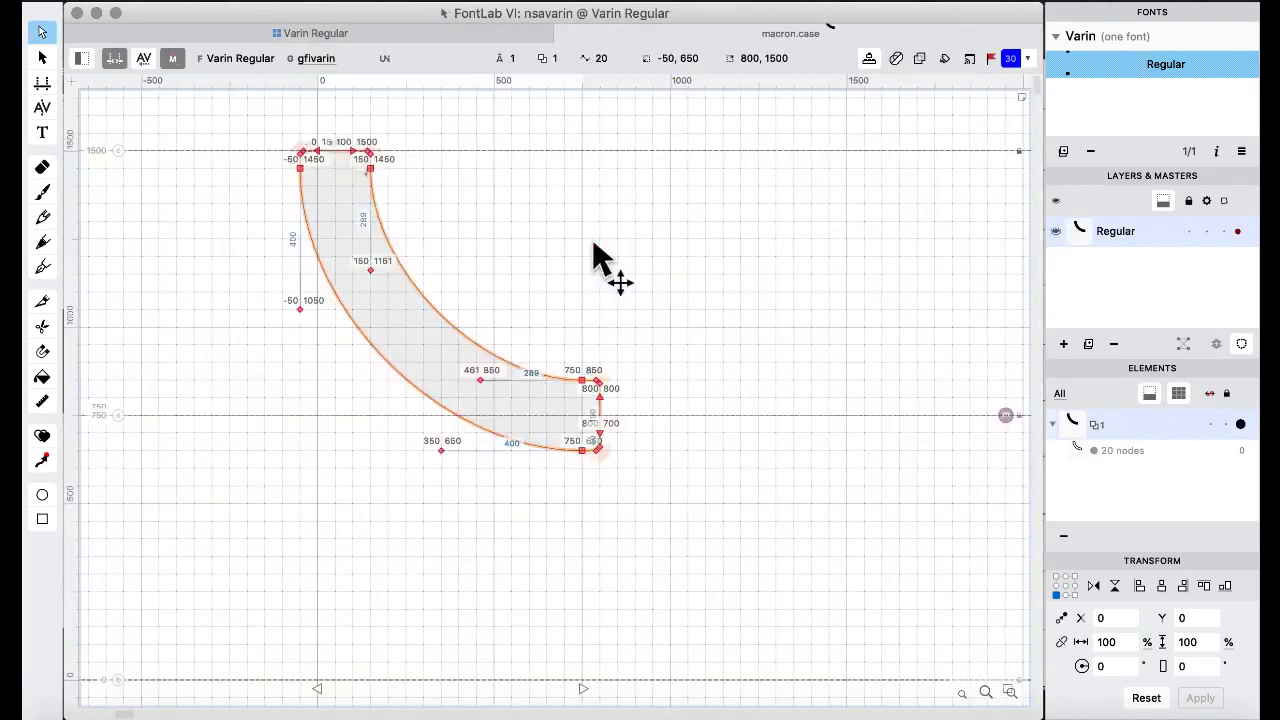
left_click(305, 33)
left_click(280, 543)
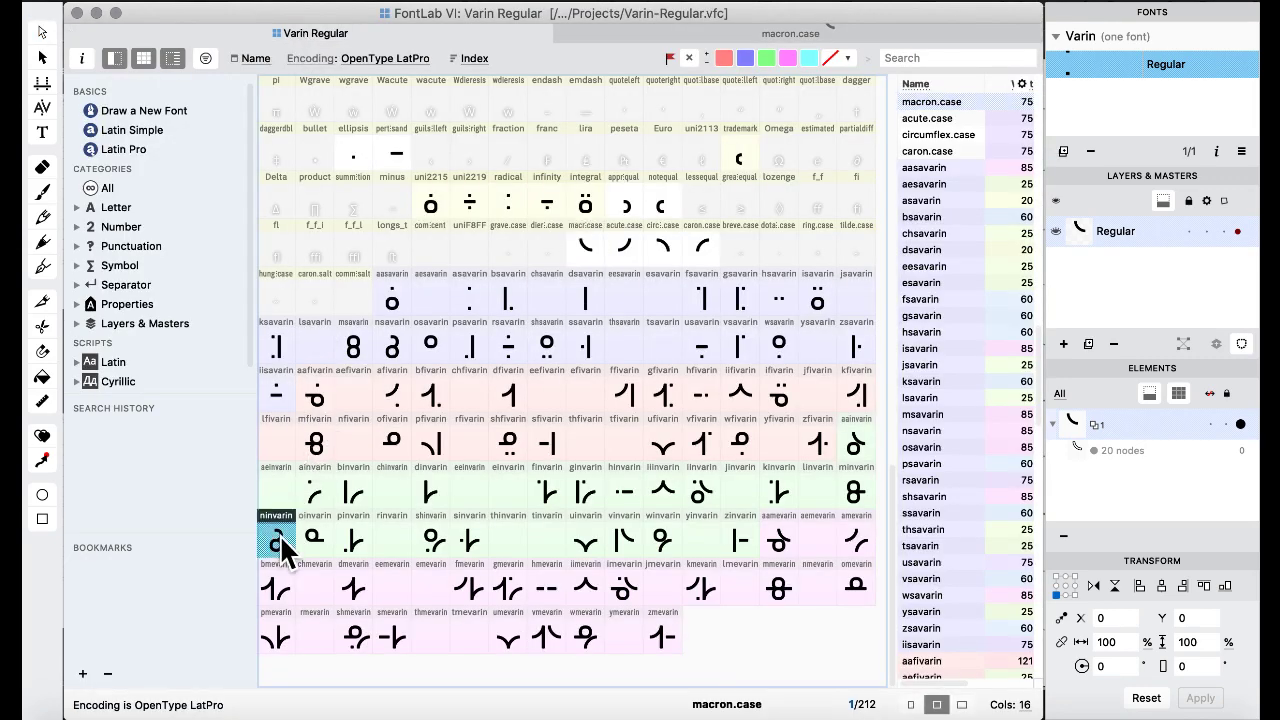
double_click(280, 543)
key("ctrl+v")
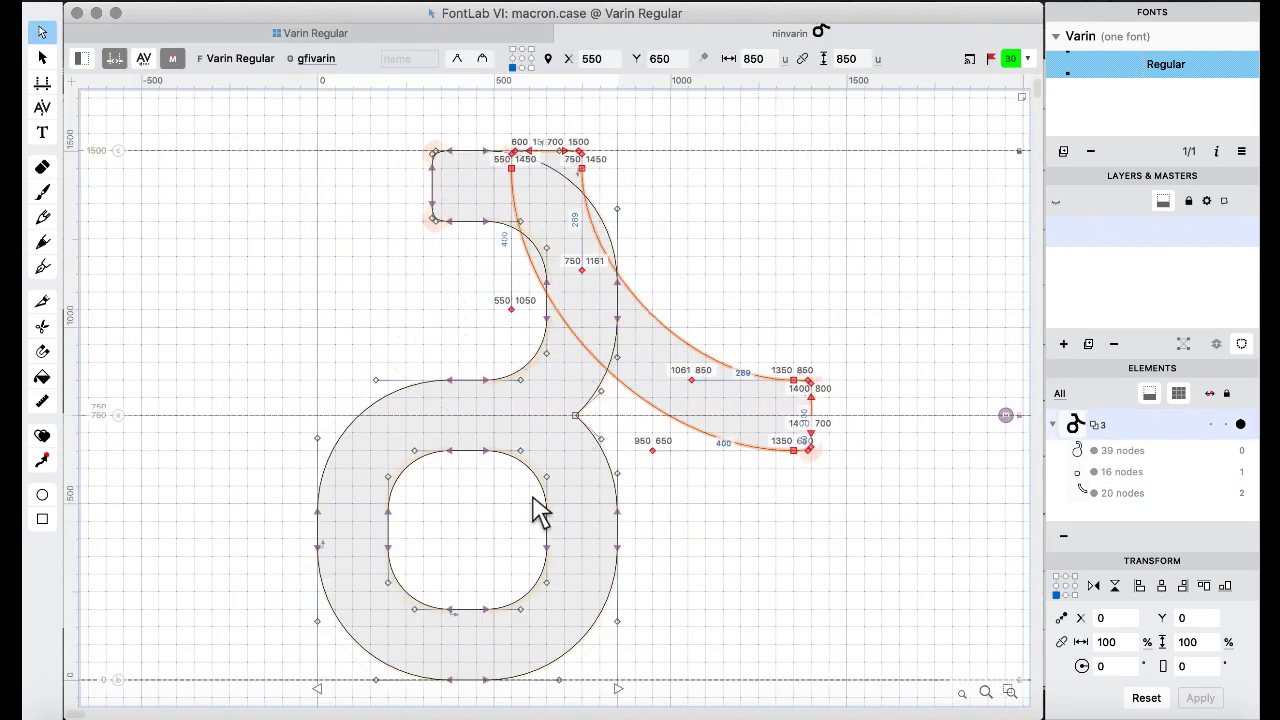
Shift the pasted arc horizontally over the upper curve of ninvarin to X 580, Y 650.
key("super+Right")
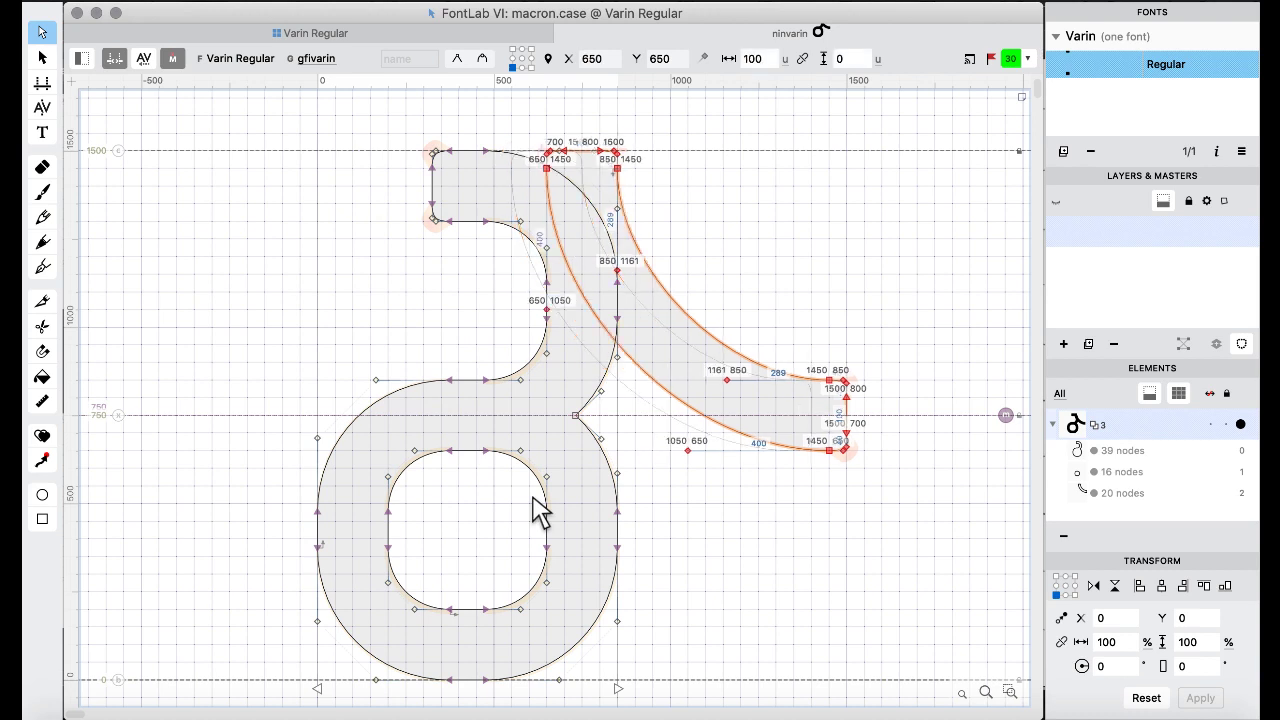
key("shift+Left")
key("shift+Left")
key("shift+Left")
key("shift+Left")
key("shift+Left")
key("shift+Left")
key("shift+Left")
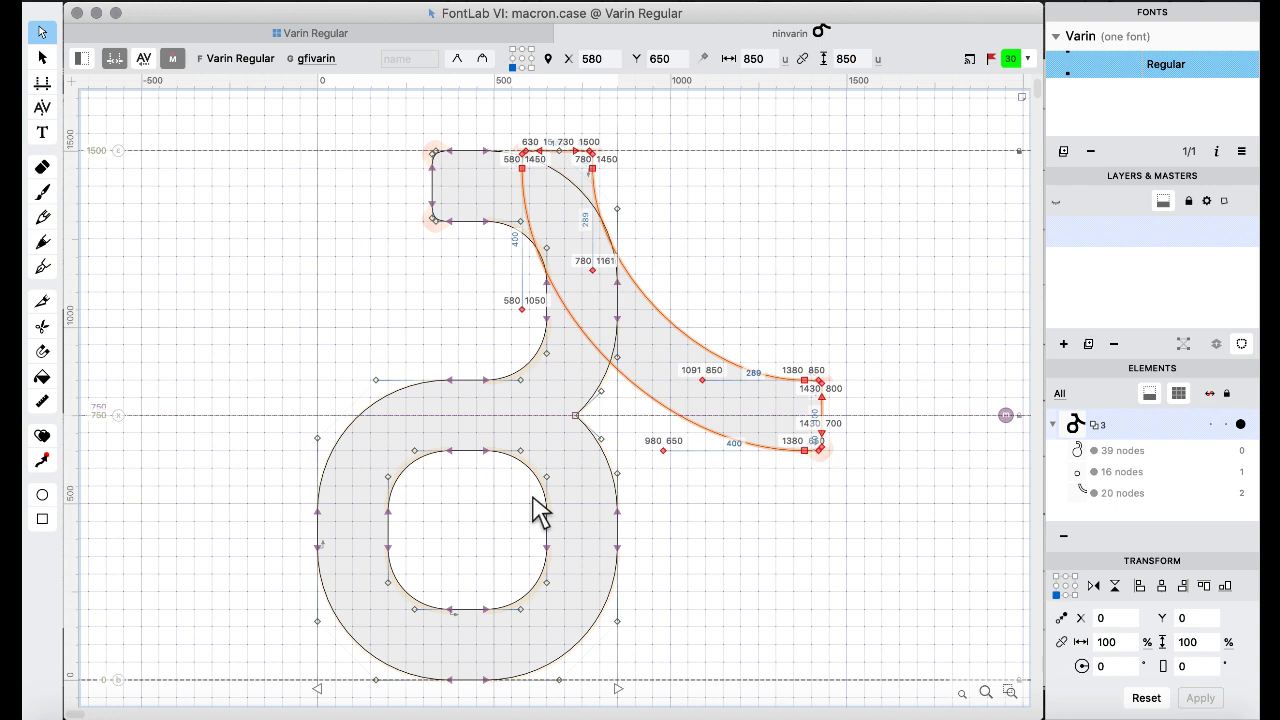
Fine-tune the arc's horizontal position to X 584 so its edges follow the letter's upper curve.
scroll(445, 385, "up", 5)
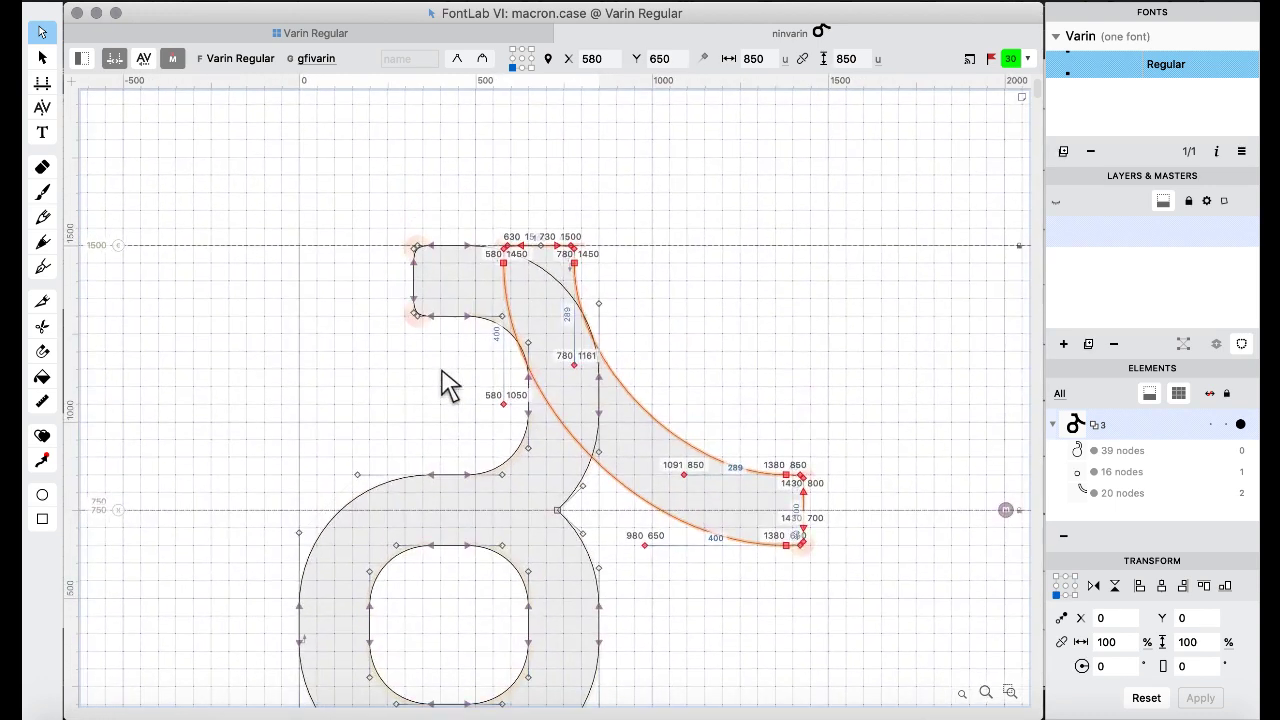
scroll(448, 385, "up", 5)
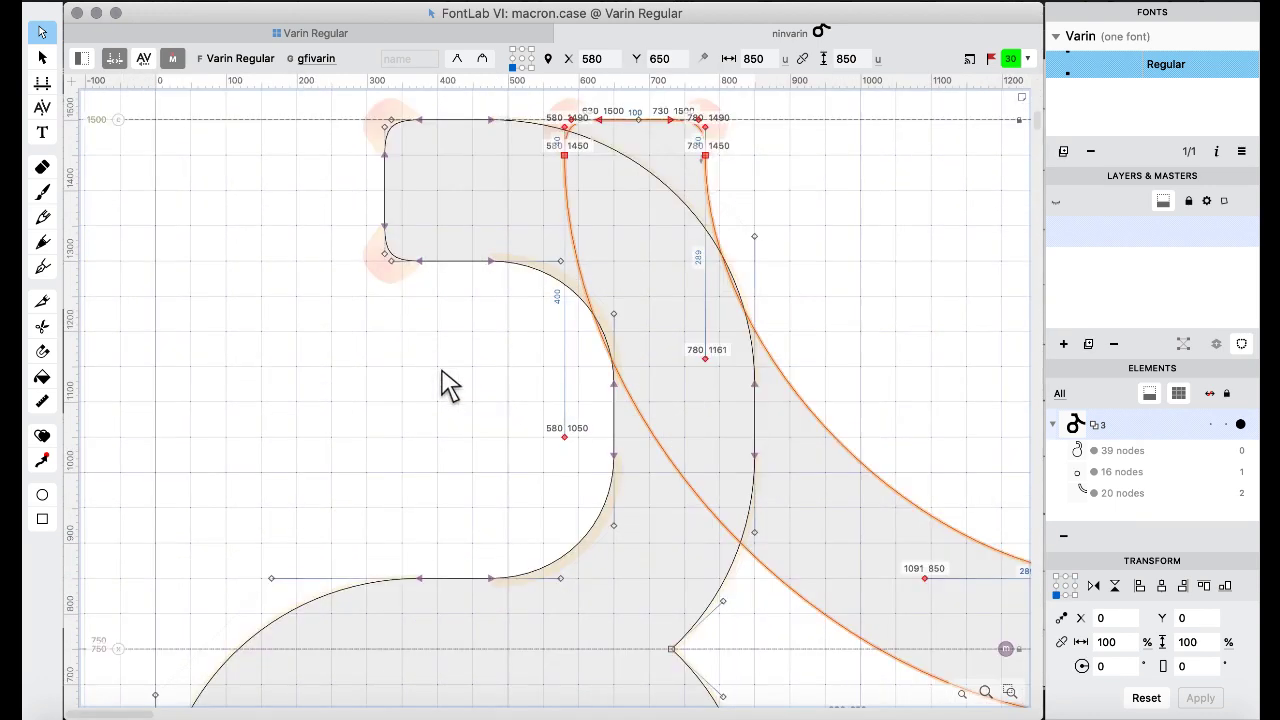
scroll(448, 385, "up", 5)
scroll(448, 385, "up", 5)
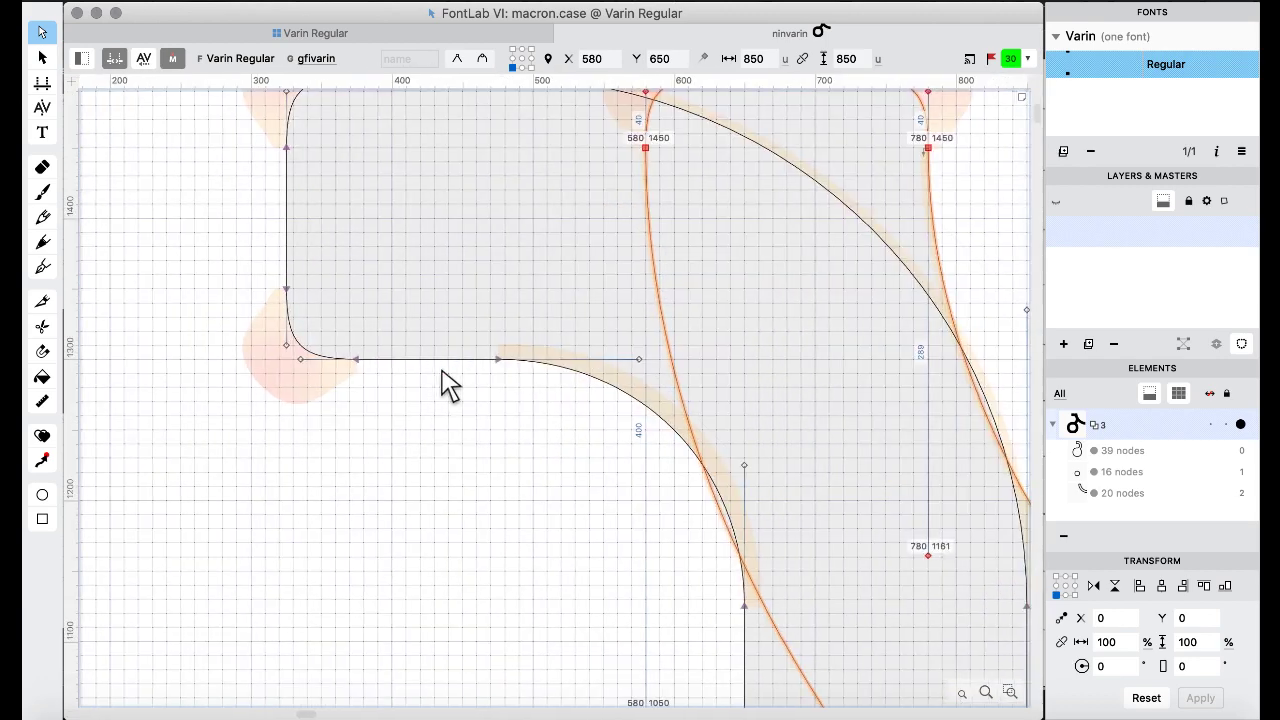
key("Right")
key("Right")
key("Right")
key("Right")
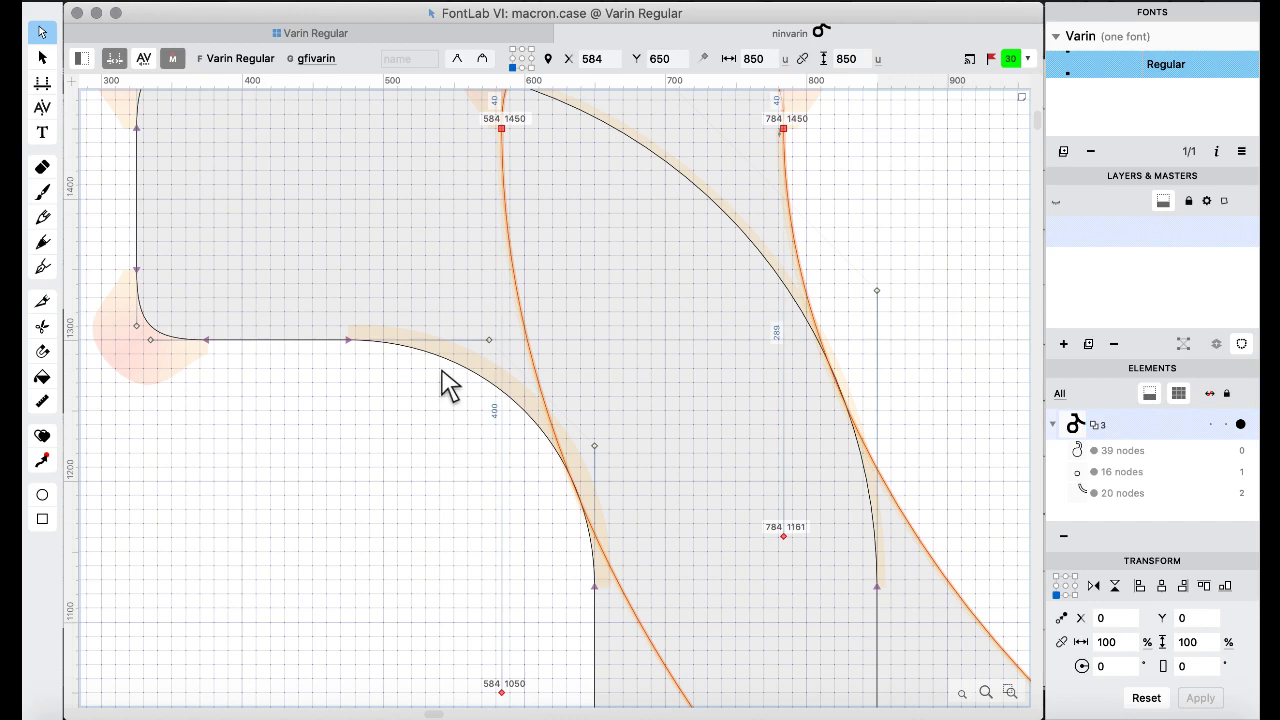
Examine up close where the arc's edges cross the letter's upper curve and check the stroke thickness between the crossings.
scroll(448, 385, "up", 5)
scroll(448, 385, "down", 5)
scroll(448, 385, "right", 5)
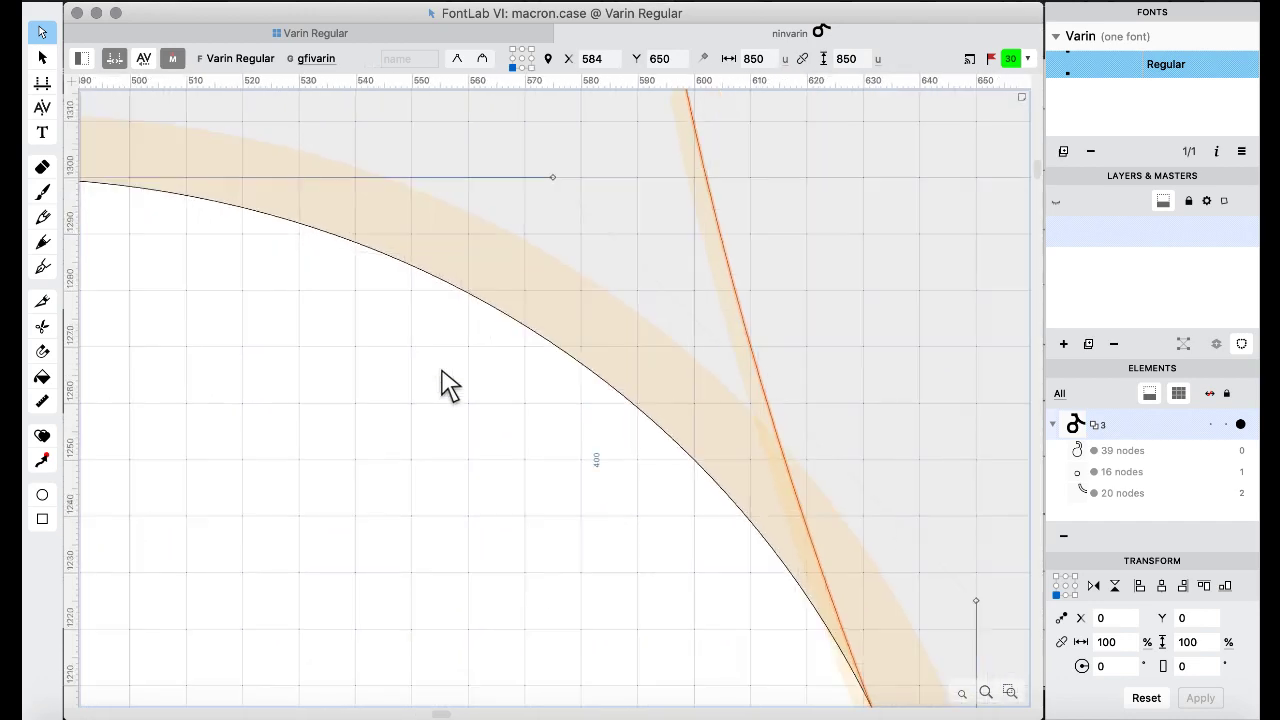
scroll(448, 385, "right", 5)
scroll(448, 385, "up", 1)
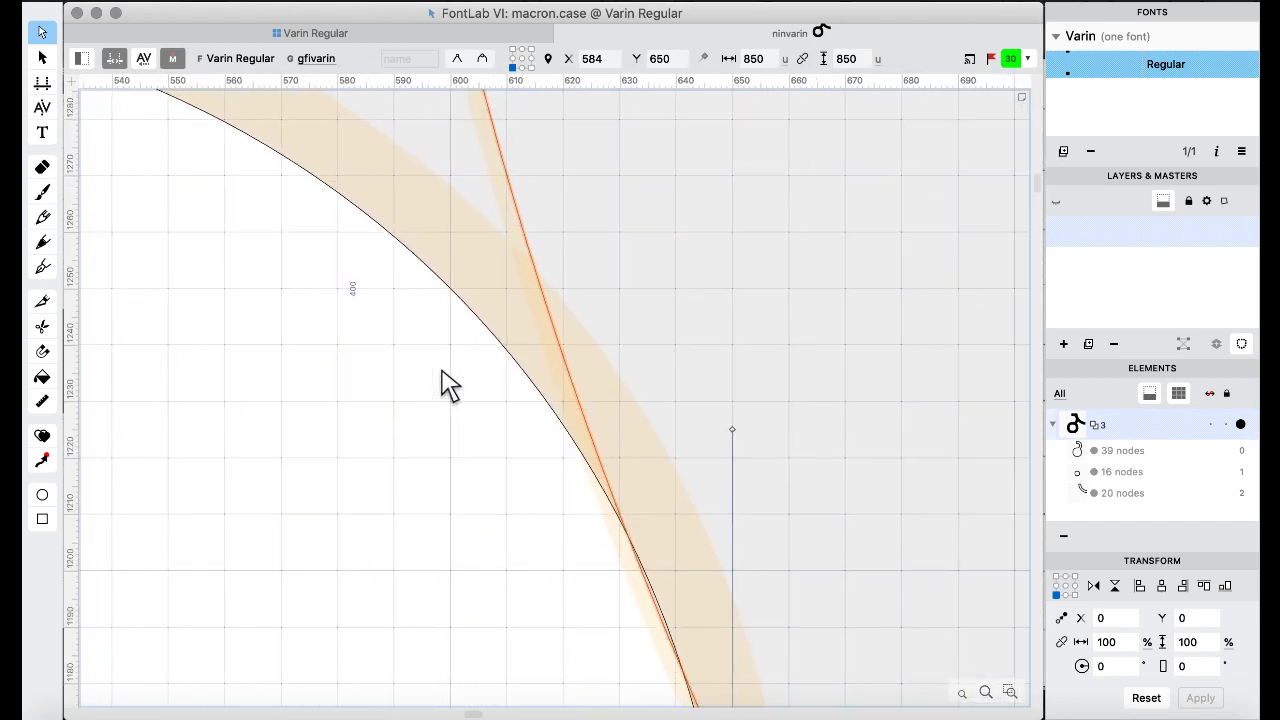
scroll(448, 385, "right", 5)
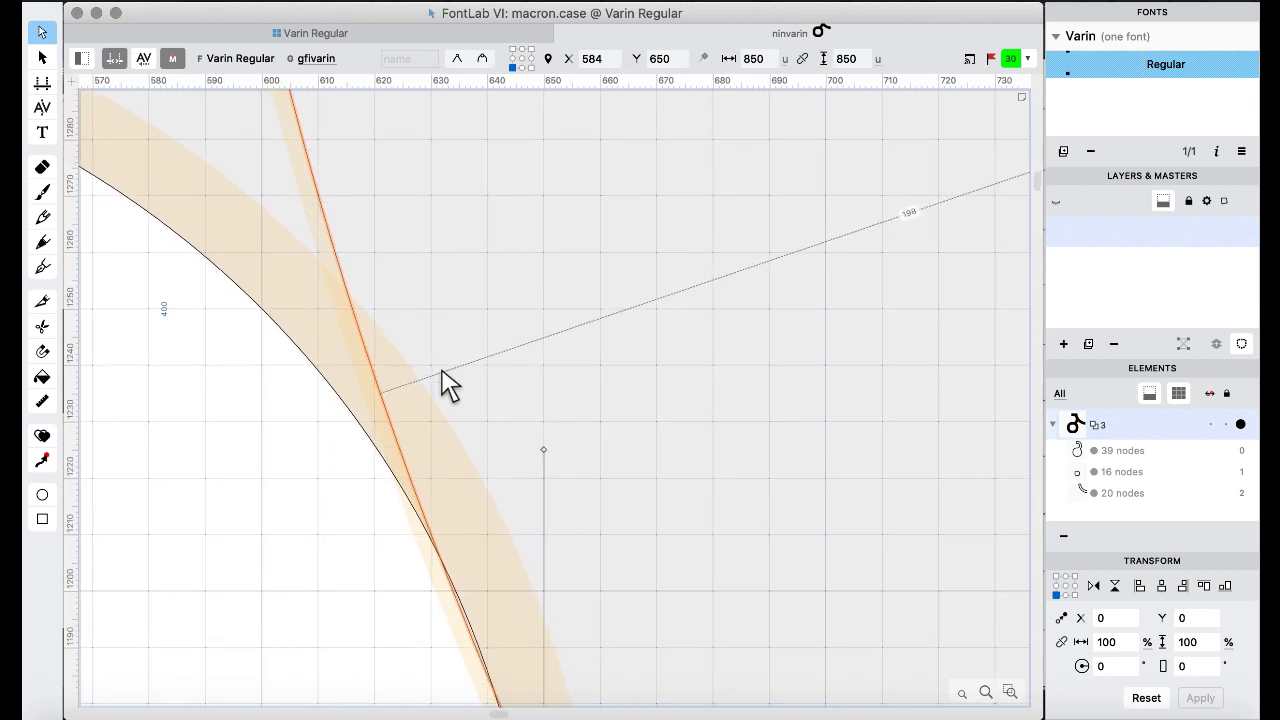
scroll(448, 385, "up", 2)
scroll(448, 385, "right", 5)
scroll(448, 385, "up", 2)
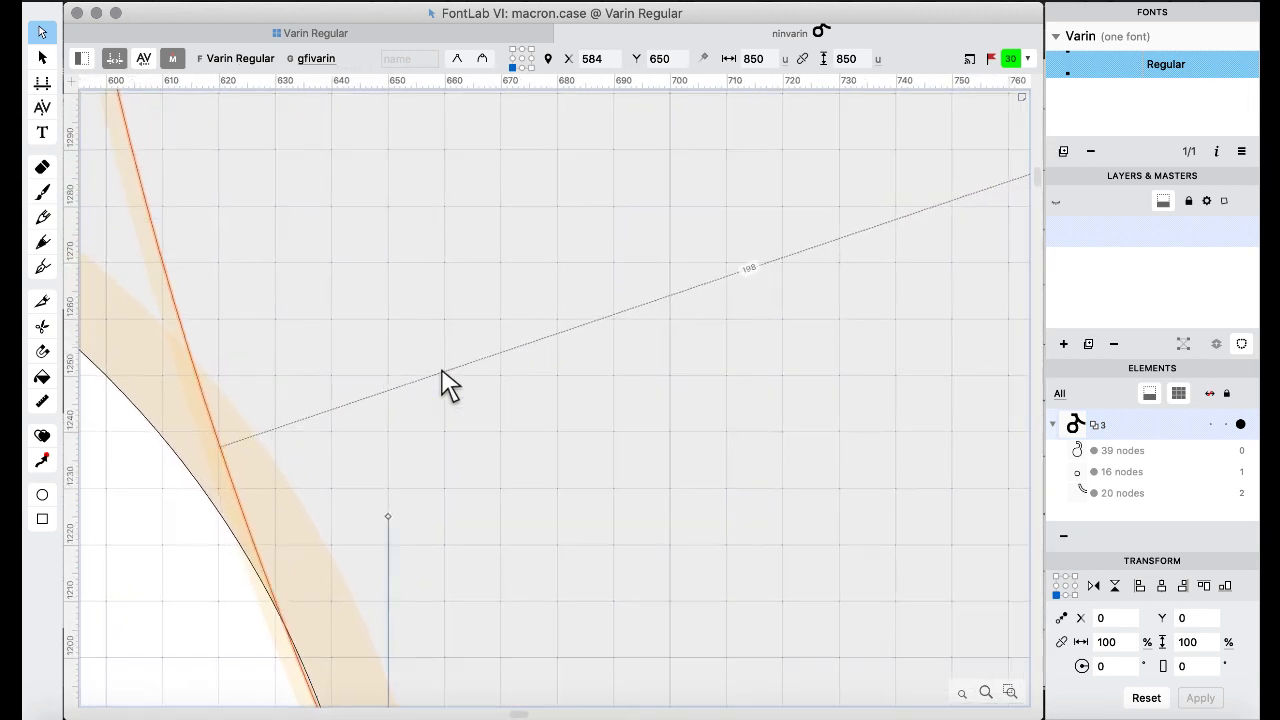
scroll(448, 385, "left", 3)
scroll(448, 385, "down", 1)
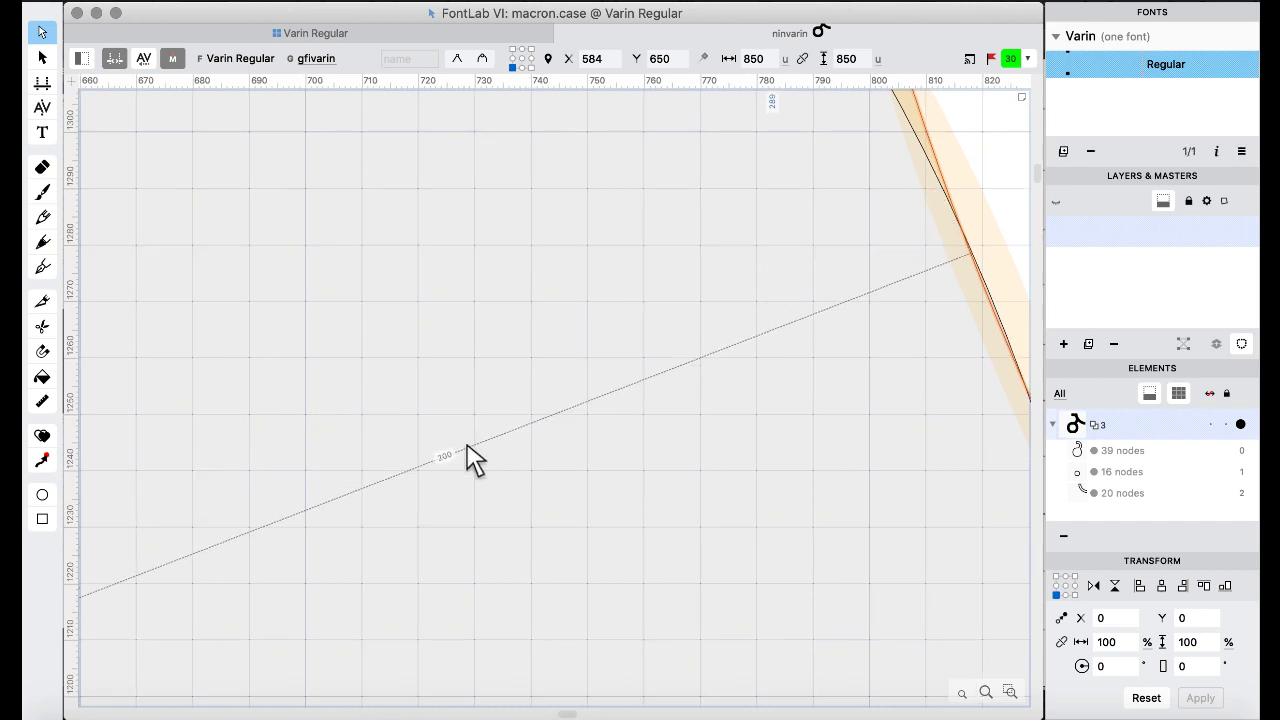
scroll(472, 458, "left", 3)
scroll(472, 458, "down", 2)
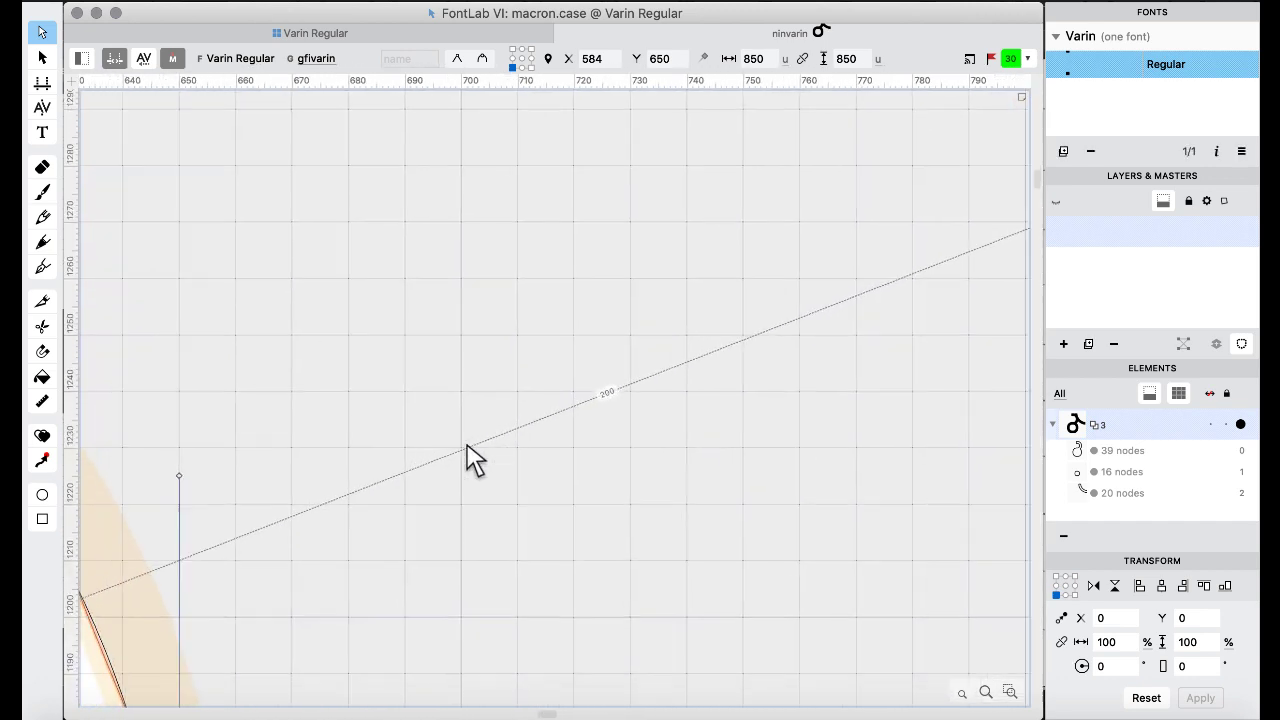
scroll(472, 458, "left", 2)
scroll(472, 458, "down", 1)
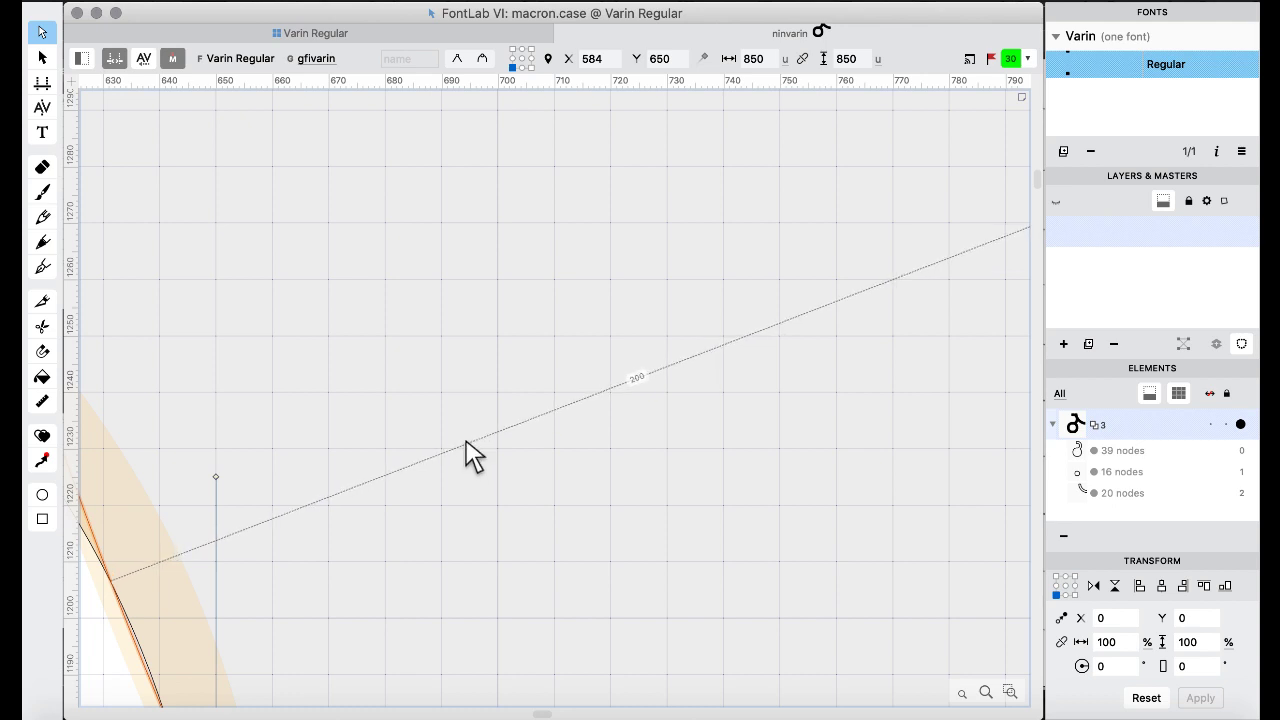
Try to place a Knife point on the arc's inner edge where it crosses the letter's inner curve, and undo both attempts.
left_click(44, 306)
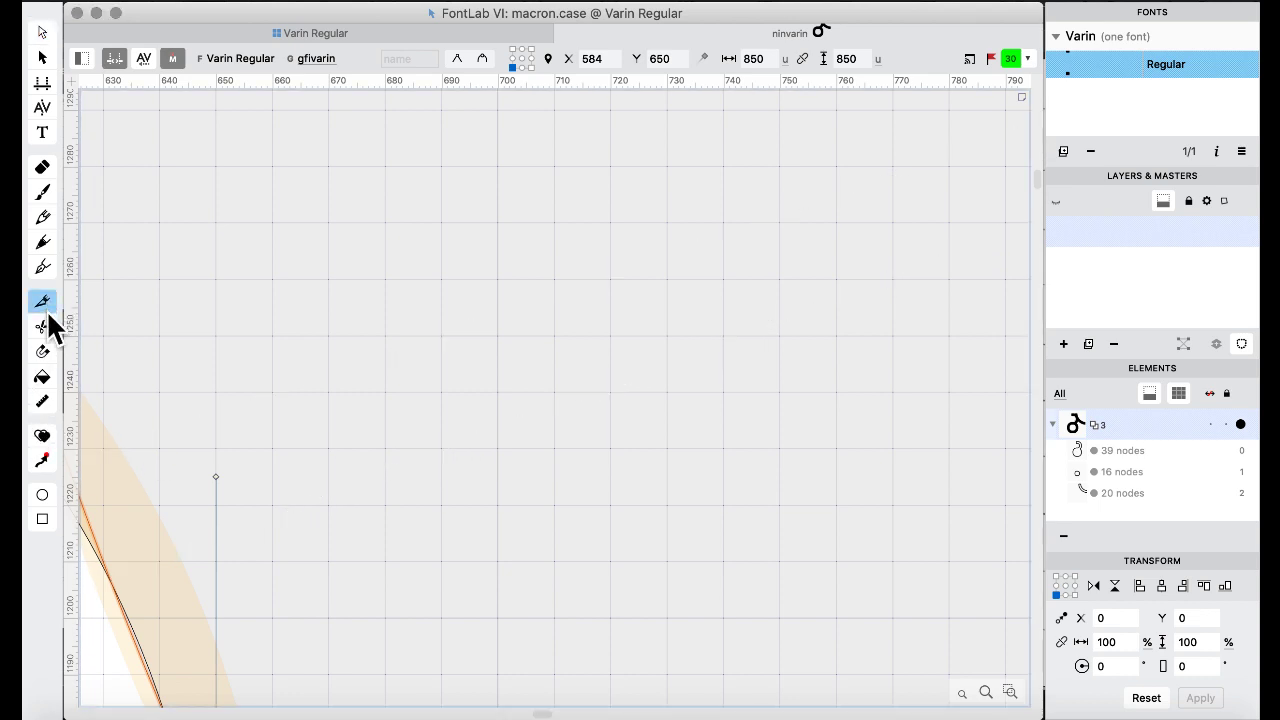
left_click(110, 585)
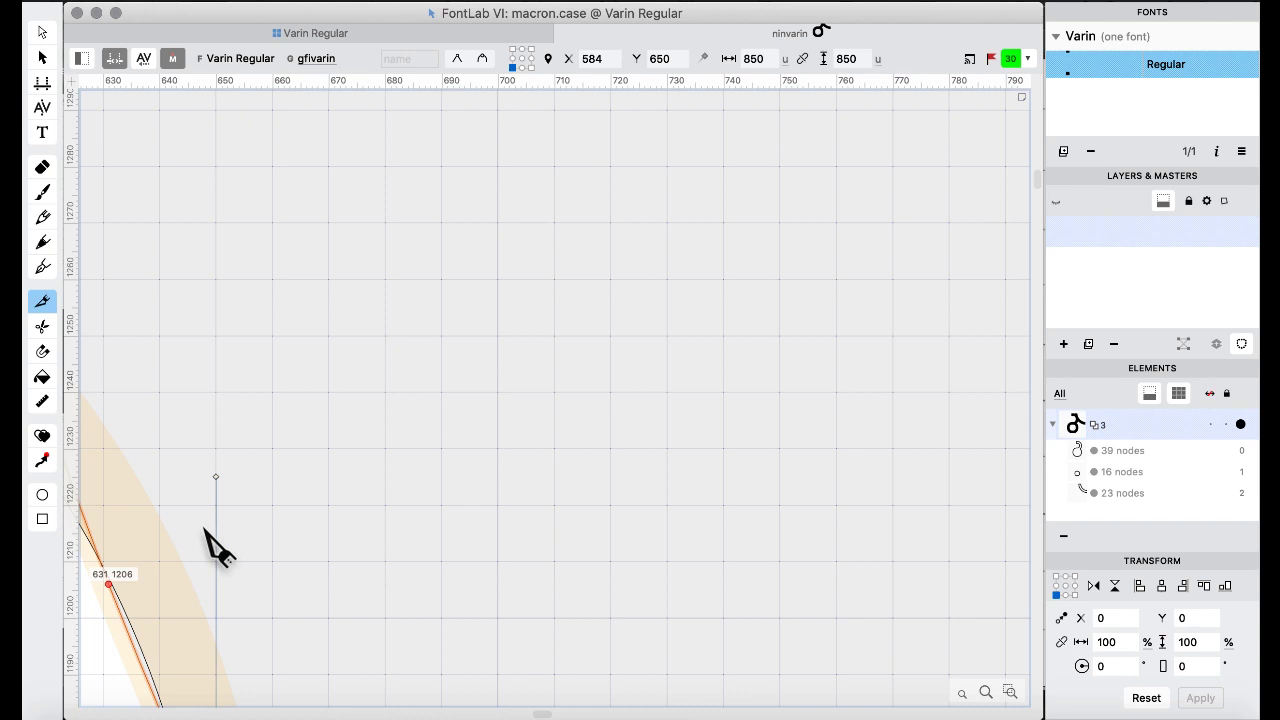
key("super+z")
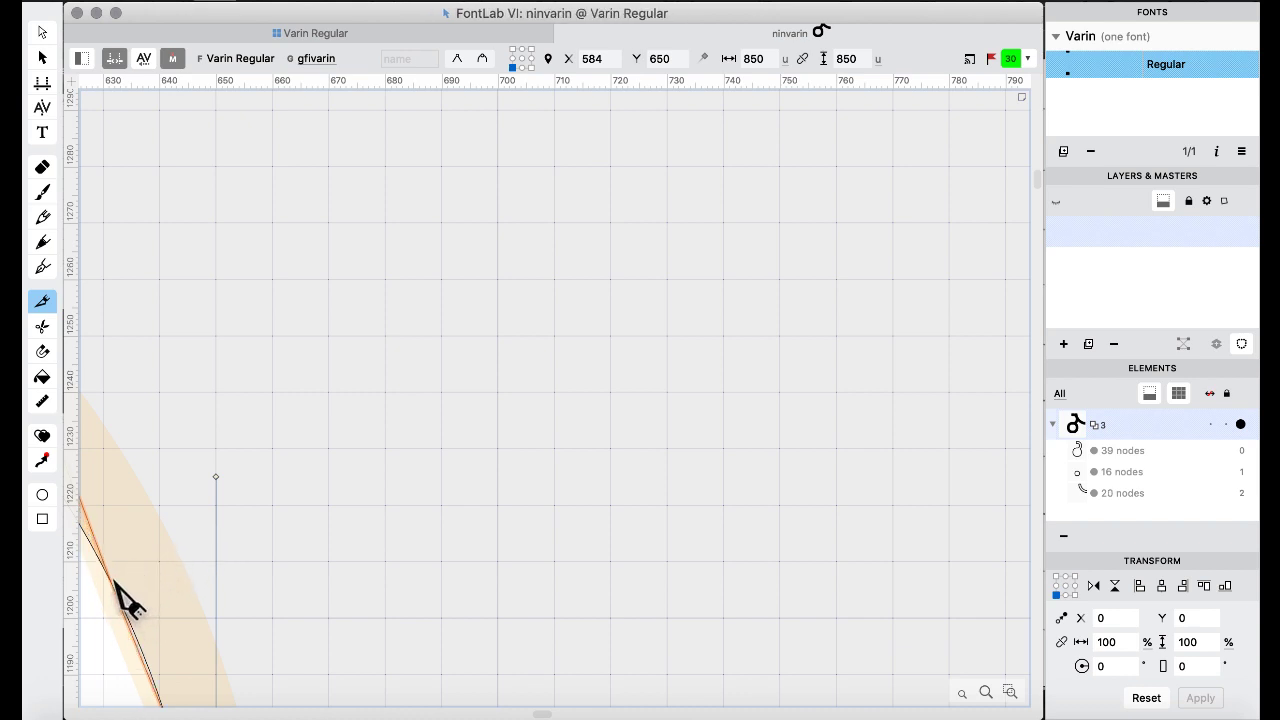
left_click(112, 582)
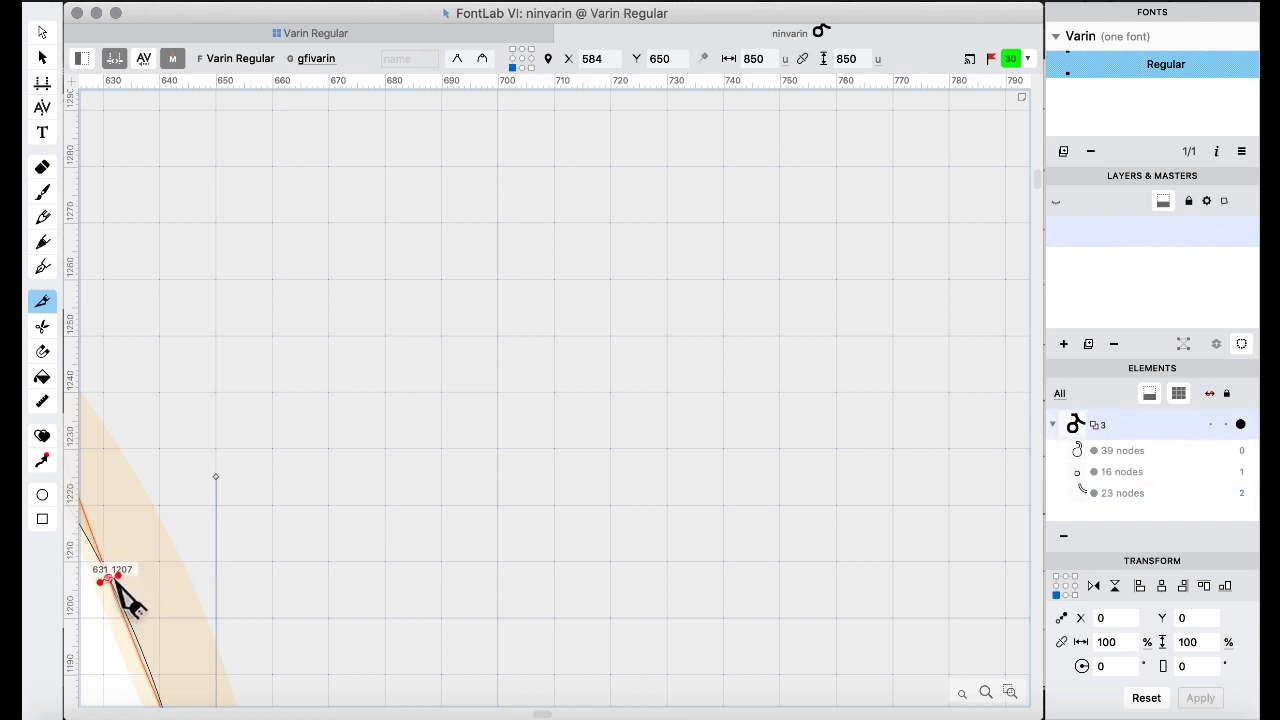
key("super+z")
Try to place a Knife point on the arc's outer edge where it crosses the letter's outer curve, undoing each attempt.
scroll(175, 553, "right", 3)
scroll(175, 553, "up", 2)
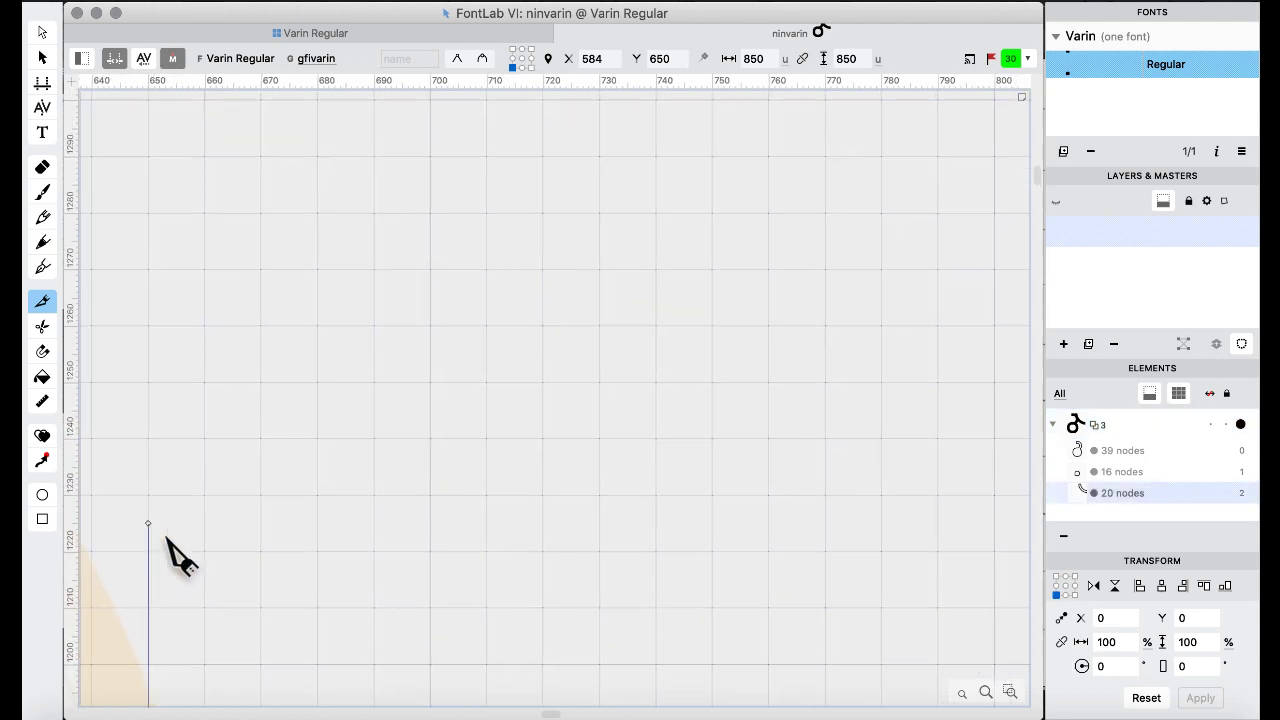
scroll(166, 543, "right", 5)
scroll(166, 543, "up", 3)
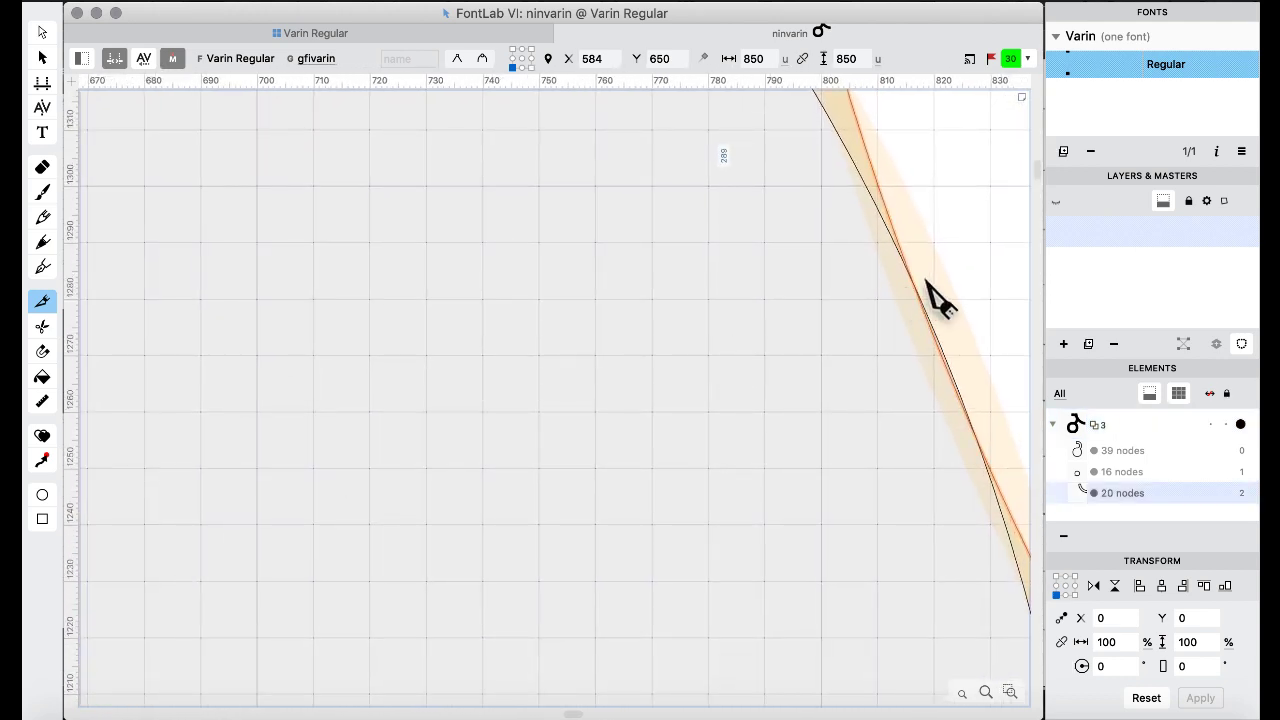
left_click(921, 284)
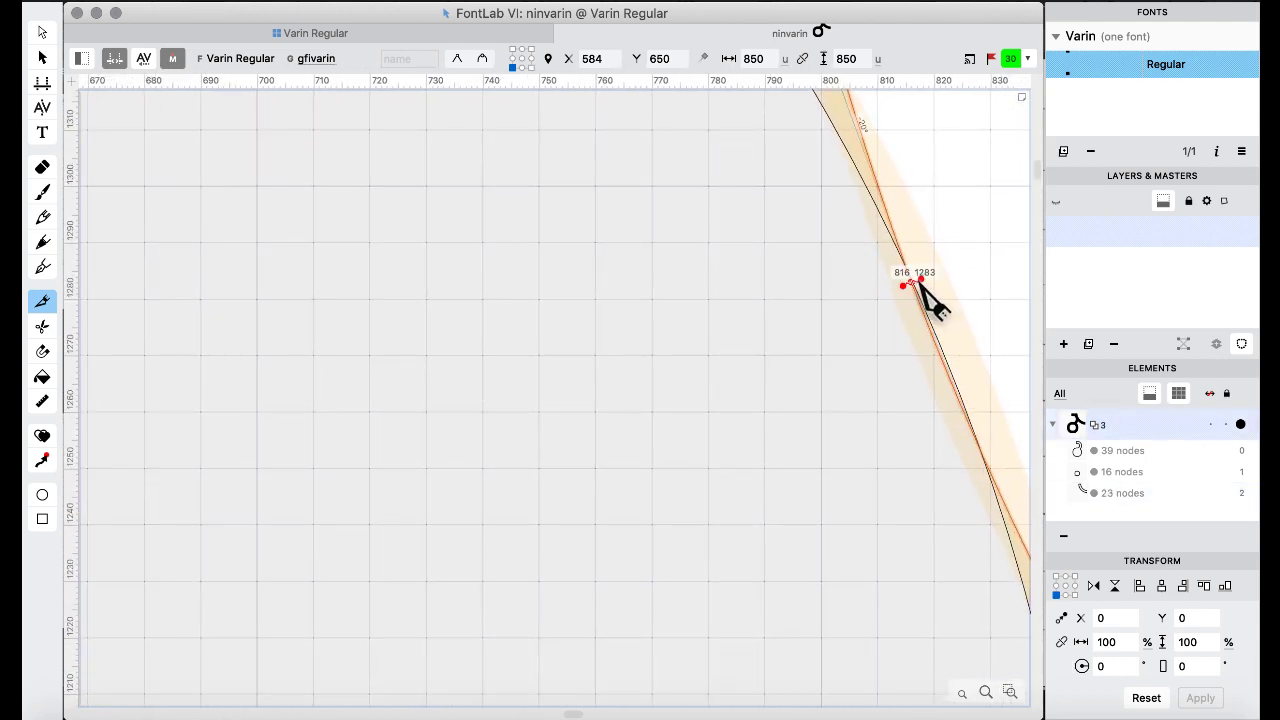
key("super+z")
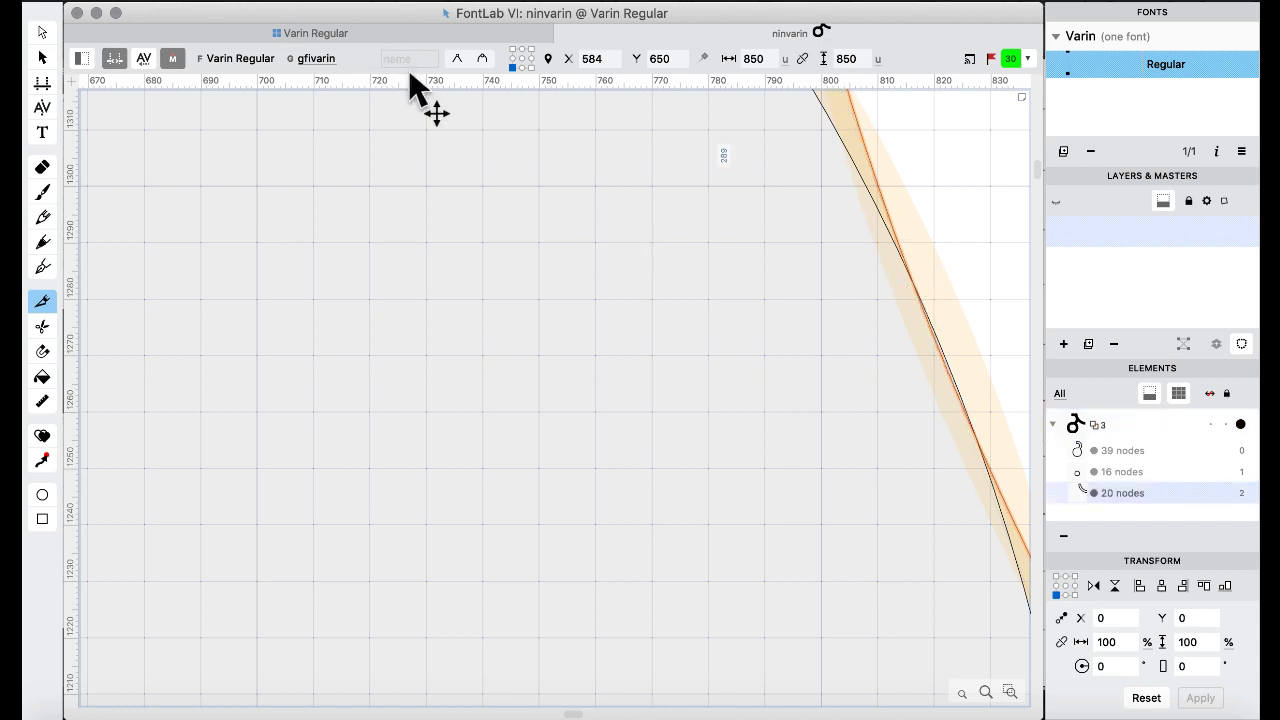
left_click(918, 289)
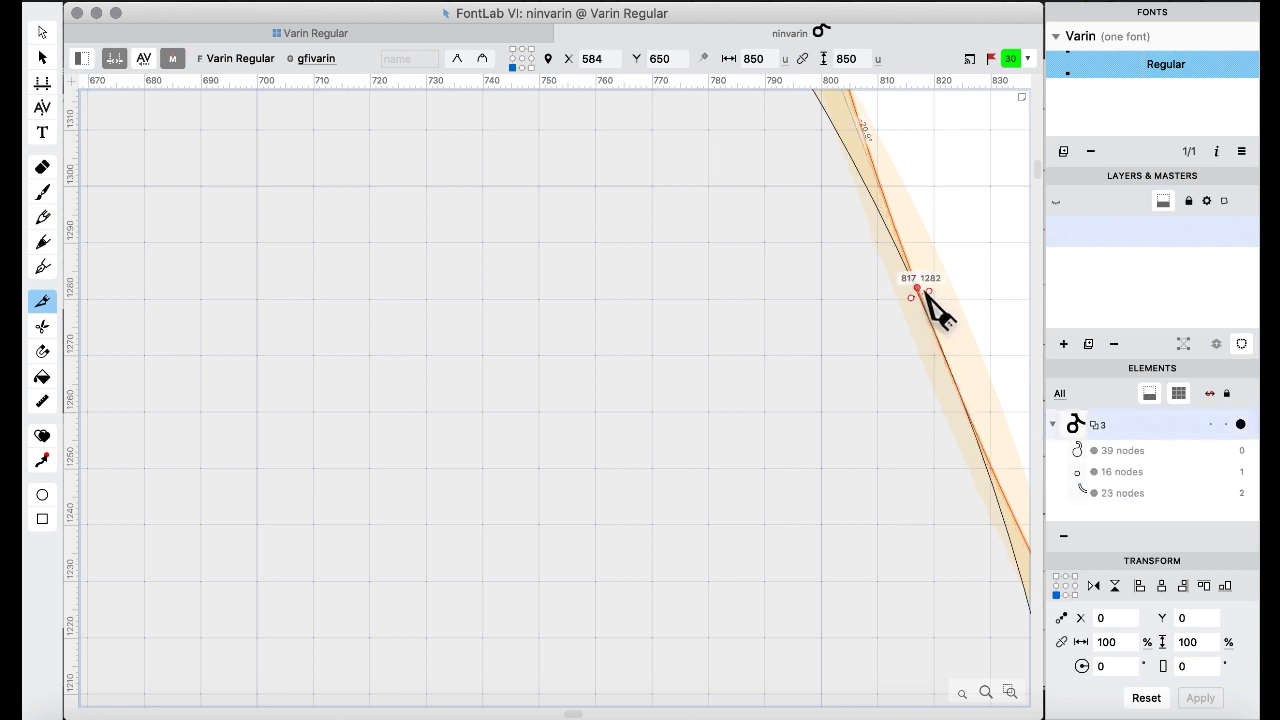
key("super+z")
left_click(922, 287)
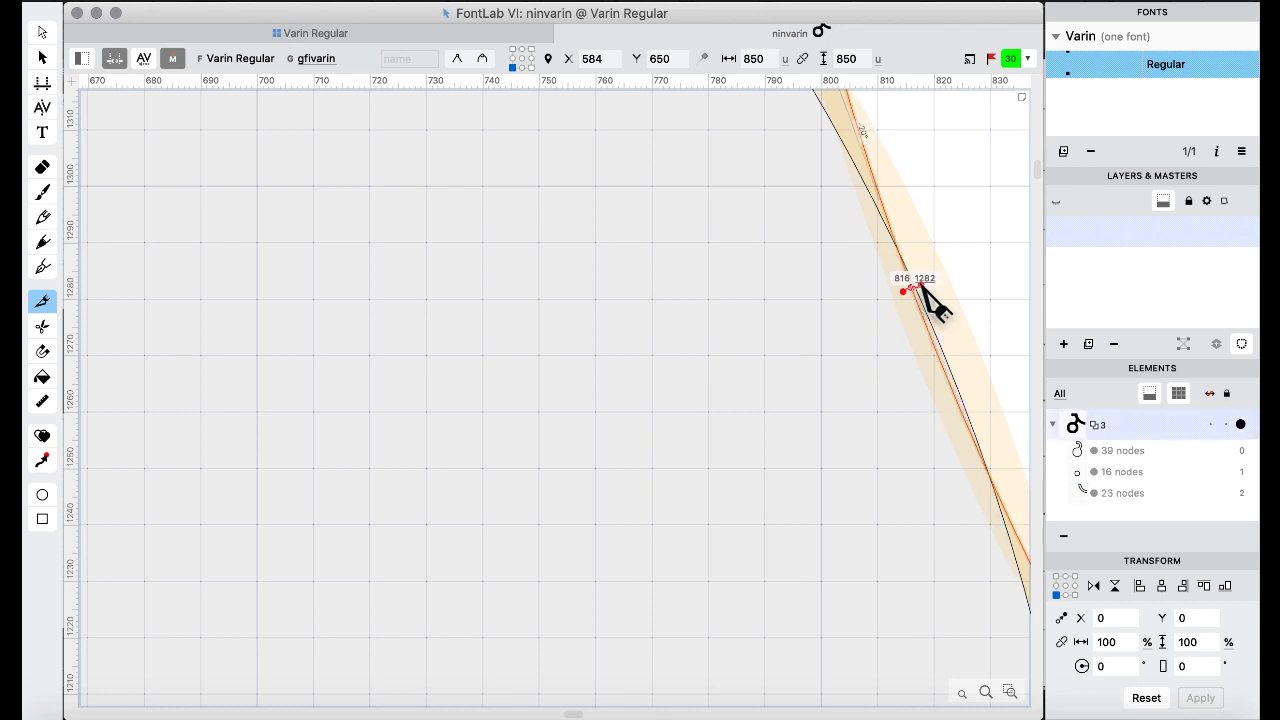
key("super+z")
left_click(920, 284)
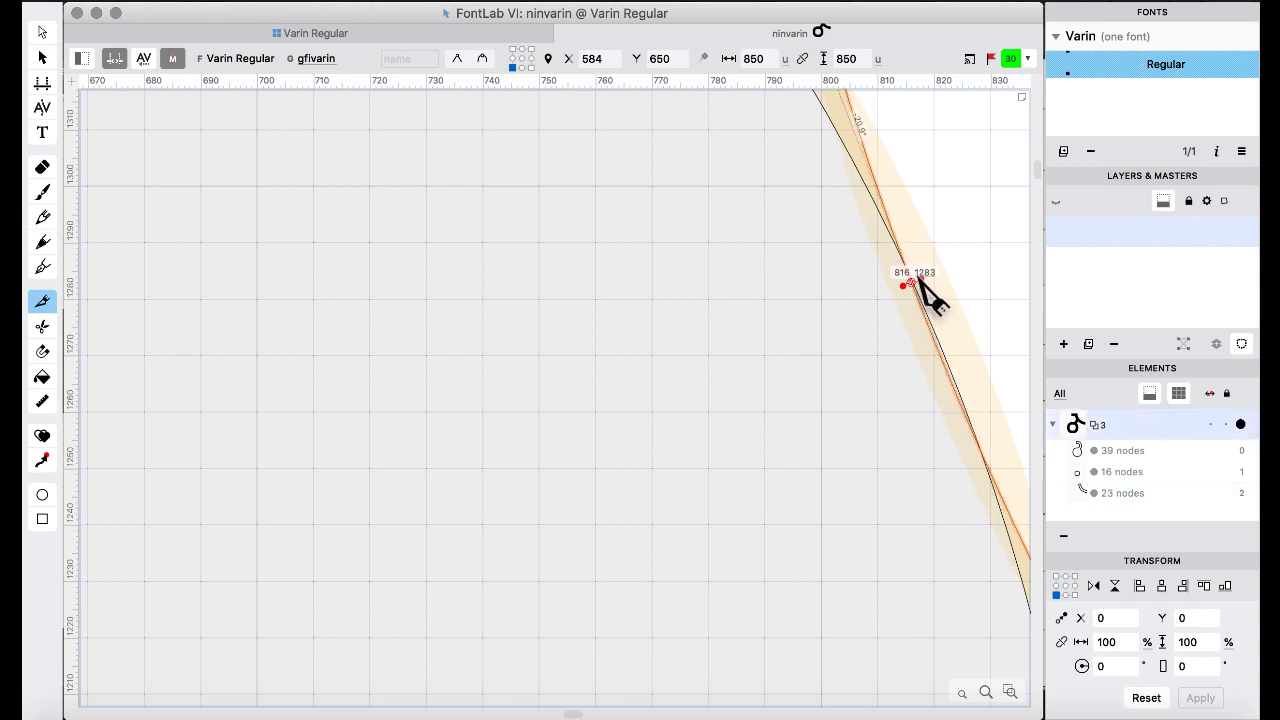
key("super+z")
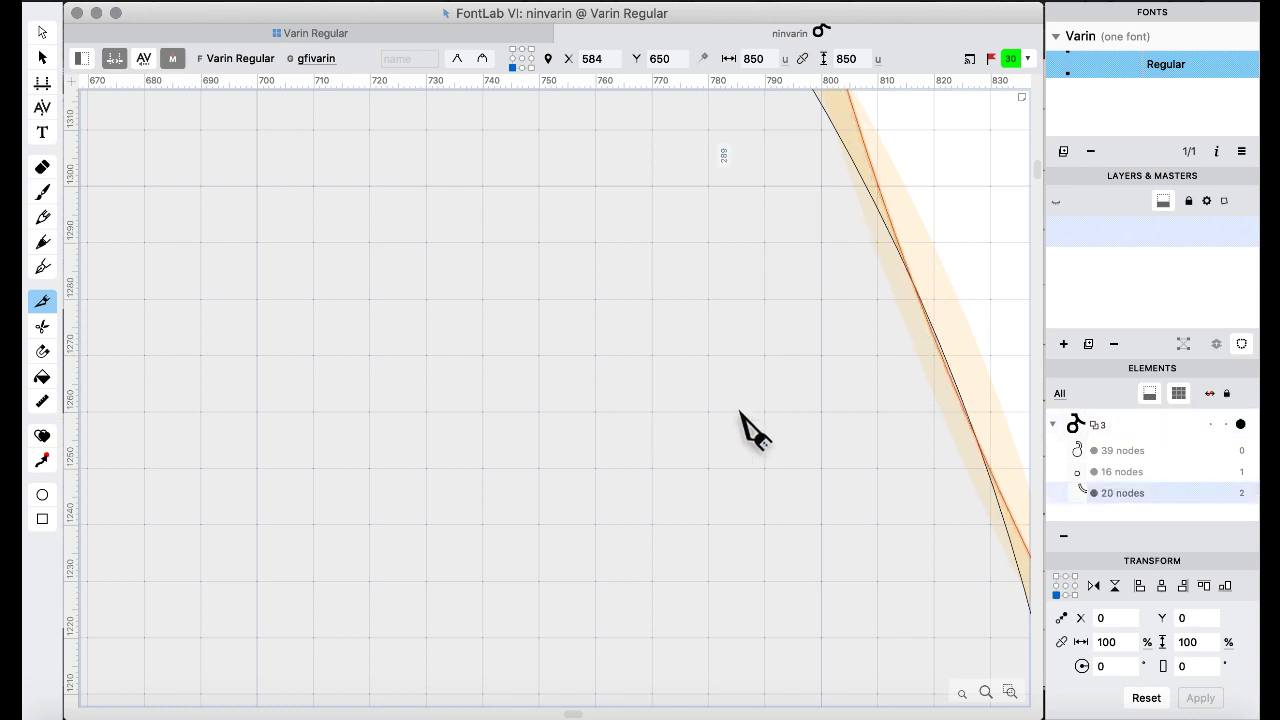
Try to place a Knife point on the letter's inner curve where the arc's inner edge crosses it, and undo it.
scroll(745, 430, "left", 10)
scroll(745, 430, "down", 3)
scroll(745, 430, "left", 5)
scroll(745, 430, "down", 3)
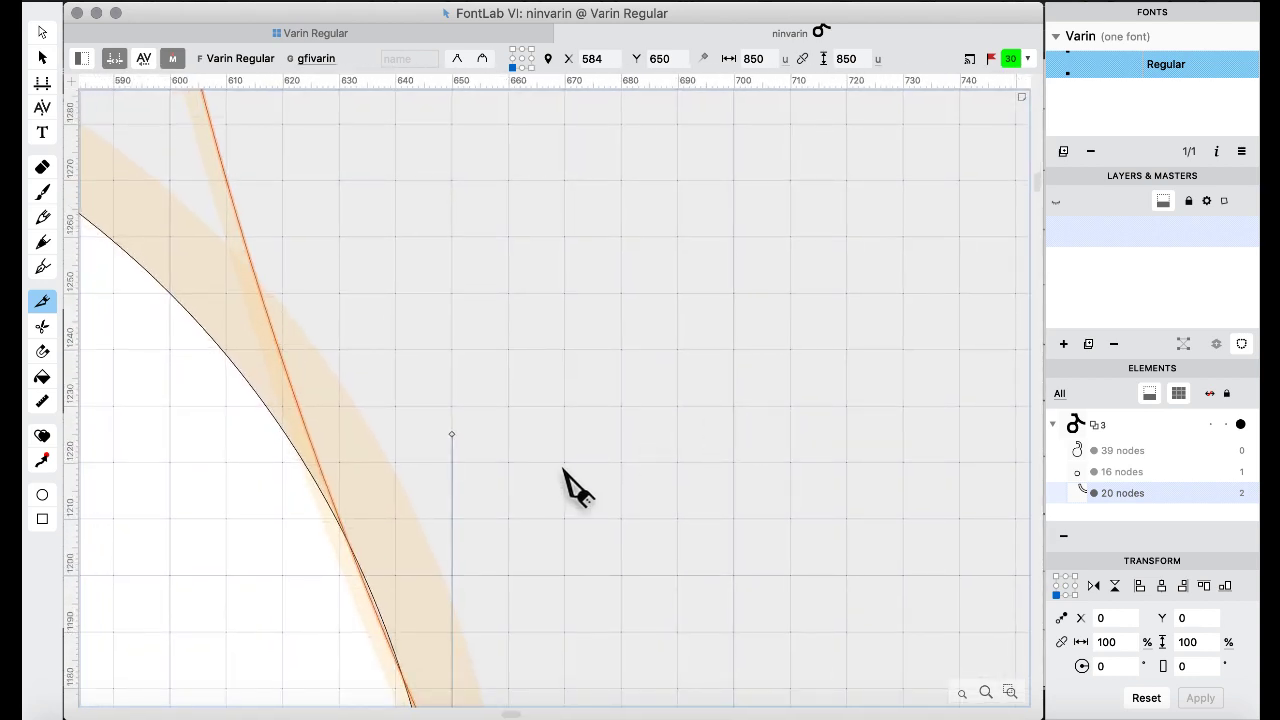
left_click(350, 548)
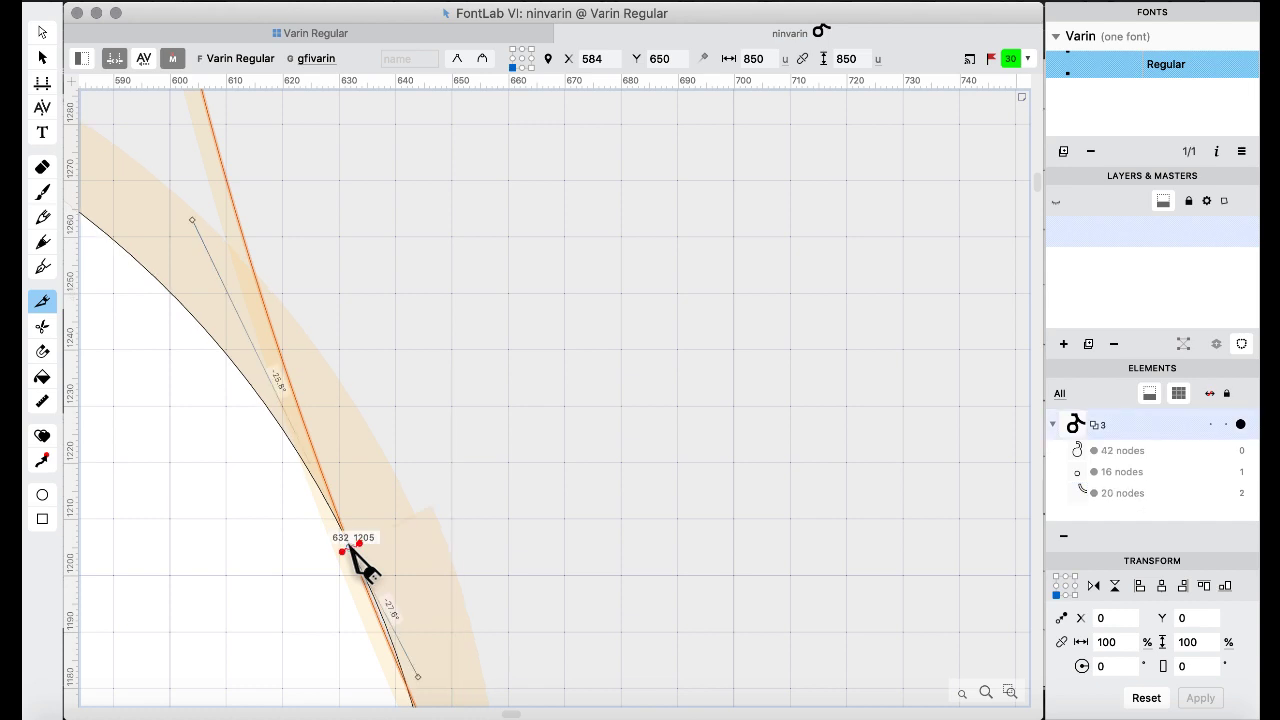
key("super+z")
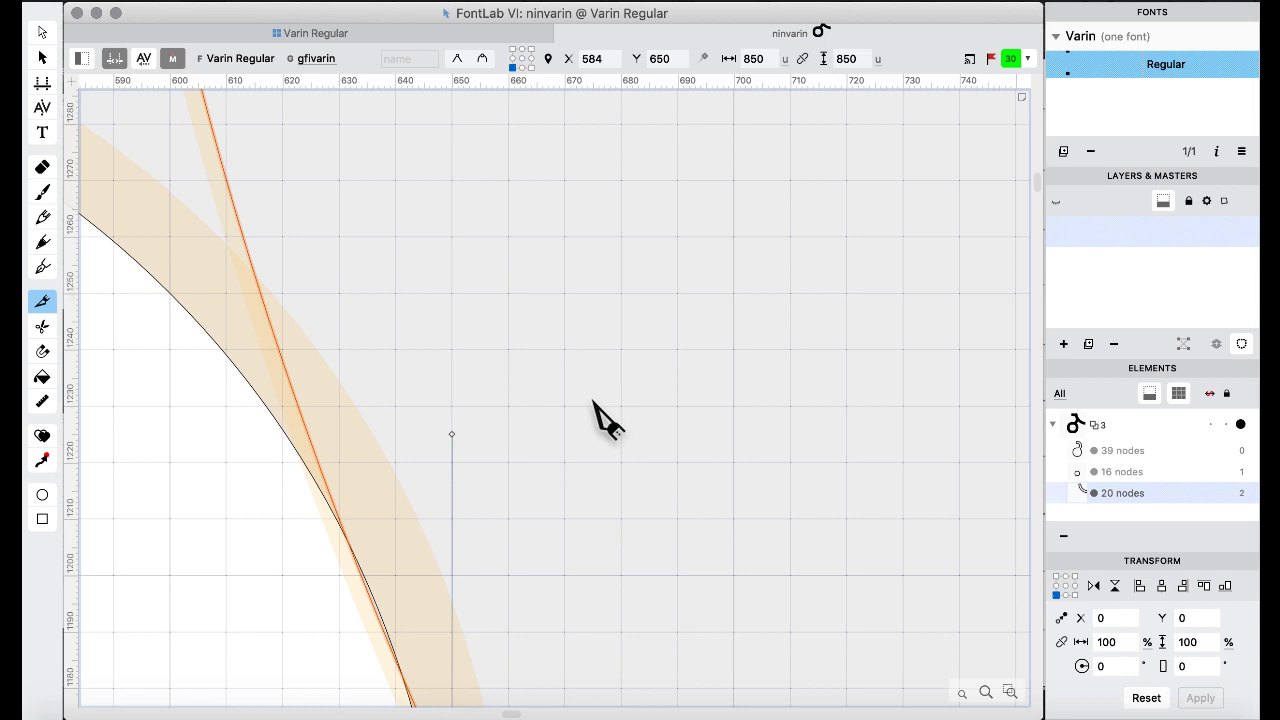
Try repeatedly to place a Knife point on the letter's outer curve at its upper crossing with the arc, undoing each attempt.
scroll(594, 404, "right", 10)
scroll(594, 404, "up", 5)
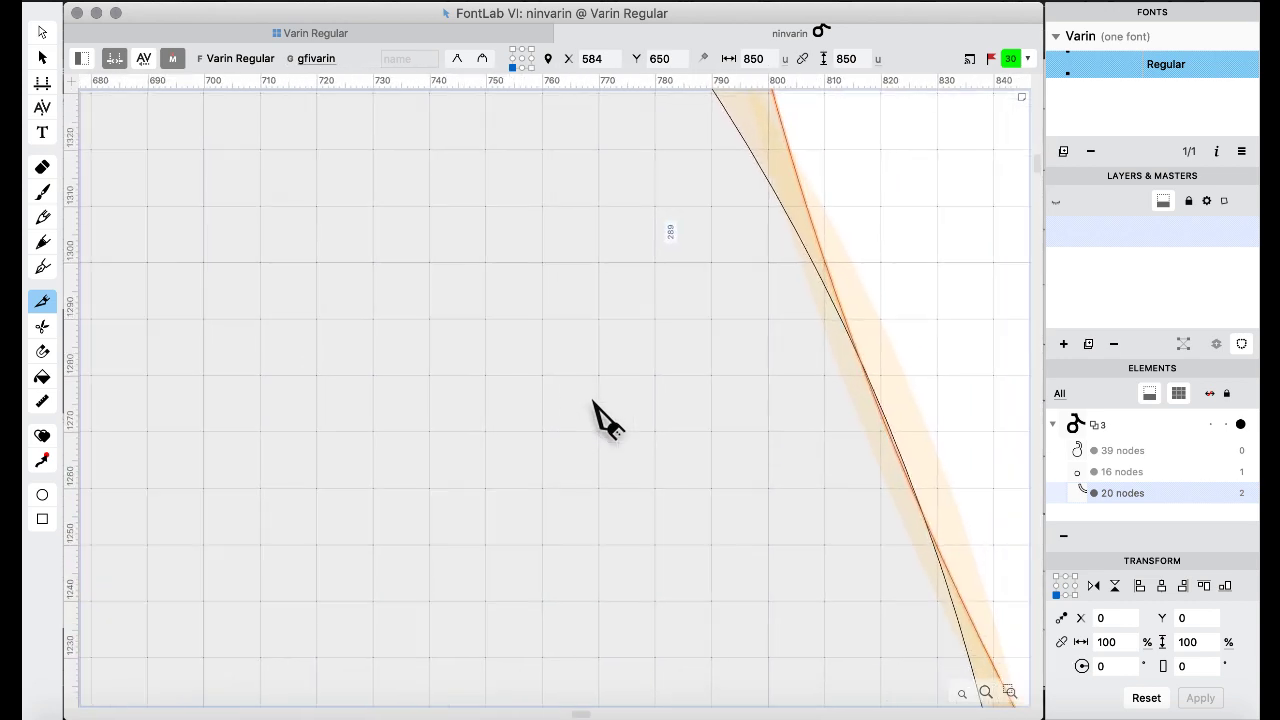
left_click(869, 362)
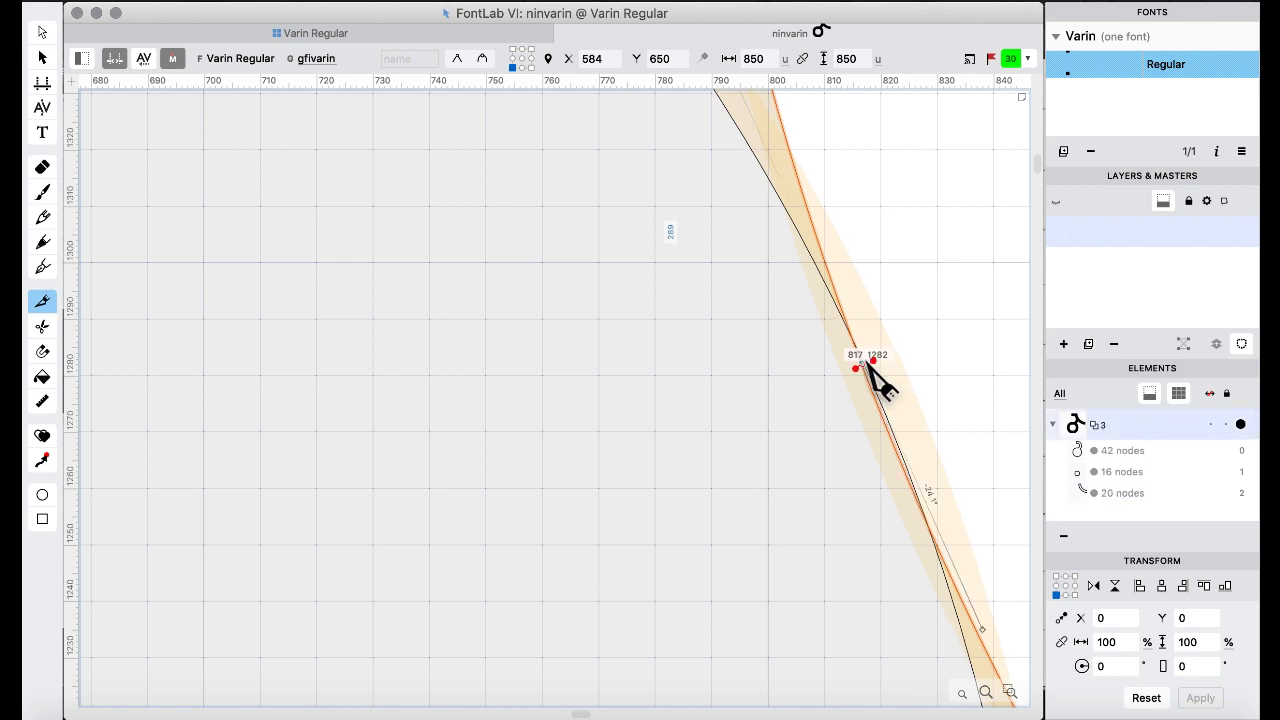
key("super+z")
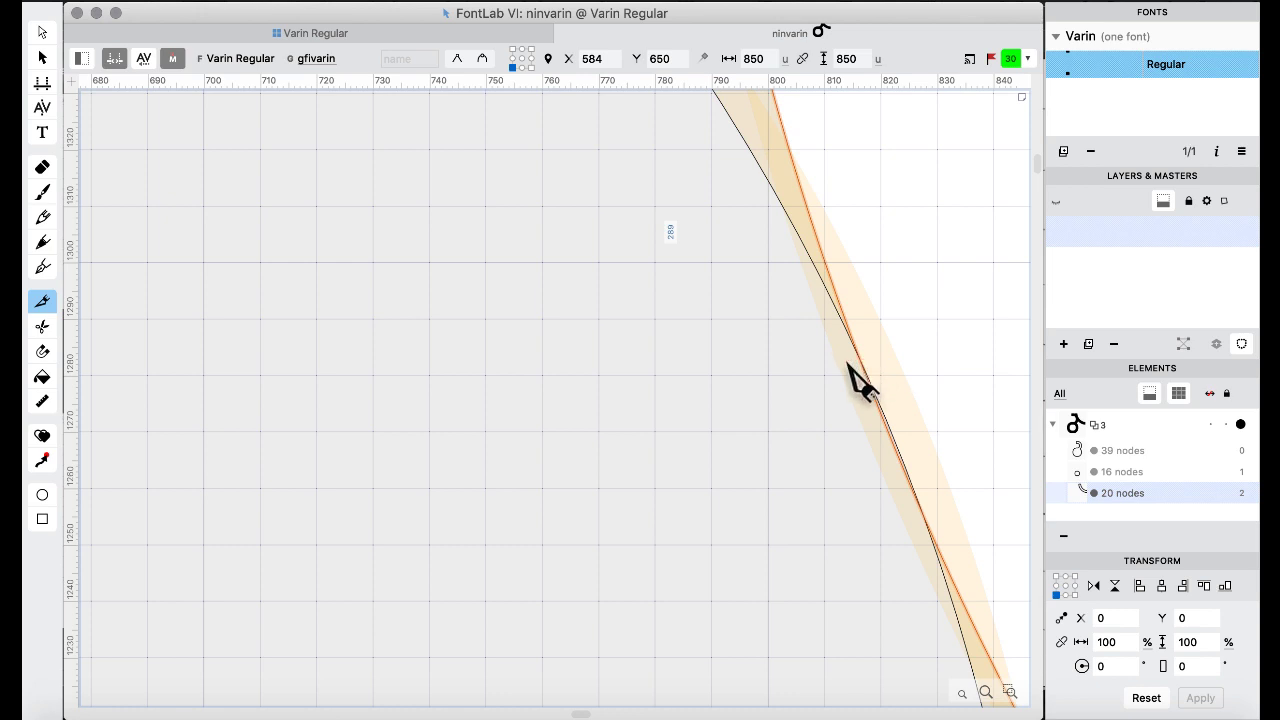
scroll(850, 367, "up", 2)
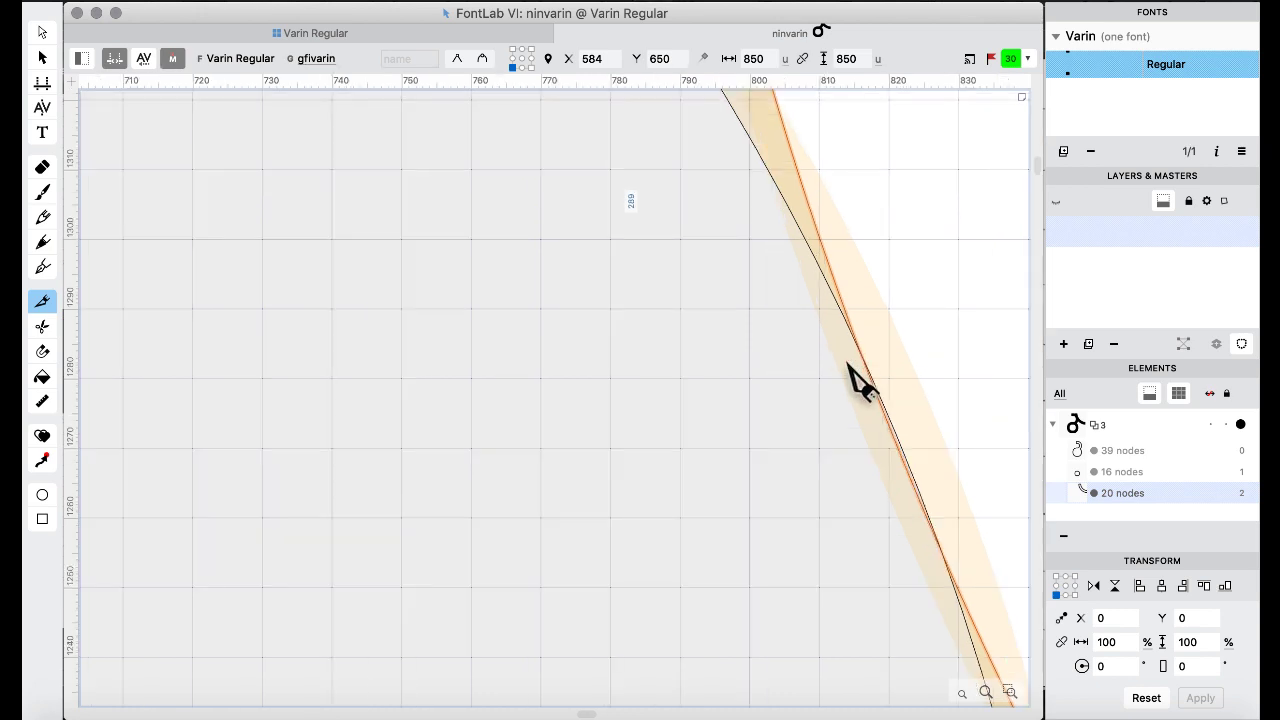
left_click(860, 357)
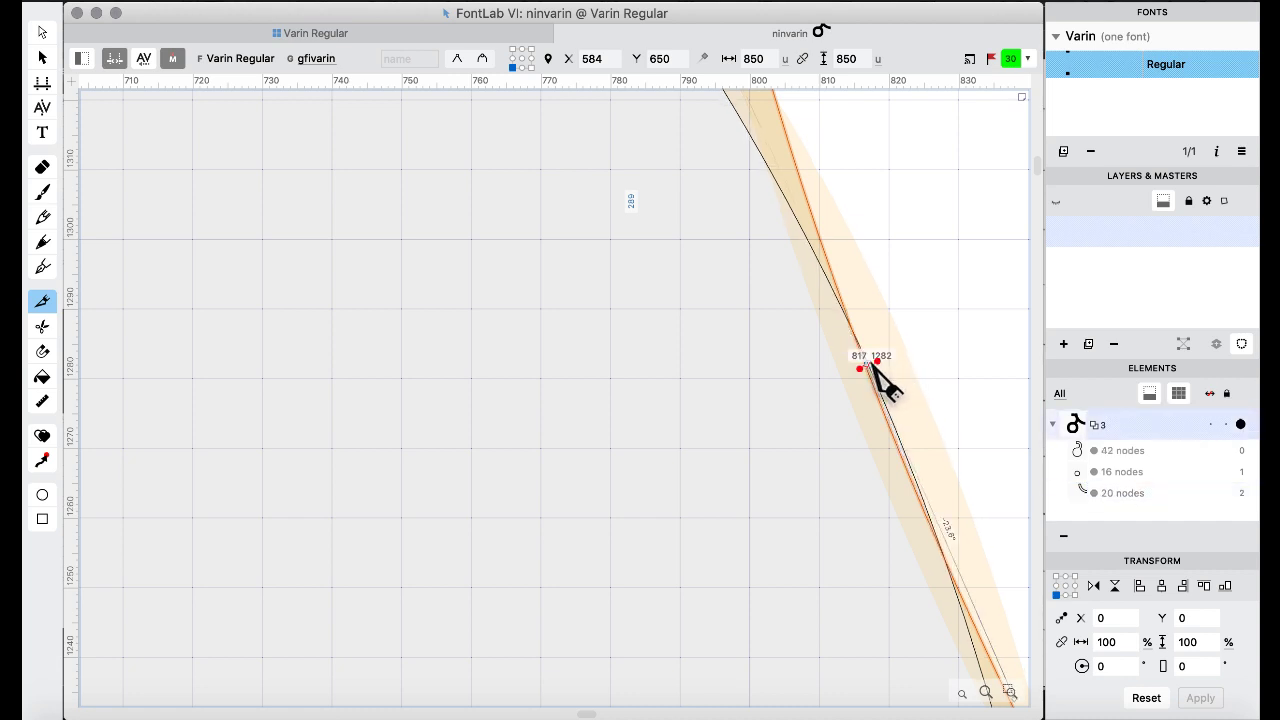
key("super+z")
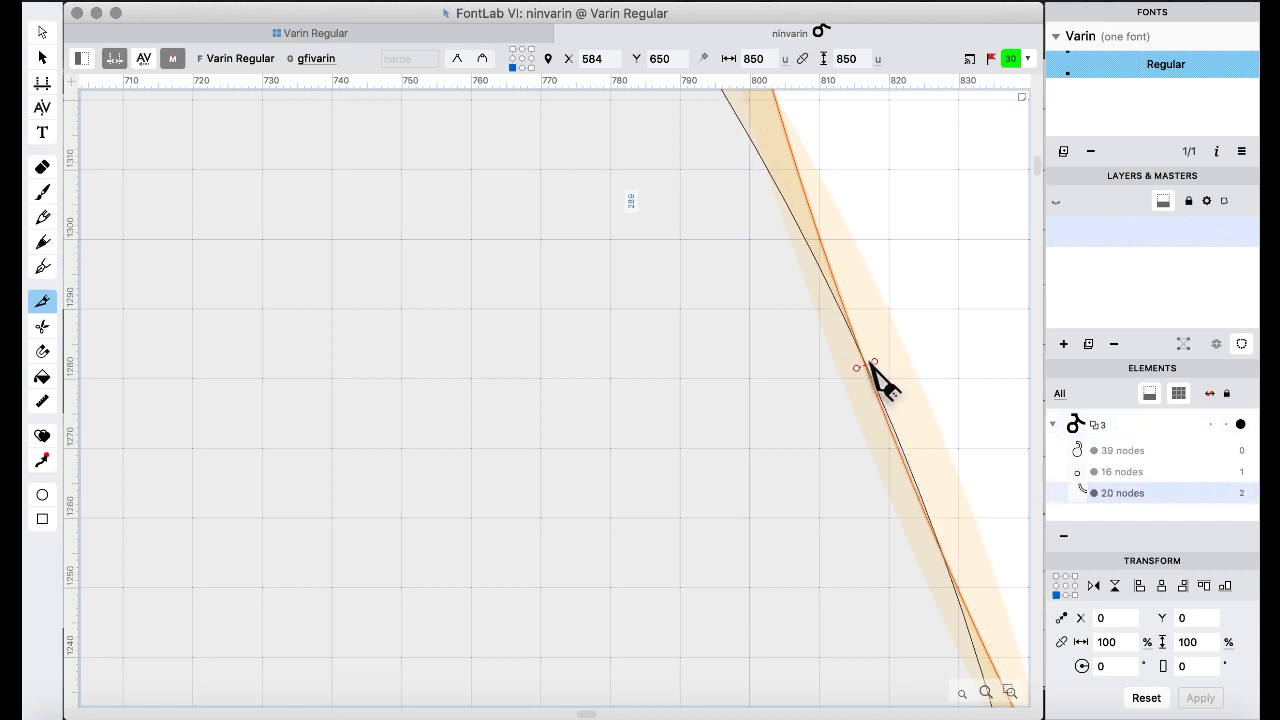
left_click(872, 366)
key("super+z")
left_click(872, 366)
key("super+z")
left_click(867, 365)
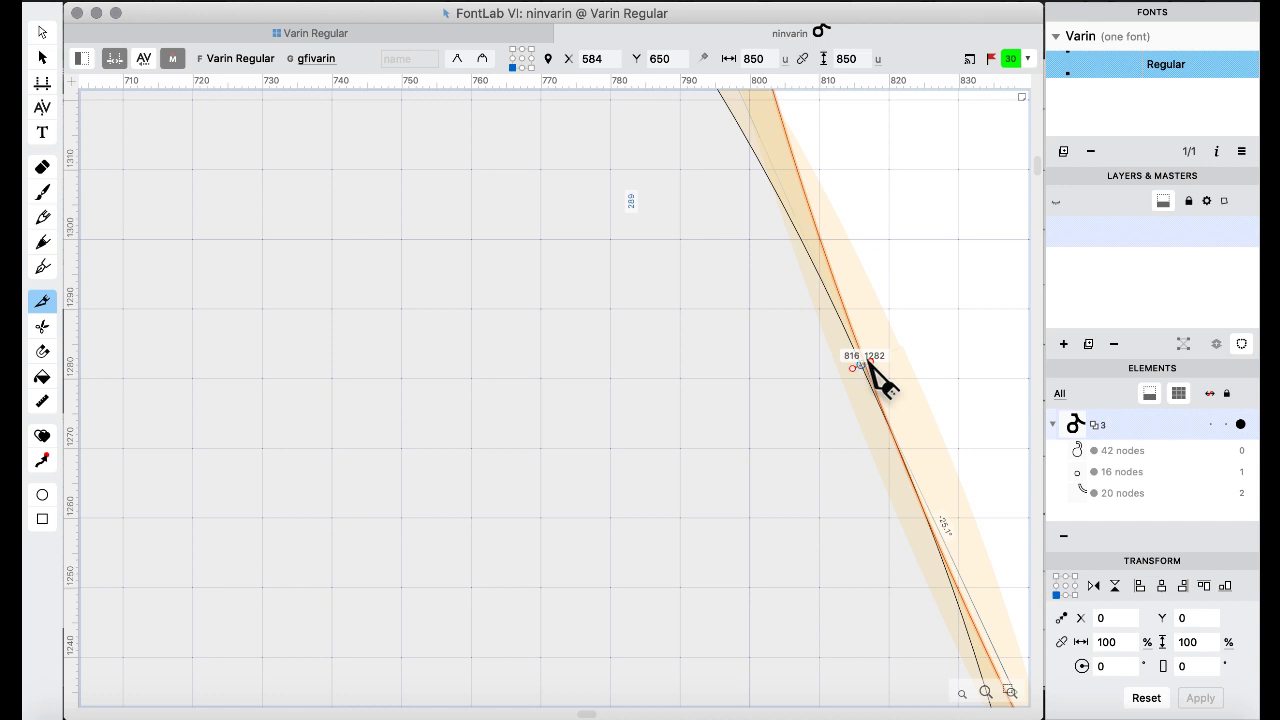
key("super+z")
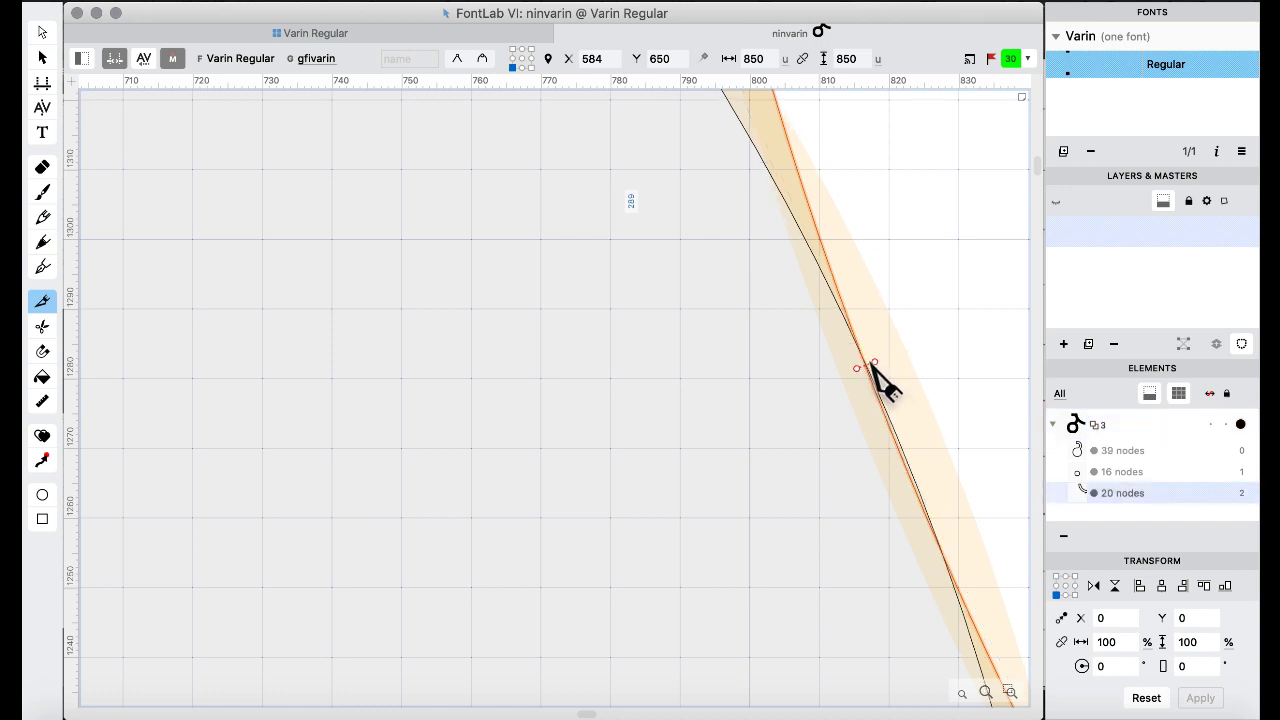
left_click(867, 365)
key("super+z")
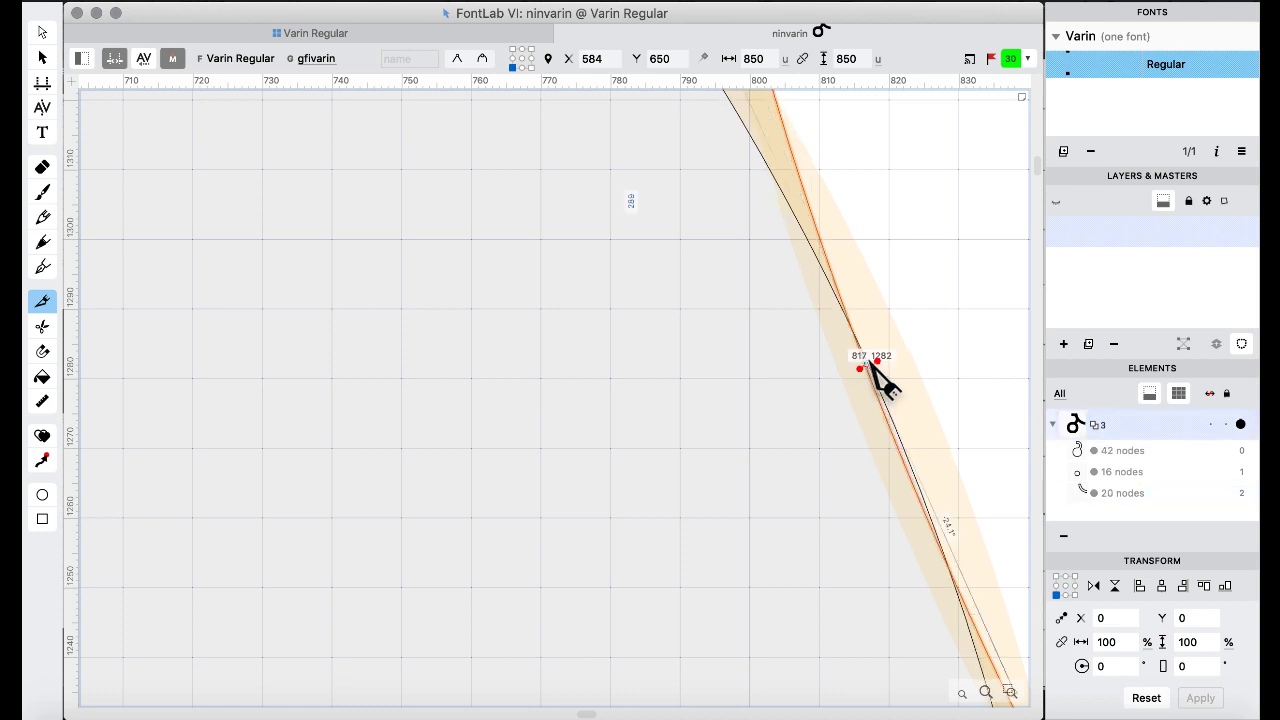
key("super+z")
Try again to place a Knife point on the arc's inner edge at its upper crossing with the letter's inner curve, undoing each attempt.
scroll(877, 375, "left", 10)
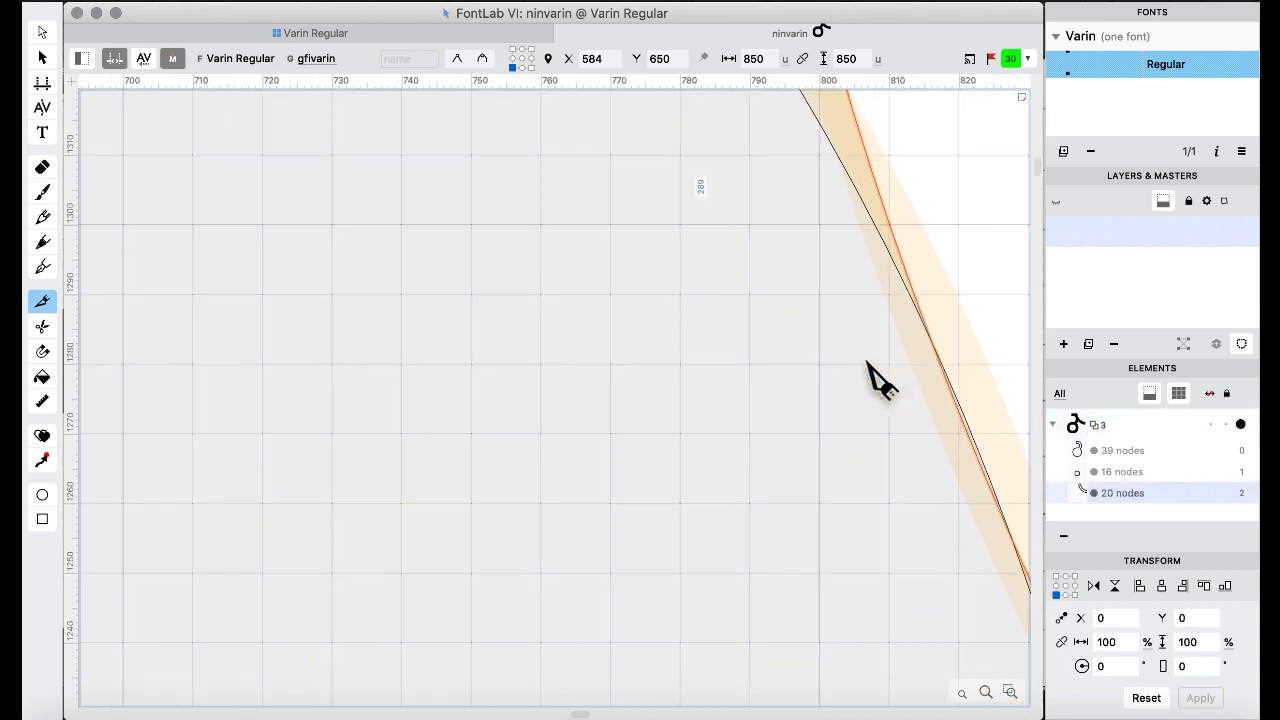
scroll(880, 378, "down", 5)
scroll(880, 378, "left", 5)
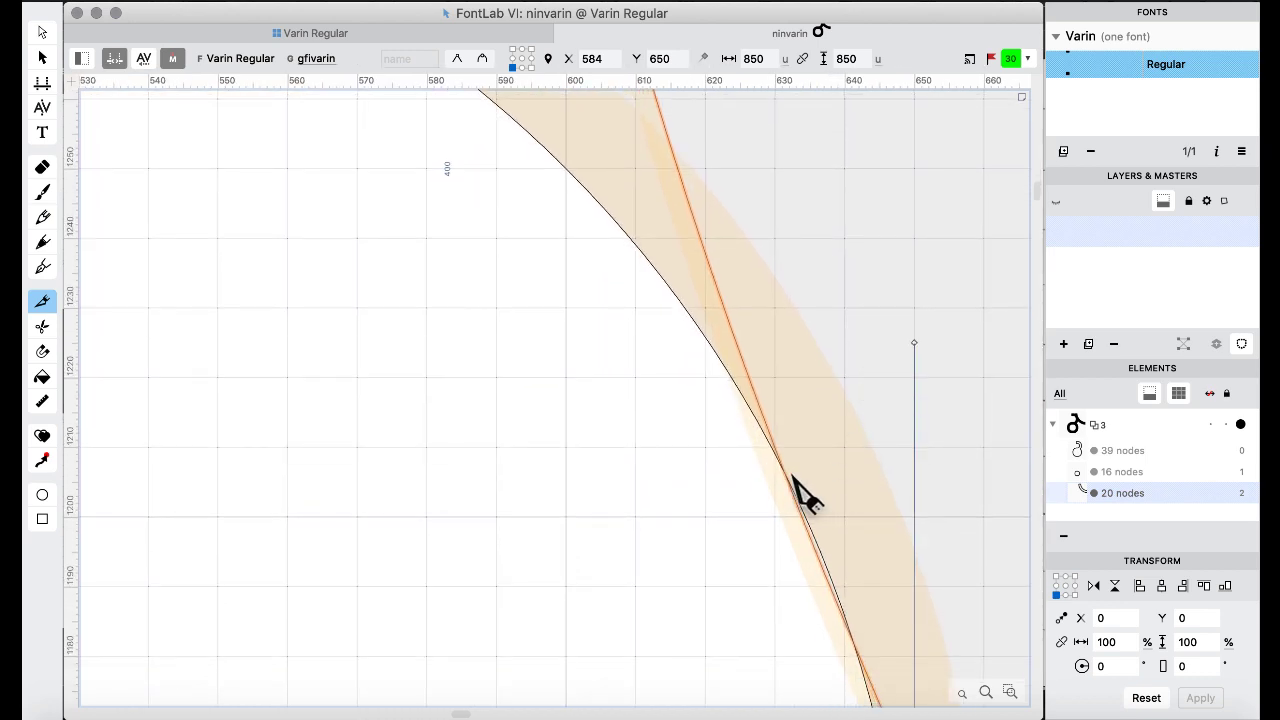
left_click(787, 479)
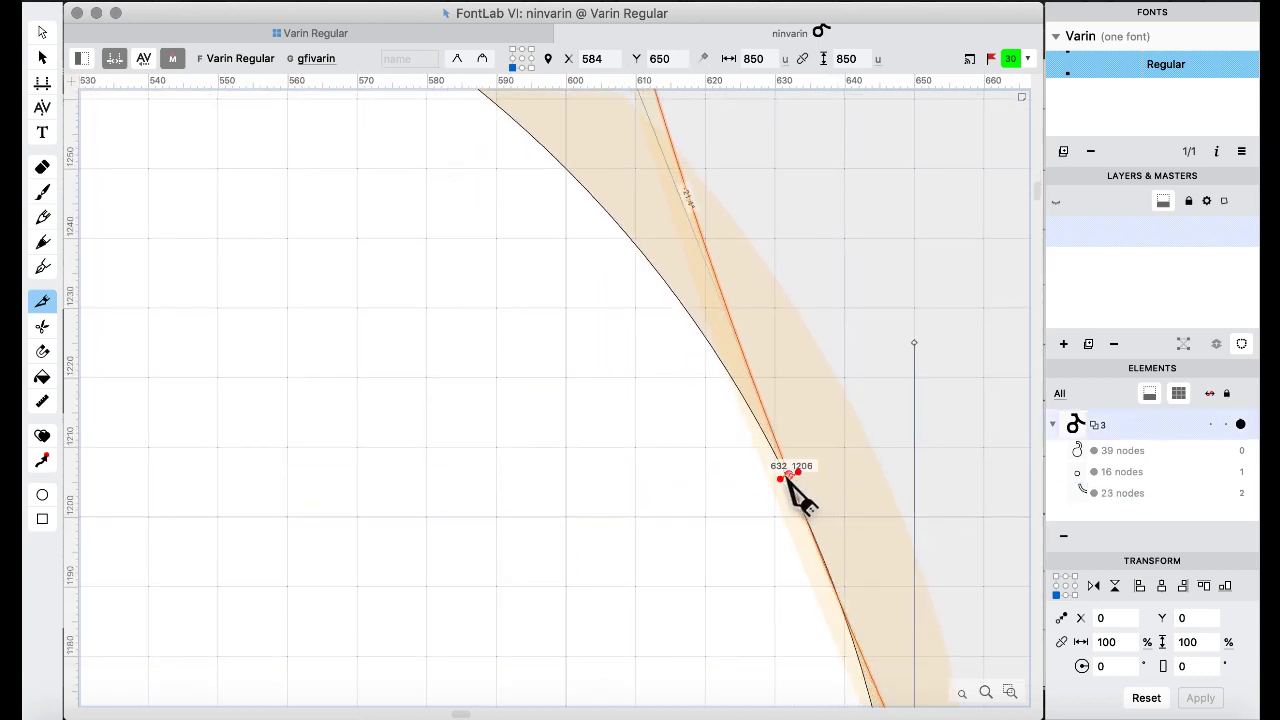
key("super+z")
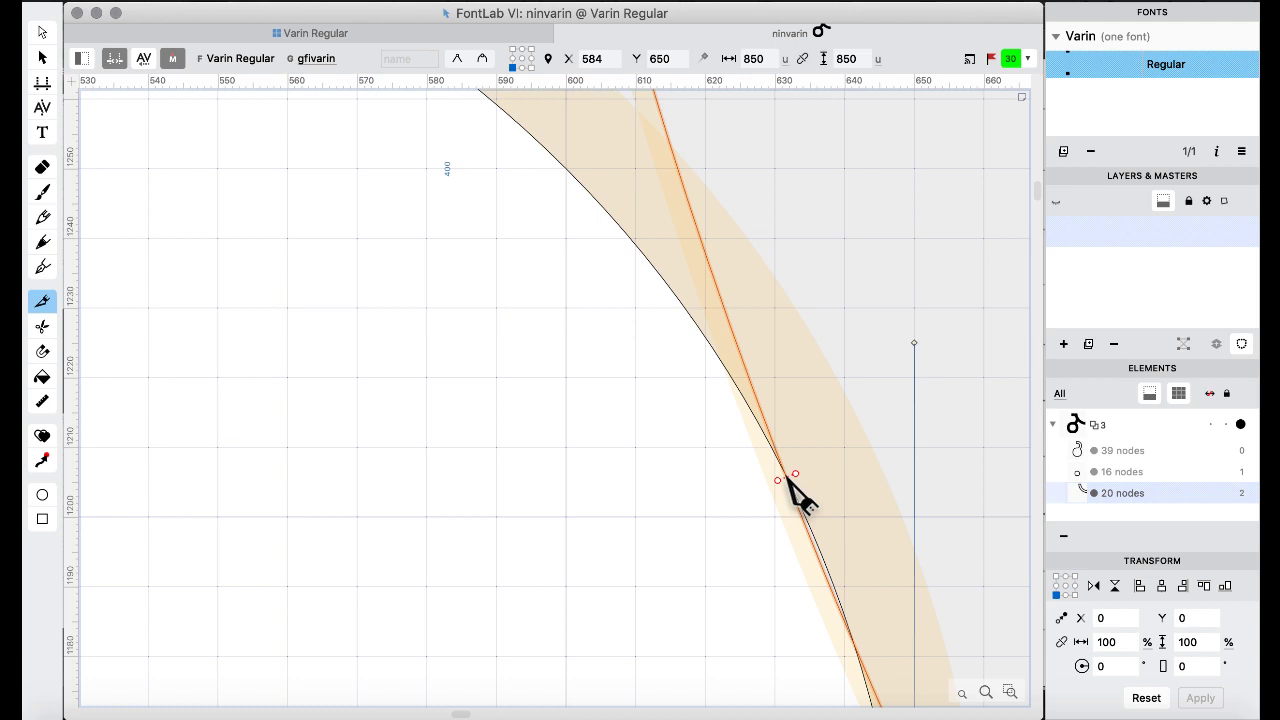
left_click(787, 479)
key("super+z")
left_click(787, 479)
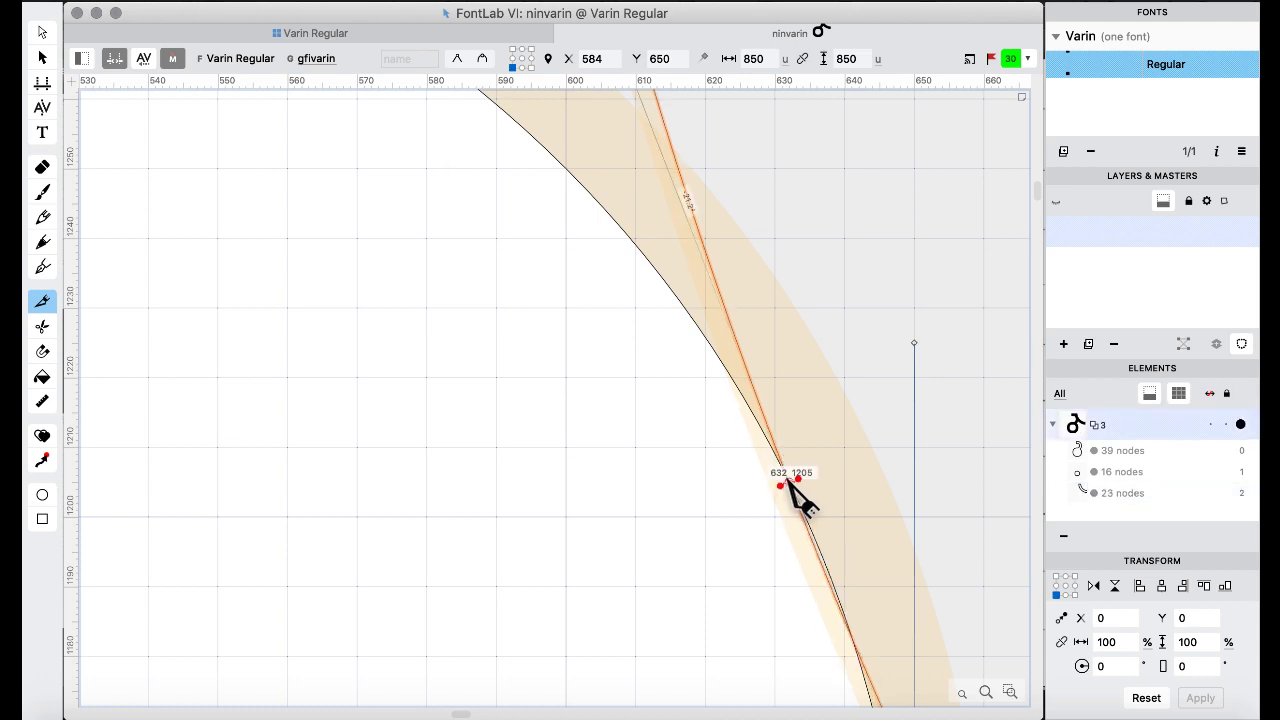
key("super+z")
Leave the Knife tool, undo the arc's last horizontal shifts and delete the pasted arc from ninvarin.
scroll(838, 445, "down", 10)
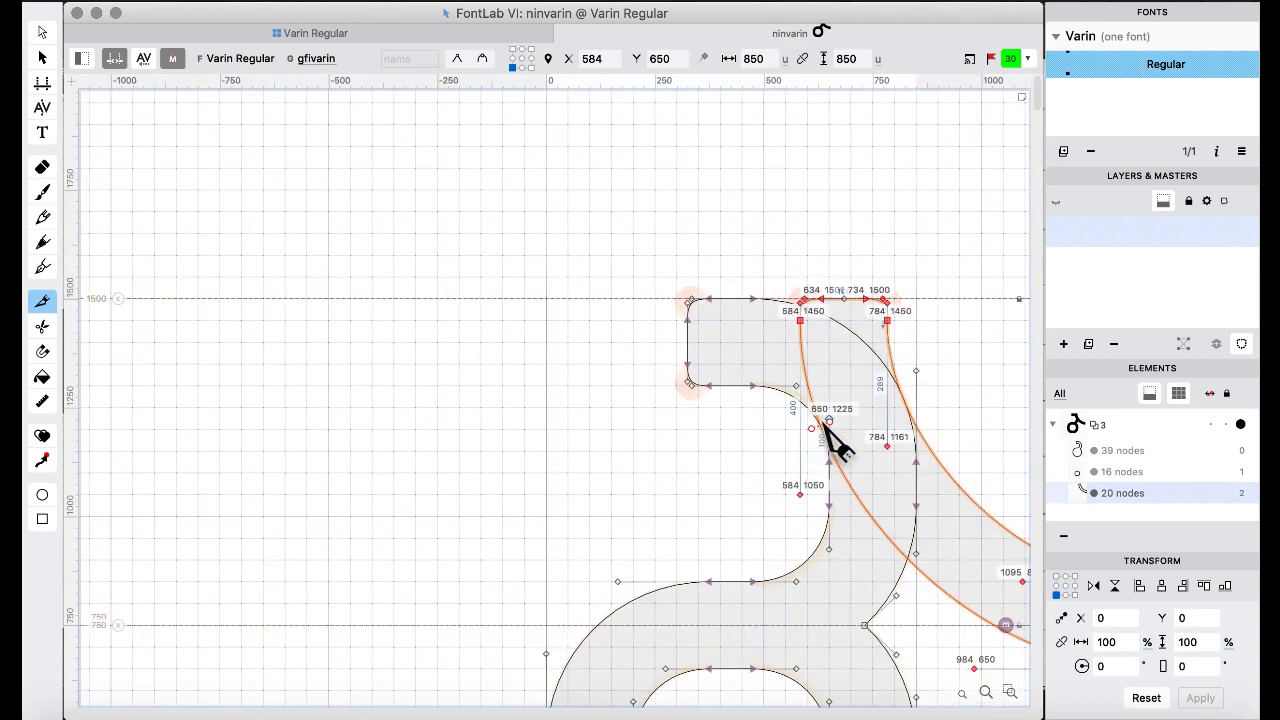
scroll(838, 445, "right", 10)
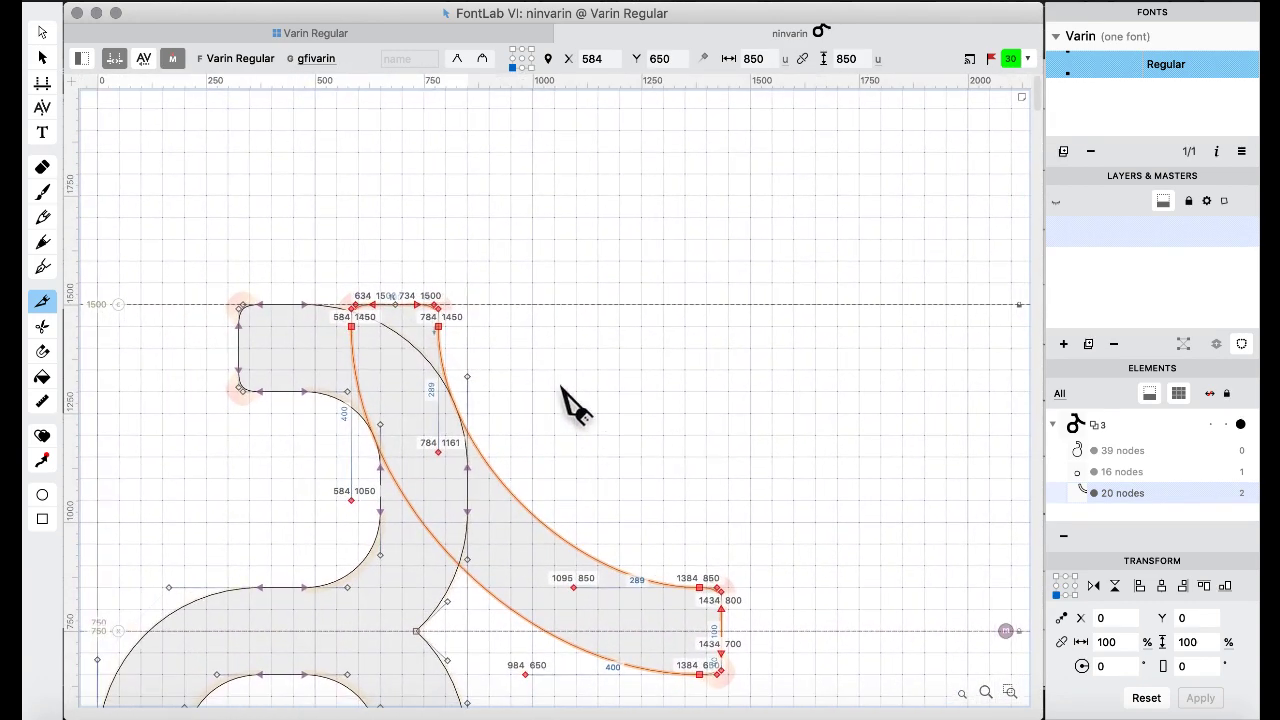
left_click(42, 32)
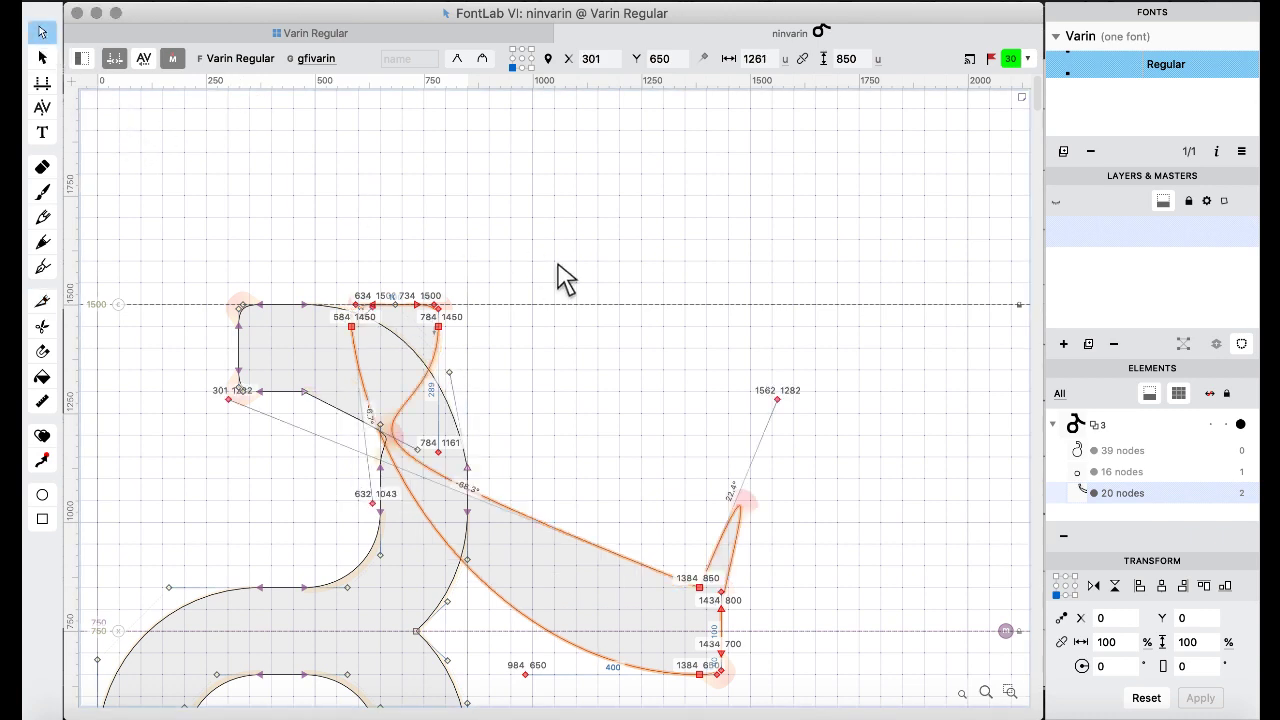
key("super+z")
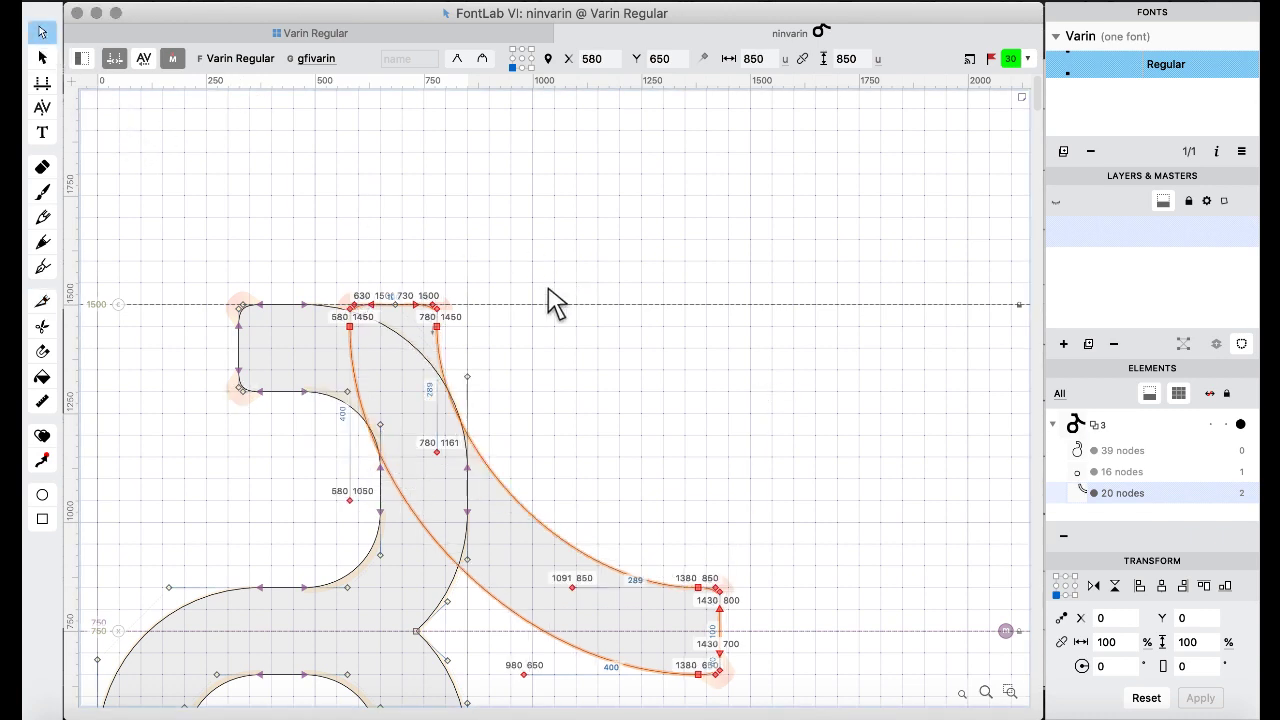
left_click(534, 260)
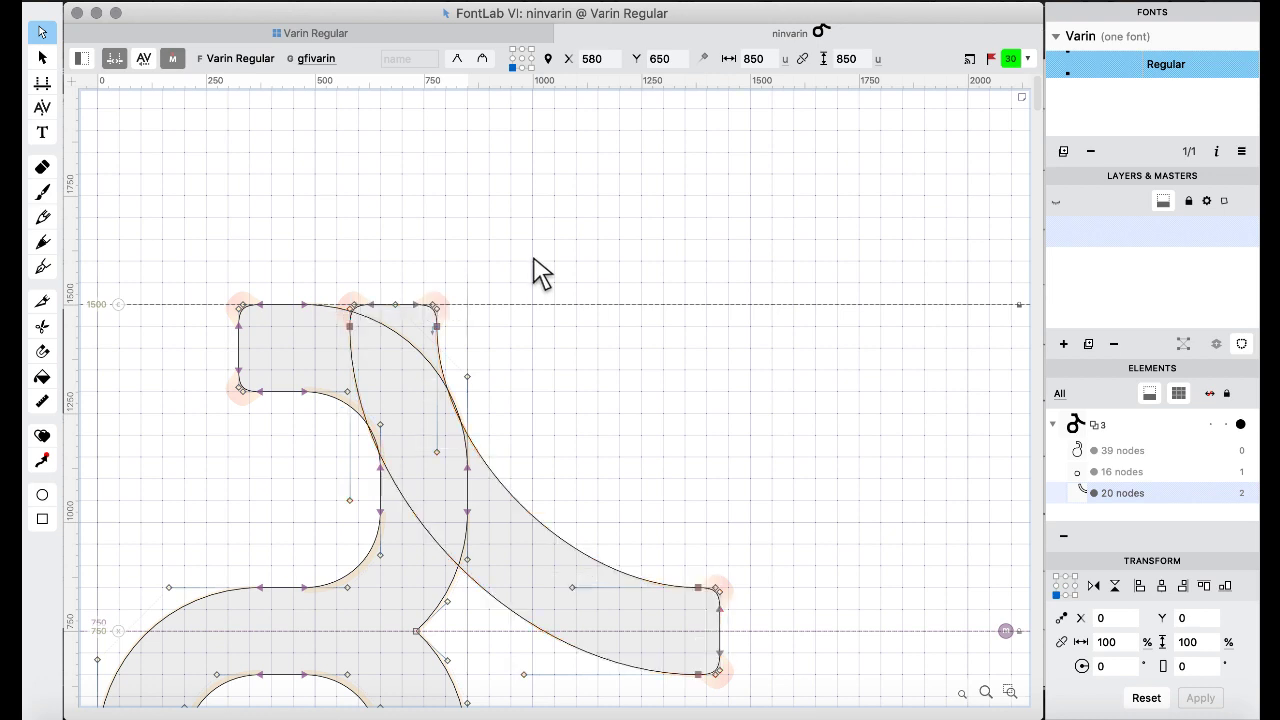
key("super+z")
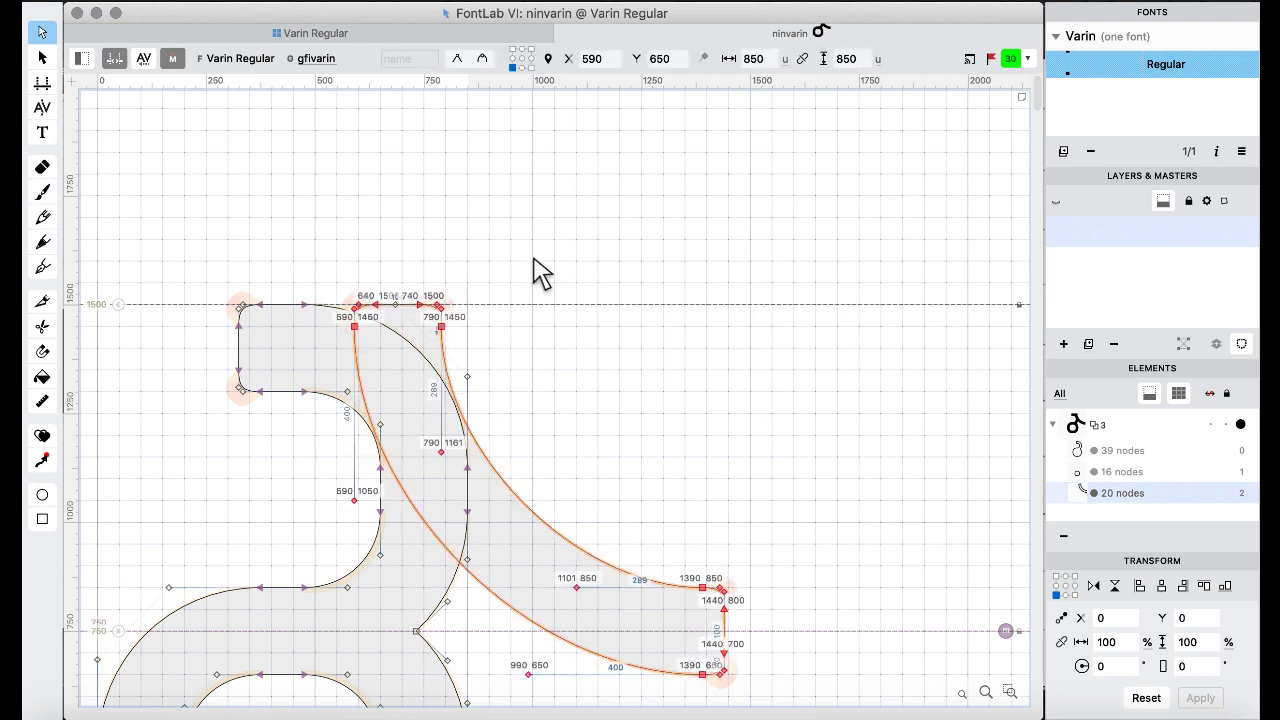
key("BackSpace")
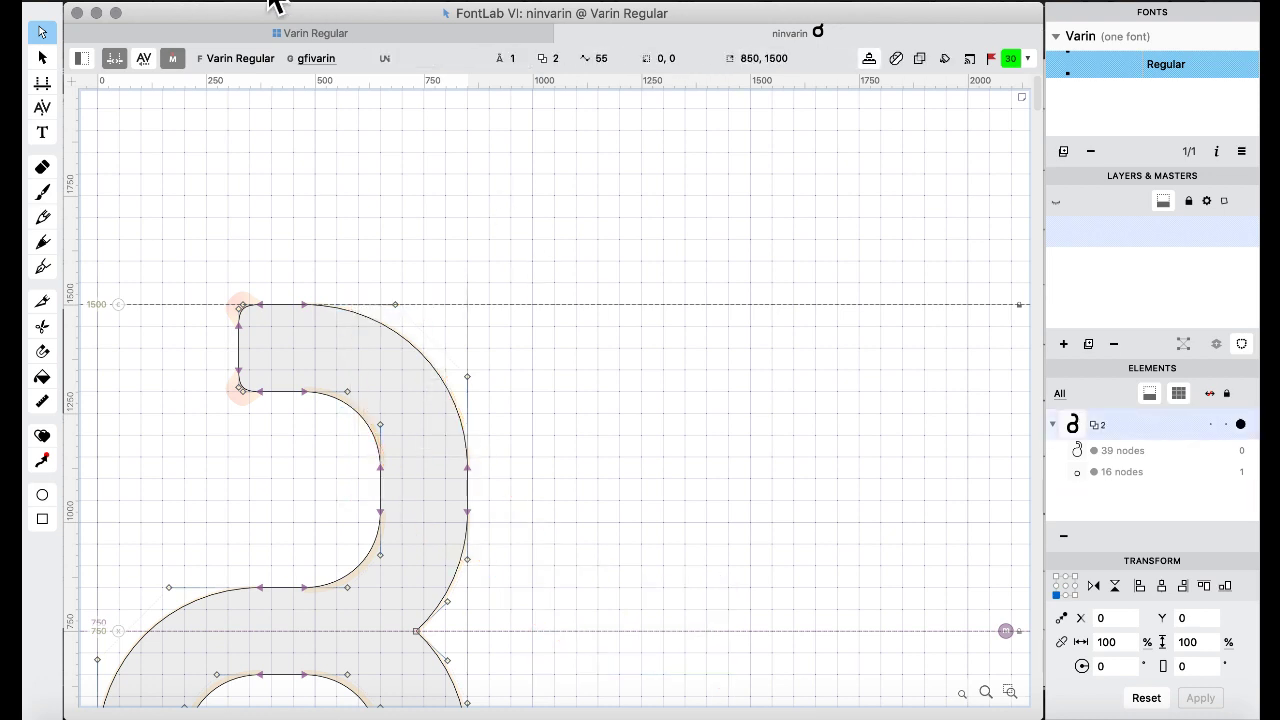
Return to the Varin Regular glyph overview and copy the macron.case arc into the empty breve.case glyph.
left_click(258, 36)
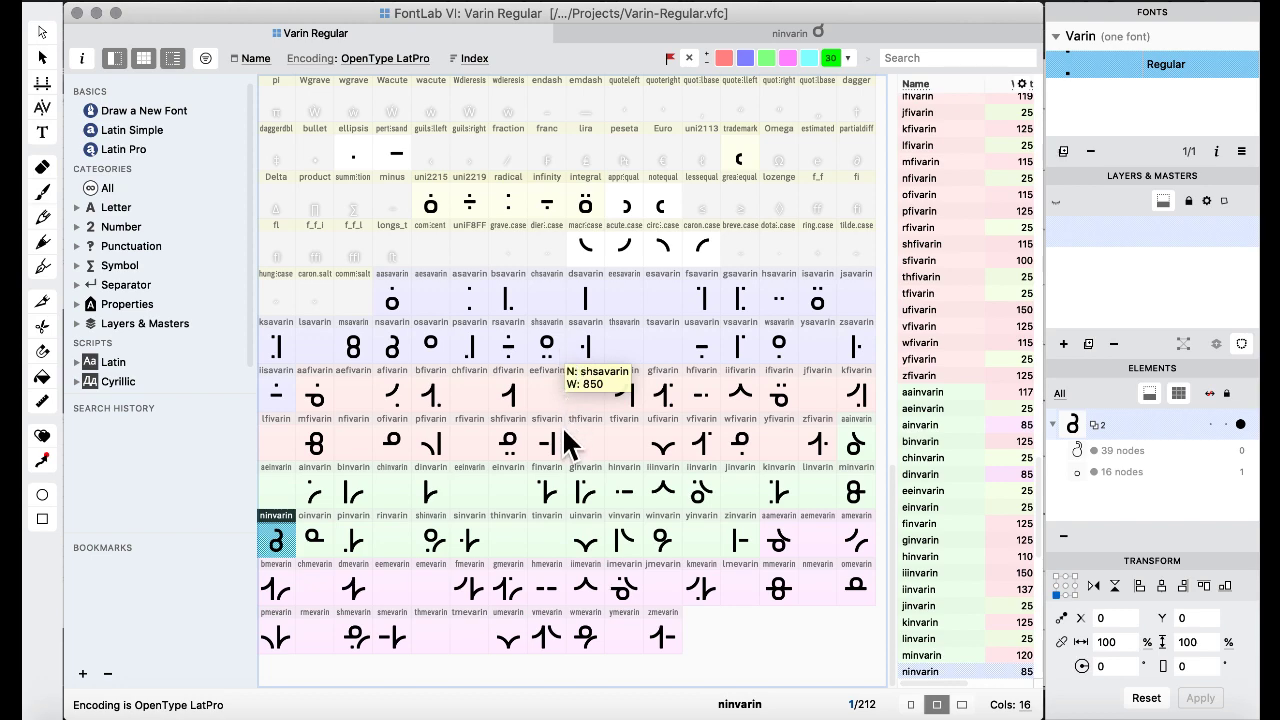
left_click(592, 247)
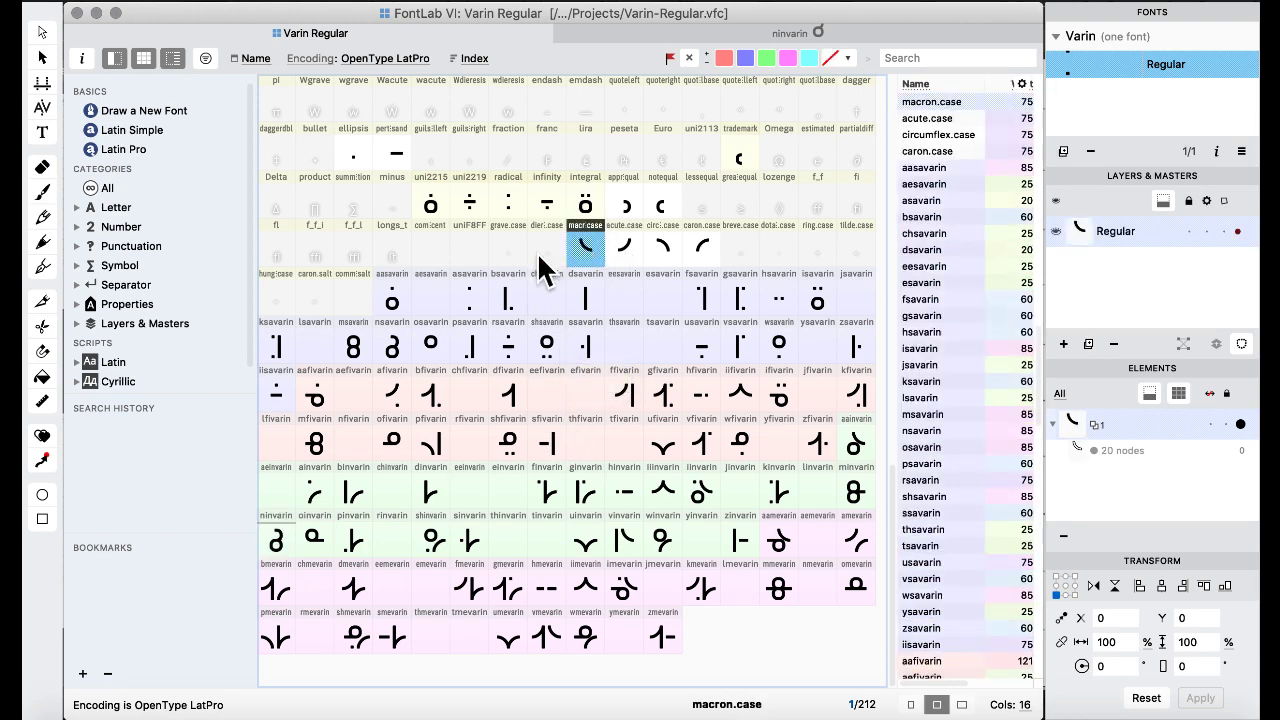
left_click(738, 258)
key("super+v")
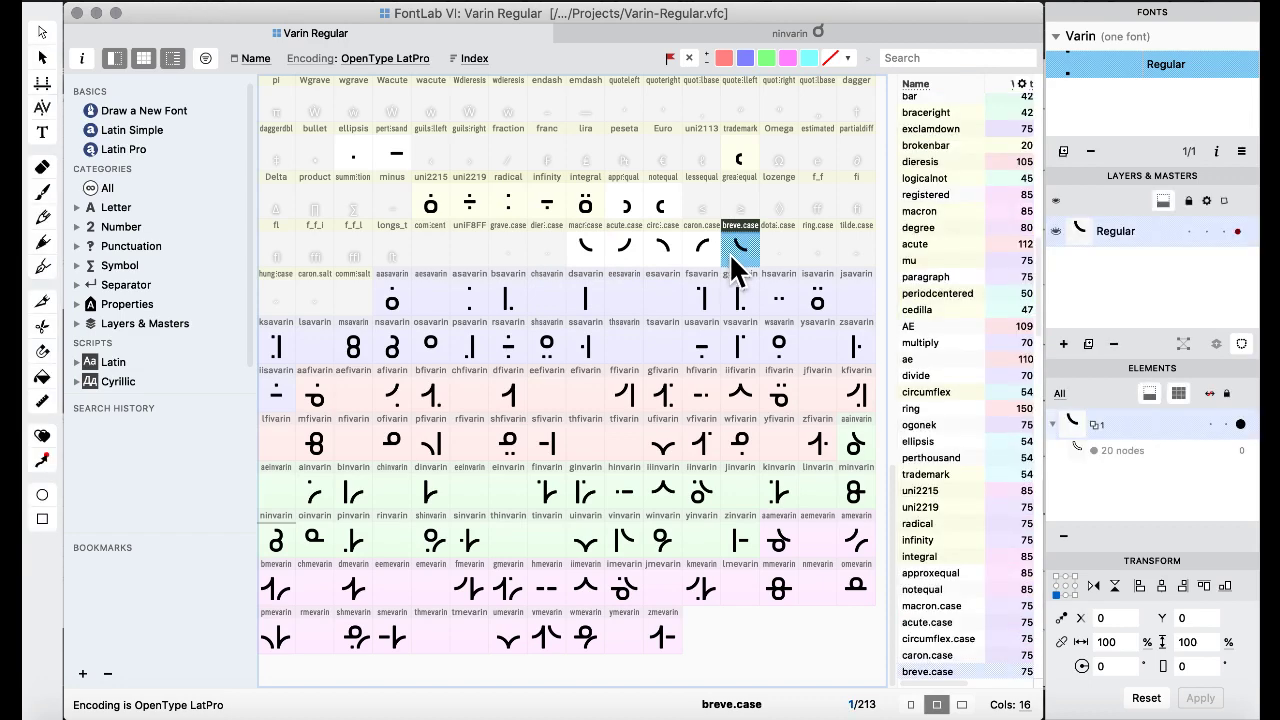
Open breve.case and place a Knife point on the arc's outer edge near its upper end, at about -2, 1205.
double_click(740, 258)
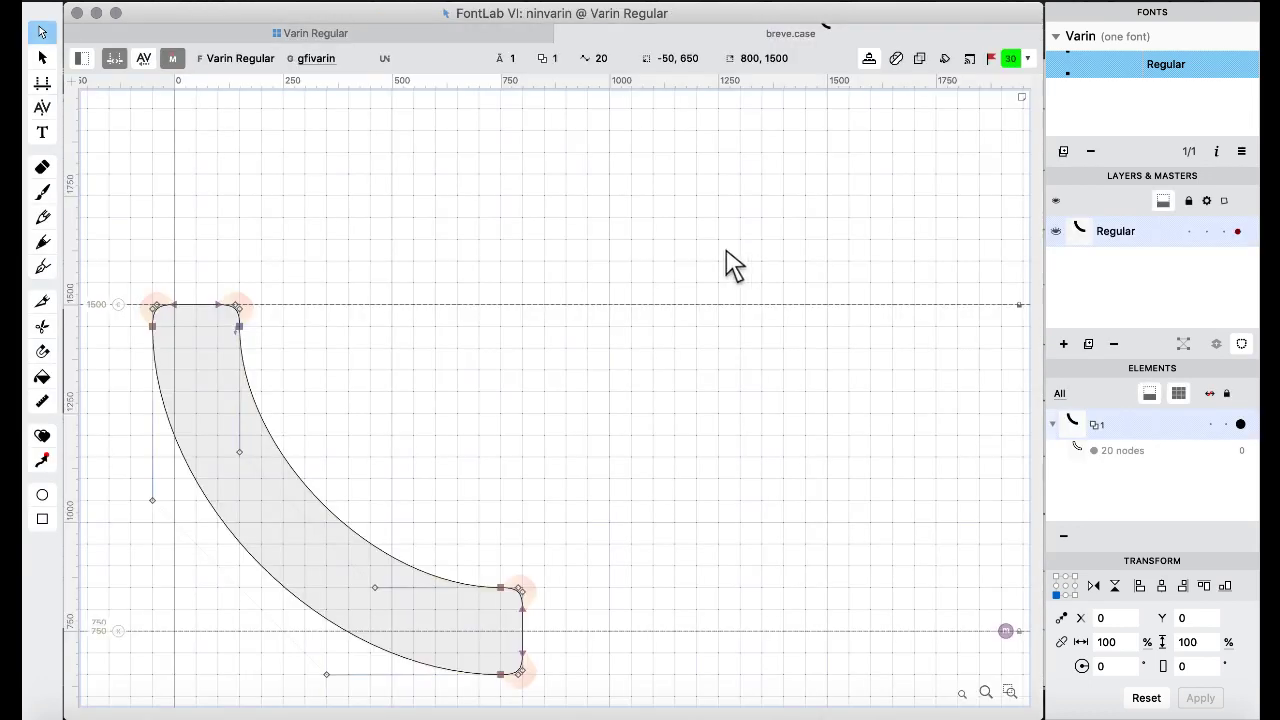
scroll(389, 449, "left", 5)
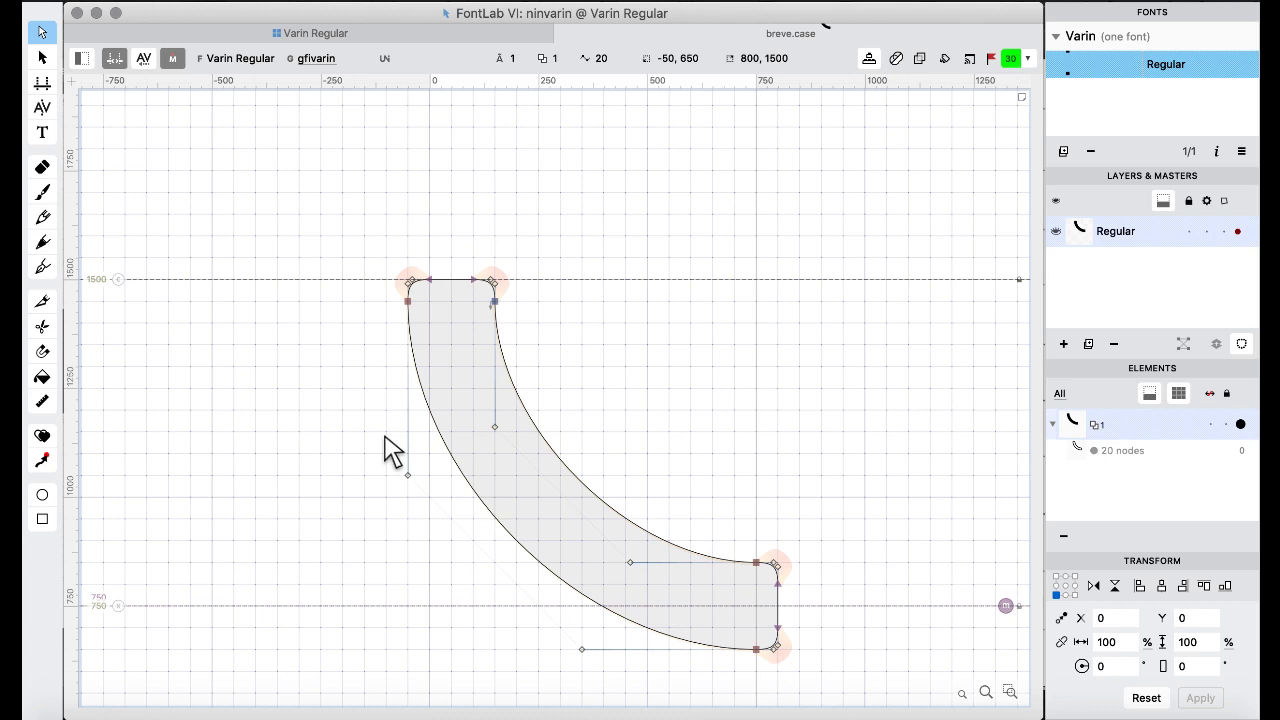
scroll(389, 449, "up", 5)
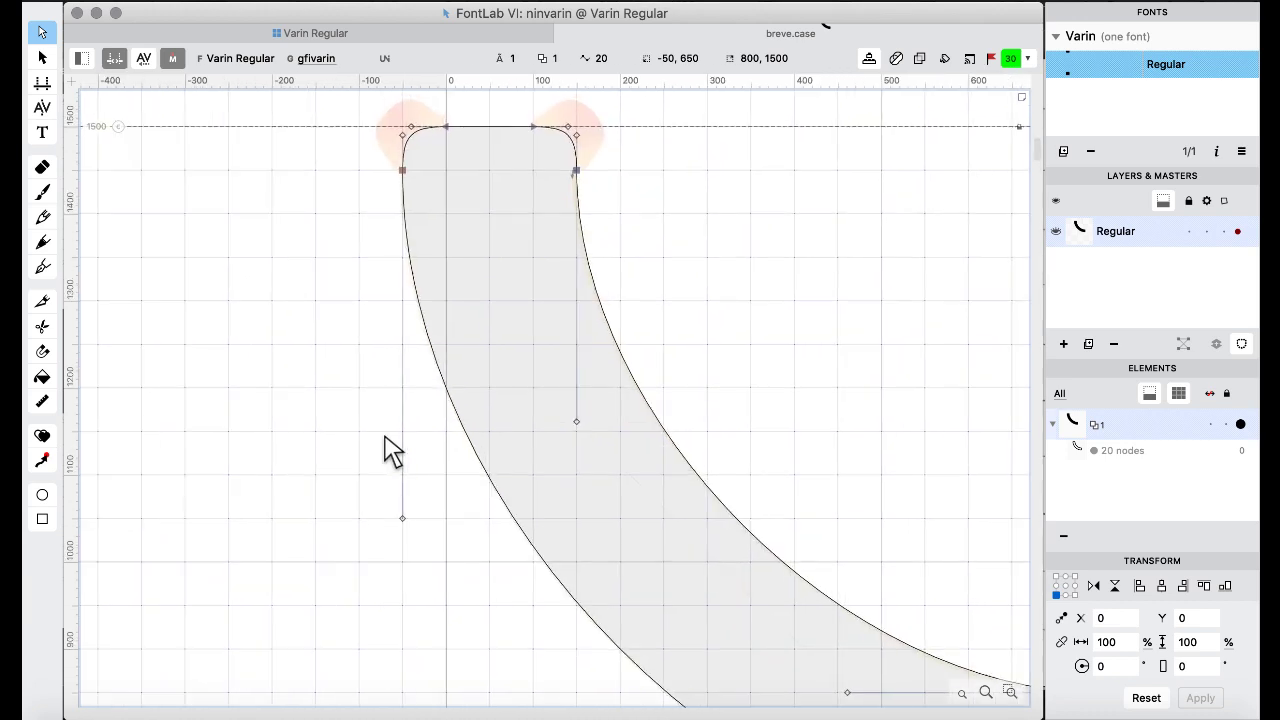
left_click(43, 302)
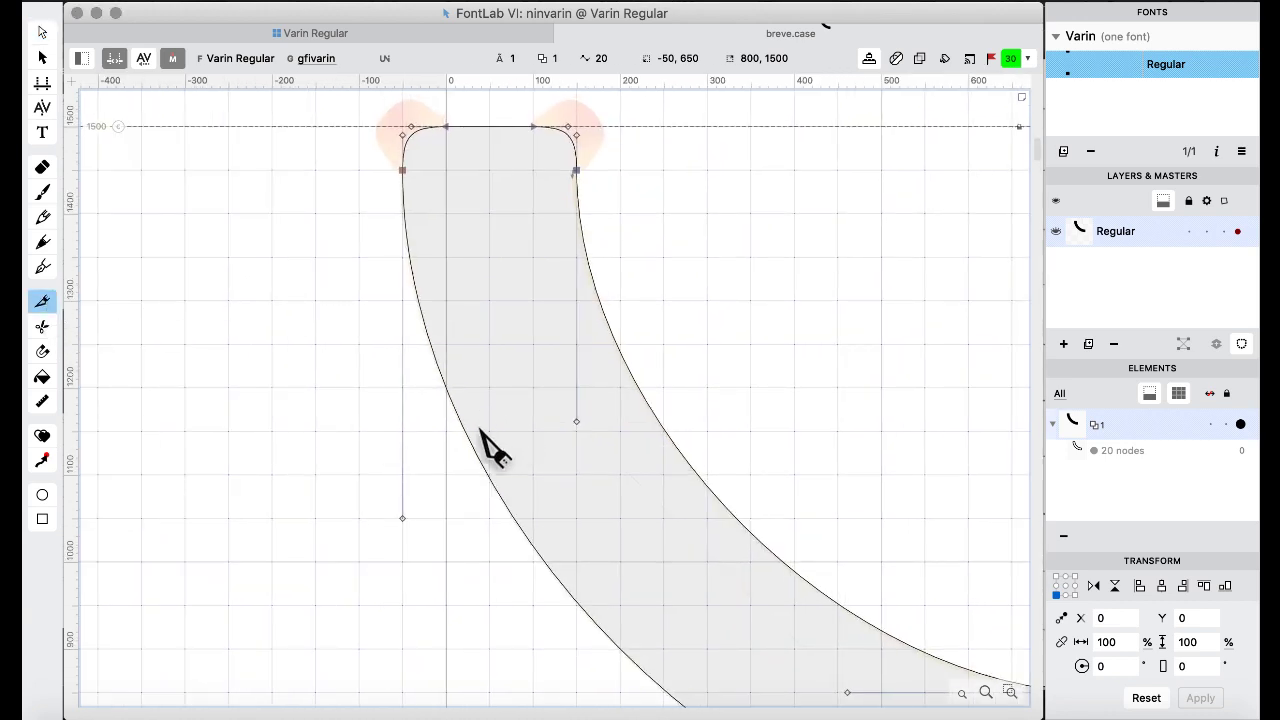
left_click_drag(446, 387, 470, 452)
key("super+z")
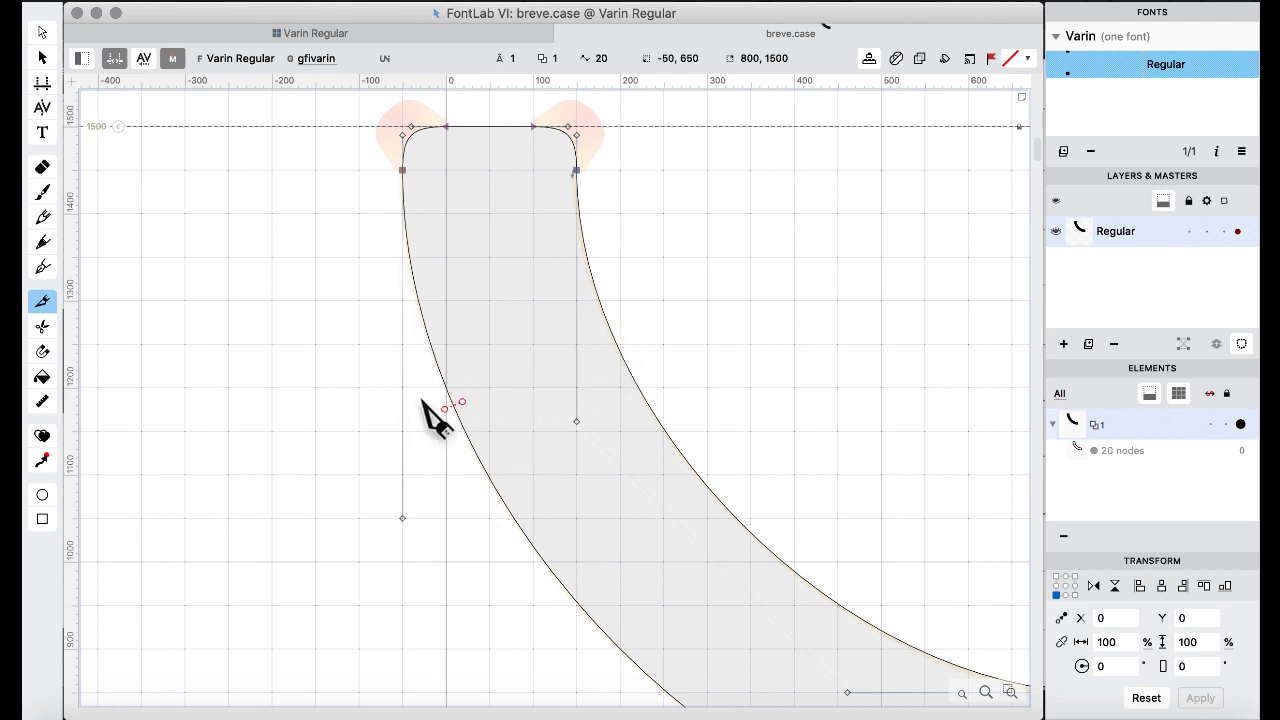
scroll(387, 390, "up", 2)
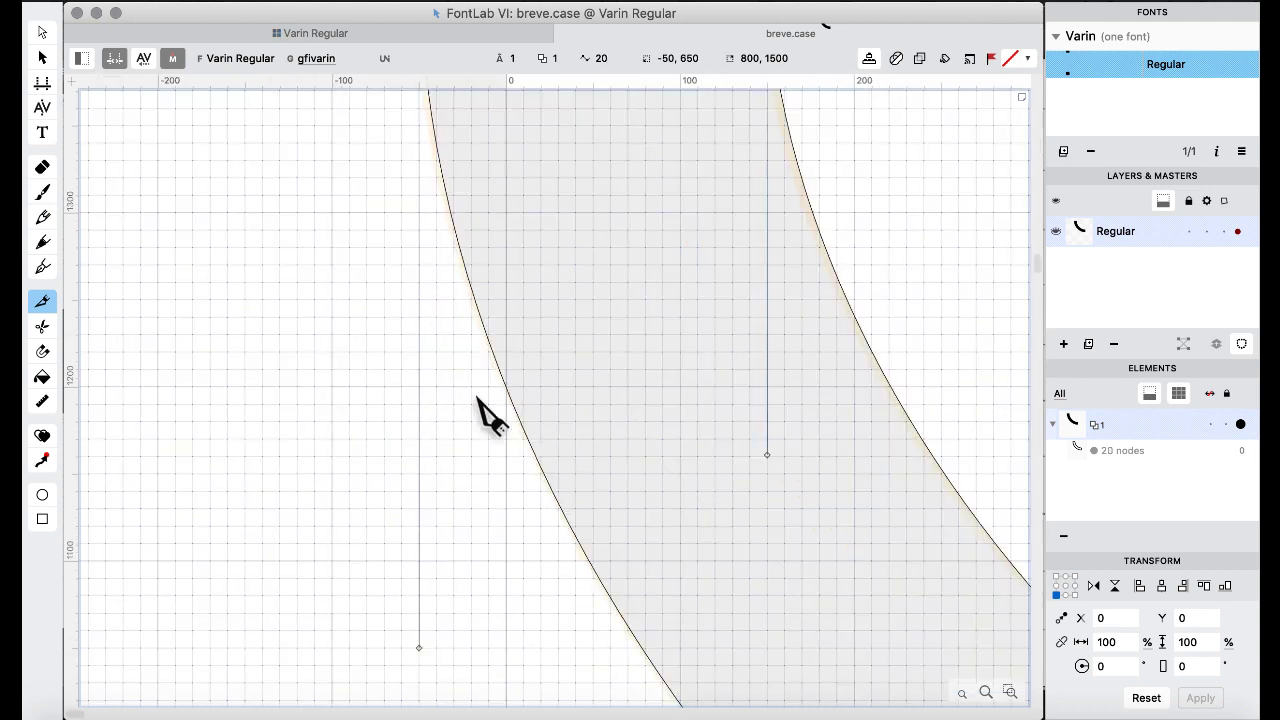
scroll(485, 413, "up", 2)
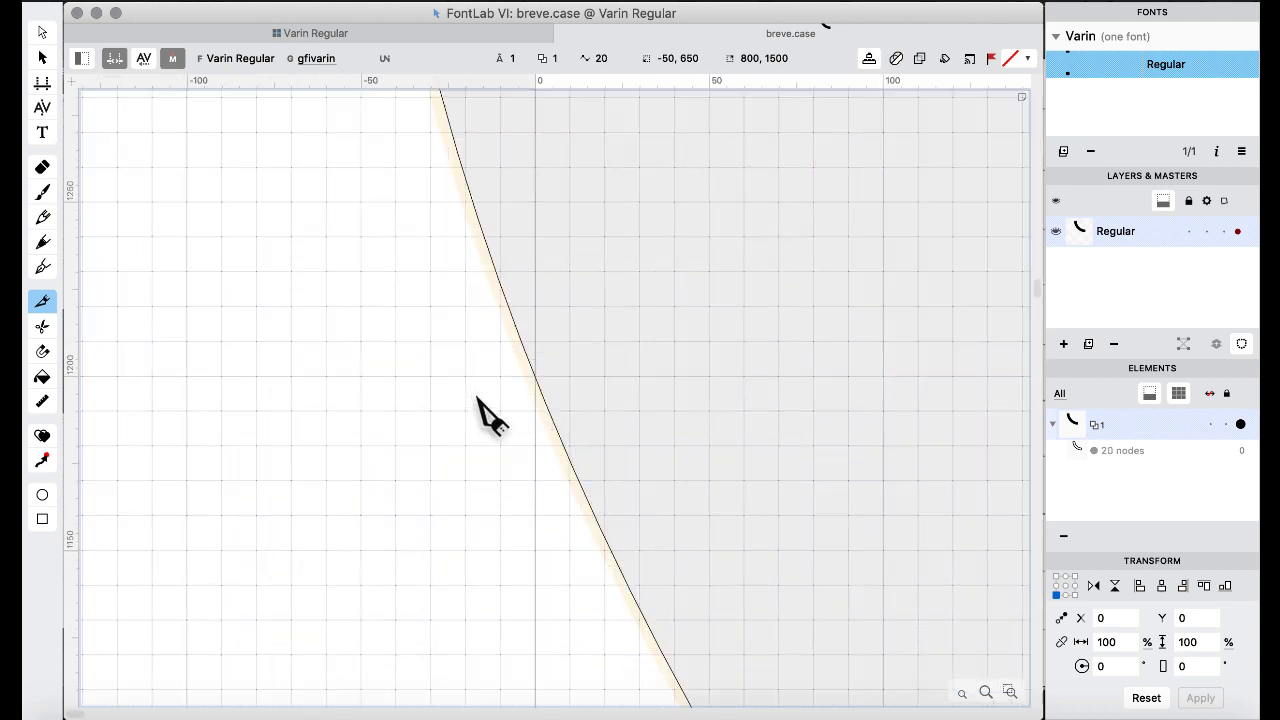
left_click(533, 363)
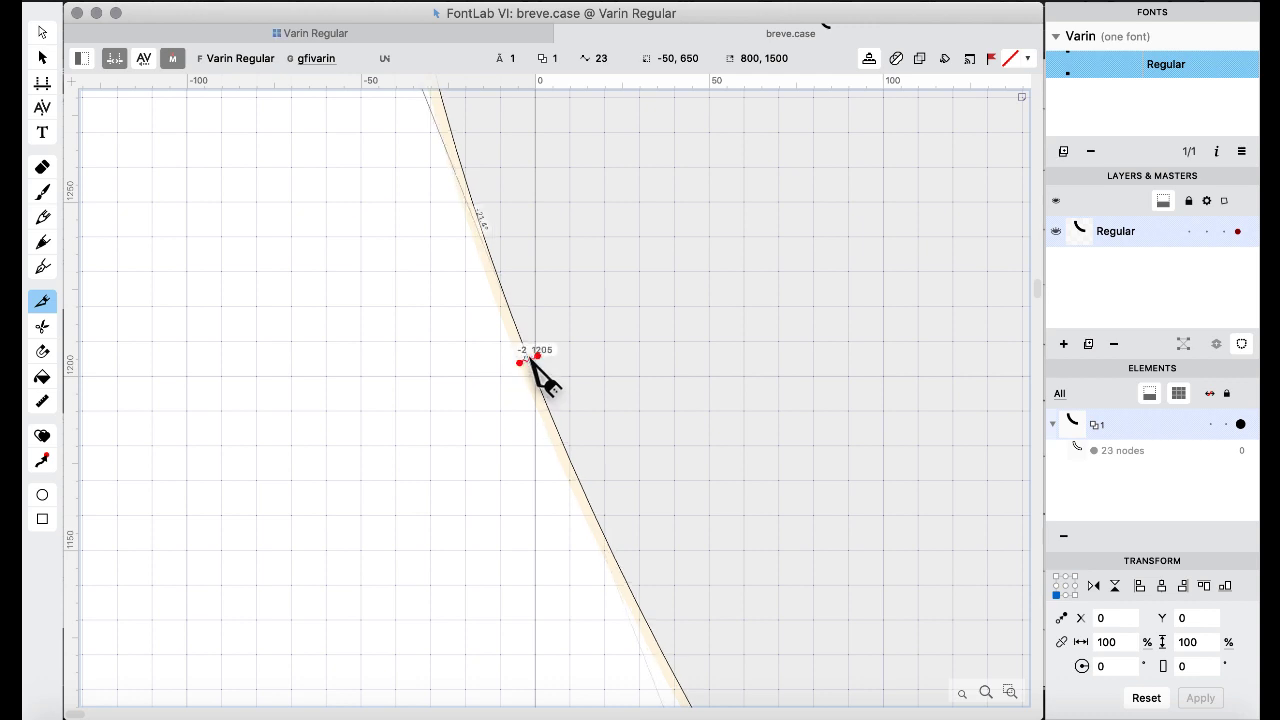
Place a Knife point on the arc's inner edge opposite the first one, at about 182, 1282, undoing misplaced attempts.
scroll(751, 251, "right", 5)
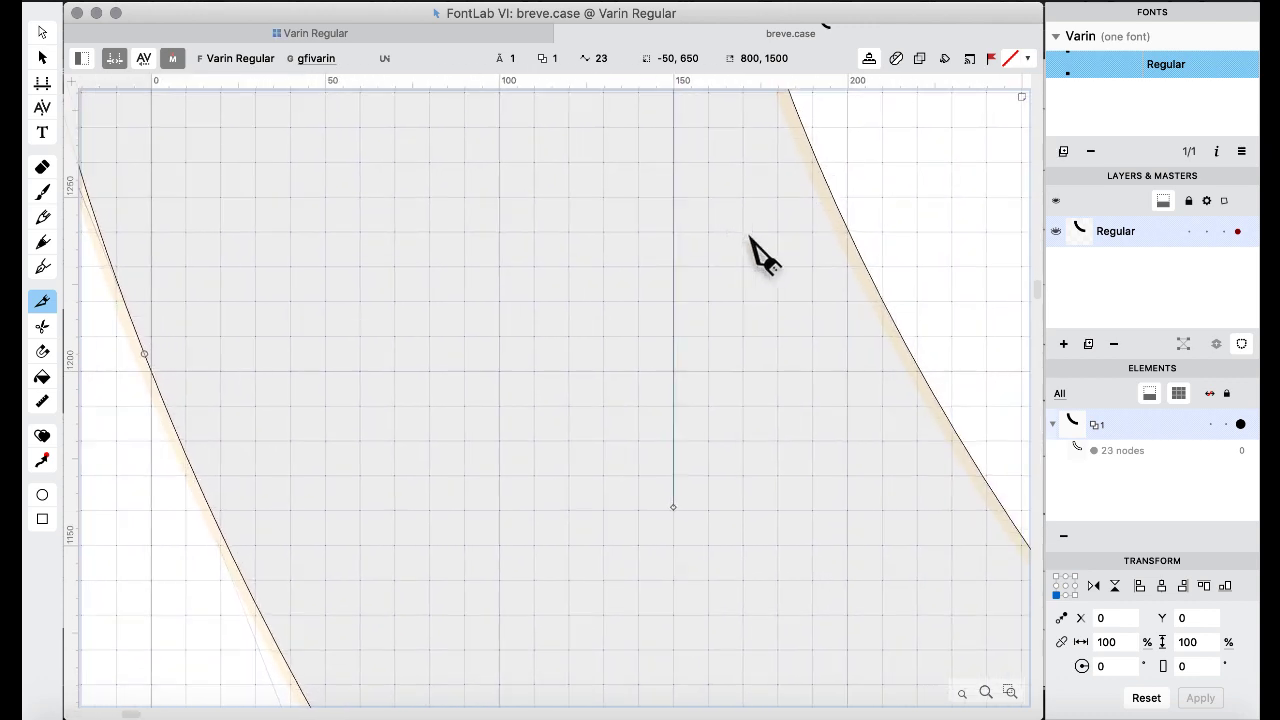
scroll(751, 251, "right", 2)
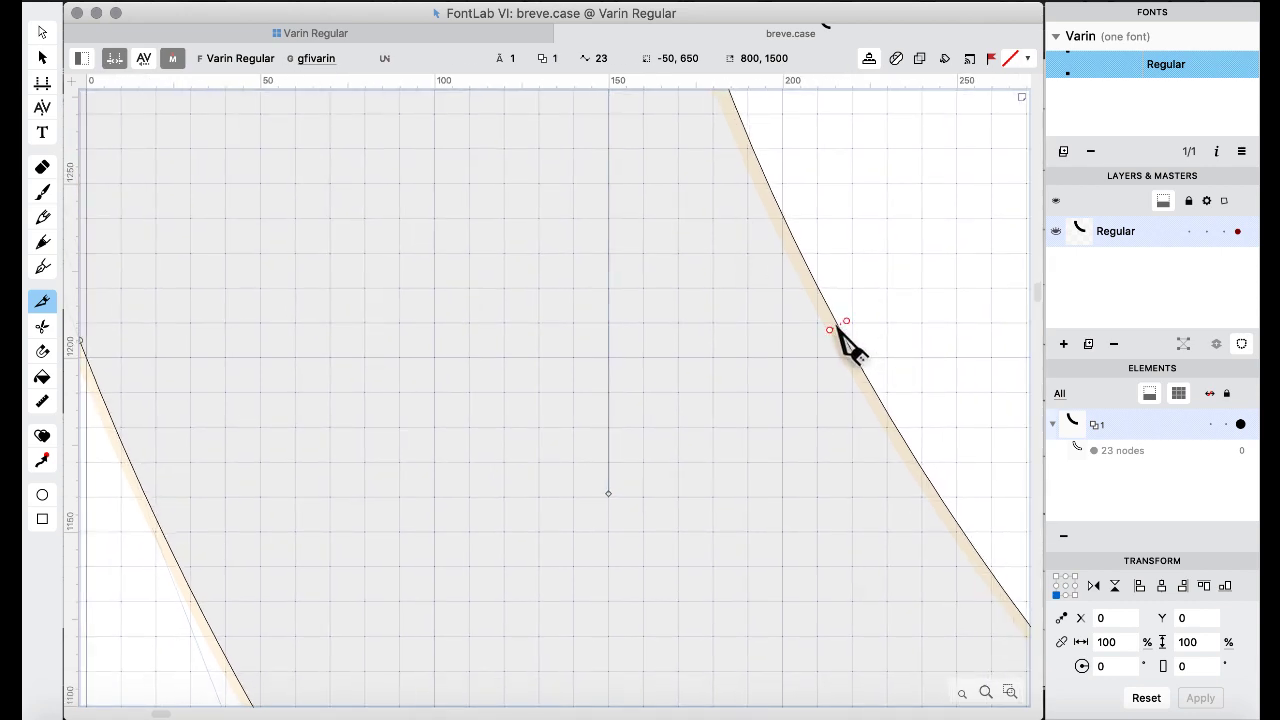
left_click(825, 300)
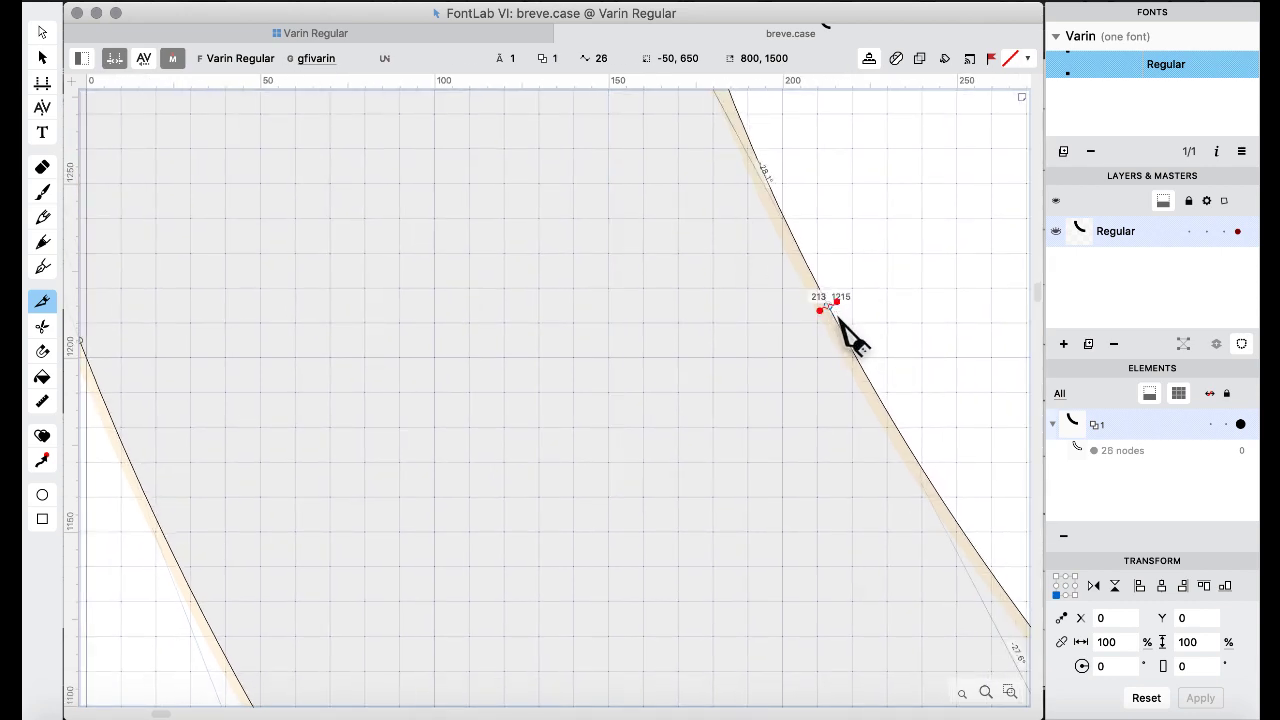
key("super+z")
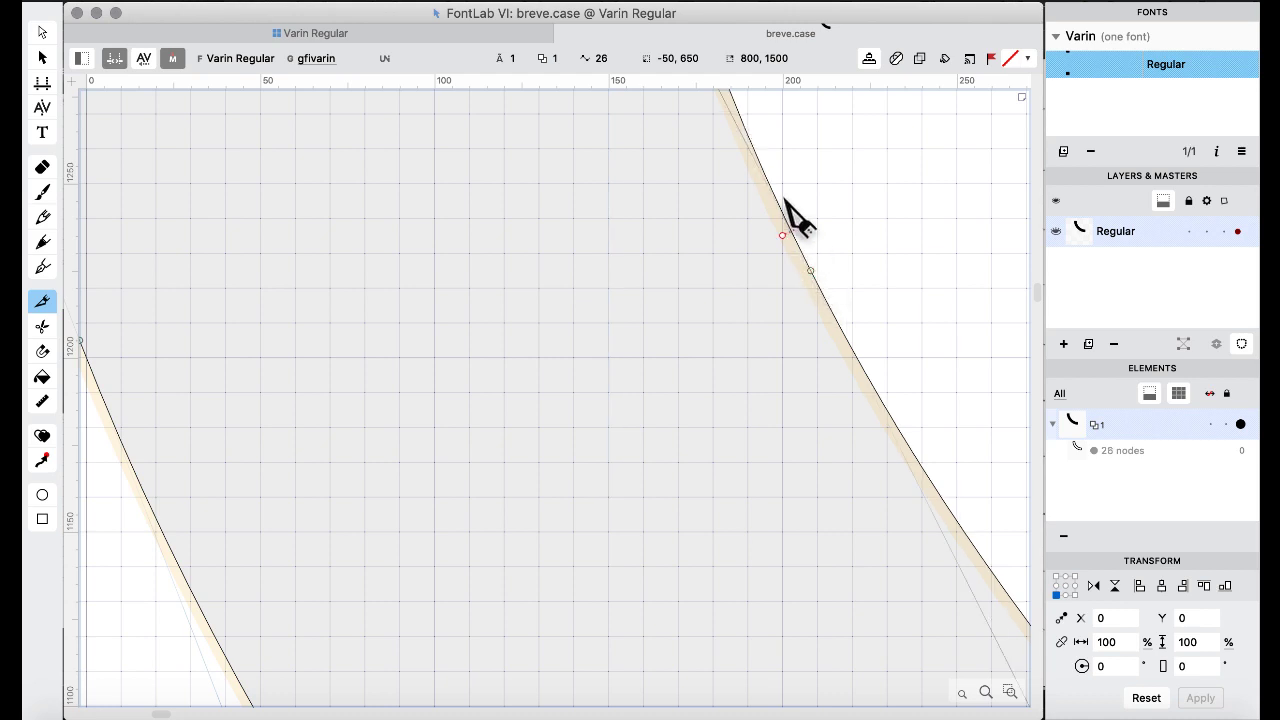
scroll(776, 190, "up", 3)
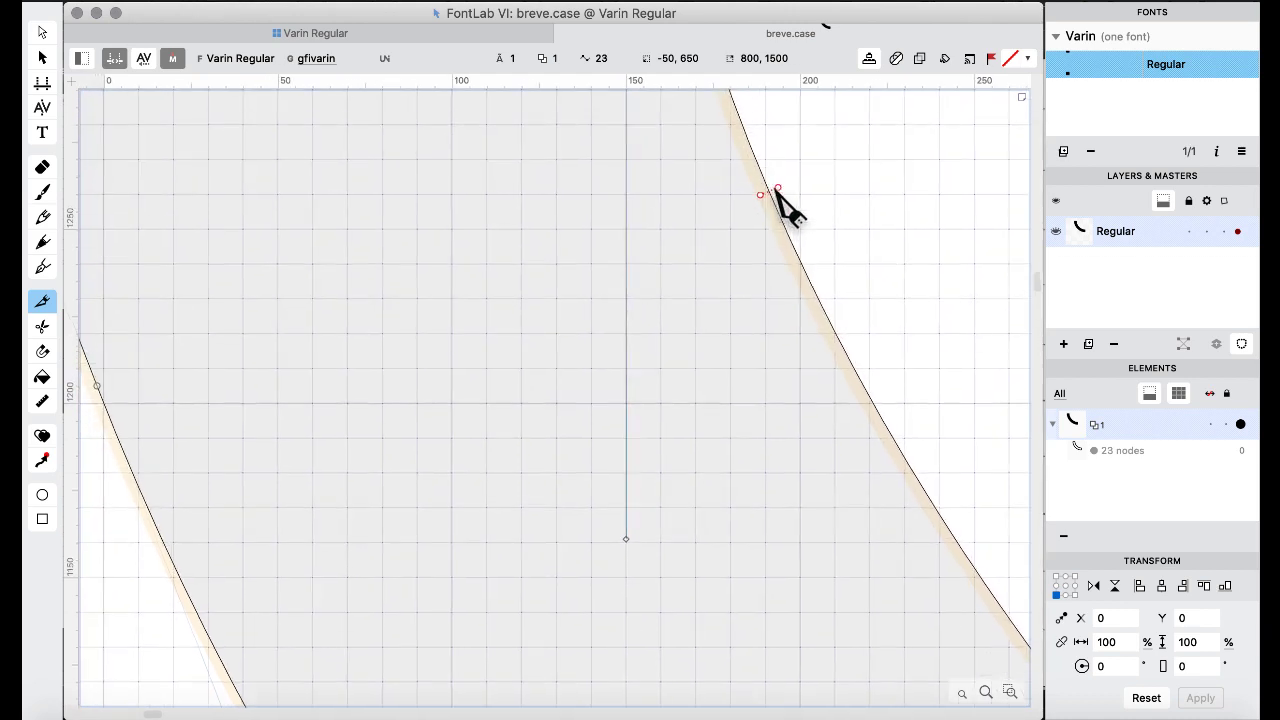
scroll(776, 190, "up", 1)
left_click(758, 190)
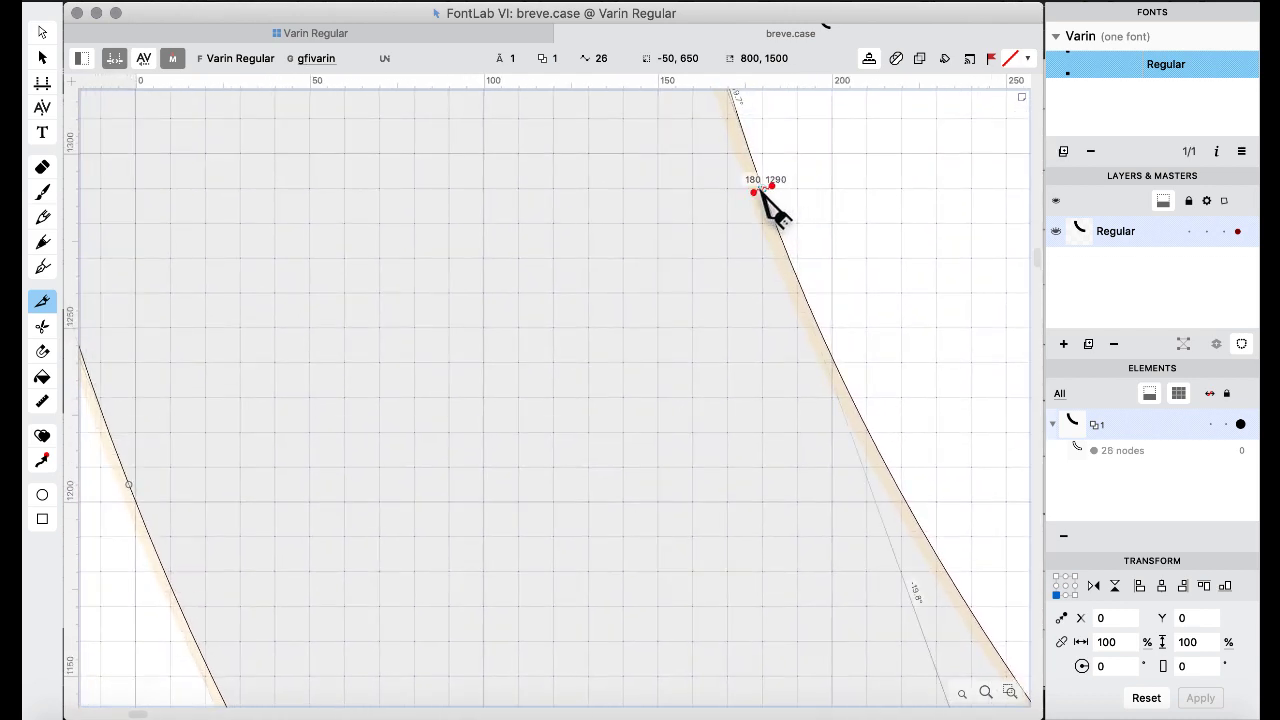
key("super+z")
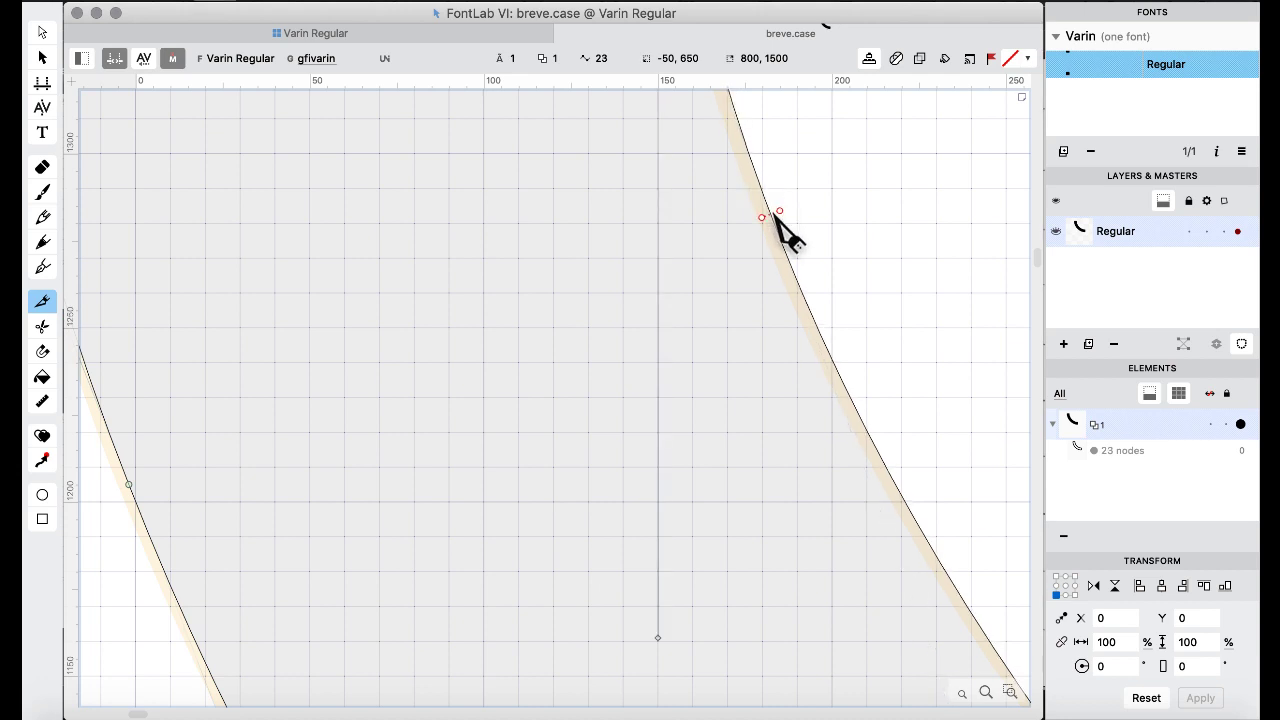
key("super+shift+z")
key("super+z")
left_click(776, 222)
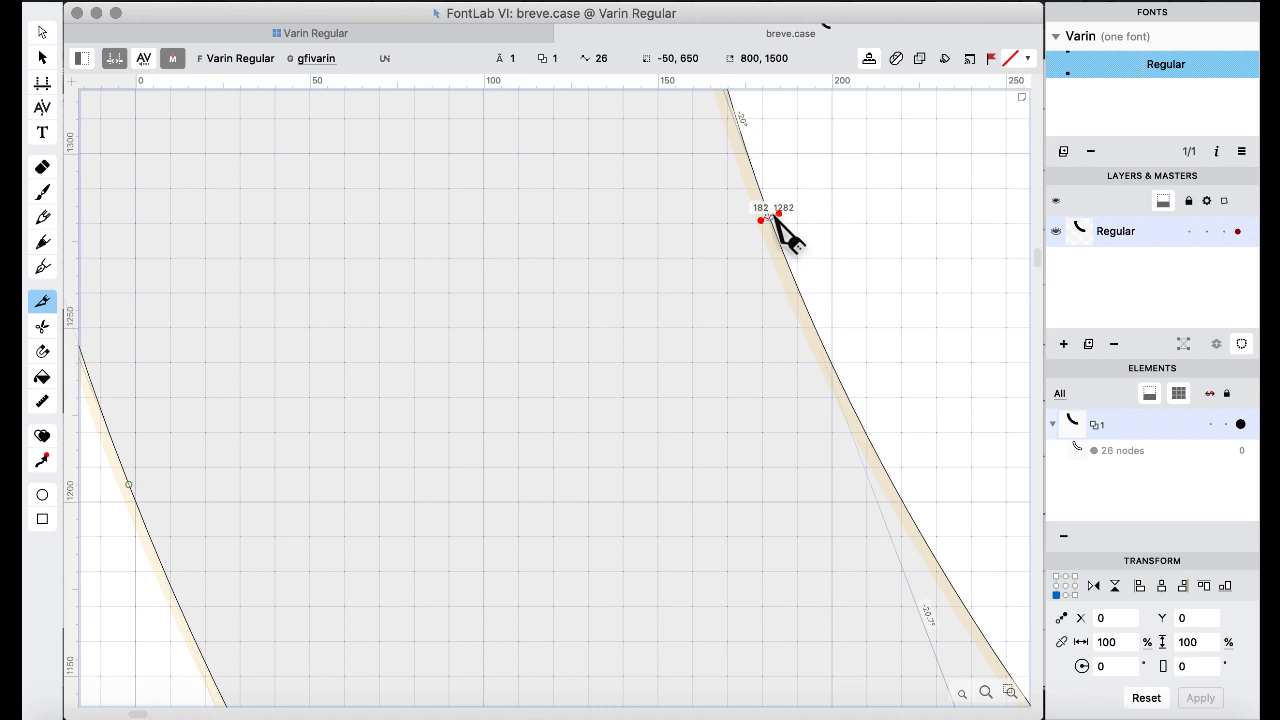
Delete the arc's upper rounded end beyond the two new points and close the cut with a straight edge.
scroll(625, 232, "down", 5)
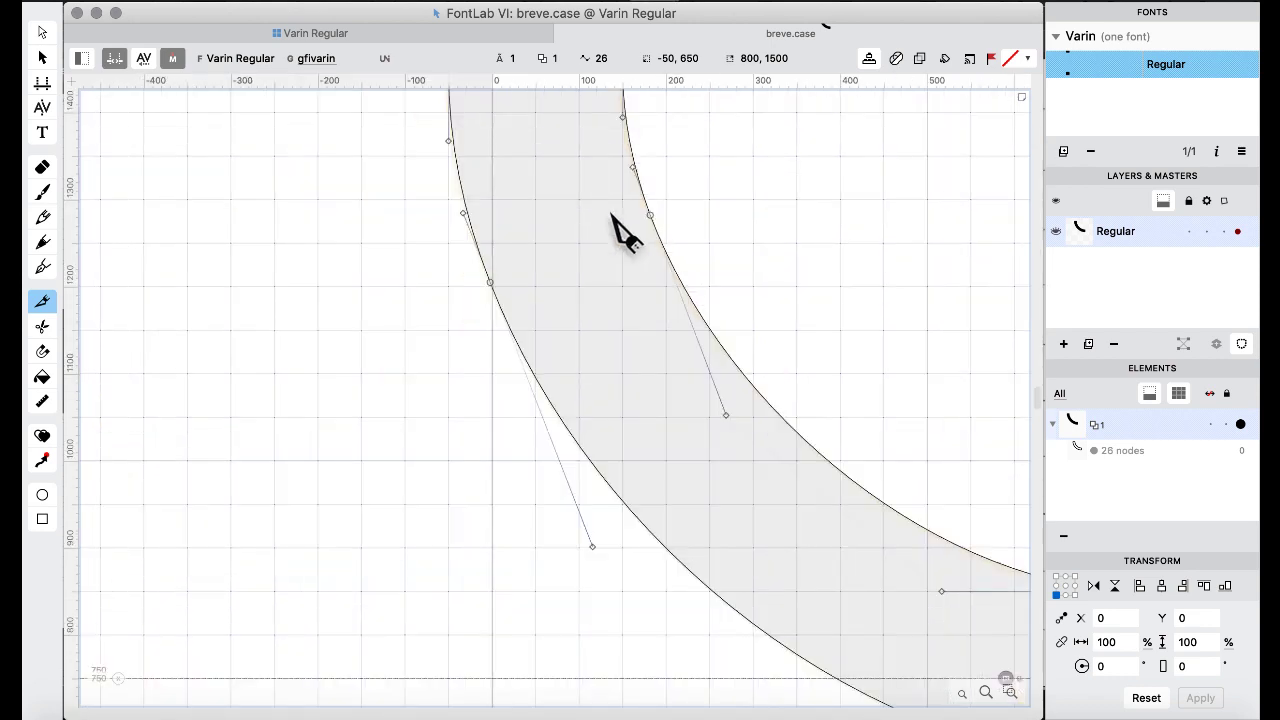
key("a")
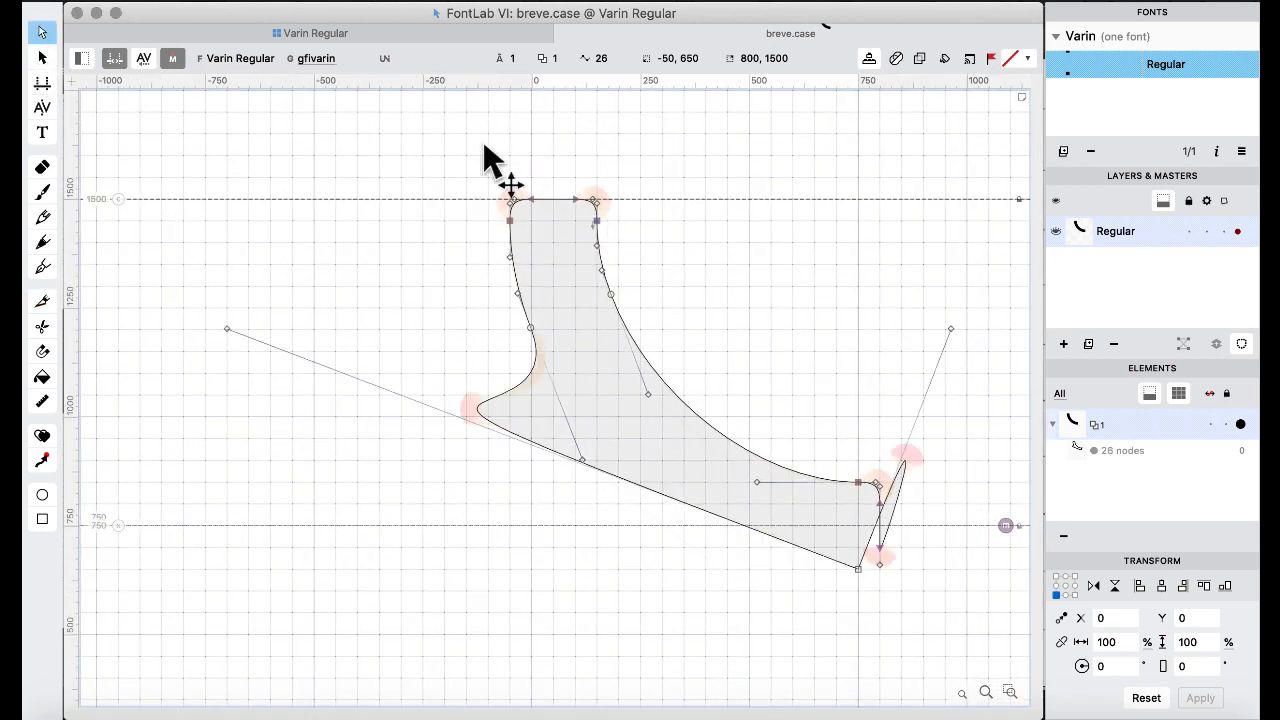
key("super+z")
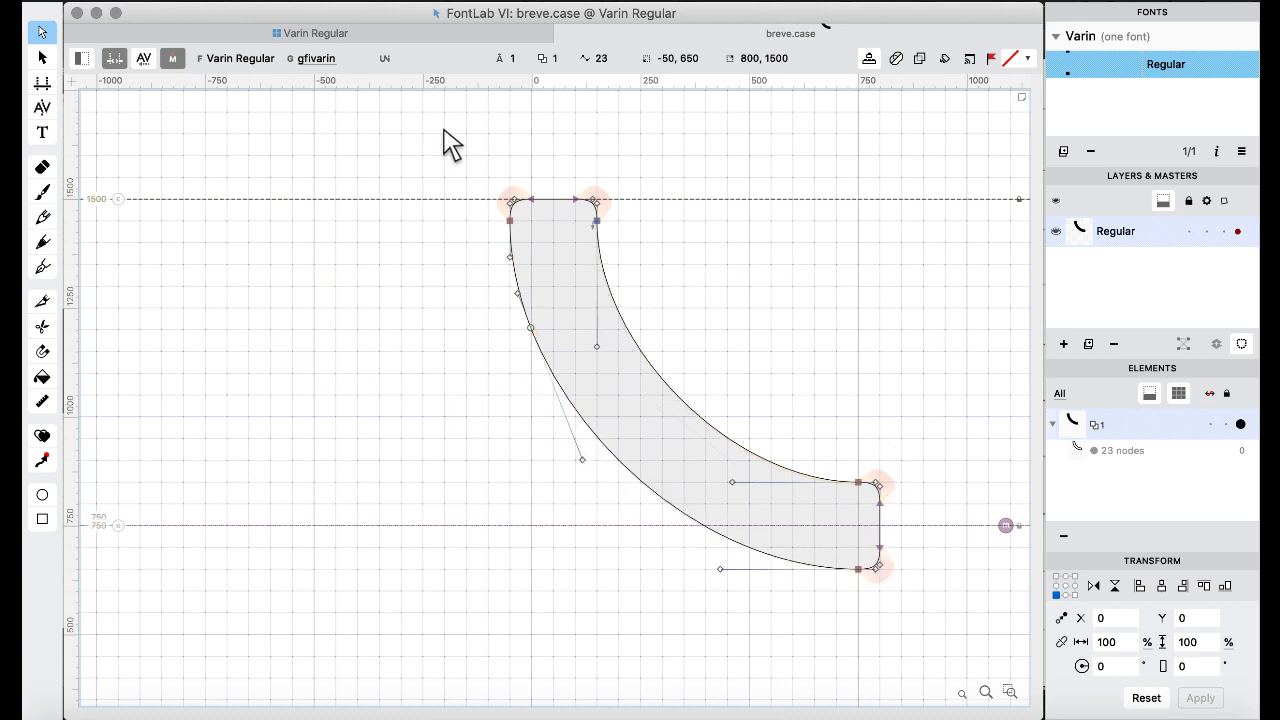
key("super+z")
left_click_drag(449, 166, 751, 266)
key("BackSpace")
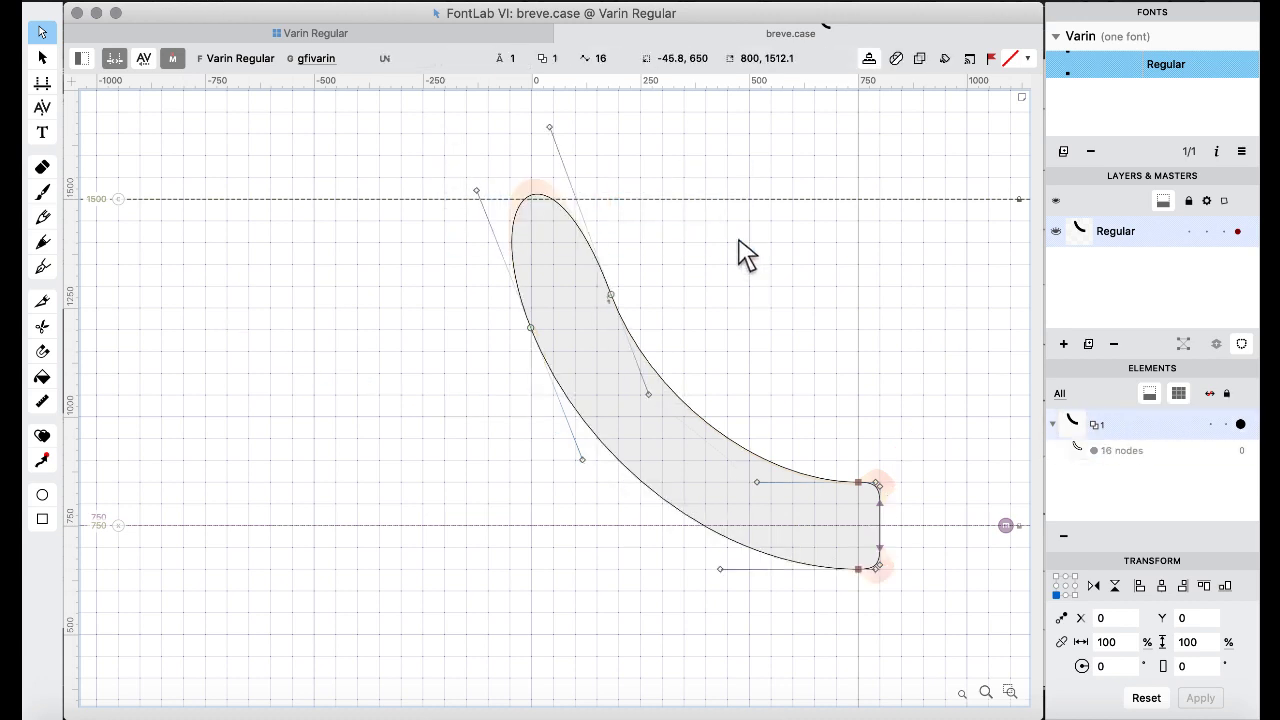
left_click(549, 127)
key("BackSpace")
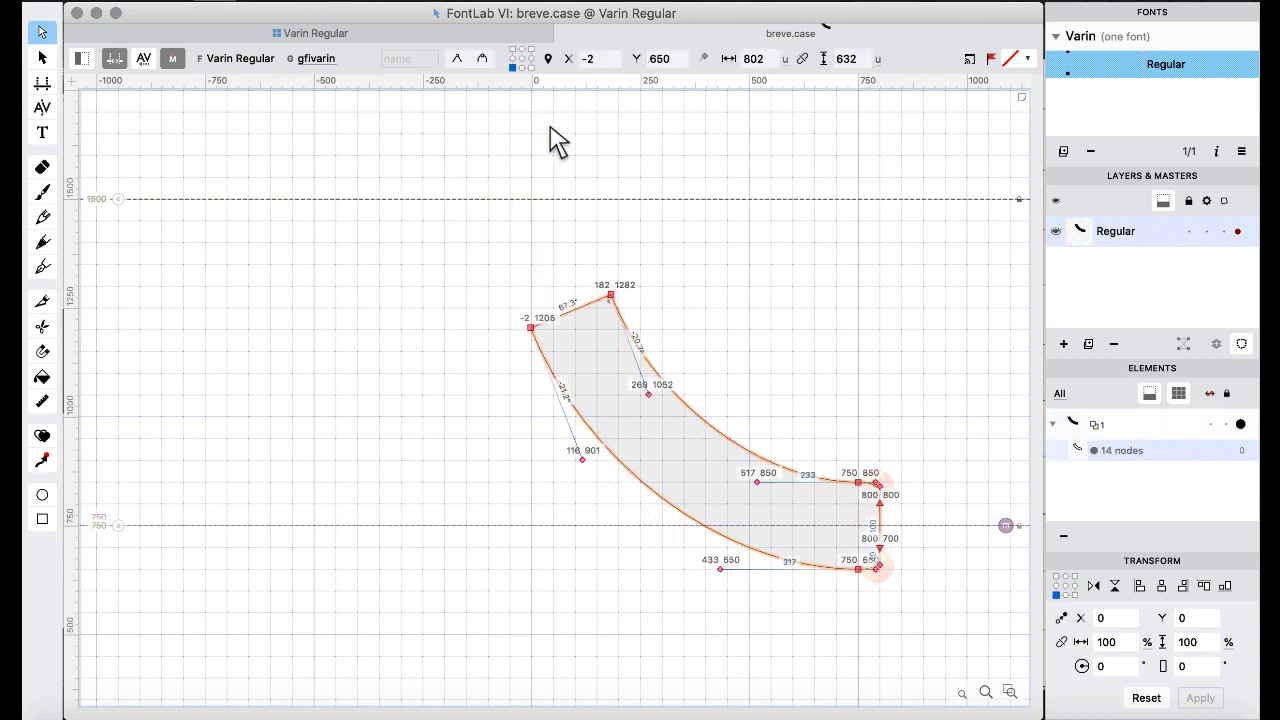
Paste the trimmed breve.case arc into the ninvarin glyph and shift it horizontally to X 698.
left_click(305, 35)
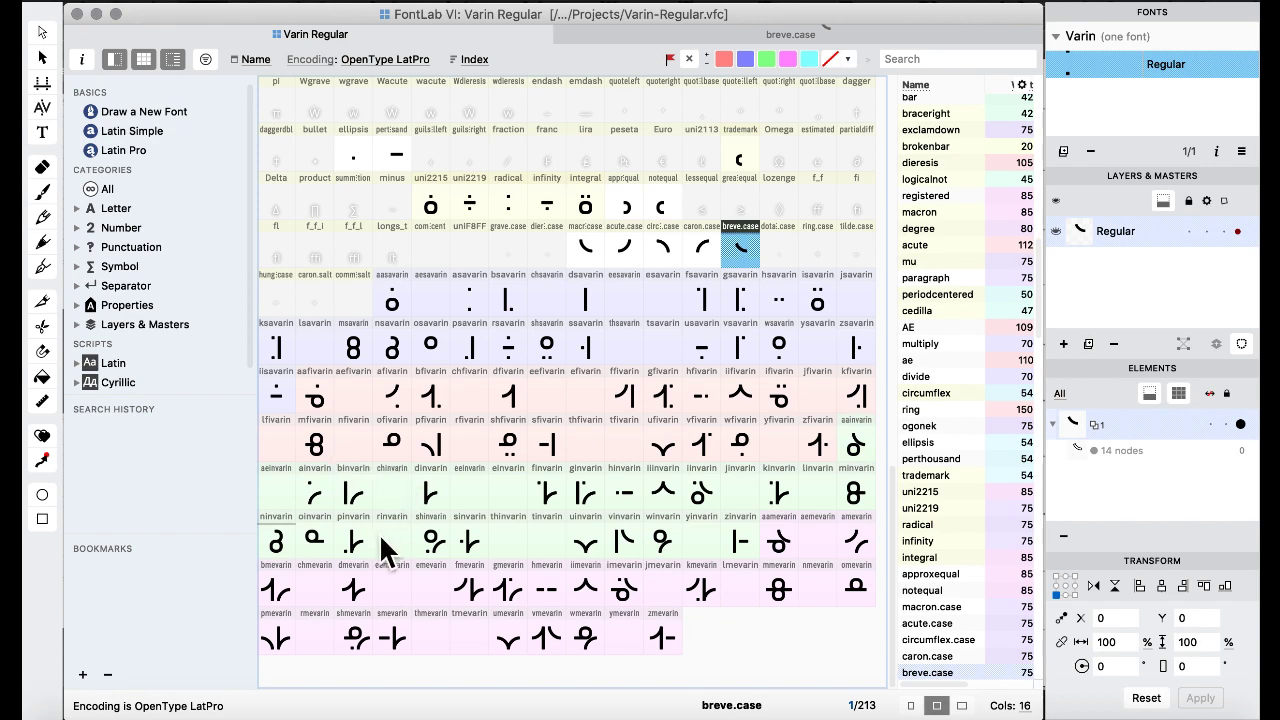
double_click(277, 543)
key("super+v")
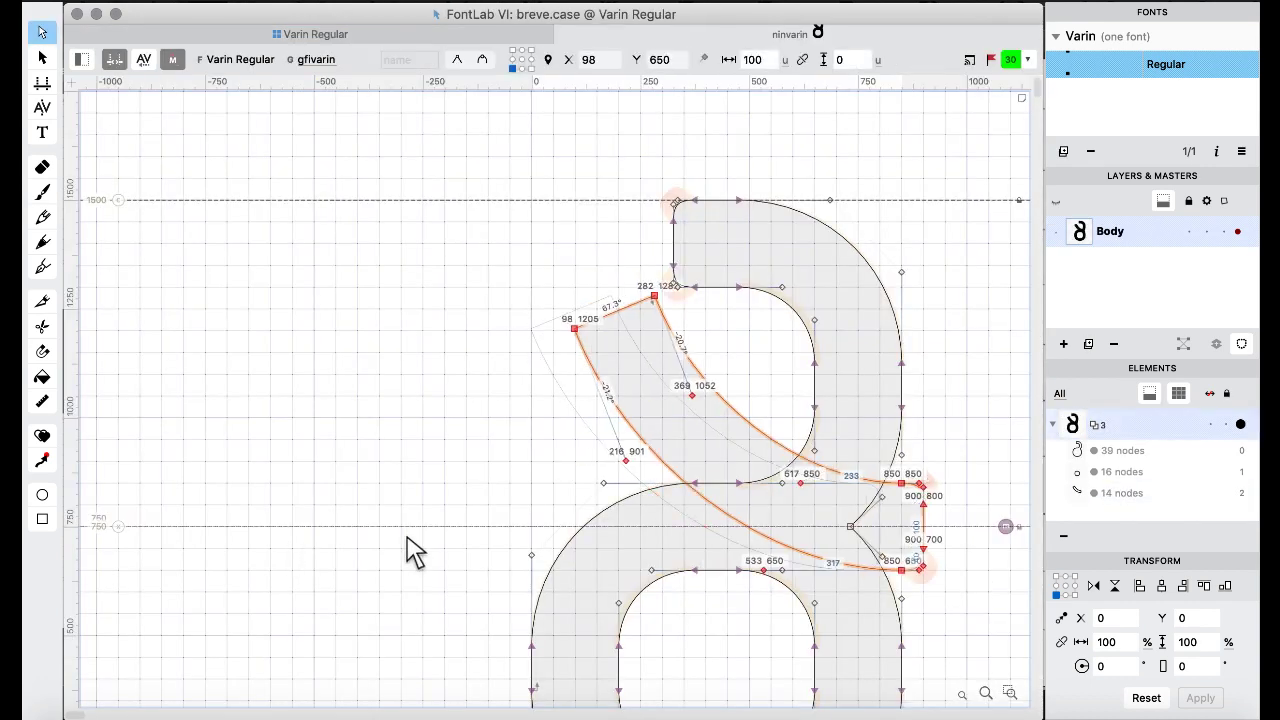
key("shift+super+Right")
key("shift+super+Right")
key("shift+super+Right")
key("shift+super+Right")
key("shift+super+Right")
key("shift+super+Right")
key("shift+super+Right")
Nudge the pasted arc to X 632 so its cut corners meet the letter's inner and outer curves.
scroll(415, 550, "right", 8)
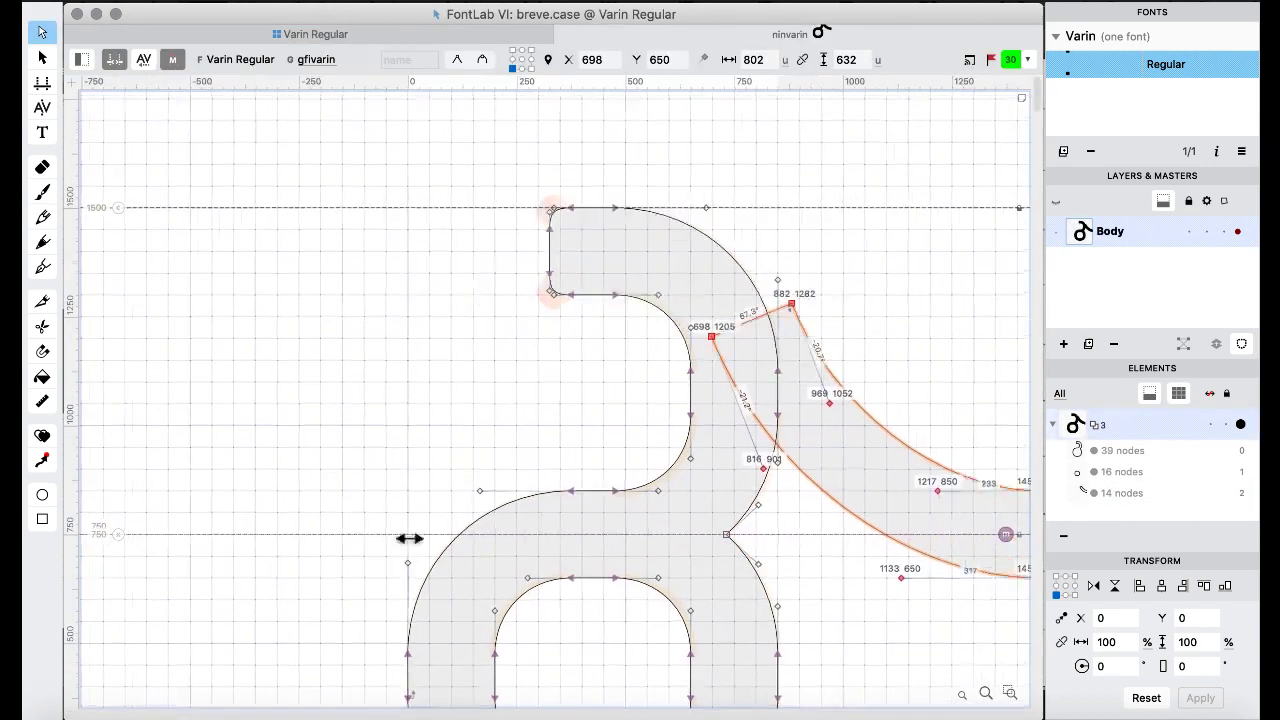
scroll(415, 550, "left", 1)
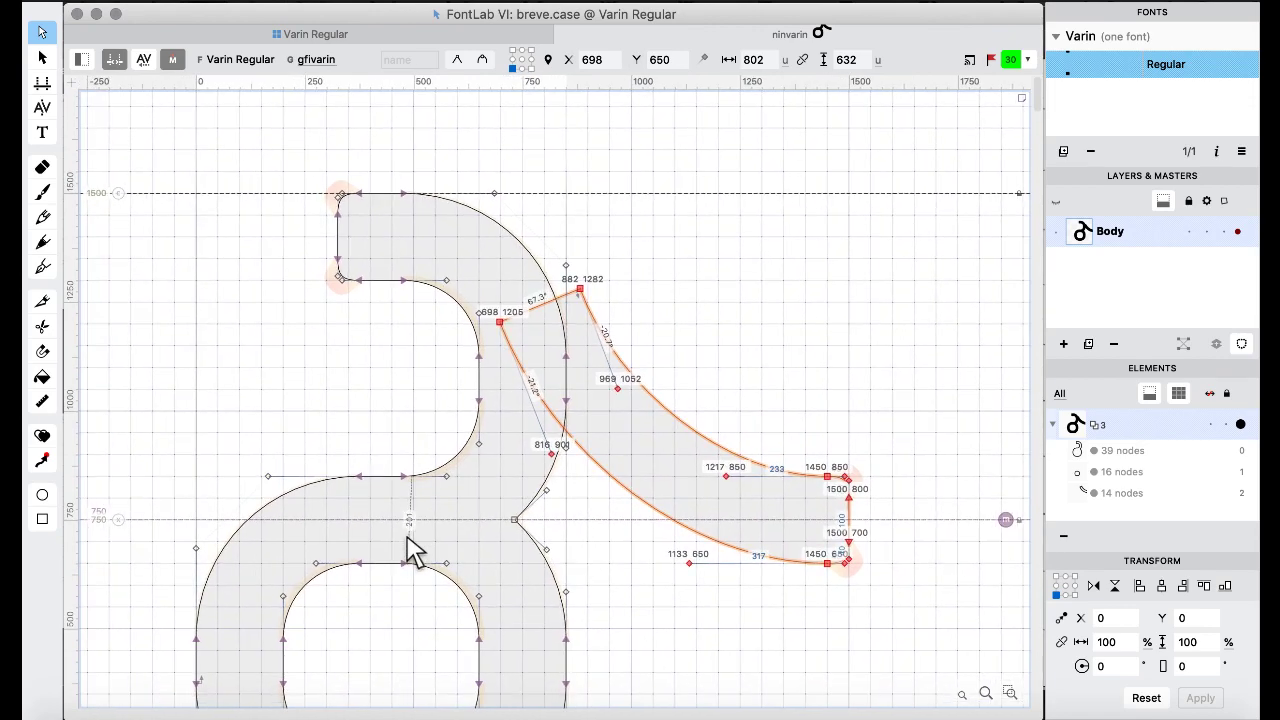
scroll(415, 550, "up", 3)
scroll(415, 550, "up", 1)
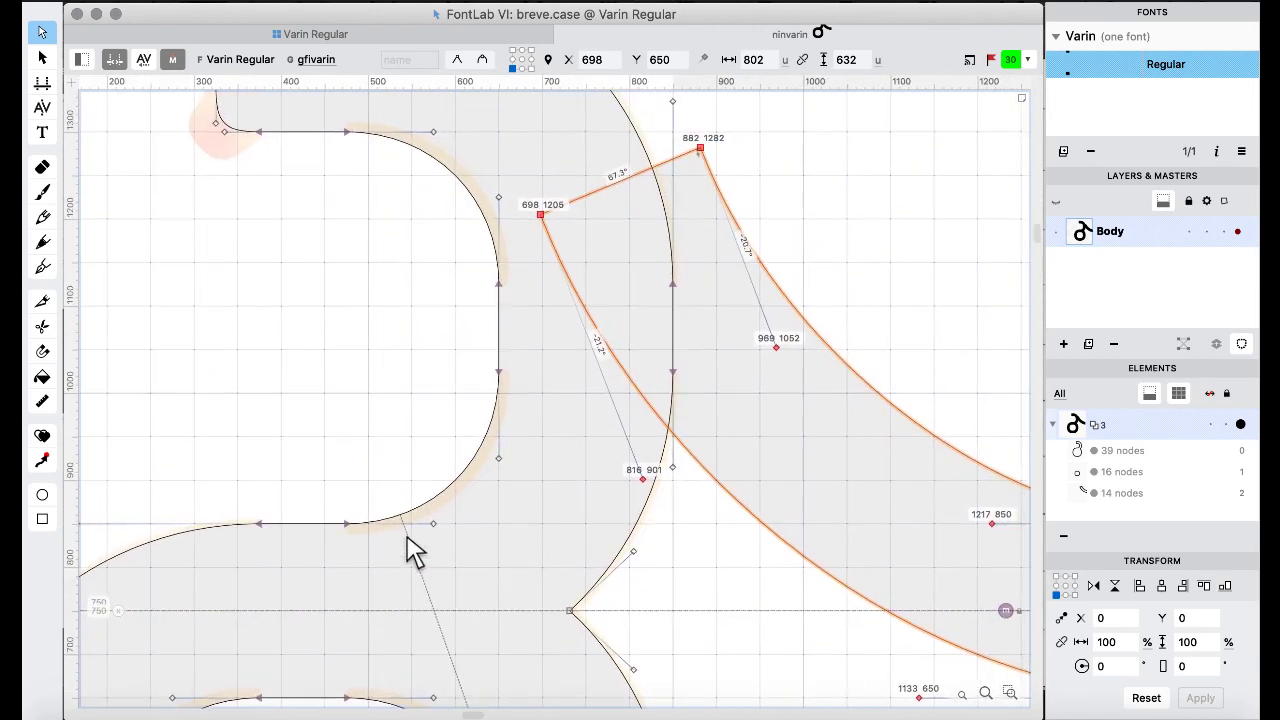
key("shift+Left")
key("shift+Left")
key("shift+Left")
key("shift+Left")
key("shift+Left")
key("shift+Left")
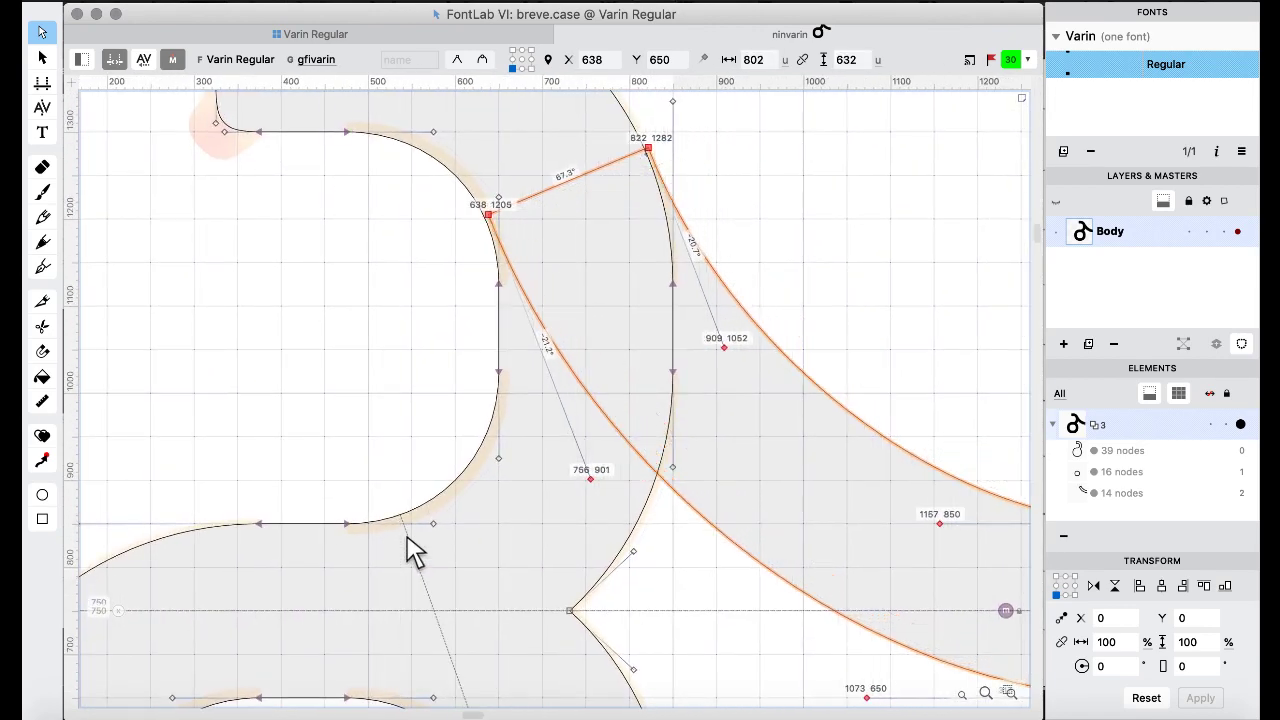
scroll(415, 550, "up", 3)
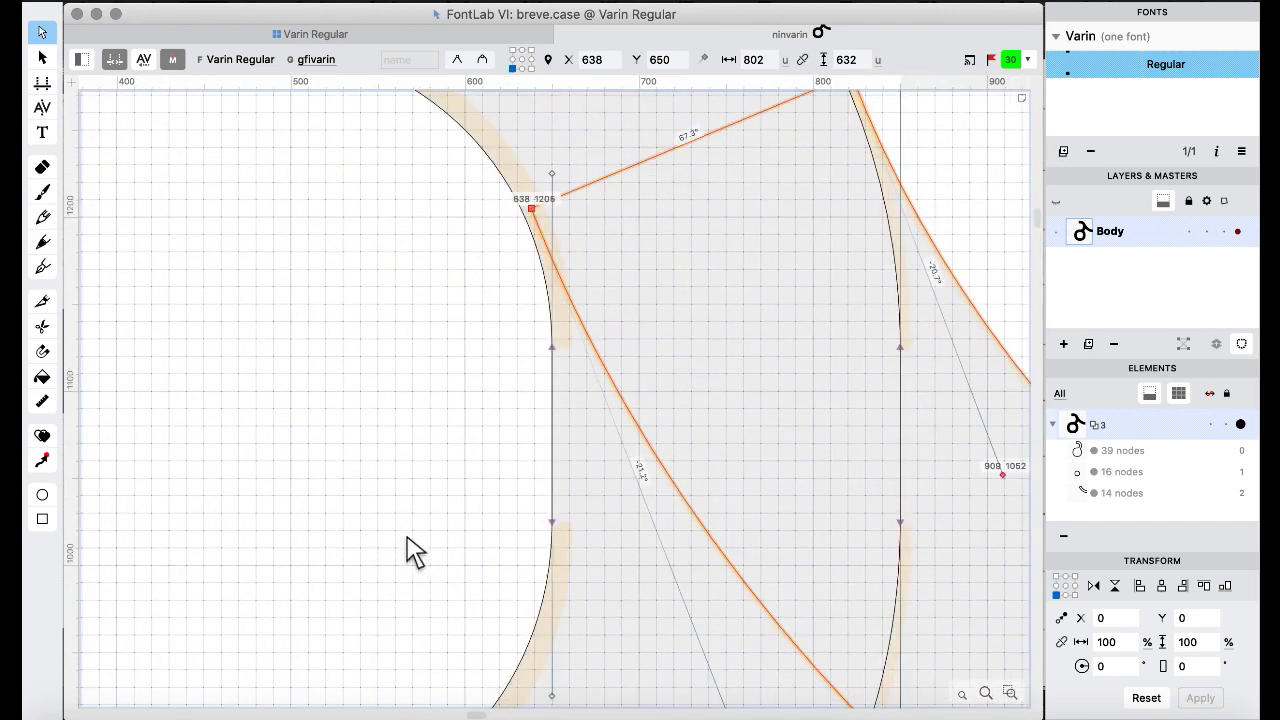
key("Left")
key("Left")
key("Left")
key("Left")
key("Left")
key("Left")
key("Left")
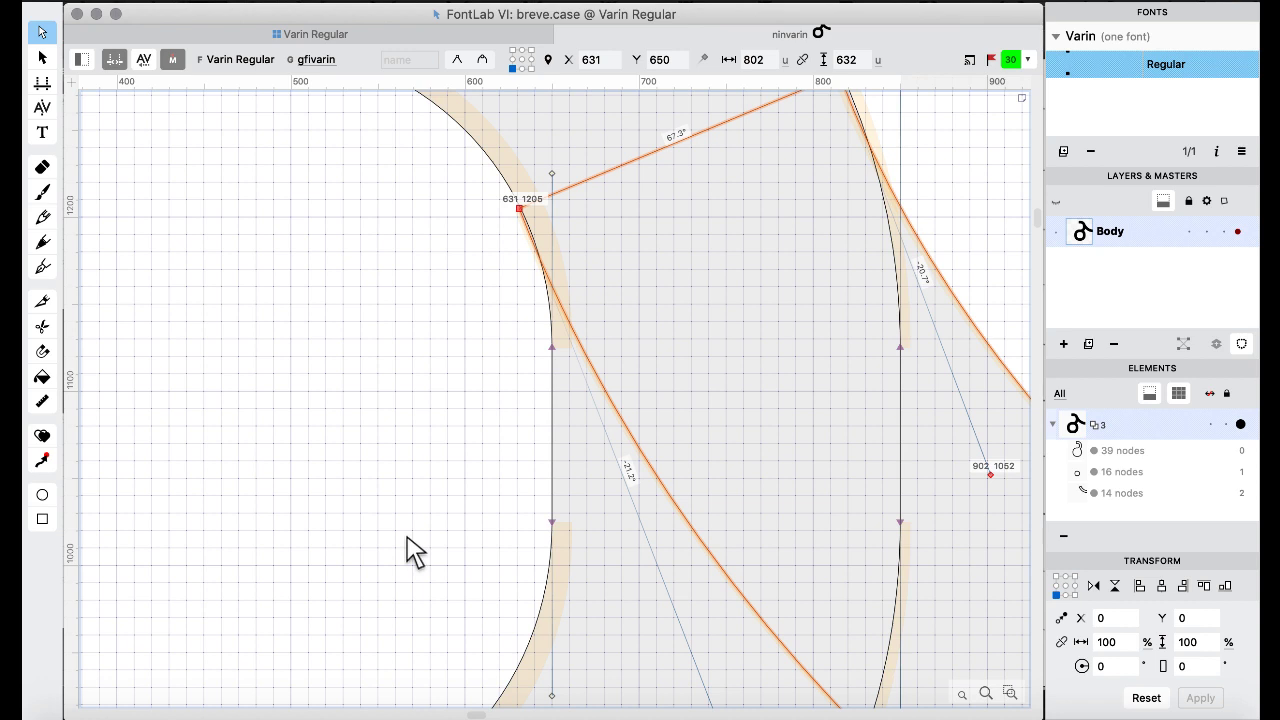
key("Right")
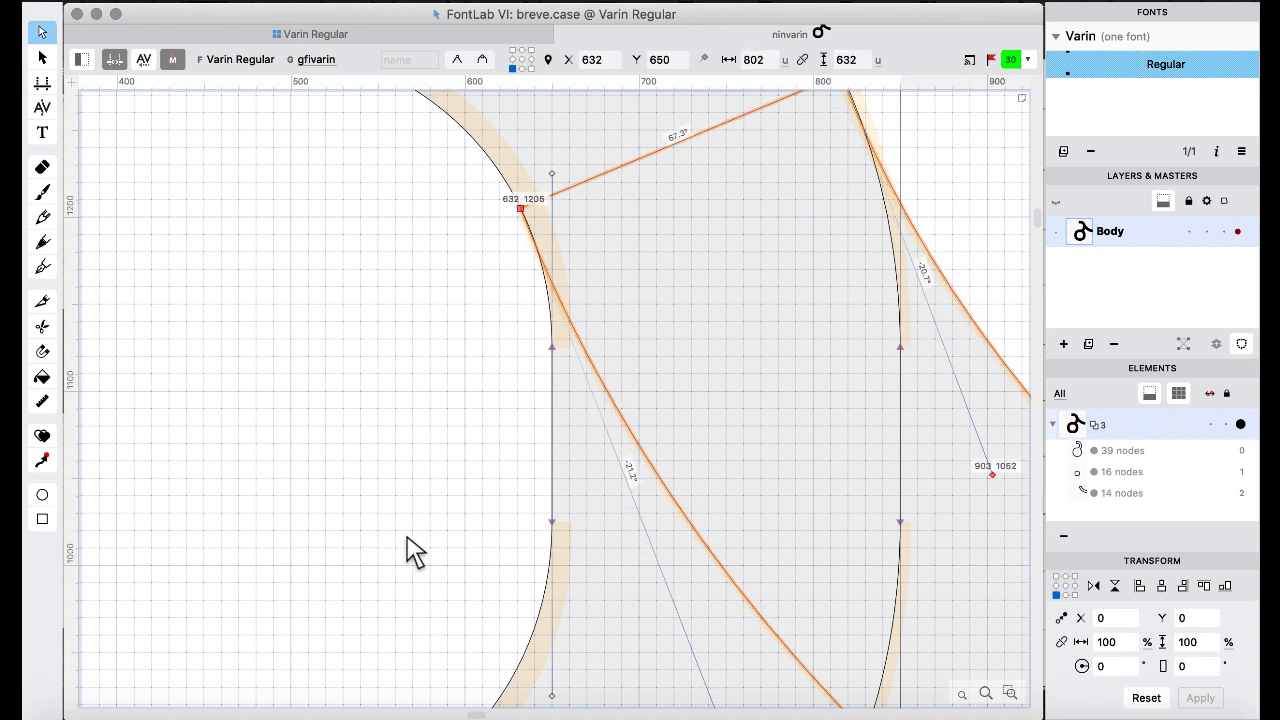
scroll(415, 550, "up", 5)
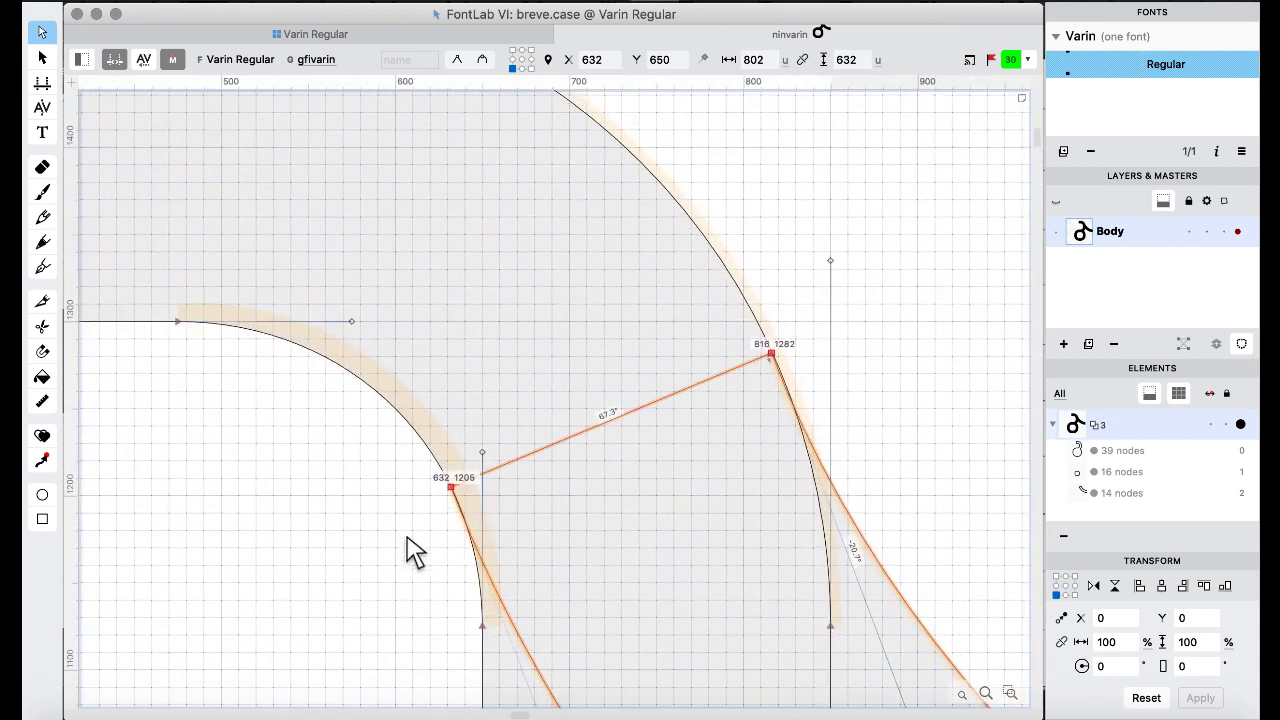
Select all contours of ninvarin and merge the arc with the letter using Remove Overlap.
scroll(415, 550, "down", 10)
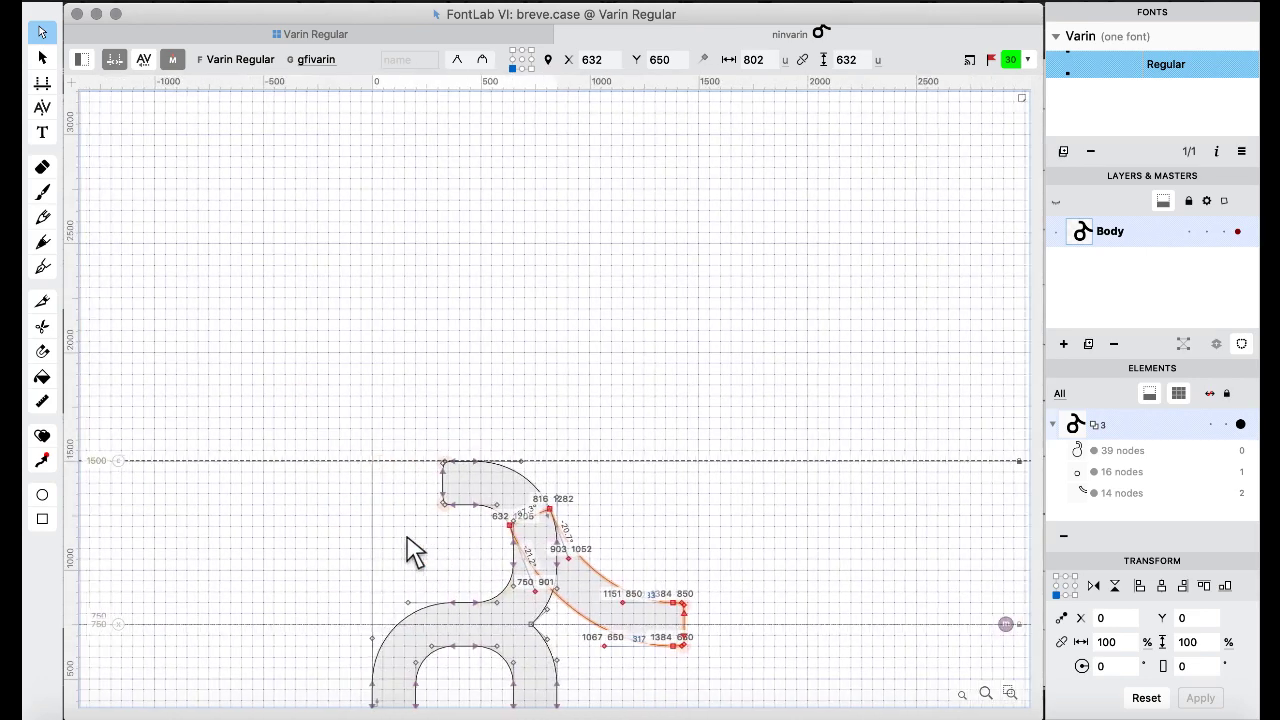
key("ctrl+a")
right_click(637, 391)
mouse_move(778, 125)
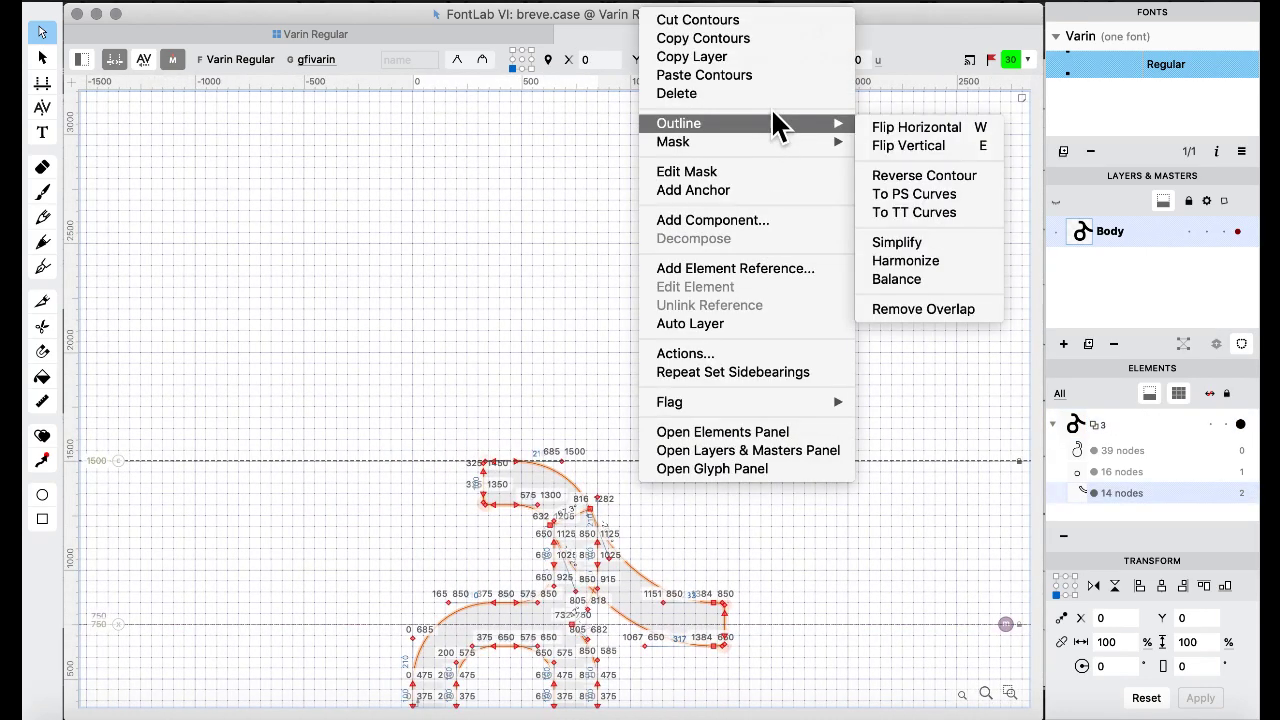
left_click(926, 308)
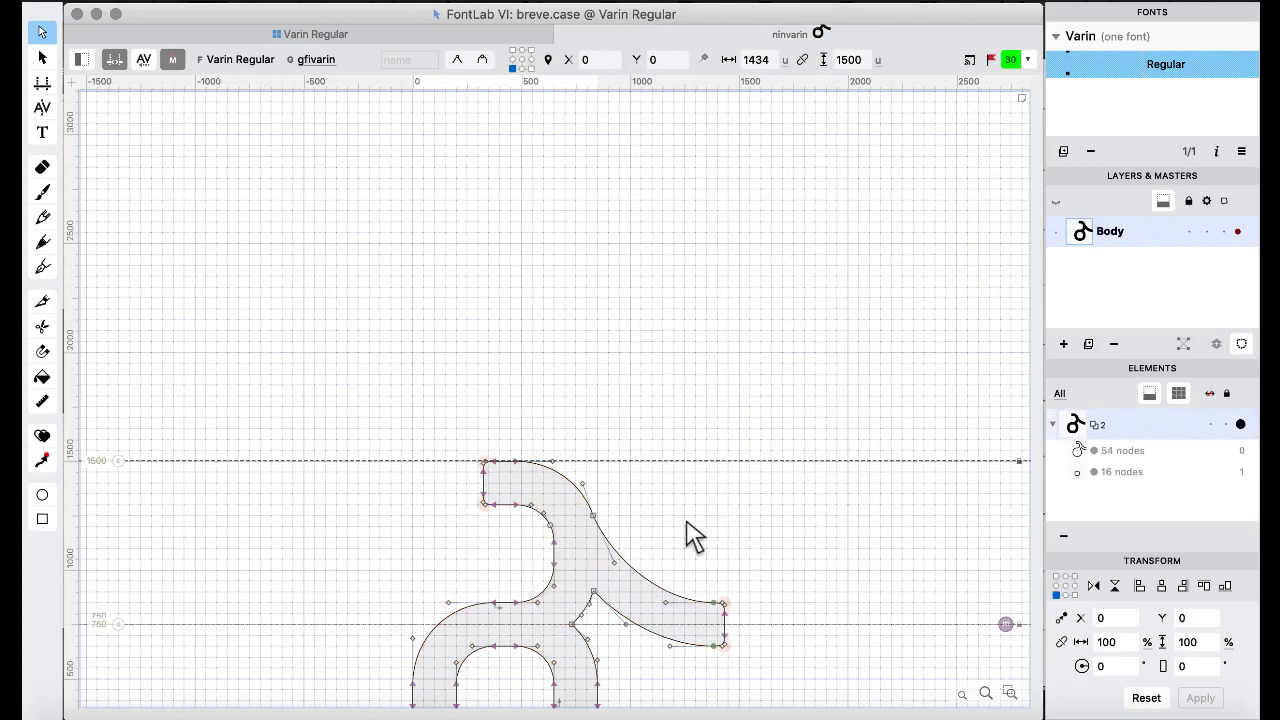
scroll(684, 520, "up", 5)
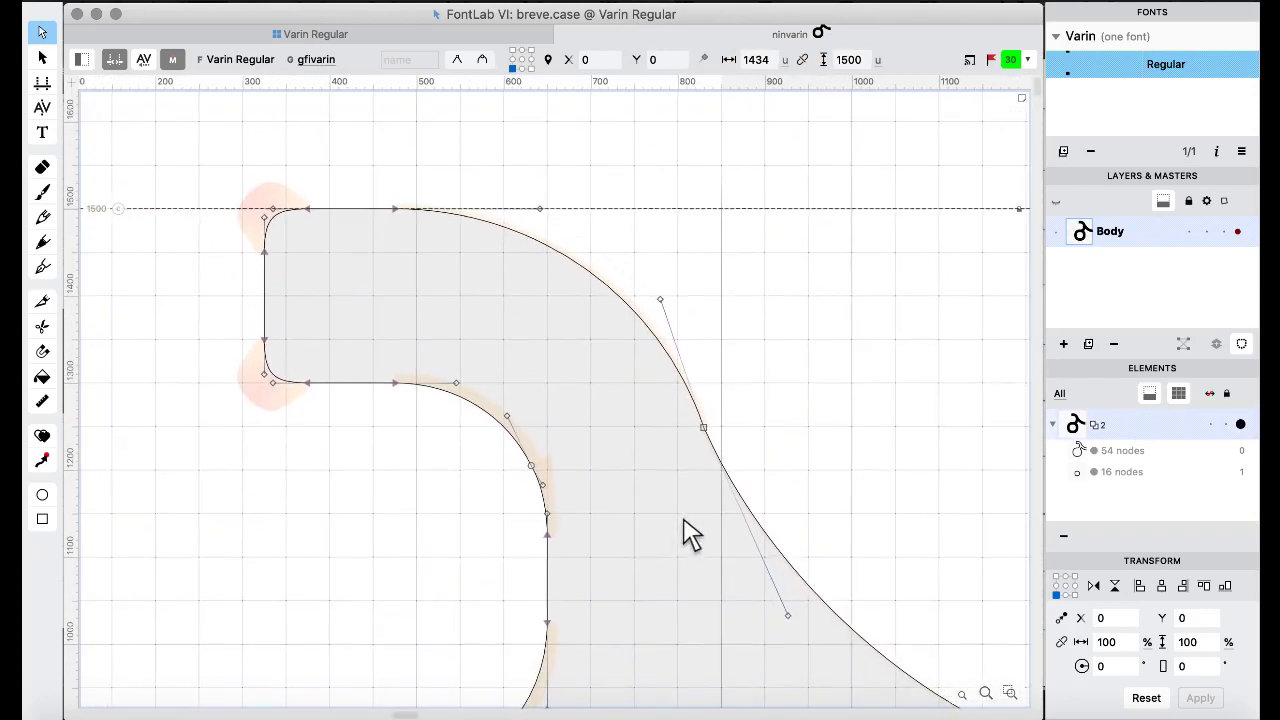
Delete the surplus points on the inner curve of ninvarin's upper bowl and check the outer join with the arc.
left_click(533, 463)
key("Delete")
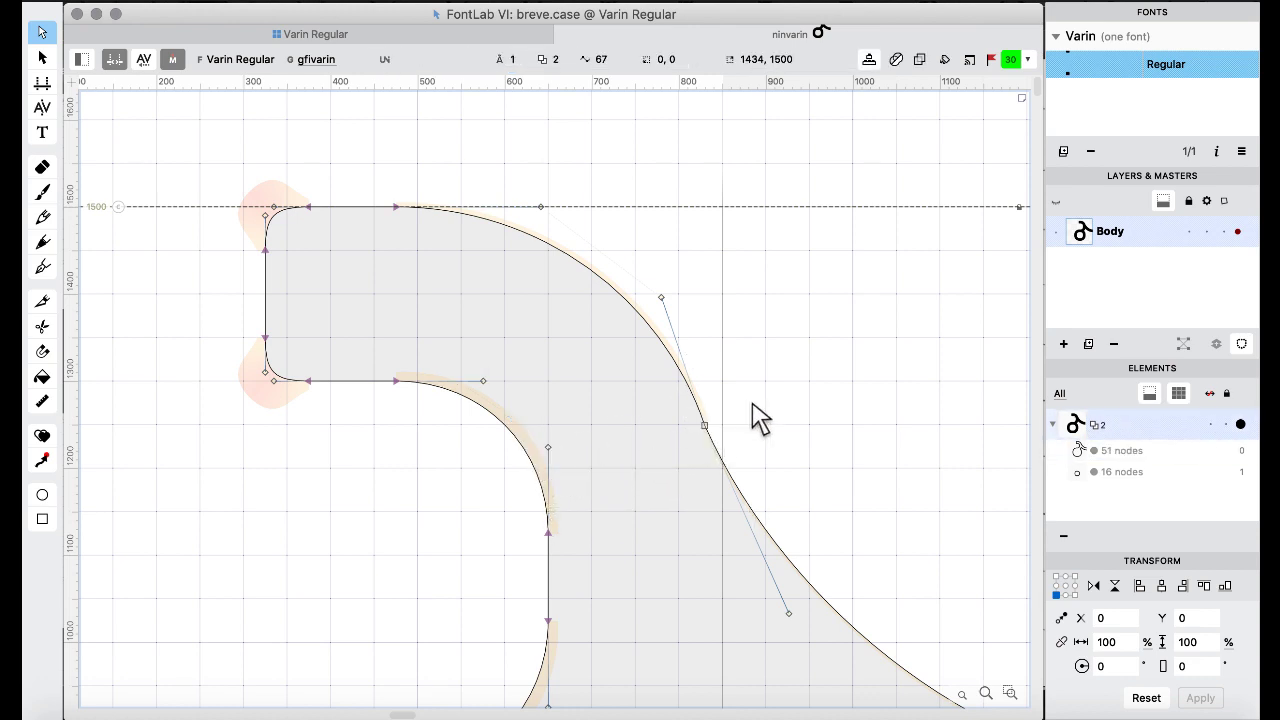
scroll(751, 414, "down", 2)
scroll(751, 414, "right", 2)
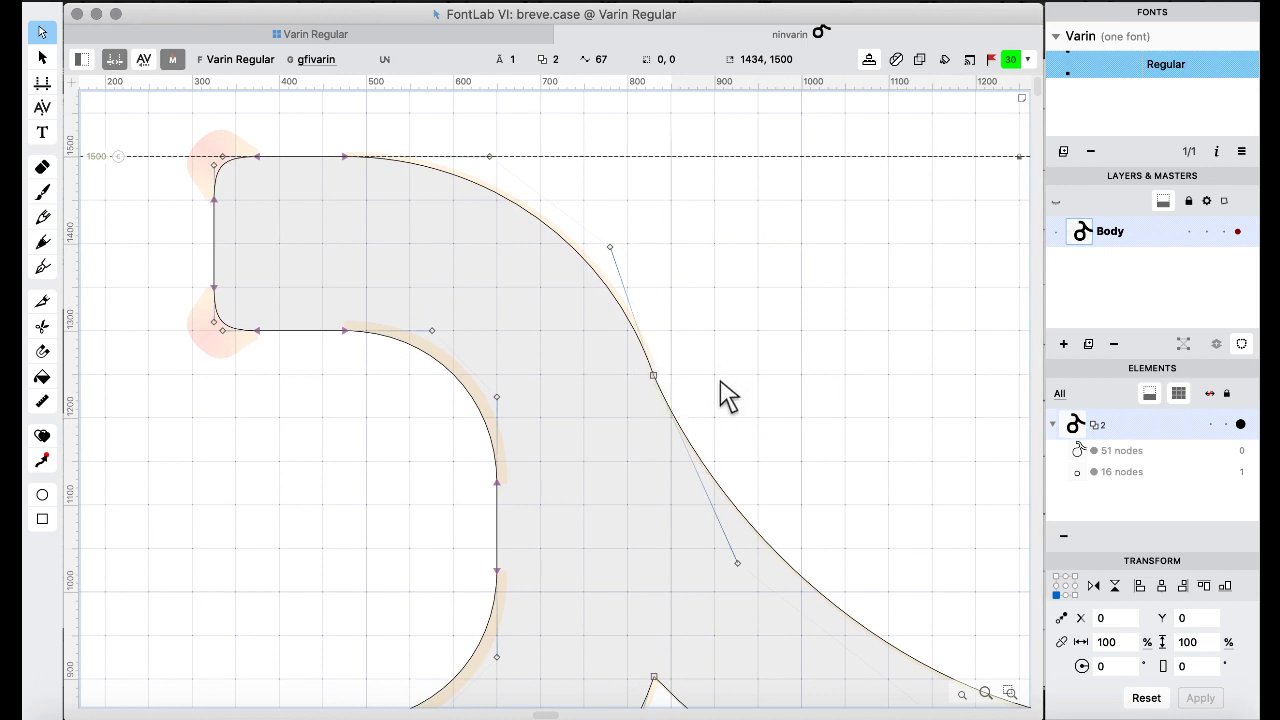
scroll(727, 396, "left", 3)
scroll(727, 396, "up", 2)
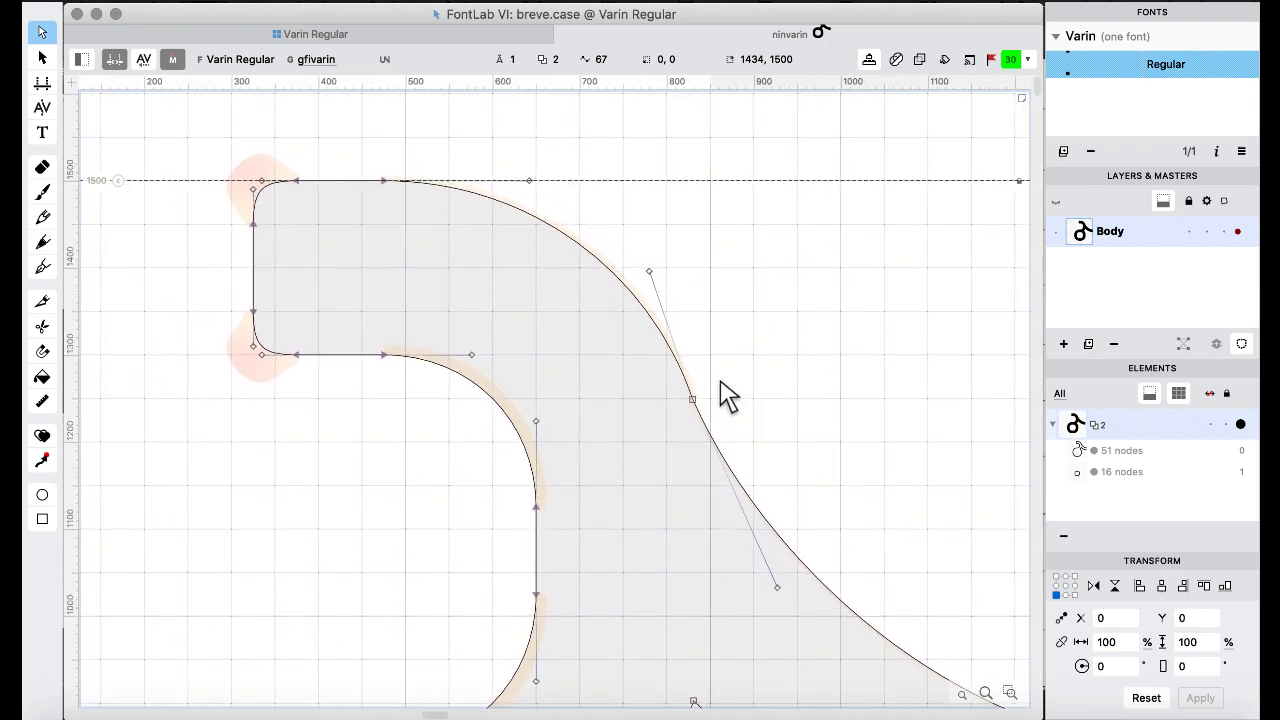
scroll(727, 396, "up", 5)
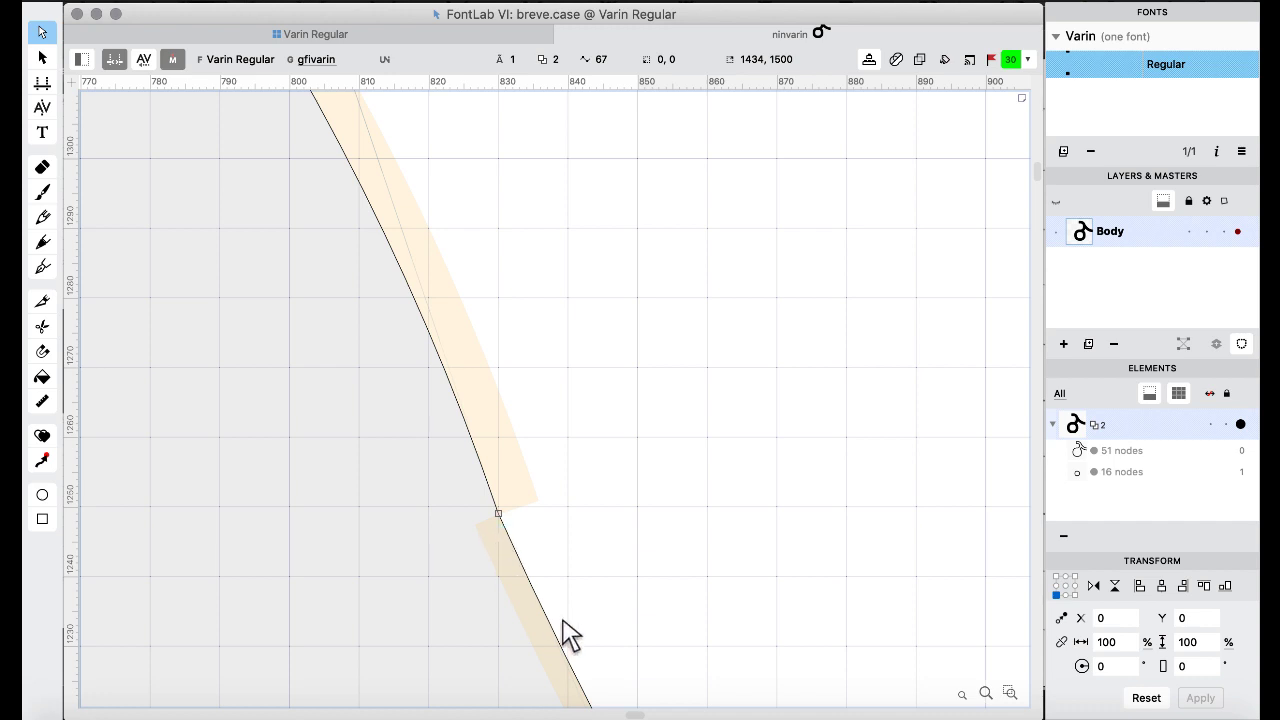
scroll(543, 494, "down", 6)
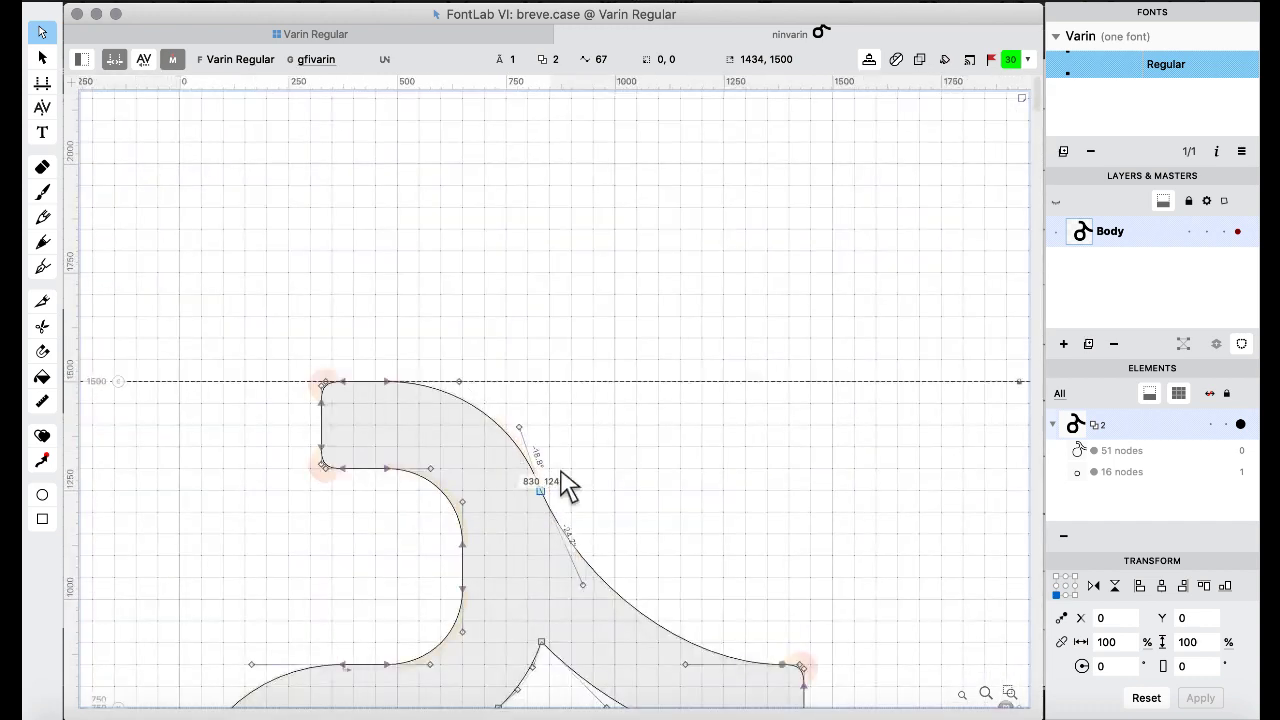
Try deleting the corner point where the arc joins ninvarin's outer curve, undoing each deletion.
left_click(540, 490)
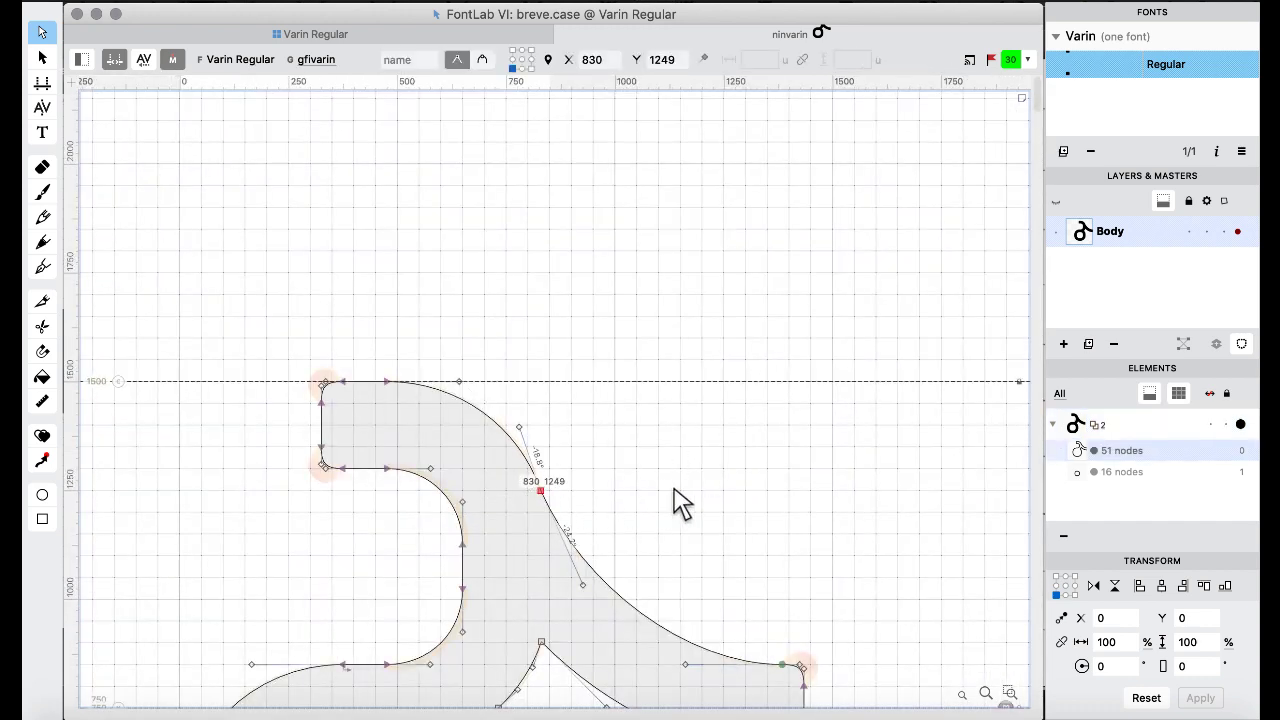
key("Delete")
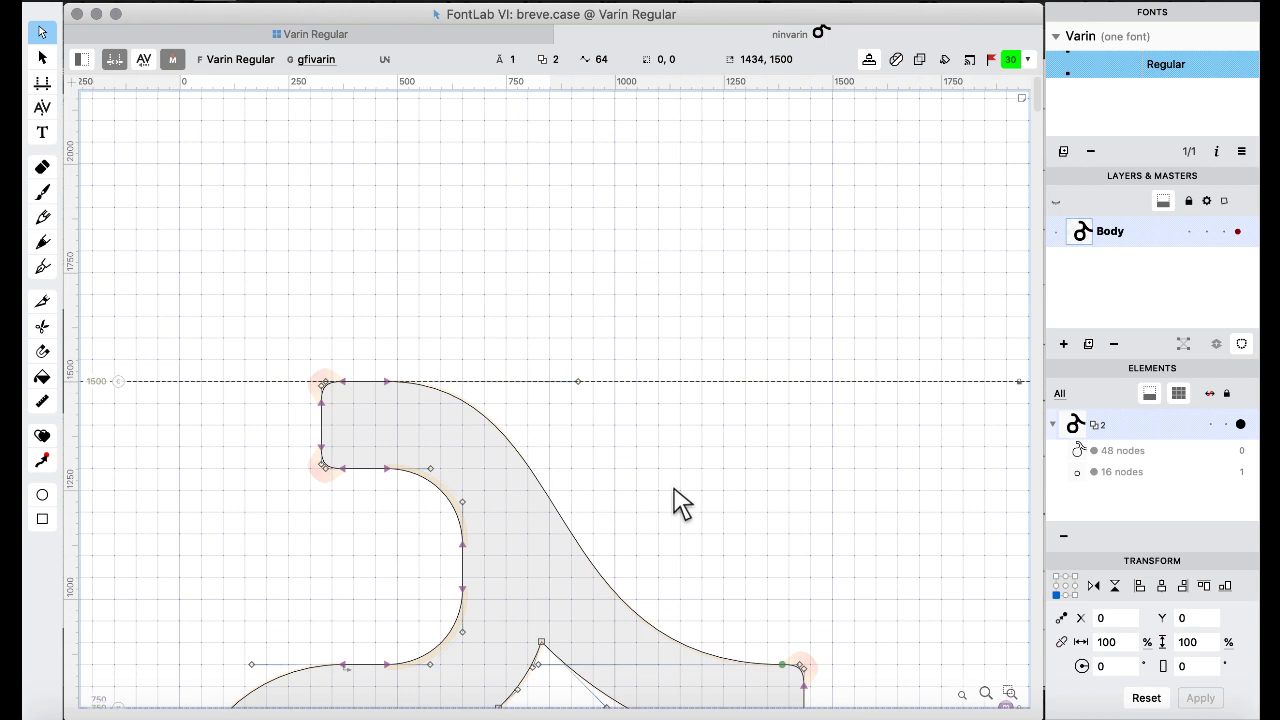
key("super+z")
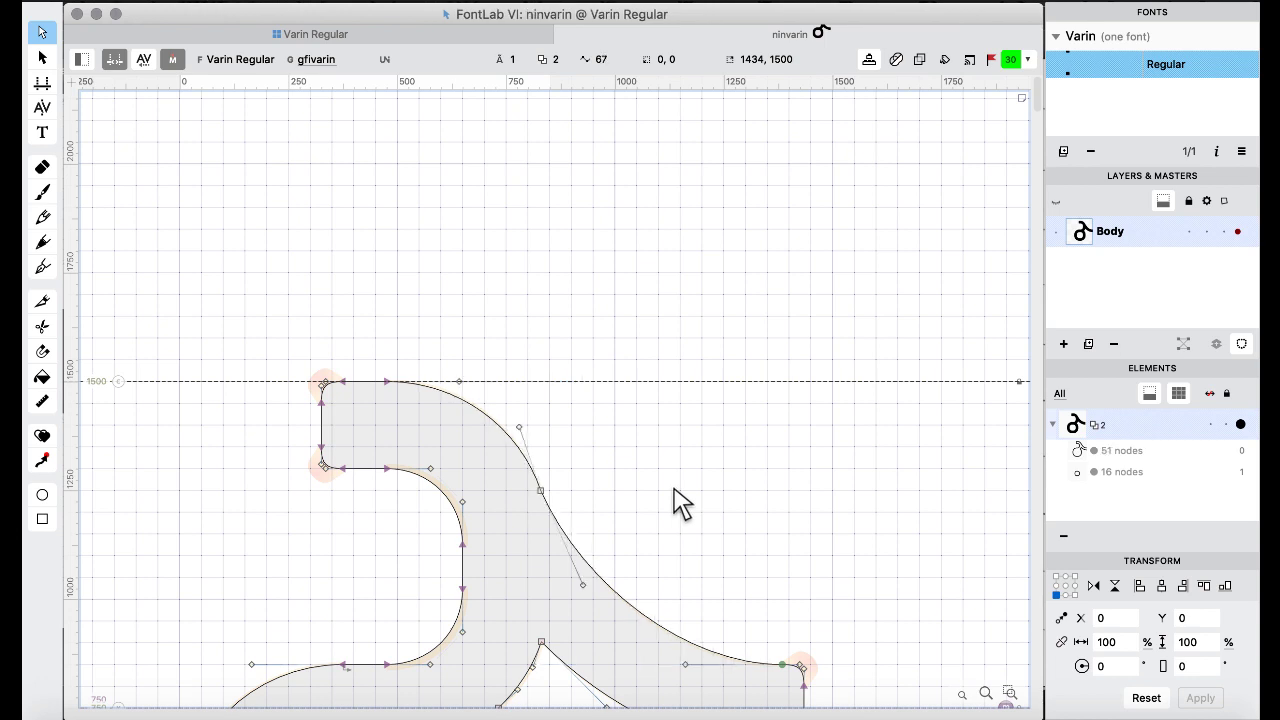
left_click(540, 491)
key("Delete")
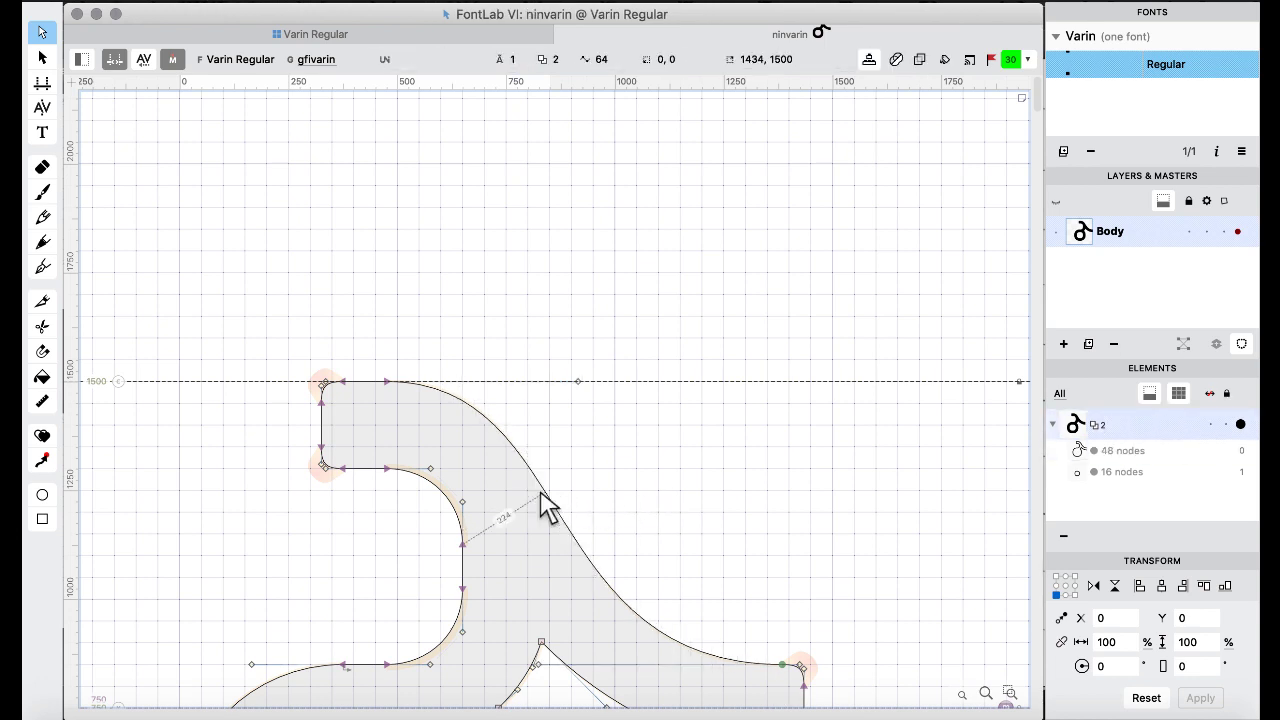
key("super+z")
Try converting the outer join point to Smooth and deleting it, and undo both changes to ninvarin.
right_click(540, 490)
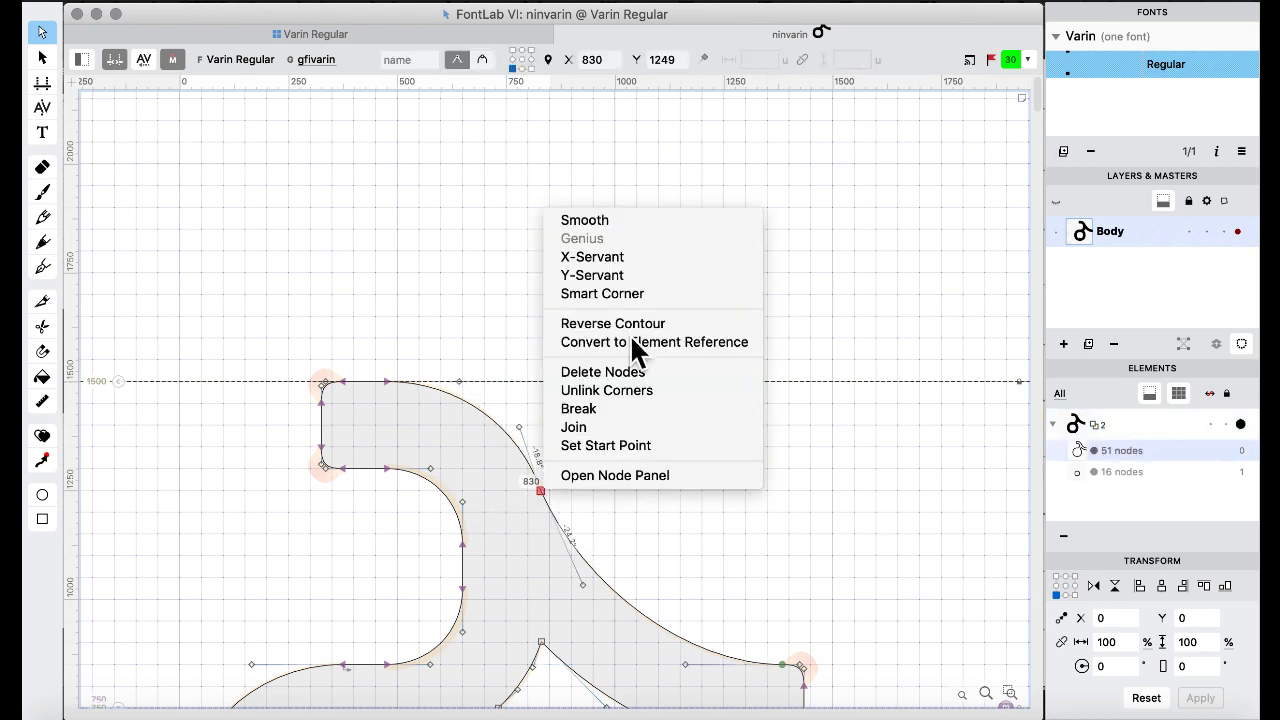
left_click(628, 219)
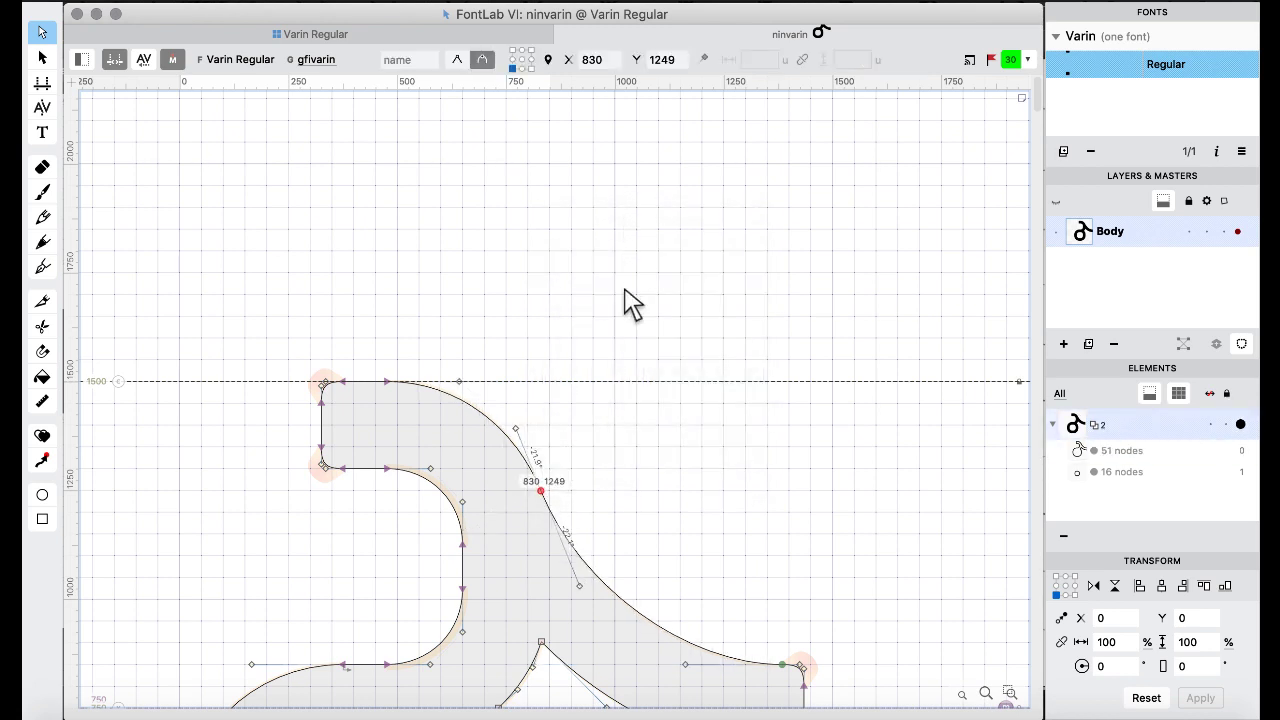
left_click(548, 497)
left_click(541, 491)
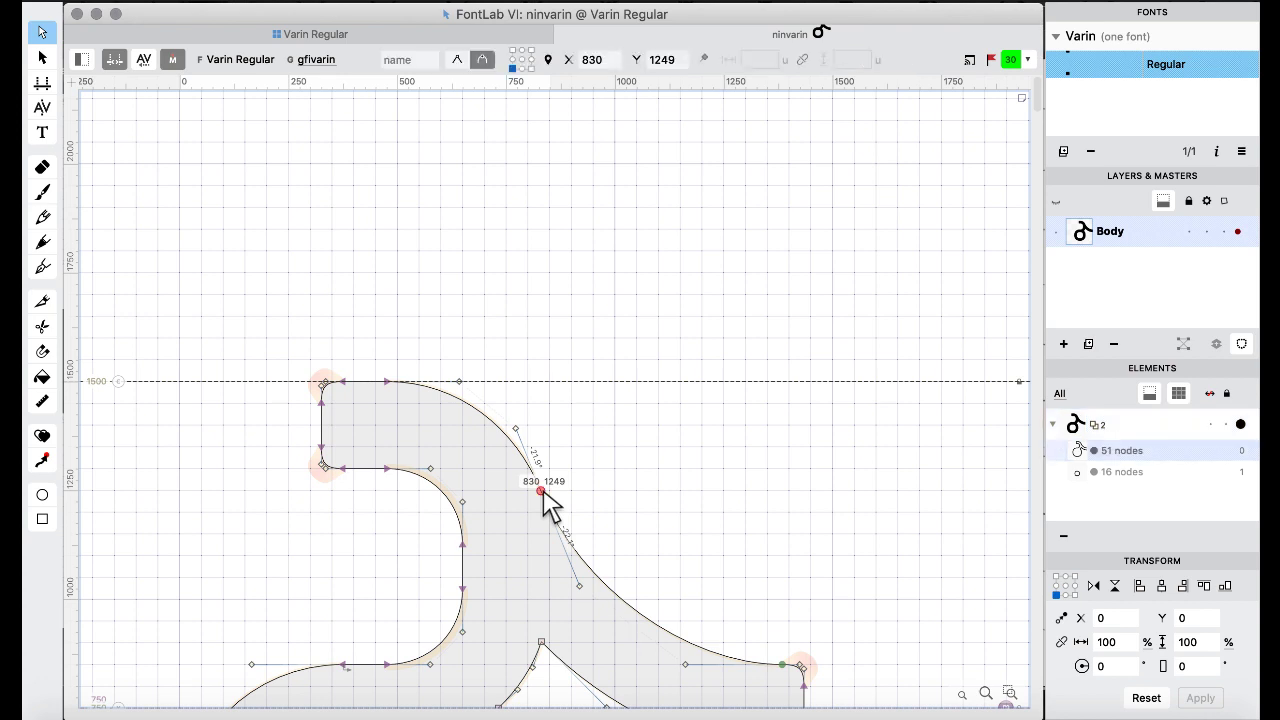
key("Delete")
key("space")
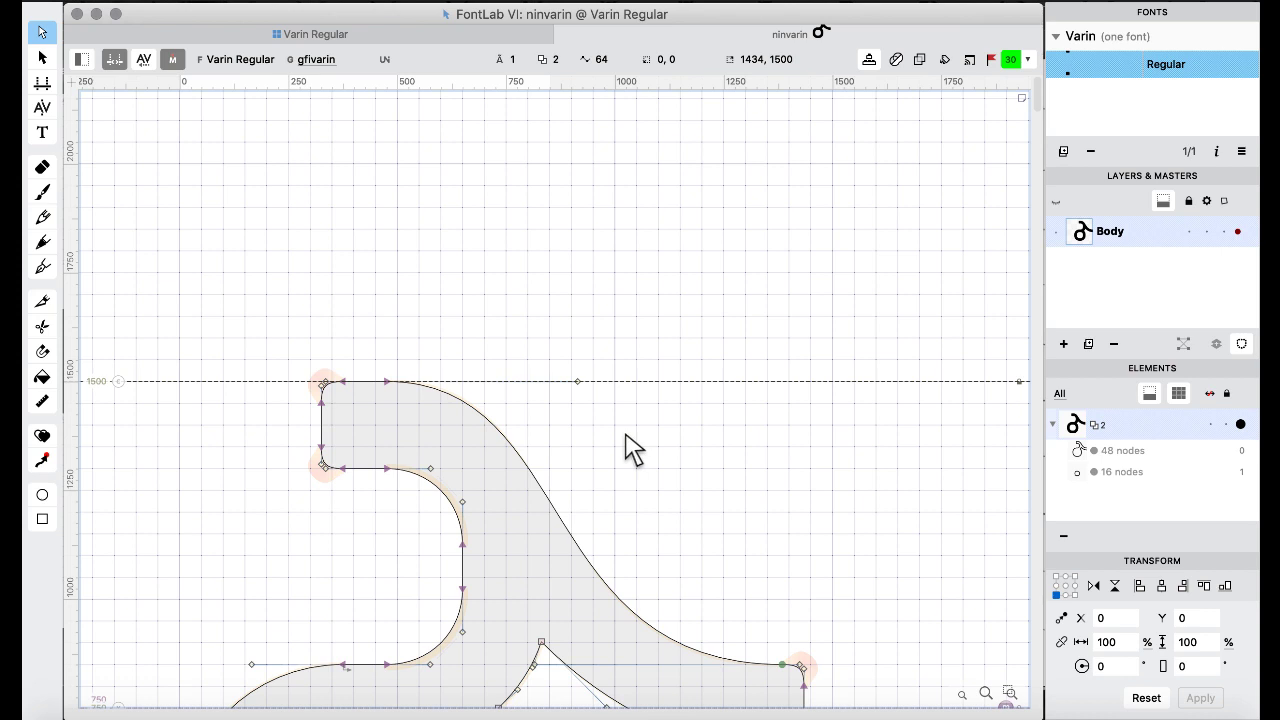
key("super+z")
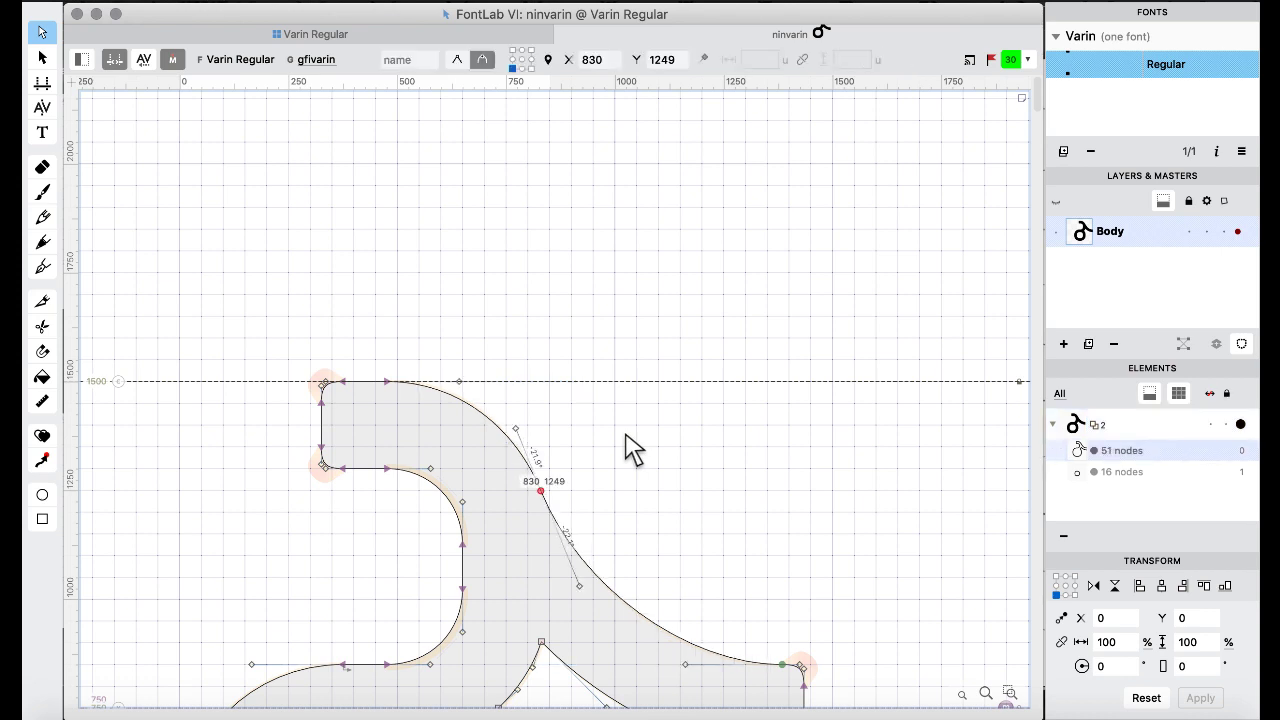
key("Escape")
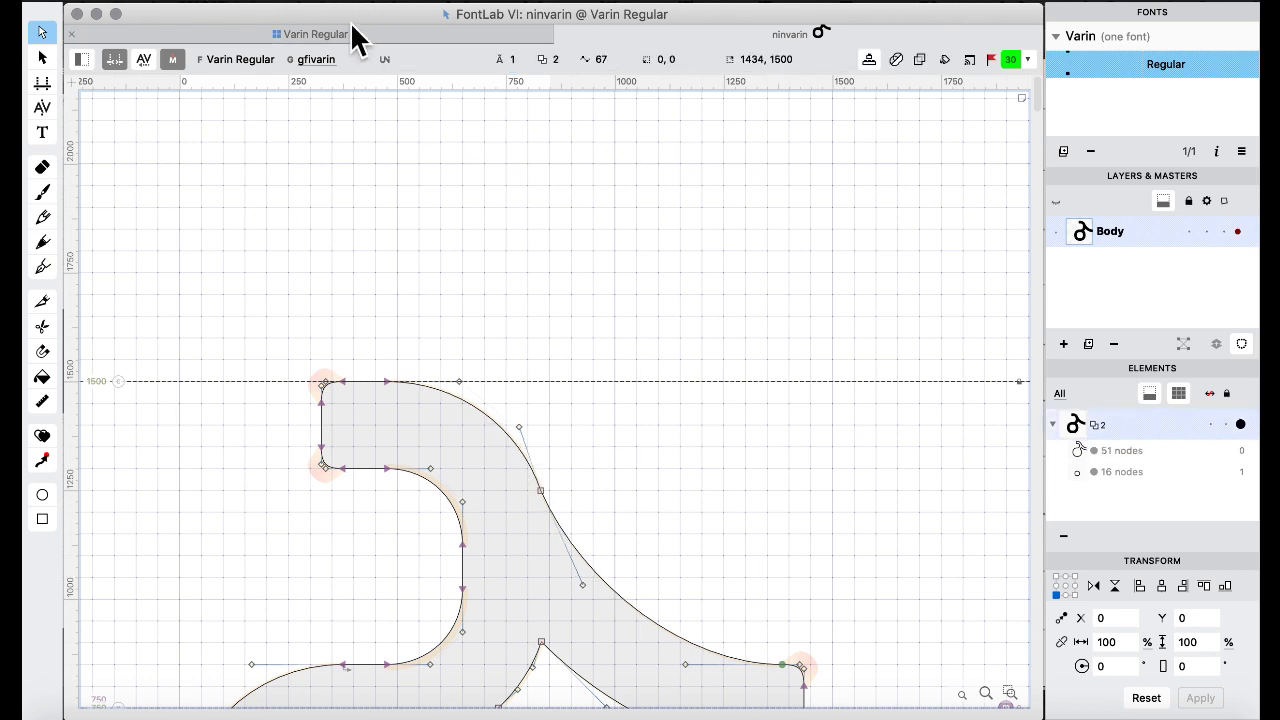
Copy all nsavarin contours and paste them temporarily over ninvarin to compare their outer curves at the arc join.
left_click(350, 24)
left_click(510, 295)
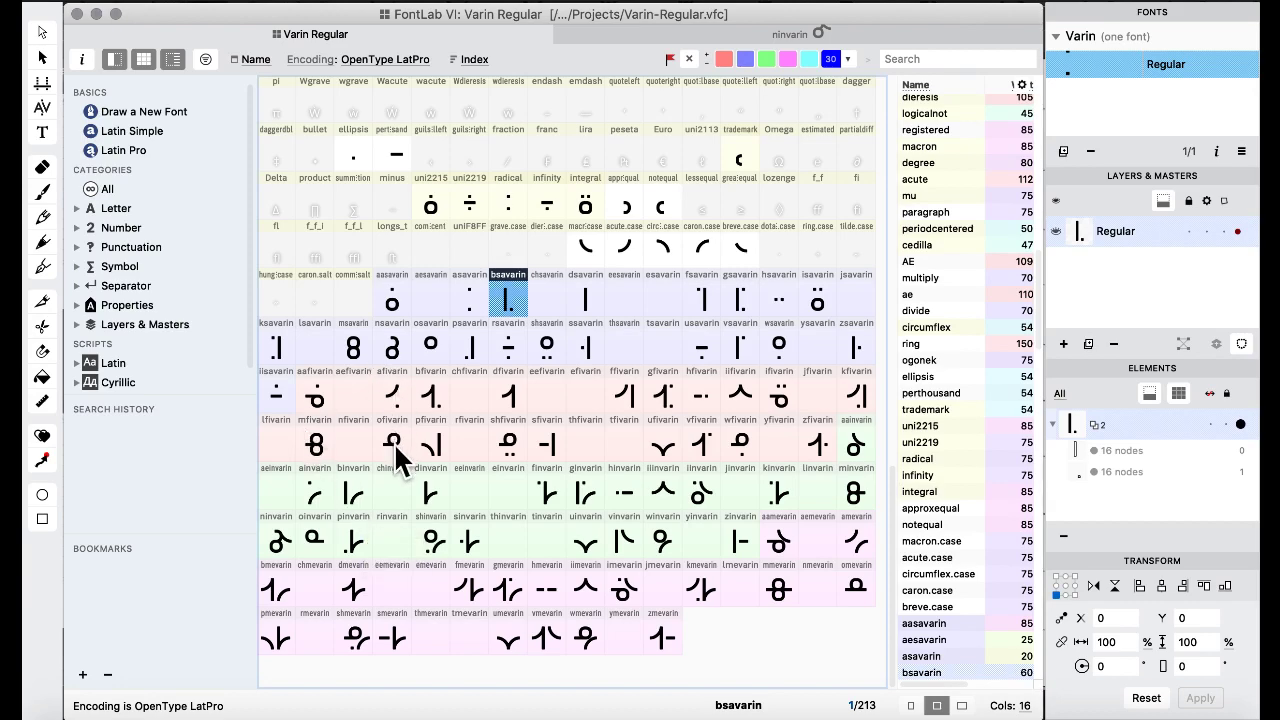
double_click(395, 350)
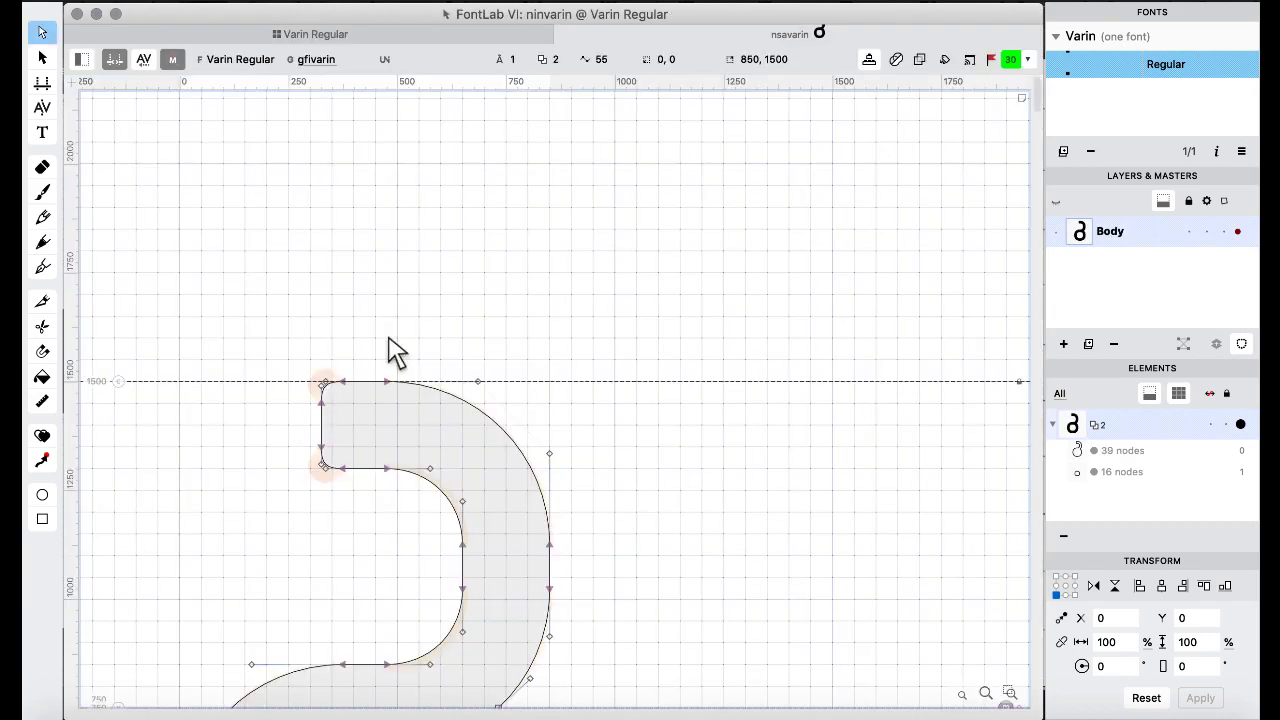
key("super+a")
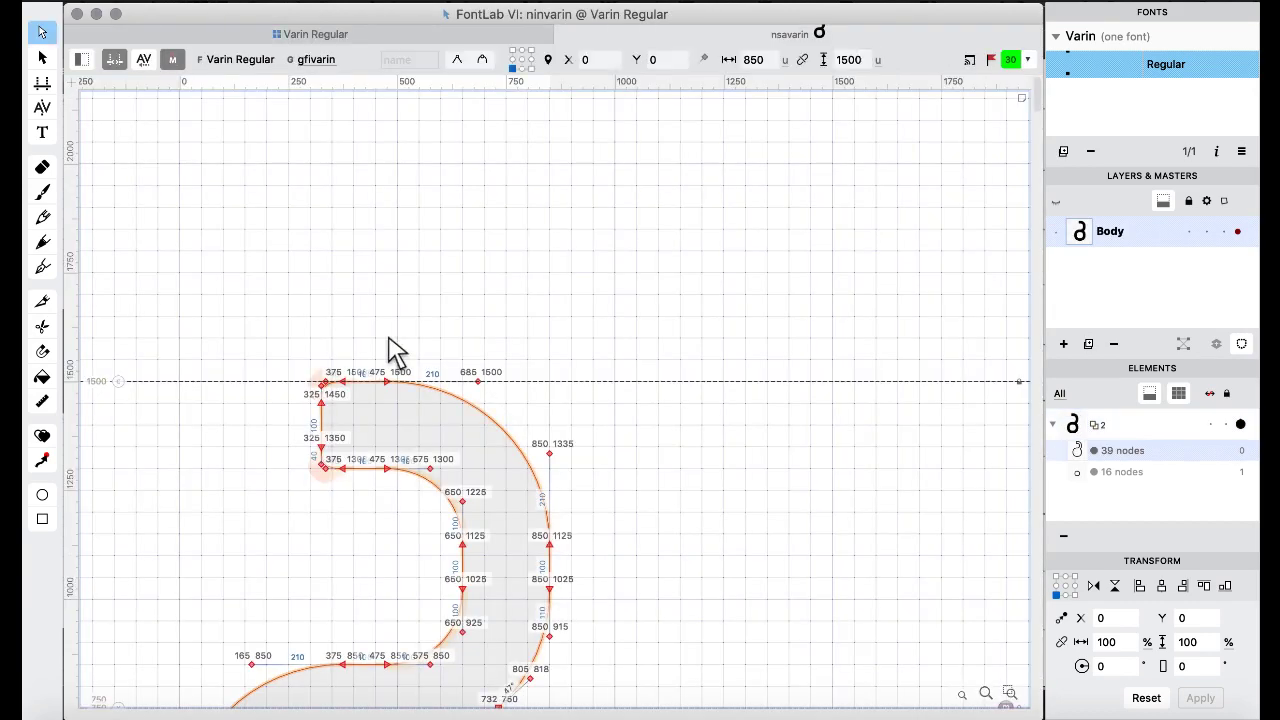
left_click(284, 40)
double_click(277, 545)
key("super+v")
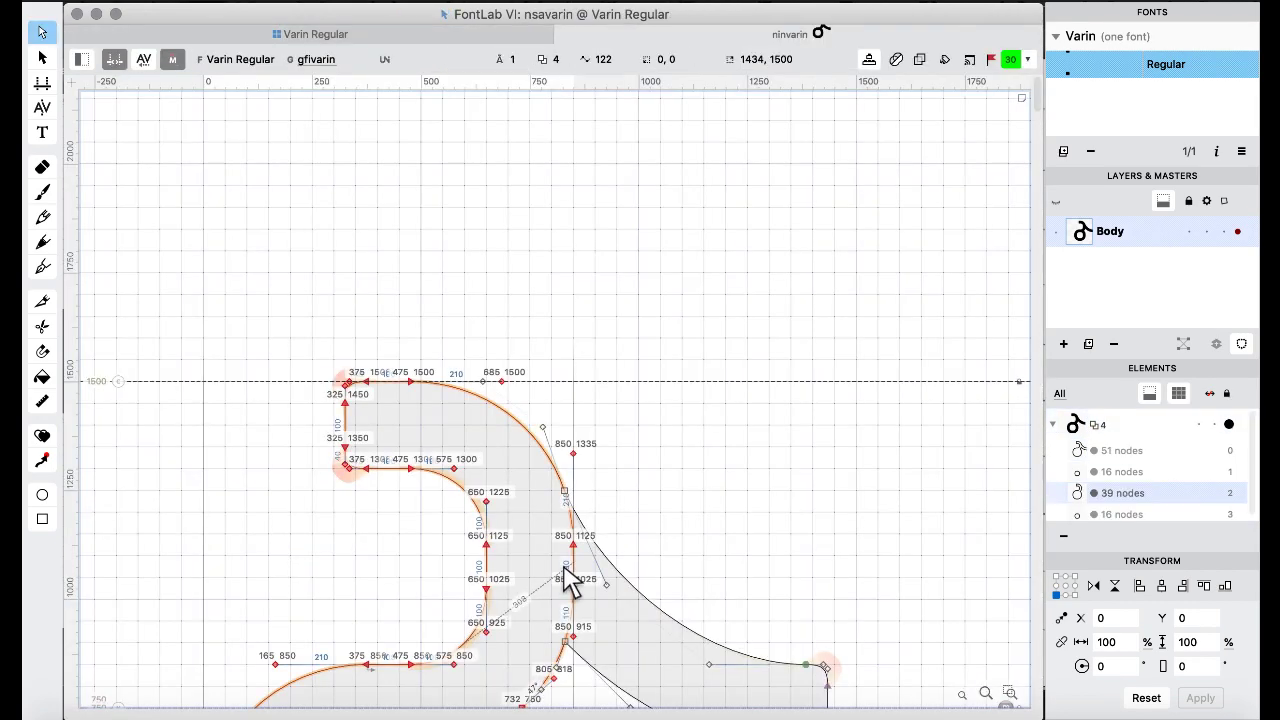
scroll(568, 580, "up", 6)
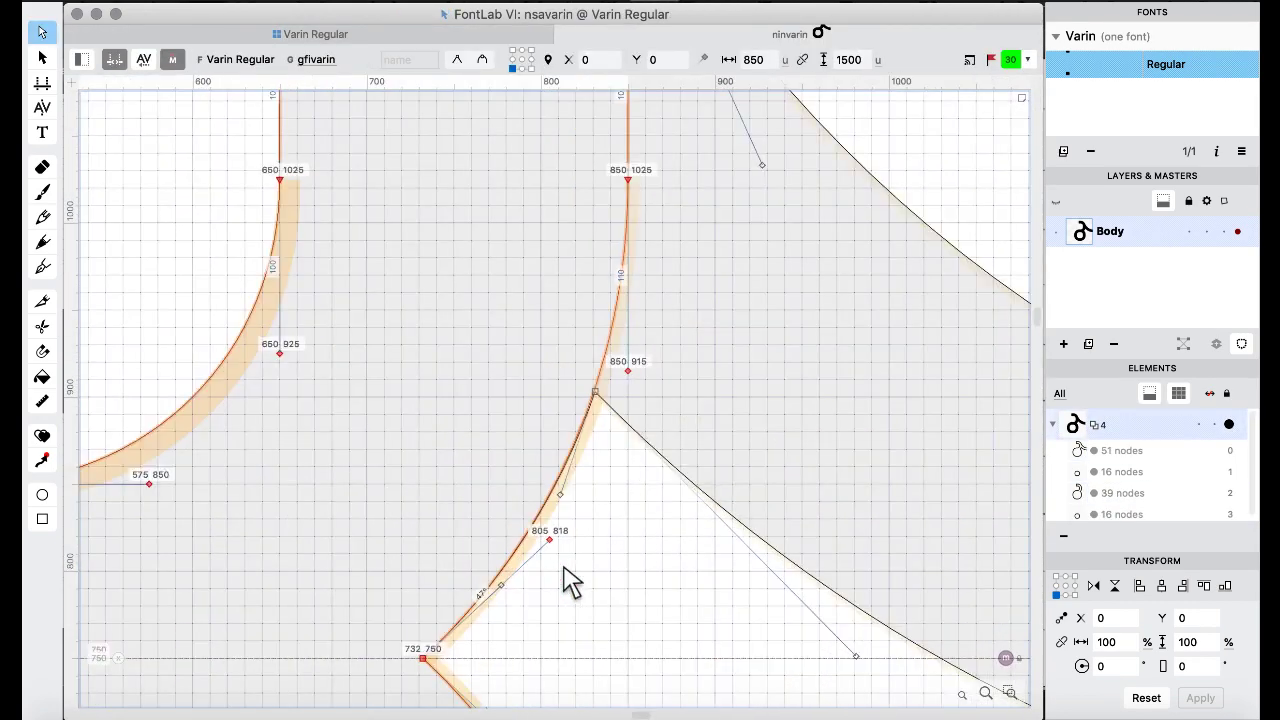
scroll(568, 580, "up", 6)
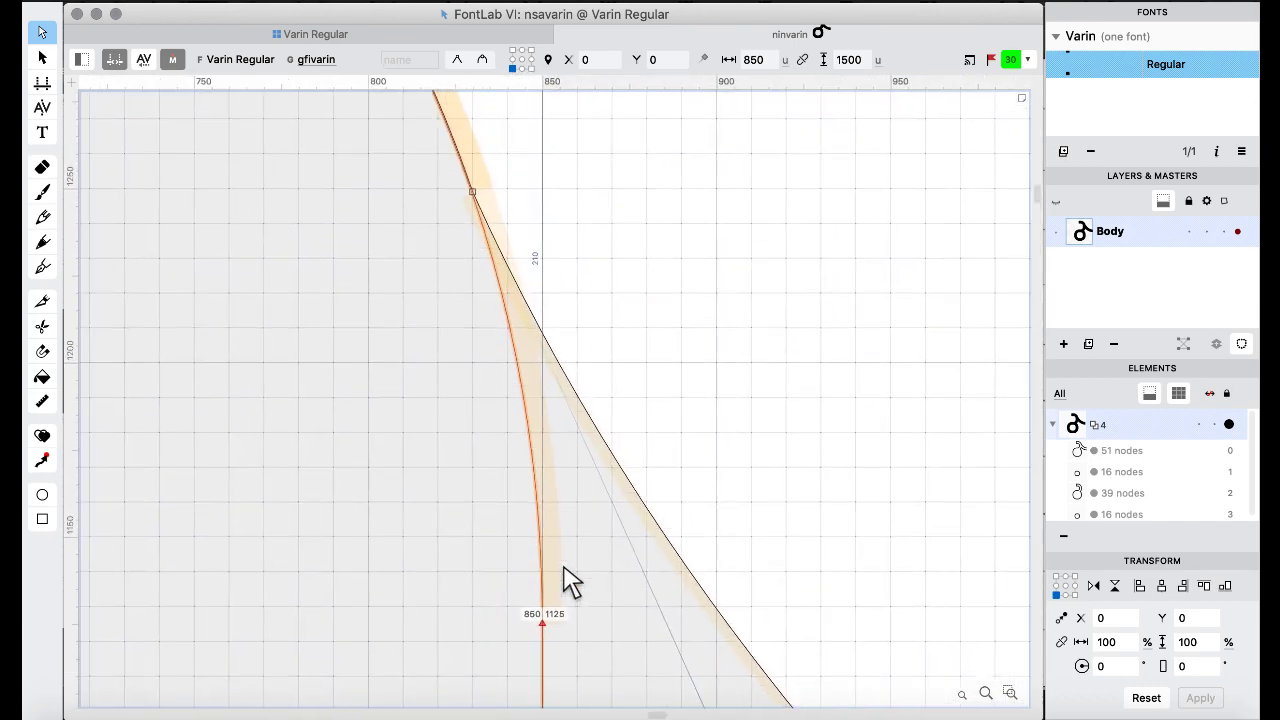
scroll(568, 580, "up", 5)
scroll(568, 580, "left", 2)
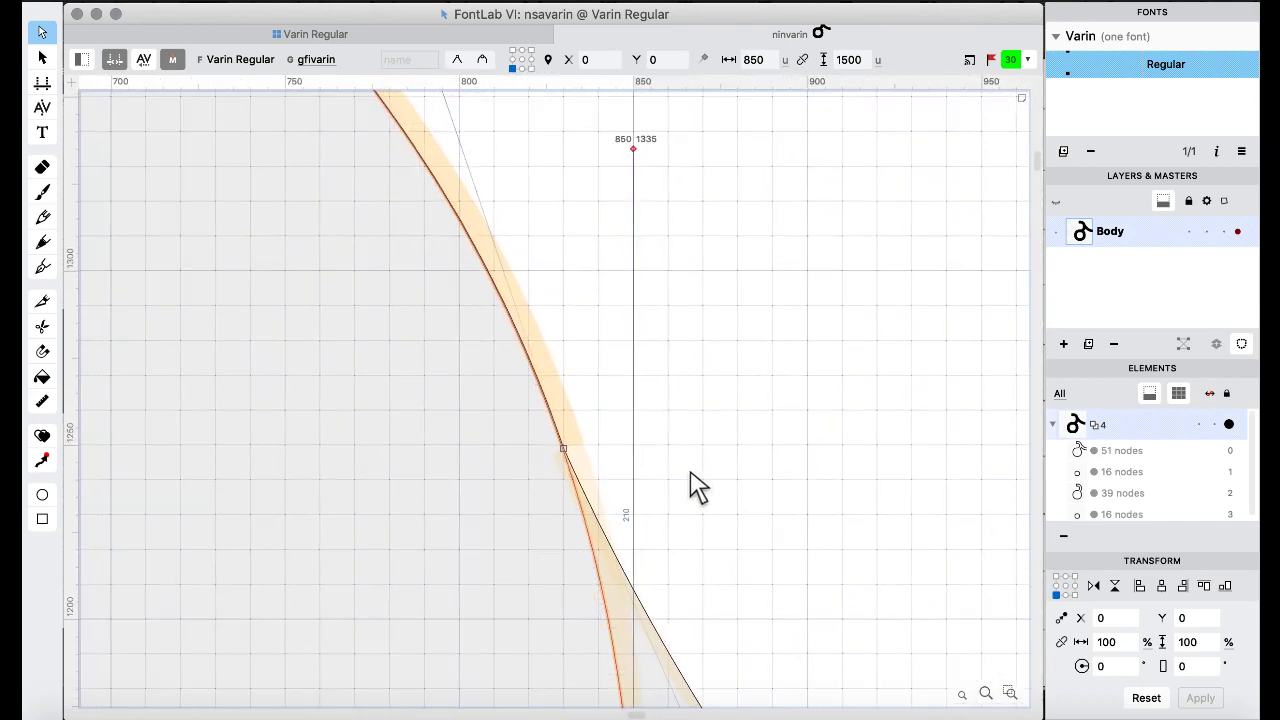
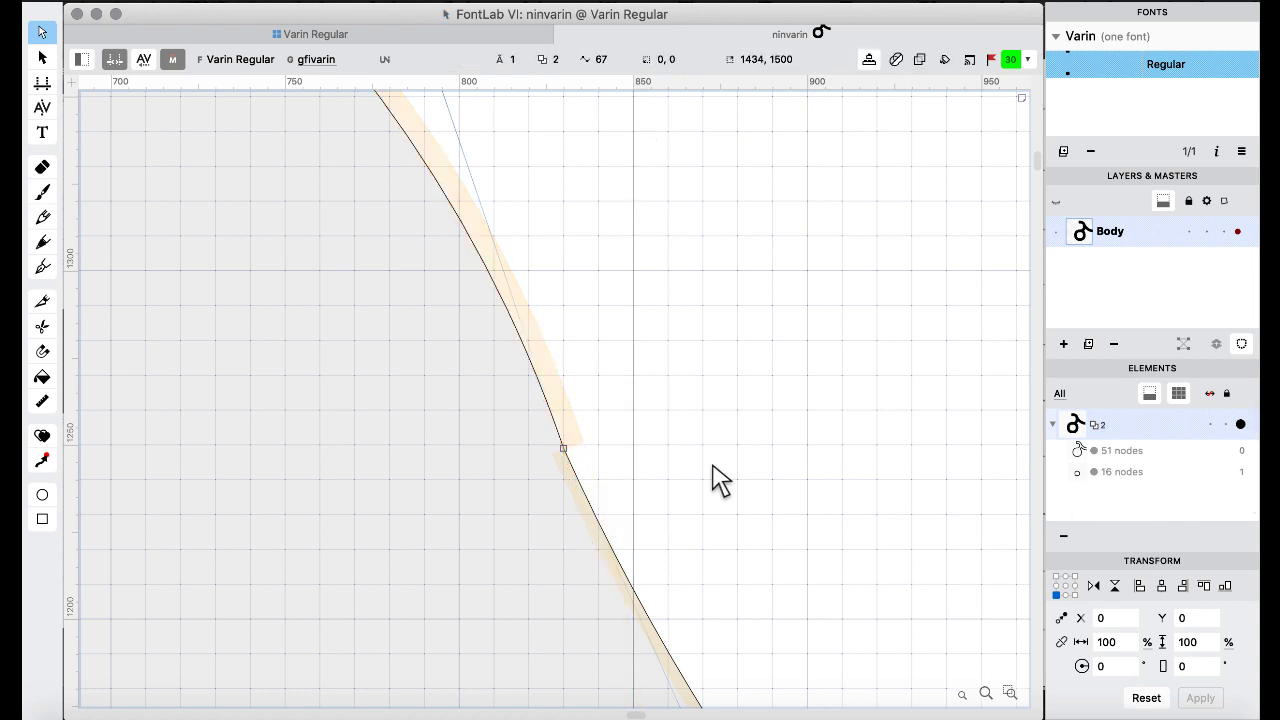
Consult the initial and medial letterforms on page 2 of Varin alphabet.pdf and return to the font overview.
left_click(313, 33)
left_click(466, 300)
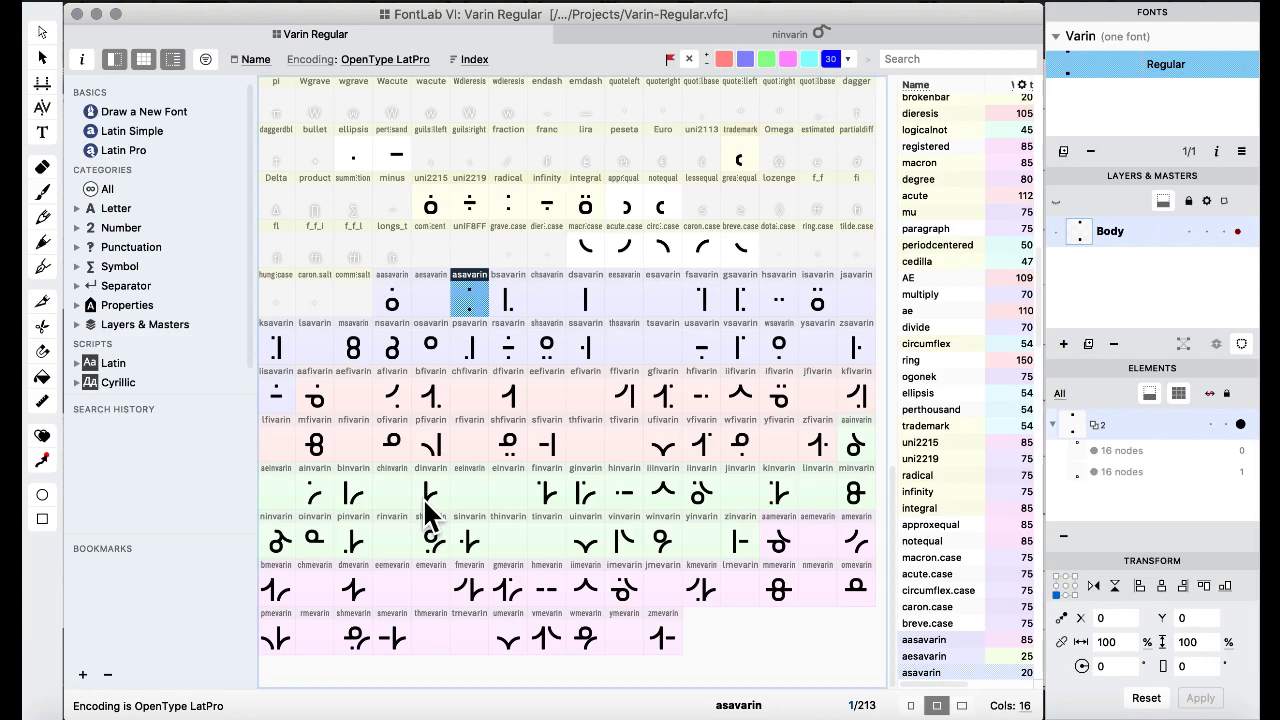
left_click(388, 495)
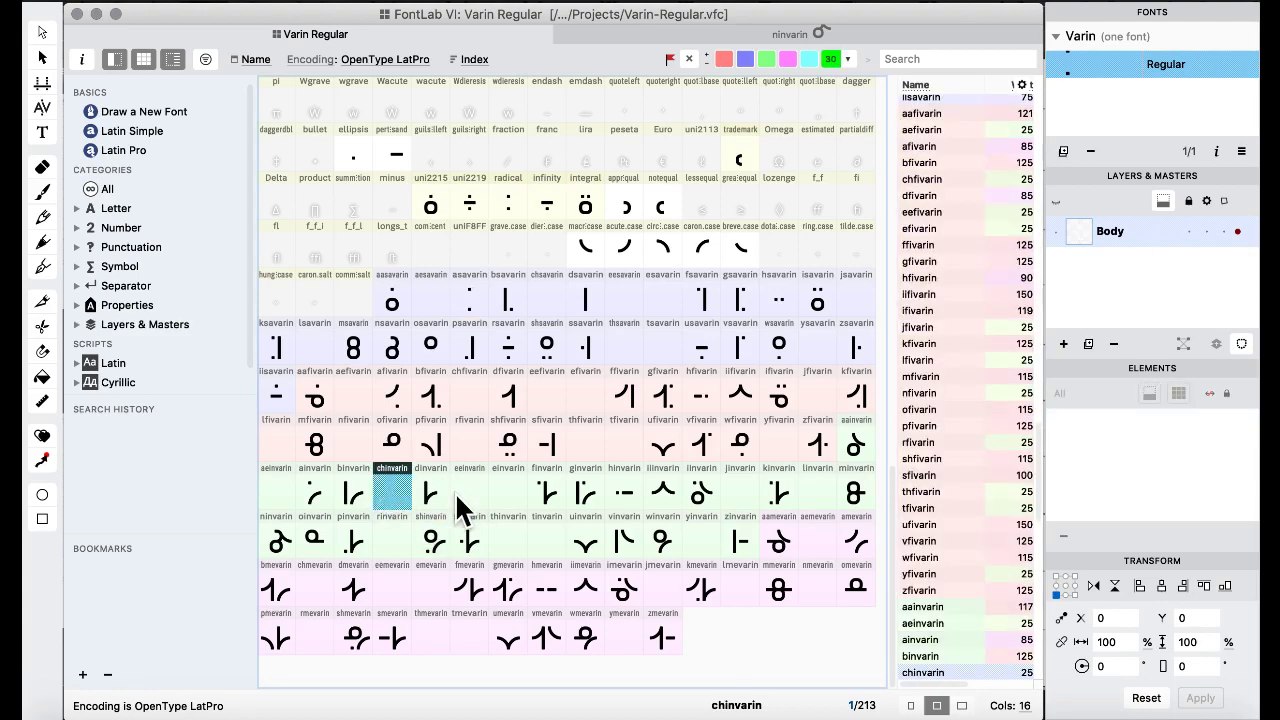
key("ctrl+Up")
left_click(691, 594)
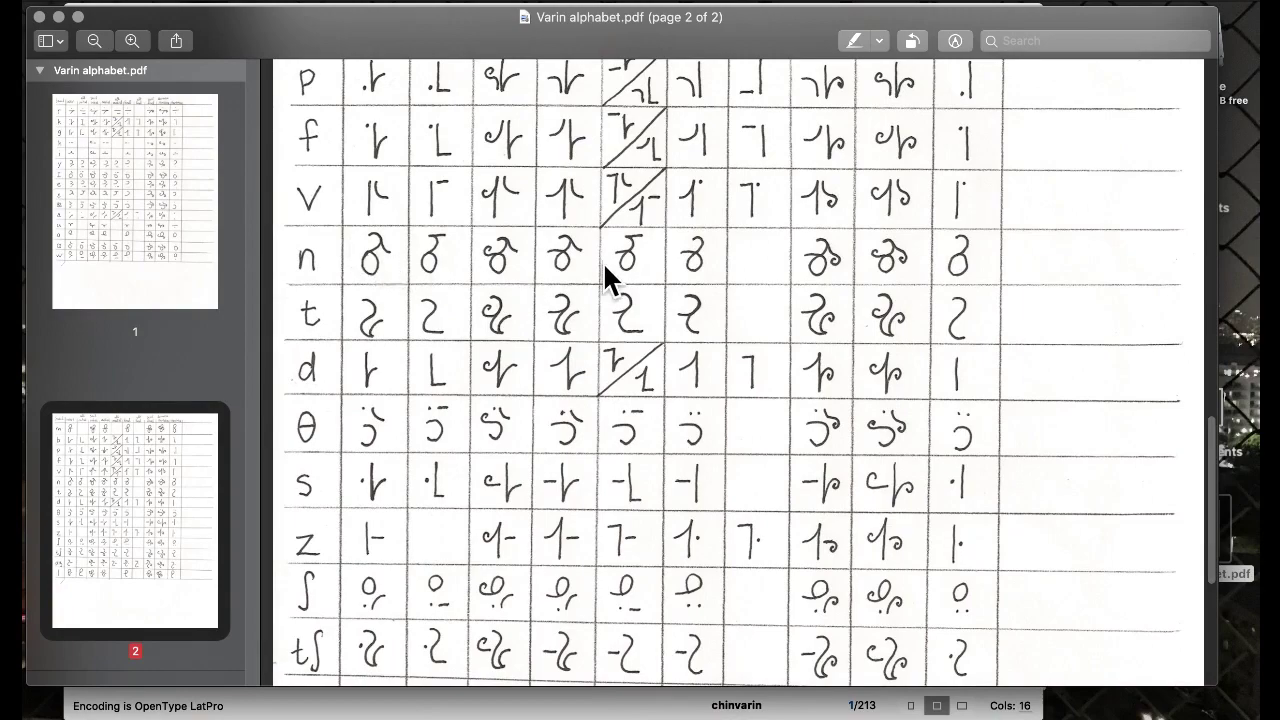
key("ctrl+Up")
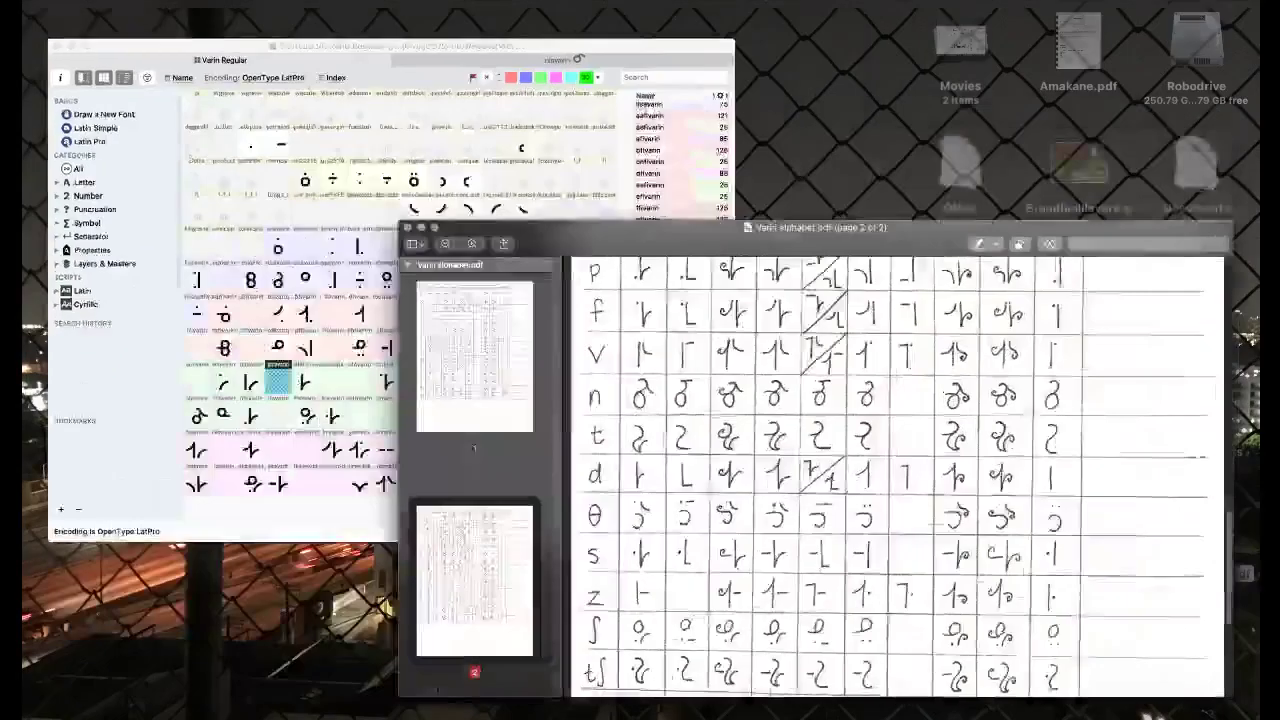
left_click(847, 463)
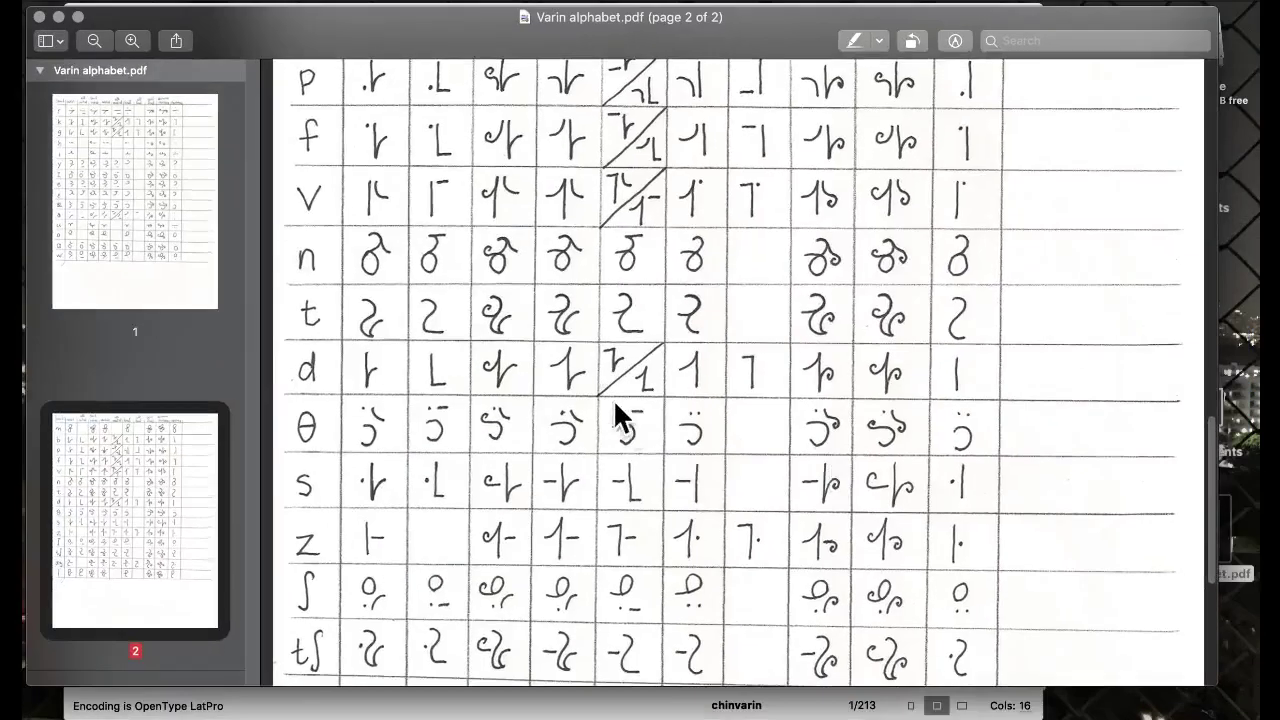
scroll(571, 258, "up", 5)
scroll(571, 258, "down", 5)
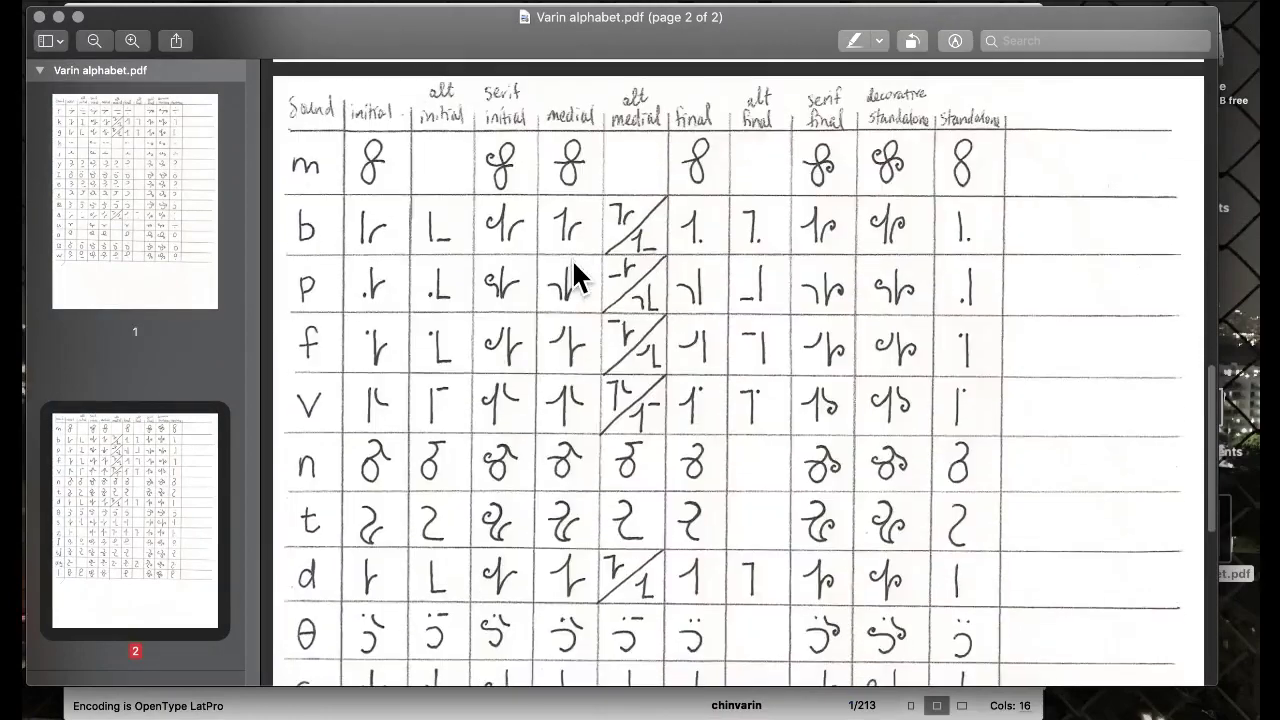
key("ctrl+Up")
left_click(277, 414)
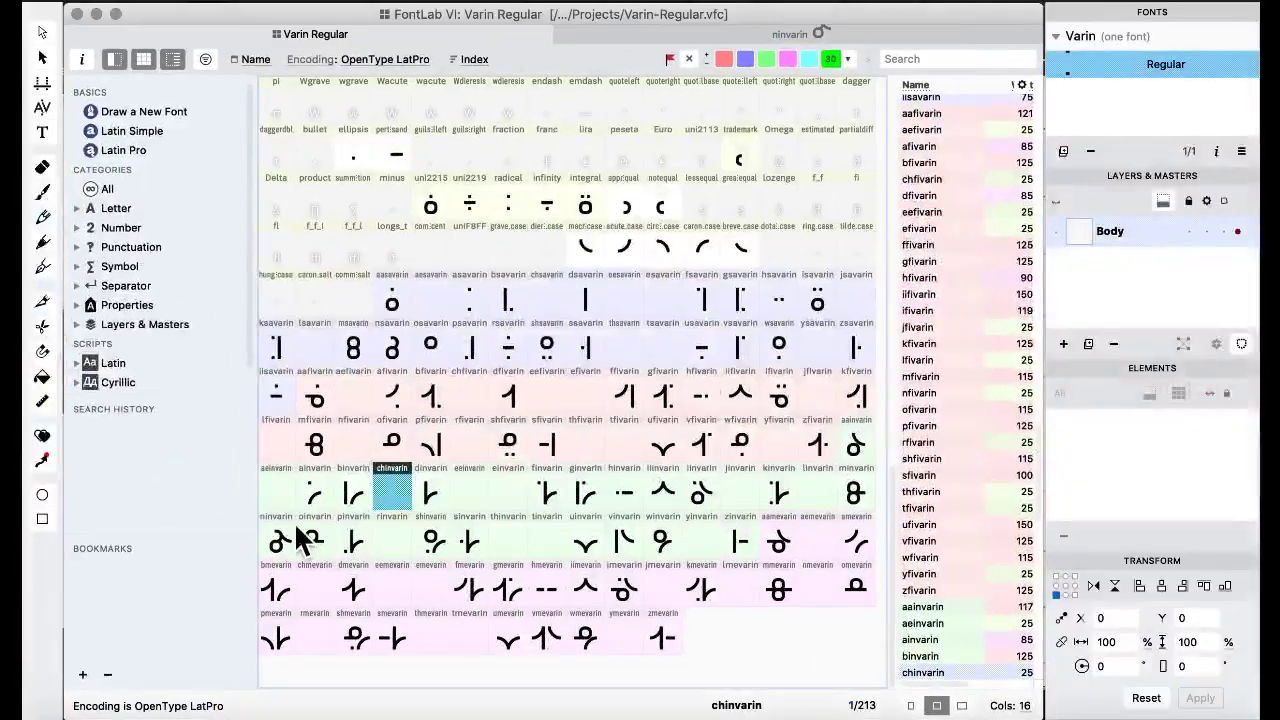
Copy the finished ninvarin glyph into the empty nmevarin cell.
left_click(277, 540)
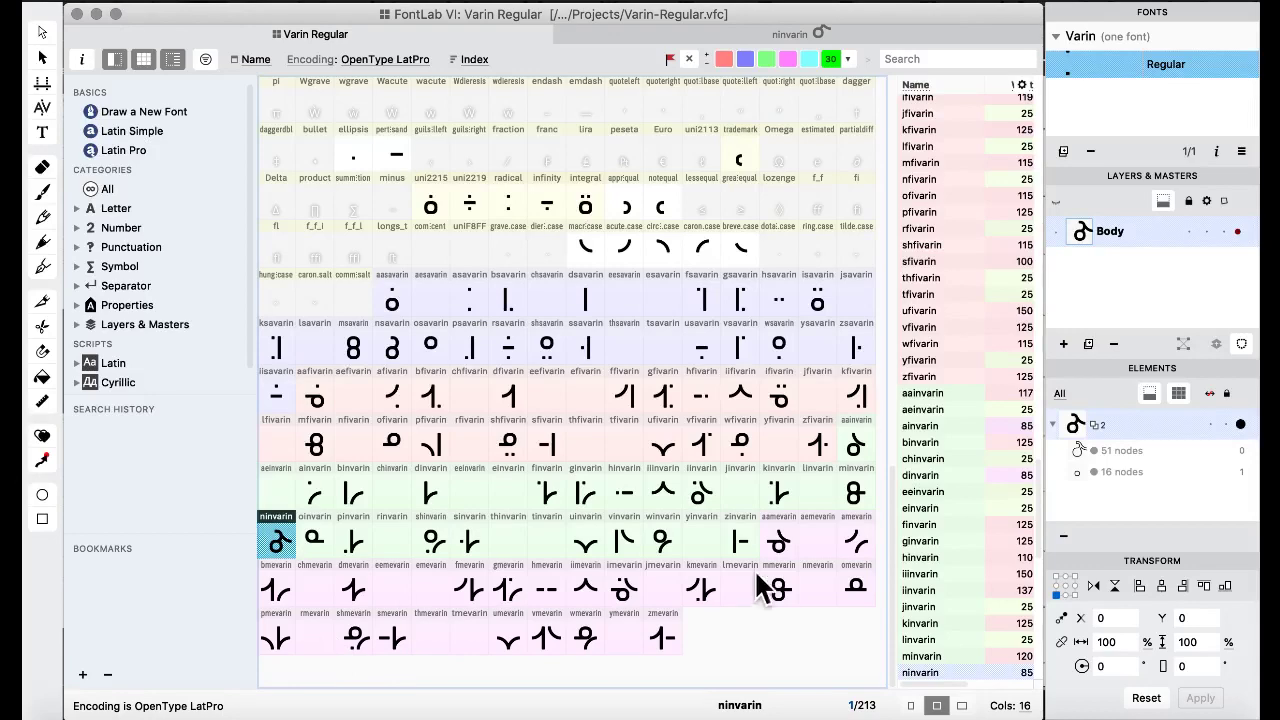
left_click_drag(318, 640, 827, 590)
key("Return")
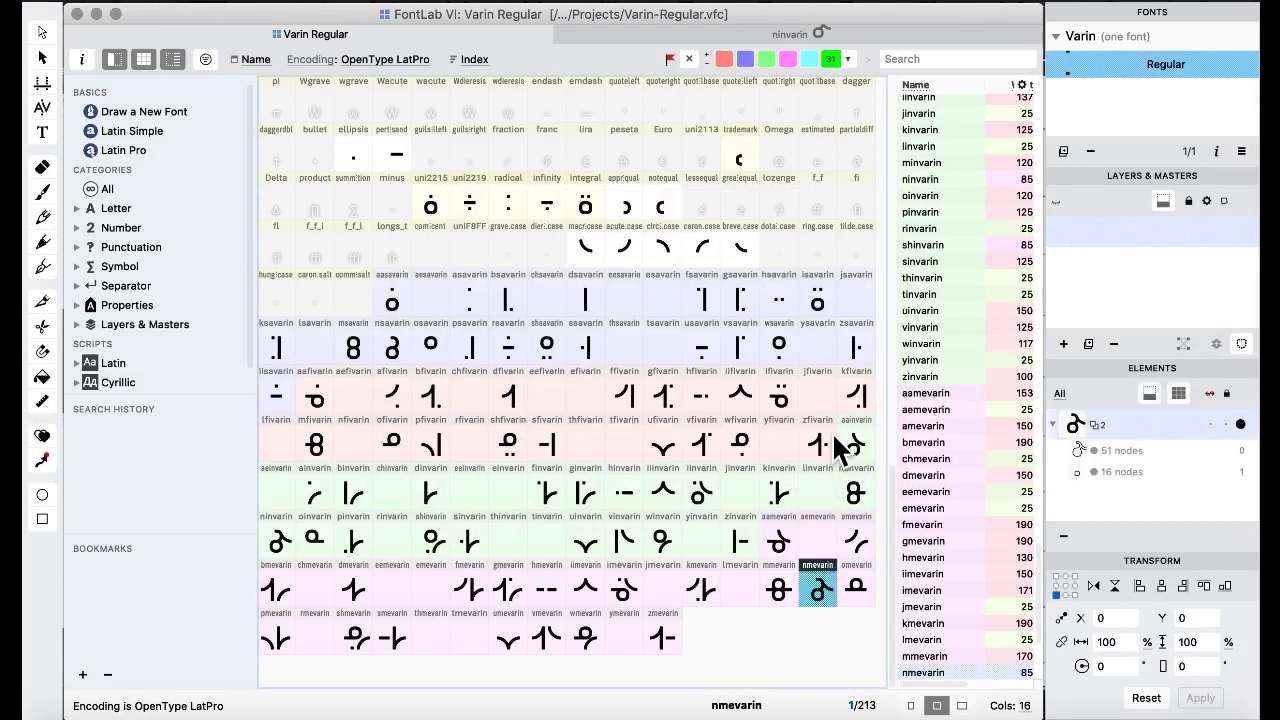
Copy the horizontal bar contour from the perthousand glyph and return to the font overview.
left_click(678, 445)
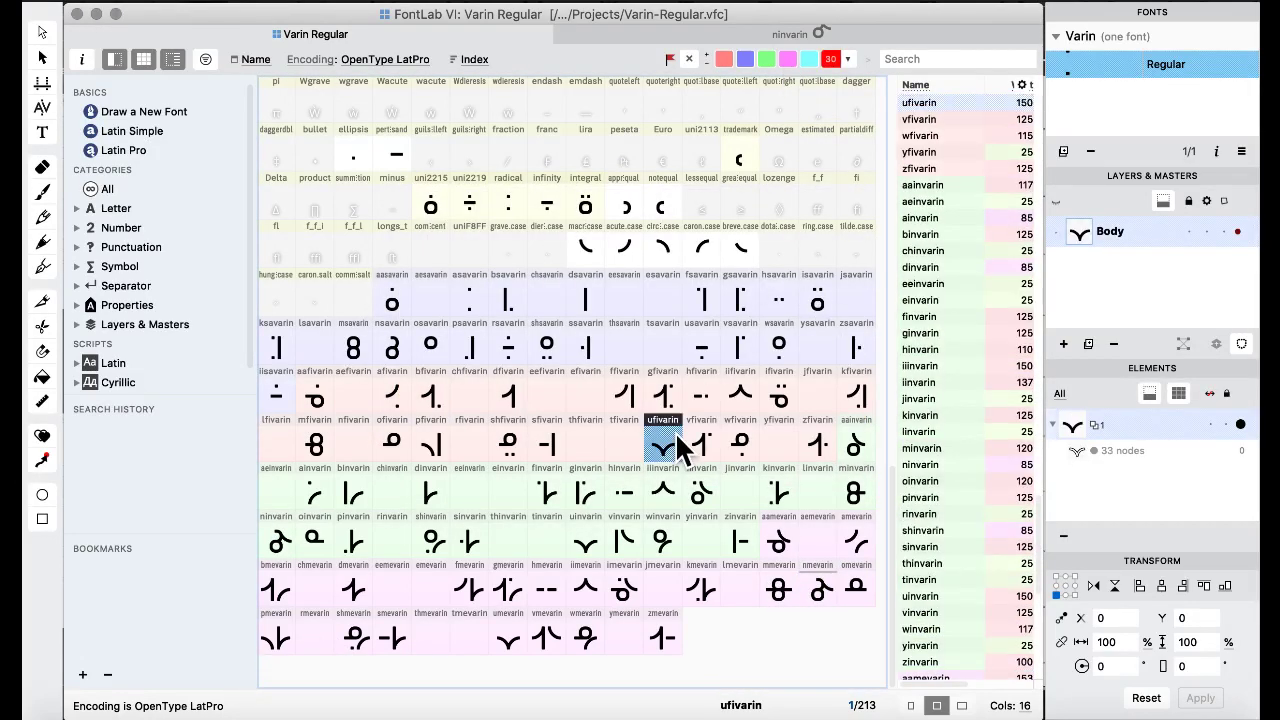
scroll(487, 405, "up", 3)
double_click(394, 293)
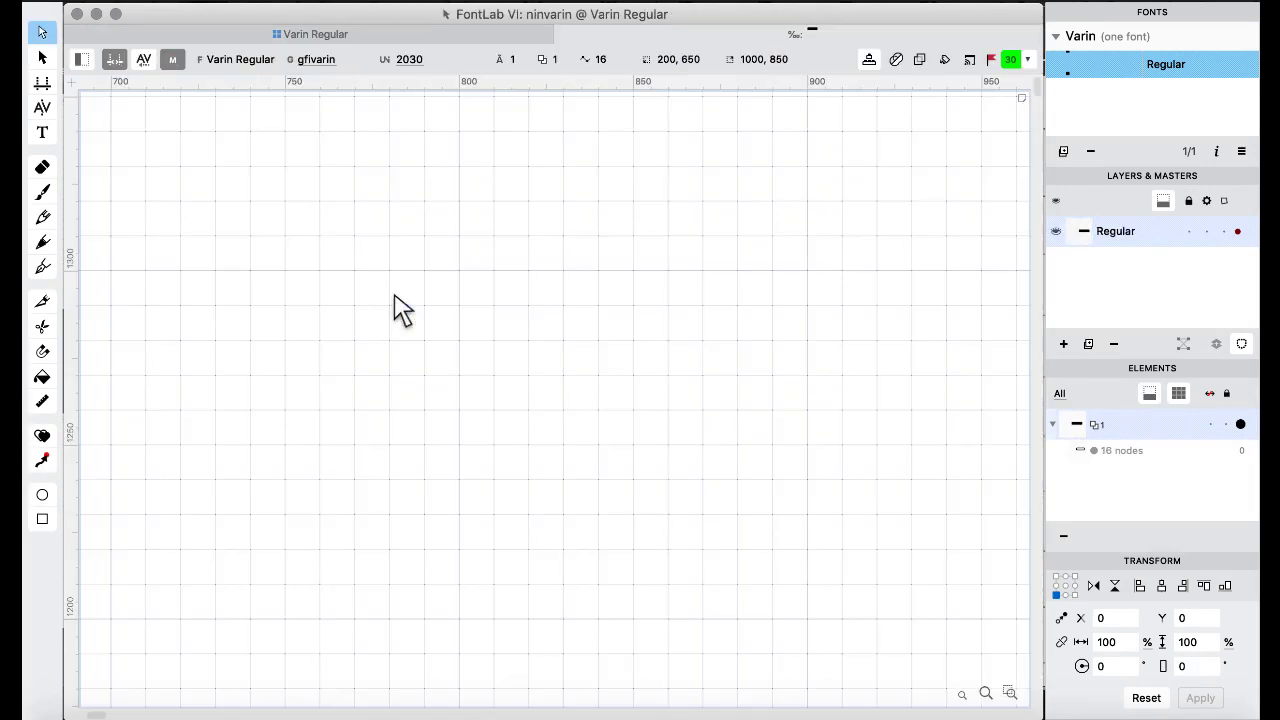
left_click(341, 35)
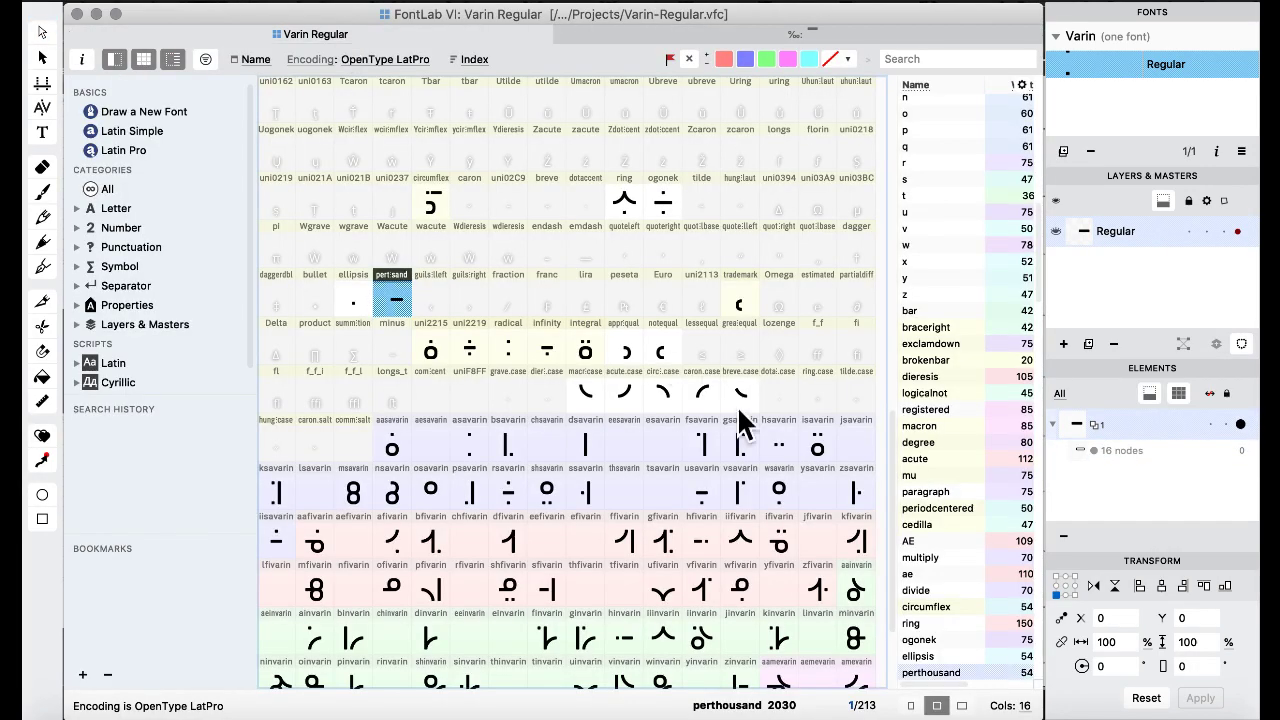
Paste the horizontal bar into nmevarin and move it left to X -300 at the middle line.
double_click(816, 592)
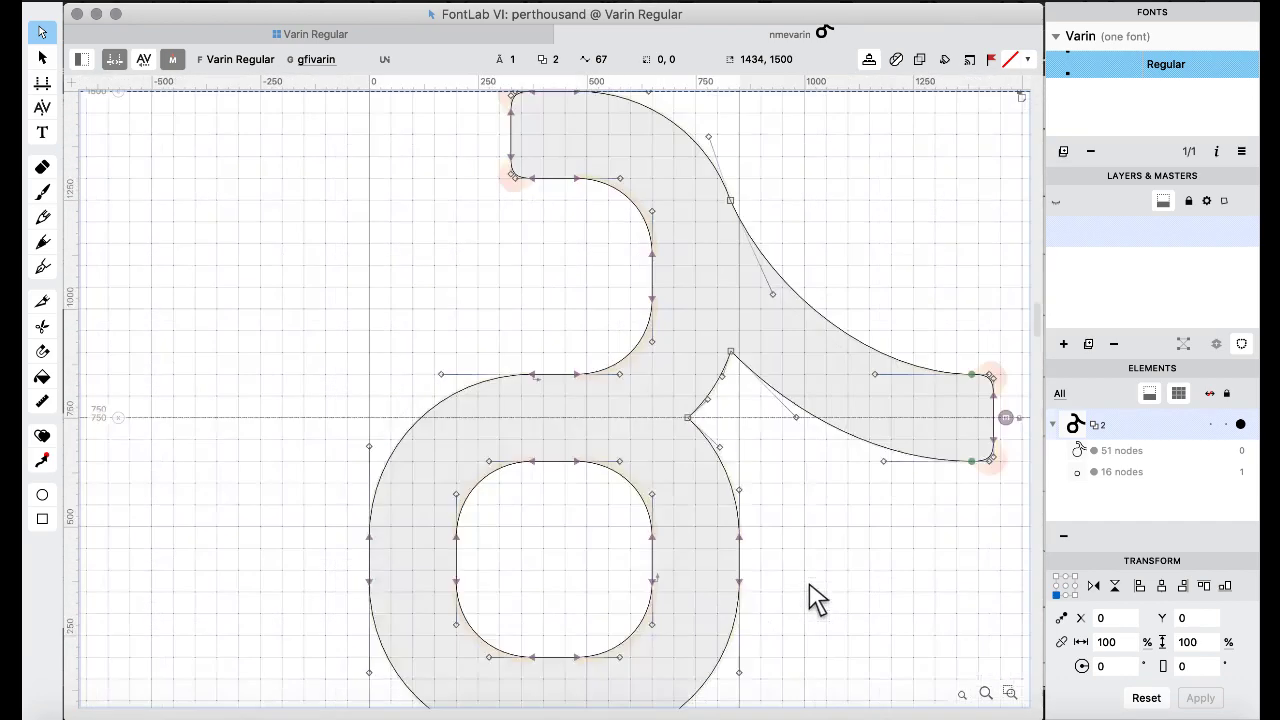
key("super+v")
key("super+Left")
key("super+Left")
key("super+Left")
key("super+Left")
key("super+Left")
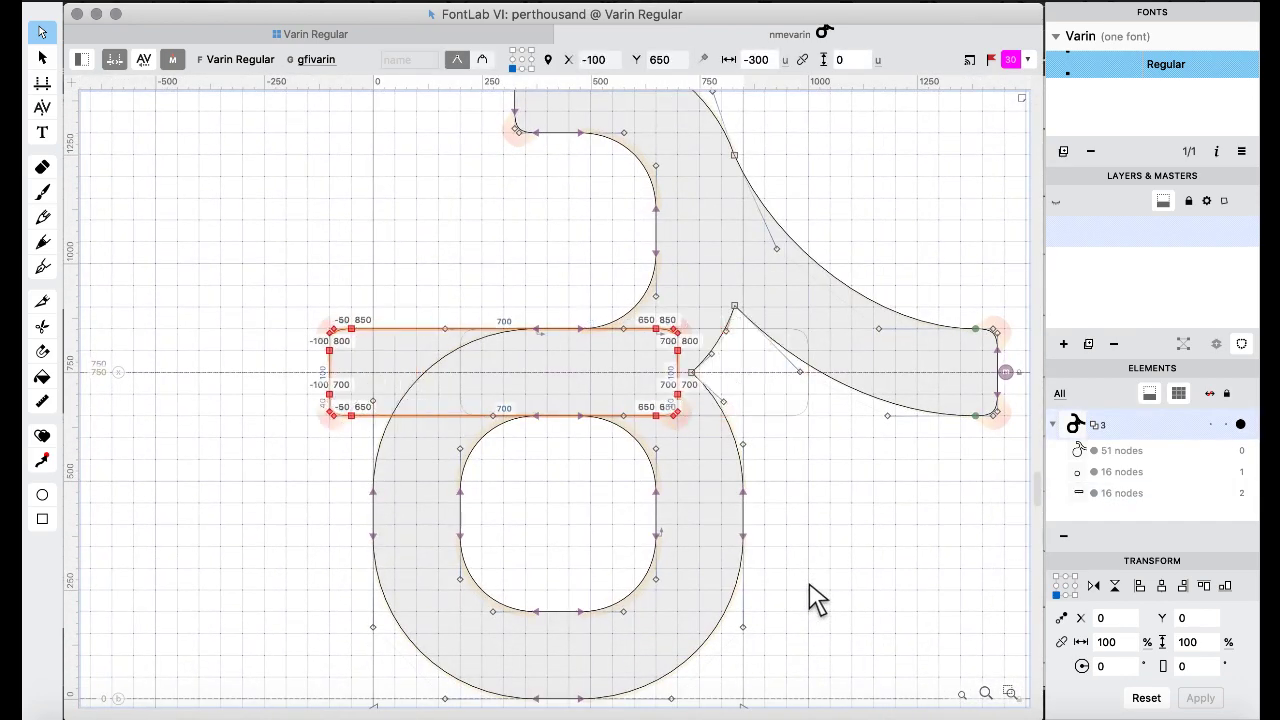
Merge all nmevarin contours with Remove Overlap and return to the font overview.
key("super+a")
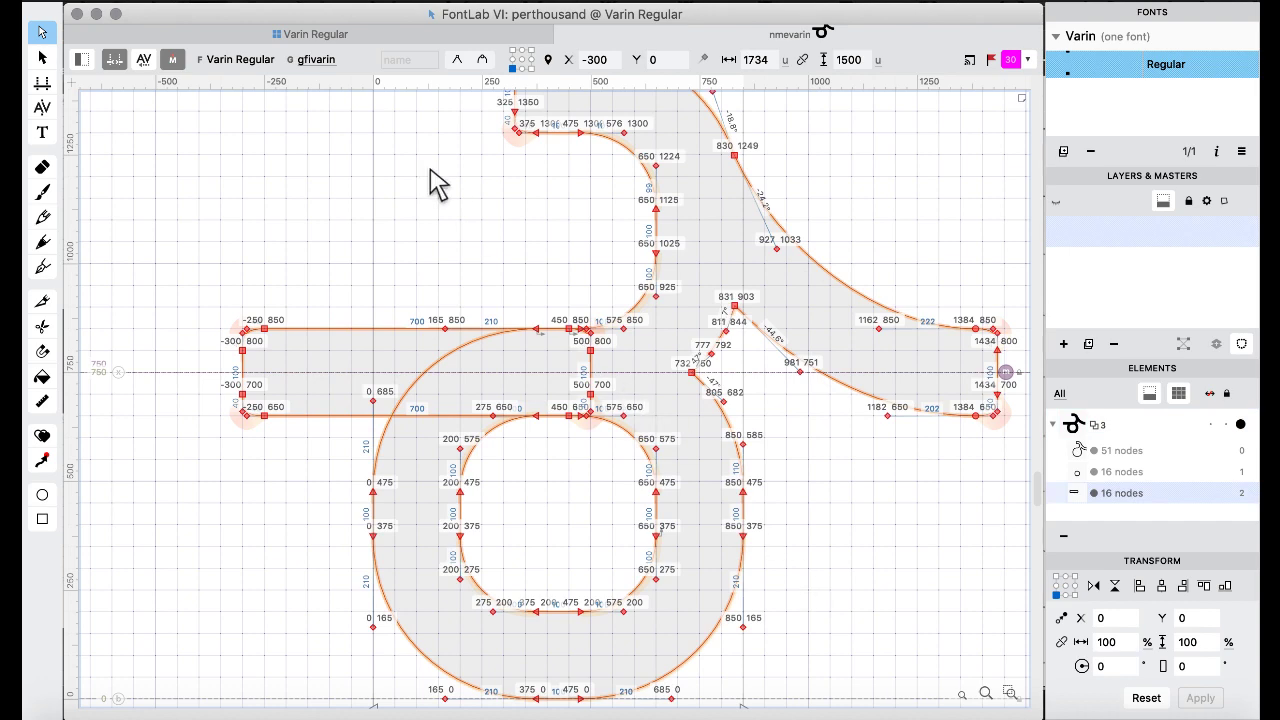
right_click(432, 172)
mouse_move(566, 292)
left_click(724, 474)
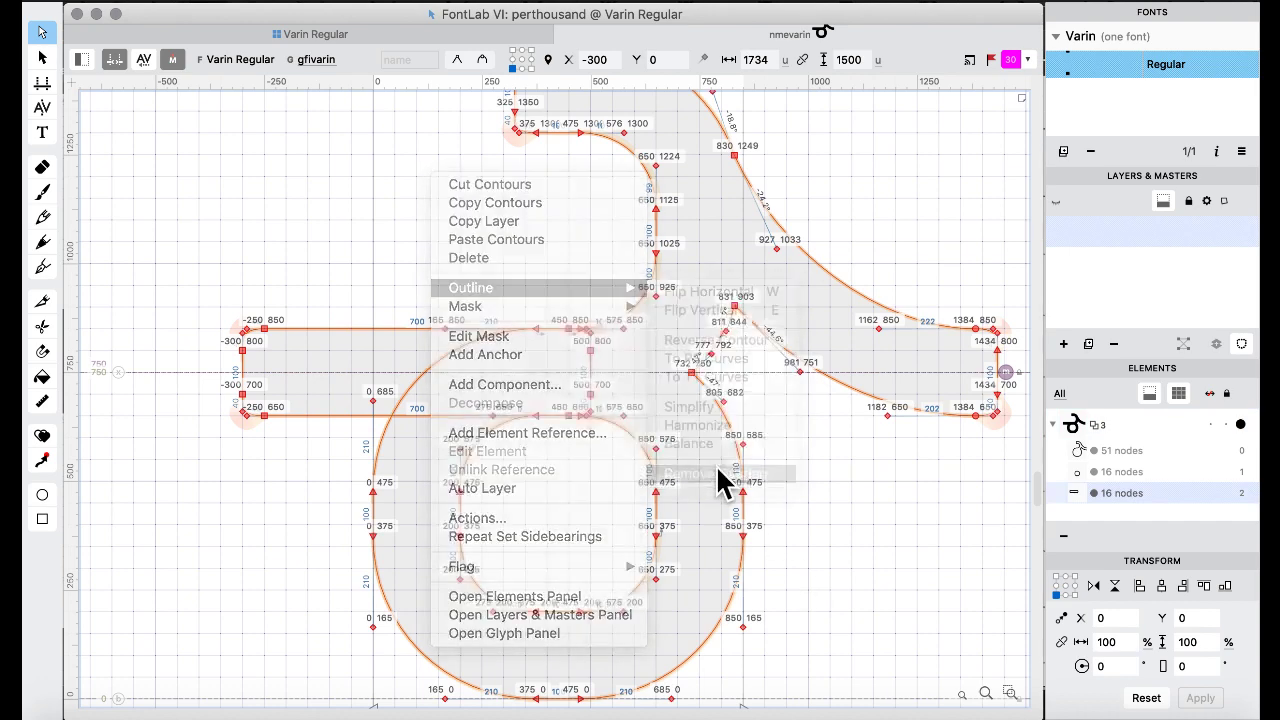
left_click(290, 34)
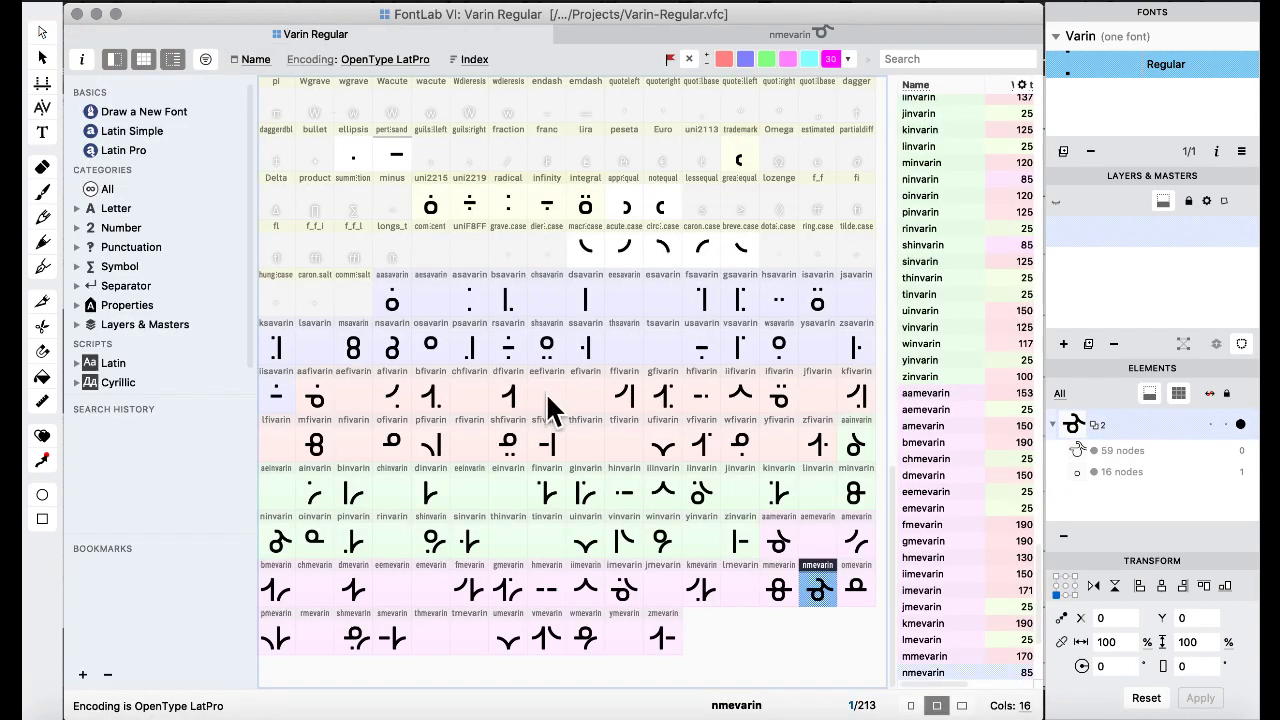
Consult the final form of n on page 2 of Varin alphabet.pdf and return to the font overview.
left_click(548, 396)
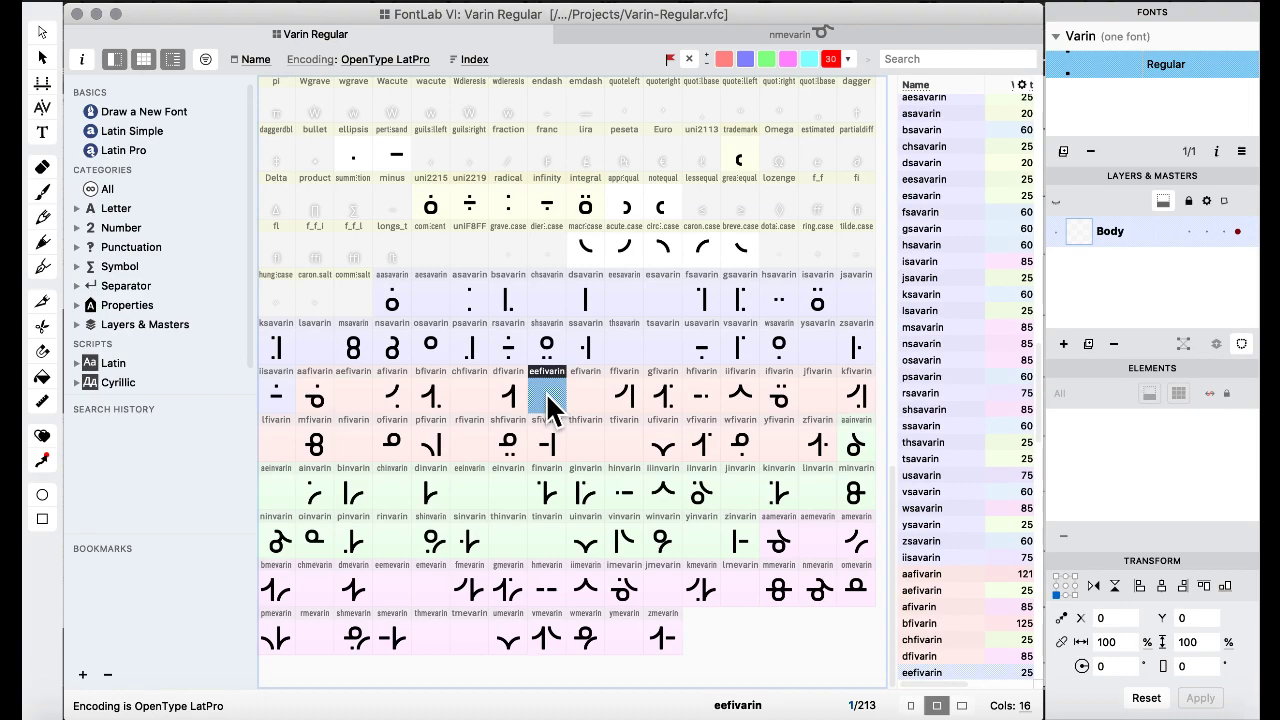
key("ctrl+Up")
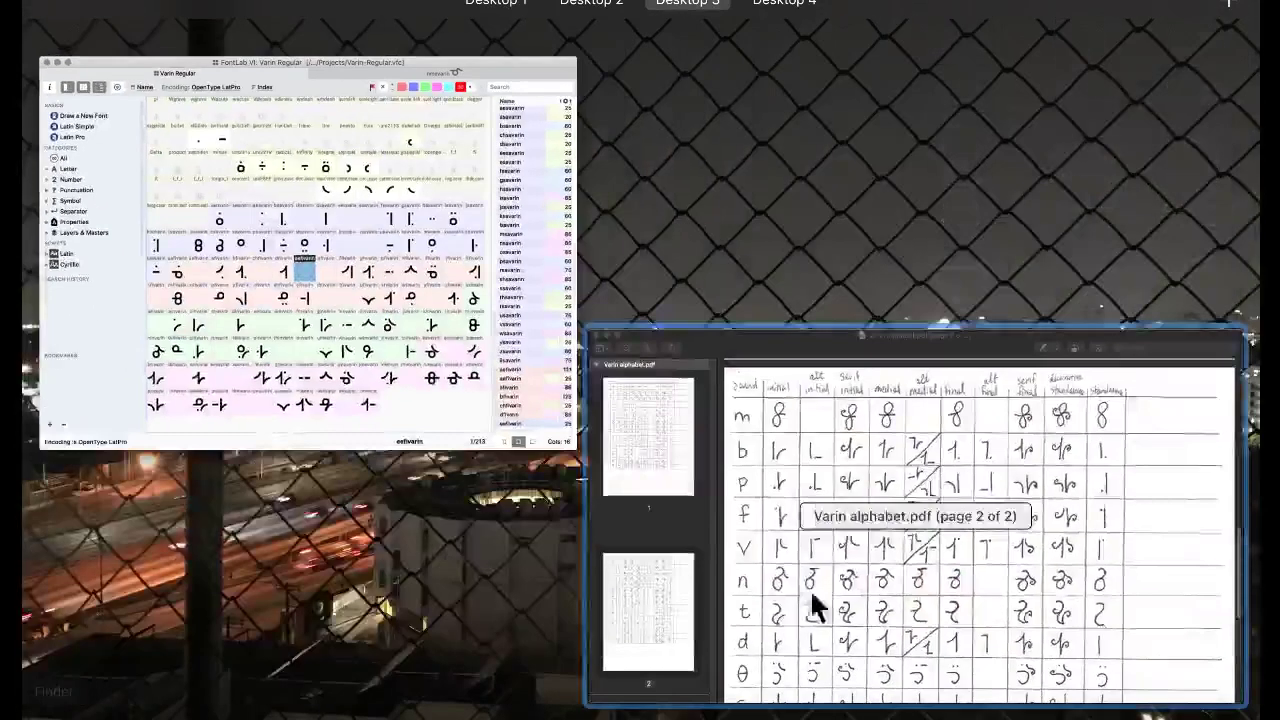
left_click(810, 590)
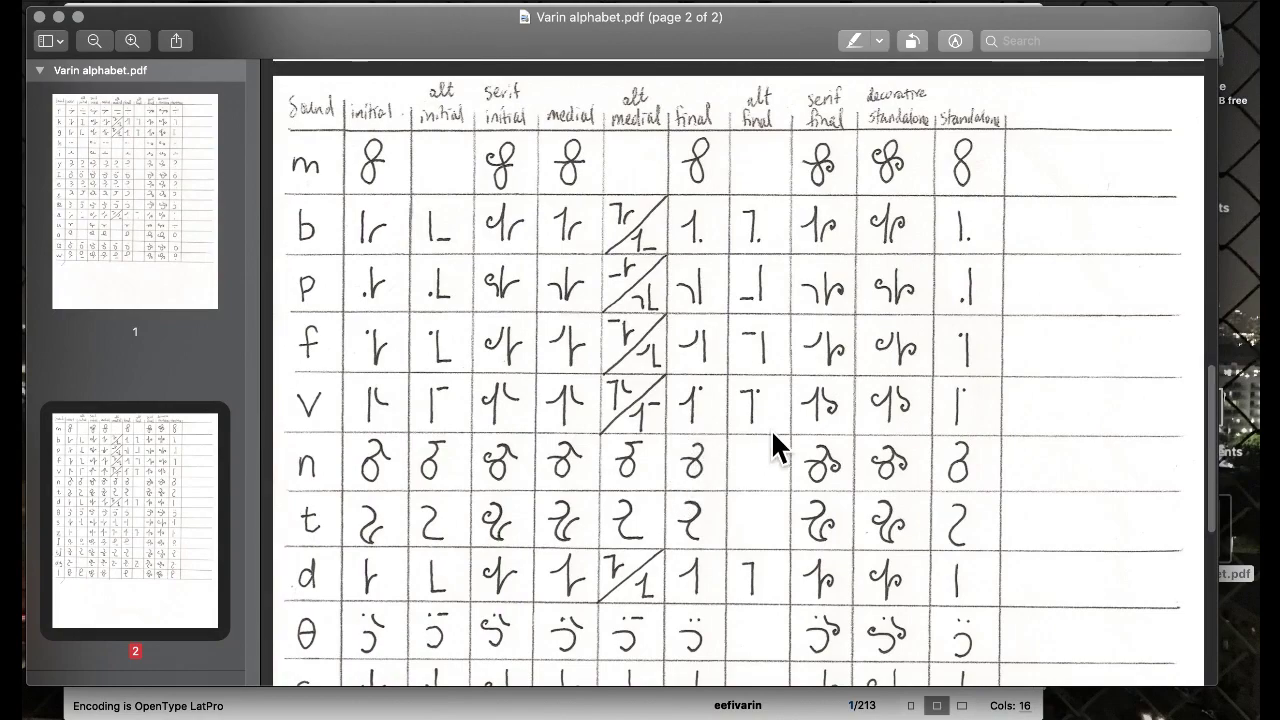
key("ctrl+Up")
left_click(439, 180)
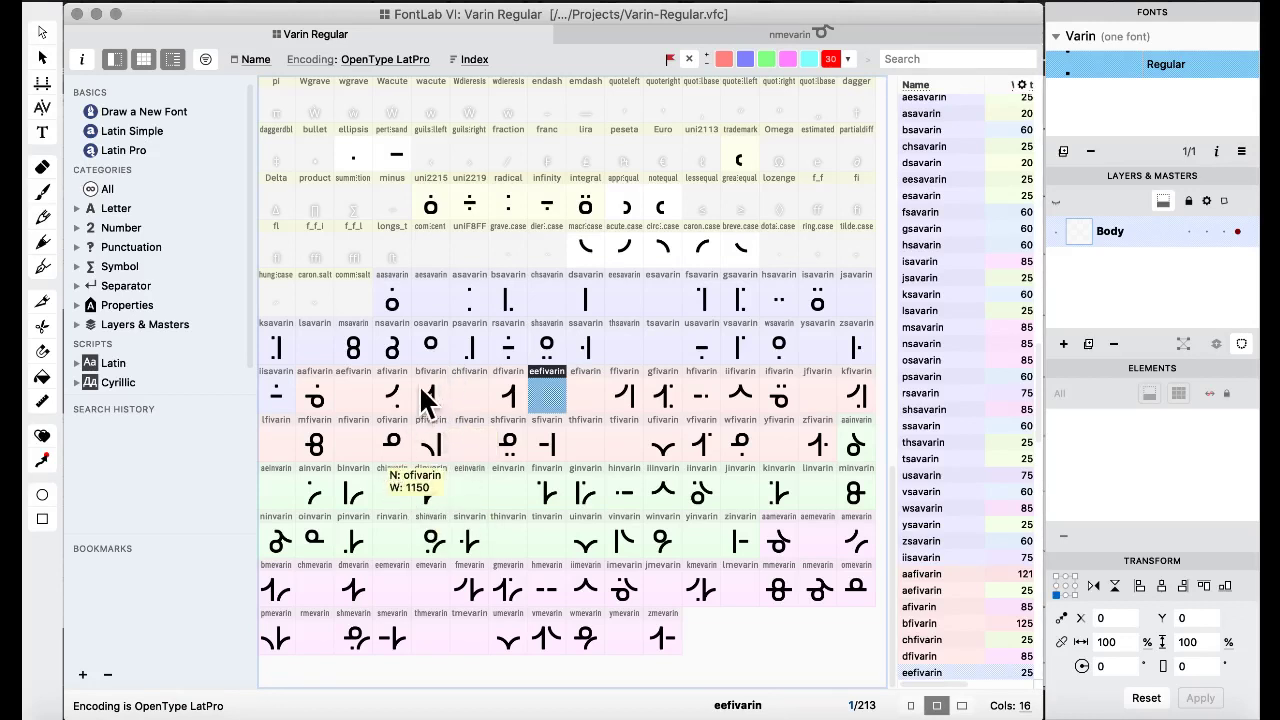
Copy the nsavarin glyph into the empty nfivarin cell.
left_click(392, 350)
left_click_drag(426, 473, 356, 443)
left_click(800, 457)
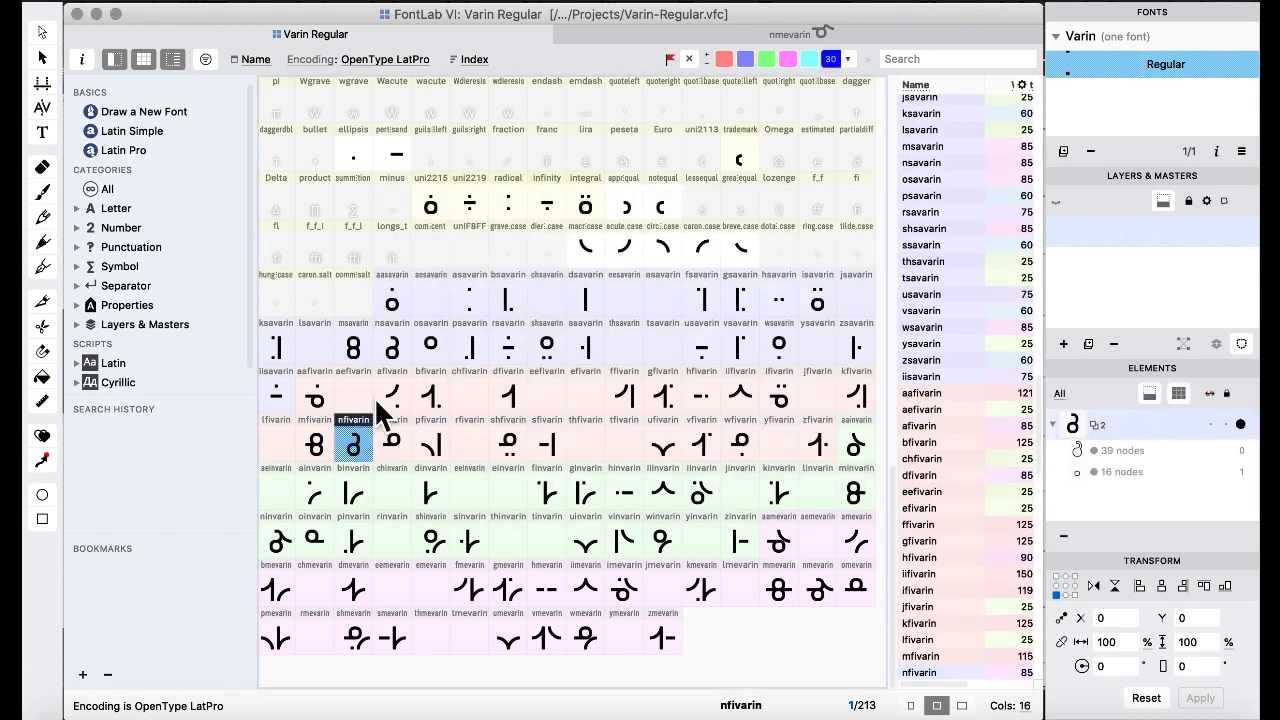
Copy the perthousand bar into nfivarin and move it left to X -300.
double_click(391, 150)
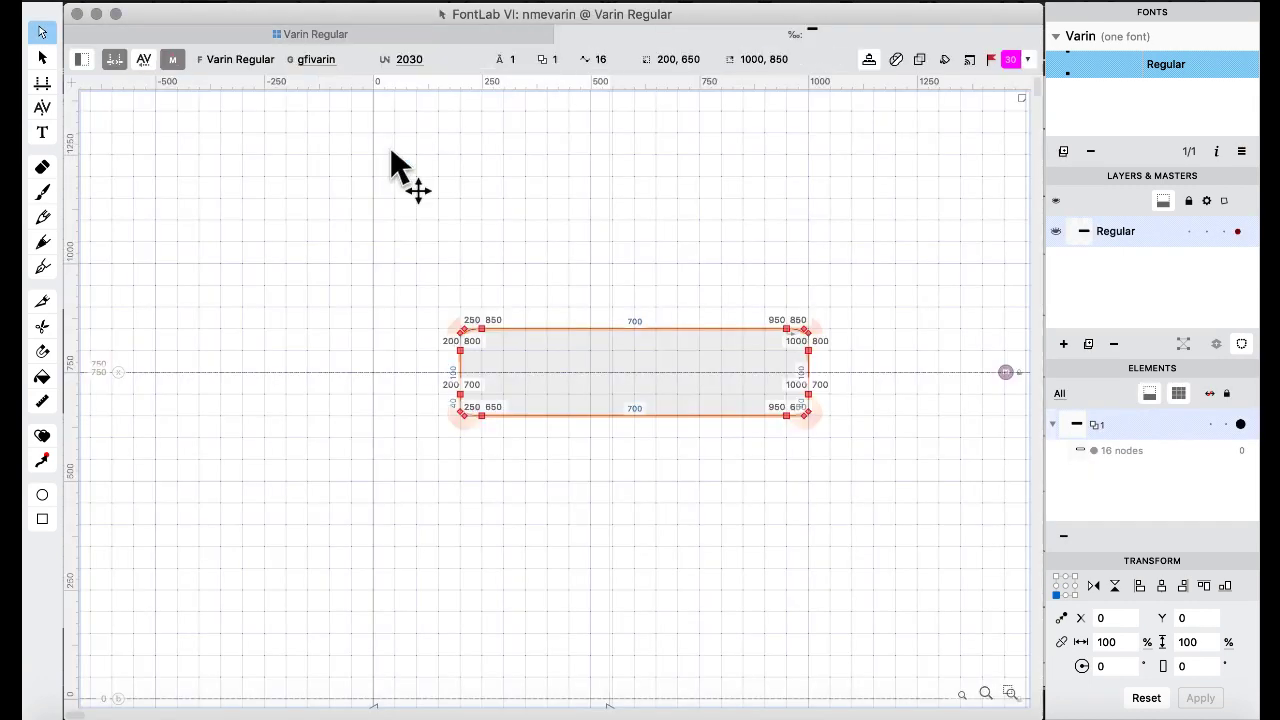
left_click(311, 34)
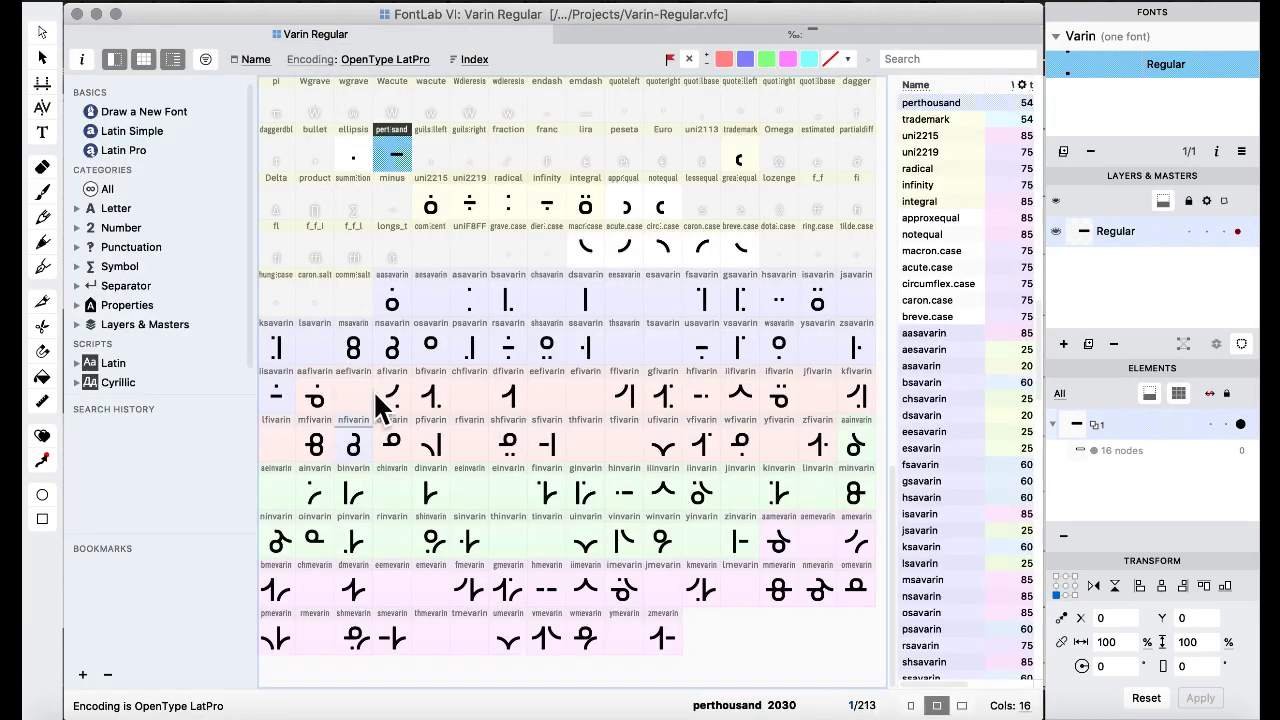
double_click(362, 446)
left_click(594, 407)
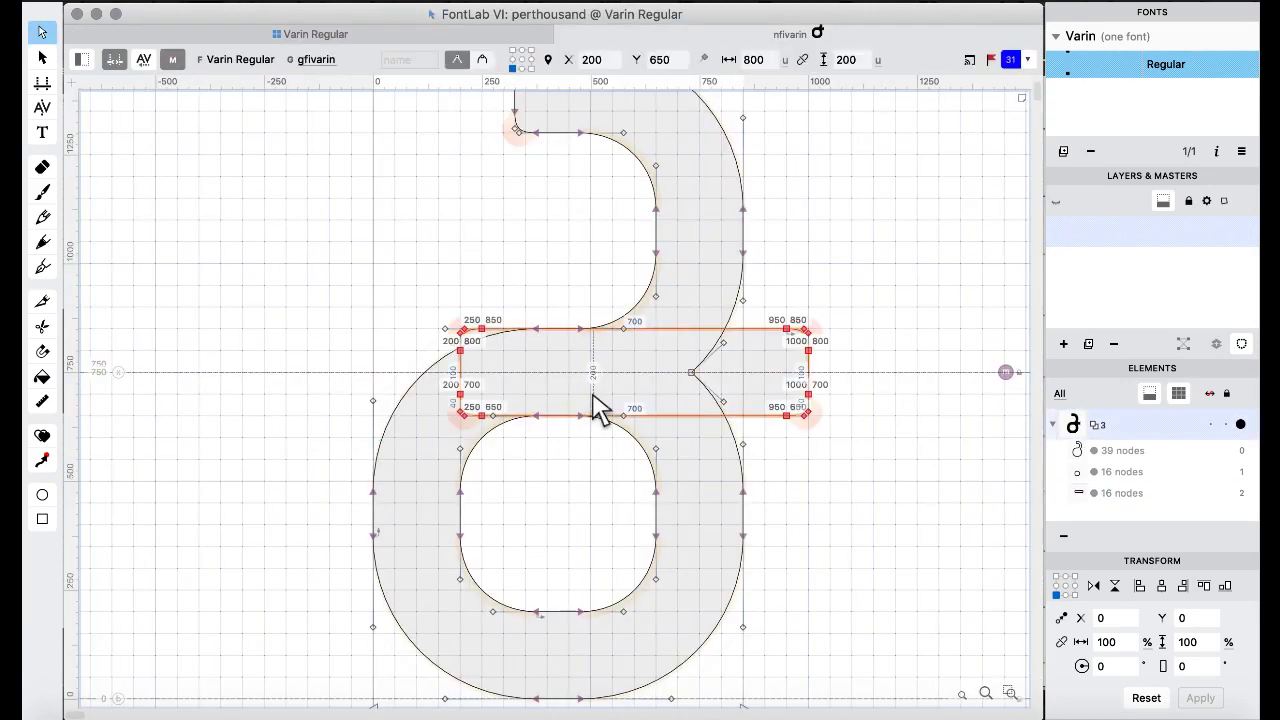
key("super+shift+Left")
key("super+shift+Left")
Merge the bar with the nfivarin contours using Remove Overlap and return to the font overview.
key("super+a")
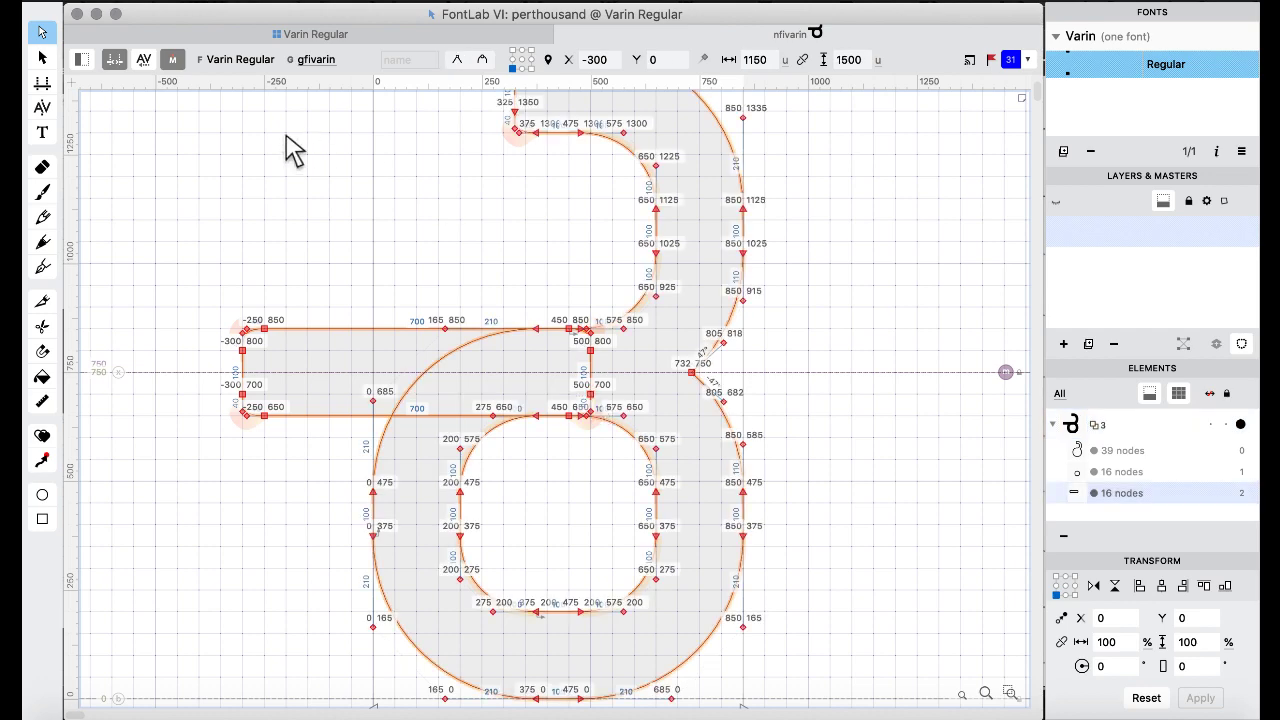
right_click(251, 136)
mouse_move(451, 251)
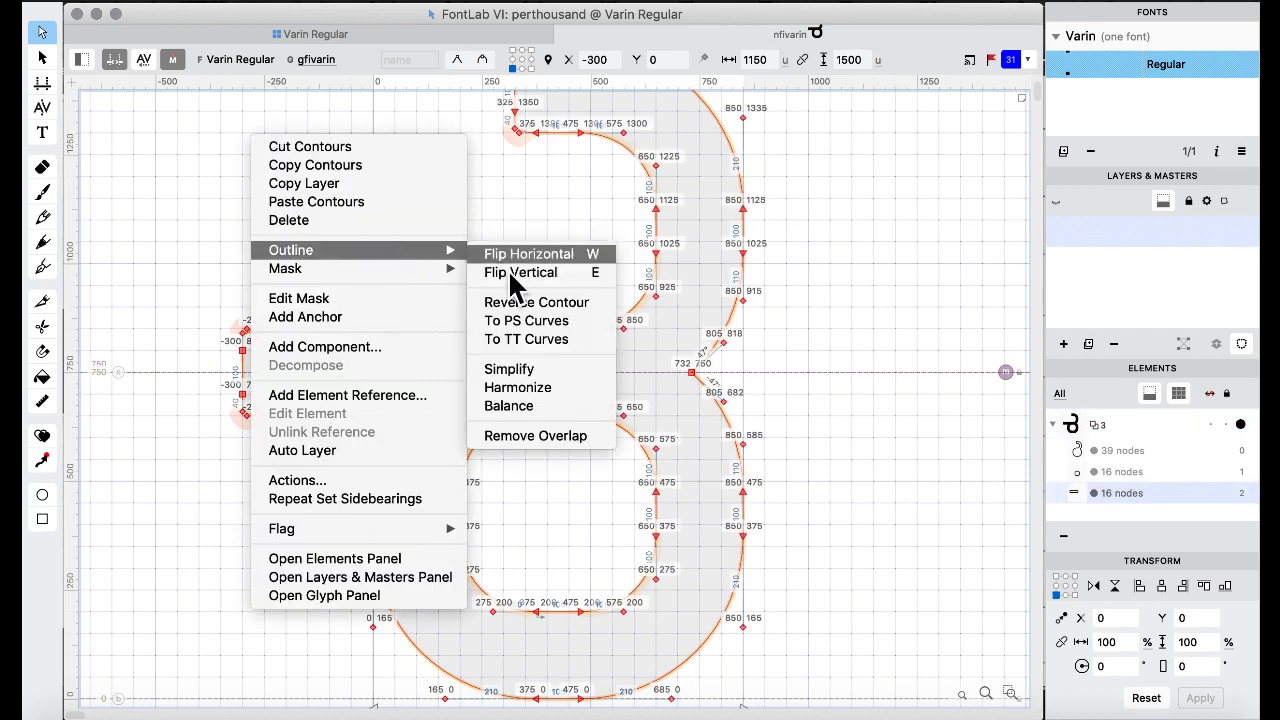
left_click(524, 433)
left_click(262, 36)
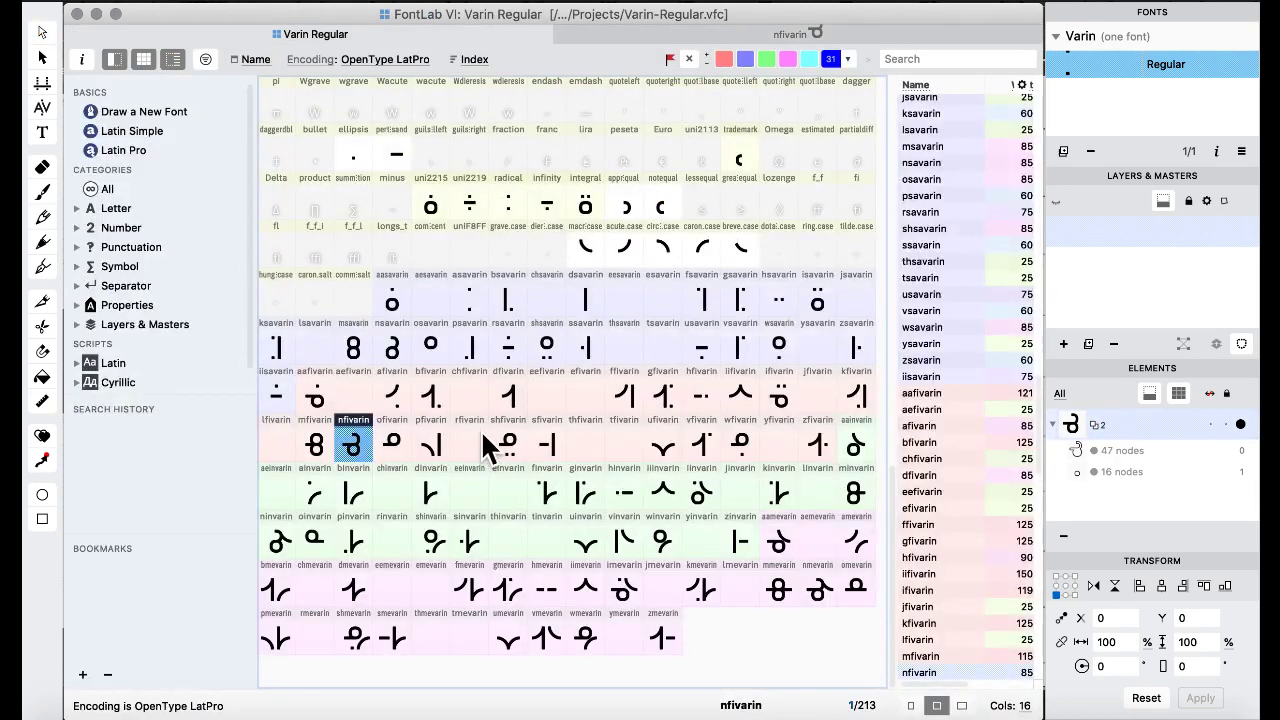
Look through both pages of Varin alphabet.pdf for the remaining letterforms and return to the font overview.
left_click(660, 282)
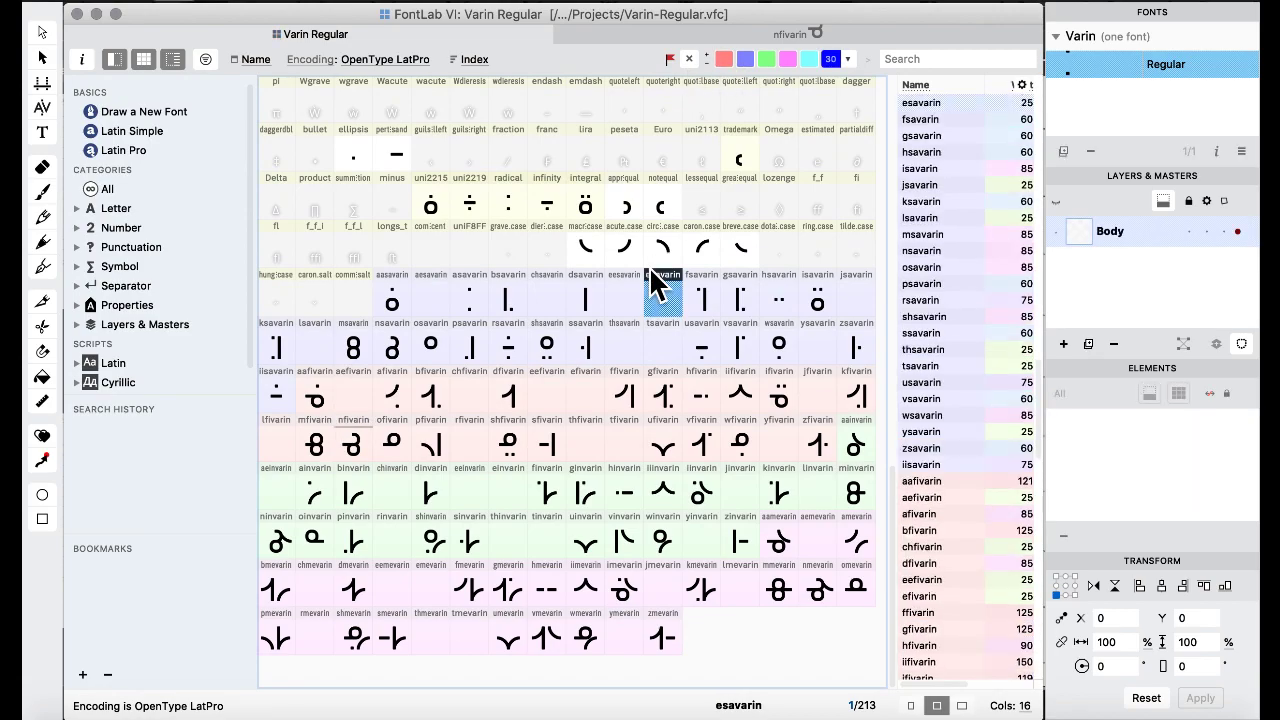
key("ctrl+Left")
left_click(860, 505)
scroll(391, 352, "down", 10)
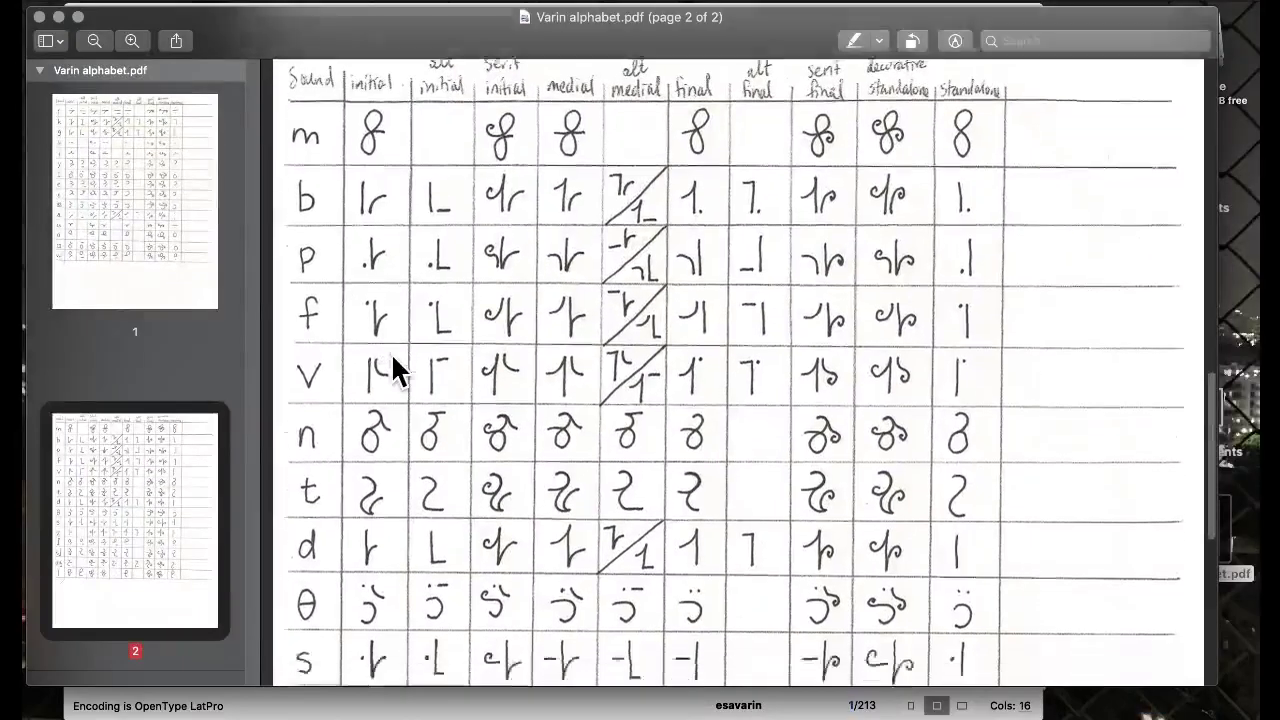
scroll(392, 358, "up", 5)
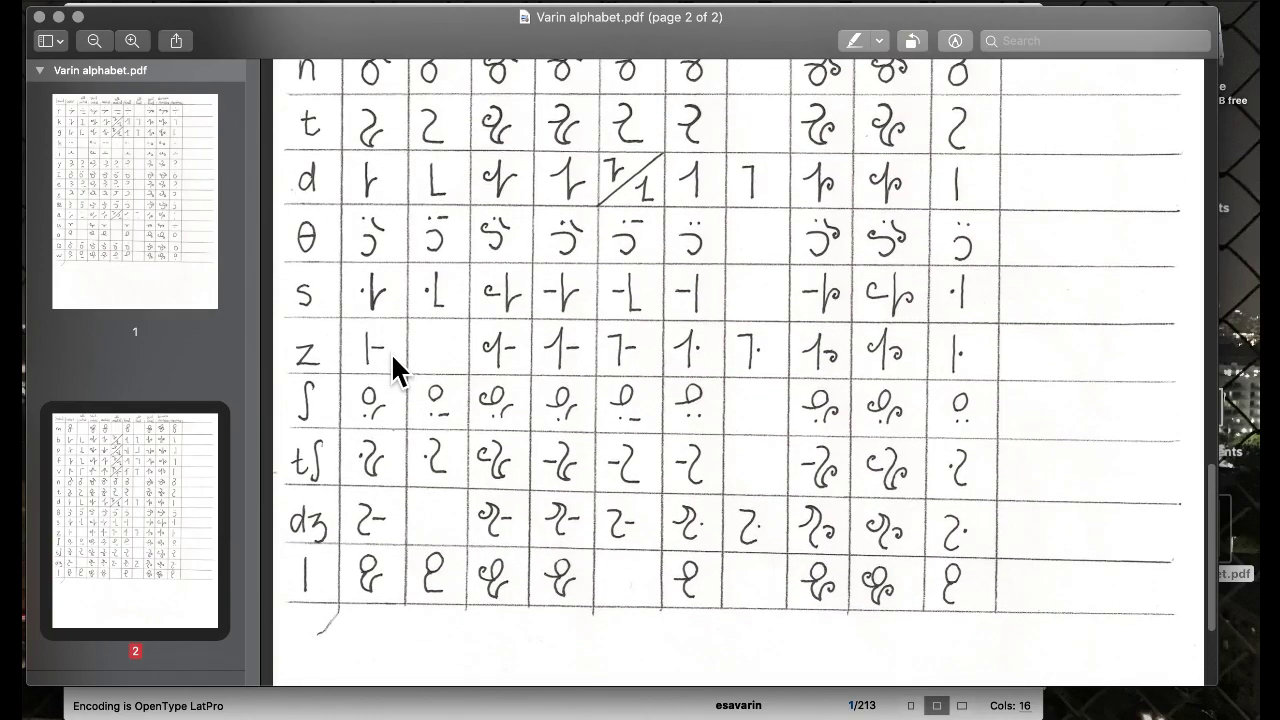
scroll(391, 352, "up", 5)
scroll(391, 352, "up", 5)
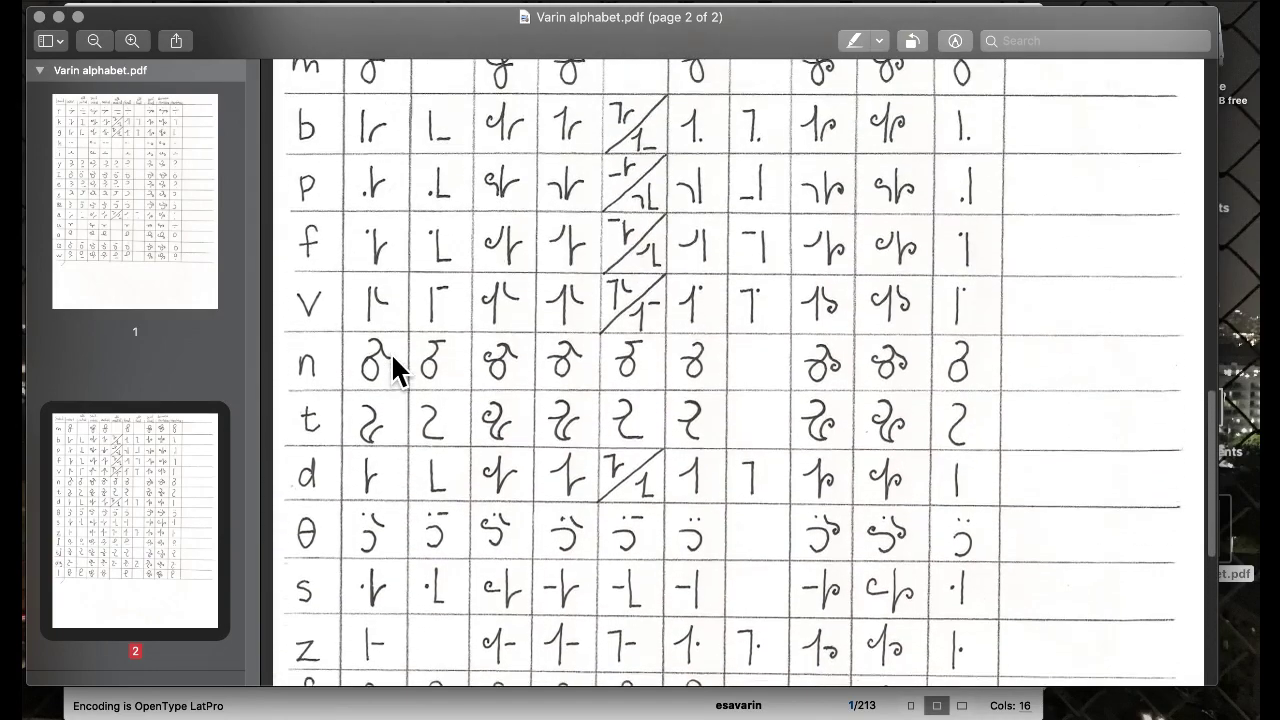
scroll(391, 352, "up", 10)
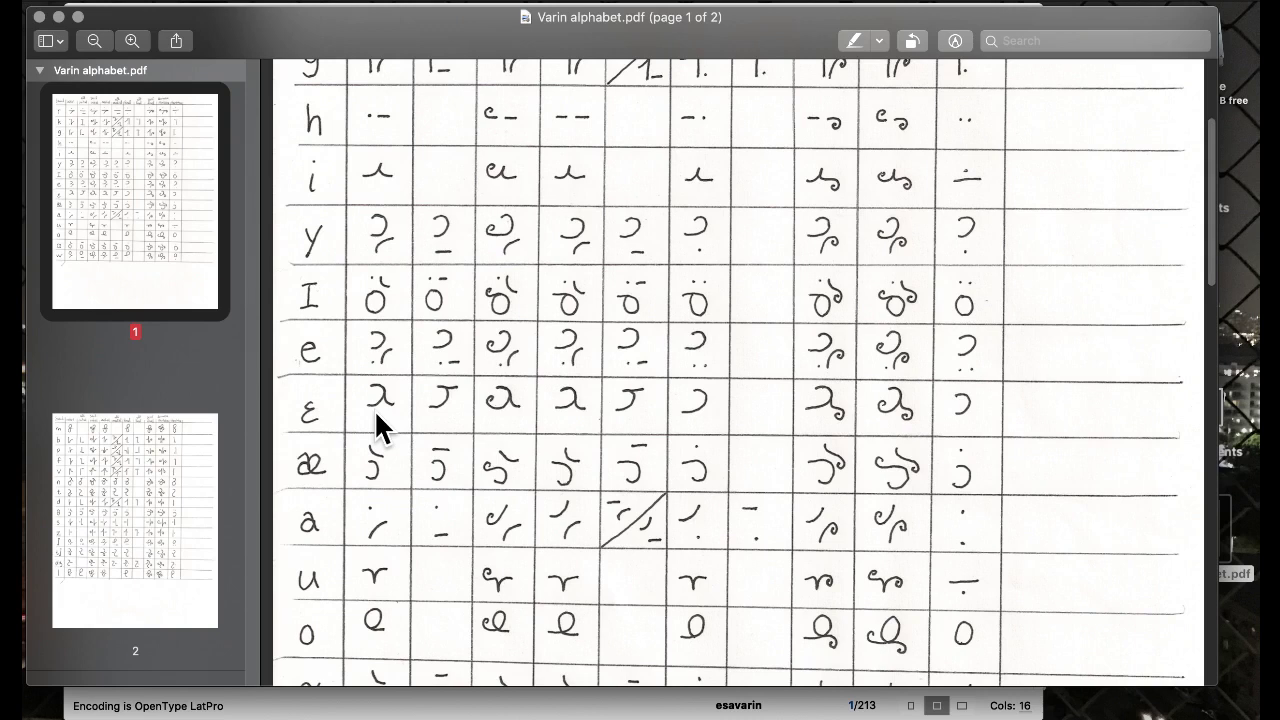
key("ctrl+Up")
left_click(357, 330)
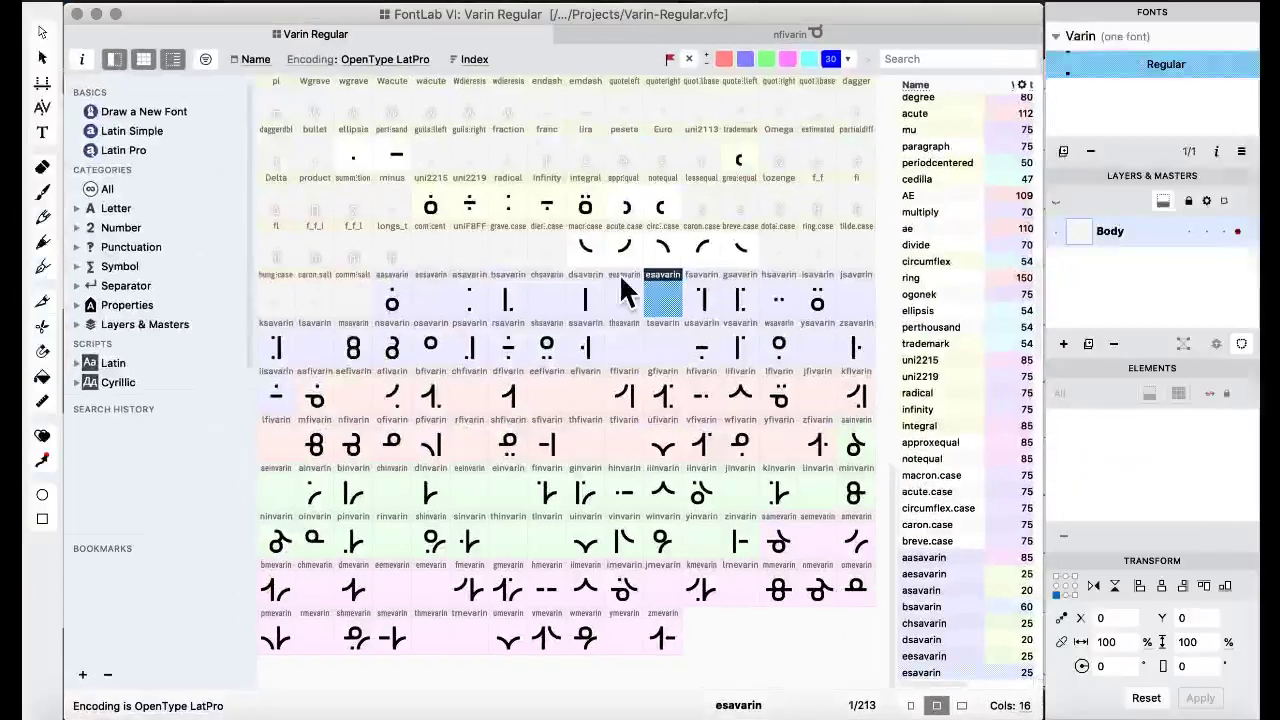
Copy the approxequal arc glyph into the empty lessequal cell.
left_click(619, 275)
scroll(620, 280, "up", 3)
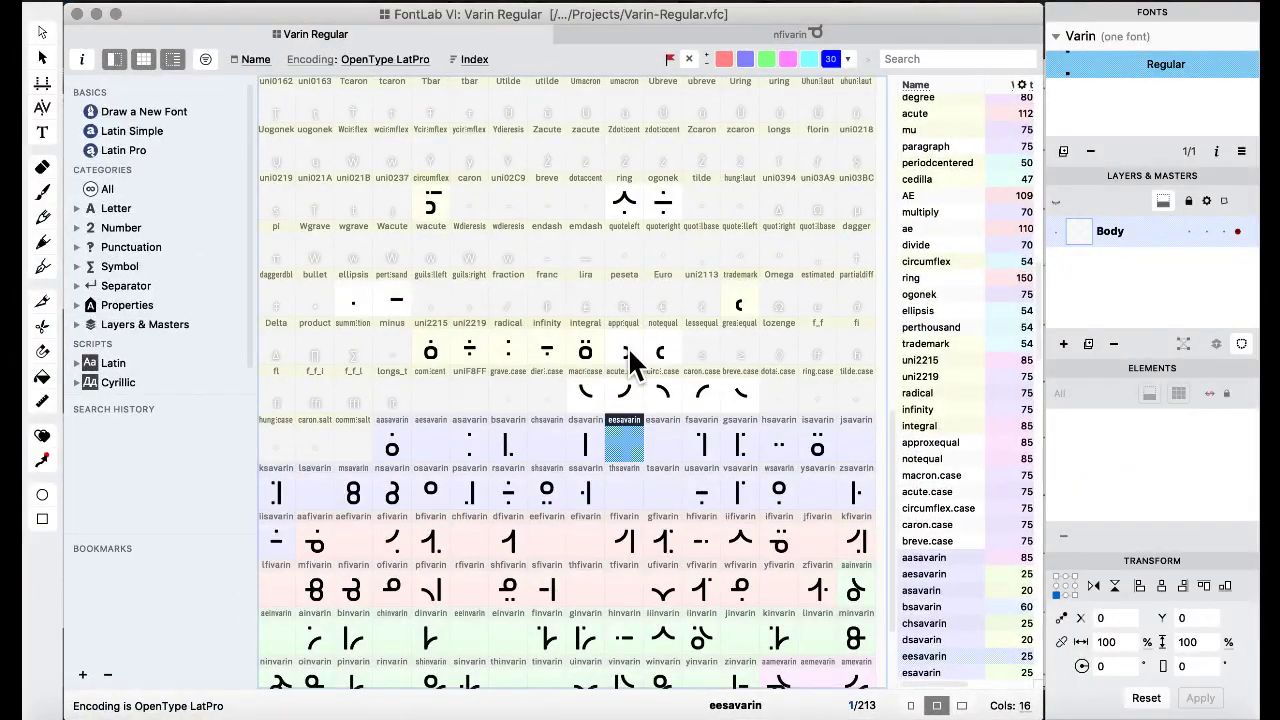
left_click(632, 357)
left_click(706, 360)
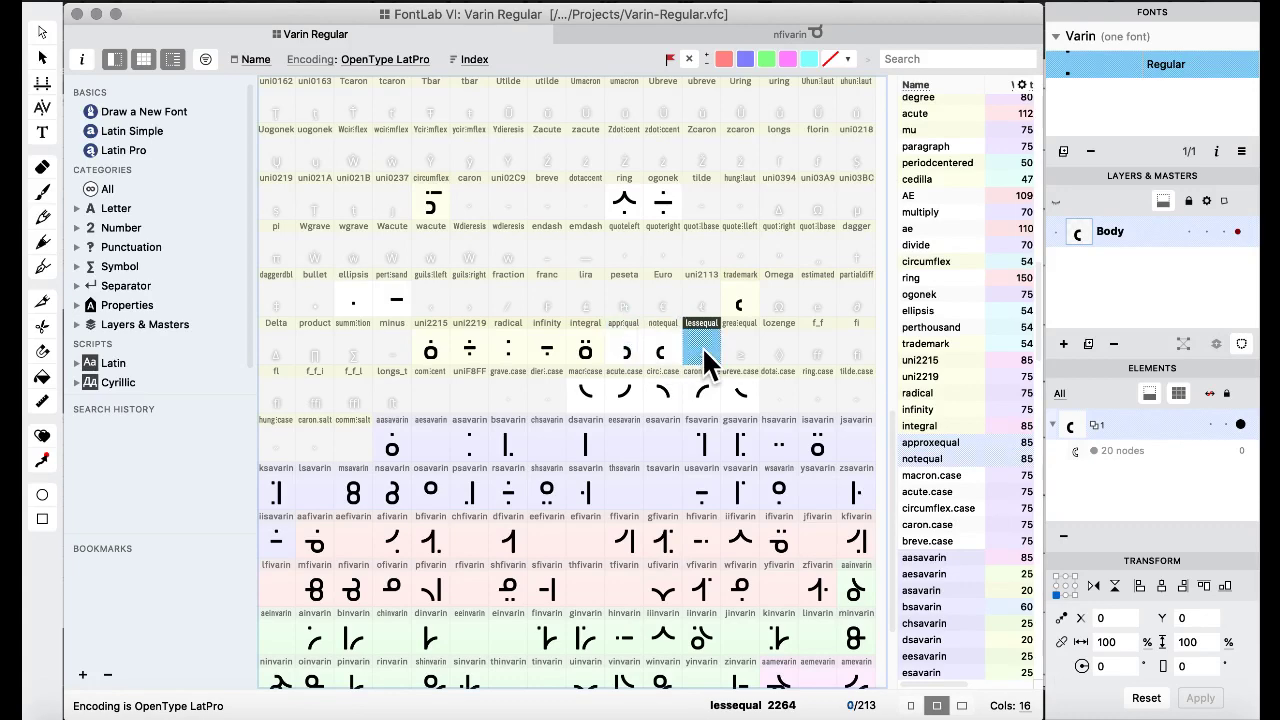
Copy the left rounded end cap from the divide glyph and return to the font overview.
left_click(585, 255)
scroll(585, 255, "up", 5)
scroll(585, 255, "up", 12)
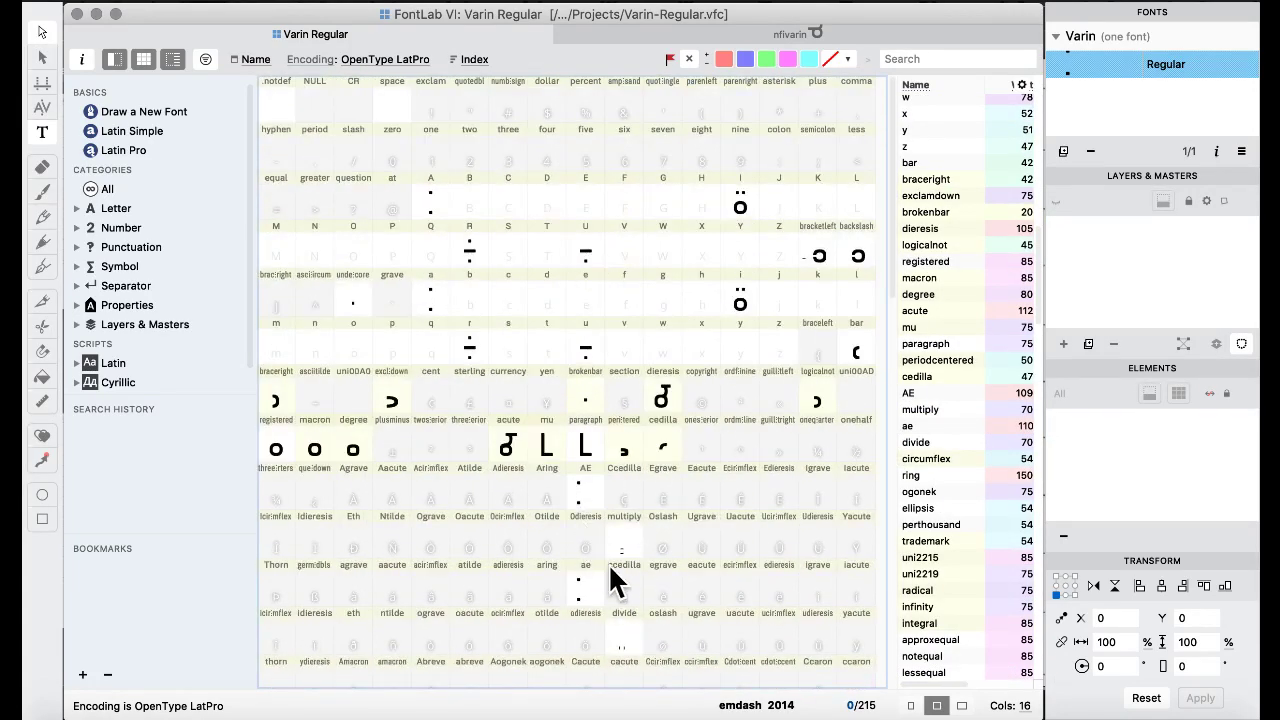
double_click(622, 605)
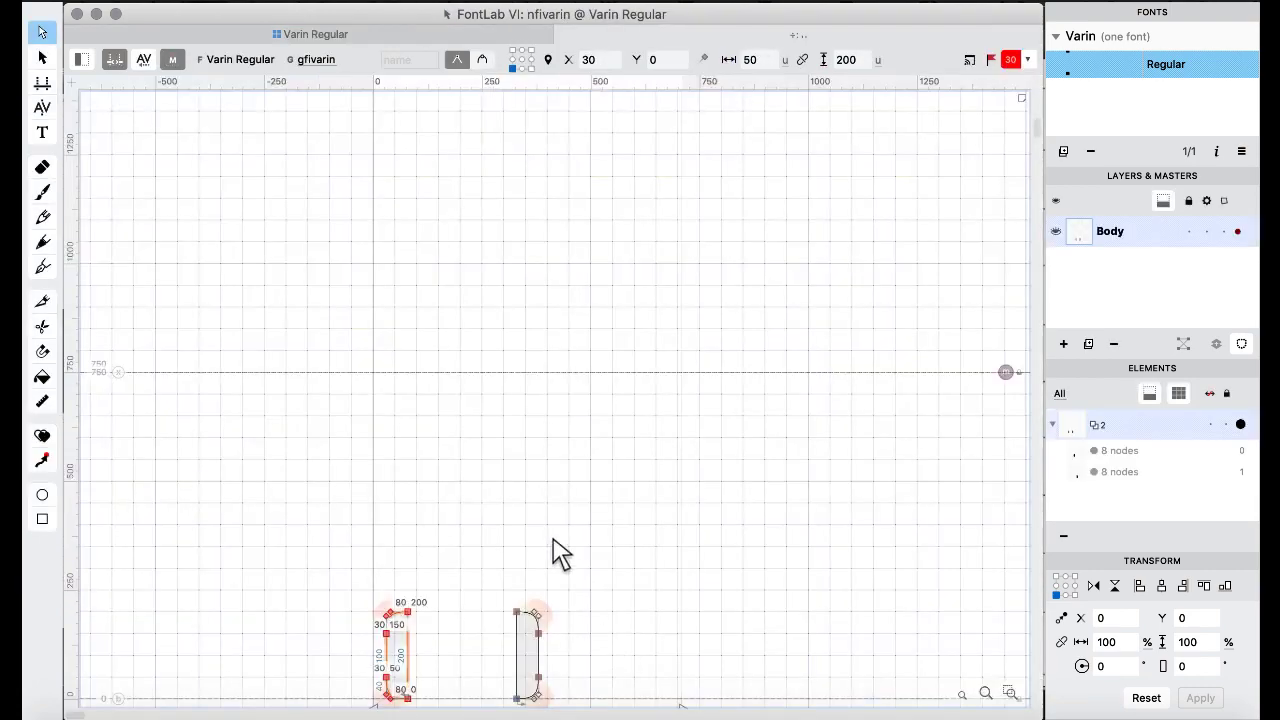
left_click(318, 34)
scroll(568, 298, "down", 5)
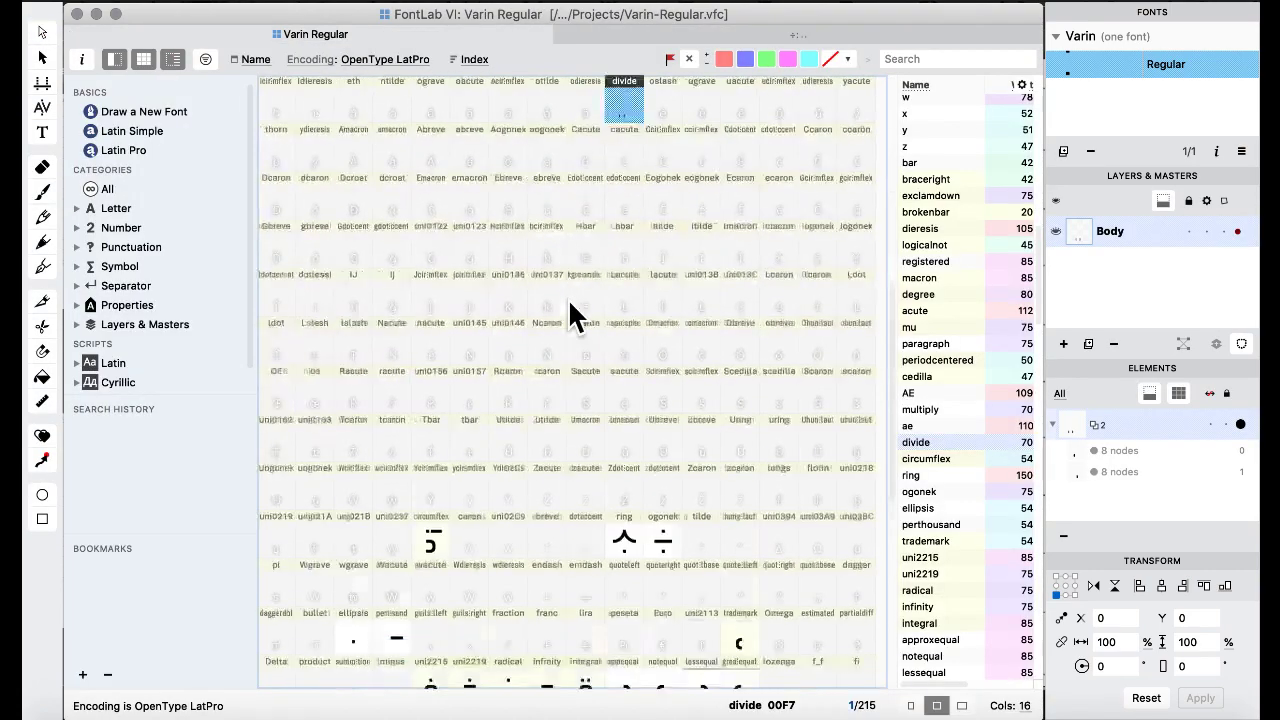
Paste the rounded end cap into lessequal and move it to X 330, Y 650 at the arc's upper end.
double_click(700, 220)
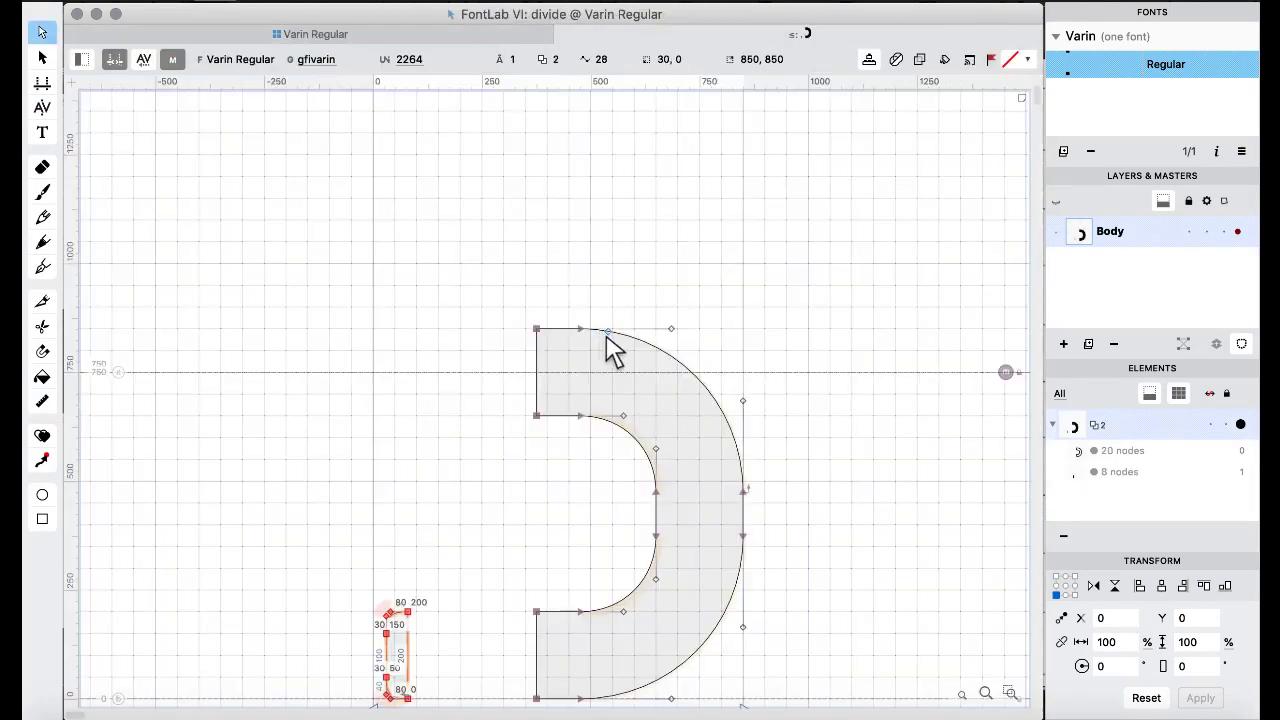
key("shift+Up")
key("shift+Up")
key("shift+Up")
key("shift+Up")
key("shift+Up")
key("shift+Up")
key("shift+Up")
key("shift+Up")
key("shift+Up")
key("shift+Up")
key("shift+Up")
key("shift+Up")
key("shift+Up")
key("shift+Up")
key("shift+Up")
key("shift+Up")
key("shift+Up")
key("shift+Up")
key("shift+Up")
key("shift+Up")
key("shift+Right")
key("shift+Right")
key("shift+Right")
key("shift+Right")
key("shift+Right")
key("shift+Right")
key("shift+Right")
key("shift+Right")
key("shift+Right")
key("shift+Right")
key("shift+Right")
key("shift+Right")
key("shift+Right")
key("shift+Right")
key("shift+Right")
key("shift+Right")
key("shift+Right")
key("shift+Right")
key("shift+Right")
key("shift+Right")
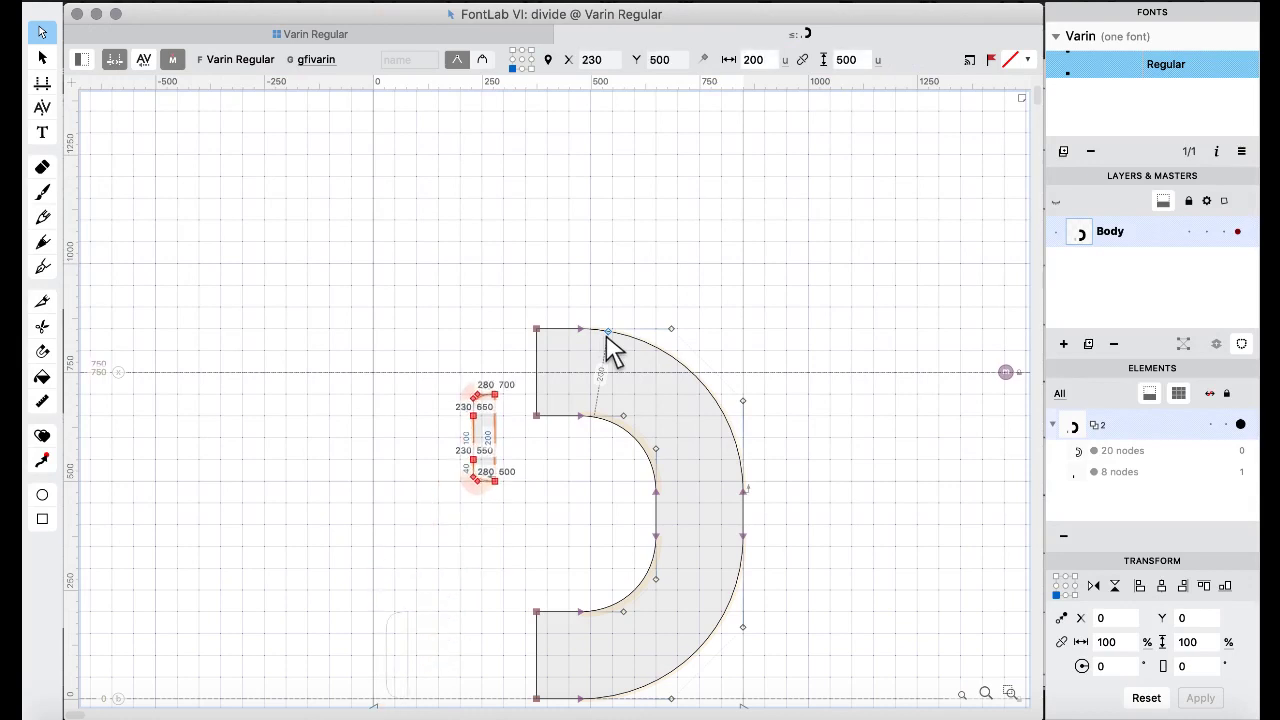
key("shift+Up")
key("shift+Up")
key("shift+Up")
key("shift+Up")
key("shift+Up")
key("shift+Up")
key("shift+Up")
key("shift+Up")
key("shift+Up")
key("shift+Up")
key("shift+Down")
key("shift+Down")
key("shift+Down")
key("shift+Down")
key("shift+Down")
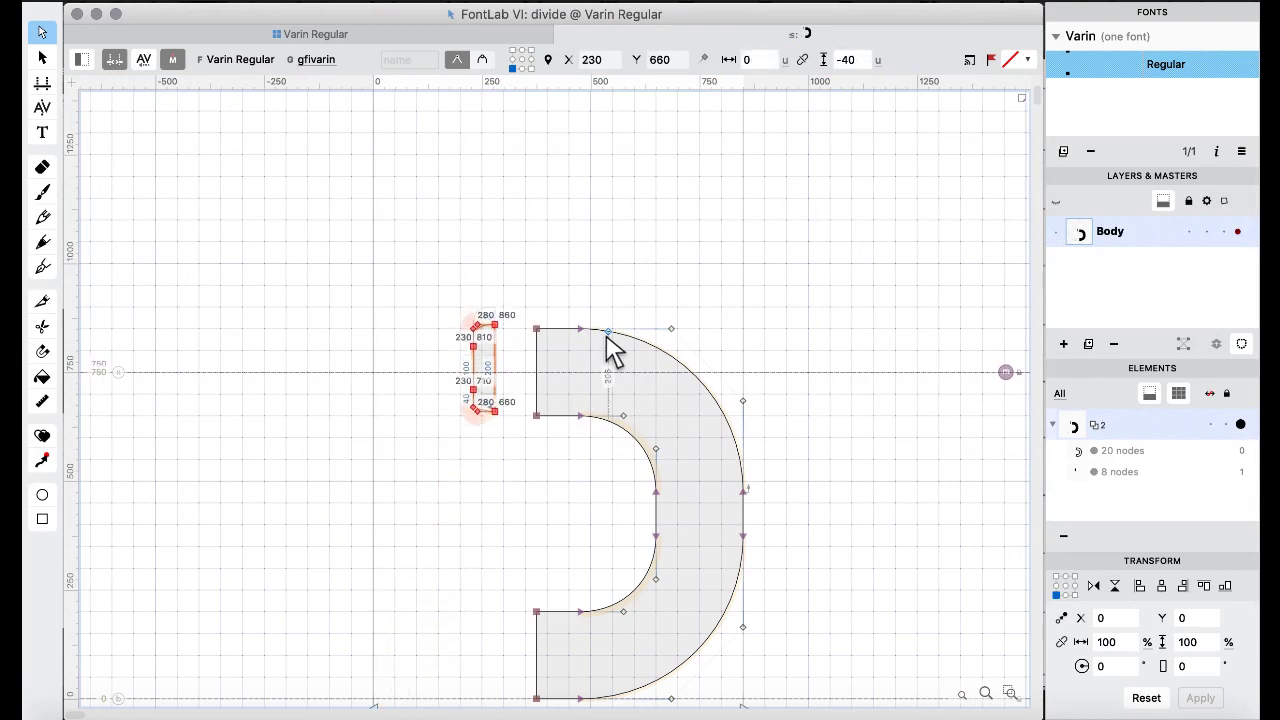
key("shift+Right")
key("shift+Right")
key("shift+Right")
key("shift+Right")
key("shift+Right")
key("shift+Right")
key("shift+Right")
key("shift+Right")
key("shift+Right")
key("shift+Right")
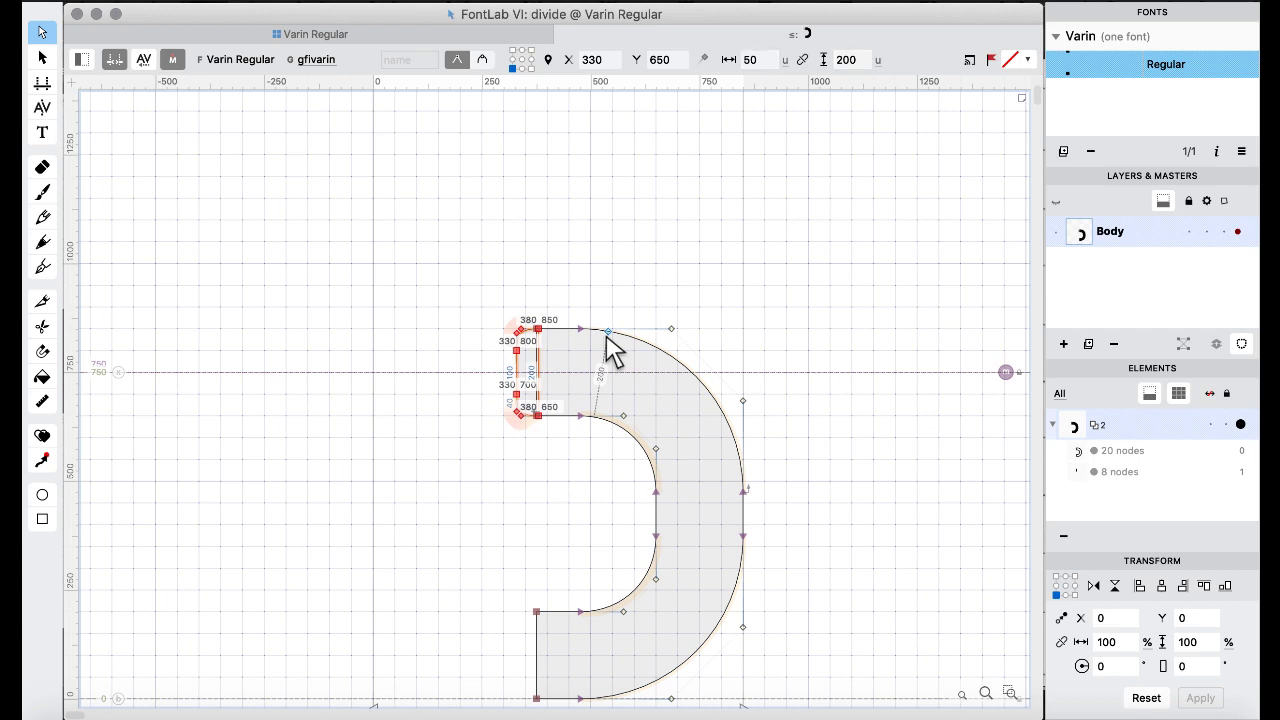
scroll(613, 350, "up", 3)
scroll(613, 350, "left", 3)
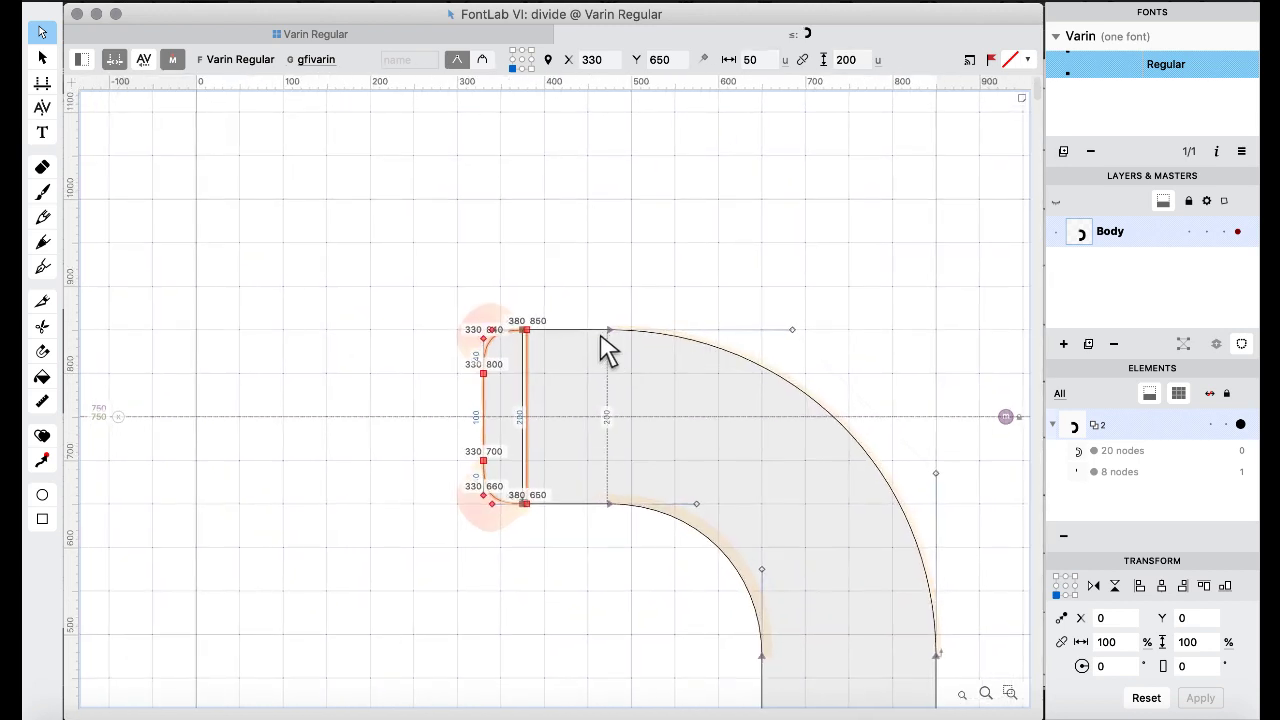
Shift the rounded end cap to X 325, Y 650 so it meets the arc's upper end in lessequal.
key("shift+Left")
key("shift+Left")
key("shift+Left")
key("shift+Left")
key("shift+Left")
key("shift+Left")
key("shift+Left")
key("shift+Left")
key("shift+Left")
key("shift+Left")
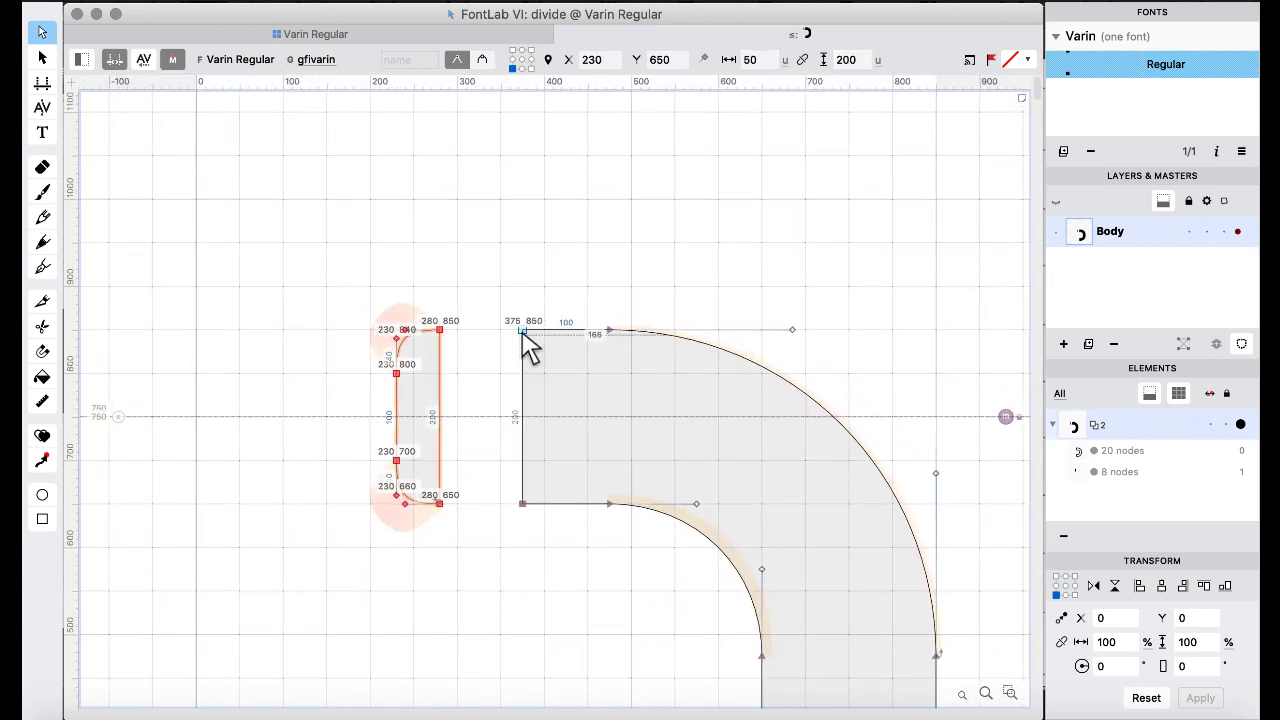
key("Left")
key("Left")
key("Left")
key("Left")
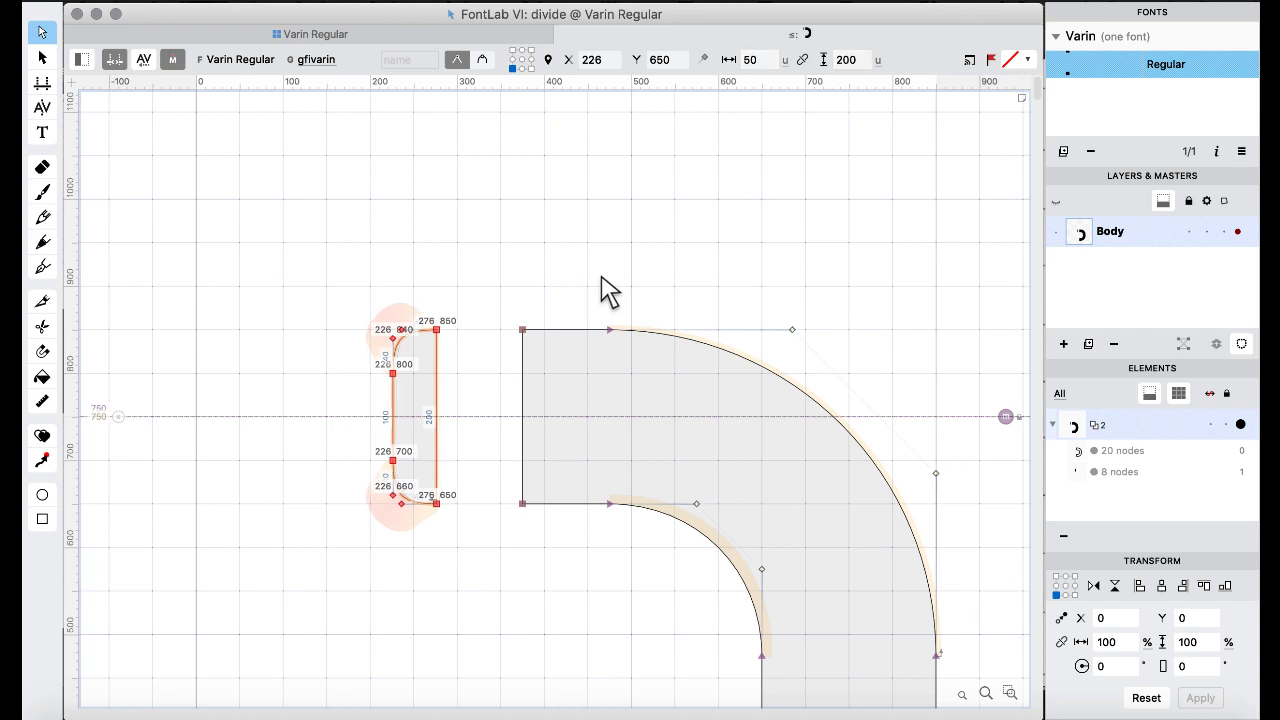
key("Left")
key("shift+Right")
key("shift+Right")
key("shift+Right")
key("shift+Right")
key("shift+Right")
key("shift+Right")
key("shift+Right")
key("shift+Right")
key("shift+Right")
key("shift+Right")
key("super+a")
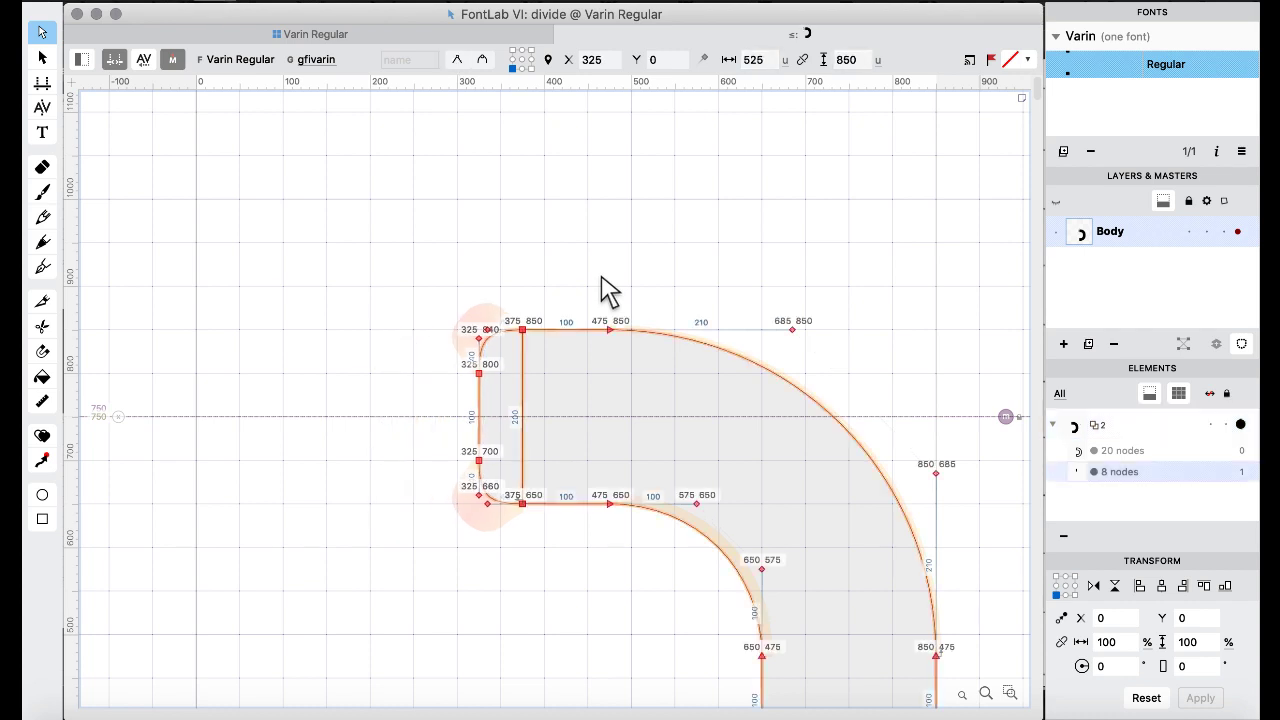
key("Escape")
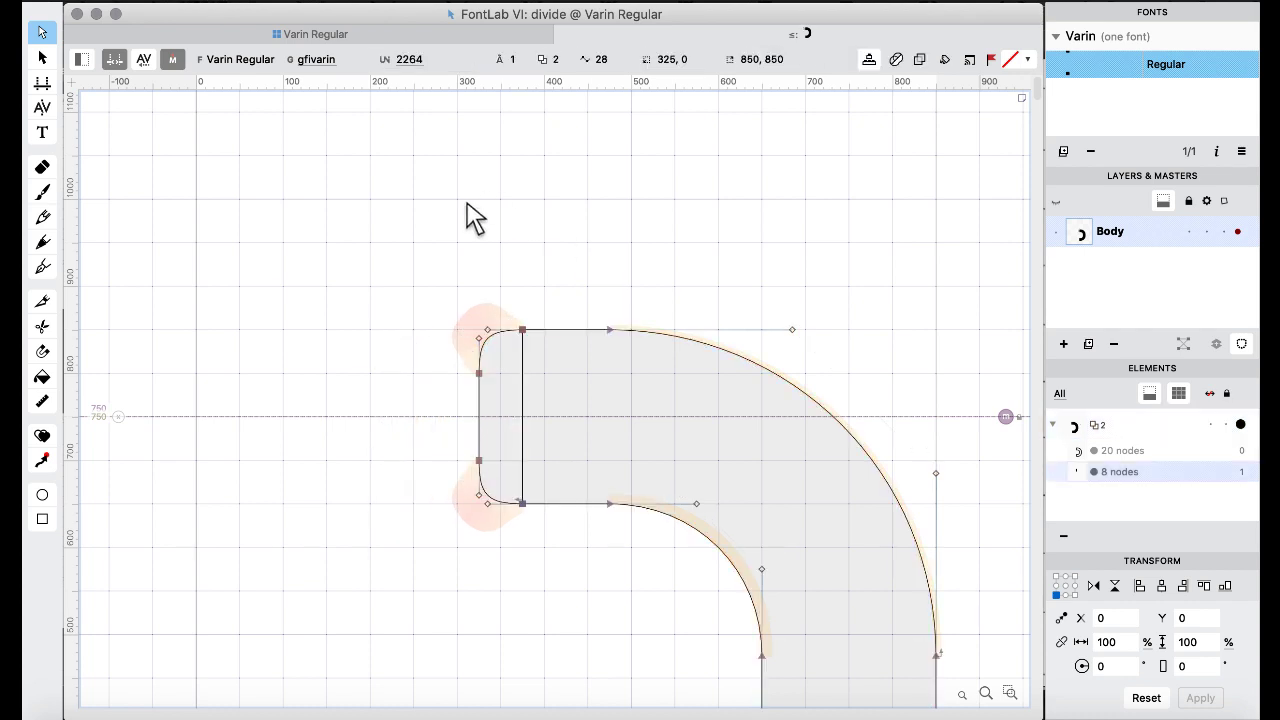
Duplicate the rounded end cap and move the copy straight down to Y 0 at the arc's lower end.
key("super+d")
key("shift+Down")
key("shift+Down")
key("shift+Down")
key("shift+Down")
key("shift+Down")
key("shift+Down")
key("shift+Down")
key("shift+Down")
key("shift+Down")
key("shift+Down")
key("shift+Down")
key("shift+Down")
key("shift+Down")
key("shift+Down")
key("shift+Down")
key("shift+Down")
key("shift+Down")
key("shift+Down")
key("shift+Down")
key("shift+Down")
scroll(475, 218, "down", 3)
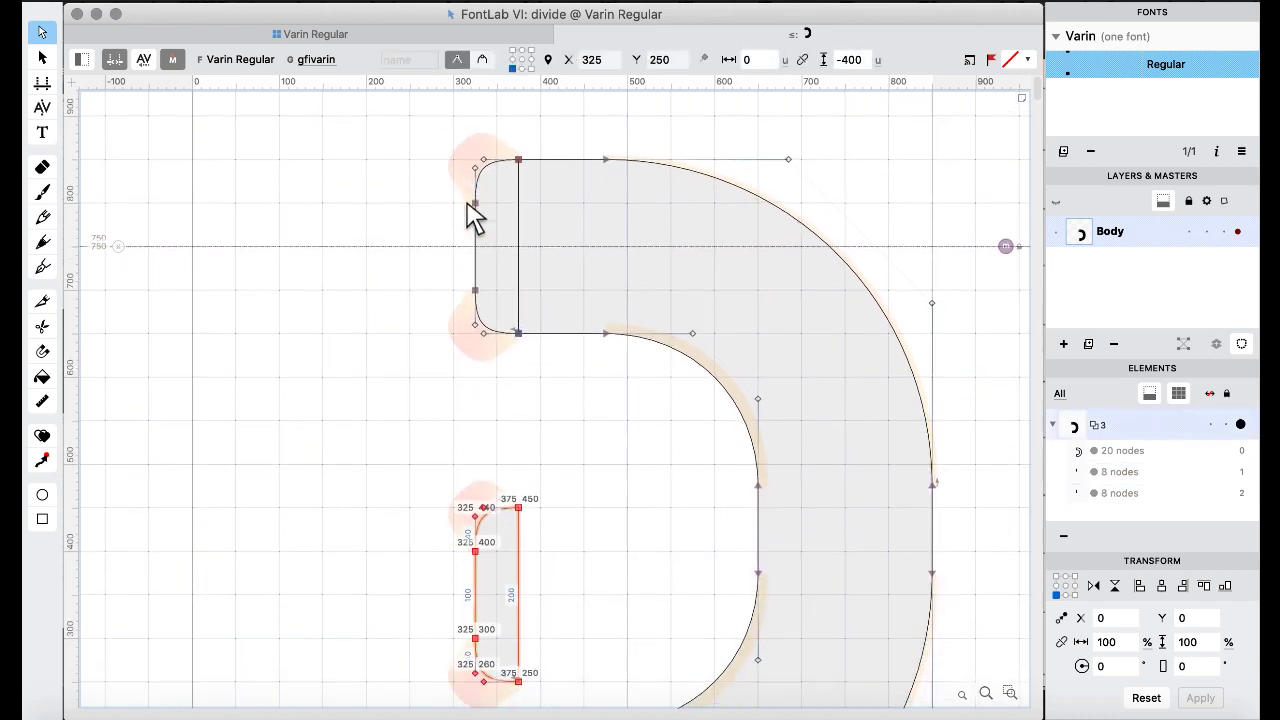
scroll(475, 218, "down", 5)
key("shift+Down")
key("shift+Down")
key("shift+Down")
key("shift+Down")
key("shift+Down")
key("shift+Down")
key("shift+Down")
key("shift+Down")
key("shift+Down")
key("shift+Down")
key("shift+Down")
key("shift+Down")
key("shift+Down")
key("shift+Down")
key("shift+Down")
key("shift+Down")
key("shift+Down")
key("shift+Down")
key("shift+Down")
key("shift+Down")
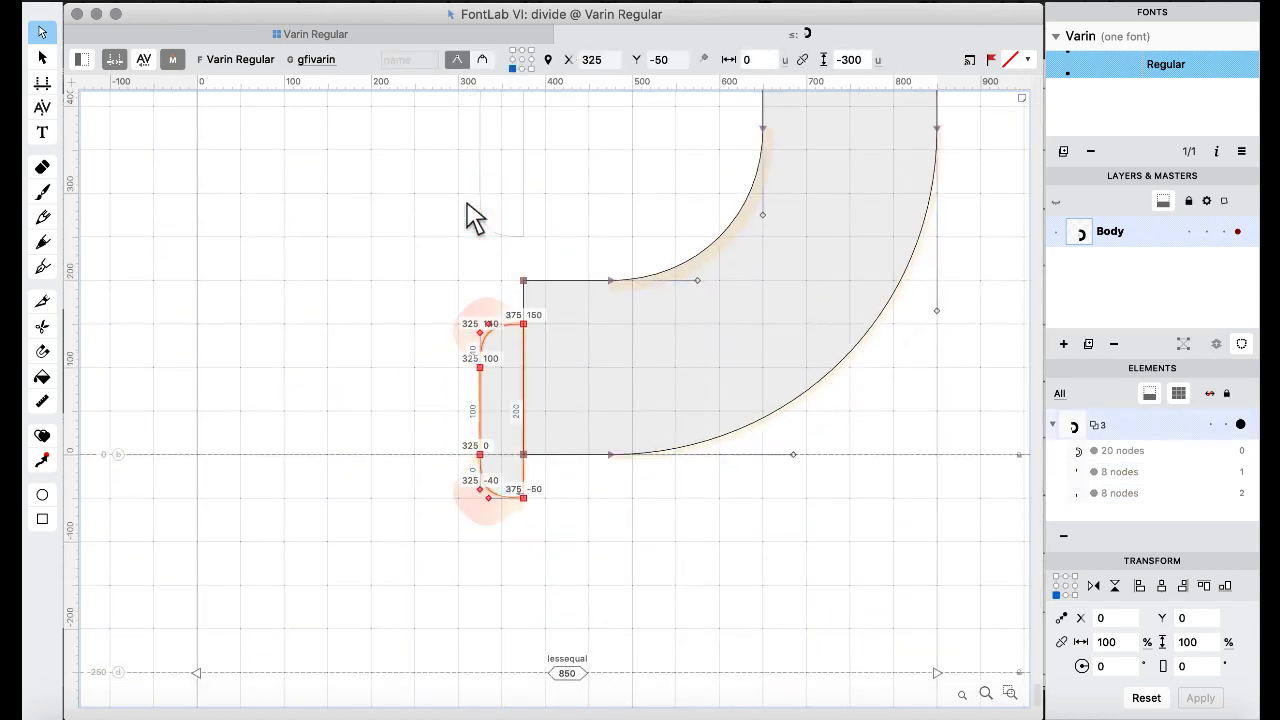
key("shift+Up")
key("shift+Up")
key("shift+Up")
key("shift+Up")
key("shift+Up")
Merge the arc and both end caps in lessequal with Remove Overlap and return to the font overview.
key("super+a")
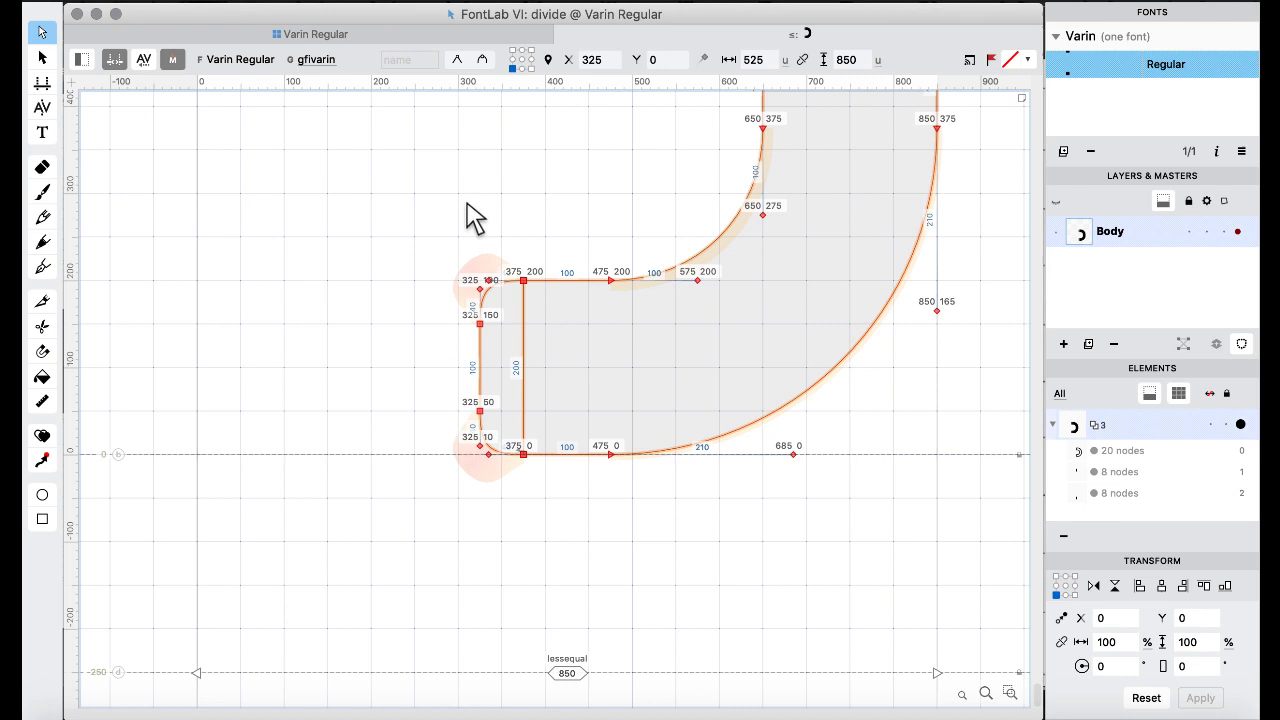
right_click(246, 160)
mouse_move(350, 279)
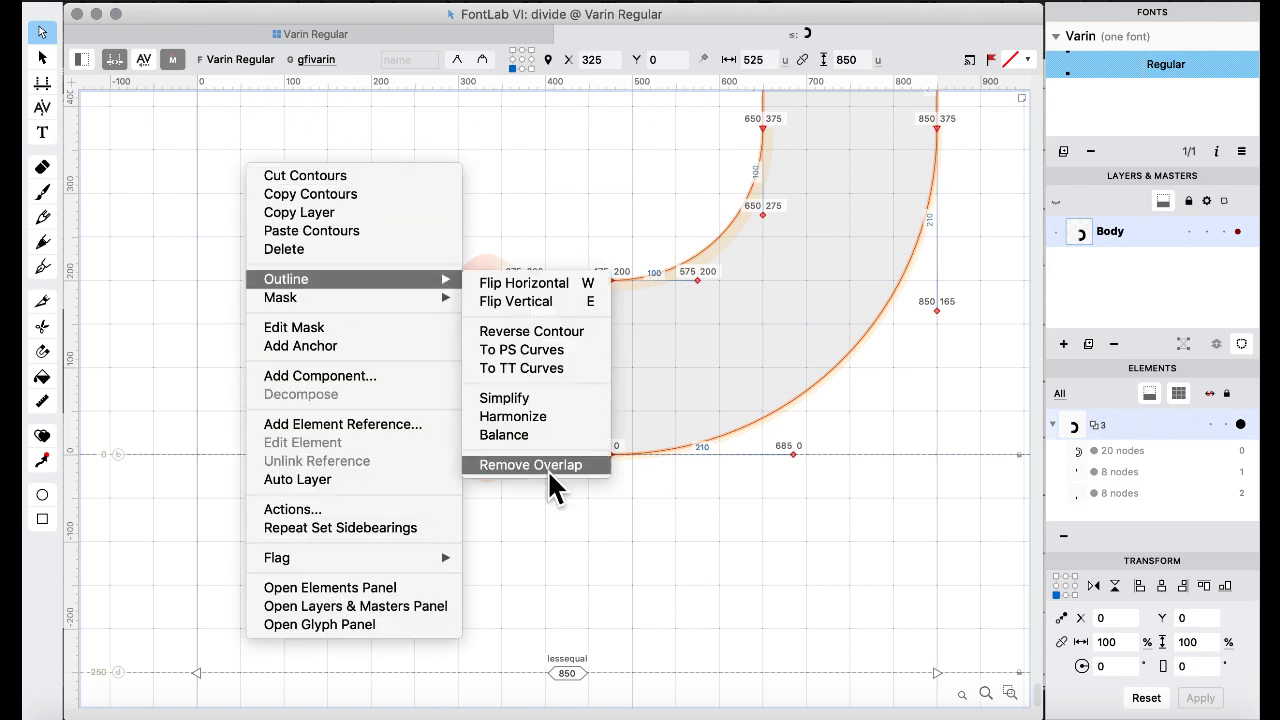
left_click(547, 465)
key("super+0")
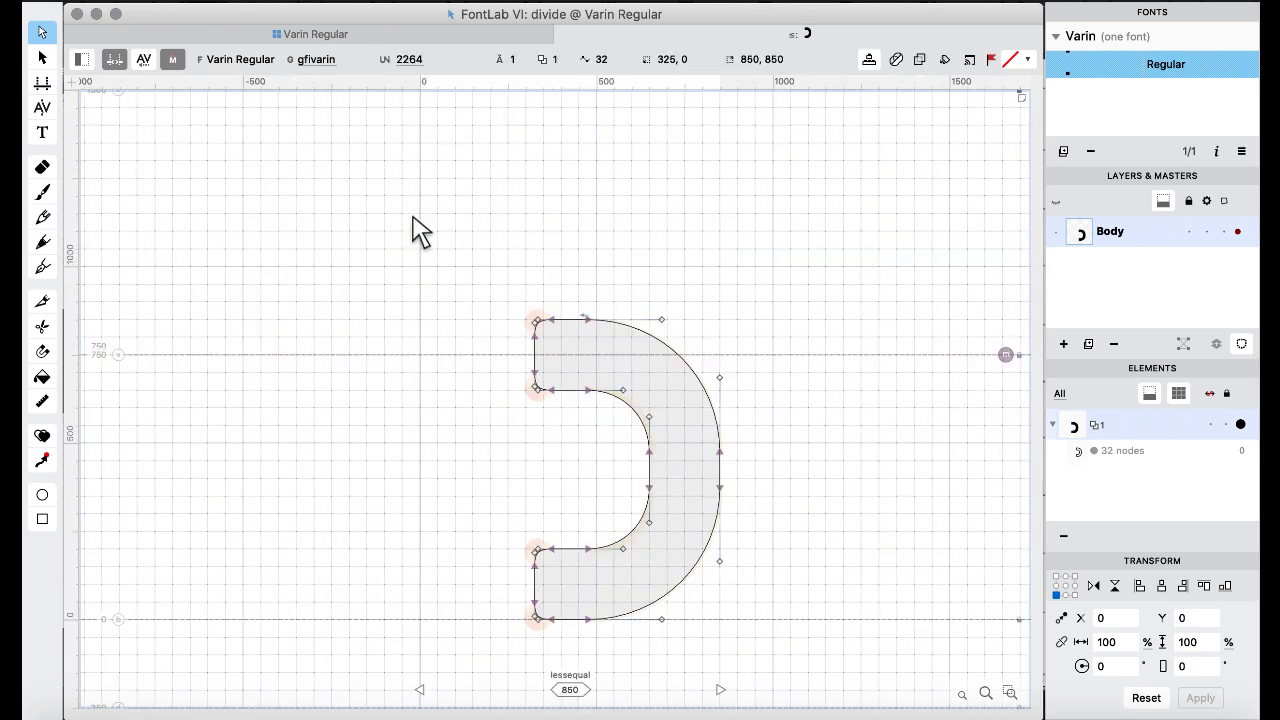
left_click(343, 40)
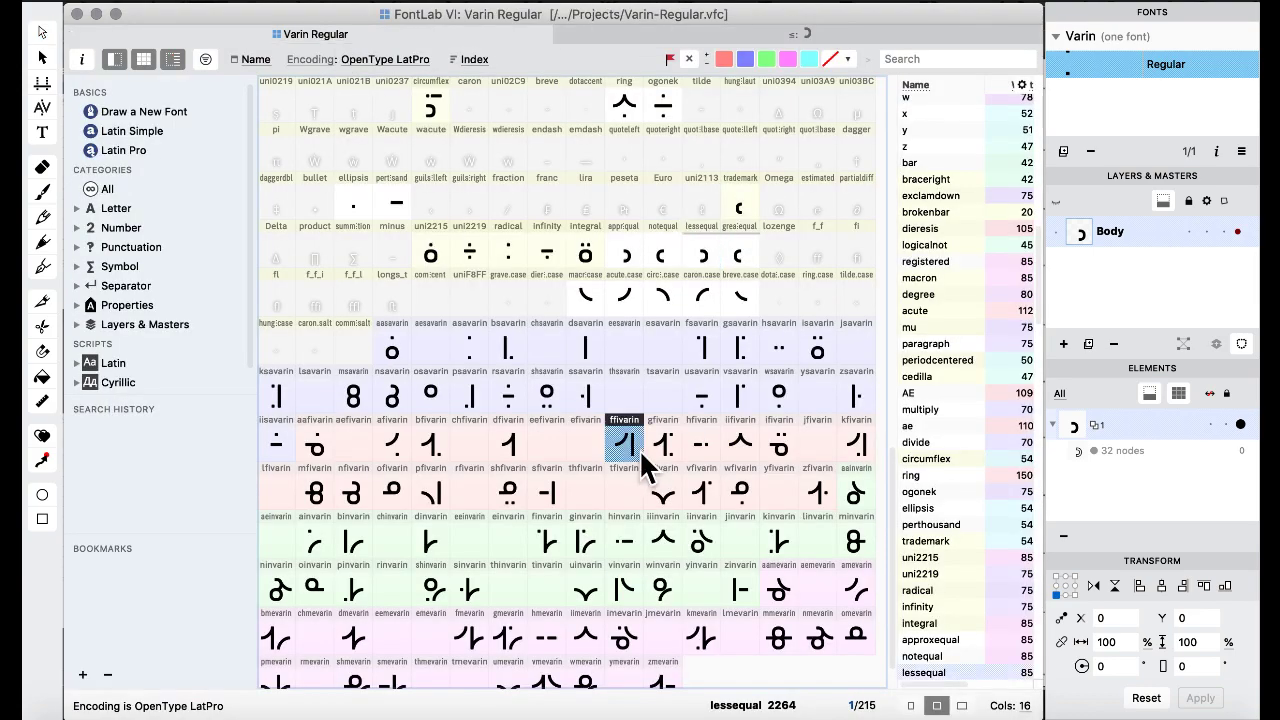
Copy the right rounded end cap from the divide glyph and return to the font overview.
scroll(612, 320, "up", 1)
scroll(612, 305, "up", 10)
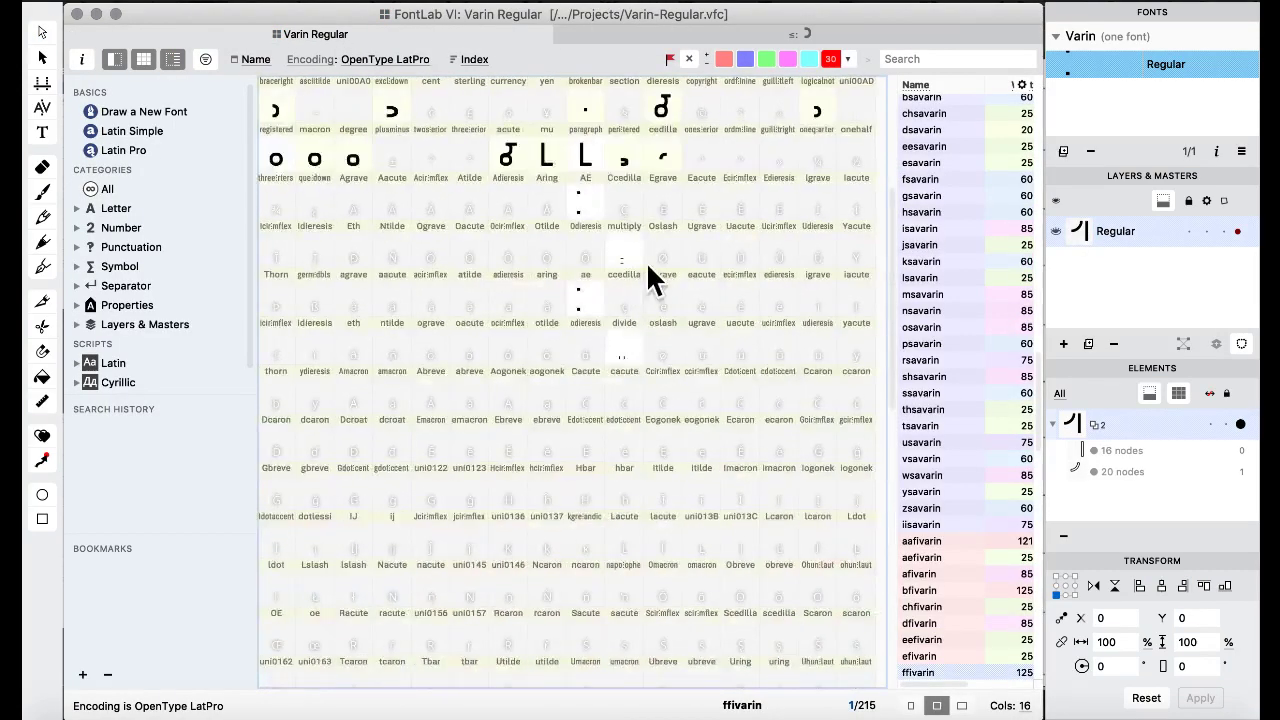
double_click(630, 346)
left_click_drag(519, 504, 606, 674)
left_click(330, 34)
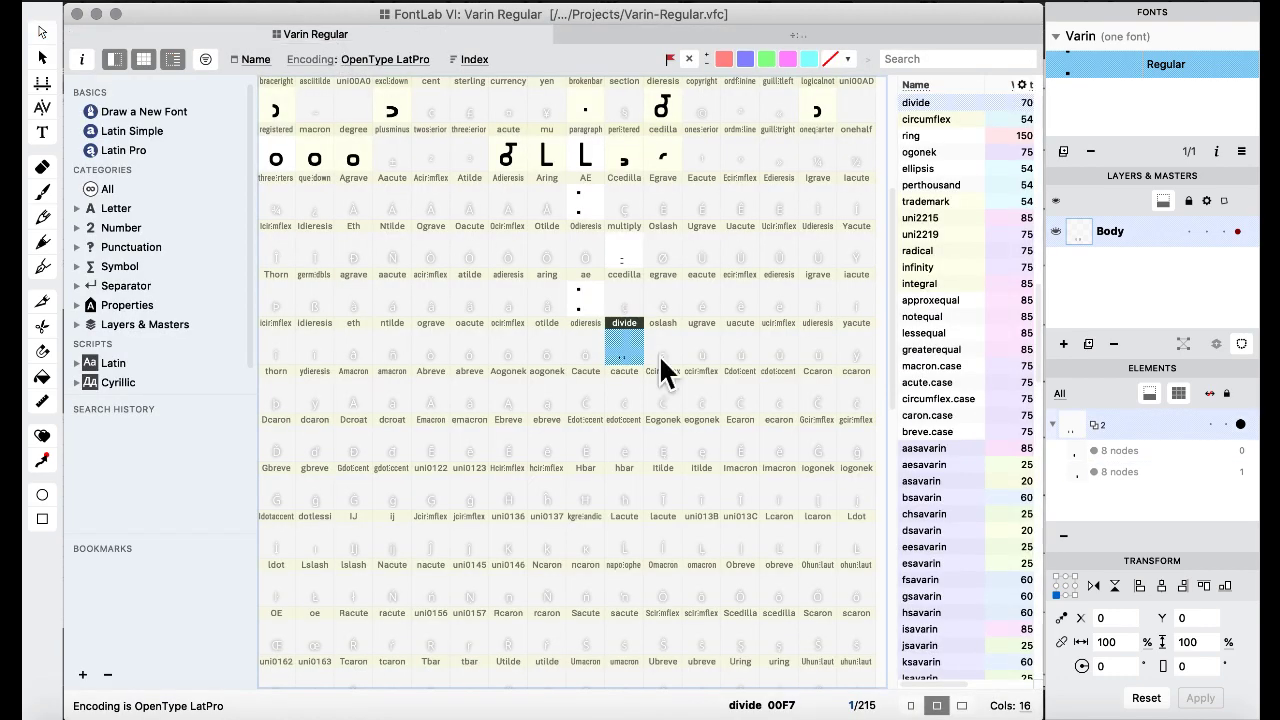
Paste the right end cap into greaterequal and move it to X 530, Y 650 beside the arc's upper end.
scroll(703, 367, "down", 10)
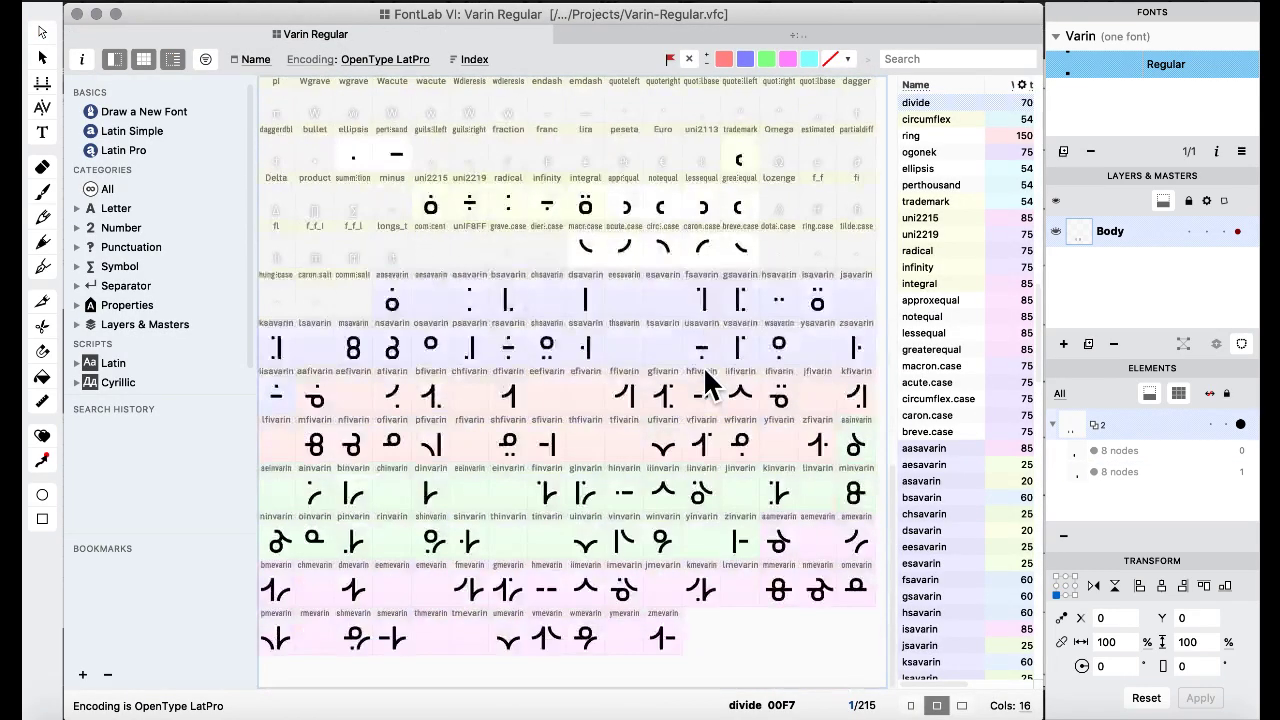
double_click(738, 203)
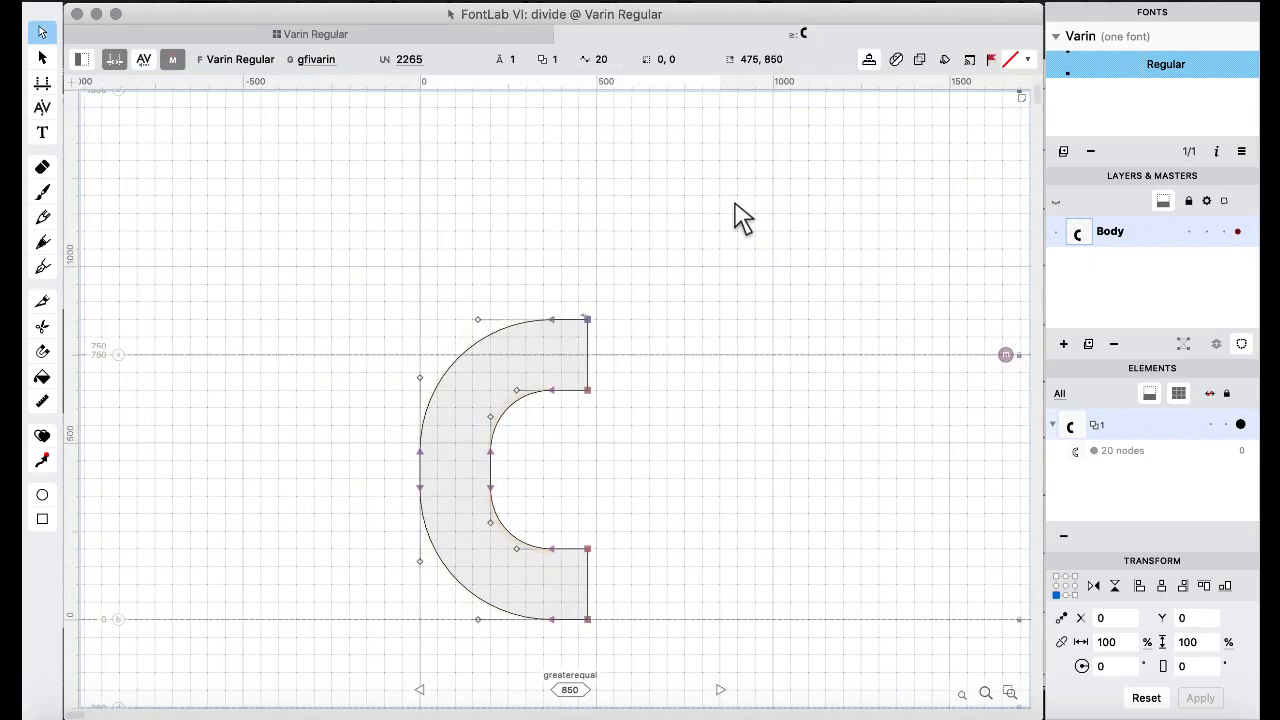
key("super+shift+Right")
key("super+shift+Right")
key("super+shift+Up")
key("super+shift+Up")
key("super+shift+Up")
key("super+shift+Up")
key("super+shift+Up")
key("super+shift+Up")
key("super+shift+Up")
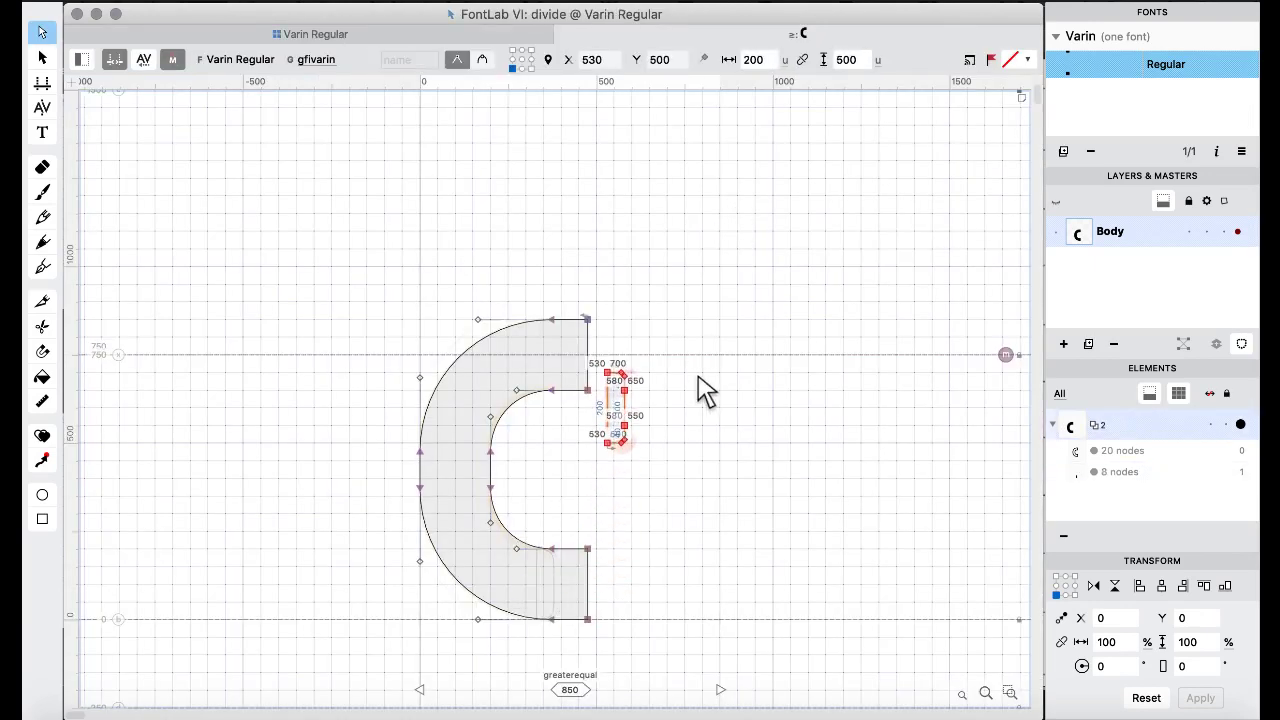
key("shift+Down")
key("shift+Down")
key("shift+Down")
key("shift+Down")
key("shift+Down")
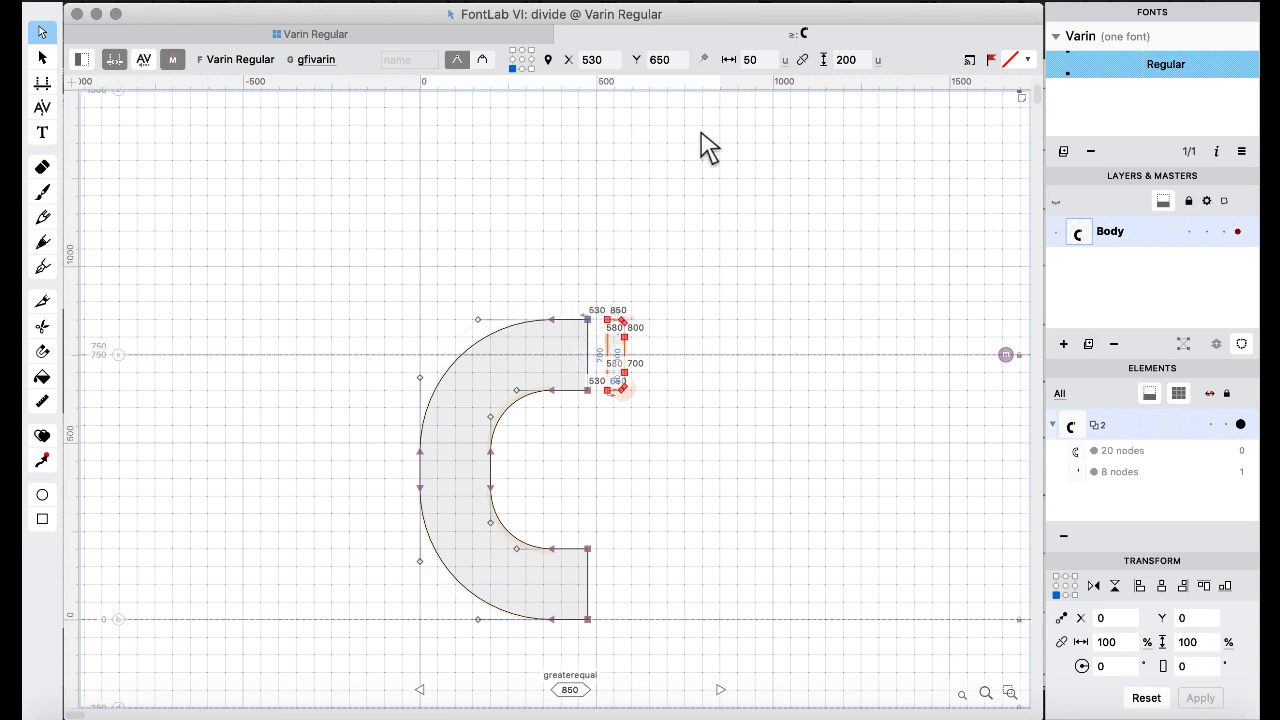
Align the end cap with the arc's upper end in greaterequal by moving it to X 475, Y 650.
left_click(603, 230)
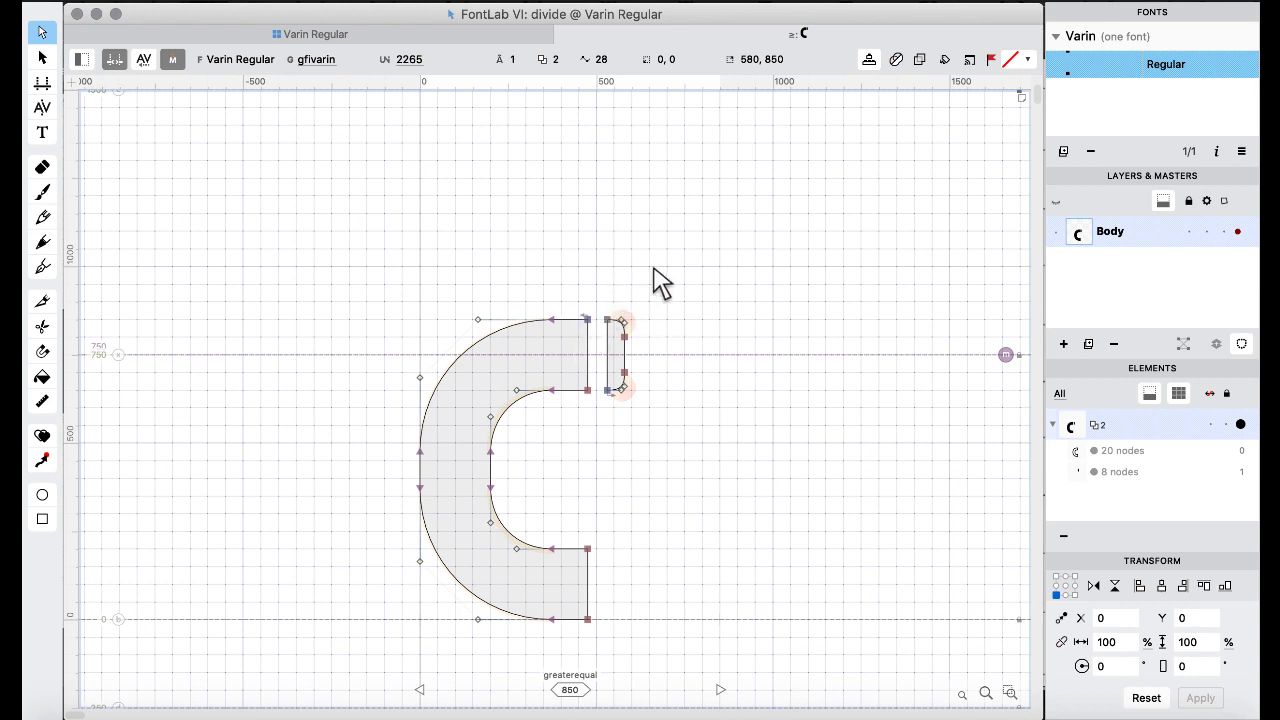
left_click_drag(658, 268, 601, 417)
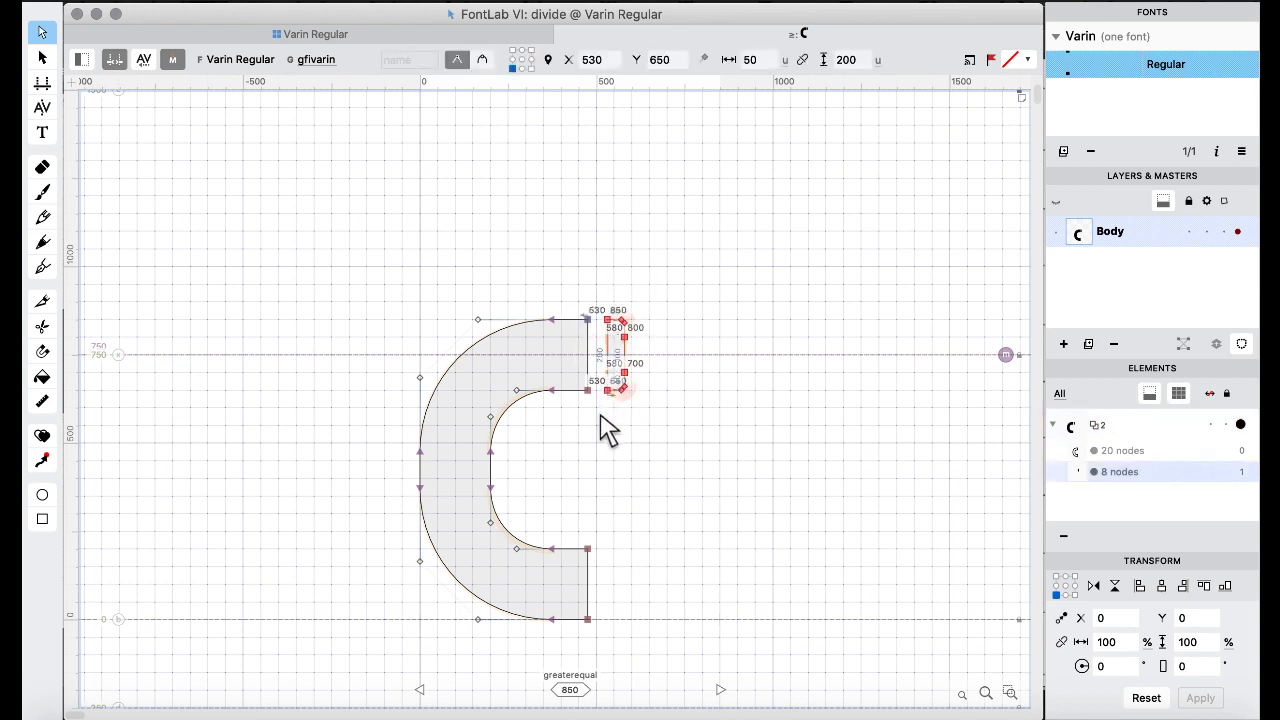
key("shift+Right")
key("shift+Right")
key("shift+Right")
key("shift+Right")
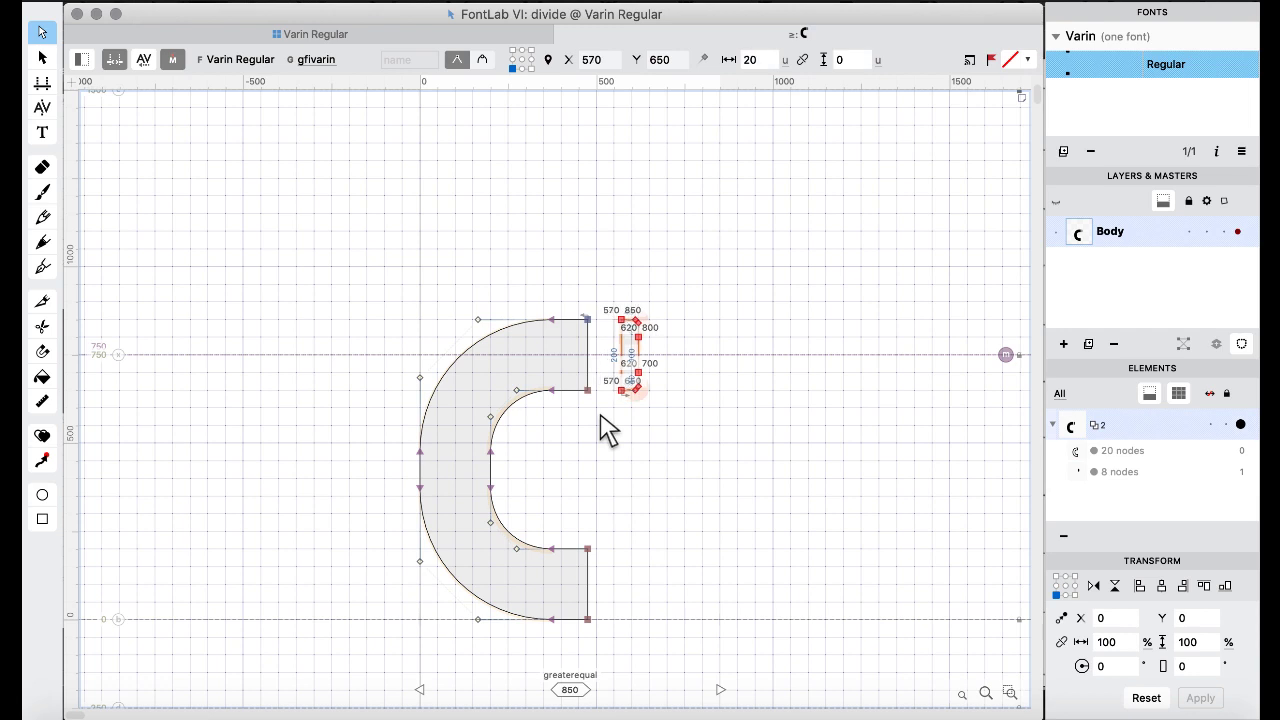
key("Right")
key("Right")
key("Right")
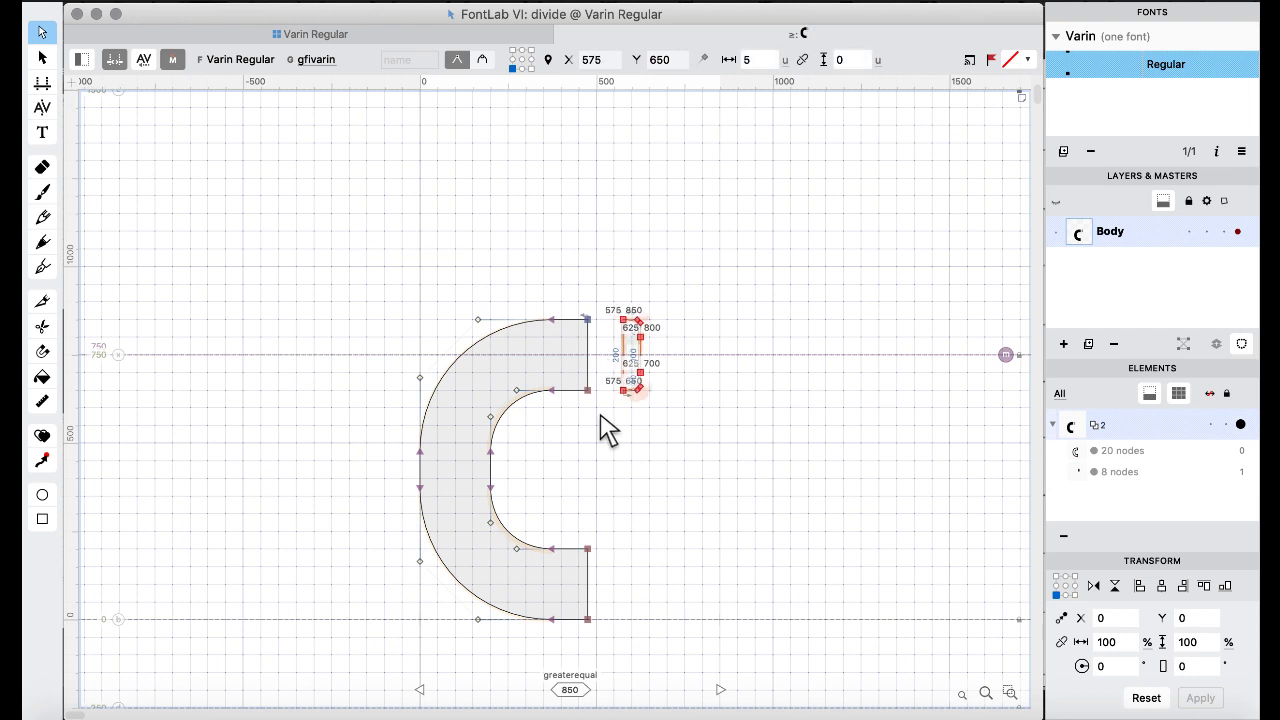
key("super+Left")
Duplicate the end cap and move the copy down to Y 0 at the arc's lower end in greaterequal.
key("super+a")
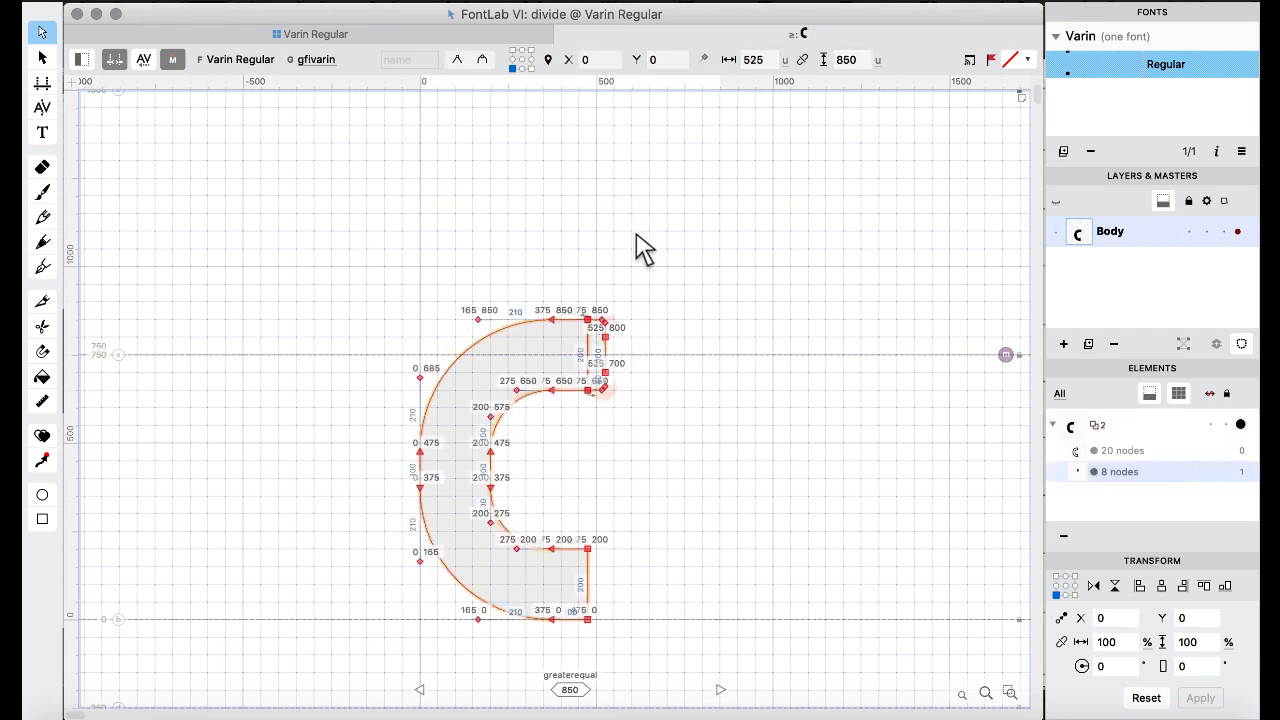
key("super+z")
key("super+d")
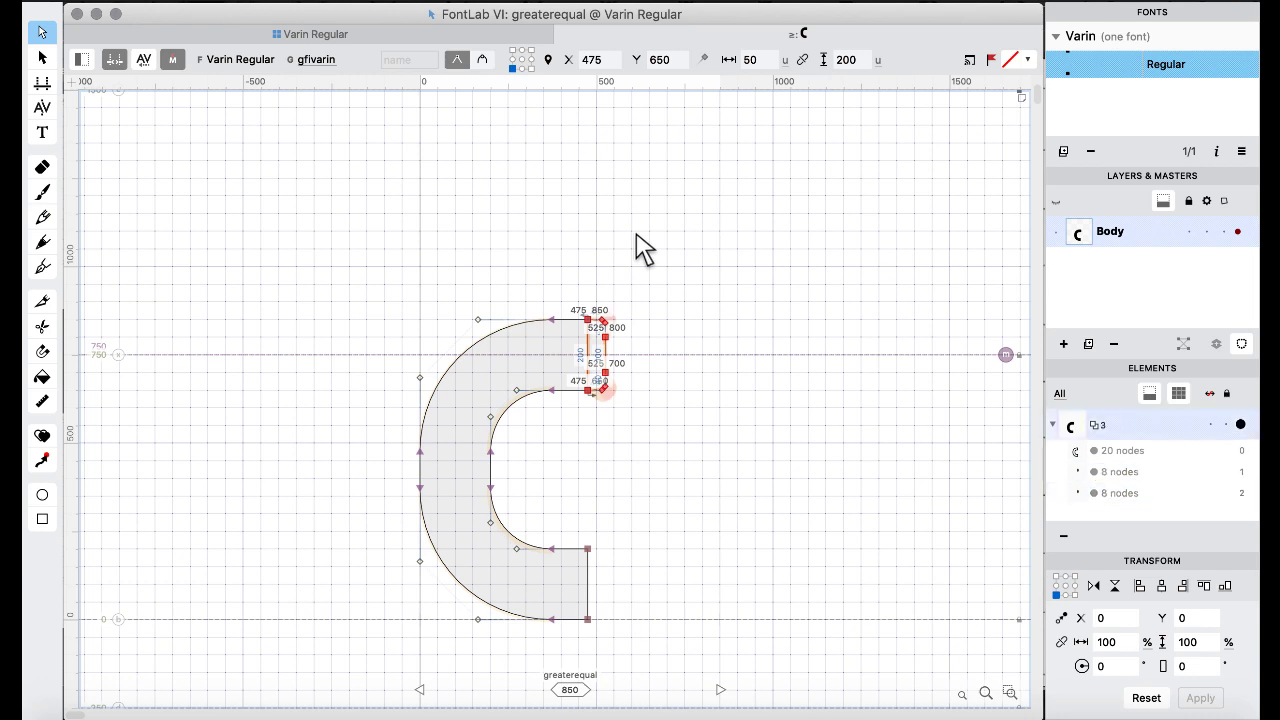
key("super+Down")
key("super+Down")
key("super+Down")
key("super+Down")
key("super+Down")
key("super+Down")
key("shift+Down")
key("shift+Down")
key("shift+Down")
key("shift+Down")
key("shift+Down")
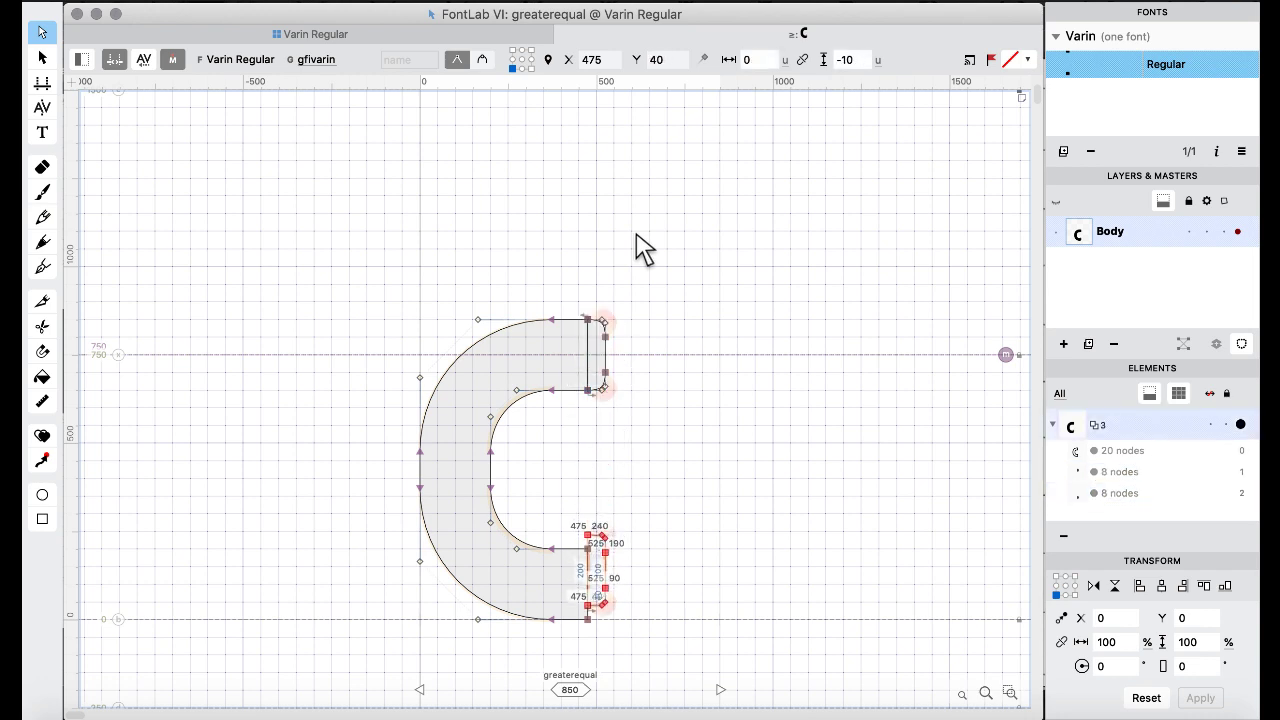
Merge the arc and both end caps in greaterequal with Remove Overlap and return to the font overview.
key("super+a")
right_click(637, 237)
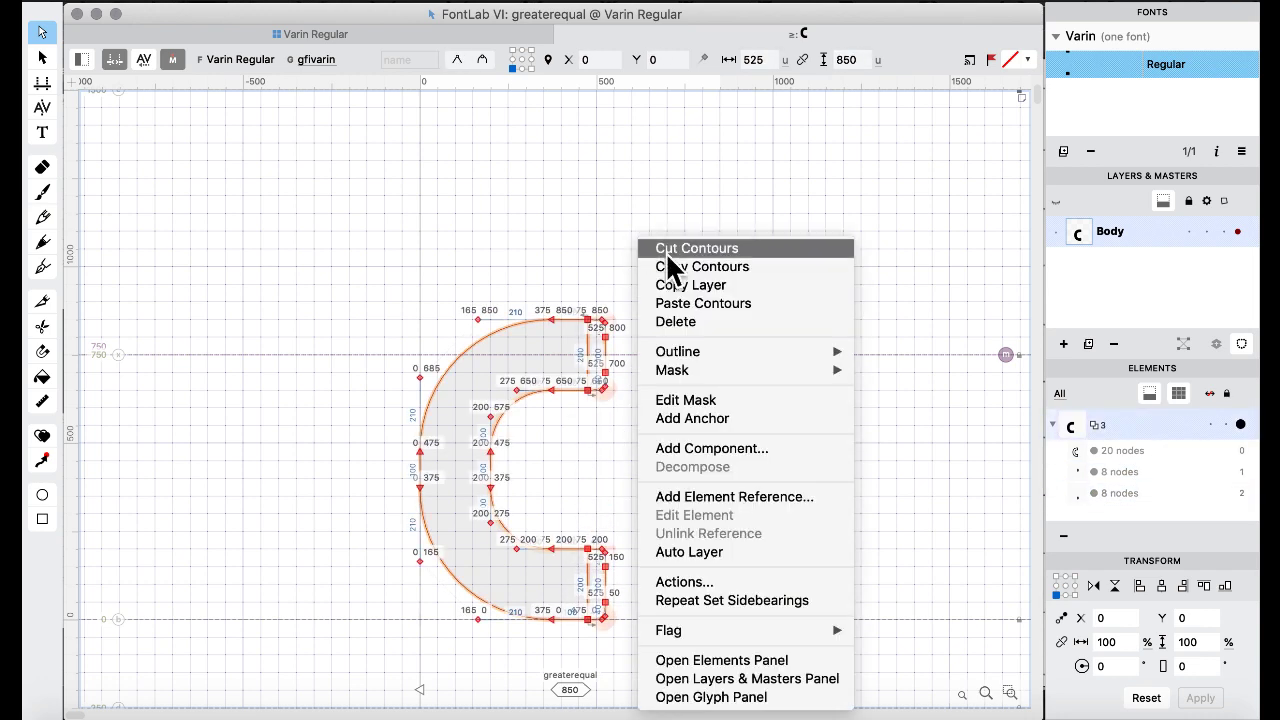
mouse_move(760, 351)
left_click(905, 540)
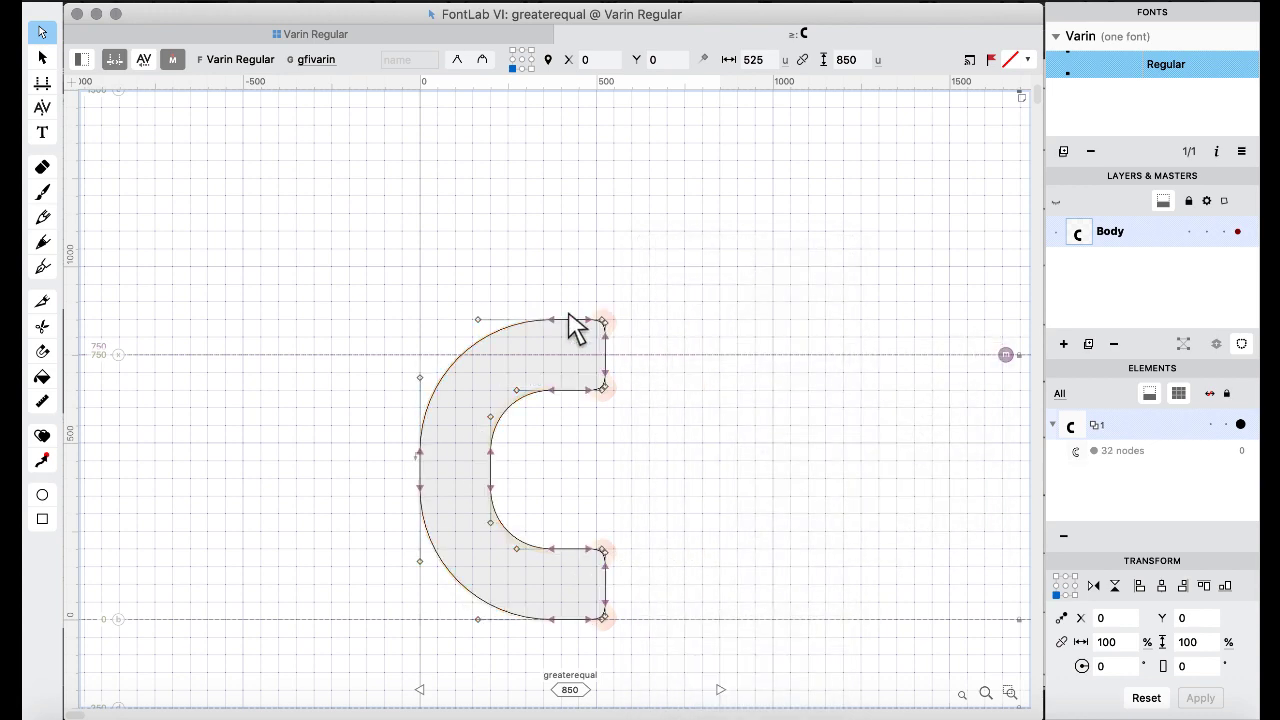
left_click(303, 36)
Consult page 1 of Varin alphabet.pdf for the letterforms that use the arc and return to the font overview.
left_click(614, 432)
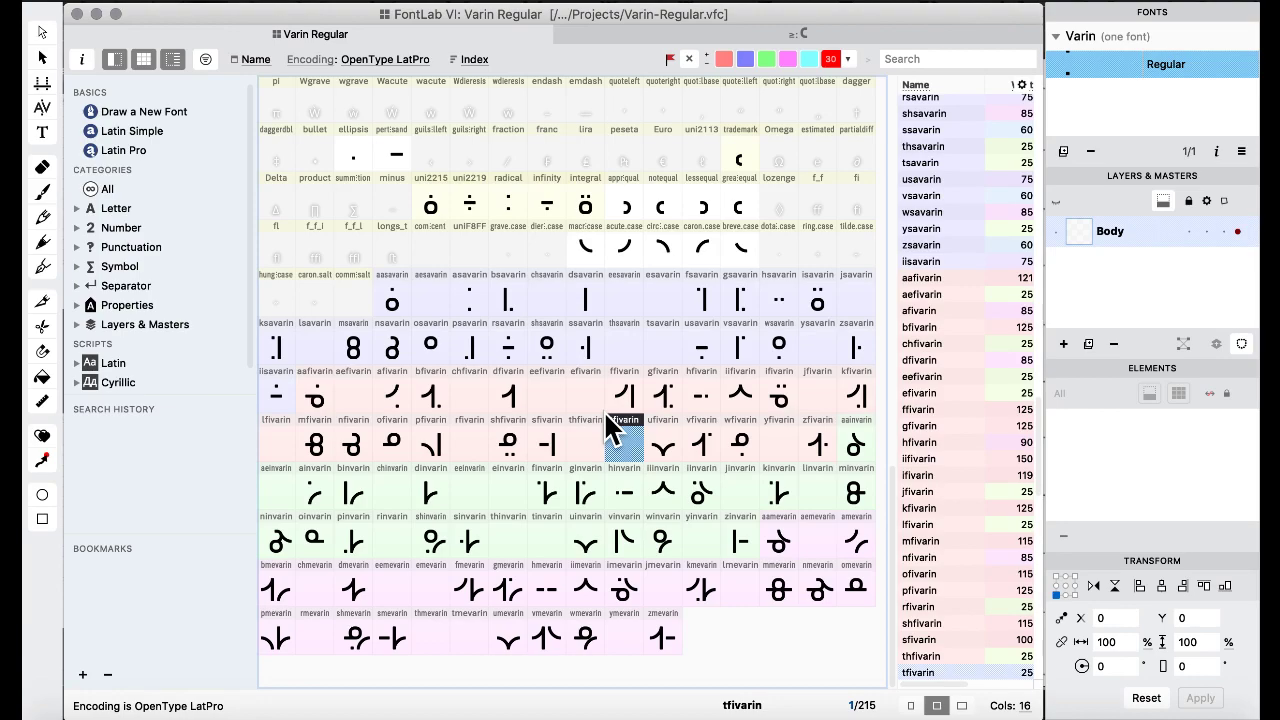
key("ctrl+Up")
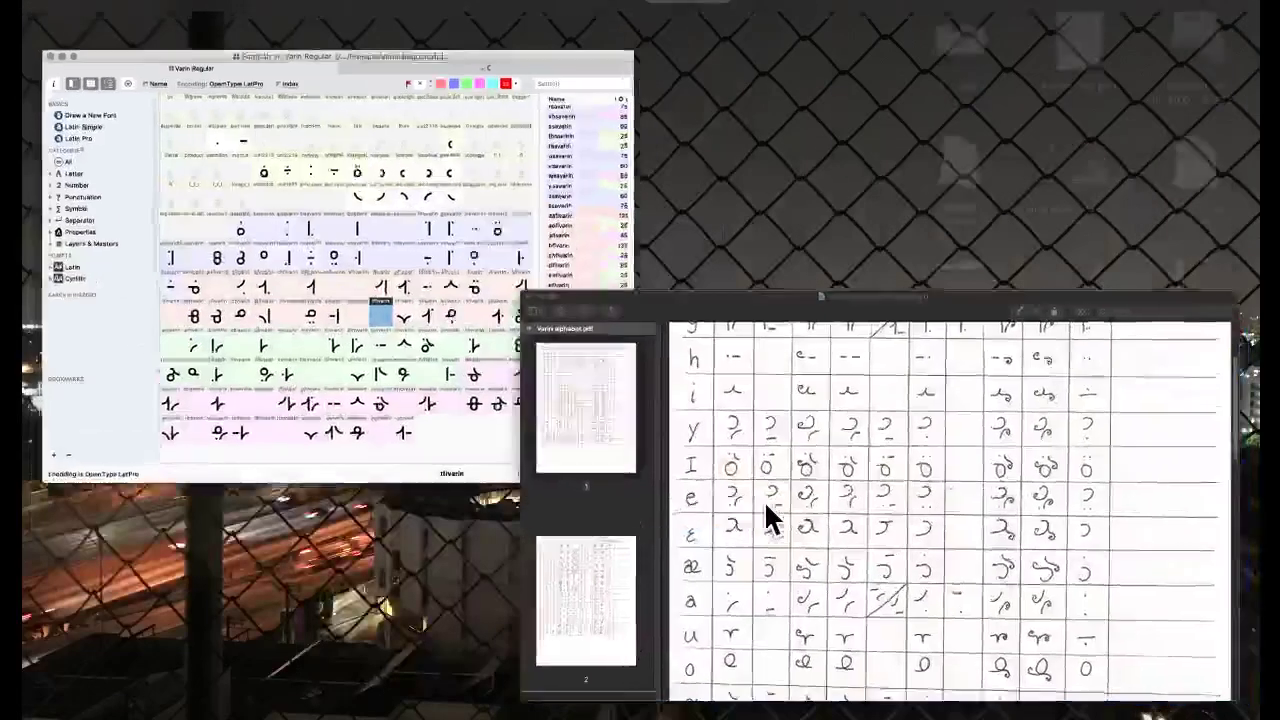
left_click(764, 500)
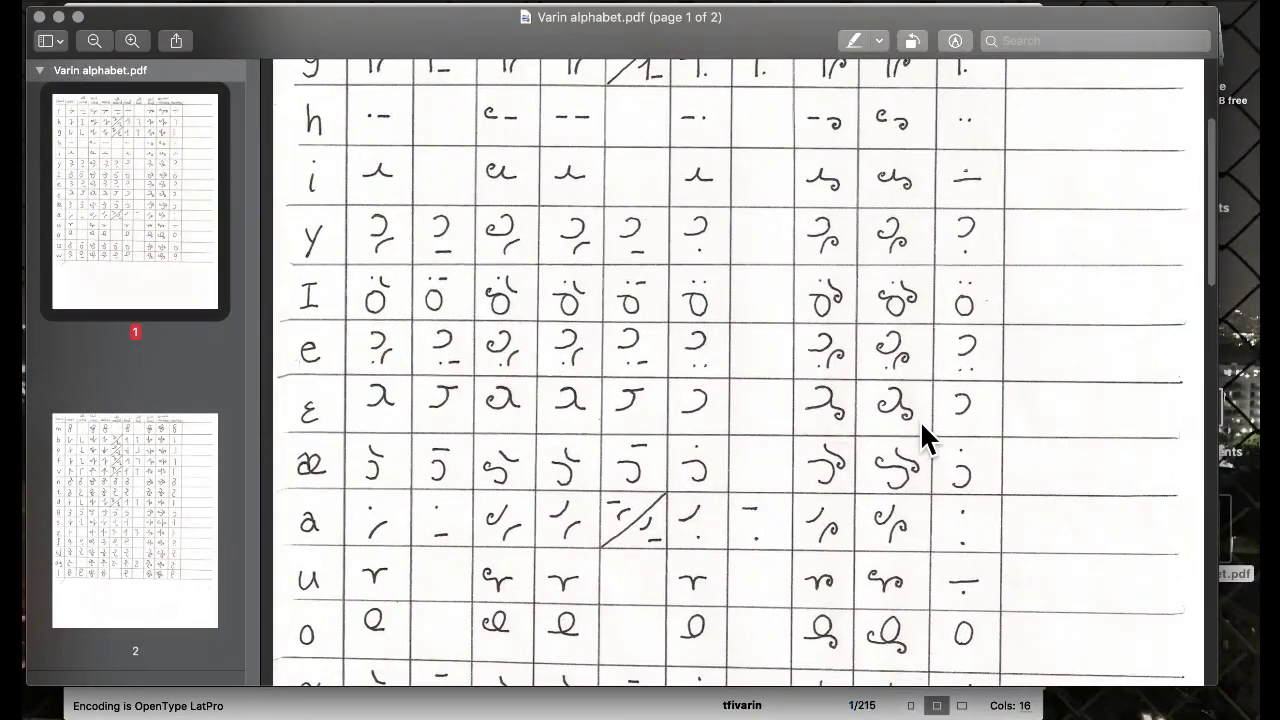
key("ctrl+Up")
left_click(250, 440)
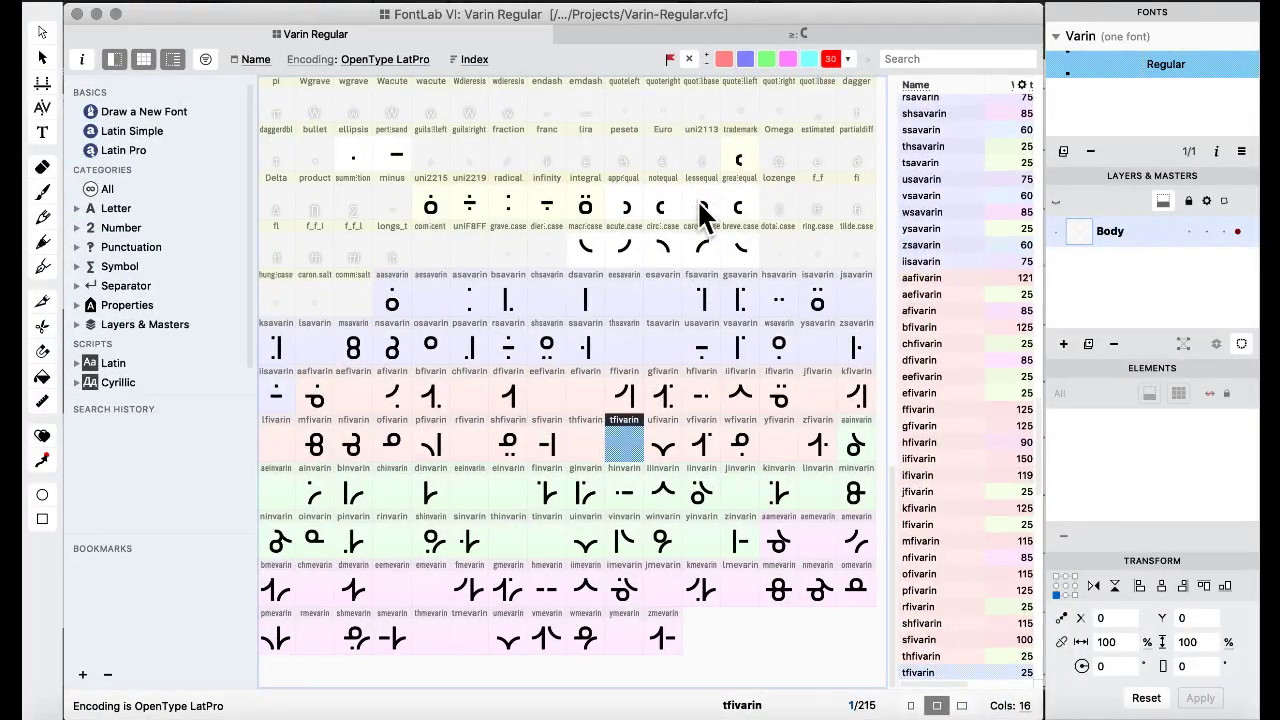
Copy the whole rounded arc contour from the lessequal glyph and return to the font overview.
double_click(702, 210)
key("super+a")
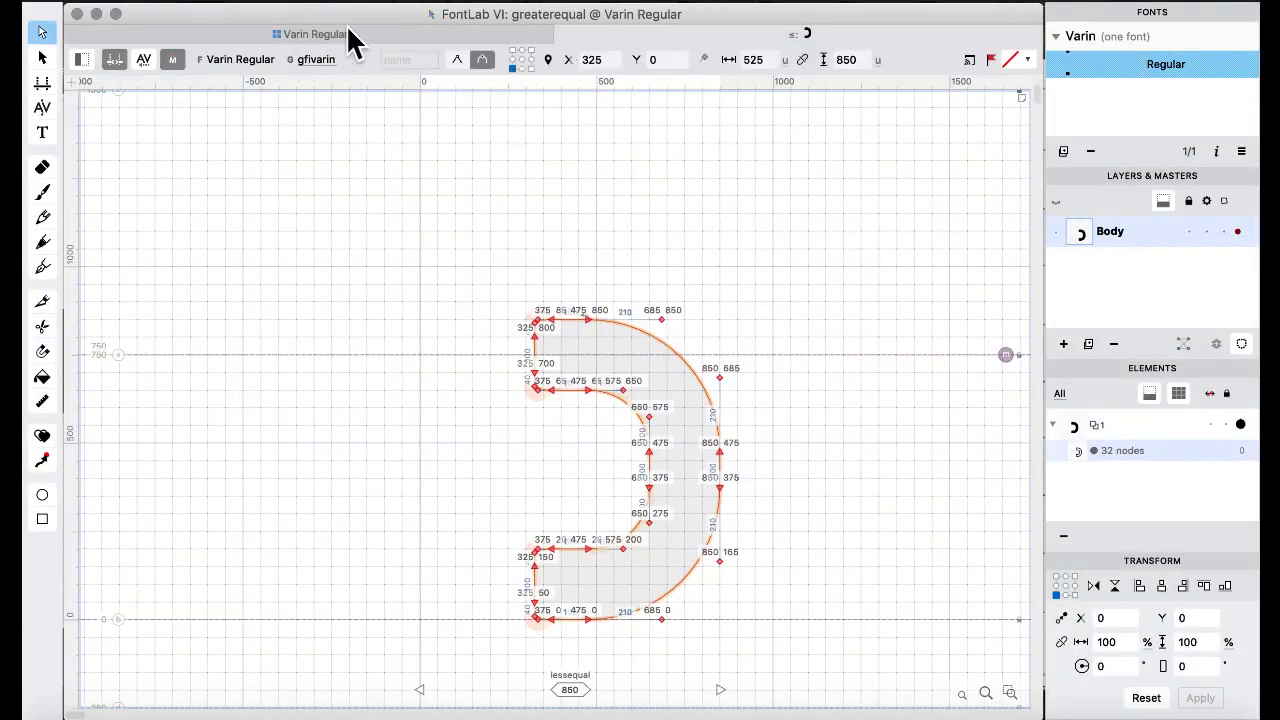
left_click(340, 34)
Check page 1 of Varin alphabet.pdf in the PDF viewer for the handwritten e-row letterforms and return to the font overview.
key("ctrl+Up")
left_click(818, 535)
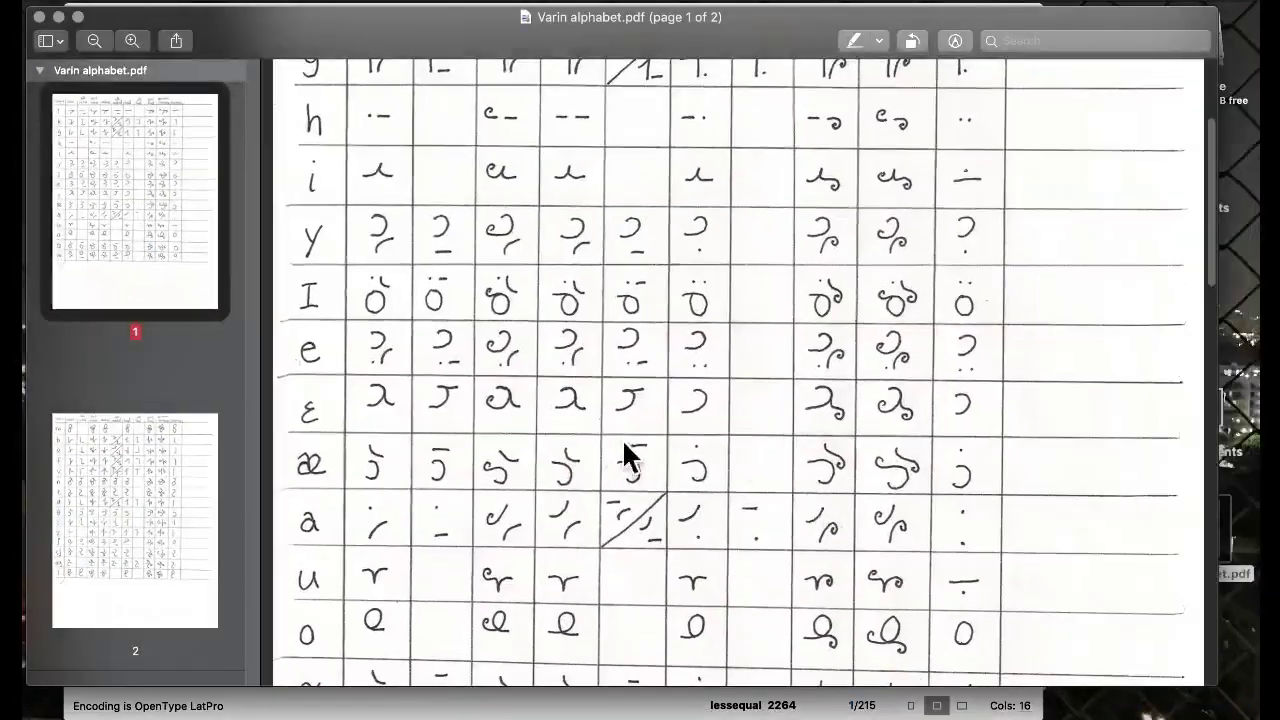
key("ctrl+Up")
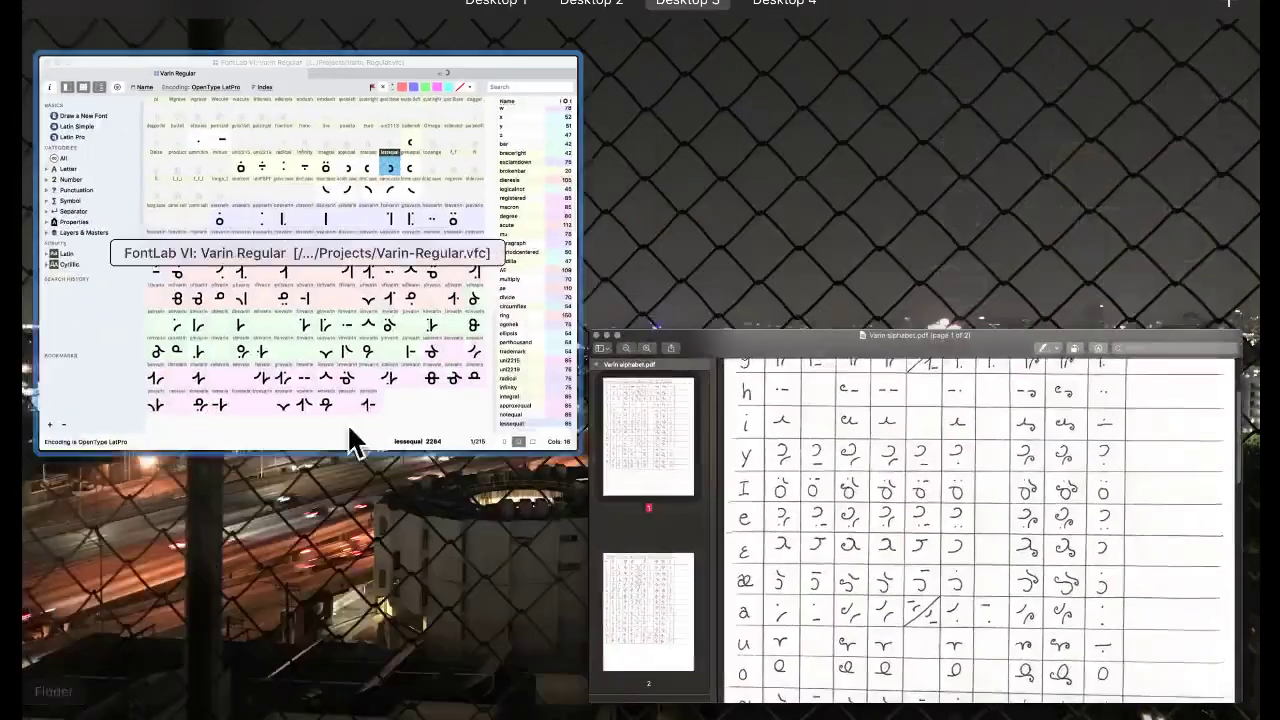
left_click(351, 437)
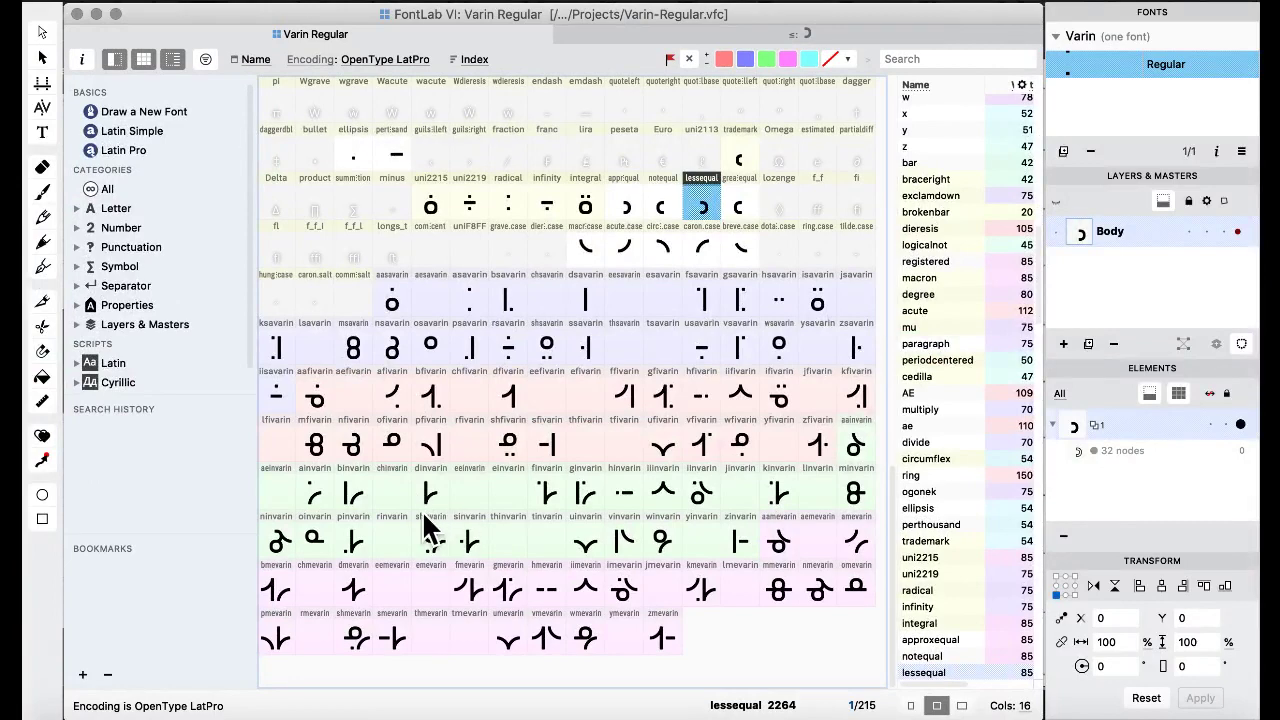
left_click(505, 495)
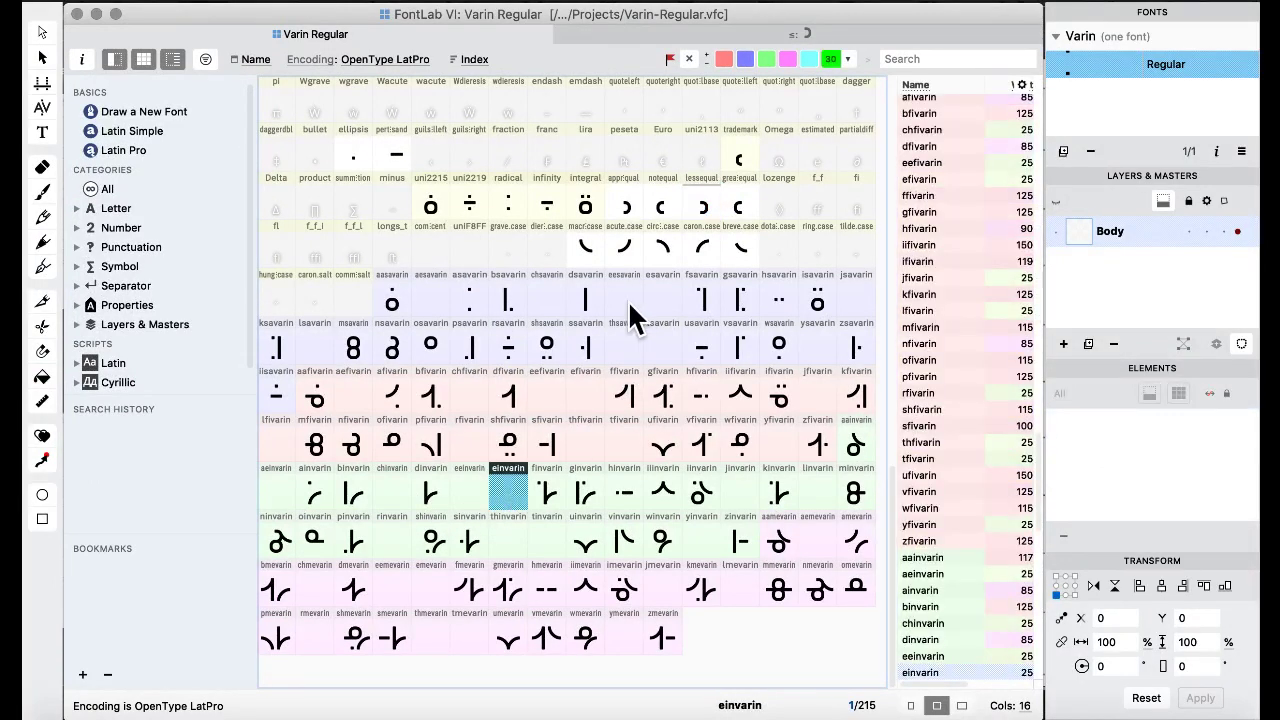
Paste the rounded arc into the esavarin glyph, move it to X 25, Y 650, and return to the font overview.
double_click(665, 308)
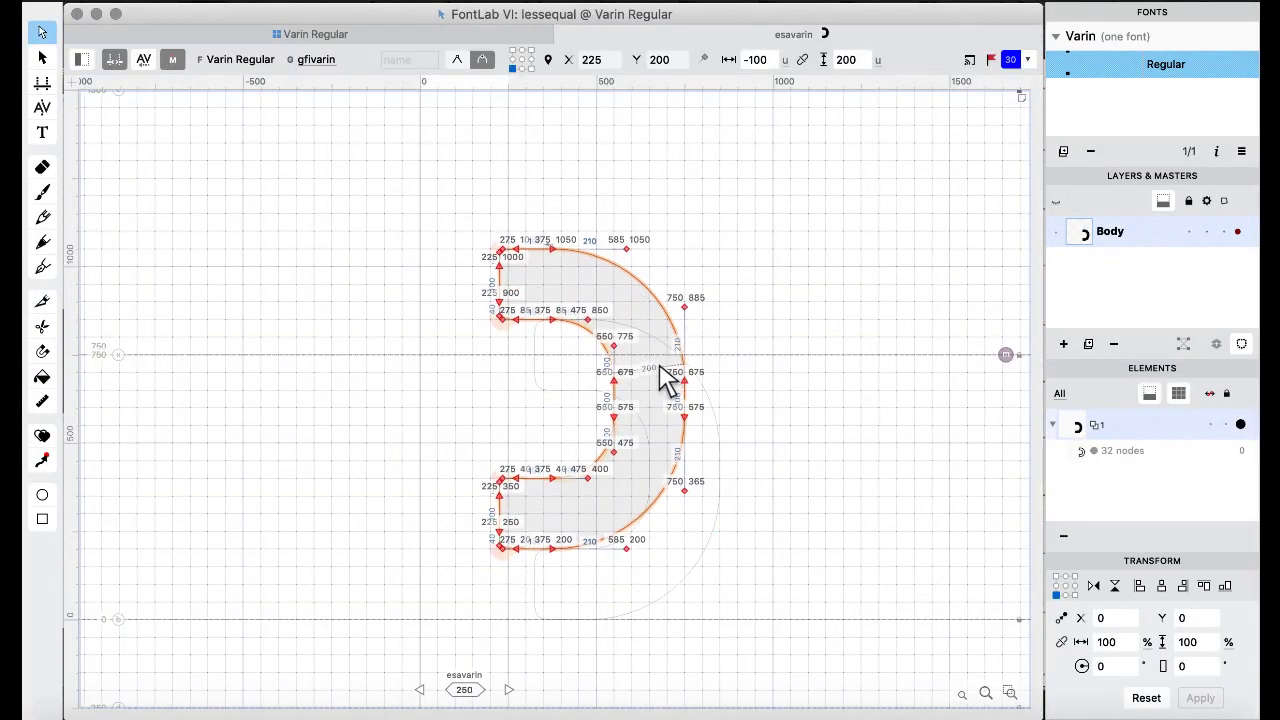
key("shift+super+Left")
key("shift+super+Left")
key("shift+super+Up")
key("shift+super+Up")
key("shift+super+Up")
key("shift+super+Up")
key("shift+Up")
key("shift+Up")
key("shift+Up")
key("shift+Up")
key("shift+Up")
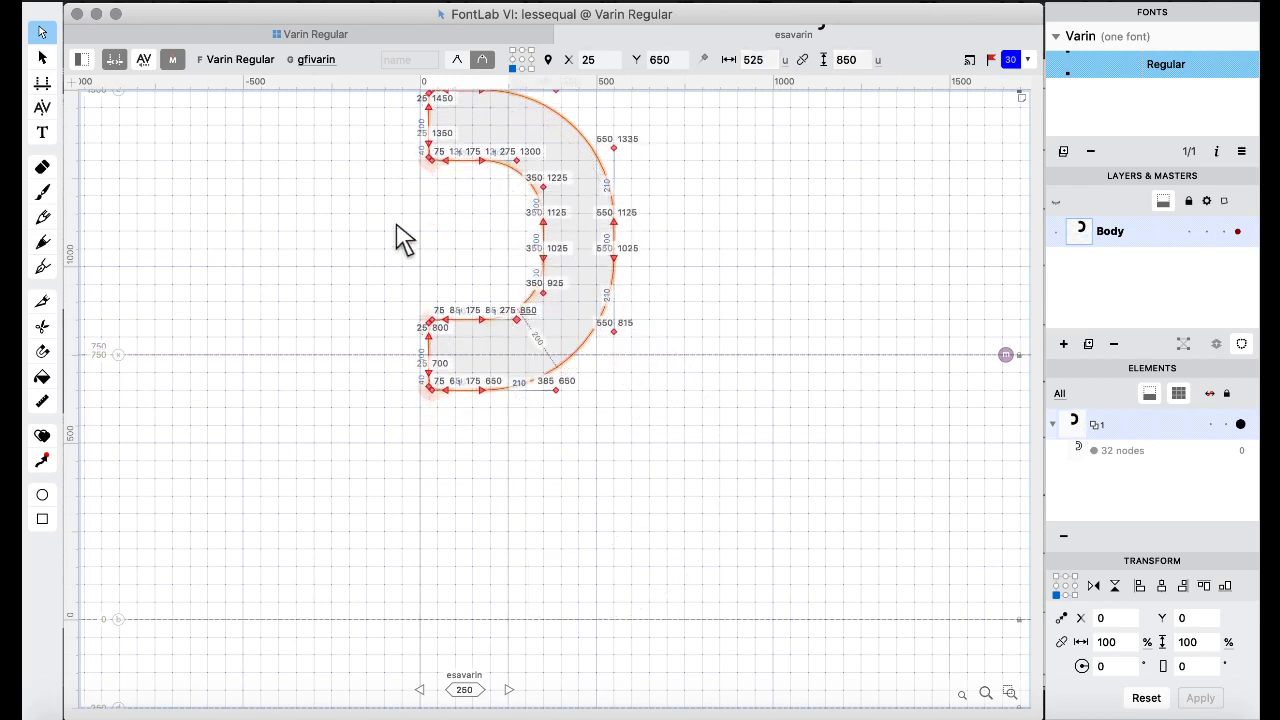
left_click(317, 33)
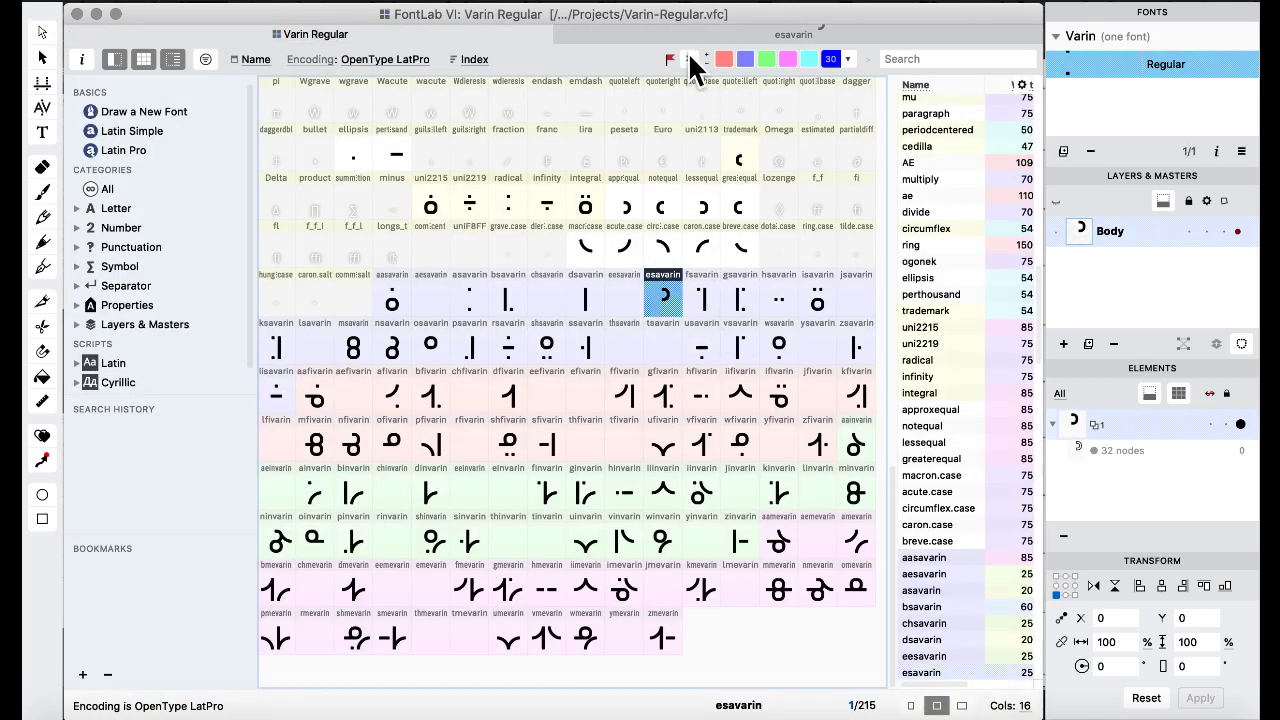
Repeat Set Sidebearings on all Varin glyphs from aasavarin through zmevarin.
left_click(400, 305)
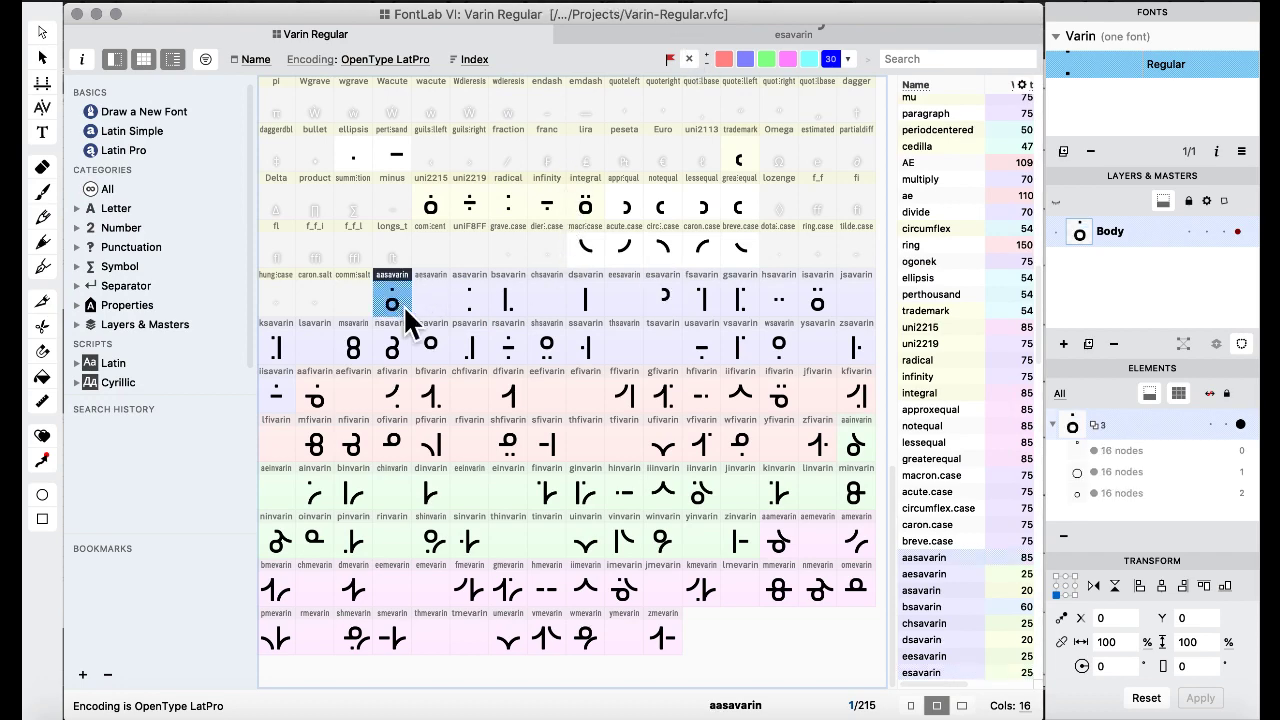
left_click(670, 648, "shift")
left_click(528, 3)
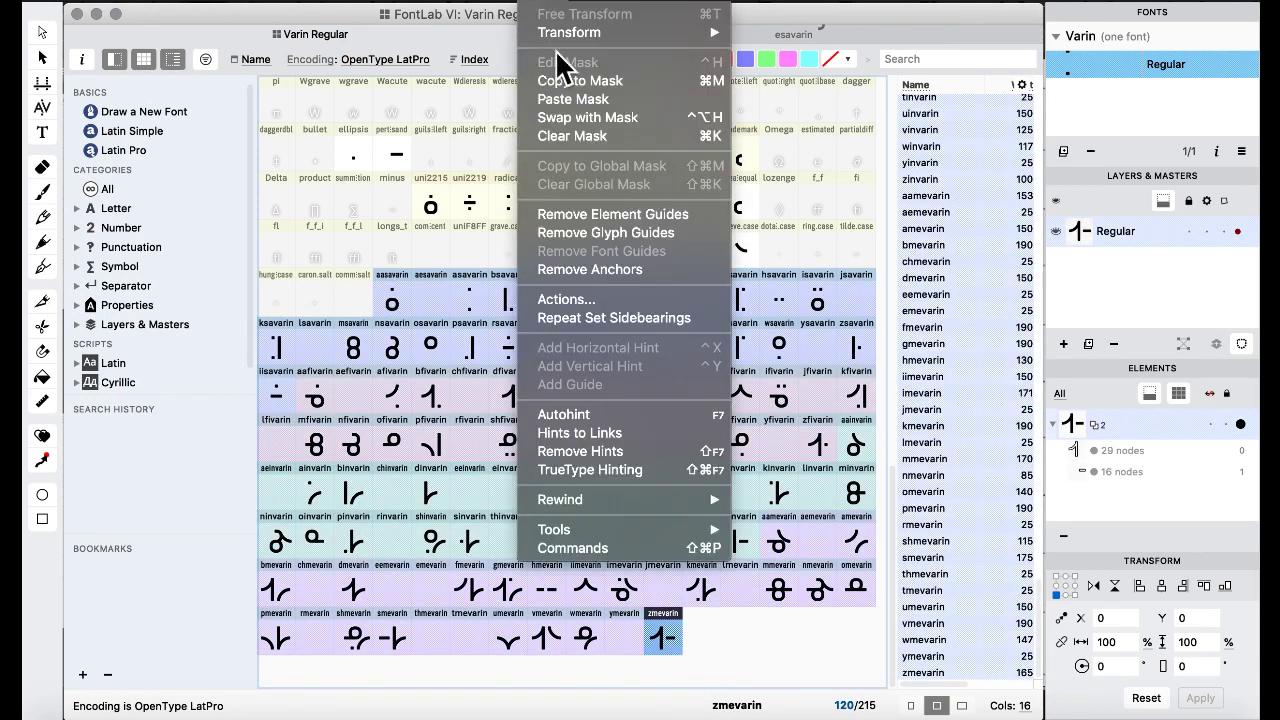
left_click(607, 300)
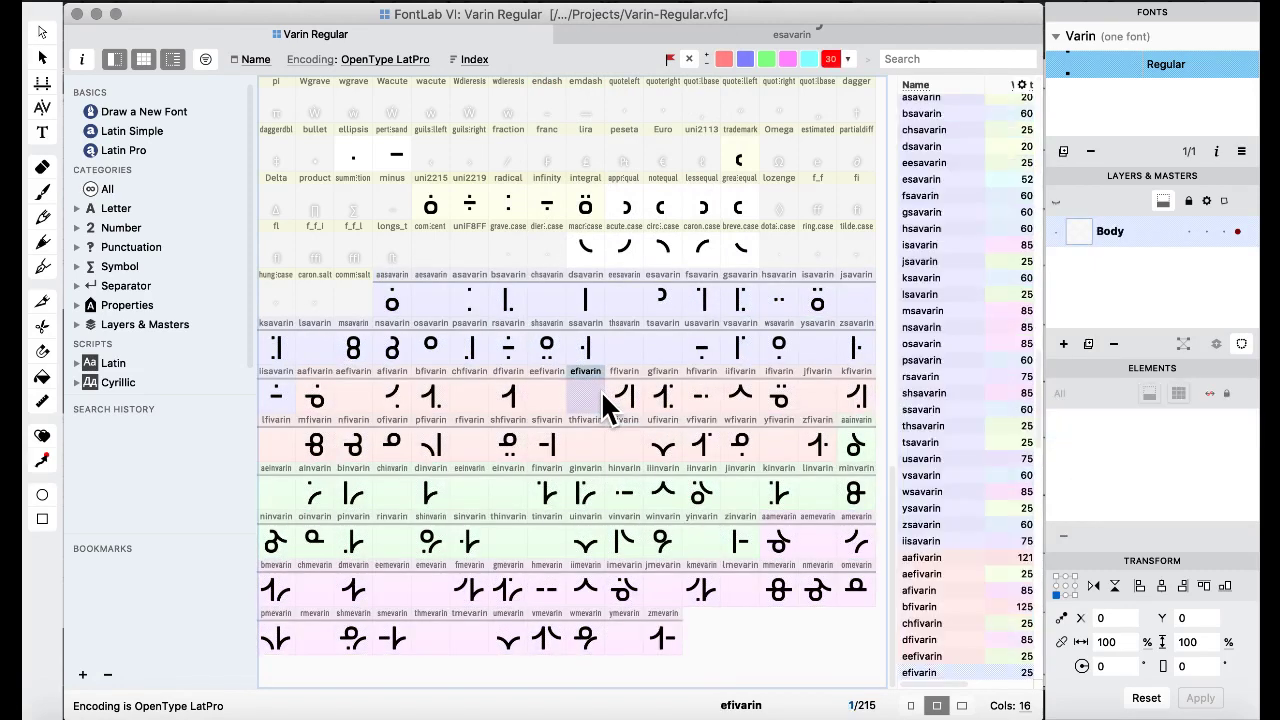
Copy the esavarin glyph and paste it over efivarin, accepting the glyph replacement.
left_click(603, 395)
left_click(660, 248)
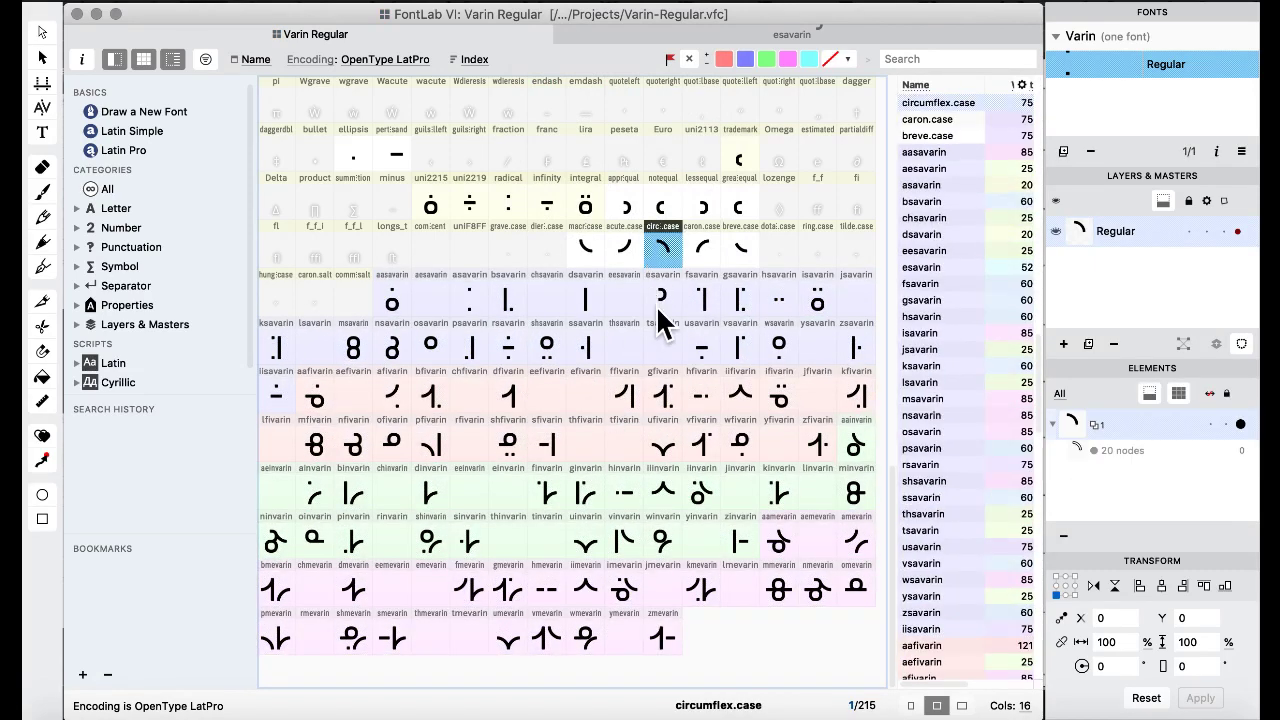
left_click(660, 308)
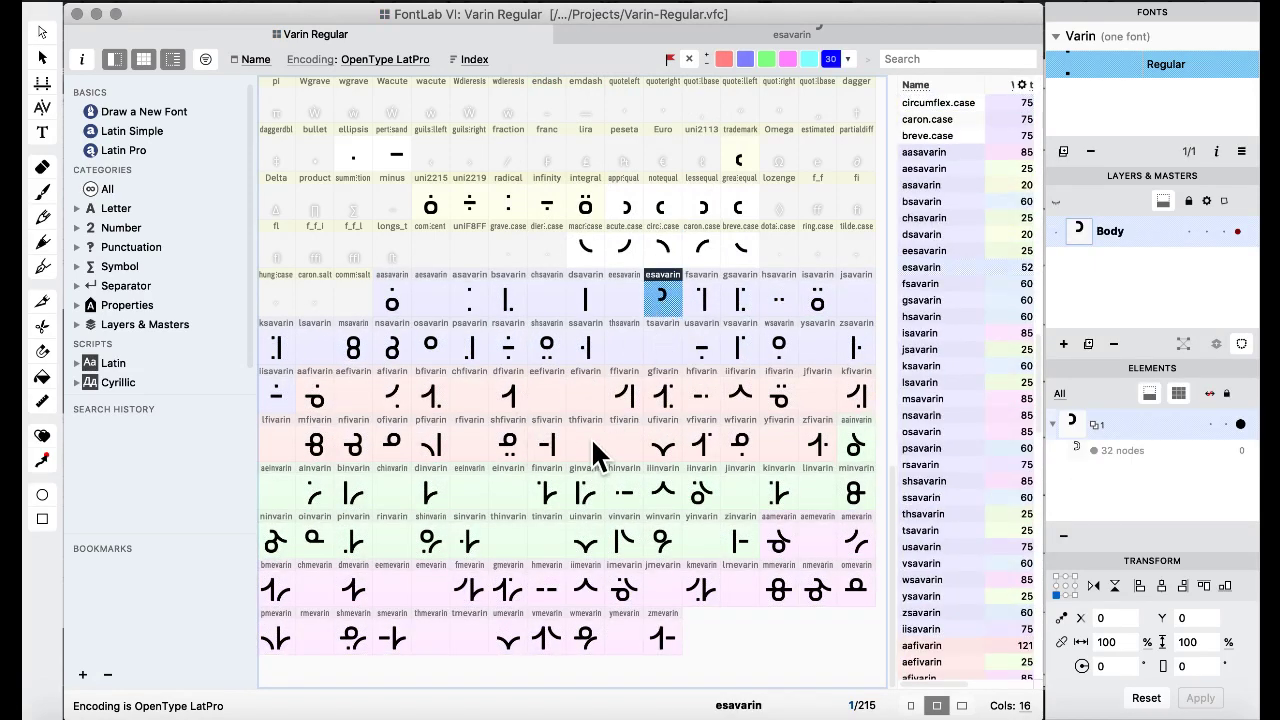
left_click(584, 402)
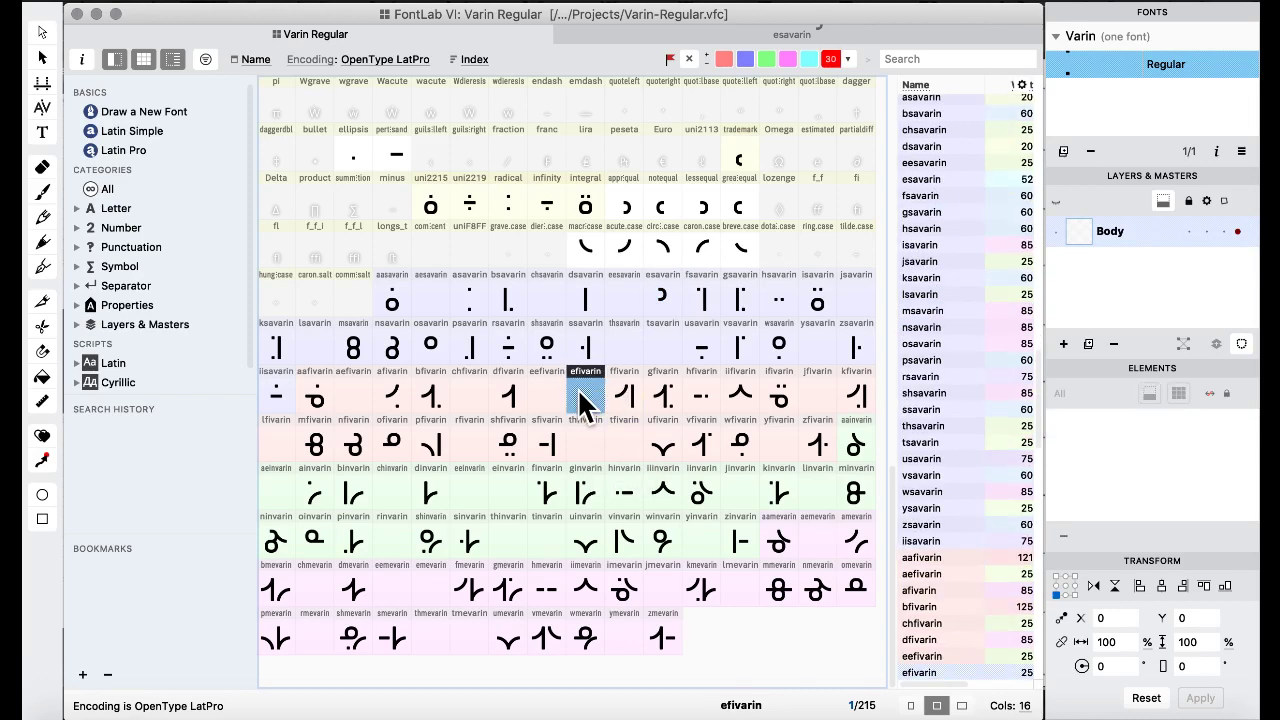
key("super+v")
left_click(829, 458)
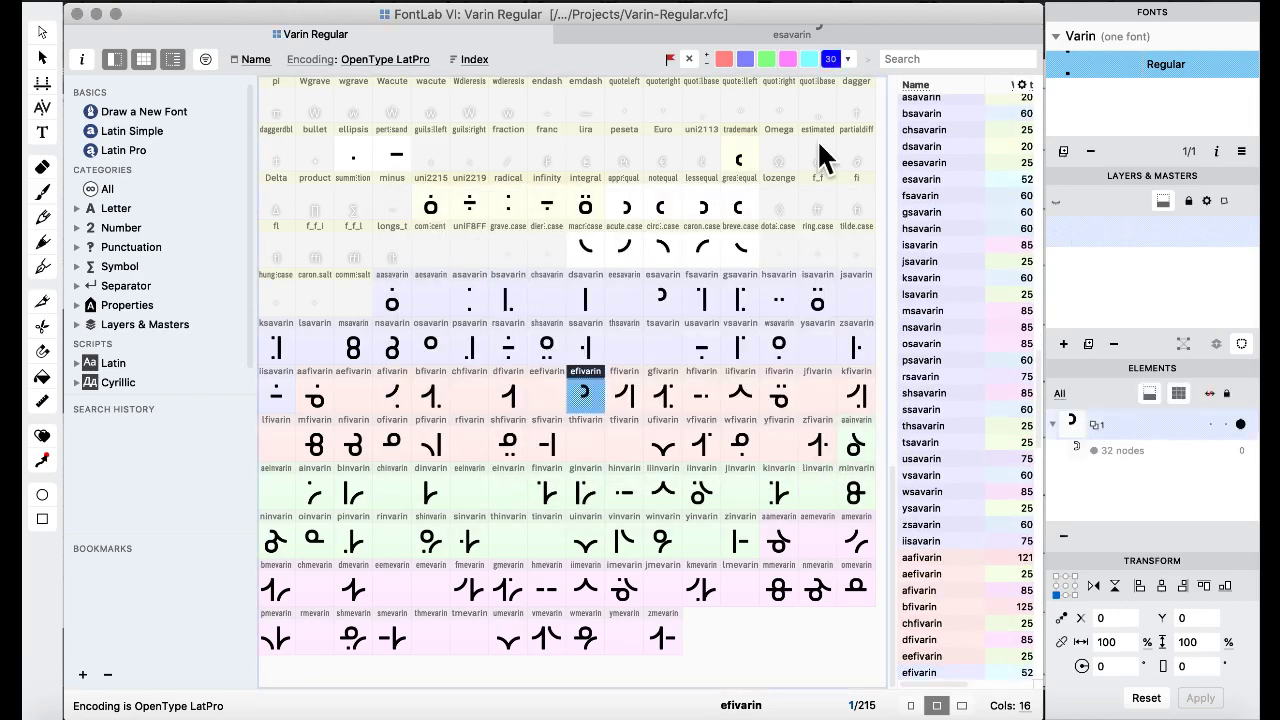
Extend the arc's lower arm in efivarin by moving its end nodes out to X -400, and return to the font overview.
double_click(581, 403)
left_click_drag(322, 280, 445, 405)
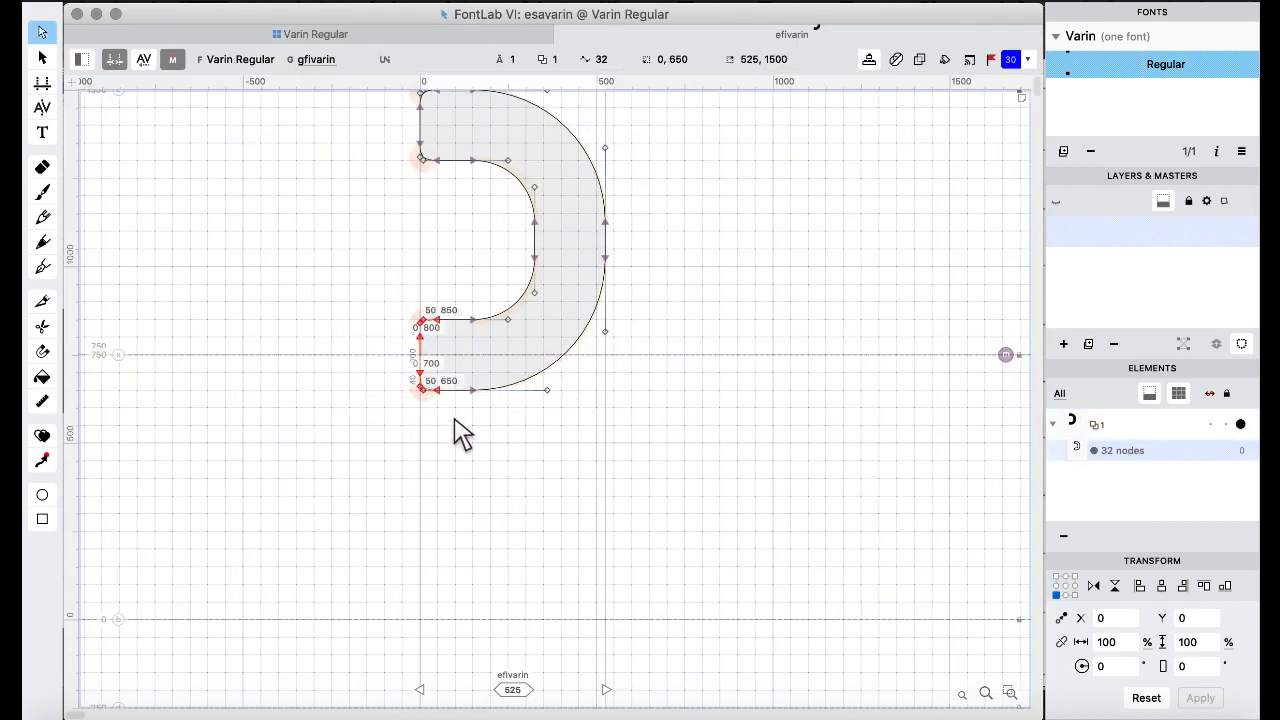
key("super+Left")
key("super+Left")
key("super+Left")
key("super+Left")
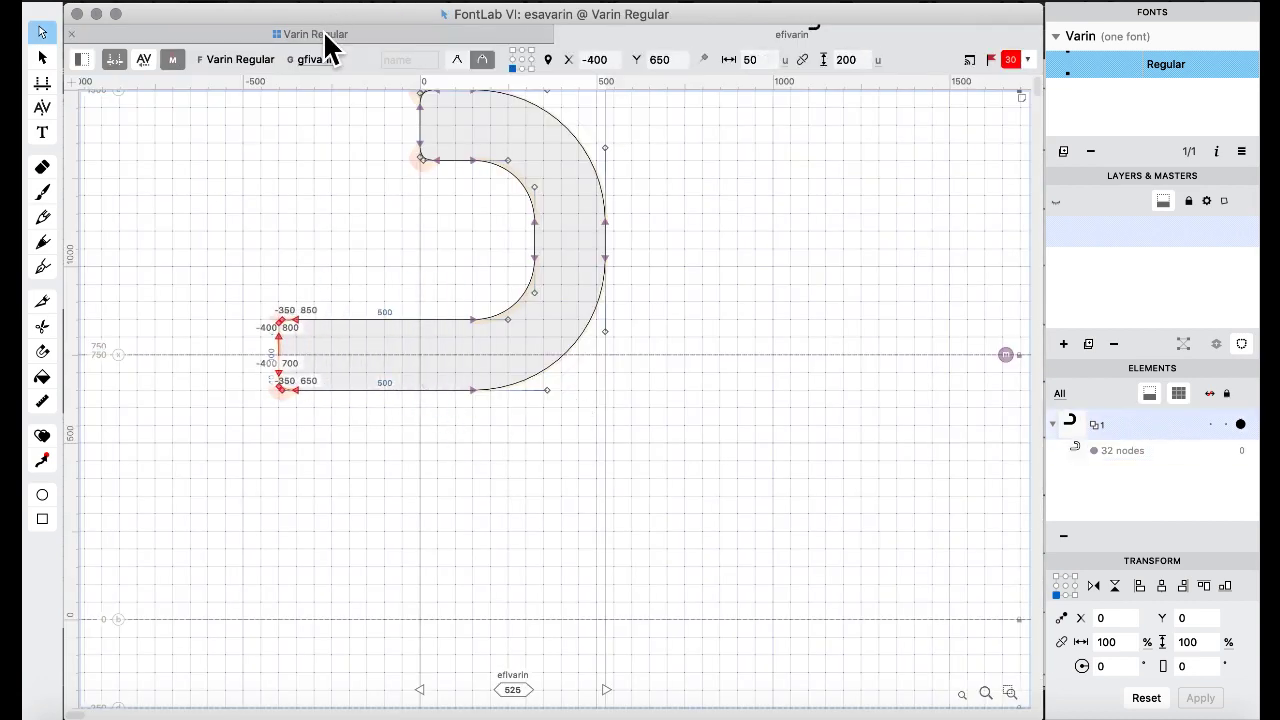
left_click(325, 36)
Compare the extended arc with the letterforms on page 1 of Varin alphabet.pdf and return to FontLab VI.
left_click(585, 343)
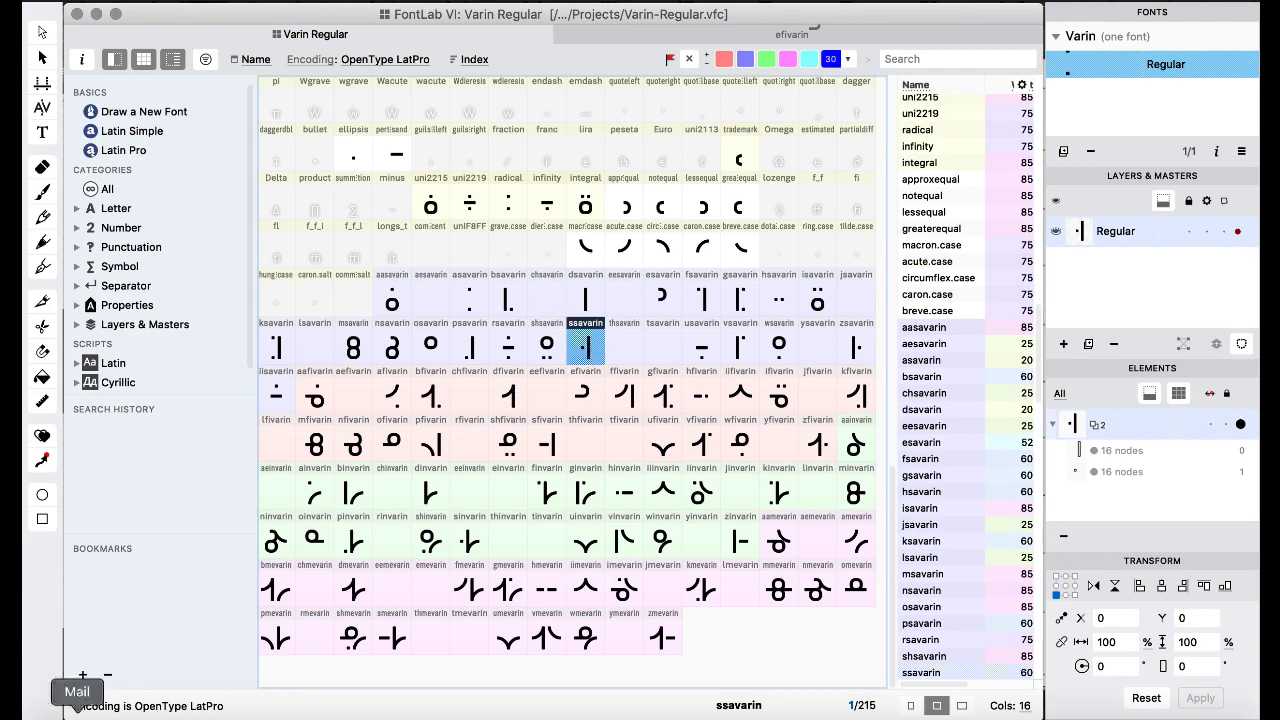
mouse_move(2, 717)
left_click(846, 561)
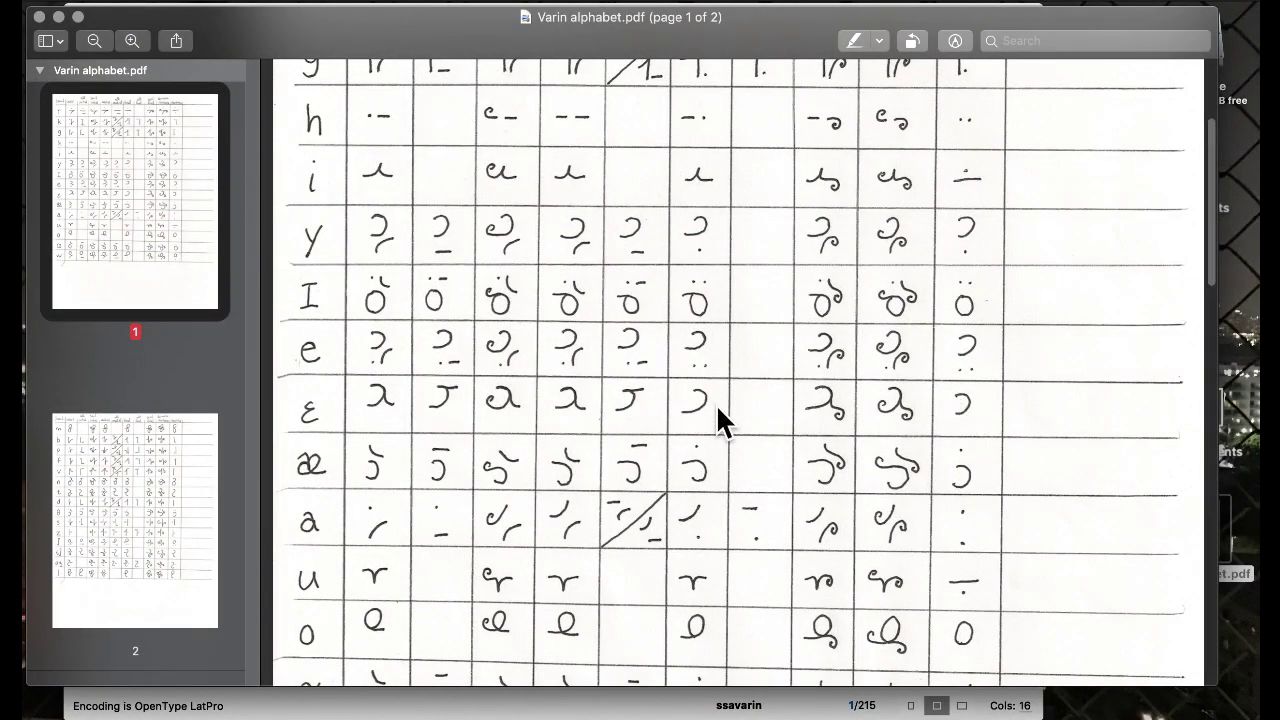
mouse_move(2, 717)
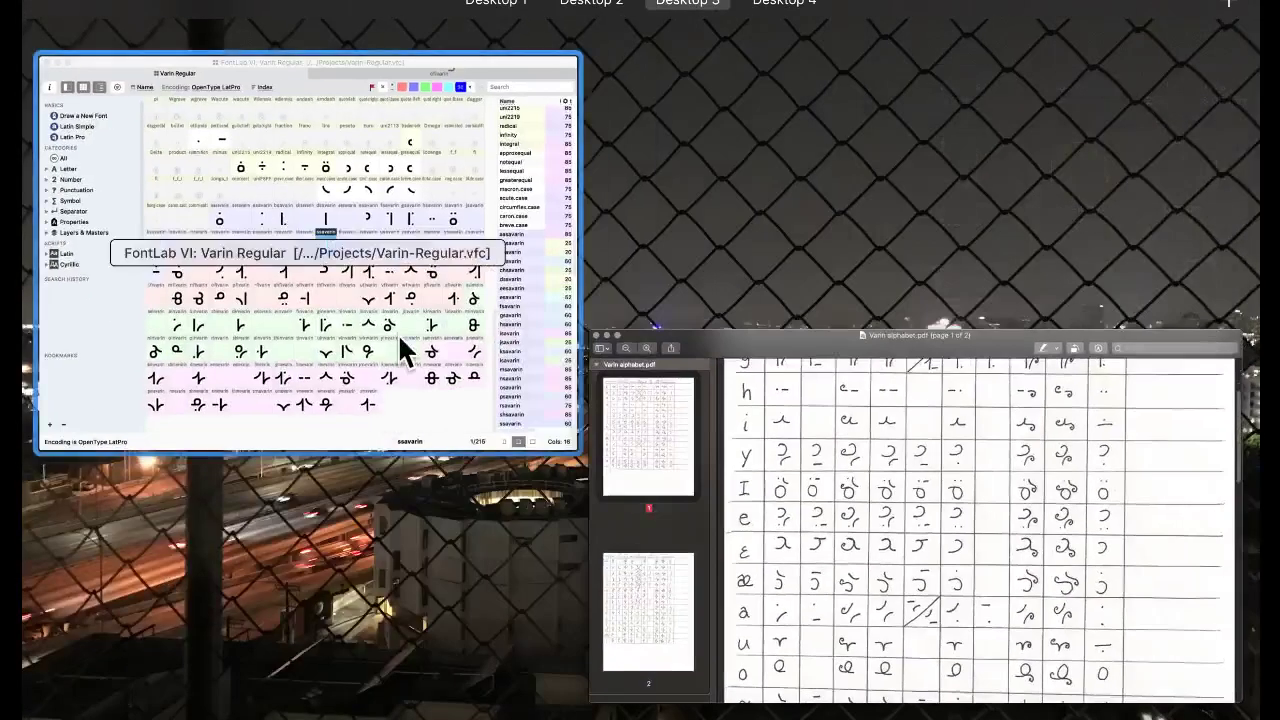
left_click(400, 330)
Copy the efivarin glyph and paste it over emevarin, accepting the glyph replacement.
left_click(581, 408)
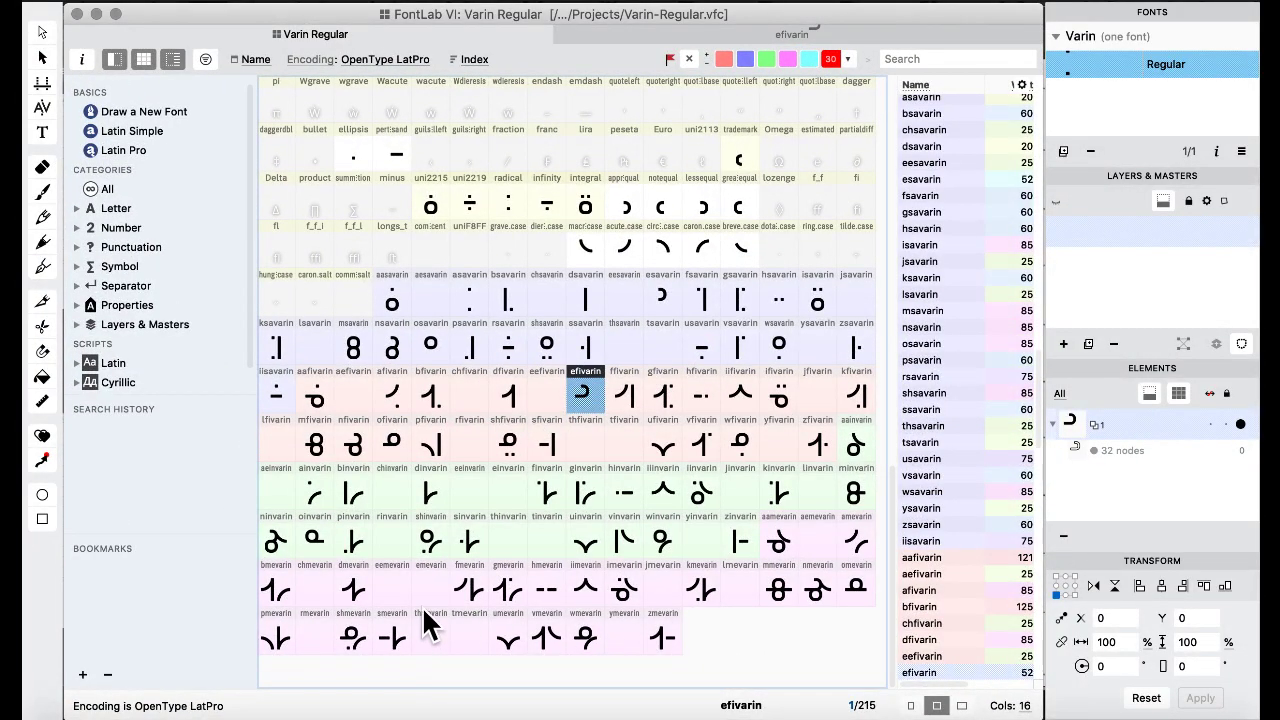
left_click_drag(422, 606, 482, 607)
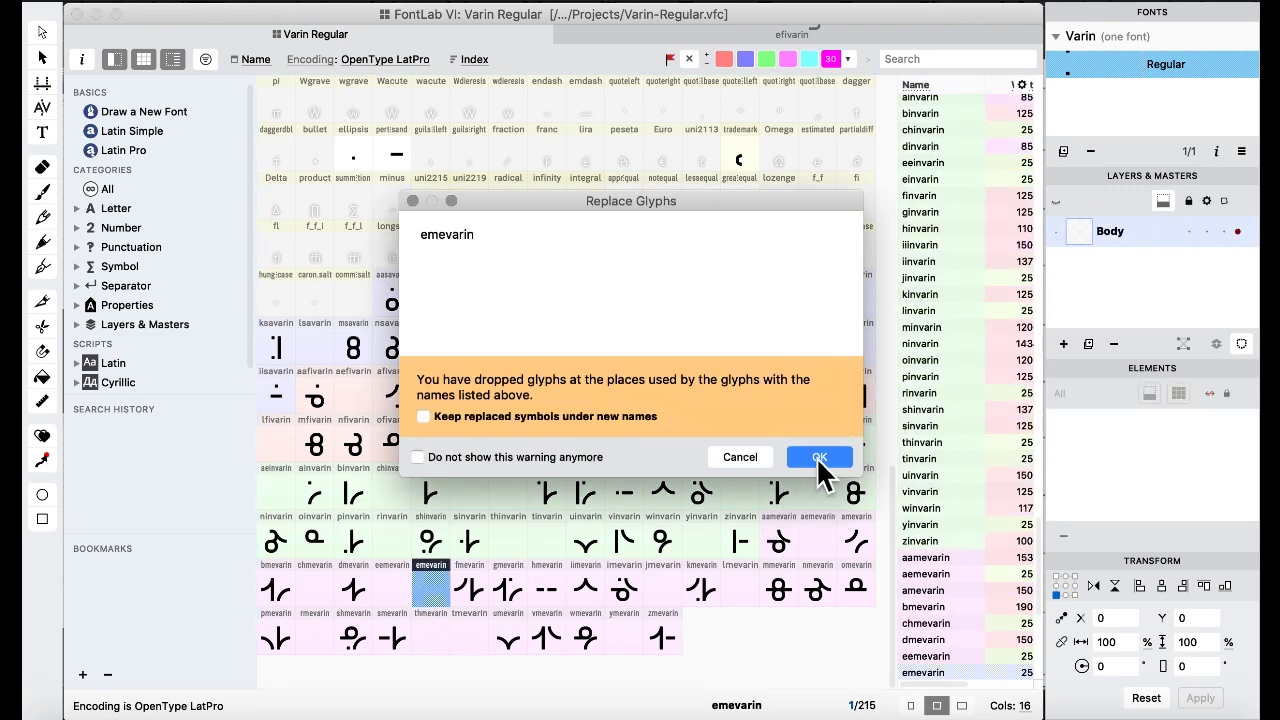
left_click(820, 458)
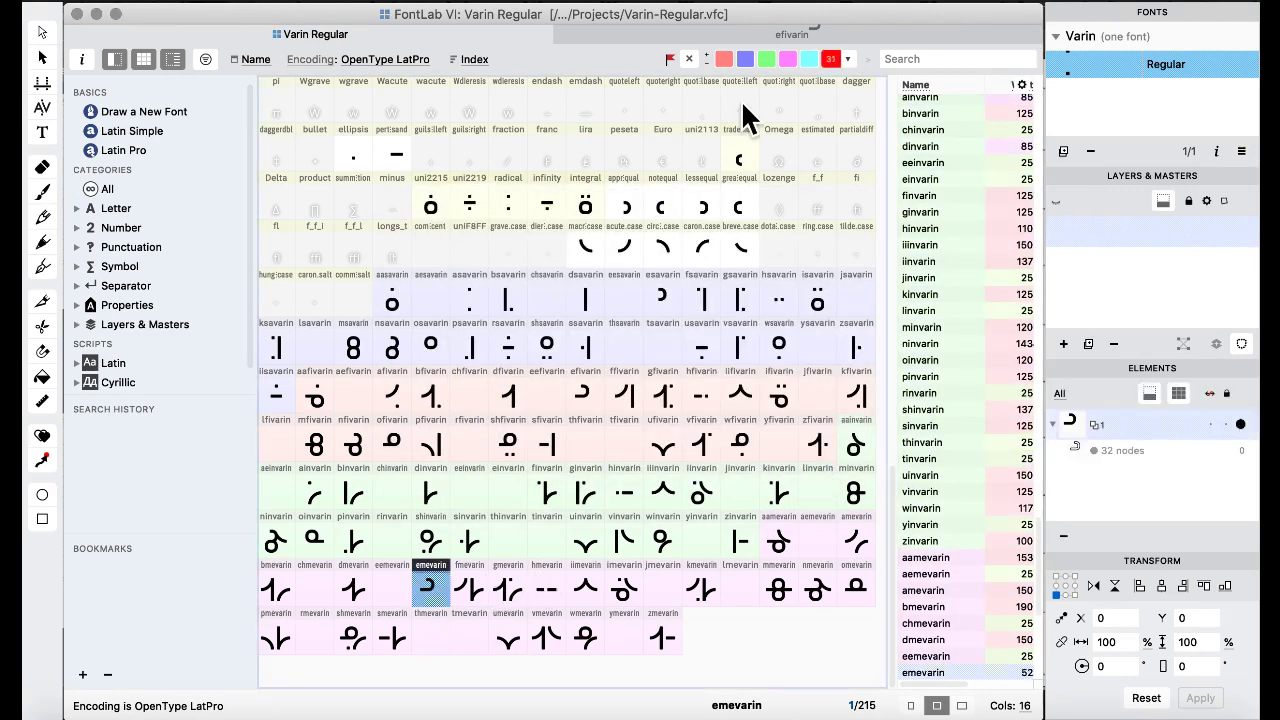
Copy the whole curved stroke contour from the breve.case glyph and return to the font overview.
left_click(569, 381)
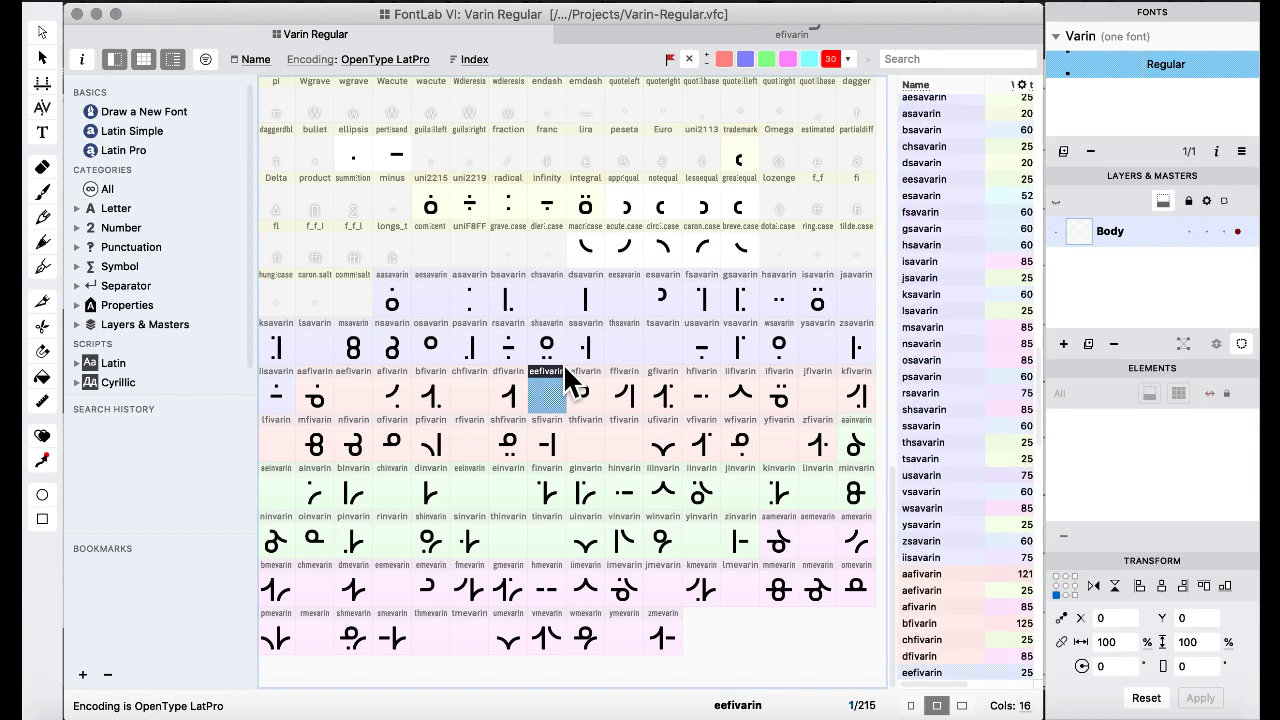
scroll(493, 360, "up", 4)
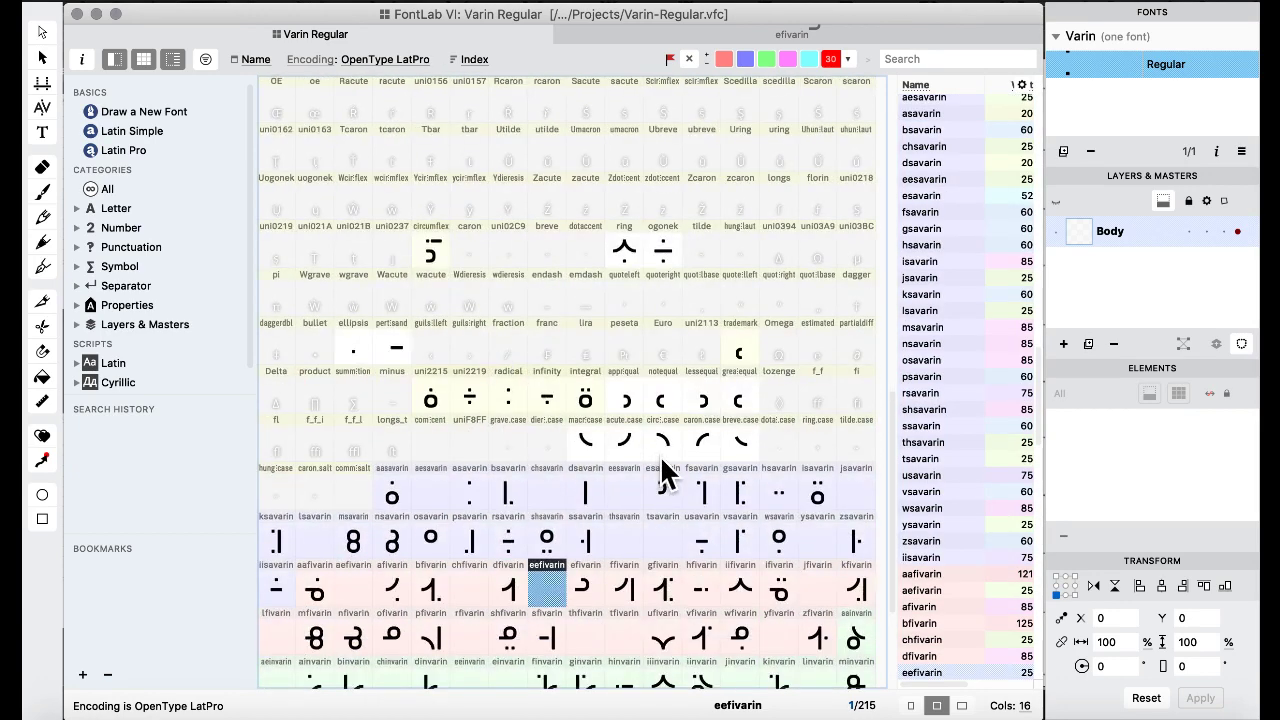
double_click(748, 452)
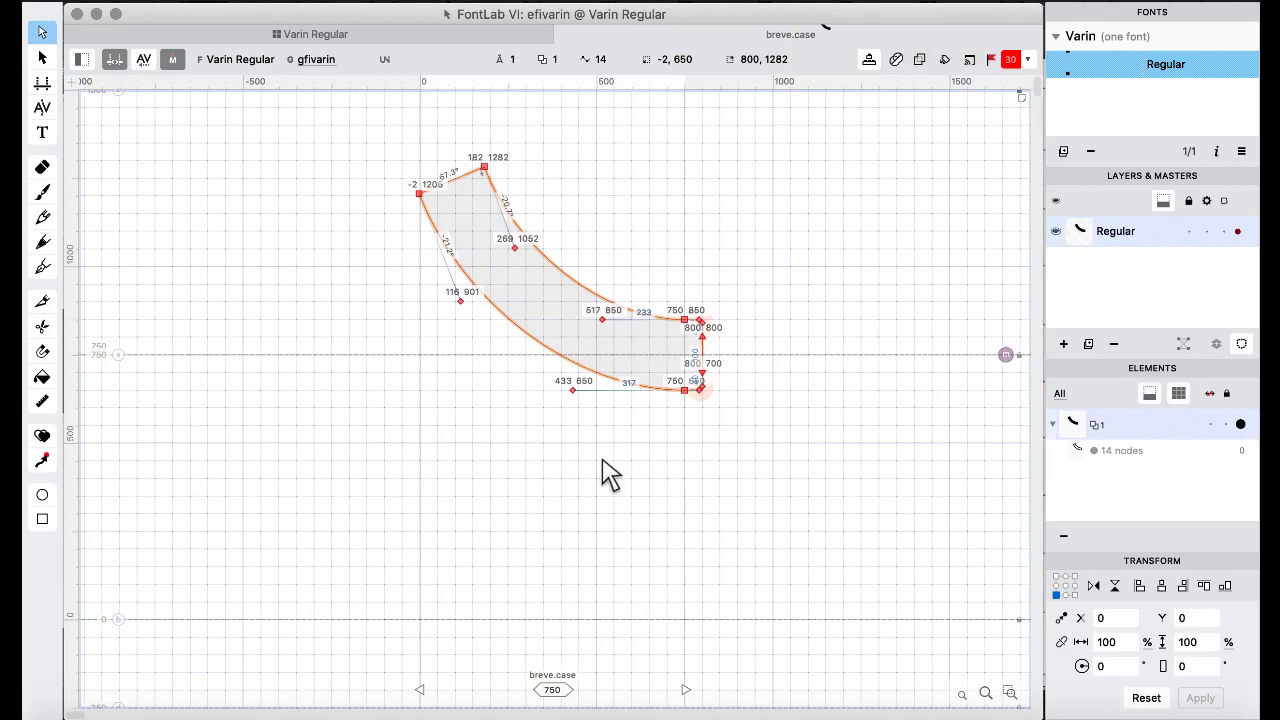
left_click(374, 38)
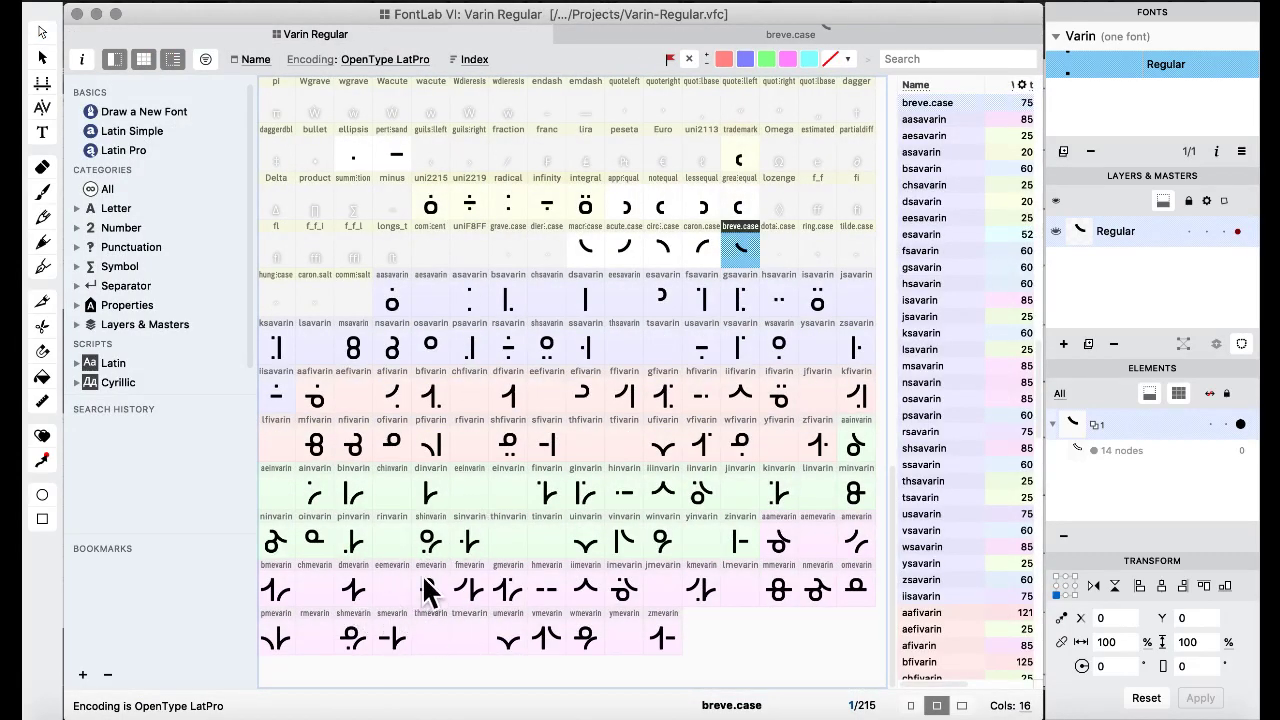
Paste the curved stroke into emevarin and move it clear of the arc to X 698, Y 650.
double_click(428, 590)
key("super+v")
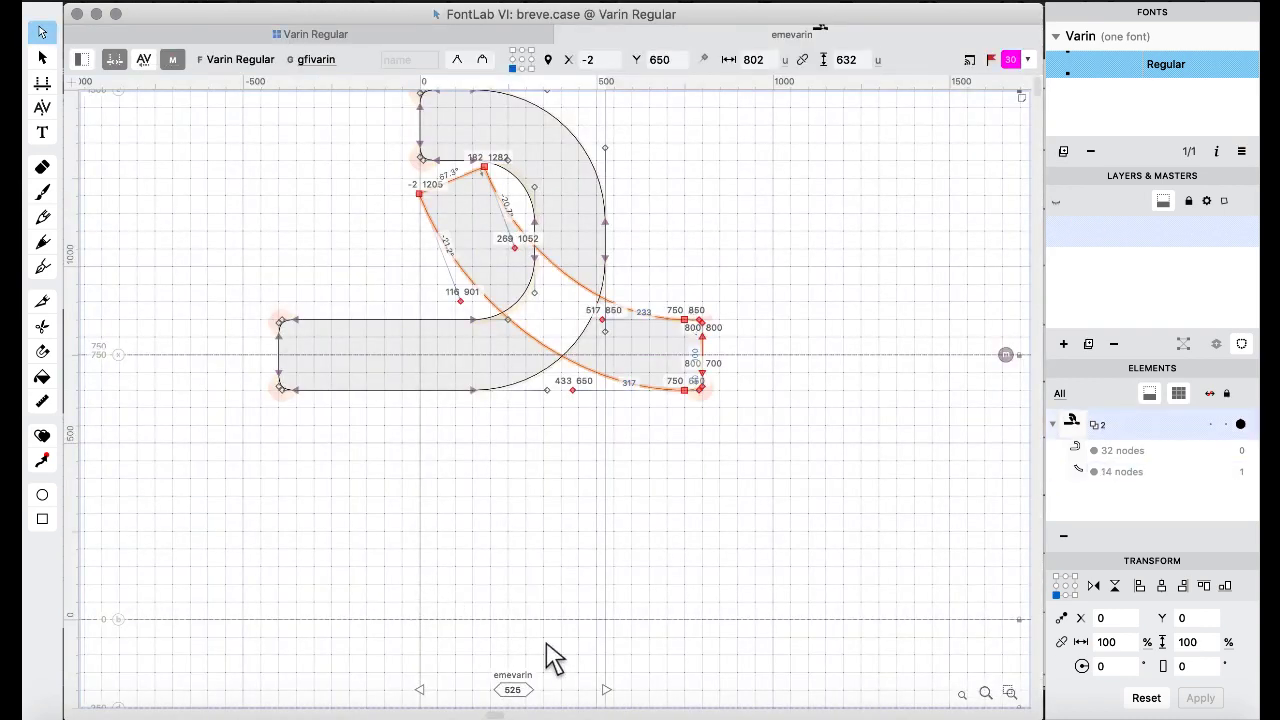
key("super+shift+Right")
key("super+shift+Right")
key("super+shift+Right")
key("super+shift+Right")
key("super+shift+Right")
key("super+shift+Right")
key("super+shift+Right")
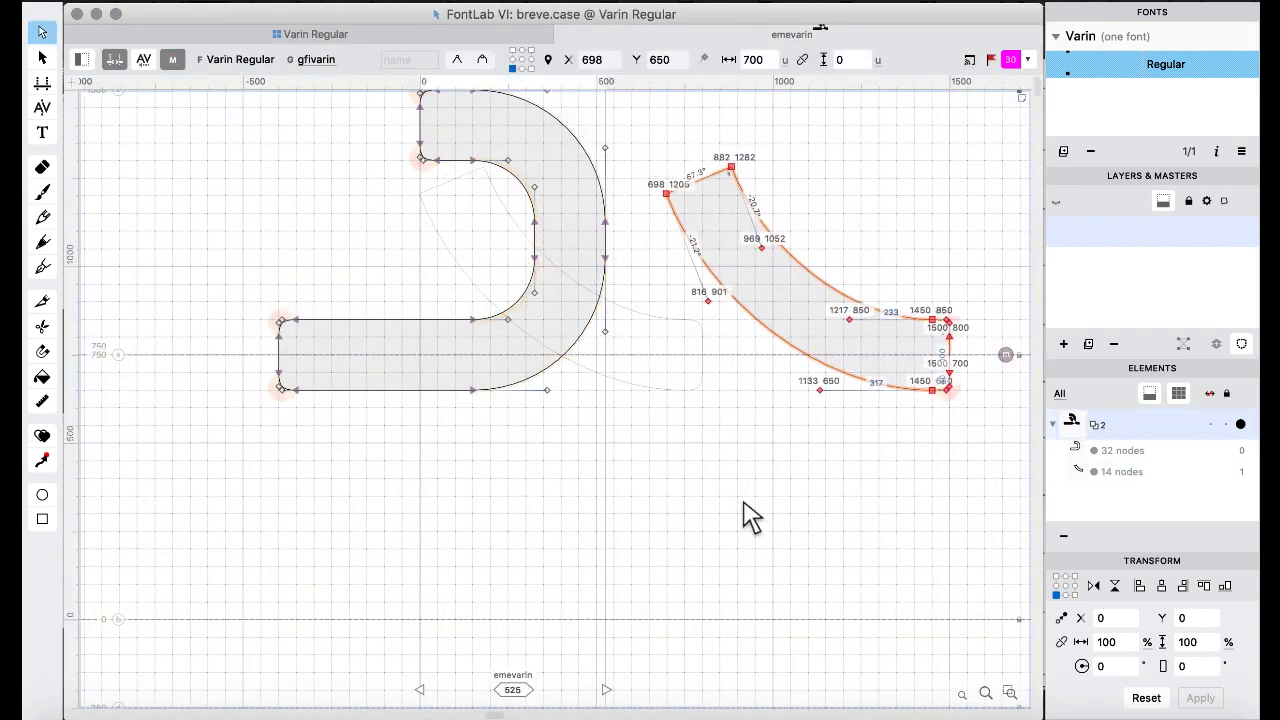
Move the pasted curved stroke back onto the arc in emevarin, to X 298, Y 650.
right_click(837, 231)
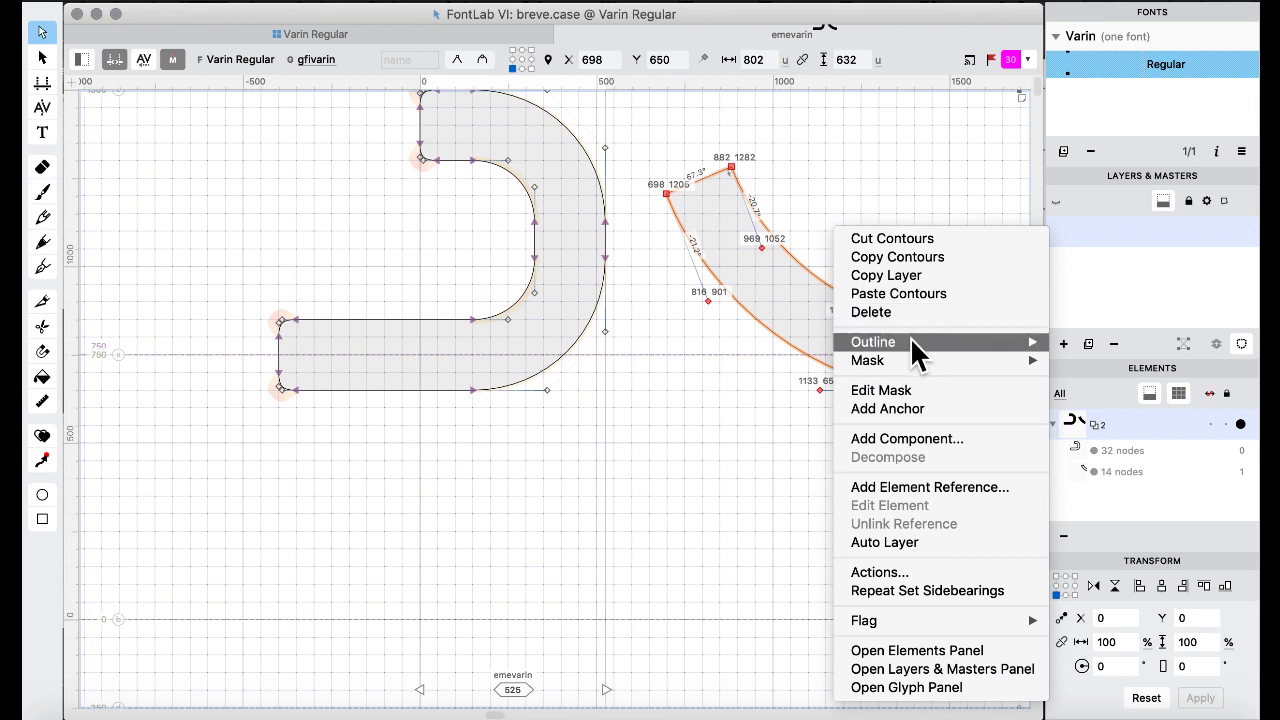
mouse_move(908, 341)
left_click(1094, 394)
key("super+shift+Left")
key("super+shift+Left")
key("super+shift+Left")
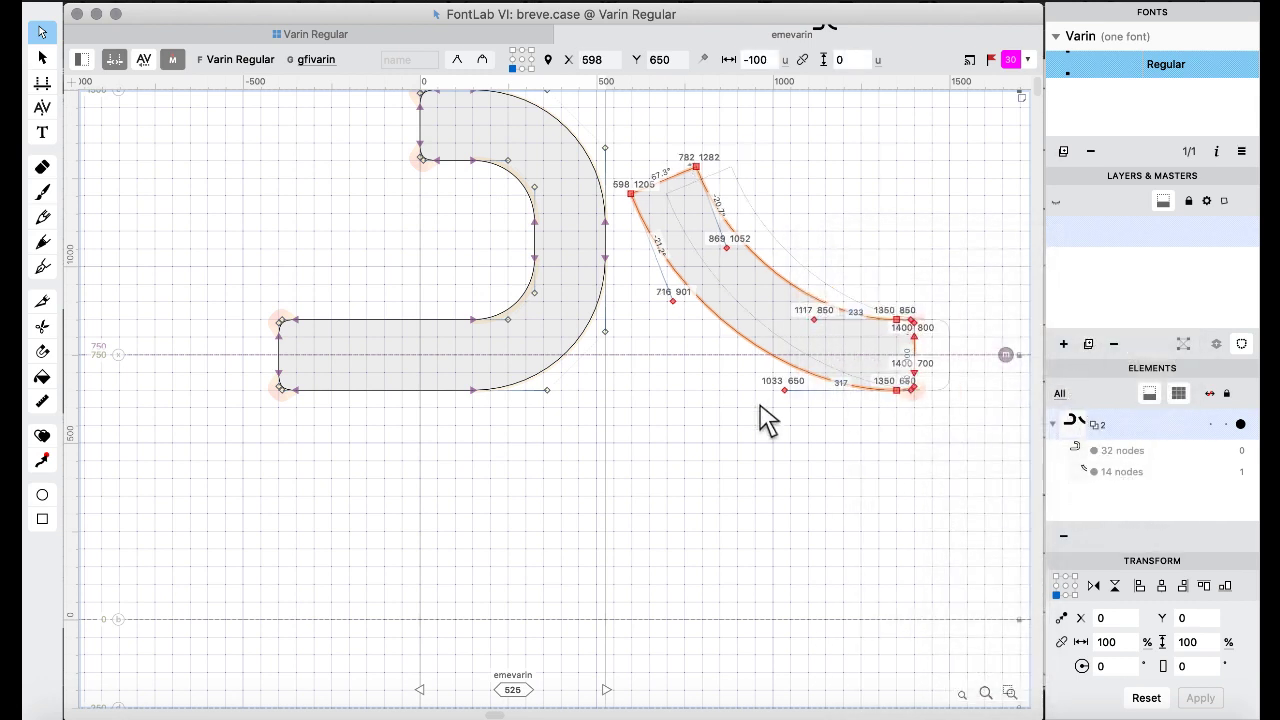
key("super+shift+Left")
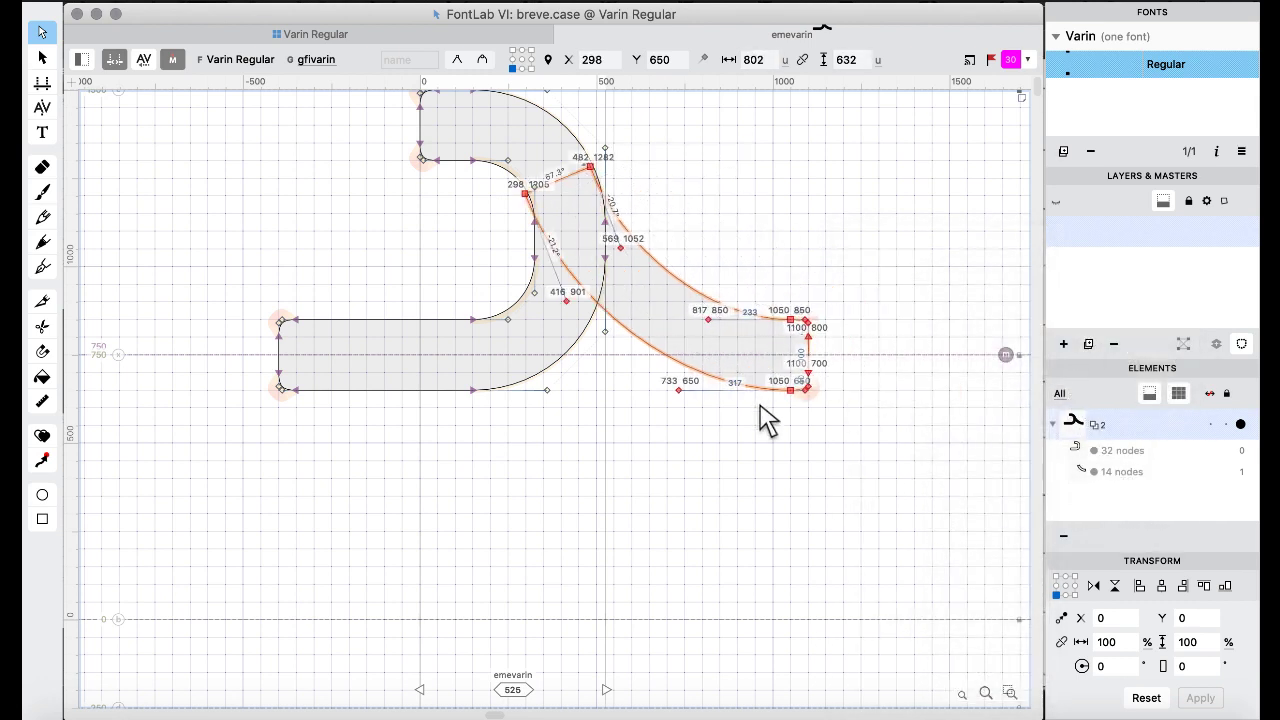
Examine up close how the curved stroke's angled end meets the inner and outer edges of the arc in emevarin.
scroll(731, 275, "up", 3)
scroll(731, 275, "up", 4)
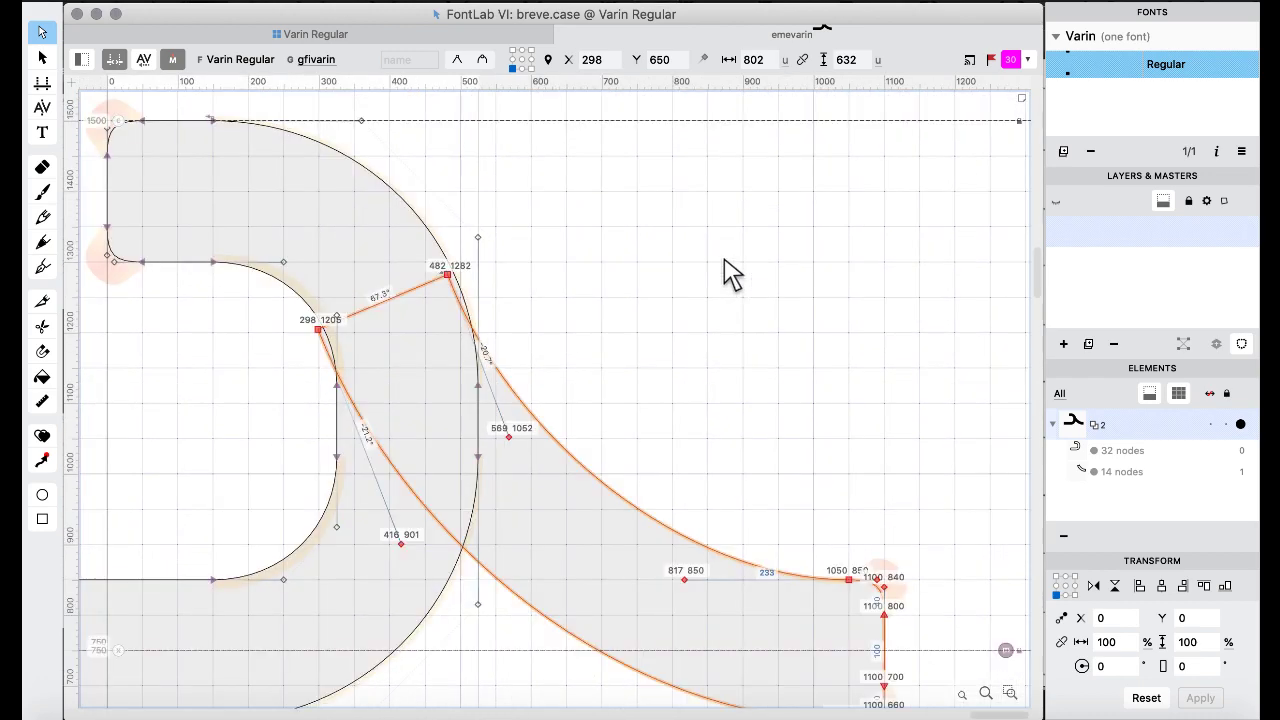
scroll(731, 275, "up", 4)
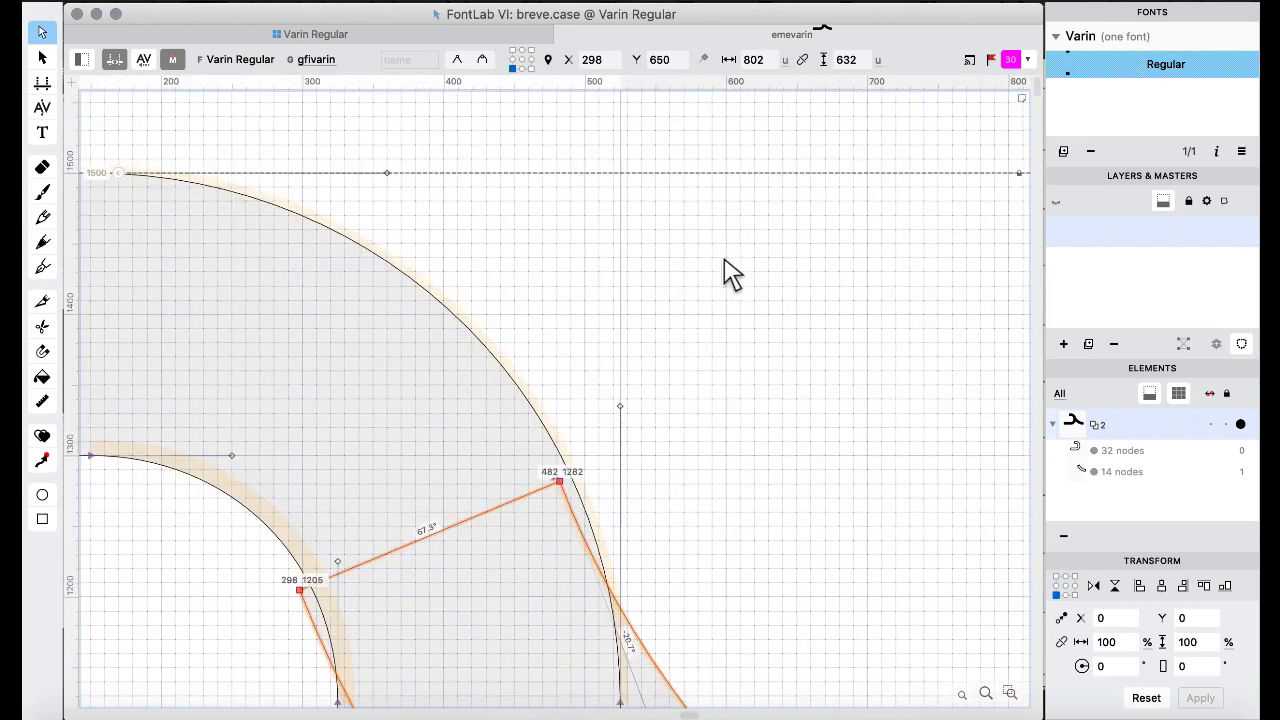
scroll(731, 275, "down", 5)
scroll(731, 275, "left", 2)
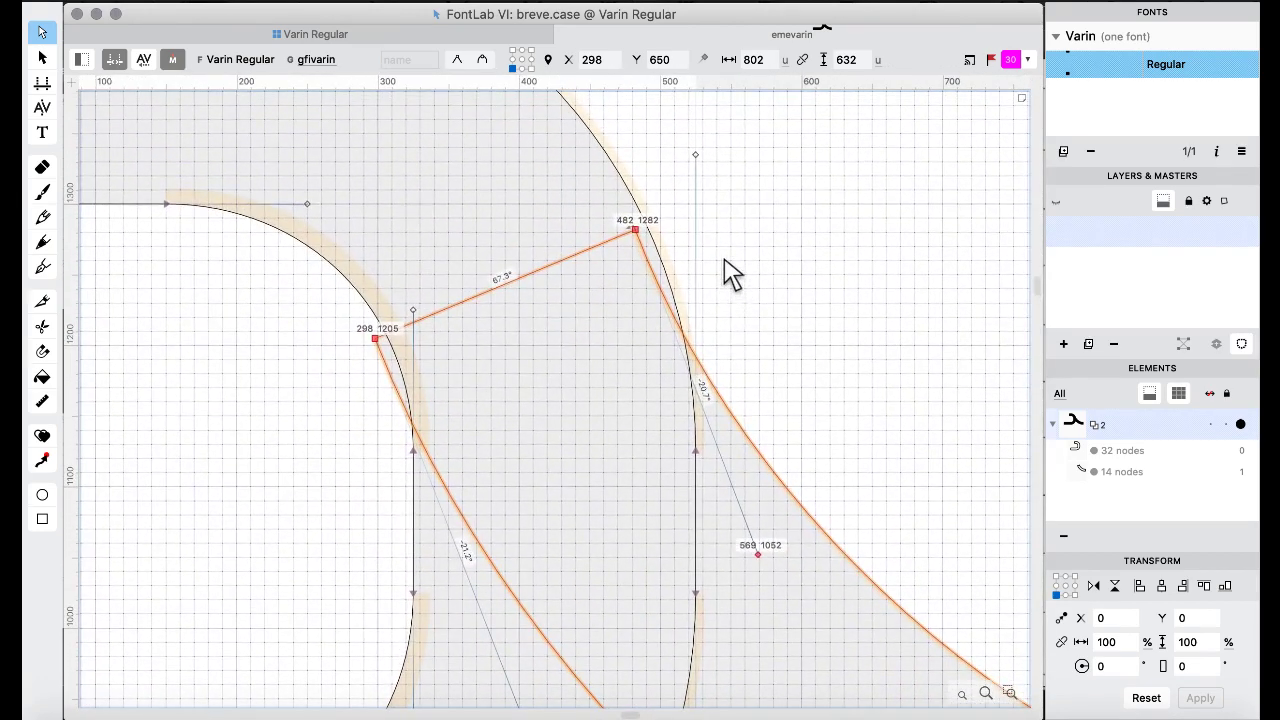
scroll(731, 275, "up", 4)
scroll(731, 275, "left", 5)
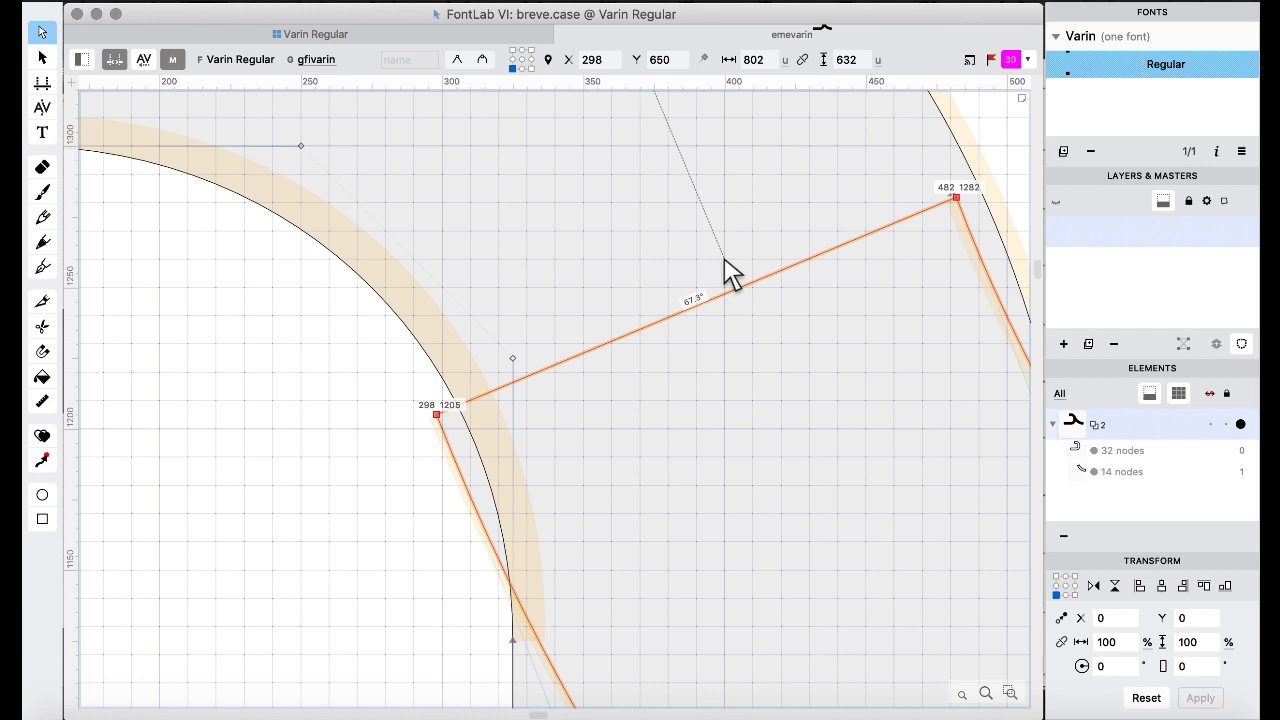
Shift the curved stroke in emevarin 10 units right to X 308, aligning its angled end with the arc's edges.
key("shift+Right")
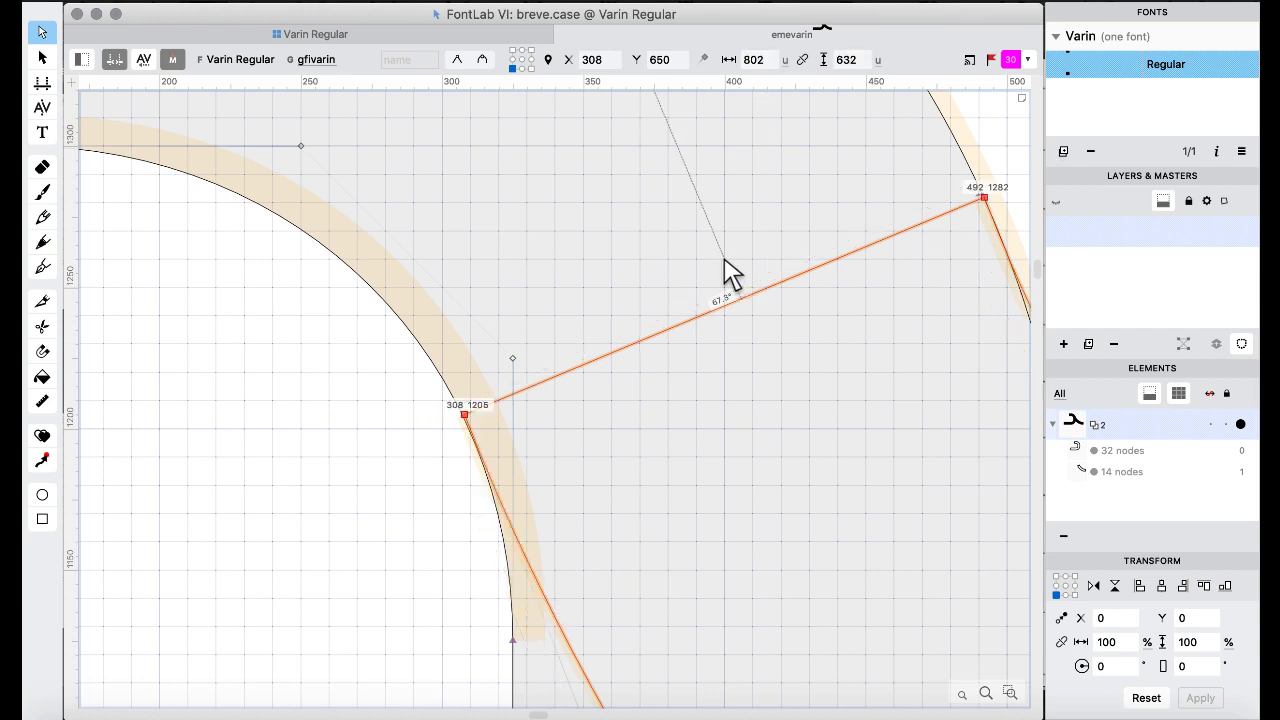
scroll(731, 275, "up", 3)
scroll(731, 275, "left", 3)
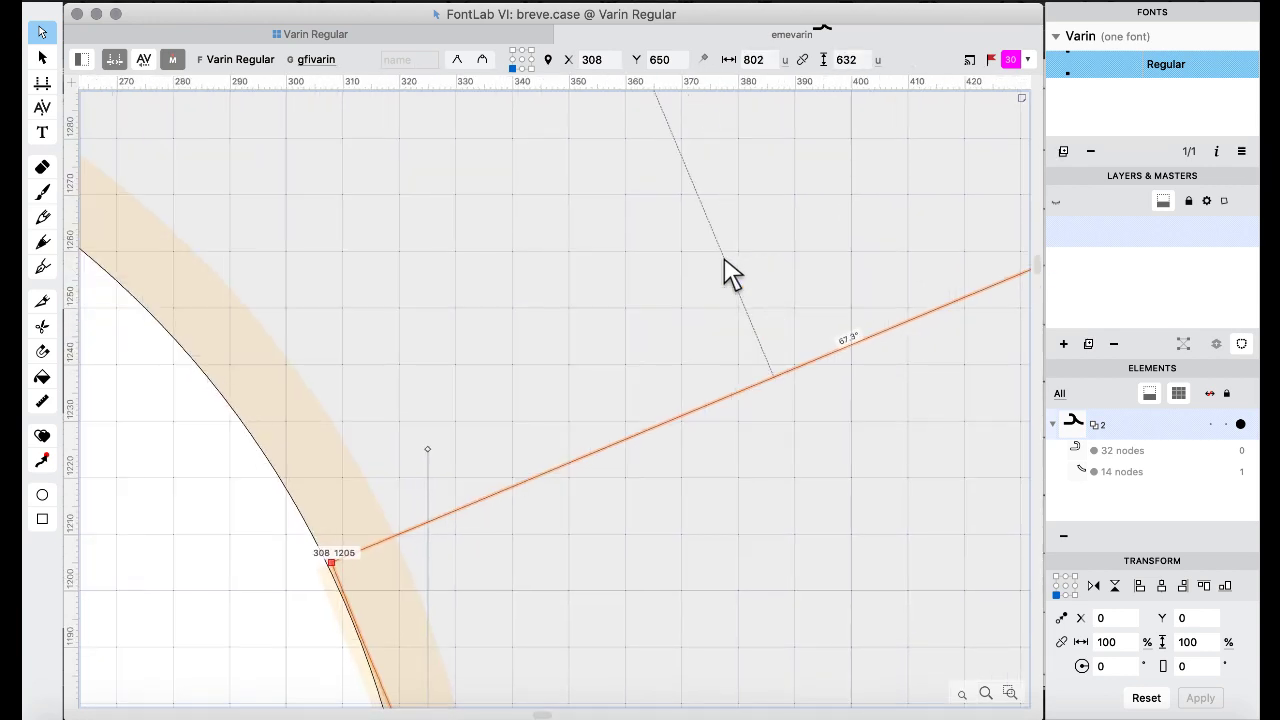
Try the curved stroke at X 307, compare both end corners with the arc's edges, and return it to X 308.
key("Left")
scroll(731, 275, "right", 5)
scroll(731, 275, "up", 1)
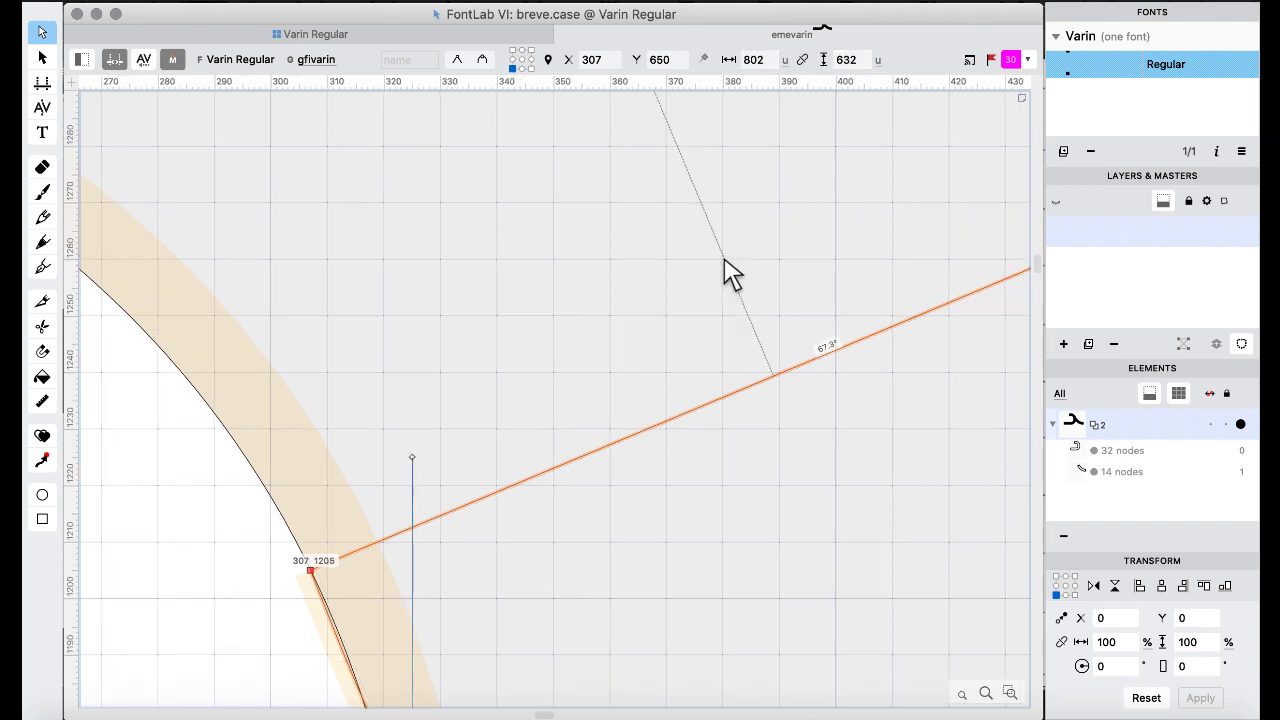
scroll(731, 275, "right", 7)
scroll(731, 275, "up", 2)
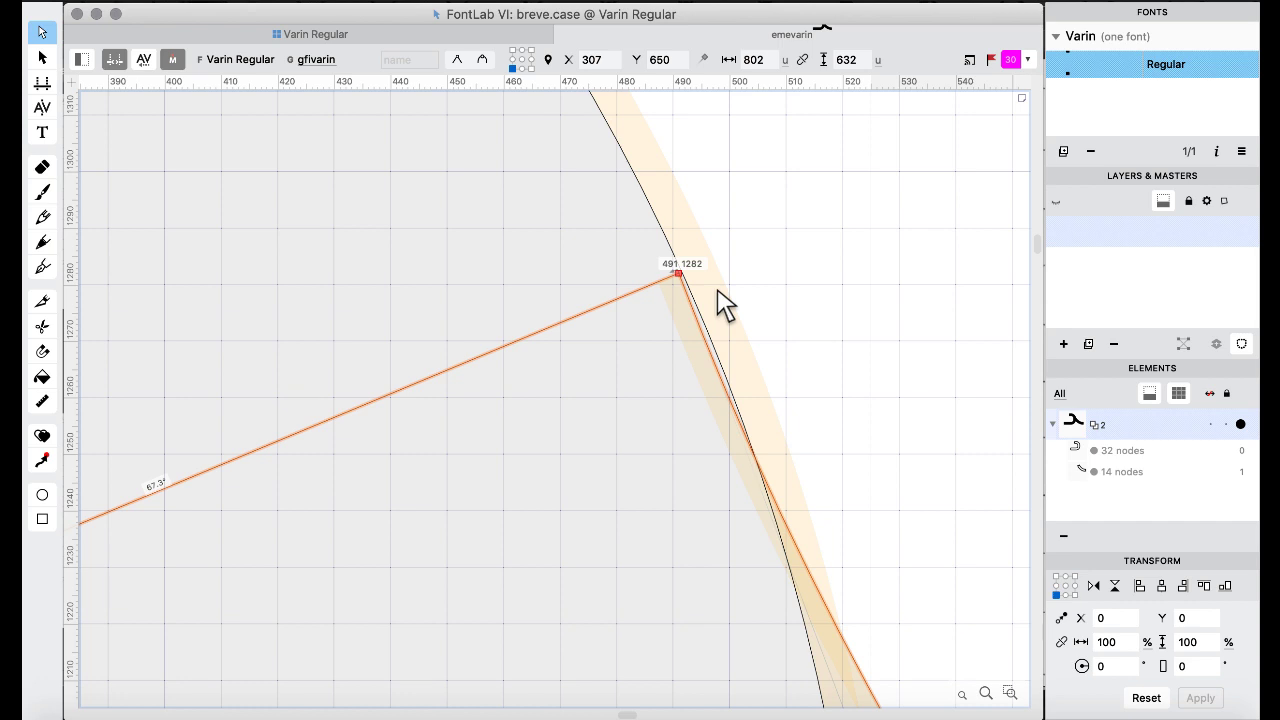
key("Right")
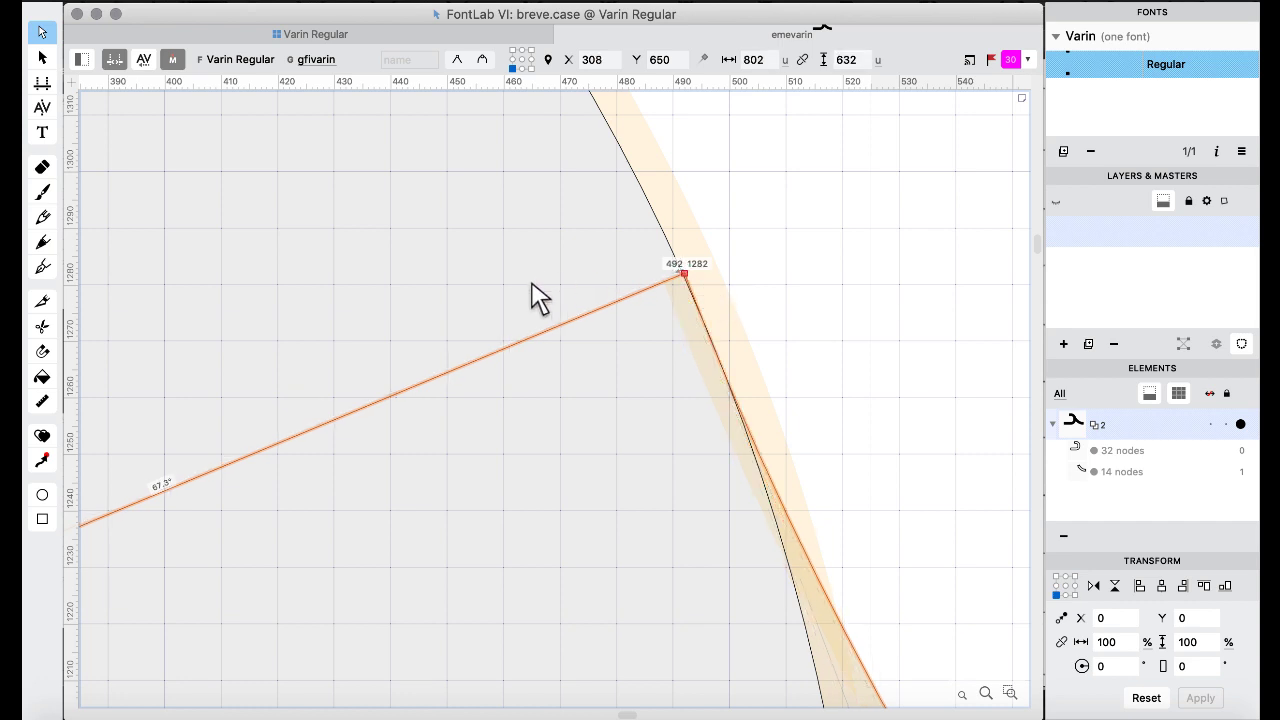
scroll(537, 297, "left", 8)
scroll(537, 297, "down", 1)
scroll(537, 297, "left", 2)
scroll(537, 297, "down", 2)
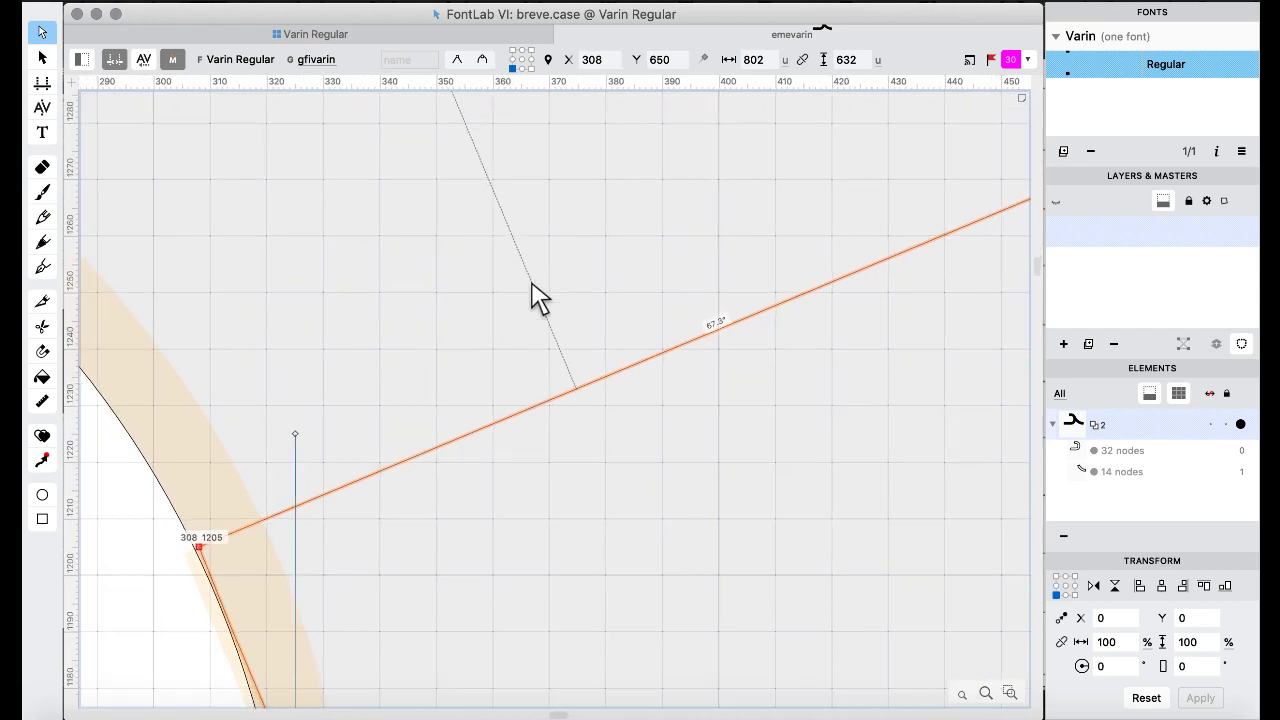
scroll(537, 297, "down", 5)
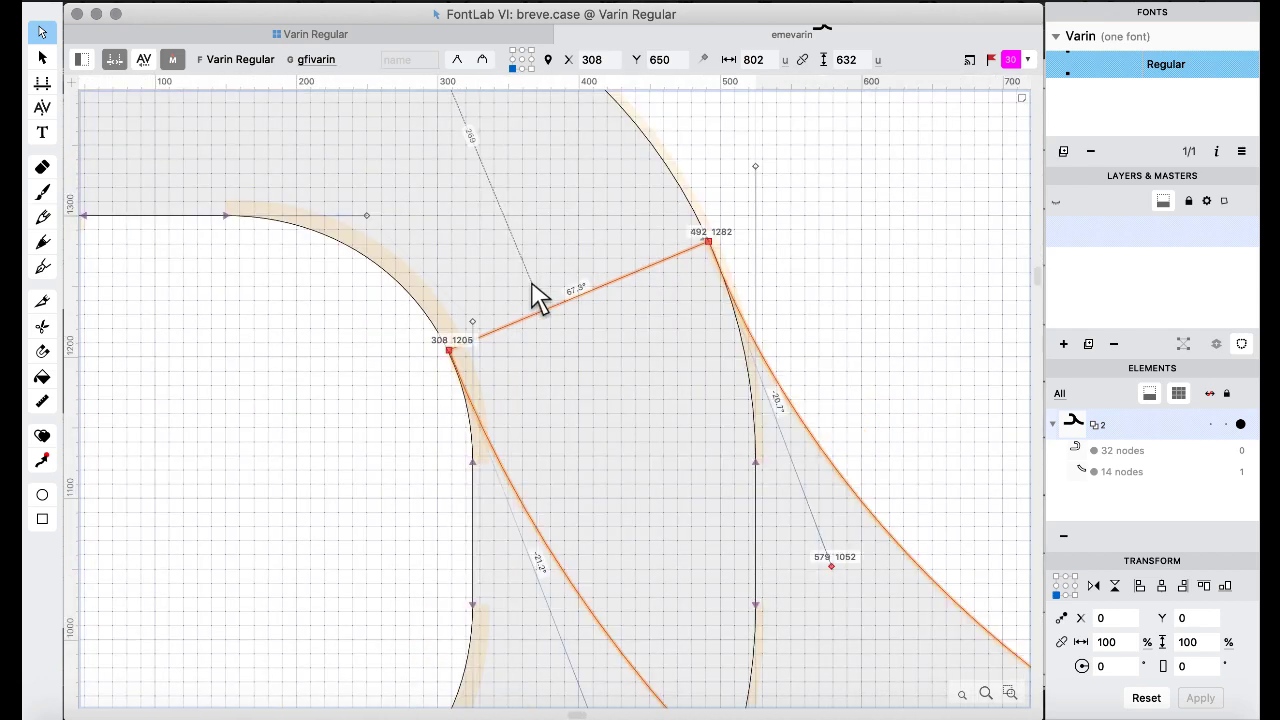
scroll(537, 297, "up", 3)
scroll(537, 297, "left", 2)
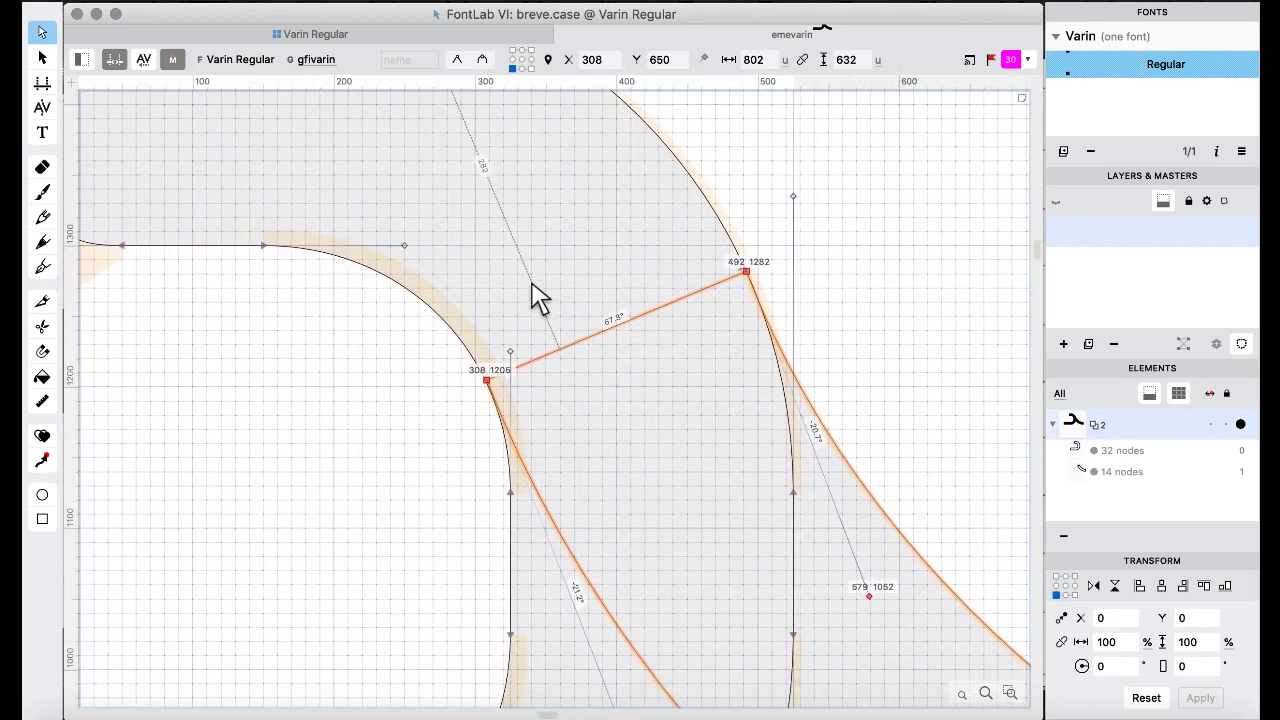
scroll(537, 297, "up", 4)
scroll(537, 297, "down", 10)
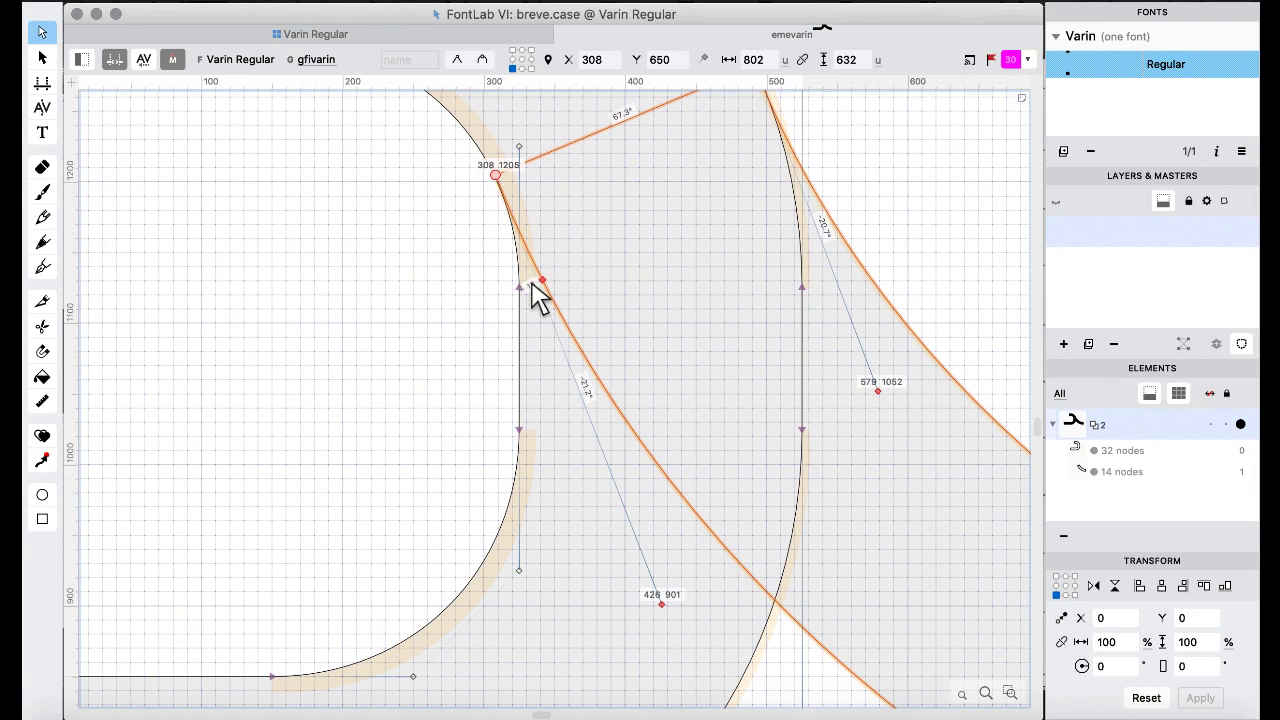
Copy the nsavarin outlines and paste them into the emevarin glyph.
left_click(281, 36)
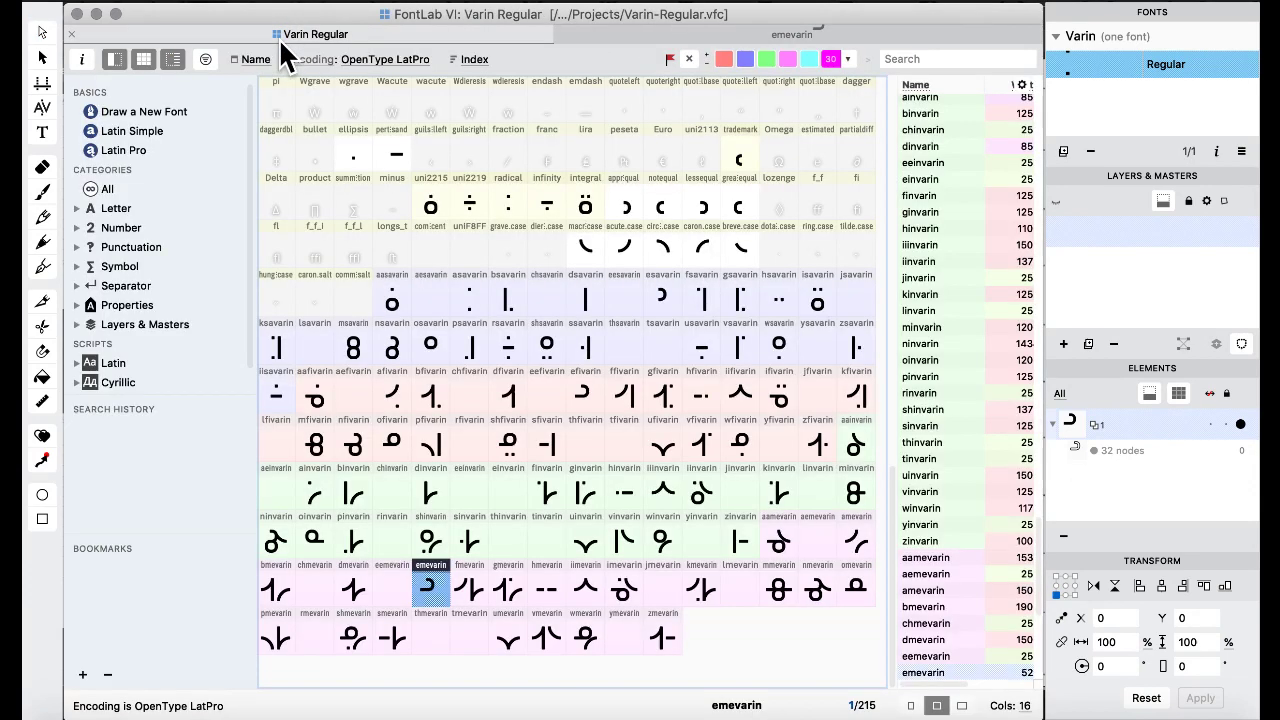
double_click(393, 345)
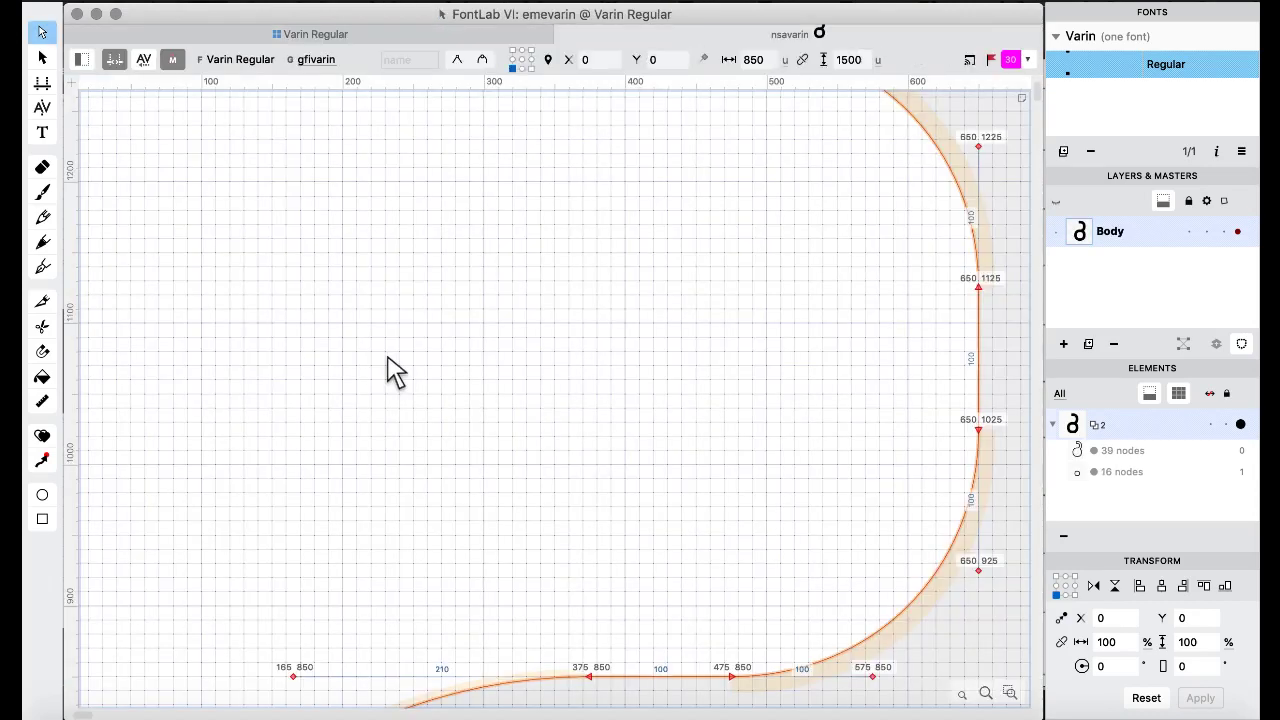
left_click(260, 38)
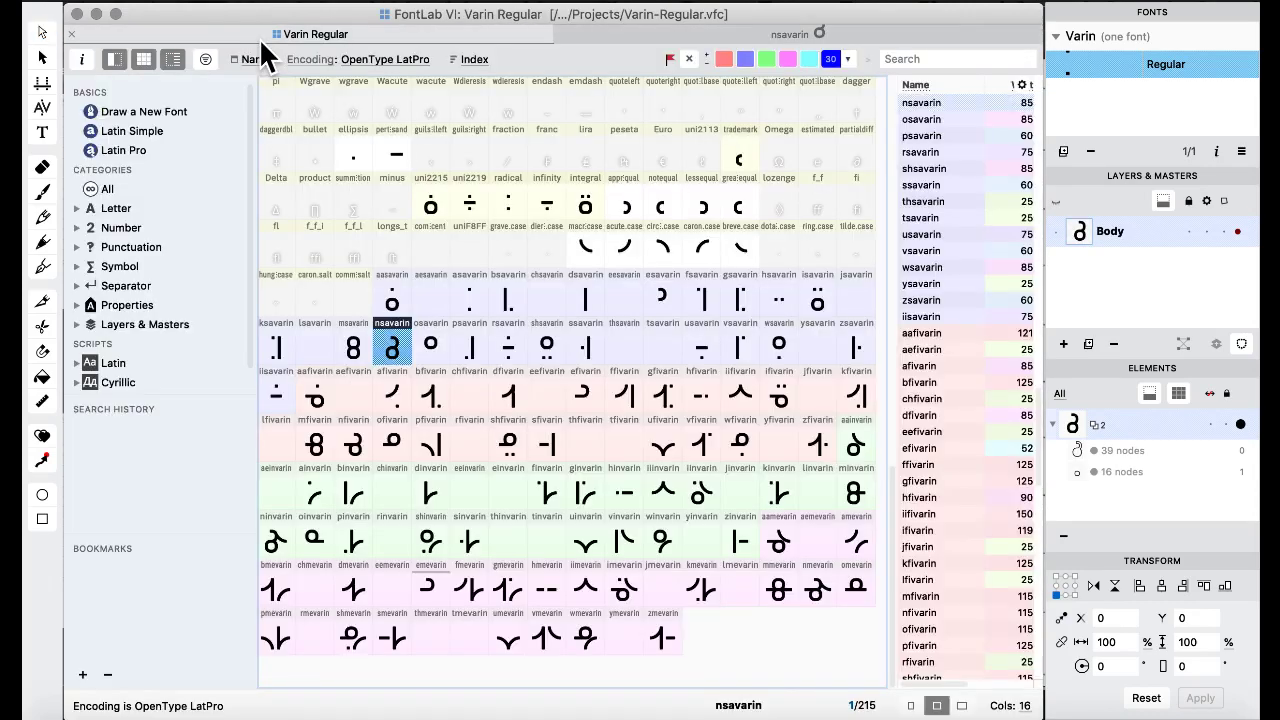
double_click(441, 595)
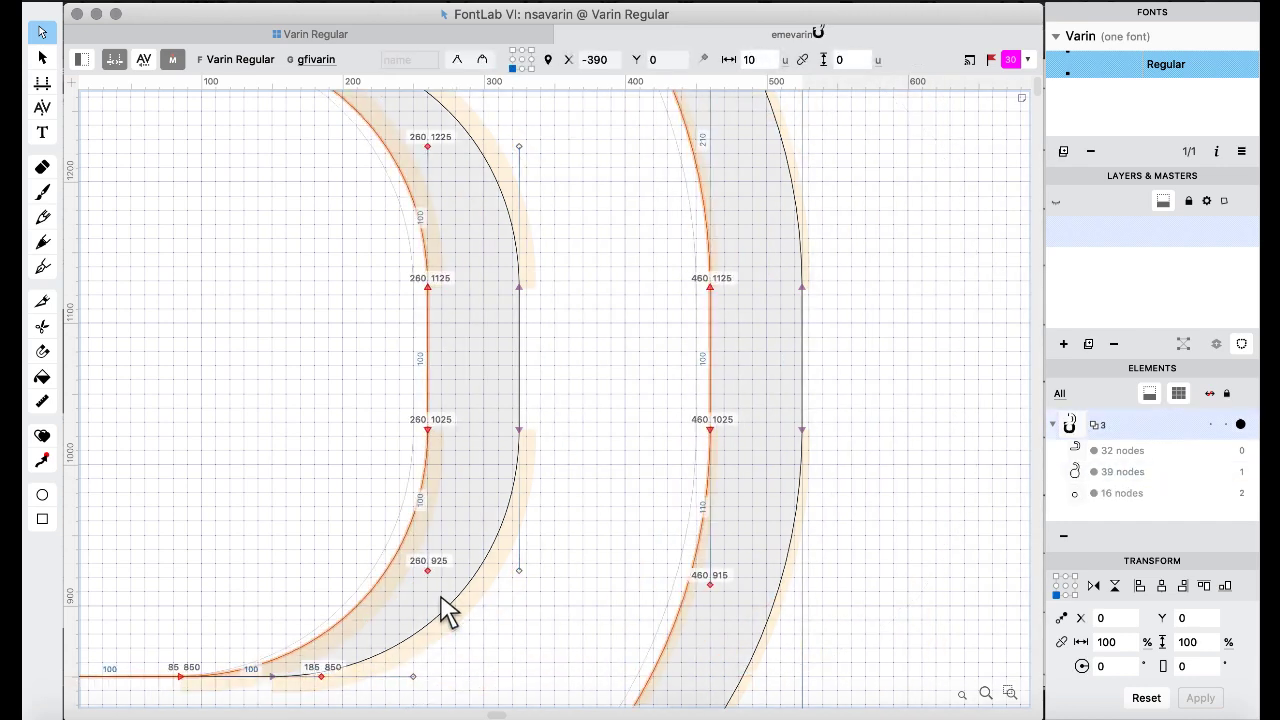
Overlay the pasted nsavarin outlines on the emevarin hook at X -325 and remove them after comparing.
key("shift+Left")
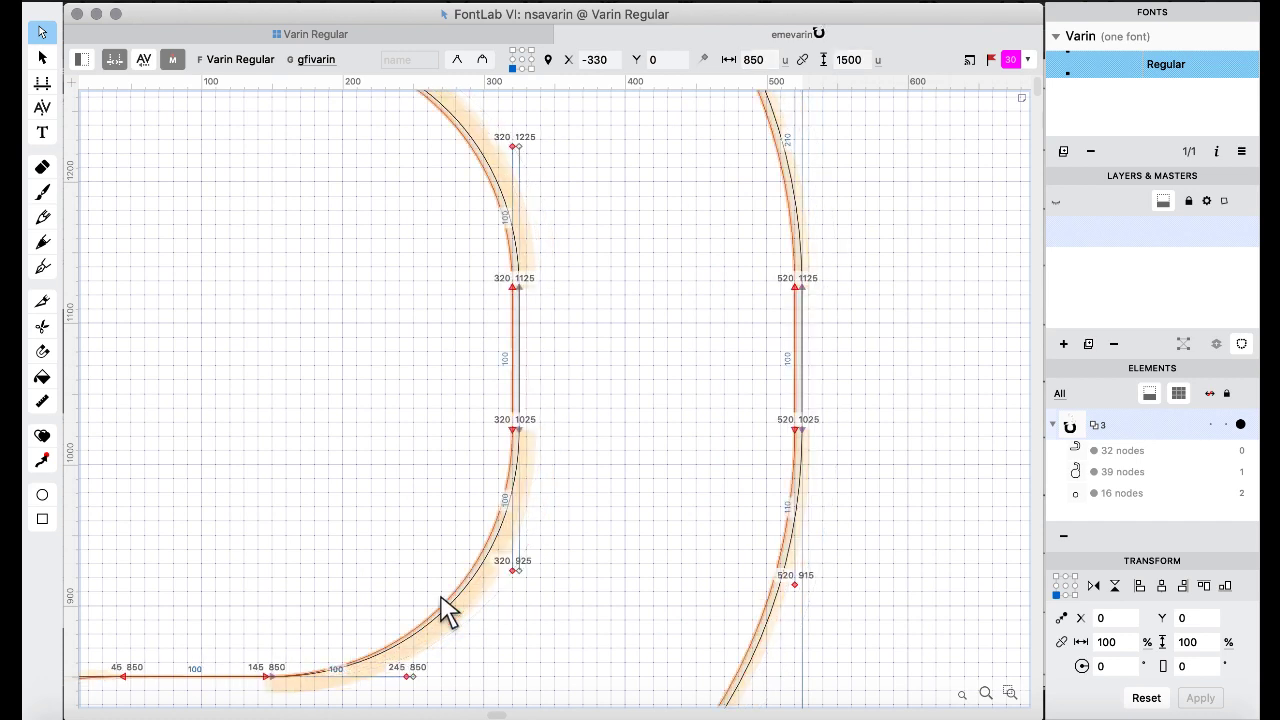
key("Right")
key("Right")
key("Right")
key("Right")
key("Right")
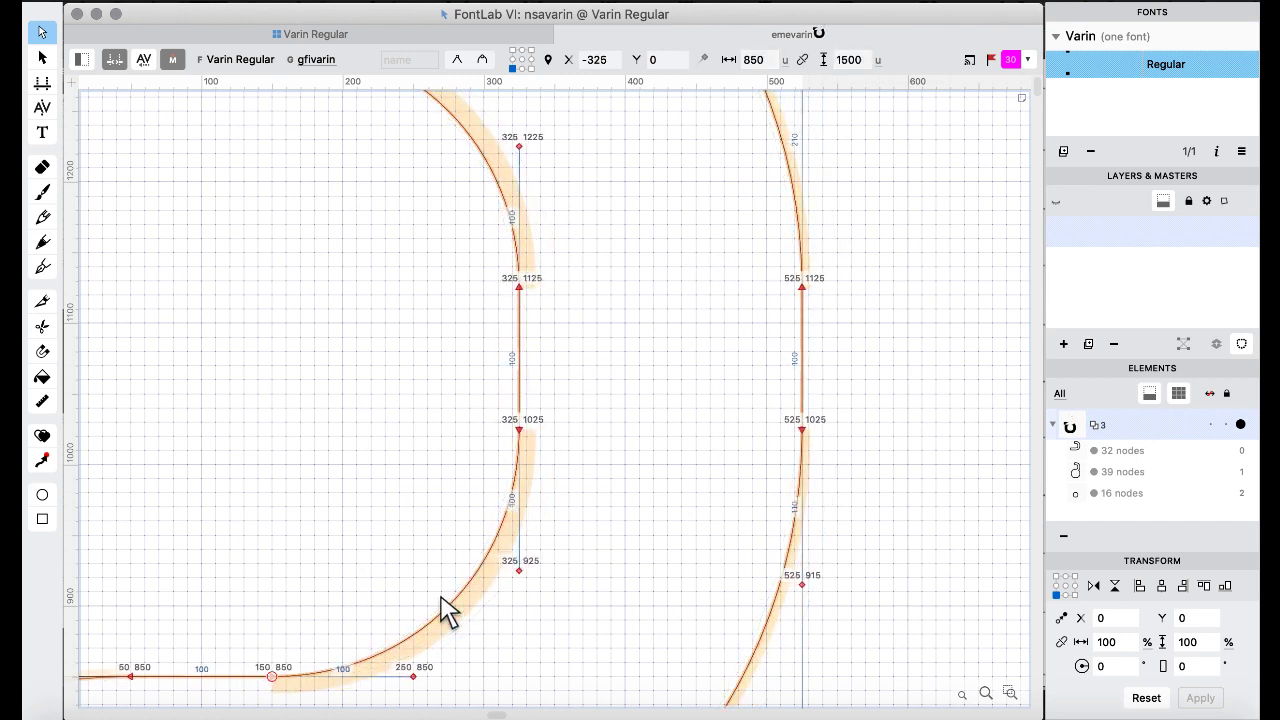
scroll(447, 610, "up", 5)
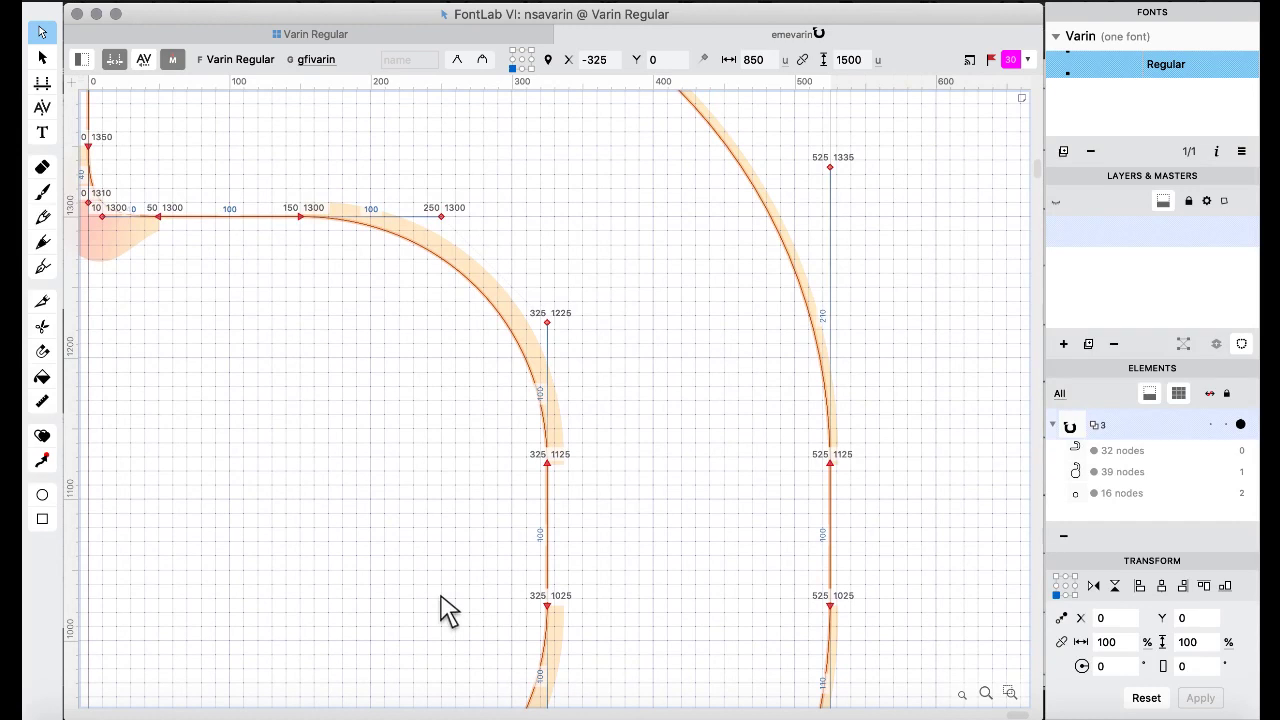
left_click(447, 610)
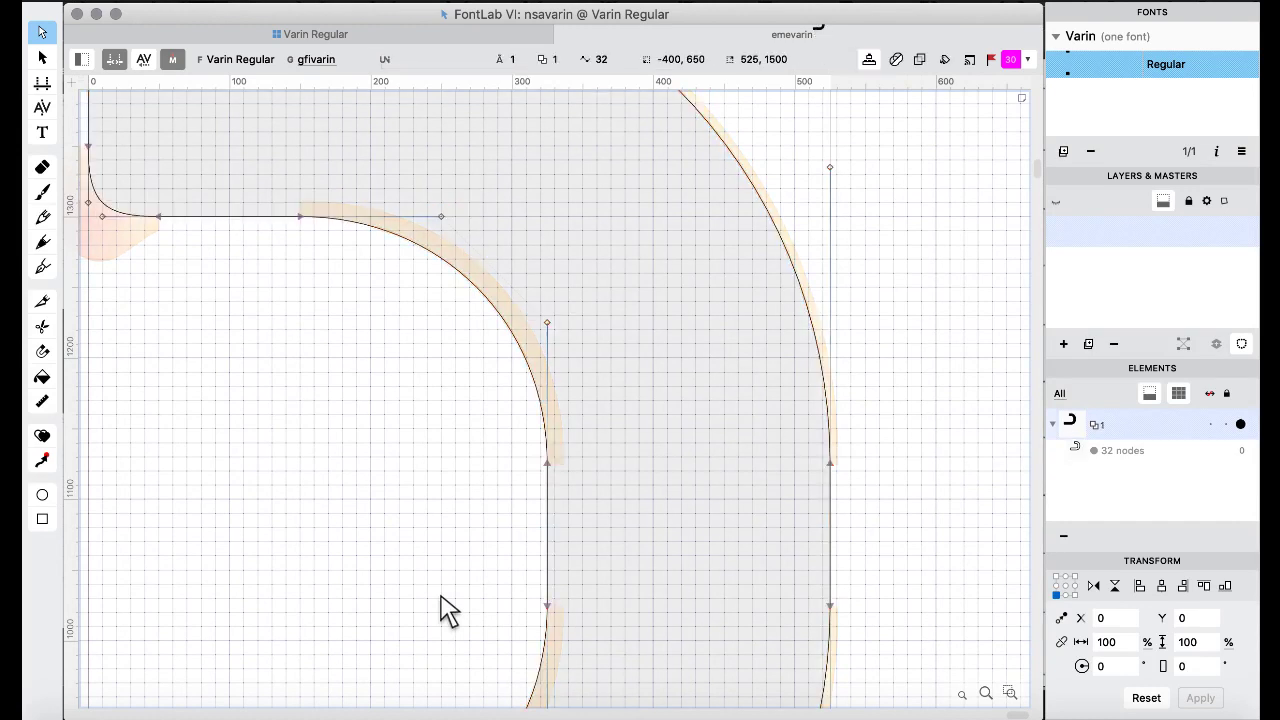
Replace the contents of the emevarin glyph with a copy of the nmevarin glyph.
left_click(295, 36)
left_click(362, 352)
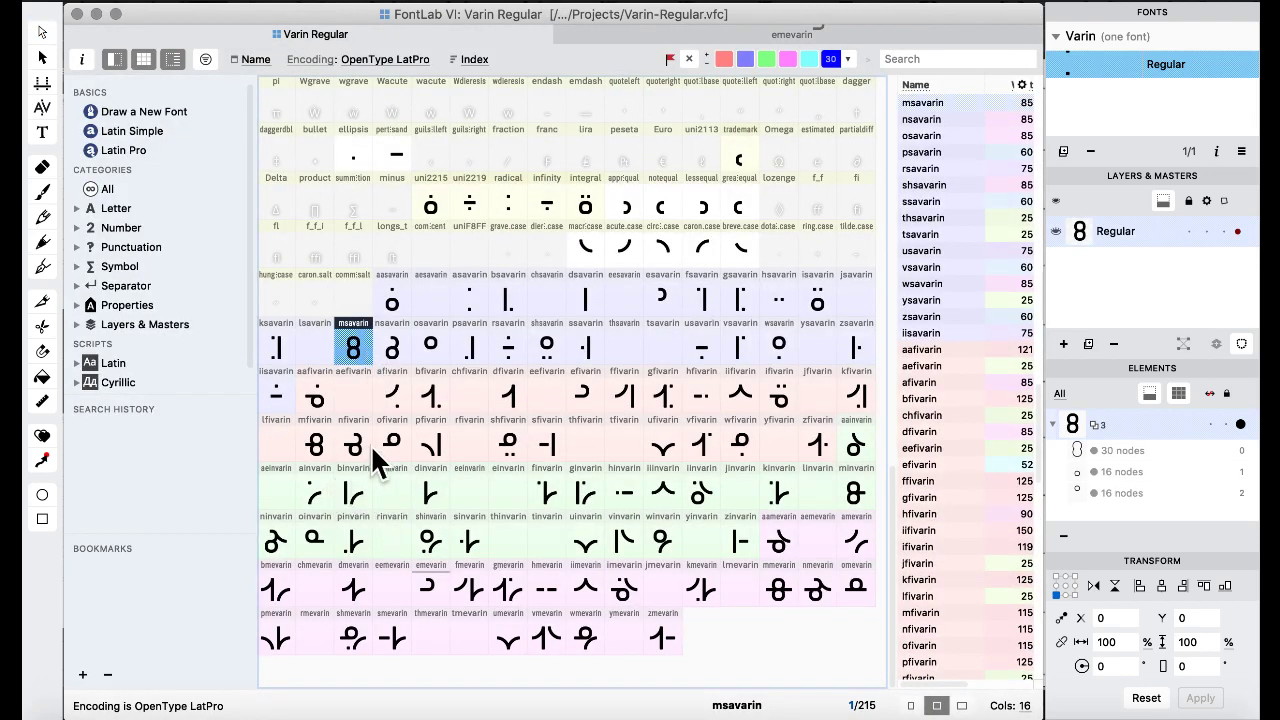
left_click(397, 430)
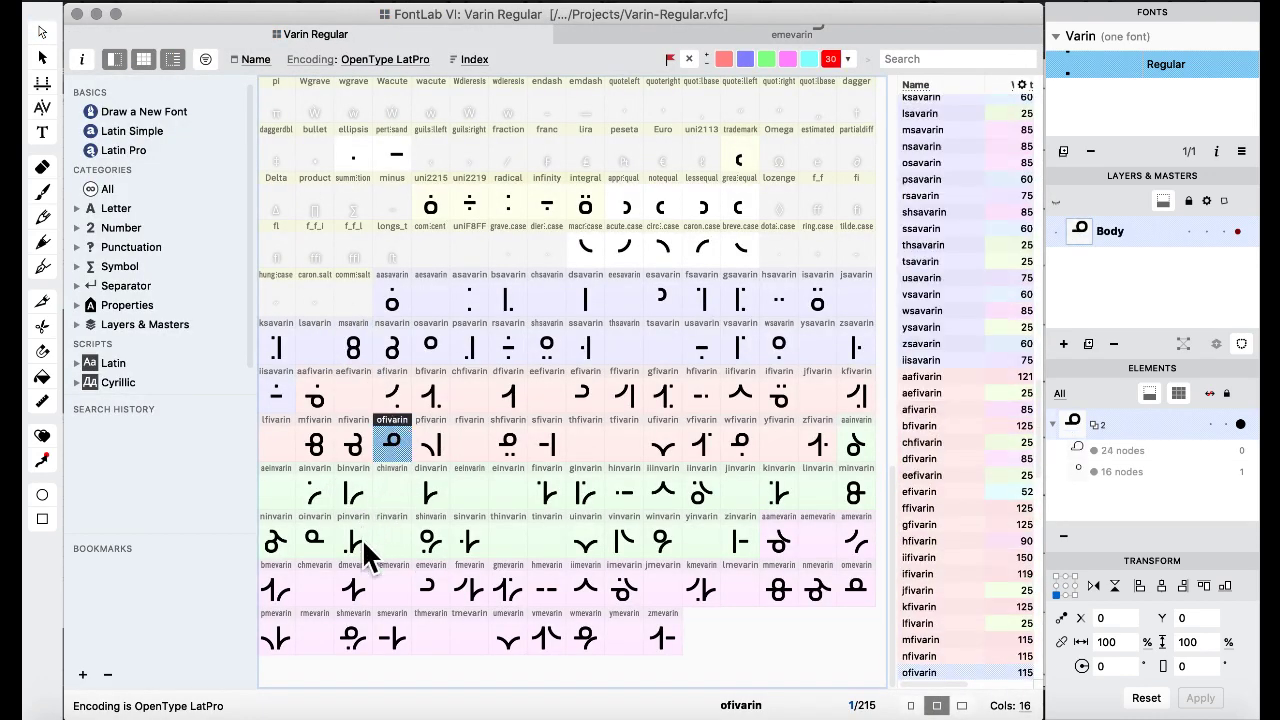
left_click(398, 400)
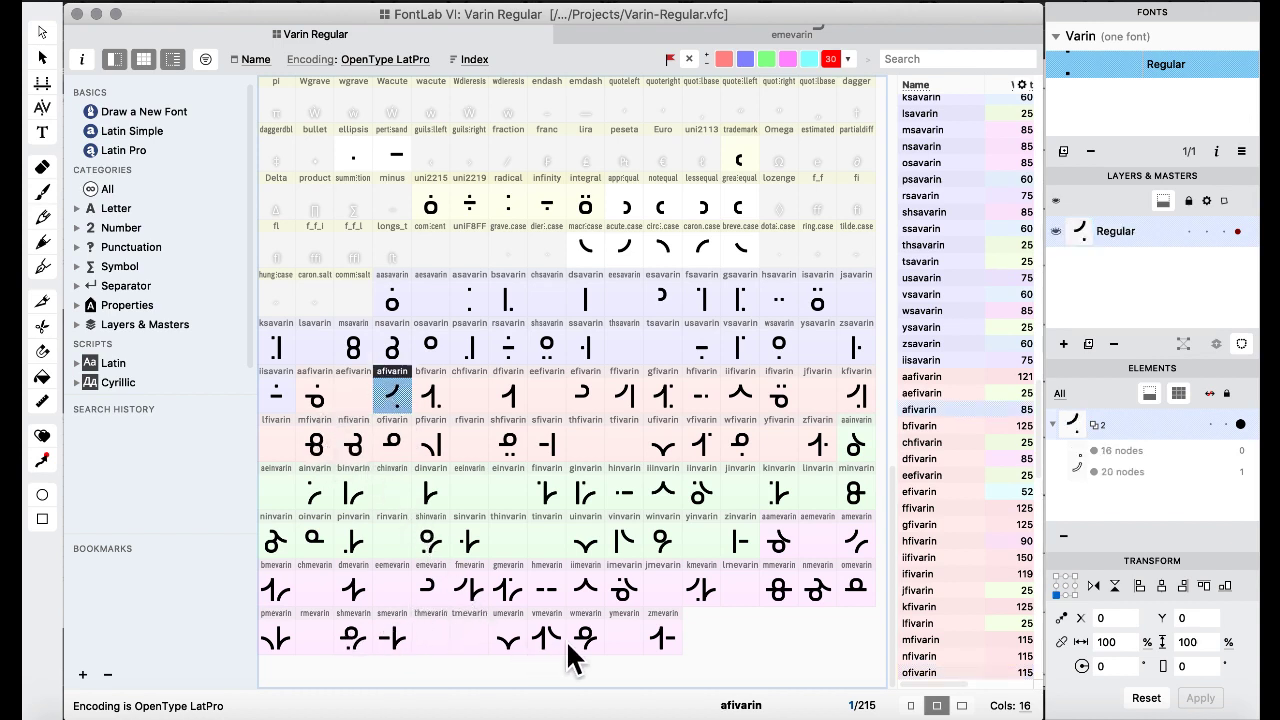
left_click(818, 592)
left_click_drag(430, 588, 431, 597)
left_click(819, 457)
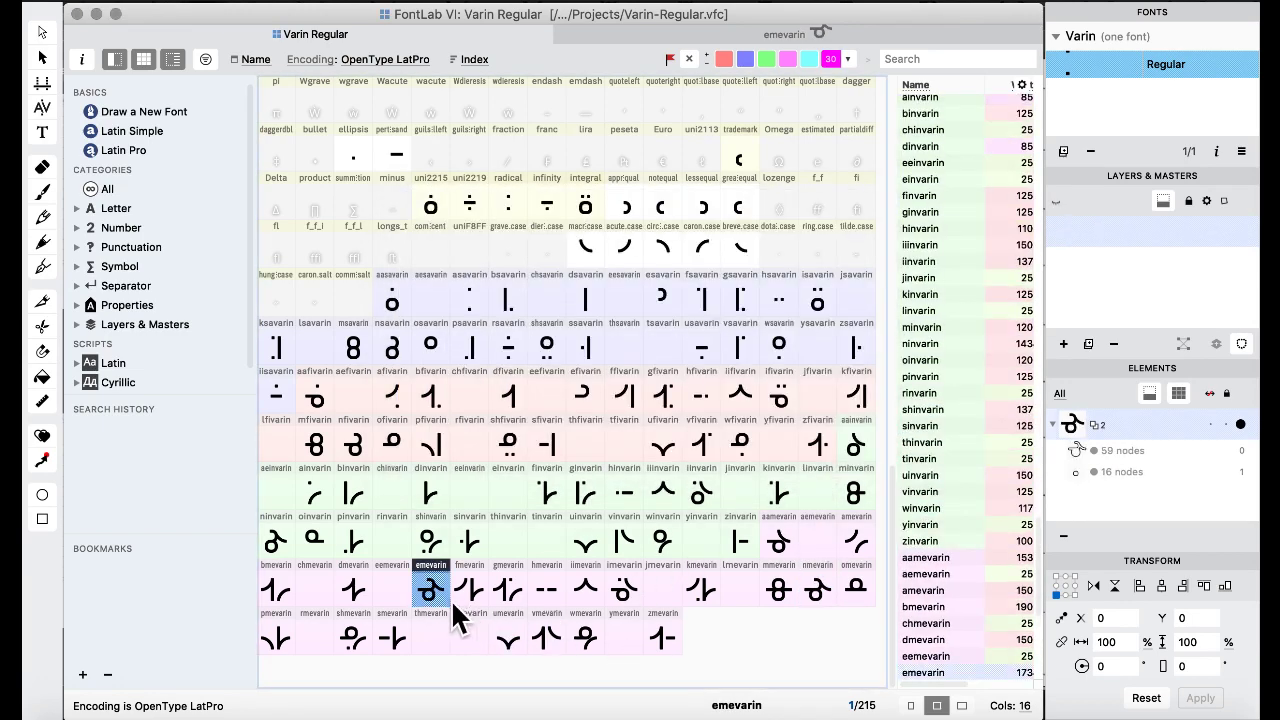
Copy the hook contour from the lessequal glyph.
left_click(488, 594)
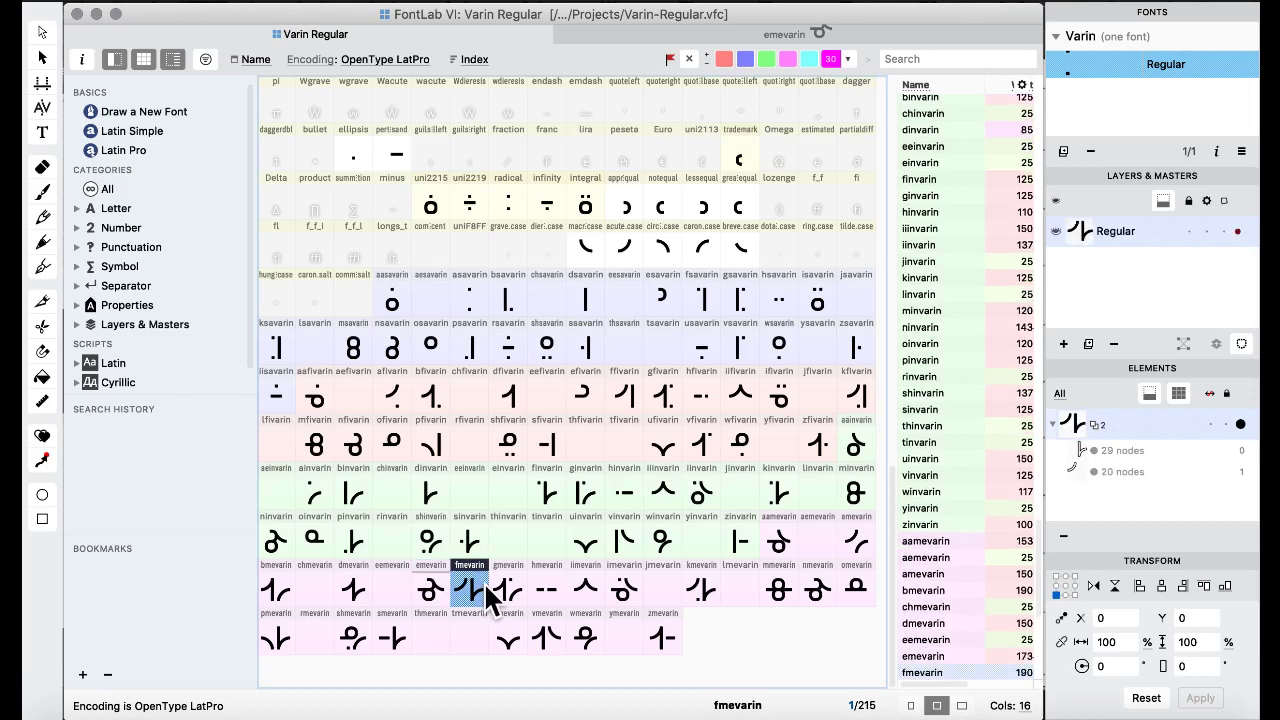
scroll(452, 460, "up", 5)
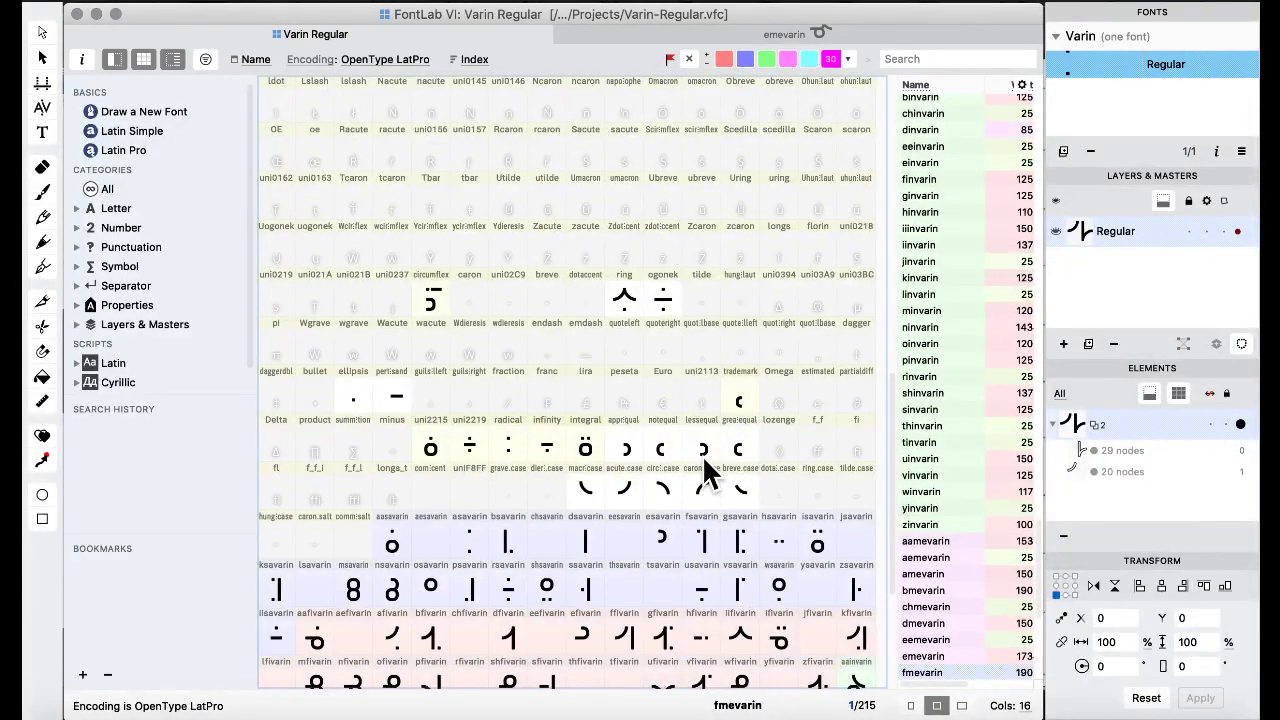
double_click(702, 455)
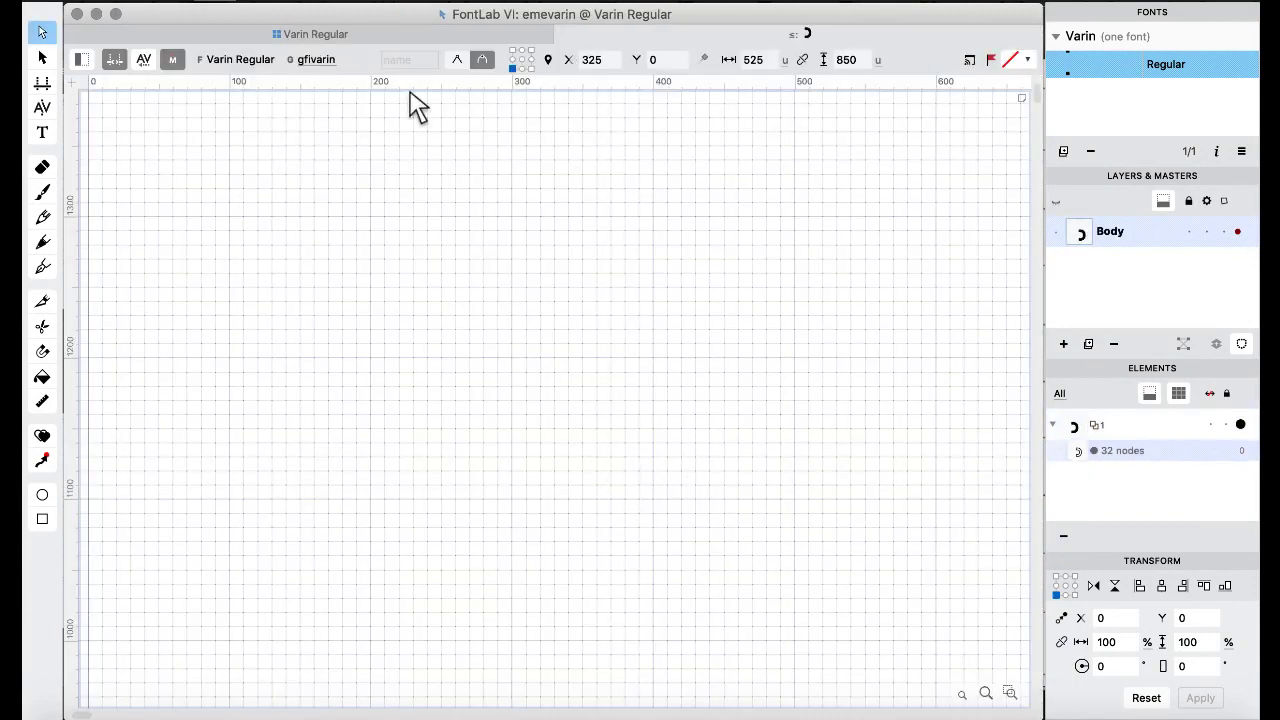
key("super+w")
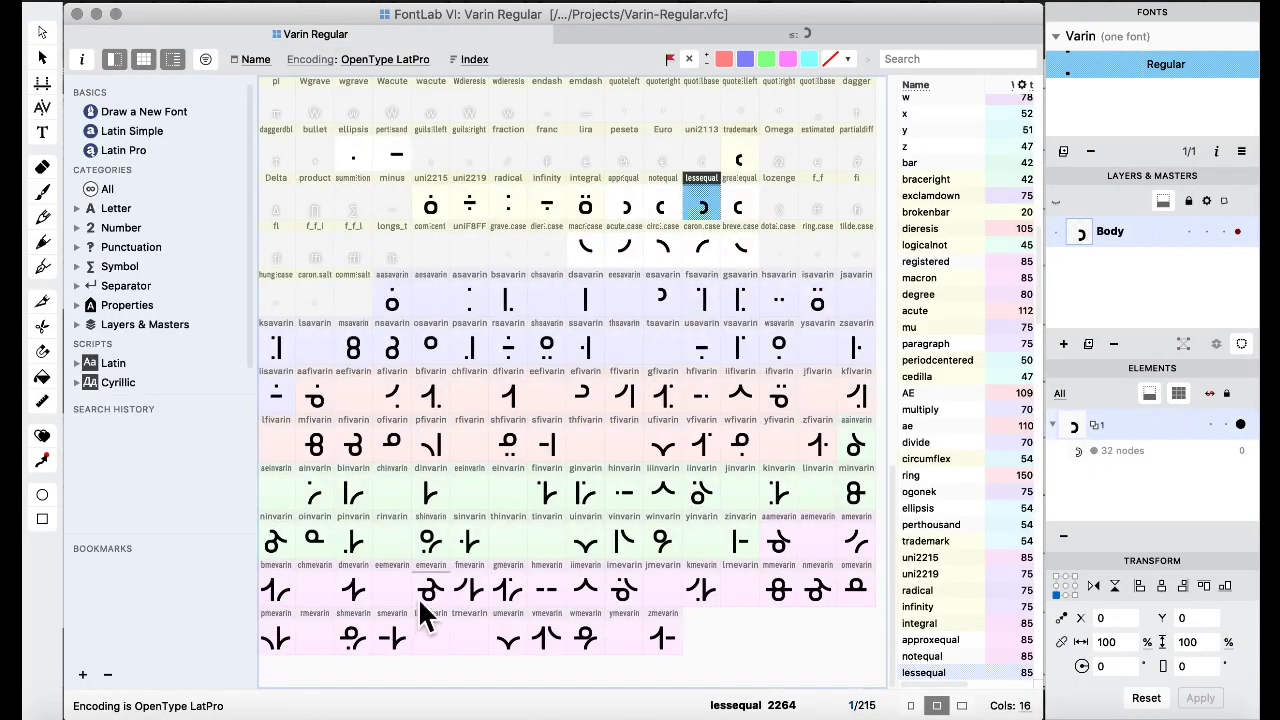
Open the emevarin glyph and delete its horizontal bar and lower loop, keeping the upper hook and the curved tail.
double_click(420, 595)
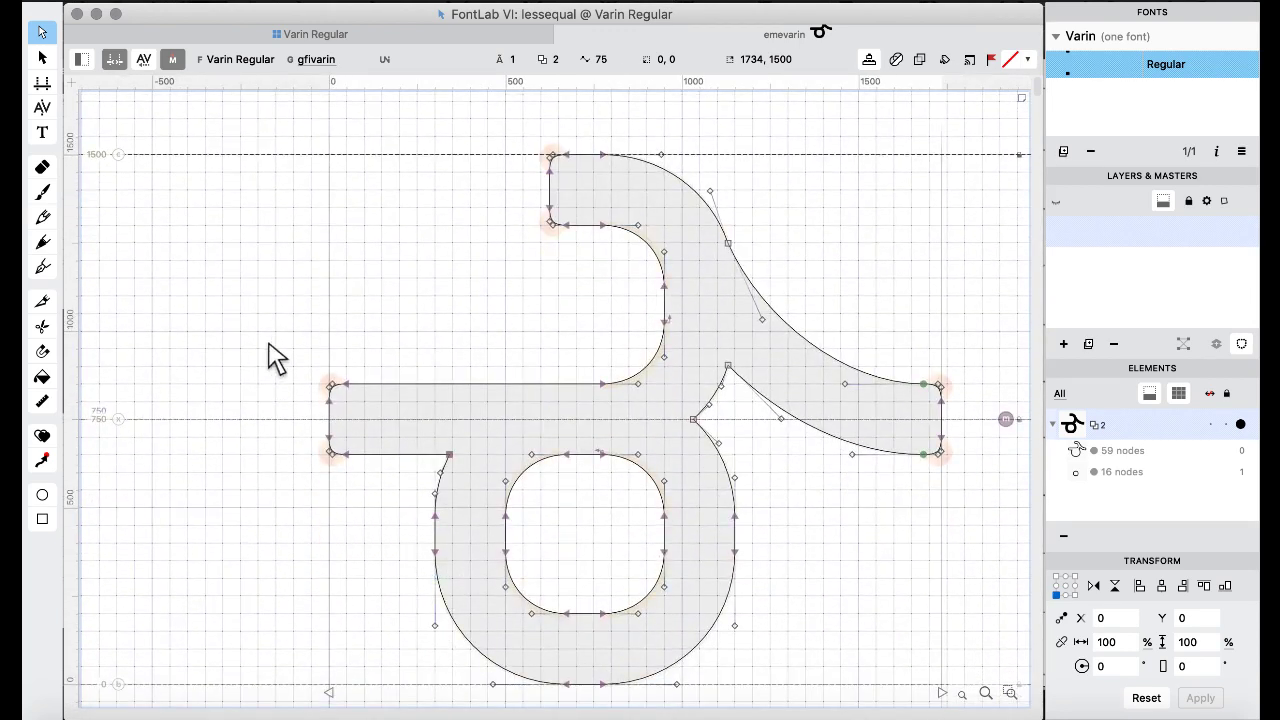
left_click_drag(268, 344, 578, 716)
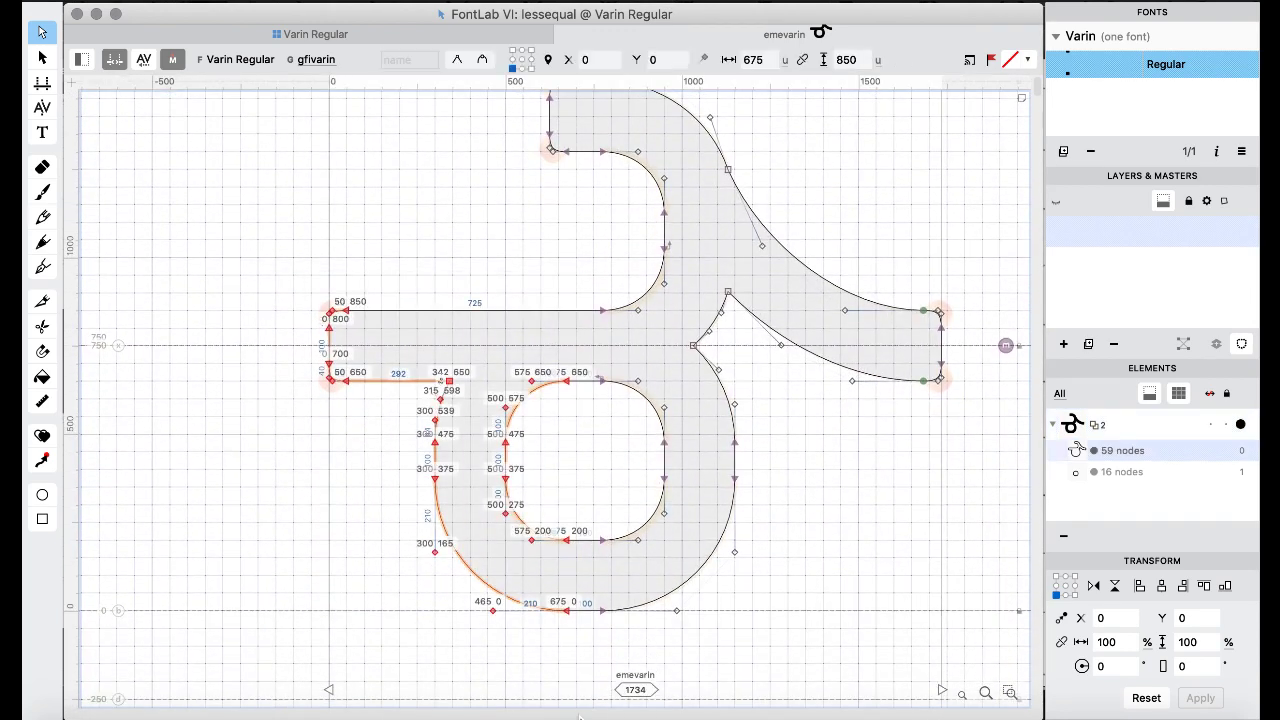
left_click_drag(808, 410, 591, 680)
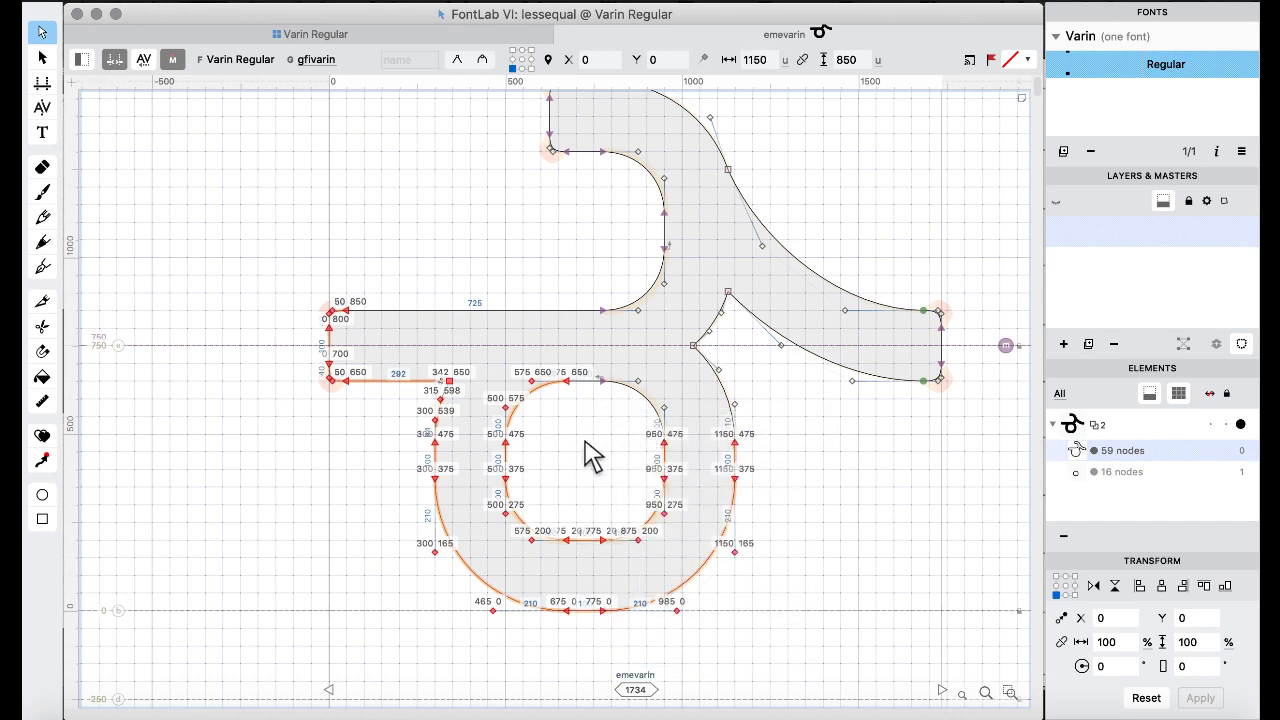
left_click_drag(590, 455, 620, 368)
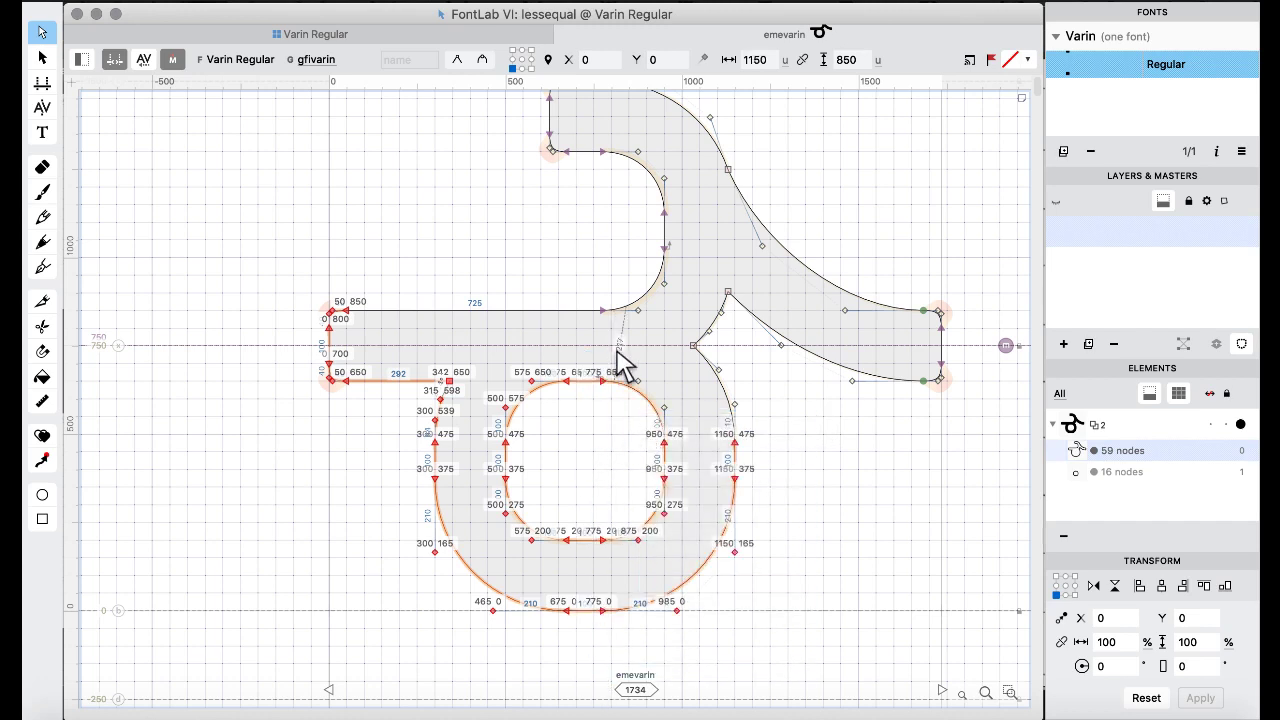
key("BackSpace")
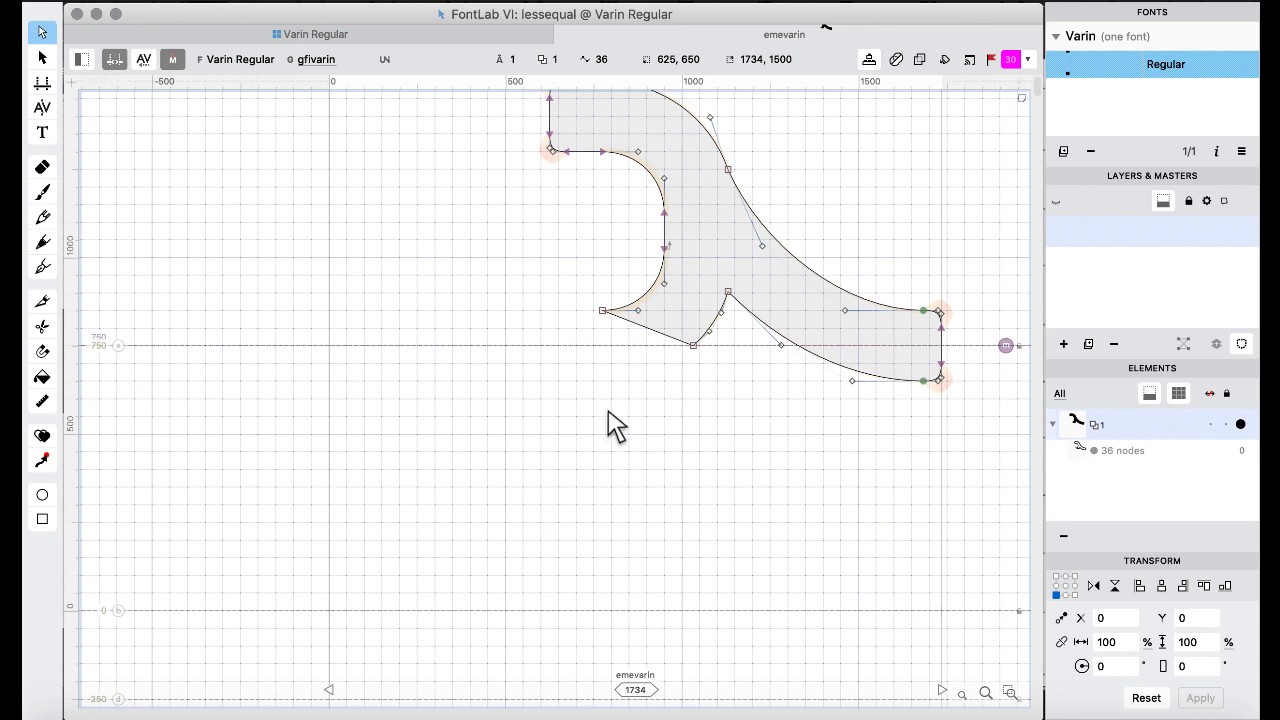
Paste the copied hook contour into emevarin and move it over the upper hook at X 625, Y 700.
scroll(613, 413, "up", 5)
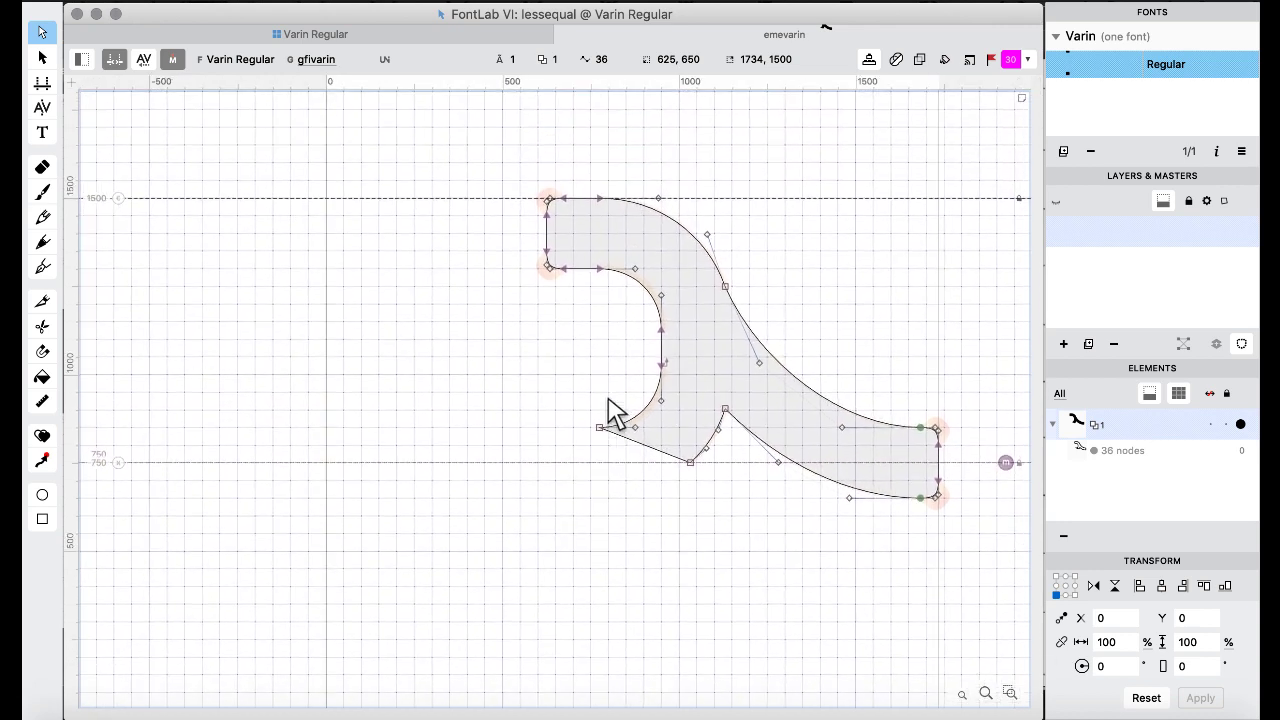
key("super+v")
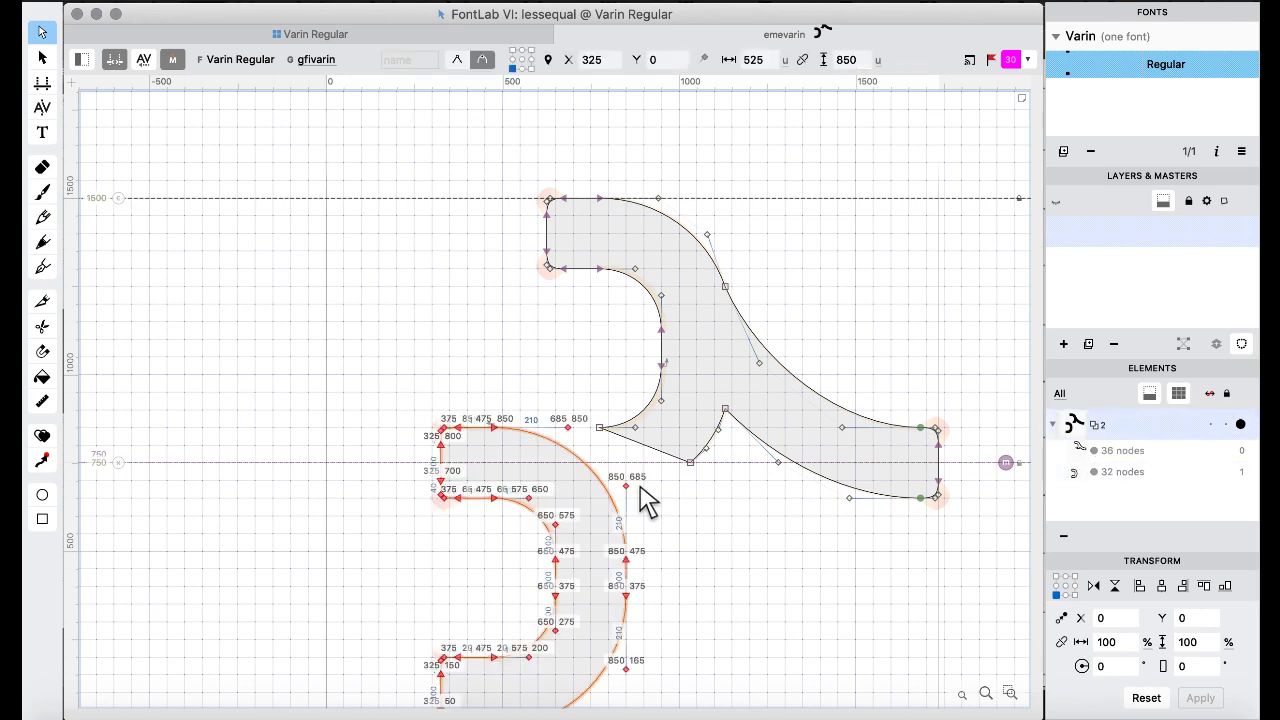
key("shift+Up")
key("shift+Up")
key("shift+Up")
key("shift+Up")
key("shift+Up")
key("shift+Up")
key("shift+Up")
key("shift+Up")
key("shift+Up")
key("shift+Up")
key("shift+Up")
key("shift+Up")
key("shift+Up")
key("shift+Up")
key("shift+Up")
key("shift+Up")
key("shift+Up")
key("shift+Up")
key("shift+Up")
key("shift+Up")
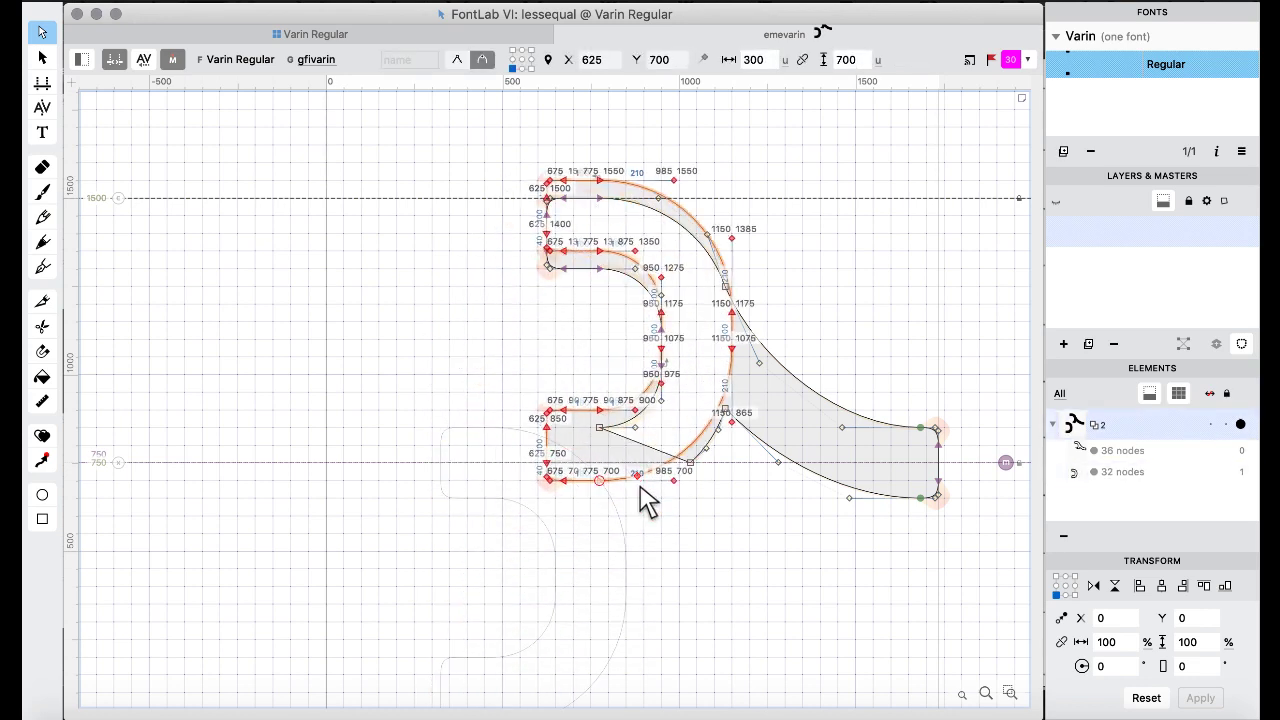
Move the pasted hook contour clear of the main shape to X -275, Y 600.
key("shift+Down")
key("shift+Down")
key("shift+Down")
key("shift+Down")
key("shift+Down")
key("shift+Down")
key("shift+Down")
key("shift+Down")
key("shift+Down")
key("shift+Down")
key("shift+Left")
key("shift+Left")
key("shift+Left")
key("shift+Left")
key("shift+Left")
key("shift+Left")
key("shift+Left")
key("shift+Left")
key("shift+Left")
key("shift+Left")
key("shift+Left")
key("shift+Left")
key("shift+Left")
key("shift+Left")
key("shift+Left")
key("shift+Left")
key("shift+Left")
key("shift+Left")
key("shift+Left")
key("shift+Left")
key("shift+Left")
key("shift+Left")
key("shift+Left")
key("shift+Left")
key("shift+Left")
key("shift+Left")
key("shift+Left")
key("shift+Left")
key("shift+Left")
key("shift+Left")
key("shift+Left")
key("shift+Left")
key("shift+Left")
key("shift+Left")
key("shift+Left")
key("shift+Left")
key("shift+Left")
key("shift+Left")
key("shift+Left")
key("shift+Left")
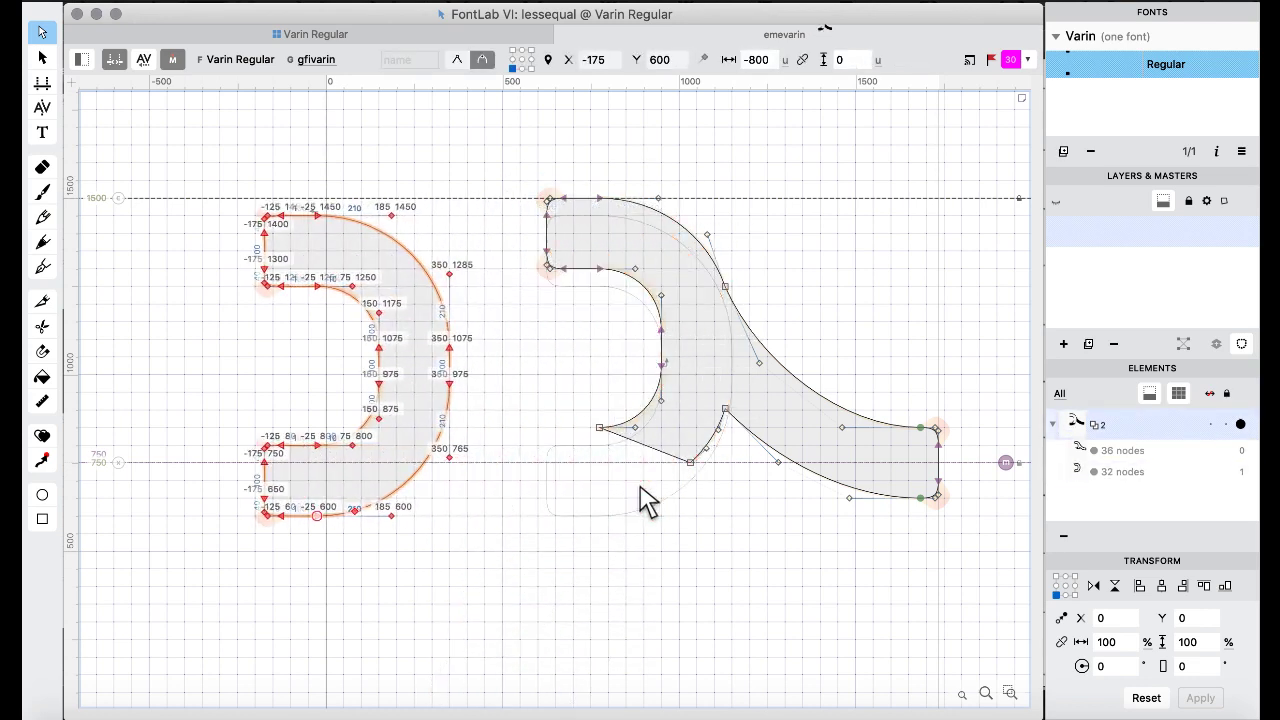
Raise the pasted hook contour to Y 650 so it lines up vertically with the main shape.
right_click(439, 367)
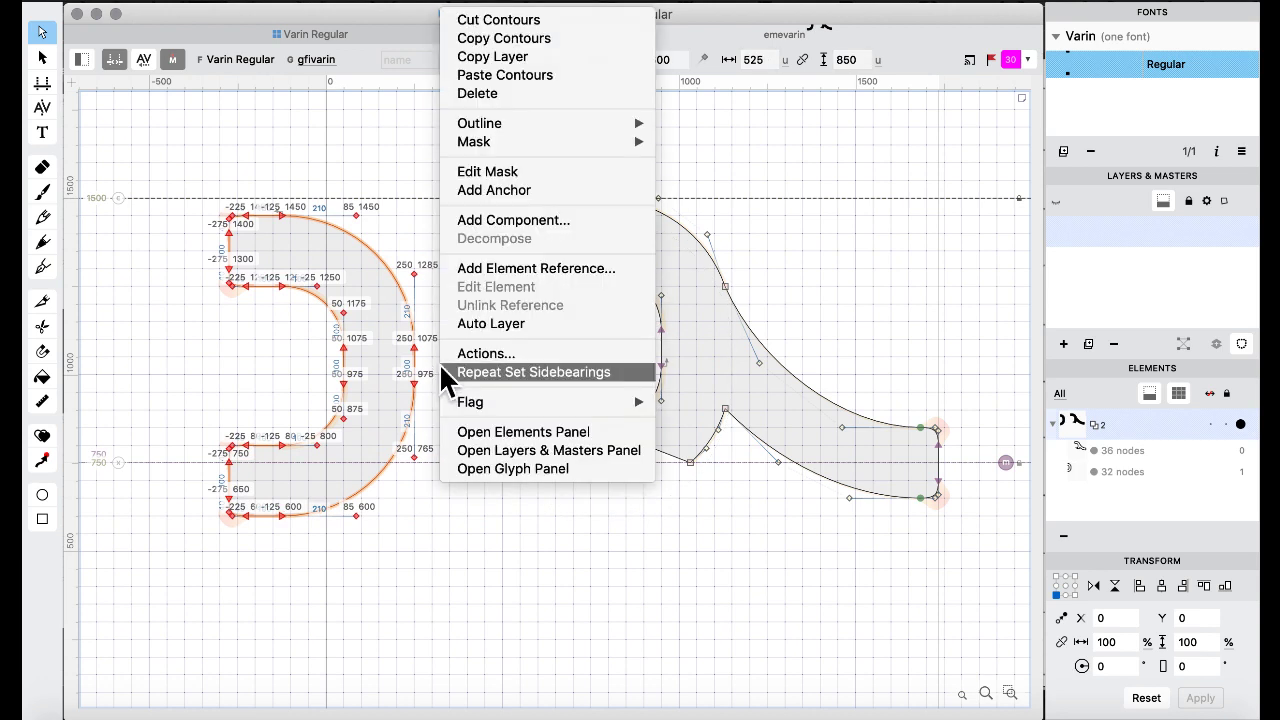
mouse_move(521, 121)
left_click(781, 177)
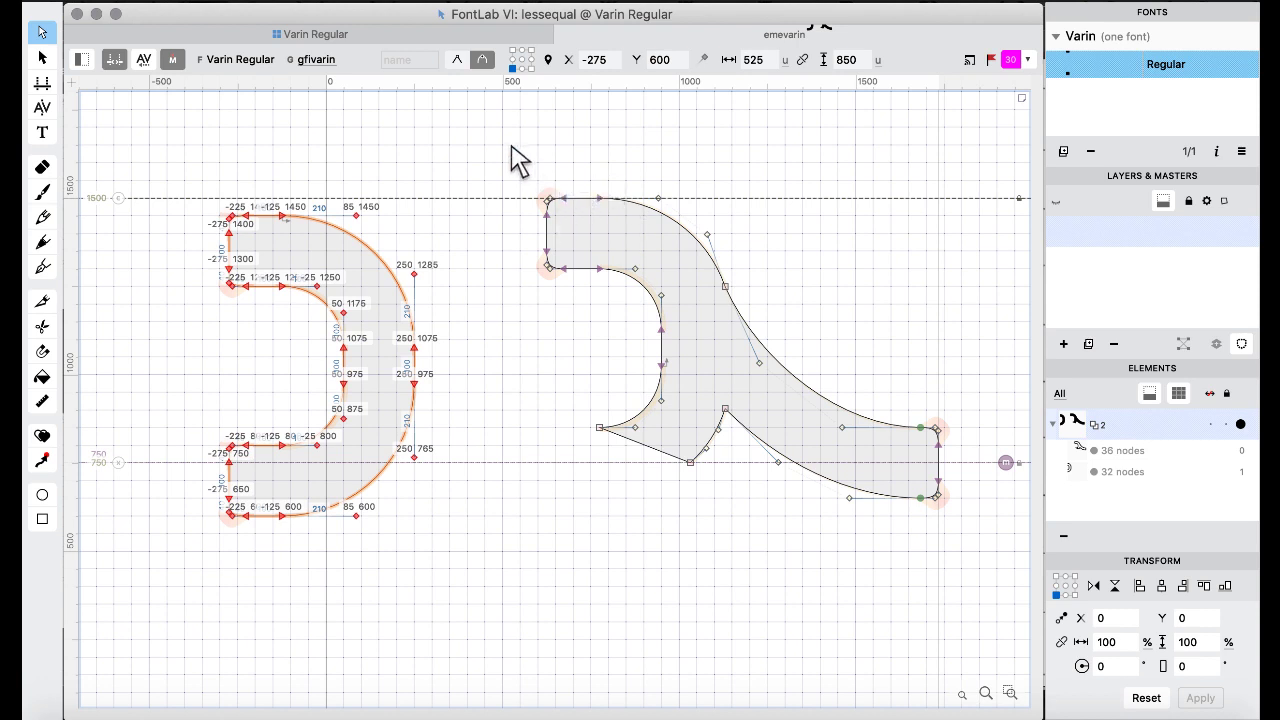
key("shift+Up")
key("shift+Up")
key("shift+Up")
key("shift+Up")
key("shift+Up")
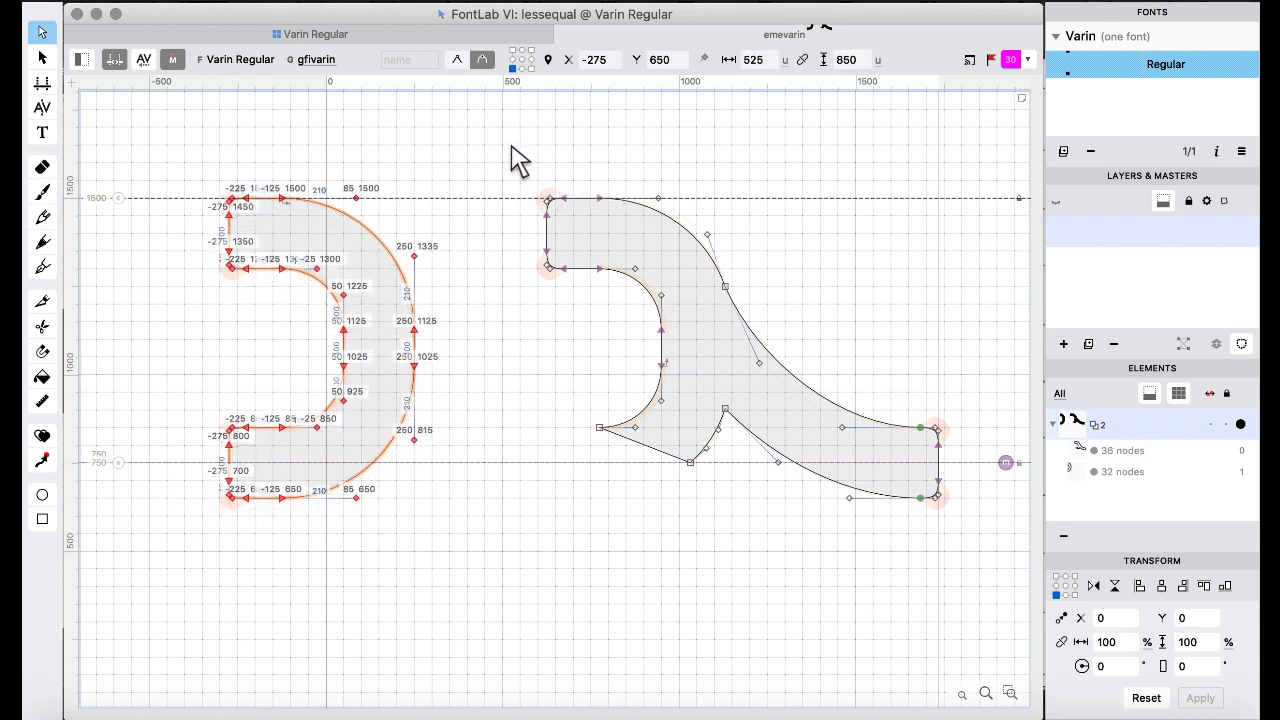
Try the pasted hook contour over the main shape at X 625, Y 650.
key("super+shift+Right")
key("super+shift+Right")
key("super+shift+Right")
key("super+shift+Right")
key("super+shift+Right")
key("super+shift+Right")
key("super+shift+Right")
key("super+shift+Right")
key("super+shift+Right")
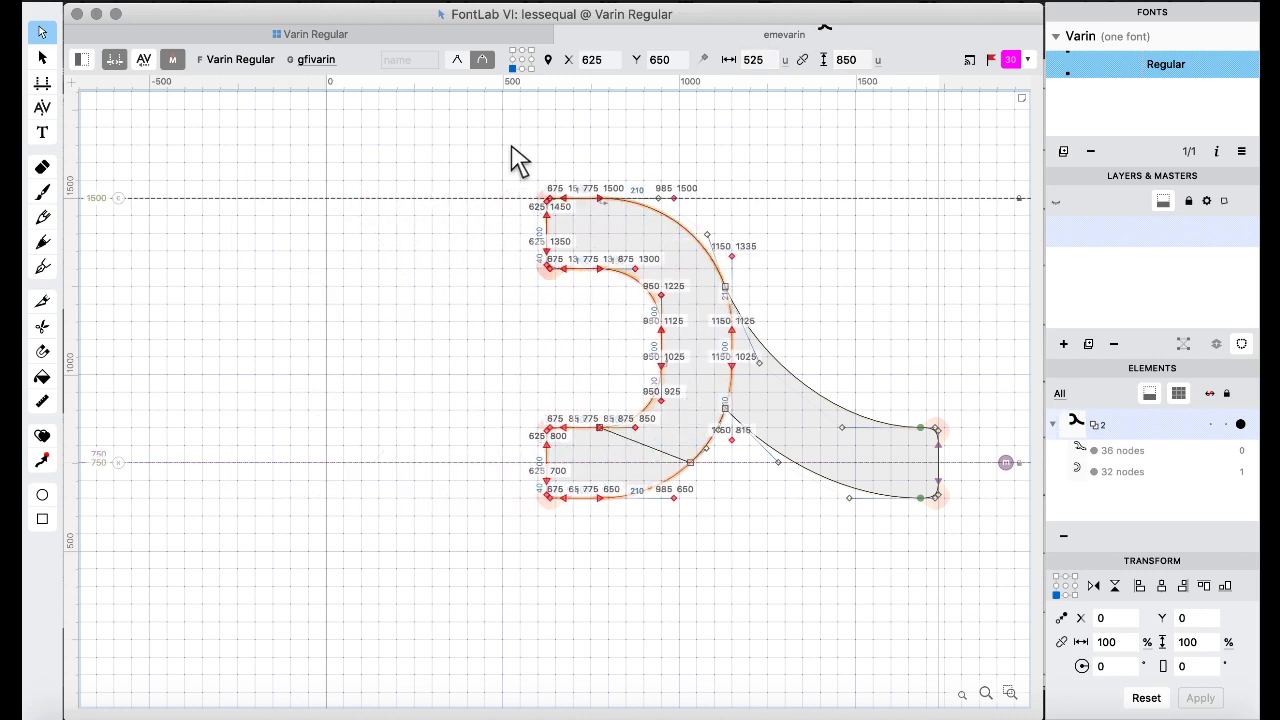
Move the pasted hook contour back out beside the main shape to X -375, Y 650.
key("super+shift+Left")
key("super+shift+Left")
key("super+shift+Left")
key("super+shift+Left")
key("super+shift+Left")
key("super+shift+Left")
key("super+shift+Left")
key("super+shift+Left")
key("super+shift+Left")
key("super+shift+Left")
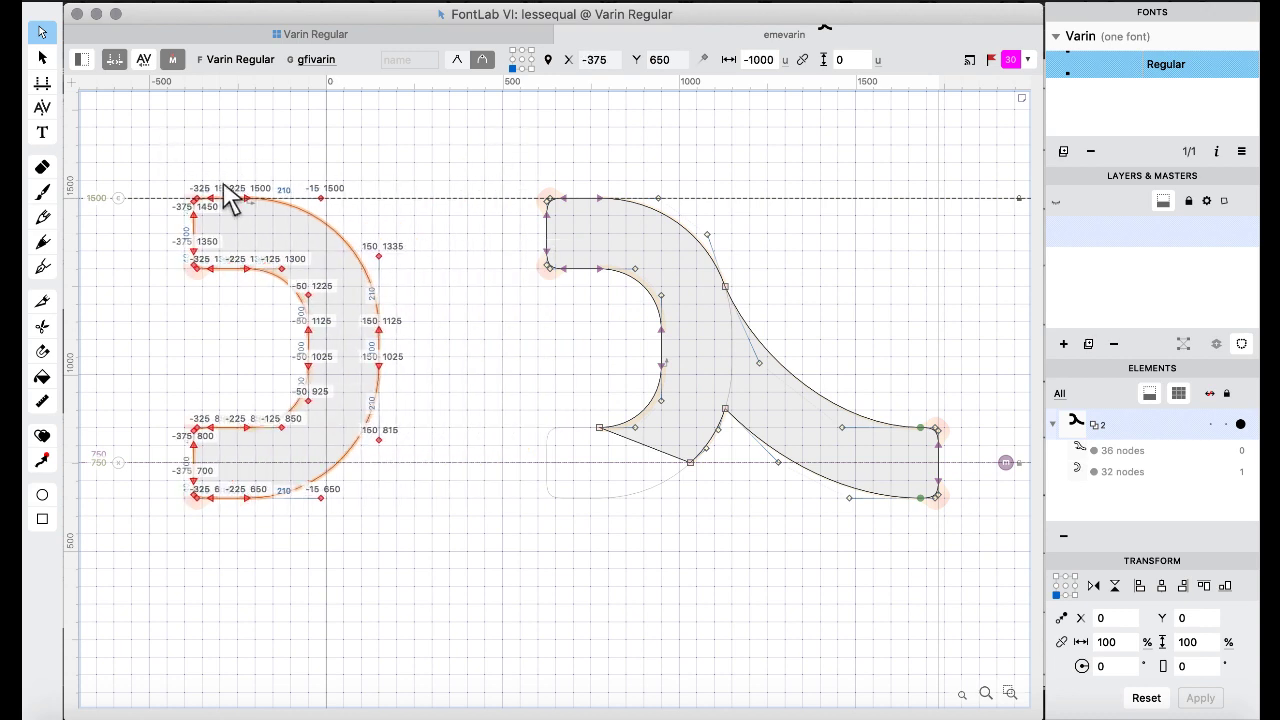
Delete the upper half of the pasted hook contour and the two leftover corner nodes beneath the main shape.
left_click_drag(155, 133, 430, 344)
key("Delete")
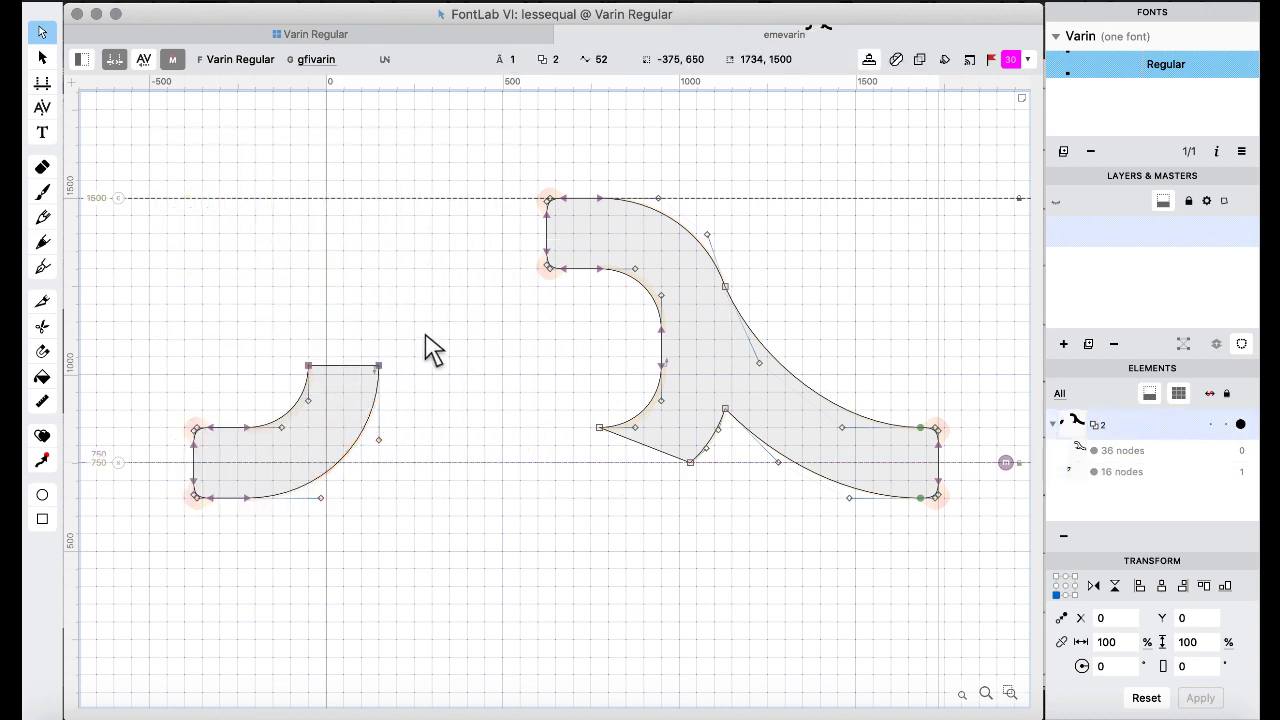
left_click_drag(574, 400, 711, 495)
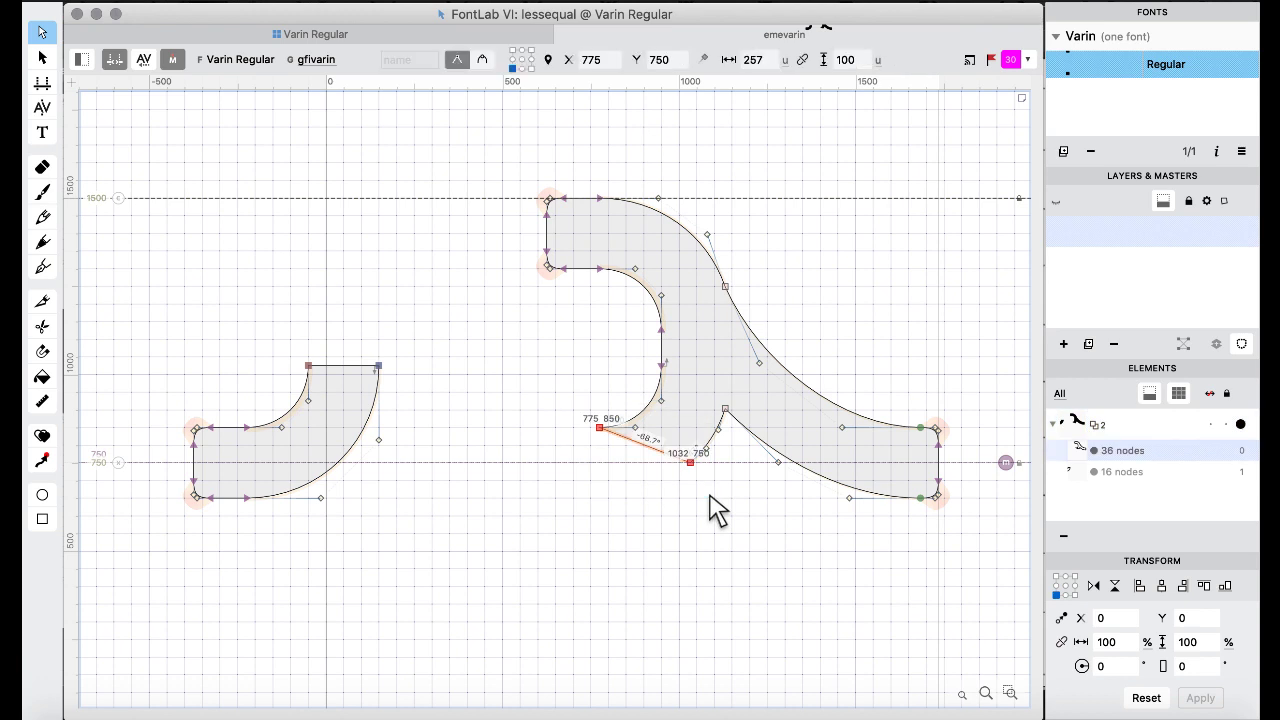
key("Delete")
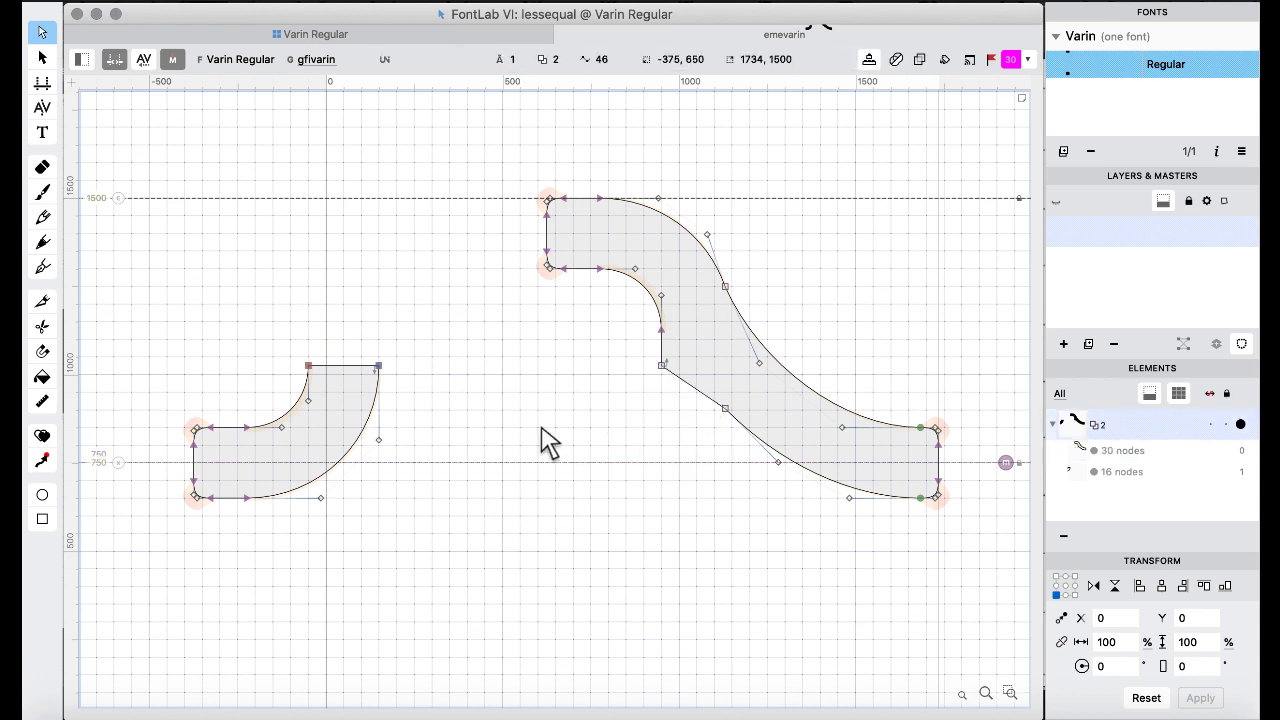
Move the remaining lower hook piece to X 625, Y 650 and merge all contours with Remove Overlap.
left_click_drag(158, 312, 477, 651)
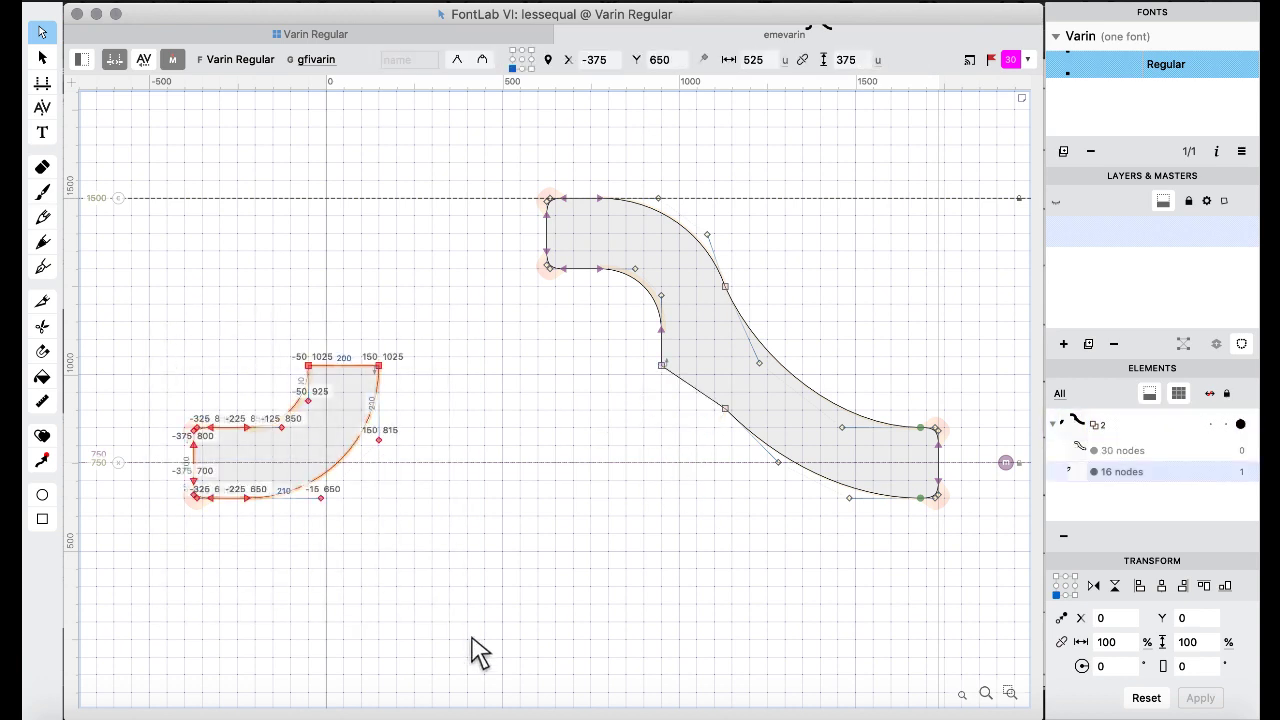
key("shift+Right")
key("shift+Right")
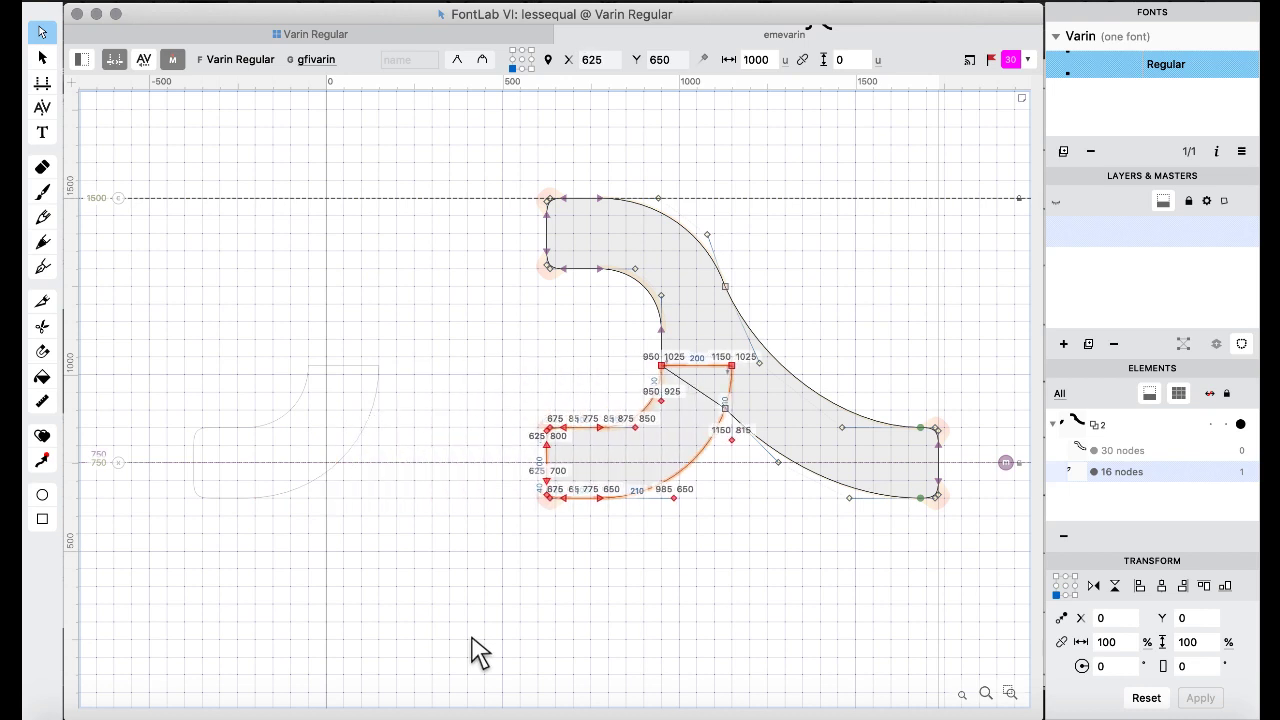
key("super+a")
right_click(414, 371)
mouse_move(519, 142)
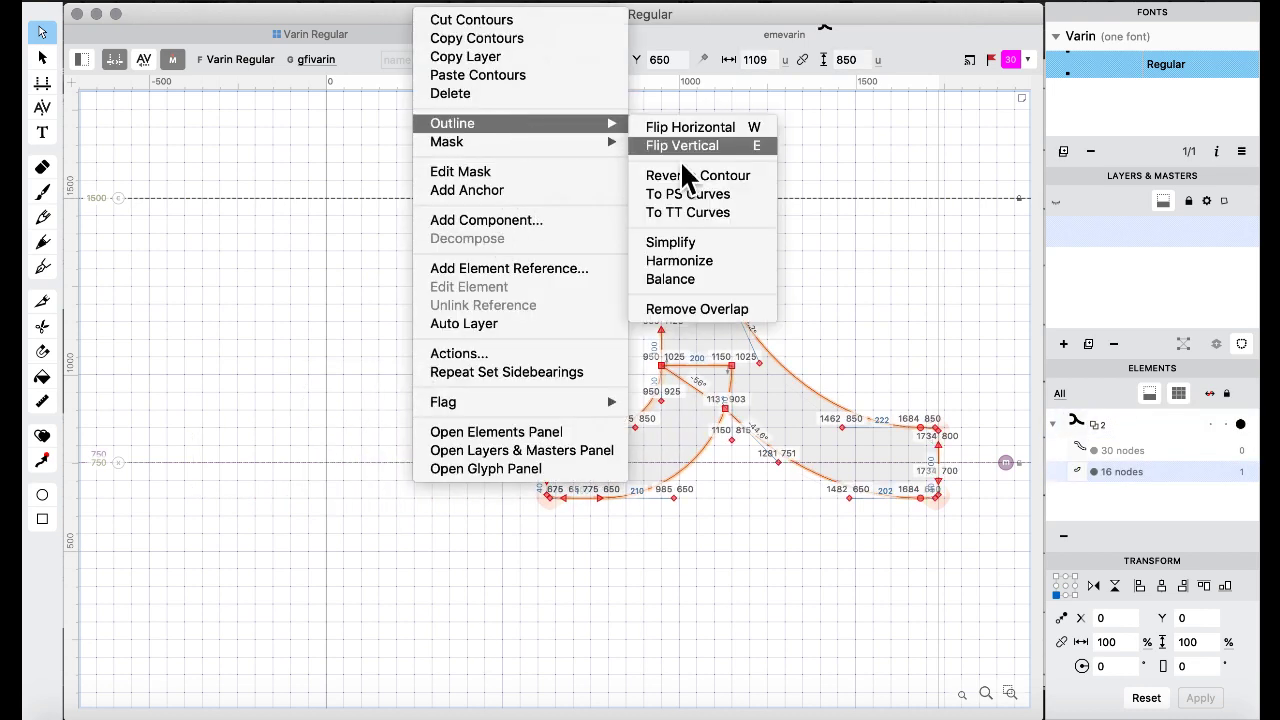
left_click(695, 306)
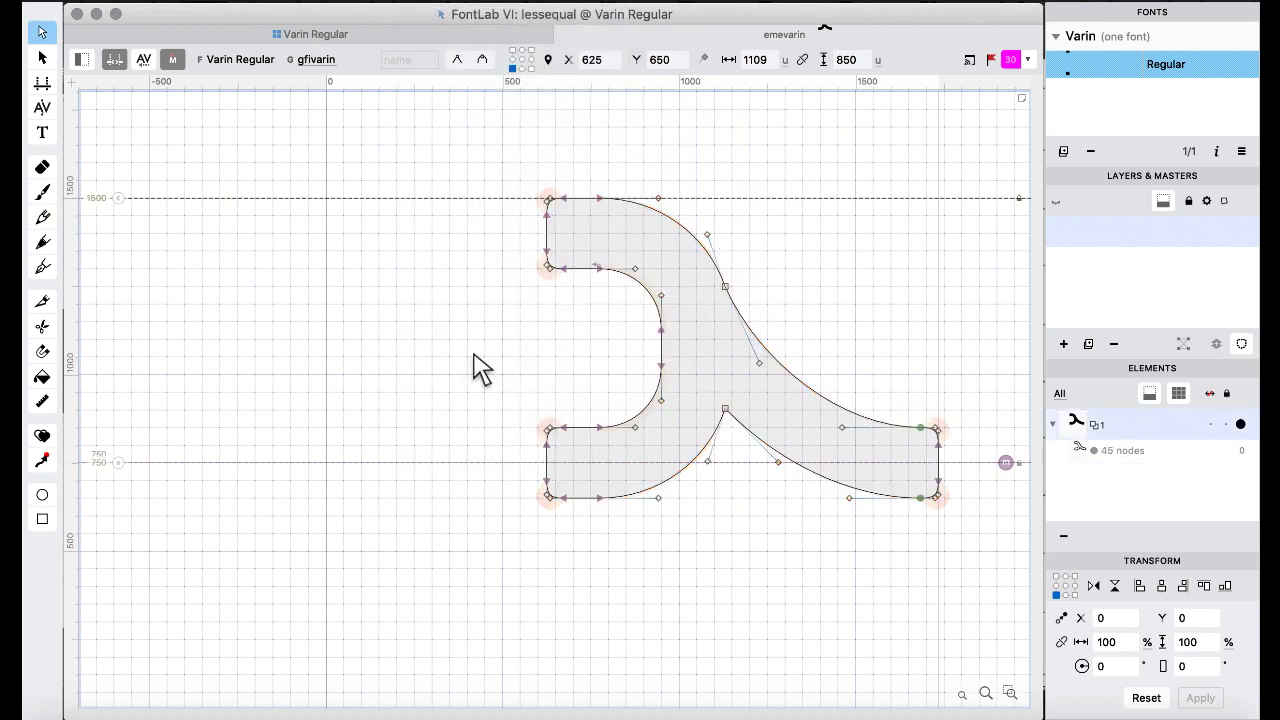
Extend the end of emevarin's lower hook arm outward to X 125, Y 650.
left_click_drag(491, 365, 585, 550)
key("super+shift+Left")
key("super+shift+Left")
key("super+shift+Left")
key("super+shift+Left")
key("super+shift+Left")
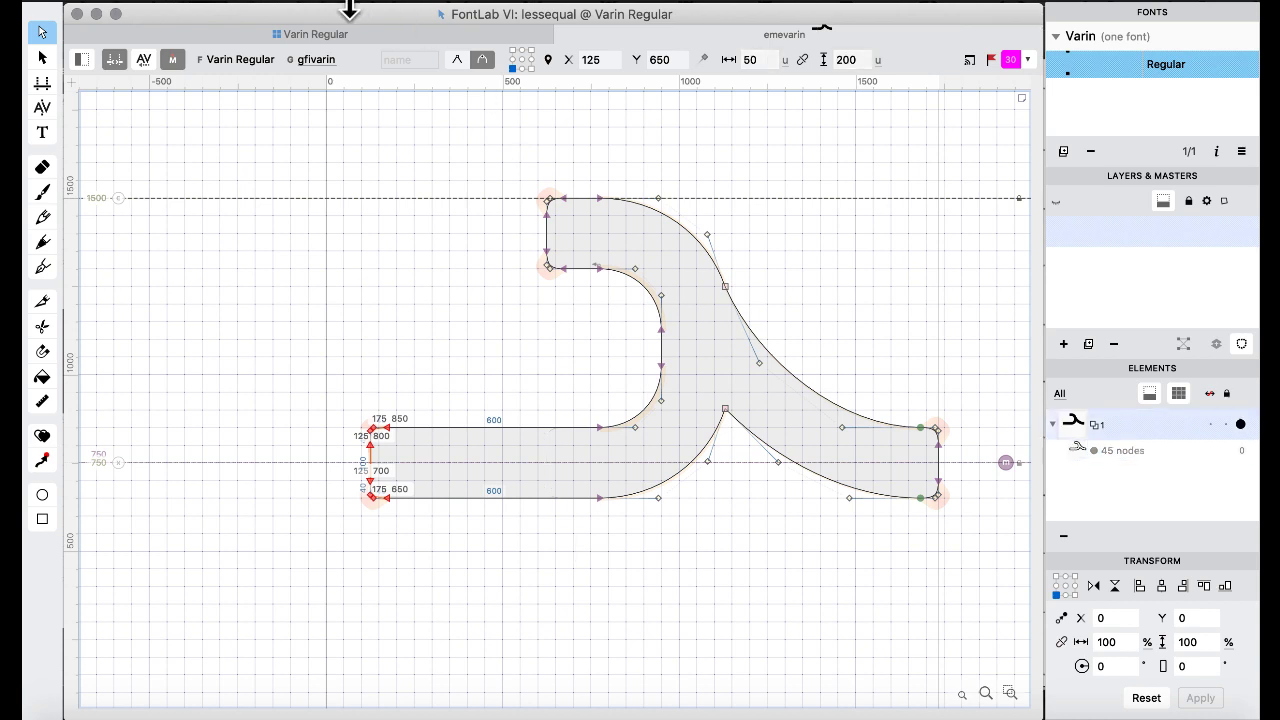
Copy the emevarin glyph from the font overview into the einvarin slot, and open einvarin for editing.
left_click(306, 30)
left_click(468, 345)
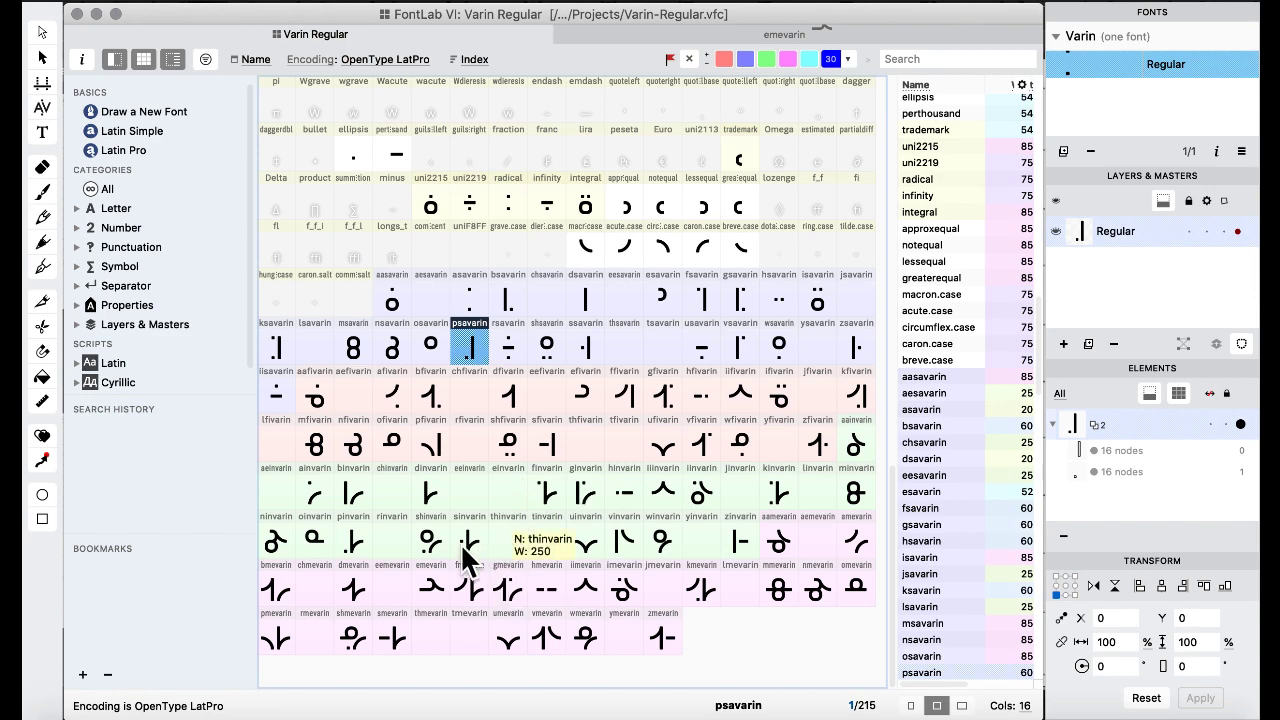
left_click(440, 598)
left_click_drag(468, 584, 508, 492)
left_click(818, 459)
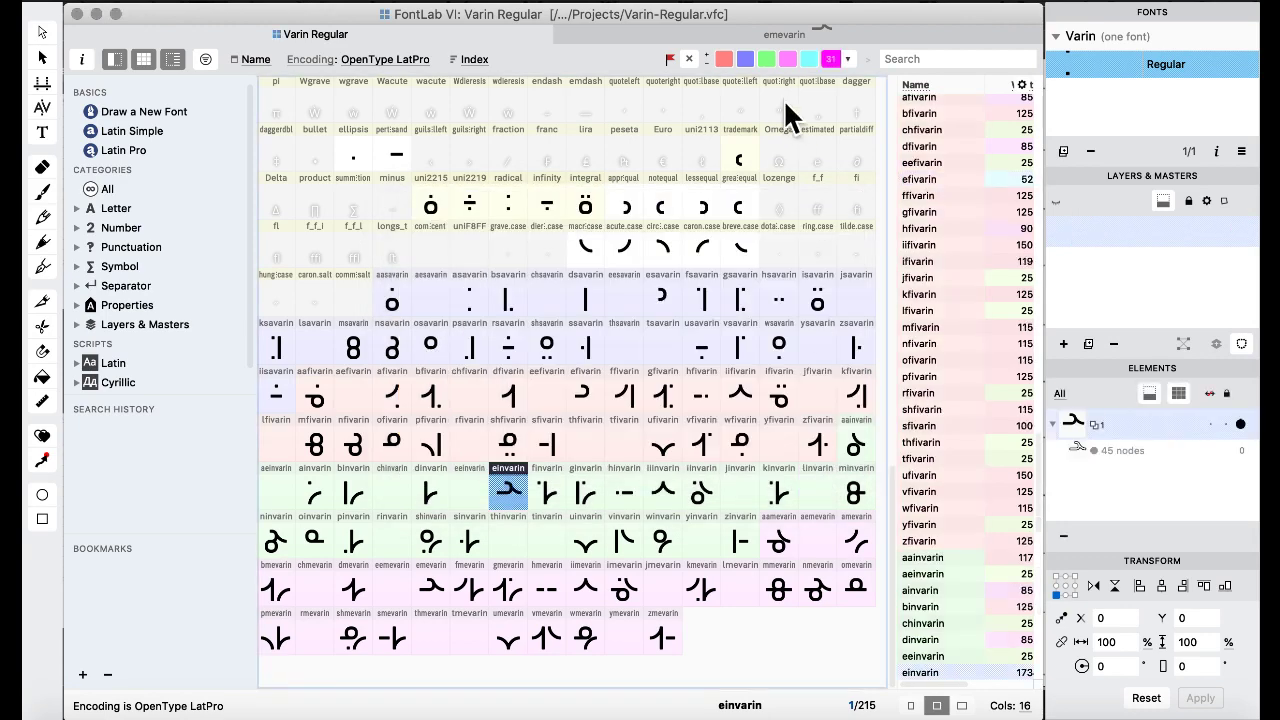
left_click(548, 352)
double_click(508, 492)
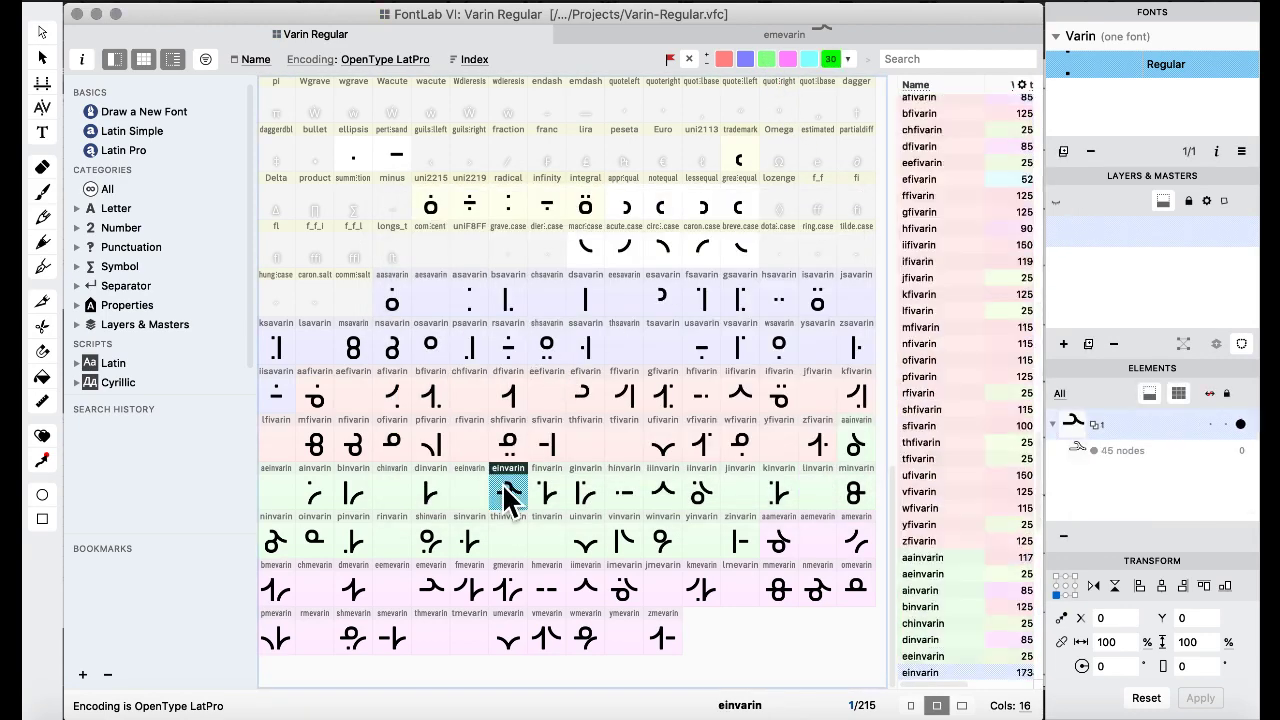
Shorten the lower hook arm of einvarin so that its end sits at X 625, Y 650.
key("shift+Right")
key("shift+Right")
key("shift+Right")
key("shift+Right")
key("shift+Right")
key("shift+Right")
key("shift+Right")
key("shift+Right")
key("shift+Right")
key("shift+Right")
key("shift+Right")
key("shift+Right")
key("shift+Right")
key("shift+Right")
key("shift+Right")
key("shift+Right")
key("shift+Right")
key("shift+Right")
key("shift+Right")
key("shift+Right")
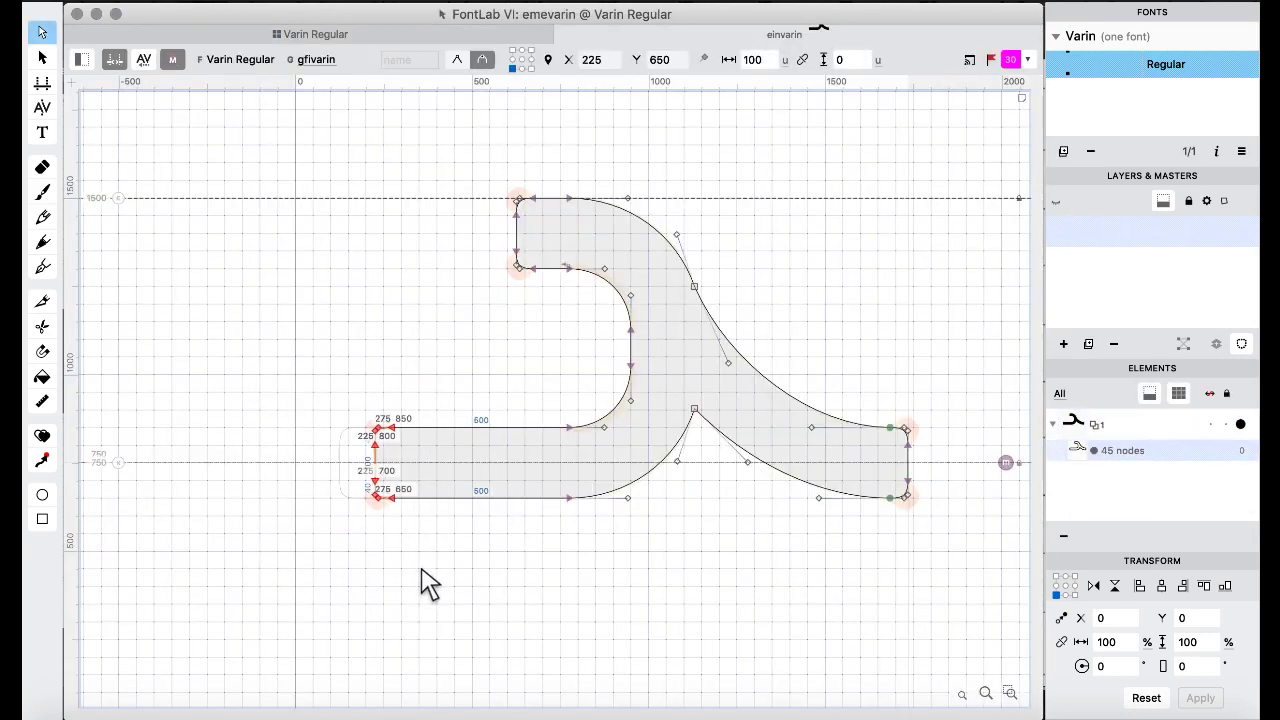
left_click(486, 362)
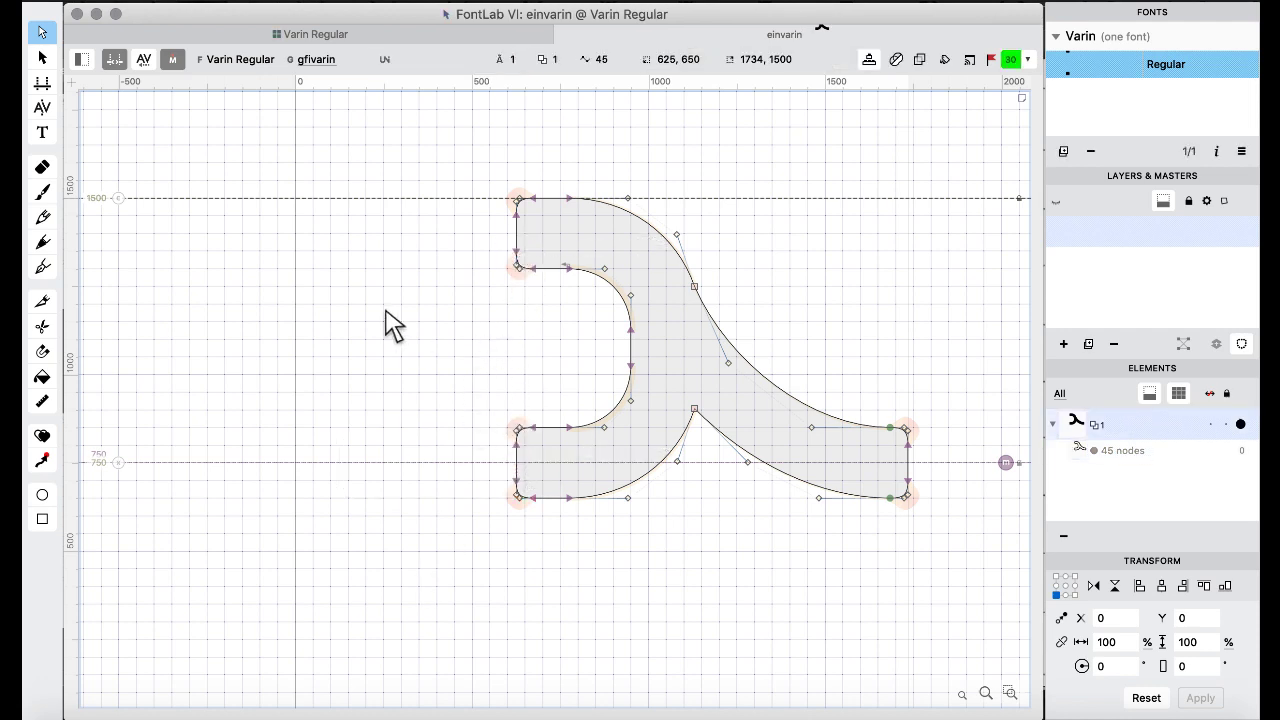
Select all glyphs from aasavarin through zmevarin in the font overview and apply Repeat Set Sidebearings.
left_click(246, 52)
left_click(392, 300)
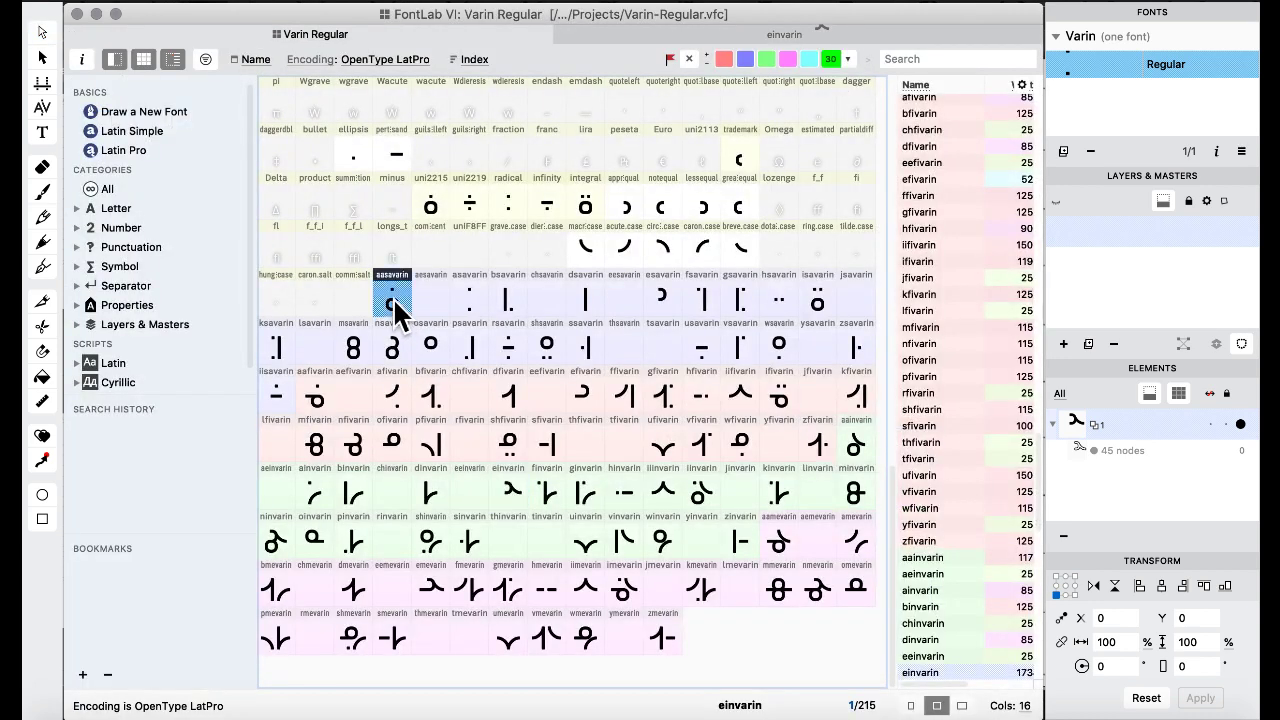
left_click(672, 645, "shift")
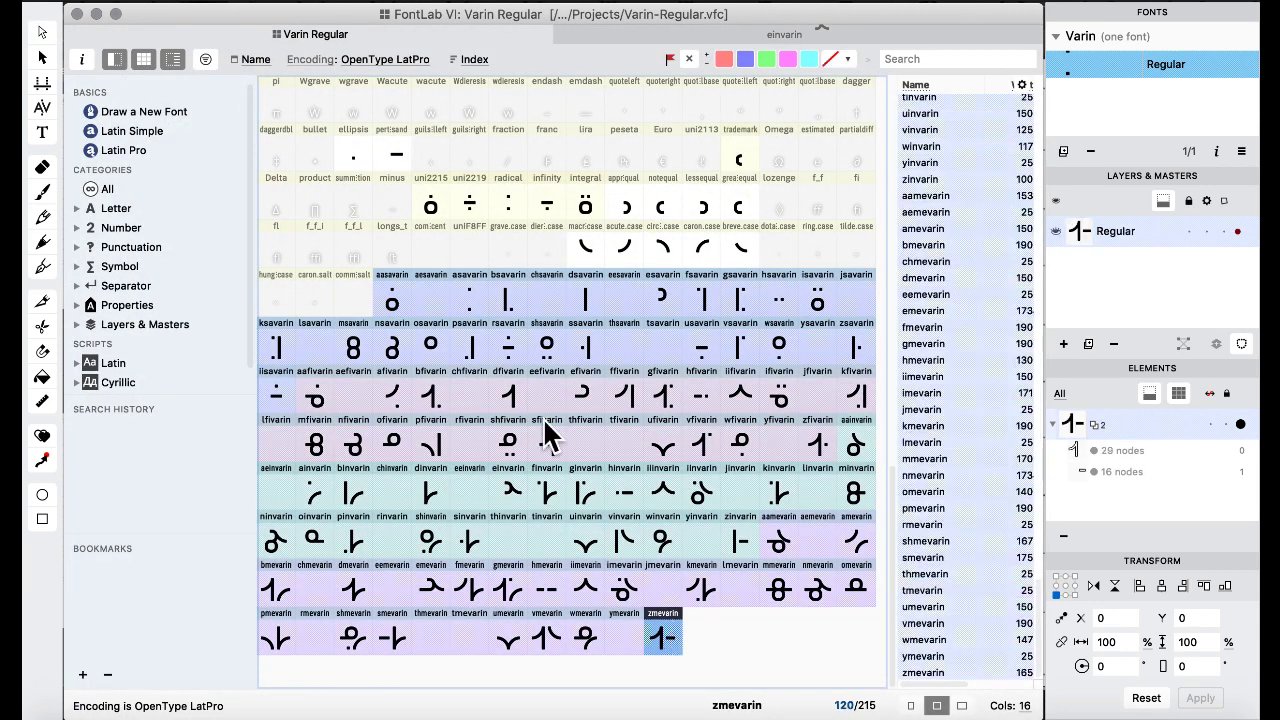
left_click(556, 3)
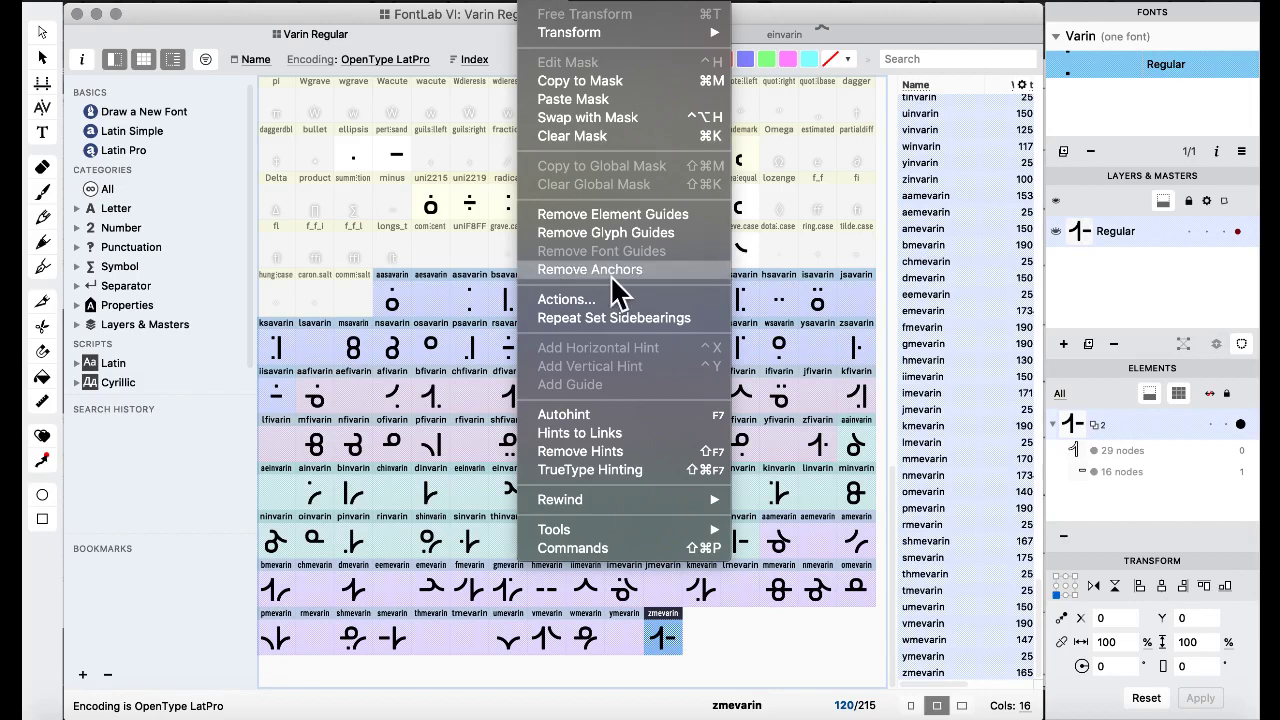
left_click(614, 318)
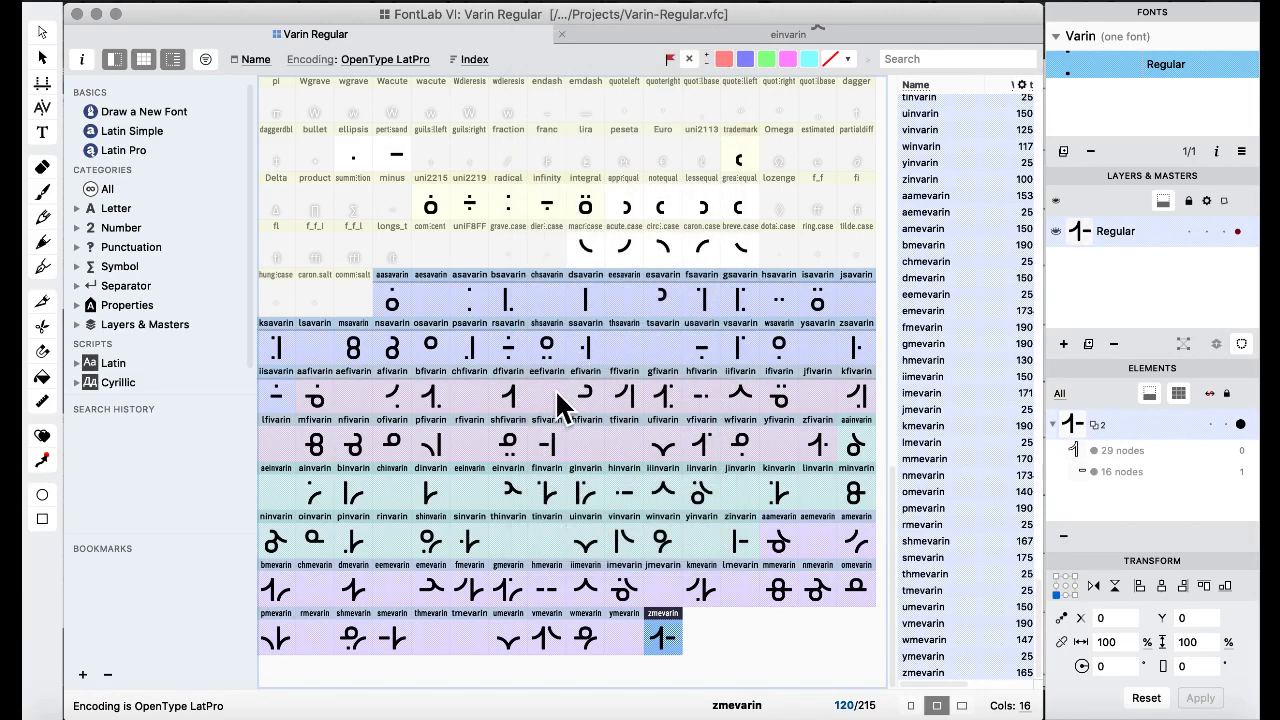
left_click(584, 214)
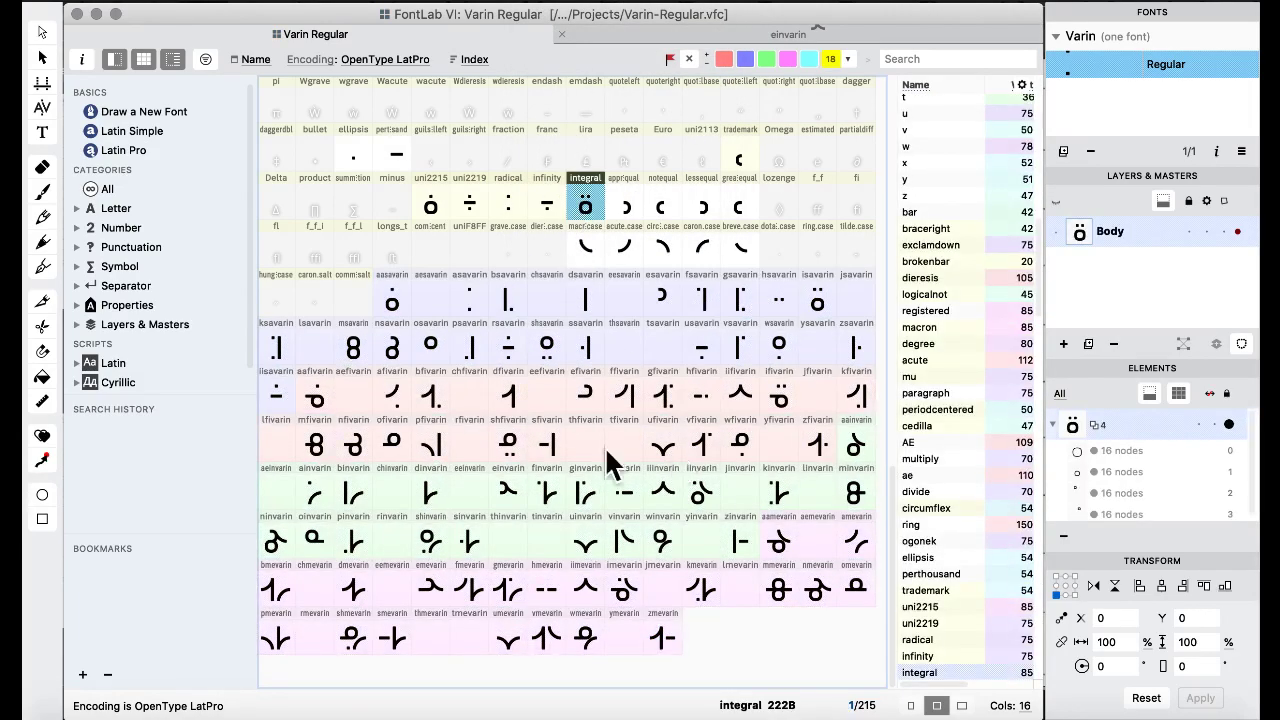
Switch to Varin alphabet.pdf and examine the handwritten letter forms on both pages, including the y row's standalone form.
key("ctrl+Up")
left_click(728, 491)
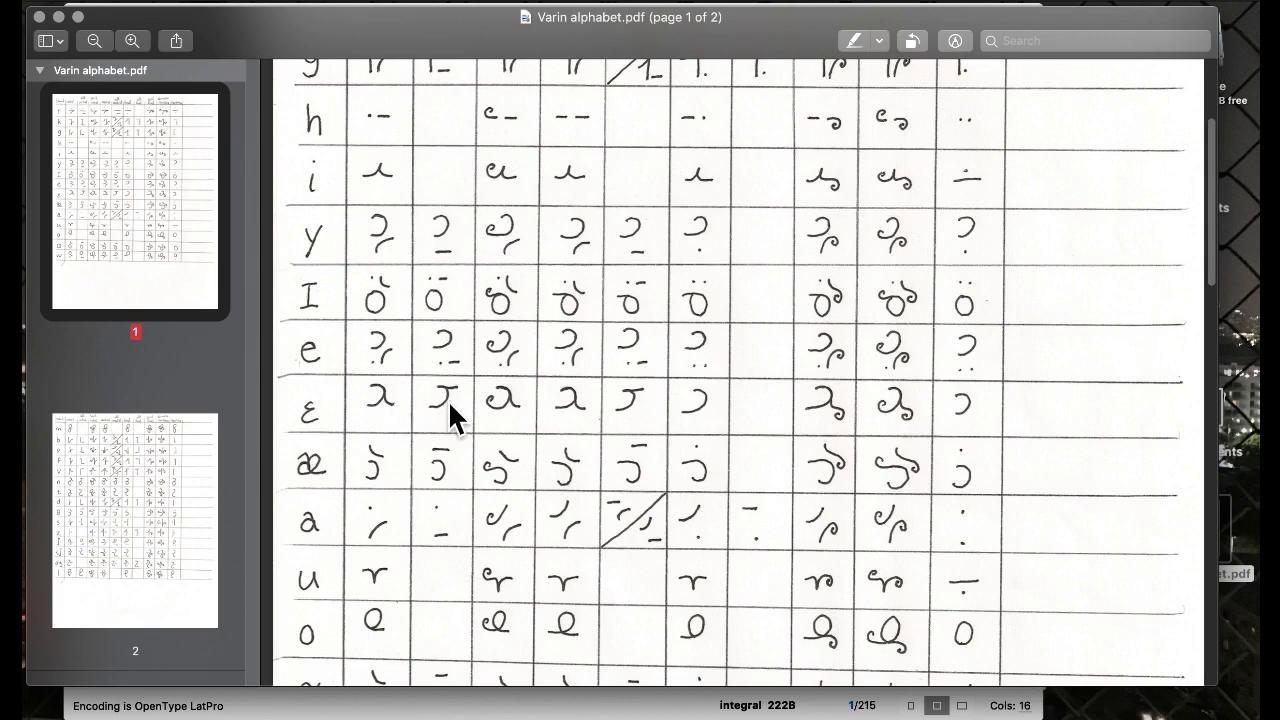
scroll(409, 399, "up", 5)
scroll(409, 399, "down", 6)
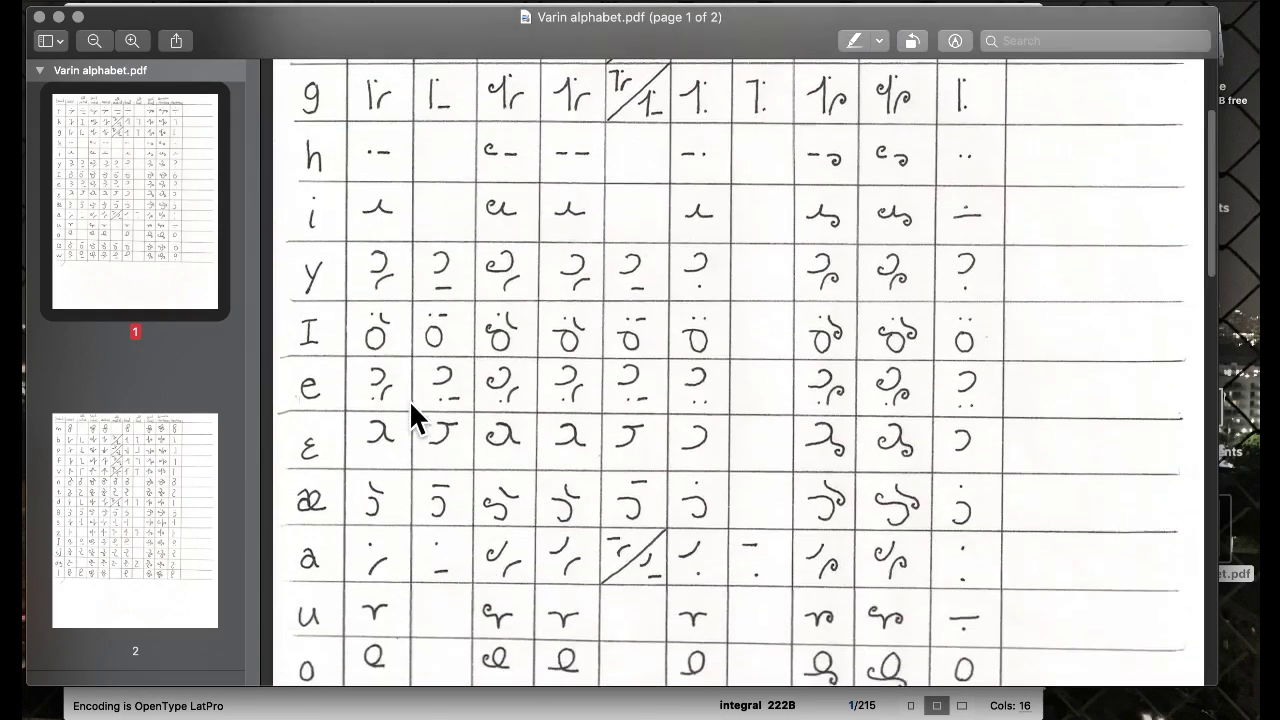
scroll(436, 406, "down", 15)
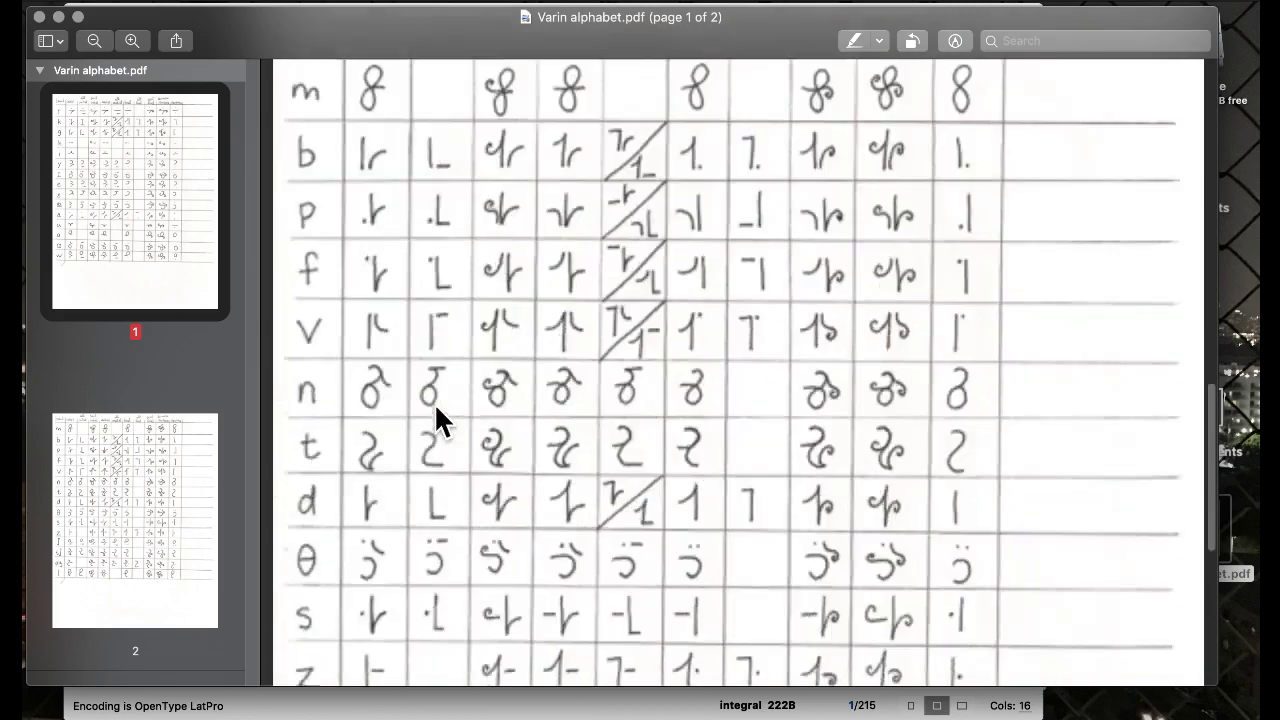
scroll(386, 218, "down", 7)
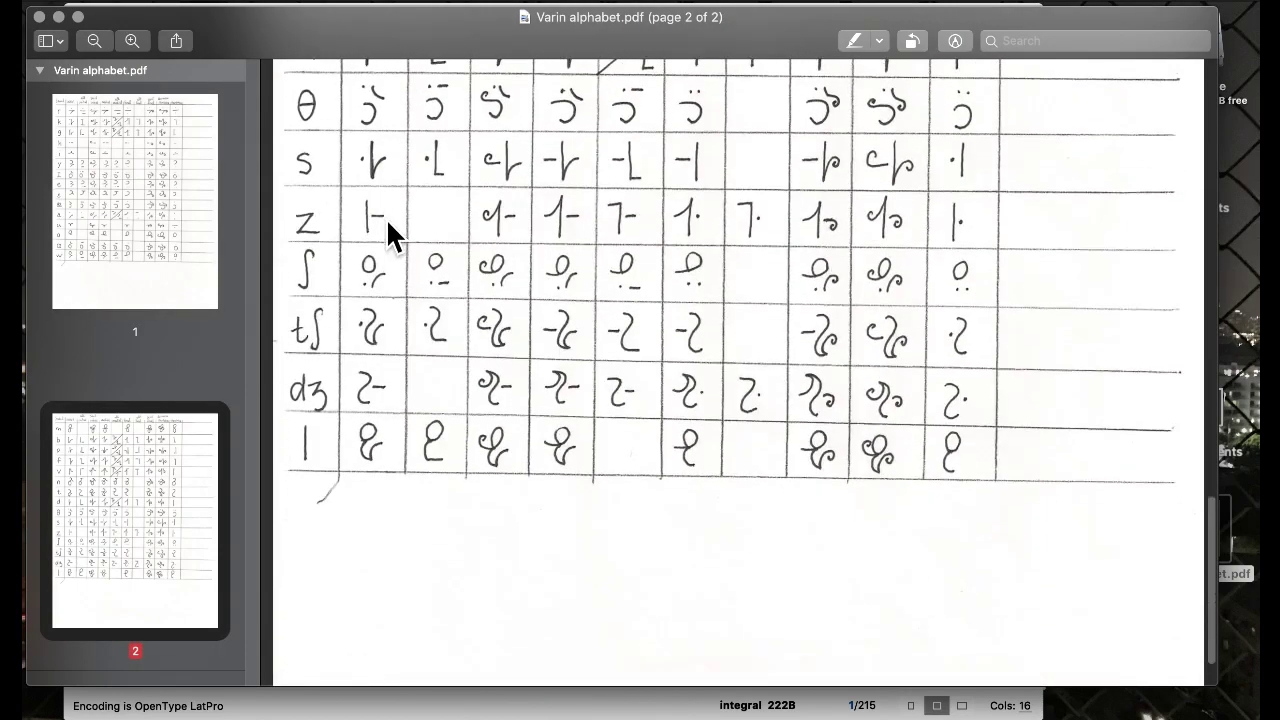
scroll(386, 218, "up", 8)
scroll(386, 218, "up", 15)
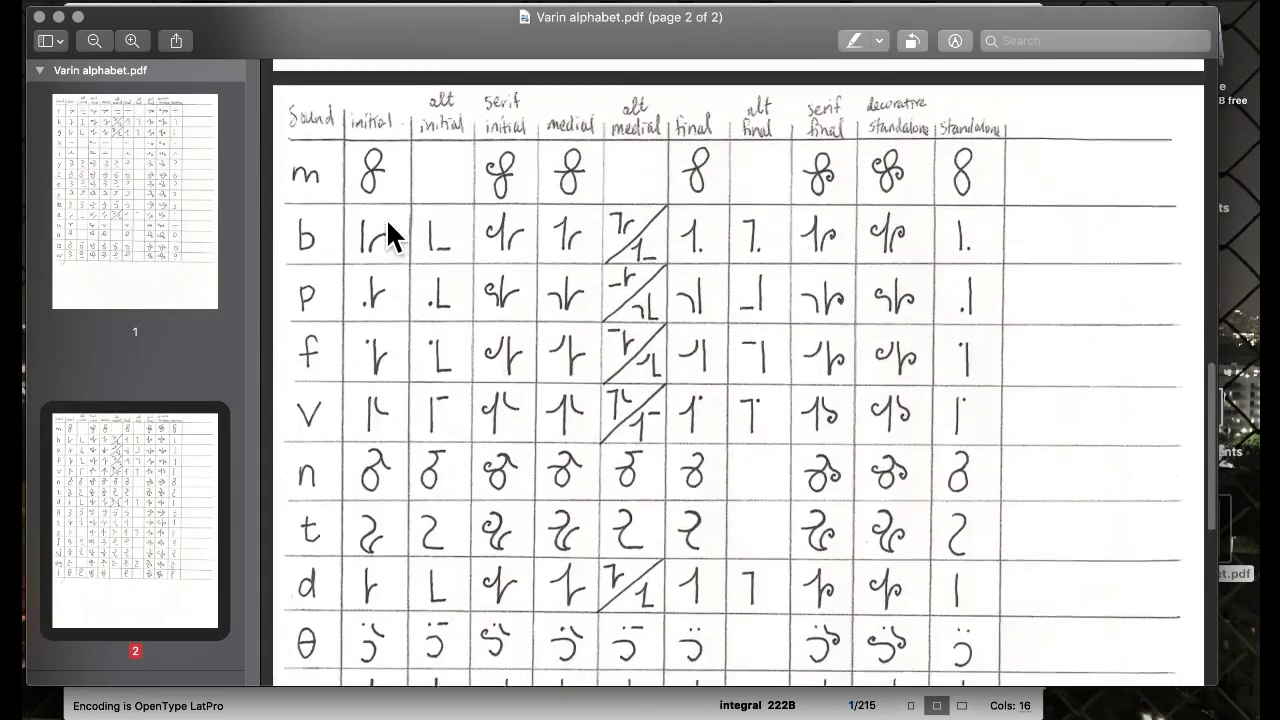
scroll(386, 218, "up", 5)
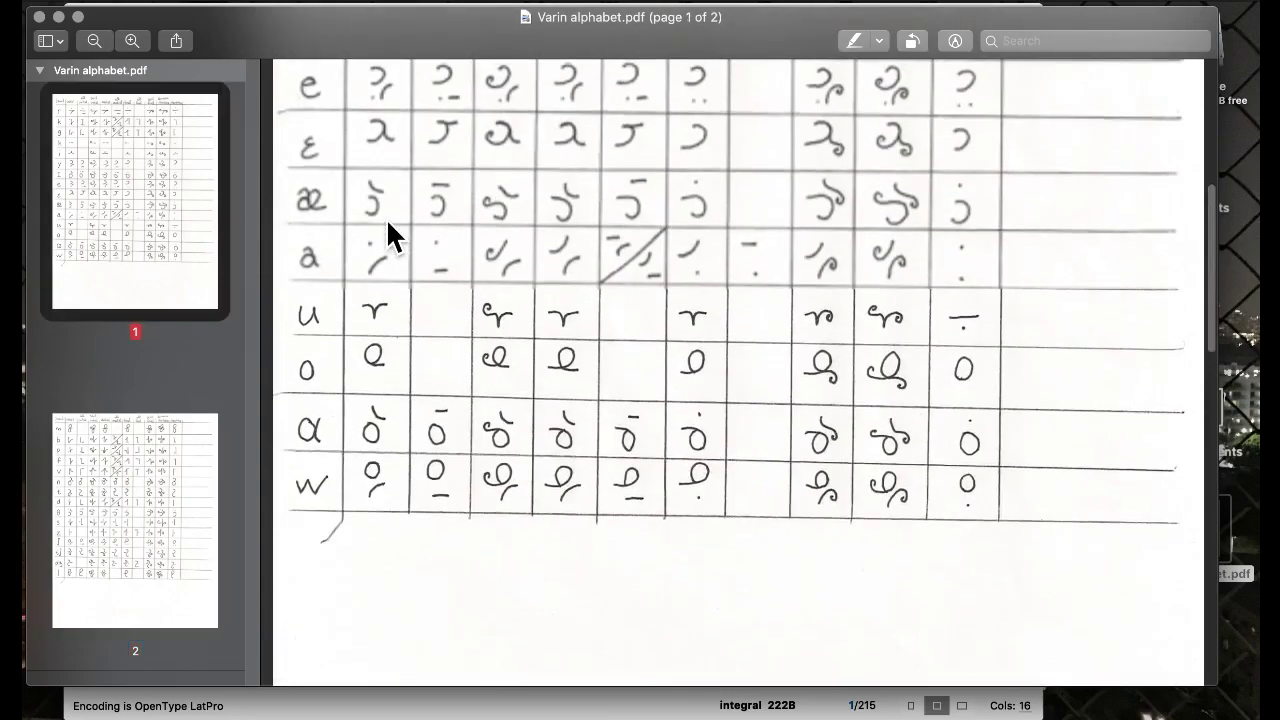
scroll(386, 218, "up", 3)
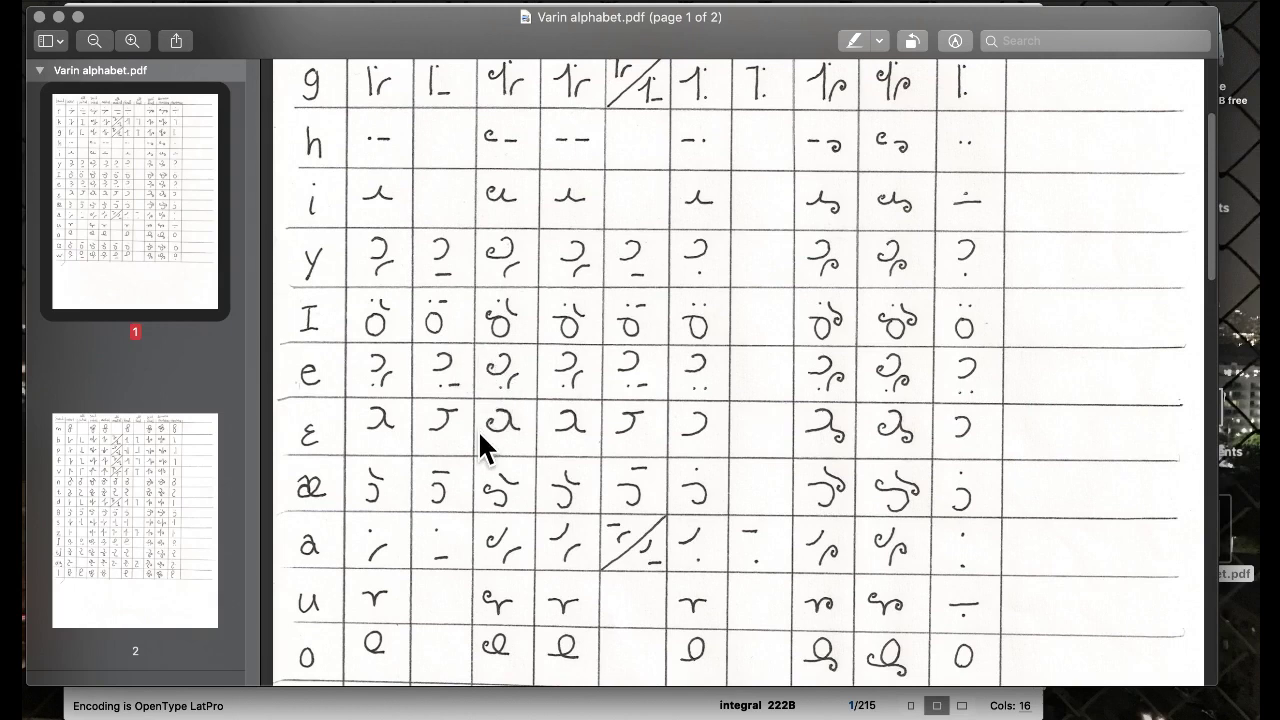
scroll(480, 433, "up", 3)
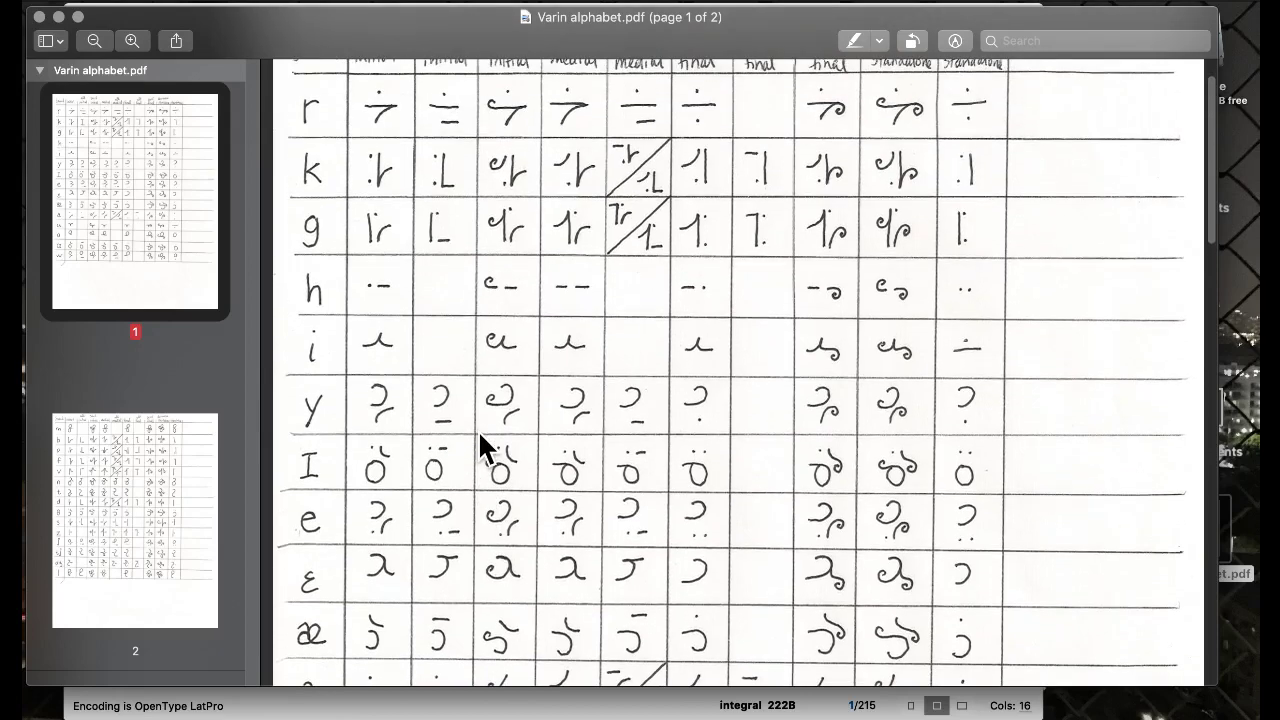
scroll(481, 450, "up", 1)
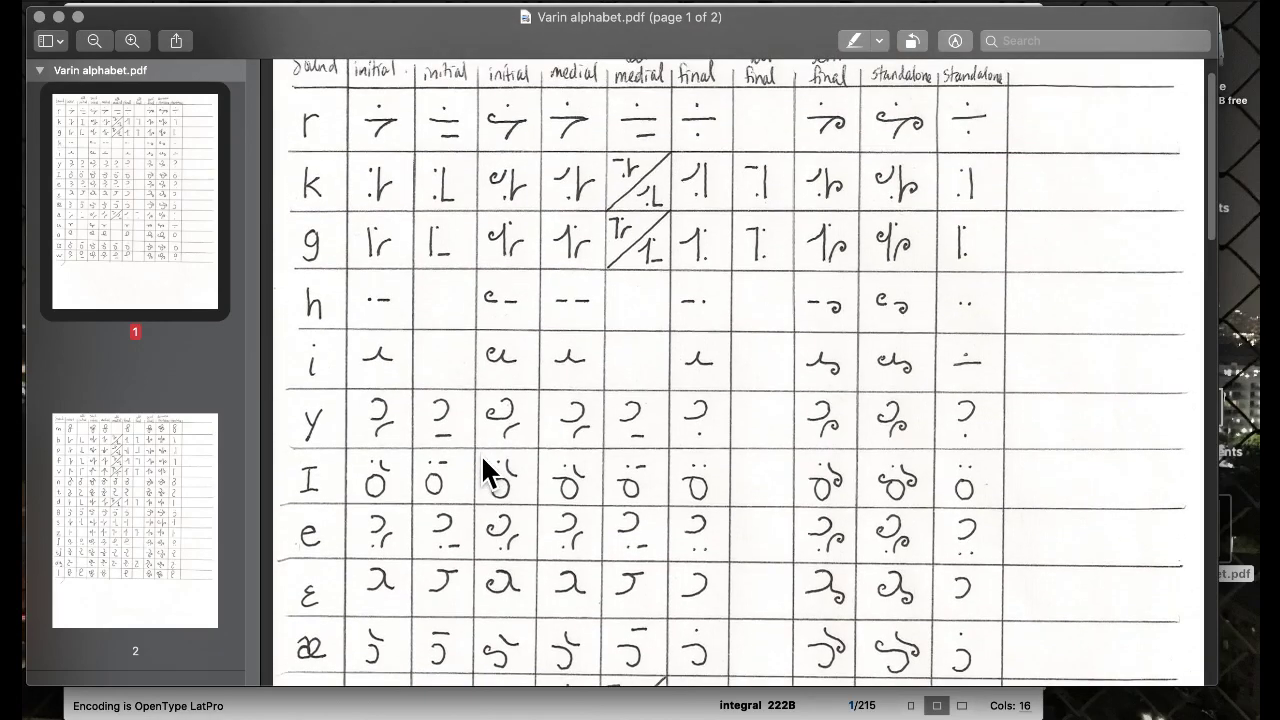
scroll(481, 455, "up", 1)
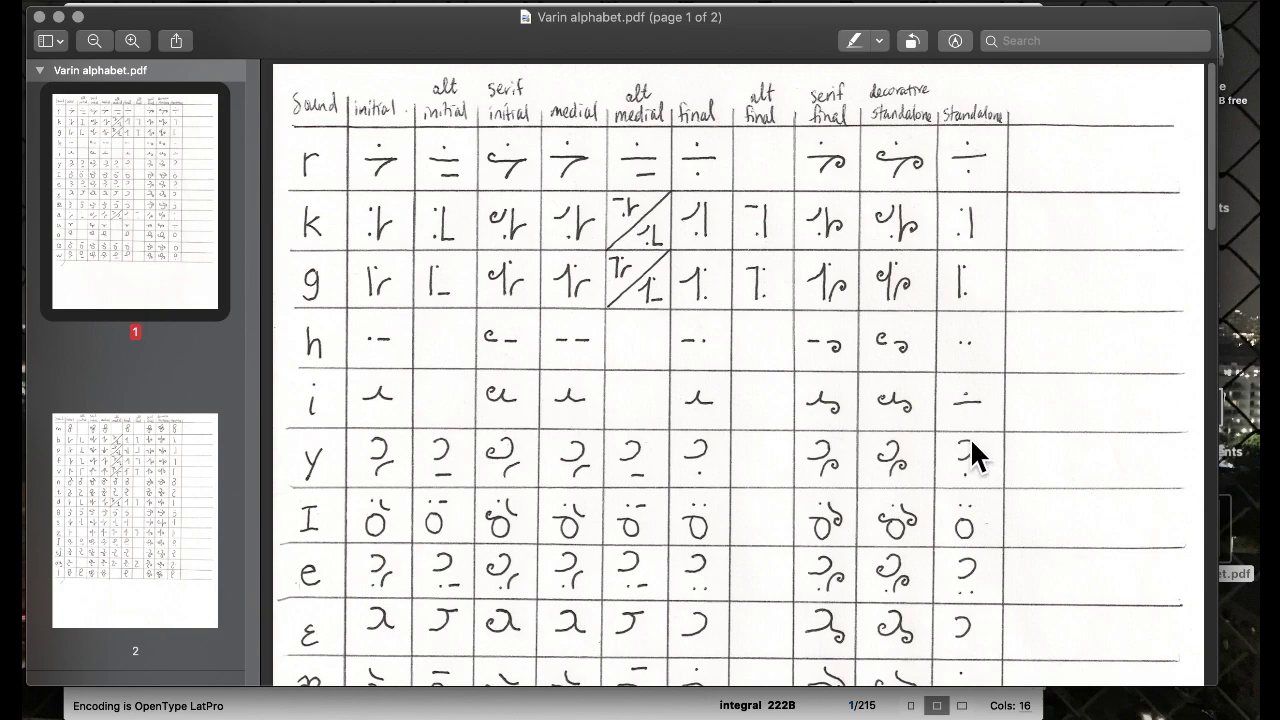
Switch back to FontLab and copy the esavarin glyph into the ysavarin slot, replacing the existing glyph.
key("ctrl+Up")
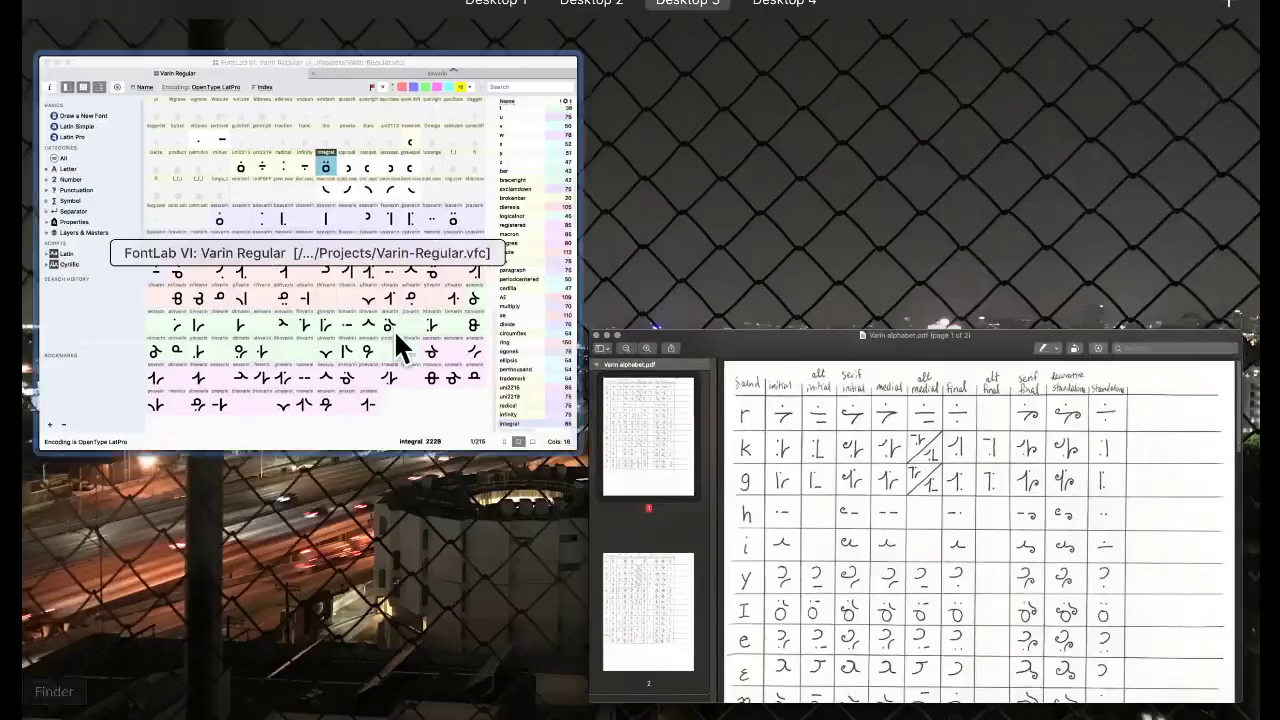
left_click(394, 329)
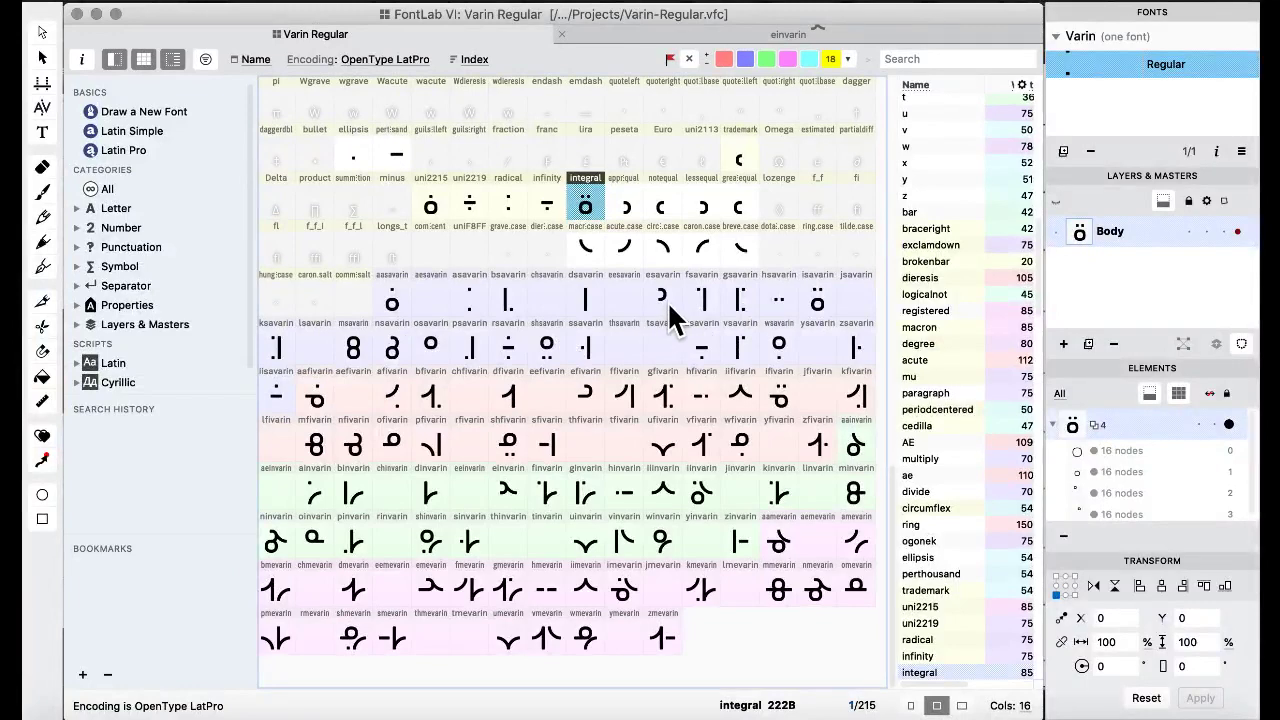
left_click(665, 300)
left_click_drag(658, 337, 818, 345)
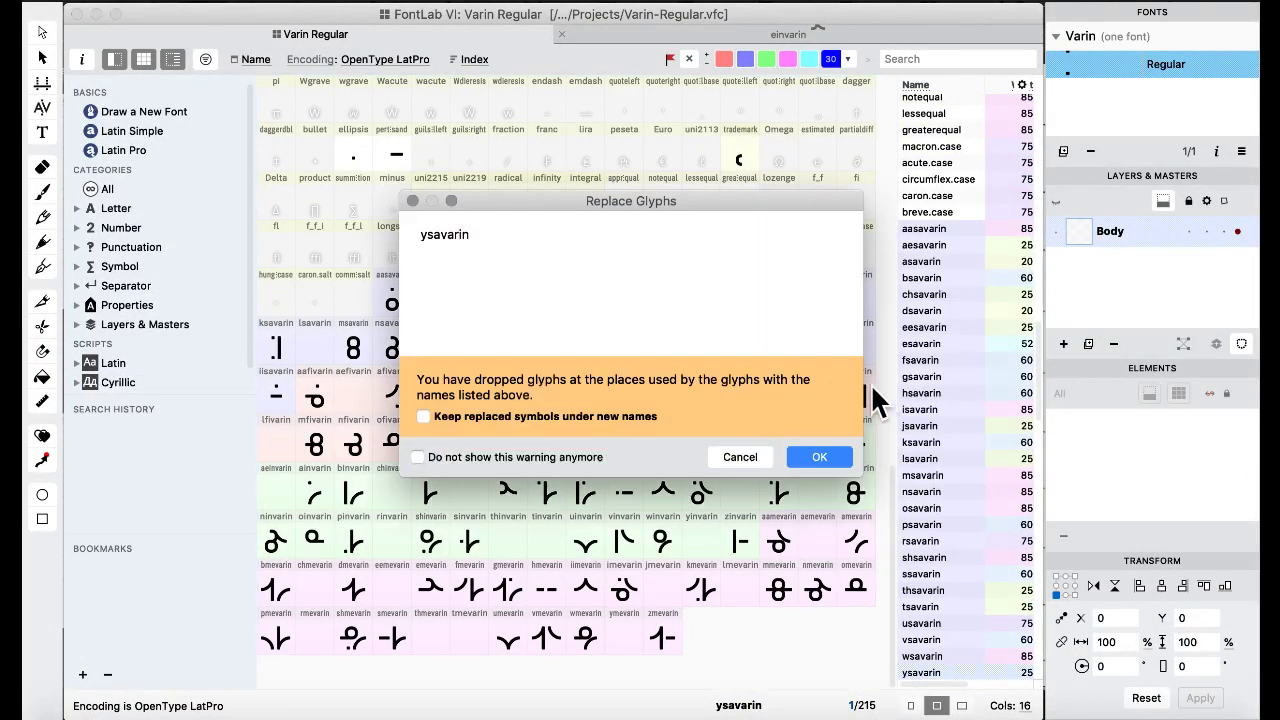
left_click(830, 455)
Copy the lower dot from wsavarin into ysavarin, and switch to Varin alphabet.pdf to compare the y form.
double_click(772, 358)
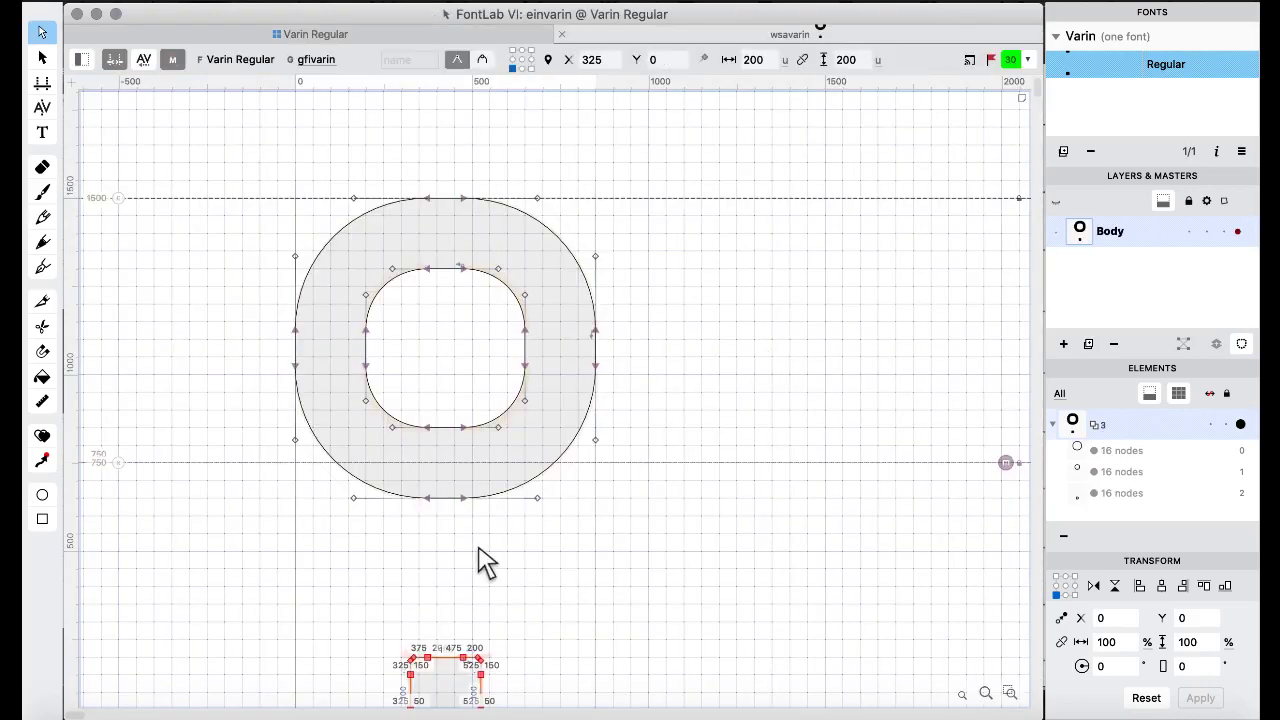
left_click(318, 38)
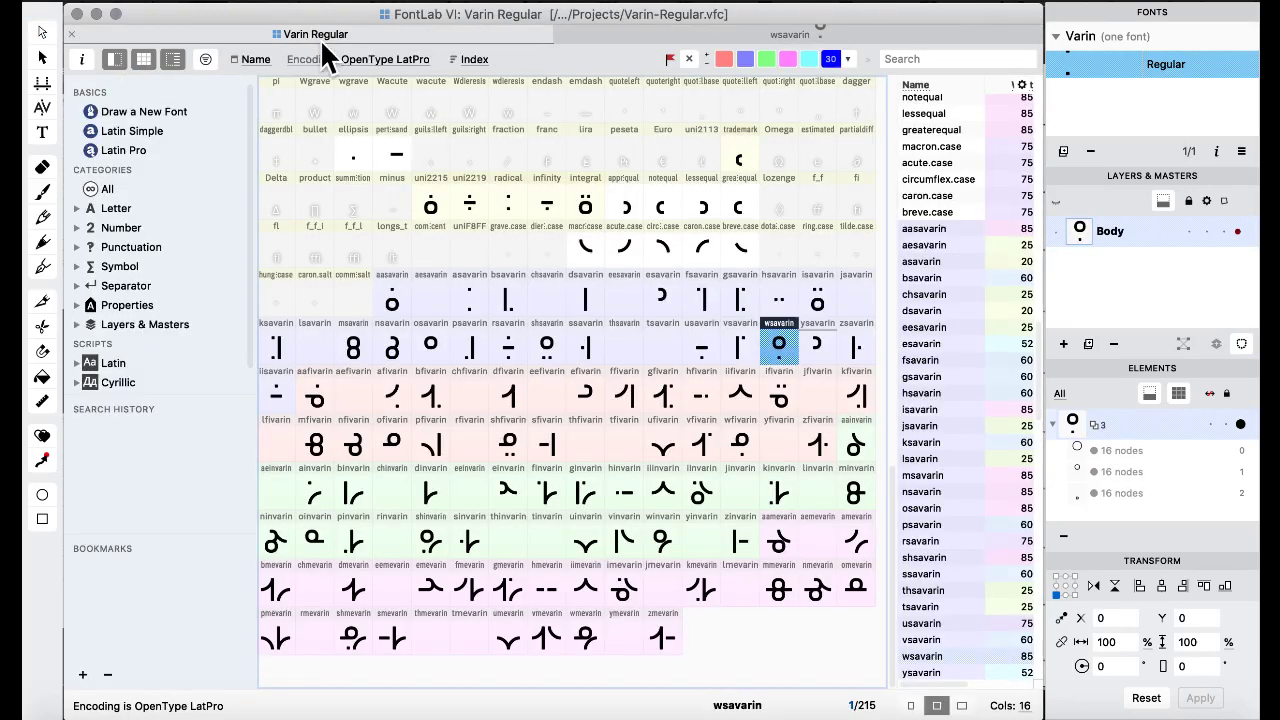
double_click(821, 358)
key("ctrl+Up")
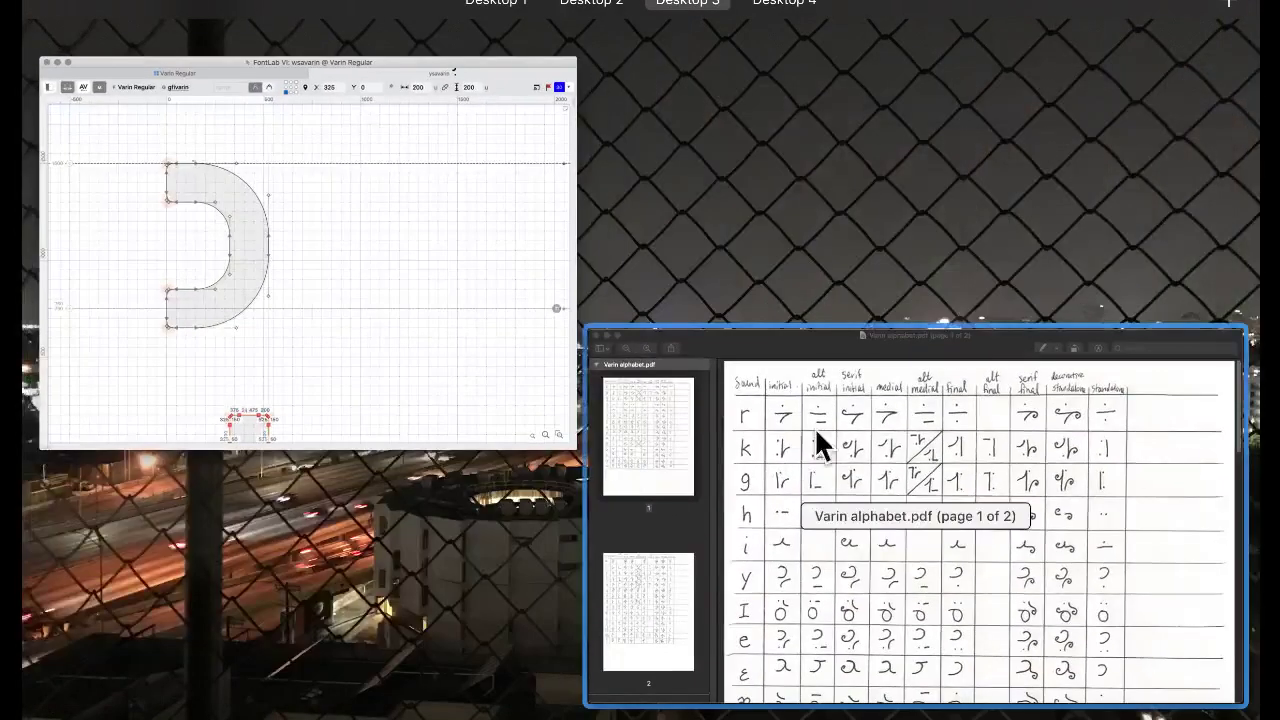
left_click(821, 438)
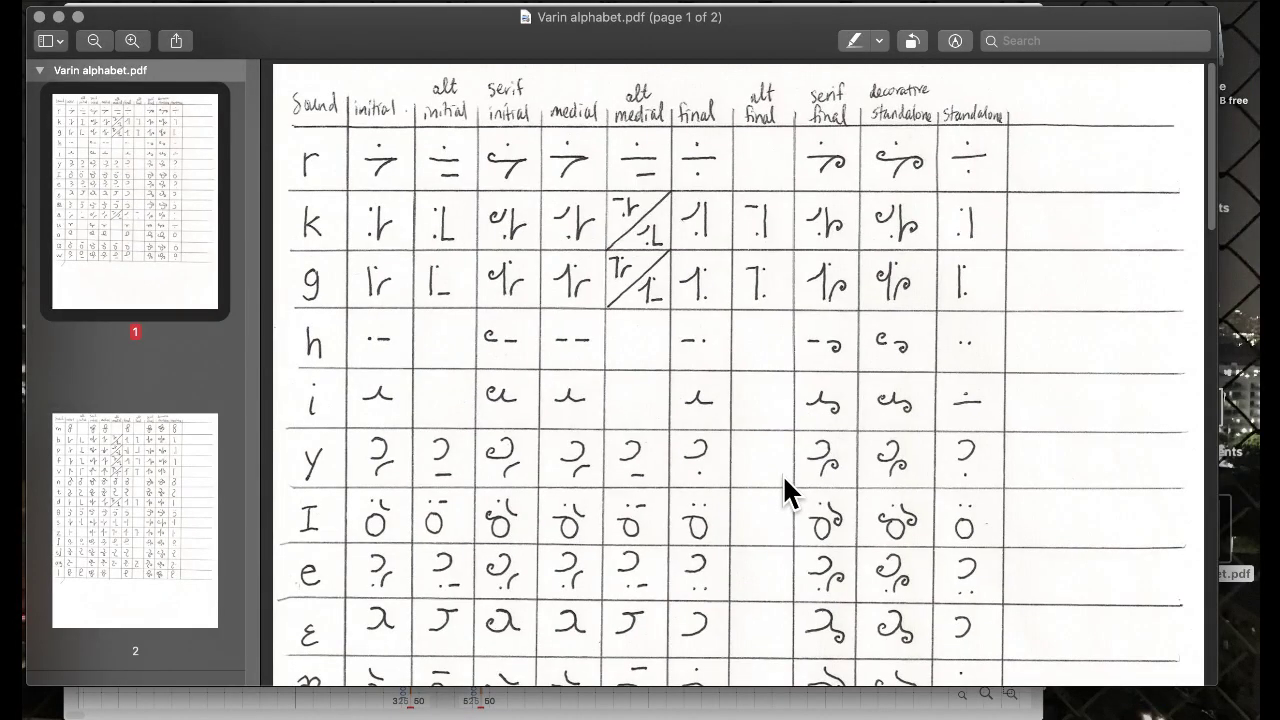
Compare the y forms in Varin alphabet.pdf once more and switch back to FontLab's ysavarin glyph.
key("ctrl+Up")
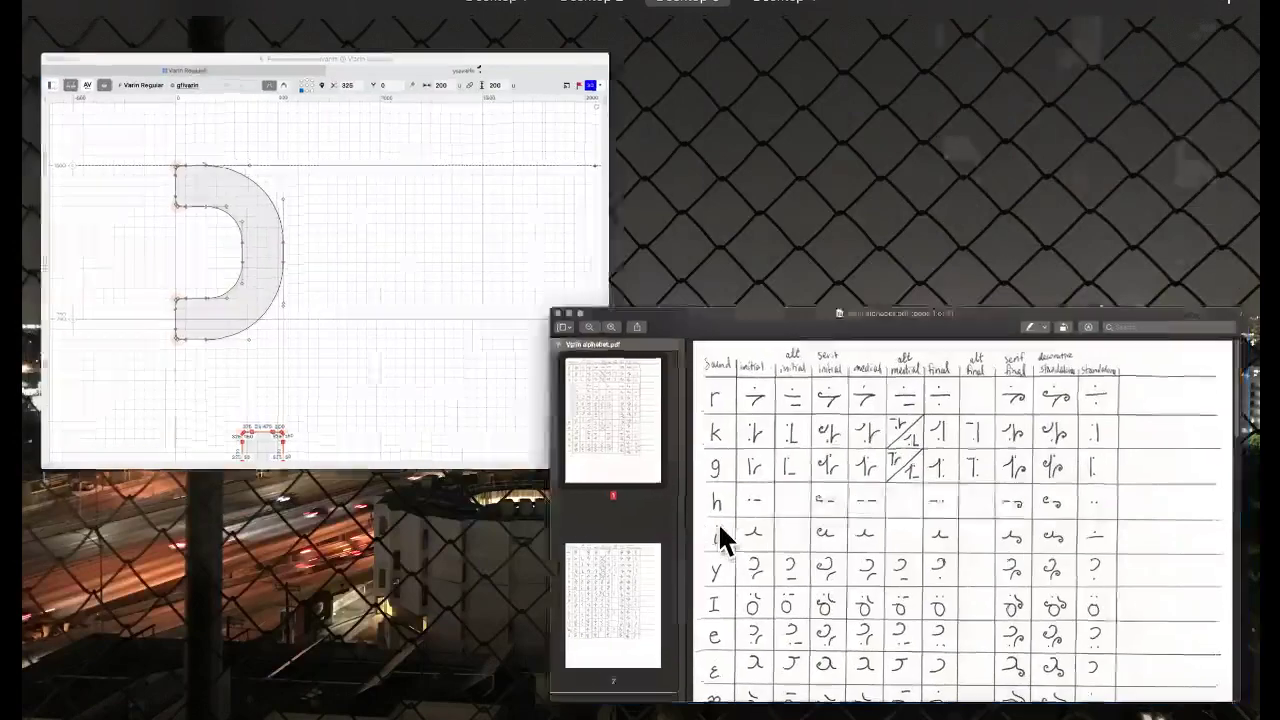
left_click(718, 522)
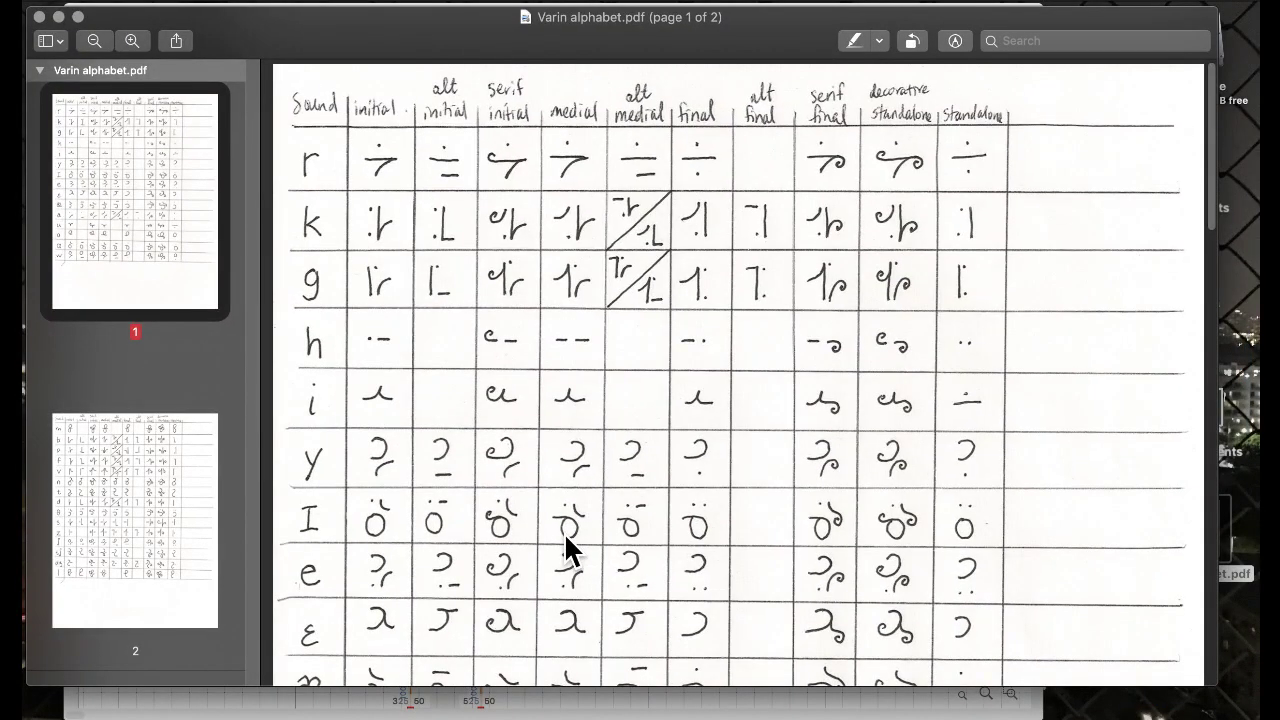
key("ctrl+Up")
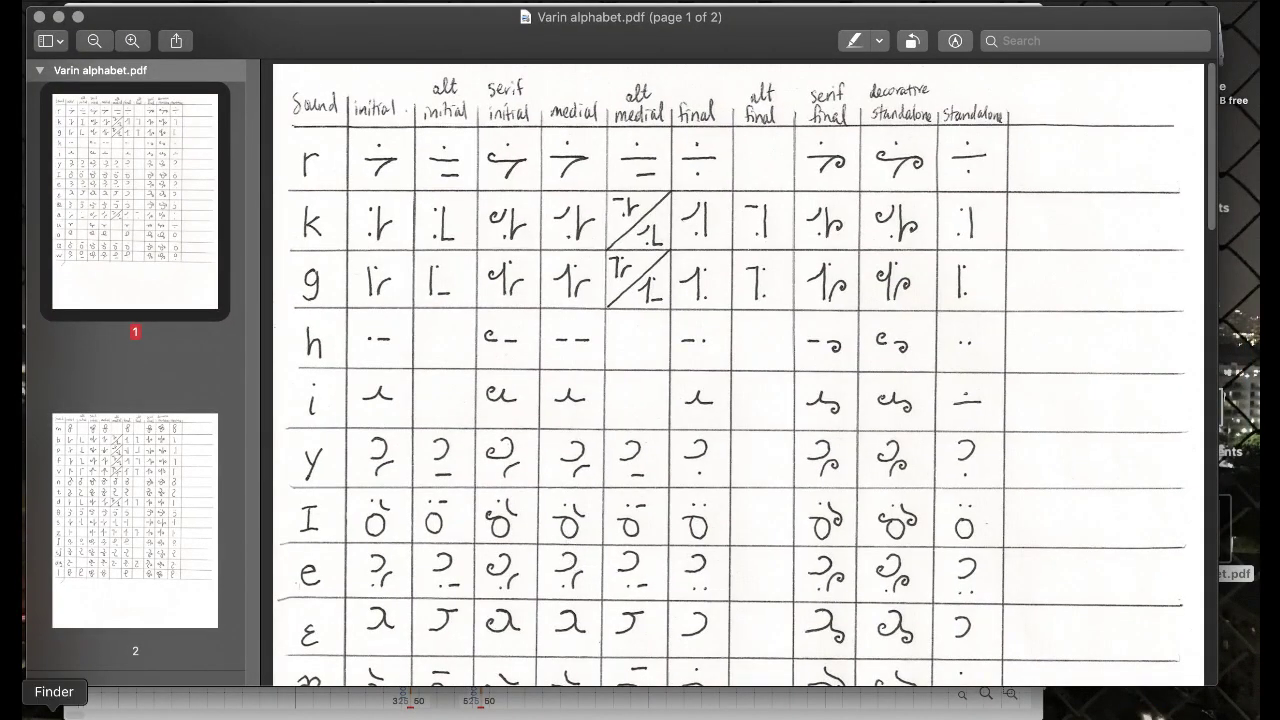
left_click(280, 290)
scroll(478, 490, "down", 3)
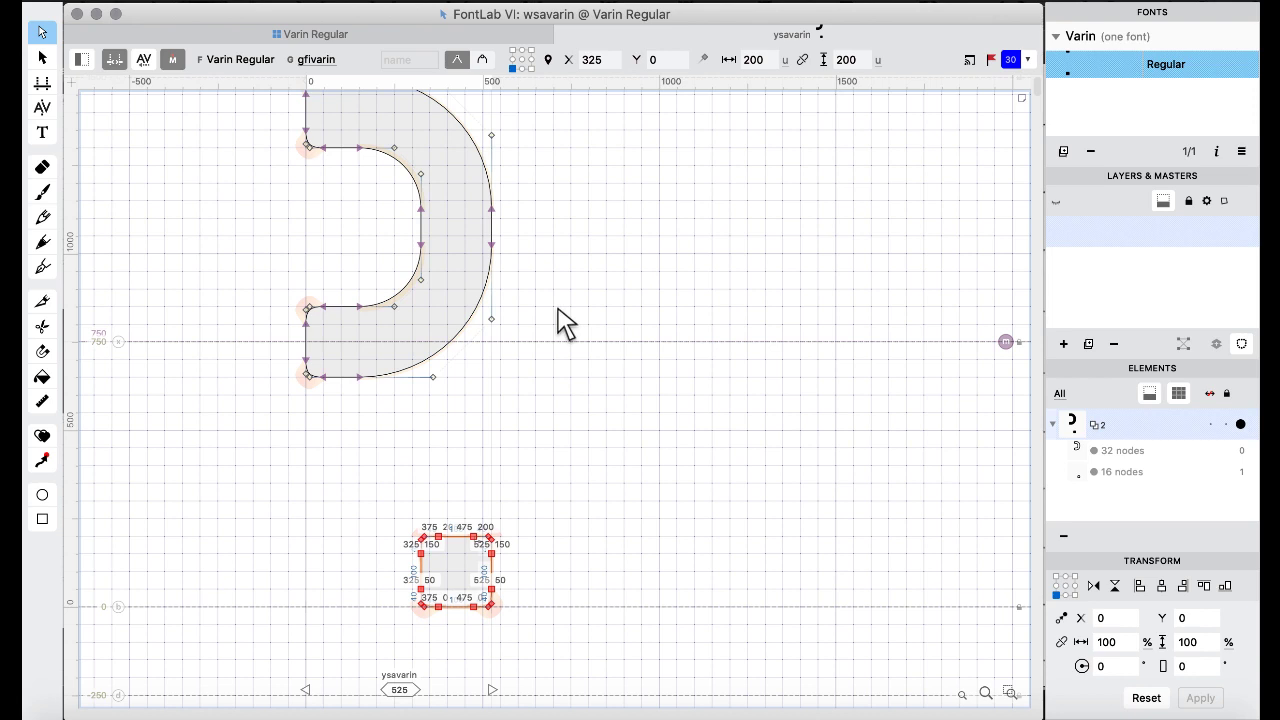
Select the lower dot of ysavarin and move it left to X 112, keeping it on the baseline.
left_click(466, 449)
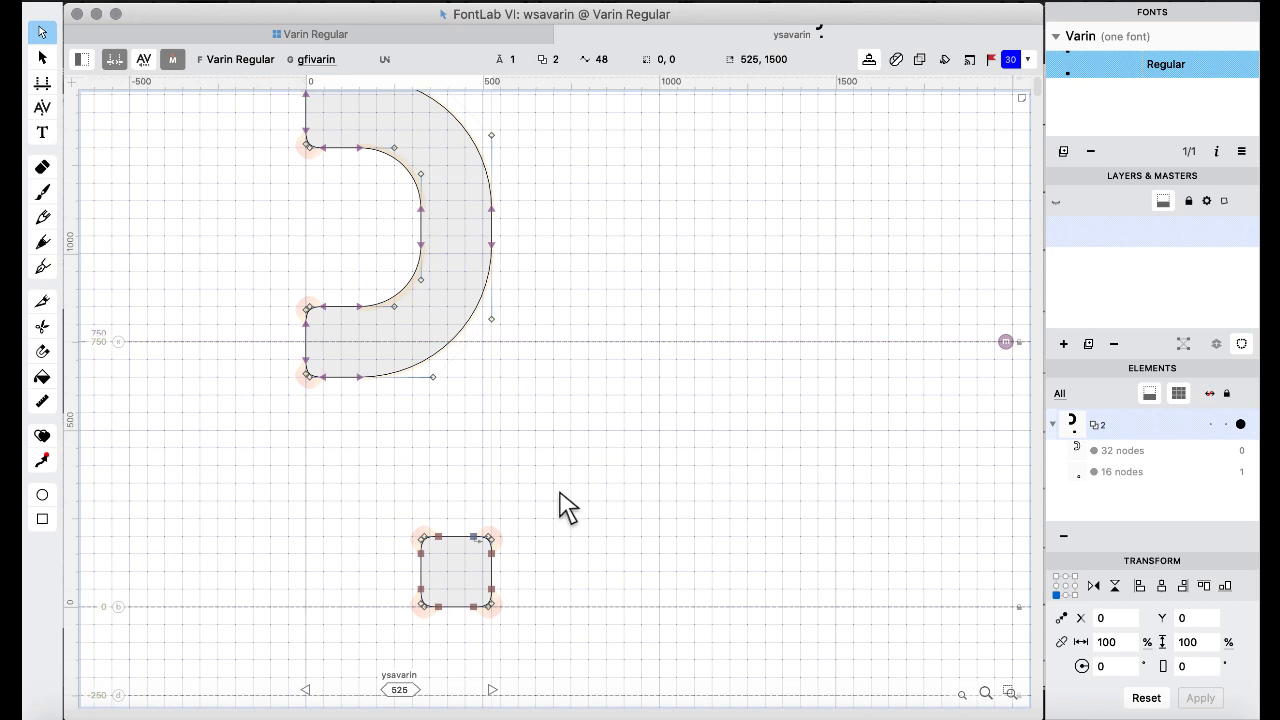
left_click_drag(363, 512, 596, 690)
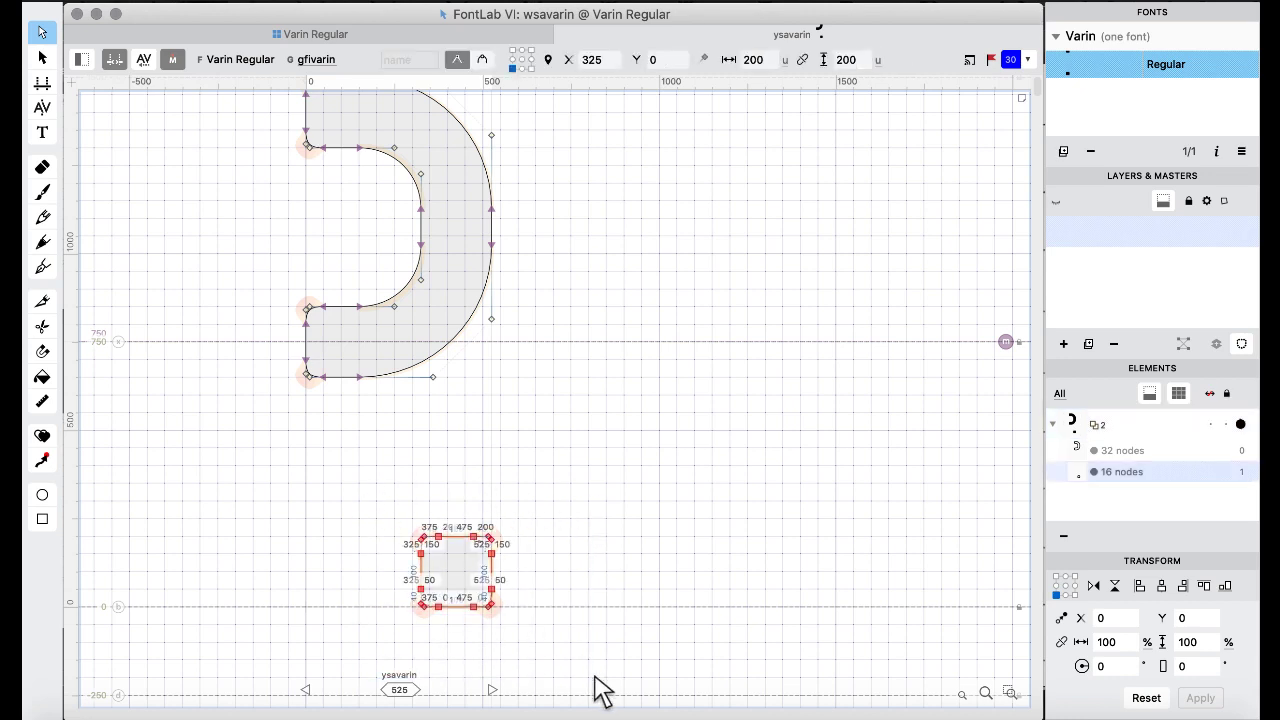
key("shift+Left")
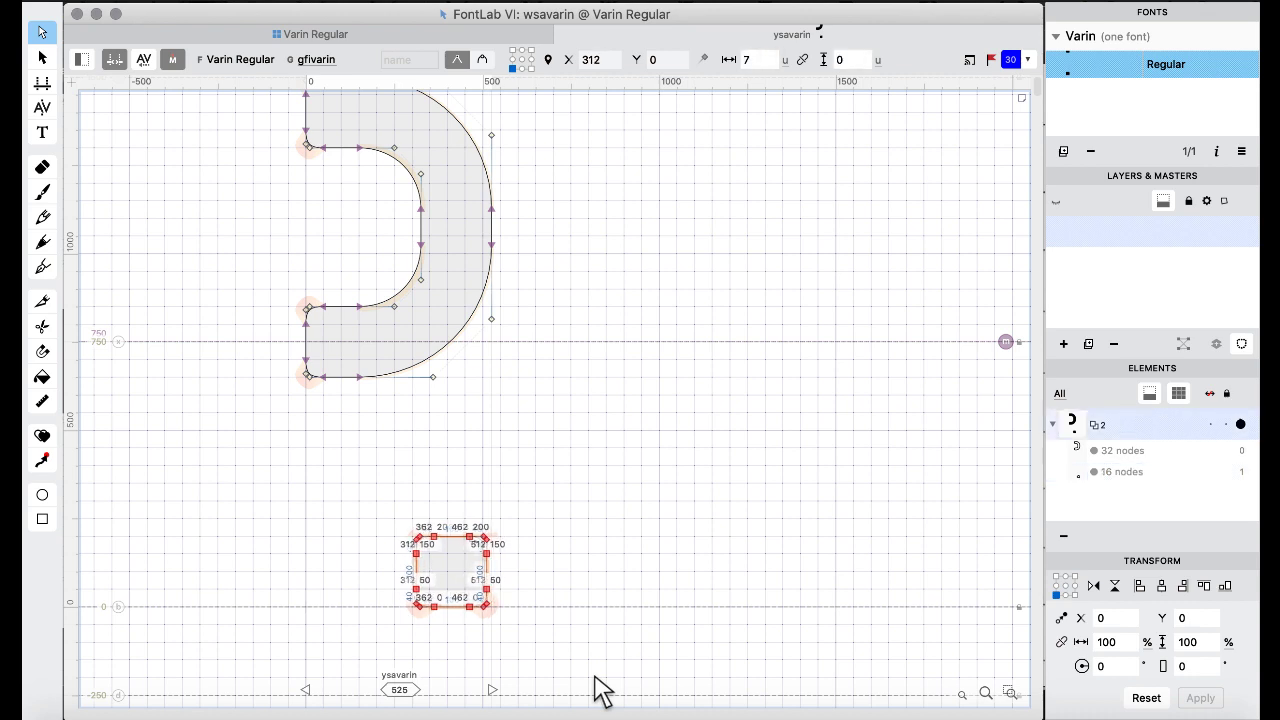
key("shift+Left")
key("shift+Left")
key("shift+Left")
key("shift+Left")
key("shift+Left")
key("shift+Left")
key("shift+Left")
key("shift+Left")
key("shift+Left")
key("shift+Left")
key("Left")
key("Left")
key("Left")
key("shift+Left")
key("shift+Left")
key("shift+Left")
key("shift+Left")
key("shift+Left")
key("shift+Left")
key("shift+Left")
key("shift+Left")
key("shift+Left")
key("shift+Left")
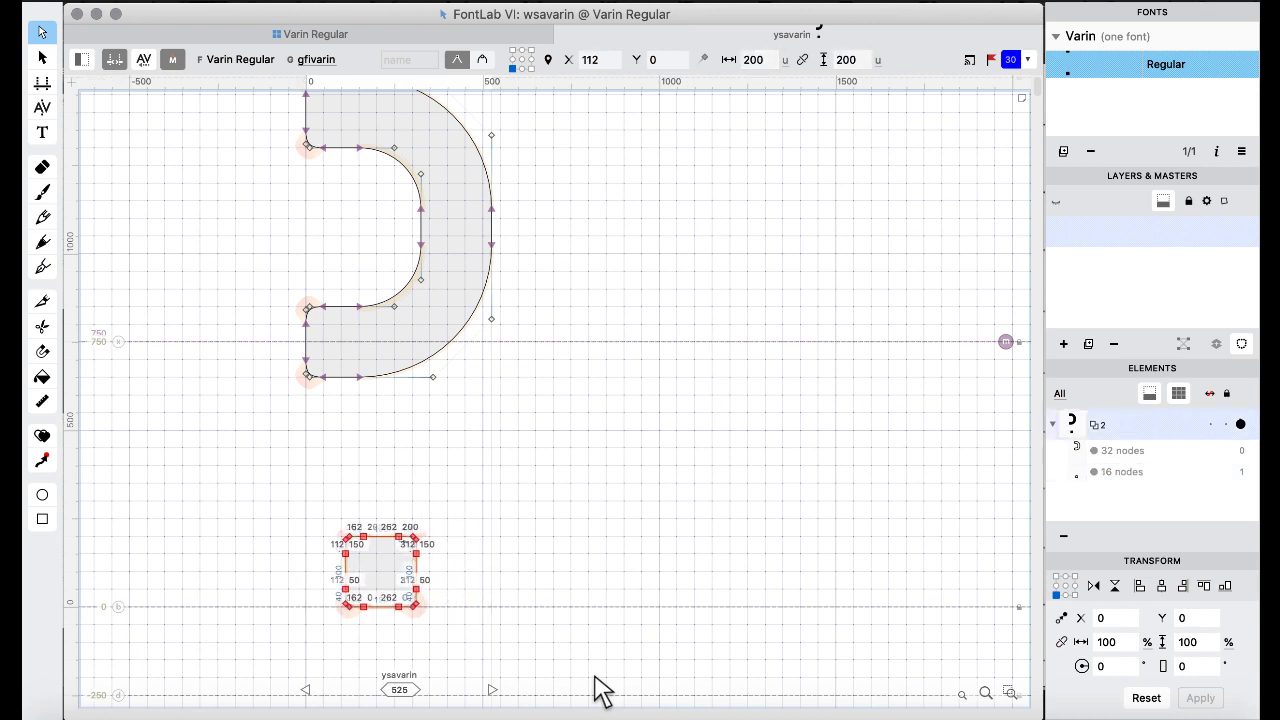
left_click(343, 466)
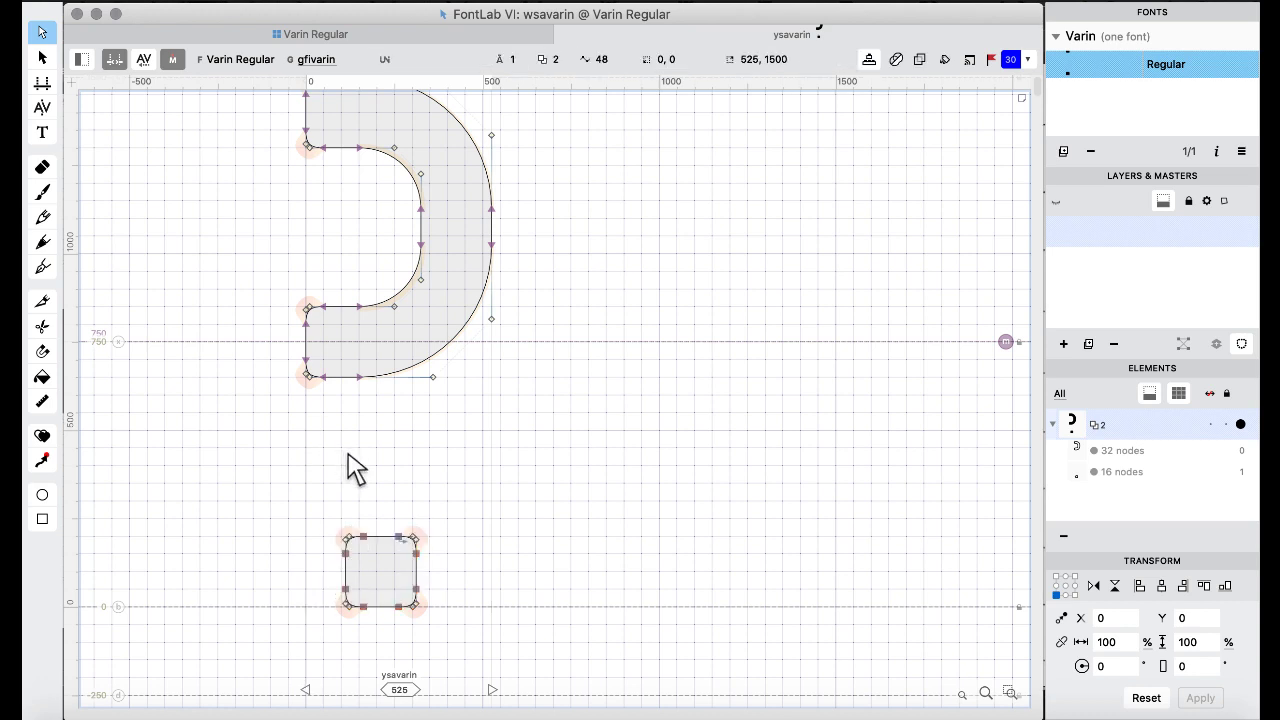
Select the lower dot again and move it right to X 212 beneath the curved stroke.
scroll(355, 468, "up", 3)
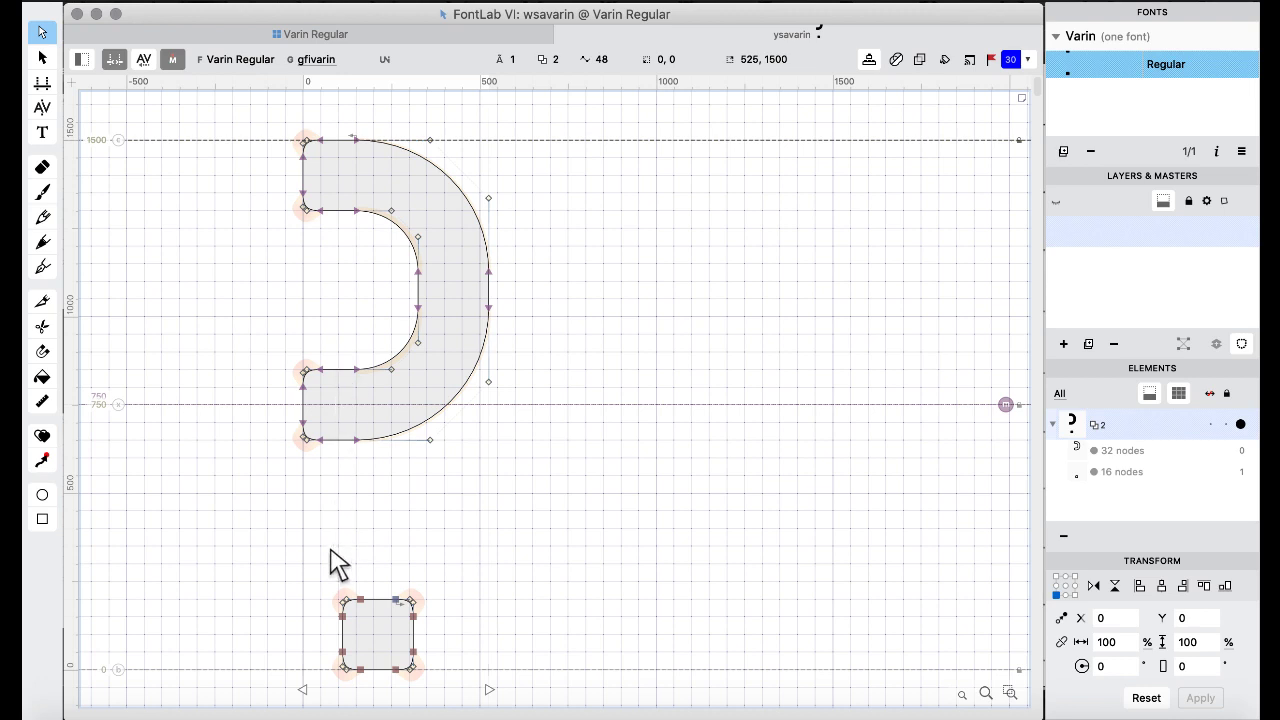
scroll(338, 563, "down", 2)
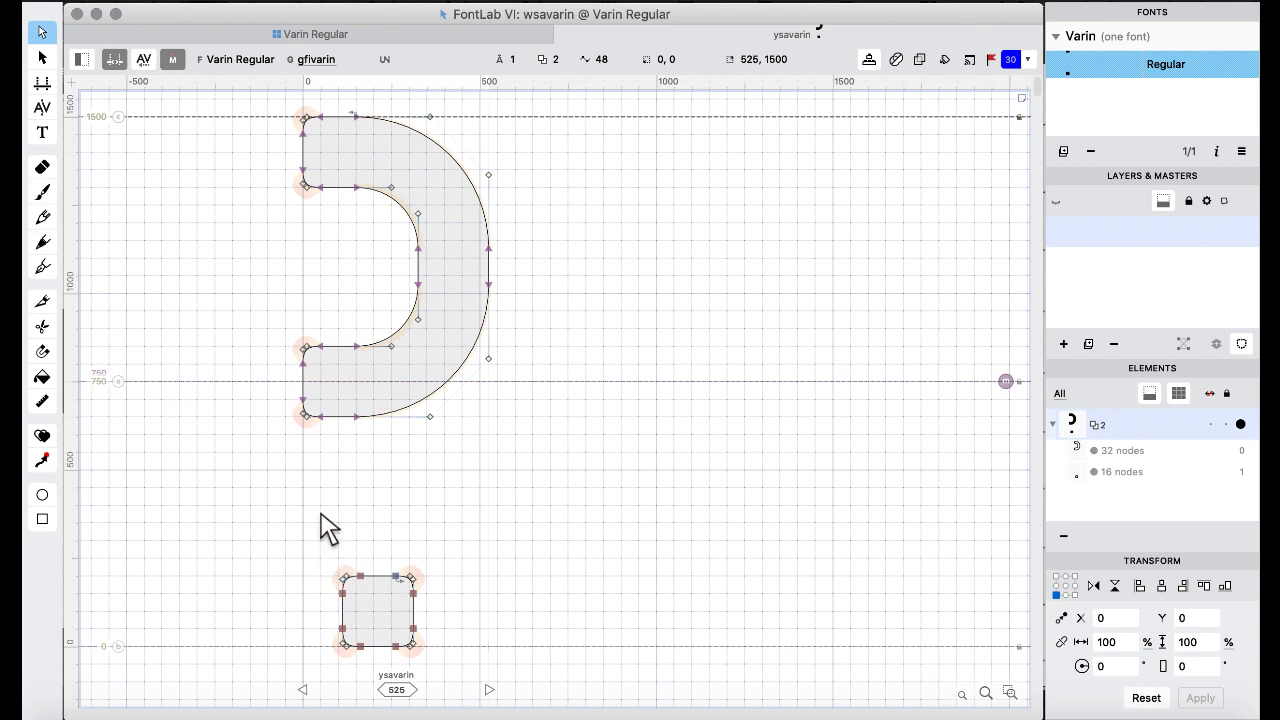
left_click_drag(322, 517, 443, 675)
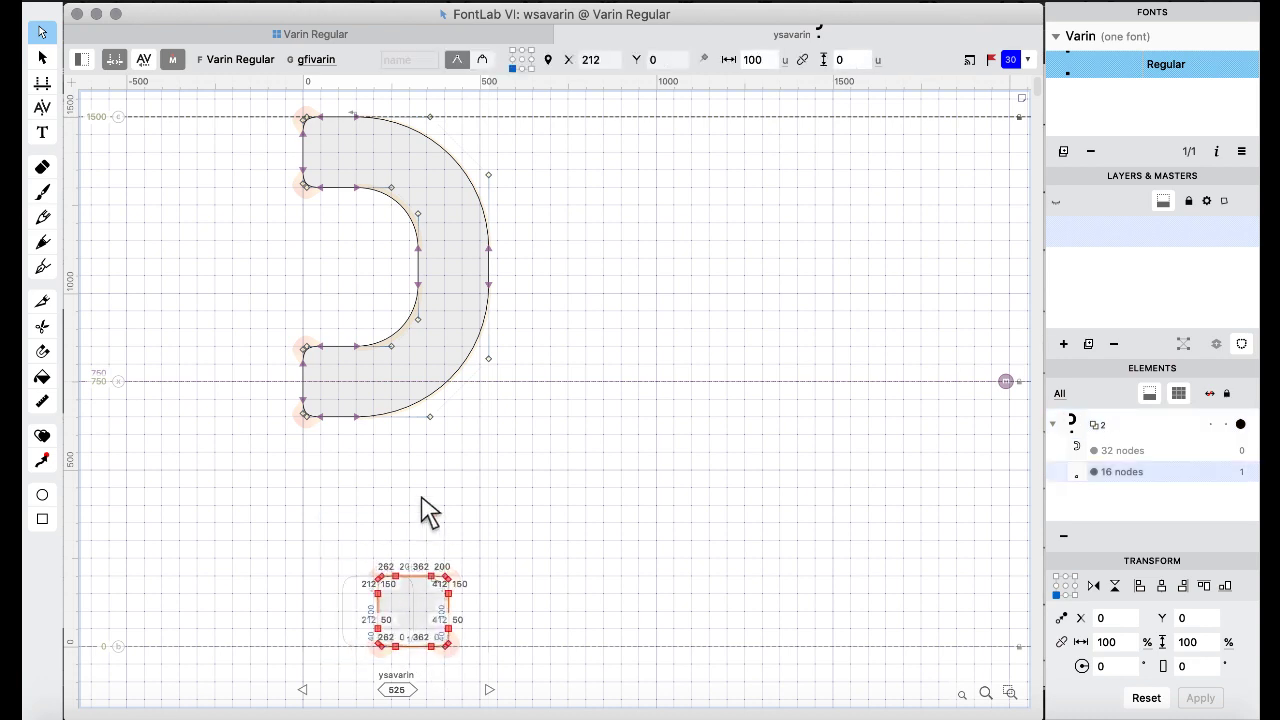
key("space")
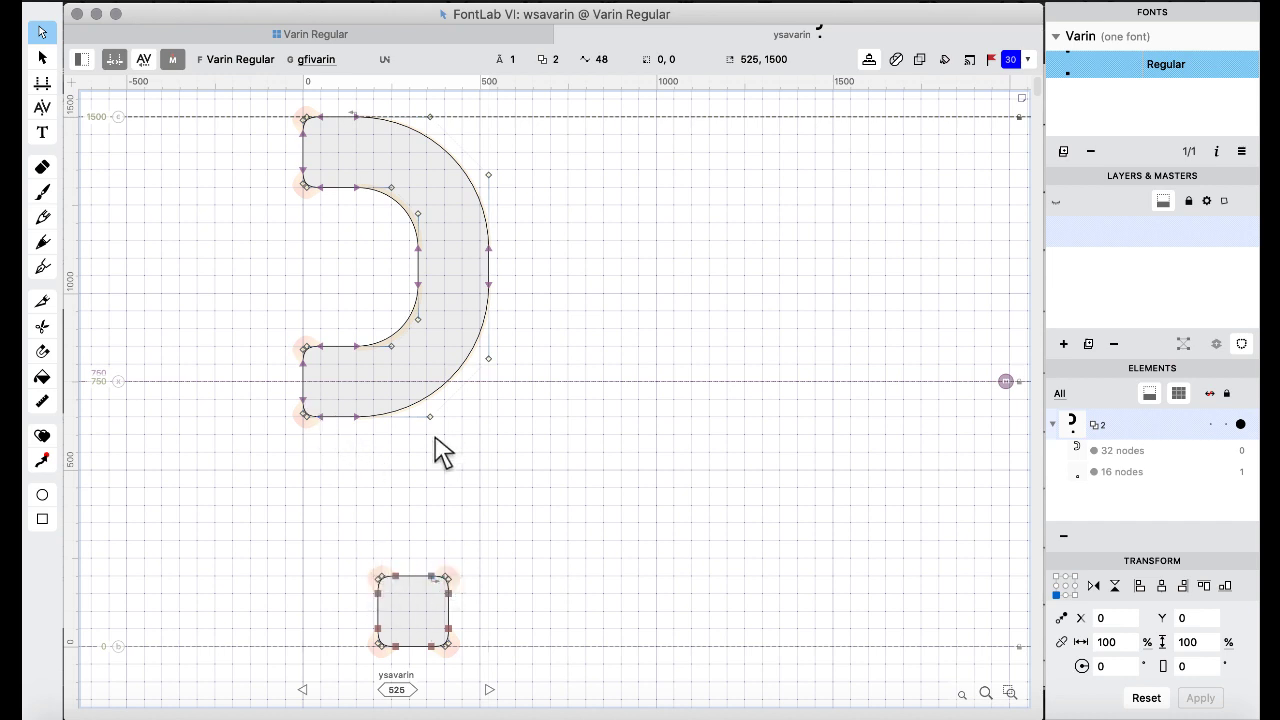
Try to set the X position of the dot's upper node on its left edge to 212.5, and return the node to X 212.
scroll(440, 455, "up", 3)
scroll(440, 455, "down", 5)
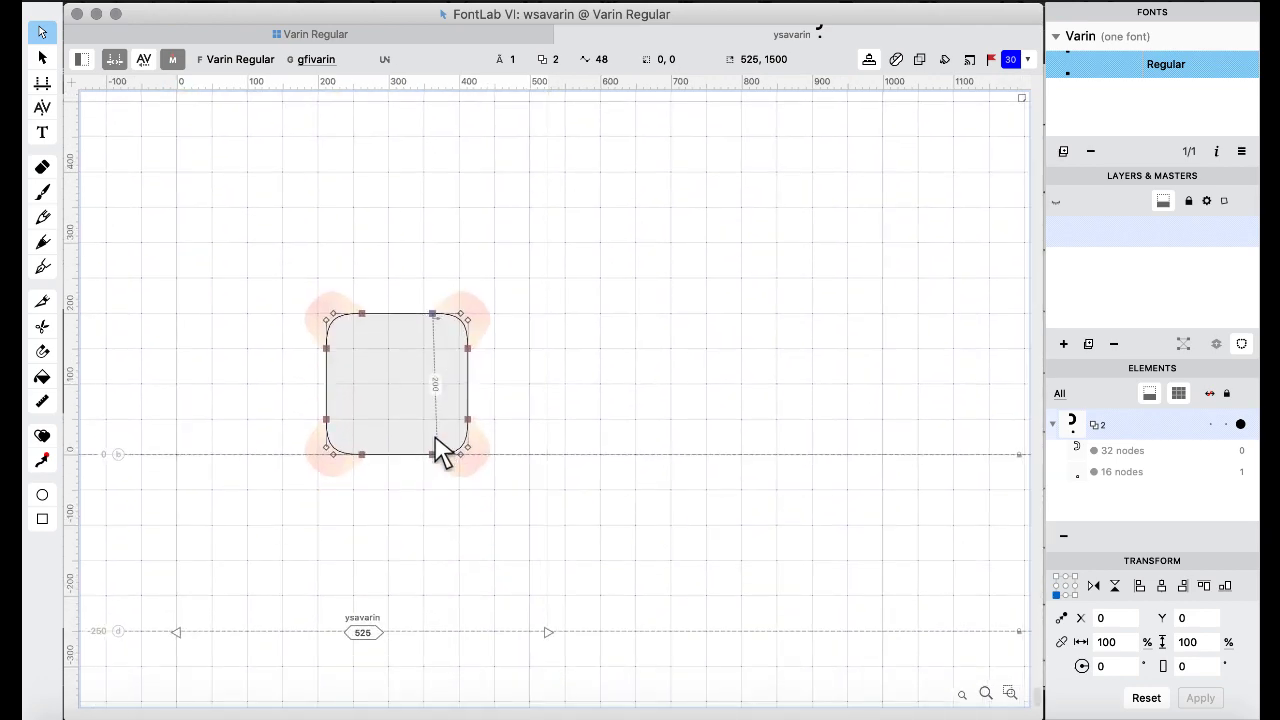
scroll(440, 455, "up", 3)
scroll(434, 449, "left", 5)
scroll(434, 449, "up", 2)
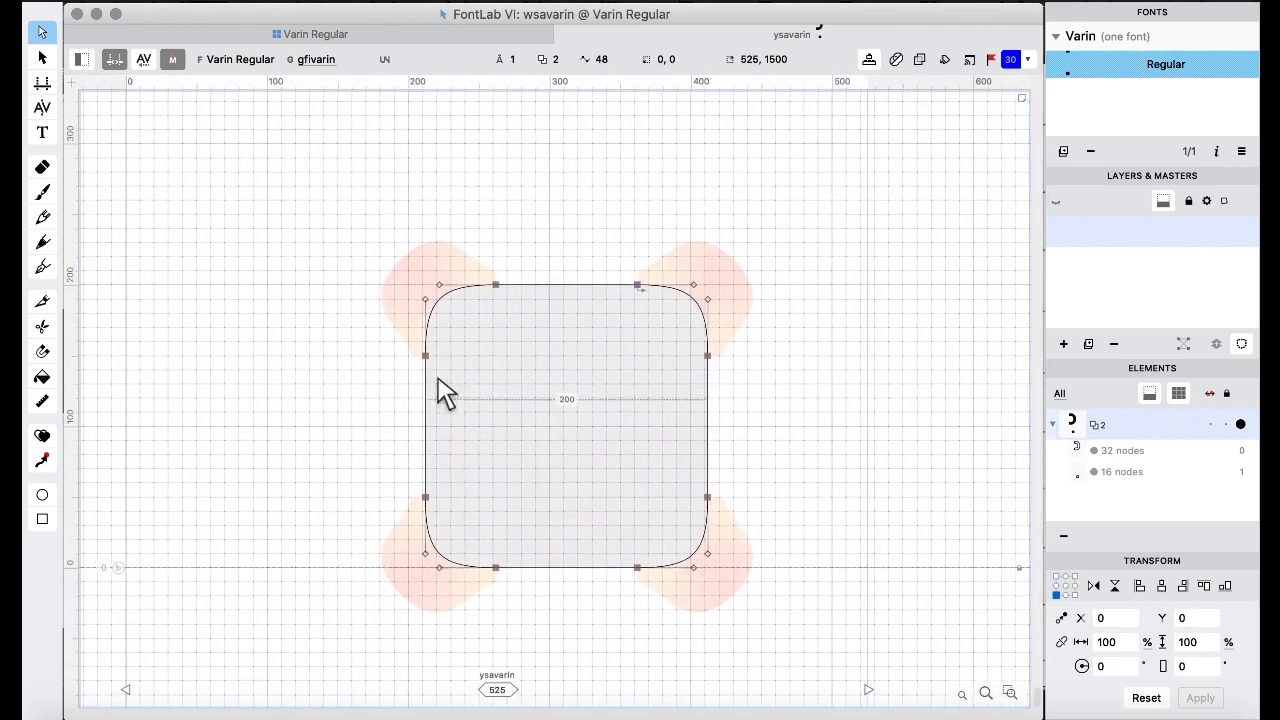
scroll(425, 352, "up", 4)
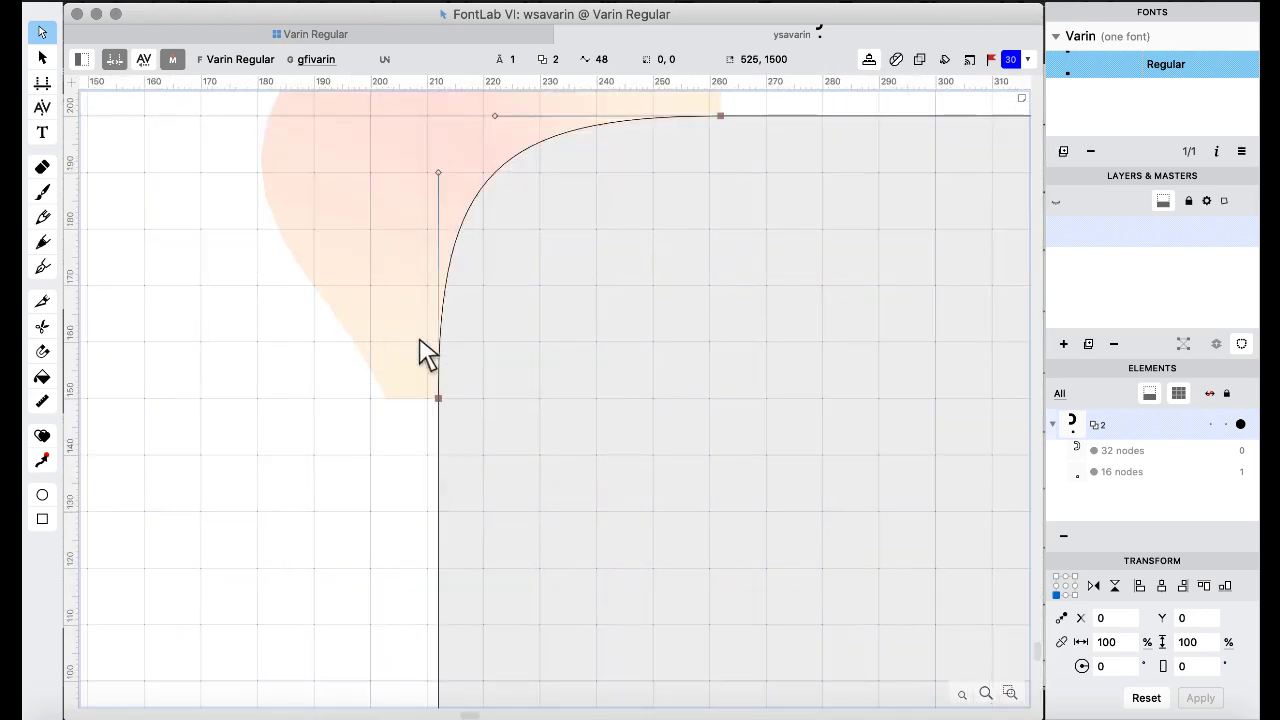
left_click(438, 399)
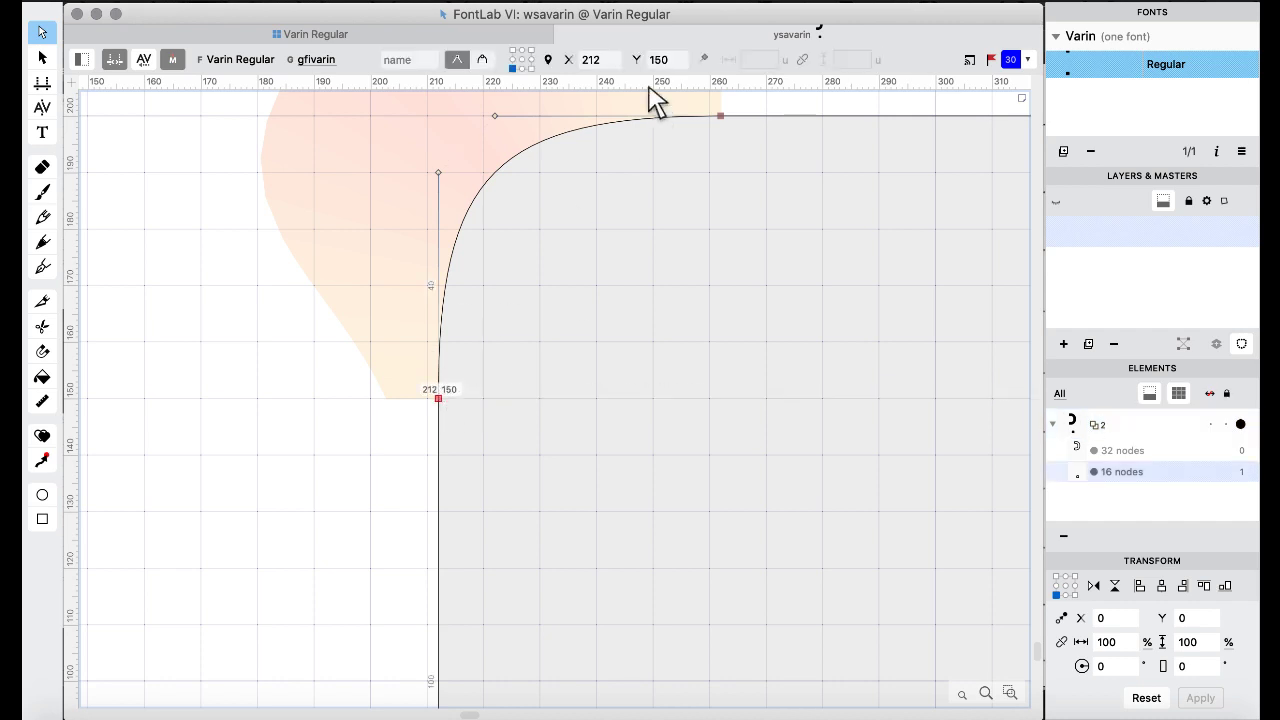
left_click(608, 60)
type(".")
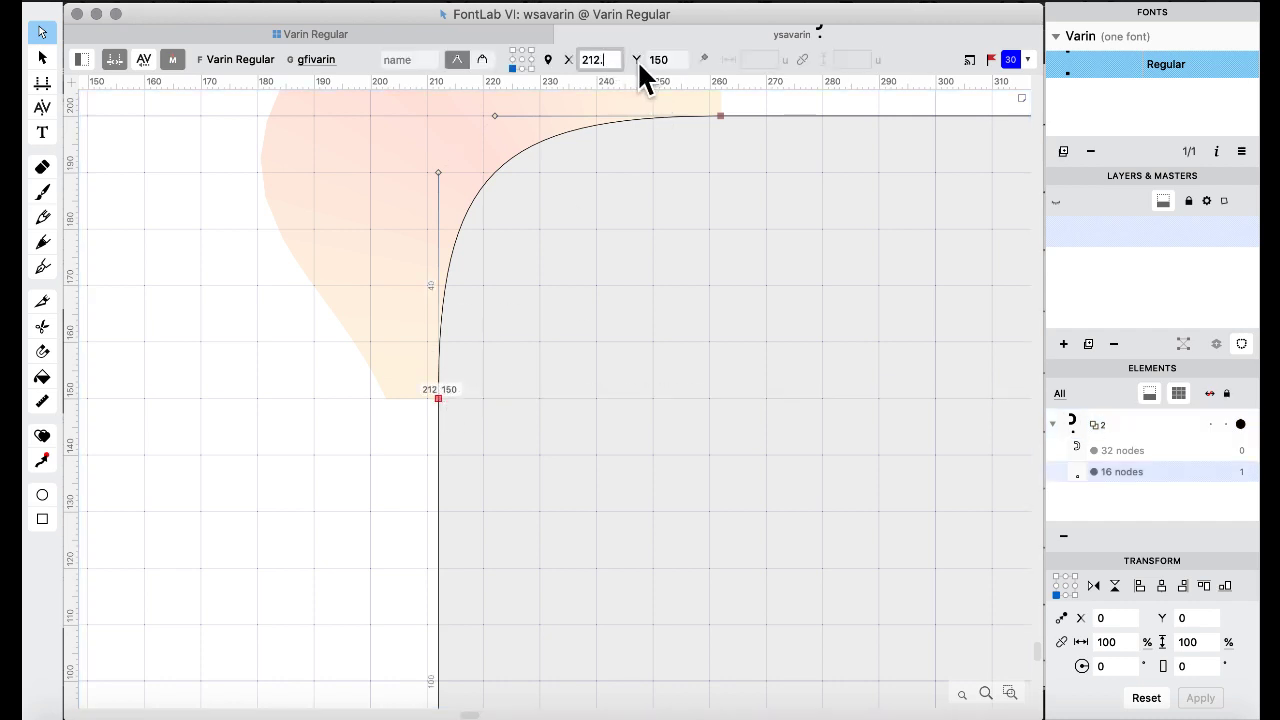
type("5")
key("Return")
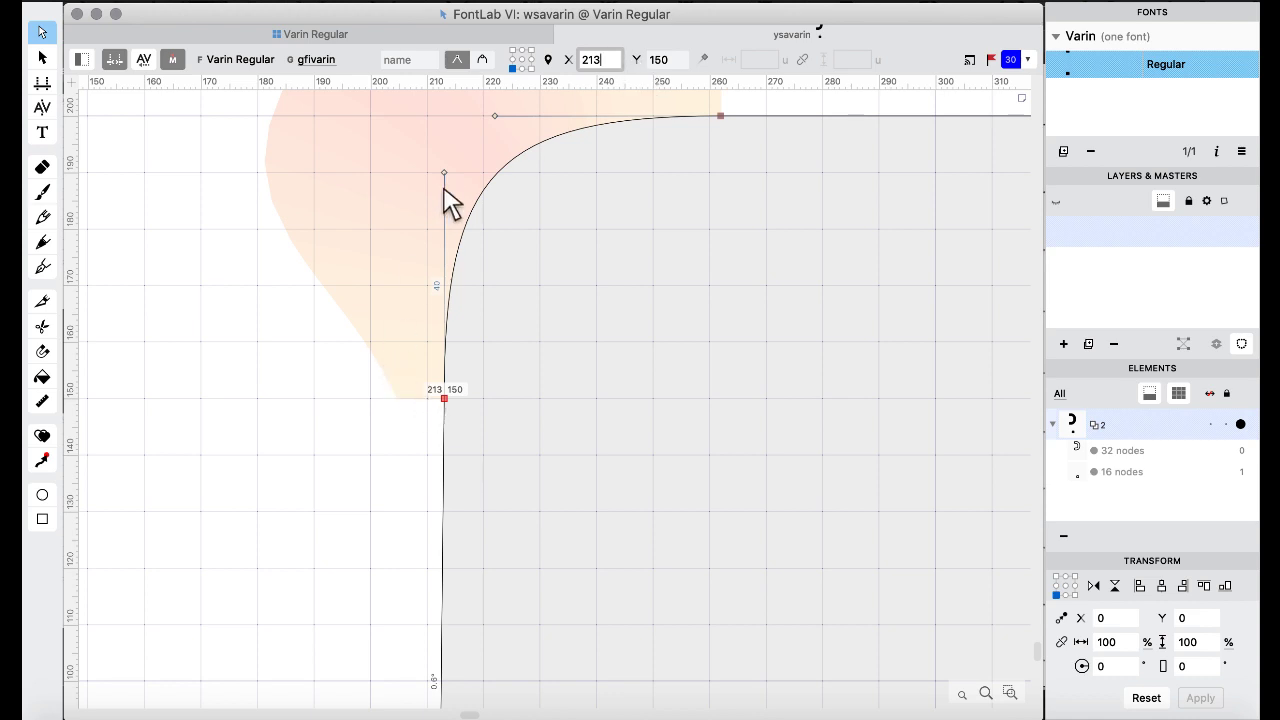
left_click(446, 401)
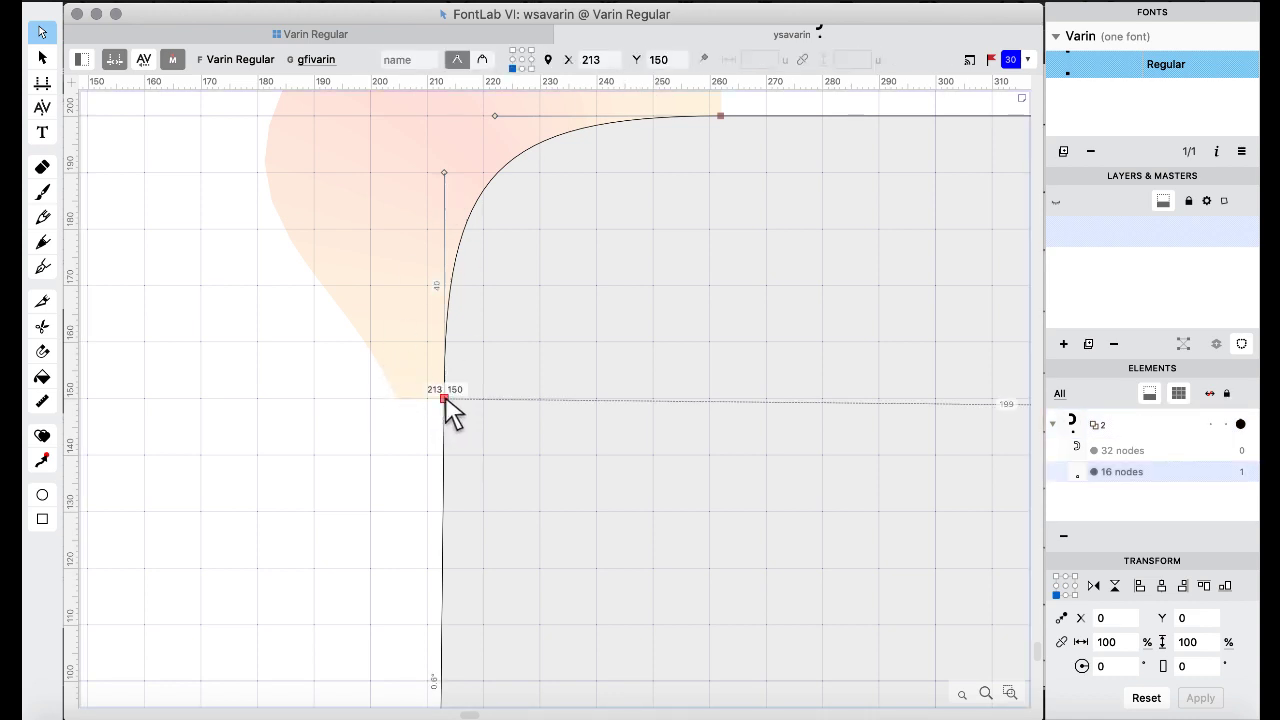
key("Left")
left_click(311, 454)
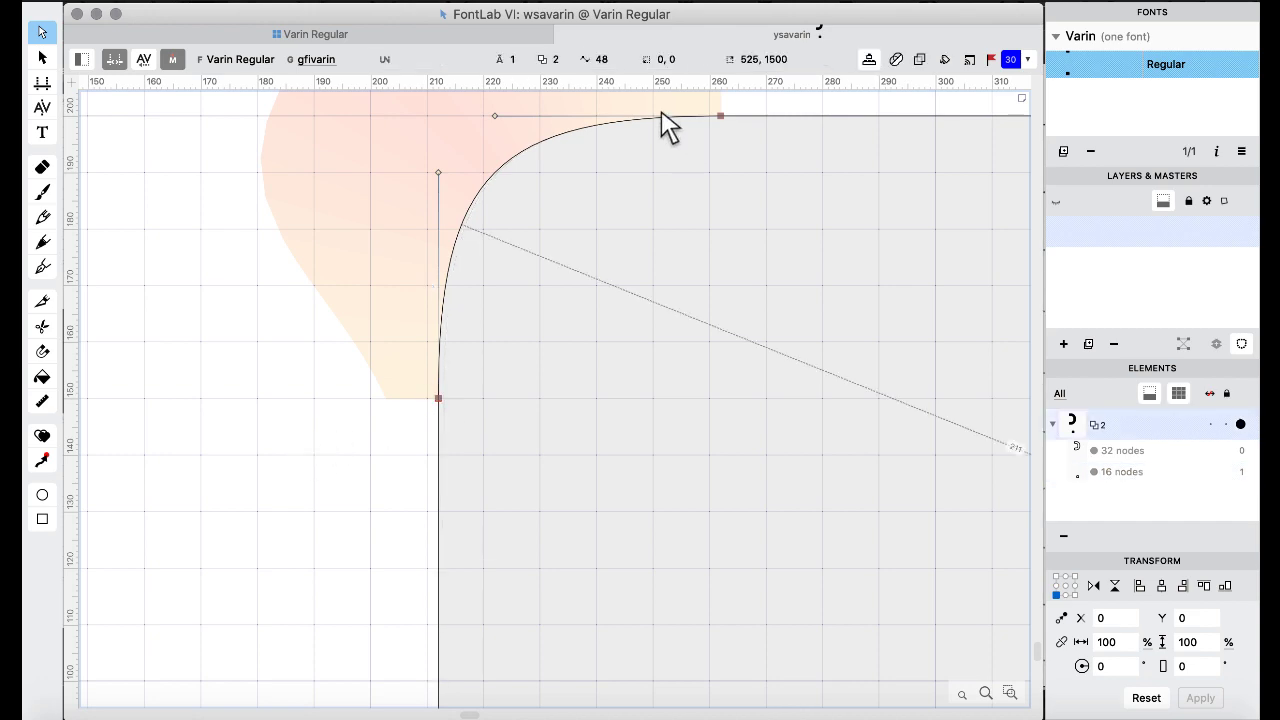
Return to the font overview, check the y row's final form in Varin alphabet.pdf, and switch back to FontLab.
scroll(457, 98, "down", 10)
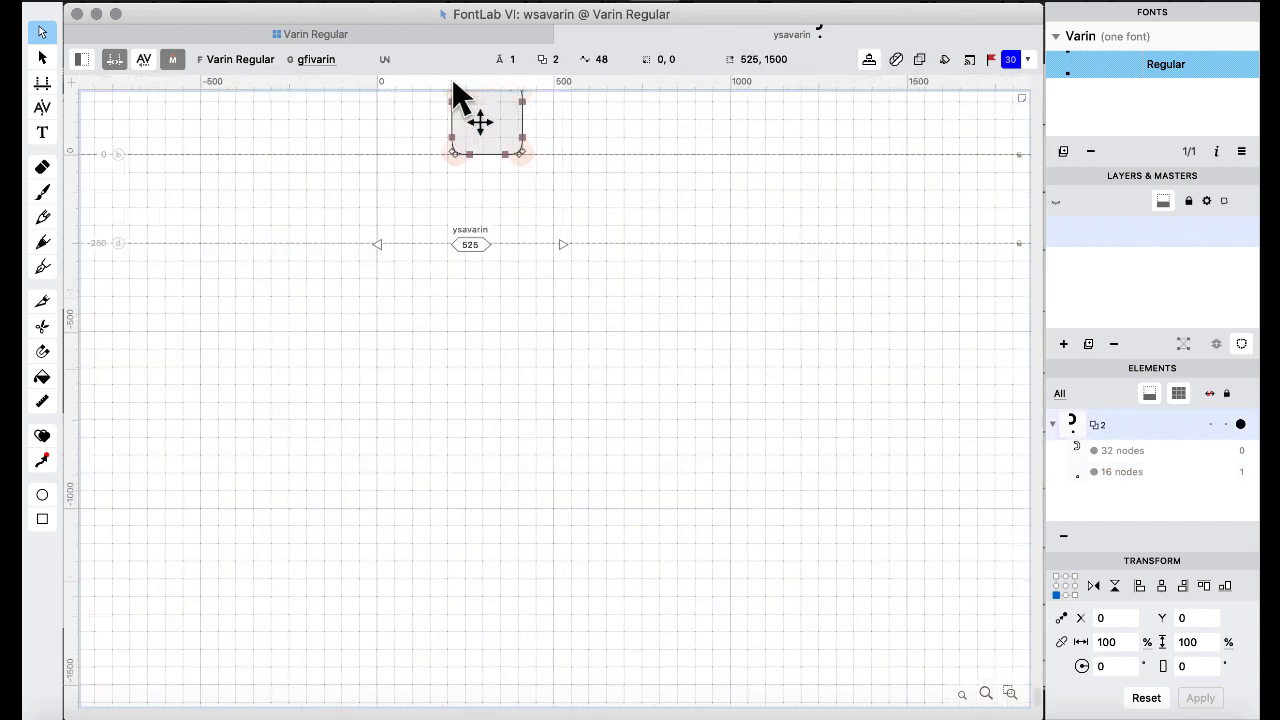
scroll(470, 140, "up", 10)
scroll(583, 455, "down", 3)
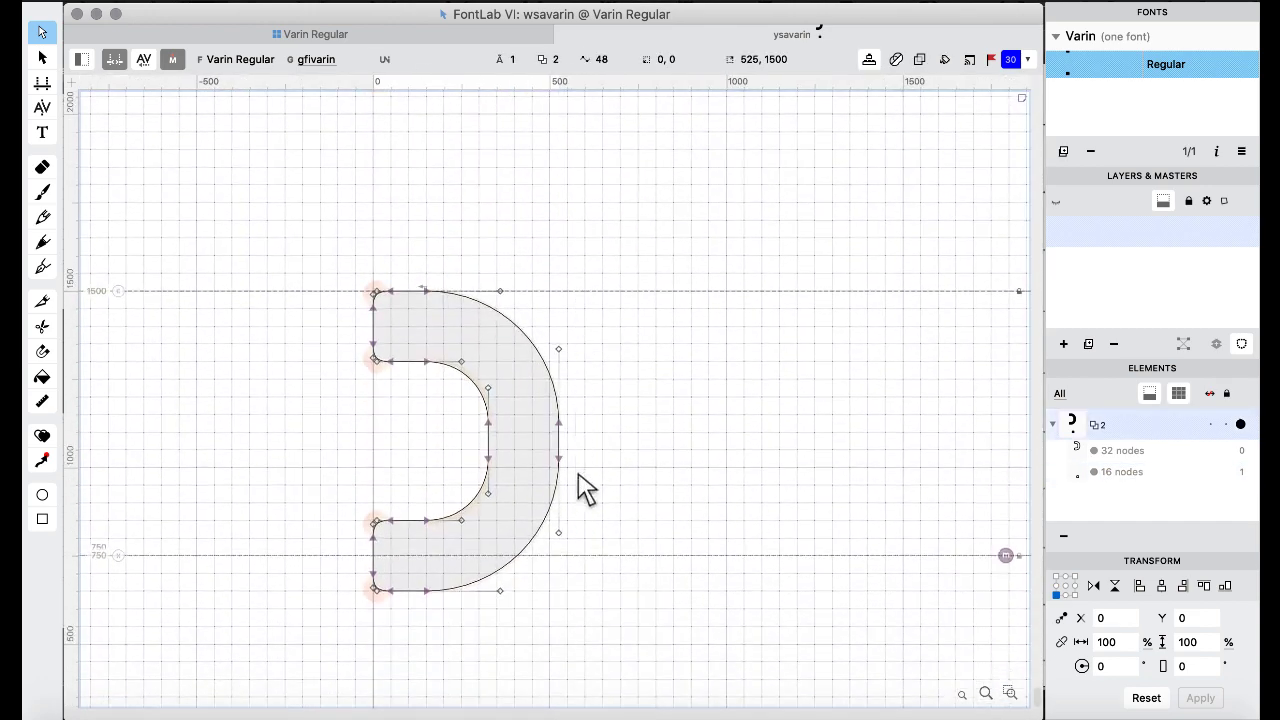
scroll(606, 500, "down", 3)
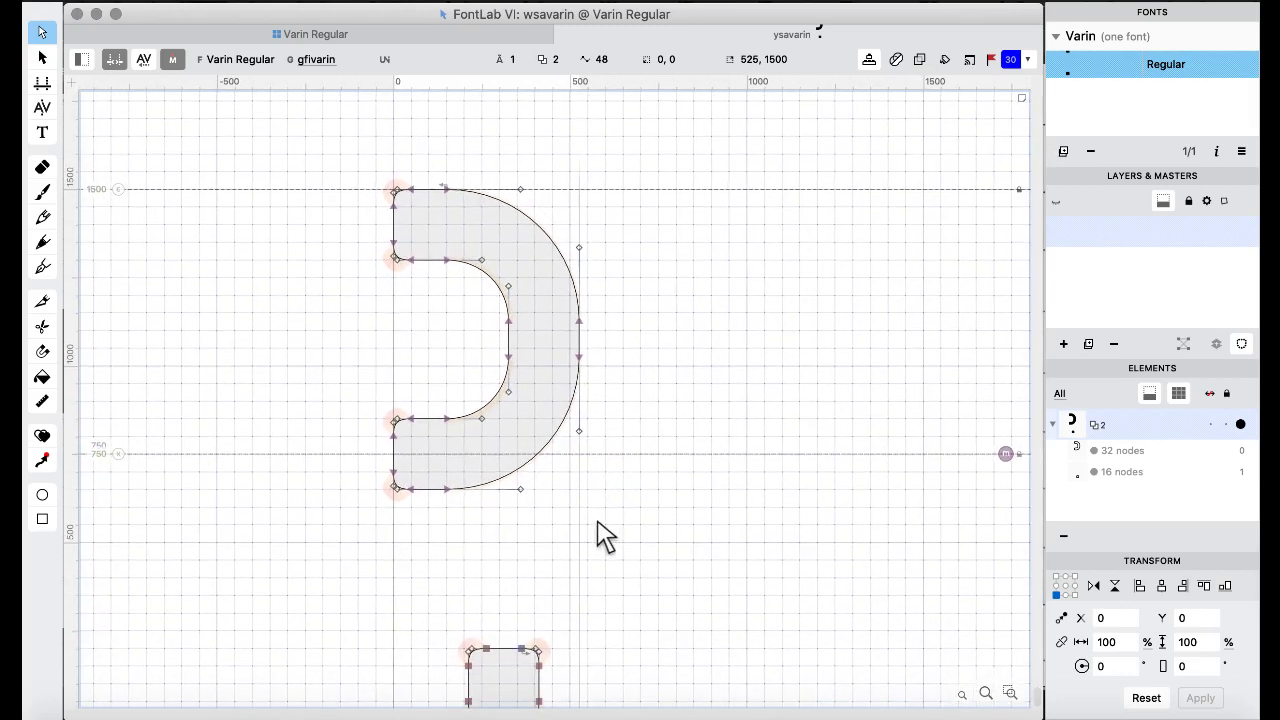
left_click(337, 40)
left_click(548, 287)
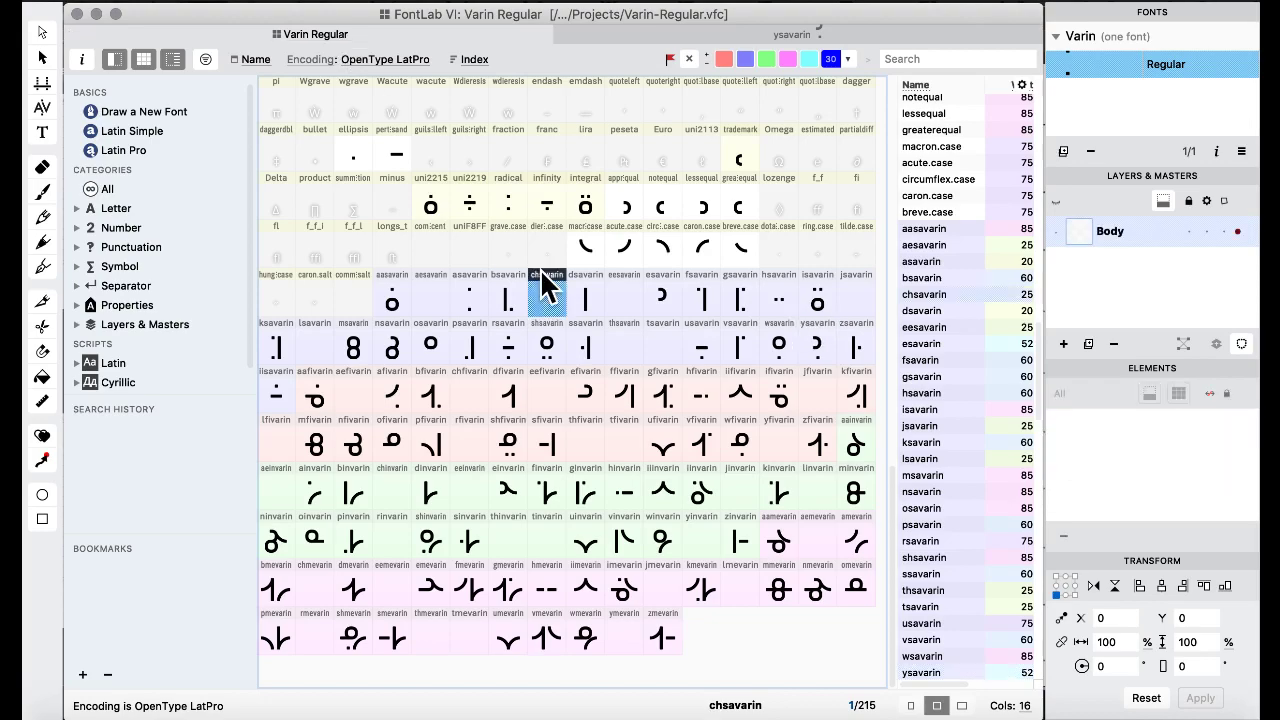
left_click(642, 420)
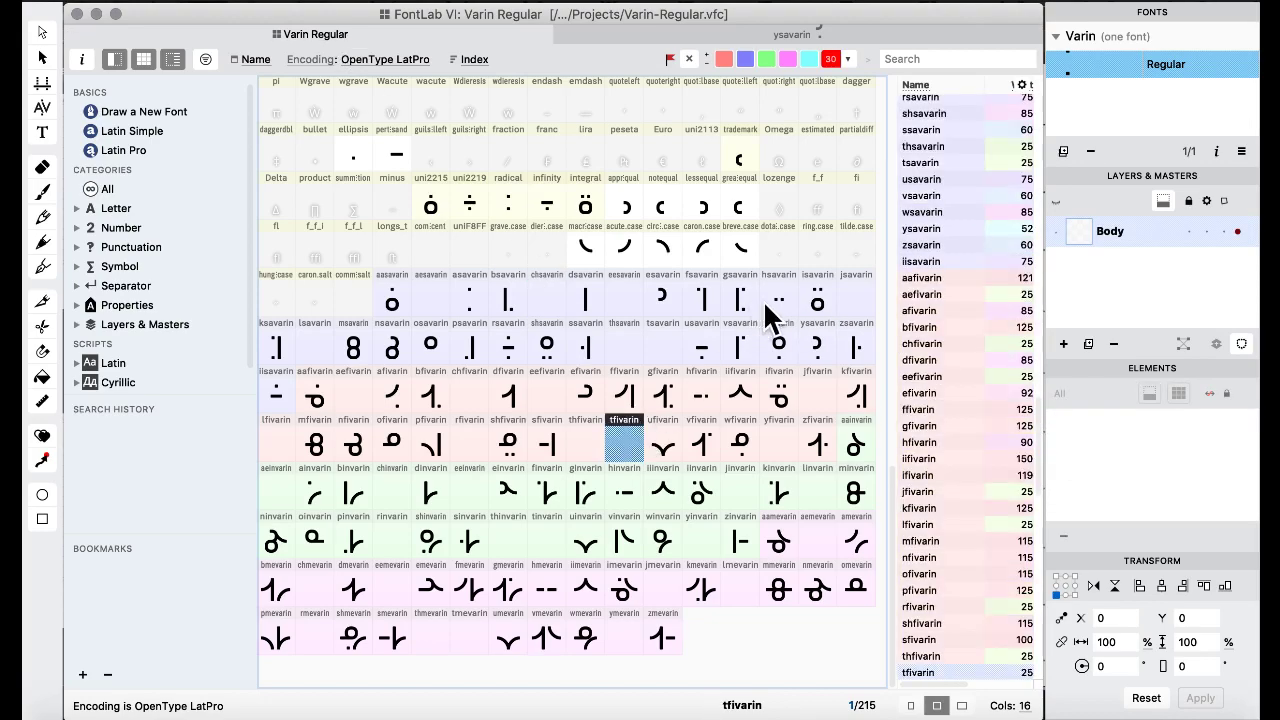
key("ctrl+Up")
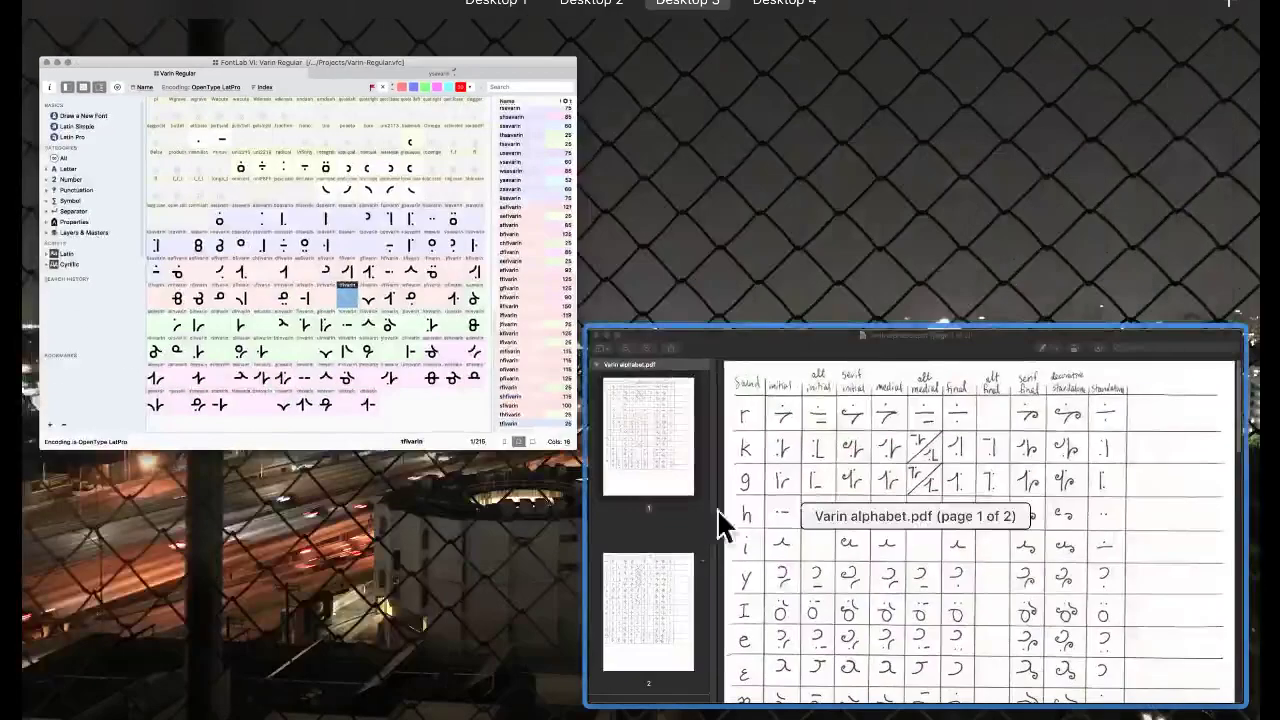
left_click(838, 492)
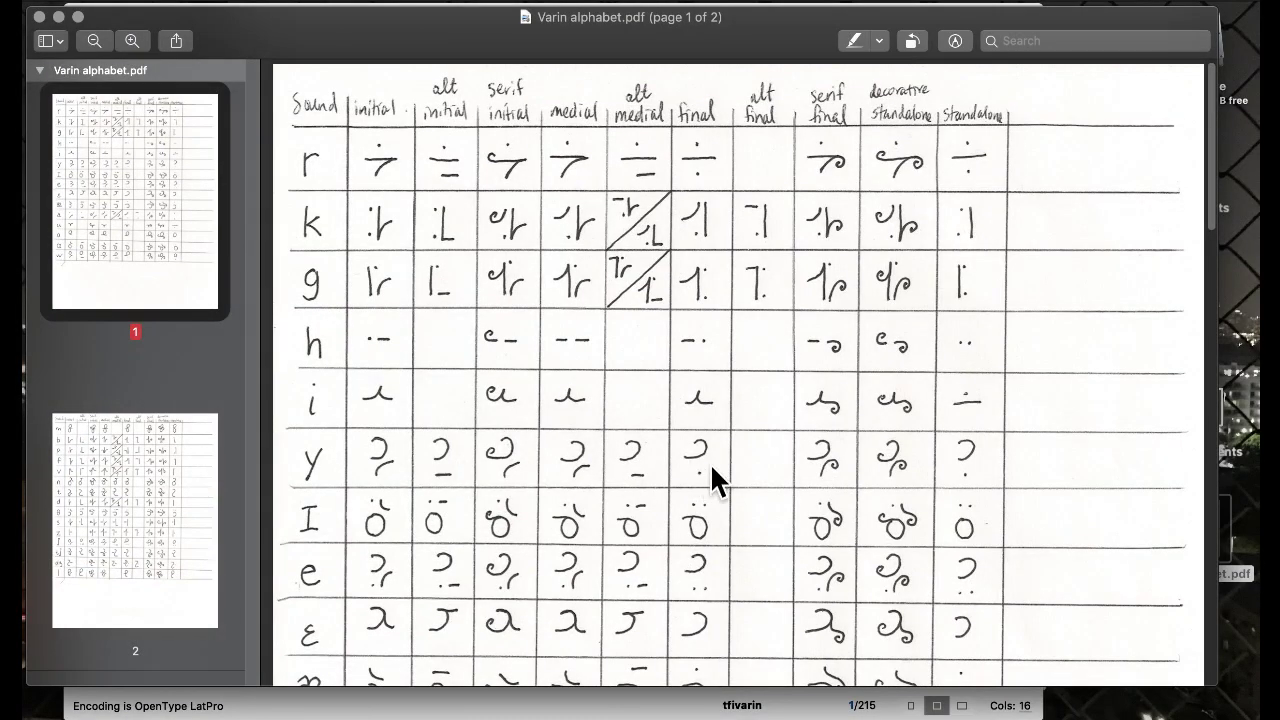
key("ctrl+Up")
left_click(487, 278)
Copy the ysavarin glyph into the empty yfivarin slot and open yfivarin for editing.
left_click(800, 360)
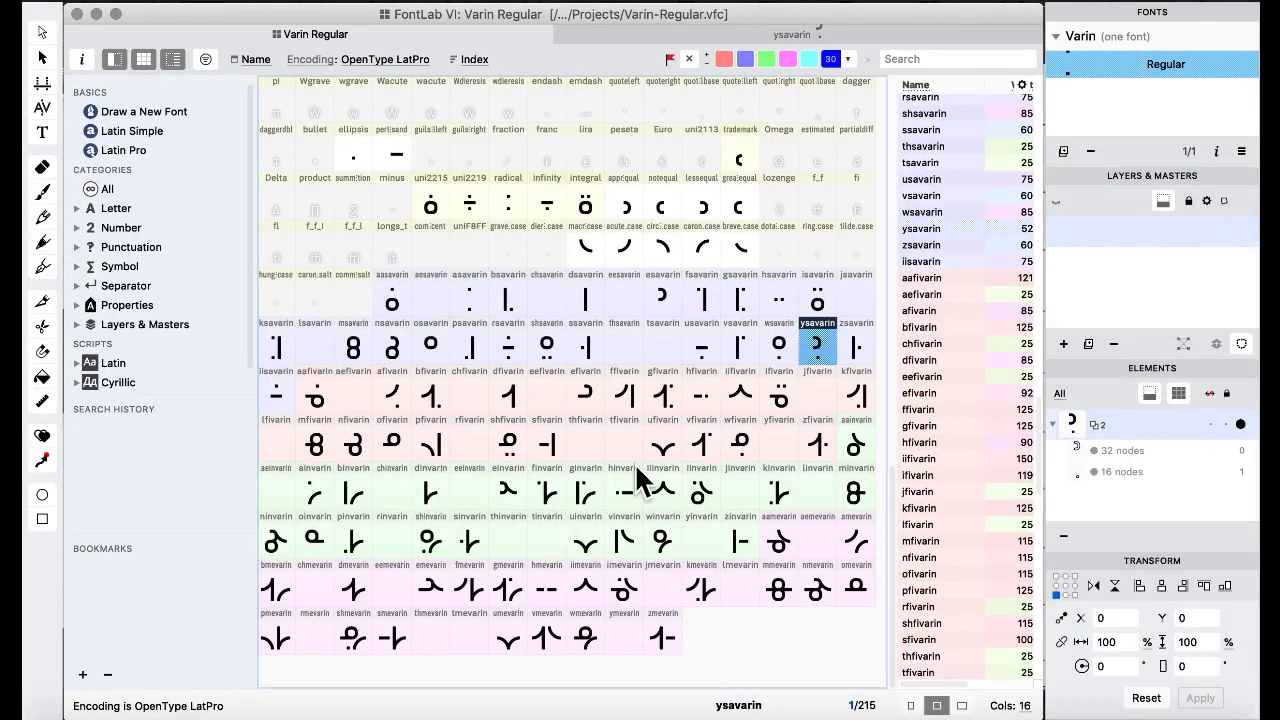
left_click_drag(760, 462, 774, 445)
left_click(820, 456)
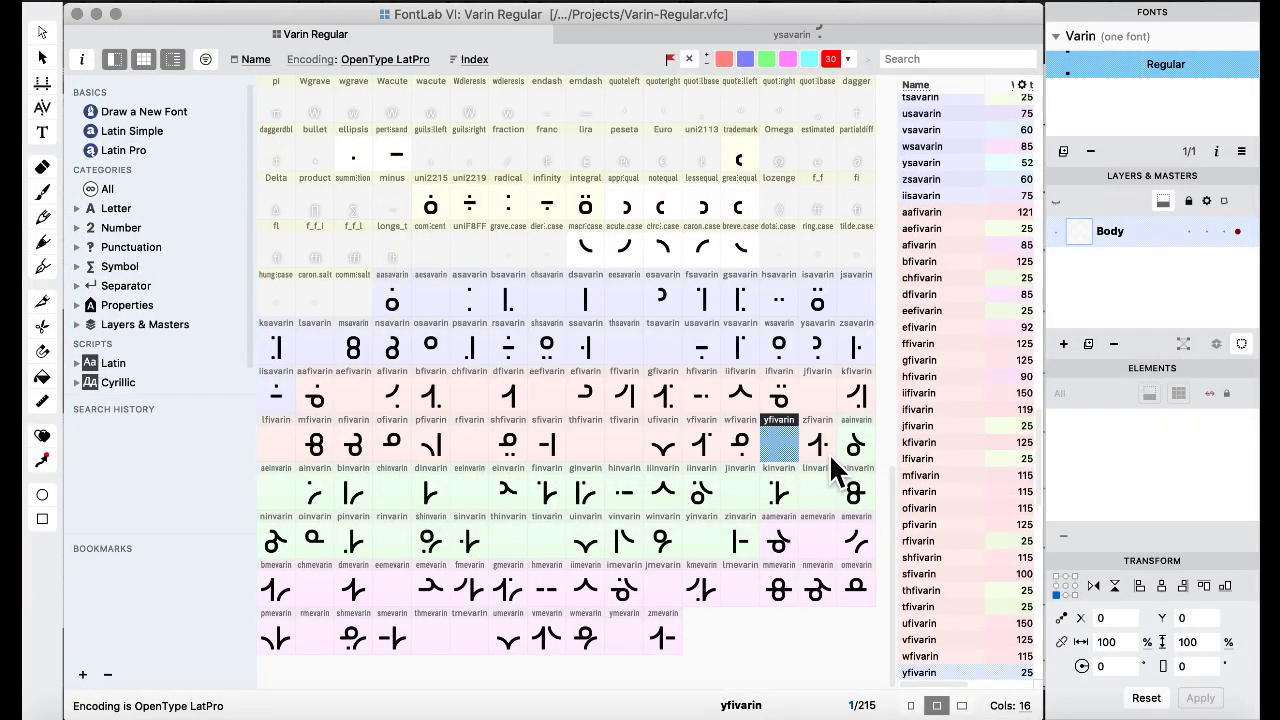
double_click(777, 448)
Extend the lower arm of yfivarin's curve leftward by moving its end nodes to X -400.
left_click_drag(275, 366, 425, 553)
key("shift+Left")
key("shift+Left")
key("shift+Left")
key("shift+Left")
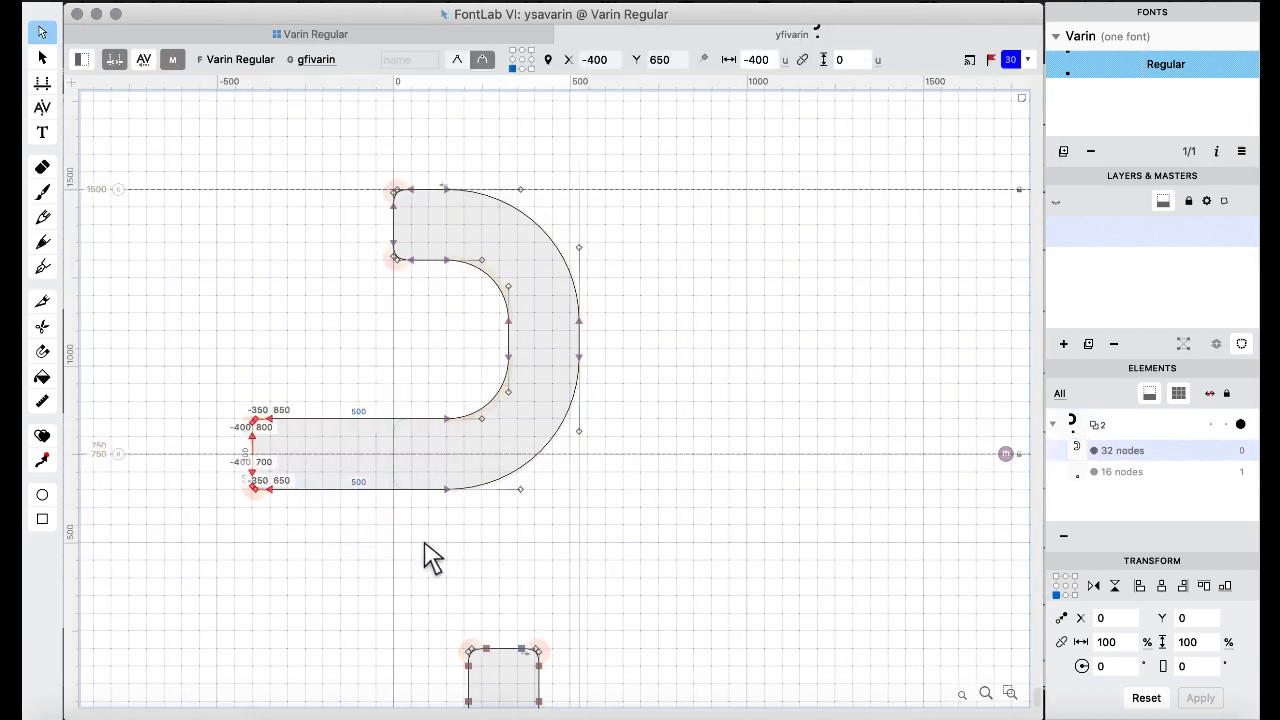
Return to the font overview, check the y row's medial form in Varin alphabet.pdf, and switch back to FontLab.
left_click(308, 36)
left_click(551, 297)
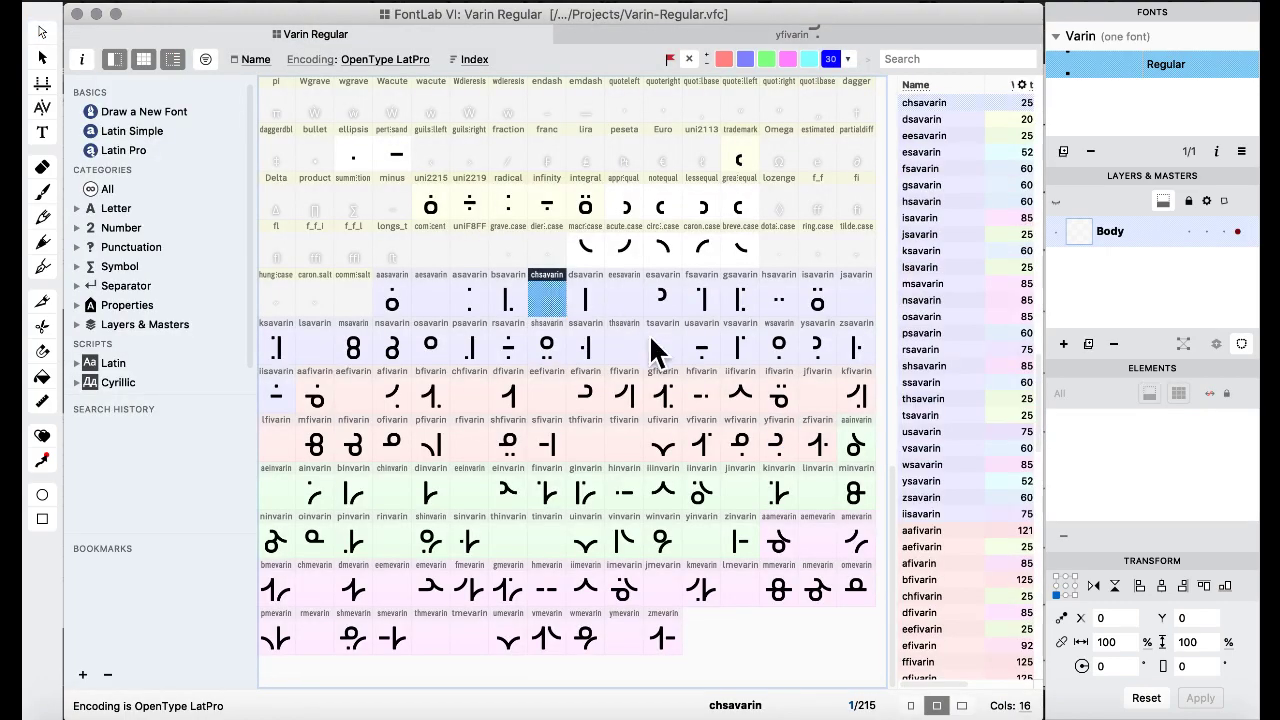
key("ctrl+Up")
left_click(859, 493)
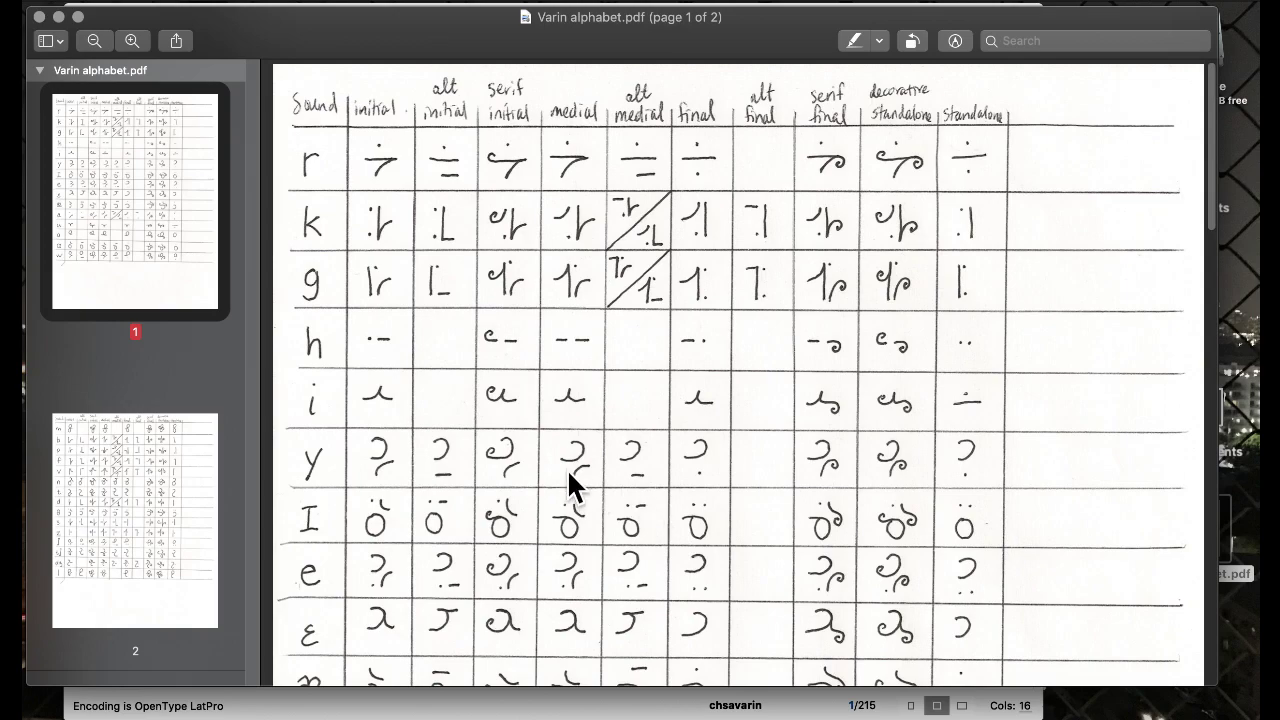
key("ctrl+Up")
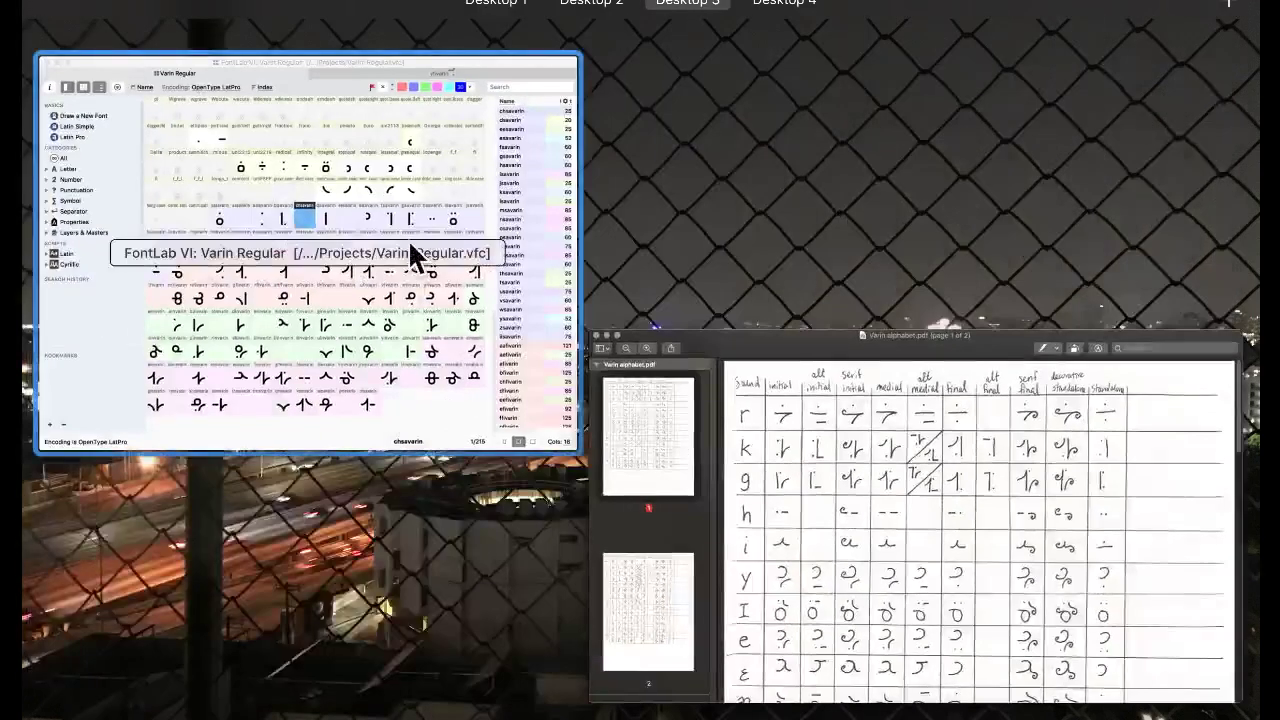
left_click(414, 251)
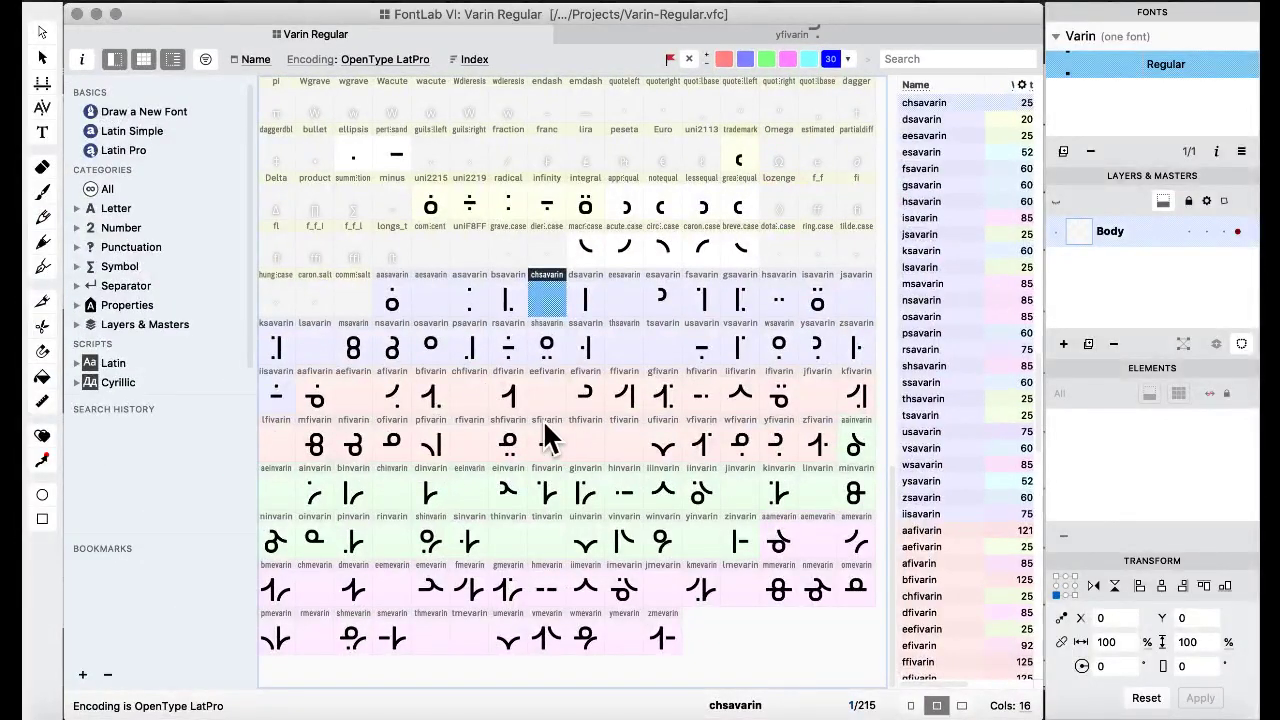
Copy the ysavarin glyph into the empty yinvarin slot.
left_click(818, 352)
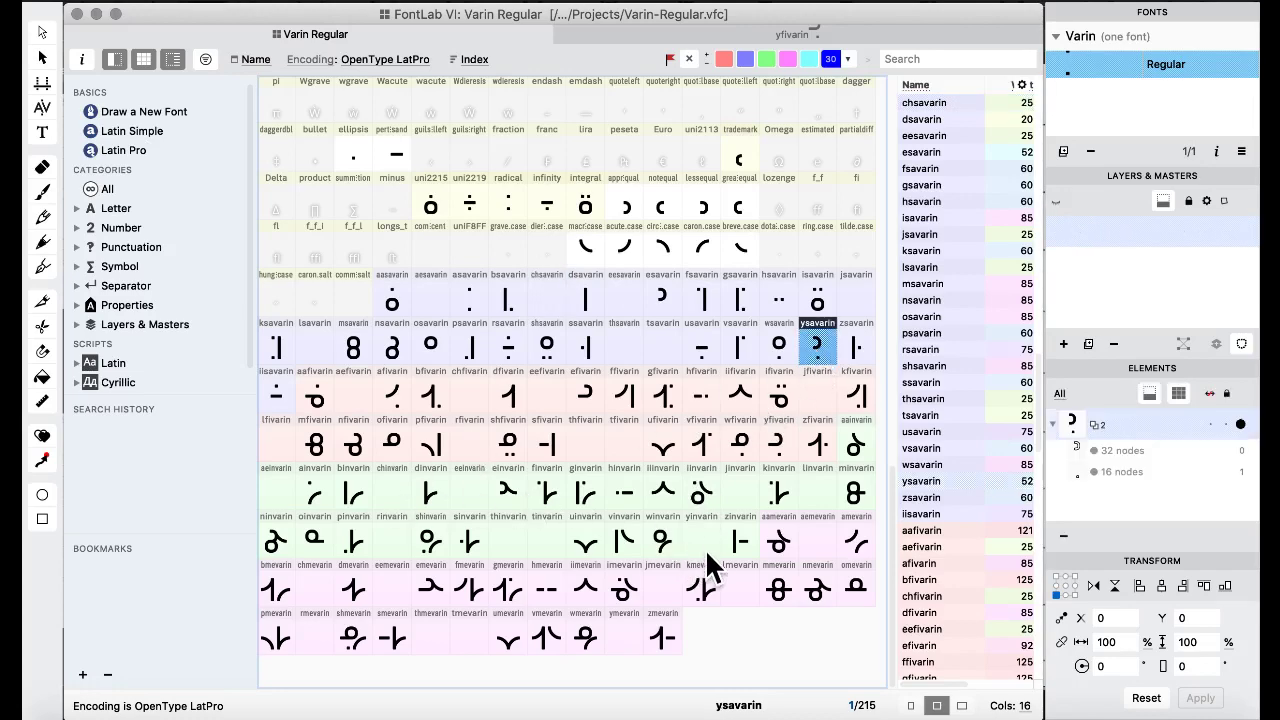
left_click_drag(707, 553, 703, 531)
left_click(820, 454)
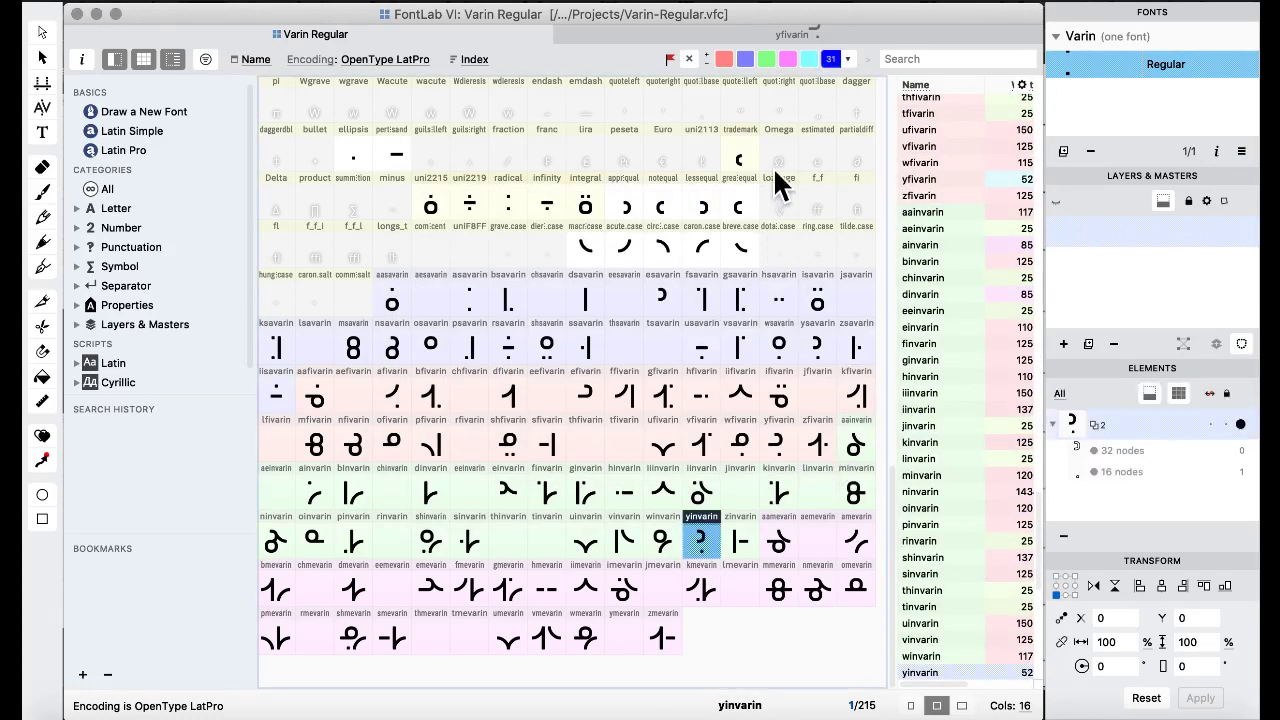
Copy the quarter-arc contour from the caron.case glyph and return to the font overview.
left_click(612, 282)
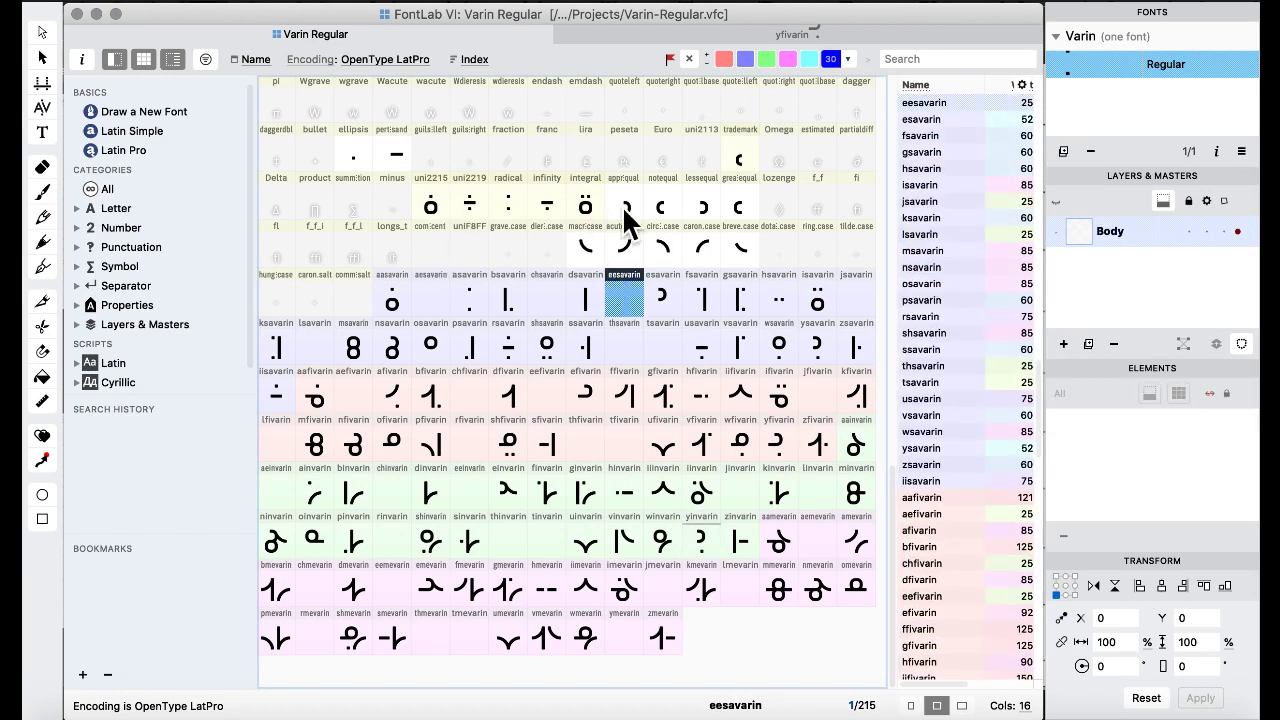
double_click(712, 258)
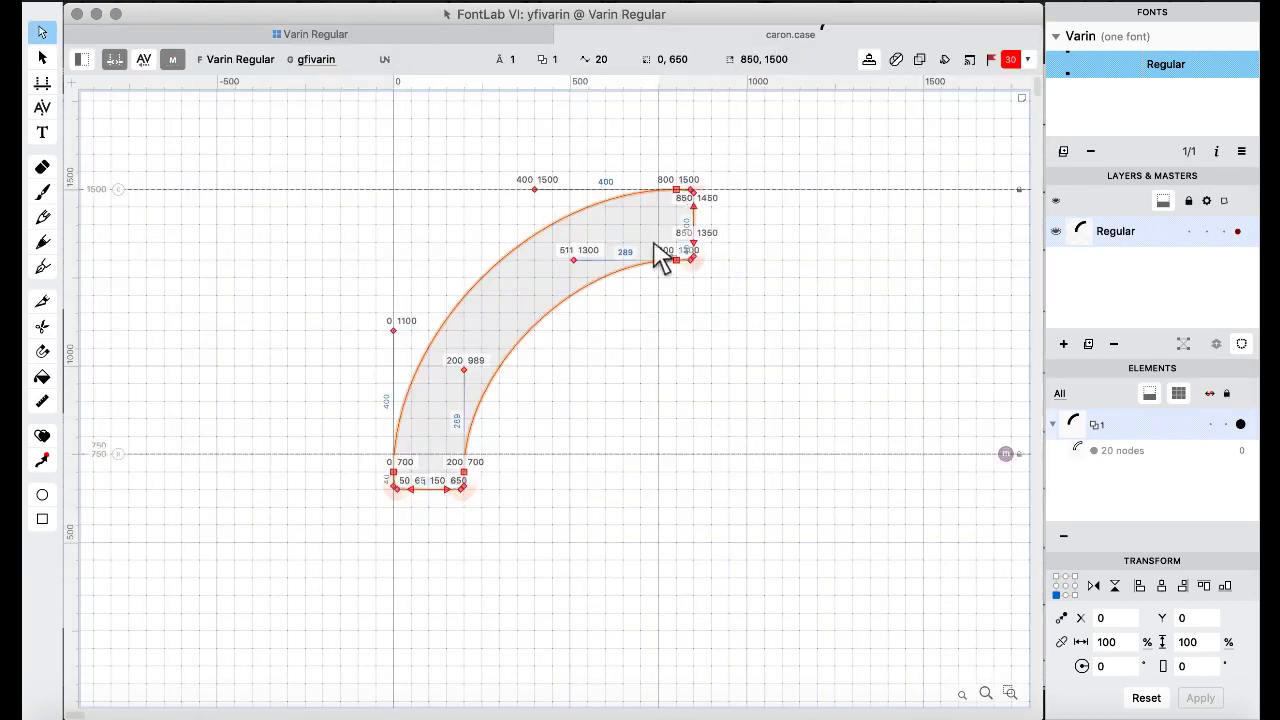
left_click(298, 36)
Open yinvarin for editing and delete the square dot below its curve.
double_click(710, 548)
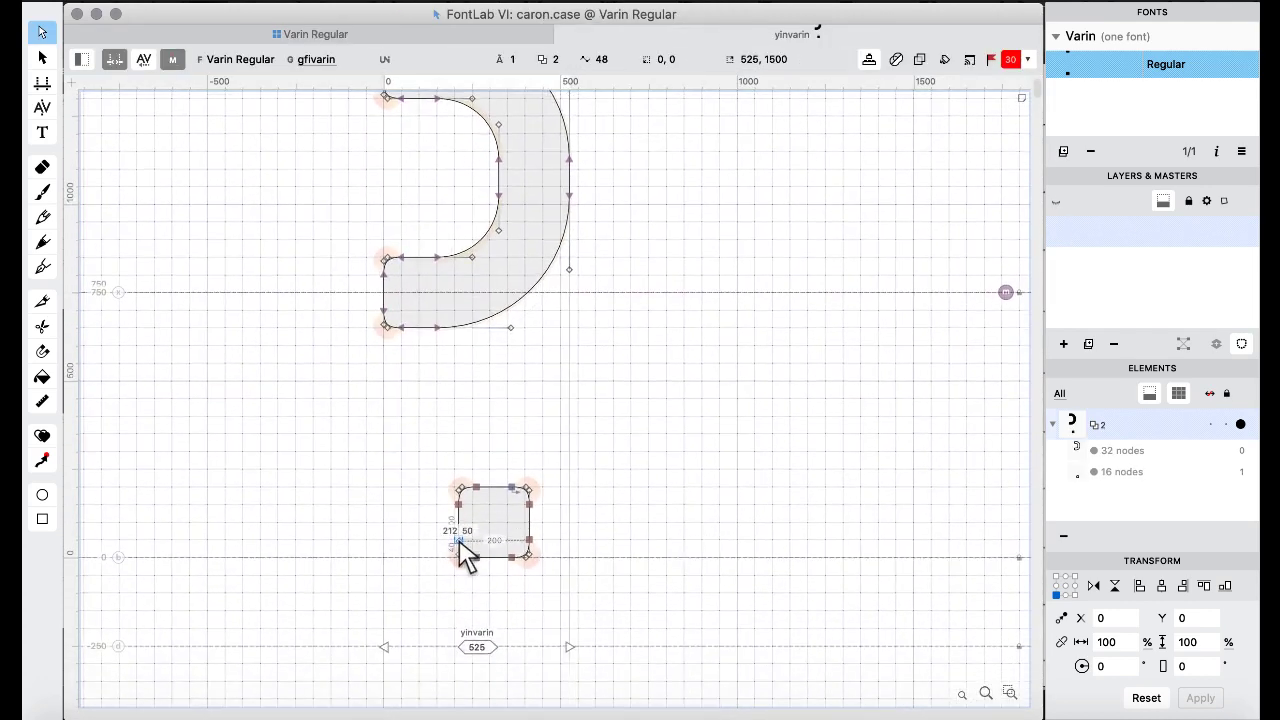
left_click_drag(430, 446, 602, 660)
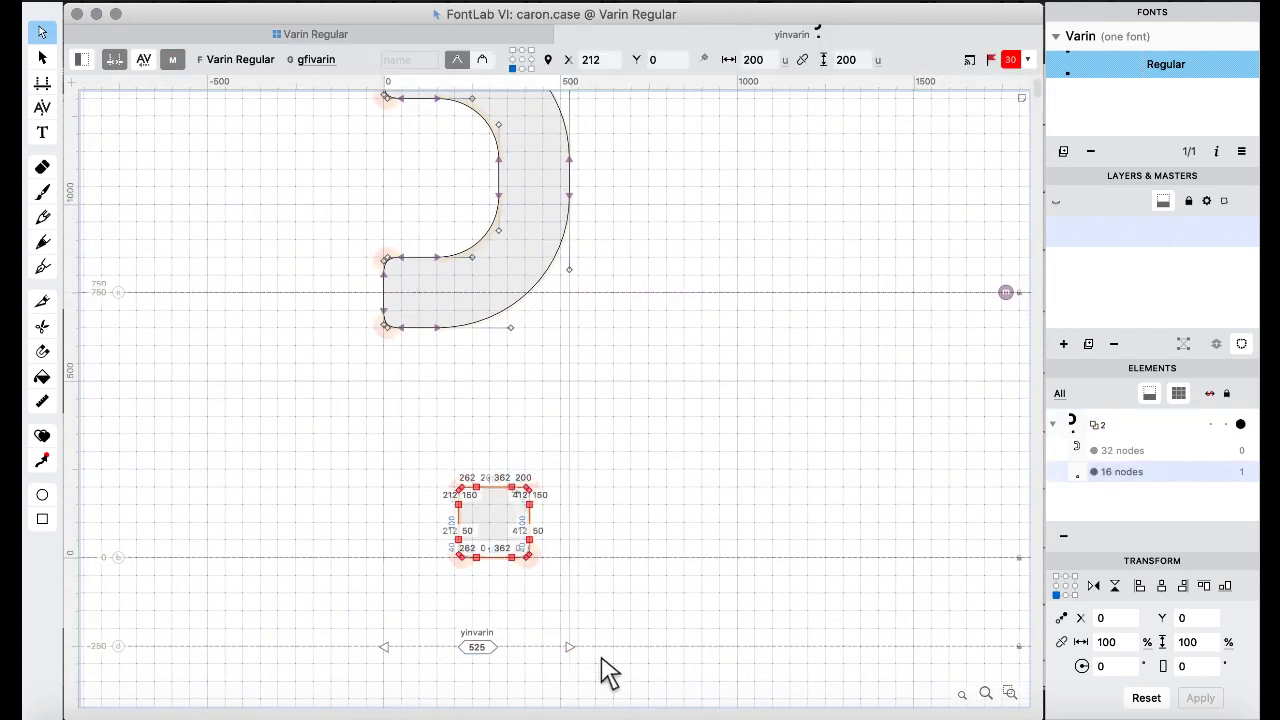
key("BackSpace")
Try the copied quarter arc below yinvarin's curve at X 200, Y 50, and delete it again.
key("super+v")
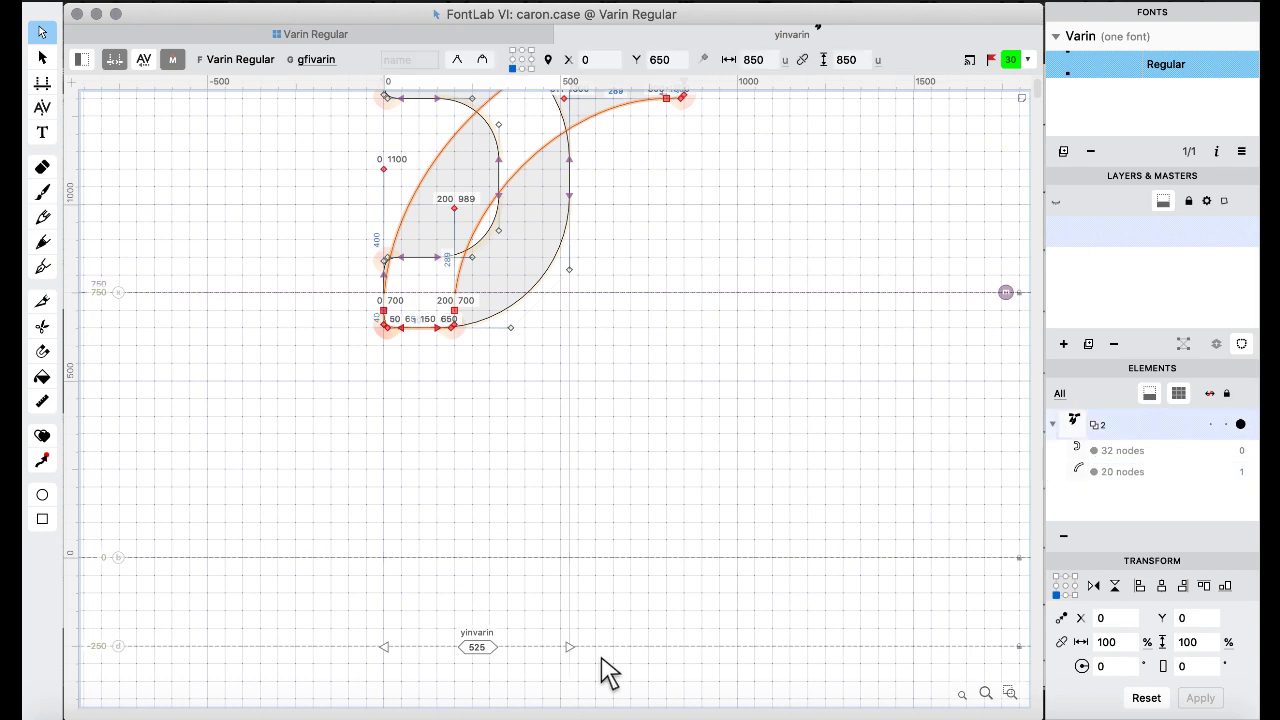
key("shift+Down")
key("shift+Down")
key("shift+Down")
key("shift+Down")
key("shift+Down")
key("shift+Down")
key("shift+Down")
key("shift+Down")
key("shift+Down")
key("shift+Down")
key("shift+Down")
key("shift+Down")
key("shift+Down")
key("shift+Down")
key("shift+Down")
key("shift+Down")
key("shift+Down")
key("shift+Down")
key("shift+Down")
key("shift+Down")
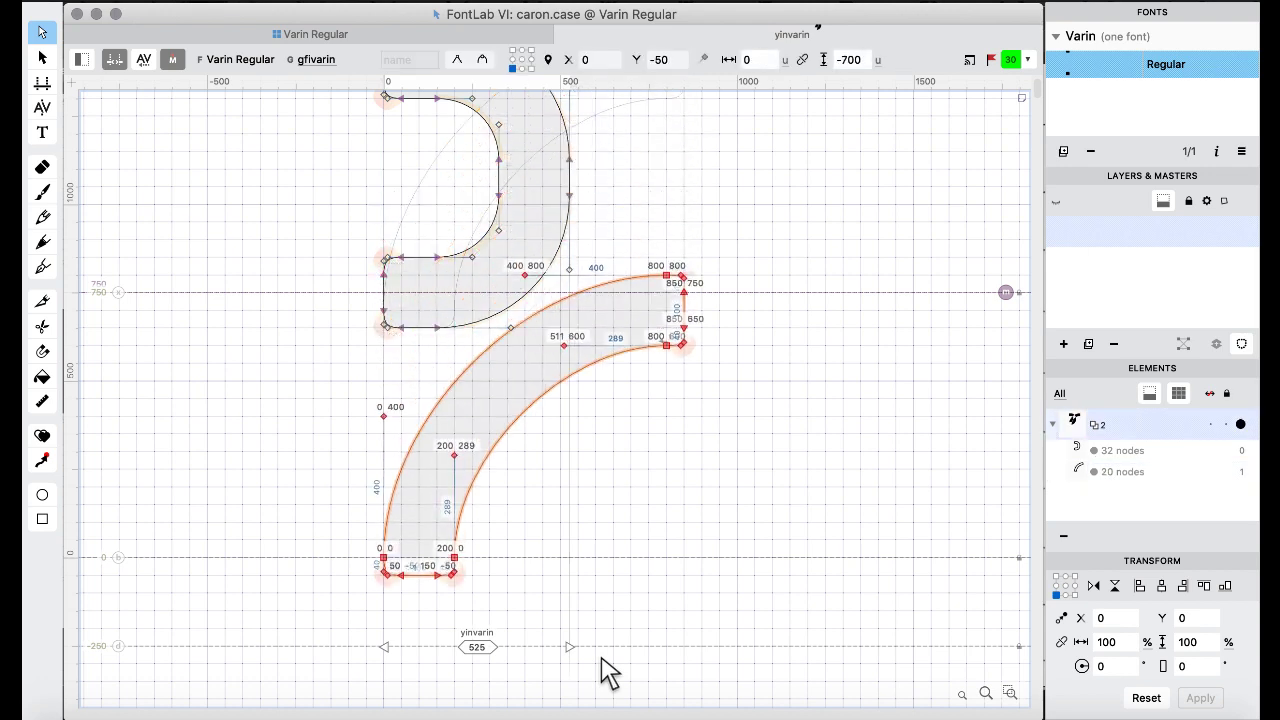
key("shift+Right")
key("shift+Right")
key("shift+Right")
key("shift+Right")
key("shift+Right")
key("shift+Right")
key("shift+Right")
key("shift+Right")
key("shift+Right")
key("shift+Right")
key("shift+Right")
key("shift+Right")
key("shift+Right")
key("shift+Right")
key("shift+Right")
key("shift+Right")
key("shift+Right")
key("shift+Right")
key("shift+Right")
key("shift+Right")
key("shift+Up")
key("shift+Up")
key("shift+Up")
key("shift+Up")
key("shift+Up")
key("shift+Up")
key("shift+Up")
key("shift+Up")
key("shift+Up")
key("shift+Up")
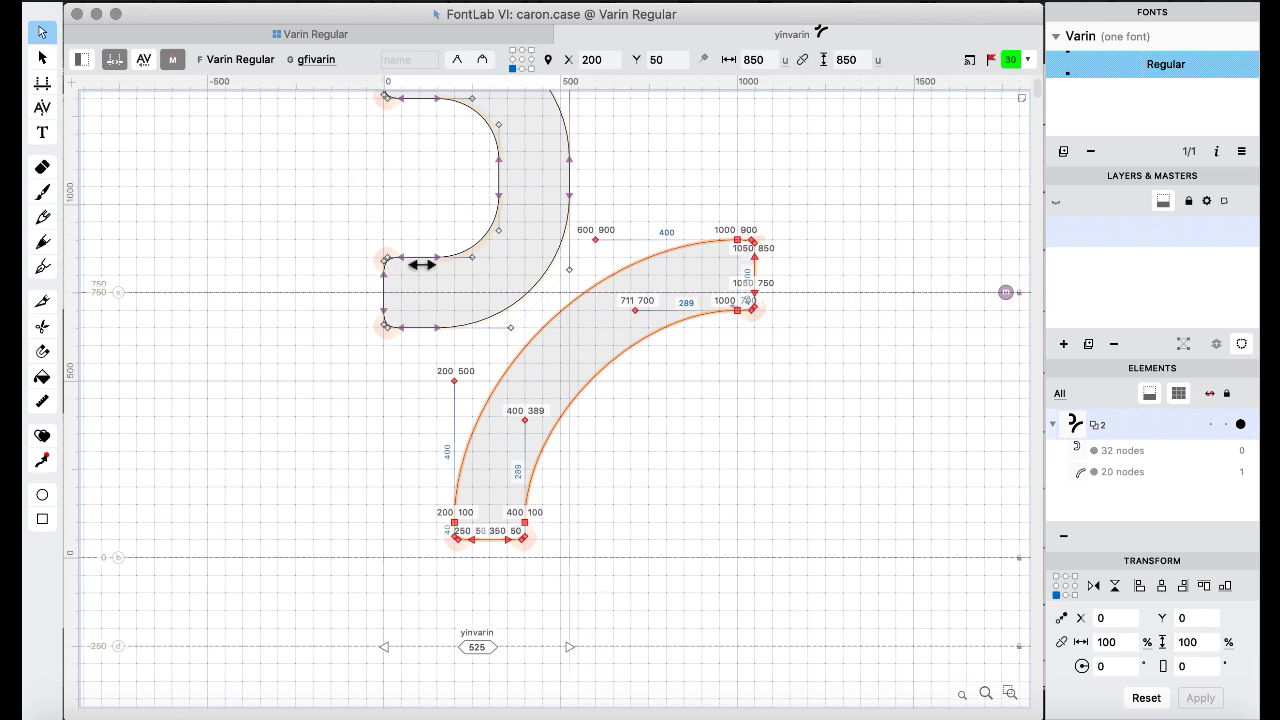
scroll(427, 278, "up", 3)
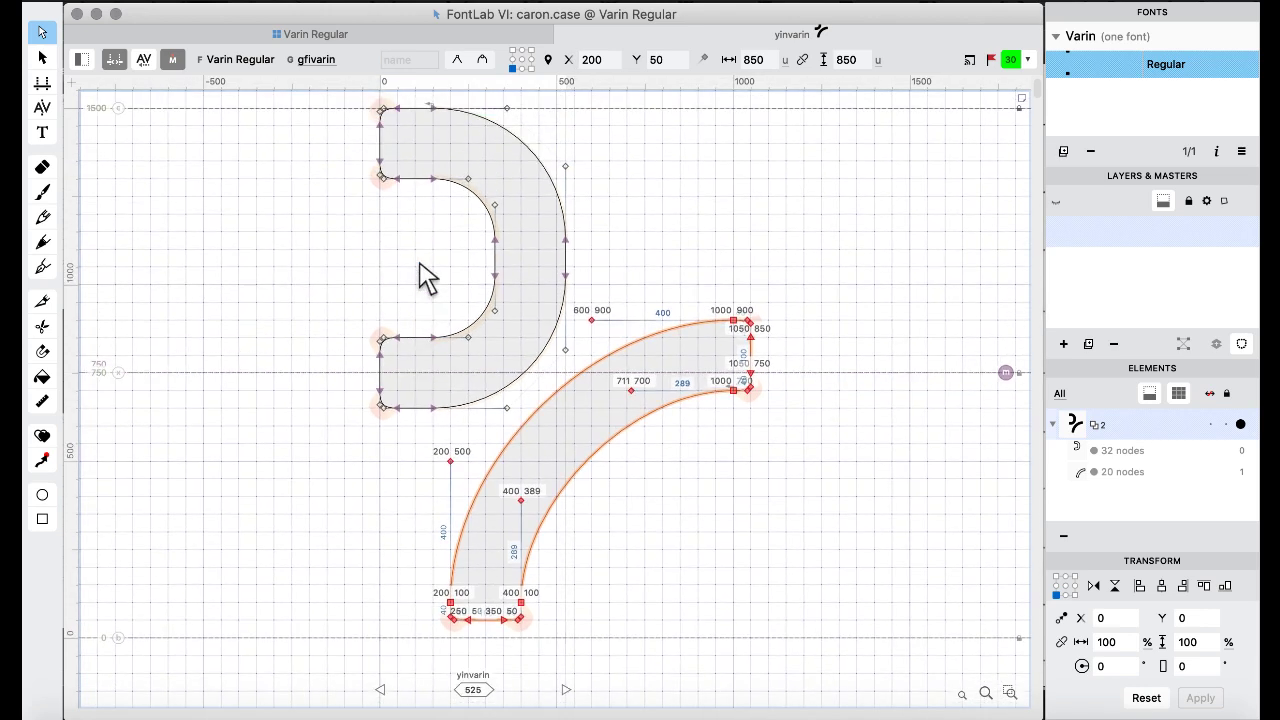
key("BackSpace")
Select all of yinvarin's remaining contour and apply Remove Overlap to it.
key("super+a")
right_click(640, 250)
mouse_move(765, 135)
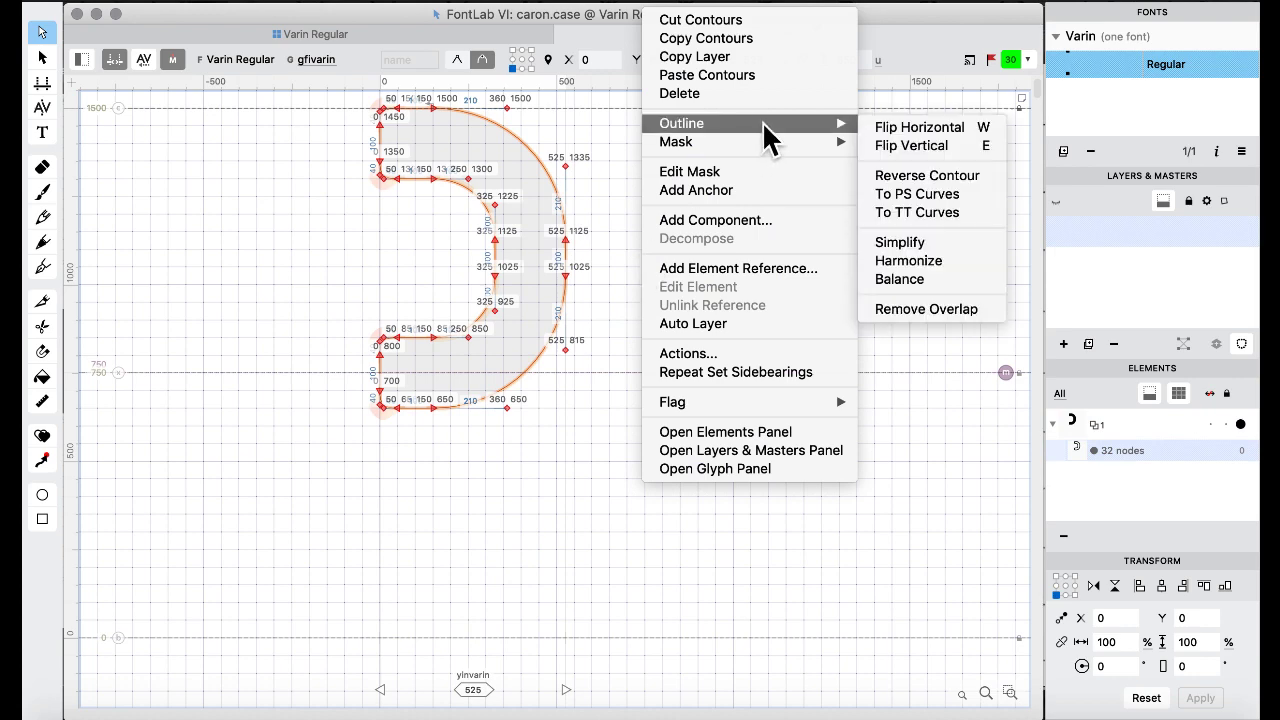
left_click(927, 309)
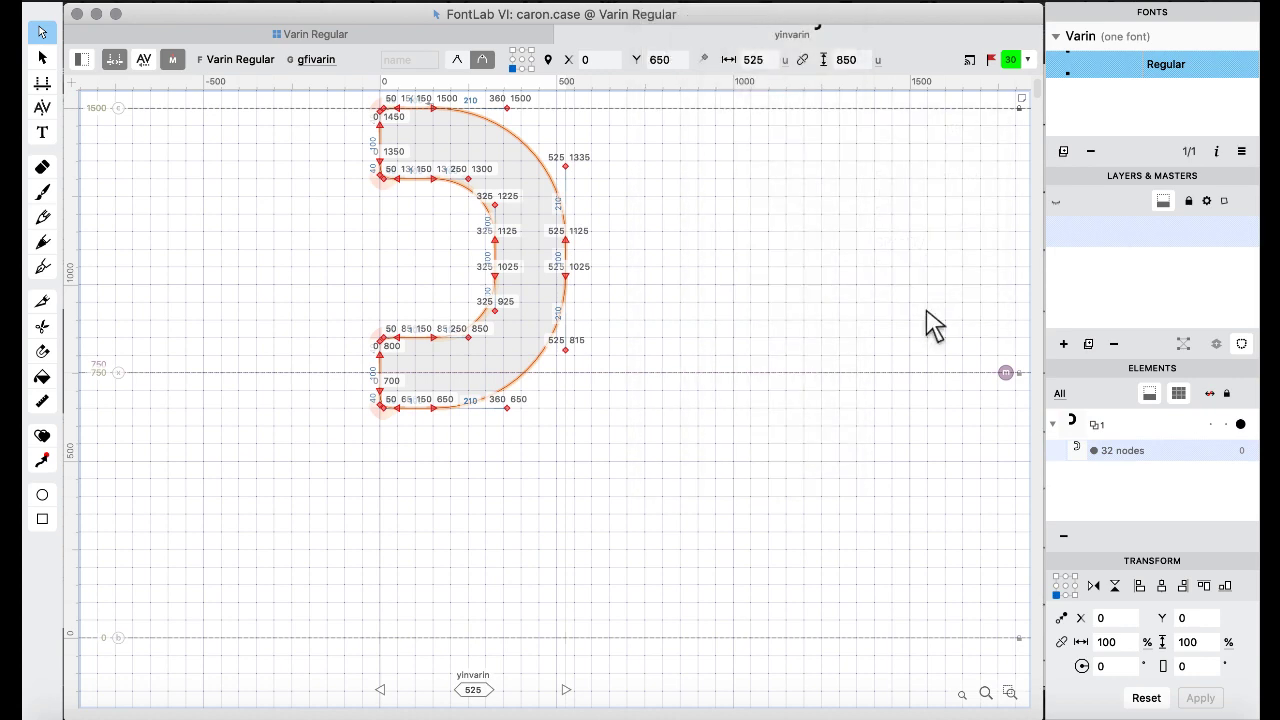
Open ysavarin from the font overview and apply Remove Overlap to its upper curve.
left_click(290, 34)
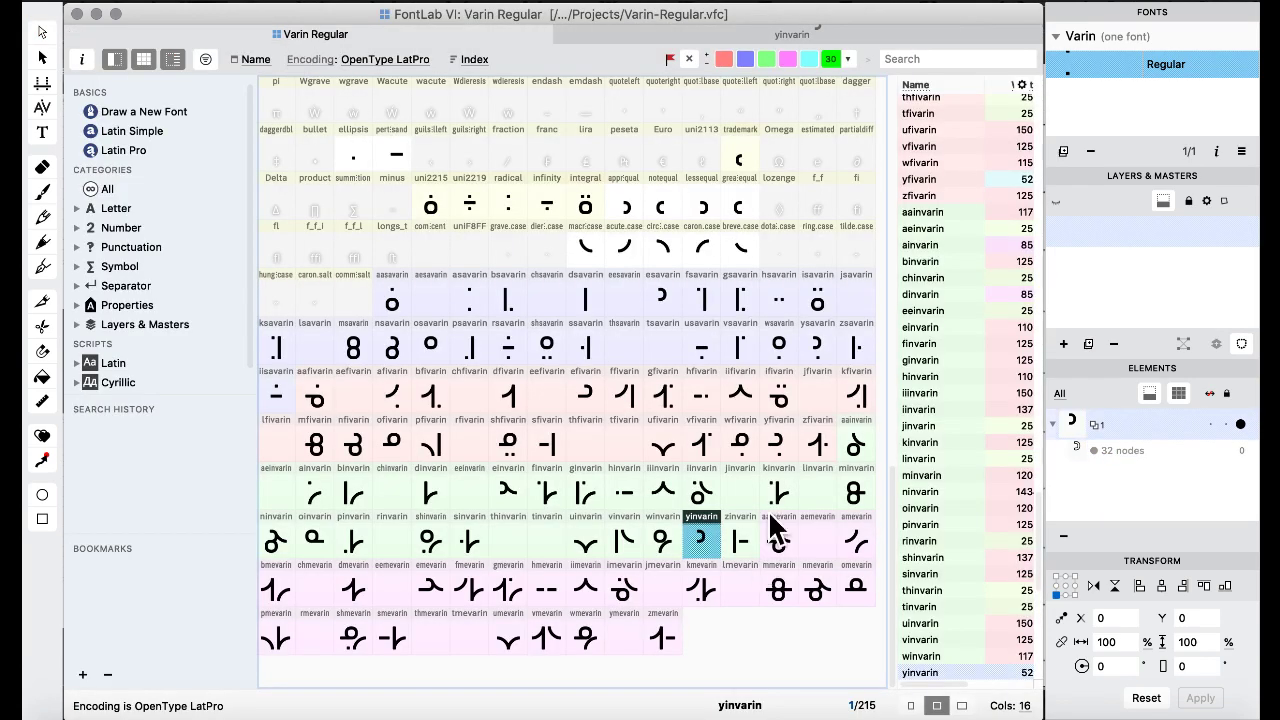
double_click(816, 343)
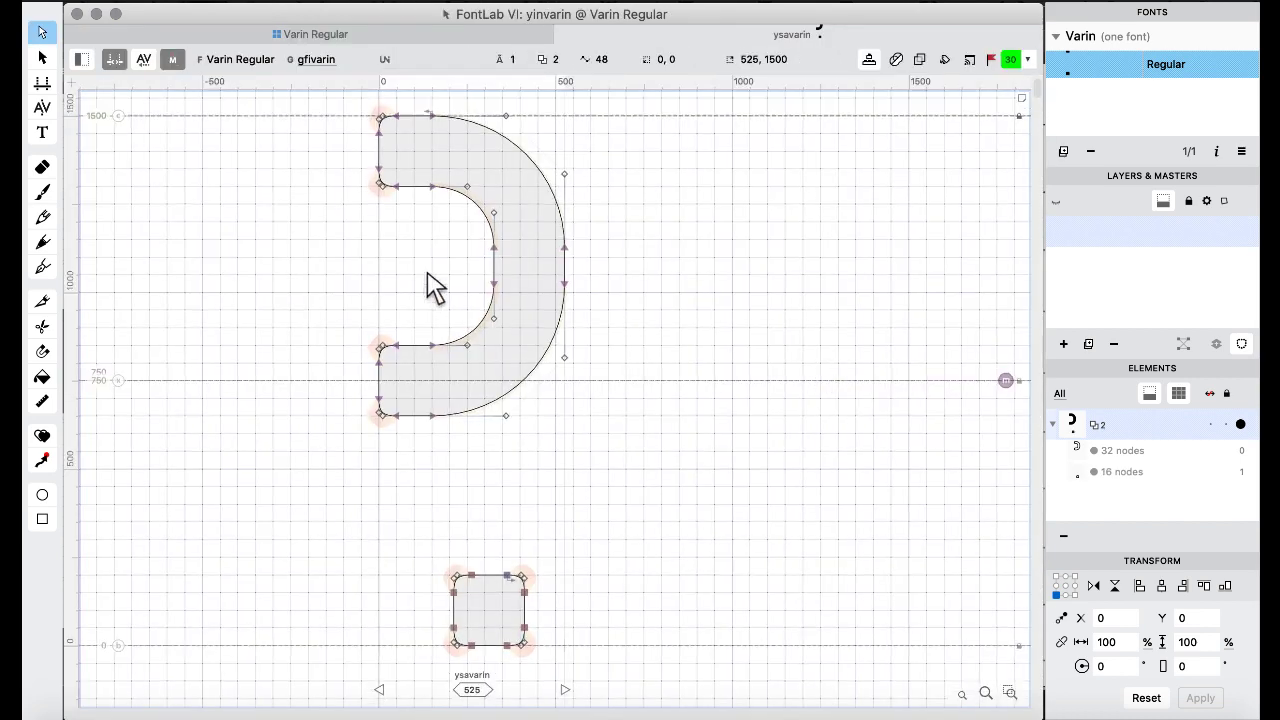
left_click_drag(307, 114, 682, 506)
right_click(652, 327)
mouse_move(760, 123)
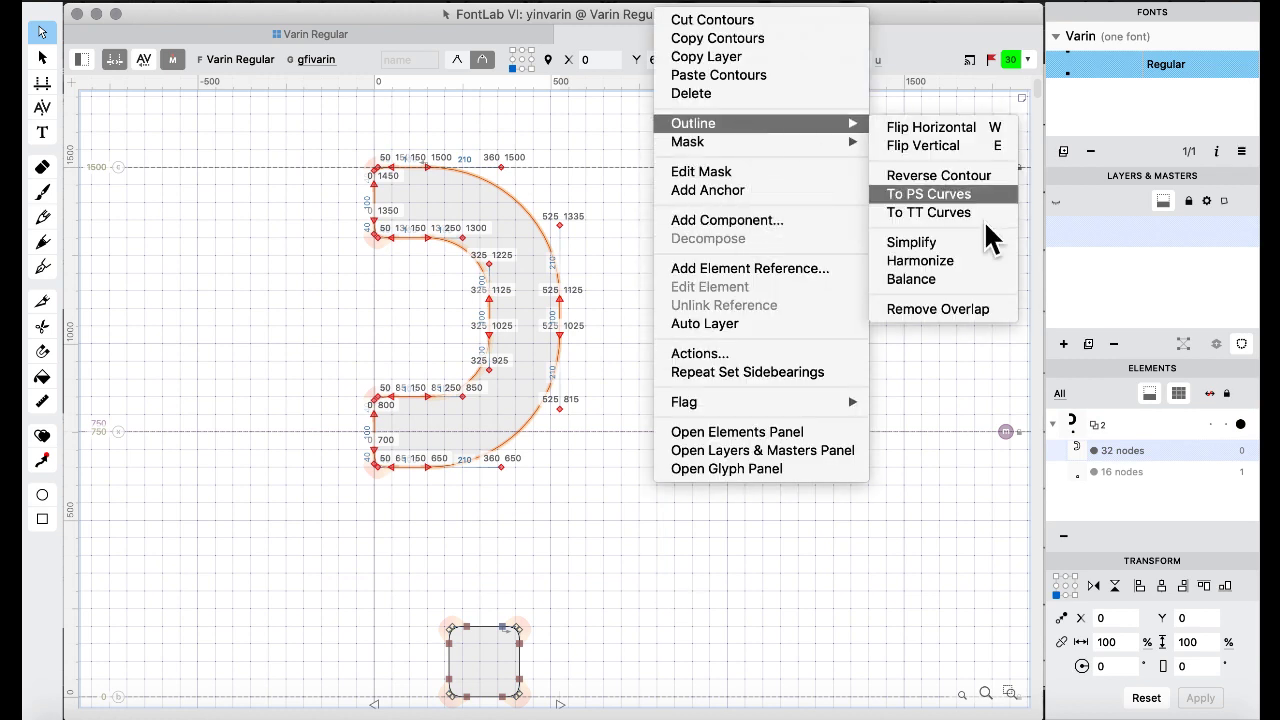
left_click(966, 308)
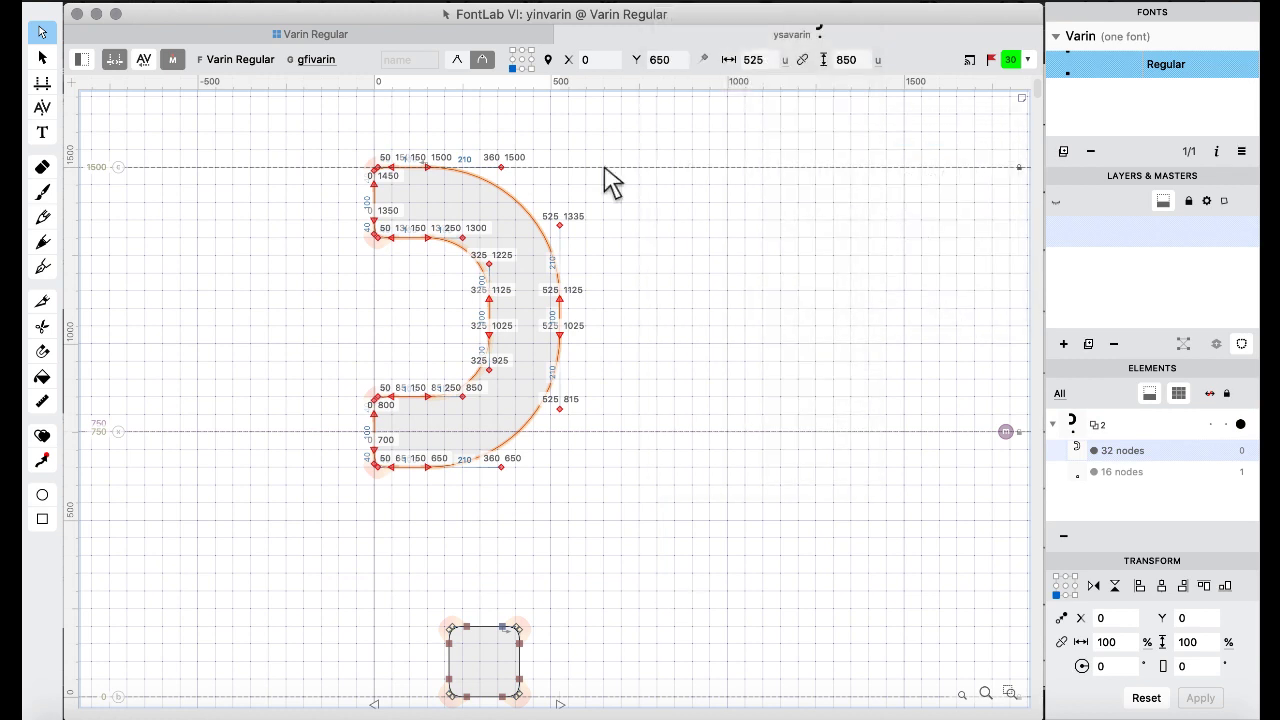
Open yfivarin from the font overview and apply Remove Overlap to its extended curve.
left_click(314, 33)
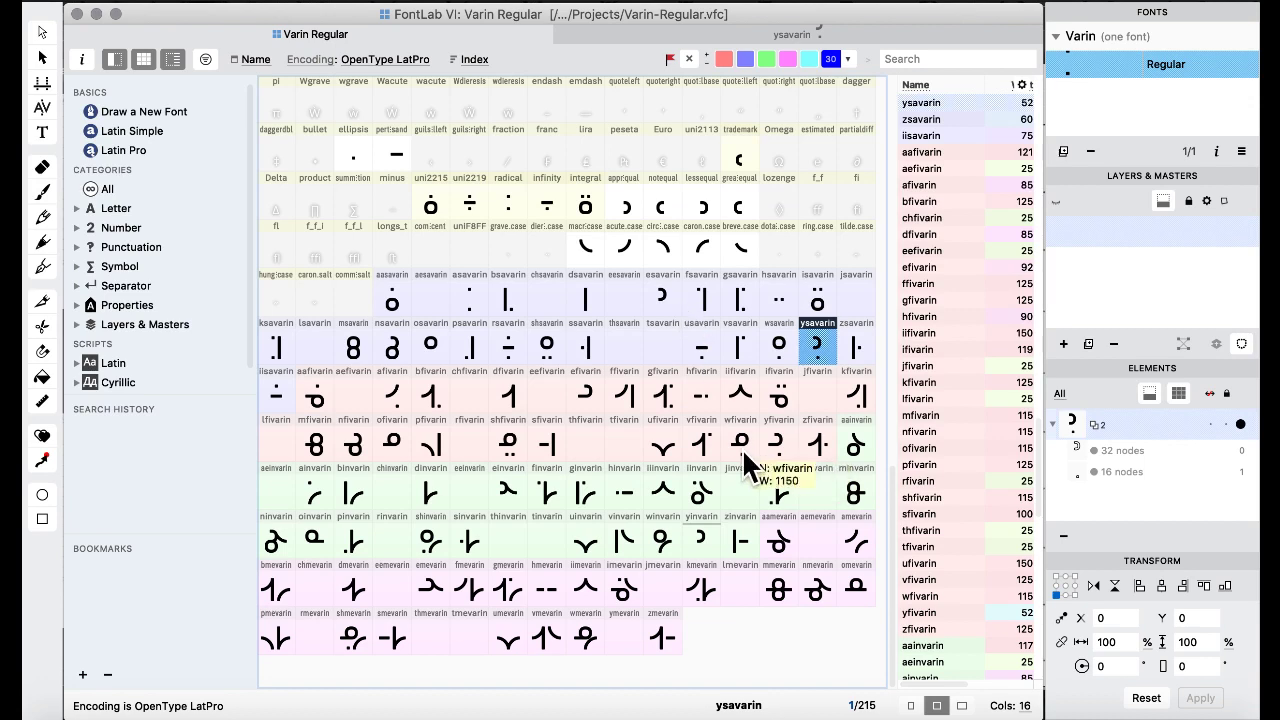
left_click(664, 448)
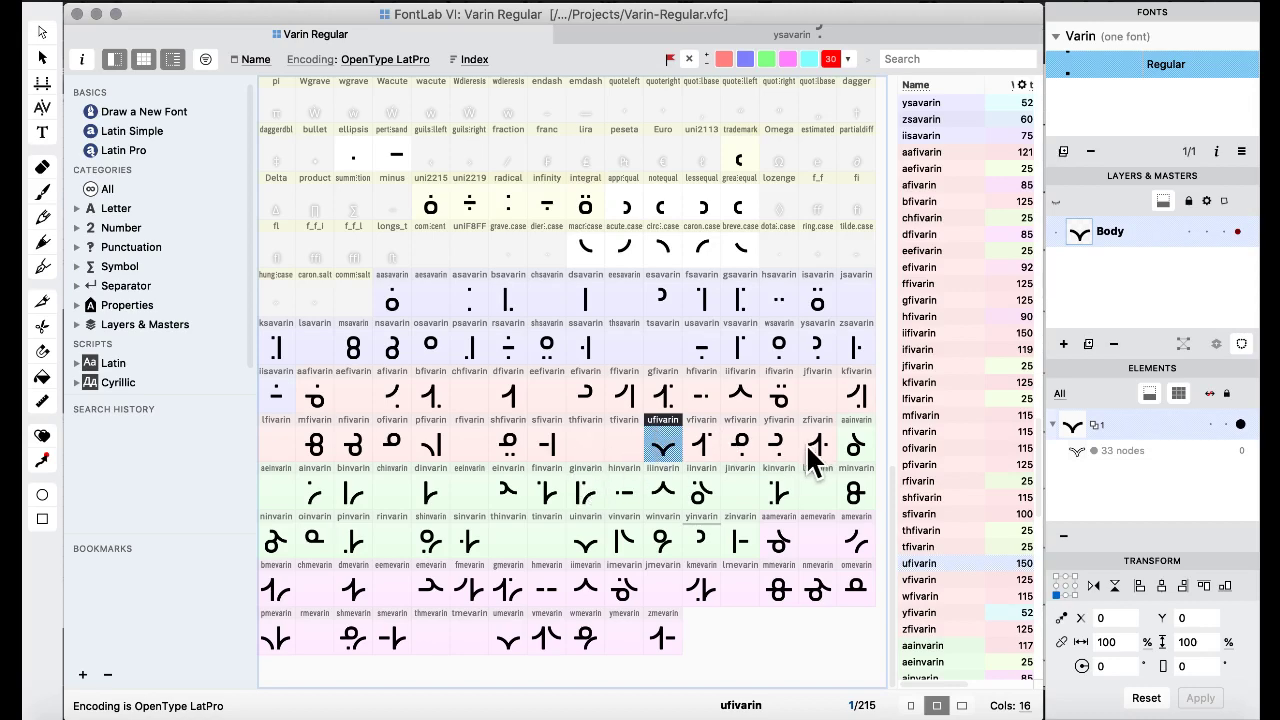
double_click(764, 449)
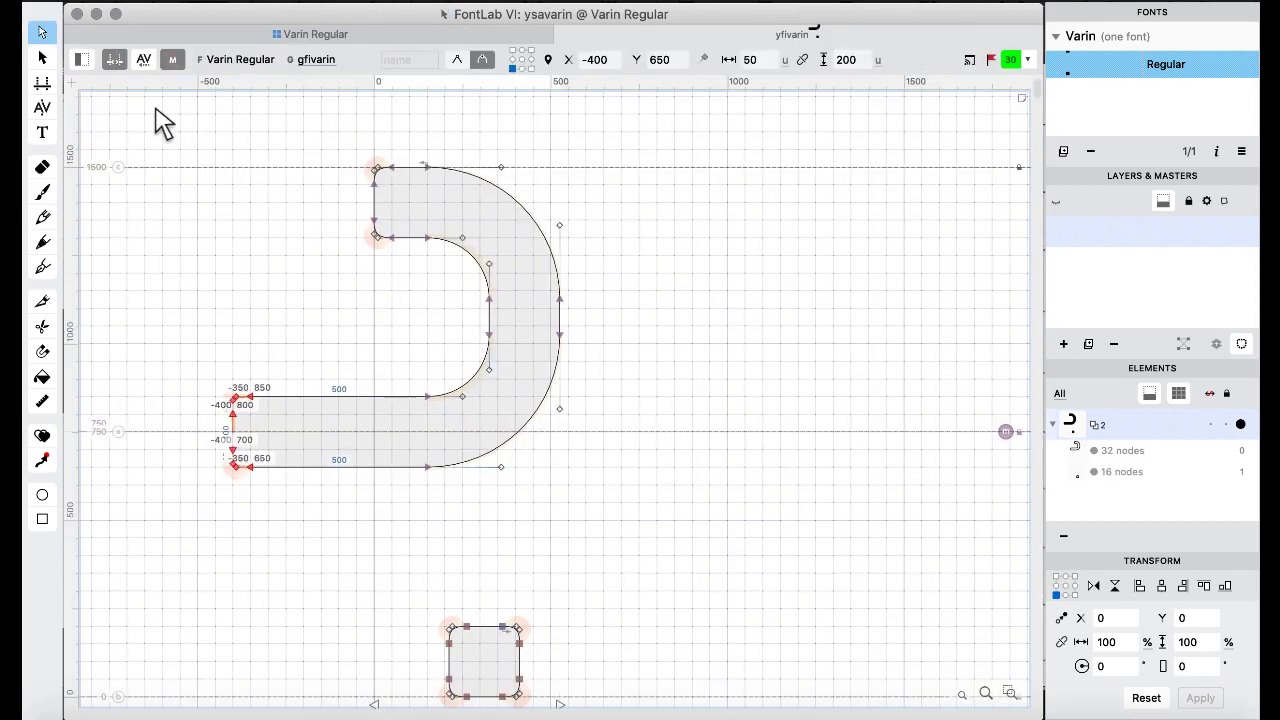
left_click_drag(163, 122, 642, 548)
right_click(653, 266)
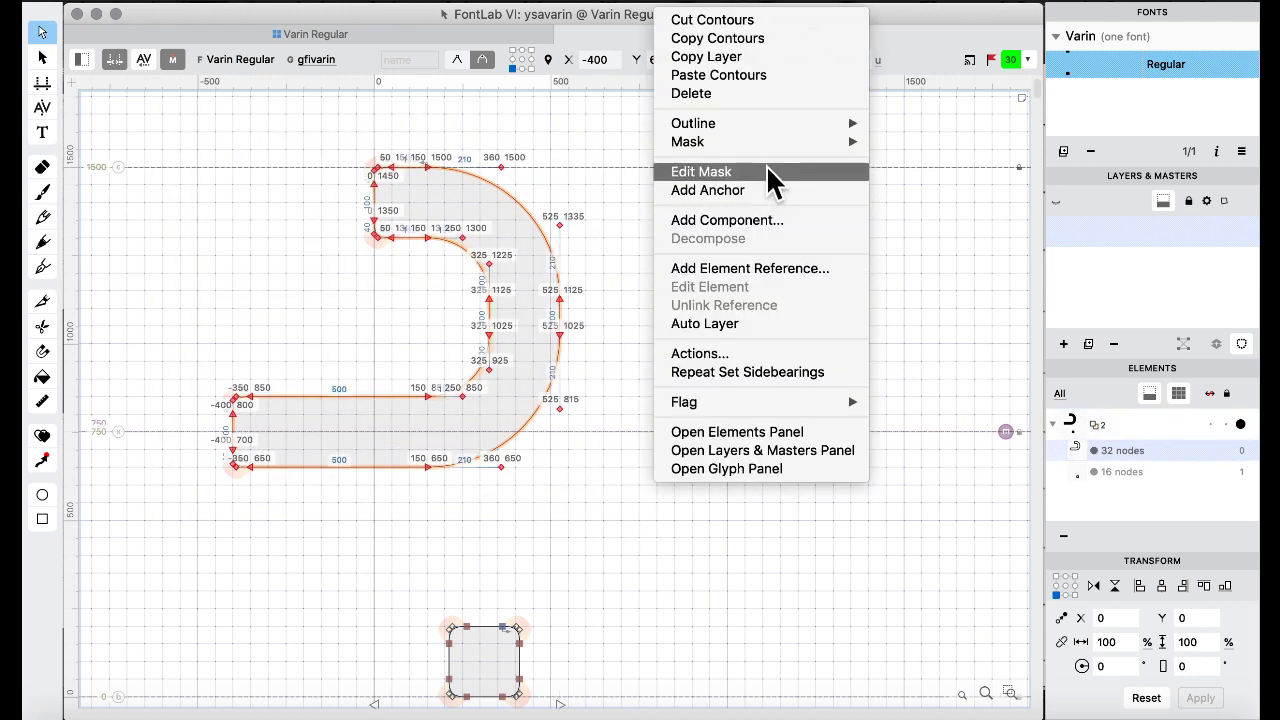
mouse_move(745, 124)
left_click(930, 306)
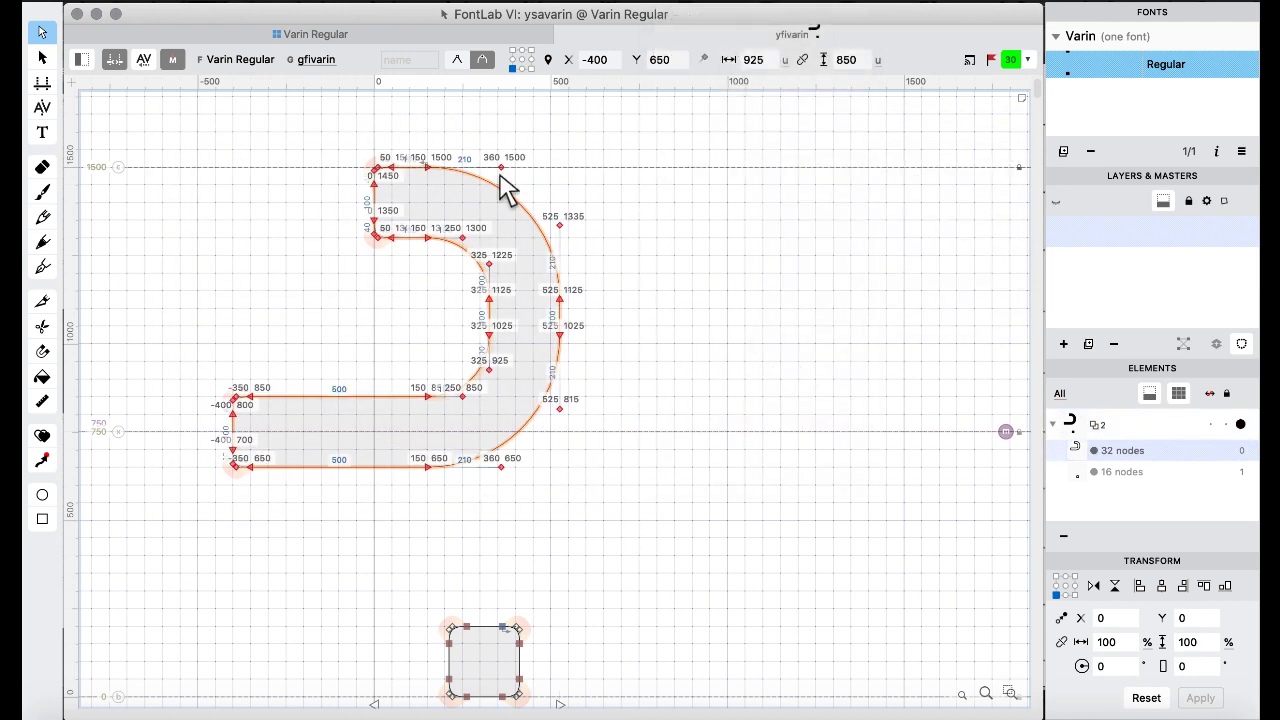
In the font overview, run the Remove overlap action on the four glyphs approxequal through greaterequal.
left_click(310, 34)
left_click(616, 332)
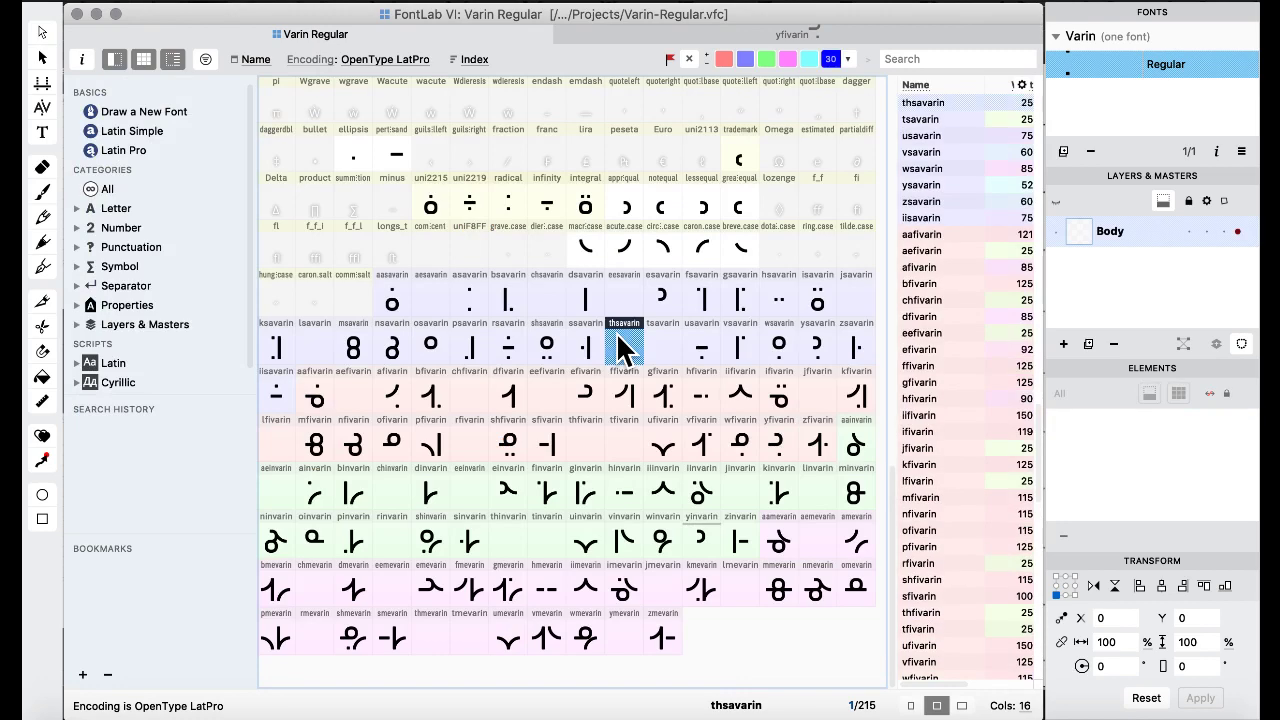
left_click(626, 210)
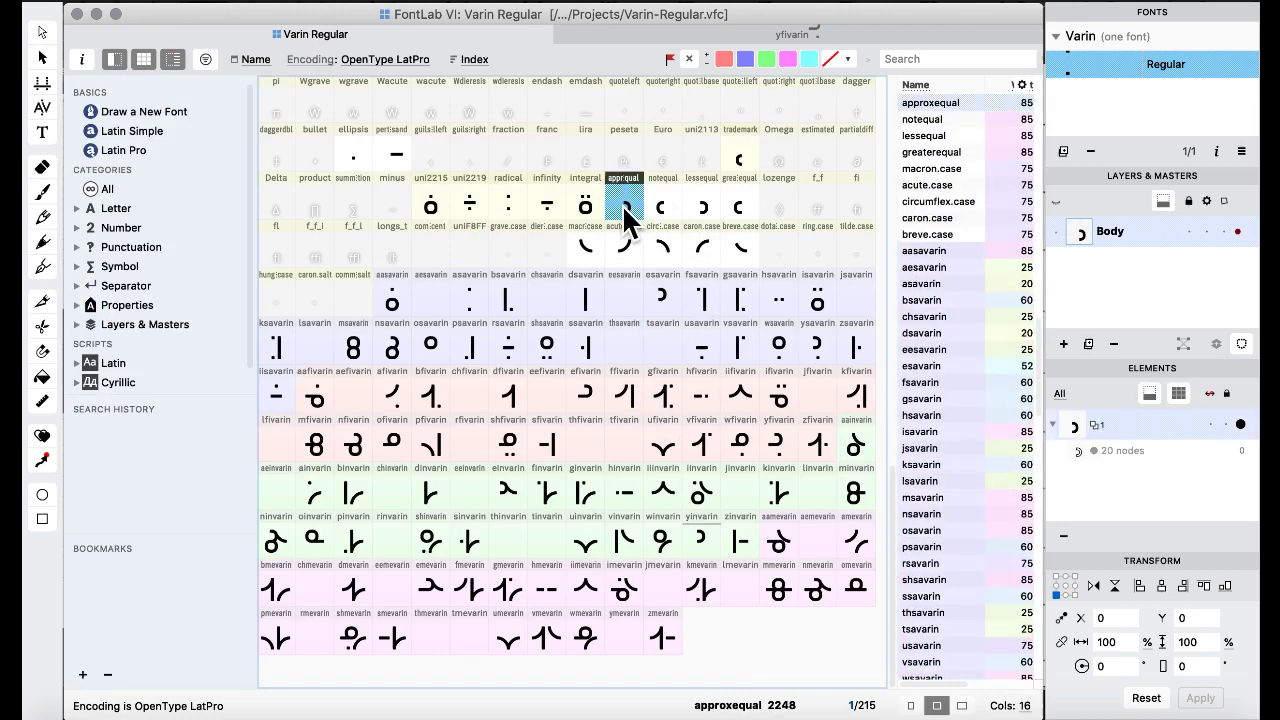
left_click(737, 210, "shift")
right_click(737, 213)
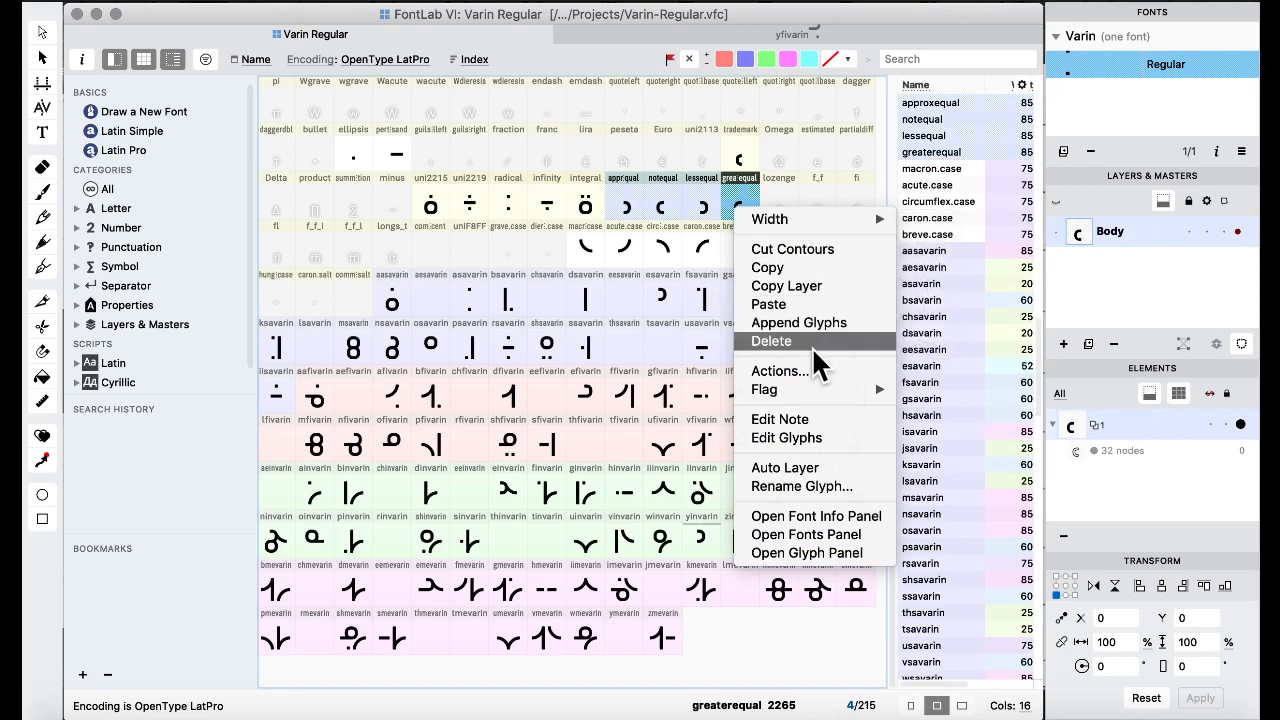
mouse_move(805, 388)
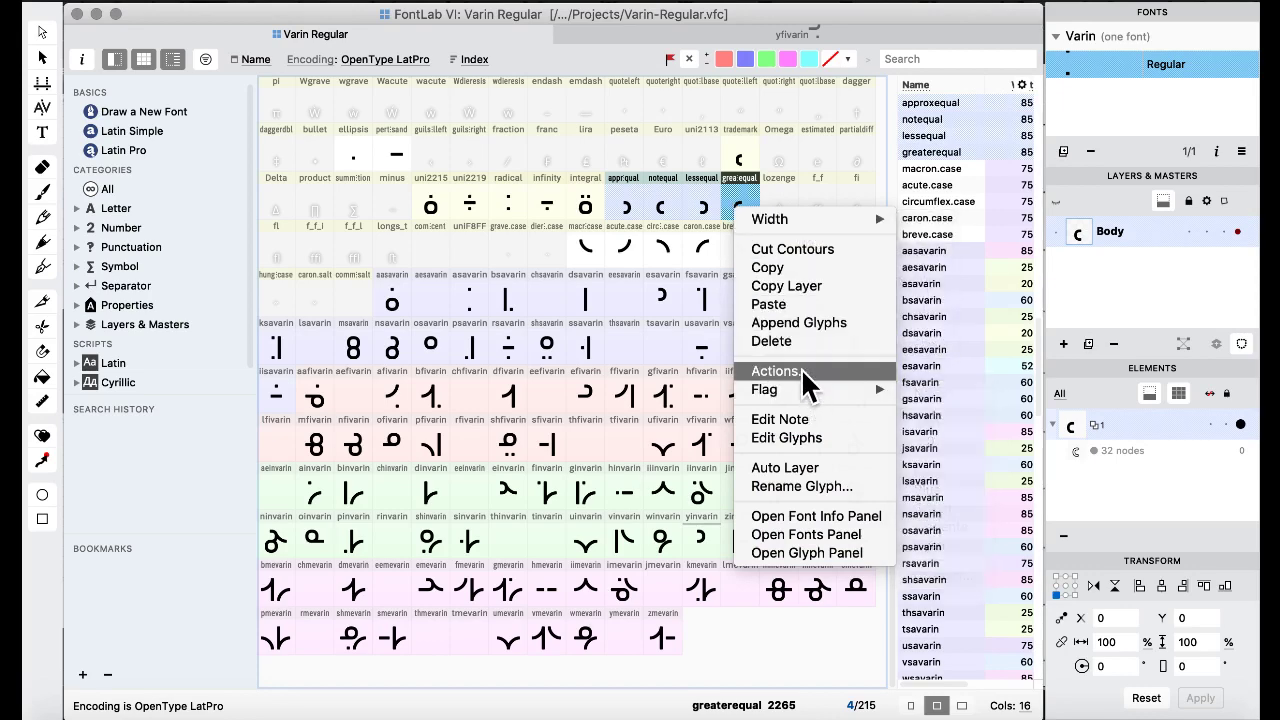
left_click(800, 370)
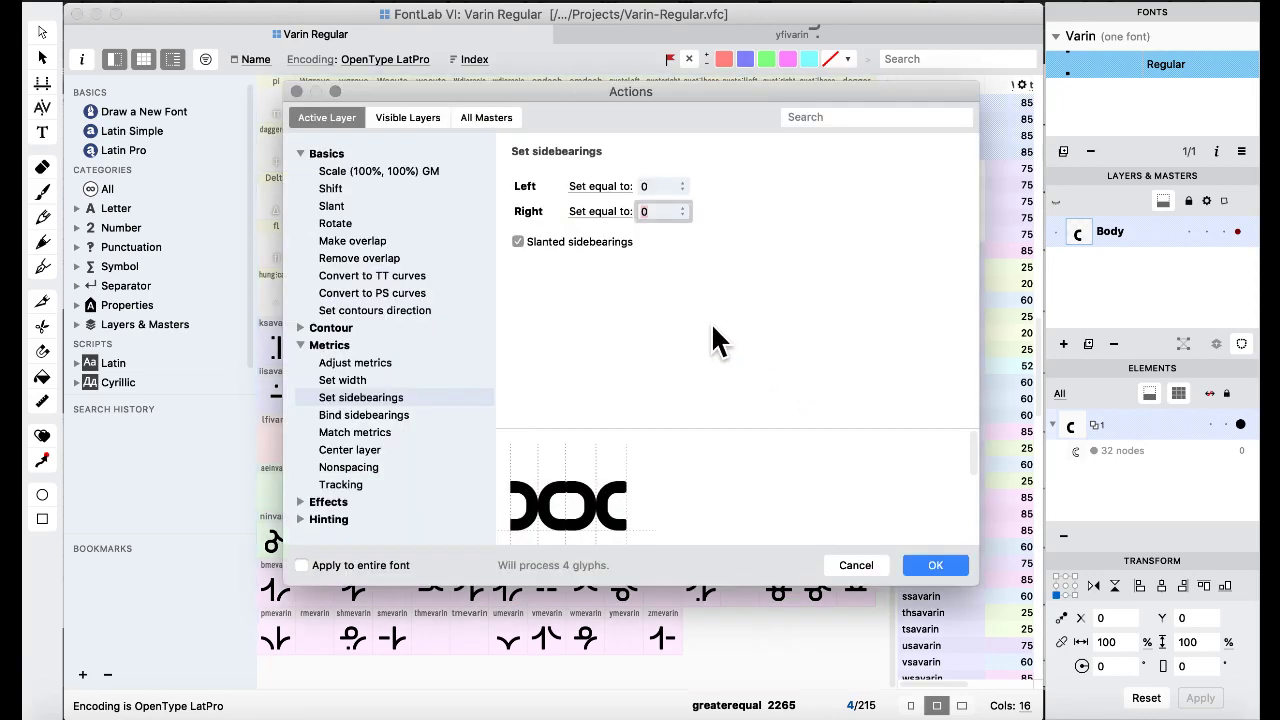
left_click(376, 257)
left_click(935, 565)
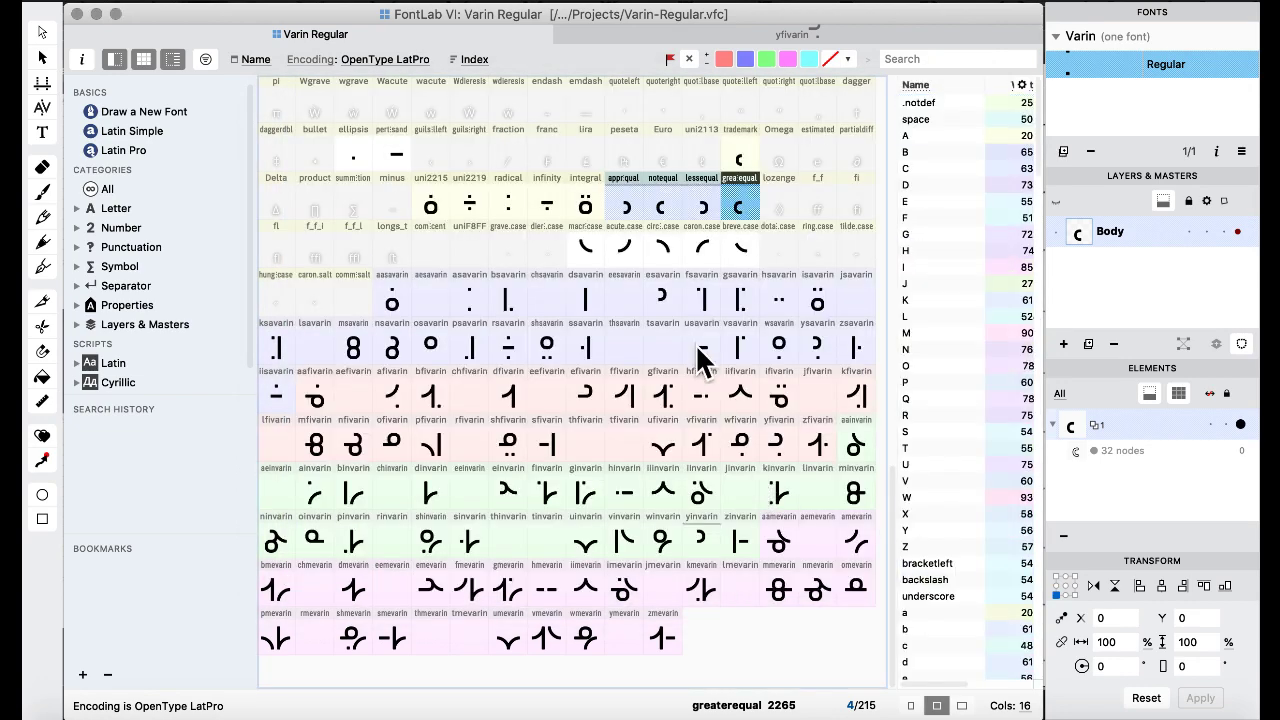
Look through the Contour and Metrics actions available for the four selected glyphs, and close the list without applying any.
right_click(624, 196)
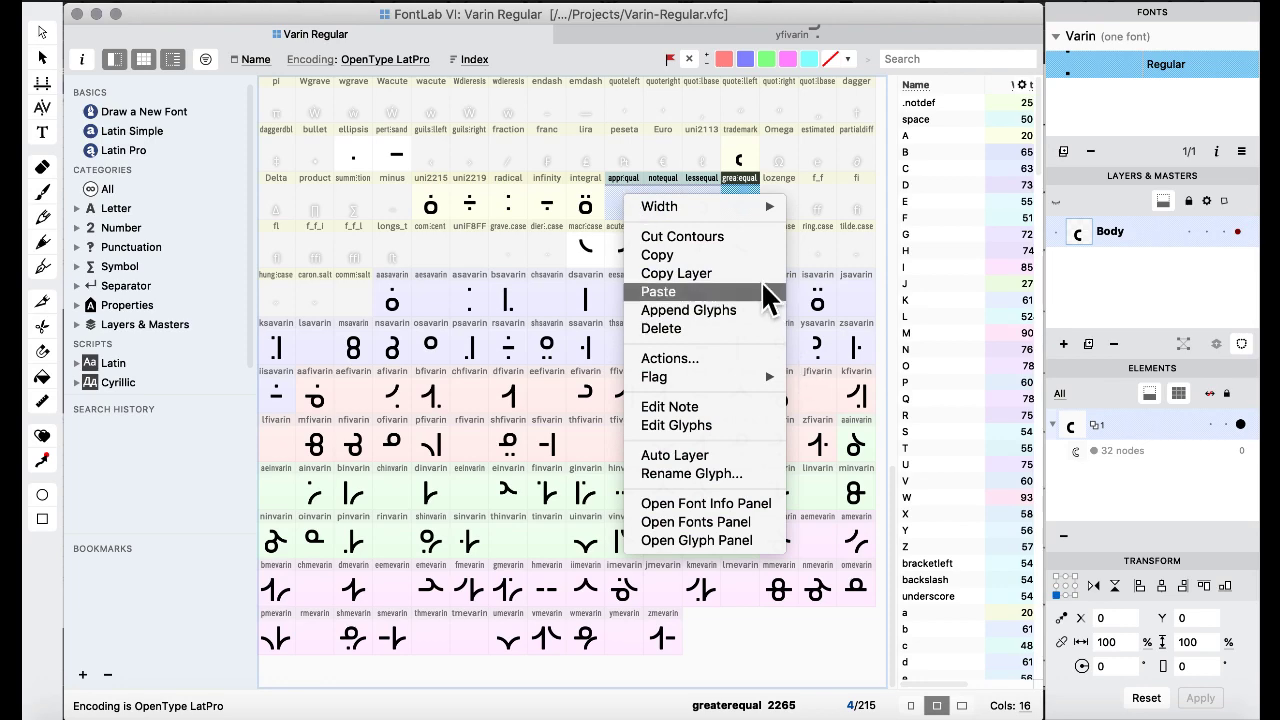
mouse_move(726, 370)
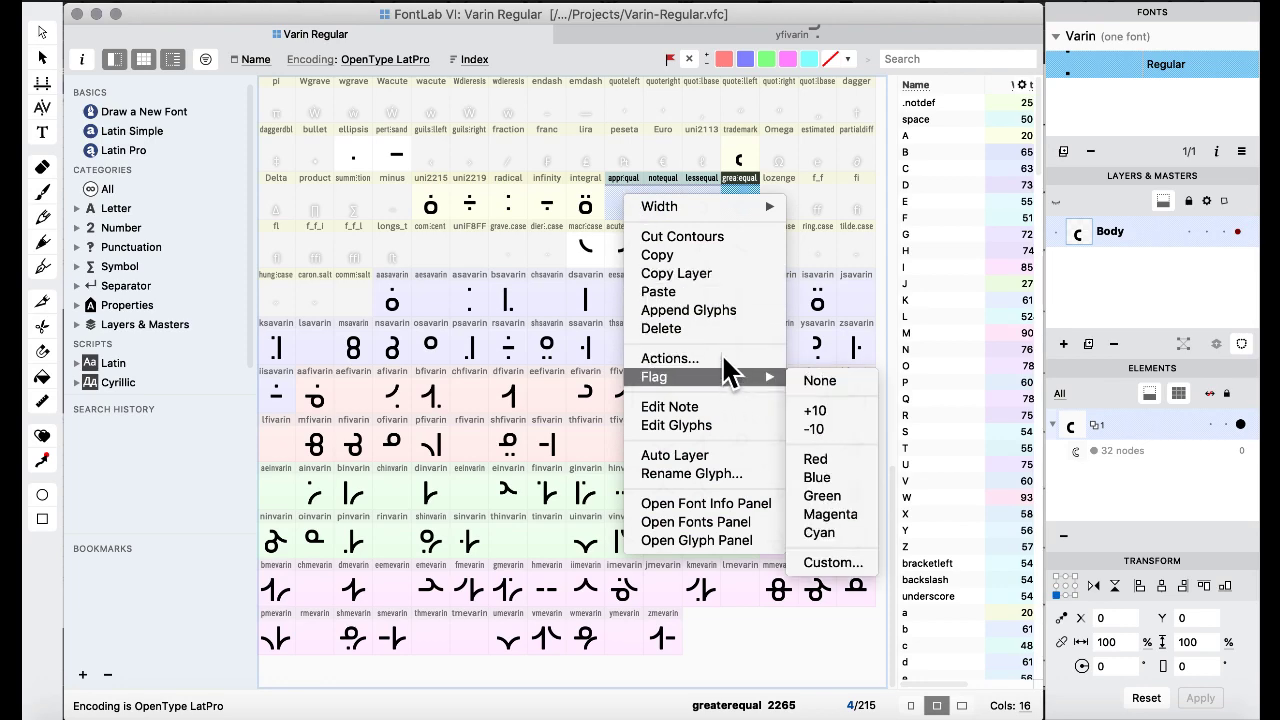
left_click(716, 362)
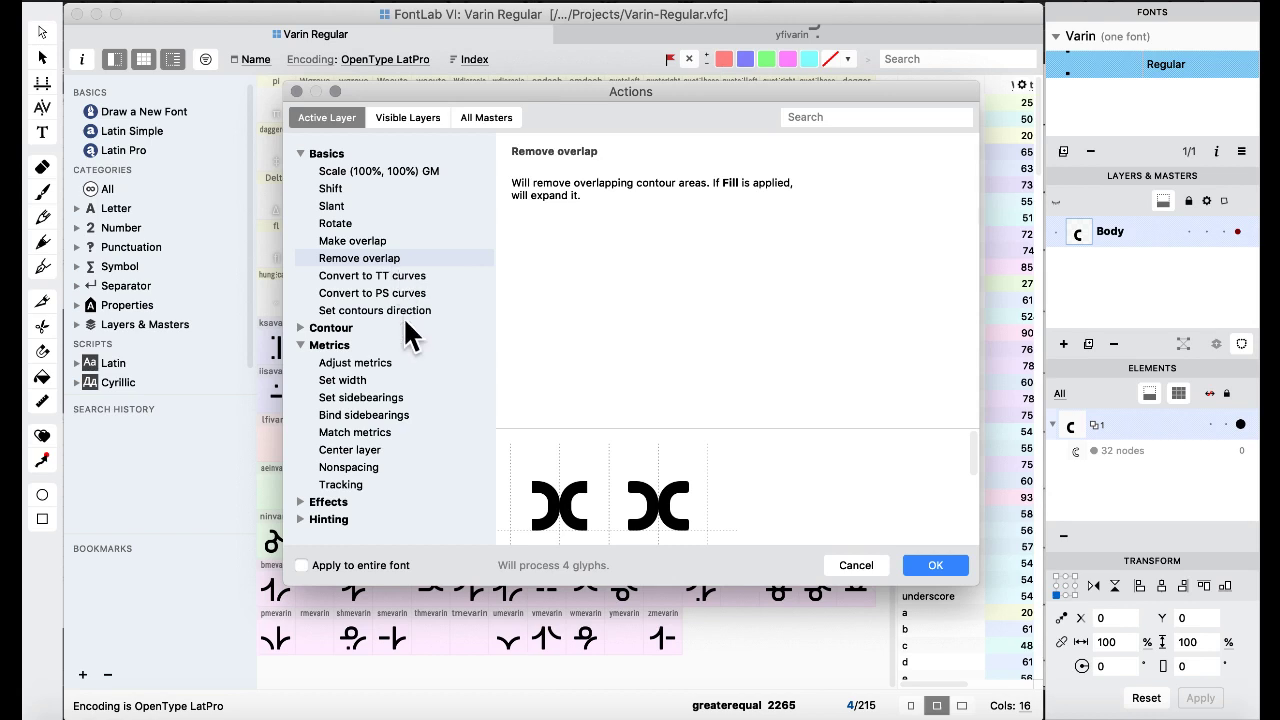
left_click(300, 327)
scroll(393, 388, "down", 5)
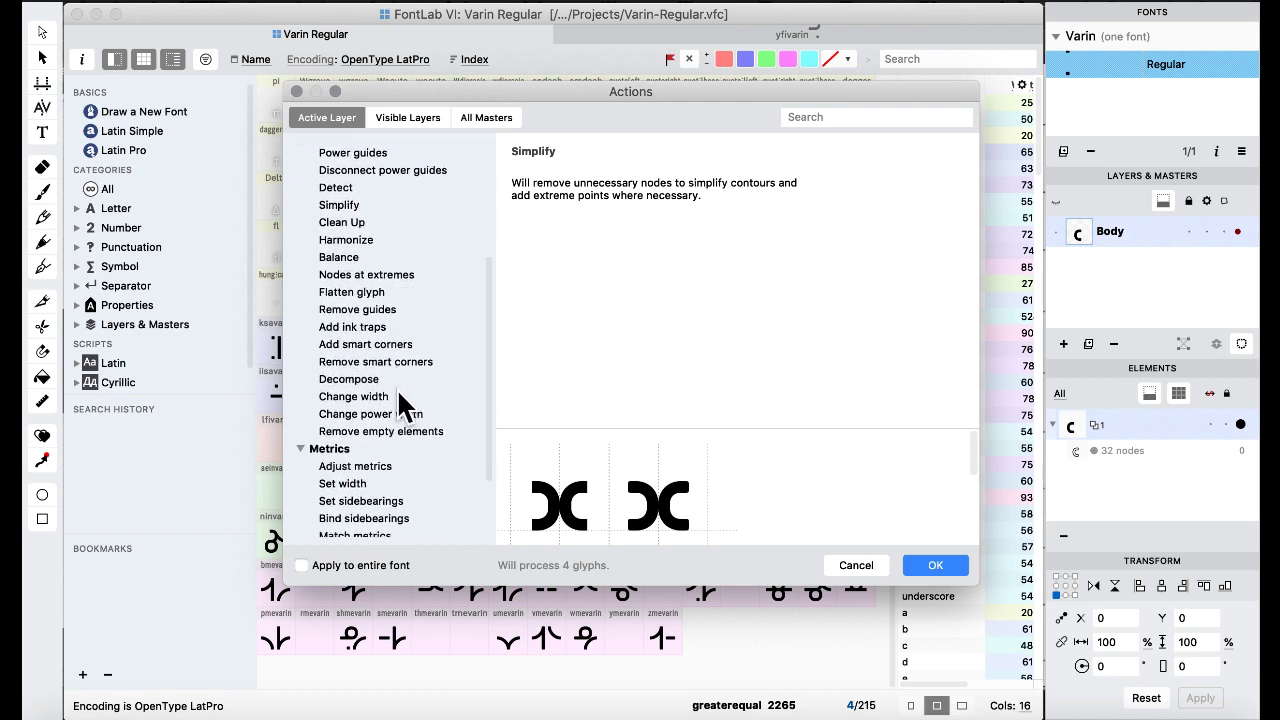
scroll(397, 362, "up", 1)
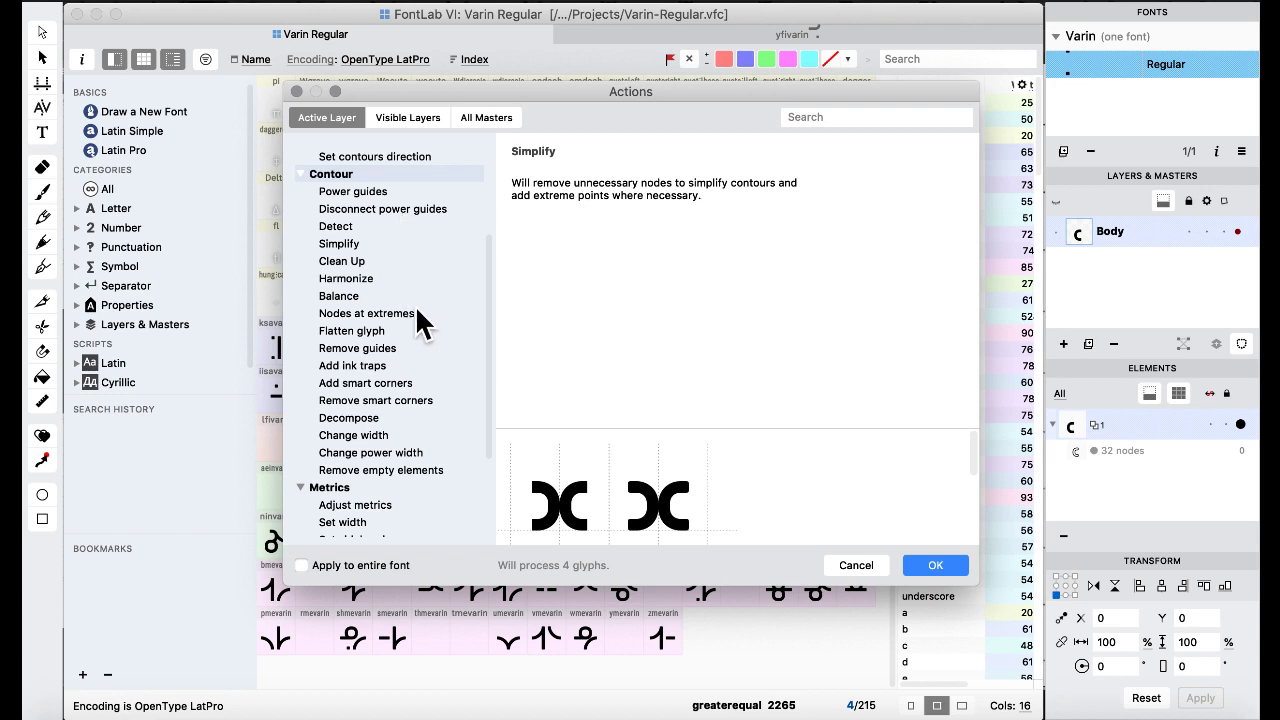
scroll(418, 320, "down", 3)
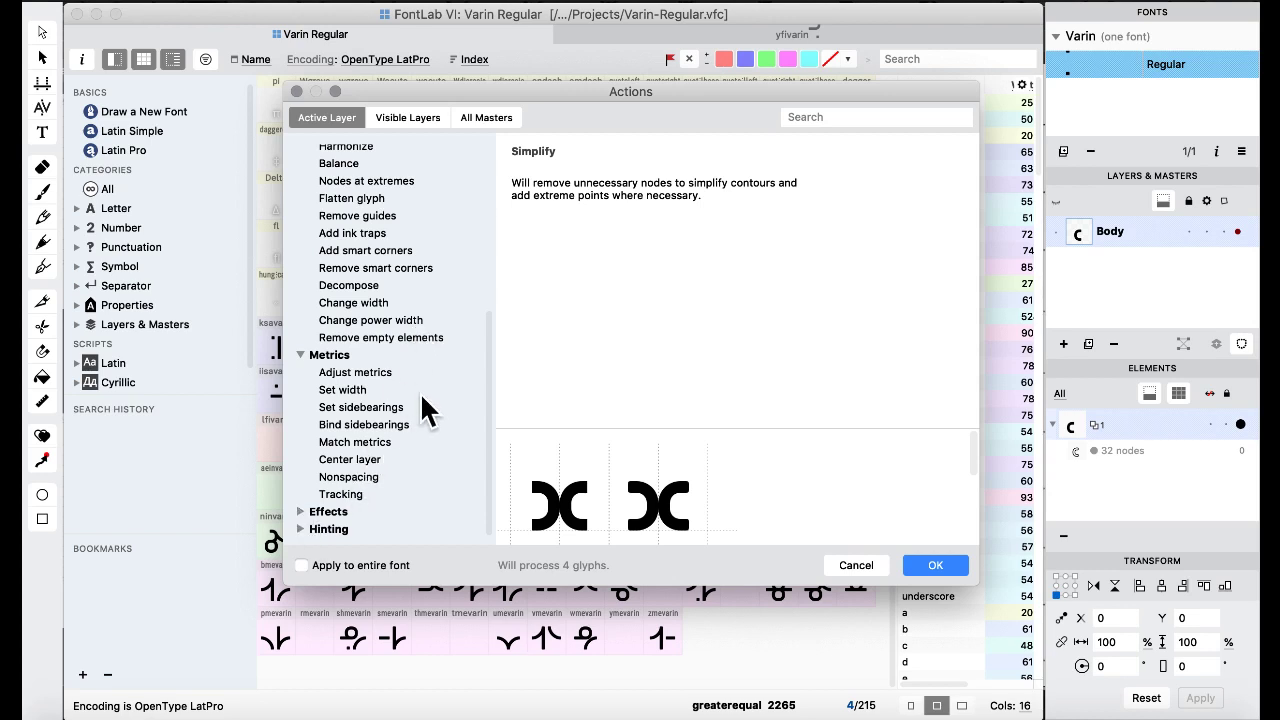
scroll(420, 400, "up", 3)
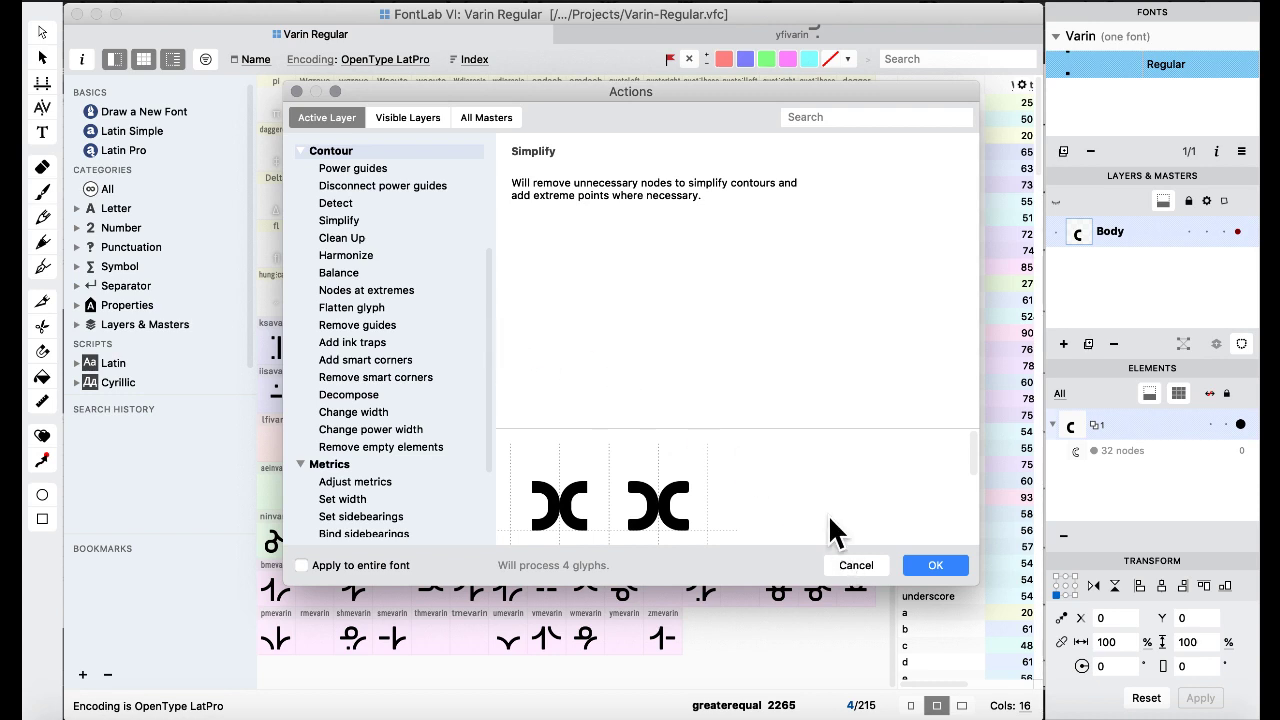
scroll(384, 301, "up", 2)
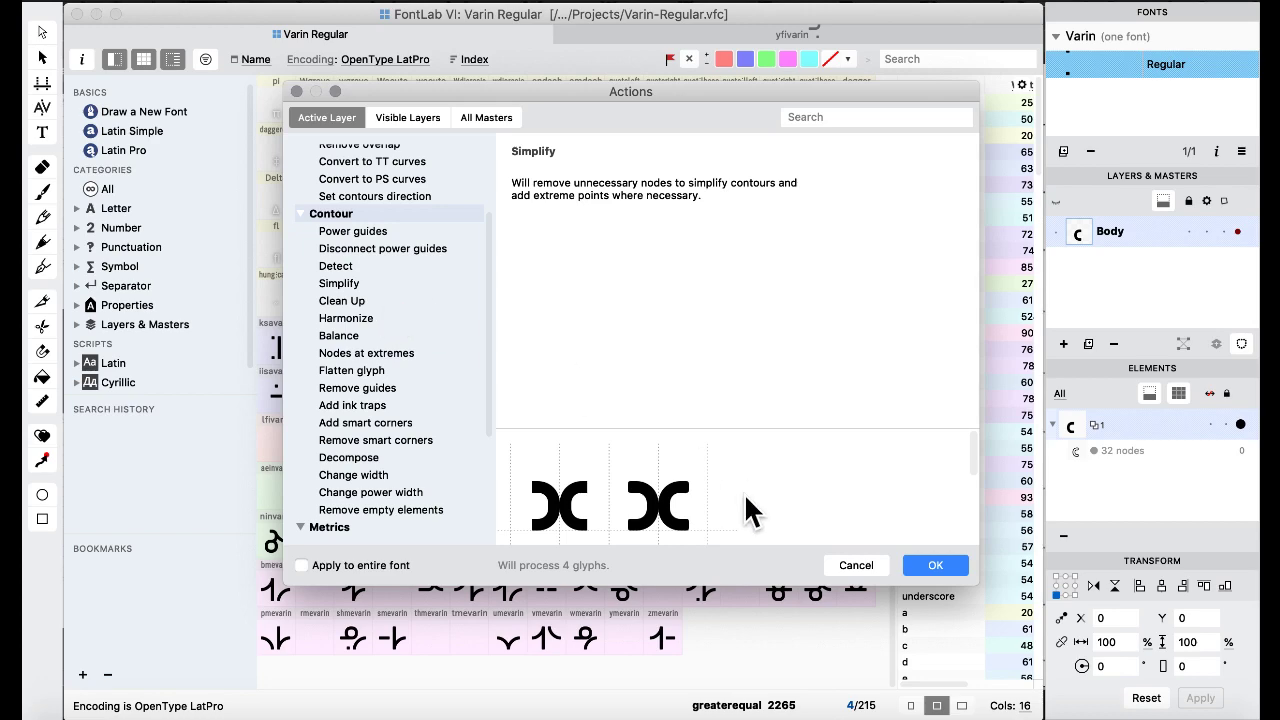
left_click(856, 565)
Open approxequal from the font overview, apply Reverse Contour to its curve, and return to the overview.
left_click(634, 218)
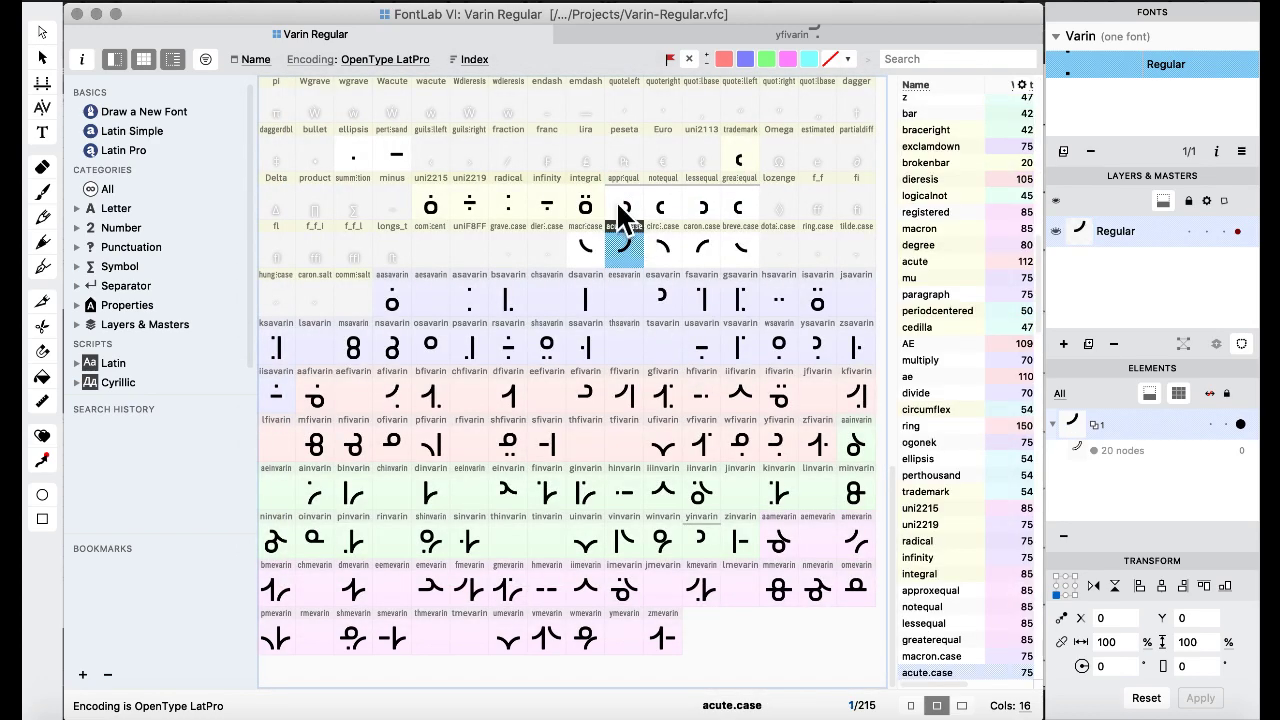
double_click(634, 218)
right_click(622, 310)
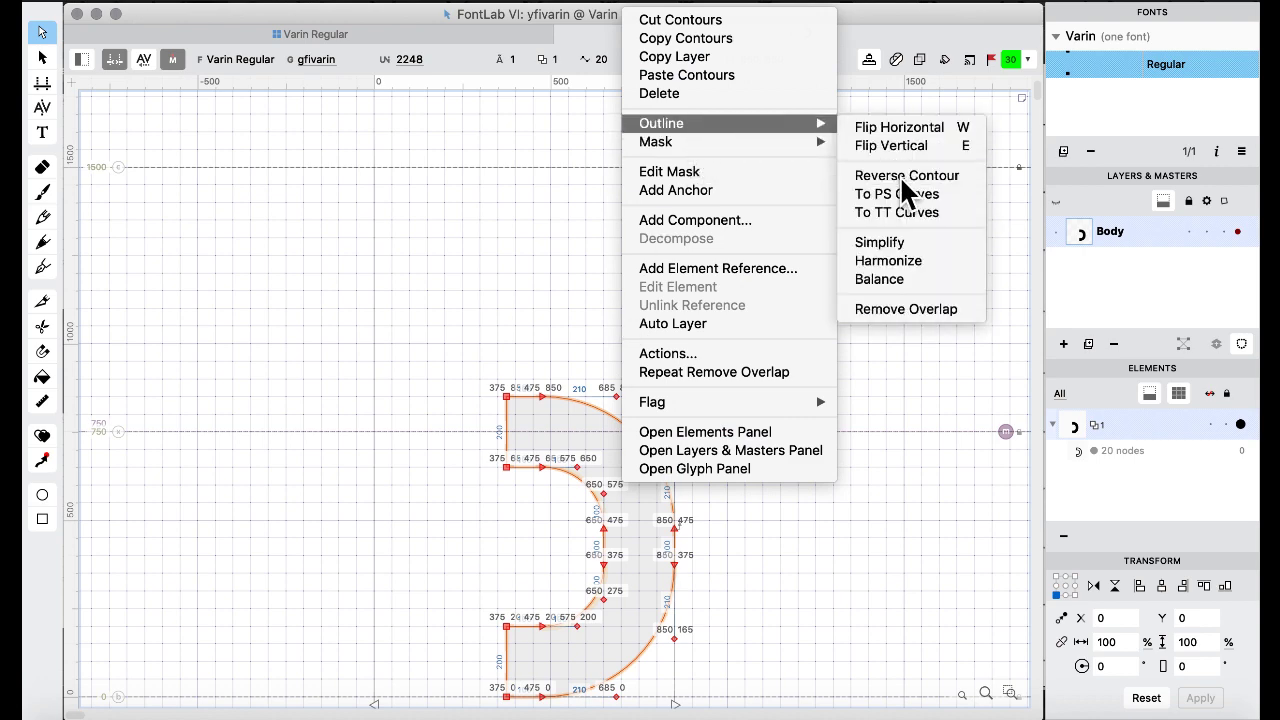
left_click(903, 174)
left_click(283, 34)
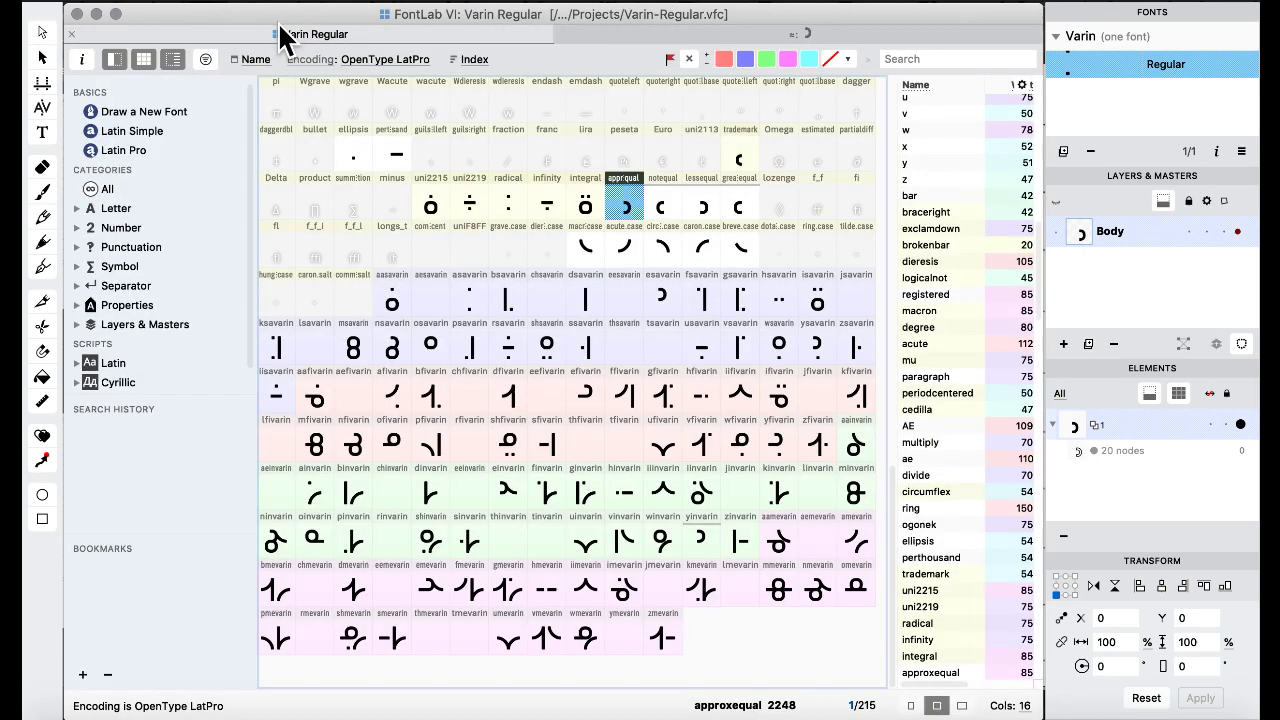
Open notequal, select its whole curve and apply Reverse Contour, and return to the font overview.
left_click(688, 203)
double_click(672, 208)
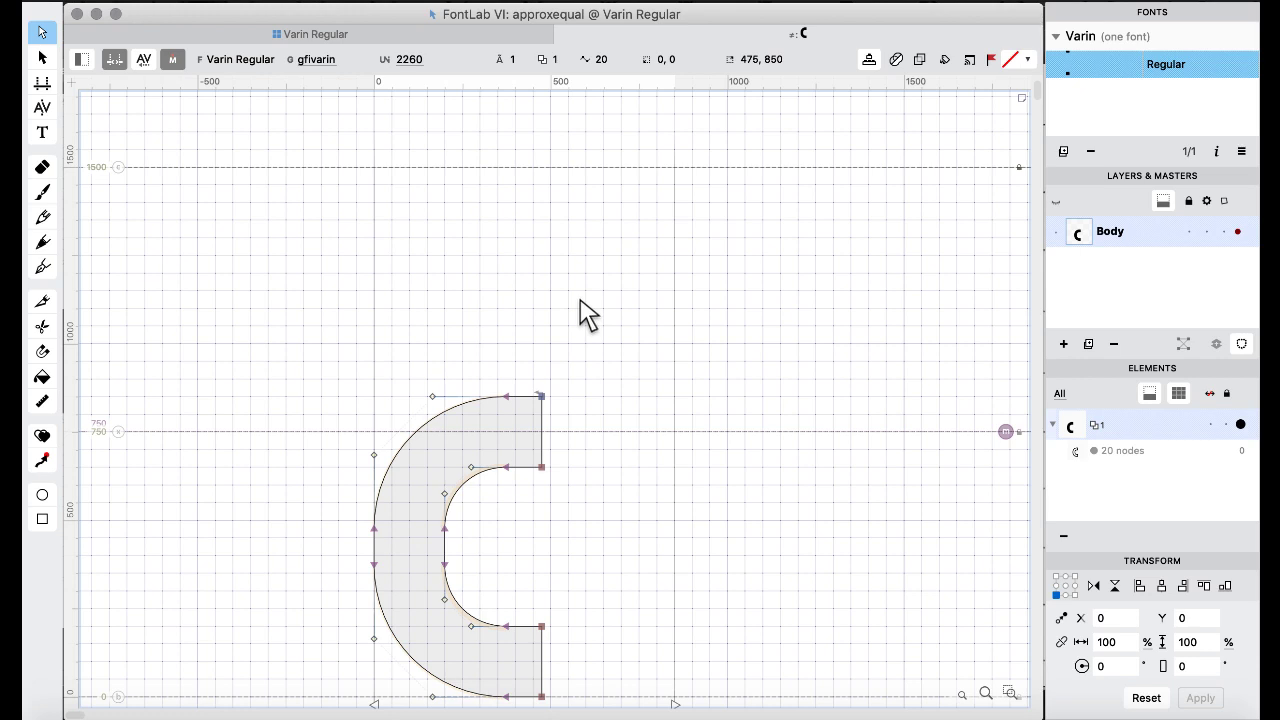
key("super+a")
right_click(586, 309)
mouse_move(686, 122)
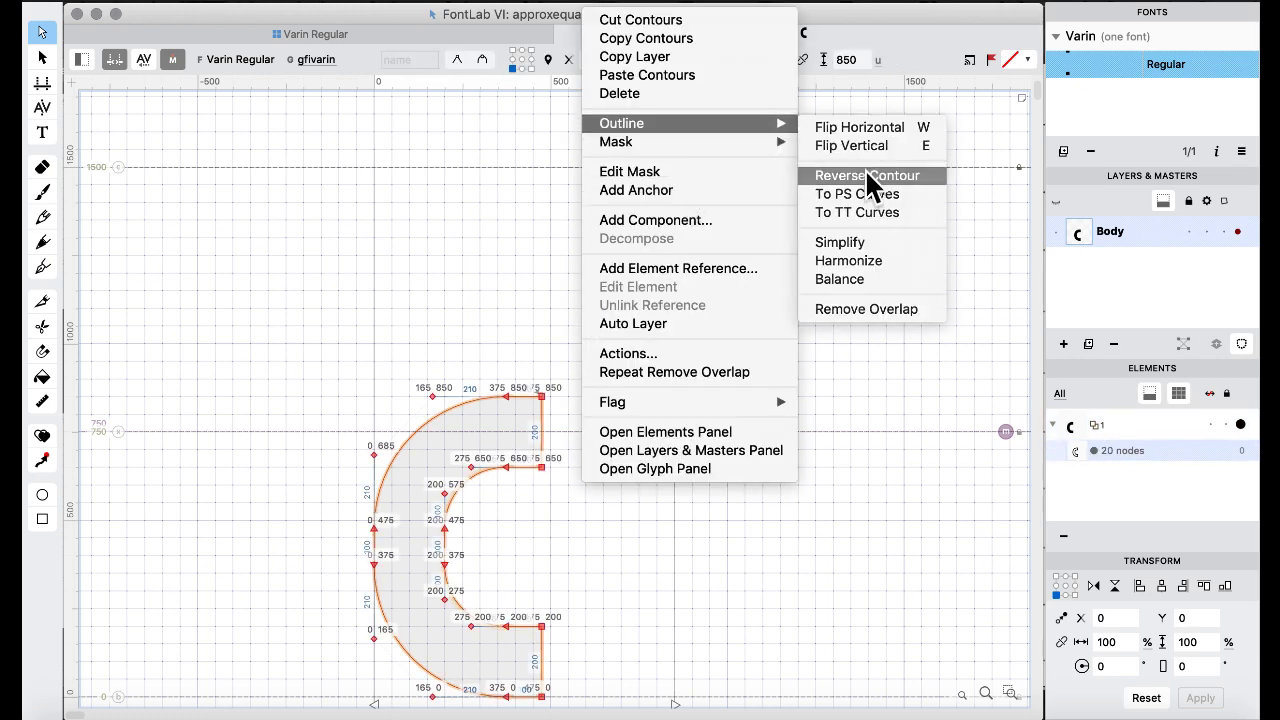
left_click(866, 174)
left_click(316, 38)
Open lessequal, select its whole curve and apply Reverse Contour, and return to the font overview.
double_click(712, 204)
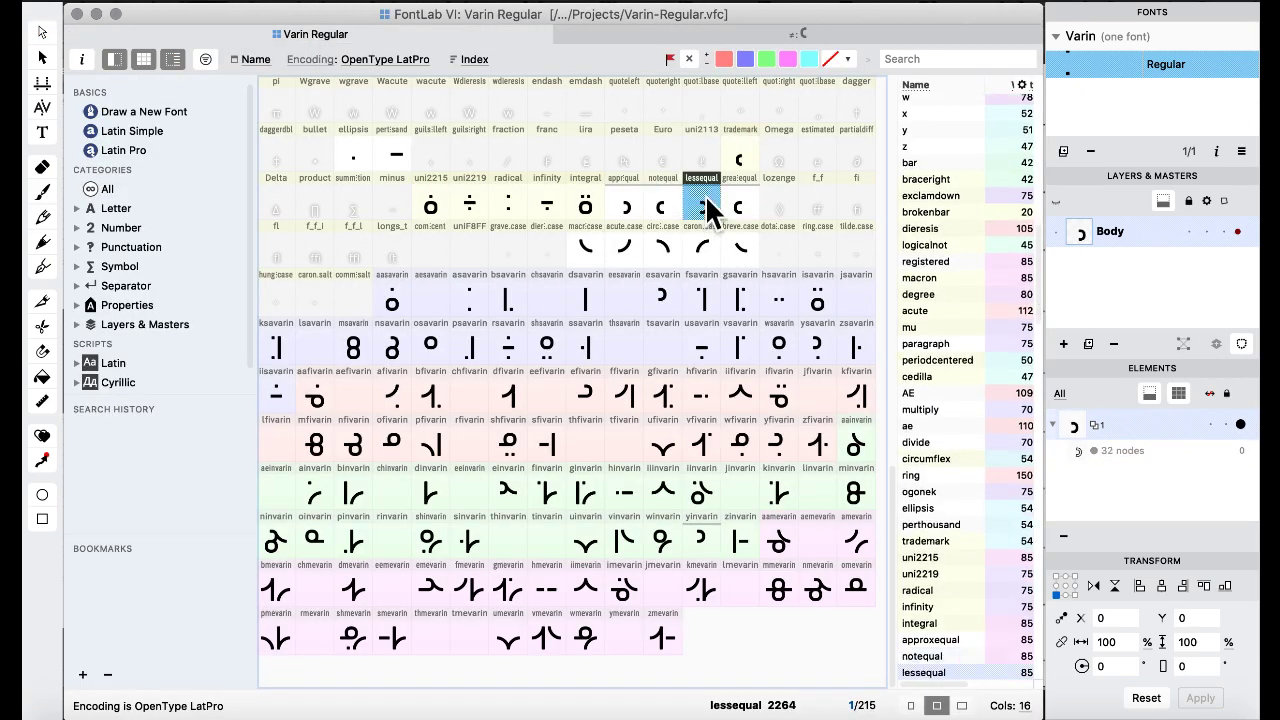
key("super+a")
right_click(603, 282)
mouse_move(700, 123)
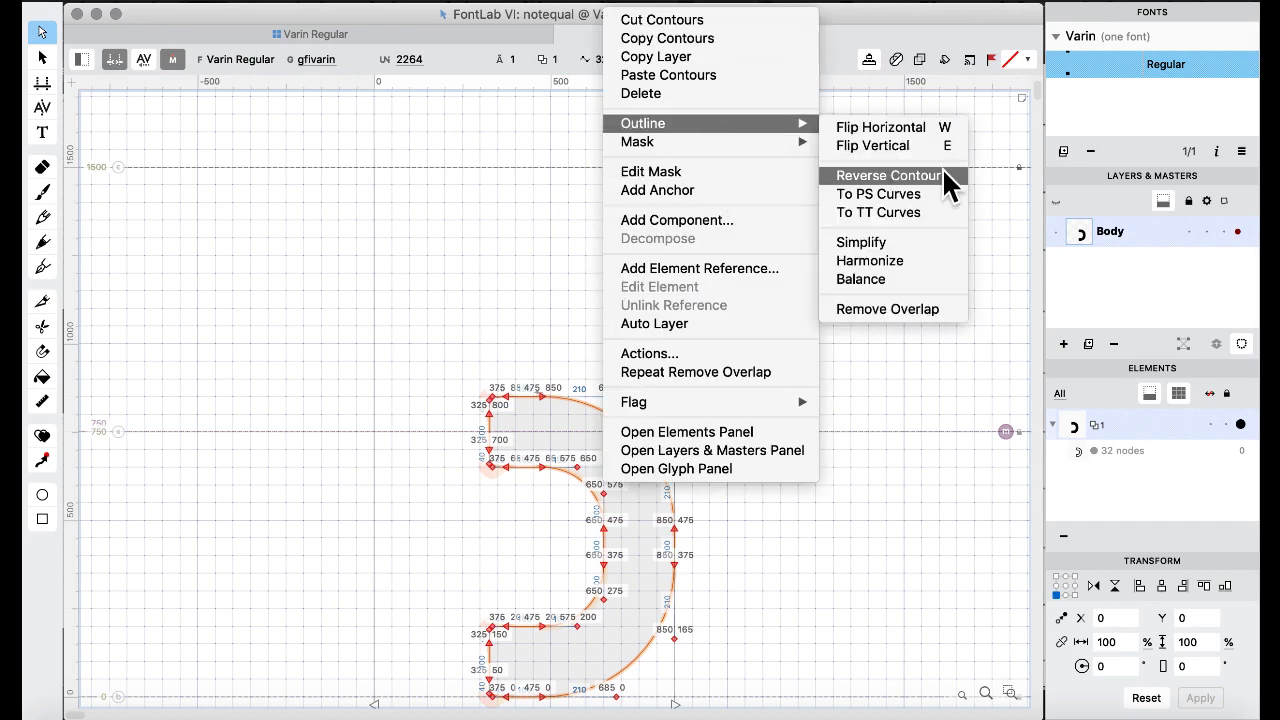
left_click(941, 170)
left_click(395, 30)
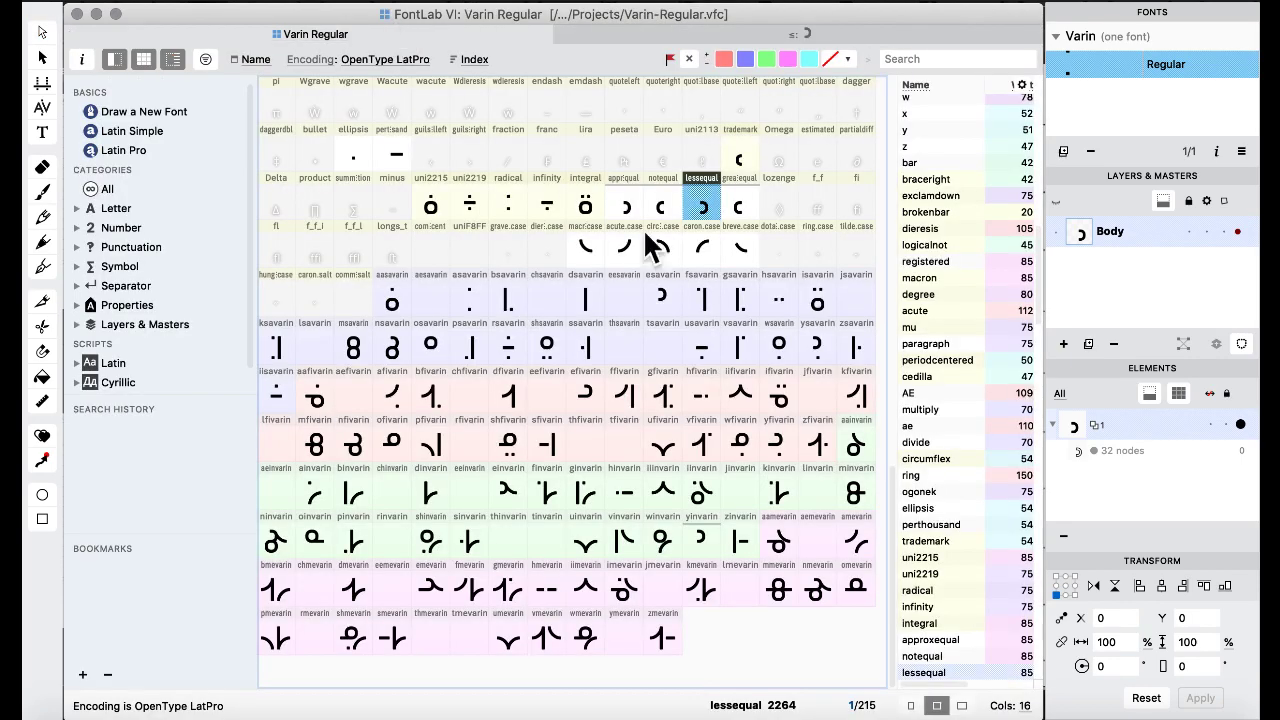
Open greaterequal, select its whole curve and apply Reverse Contour, and return to the font overview.
double_click(740, 232)
key("super+a")
right_click(614, 329)
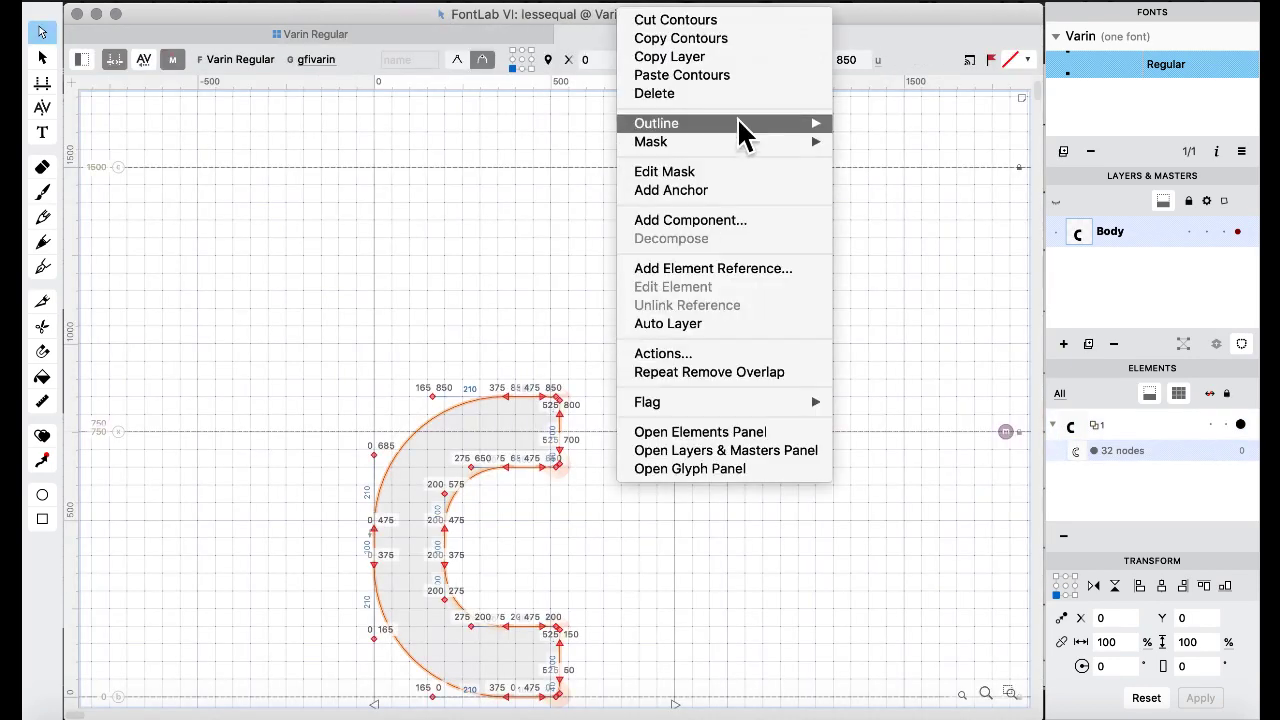
mouse_move(737, 123)
left_click(920, 175)
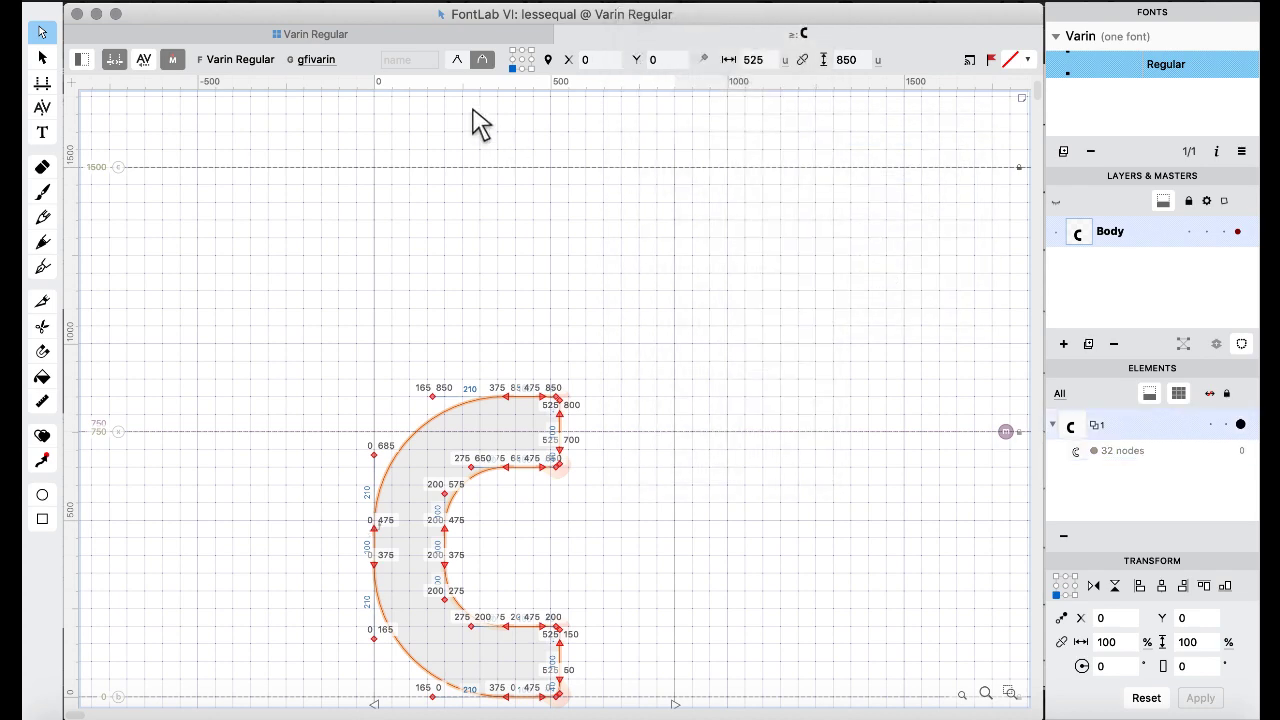
left_click(393, 33)
Open the ysavarin glyph from the font overview.
left_click(778, 397)
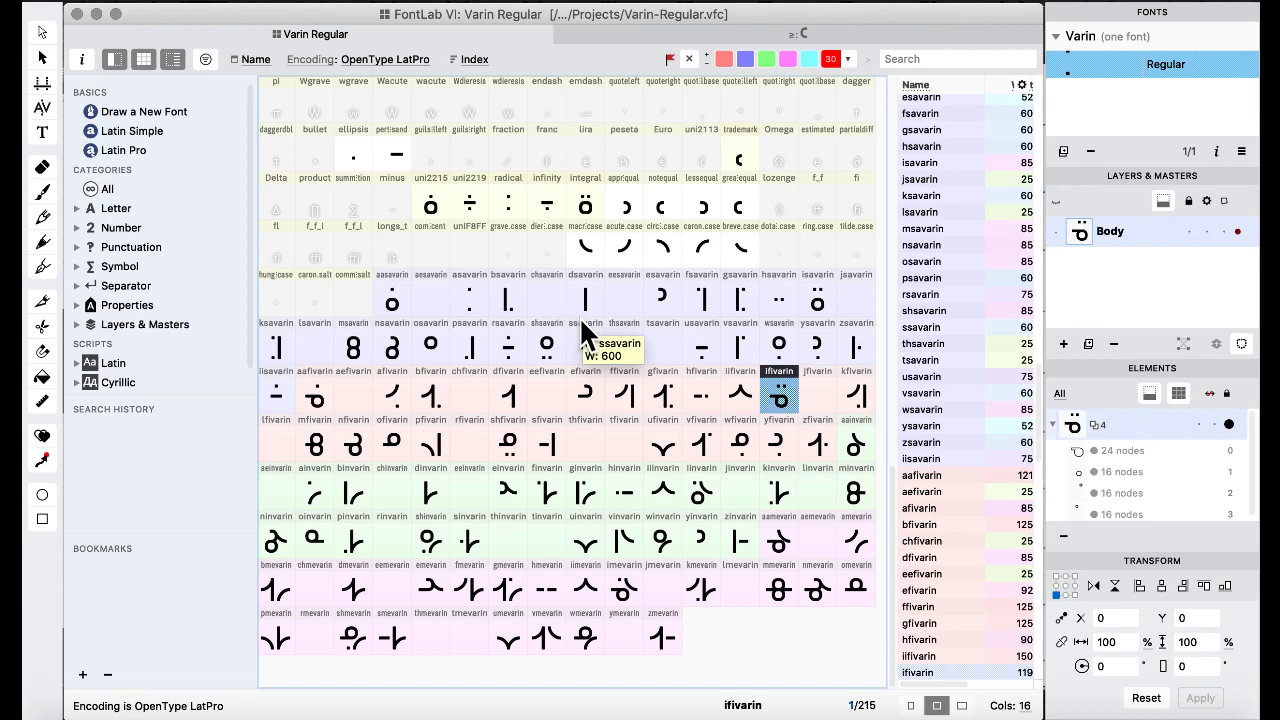
left_click(546, 296)
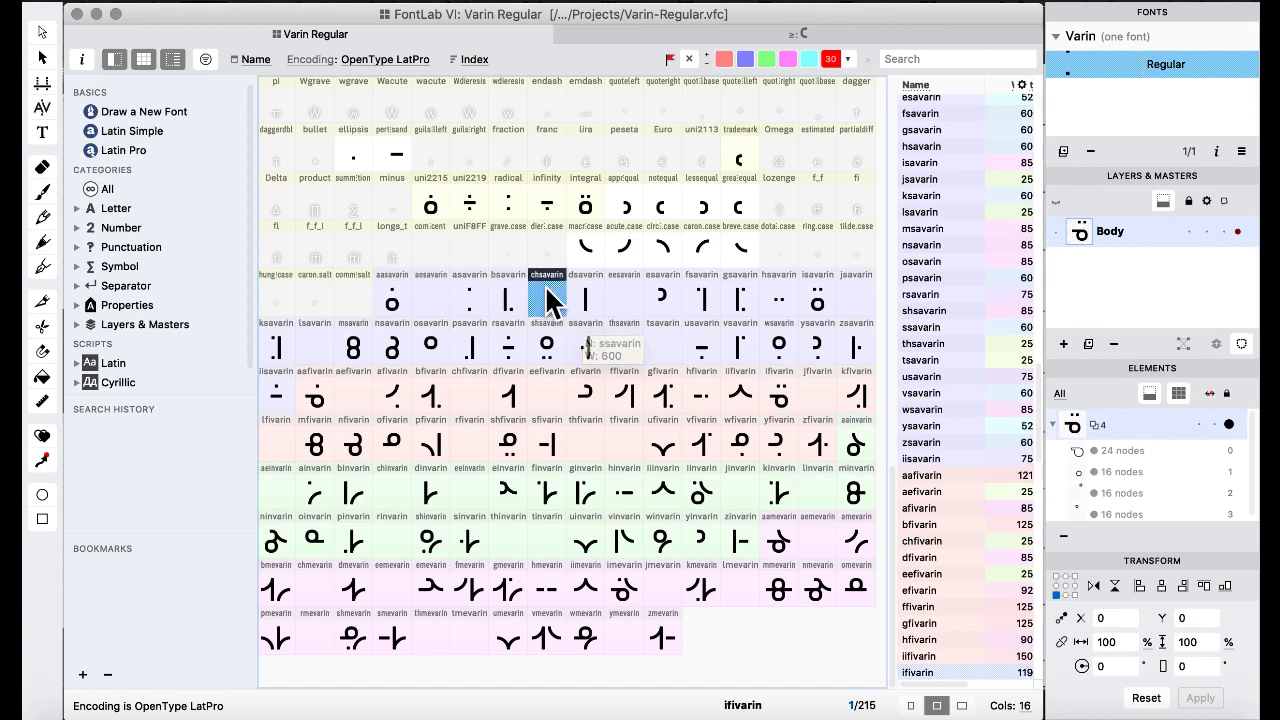
double_click(817, 338)
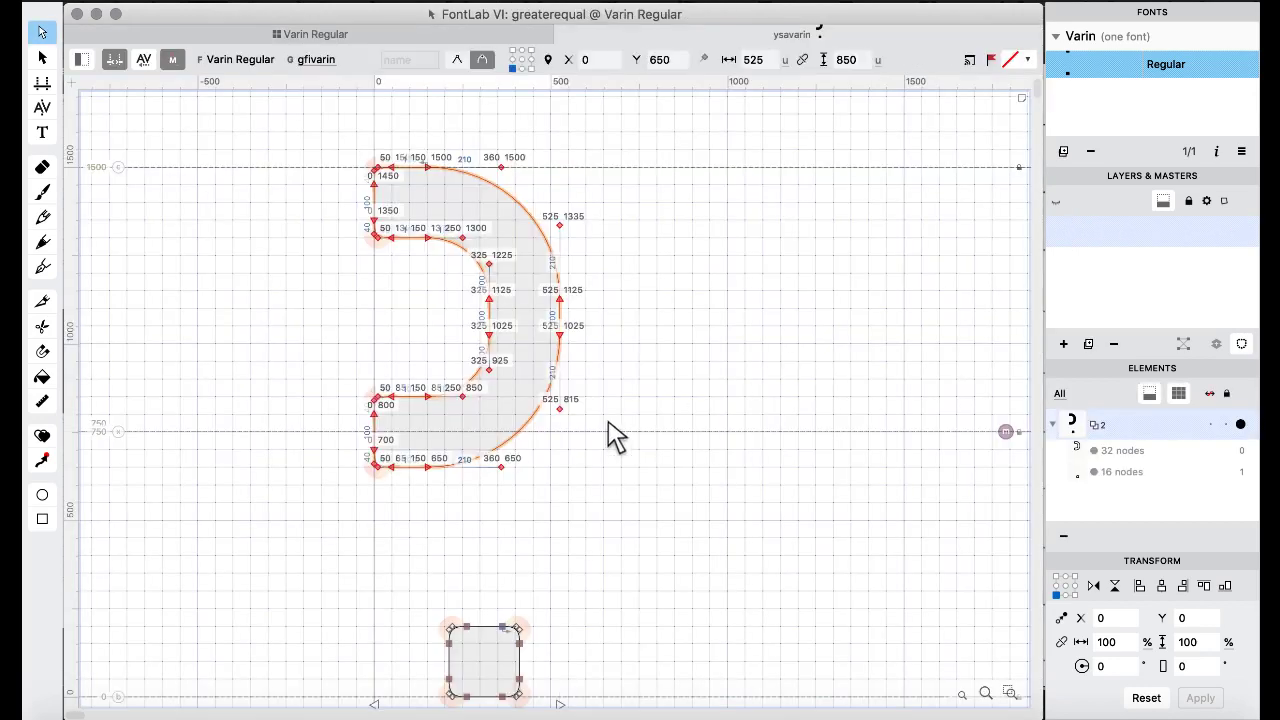
Try moving ysavarin's upper curve downward, and undo the move.
key("super+Down")
key("super+Down")
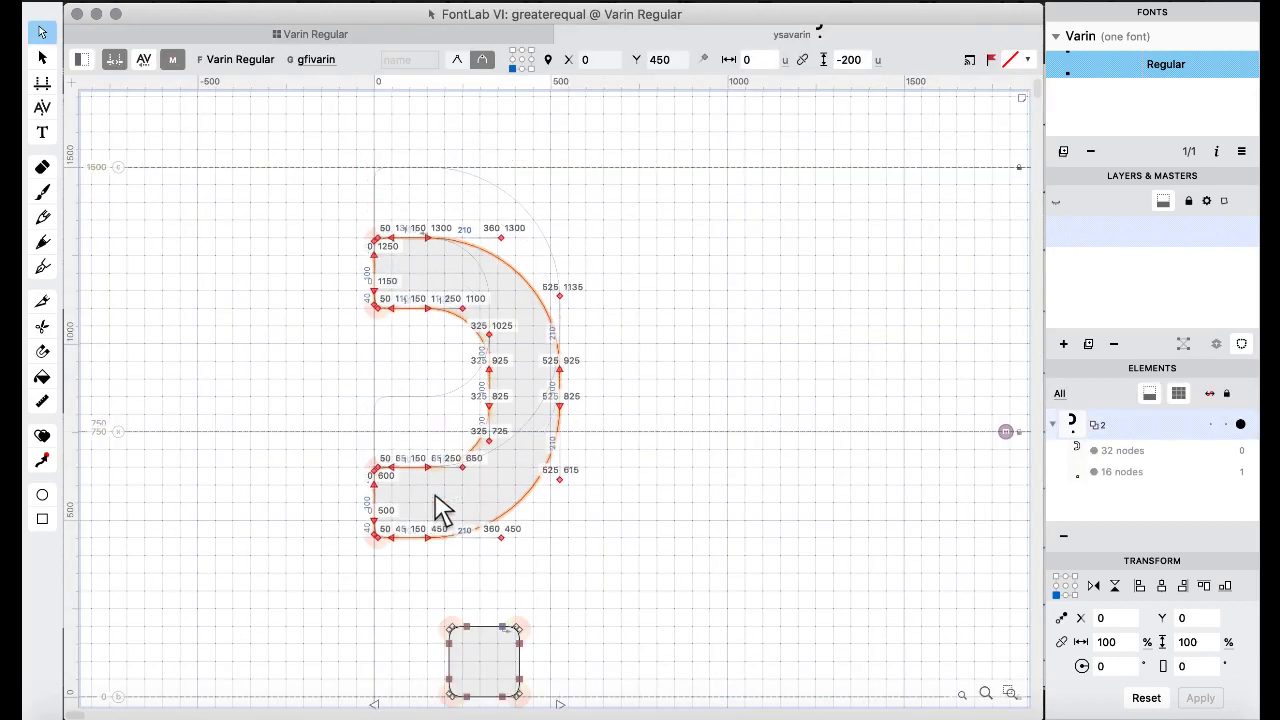
key("super+Down")
key("super+Down")
key("super+Down")
key("super+z")
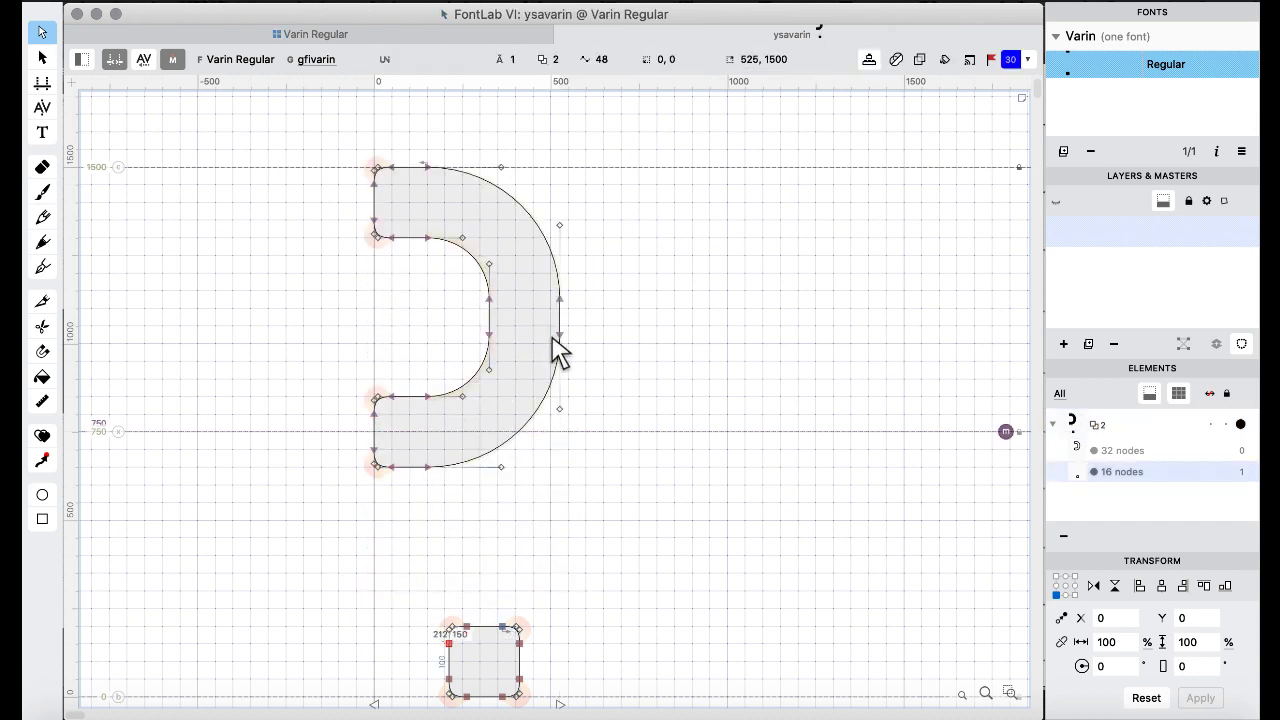
Select only ysavarin's upper curve, apply Reverse Contour to it, and return to the font overview.
left_click_drag(278, 126, 622, 504)
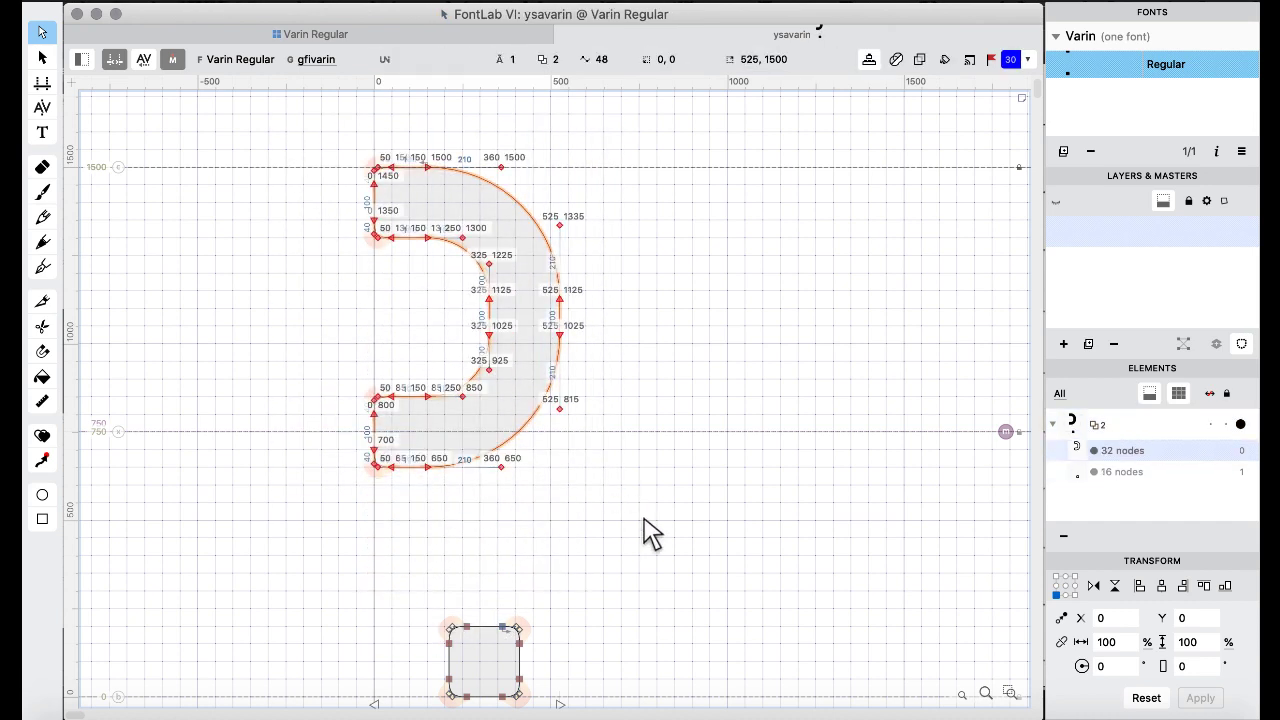
right_click(670, 257)
mouse_move(752, 124)
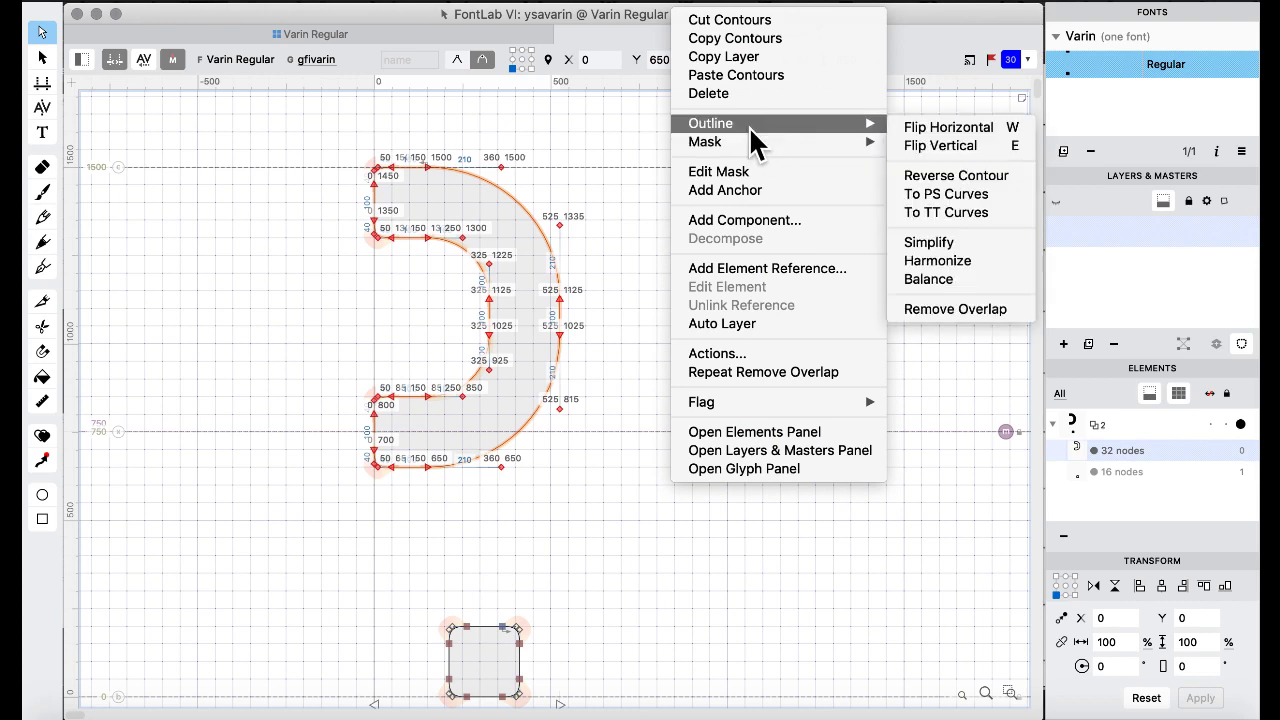
left_click(905, 173)
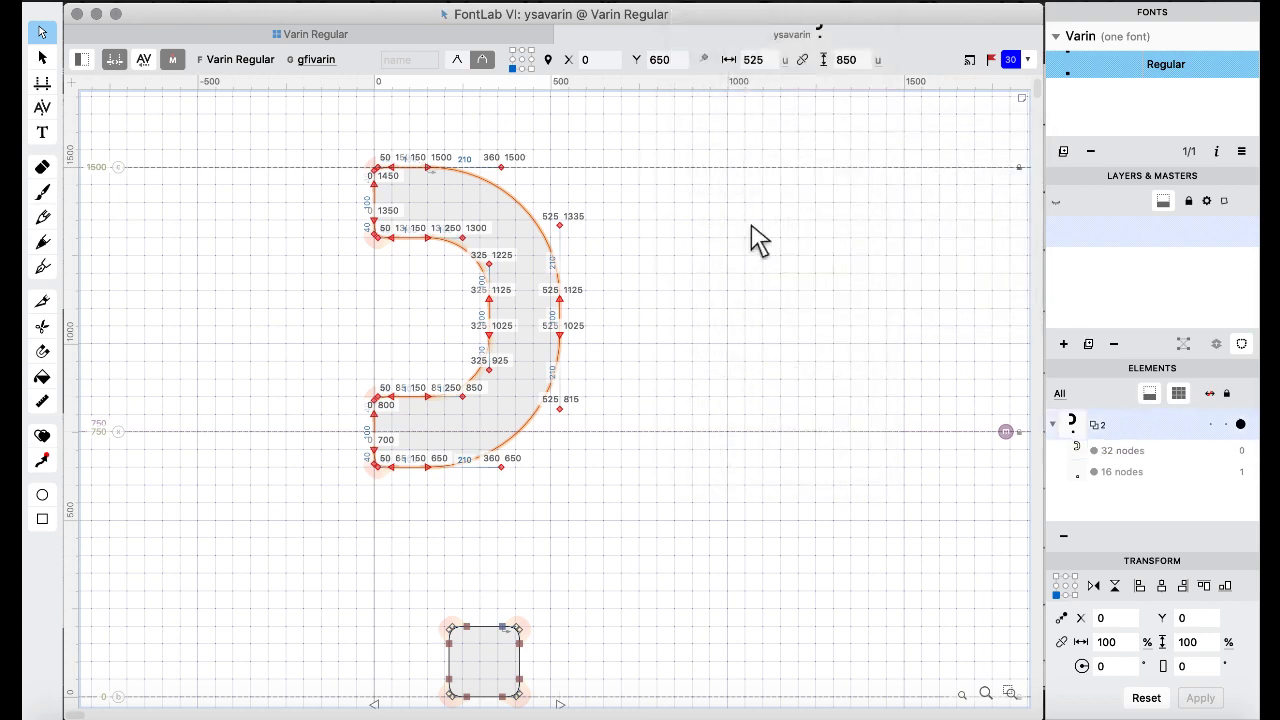
left_click(366, 34)
Open the yinvarin glyph from the font overview.
left_click(638, 352)
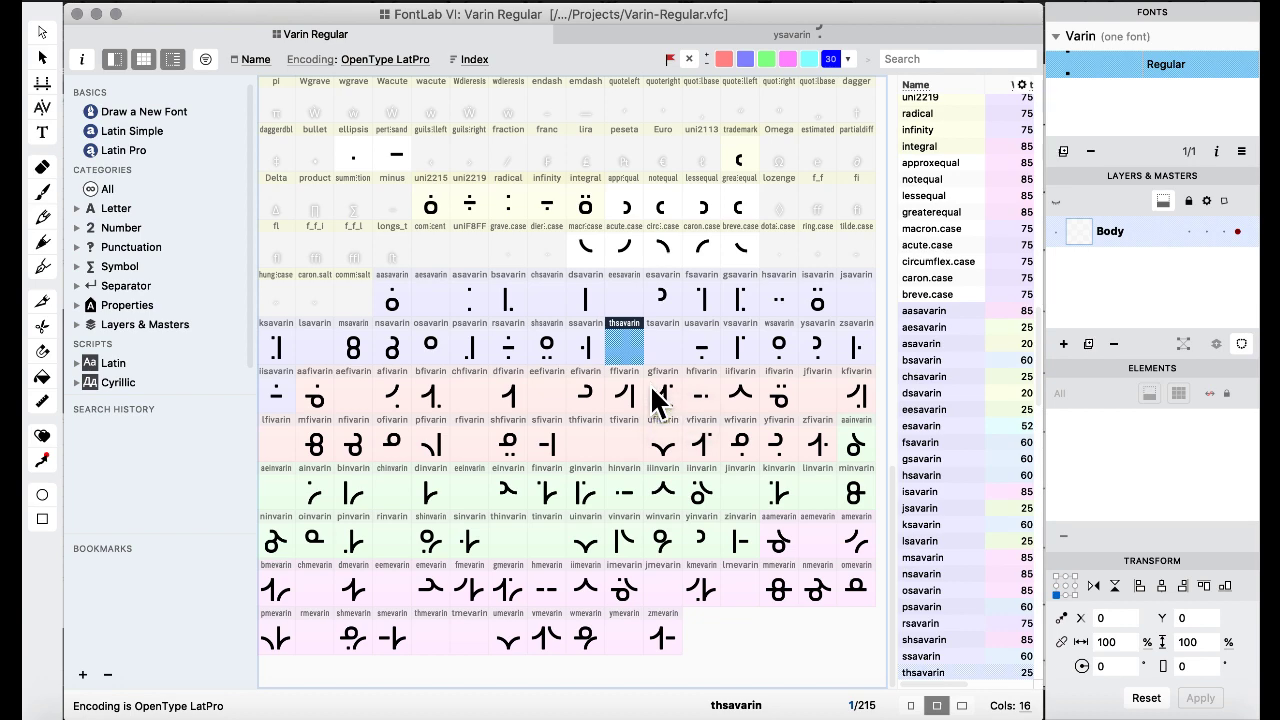
left_click(657, 444)
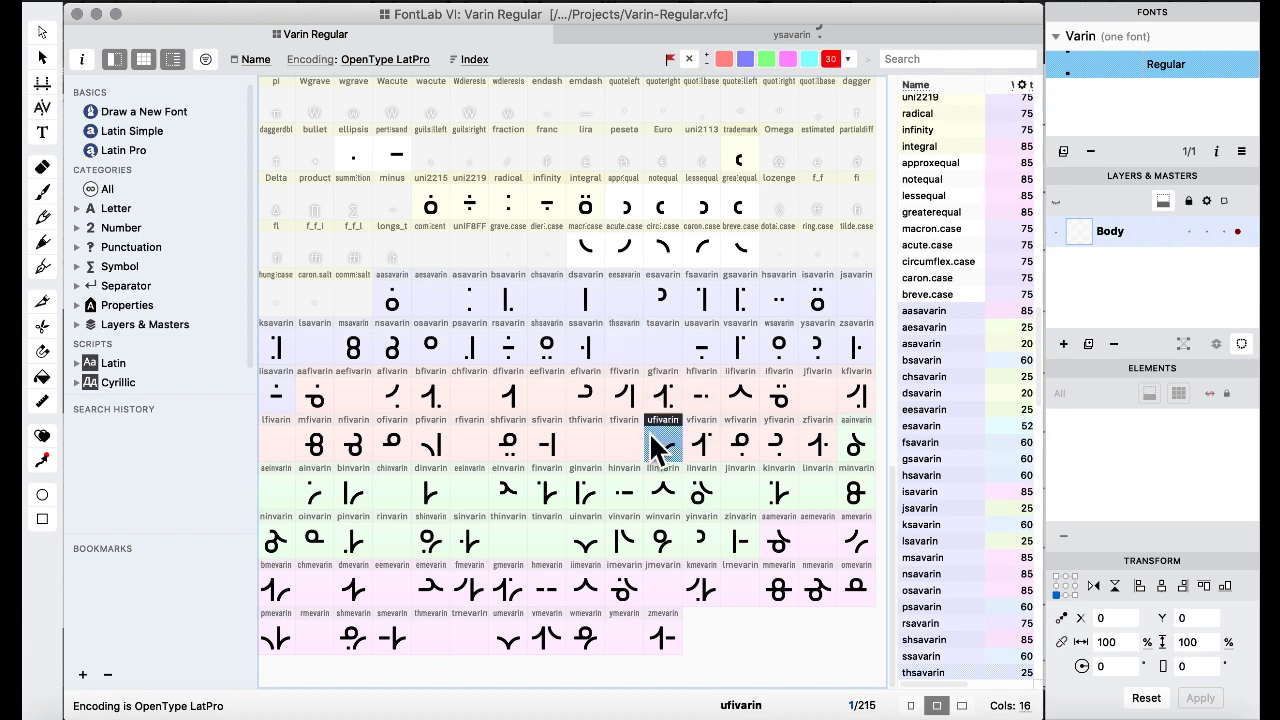
left_click(650, 499)
left_click(663, 538)
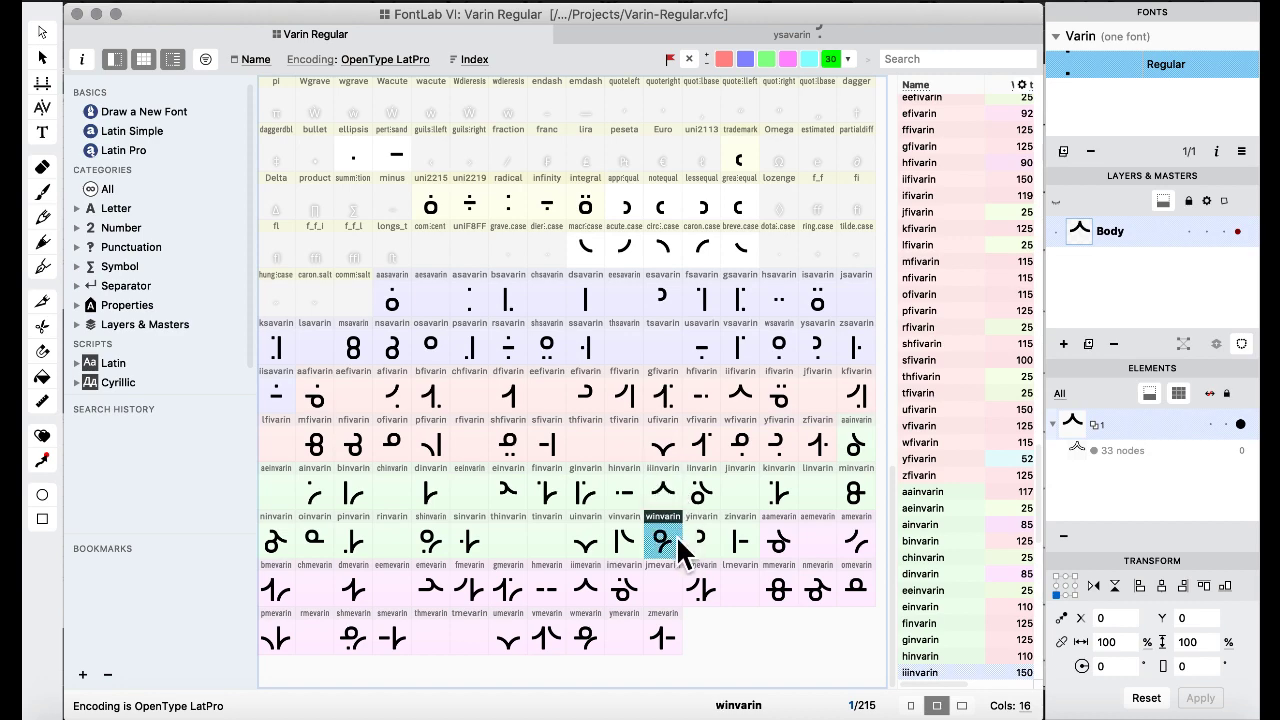
double_click(708, 533)
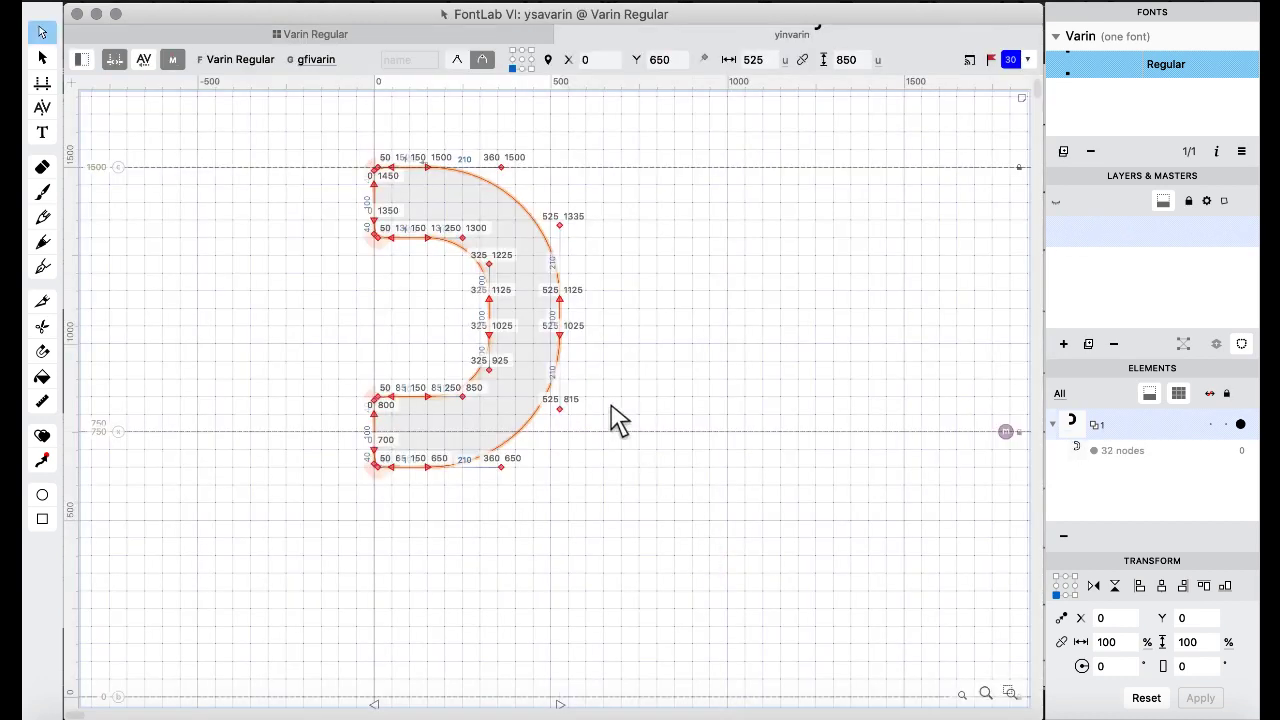
Try pasting the copied curved stroke into yinvarin, and undo the paste.
key("super+v")
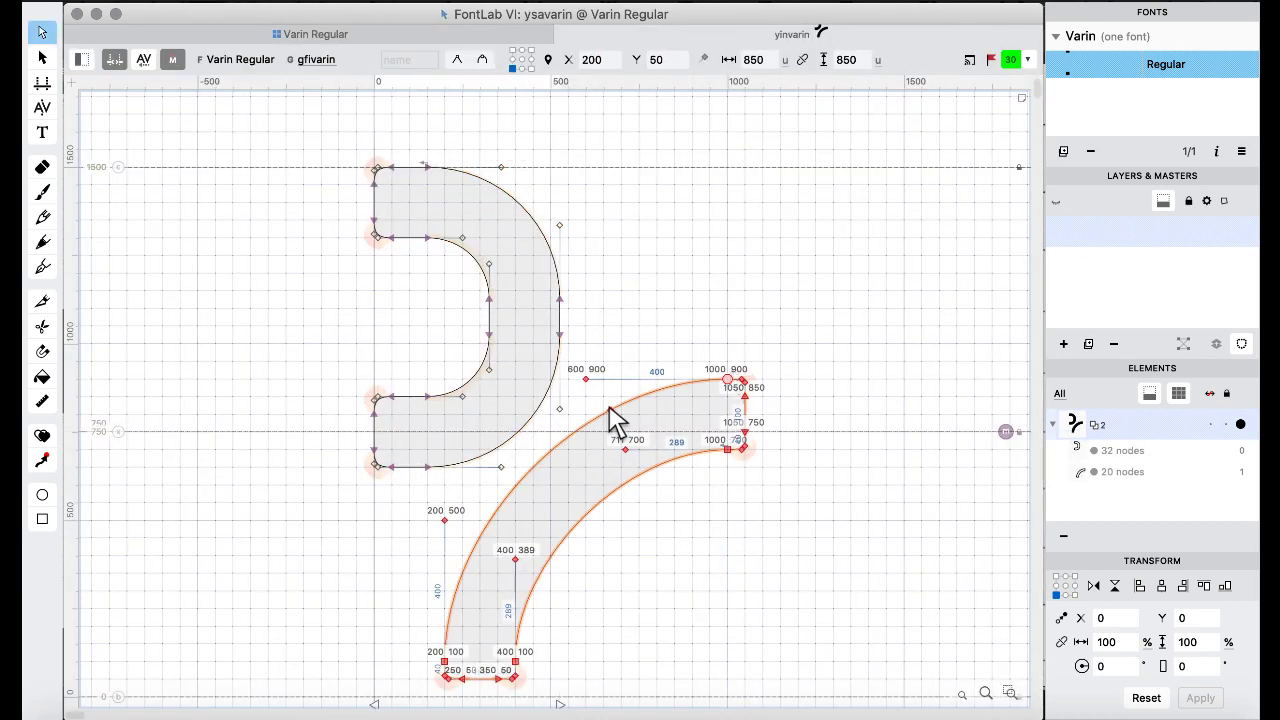
key("super+z")
key("super+z")
key("super+z")
key("super+z")
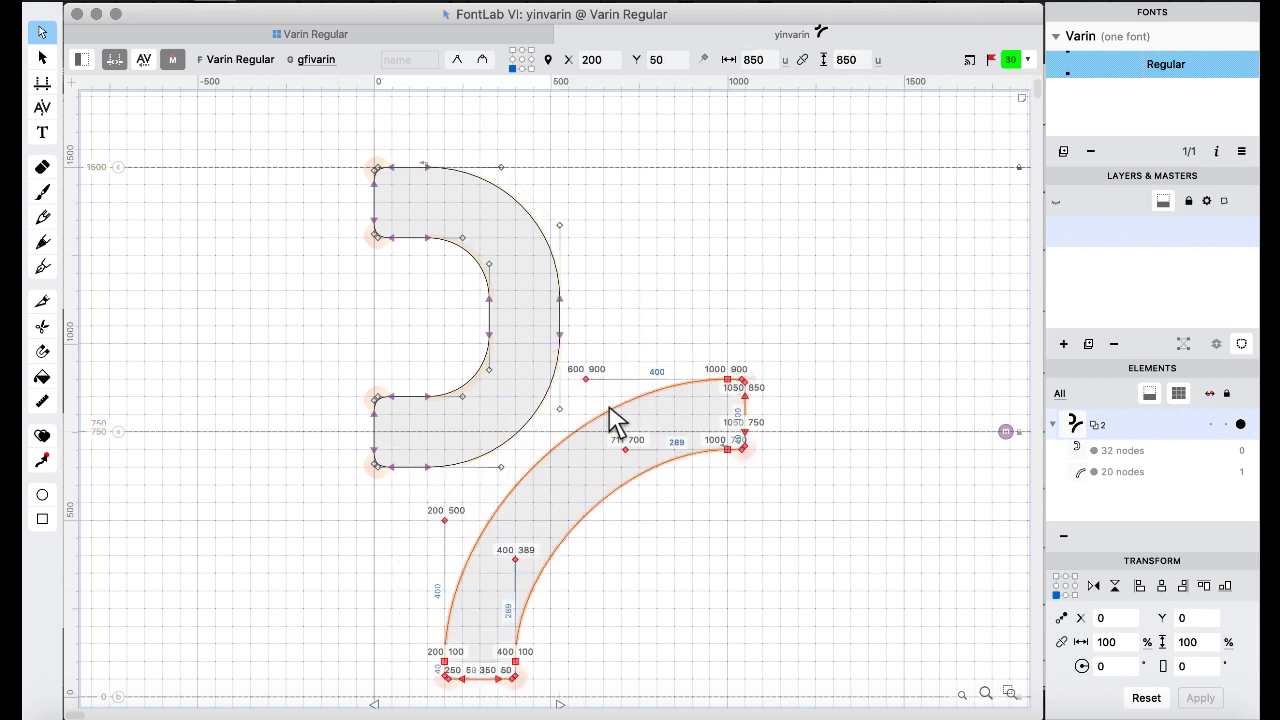
Apply Reverse Contour to yinvarin's upper curve and return to the font overview.
right_click(557, 178)
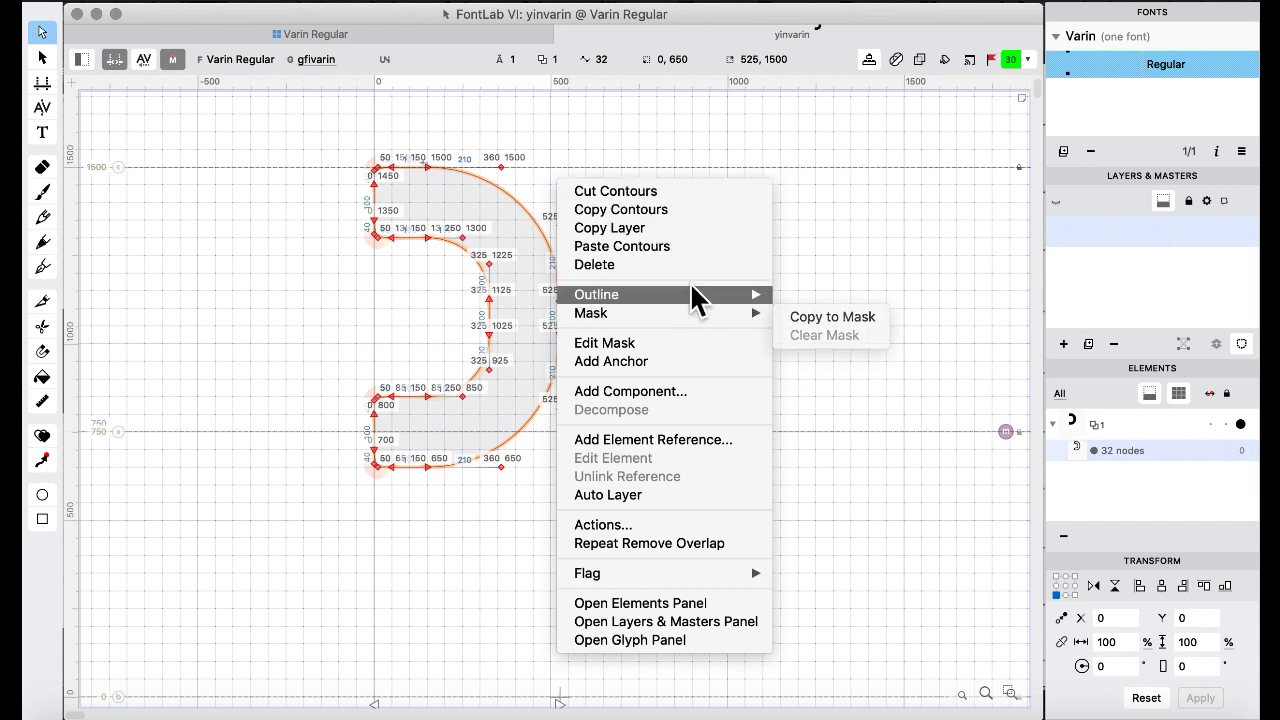
mouse_move(697, 300)
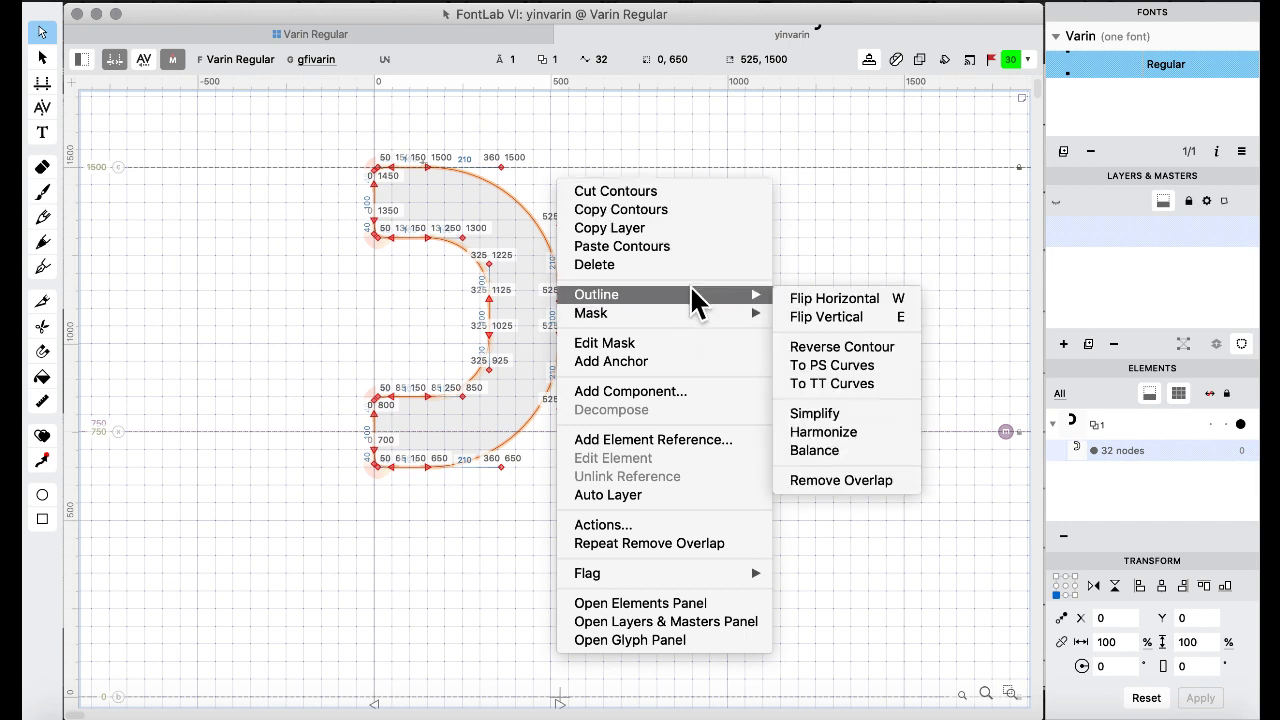
left_click(842, 346)
left_click(376, 40)
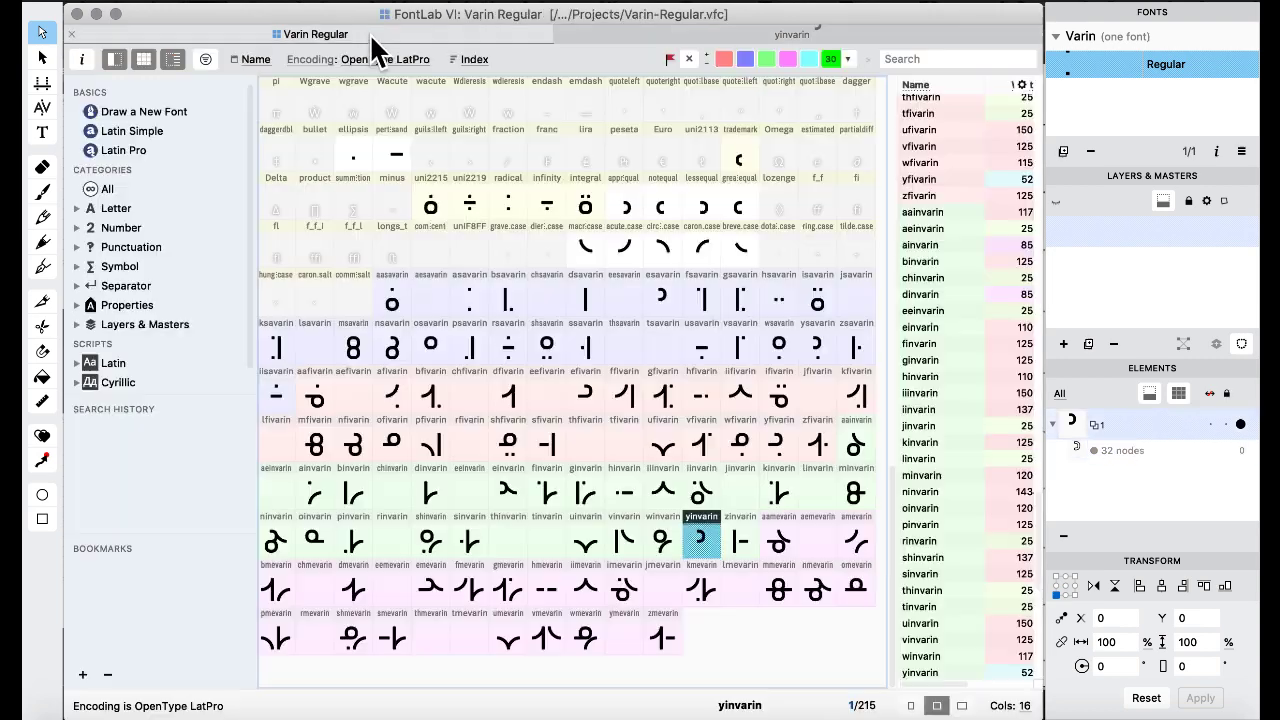
Reopen the yinvarin glyph from the font overview and paste the copied curved stroke into it.
left_click(586, 634)
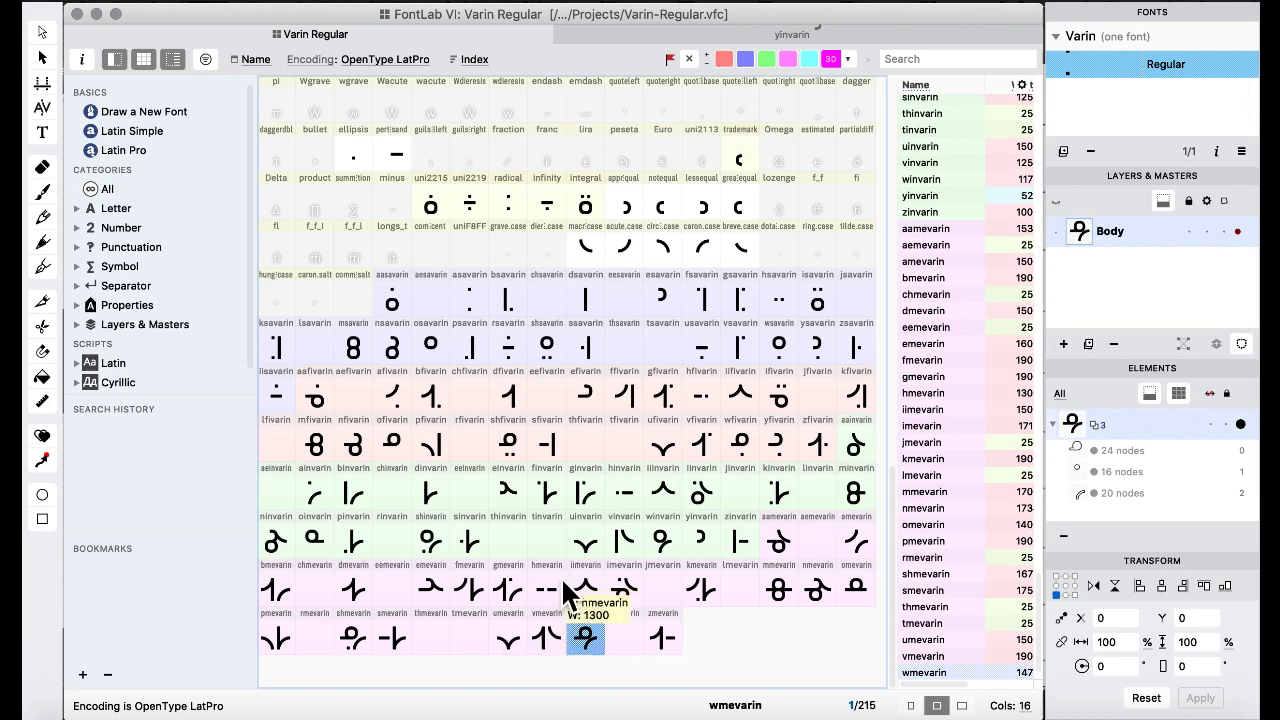
left_click(623, 636)
left_click(705, 545)
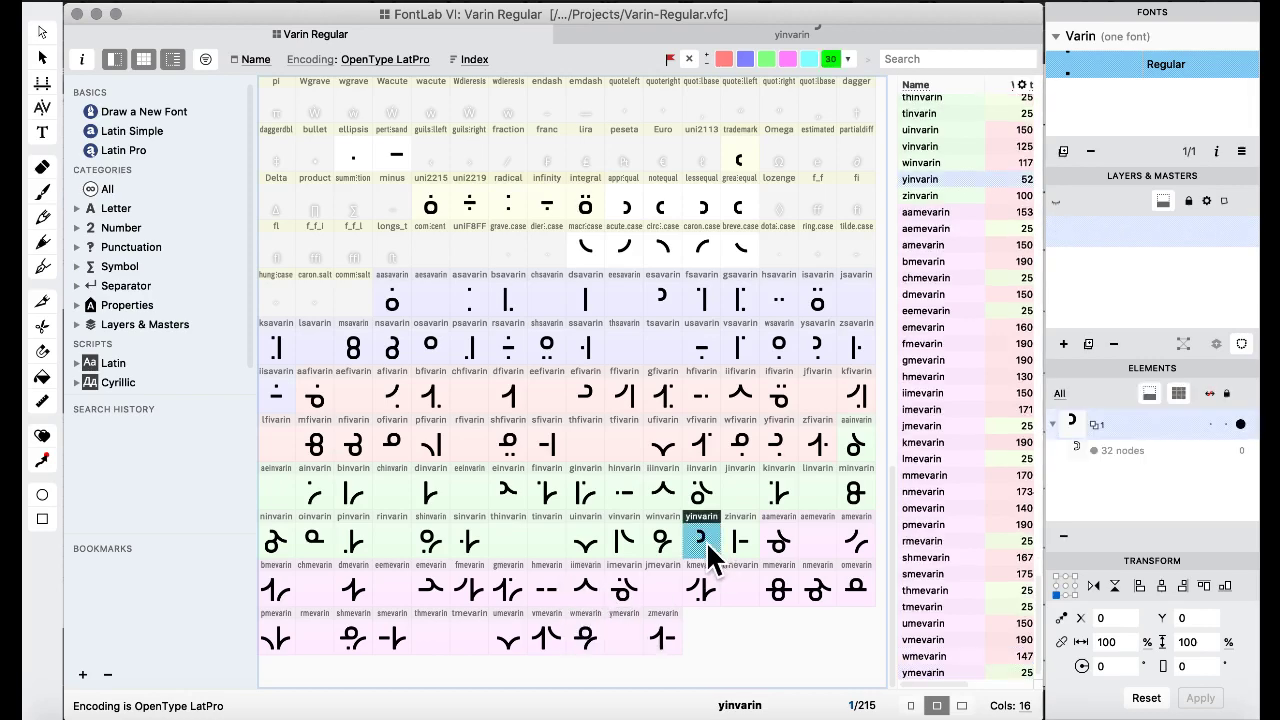
double_click(708, 558)
key("super+v")
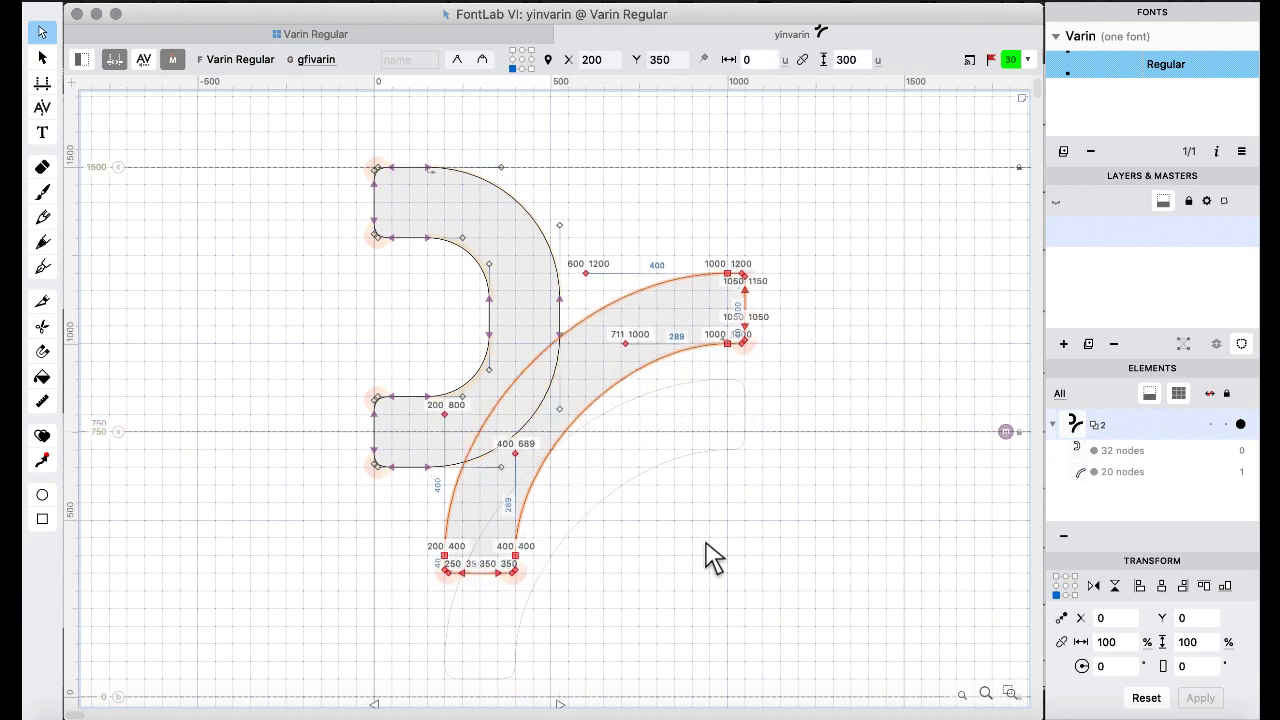
Move the pasted curved stroke down in yinvarin until its bottom edge sits on the baseline at Y 0.
key("shift+Down")
key("shift+Down")
key("shift+Down")
key("shift+Down")
key("shift+Down")
key("shift+Down")
key("shift+Down")
key("shift+Down")
key("shift+Down")
key("shift+Down")
key("shift+Down")
key("shift+Down")
key("shift+Down")
key("shift+Down")
key("shift+Down")
key("shift+Down")
key("shift+Down")
key("shift+Down")
key("shift+Down")
key("shift+Down")
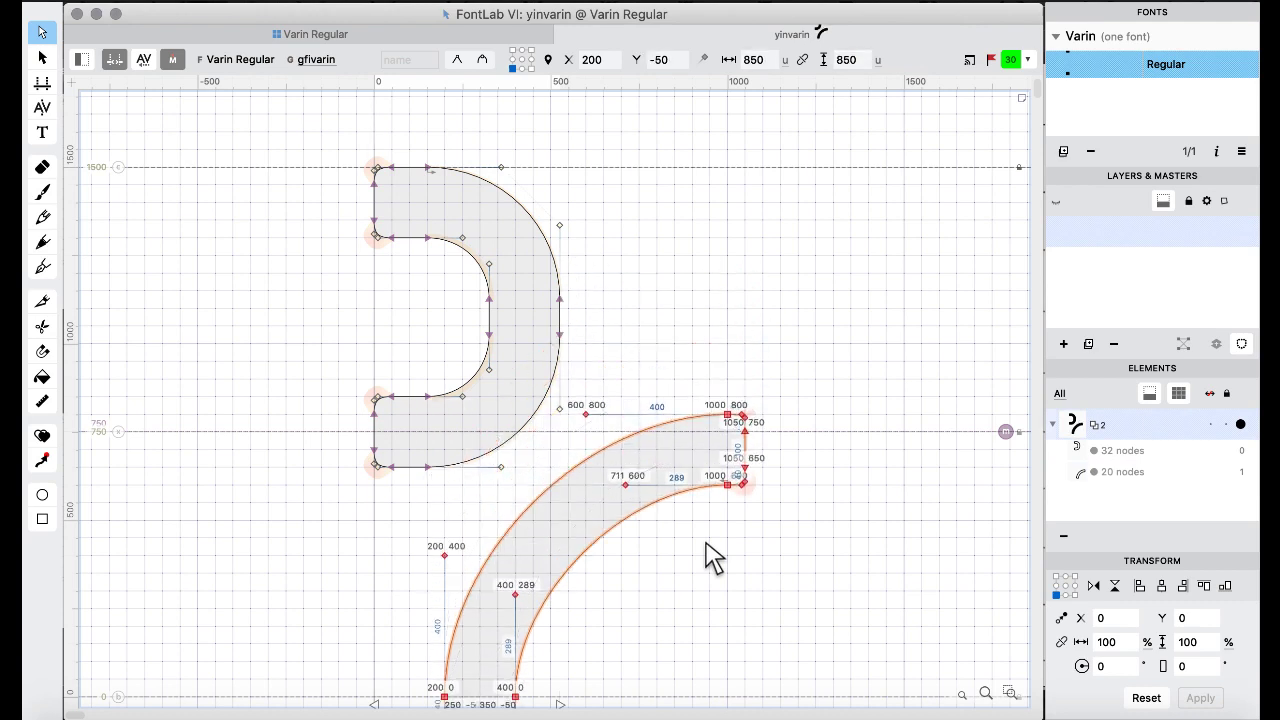
scroll(712, 558, "down", 3)
key("shift+Up")
key("shift+Up")
key("shift+Up")
key("shift+Up")
key("shift+Up")
key("shift+Up")
key("shift+Up")
key("shift+Up")
key("shift+Up")
key("shift+Up")
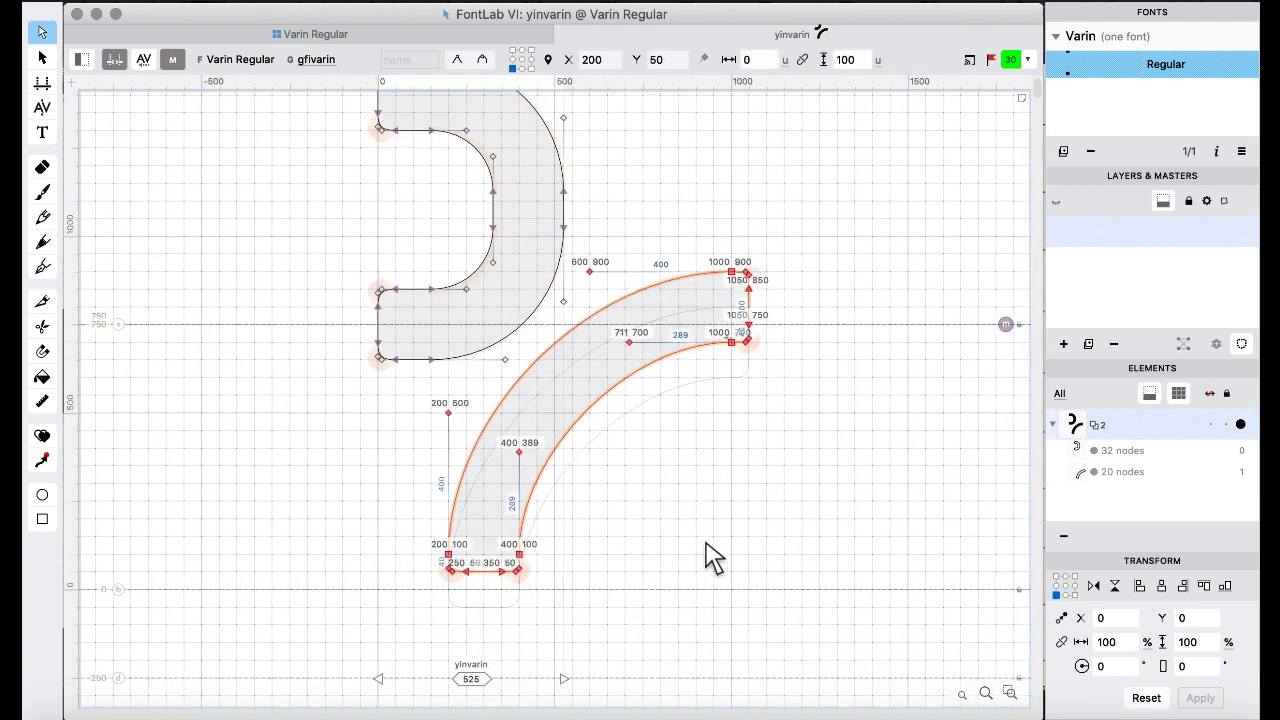
key("shift+Down")
key("shift+Down")
key("shift+Down")
key("shift+Down")
key("shift+Down")
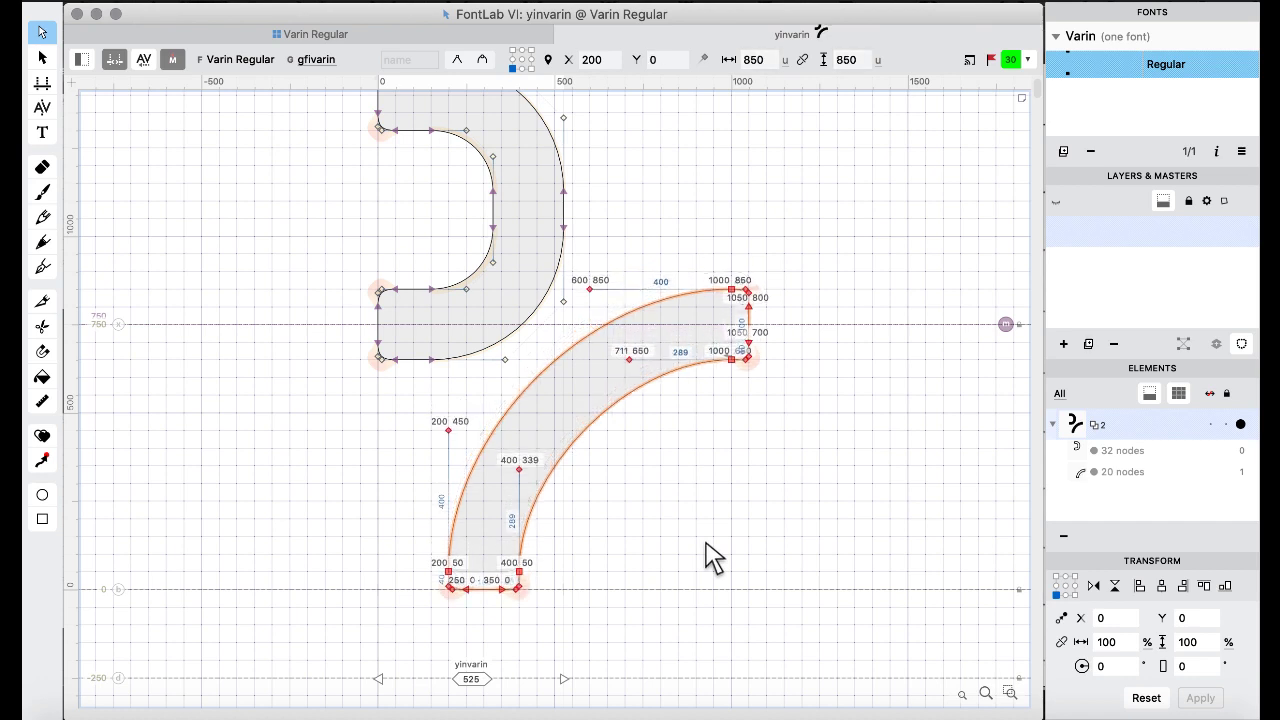
Shift yinvarin's curved stroke right to X 212 and return to the font overview.
key("shift+Right")
key("Right")
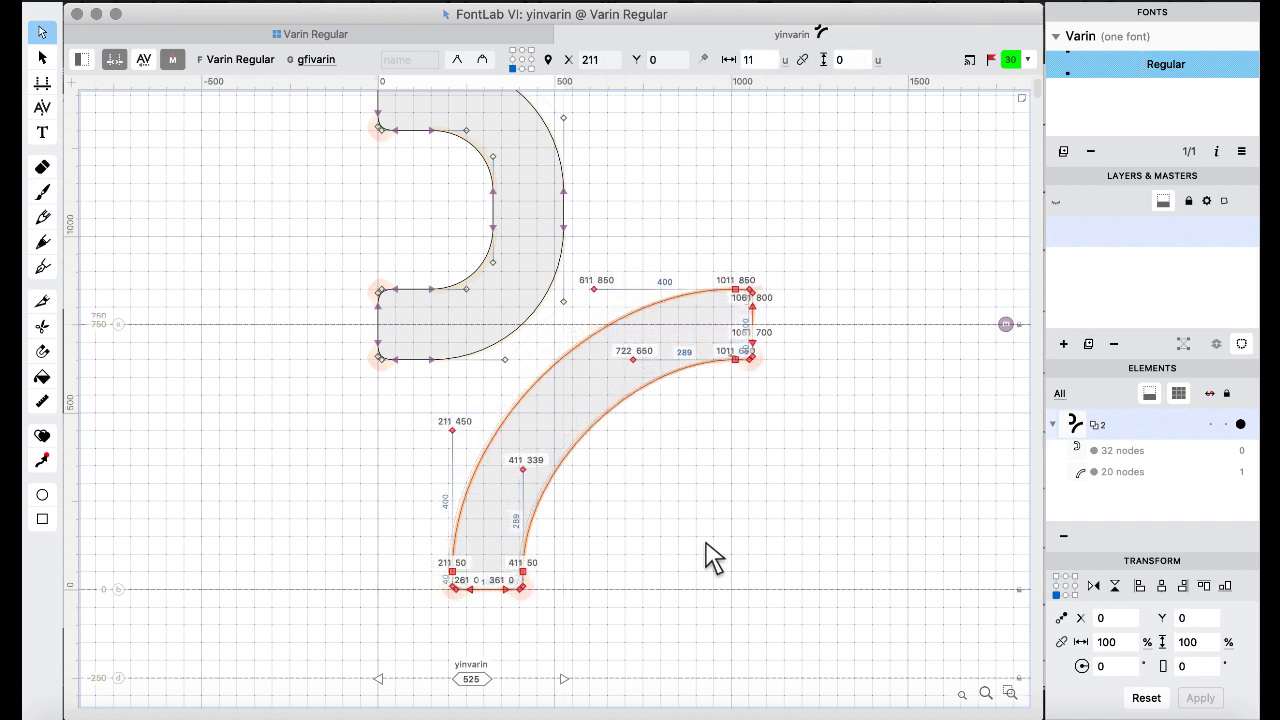
key("Right")
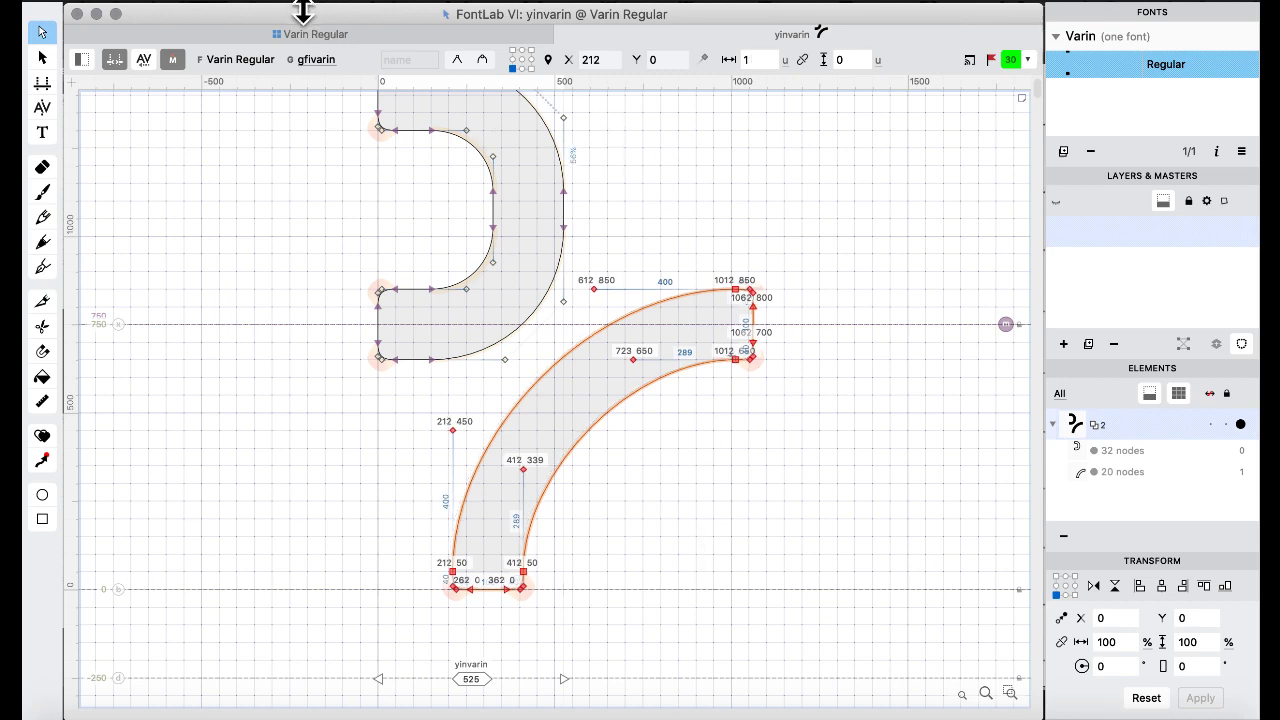
left_click(312, 30)
Open yfivarin to examine how its upper curve and dot are arranged, and return to the font overview.
left_click(624, 205)
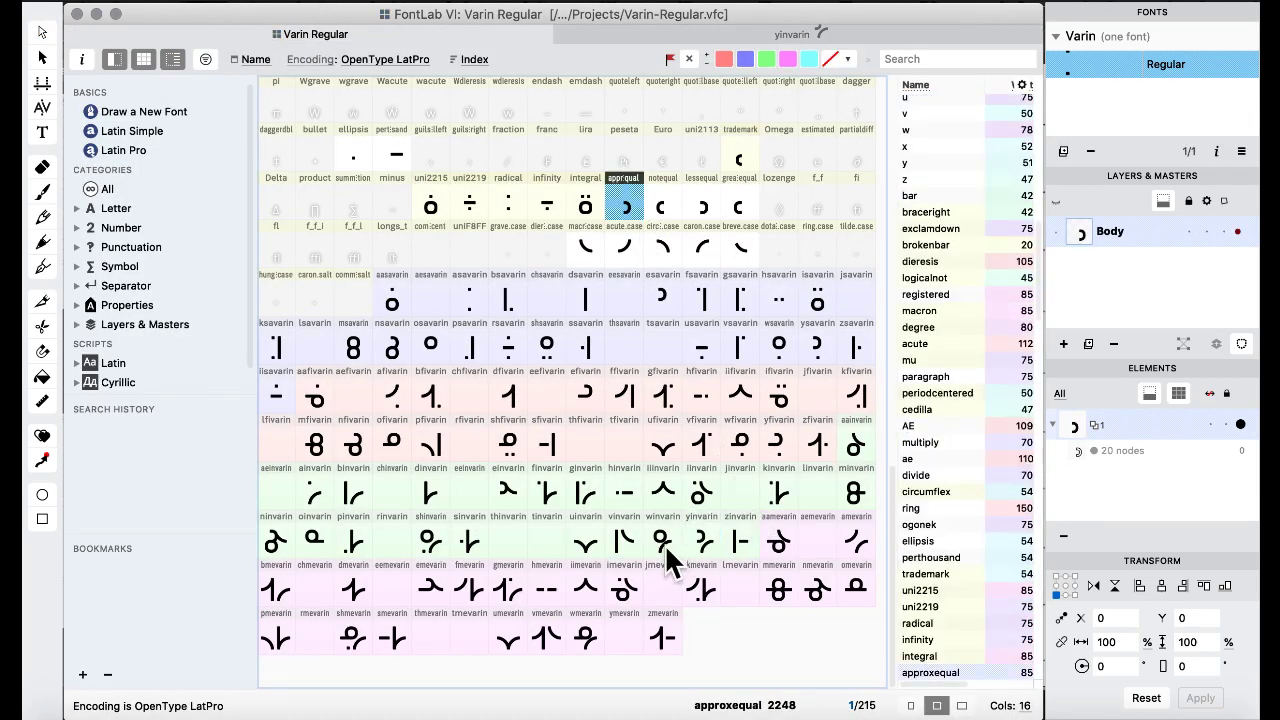
double_click(776, 448)
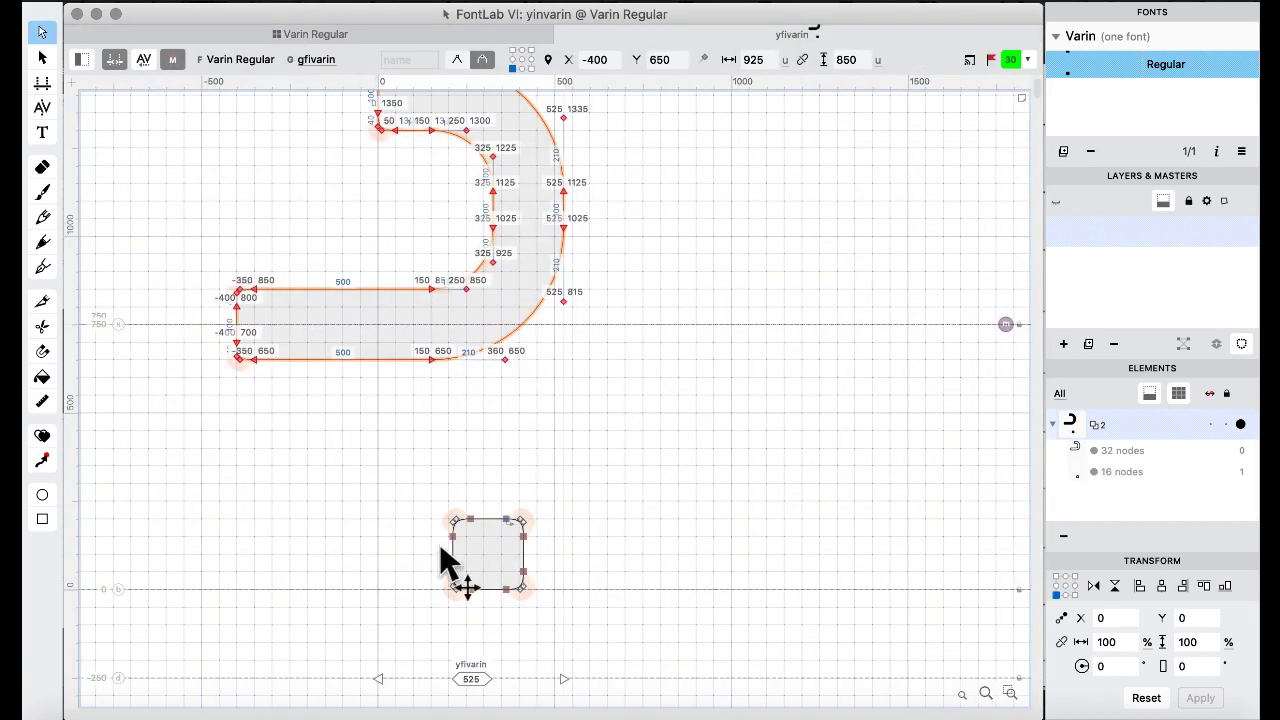
left_click(340, 34)
left_click(506, 300)
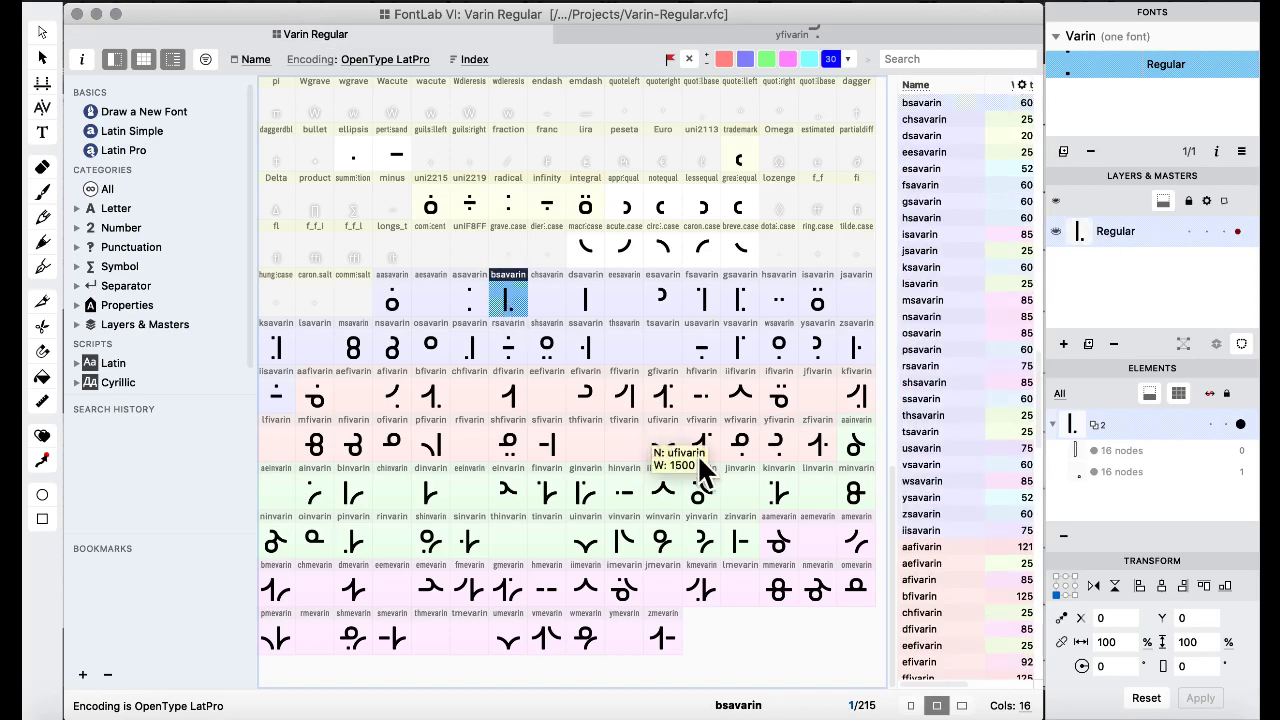
left_click(557, 543)
left_click(662, 490)
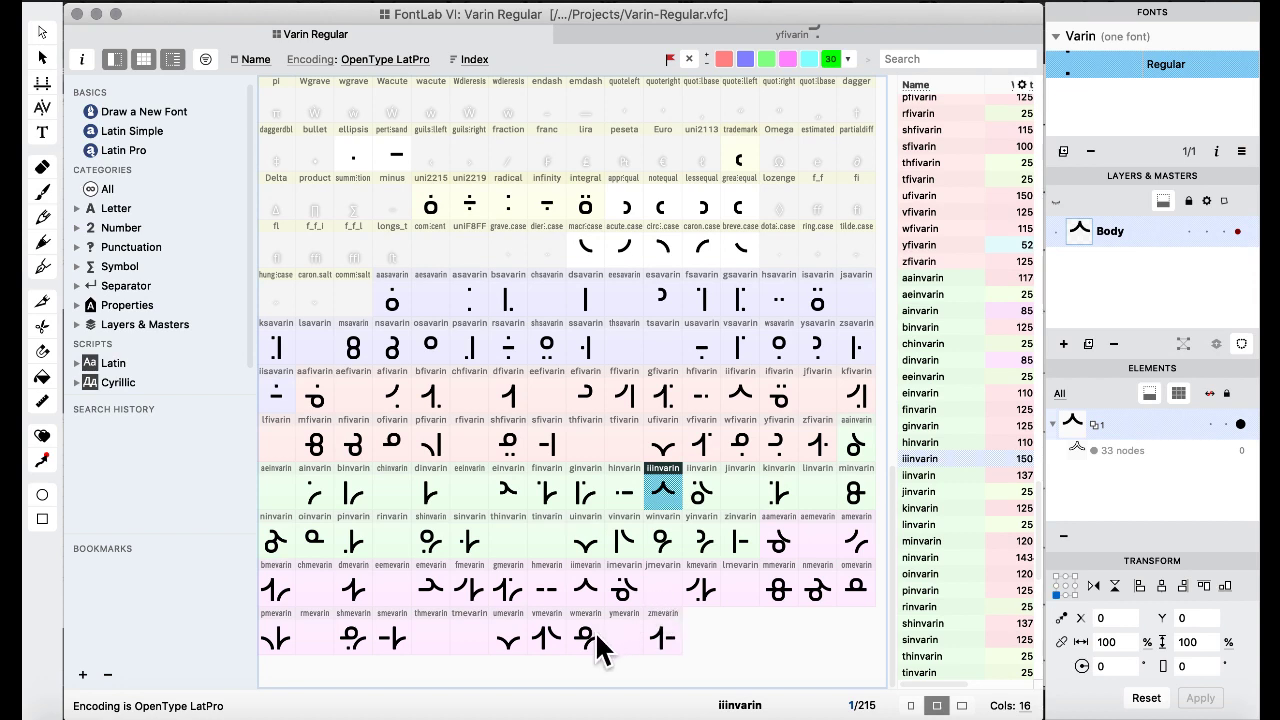
Copy the yinvarin glyph and paste its contours into the empty ymevarin glyph.
left_click(705, 544)
left_click_drag(630, 611, 617, 634)
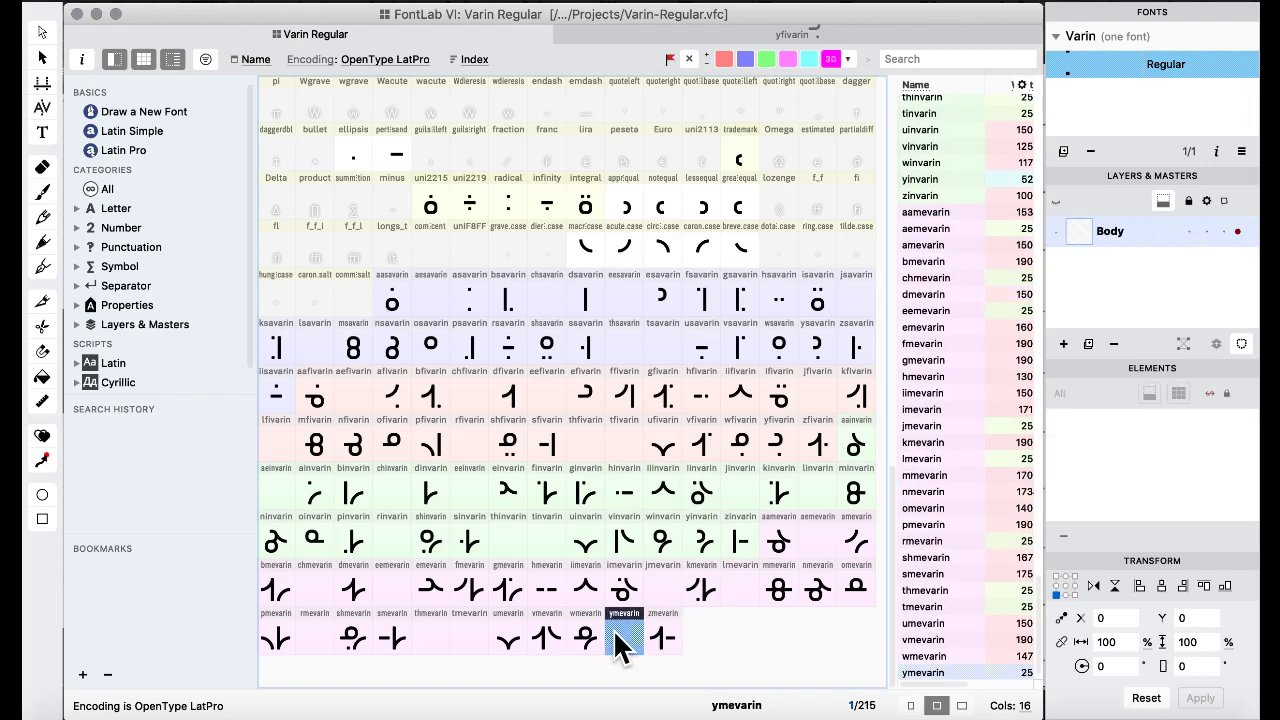
left_click(810, 457)
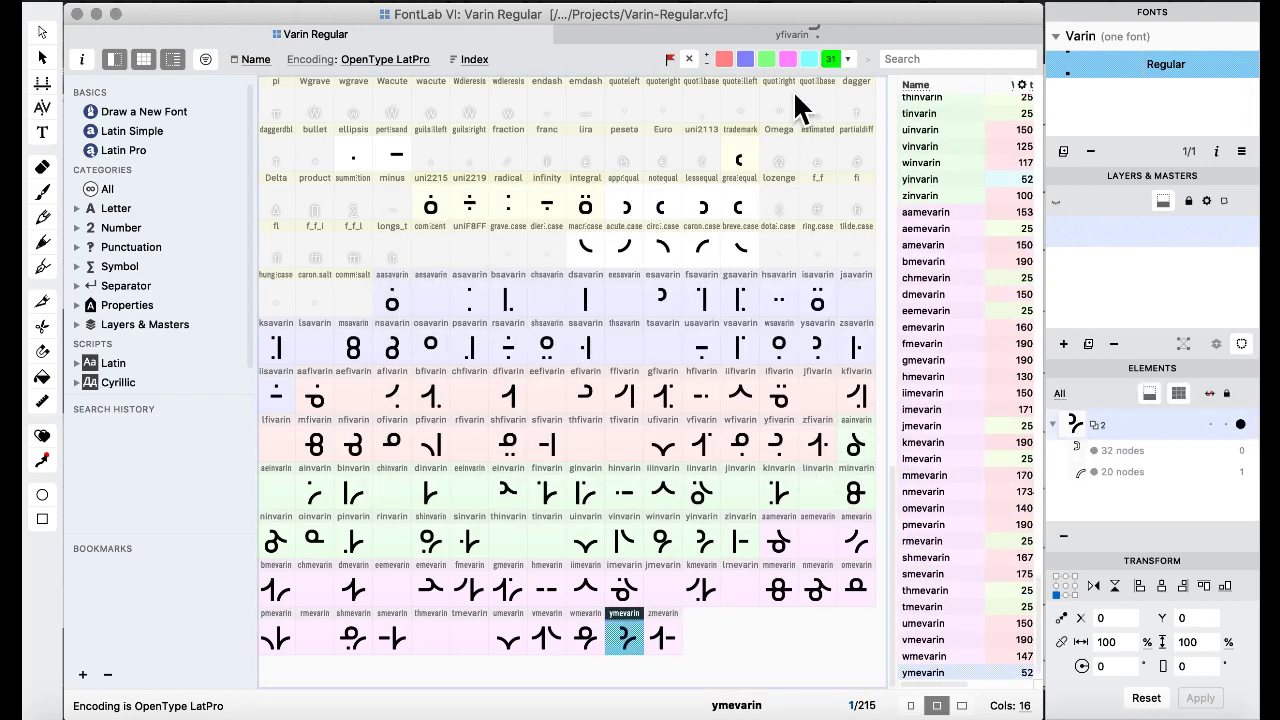
left_click(600, 588)
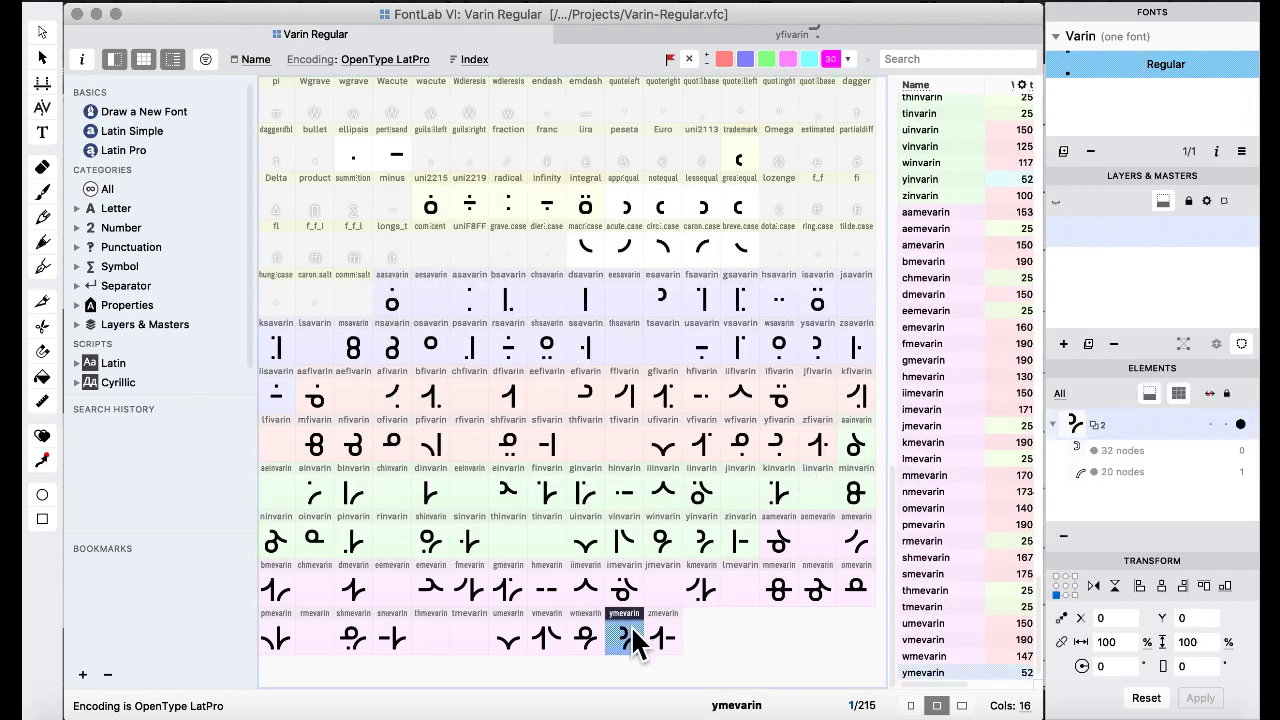
In ymevarin, select the lower arm's end nodes on the upper curve, extend that arm to the left, and return to the font overview.
double_click(623, 634)
left_click_drag(297, 257, 414, 400)
key("shift+Left")
key("shift+Left")
key("shift+Left")
key("shift+Left")
key("shift+Left")
key("shift+Left")
key("shift+Left")
key("shift+Left")
key("shift+Left")
key("shift+Left")
key("shift+Left")
key("shift+Left")
key("shift+Left")
key("shift+Left")
key("shift+Left")
key("shift+Left")
key("shift+Left")
key("shift+Left")
key("shift+Left")
key("shift+Left")
left_click(257, 34)
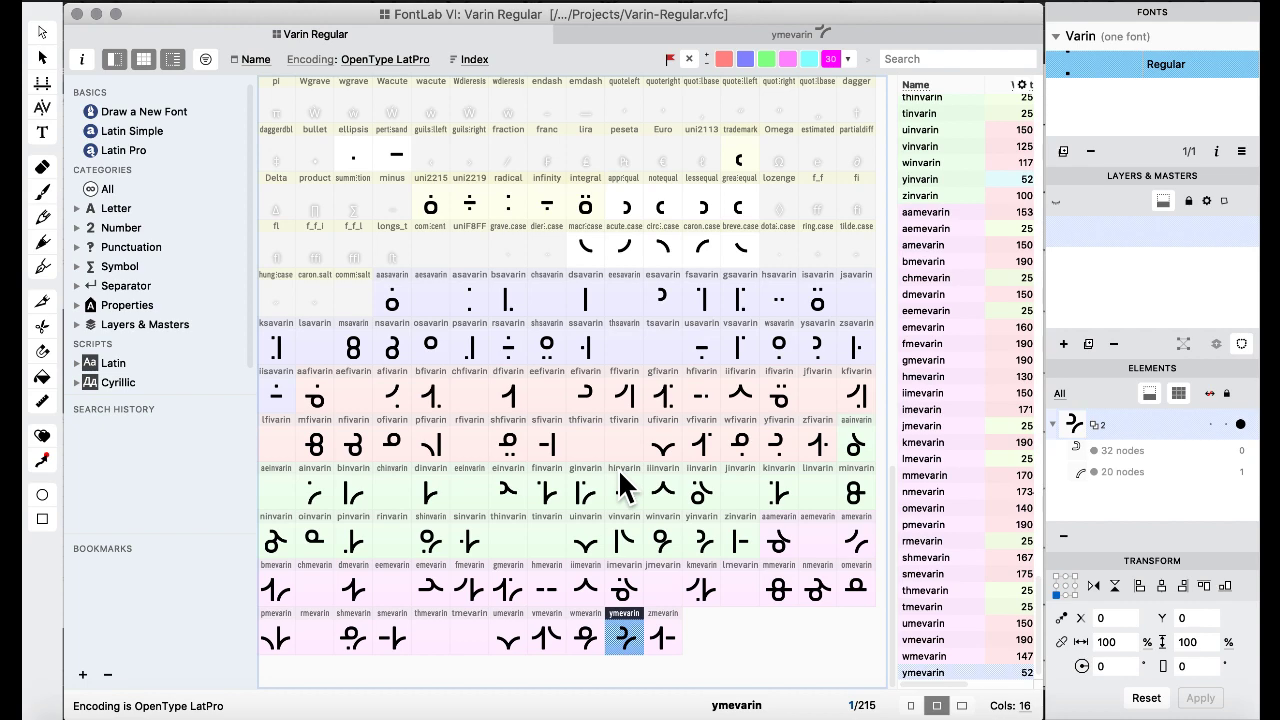
Select all glyphs from aasavarin through zmevarin and apply Repeat Remove Overlap to them.
left_click(663, 634)
left_click(395, 302, "shift")
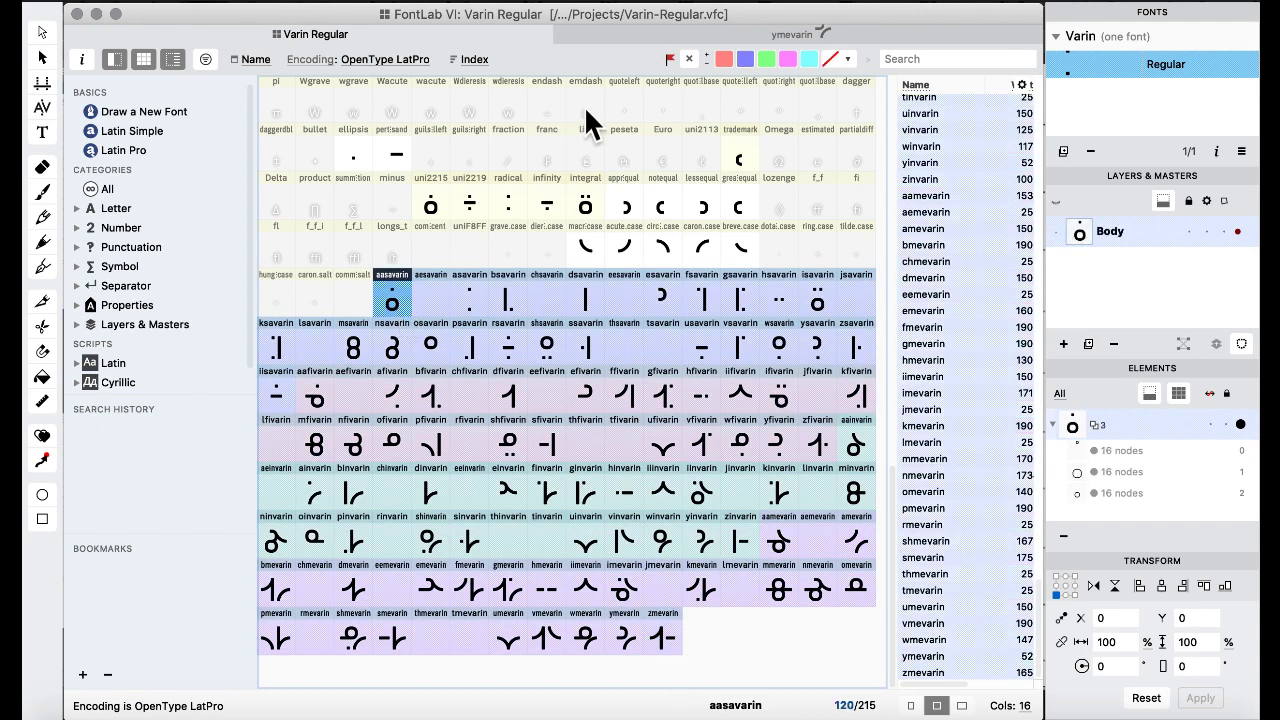
left_click(690, 8)
mouse_move(551, 8)
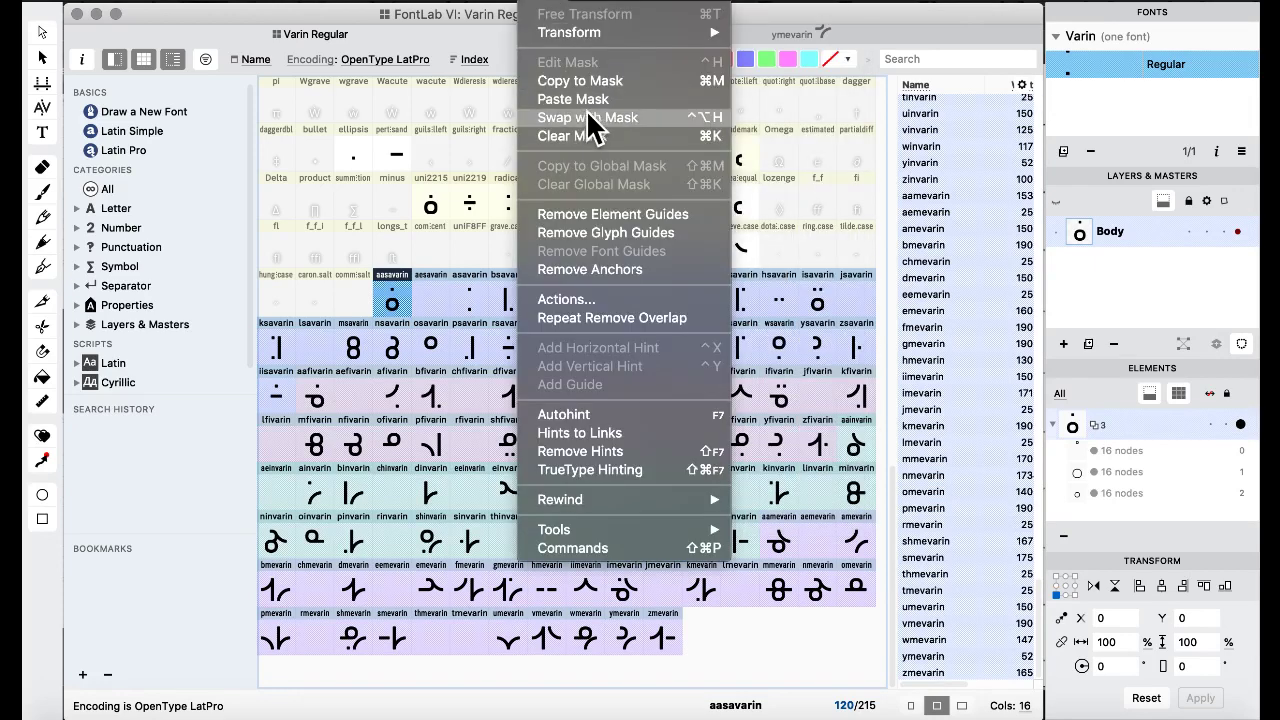
mouse_move(574, 37)
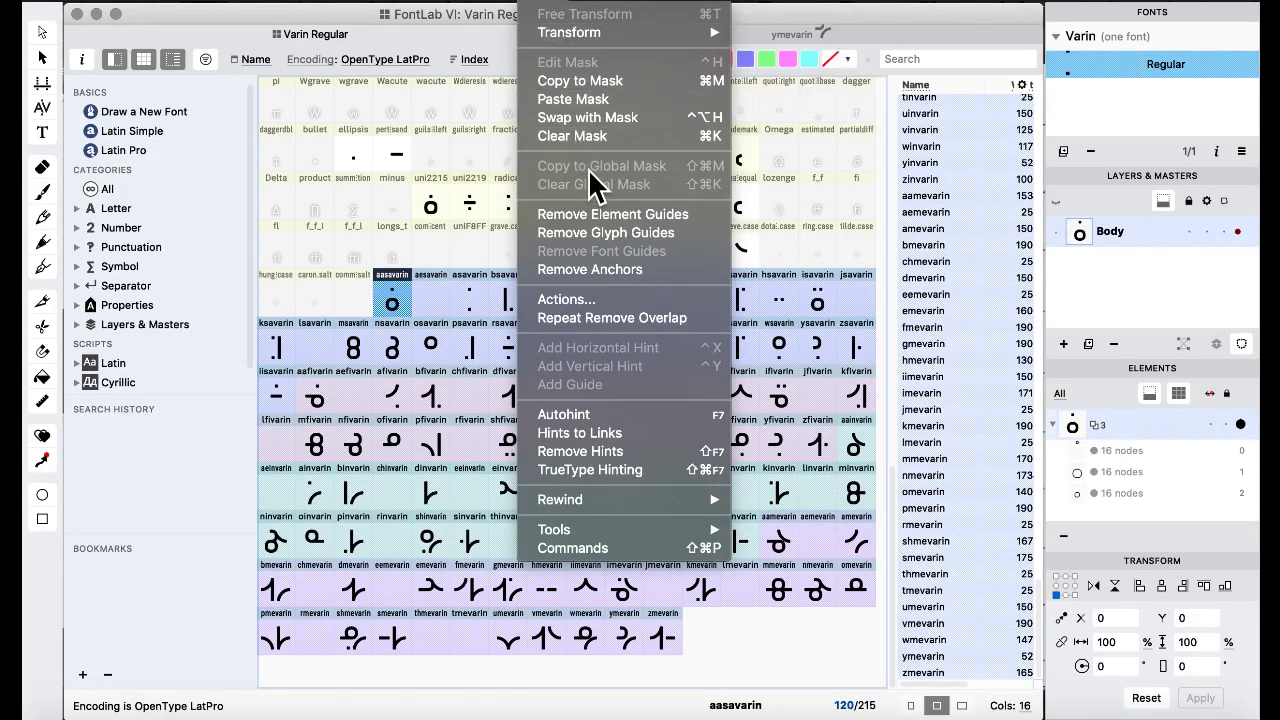
left_click(630, 322)
left_click(630, 352)
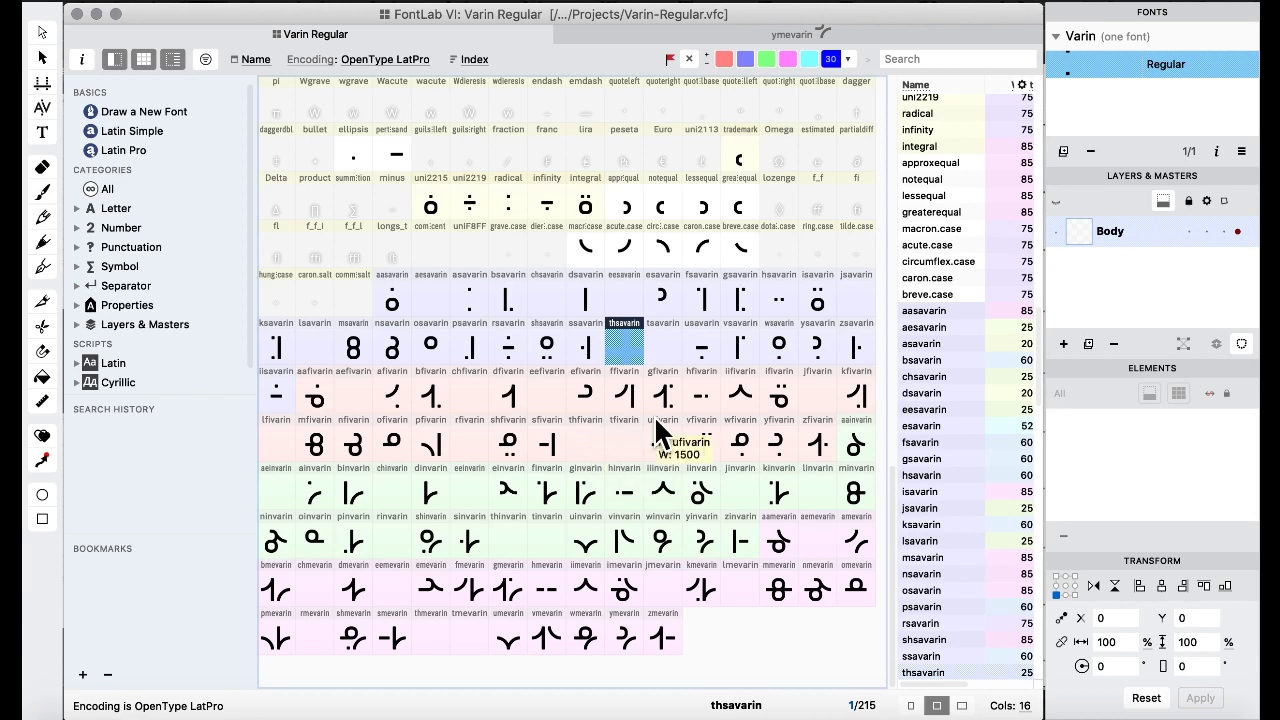
Open the esavarin glyph to inspect its curved contour and return to the font overview.
left_click(612, 398)
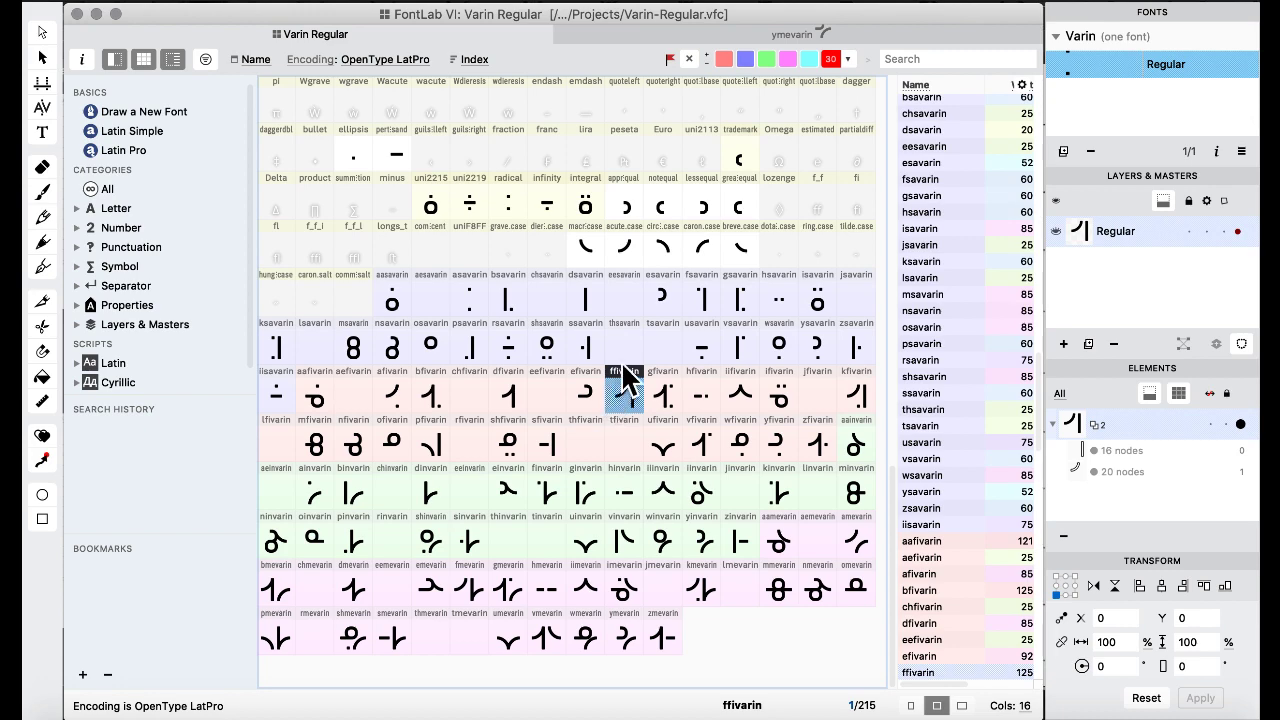
double_click(670, 290)
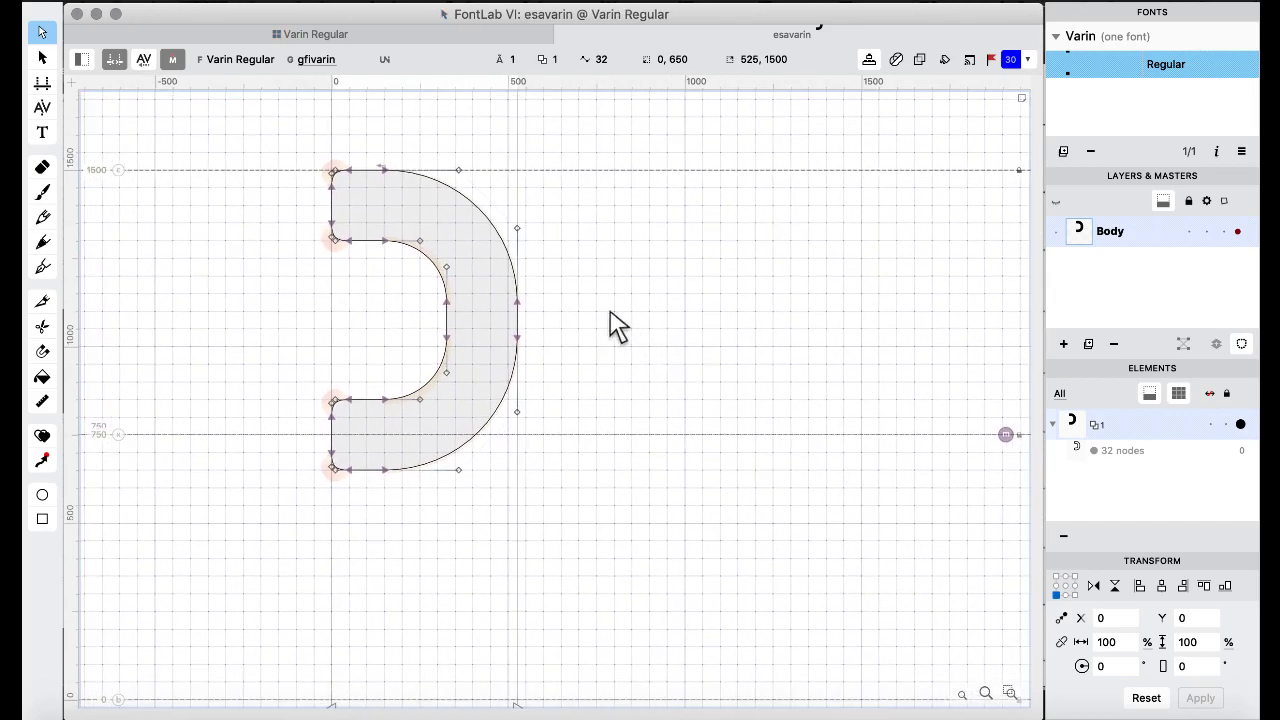
left_click(337, 36)
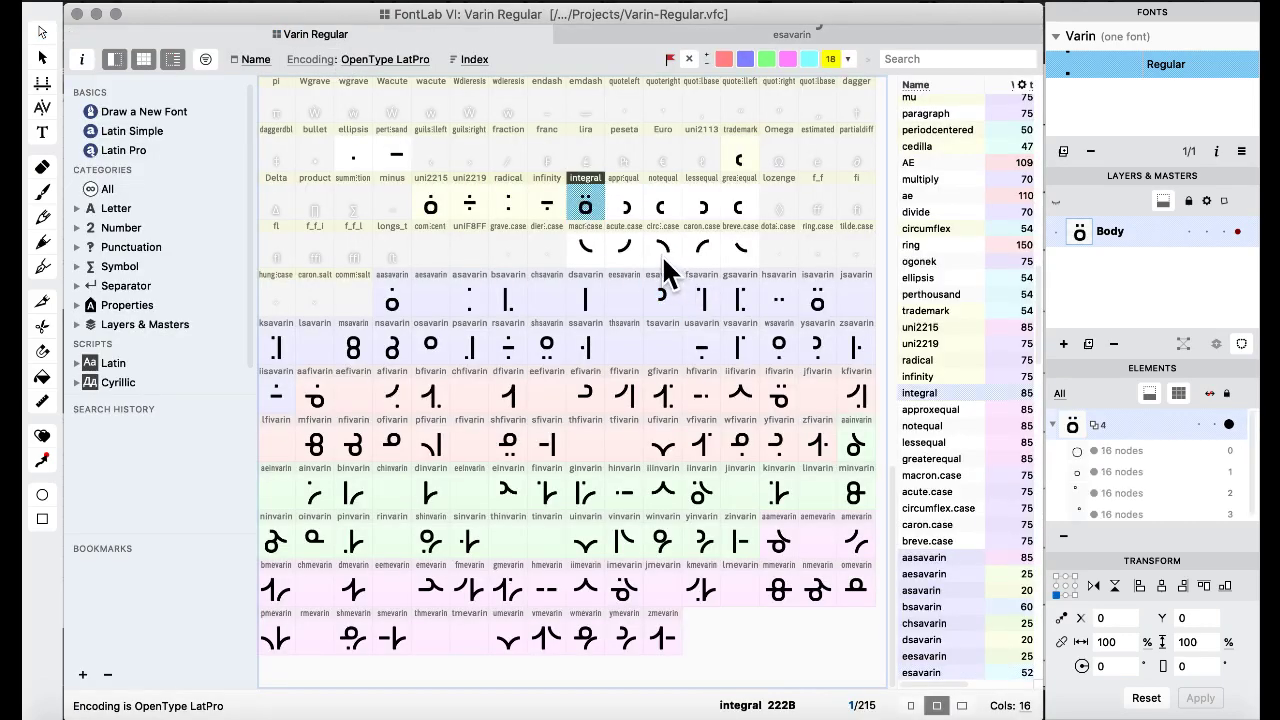
Copy the curved stroke from acute.case, try pasting it into esavarin, and undo the paste.
double_click(622, 248)
left_click(398, 38)
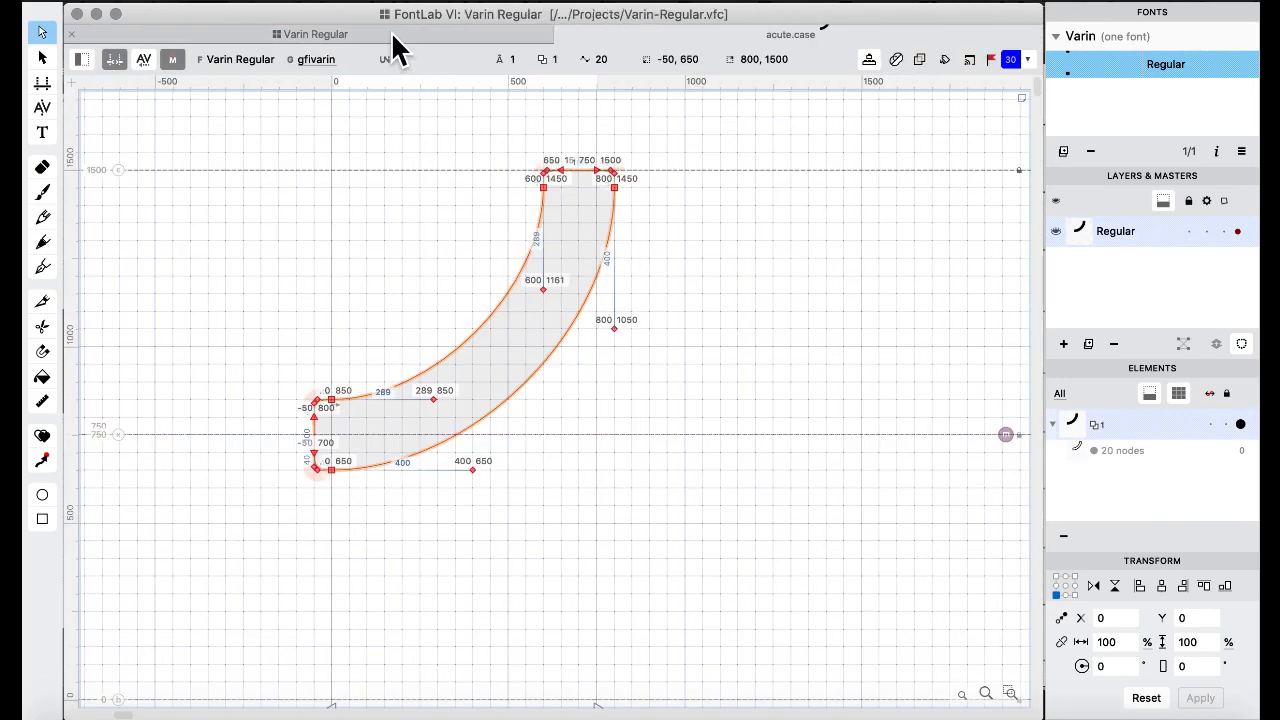
double_click(660, 298)
key("super+v")
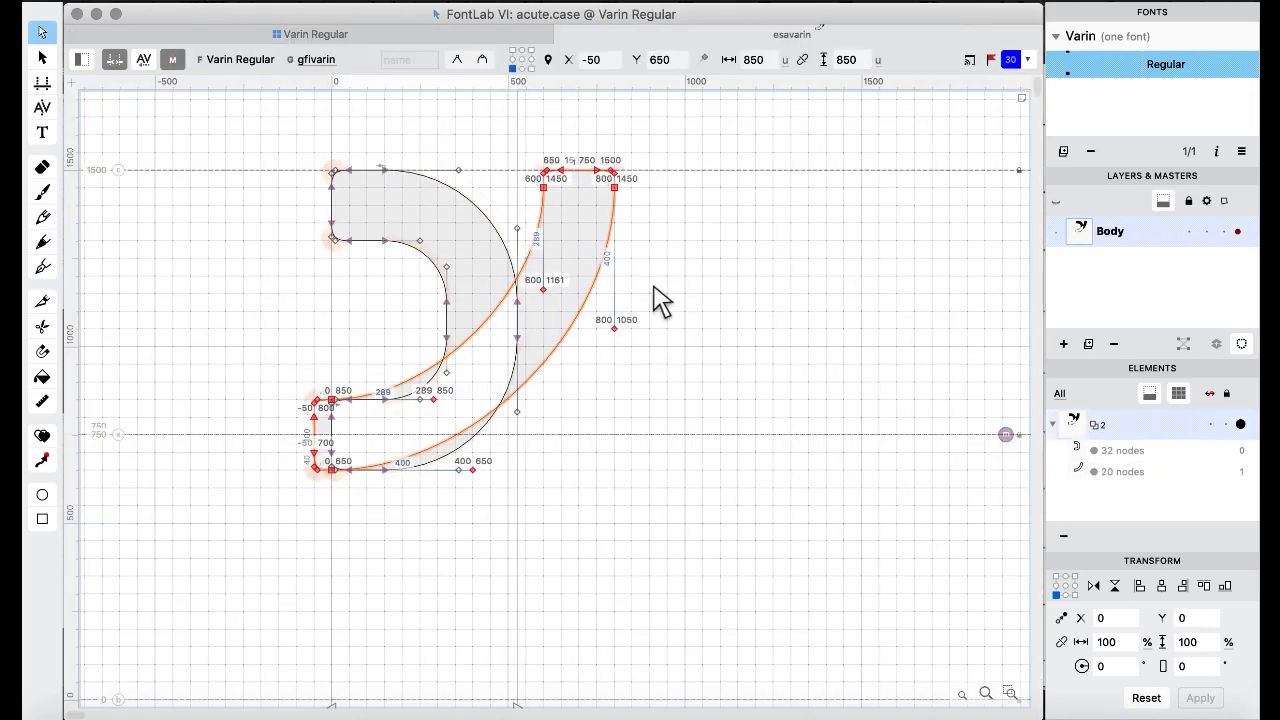
key("super+z")
Select esavarin's whole contour, apply Reverse Contour to it, and return to the font overview.
key("super+a")
right_click(653, 298)
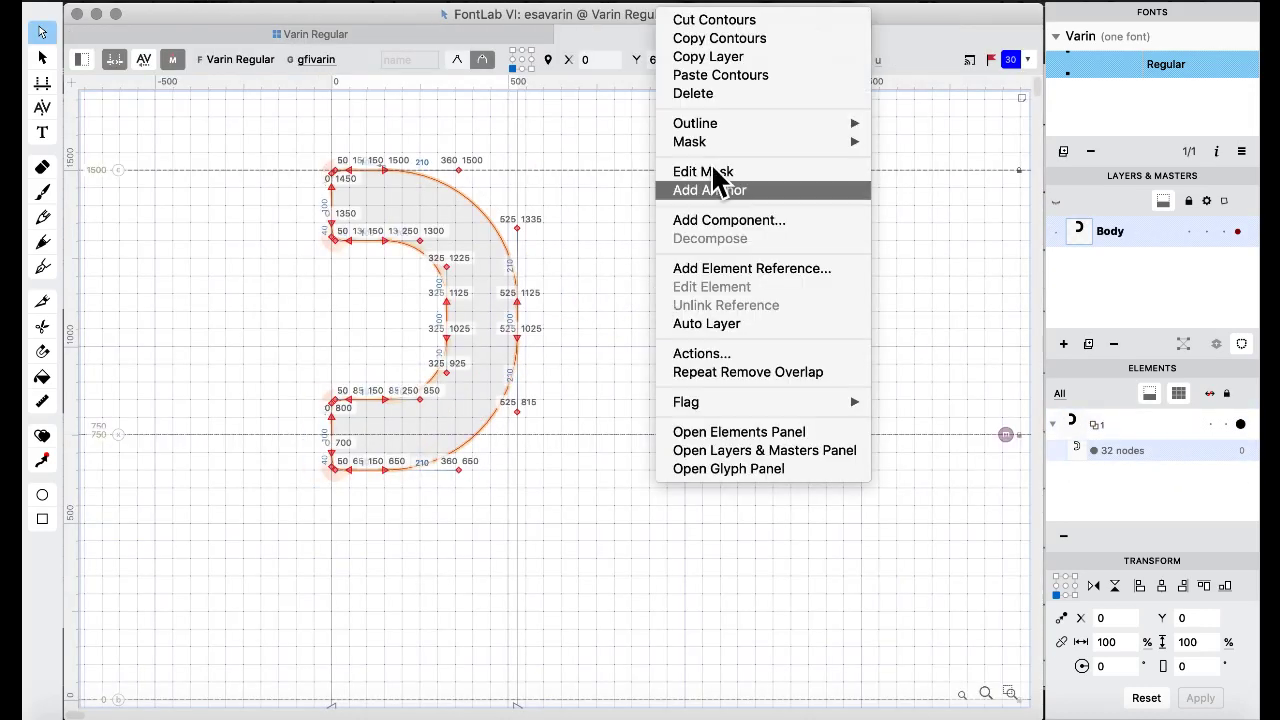
mouse_move(715, 128)
left_click(950, 174)
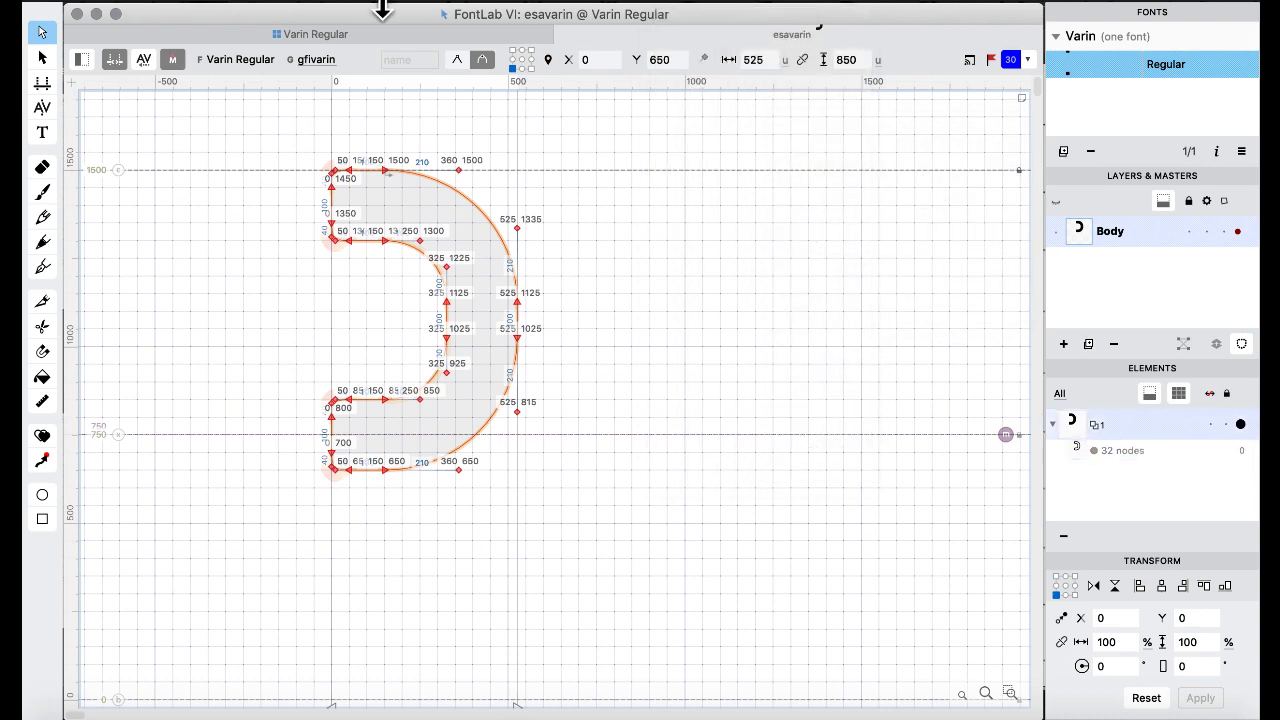
left_click(387, 38)
Open efivarin, apply Reverse Contour to its whole contour, and return to the font overview.
left_click(592, 395)
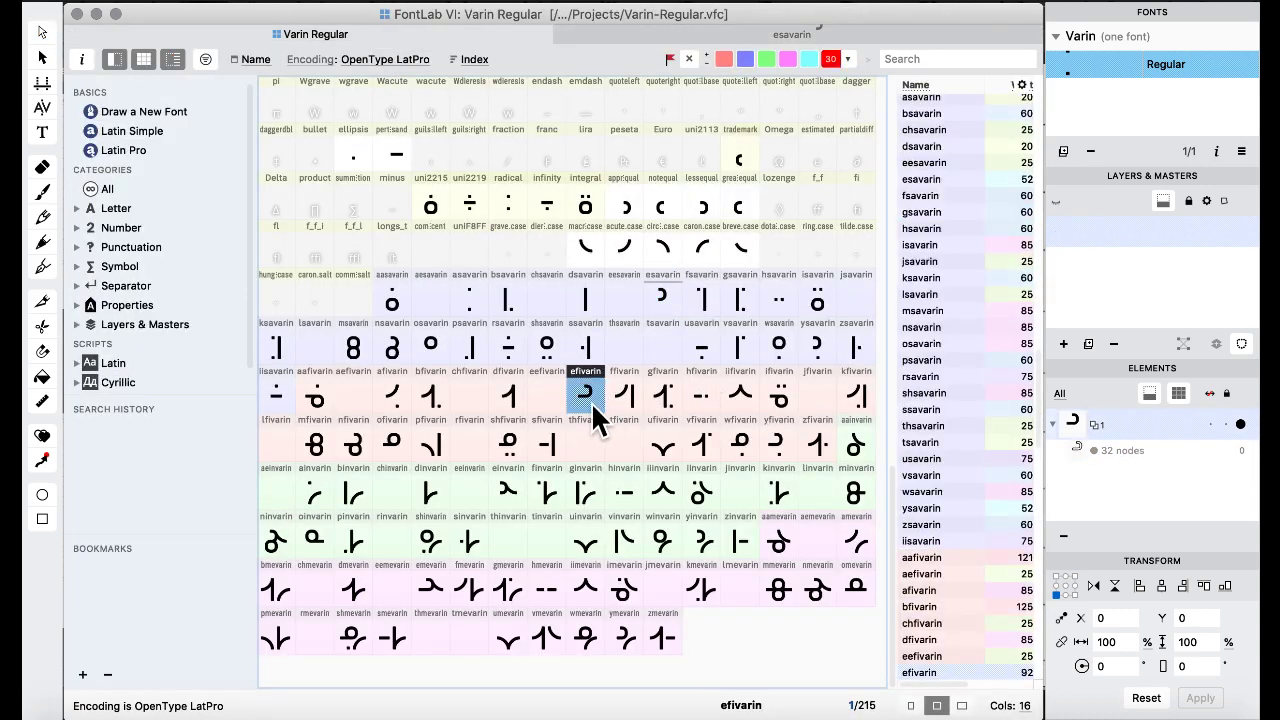
double_click(592, 418)
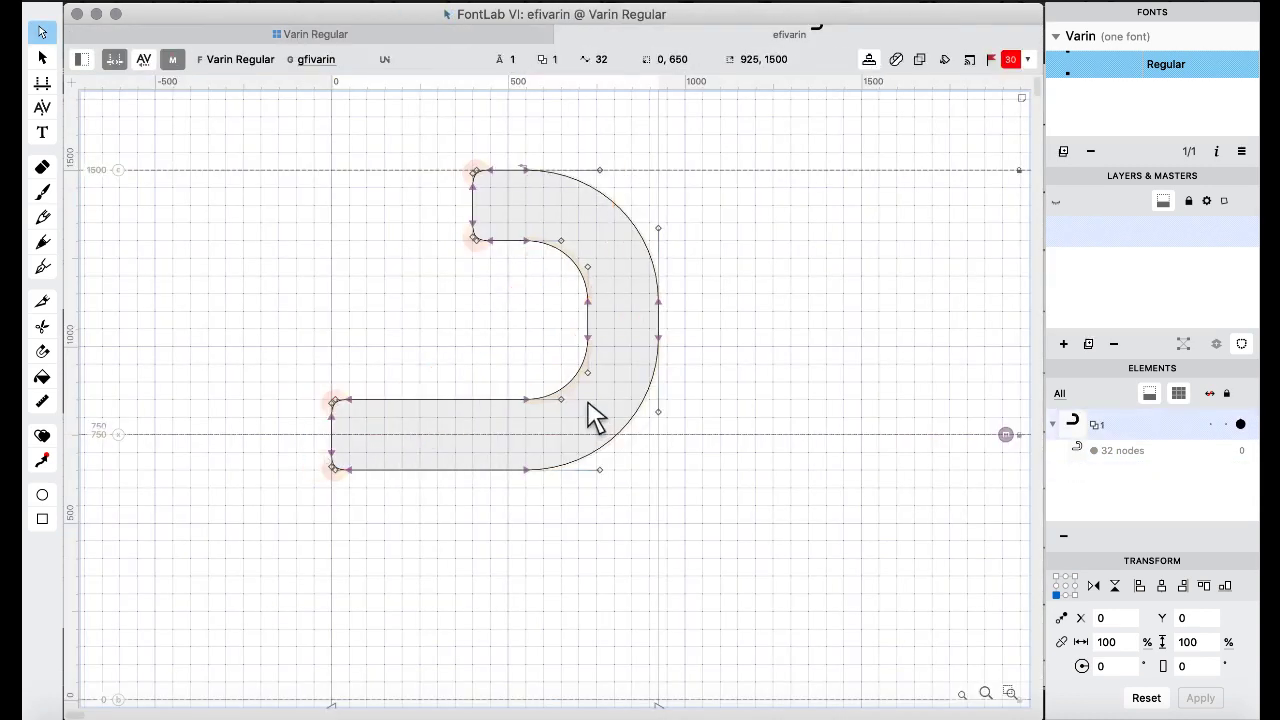
key("super+a")
right_click(690, 322)
mouse_move(788, 126)
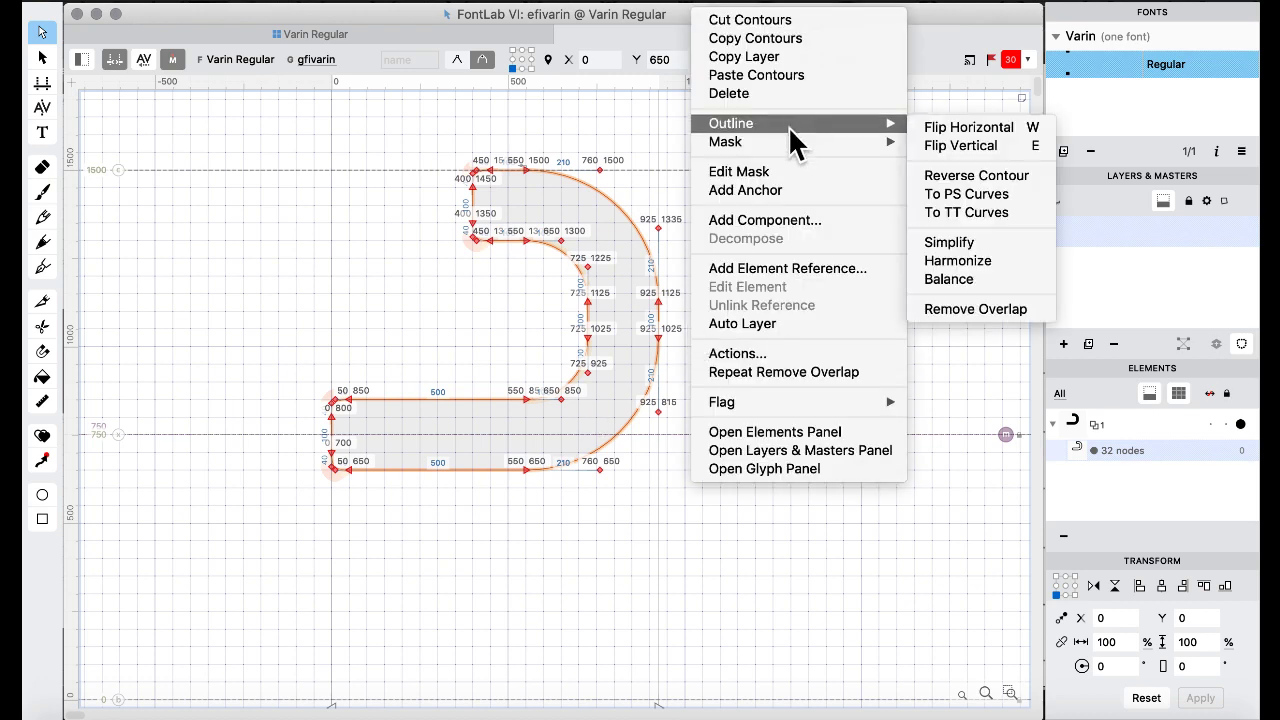
left_click(955, 152)
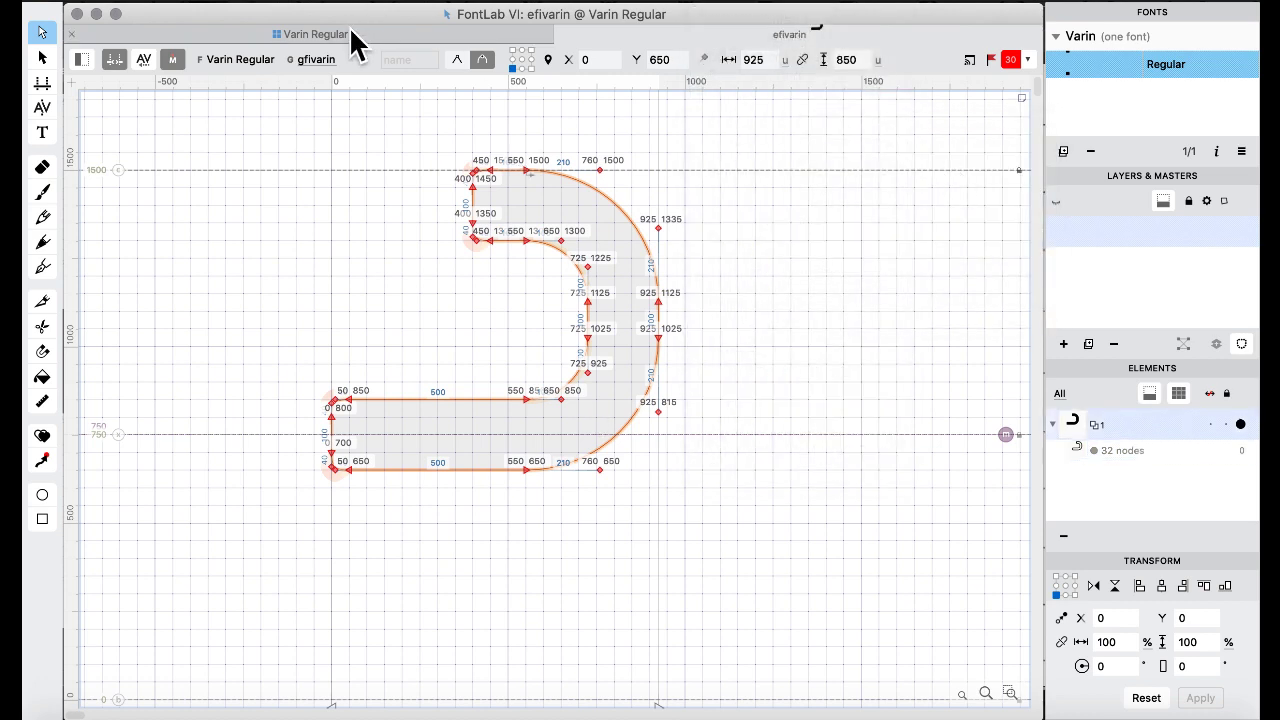
left_click(354, 37)
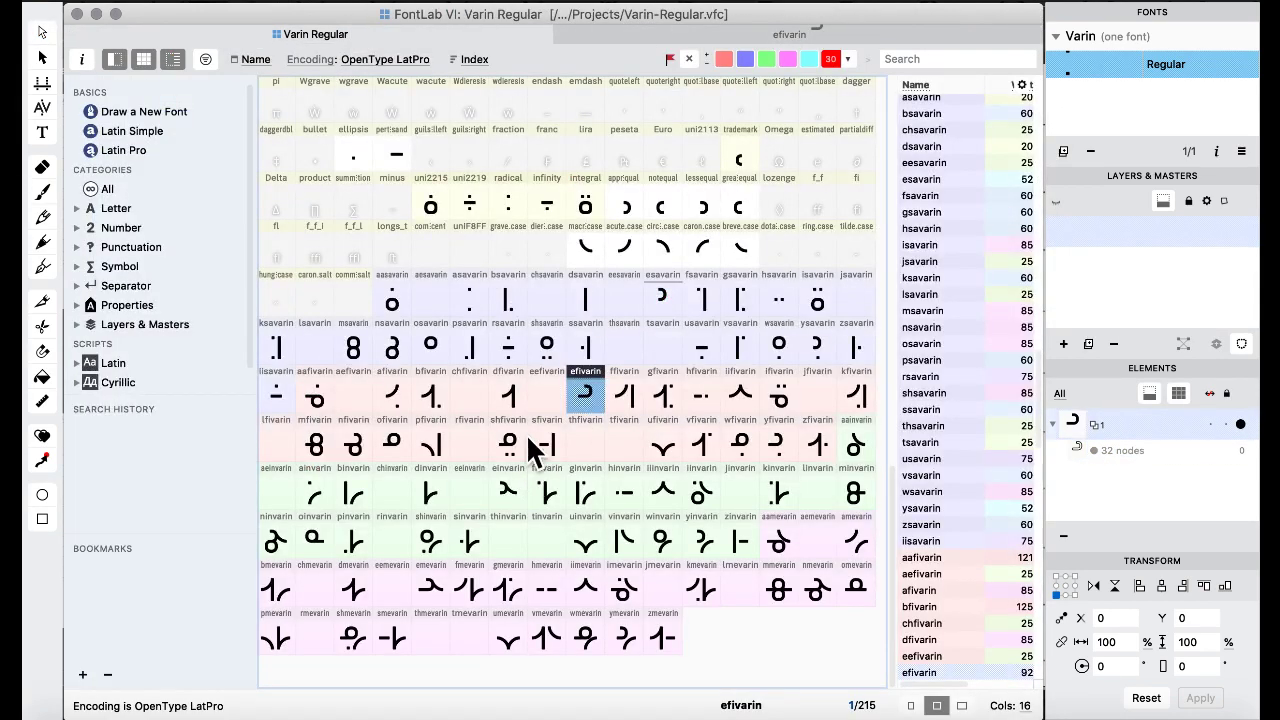
Open the dfivarin, einvarin and emevarin glyphs to inspect their contours, and return to the font overview.
double_click(509, 402)
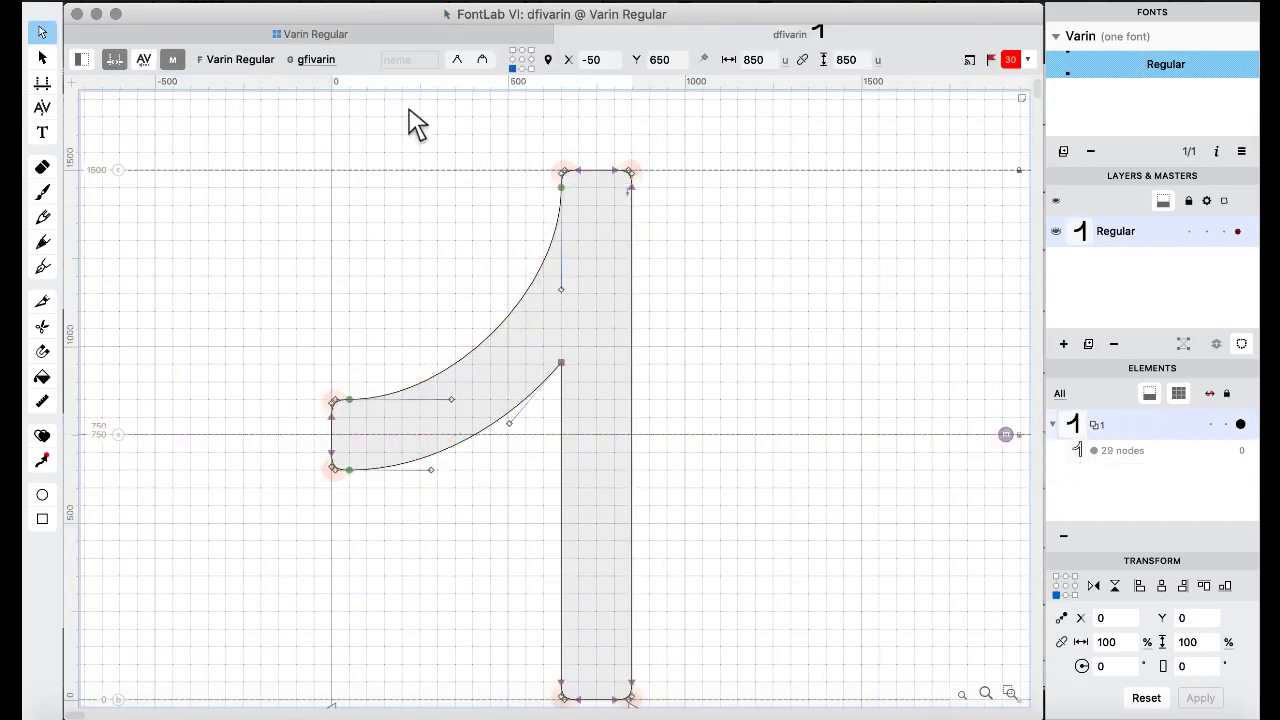
left_click(343, 34)
left_click(533, 457)
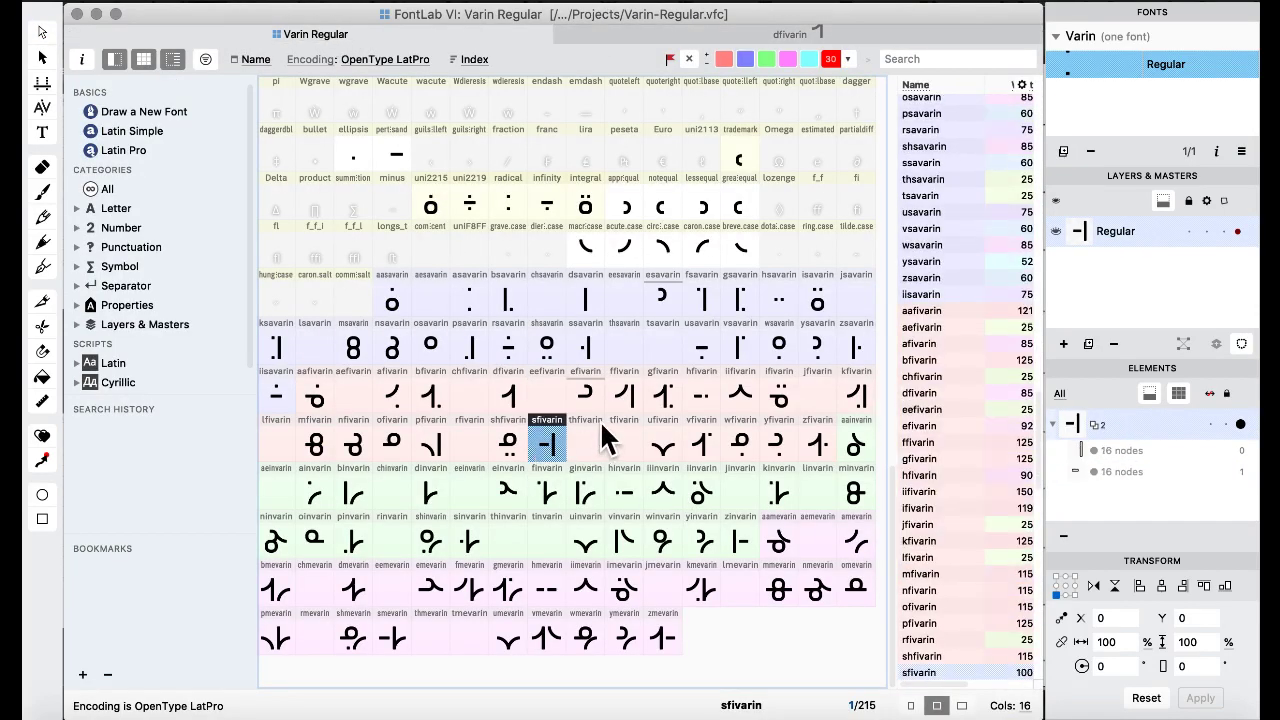
double_click(505, 492)
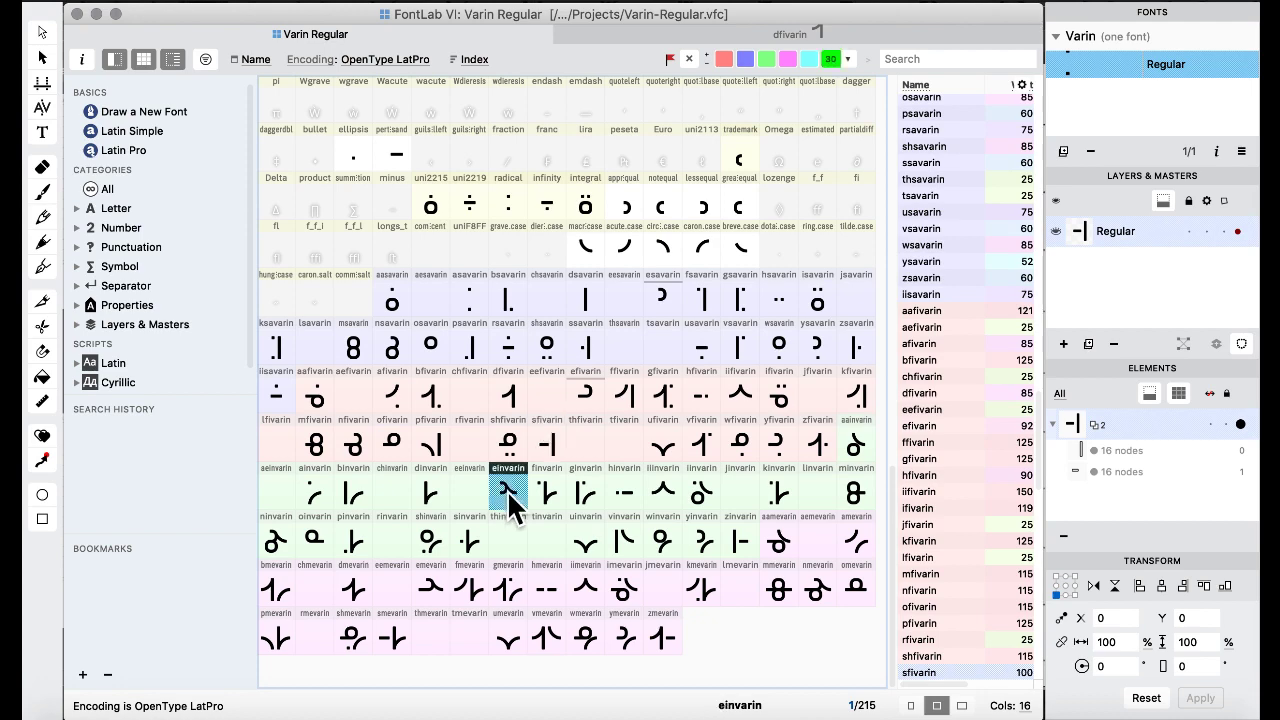
left_click(308, 37)
double_click(436, 590)
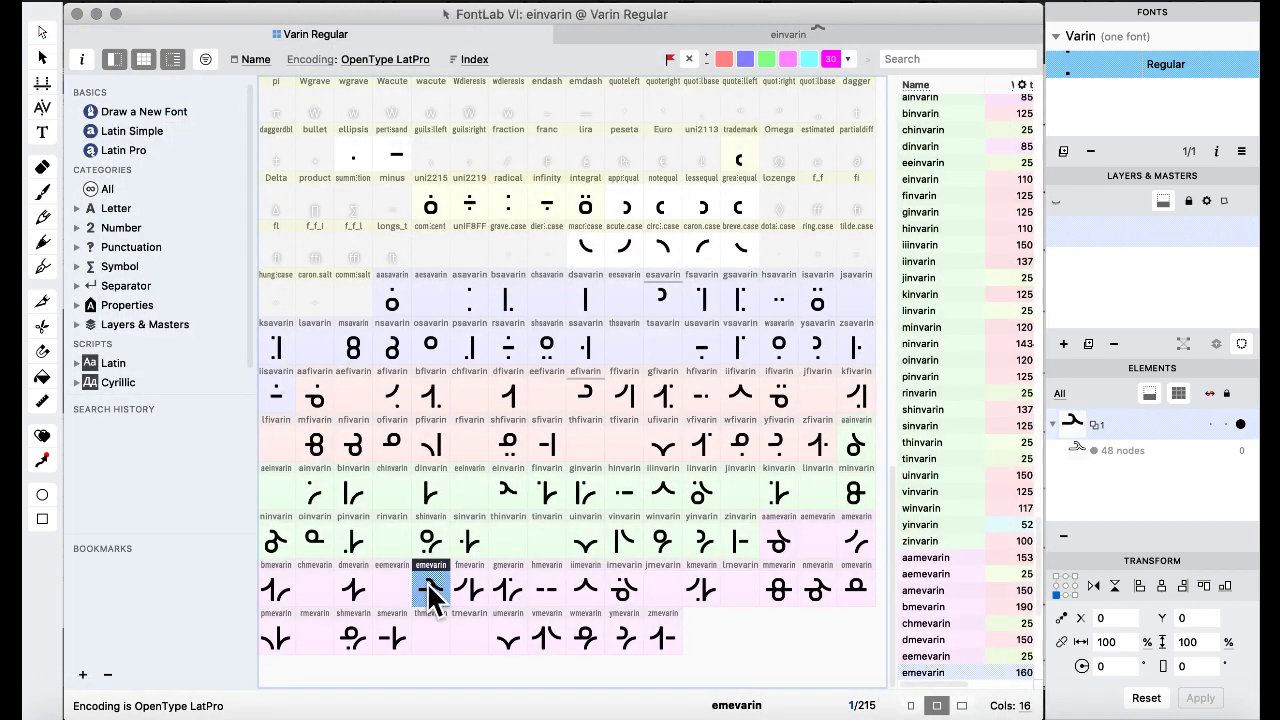
left_click(381, 37)
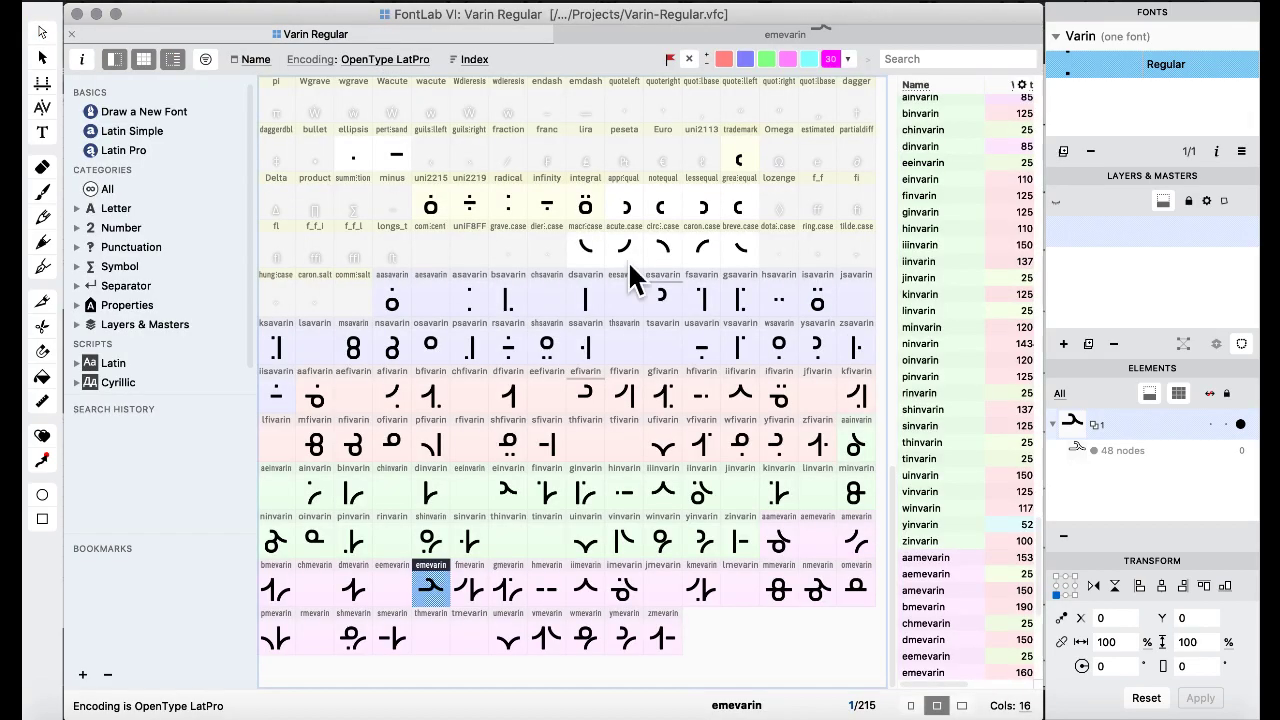
Select esavarin, compare the hand-drawn e forms in Varin alphabet.pdf, and return to the FontLab font overview.
left_click(650, 285)
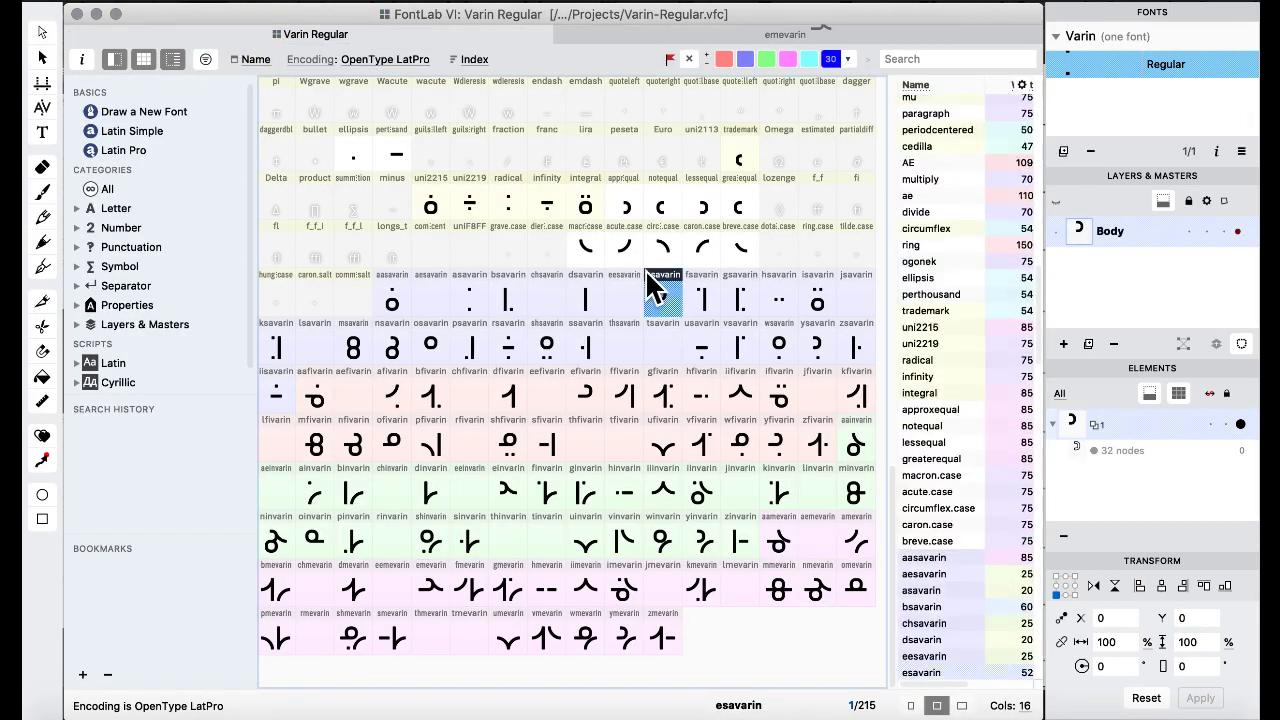
key("ctrl+Up")
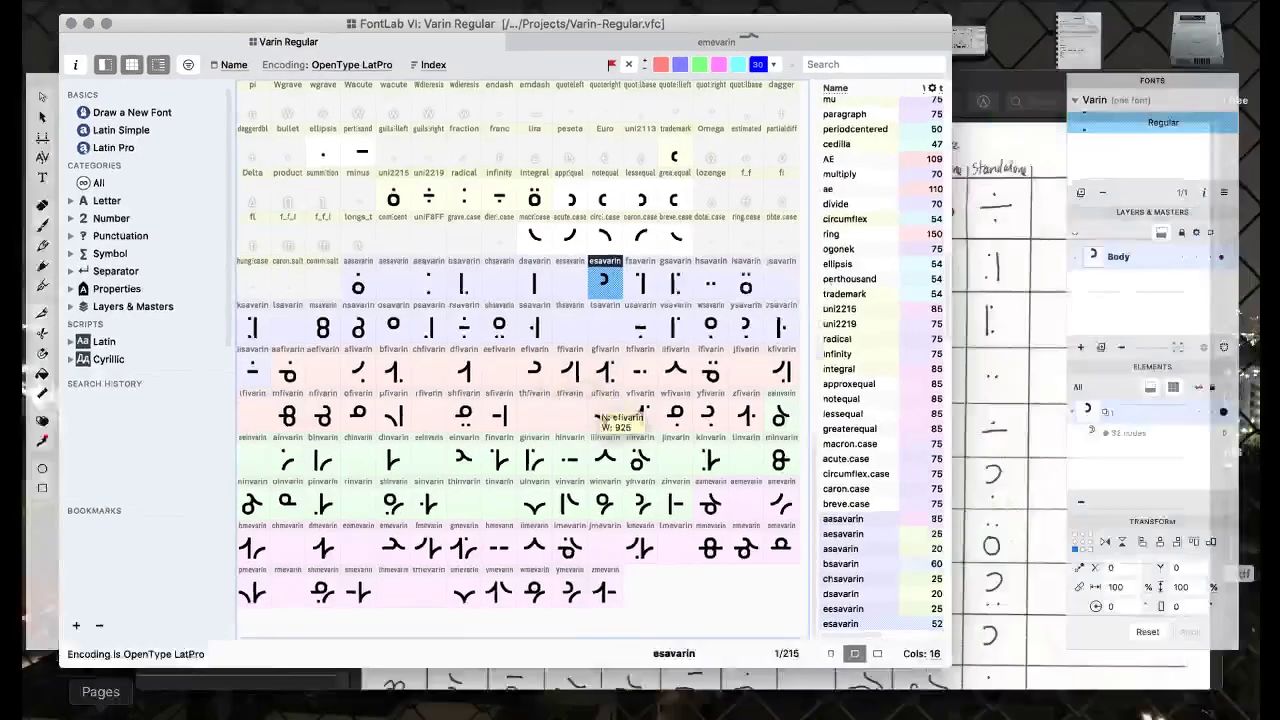
left_click(734, 491)
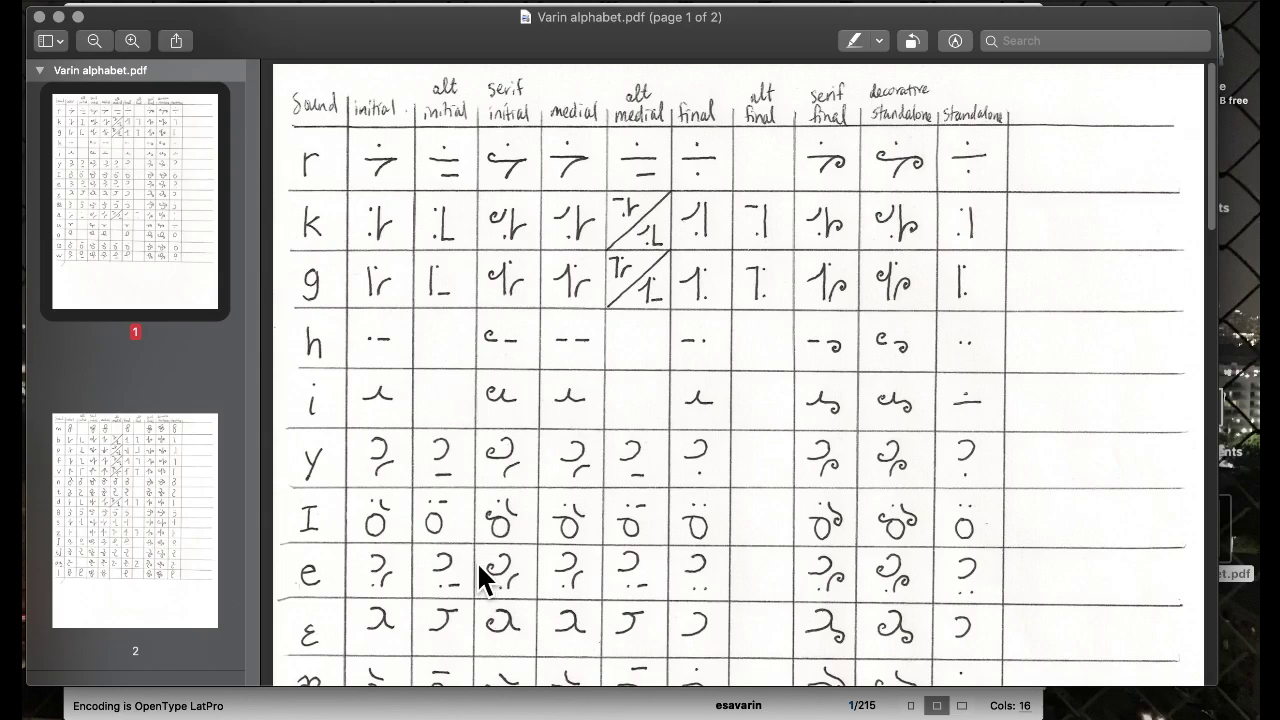
mouse_move(74, 680)
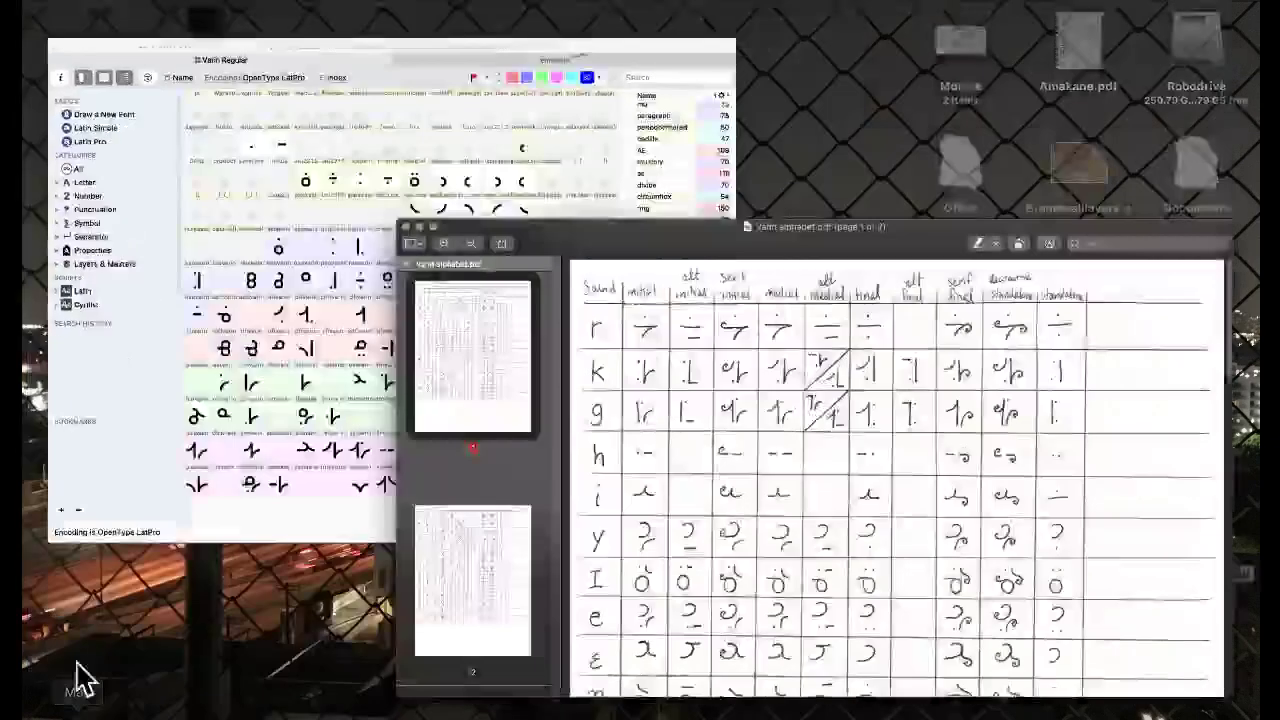
left_click(416, 215)
left_click(542, 445)
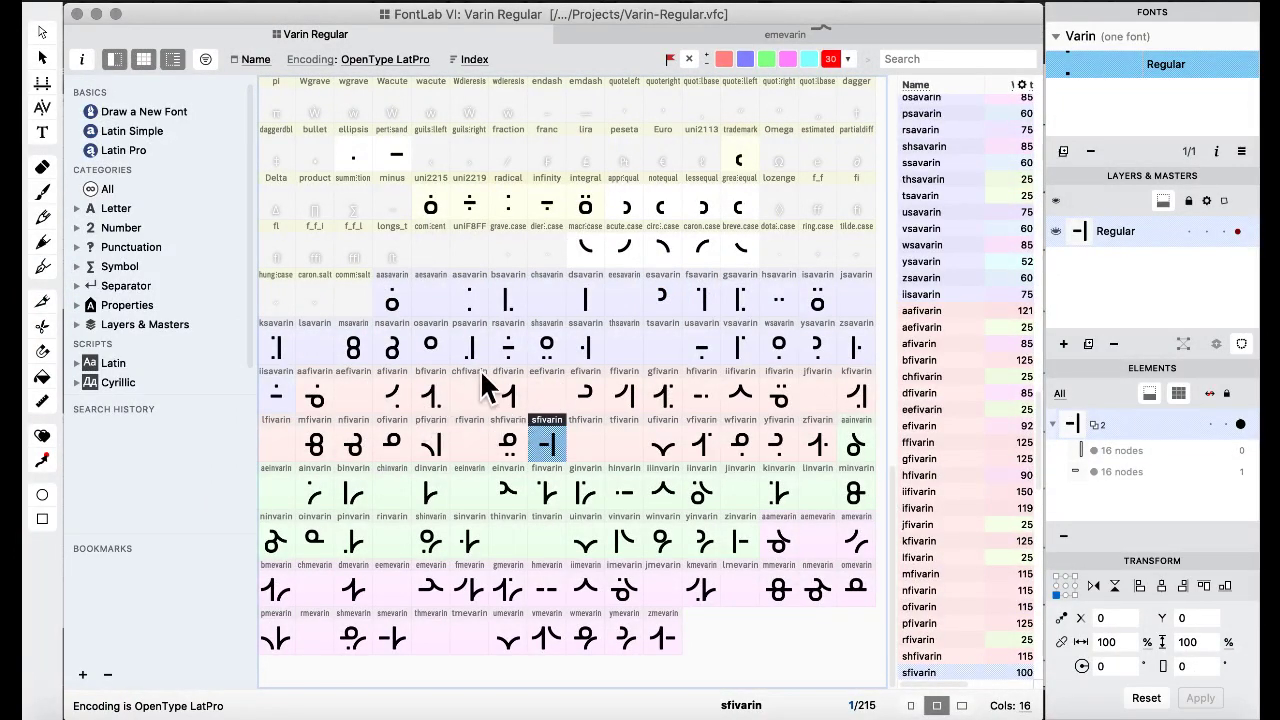
Copy efivarin onto the empty eefivarin cell and esavarin onto the empty eesavarin cell, replacing the existing glyphs.
left_click(556, 374)
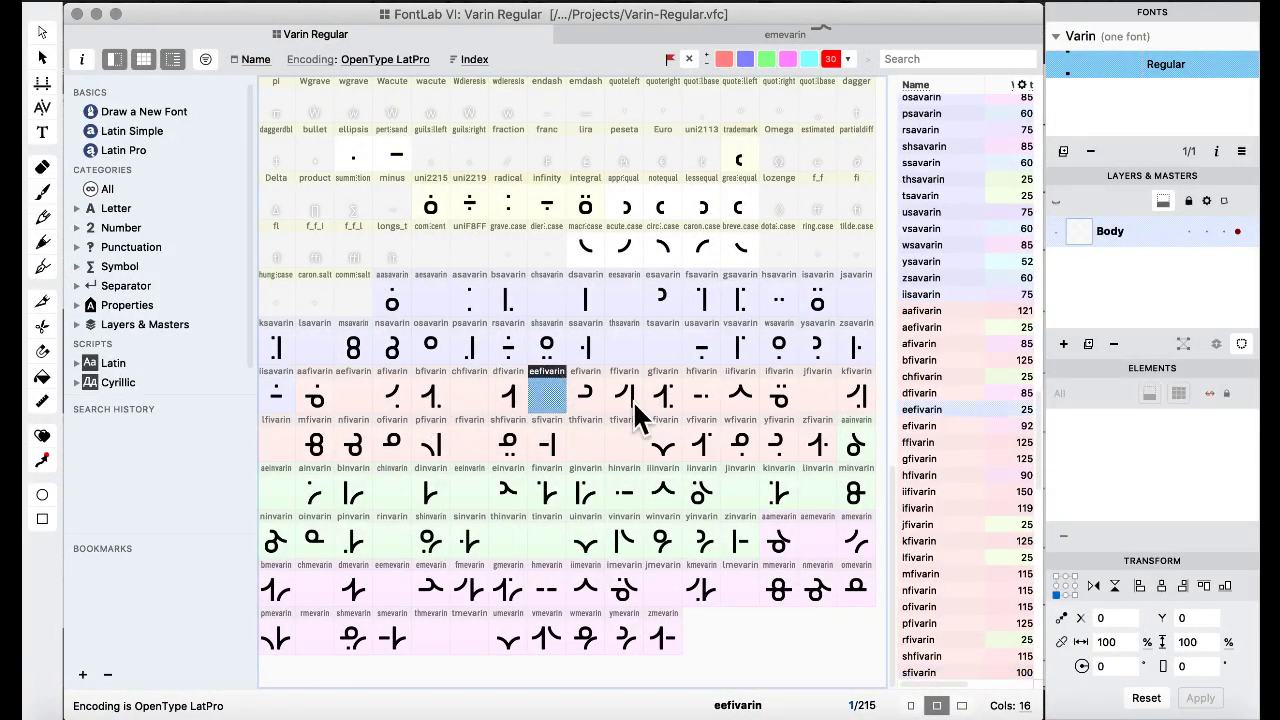
left_click(577, 399)
left_click_drag(585, 412, 546, 392)
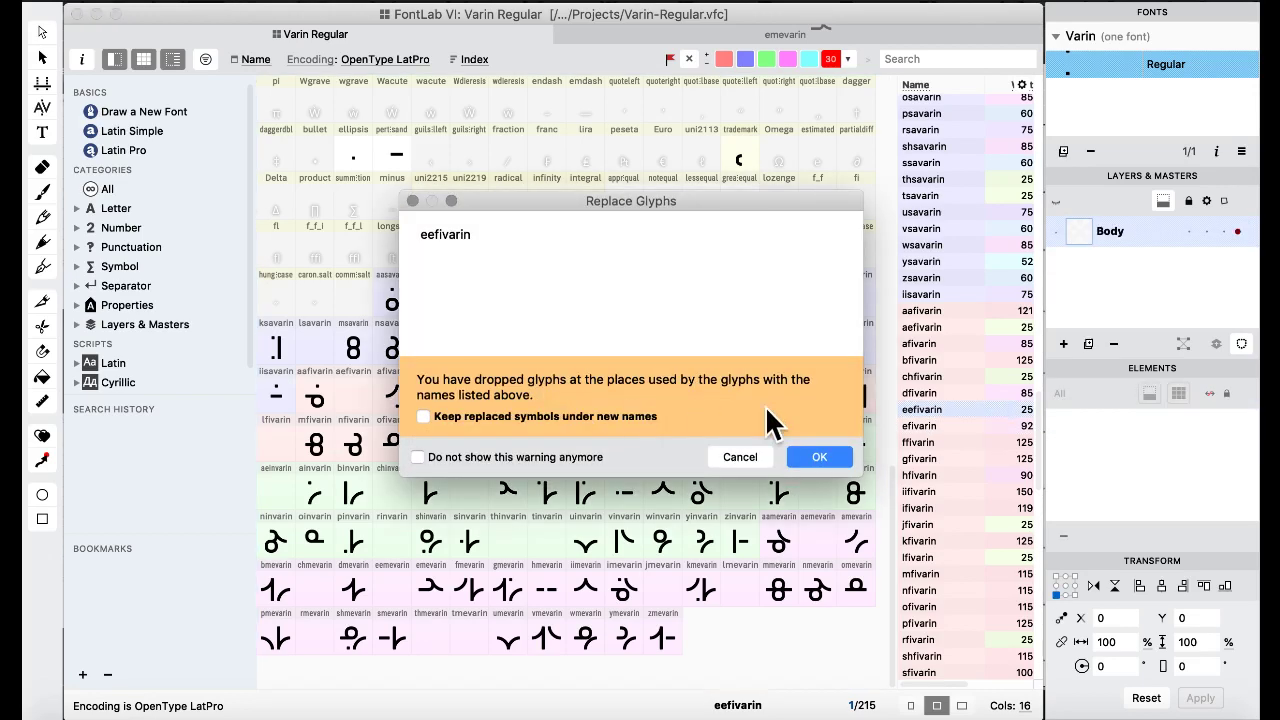
left_click(805, 458)
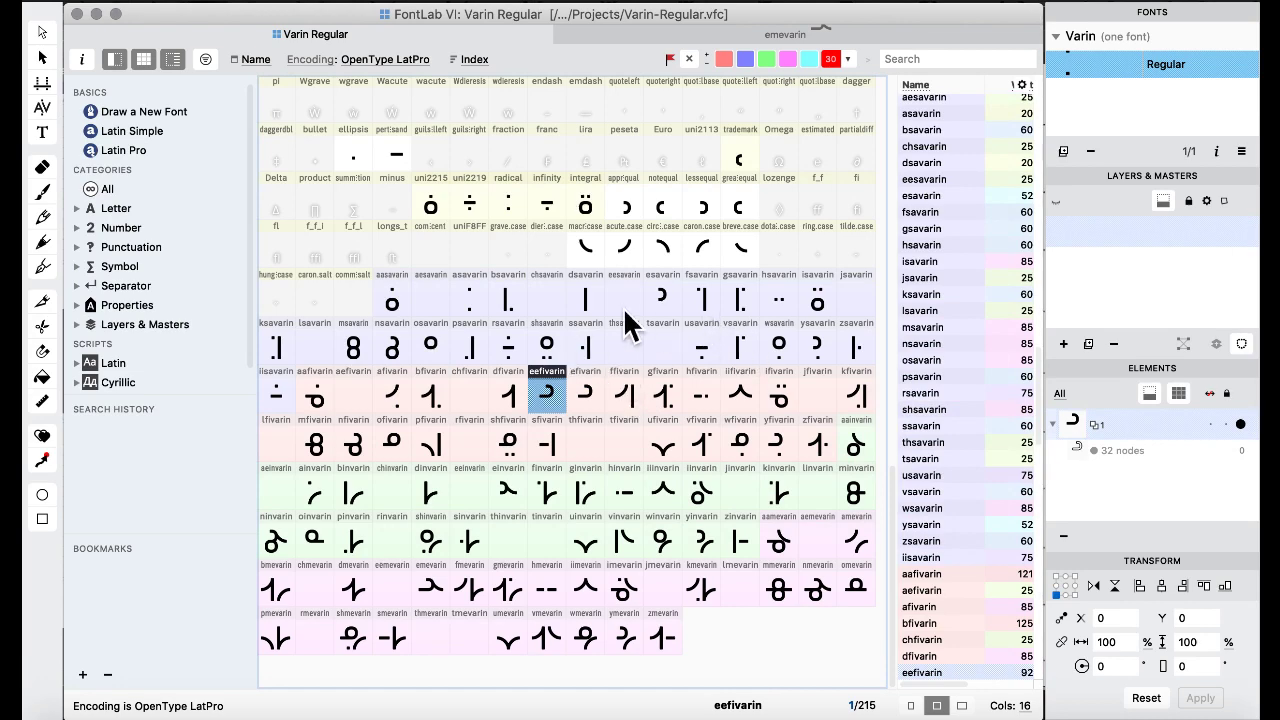
left_click_drag(656, 300, 623, 309)
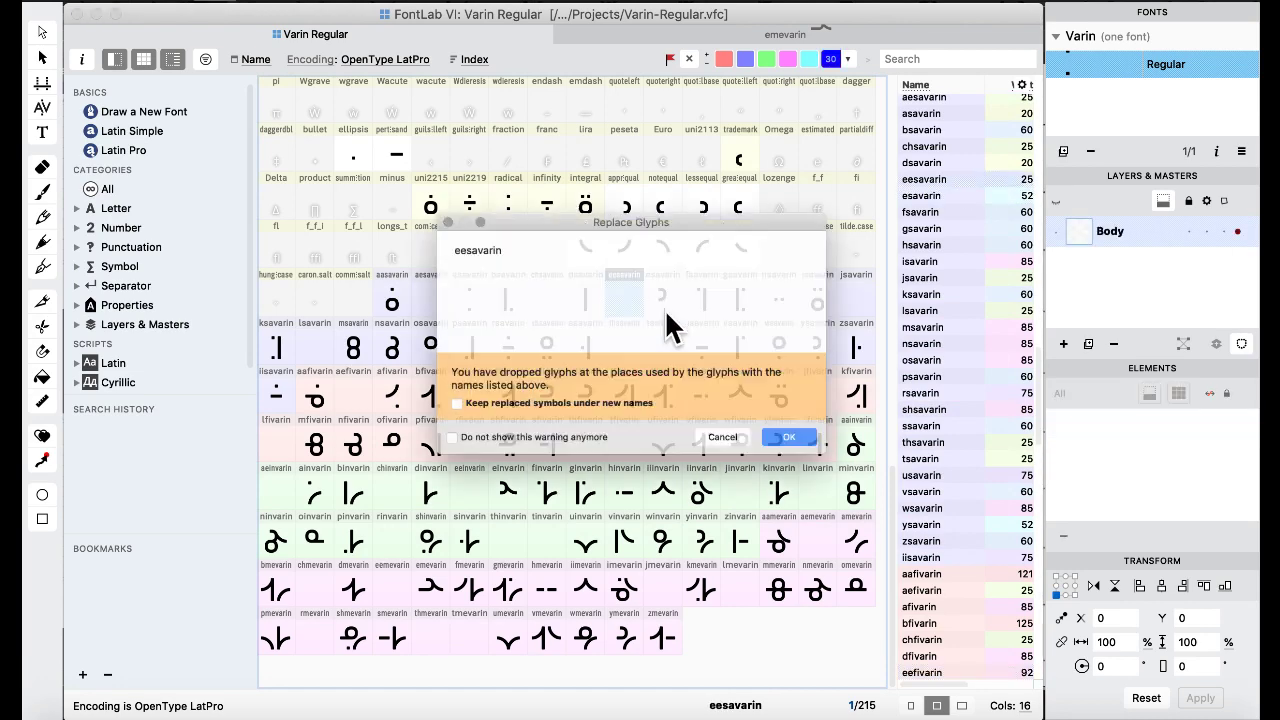
left_click(792, 456)
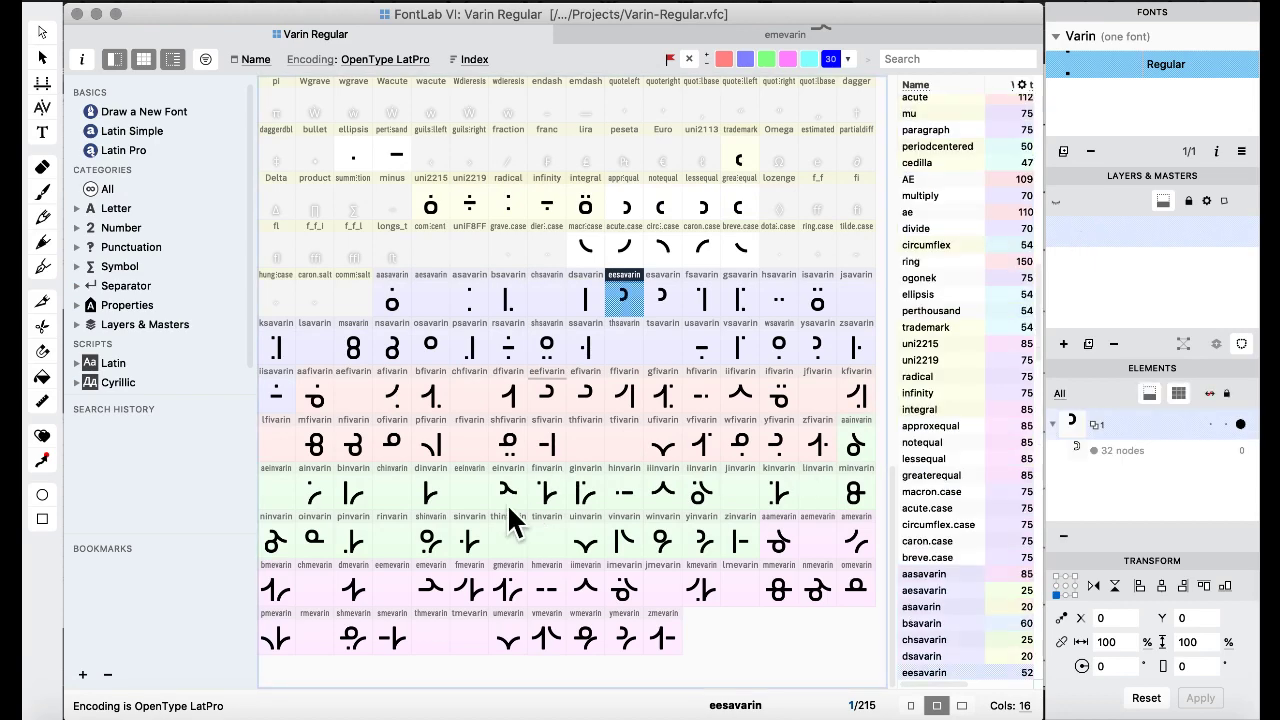
Copy einvarin onto the empty eeinvarin cell and emevarin onto the empty eemevarin cell, replacing the existing glyphs.
left_click_drag(508, 491, 469, 490)
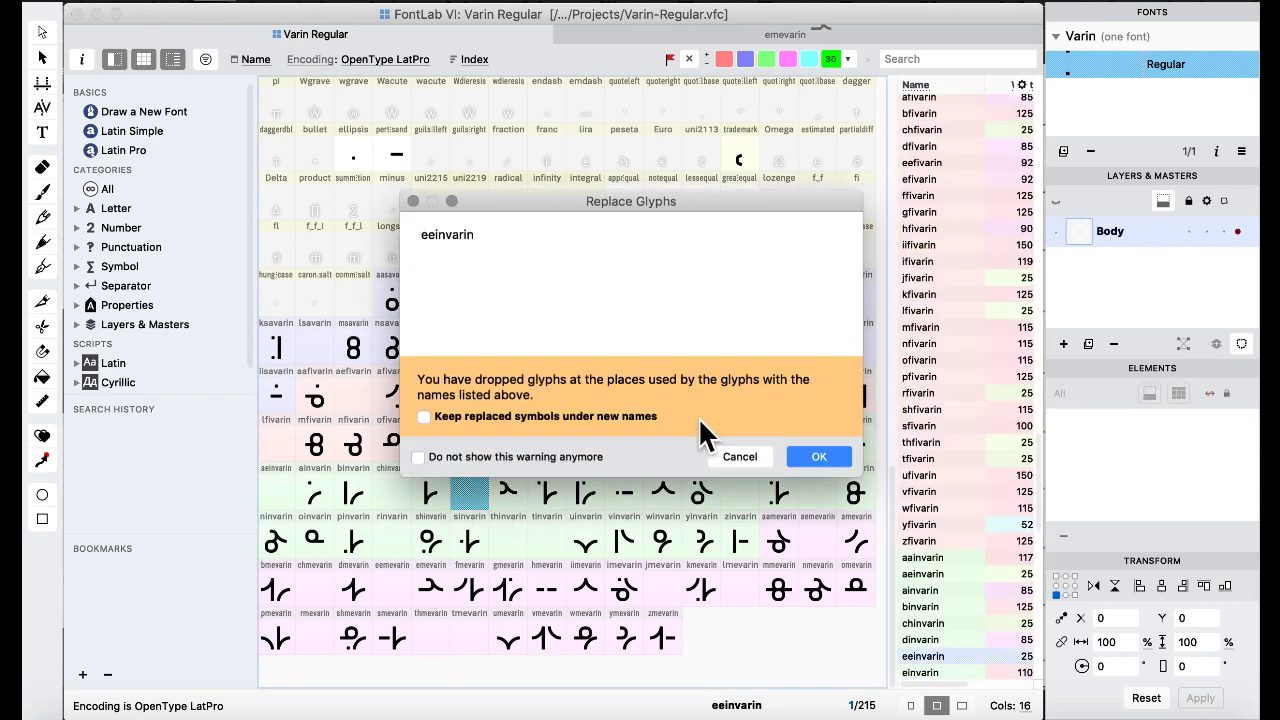
left_click(805, 458)
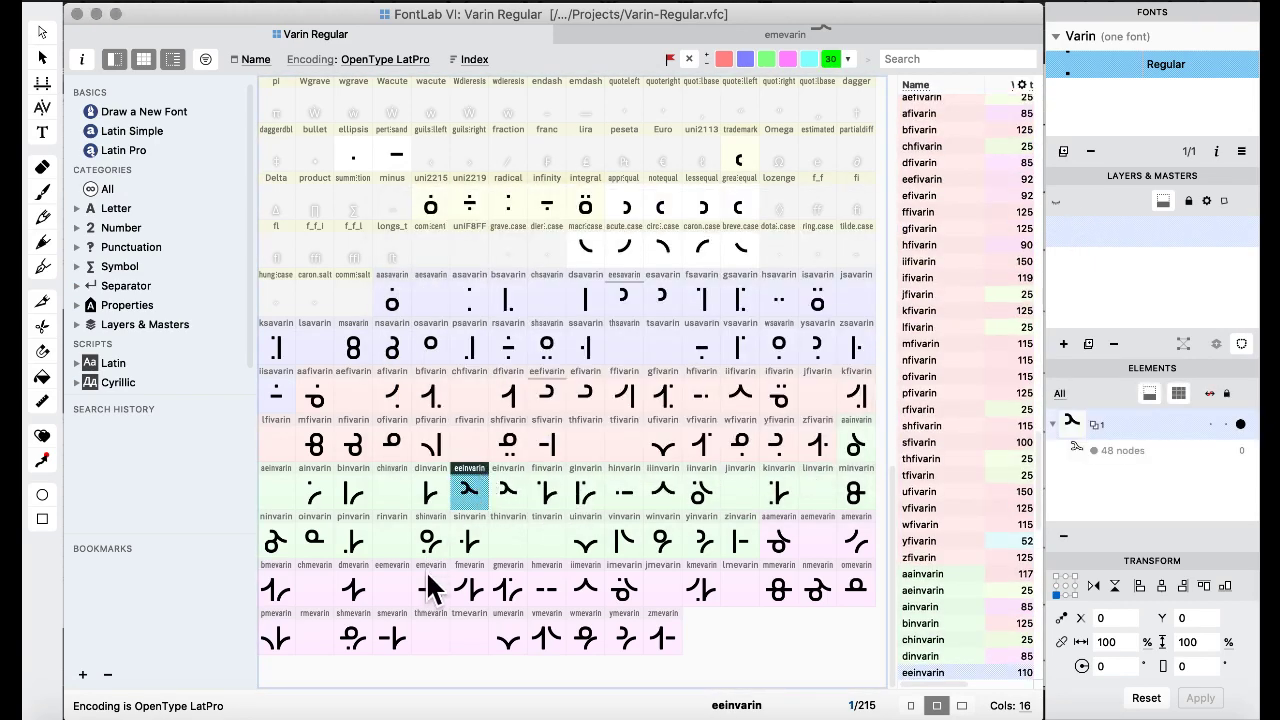
left_click_drag(430, 588, 388, 588)
left_click(816, 459)
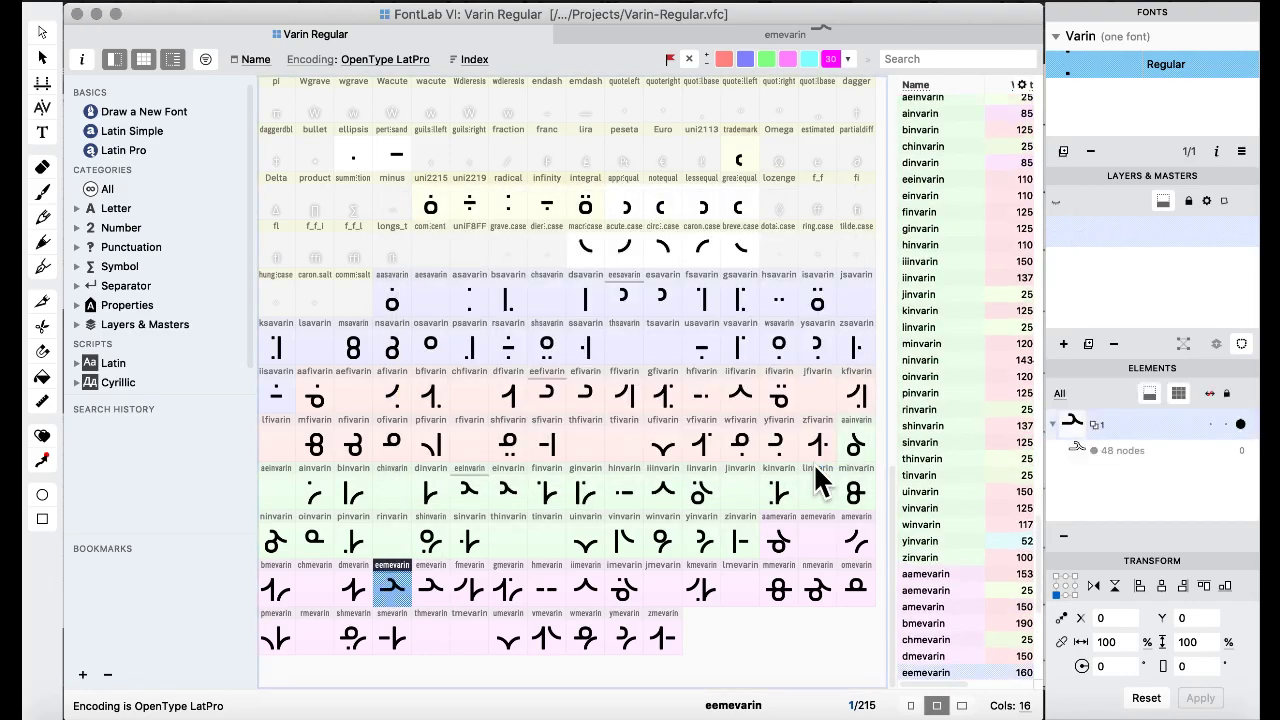
Check the standalone form in the e row of Varin alphabet.pdf and switch back to the FontLab font overview.
key("ctrl+Up")
left_click(696, 478)
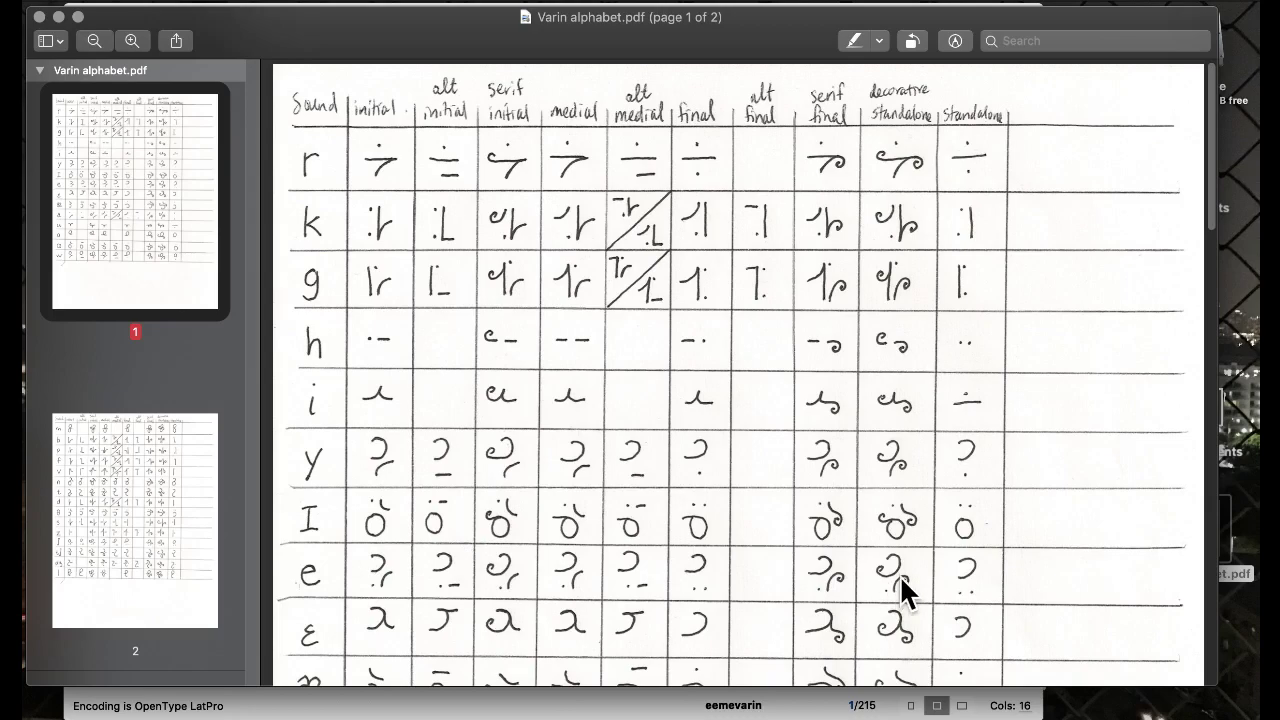
key("ctrl+Up")
left_click(389, 417)
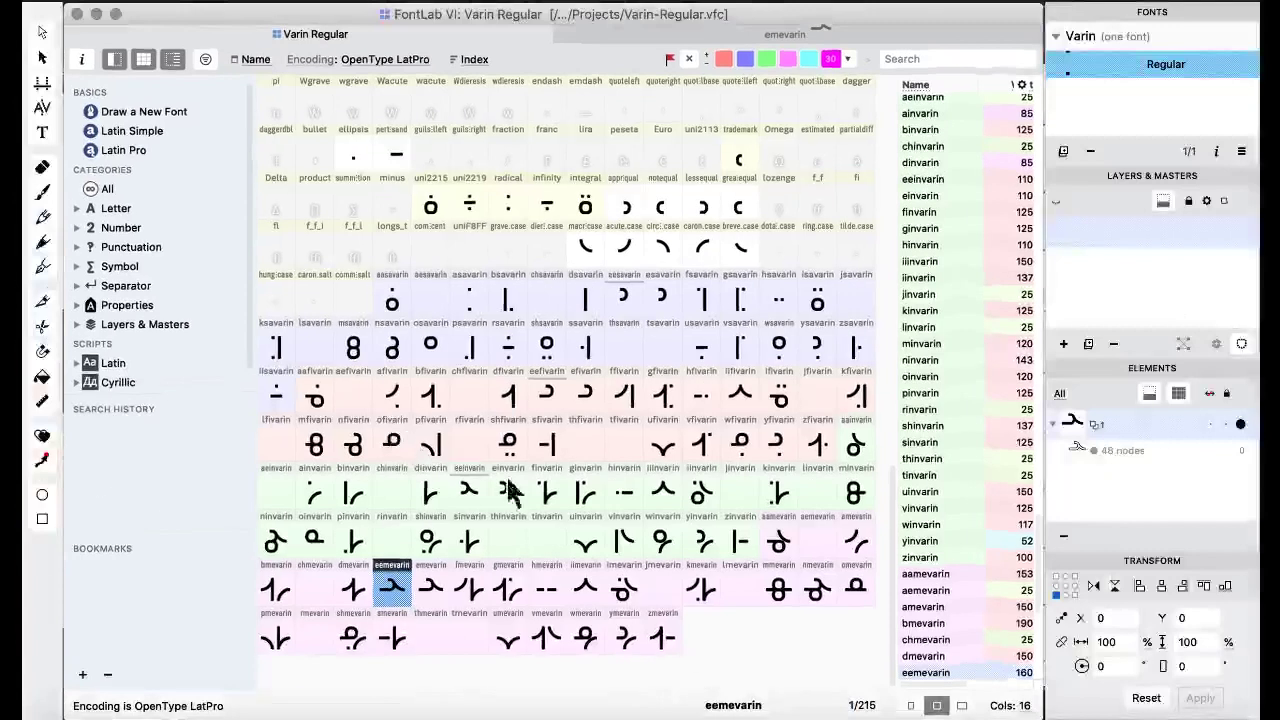
left_click(545, 535)
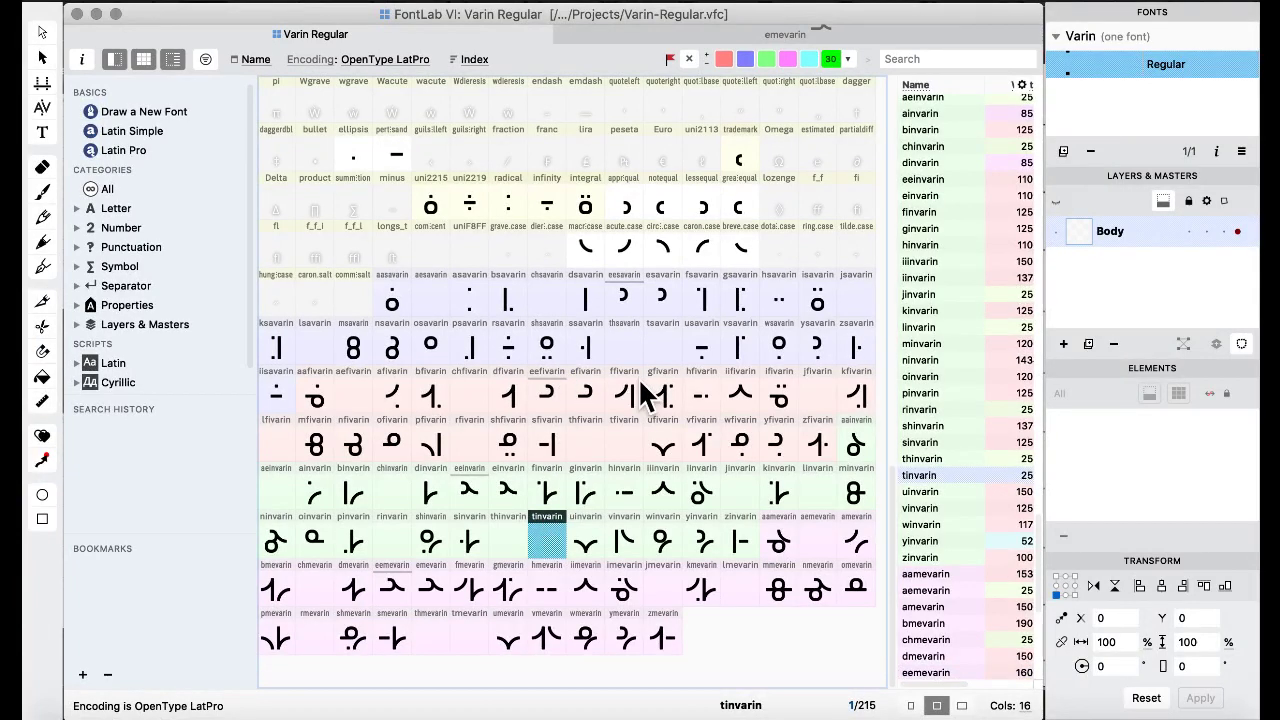
Copy the two lower square dots from the shsavarin glyph and return to the font overview.
left_click(544, 357)
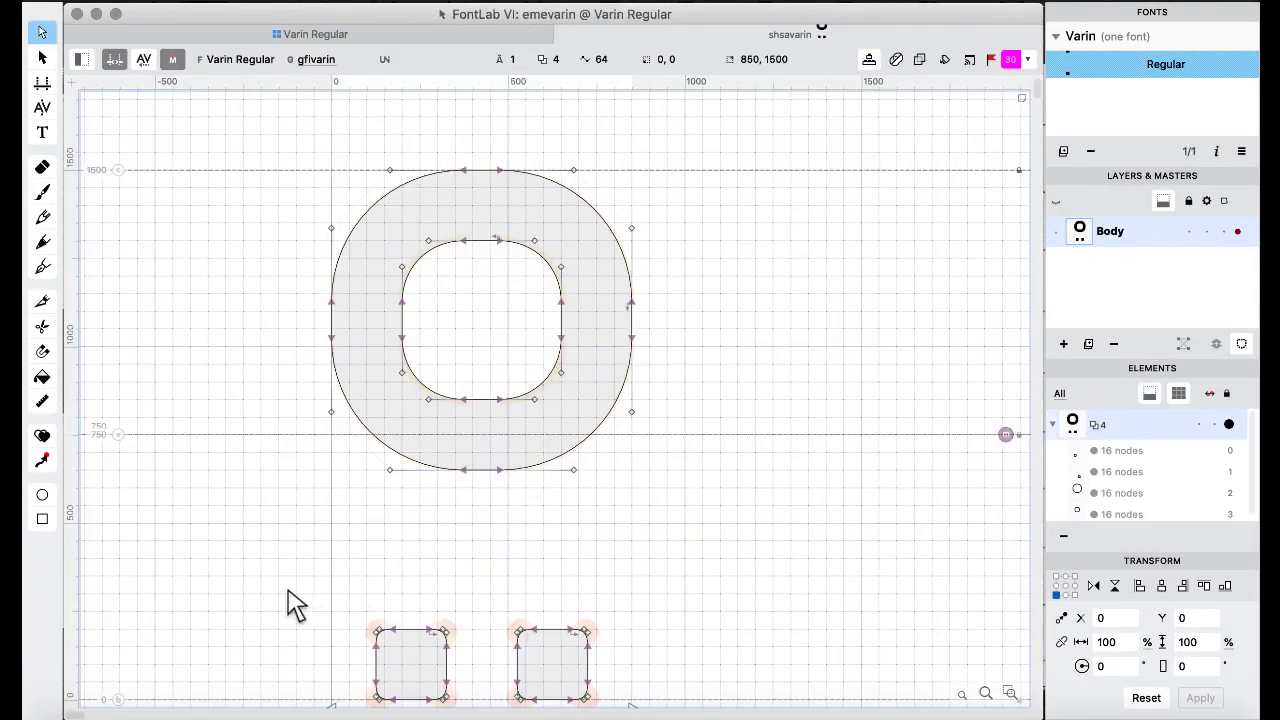
left_click_drag(290, 596, 634, 708)
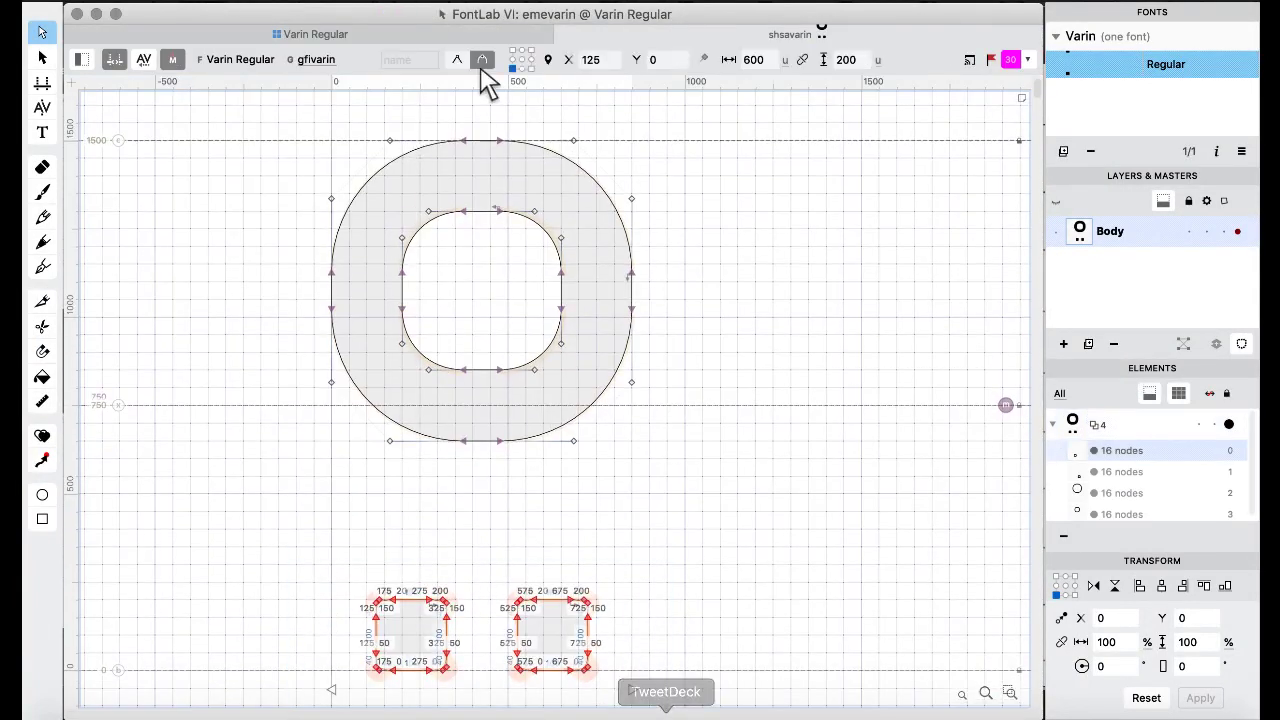
left_click(336, 36)
Look over eefivarin, bsavarin, approxequal, greaterequal, efivarin and psavarin in the font overview.
left_click(675, 362)
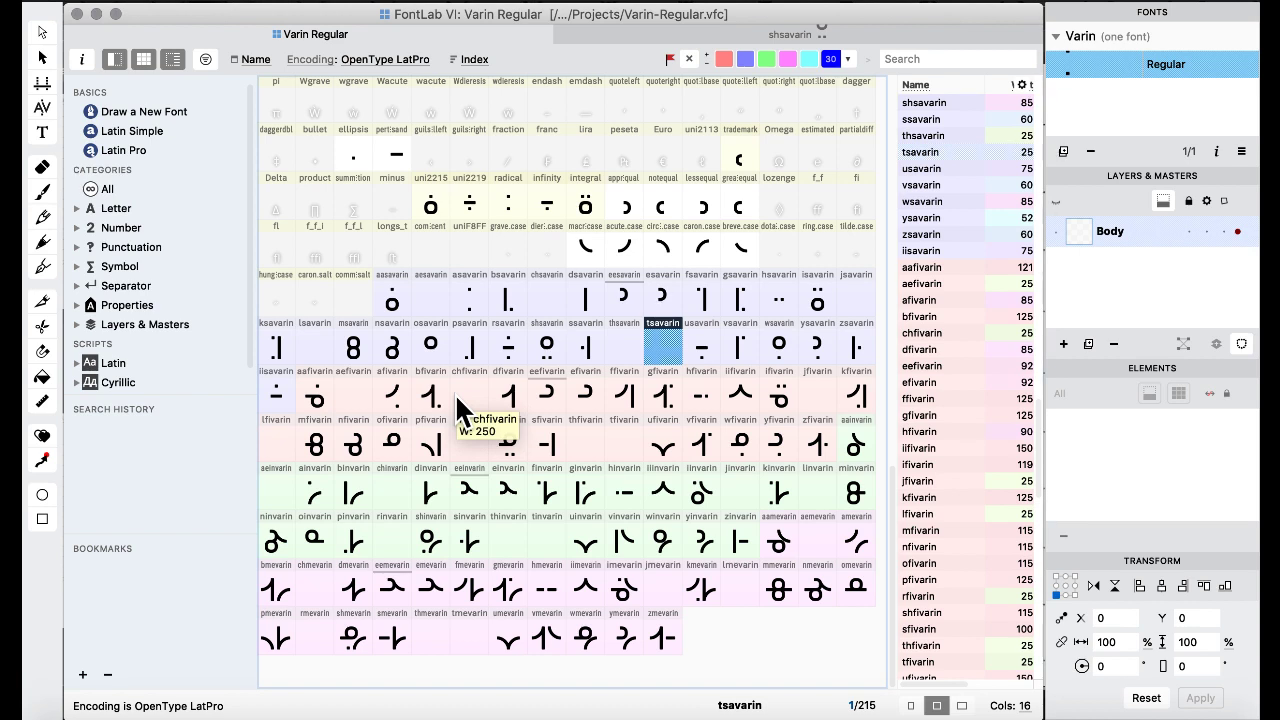
left_click(545, 405)
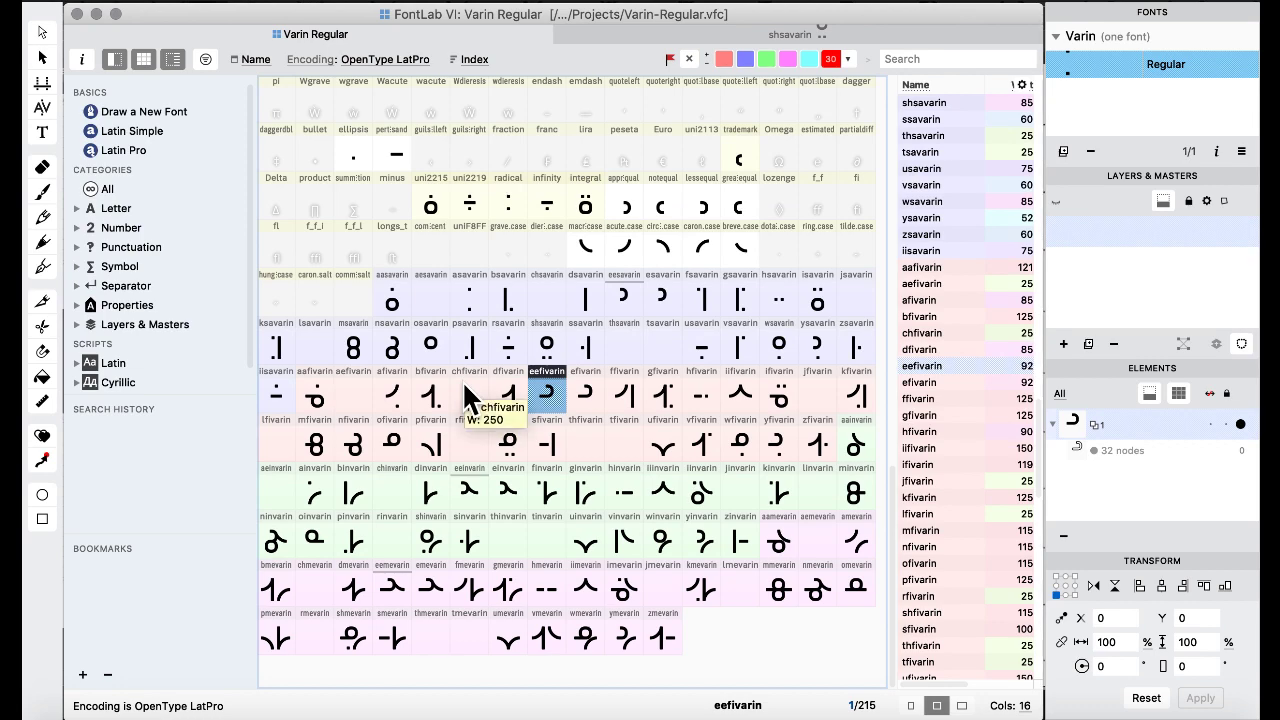
left_click(505, 300)
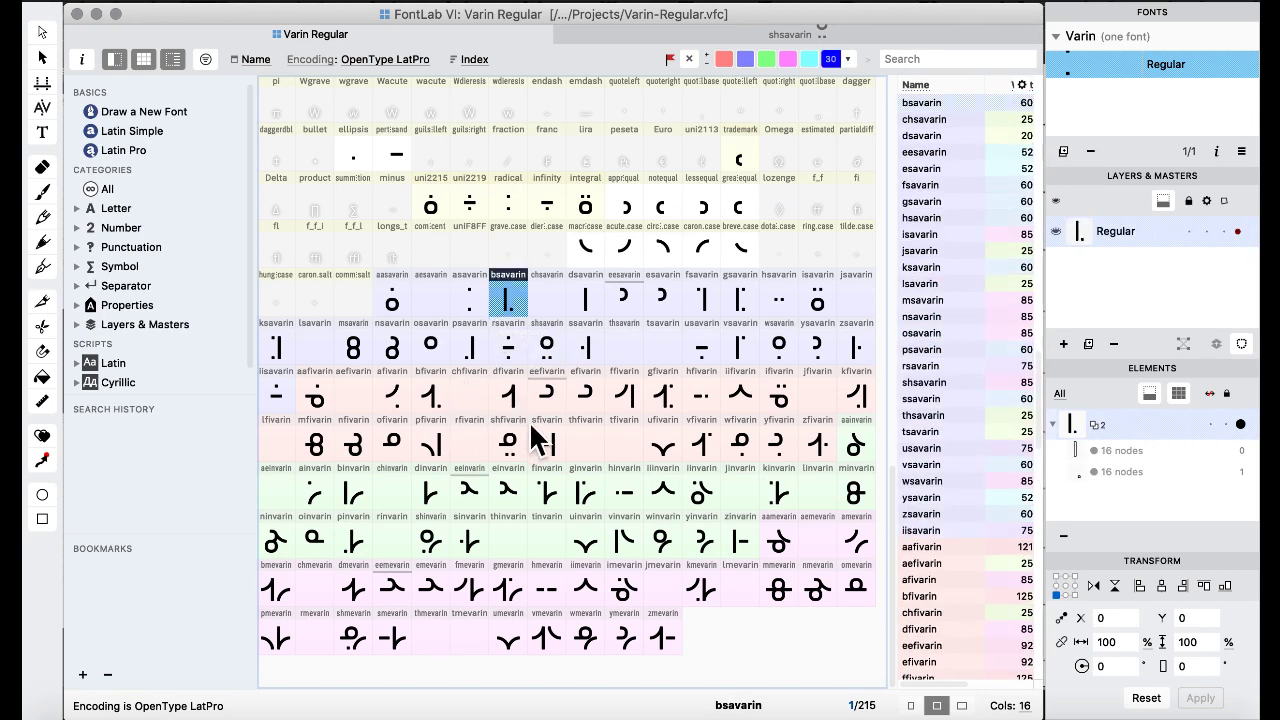
left_click(624, 205)
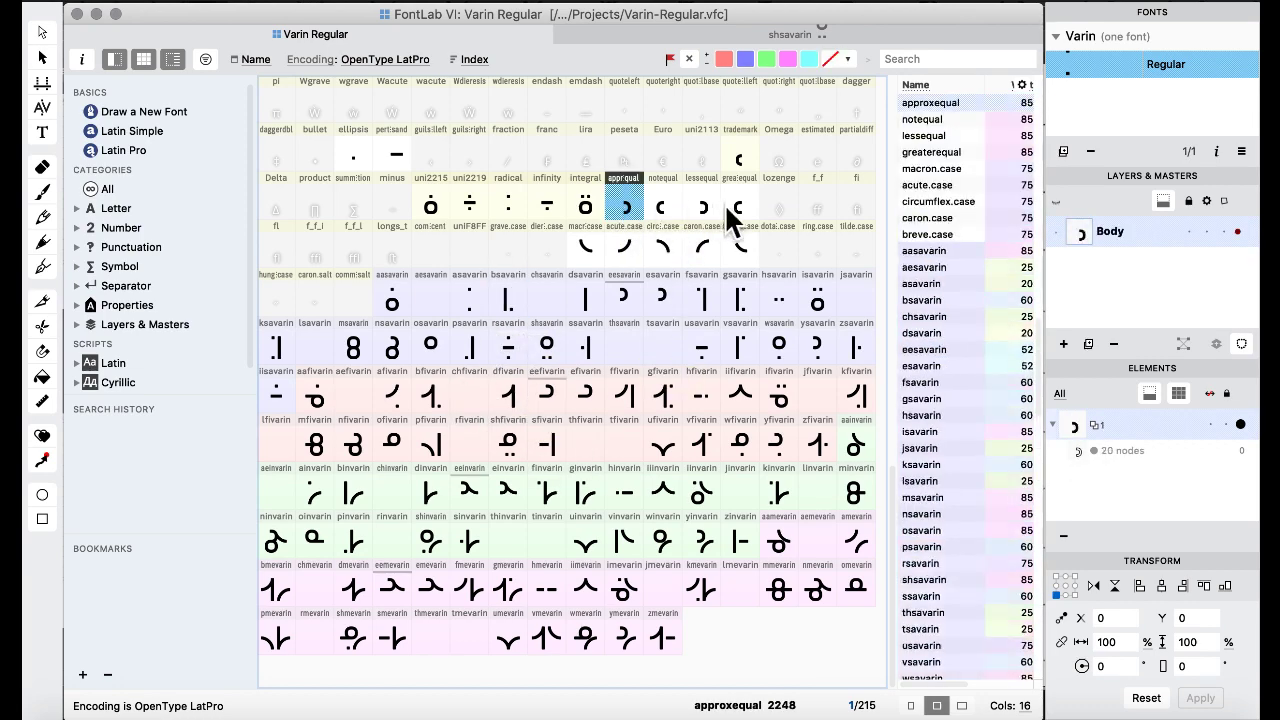
left_click(740, 205)
left_click(585, 386)
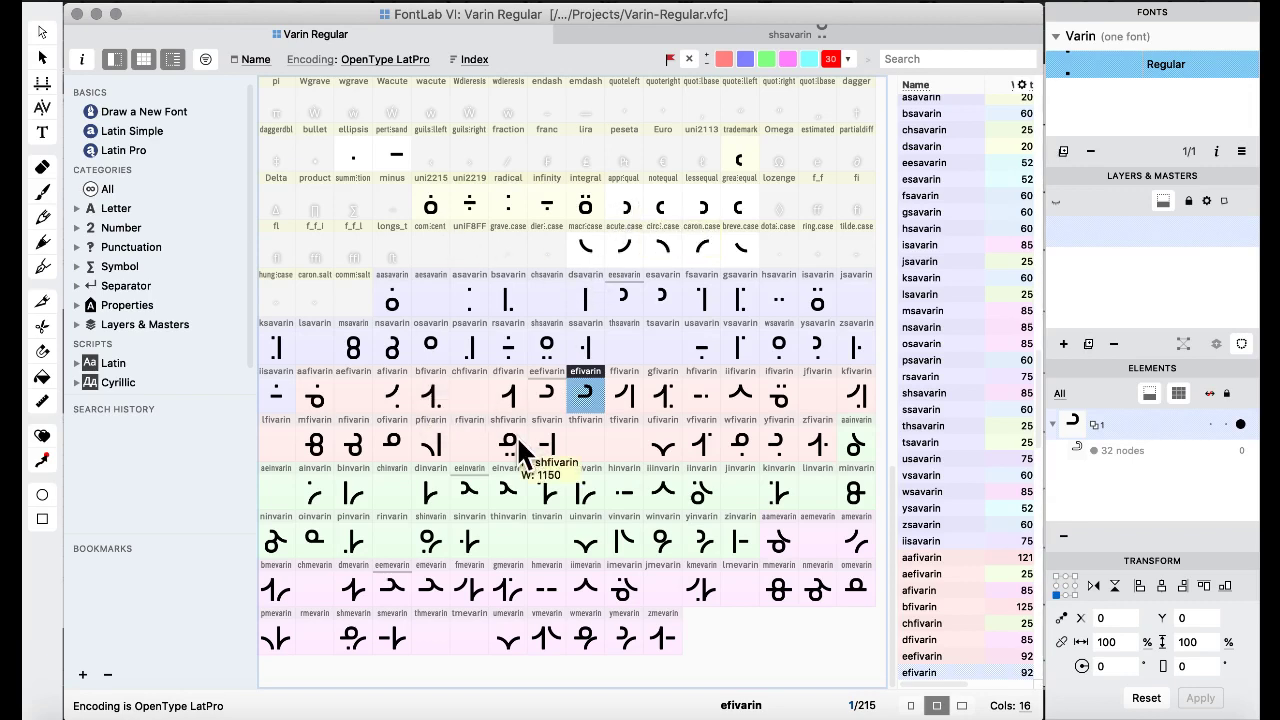
left_click(440, 402)
left_click(460, 358)
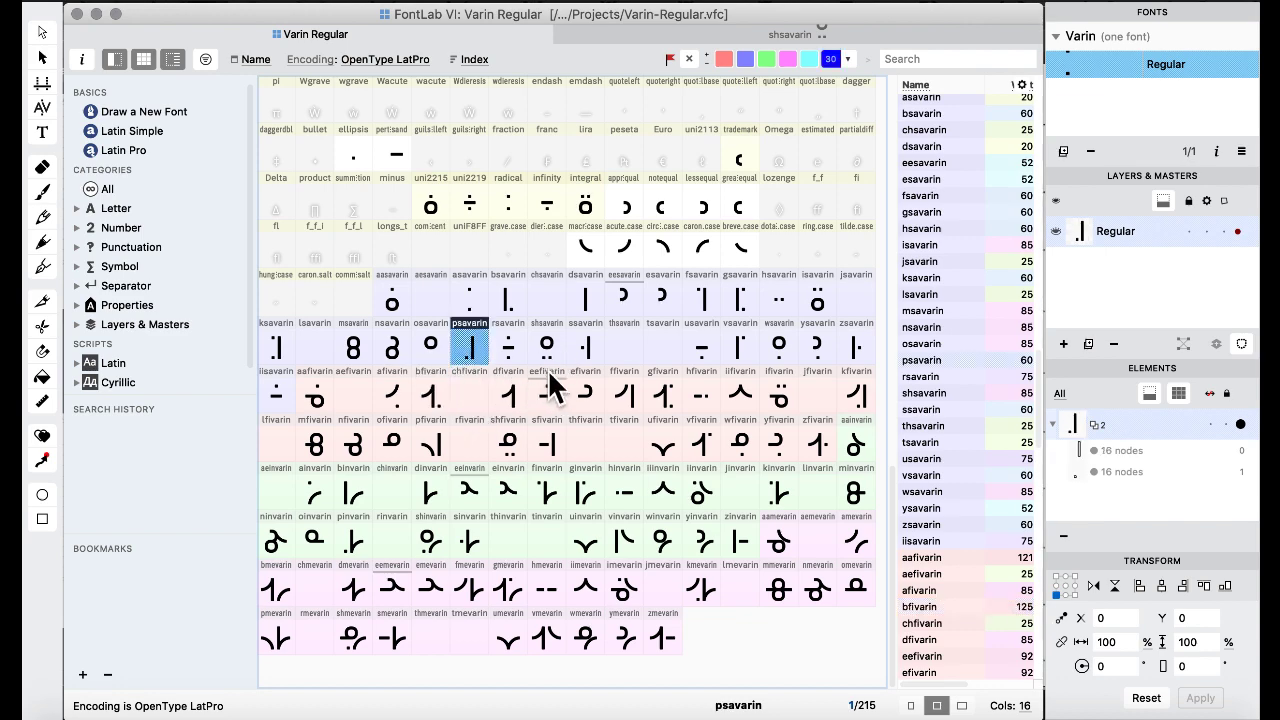
Paste the two dots into the eesavarin glyph below the curve and move them 200 units left to X -75.
double_click(622, 301)
key("super+v")
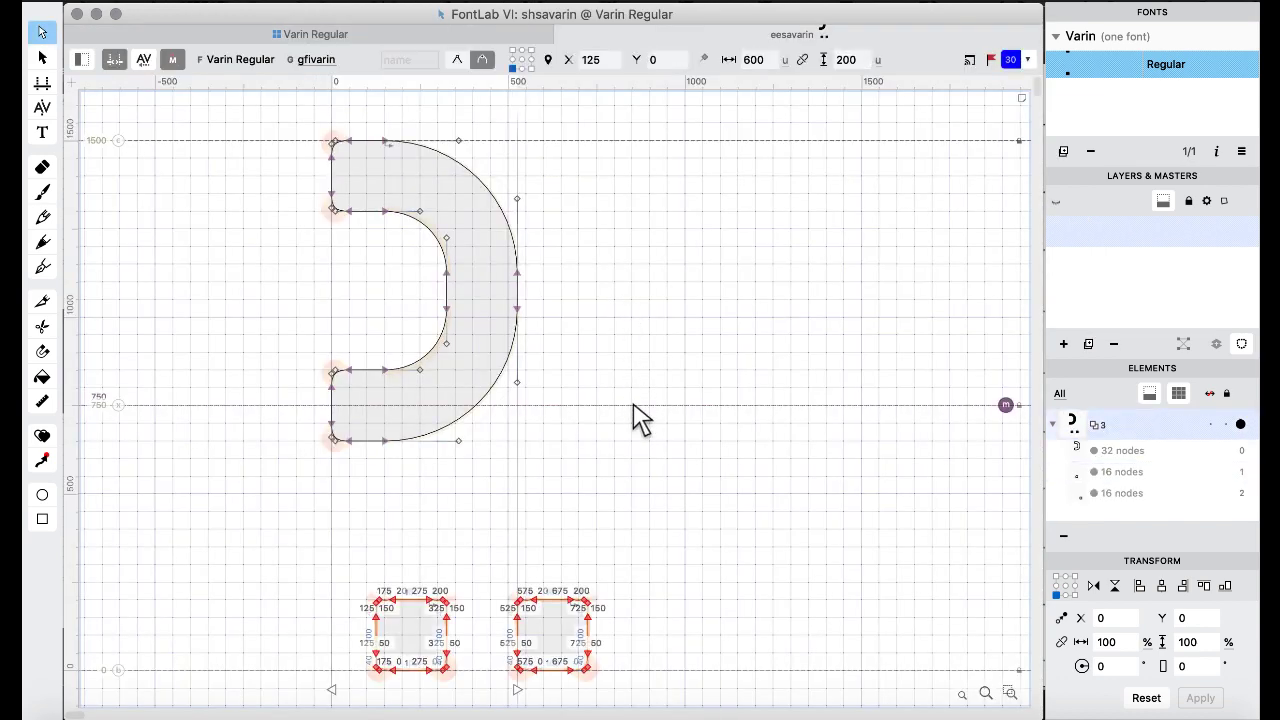
key("shift+super+Left")
key("shift+super+Left")
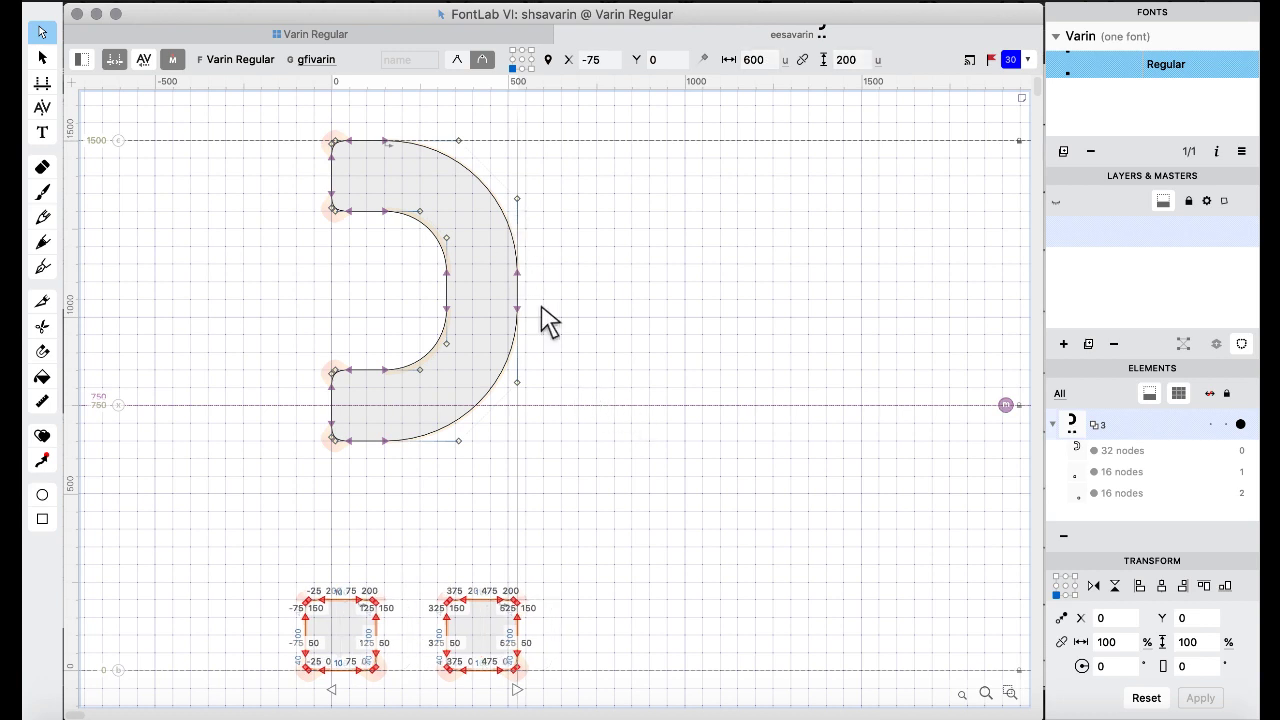
Move the two lower dots of the eesavarin glyph right to X -37, keeping them on the baseline.
left_click(550, 596)
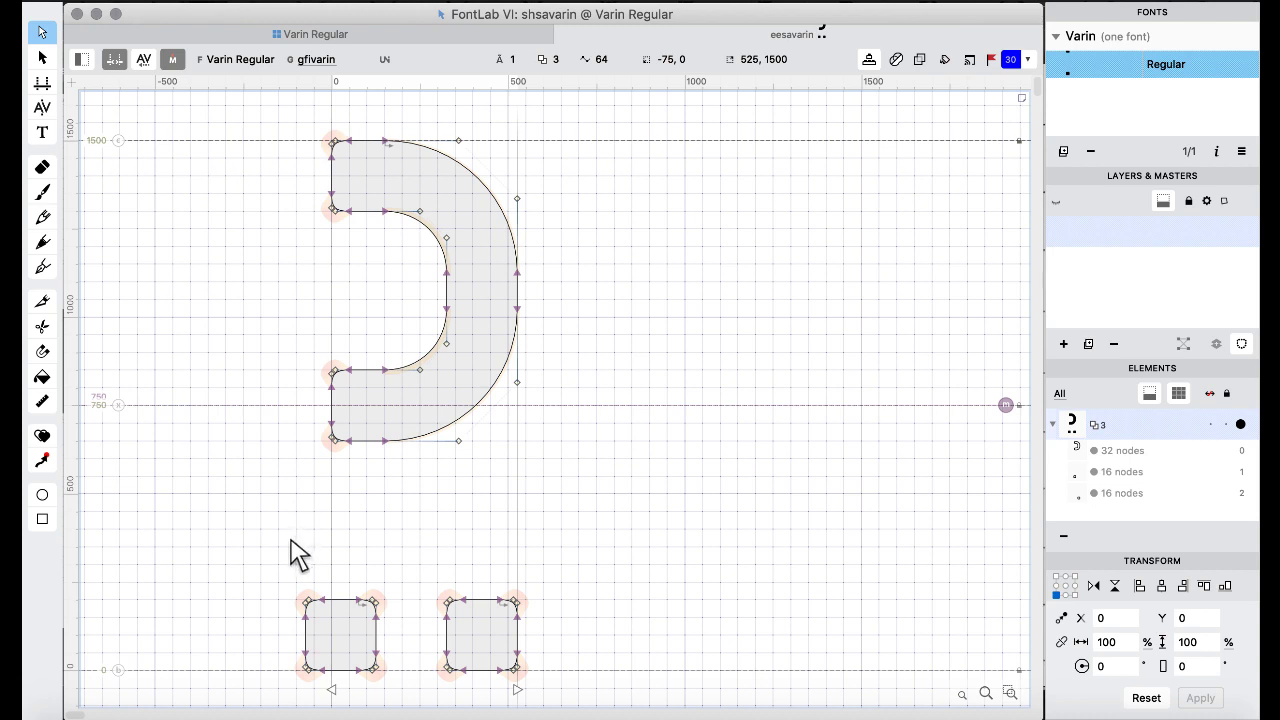
scroll(274, 545, "down", 3)
left_click_drag(245, 478, 566, 672)
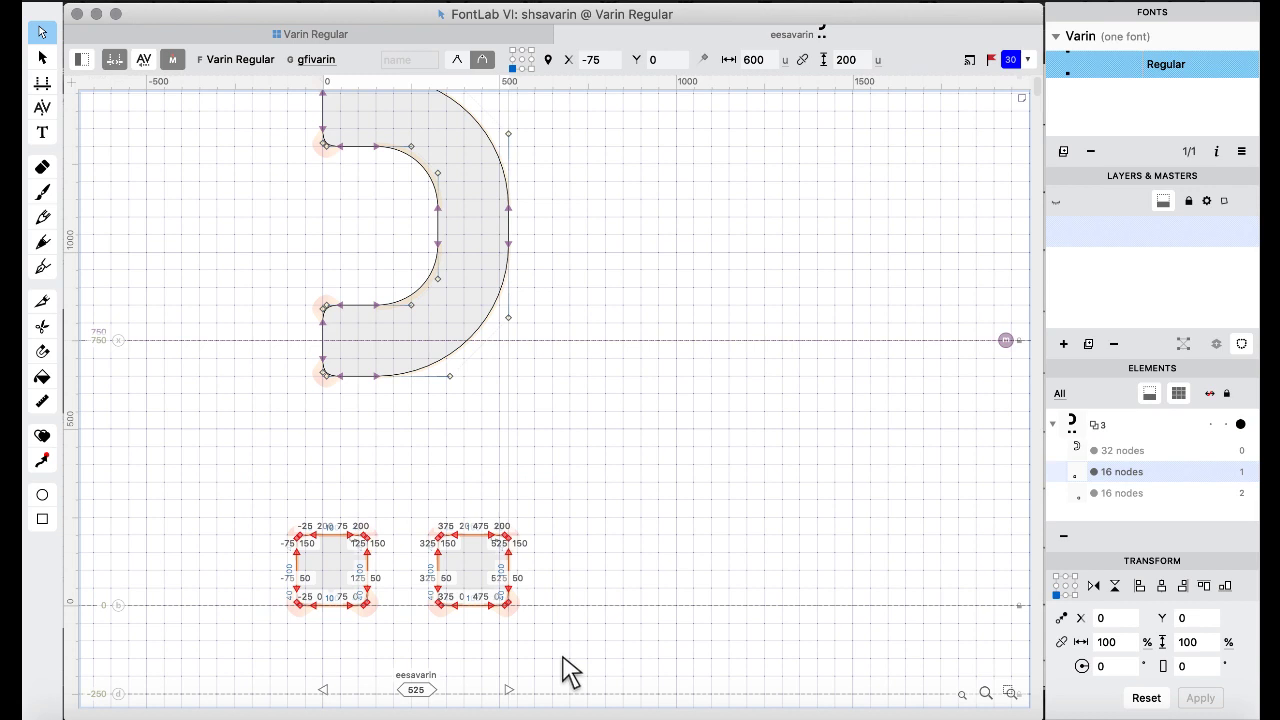
key("shift+Right")
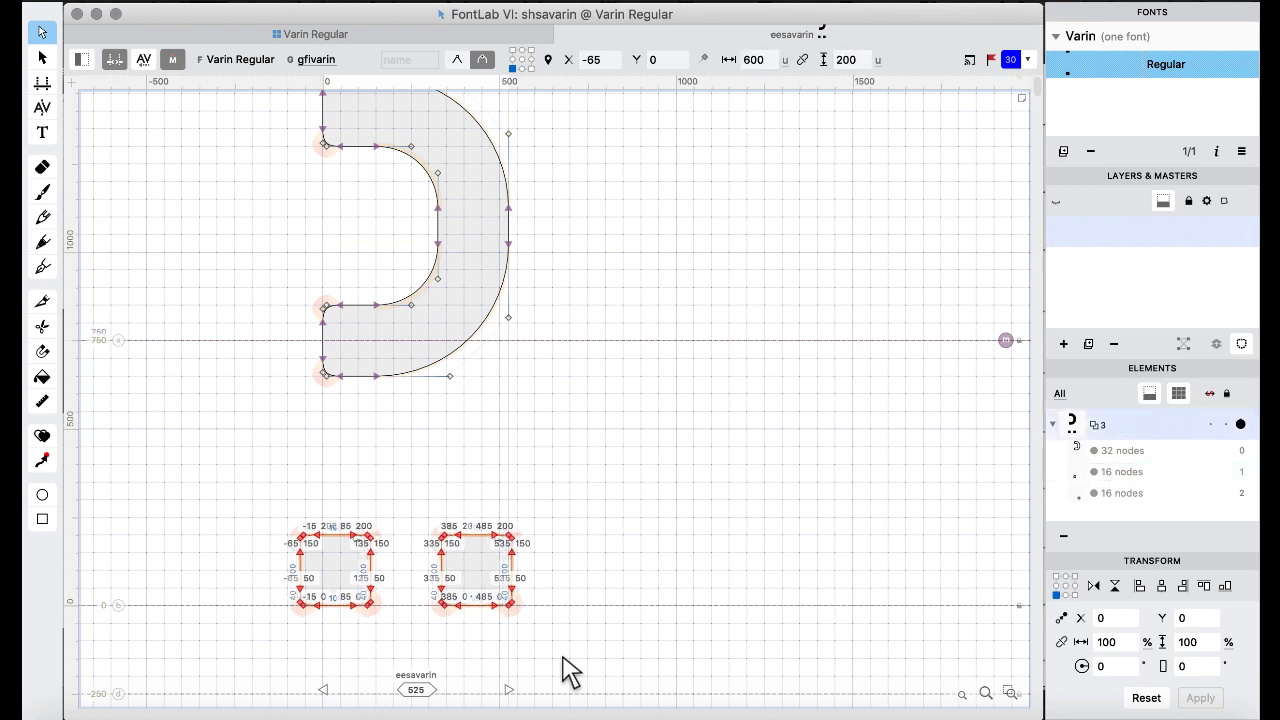
key("shift+Right")
key("shift+Right")
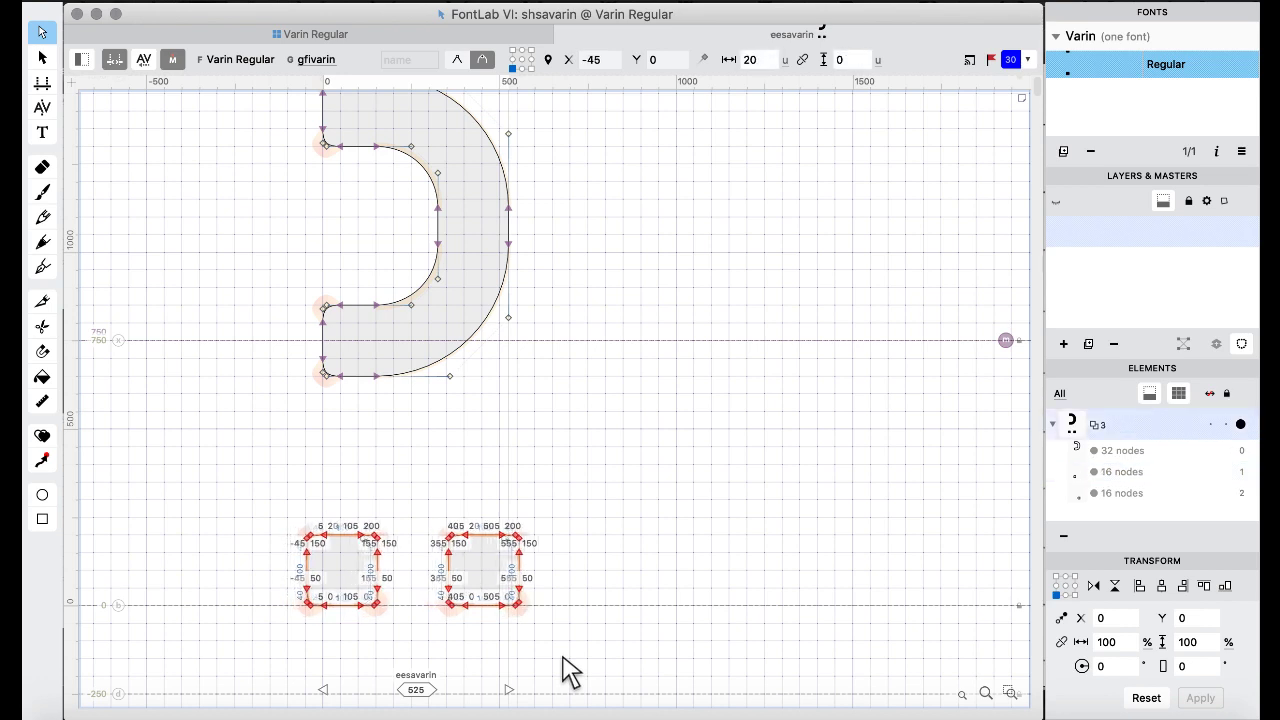
key("Right")
key("Right")
key("Right")
key("Right")
key("Right")
key("Right")
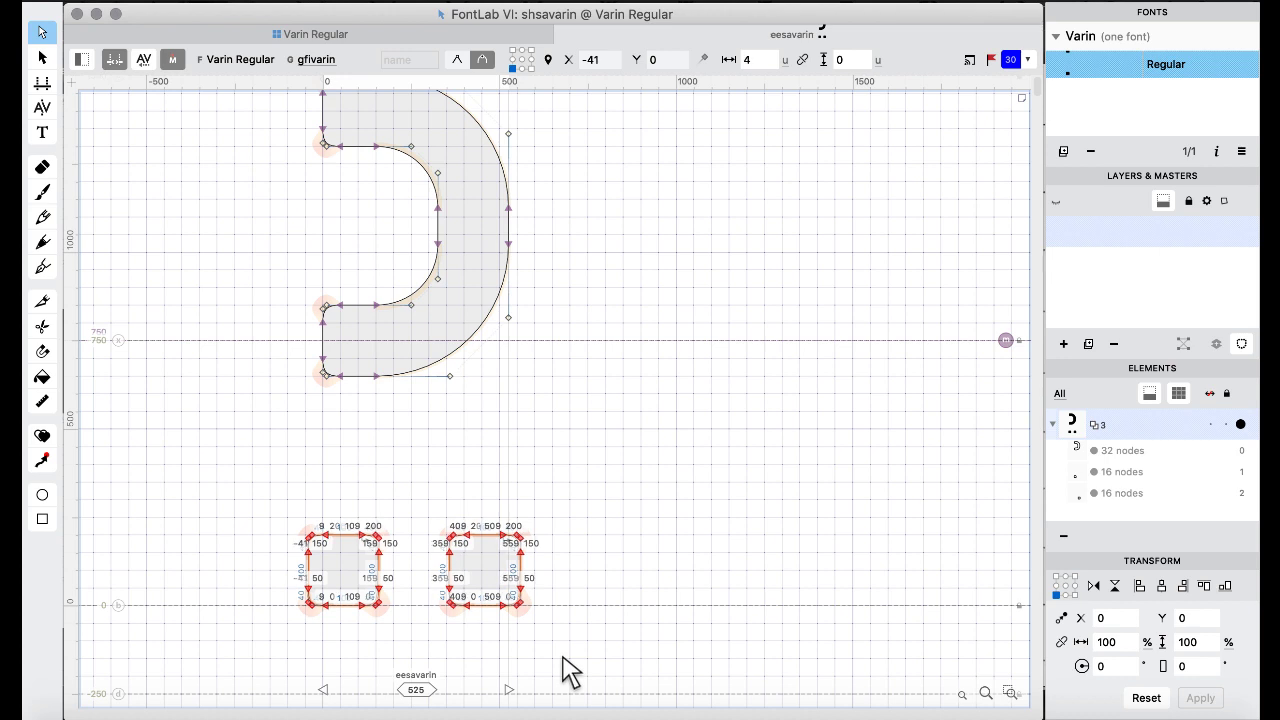
key("Right")
key("Right")
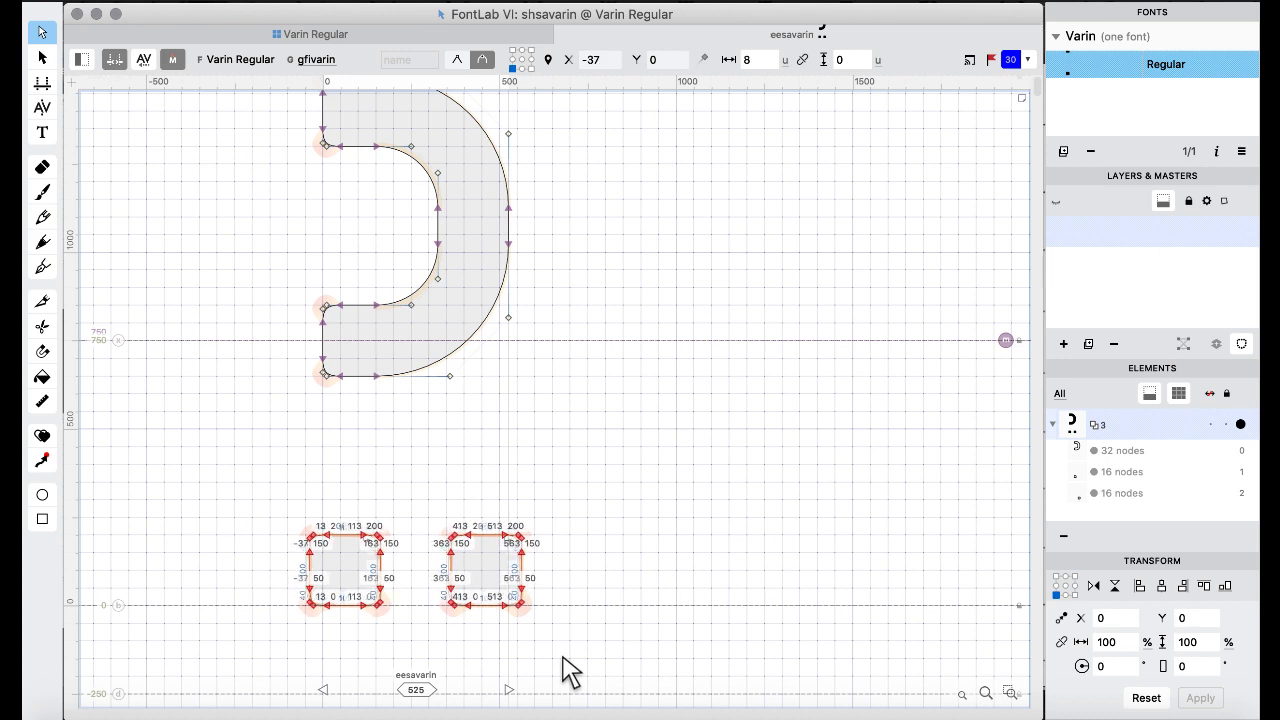
left_click(560, 492)
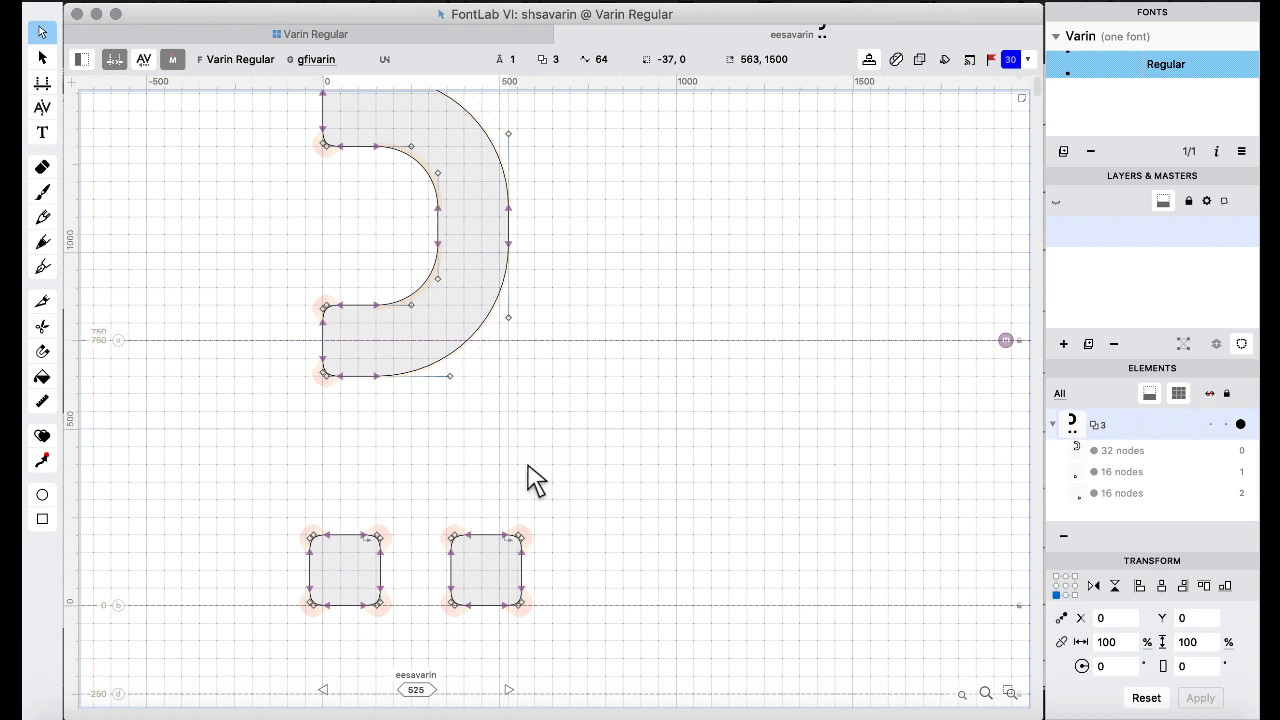
scroll(528, 480, "up", 5)
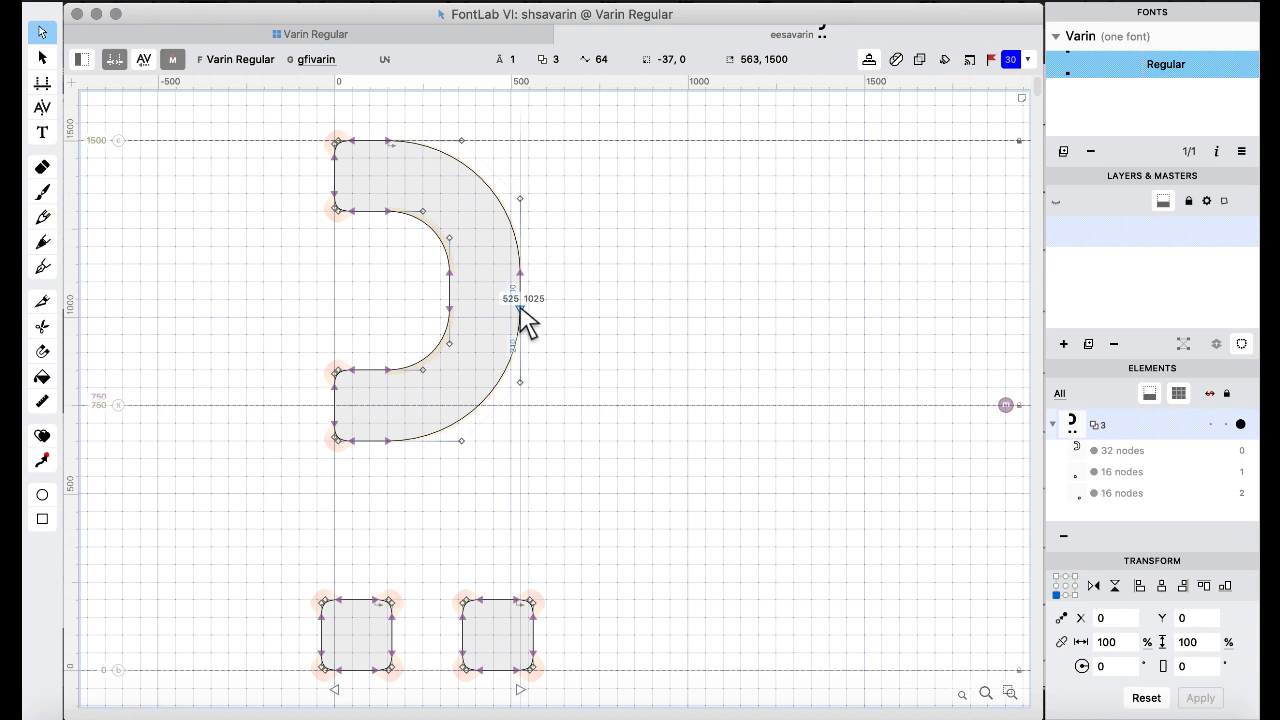
Check the final form in the e row of Varin alphabet.pdf and switch back to the FontLab font overview.
left_click(320, 36)
left_click(485, 293)
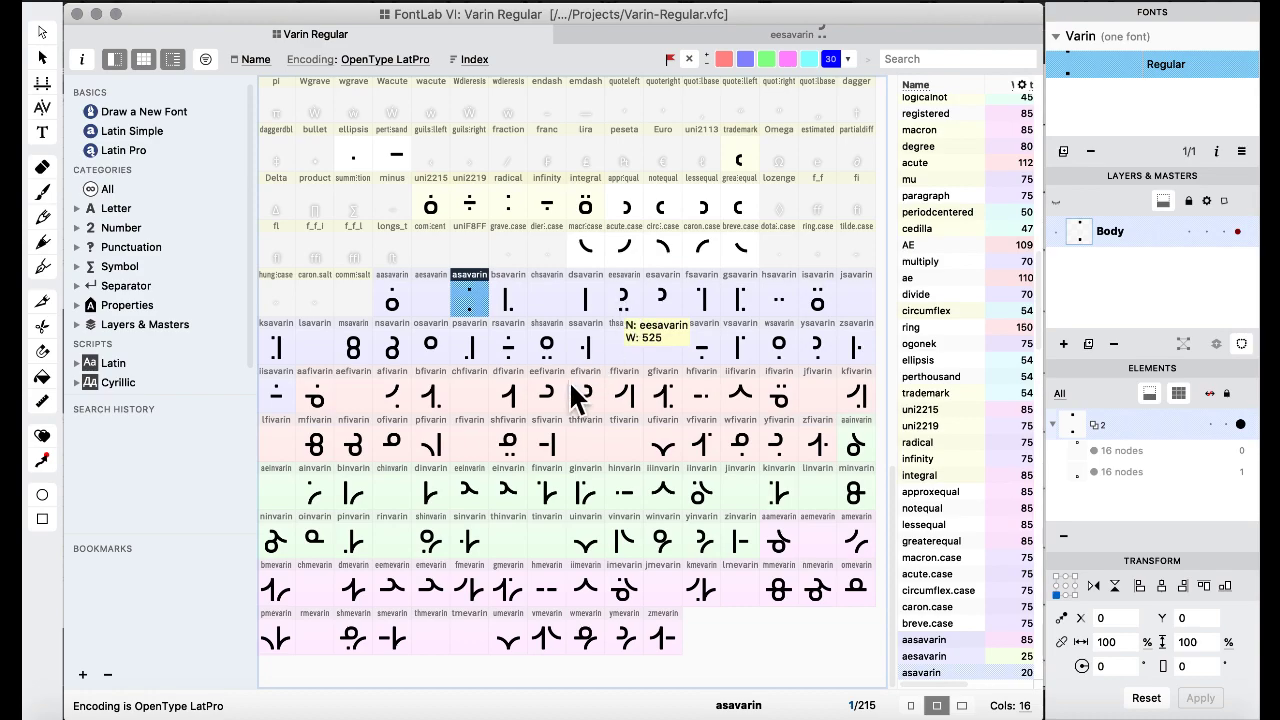
key("ctrl+Up")
left_click(708, 510)
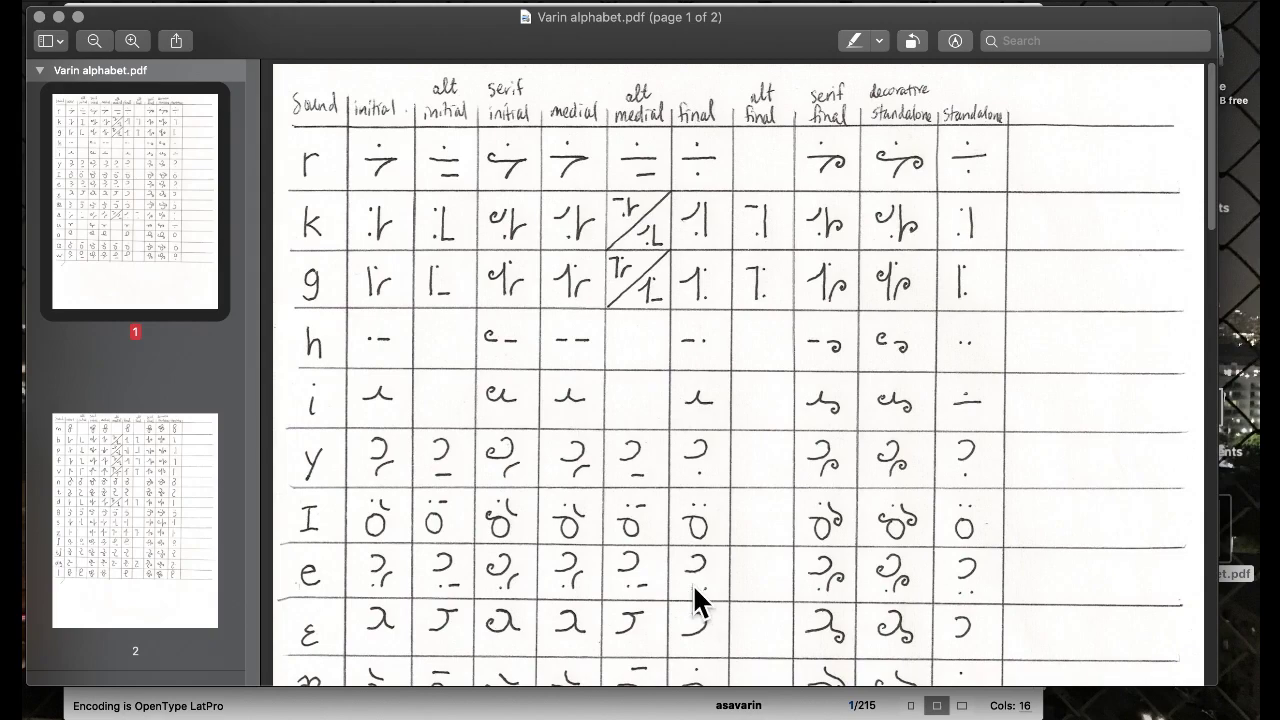
key("ctrl+Up")
left_click(322, 366)
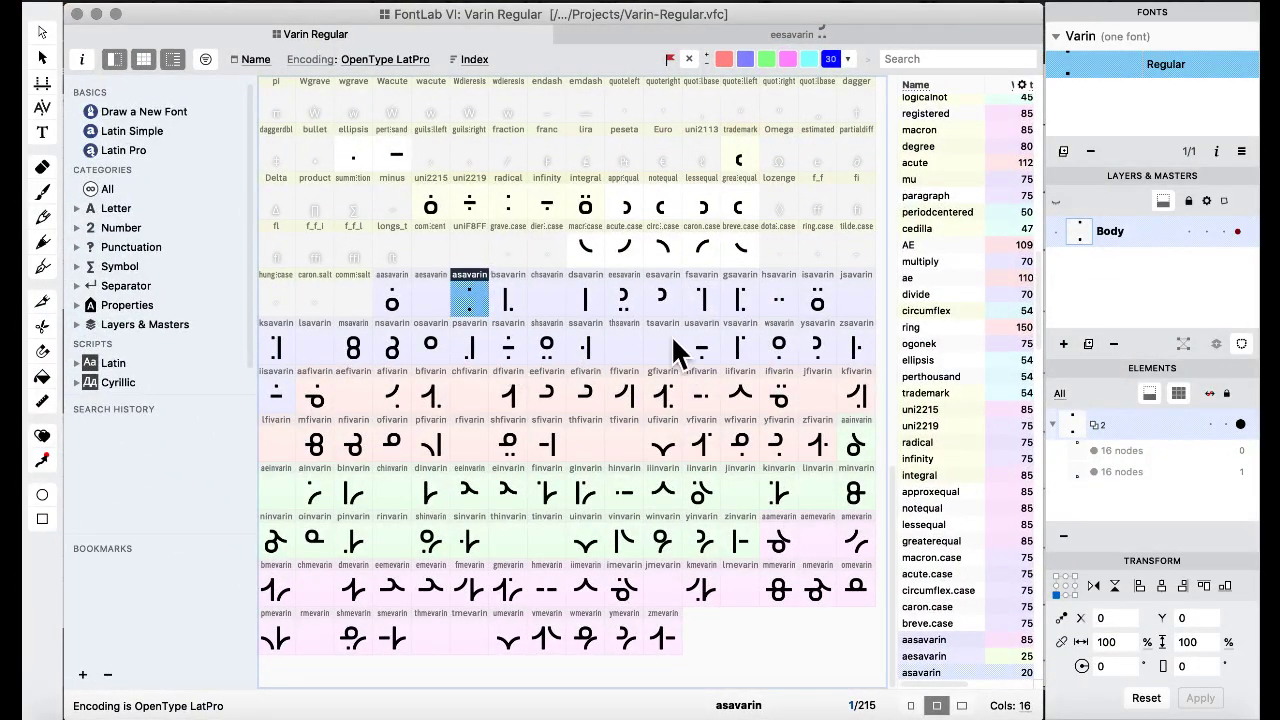
Open the eesavarin glyph and copy its two lower dots.
double_click(626, 303)
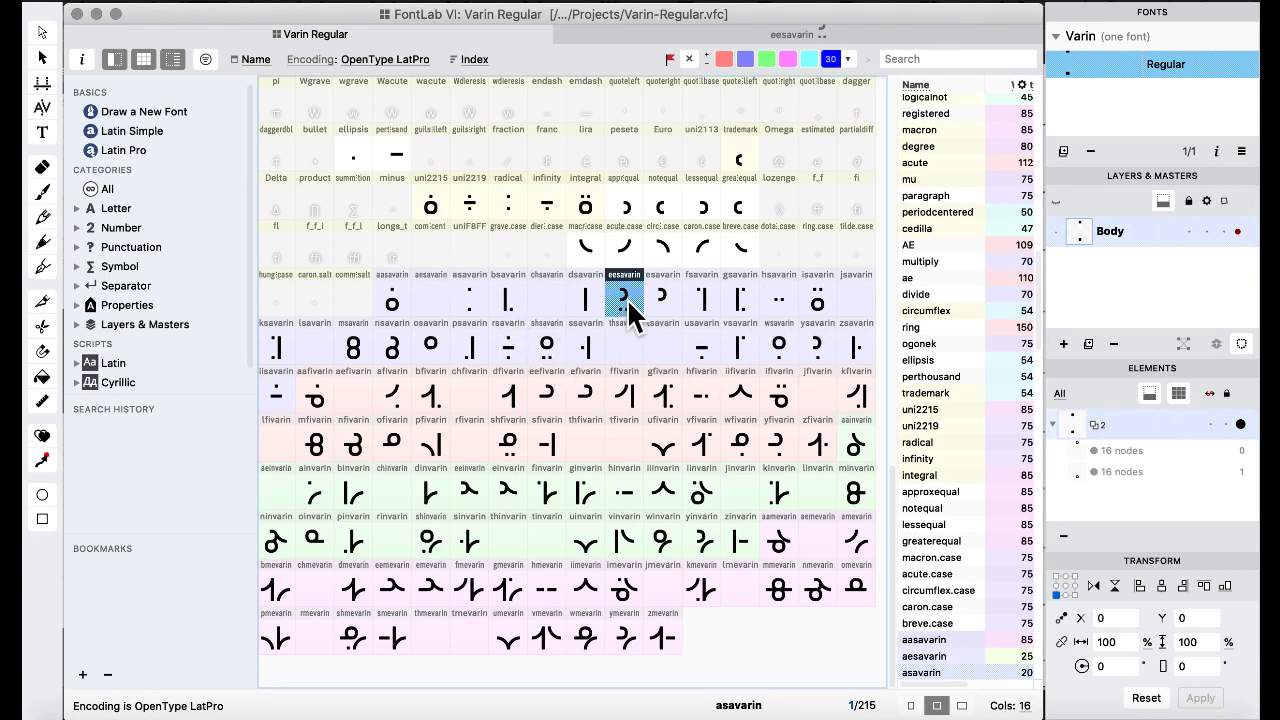
left_click_drag(572, 681, 607, 689)
key("super+Up")
key("super+Up")
key("super+Up")
key("super+Up")
key("super+Up")
key("super+Up")
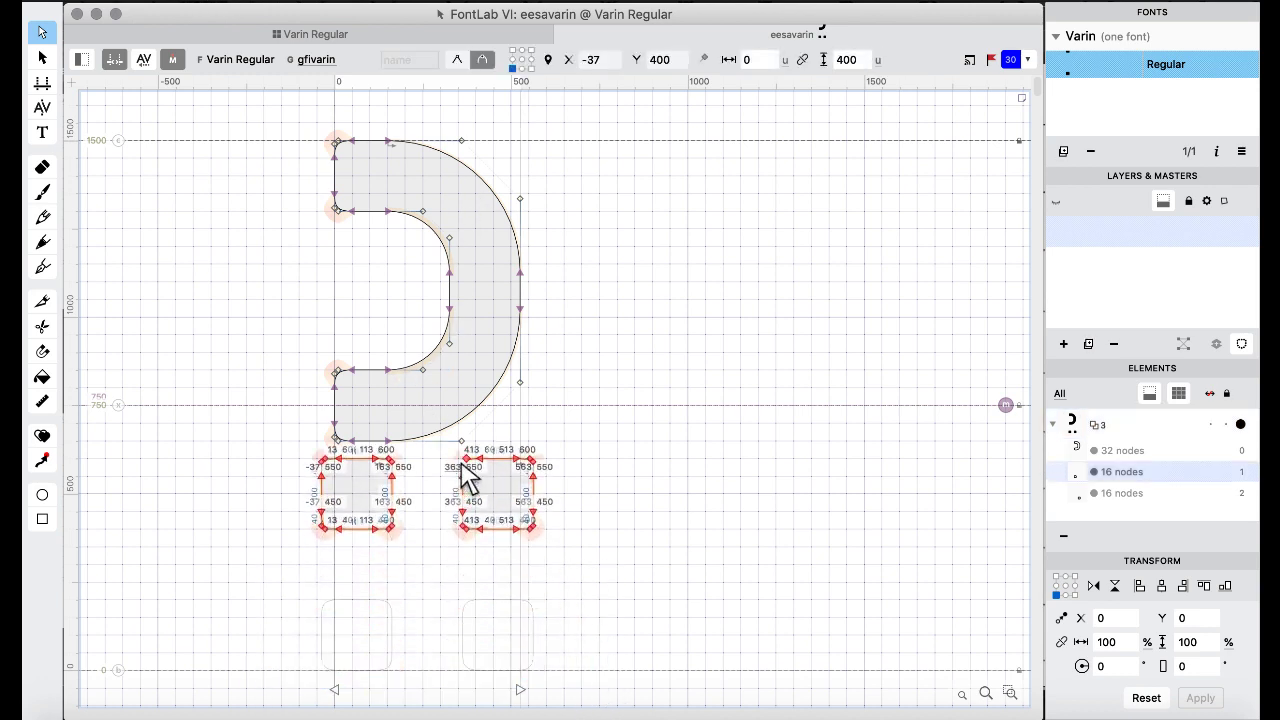
key("super+z")
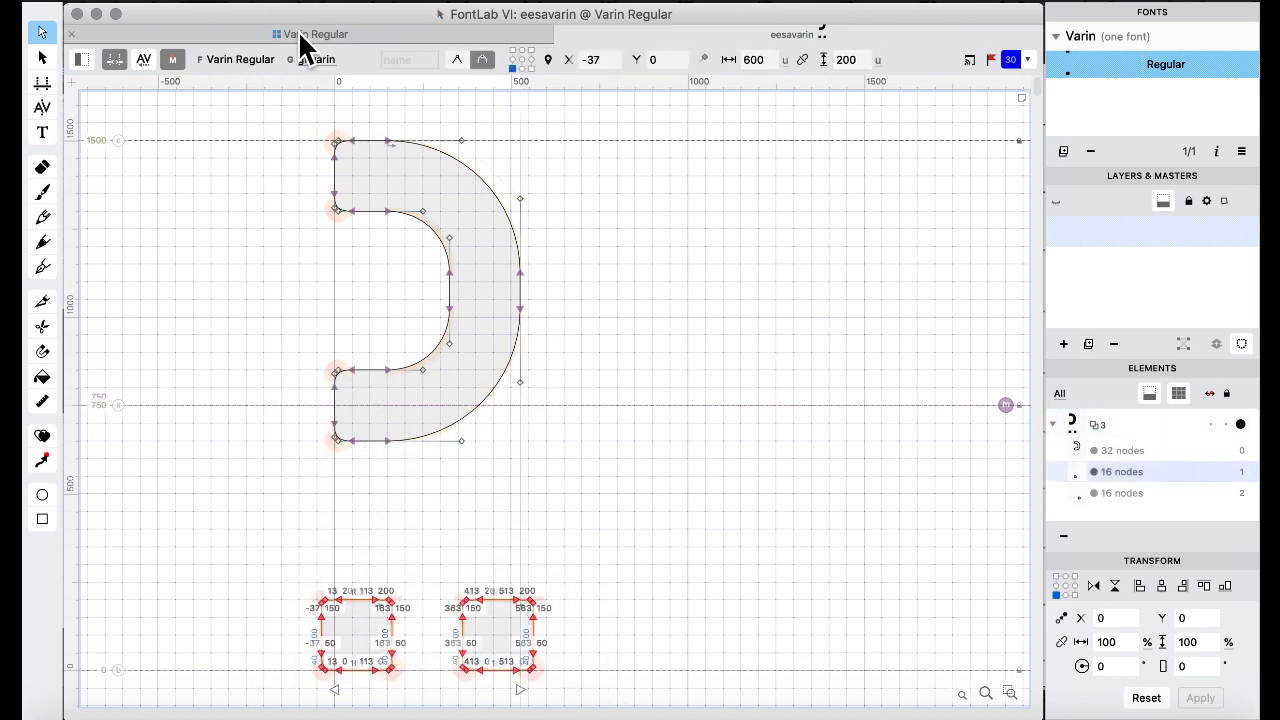
Paste the two dots into the eefivarin glyph, place them at X 363, Y 0, and return to the font overview.
left_click(300, 33)
left_click(484, 405)
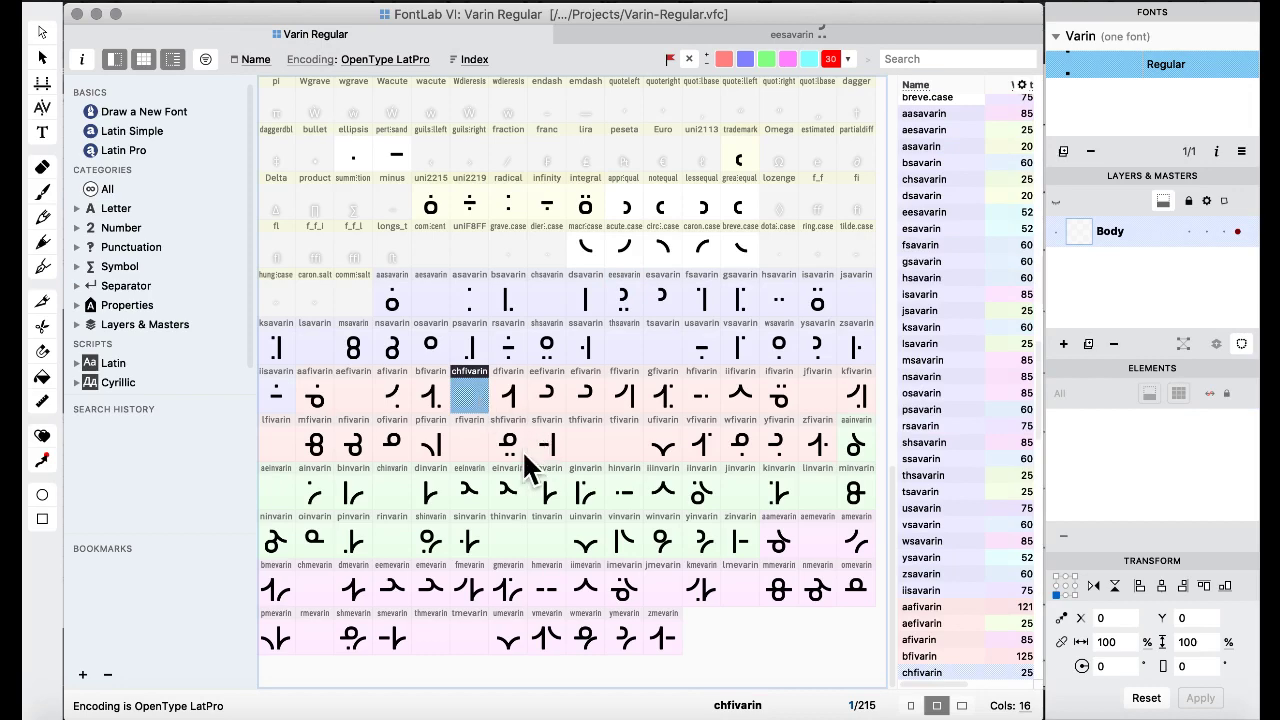
double_click(542, 405)
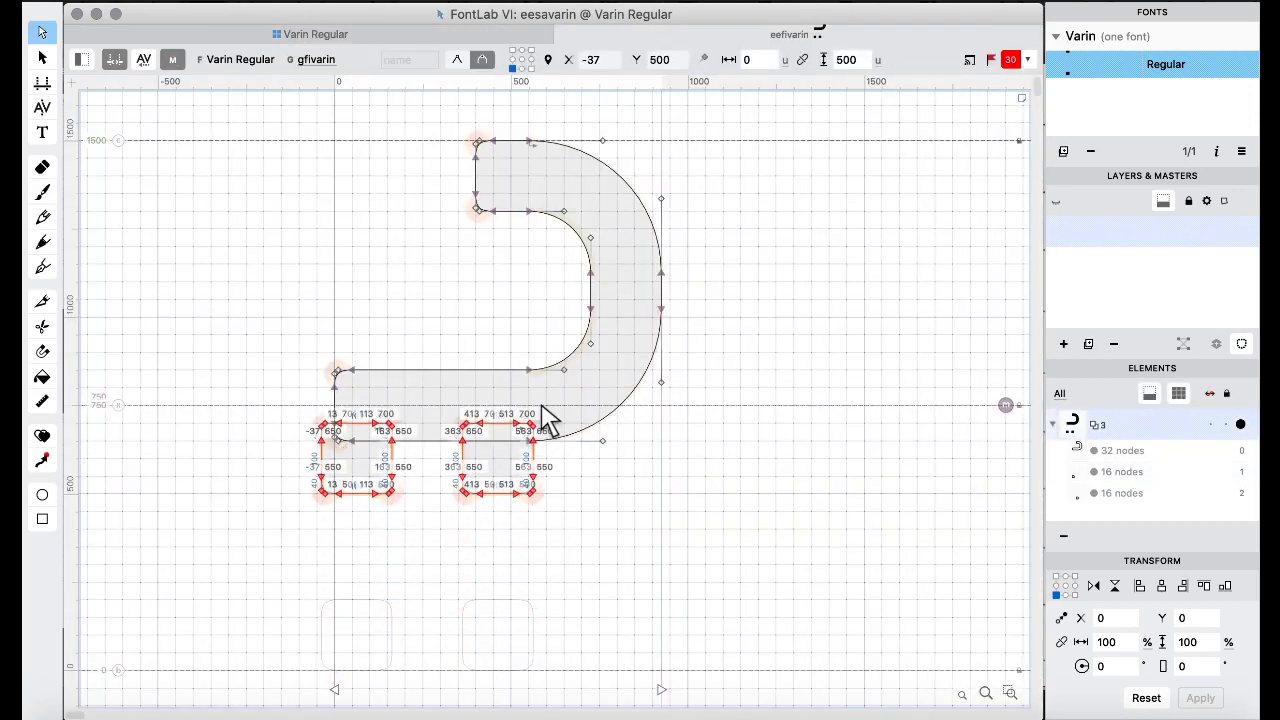
key("super+shift+z")
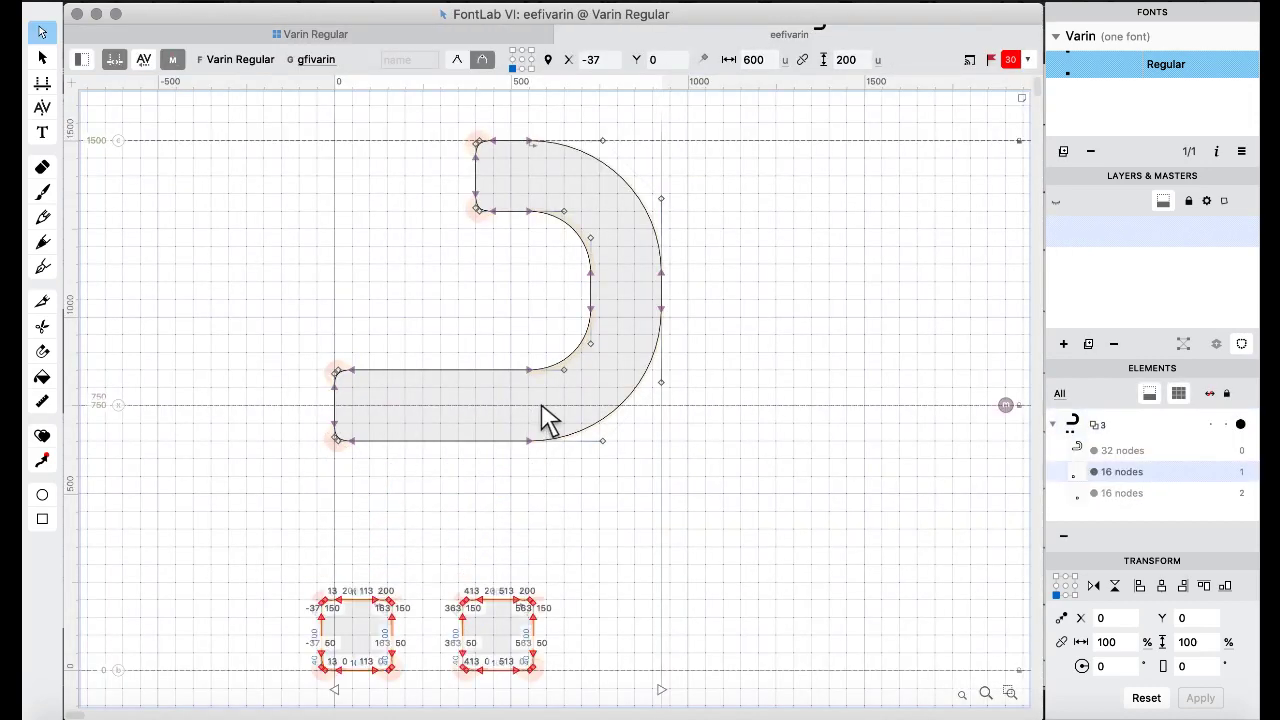
key("super+shift+z")
key("super+shift+z")
key("super+shift+z")
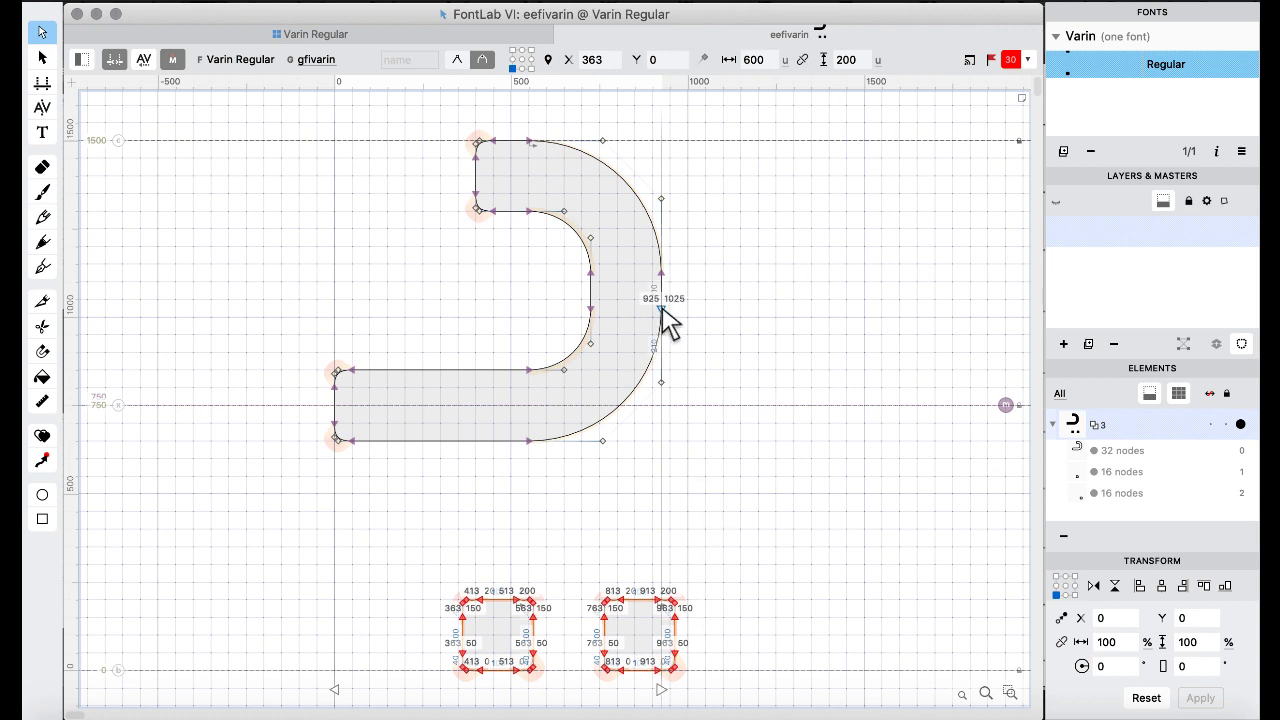
left_click(291, 37)
Check the initial form in the e row of Varin alphabet.pdf and switch back to the FontLab font overview.
key("ctrl+Up")
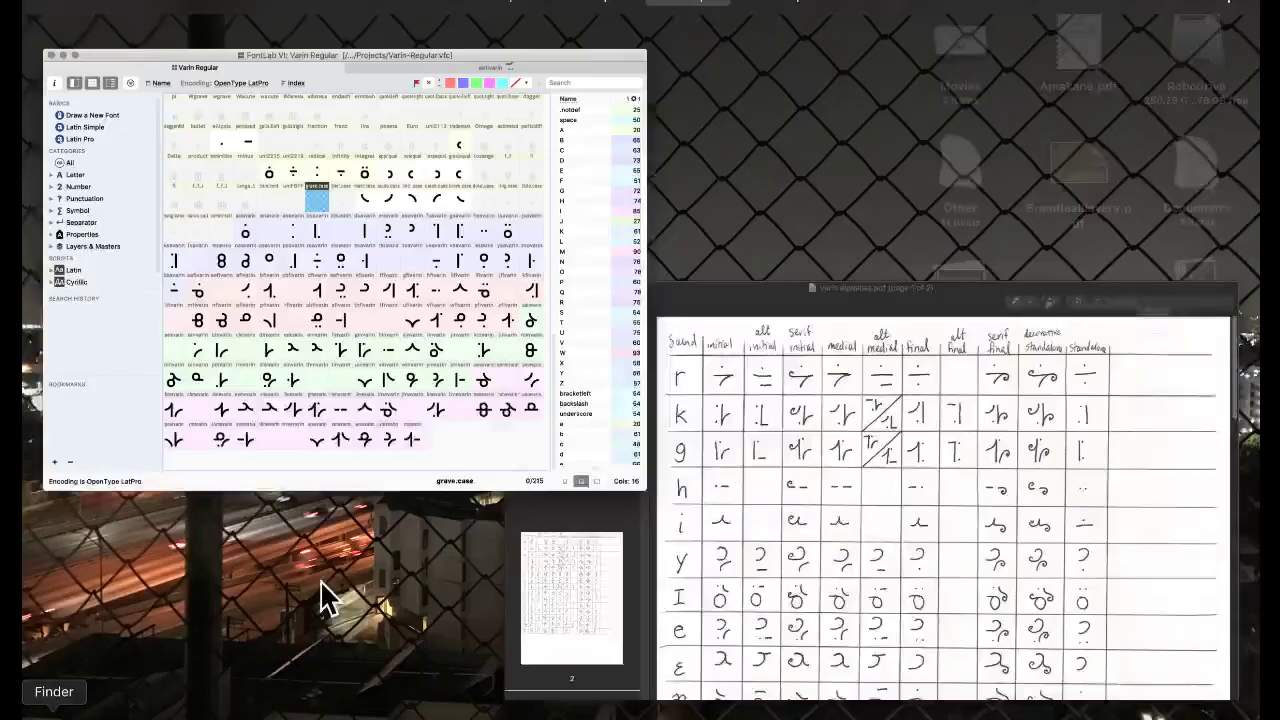
left_click(931, 480)
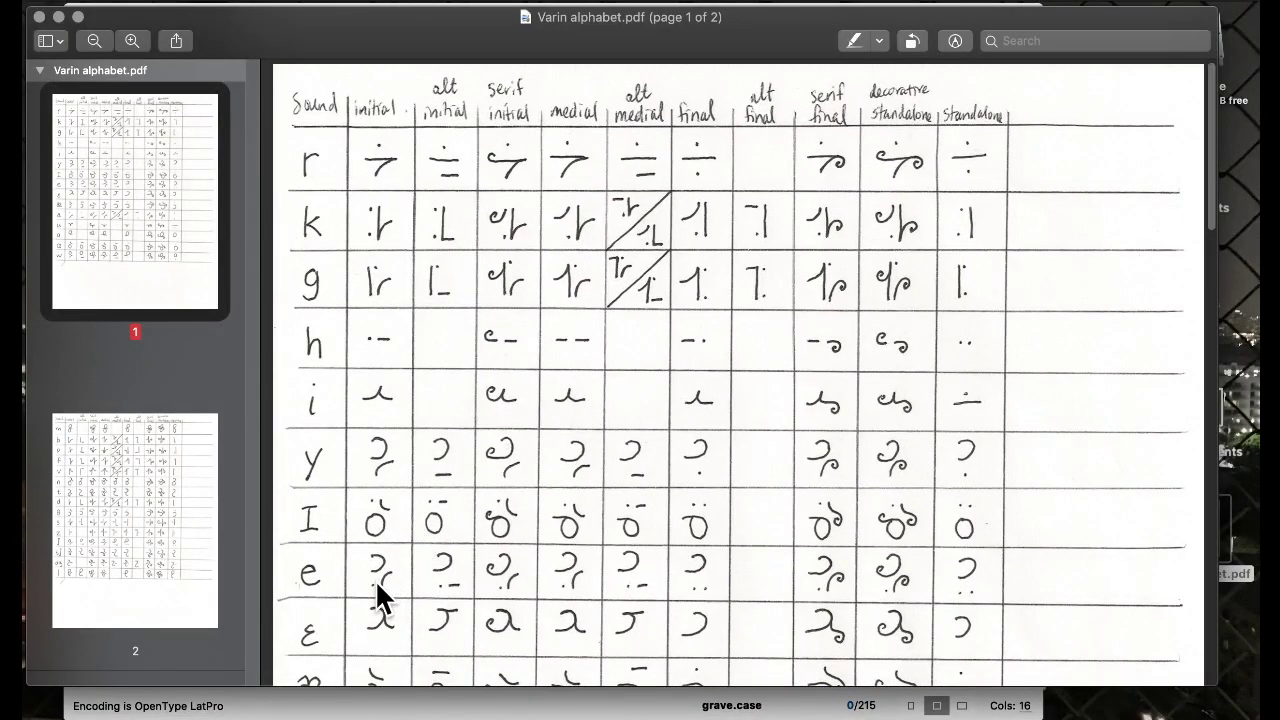
key("ctrl+Up")
left_click(343, 346)
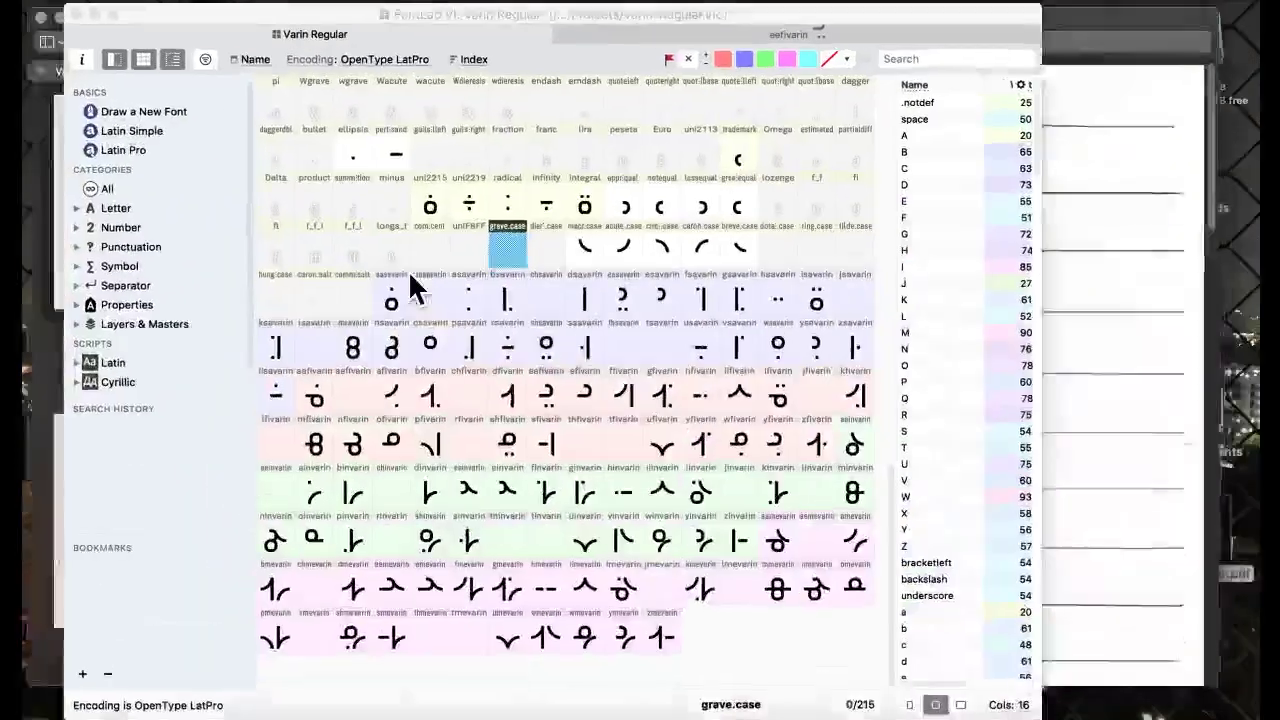
key("ctrl+Up")
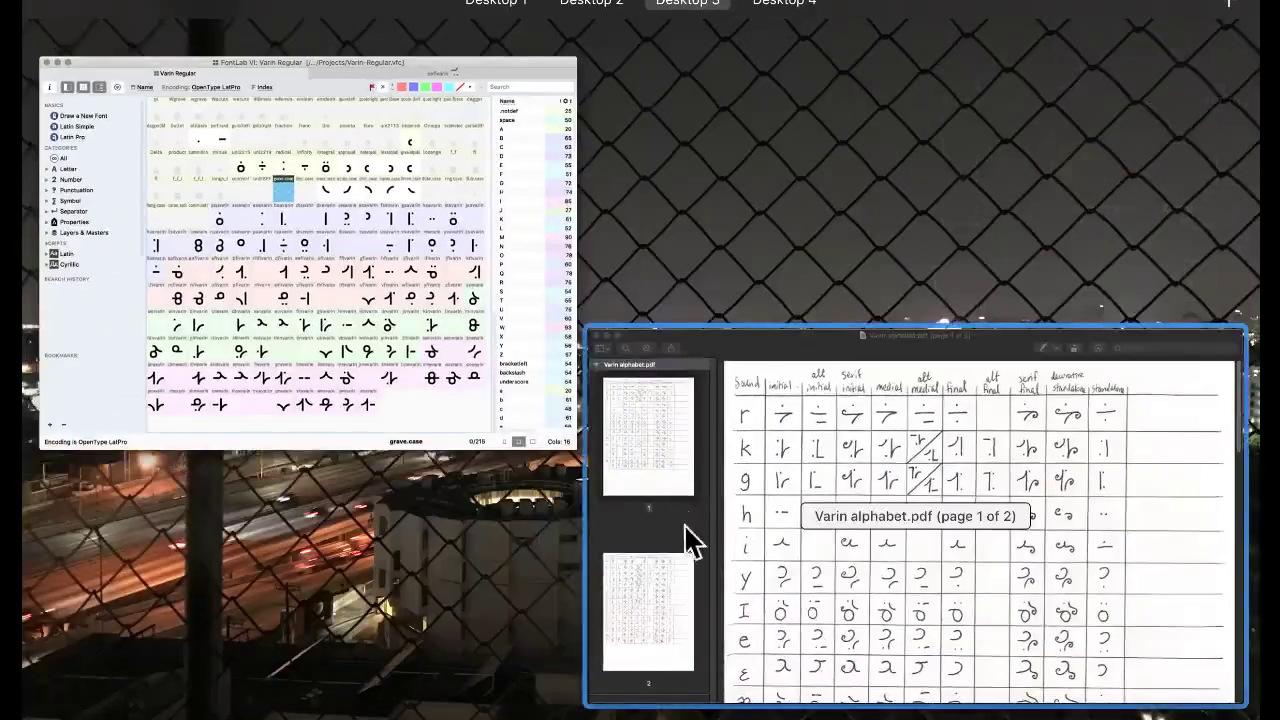
left_click(278, 256)
Replace the eeinvarin glyph with a copy of eesavarin and flag it green.
left_click(623, 300)
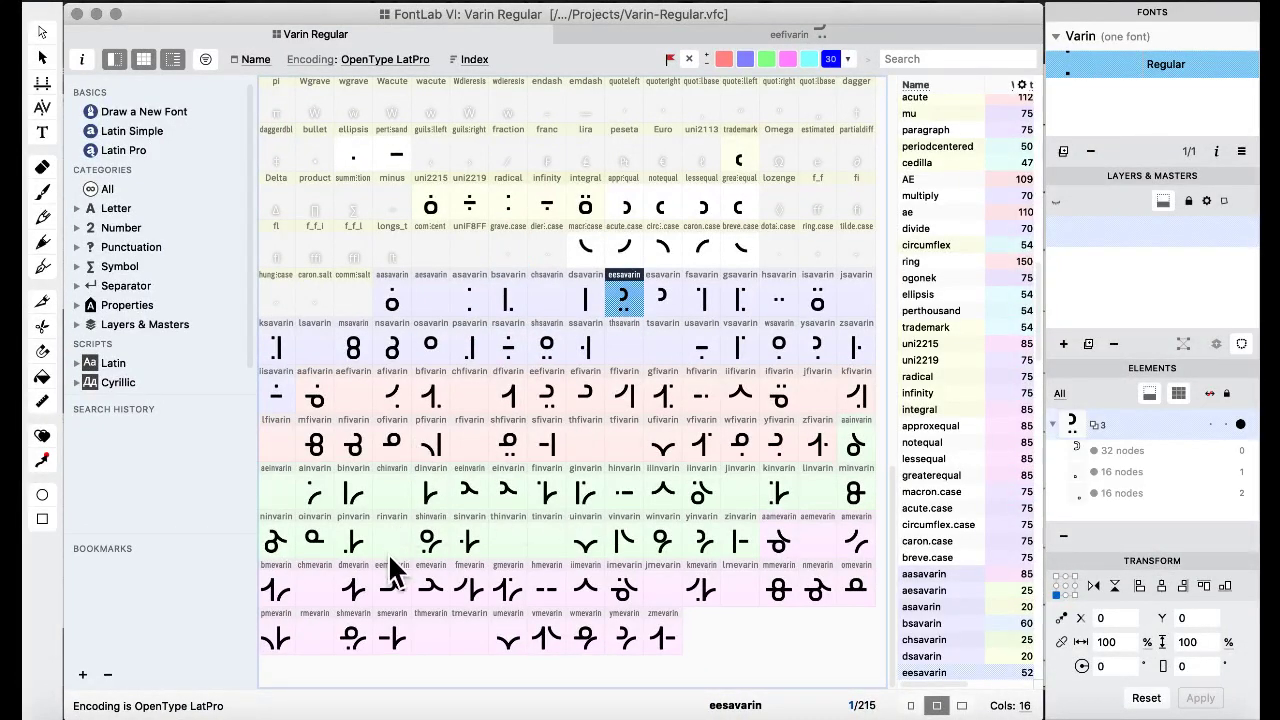
left_click(474, 498)
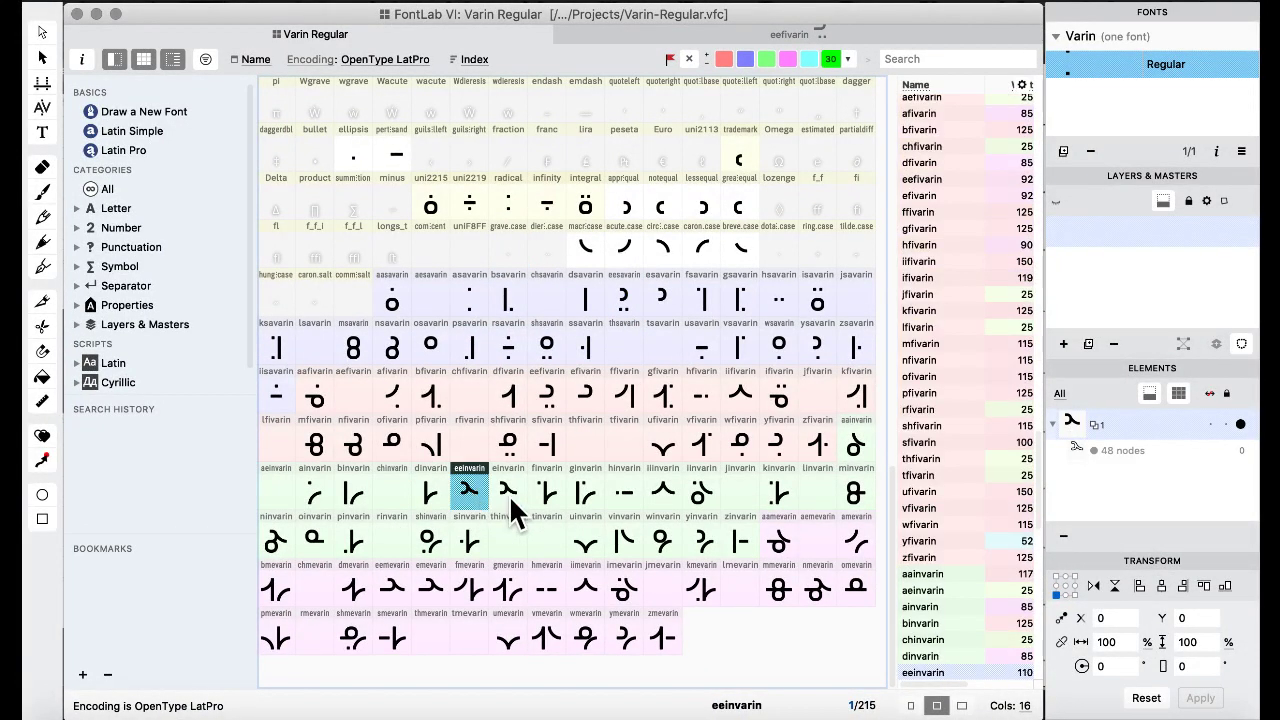
key("super+v")
left_click(810, 458)
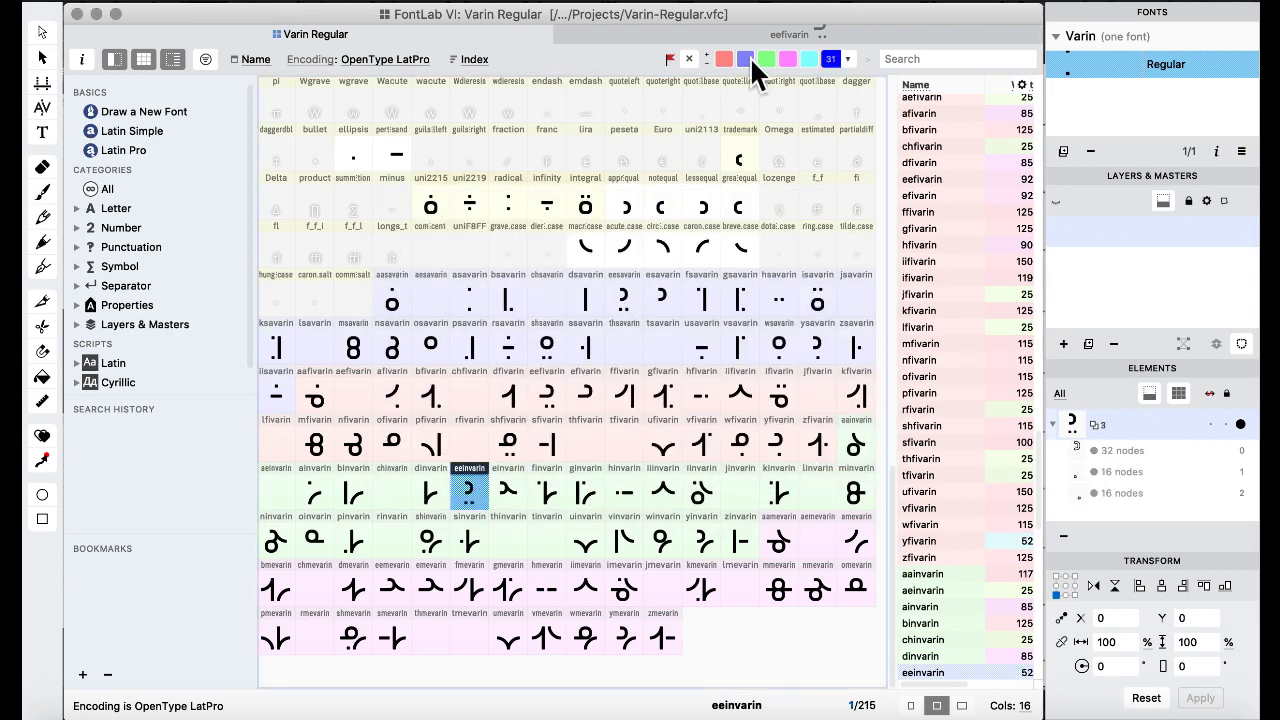
Copy the curved stroke from the caron.case glyph and return to the font overview.
left_click(553, 258)
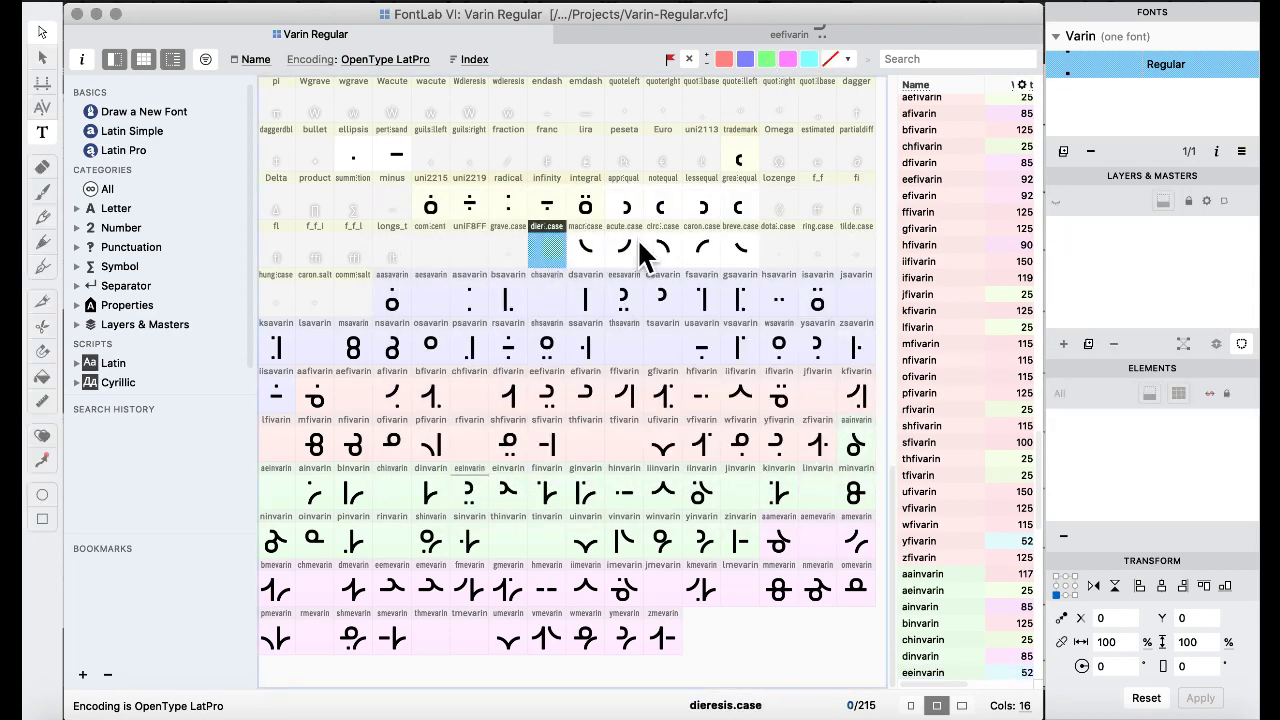
double_click(696, 253)
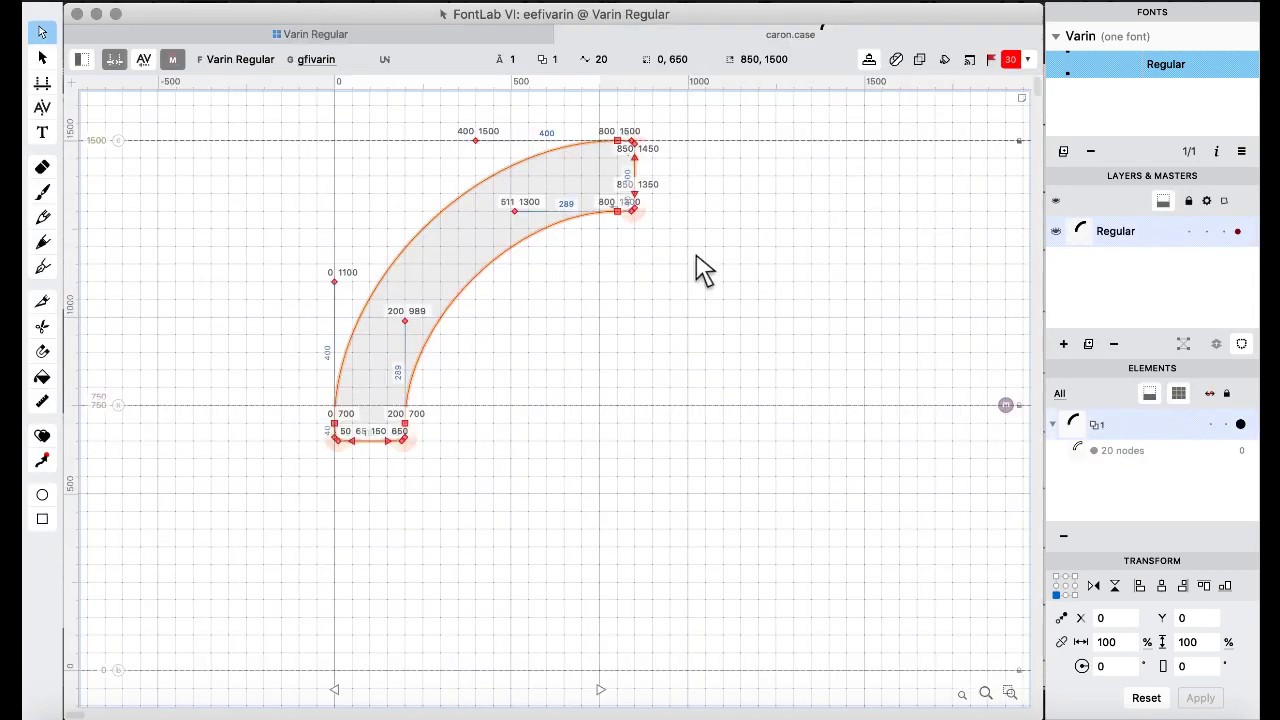
left_click(366, 38)
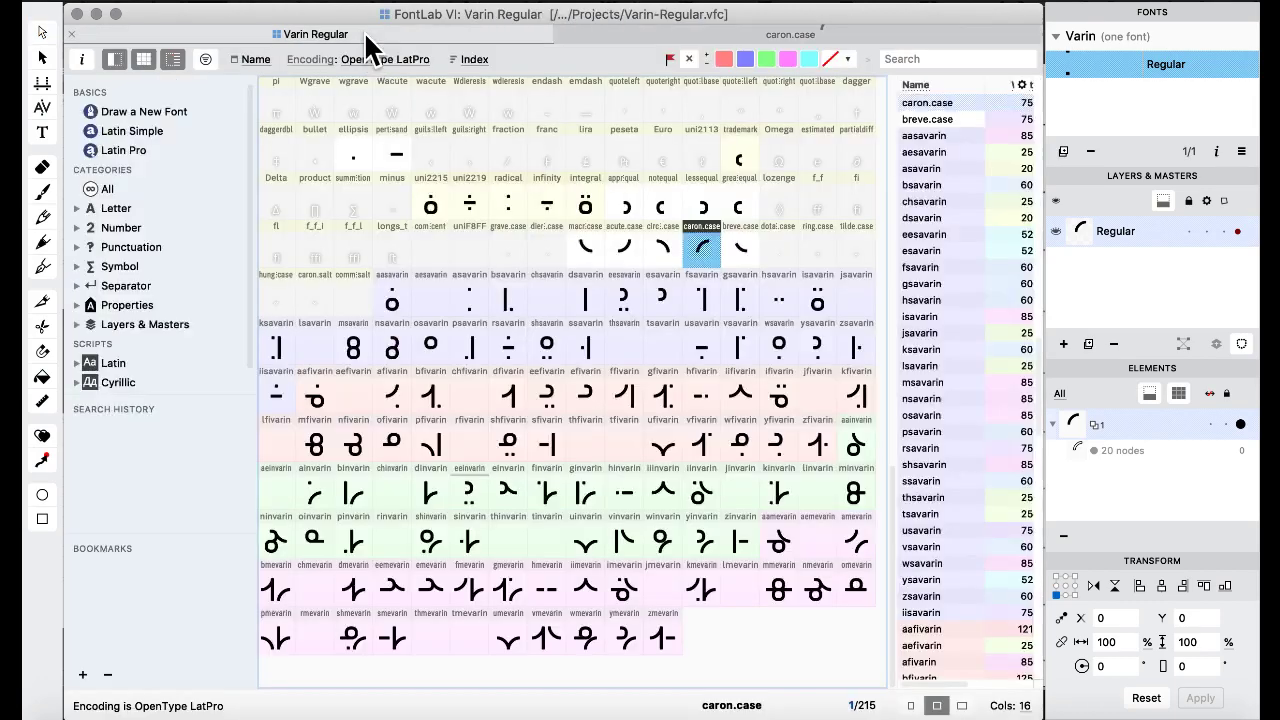
Delete the second dot, under the curve's outer side, from the eeinvarin glyph.
left_click(480, 494)
double_click(480, 494)
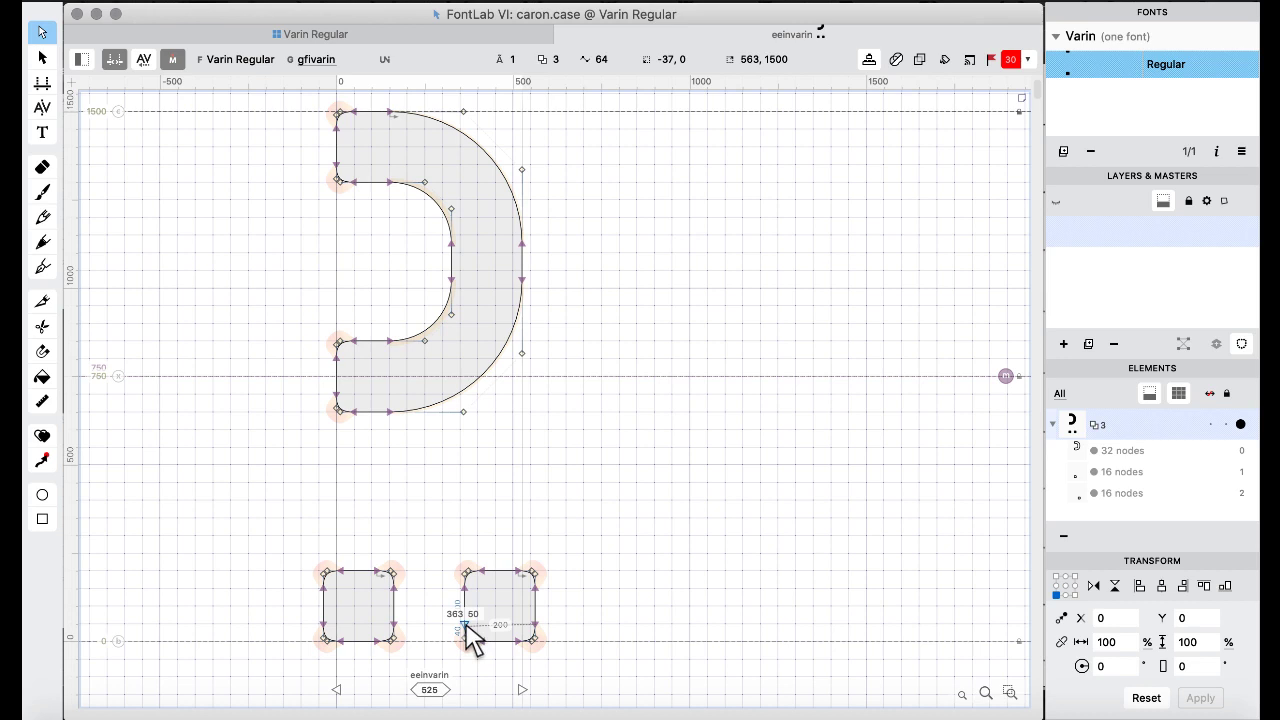
left_click_drag(440, 524, 606, 691)
key("Delete")
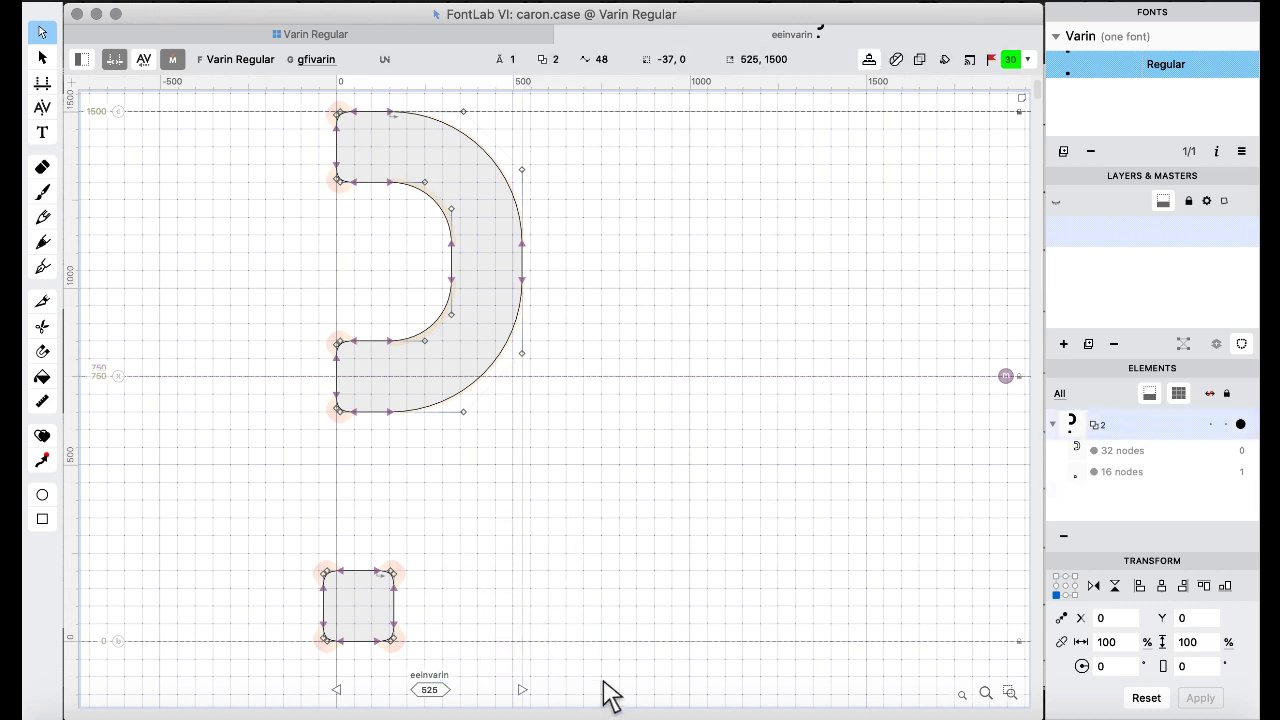
Paste the curved stroke into eeinvarin beside the remaining dot and position it at X 363, Y 0.
key("super+v")
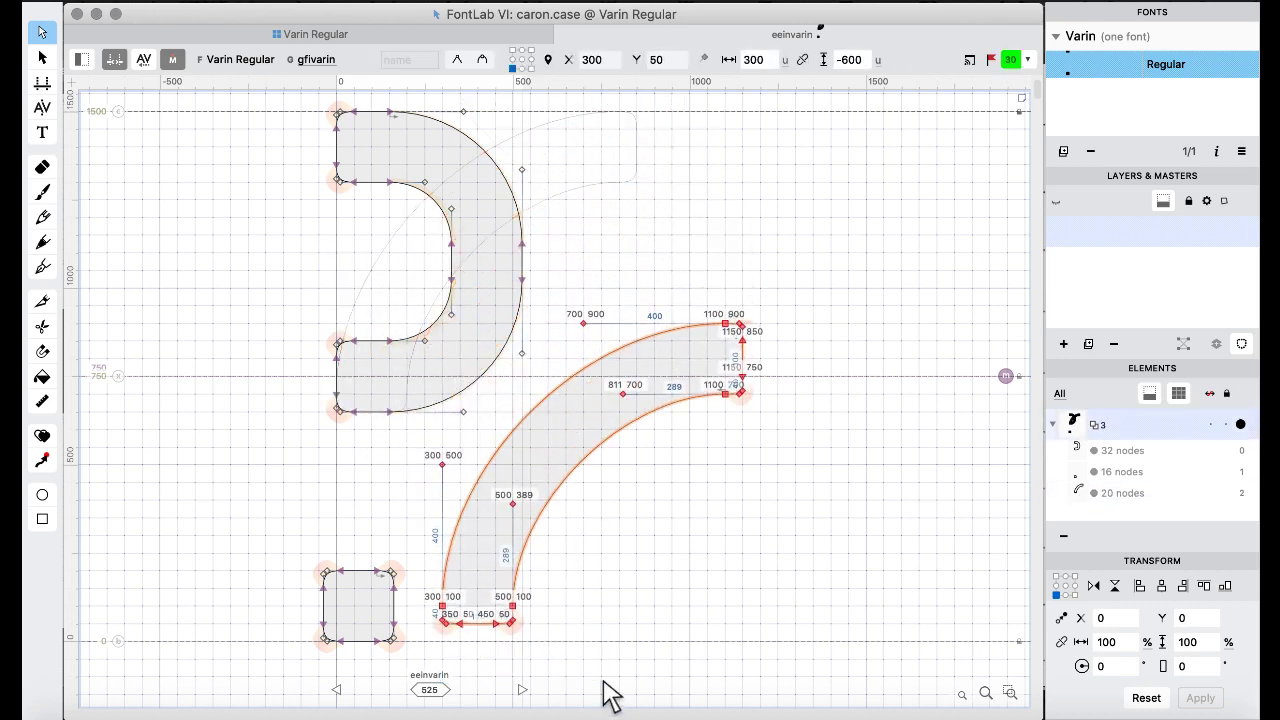
key("shift+Down")
key("shift+Down")
key("shift+Down")
key("shift+Down")
key("shift+Down")
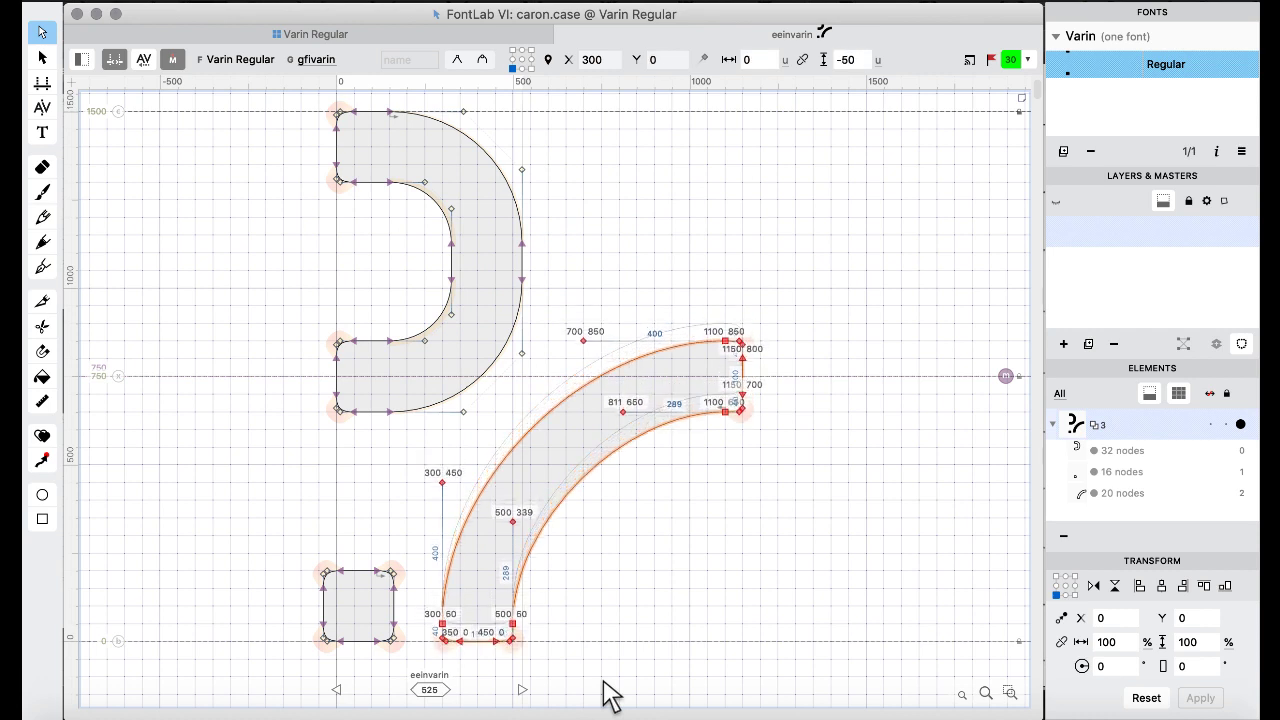
key("shift+Right")
key("shift+Right")
key("shift+Right")
key("shift+Right")
key("shift+Right")
key("shift+Right")
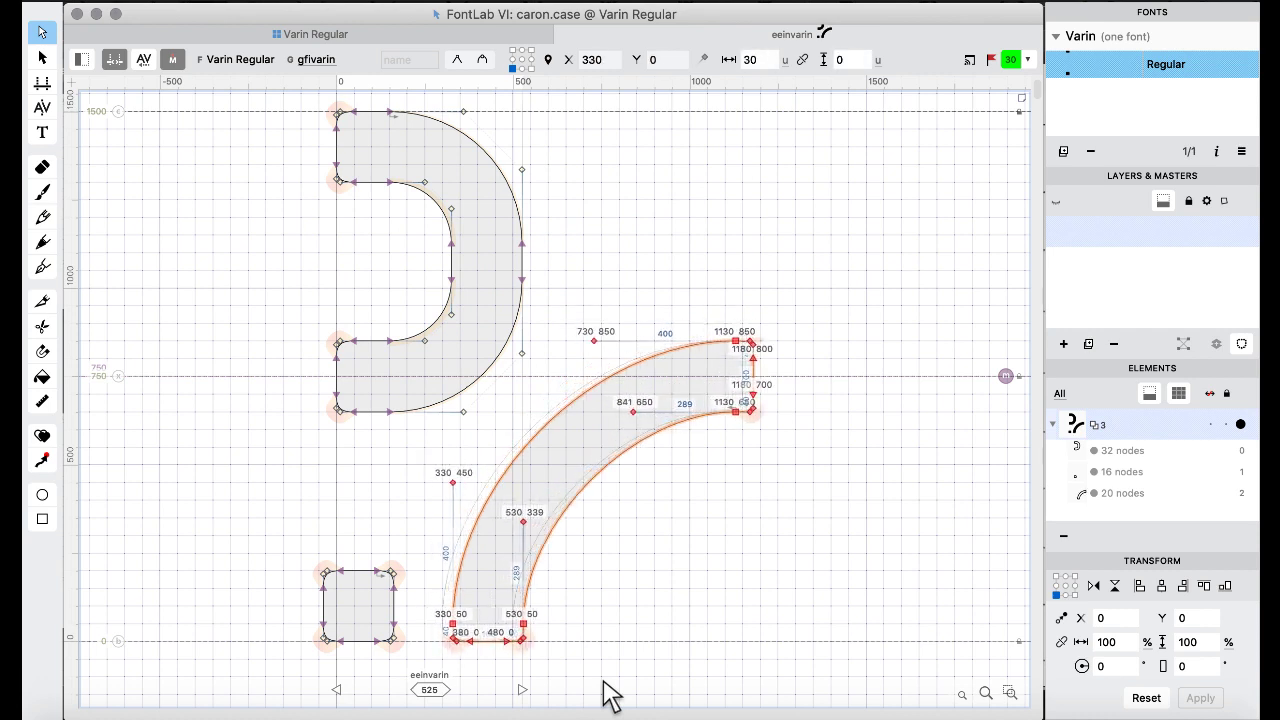
key("Right")
key("Right")
key("Right")
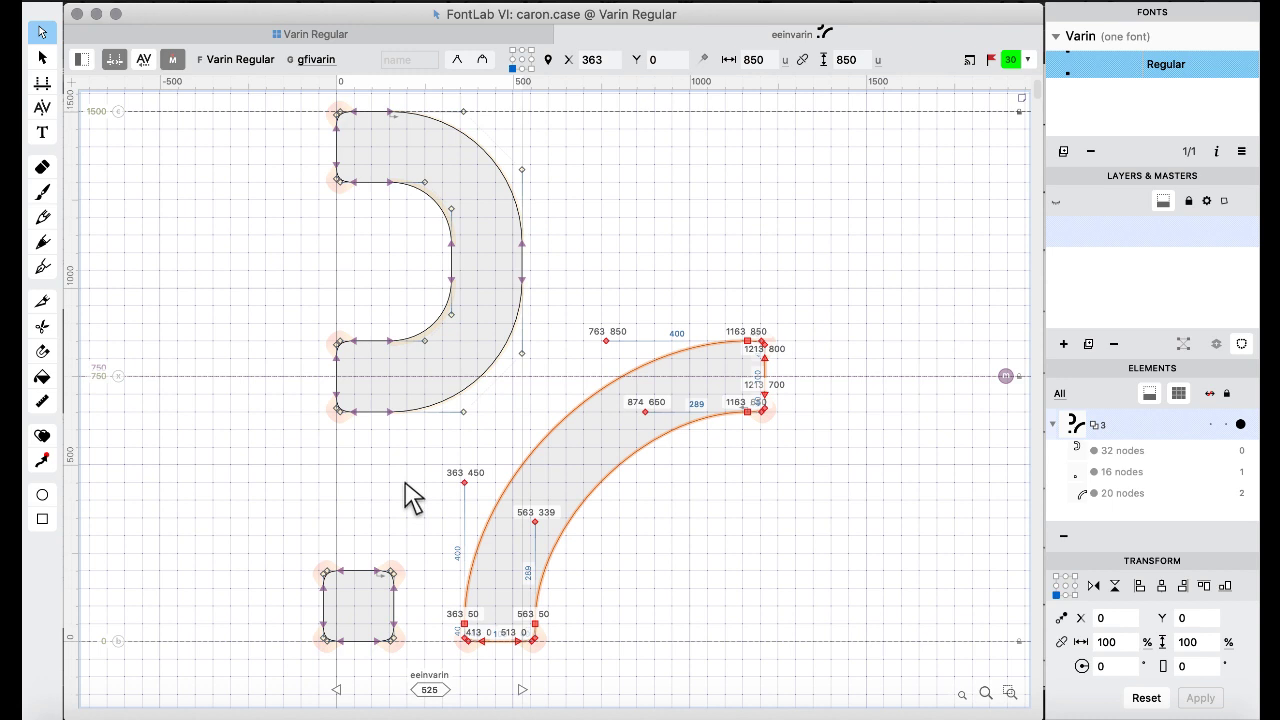
Return to the font overview and compare its Varin glyph cells with the forms in the hand-drawn Varin alphabet chart.
left_click(368, 38)
left_click(570, 285)
left_click(538, 418)
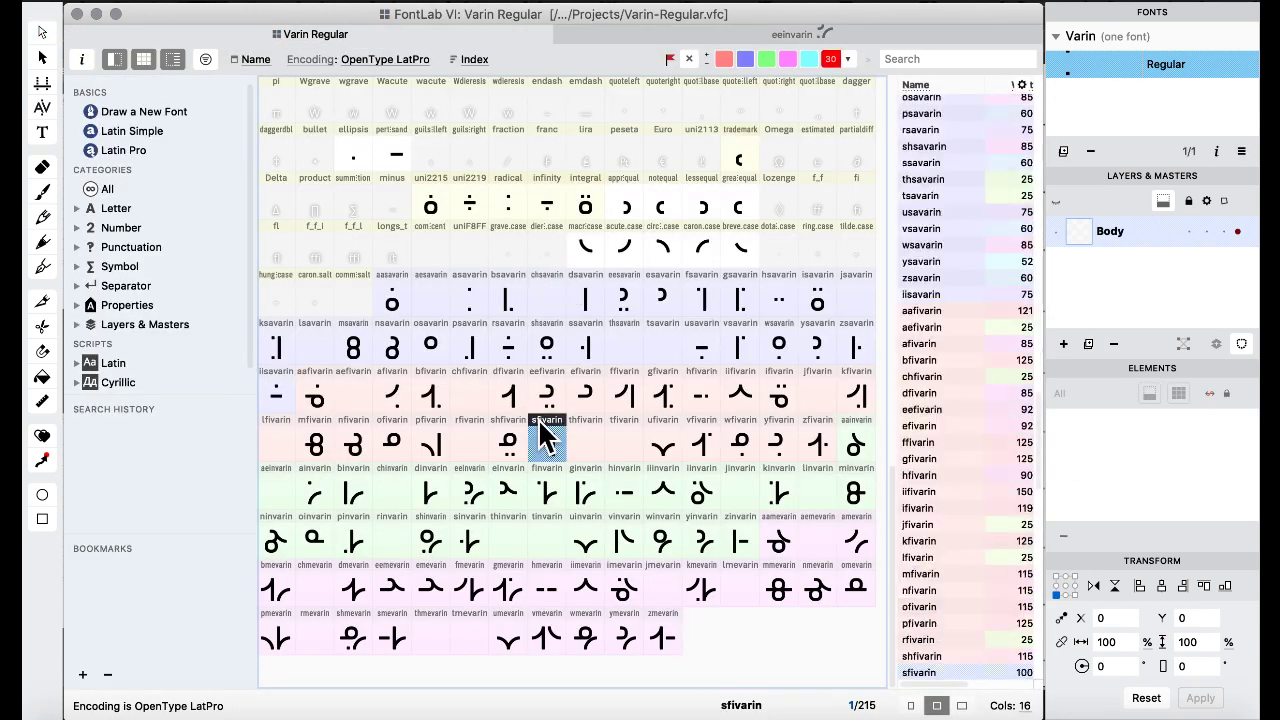
left_click(466, 433)
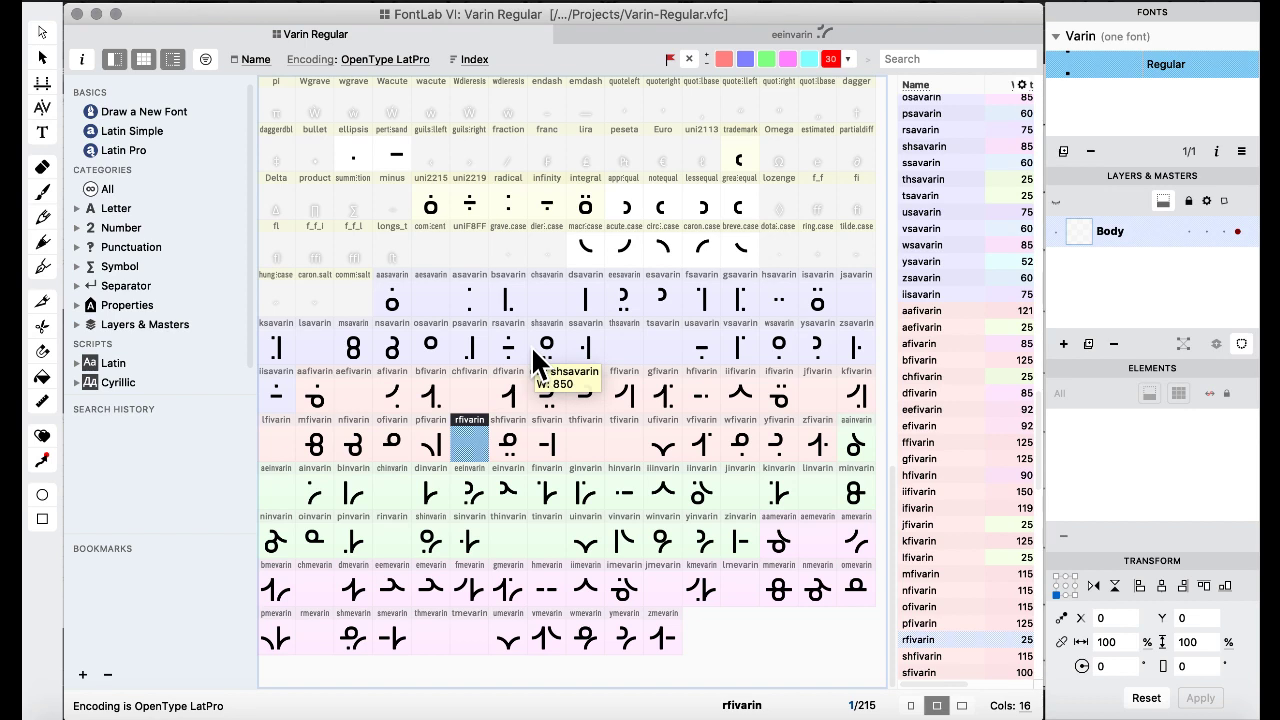
left_click(542, 320)
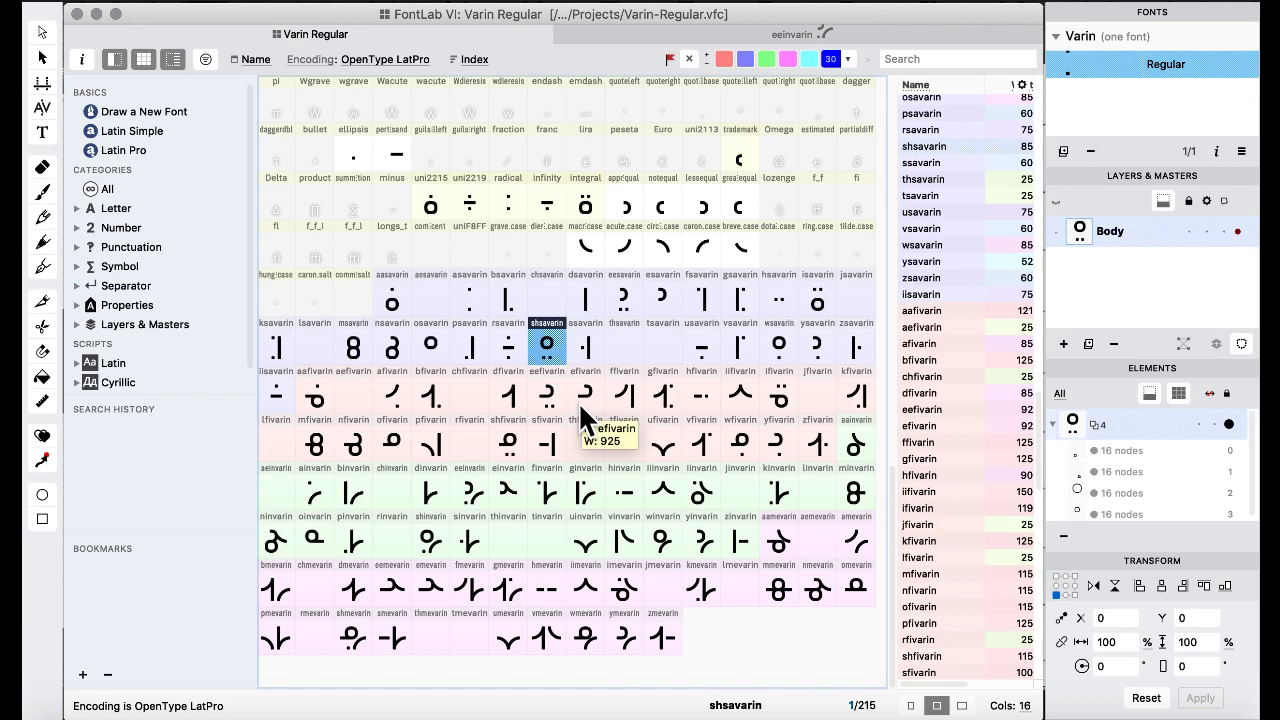
left_click(481, 344)
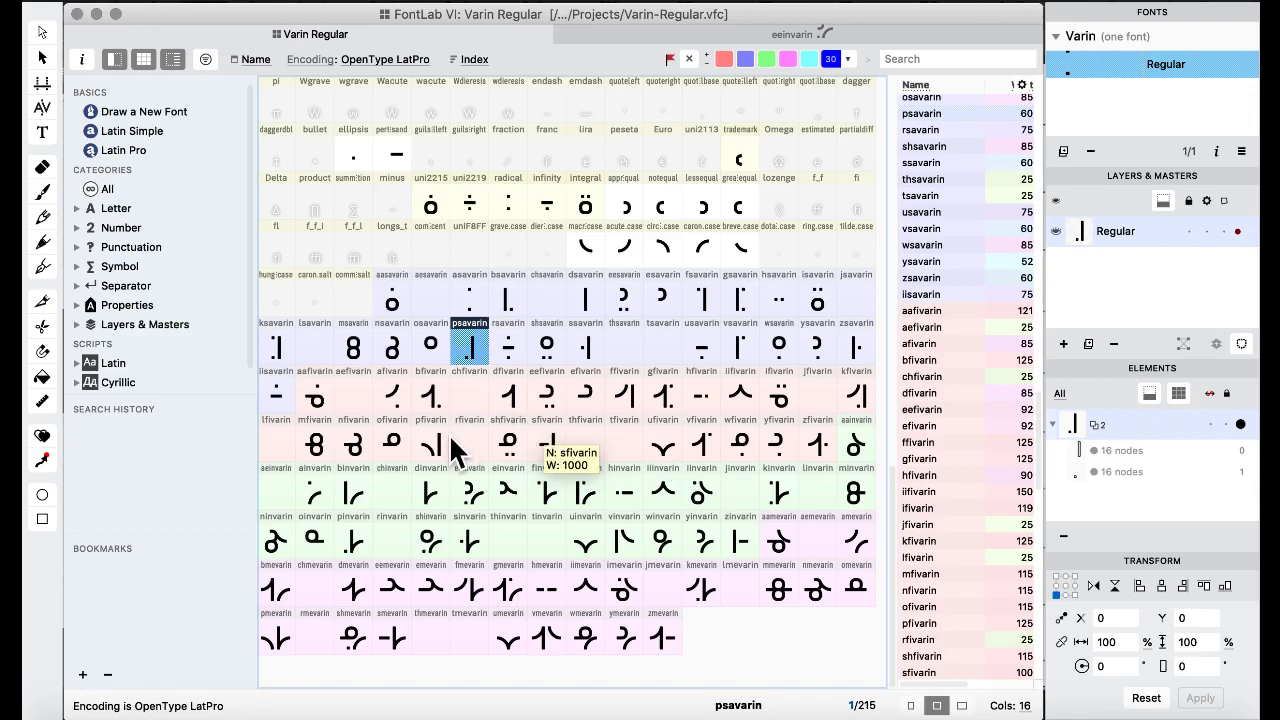
key("ctrl+Up")
left_click(811, 508)
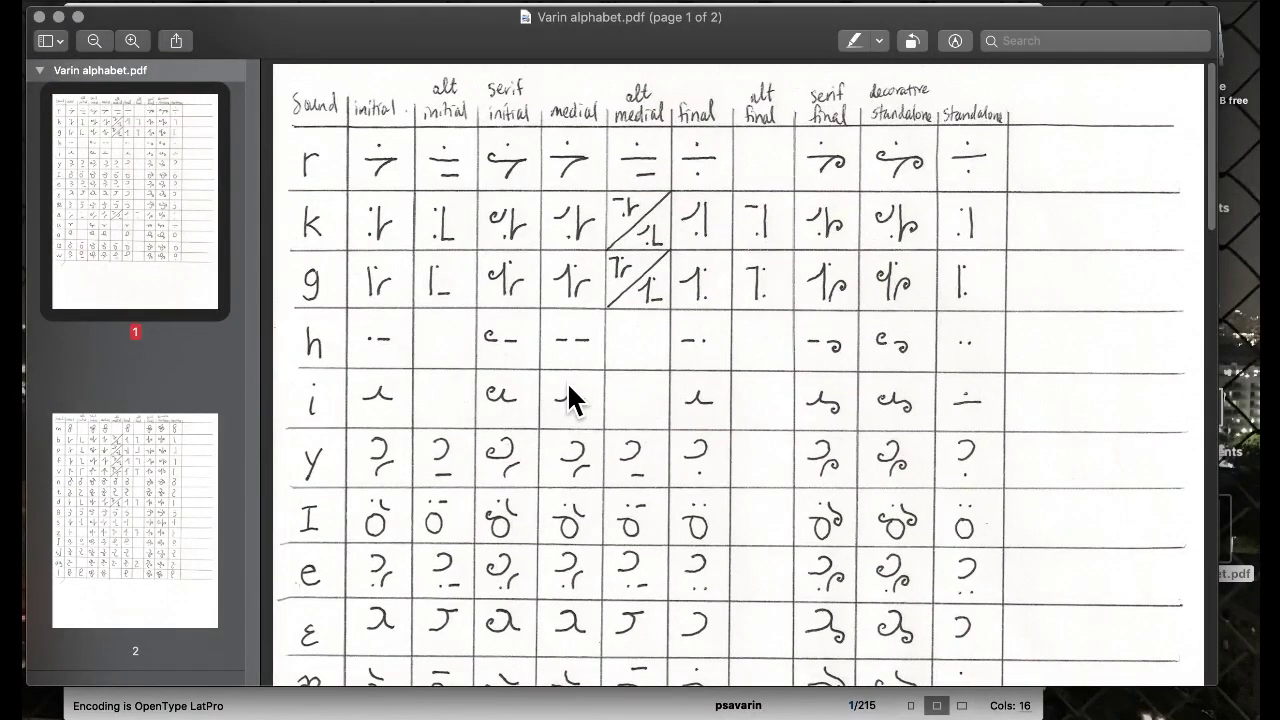
key("ctrl+Up")
left_click(300, 386)
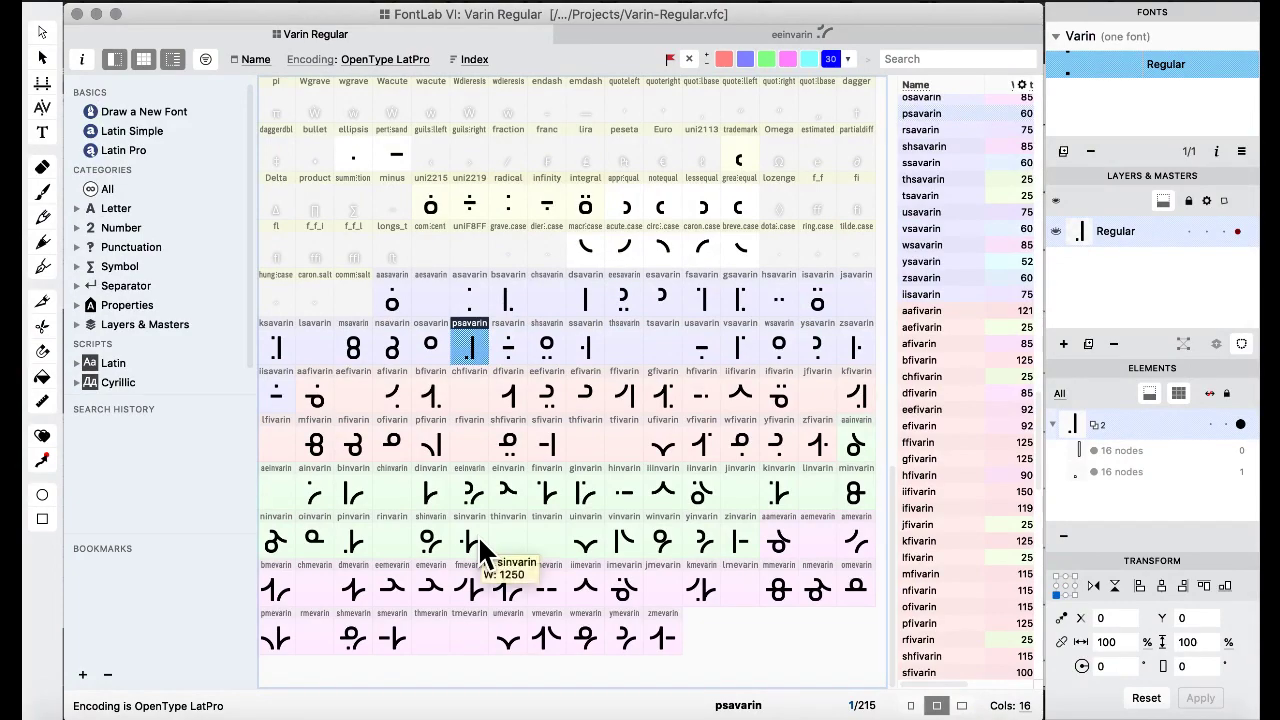
key("ctrl+Up")
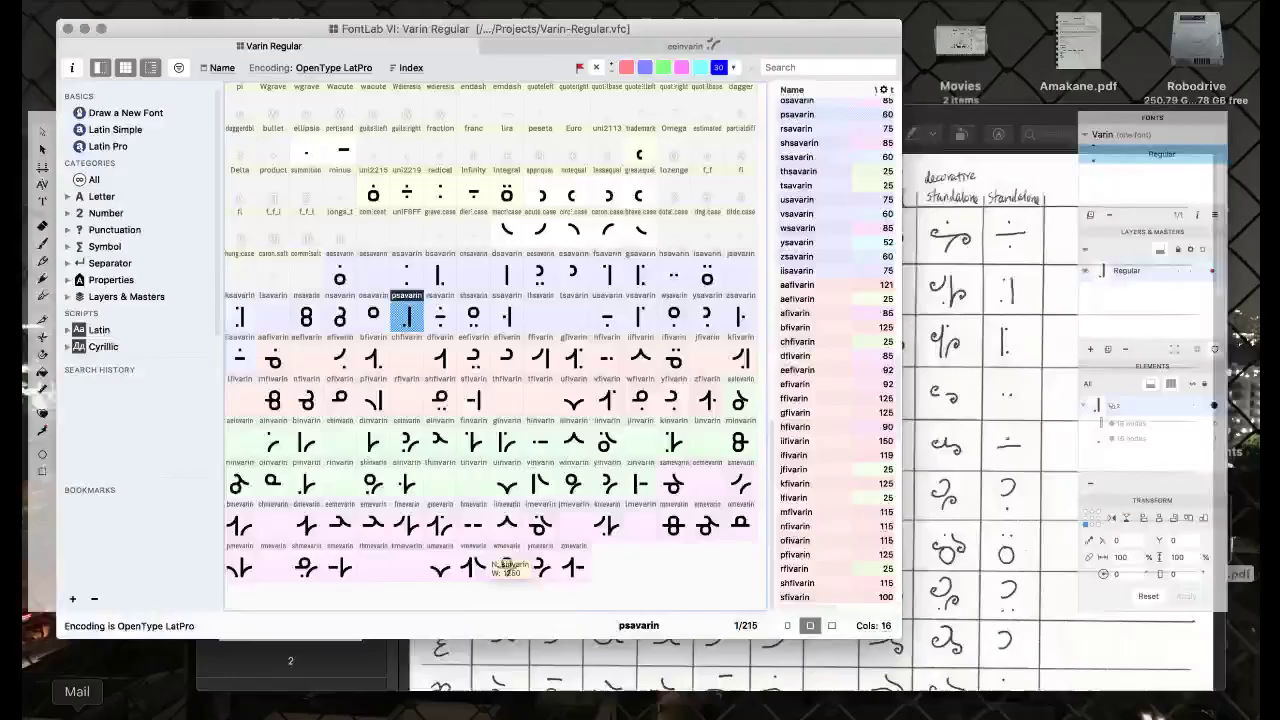
left_click(774, 540)
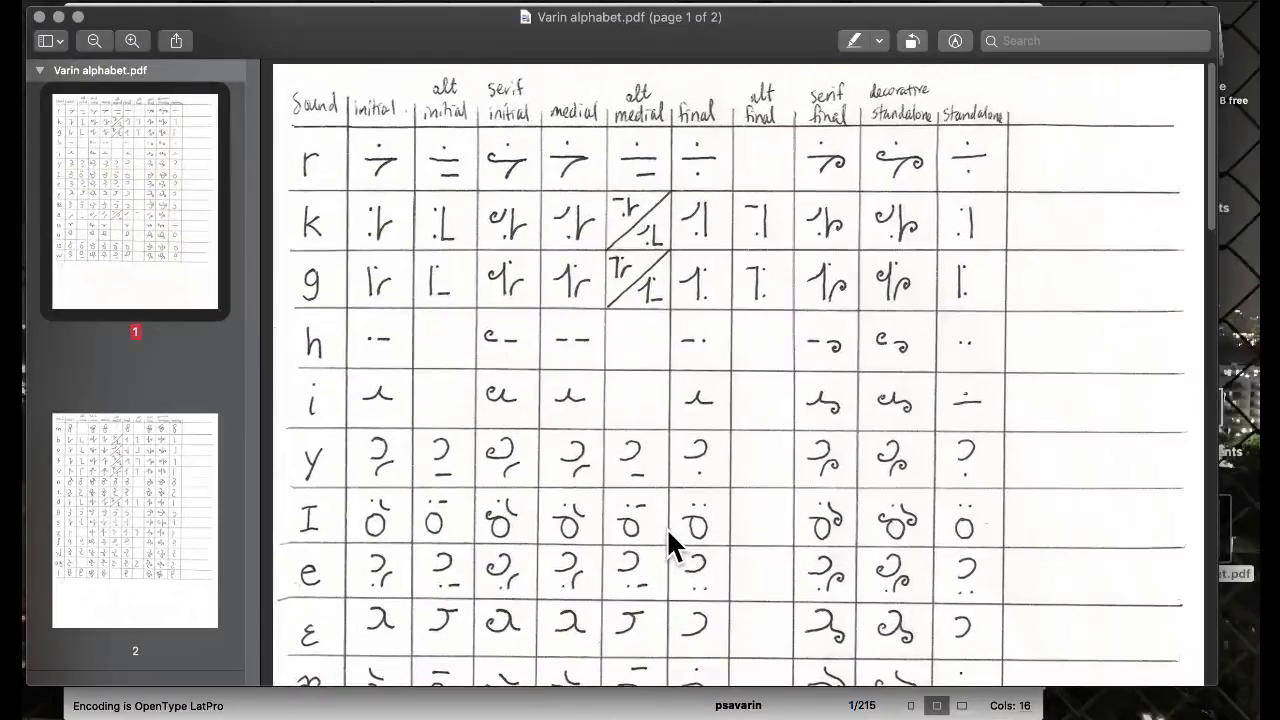
key("ctrl+Up")
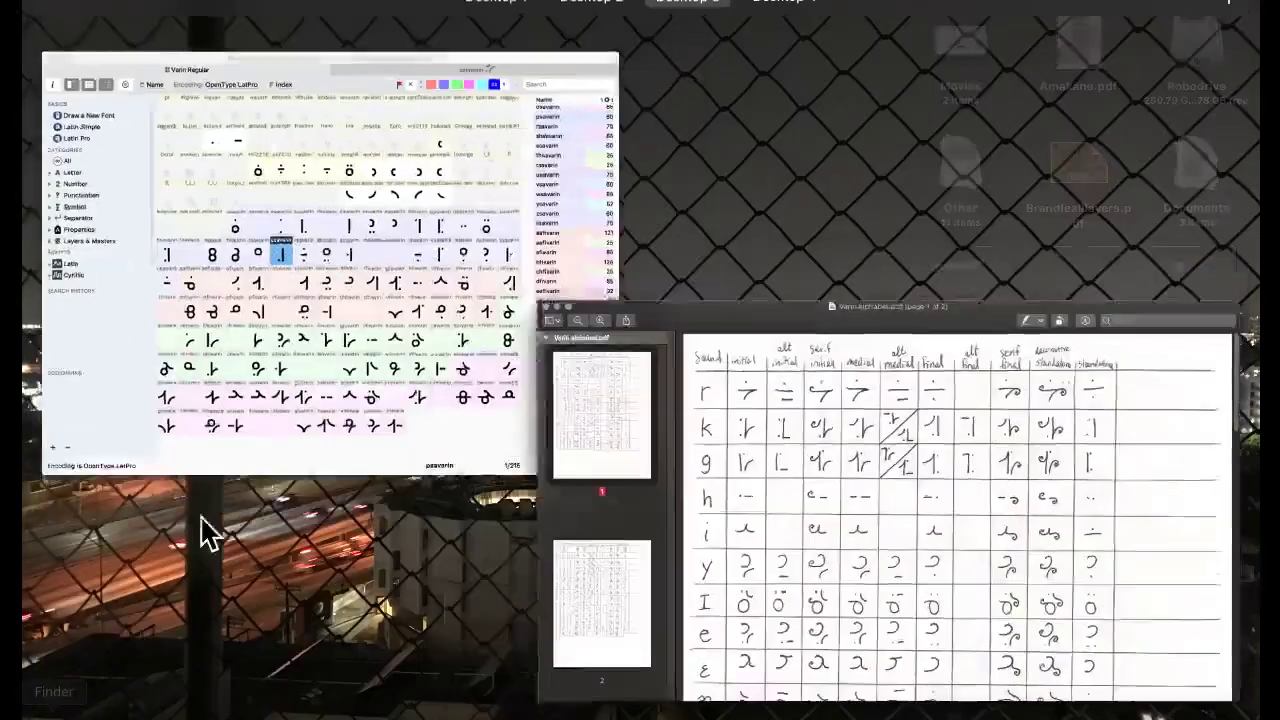
Replace the eemevarin glyph with a copy of eeinvarin and flag it magenta.
left_click(257, 486)
left_click(476, 490)
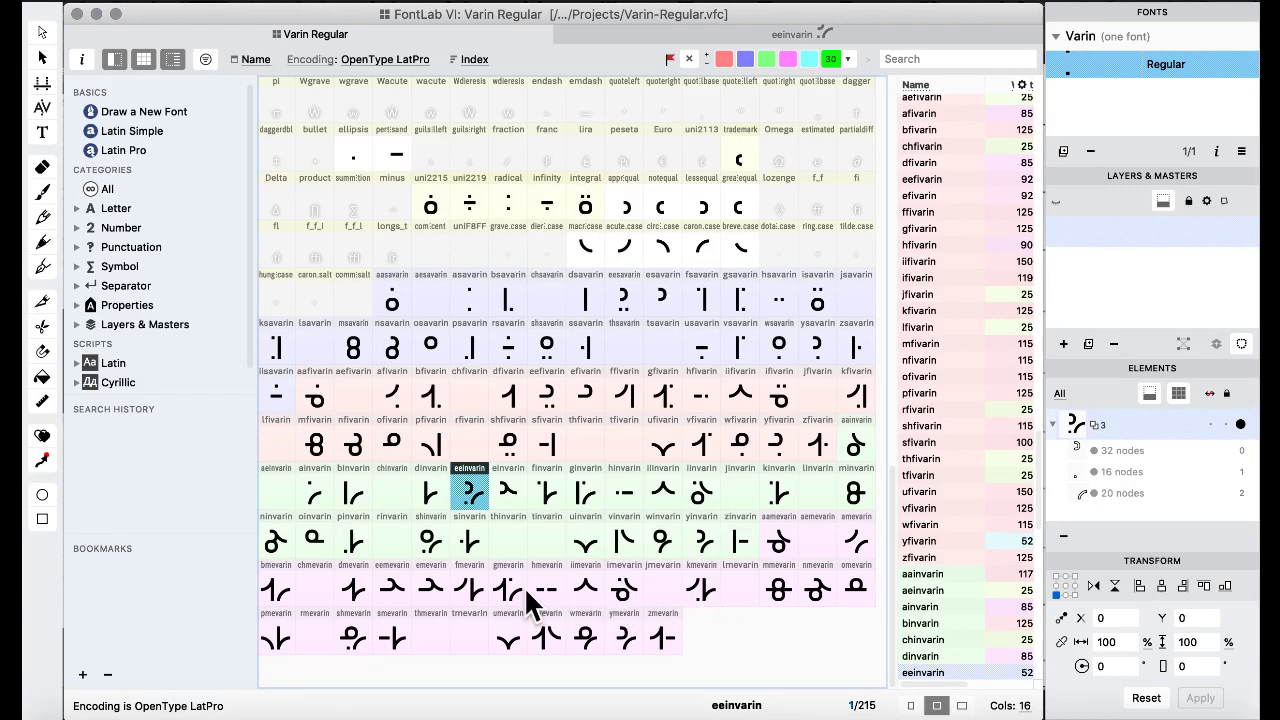
left_click_drag(398, 592, 808, 578)
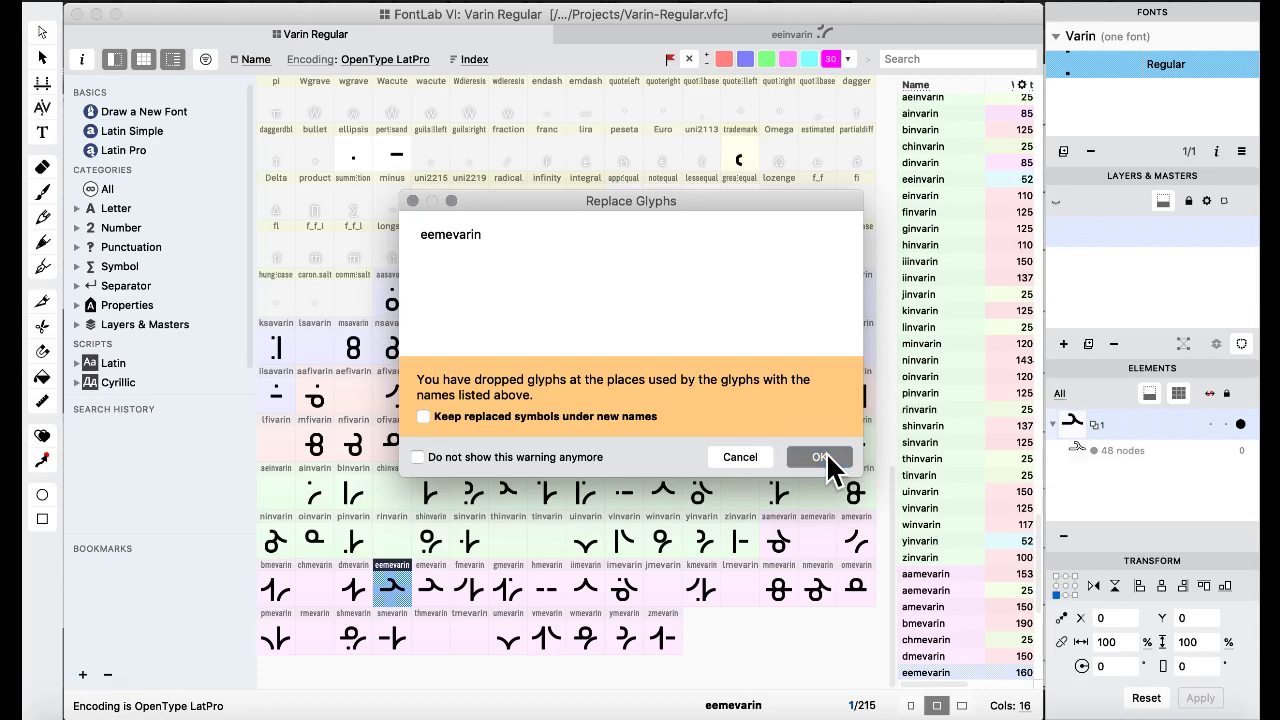
left_click(822, 456)
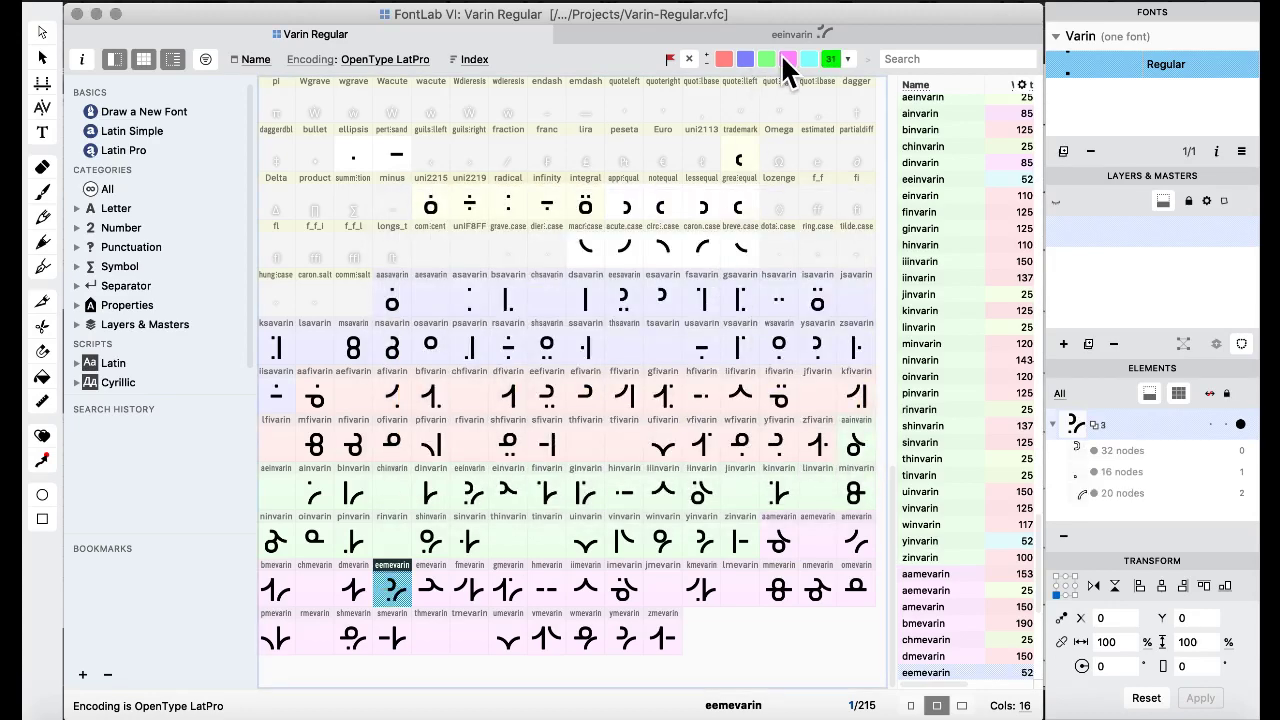
left_click(428, 536)
Extend the lower end of the upper curve in eemevarin to the left as a connecting stroke, and return to the font overview.
double_click(385, 588)
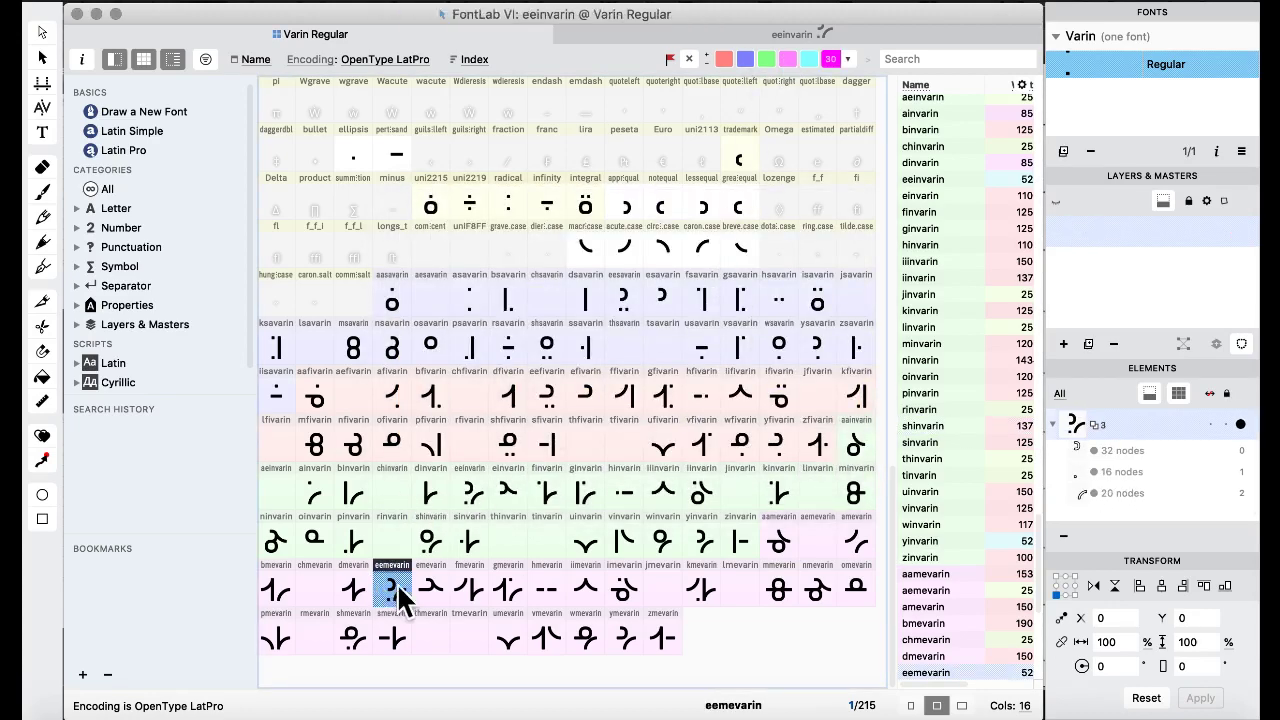
left_click_drag(277, 303, 366, 437)
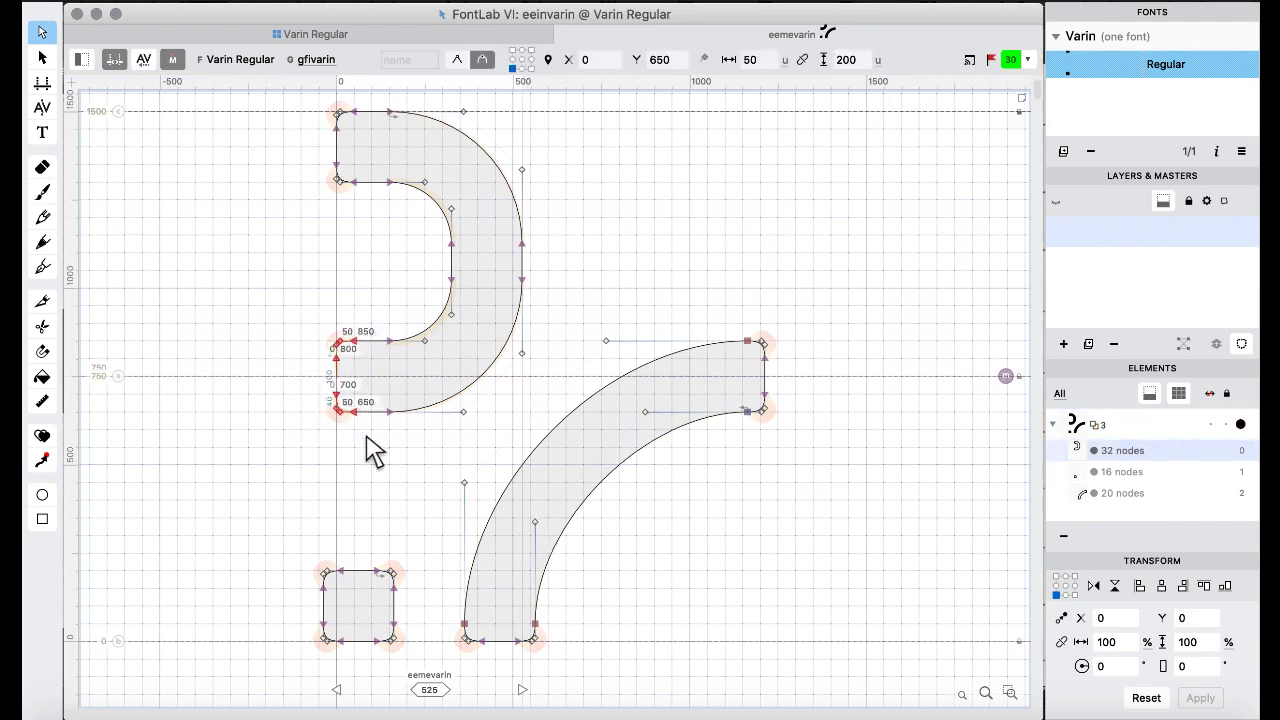
key("super+shift+Left")
key("super+shift+Left")
key("super+shift+Left")
left_click(273, 34)
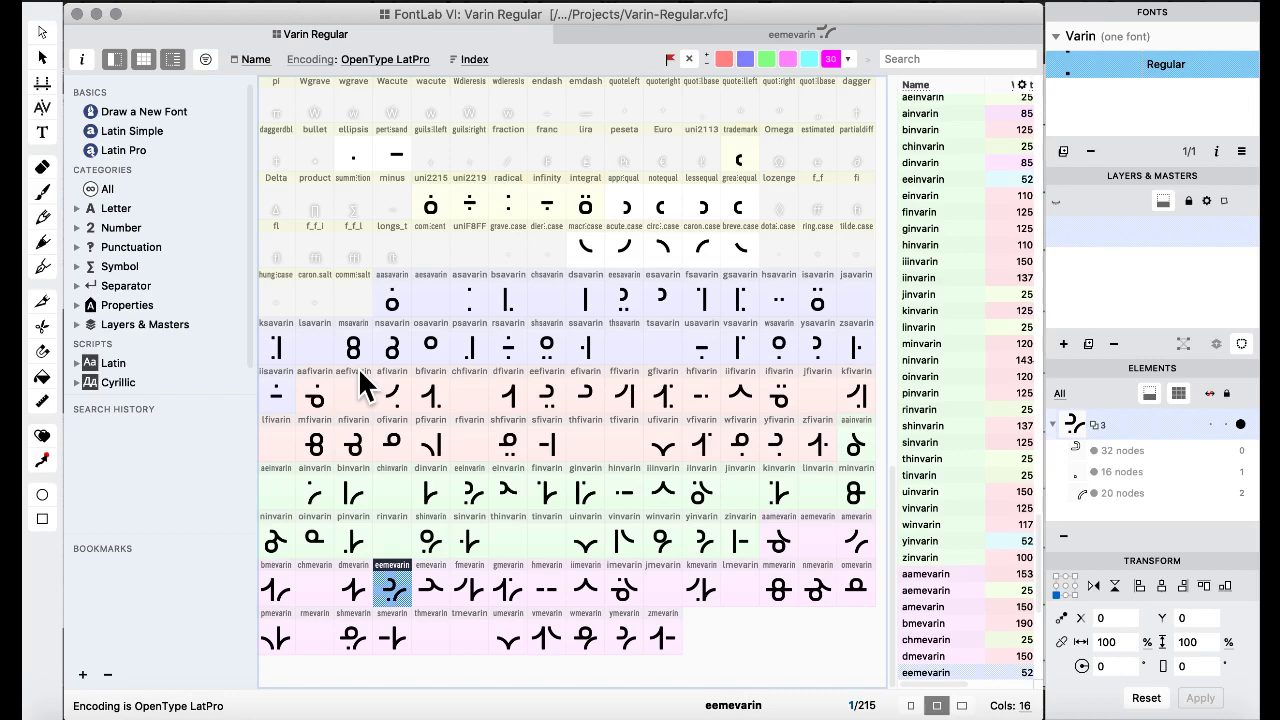
Repeat the Remove Overlap action on all Varin glyphs from aasavarin to zmevarin.
left_click(668, 636)
scroll(672, 637, "up", 5)
scroll(668, 636, "down", 10)
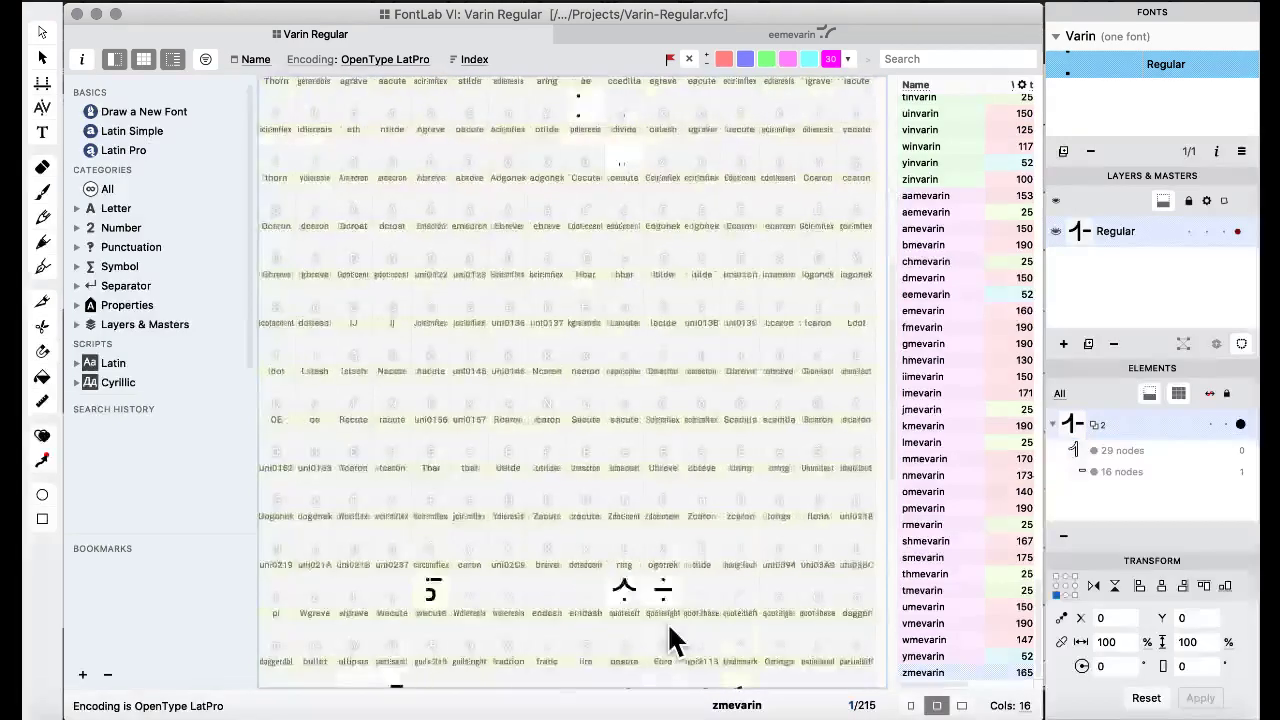
left_click(391, 305)
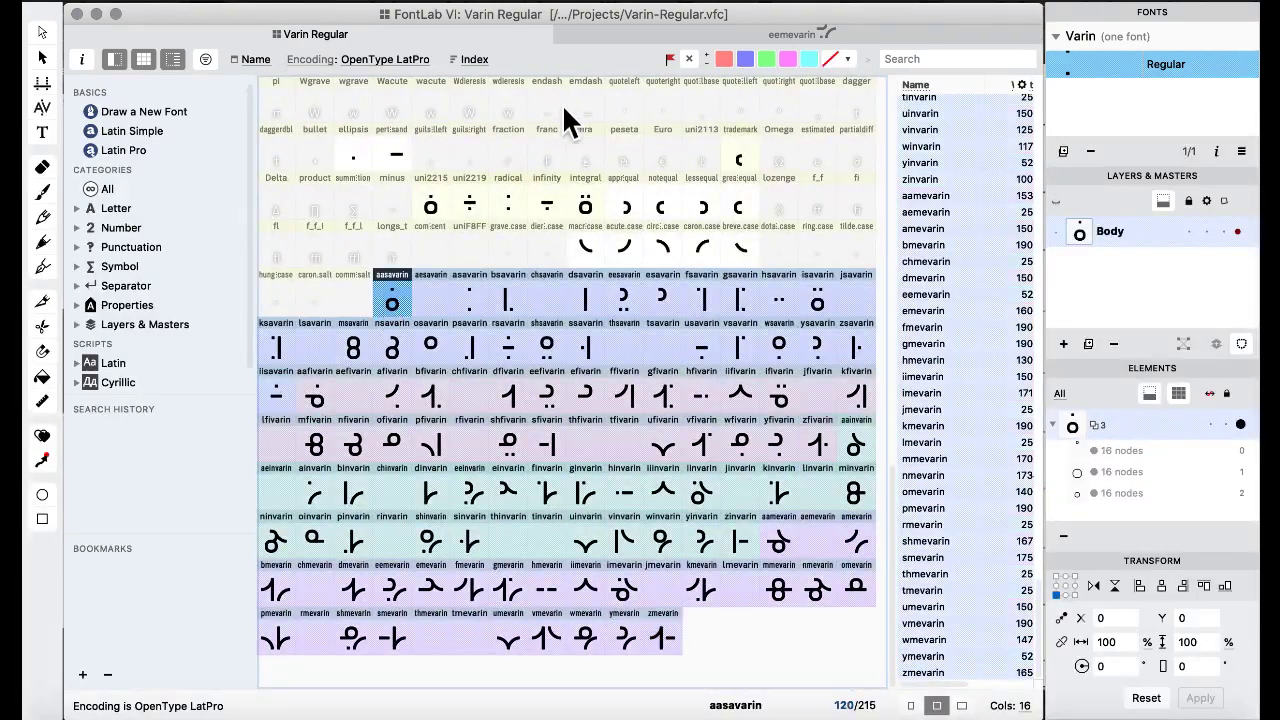
left_click(706, 4)
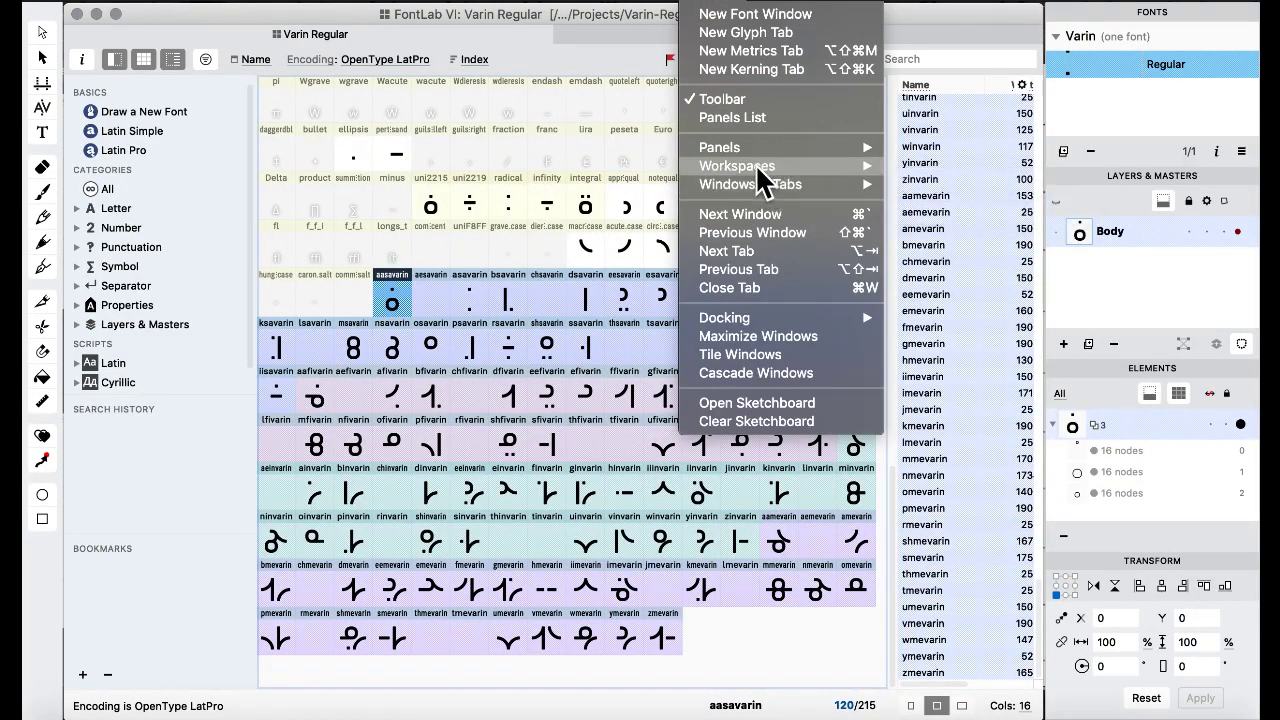
mouse_move(760, 168)
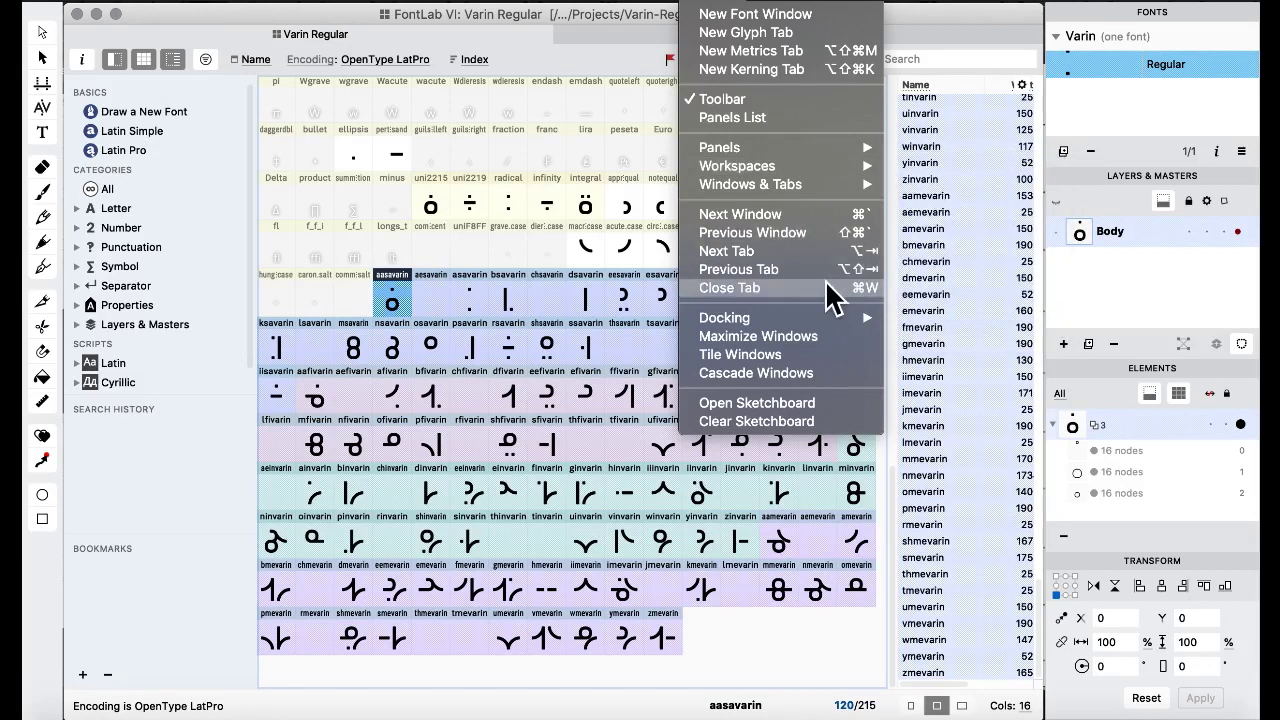
mouse_move(540, 6)
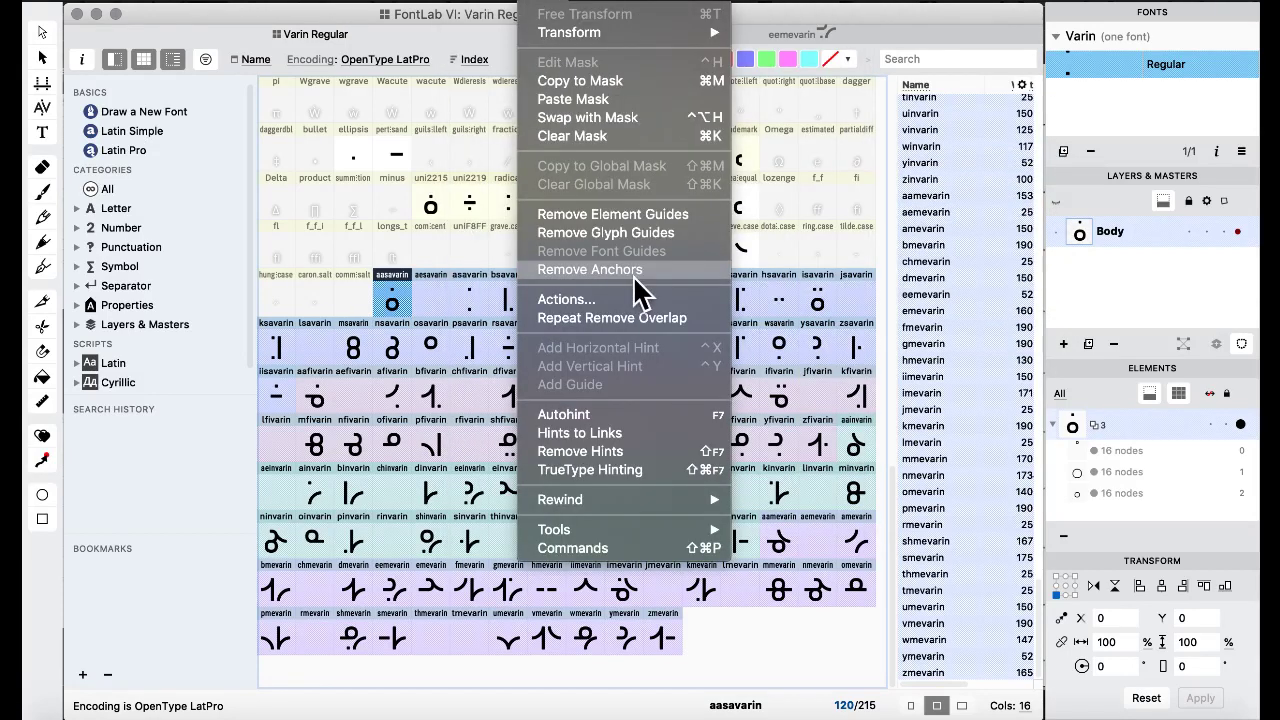
left_click(634, 318)
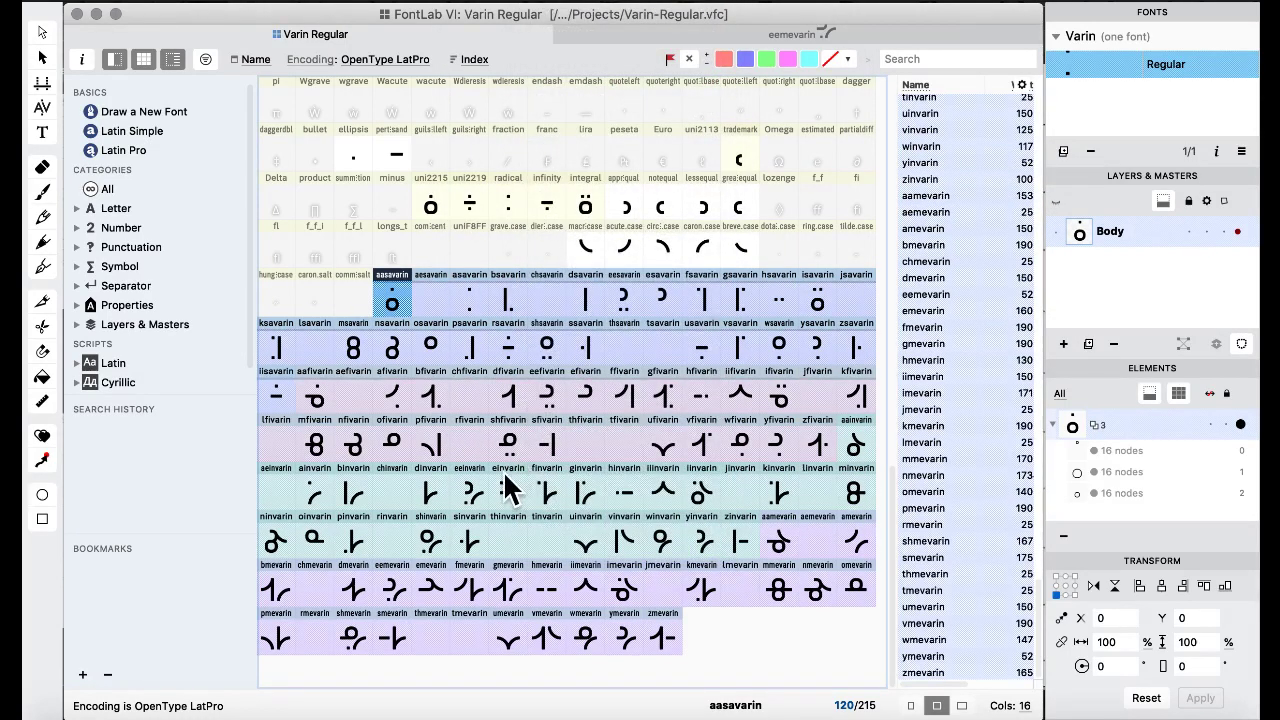
Examine the remaining empty glyph cells and the æ row of the hand-drawn alphabet chart for the next letter's forms.
left_click(520, 491)
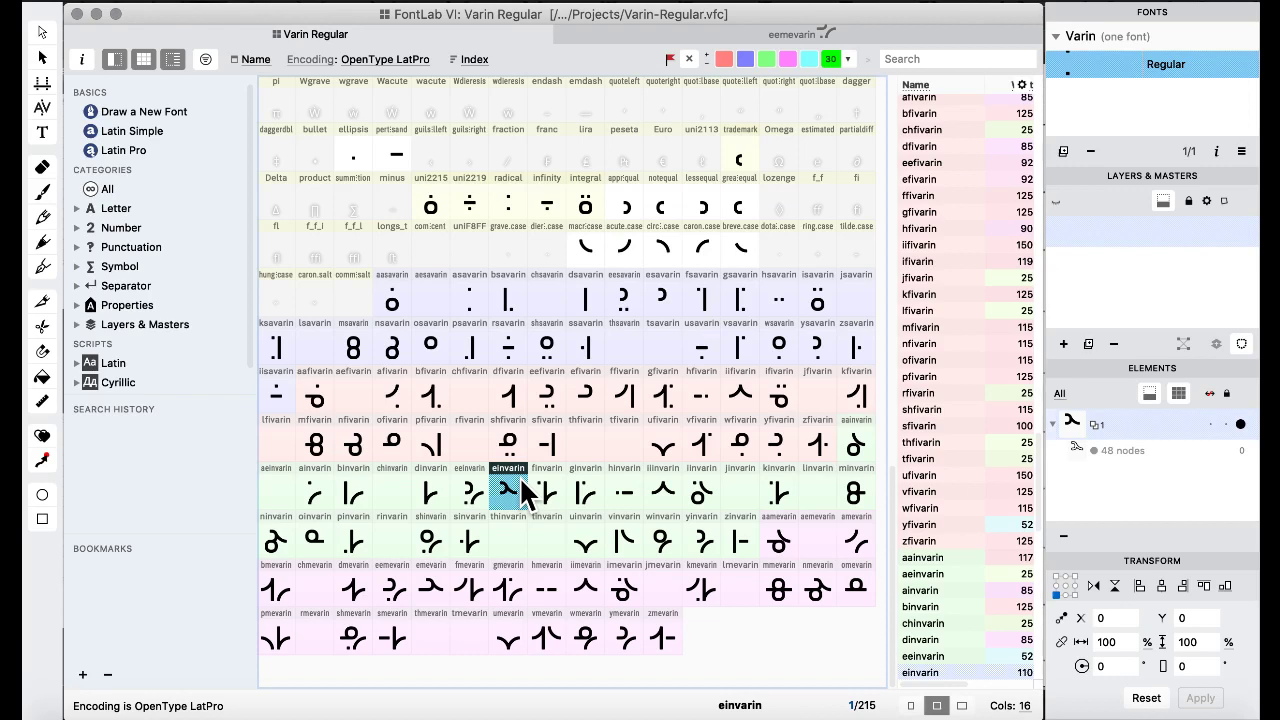
left_click(514, 342)
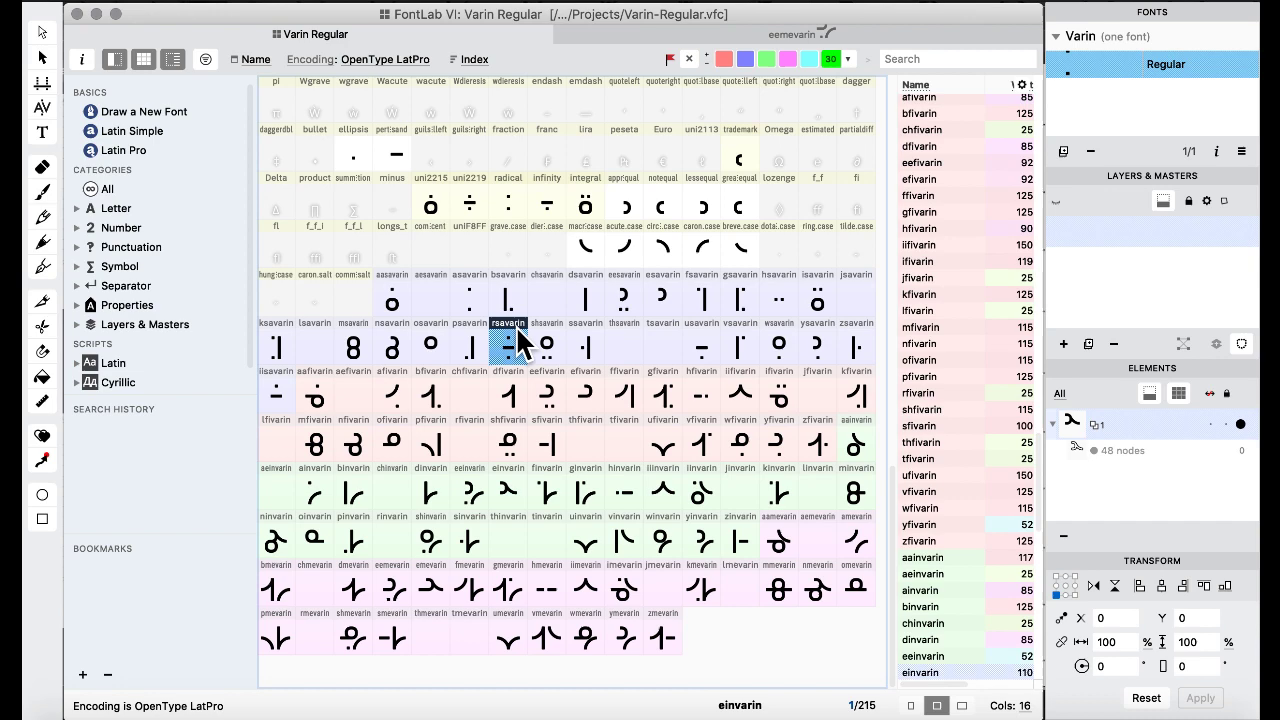
left_click(560, 445)
left_click(586, 445)
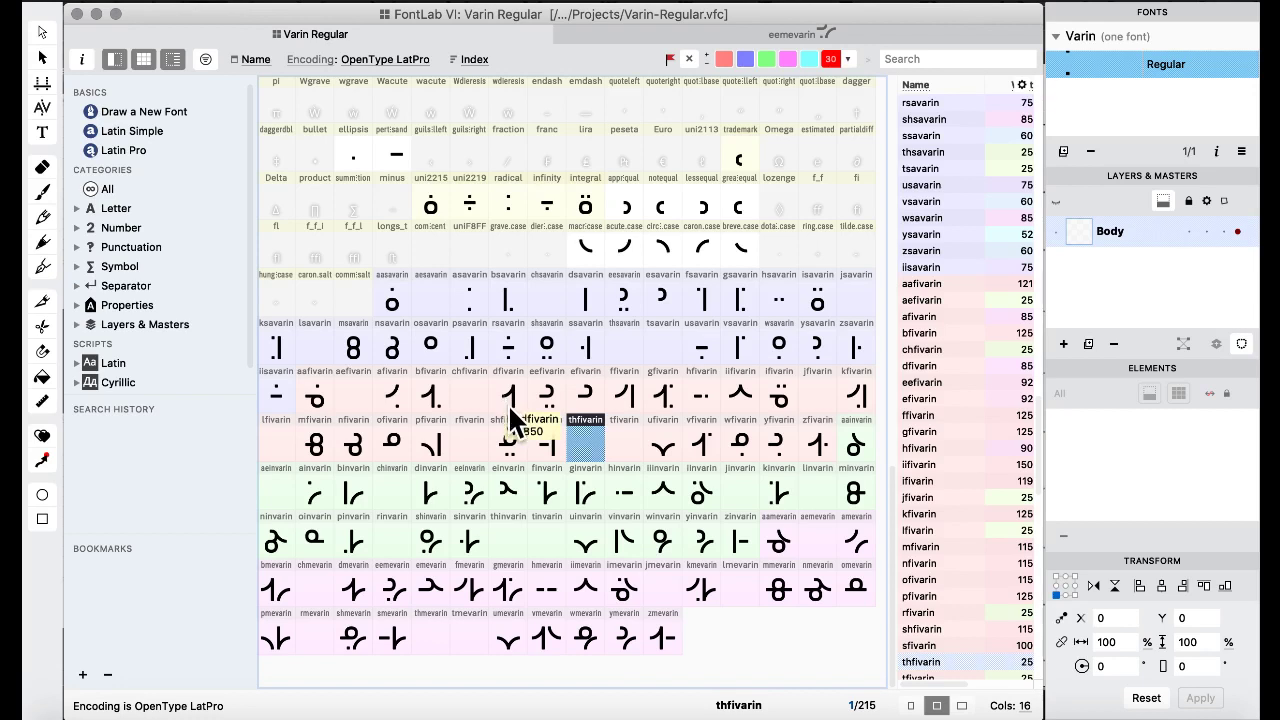
key("ctrl+Up")
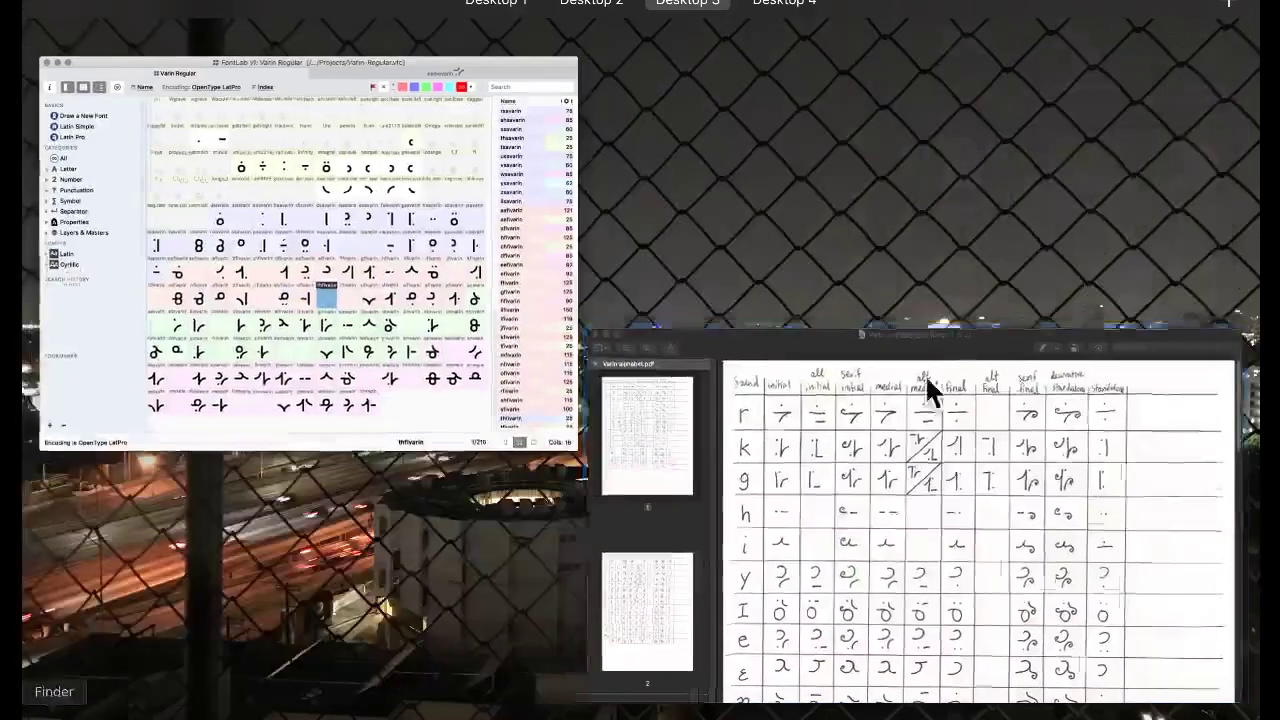
left_click(925, 374)
scroll(530, 365, "down", 5)
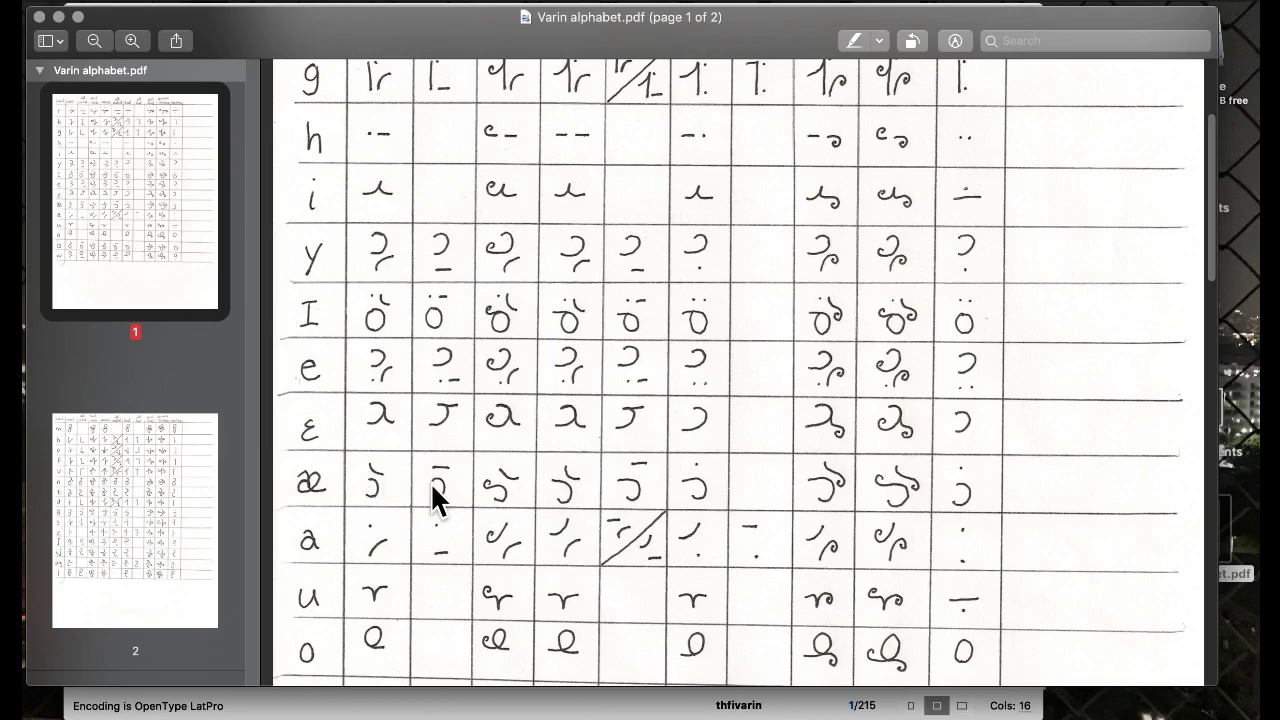
key("ctrl+Up")
left_click(373, 294)
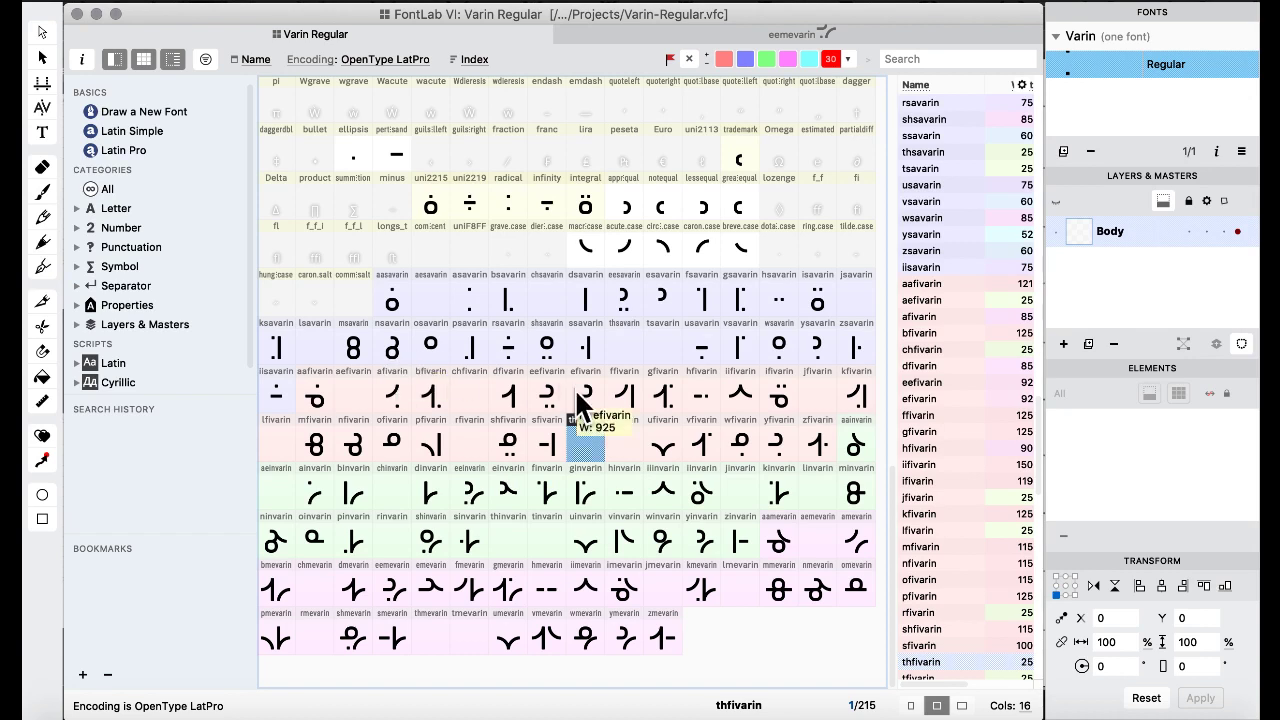
Replace the empty aesavarin glyph with a copy of ysavarin.
left_click(818, 362)
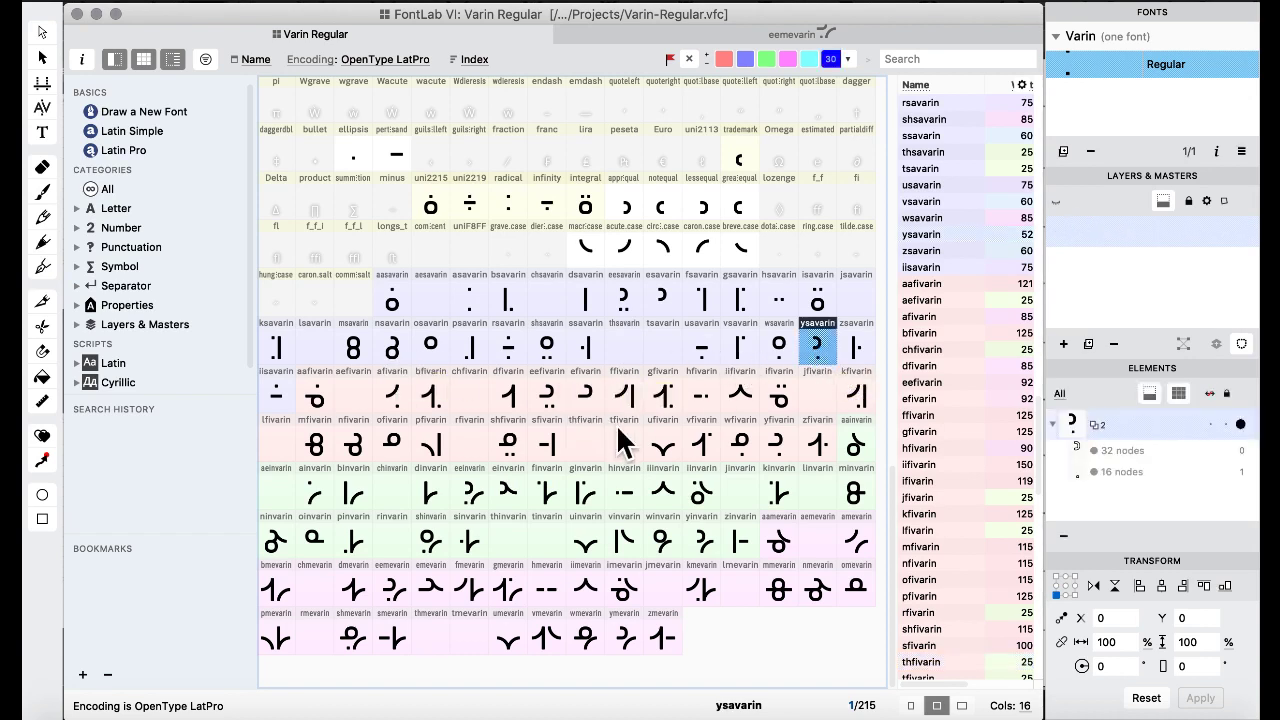
left_click_drag(397, 343, 434, 306)
left_click(819, 456)
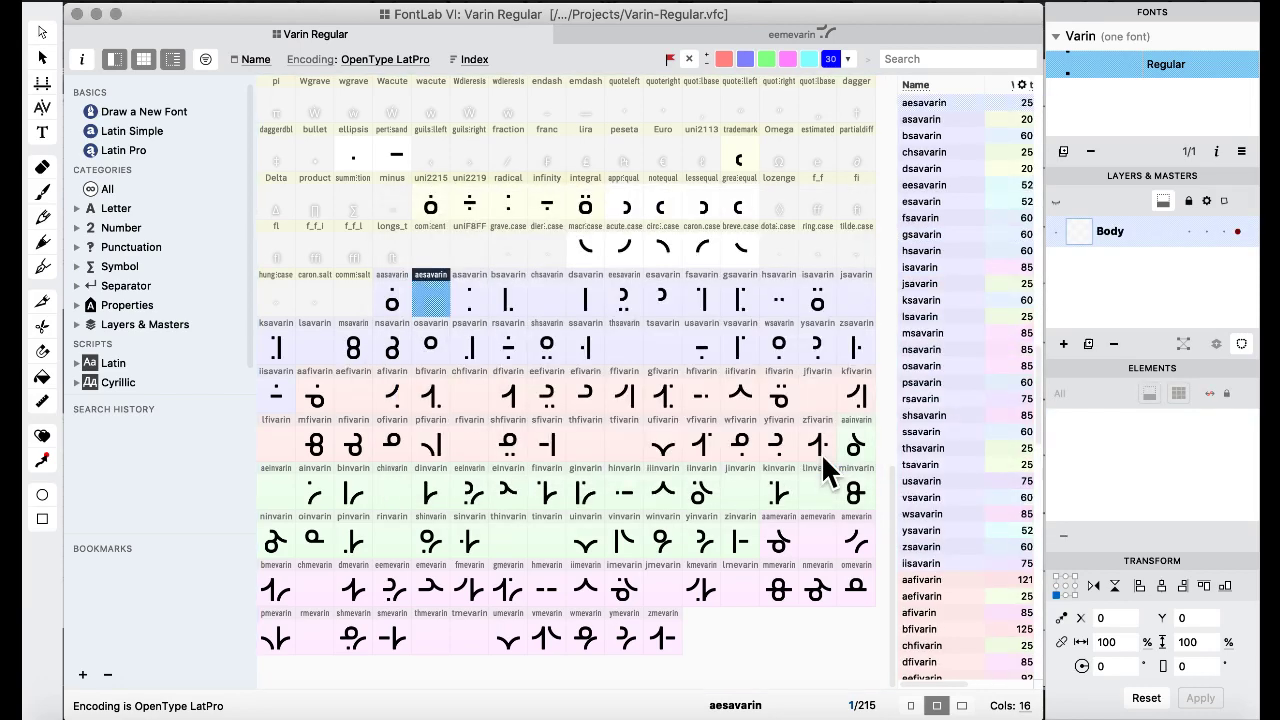
Move the dot in aesavarin up and clear of the curve's outer side, to X 712, Y 400.
double_click(435, 306)
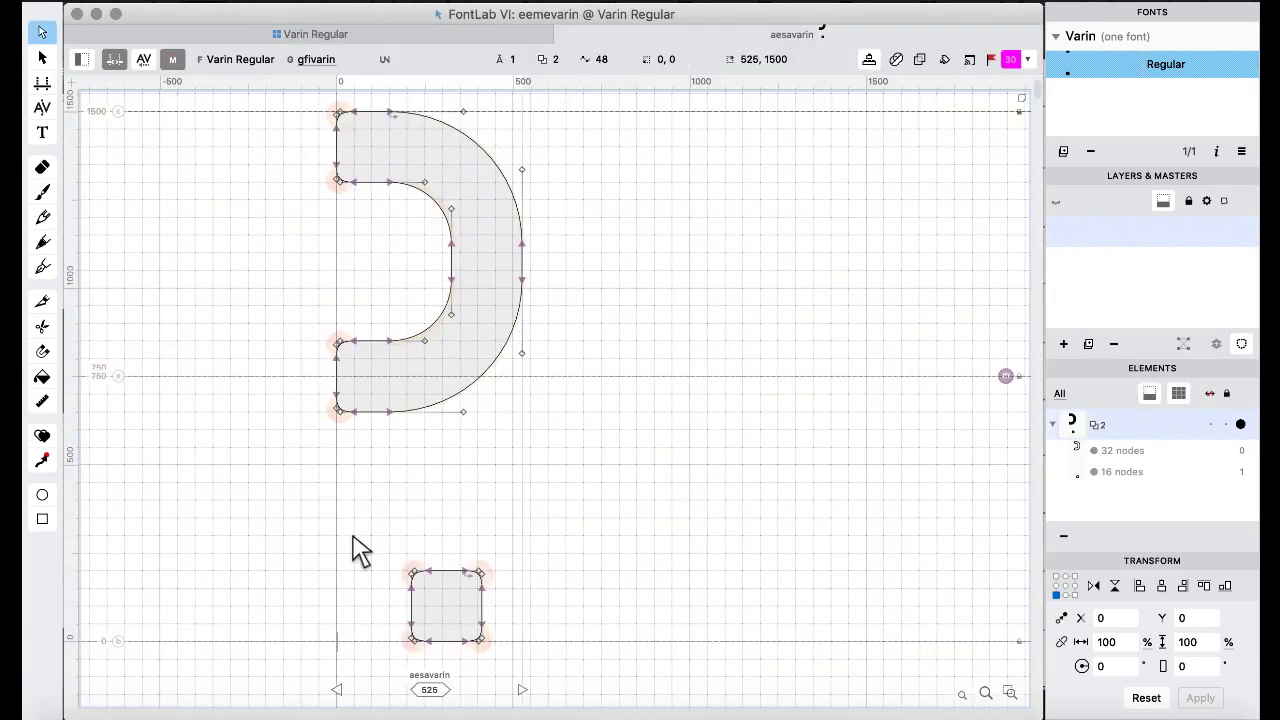
left_click_drag(372, 522, 538, 670)
key("super+shift+Up")
key("super+shift+Up")
key("super+shift+Up")
key("super+shift+Up")
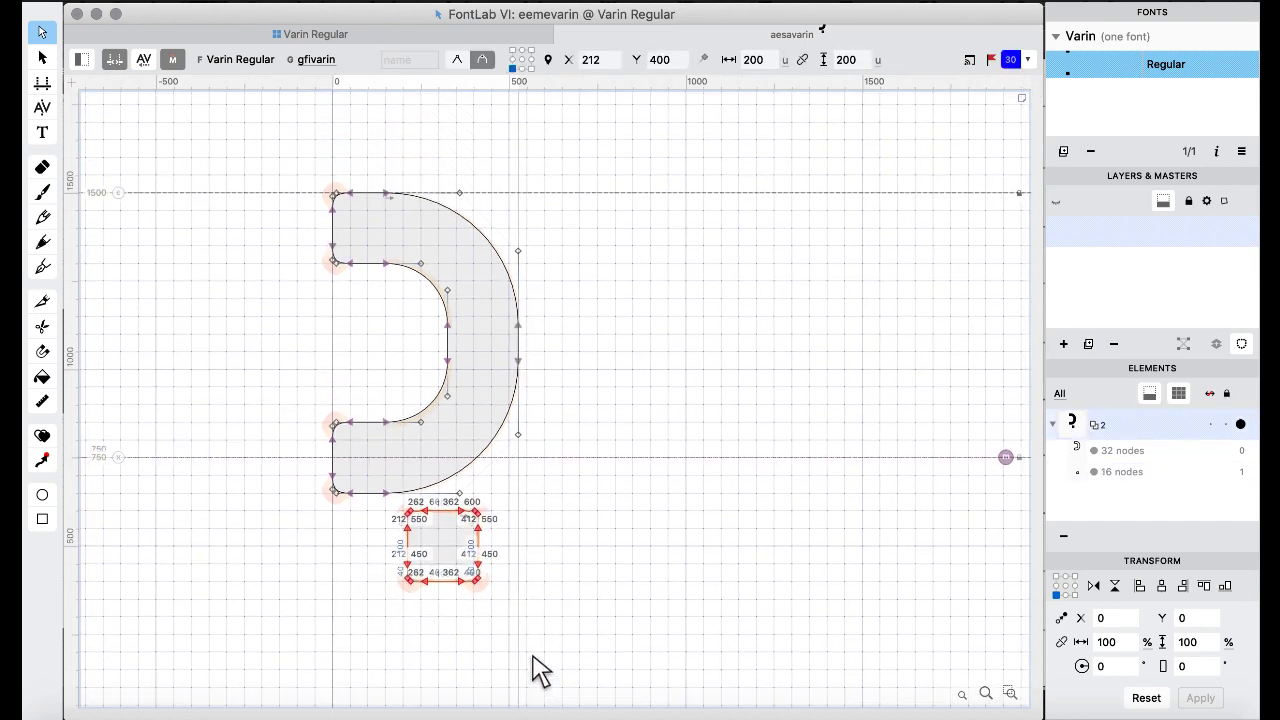
key("super+shift+Right")
key("super+shift+Right")
key("super+shift+Right")
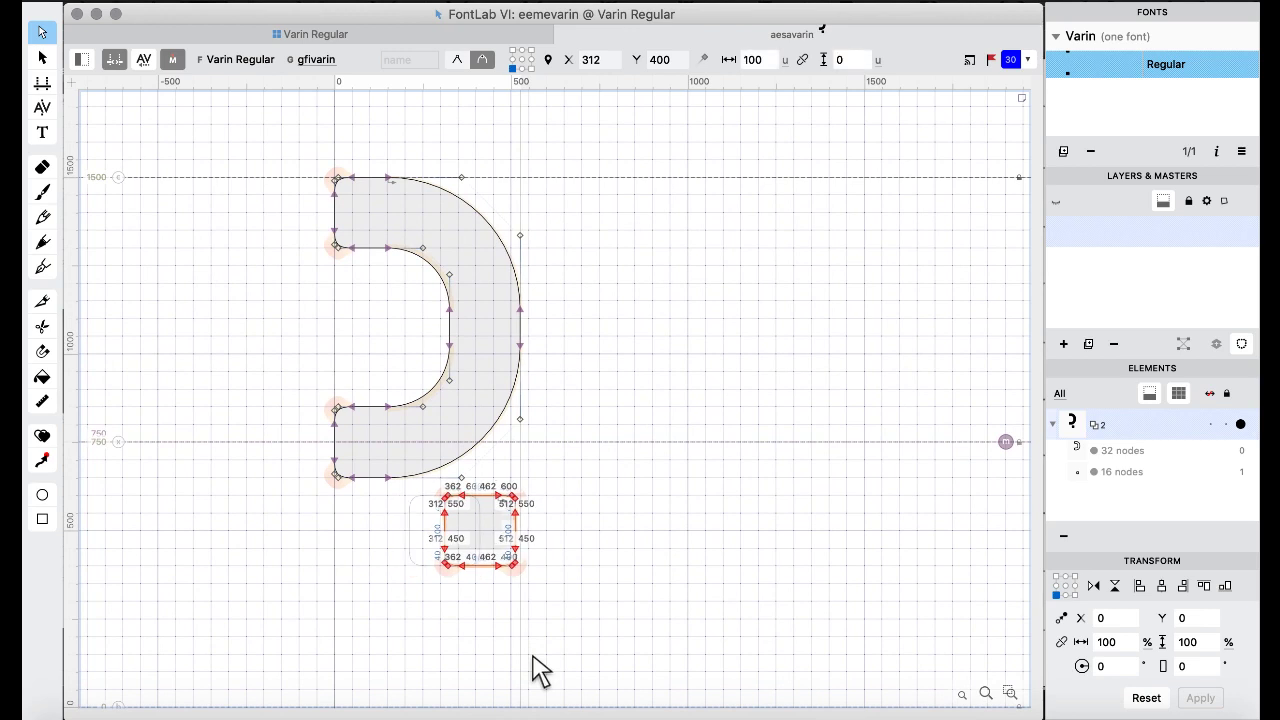
key("super+shift+Right")
key("super+shift+Right")
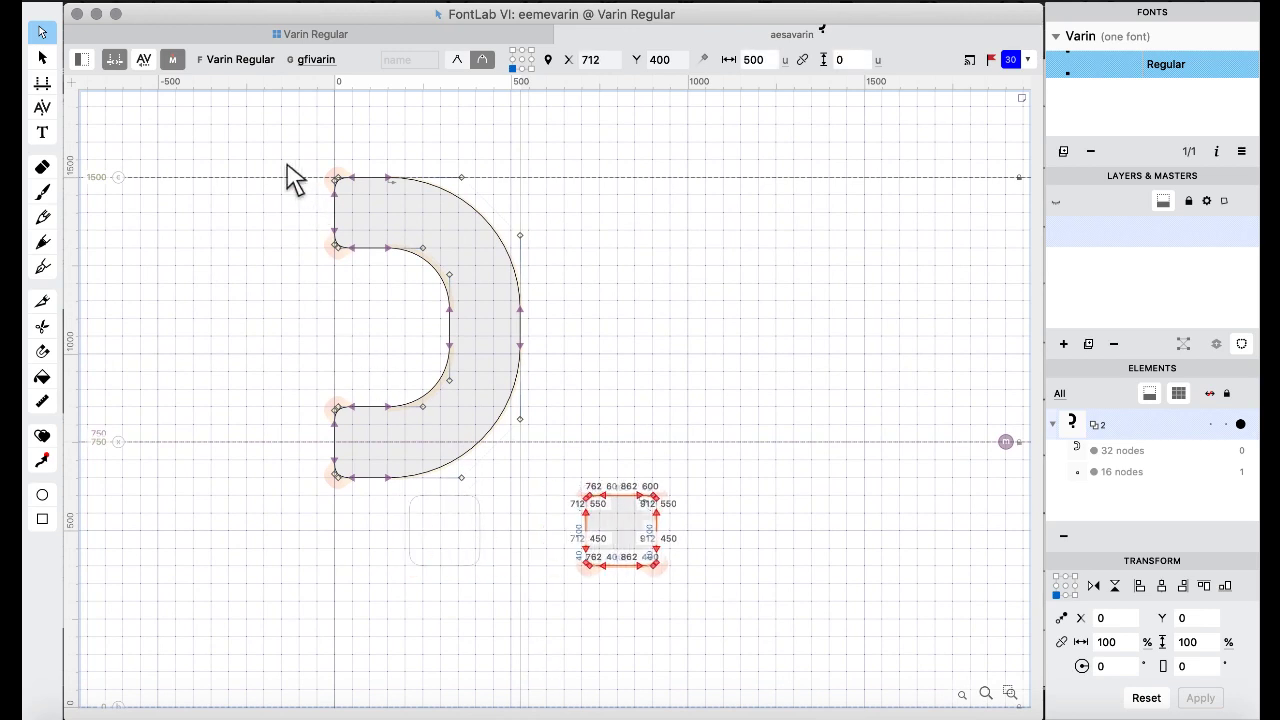
Move the whole curve in aesavarin straight down to X 0, Y 50, beside the dot.
left_click_drag(283, 123, 537, 606)
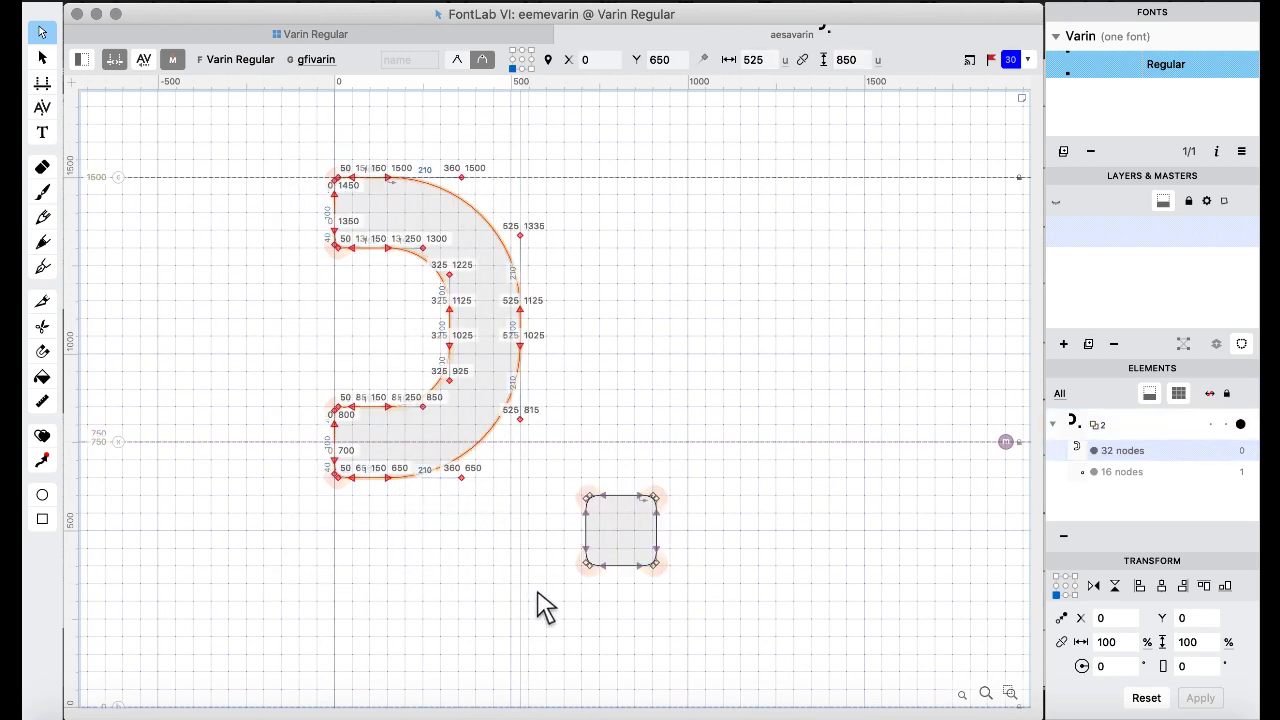
key("super+shift+Down")
key("super+shift+Down")
key("super+shift+Down")
key("super+shift+Down")
key("super+shift+Down")
key("super+shift+Down")
scroll(554, 303, "down", 4)
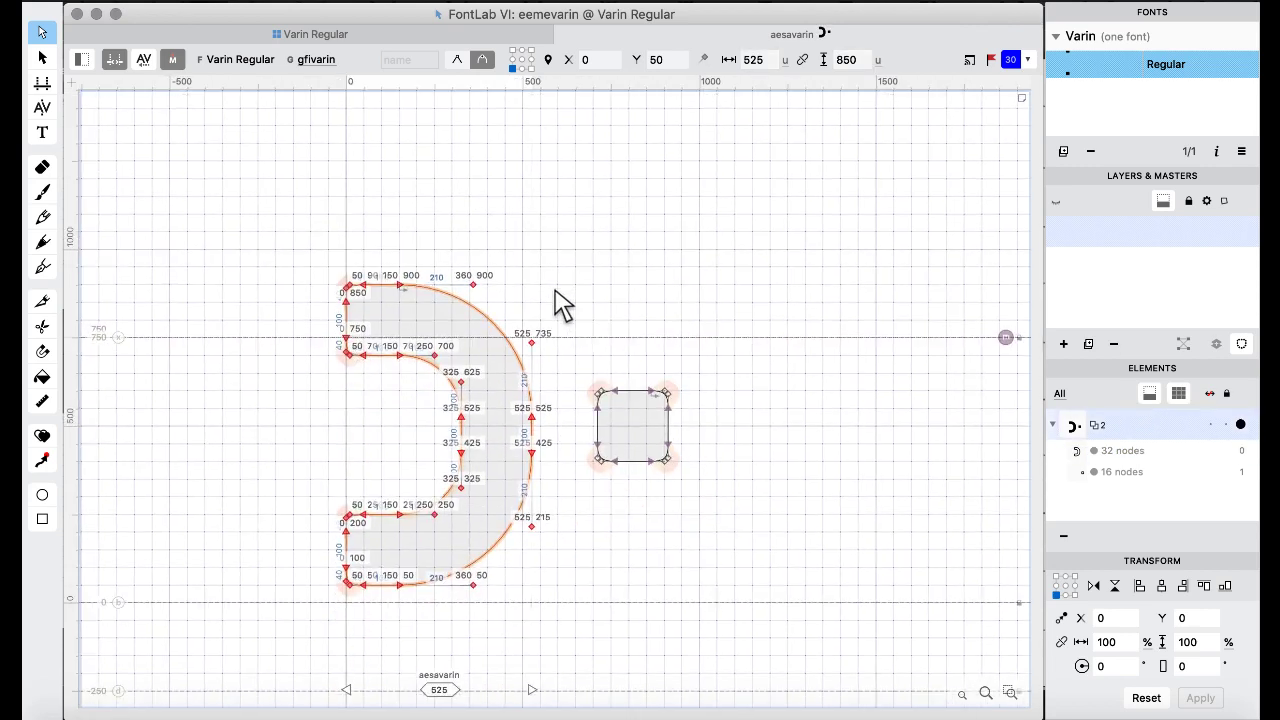
Move the whole curve in aesavarin straight down onto the baseline, at X 0, Y 0.
key("shift+Down")
key("shift+Down")
key("shift+Down")
key("shift+Down")
key("shift+Down")
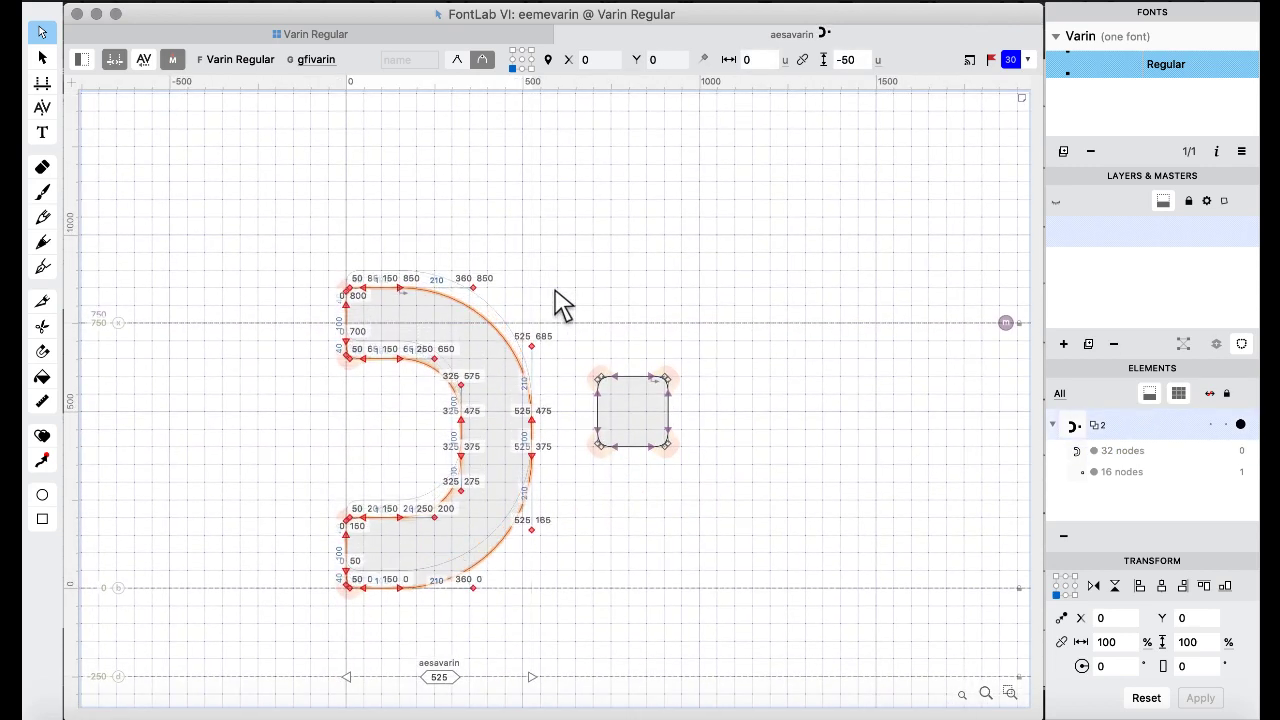
Move the dot in aesavarin above the curve, to X 212, Y 1300.
left_click_drag(729, 243, 583, 497)
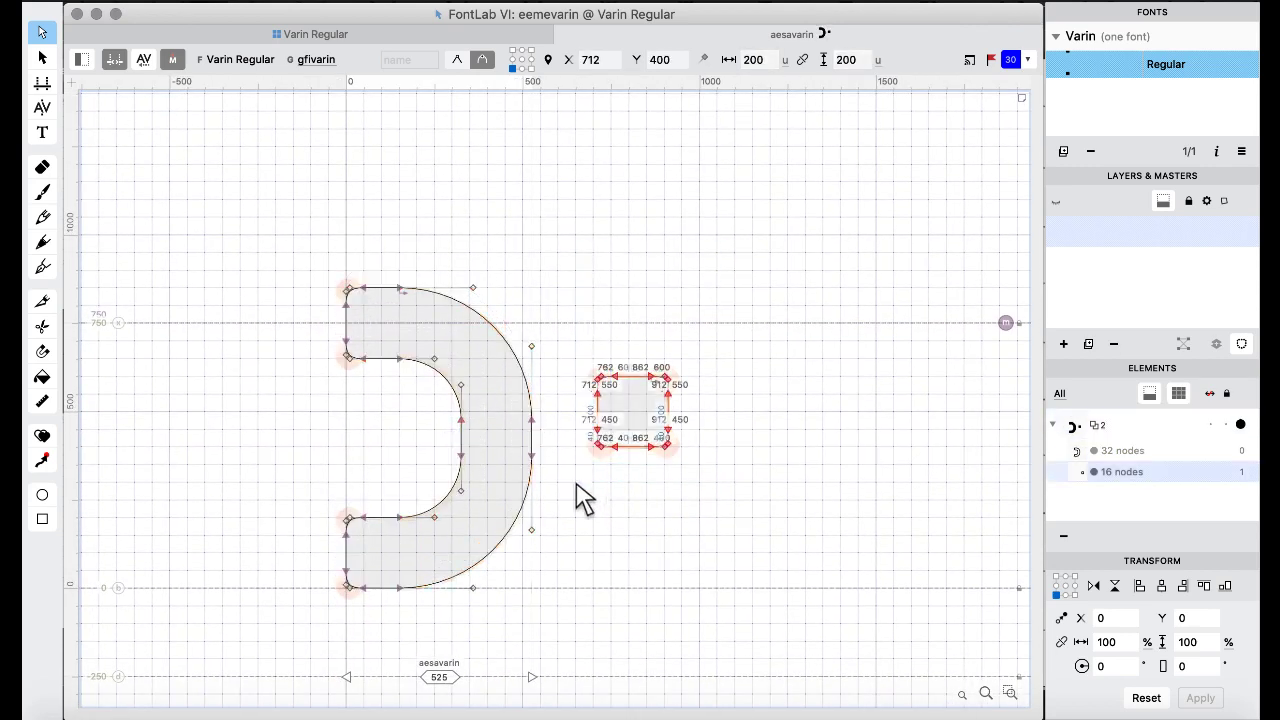
key("super+shift+Left")
key("super+shift+Left")
key("super+shift+Left")
key("super+shift+Left")
key("super+shift+Left")
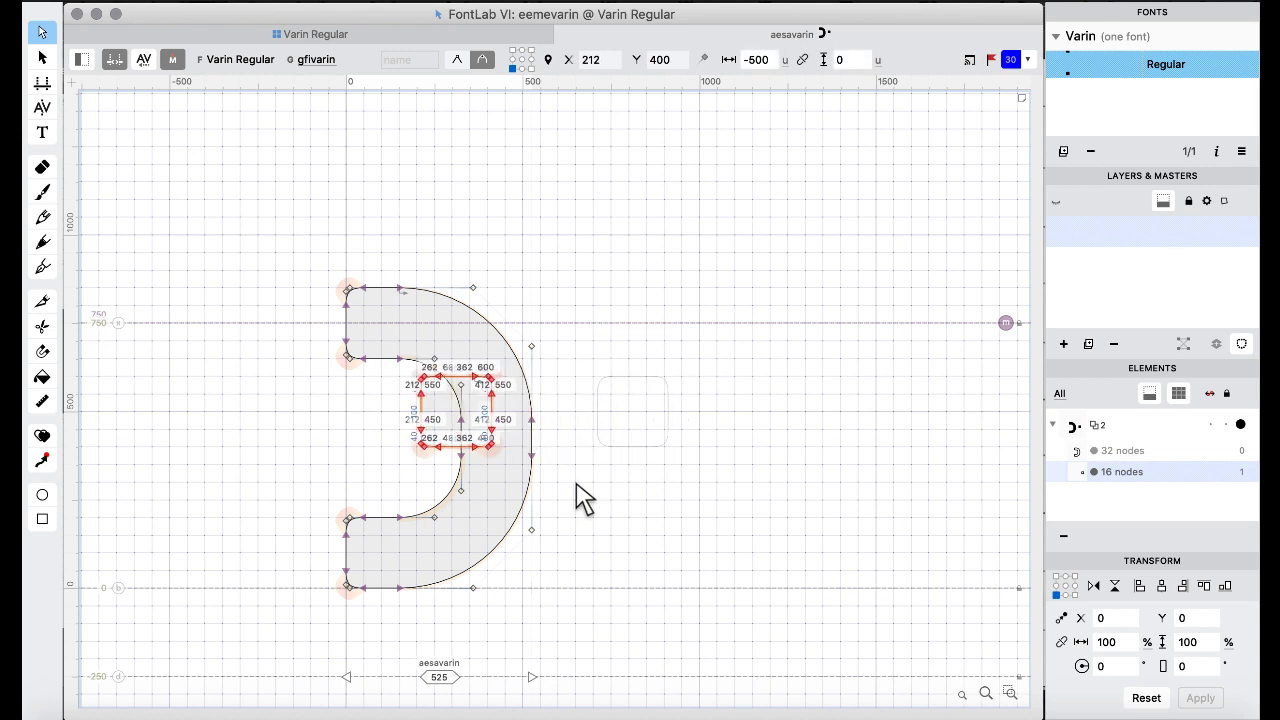
key("super+shift+Up")
key("super+shift+Up")
key("super+shift+Up")
key("super+shift+Up")
key("super+shift+Up")
key("super+shift+Up")
key("super+shift+Up")
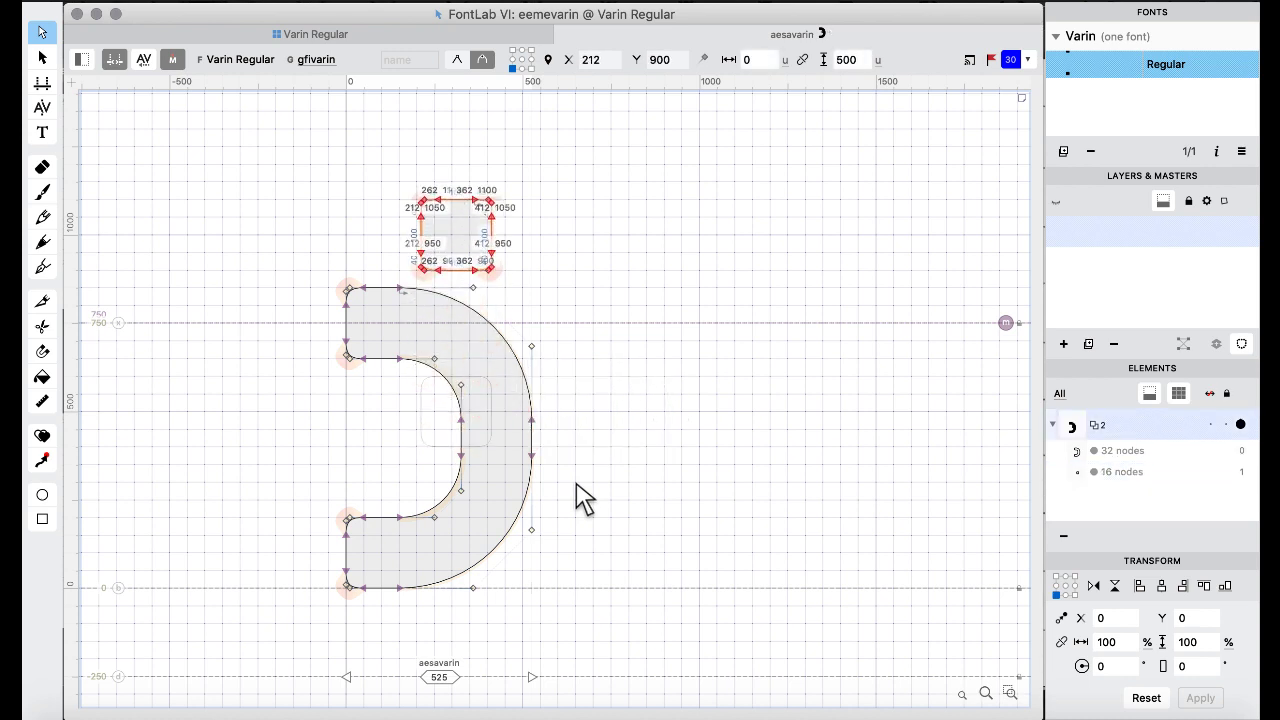
scroll(583, 497, "up", 3)
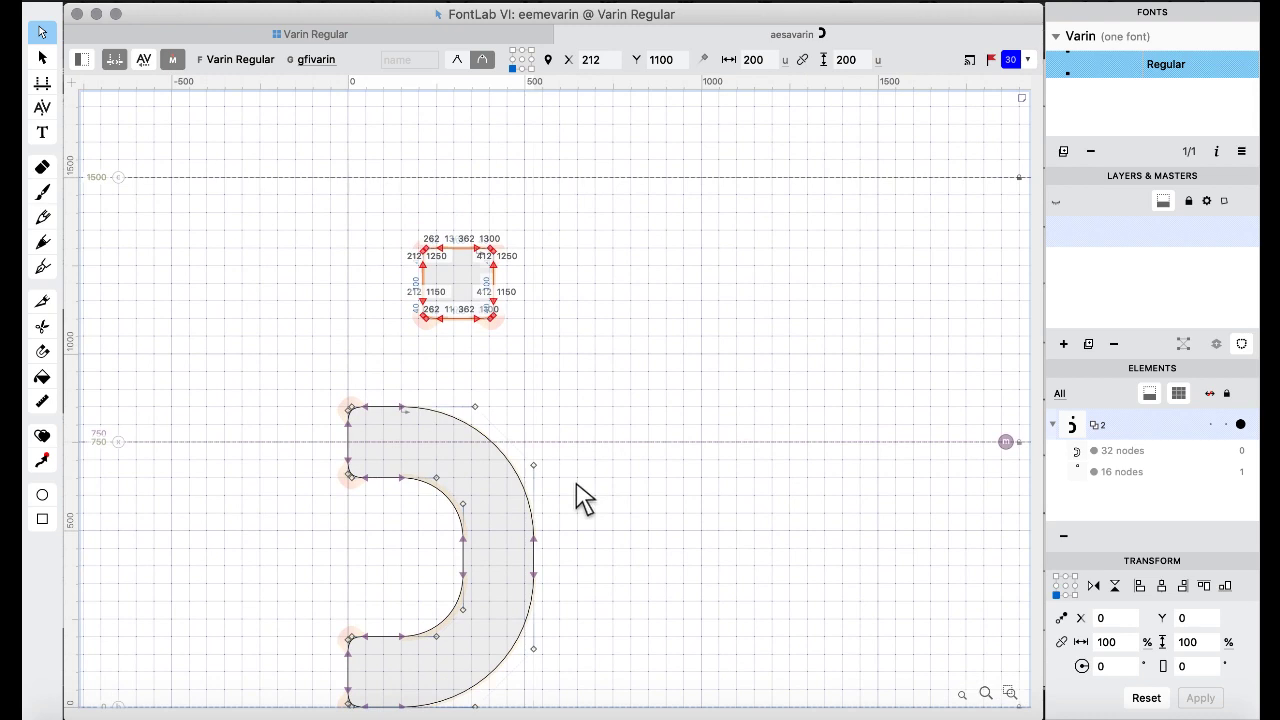
key("super+shift+Up")
key("super+shift+Up")
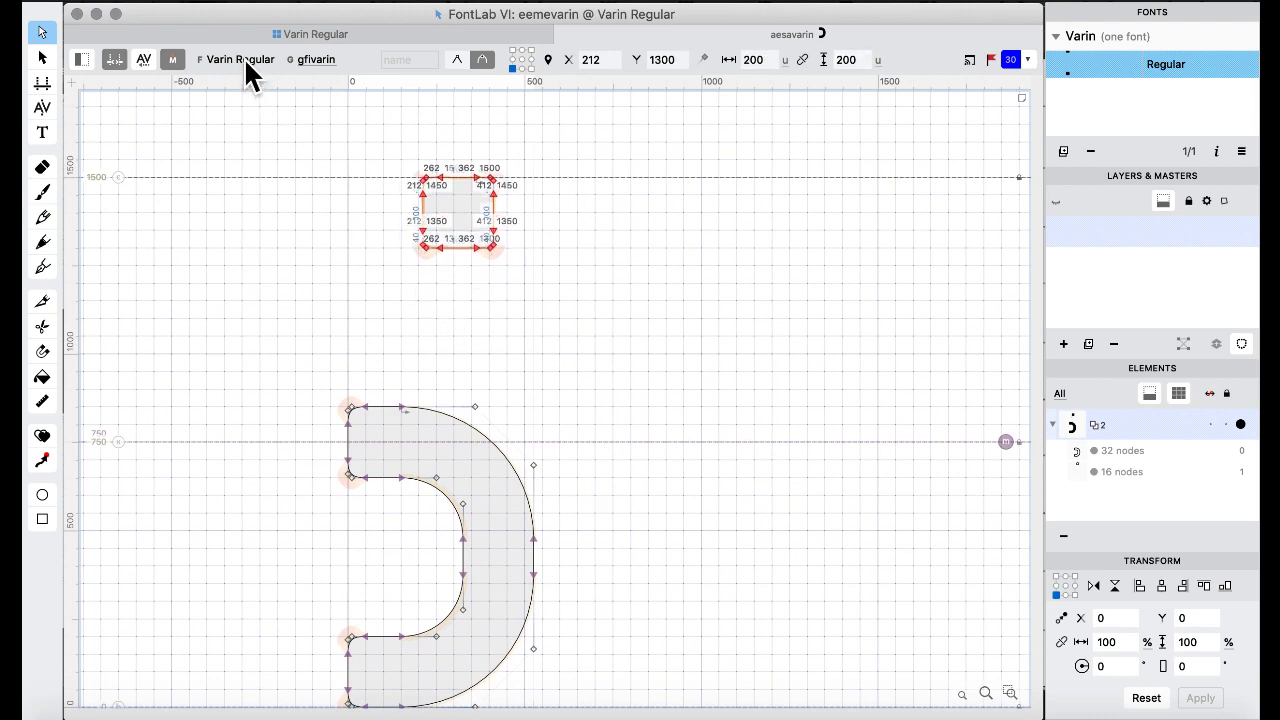
Check the edited aesavarin against the neighbouring glyphs in the font overview and the æ row of the hand-drawn alphabet chart.
left_click(247, 36)
left_click(541, 350)
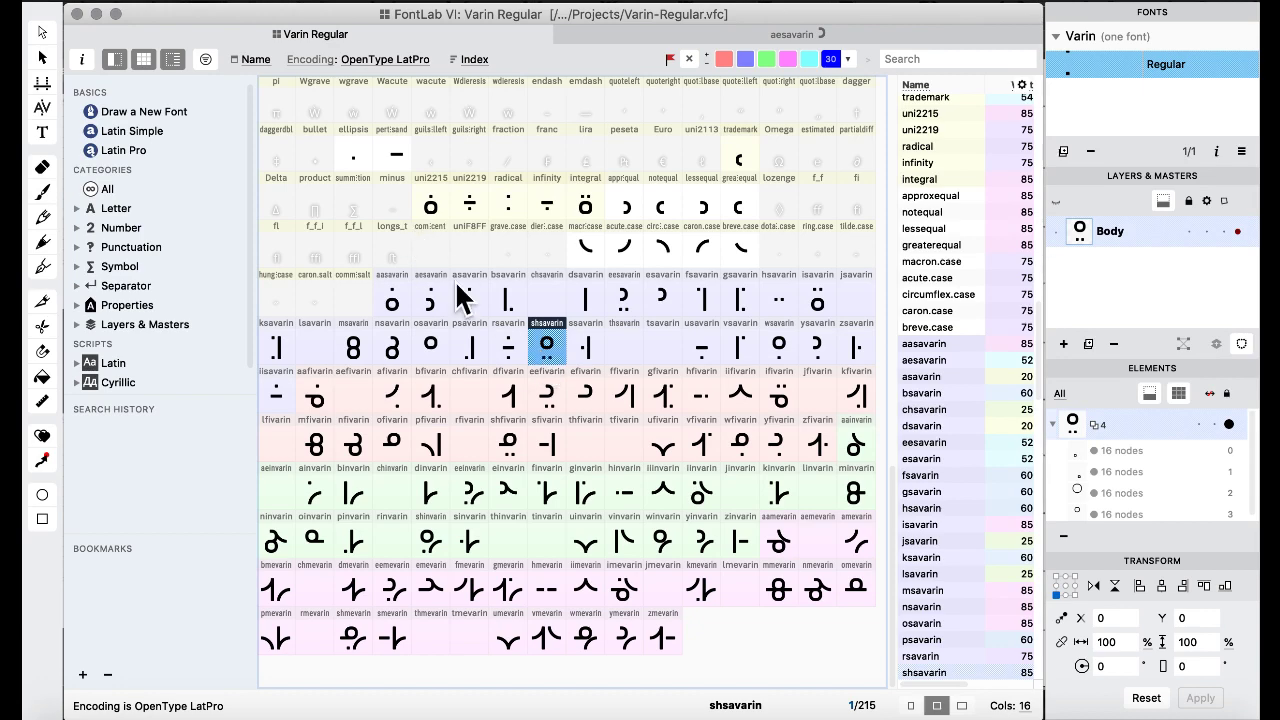
left_click(559, 246)
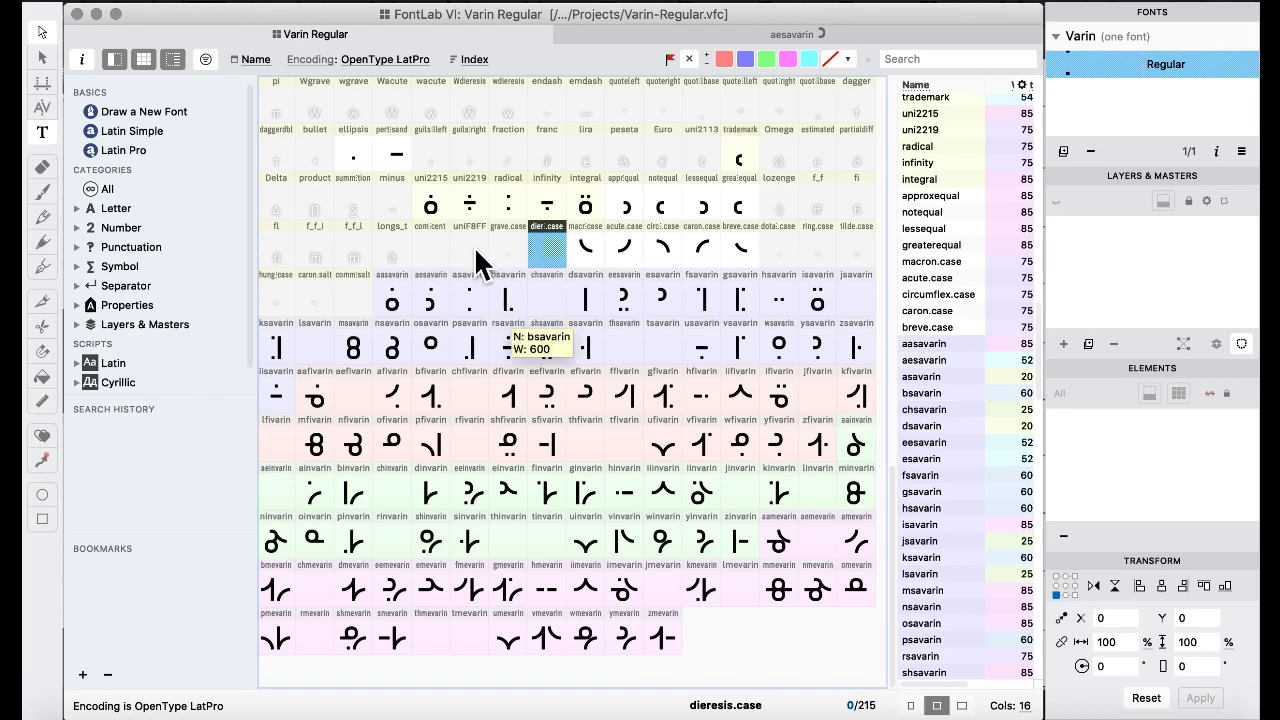
left_click(432, 289)
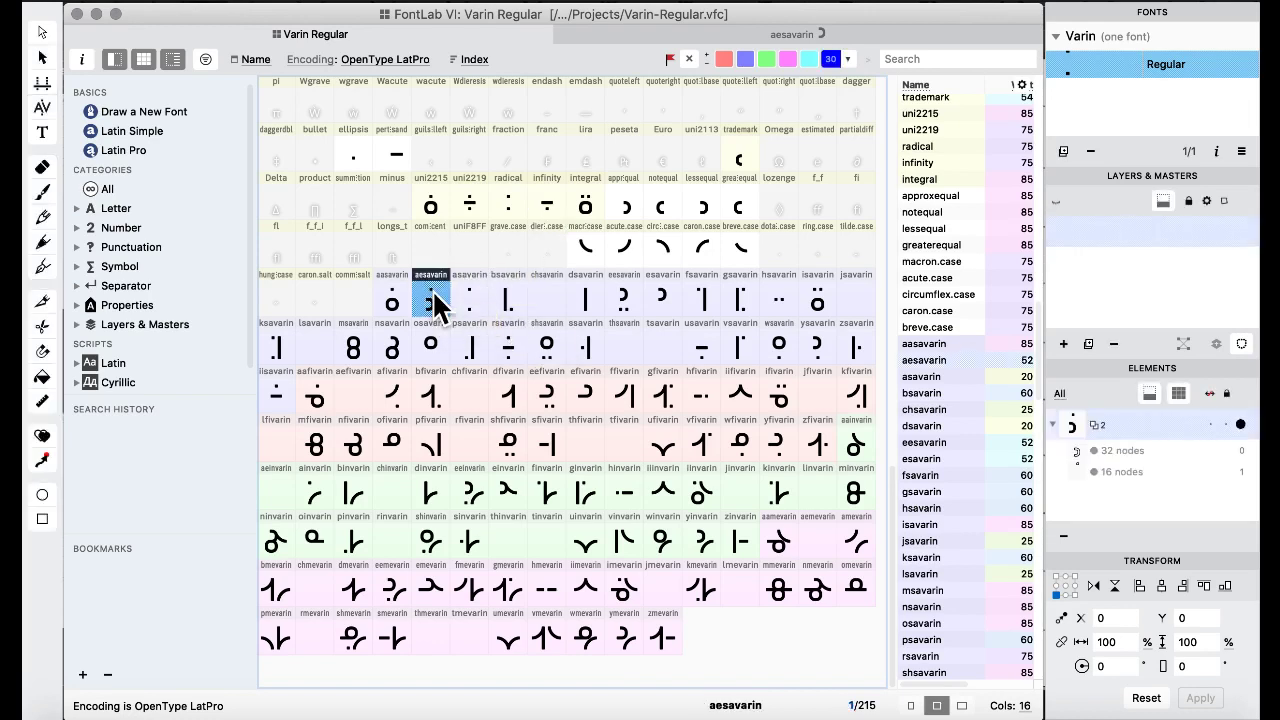
double_click(435, 300)
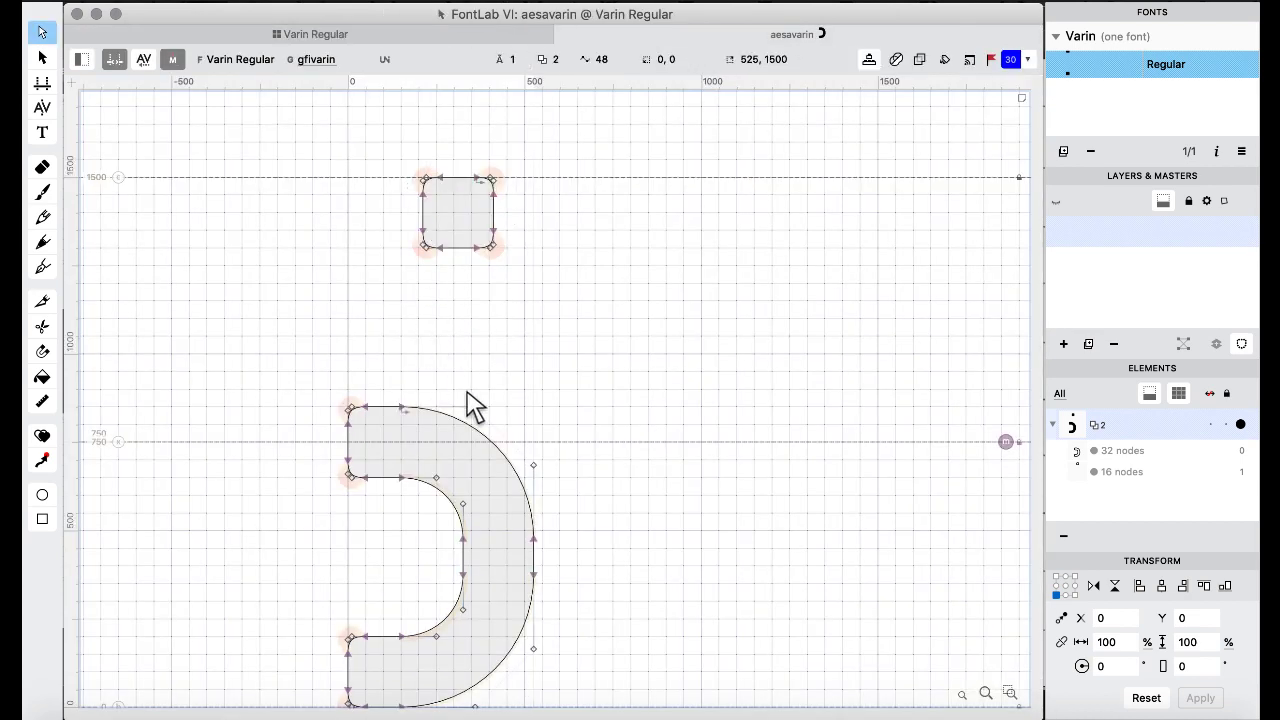
scroll(470, 405, "down", 2)
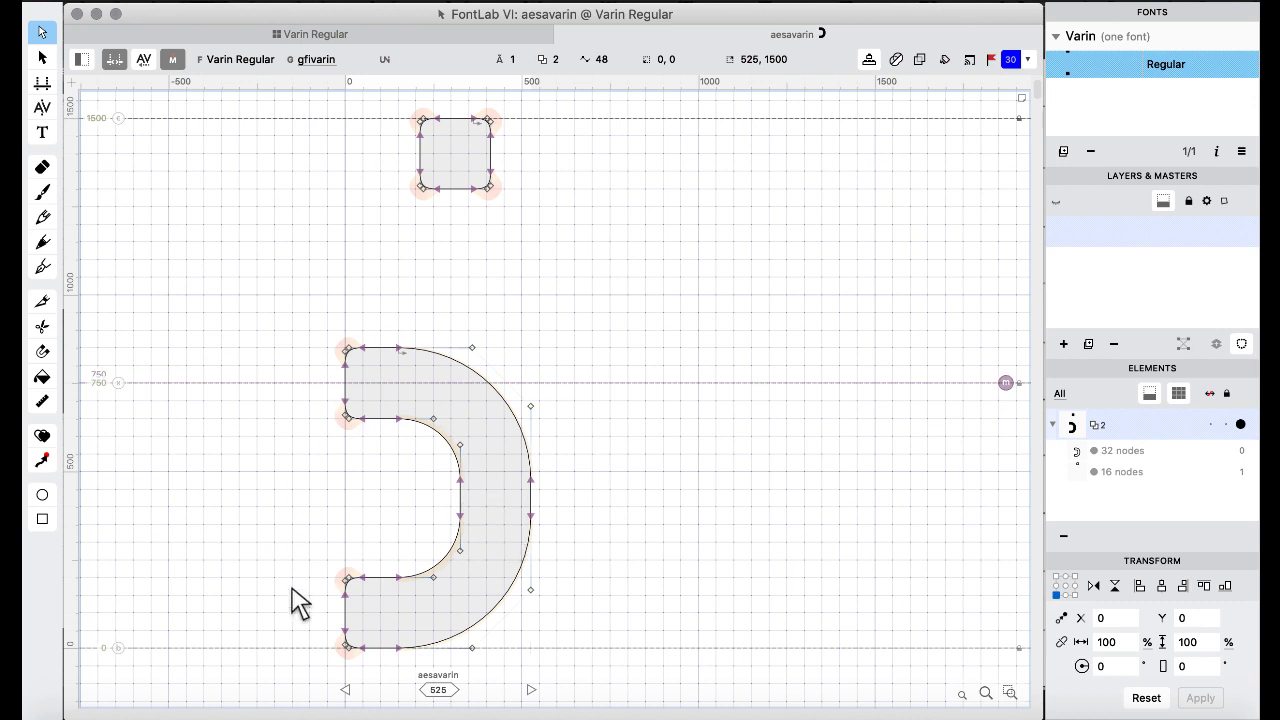
left_click(315, 34)
left_click(518, 393)
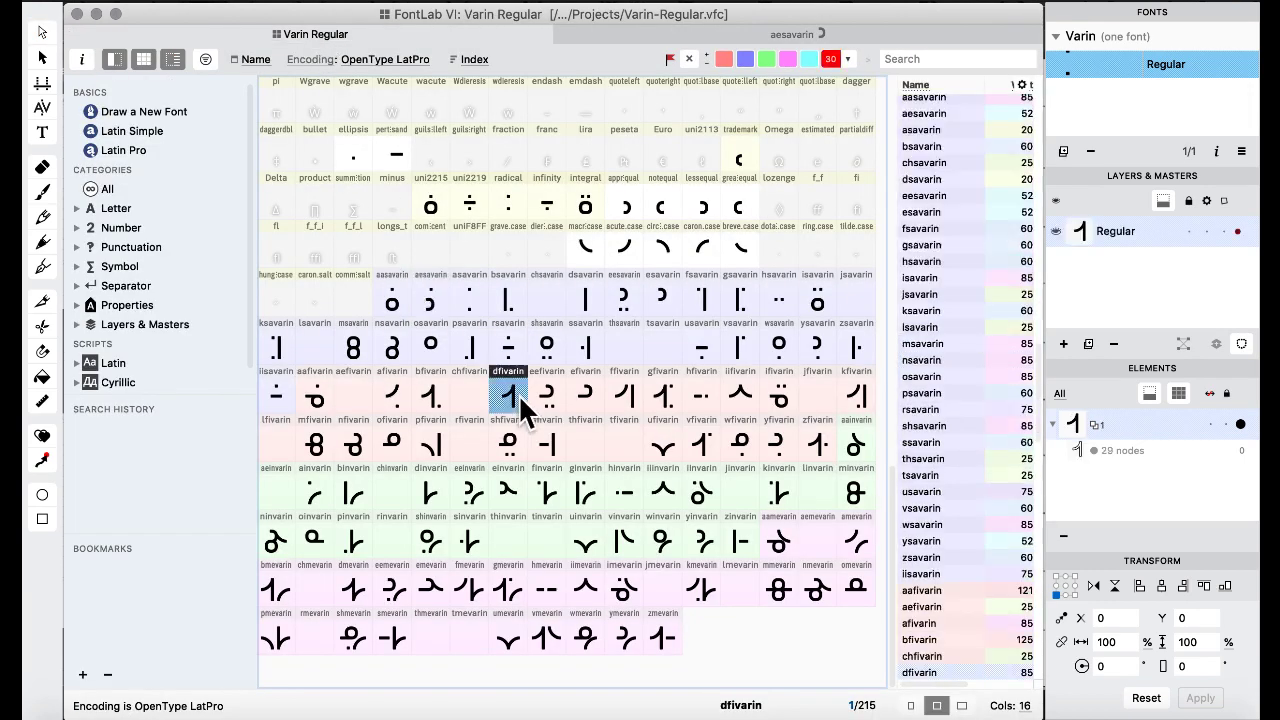
left_click(560, 443)
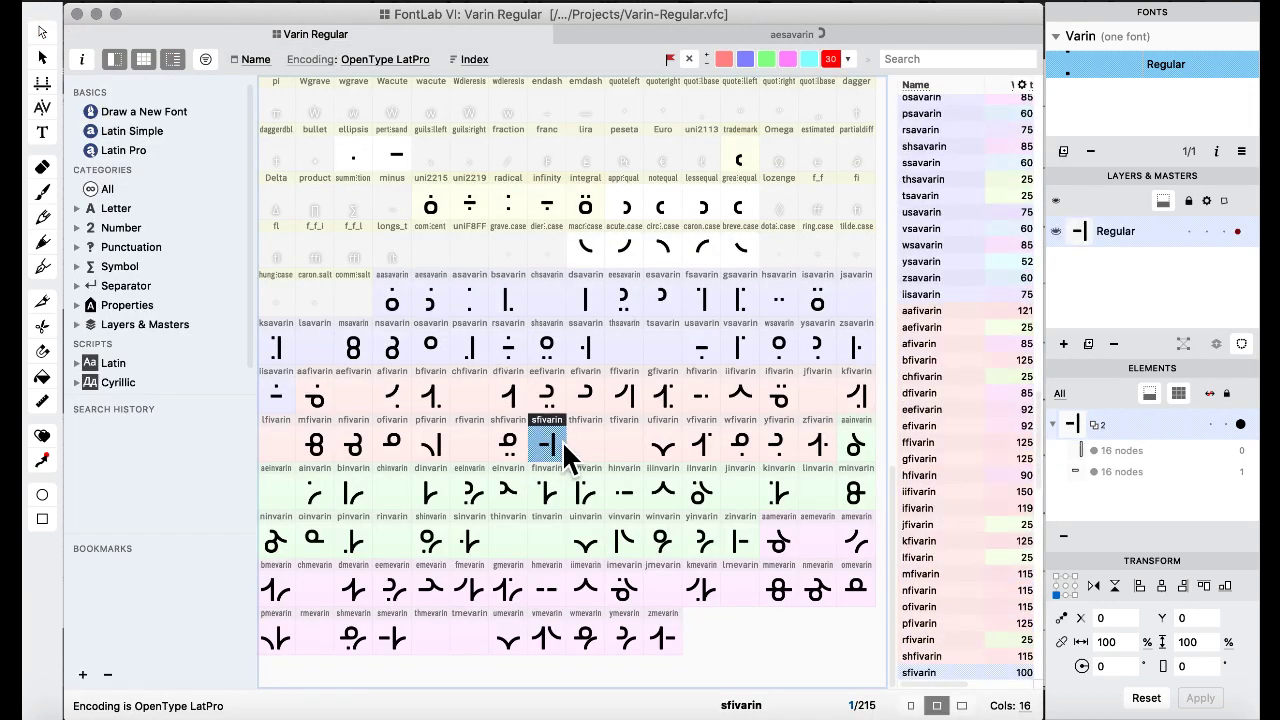
key("ctrl+Up")
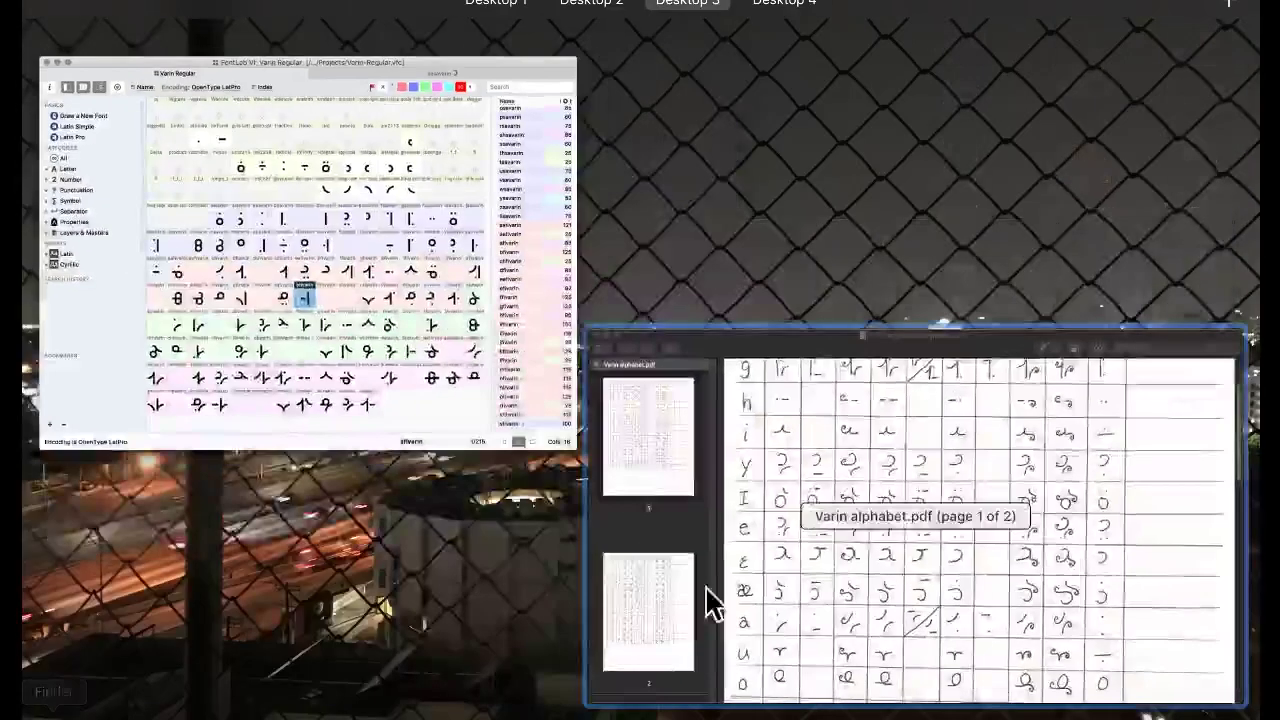
left_click(709, 600)
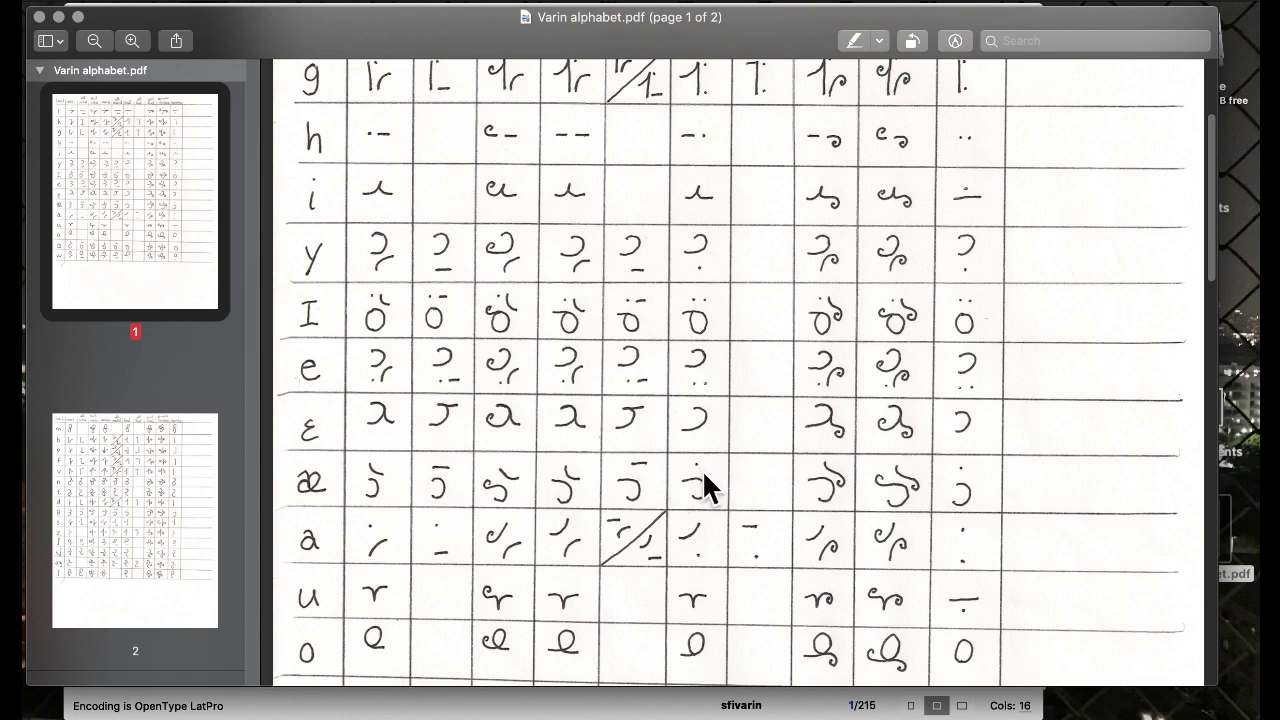
key("ctrl+Up")
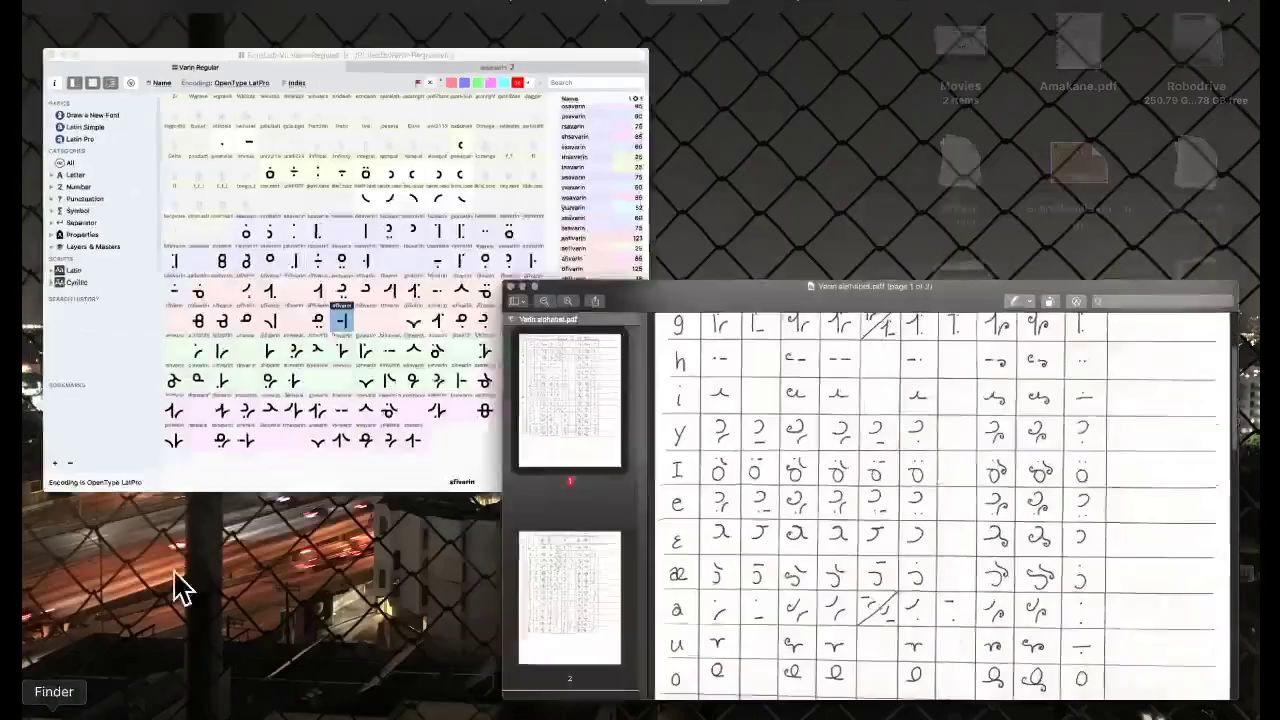
Replace the empty aefivarin glyph with a copy of aesavarin and flag its cell red.
left_click(294, 320)
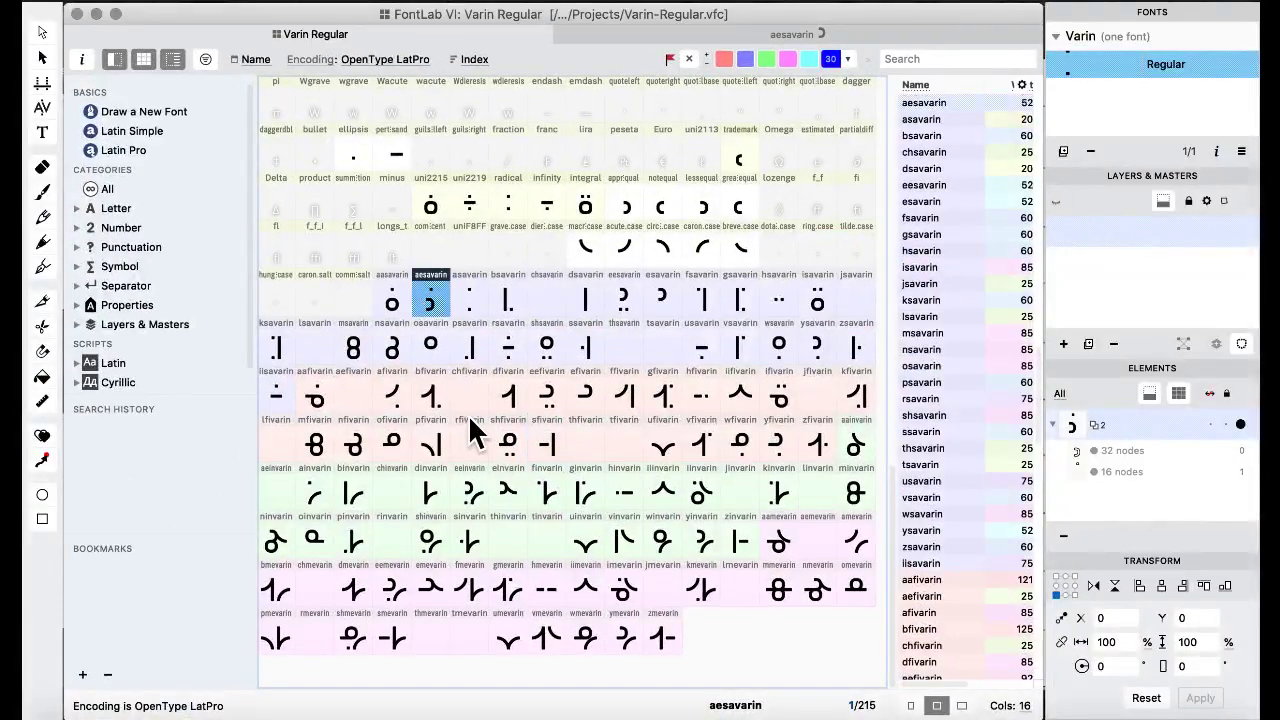
left_click_drag(470, 418, 362, 398)
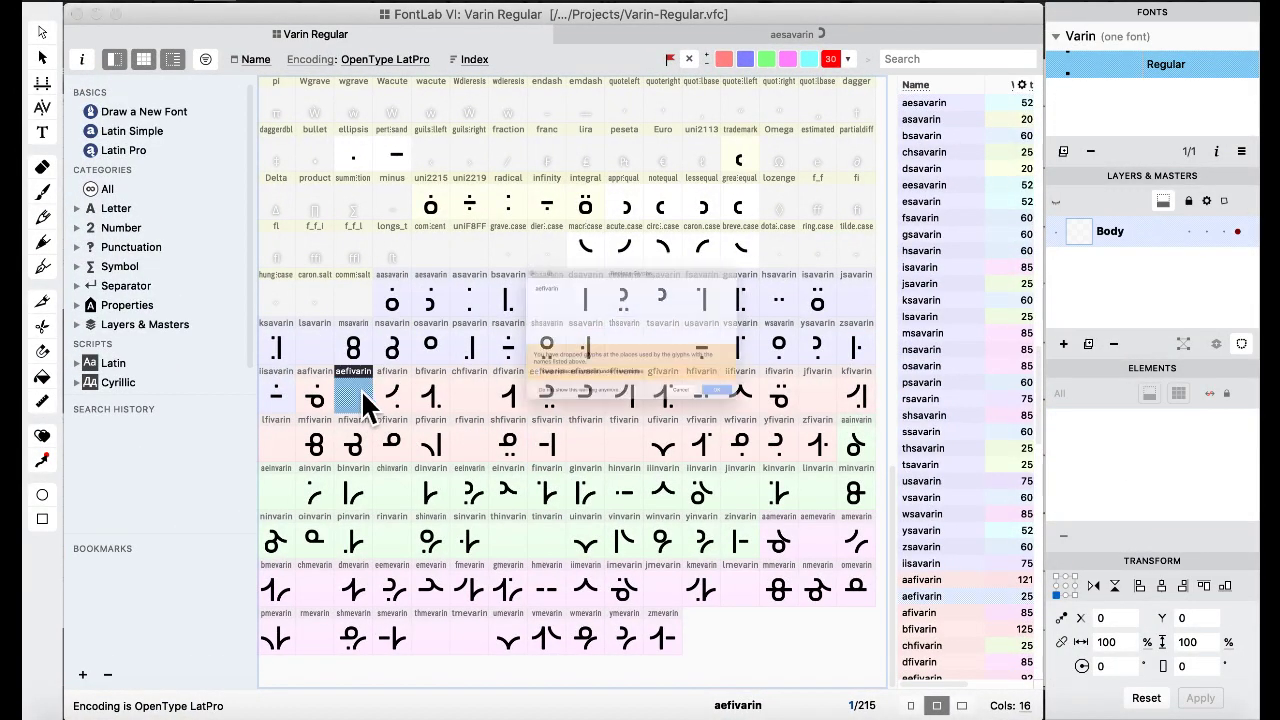
left_click(818, 455)
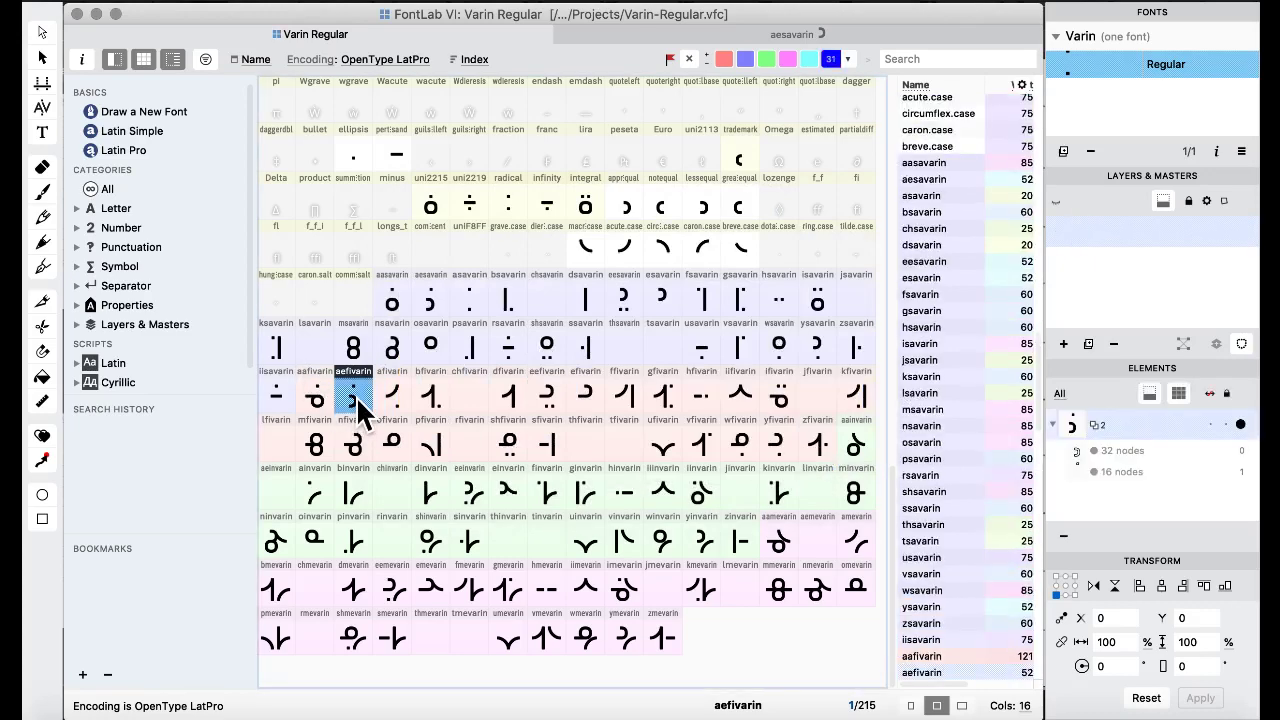
left_click(723, 62)
Extend the upper end of the curve in aefivarin straight to the left, leaving the dot in place.
double_click(355, 405)
left_click_drag(274, 292, 384, 486)
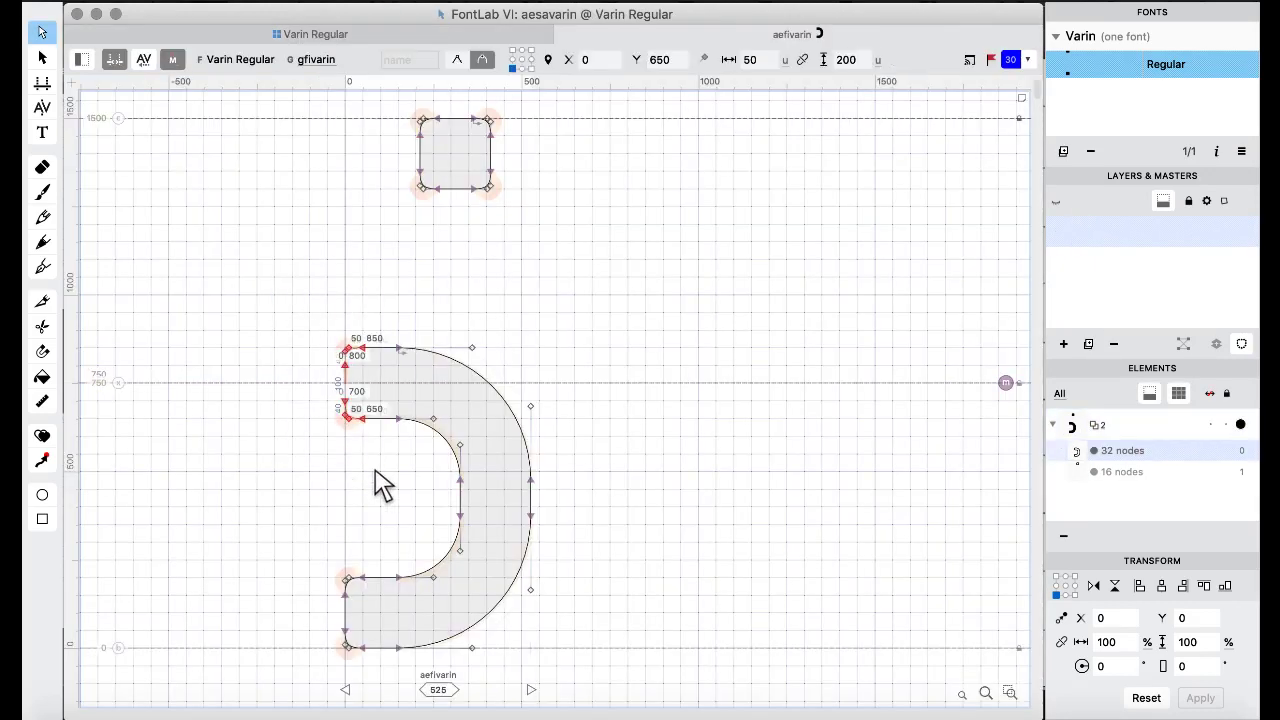
key("super+shift+Left")
key("super+shift+Left")
key("super+shift+Left")
left_click(312, 35)
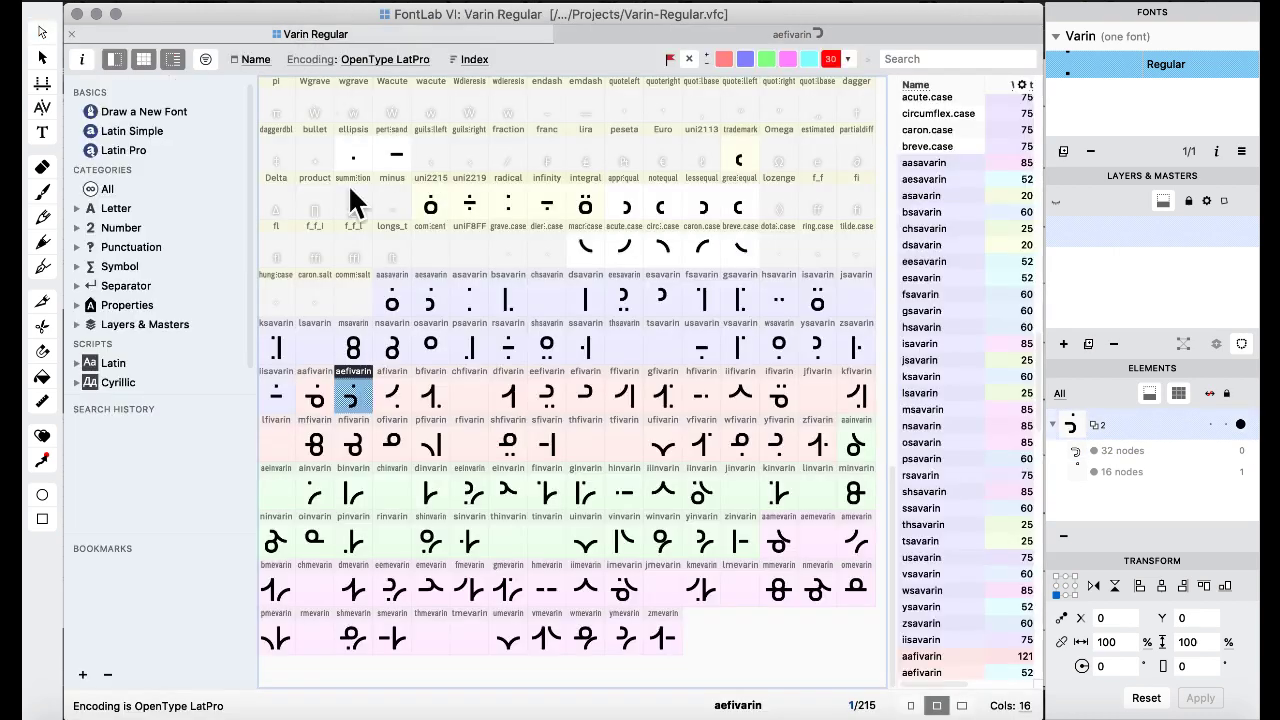
left_click(417, 340)
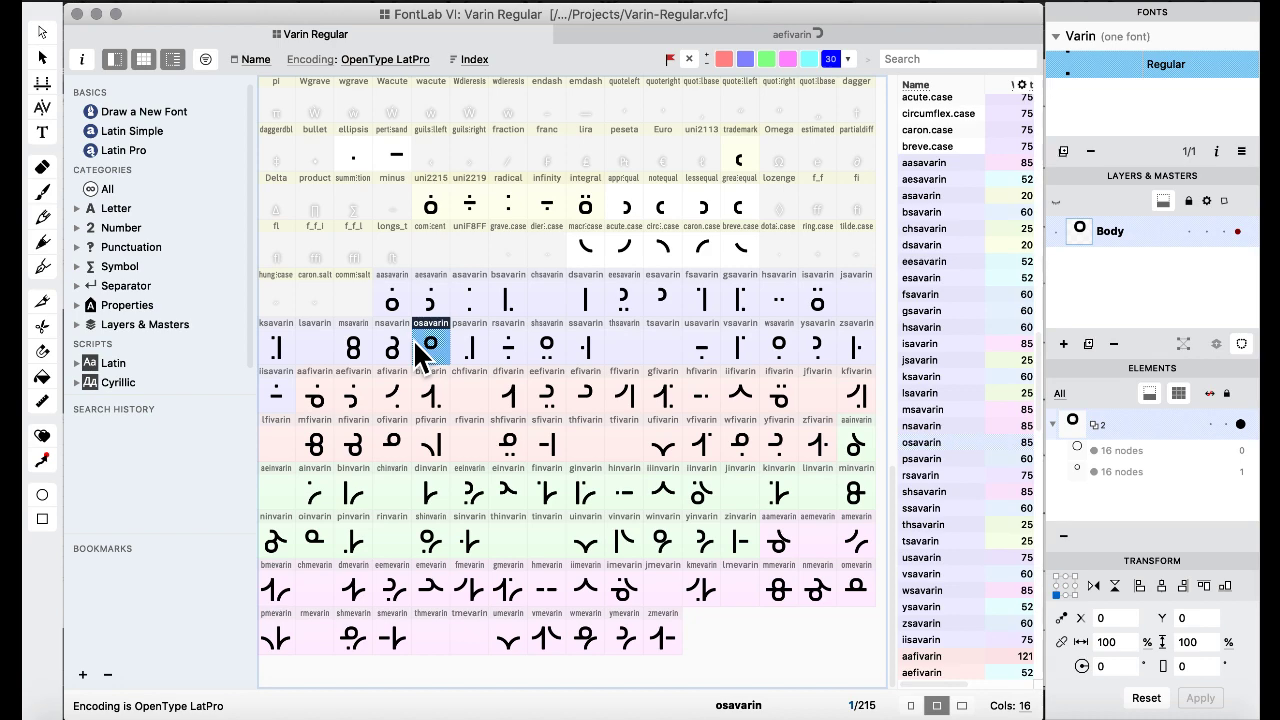
left_click(498, 378)
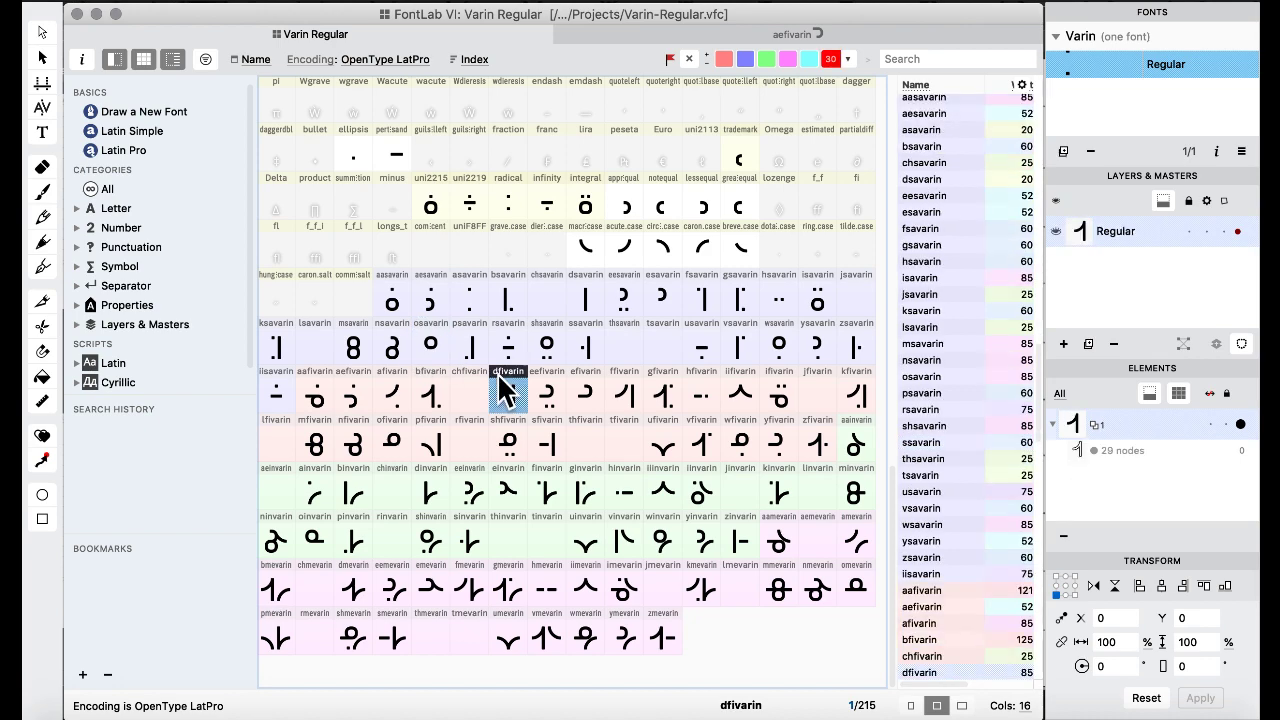
left_click(445, 397)
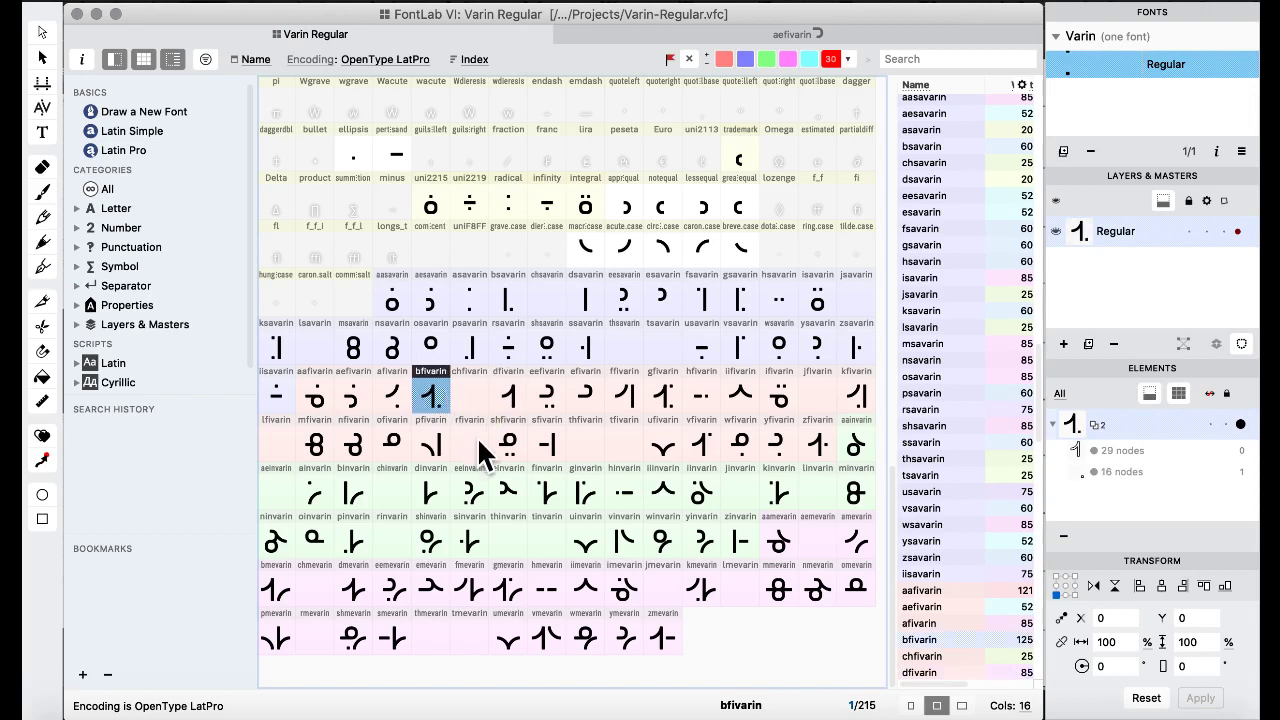
Replace the empty aeinvarin glyph with a copy of aesavarin and flag its cell green.
left_click(428, 305)
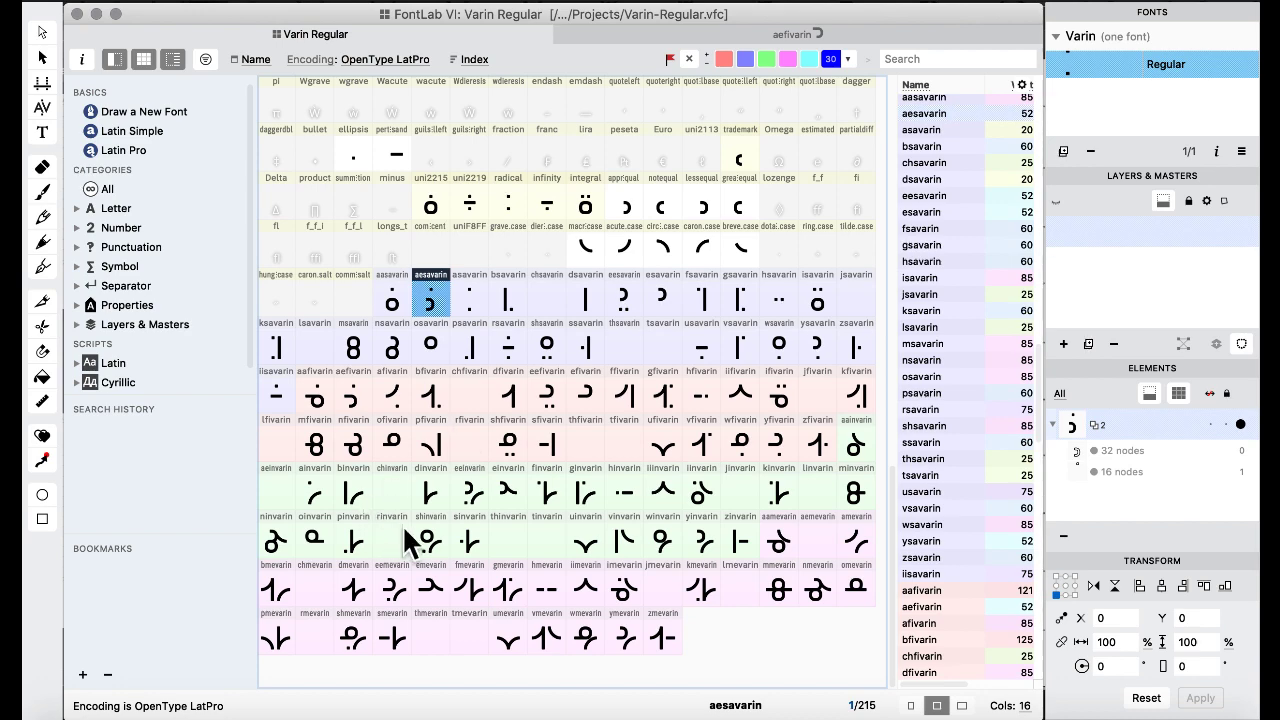
left_click_drag(288, 490, 282, 490)
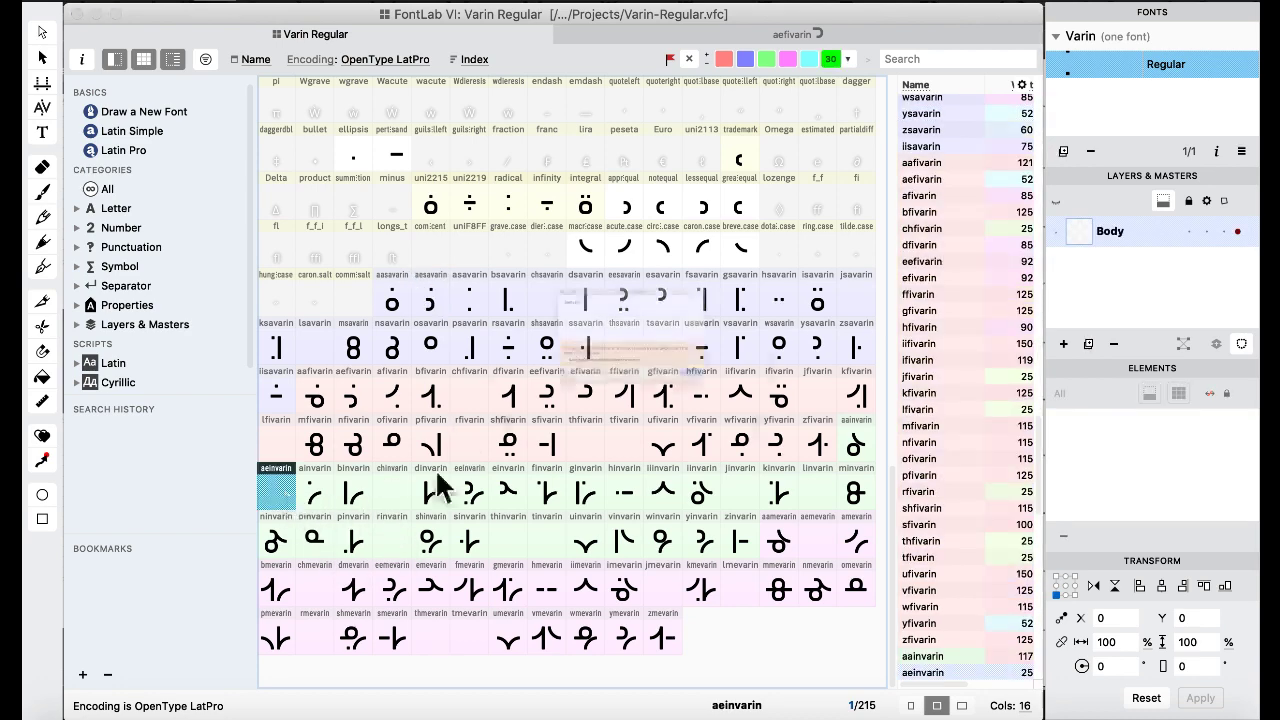
left_click(812, 453)
left_click(766, 62)
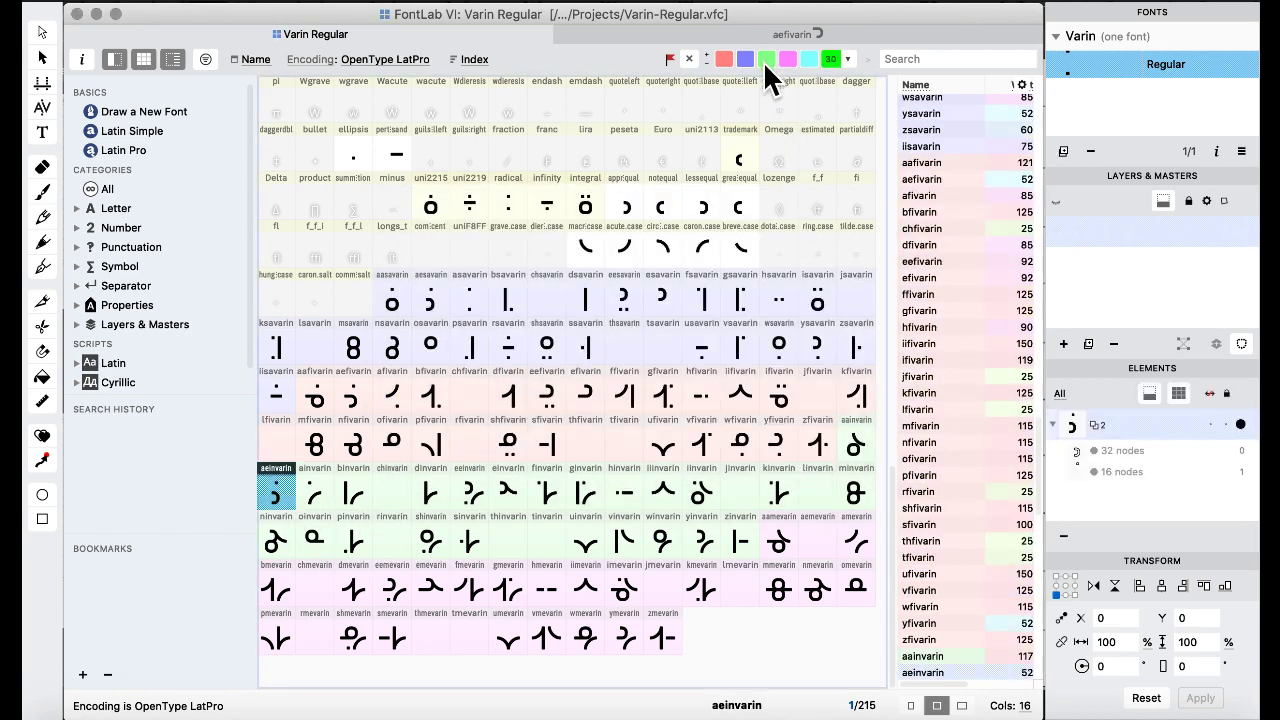
Copy the curved stroke from macron.case and delete the dot above the curve in aeinvarin.
double_click(588, 250)
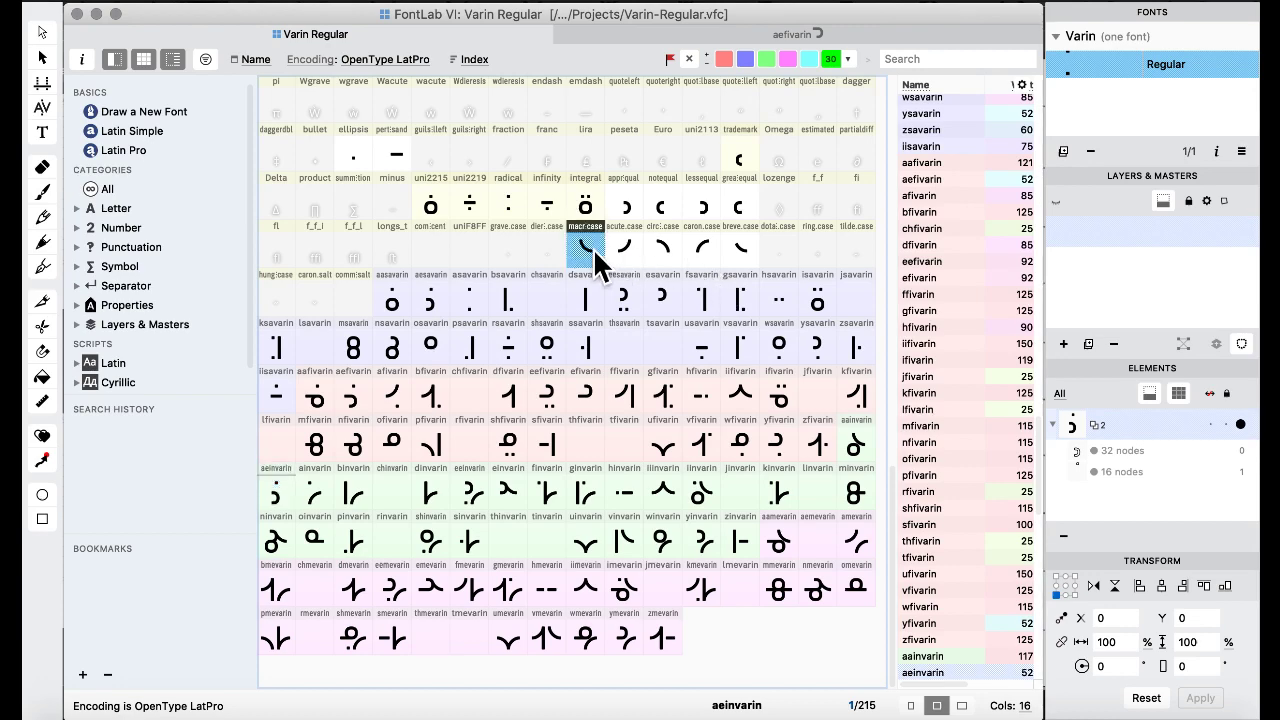
left_click(268, 27)
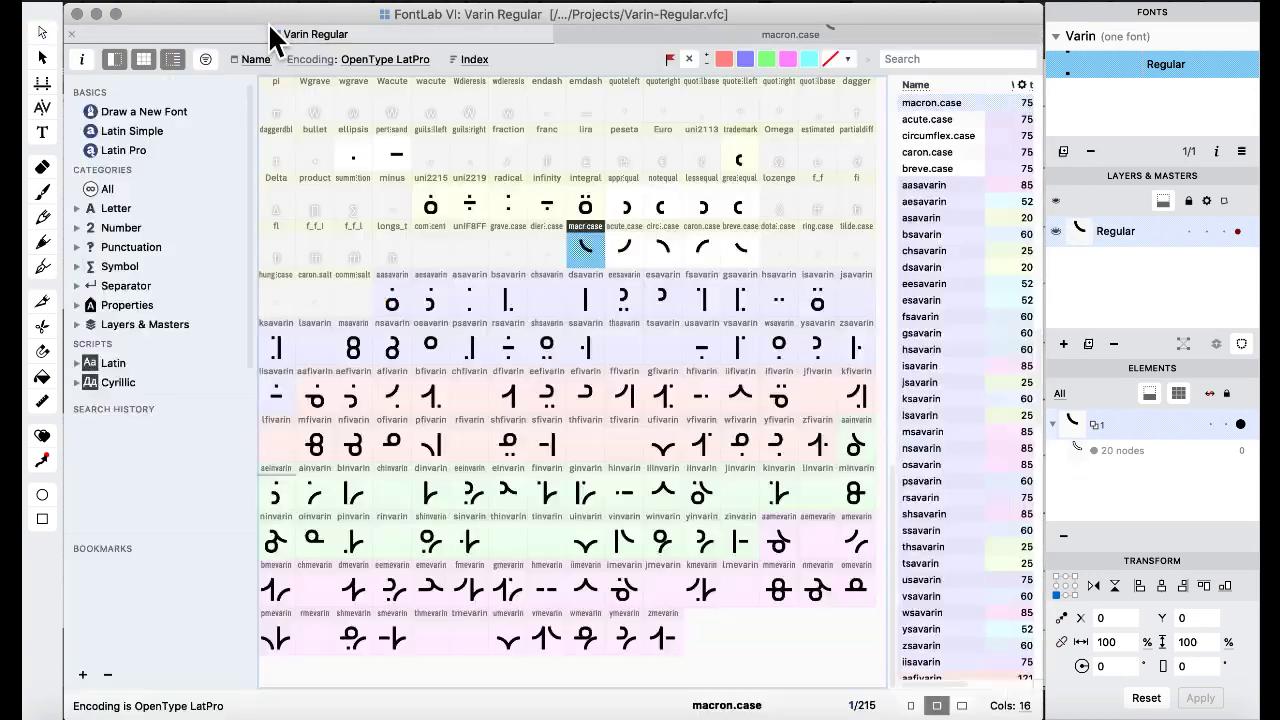
double_click(275, 497)
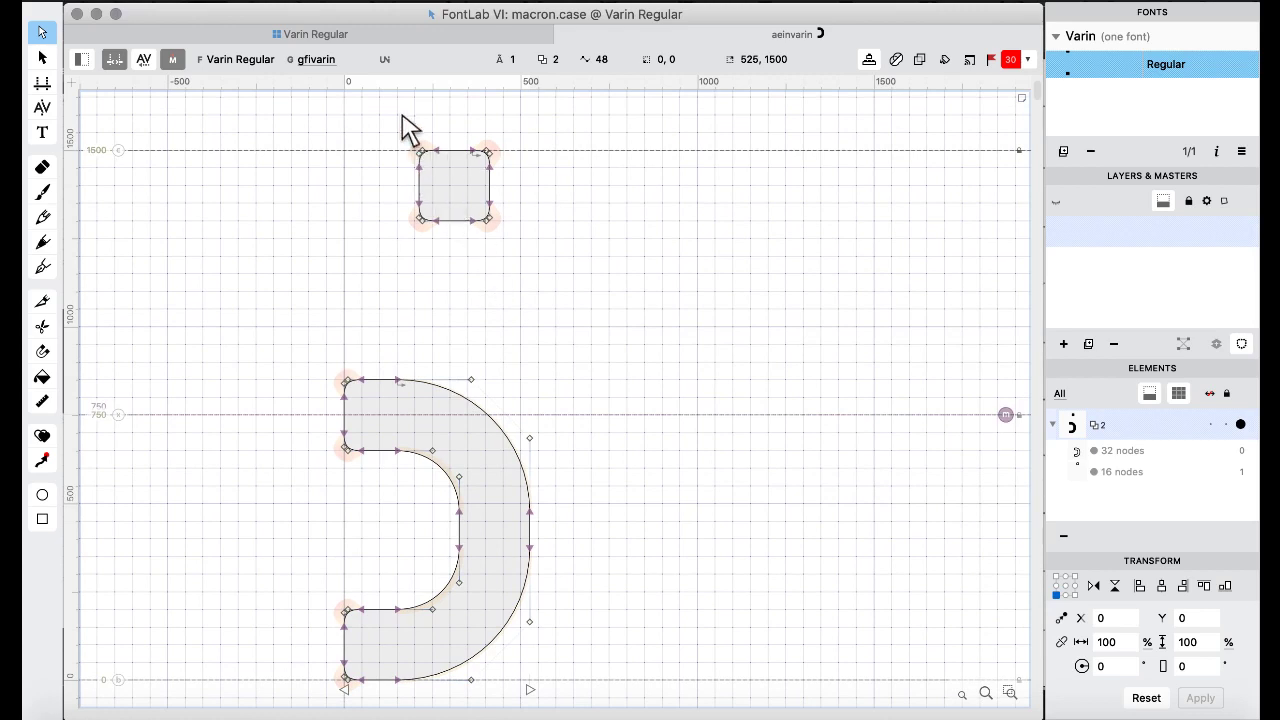
left_click_drag(402, 116, 545, 305)
key("Delete")
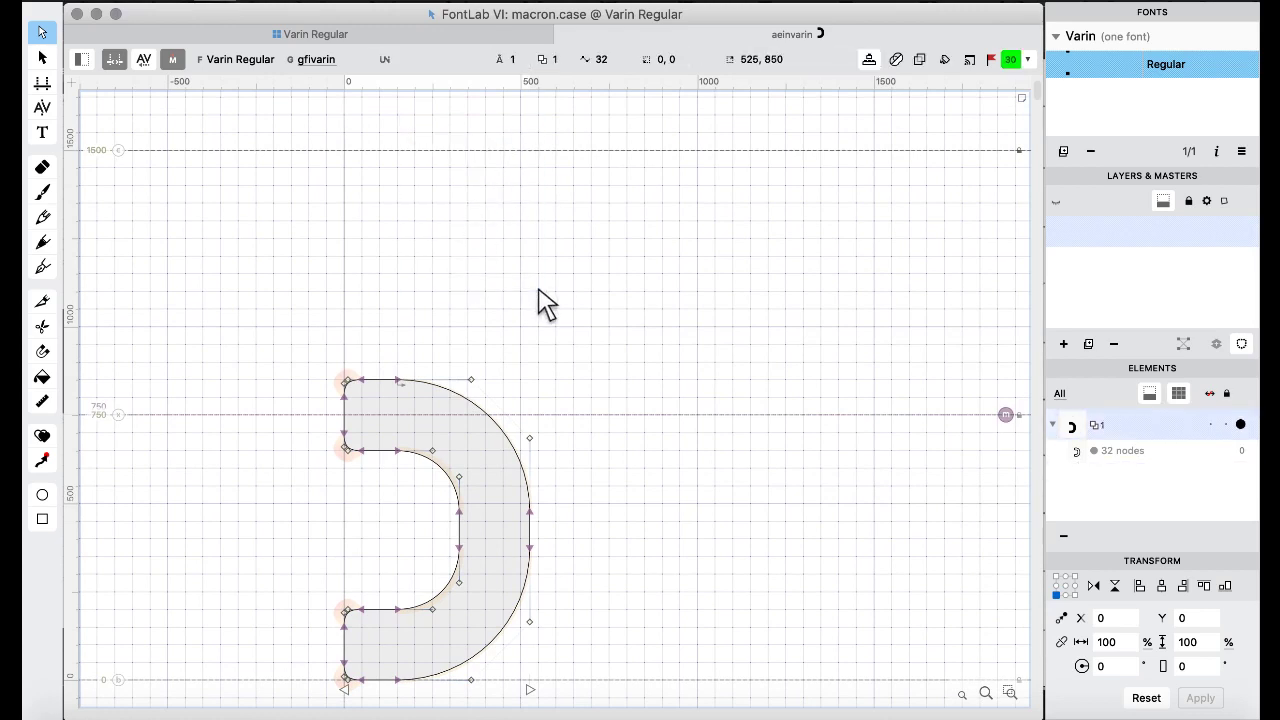
Paste the copied macron.case stroke into aeinvarin and shift it right to X 162, Y 650.
key("super+v")
key("shift+Right")
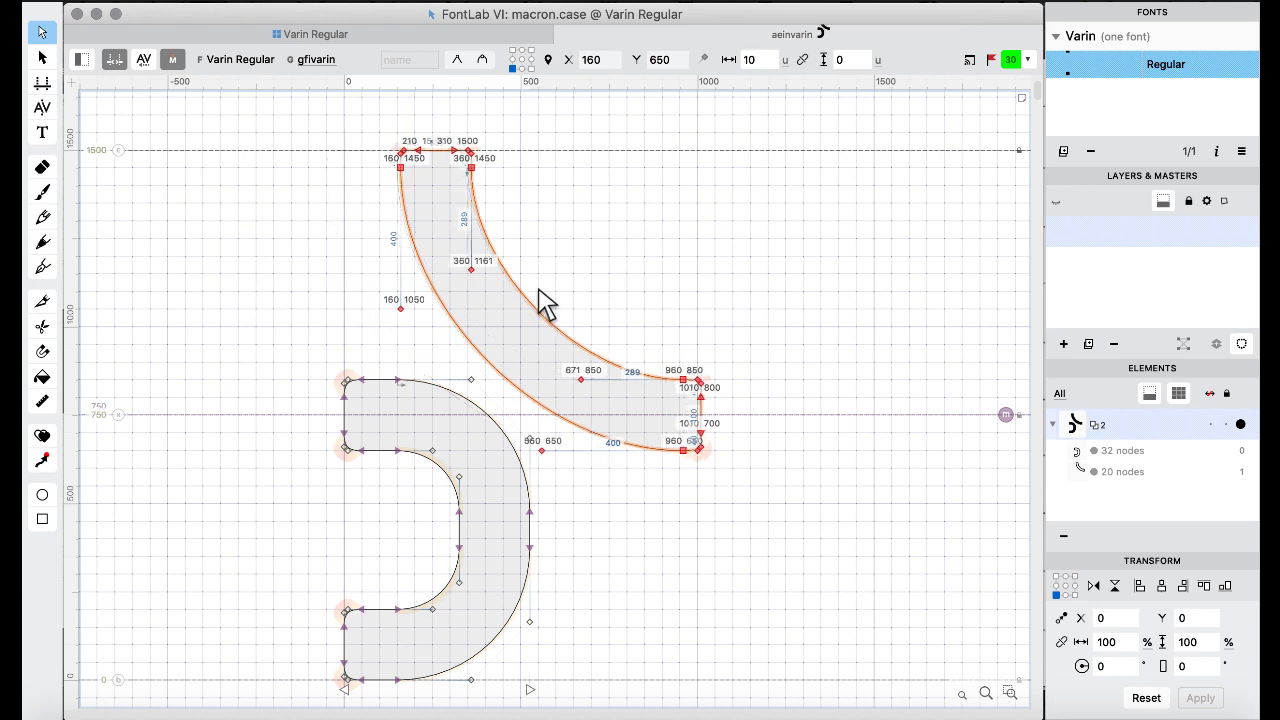
key("shift+Right")
key("shift+Left")
key("Right")
key("Right")
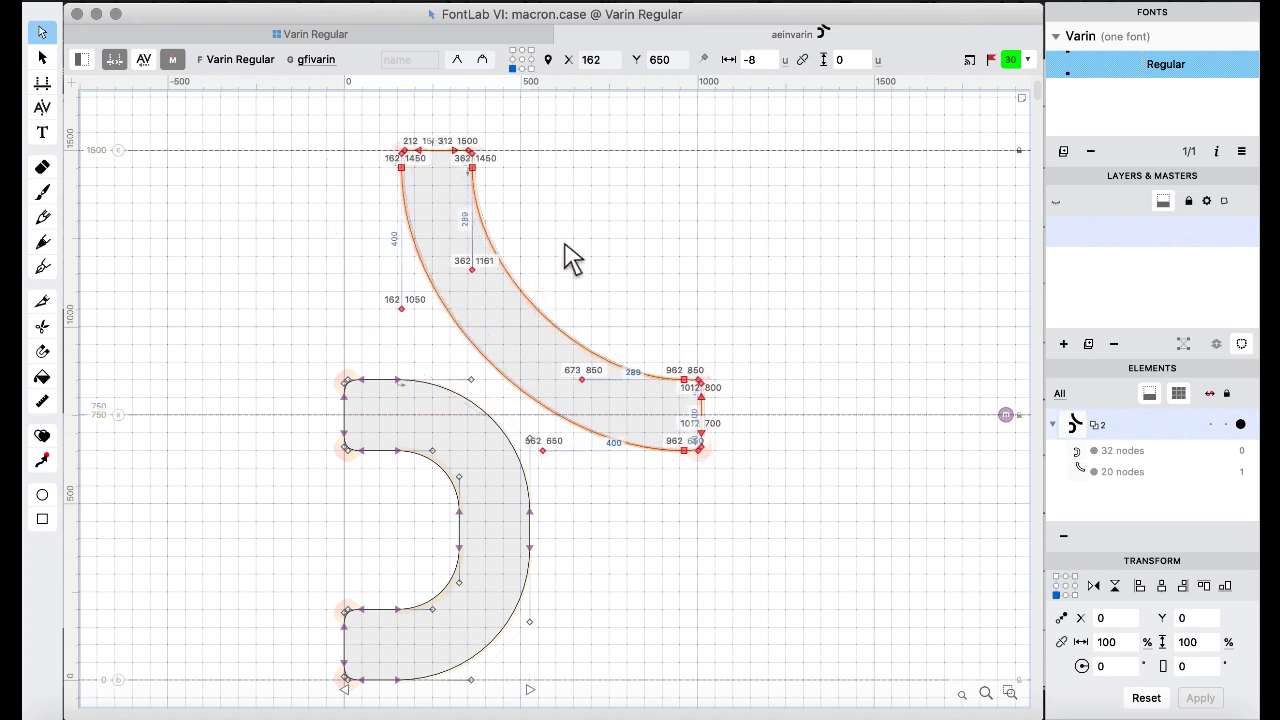
Replace the empty aemevarin glyph with a copy of aeinvarin and flag its cell magenta.
left_click(338, 32)
left_click(439, 242)
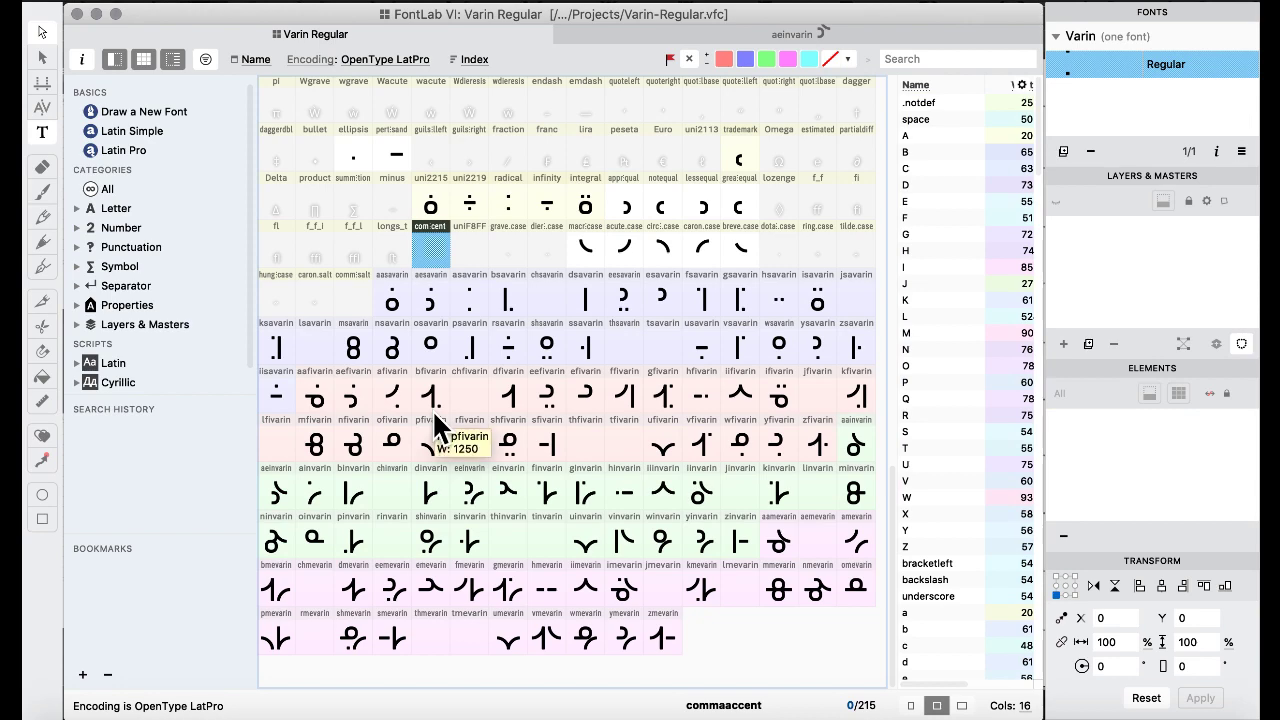
left_click(277, 494)
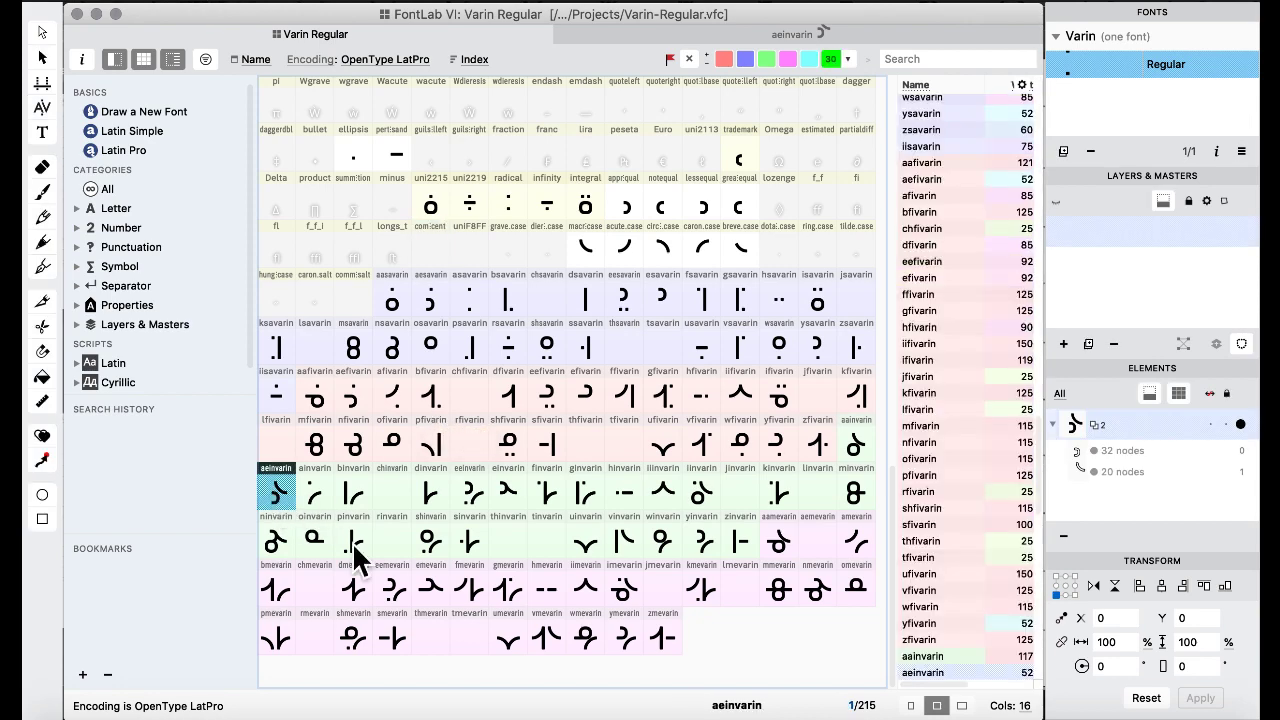
mouse_move(794, 533)
left_mouse_down()
mouse_move(828, 534)
mouse_move(817, 540)
left_mouse_up()
left_click(817, 454)
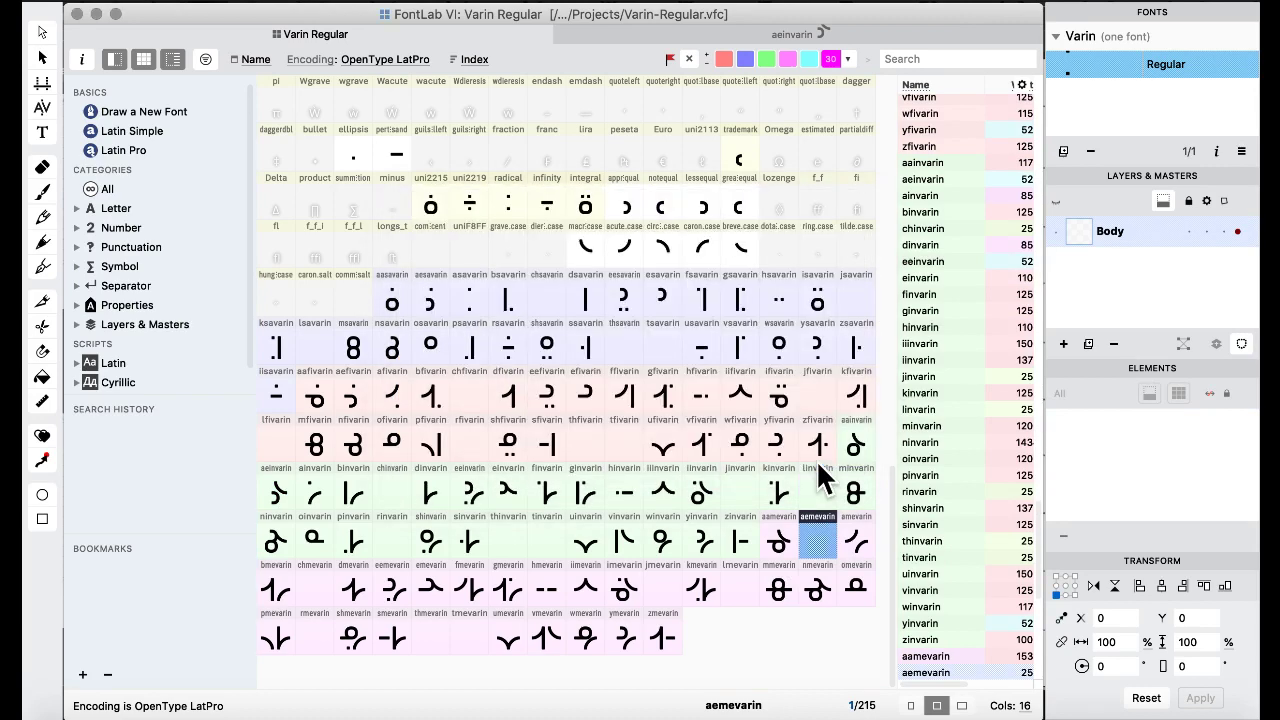
left_click(788, 59)
Extend the upper end of the lower curve in aemevarin straight to the left, to X -300.
left_click(800, 395)
left_click(817, 535)
double_click(817, 540)
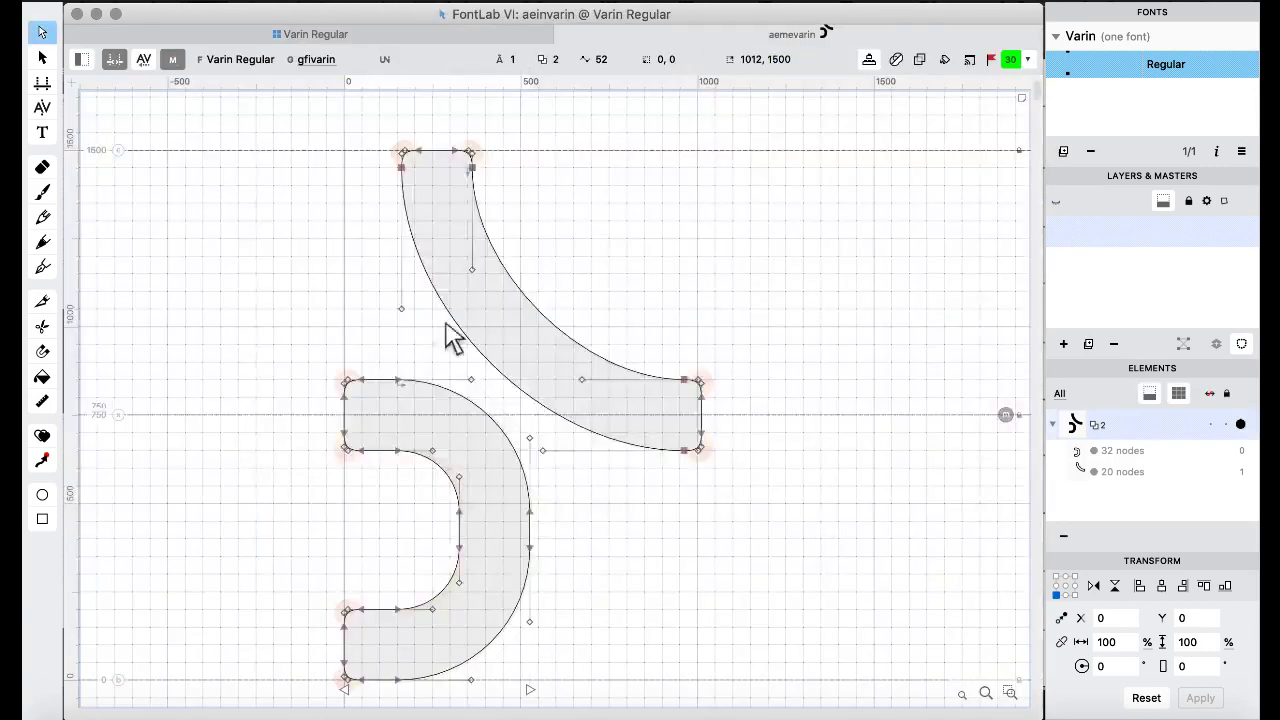
left_click_drag(276, 317, 385, 500)
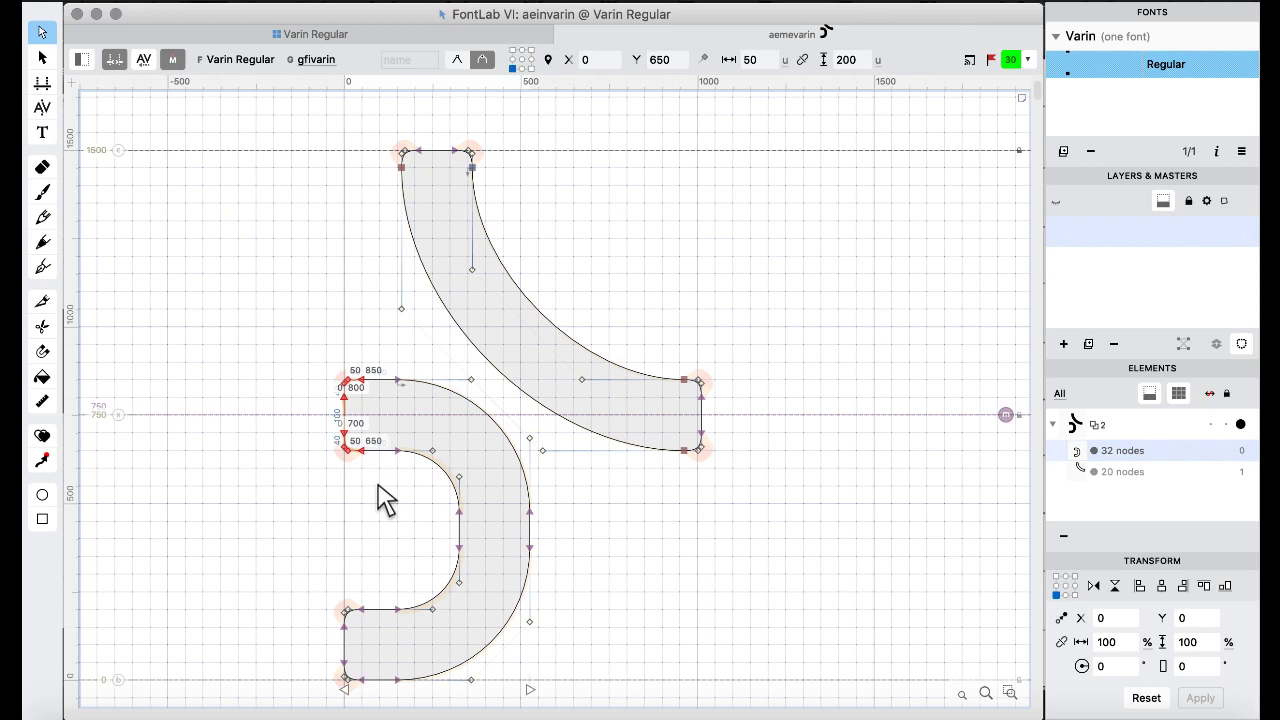
key("super+shift+Left")
key("super+shift+Left")
key("super+shift+Left")
key("super+shift+Left")
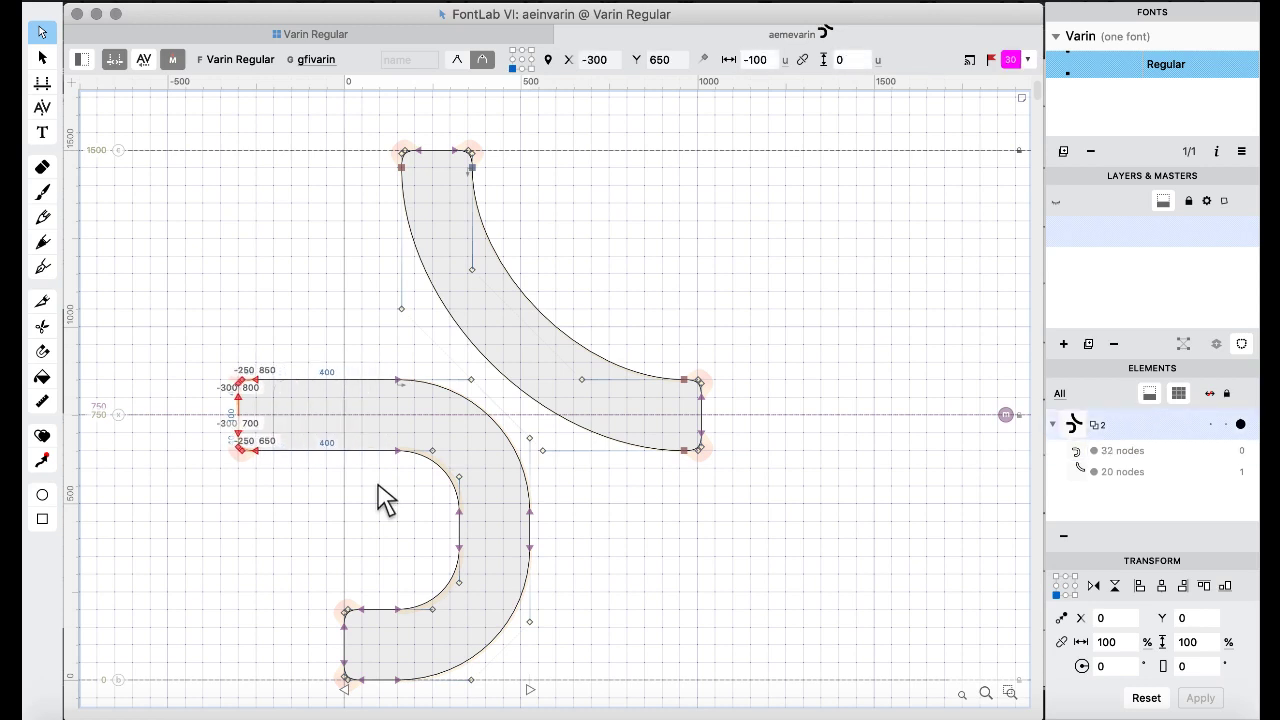
Select all glyphs from aasavarin through zmevarin and run a glyph command on the whole selection.
left_click(281, 33)
left_click(430, 340)
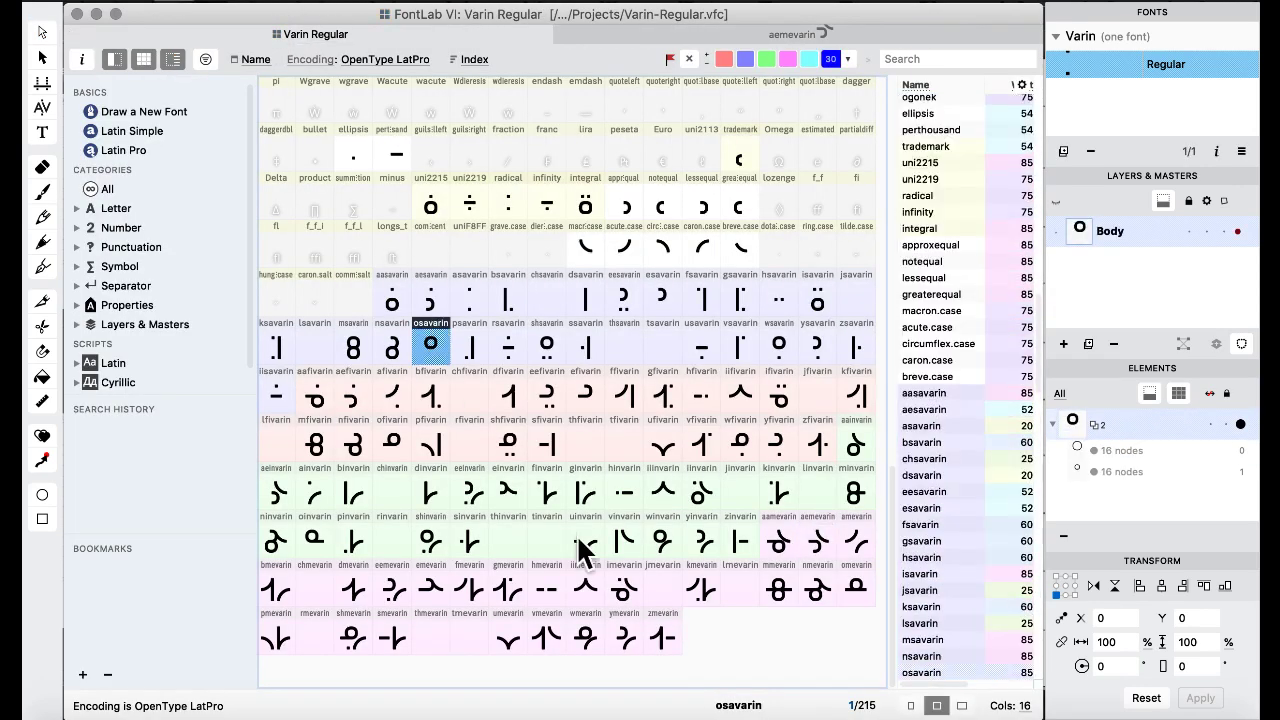
left_click(662, 640)
left_click(398, 298, "shift")
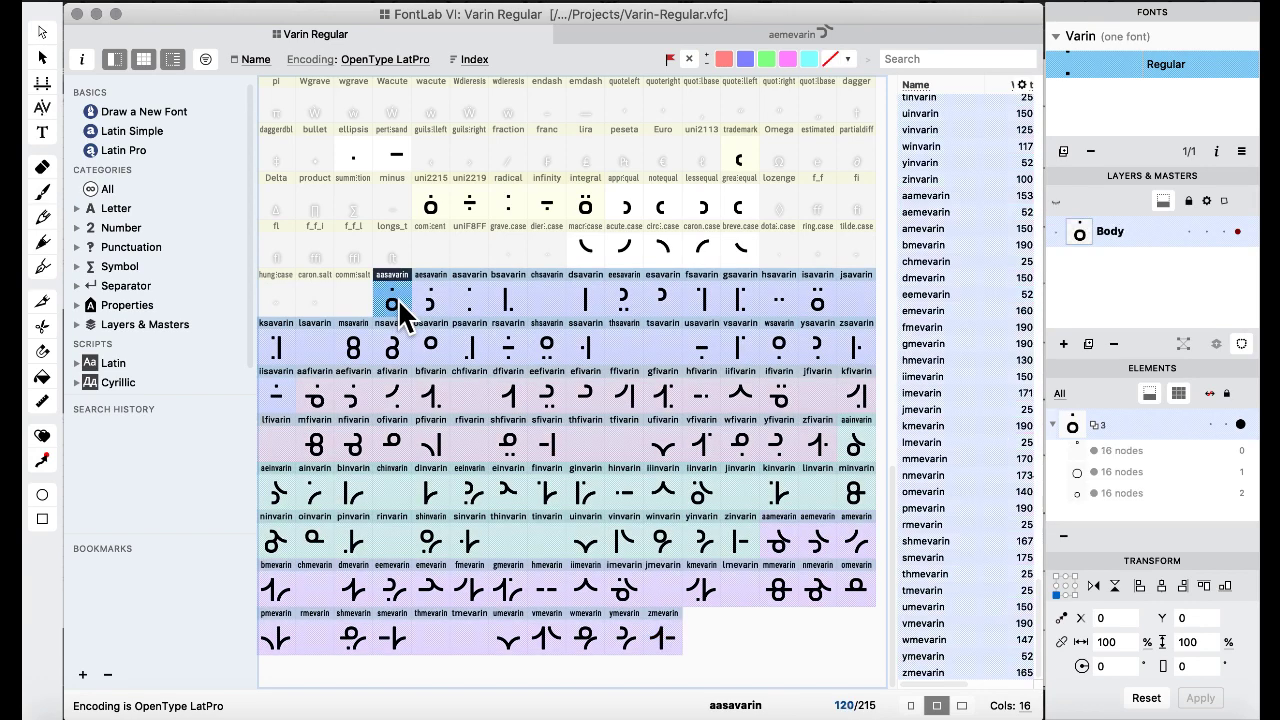
left_click(566, 5)
left_click(612, 318)
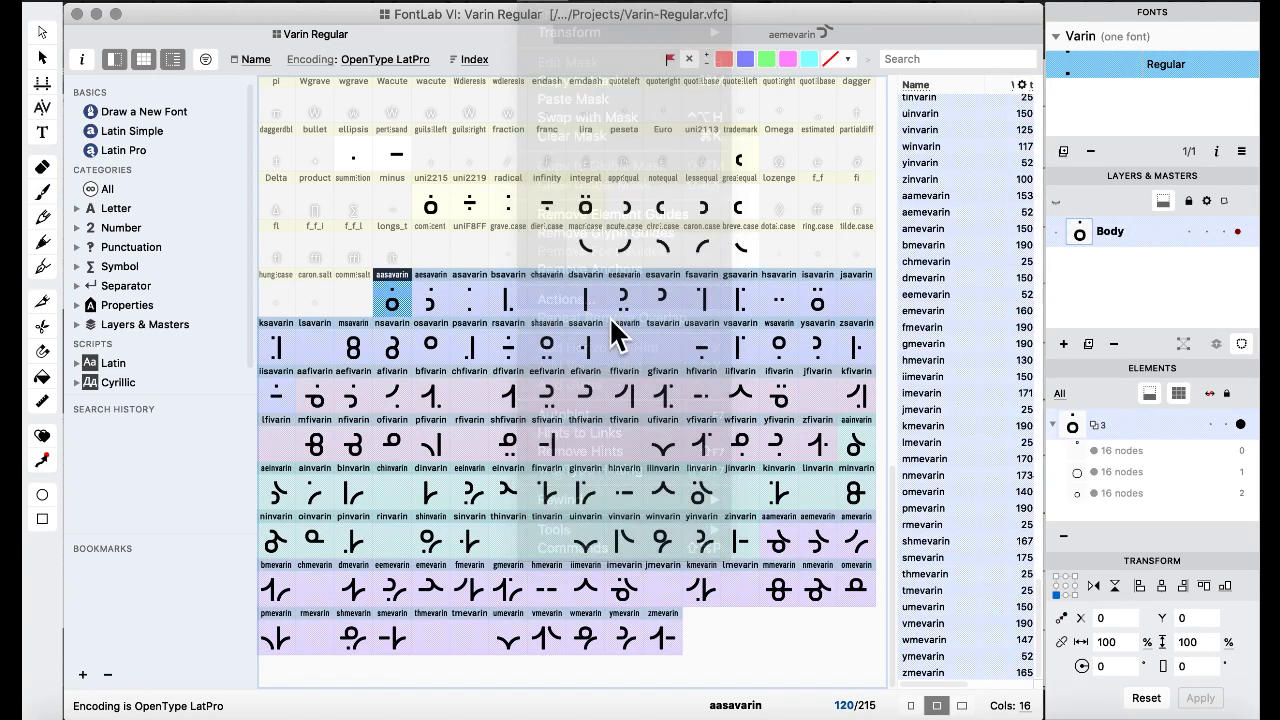
left_click(547, 445)
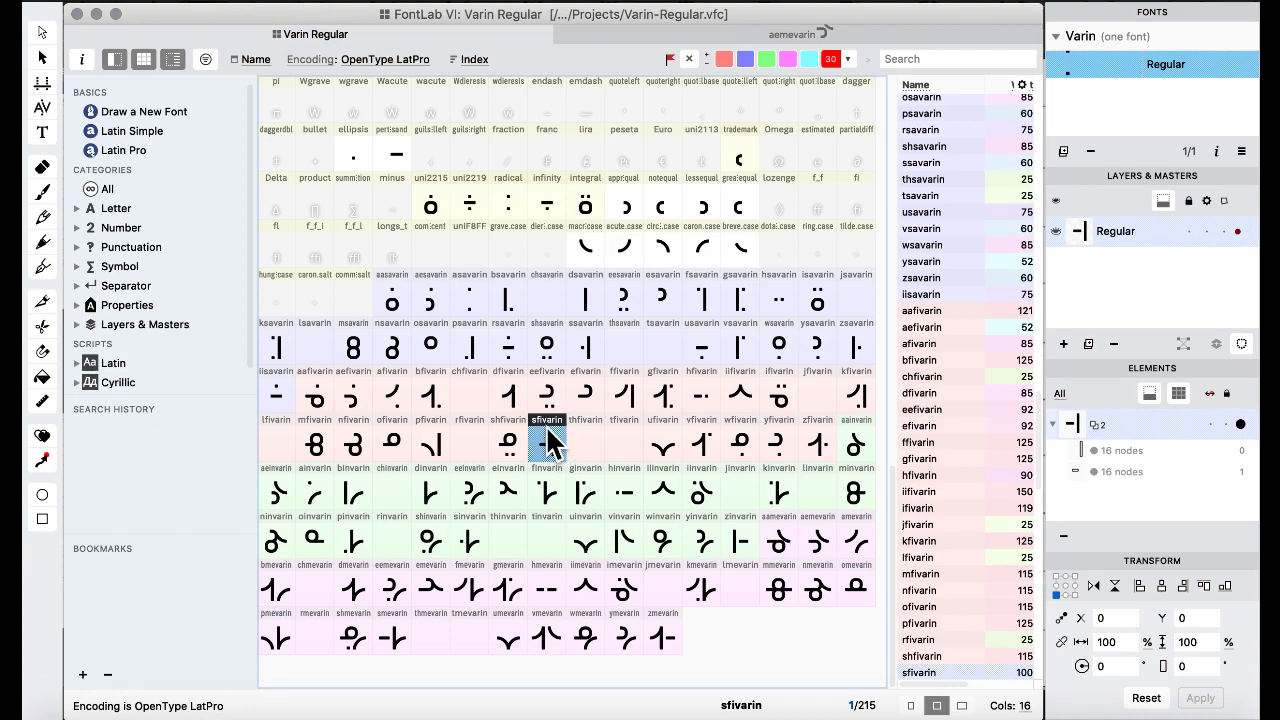
Switch to Varin alphabet.pdf and examine the initial, medial, final and standalone letterforms across the first page's rows.
key("ctrl+Up")
left_click(786, 563)
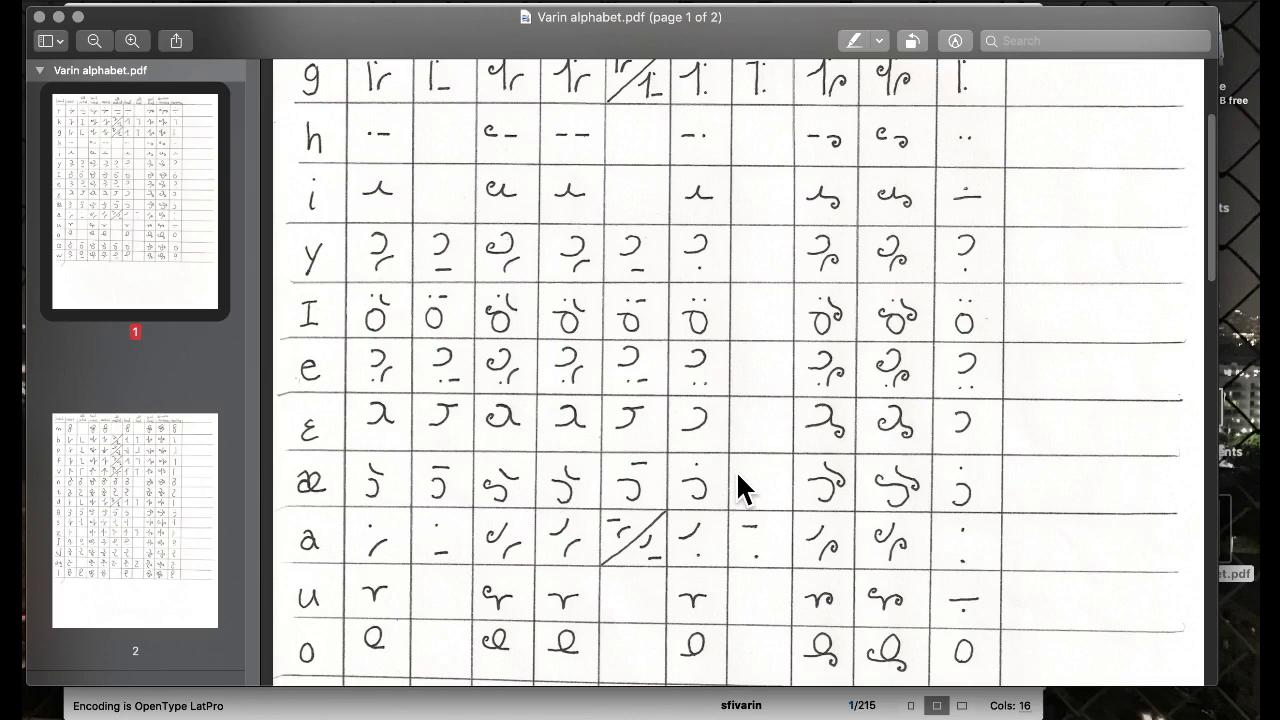
scroll(558, 357, "up", 5)
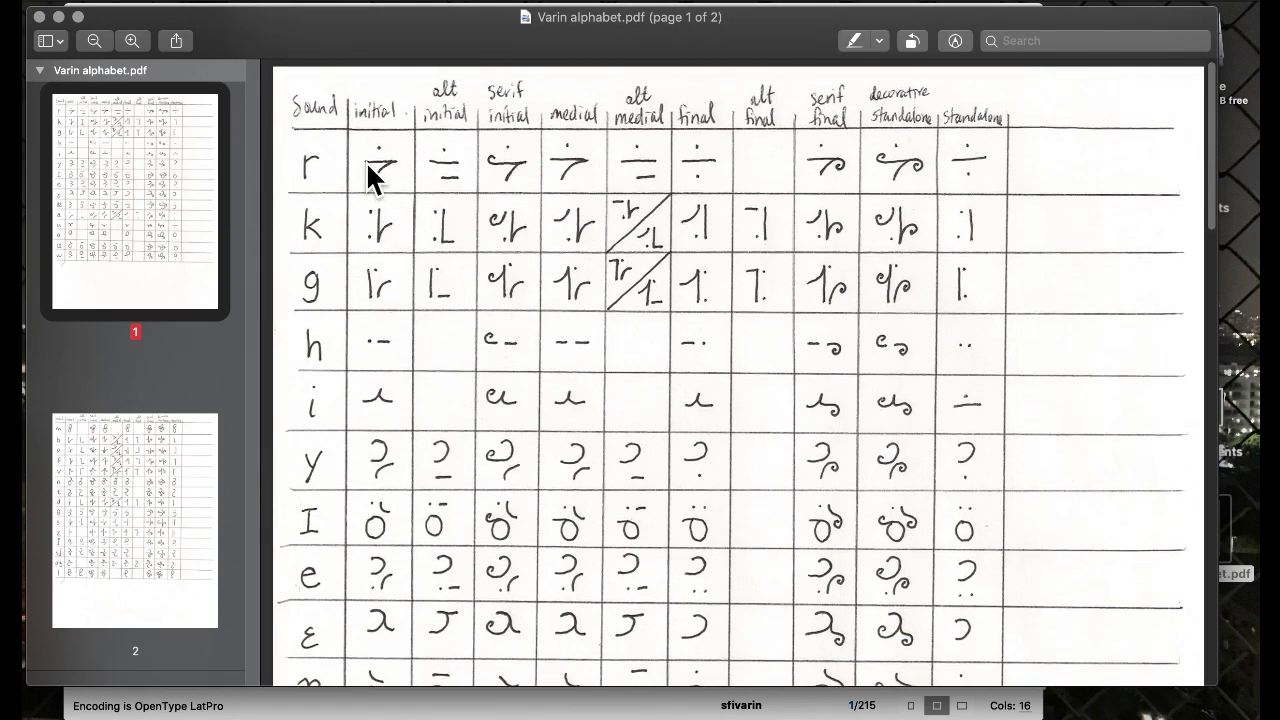
scroll(433, 258, "down", 2)
scroll(433, 258, "down", 2)
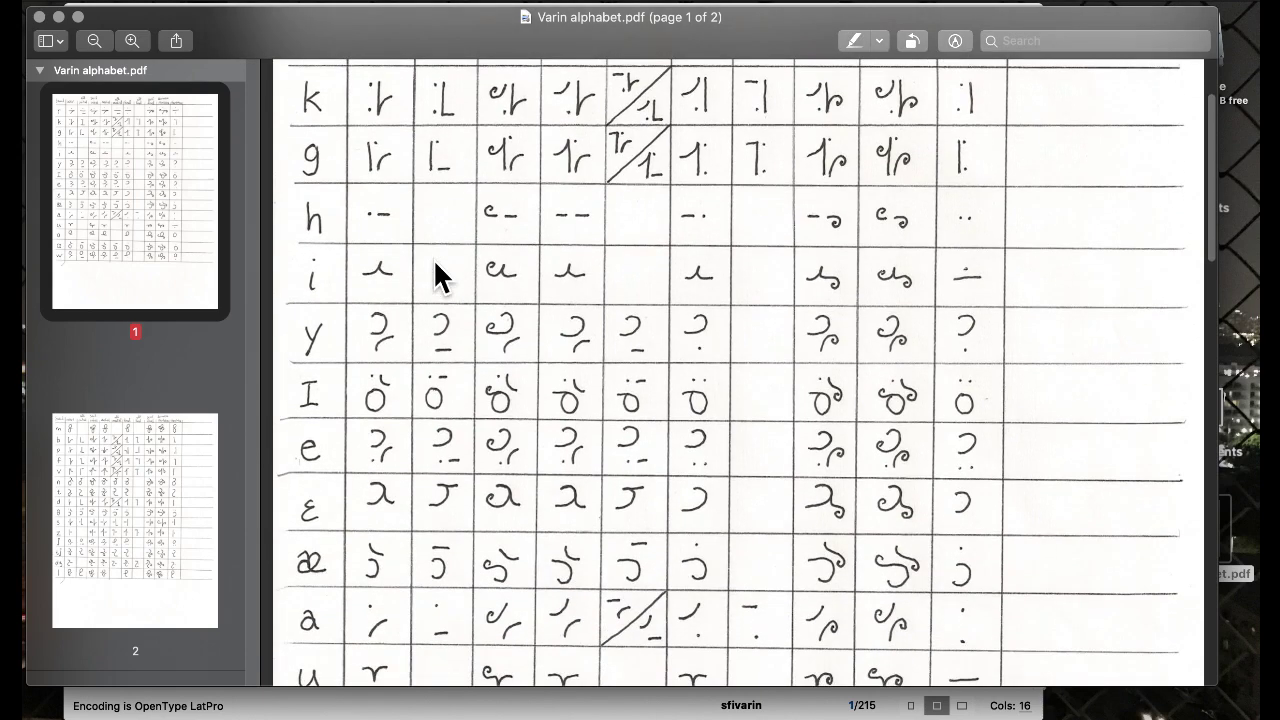
scroll(393, 273, "down", 4)
scroll(394, 278, "down", 3)
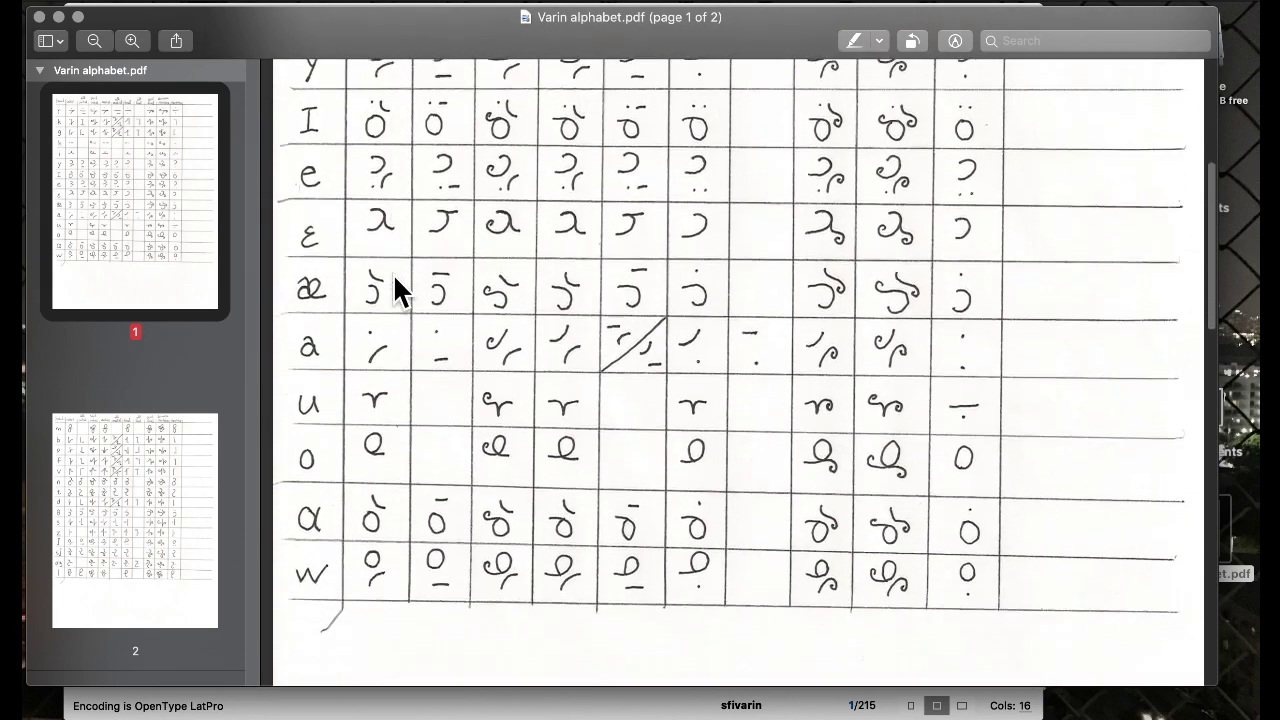
Examine the handwritten letter forms down to the end of page 2 in Varin alphabet.pdf, and return to FontLab.
scroll(393, 285, "down", 2)
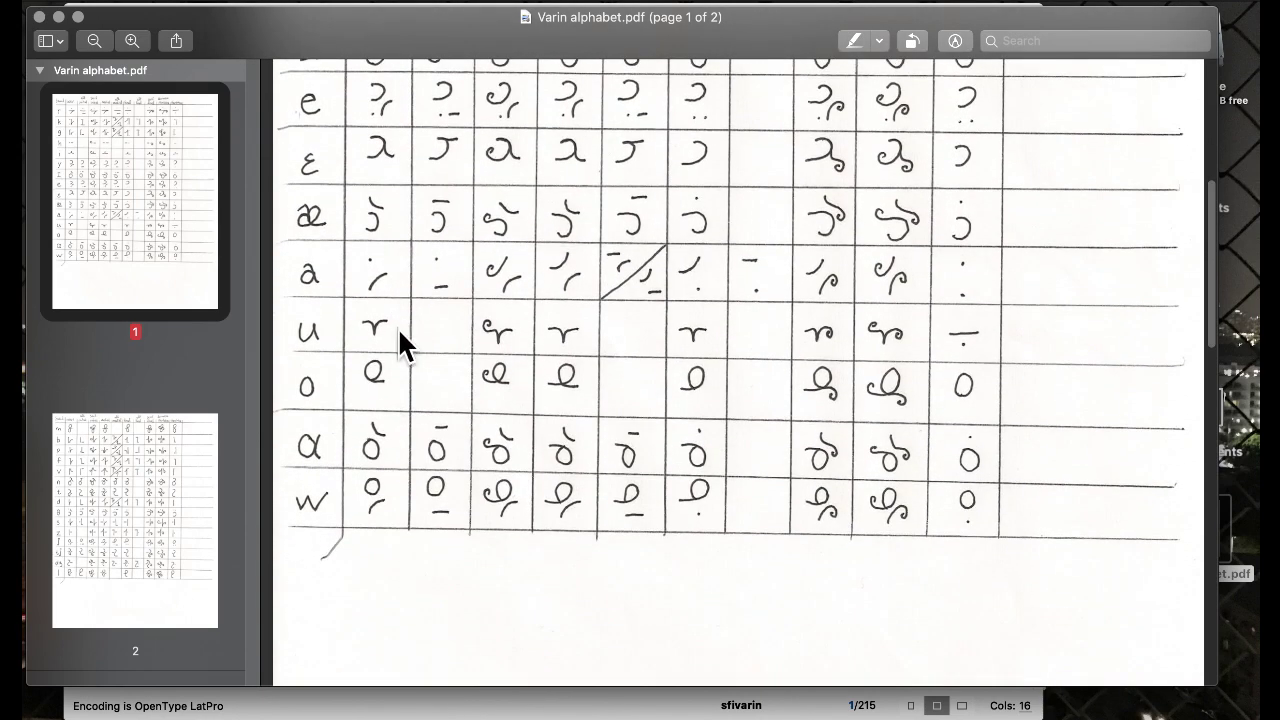
scroll(391, 503, "down", 10)
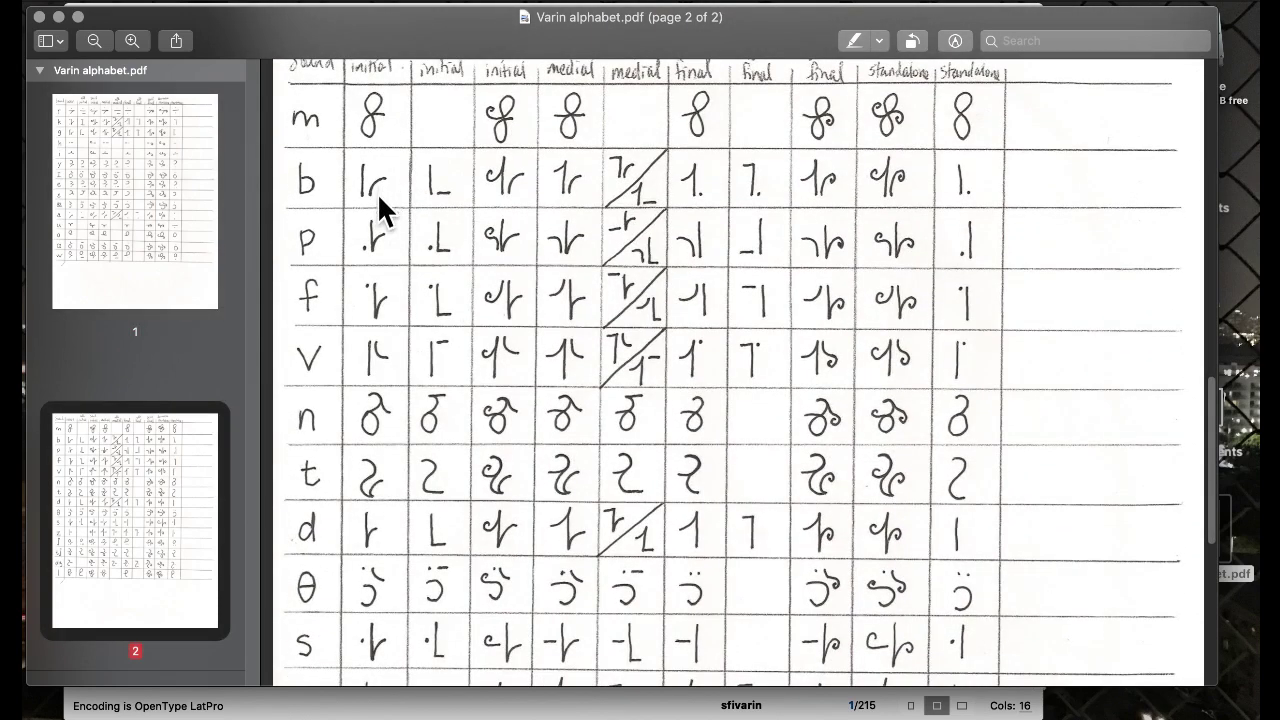
scroll(378, 320, "down", 8)
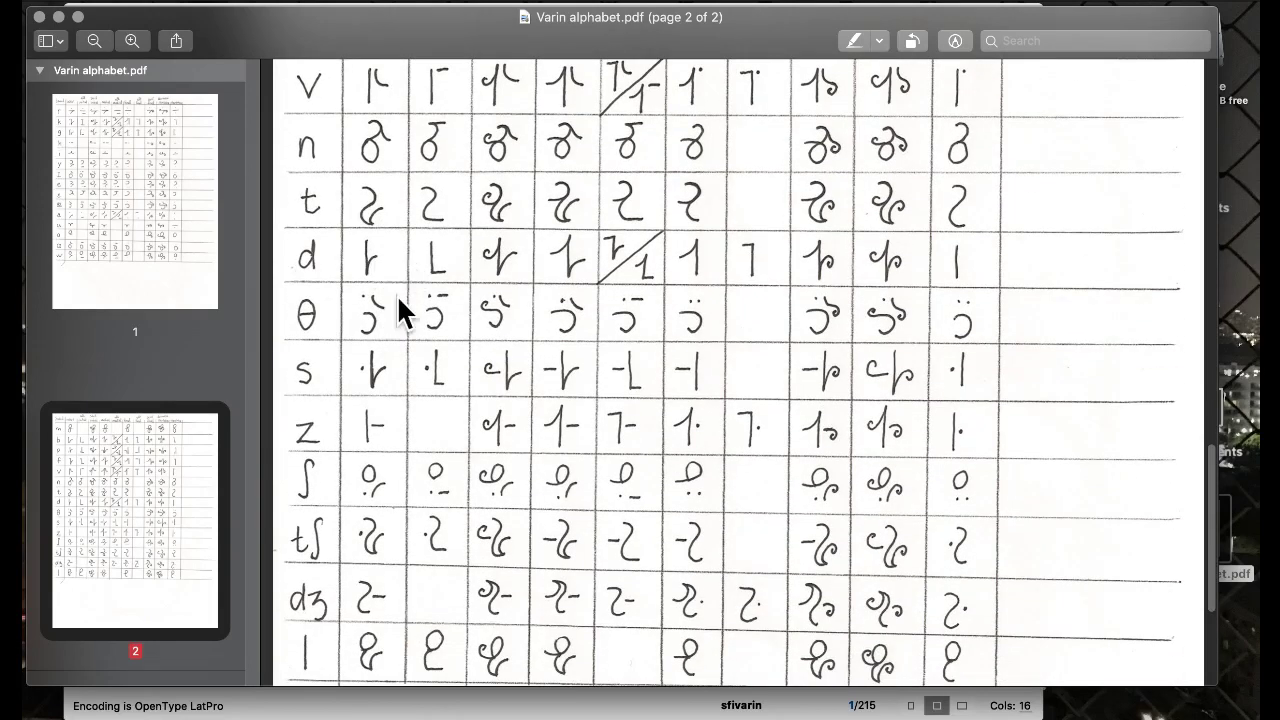
scroll(365, 320, "down", 2)
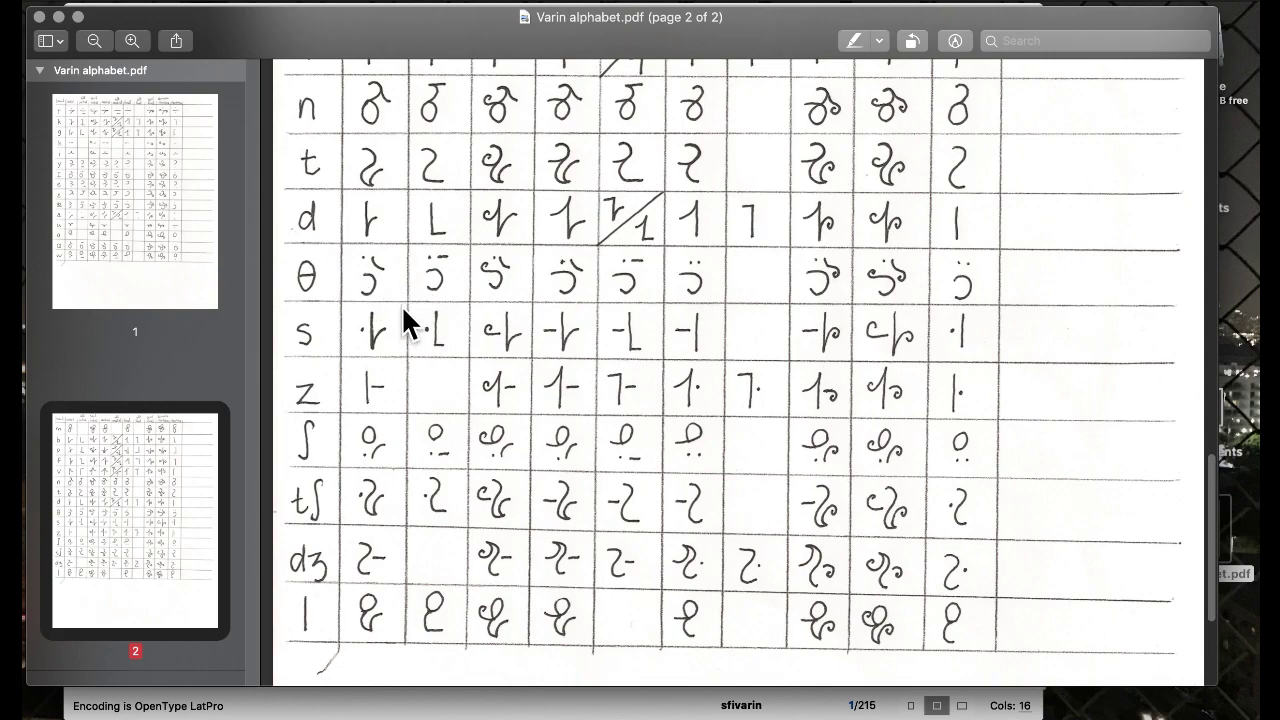
key("ctrl+Up")
left_click(370, 230)
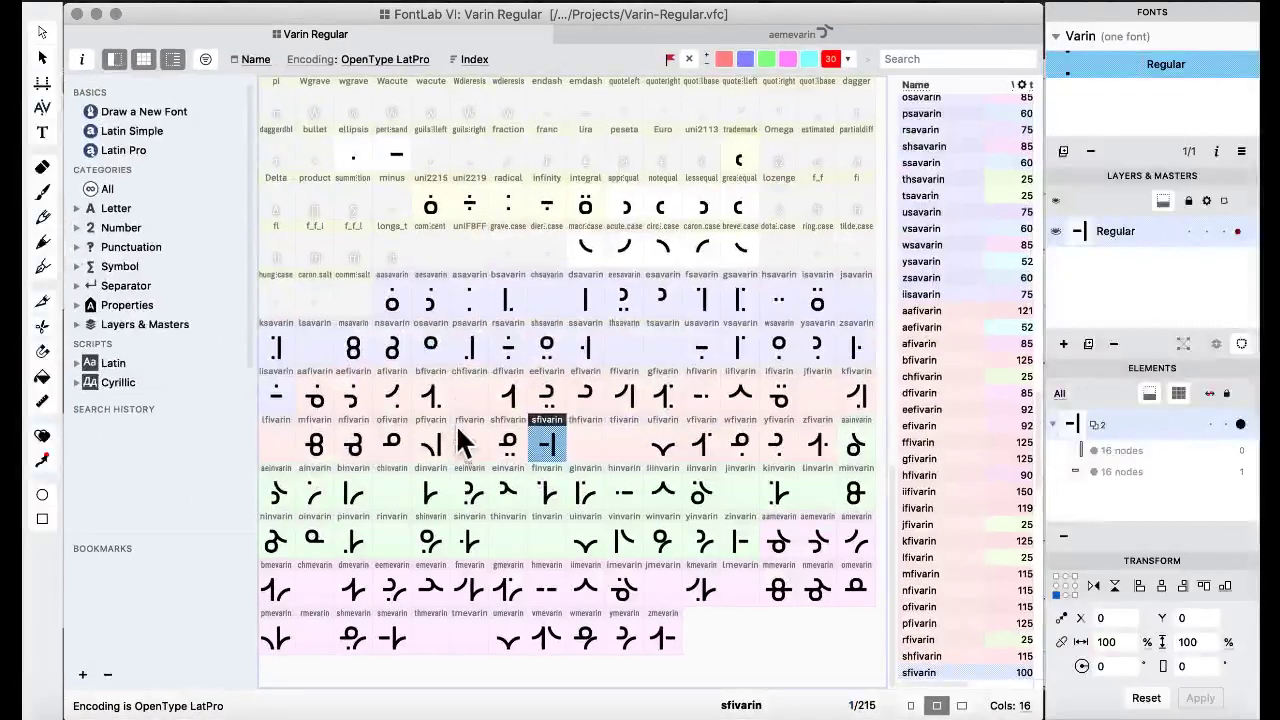
Replace the empty thsavarin glyph with a copy of the eesavarin glyph.
left_click(624, 300)
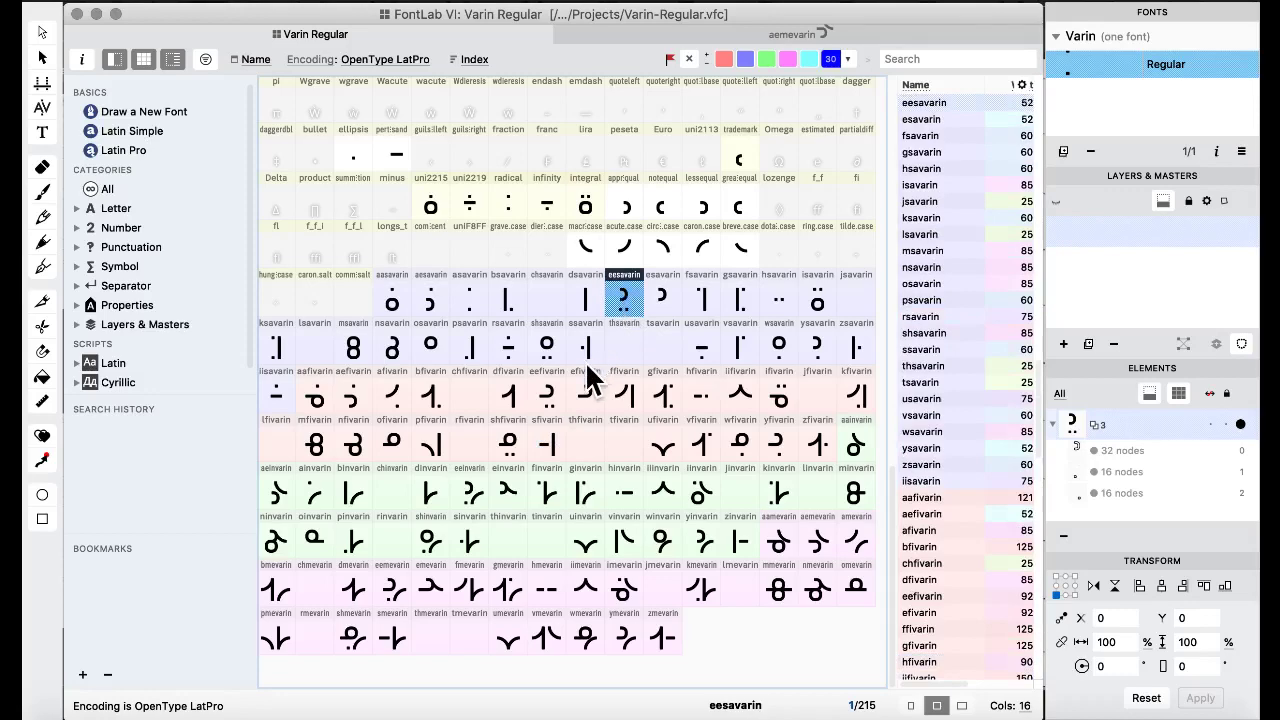
left_click_drag(624, 300, 608, 351)
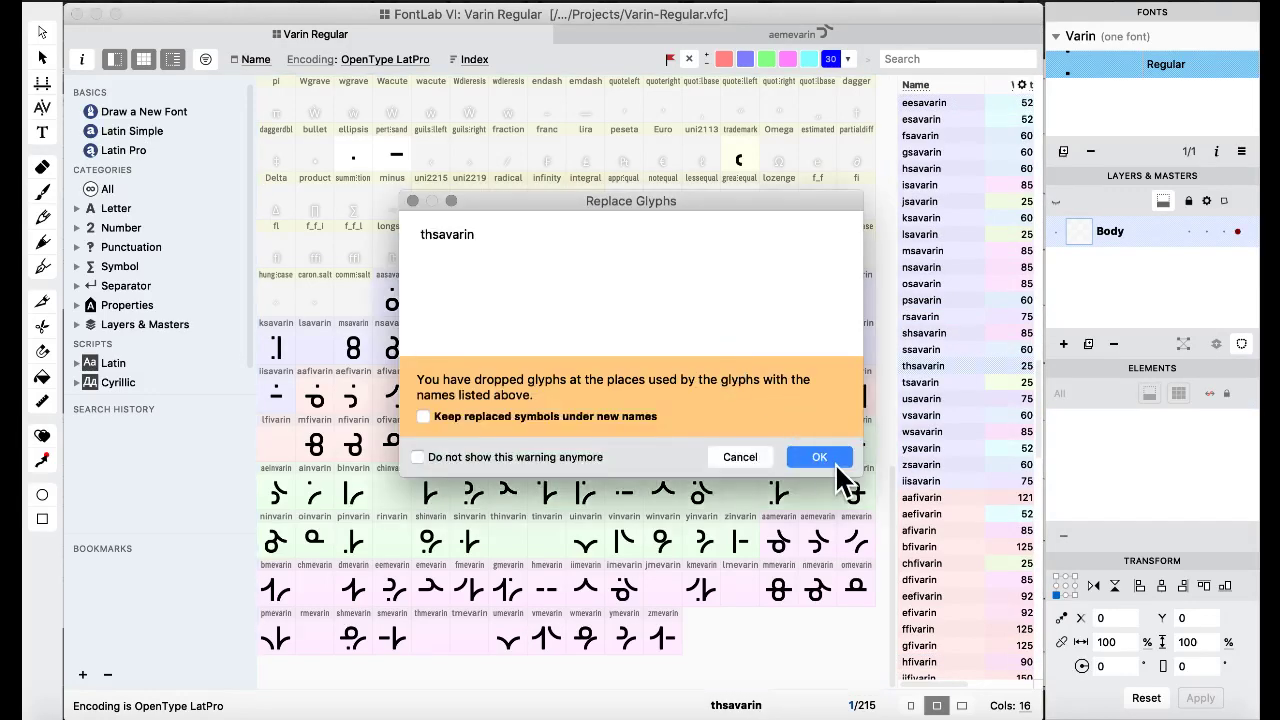
left_click(836, 463)
In the thsavarin glyph, move the two dots up 400 and right 700 units, clear of the curve.
double_click(629, 347)
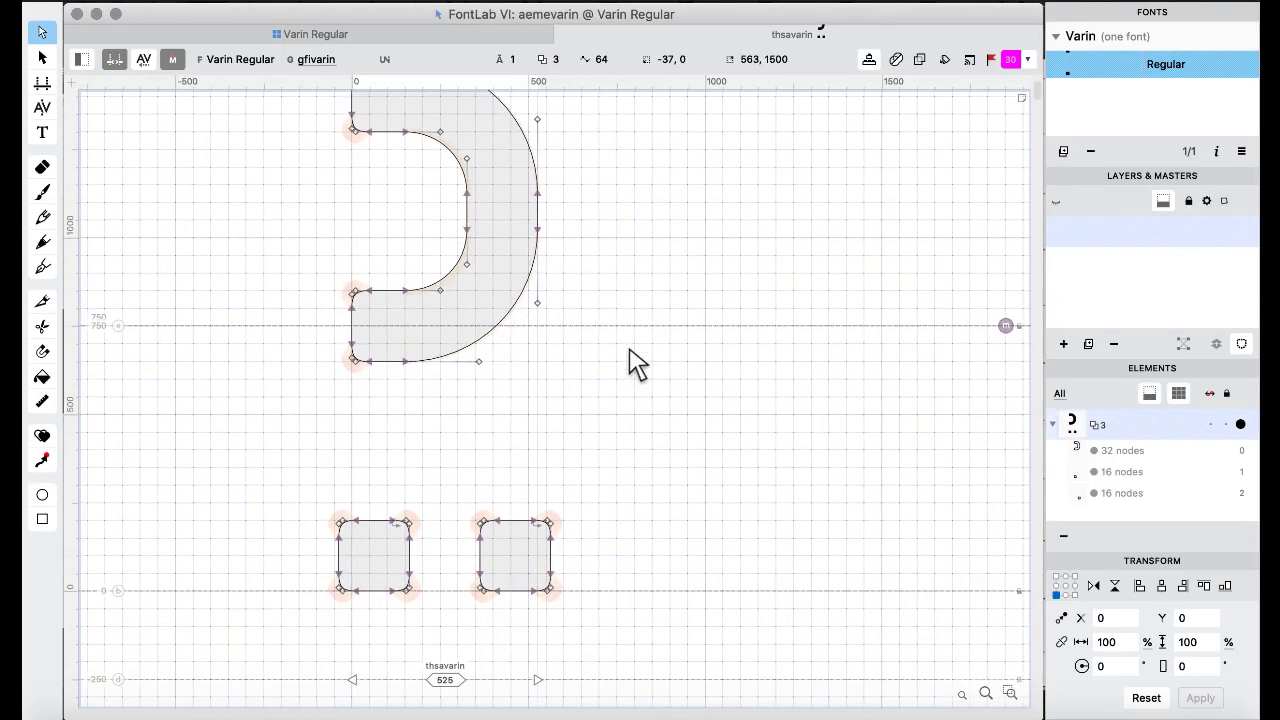
left_click_drag(260, 475, 588, 630)
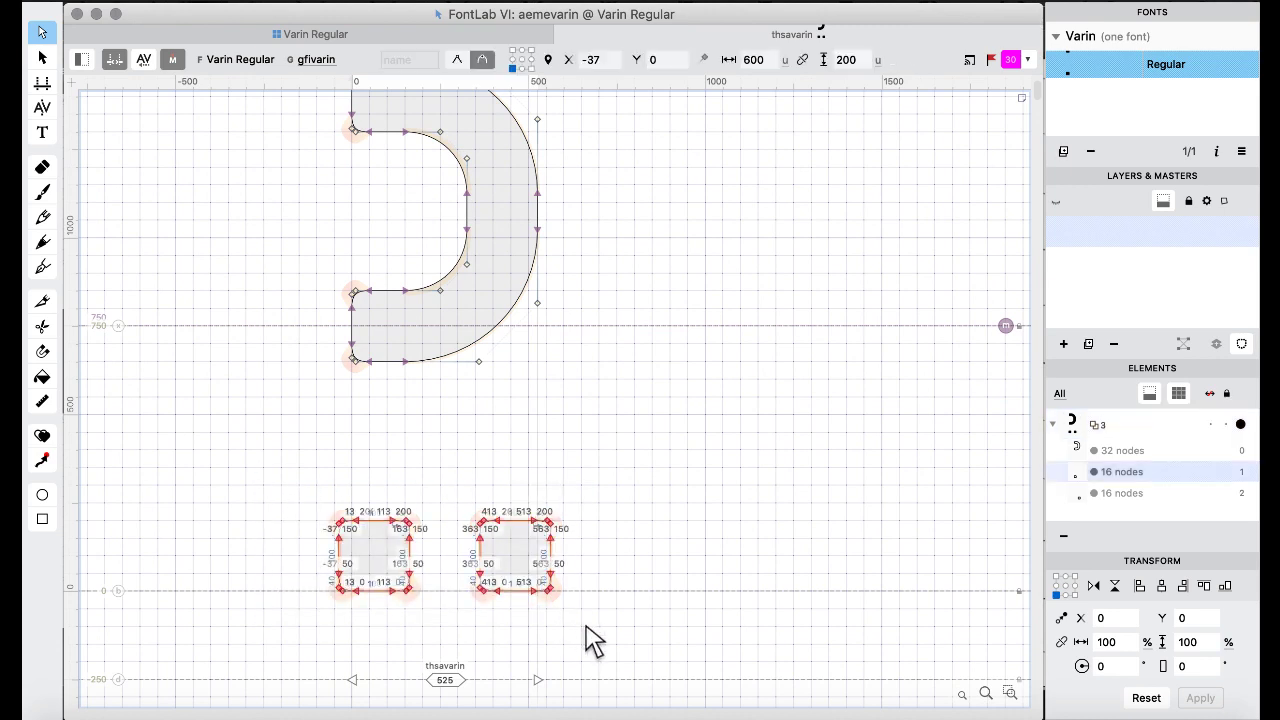
key("super+shift+Up")
key("super+shift+Up")
key("super+shift+Up")
key("super+shift+Up")
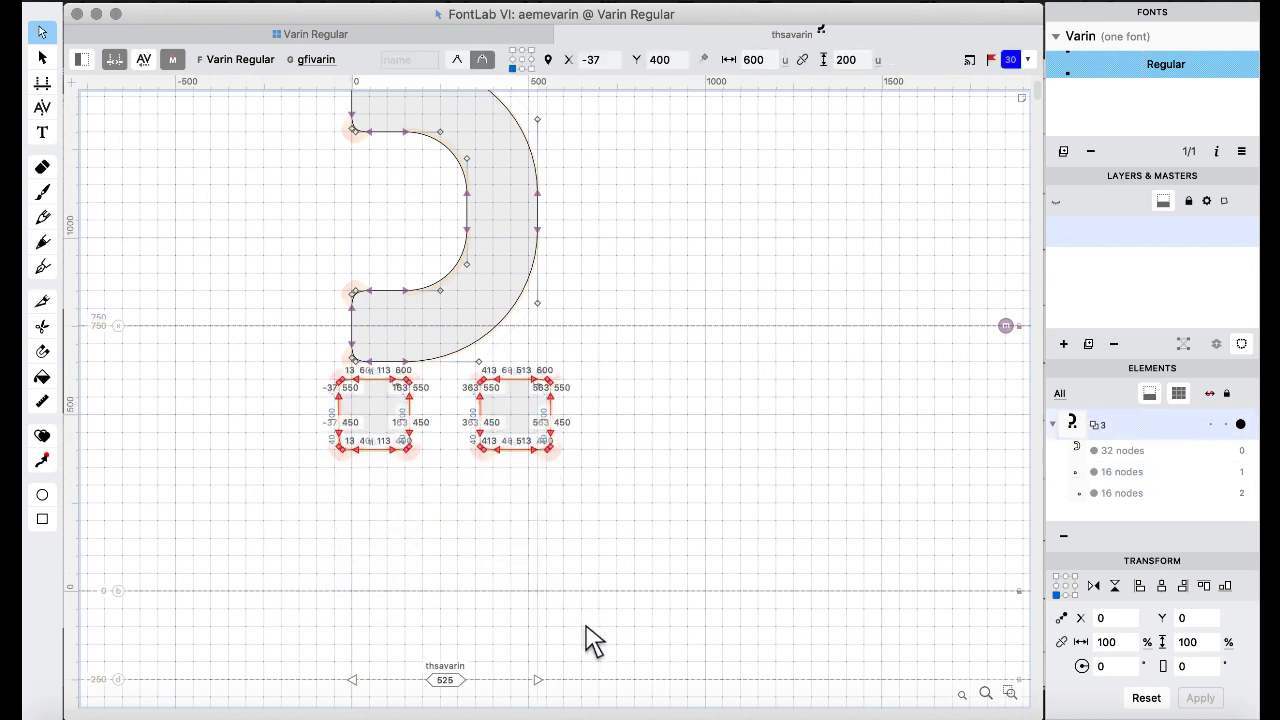
key("super+shift+Right")
key("super+shift+Right")
key("super+shift+Right")
key("super+shift+Right")
key("super+shift+Right")
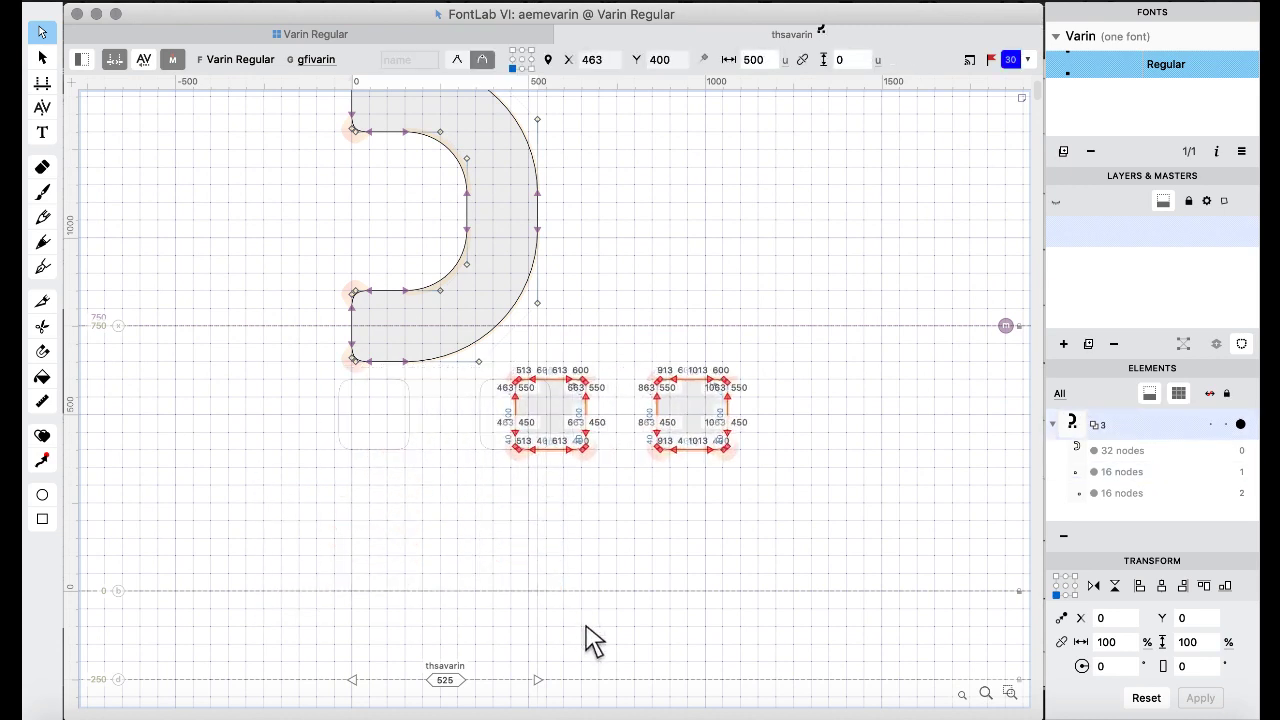
key("super+shift+Right")
key("super+shift+Right")
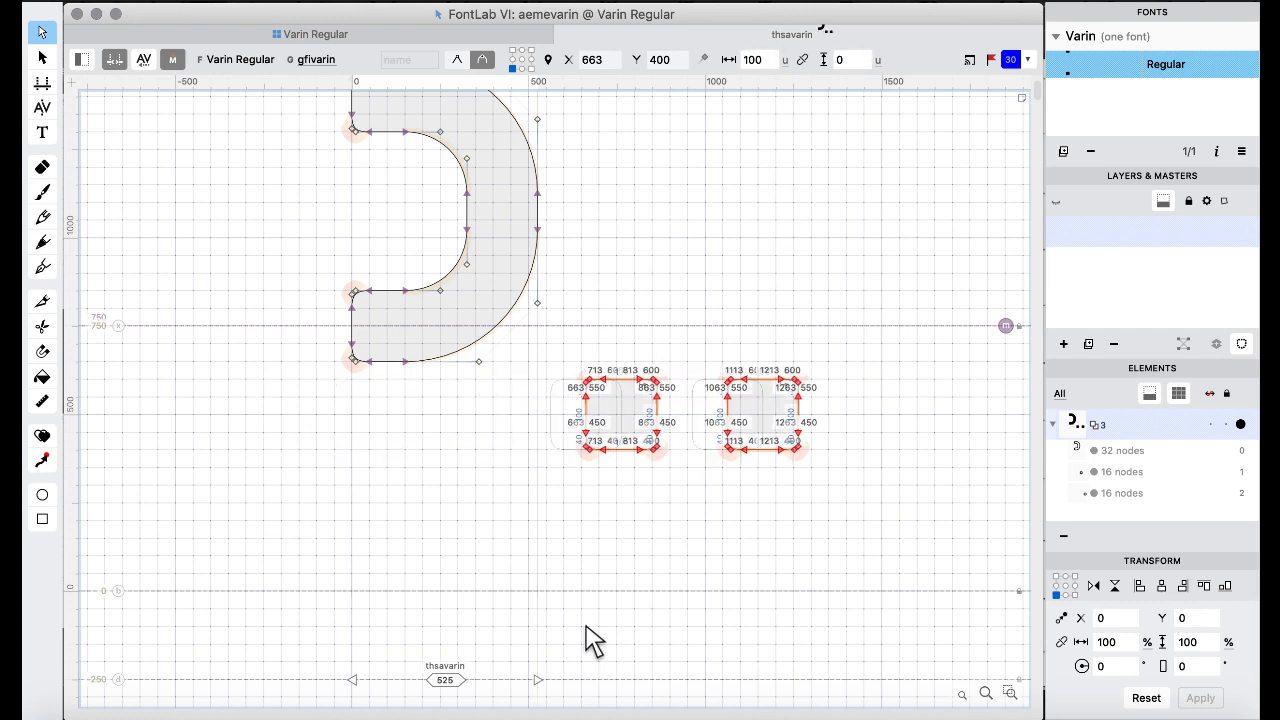
Move the curved contour of thsavarin down 650 units onto the baseline at Y 0.
scroll(588, 637, "up", 3)
left_click_drag(283, 170, 551, 651)
scroll(551, 651, "down", 3)
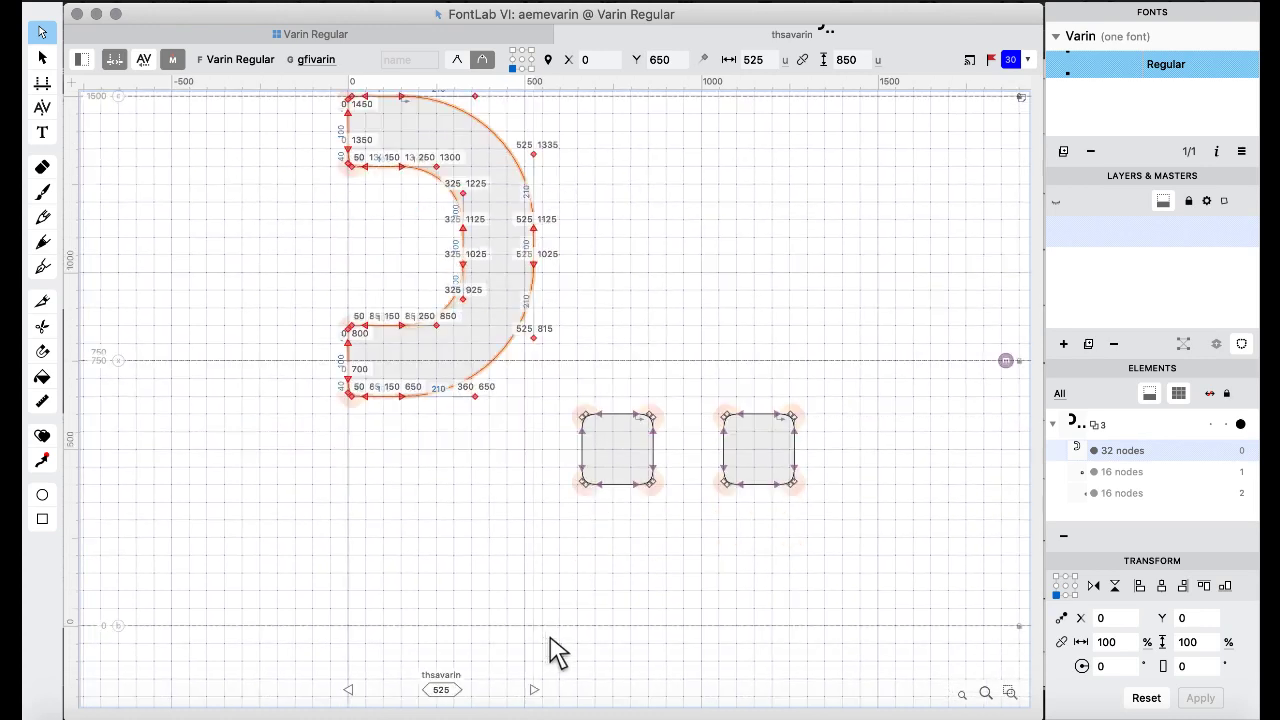
key("super+shift+Down")
key("super+shift+Down")
key("super+shift+Down")
key("super+shift+Down")
key("super+shift+Down")
key("super+shift+Down")
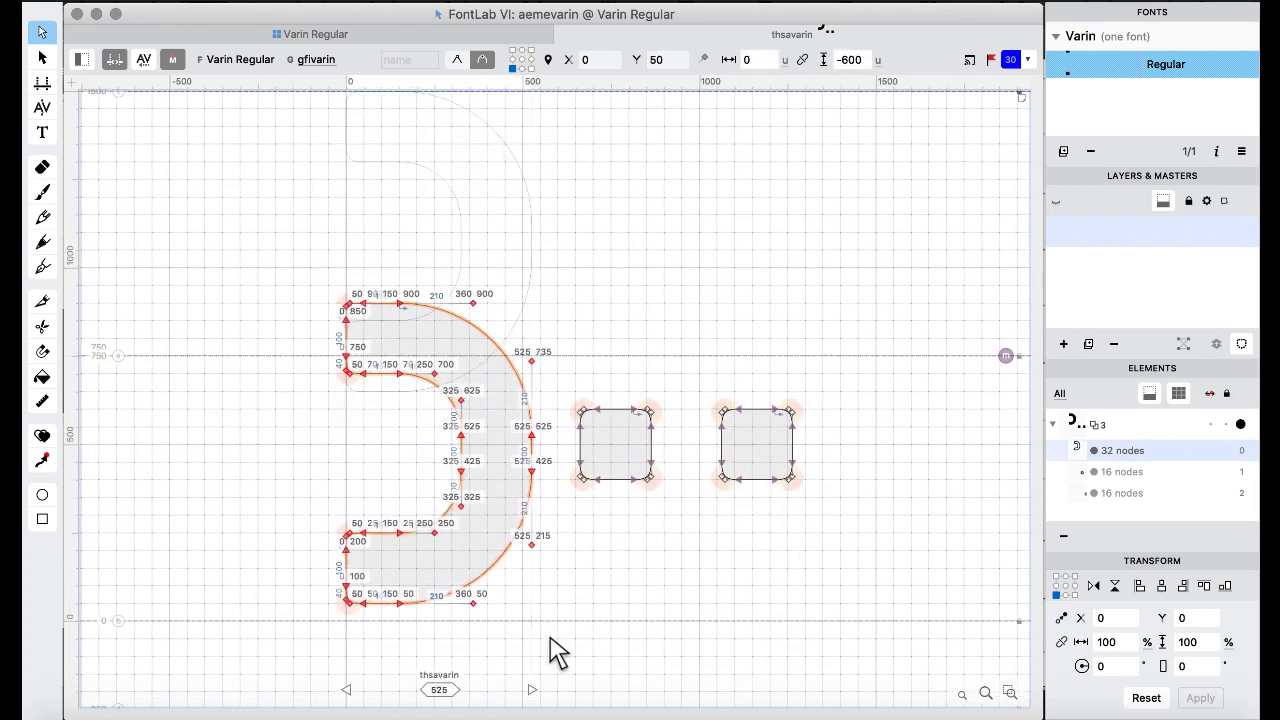
key("shift+Down")
key("shift+Down")
key("shift+Down")
key("shift+Down")
key("shift+Down")
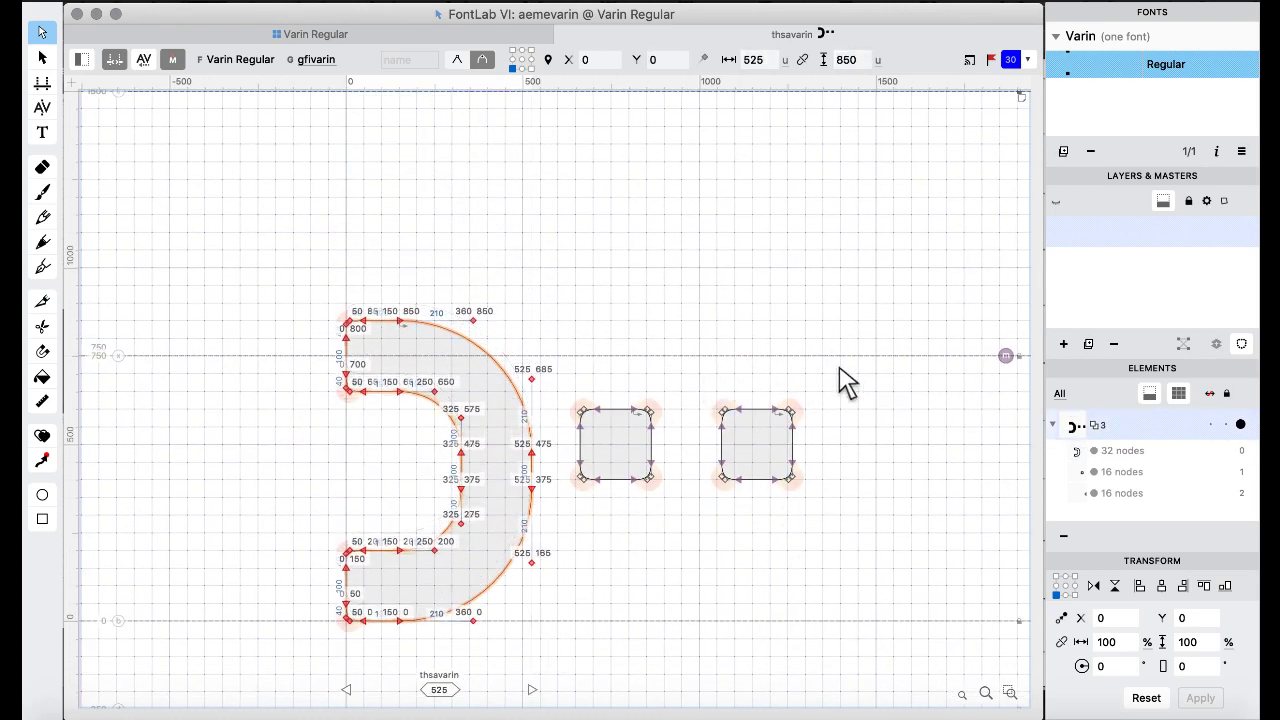
Move the two dots above the curve to X -37, Y 1300, and return to the font's glyph grid.
left_click_drag(842, 368, 565, 546)
key("super+shift+Left")
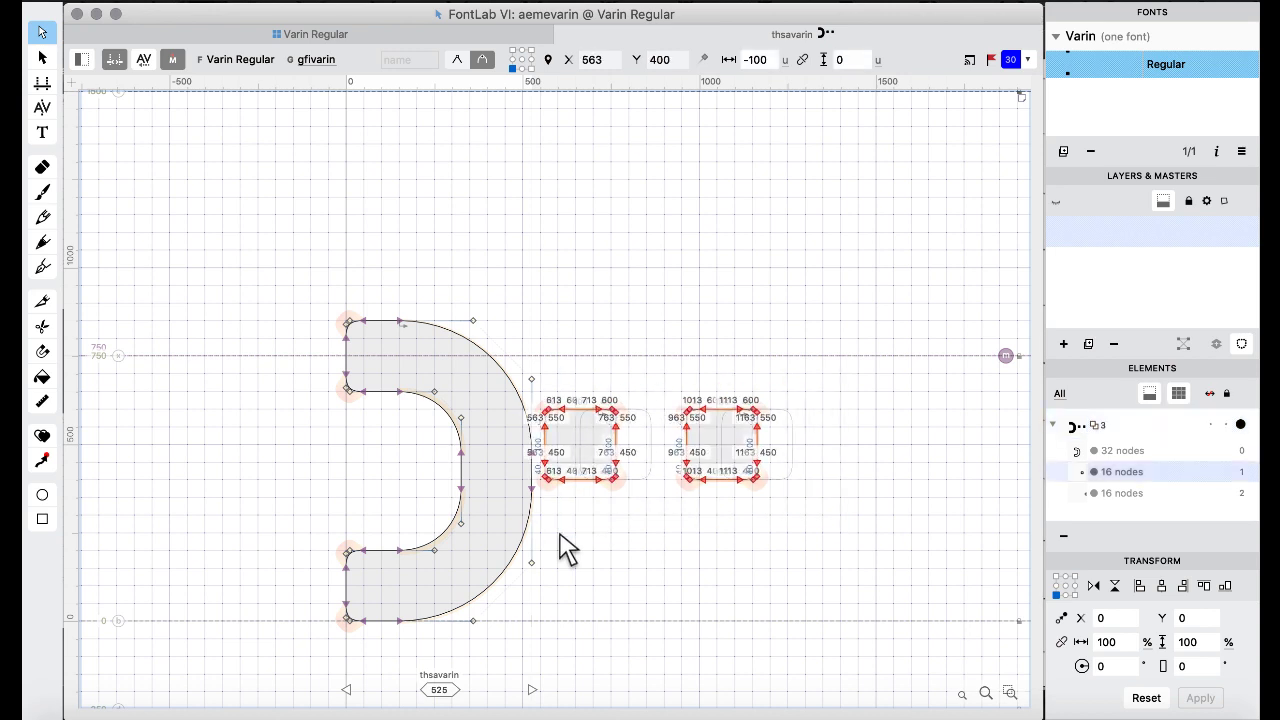
key("super+shift+Left")
key("super+shift+Left")
key("super+shift+Left")
key("super+shift+Left")
key("super+shift+Left")
key("super+shift+Left")
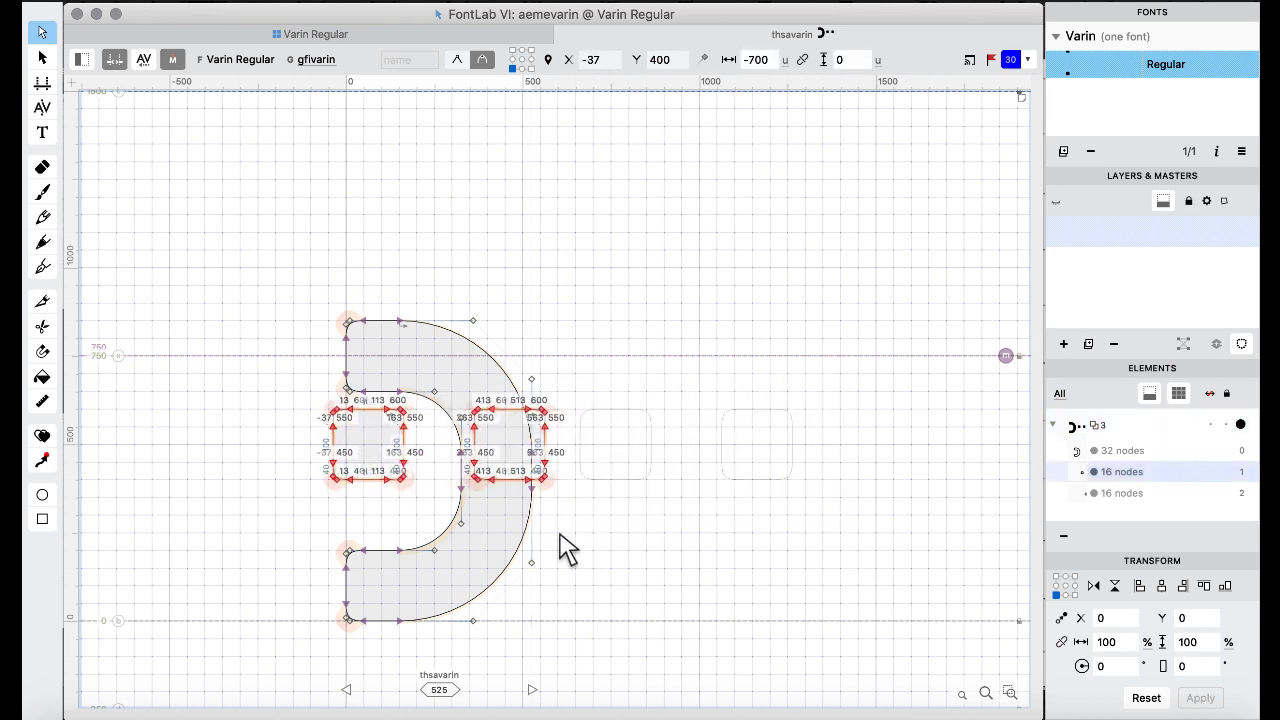
key("super+shift+Up")
key("super+shift+Up")
key("super+shift+Up")
key("super+shift+Up")
key("super+shift+Up")
key("super+shift+Up")
key("super+shift+Up")
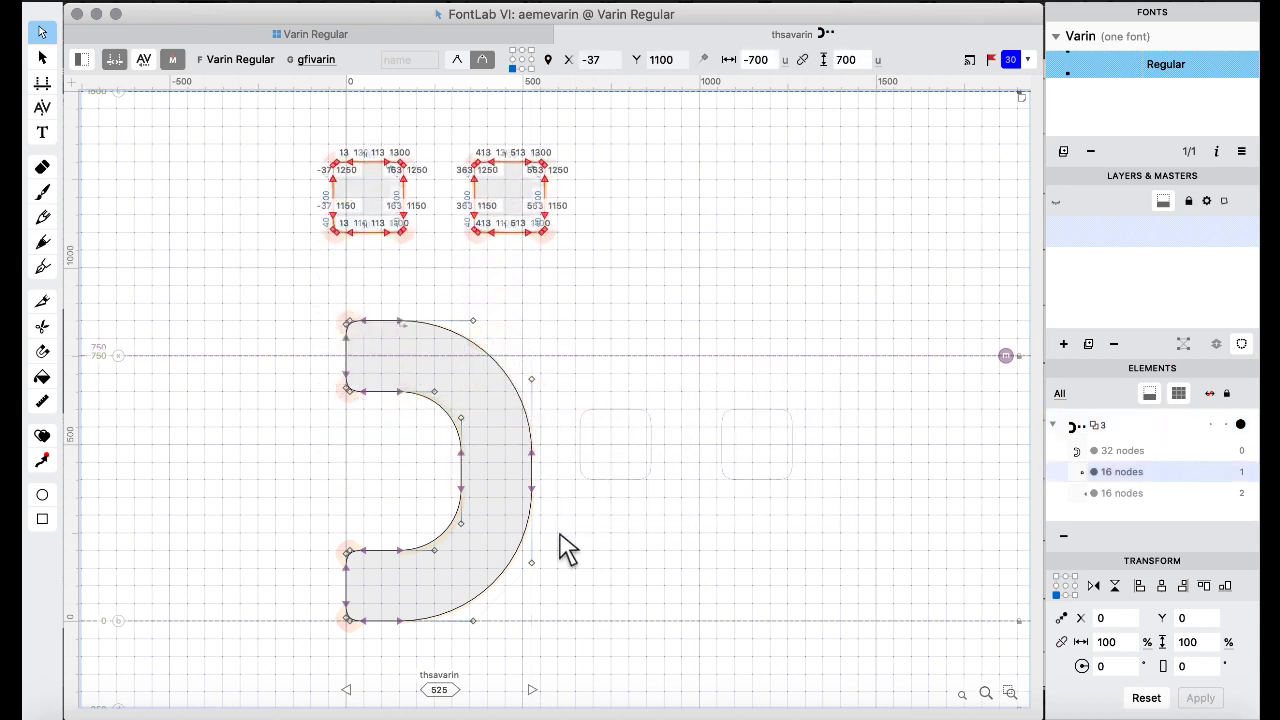
key("super+shift+Up")
key("super+shift+Up")
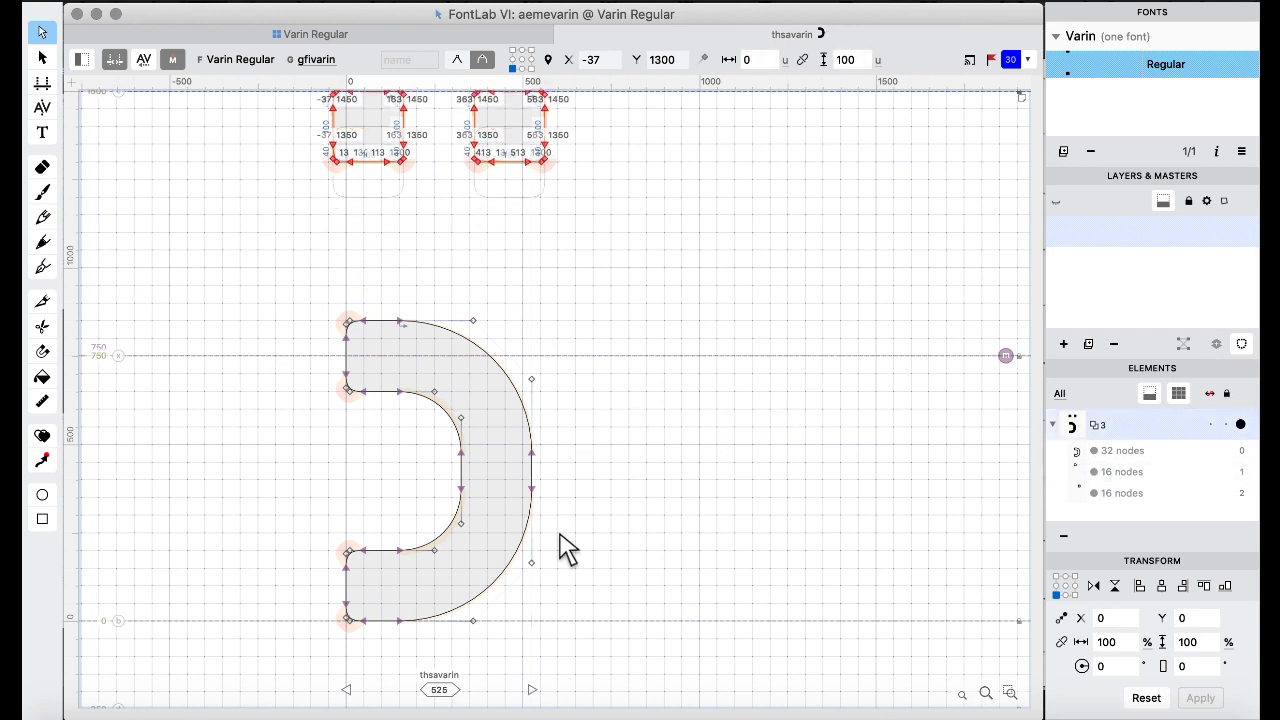
scroll(560, 536, "up", 3)
left_click(252, 38)
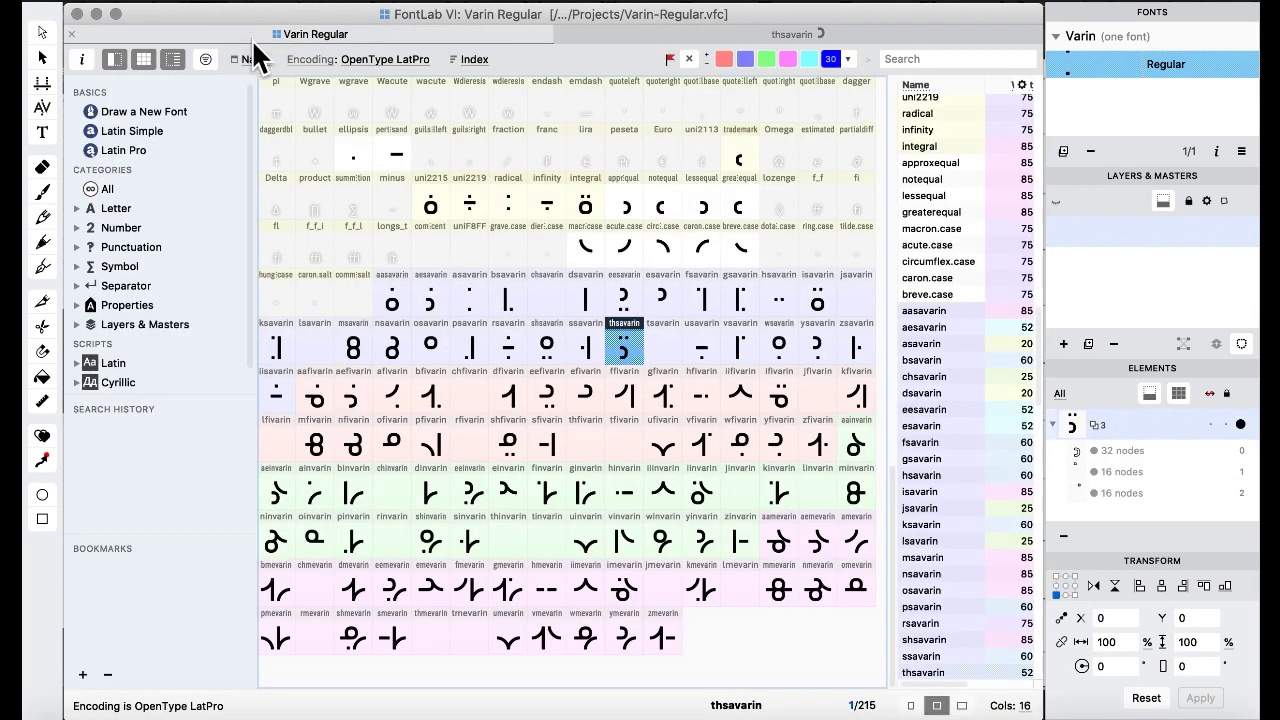
Check the letter forms in Varin alphabet.pdf and replace the empty thfivarin glyph with a copy of thsavarin.
left_click(550, 290)
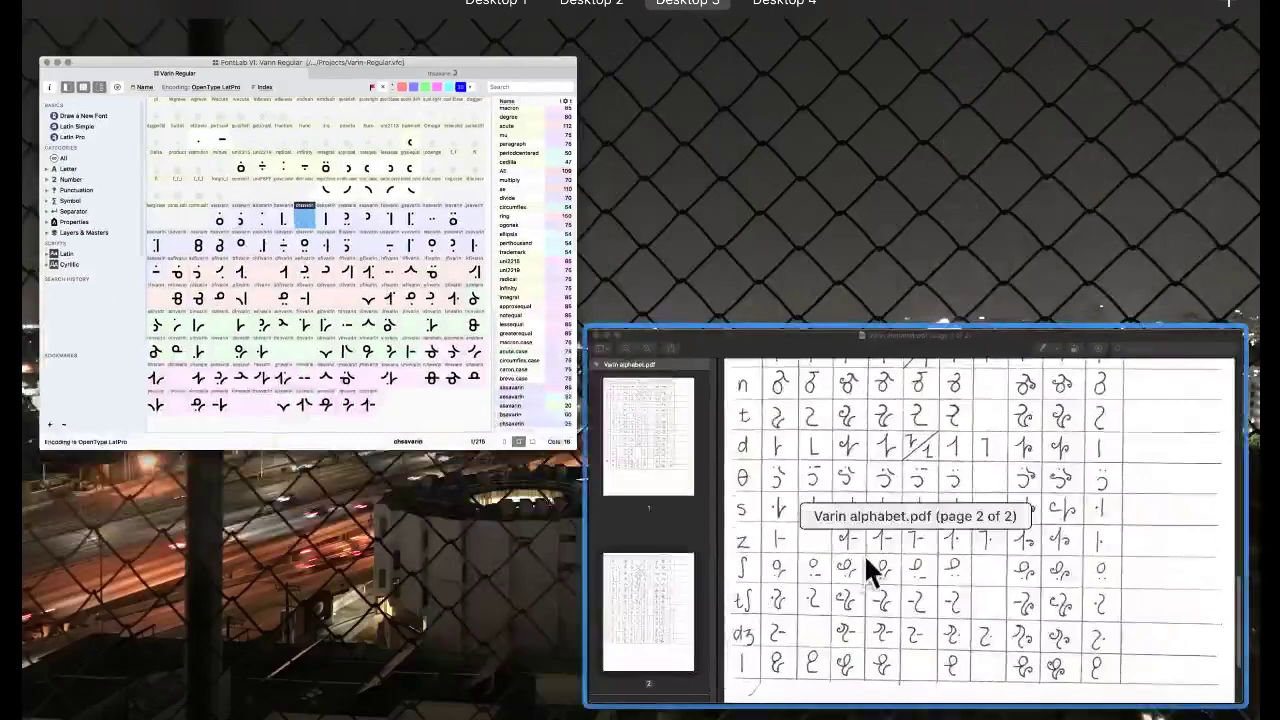
left_click(864, 556)
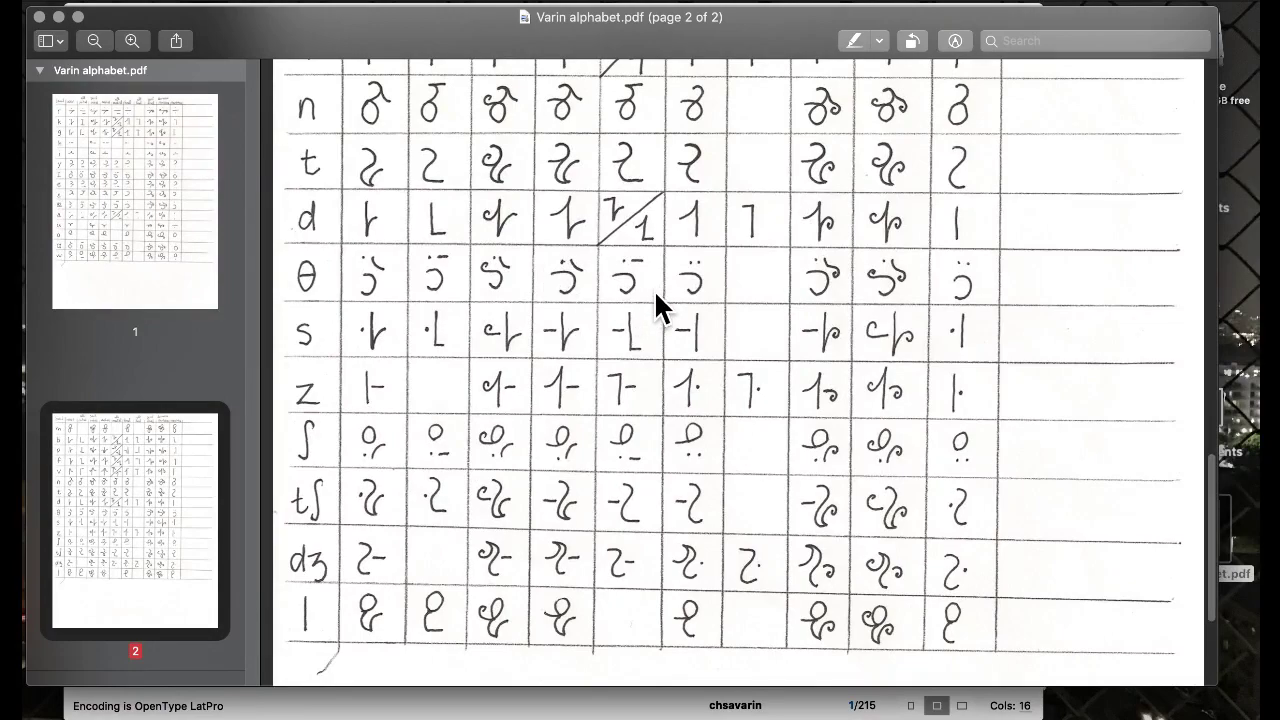
key("ctrl+Up")
left_click(424, 295)
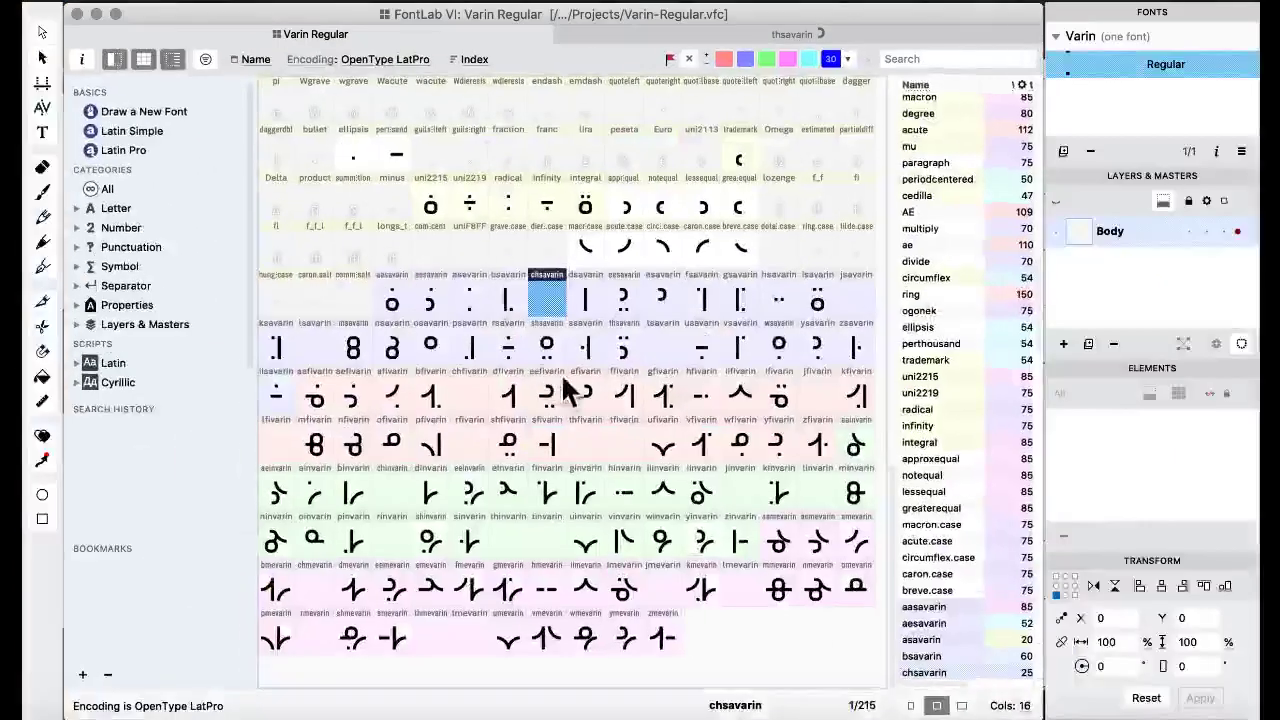
left_click(624, 350)
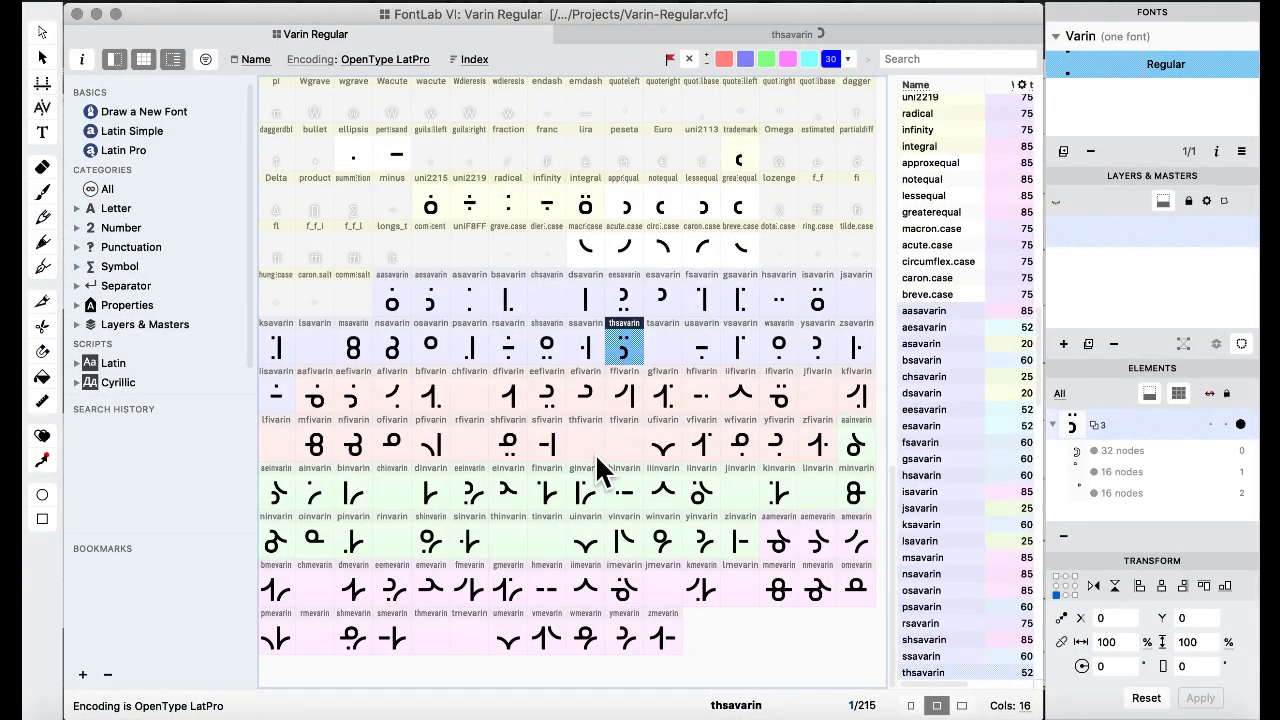
left_click_drag(588, 446, 594, 443)
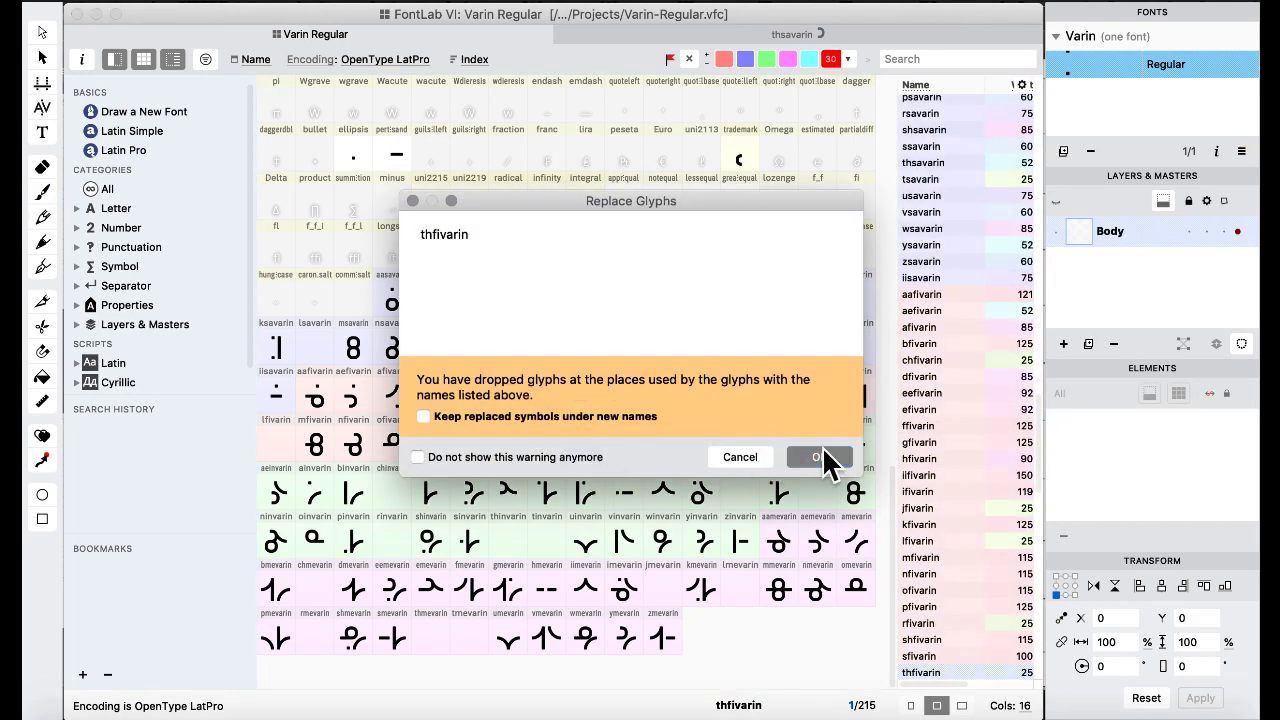
left_click(824, 456)
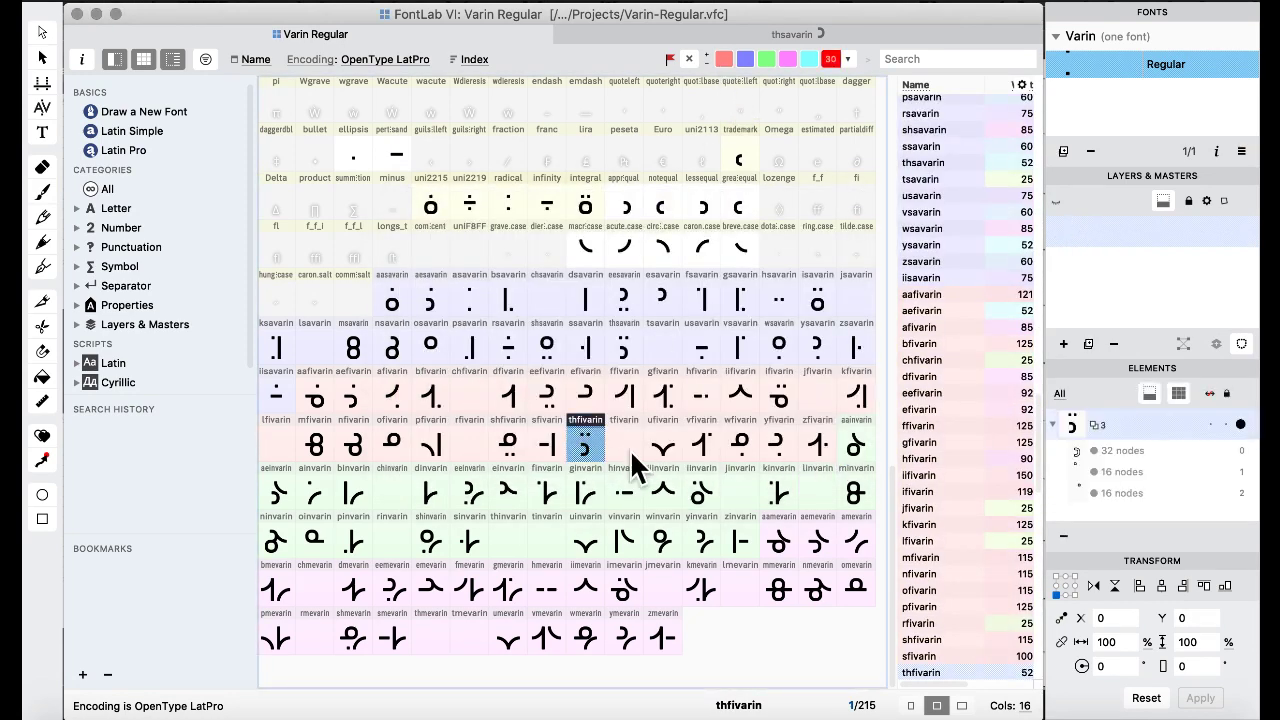
In the thfivarin glyph, extend the curve's upper arm left by 300 units to X -300, and return to the glyph grid.
double_click(587, 438)
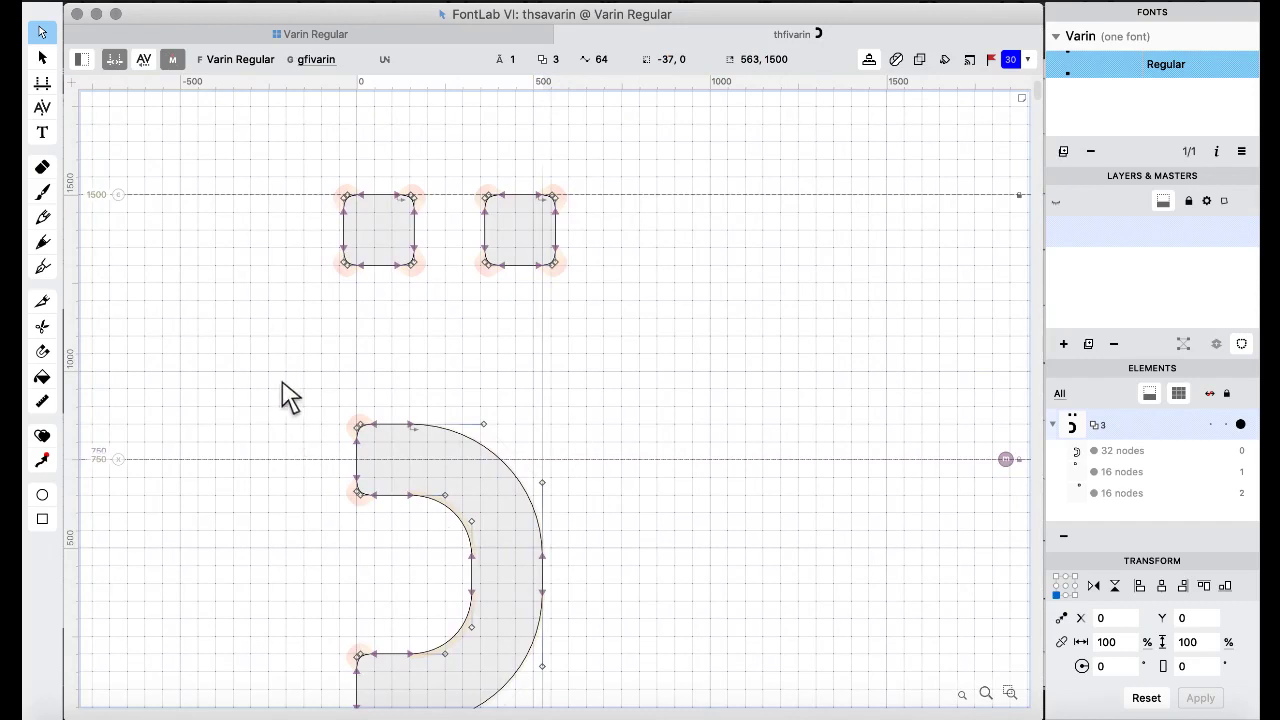
left_click_drag(283, 383, 389, 569)
key("shift+Left")
key("shift+Left")
key("shift+Left")
key("shift+Left")
key("shift+Left")
key("shift+Left")
key("shift+Left")
key("shift+Left")
key("shift+Left")
key("shift+Left")
key("shift+Left")
key("shift+Left")
key("shift+Left")
key("shift+Left")
key("shift+Left")
key("shift+Left")
key("shift+Left")
key("shift+Left")
key("shift+Left")
key("shift+Left")
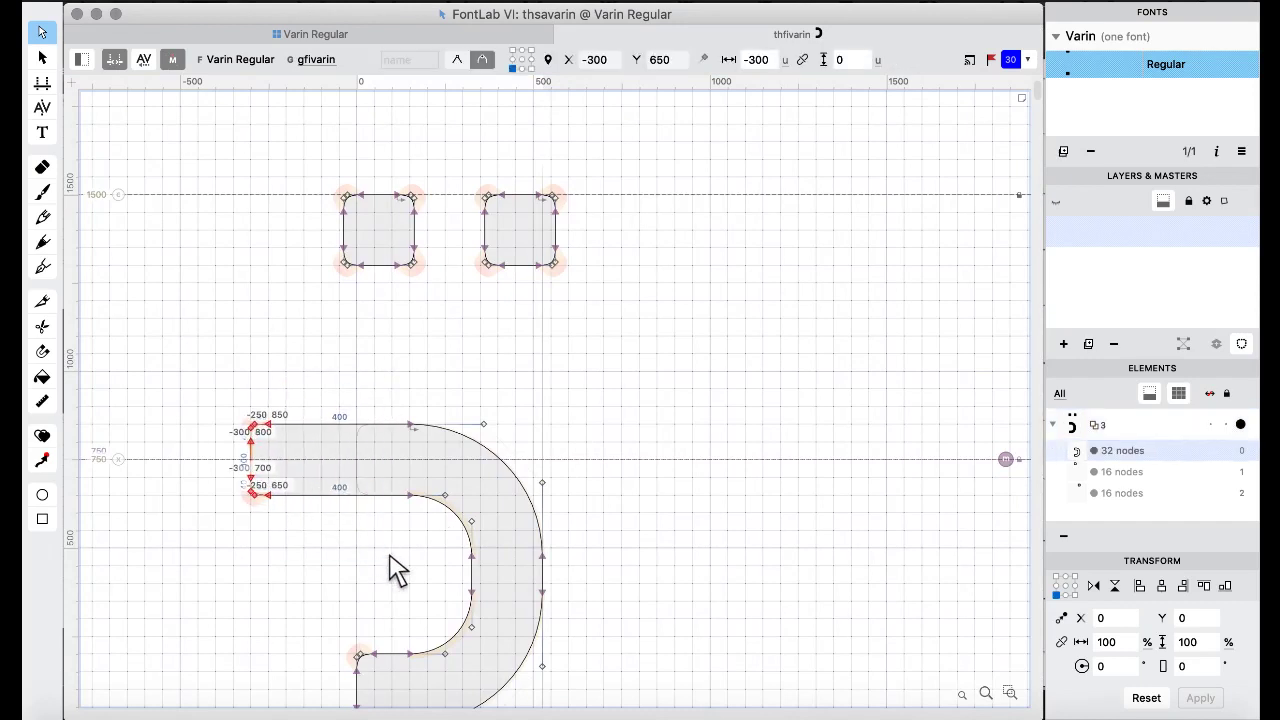
left_click(310, 34)
Check the θ letter forms in Varin alphabet.pdf and return to the font's glyph grid in FontLab.
left_click(508, 340)
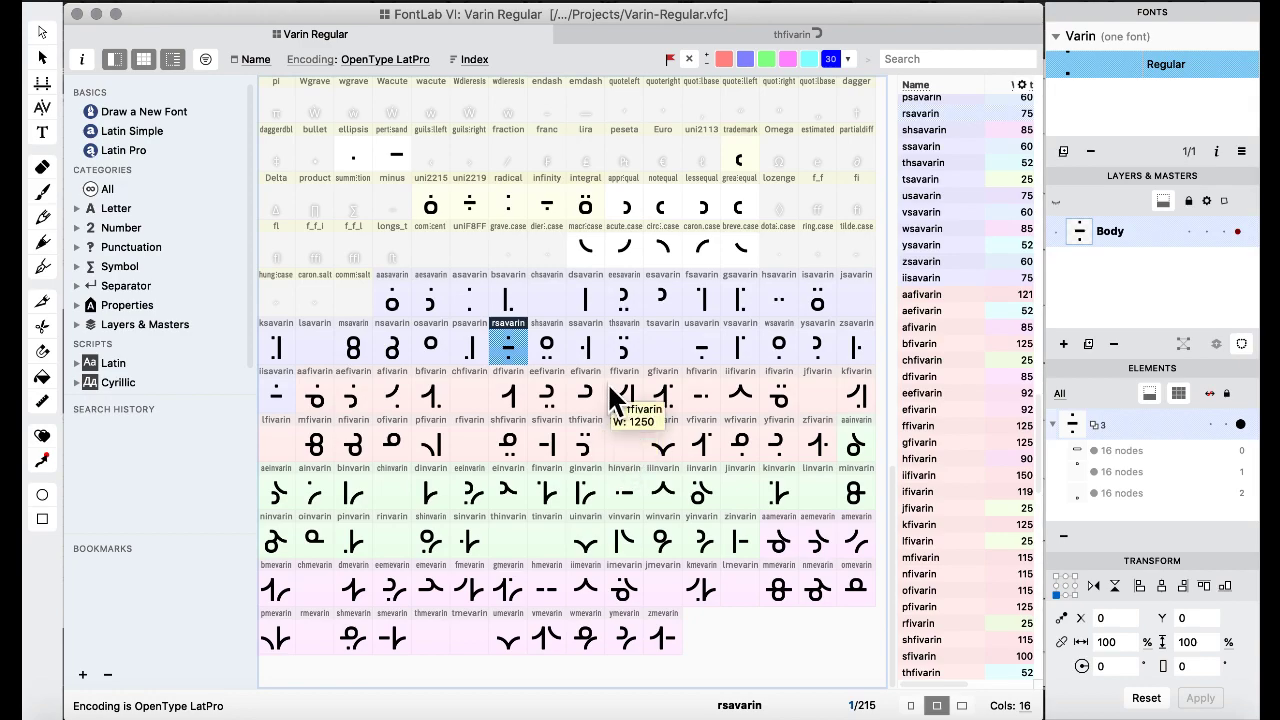
key("ctrl+Up")
left_click(822, 638)
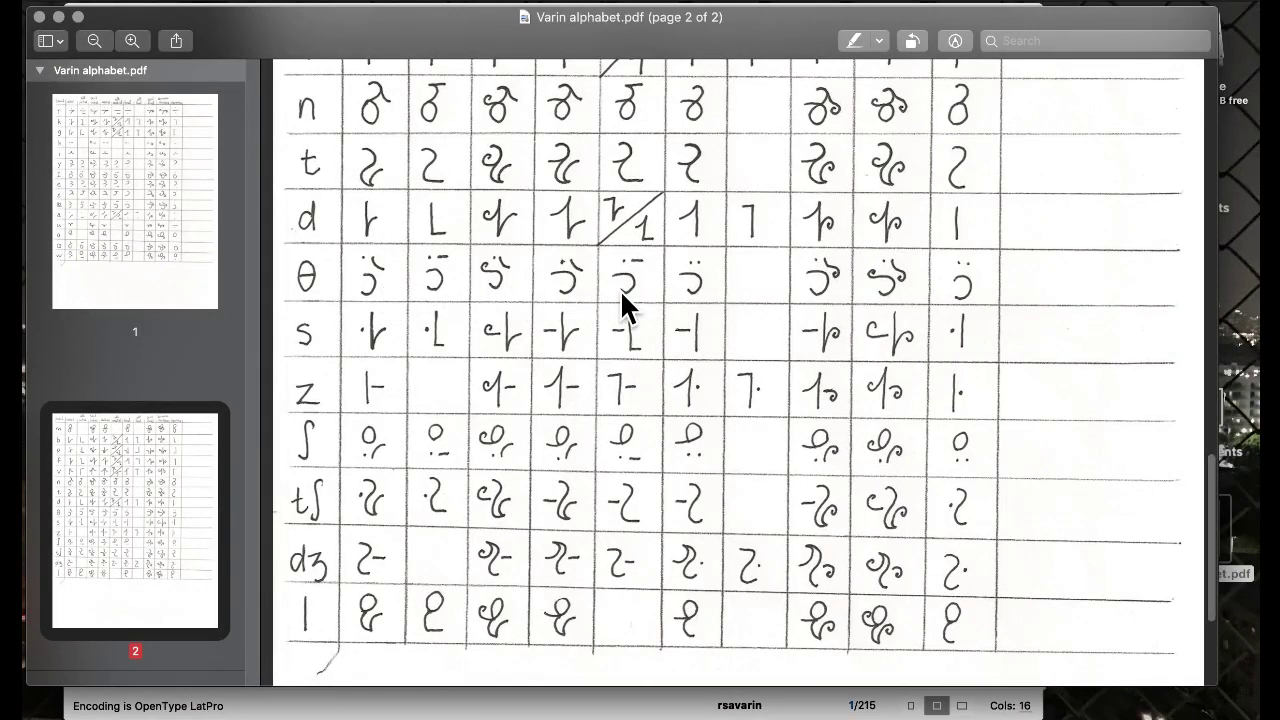
scroll(620, 286, "up", 2)
key("ctrl+Up")
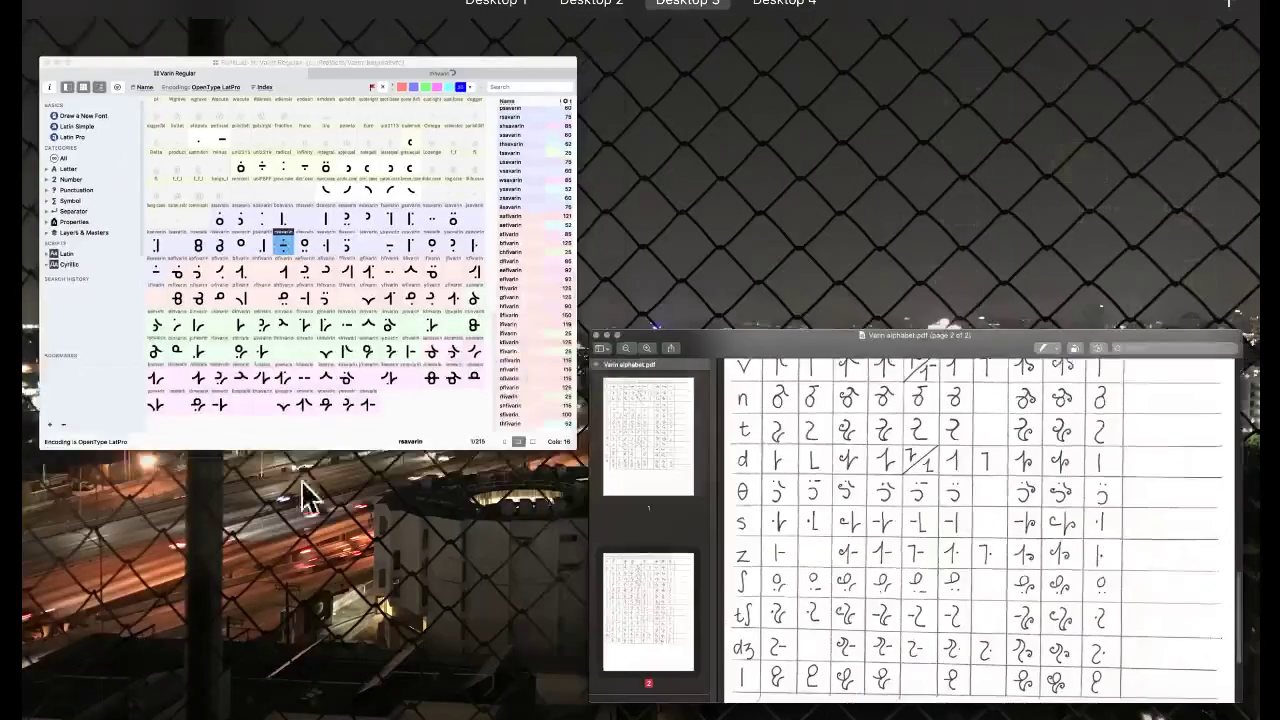
left_click(303, 409)
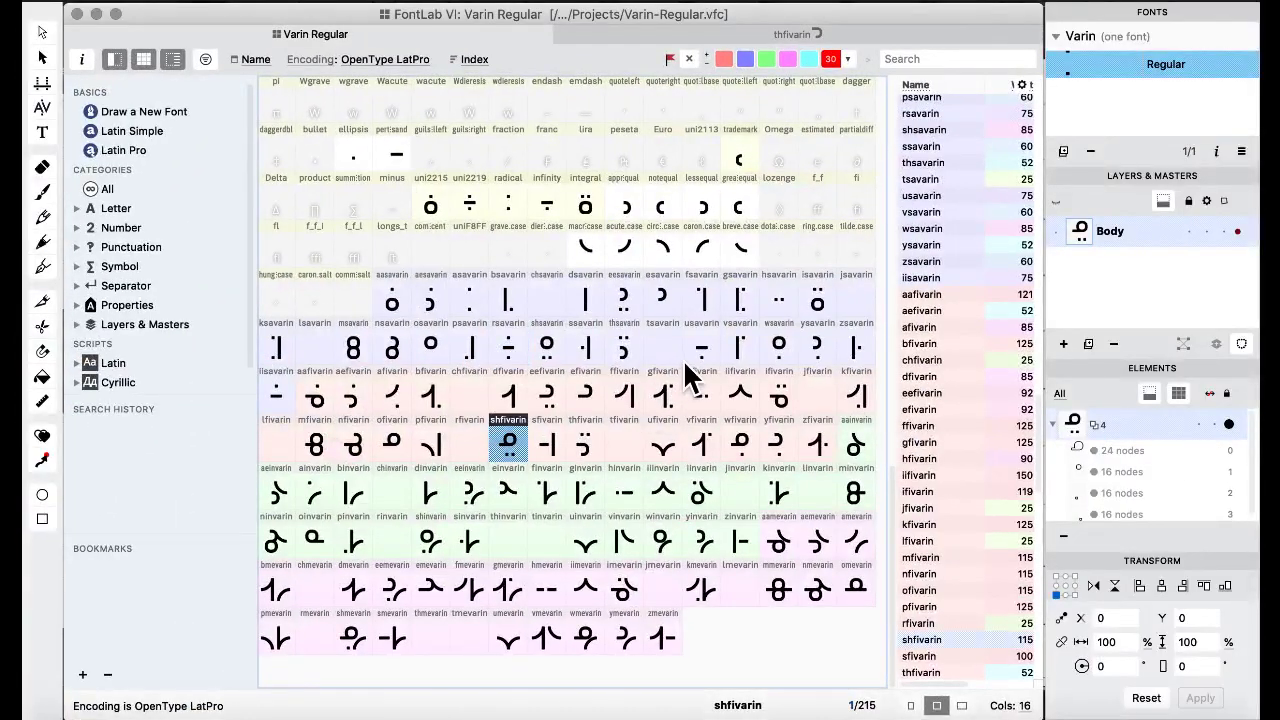
Replace the empty thmevarin glyph with a copy of thfivarin.
left_click(687, 362)
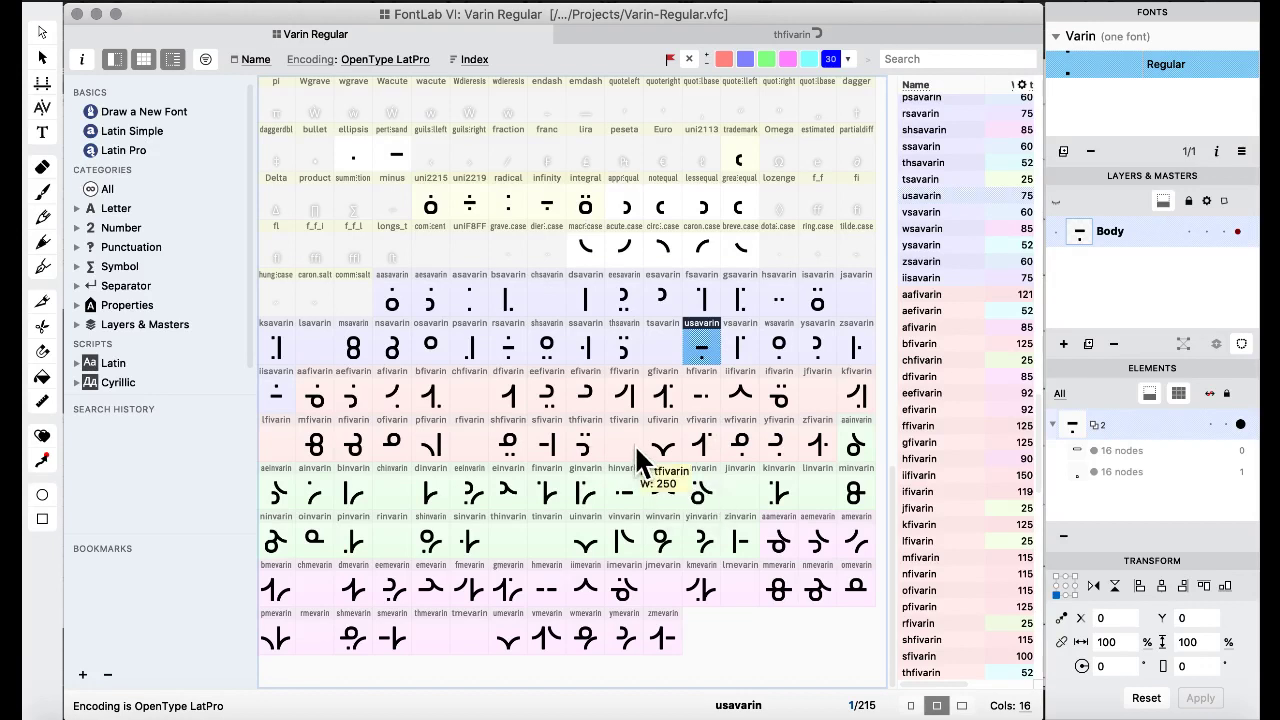
left_click(580, 460)
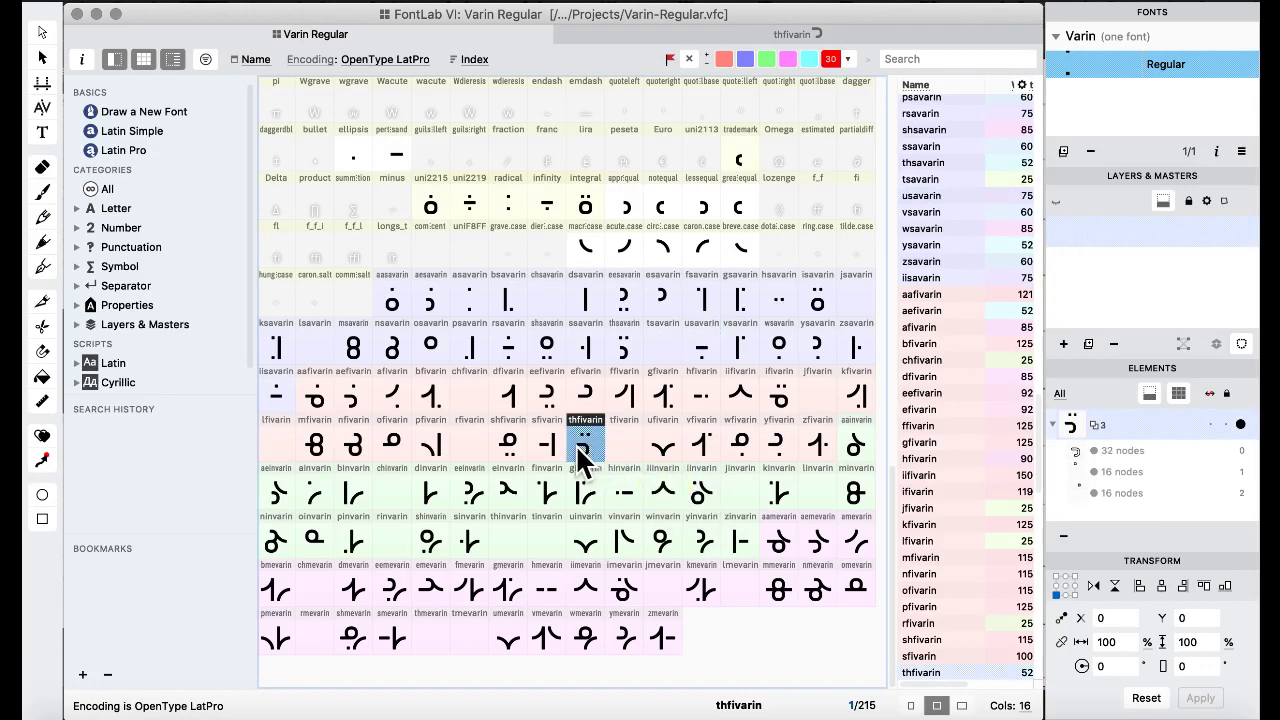
left_click_drag(580, 460, 440, 640)
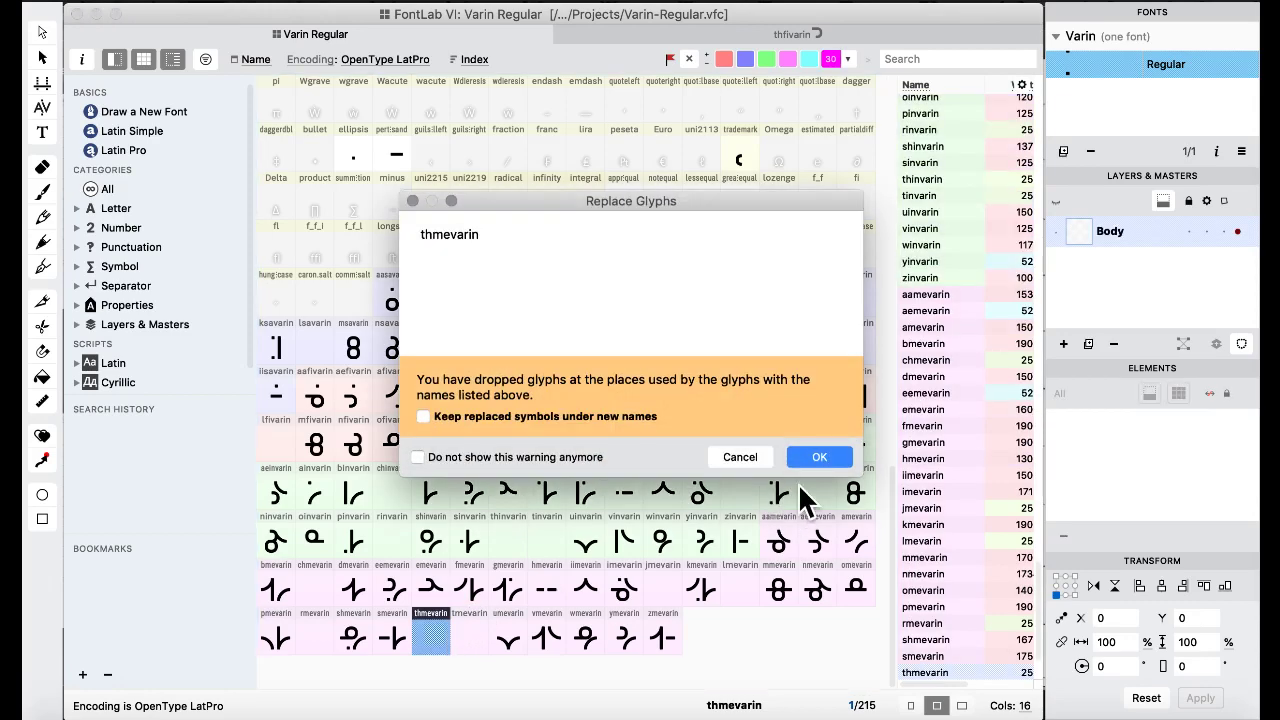
left_click(818, 460)
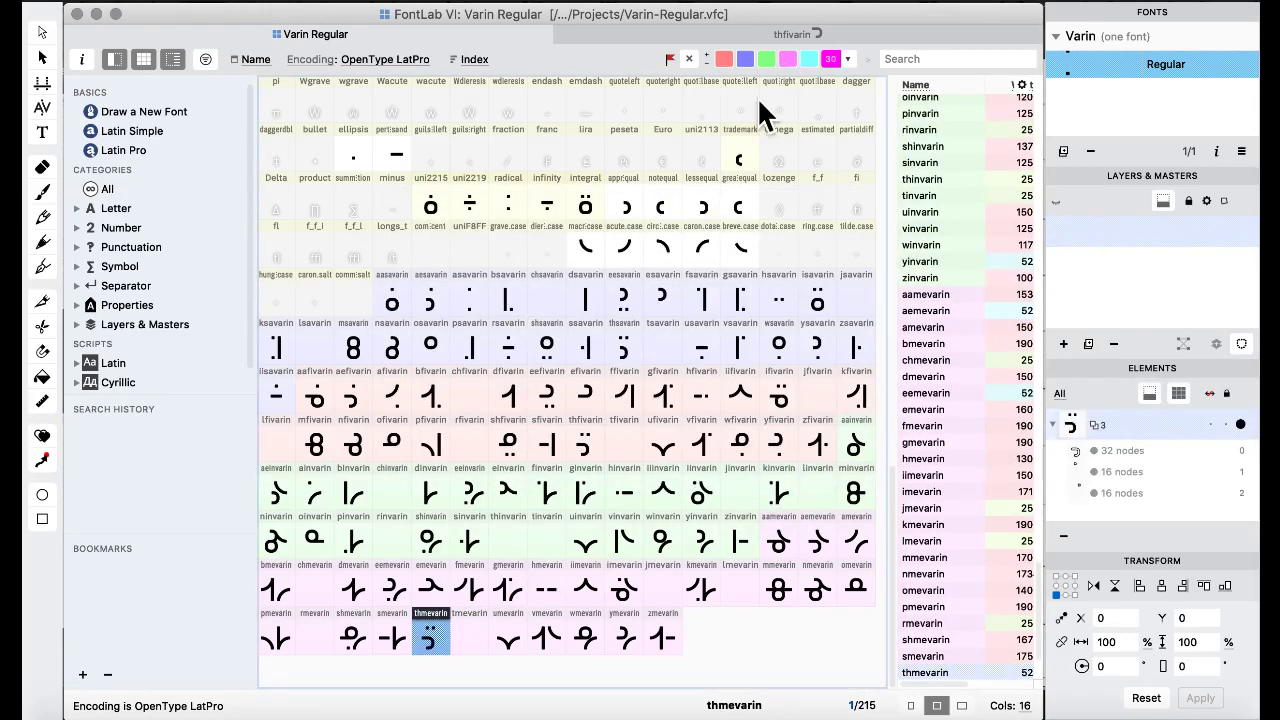
In the thmevarin glyph, stretch the second dot above the curve into a bar by extending its right edge 300 units.
double_click(432, 638)
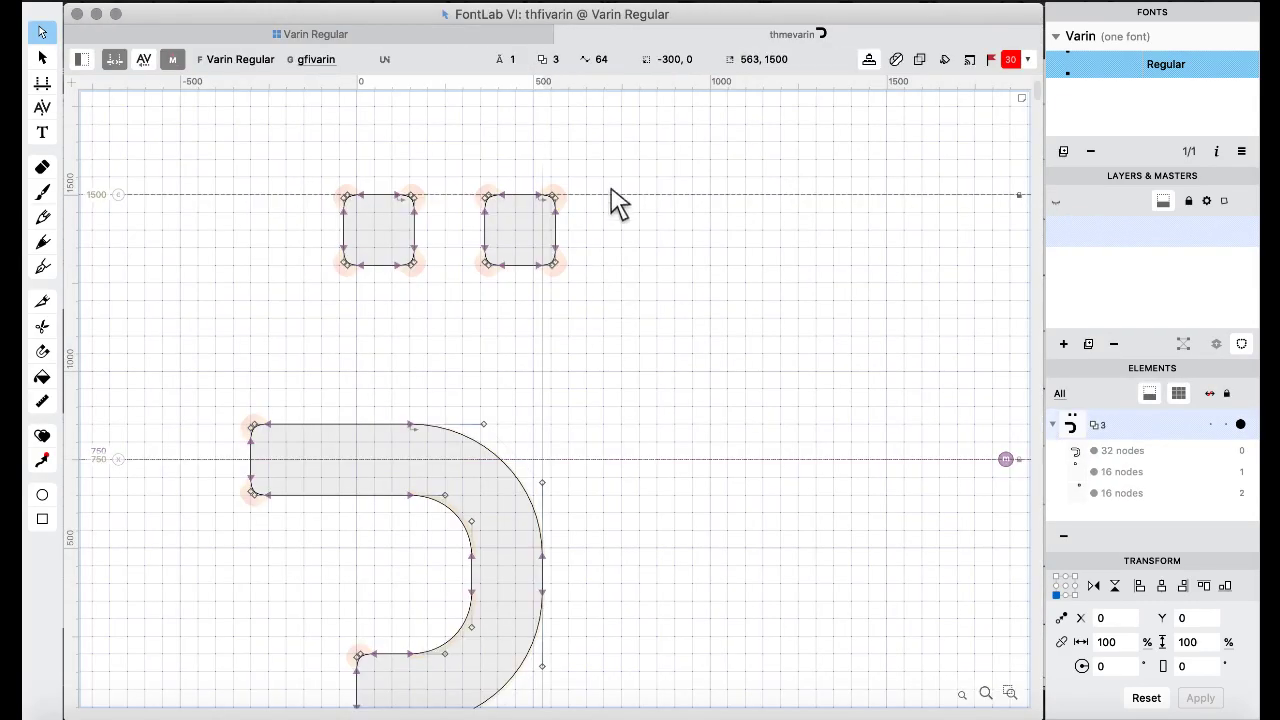
left_click_drag(609, 152, 530, 325)
key("shift+Right")
key("shift+Right")
key("shift+Right")
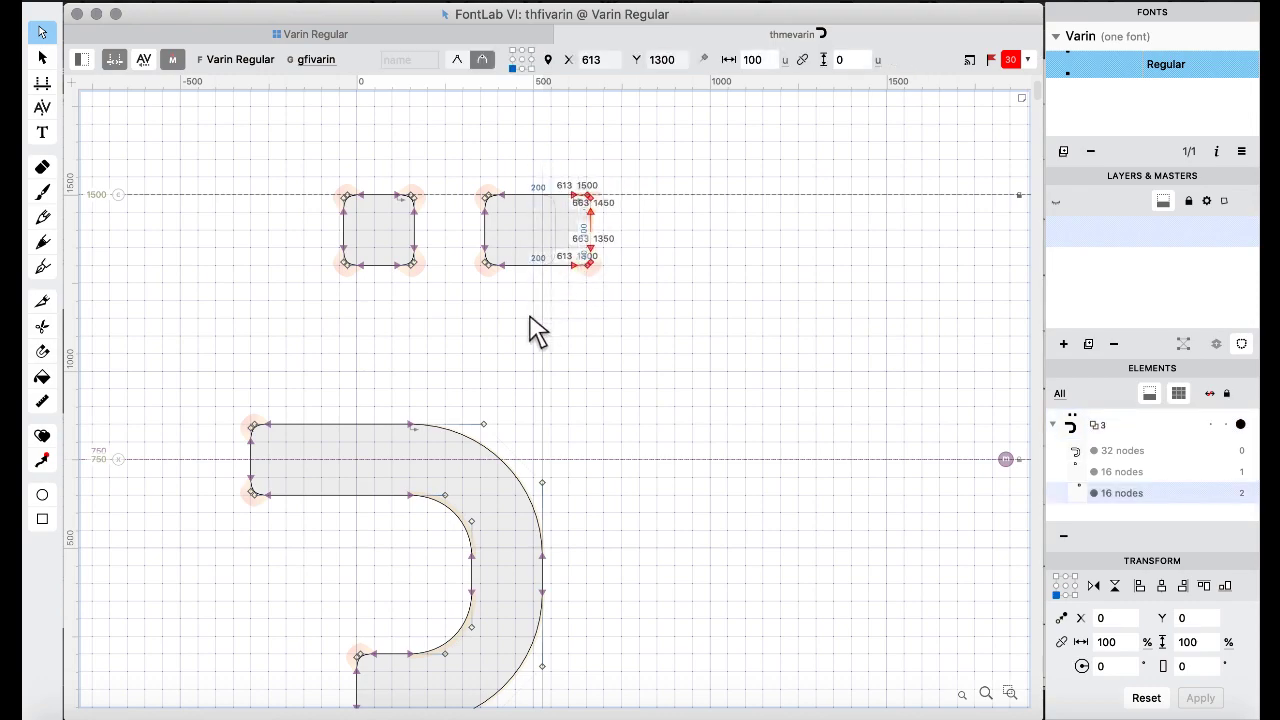
Compare the medial form of θ with the other letters' forms in Varin alphabet.pdf and return to FontLab's glyph grid.
left_click(380, 35)
left_click(558, 264)
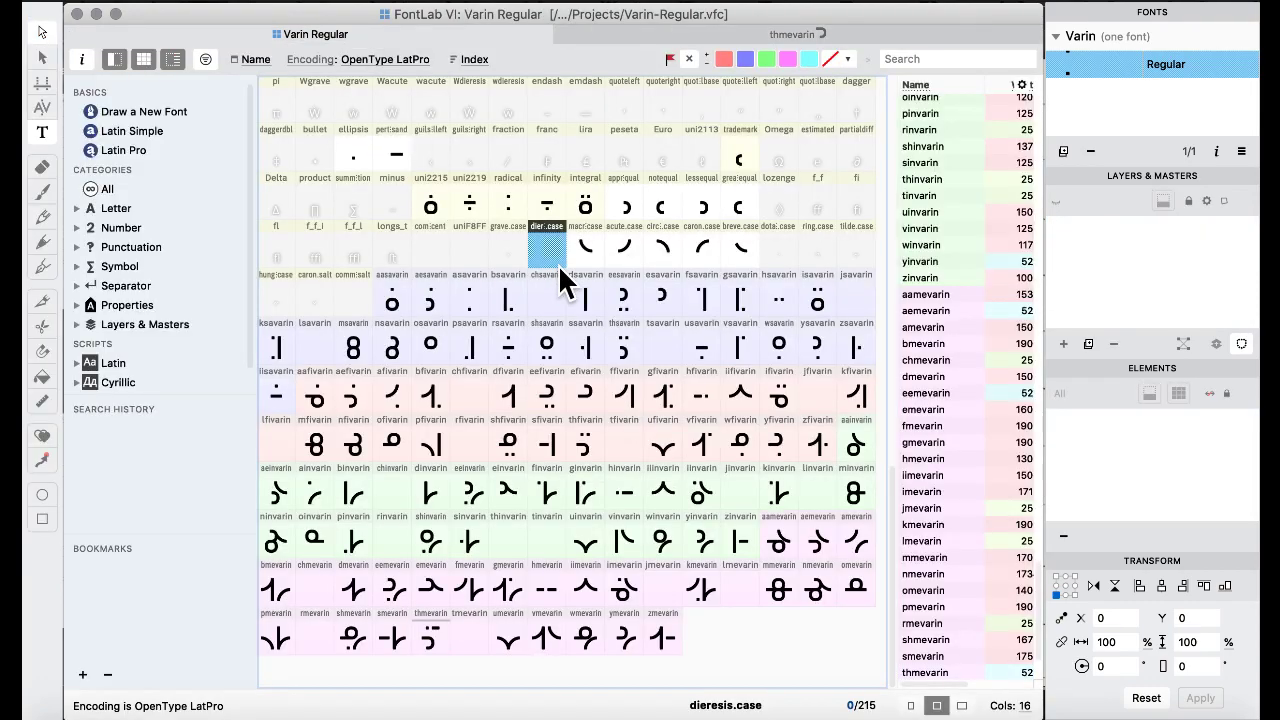
key("ctrl+Up")
left_click(818, 486)
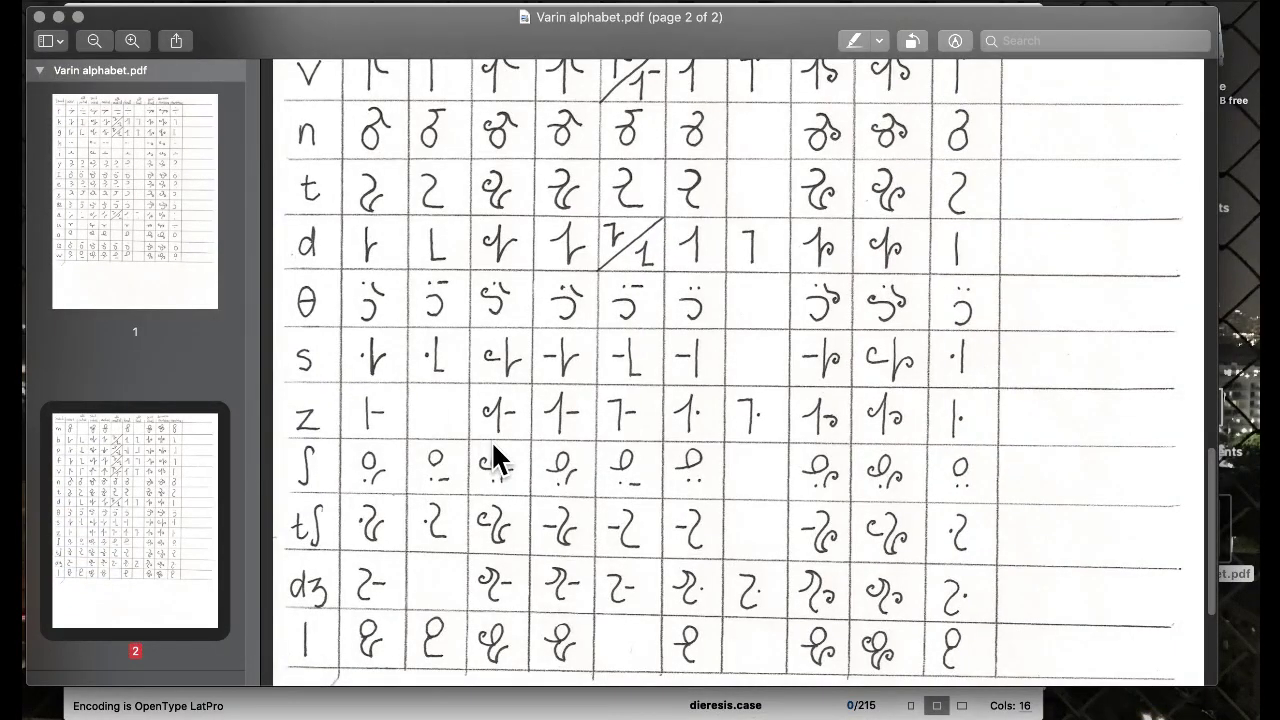
scroll(567, 389, "up", 5)
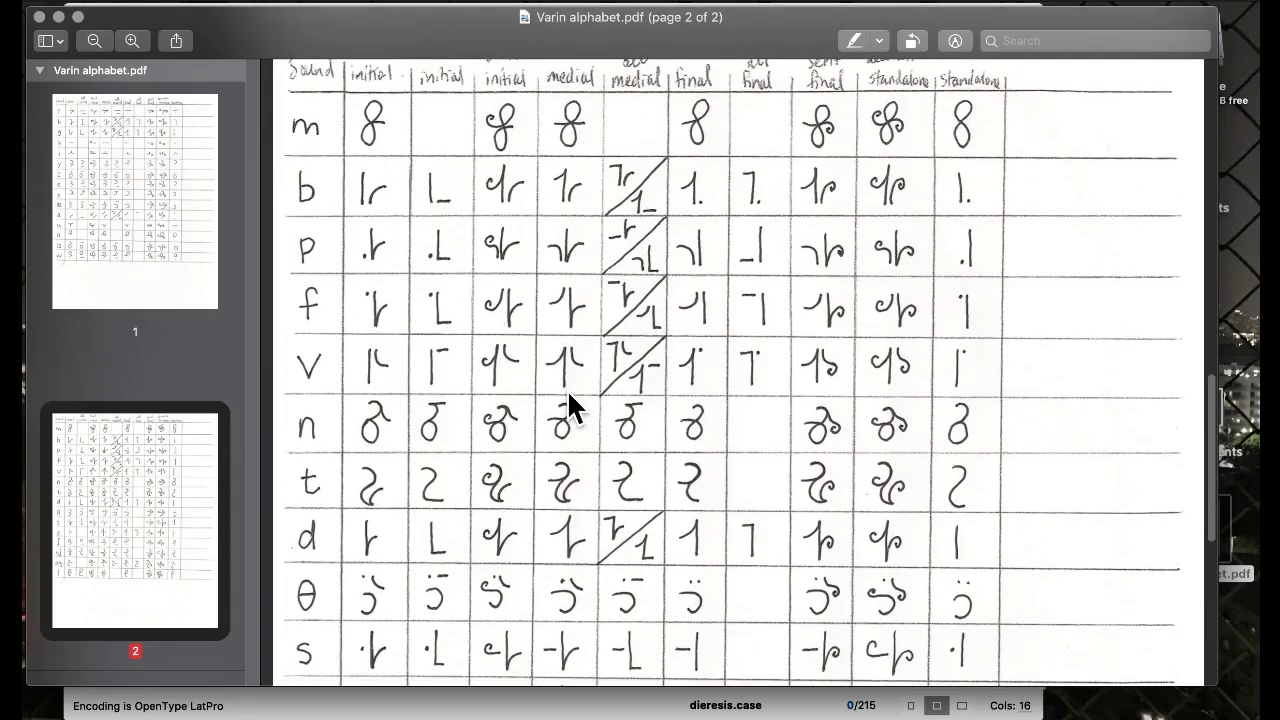
scroll(567, 400, "down", 2)
scroll(567, 395, "up", 1)
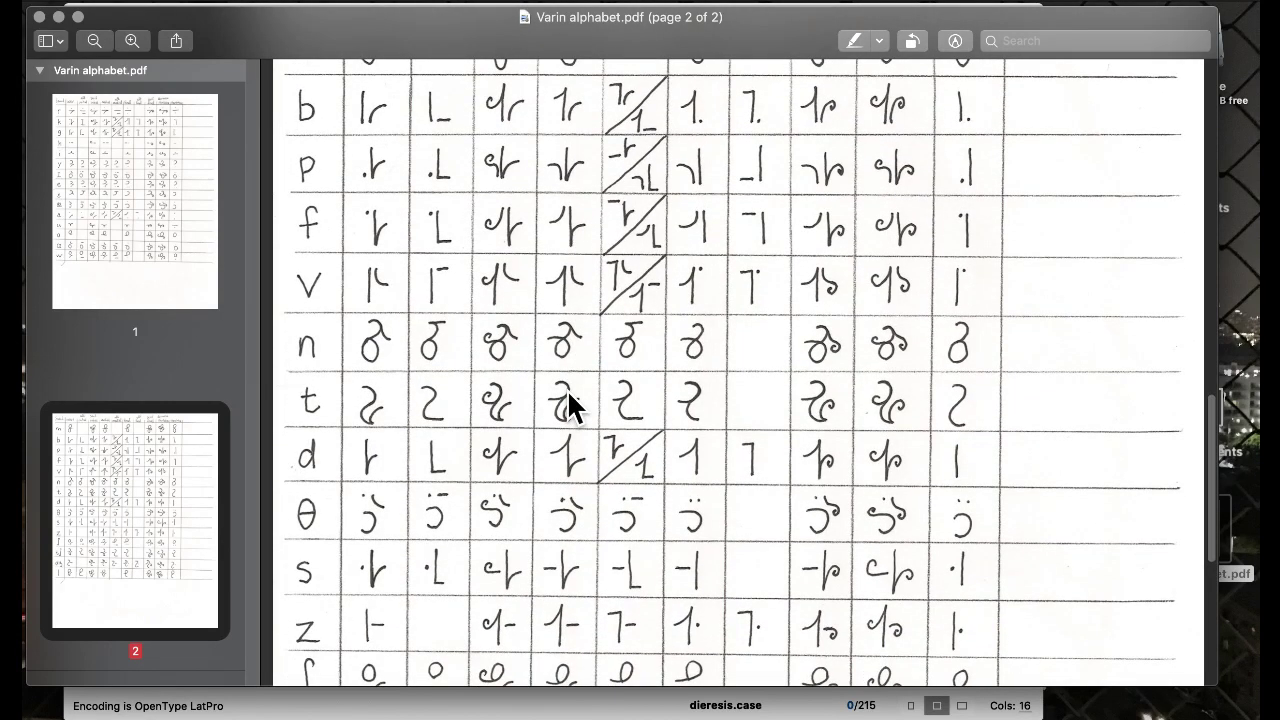
key("ctrl+Up")
left_click(277, 427)
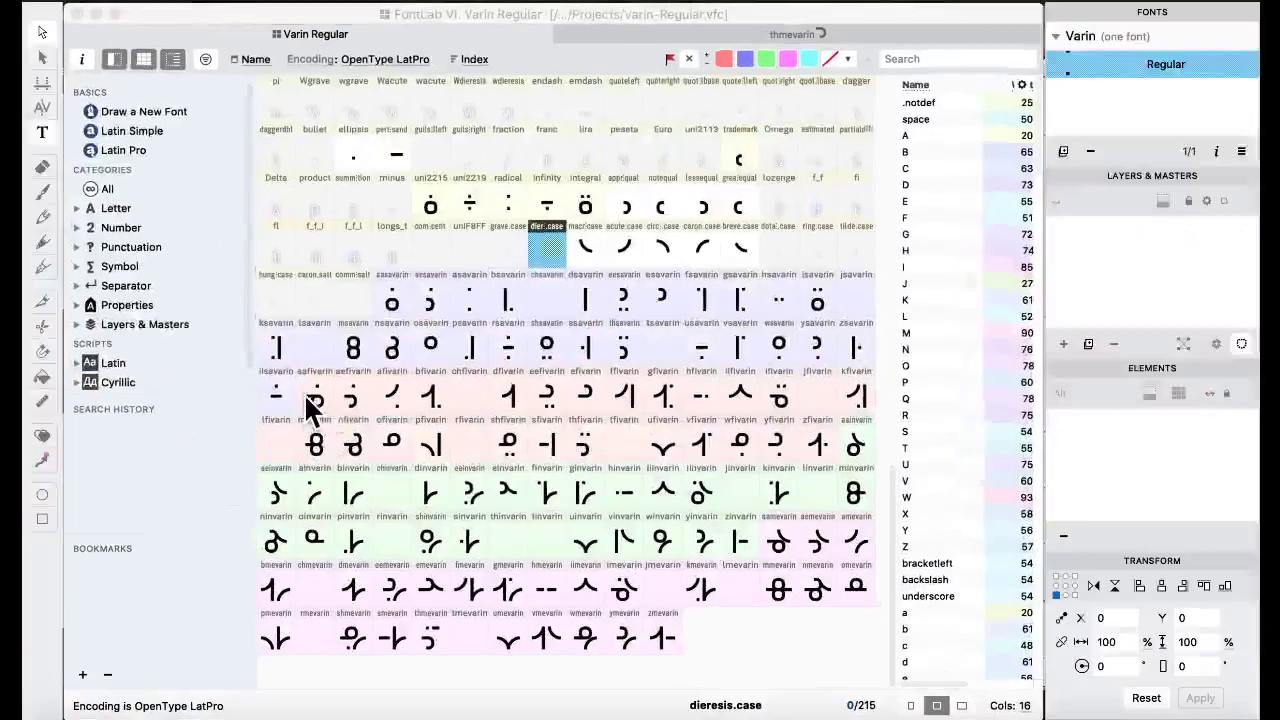
Copy the curved stroke from the macron.case glyph and reopen the thmevarin glyph.
scroll(472, 490, "up", 8)
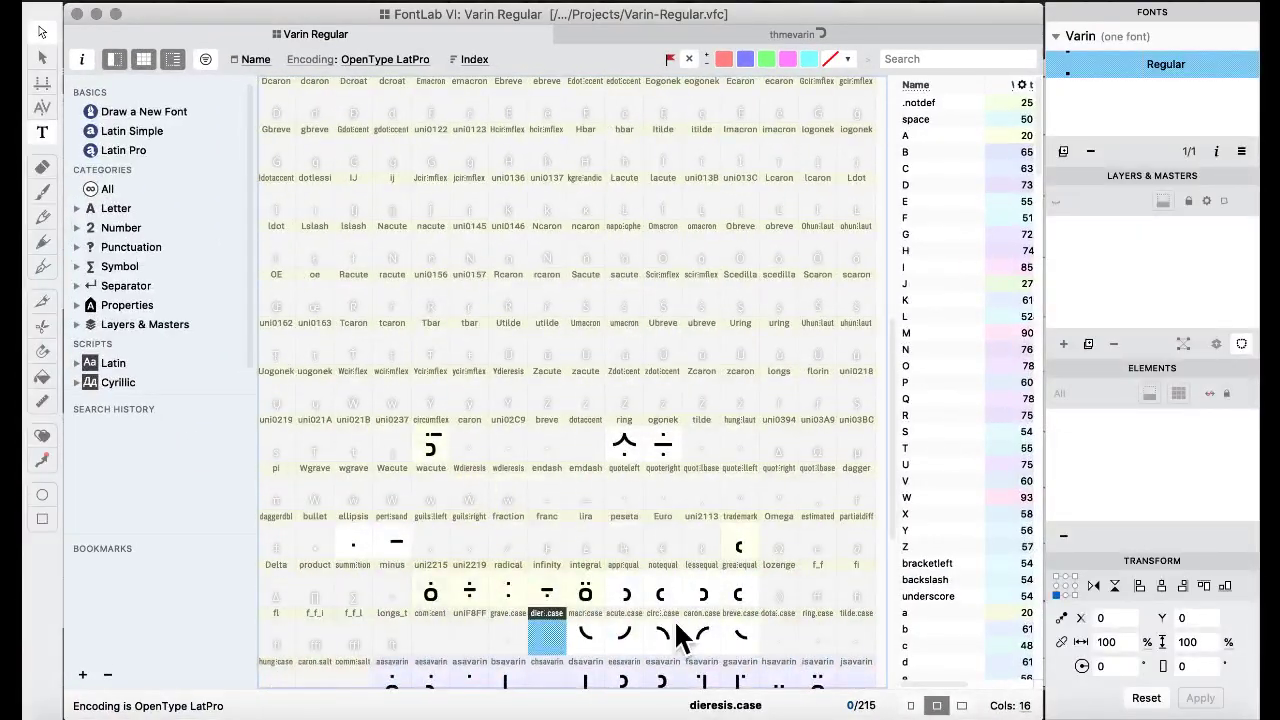
double_click(617, 640)
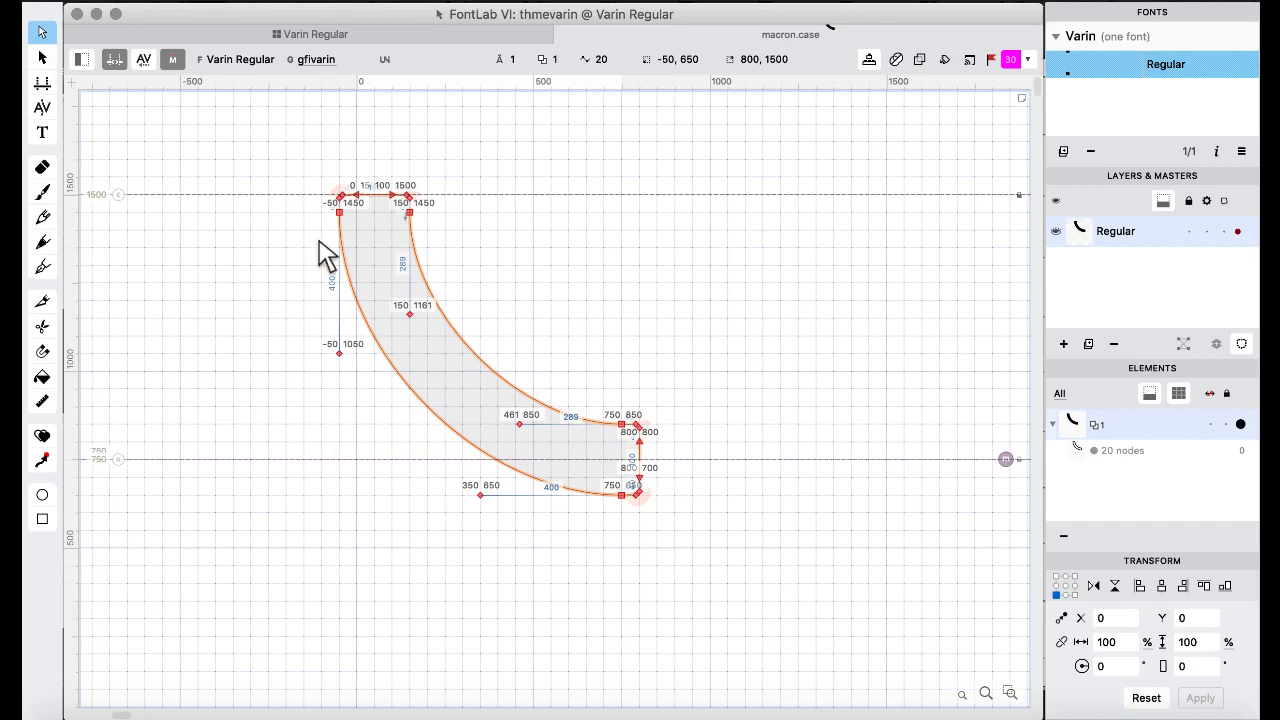
left_click(319, 34)
scroll(455, 480, "down", 8)
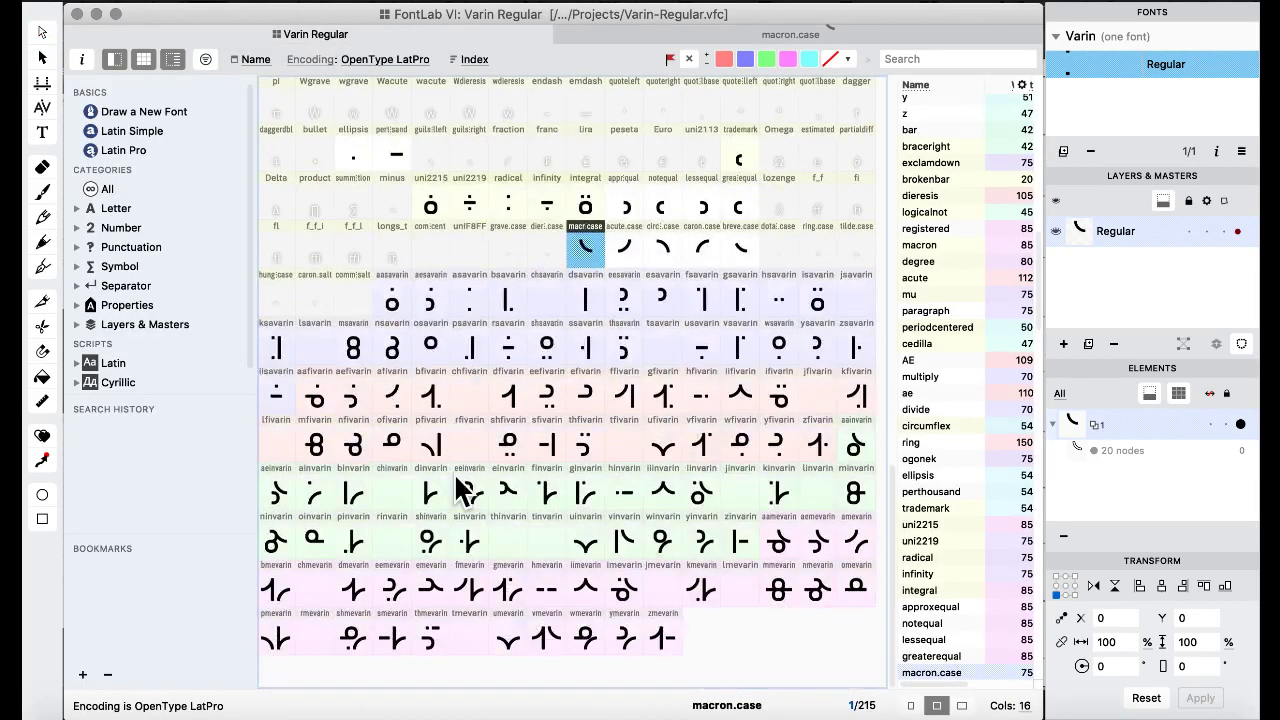
left_click(462, 588)
double_click(429, 641)
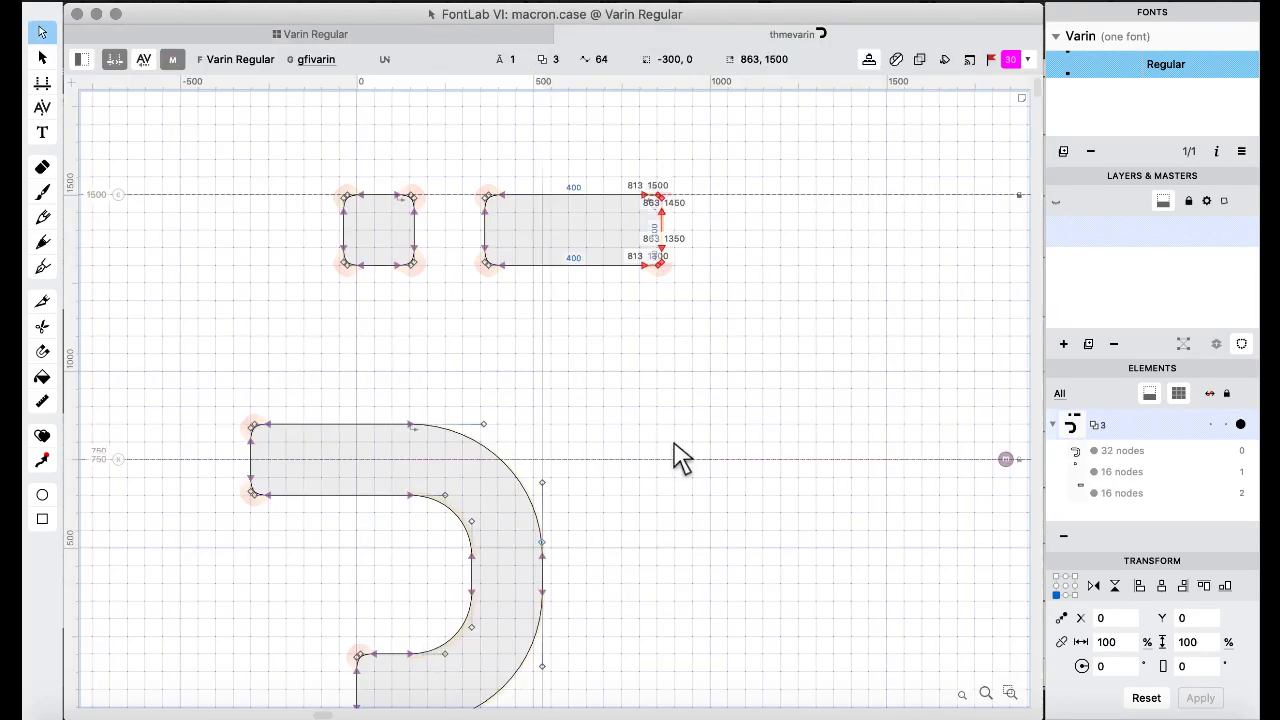
Replace the bar above the curve with the copied curved stroke and shift the stroke right to X 363.
left_click_drag(471, 132, 725, 355)
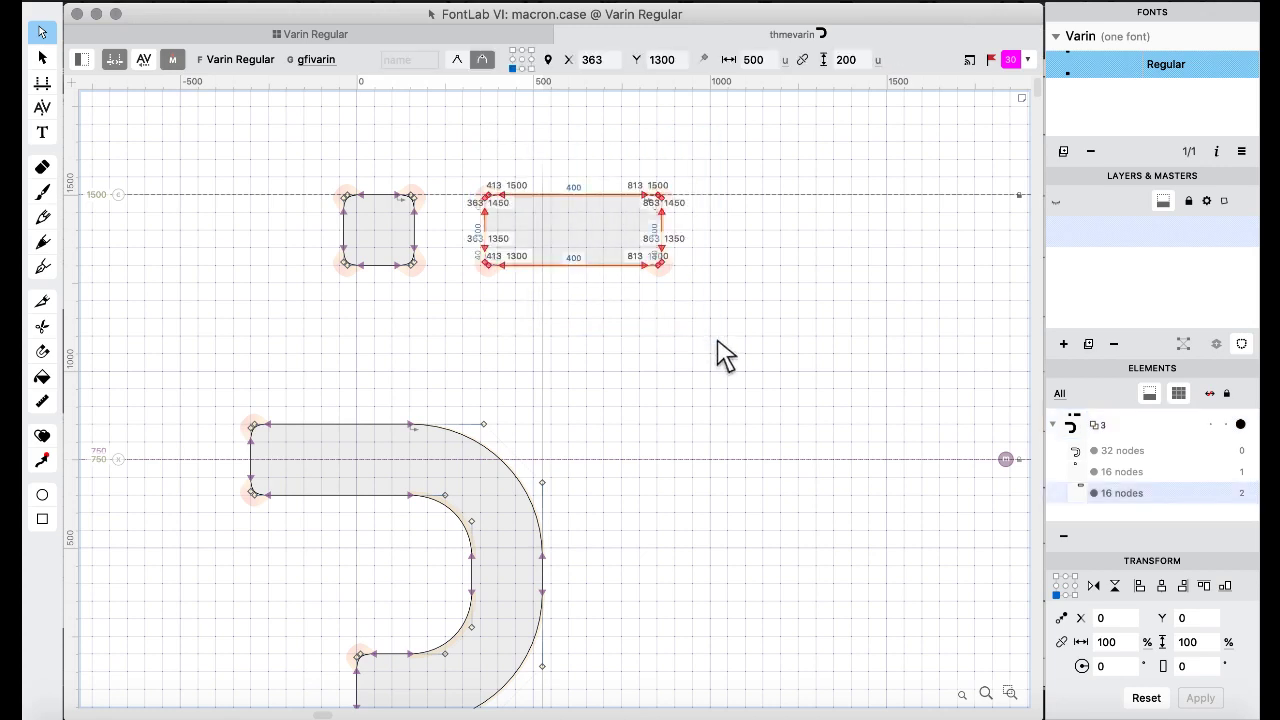
key("super+v")
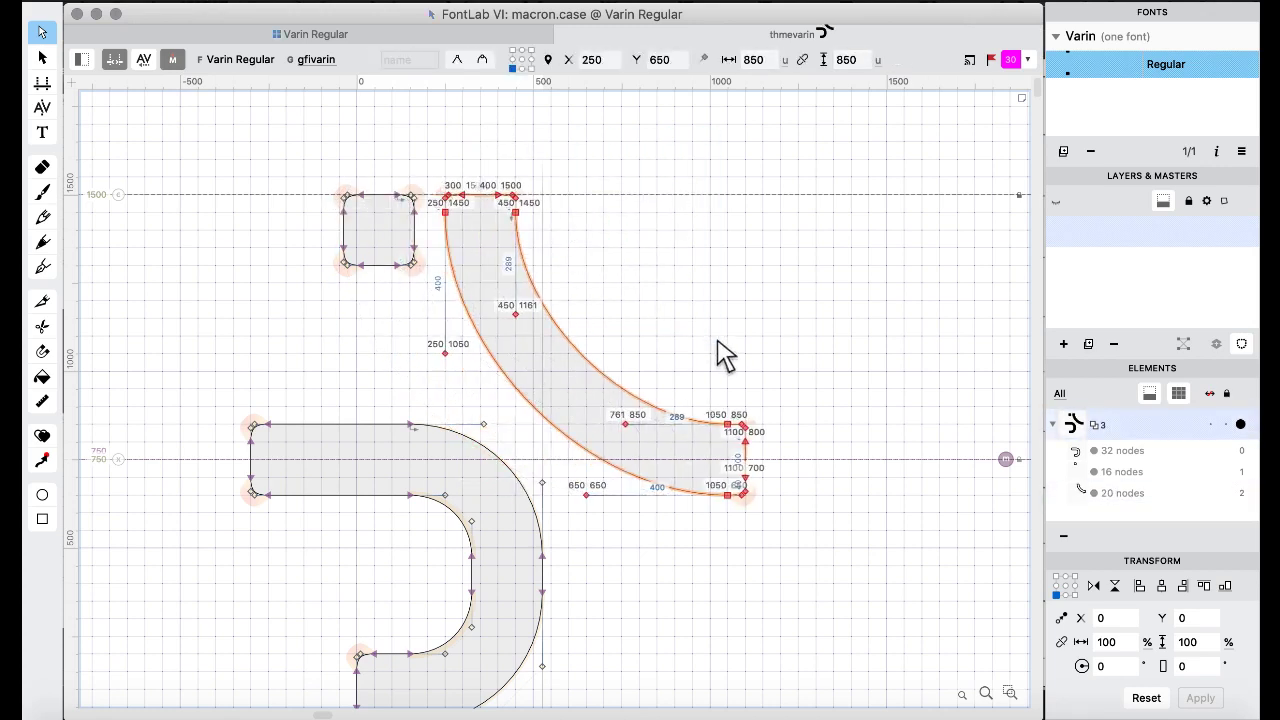
key("super+z")
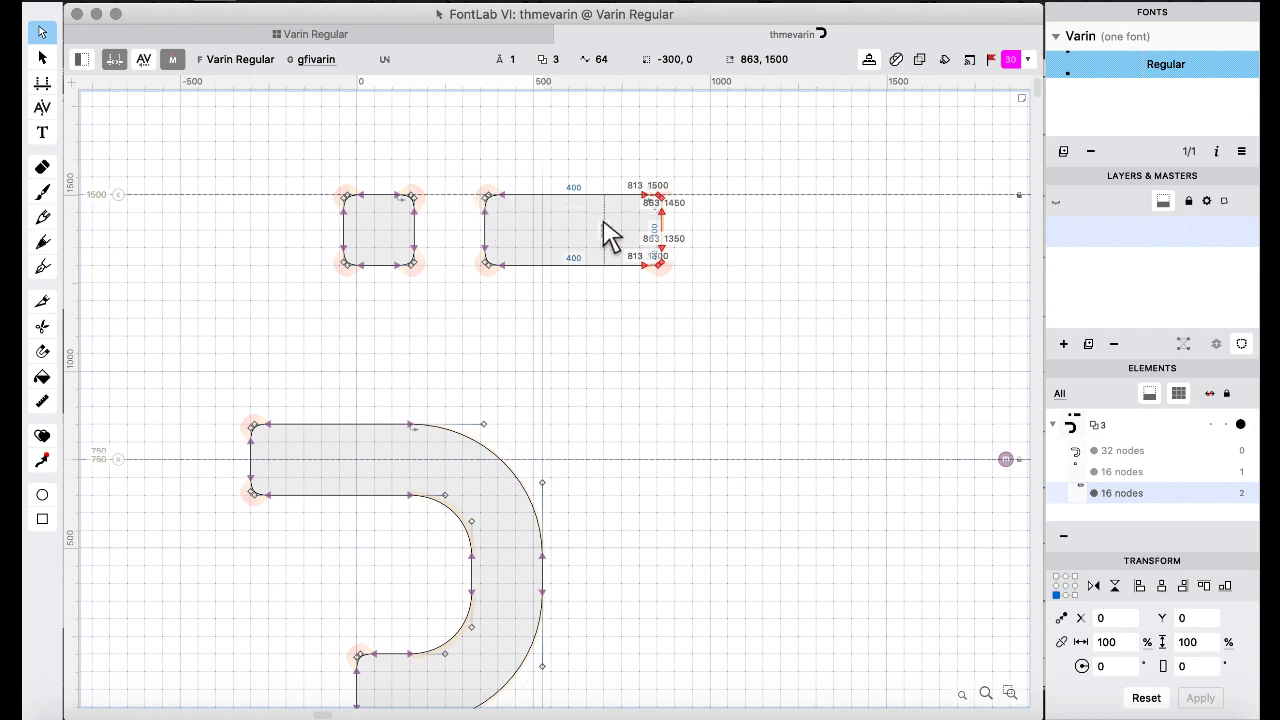
key("super+v")
key("super+shift+Right")
key("super+shift+Right")
key("super+shift+Right")
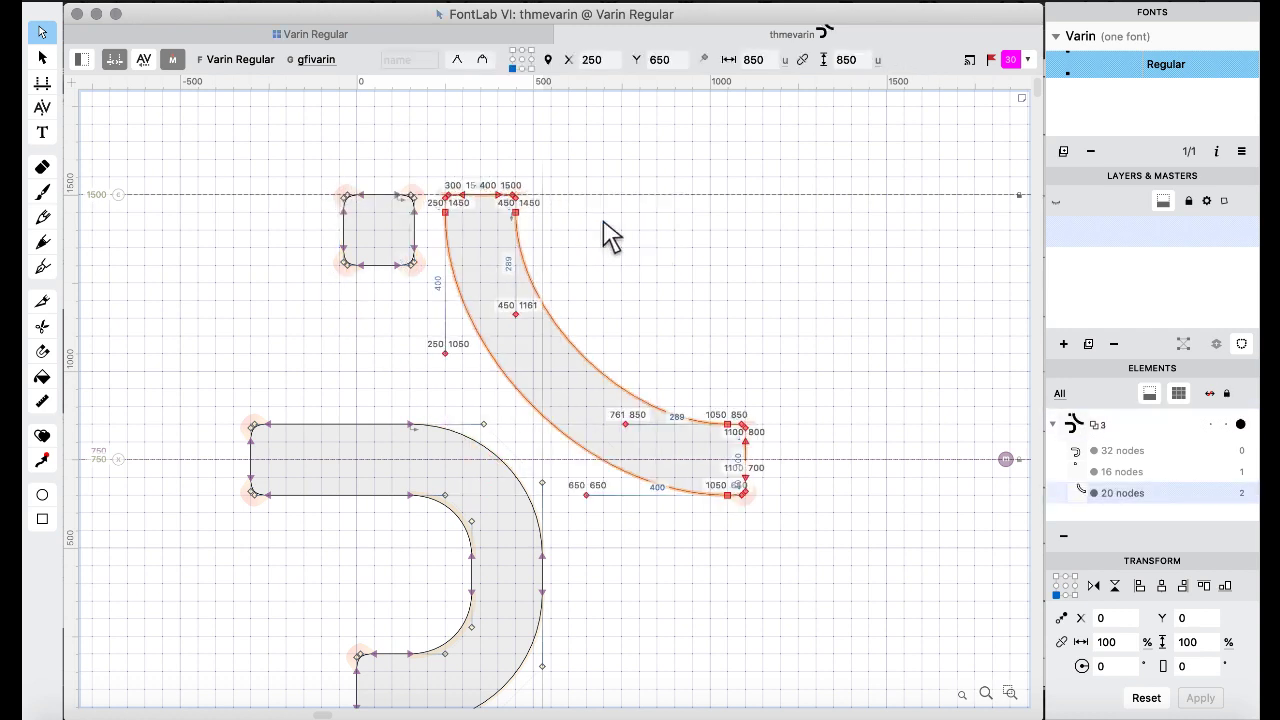
key("super+shift+Right")
key("shift+Right")
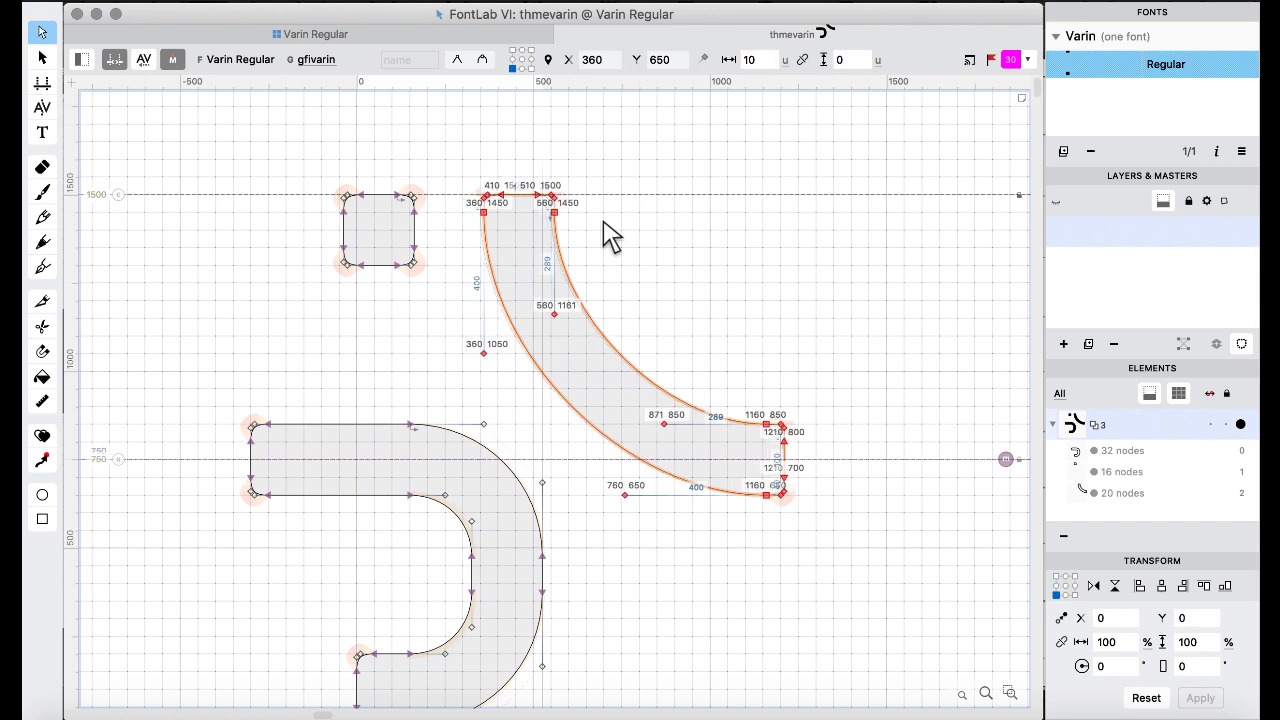
Return to the glyph grid and replace the empty thinvarin glyph with a copy of thmevarin.
left_click(326, 34)
left_click(480, 512)
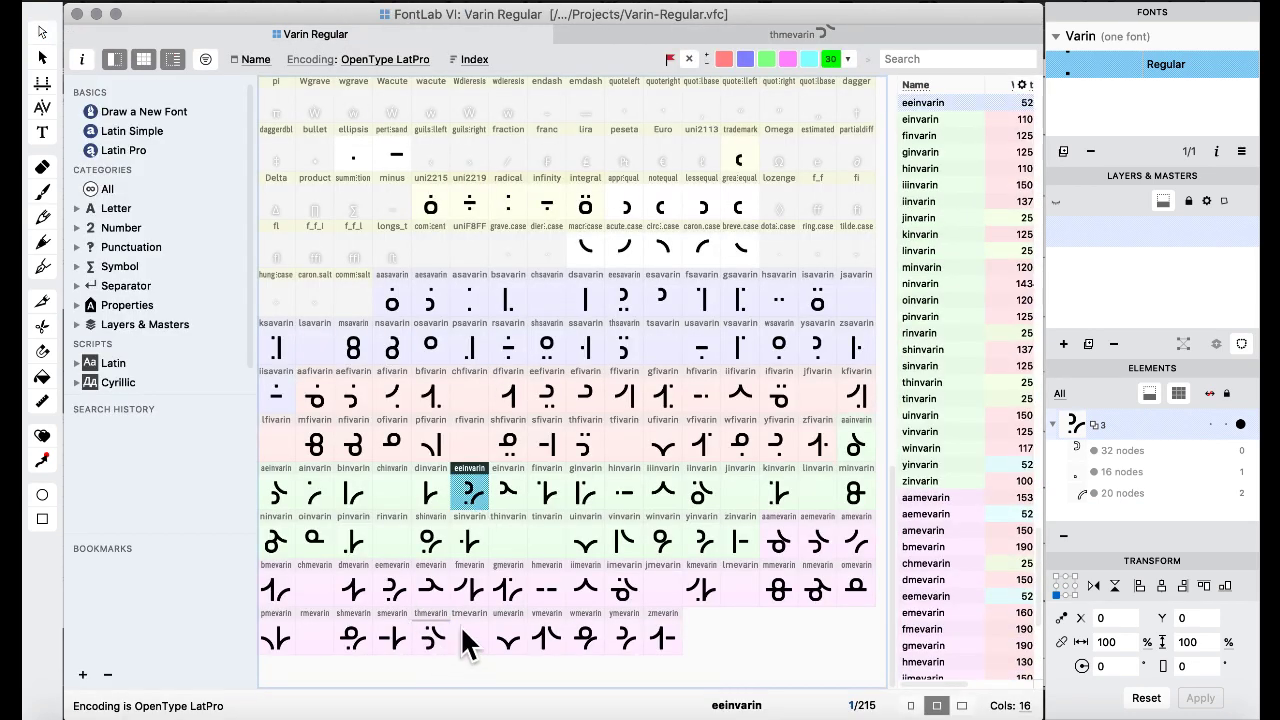
left_click(430, 643)
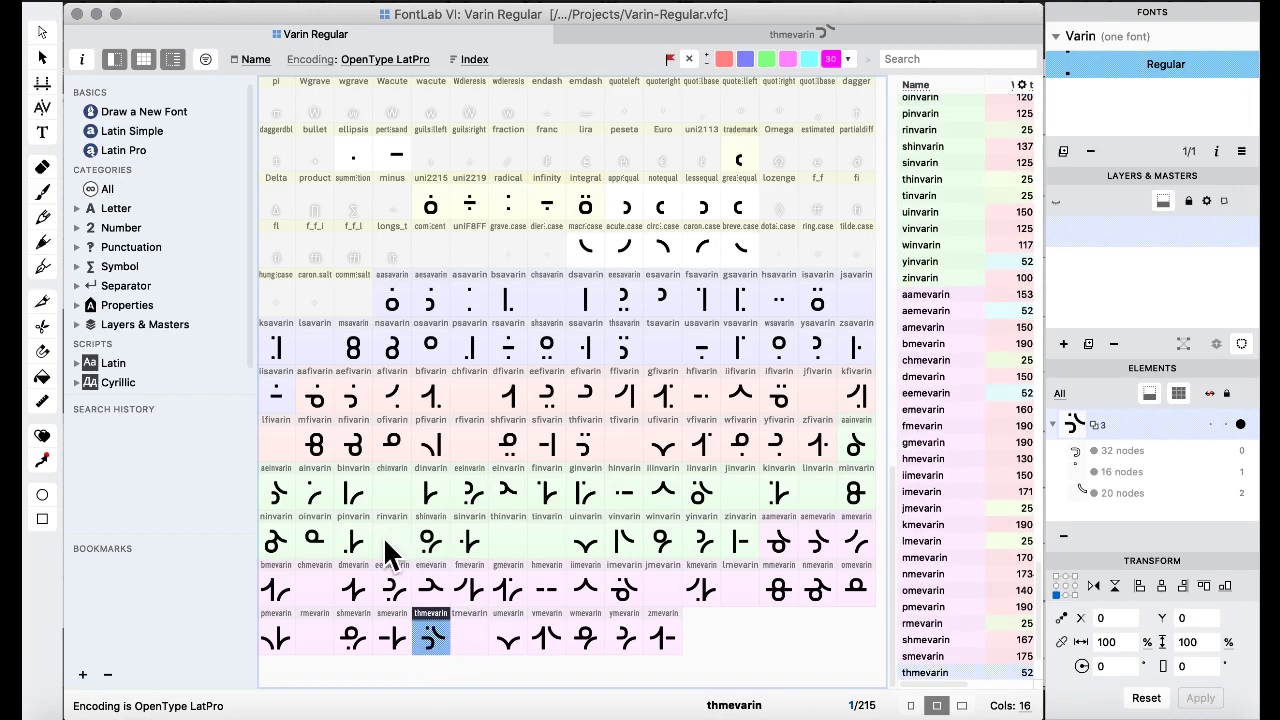
left_click_drag(515, 555, 523, 530)
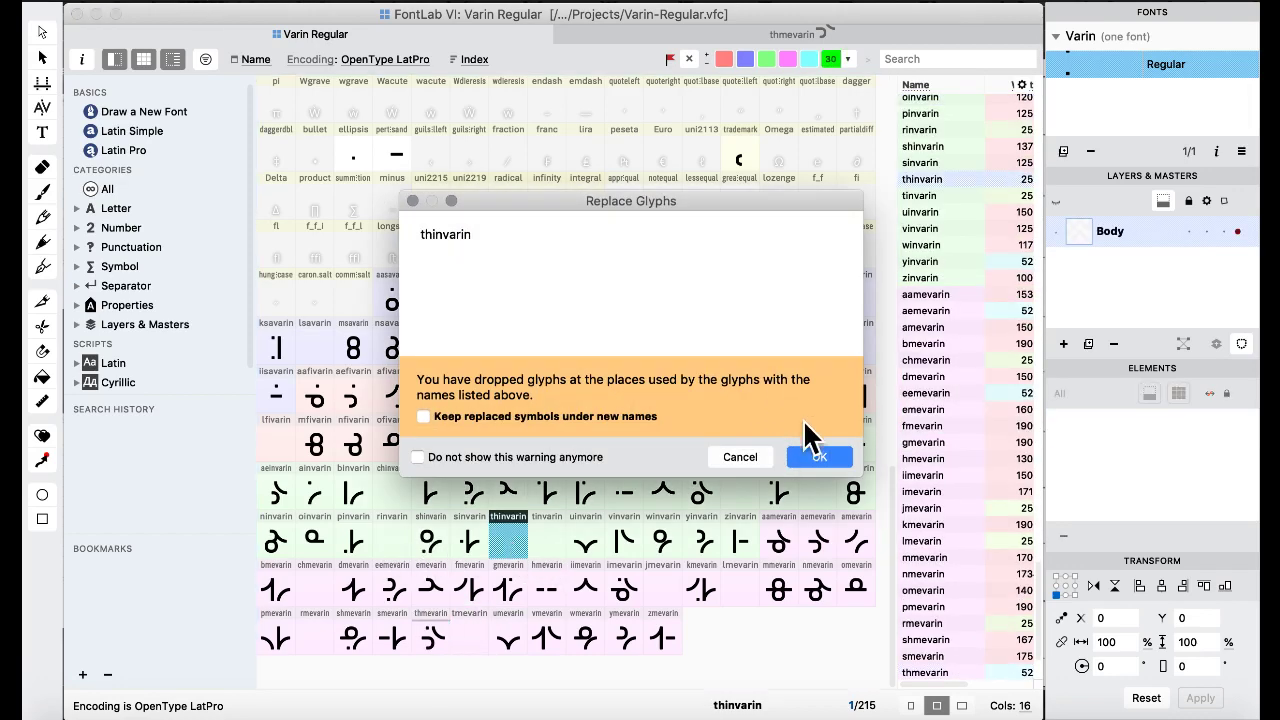
left_click(811, 452)
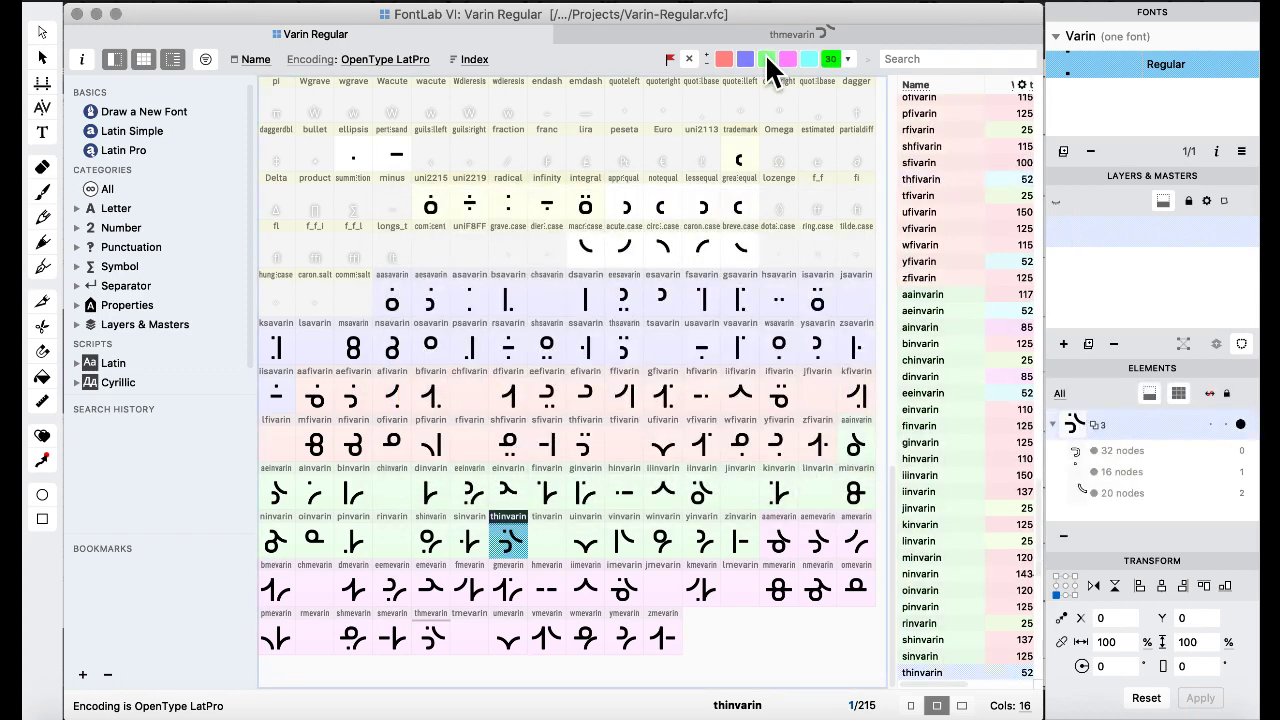
In the thinvarin glyph, shorten the curve's upper arm by moving its left end to the right, and return to the glyph grid.
left_click(506, 400)
double_click(507, 540)
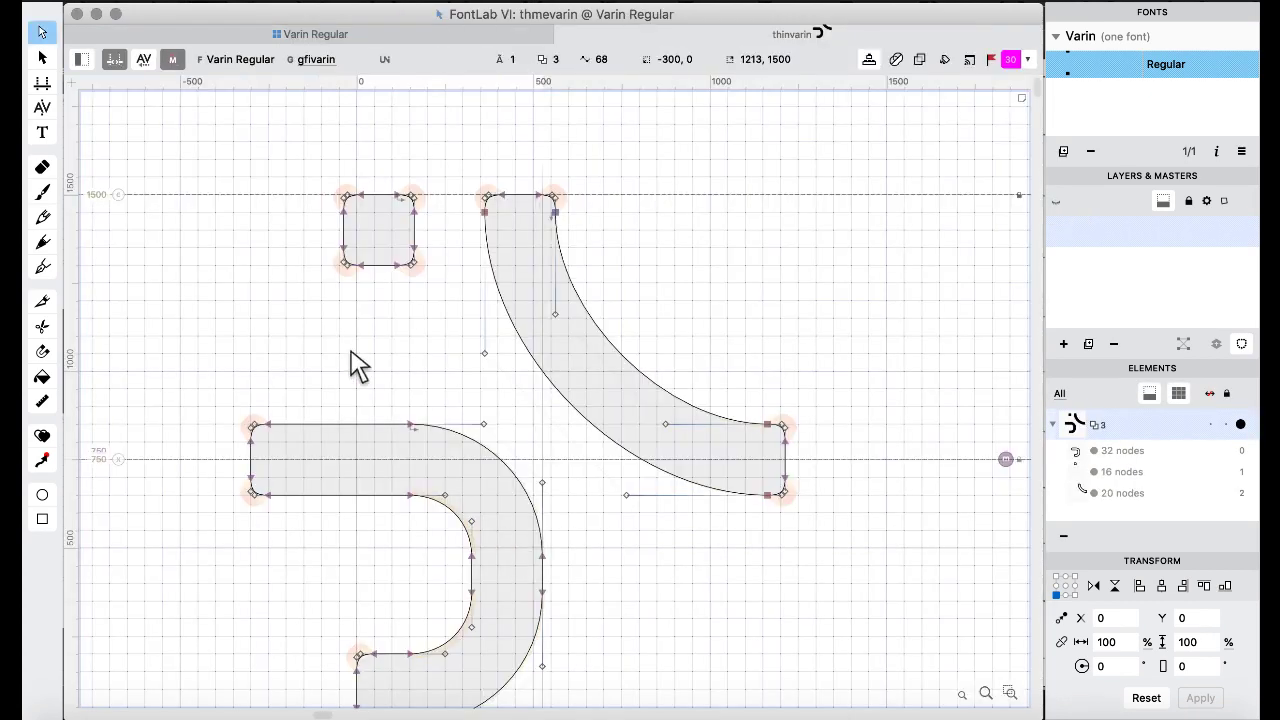
left_click_drag(219, 374, 343, 551)
key("shift+Right")
key("shift+Right")
key("shift+Right")
key("shift+Right")
key("shift+Right")
key("shift+Right")
key("shift+Right")
key("shift+Right")
key("shift+Right")
key("shift+Right")
key("shift+Right")
key("shift+Right")
key("shift+Right")
key("shift+Right")
key("shift+Right")
key("shift+Right")
key("shift+Right")
key("shift+Right")
key("shift+Right")
key("shift+Right")
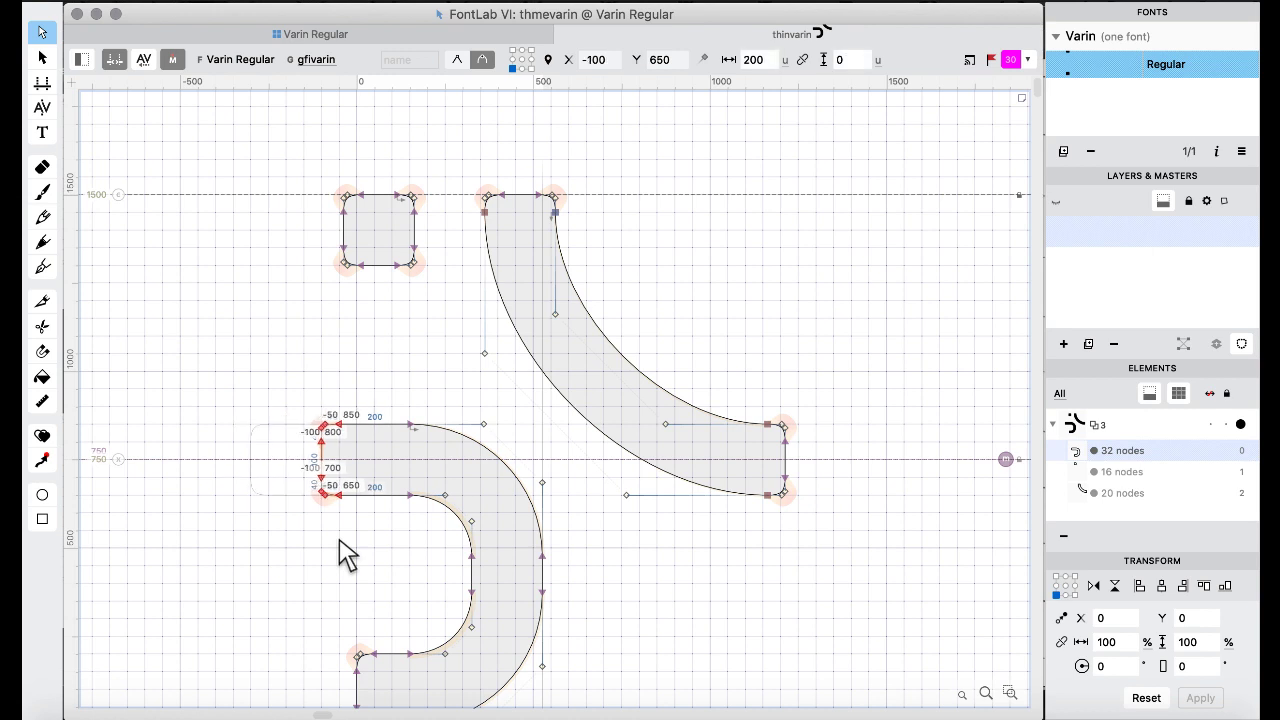
left_click(252, 36)
left_click(395, 300)
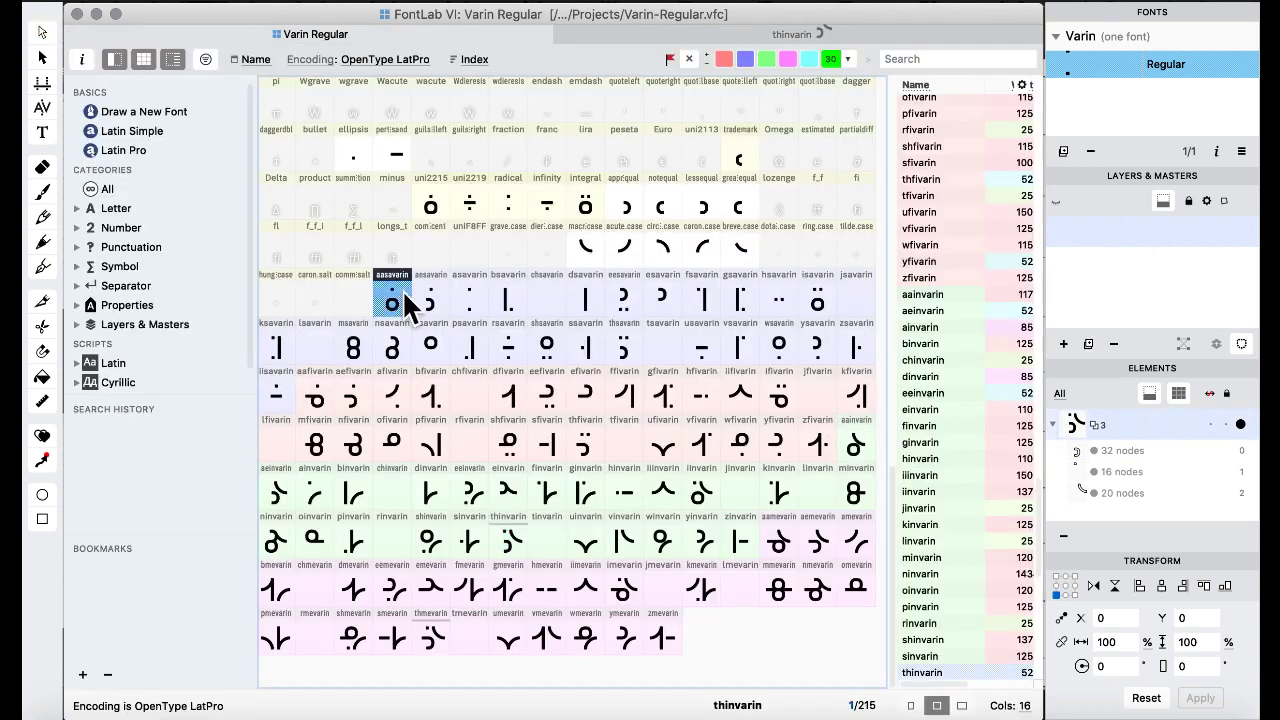
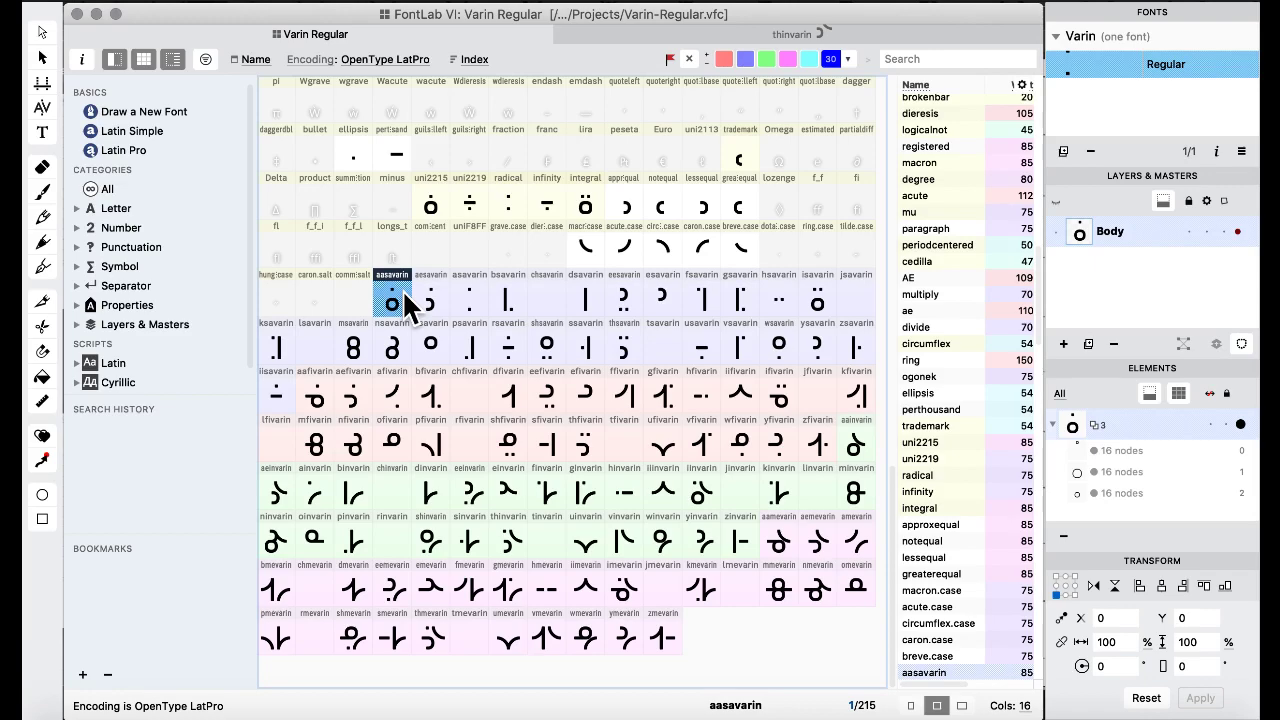
Check the letter forms in the rows below θ in Varin alphabet.pdf.
left_click(508, 305)
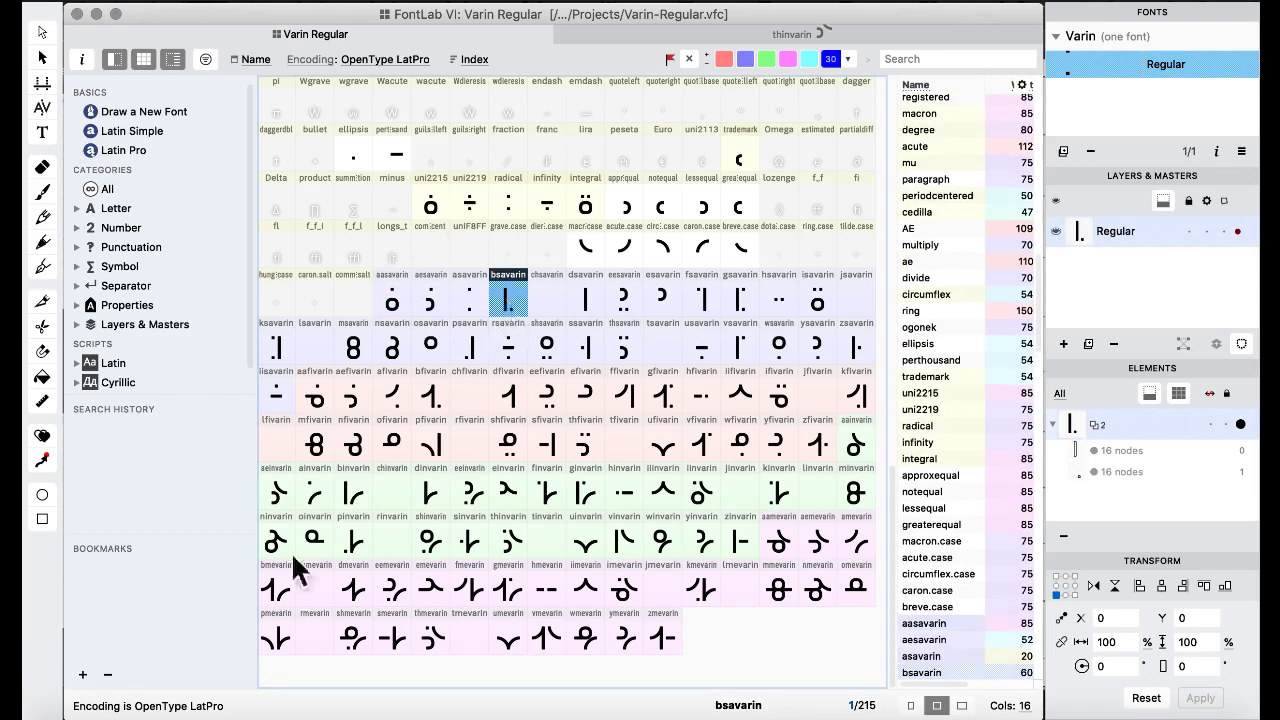
key("ctrl+Up")
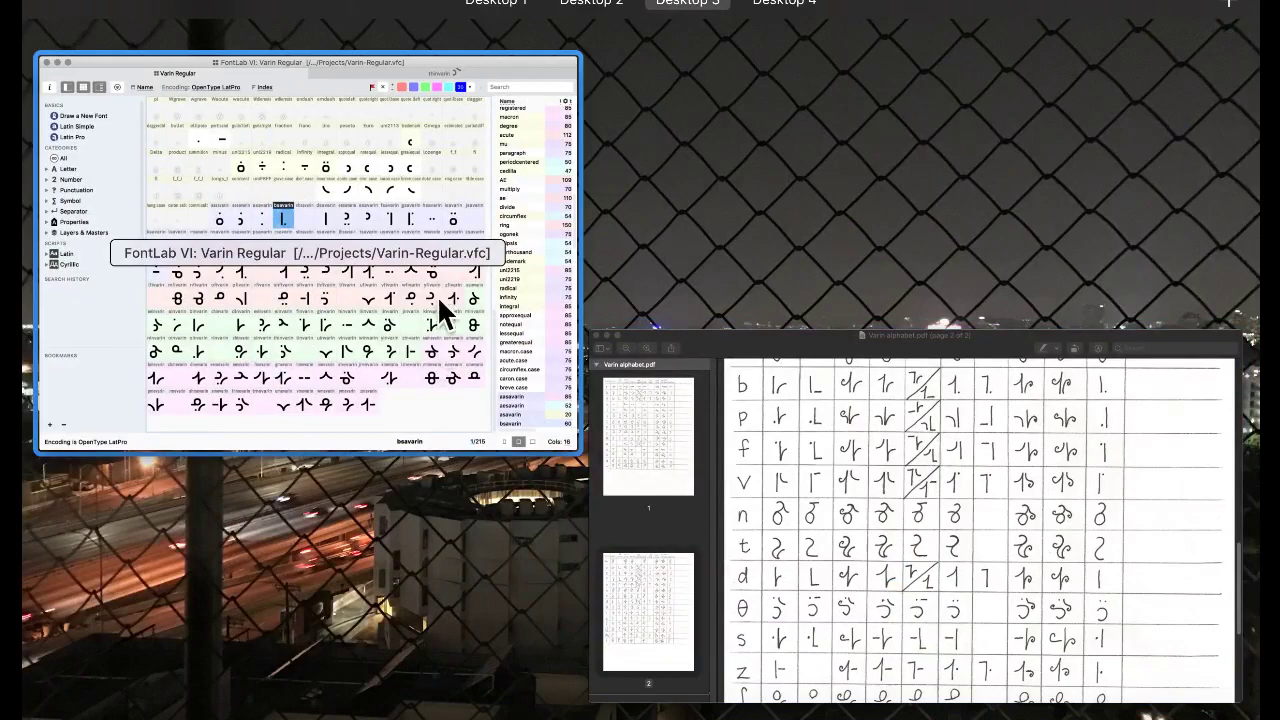
left_click(870, 390)
scroll(434, 343, "down", 5)
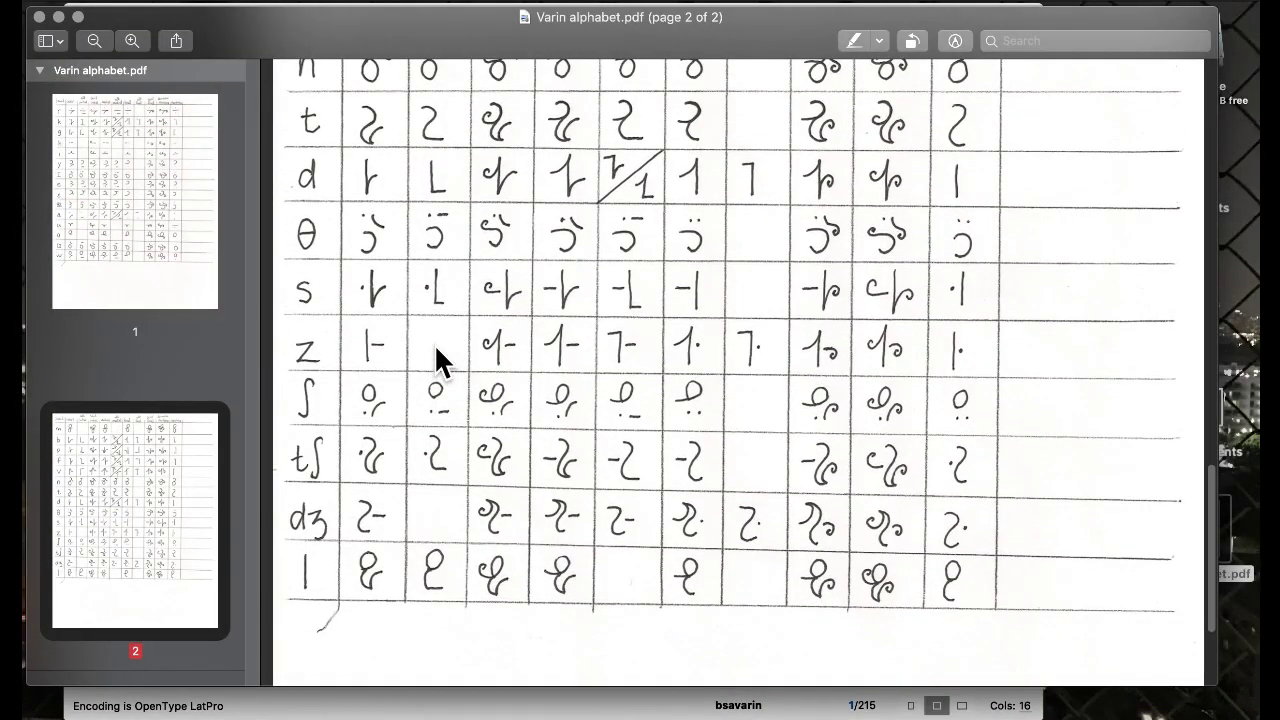
Compare the consonant letter forms in the m to l rows of Varin alphabet.pdf.
scroll(434, 344, "up", 4)
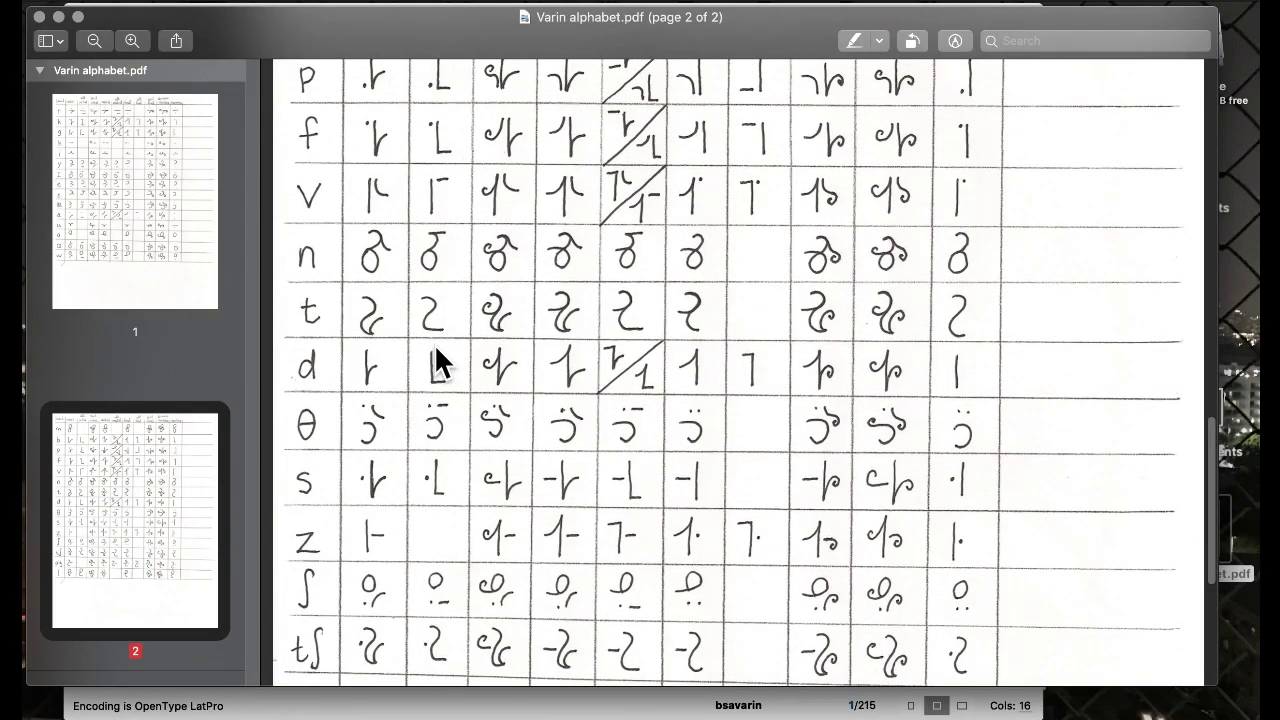
scroll(434, 343, "up", 3)
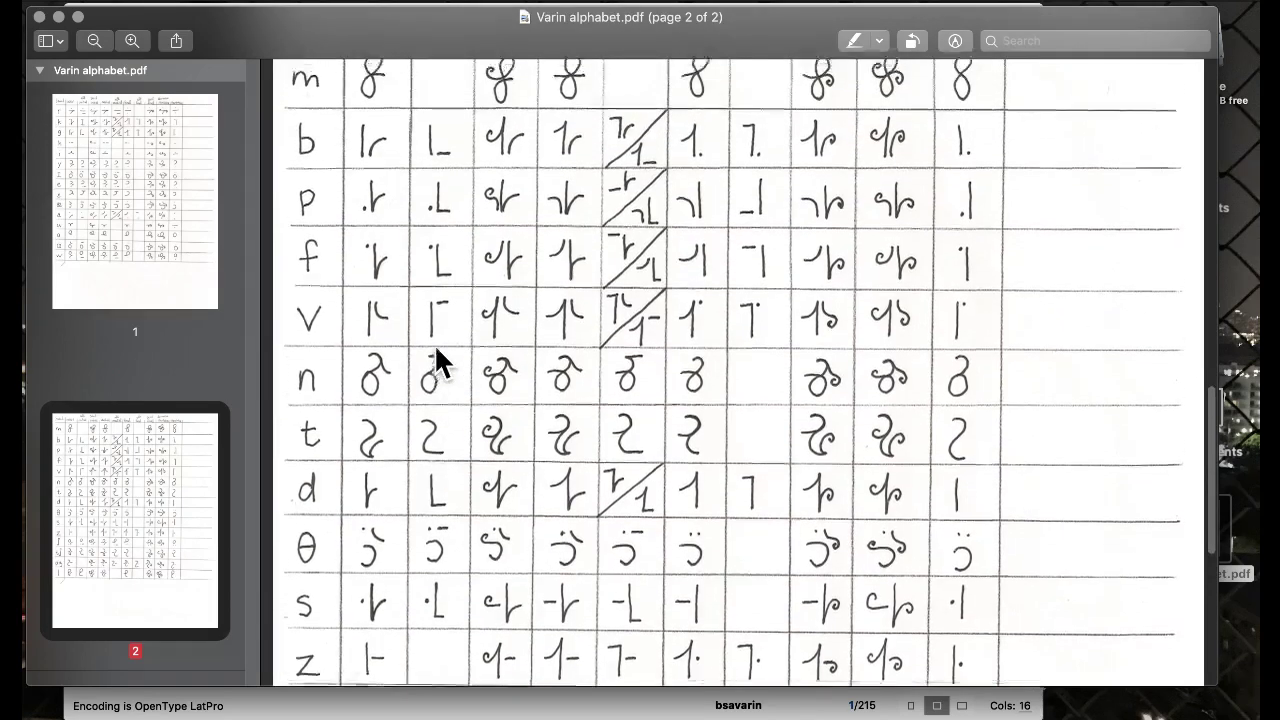
scroll(434, 343, "up", 2)
scroll(434, 343, "down", 5)
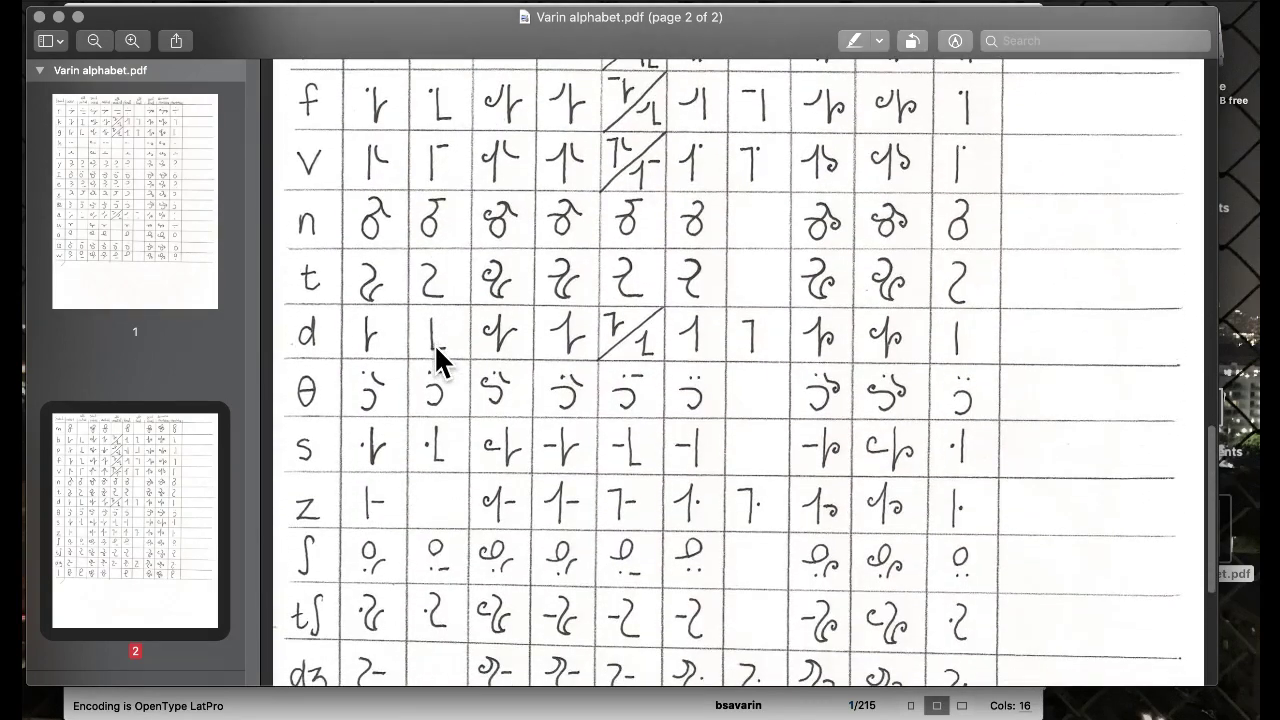
scroll(434, 343, "down", 4)
scroll(434, 343, "up", 1)
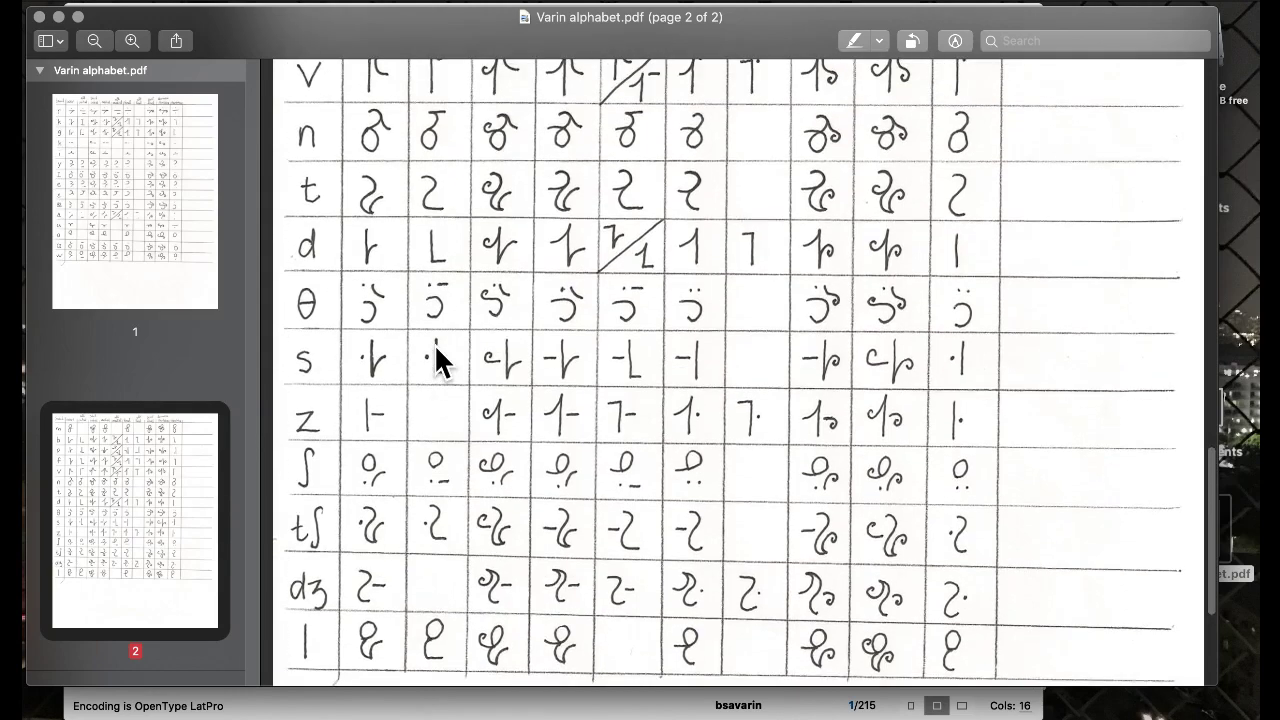
scroll(434, 343, "up", 2)
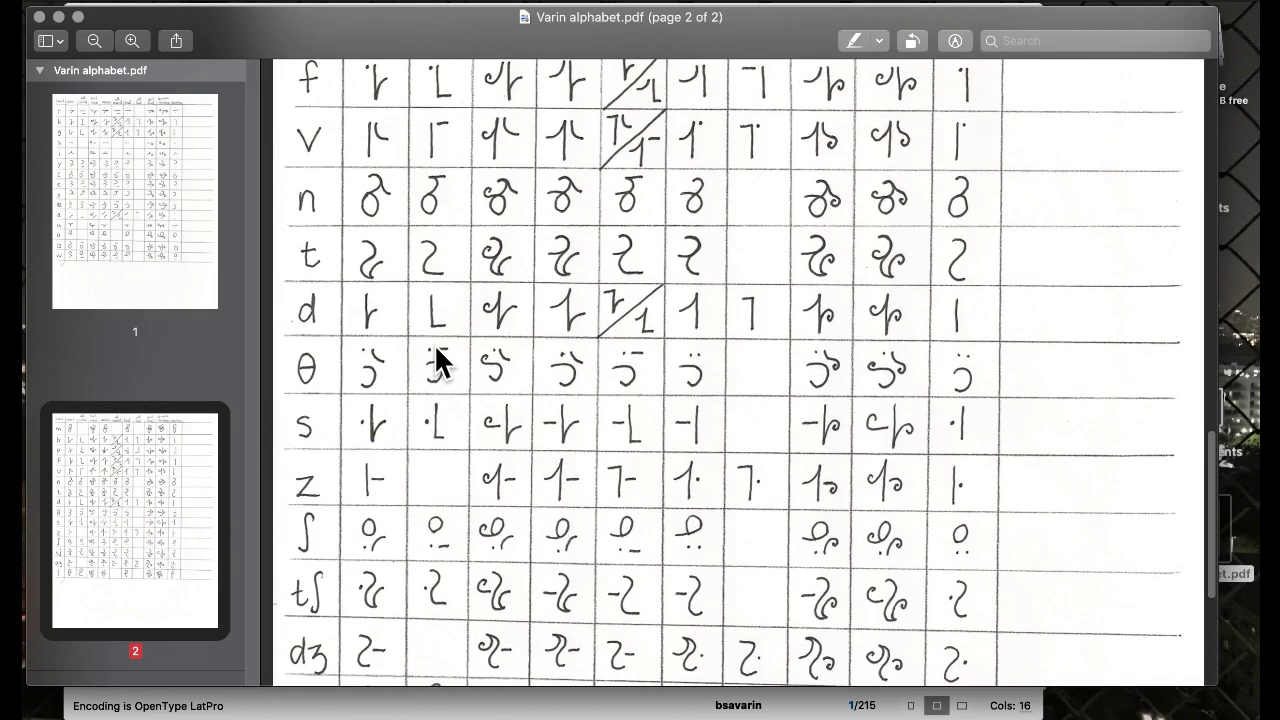
scroll(434, 343, "down", 3)
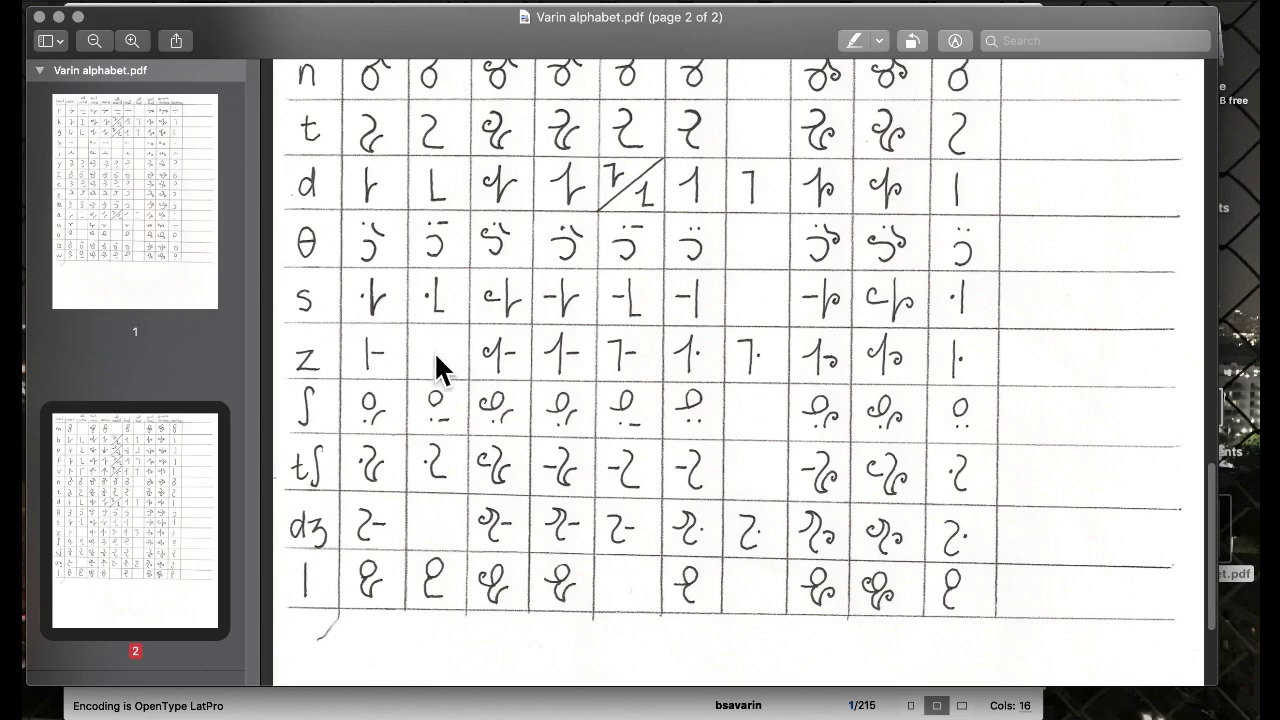
scroll(434, 351, "up", 3)
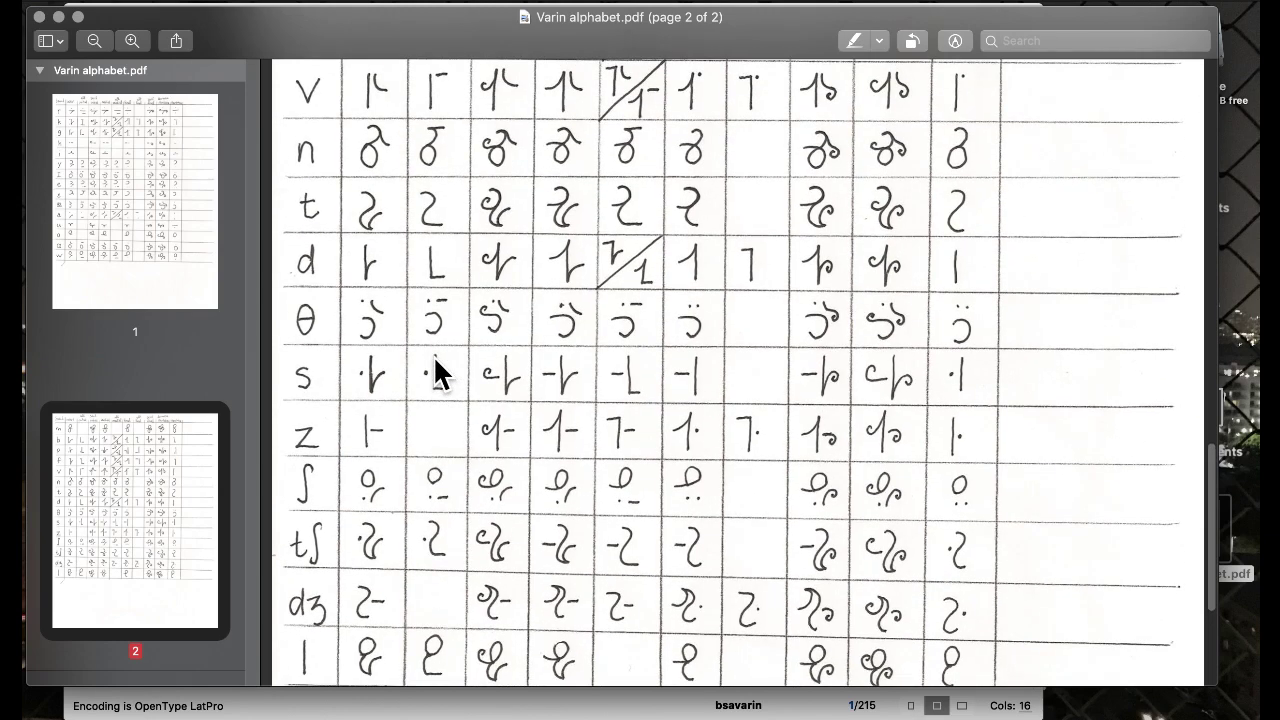
scroll(435, 358, "up", 5)
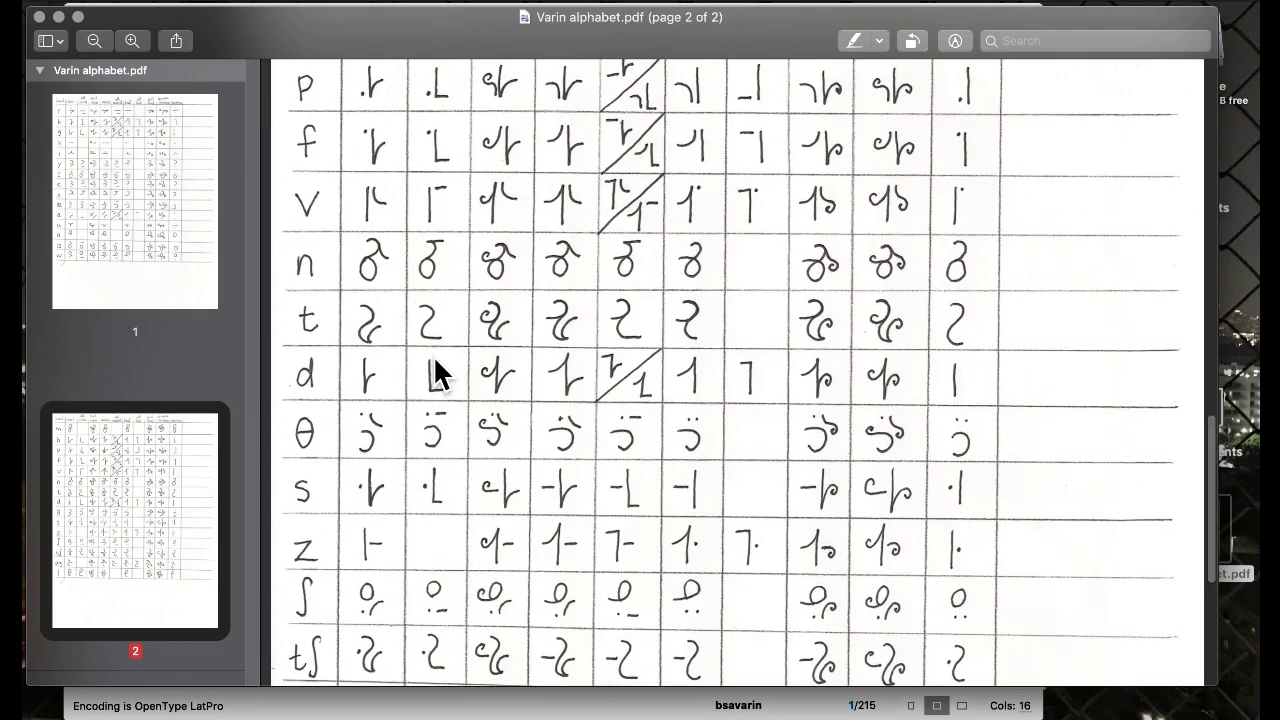
scroll(433, 355, "up", 6)
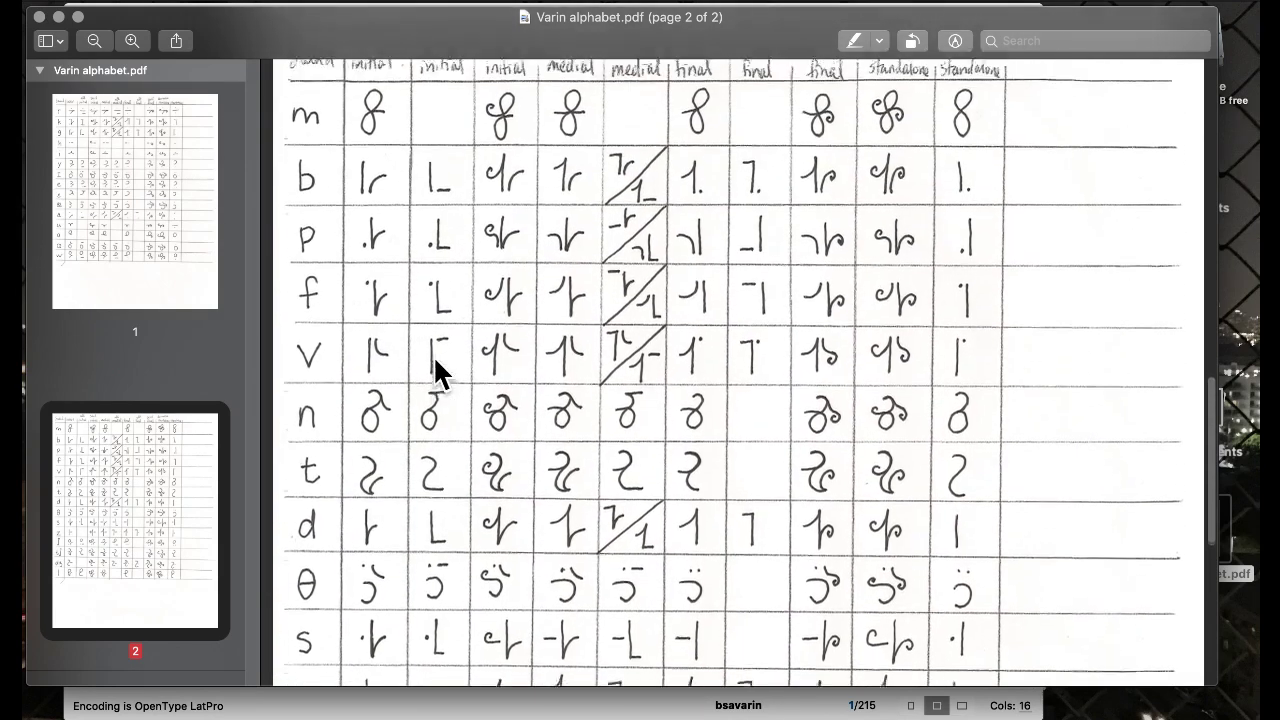
scroll(433, 355, "down", 12)
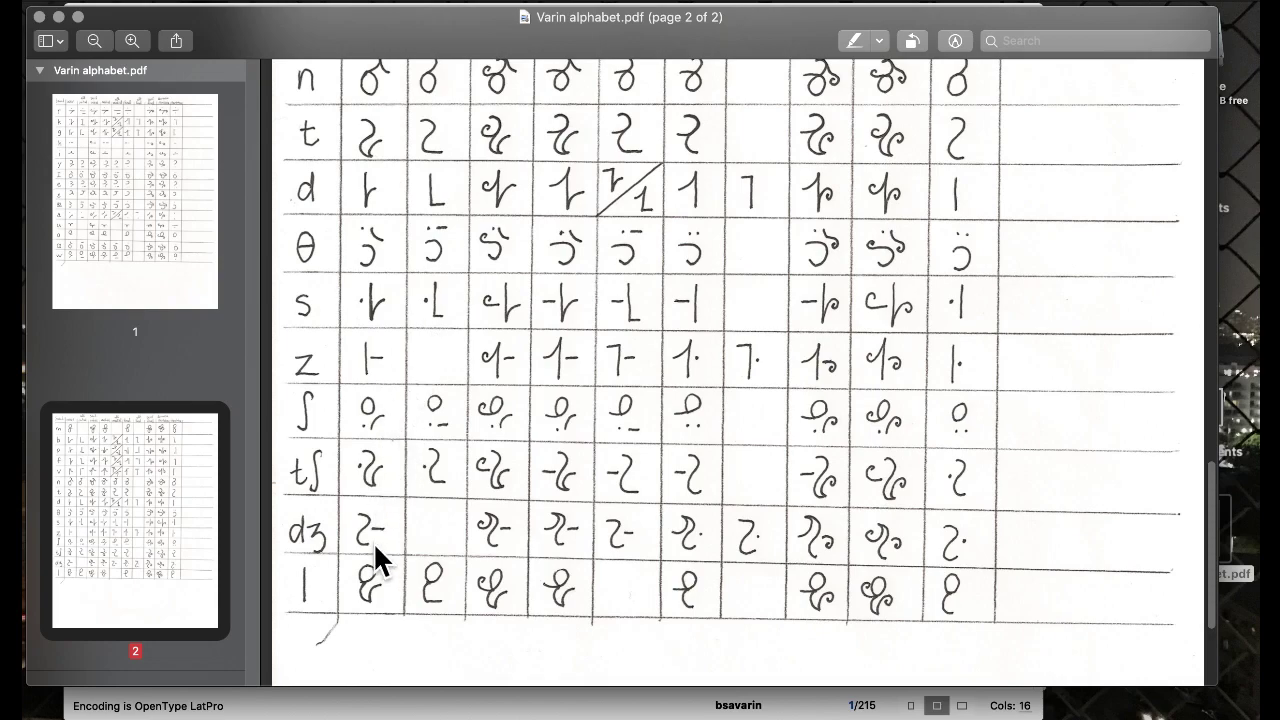
Switch to FontLab and check the unfilled Varin glyphs in the grid against the alphabet chart.
key("ctrl+Up")
left_click(320, 316)
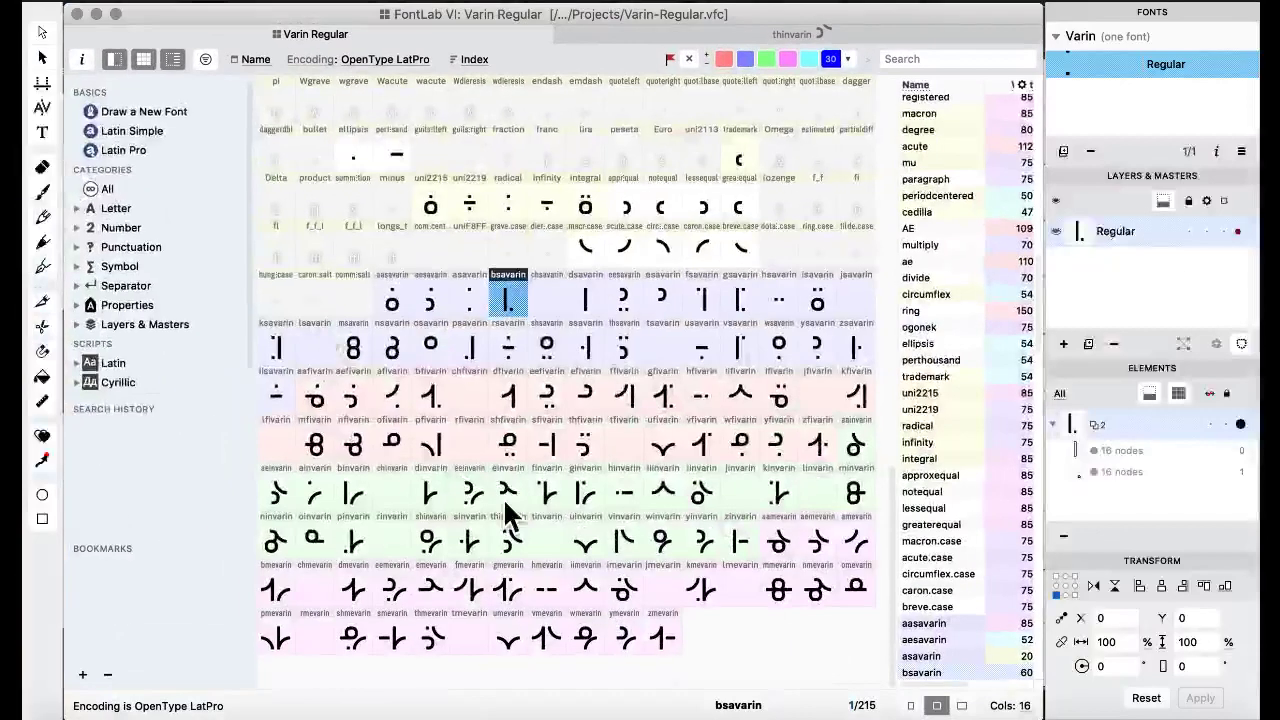
left_click(535, 395)
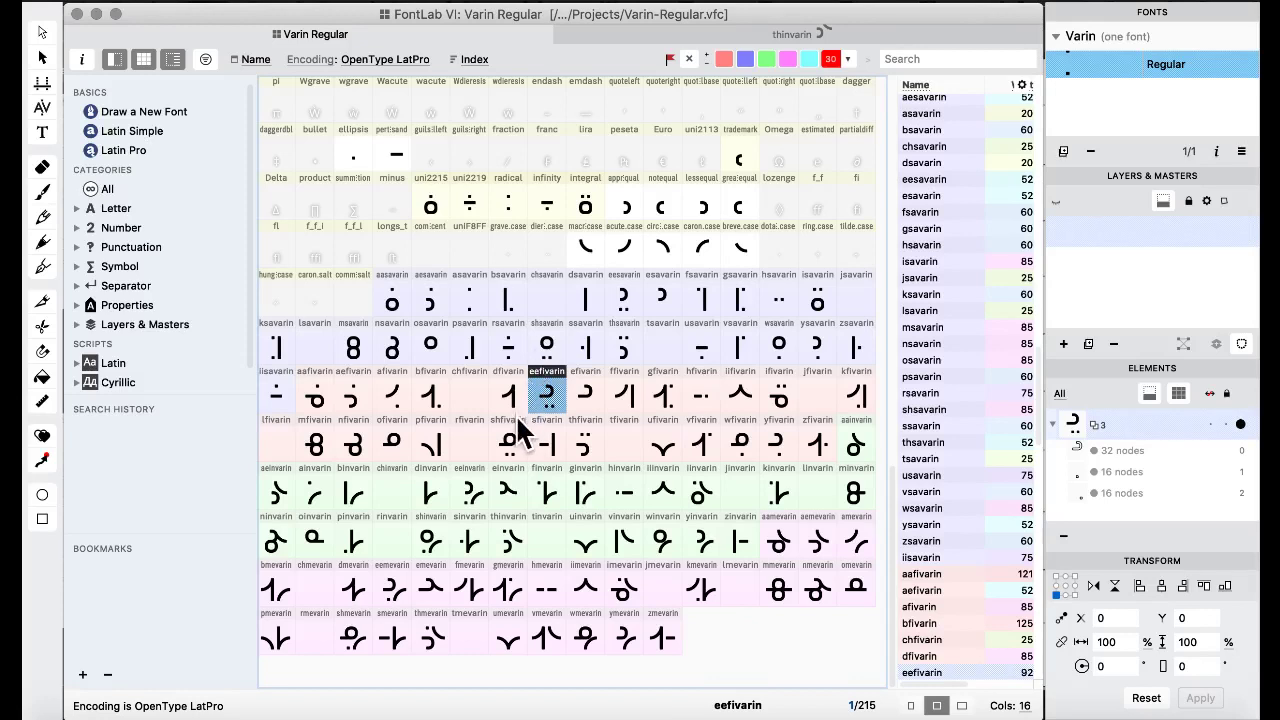
left_click(663, 348)
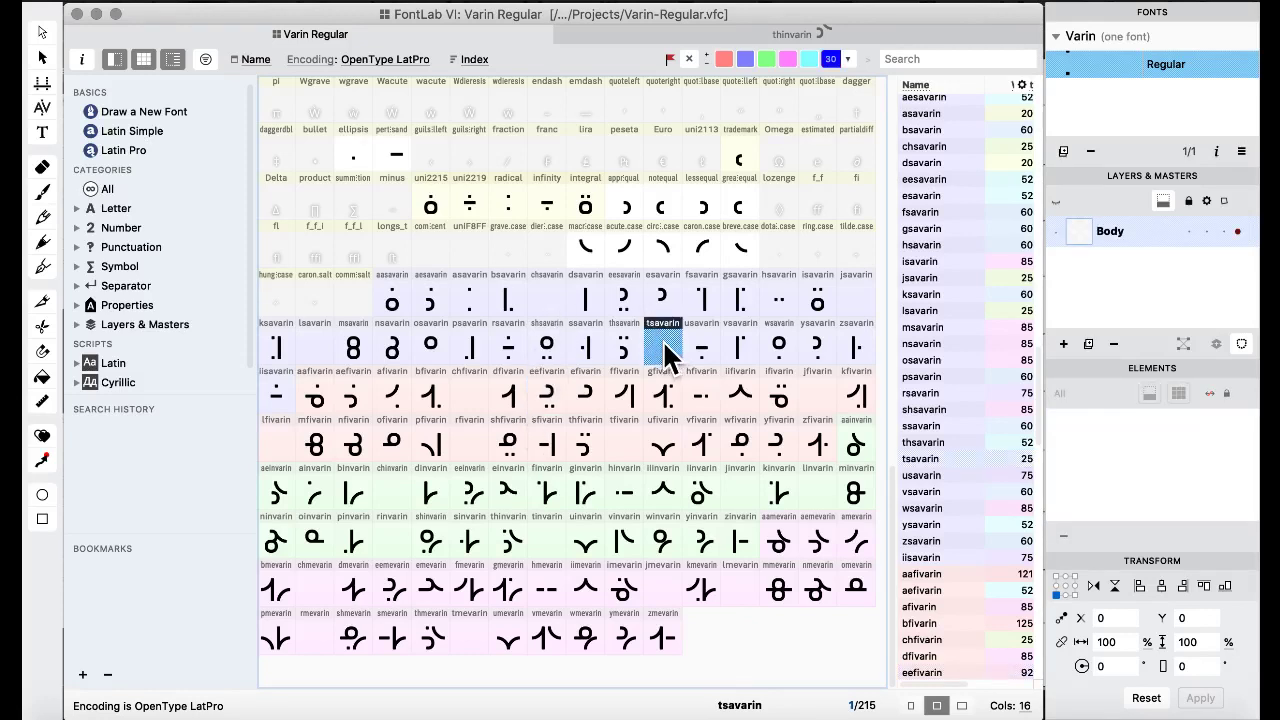
left_click(840, 297)
left_click(545, 300)
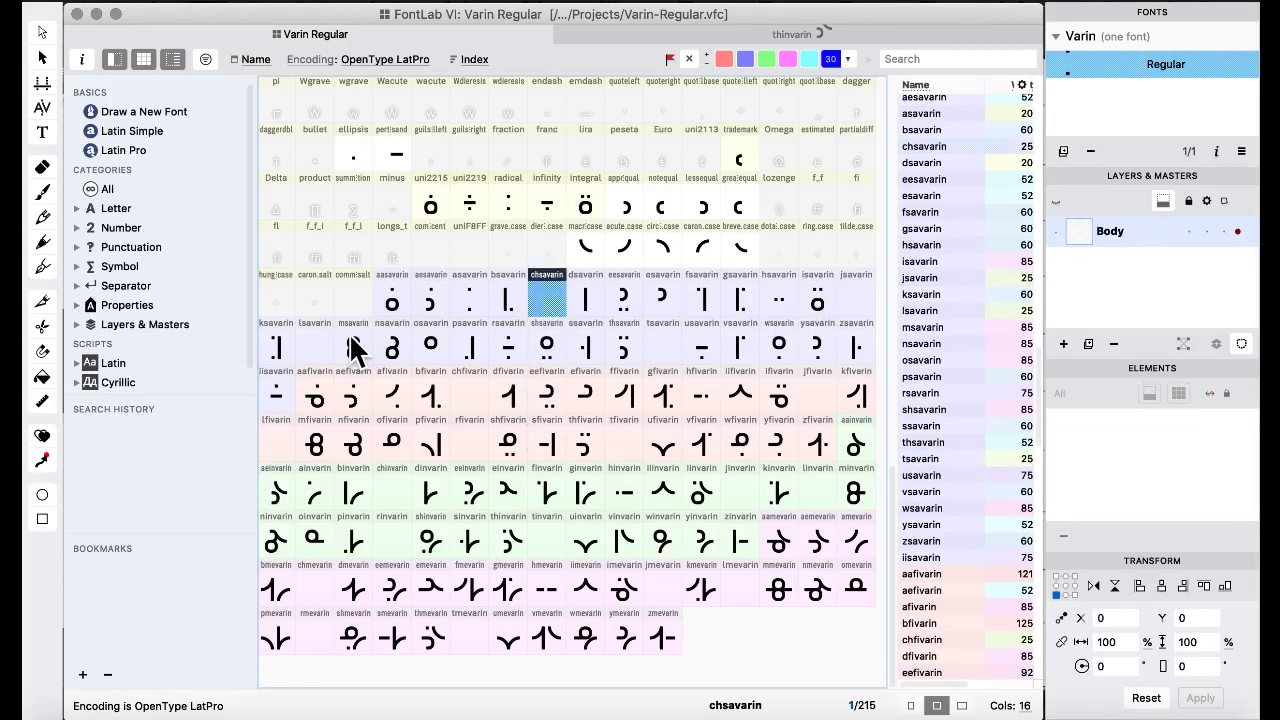
left_click(313, 348)
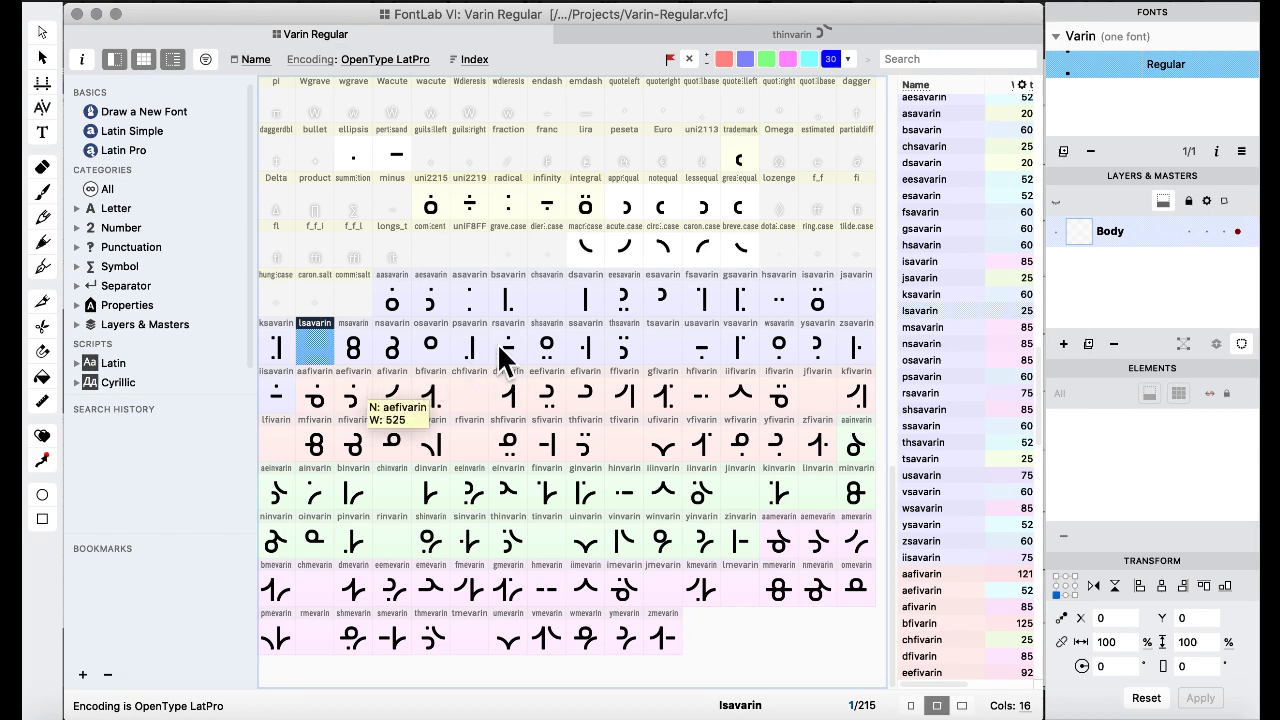
left_click(469, 448)
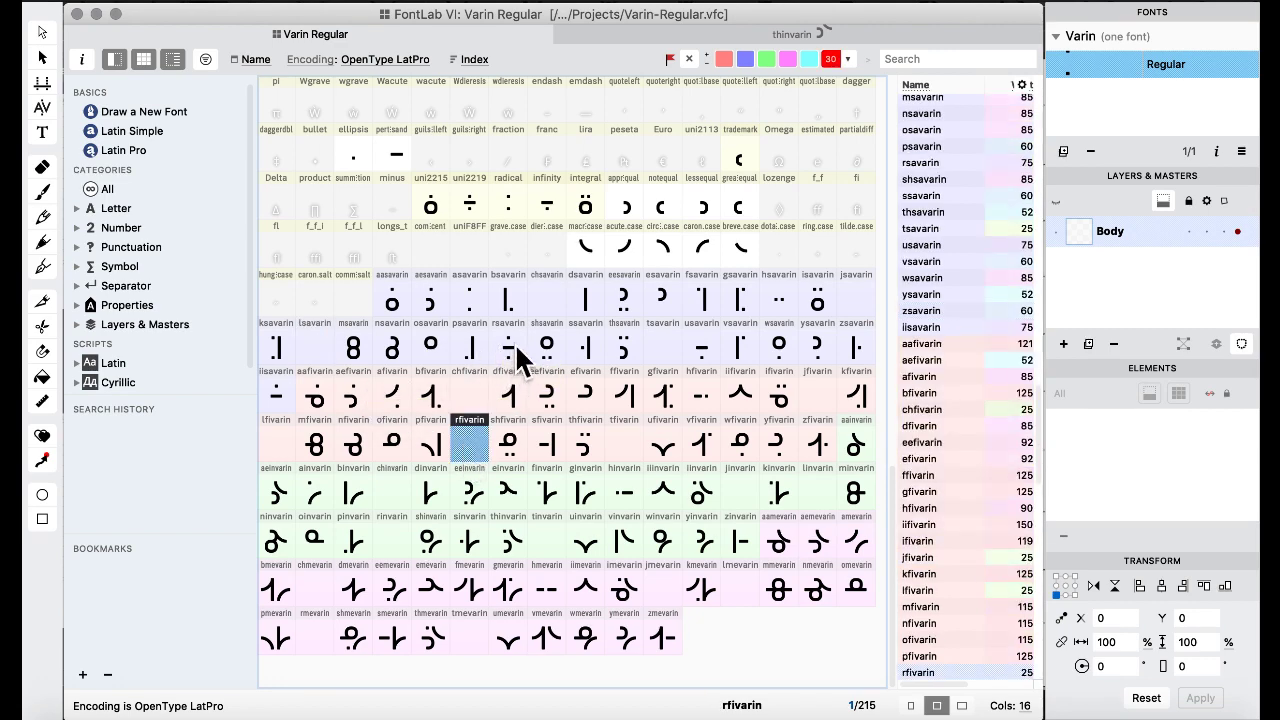
left_click(518, 362)
left_click(471, 445)
left_click(531, 492)
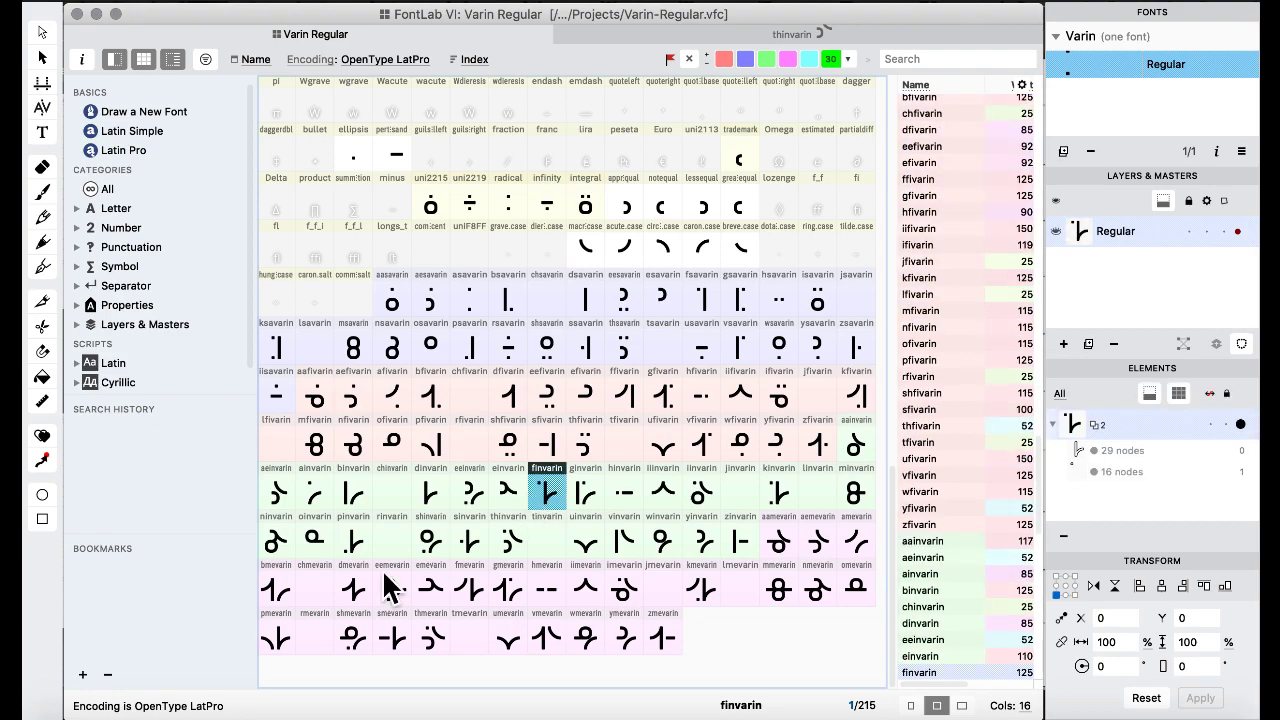
mouse_move(2, 718)
left_click(768, 490)
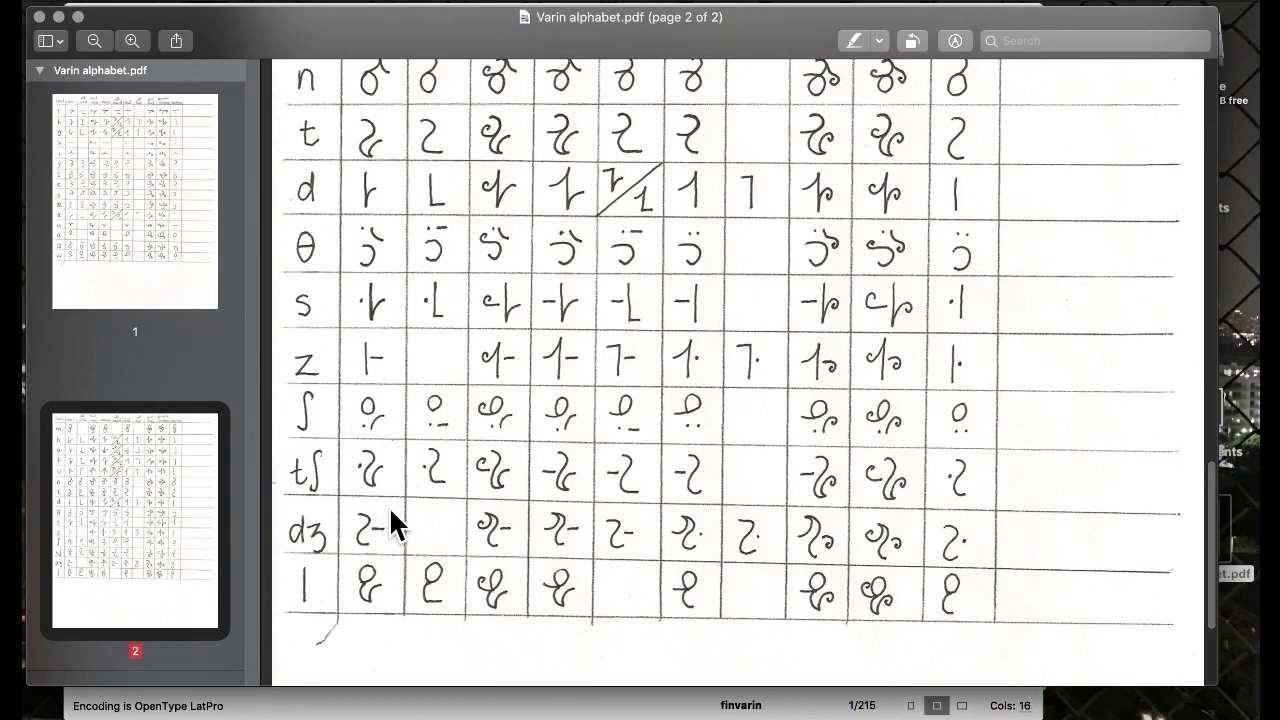
mouse_move(2, 718)
left_click(321, 238)
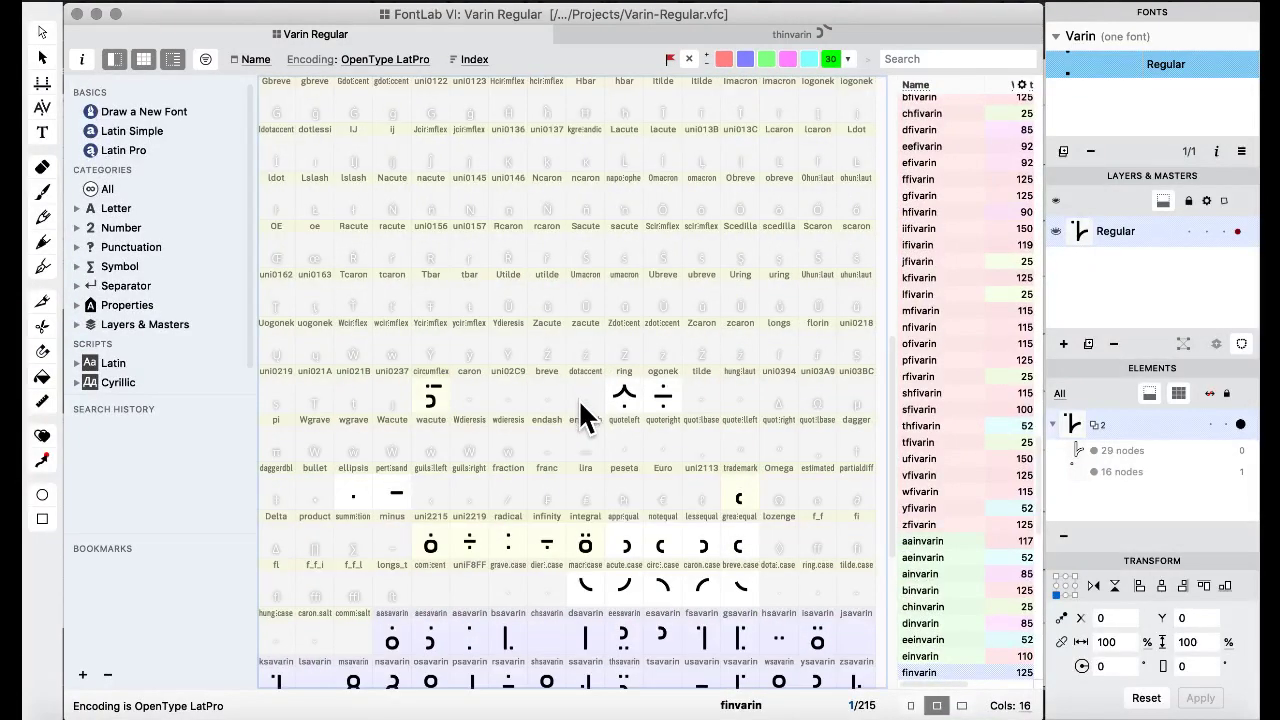
scroll(578, 398, "up", 1)
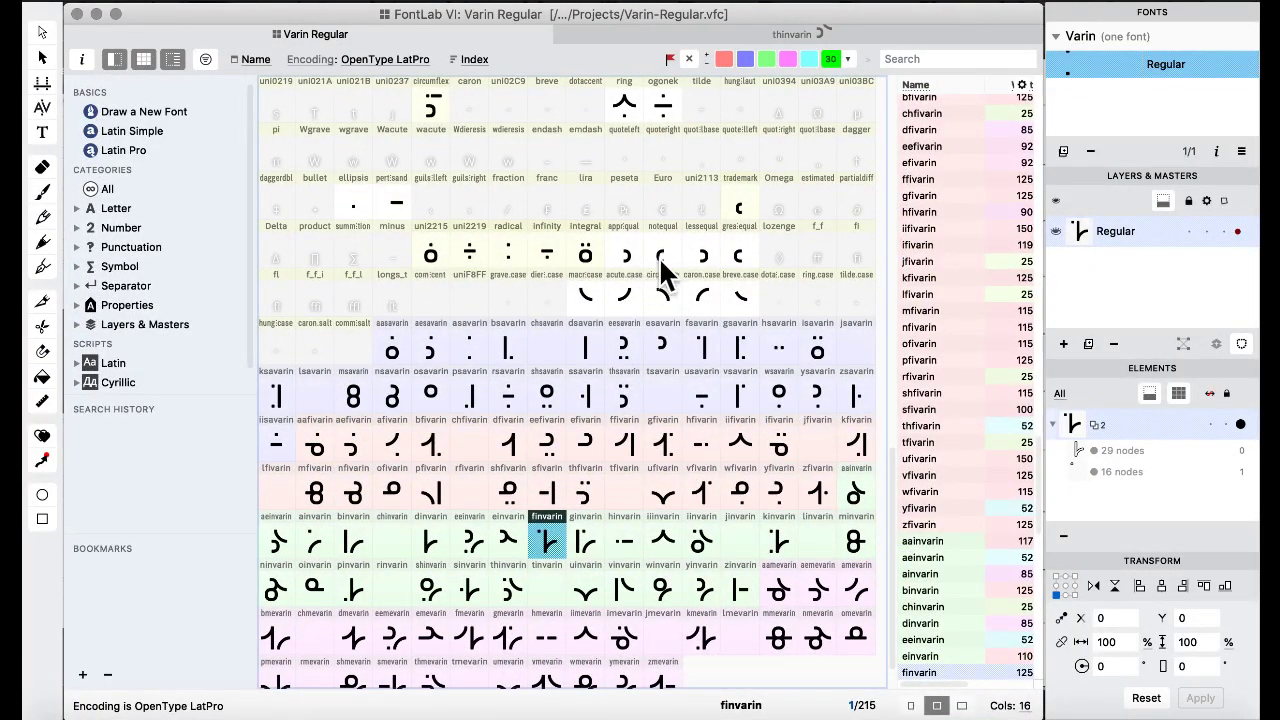
Copy the lessequal curve into the franc glyph, and add the greaterequal curve to it.
left_click(700, 258)
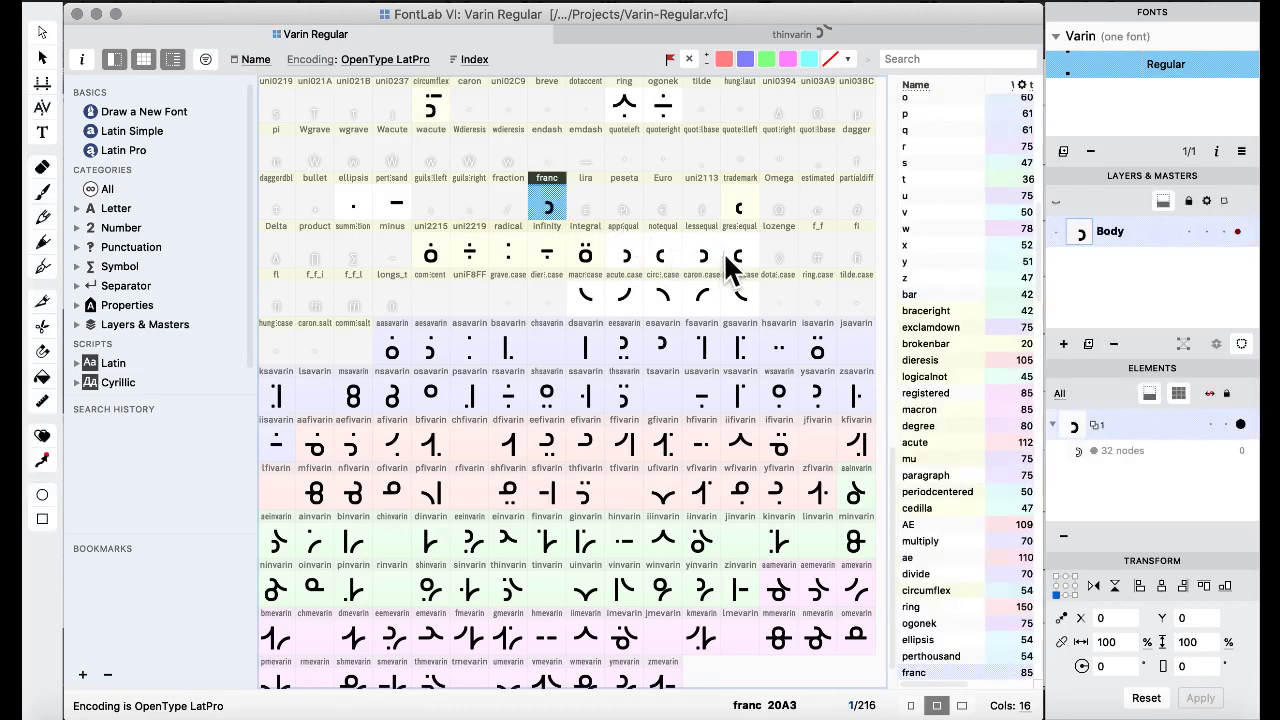
double_click(724, 253)
left_click(335, 36)
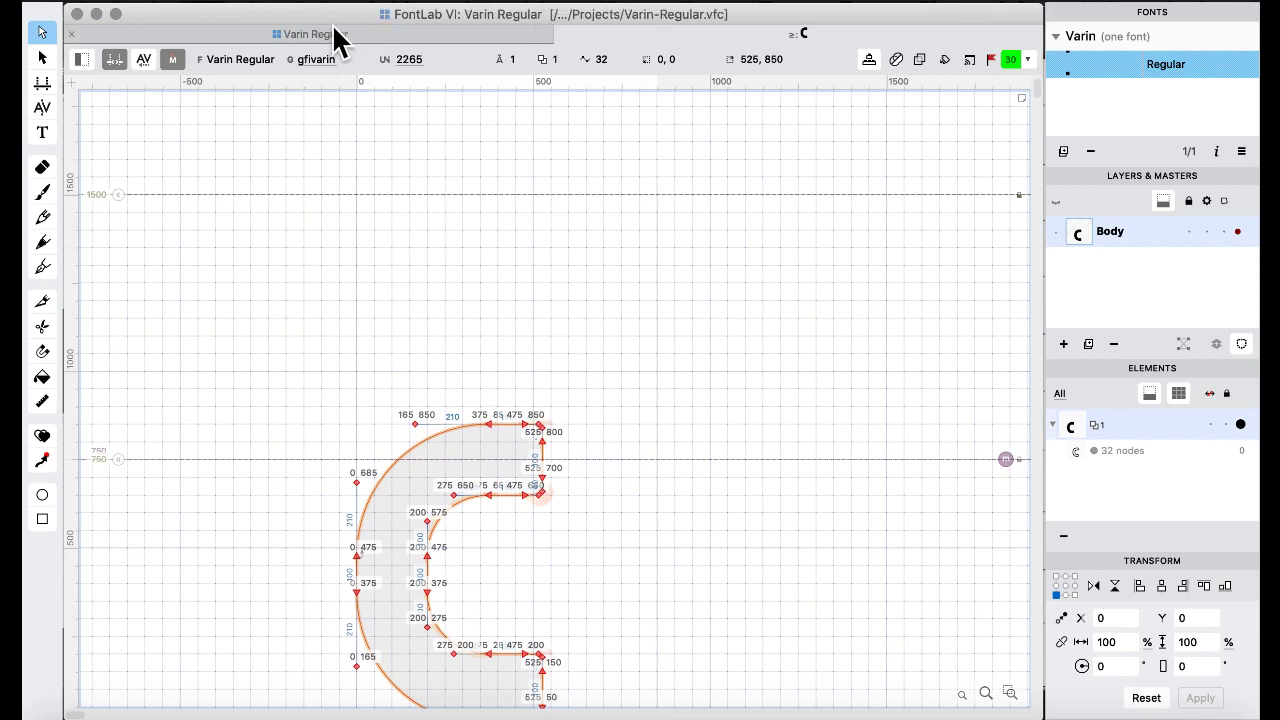
left_click(542, 212)
double_click(542, 212)
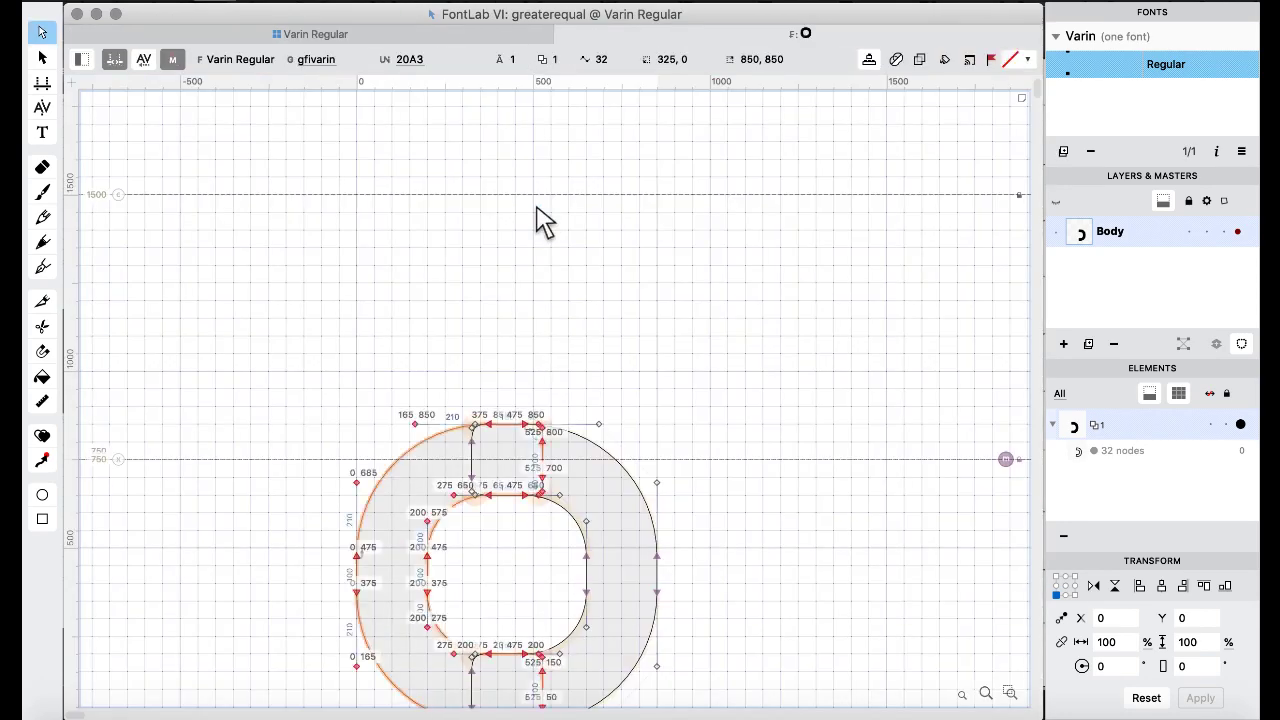
Move the added left-hand curve of franc down to Y -650 so it joins the upper curve's lower arm.
key("super+shift+Down")
key("super+shift+Down")
key("super+shift+Down")
key("super+shift+Down")
key("super+shift+Down")
key("super+shift+Down")
key("super+shift+Down")
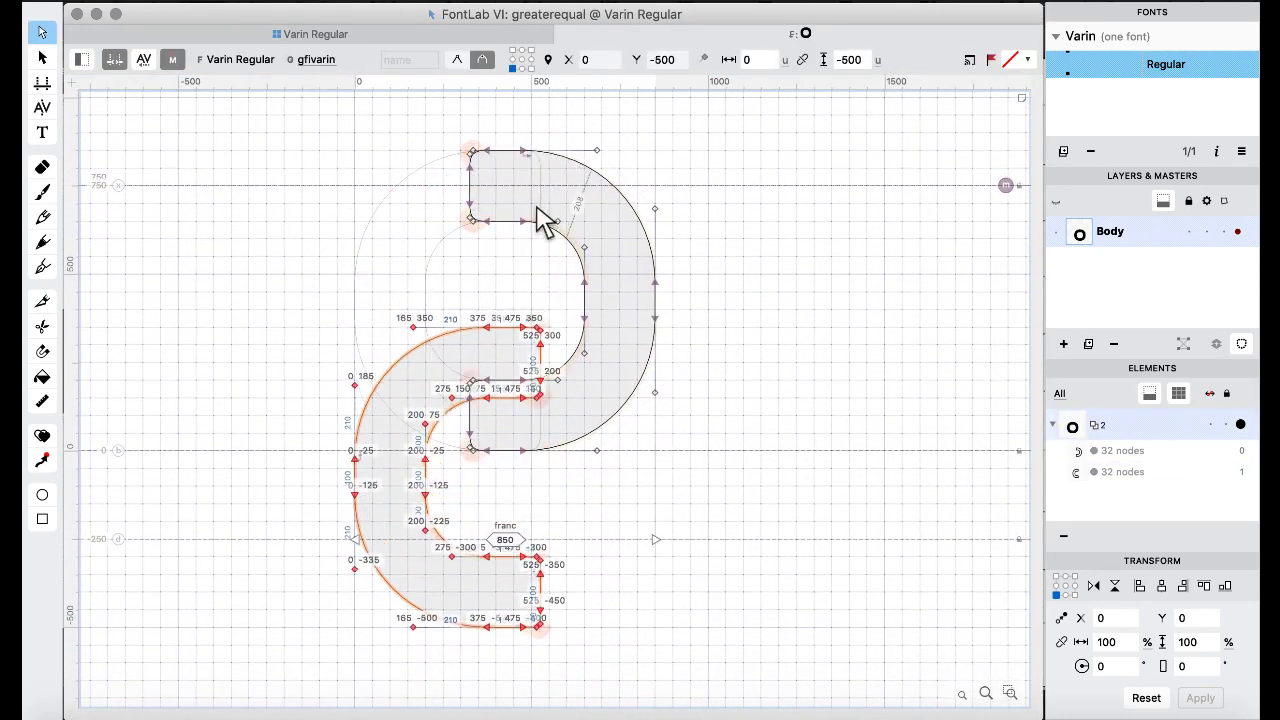
key("shift+Up")
key("shift+Up")
key("shift+Up")
key("shift+Up")
key("shift+Up")
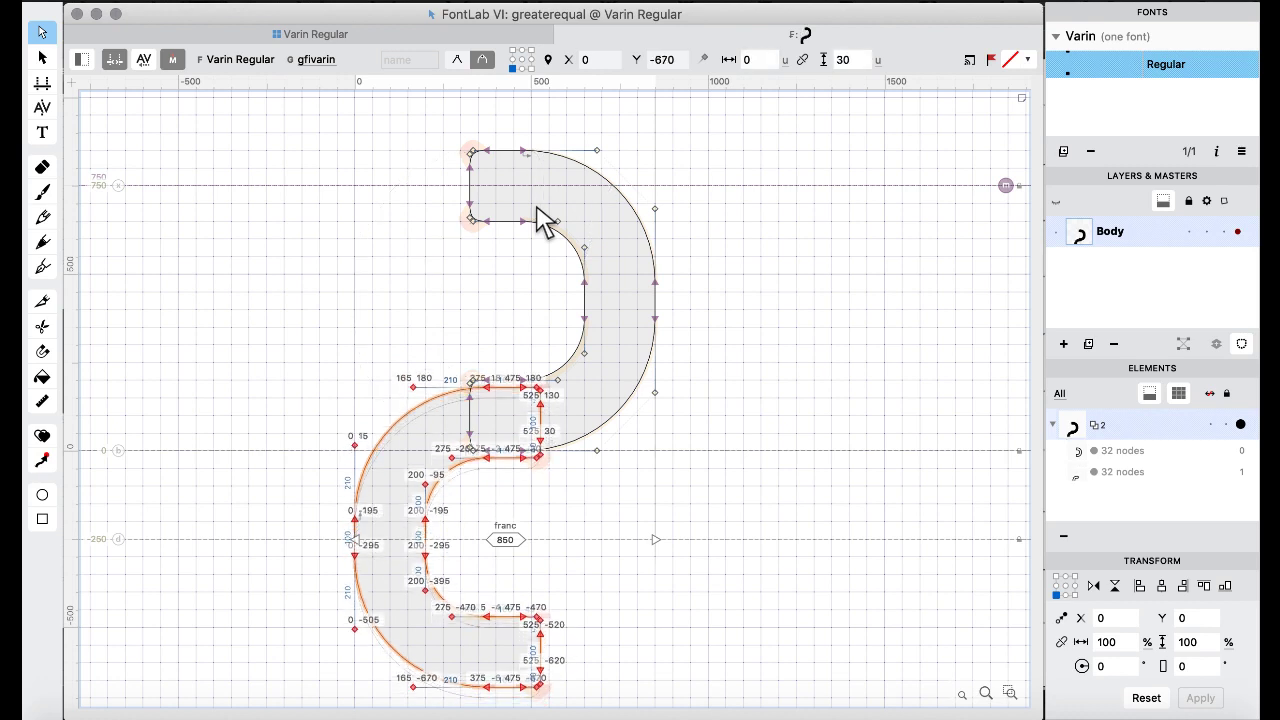
key("space")
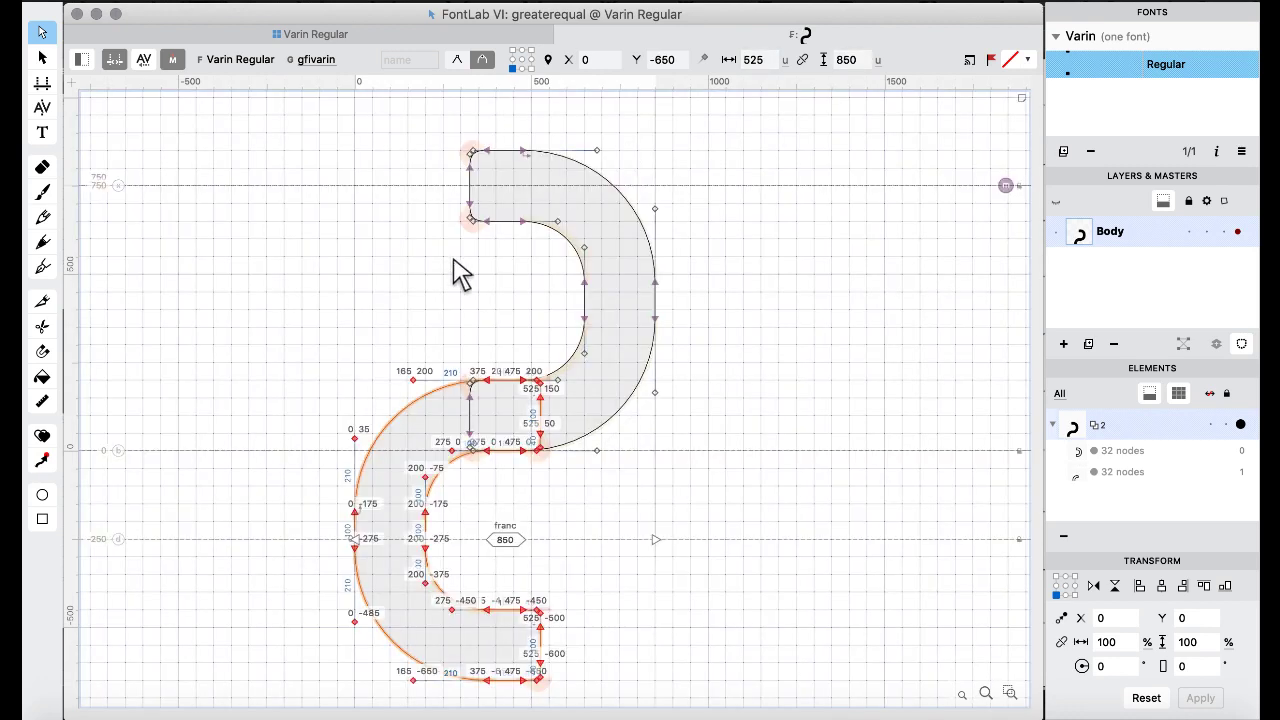
Cut out the lower curve and square off the upper curve's lower arm by deleting its rounded corner nodes.
key("Delete")
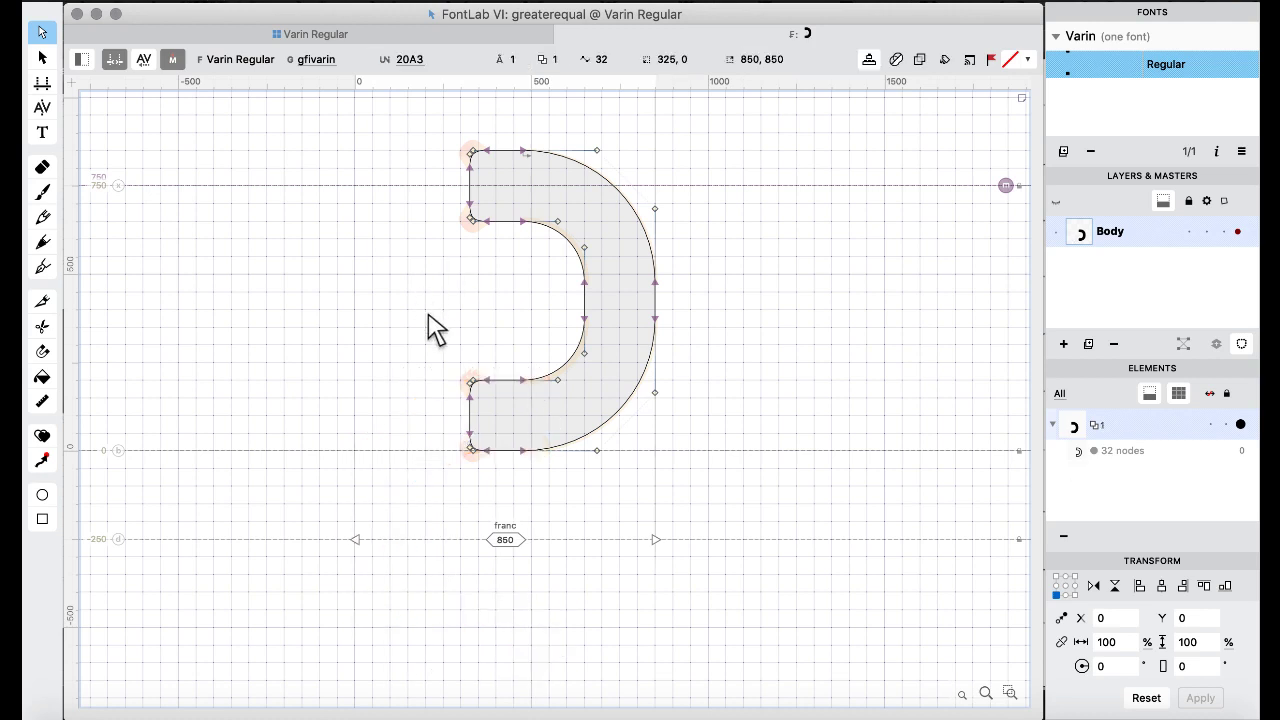
left_click_drag(428, 314, 492, 505)
key("Delete")
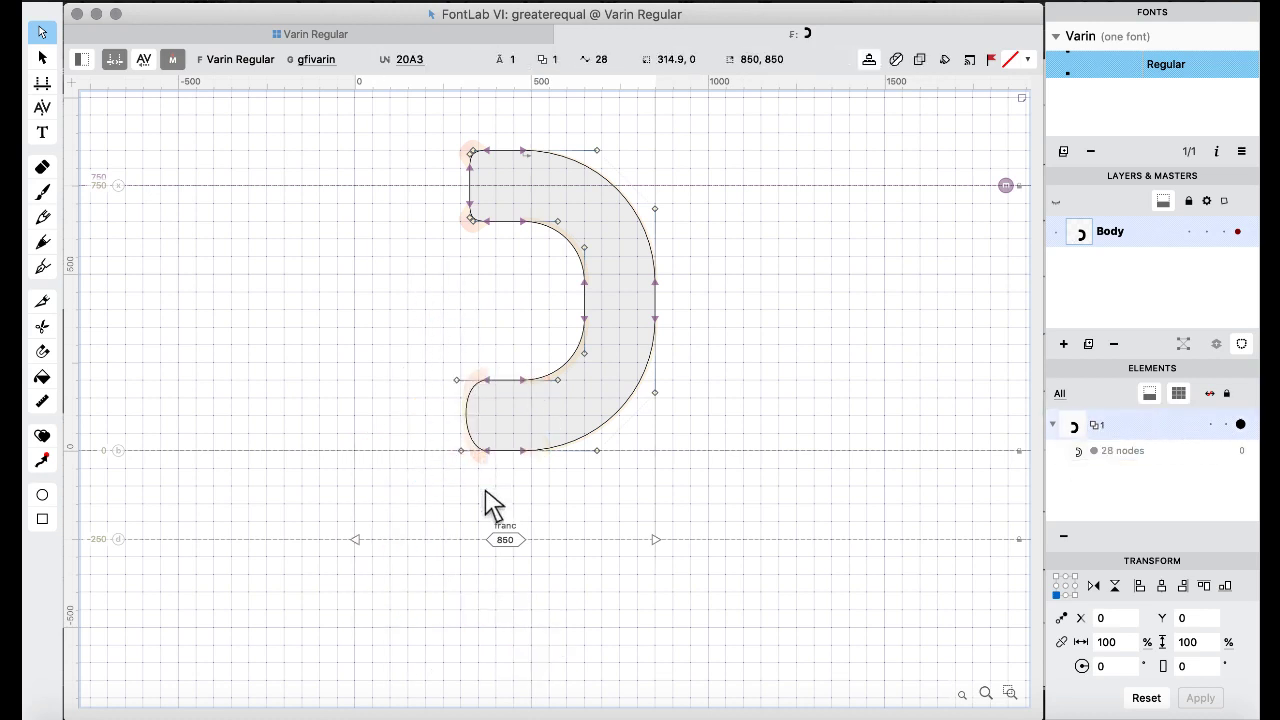
left_click(460, 393, "alt")
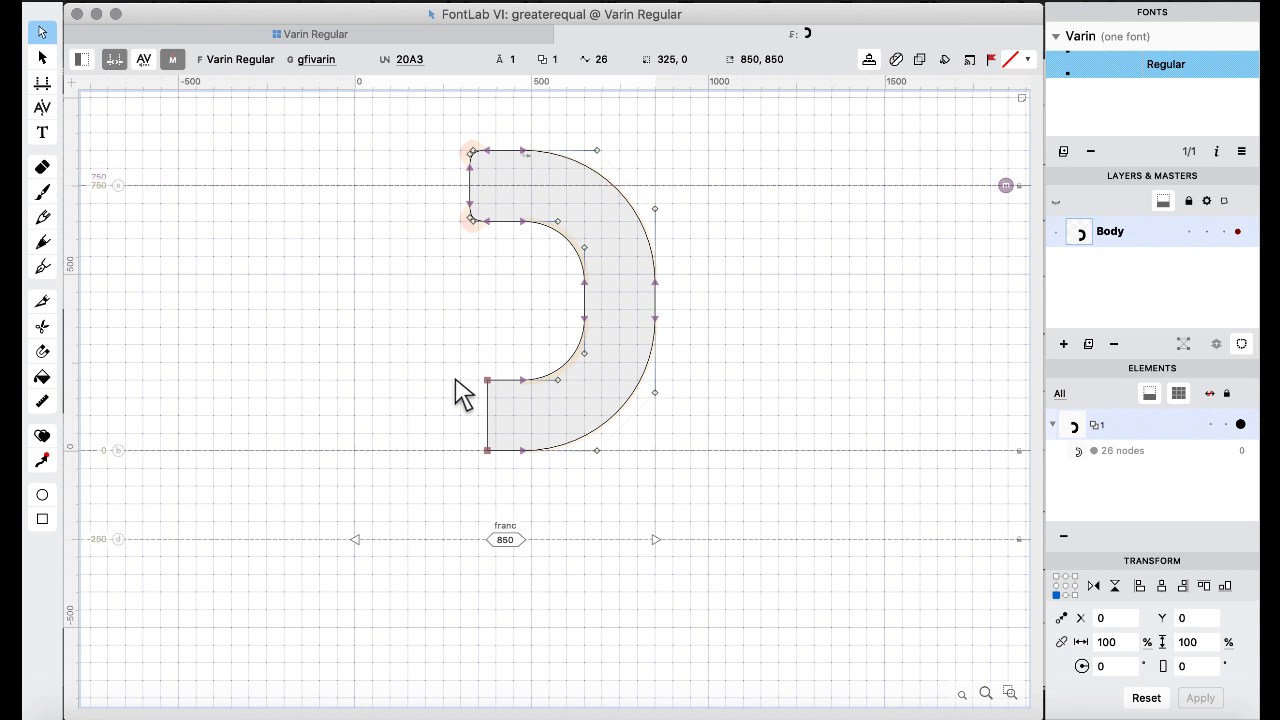
Paste the lower curve back, move it left to X -500, and square off its upper arm by deleting the rounded corner nodes.
key("super+v")
key("shift+Left")
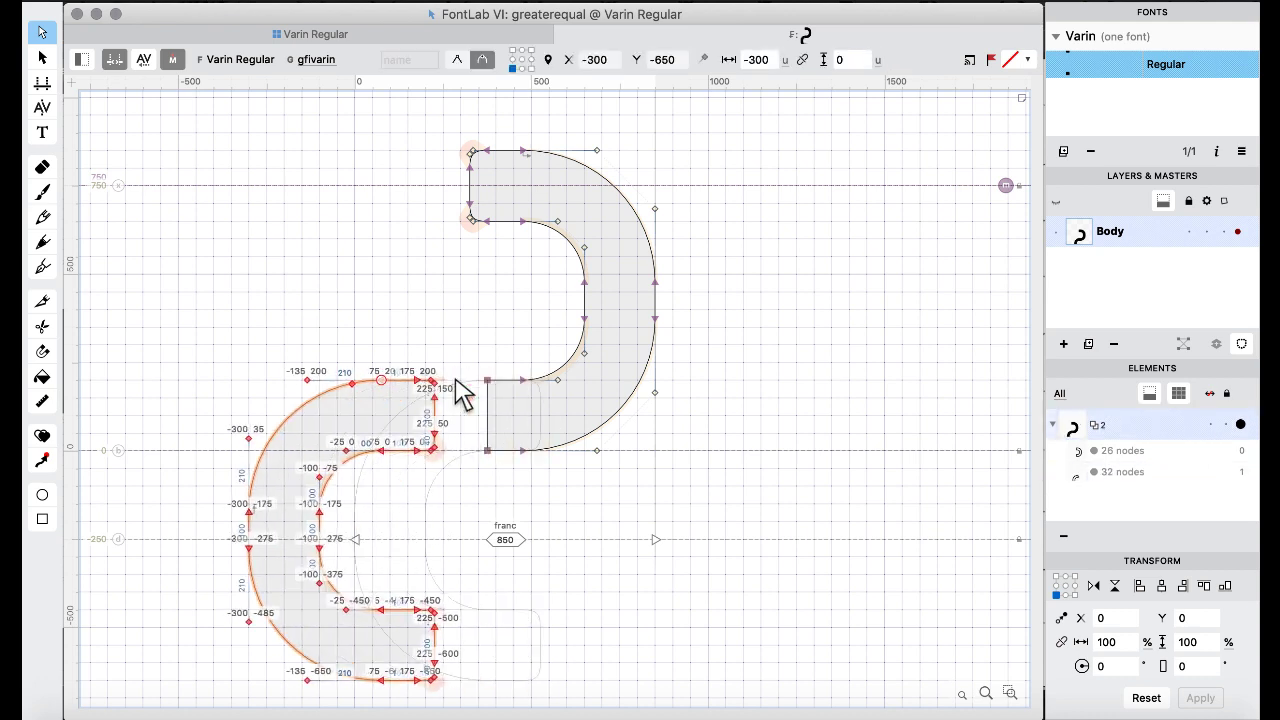
left_click_drag(420, 302, 357, 466)
key("Delete")
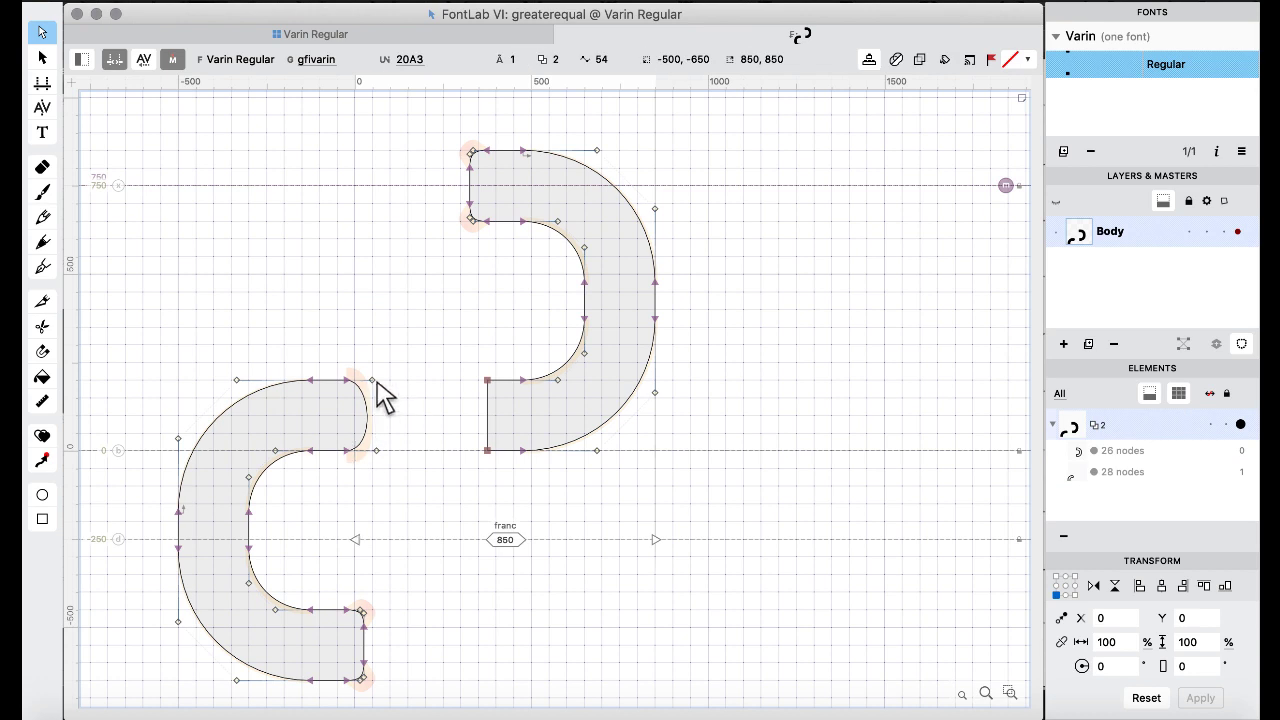
left_click(383, 394)
key("Delete")
Move the whole lower curve right to X 0 to overlap the upper curve's squared arm, and preview the filled shape.
scroll(125, 326, "down", 1)
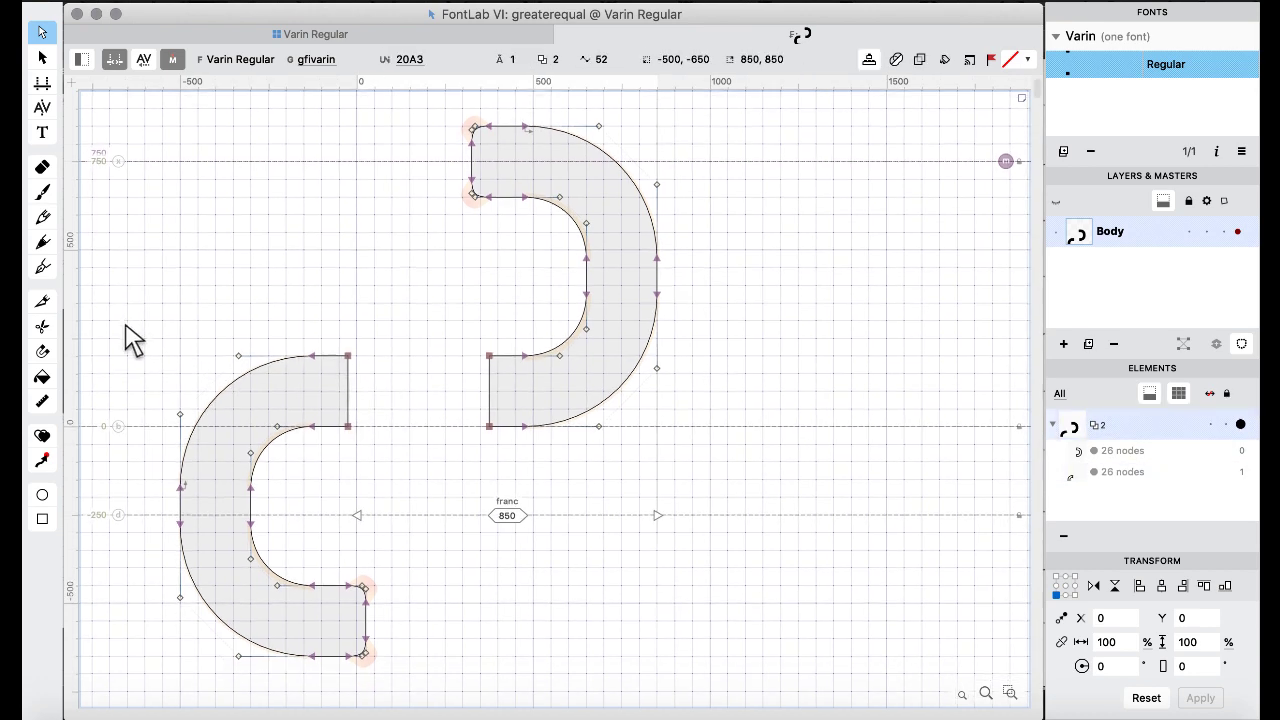
left_click_drag(126, 310, 437, 678)
key("shift+Right")
key("shift+Right")
key("shift+Right")
key("shift+Right")
key("shift+Right")
key("shift+Right")
key("shift+Right")
key("shift+Right")
key("shift+Right")
key("shift+Right")
key("shift+Right")
key("shift+Right")
key("shift+Right")
key("shift+Right")
key("shift+Right")
key("shift+Right")
key("shift+Right")
key("shift+Right")
key("shift+Right")
key("shift+Right")
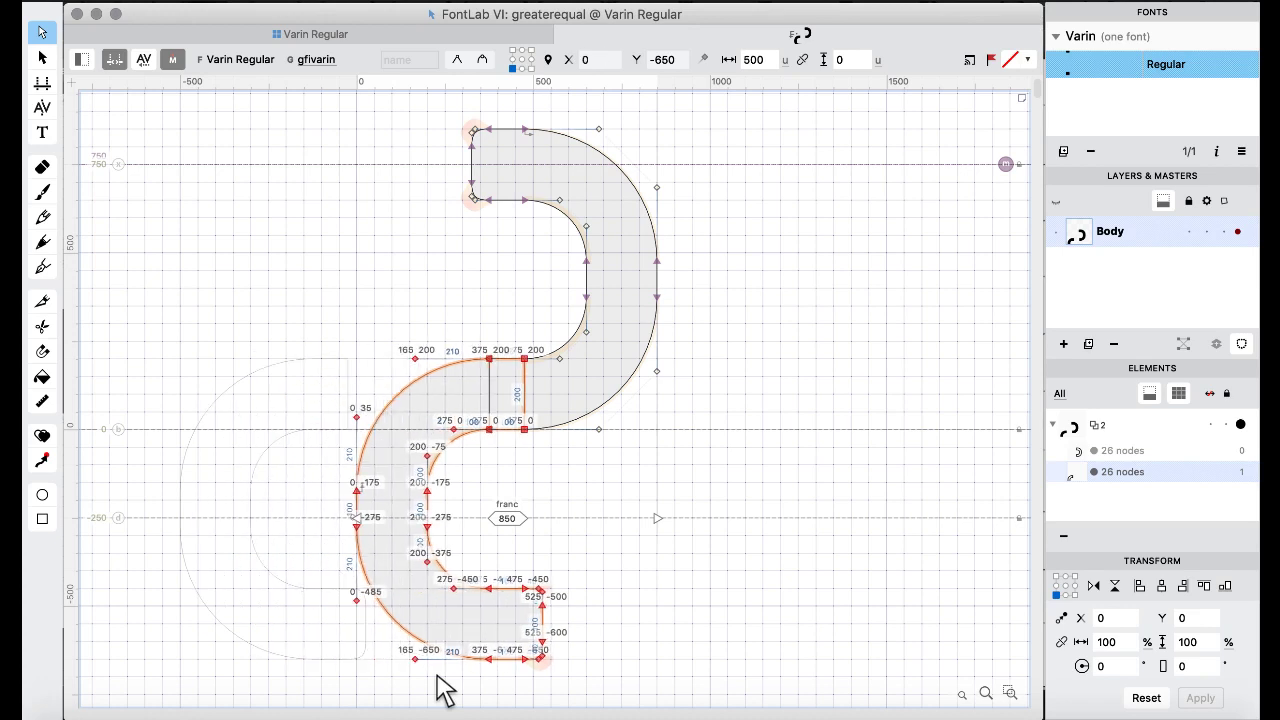
key("space")
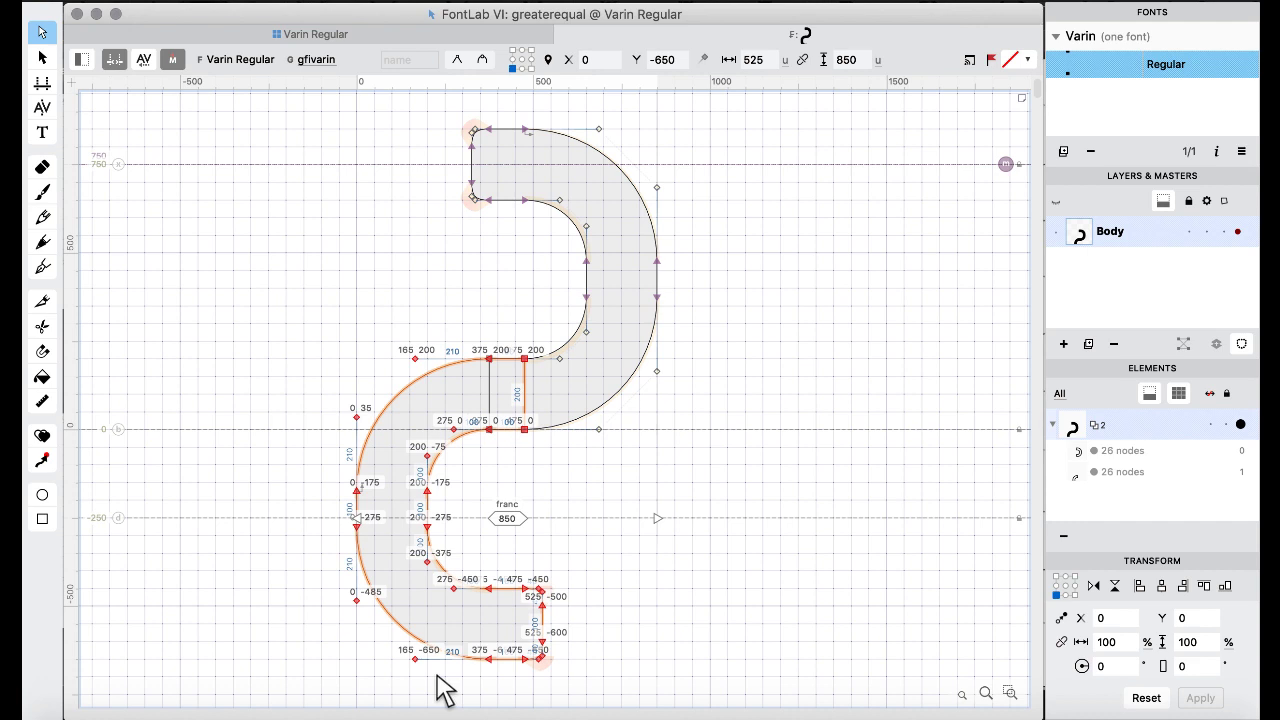
key("space")
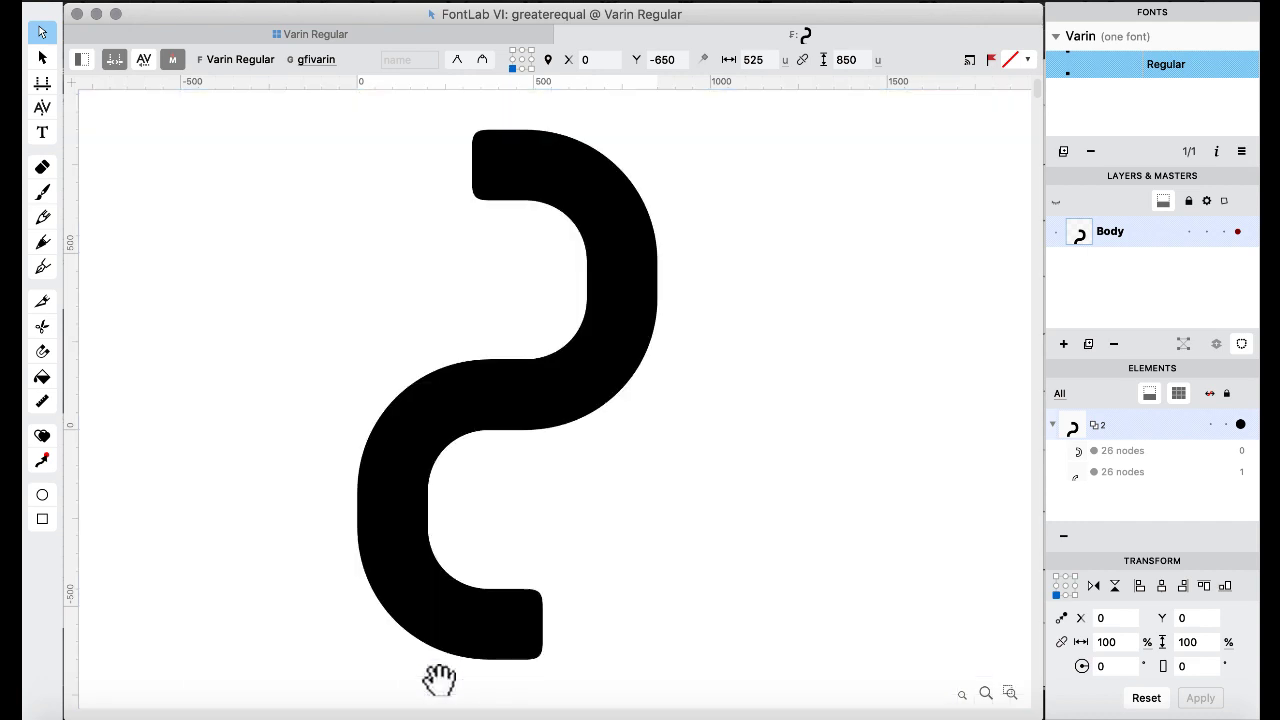
Move the lower curve of franc right to X 100, delete the overlapping corner nodes at X 375, Y 200 and X 575, Y 0, and preview.
key("super+shift+Right")
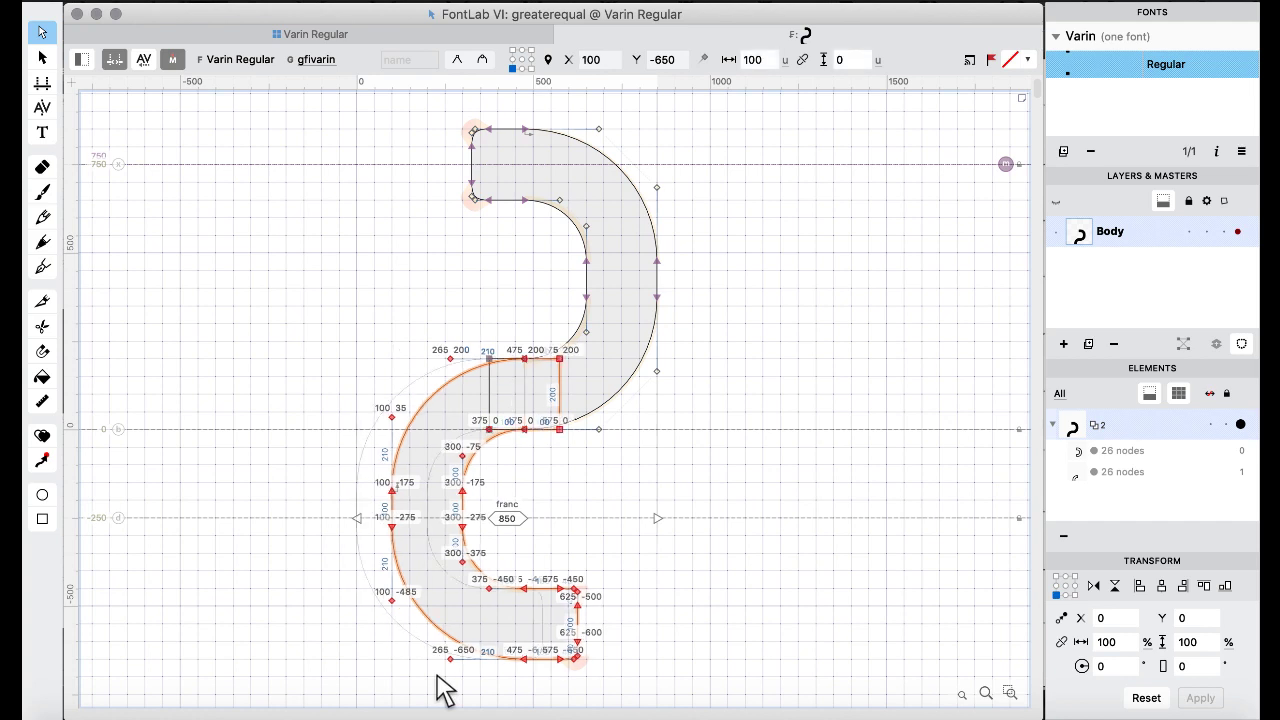
key("space")
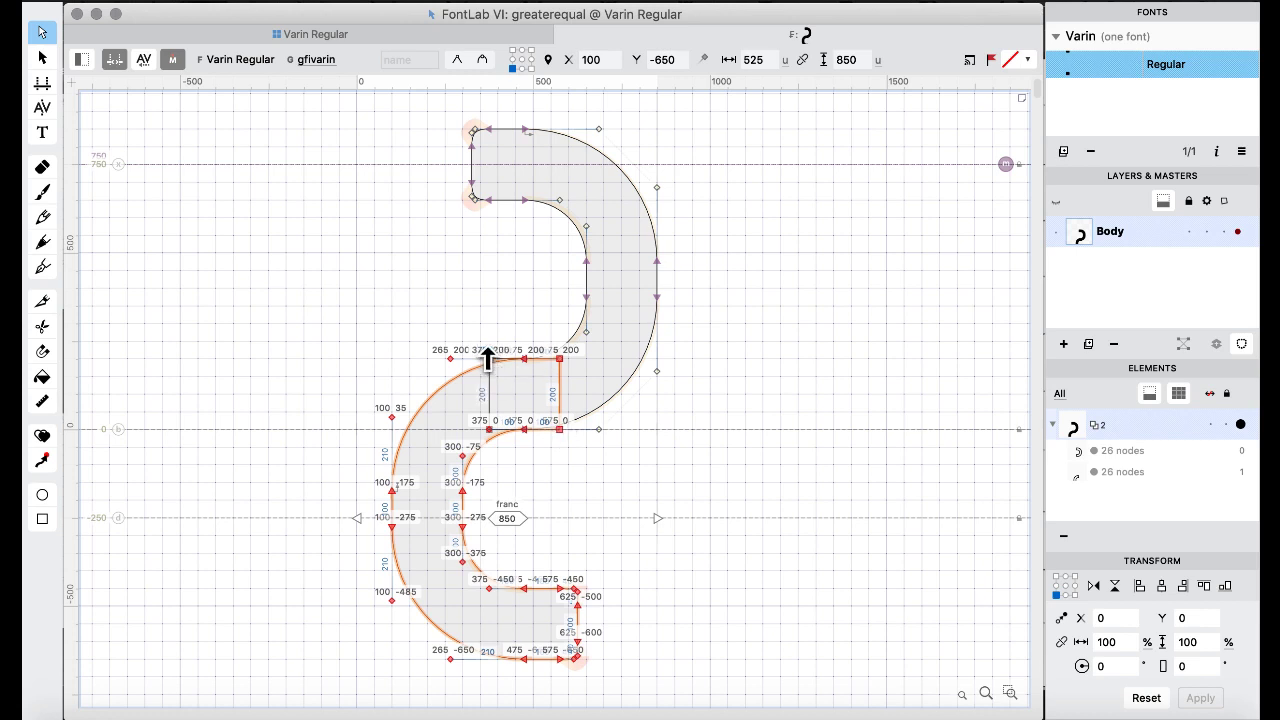
left_click(468, 320)
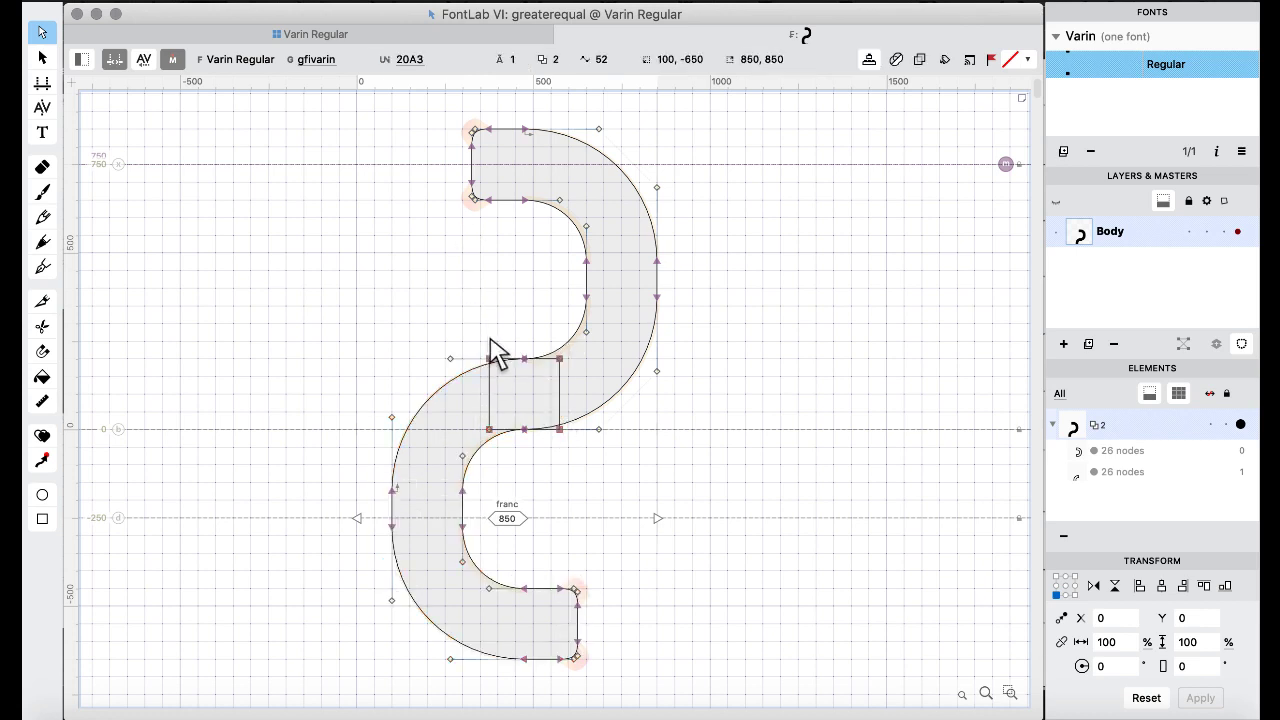
left_click(489, 358)
key("Delete")
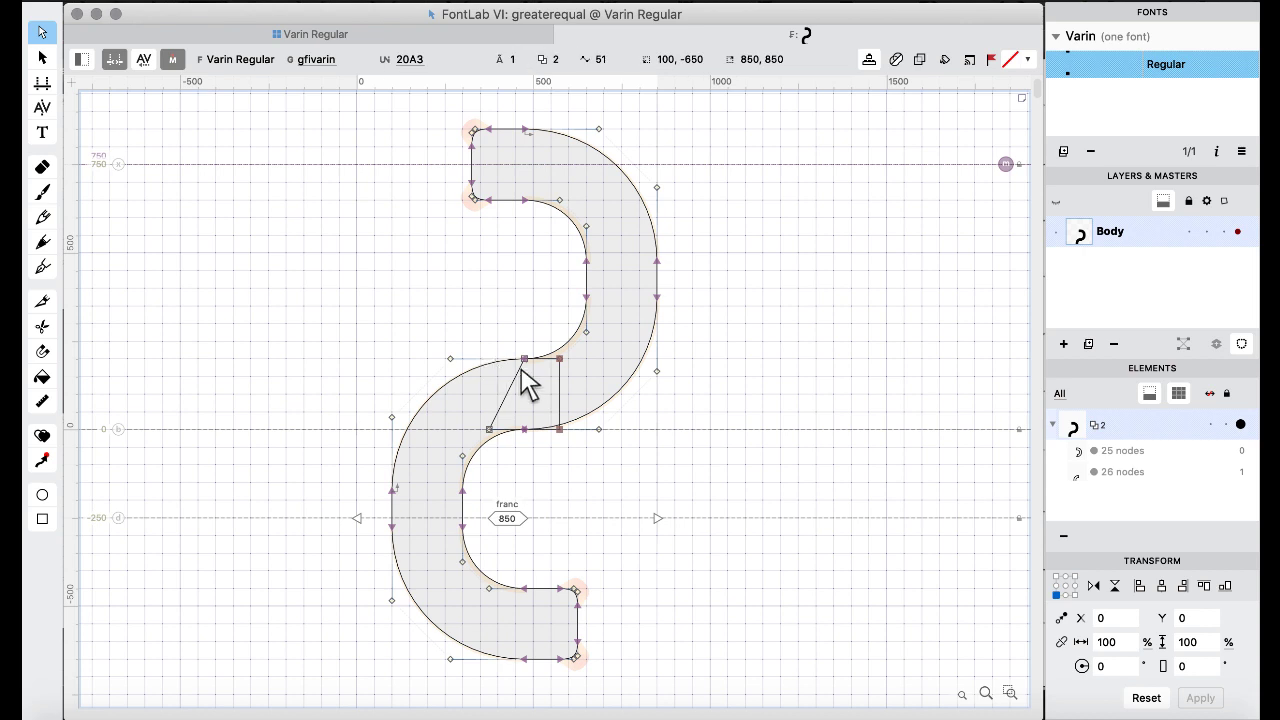
left_click(566, 448)
key("Delete")
key("space")
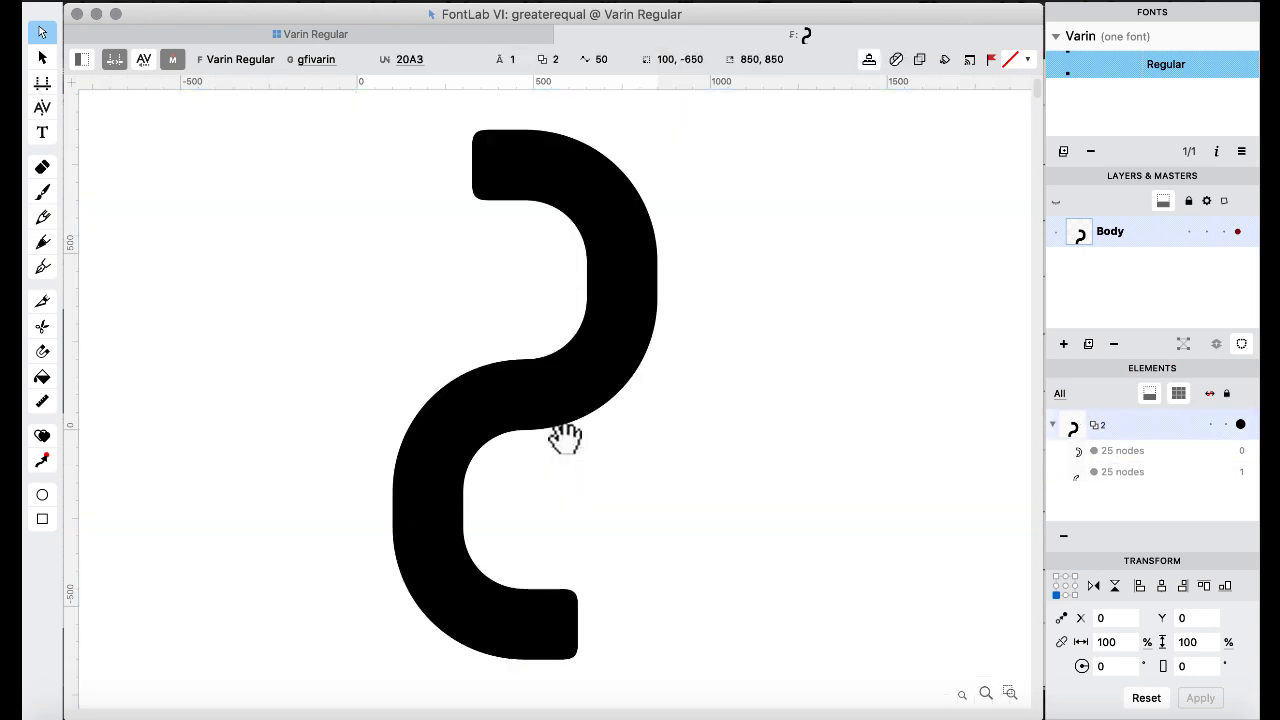
Copy the narrower S form from franc into the empty lira glyph and reopen franc.
left_click(345, 36)
left_click(583, 206)
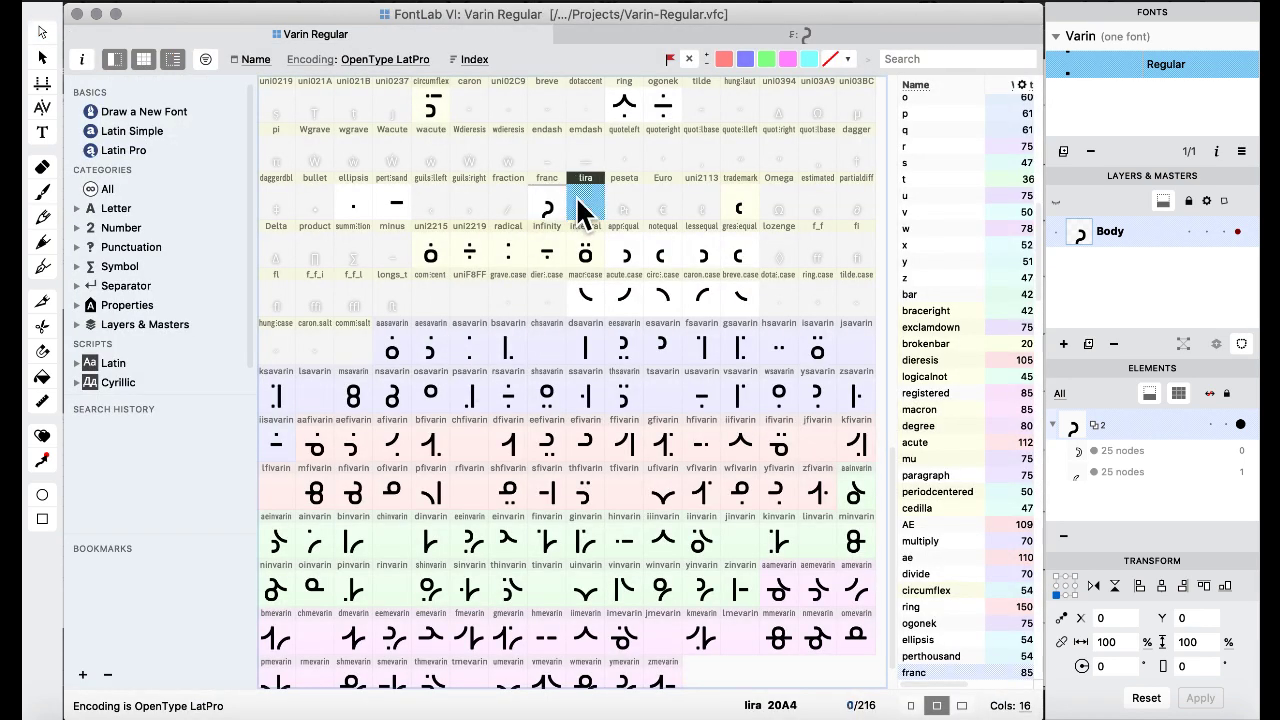
double_click(549, 205)
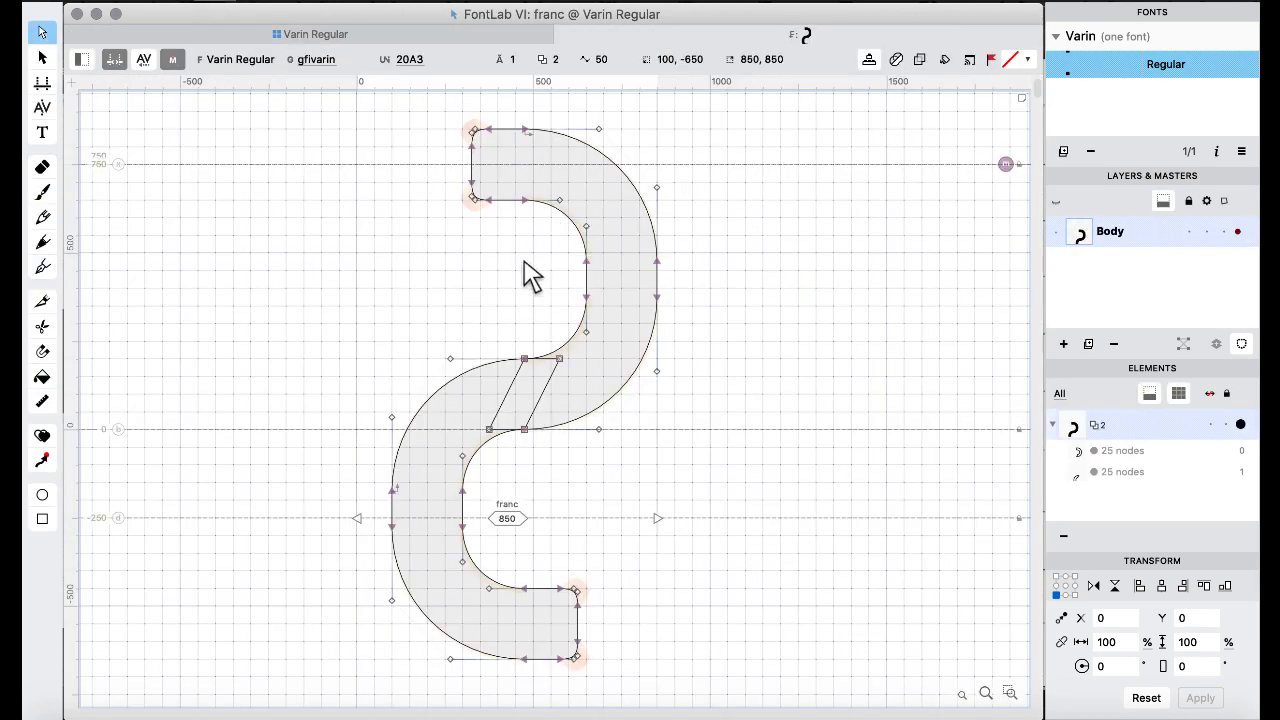
Undo the two node deletions and the lower curve's move in franc, and preview the filled shape.
key("super+z")
key("super+z")
key("super+z")
key("space")
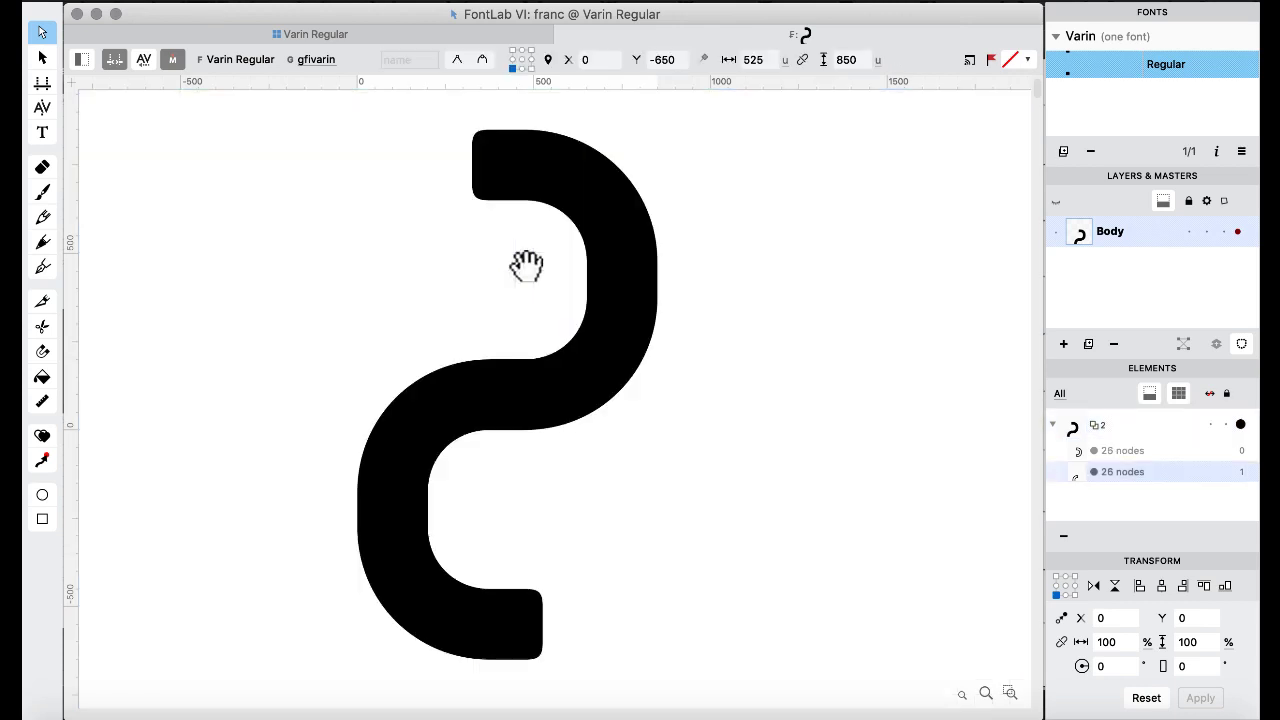
left_click(308, 34)
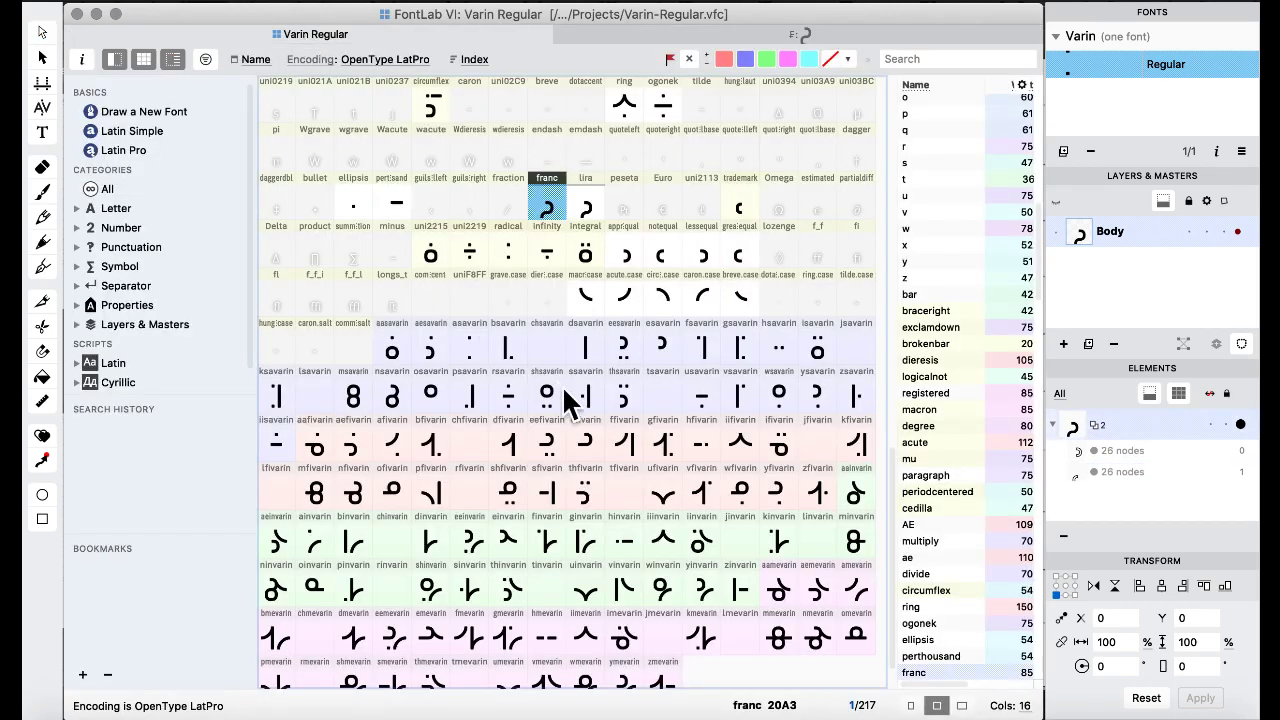
double_click(540, 205)
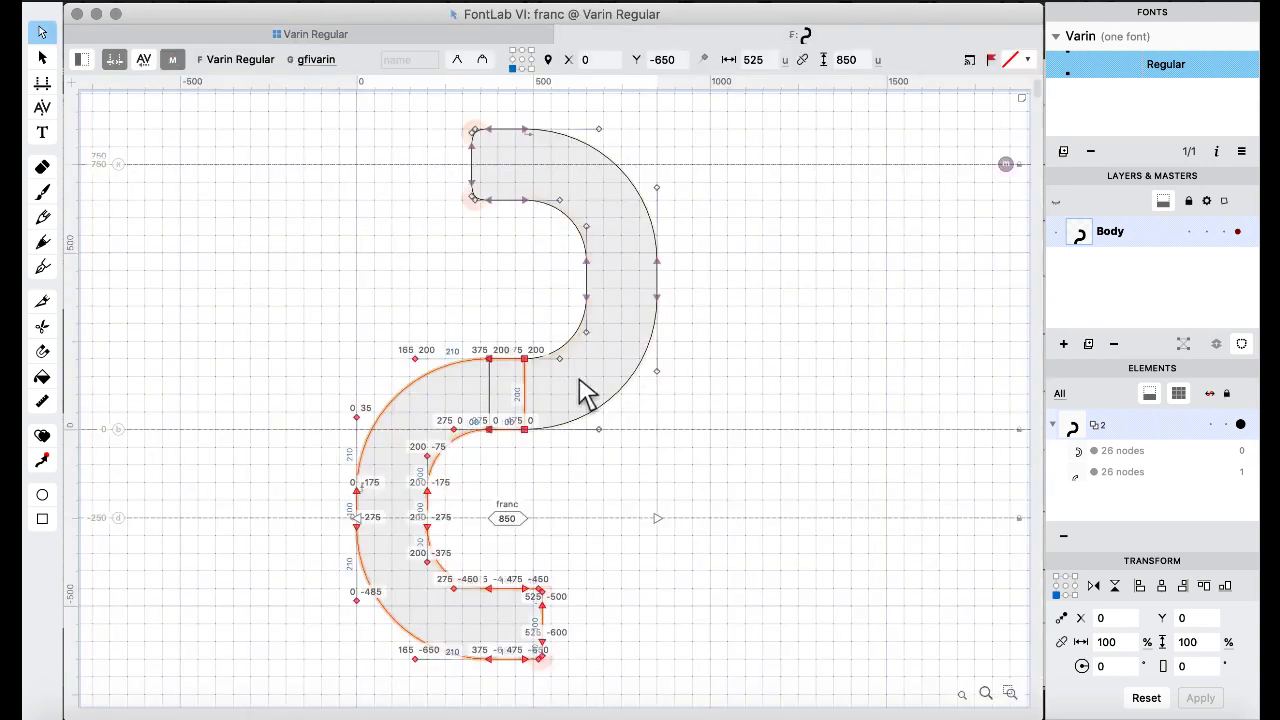
key("space")
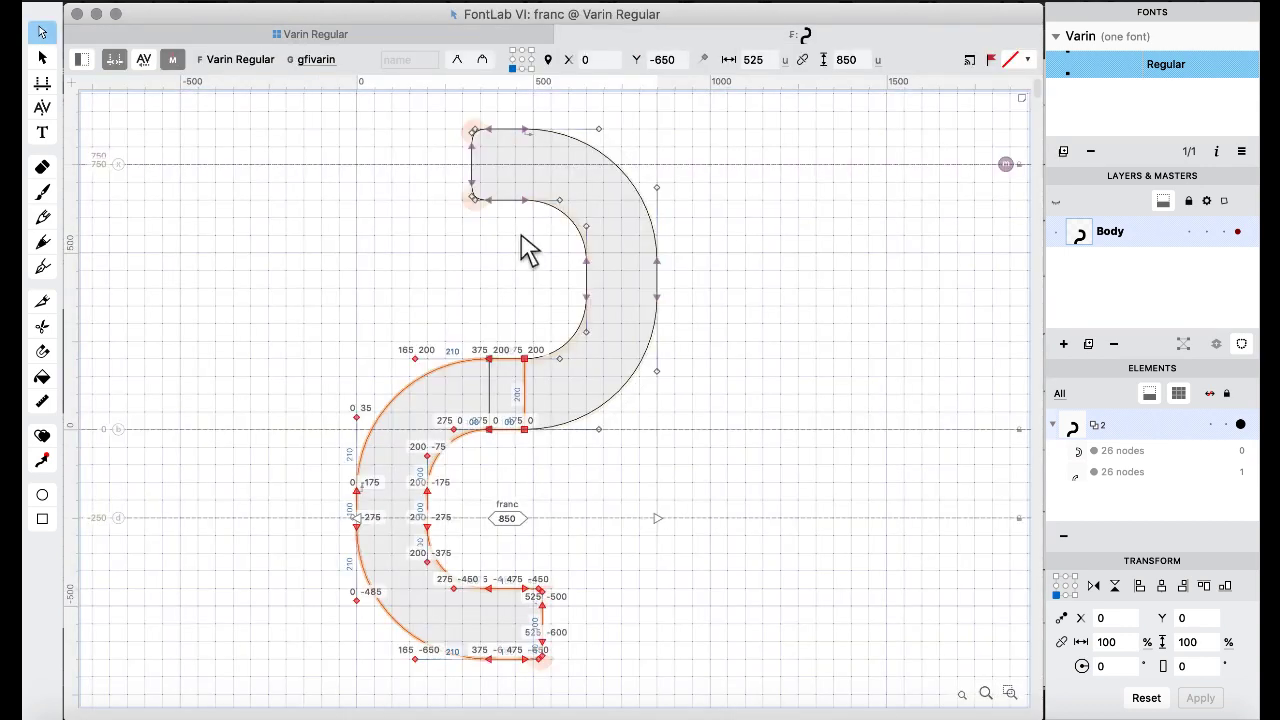
Open the registered glyph and copy both contours of its ring.
left_click(343, 36)
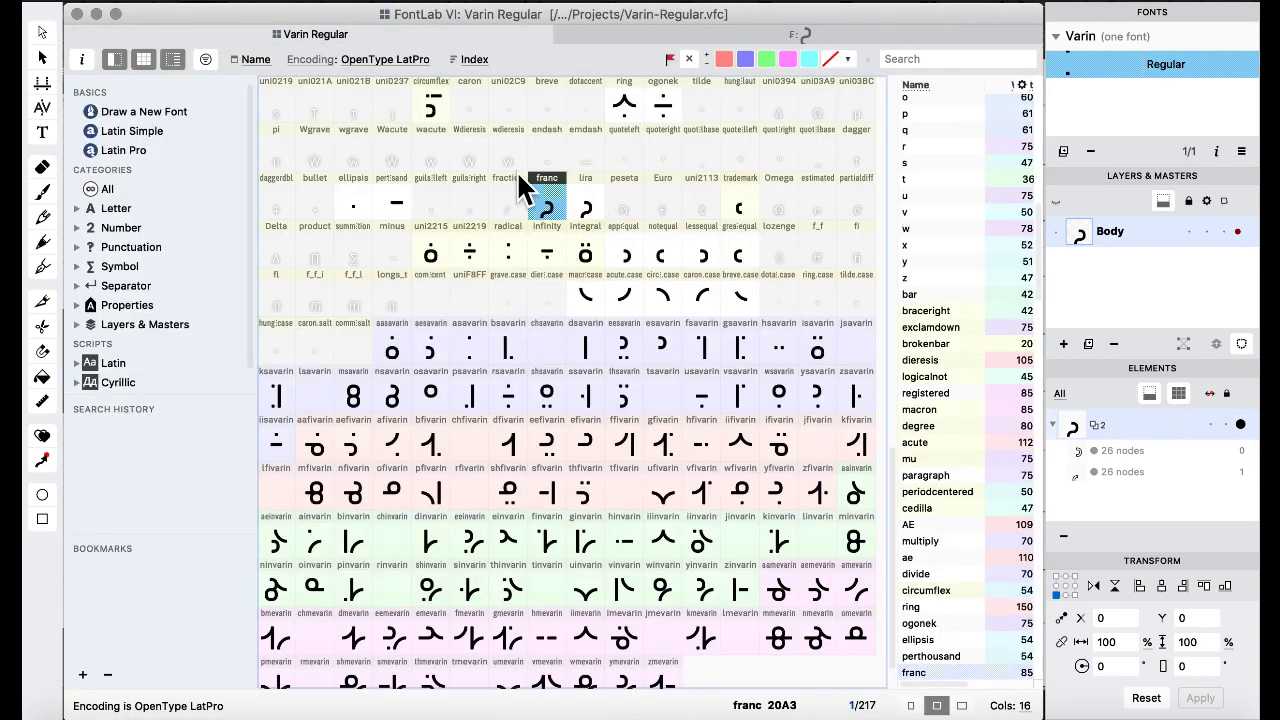
scroll(517, 175, "up", 2)
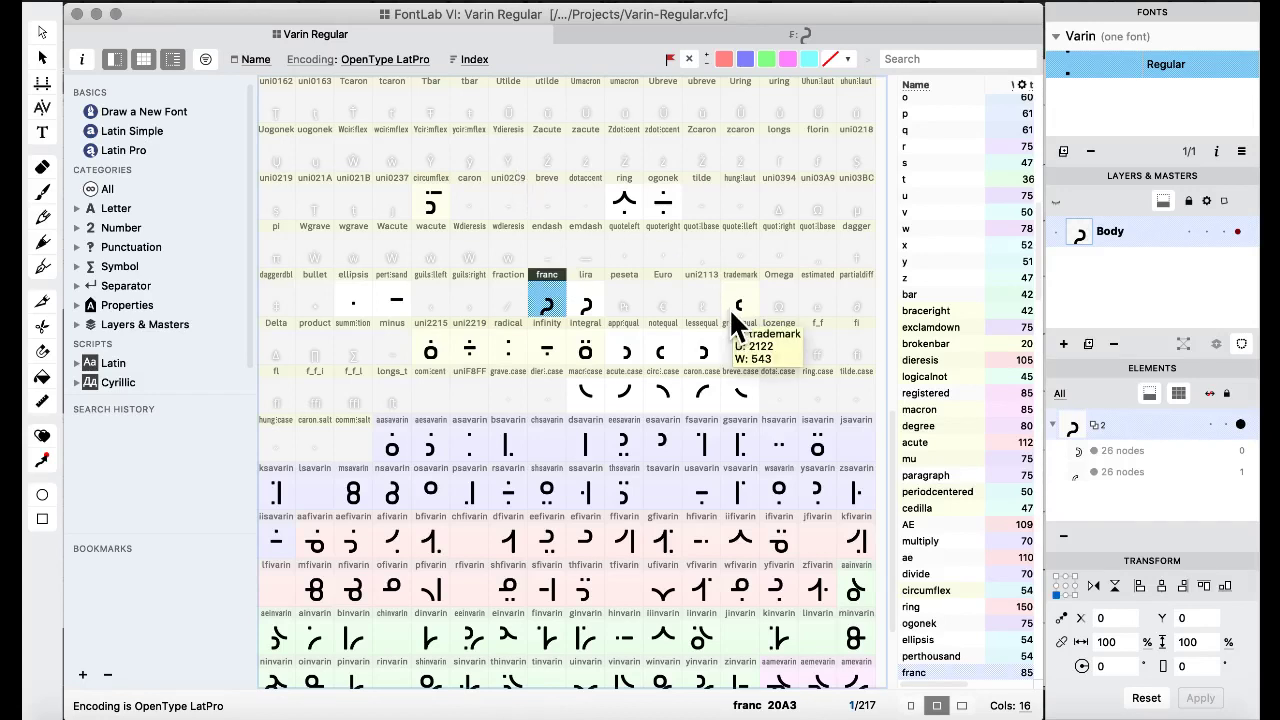
scroll(738, 395, "up", 11)
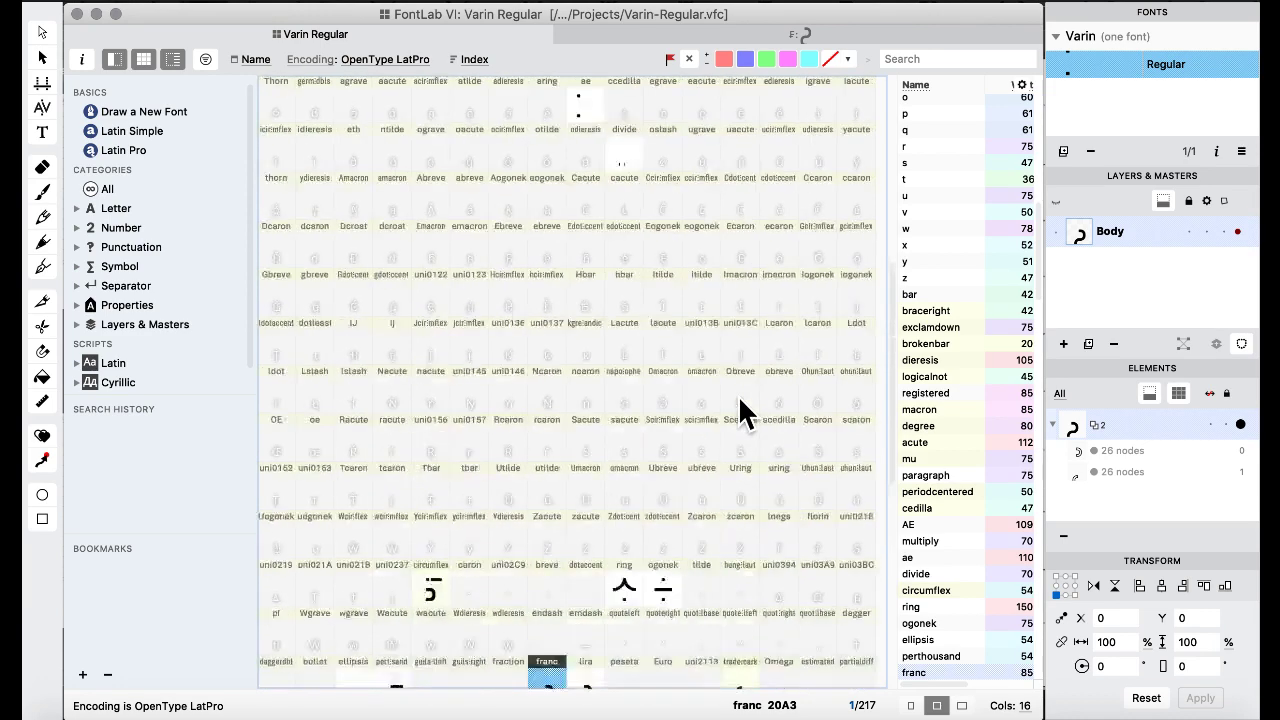
scroll(738, 395, "up", 4)
double_click(277, 306)
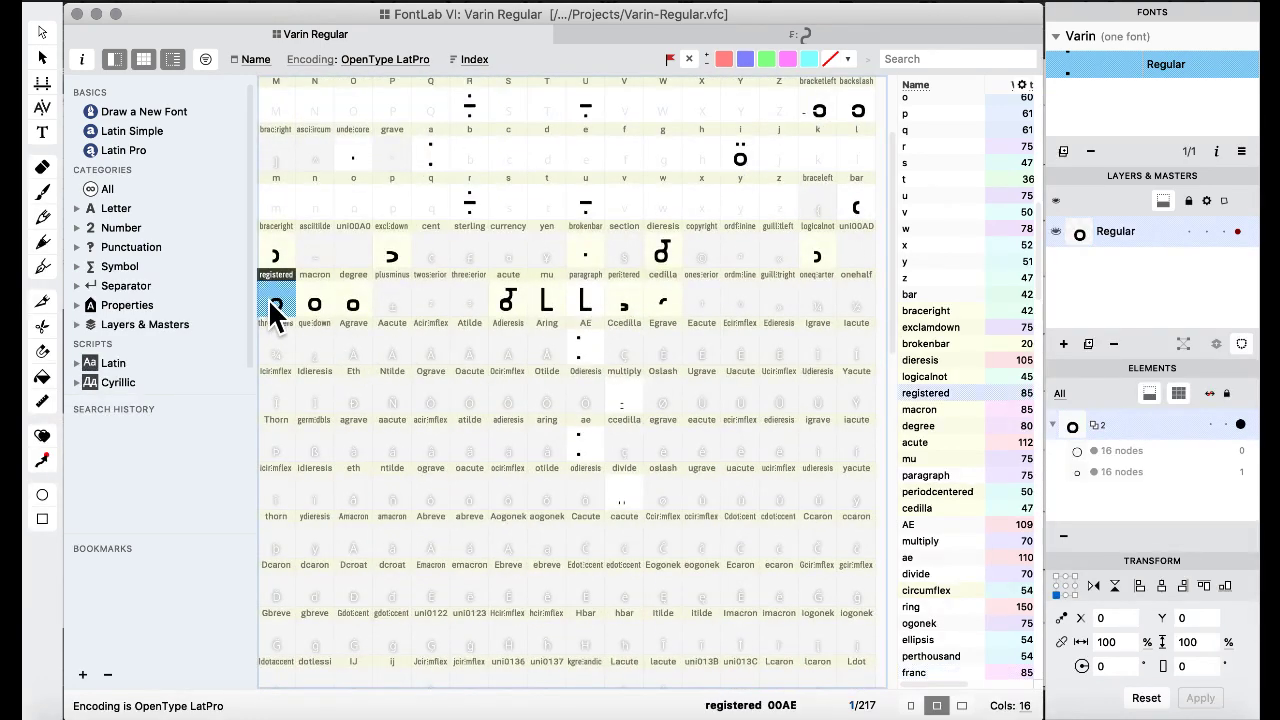
key("super+a")
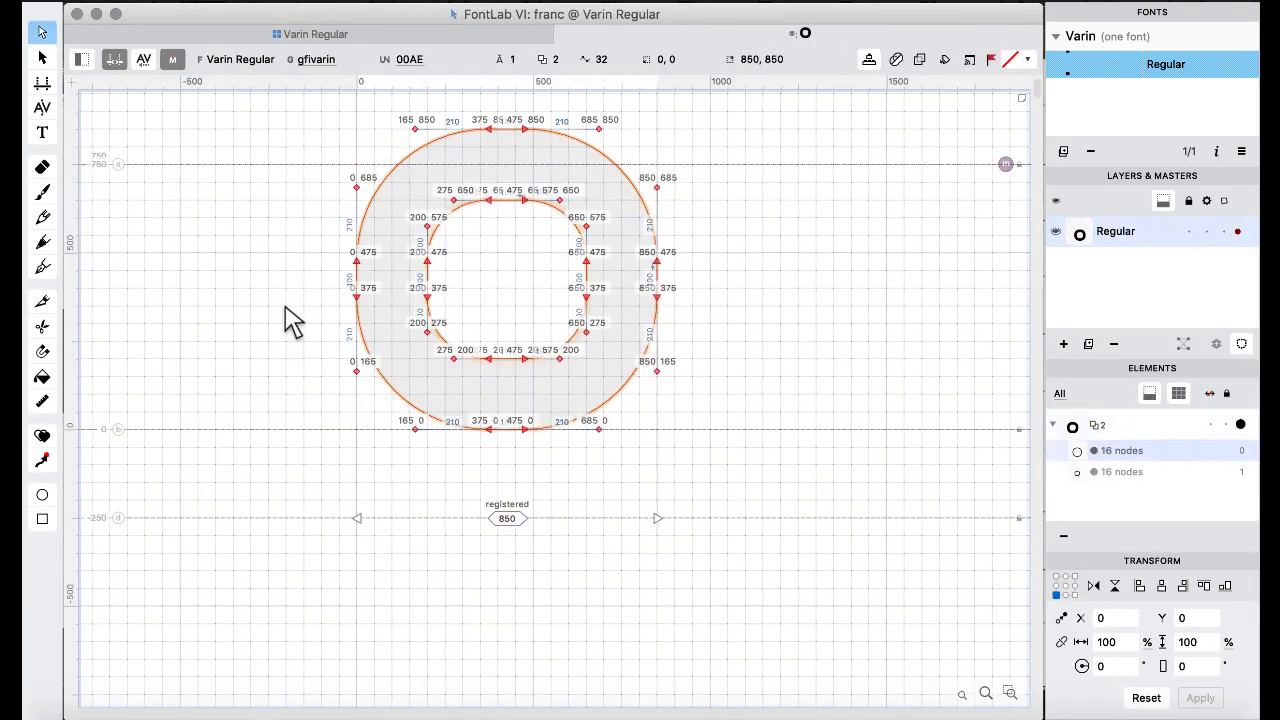
Try pasting the copied ring over the upper curve of franc and preview the combined shape.
left_click(339, 37)
scroll(571, 380, "down", 17)
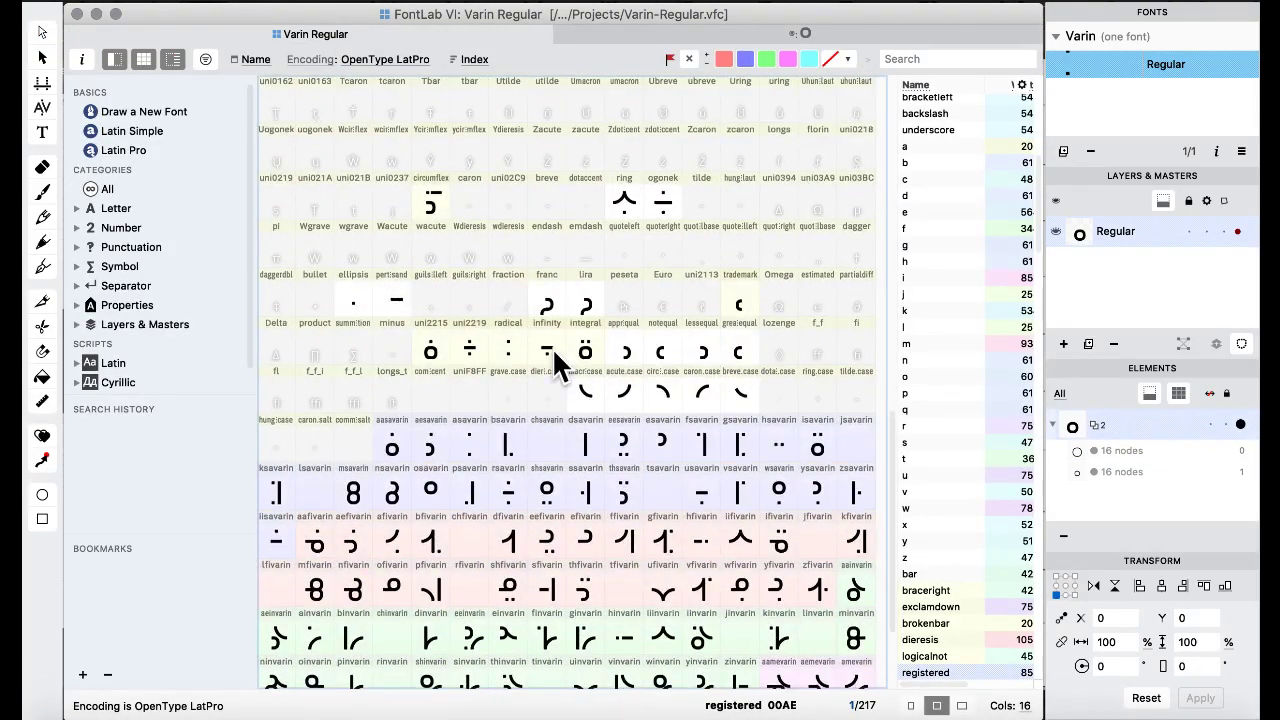
scroll(557, 363, "down", 2)
double_click(545, 158)
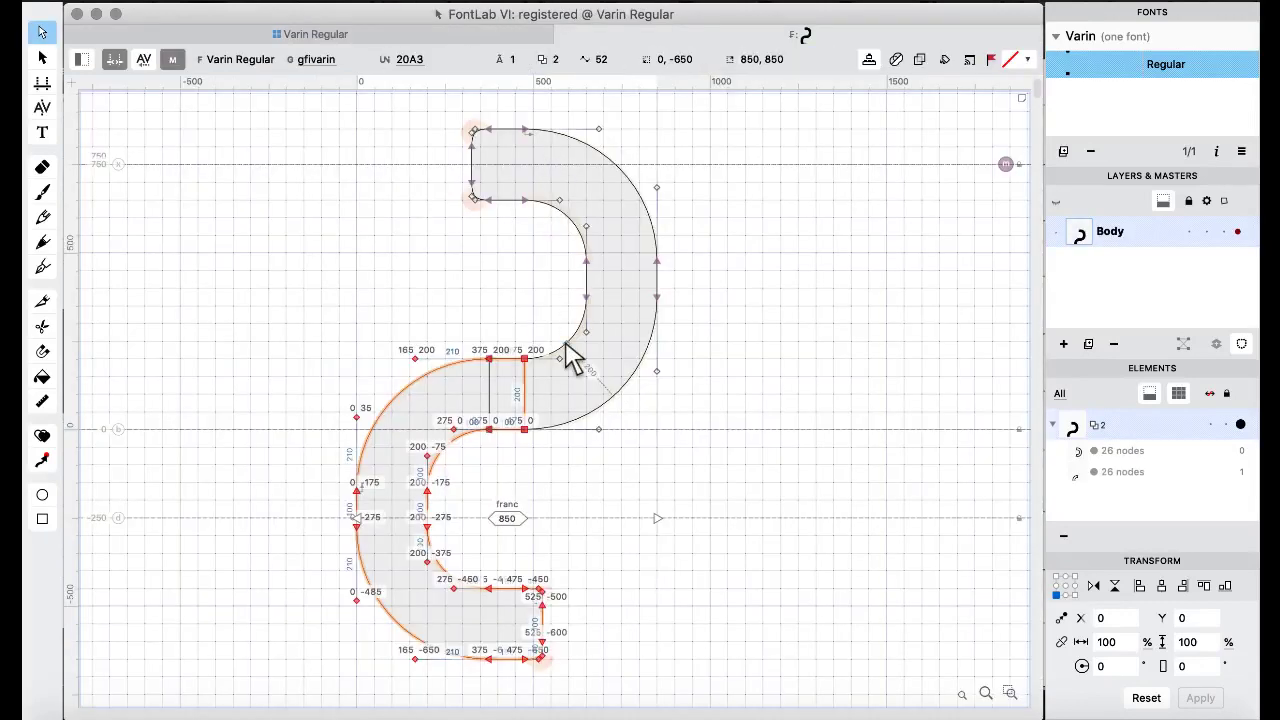
key("super+v")
key("space")
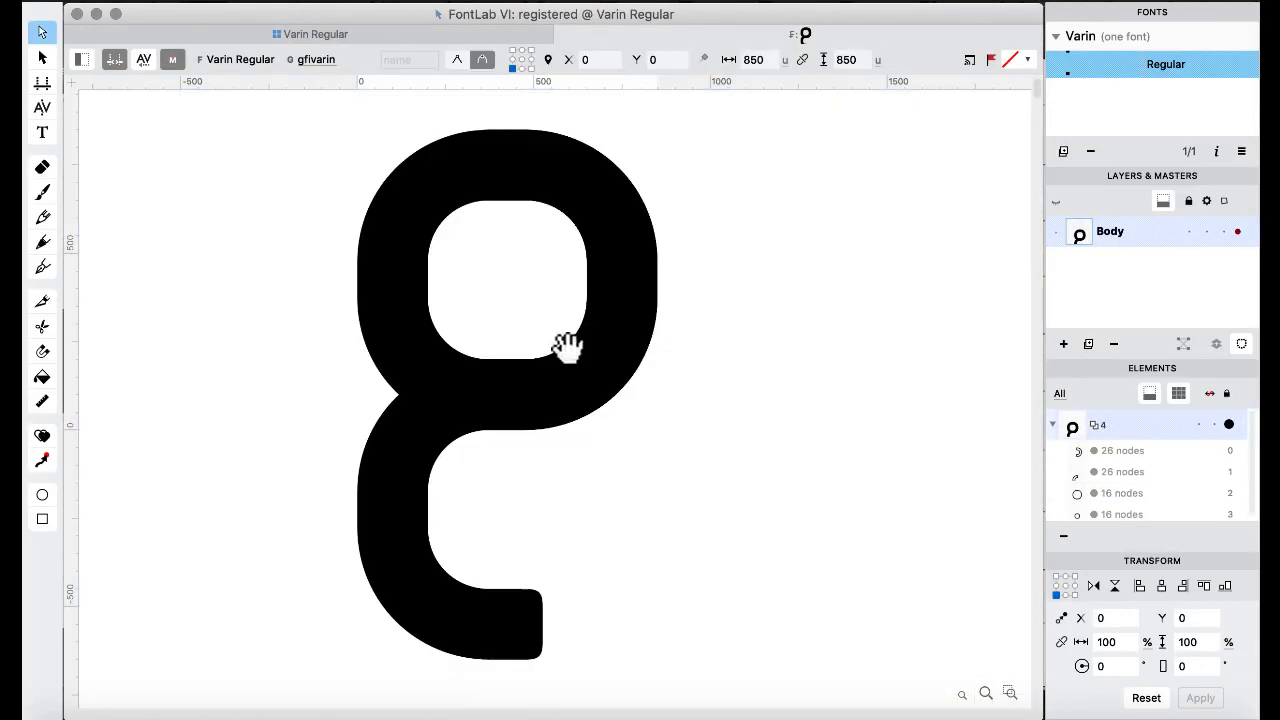
key("super+z")
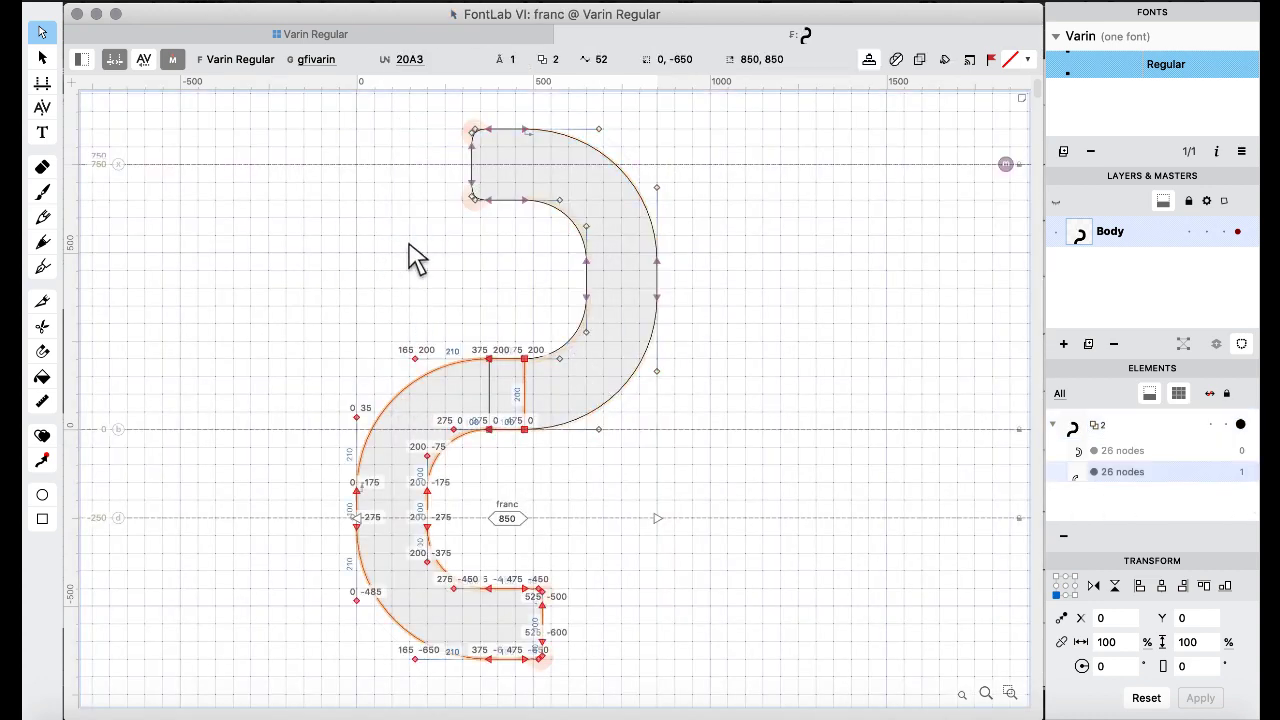
Merge the upper and lower curves of franc into one contour with Remove Overlap.
scroll(409, 262, "up", 5)
scroll(409, 262, "down", 10)
scroll(409, 262, "right", 5)
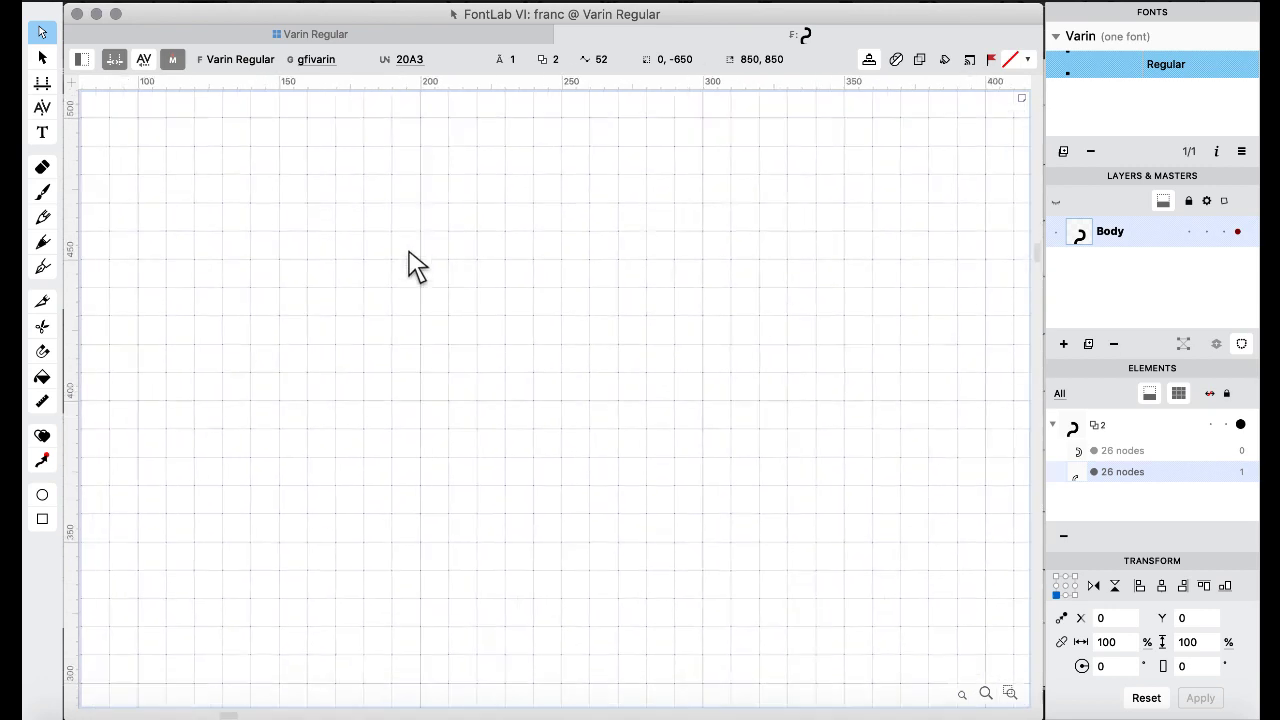
scroll(409, 265, "right", 3)
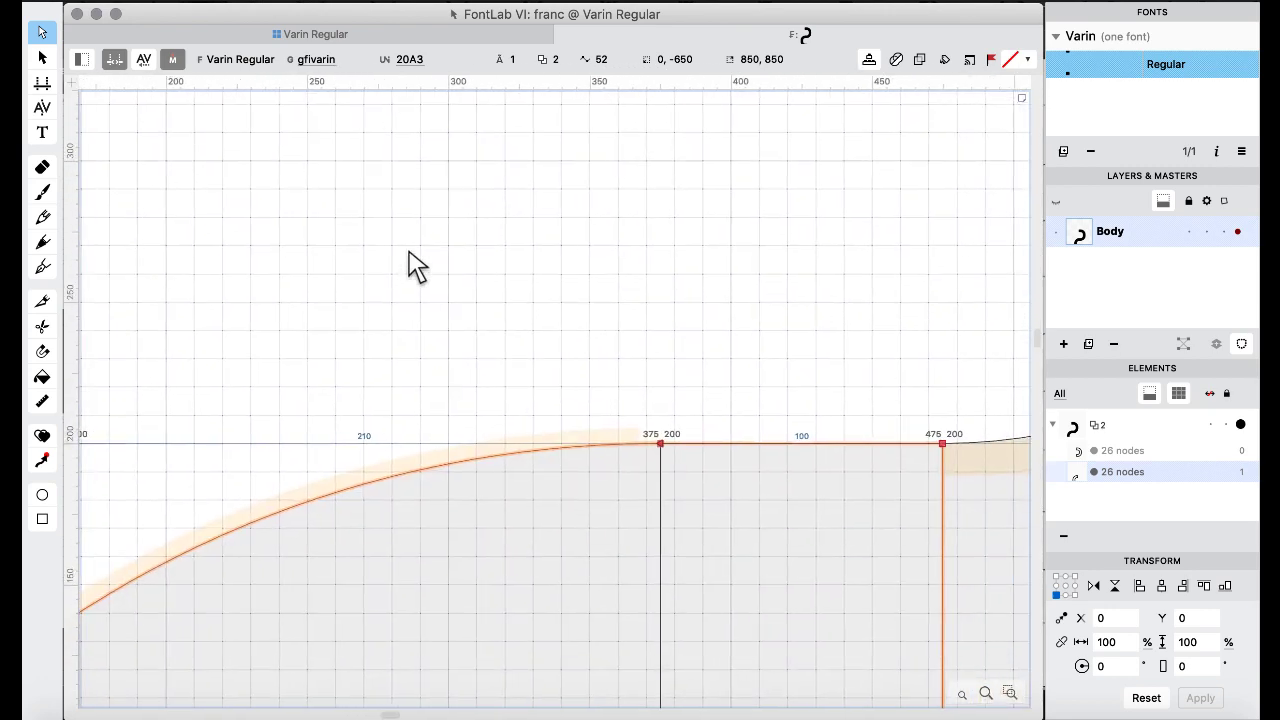
scroll(440, 262, "down", 4)
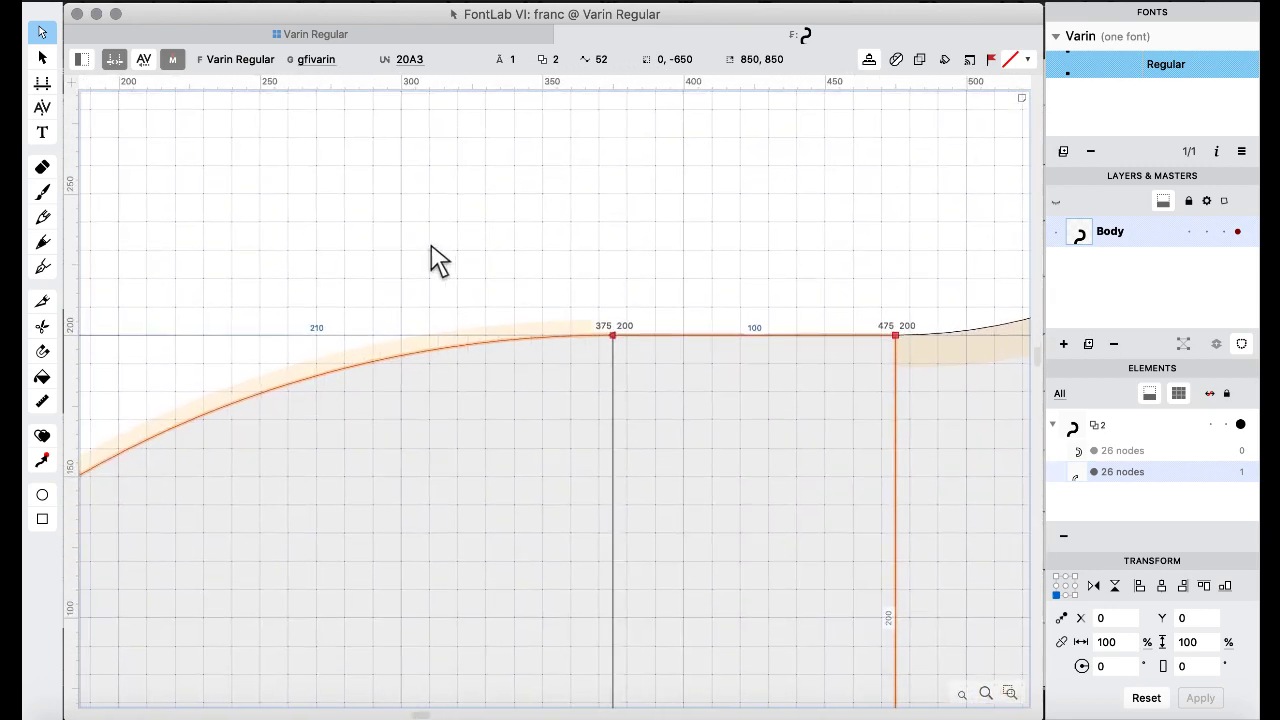
scroll(440, 262, "down", 4)
scroll(440, 262, "down", 6)
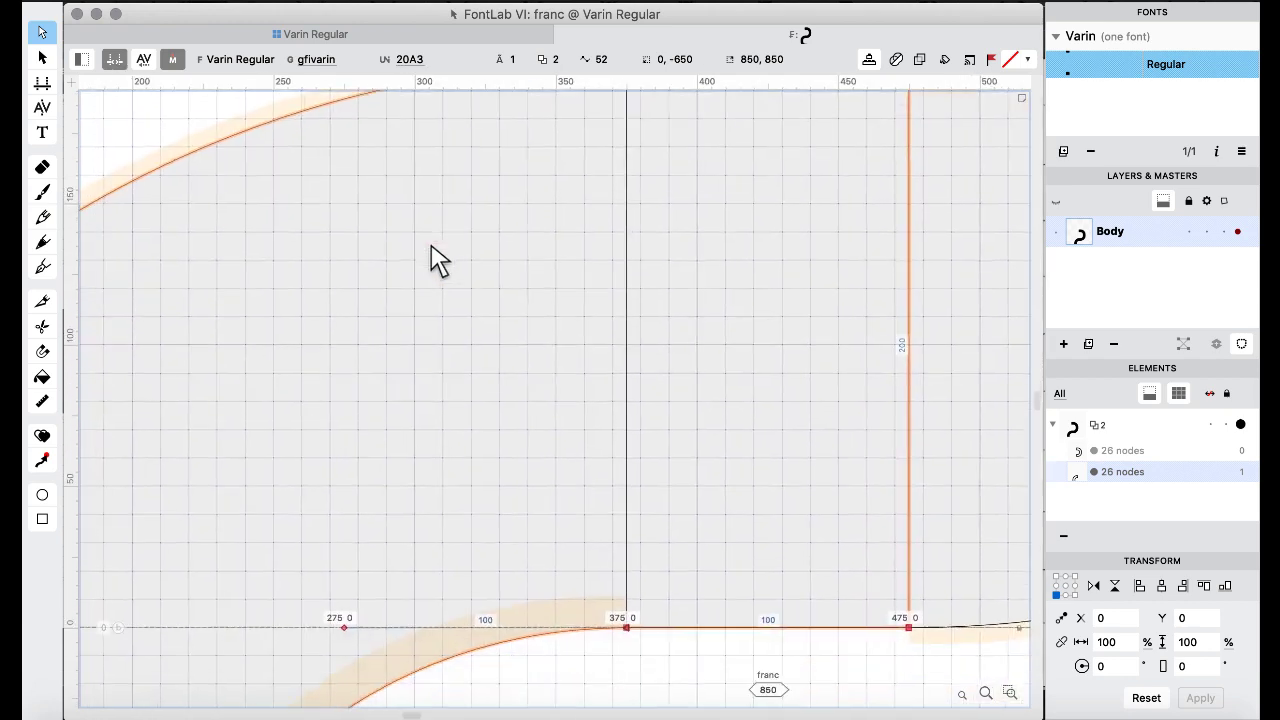
scroll(440, 262, "down", 10)
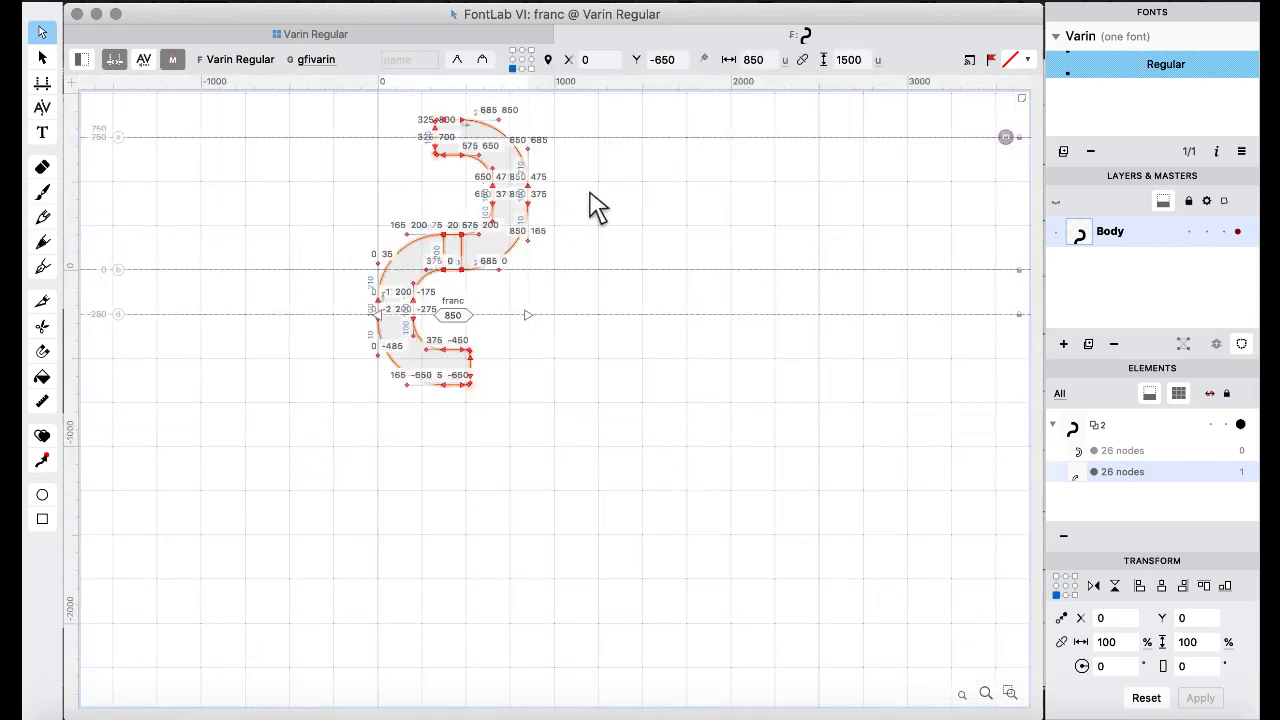
right_click(591, 196)
mouse_move(752, 311)
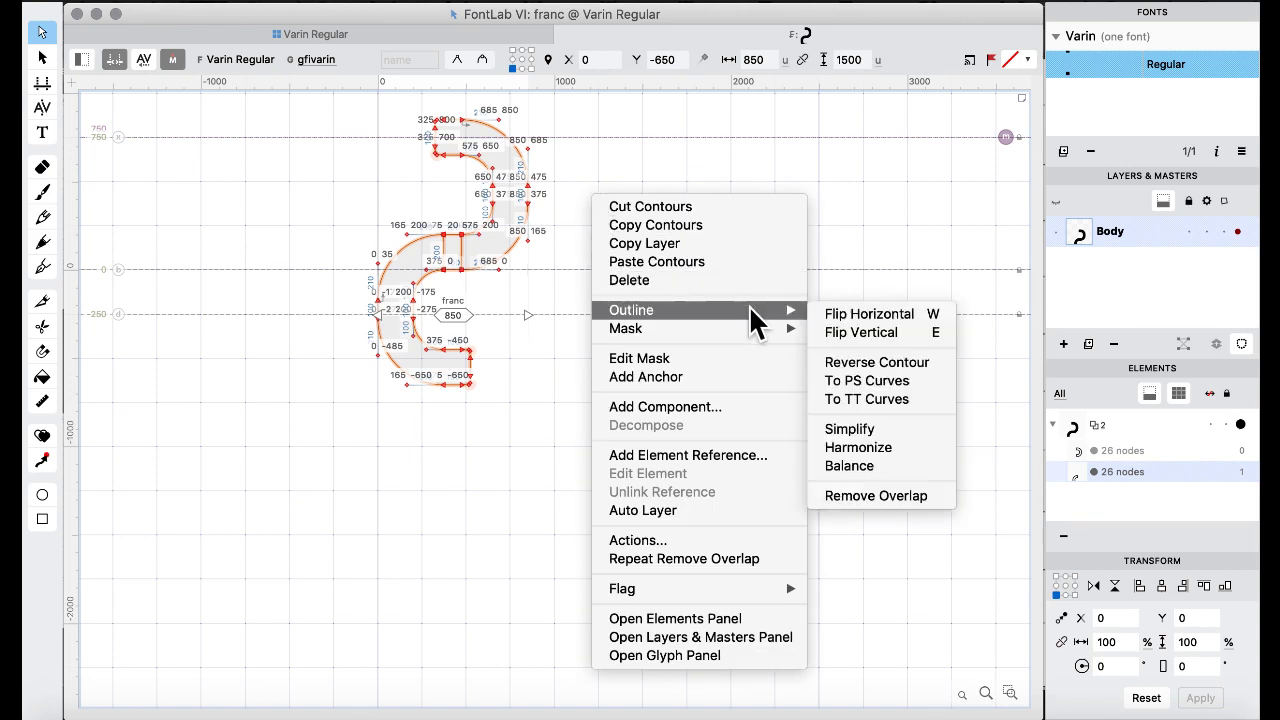
left_click(884, 498)
scroll(506, 330, "up", 2)
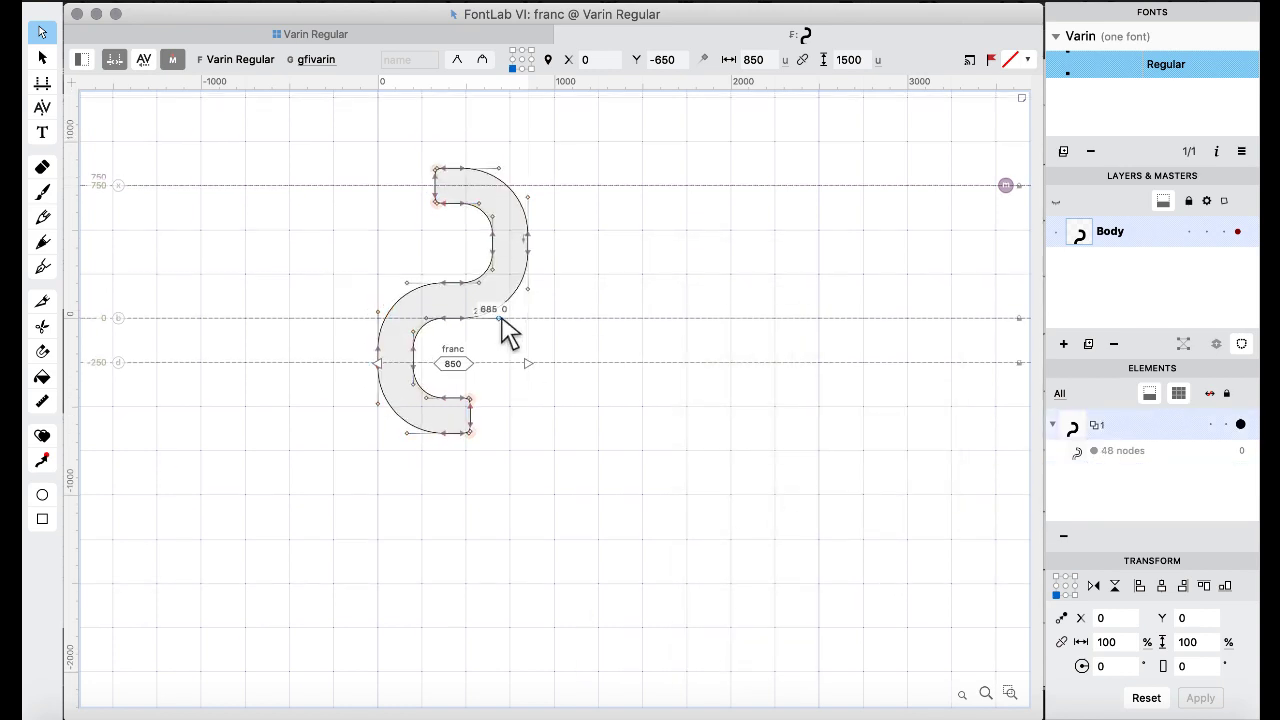
Flag the lira glyph yellow in the font overview.
left_click(323, 34)
left_click(626, 165)
left_click(585, 157)
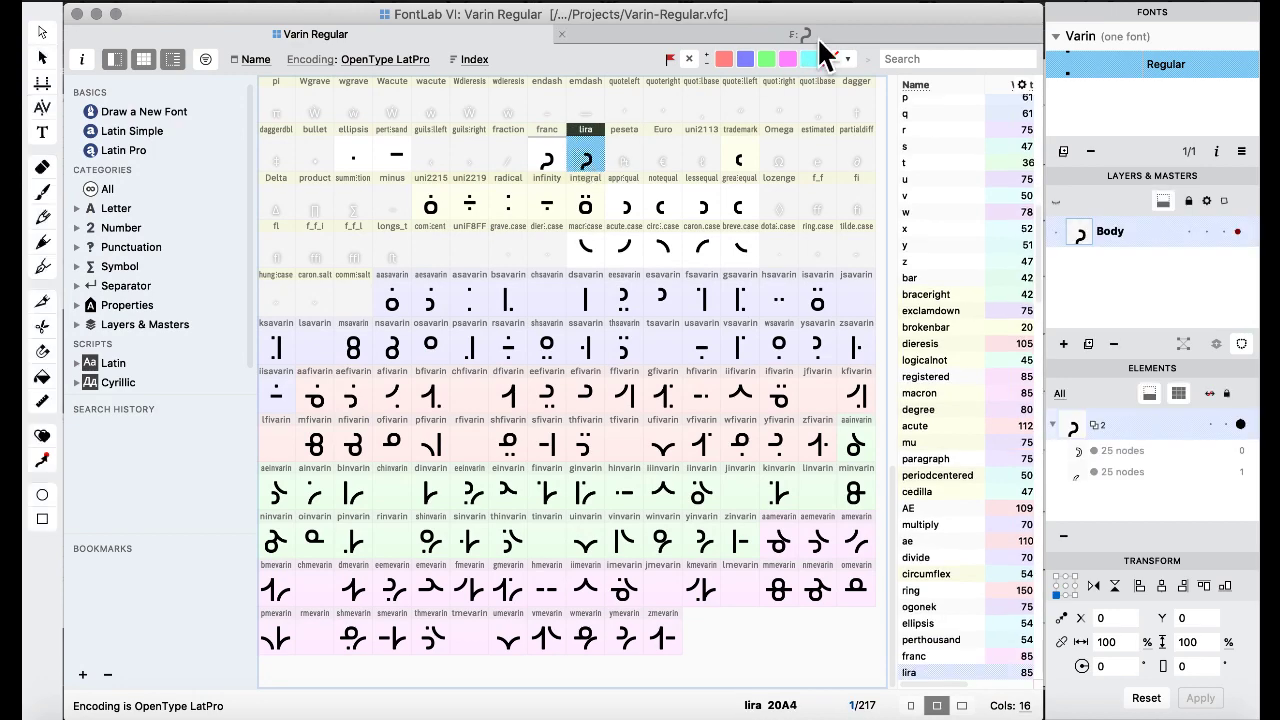
left_click(848, 59)
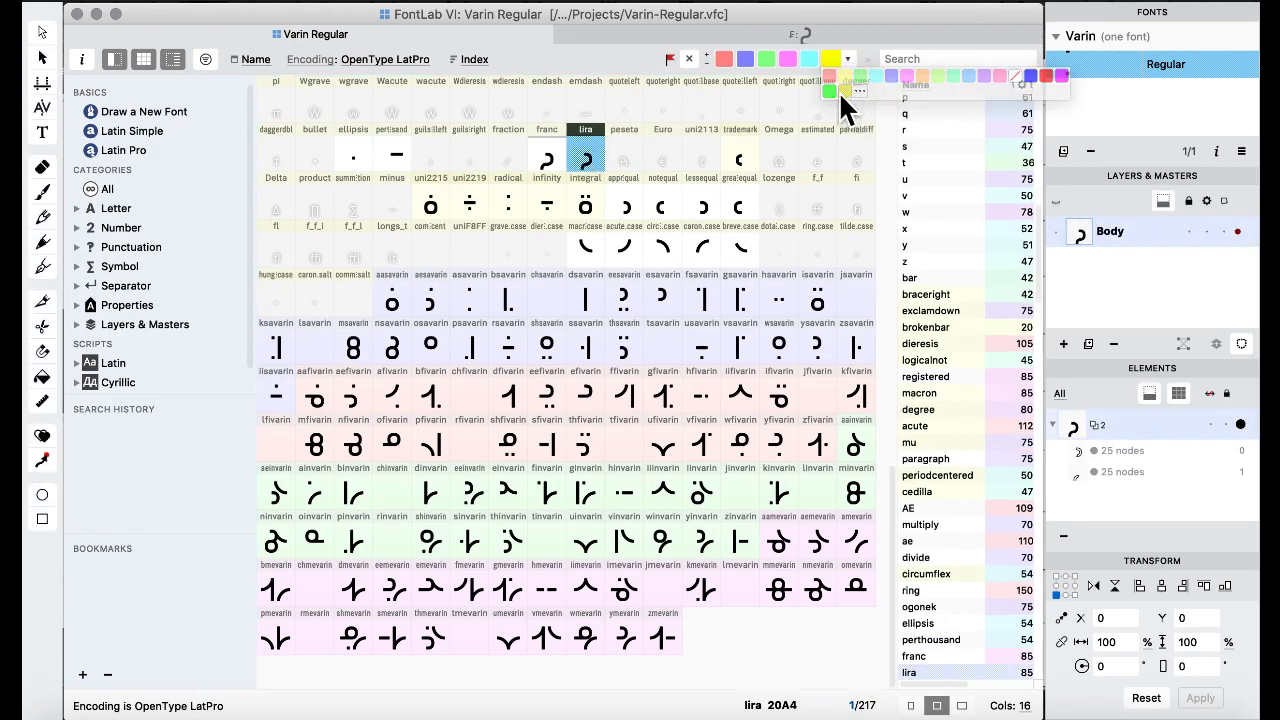
left_click(504, 82)
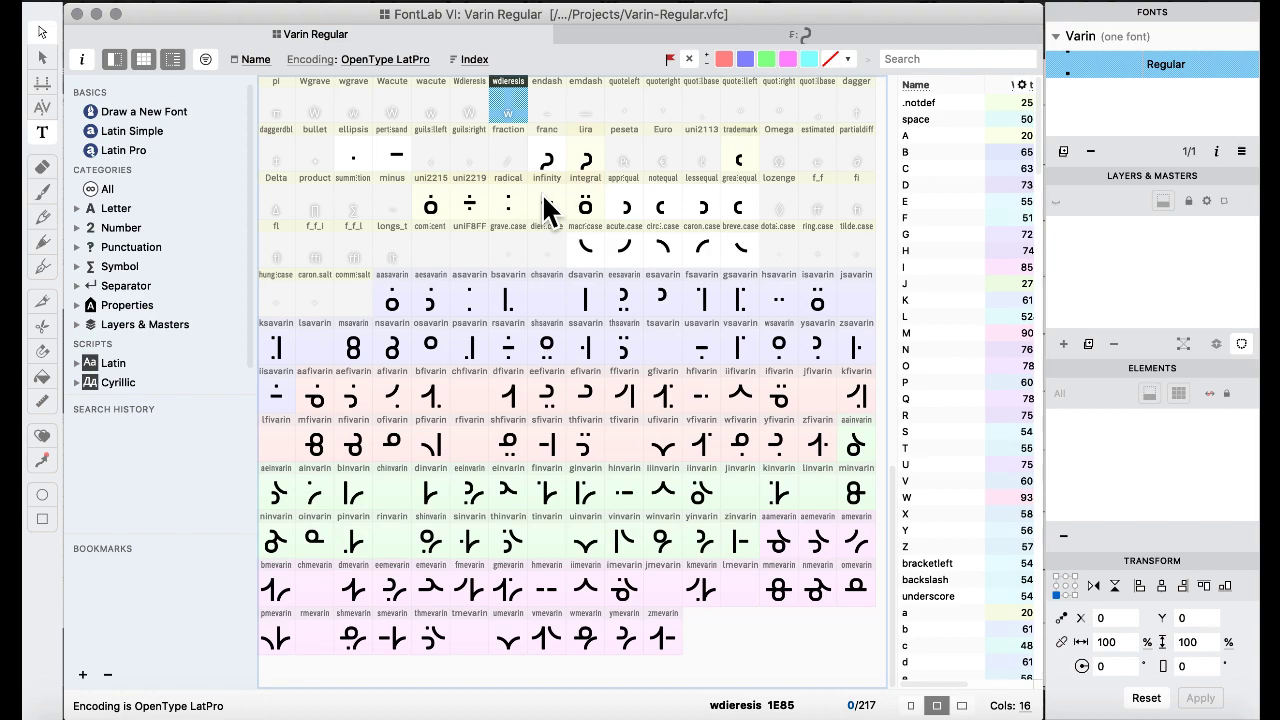
Compare the handwritten forms in the t, tʃ and dʒ rows of the Varin alphabet chart with the S shape in franc.
key("ctrl+Up")
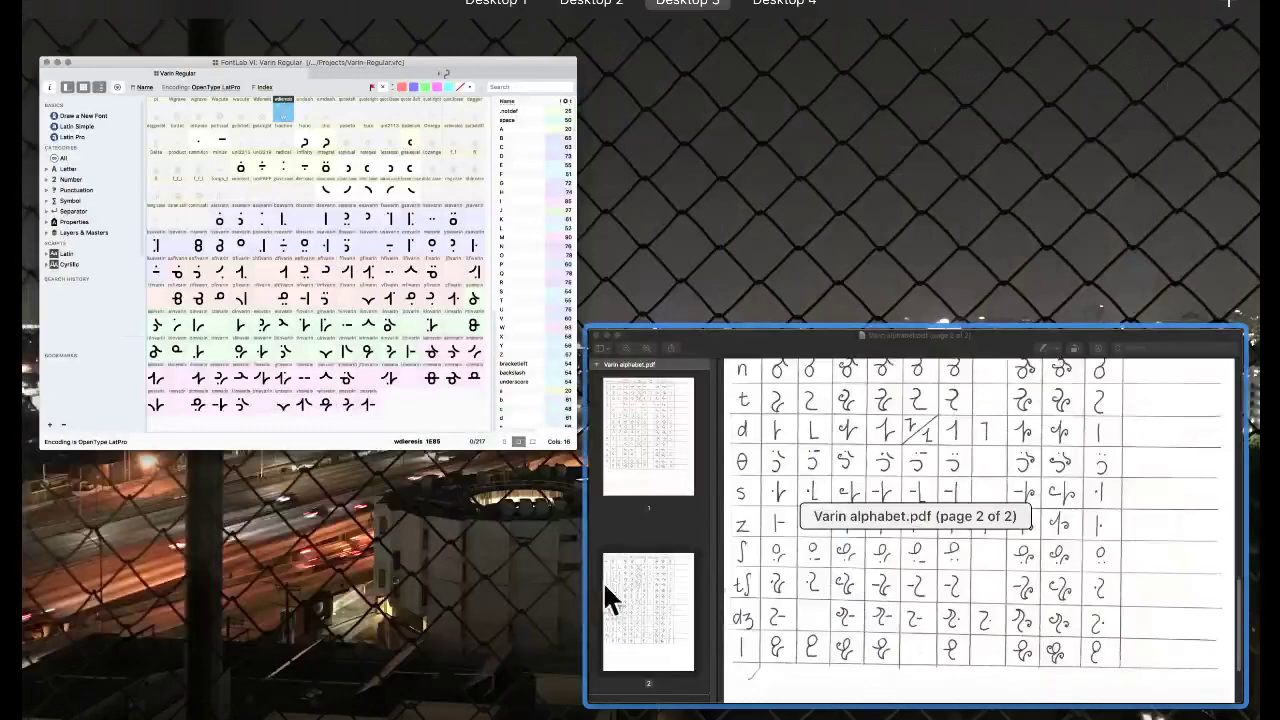
left_click(608, 597)
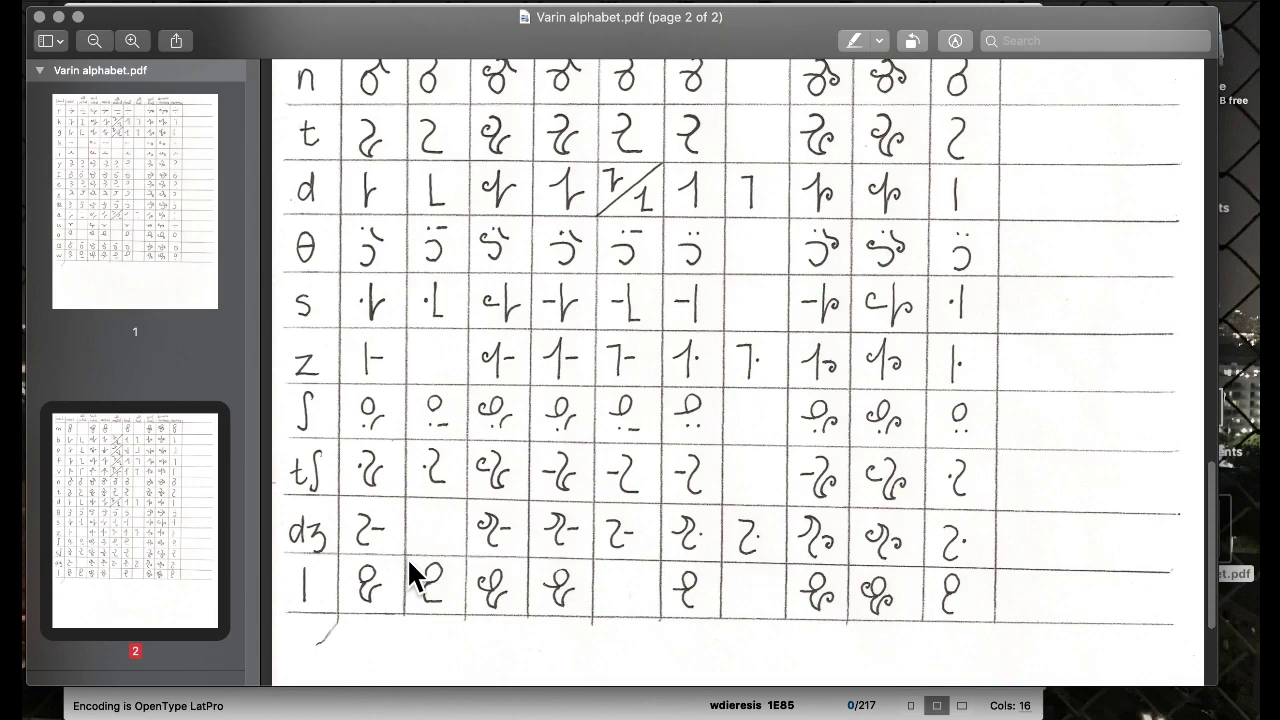
key("ctrl+Up")
left_click(266, 380)
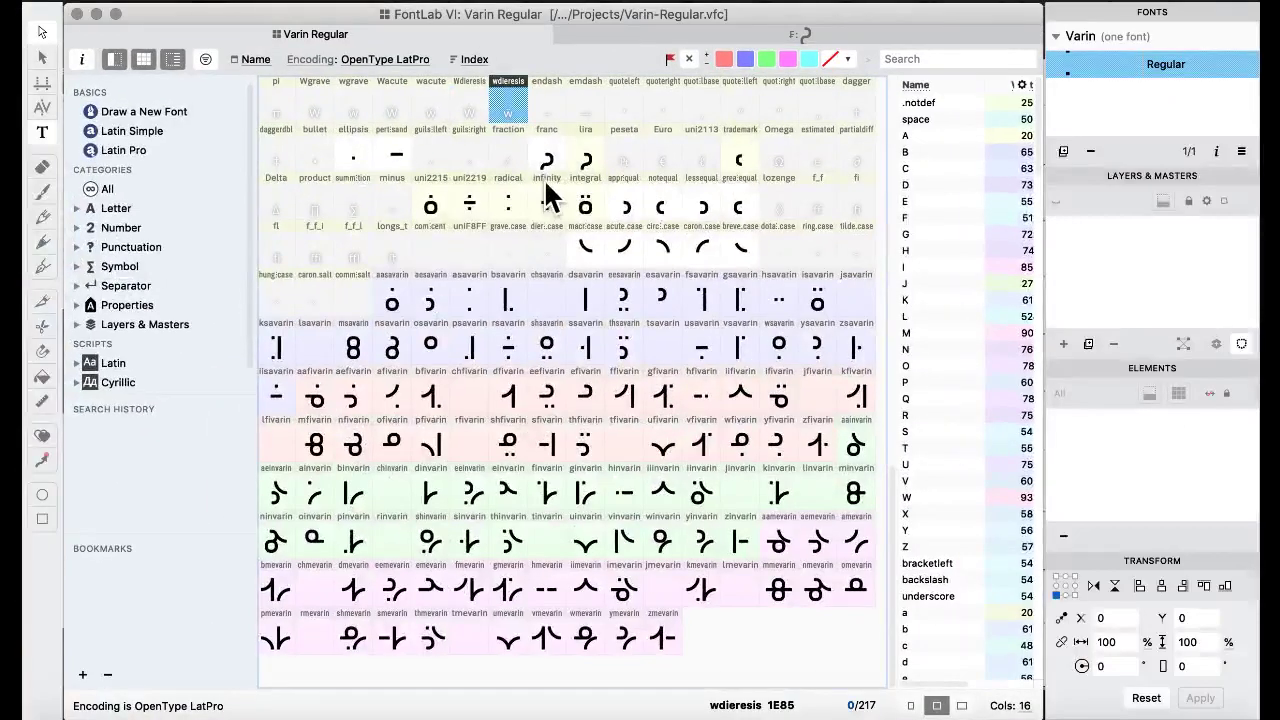
left_click(548, 162)
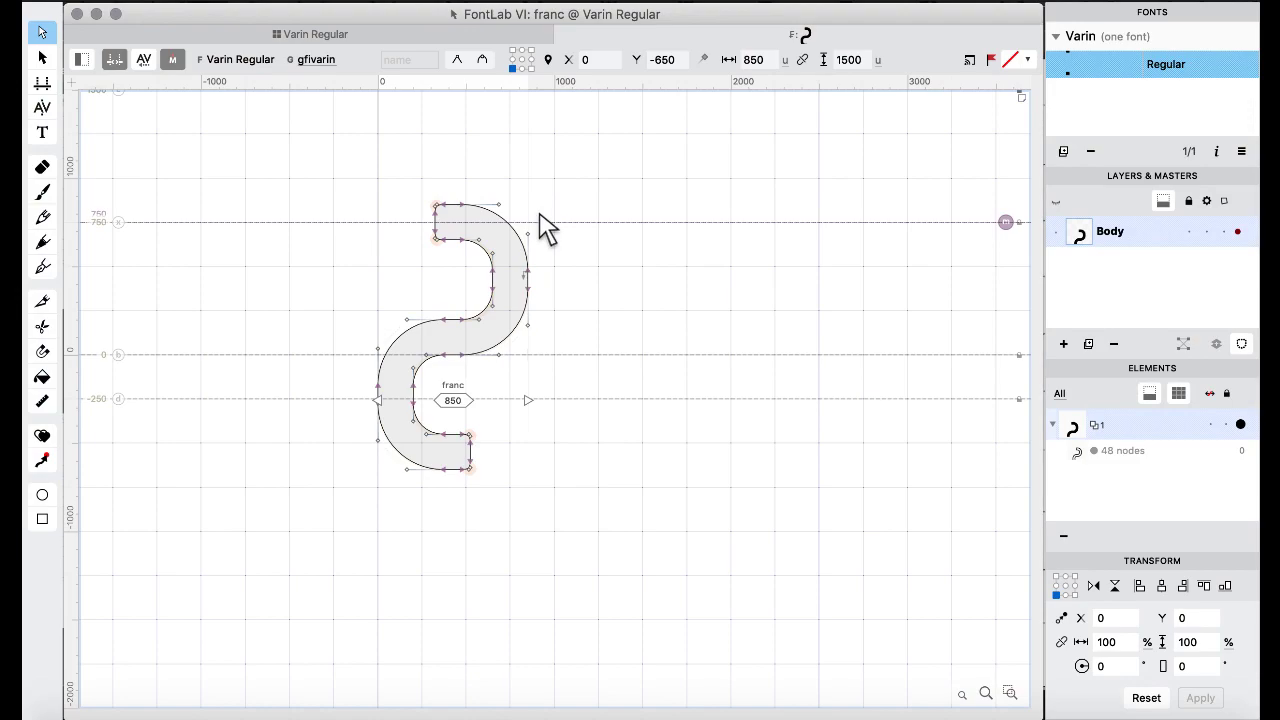
key("ctrl+Up")
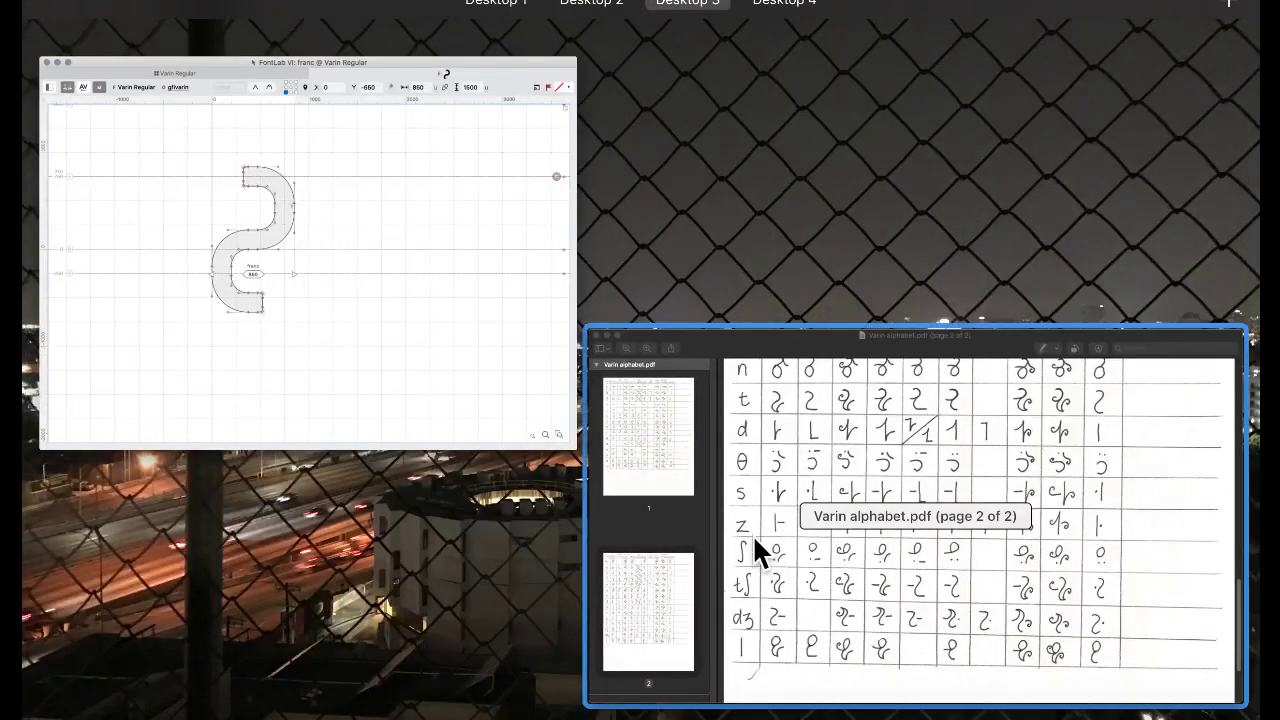
left_click(756, 482)
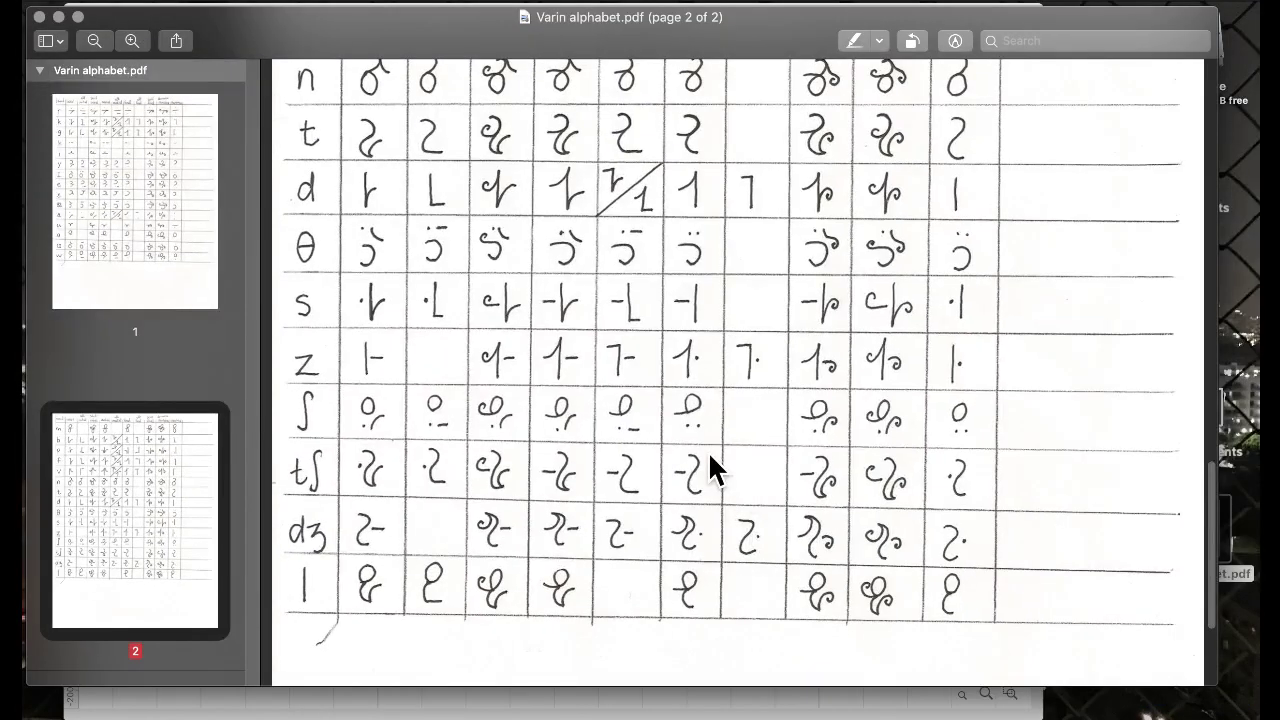
key("ctrl+Up")
left_click(409, 160)
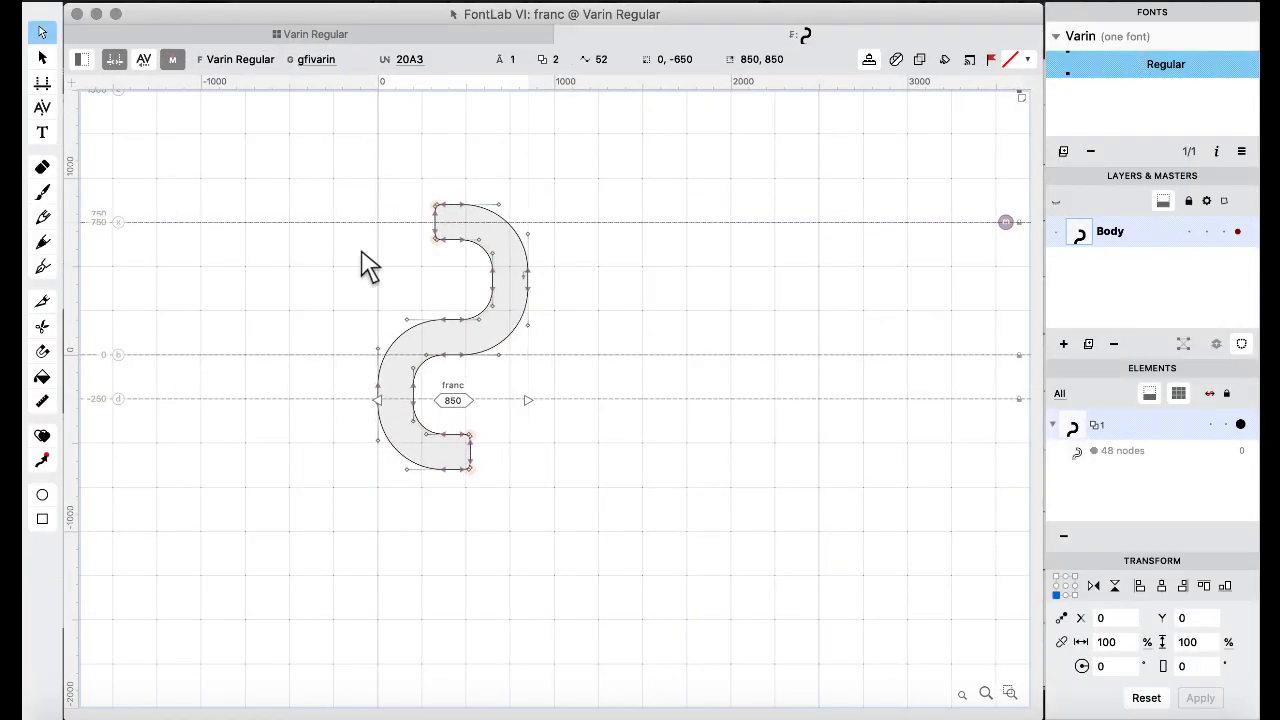
left_click(268, 33)
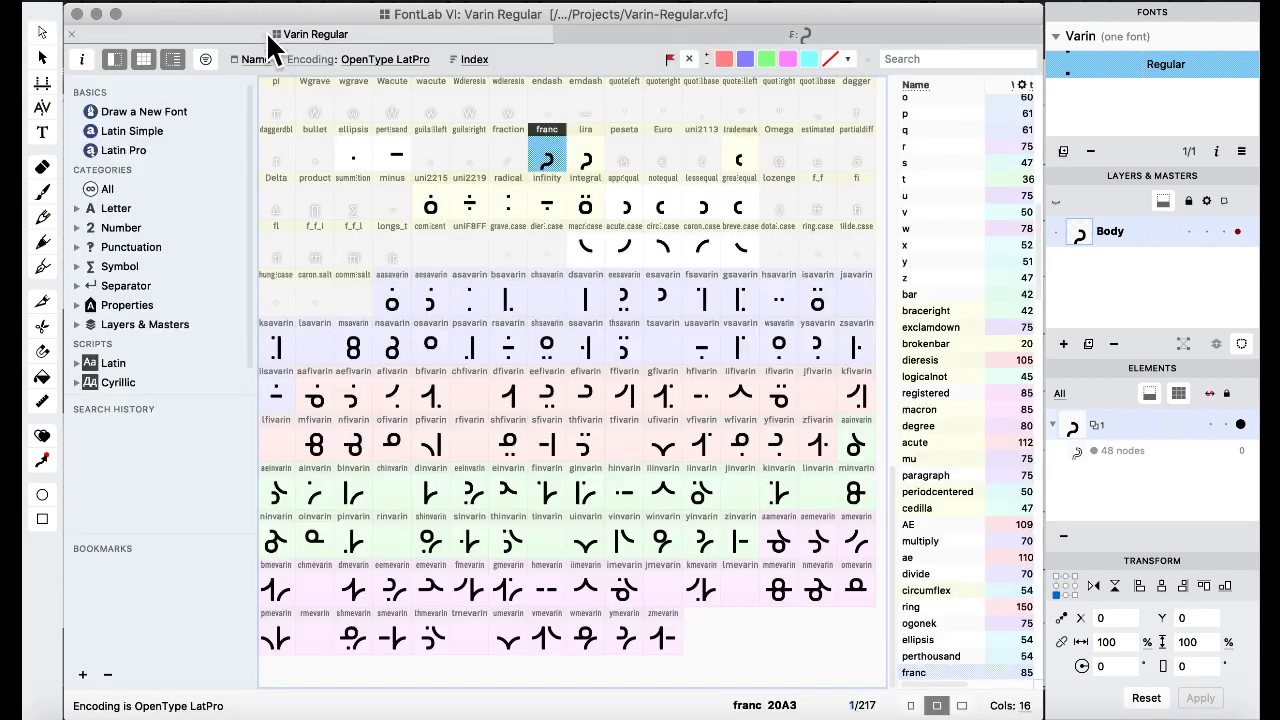
Move the whole S-shaped contour of franc straight up until its lower edge sits on the baseline at Y 0.
left_click(510, 138)
double_click(535, 140)
key("super+a")
key("shift+Up")
key("shift+Up")
key("shift+Up")
key("shift+Up")
key("shift+Up")
key("shift+Up")
key("shift+Up")
key("shift+Up")
key("shift+Up")
key("shift+Up")
key("shift+Up")
key("shift+Up")
key("shift+Up")
key("shift+Up")
key("shift+Up")
key("shift+Up")
key("shift+Up")
key("shift+Up")
key("shift+Up")
key("shift+Up")
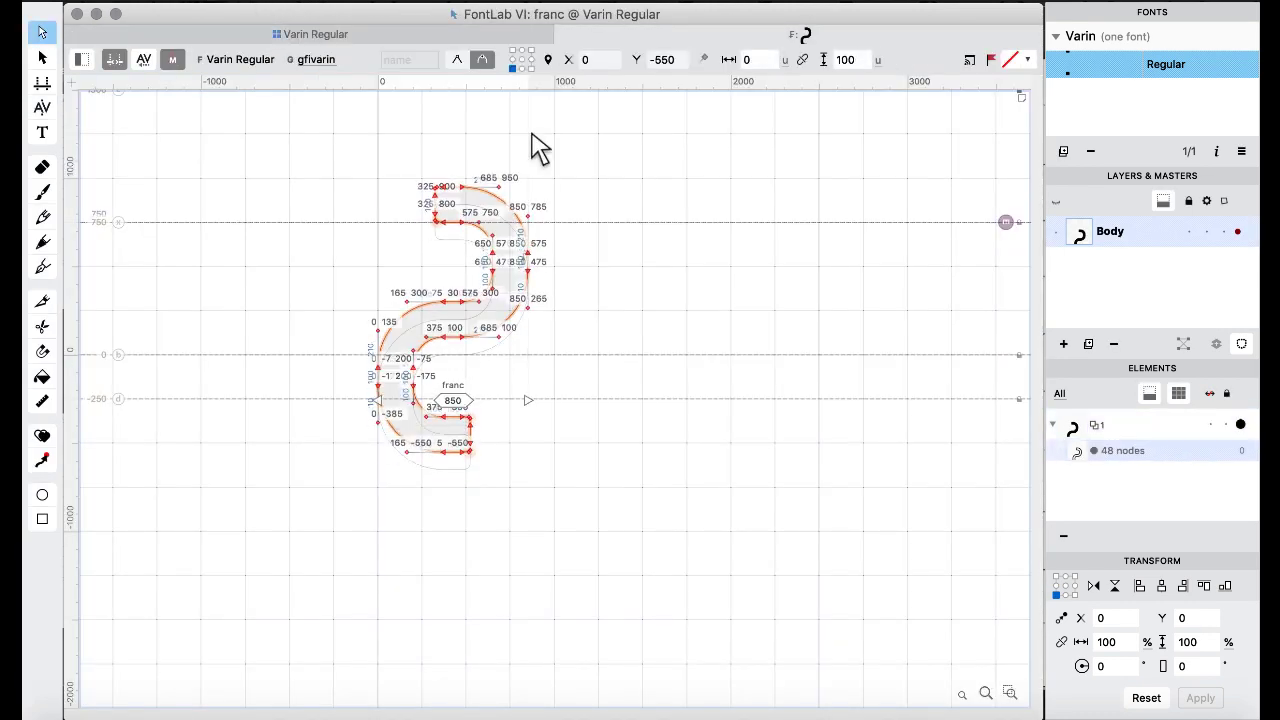
key("shift+Up")
key("shift+Up")
key("shift+Up")
key("shift+Up")
key("shift+Up")
key("shift+Up")
key("shift+Up")
key("shift+Up")
key("shift+Up")
key("shift+Up")
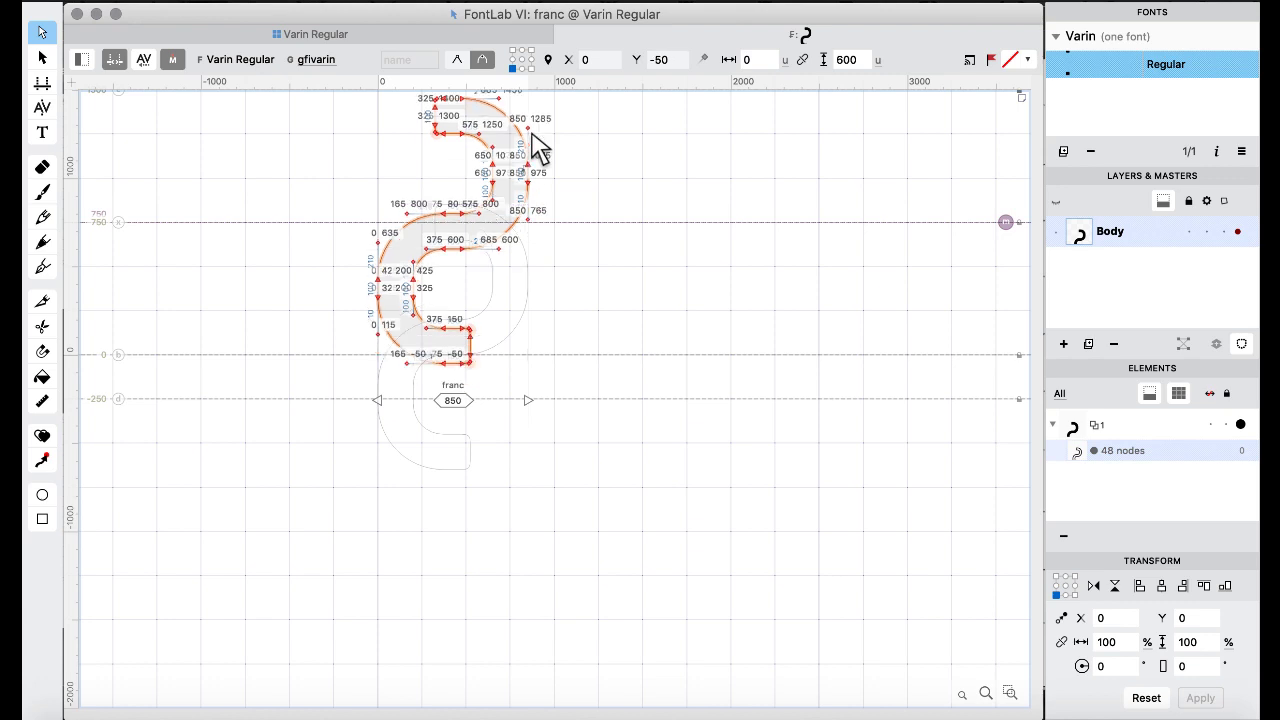
scroll(540, 148, "up", 5)
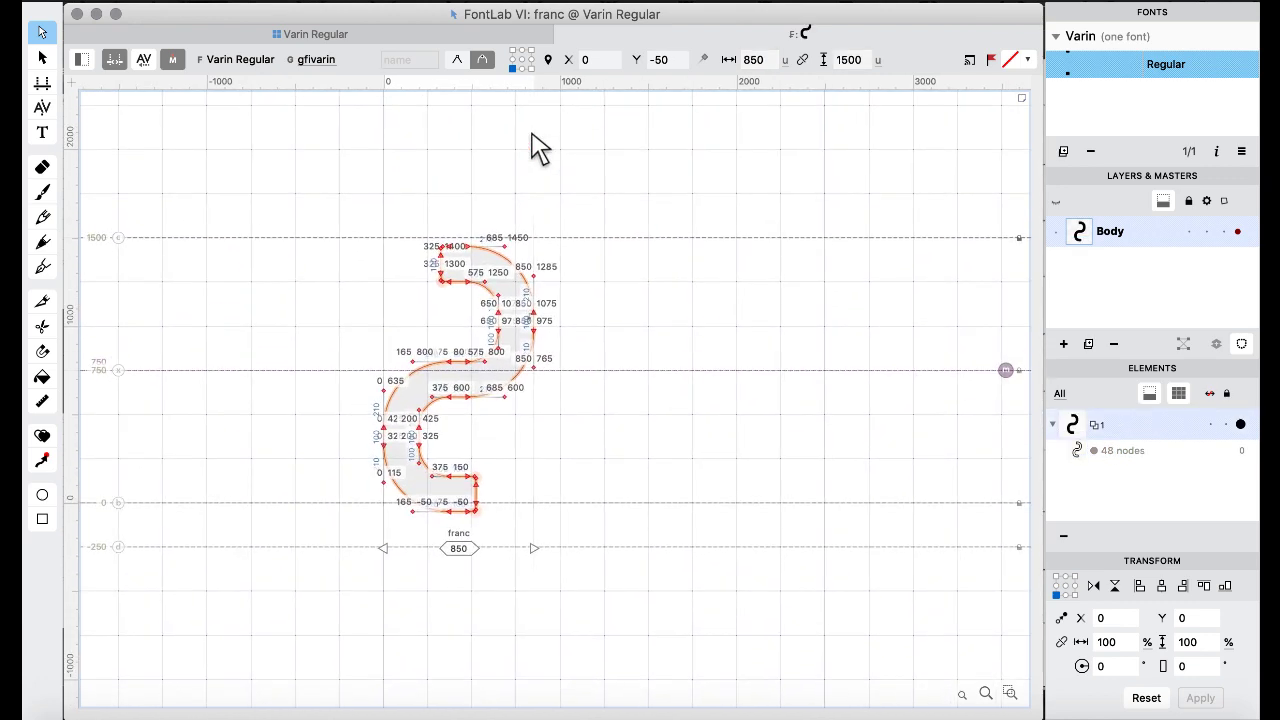
key("shift+Up")
key("shift+Up")
key("shift+Up")
key("shift+Up")
key("shift+Up")
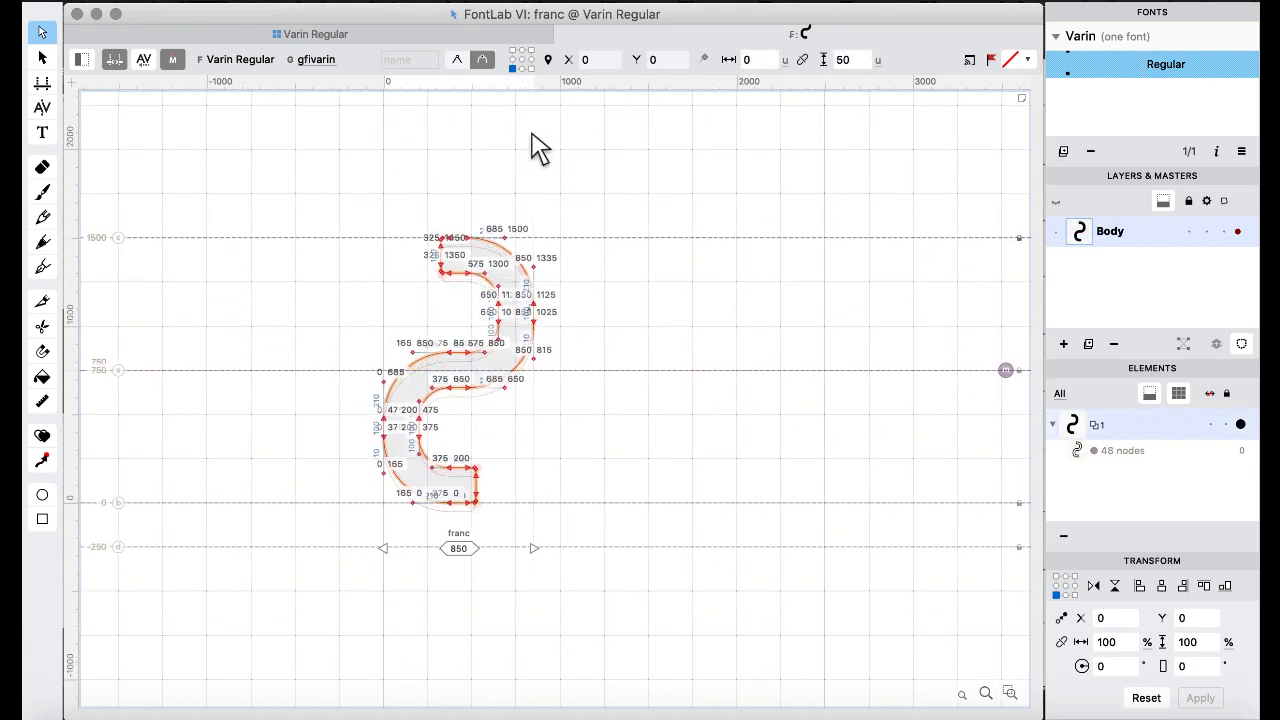
left_click(556, 450)
key("space")
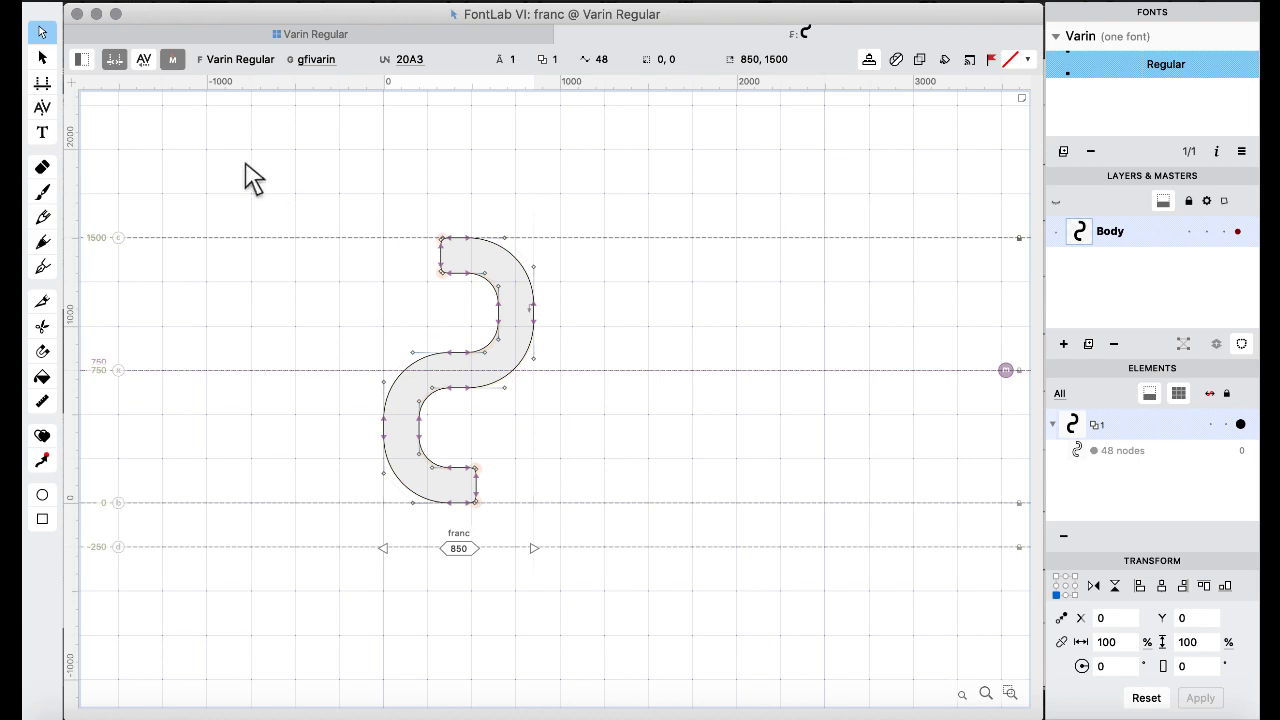
Copy the S-shaped contour from franc and paste it into the empty tsavarin glyph.
left_click(288, 35)
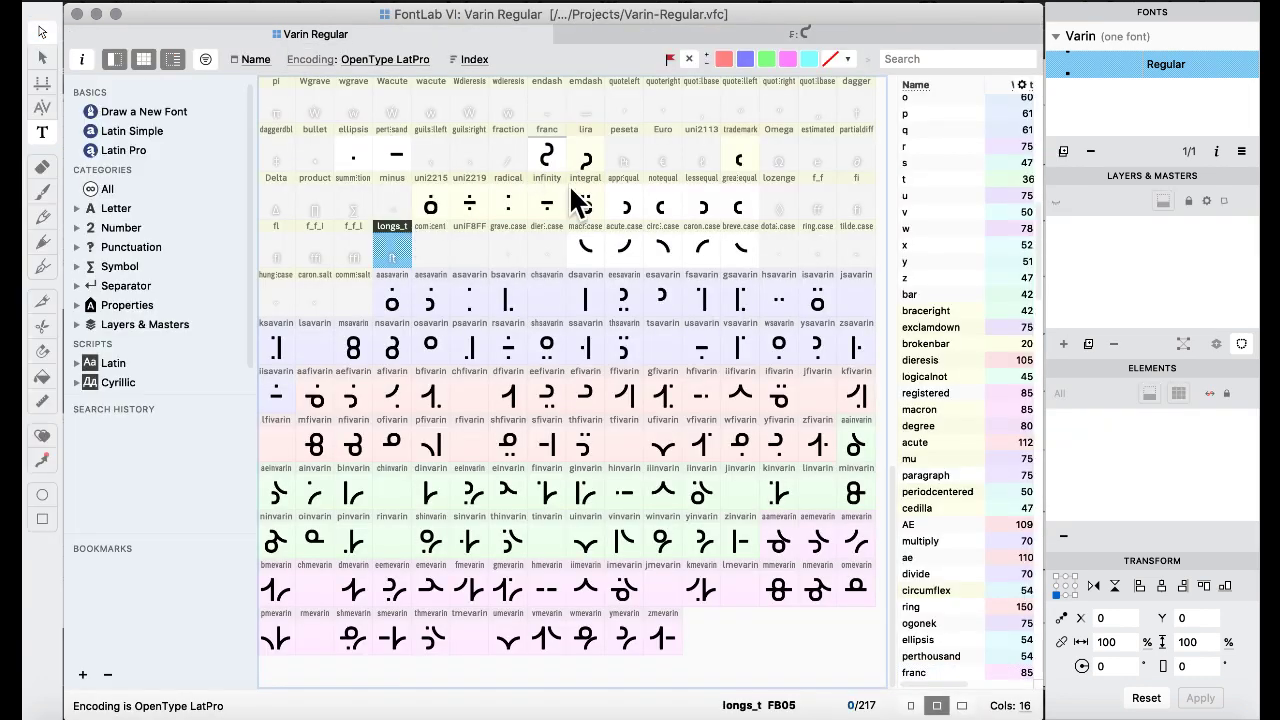
left_click(548, 160)
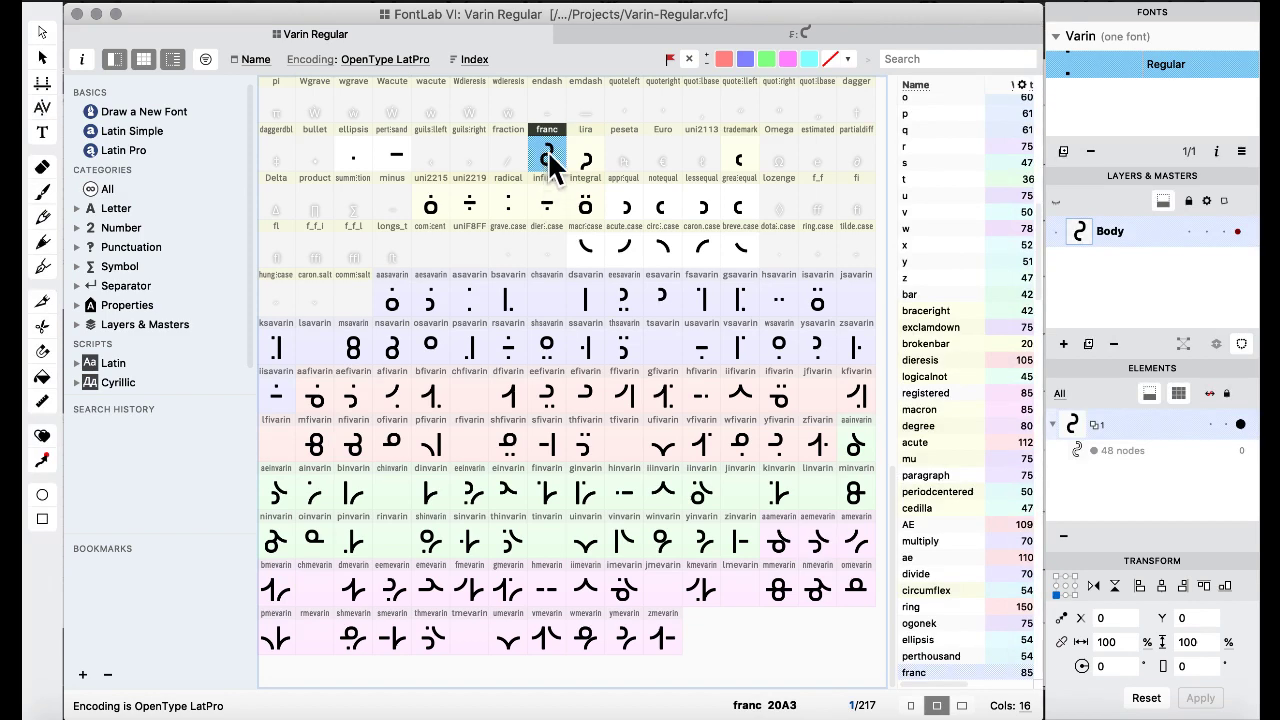
double_click(545, 158)
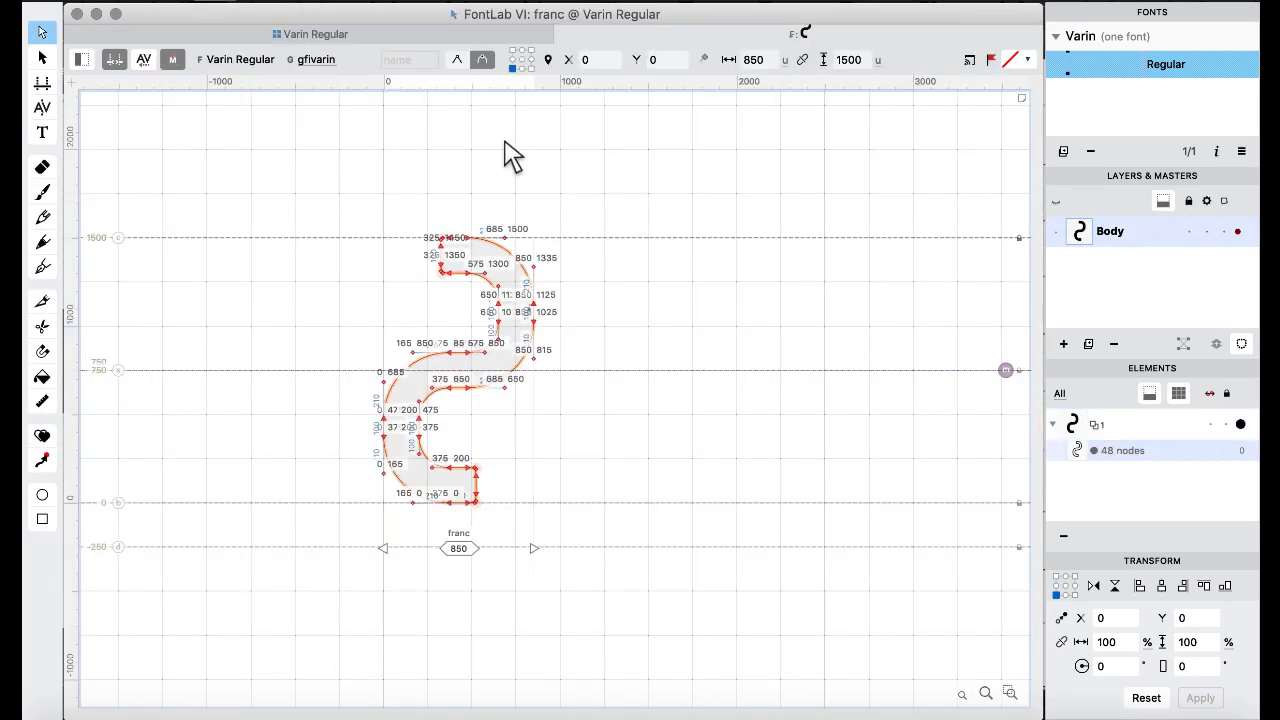
left_click(315, 34)
left_click(672, 298)
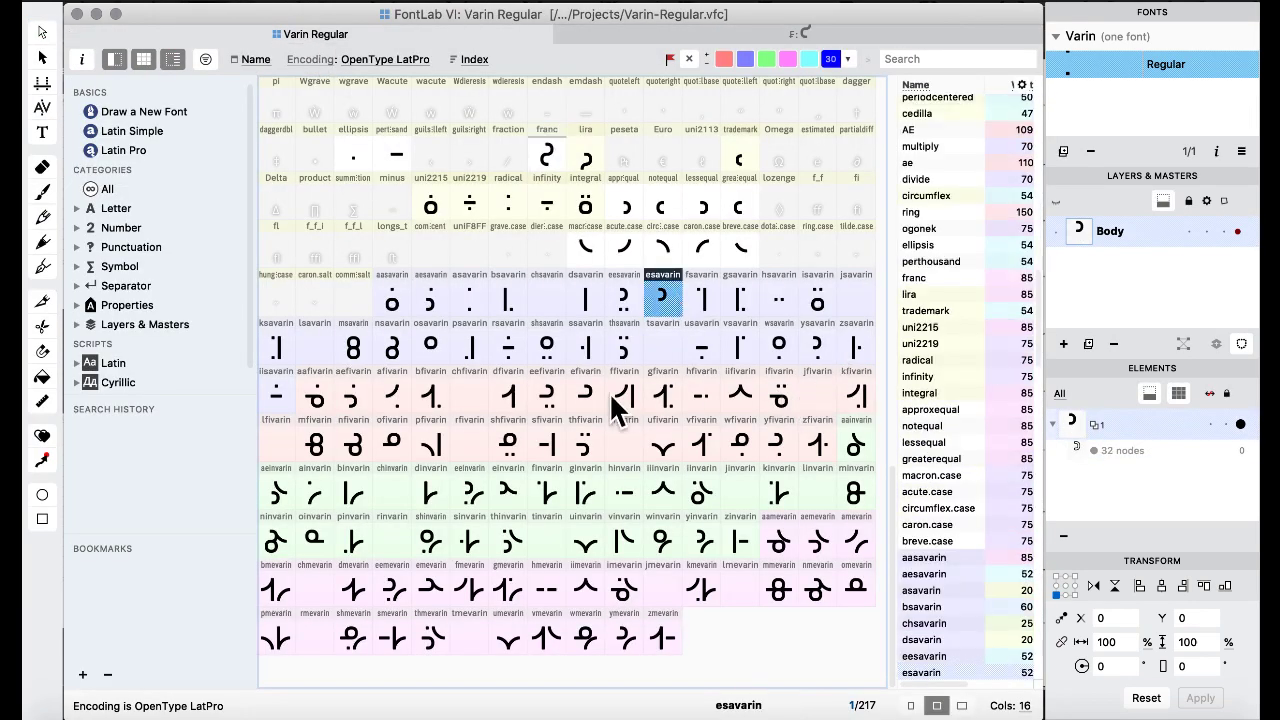
double_click(661, 345)
key("super+v")
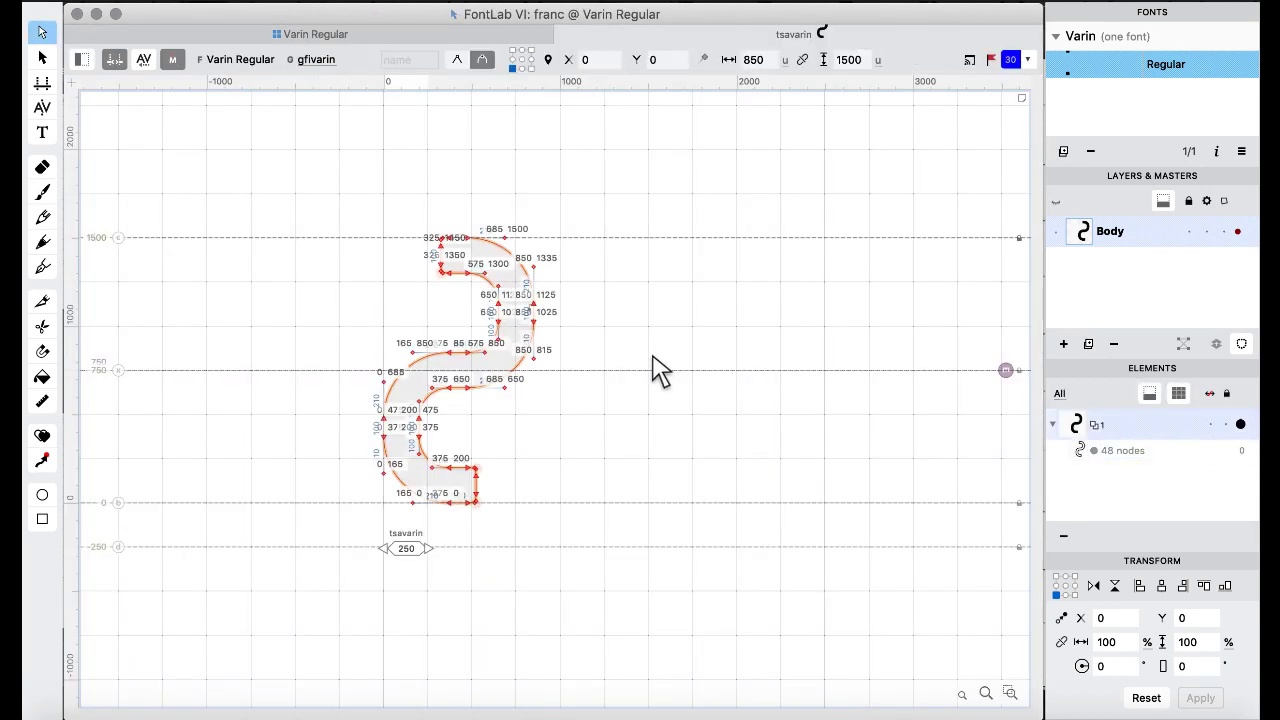
key("space")
left_click(305, 34)
Set the left and right sidebearings of tsavarin equal to 0 with the Set sidebearings action.
left_click(555, 228)
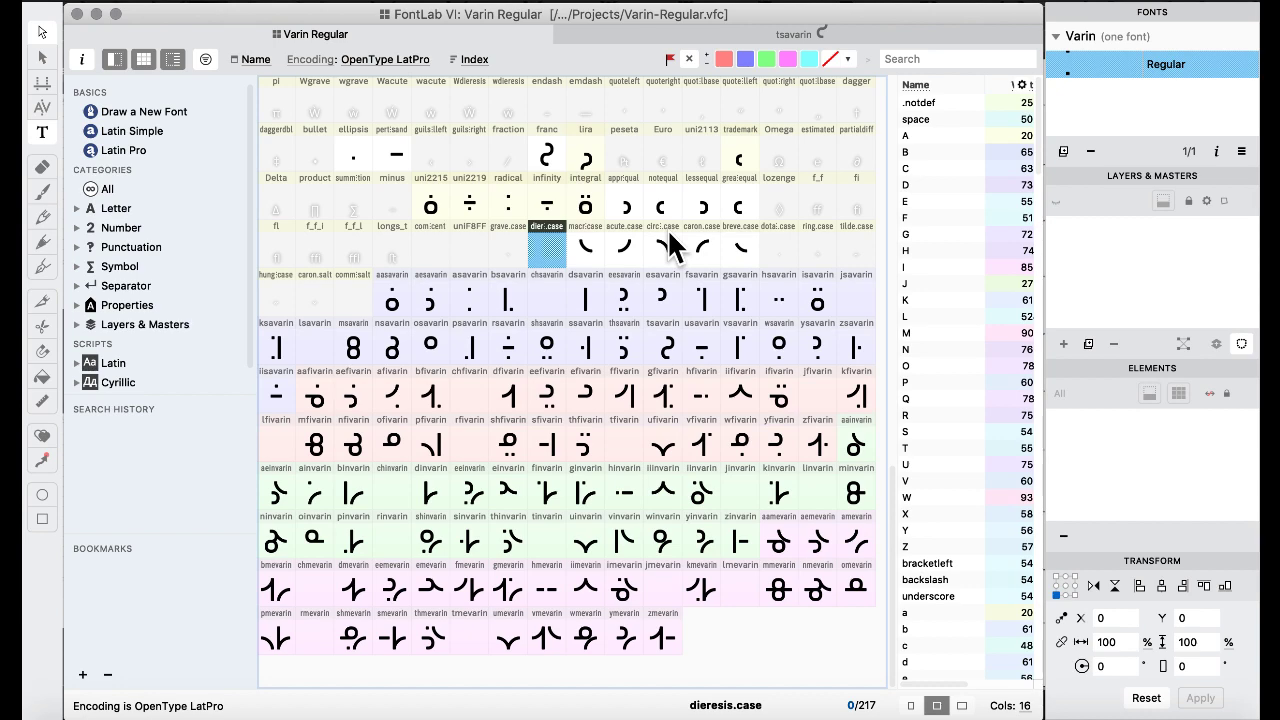
left_click(663, 350)
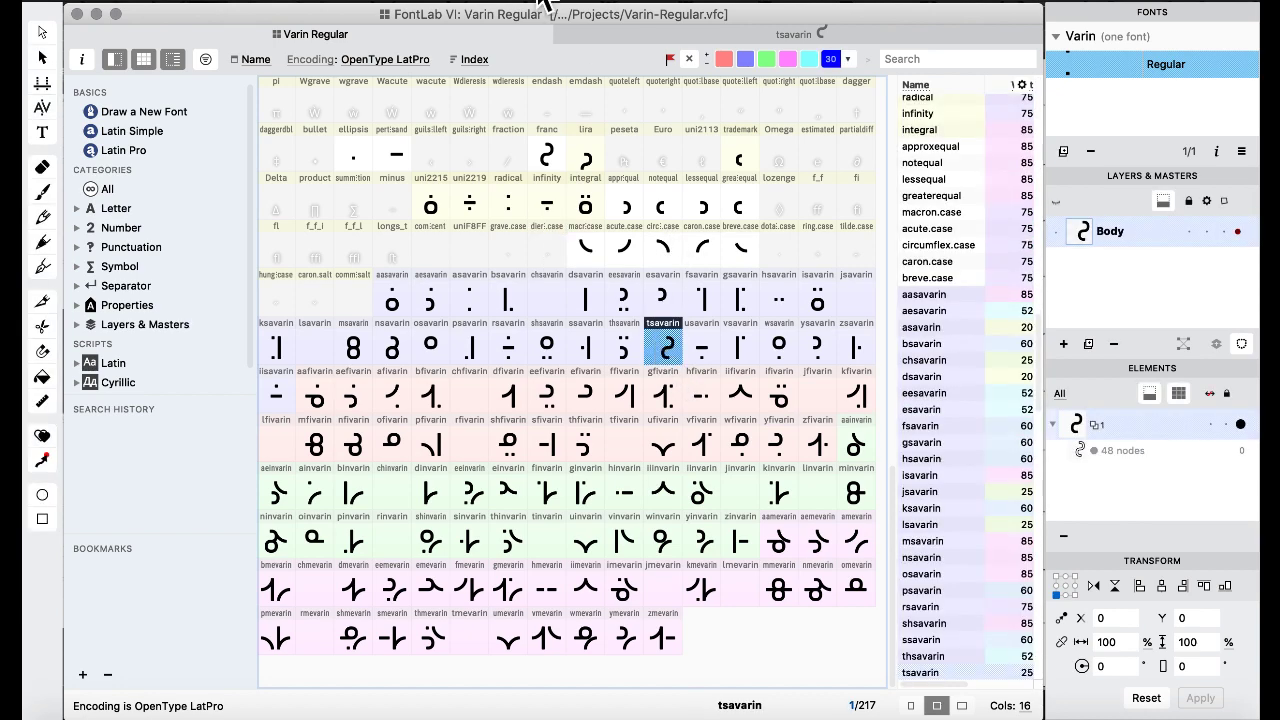
left_click(545, 6)
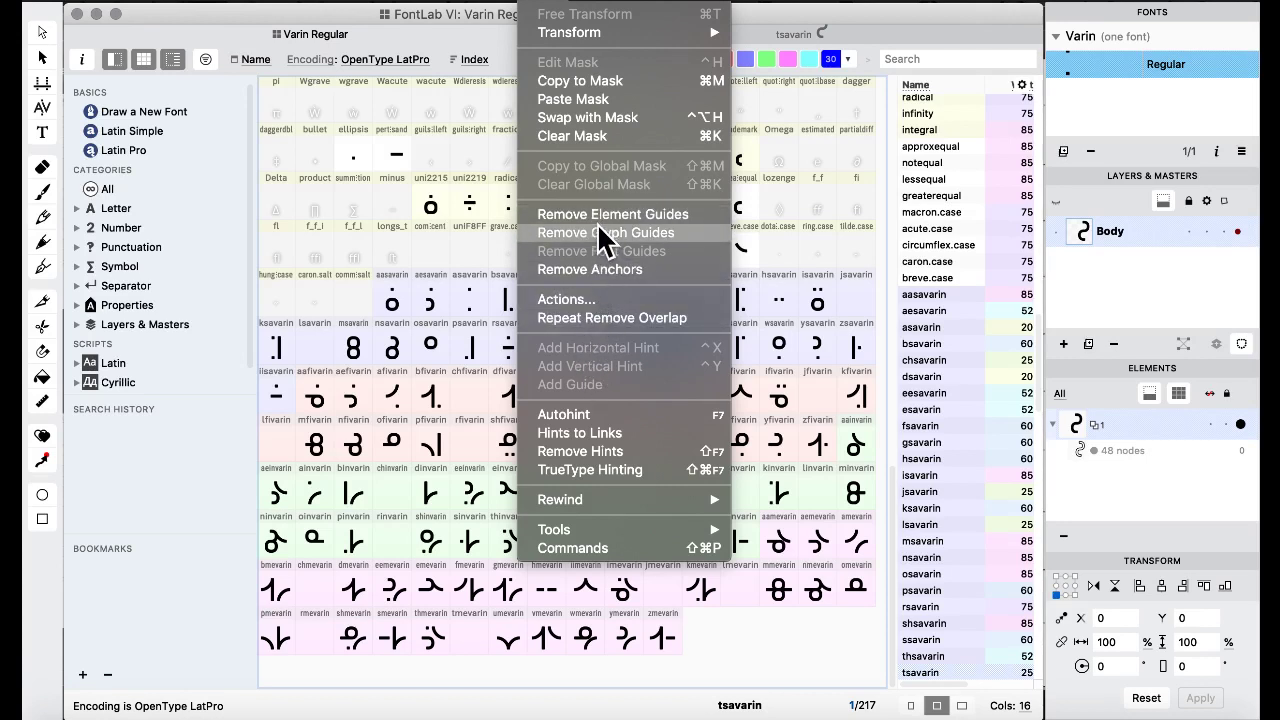
left_click(588, 292)
scroll(397, 317, "down", 5)
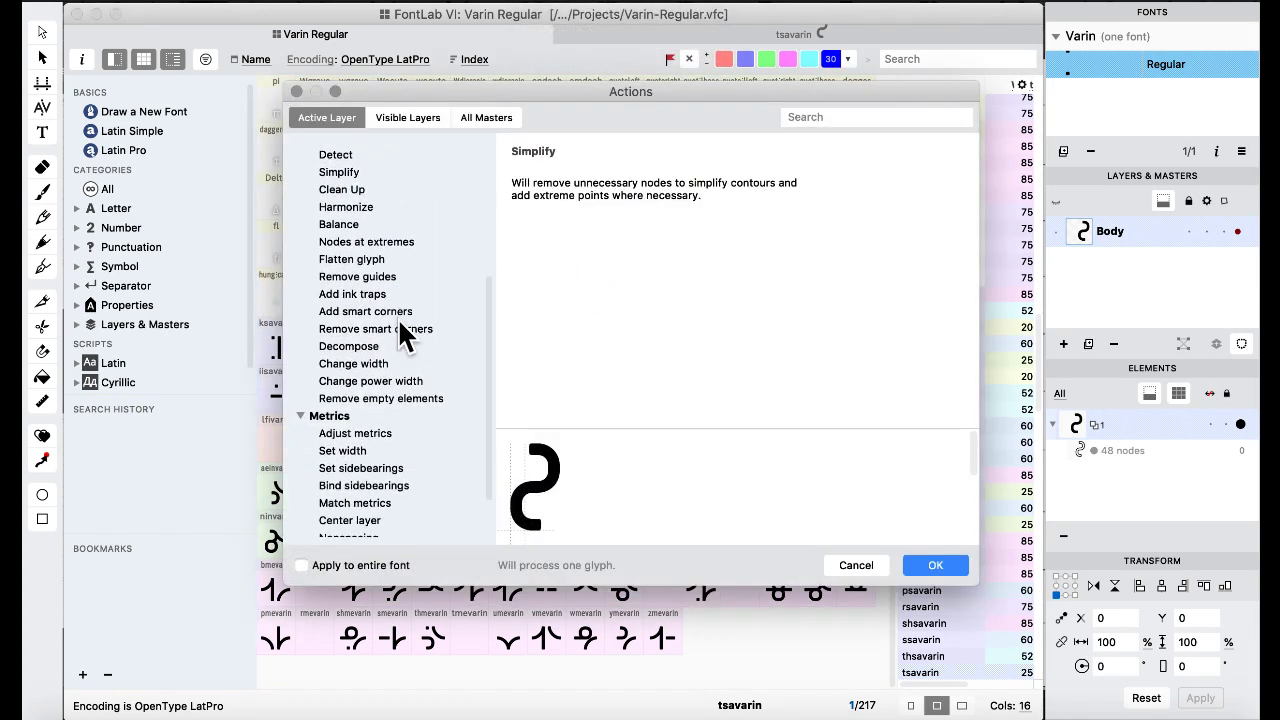
left_click(363, 406)
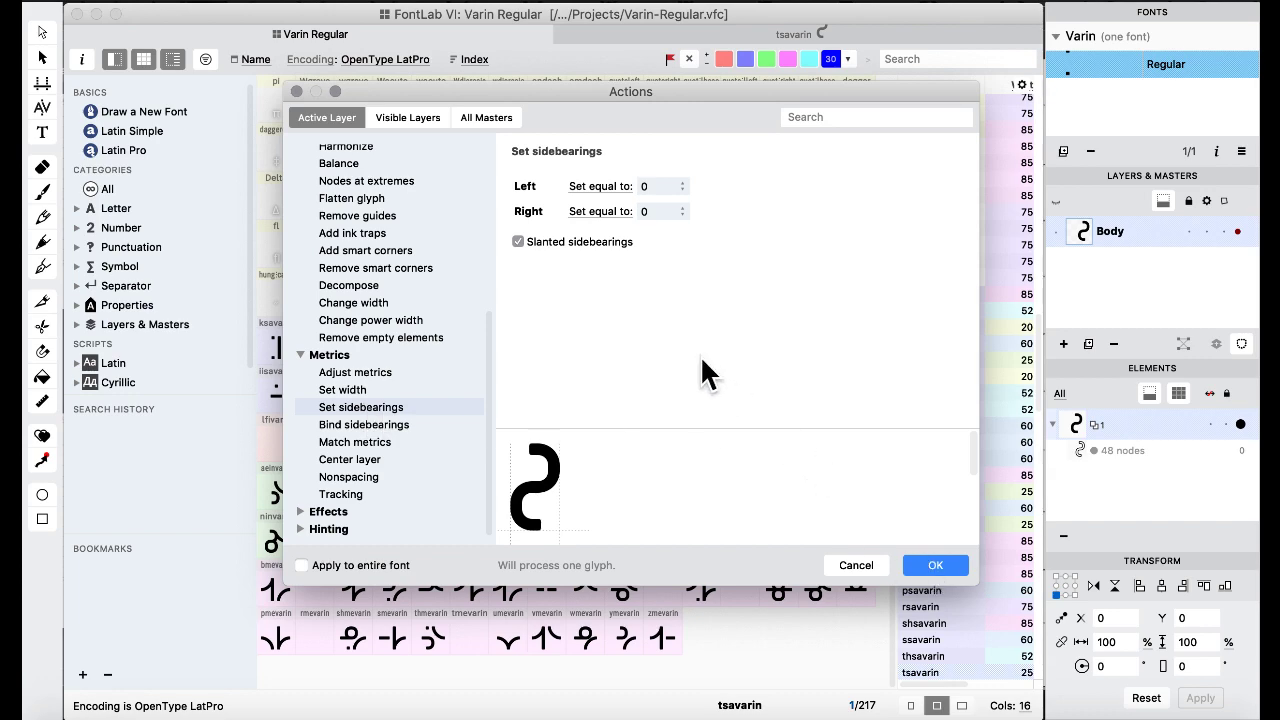
left_click(926, 558)
left_click(679, 217)
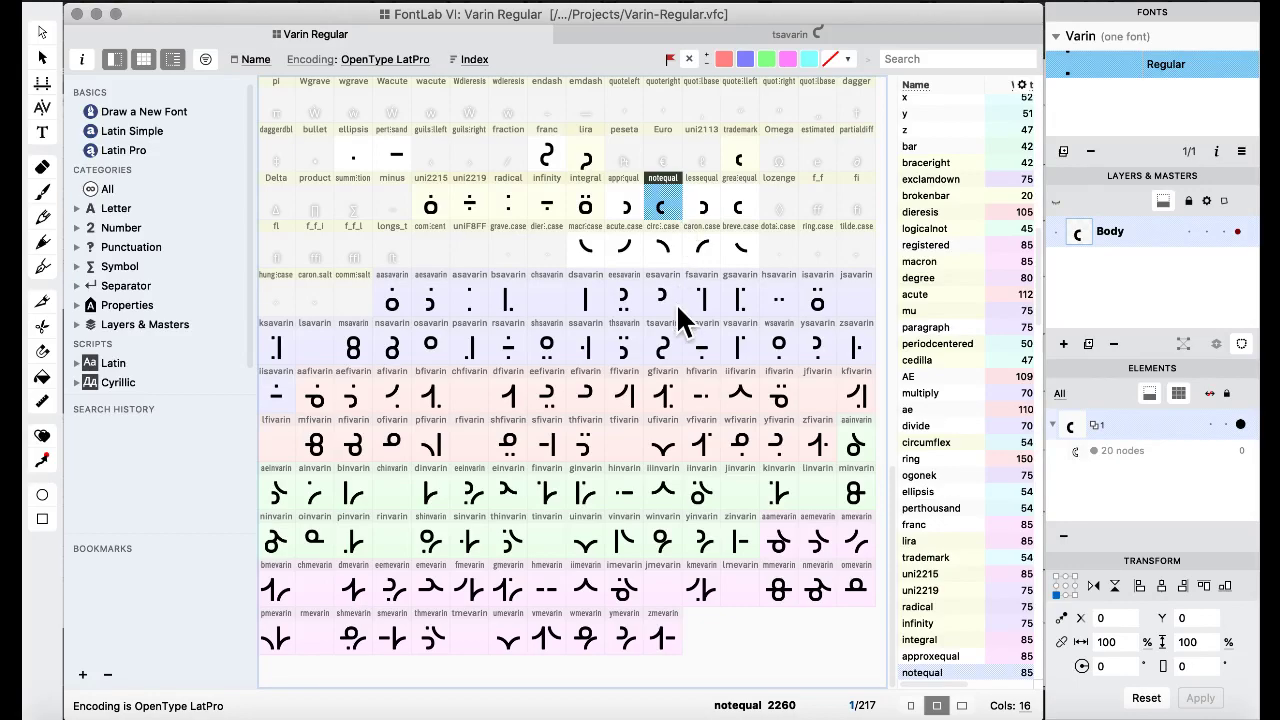
Check the t row of the handwritten chart and copy the S form from tsavarin into the empty tinvarin glyph.
key("ctrl+Up")
left_click(914, 471)
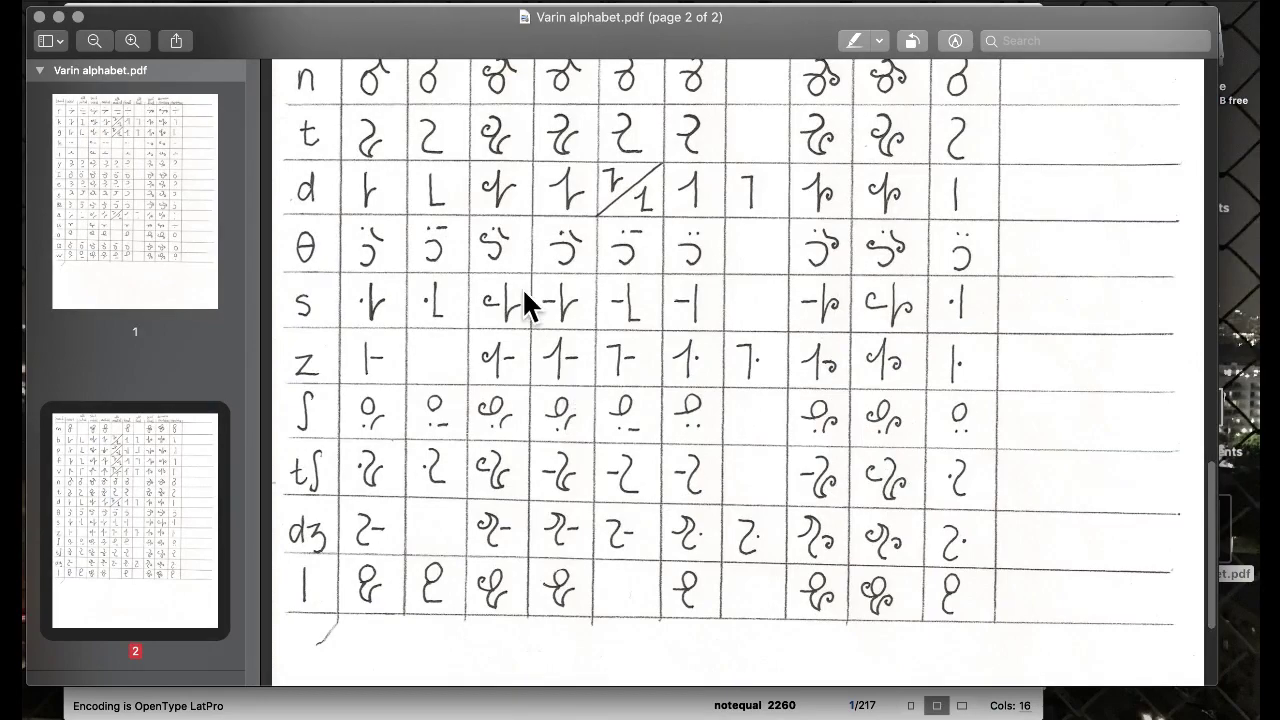
scroll(412, 189, "up", 1)
key("ctrl+Up")
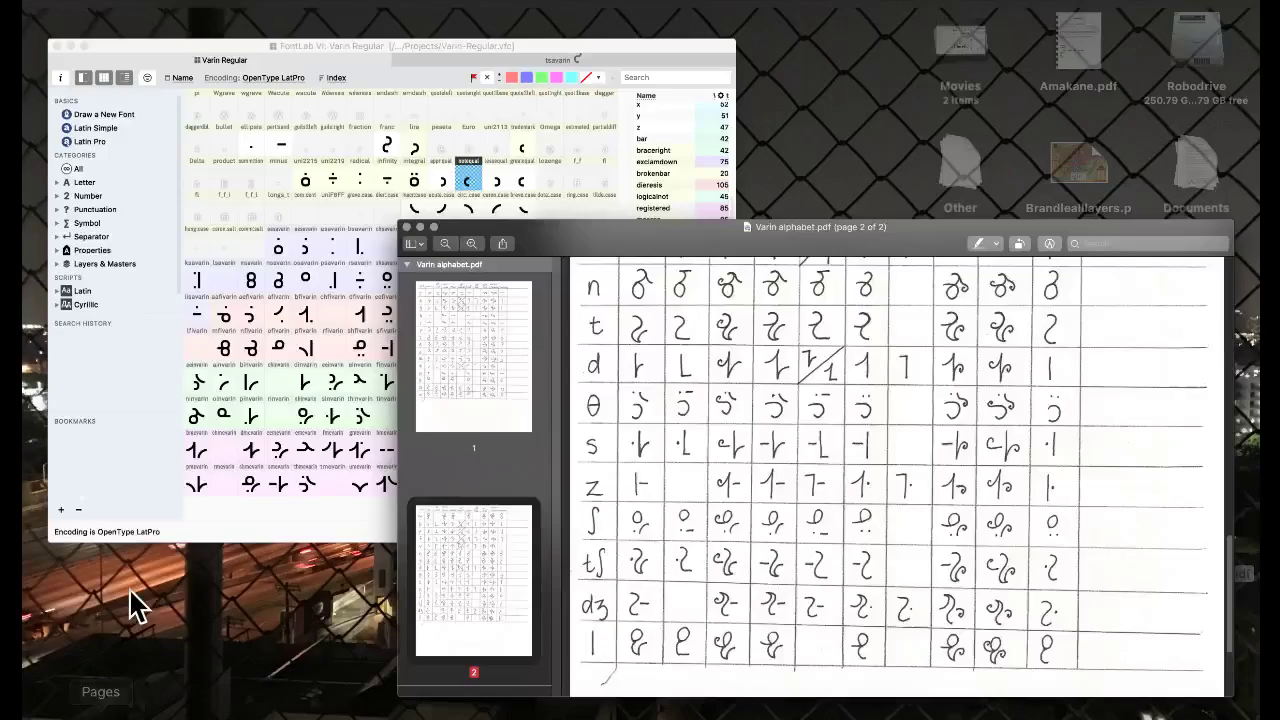
left_click(321, 293)
left_click(663, 345)
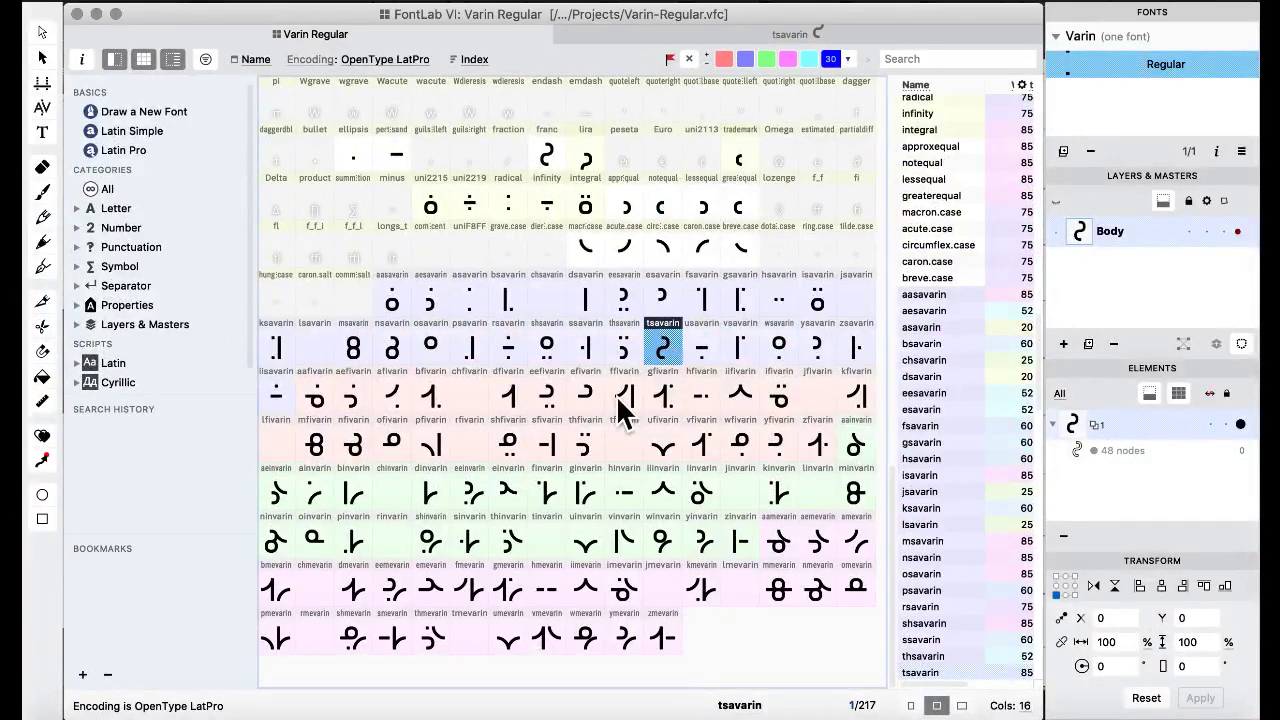
left_click(548, 540)
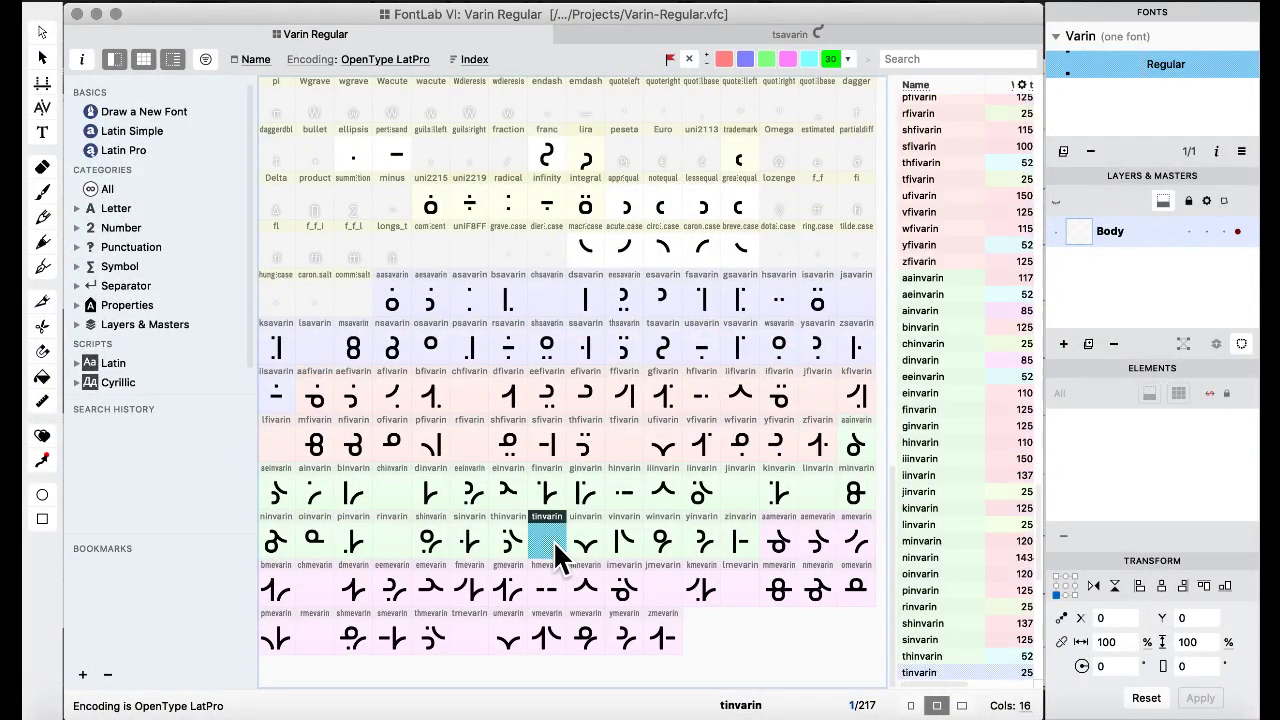
key("super+v")
left_click(819, 457)
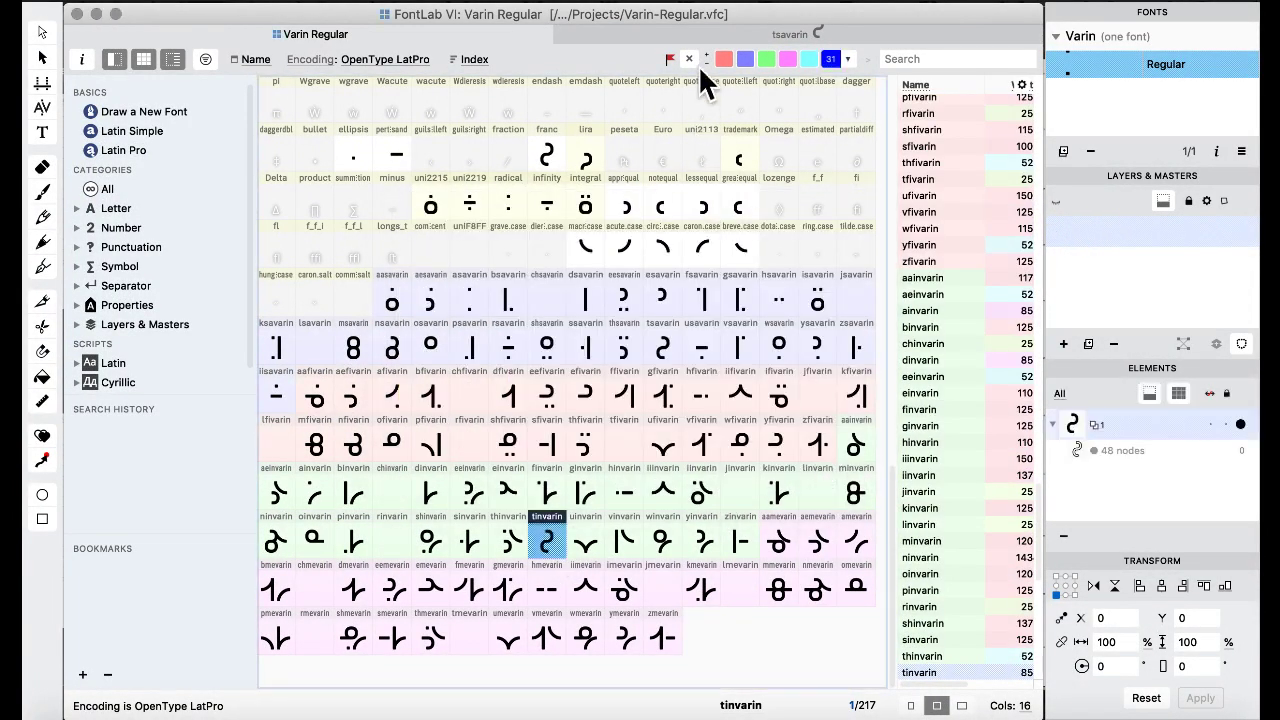
Copy the arc contour from caron.case and paste it into tinvarin over the S form.
left_click(563, 253)
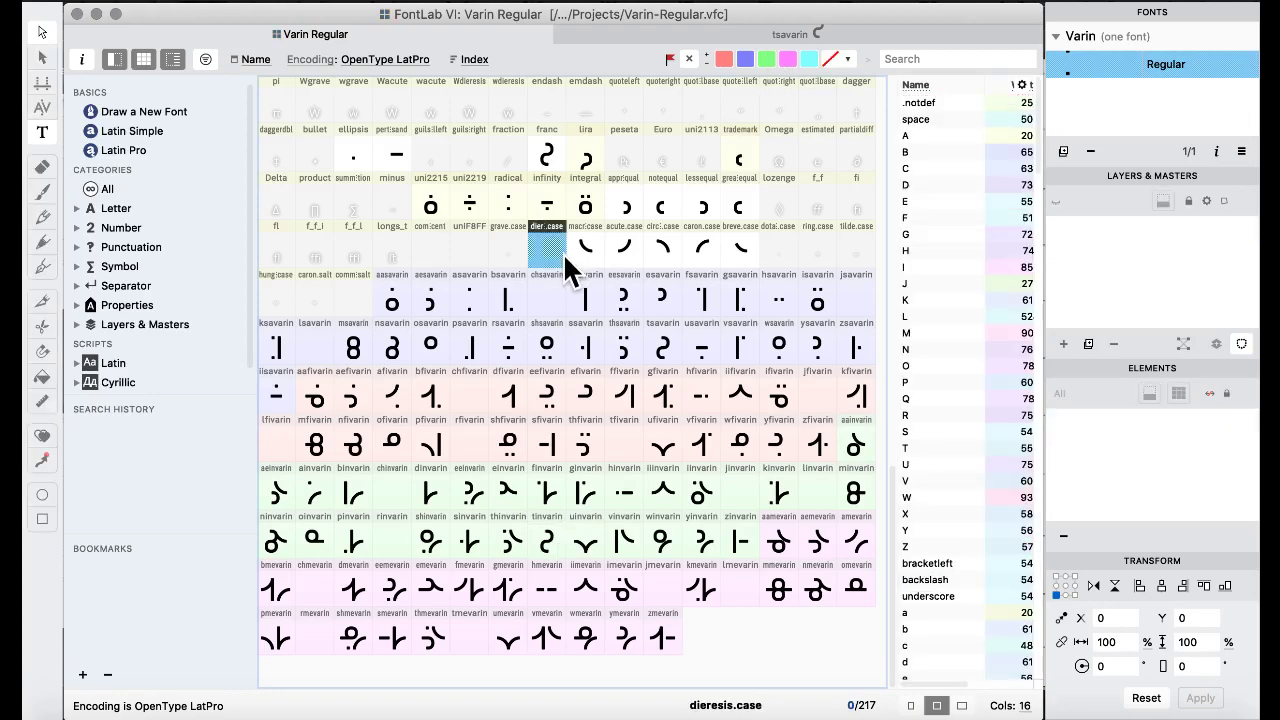
double_click(688, 256)
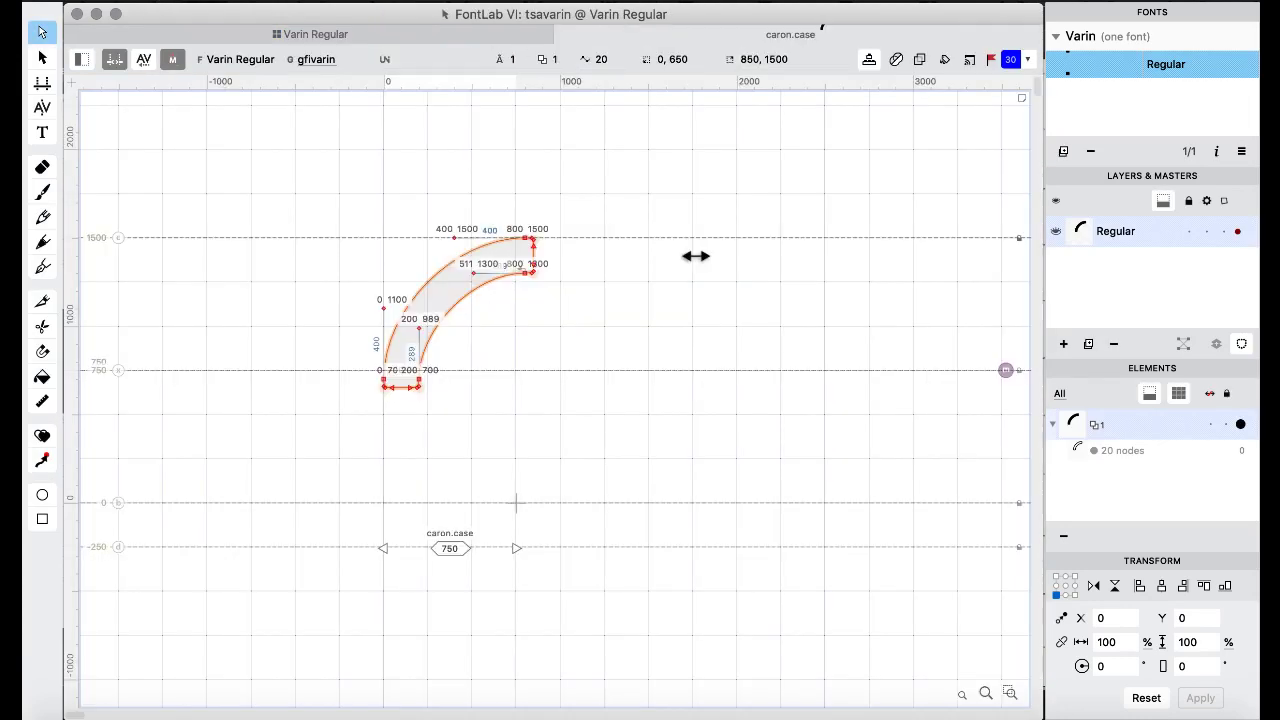
left_click(331, 40)
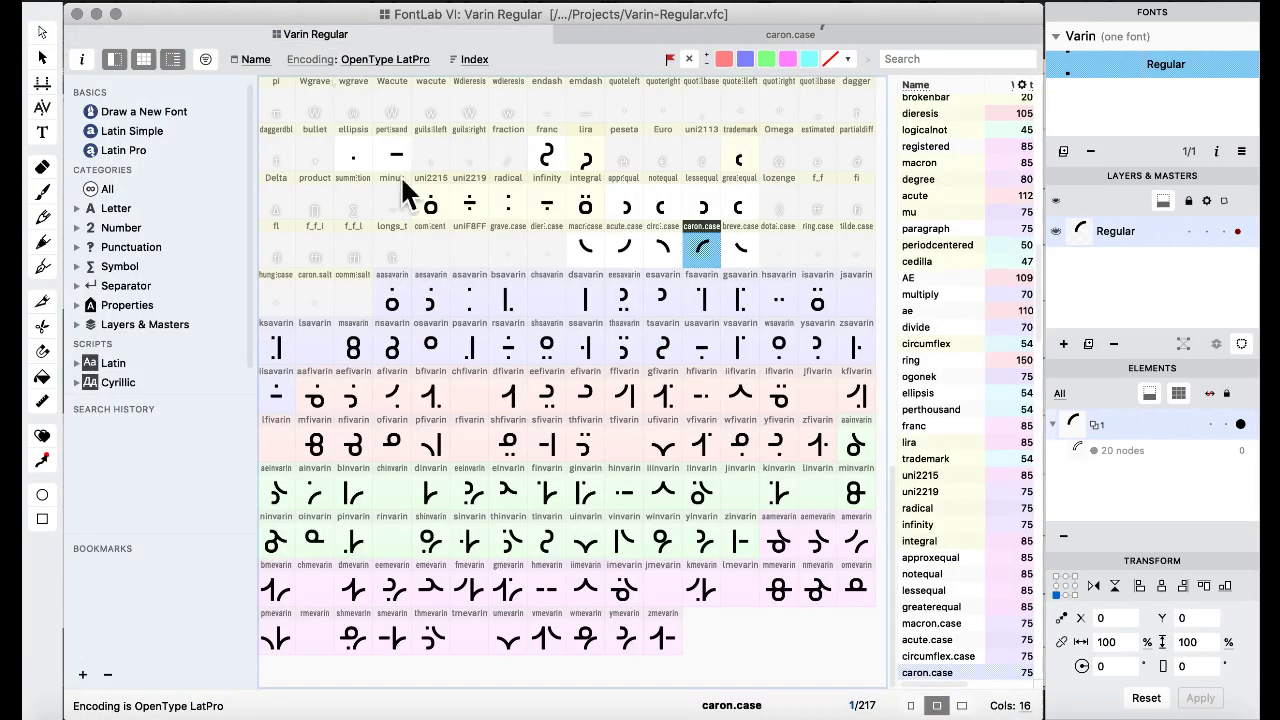
double_click(559, 543)
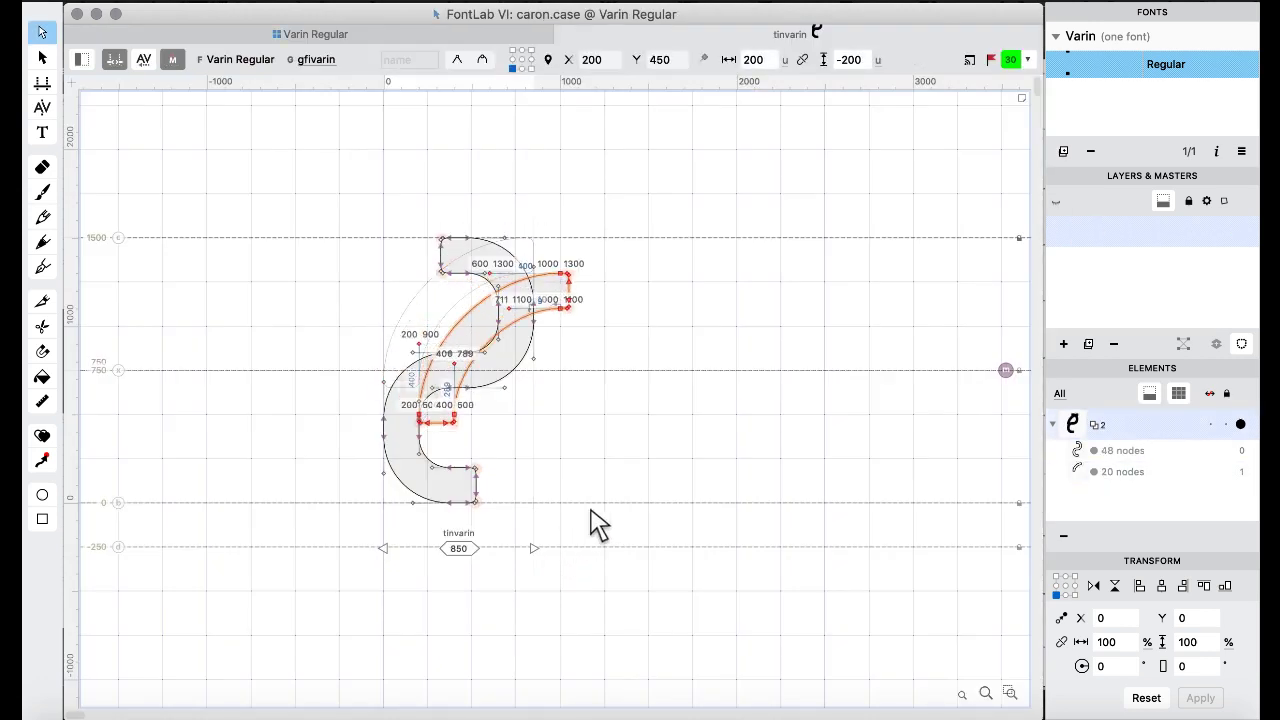
Position the pasted arc of tinvarin at X 323, Y 0 so its foot meets the lower end of the S.
scroll(597, 524, "up", 3)
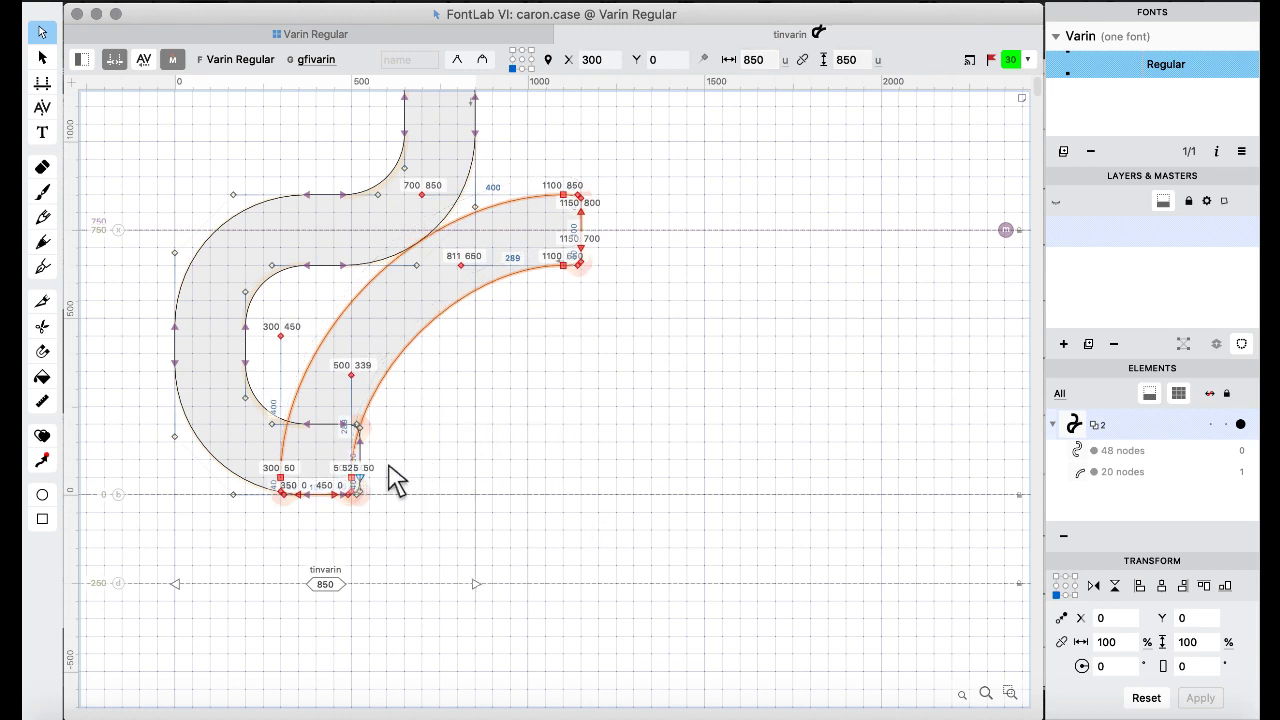
key("shift+Right")
key("shift+Right")
key("Right")
key("Right")
key("Right")
key("Right")
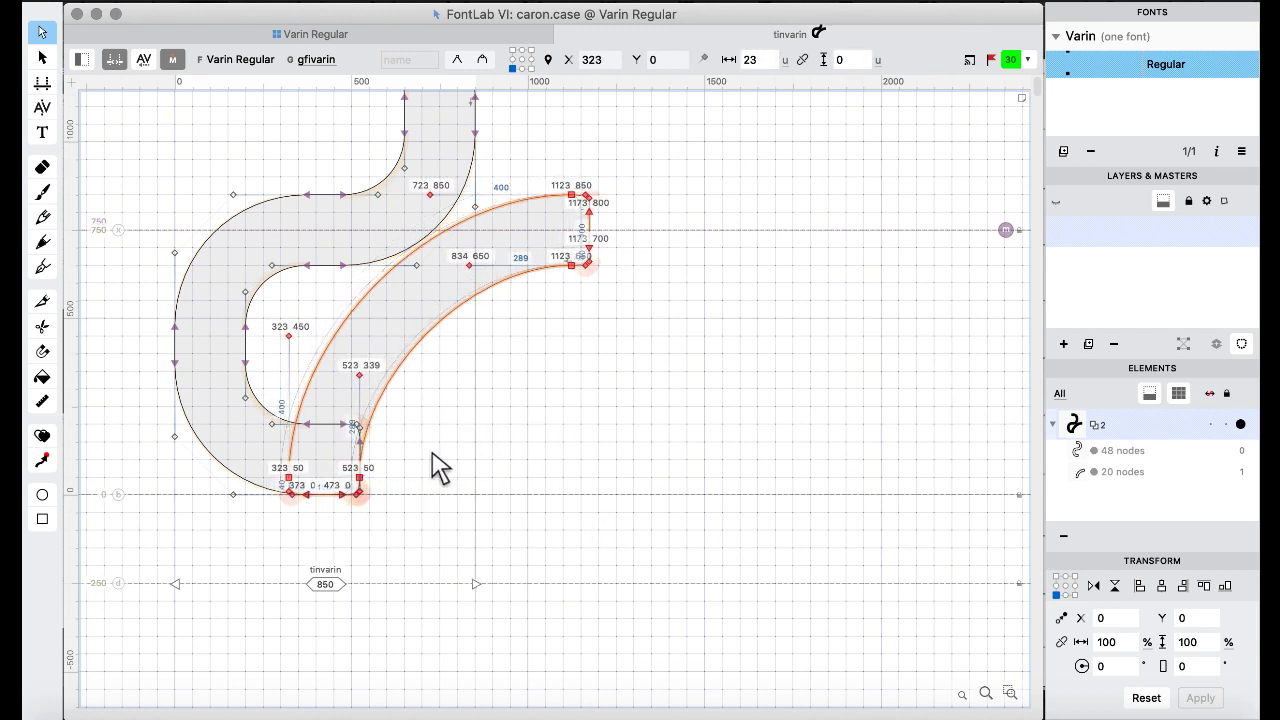
Shift the arc of tinvarin to X 325, merge it with the S form using Remove Overlap and preview the filled glyph.
key("Right")
key("super+a")
scroll(440, 468, "up", 3)
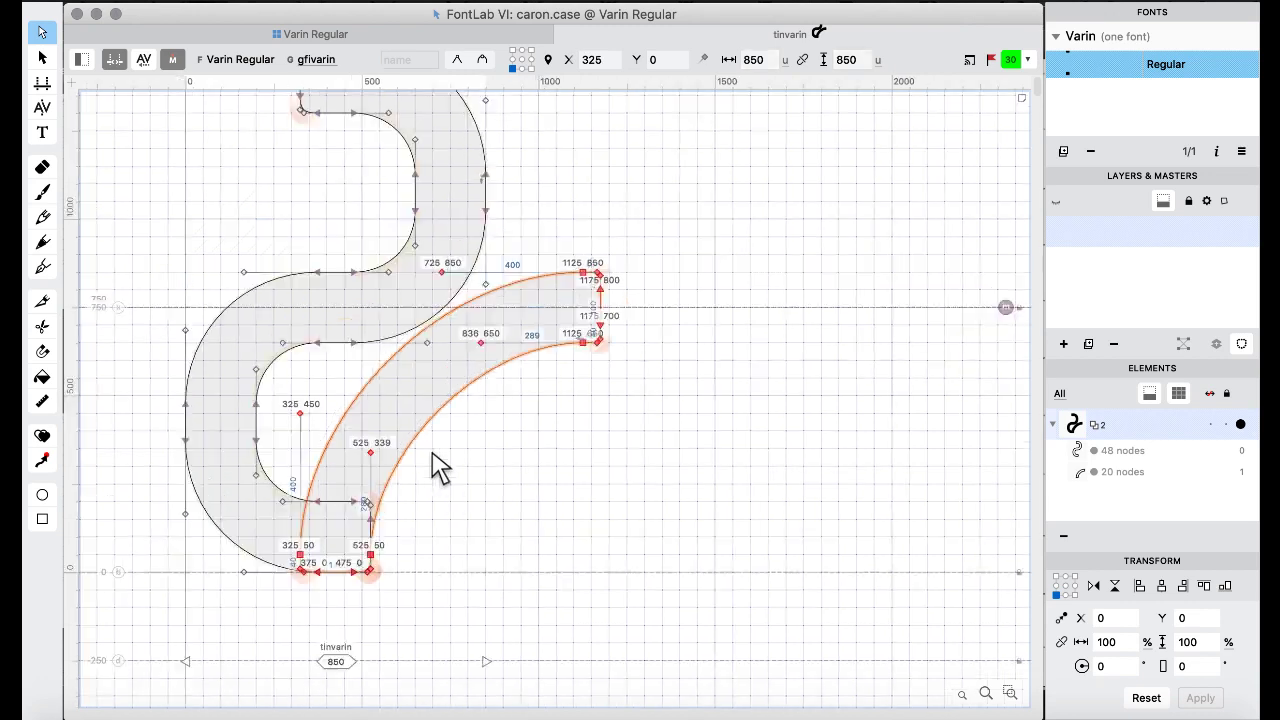
right_click(531, 505)
mouse_move(665, 131)
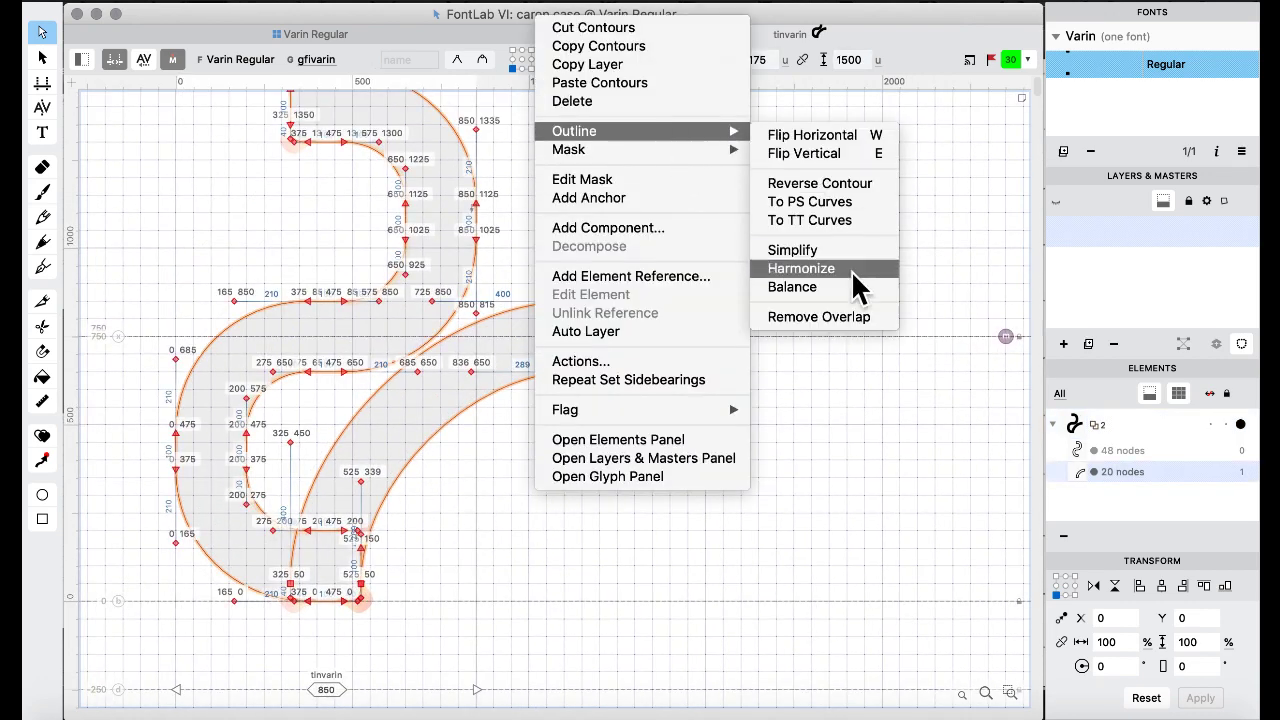
left_click(843, 313)
key("space")
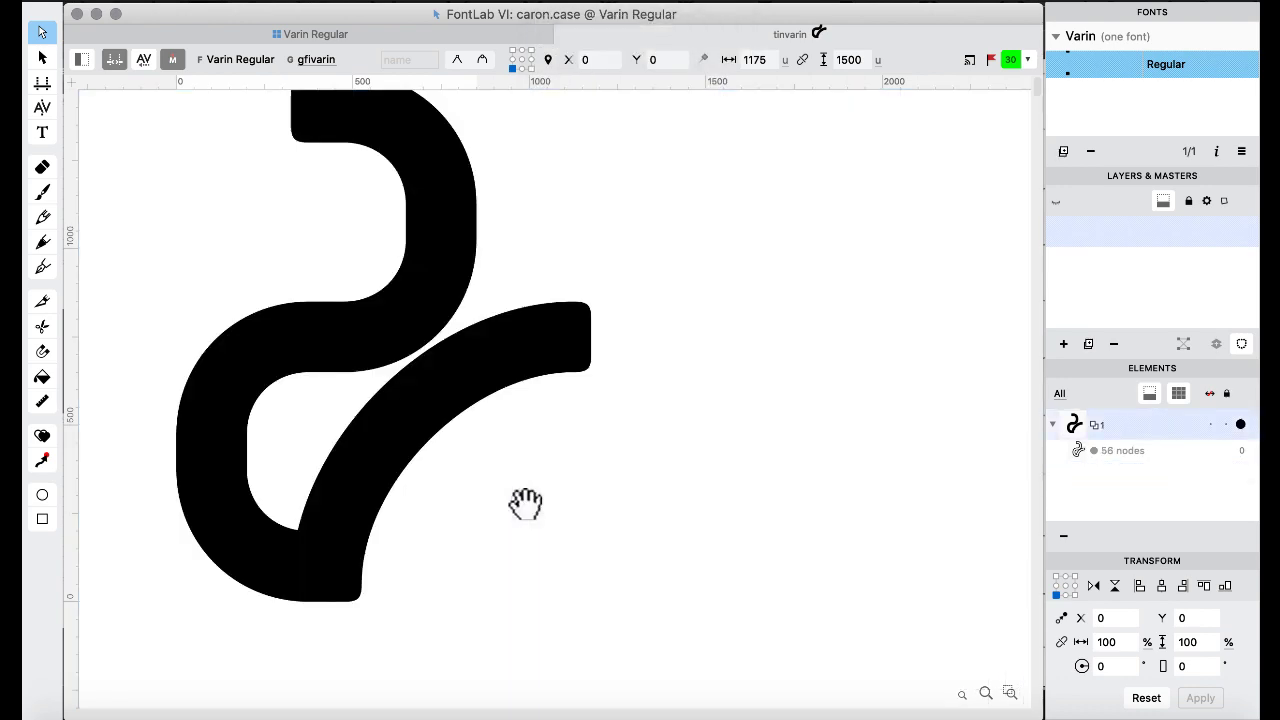
key("space")
key("space")
Examine the t row of the handwritten chart together with its column headings for the initial, medial and final forms.
left_click(285, 33)
left_click(503, 285)
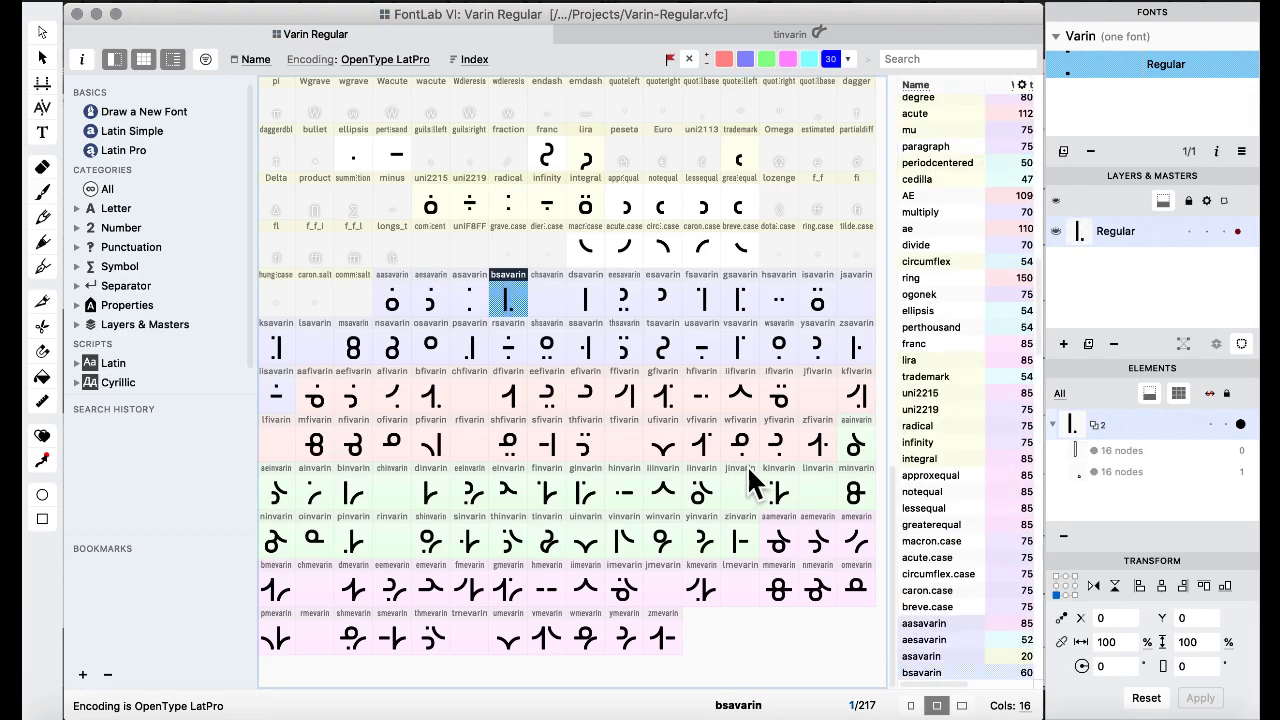
key("ctrl+Up")
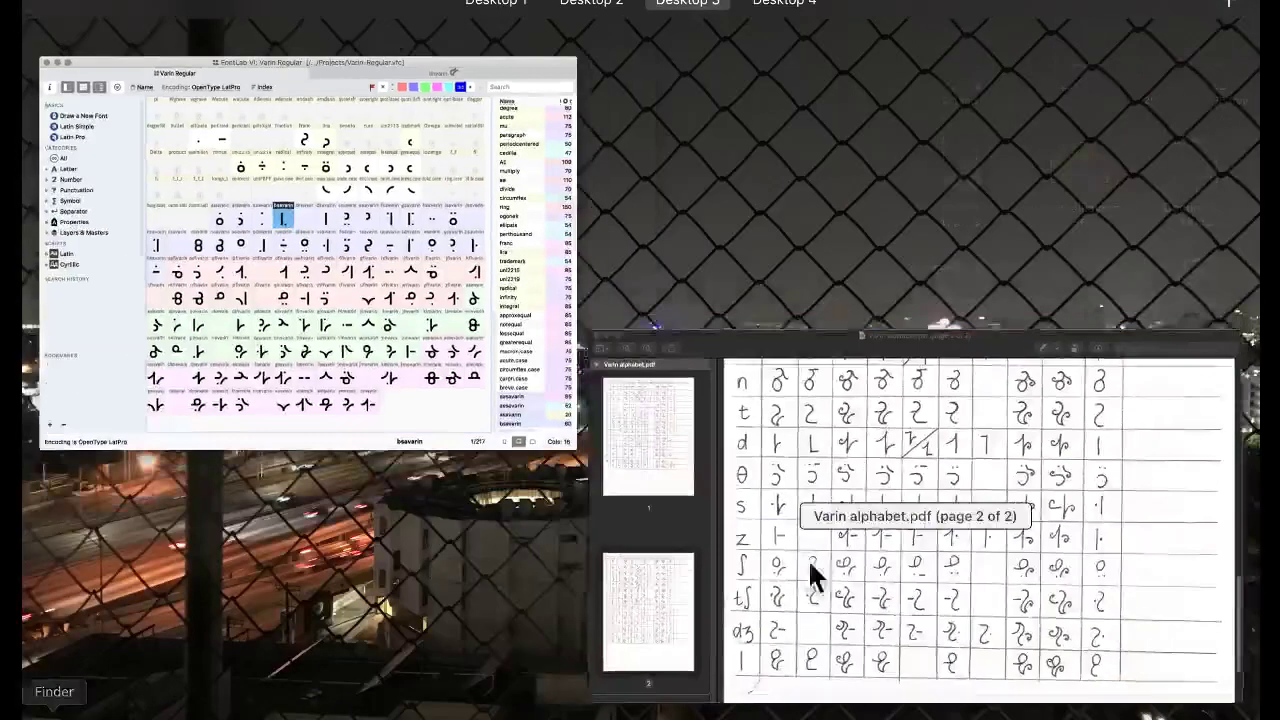
left_click(808, 558)
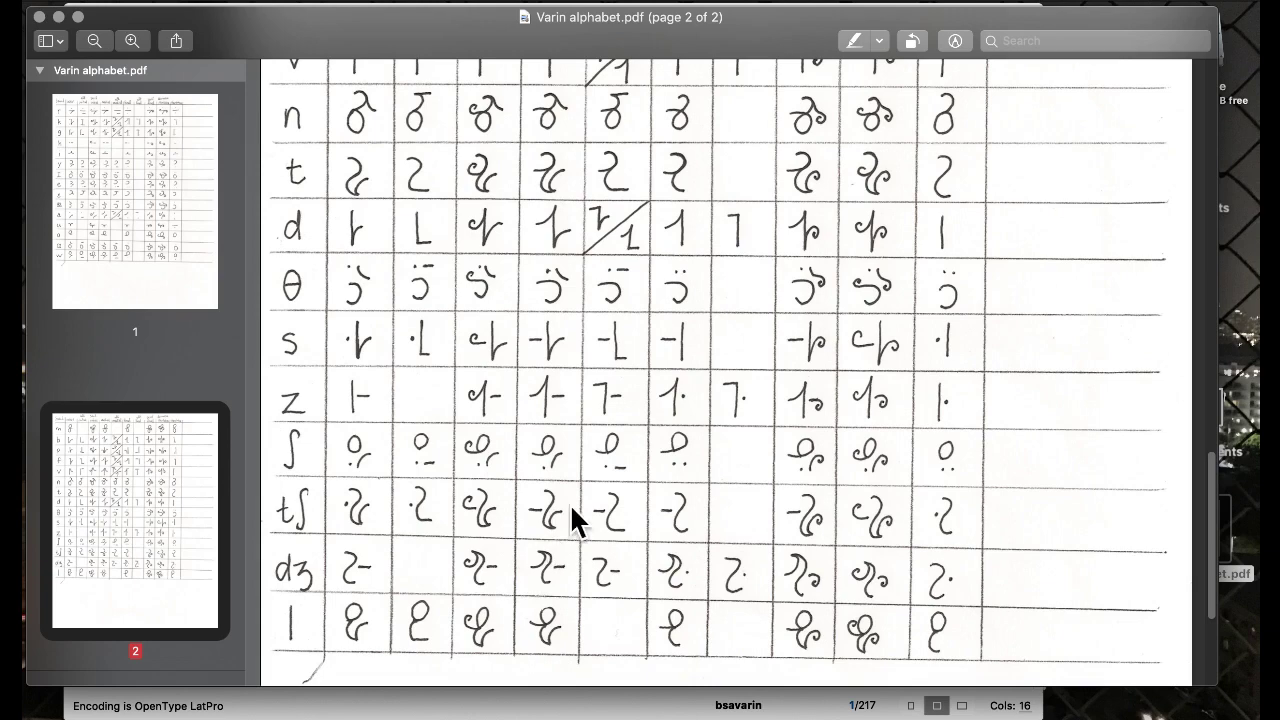
scroll(577, 496, "up", 10)
scroll(577, 496, "down", 8)
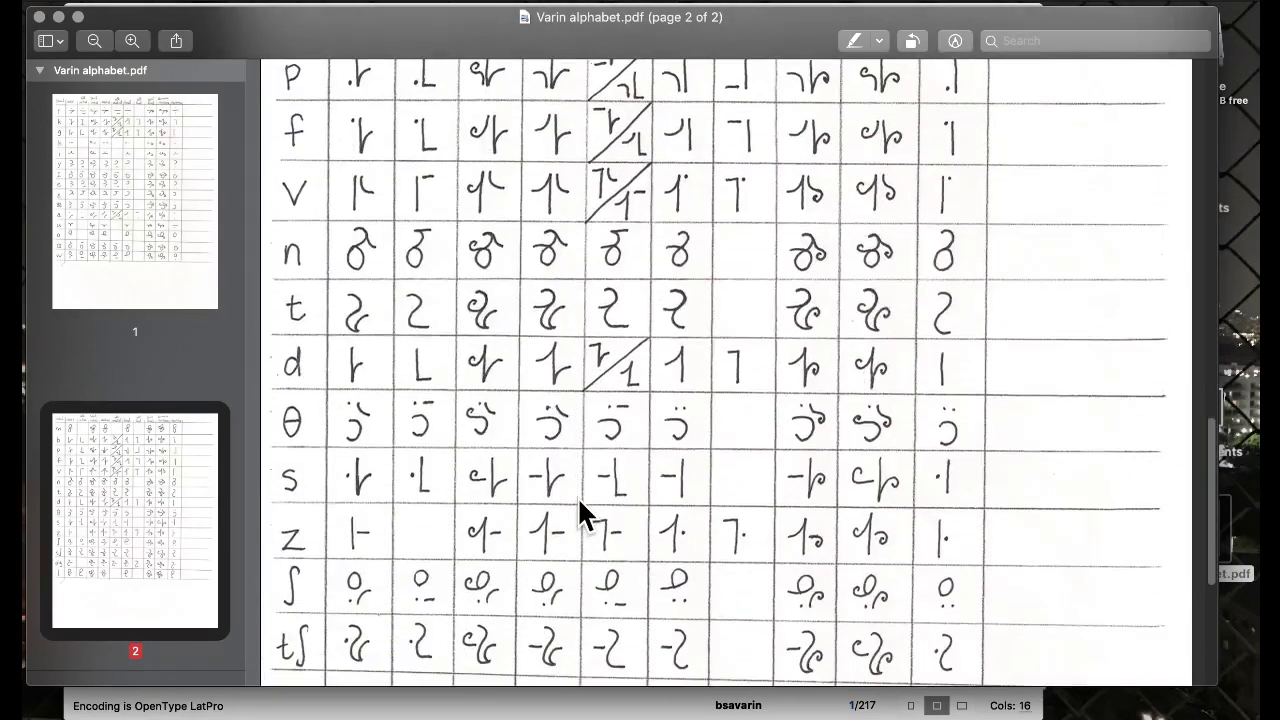
scroll(577, 496, "up", 4)
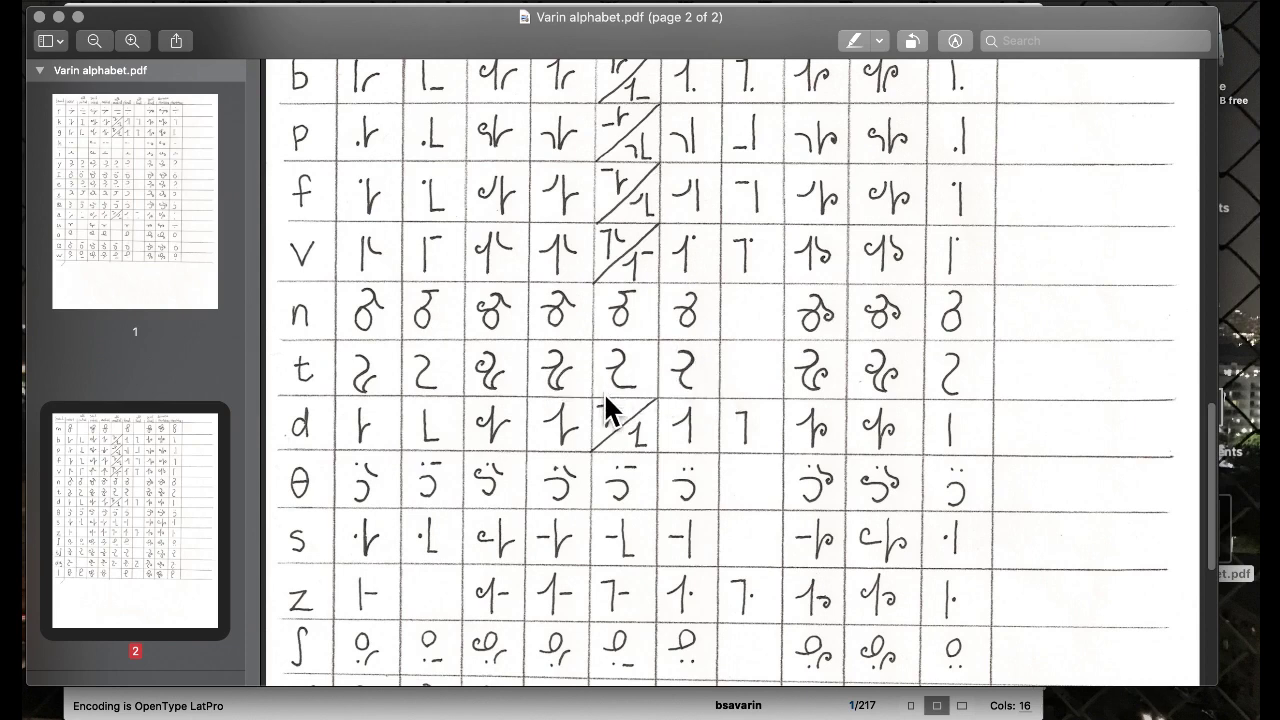
scroll(584, 366, "up", 5)
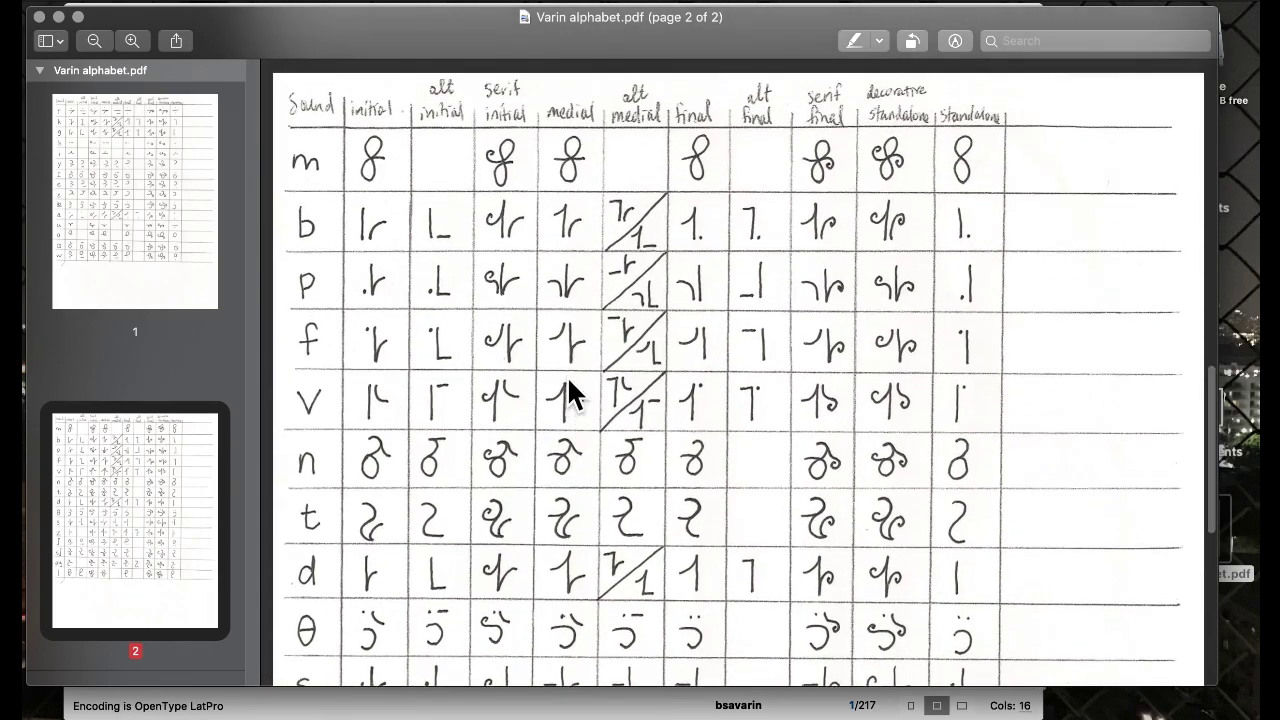
key("ctrl+Up")
Review the existing standalone and final glyphs in the font overview, such as bsavarin, dfivarin and pfivarin.
left_click(345, 316)
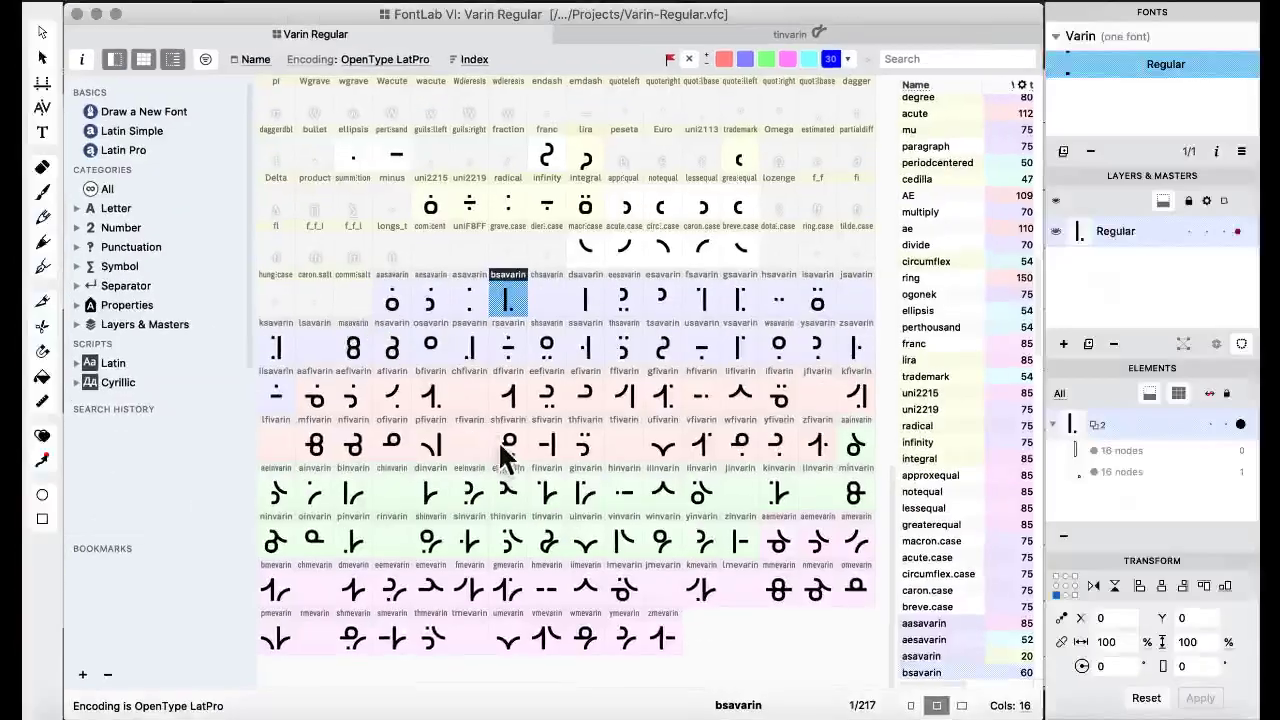
left_click(465, 482)
left_click(516, 402)
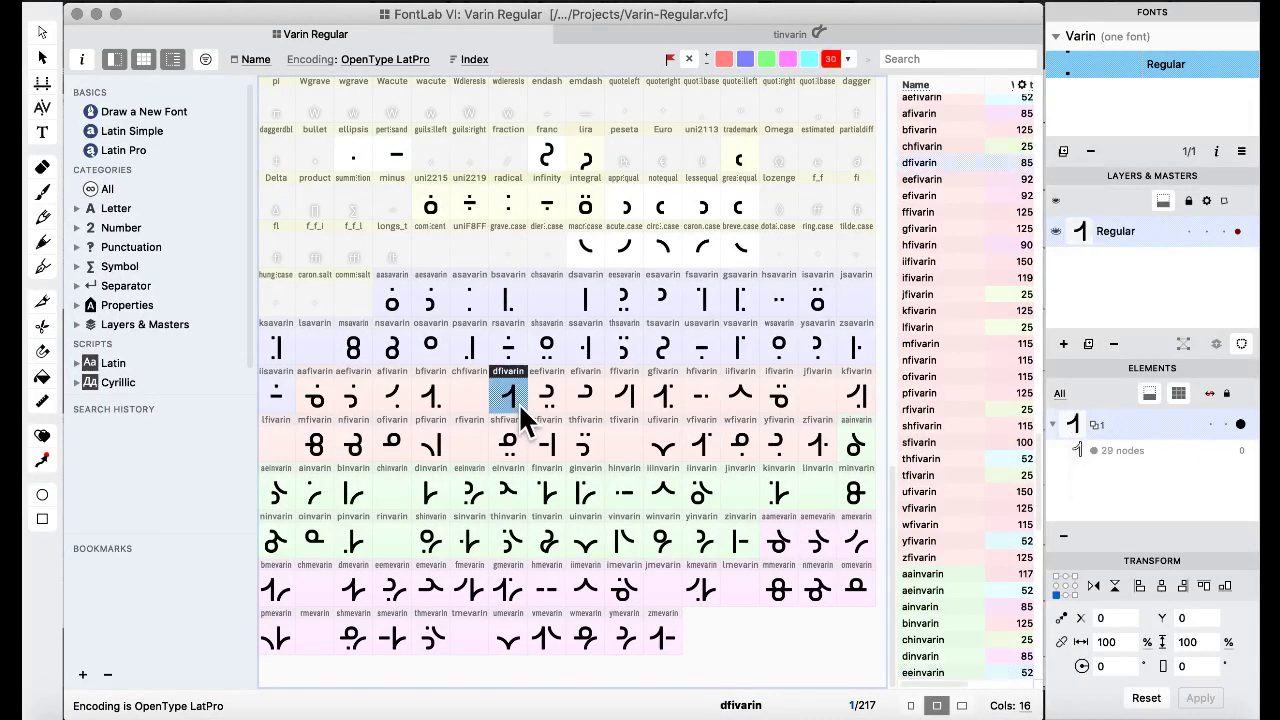
left_click_drag(545, 390, 560, 310)
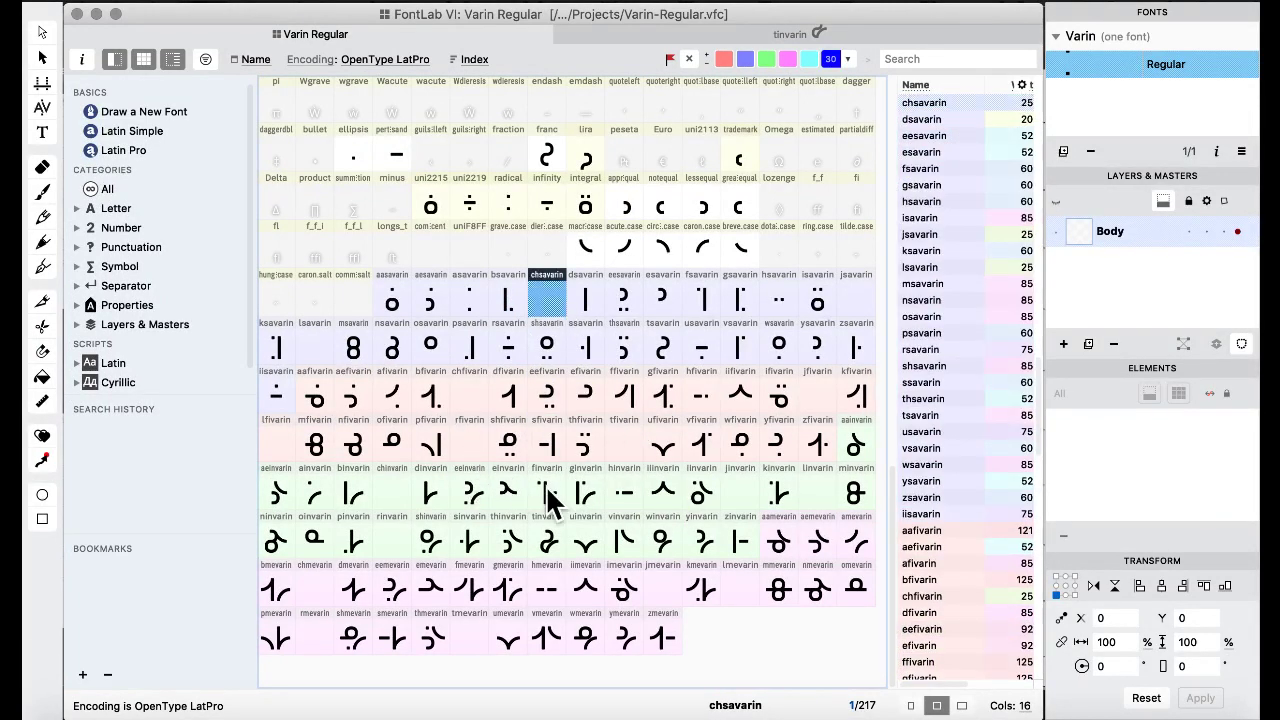
left_click(425, 452)
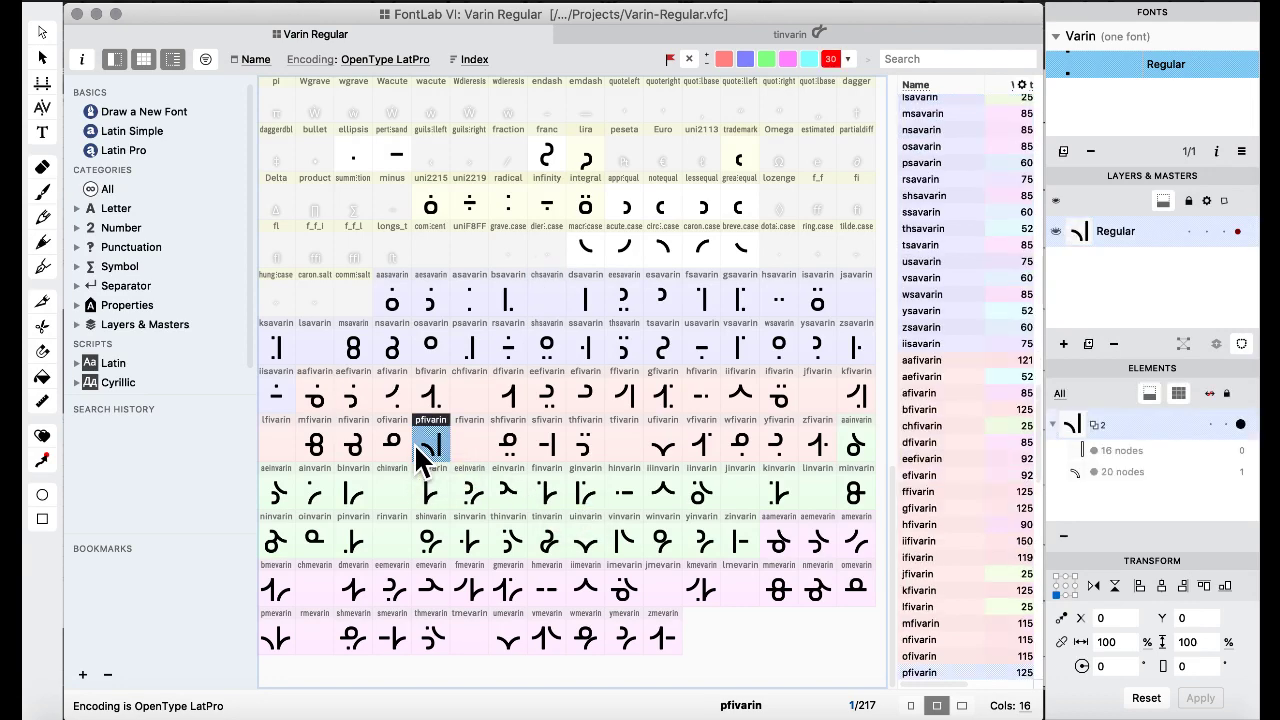
left_click(494, 402)
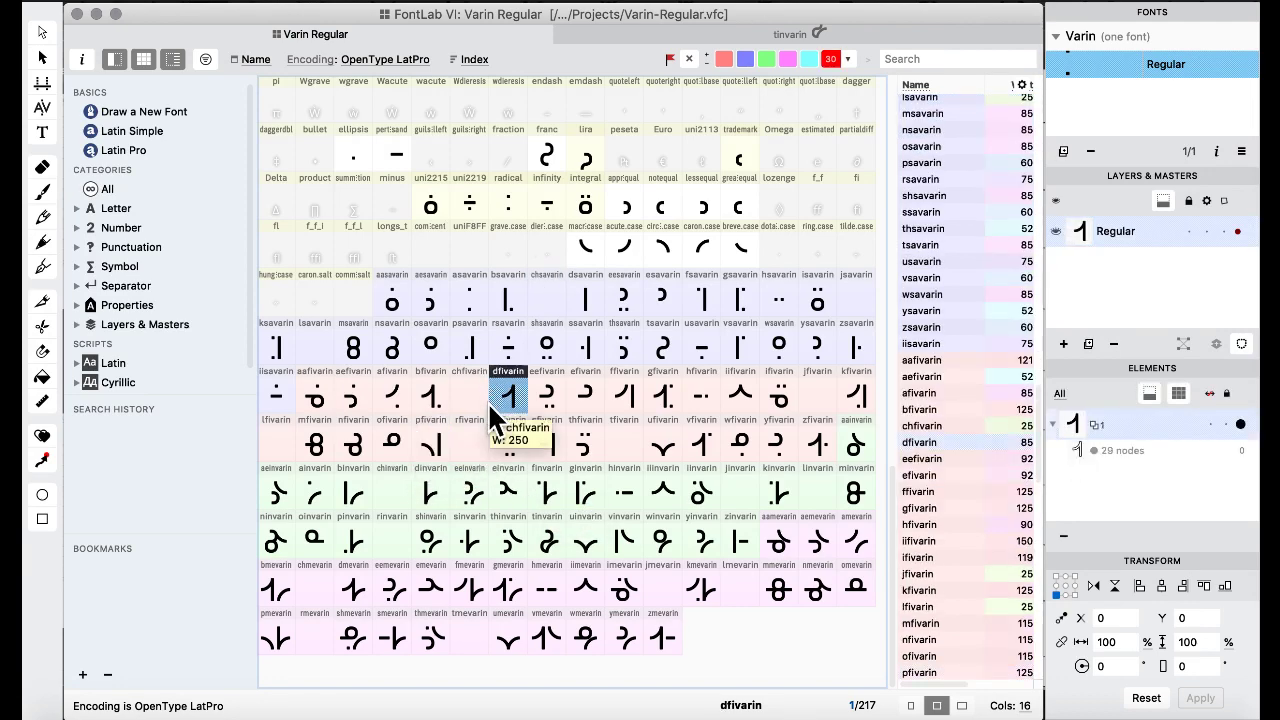
left_click(506, 280)
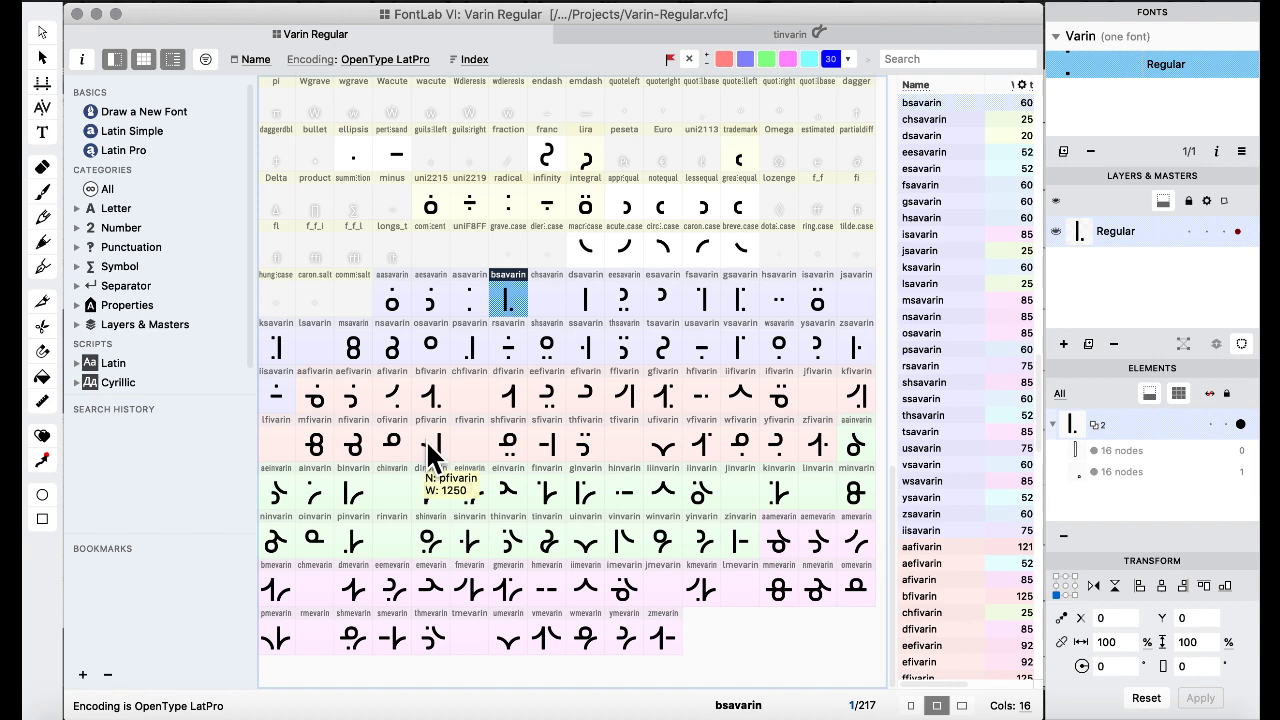
left_click(472, 442)
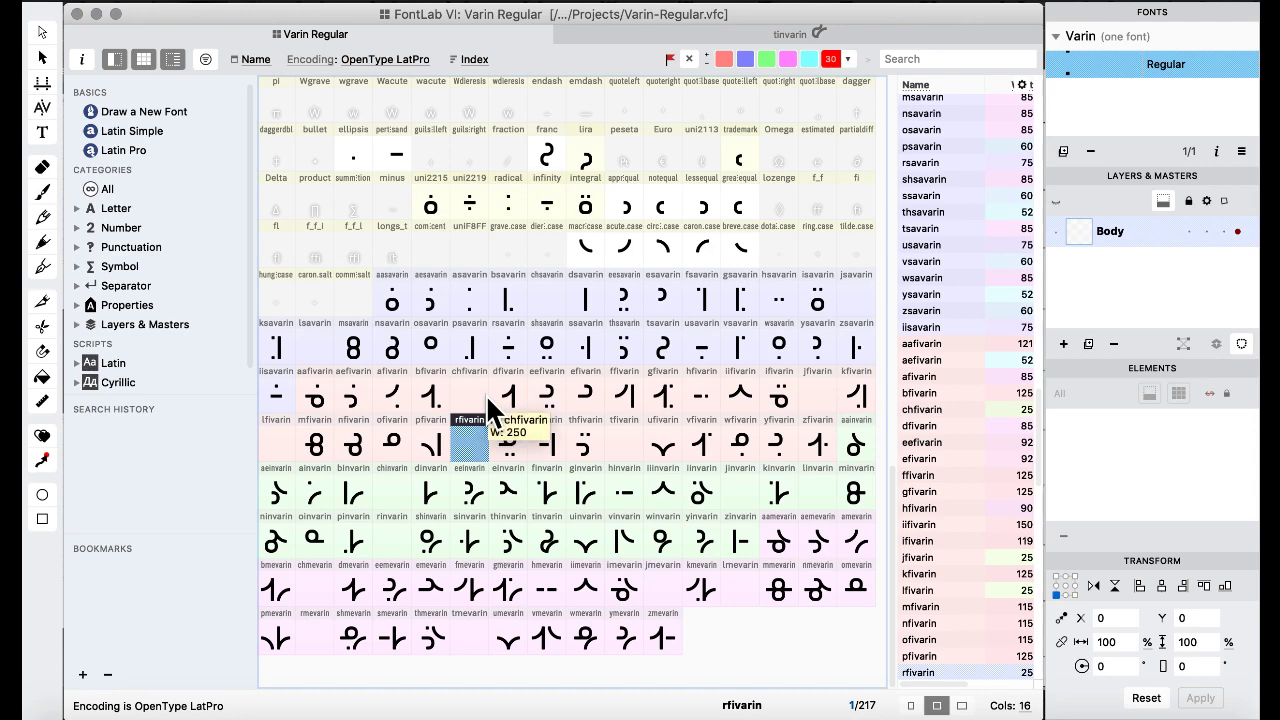
Copy the merged shape from tinvarin into the empty tmevarin glyph.
left_click(547, 543)
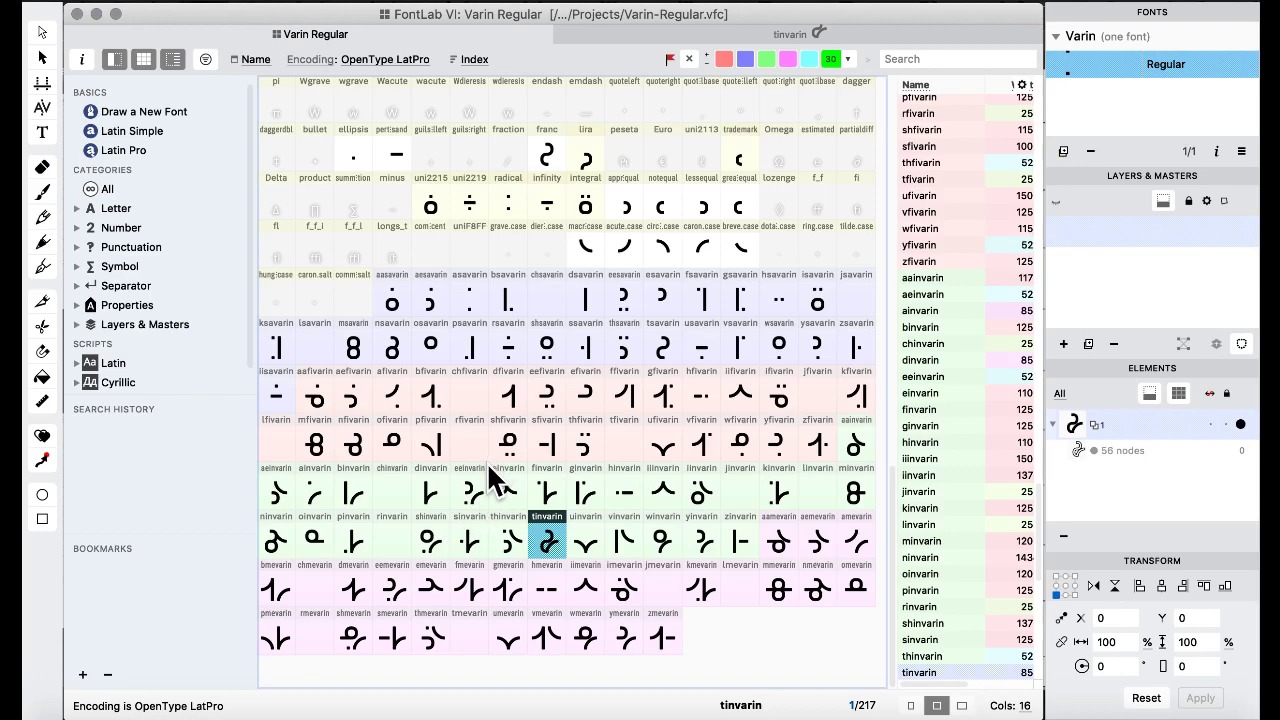
left_click(466, 642)
left_click(816, 455)
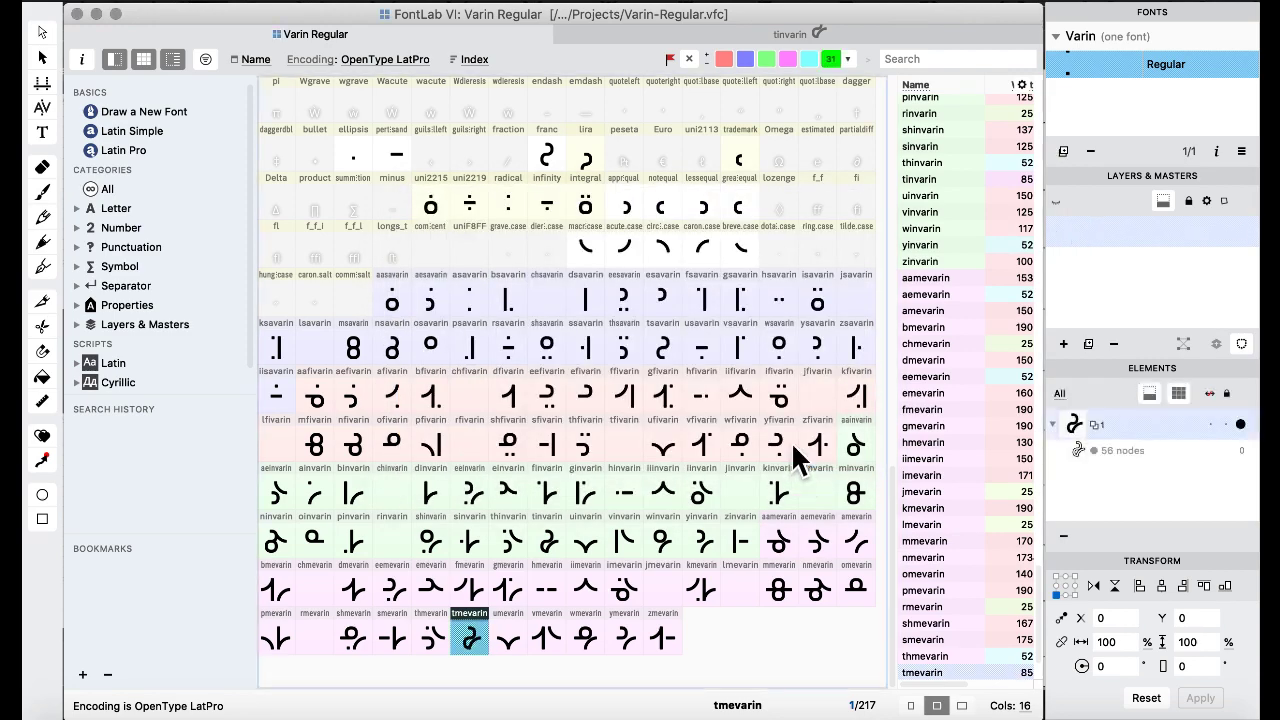
Copy the arc contour from acute.case and try it in tmevarin by pasting it there.
left_click(593, 330)
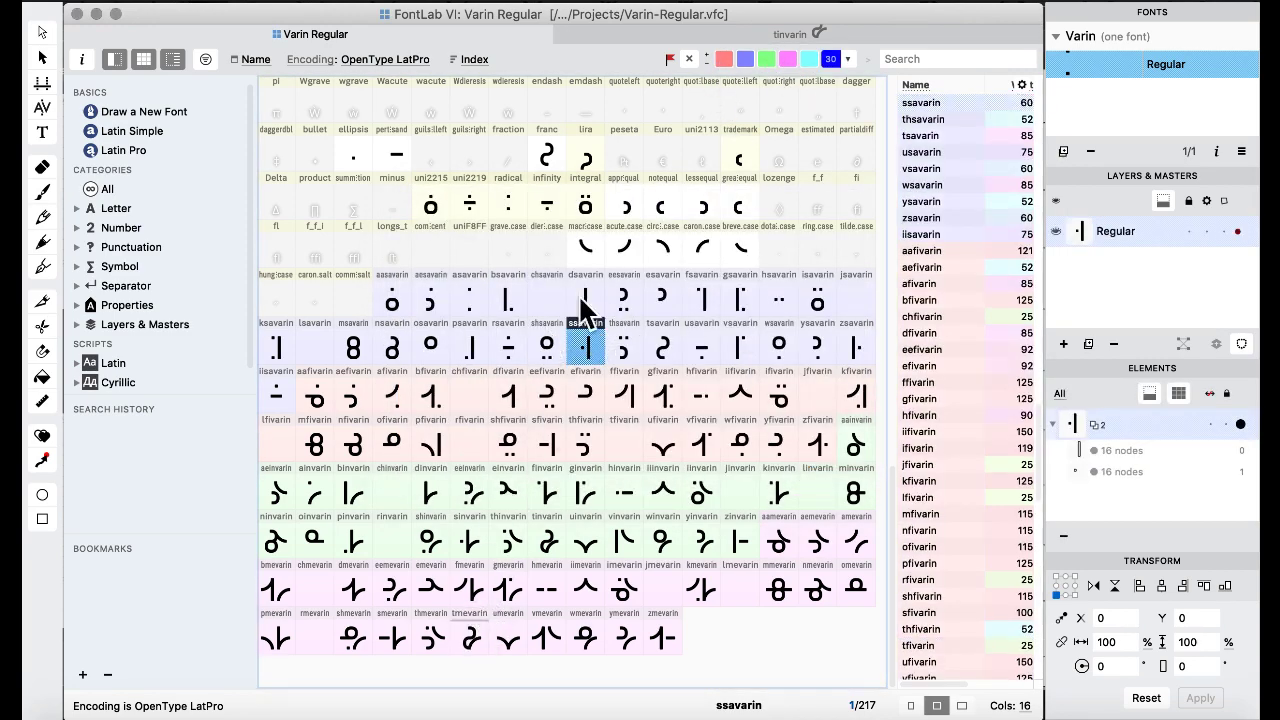
double_click(623, 247)
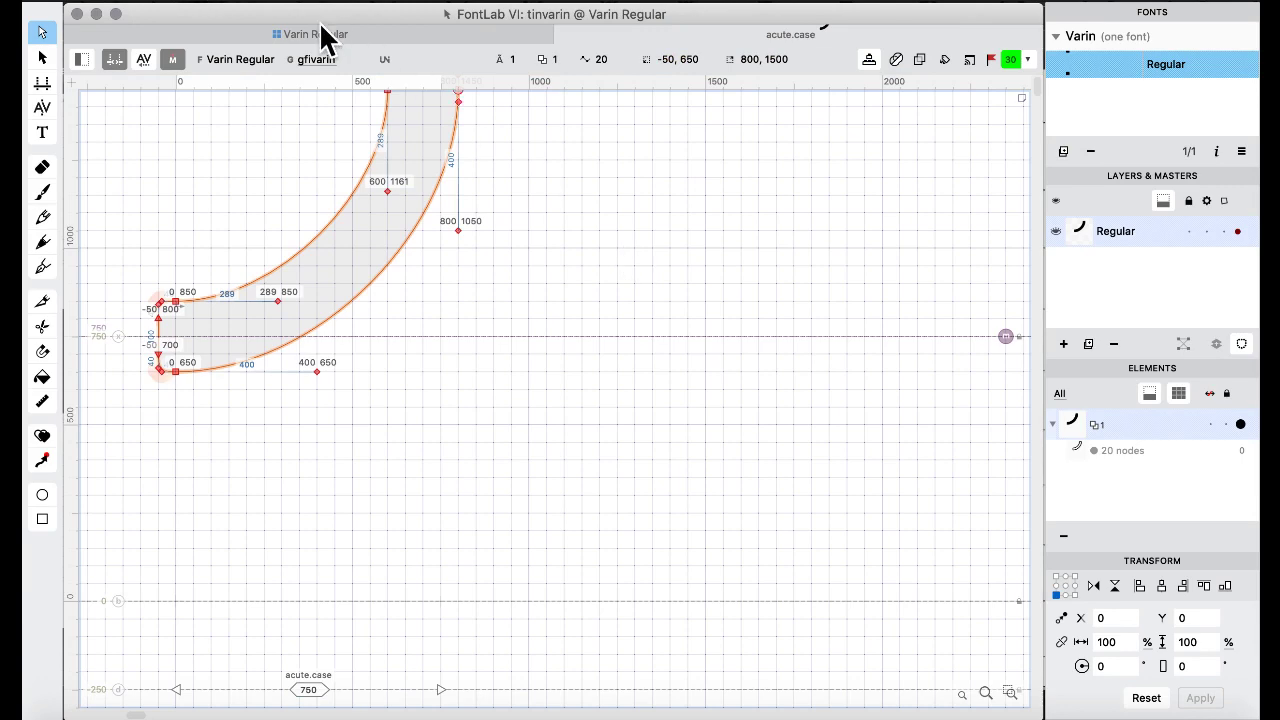
left_click(323, 36)
double_click(471, 646)
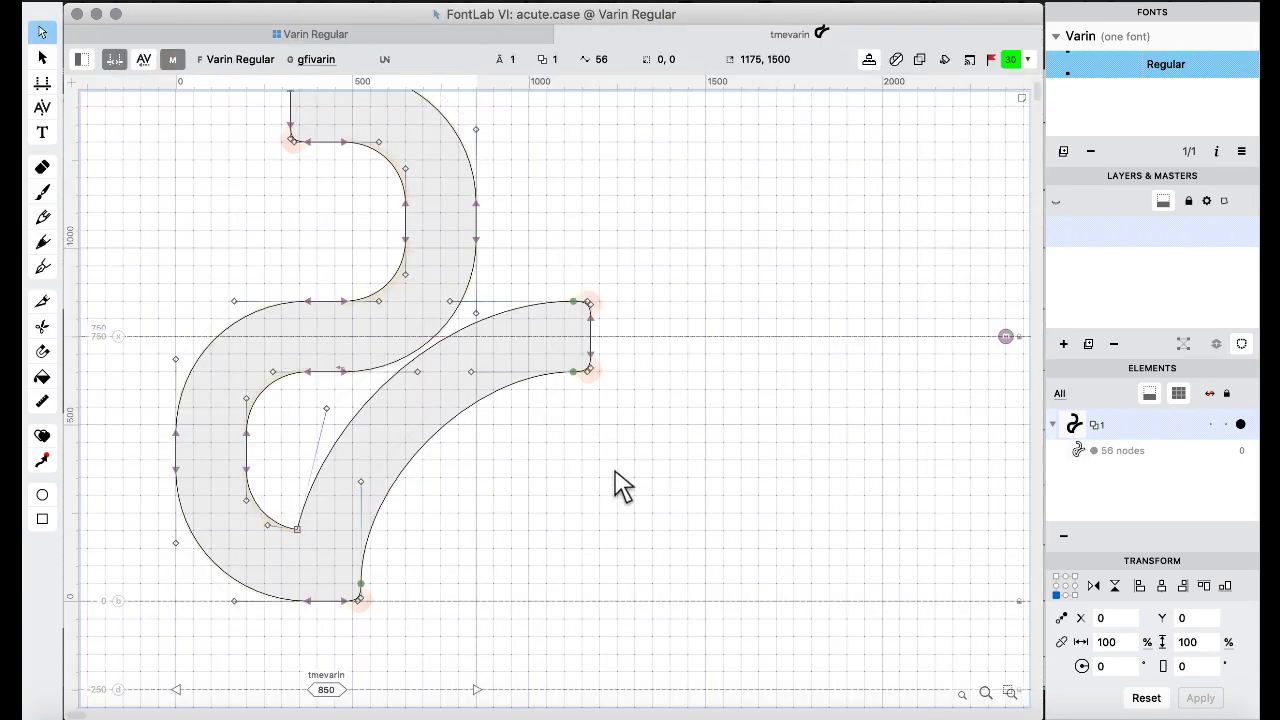
key("super+v")
Try the pasted arc at X -325, Y 650 against the upper end of the S in tmevarin, and delete it.
key("shift+Left")
key("shift+Left")
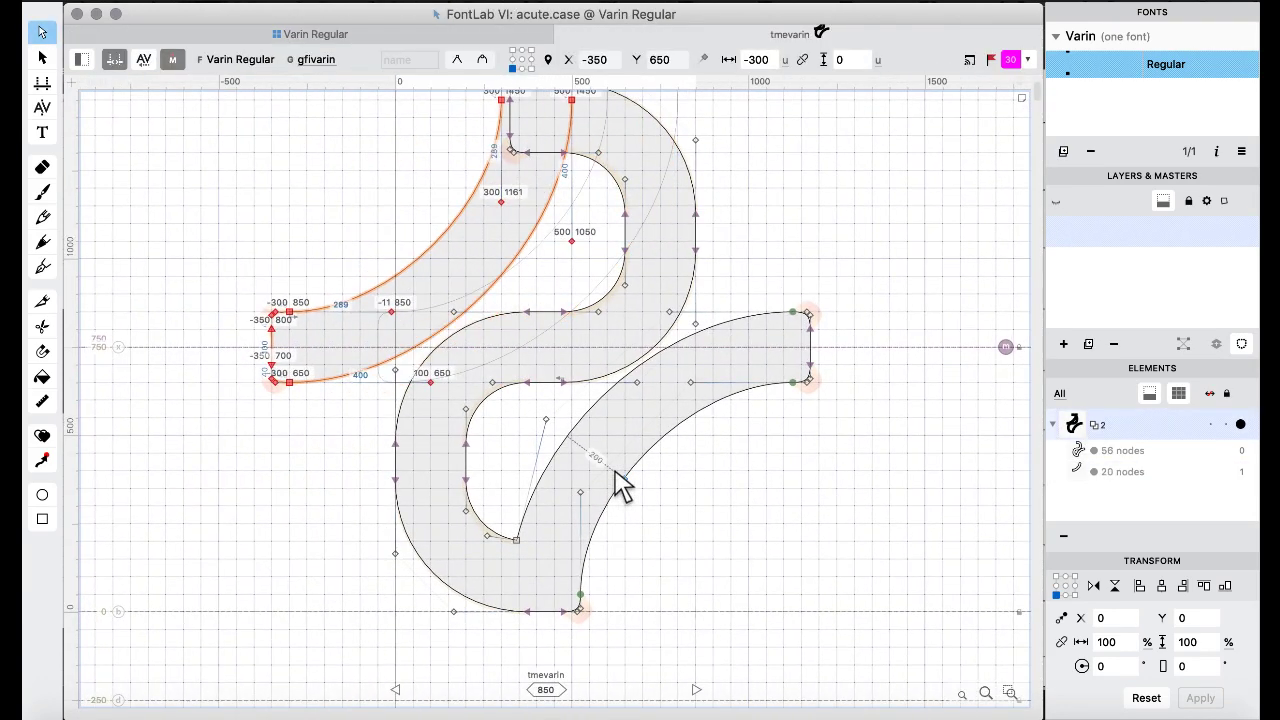
scroll(622, 487, "up", 5)
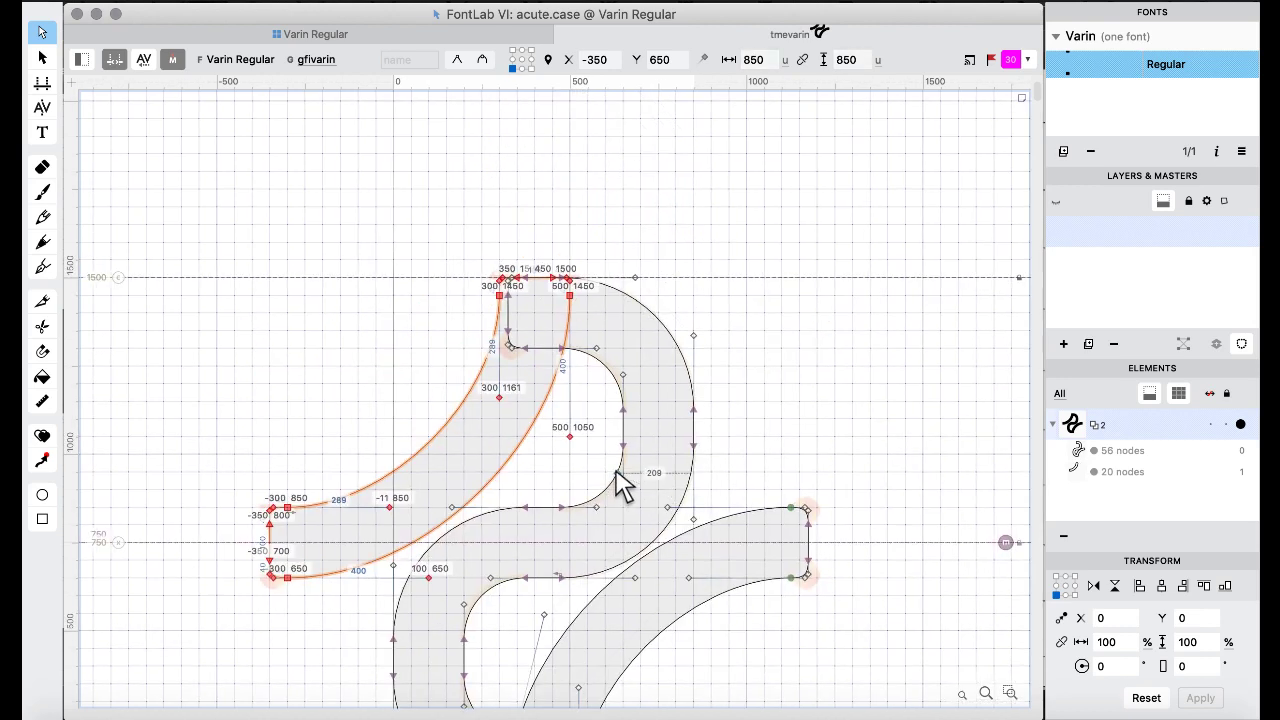
key("shift+Right")
key("shift+Right")
key("Right")
key("Right")
key("Right")
key("Right")
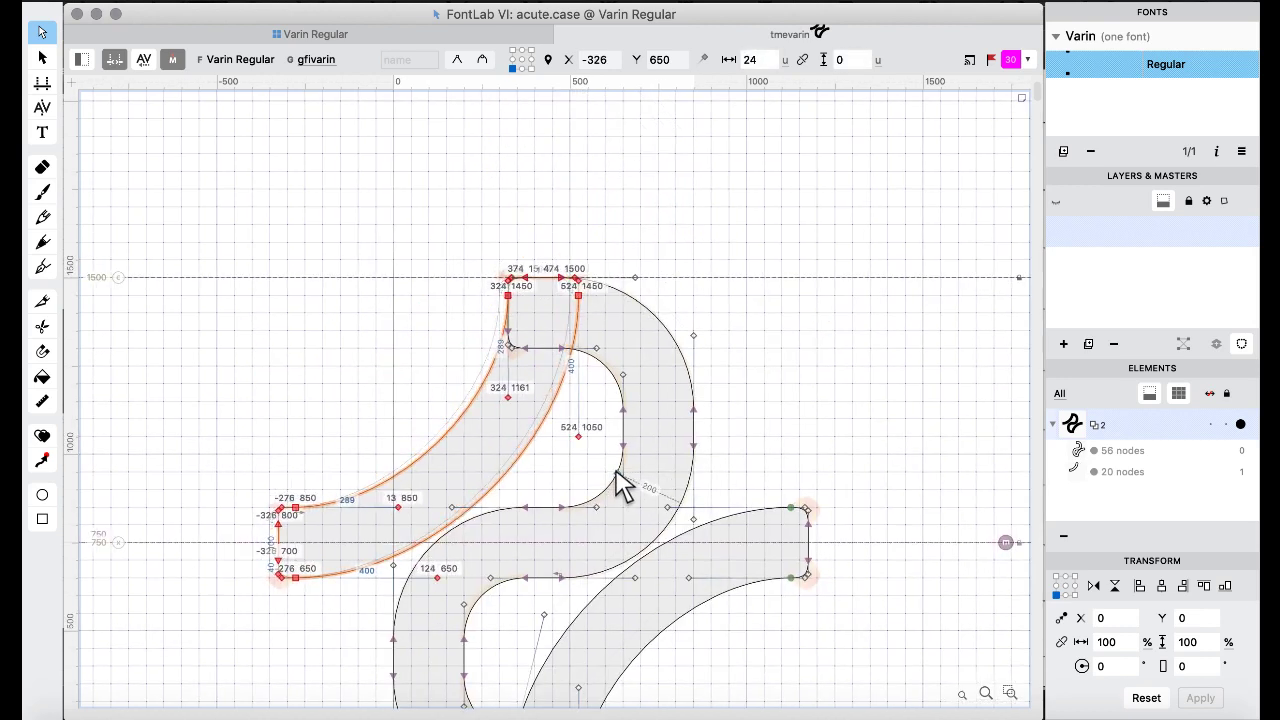
key("Right")
key("space")
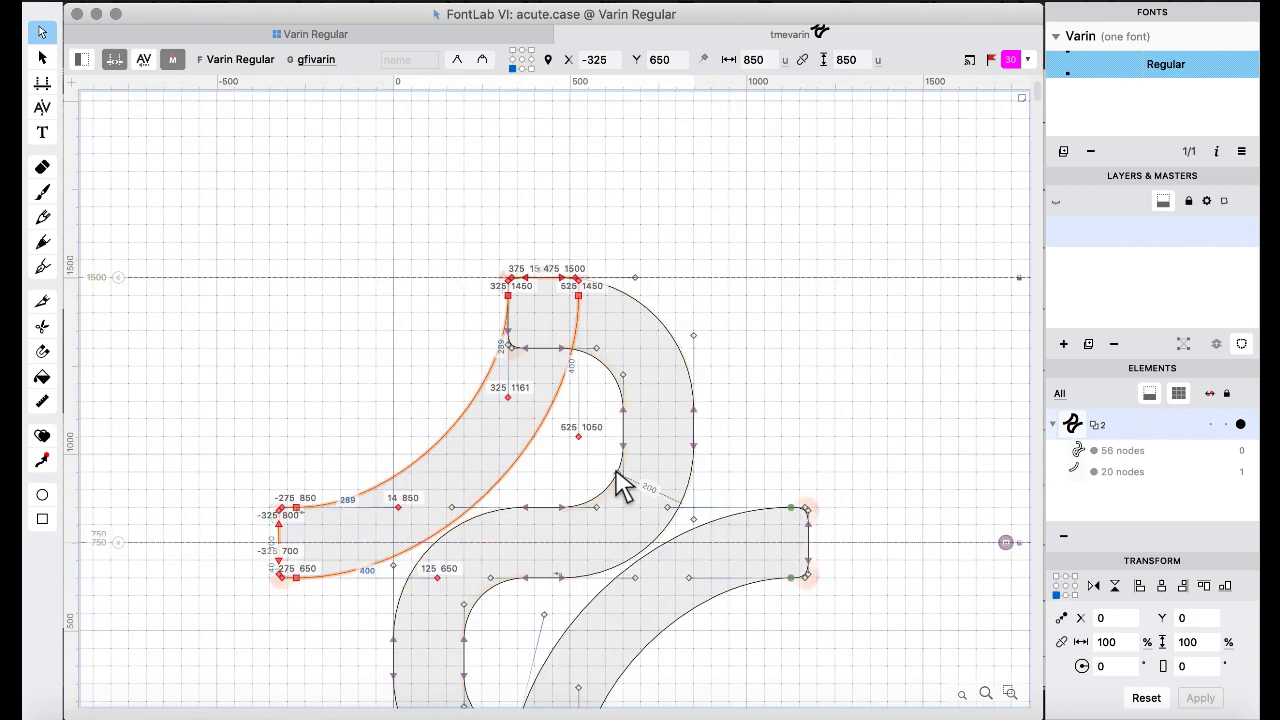
key("Delete")
Copy the horizontal bar contour from perthousand and paste it into tmevarin.
left_click(394, 36)
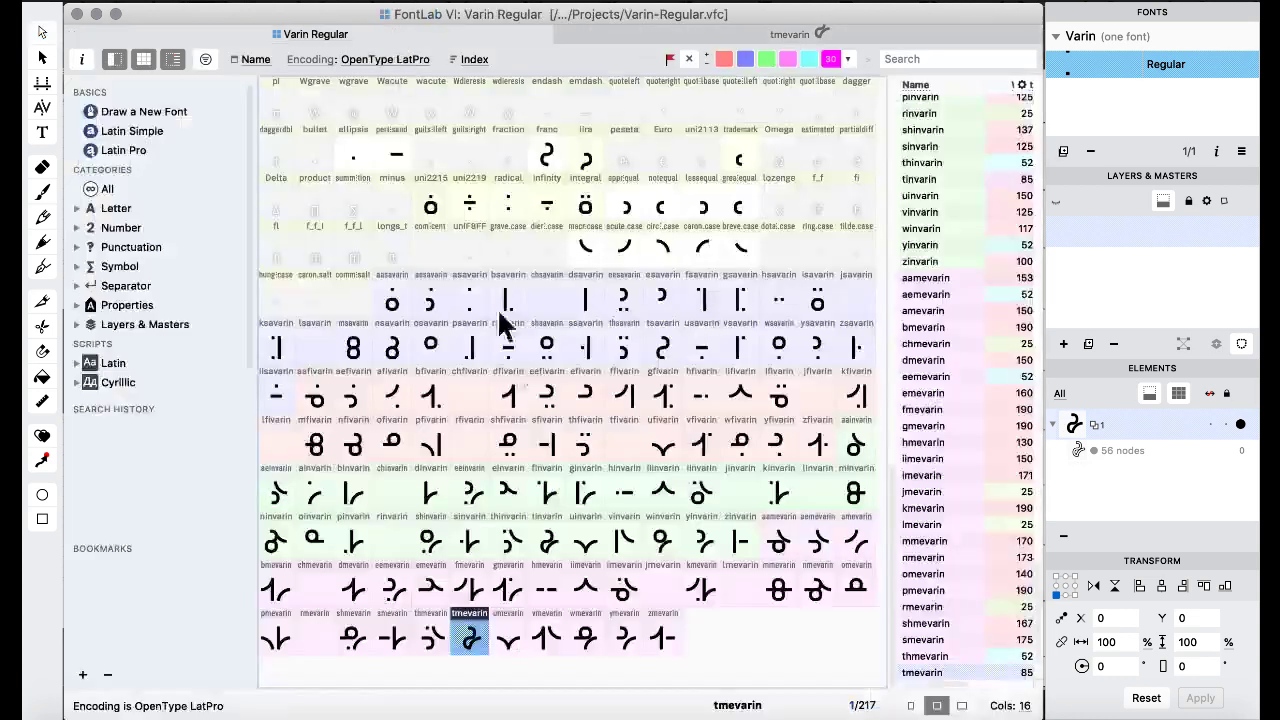
left_click(546, 445)
scroll(540, 460, "up", 3)
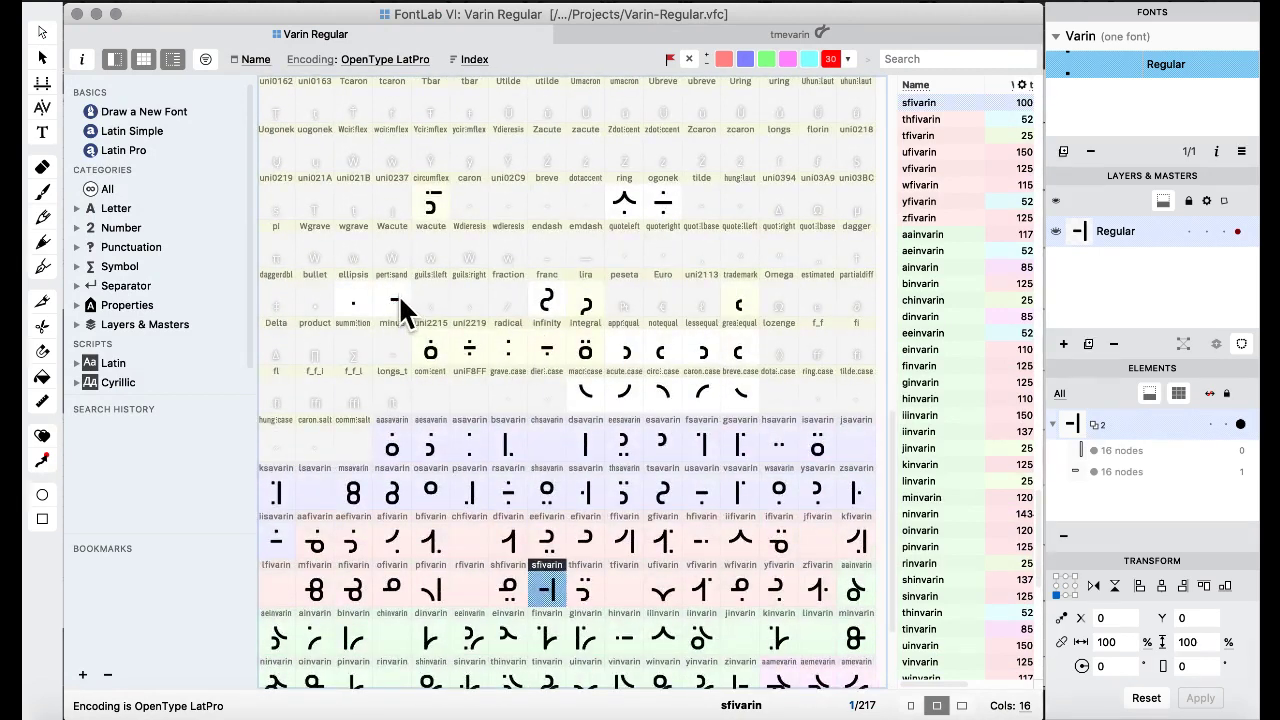
double_click(398, 294)
left_click(329, 36)
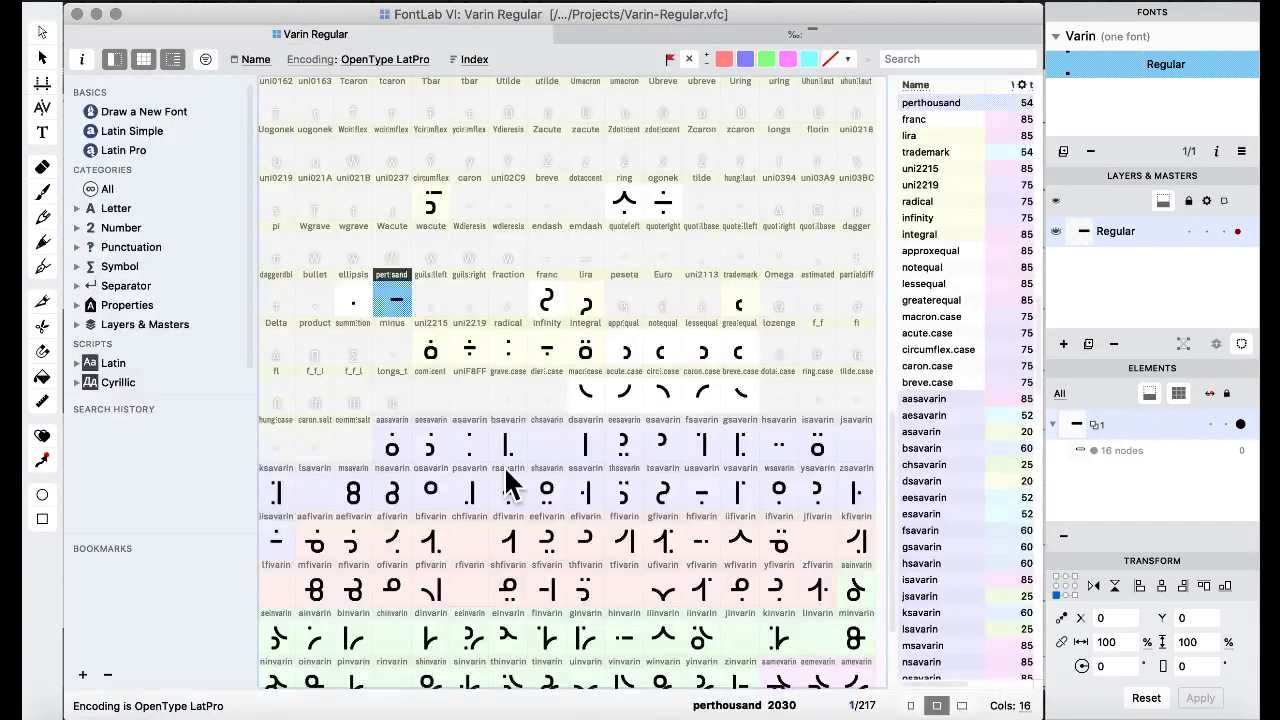
scroll(503, 466, "down", 3)
double_click(471, 640)
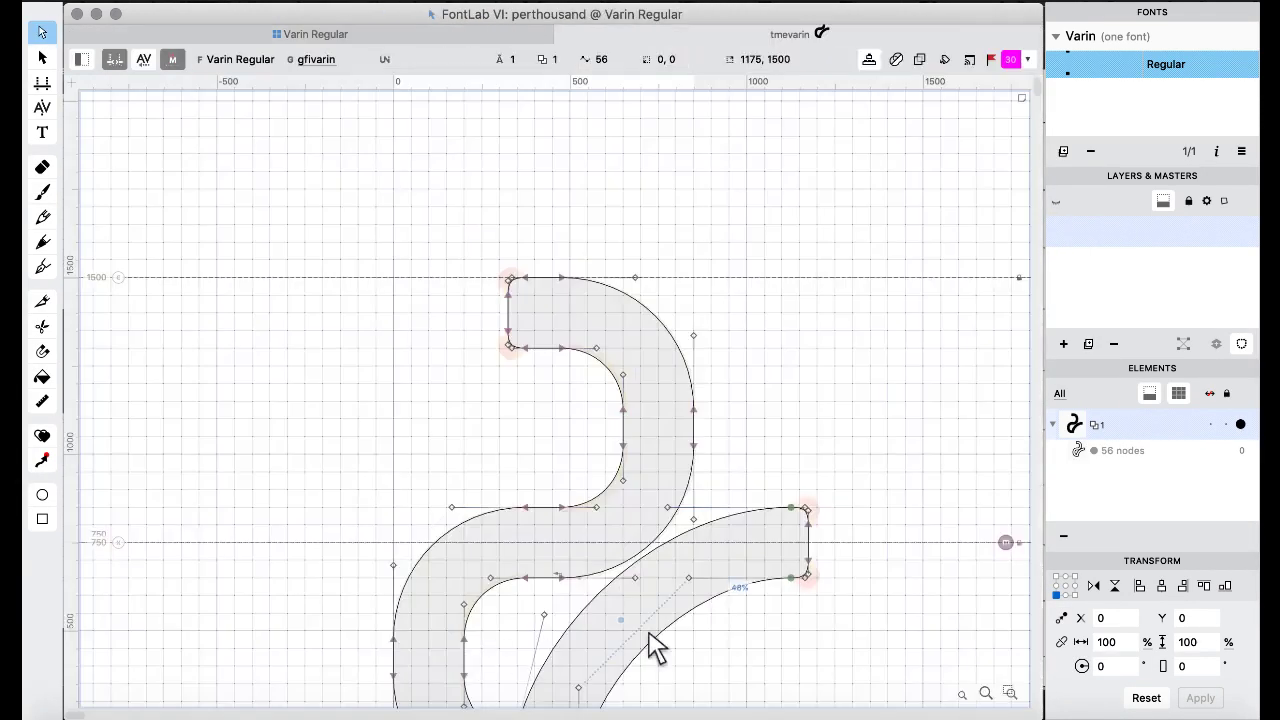
key("super+v")
Position the pasted bar of tmevarin at X -300, Y 650 so it runs into the middle of the S.
key("shift+Left")
key("shift+Left")
key("shift+Left")
key("shift+Left")
key("shift+Left")
key("shift+Left")
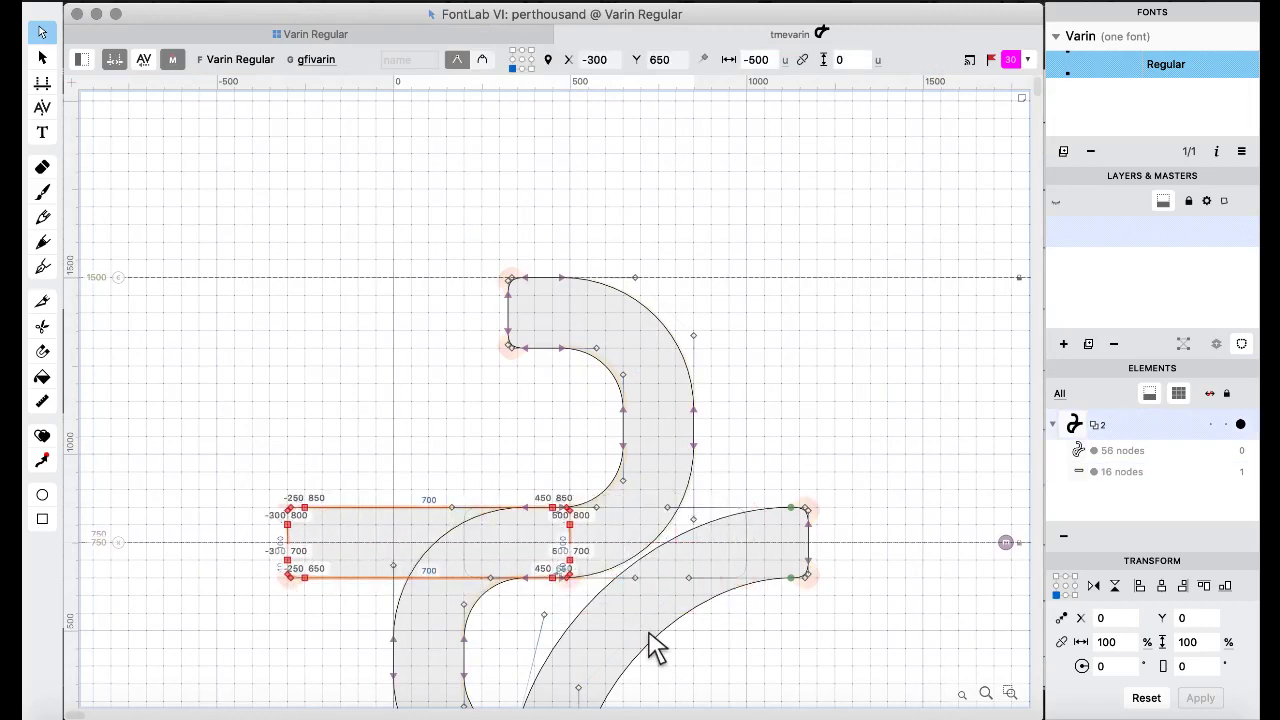
key("shift+Right")
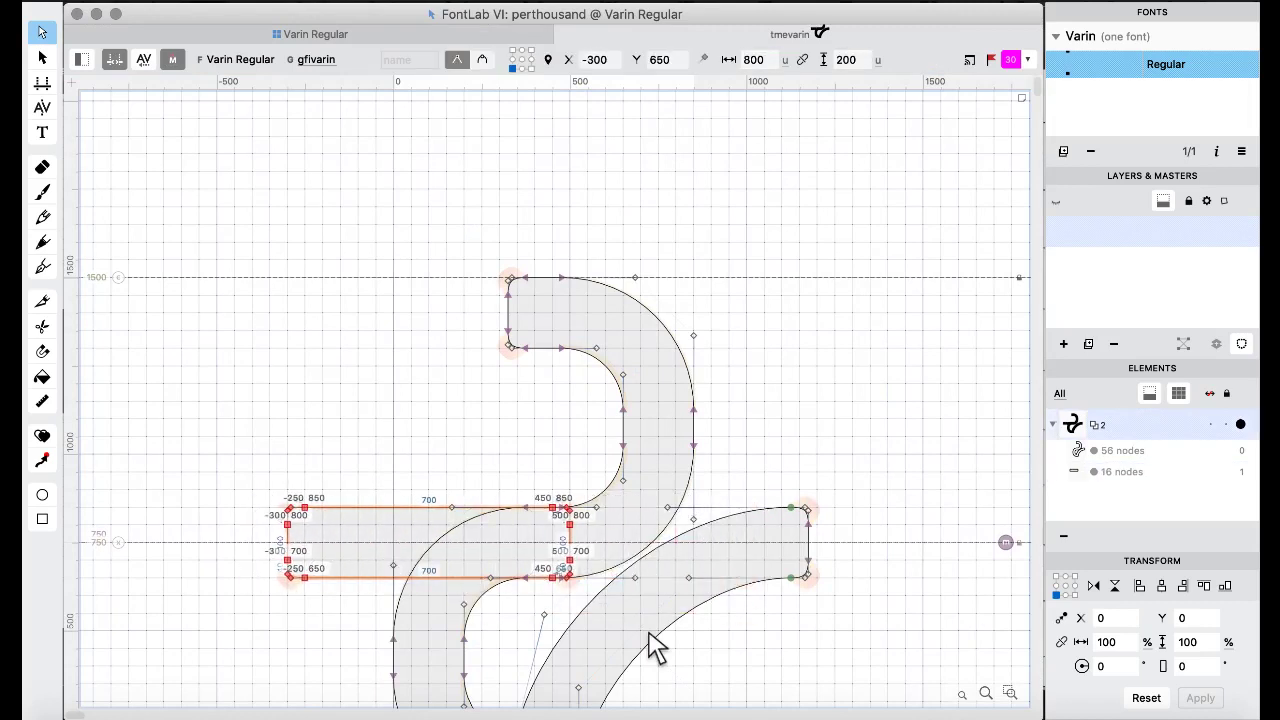
scroll(655, 648, "up", 3)
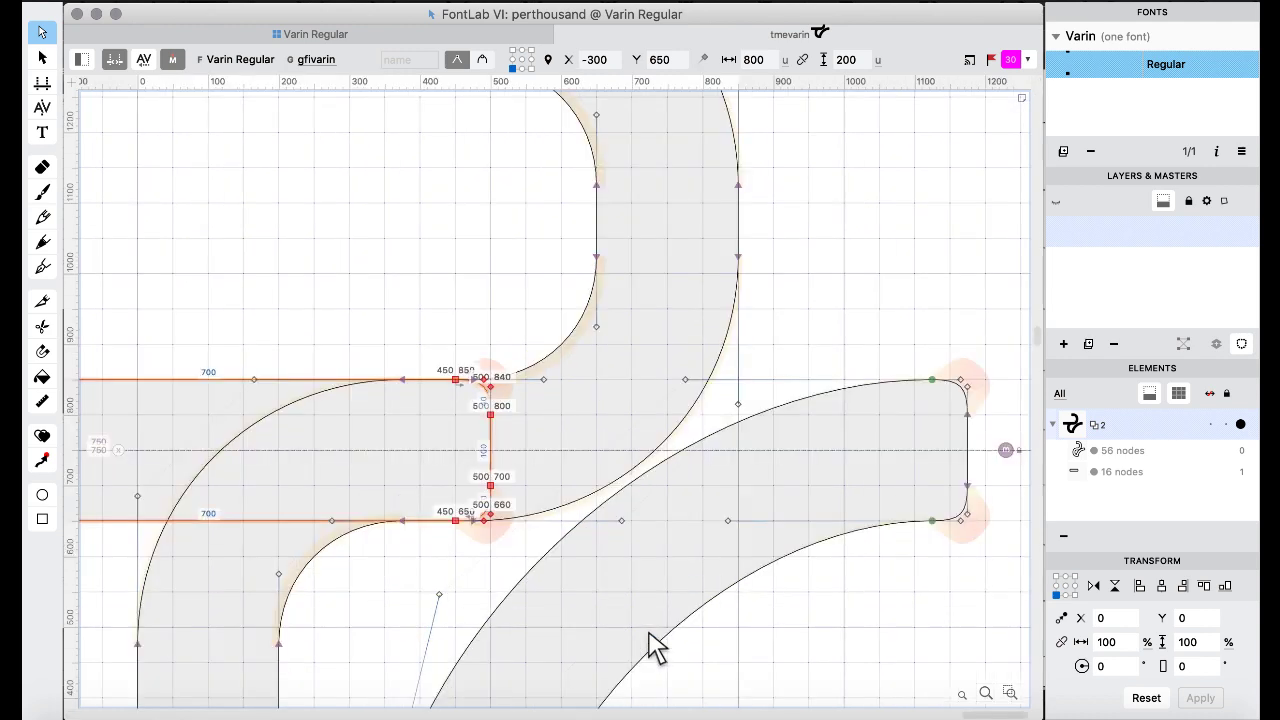
scroll(565, 508, "down", 3)
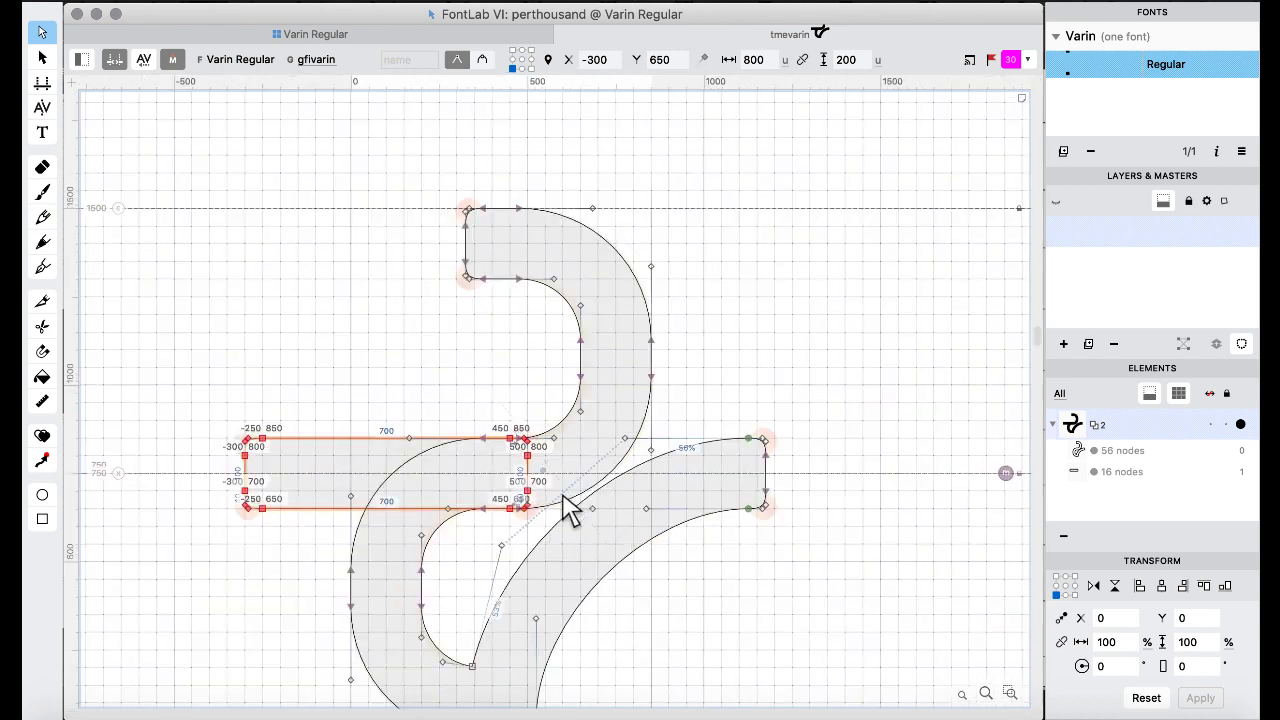
Select all contours of tmevarin and merge them with Remove Overlap.
key("super+a")
right_click(286, 288)
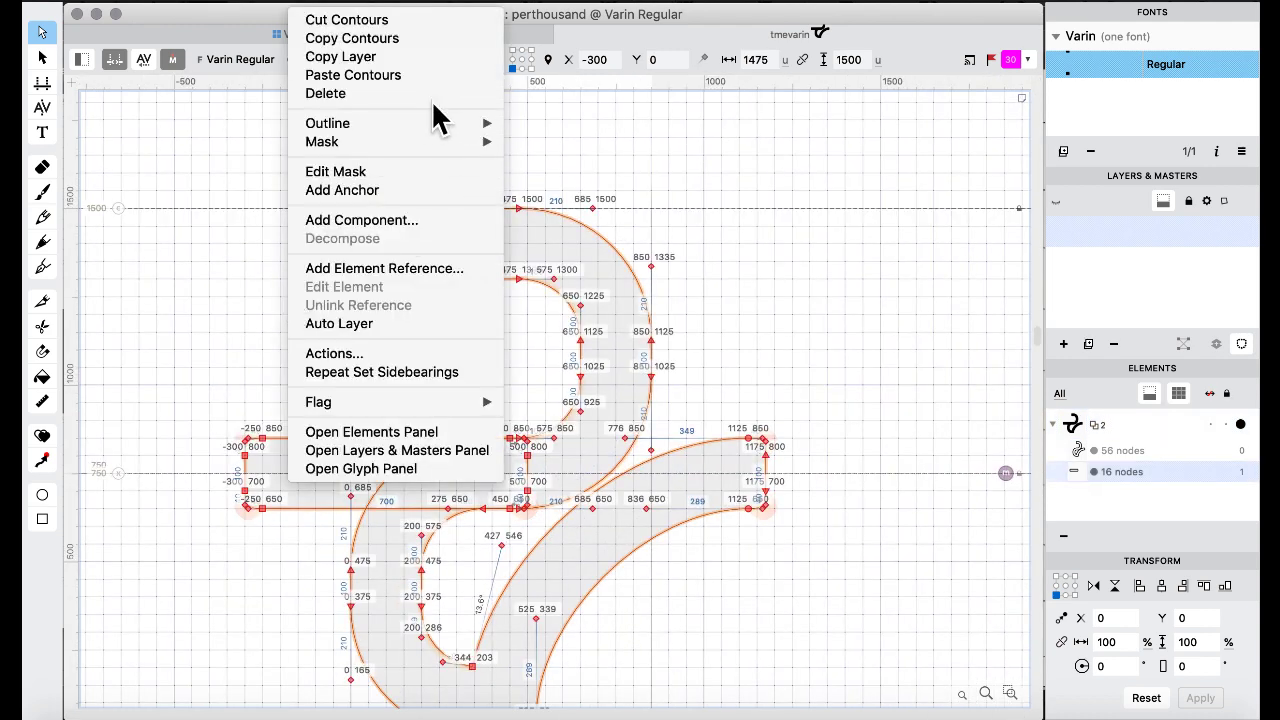
mouse_move(450, 130)
left_click(584, 311)
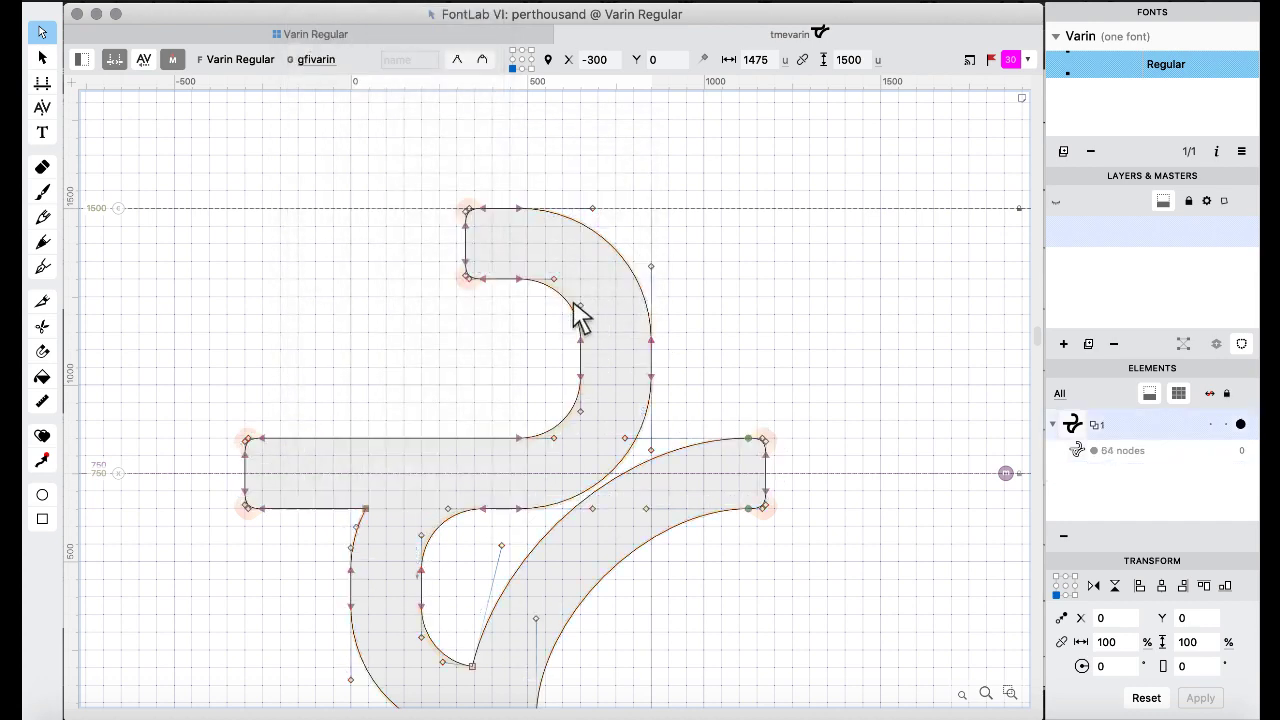
Copy the tinvarin glyph into the endash slot as a working copy.
key("grave")
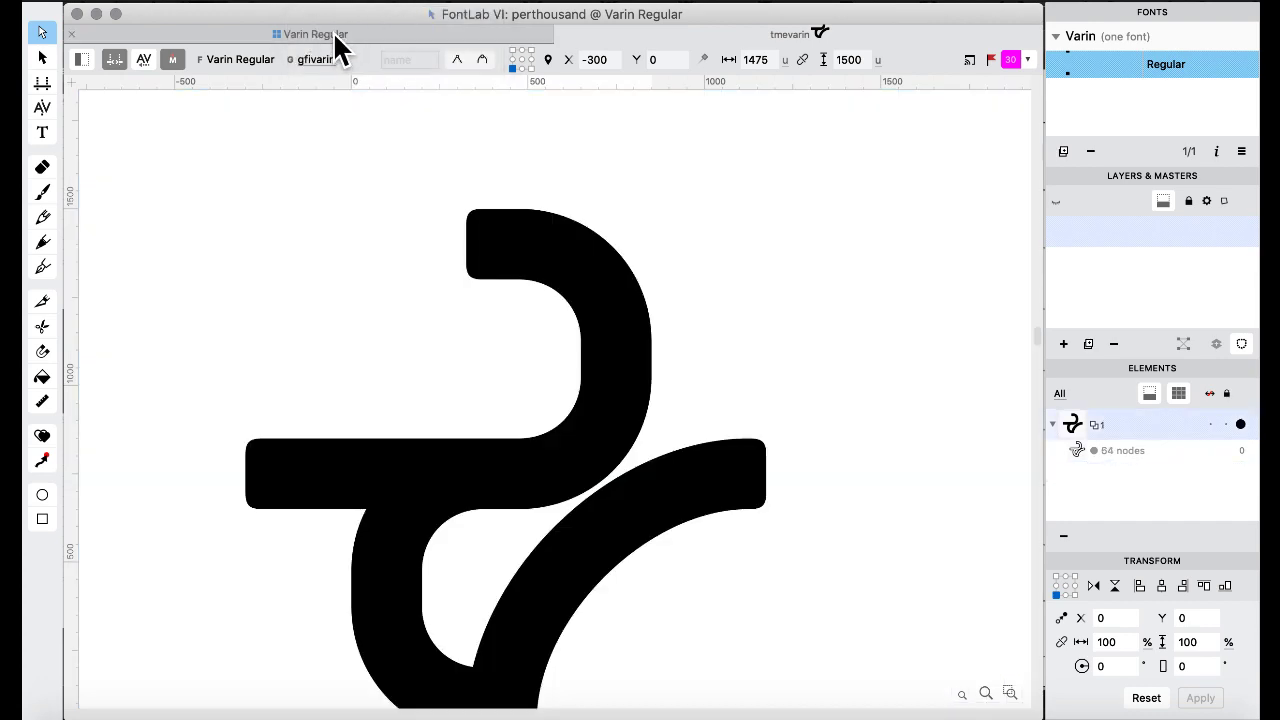
left_click(337, 40)
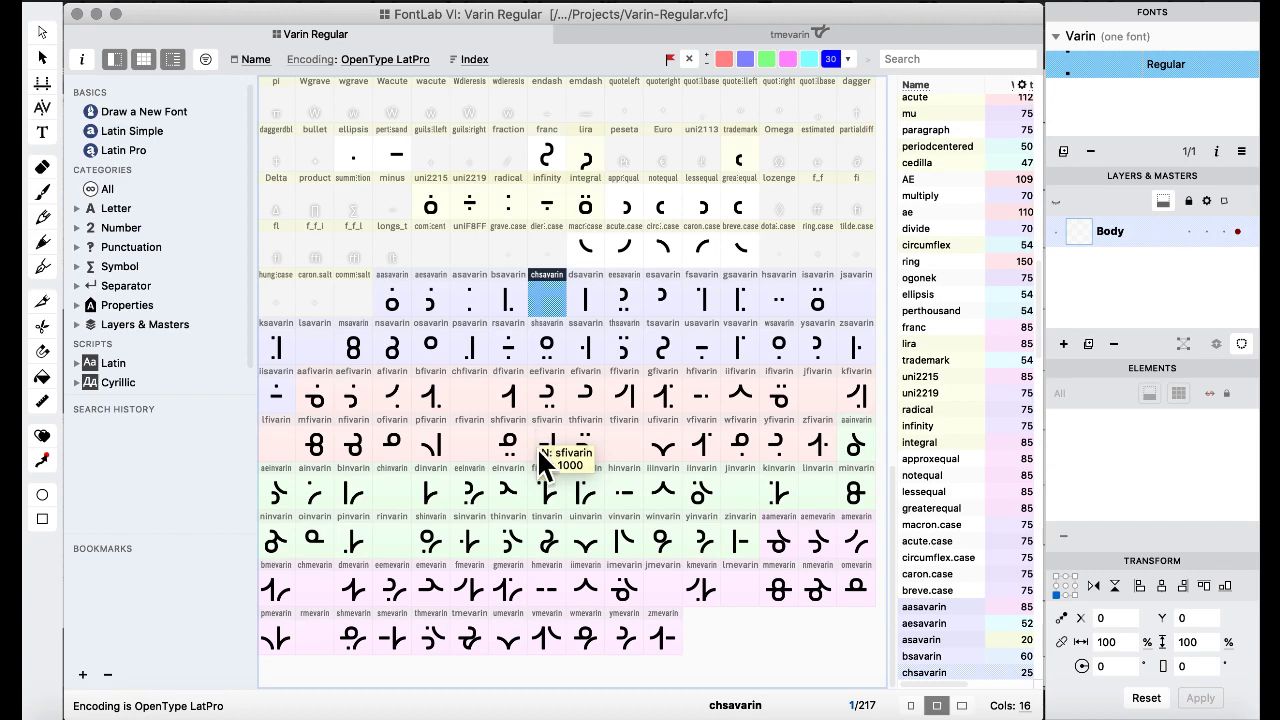
scroll(566, 411, "up", 5)
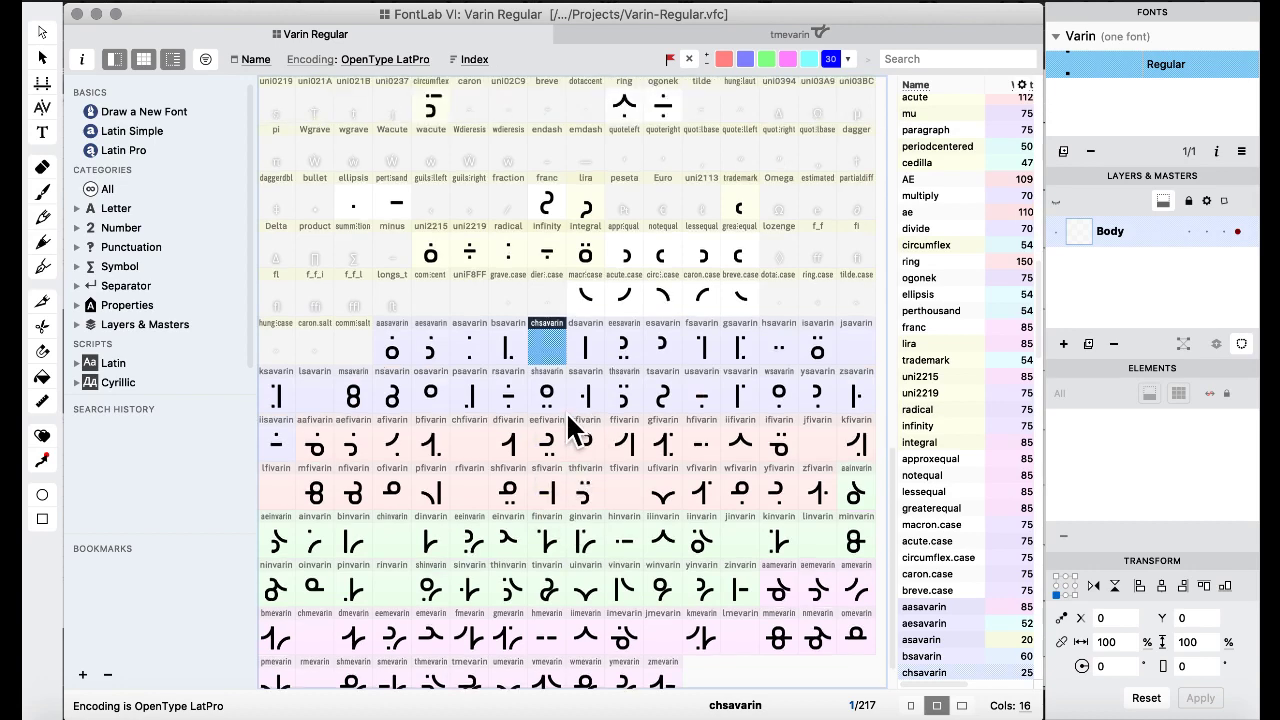
scroll(566, 411, "down", 5)
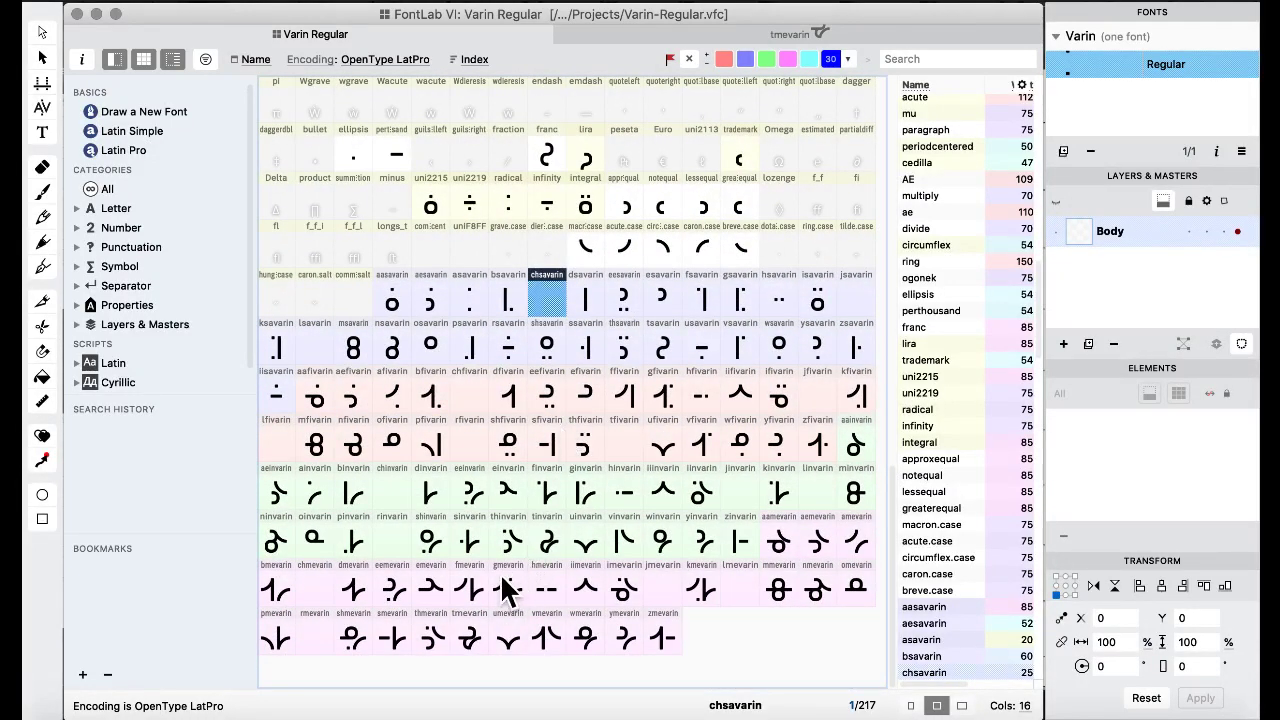
left_click(558, 535)
scroll(556, 537, "up", 4)
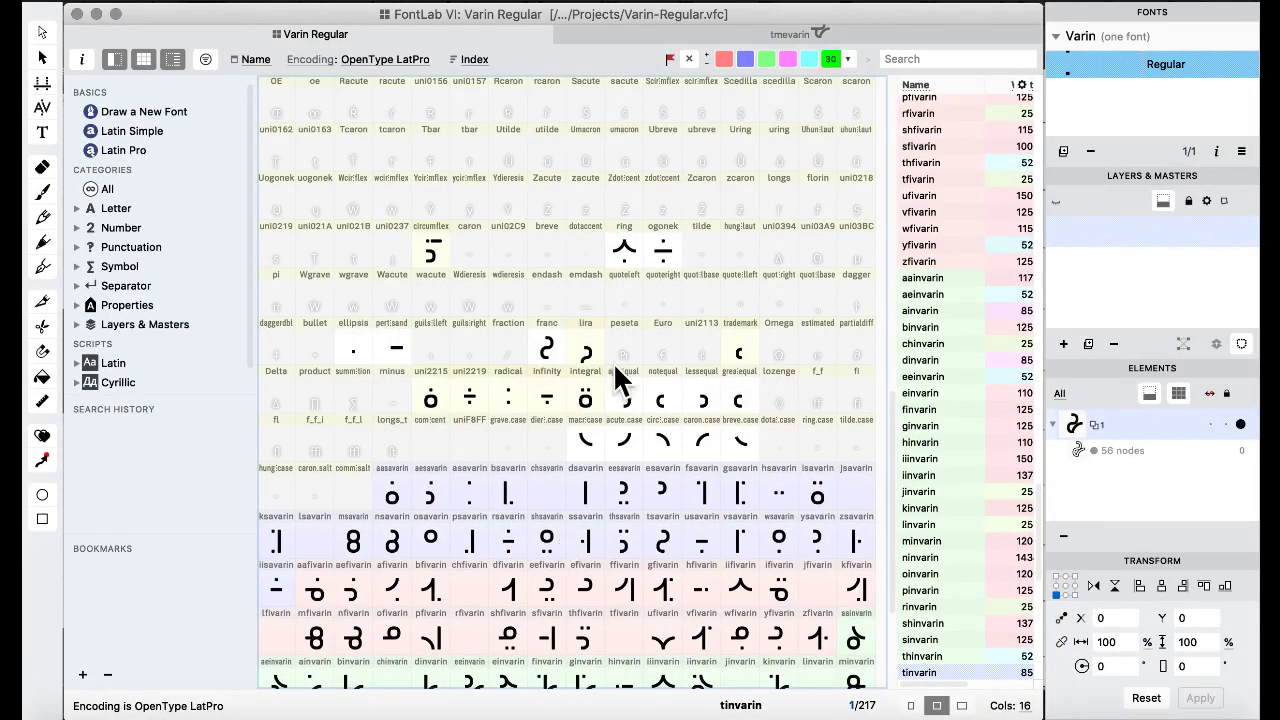
left_click(555, 309)
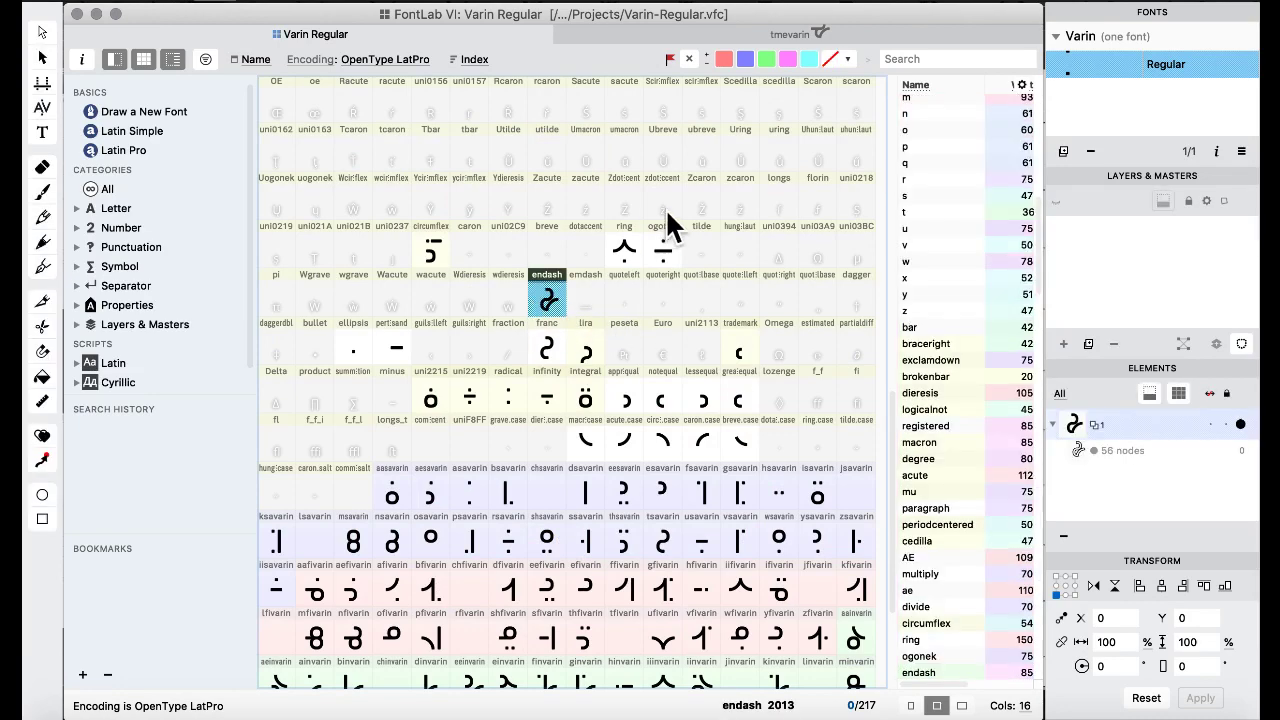
left_click(588, 300)
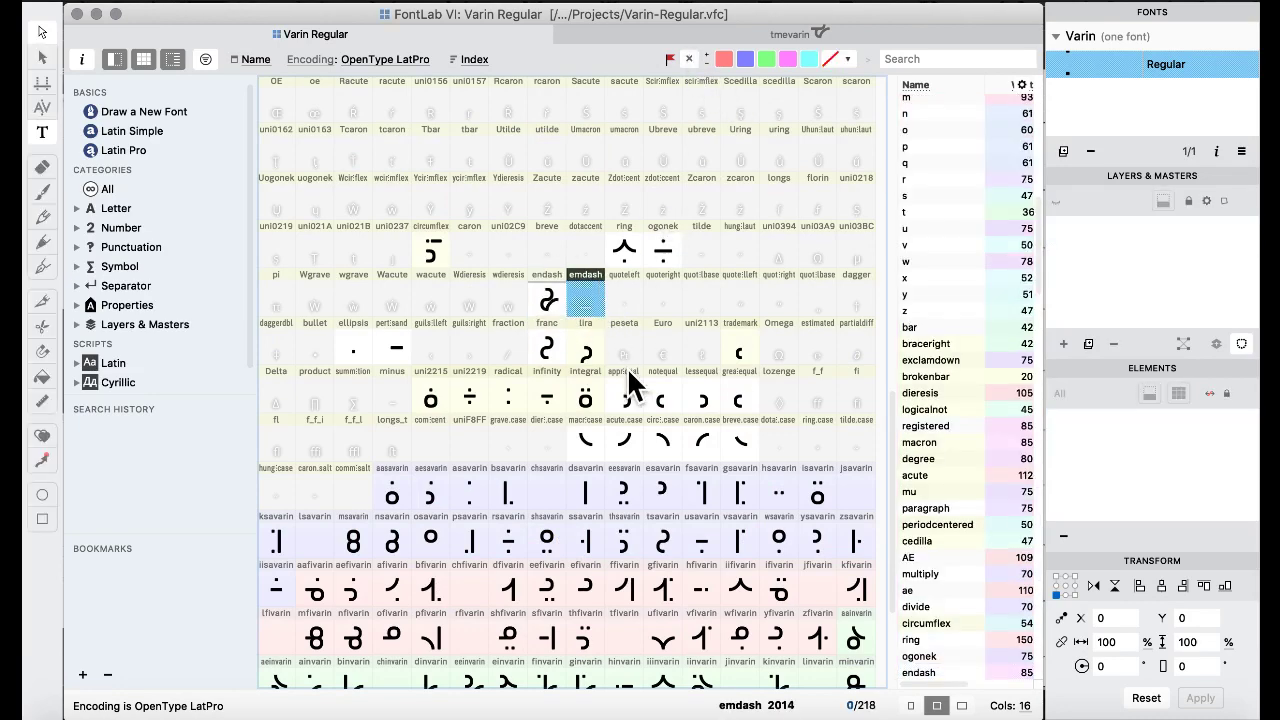
Copy the arc contour from acute.case and paste it into endash.
double_click(634, 449)
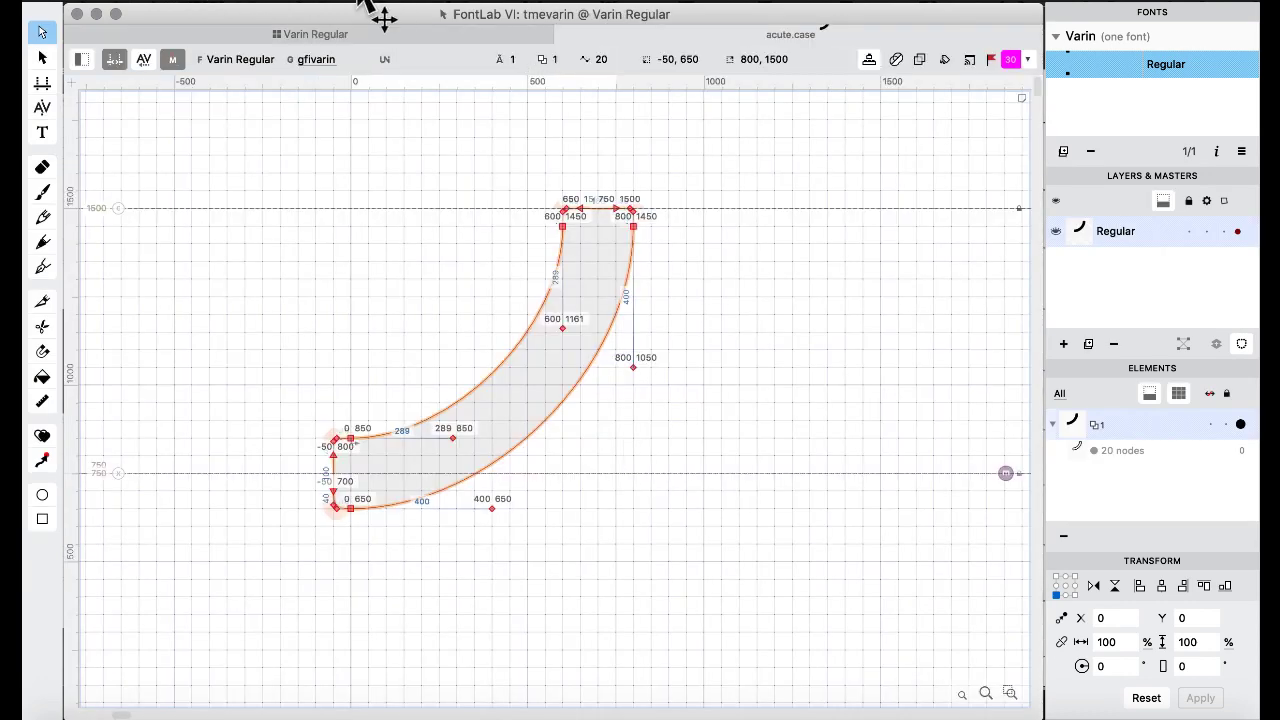
left_click(316, 33)
double_click(555, 309)
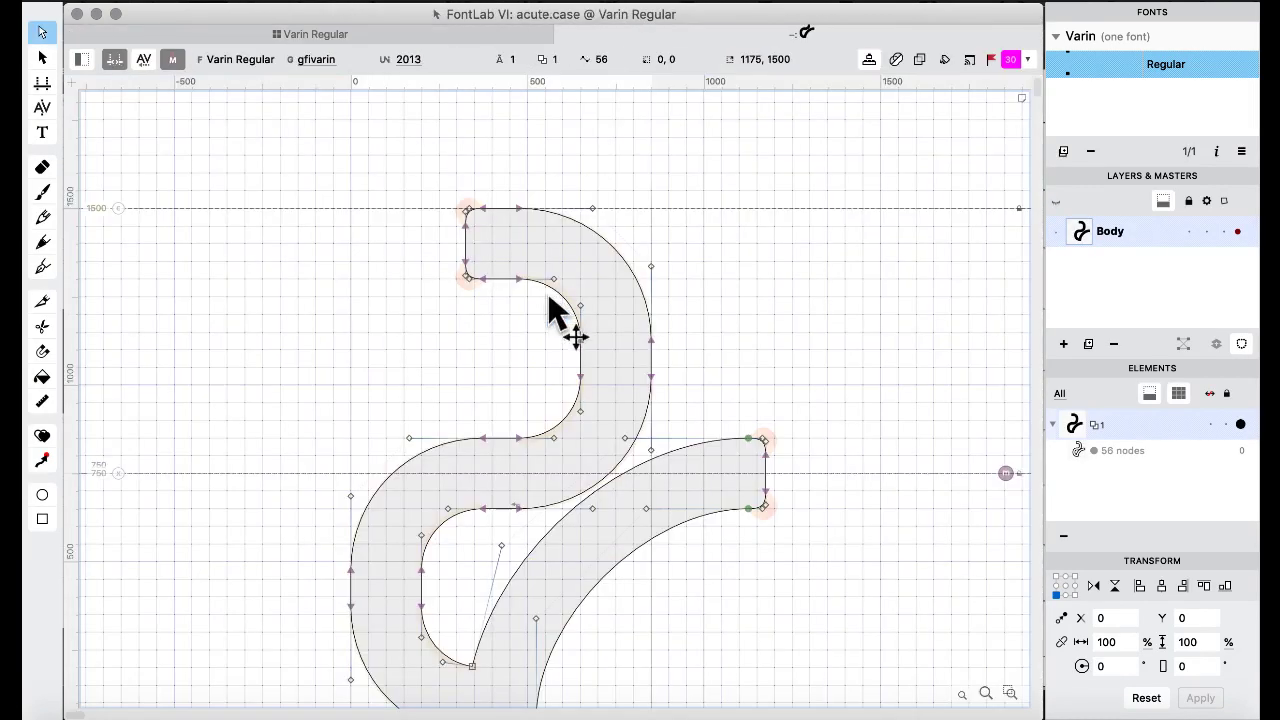
key("super+v")
Position the pasted arc of endash at X -325, Y 650 so it meets the upper end of the S.
key("super+Left")
key("super+Left")
key("super+Left")
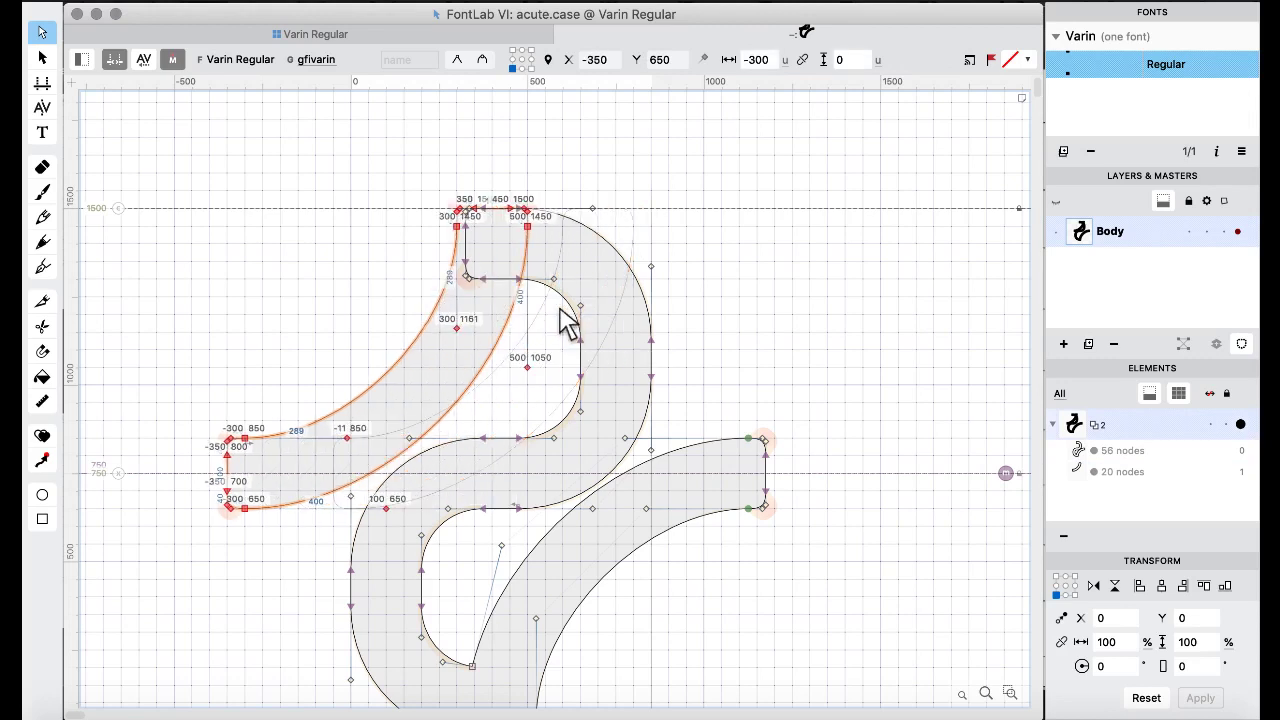
key("shift+Right")
key("shift+Right")
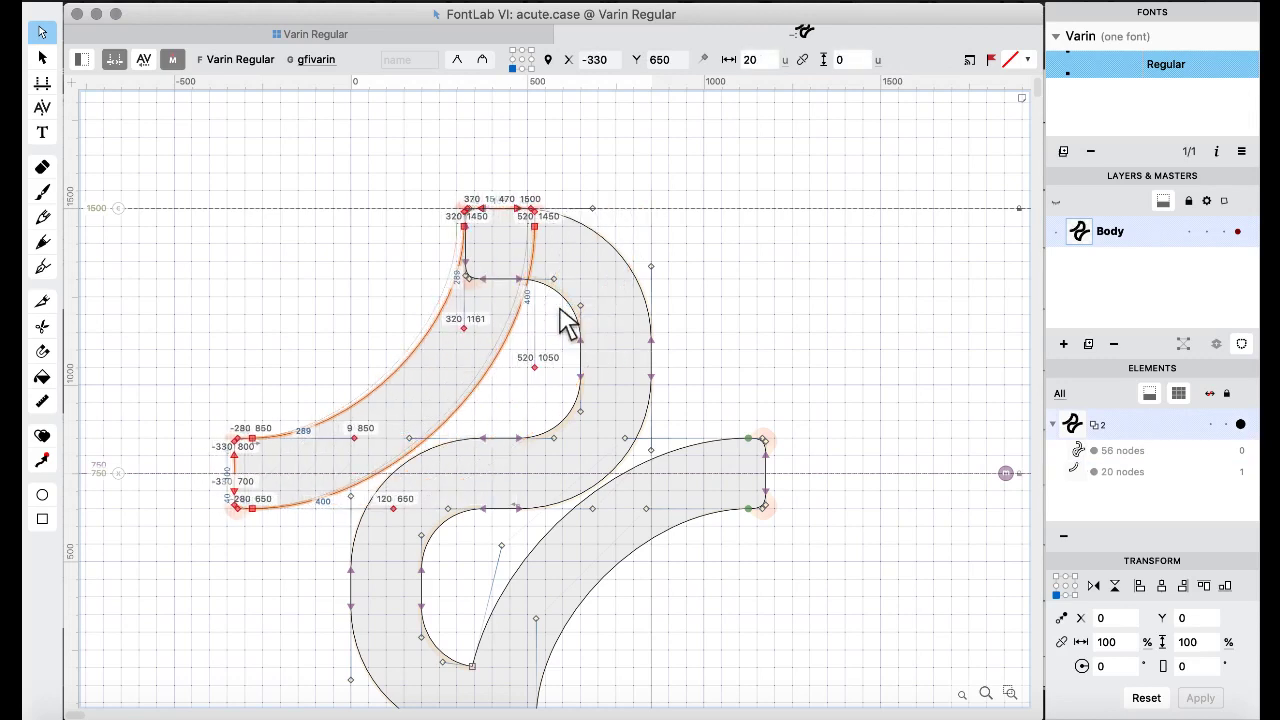
key("Right")
key("Right")
key("Right")
key("Right")
key("Right")
Select all contours of endash and merge them with Remove Overlap.
key("super+a")
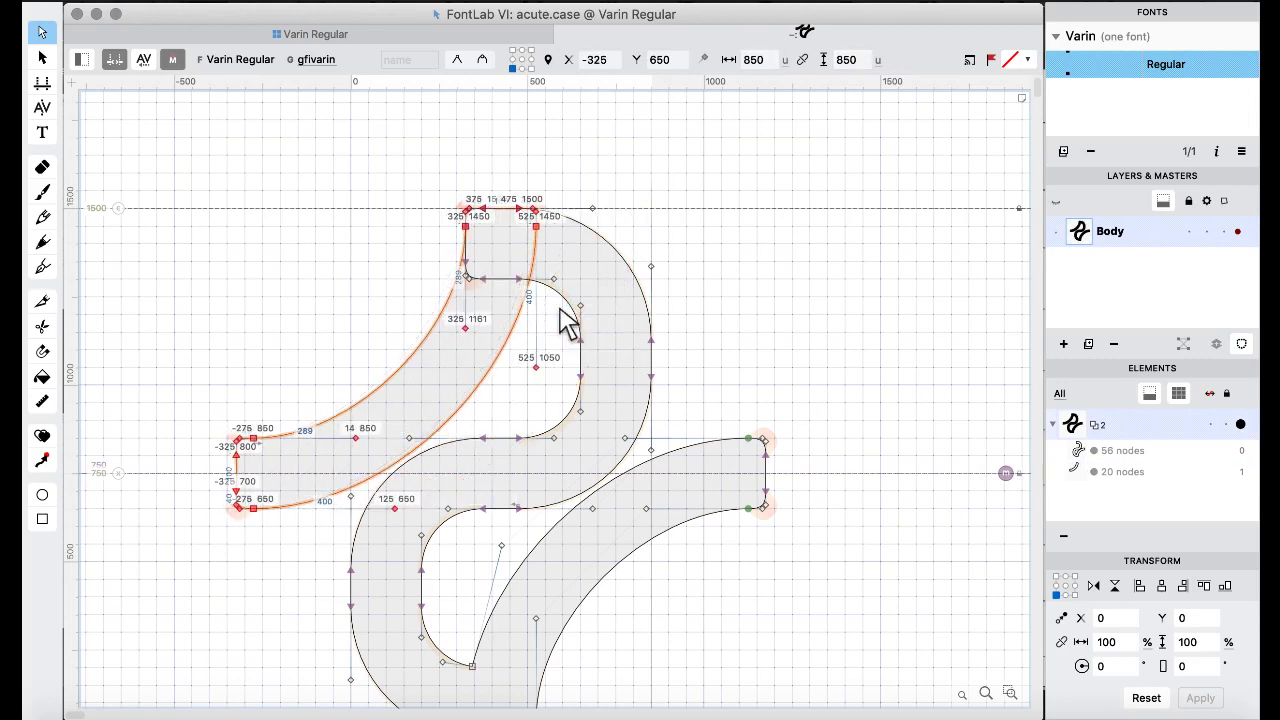
right_click(241, 119)
mouse_move(366, 242)
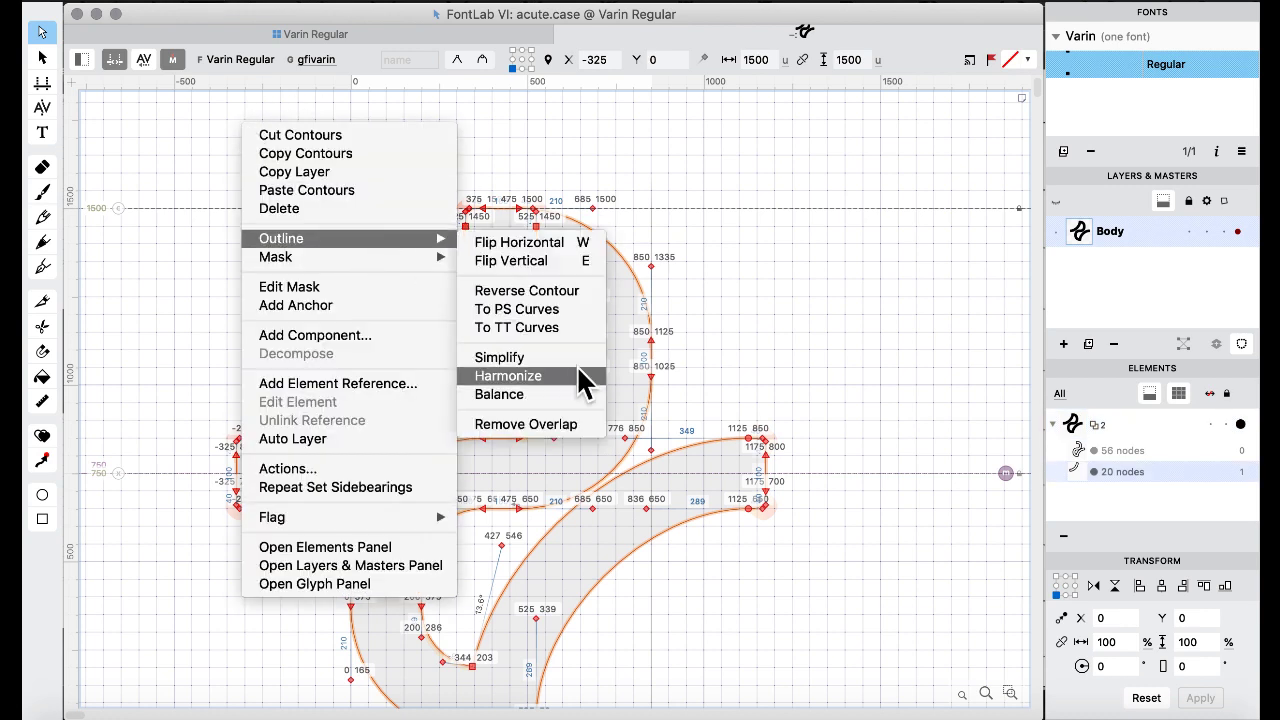
left_click(568, 426)
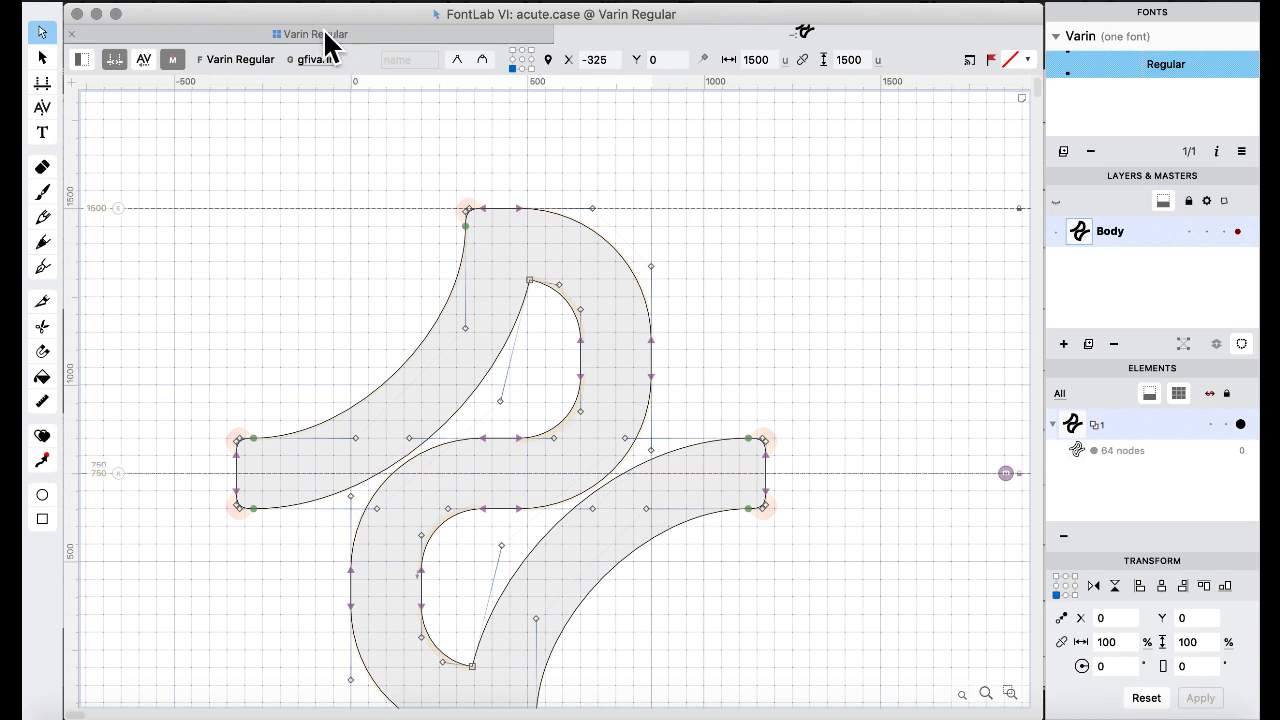
key("space")
Copy the tsavarin glyph onto tfivarin and confirm replacing the empty glyph.
left_click(317, 41)
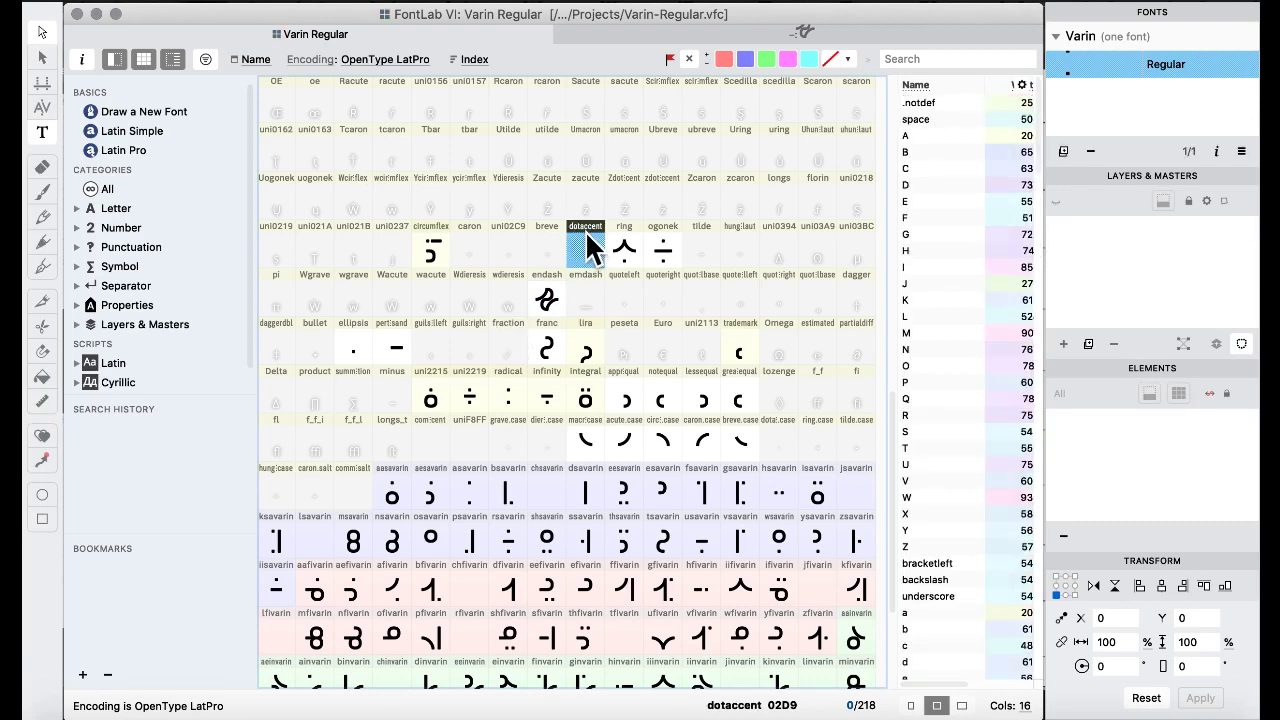
scroll(588, 245, "down", 4)
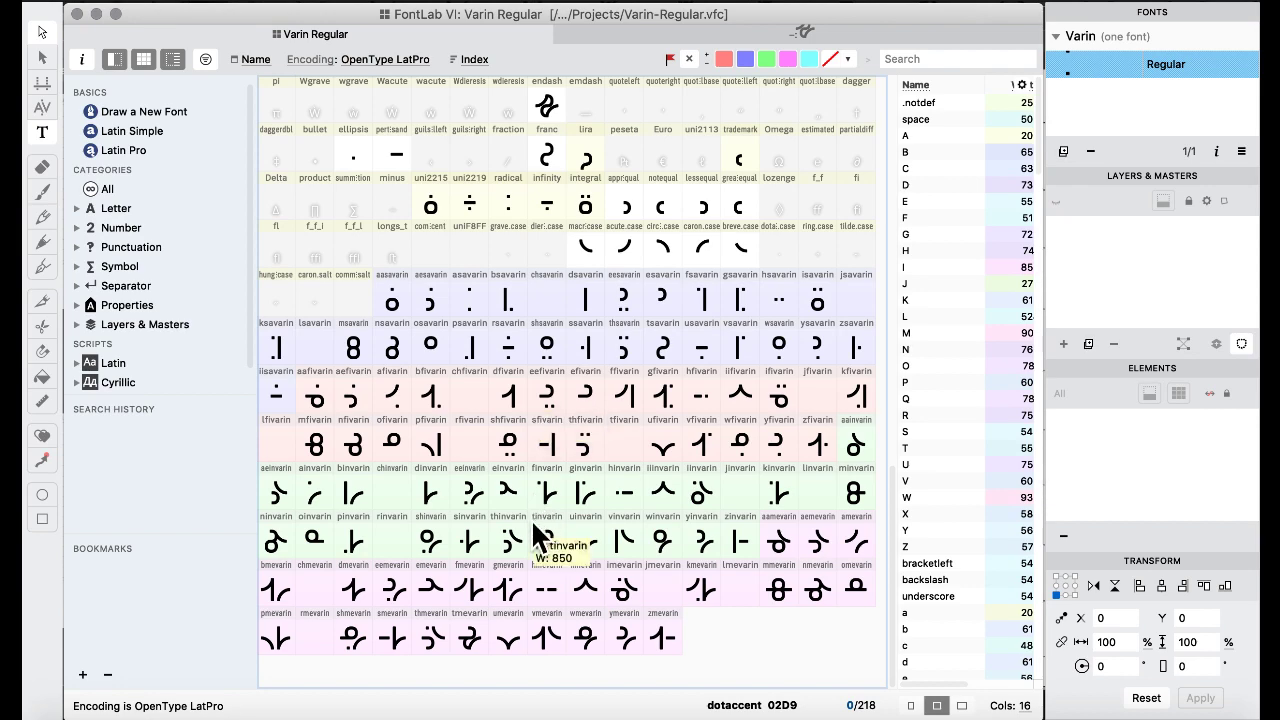
left_click(668, 349)
left_click_drag(662, 347, 634, 443)
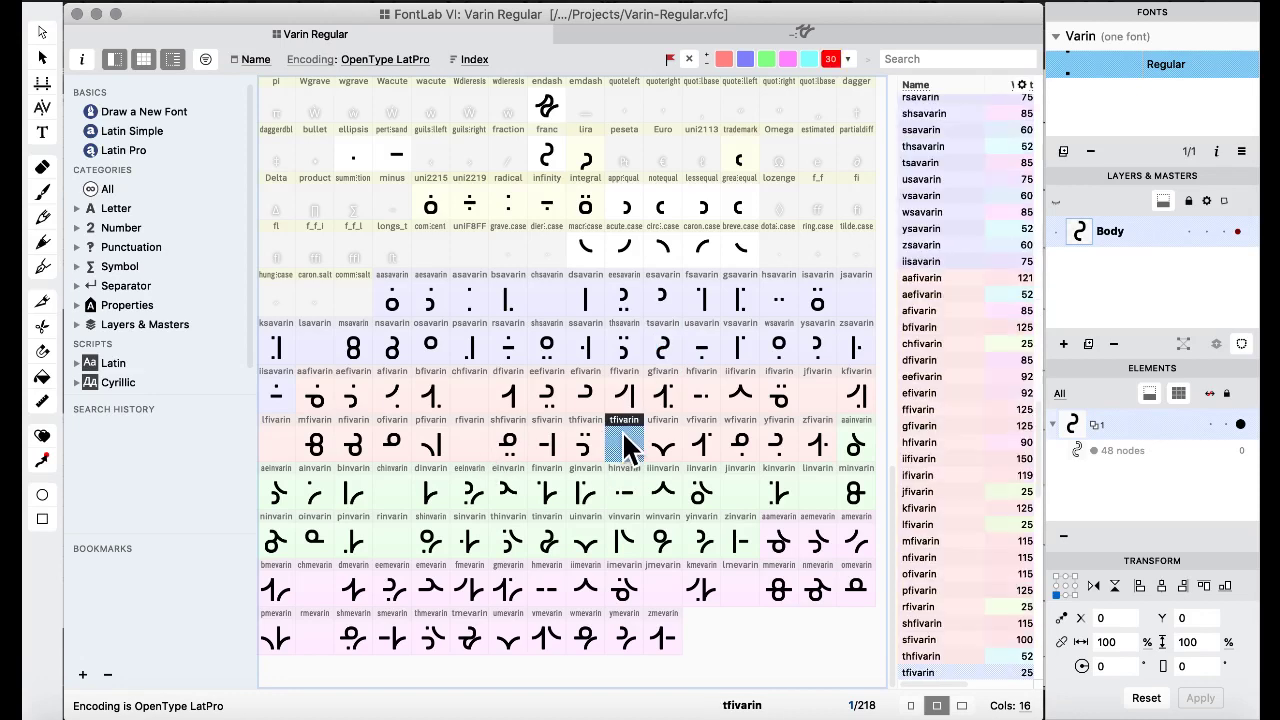
left_click(814, 455)
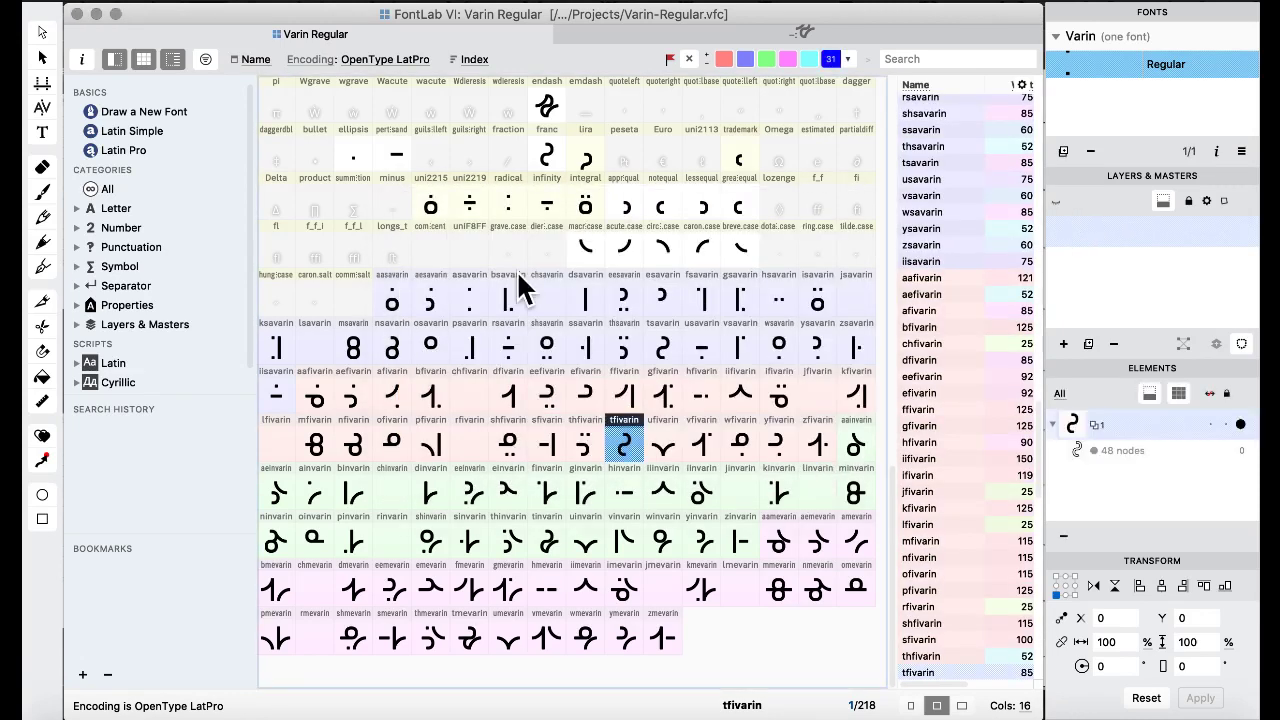
Flag tfivarin red and paste the horizontal bar contour from perthousand into it.
double_click(394, 142)
left_click(319, 34)
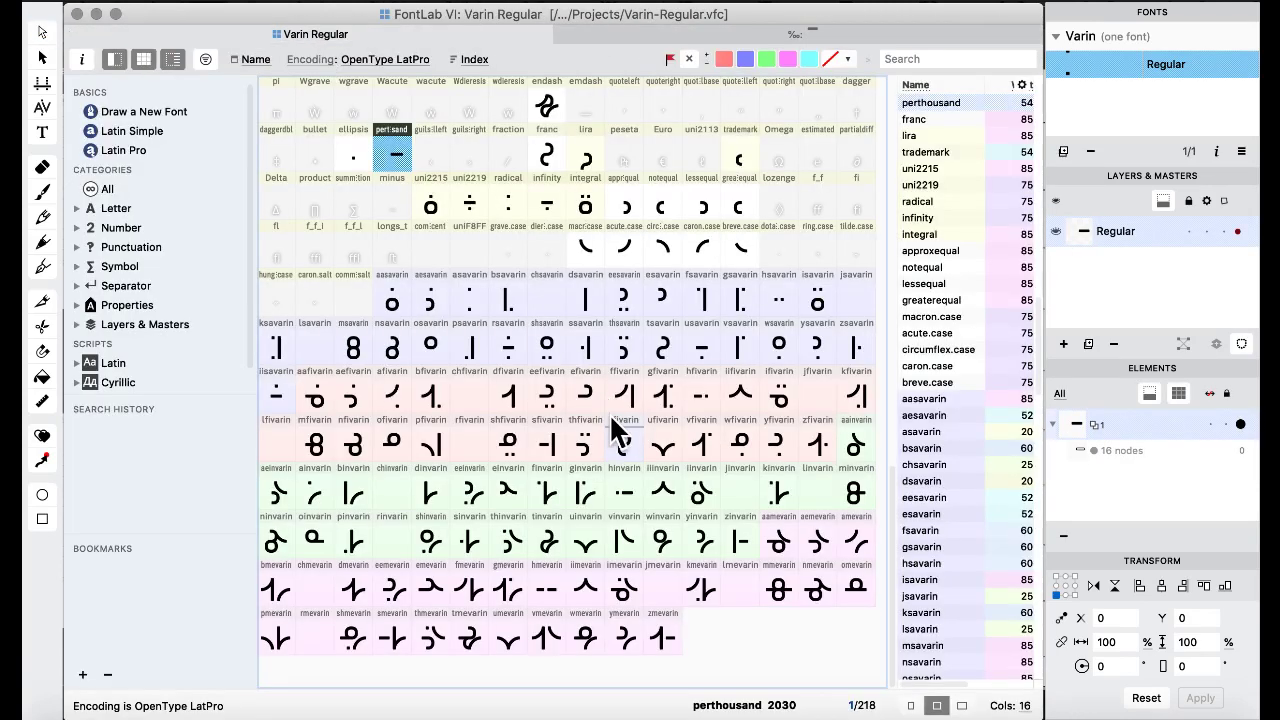
left_click(623, 443)
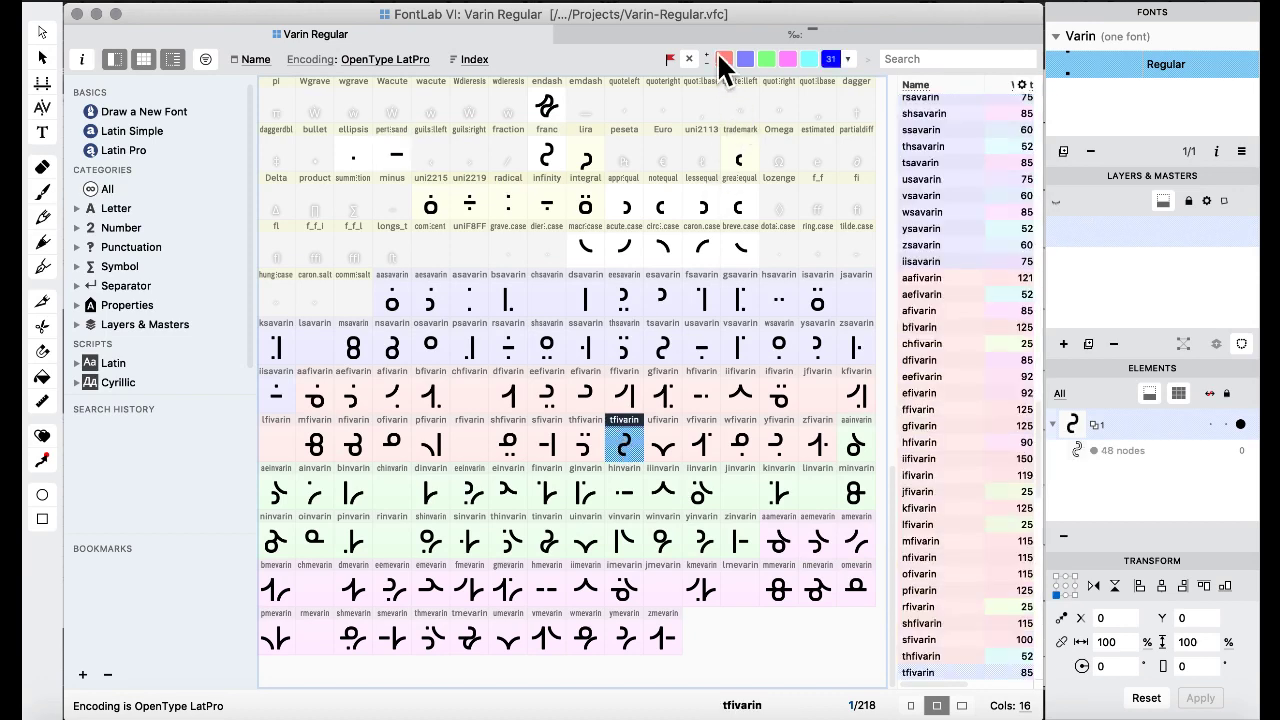
double_click(630, 442)
key("super+v")
Position the pasted bar of tfivarin at X -300, Y 650 so it runs into the middle of the S.
key("shift+Left")
key("shift+Left")
key("shift+Left")
key("shift+Left")
key("shift+Left")
key("shift+Left")
key("shift+Left")
key("shift+Left")
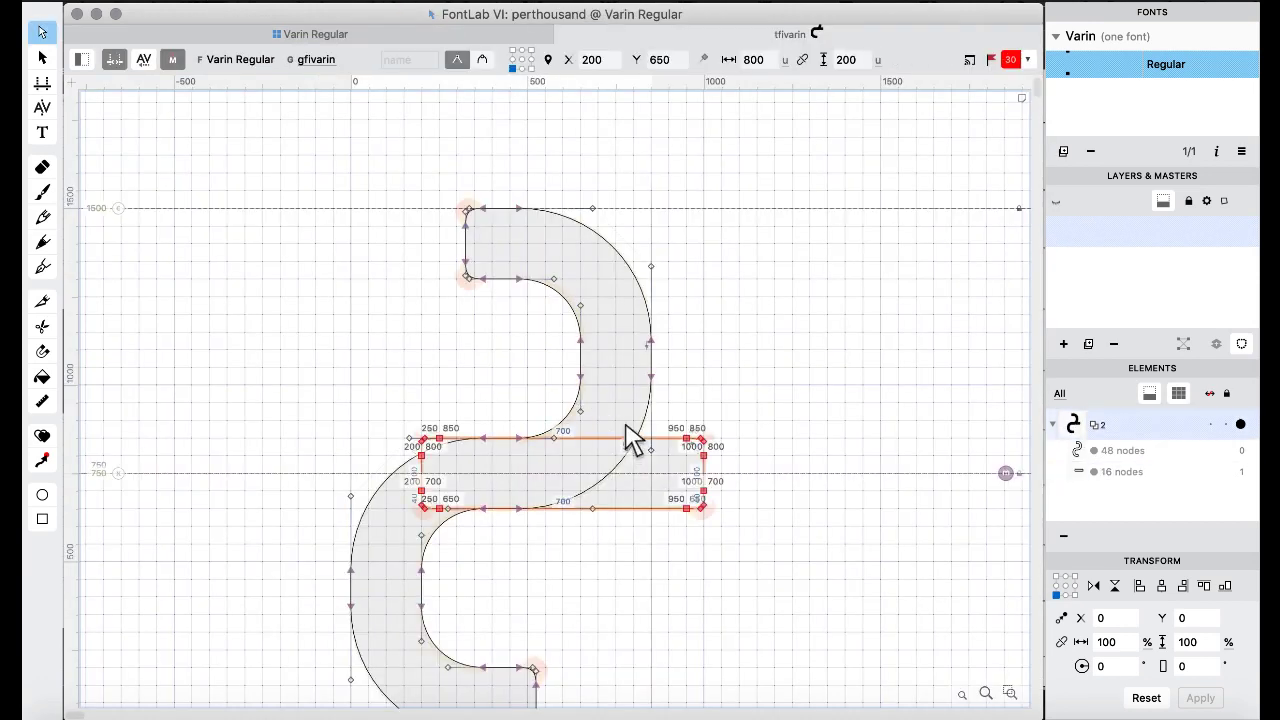
Select all contours of tfivarin and merge them with Remove Overlap.
key("super+a")
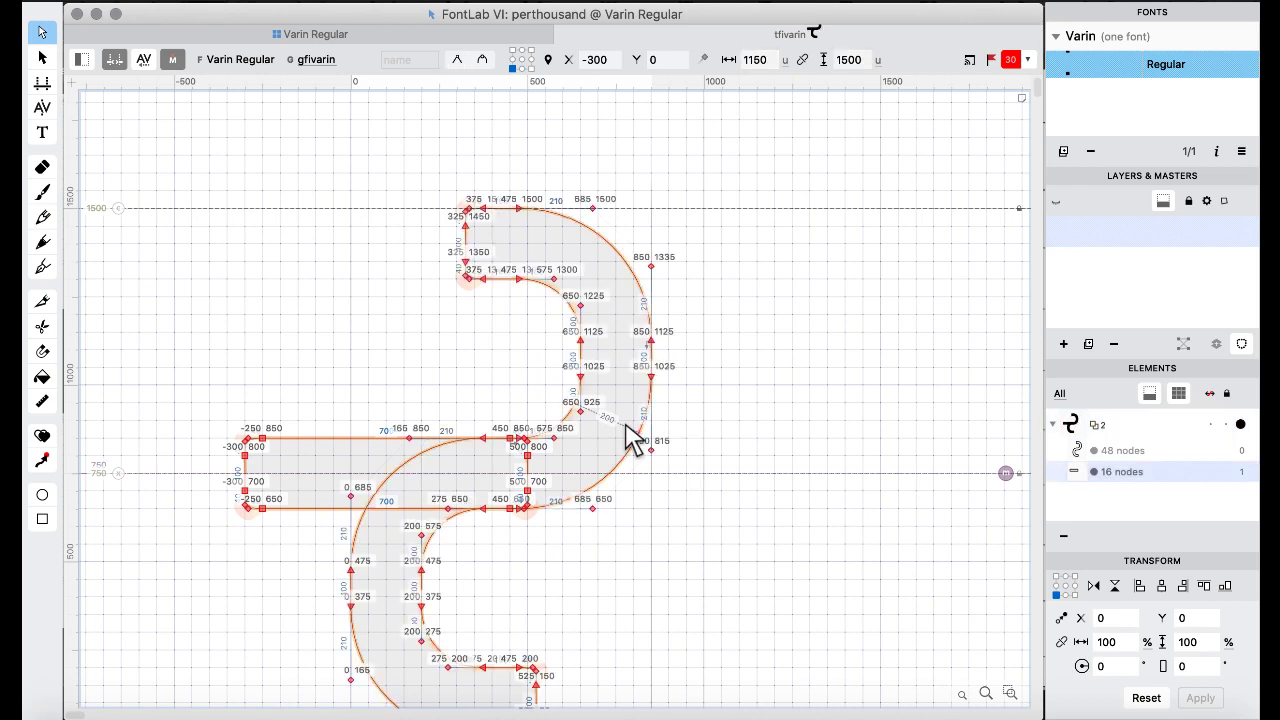
right_click(309, 297)
mouse_move(374, 123)
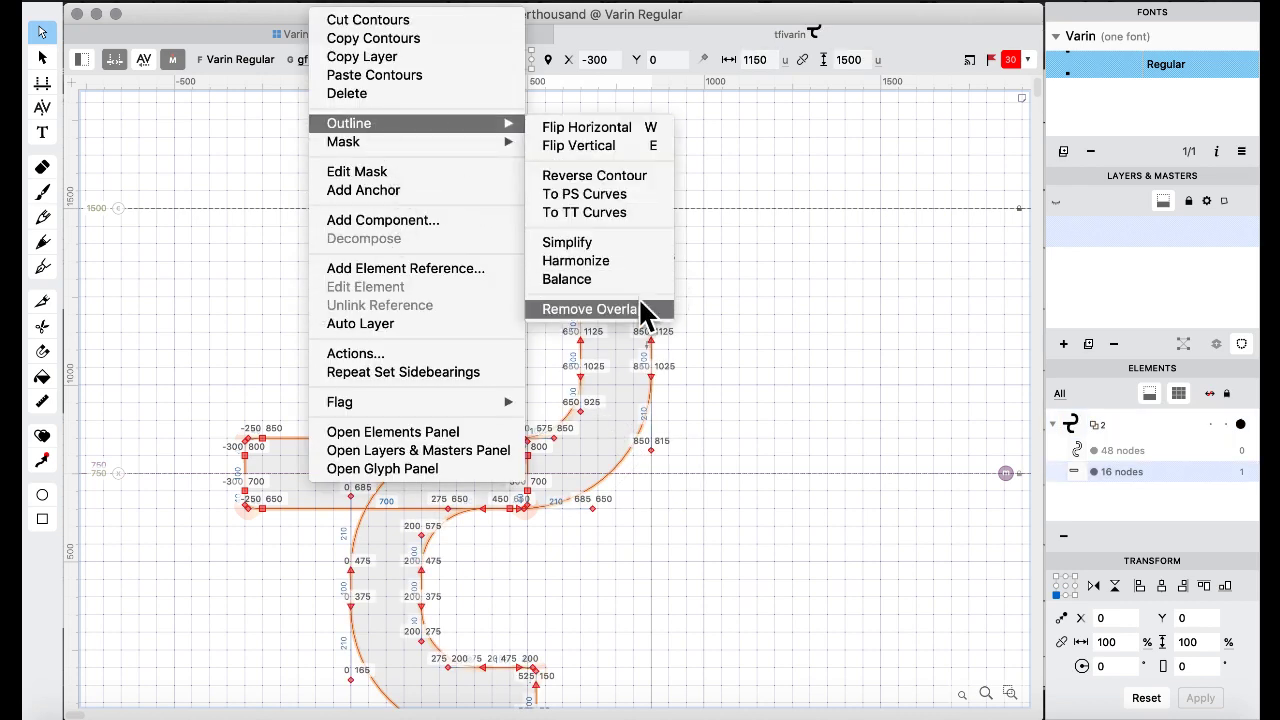
left_click(619, 309)
key("space")
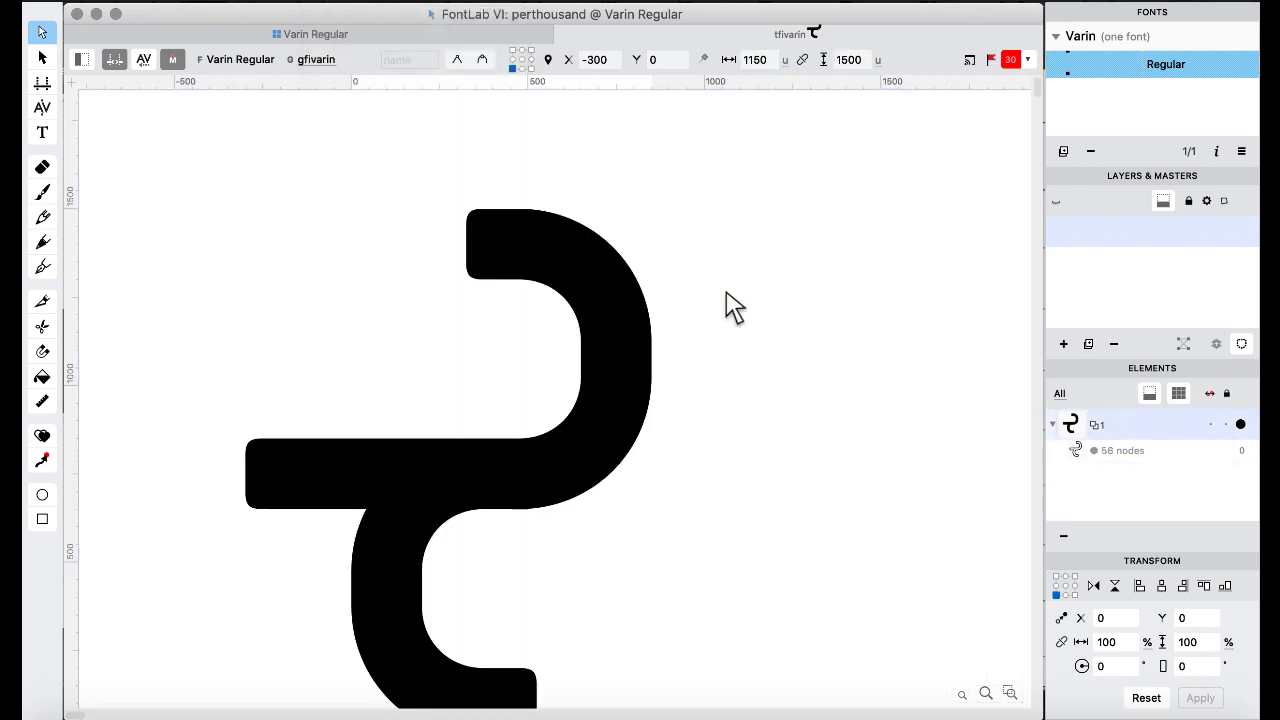
Switch to Varin alphabet.pdf, examine the remaining consonant rows down to l on page 2, and return to FontLab.
left_click(314, 33)
left_click(624, 300)
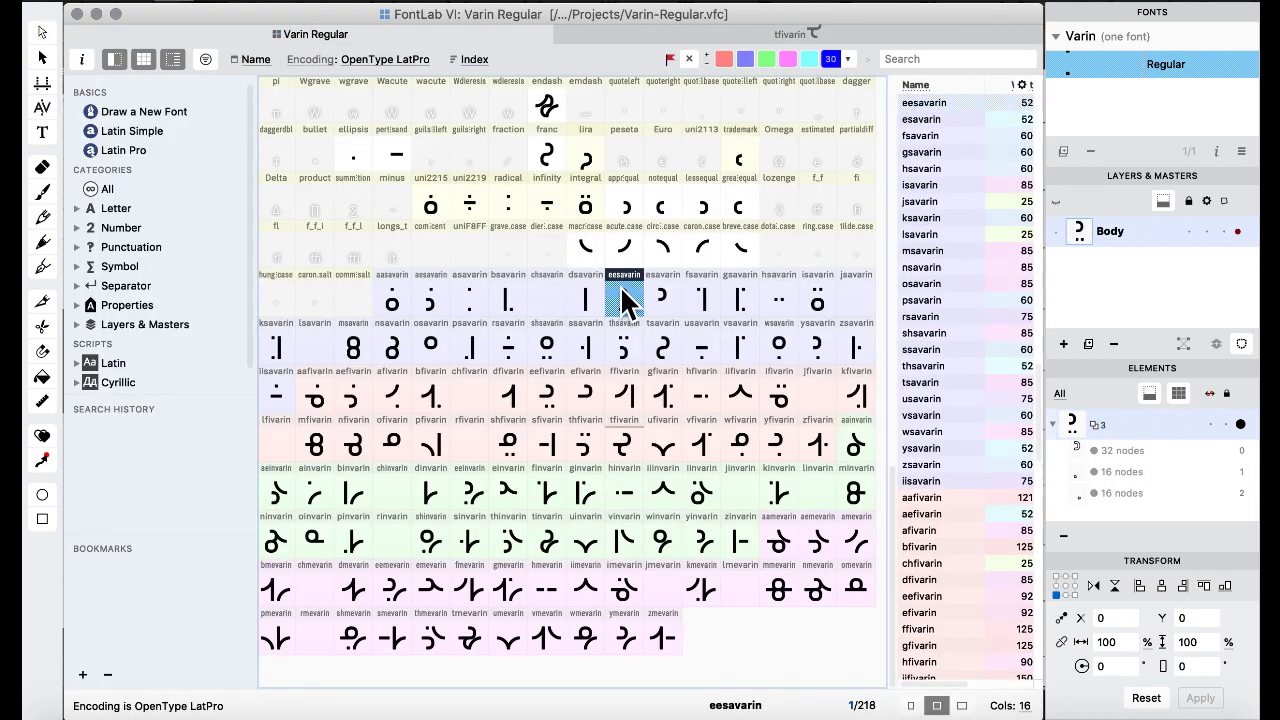
key("ctrl+Up")
left_click(700, 557)
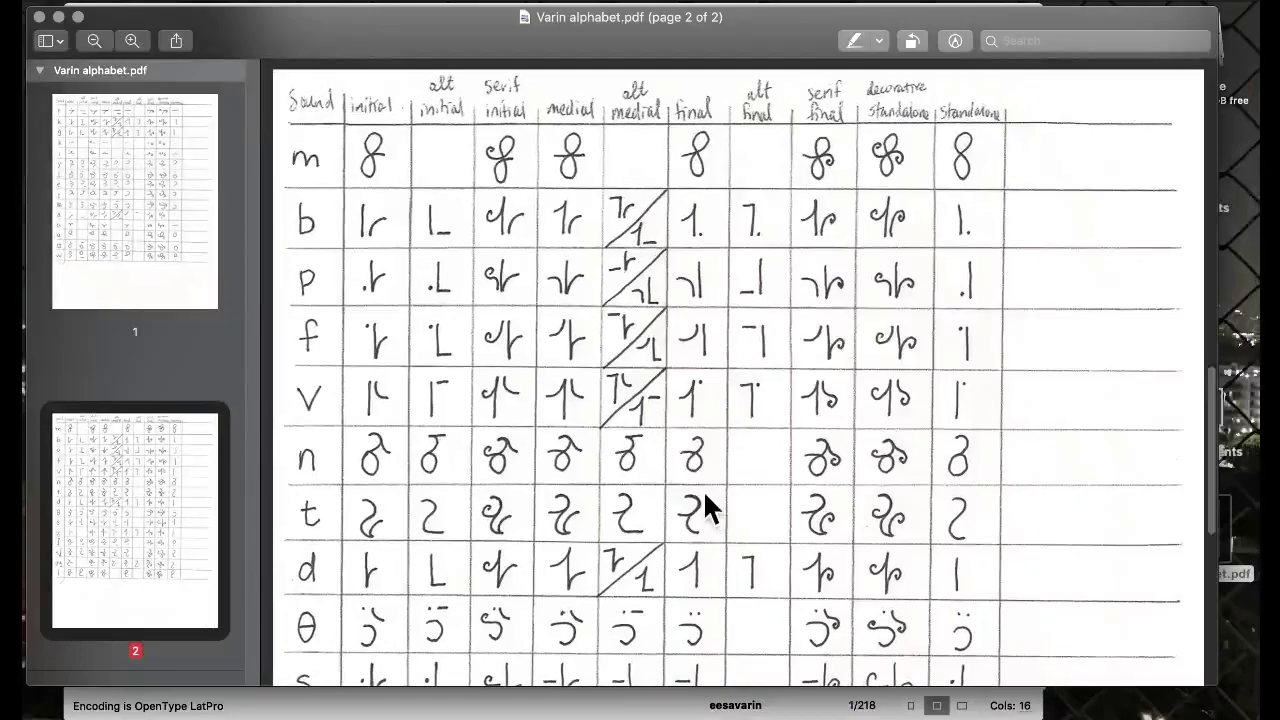
scroll(540, 390, "down", 5)
scroll(426, 363, "down", 3)
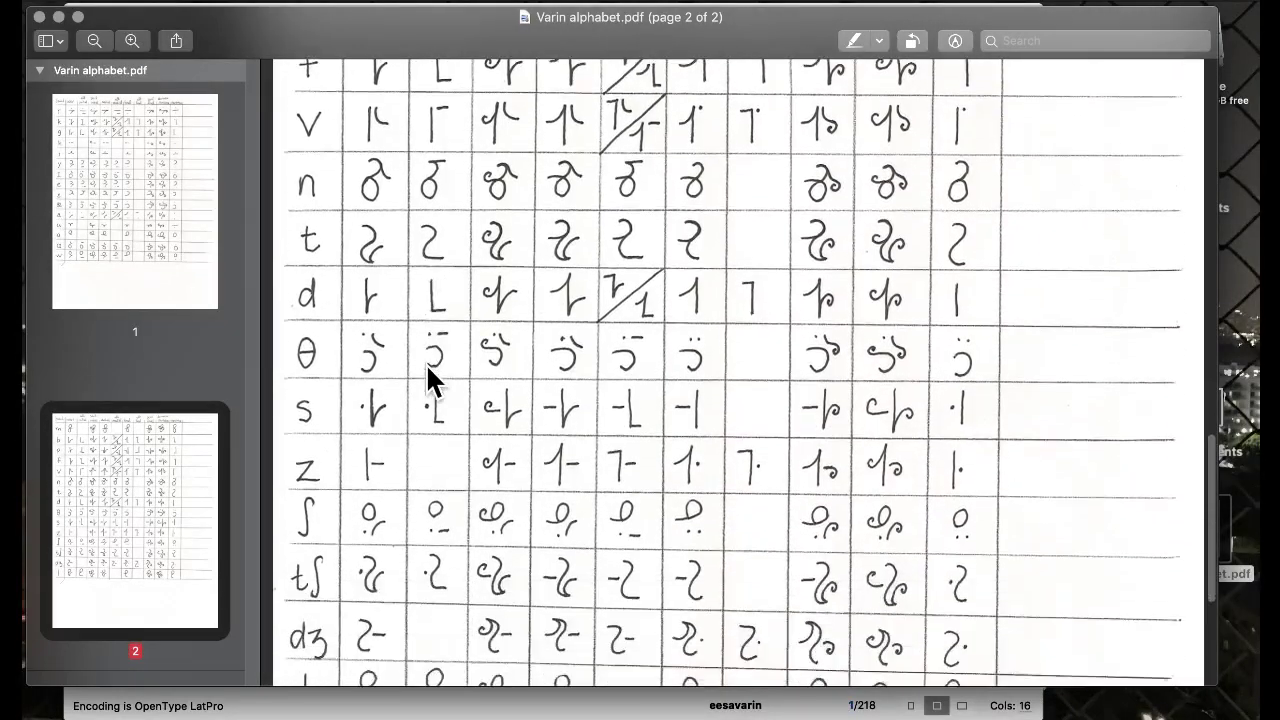
scroll(438, 325, "down", 3)
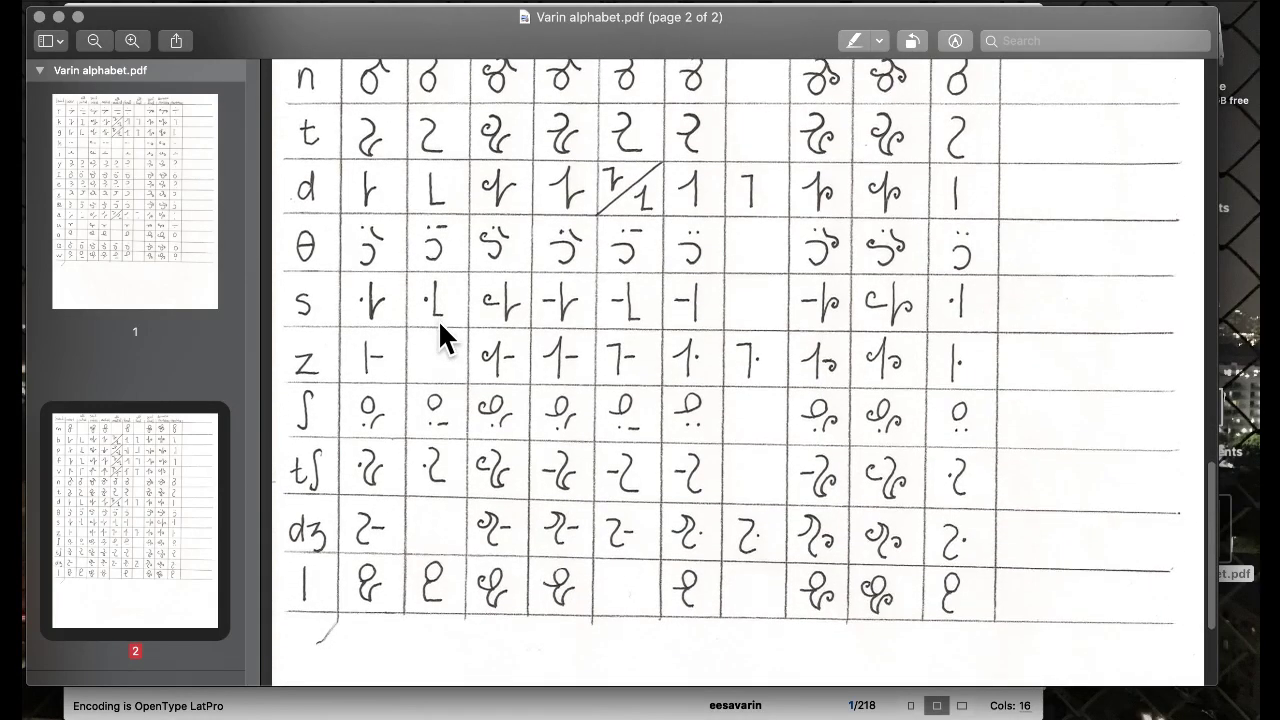
scroll(438, 319, "down", 1)
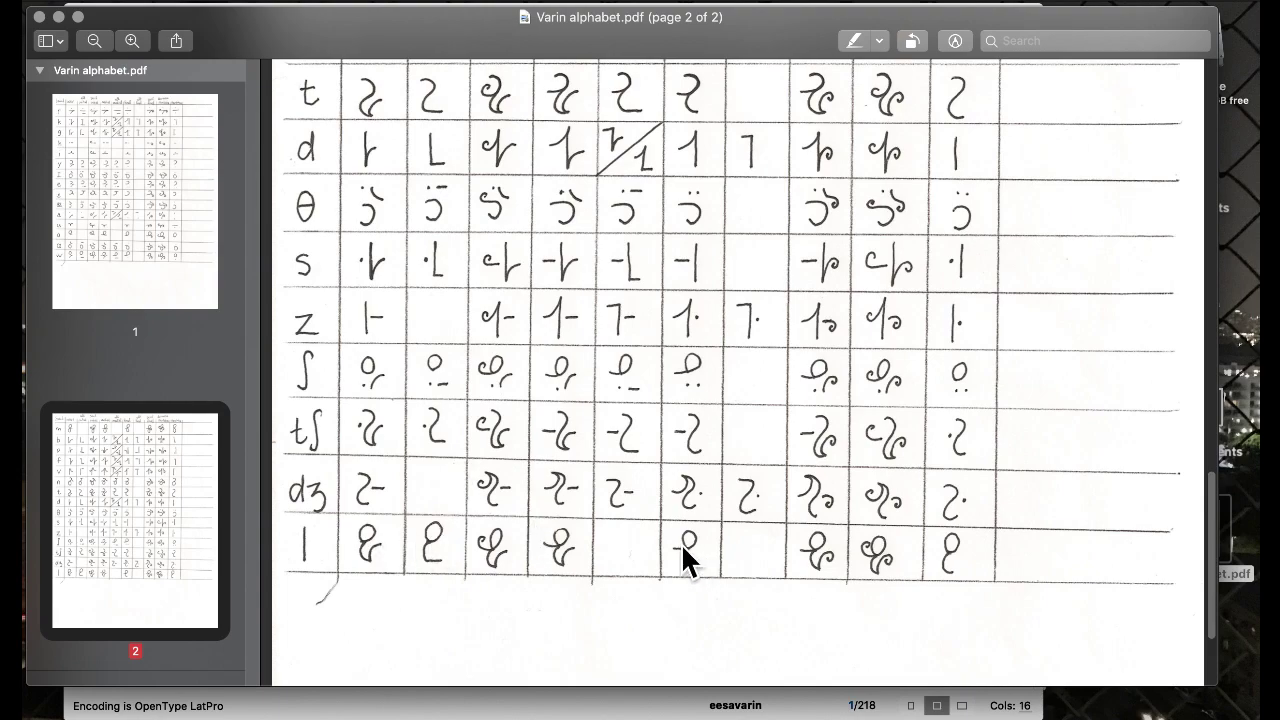
key("ctrl+Up")
left_click(310, 309)
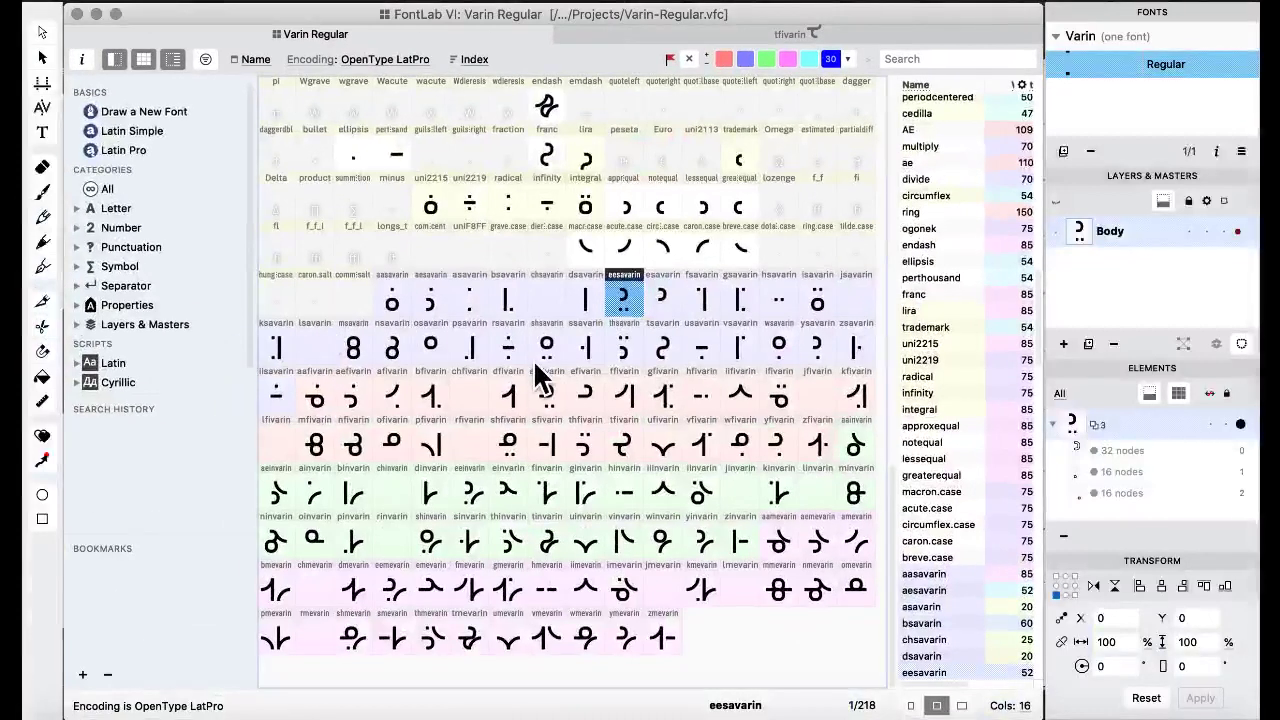
left_click(551, 400)
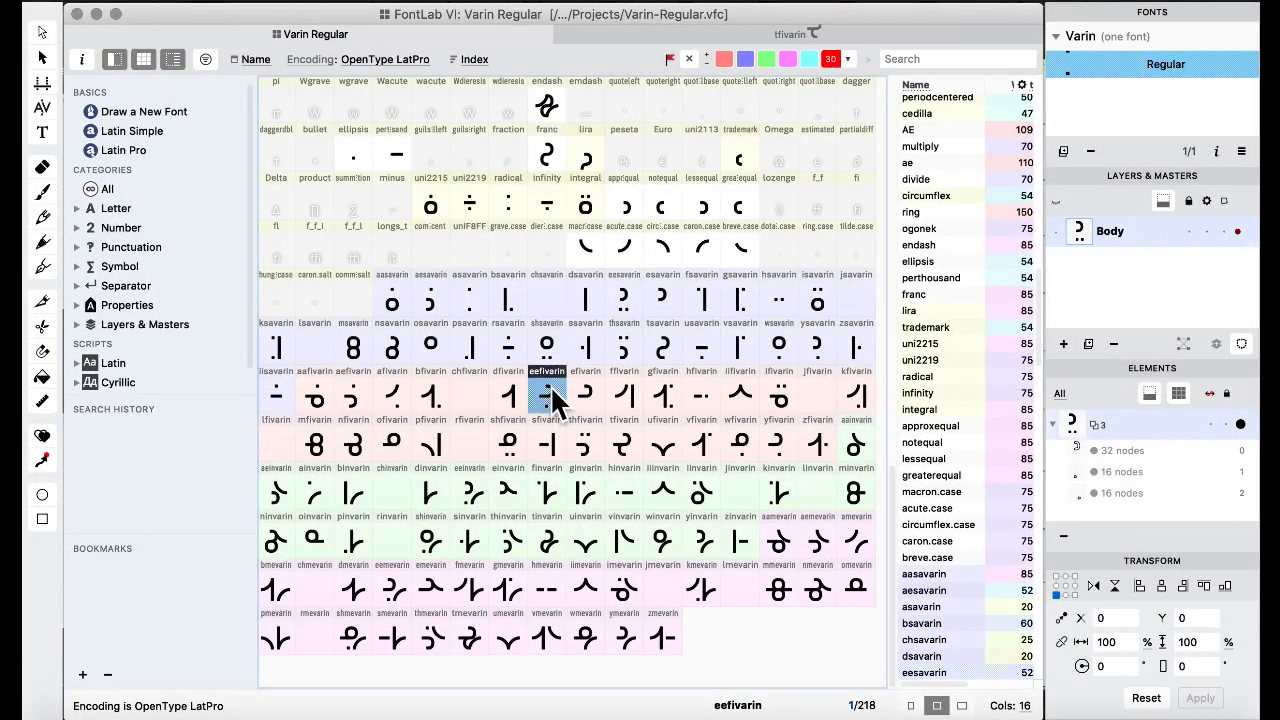
Copy the tmevarin glyph onto lmevarin and confirm replacing the empty glyph.
left_click(468, 638)
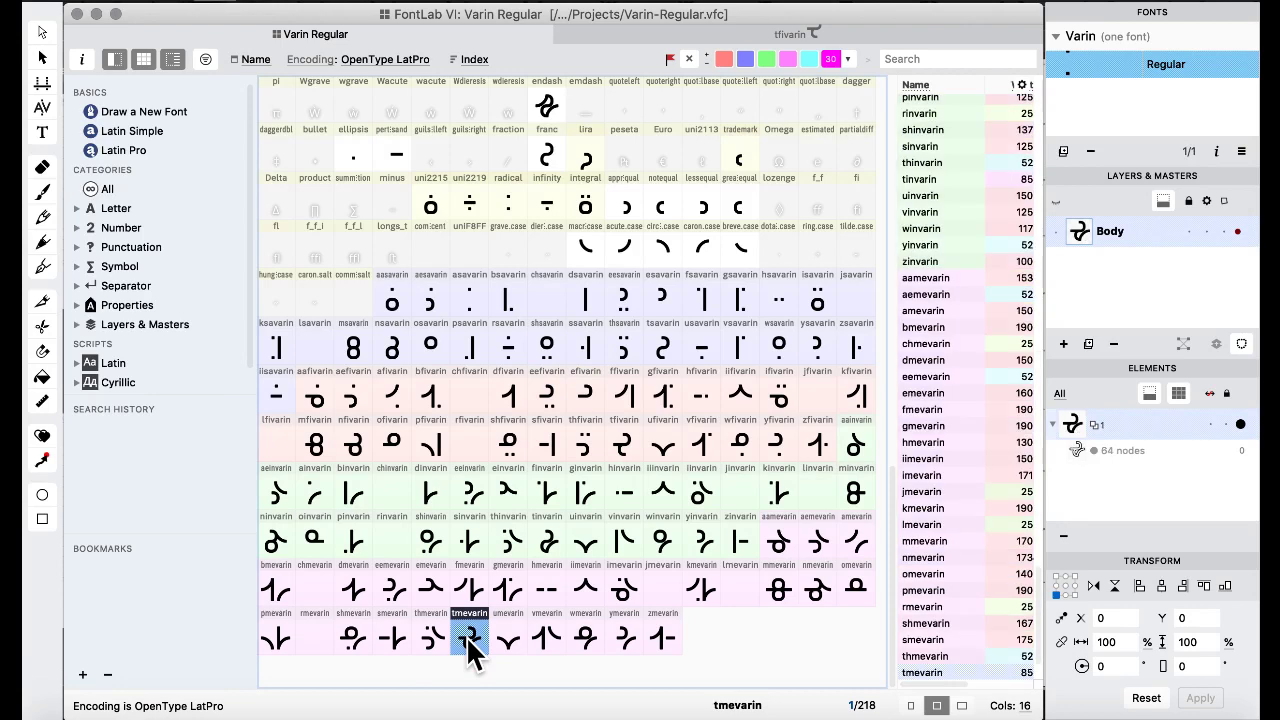
left_click_drag(468, 638, 740, 588)
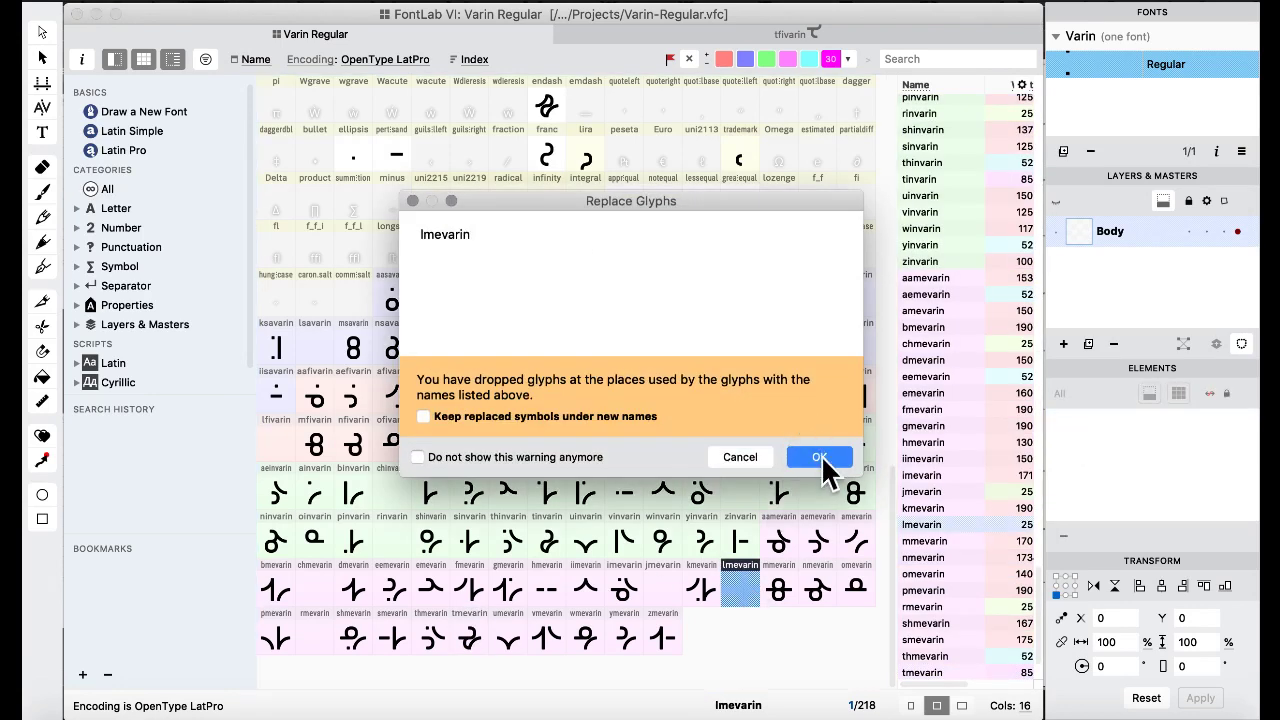
left_click(822, 460)
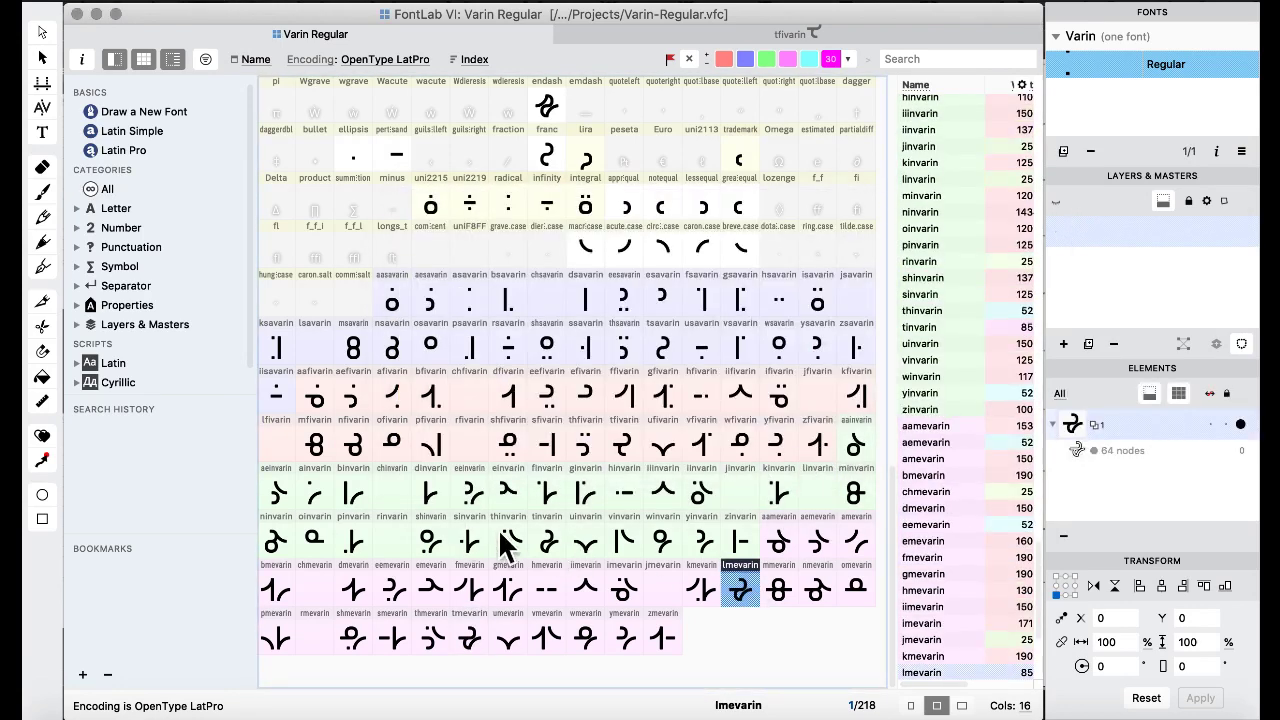
Copy the tinvarin glyph onto linvarin and confirm replacing the empty glyph.
left_click(548, 548)
left_click(834, 492)
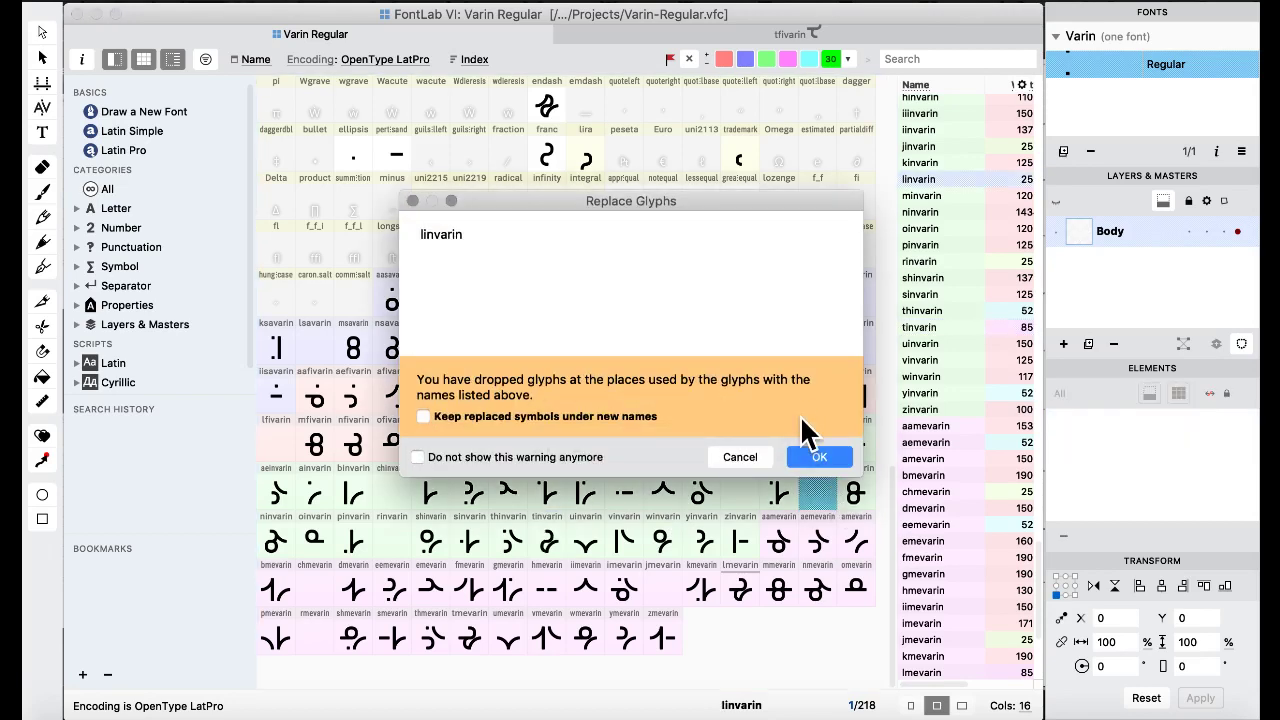
left_click(819, 453)
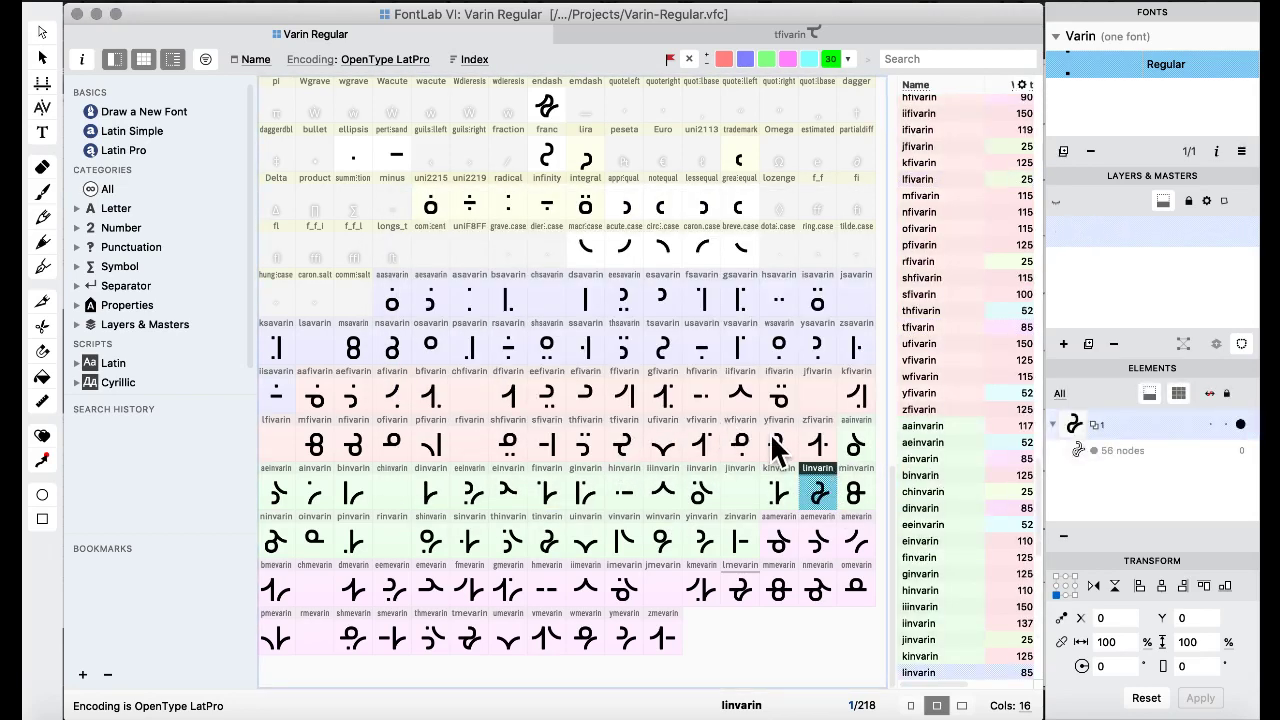
Copy the tfivarin glyph onto lfivarin and confirm replacing the empty glyph.
left_click(623, 442)
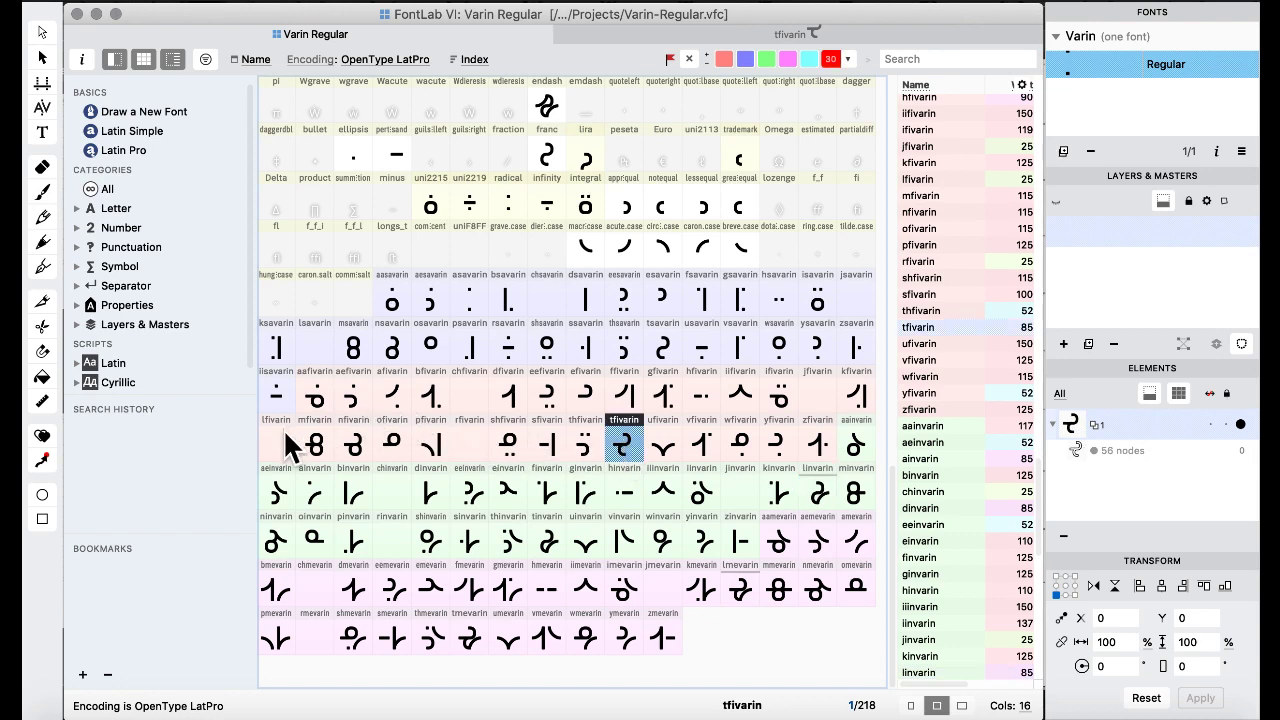
left_click_drag(283, 428, 285, 440)
left_click(823, 455)
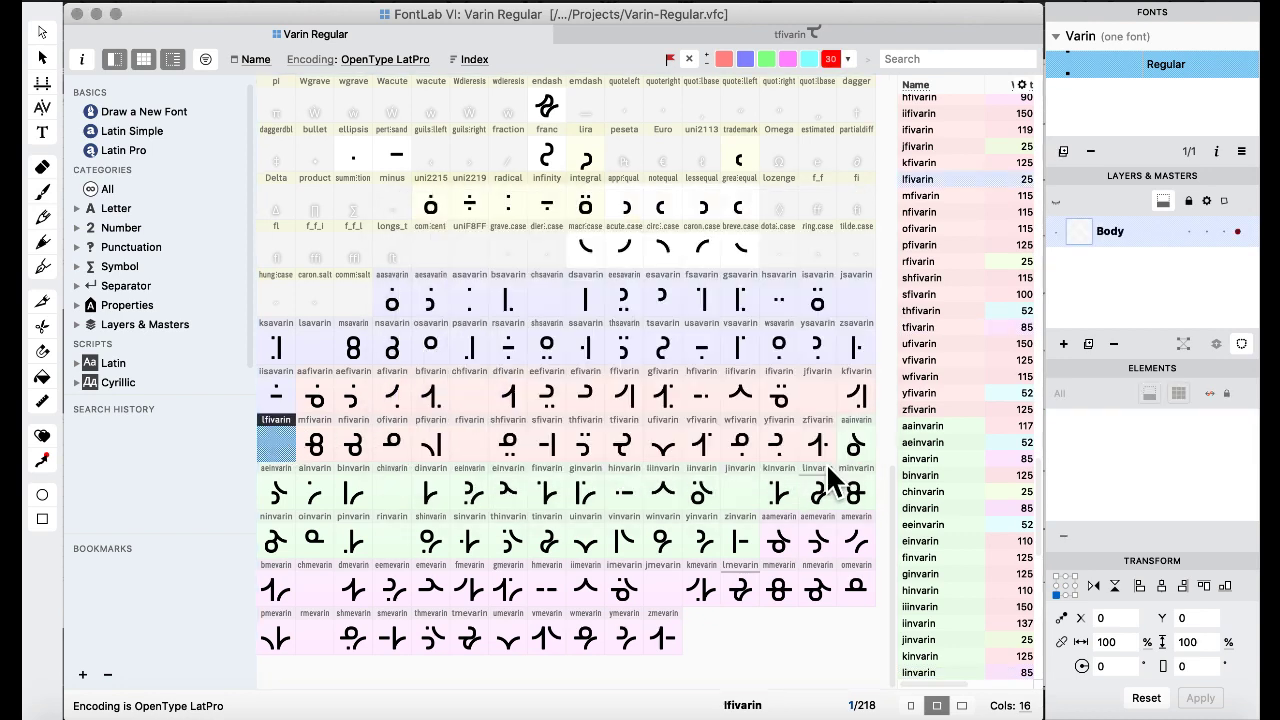
Copy the tsavarin glyph onto lsavarin and confirm replacing the empty glyph.
left_click(664, 348)
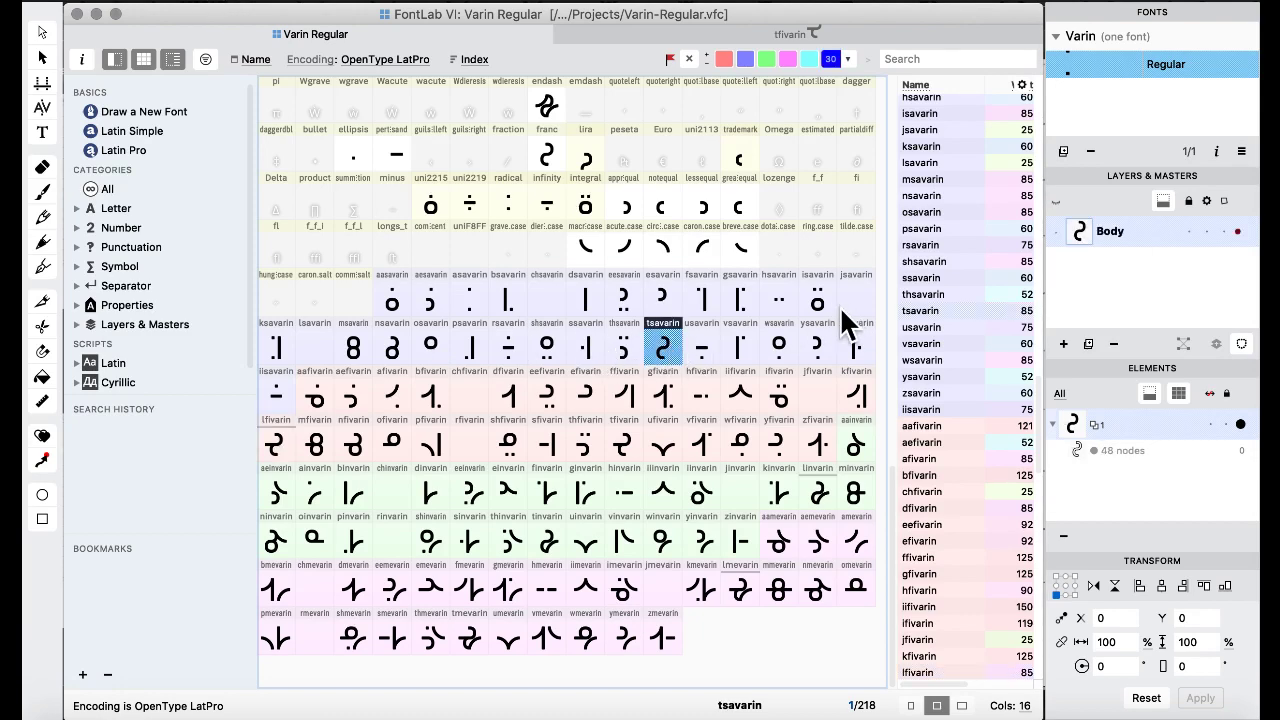
left_click_drag(664, 348, 309, 334)
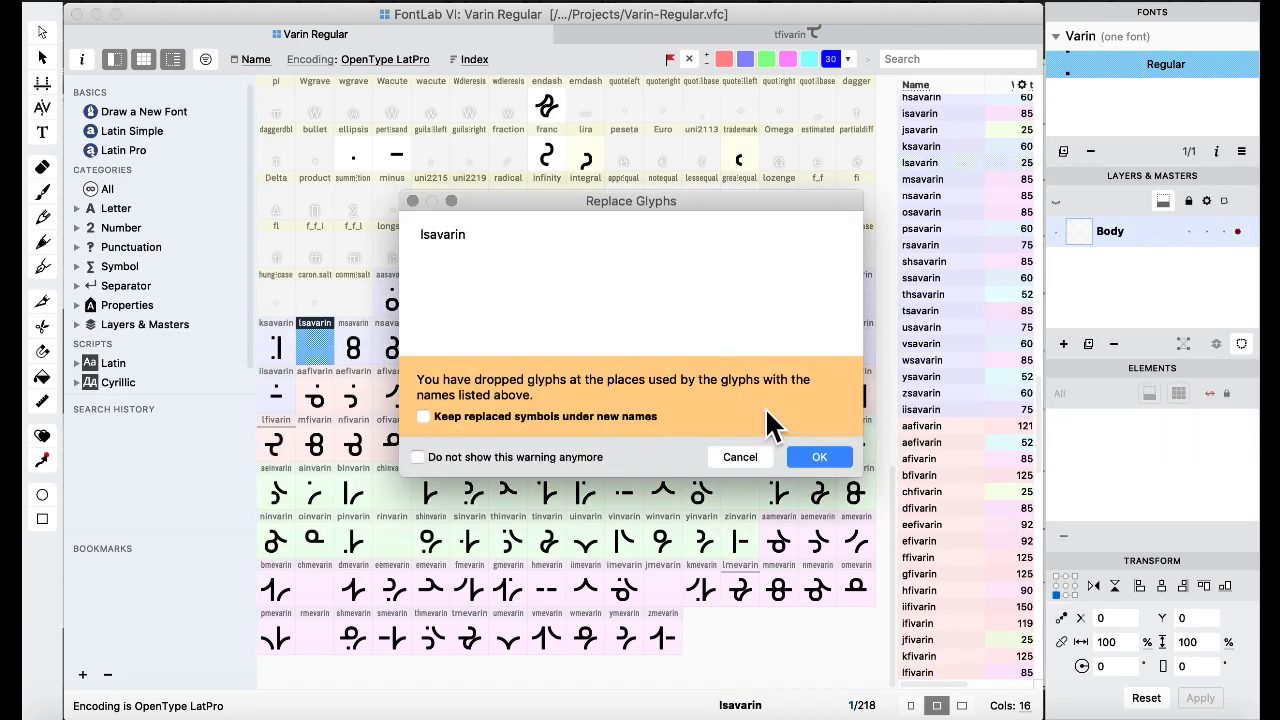
left_click(845, 462)
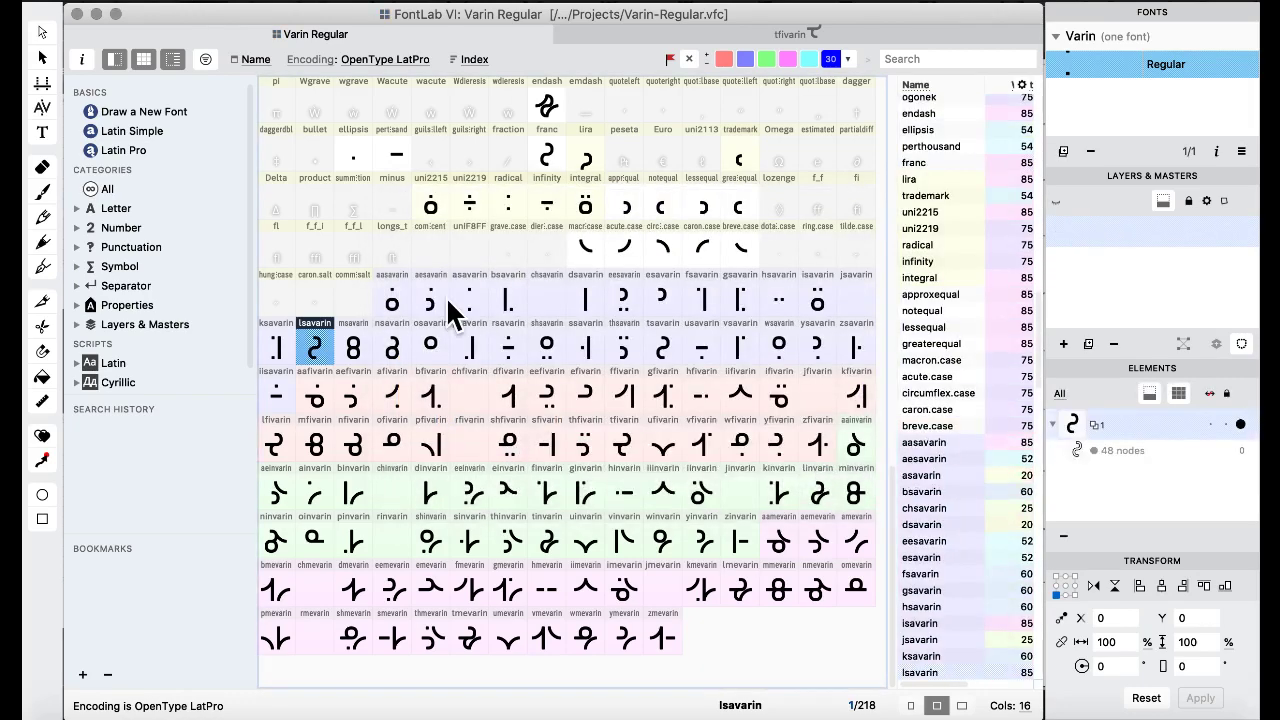
Copy the ring contours from the registered glyph and return to the font overview.
scroll(446, 297, "up", 5)
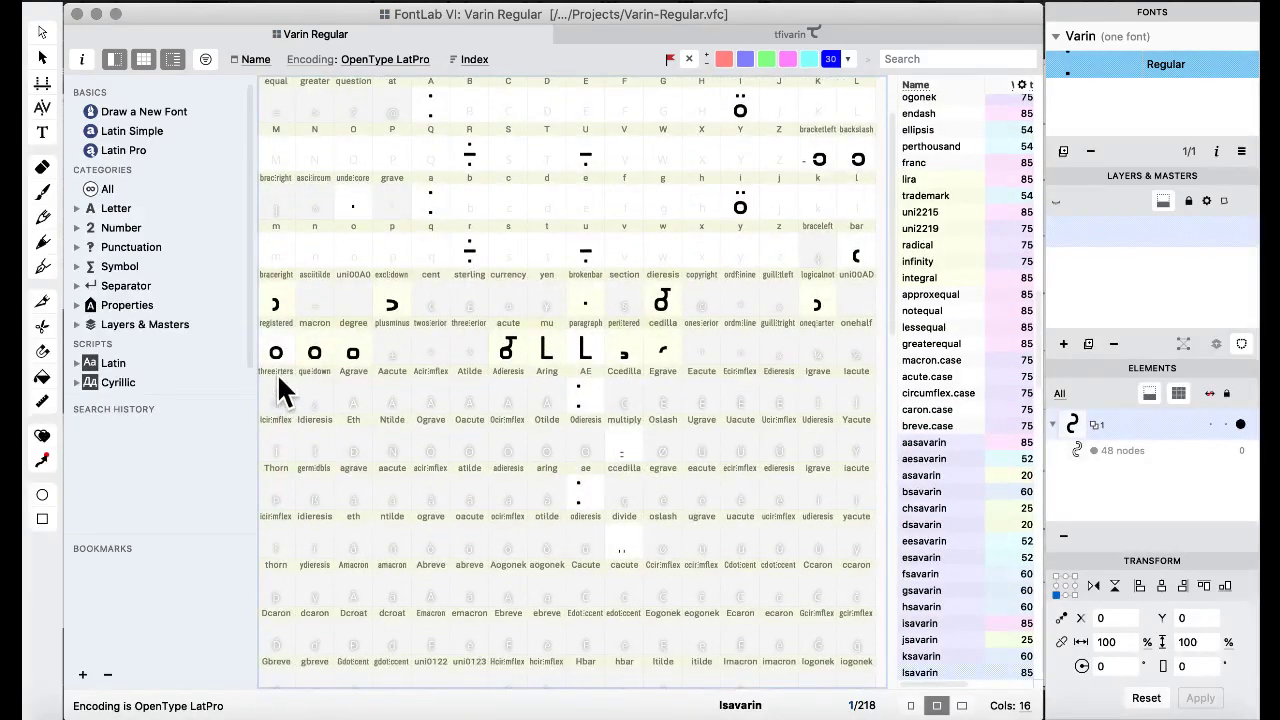
double_click(279, 372)
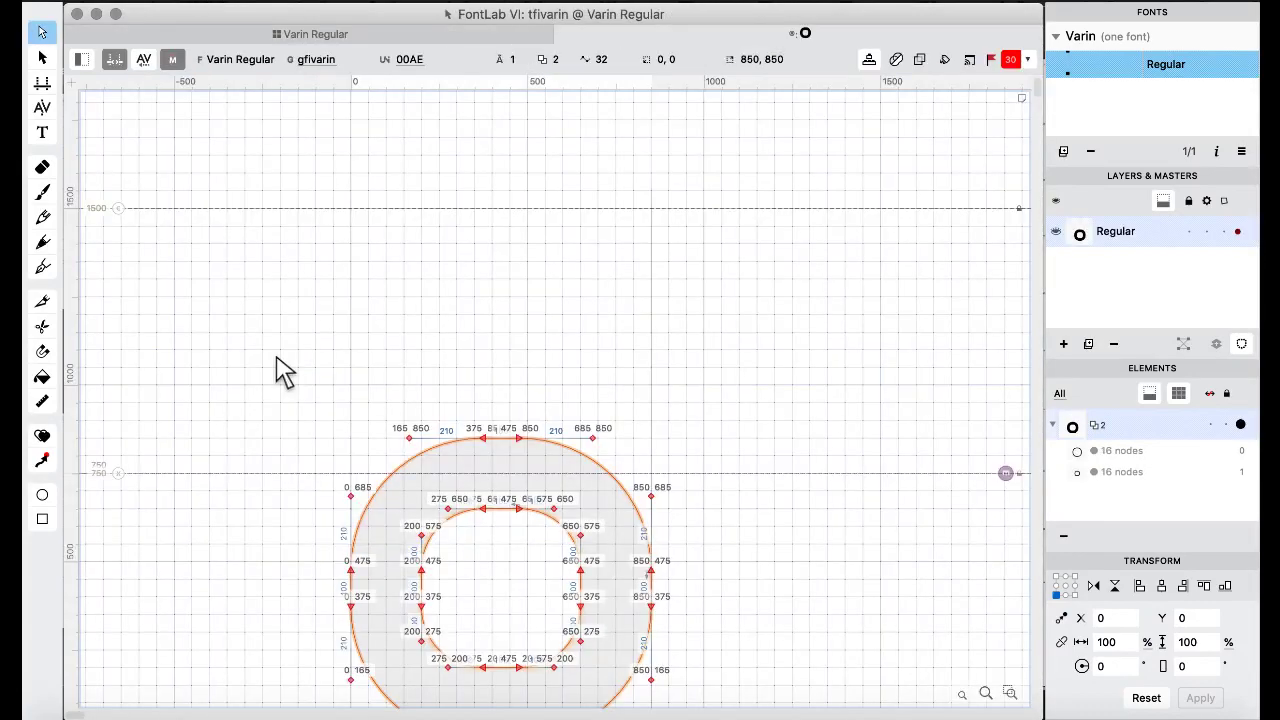
left_click(312, 34)
scroll(635, 303, "down", 2)
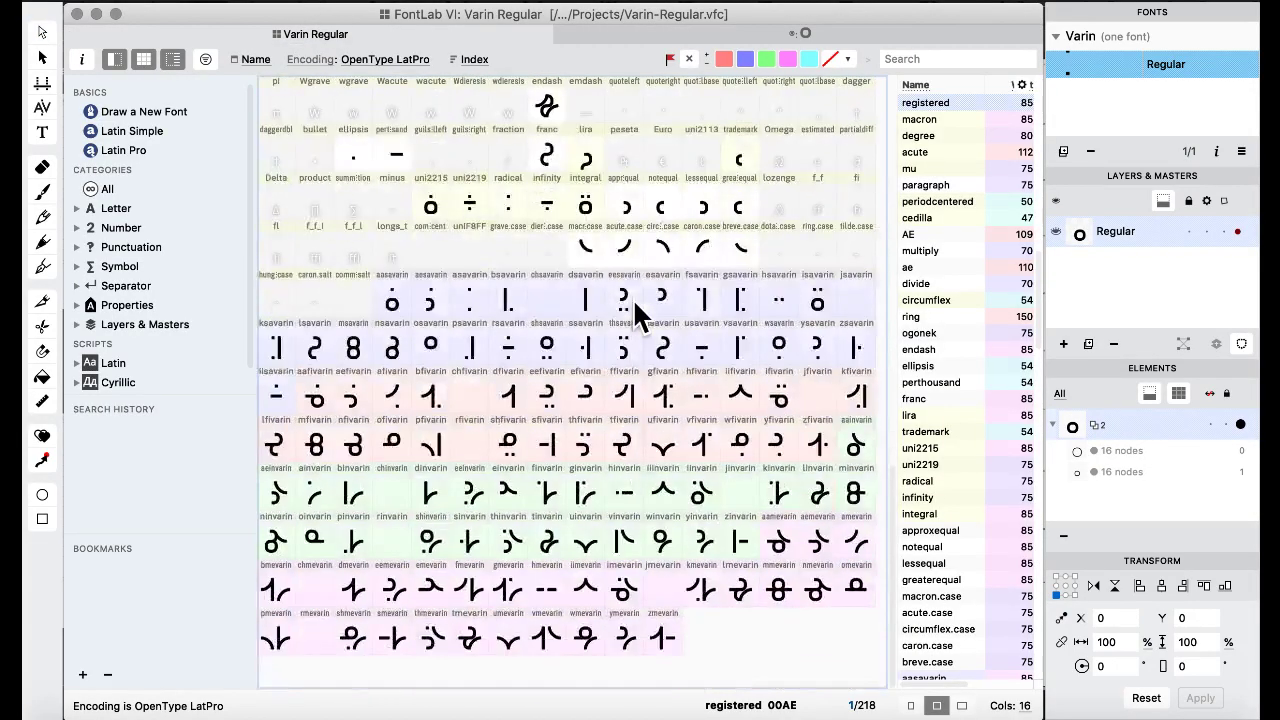
Paste the ring into lsavarin and raise it to Y 650 so it closes the upper bowl of the S.
double_click(315, 340)
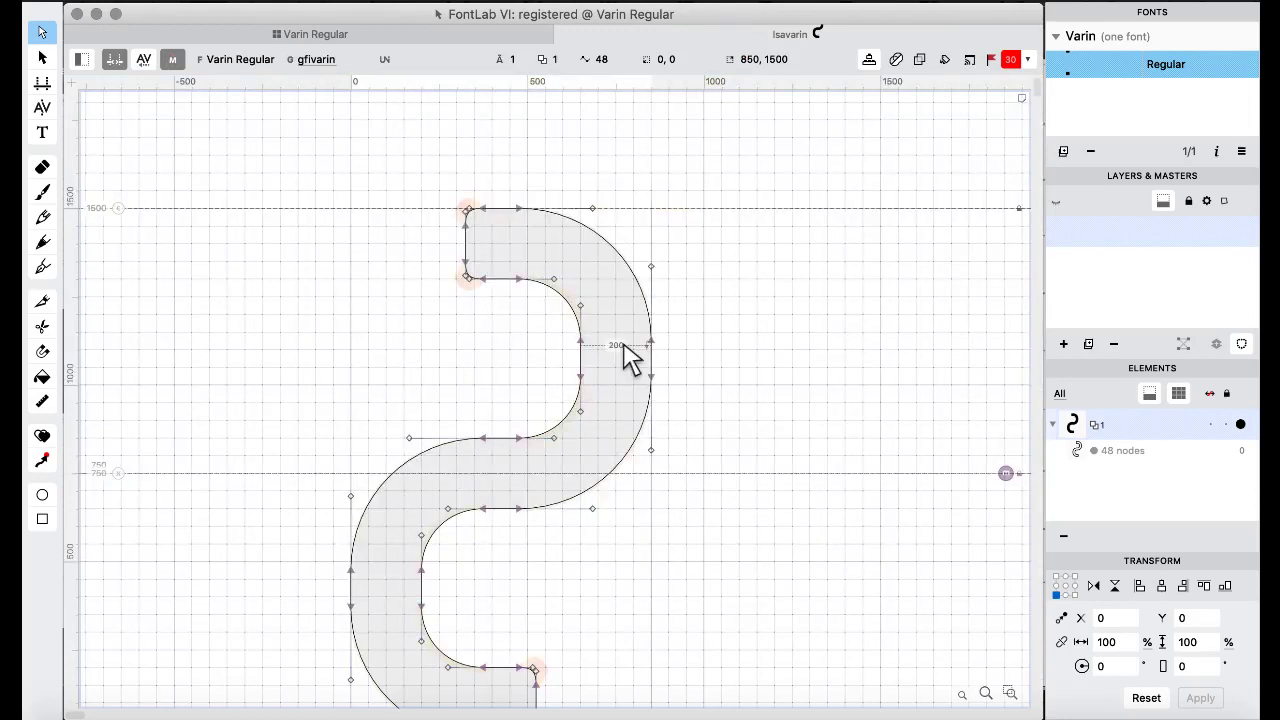
key("super+v")
key("super+shift+Up")
key("super+shift+Up")
key("super+shift+Up")
key("super+shift+Up")
key("super+shift+Up")
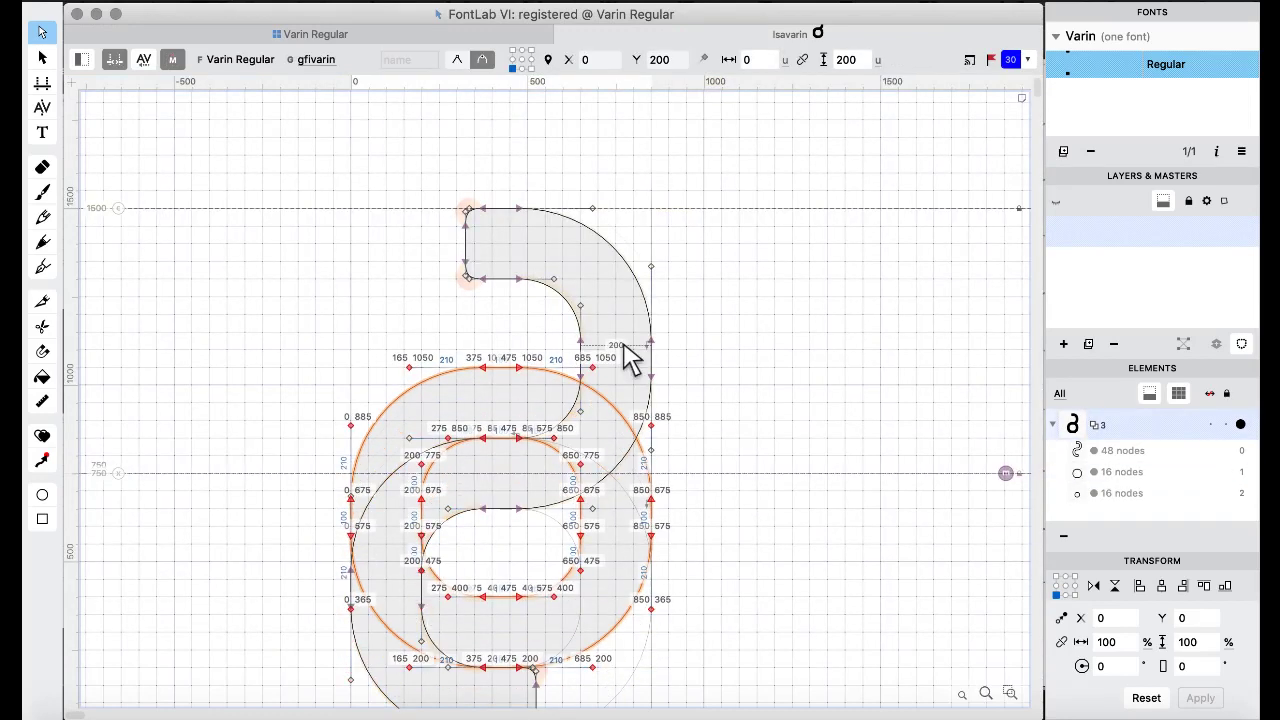
key("shift+Up")
key("shift+Up")
key("shift+Up")
key("shift+Up")
key("shift+Up")
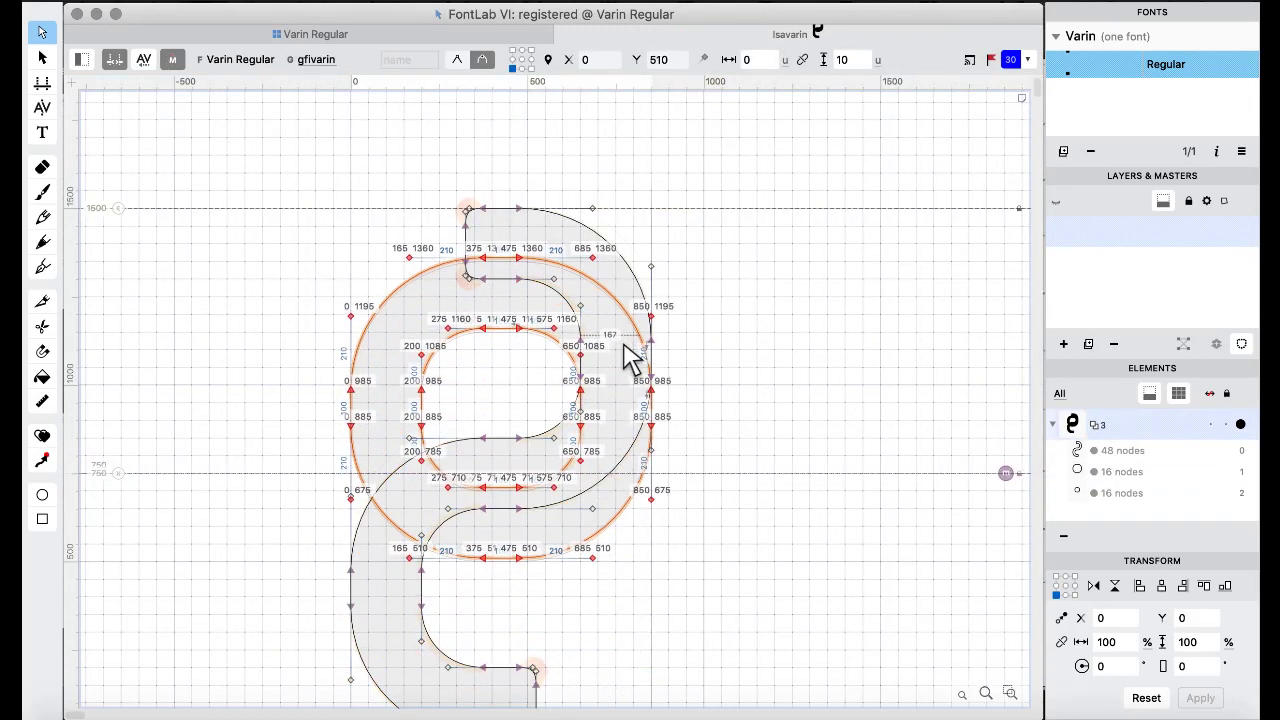
key("super+shift+Up")
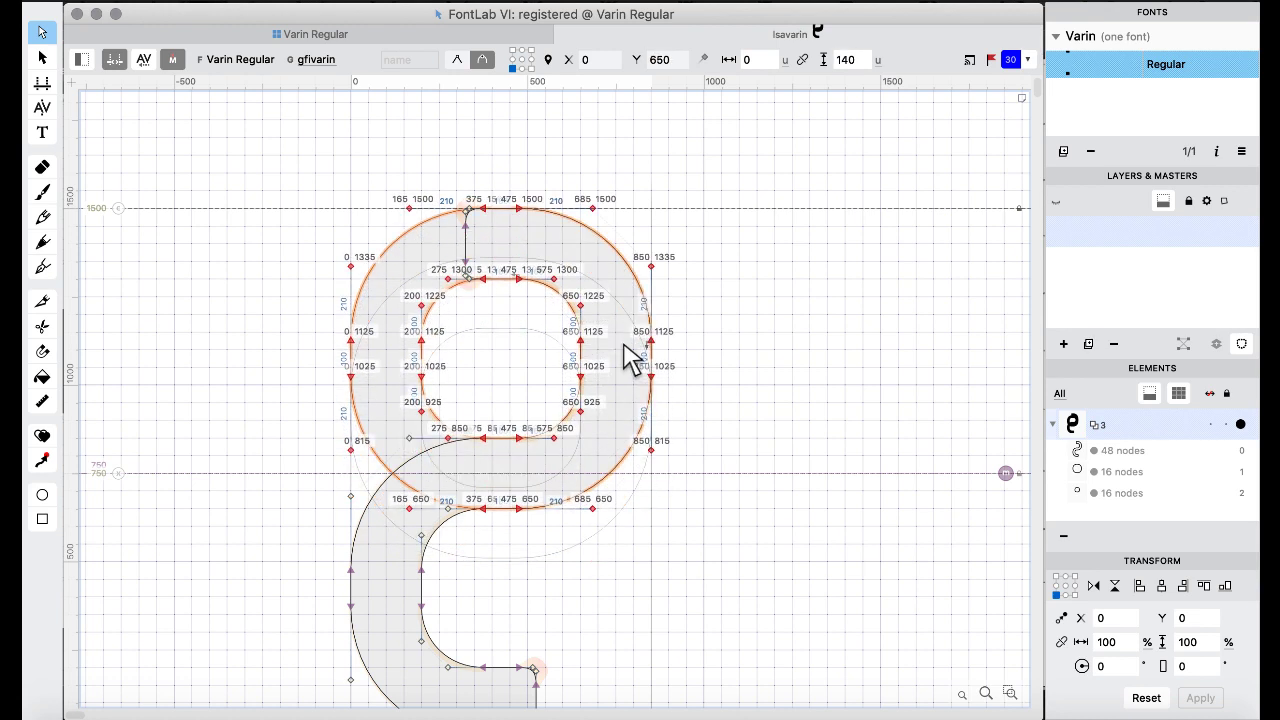
Select all contours of lsavarin and merge them with Remove Overlap.
key("super+a")
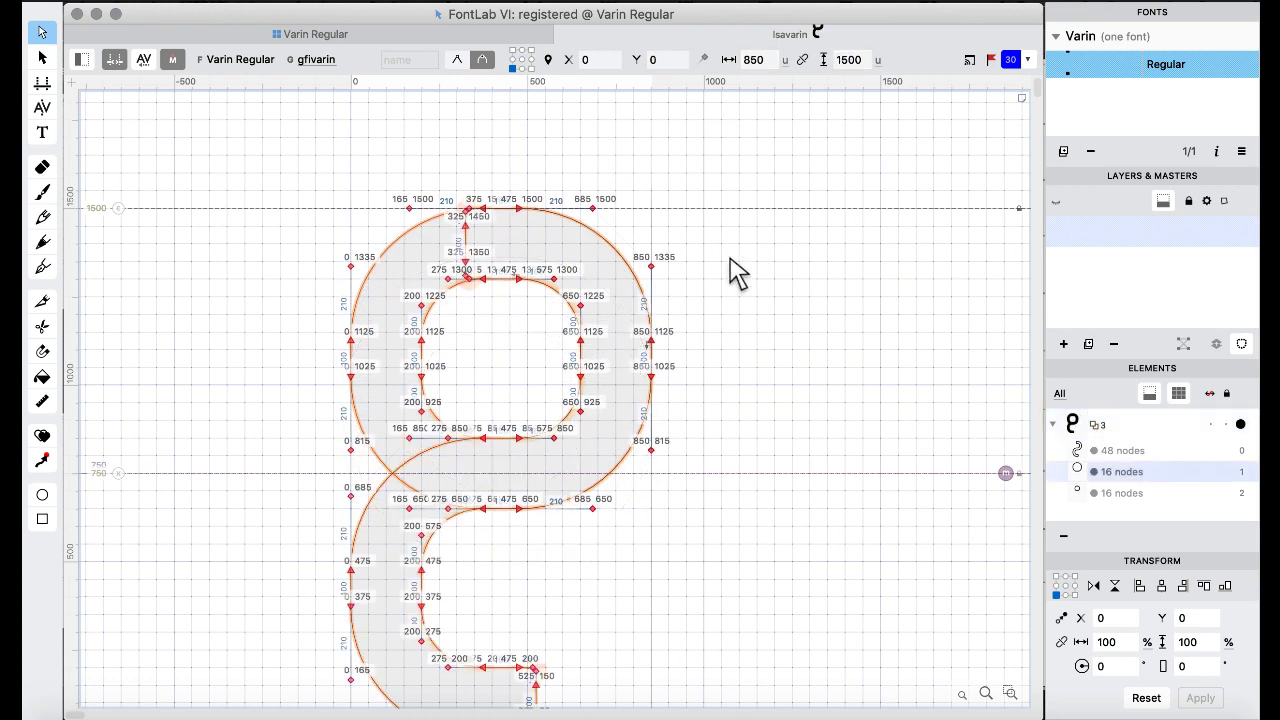
right_click(731, 271)
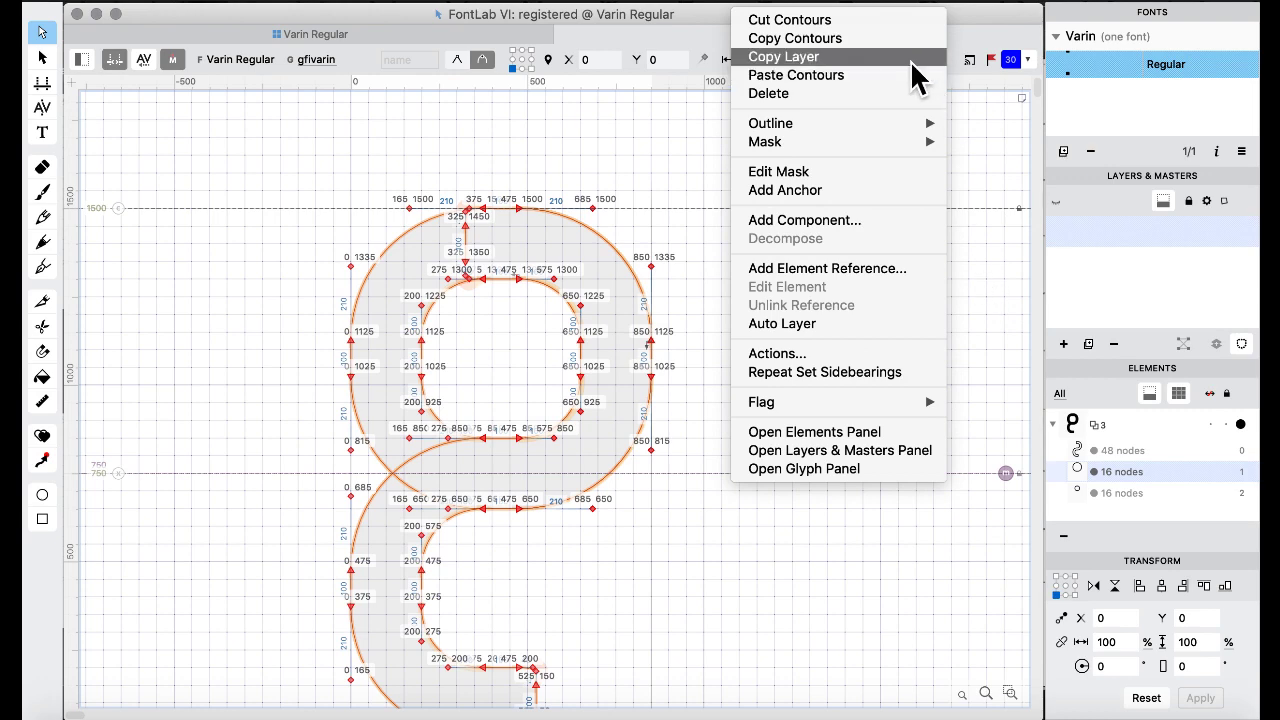
mouse_move(903, 135)
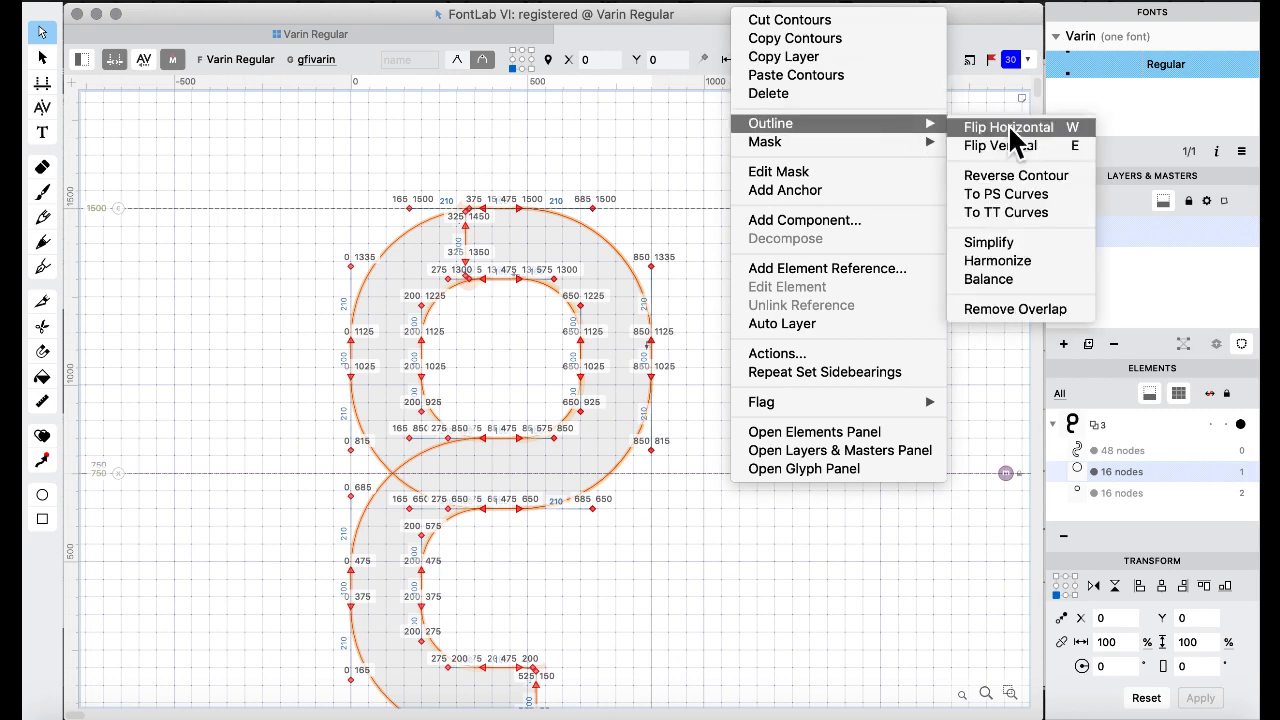
left_click(1012, 305)
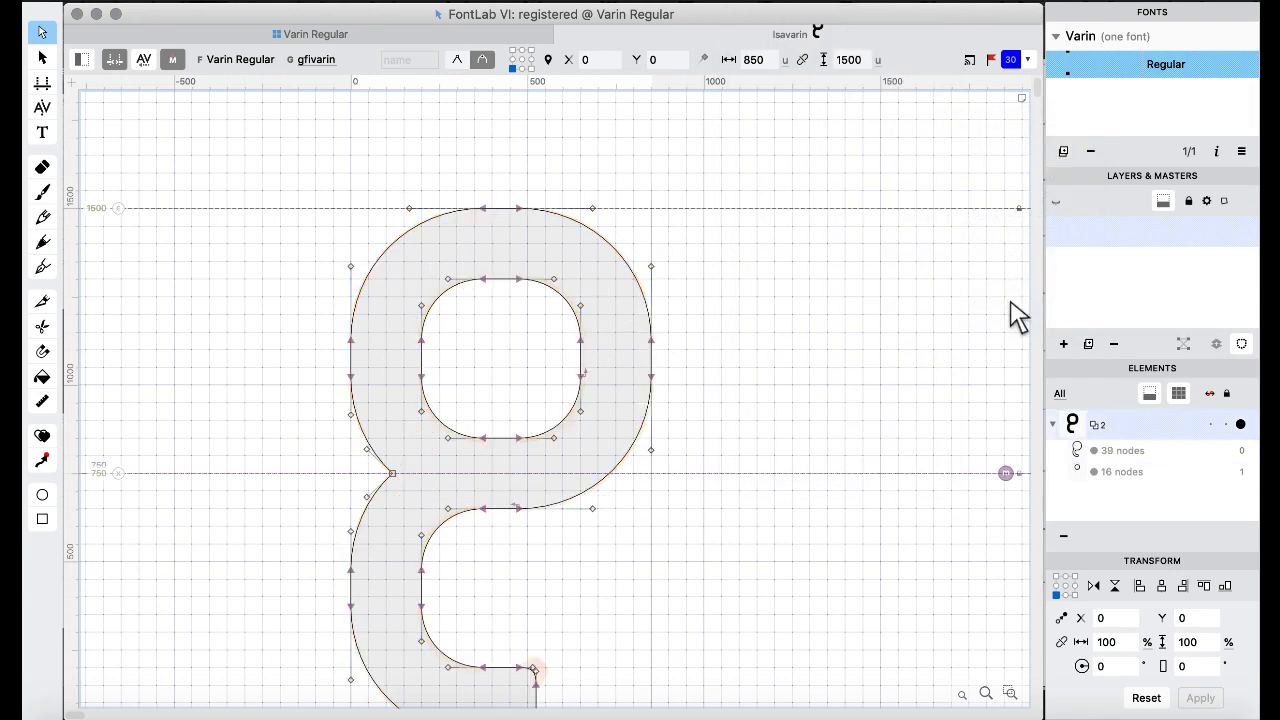
Switch to Varin alphabet.pdf, check the l row on page 2, and return to the font overview in FontLab.
key("space")
key("ctrl+Up")
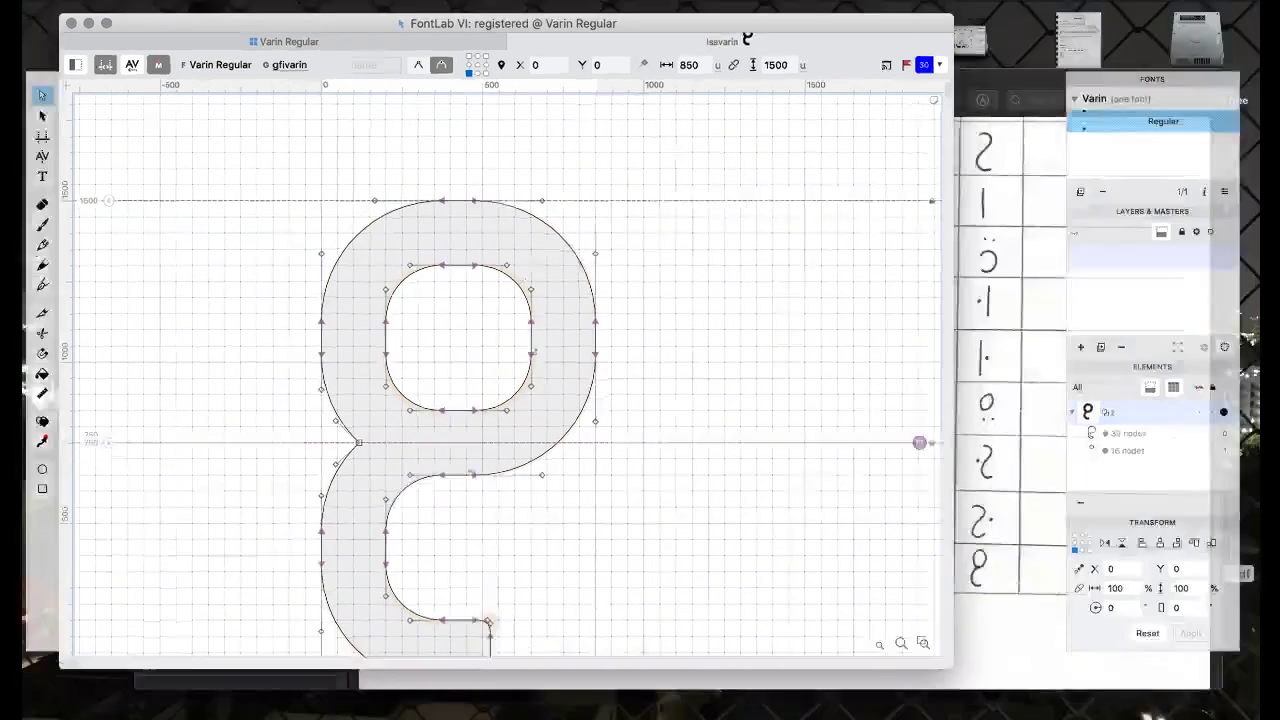
left_click(914, 616)
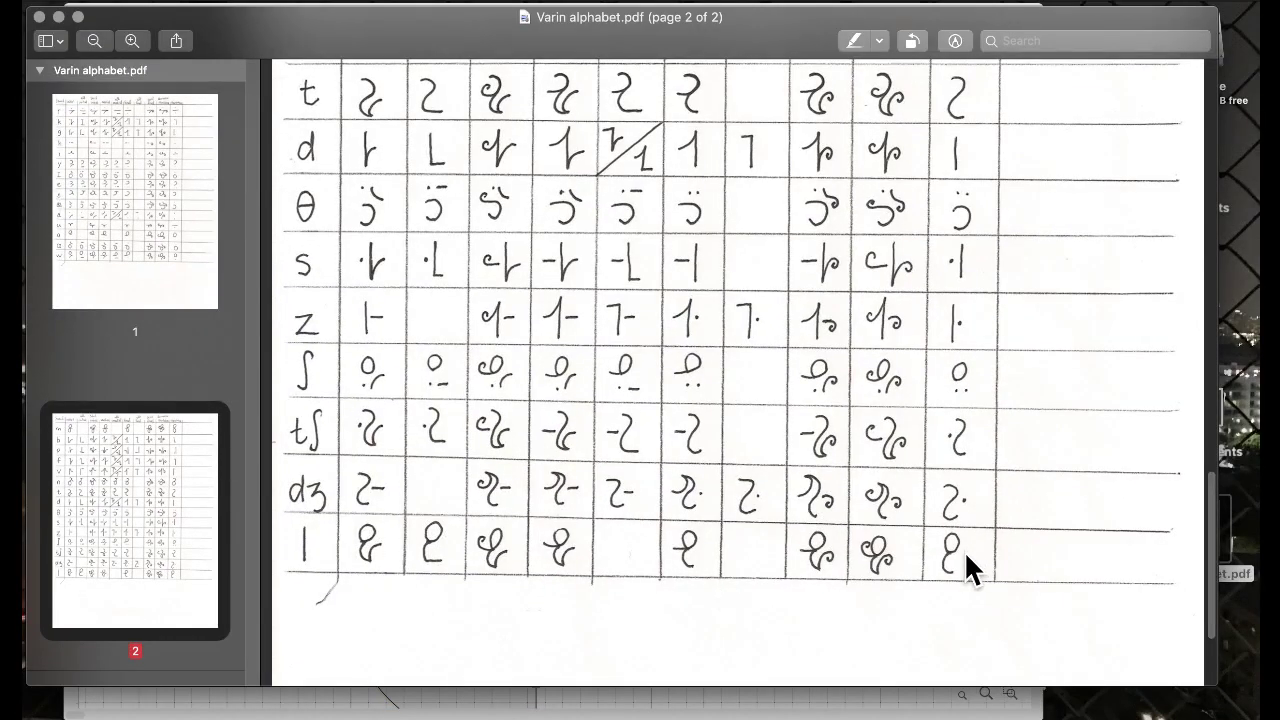
key("ctrl+Up")
left_click(409, 350)
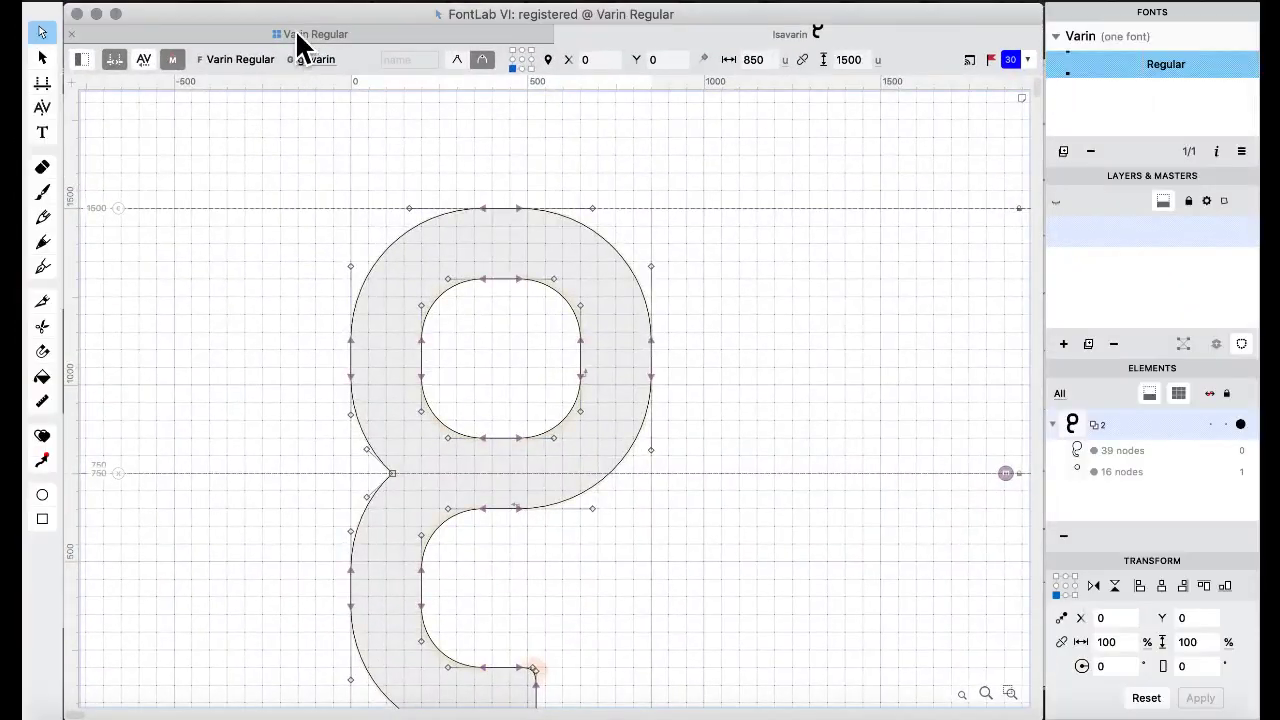
left_click(302, 36)
left_click(506, 345)
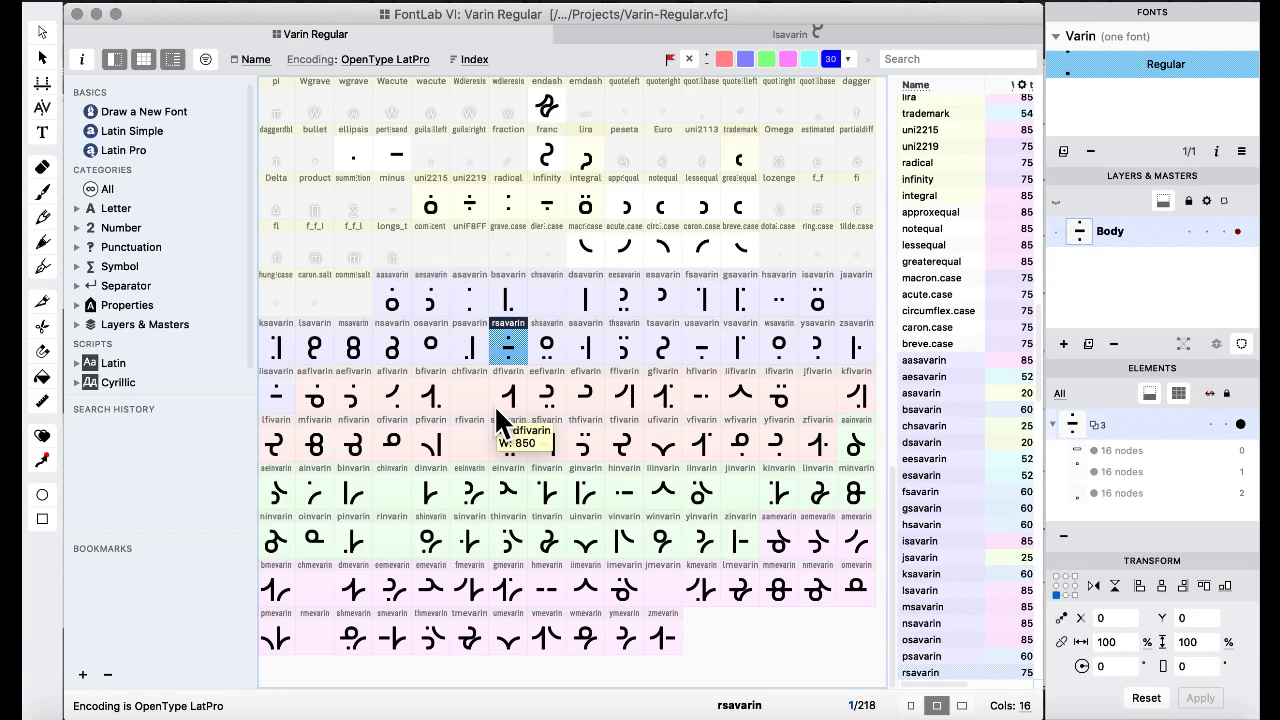
left_click(408, 400)
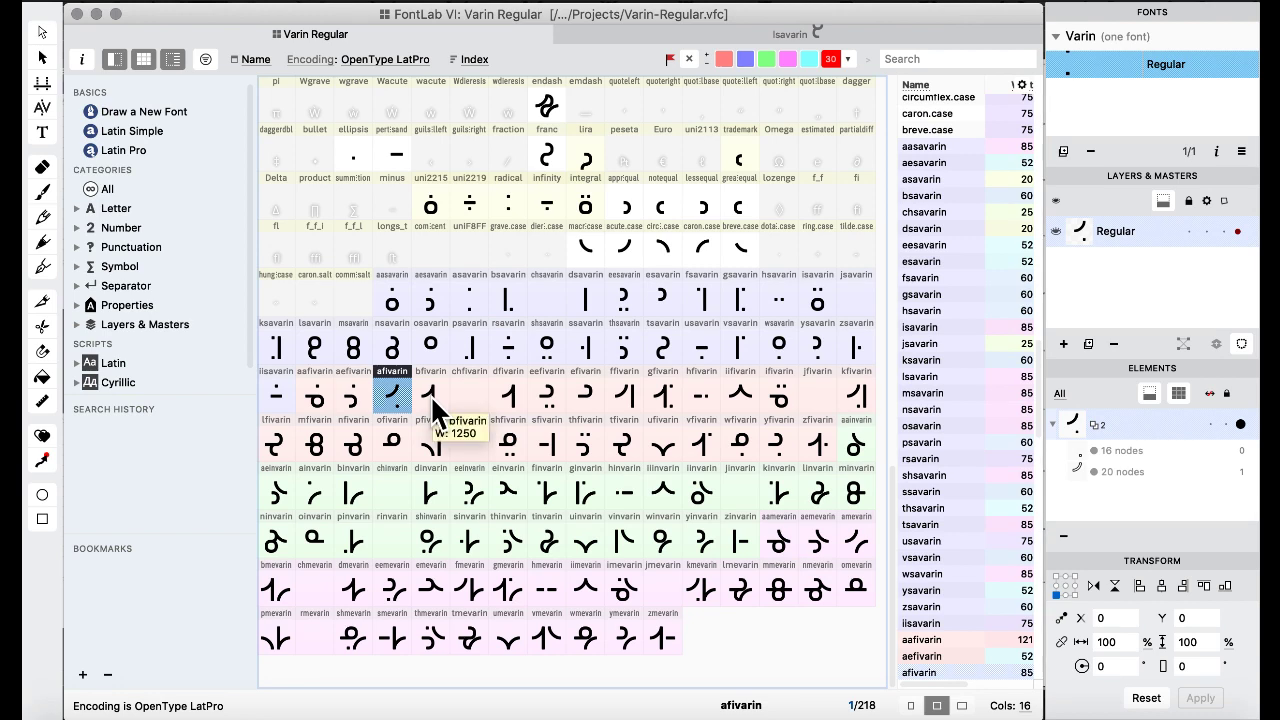
left_click(430, 345)
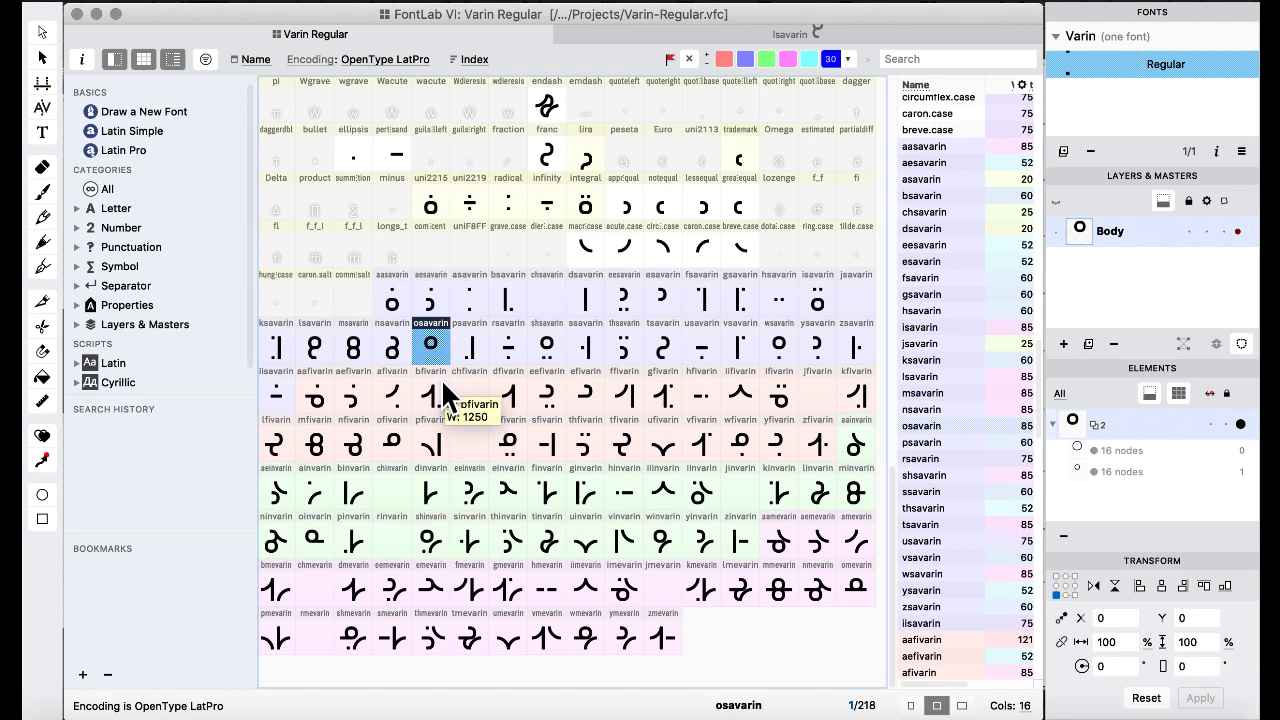
left_click(425, 385)
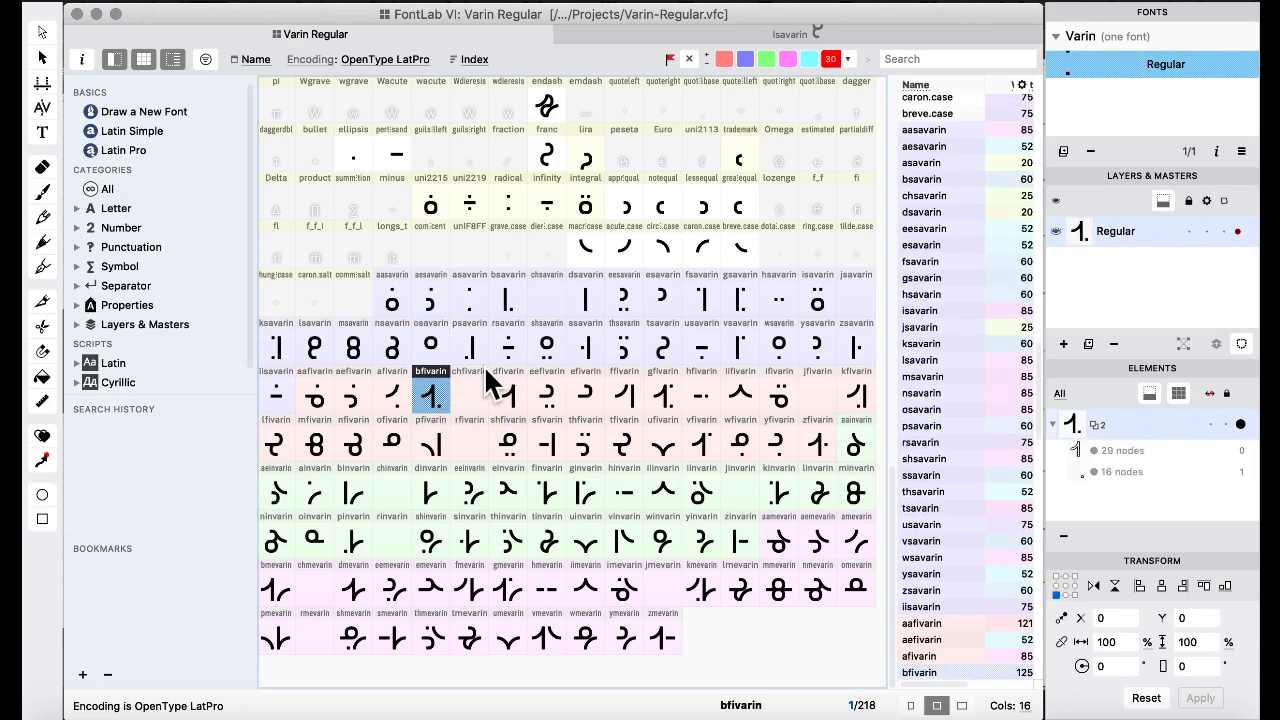
left_click(507, 352)
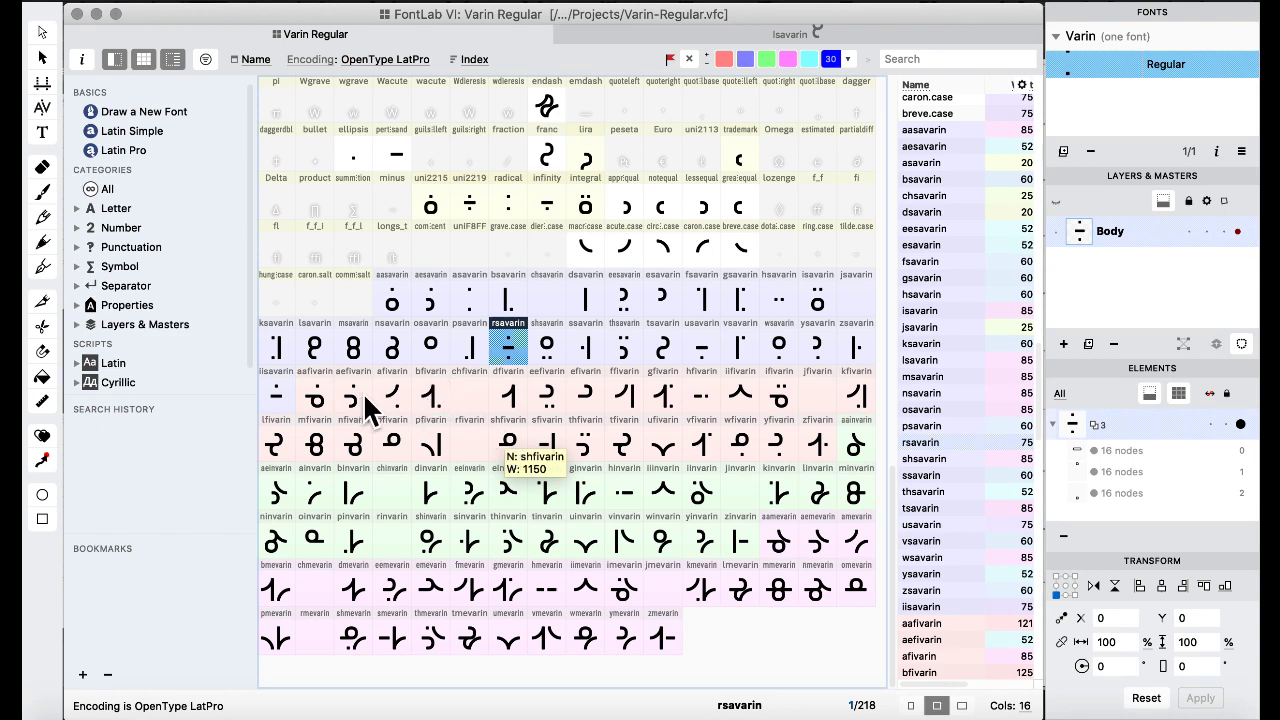
Paste the ring into lfivarin and raise it to Y 650 so it closes the glyph's upper bowl.
double_click(278, 442)
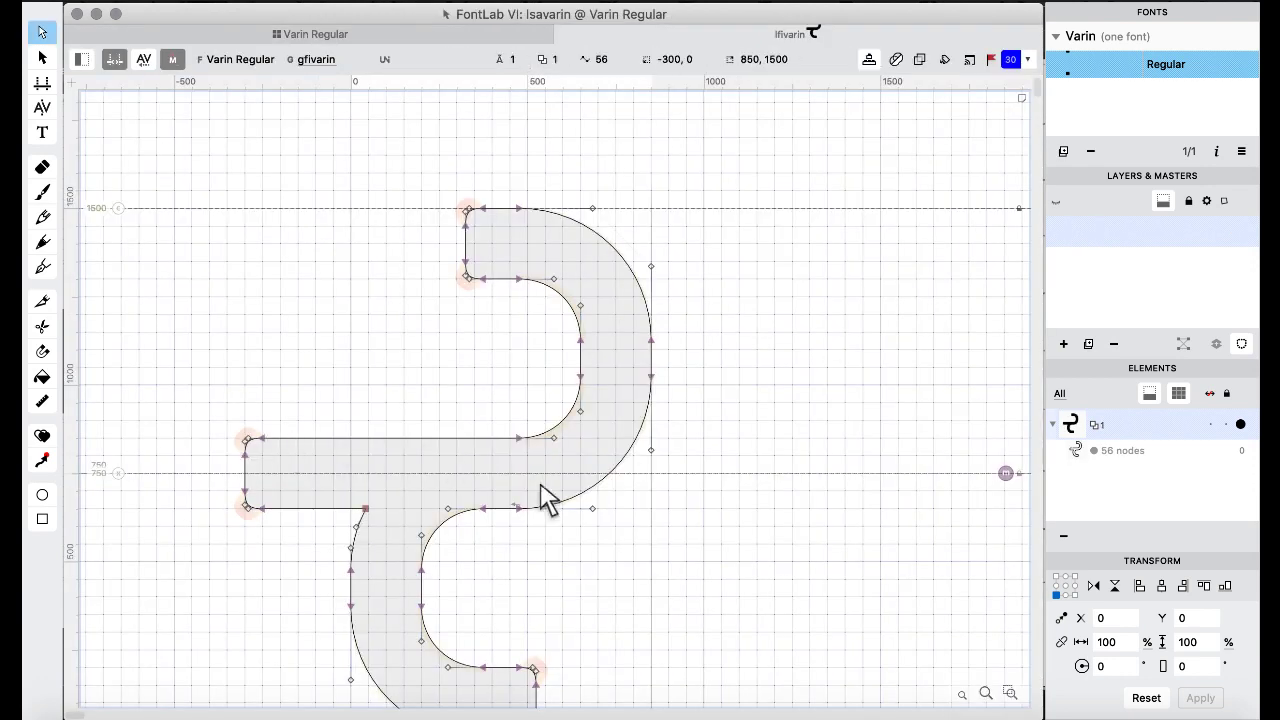
key("super+v")
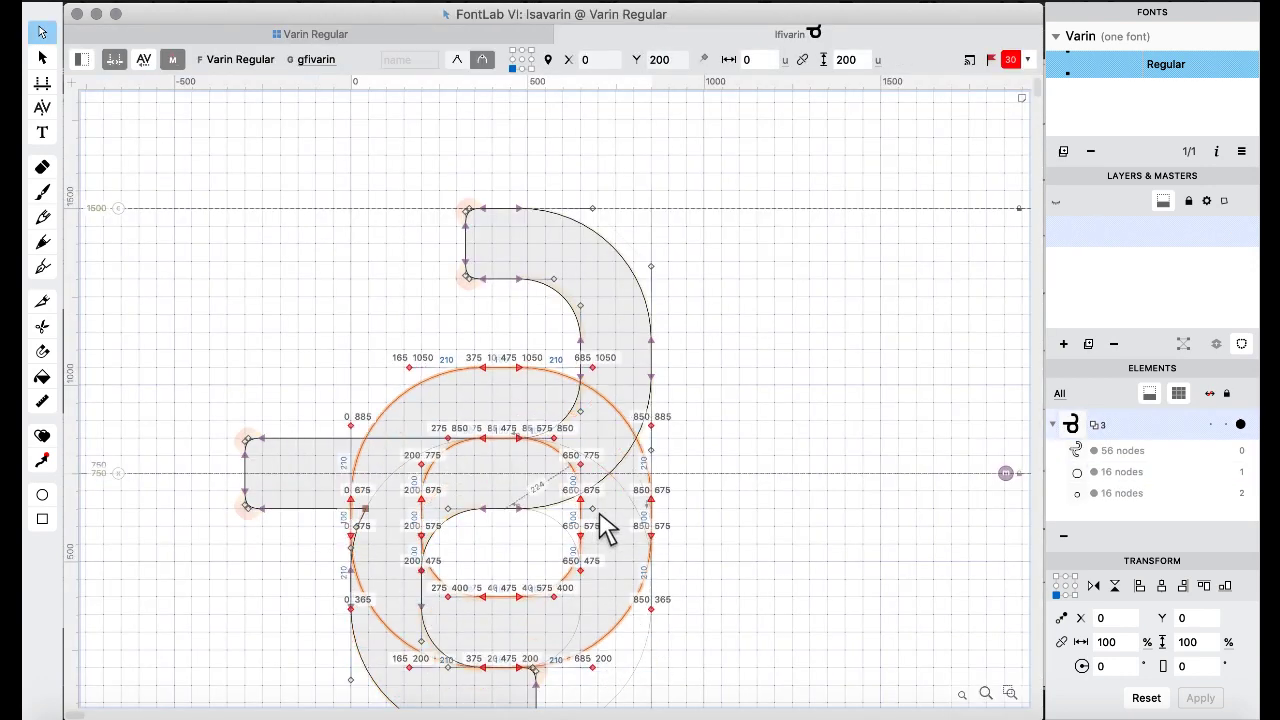
key("super+shift+Up")
key("super+shift+Up")
key("super+shift+Up")
key("super+shift+Up")
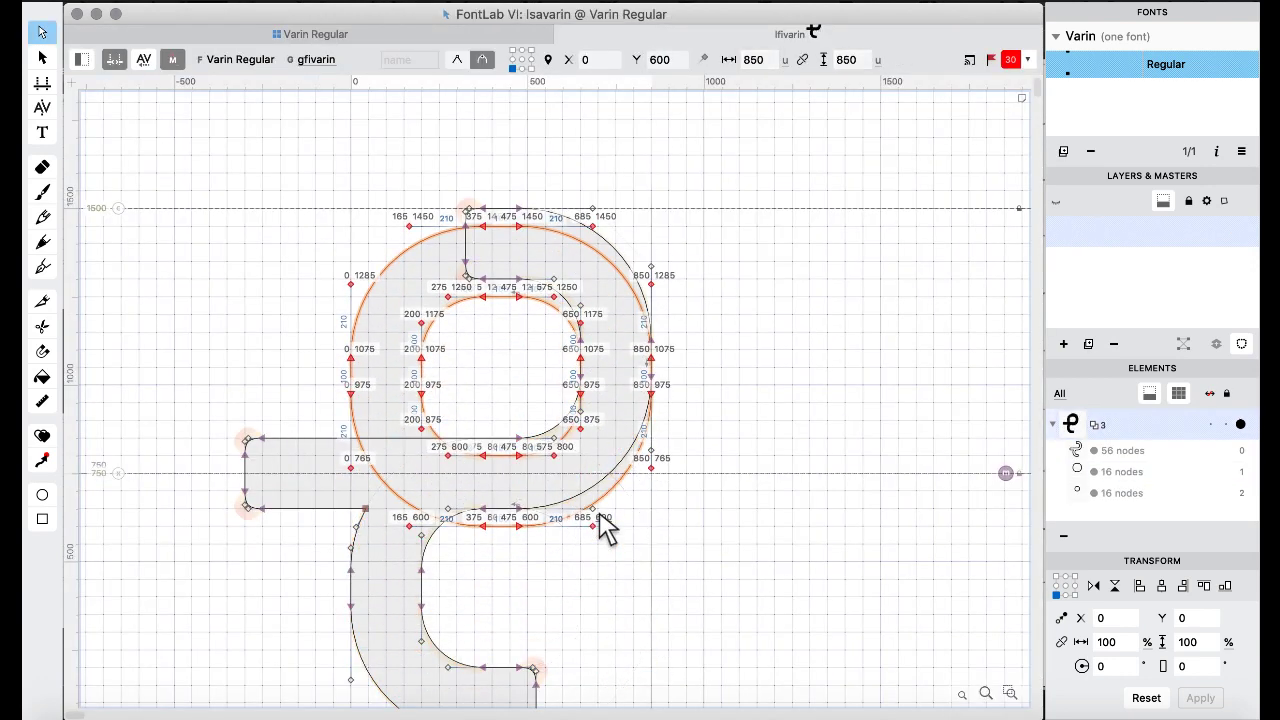
key("shift+Up")
key("shift+Up")
key("shift+Up")
key("shift+Up")
key("shift+Up")
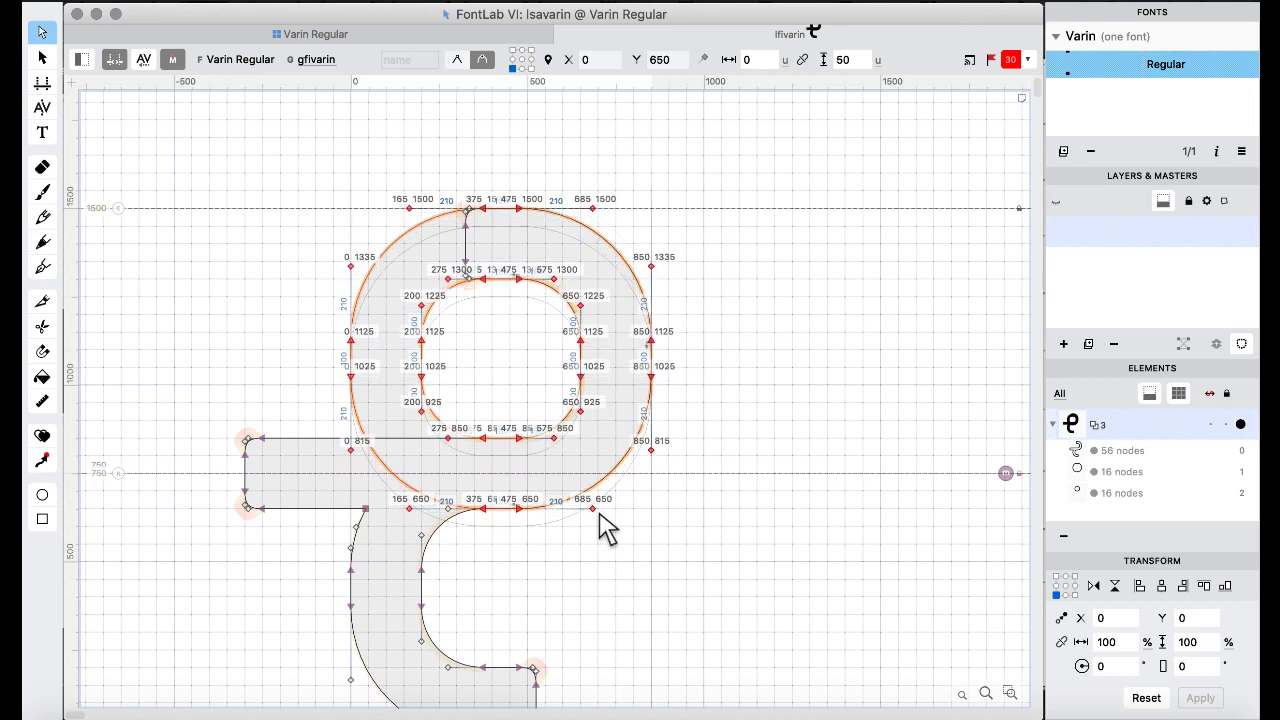
Select all contours of lfivarin and merge them with Remove Overlap.
key("super+a")
right_click(819, 270)
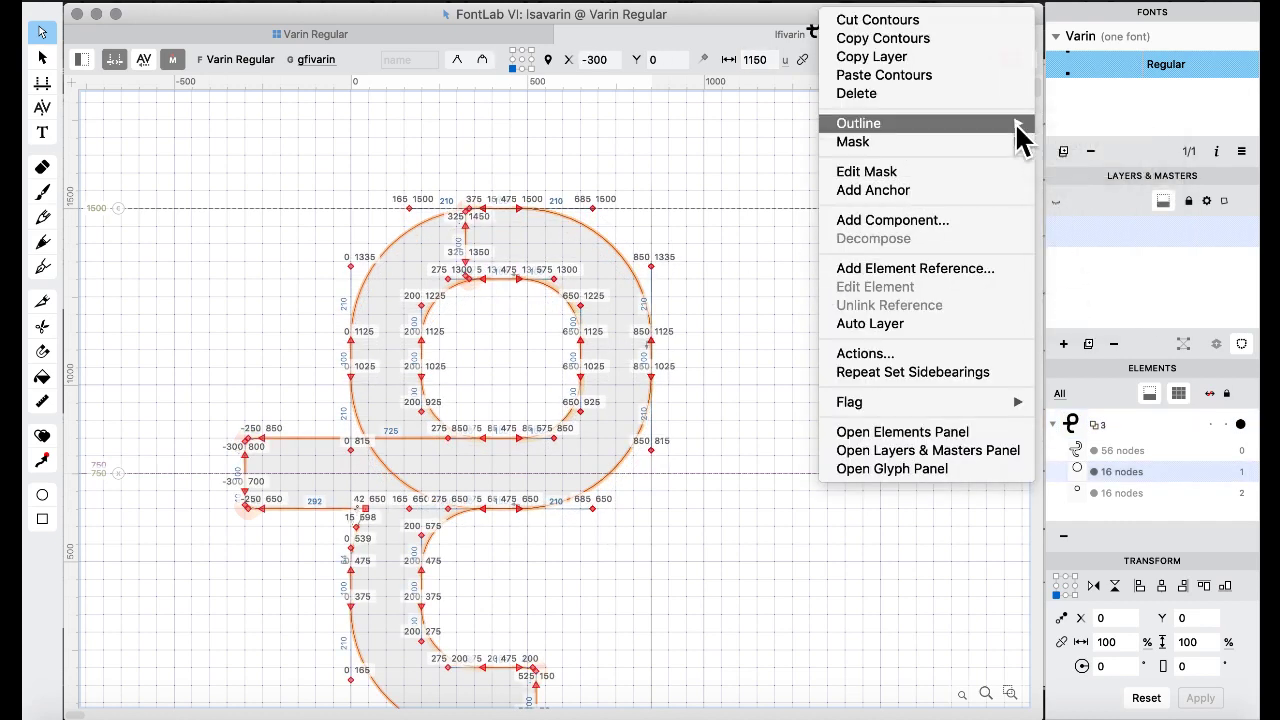
mouse_move(1020, 137)
left_click(1097, 311)
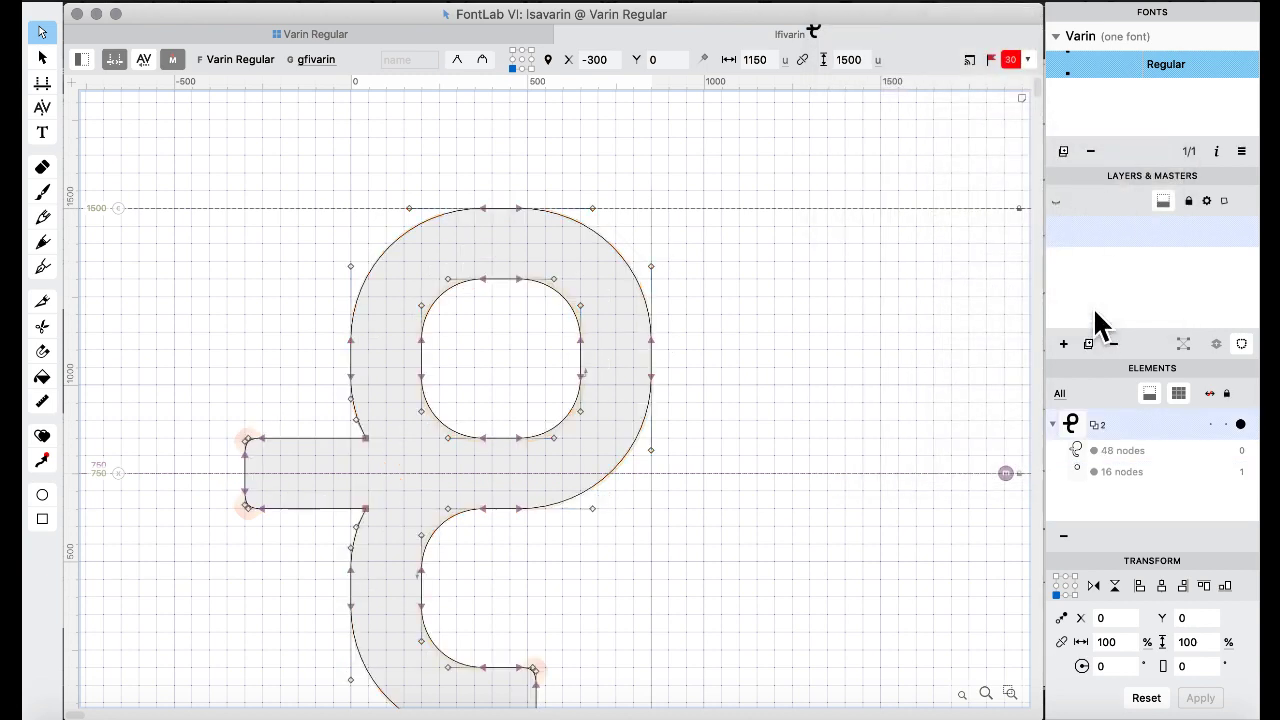
Open linvarin from the font overview, paste the ring into it, and raise the ring to Y 650 over the upper bowl.
left_click(323, 32)
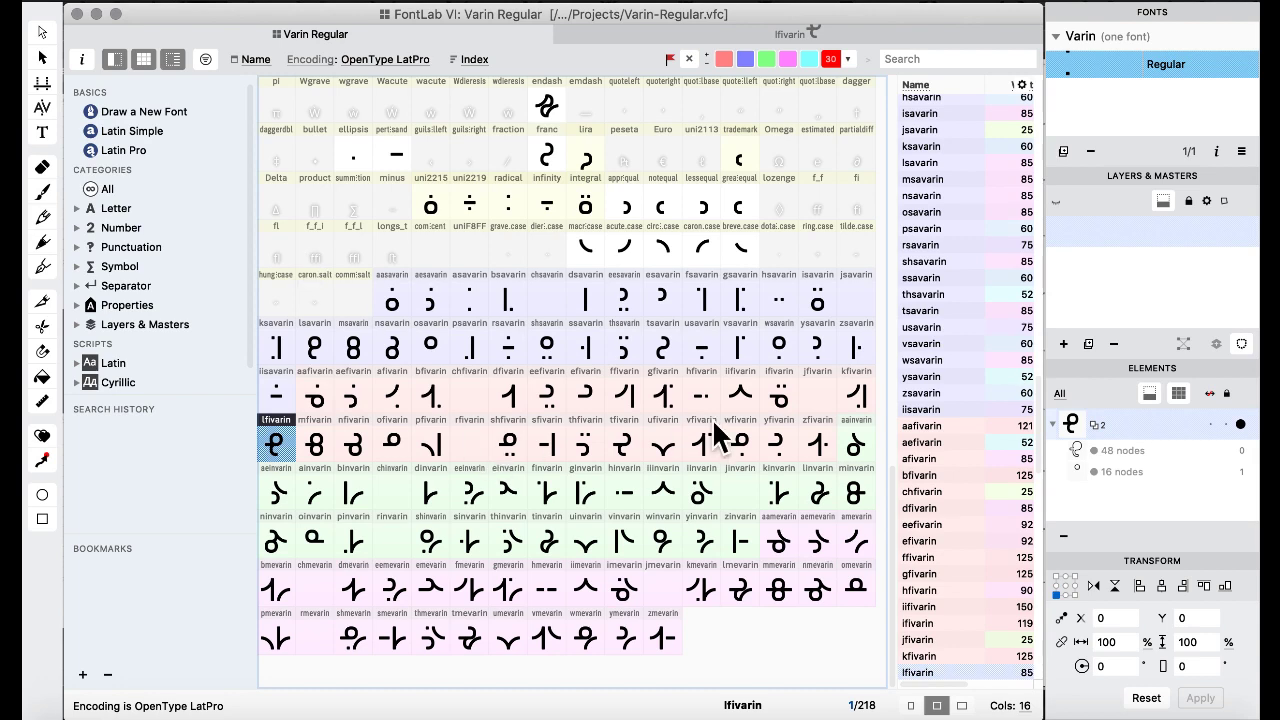
left_click(700, 490)
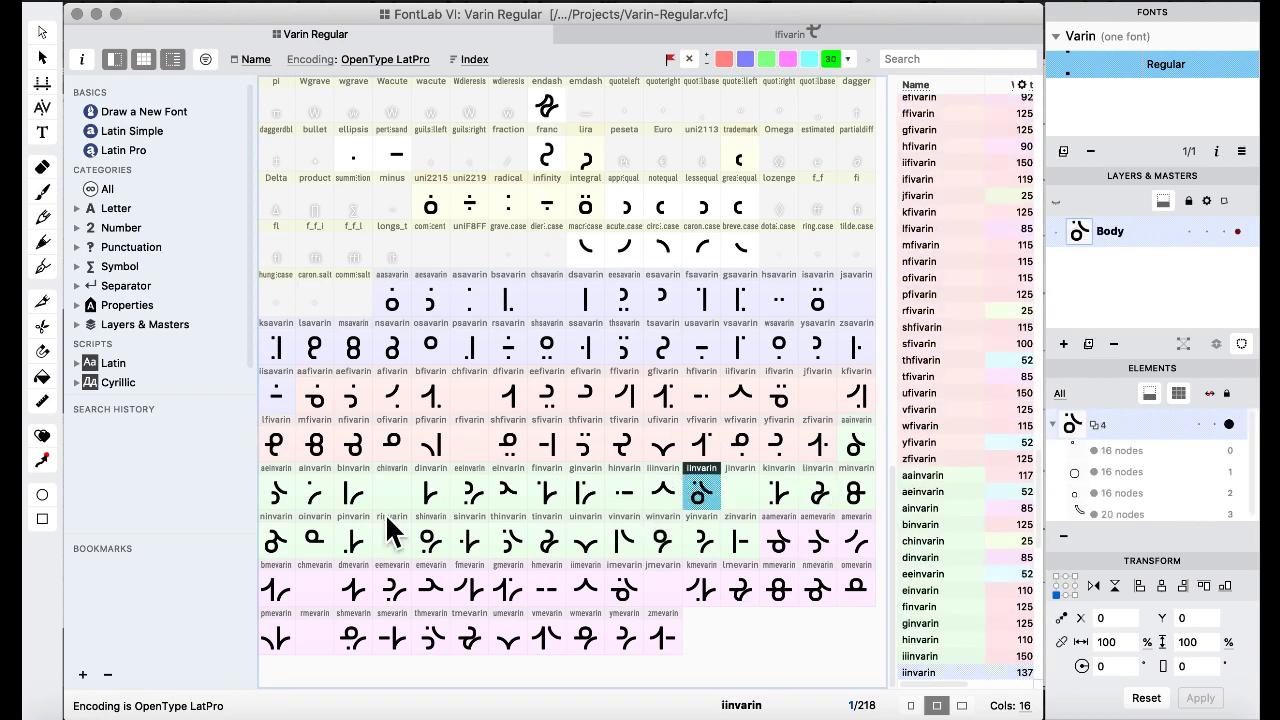
left_click(812, 494)
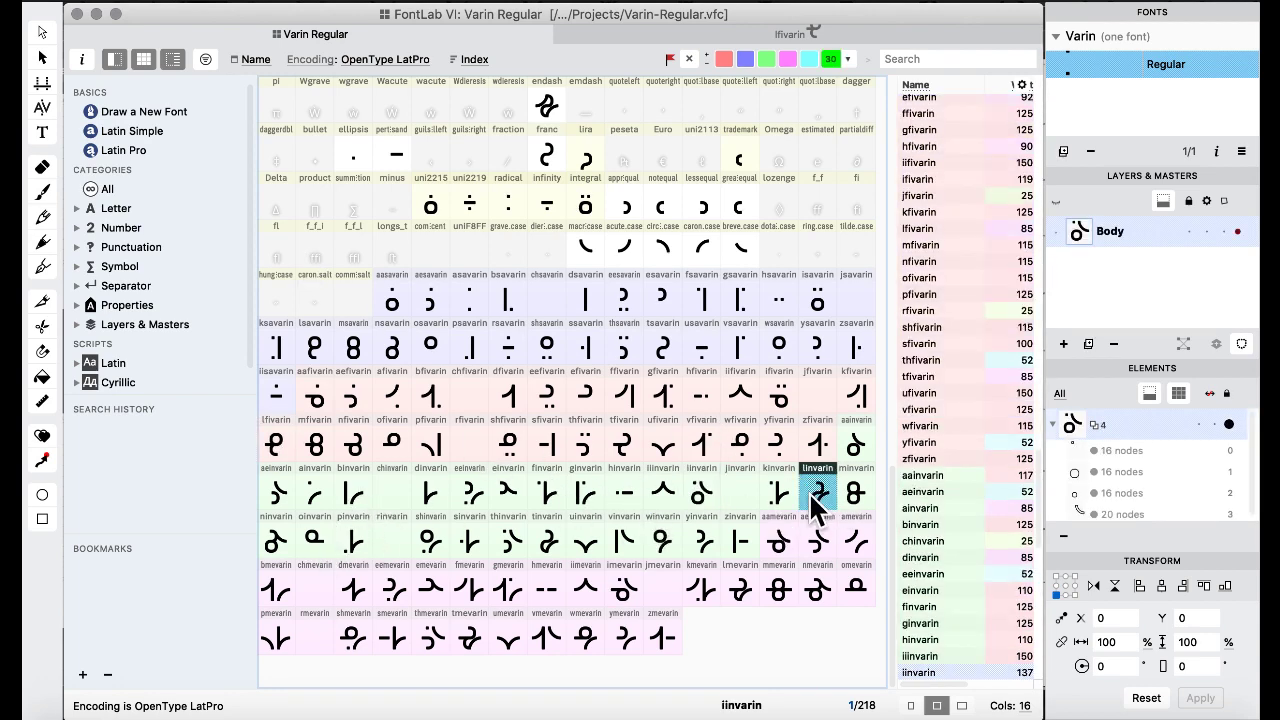
double_click(812, 494)
key("ctrl+v")
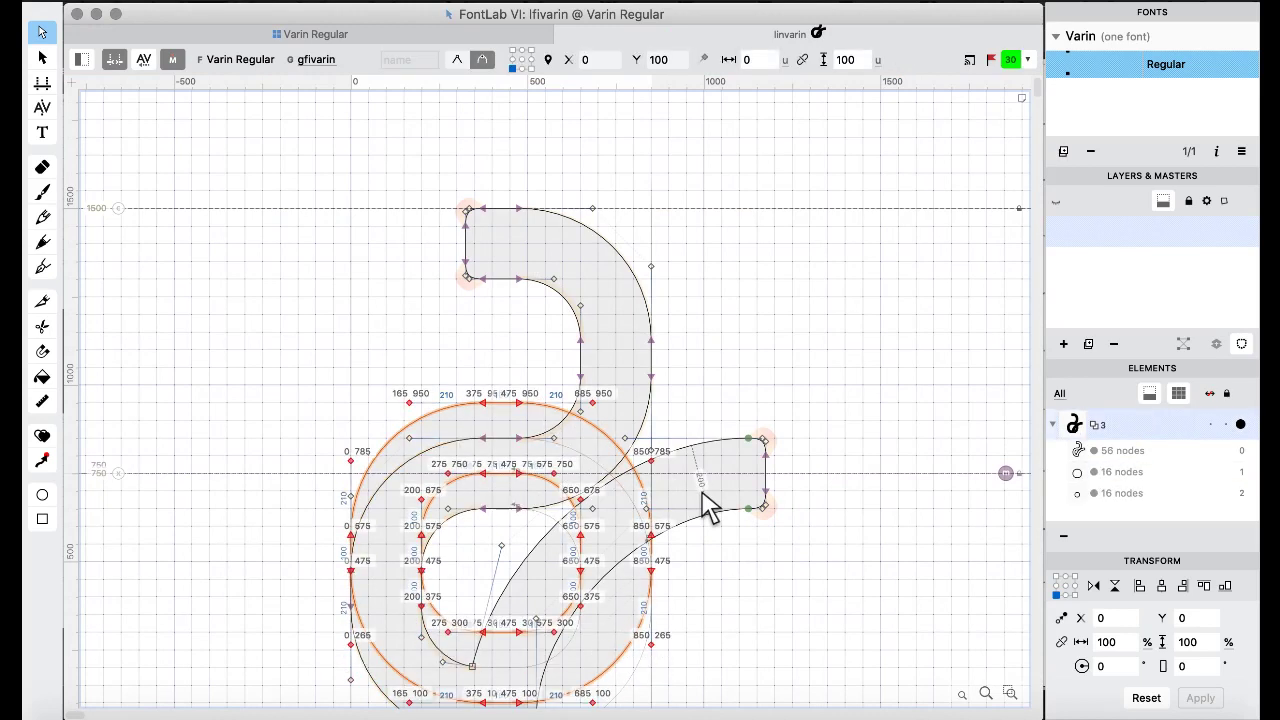
key("shift+Up")
key("shift+Up")
key("shift+Up")
key("shift+Up")
key("shift+Up")
key("shift+Up")
key("shift+Up")
key("shift+Up")
key("shift+Up")
key("shift+Up")
key("shift+Up")
key("shift+Up")
key("shift+Up")
key("shift+Up")
key("shift+Up")
key("shift+Up")
key("shift+Up")
key("shift+Up")
key("shift+Up")
key("shift+Up")
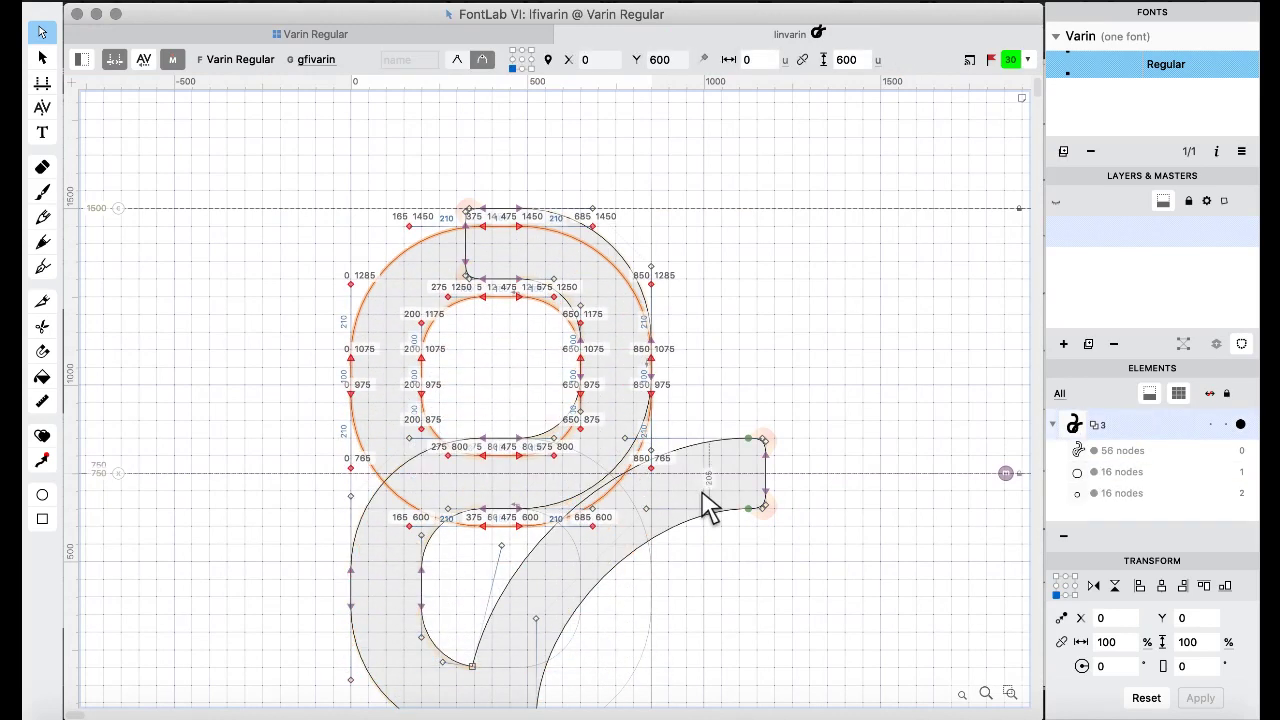
key("shift+Up")
key("shift+Up")
key("shift+Up")
key("shift+Up")
key("shift+Up")
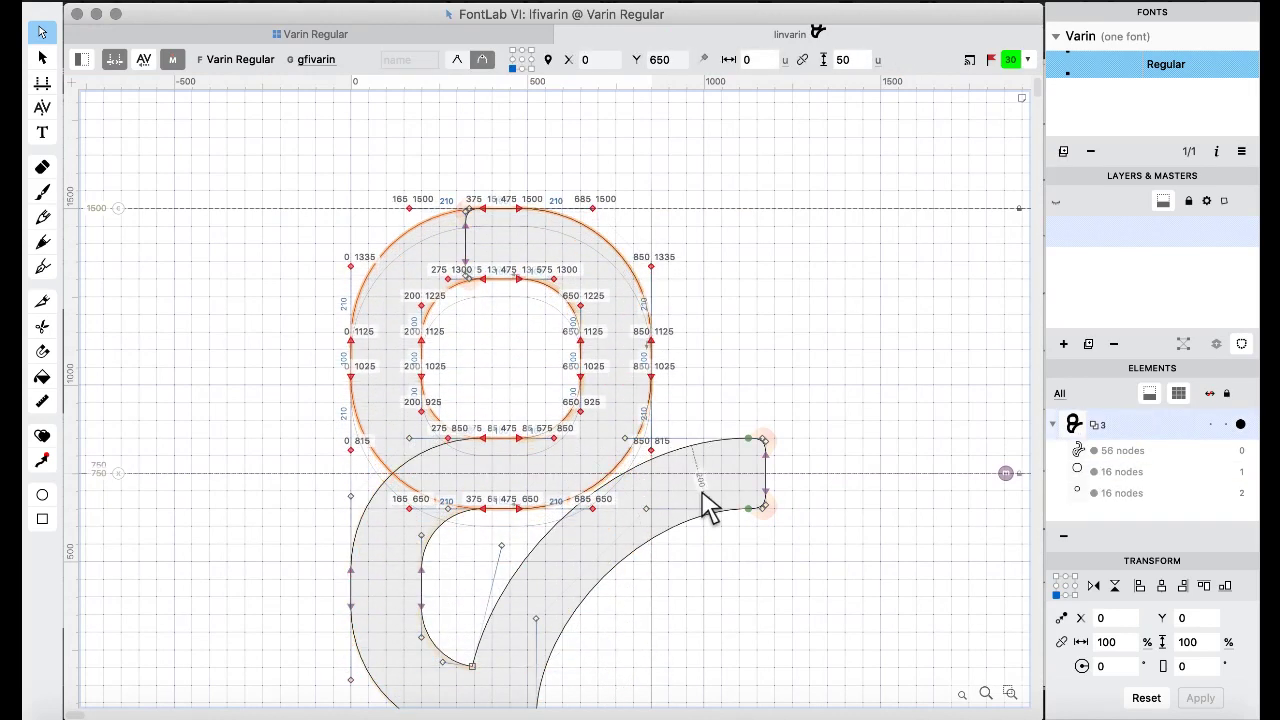
Select all contours of linvarin and merge them with Remove Overlap.
key("ctrl+a")
right_click(167, 175)
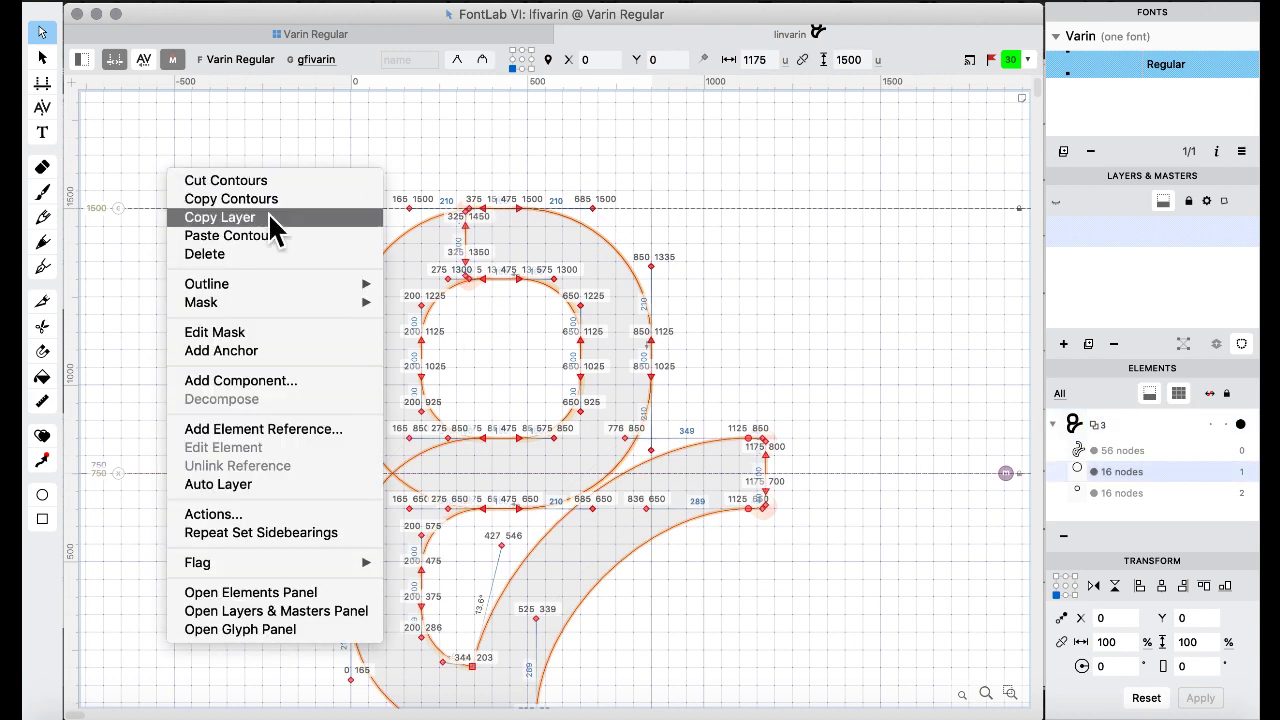
mouse_move(277, 285)
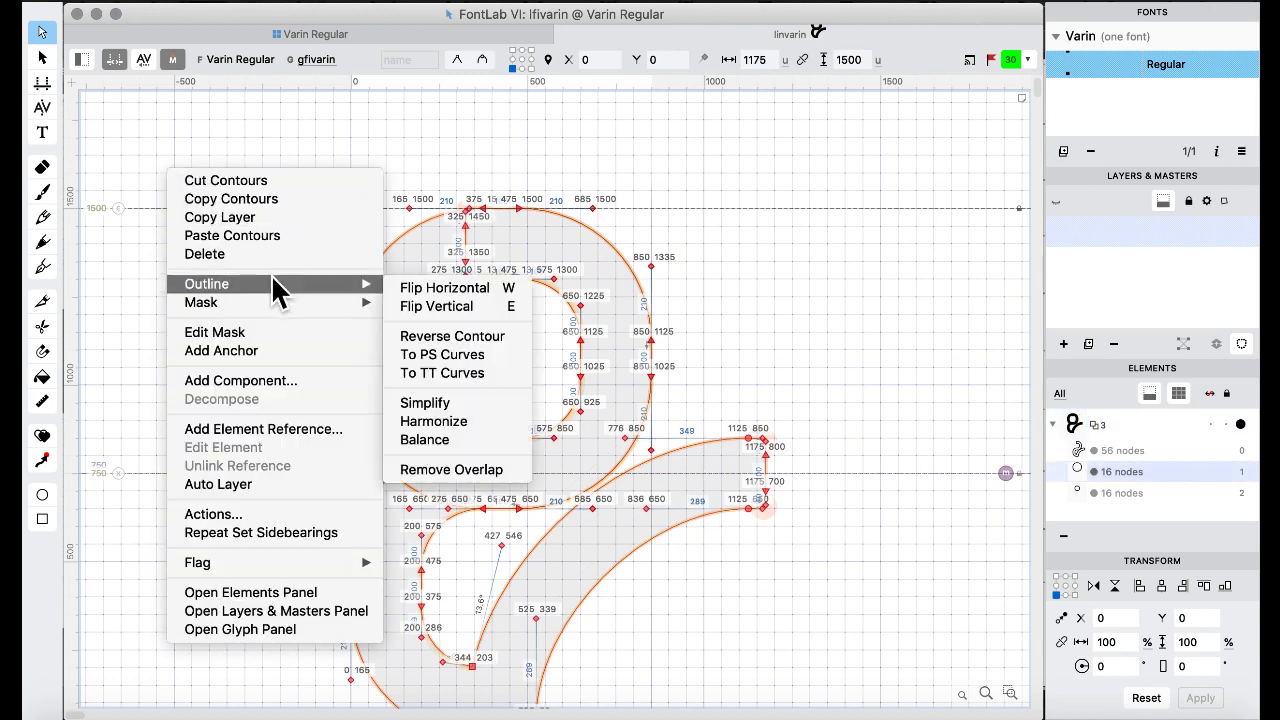
left_click(418, 471)
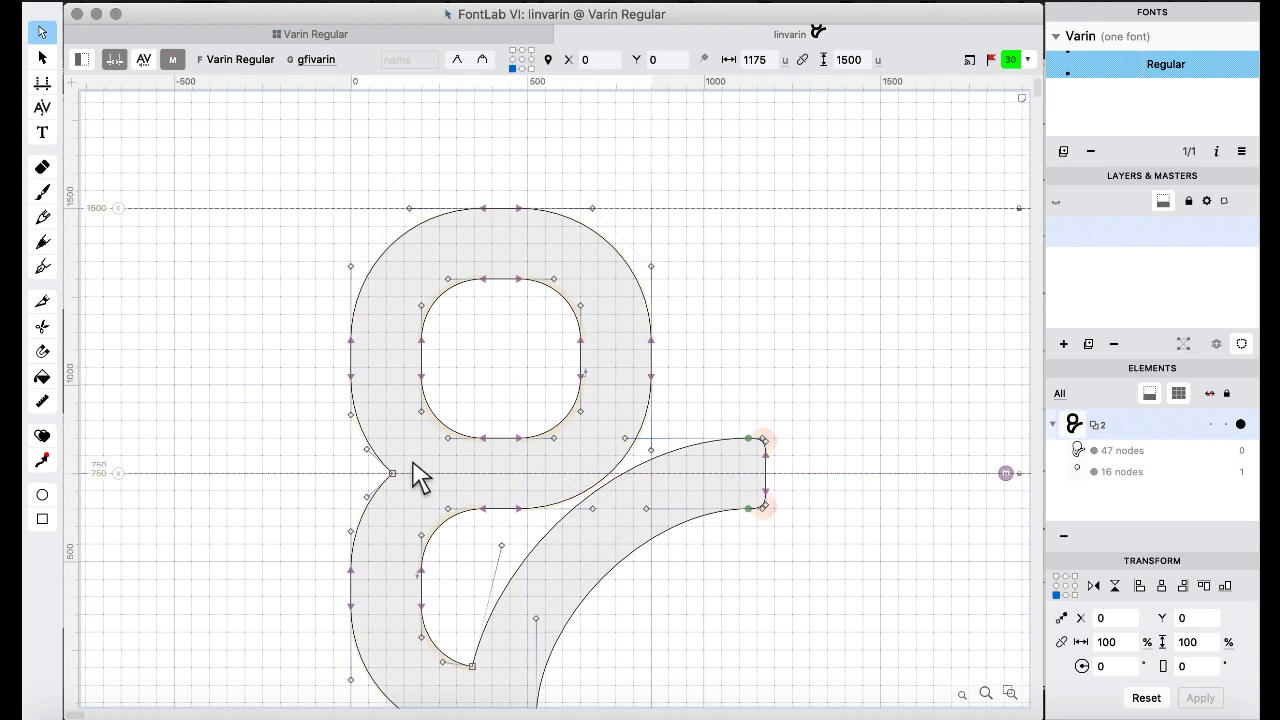
Open lmevarin from the font overview, paste the ring, and raise it to Y 650 to close the upper bowl.
left_click(281, 34)
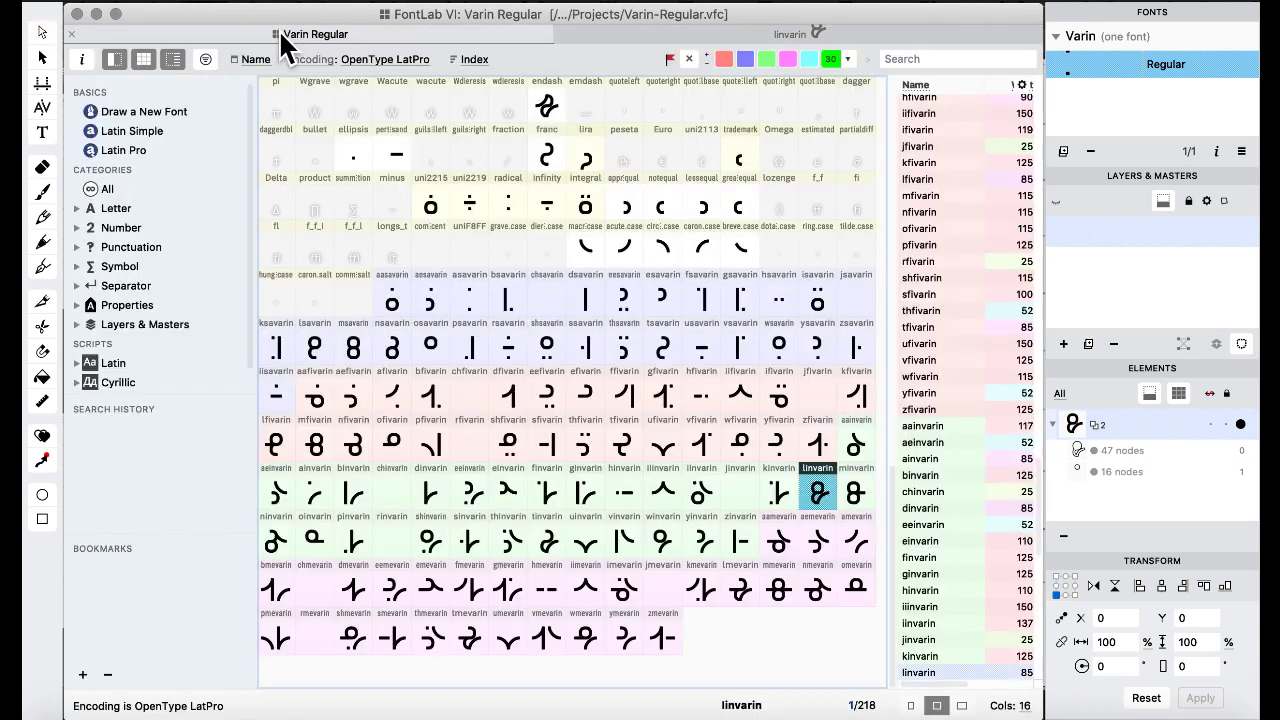
left_click(576, 531)
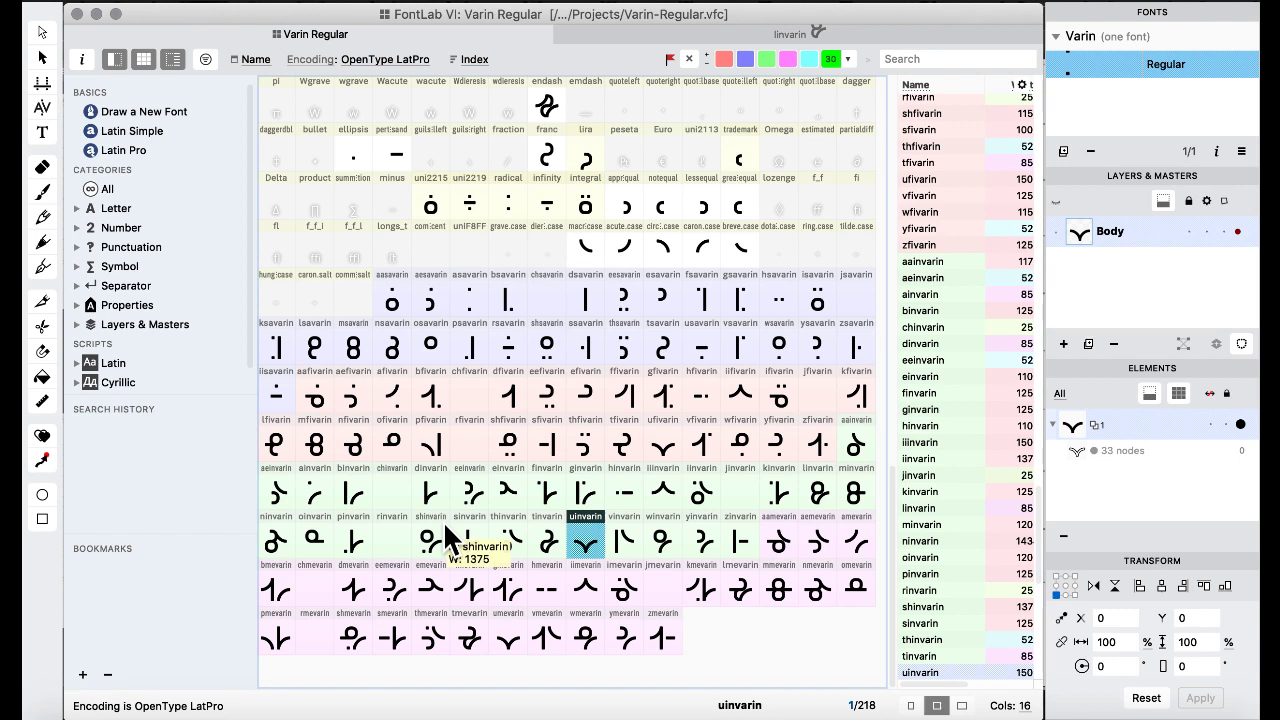
left_click(506, 490)
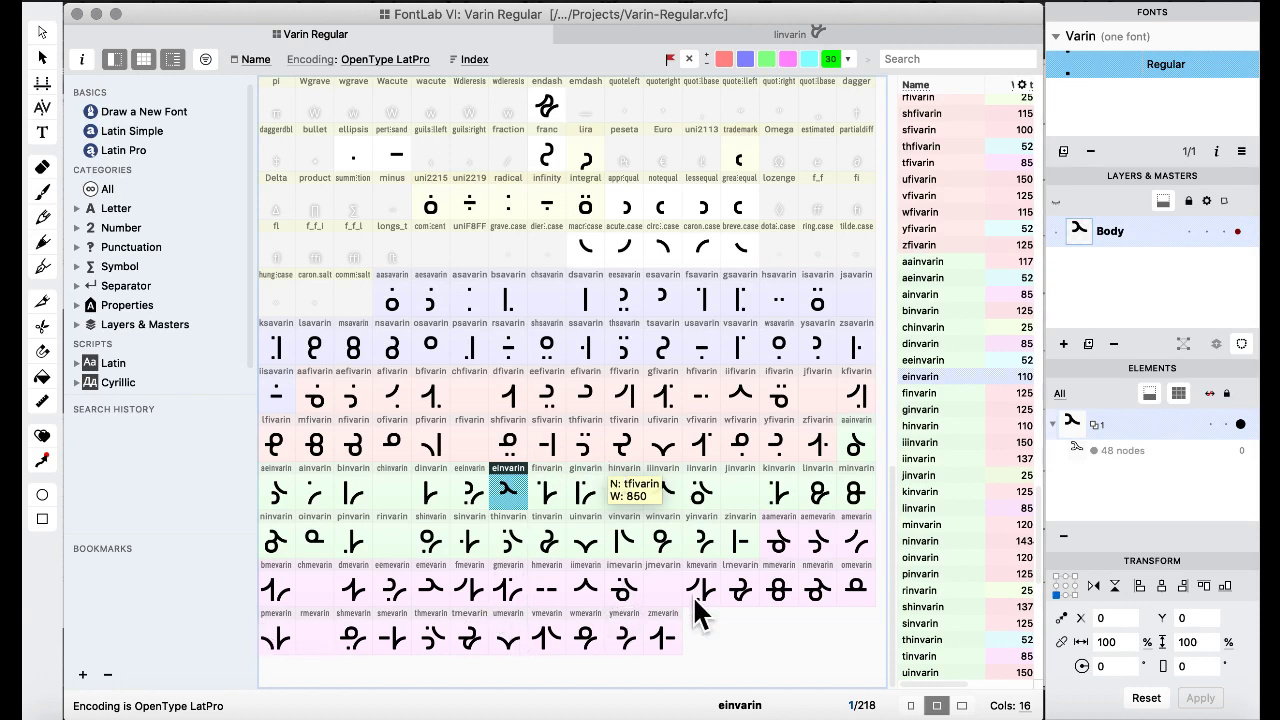
double_click(735, 588)
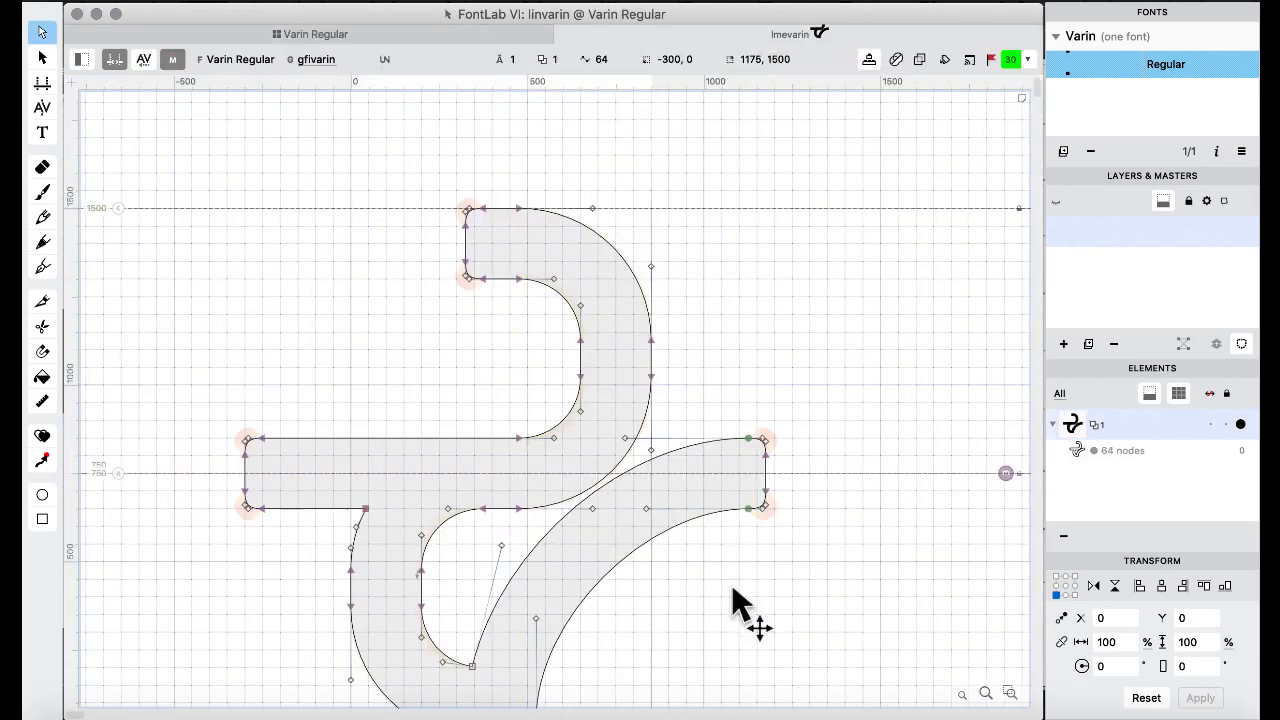
key("super+v")
key("super+Up")
key("super+Up")
key("super+Up")
key("super+Up")
key("super+Up")
key("super+Up")
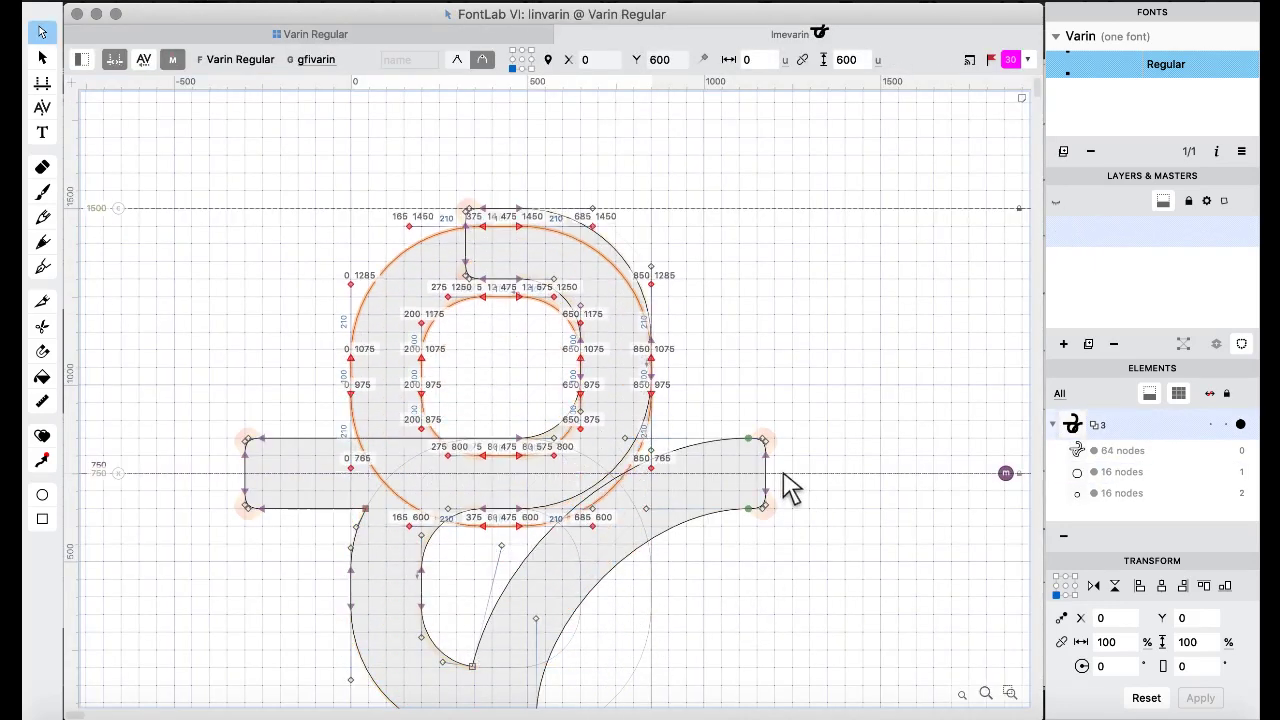
key("shift+Up")
key("shift+Up")
key("shift+Up")
key("shift+Up")
key("shift+Up")
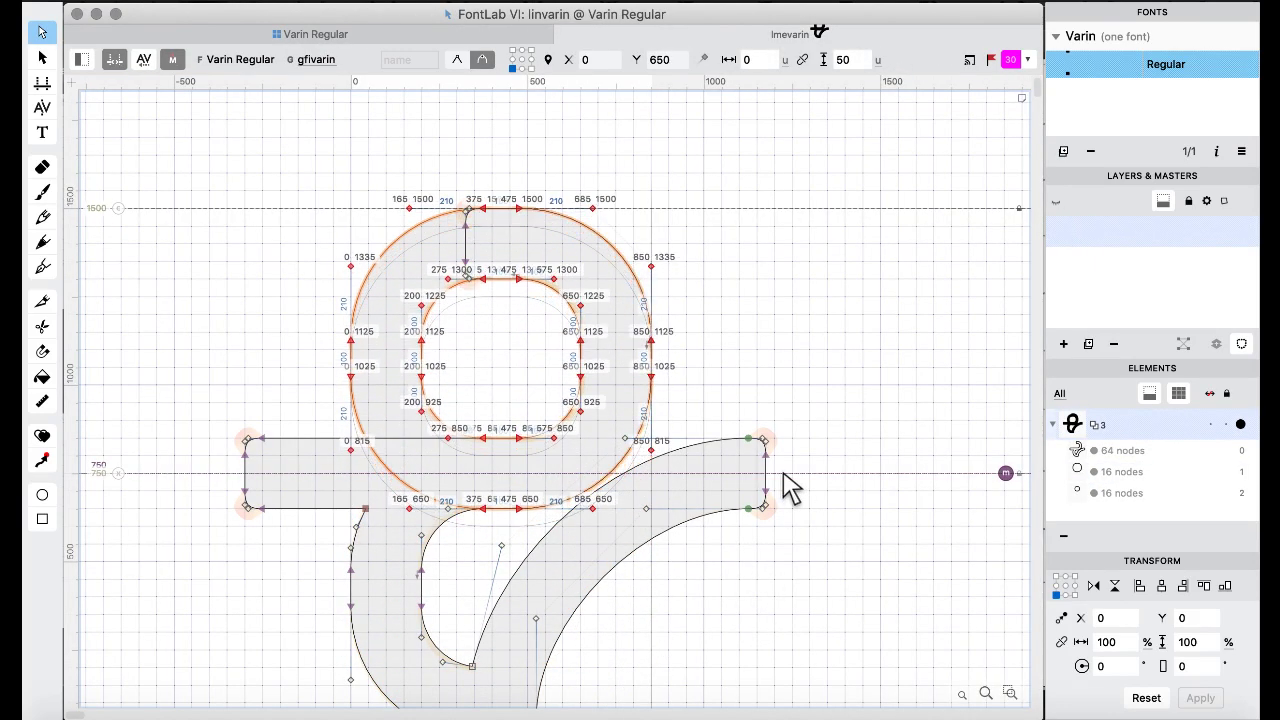
Select all contours of lmevarin and merge them with Remove Overlap.
left_click(784, 476)
right_click(857, 329)
mouse_move(985, 140)
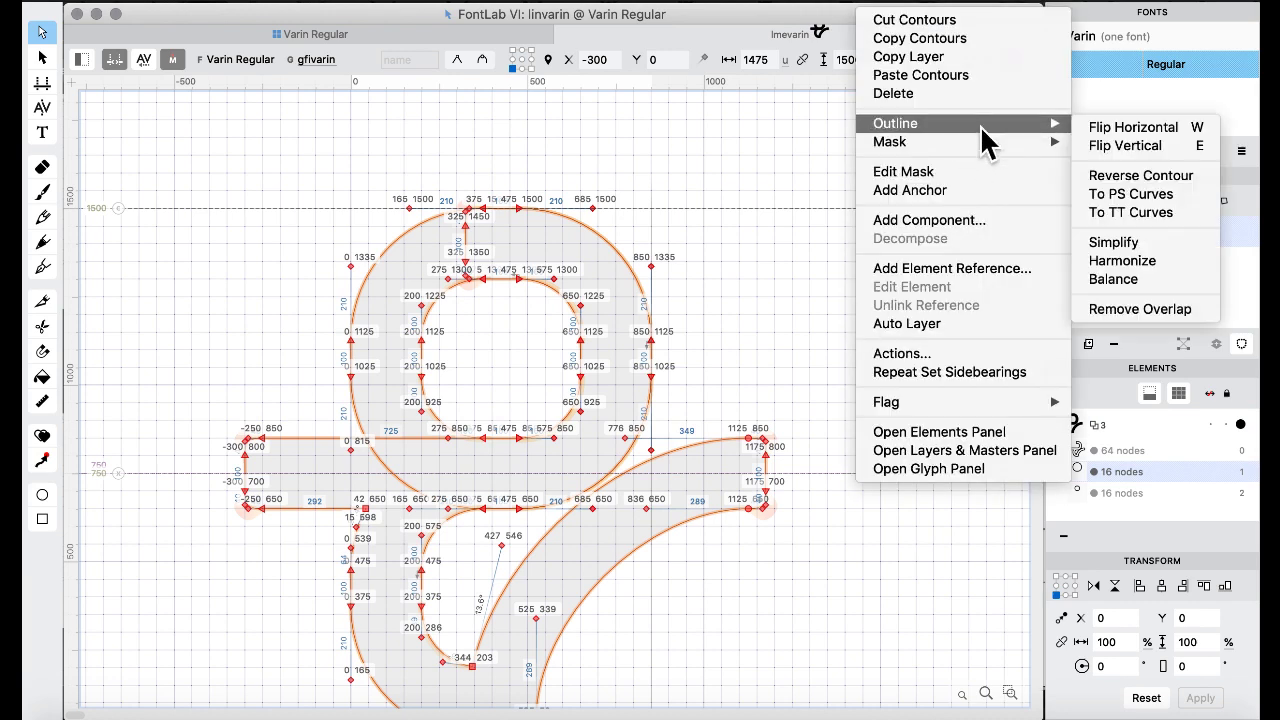
left_click(1118, 309)
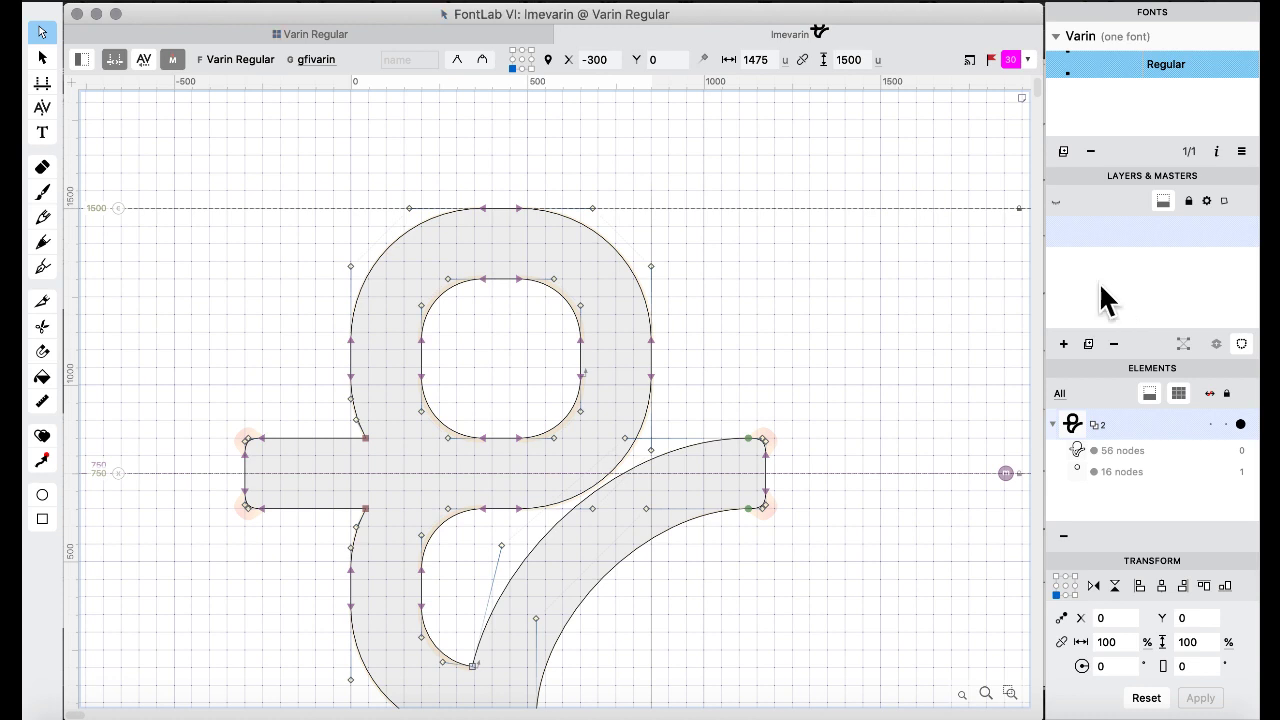
Switch to Varin alphabet.pdf, check the tʃ row on page 2, and return to the font overview in FontLab.
left_click(378, 39)
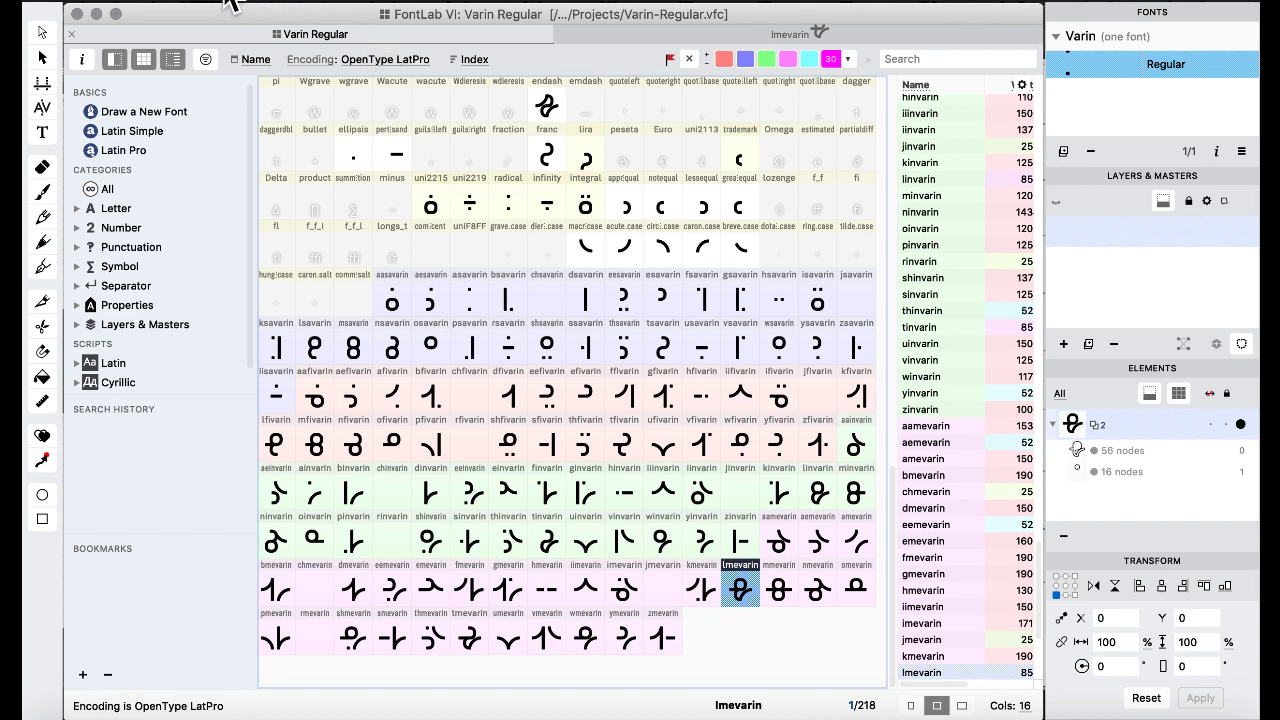
key("ctrl+Up")
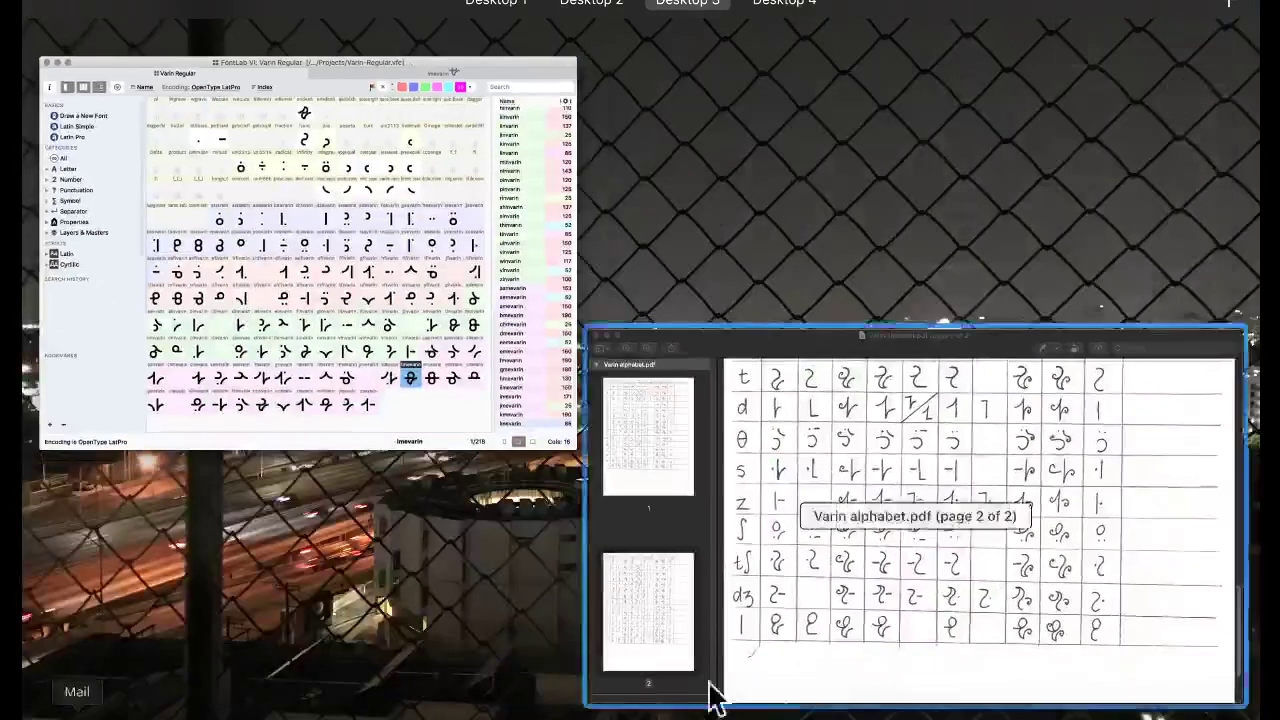
left_click(915, 615)
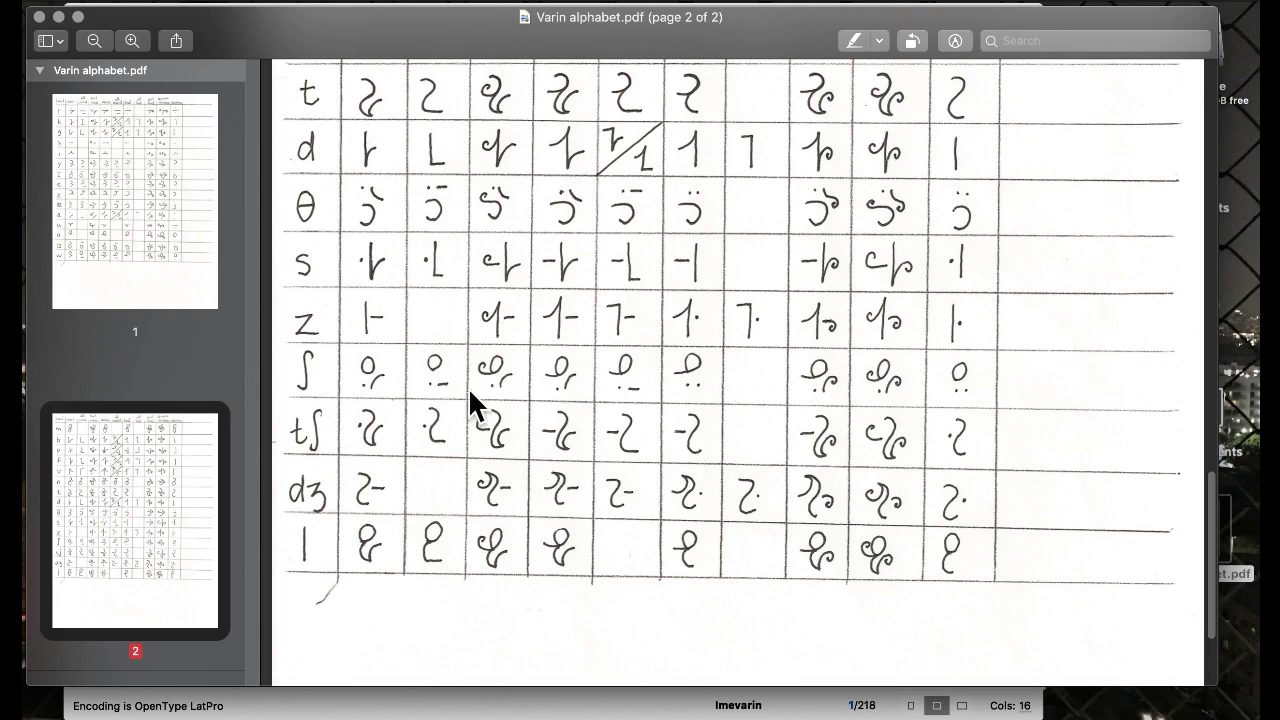
key("ctrl+Up")
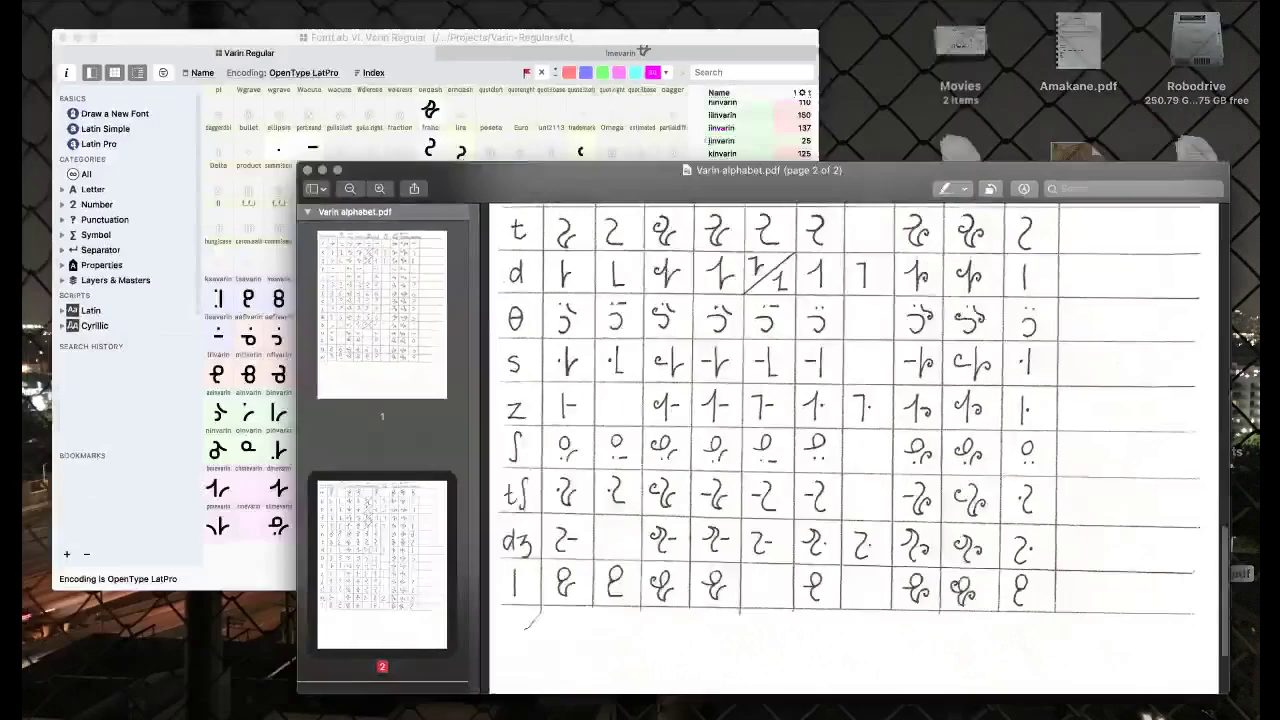
left_click(334, 300)
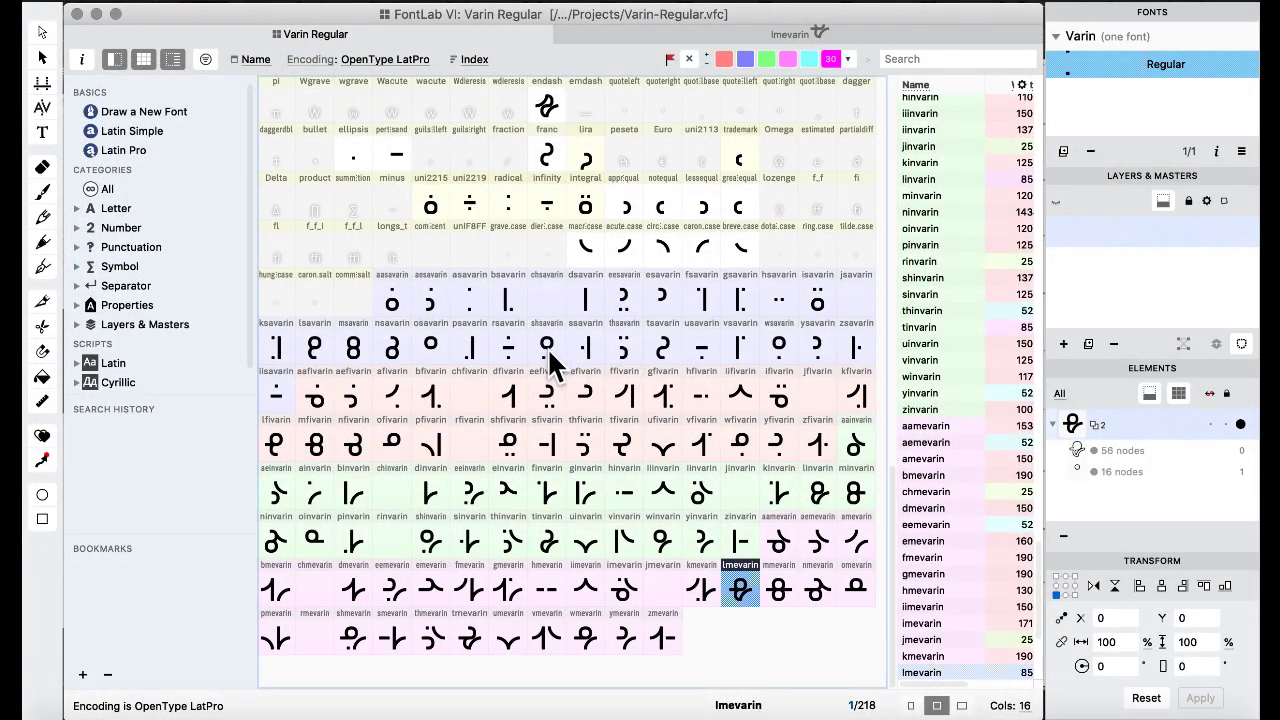
Copy the tsavarin glyph into the empty chsavarin cell, replacing the existing glyph without keeping it under a new name.
left_click(660, 348)
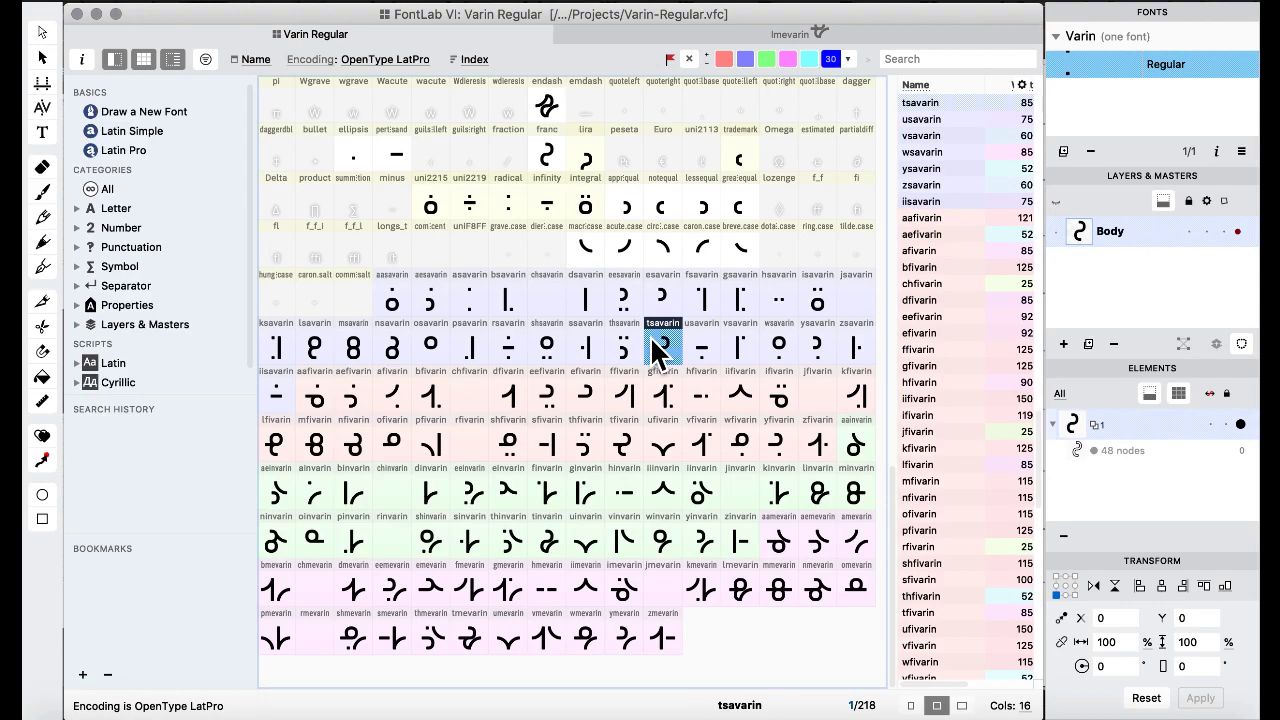
key("ctrl+Up")
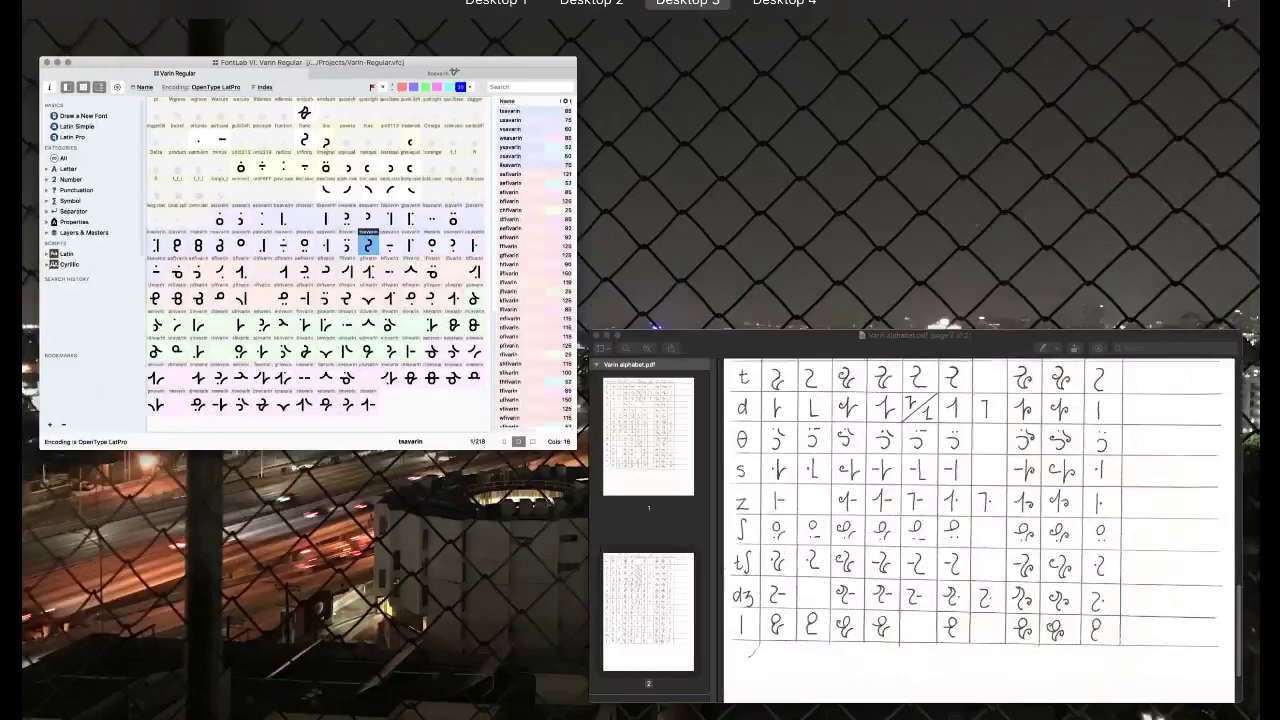
left_click(203, 334)
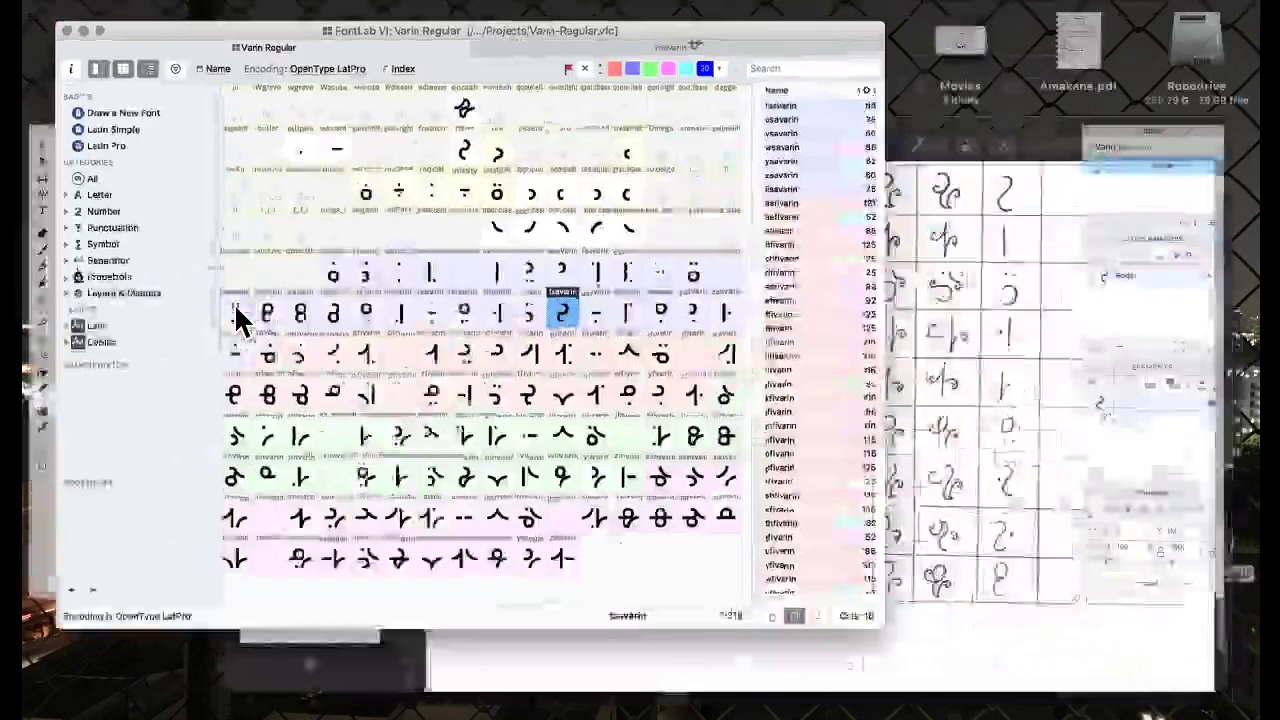
left_click(552, 305)
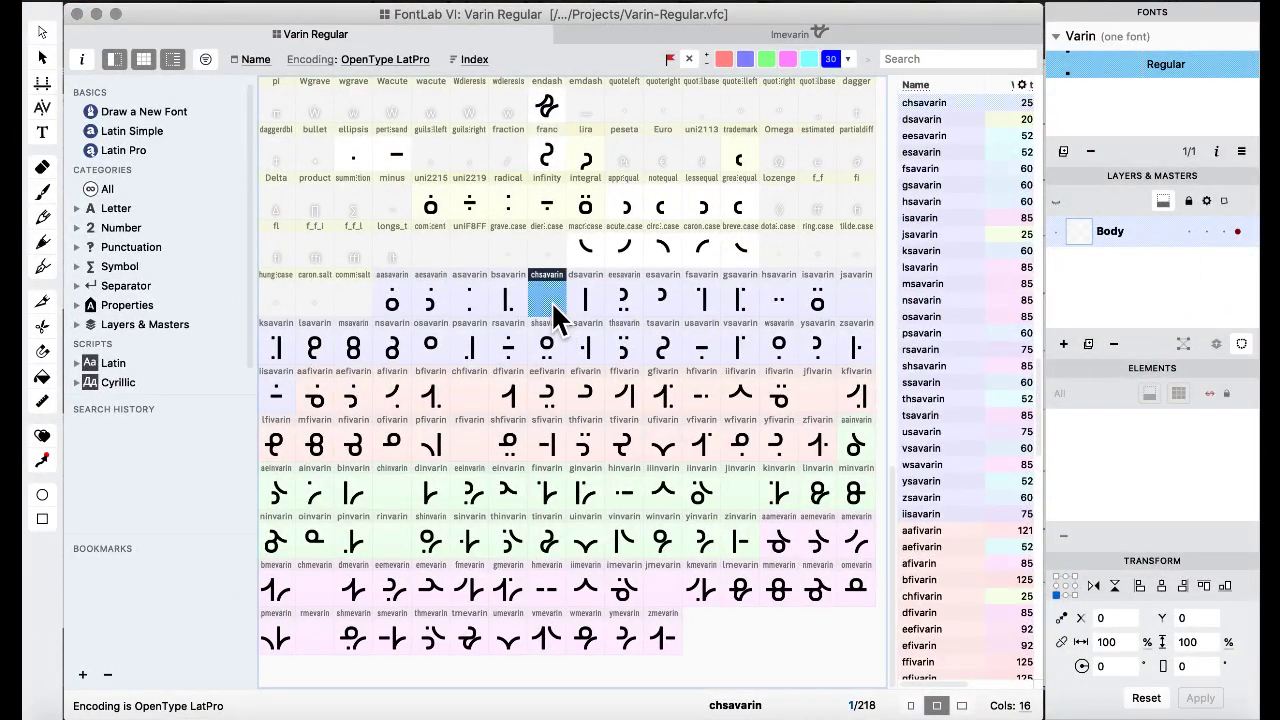
left_click_drag(555, 318, 551, 320)
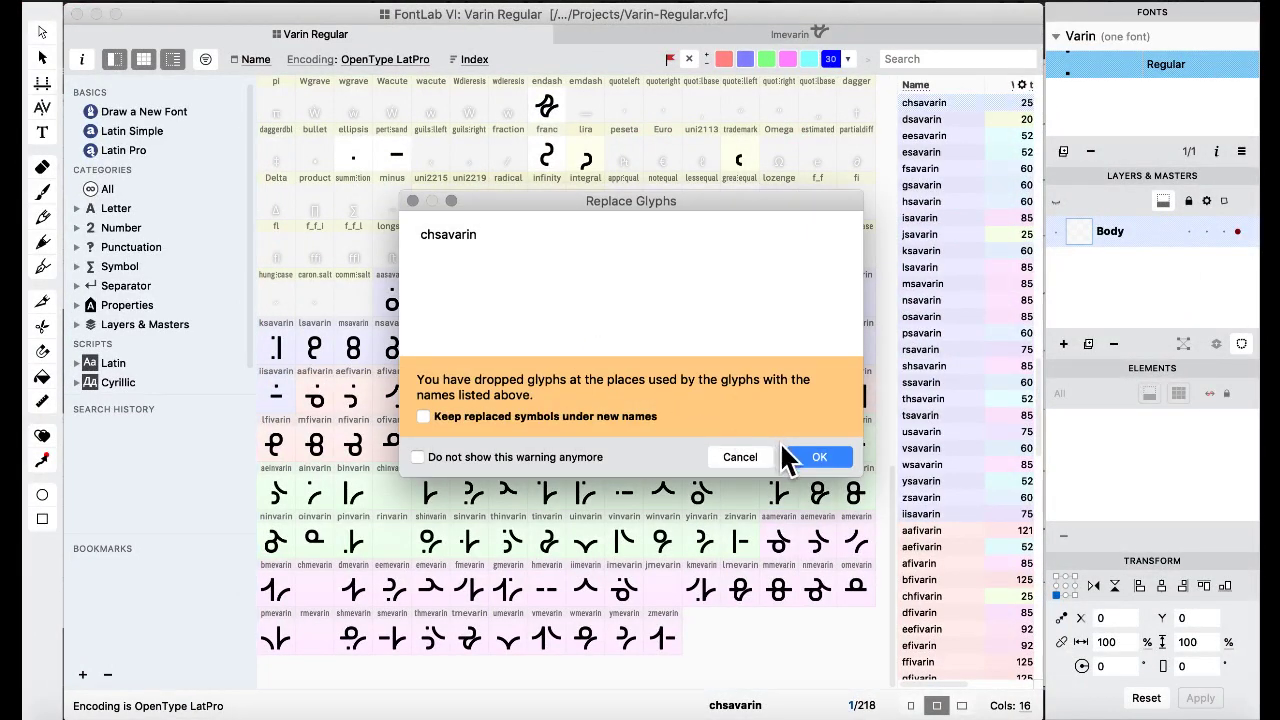
left_click(815, 462)
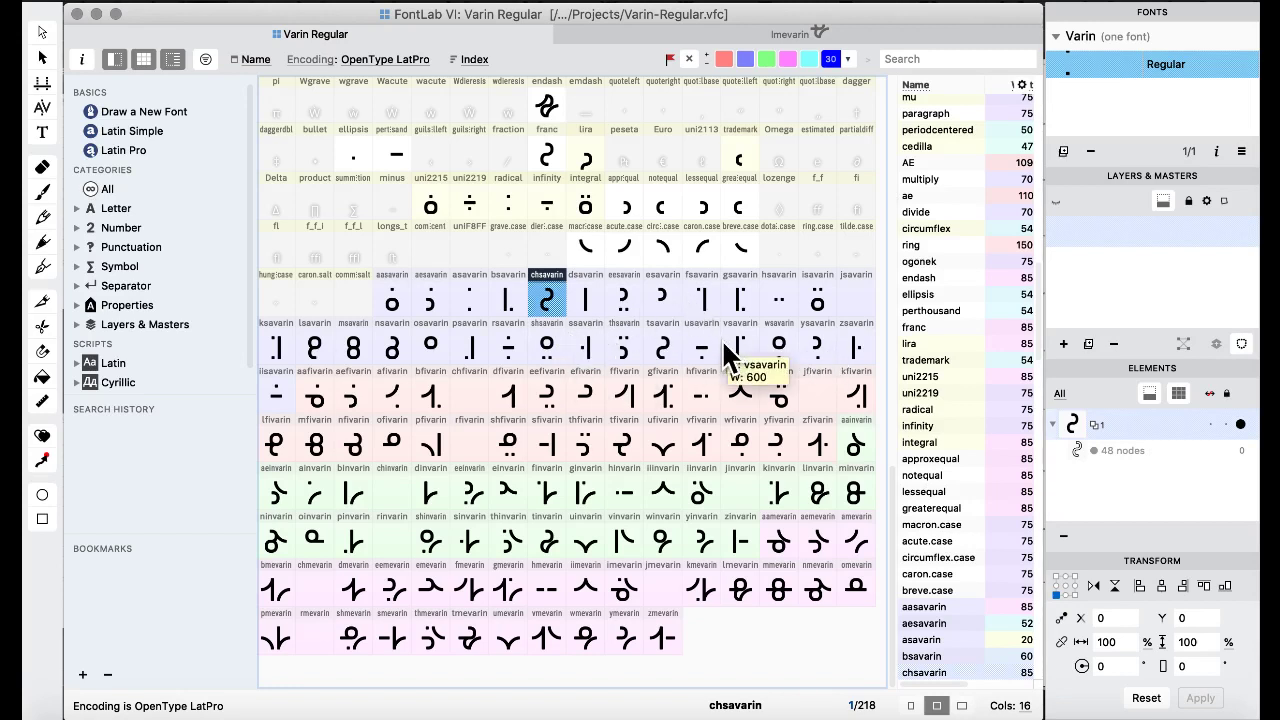
Copy the square dot contour from ssavarin and return to the font overview.
double_click(586, 366)
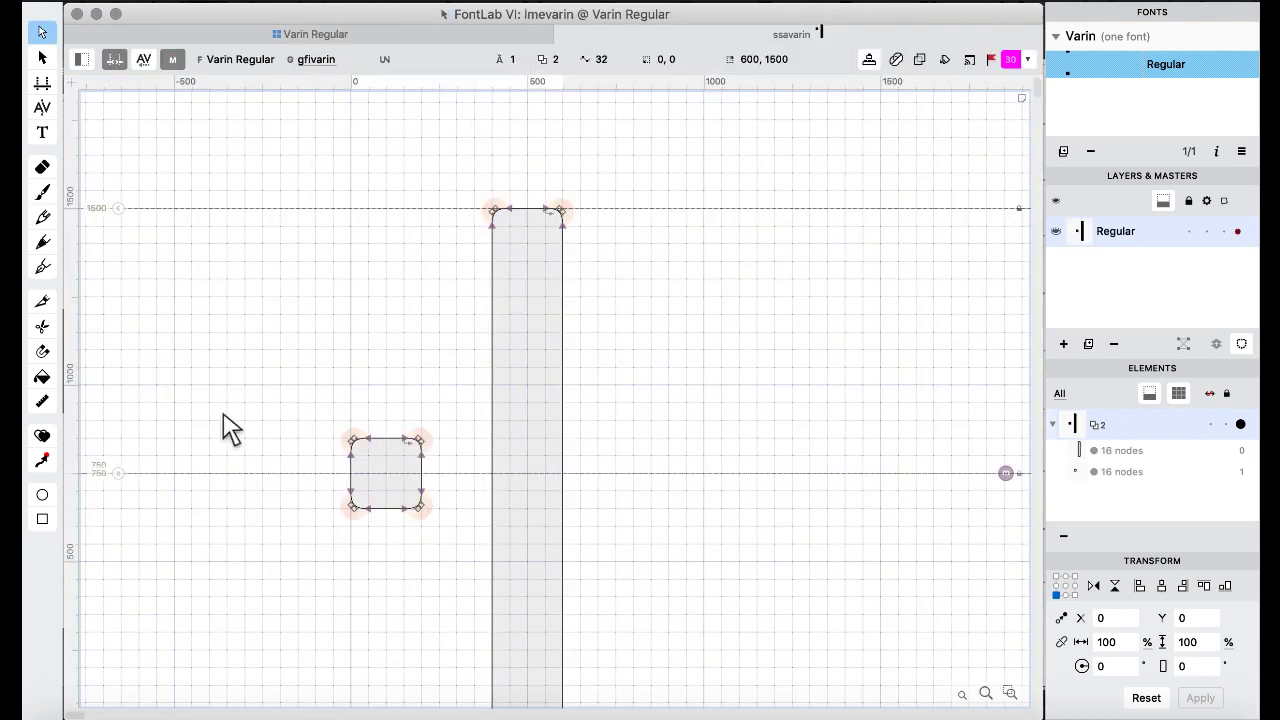
left_click_drag(224, 418, 471, 564)
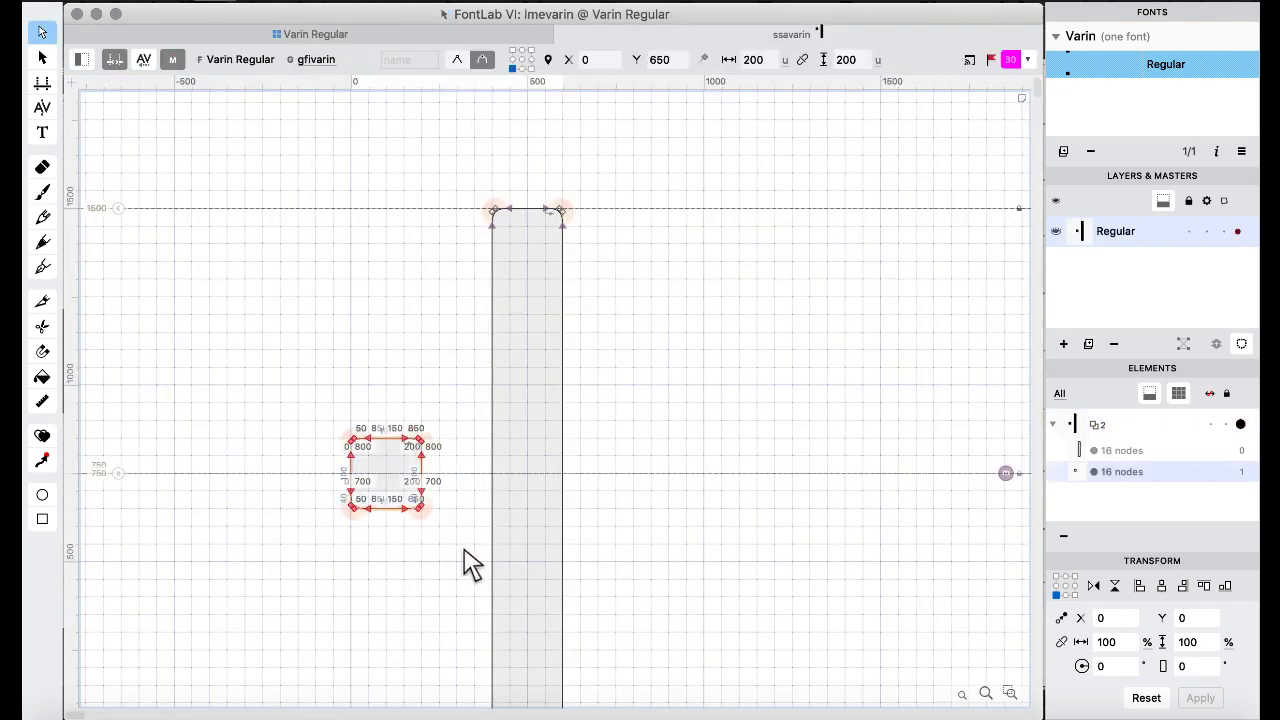
left_click(268, 33)
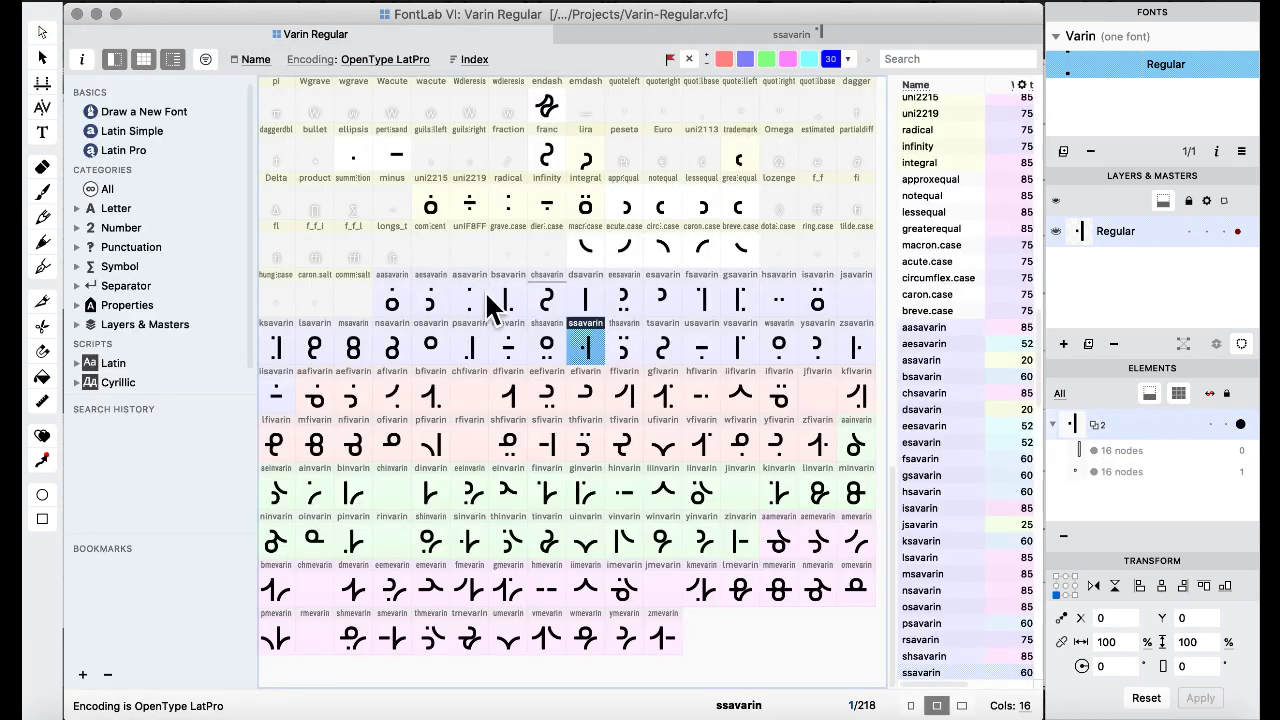
Paste the square dot into chsavarin and move it left of the curve to X -200.
double_click(541, 313)
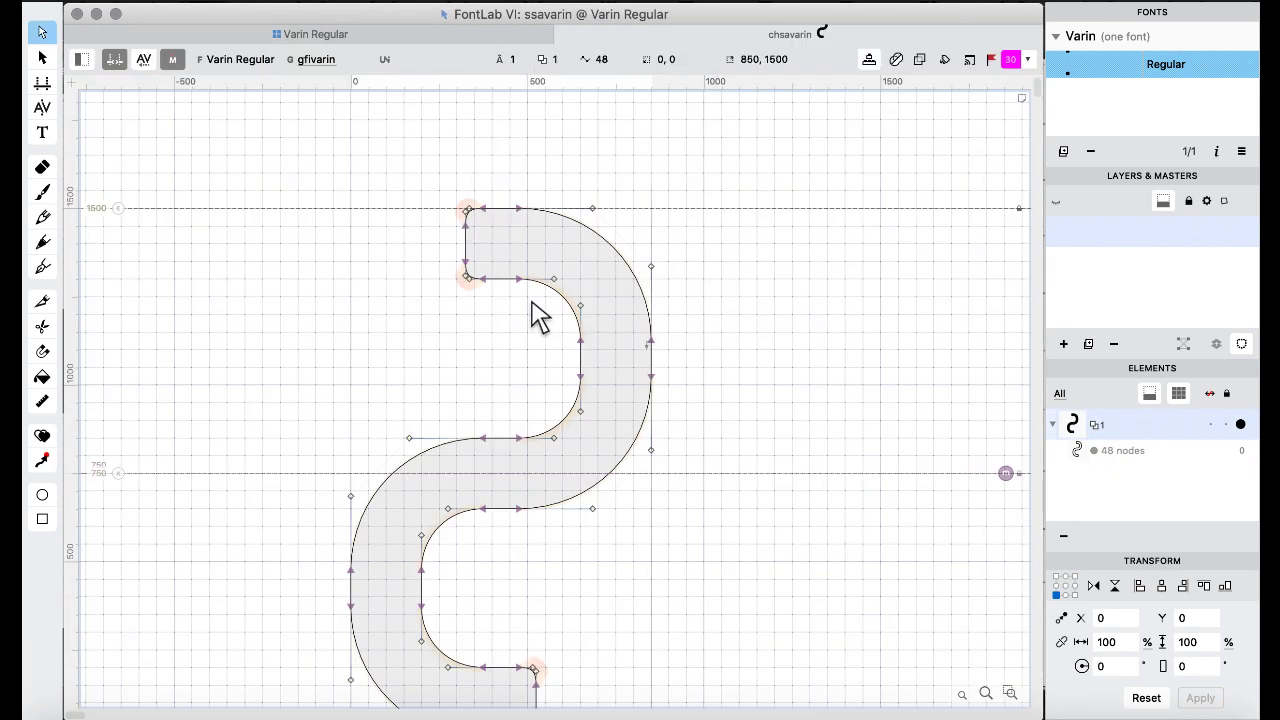
key("super+v")
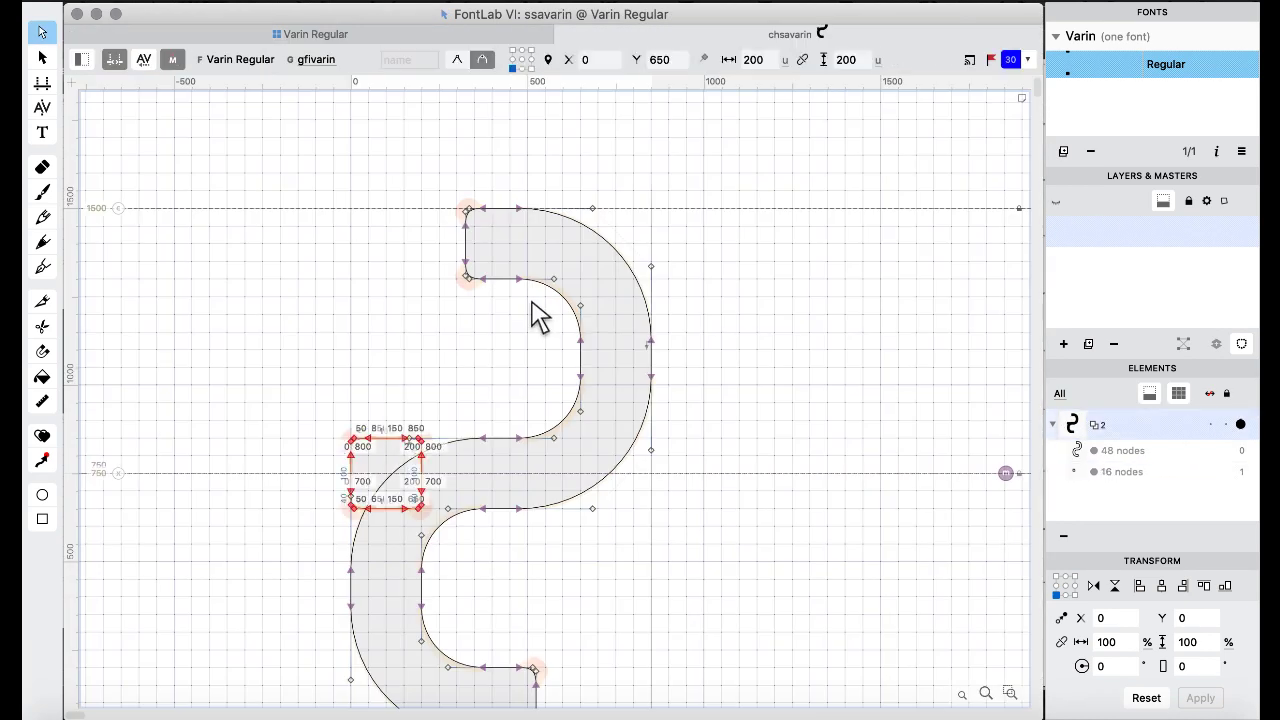
key("shift+super+Left")
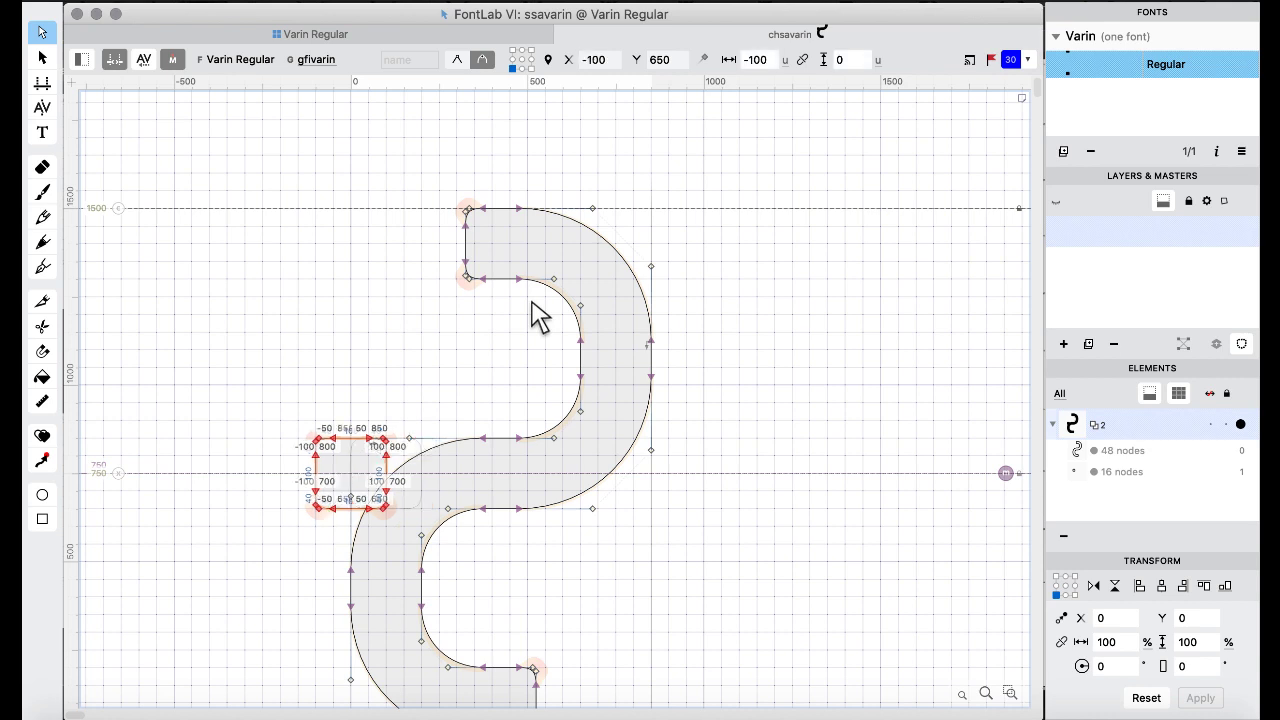
key("shift+super+Left")
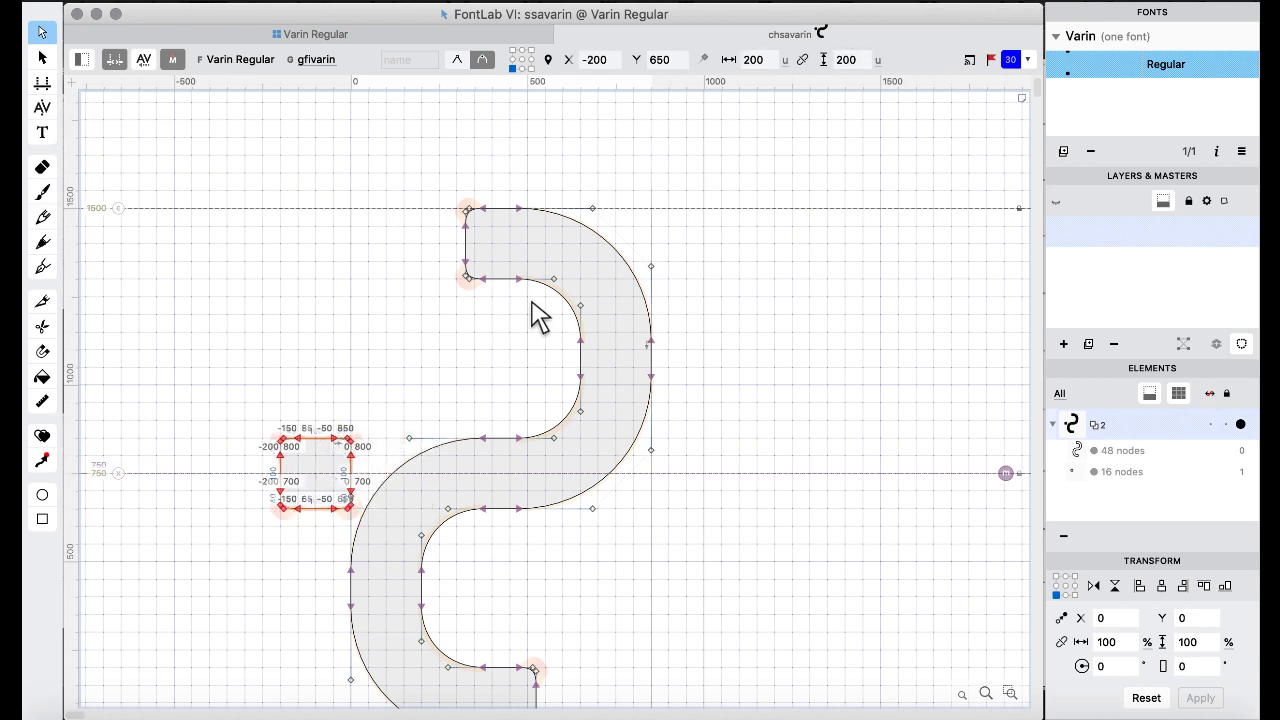
Move the square dot in chsavarin farther left to X -400 and return to the font overview.
key("shift+super+Left")
key("shift+super+Left")
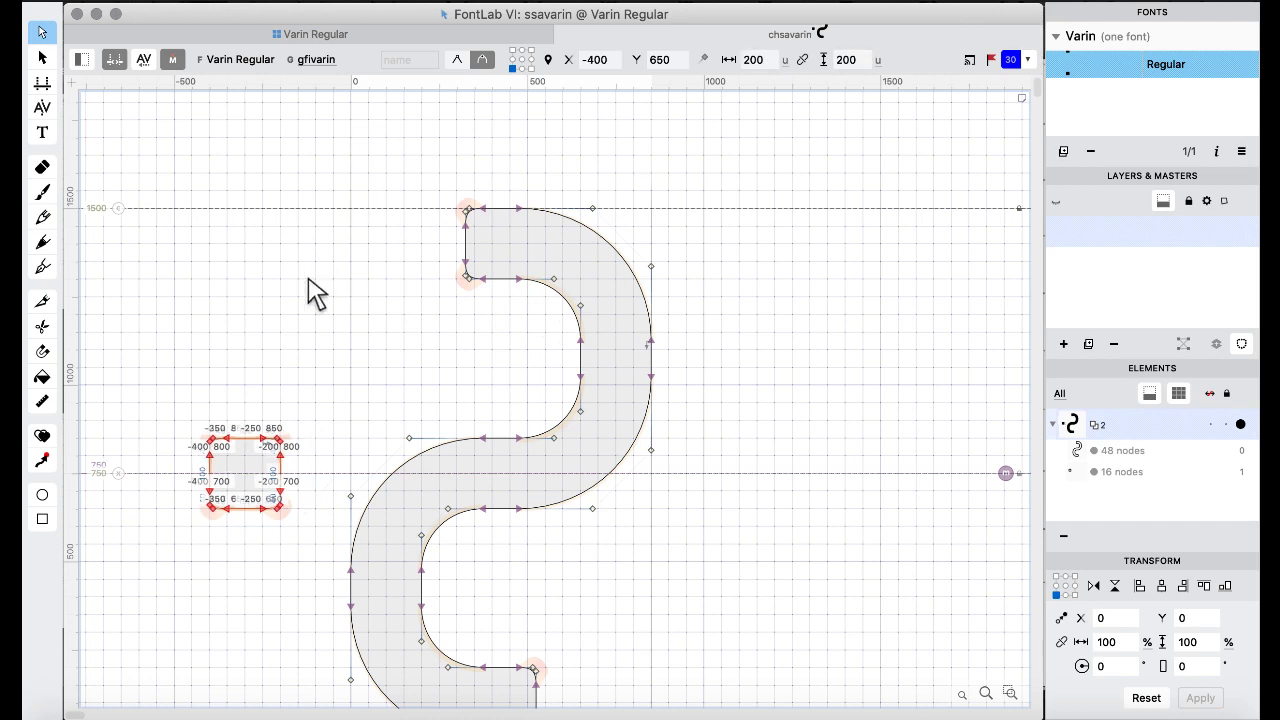
left_click(308, 502)
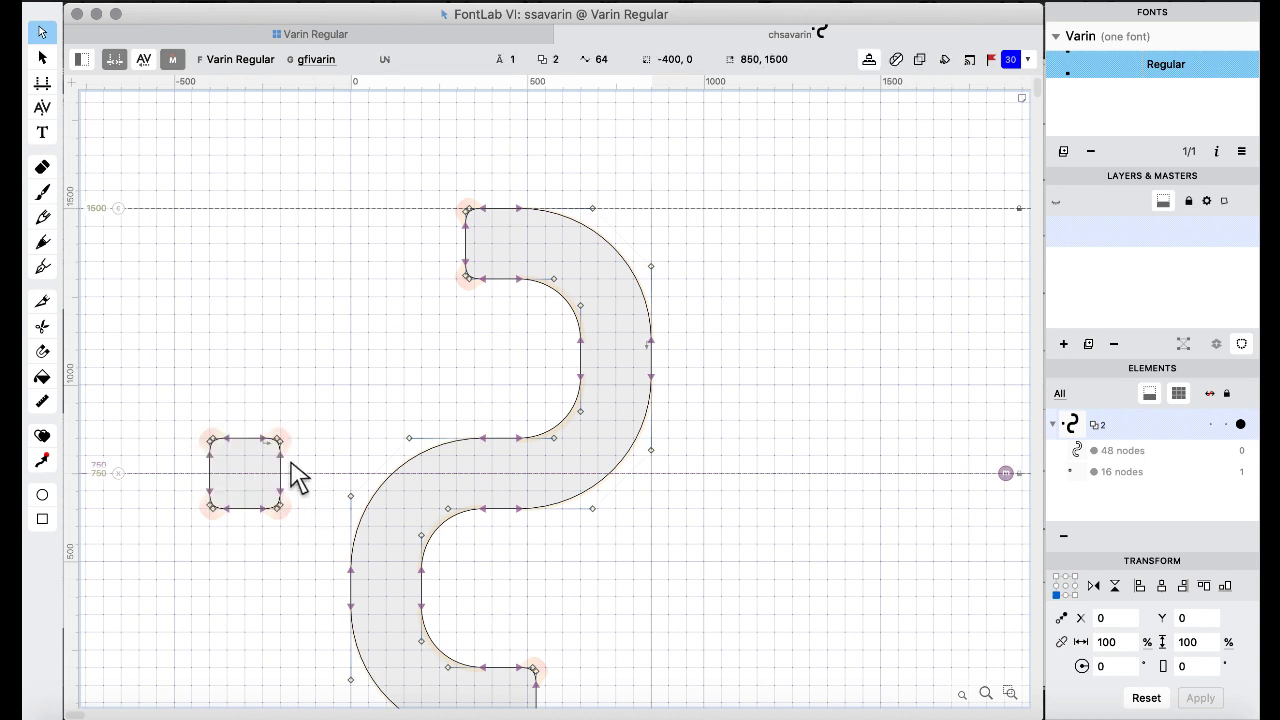
left_click(302, 34)
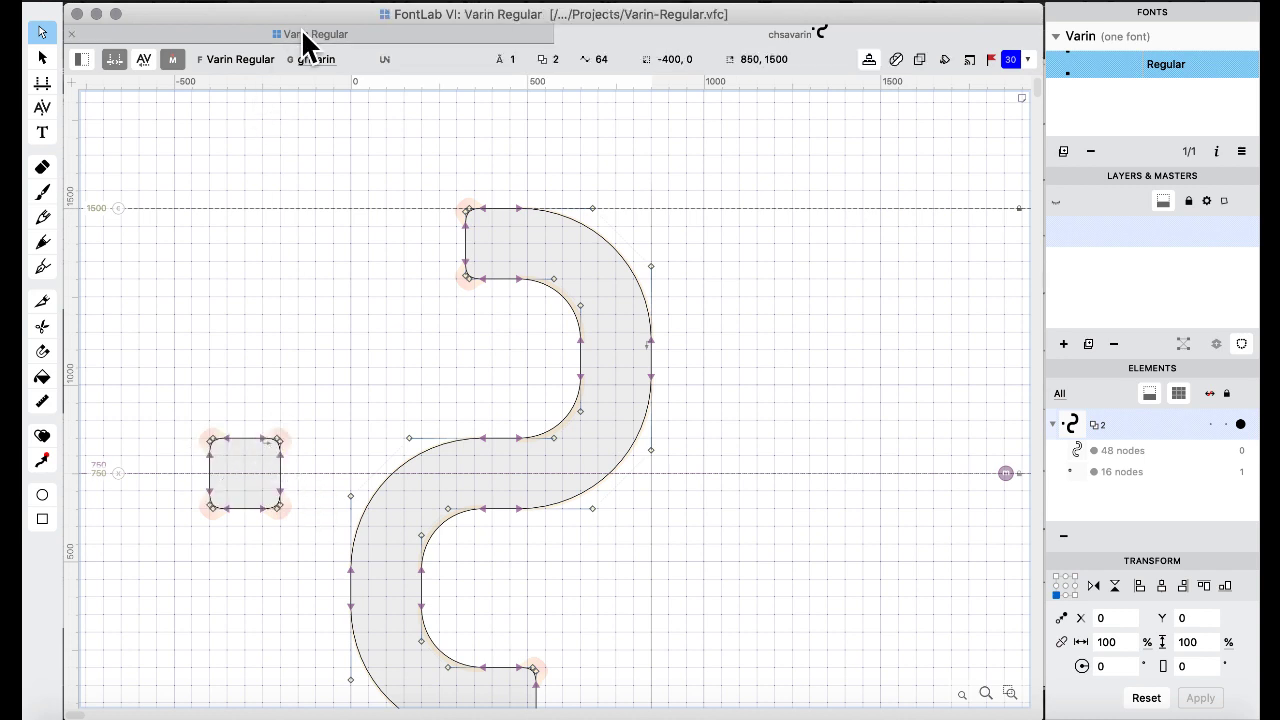
Copy the tinvarin glyph into the empty chinvarin cell, replacing the existing glyph without keeping it under a new name.
left_click(532, 360)
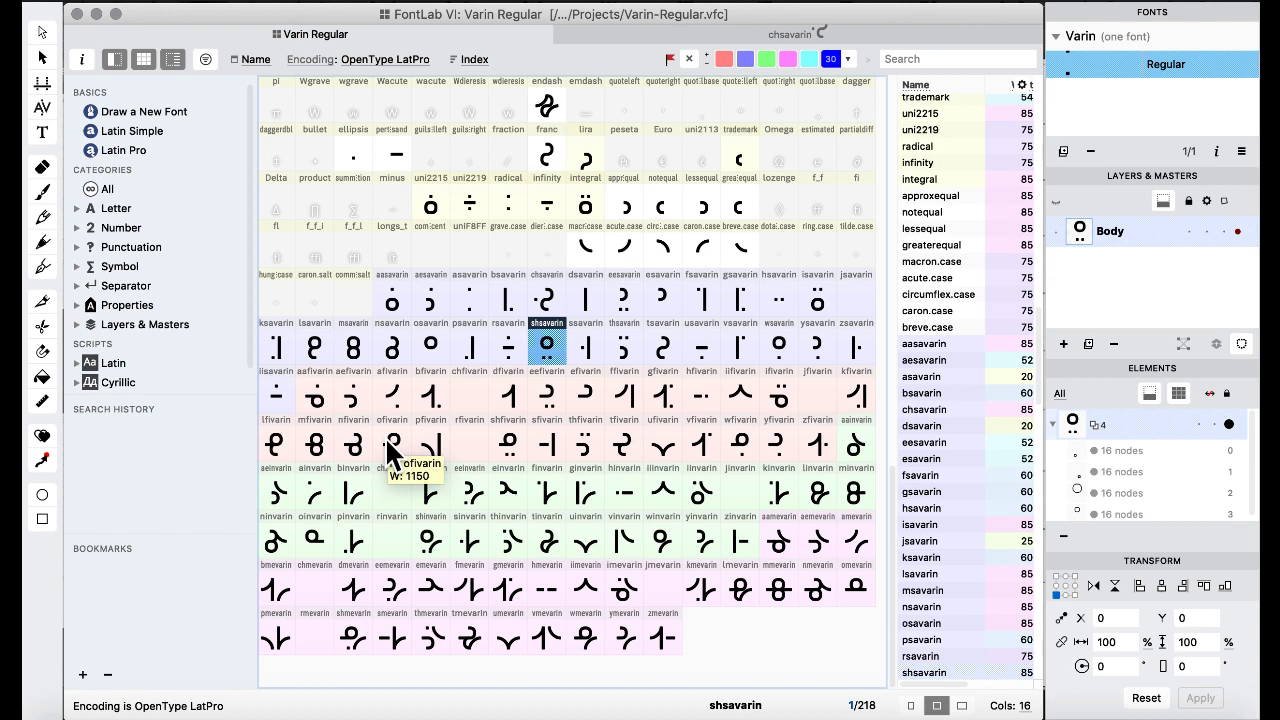
left_click(546, 537)
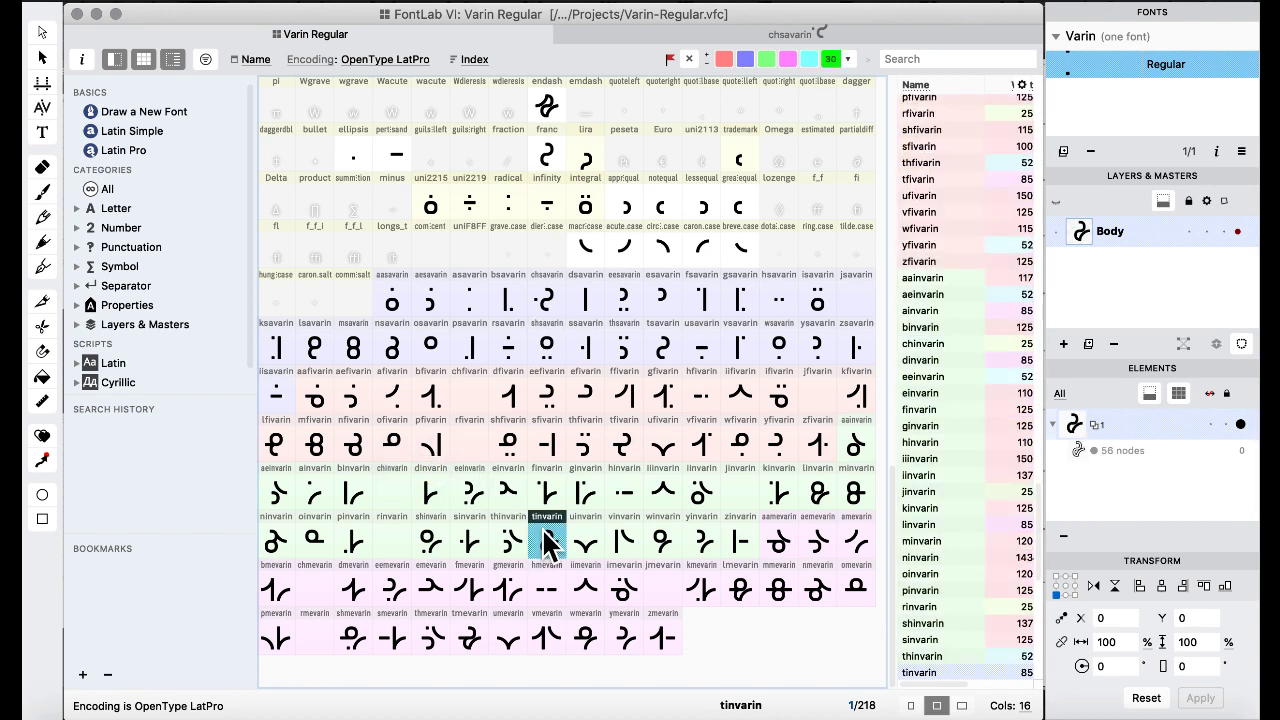
left_click_drag(546, 537, 388, 497)
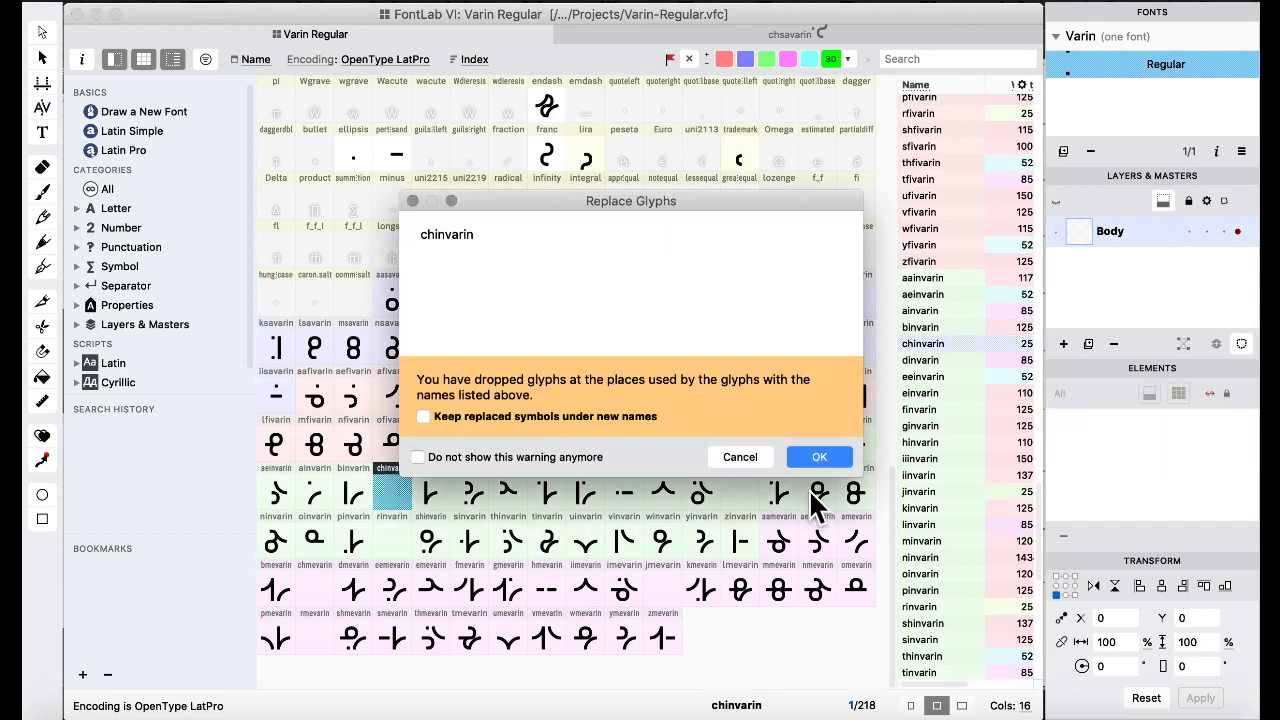
left_click(813, 454)
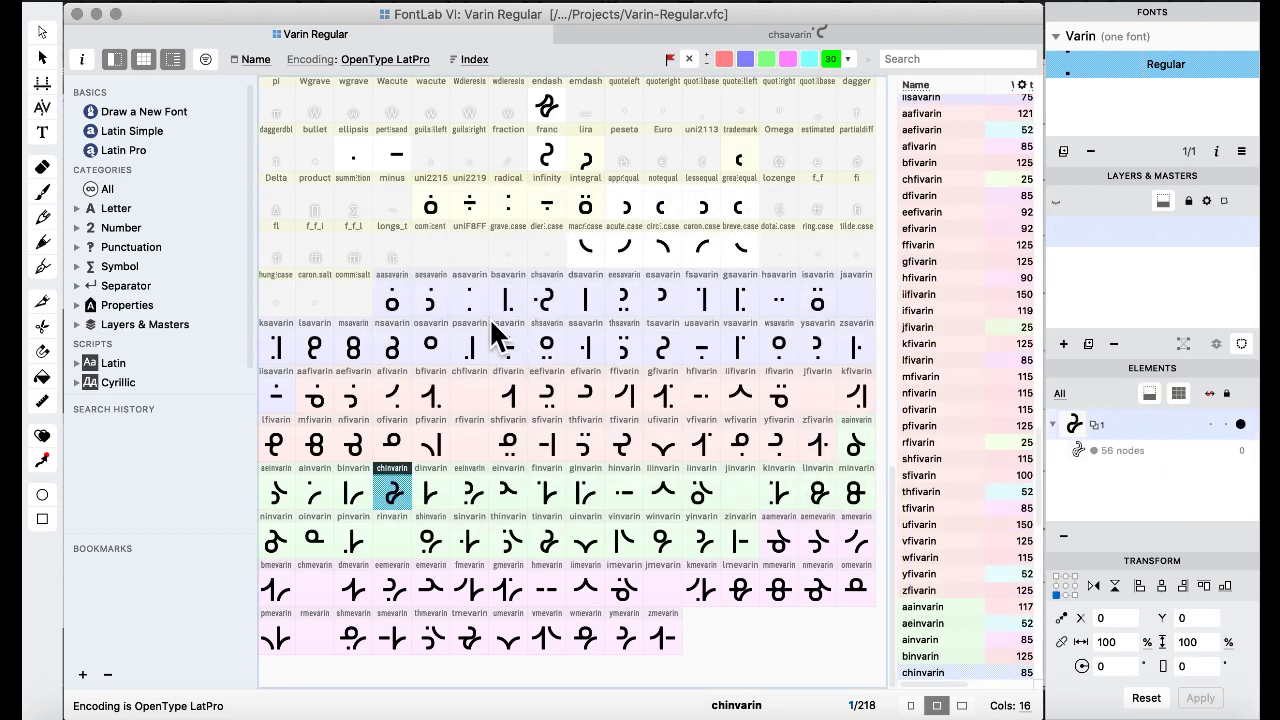
Copy the square dot contour from chsavarin into chinvarin at the same position and return to the font overview.
double_click(556, 298)
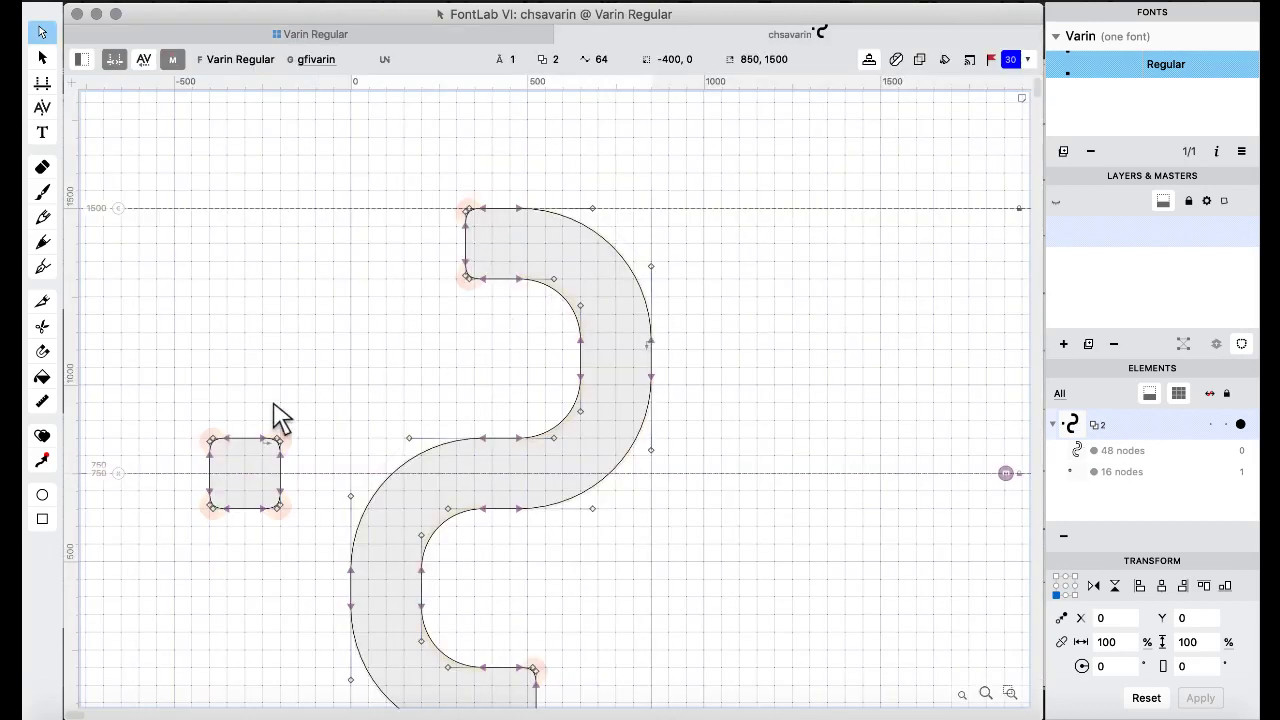
left_click_drag(144, 380, 298, 572)
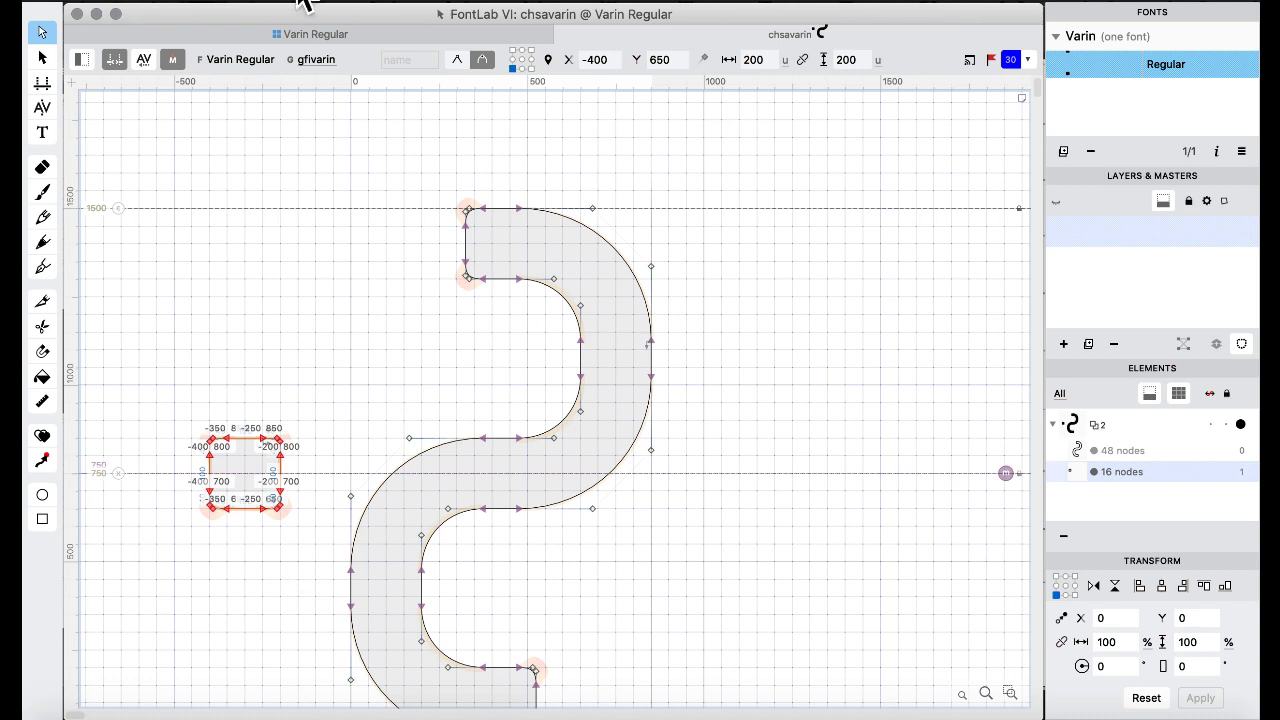
left_click(305, 37)
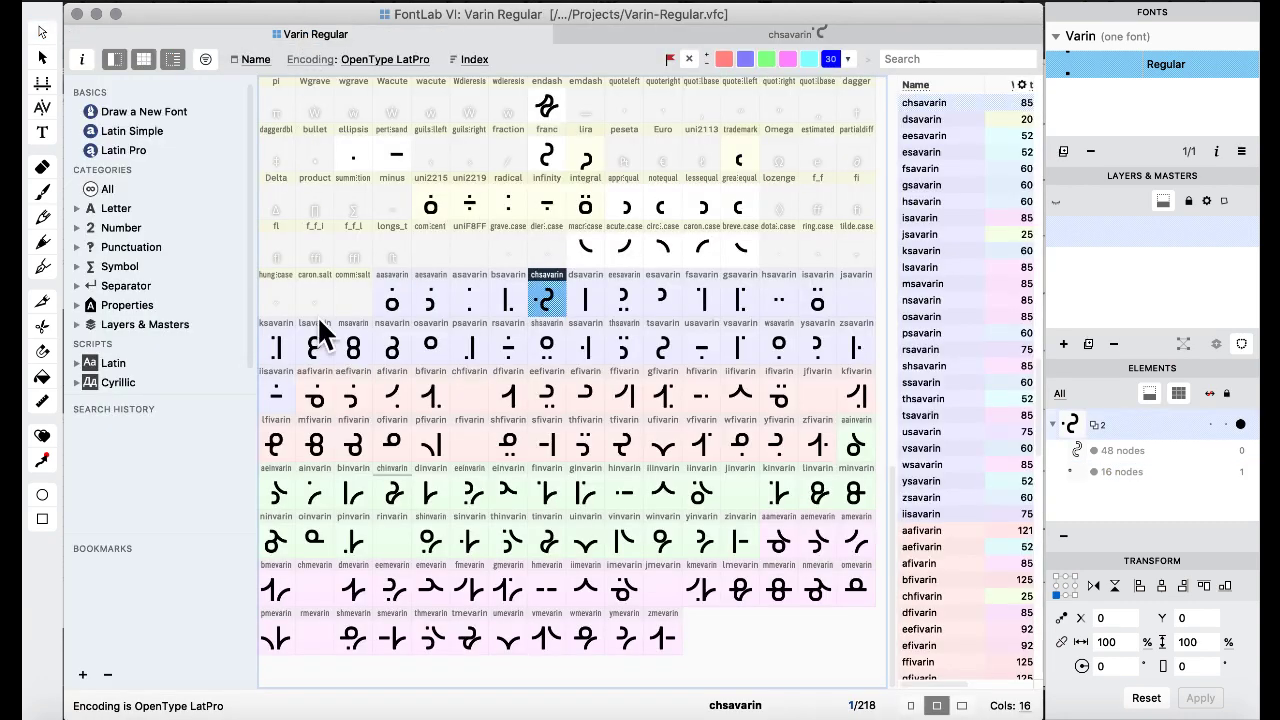
double_click(388, 490)
key("super+v")
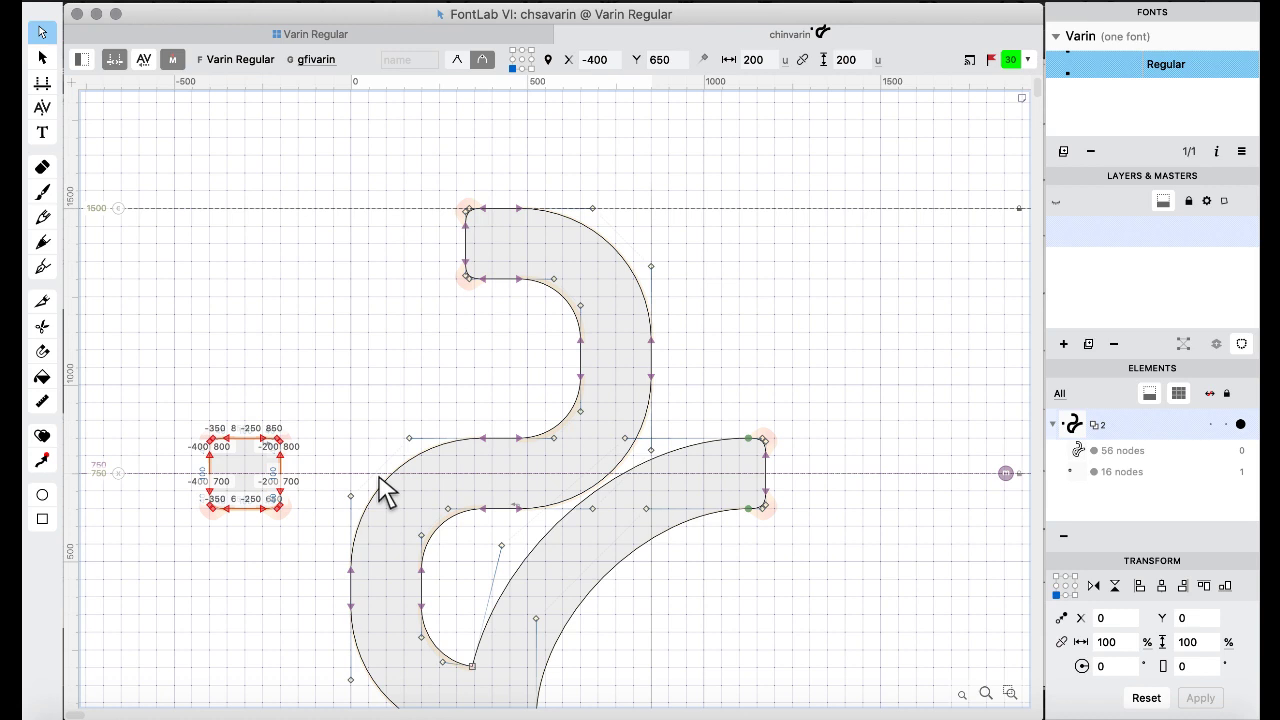
left_click(327, 34)
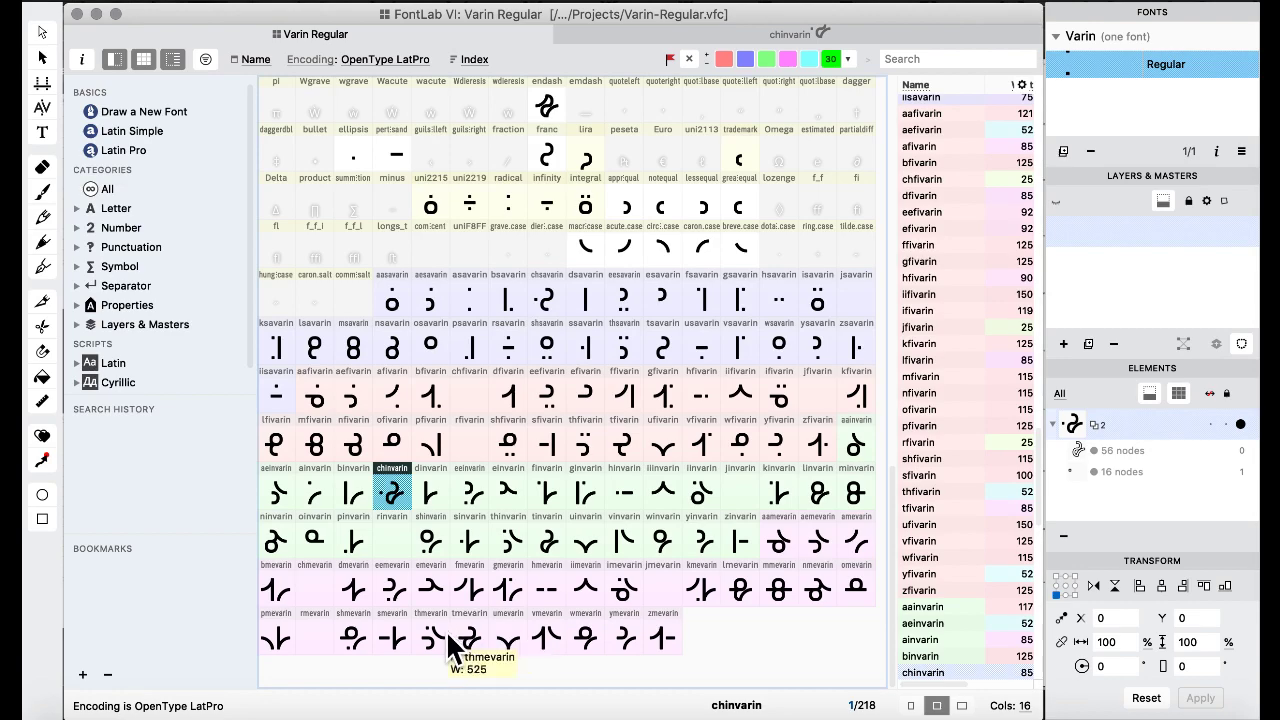
Switch to Varin alphabet.pdf, check the tʃ row on page 2, and return to the font overview in FontLab.
key("ctrl+Up")
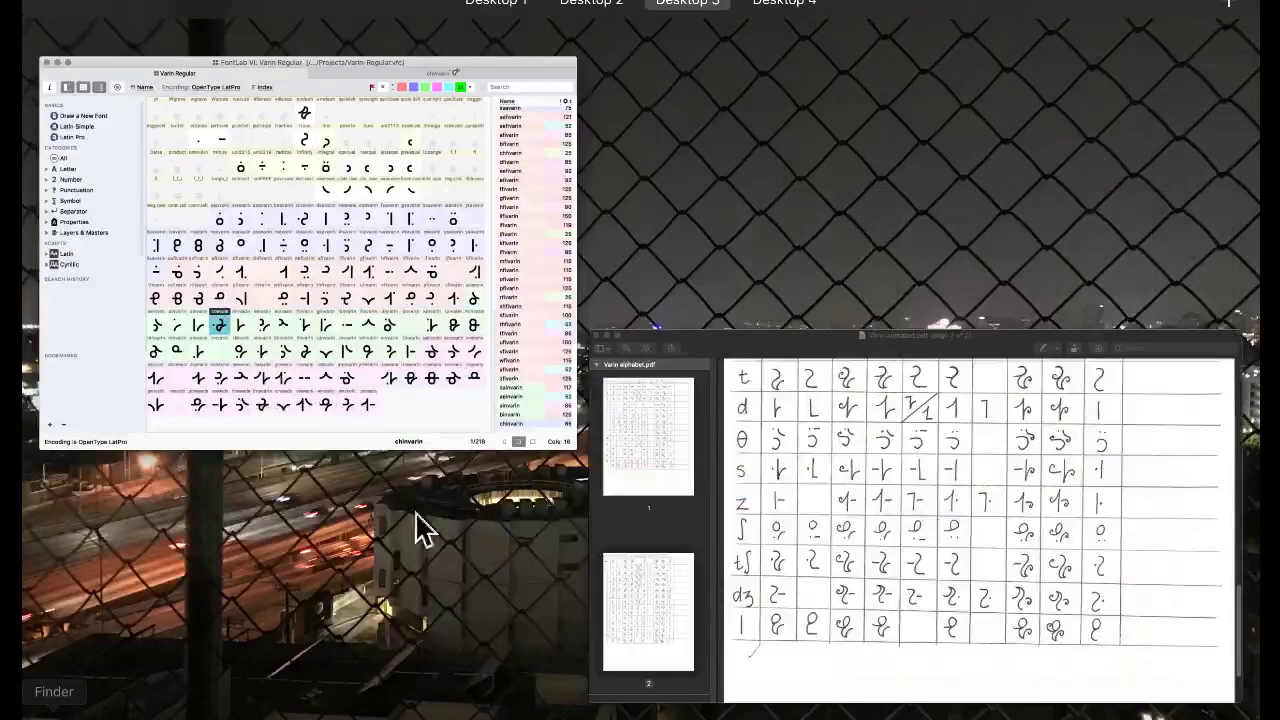
left_click(700, 537)
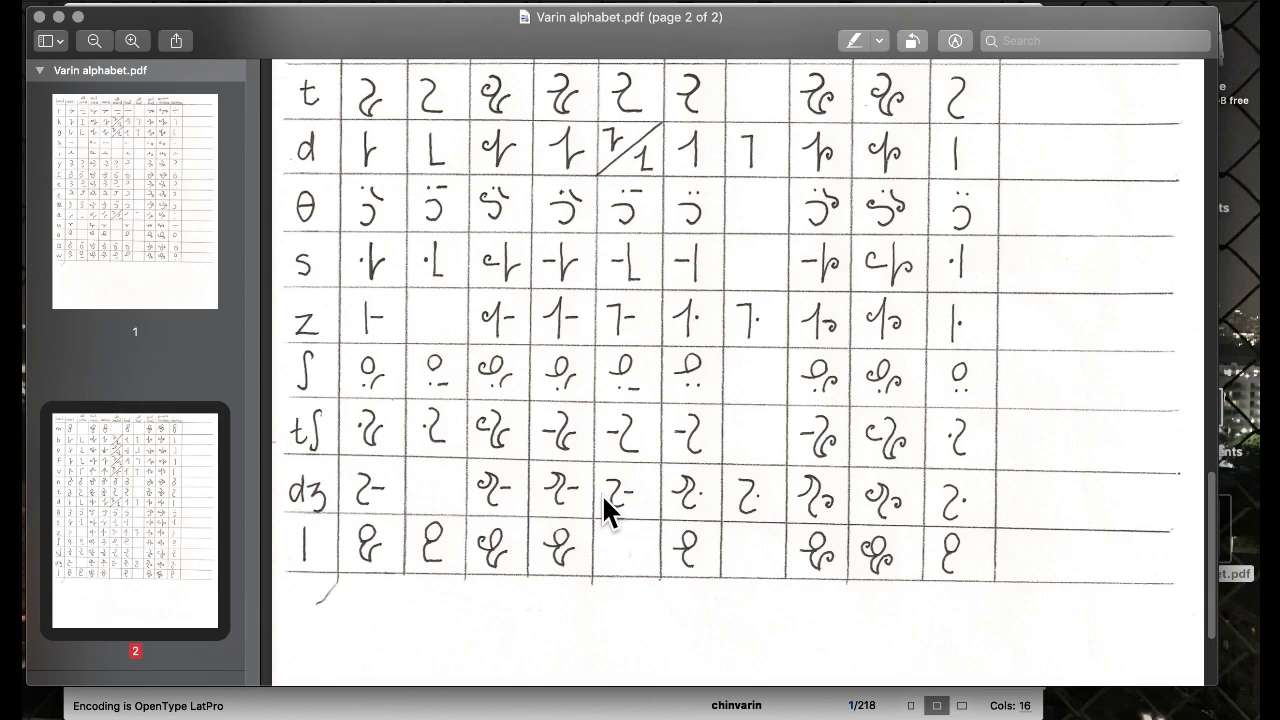
key("ctrl+Up")
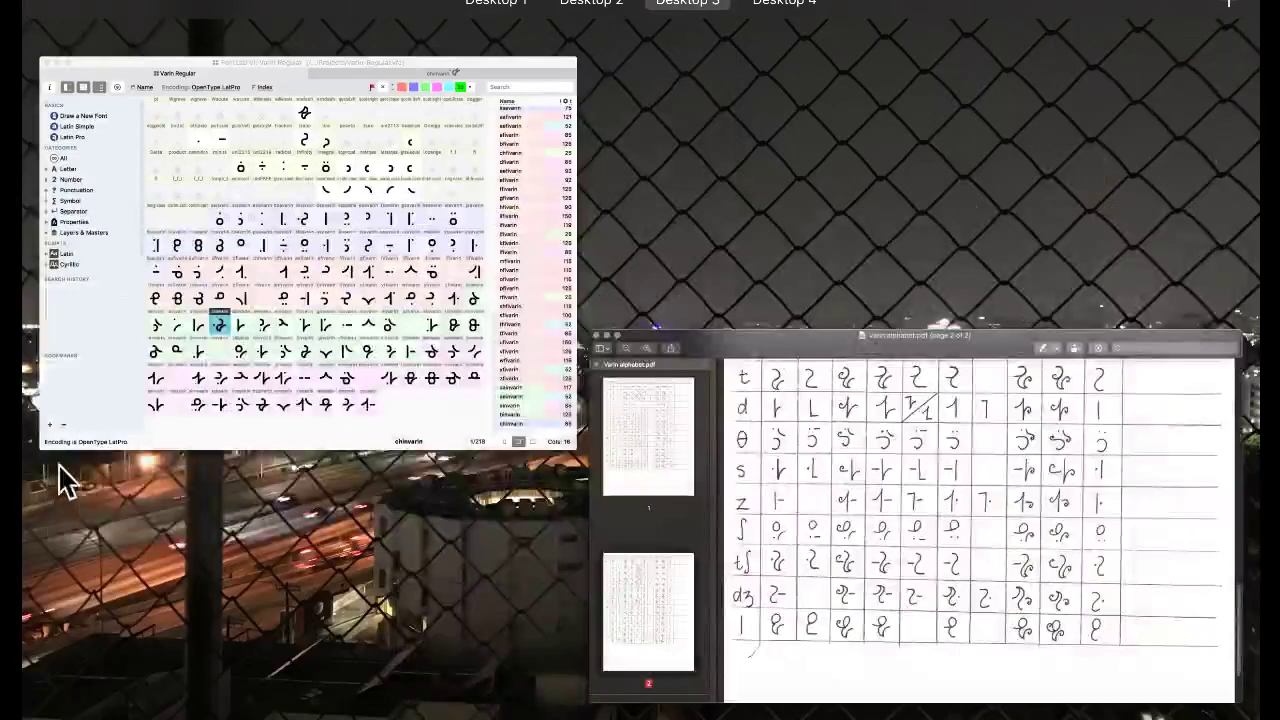
left_click(202, 414)
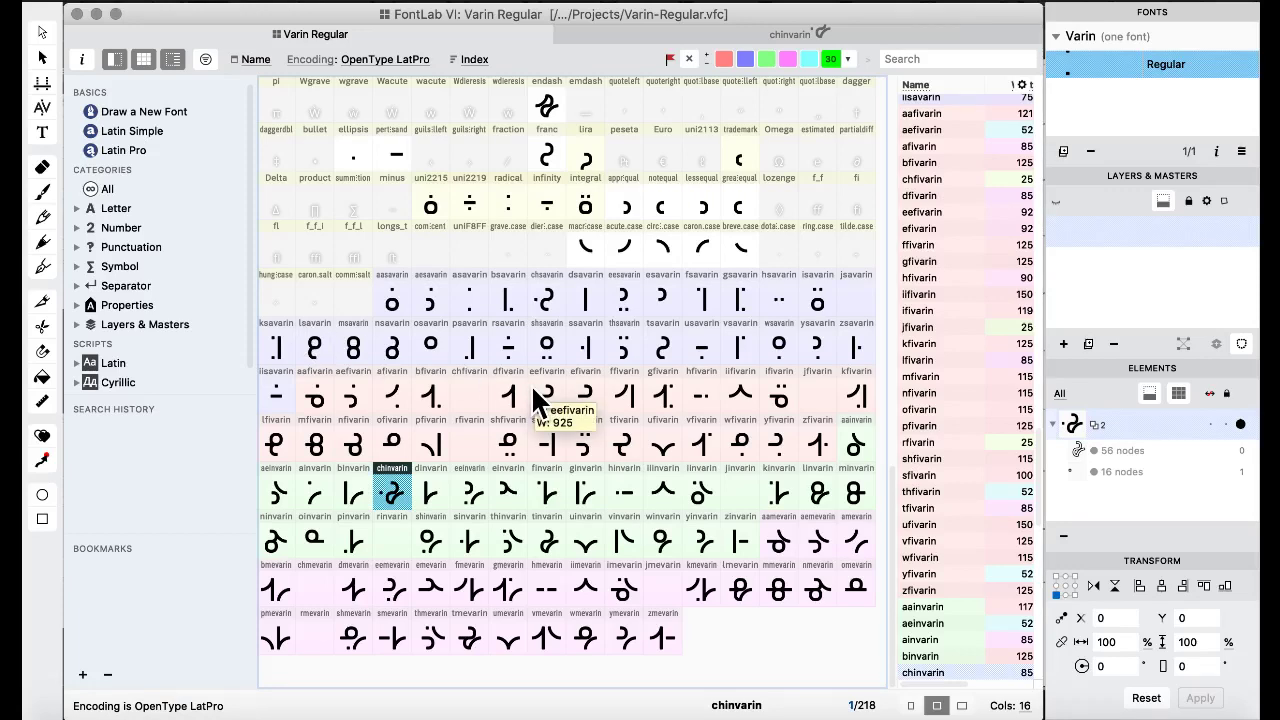
key("Return")
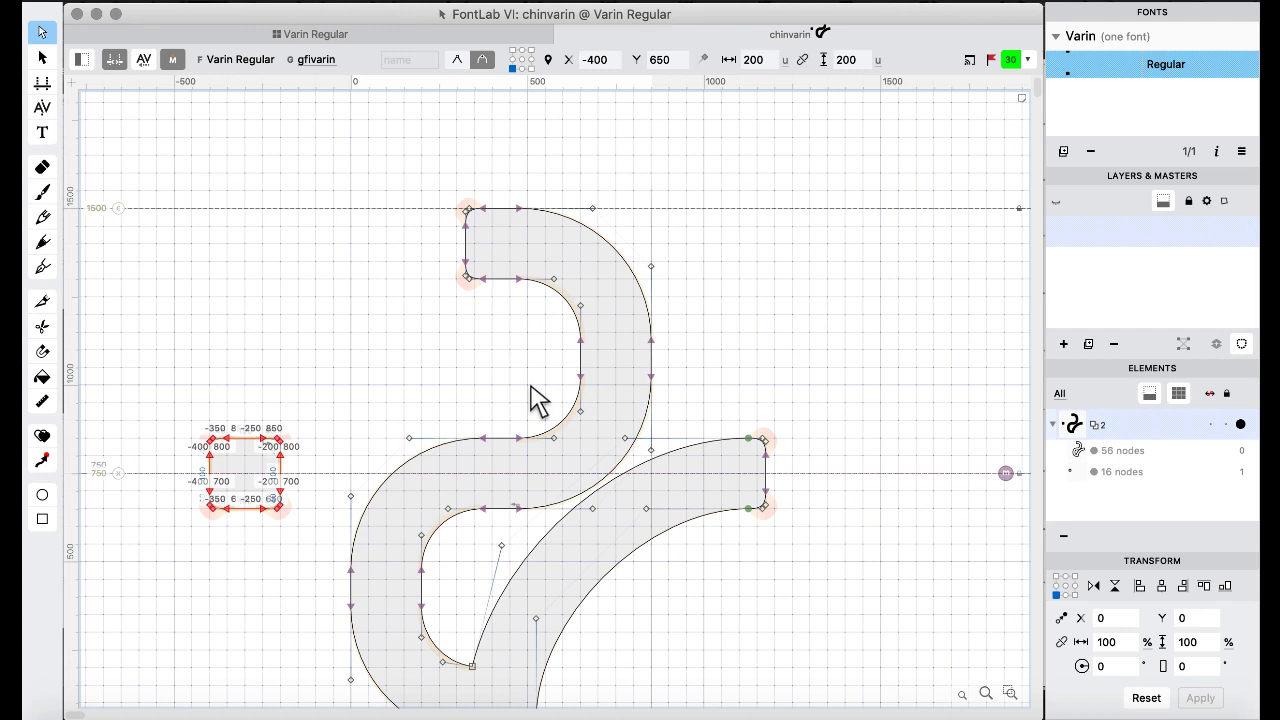
left_click(318, 34)
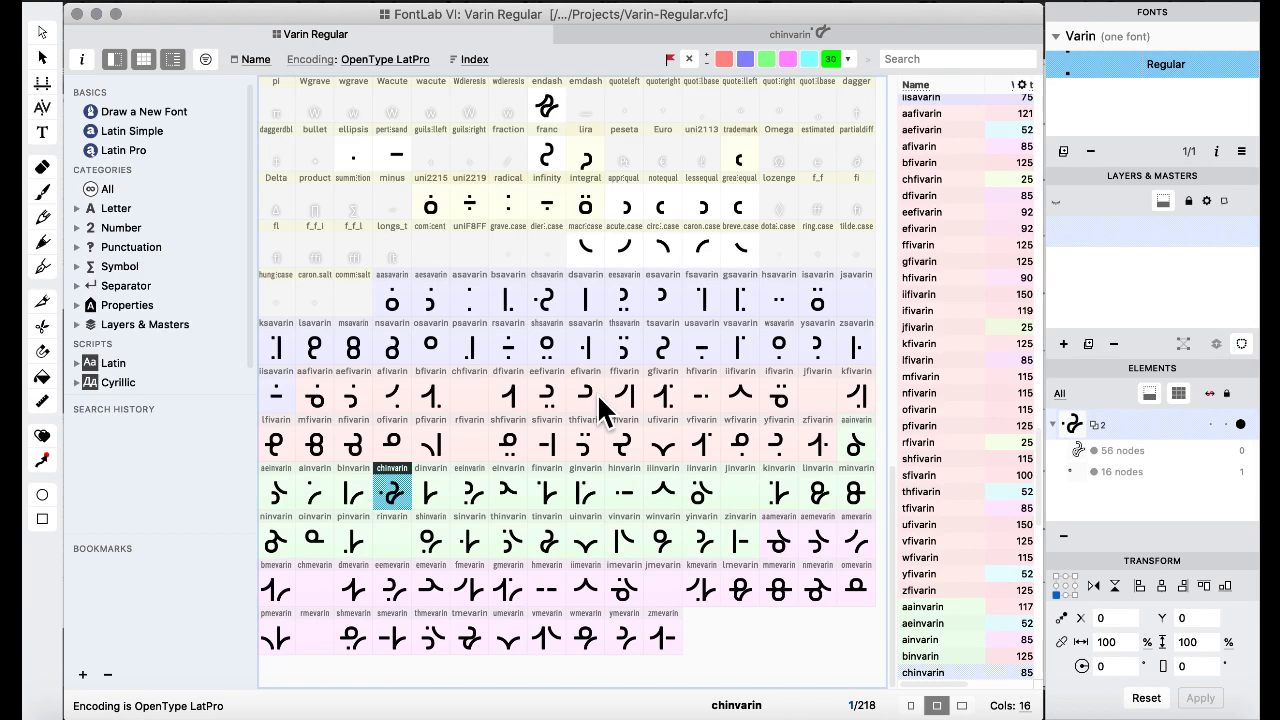
left_click(545, 490)
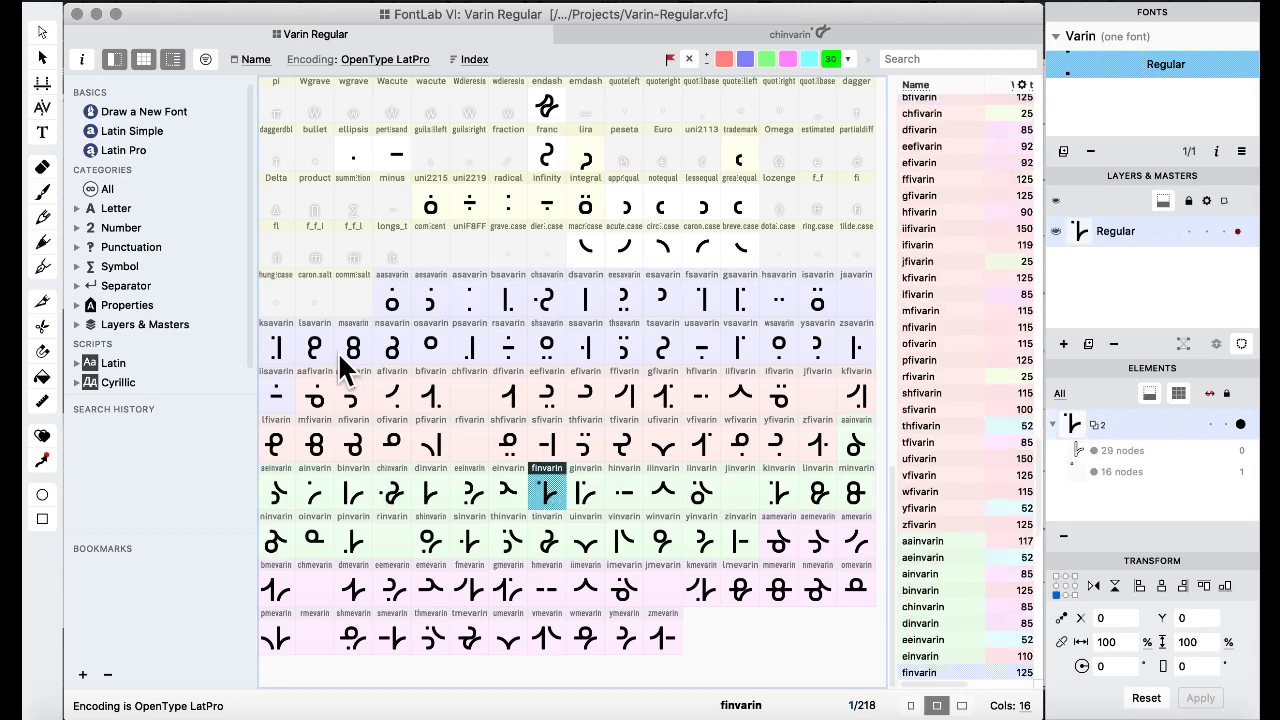
left_click(403, 399)
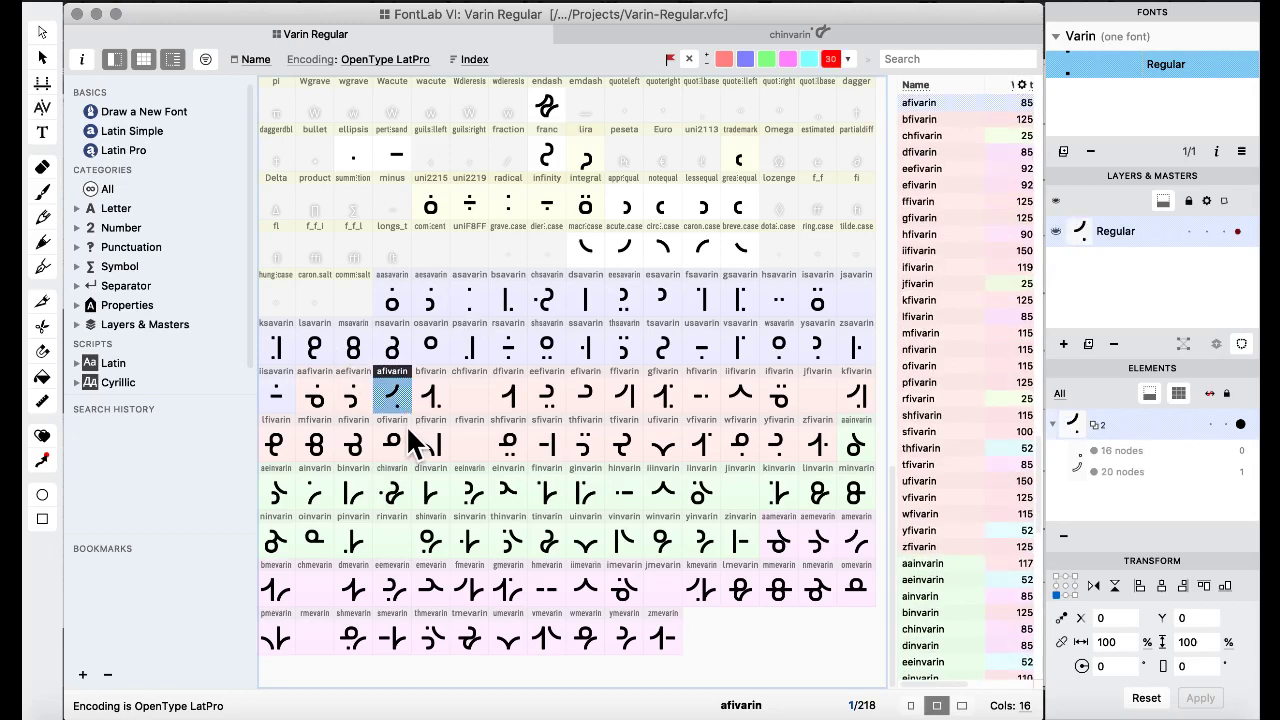
Copy the chinvarin glyph into the empty chmevarin cell, replacing the existing glyph without keeping it under a new name.
left_click(395, 493)
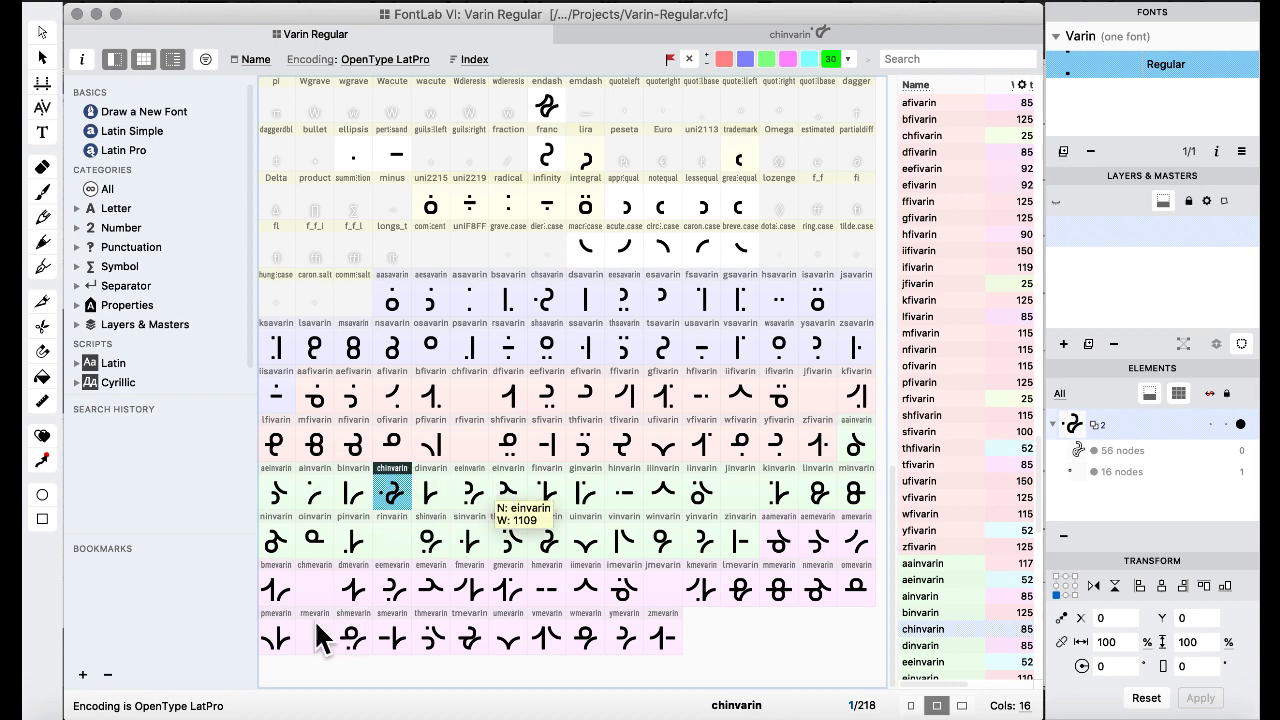
left_click_drag(362, 585, 310, 588)
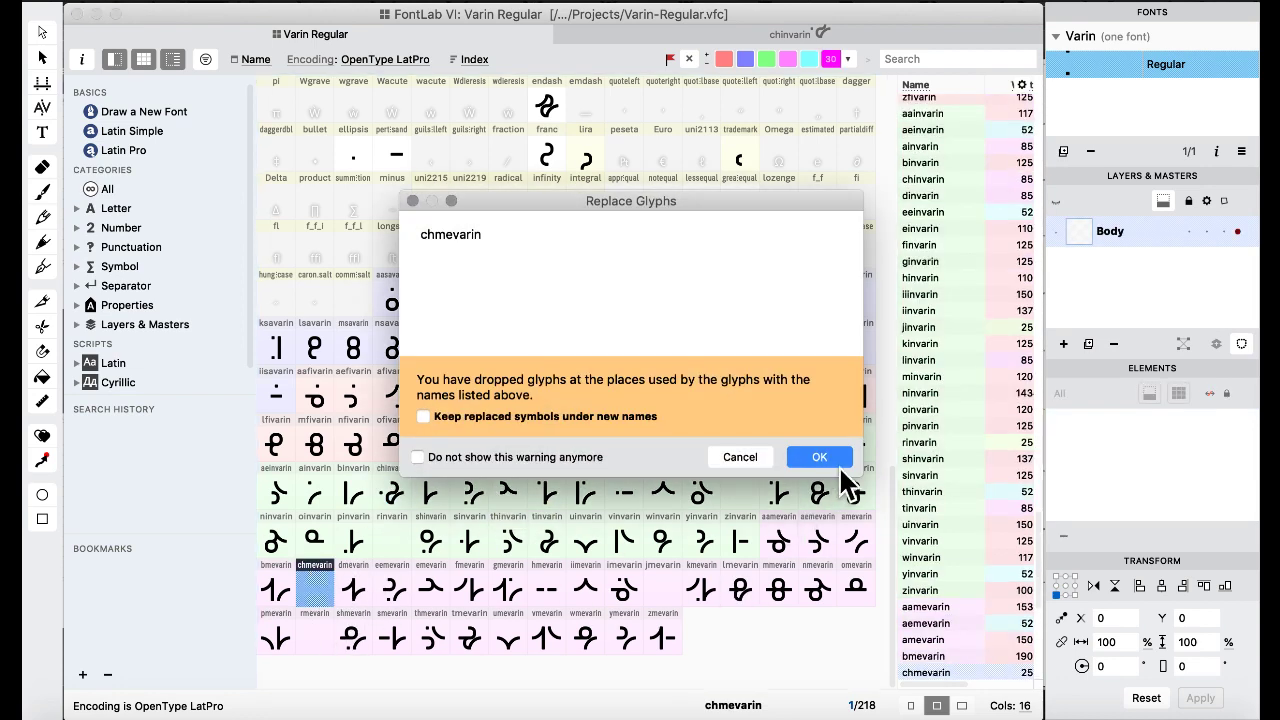
left_click(828, 455)
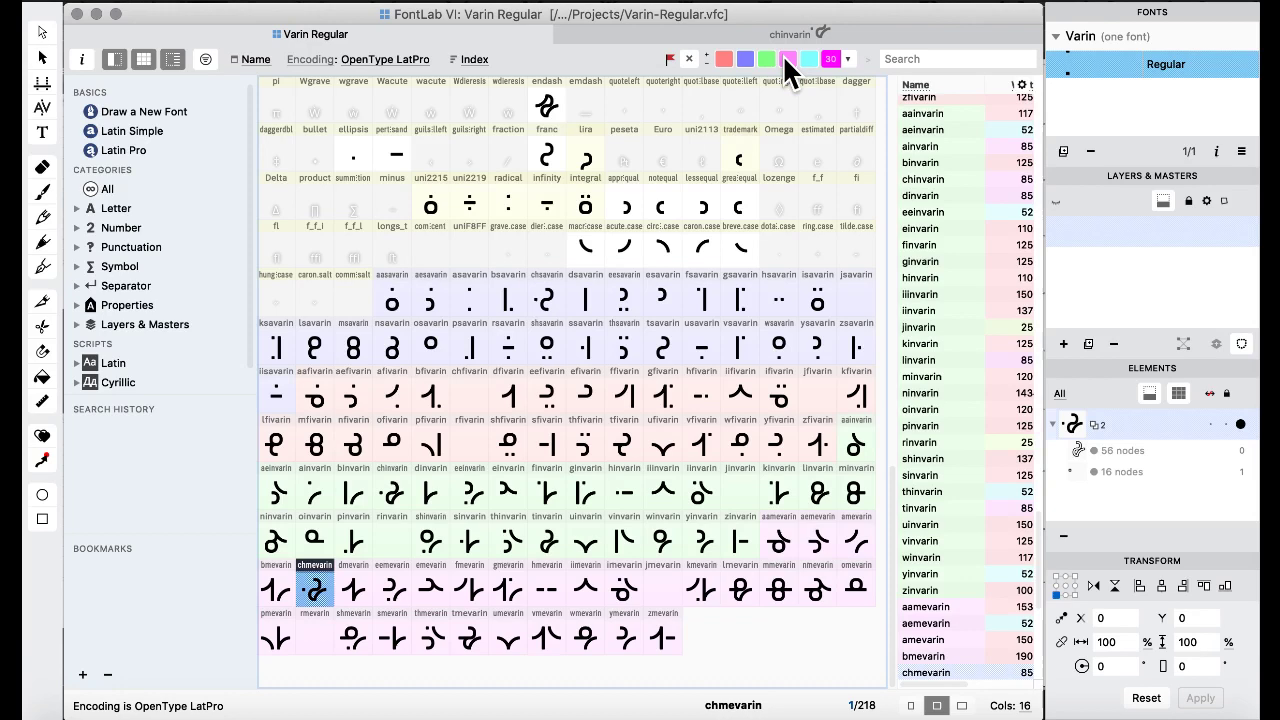
Stretch the dot in chmevarin into a horizontal bar by moving its left-side nodes to X -700, and return to the font overview.
double_click(321, 602)
left_click_drag(169, 380, 263, 576)
key("shift+Left")
key("shift+Left")
key("shift+Left")
key("shift+Left")
key("shift+Left")
key("shift+Left")
key("shift+Left")
key("shift+Left")
key("shift+Left")
key("shift+Left")
key("shift+Left")
key("shift+Left")
key("shift+Left")
key("shift+Left")
key("shift+Left")
key("shift+Left")
key("shift+Left")
key("shift+Left")
key("shift+Left")
key("shift+Left")
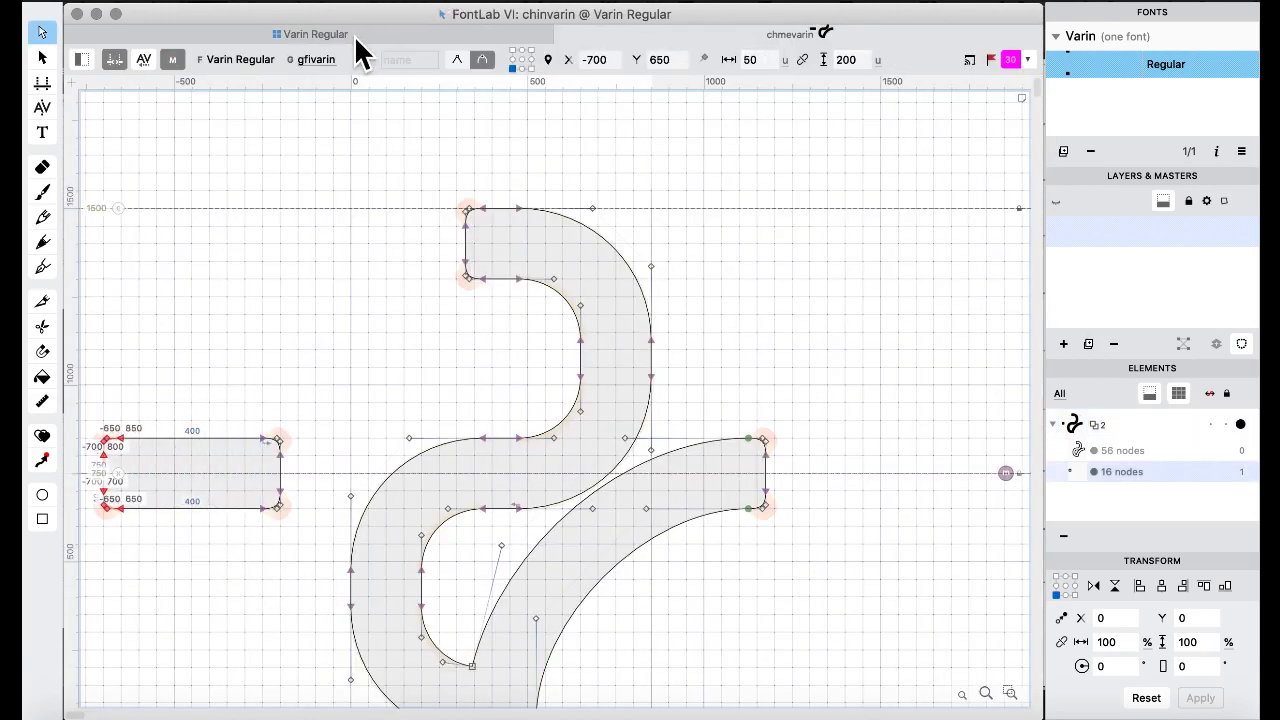
left_click(363, 36)
left_click(525, 342)
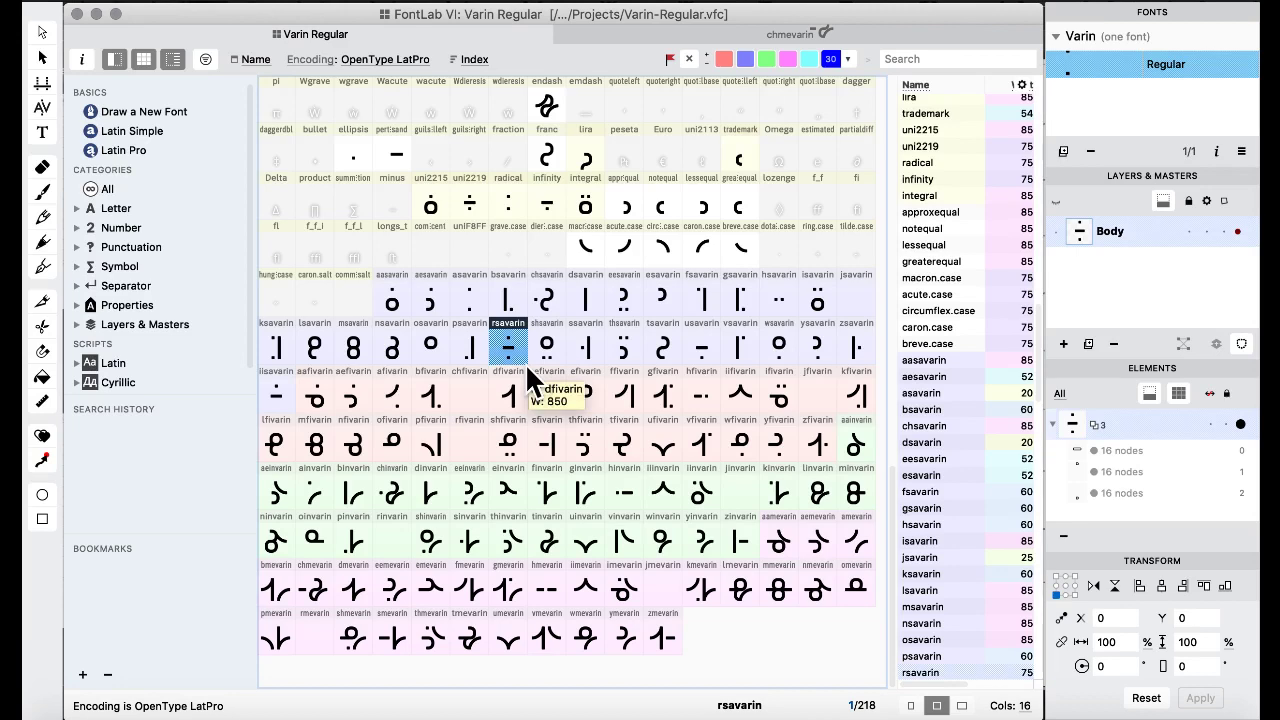
left_click(533, 425)
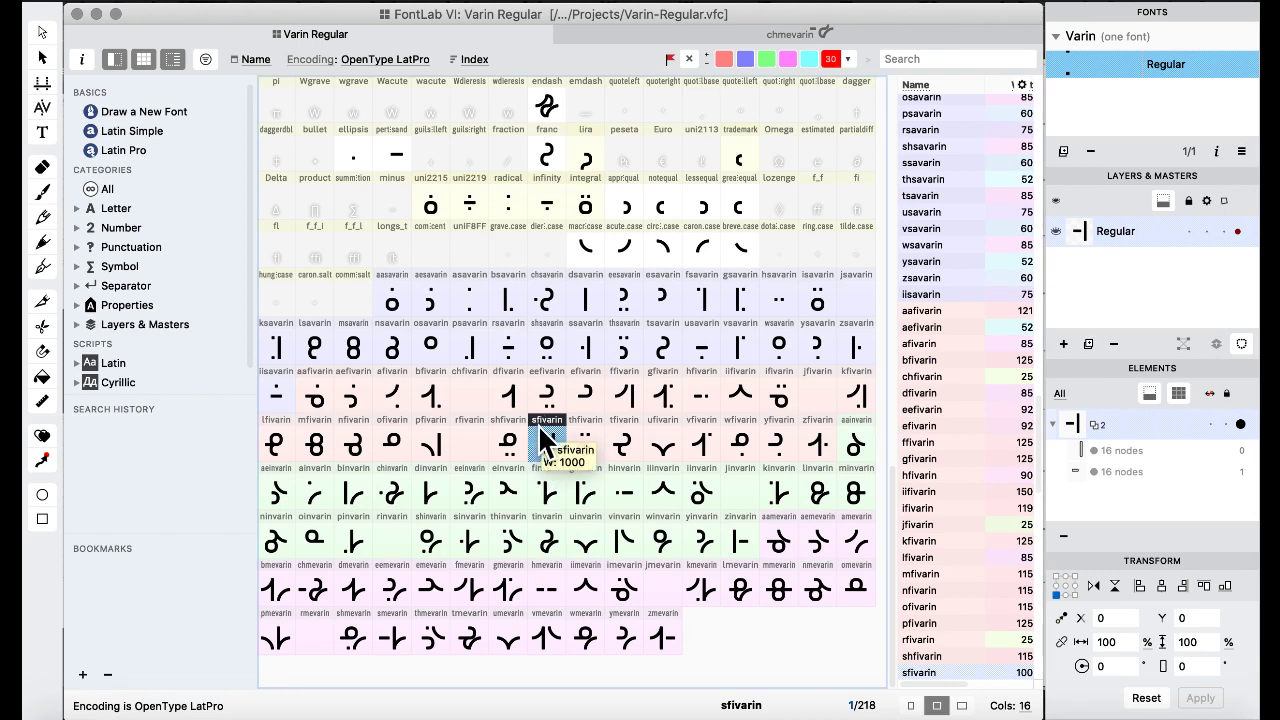
key("Up")
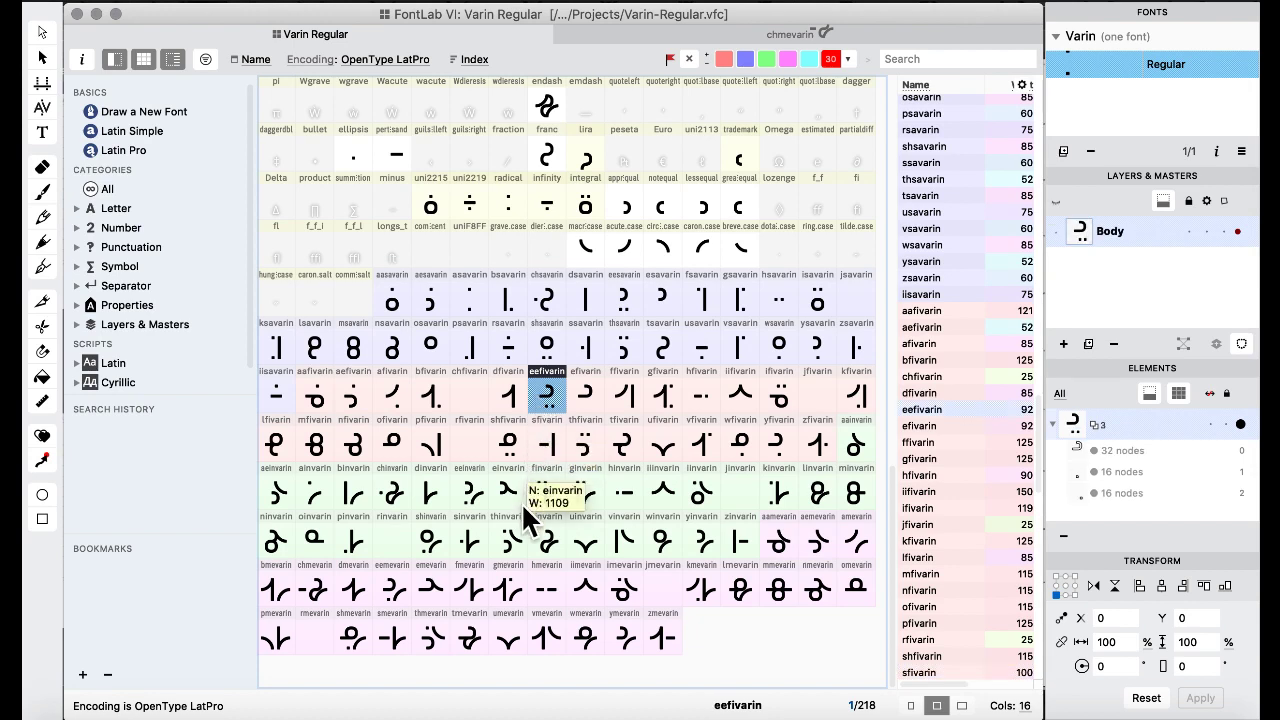
left_click(521, 502)
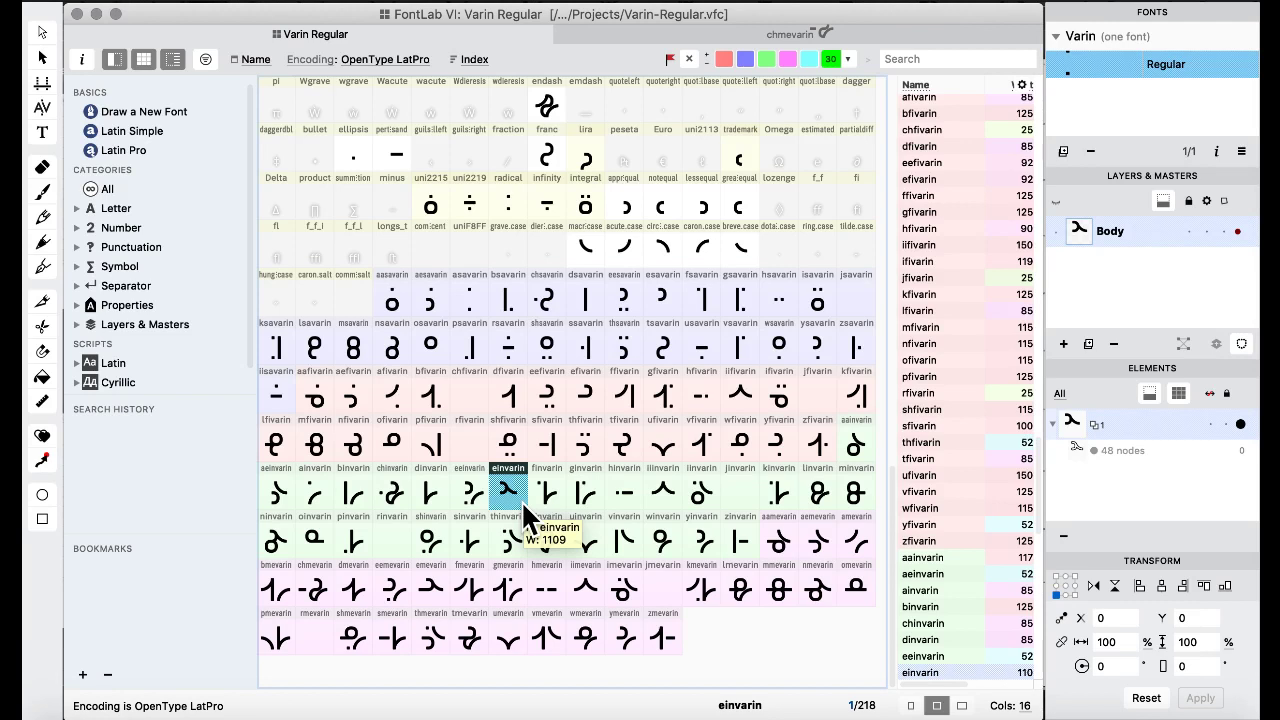
left_click(577, 457)
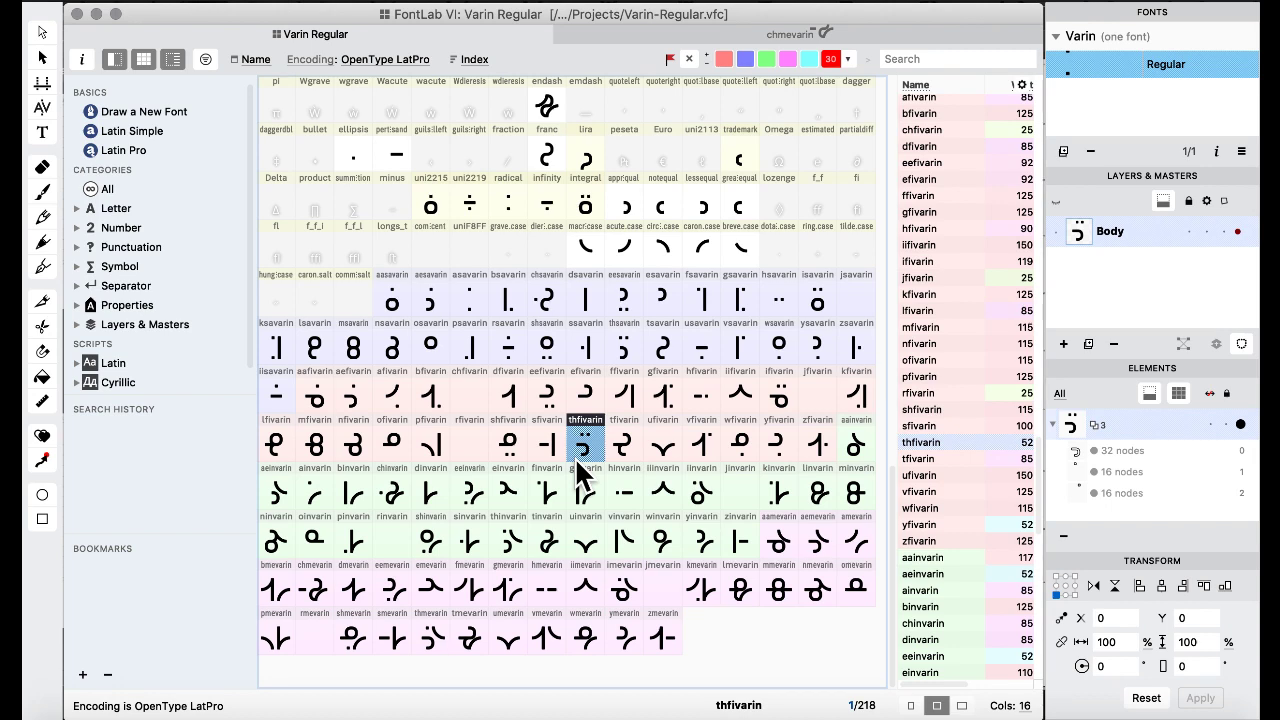
left_click(547, 497)
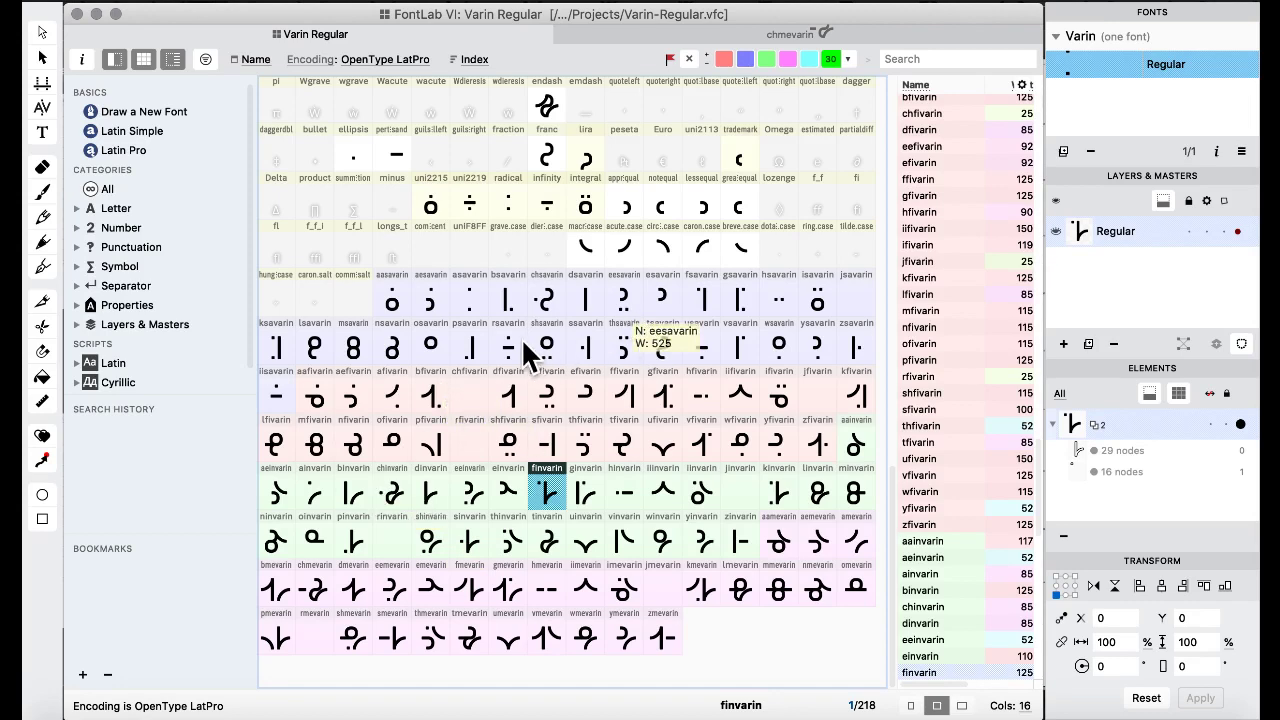
Copy the chsavarin glyph into the empty chfivarin cell, replacing the existing glyph without keeping it under a new name.
left_click(545, 305)
left_click_drag(545, 310, 480, 400)
left_click(819, 457)
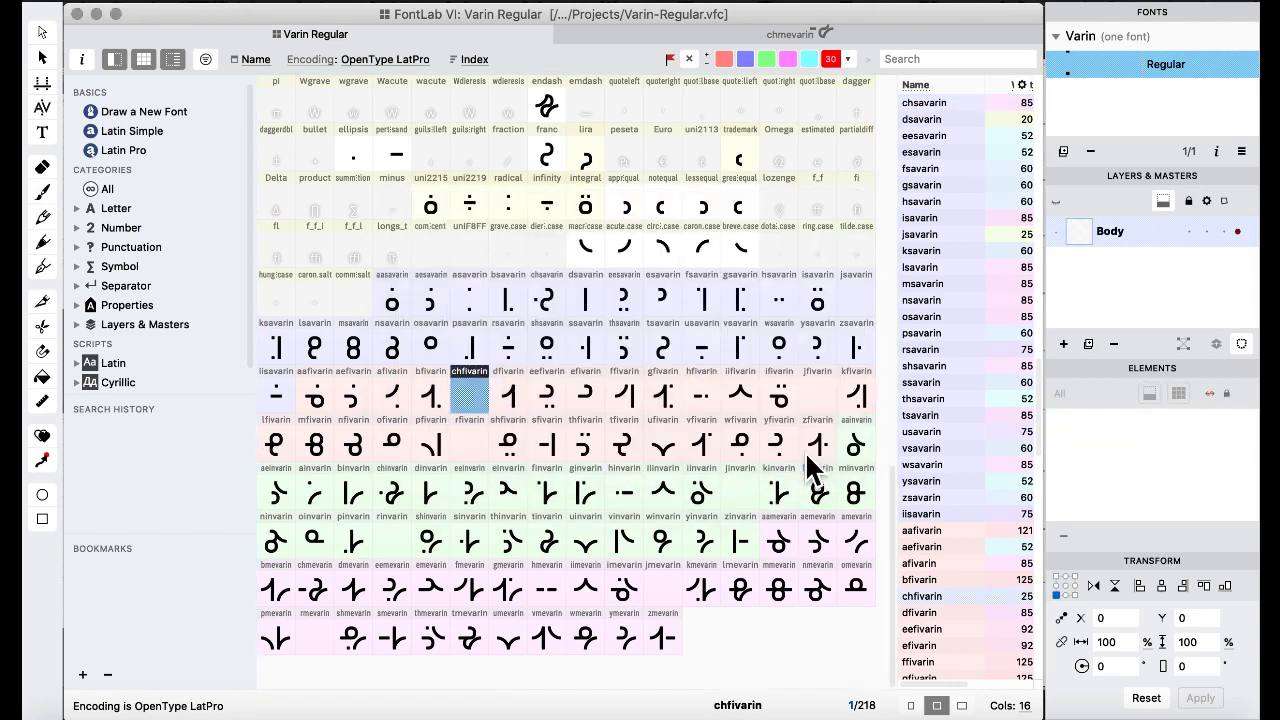
Stretch the dot in chfivarin into a horizontal bar by moving its left-side nodes to X -700, and return to the font overview.
double_click(466, 400)
left_click_drag(160, 402, 250, 565)
key("super+shift+Left")
key("super+shift+Left")
key("super+shift+Left")
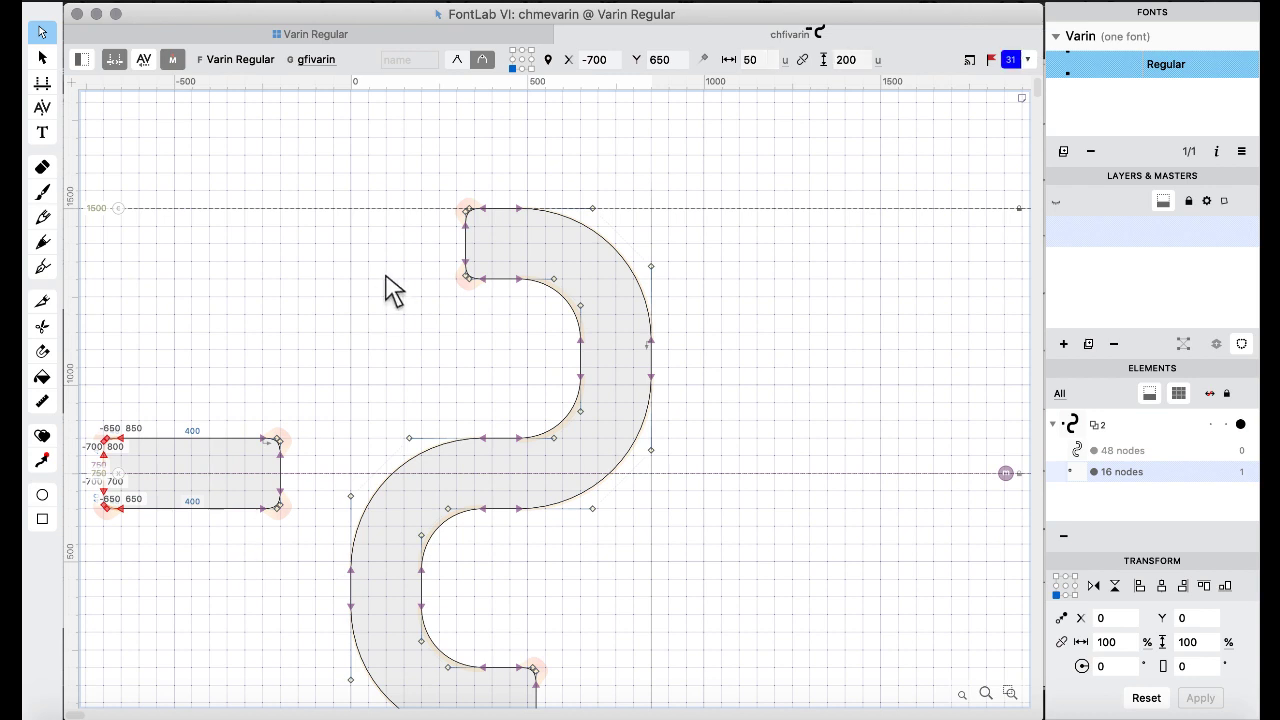
left_click(326, 33)
Flag the chfivarin glyph cell with the red colour.
left_click(515, 345)
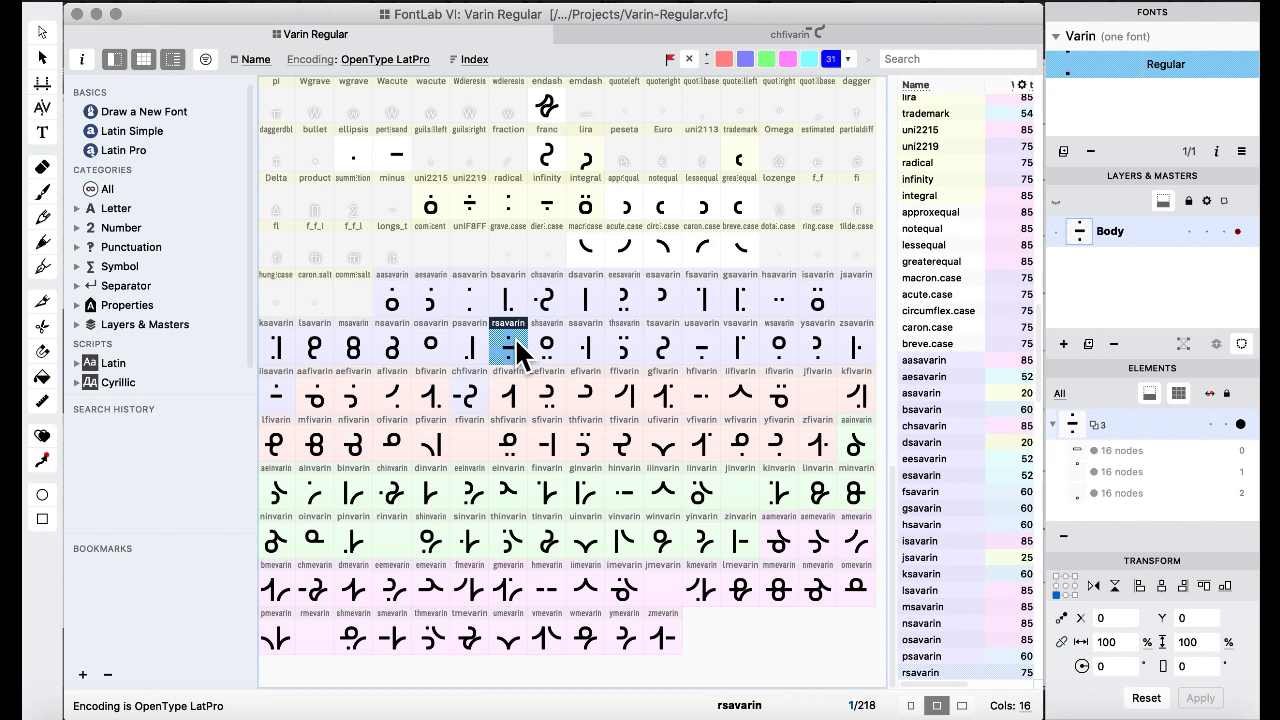
left_click(472, 400)
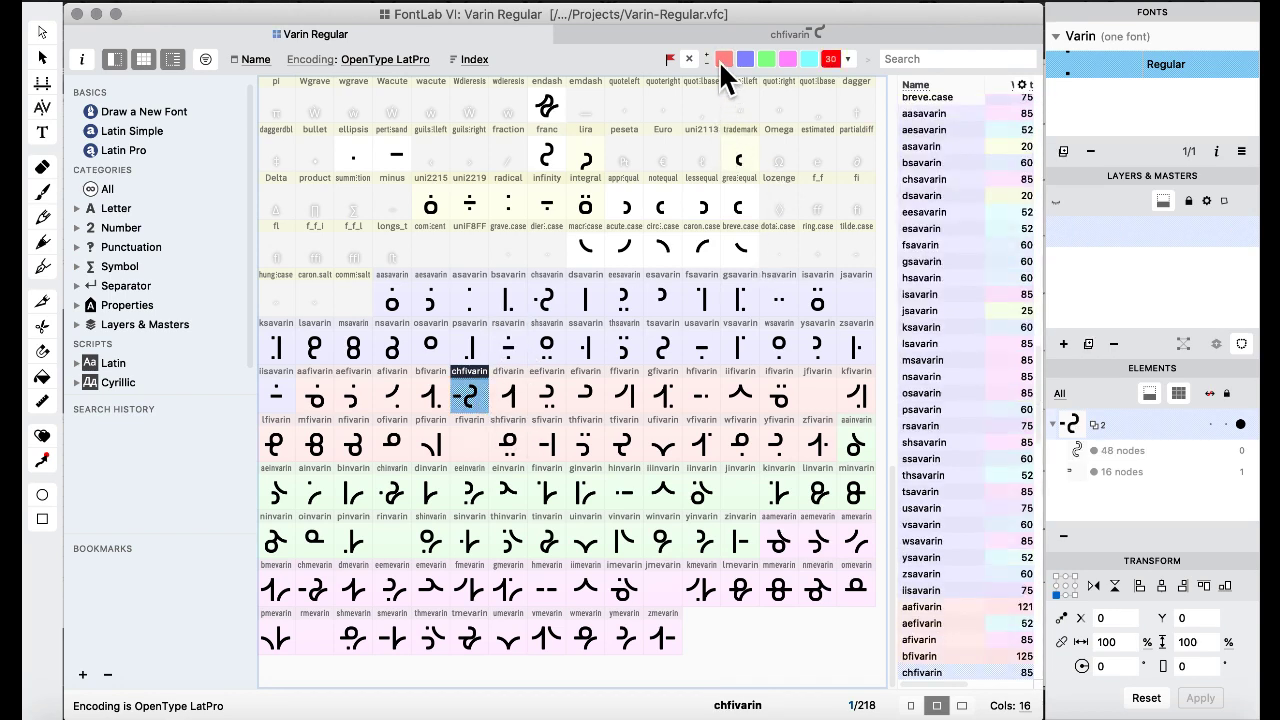
left_click(678, 403)
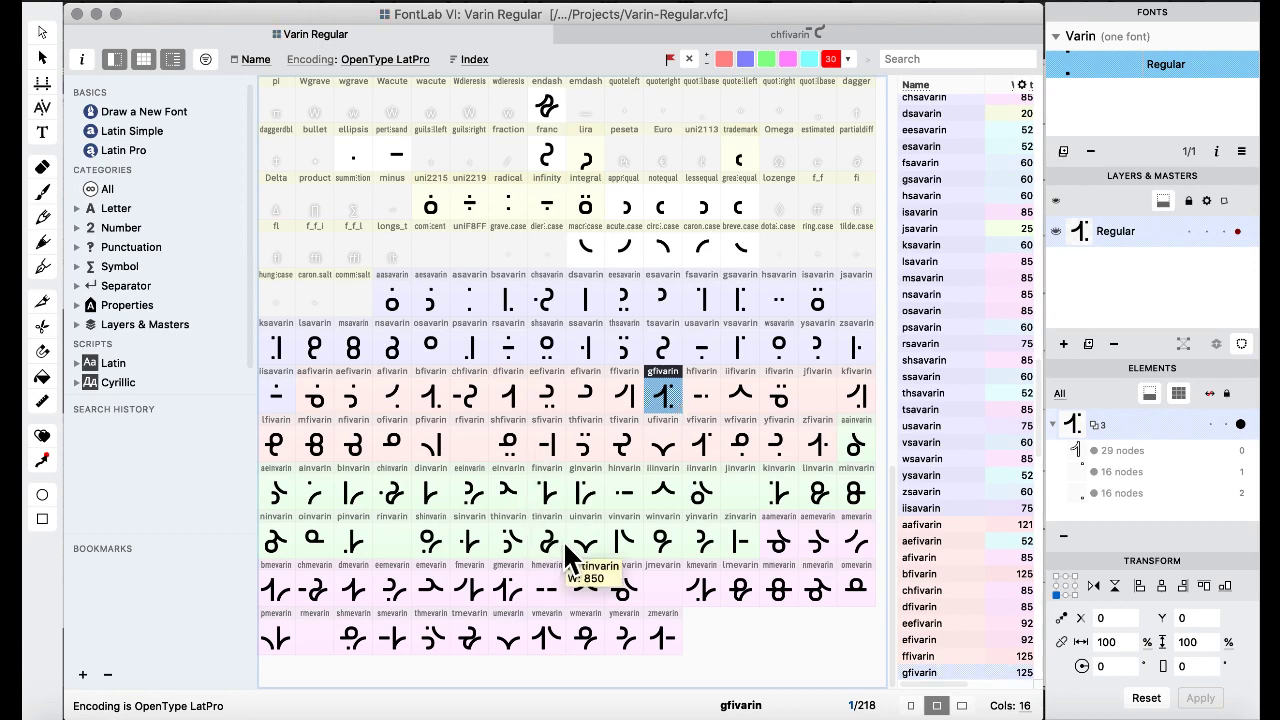
Examine the dʒ row of the handwritten chart in Varin alphabet.pdf and return to the FontLab font overview.
left_click(563, 350)
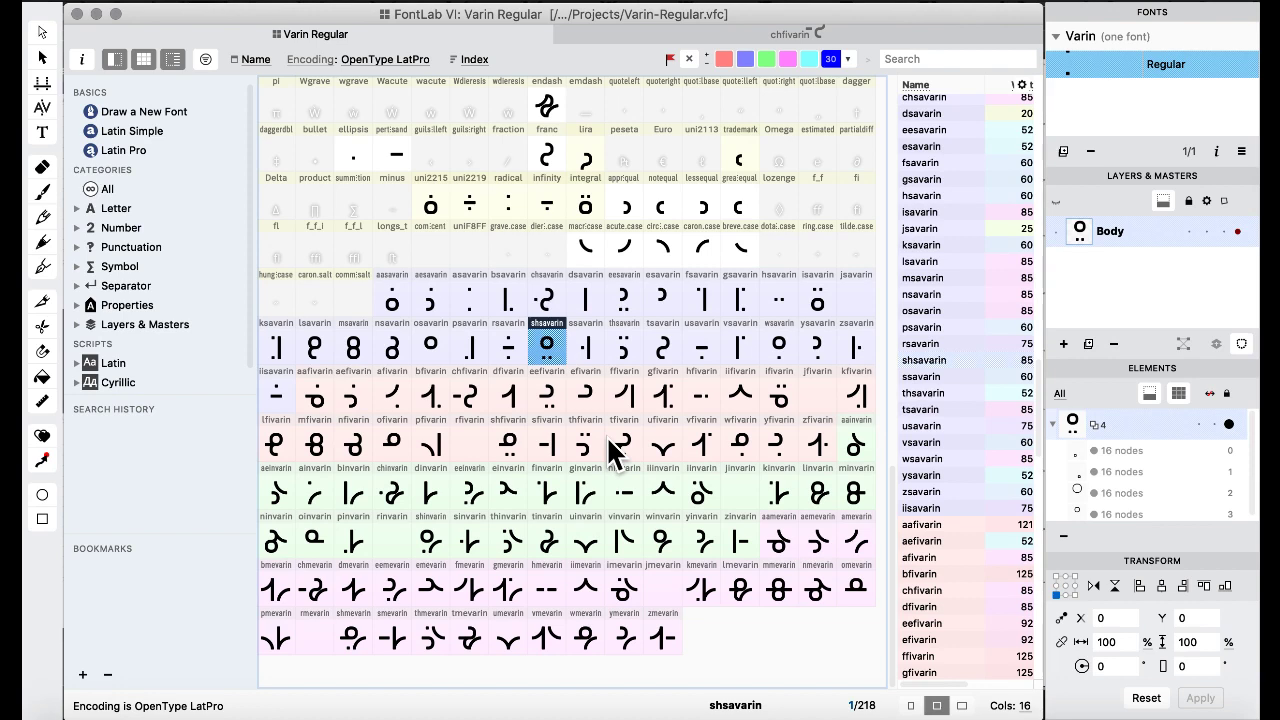
left_click(554, 373)
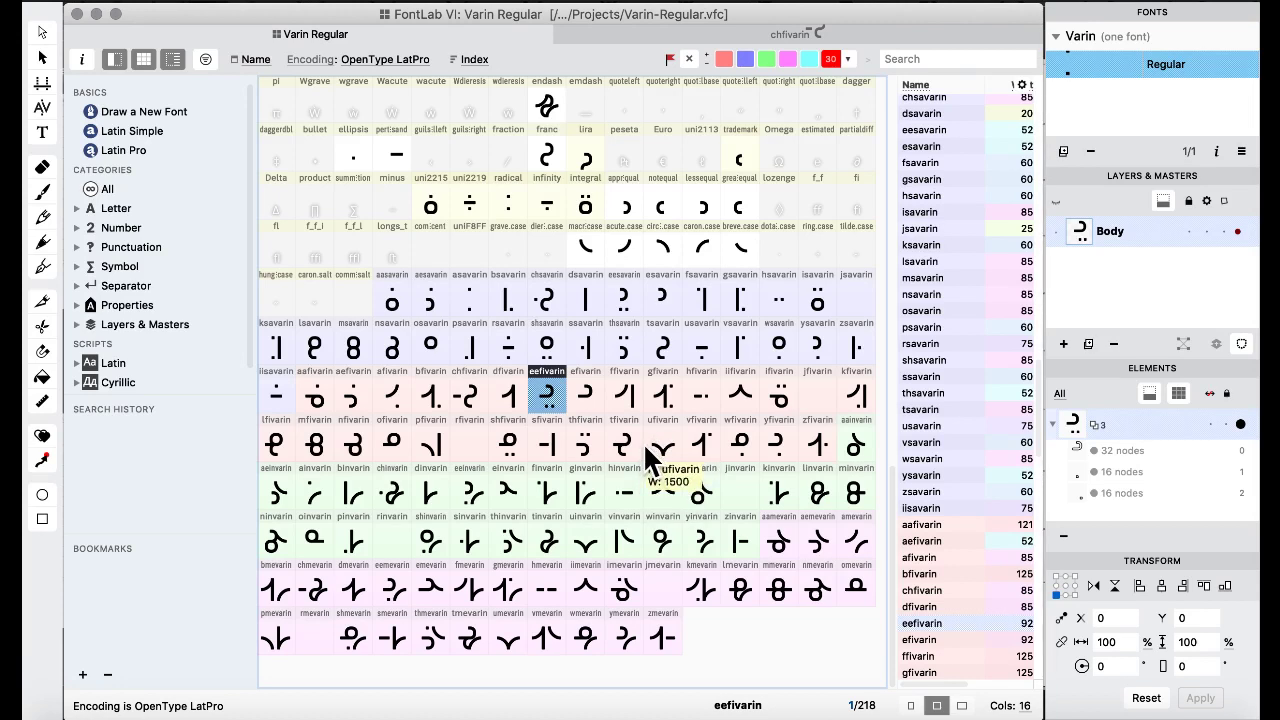
key("ctrl+Up")
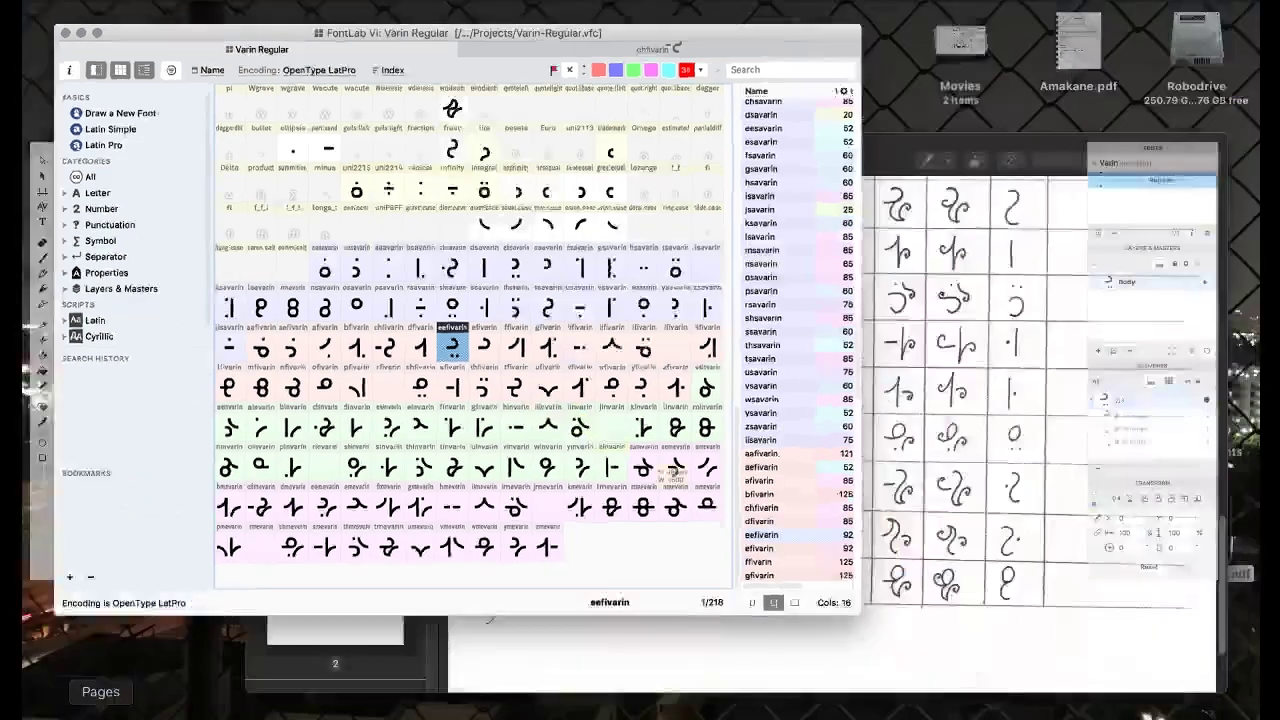
left_click(912, 500)
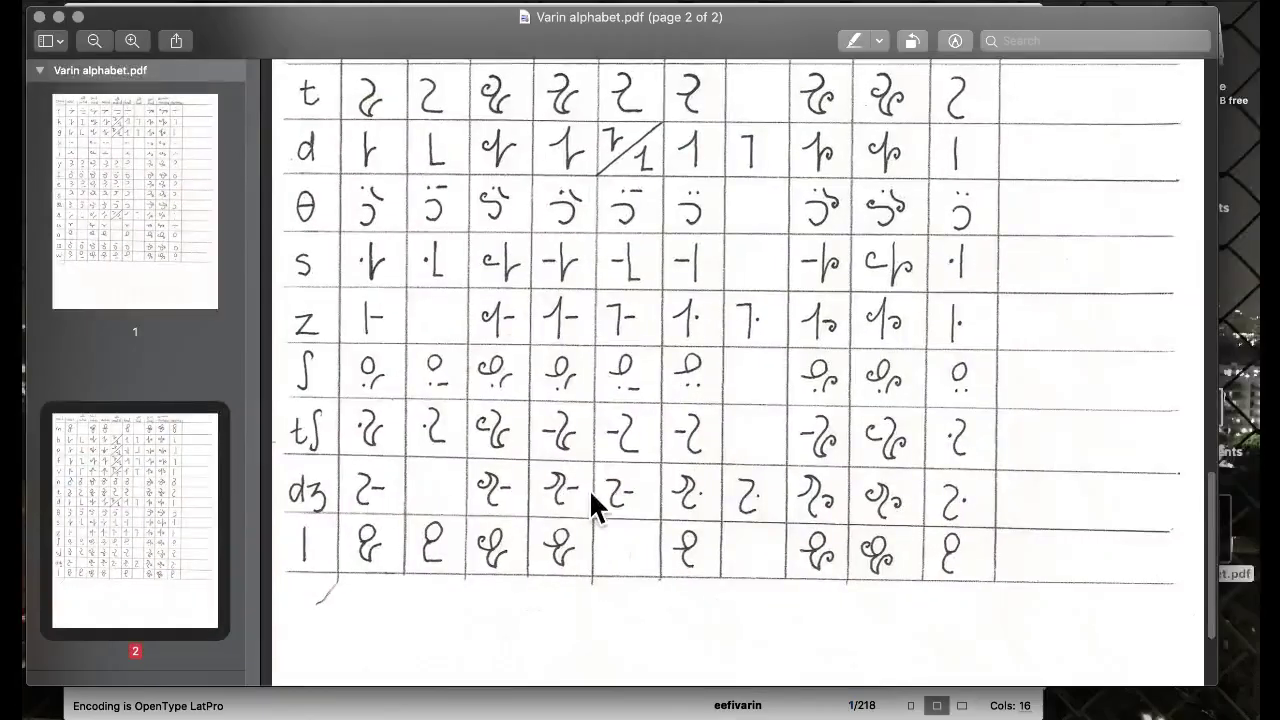
key("ctrl+Up")
left_click(315, 270)
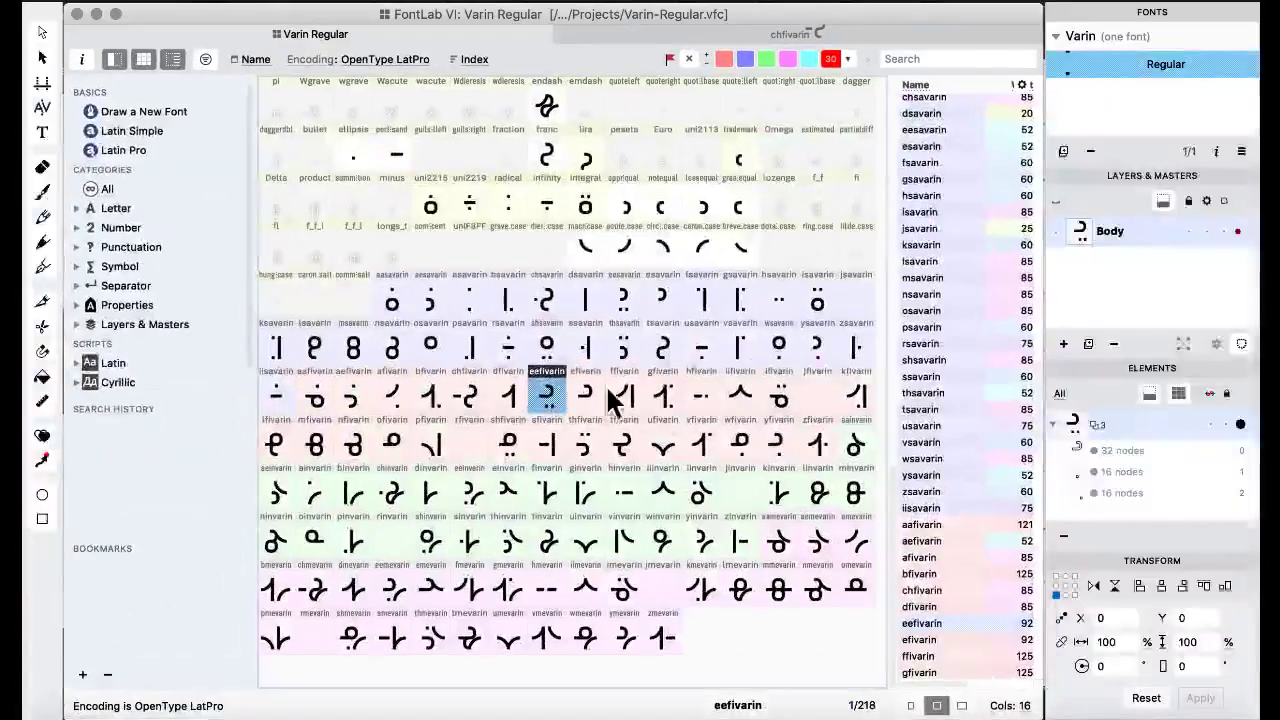
Copy the tsavarin glyph into the empty jsavarin cell, replacing the existing glyph without keeping it under a new name.
left_click(666, 352)
left_click_drag(724, 348, 858, 310)
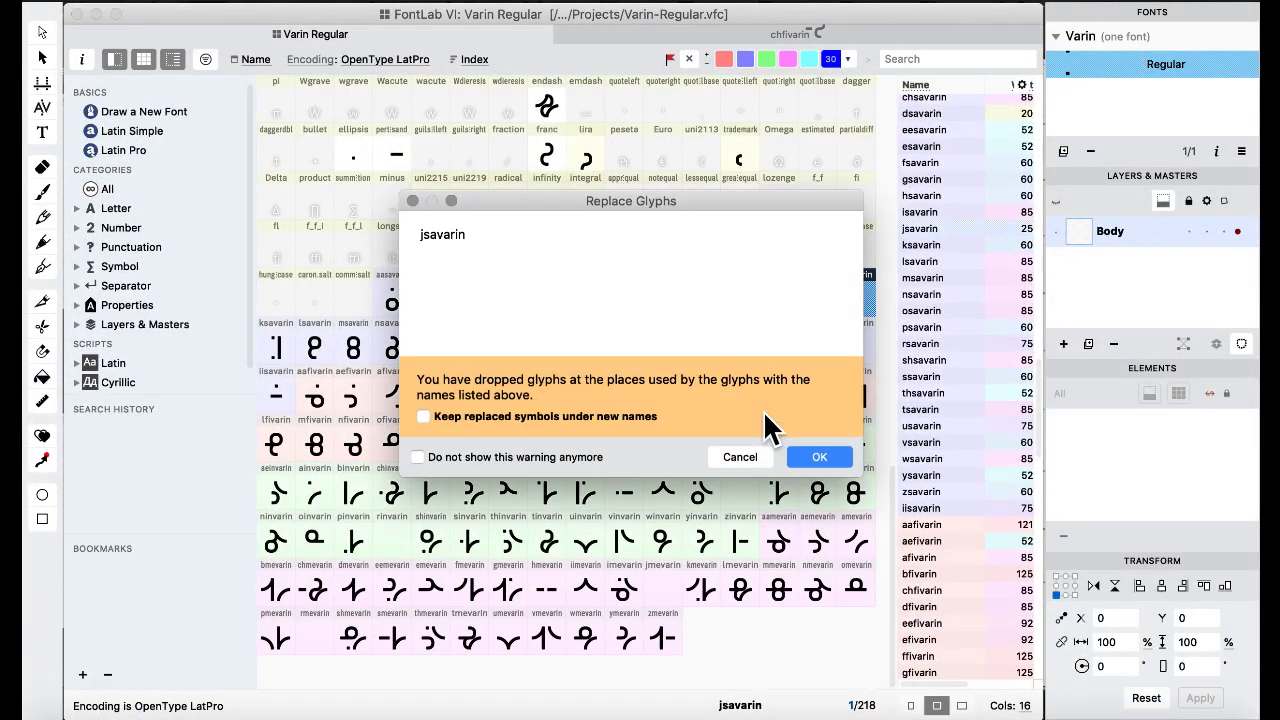
left_click(824, 460)
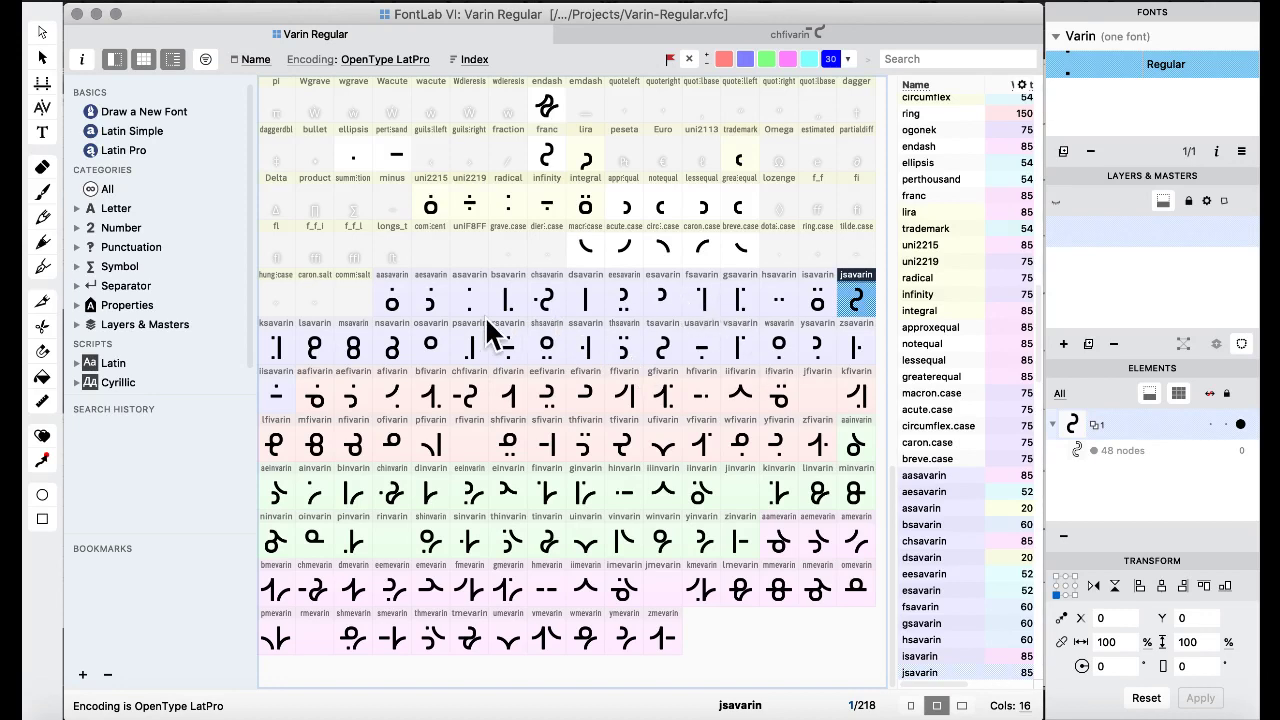
Copy the dot beside the stem in the zsavarin glyph and open the jsavarin glyph for editing.
left_click(860, 350)
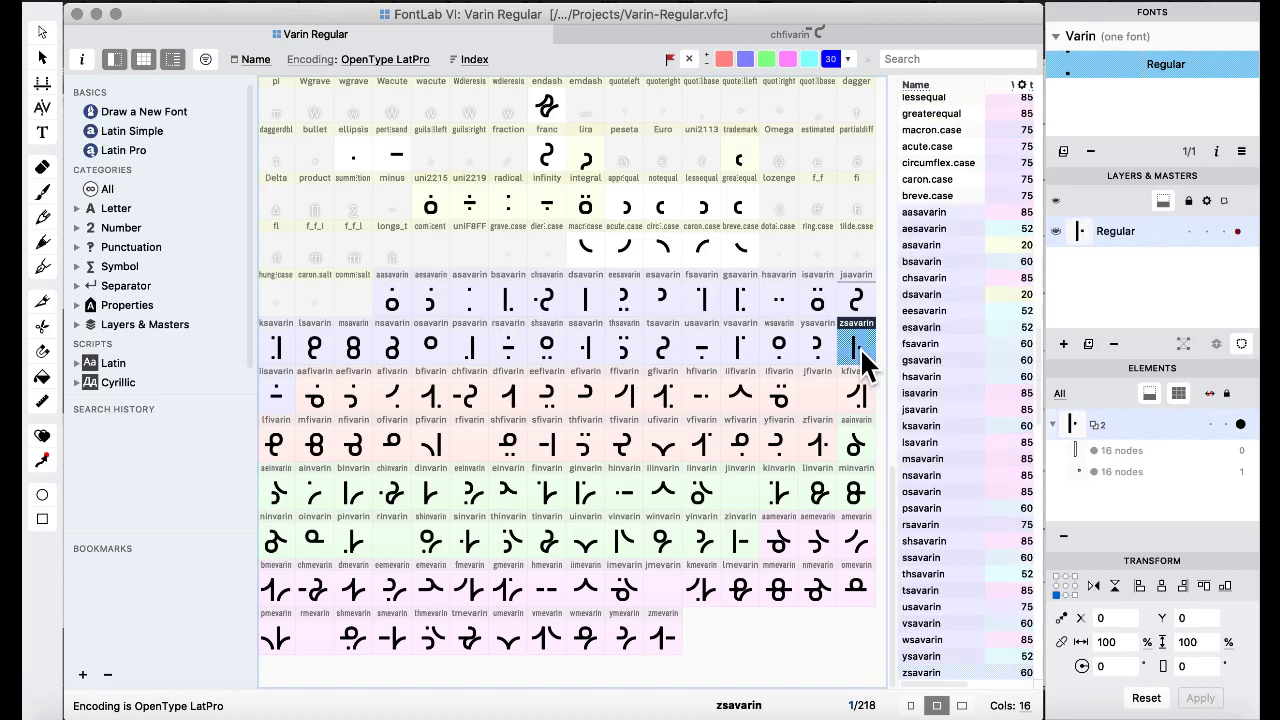
double_click(861, 360)
left_click_drag(634, 366, 457, 583)
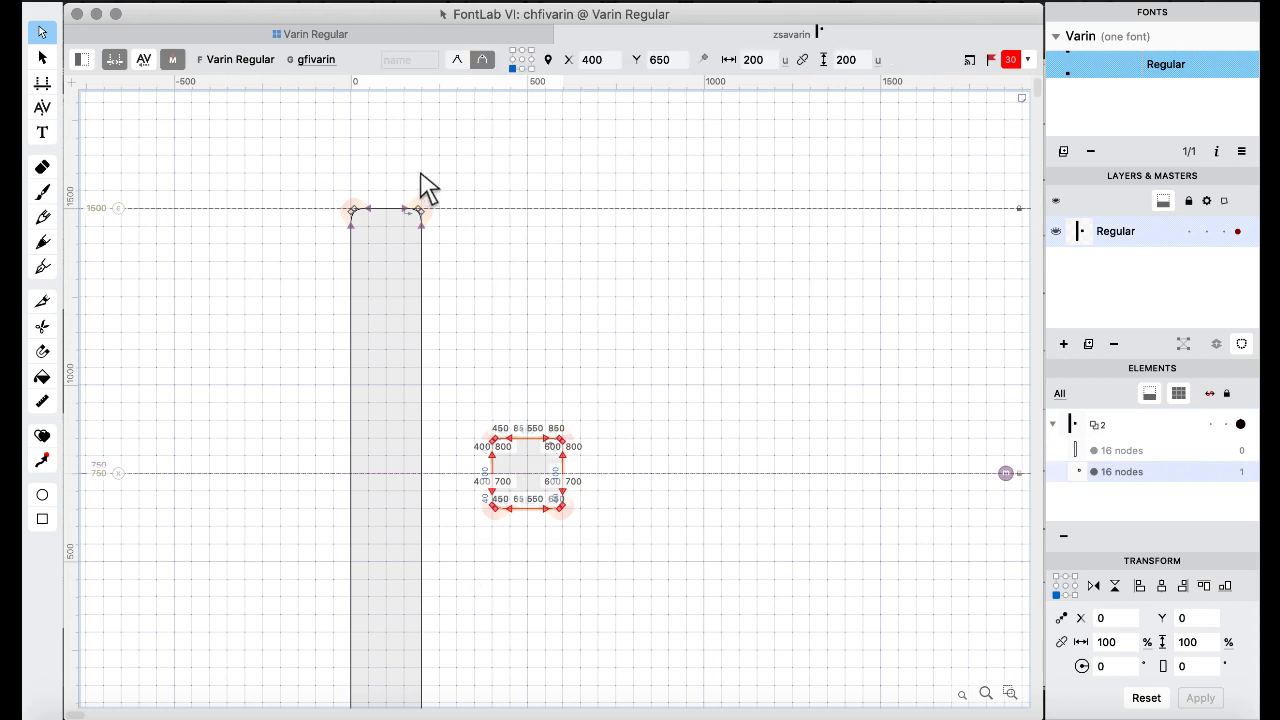
left_click(301, 33)
double_click(851, 335)
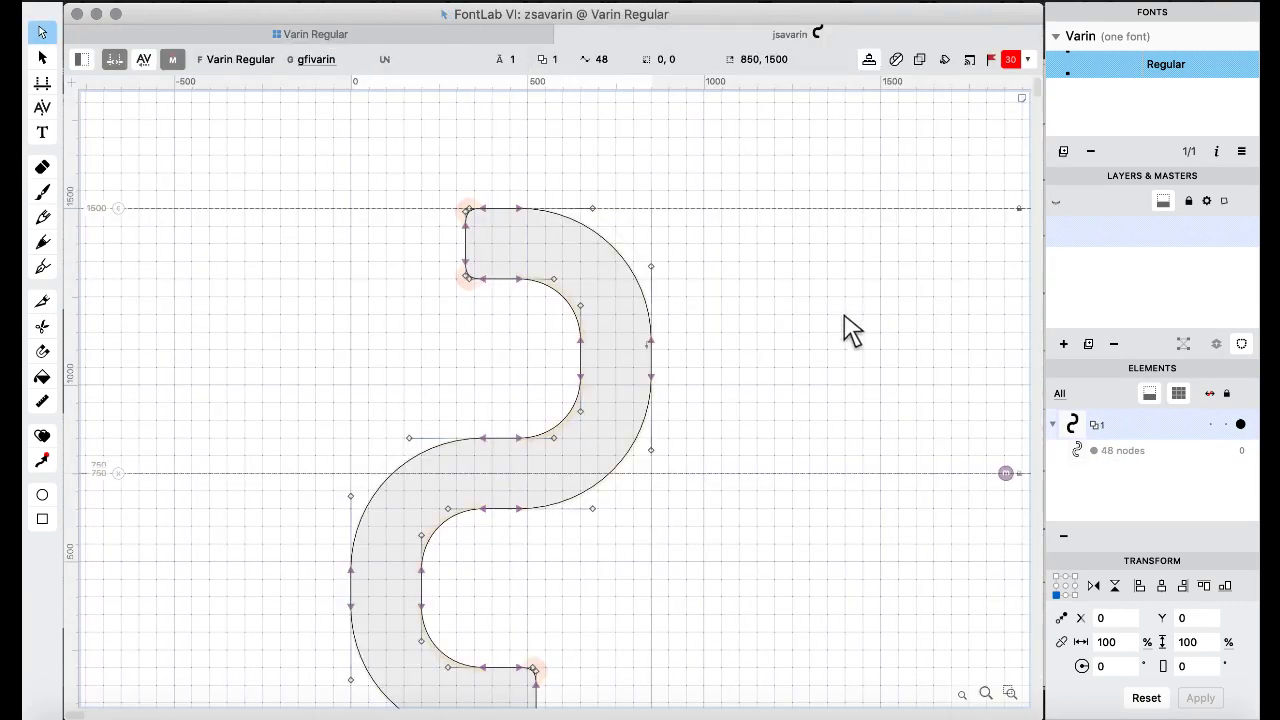
Paste the rounded dot into the jsavarin glyph and move it right of the S-curve to X 1050, Y 650.
key("super+v")
key("shift+Right")
key("shift+Right")
key("shift+Right")
key("shift+Right")
key("shift+Right")
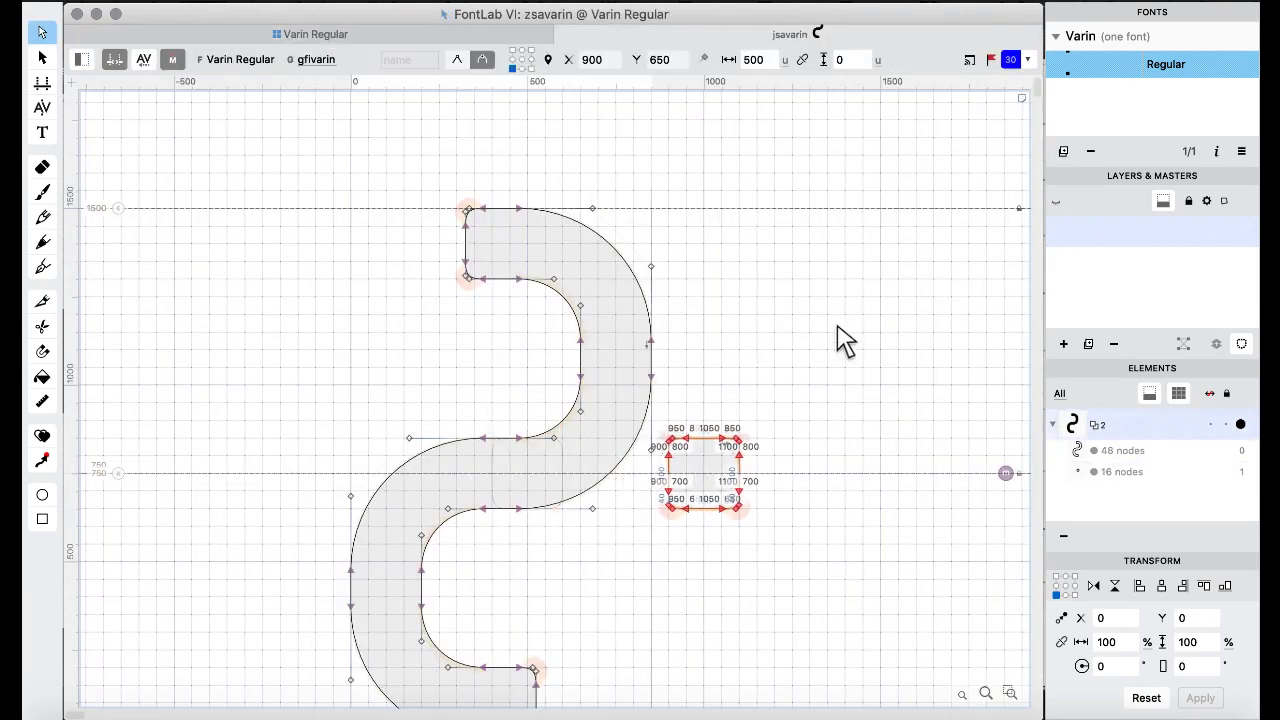
key("shift+Right")
key("shift+Right")
key("shift+Right")
key("shift+Right")
key("shift+Right")
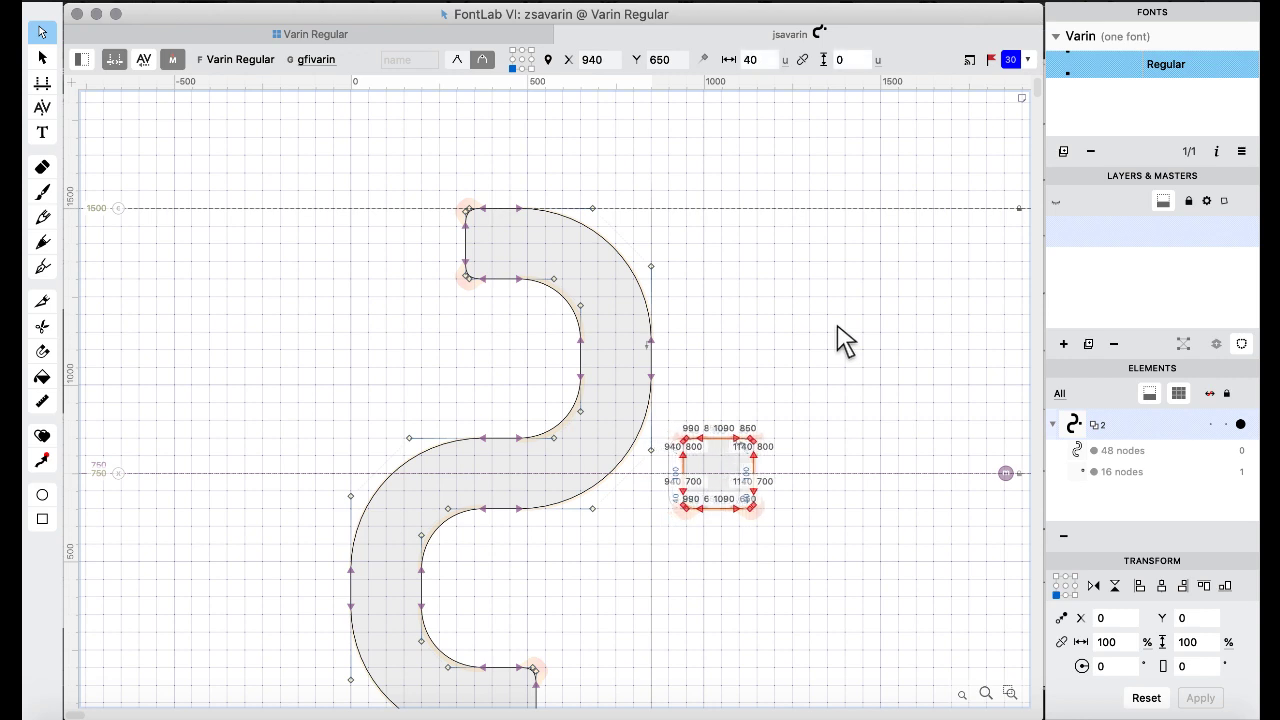
key("super+shift+Right")
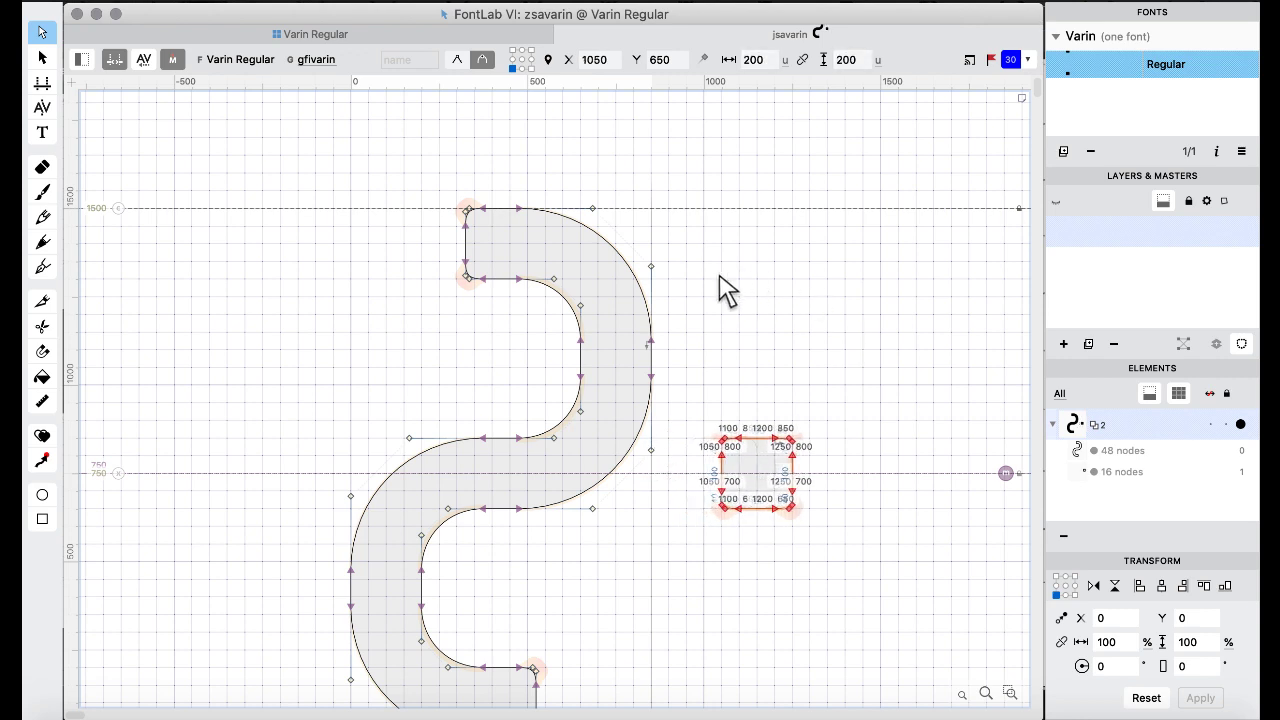
Check the Varin alphabet PDF in Preview, return to FontLab and copy the jsavarin glyph into the empty jinvarin cell.
left_click(310, 33)
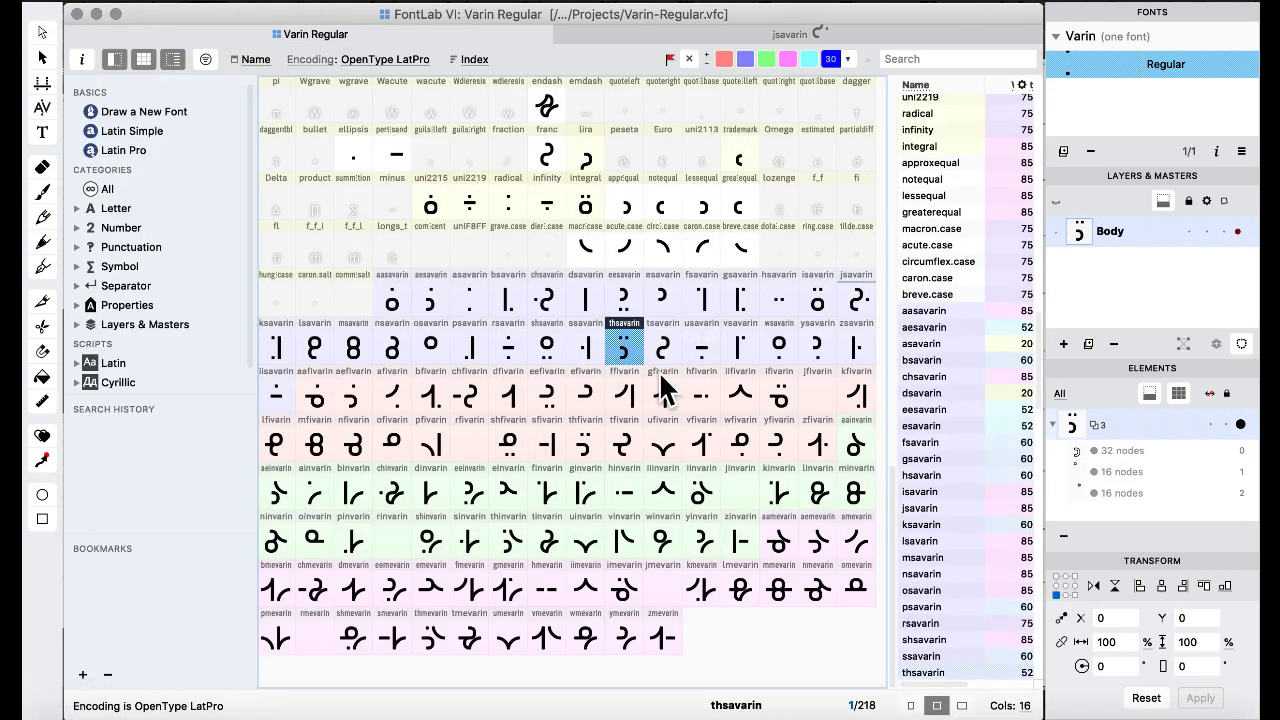
key("ctrl+Up")
left_click(848, 543)
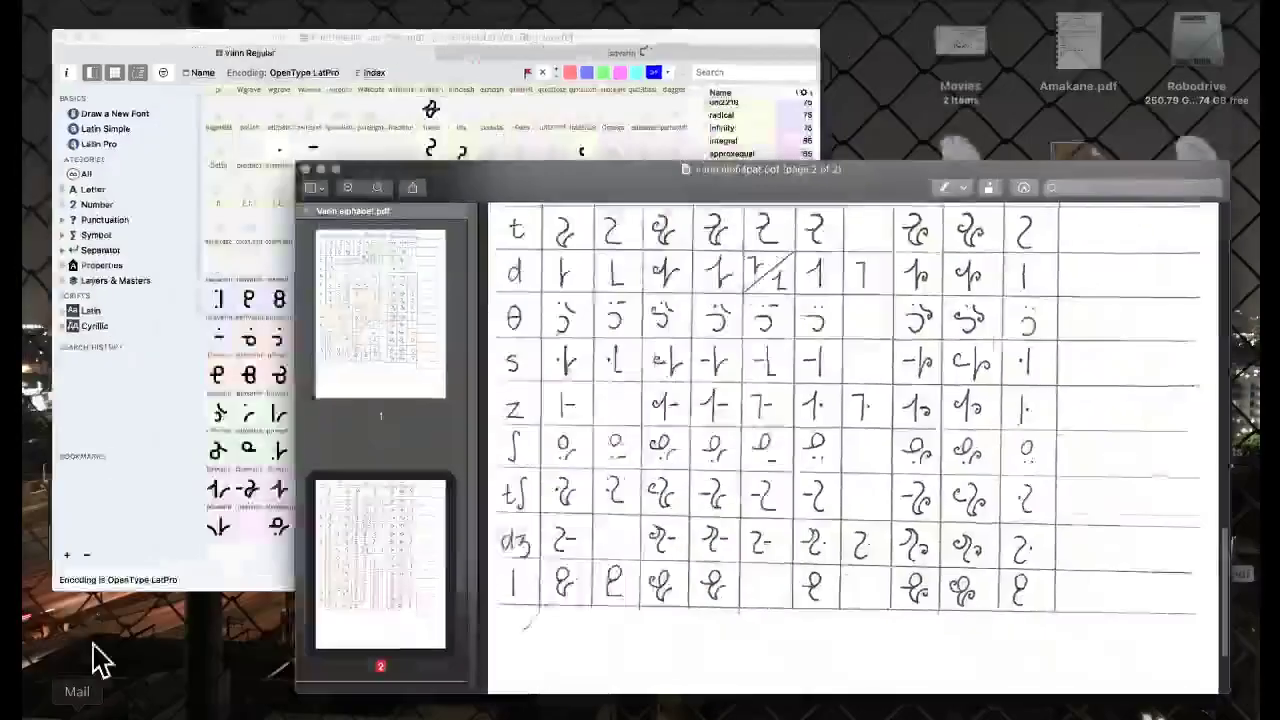
left_click(220, 470)
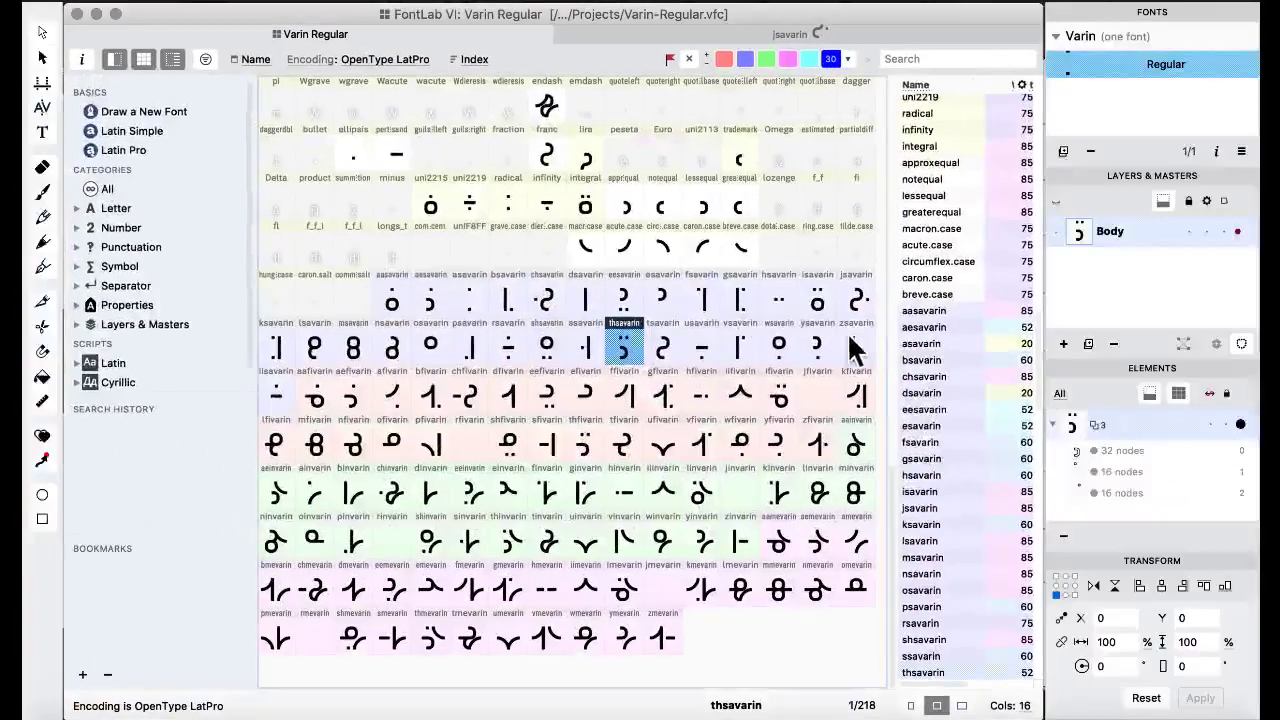
left_click(855, 295)
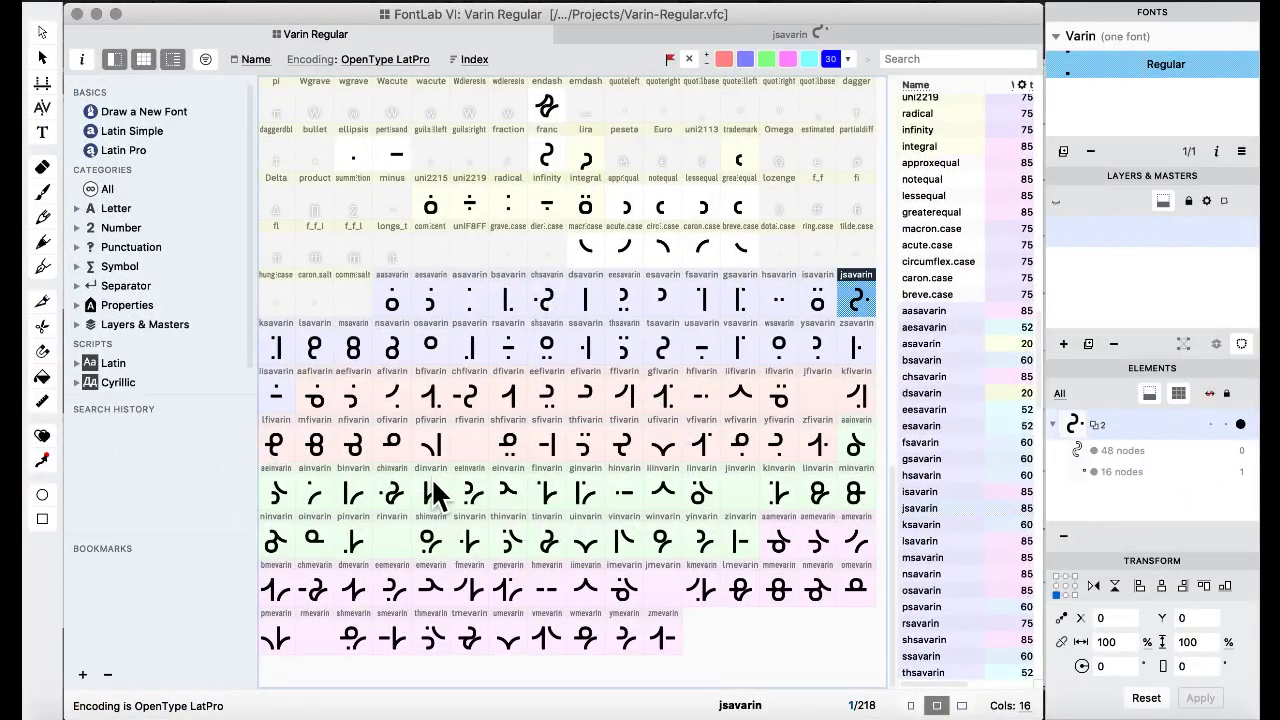
left_click(729, 487)
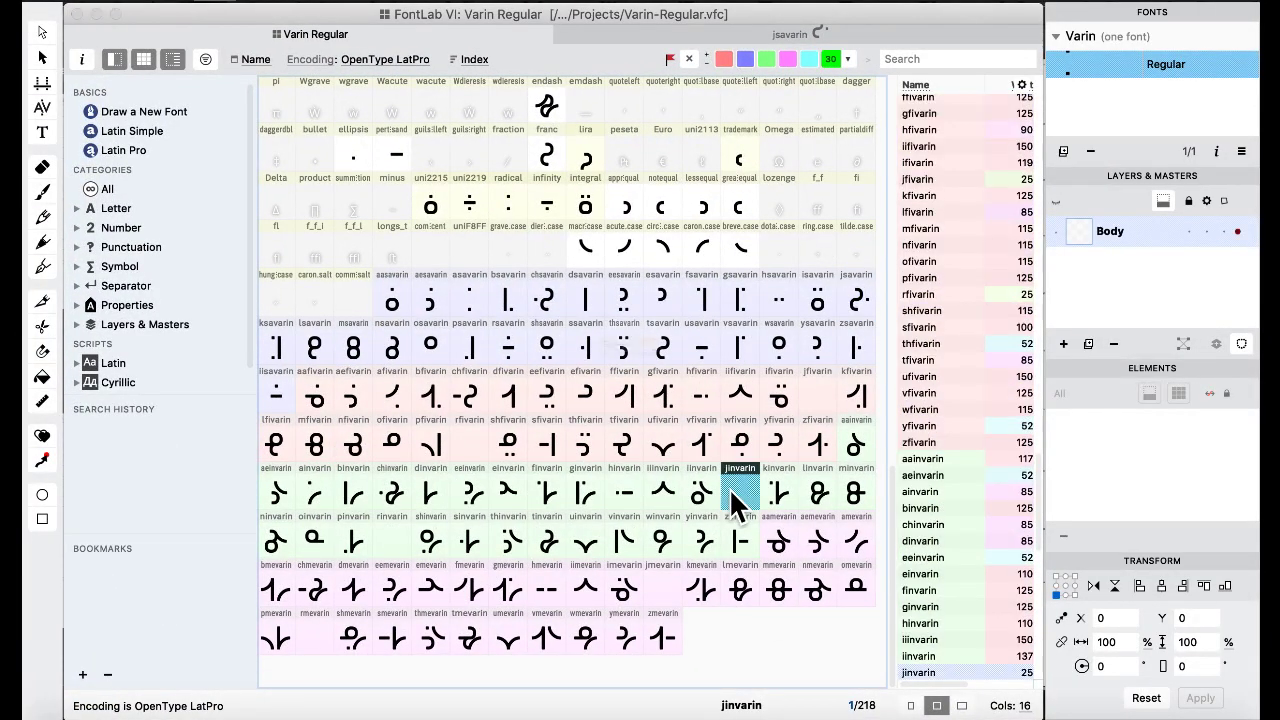
key("ctrl+v")
left_click(812, 457)
left_click(686, 455)
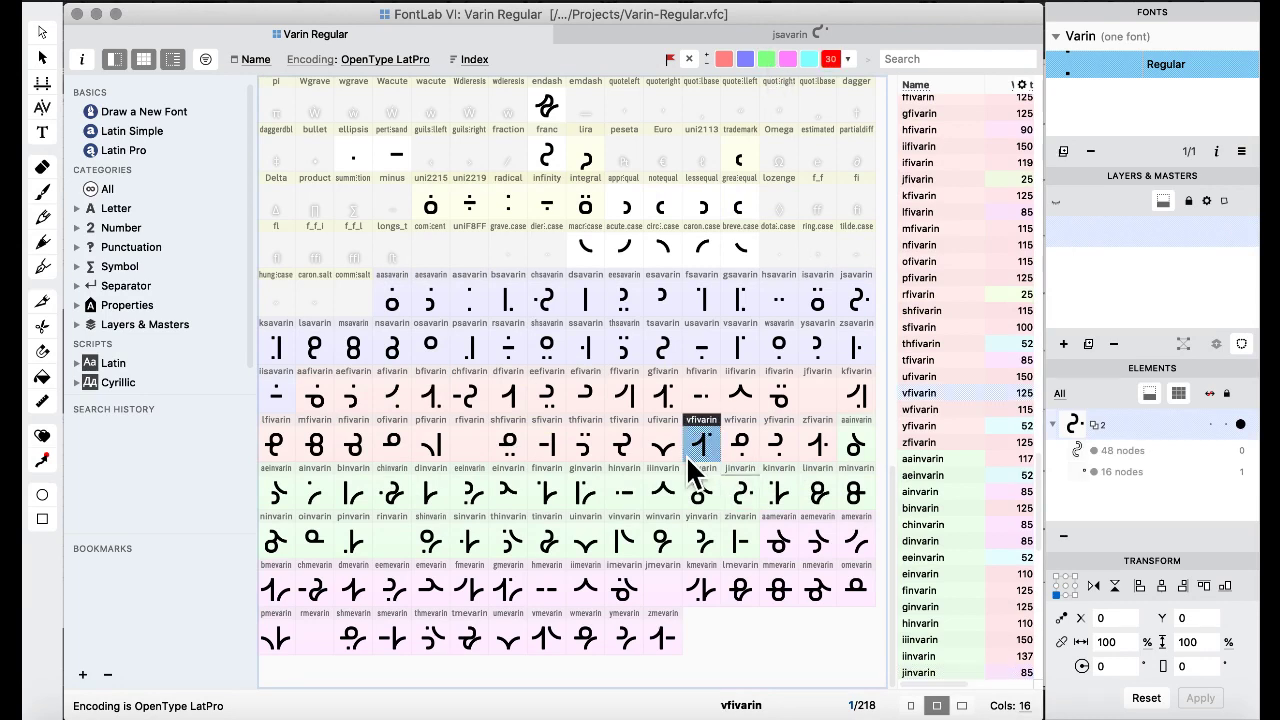
In jinvarin, stretch the dot into a dash by moving its right-side nodes 300 units right to X 1500.
double_click(729, 488)
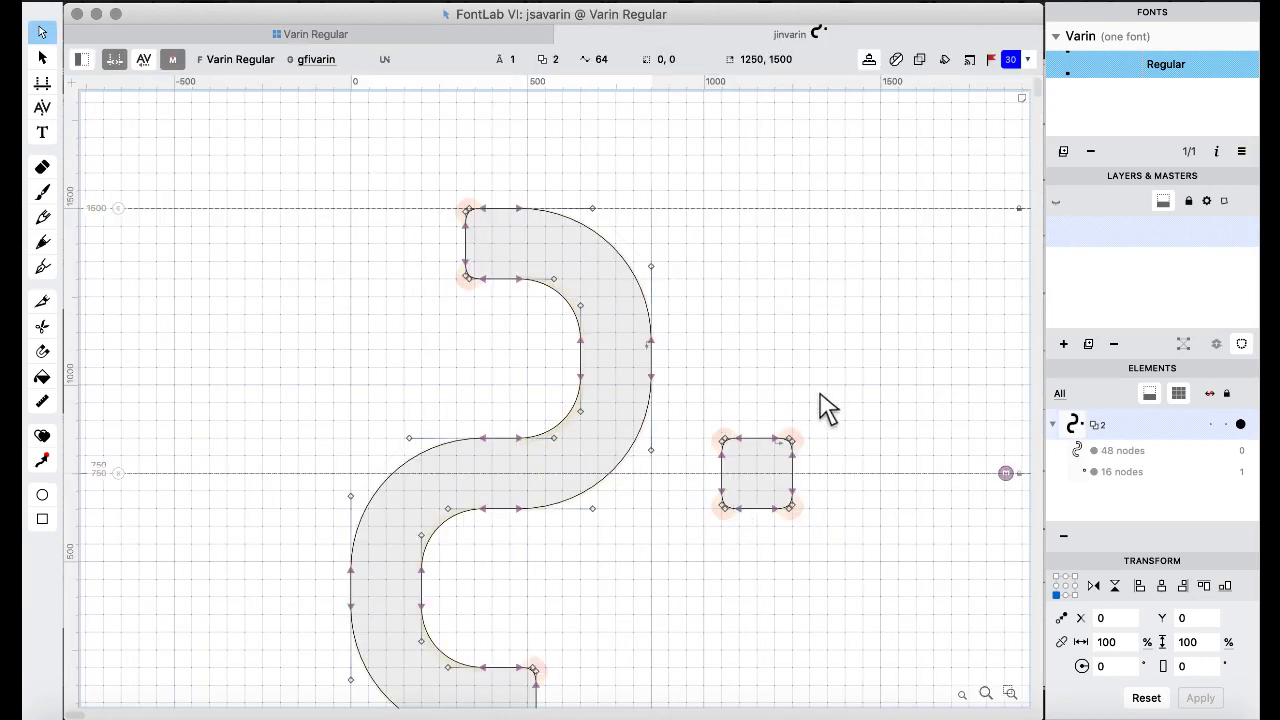
left_click_drag(826, 368, 758, 560)
key("super+shift+Right")
key("super+shift+Right")
key("super+shift+Right")
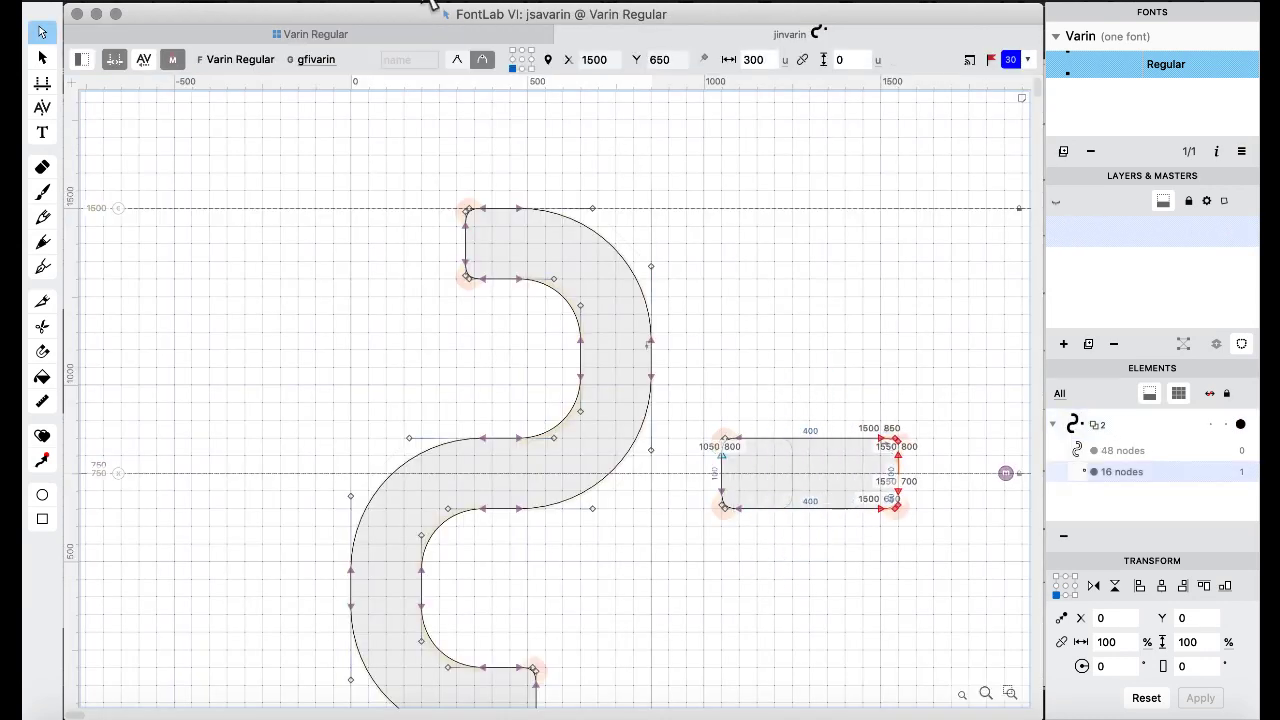
Examine the dʒ row of the handwritten Varin alphabet PDF in Preview against the font's glyph table.
left_click(341, 36)
left_click(700, 366)
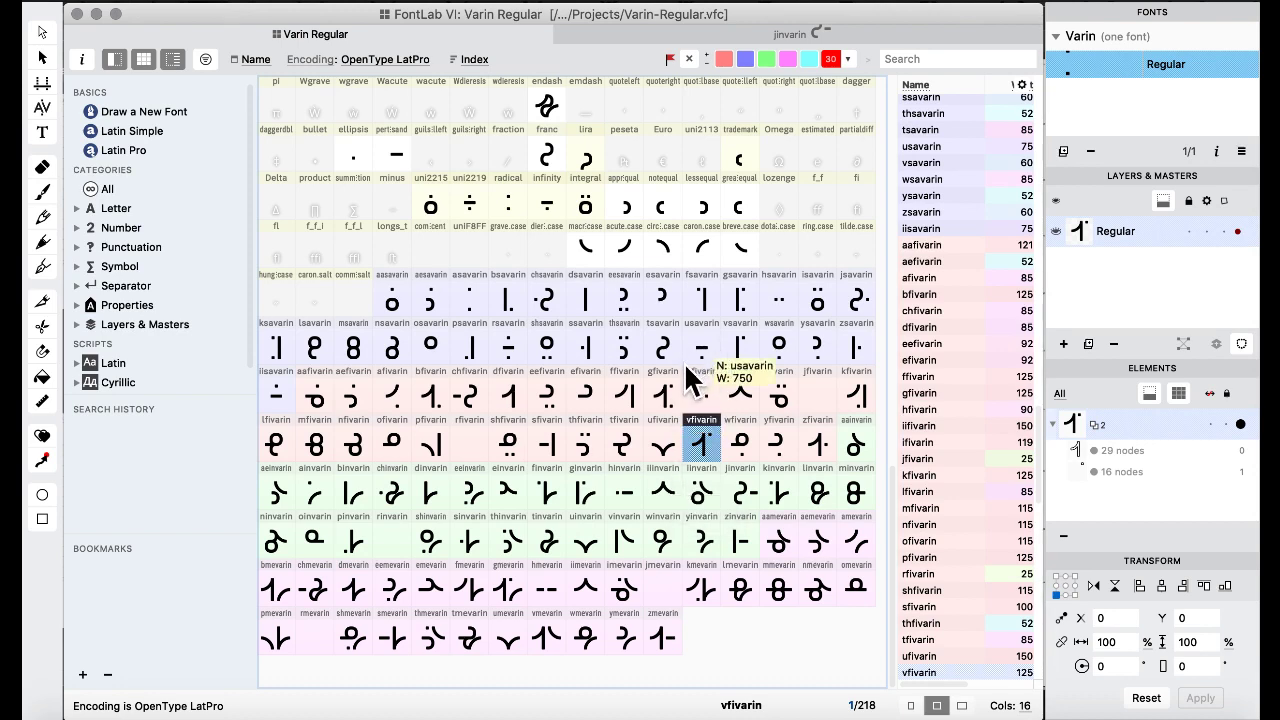
left_click(662, 398)
left_click_drag(658, 398, 662, 398)
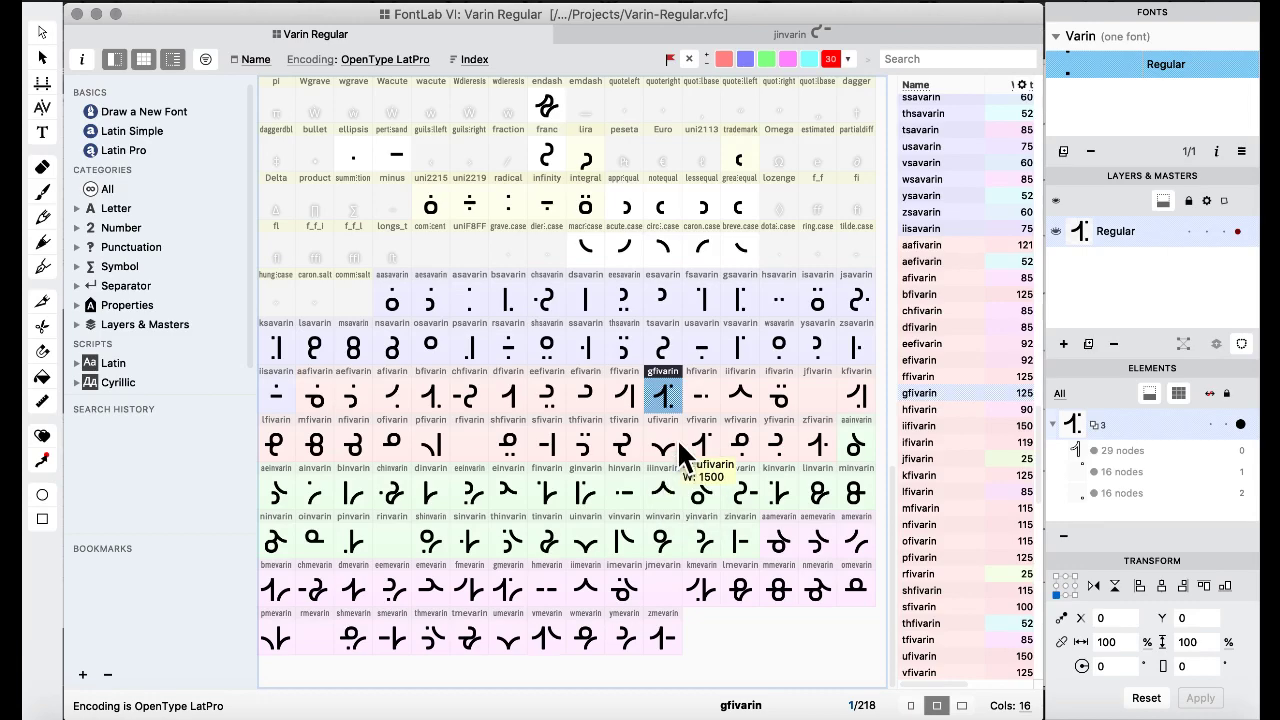
key("ctrl+Up")
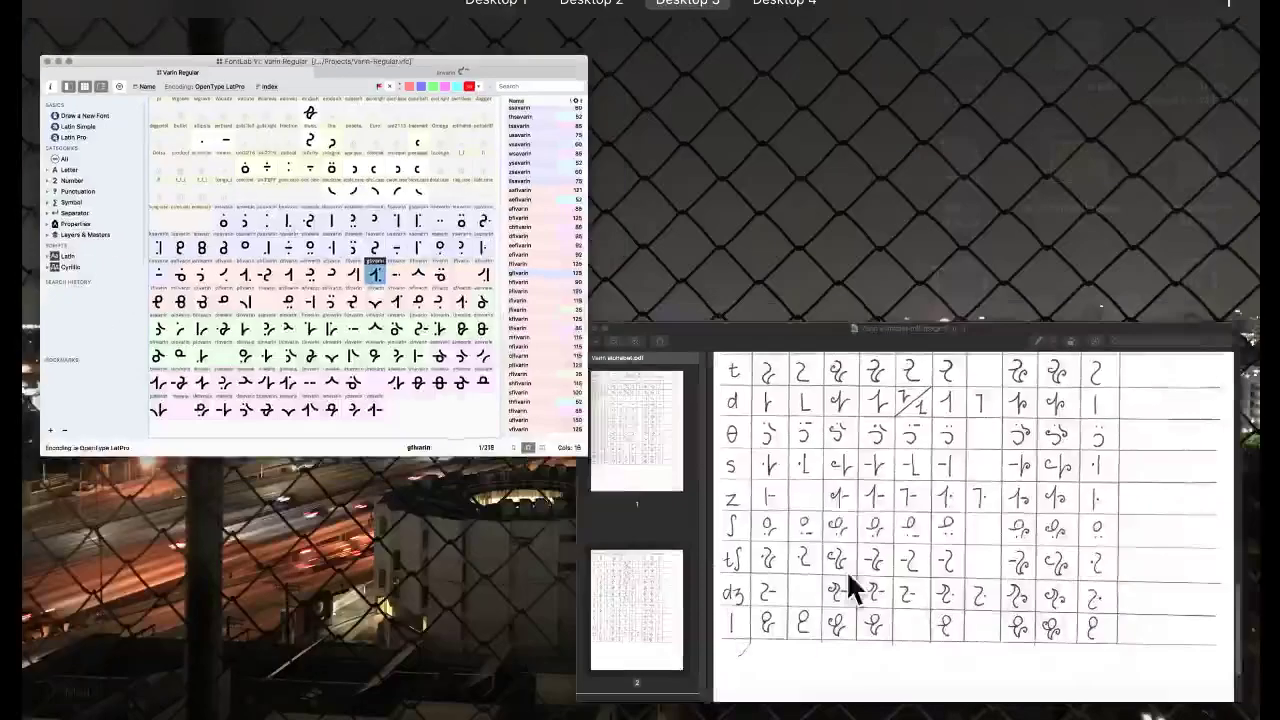
left_click(846, 570)
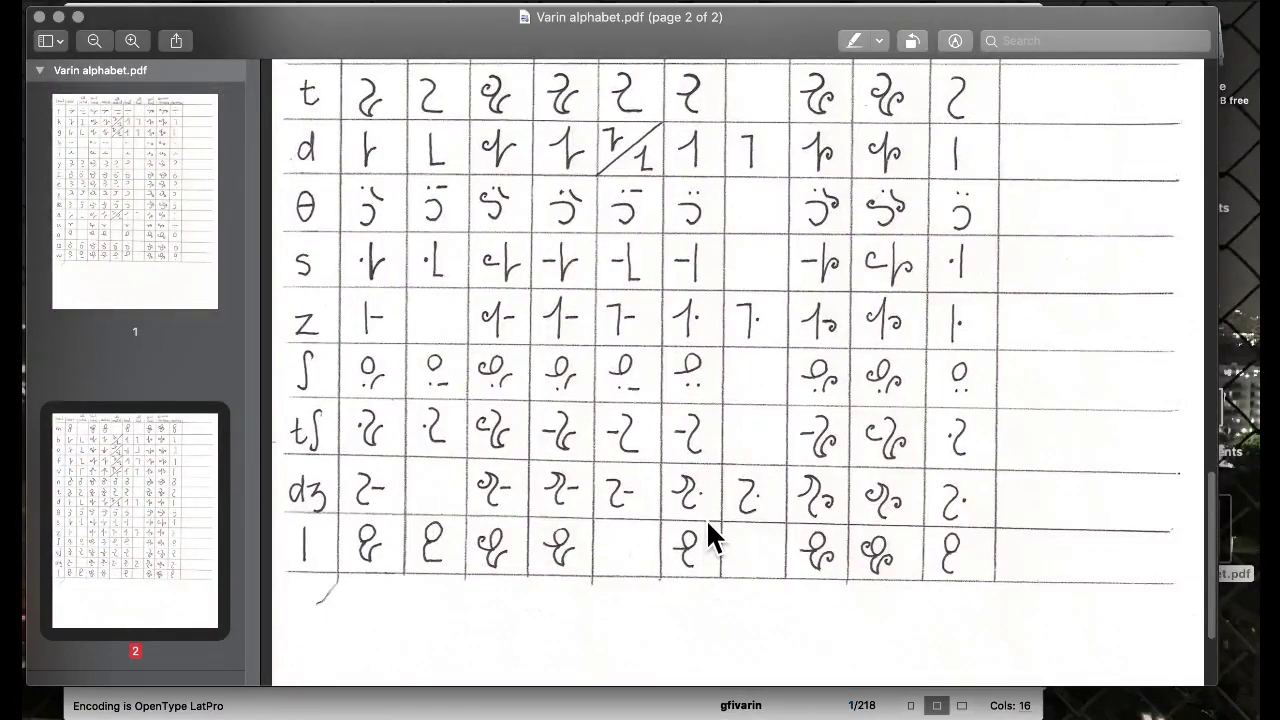
key("ctrl+Up")
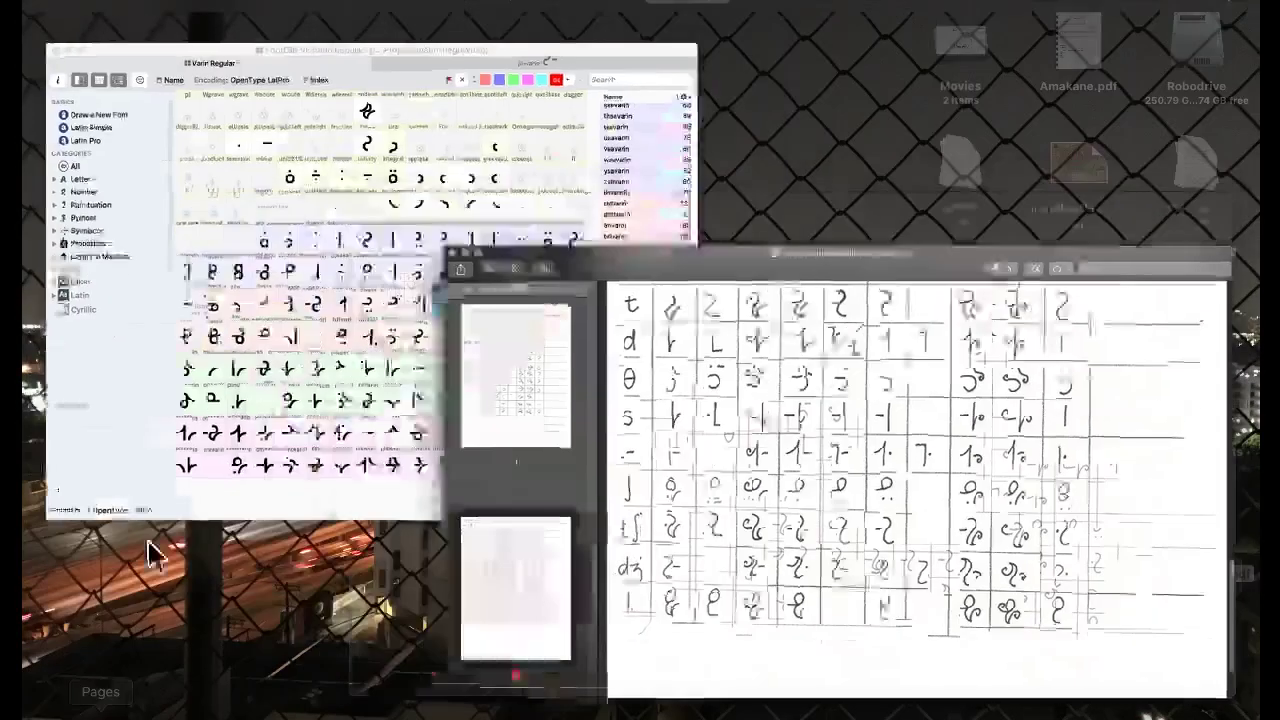
left_click(149, 549)
Copy the jsavarin glyph into the empty jfivarin cell, replacing it, and flag the cell red.
left_click(854, 288)
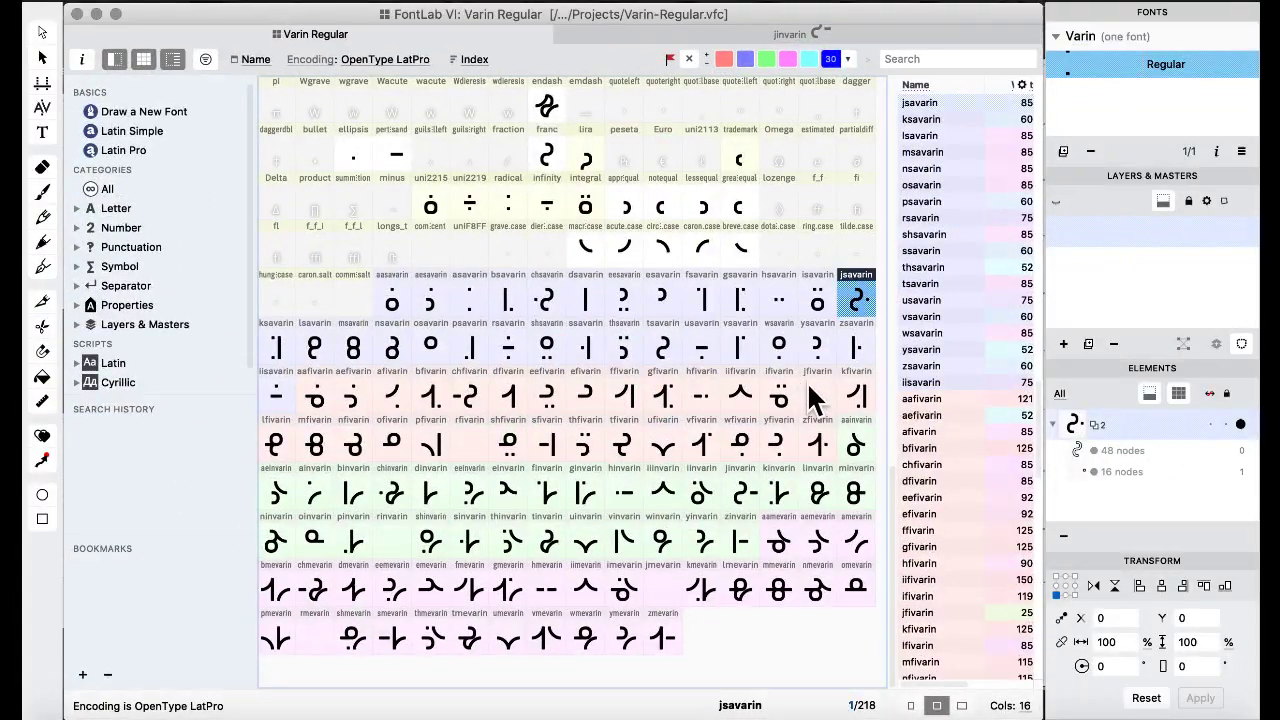
left_click_drag(809, 401, 818, 402)
left_click(812, 456)
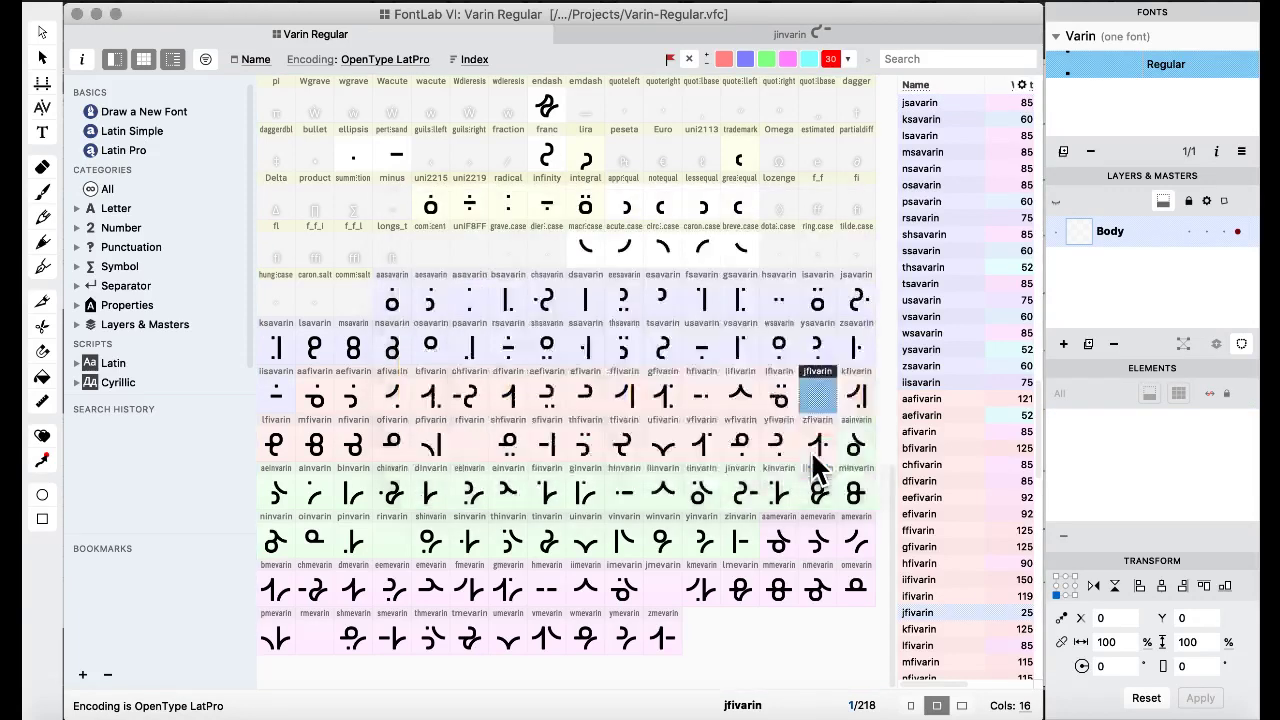
left_click(724, 60)
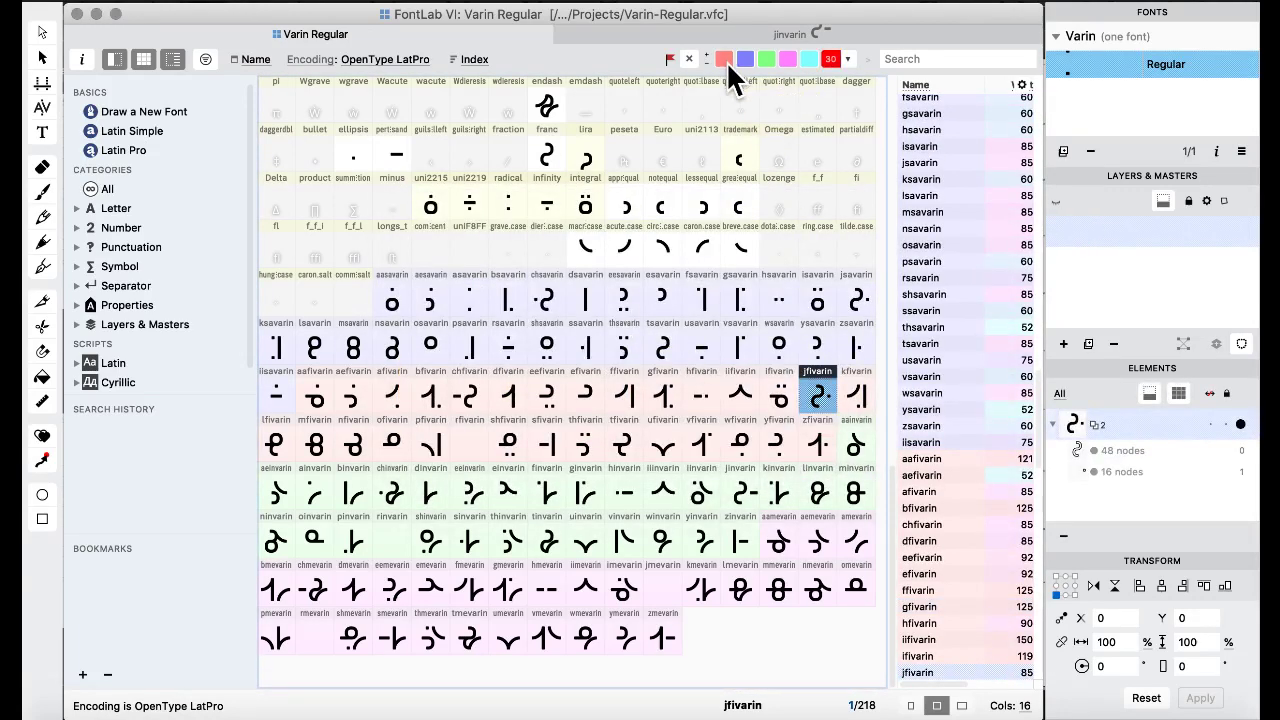
Copy the curved stroke from the acute.case glyph and paste it into jfivarin.
left_click(640, 258)
double_click(640, 258)
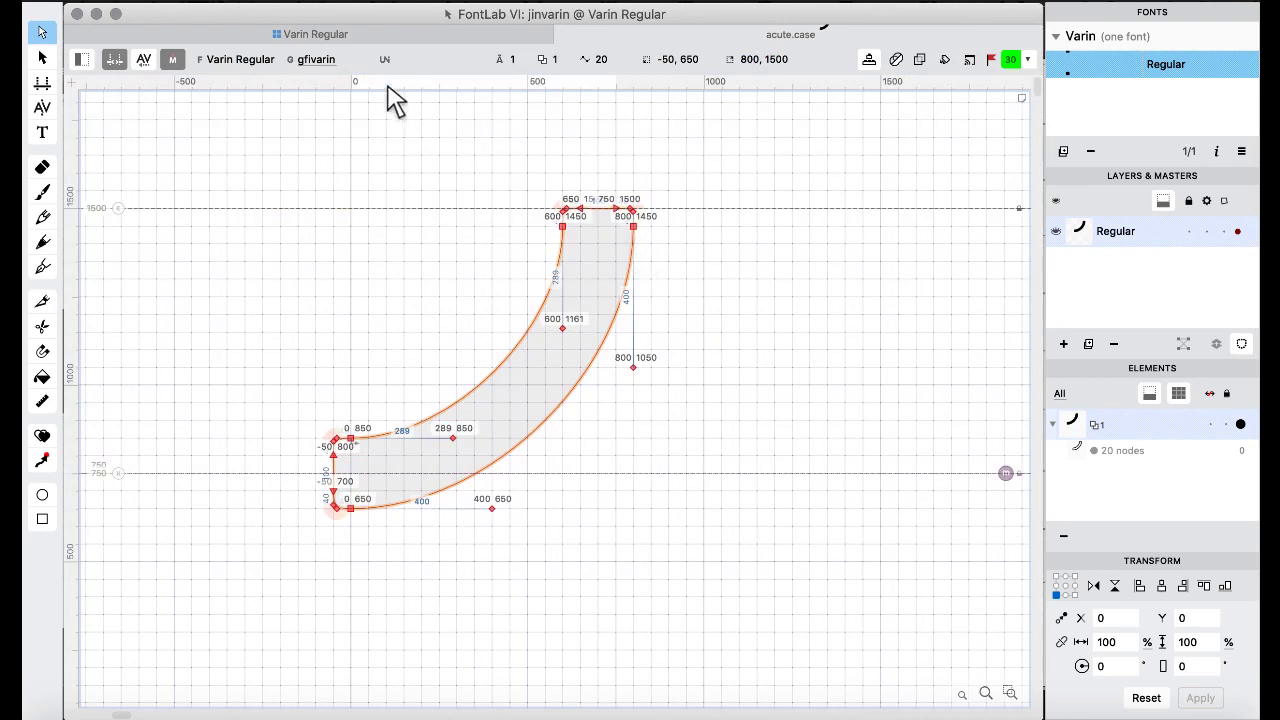
left_click(341, 36)
double_click(814, 392)
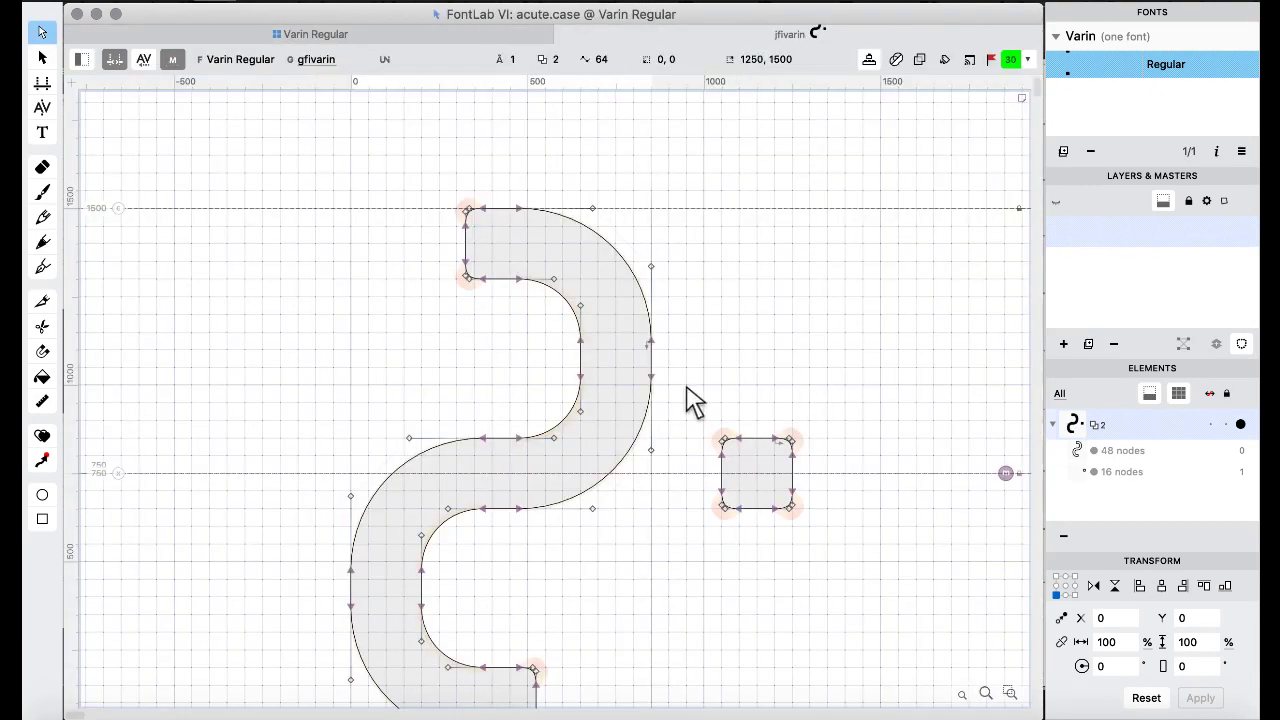
key("ctrl+v")
Move the pasted curved stroke left to X -325 so its upper end lines up with the S-curve's upper end.
key("shift+Left")
key("shift+Left")
key("Left")
key("Left")
key("Left")
key("Left")
key("Left")
key("Left")
key("Left")
key("Left")
key("Left")
key("Left")
key("Left")
key("Left")
key("Left")
key("Left")
key("Left")
key("Left")
key("Left")
key("Left")
key("Left")
key("Left")
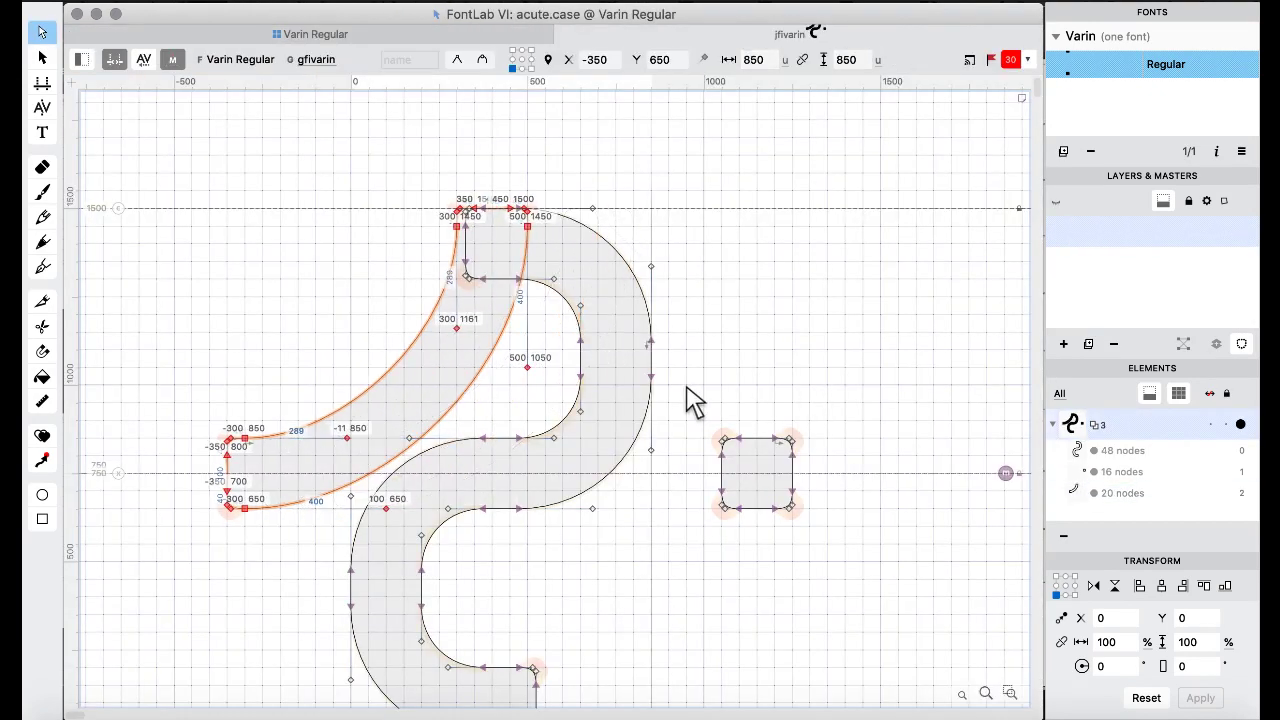
key("Right")
key("Right")
key("Right")
key("Right")
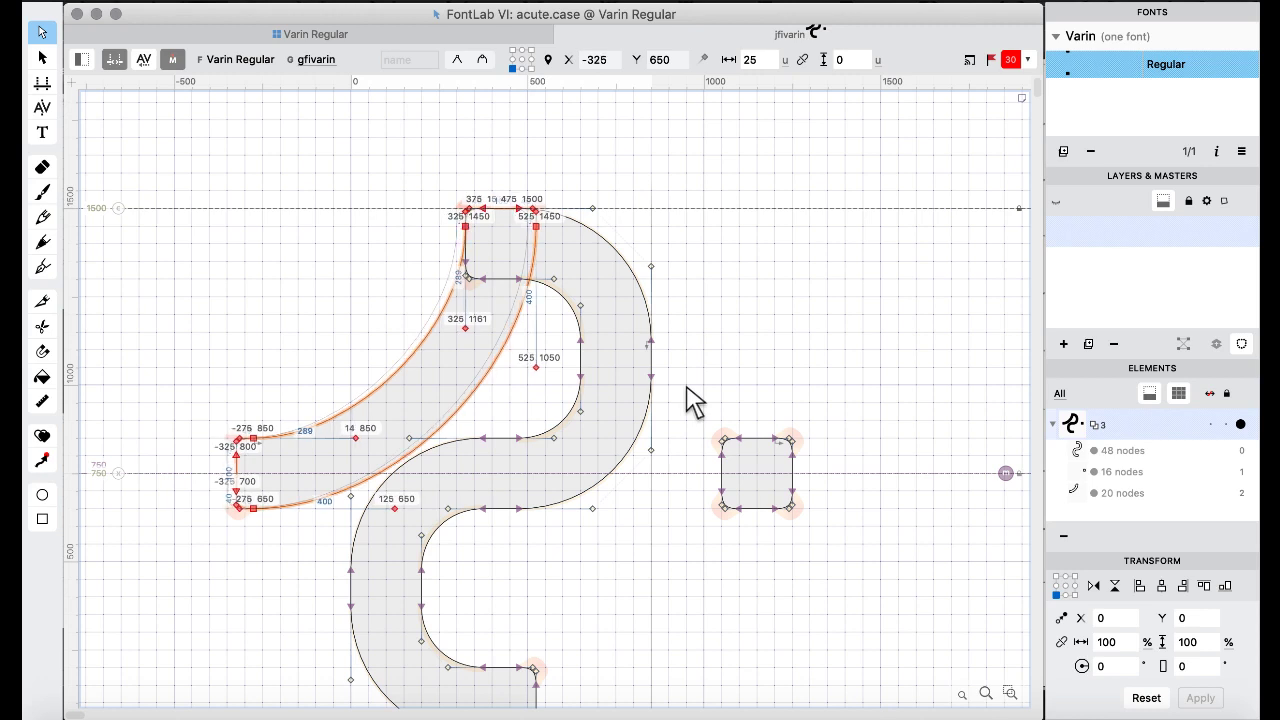
Select all contours in jfivarin and merge the overlapping curved stroke and S-curve into one outline.
key("ctrl+a")
right_click(357, 170)
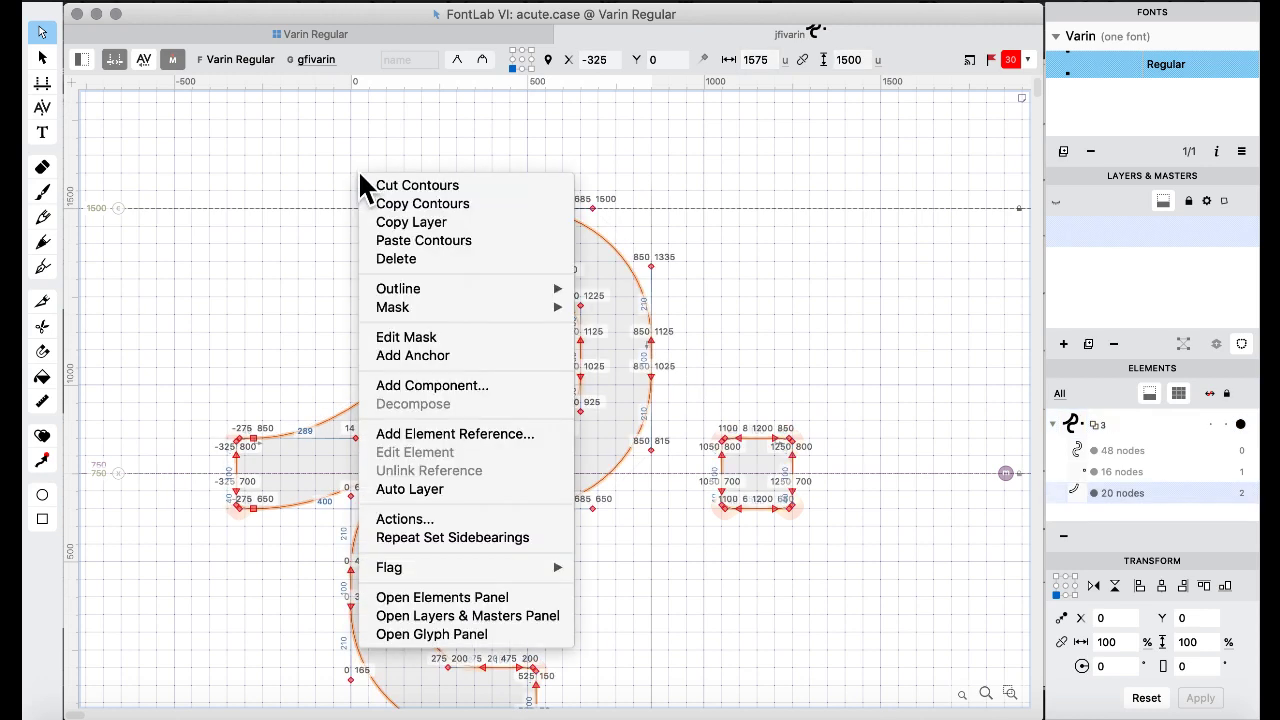
mouse_move(430, 288)
left_click(680, 474)
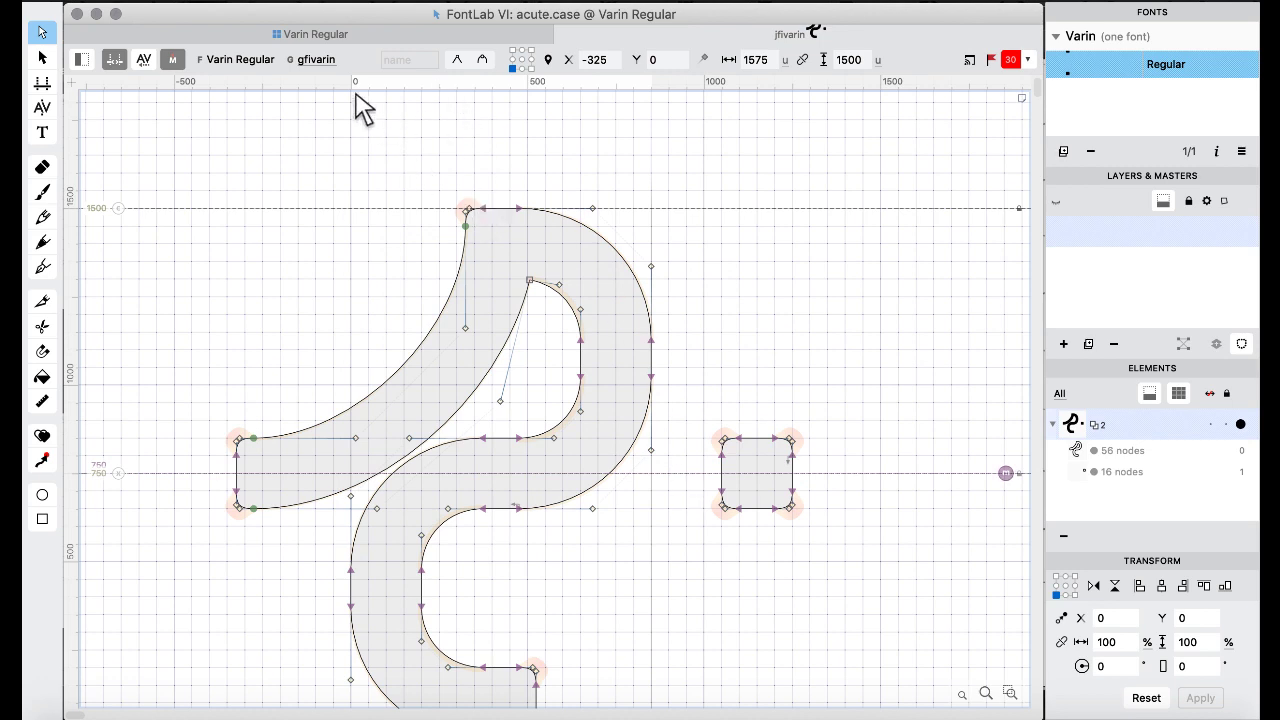
Copy the finished jfivarin glyph into the empty jmevarin cell, replacing it, and flag the cell magenta.
left_click(315, 33)
left_click(738, 400)
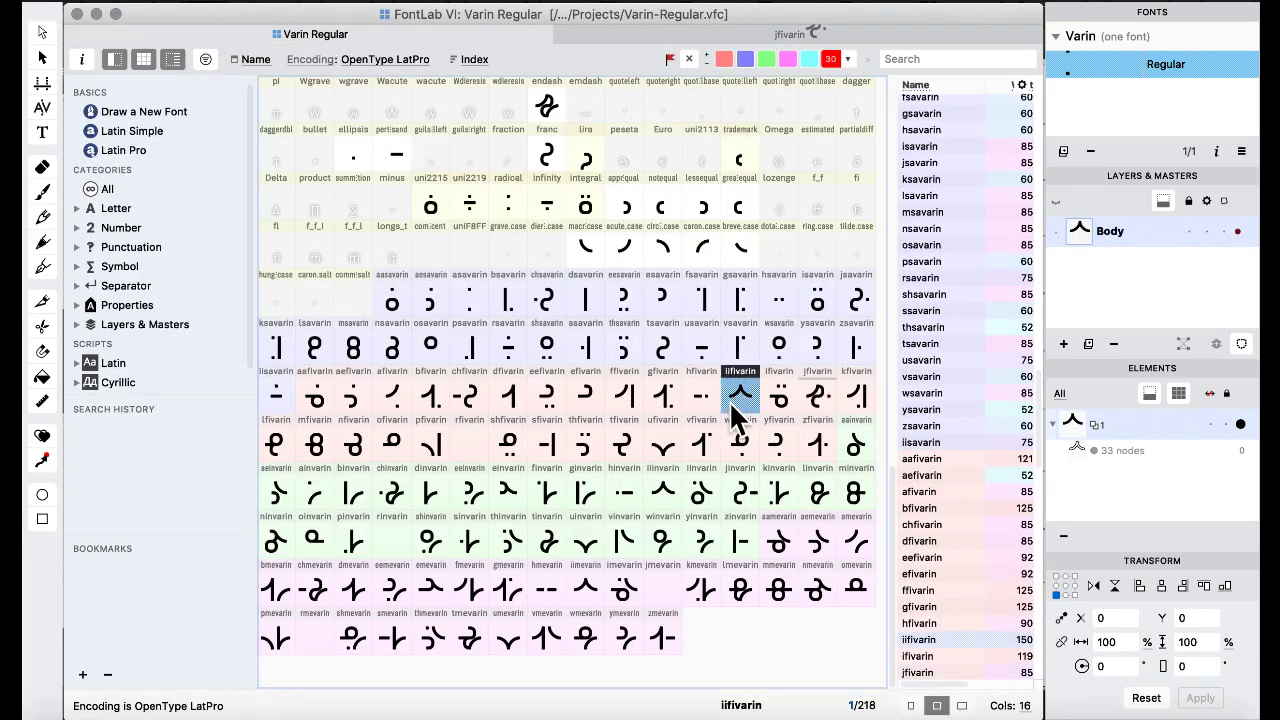
left_click(815, 395)
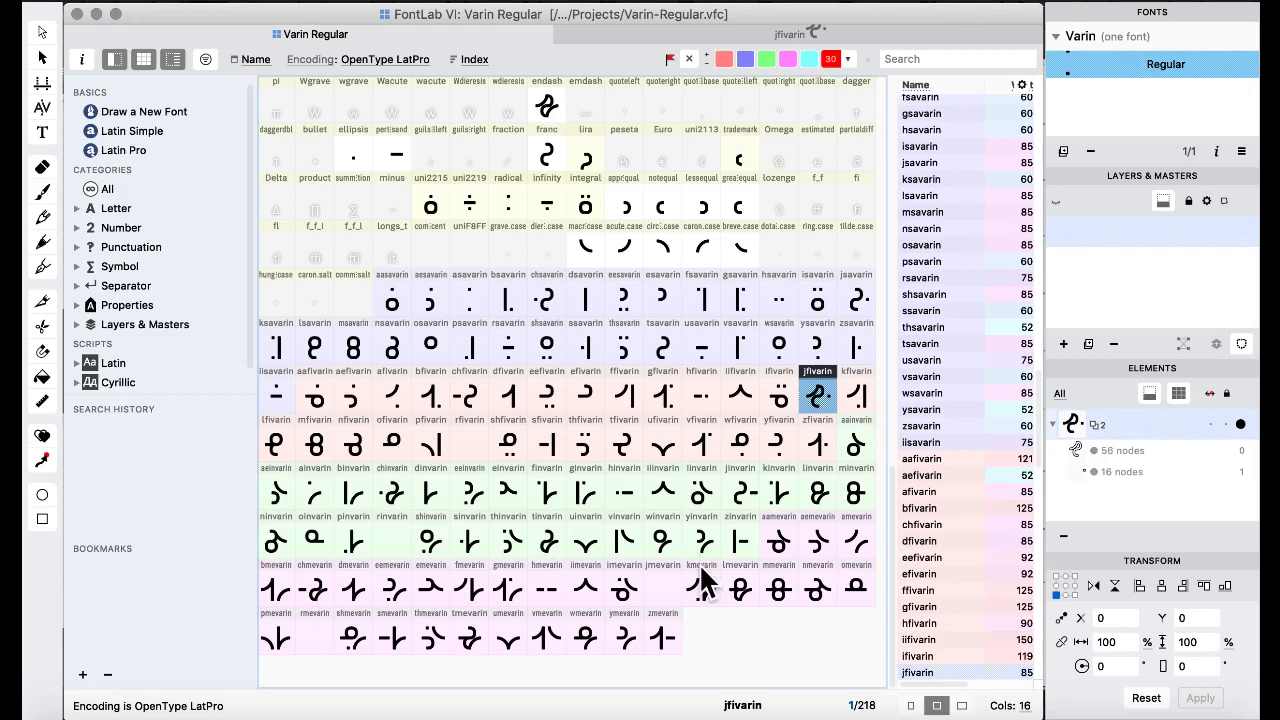
left_click_drag(670, 595, 668, 592)
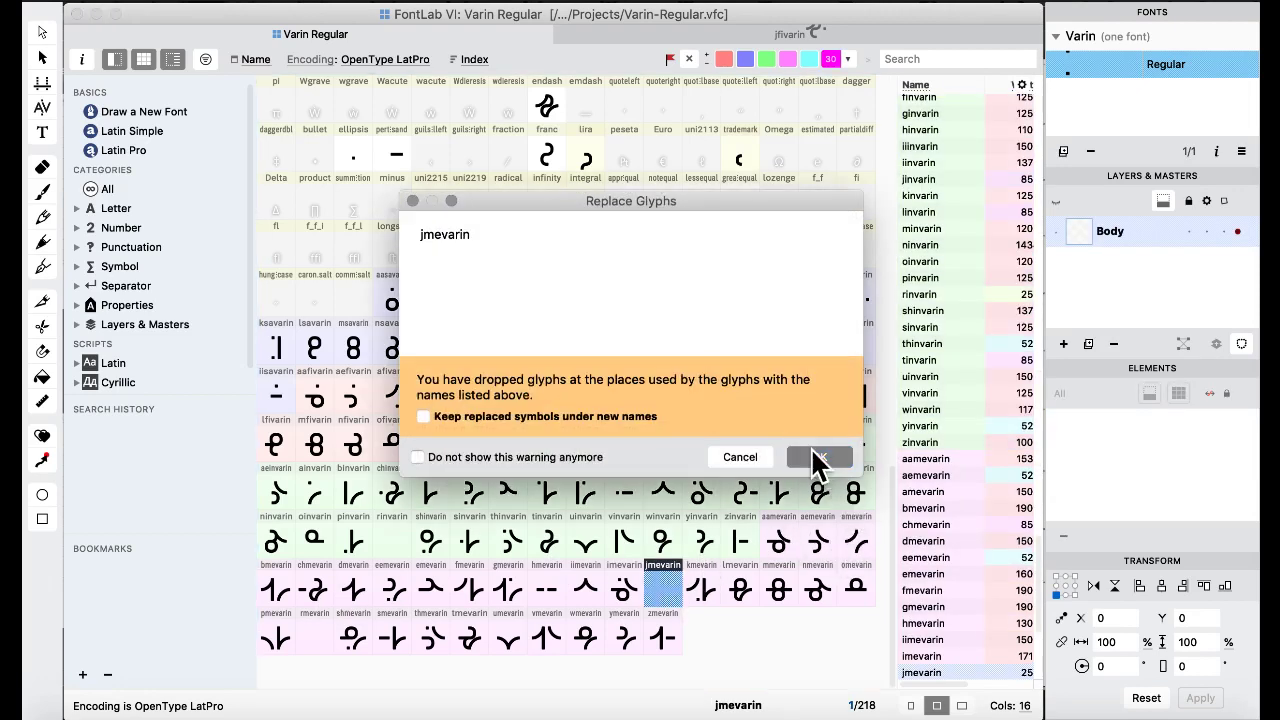
left_click(818, 455)
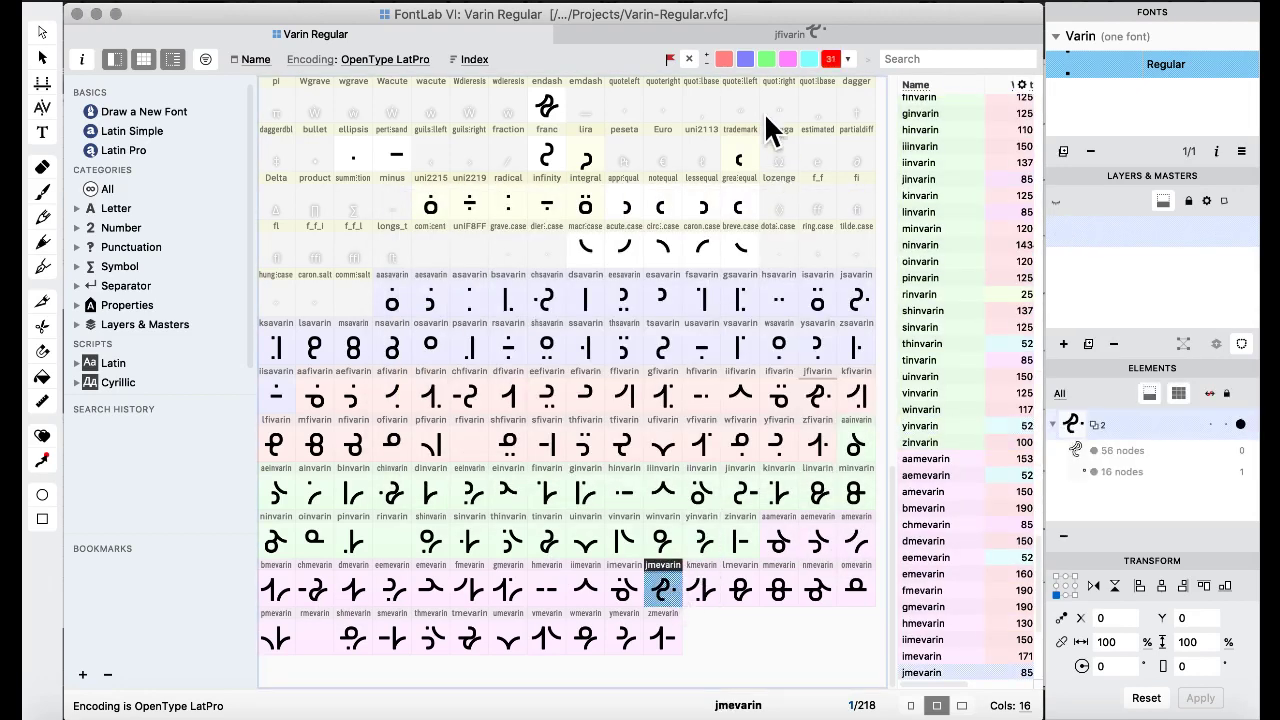
left_click(788, 60)
In jmevarin, stretch the dot into a dash by moving its right-side nodes 300 units right to X 1500.
double_click(663, 591)
left_click_drag(828, 362, 762, 547)
key("super+shift+Right")
key("super+shift+Right")
key("super+shift+Right")
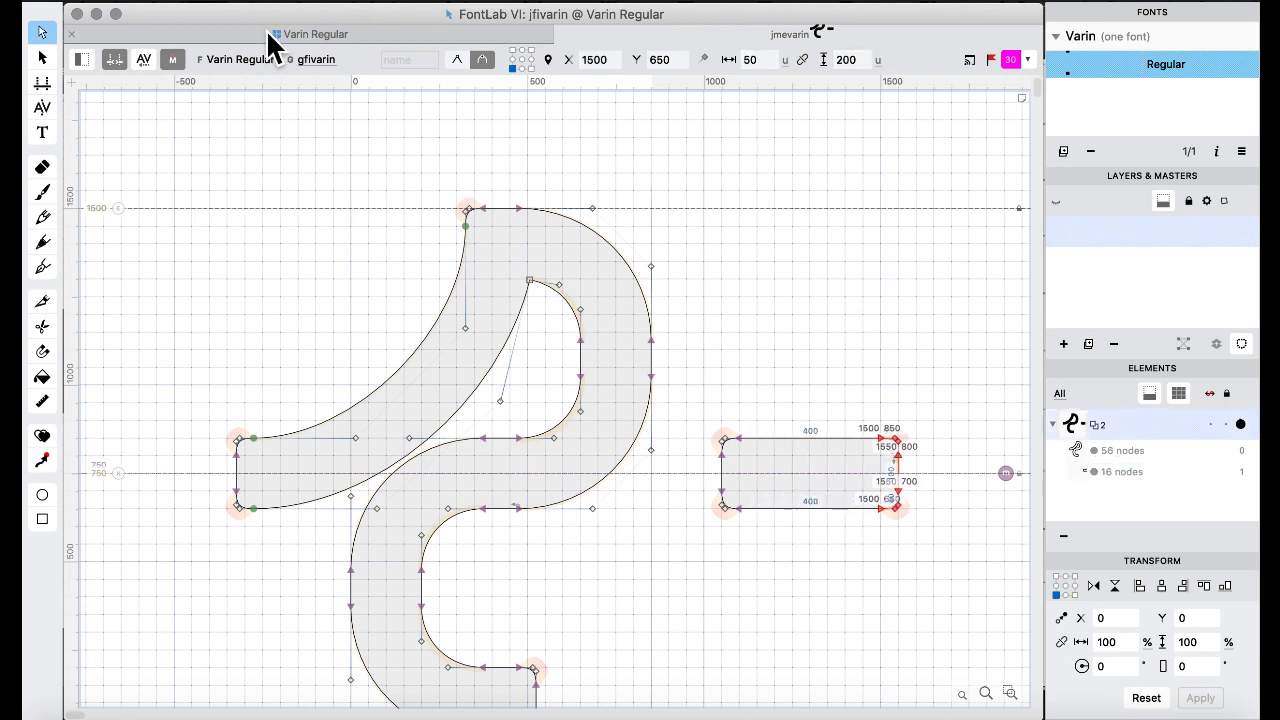
Examine the radical and ring glyphs among the others in the font's glyph table.
left_click(271, 37)
left_click(504, 208)
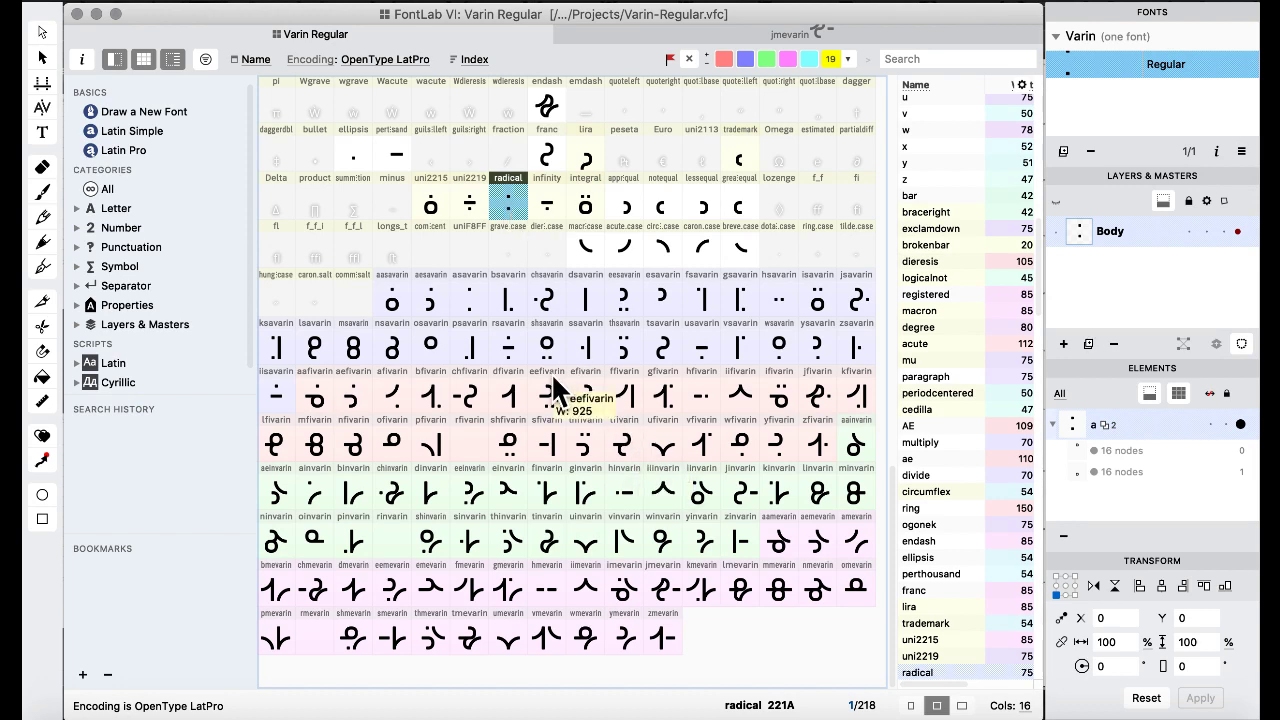
scroll(559, 382, "up", 2)
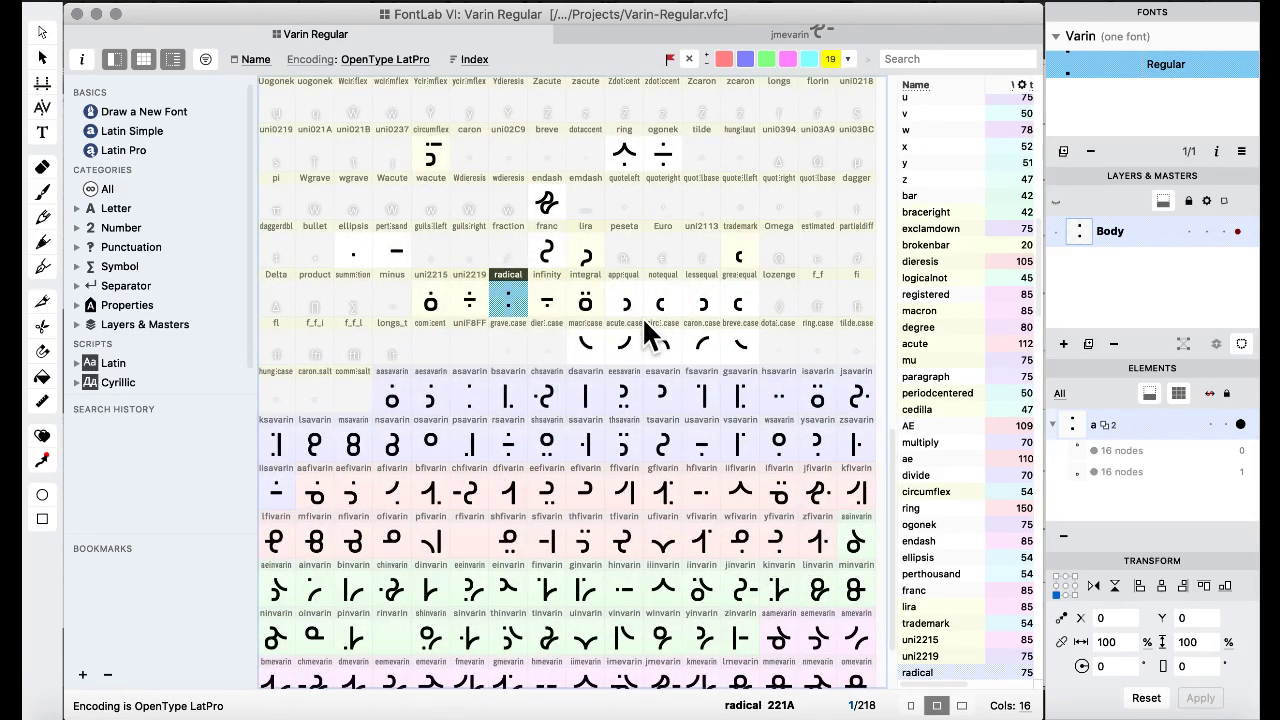
scroll(645, 325, "down", 2)
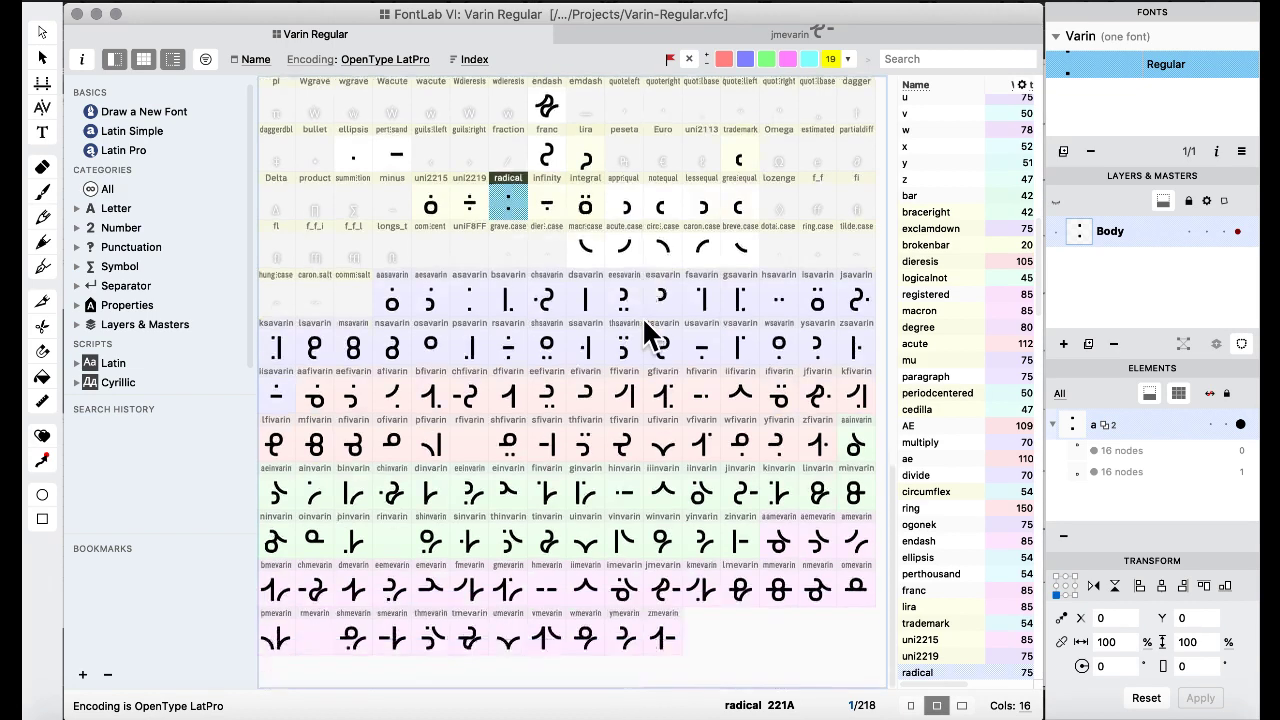
scroll(642, 320, "up", 8)
left_click(626, 443)
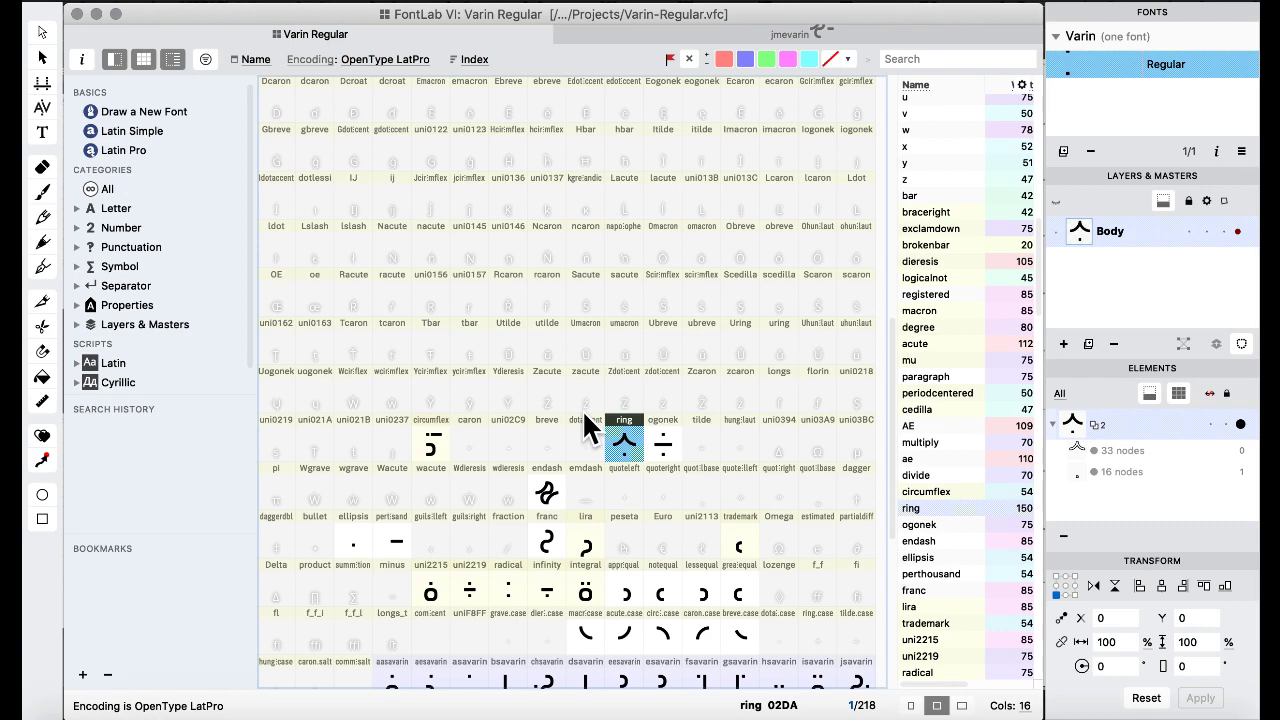
scroll(582, 409, "down", 8)
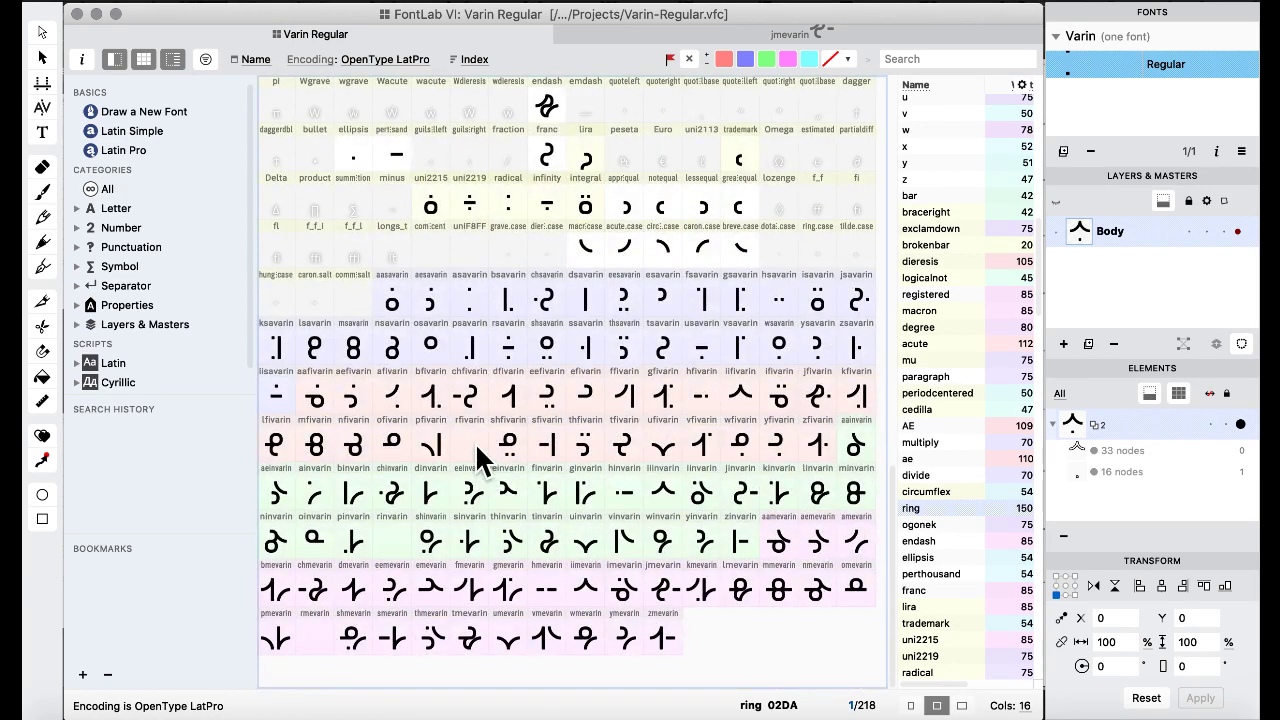
Paste the copied ring glyph into the empty rfivarin, rinvarin and rmevarin cells, replacing the placeholder glyph in each.
left_click(475, 442)
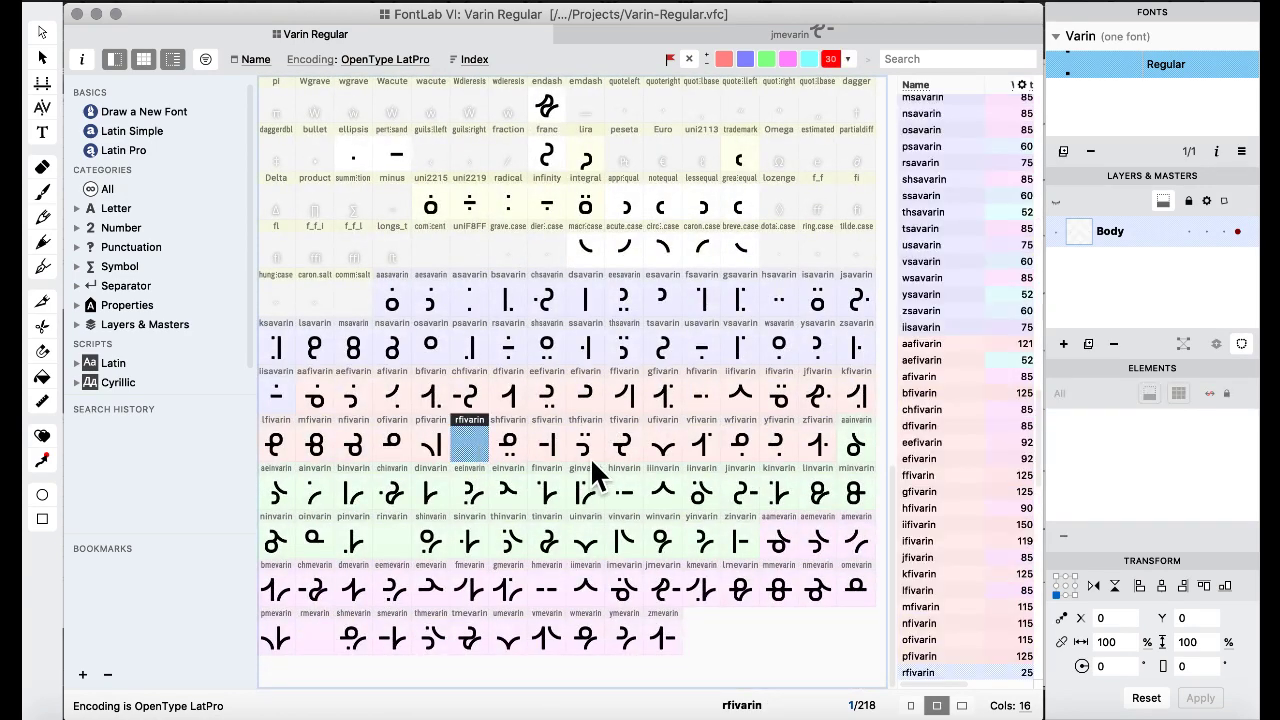
key("super+v")
left_click(829, 455)
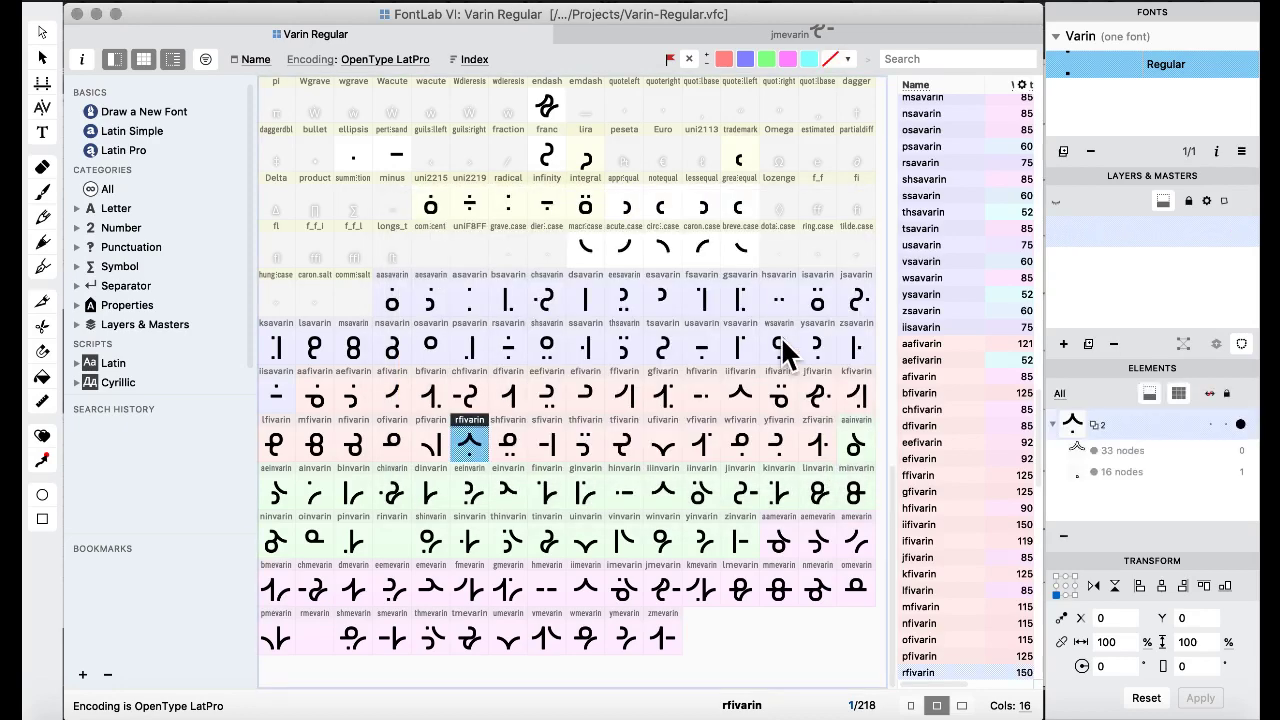
left_click(559, 474)
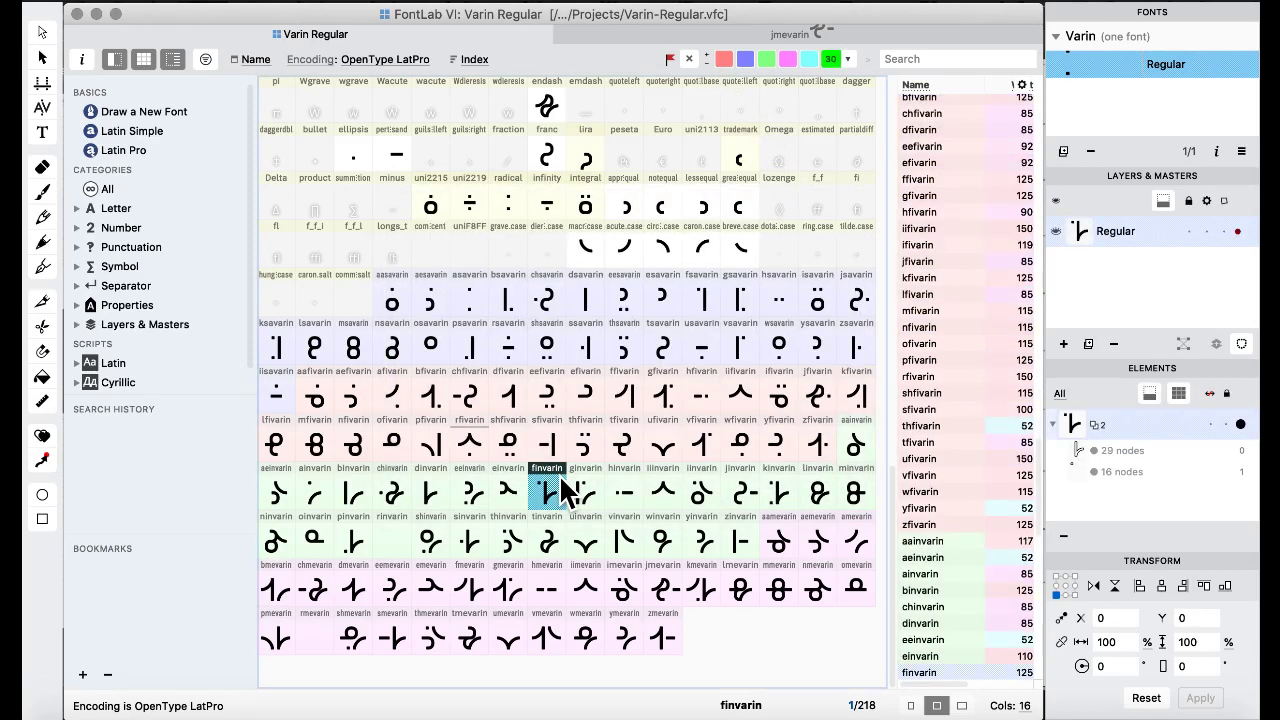
left_click(394, 541)
key("super+v")
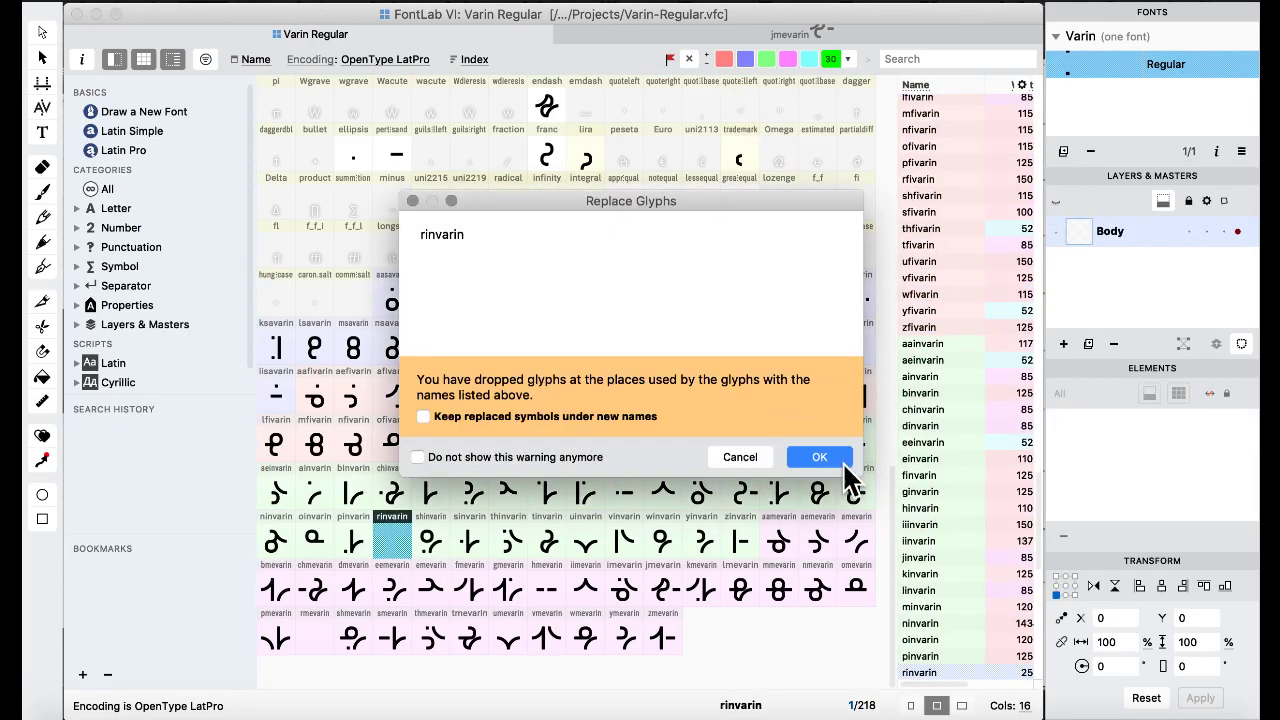
left_click(829, 455)
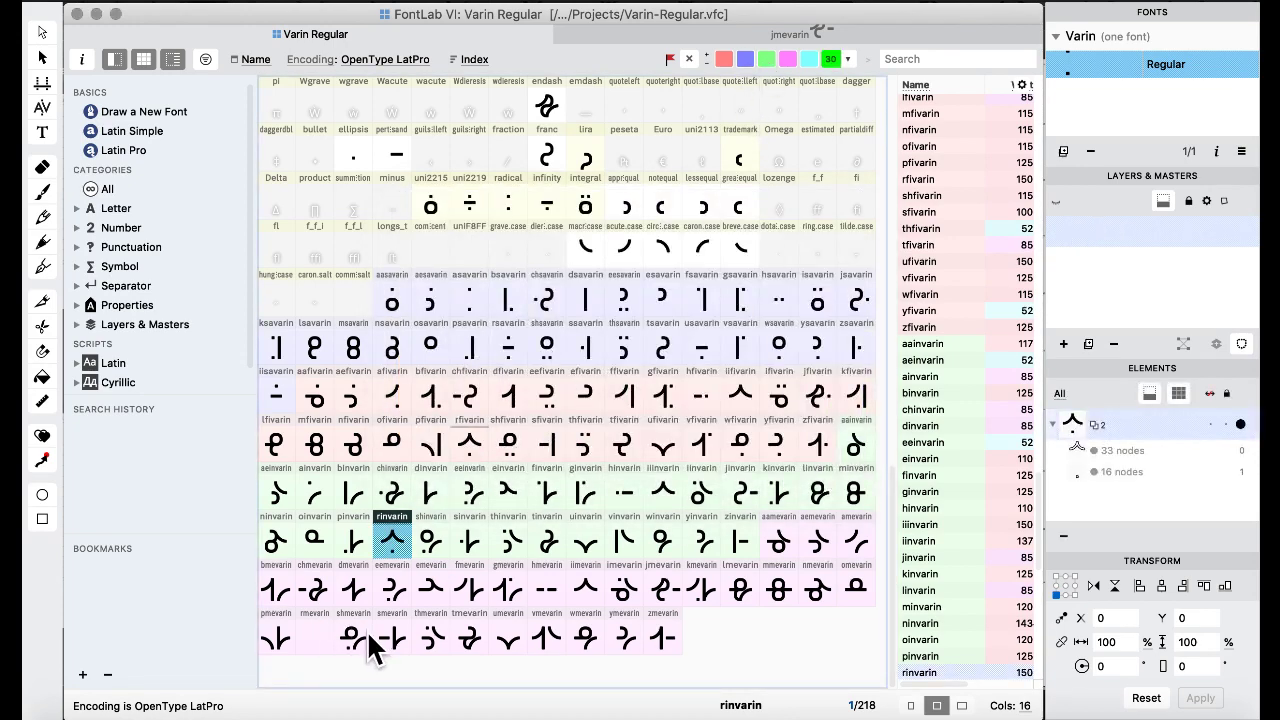
left_click(316, 637)
key("super+v")
left_click(812, 452)
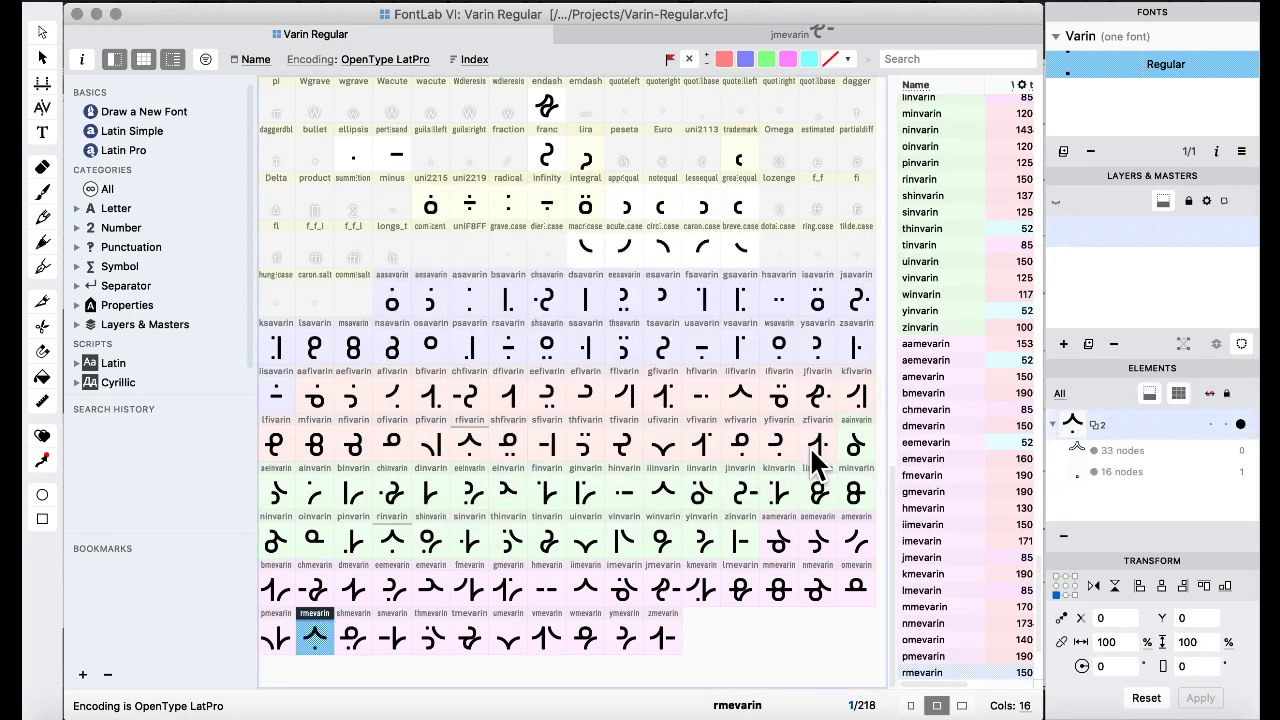
Move the C-shaped glyph from the bar cell to the empty uni00AD cell, deleting it from bar.
left_click(600, 346)
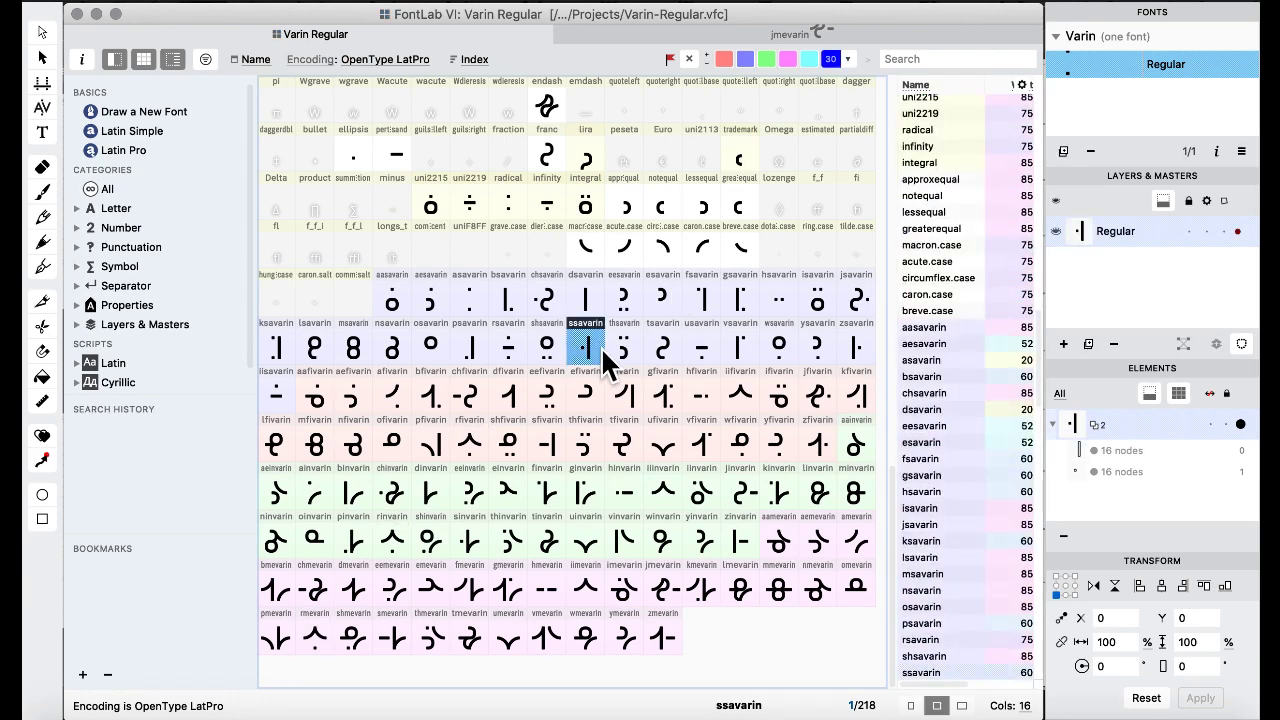
scroll(511, 403, "up", 10)
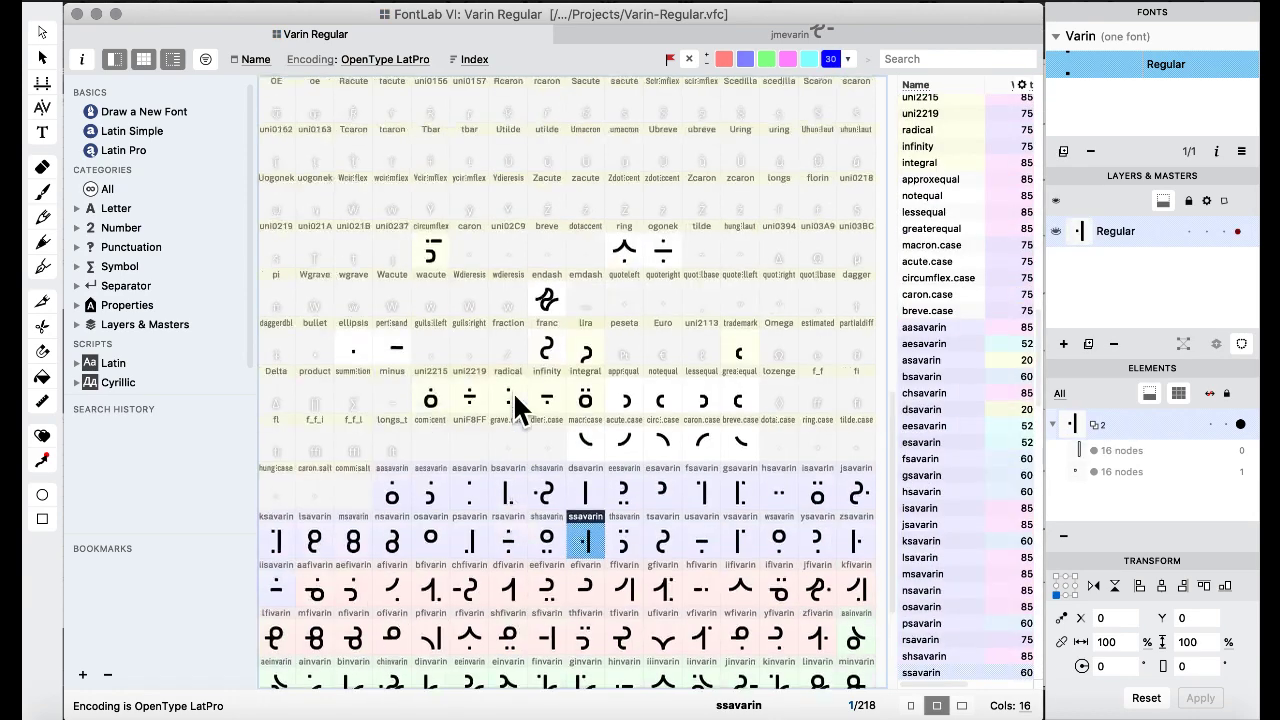
scroll(515, 405, "up", 5)
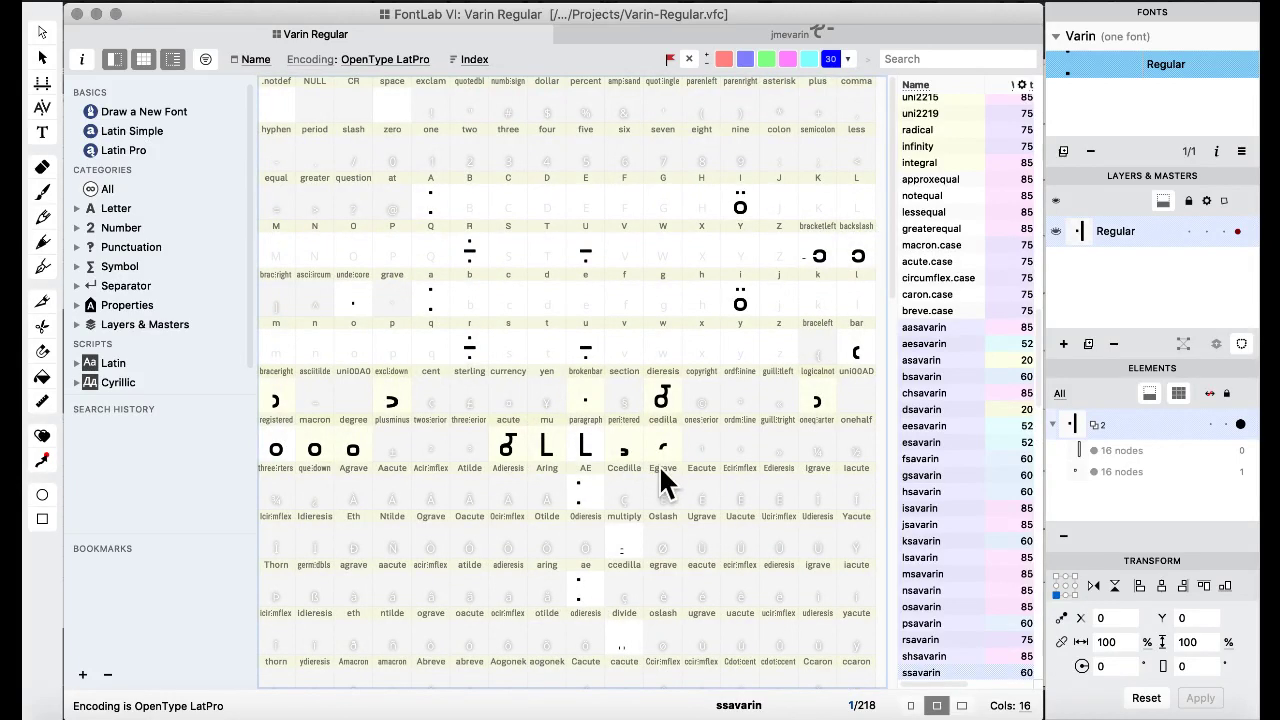
left_click(828, 262)
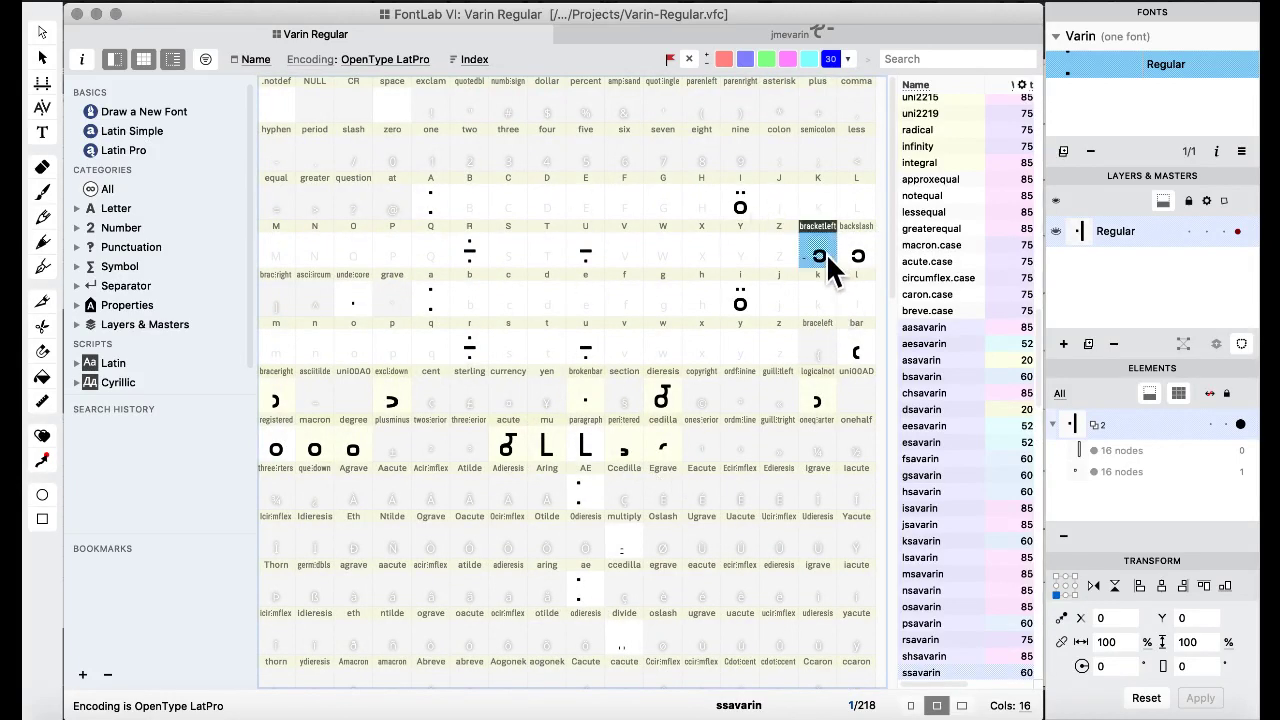
left_click(860, 263, "shift")
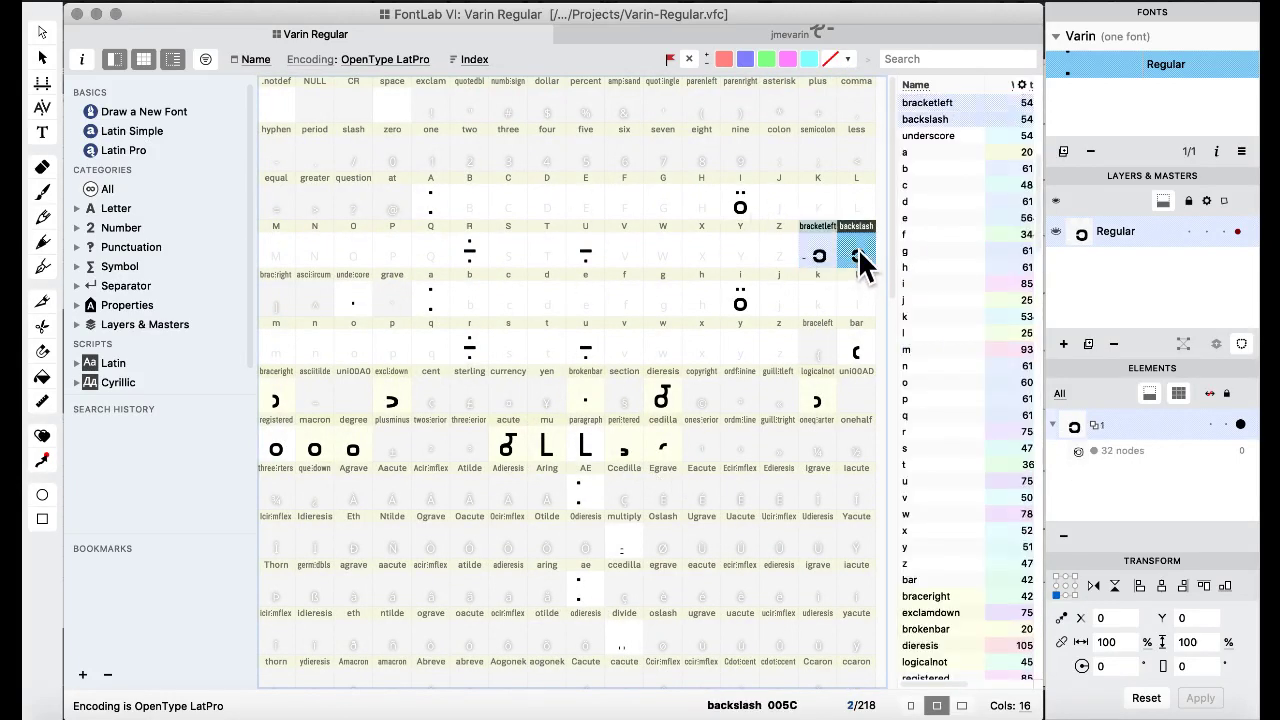
left_click(851, 357)
key("Delete")
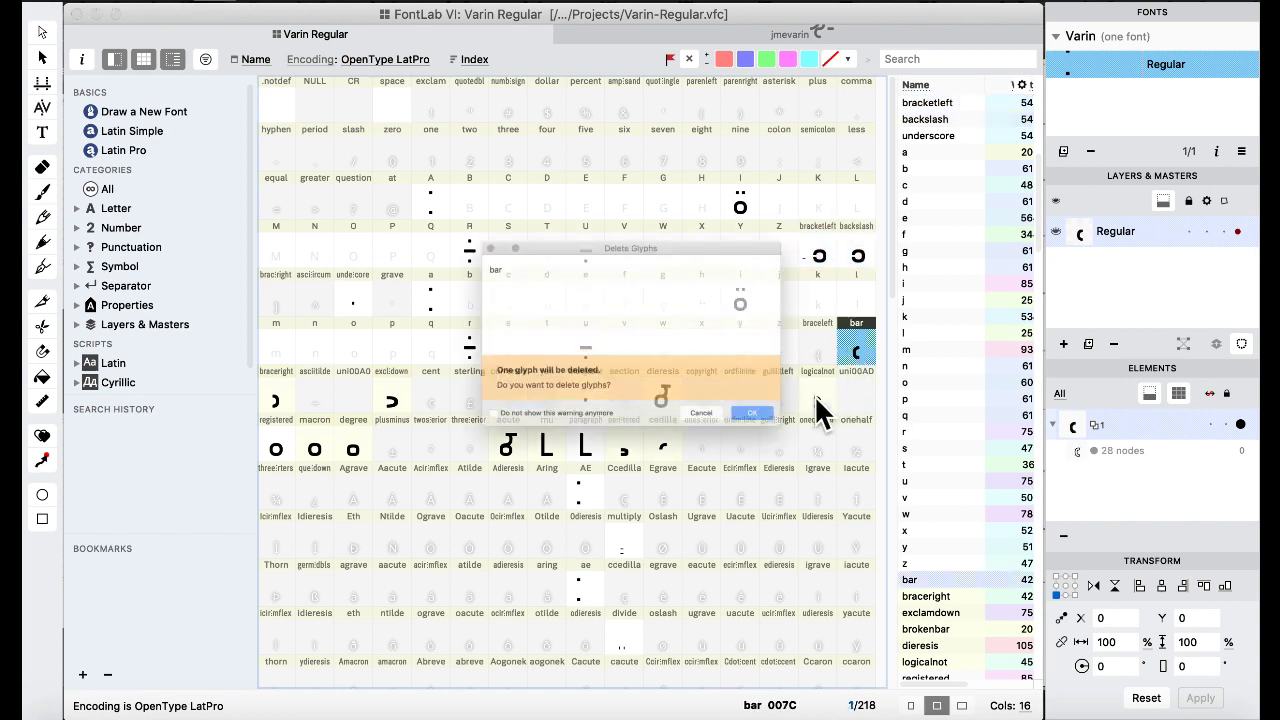
left_click(811, 456)
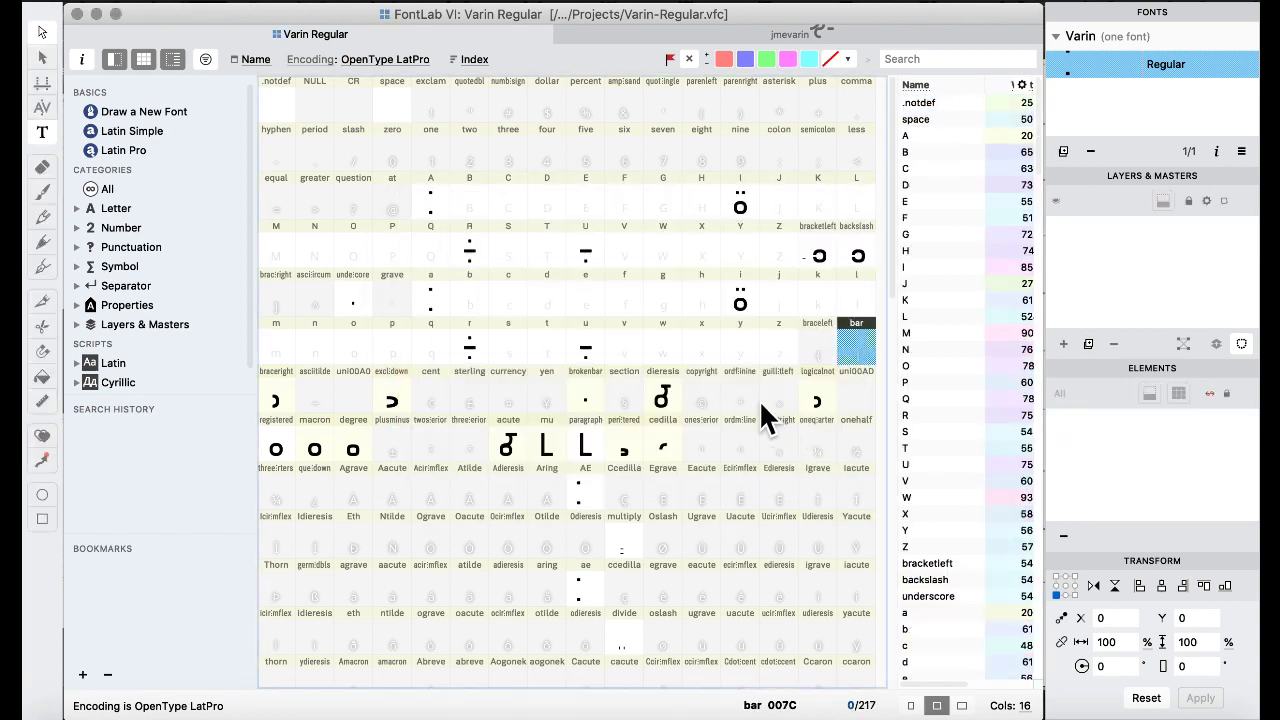
key("super+v")
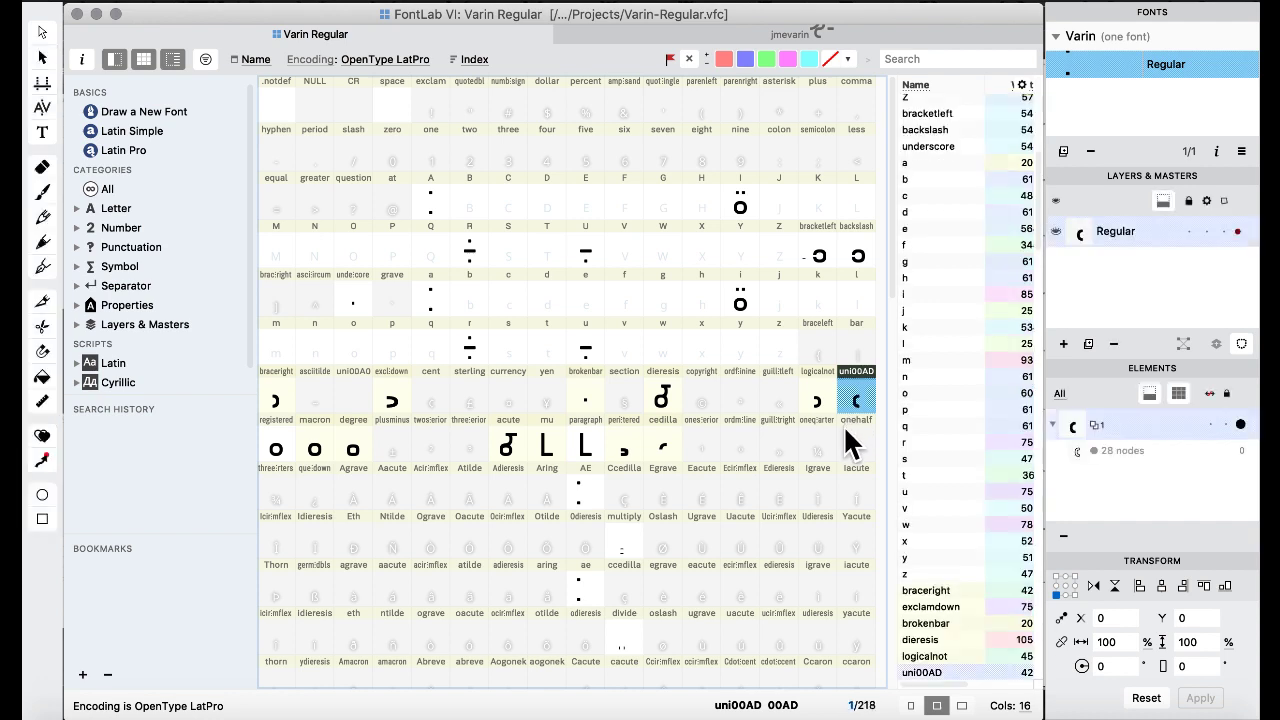
left_click(855, 343)
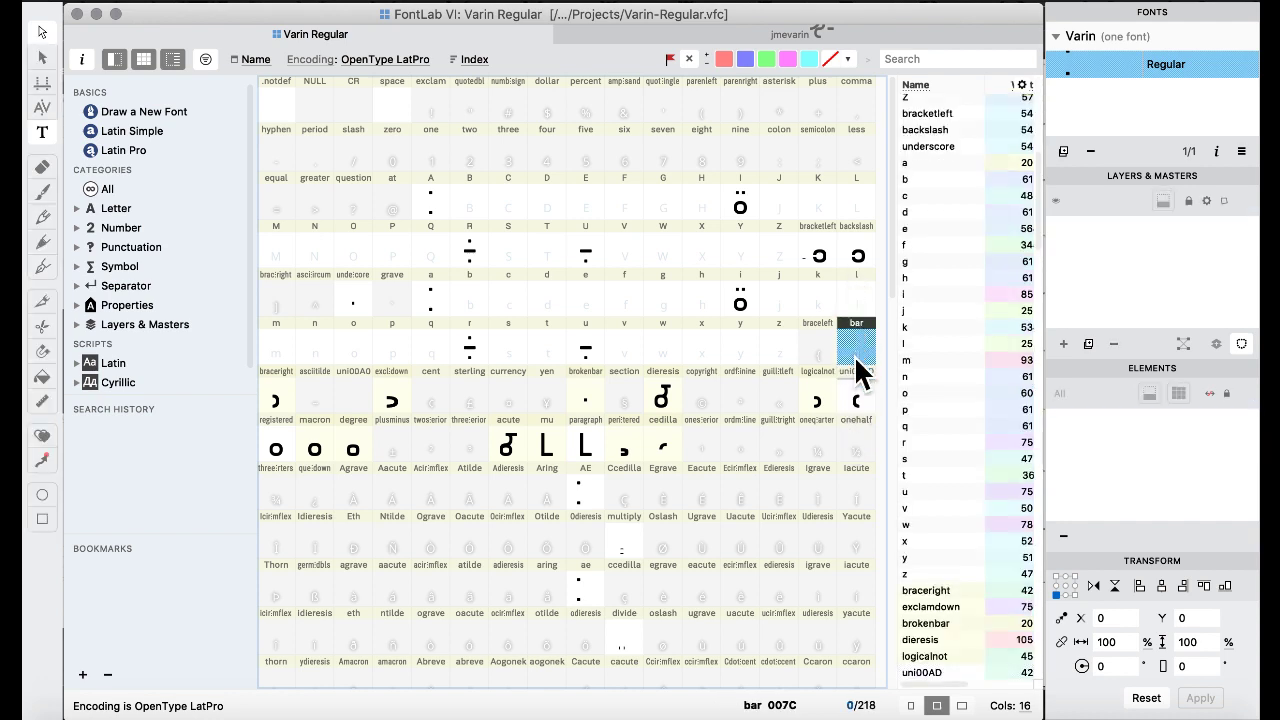
Move the bracketleft and backslash glyphs together to the empty ordfeminine and guillemotleft cells, deleting the originals.
left_click(826, 258)
left_click(851, 264, "shift")
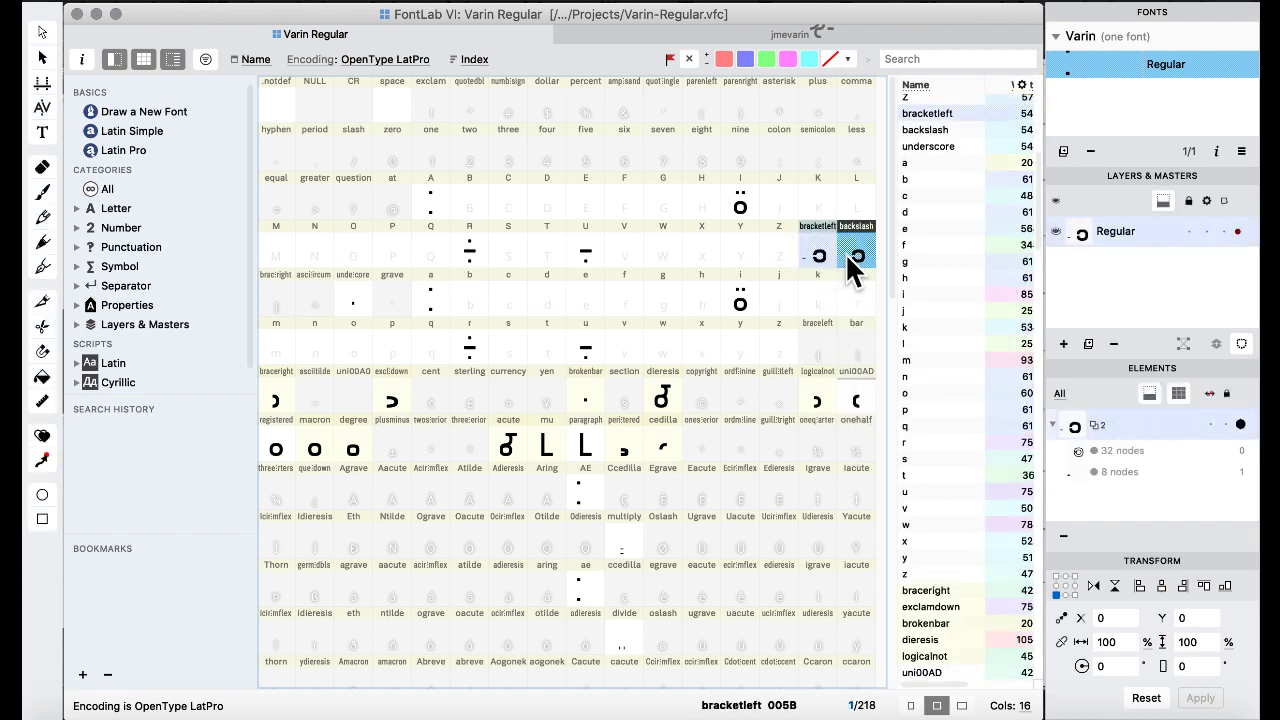
key("BackSpace")
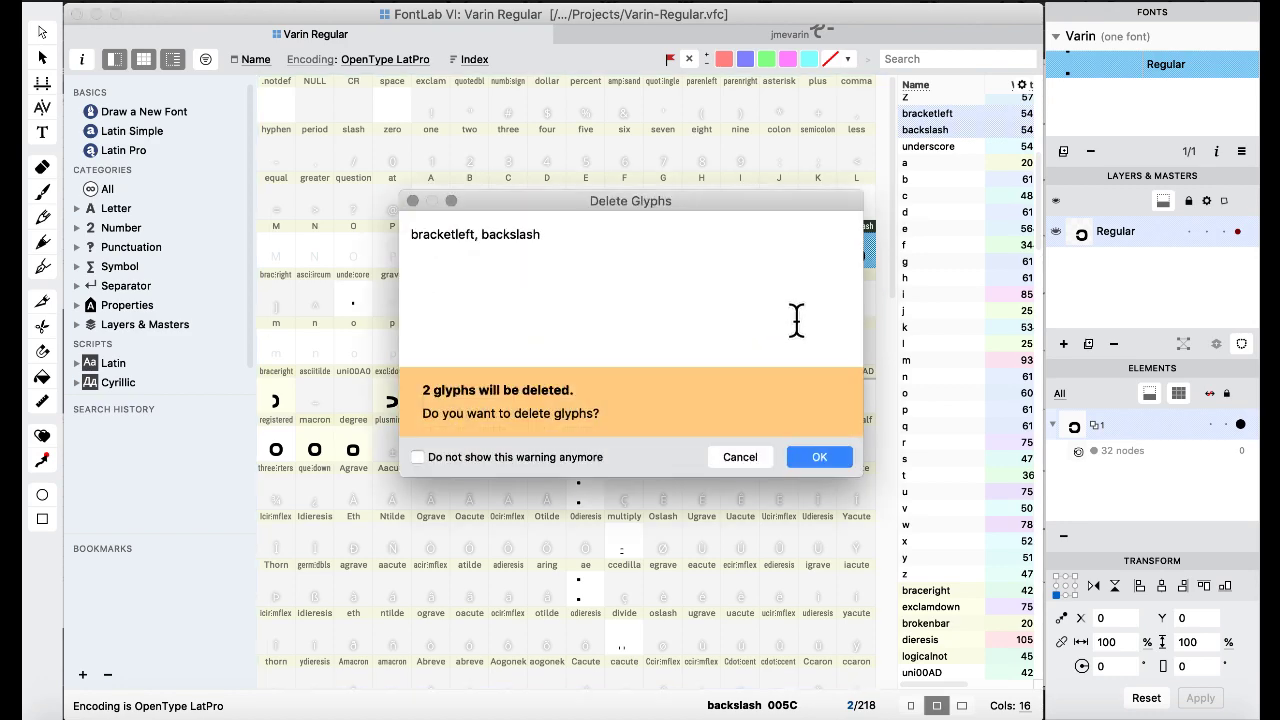
left_click(817, 458)
left_click(740, 405)
key("super+v")
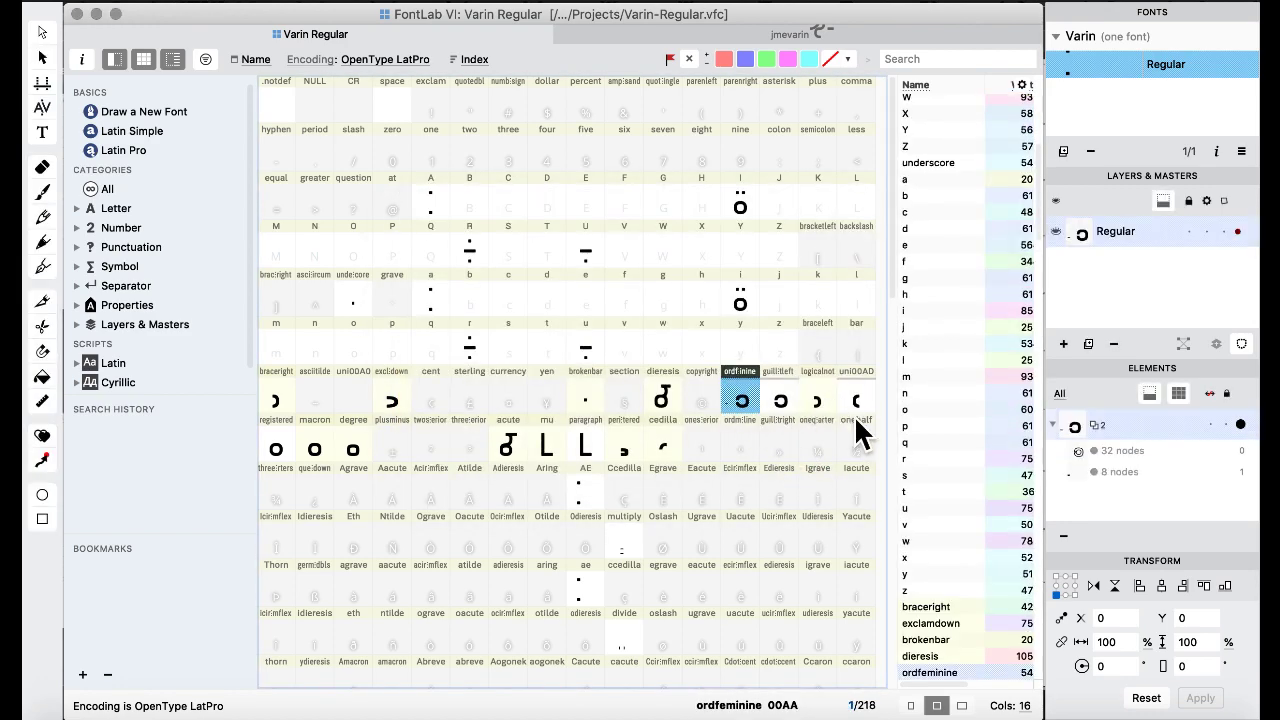
Apply a colour flag to the four glyphs from ordfeminine through uni00AD.
left_click(852, 400, "shift")
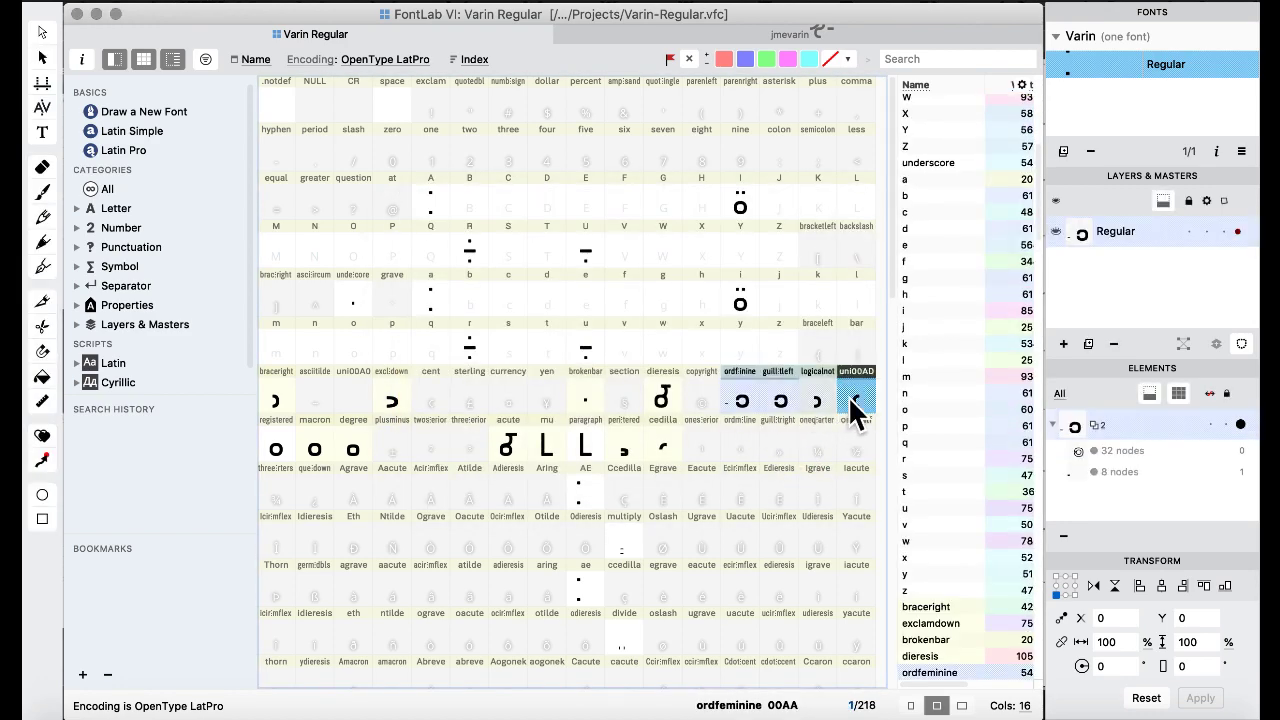
left_click(848, 59)
left_click(780, 255)
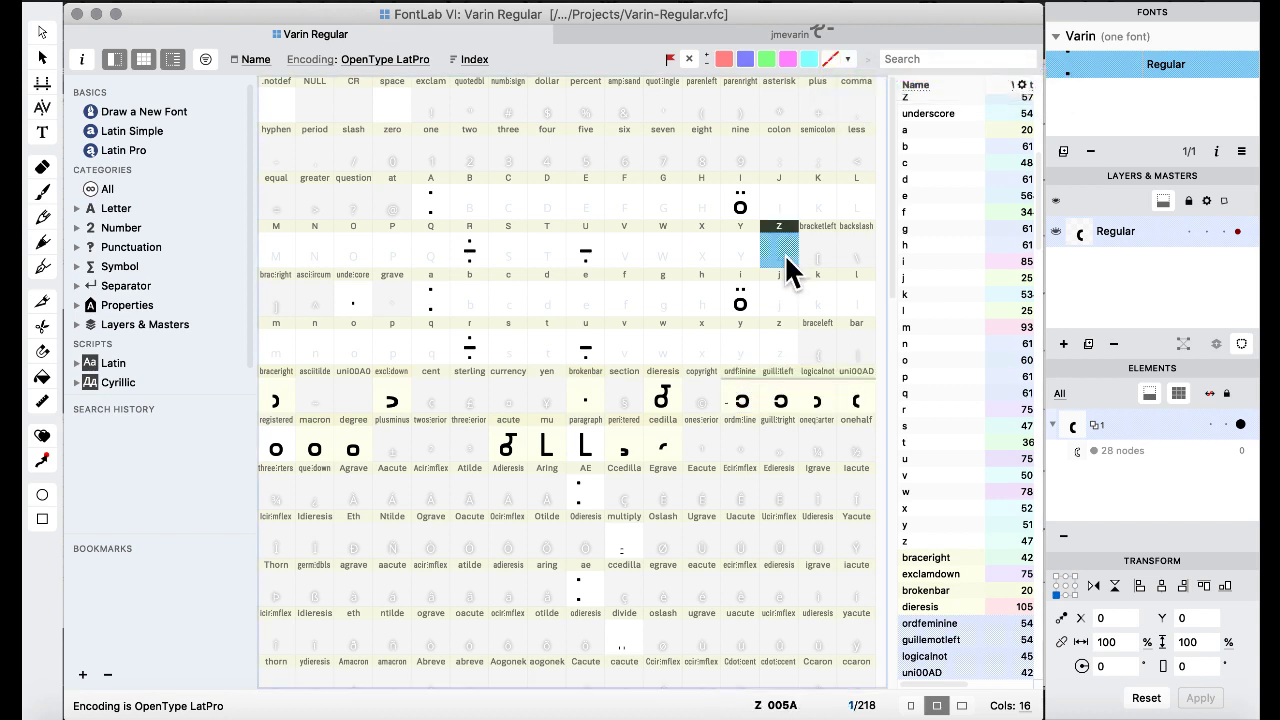
Open the emptied bar glyph, set its advance width to 600, and return to the font's glyph table.
left_click(855, 352)
double_click(855, 345)
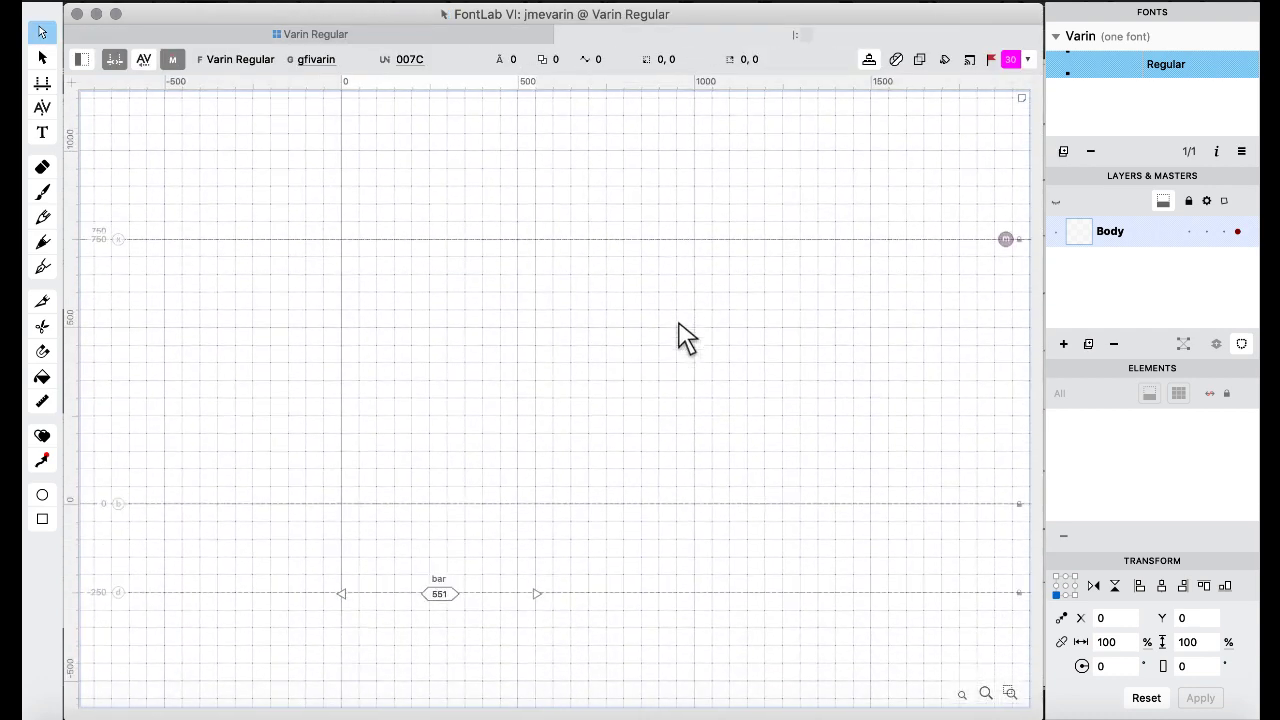
double_click(440, 595)
type("600")
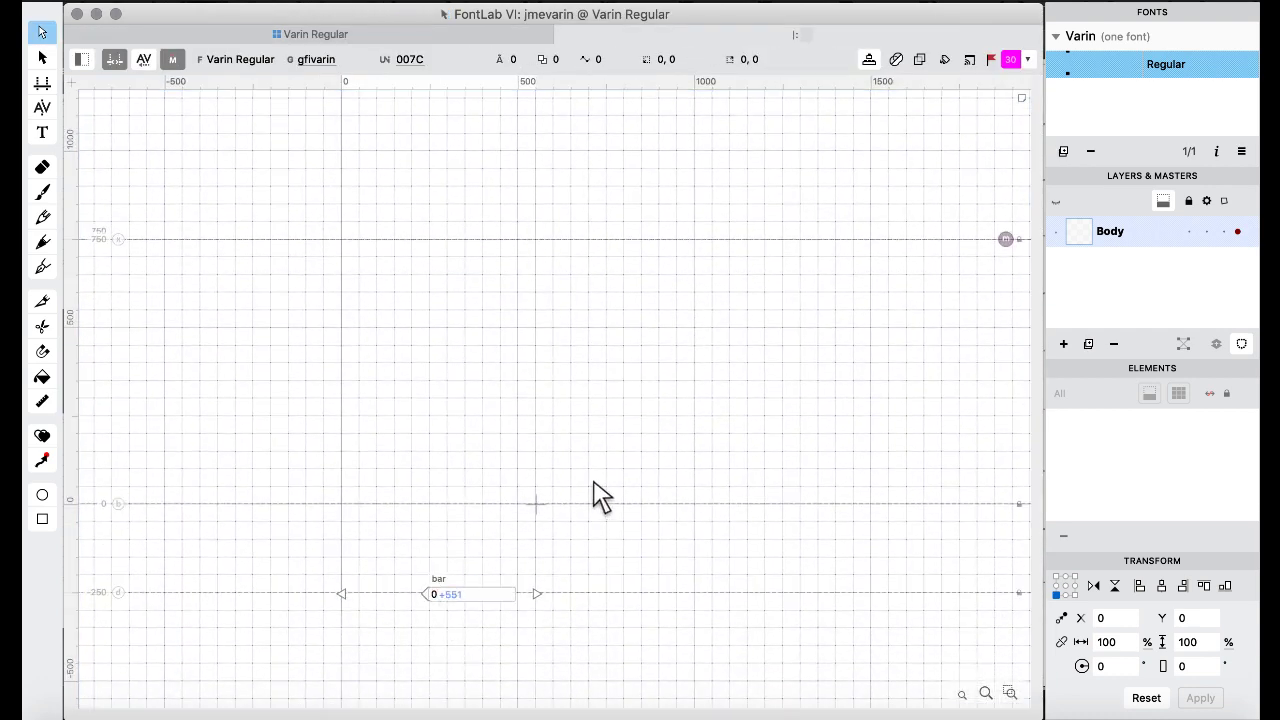
key("Return")
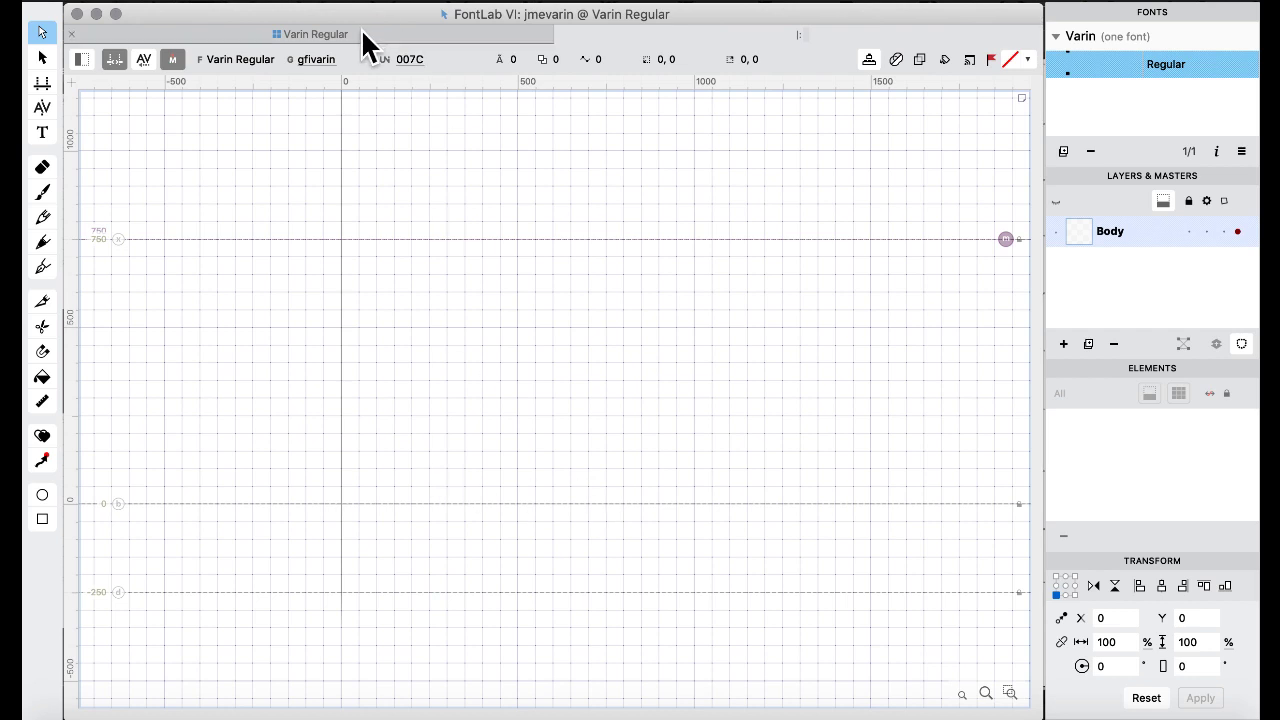
left_click(361, 27)
Select all glyphs from aasavarin through zmevarin and repeat the last Set Sidebearings action on them.
left_click(624, 309)
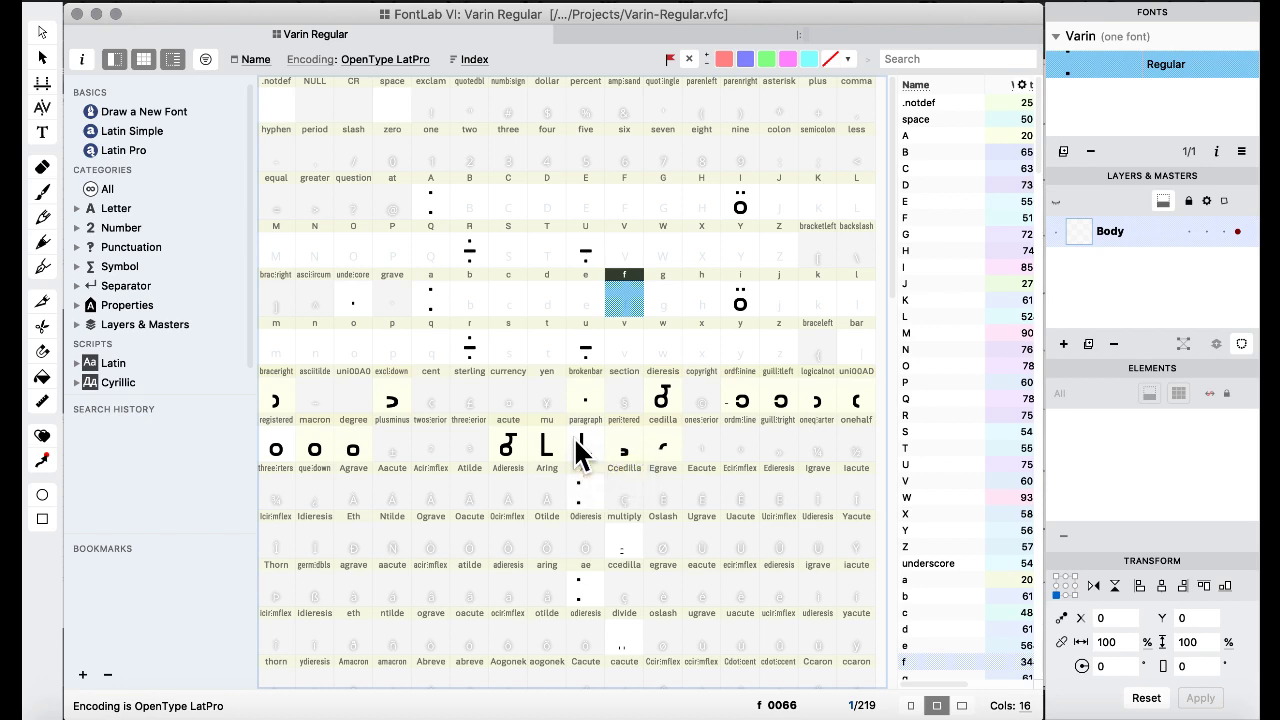
left_click(545, 490)
scroll(545, 495, "down", 5)
scroll(545, 495, "down", 15)
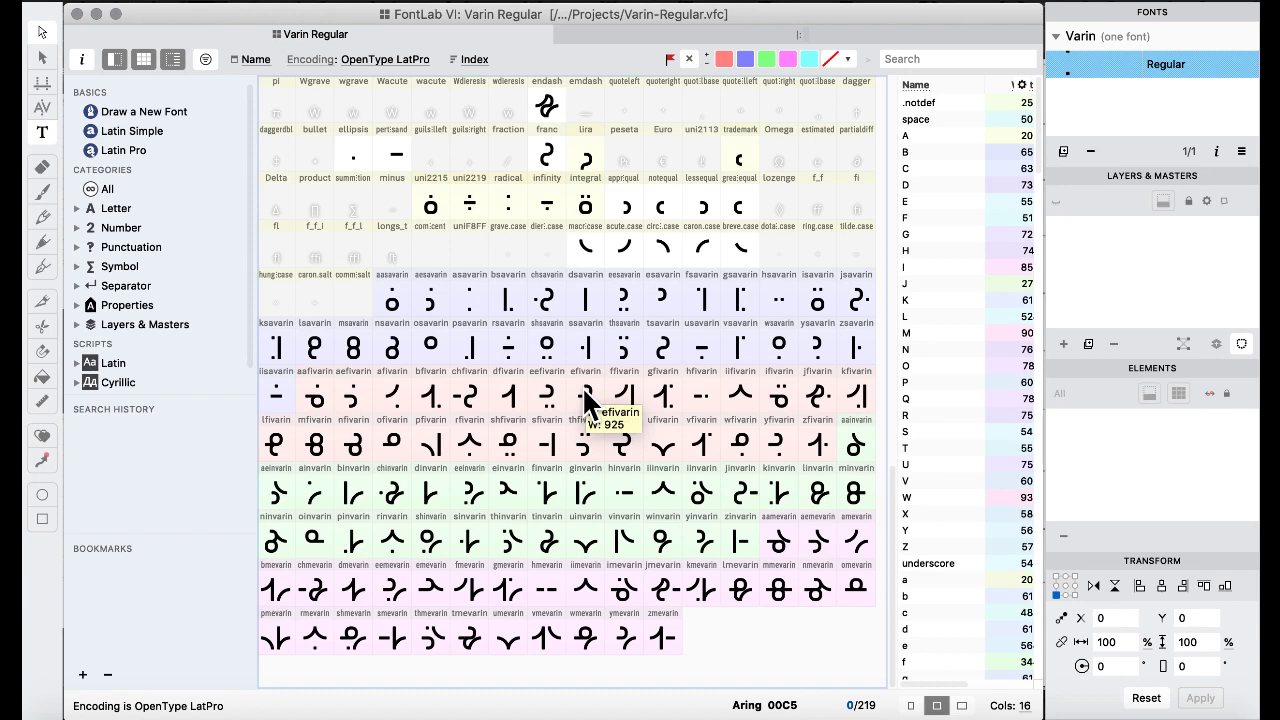
left_click(540, 242)
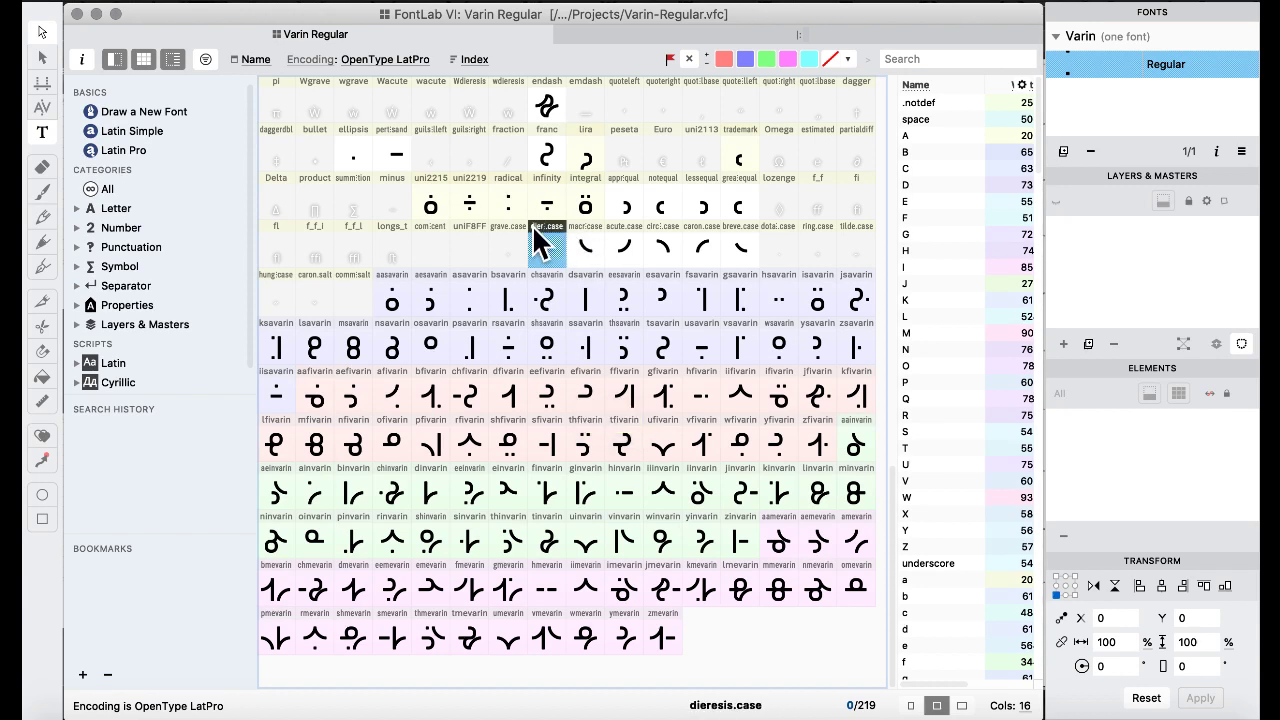
left_click(398, 298)
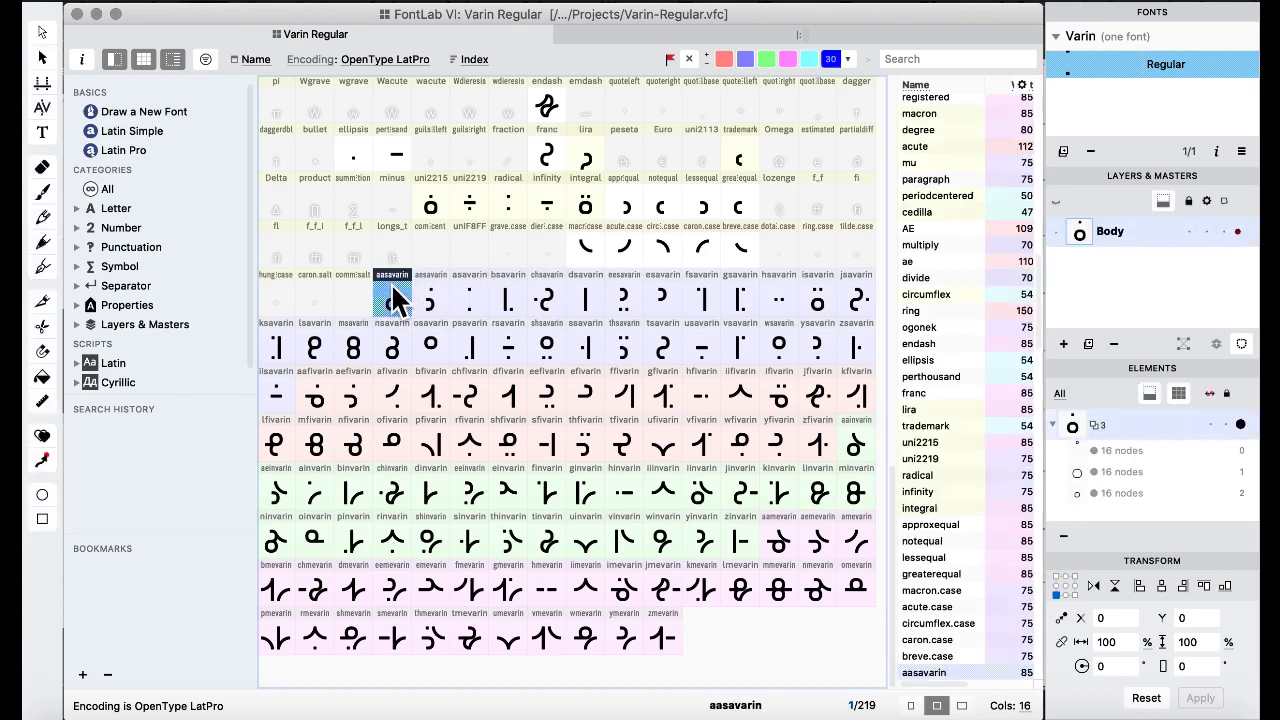
left_click(663, 633, "shift")
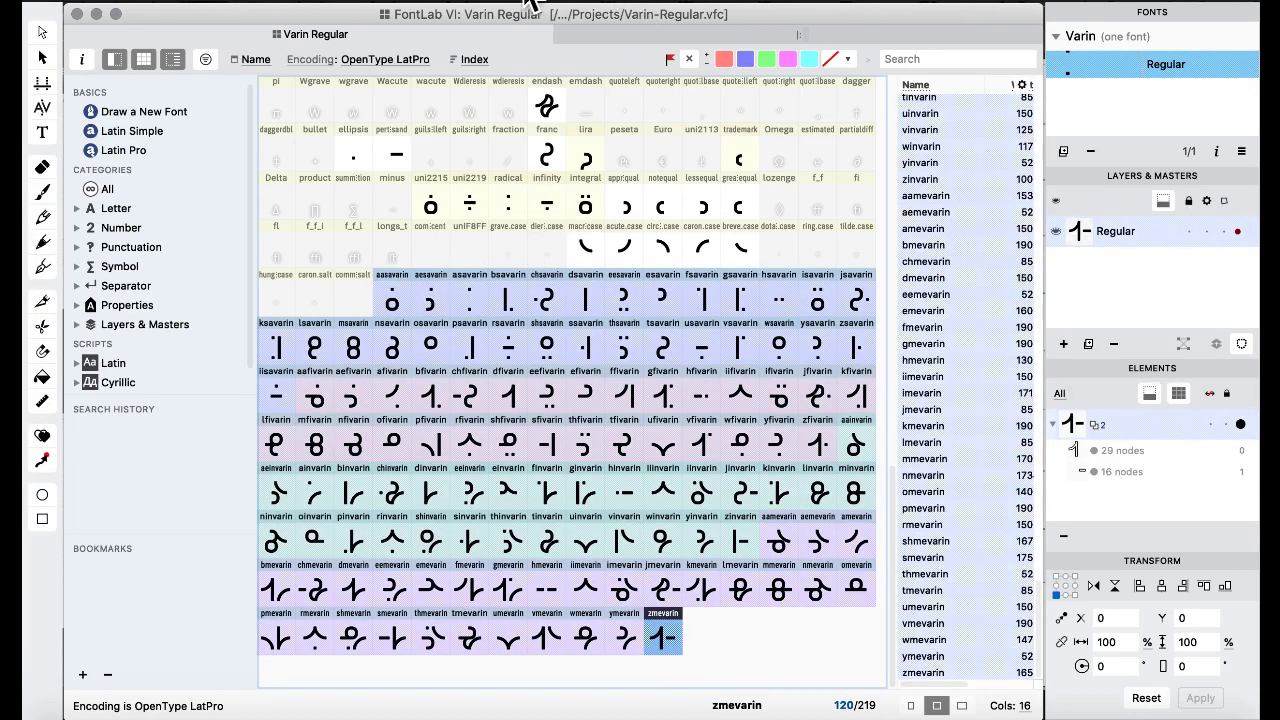
left_click(530, 3)
mouse_move(628, 45)
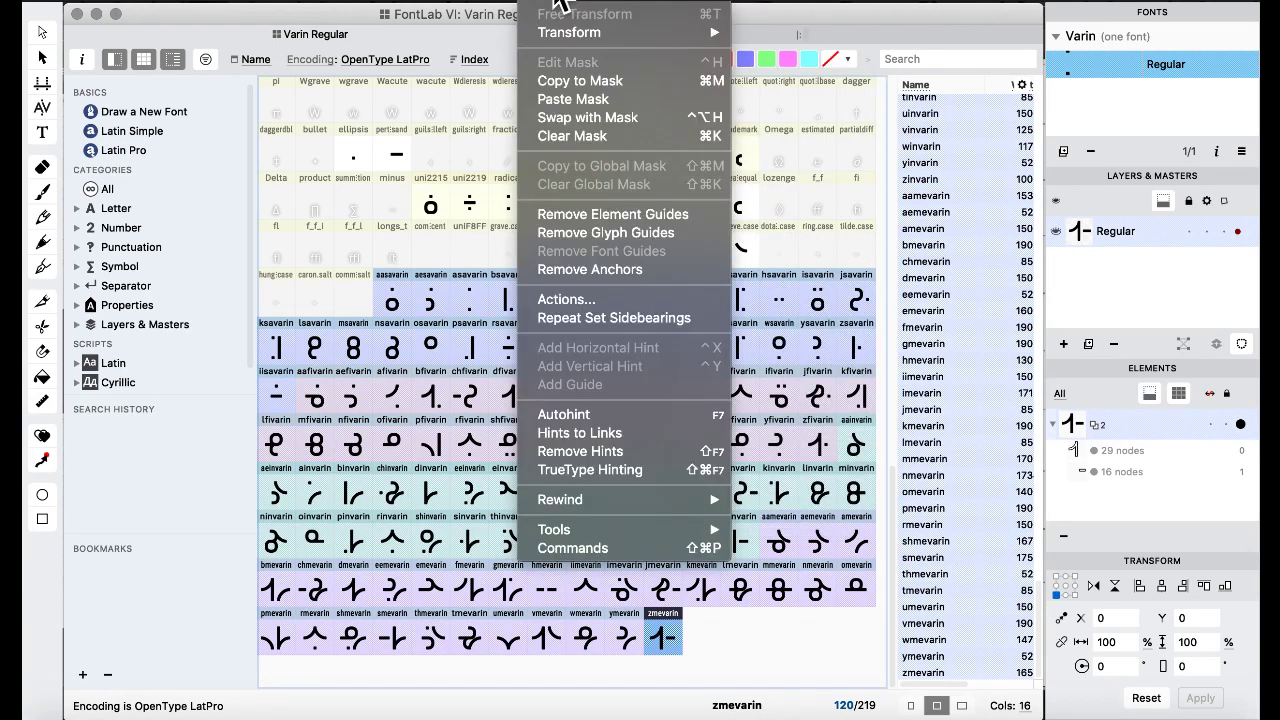
left_click(634, 317)
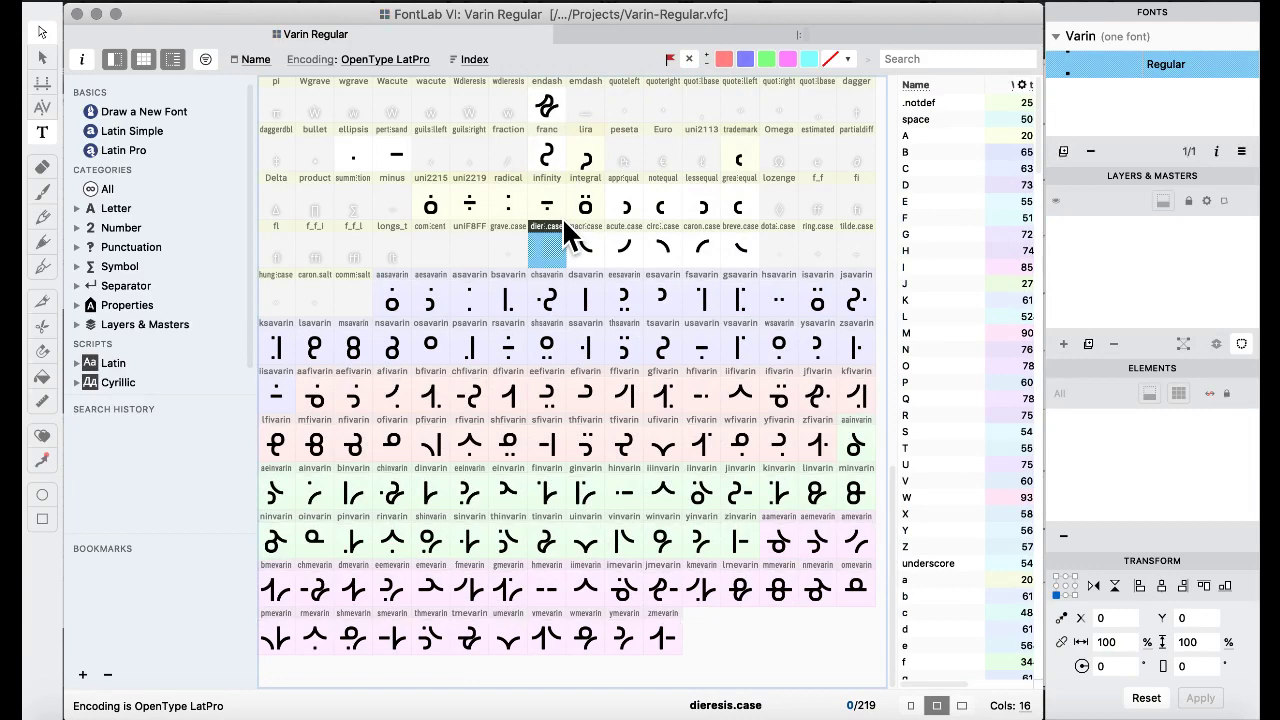
Check the sidebearings of bfivarin in its glyph view, then return to the font's glyph table.
left_click(441, 335)
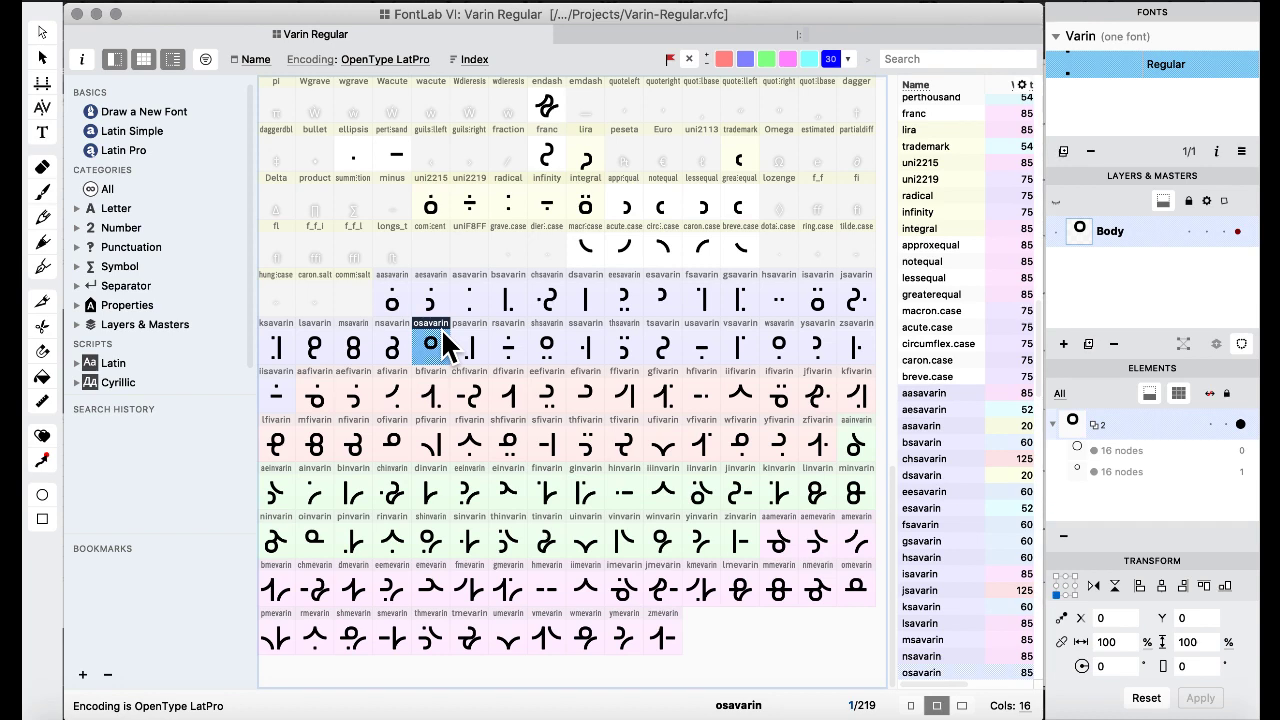
left_click(427, 250)
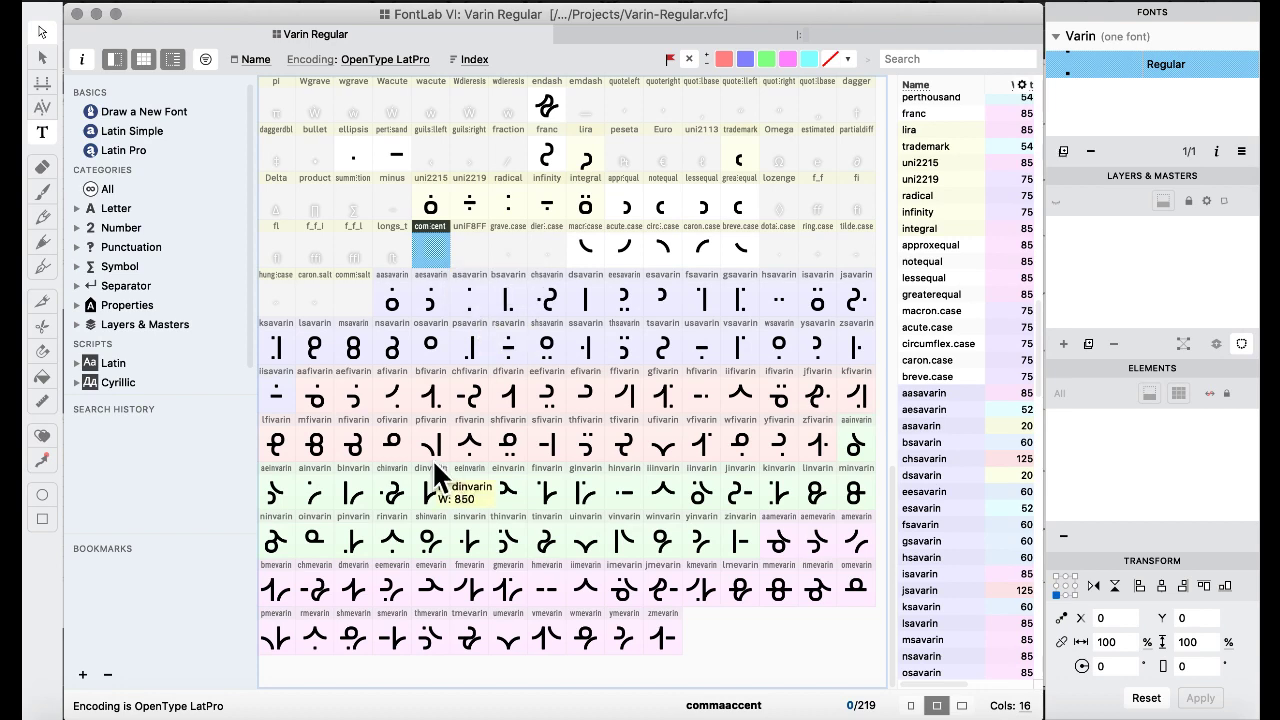
double_click(425, 400)
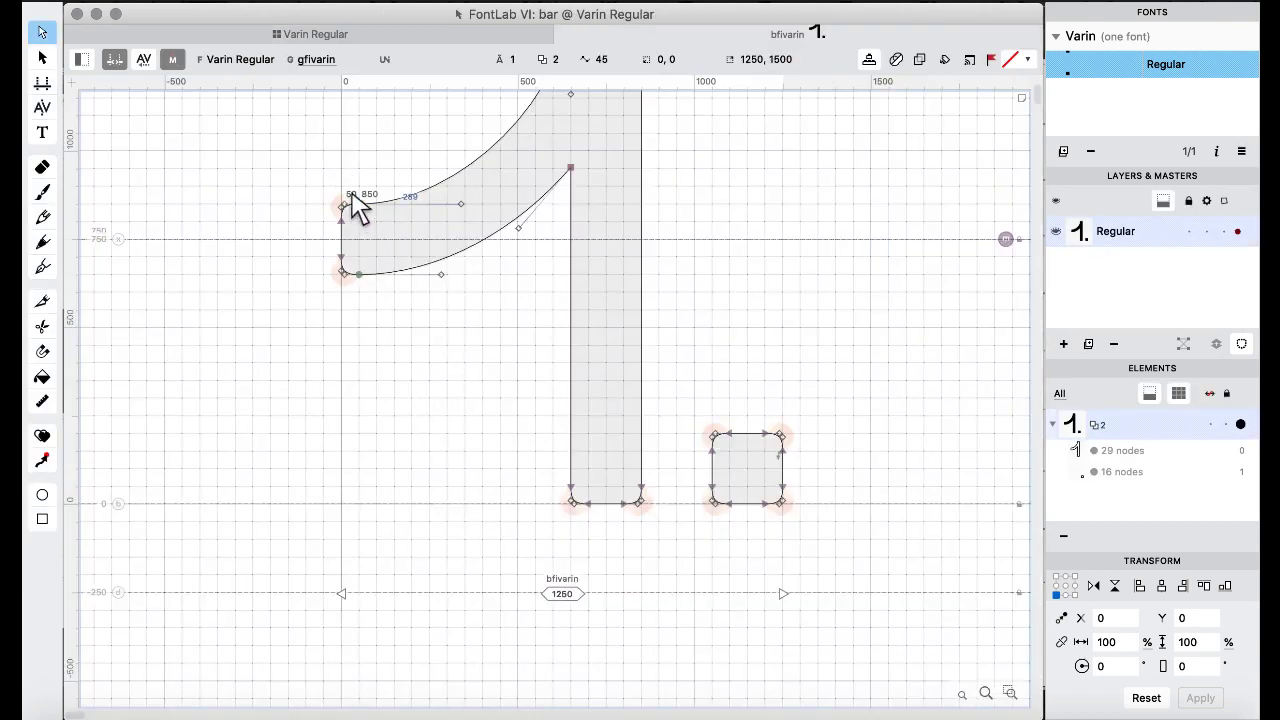
left_click(318, 34)
Return to the font's glyph table, check the liga code in the Features & Classes workspace, and restore the Default workspace.
left_click(539, 404)
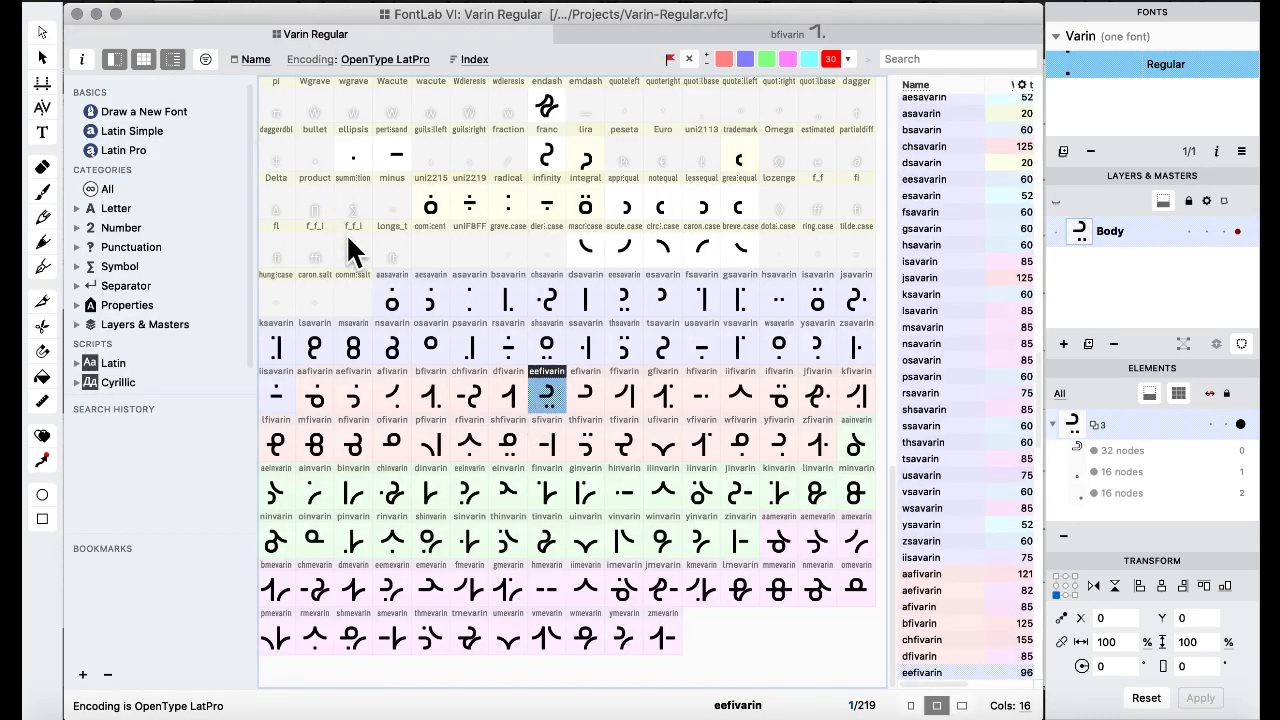
scroll(355, 230, "up", 5)
left_click(700, 0)
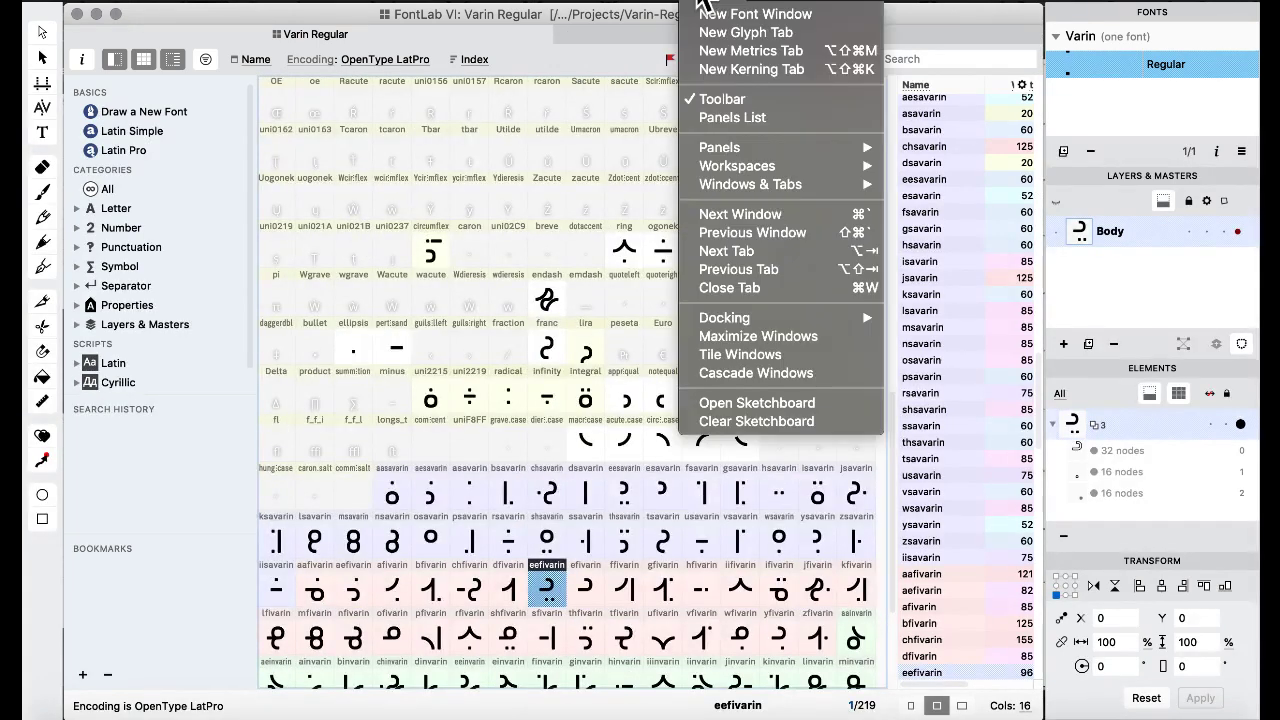
mouse_move(760, 178)
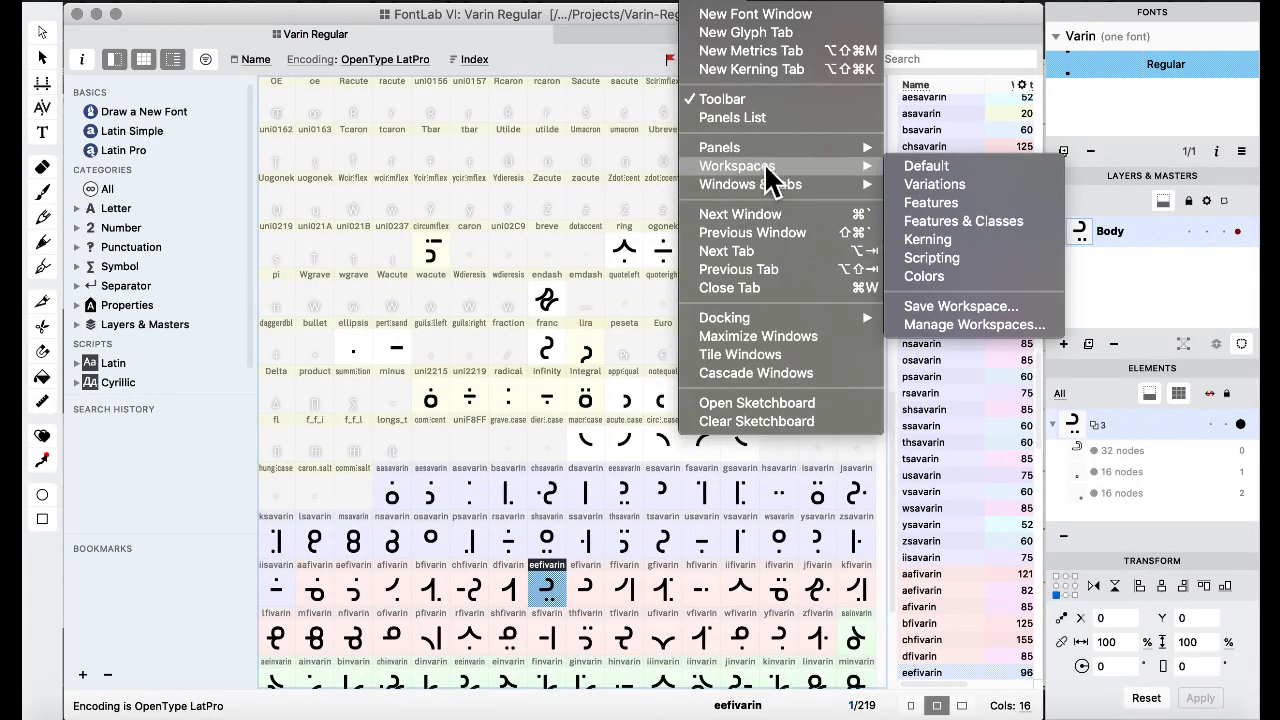
left_click(970, 230)
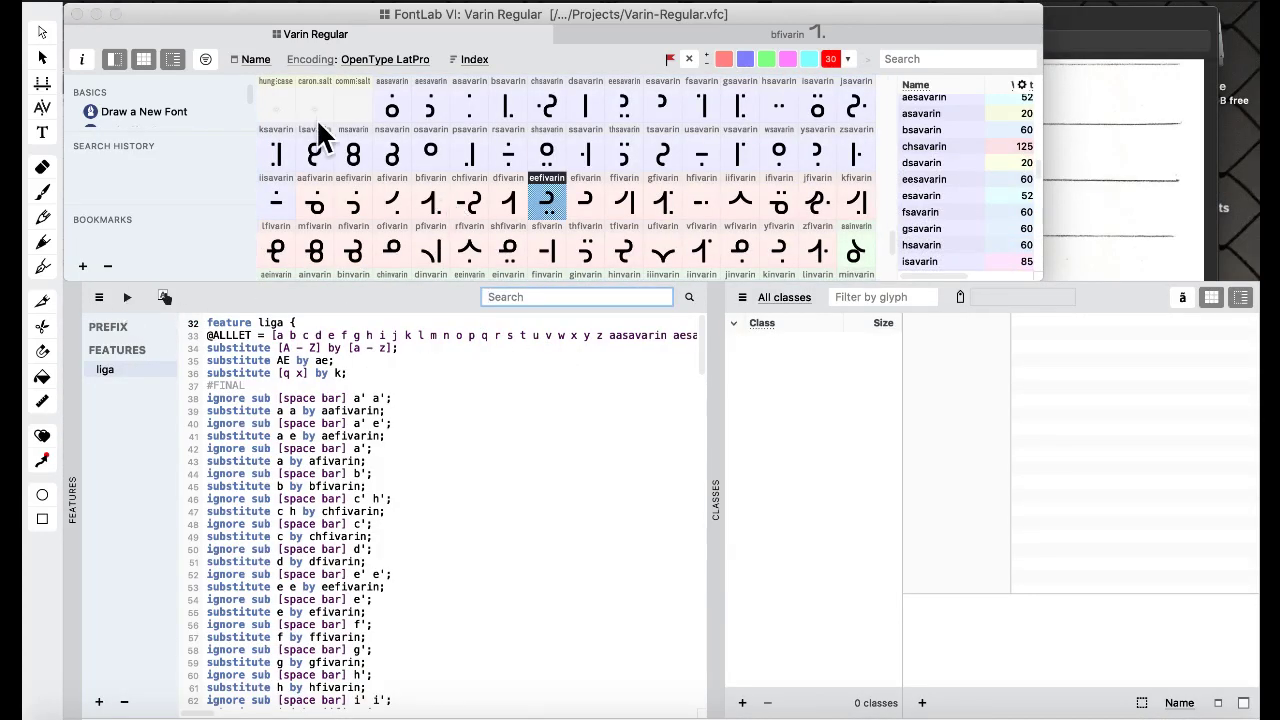
left_click(695, 6)
mouse_move(750, 166)
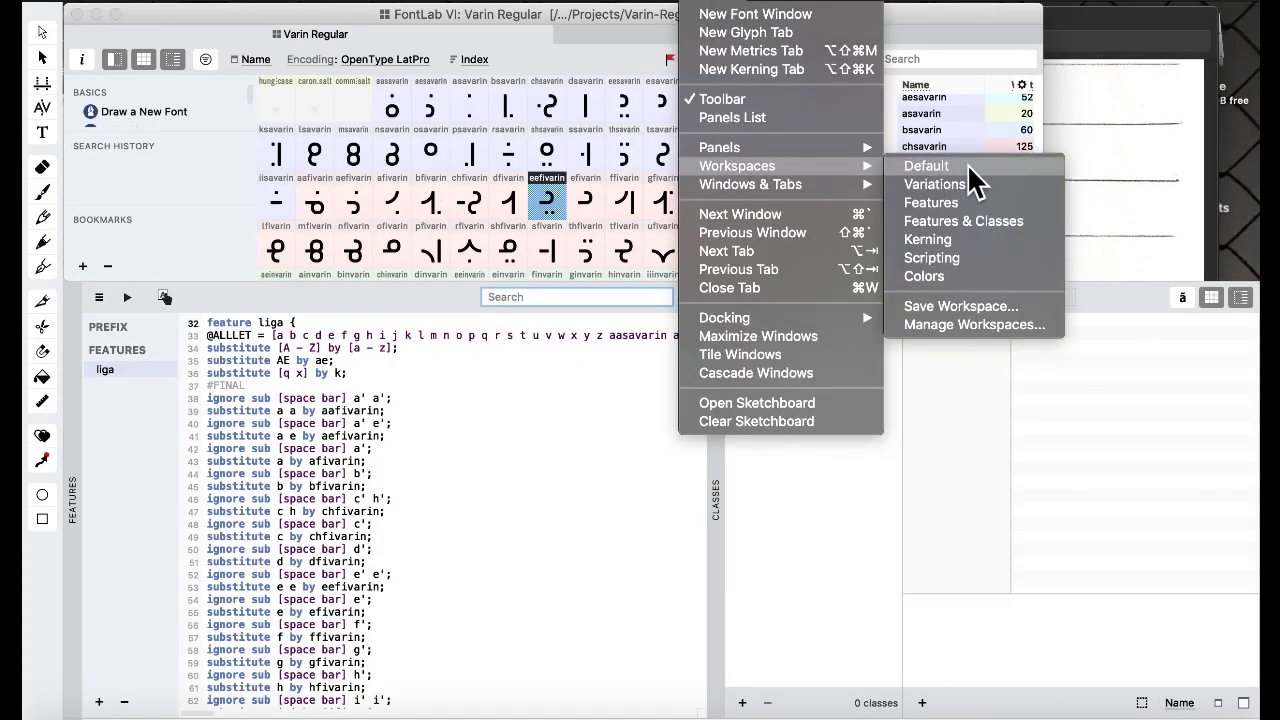
left_click(982, 167)
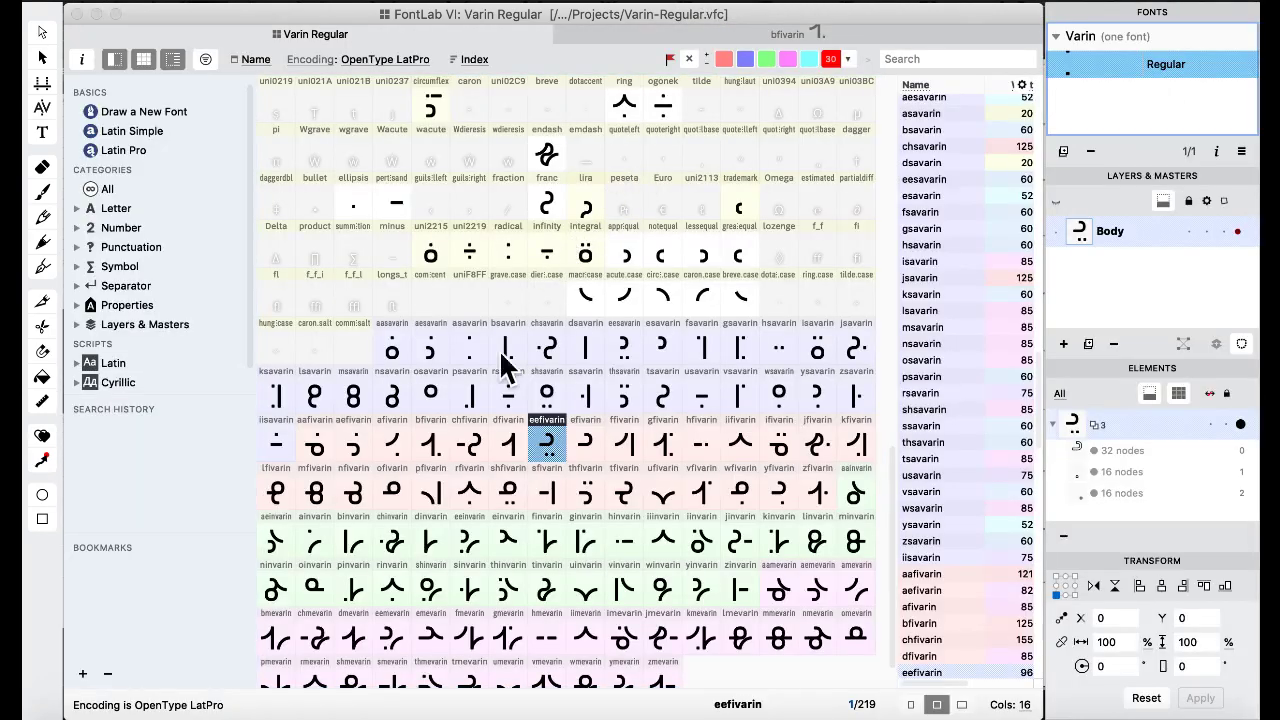
Show the bsavarin glyph in text mode with the text sidebar displayed and its font features enabled.
left_click(497, 365)
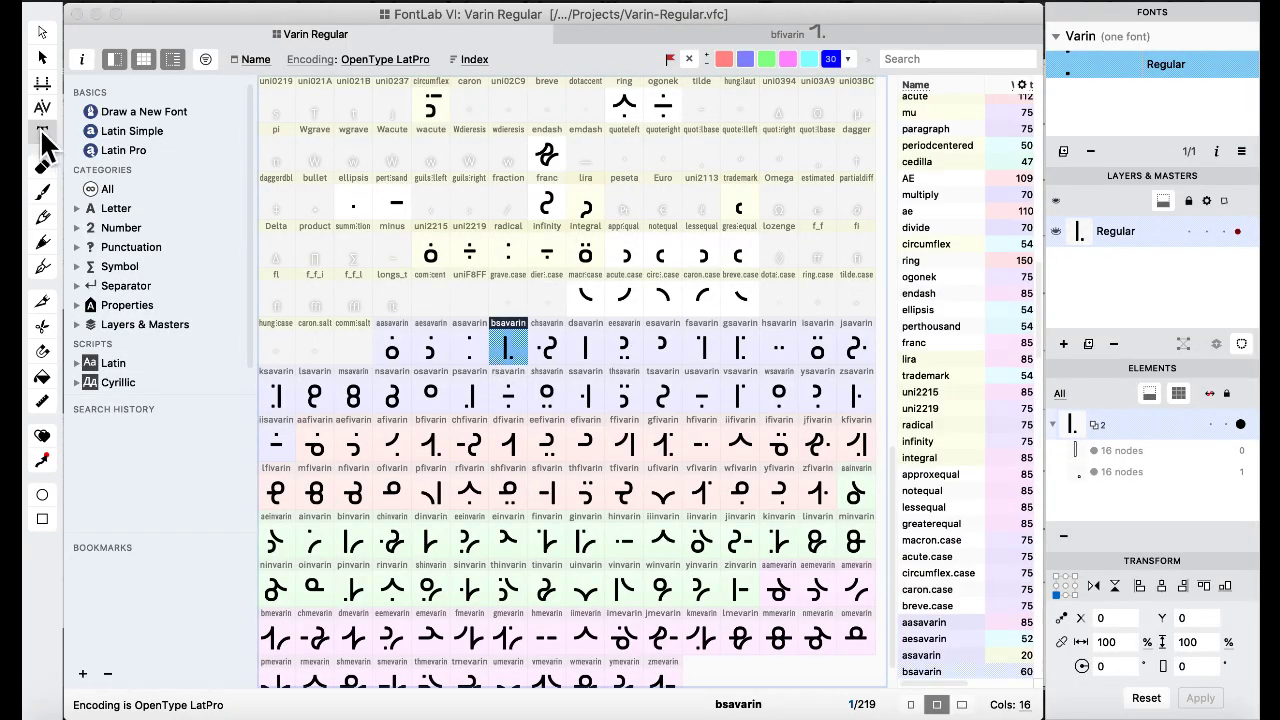
left_click(42, 132)
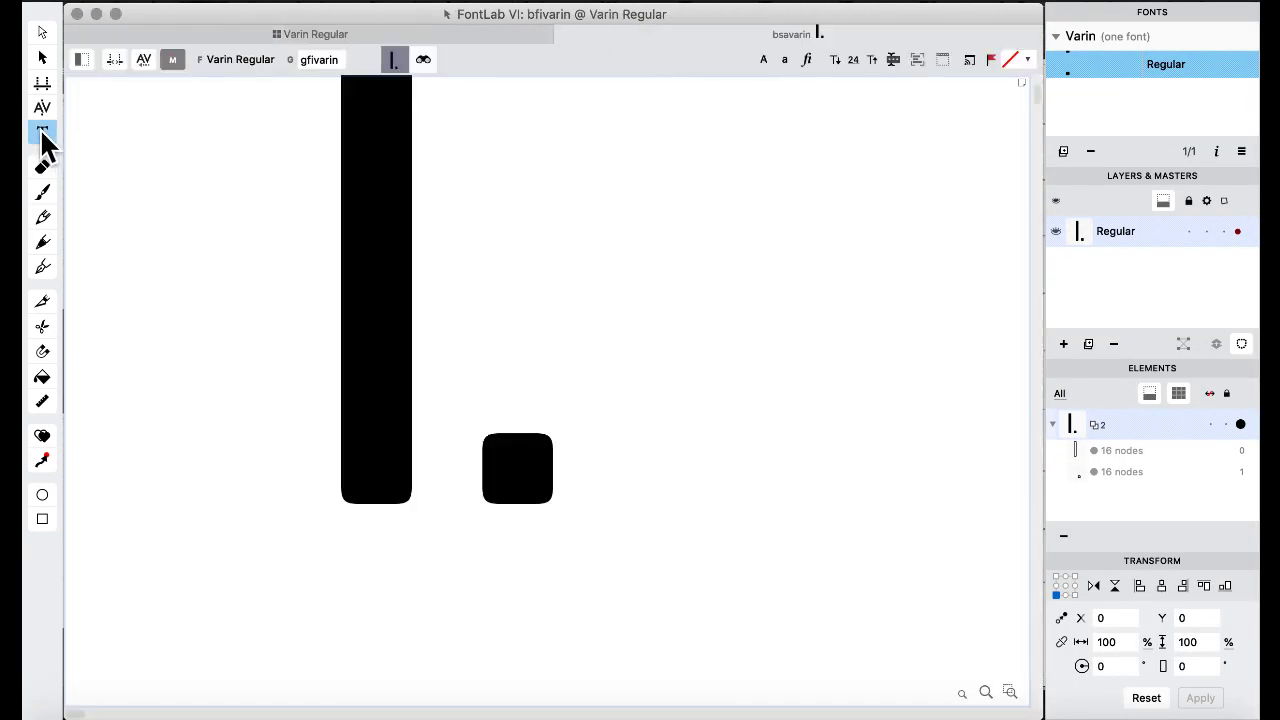
left_click(82, 59)
left_click(78, 387)
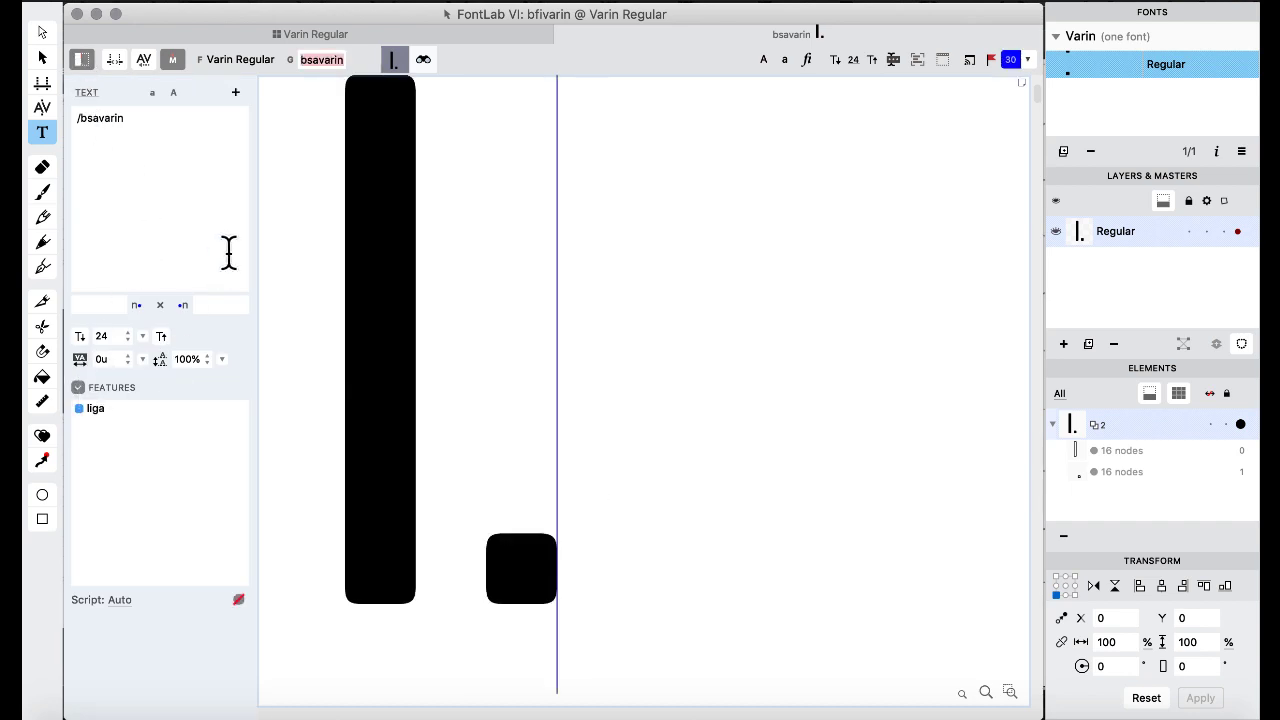
scroll(283, 148, "down", 5)
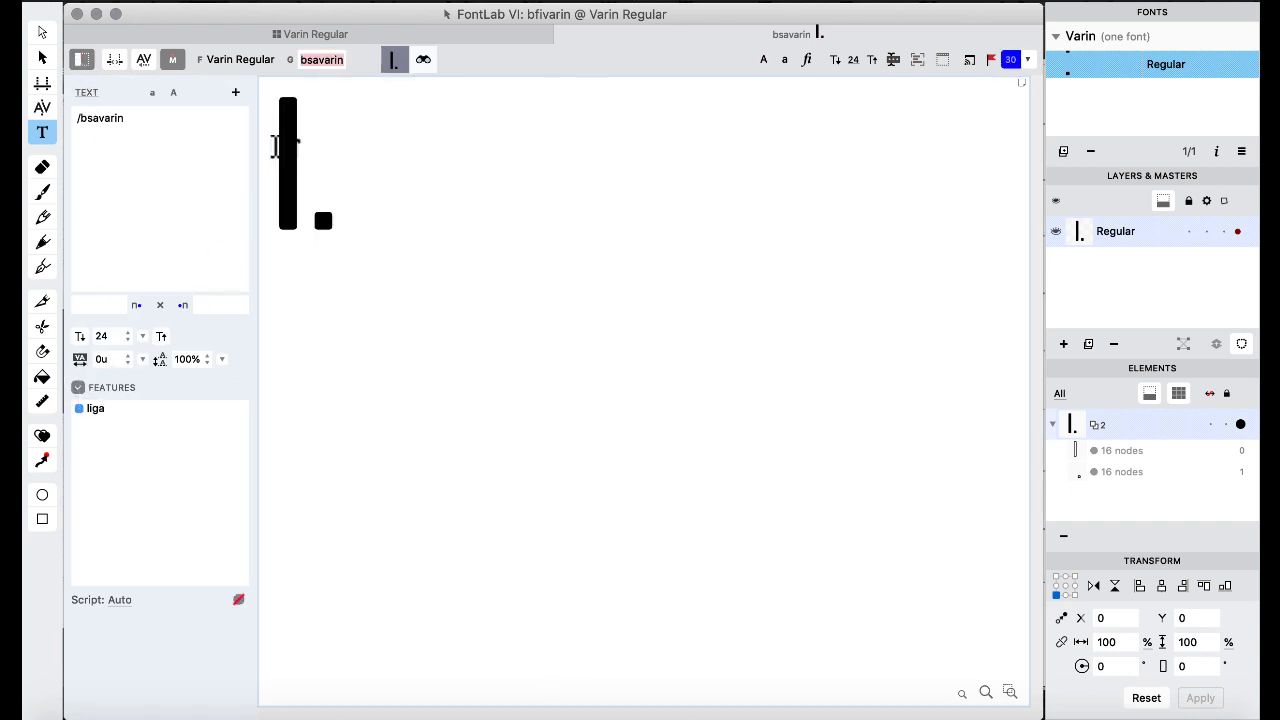
Replace the sample text with "madi" to preview how the Varin ligatures combine.
left_click(237, 149)
key("super+a")
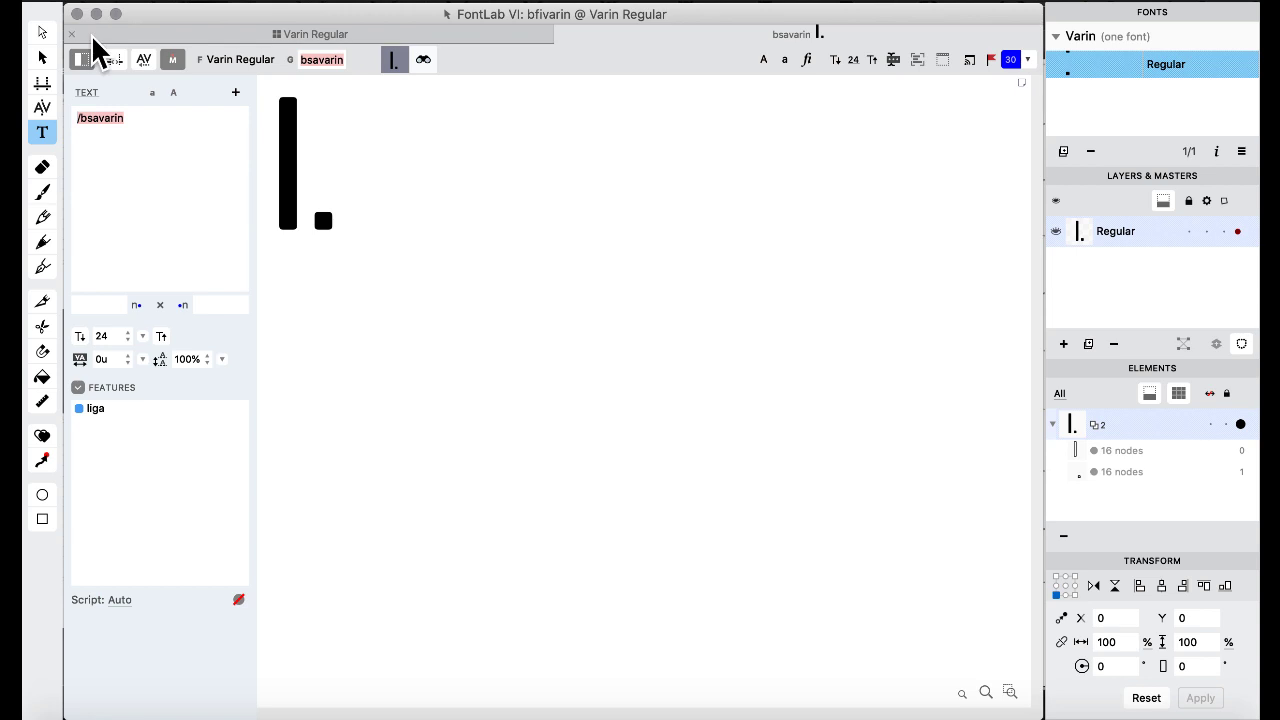
type("madi")
key("BackSpace")
key("BackSpace")
key("BackSpace")
key("BackSpace")
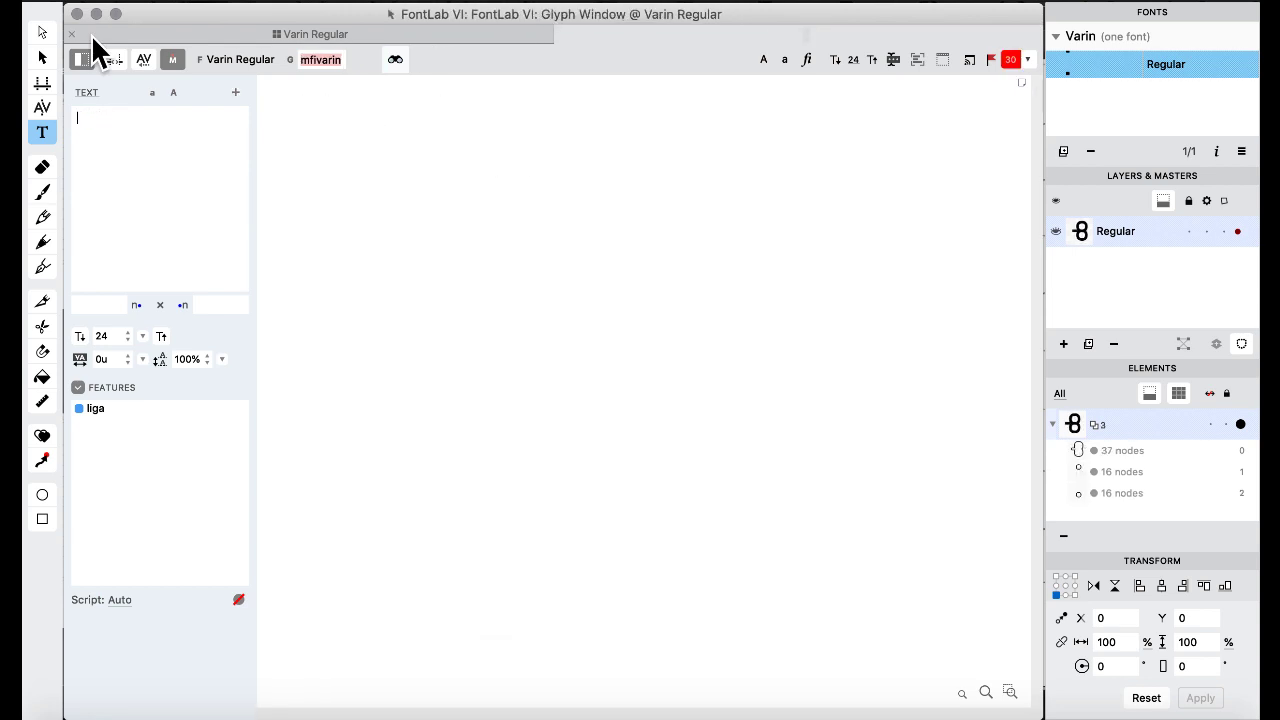
type("madi")
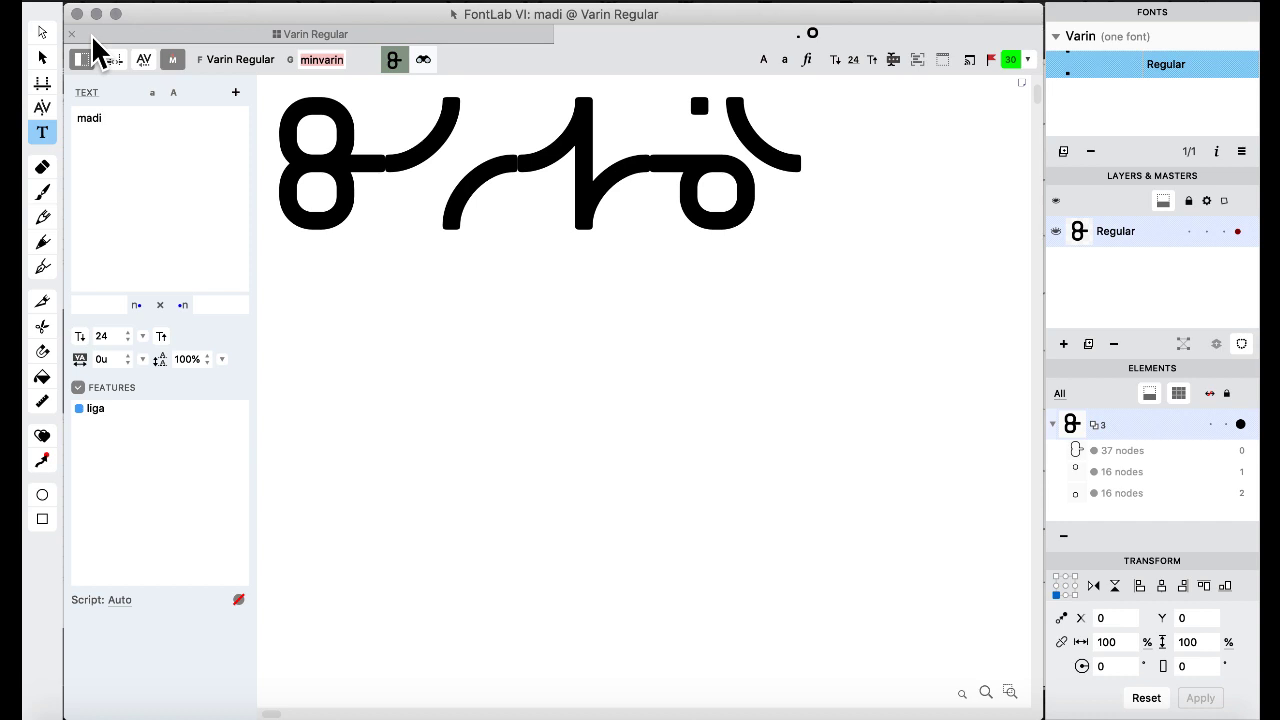
Clear the preview text, try "ja", and preview the word "jami" instead.
key("BackSpace")
key("BackSpace")
key("BackSpace")
key("BackSpace")
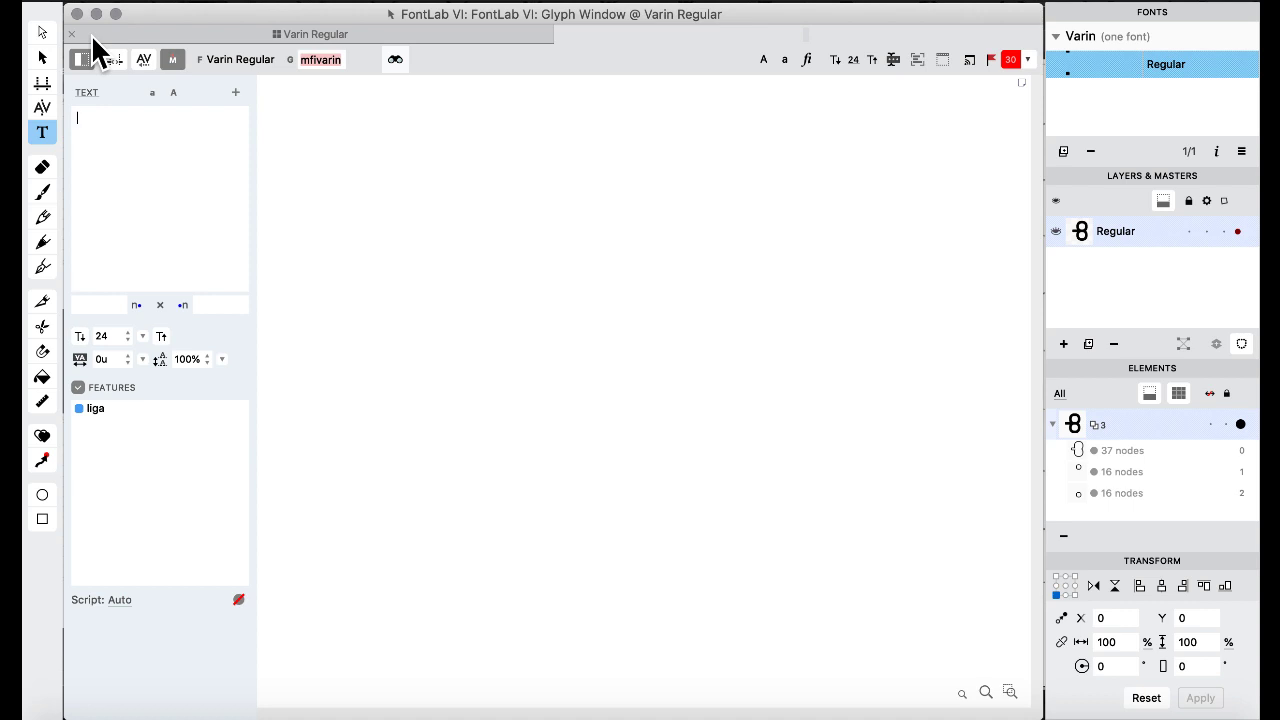
type("ja")
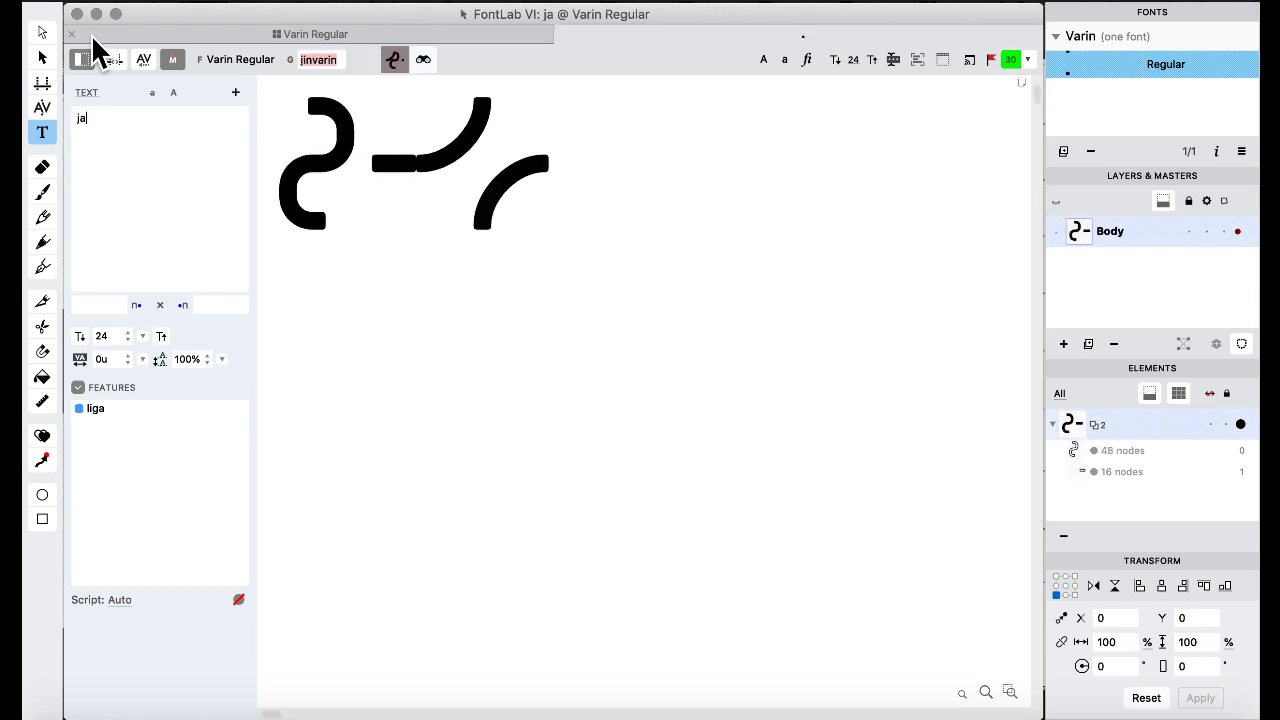
key("BackSpace")
type("ja")
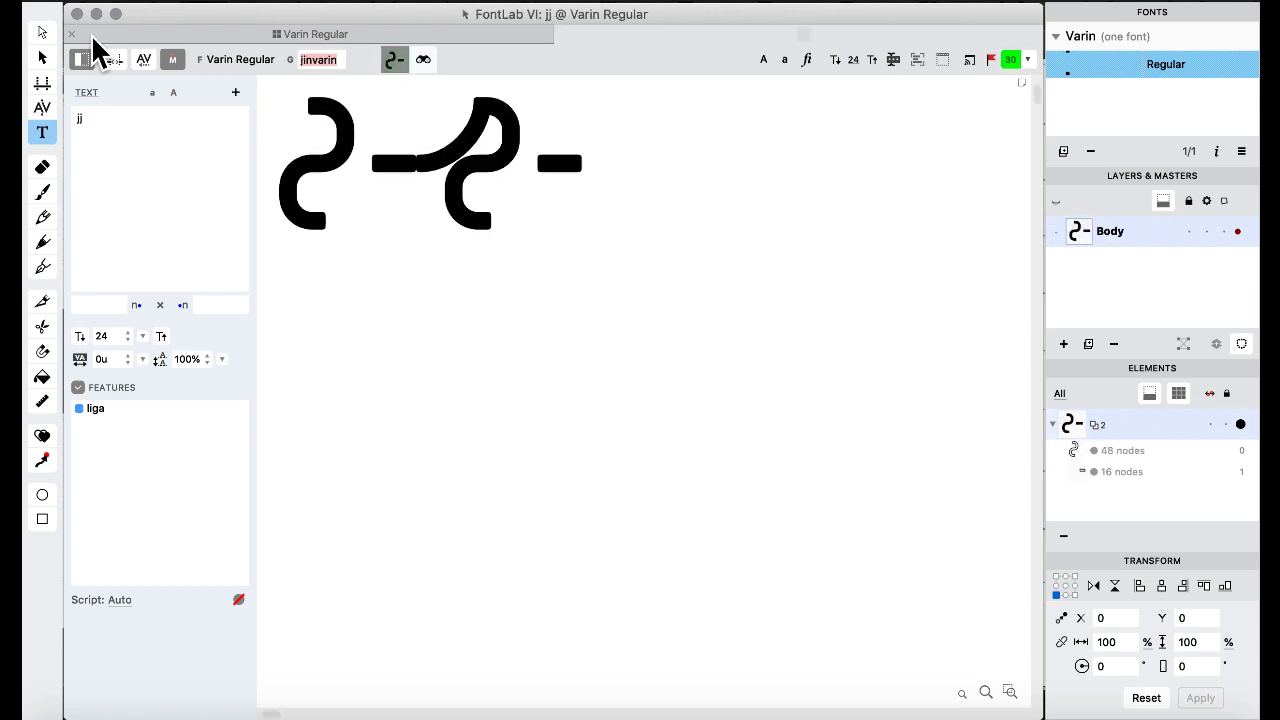
key("BackSpace")
key("BackSpace")
key("BackSpace")
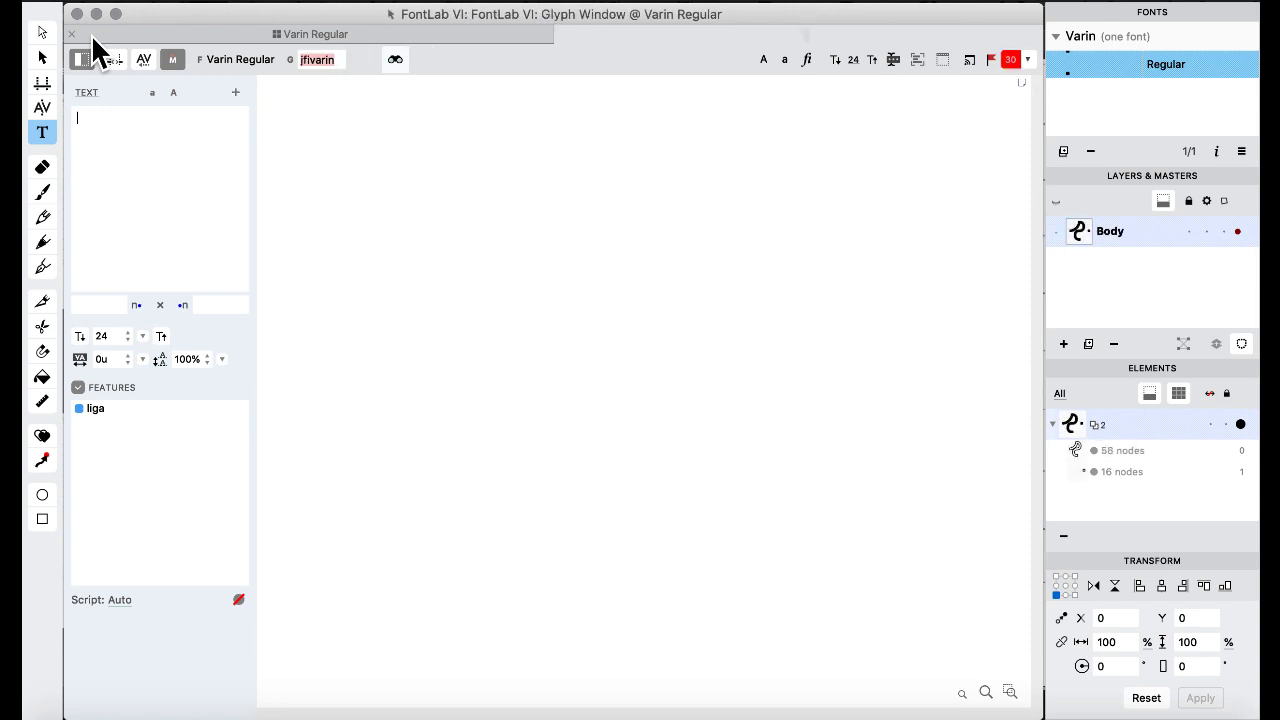
type("jami")
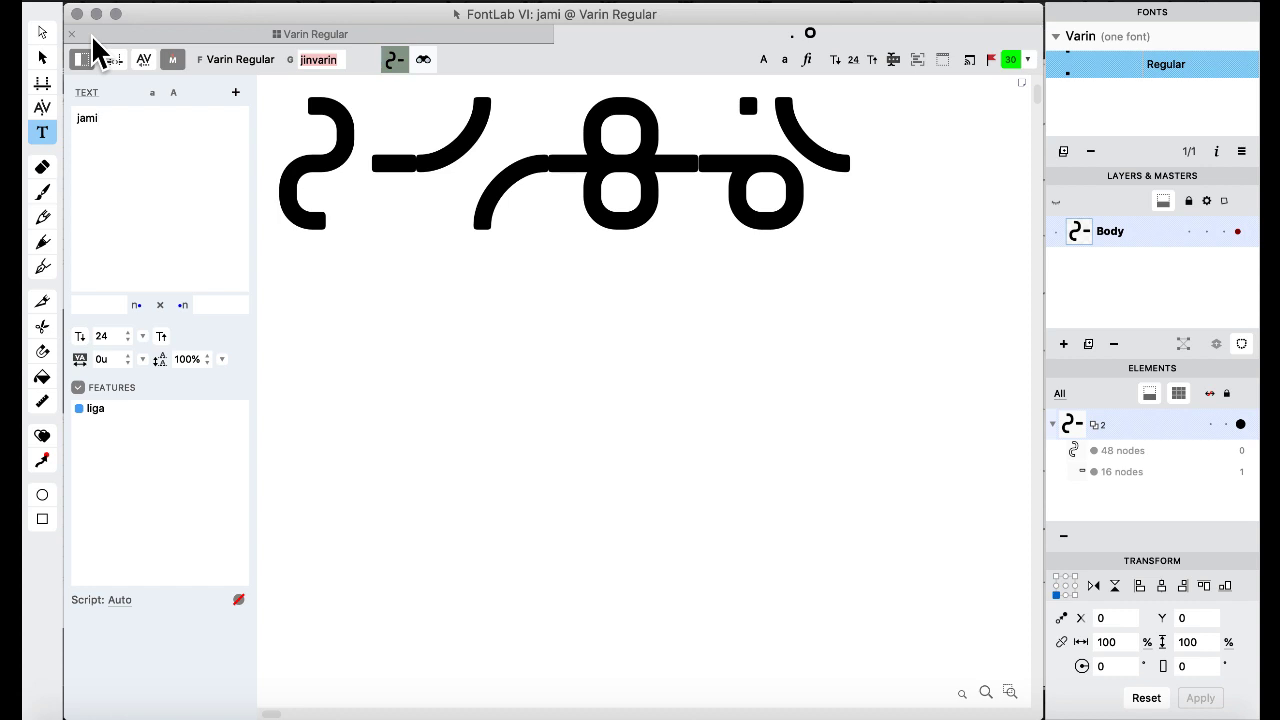
Return to the font's glyph table, select the glyphs from aasavarin through iisavarin for review, and clear the selection.
left_click(300, 34)
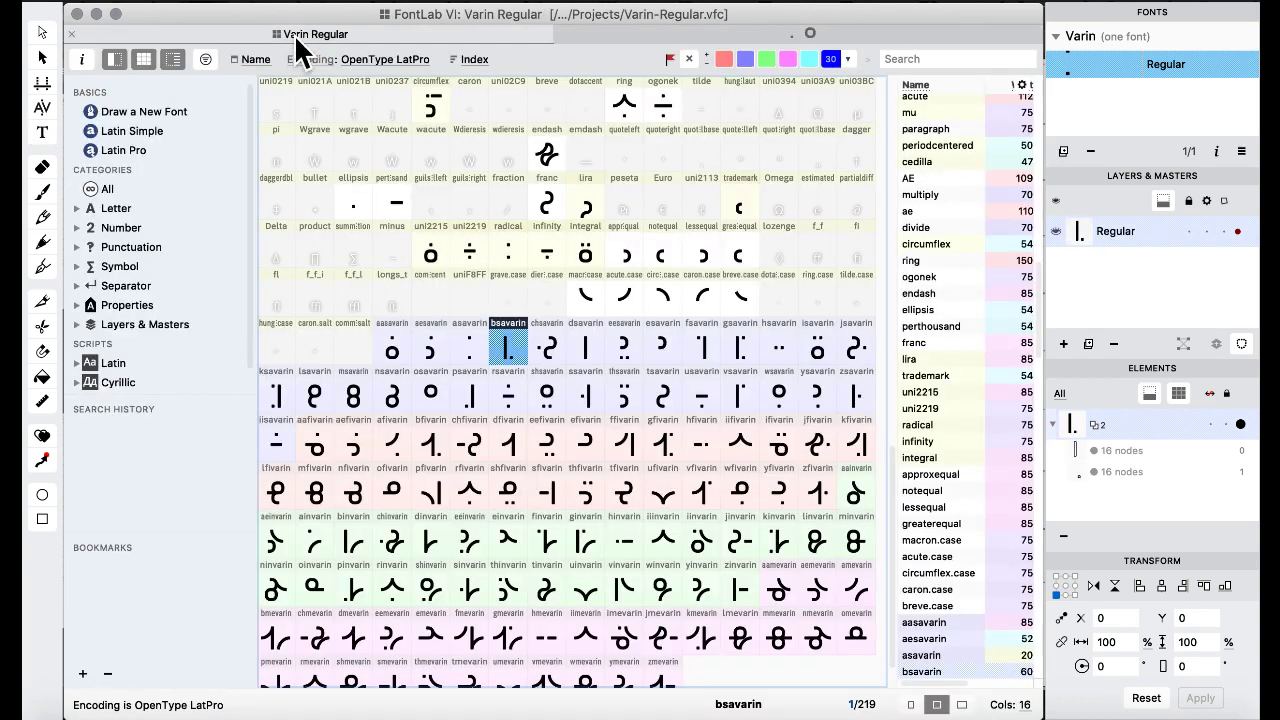
left_click(485, 350)
scroll(470, 300, "down", 2)
scroll(460, 268, "down", 1)
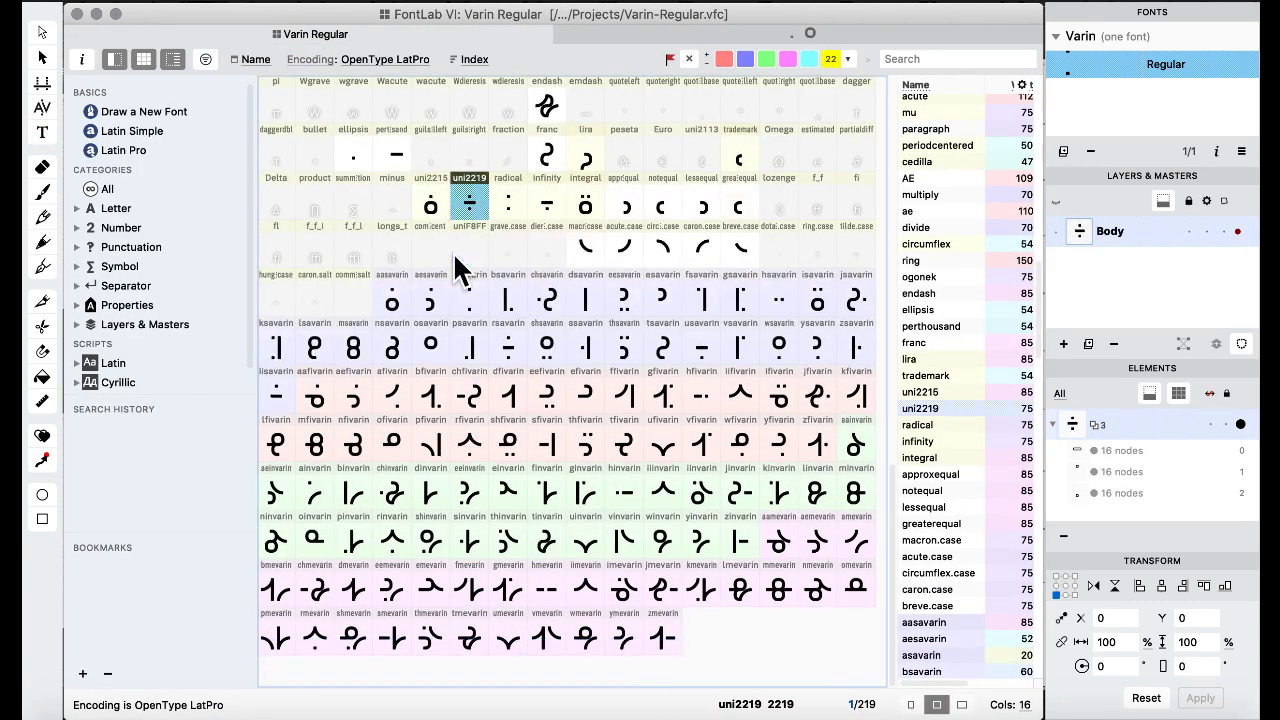
left_click(393, 300)
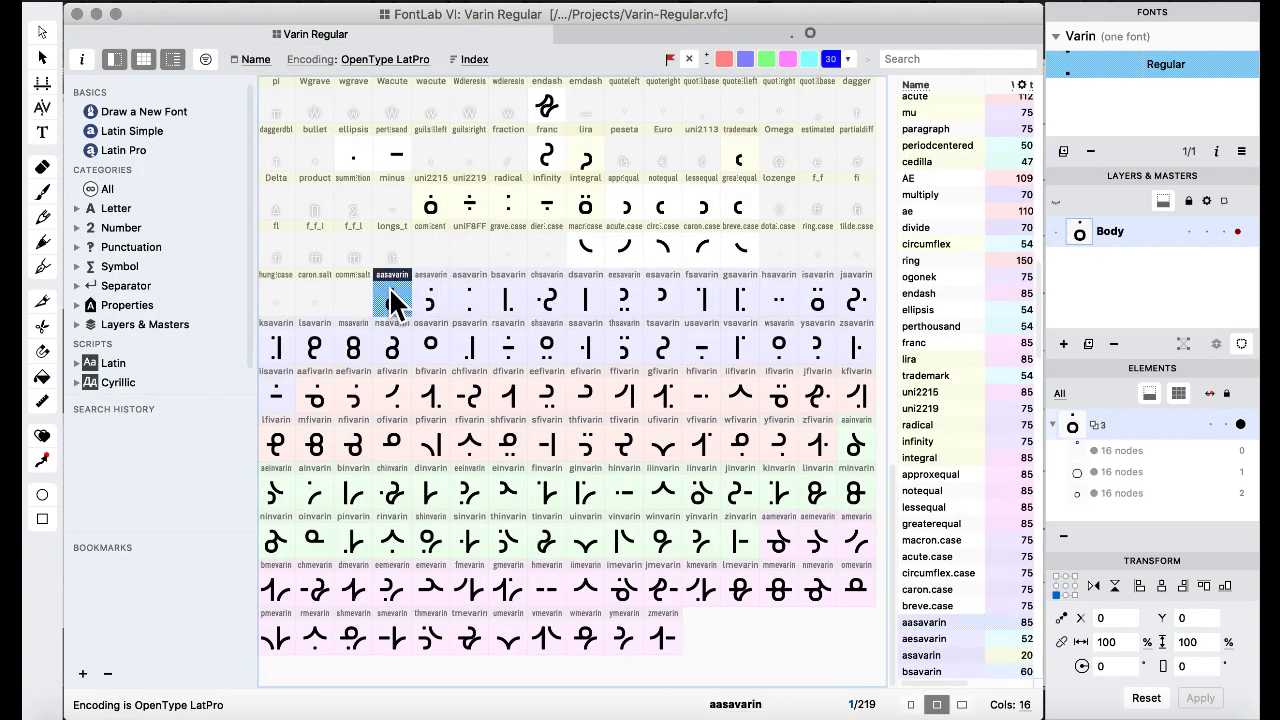
left_click(868, 342, "shift")
left_click(290, 377, "shift")
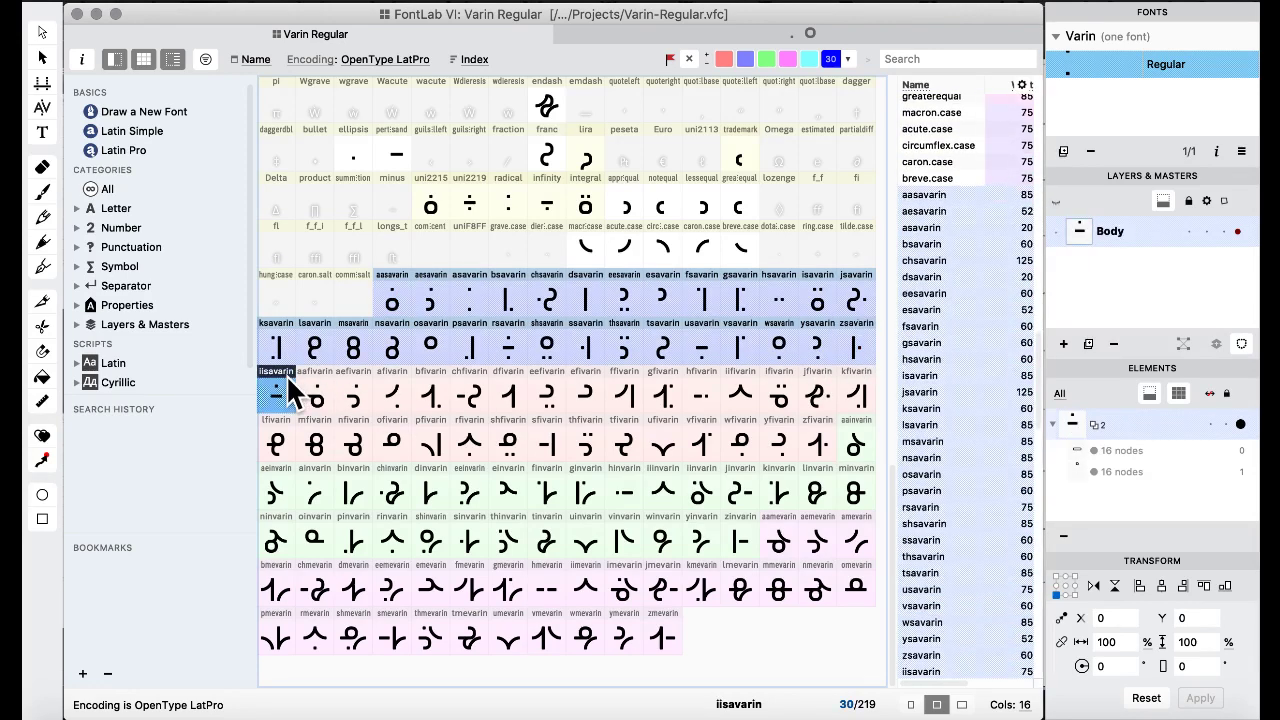
left_click(373, 251)
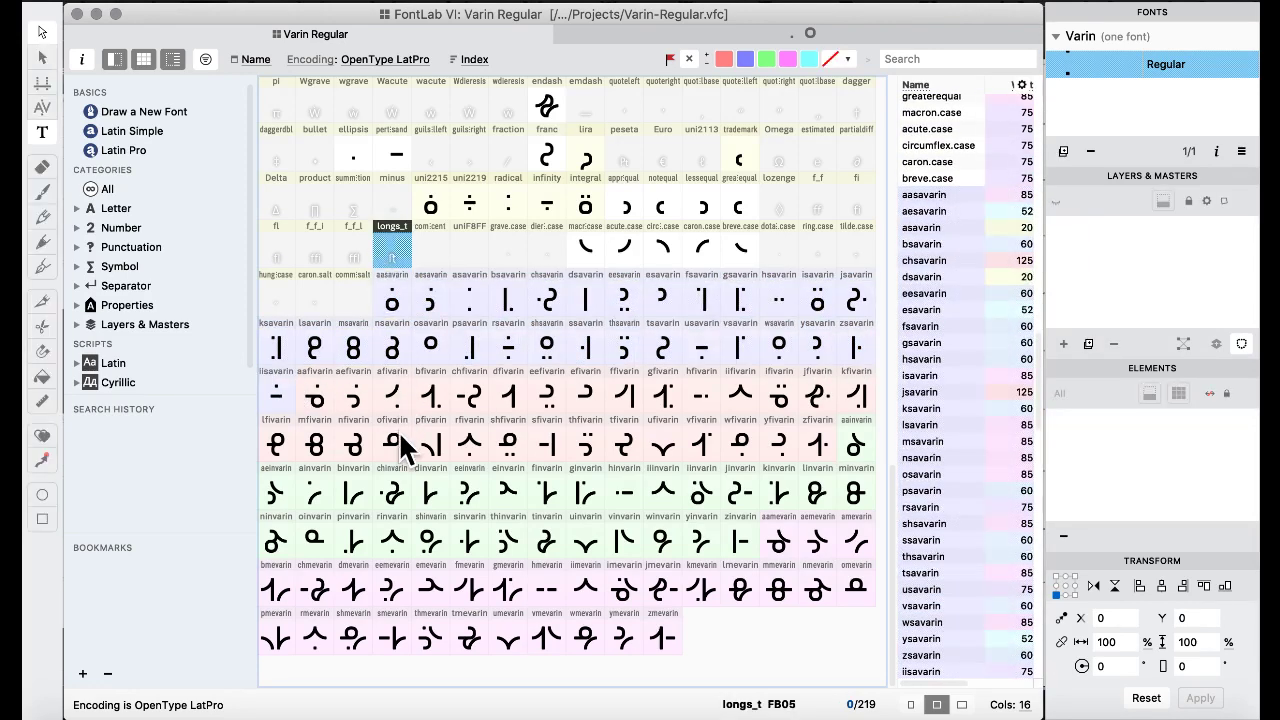
Open the aafivarin glyph and shorten its horizontal stroke by moving the outer end nodes to X 90.
left_click(317, 402)
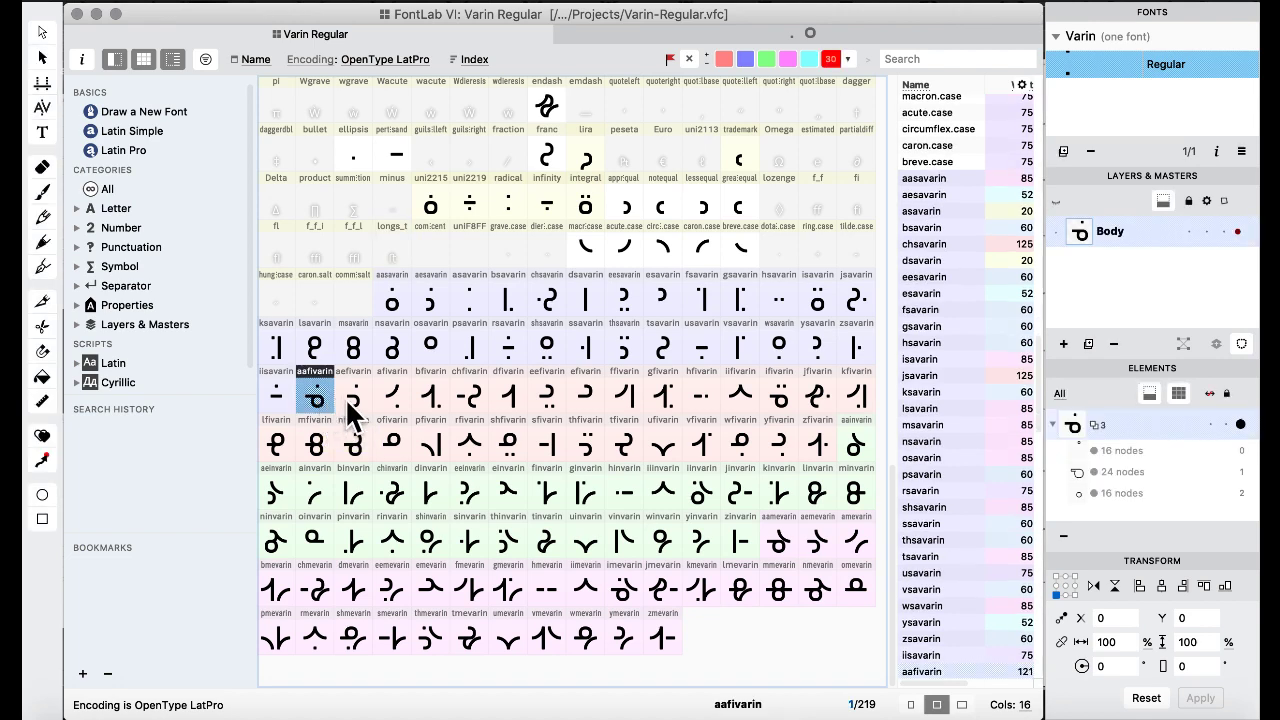
double_click(315, 397)
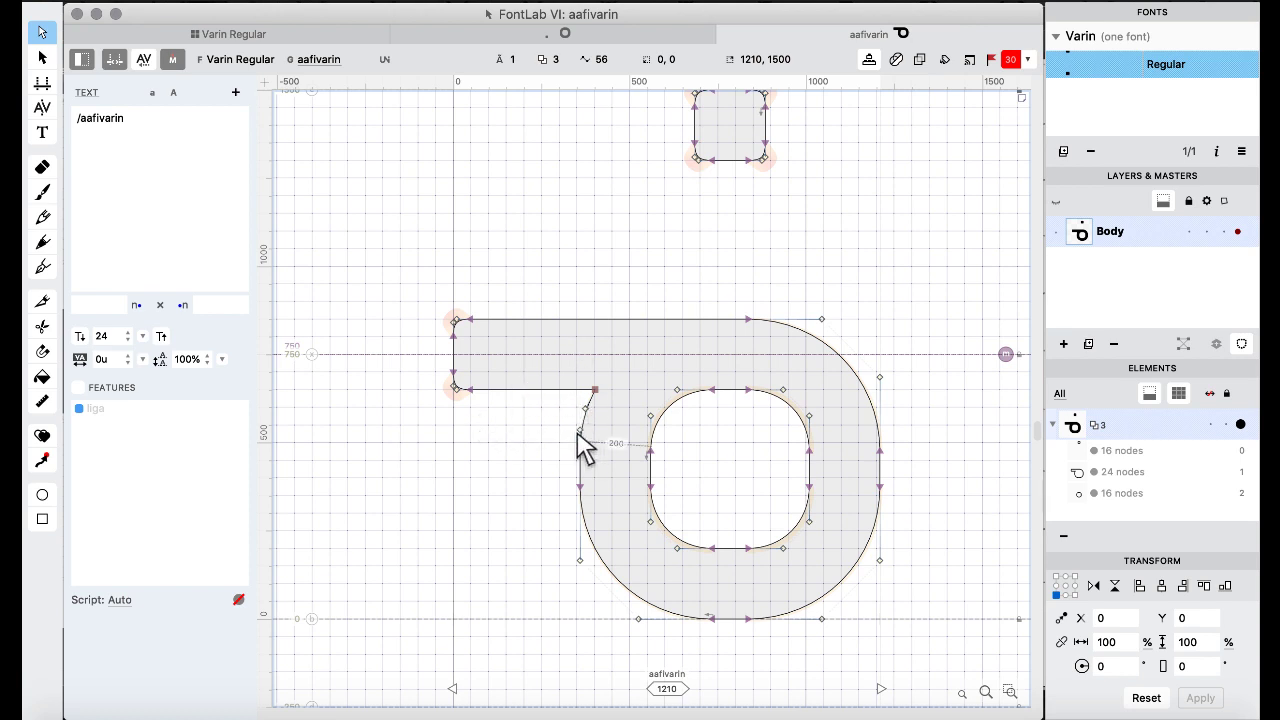
scroll(523, 457, "up", 2)
scroll(523, 457, "down", 1)
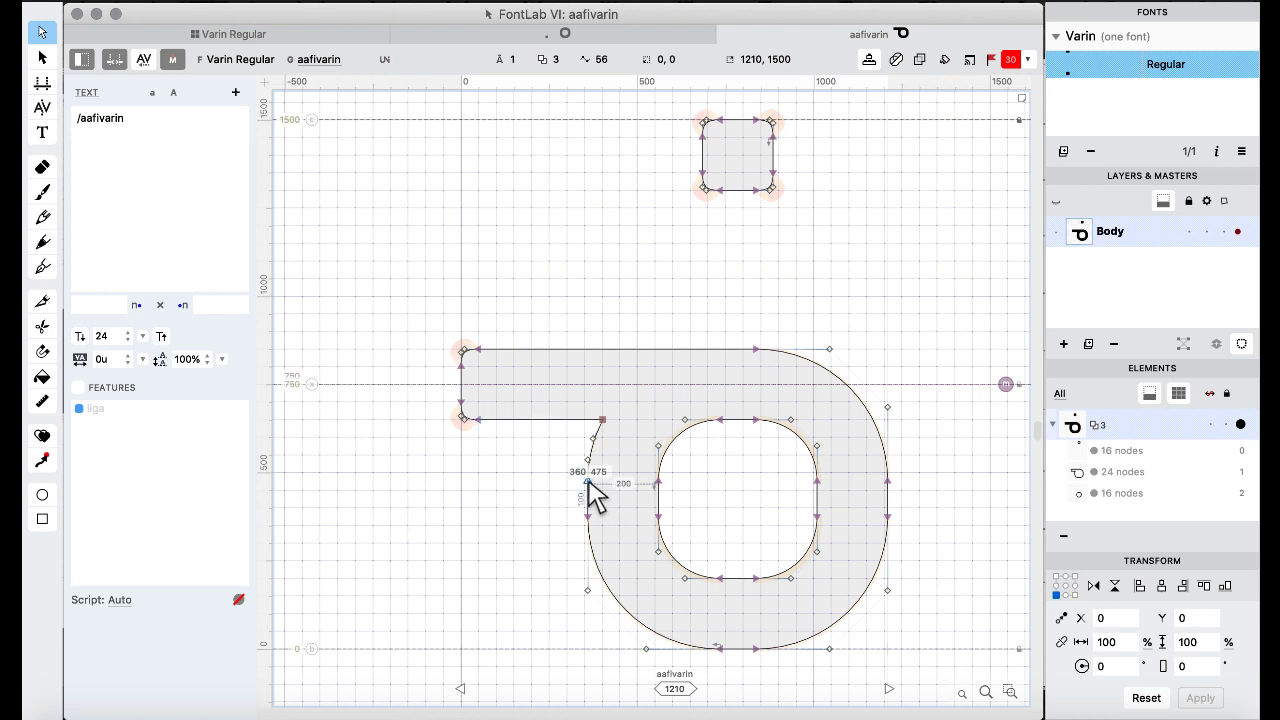
left_click_drag(417, 314, 537, 486)
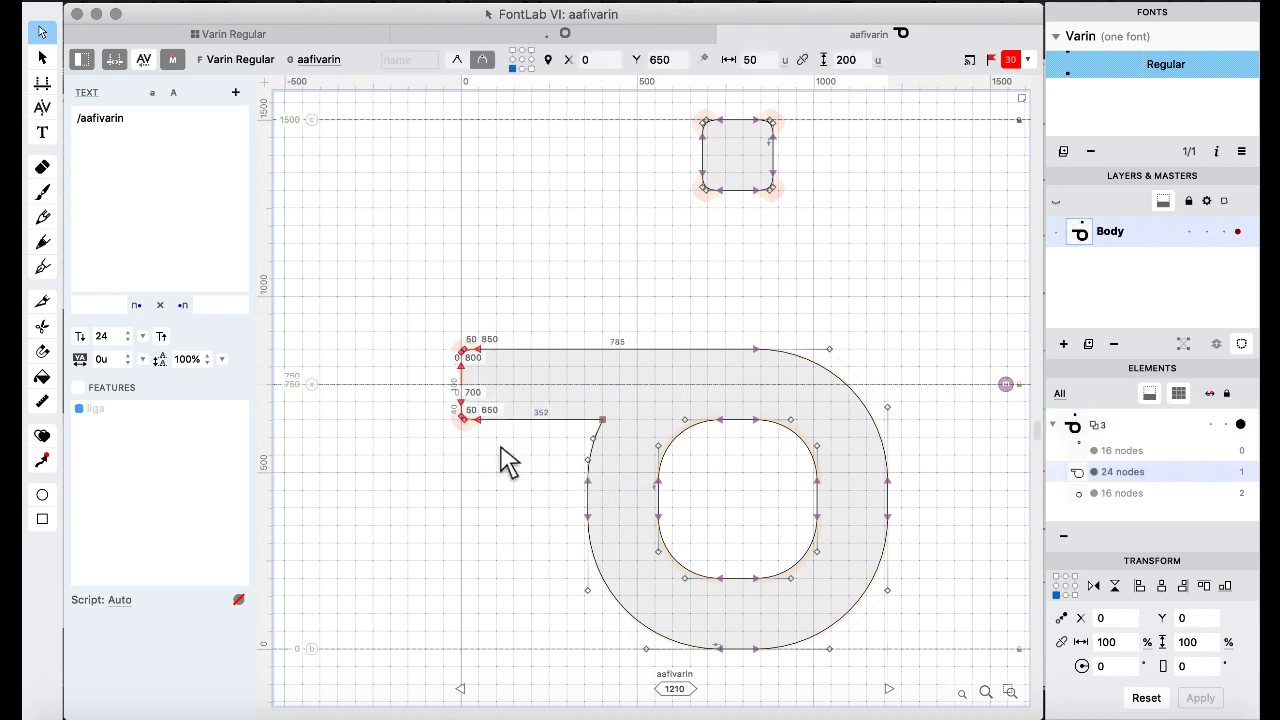
key("shift+Right")
key("shift+Right")
key("shift+Right")
key("shift+Right")
key("shift+Right")
key("shift+Right")
key("shift+Right")
key("shift+Right")
key("shift+Right")
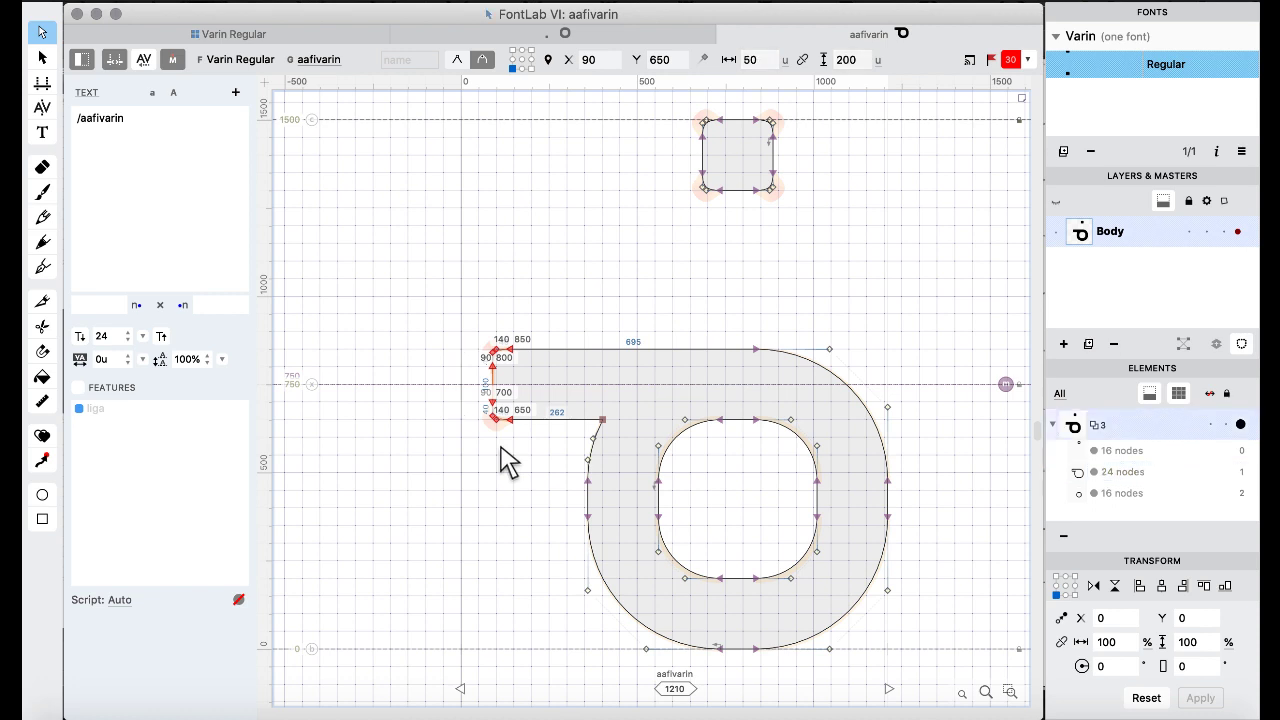
left_click(503, 475)
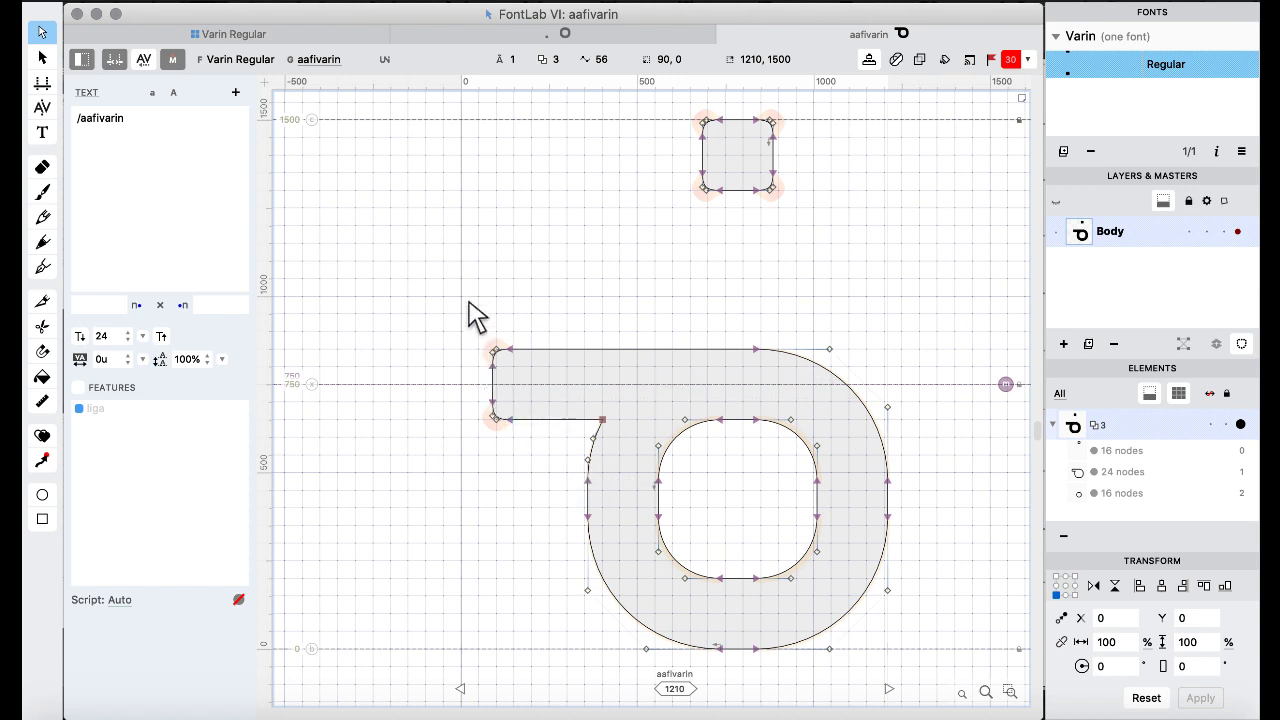
Try moving the end nodes of aafivarin's horizontal stroke to X 180, then undo the move.
left_click_drag(470, 305, 555, 485)
key("shift+Right")
key("shift+Right")
key("shift+Right")
key("shift+Right")
key("shift+Right")
key("shift+Right")
key("shift+Right")
key("shift+Right")
key("shift+Right")
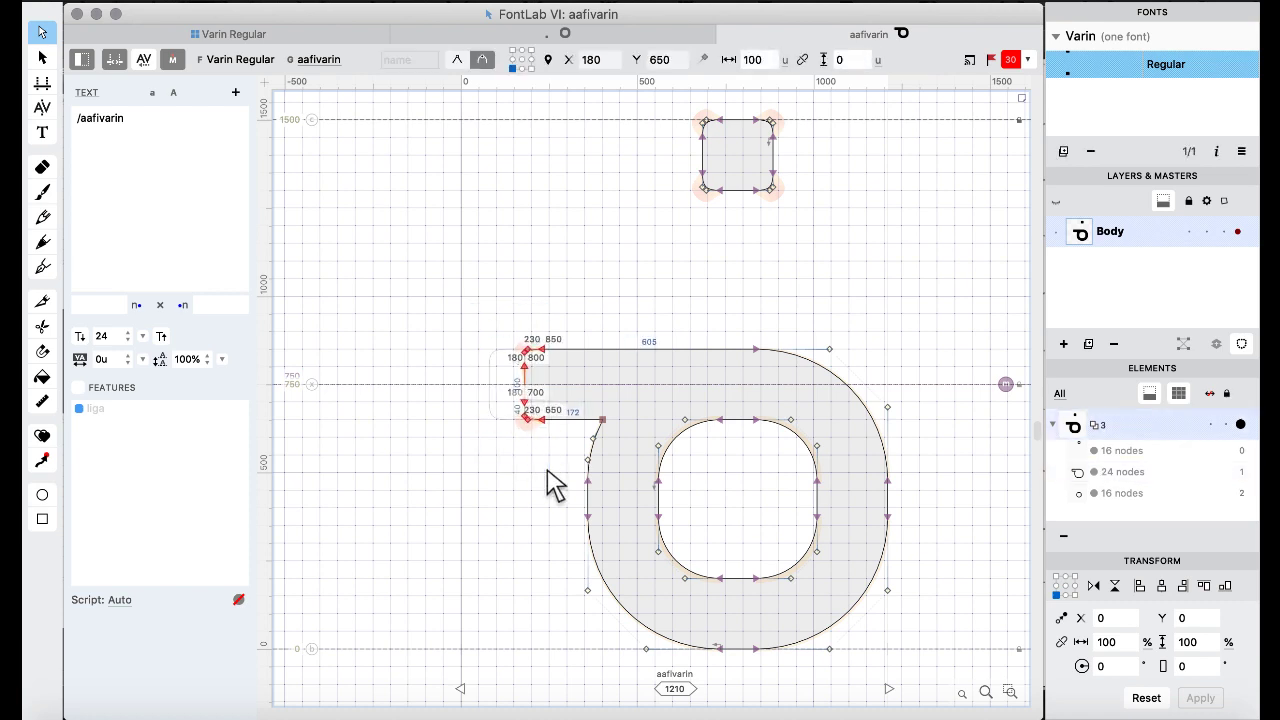
left_click(490, 250)
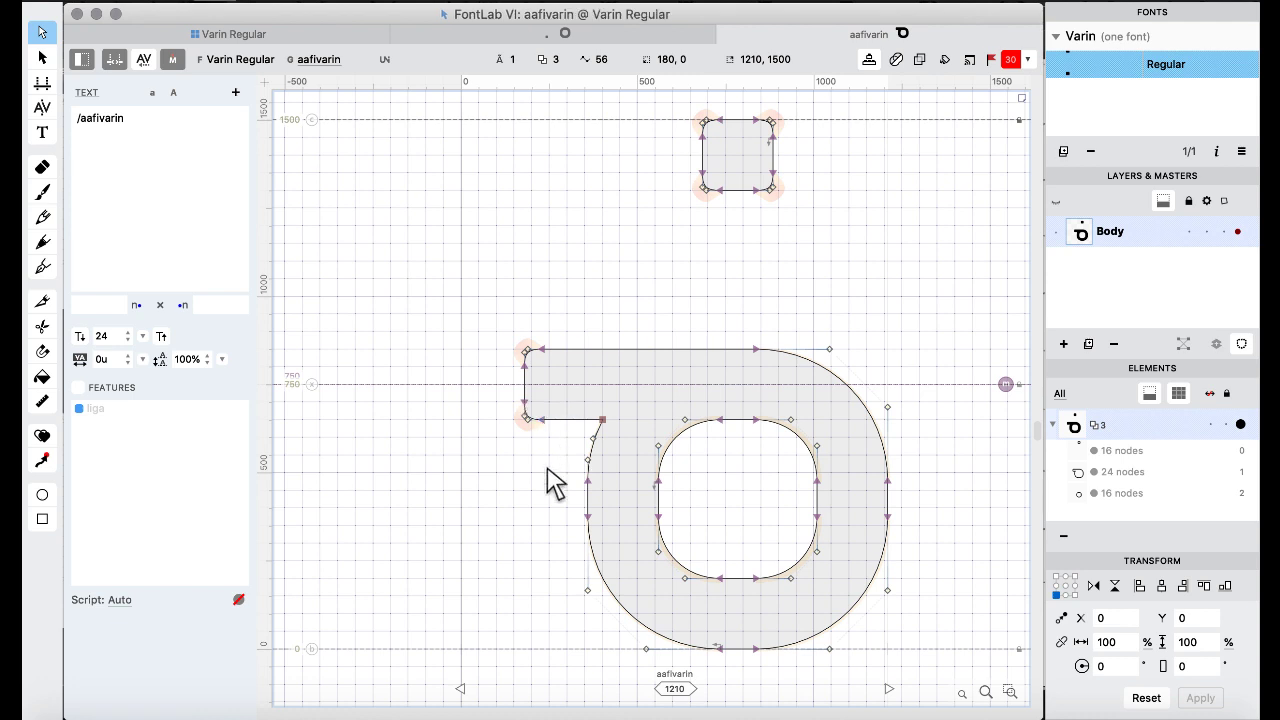
key("super+z")
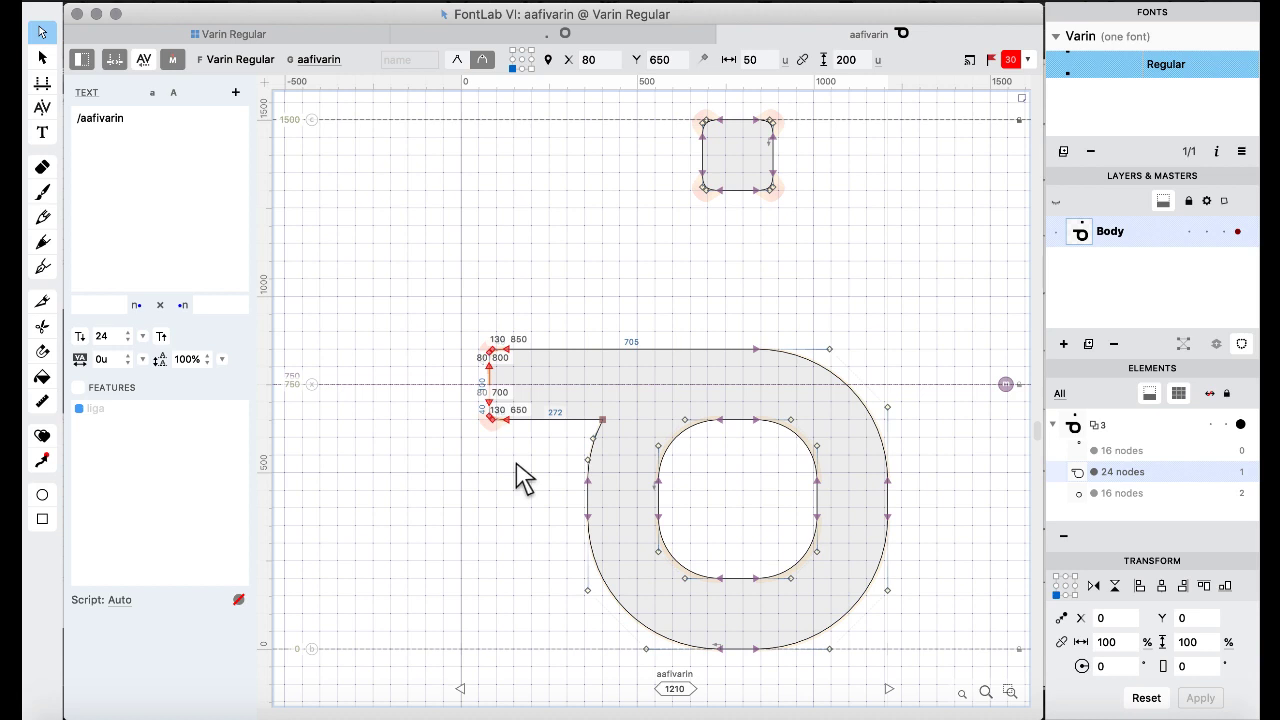
left_click(521, 480)
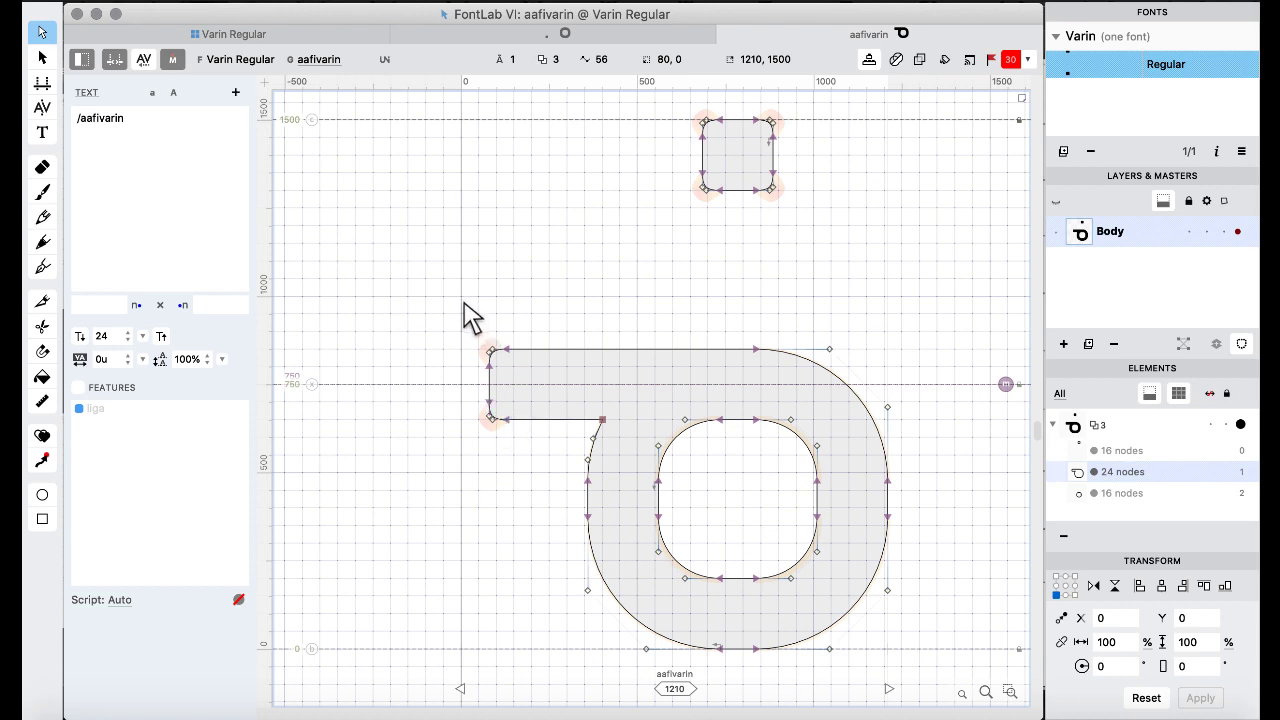
Reselect the end nodes of aafivarin's horizontal stroke and shift them to X 110.
left_click_drag(463, 312, 540, 466)
key("shift+Left")
key("shift+Left")
key("shift+Left")
key("shift+Left")
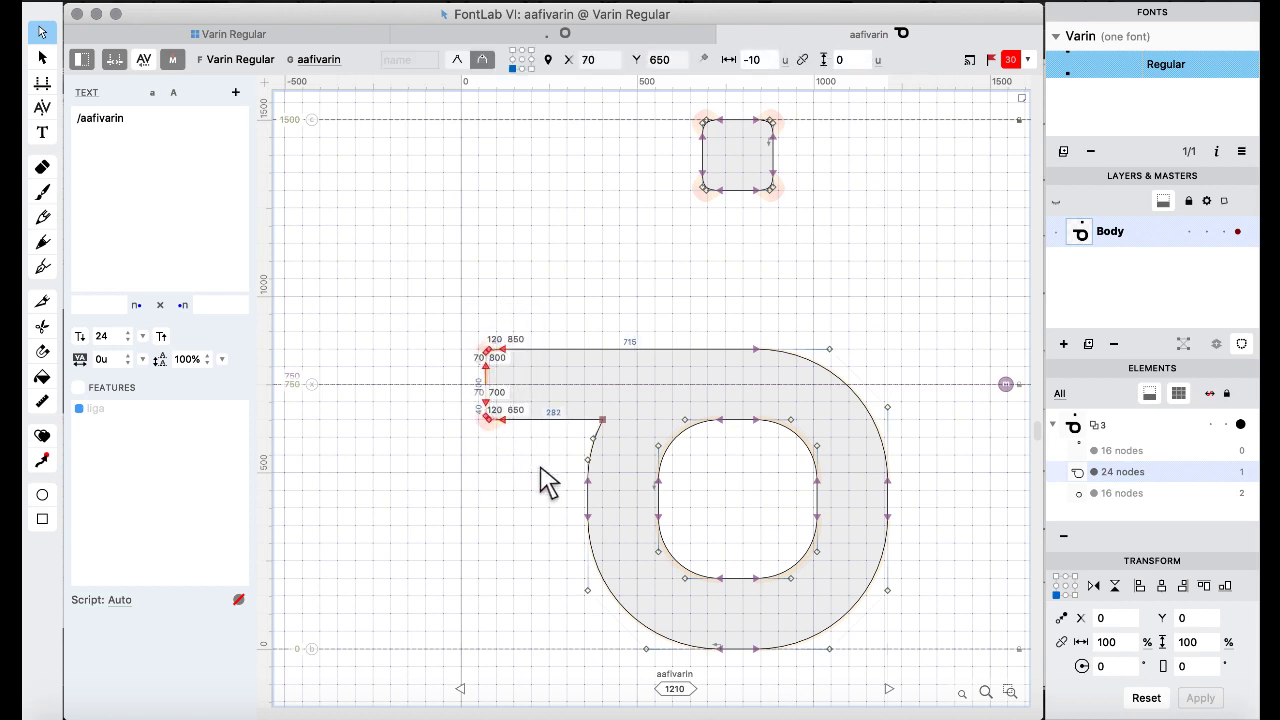
key("shift+Right")
key("shift+Right")
key("shift+Right")
key("shift+Right")
key("shift+Right")
key("shift+Right")
key("shift+Right")
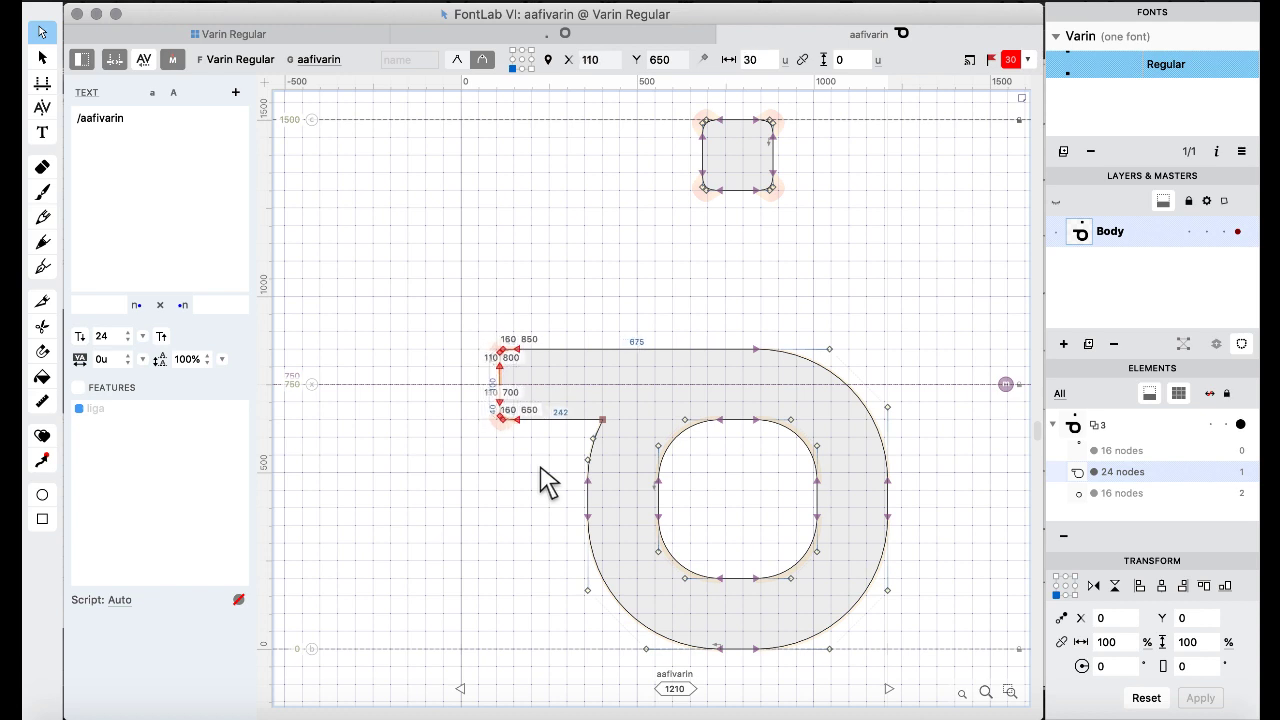
Clear the node selection and apply the Set Sidebearings action to aafivarin so its left sidebearing is 0.
left_click(540, 480)
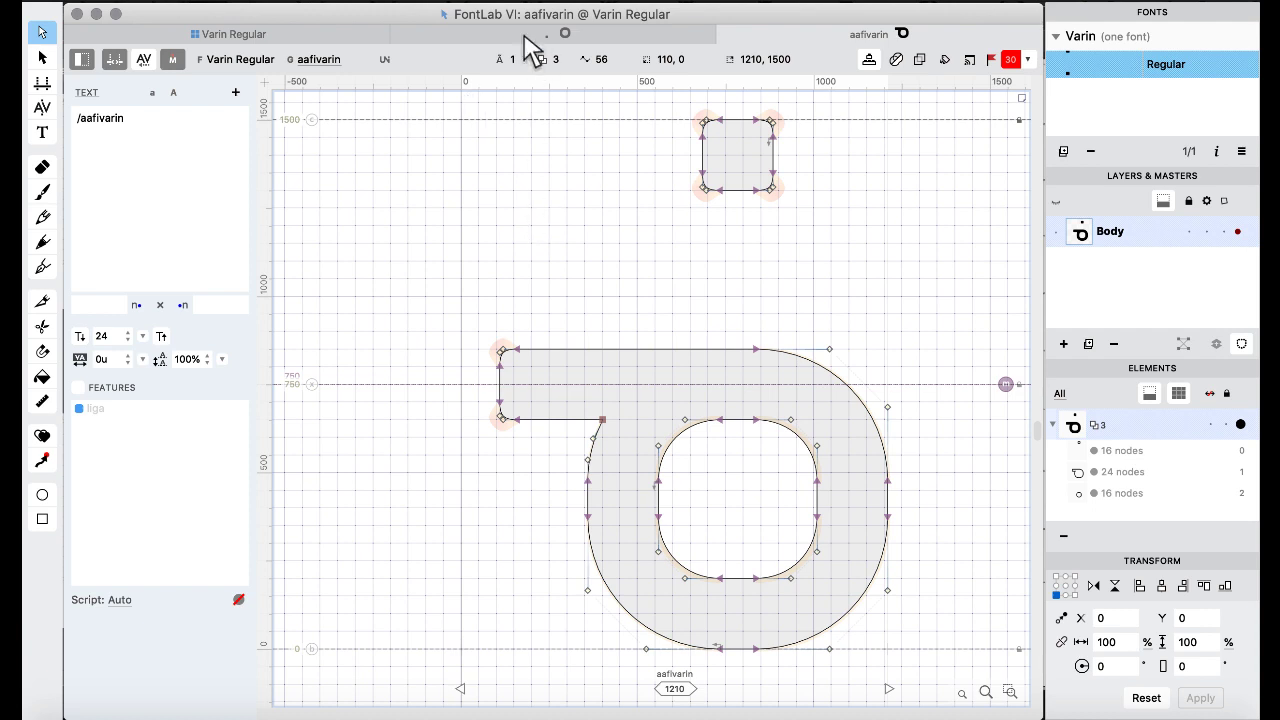
left_click(533, 3)
left_click(594, 318)
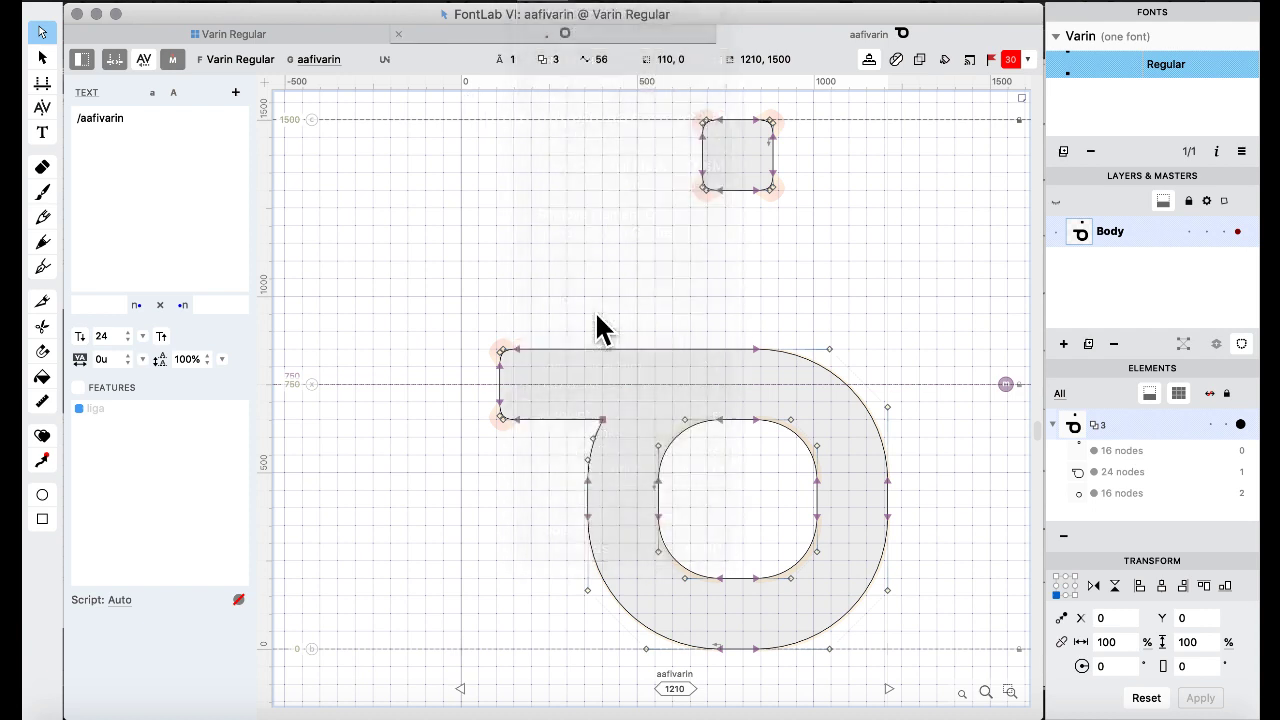
left_click(542, 4)
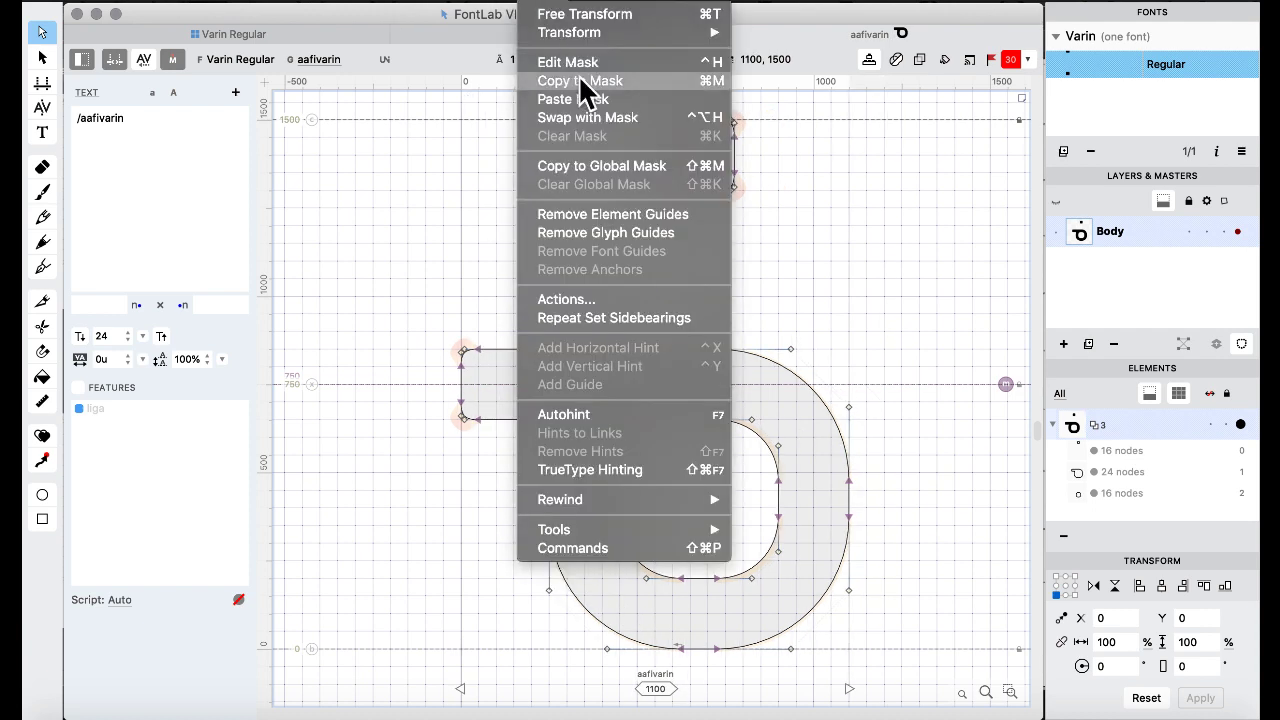
mouse_move(595, 45)
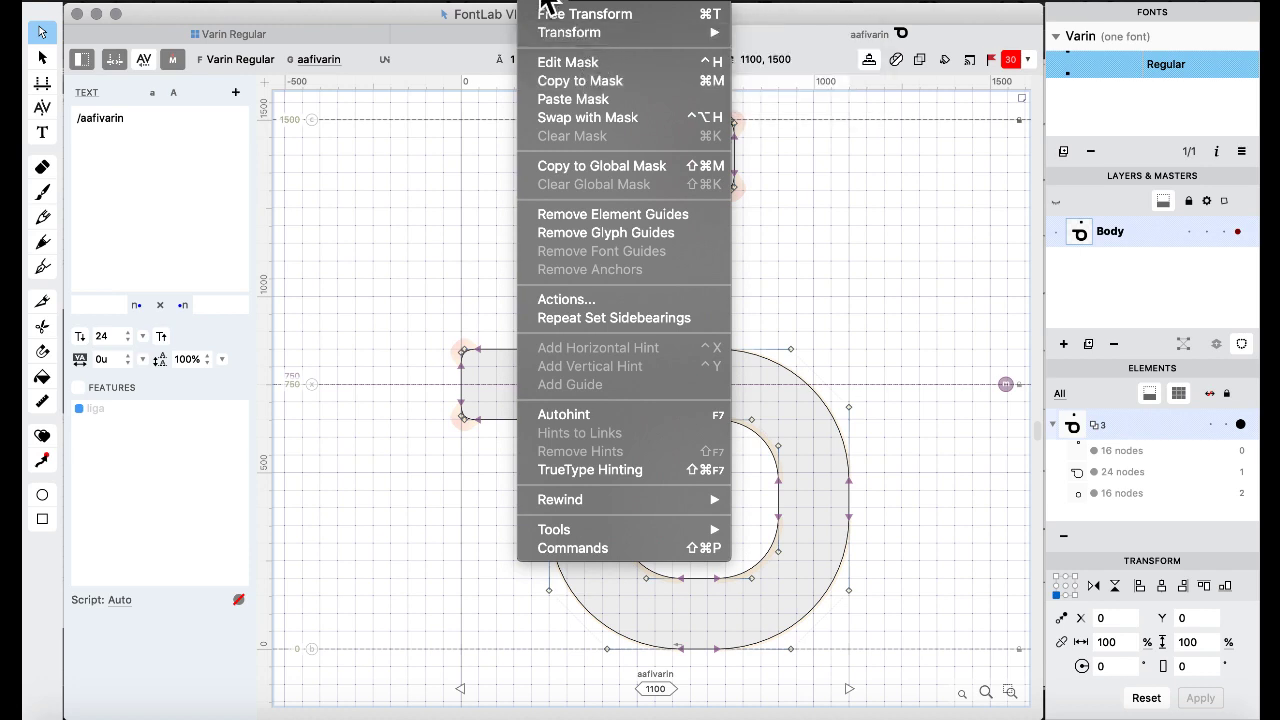
left_click(450, 15)
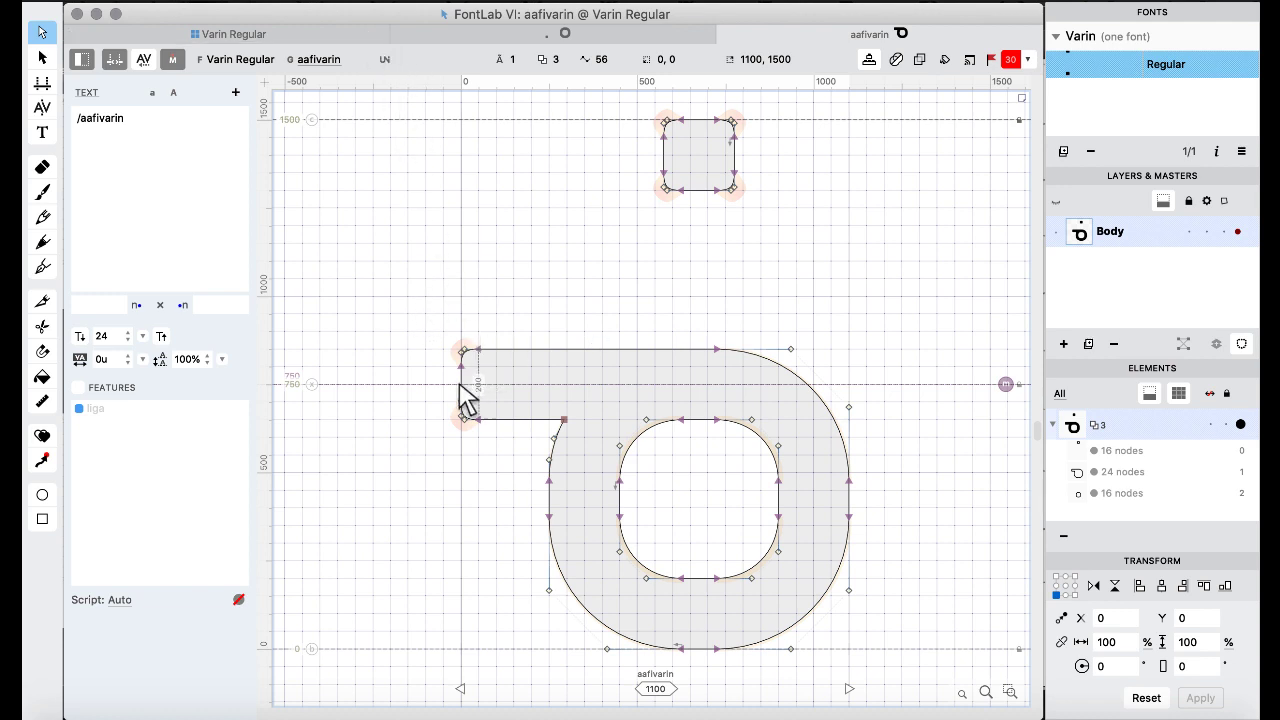
Give aafivarin a left sidebearing of -48 and shift its whole outline to start at X -50.
left_click_drag(426, 288, 472, 482)
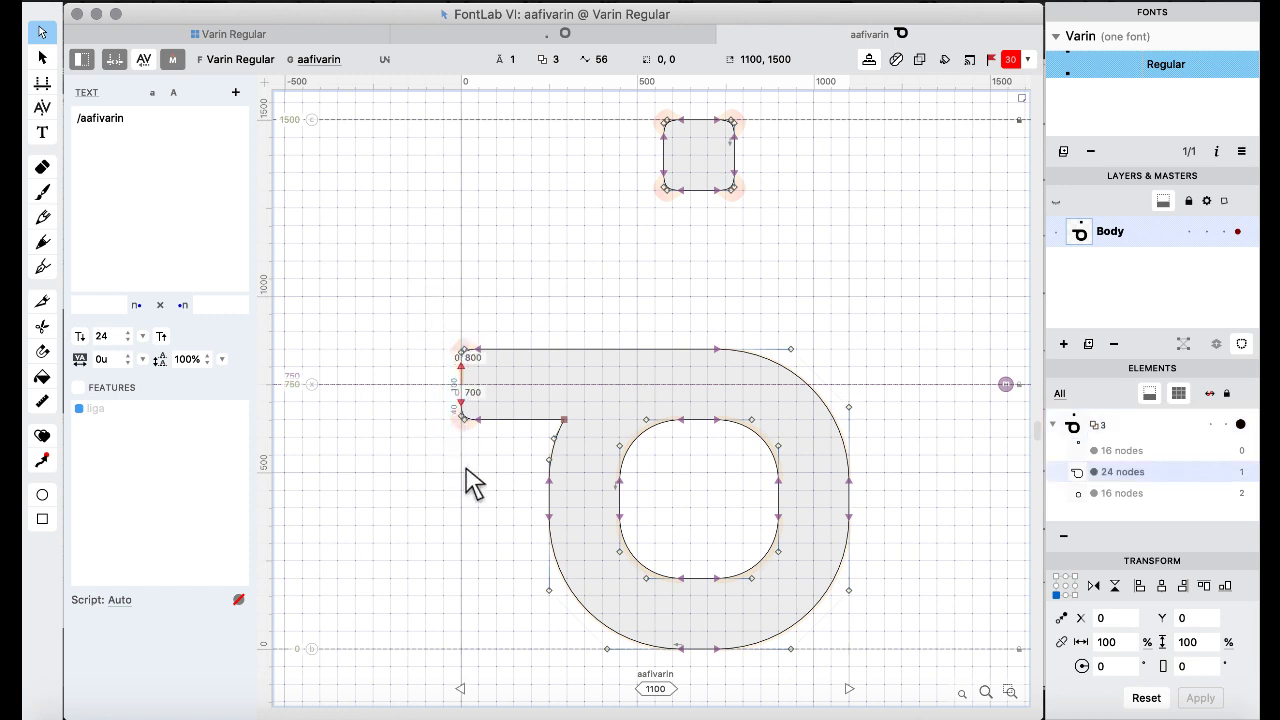
left_click(520, 297)
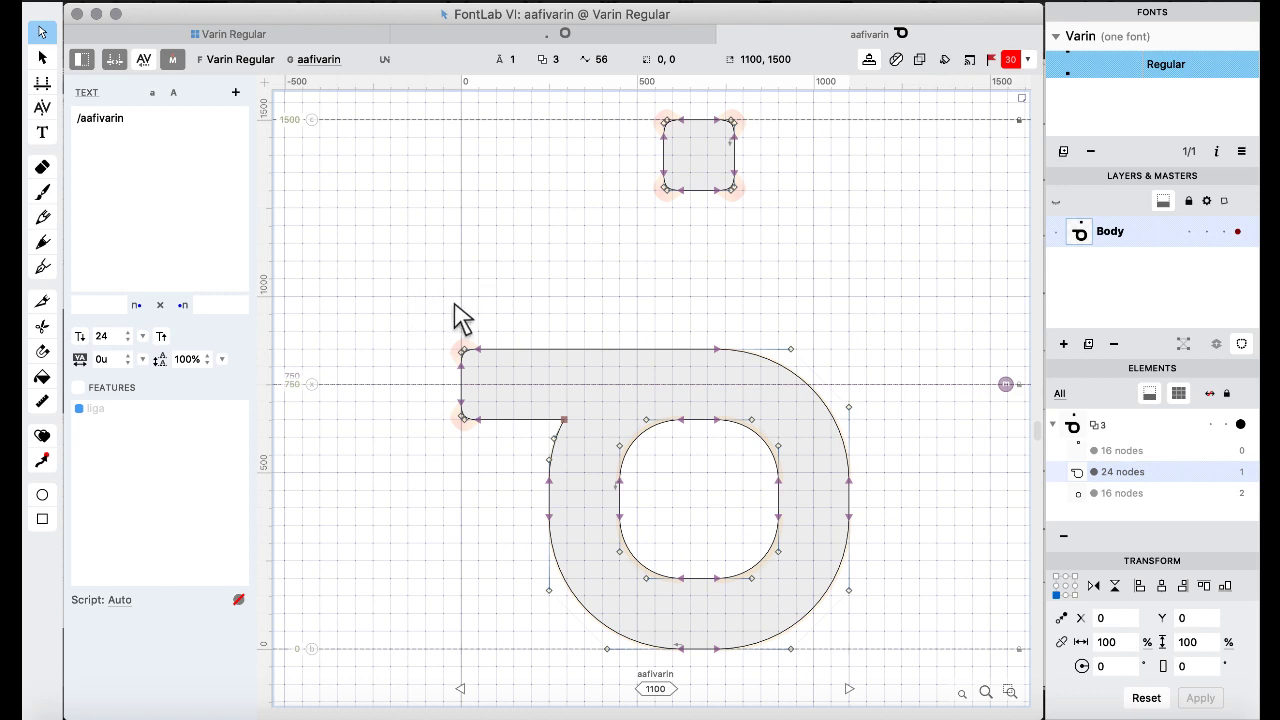
left_click_drag(460, 309, 480, 309)
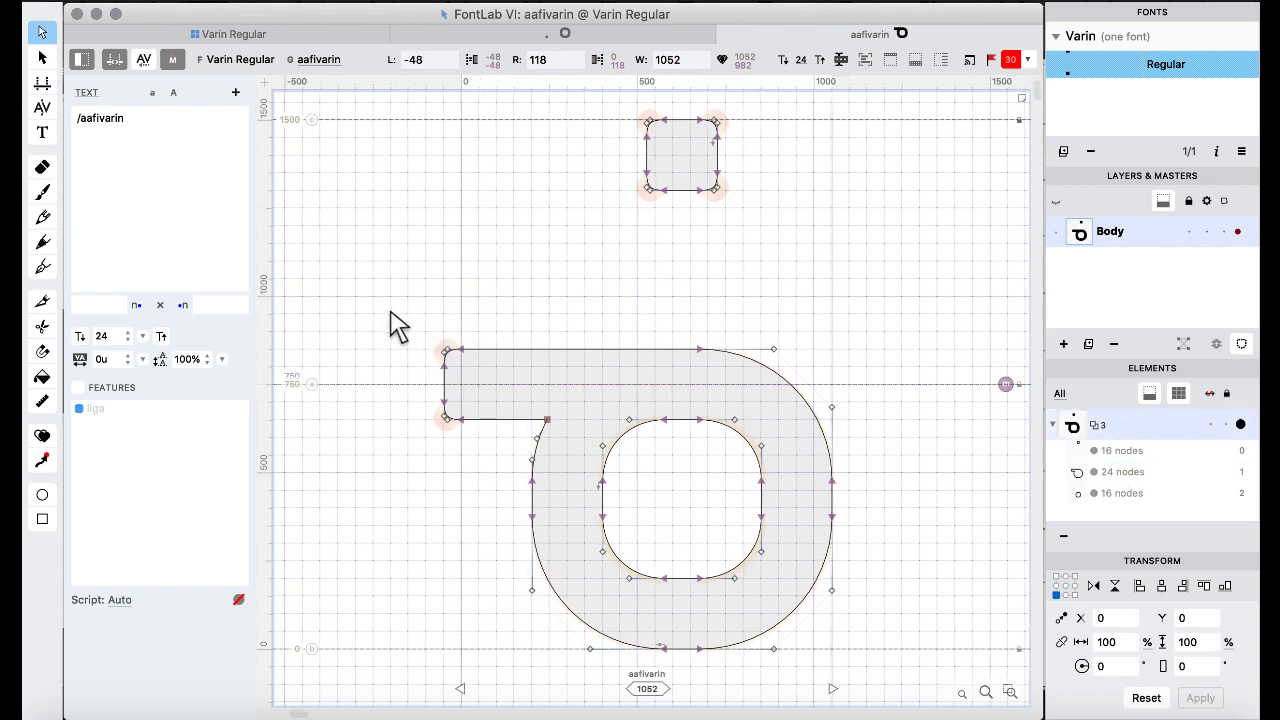
key("super+a")
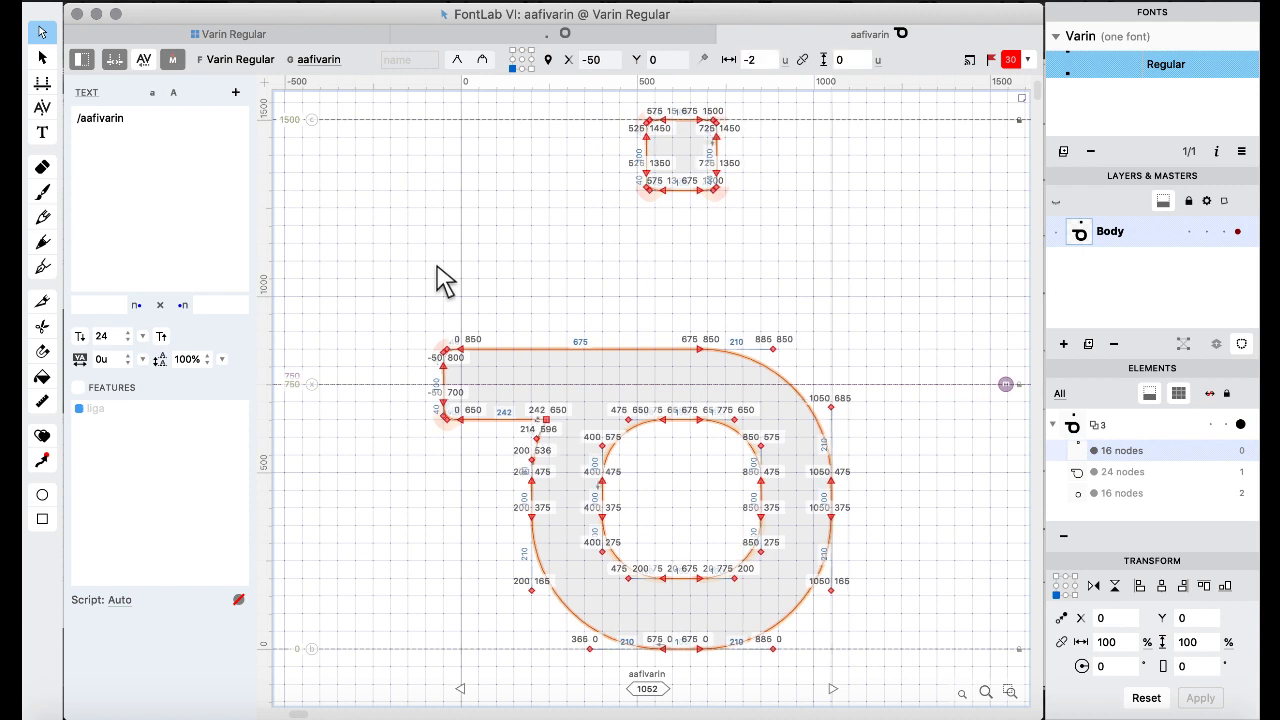
left_click(444, 281)
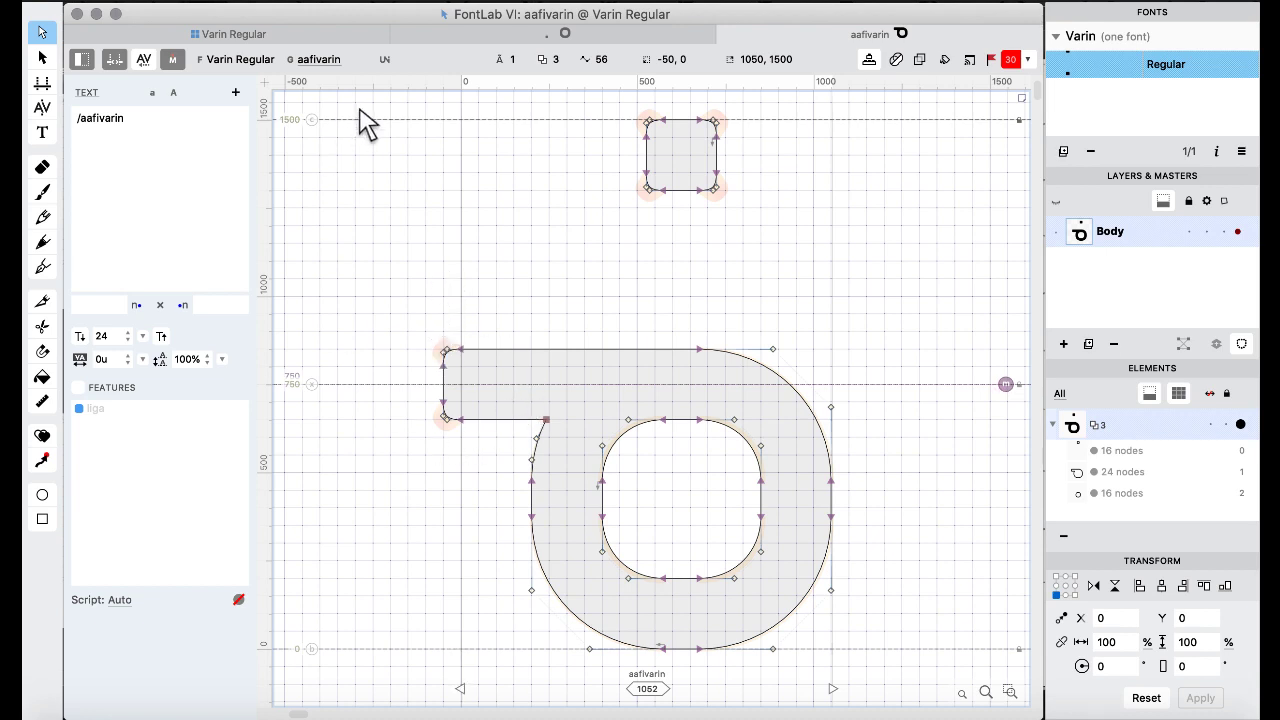
Return to the font's glyph table and open the aefivarin glyph for editing.
left_click(312, 38)
left_click(460, 297)
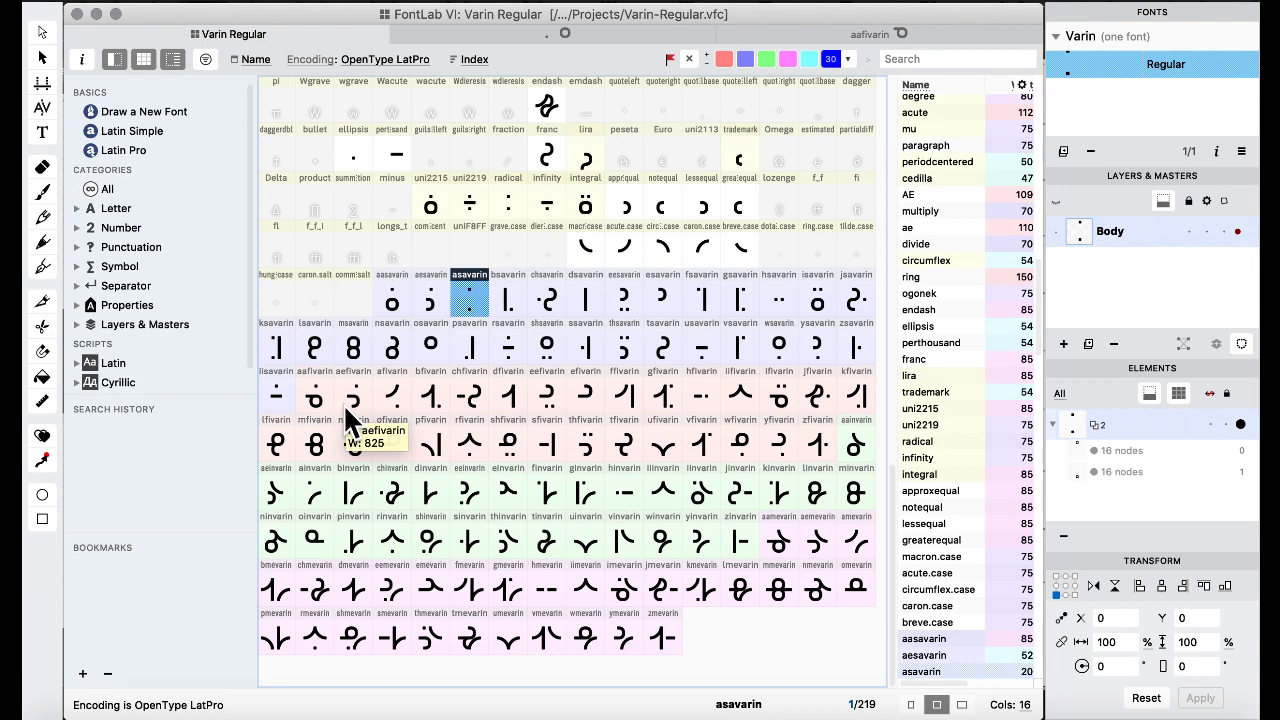
double_click(345, 405)
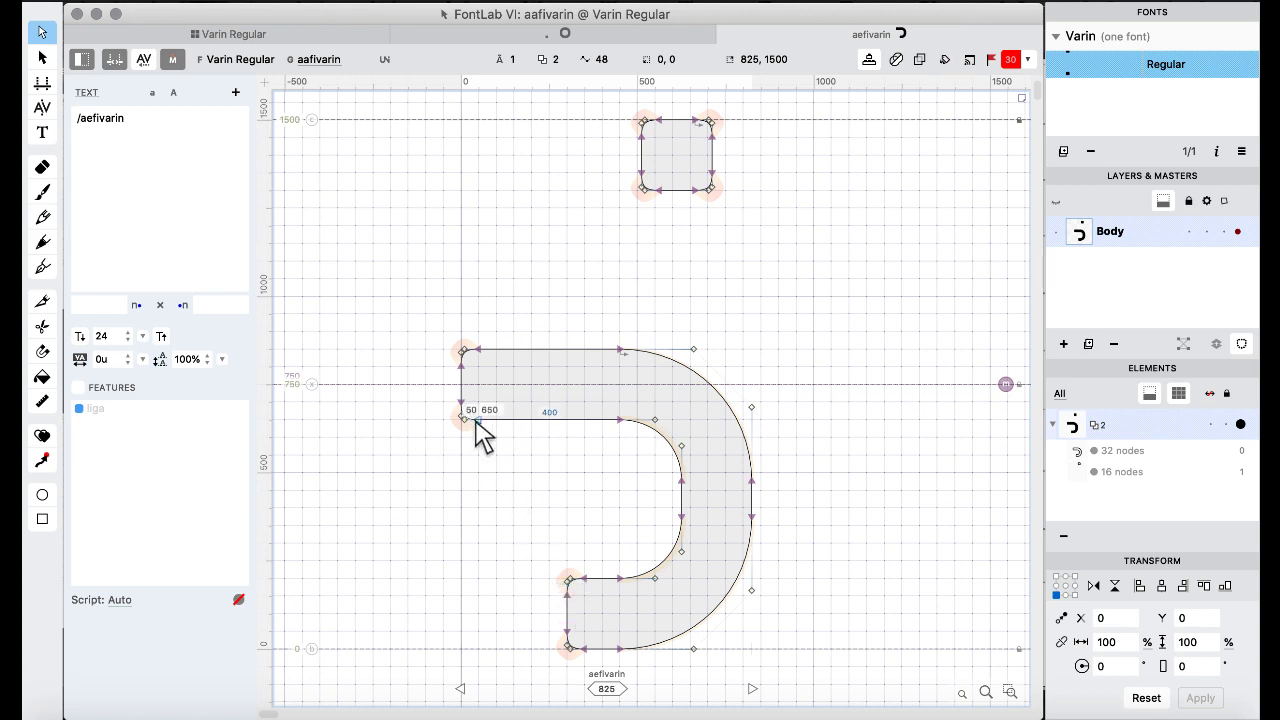
Try shortening aefivarin's upper stroke by moving its outer end nodes to X 150.
left_click_drag(420, 306, 543, 494)
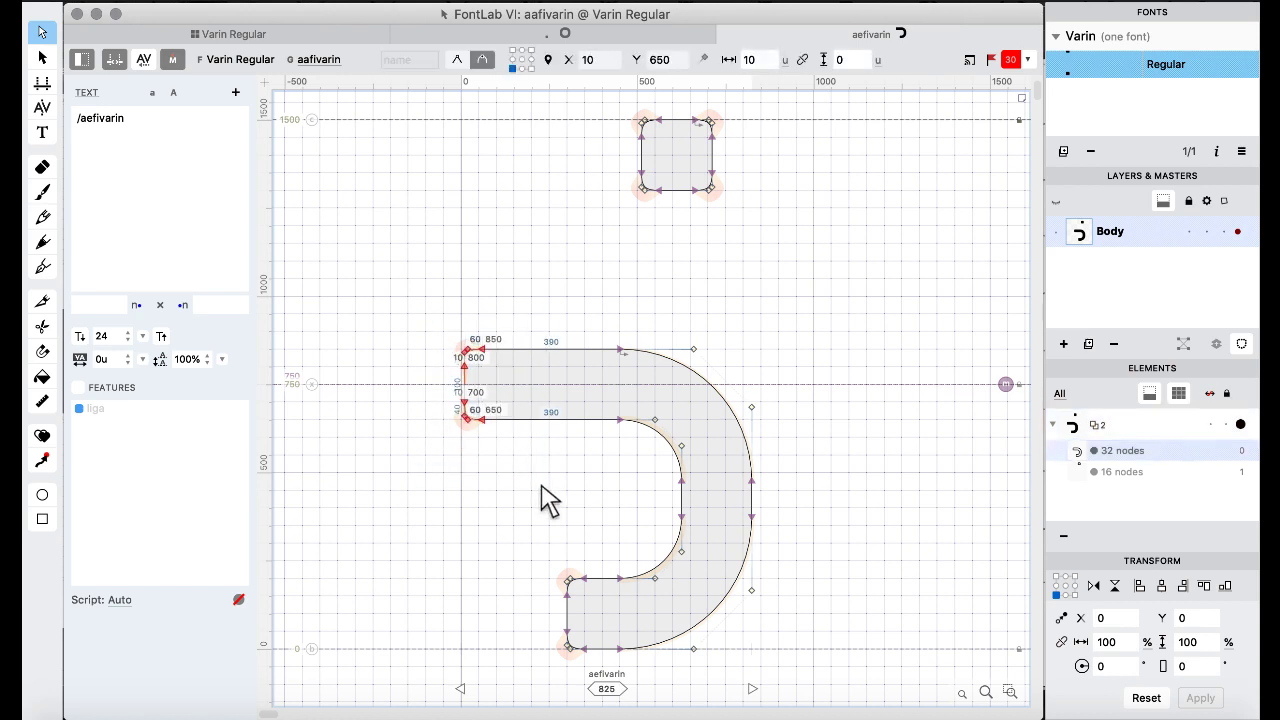
key("shift+Right")
key("shift+Right")
key("shift+Right")
key("shift+Right")
key("shift+Right")
key("shift+Right")
key("shift+Right")
key("shift+Right")
key("shift+Right")
key("shift+Right")
key("shift+Right")
key("shift+Right")
key("shift+Right")
key("shift+Right")
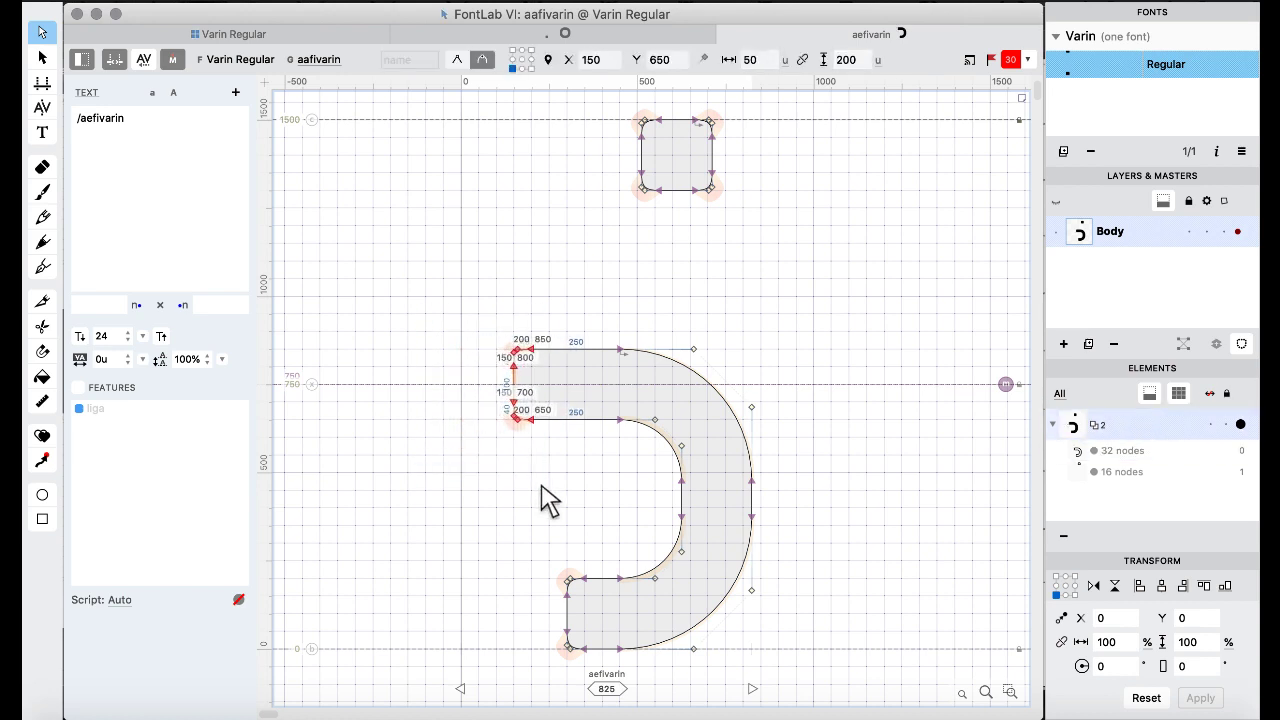
left_click(549, 500)
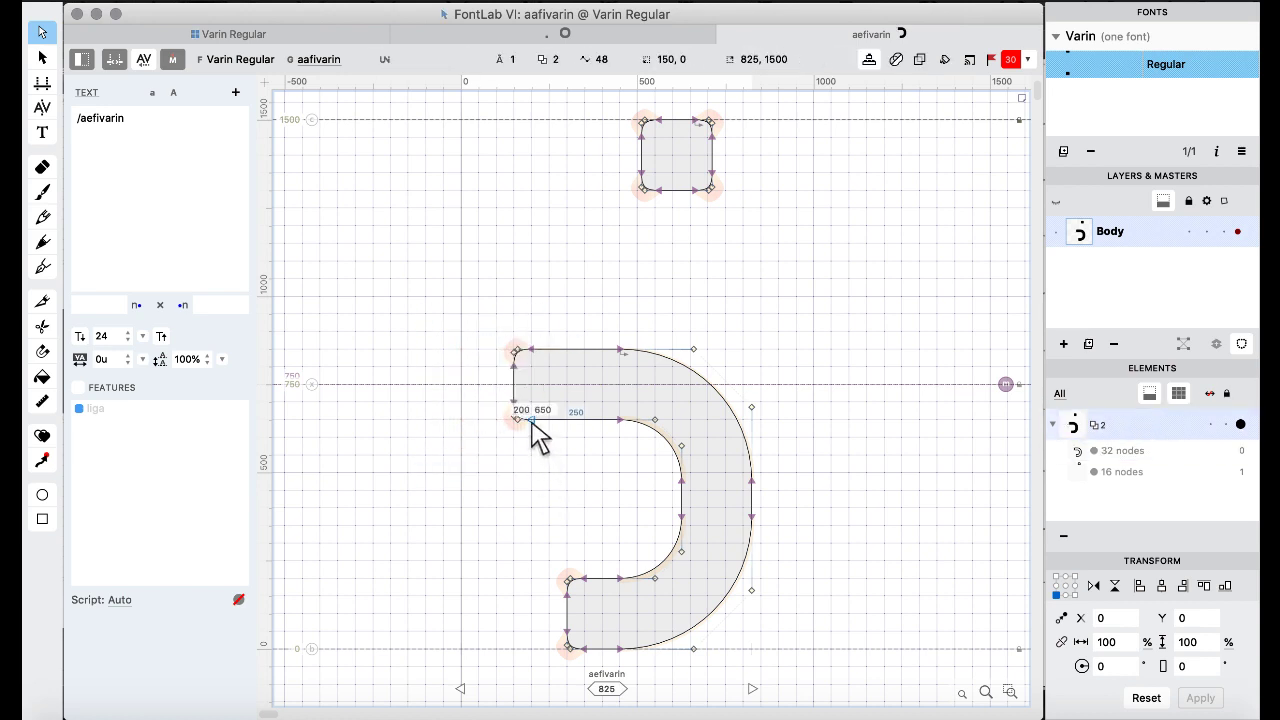
Reselect the outer end nodes of aefivarin's upper stroke and shift them back to X 50.
left_click_drag(487, 286, 561, 474)
key("shift+Left")
key("shift+Left")
key("shift+Left")
key("shift+Left")
key("shift+Left")
key("shift+Left")
key("shift+Left")
key("shift+Left")
key("shift+Left")
key("shift+Left")
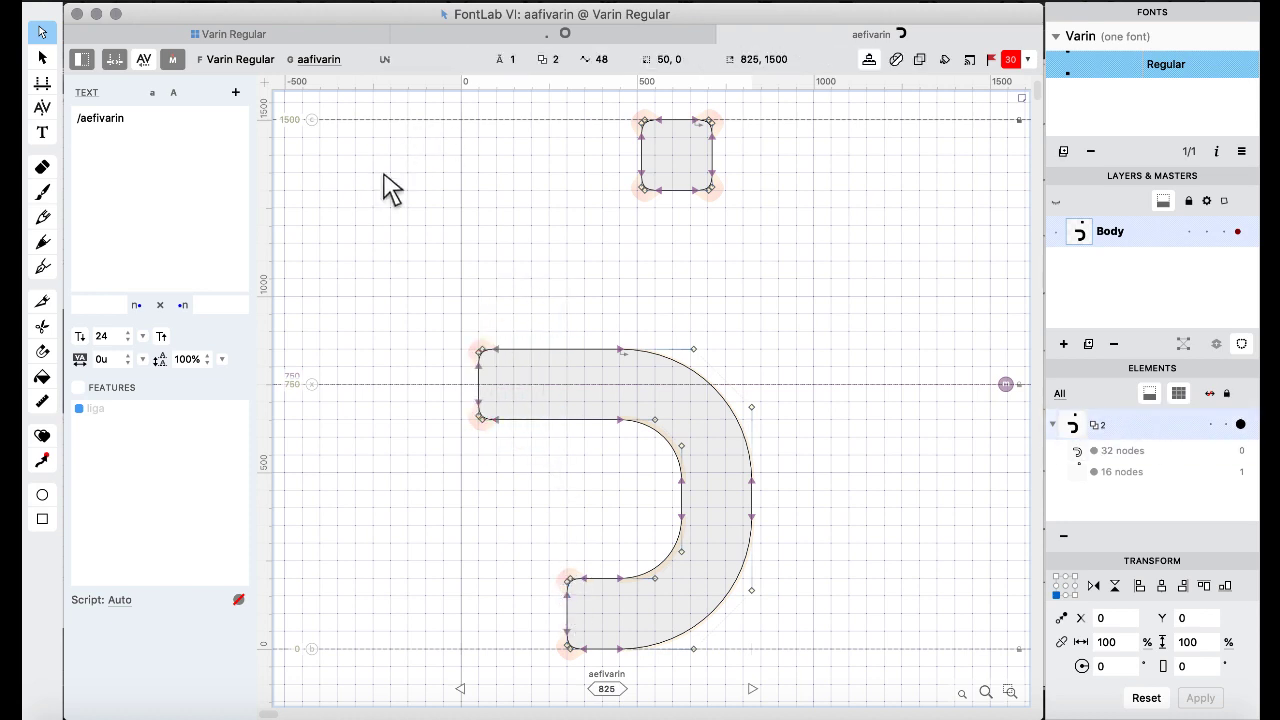
Open the afivarin glyph from the glyph table to examine its curved stroke, and return to the table.
left_click(317, 36)
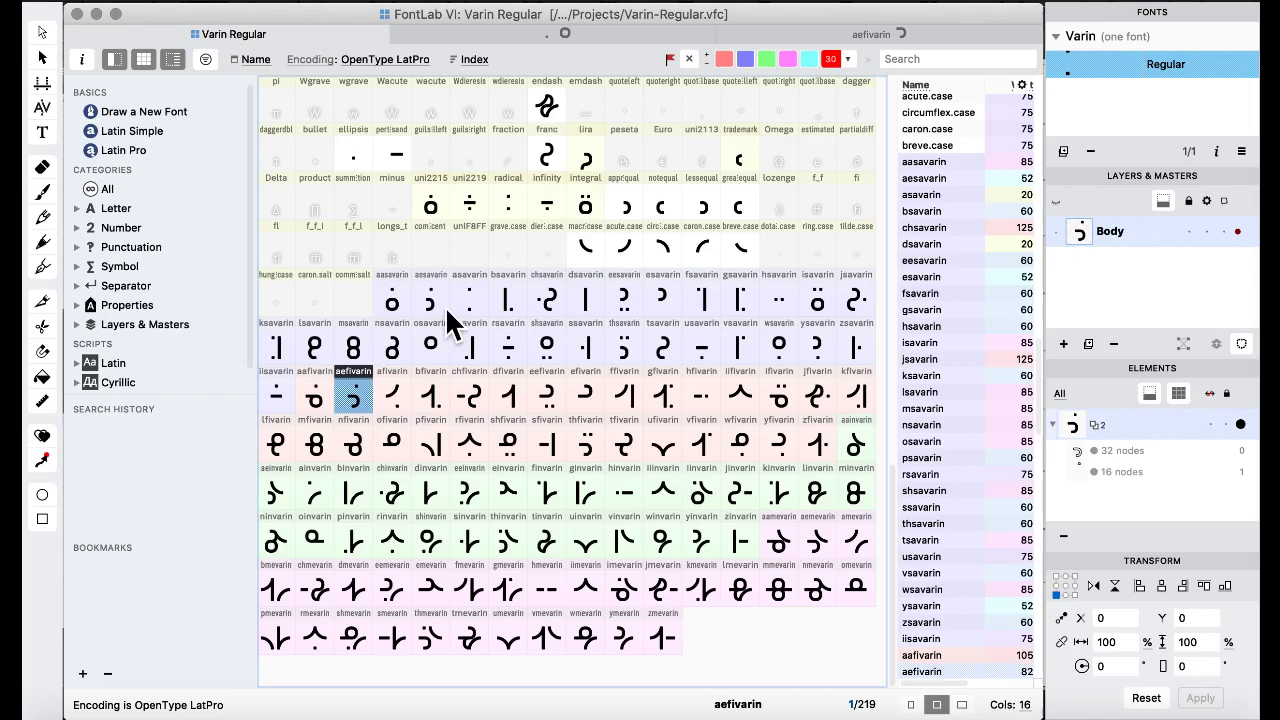
double_click(393, 400)
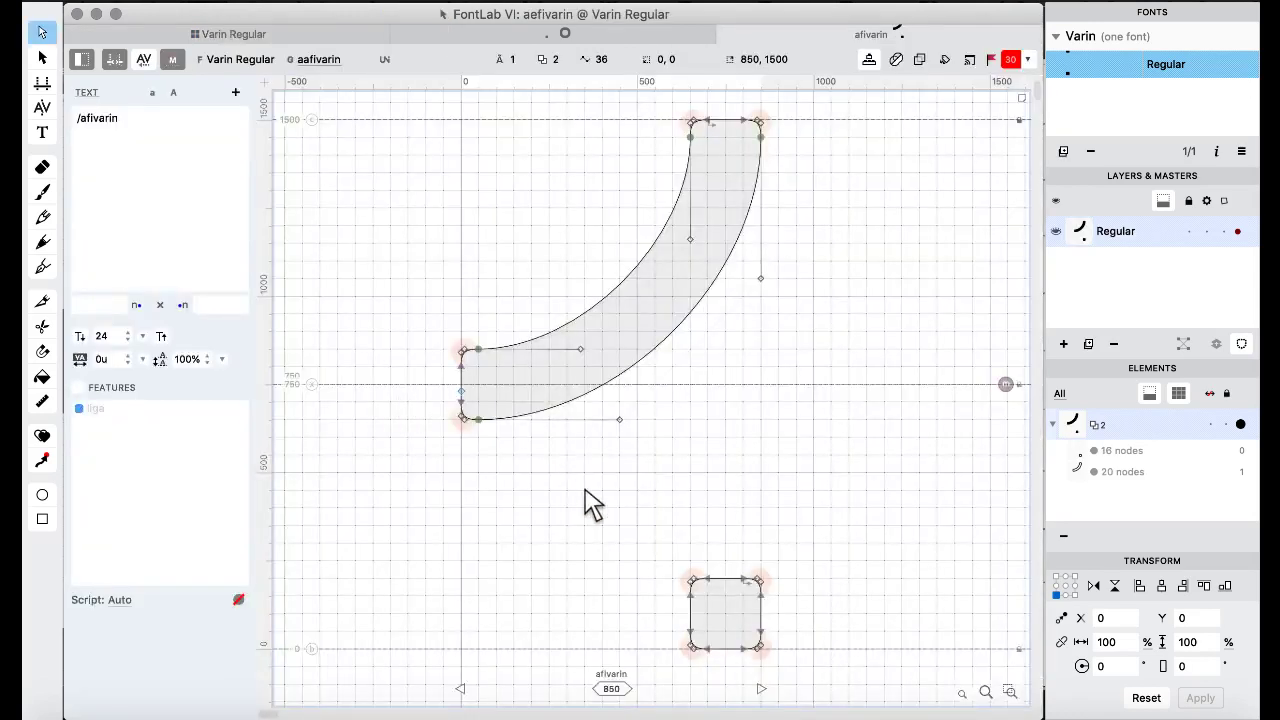
scroll(590, 508, "up", 2)
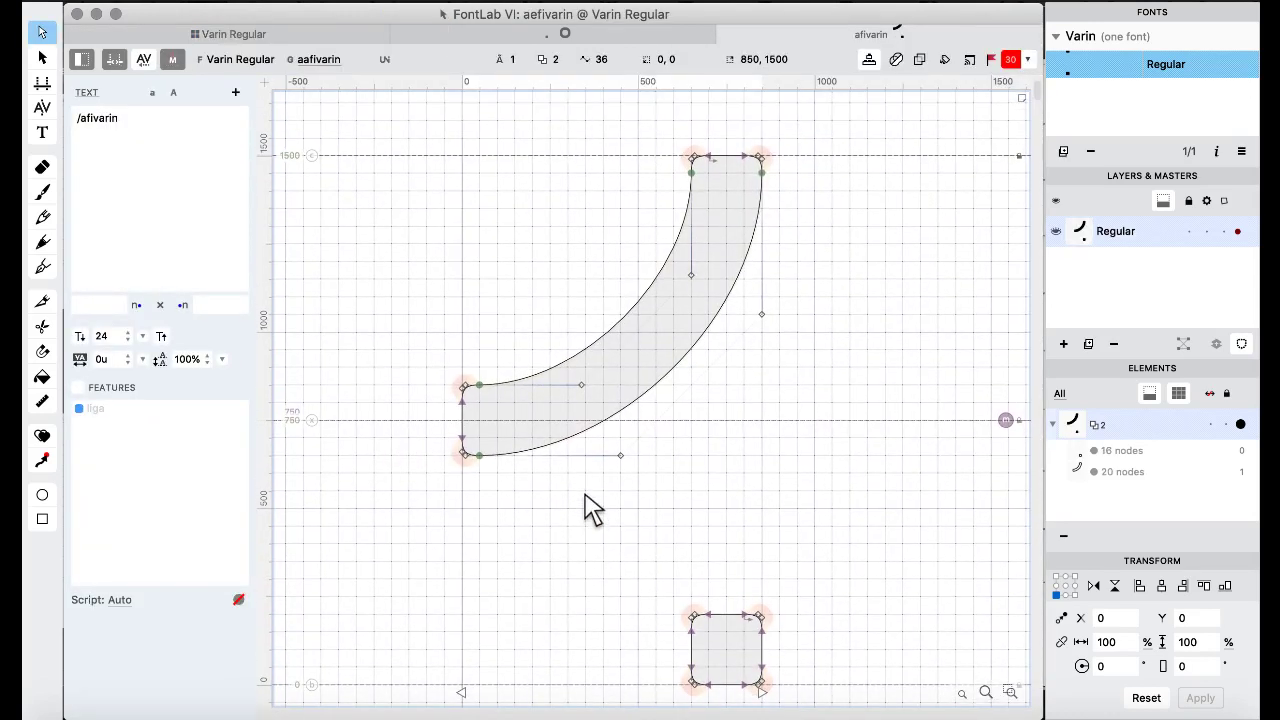
left_click(250, 36)
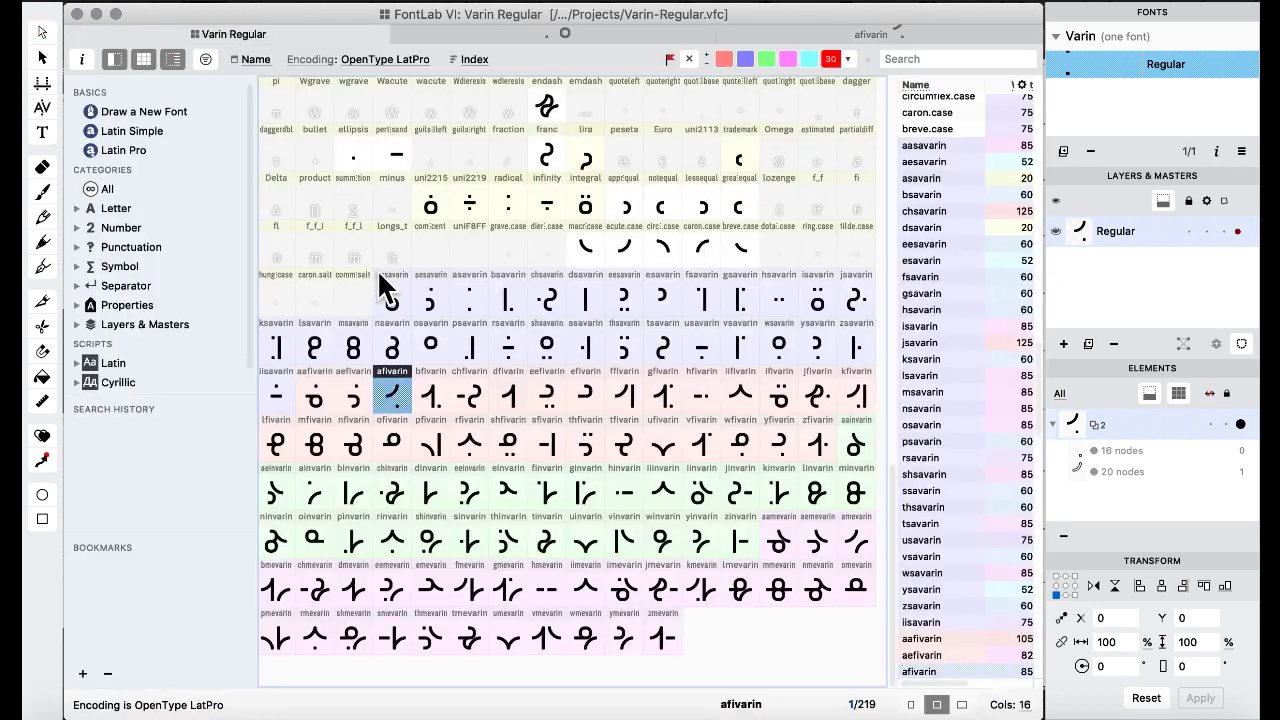
Open the chfivarin glyph and shorten its separate horizontal bar by moving the outer end nodes to X 200.
left_click(388, 292)
left_click(430, 395)
left_click(478, 396)
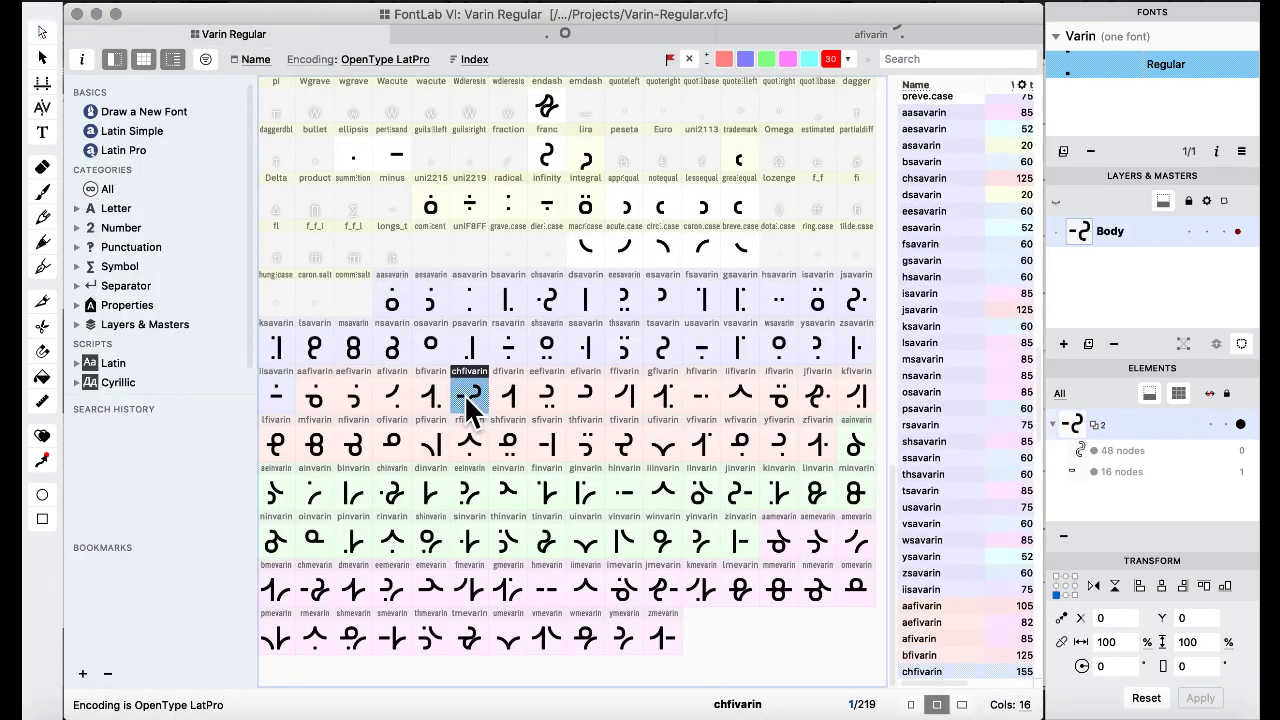
double_click(466, 396)
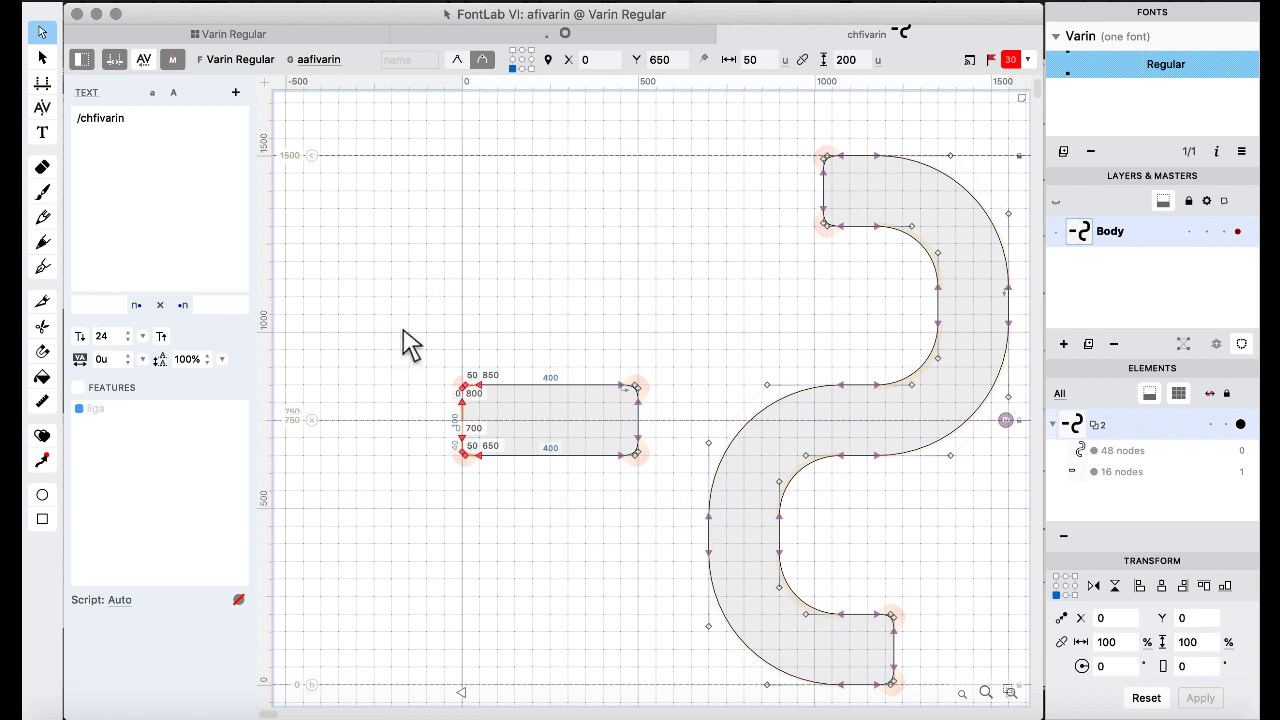
left_click_drag(394, 349, 571, 574)
key("super+shift+Right")
key("super+shift+Right")
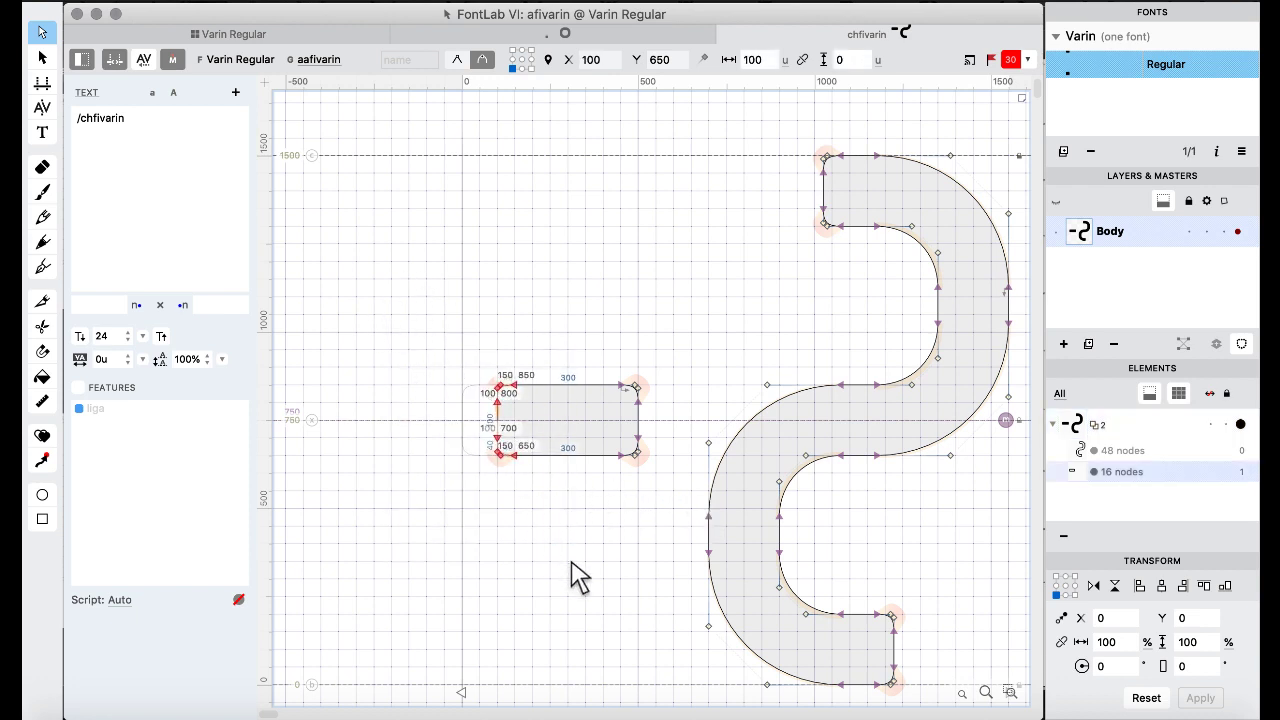
left_click(589, 206)
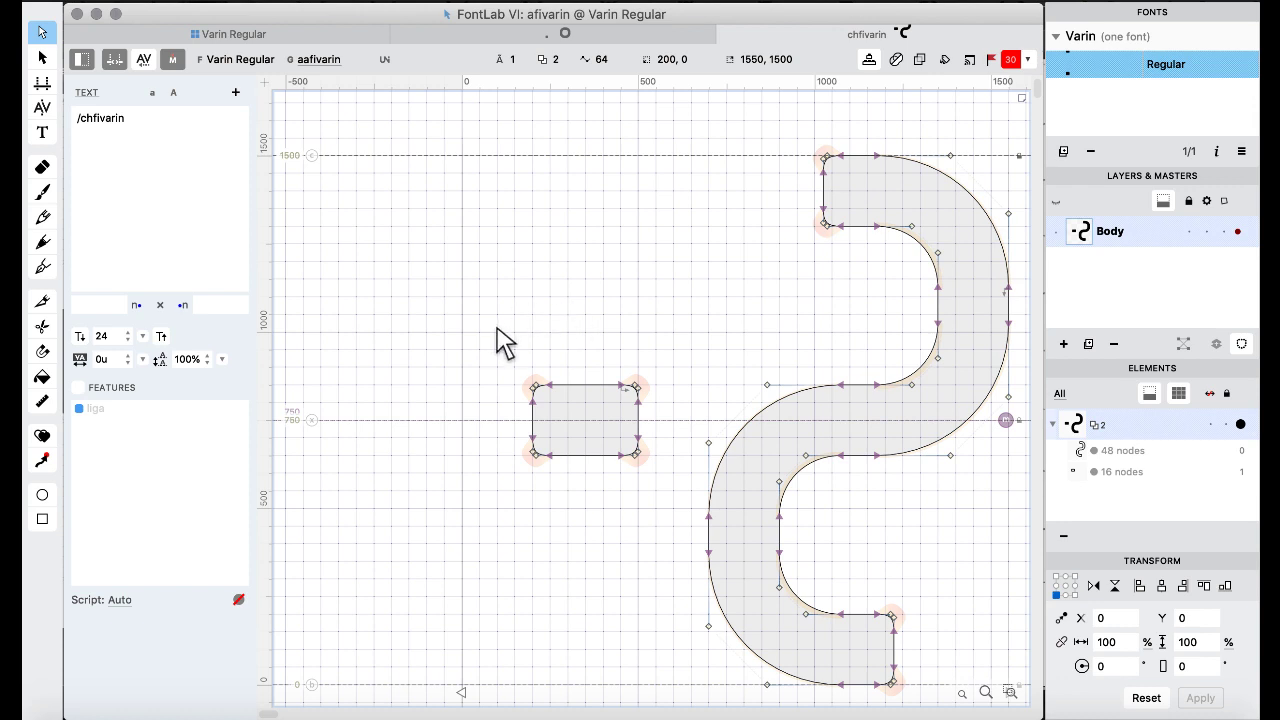
Reselect the outer end nodes of chfivarin's horizontal bar, shift them to X 250, and clear the selection.
left_click_drag(505, 342, 604, 548)
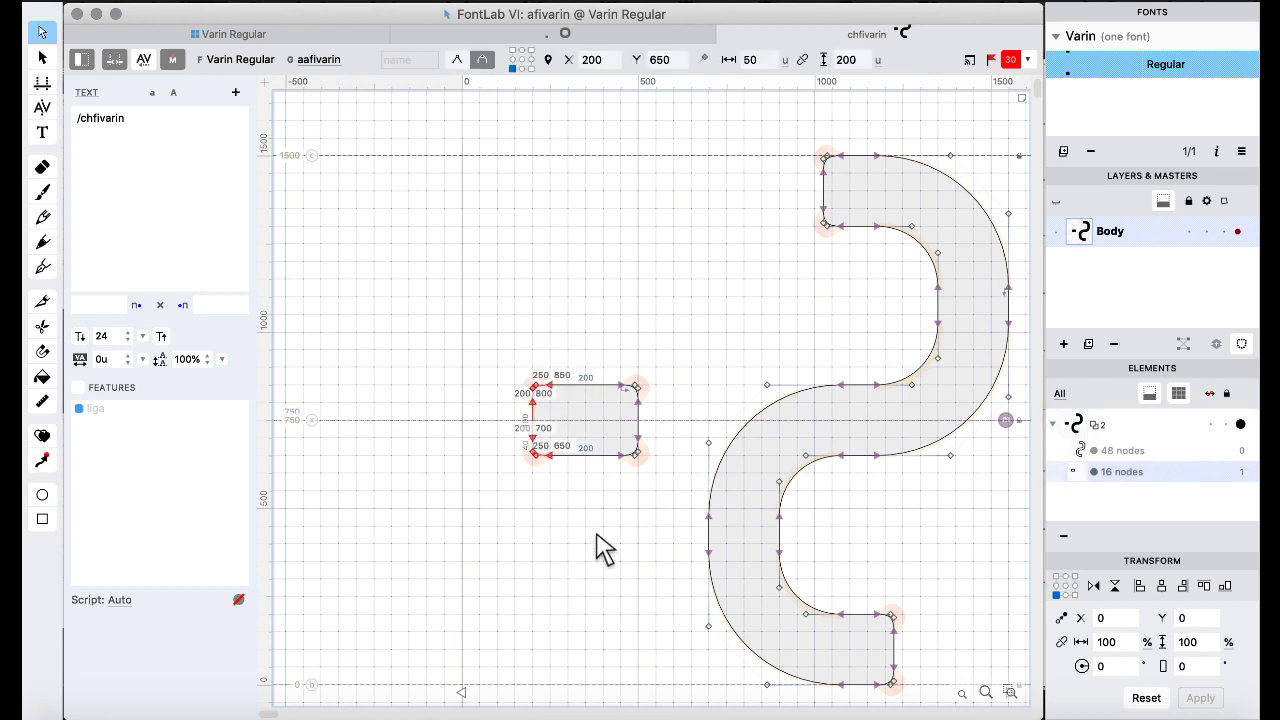
key("shift+Right")
key("shift+Right")
key("shift+Right")
key("shift+Right")
key("shift+Right")
left_click(516, 234)
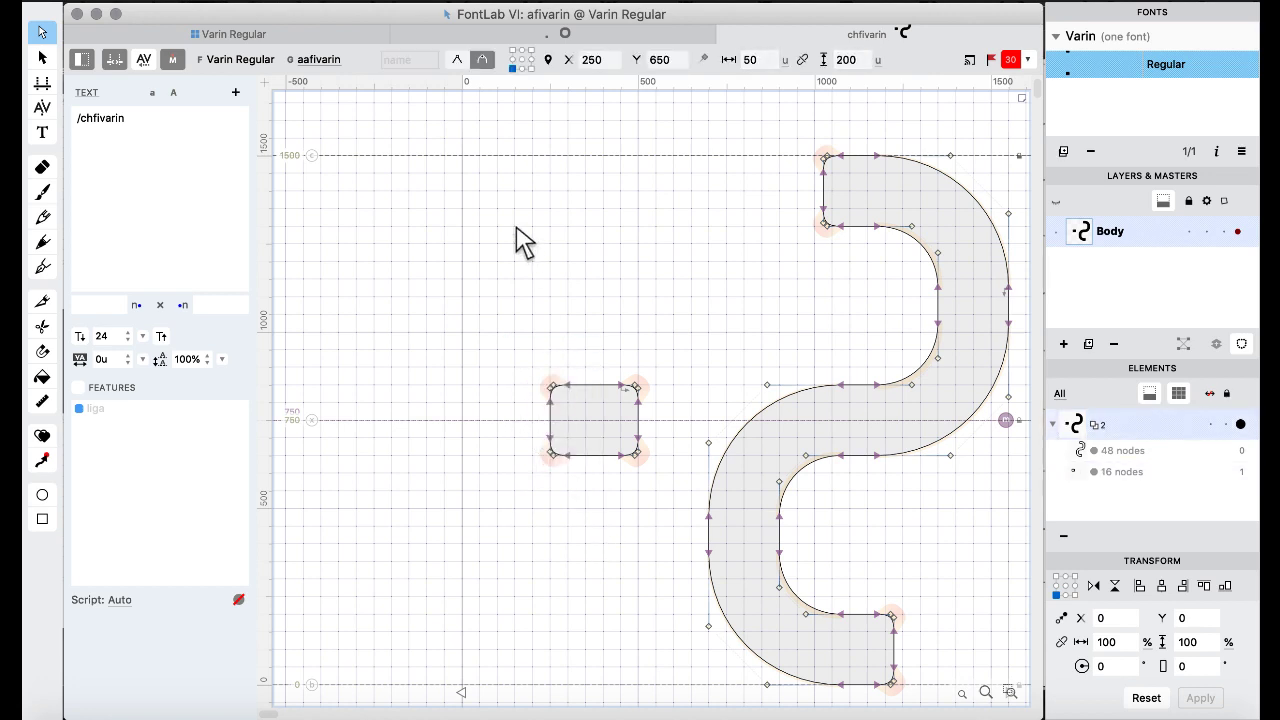
key("space")
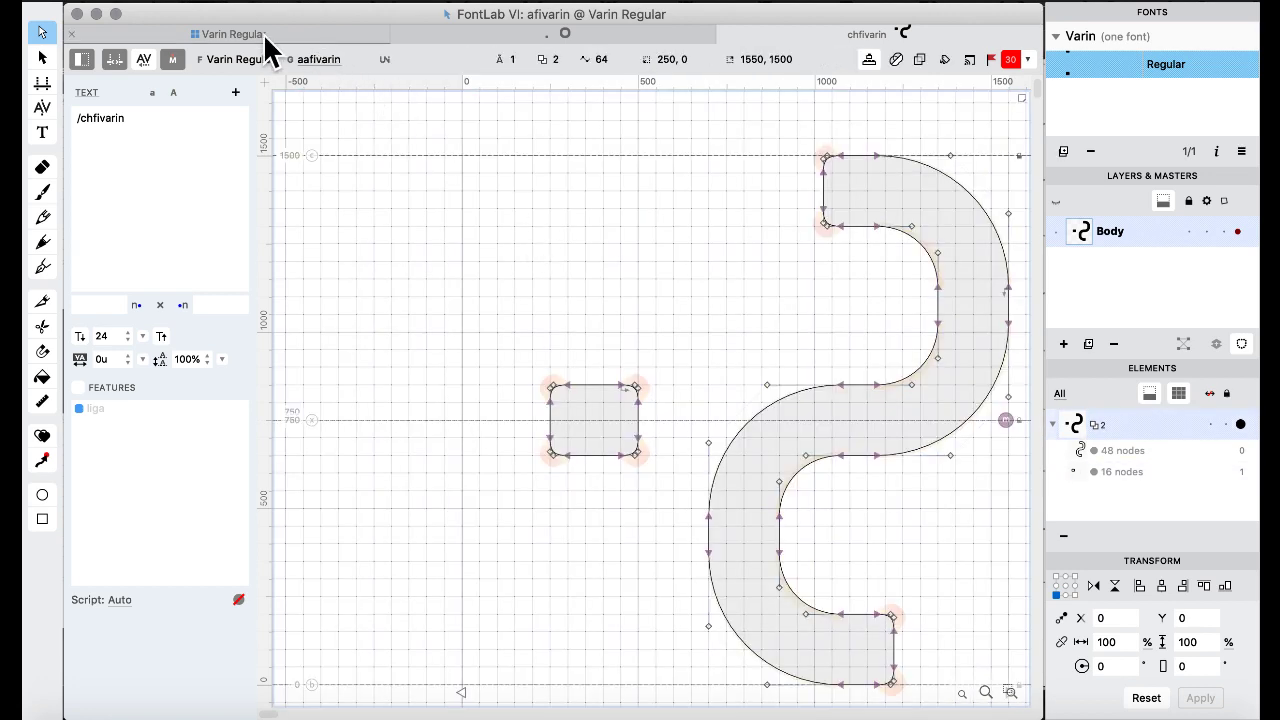
Open the eefivarin glyph from the glyph table and shorten its lower stroke by moving the end nodes to X 150.
left_click(263, 33)
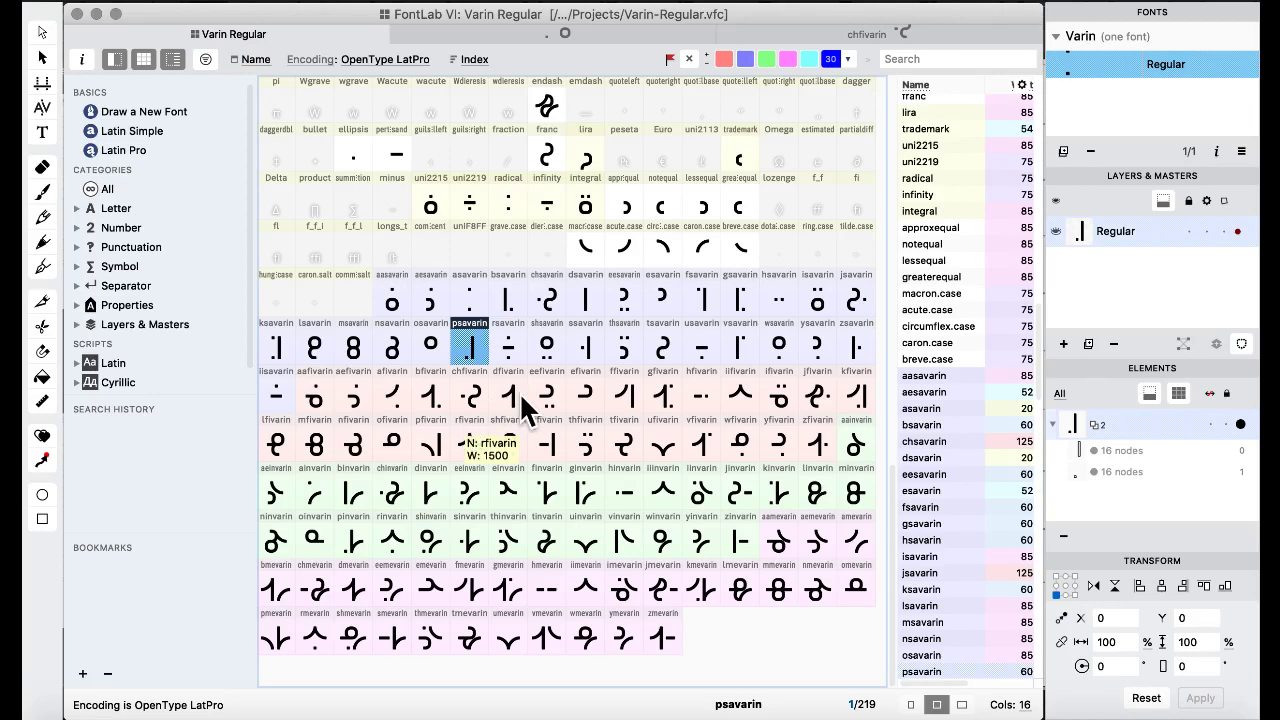
double_click(550, 397)
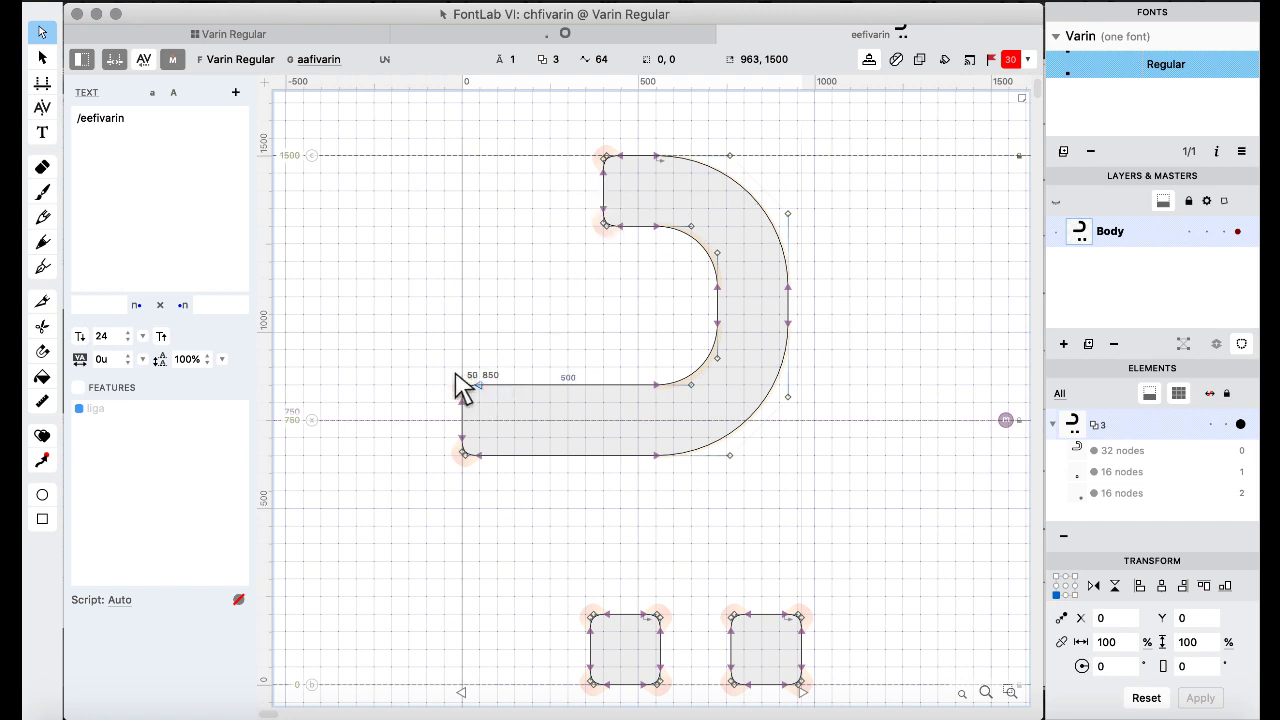
left_click_drag(414, 363, 517, 563)
key("shift+Right")
key("shift+Right")
key("shift+Right")
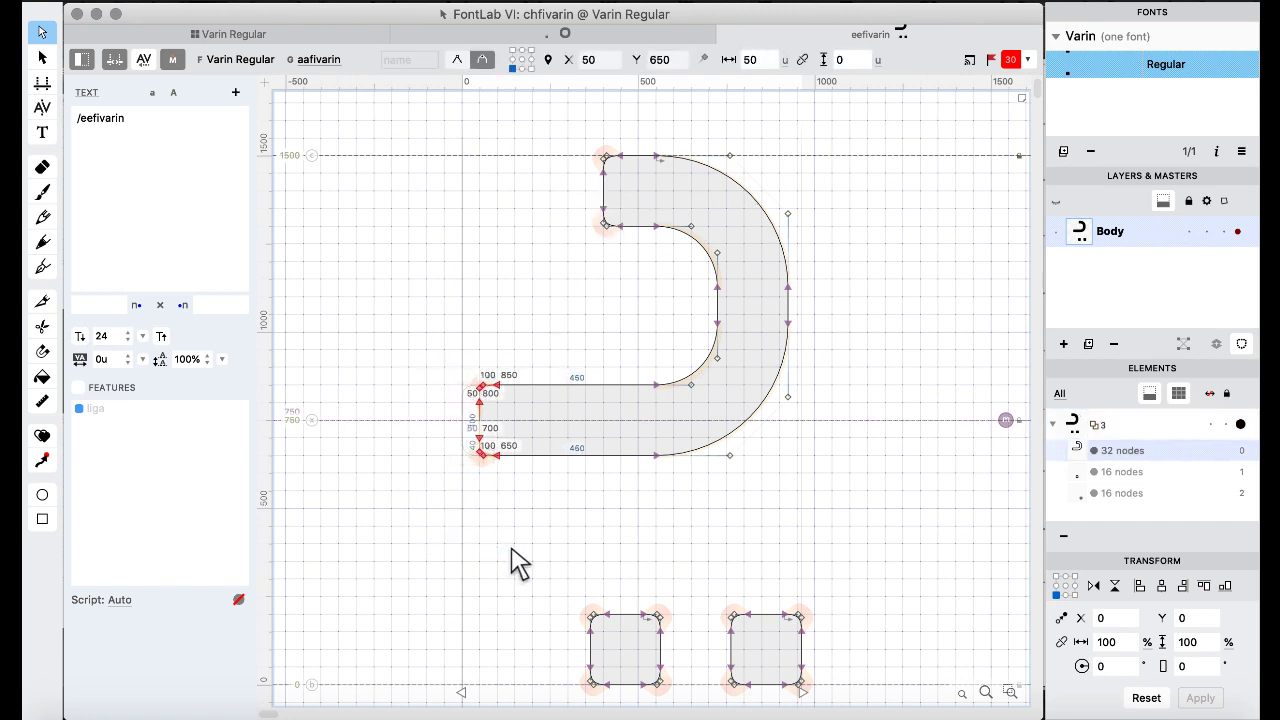
key("shift+Right")
key("shift+Right")
key("shift+Right")
key("shift+Right")
key("shift+Right")
key("shift+Right")
key("shift+Right")
key("shift+Right")
key("shift+Right")
key("shift+Right")
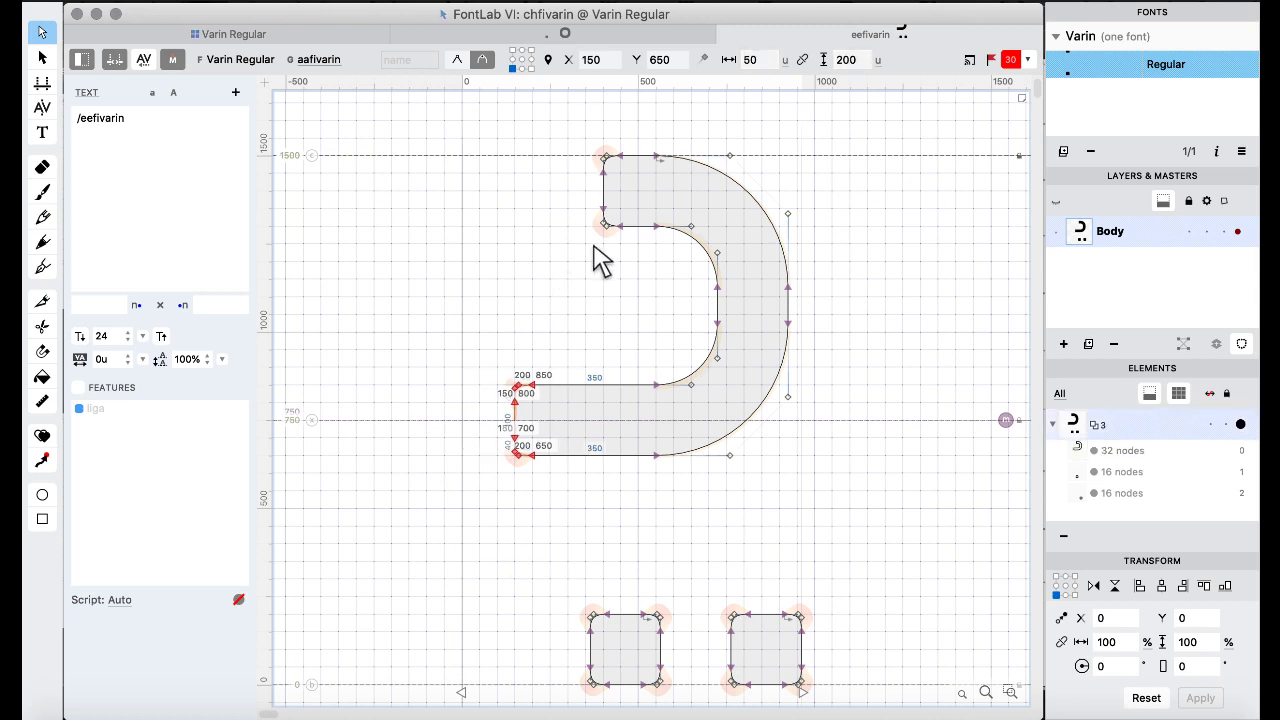
Reopen eefivarin from the glyph table to check its outline, and open the neighbouring efivarin glyph.
left_click(300, 34)
left_click(495, 245)
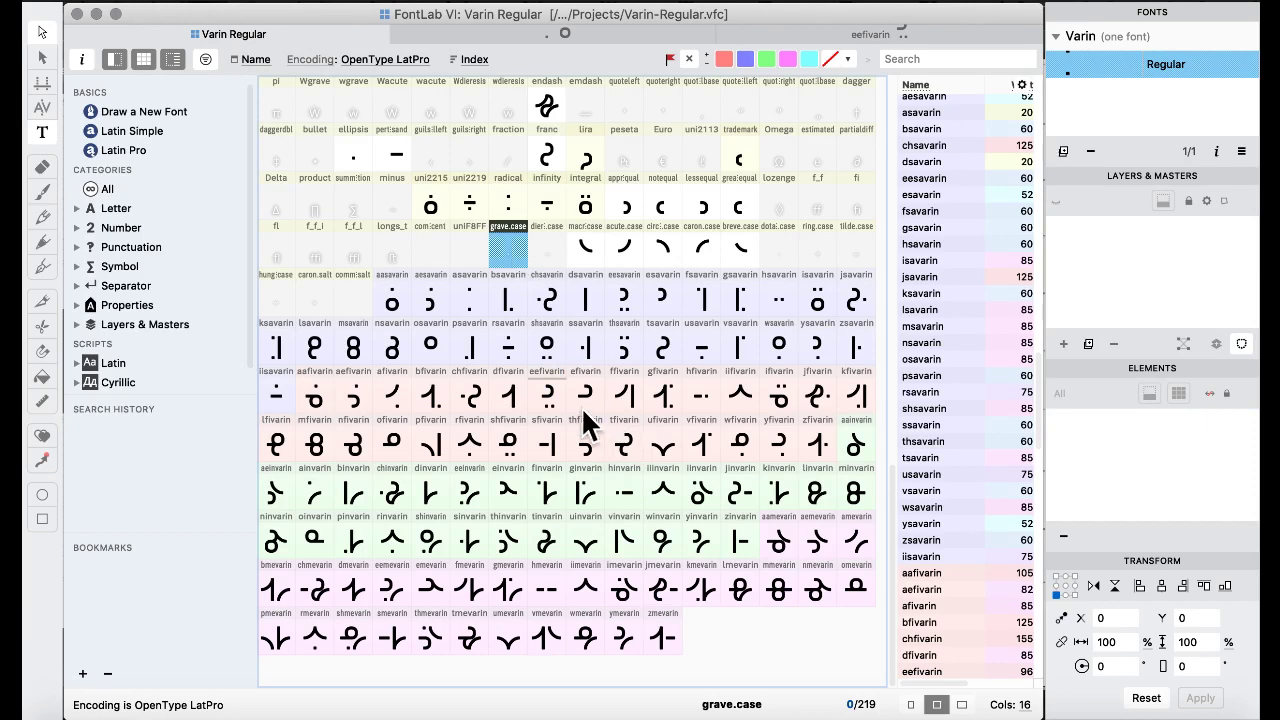
double_click(549, 400)
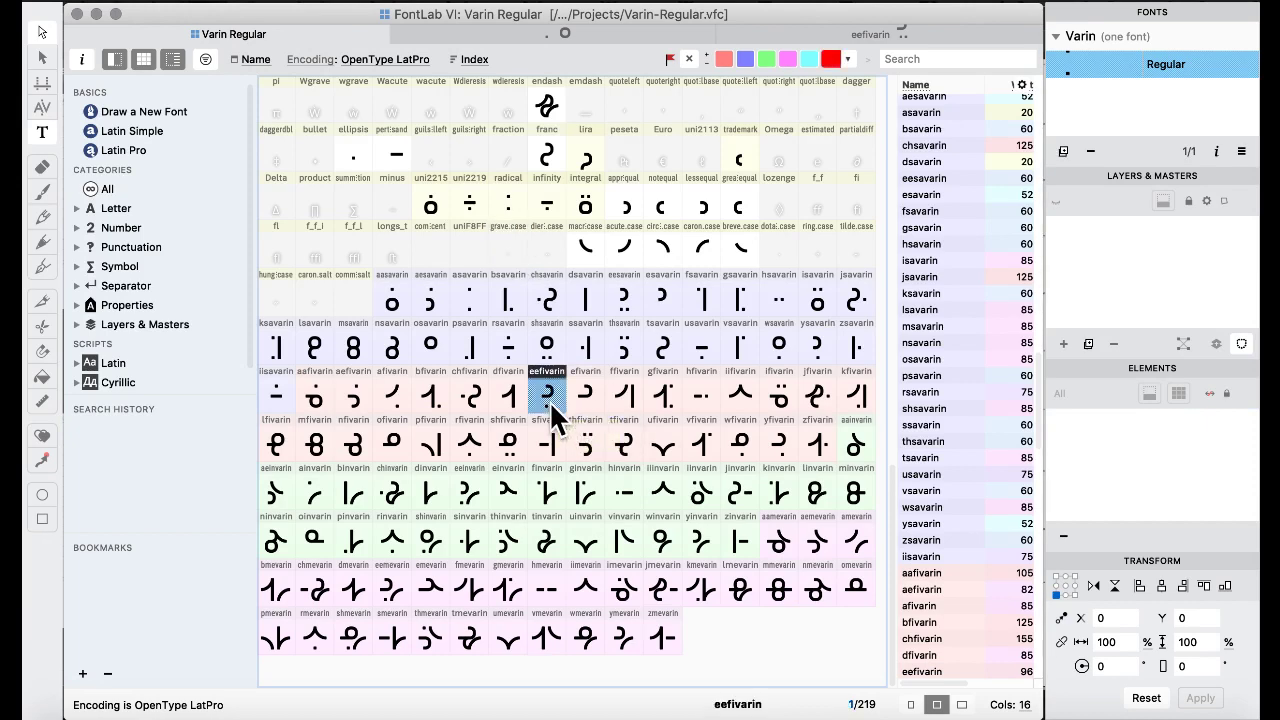
left_click(582, 355)
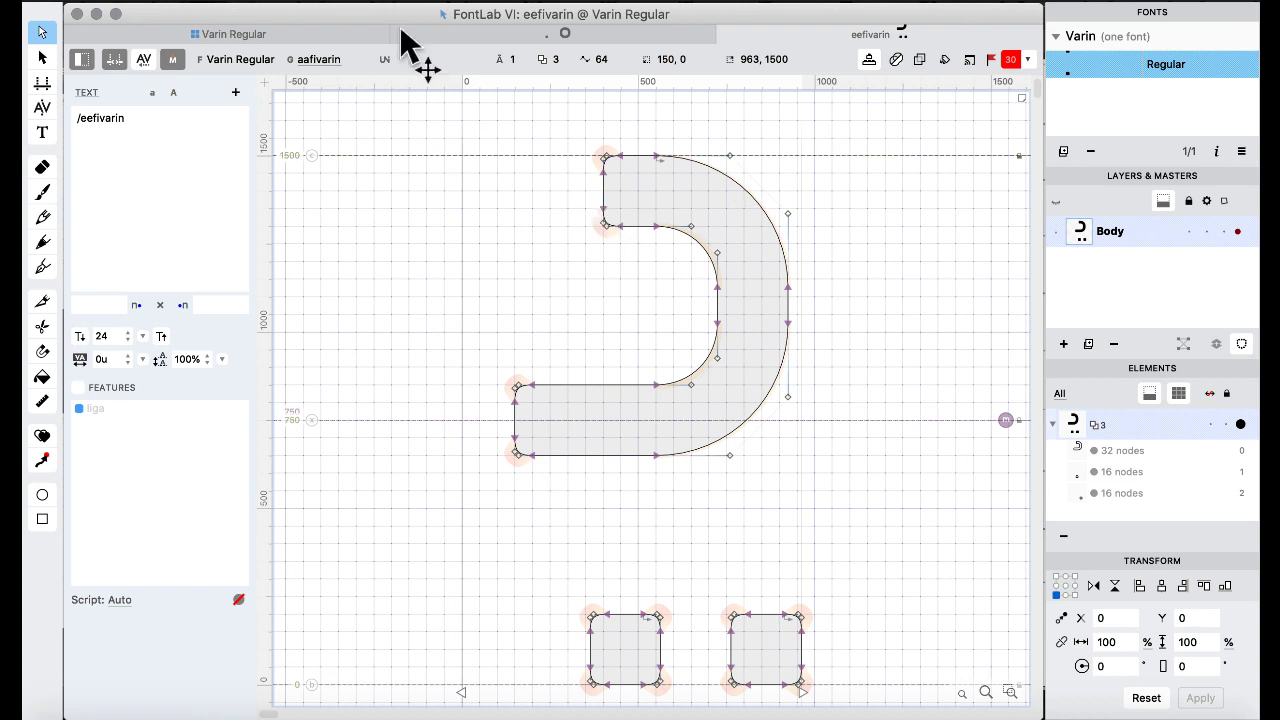
left_click(320, 36)
double_click(583, 391)
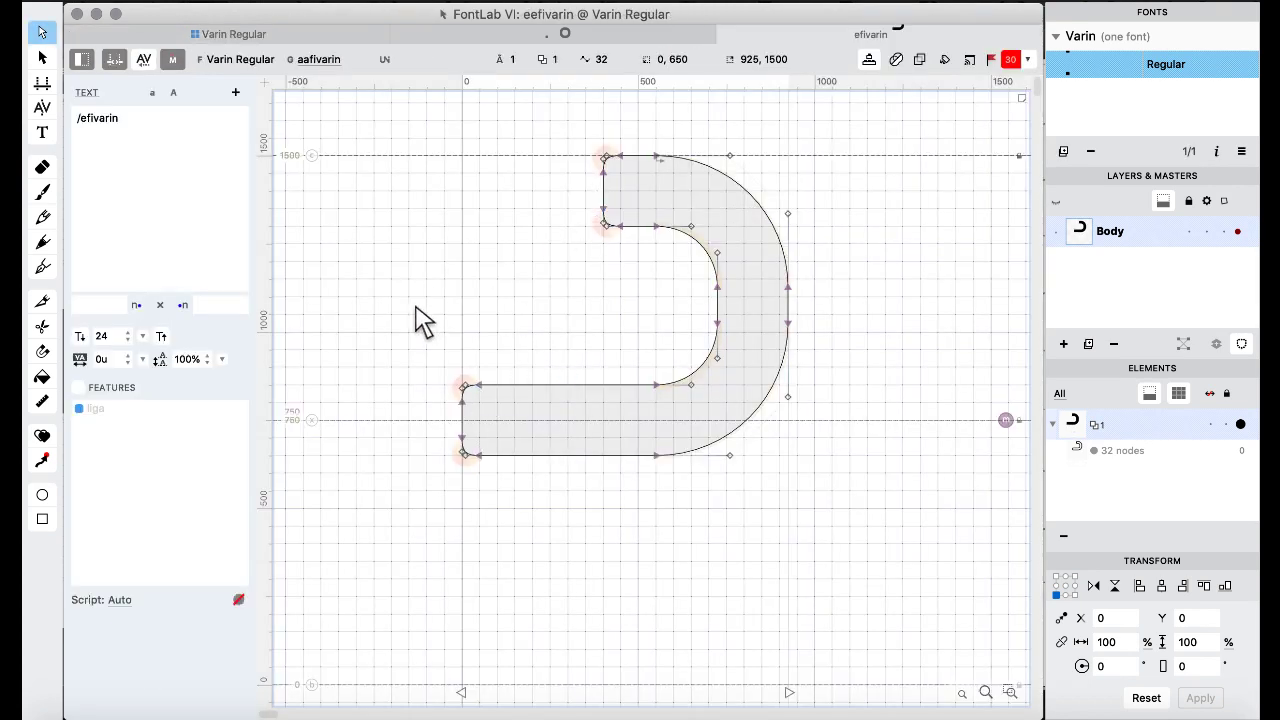
Shorten the lower stroke of efivarin by moving its outer end nodes to X 100.
left_click_drag(383, 315, 541, 527)
key("shift+Right")
key("shift+Right")
key("shift+Right")
key("shift+Right")
key("shift+Right")
key("shift+Right")
key("shift+Right")
key("shift+Right")
key("shift+Right")
key("shift+Right")
key("shift+Right")
key("shift+Right")
key("shift+Right")
key("shift+Right")
key("shift+Right")
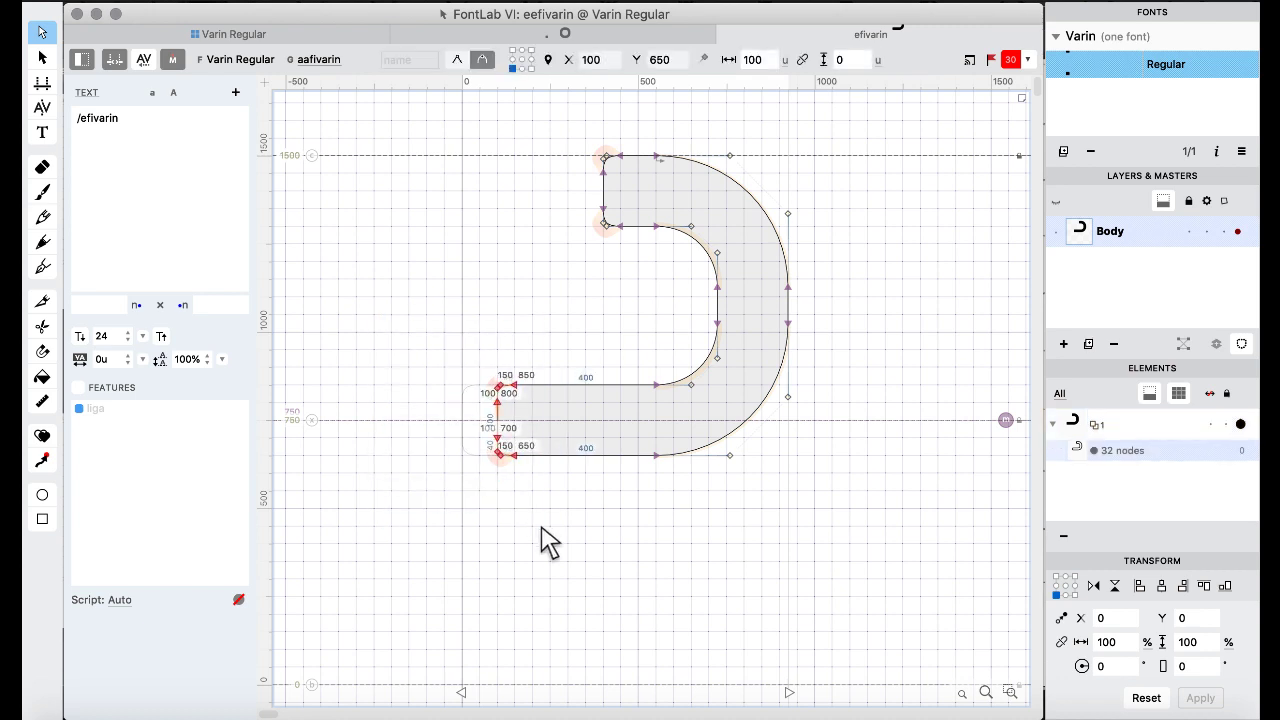
Open the hfivarin glyph from the glyph table and shorten its wide bar by moving the outer end nodes to X 250.
left_click(292, 34)
left_click(630, 393)
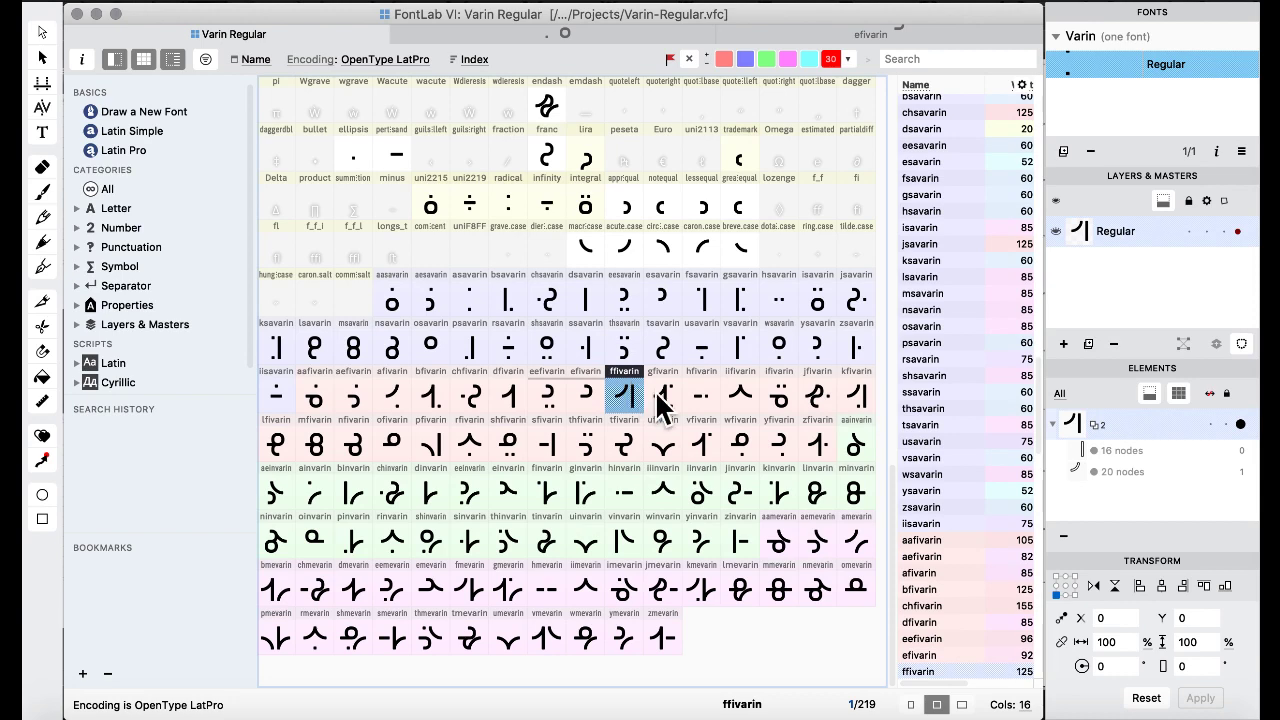
left_click(663, 398)
left_click(707, 405)
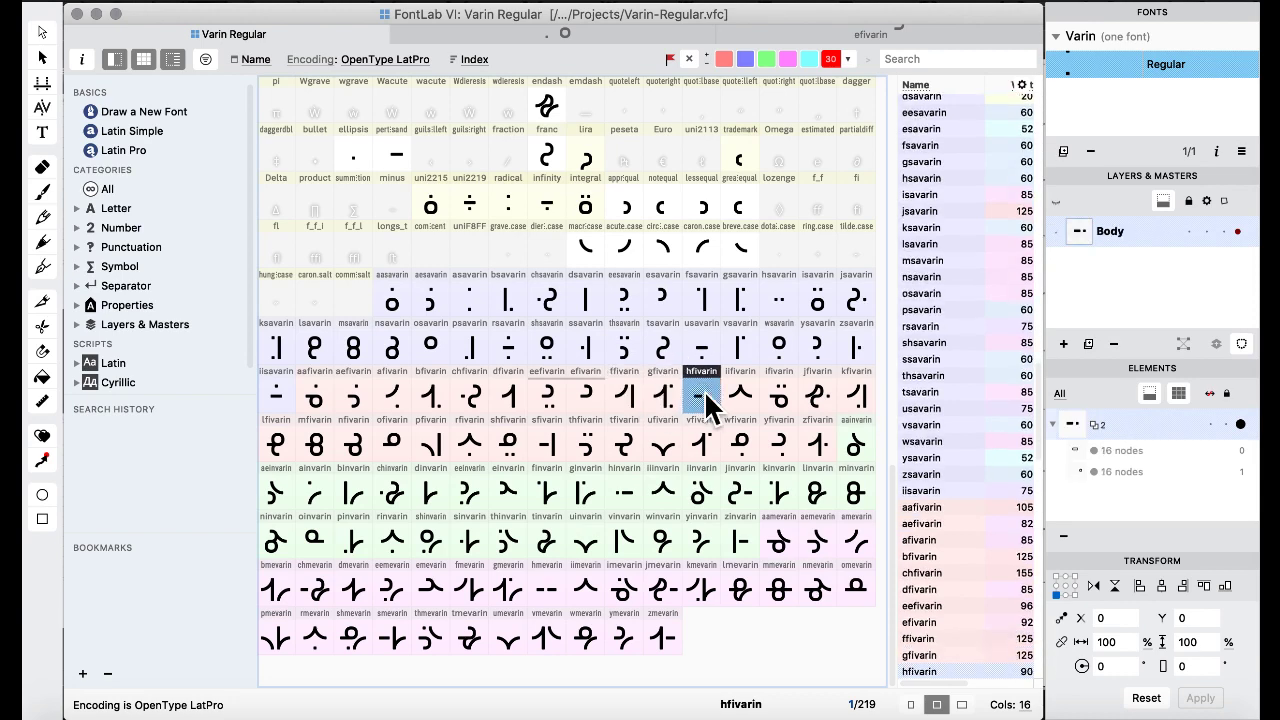
double_click(707, 405)
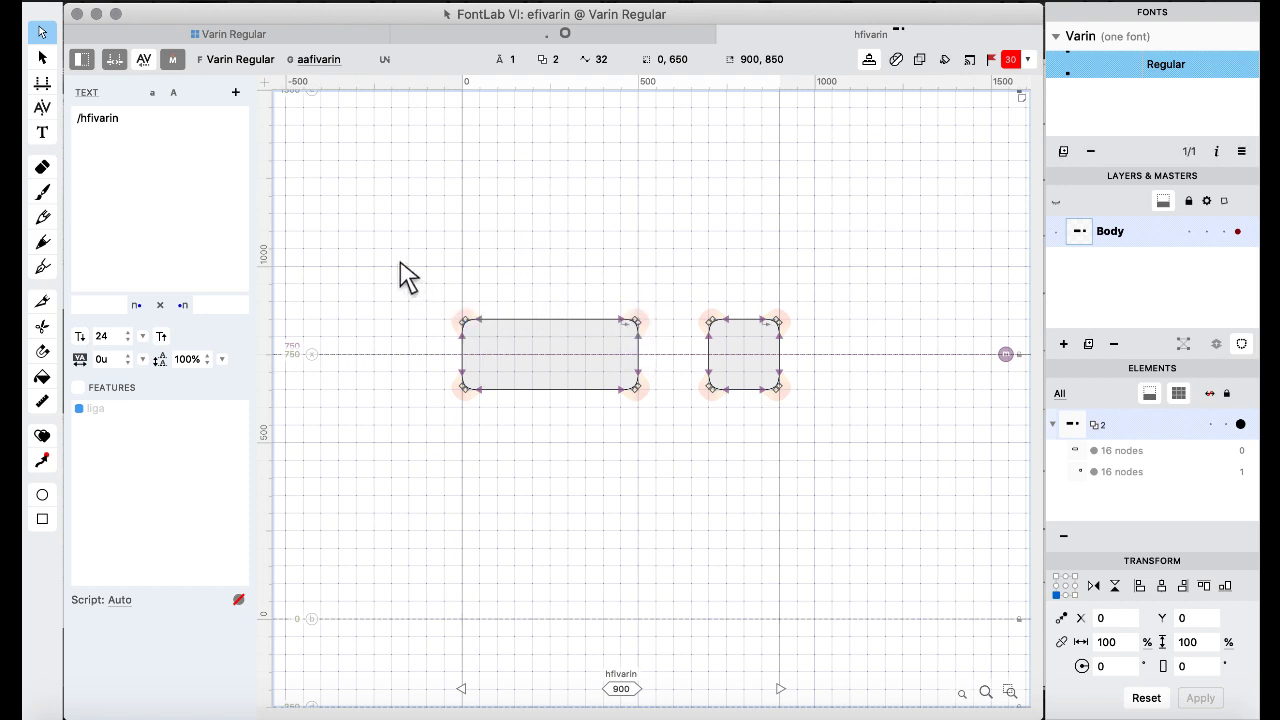
left_click_drag(401, 265, 560, 516)
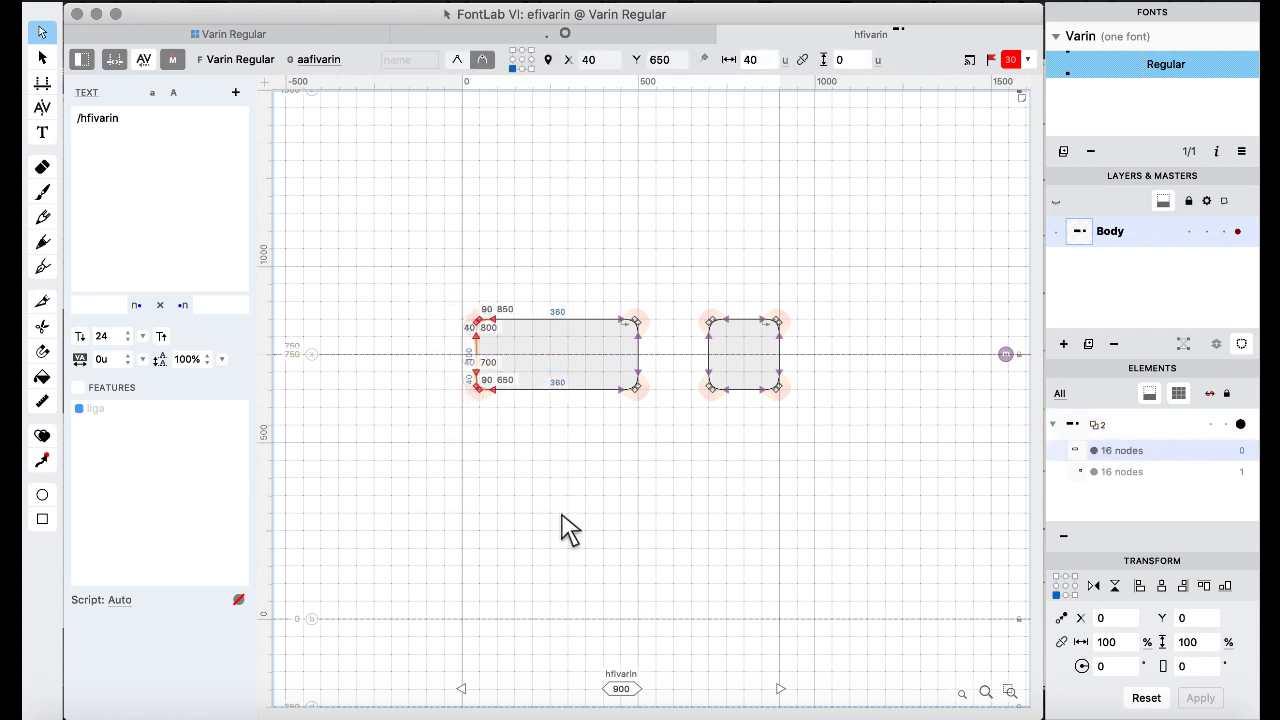
key("shift+Right")
key("shift+Right")
key("shift+Right")
key("shift+Right")
key("shift+Right")
key("shift+Right")
key("shift+Right")
key("shift+Right")
key("shift+Right")
key("shift+Right")
key("shift+Right")
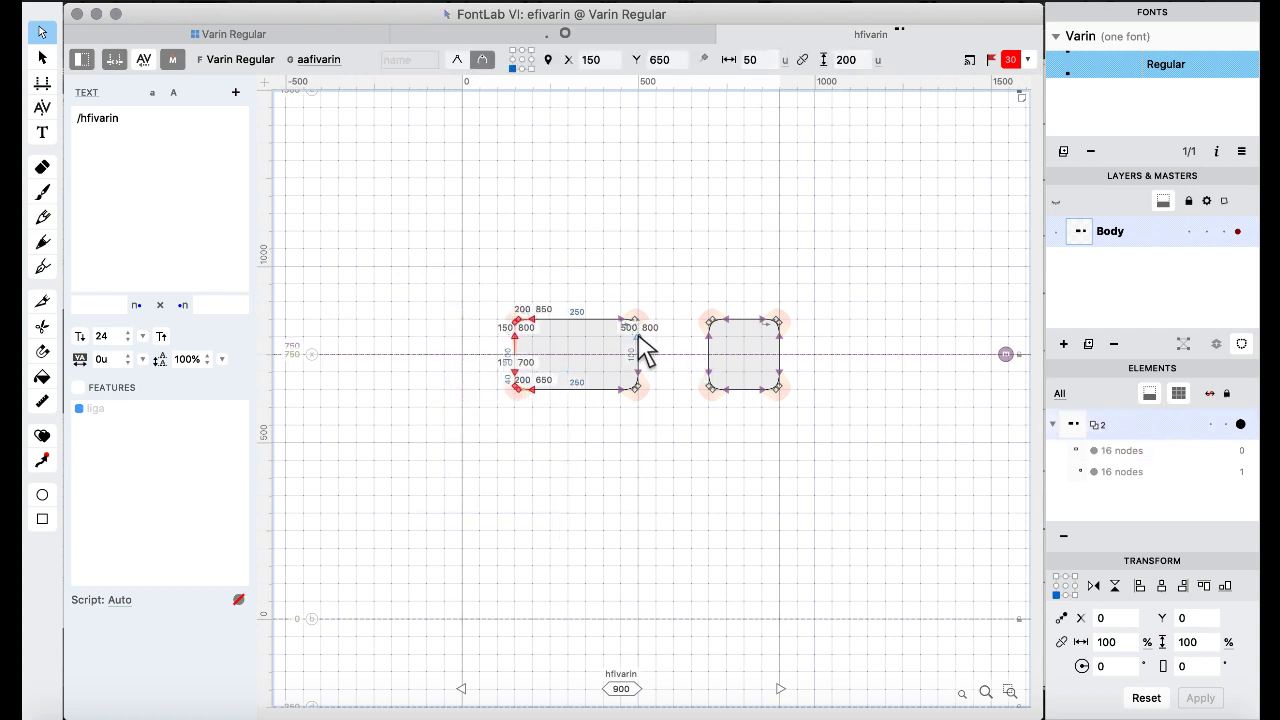
key("super+shift+Right")
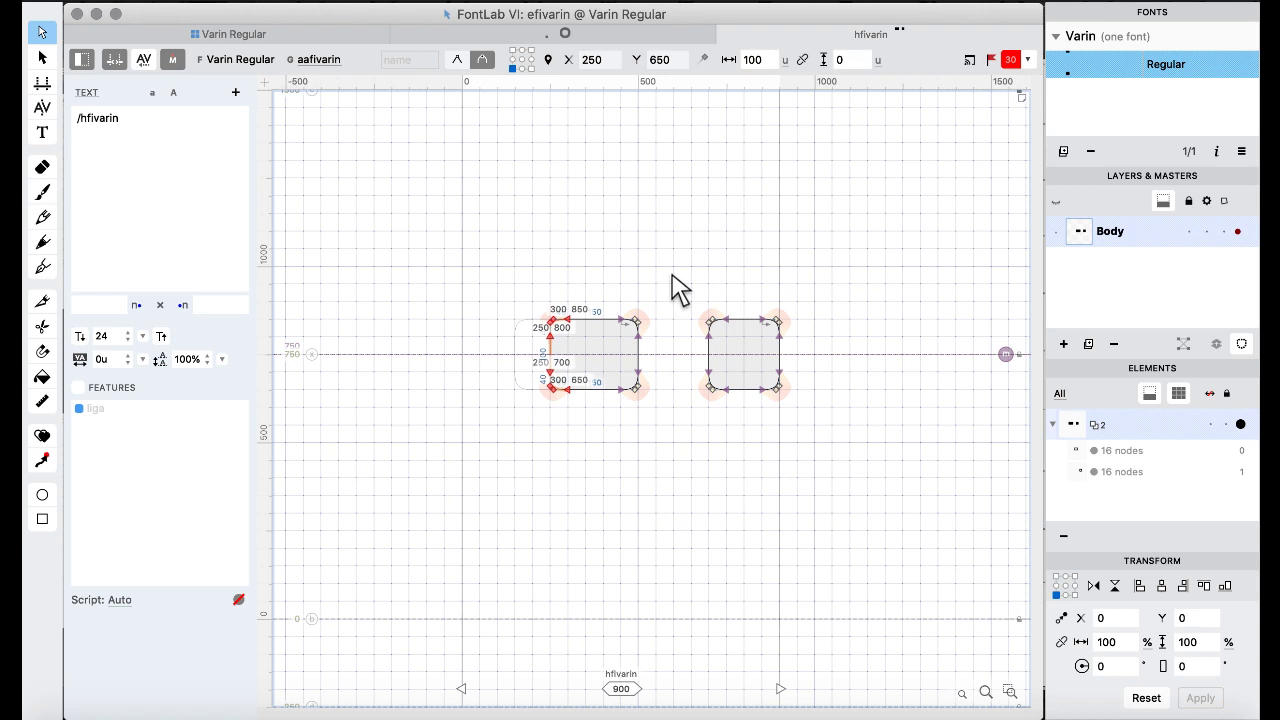
key("space")
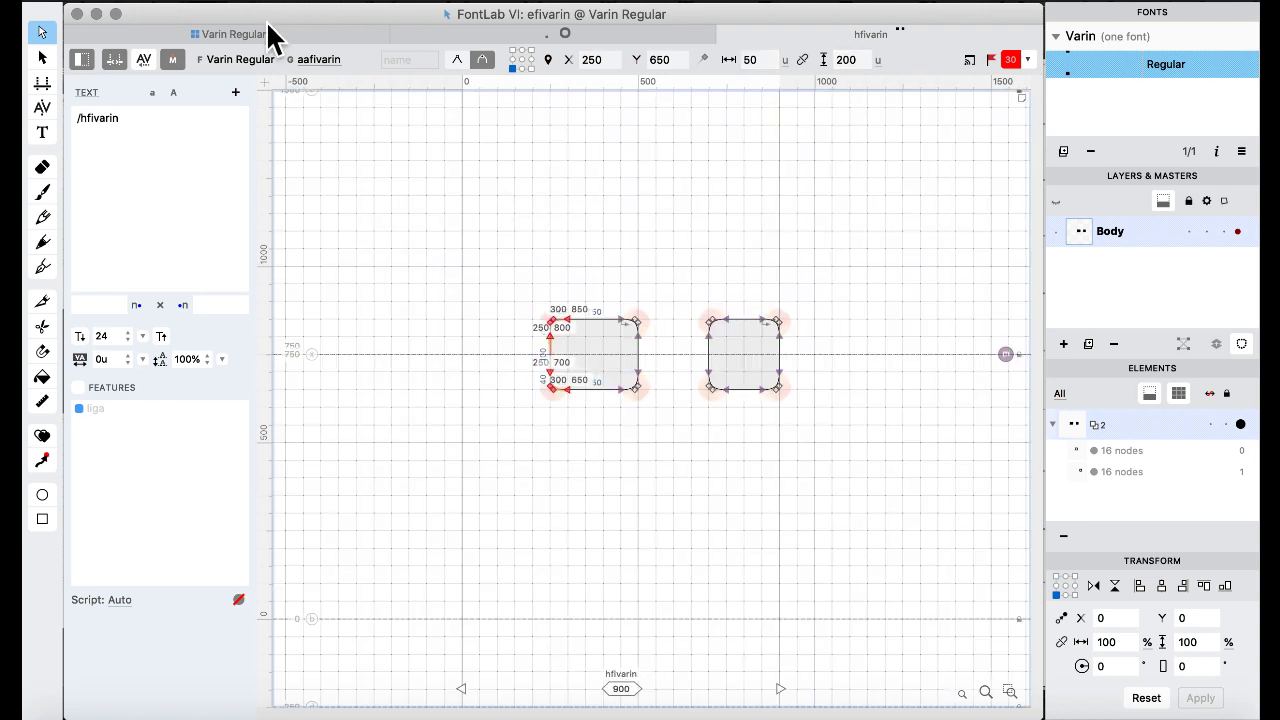
Open the ifivarin glyph from the glyph table and shorten its connecting stroke by moving the outer end nodes to X 90.
left_click(277, 34)
left_click(493, 183)
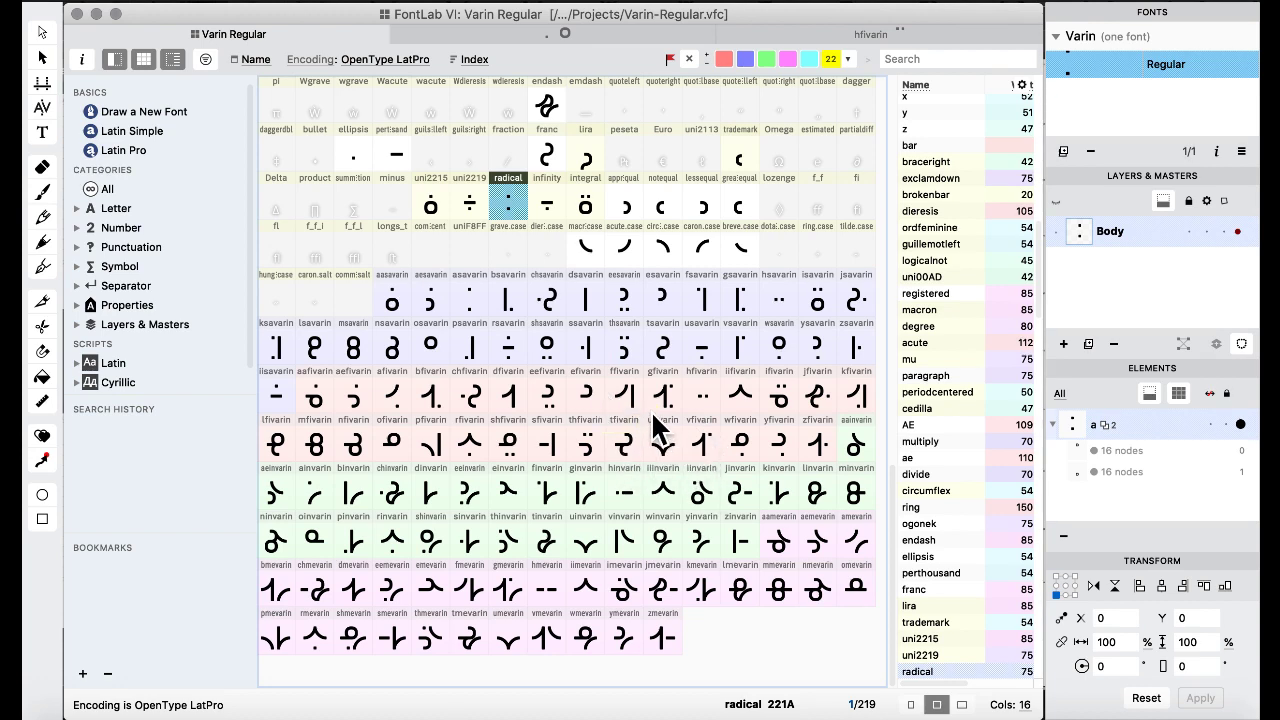
double_click(786, 408)
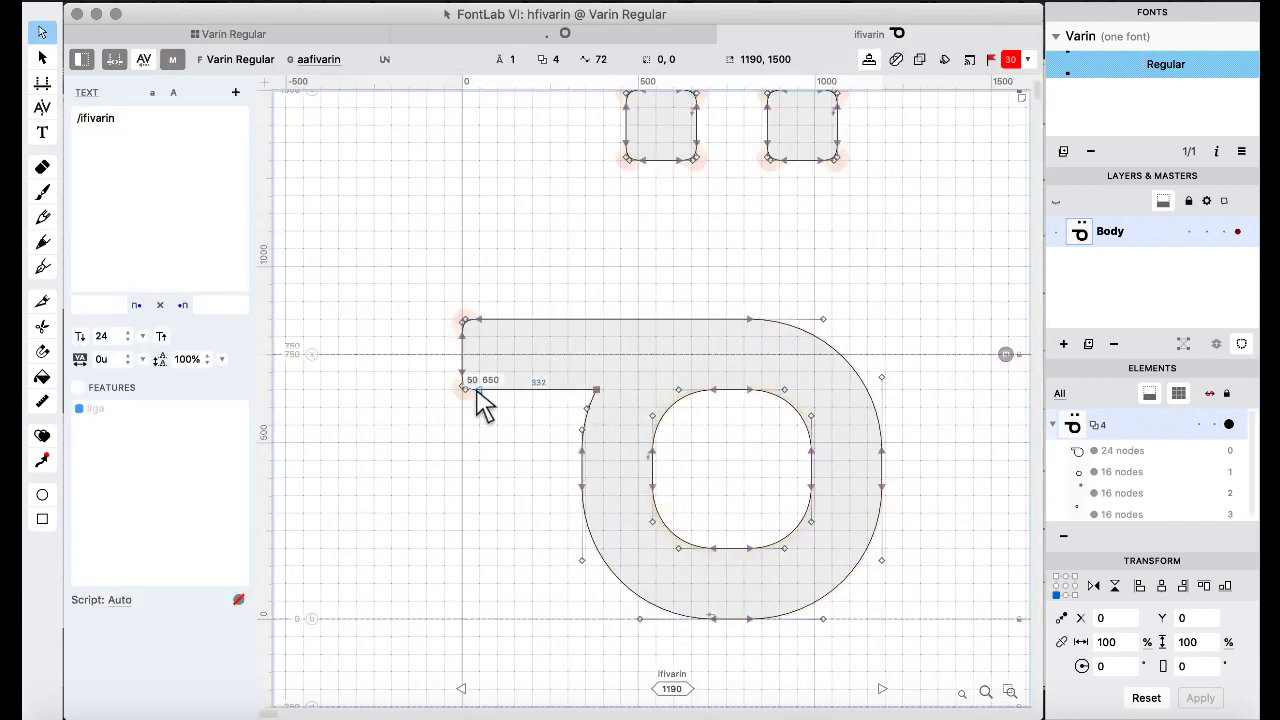
left_click_drag(389, 202, 540, 490)
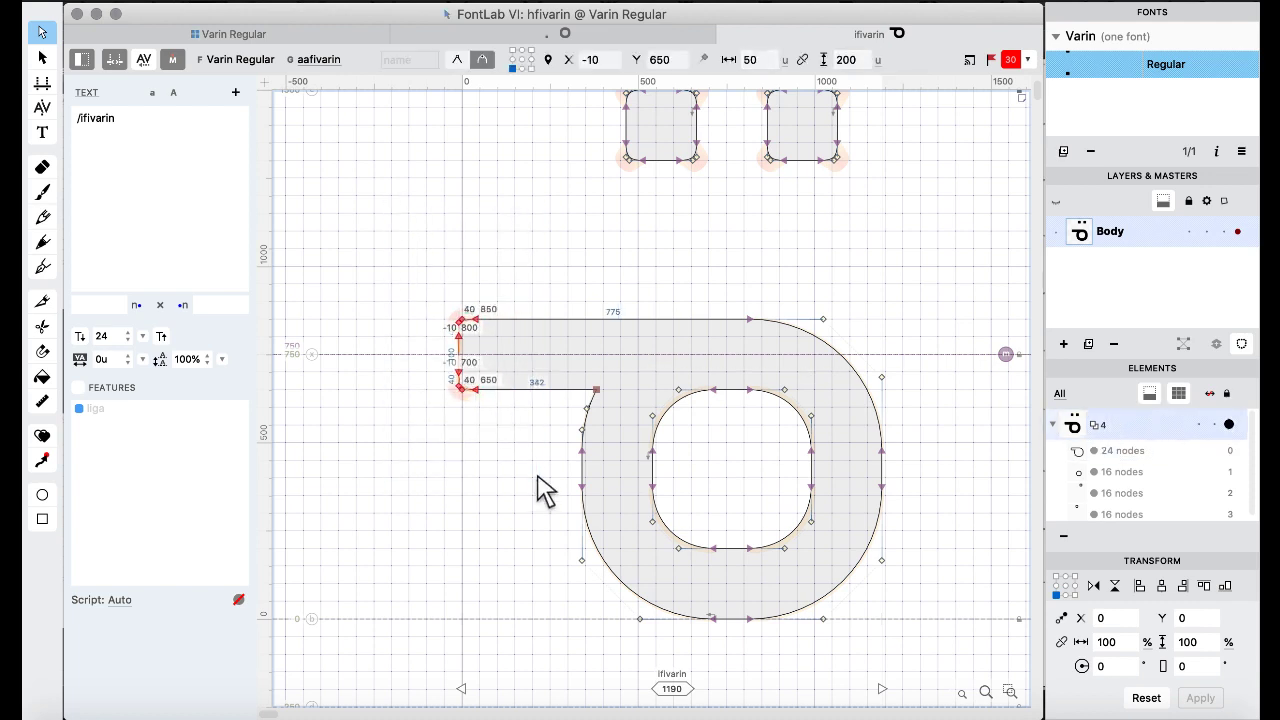
key("super+shift+Right")
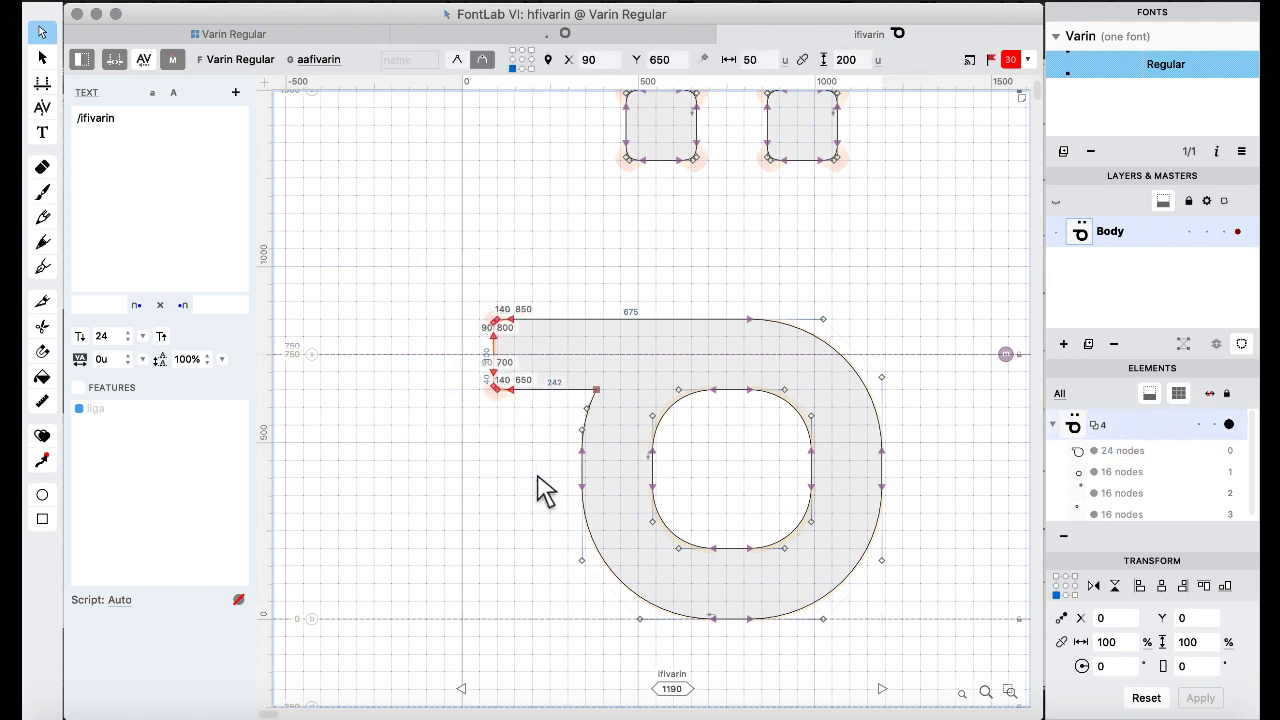
Open the lfivarin glyph from the glyph table and shorten its connecting stroke by moving the outer end nodes to X 50.
left_click(277, 36)
left_click(716, 358)
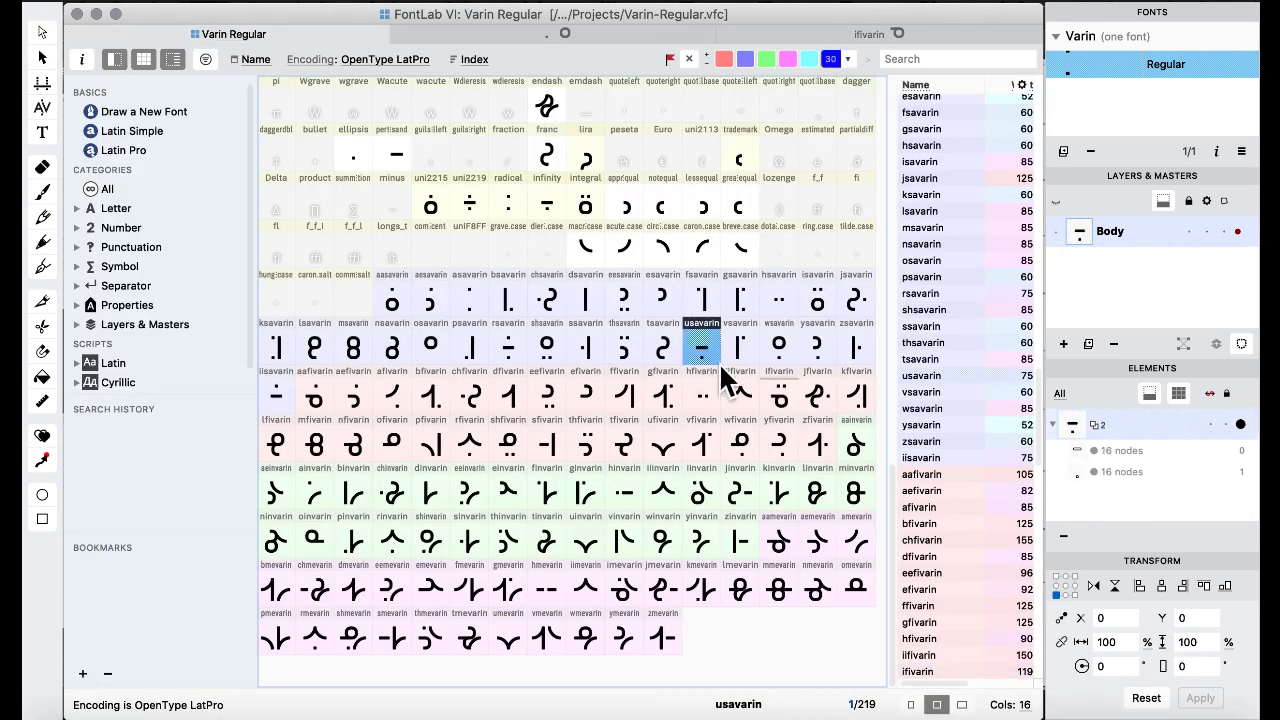
left_click(280, 448)
double_click(283, 462)
left_click(568, 453)
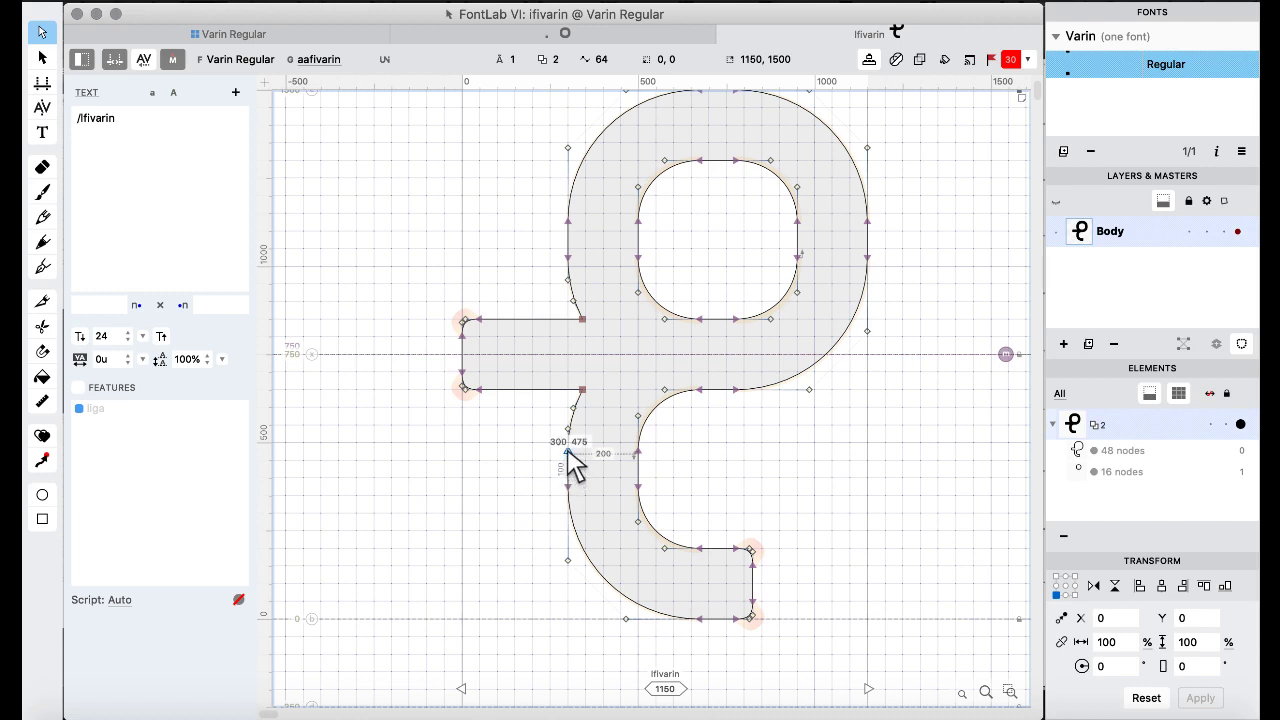
left_click(480, 390)
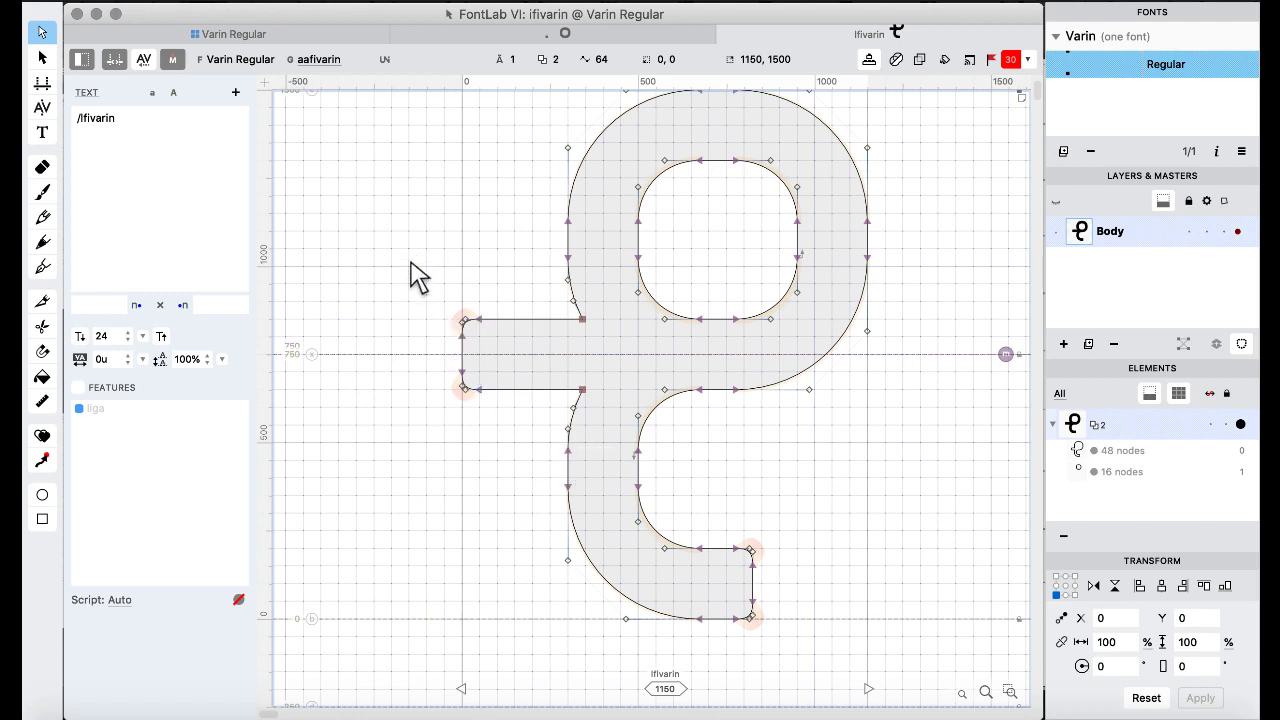
left_click_drag(420, 277, 502, 474)
key("shift+Right")
key("shift+Right")
key("shift+Right")
key("shift+Right")
key("shift+Right")
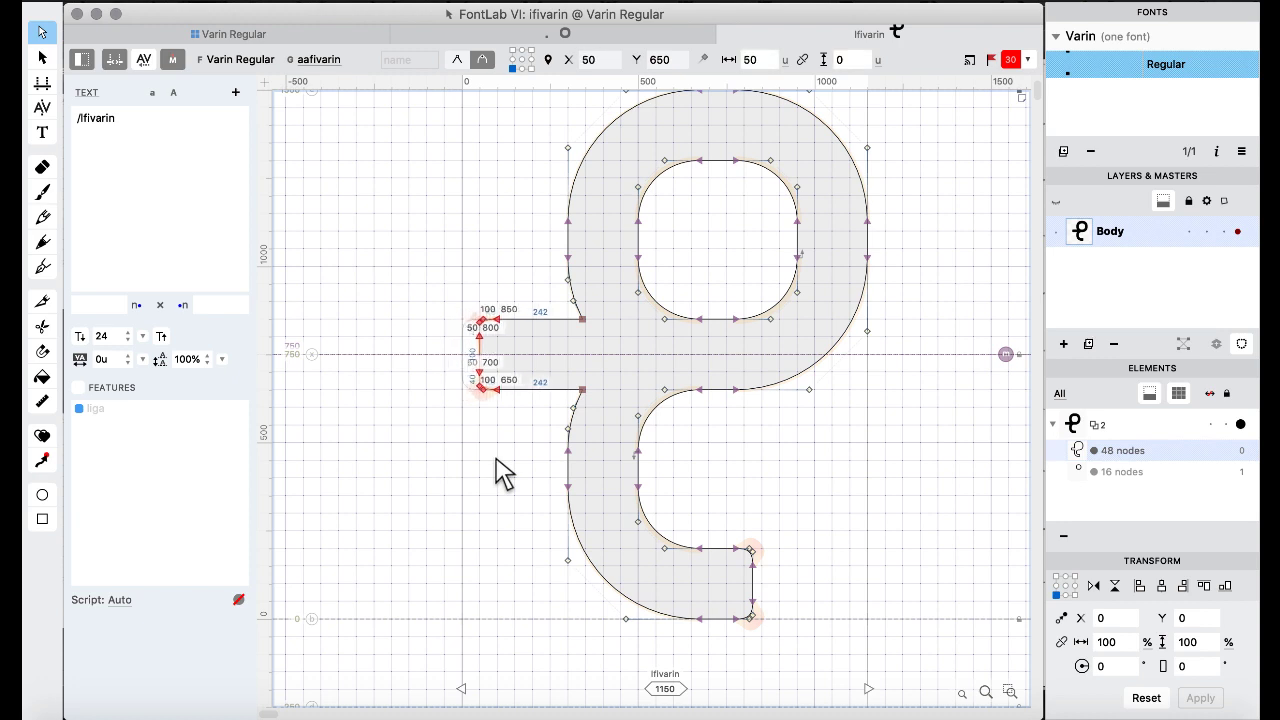
Go to the mfivarin glyph and shorten its connecting stroke by moving the outer end nodes to X 50.
key("bracketright")
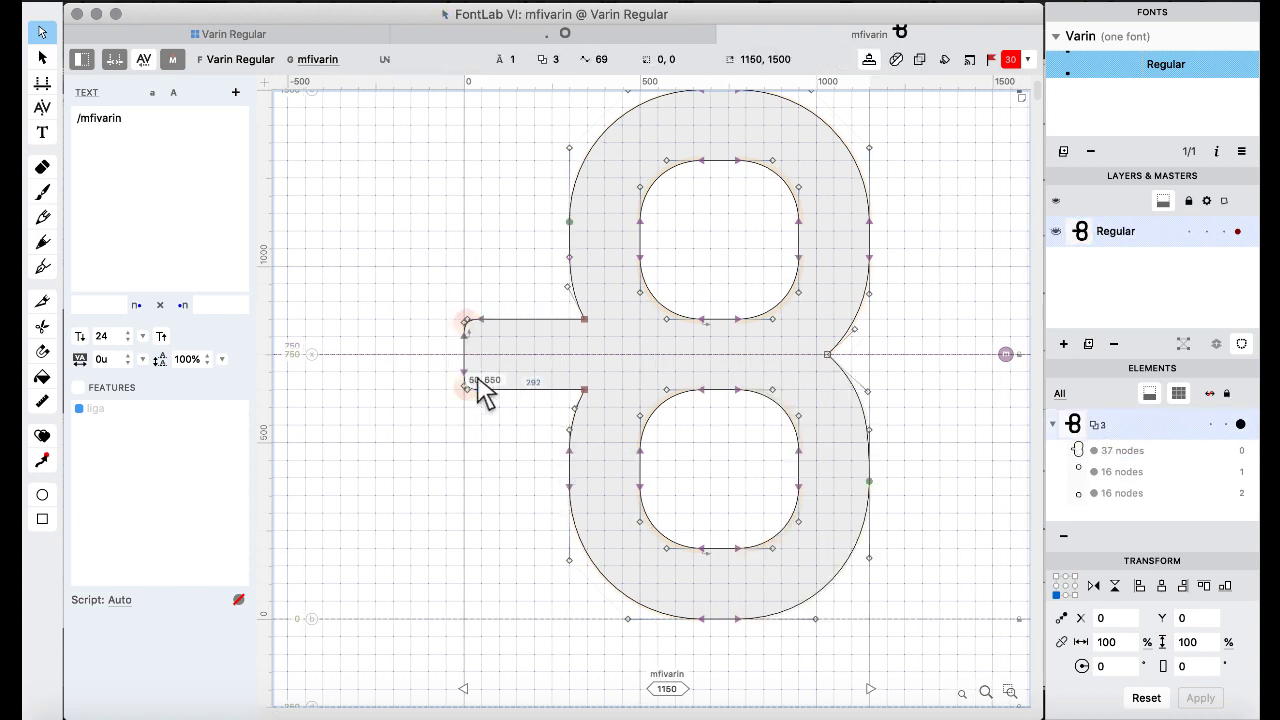
left_click_drag(414, 274, 537, 495)
key("shift+Right")
key("shift+Right")
key("shift+Right")
key("shift+Right")
key("shift+Right")
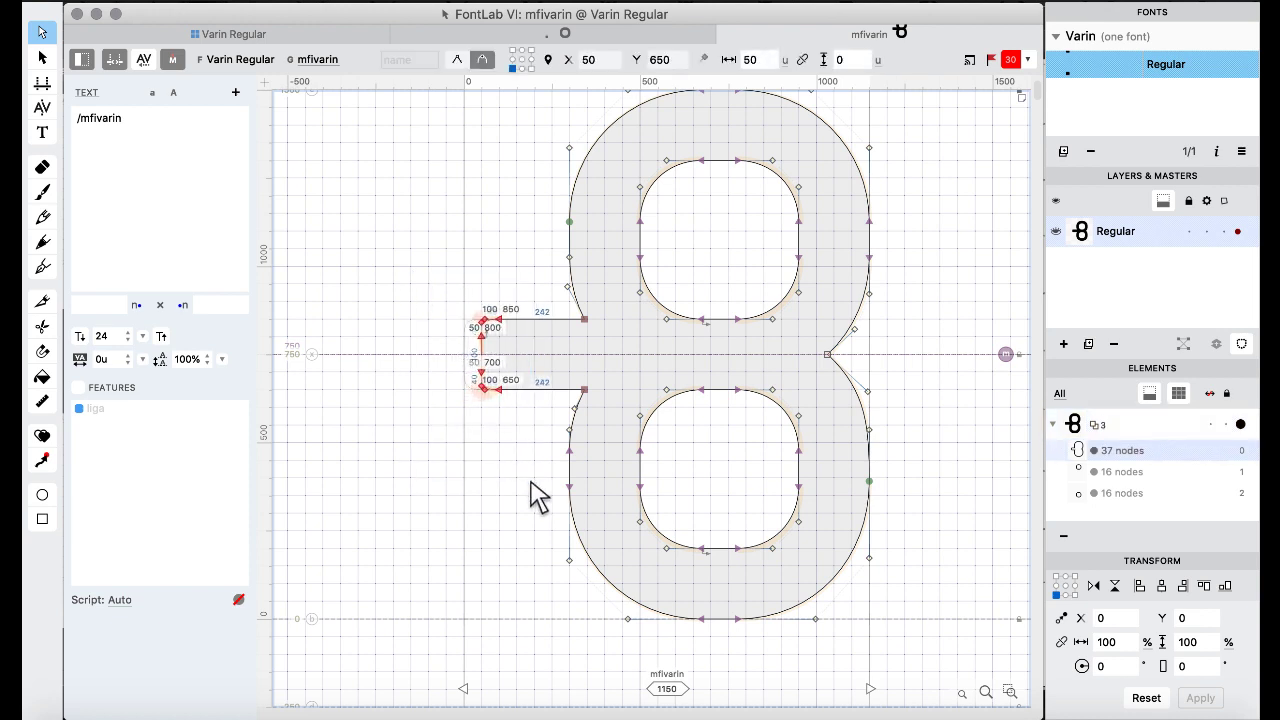
Go to the nfivarin glyph and shorten its connecting stroke by moving the outer end nodes inward.
key("bracketright")
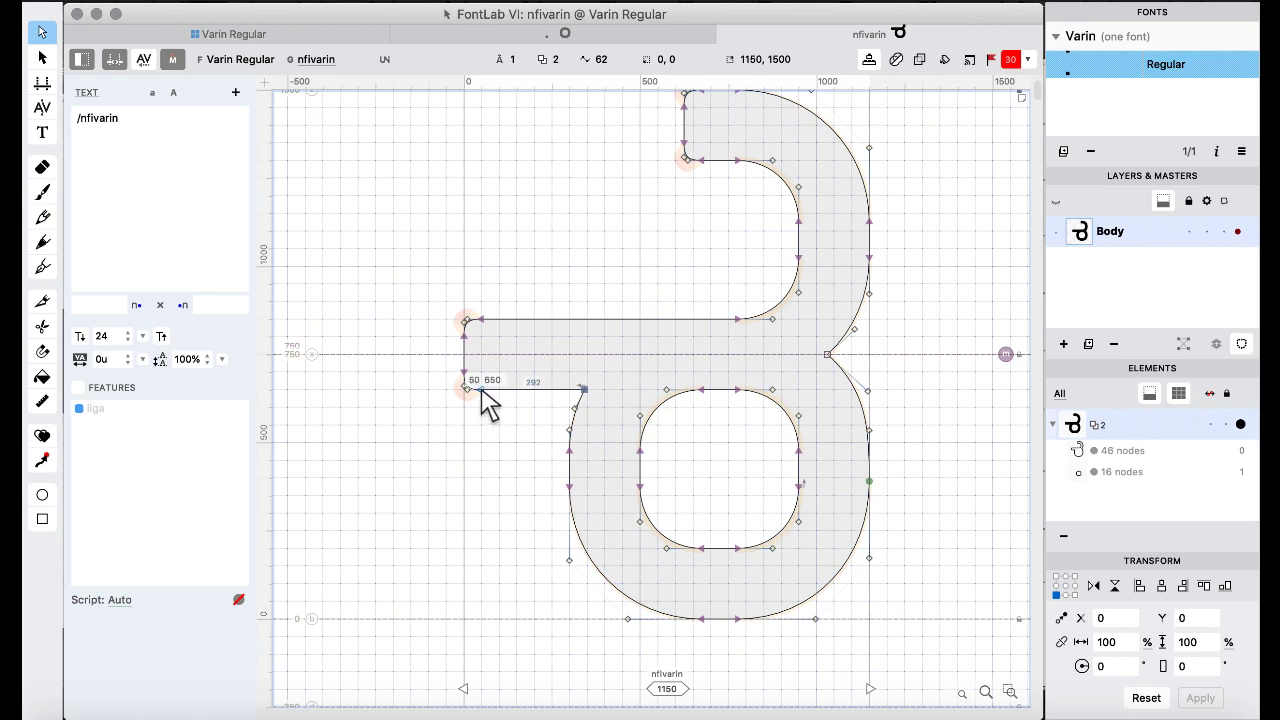
left_click_drag(421, 252, 530, 480)
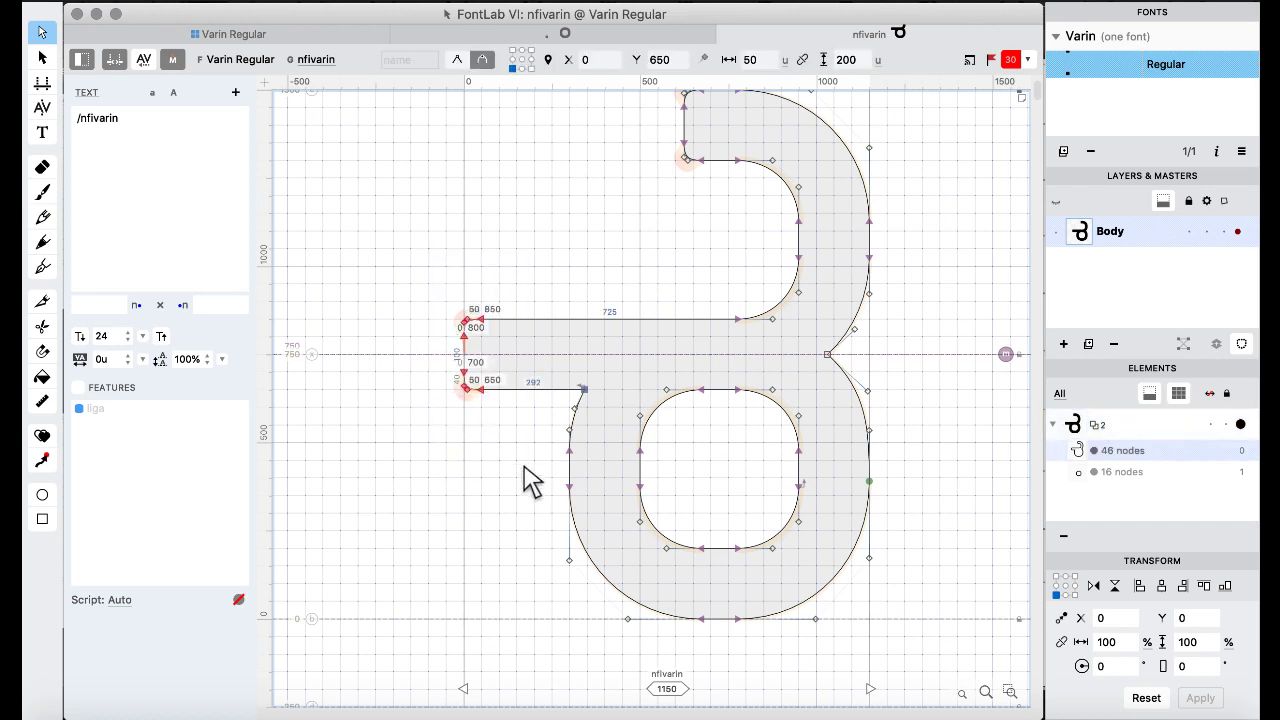
key("shift+Right")
key("shift+Right")
key("shift+Right")
Go to the ofivarin glyph and shorten its connecting stroke by moving the outer end nodes to X 50.
key("super+bracketright")
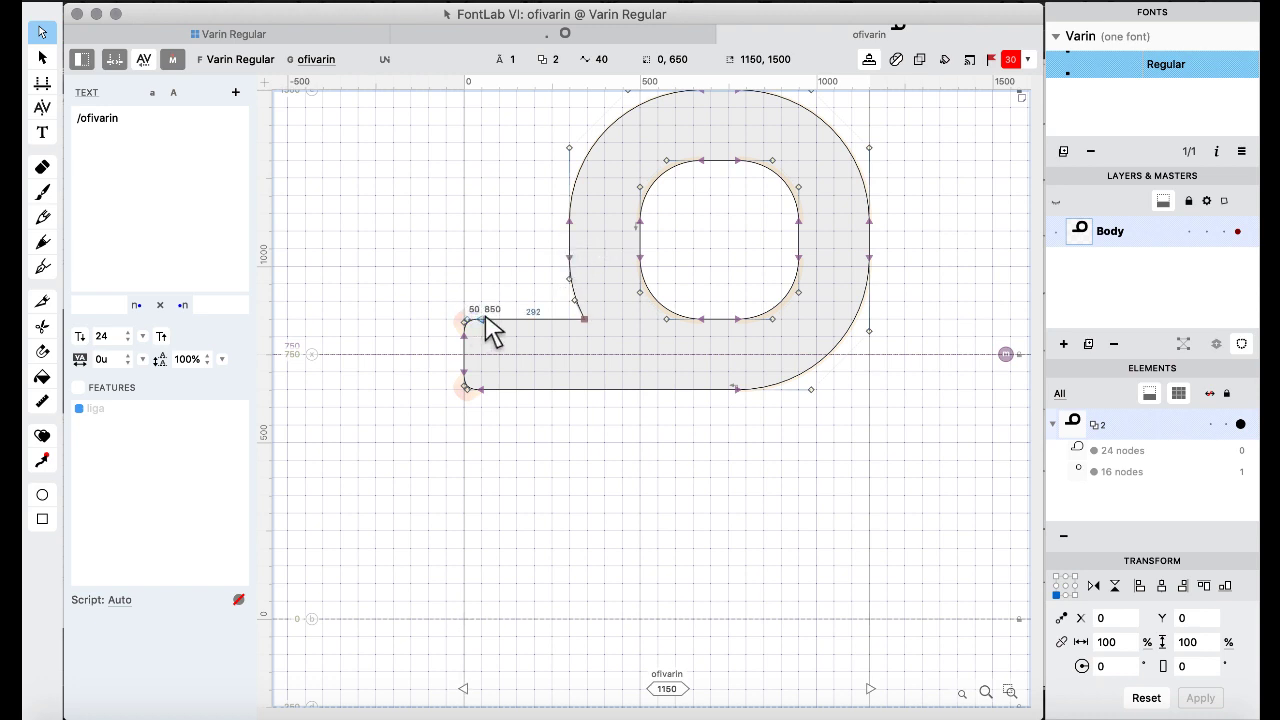
left_click_drag(420, 306, 560, 475)
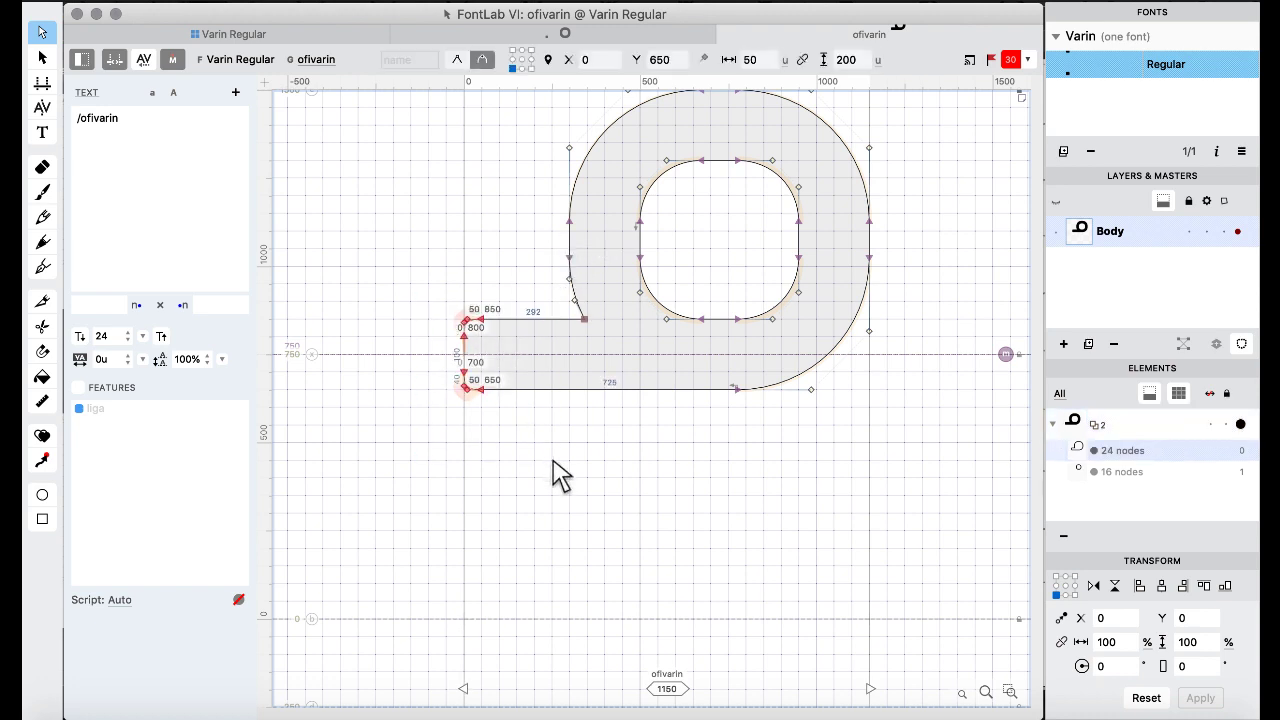
key("shift+Right")
key("shift+Right")
key("shift+Right")
key("shift+Right")
key("shift+Right")
Skip pfivarin and rfivarin, and shorten the connecting stroke of shfivarin by moving only its outer end nodes to X 50.
key("super+bracketright")
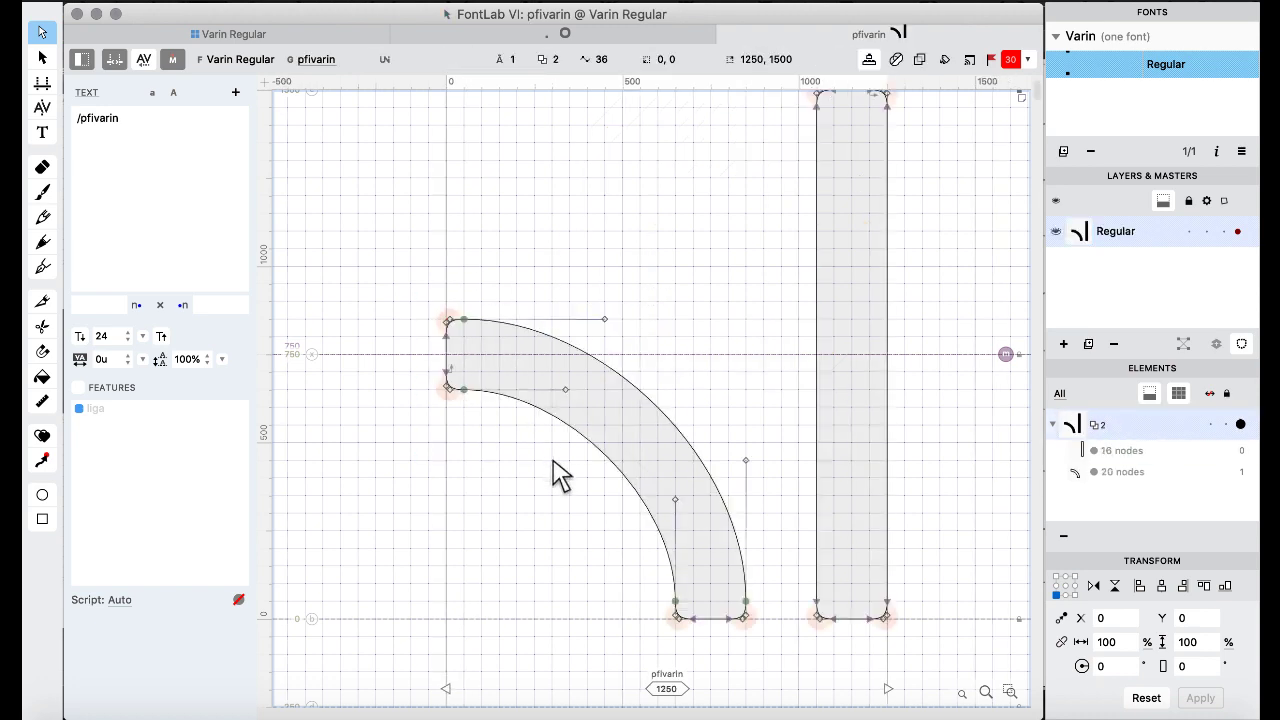
key("super+bracketright")
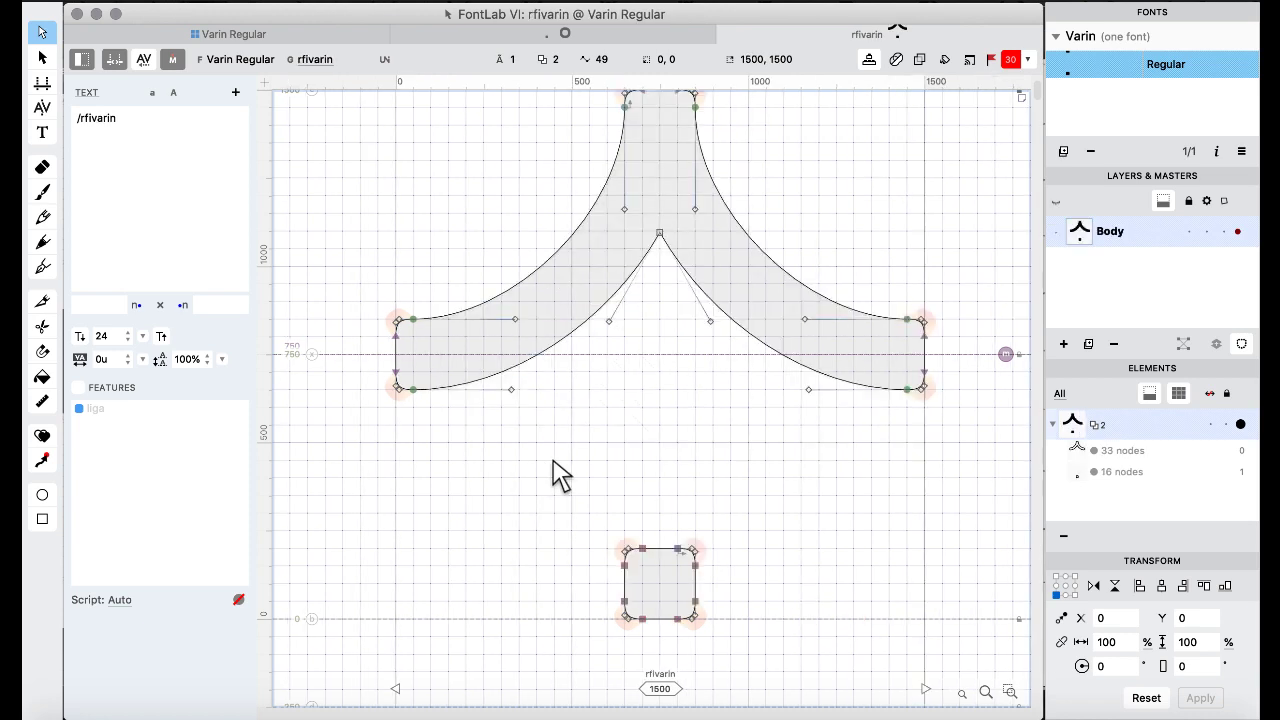
key("super+bracketright")
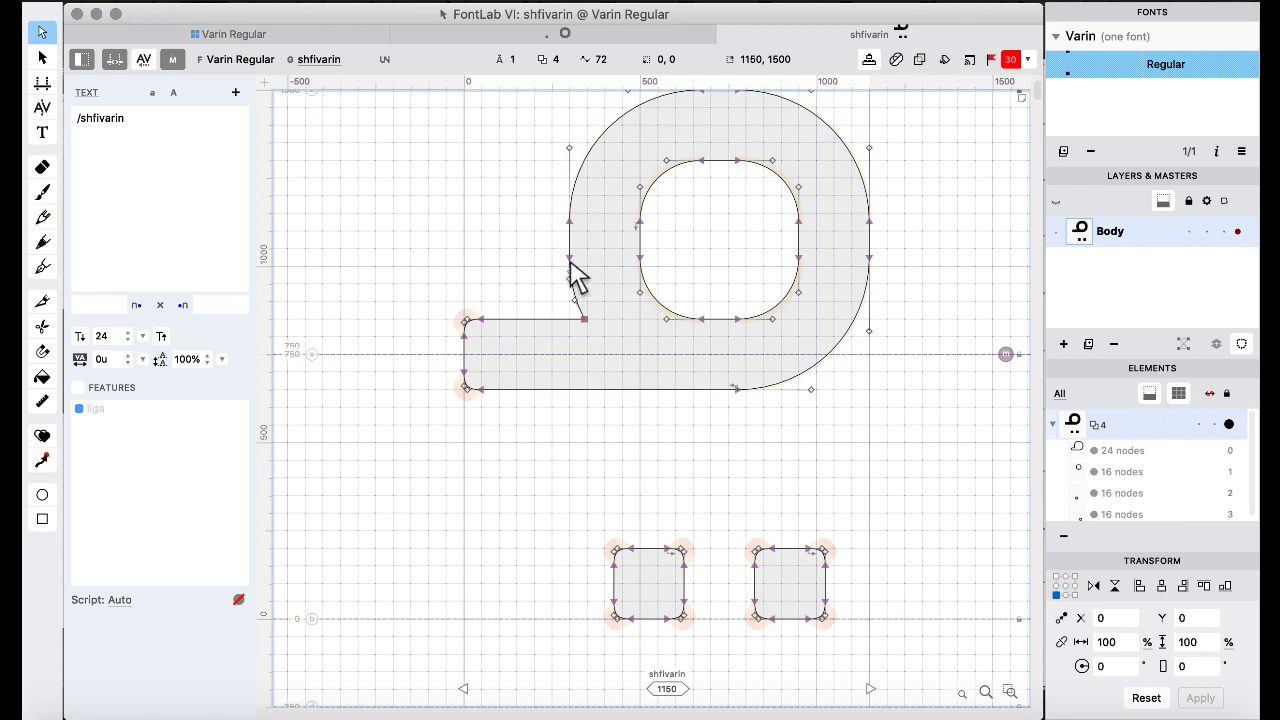
left_click_drag(435, 292, 612, 572)
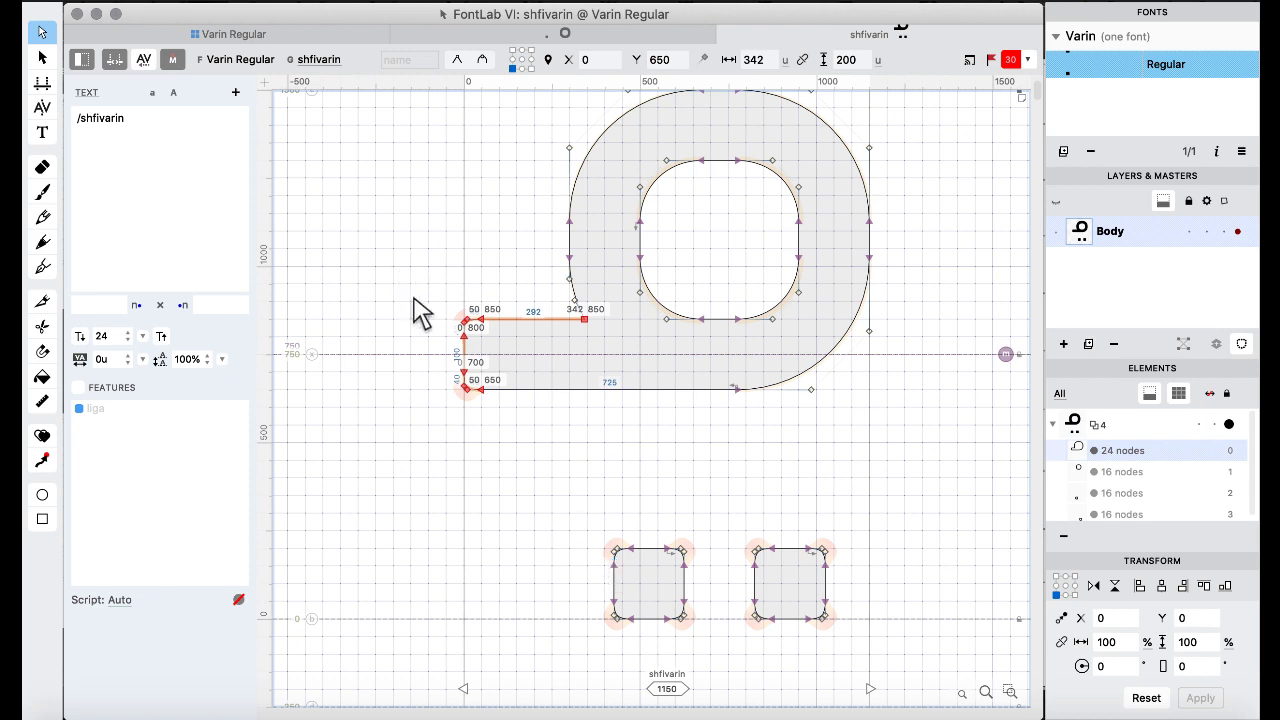
left_click_drag(417, 309, 520, 467)
key("shift+Right")
key("shift+Right")
key("shift+Right")
key("shift+Right")
key("shift+Right")
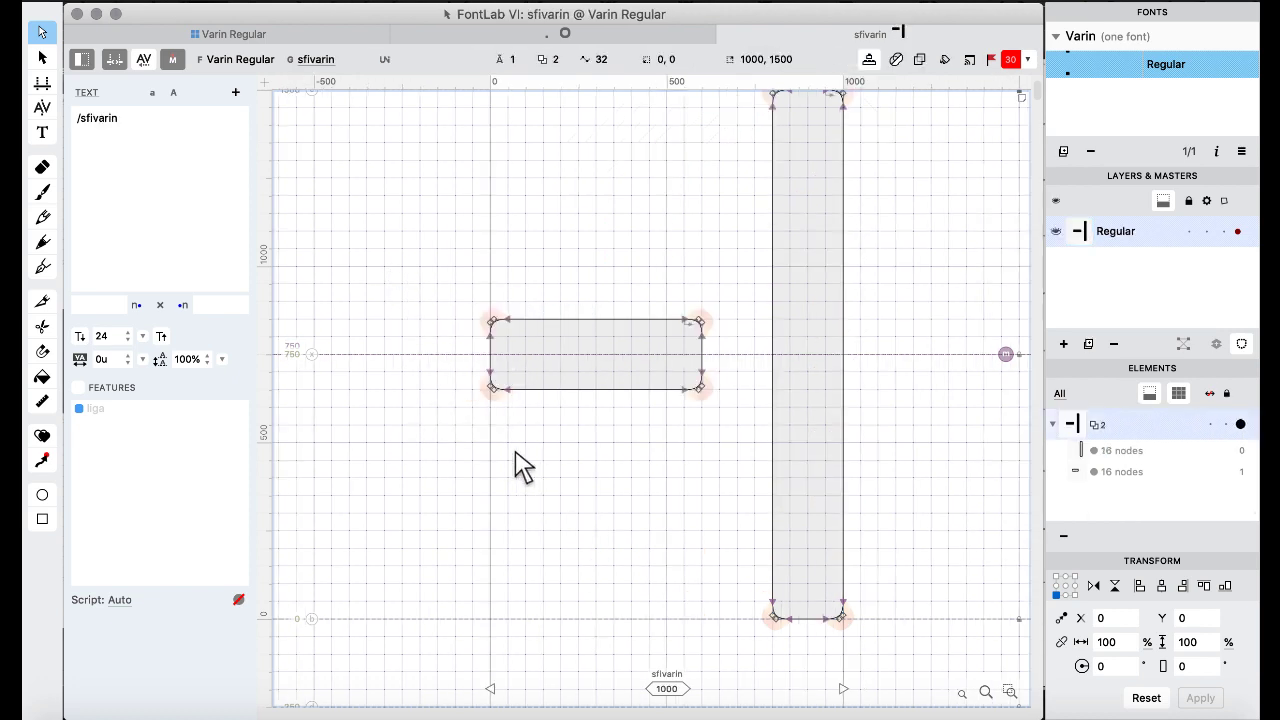
Shorten the separate horizontal bar of sfivarin by moving its outer end nodes to X 350.
scroll(560, 371, "up", 1)
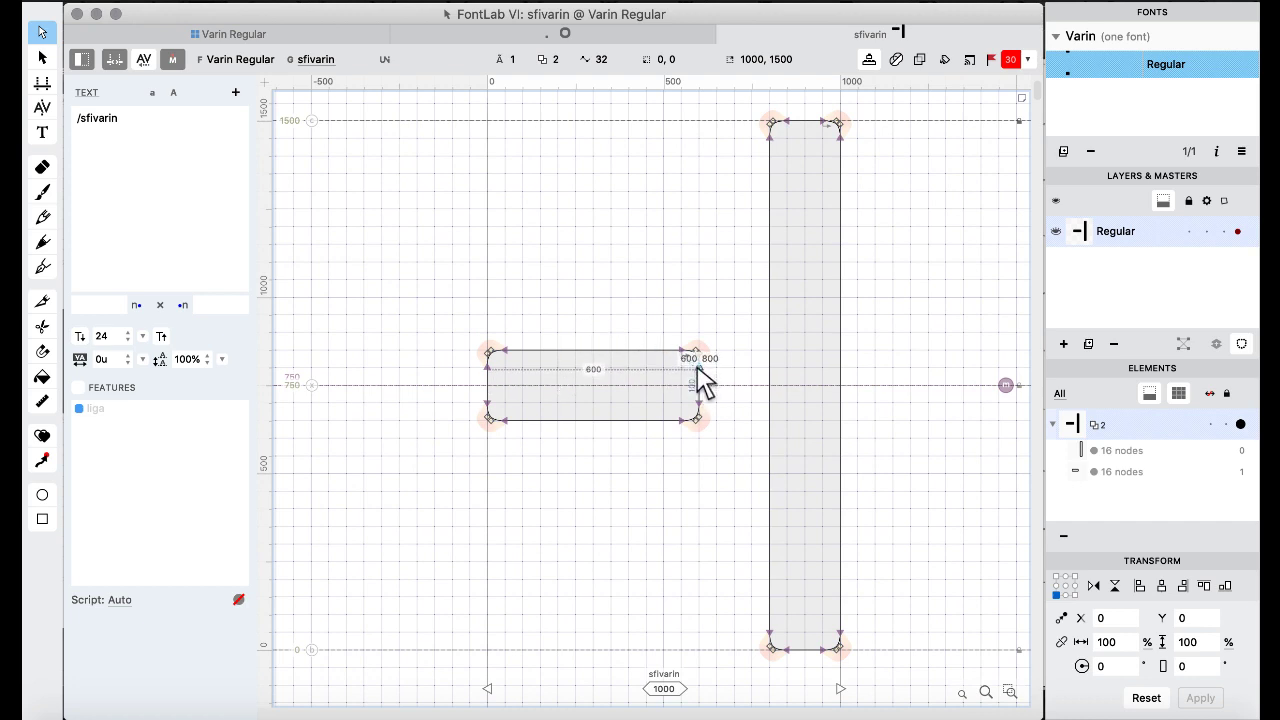
left_click_drag(431, 301, 527, 475)
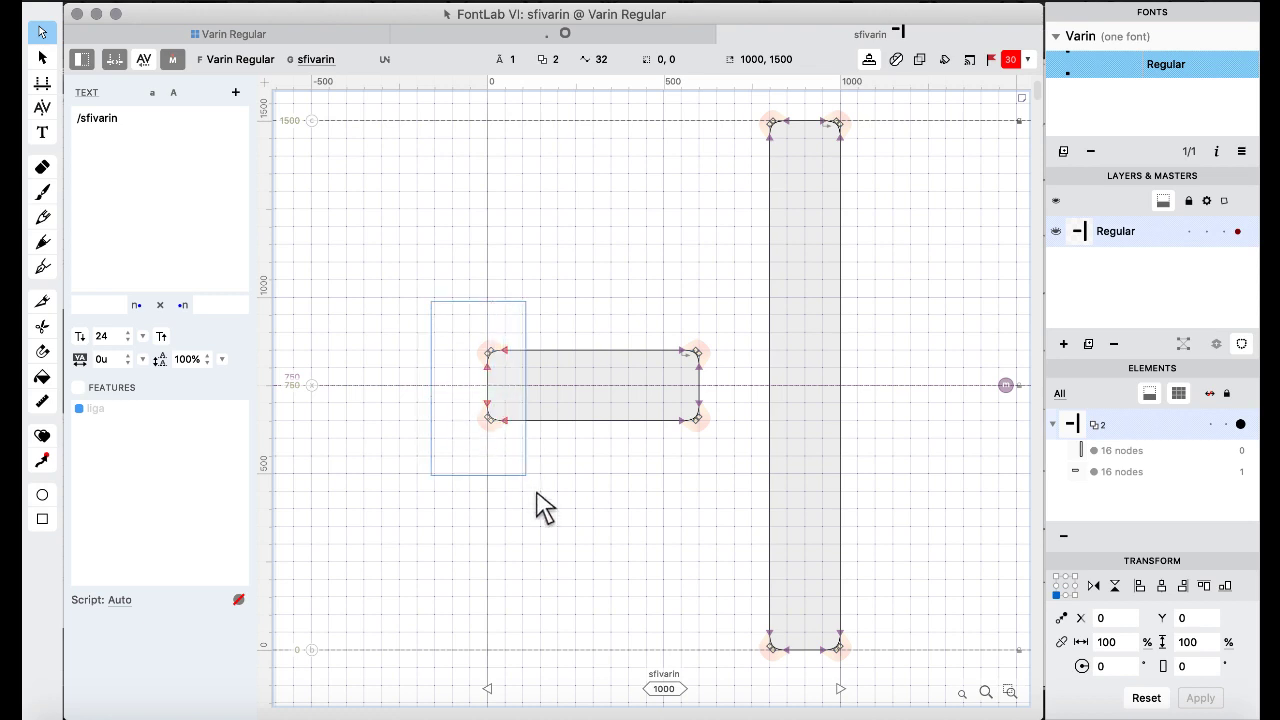
key("shift+Right")
key("shift+Right")
key("shift+Right")
key("shift+Right")
key("shift+Right")
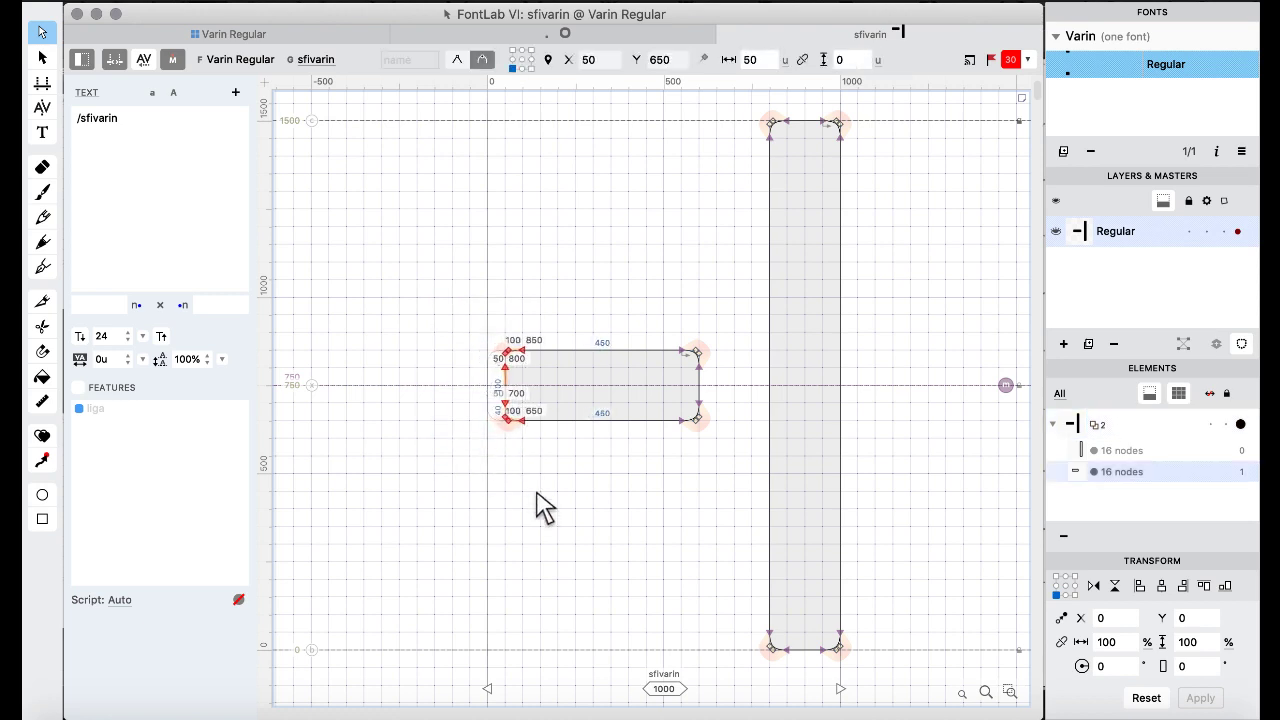
key("super+shift+Right")
key("super+shift+Right")
key("super+shift+Right")
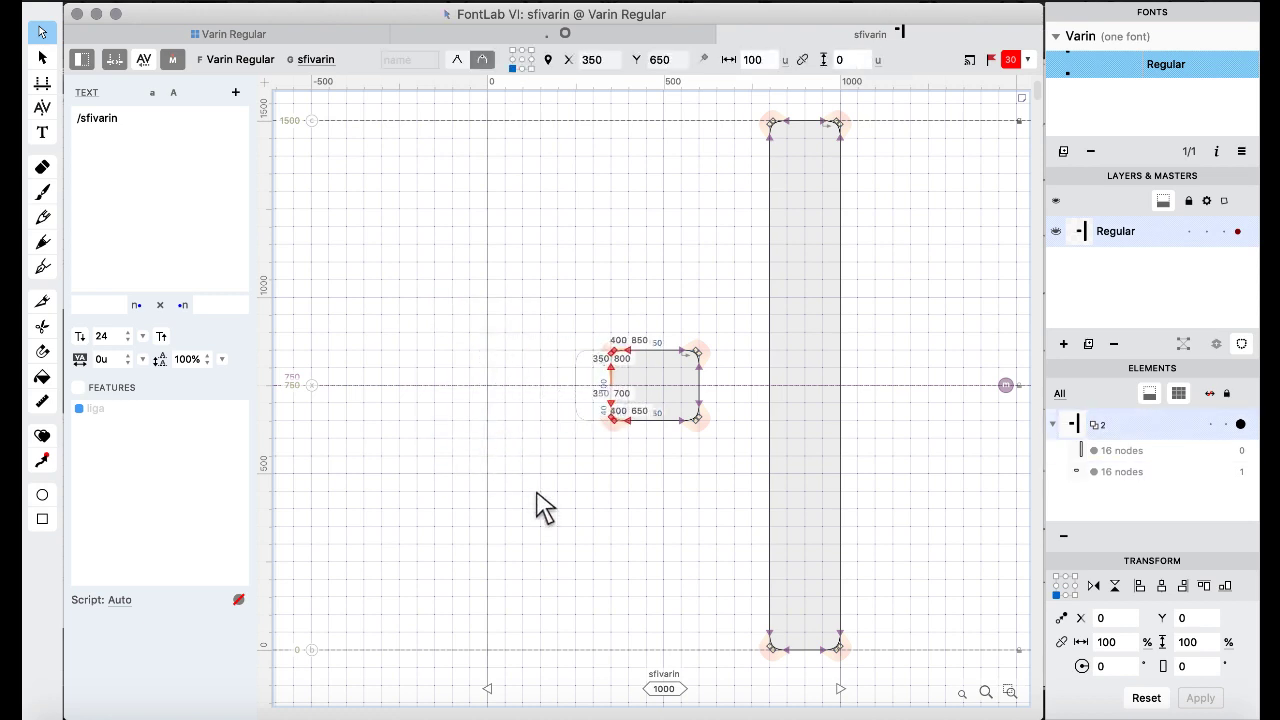
key("space")
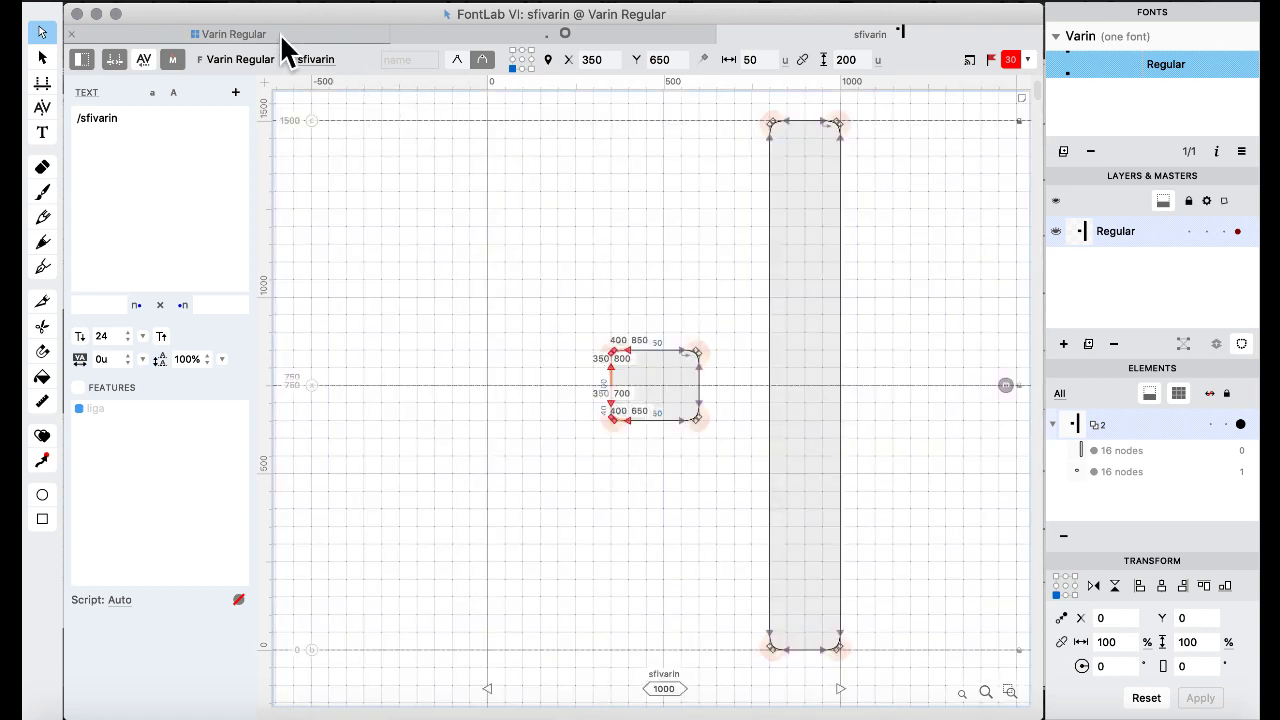
Open the thfivarin glyph and shorten its connecting stroke by moving the outer end nodes to X 50.
left_click(279, 32)
left_click(560, 345)
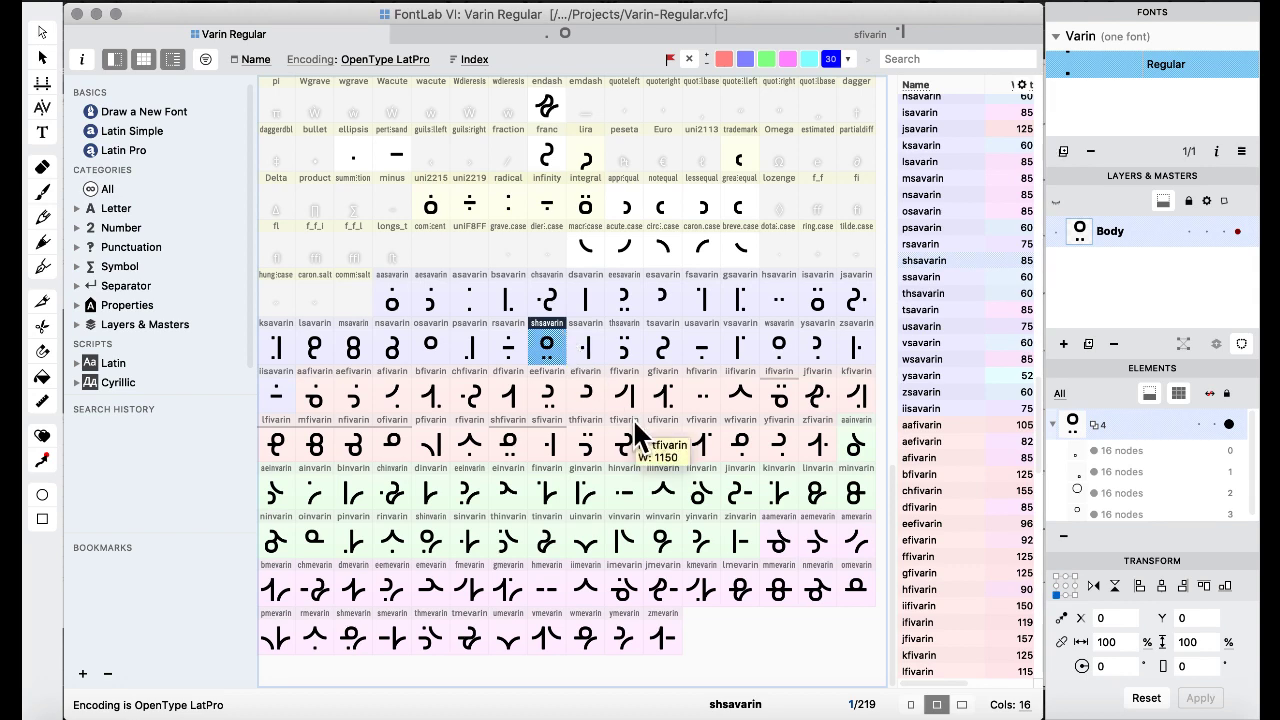
left_click(585, 445)
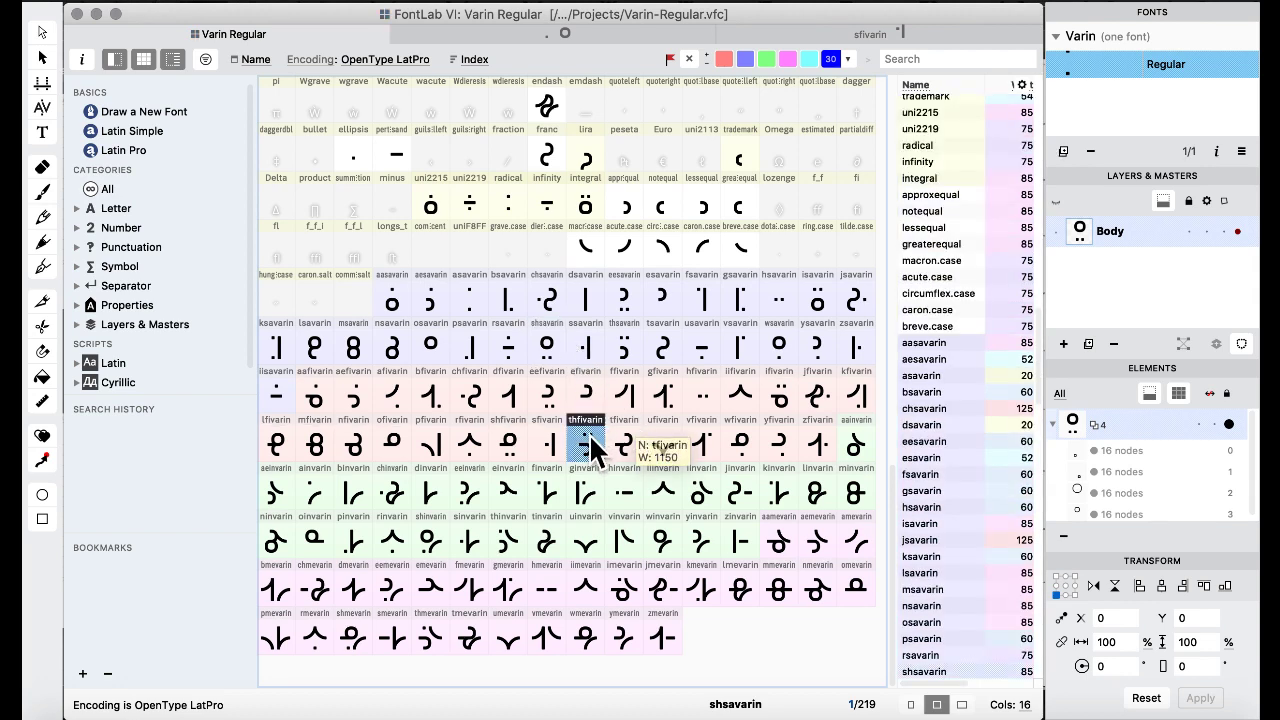
double_click(585, 445)
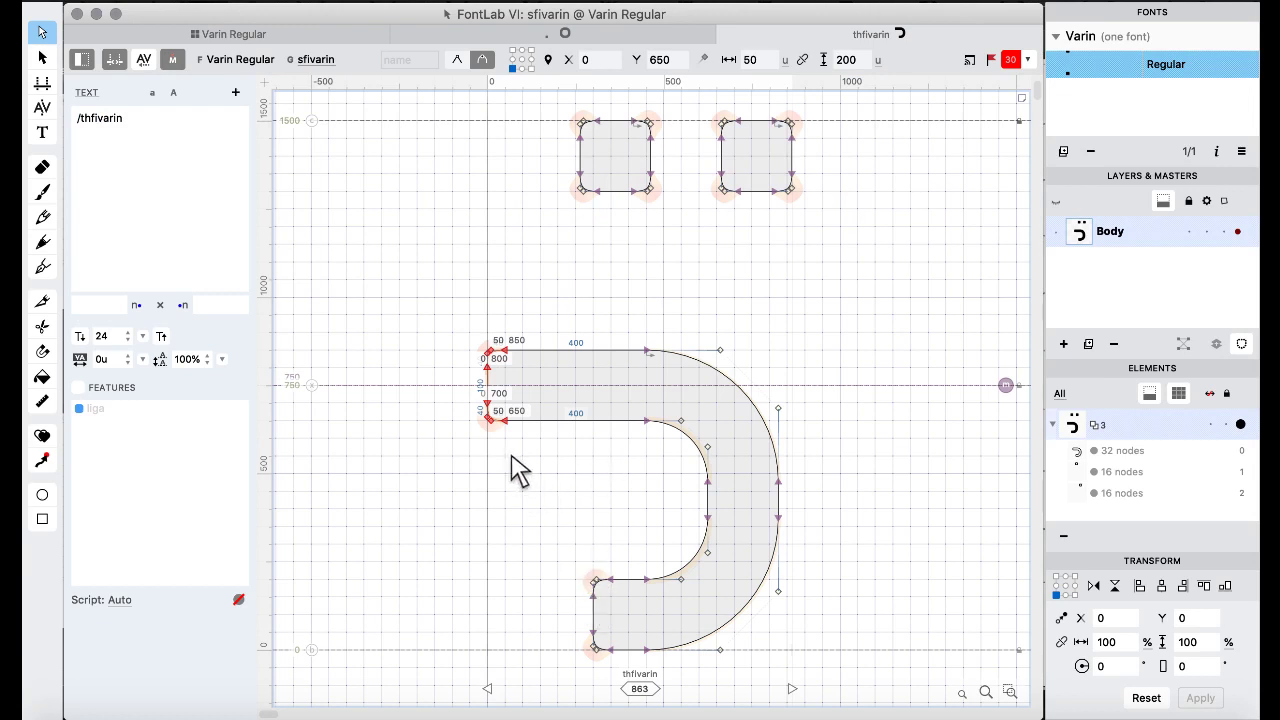
key("shift+Right")
key("shift+Right")
key("shift+Right")
key("shift+Right")
key("shift+Right")
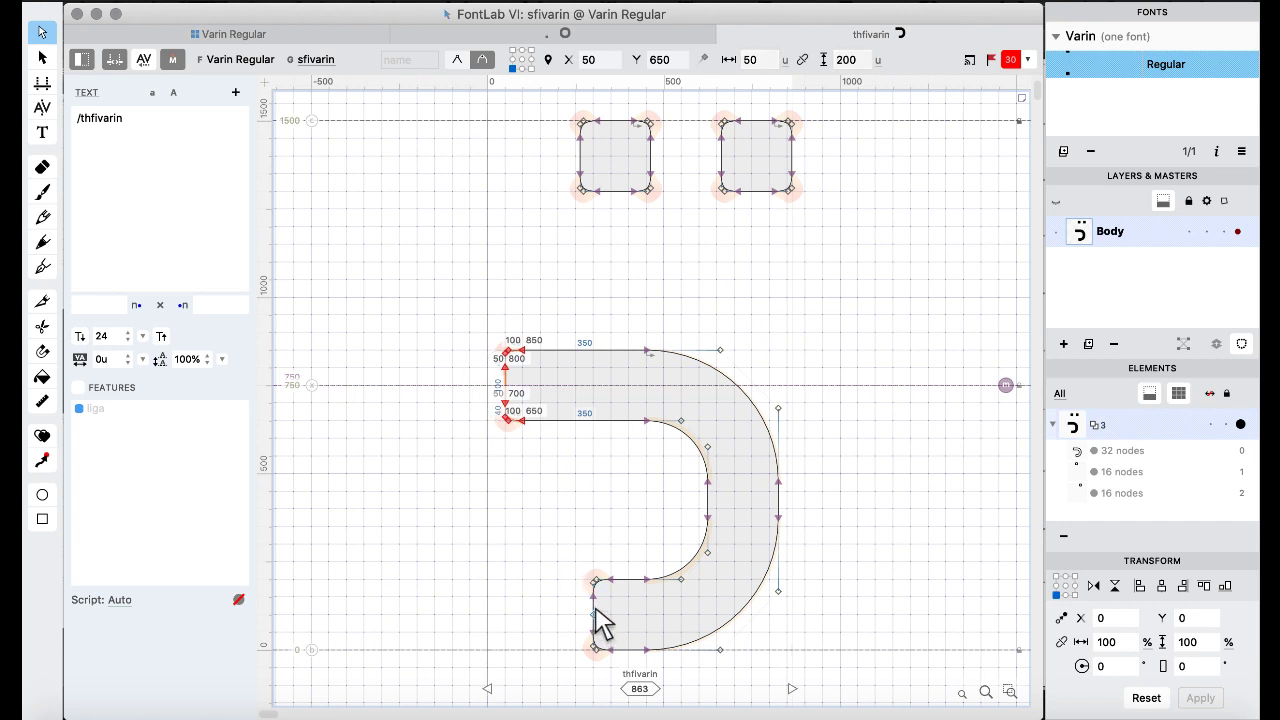
left_click(550, 528)
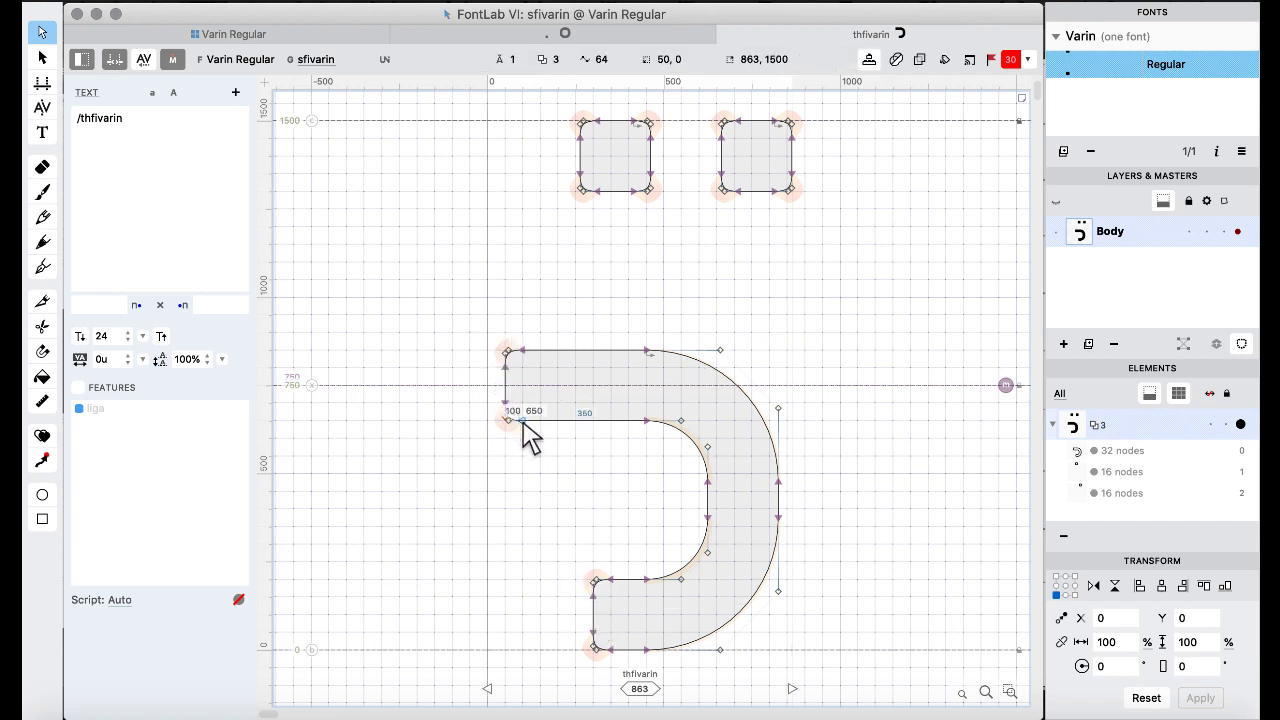
left_click(522, 421)
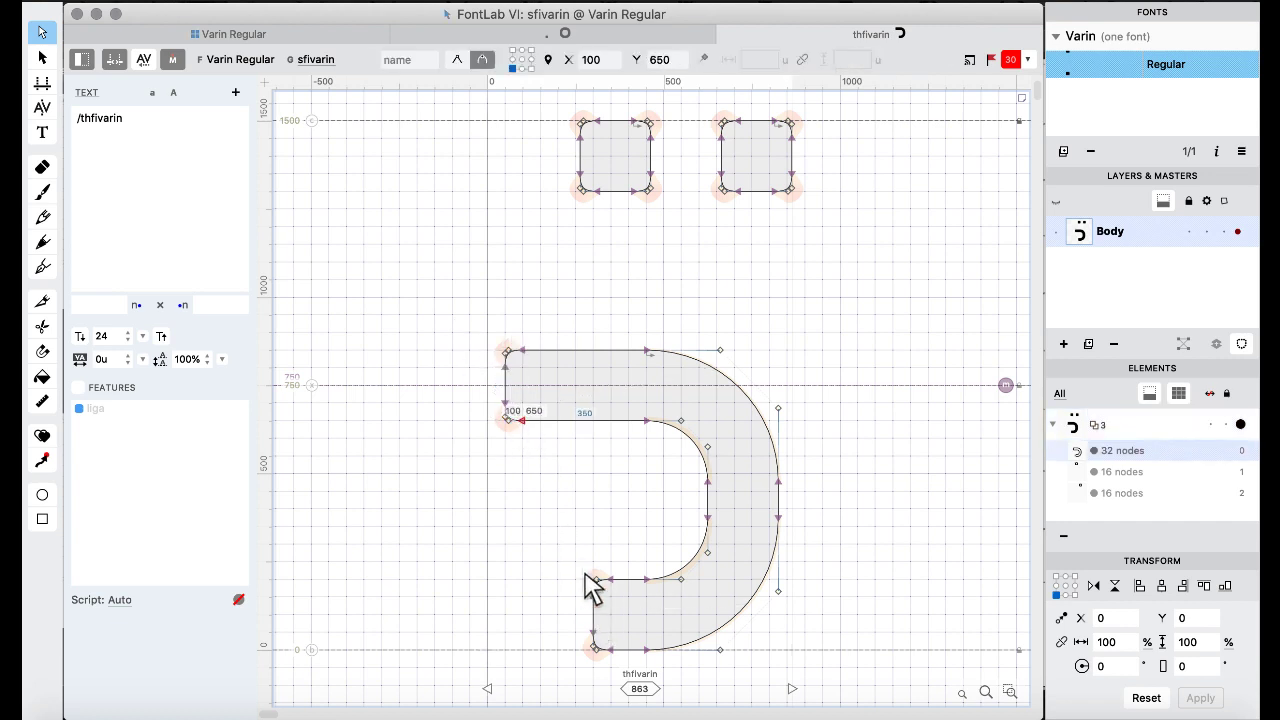
Go to the tfivarin glyph and move the outer end nodes of its connecting stroke to X 50.
key("super+bracketright")
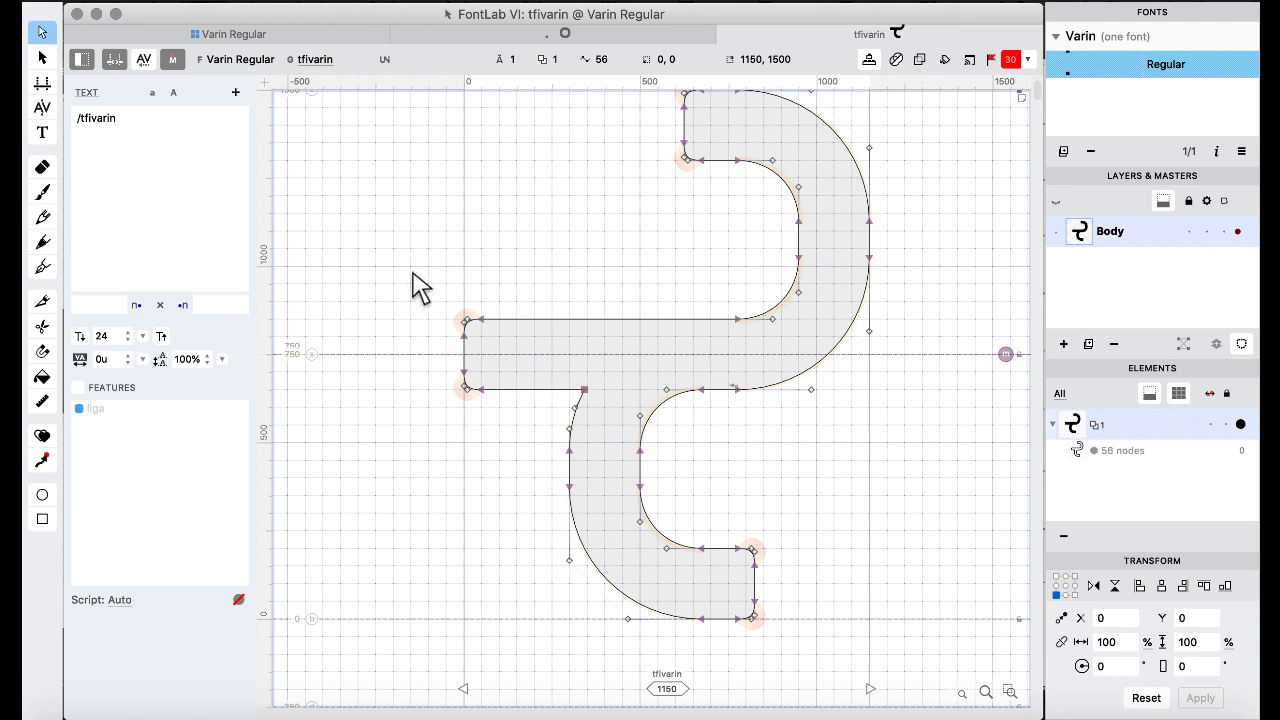
left_click_drag(420, 286, 523, 480)
key("shift+Right")
key("shift+Right")
key("shift+Right")
key("shift+Right")
key("shift+Right")
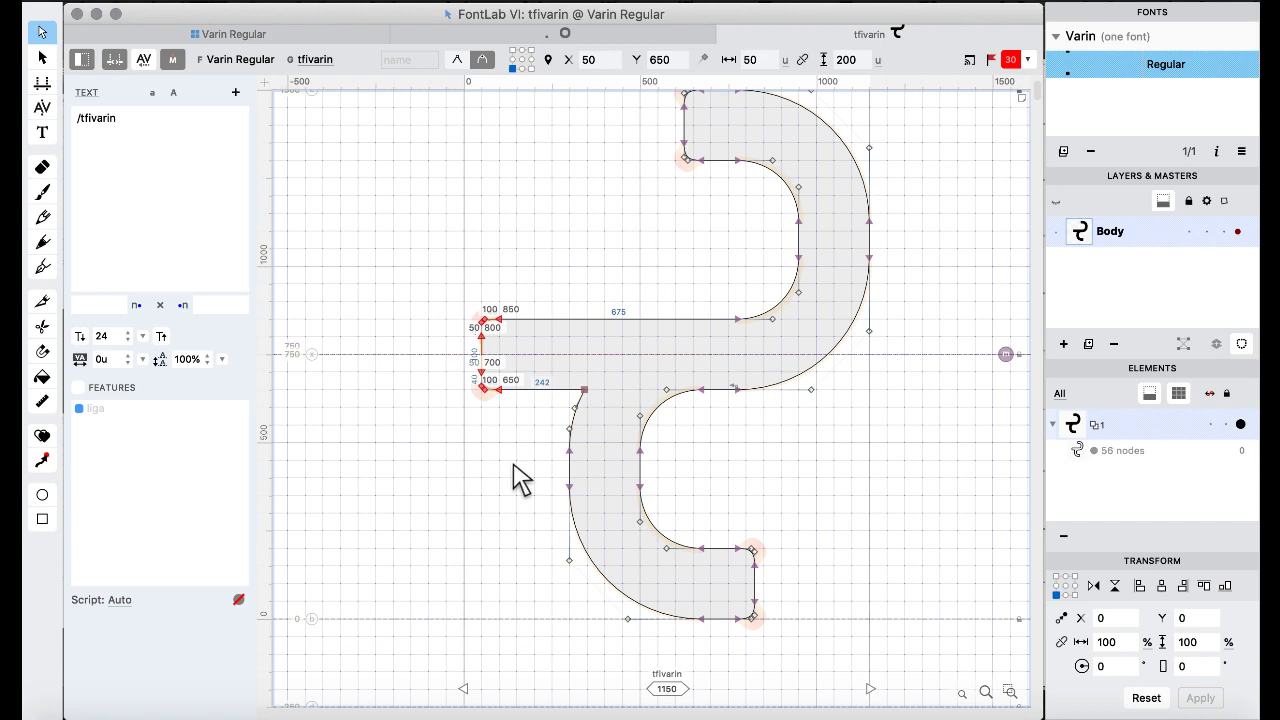
Skip ufivarin and vfivarin, and shorten the connecting stroke of wfivarin by moving its outer end nodes to X 50.
key("]")
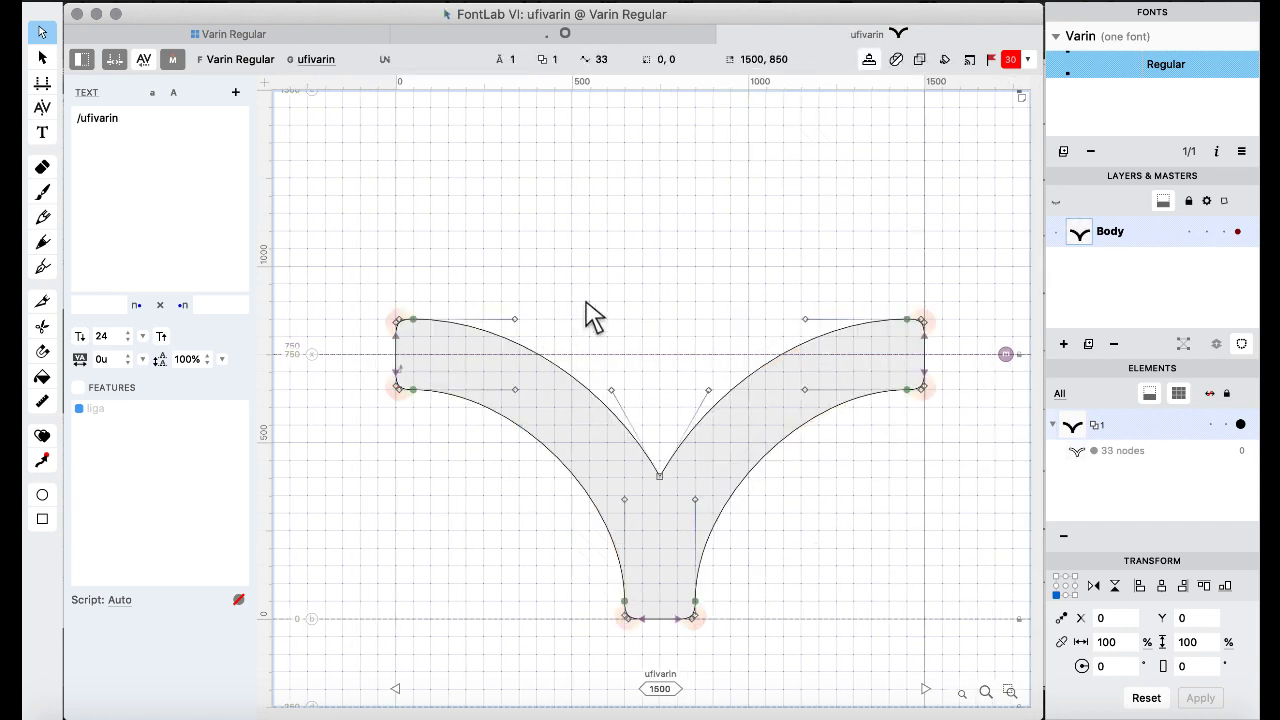
key("]")
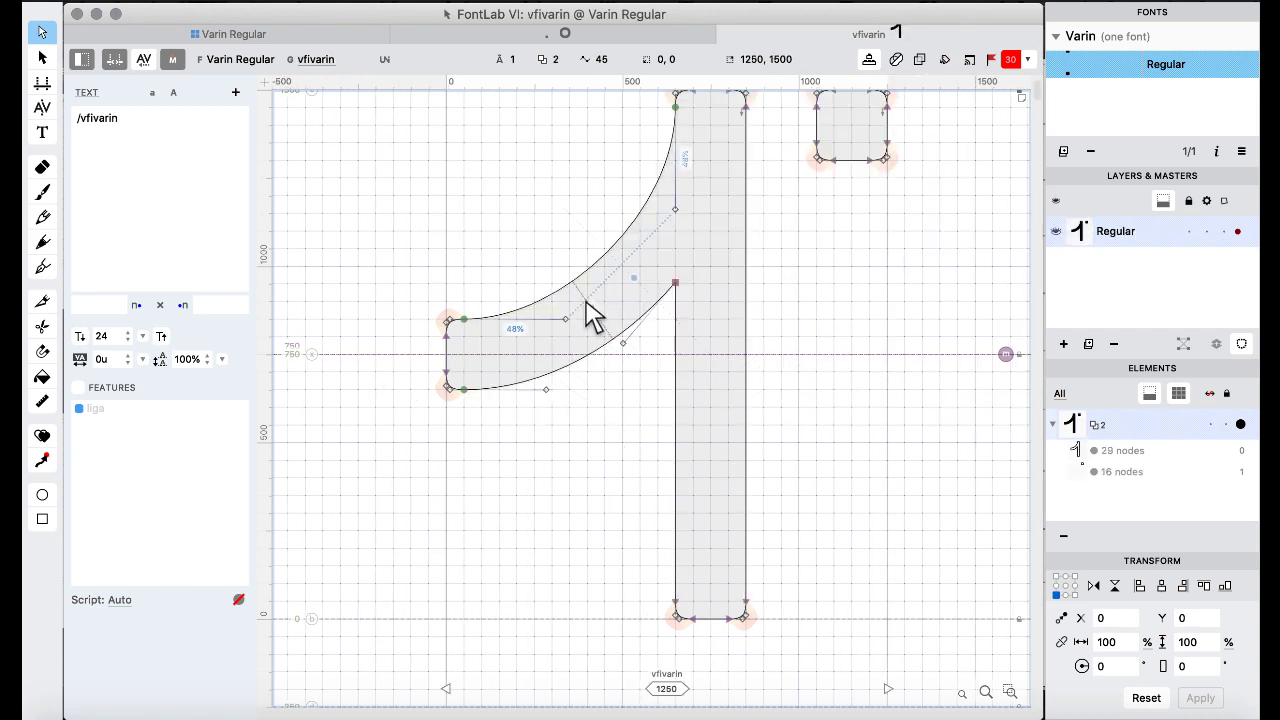
key("]")
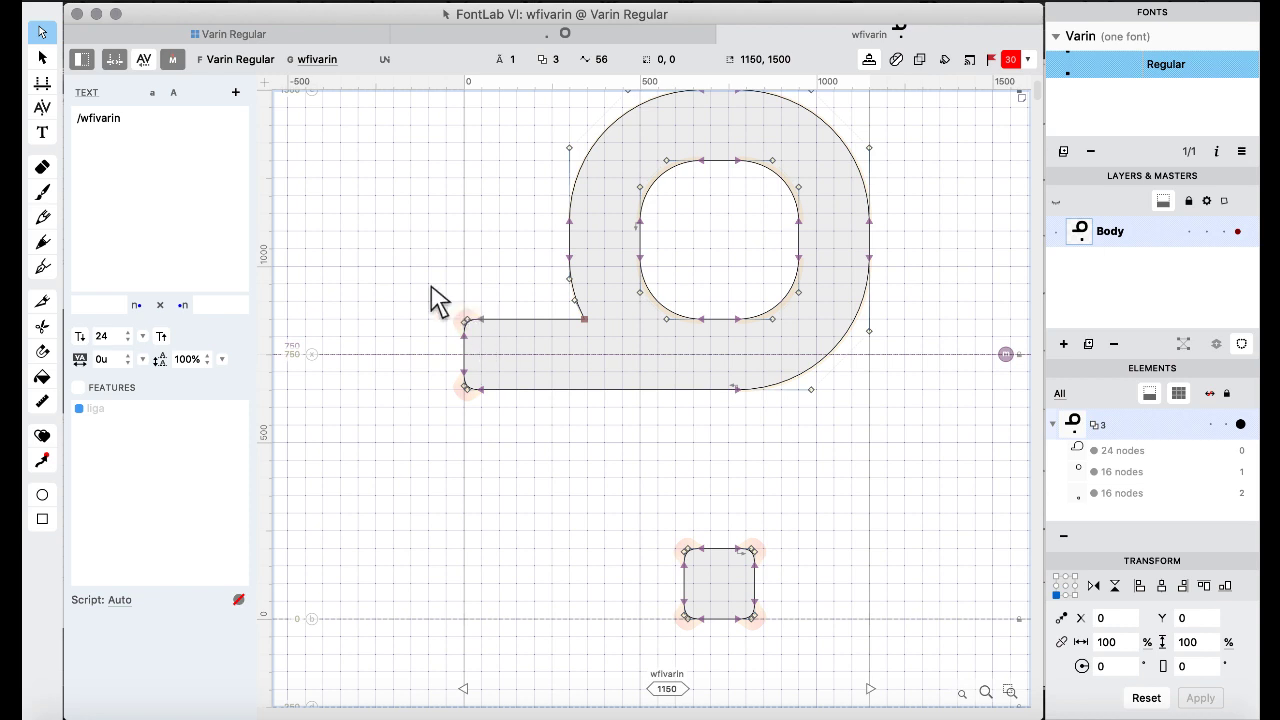
left_click_drag(443, 297, 527, 458)
key("shift+Right")
key("shift+Right")
key("shift+Right")
key("shift+Right")
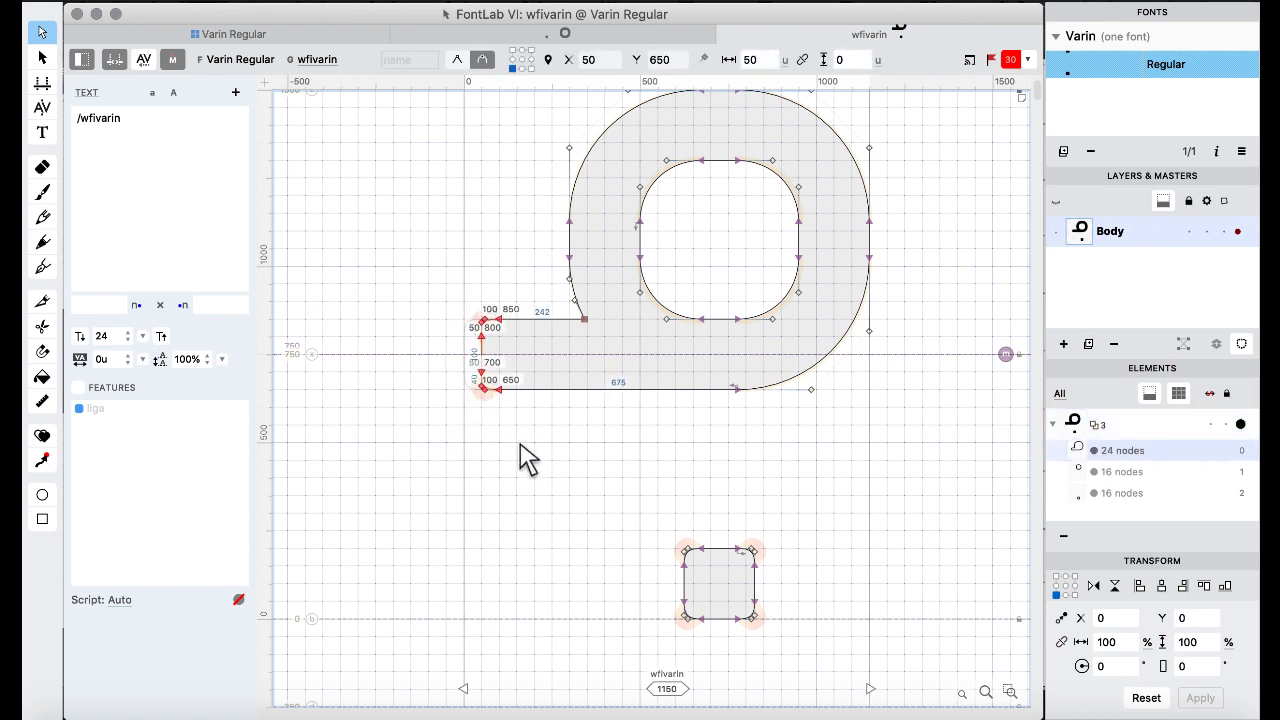
Go to the yfivarin glyph and shorten its connecting stroke by moving the outer end nodes to X 150.
key("]")
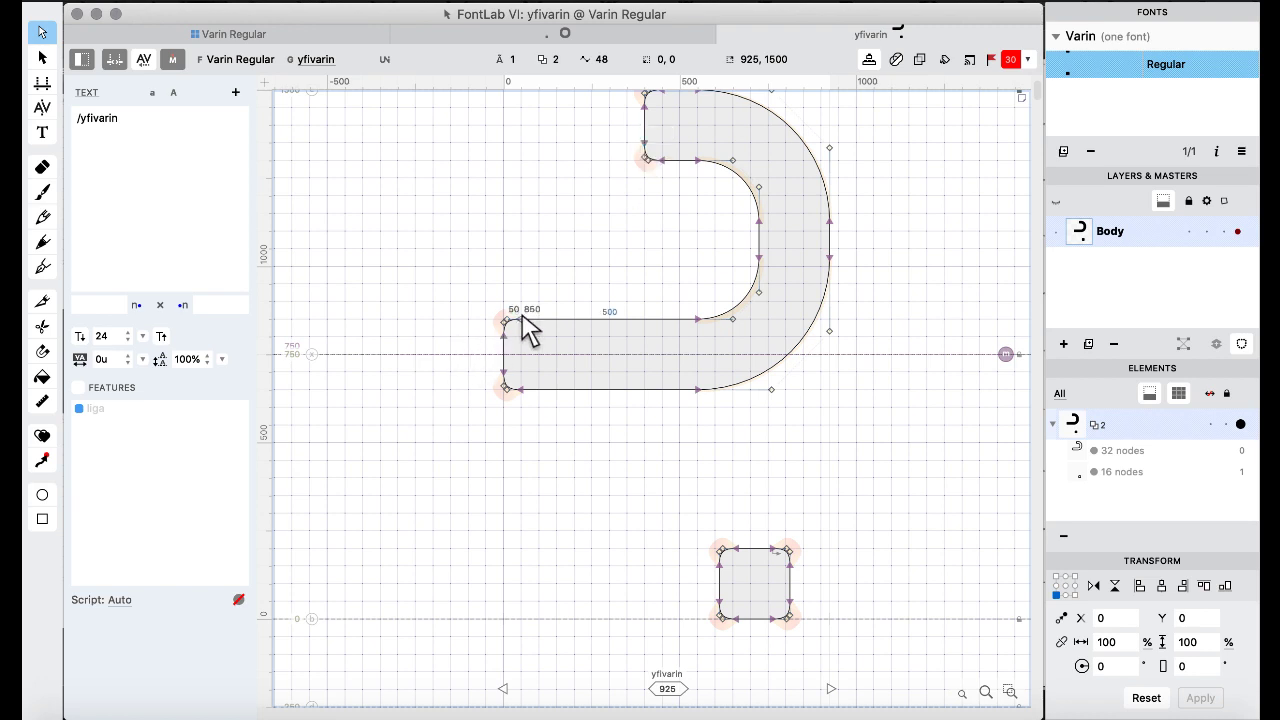
left_click_drag(466, 289, 569, 505)
key("shift+Right")
key("shift+Right")
key("shift+Right")
key("shift+Right")
key("shift+Right")
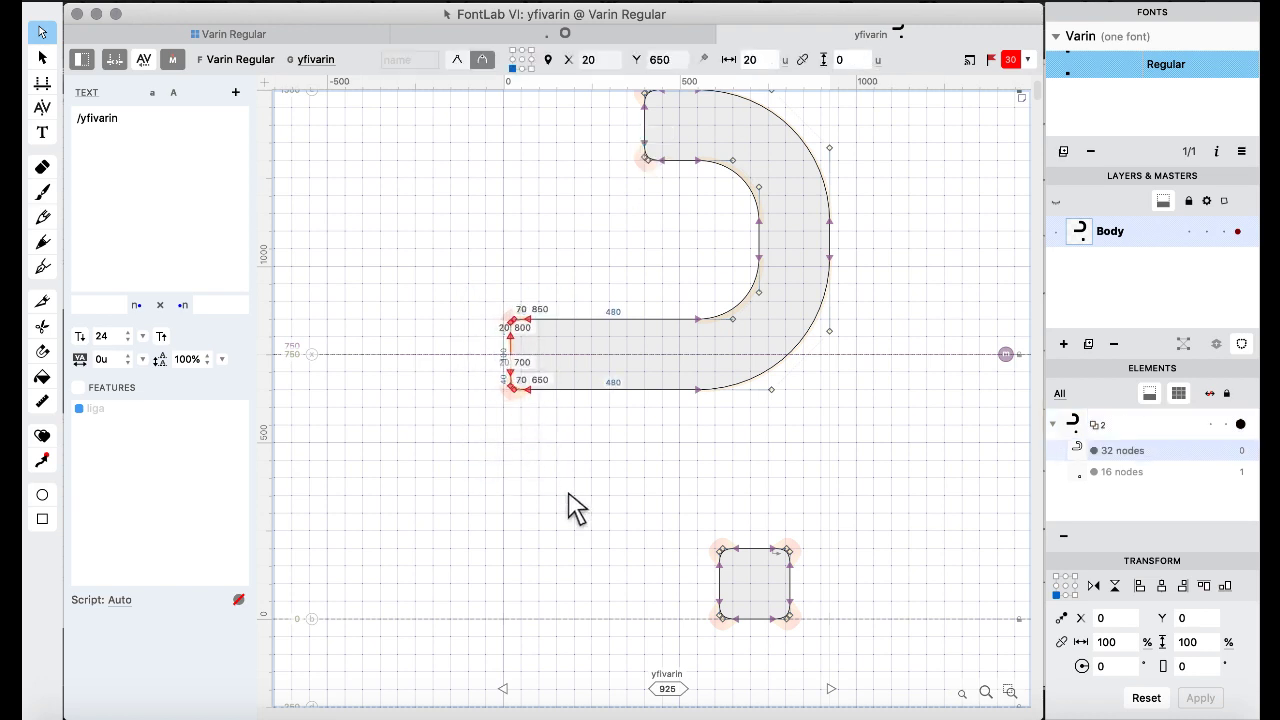
key("shift+Right")
key("shift+Right")
key("shift+Right")
key("shift+Right")
key("shift+Right")
key("shift+Right")
key("shift+Right")
key("shift+Right")
key("shift+Right")
key("shift+Right")
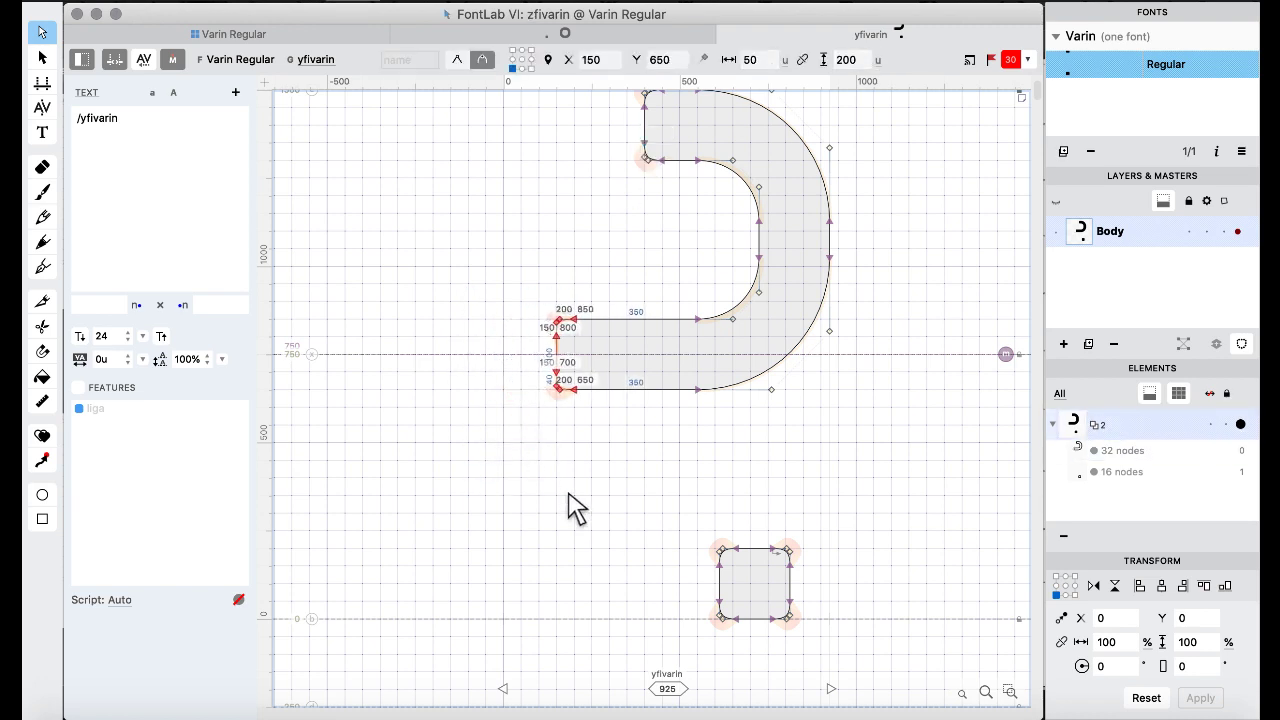
Leave zfivarin unedited, select aafivarin through zfivarin in the font overview, and repeat the last Set Sidebearings action on them.
key("super+bracketright")
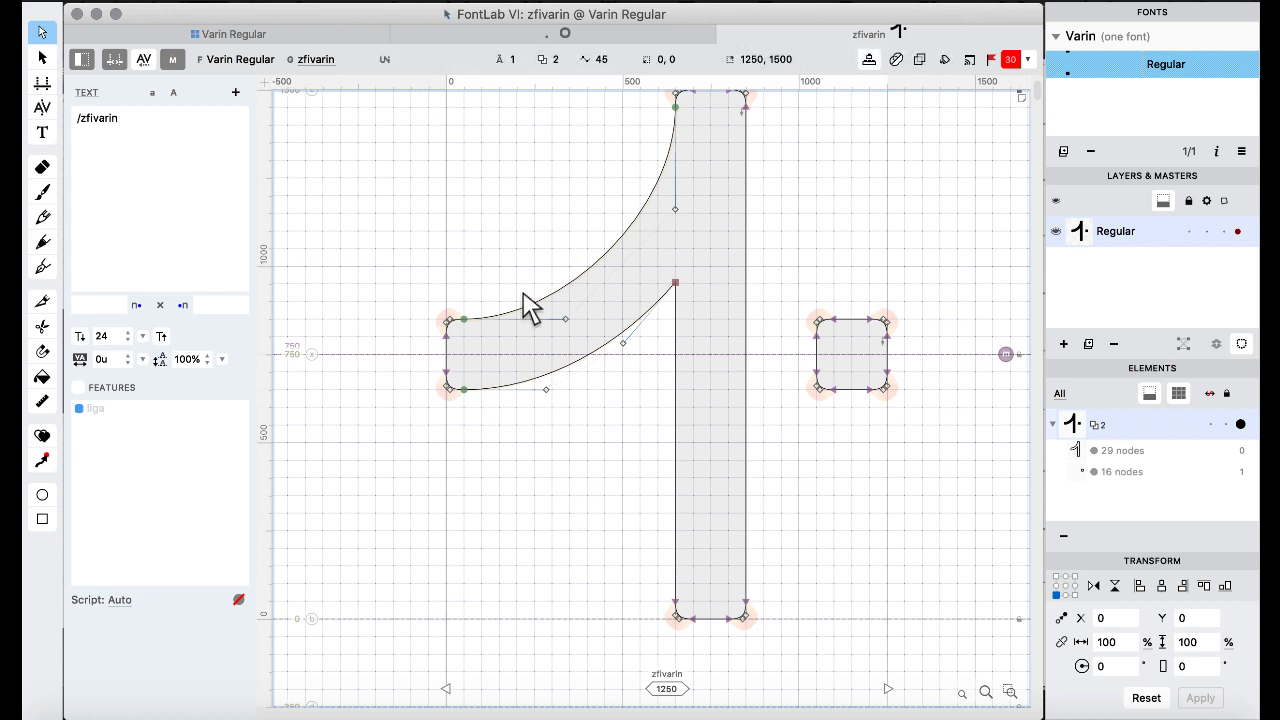
key("super+bracketright")
key("super+bracketleft")
left_click(281, 35)
left_click(510, 298)
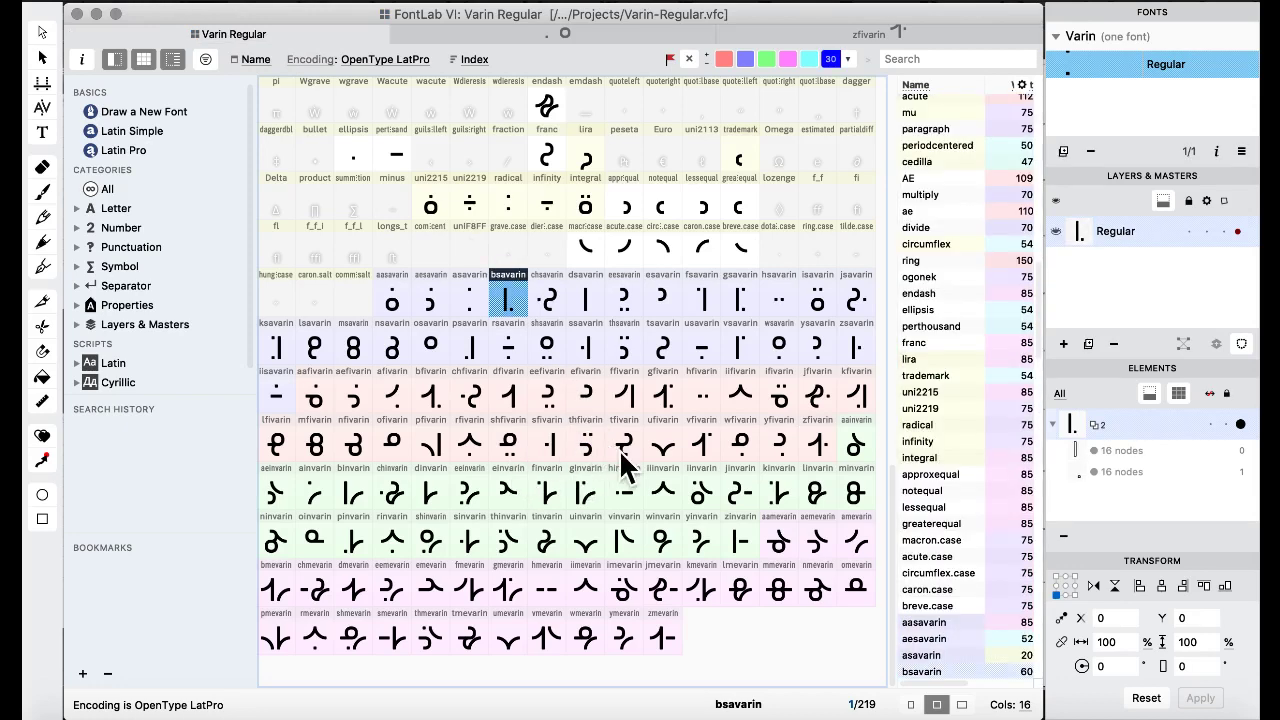
left_click(323, 405)
left_click(817, 441, "shift")
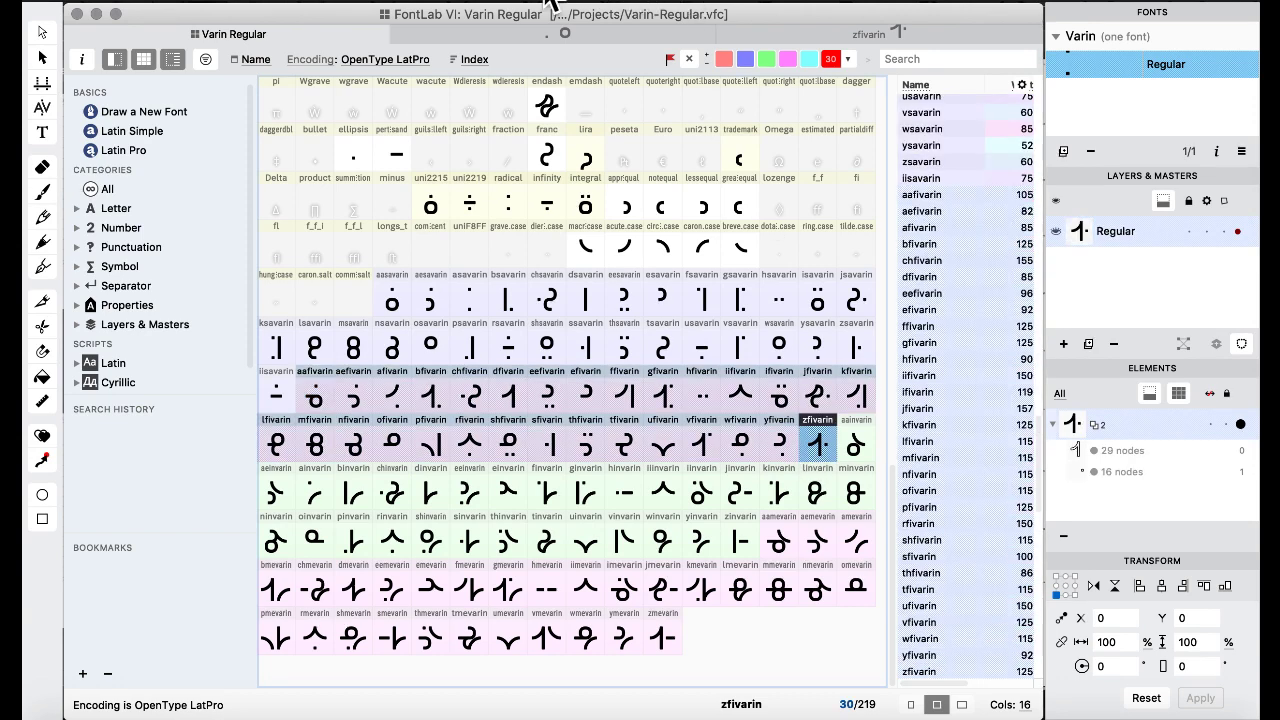
left_click(549, 5)
mouse_move(586, 40)
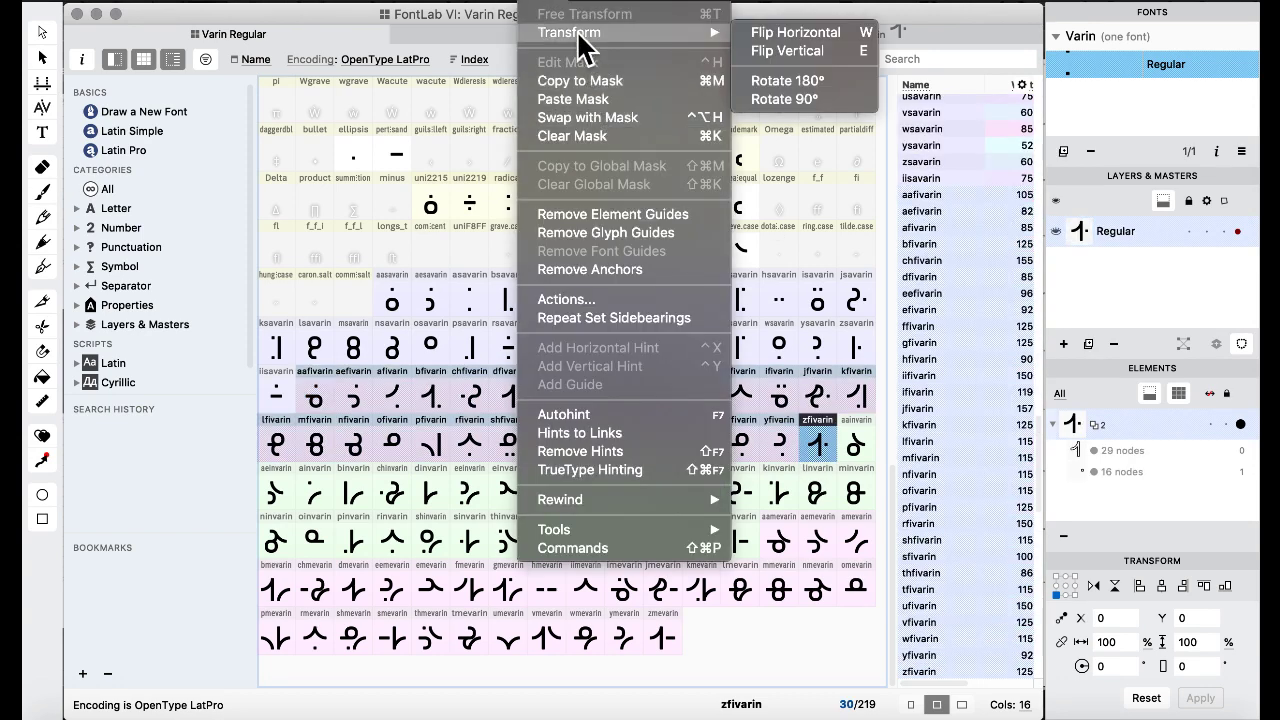
left_click(619, 315)
left_click(405, 245)
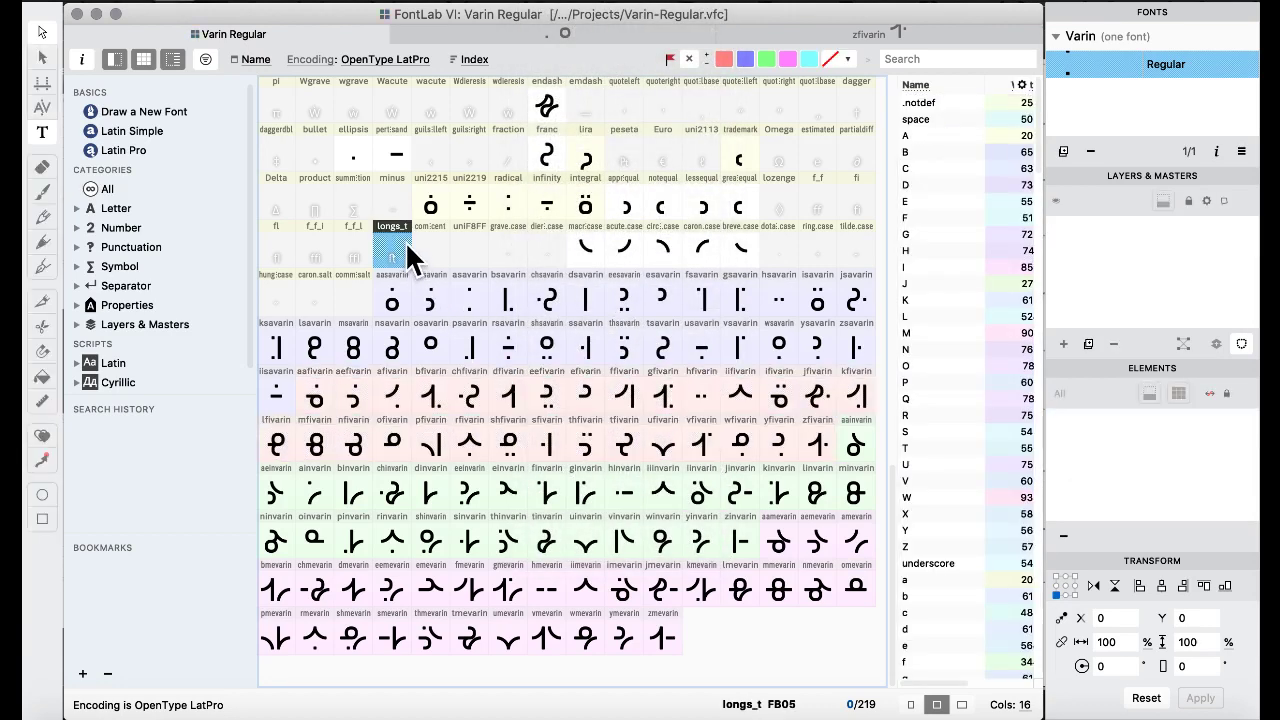
Select aafivarin through zfivarin and apply the Set sidebearings action with left equal to -50 and right equal to 0.
left_click(318, 396)
left_click(818, 448, "shift")
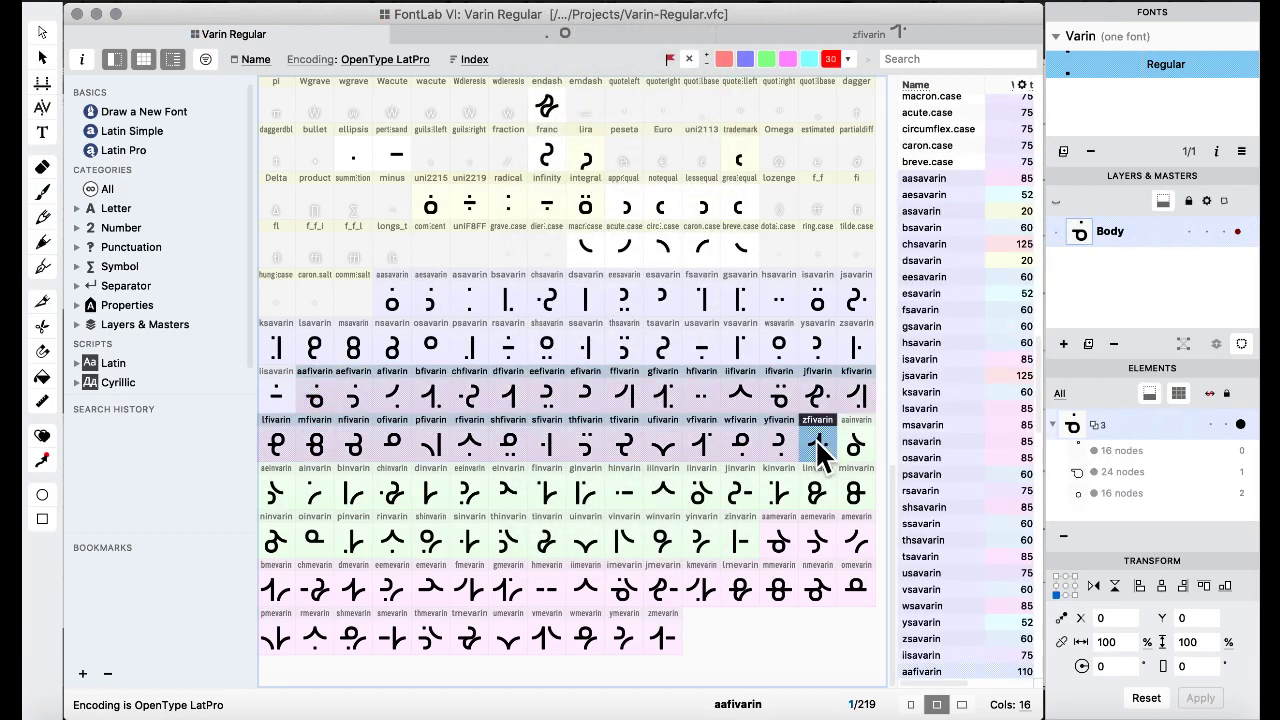
left_click(547, 2)
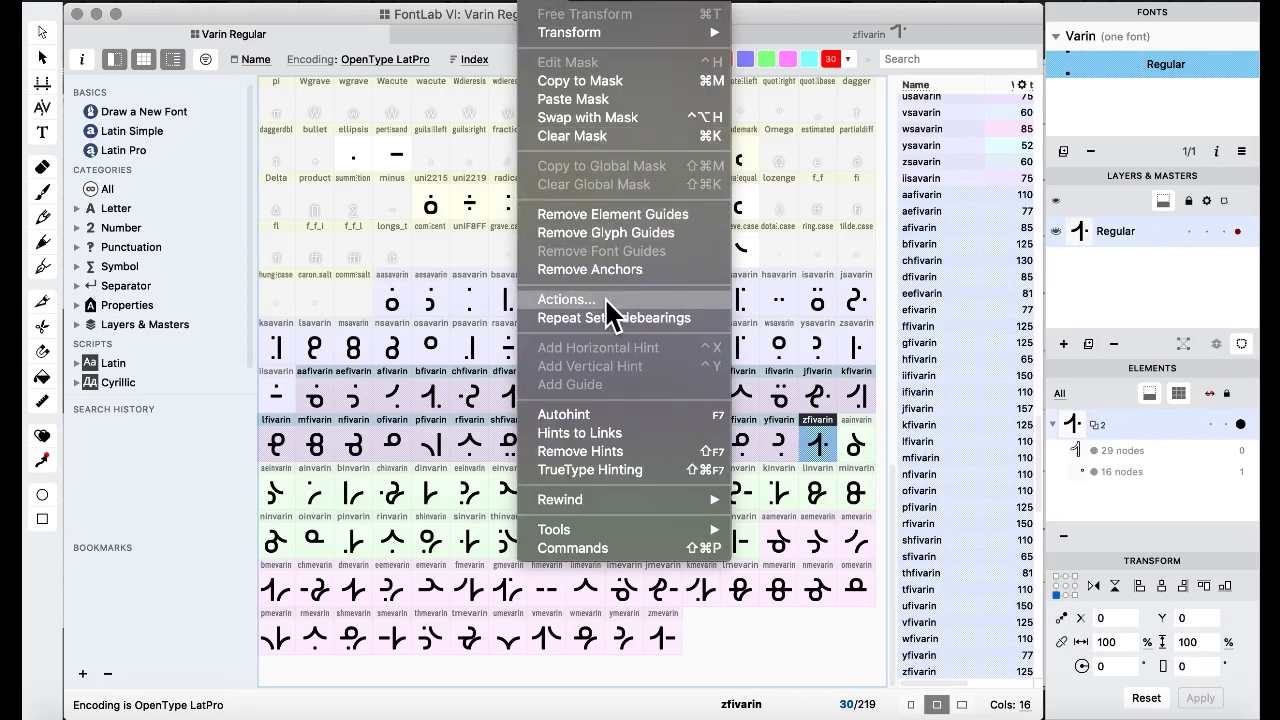
left_click(566, 299)
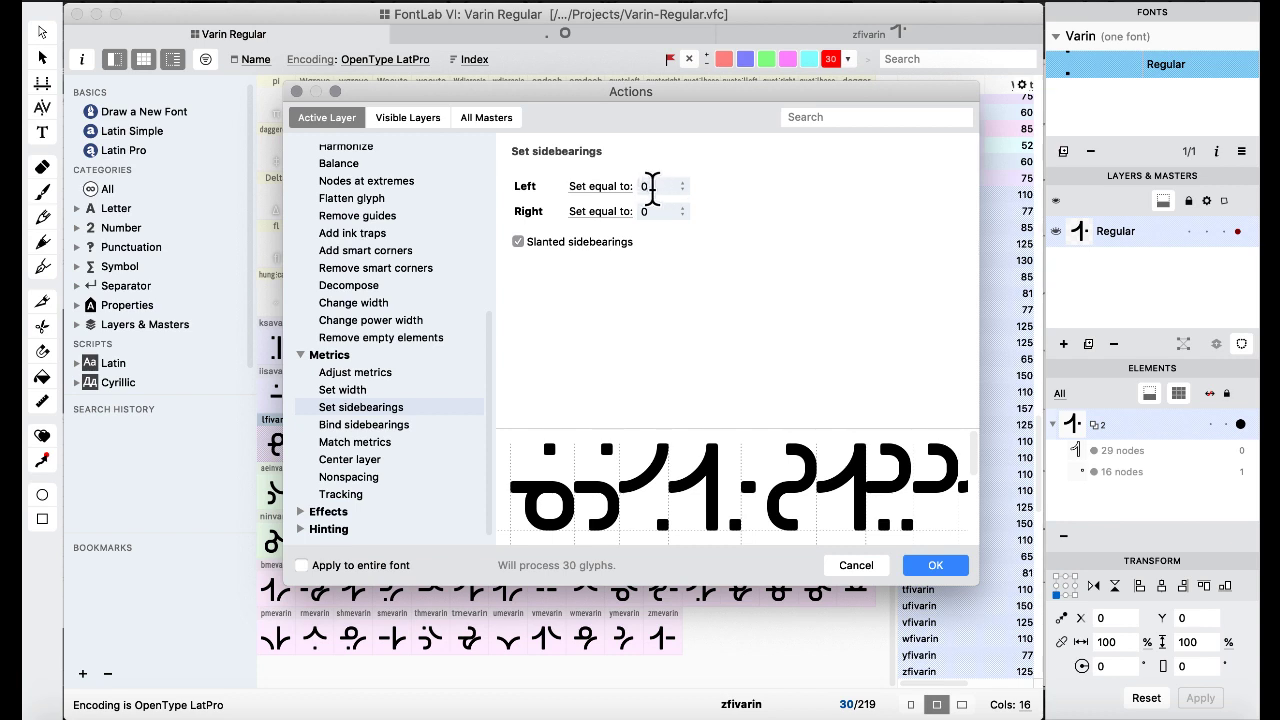
left_click(648, 188)
type("5")
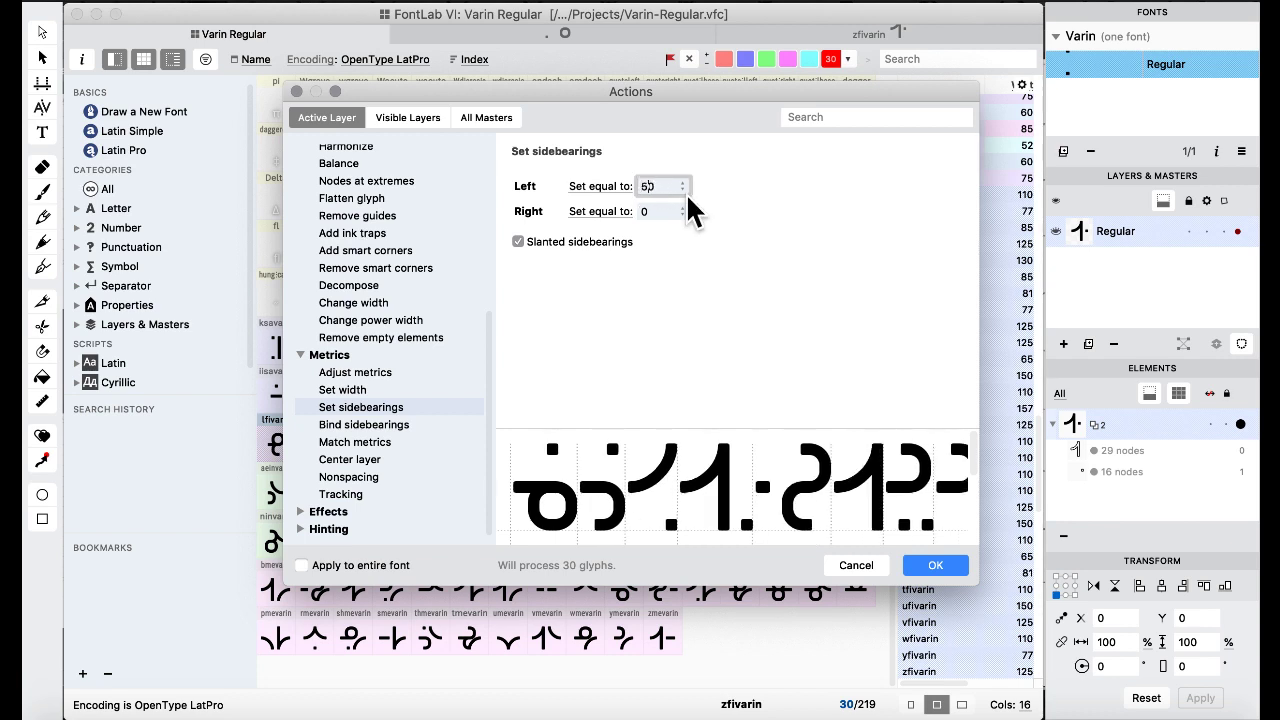
type("-")
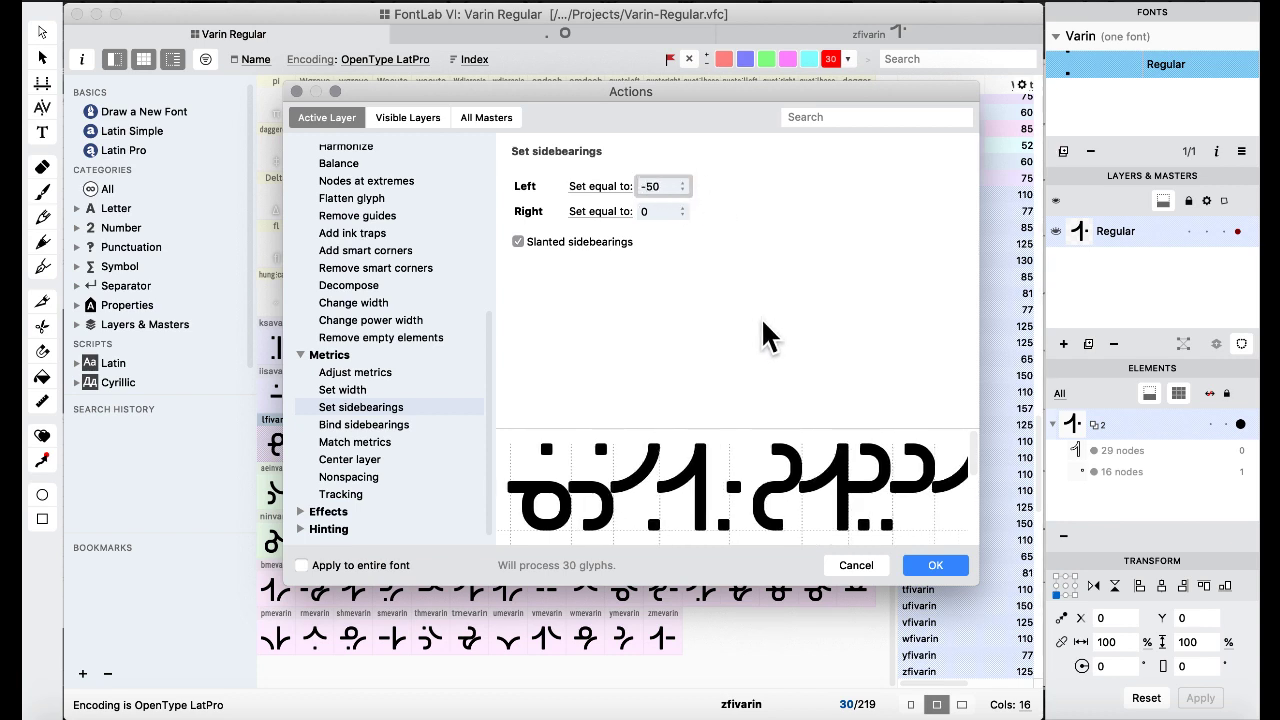
left_click(935, 566)
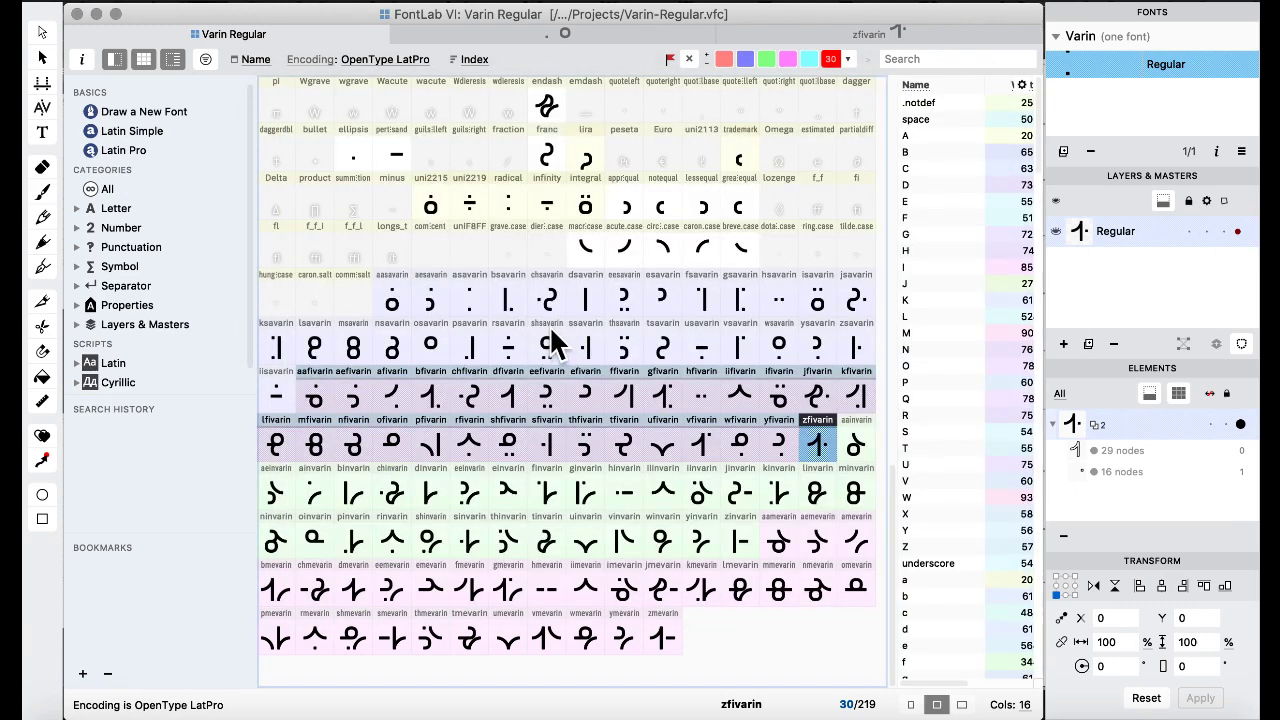
Preview the sample text "ba" in the glyph window with OpenType features enabled to check how the ligatures join.
left_click(550, 343)
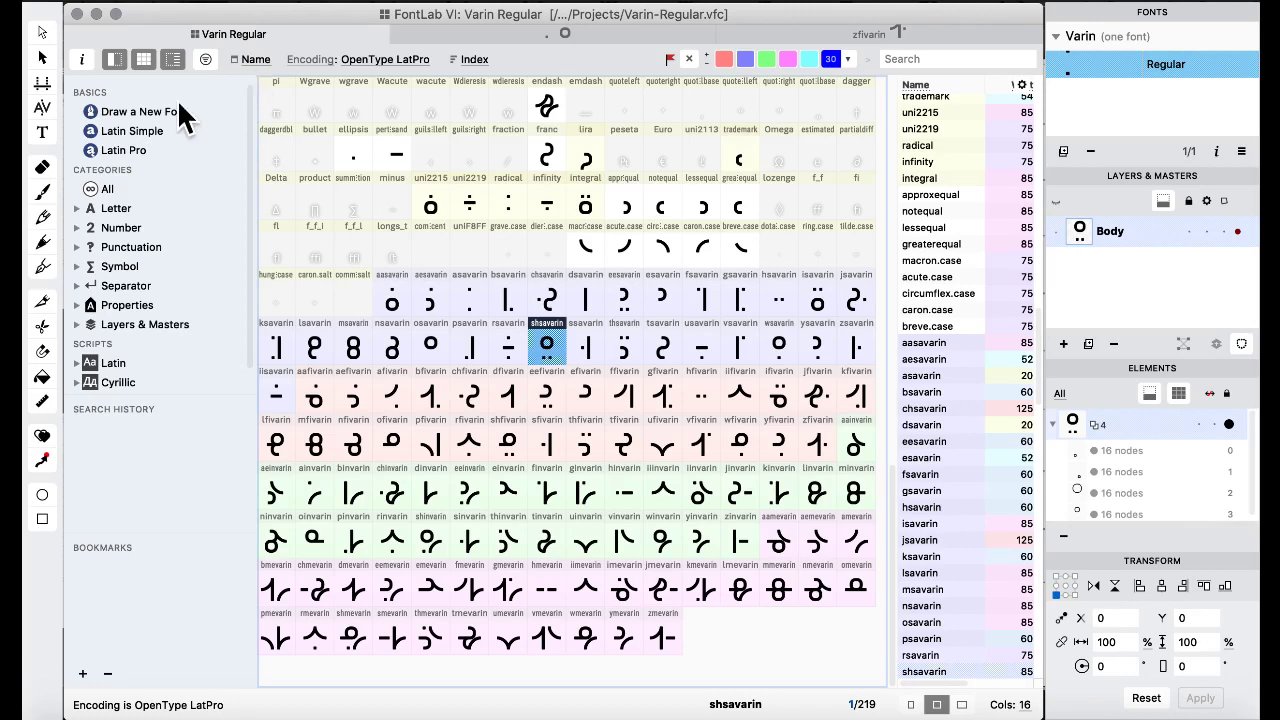
left_click(44, 133)
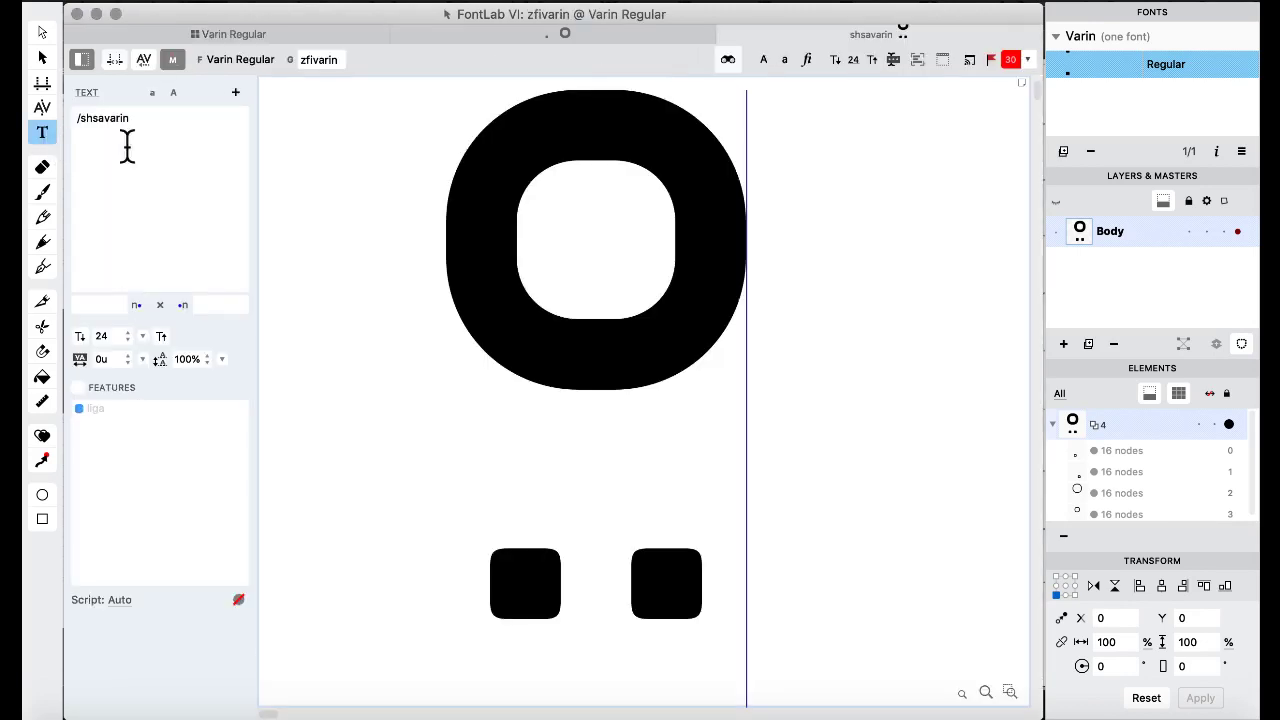
left_click(78, 387)
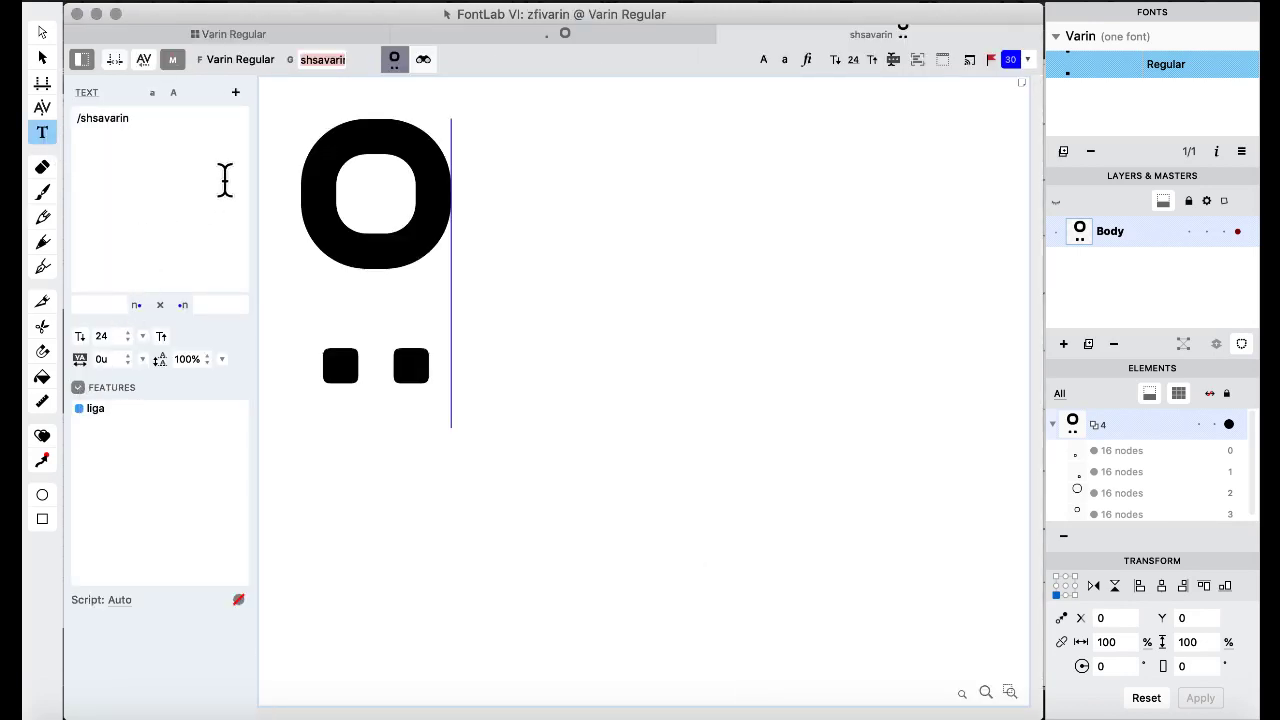
left_click(183, 110)
key("super+a")
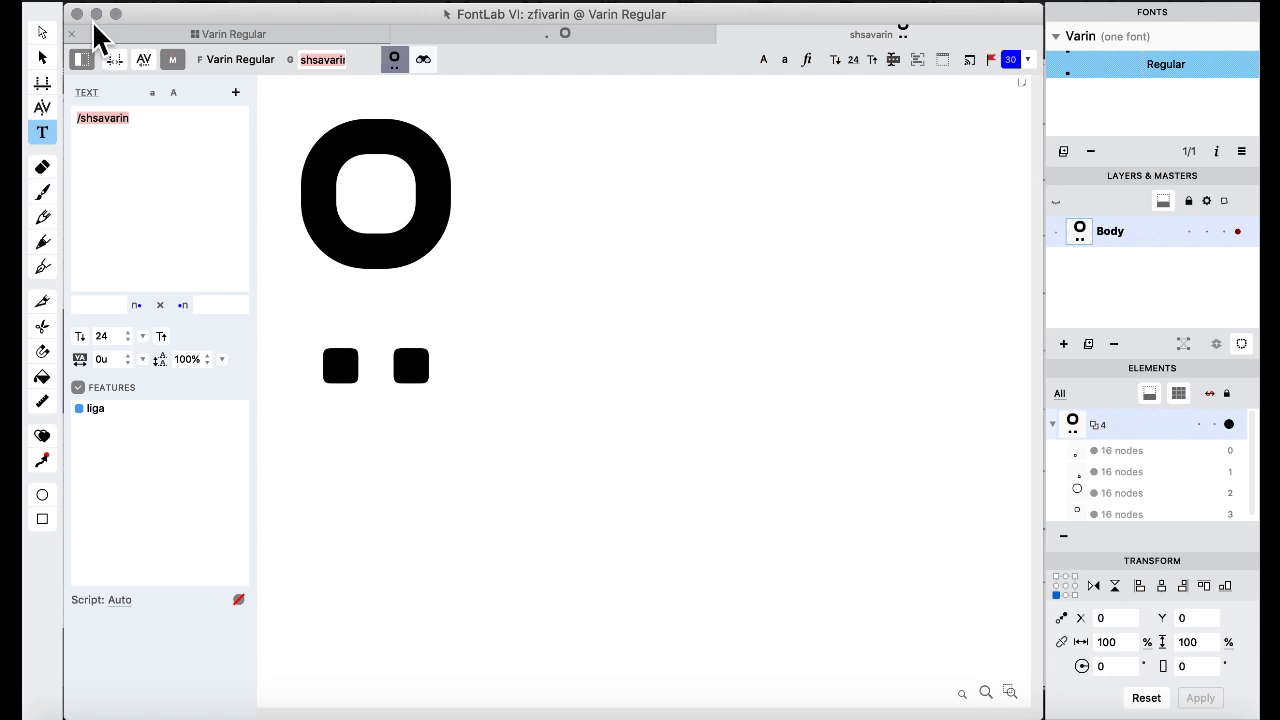
type("ba")
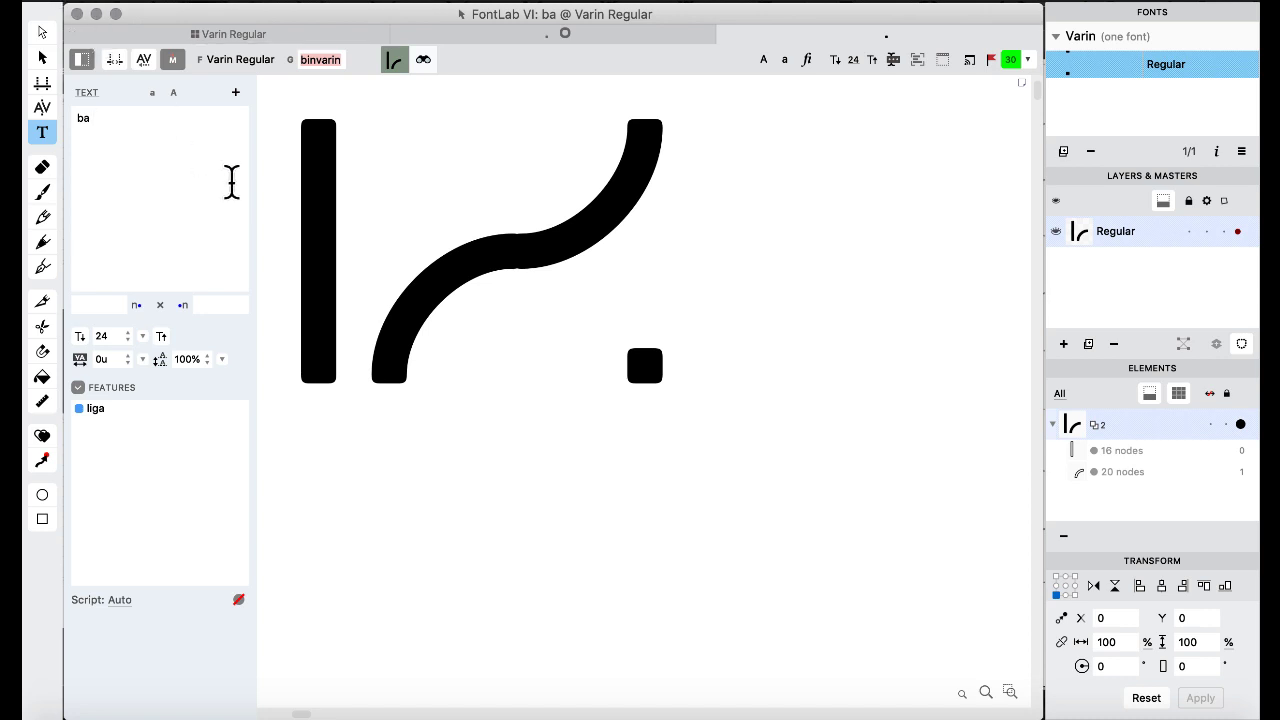
Open the hinvarin glyph from the font overview and shorten its connecting stroke by moving the outer end nodes to X 650.
left_click(225, 36)
left_click(470, 338)
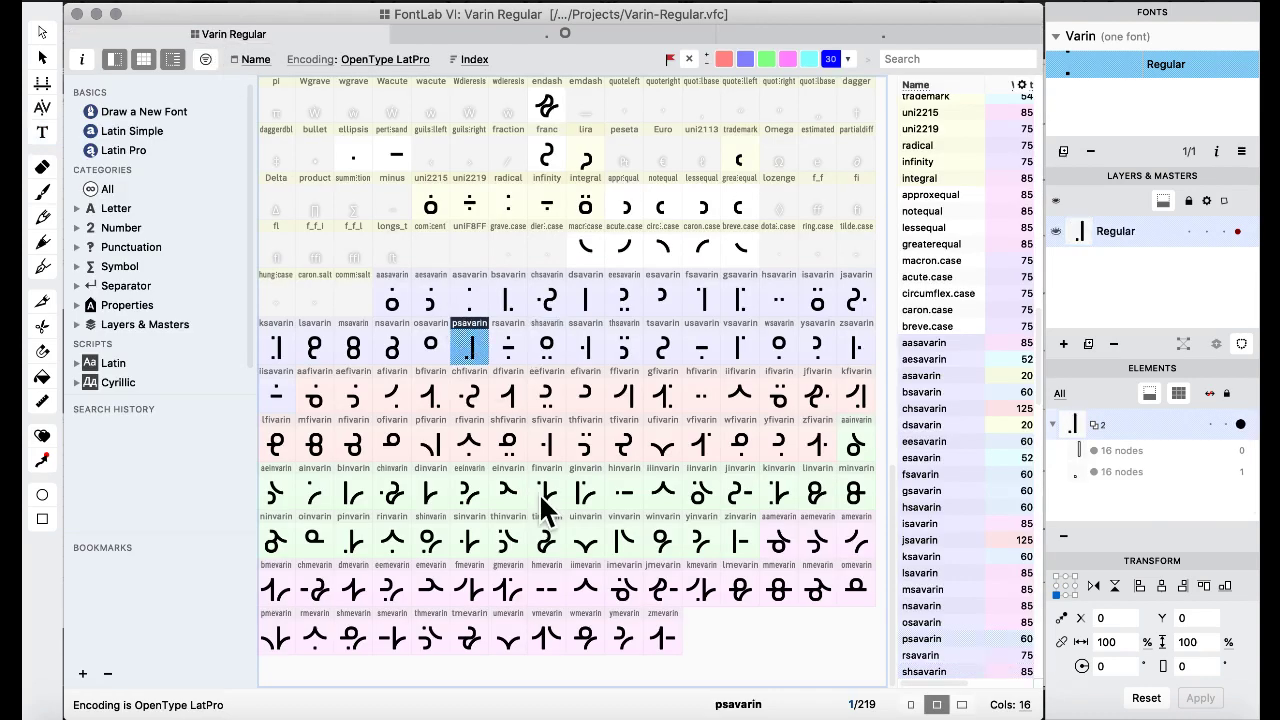
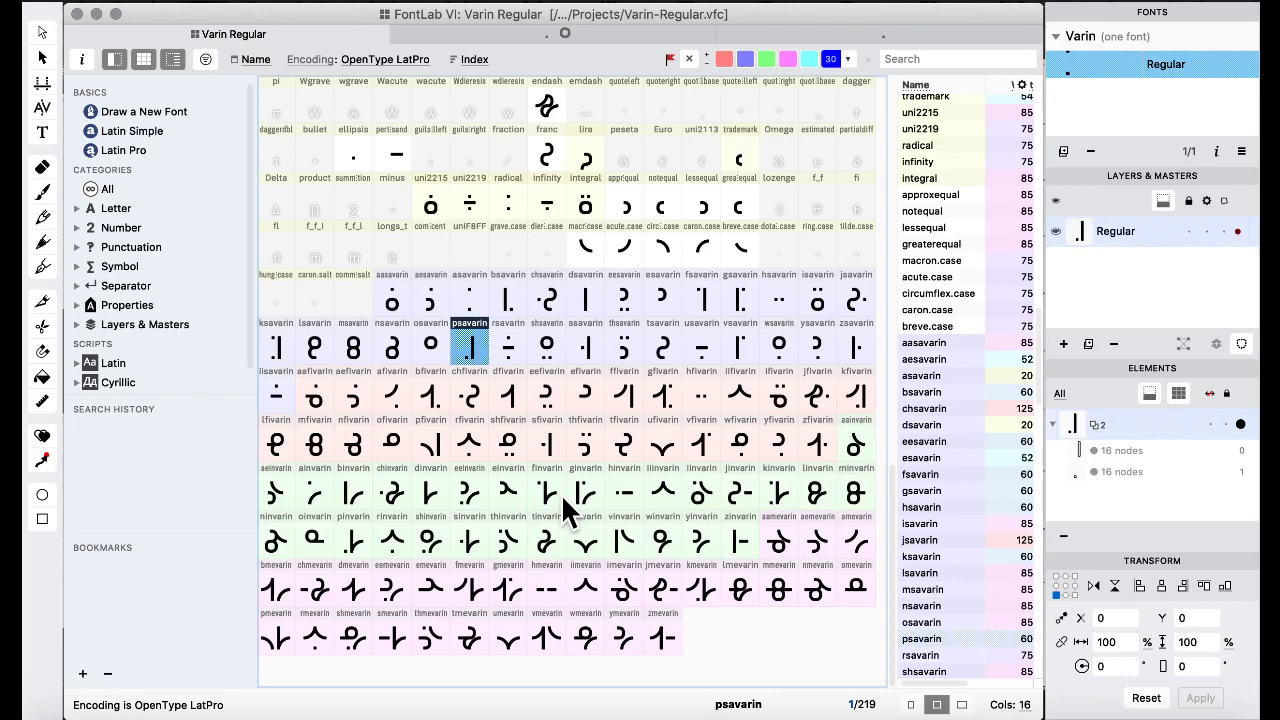
left_click(626, 500)
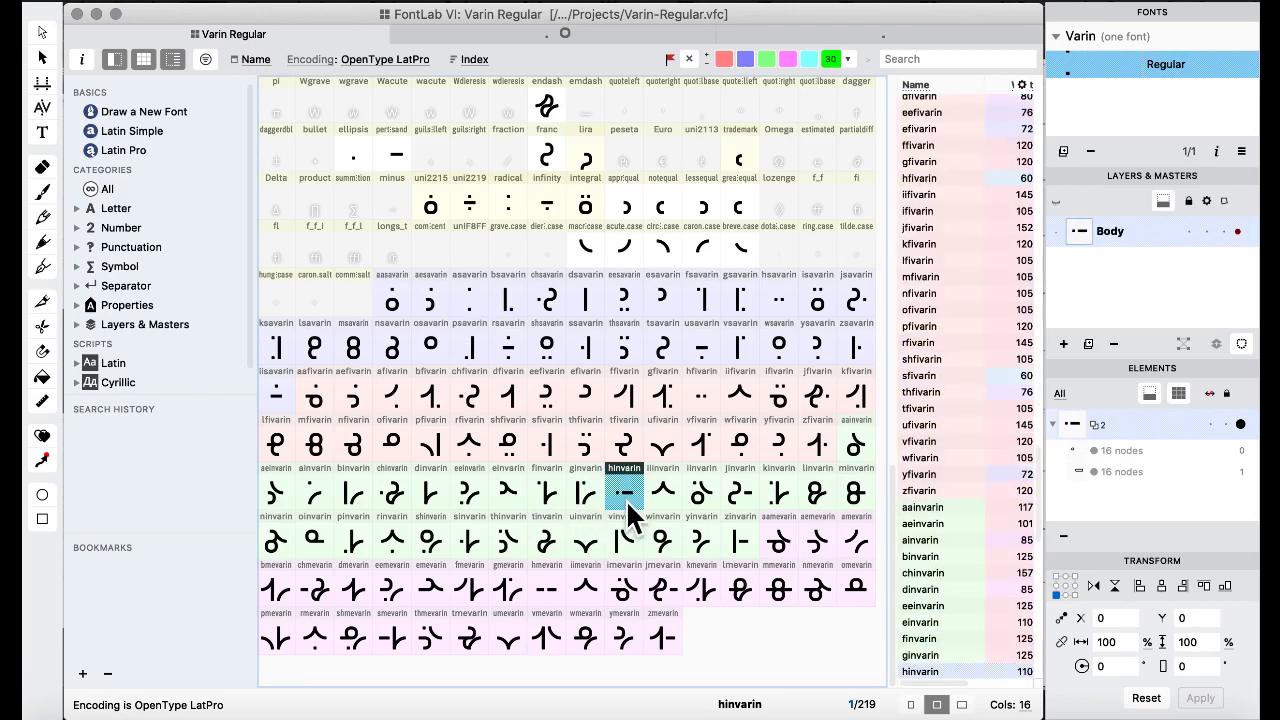
double_click(628, 515)
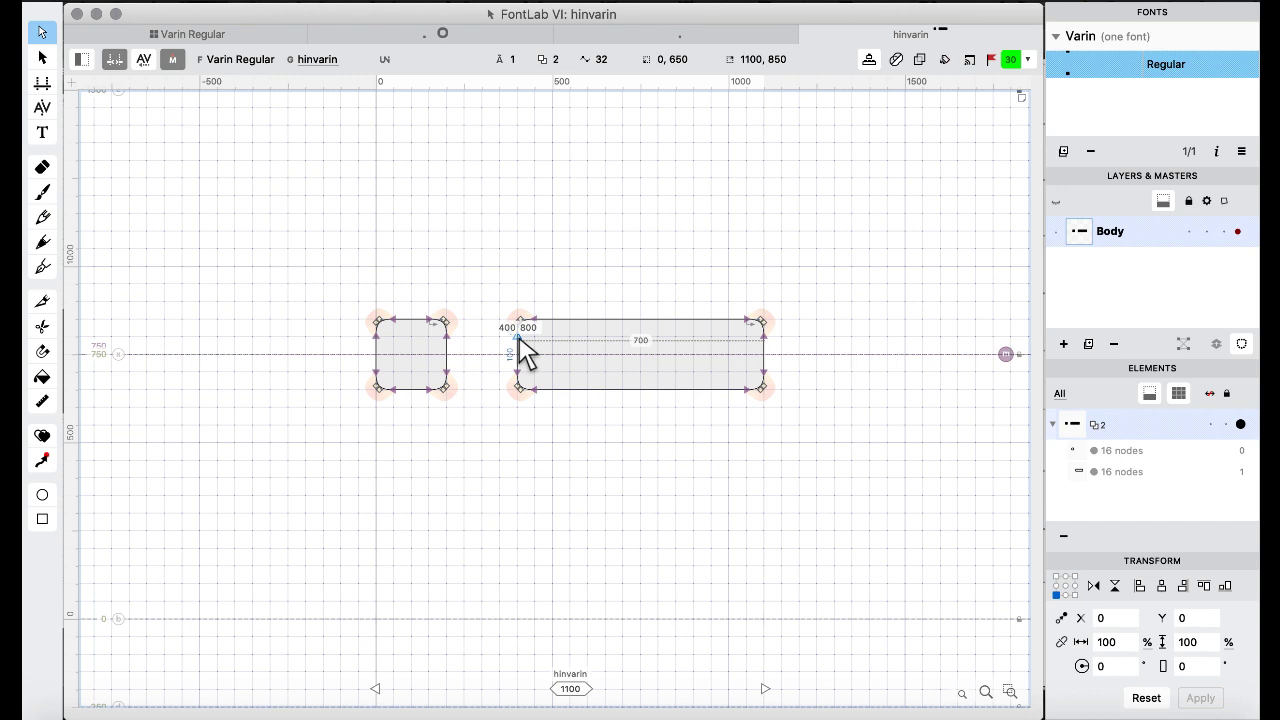
left_click_drag(727, 276, 811, 503)
key("shift+Left")
key("shift+Left")
key("shift+Left")
key("shift+Left")
key("shift+Left")
key("shift+Left")
key("shift+Left")
key("shift+Left")
key("shift+Left")
key("shift+Left")
key("shift+Left")
key("shift+Left")
key("shift+Left")
key("shift+Left")
key("shift+Left")
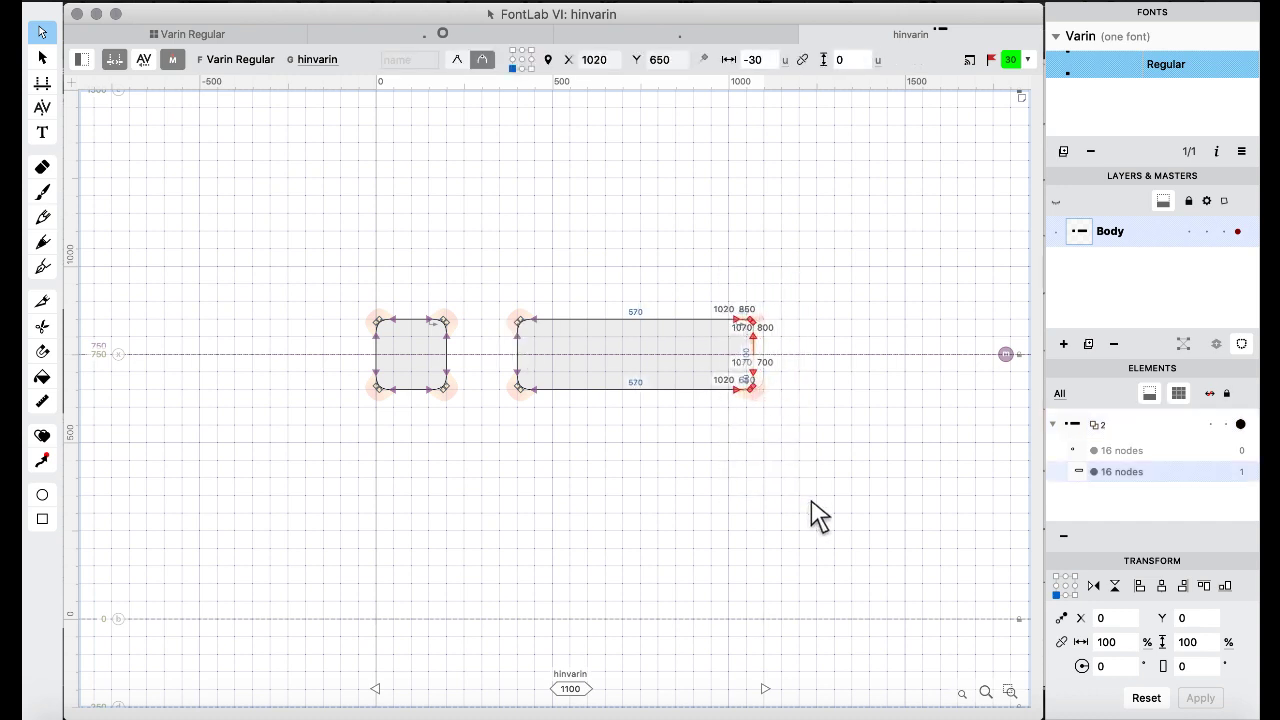
key("shift+Left")
key("shift+Left")
key("shift+Left")
key("shift+Left")
key("shift+Left")
key("shift+Left")
key("shift+Left")
key("shift+Left")
key("shift+Left")
key("shift+Left")
key("shift+Left")
key("shift+Left")
key("shift+Left")
key("shift+Left")
key("shift+Left")
key("shift+Left")
key("shift+Left")
key("shift+Left")
key("shift+Left")
key("shift+Left")
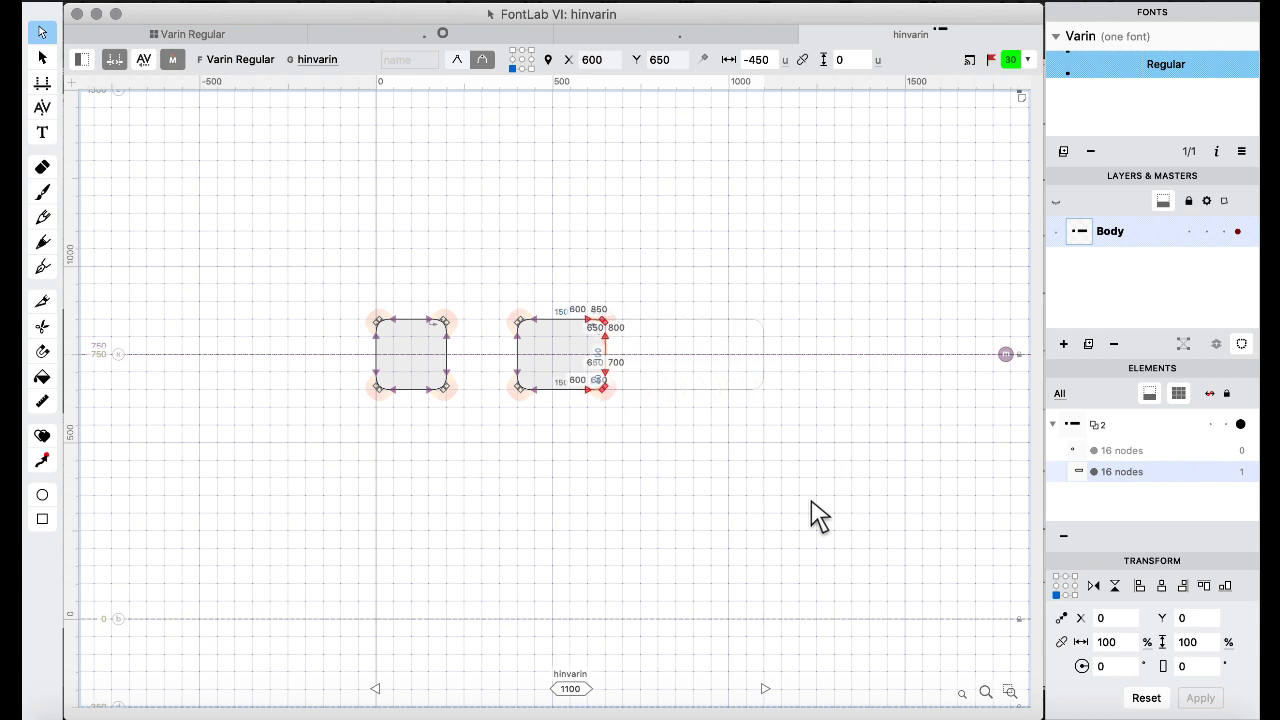
Go to the jinvarin glyph and shorten its connecting stroke by moving the outer end nodes to X 1300.
key("super+bracketright")
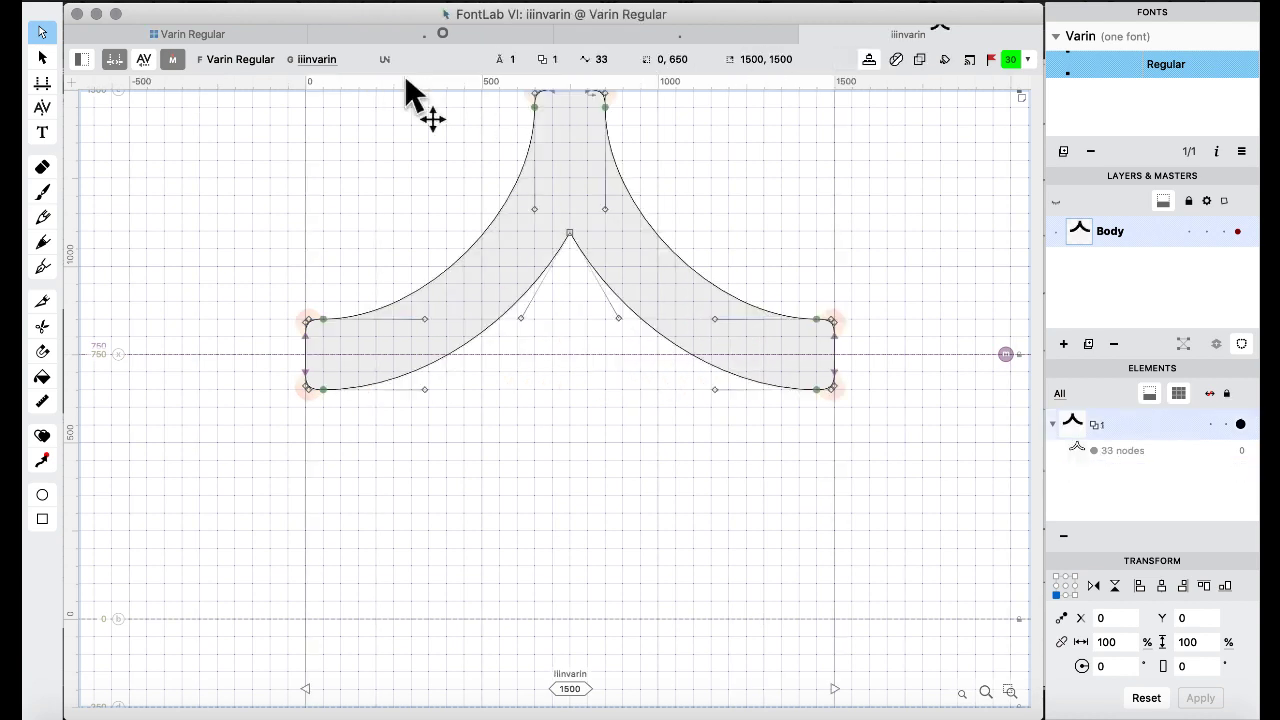
key("super+bracketright")
key("super+bracketright")
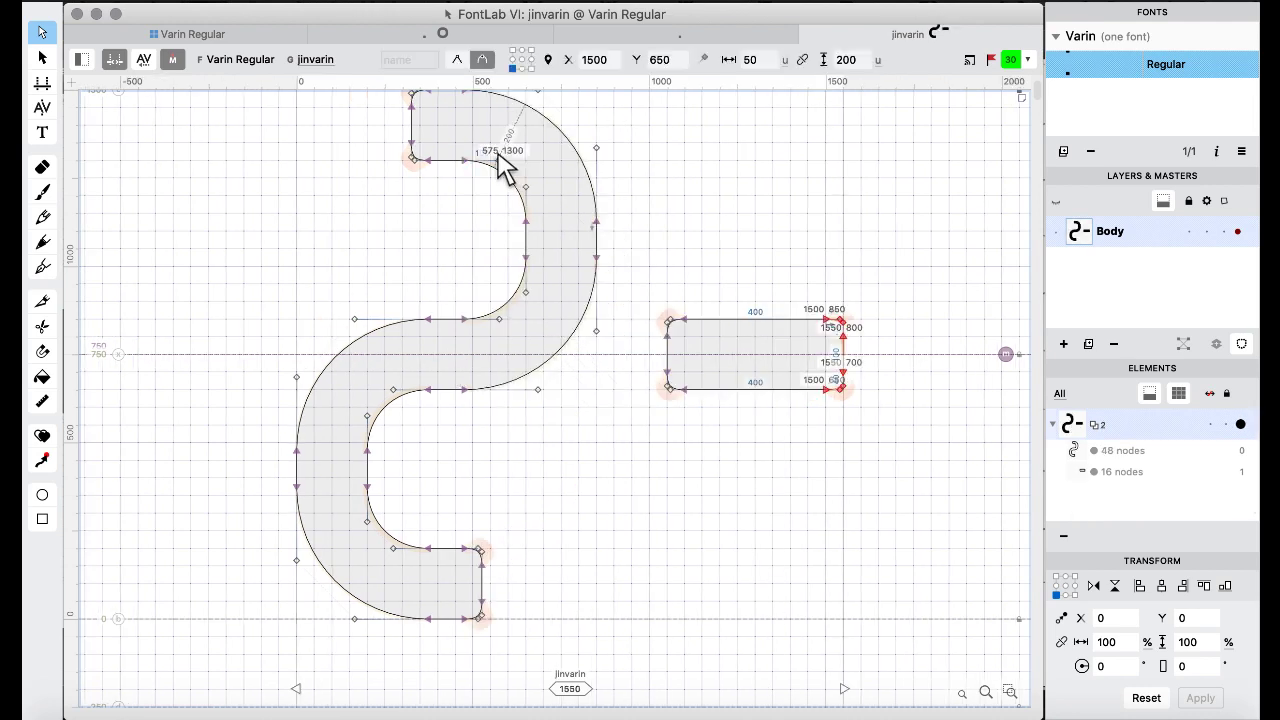
left_click(672, 350)
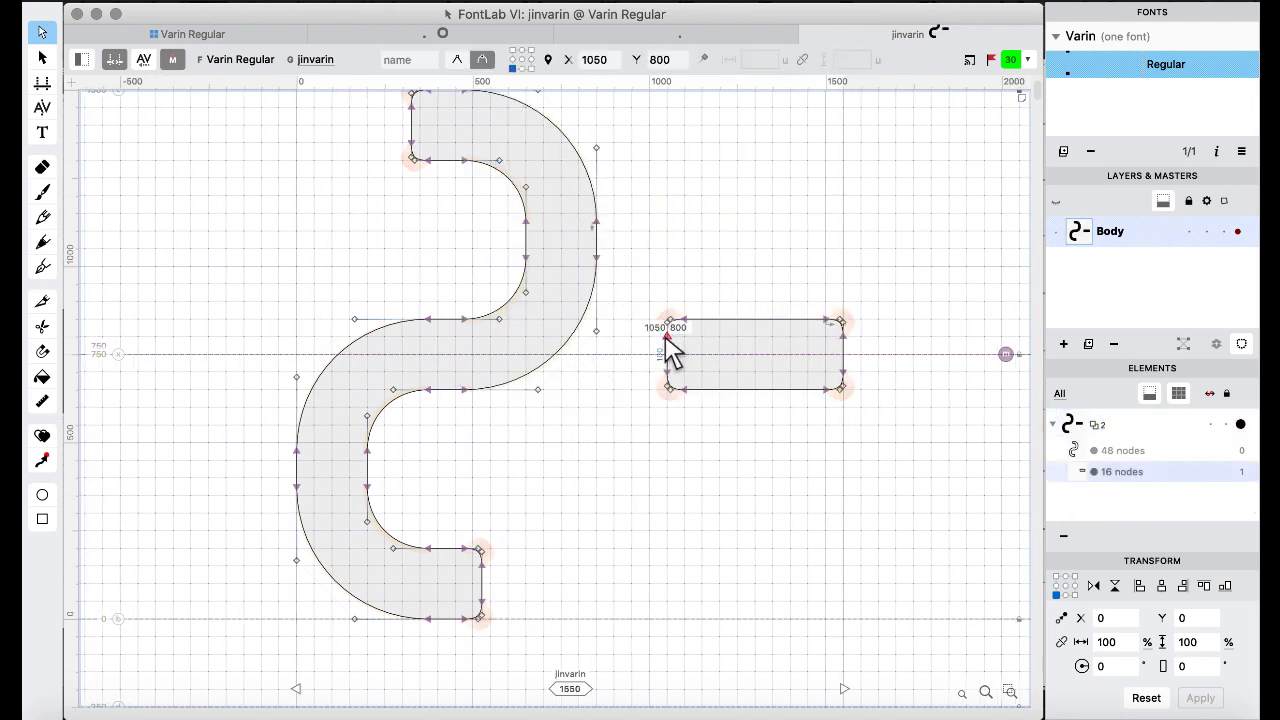
left_click_drag(766, 258, 900, 432)
left_click(826, 335)
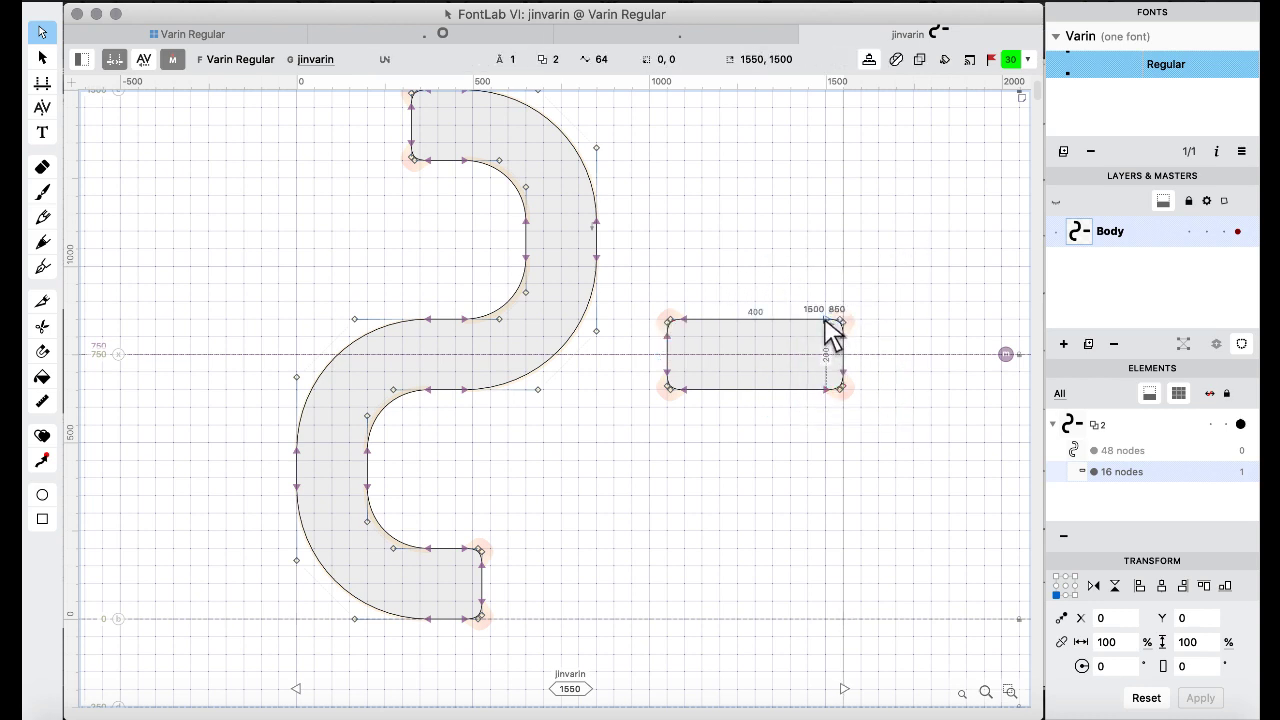
left_click_drag(810, 298, 877, 443)
key("shift+Left")
key("shift+Left")
key("shift+Left")
key("shift+Left")
key("shift+Left")
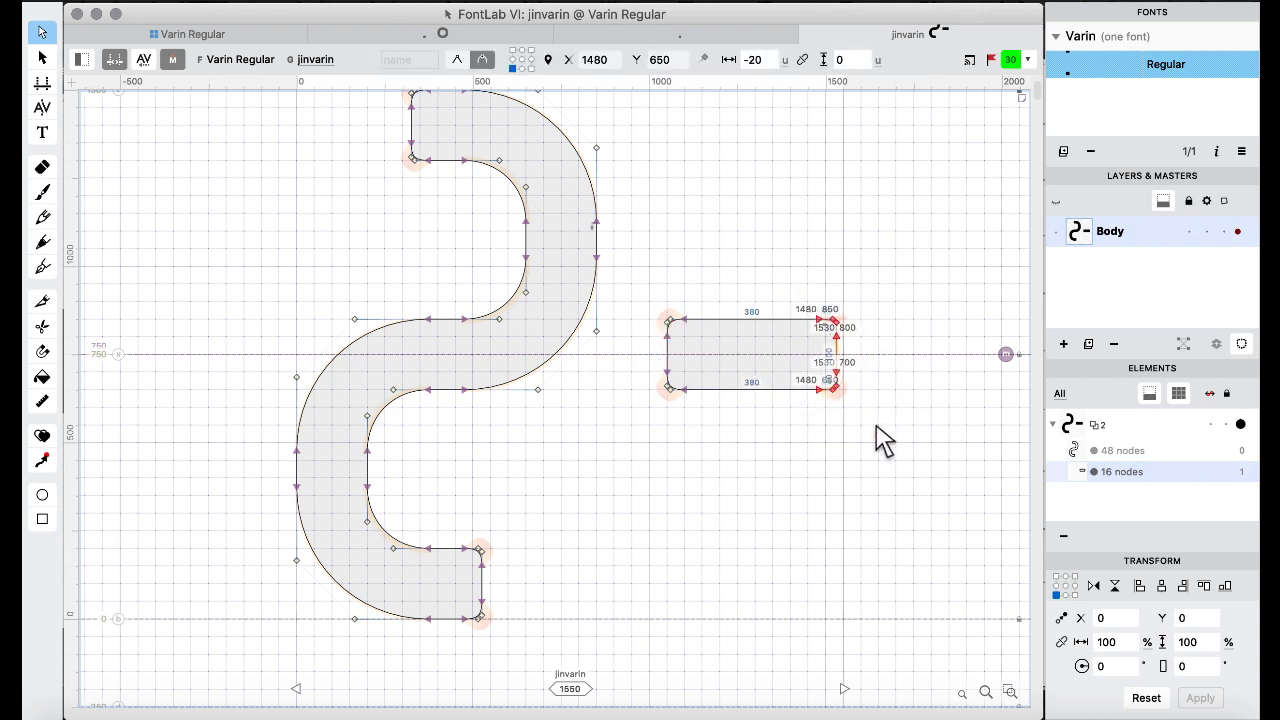
key("super+shift+Left")
key("super+shift+Left")
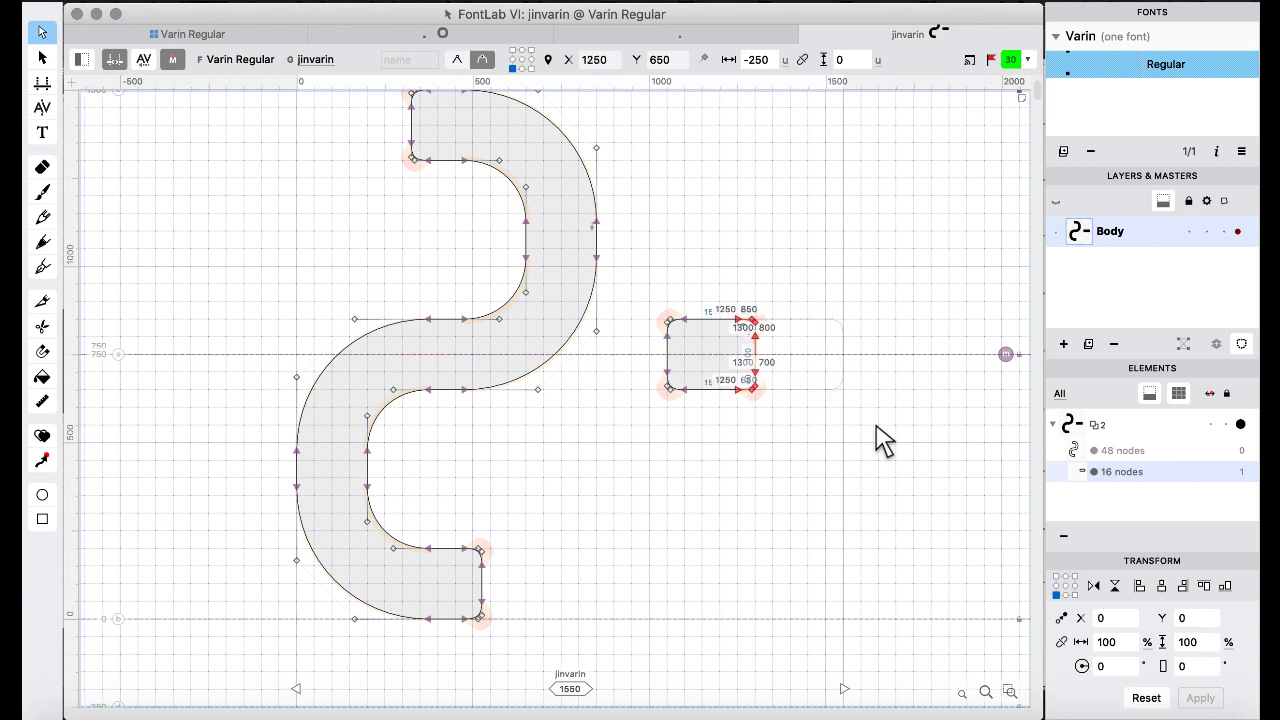
Go to the minvarin glyph and shorten its connecting stroke by moving the outer end nodes to X 1100.
key("super+bracketright")
key("super+bracketright")
key("super+bracketright")
key("super+bracketright")
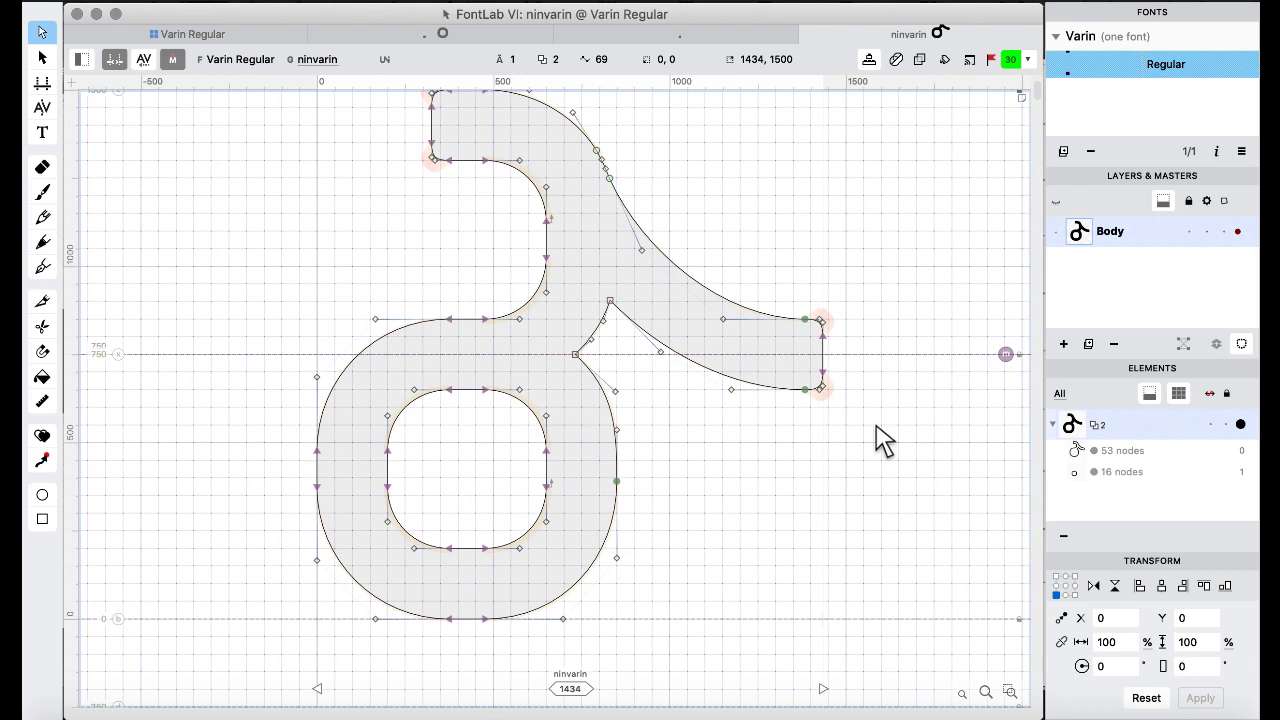
key("super+bracketleft")
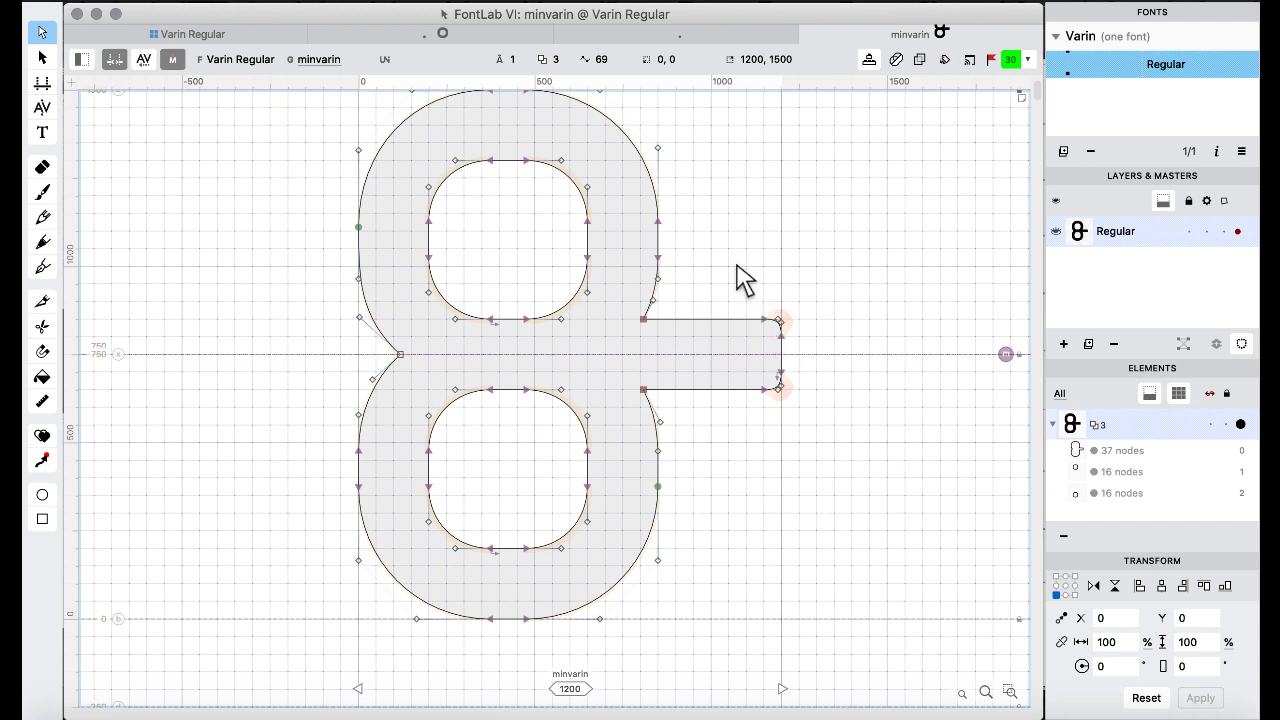
left_click_drag(745, 280, 831, 457)
key("shift+Left")
key("shift+Left")
key("shift+Left")
key("shift+Left")
key("shift+Left")
key("shift+Left")
key("shift+Left")
key("shift+Left")
key("shift+Left")
key("shift+Left")
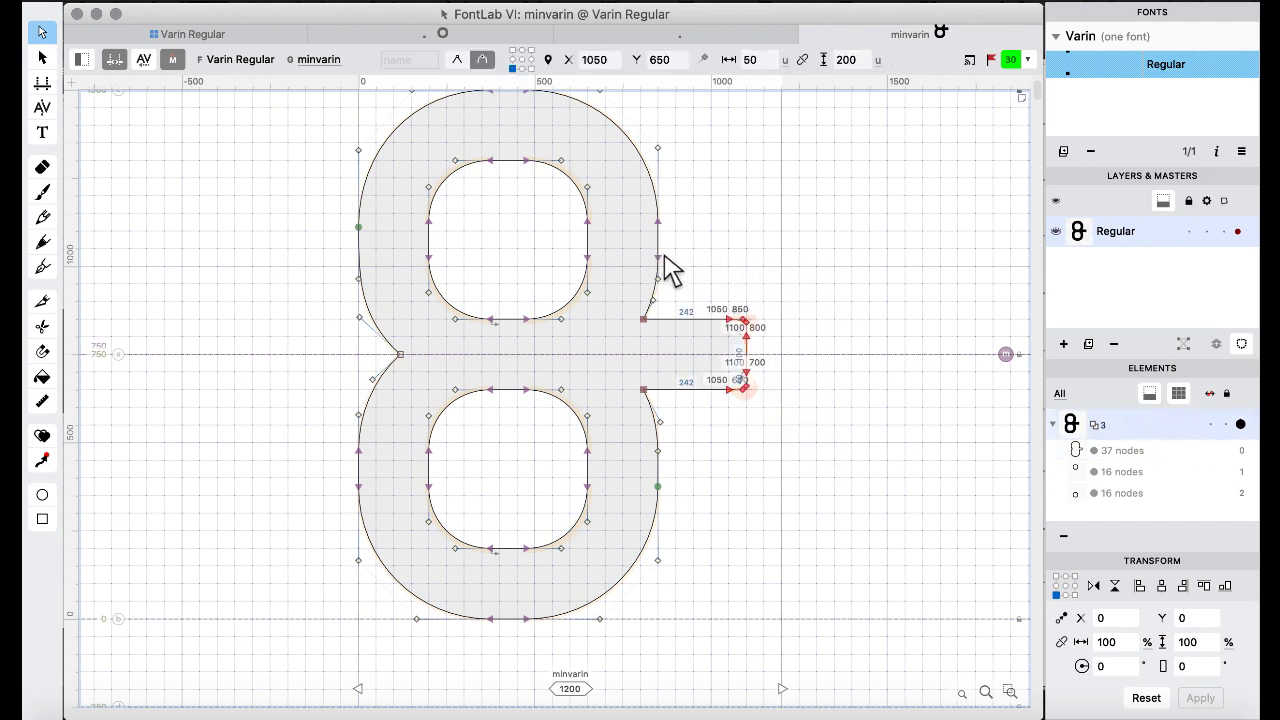
Leave ninvarin unedited, go to oinvarin and shorten its connecting stroke by moving the outer end nodes to X 1100.
key("super+bracketright")
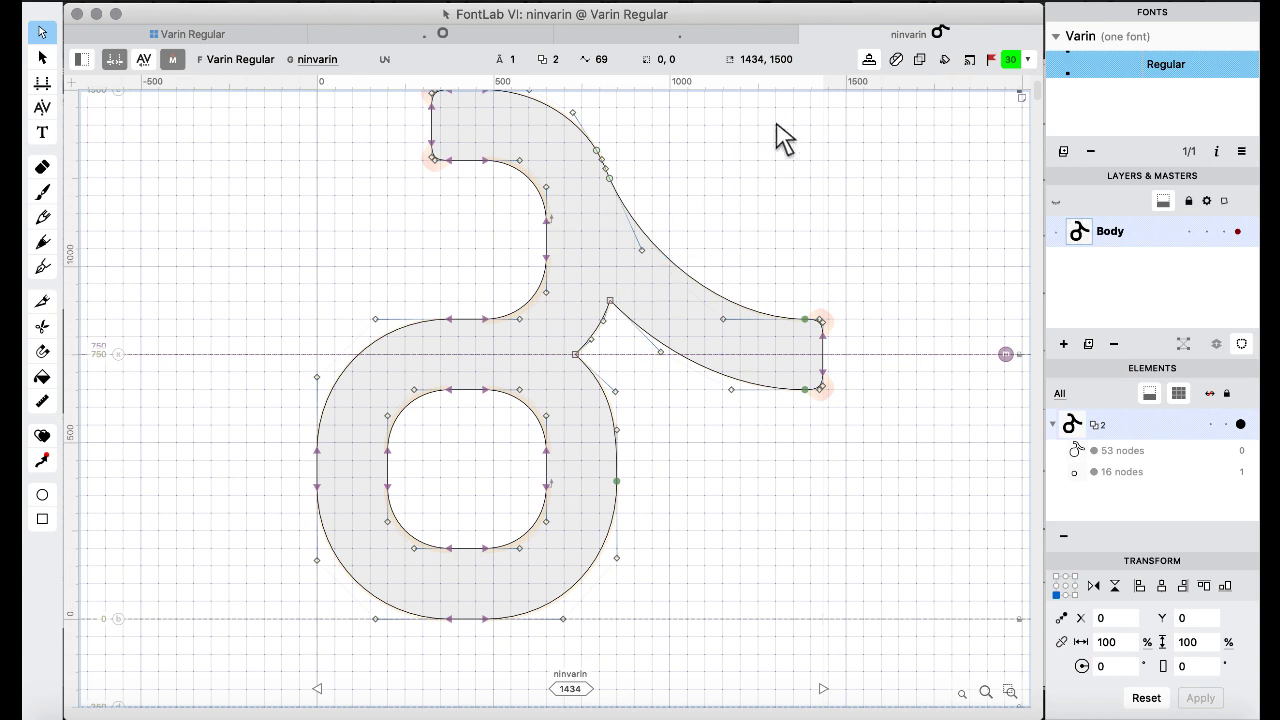
key("super+bracketright")
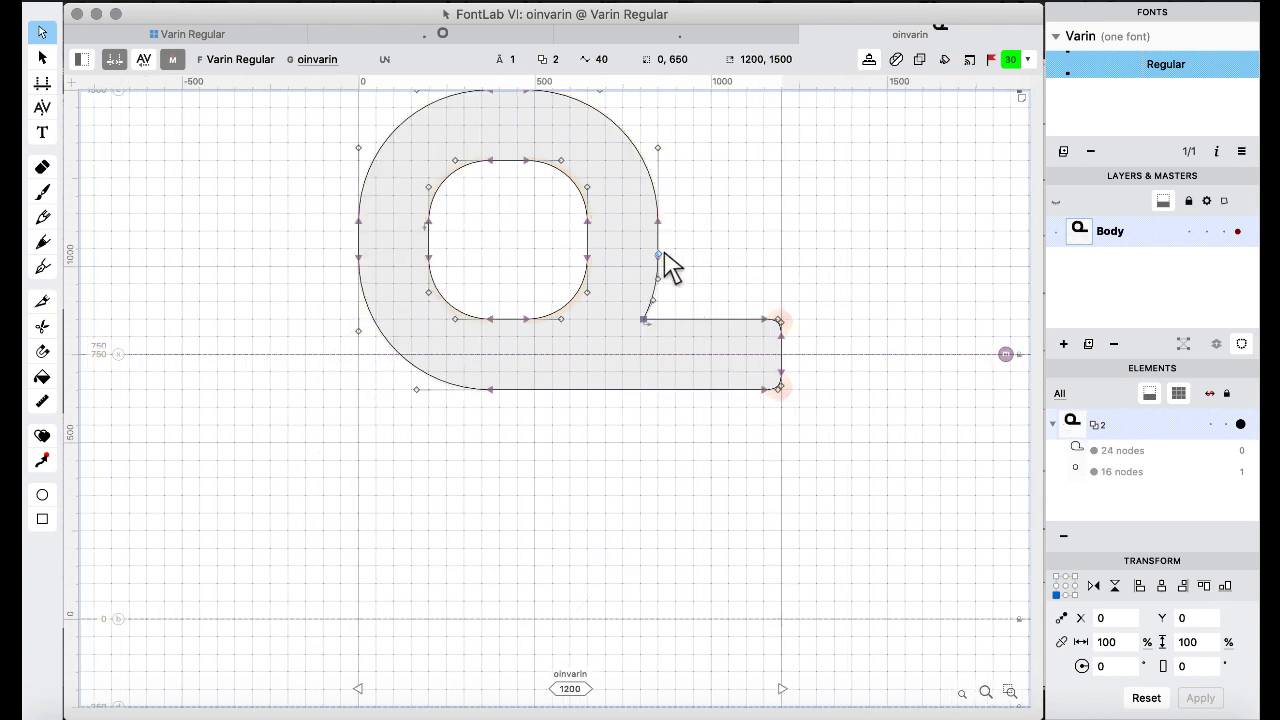
left_click(770, 333)
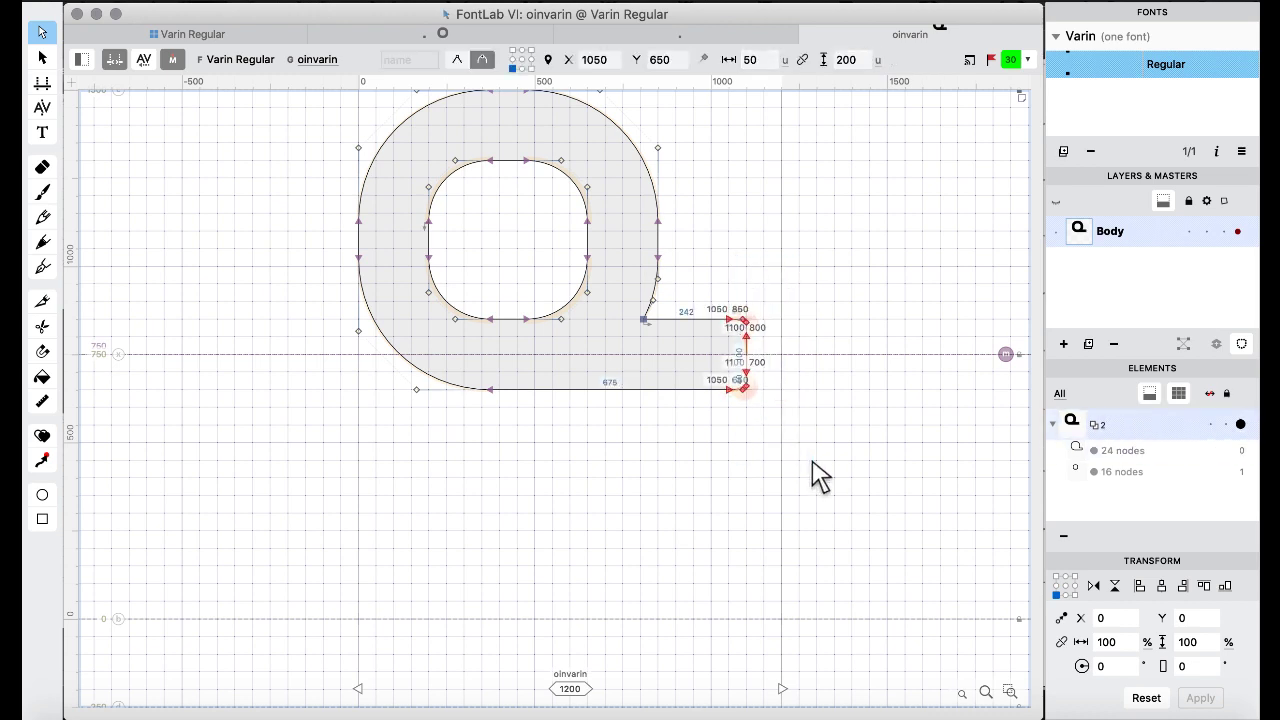
Leave pinvarin through yinvarin unedited, go to zinvarin and shorten its detached horizontal stroke by moving the outer end nodes to X 650.
key("super+bracketright")
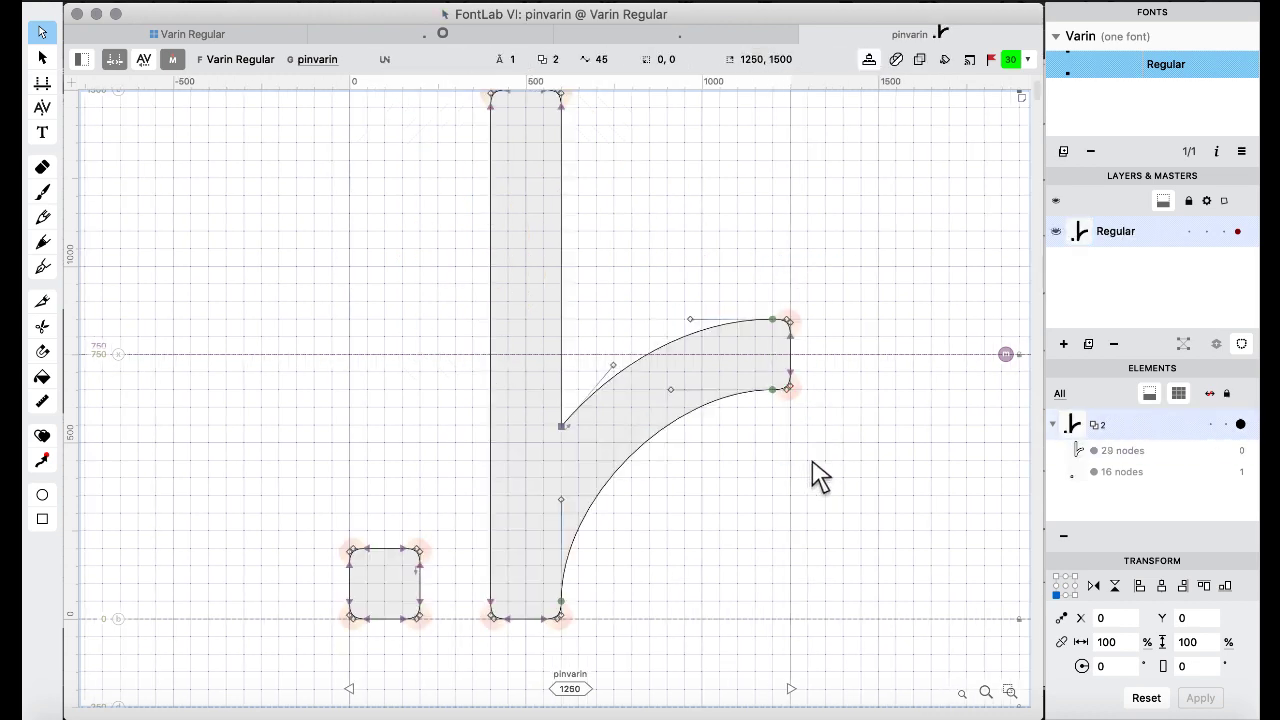
key("super+bracketright")
key("super+bracketright")
key("super+bracketright")
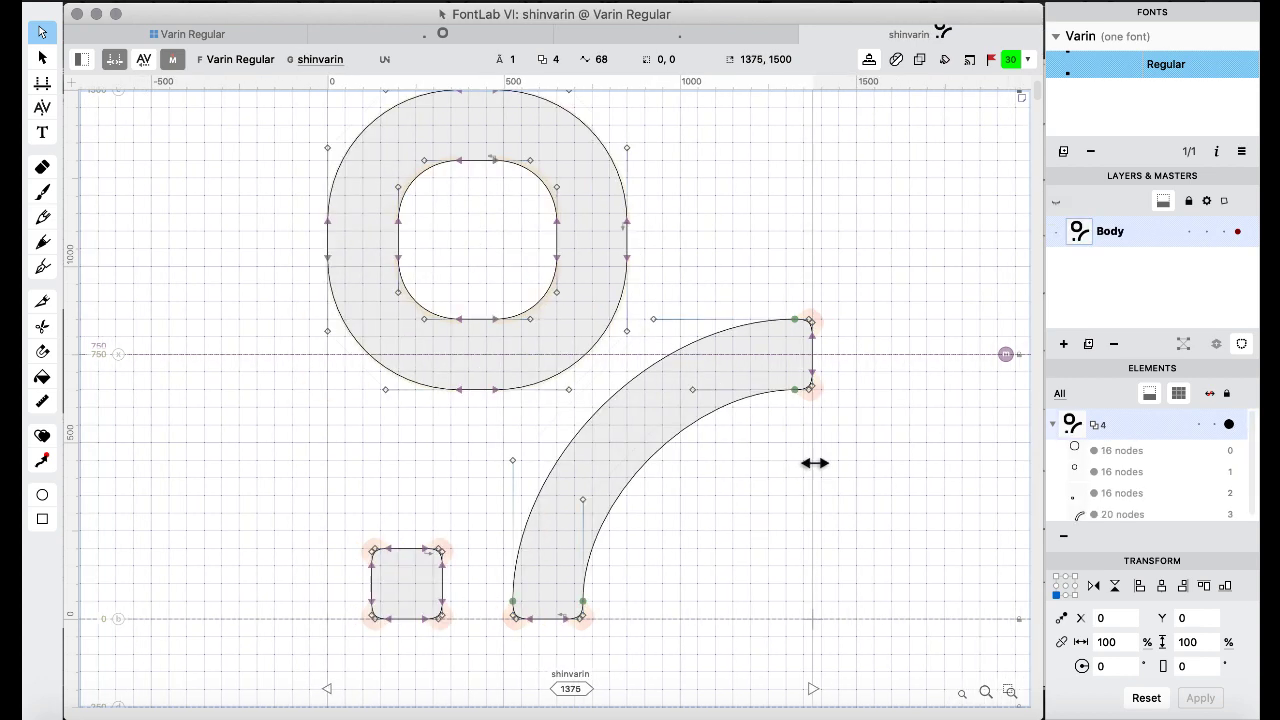
key("super+bracketright")
key("super+bracketright")
key("super+bracketright")
key("super+bracketright")
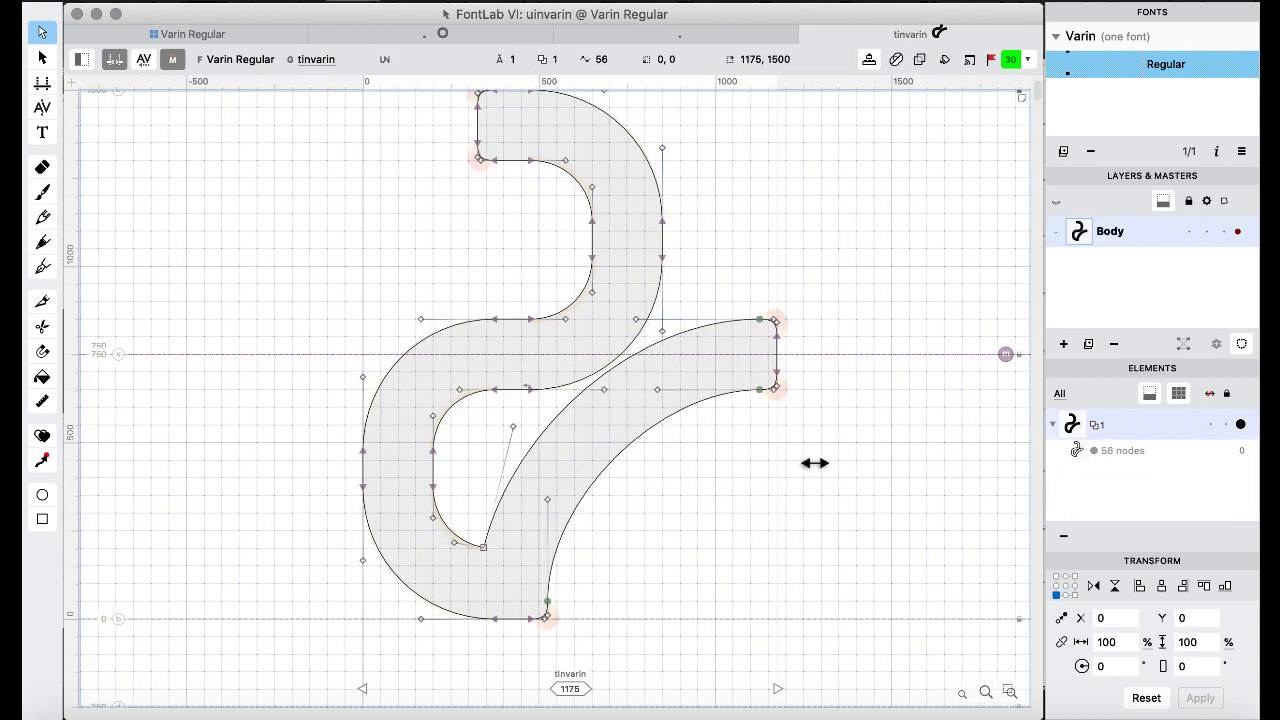
key("super+bracketright")
key("super+bracketright")
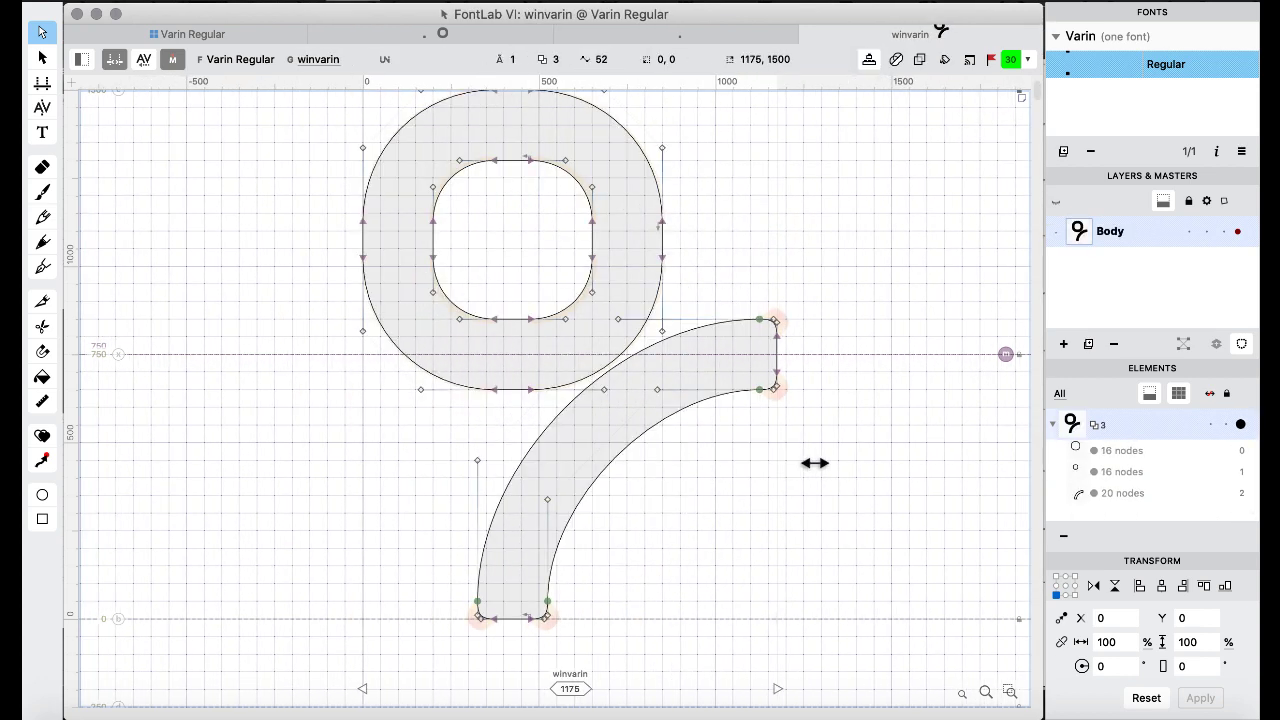
key("super+bracketright")
key("super+bracketright")
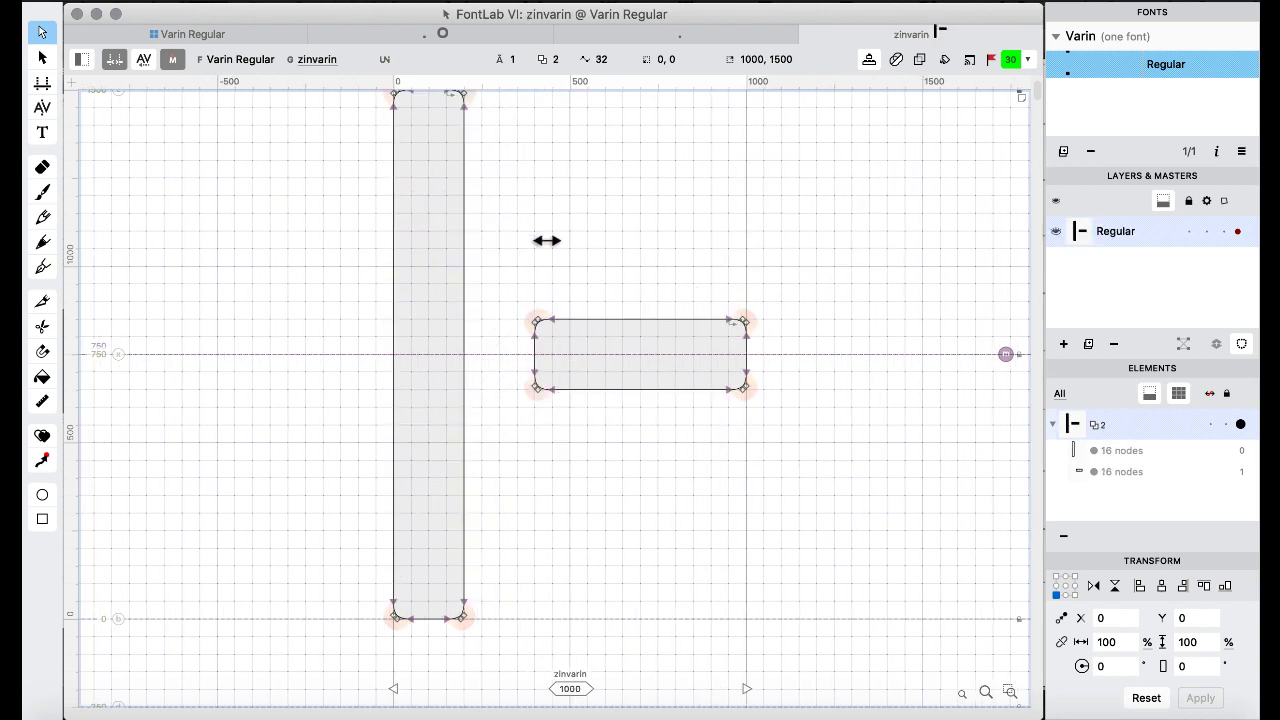
left_click(533, 336)
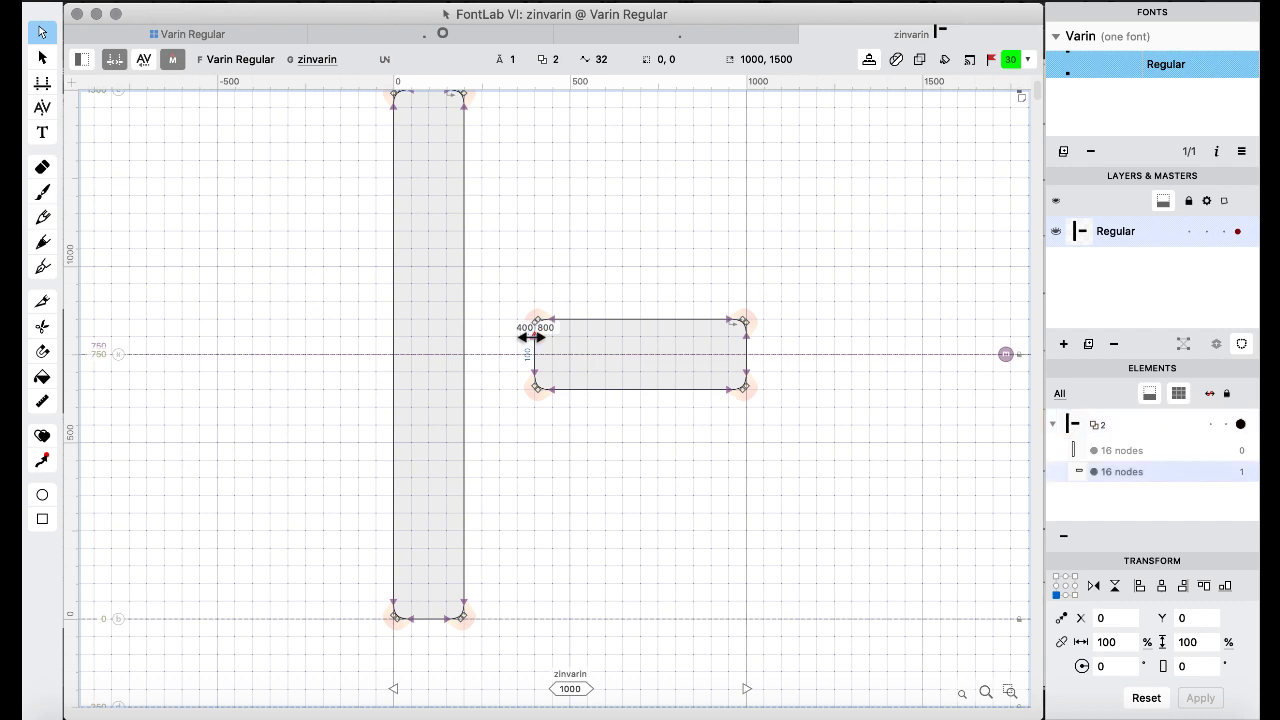
left_click_drag(691, 291, 797, 465)
key("super+shift+Left")
key("super+shift+Left")
left_click(580, 143)
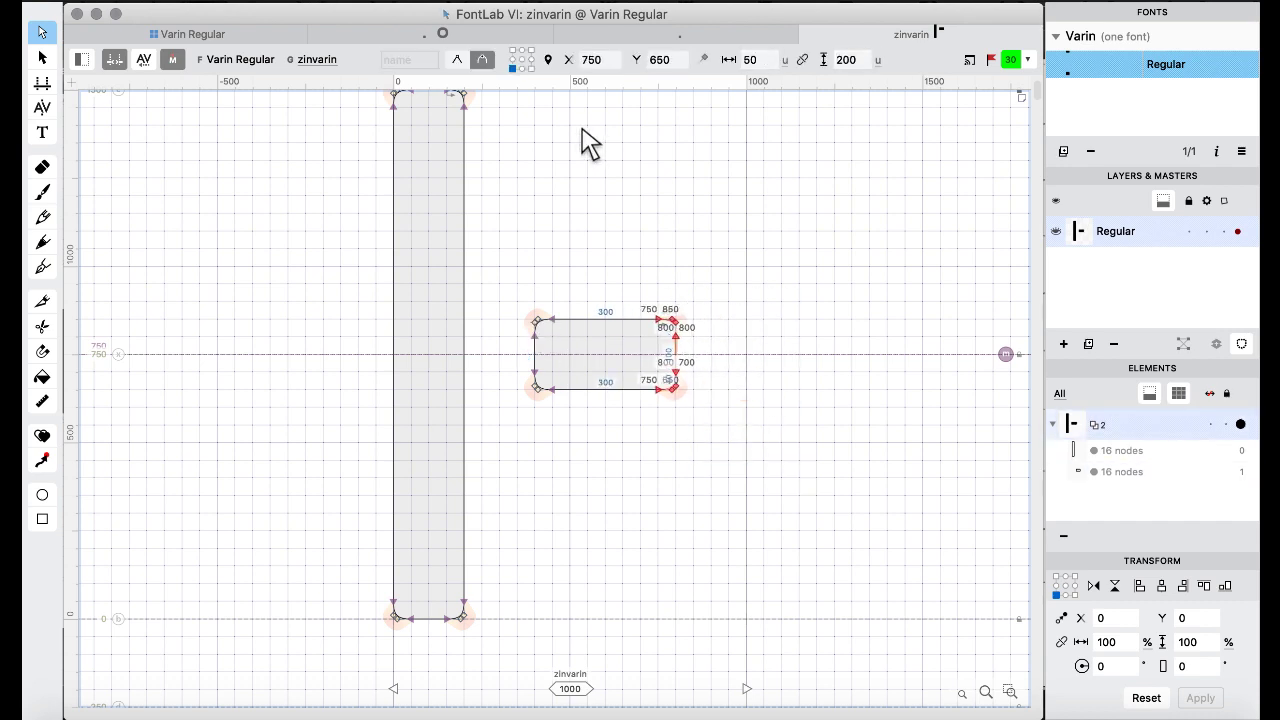
left_click_drag(641, 285, 678, 386)
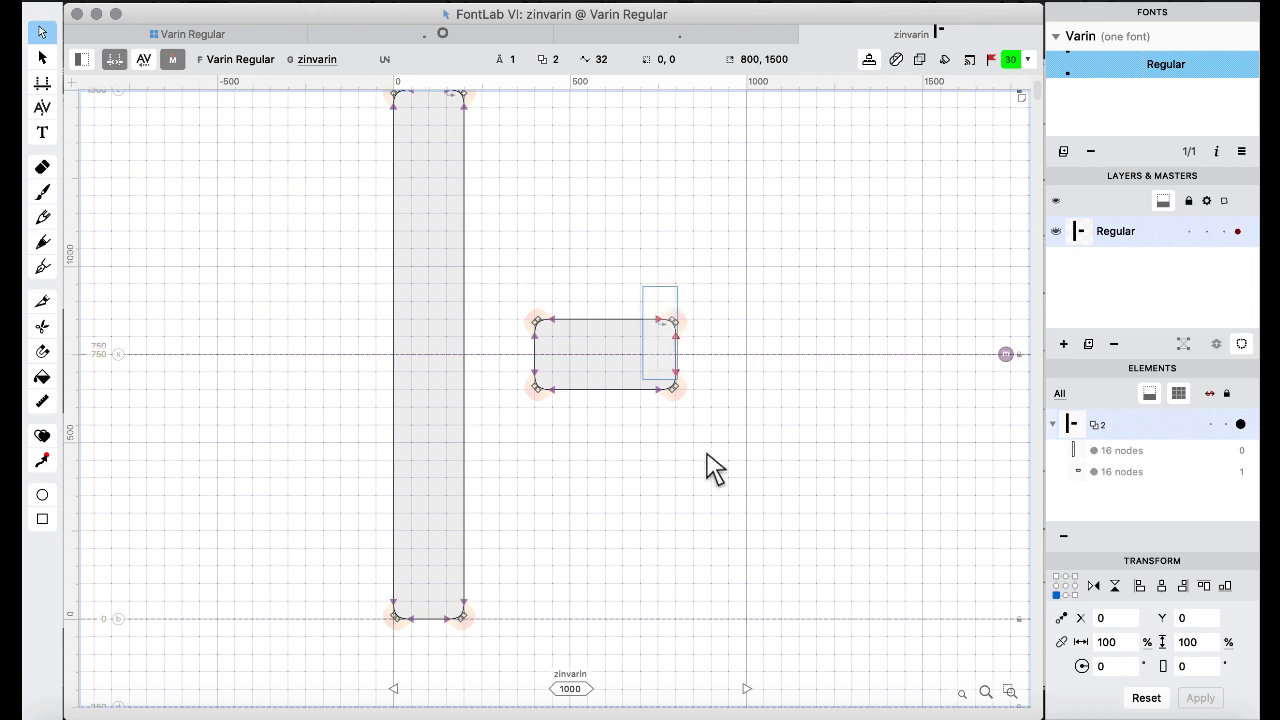
key("shift+Left")
key("shift+Left")
key("shift+Left")
key("shift+Left")
key("shift+Left")
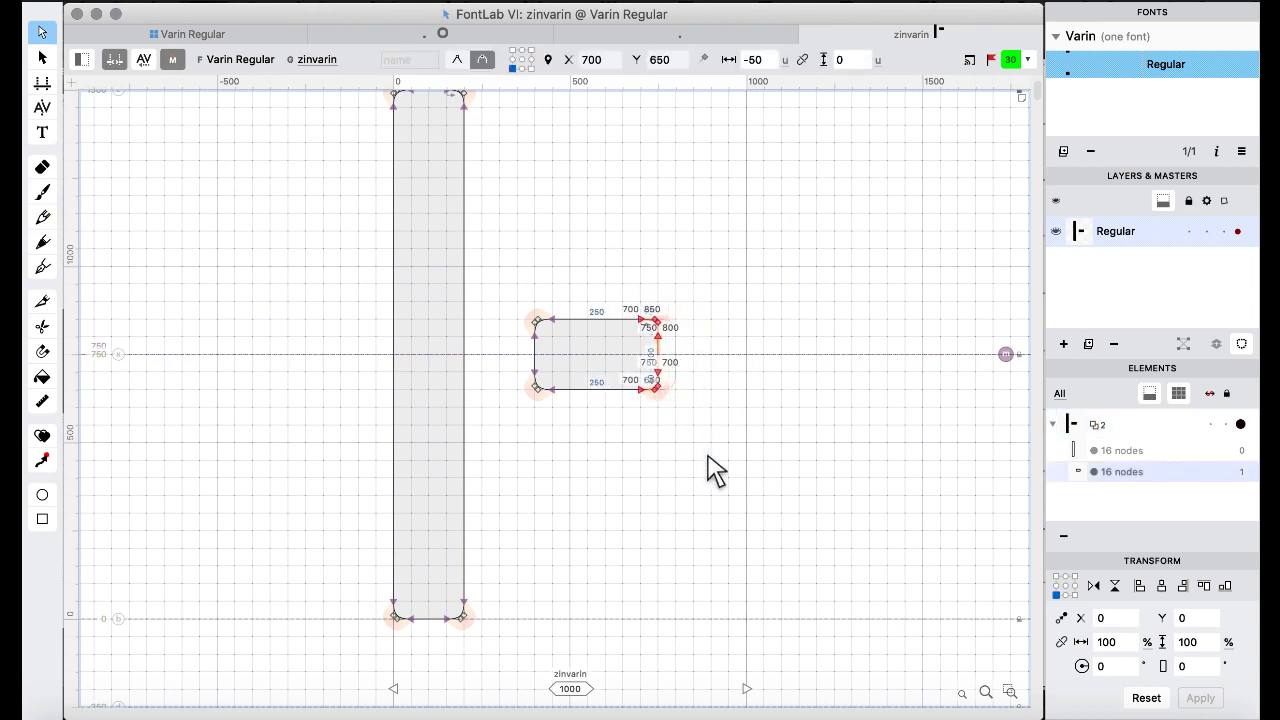
key("super+shift+Left")
left_click(569, 214)
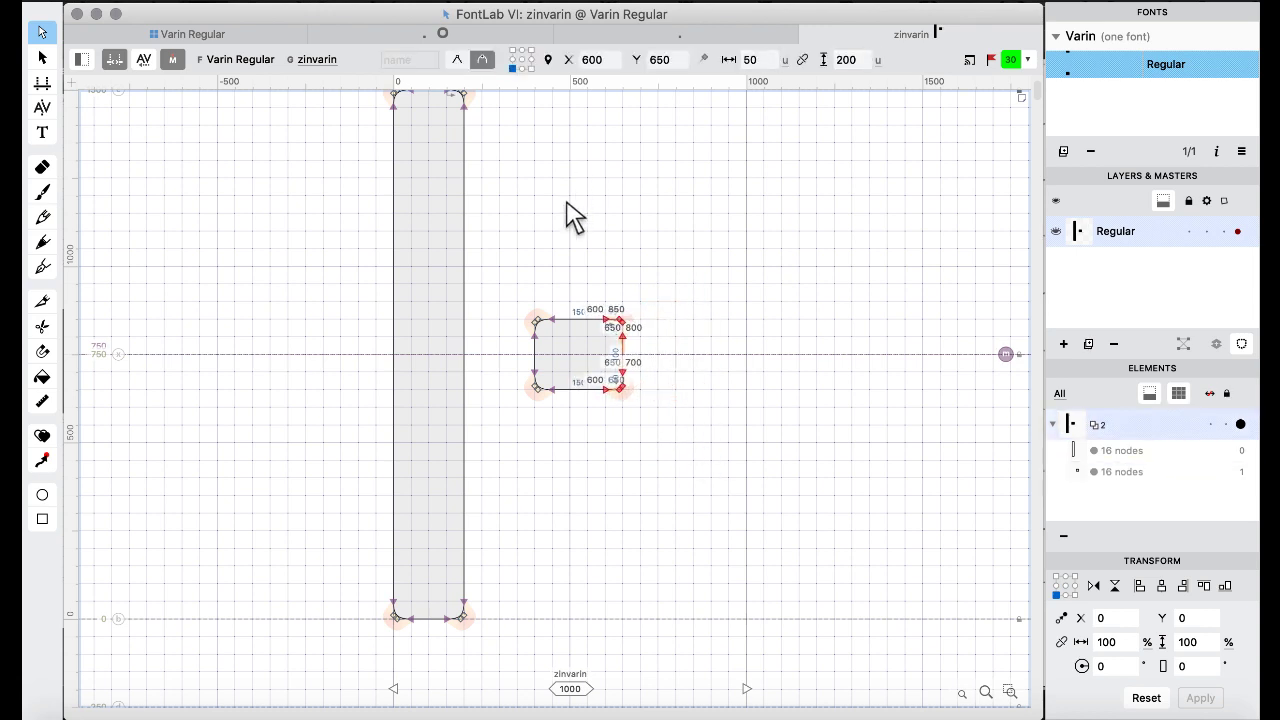
Select aainvarin through zinvarin in the font overview and apply the Set sidebearings action with left equal to 0 and right equal to -50.
left_click(255, 38)
left_click(470, 295)
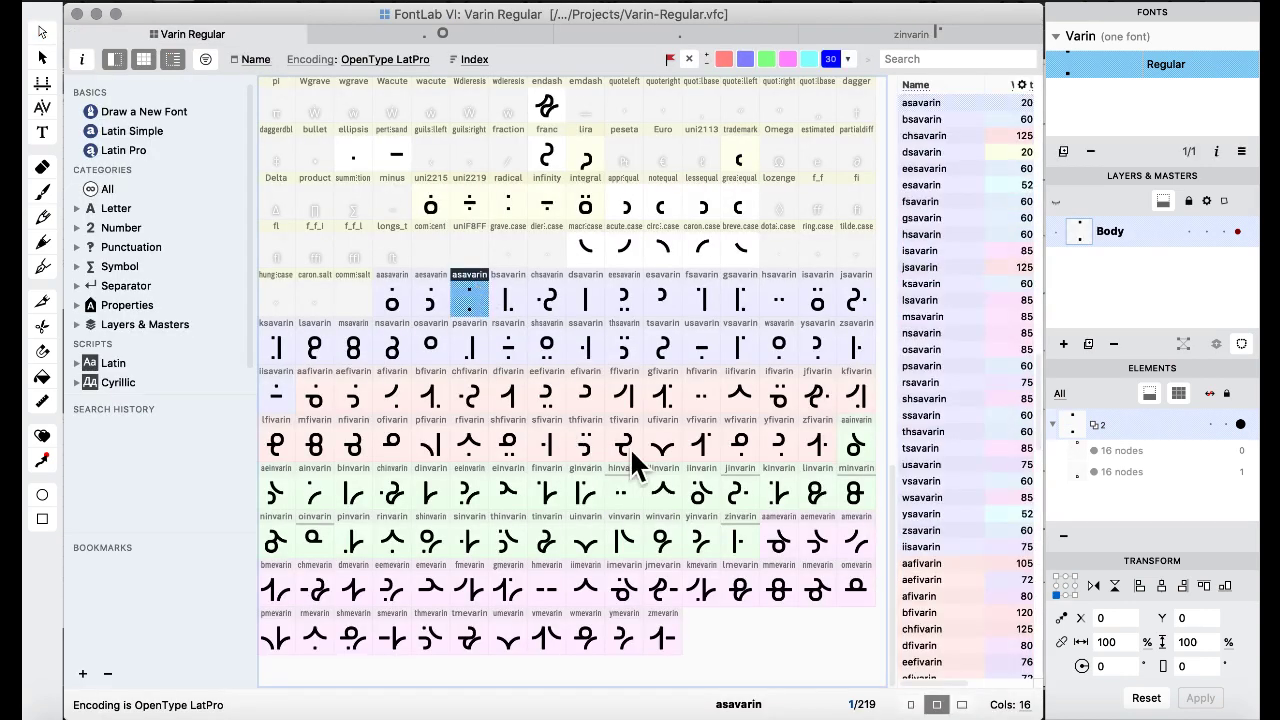
left_click(852, 440)
left_click(738, 540, "shift")
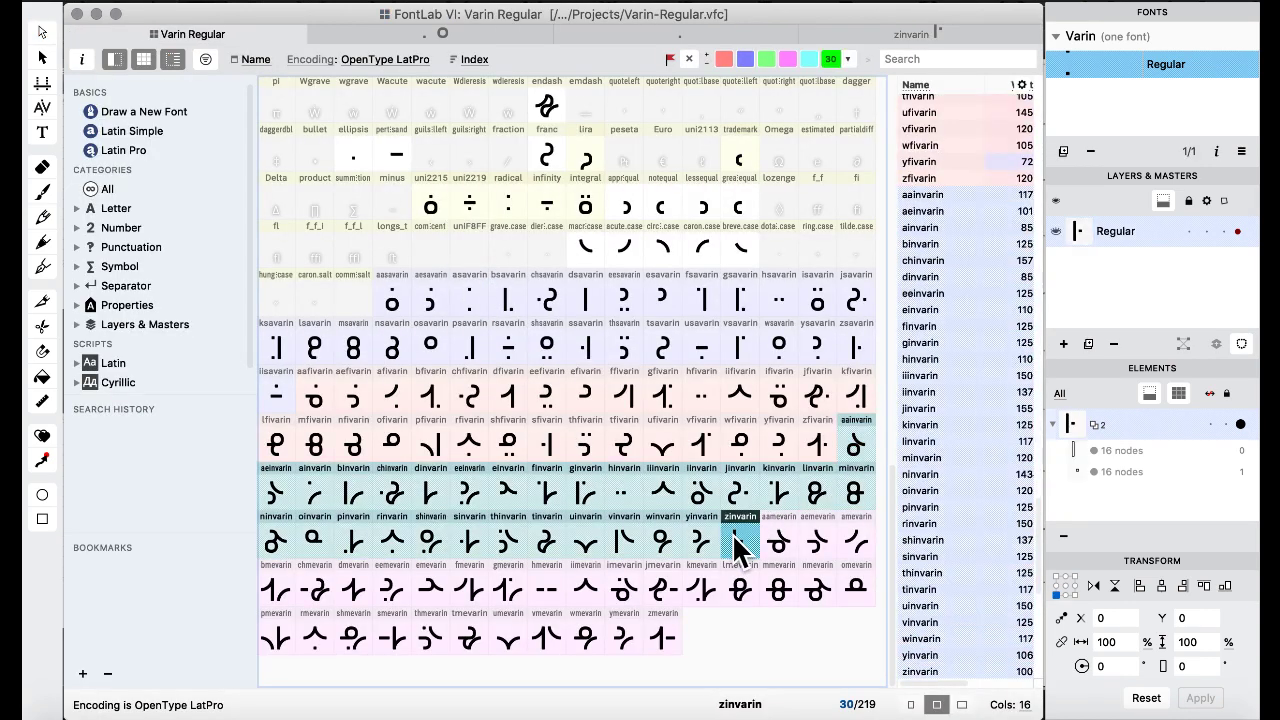
left_click(540, 4)
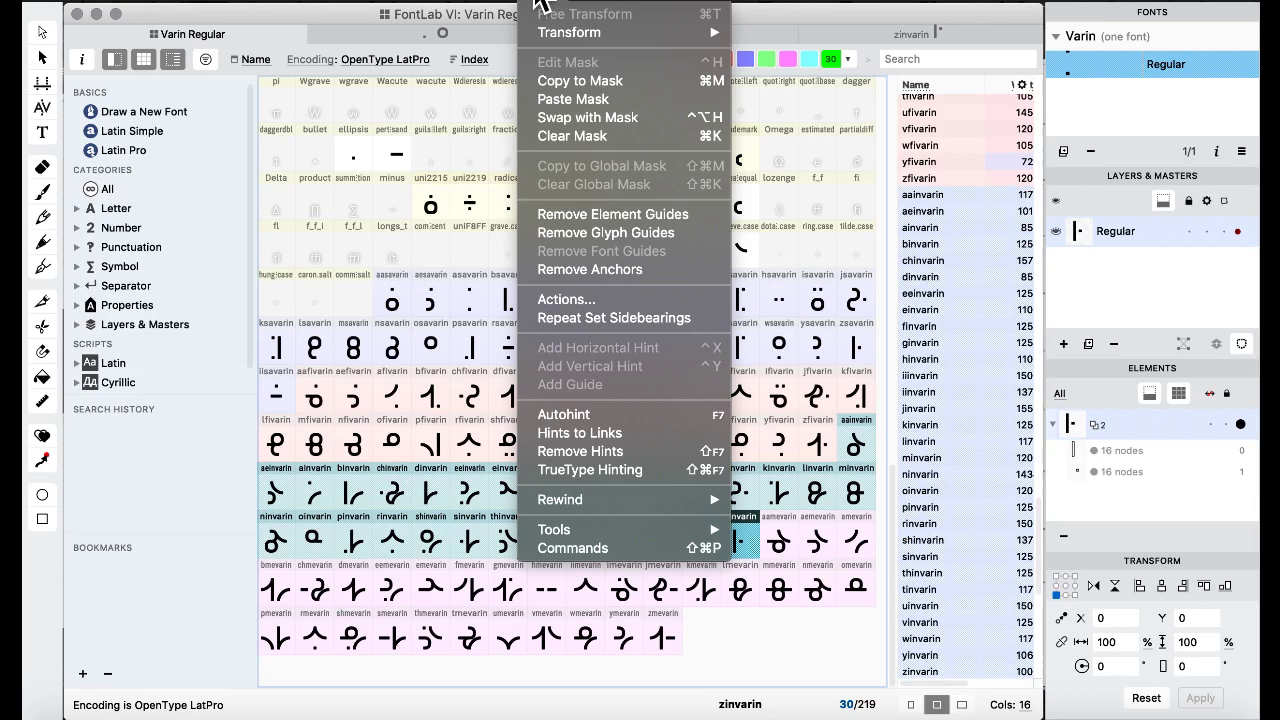
left_click(621, 300)
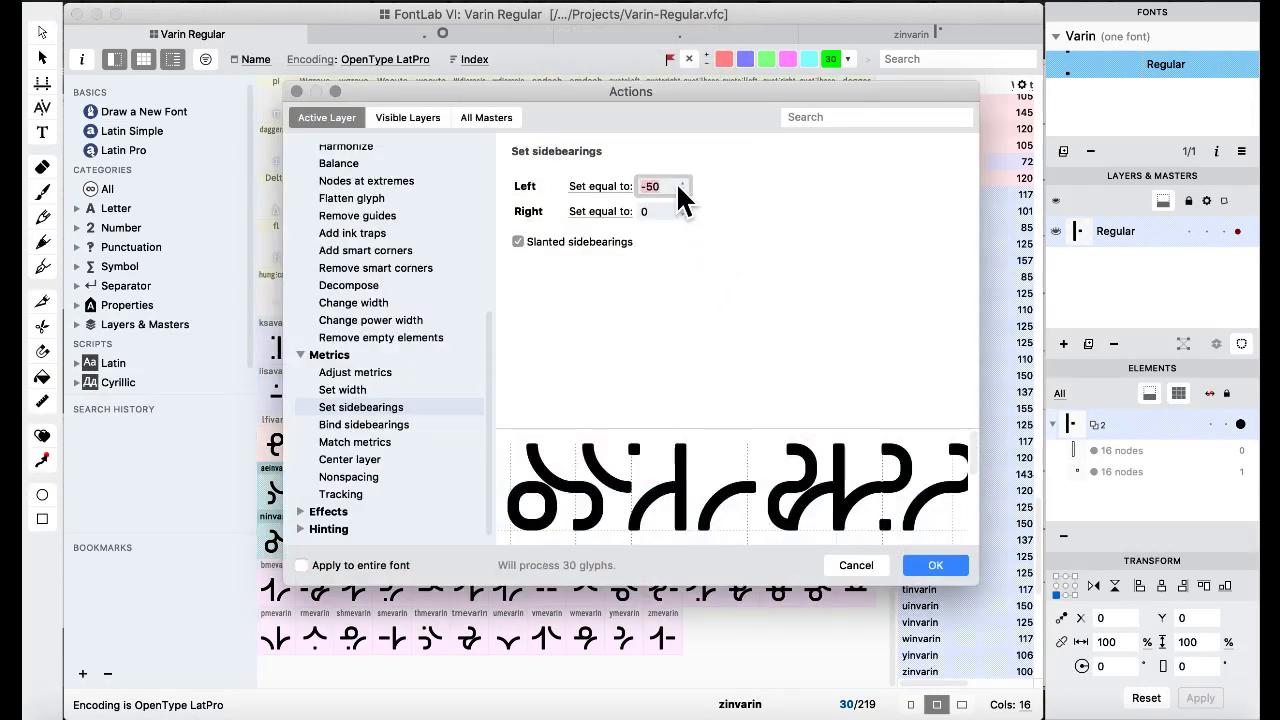
type("0")
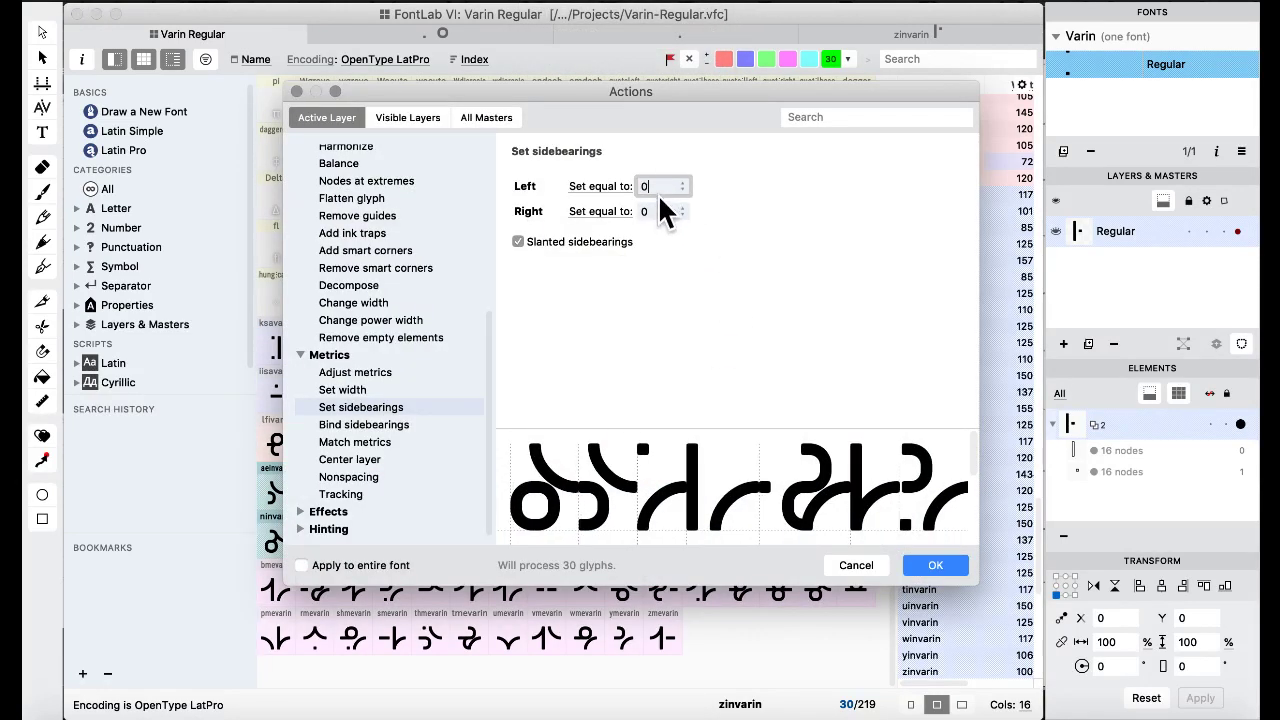
key("Tab")
type("-50")
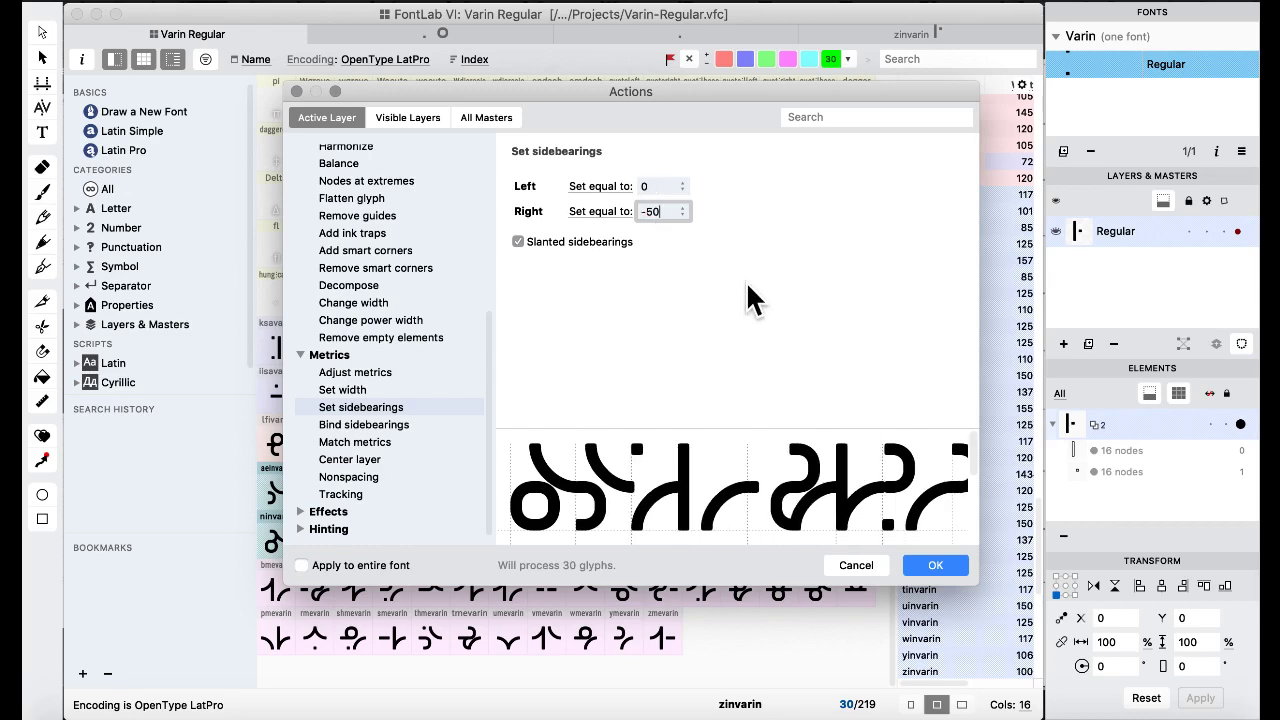
left_click(928, 568)
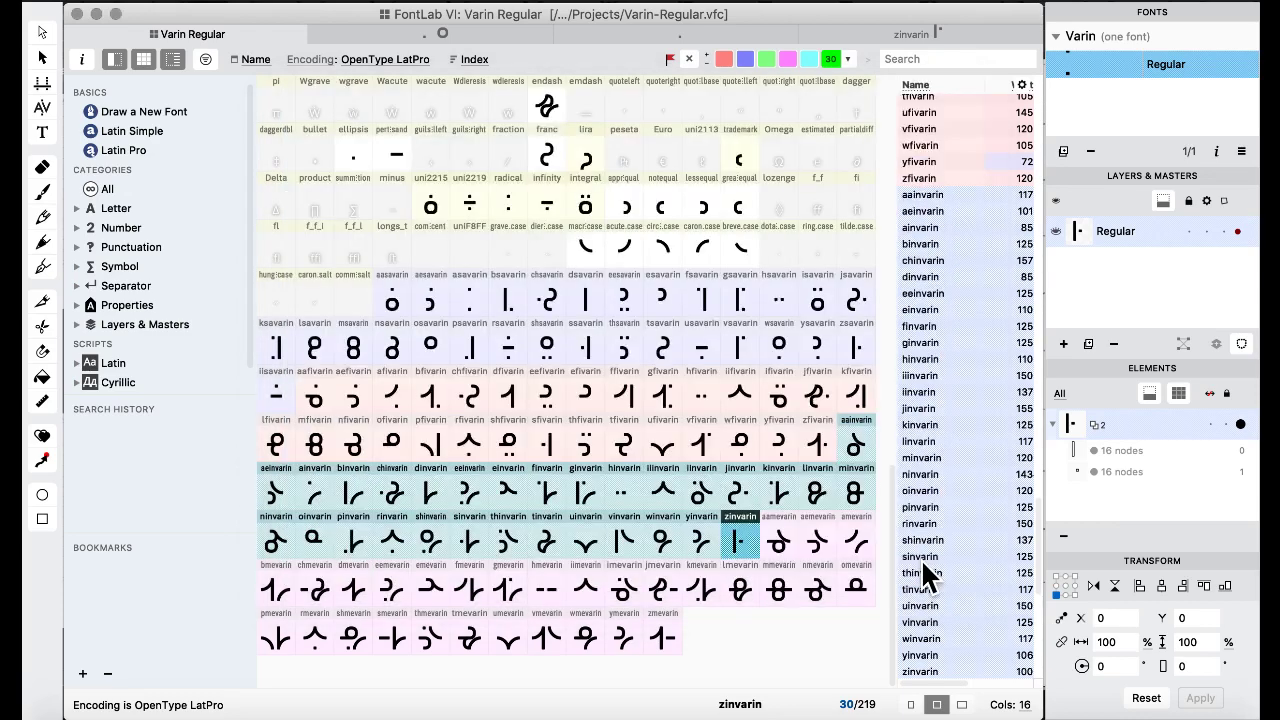
Show ginvarin in text mode, turn on the OpenType features and replace the sample text with "ba" to preview how the glyphs join.
left_click(539, 402)
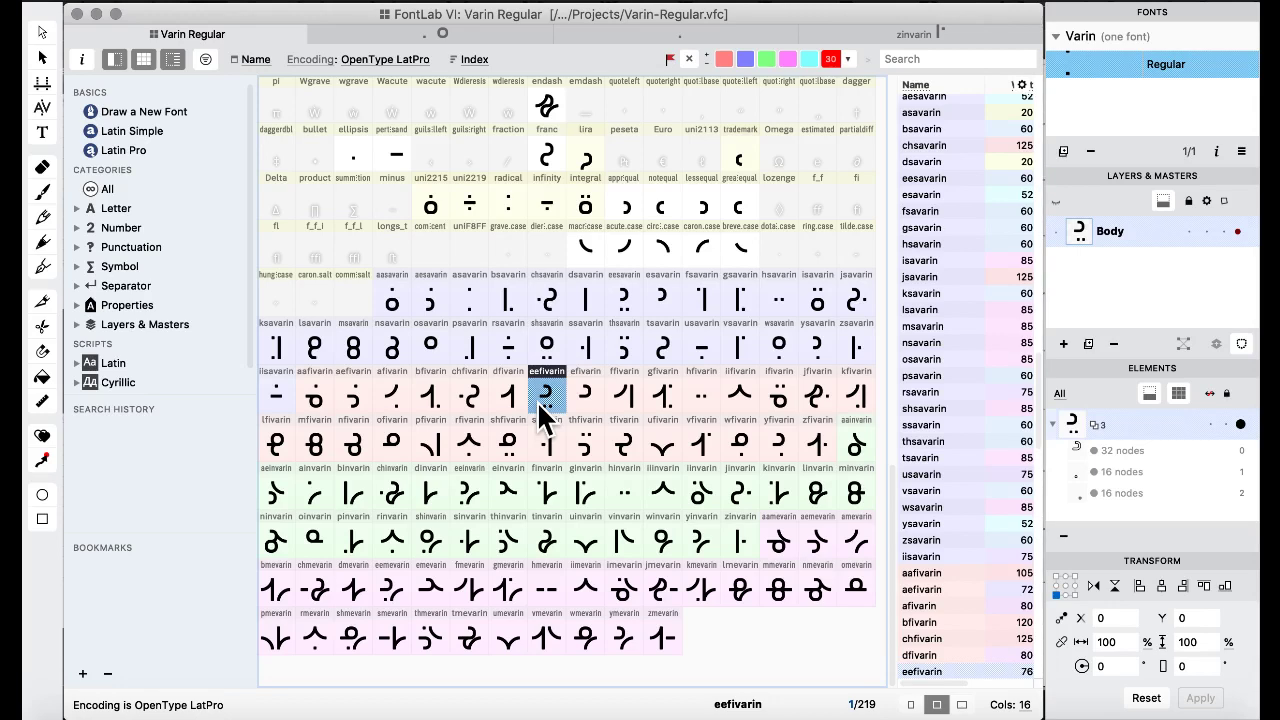
left_click(585, 492)
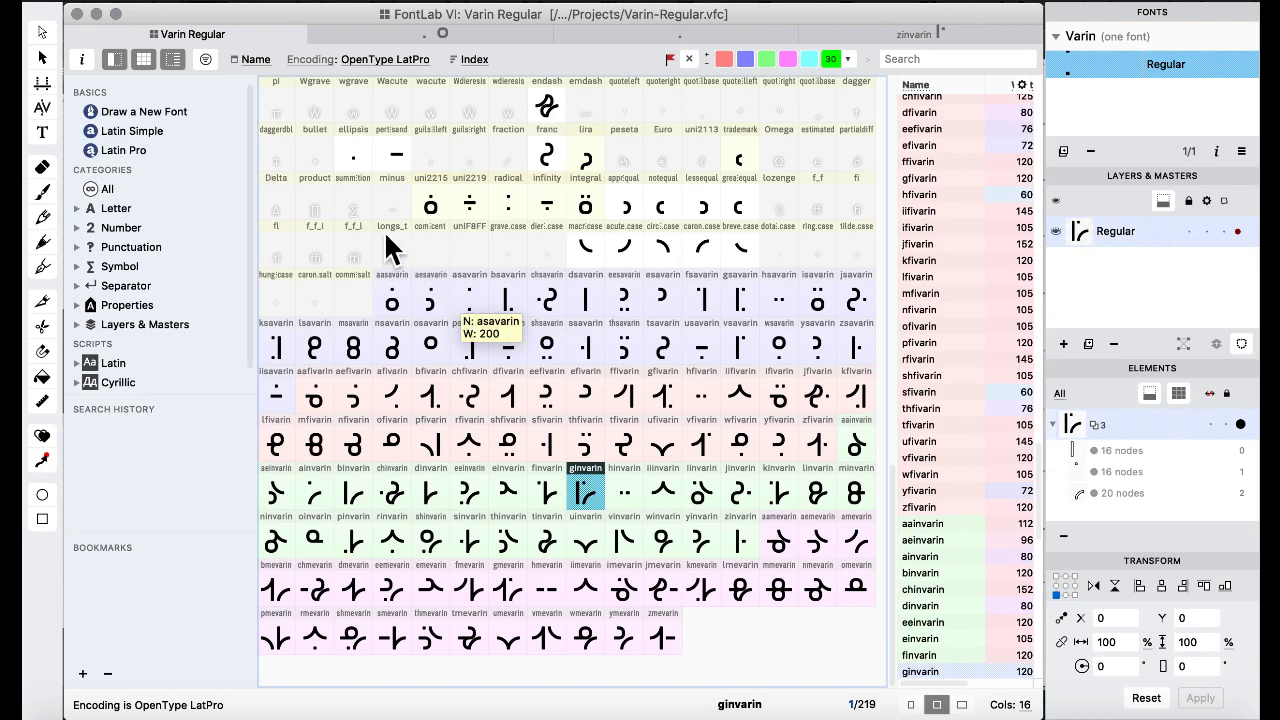
left_click(41, 133)
left_click(81, 59)
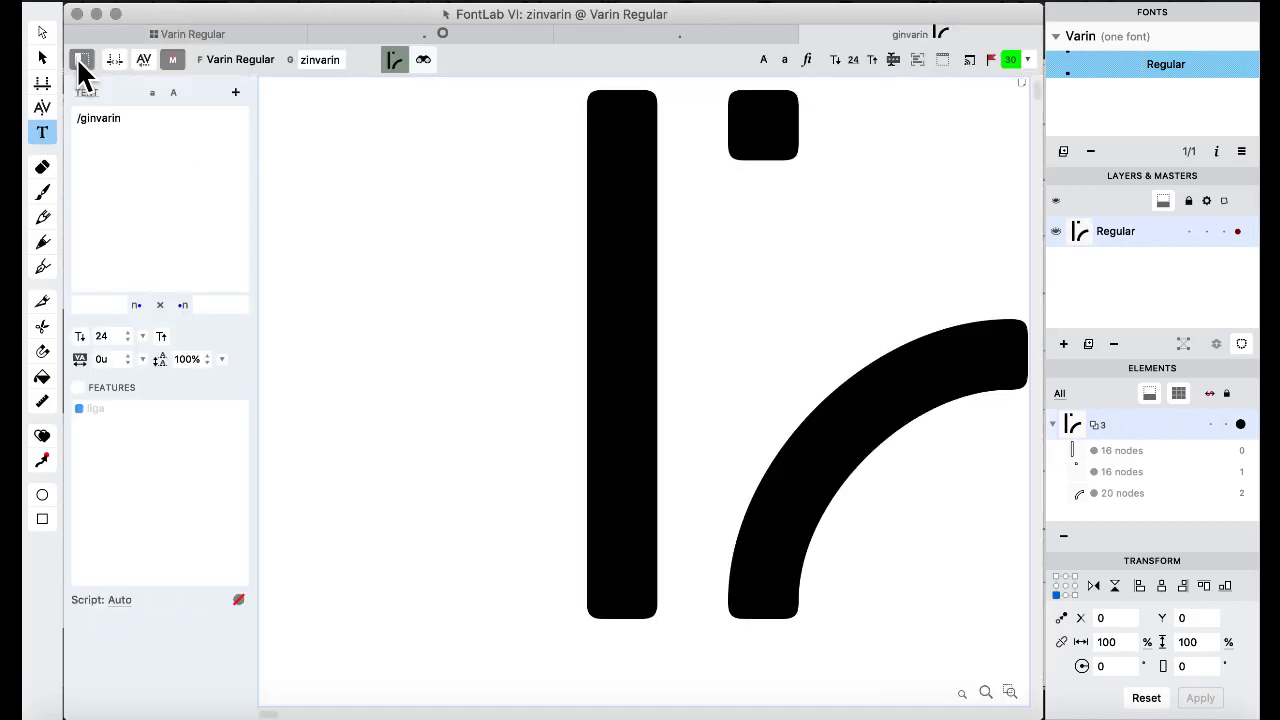
left_click(78, 387)
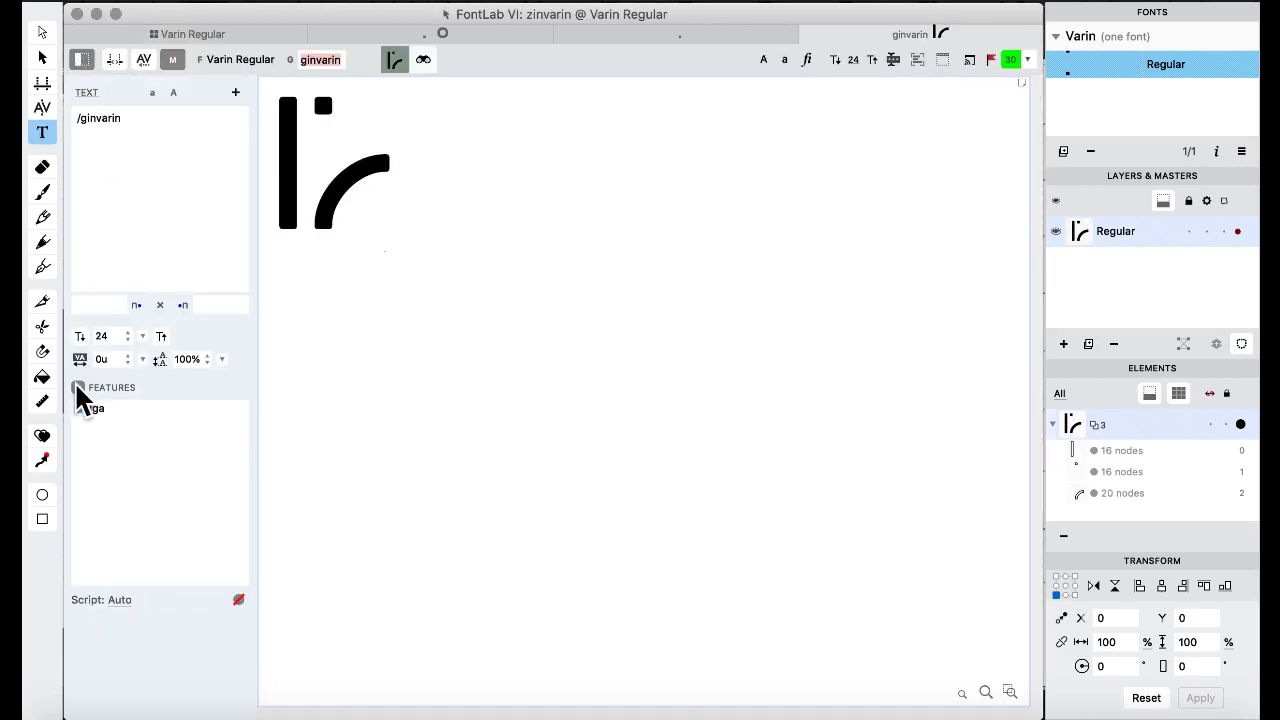
left_click(160, 180)
type("ba")
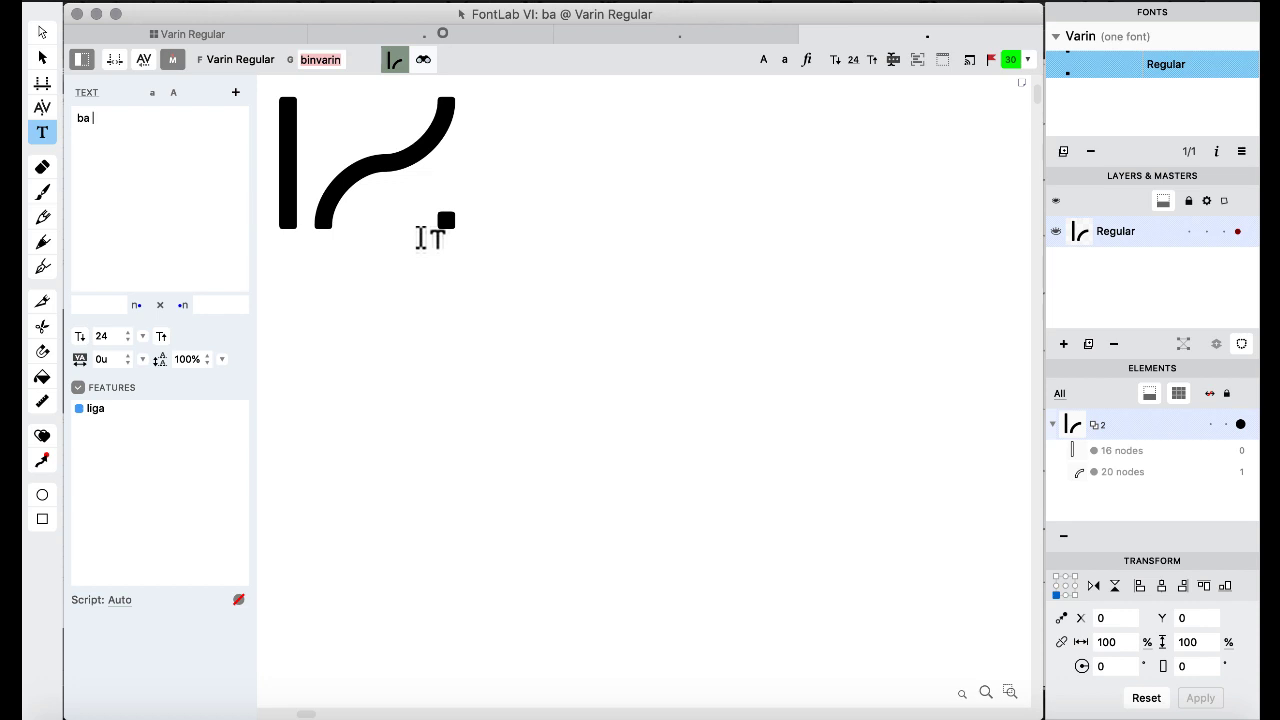
Preview the joins of b with d, l, m and s by replacing the second letter of the sample text each time, ending with b alone.
key("BackSpace")
type("d")
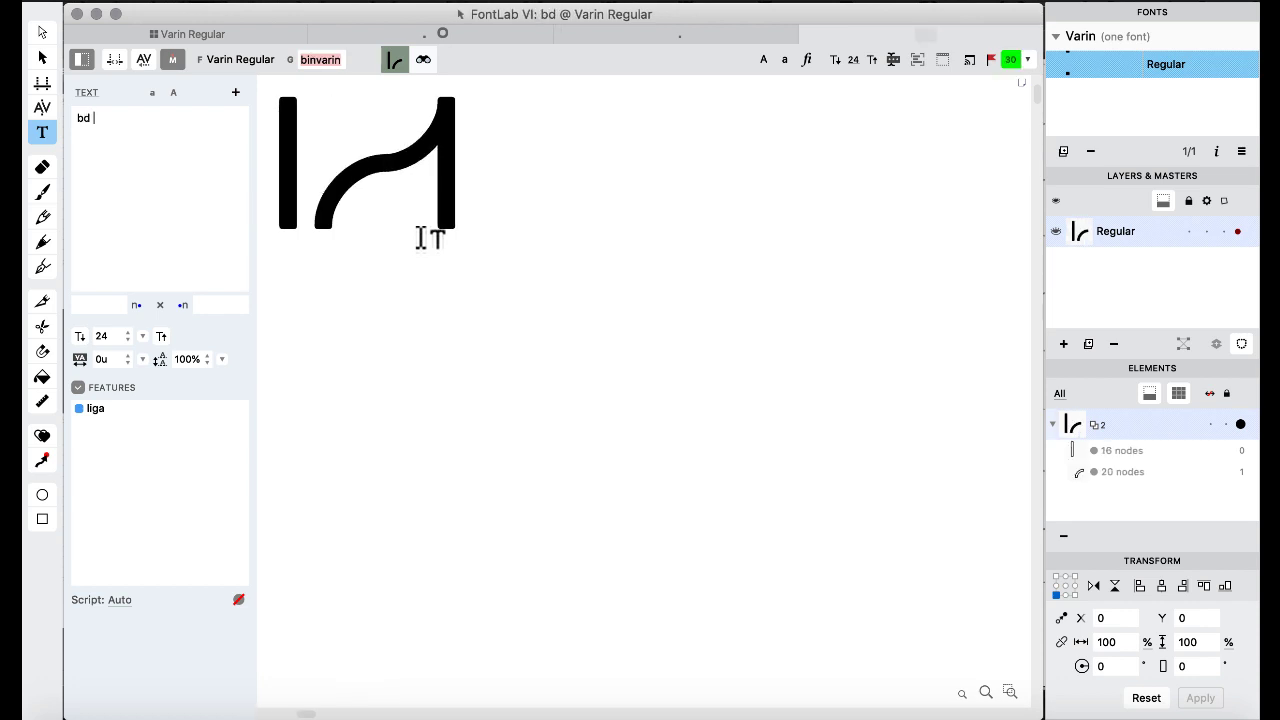
key("BackSpace")
type("l")
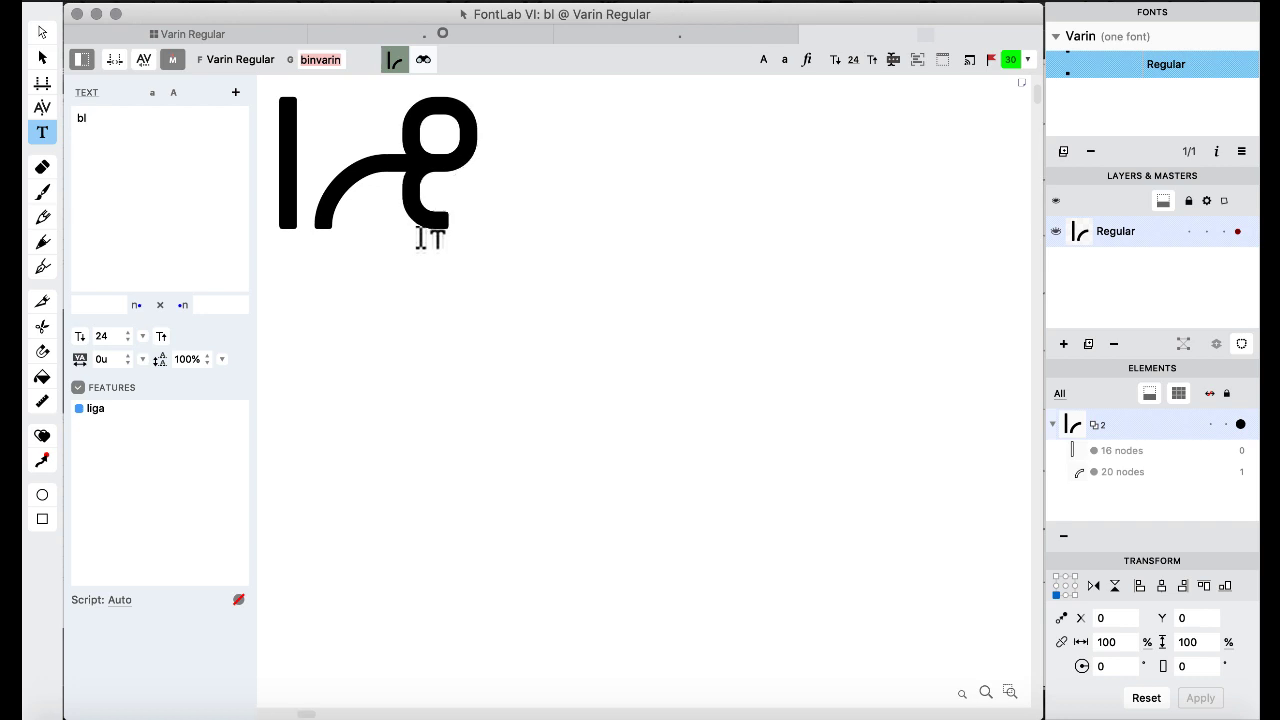
key("BackSpace")
type("m")
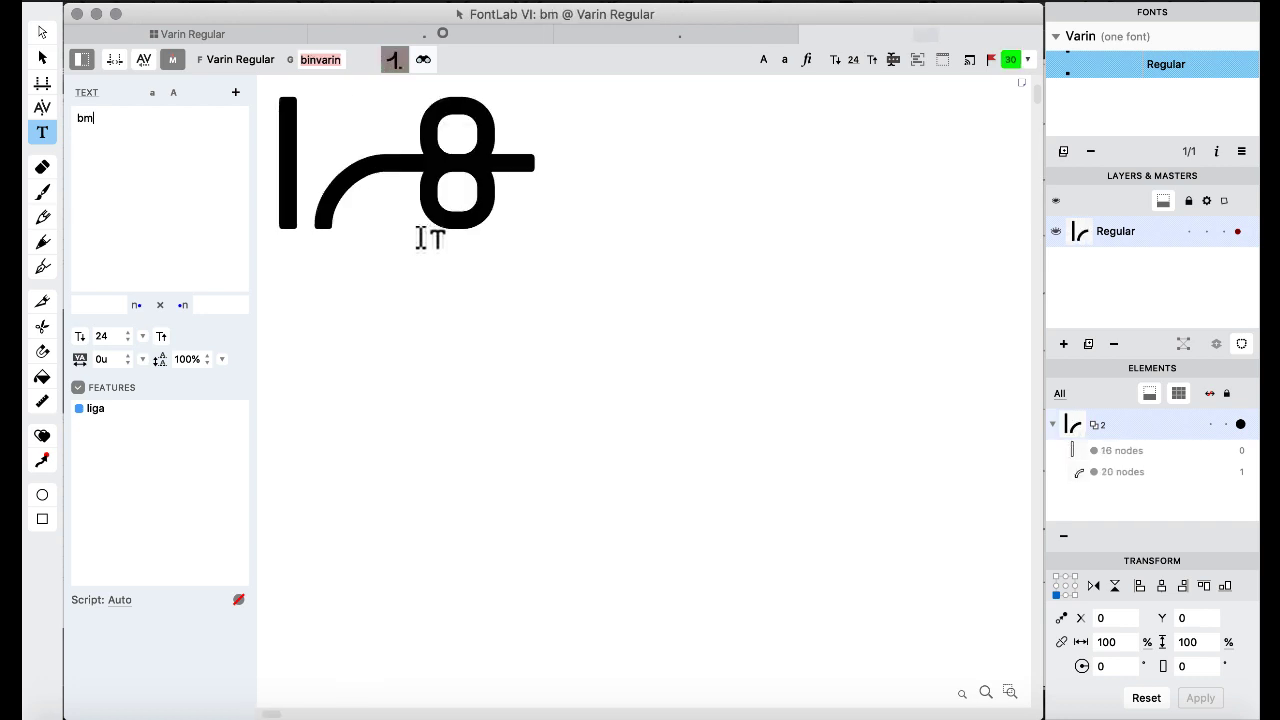
key("BackSpace")
type("s")
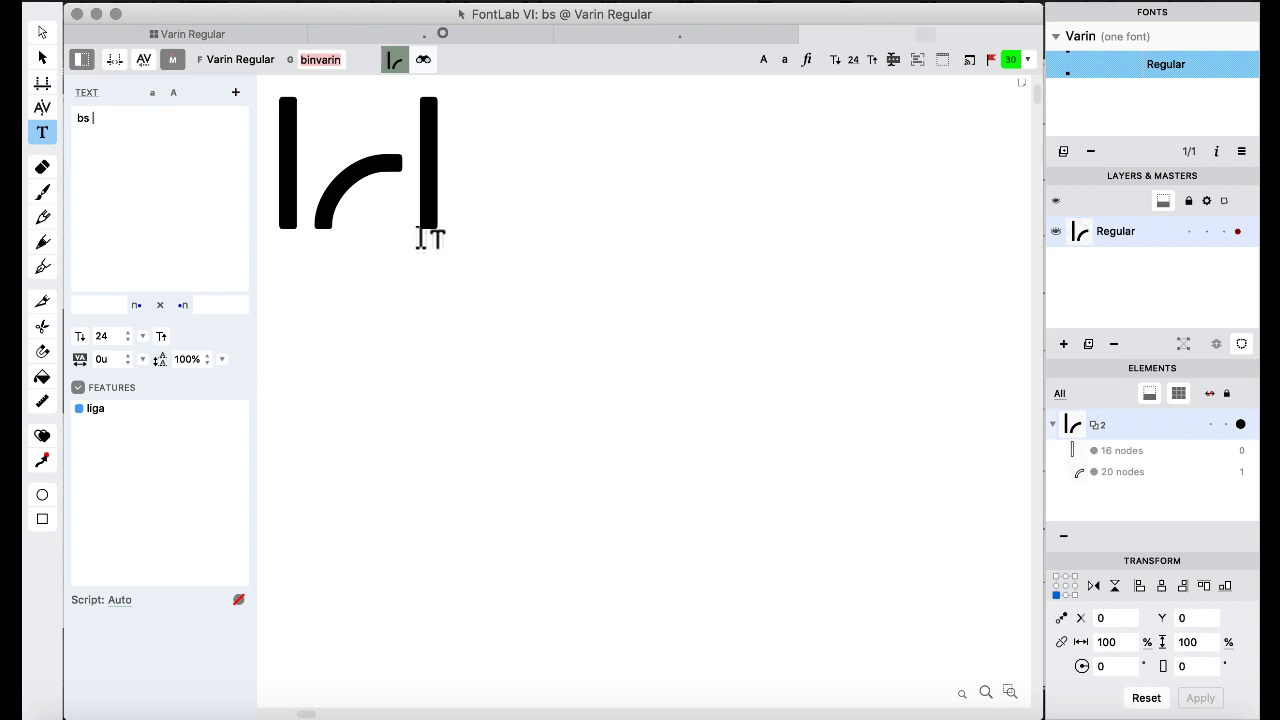
key("BackSpace")
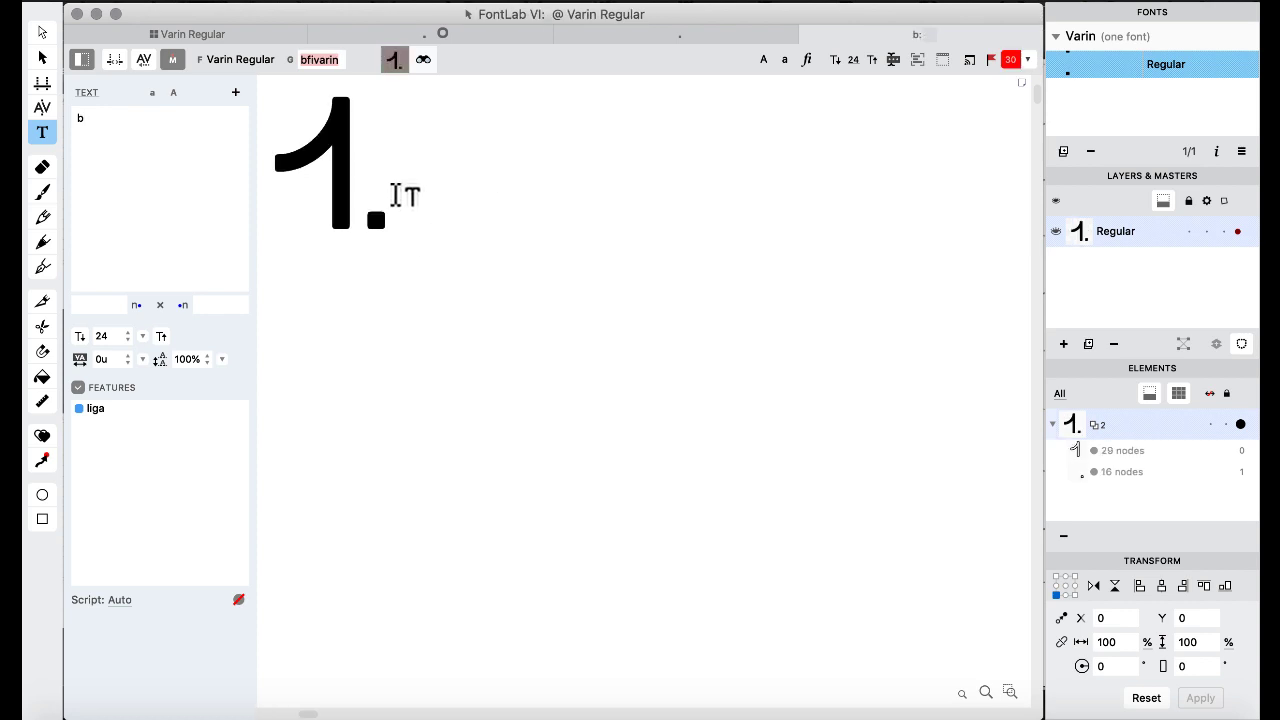
Return to the font overview and look over the fi-, in- and me-series ligature glyphs.
left_click(189, 31)
left_click(470, 250)
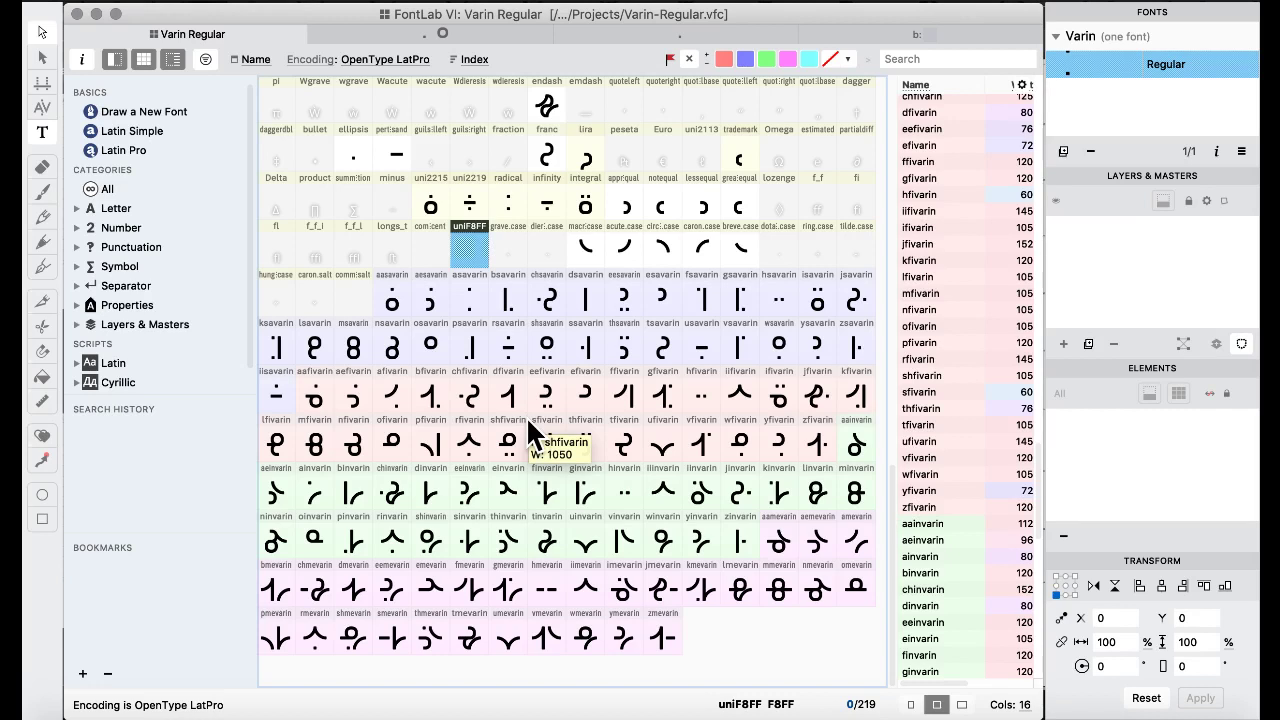
left_click(545, 582)
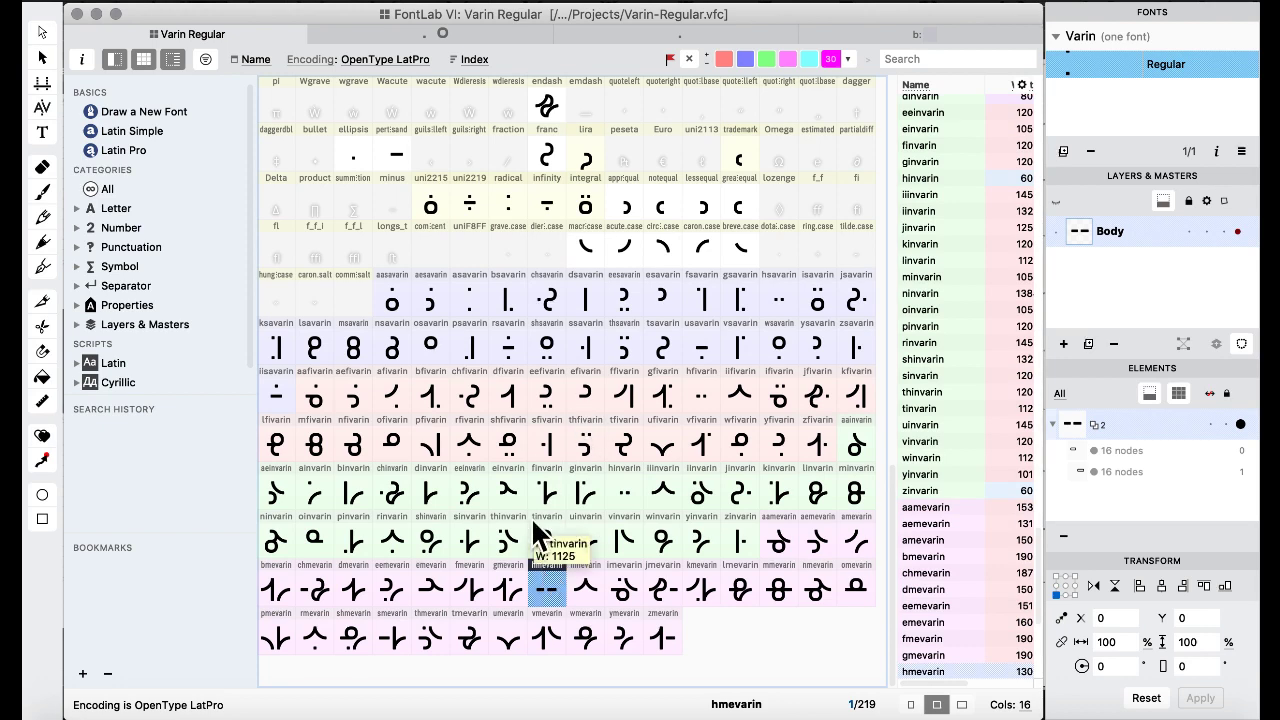
left_click(584, 404)
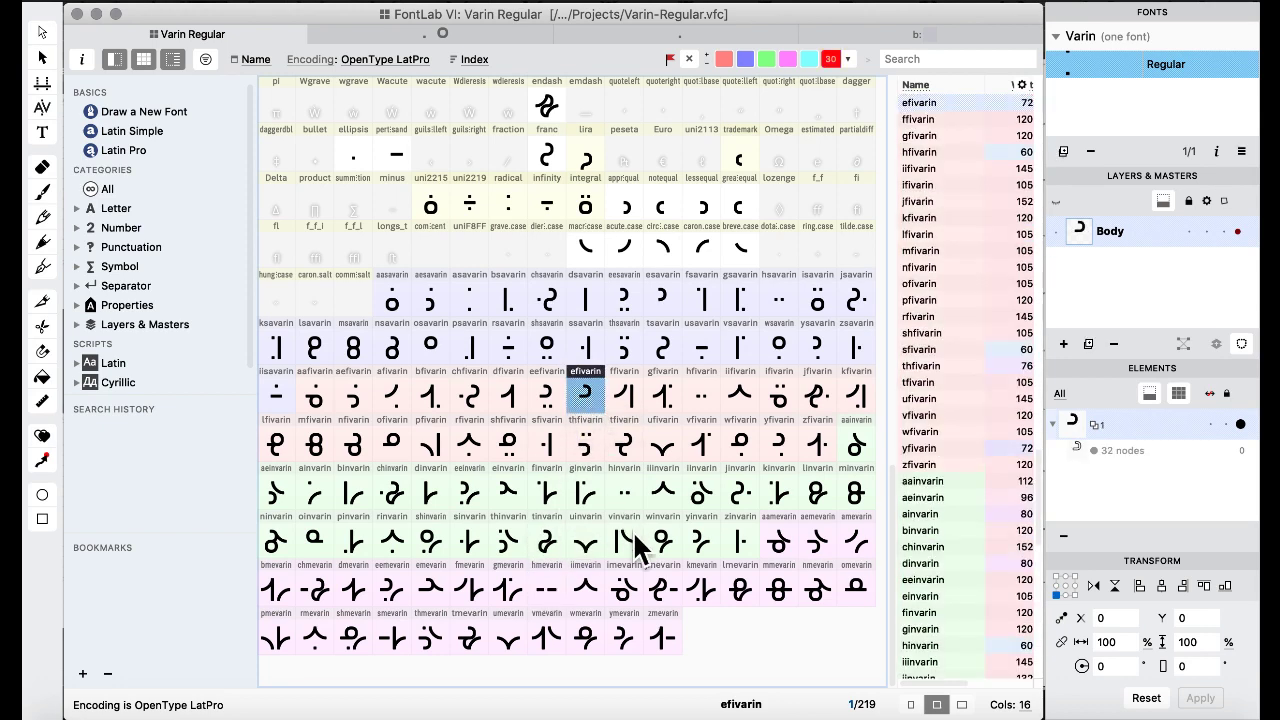
left_click(779, 490)
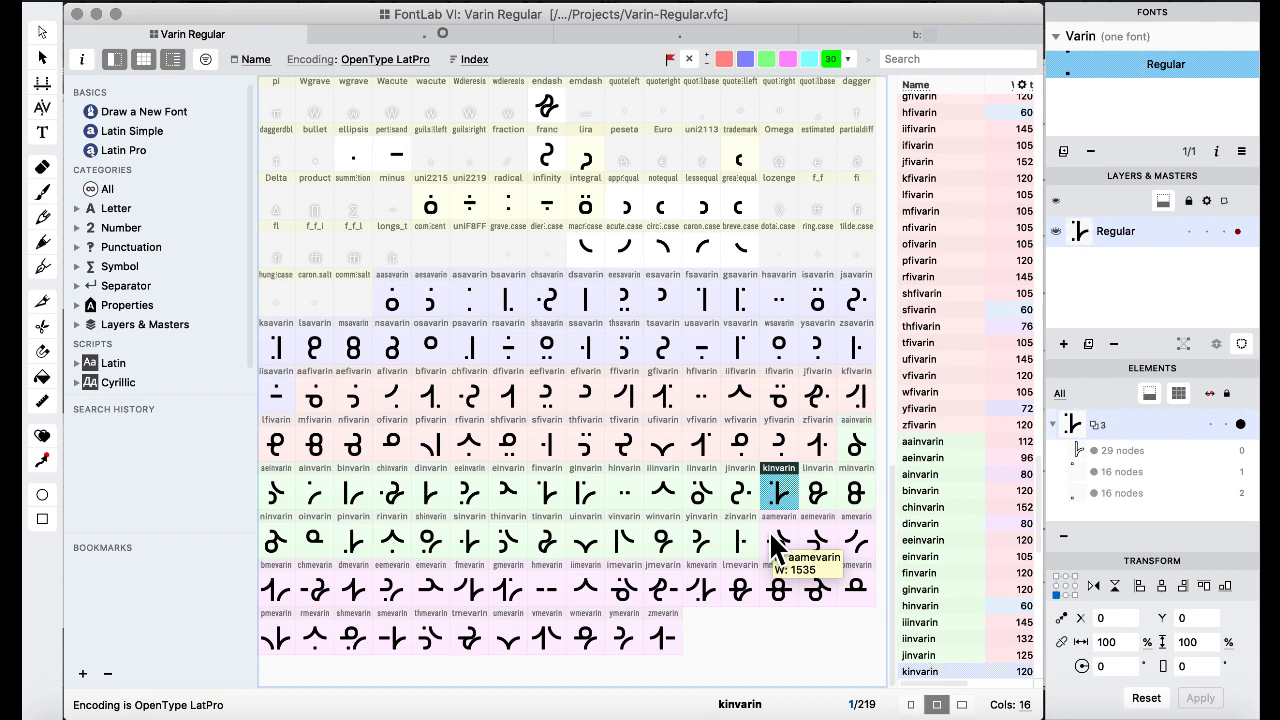
left_click(772, 540)
left_click(700, 545)
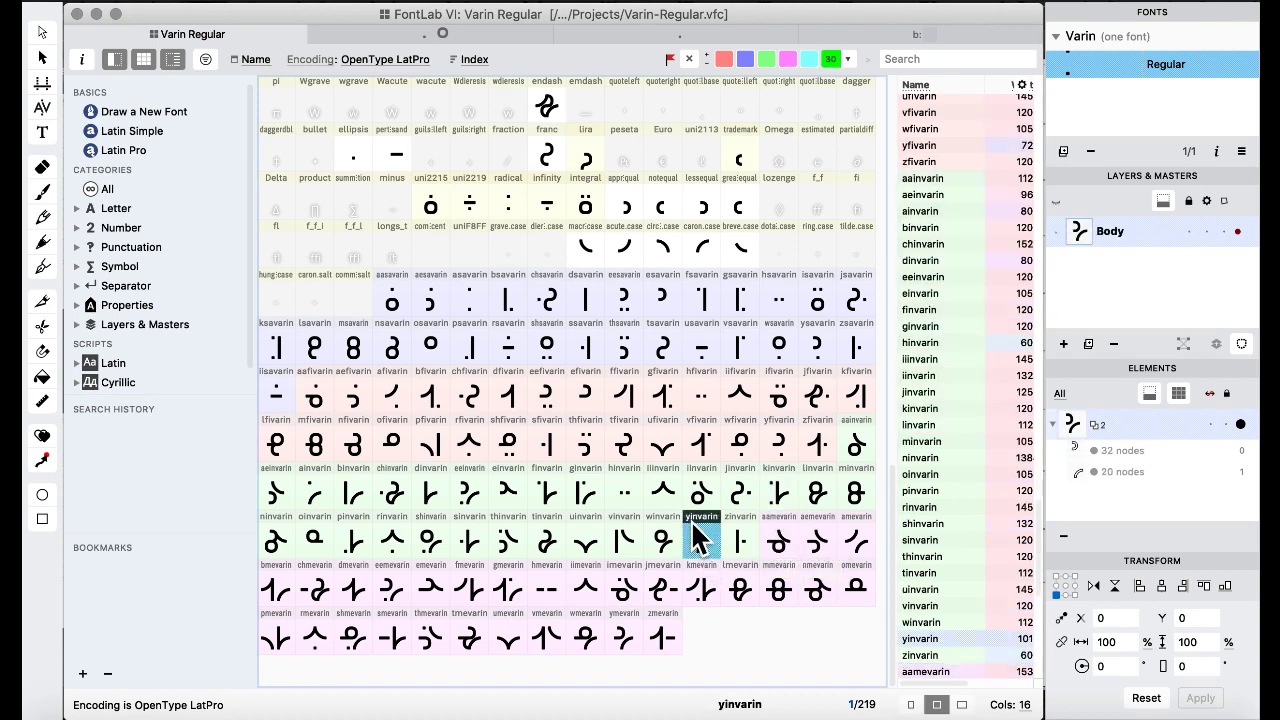
Open aamevarin for editing and shorten its incoming horizontal stroke by moving the outer end nodes to X 110.
left_click(778, 526)
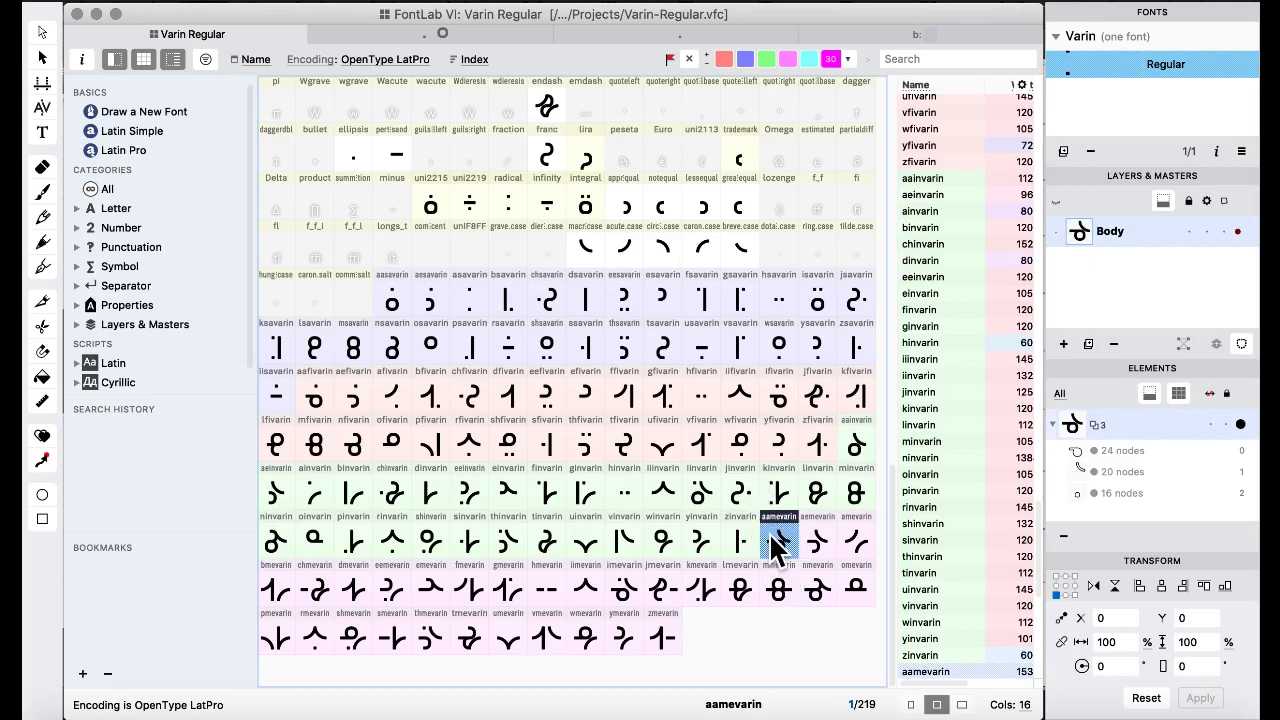
double_click(769, 534)
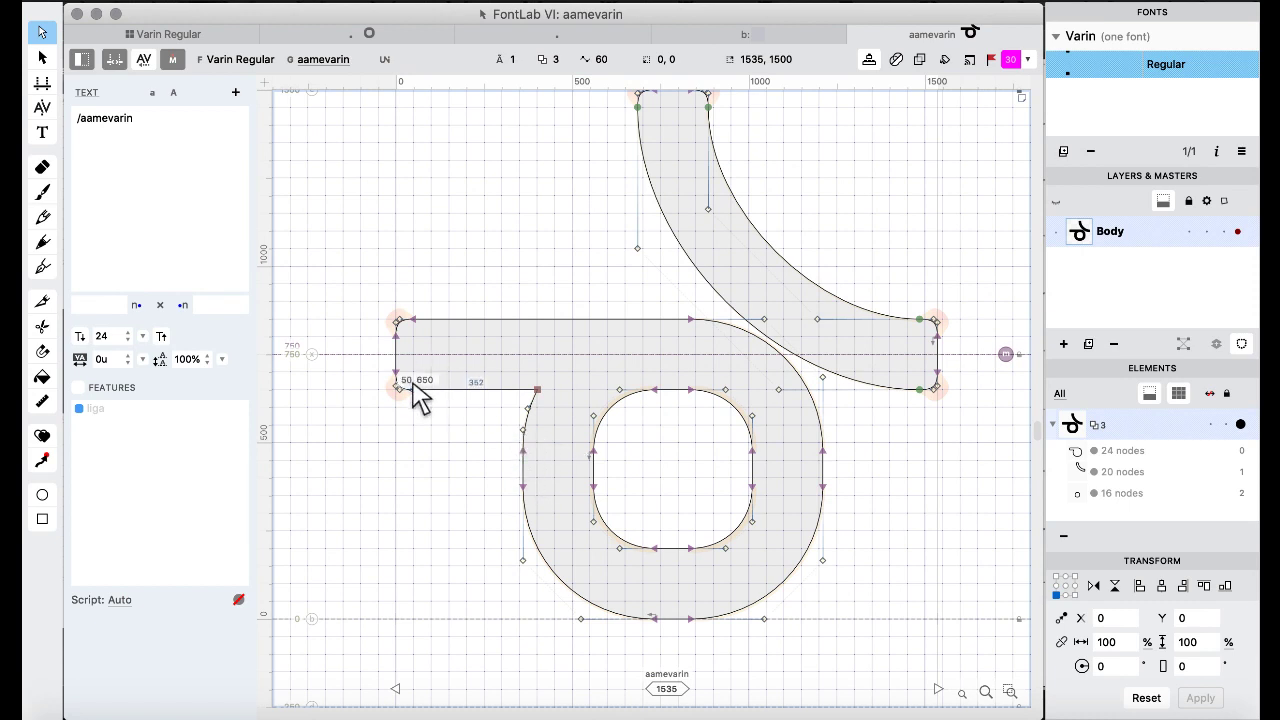
left_click_drag(372, 298, 447, 449)
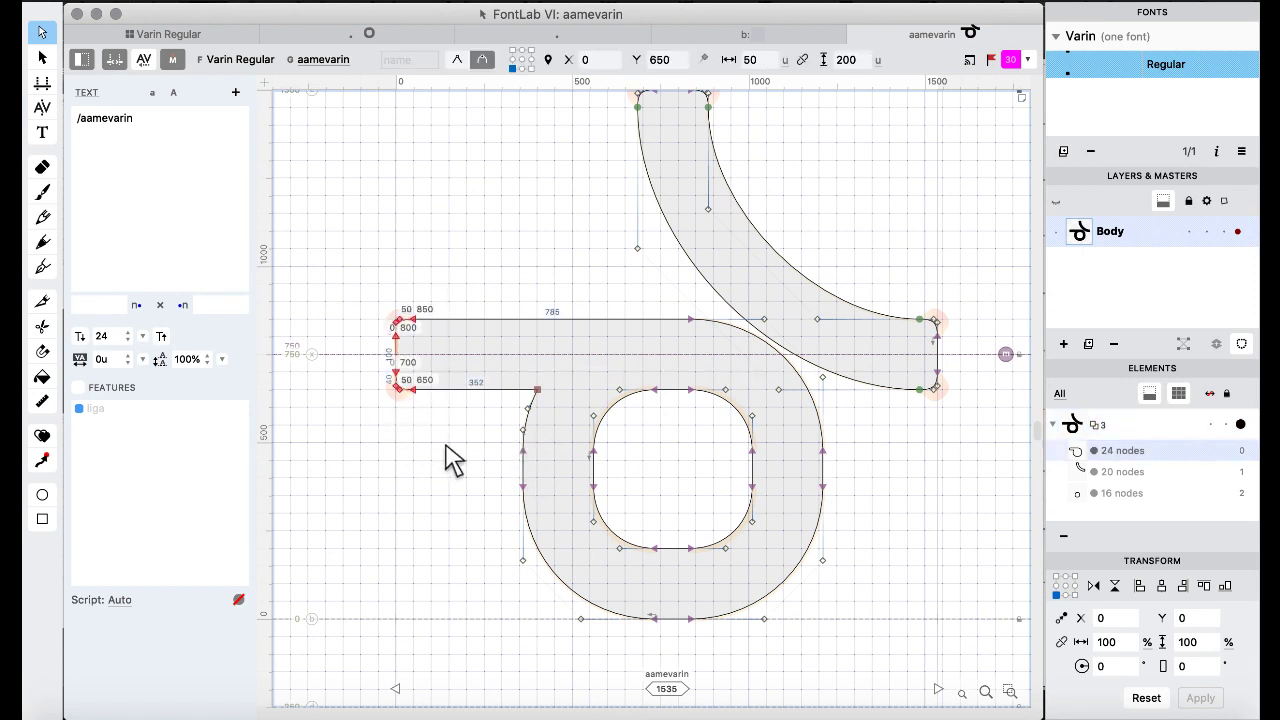
key("shift+Right")
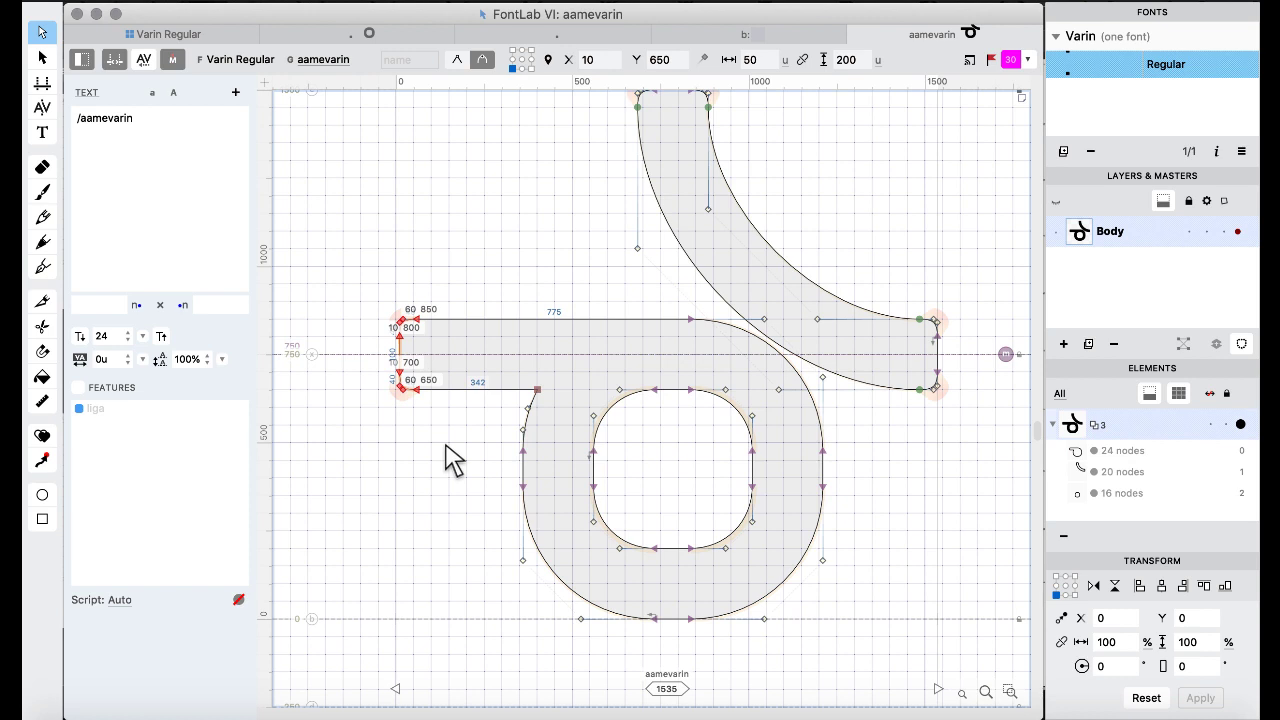
key("super+shift+Right")
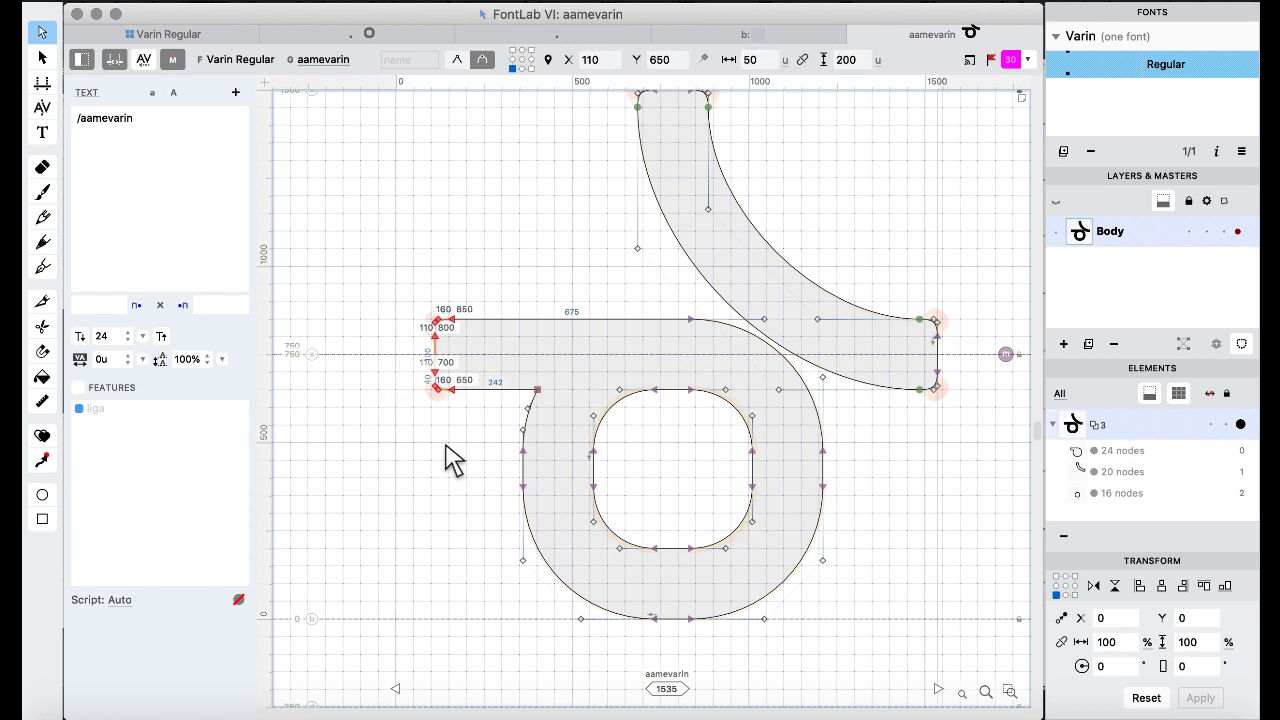
Go to aemevarin and shorten its incoming horizontal stroke by moving the outer end nodes to X 50.
key("super+]")
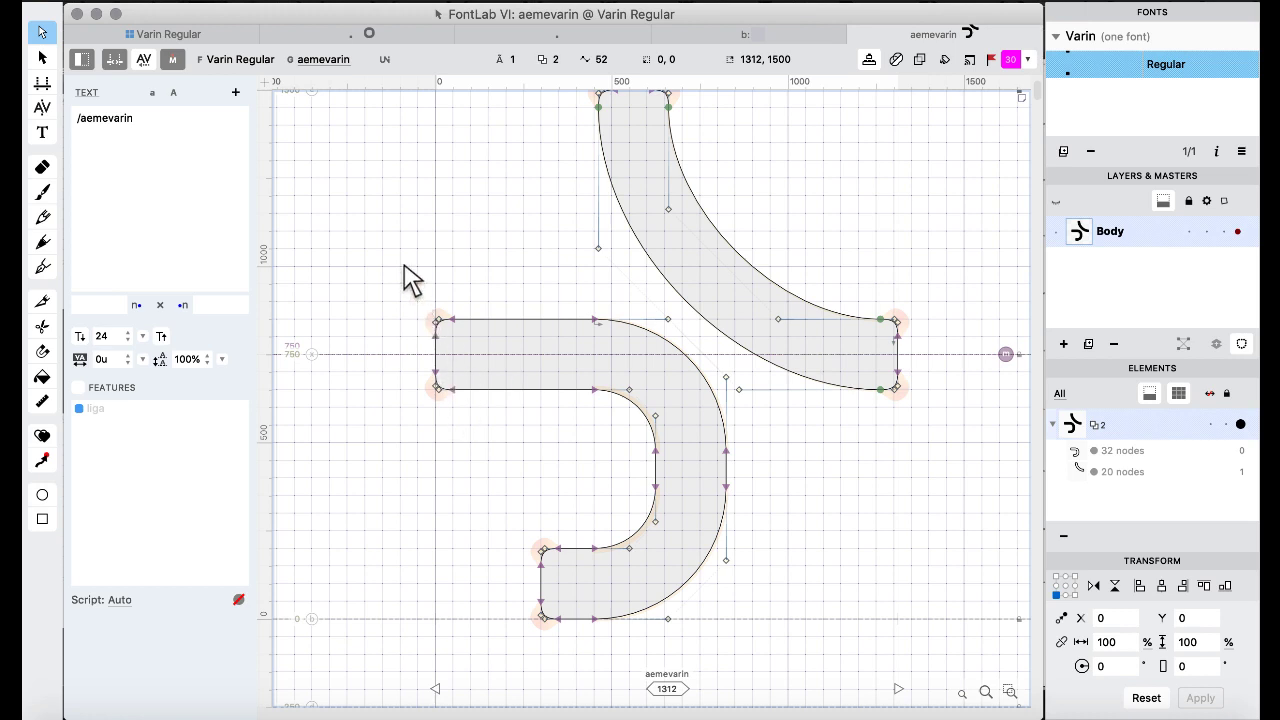
left_click_drag(410, 280, 509, 477)
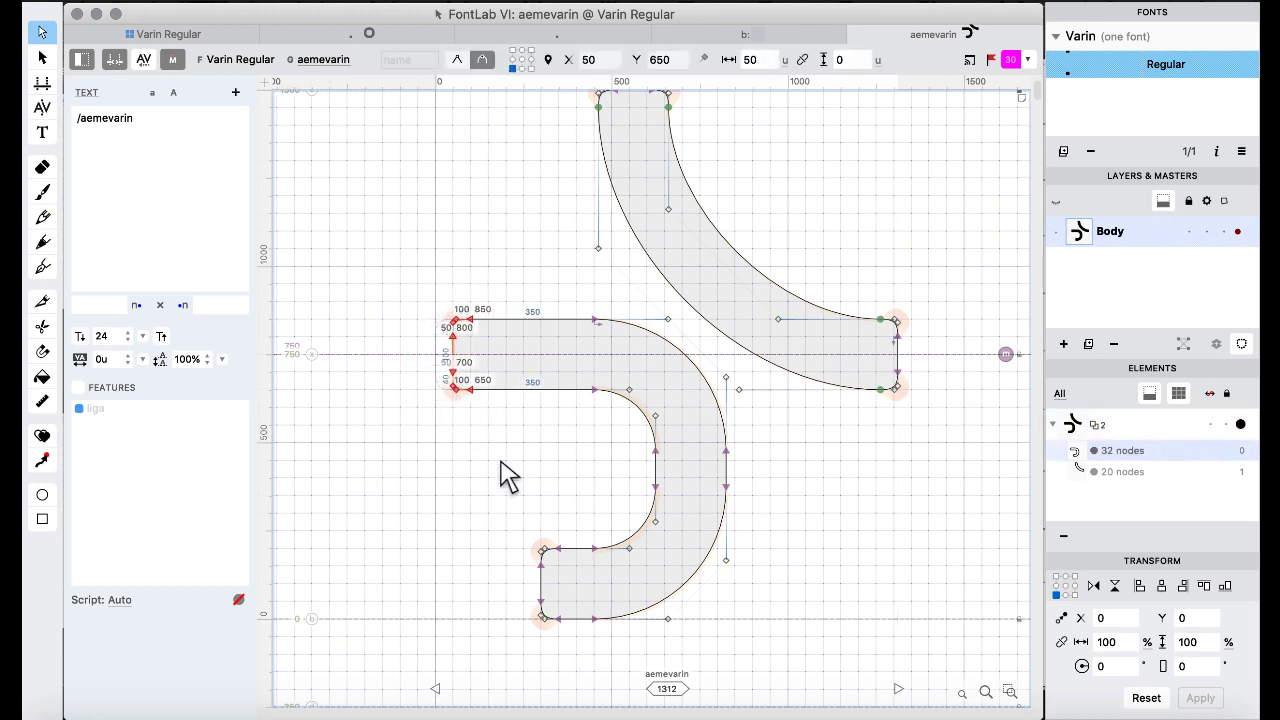
Leave amevarin and bmevarin unedited, go to chmevarin and shorten its detached horizontal stroke by moving the outer end nodes to X 250.
key("super+]")
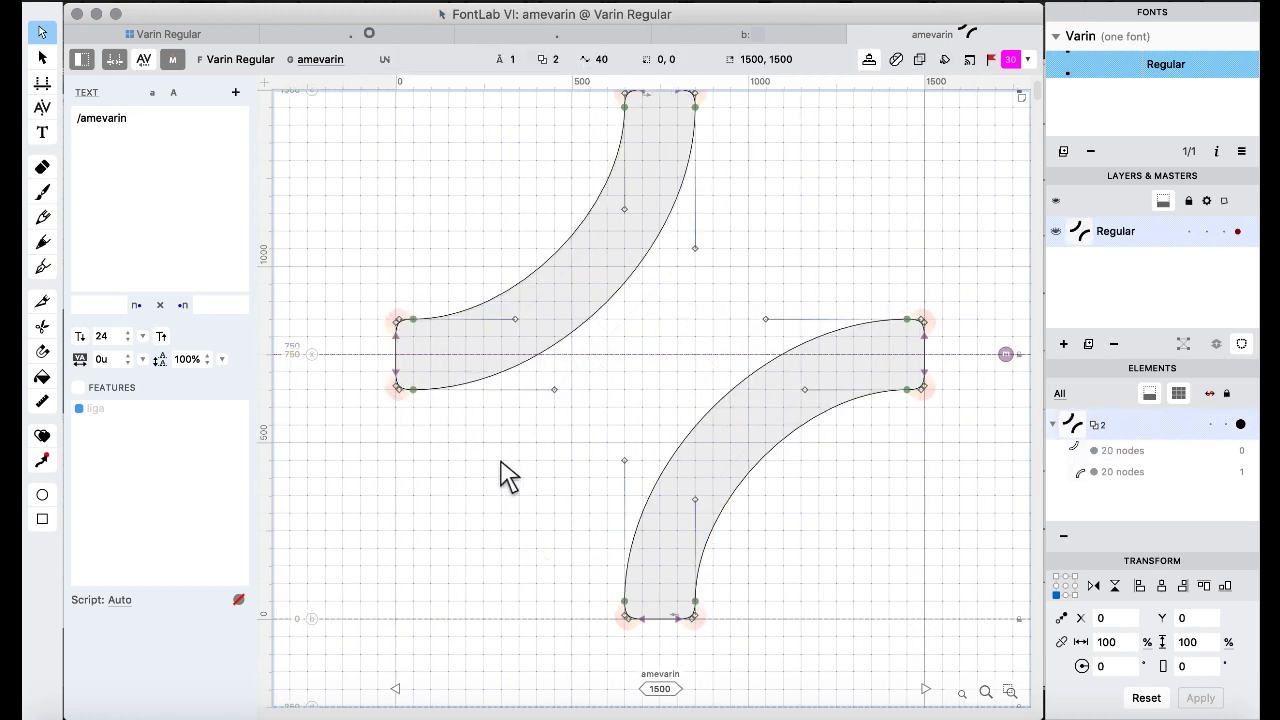
key("super+]")
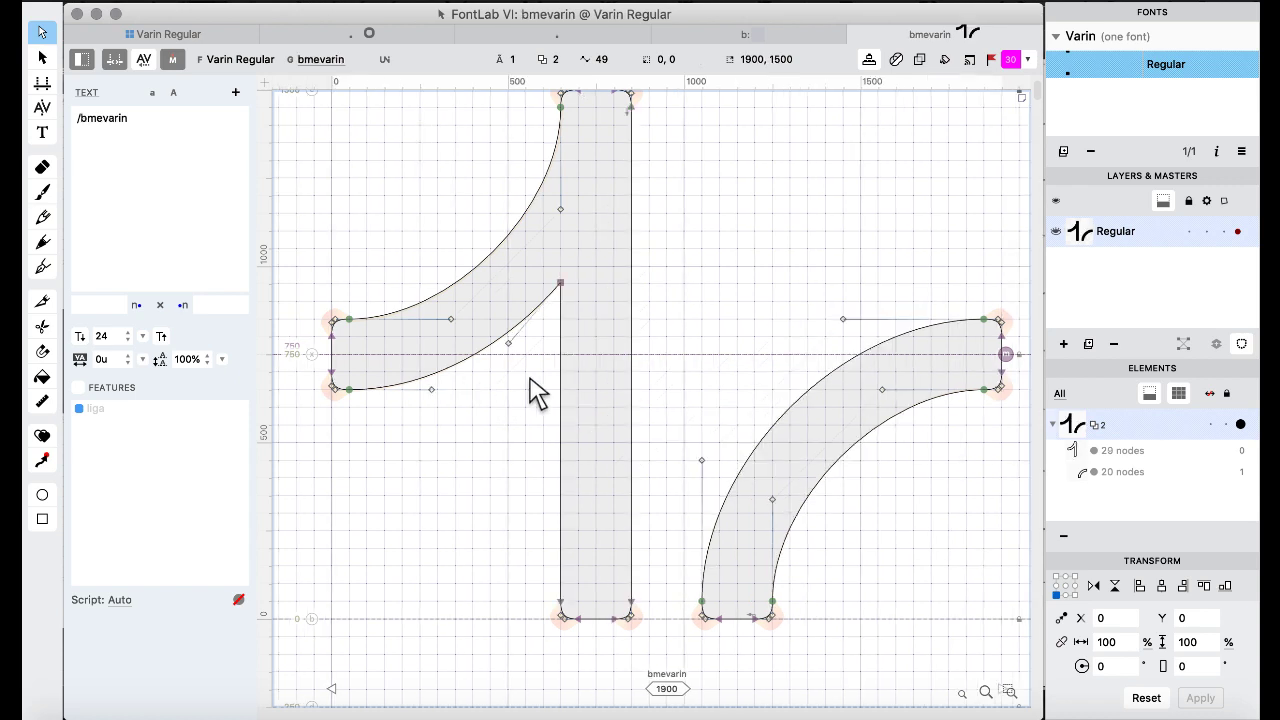
key("super+]")
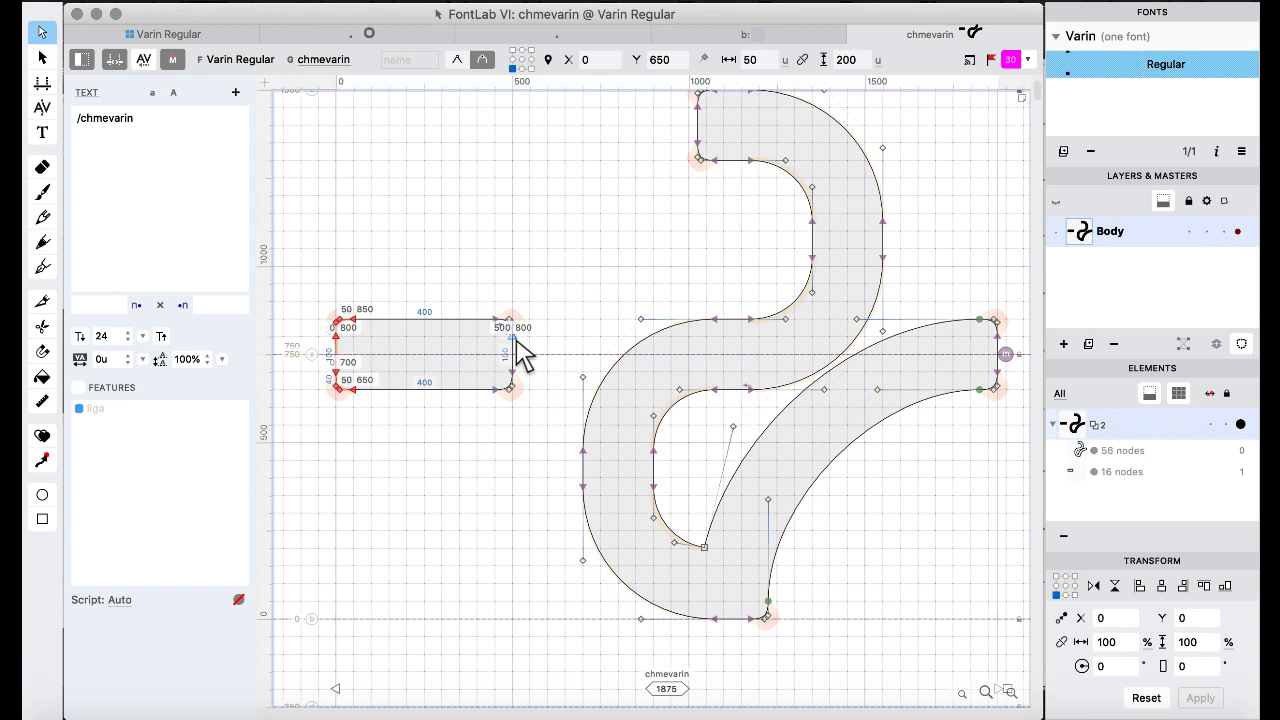
left_click_drag(314, 287, 434, 481)
key("shift+Right")
key("shift+Right")
key("shift+Right")
key("shift+Right")
key("shift+Right")
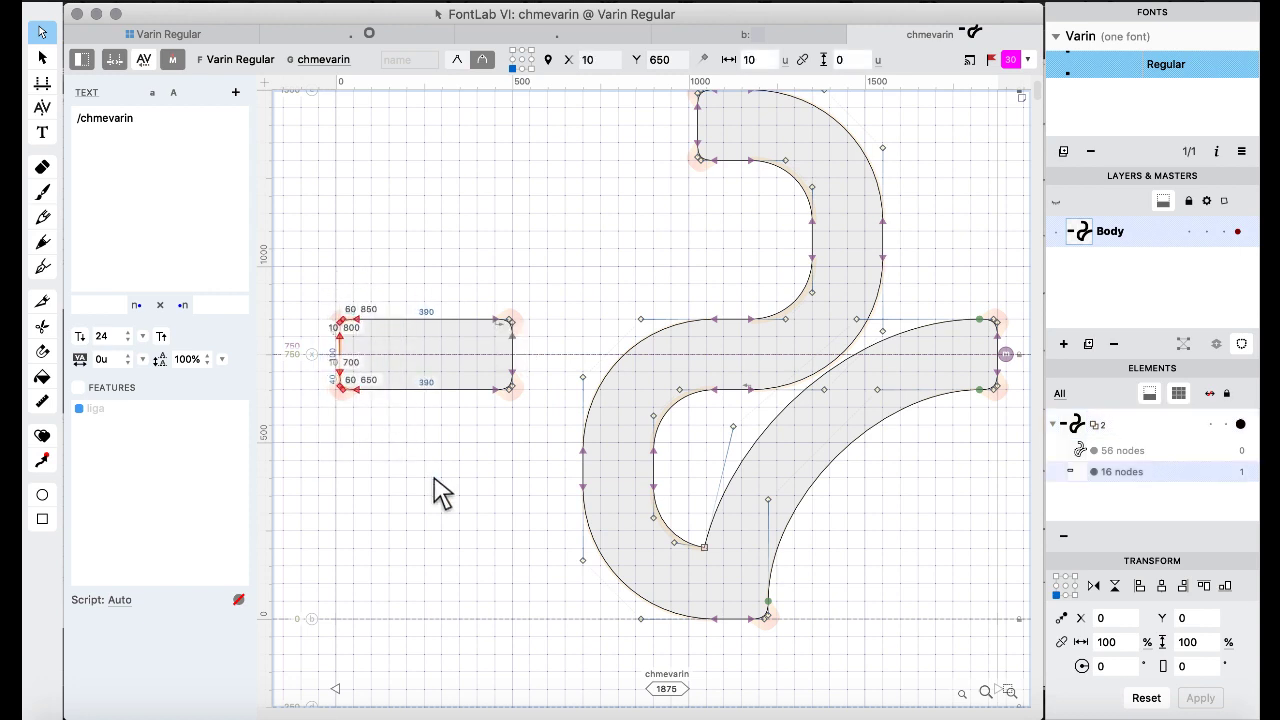
key("shift+super+Right")
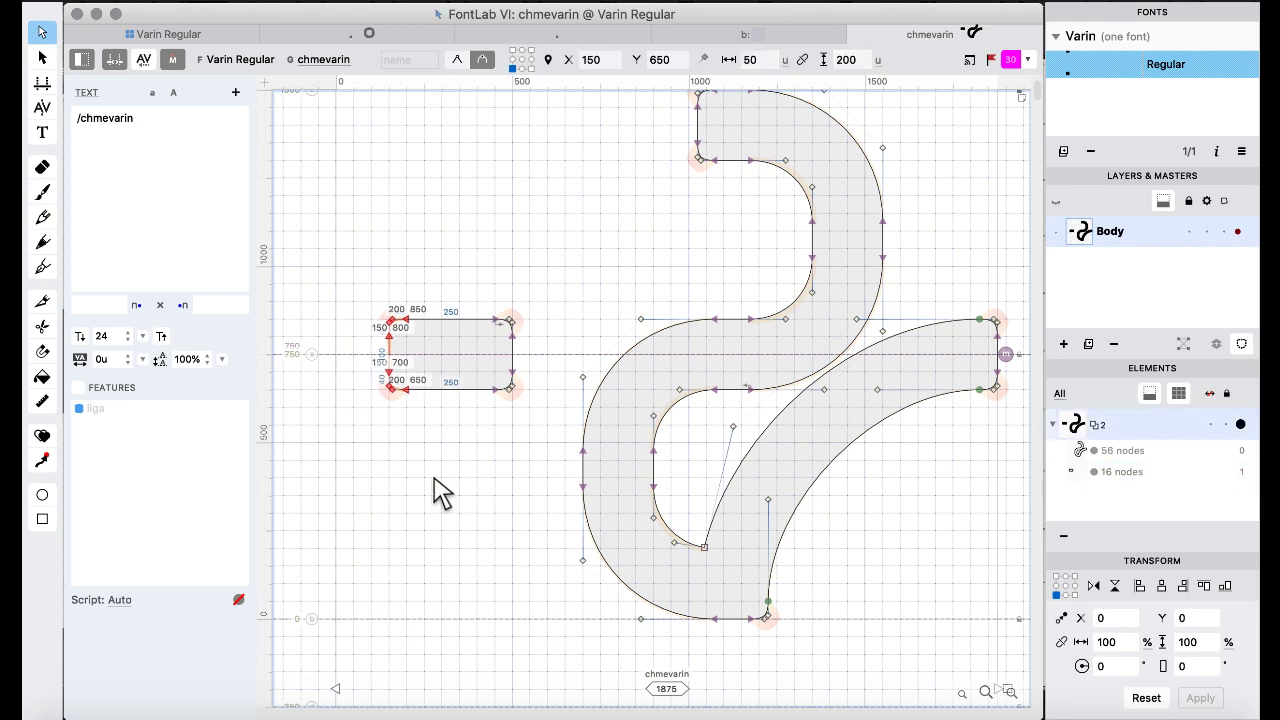
key("shift+super+Right")
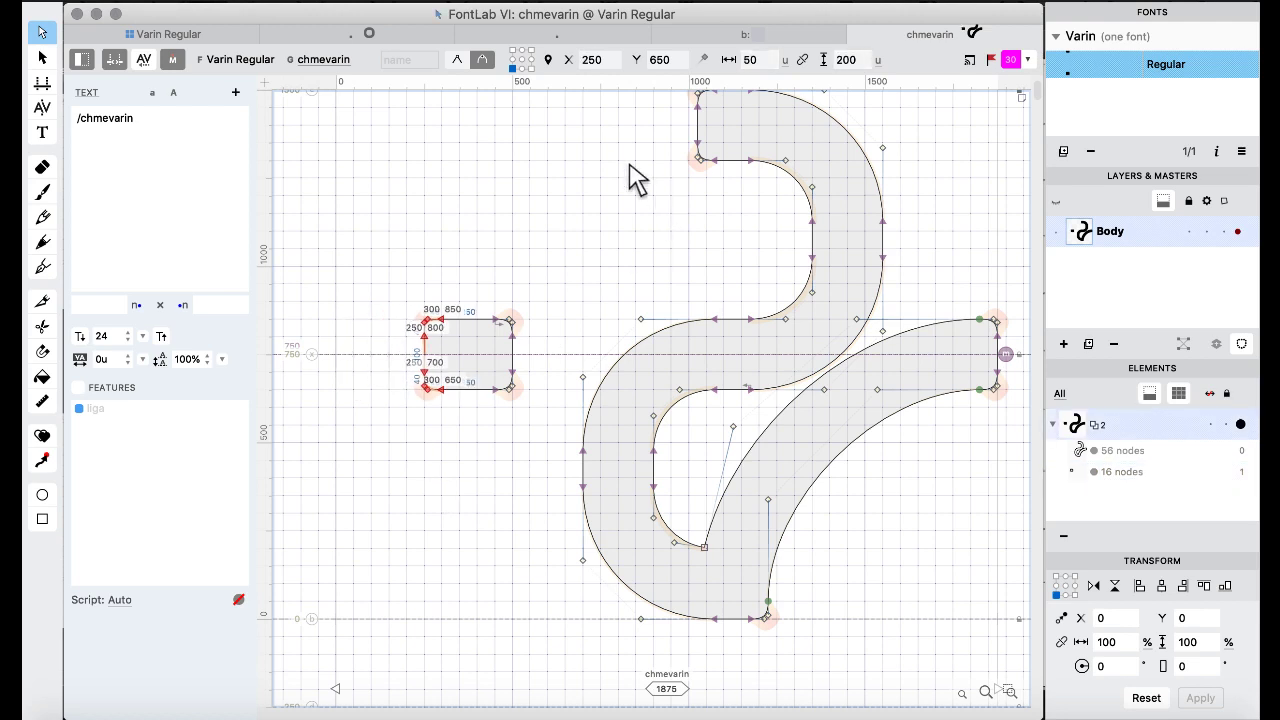
Leave dmevarin unedited, go to eemevarin and shorten its incoming horizontal stroke by moving the outer end nodes to X 50.
key("period")
key("period")
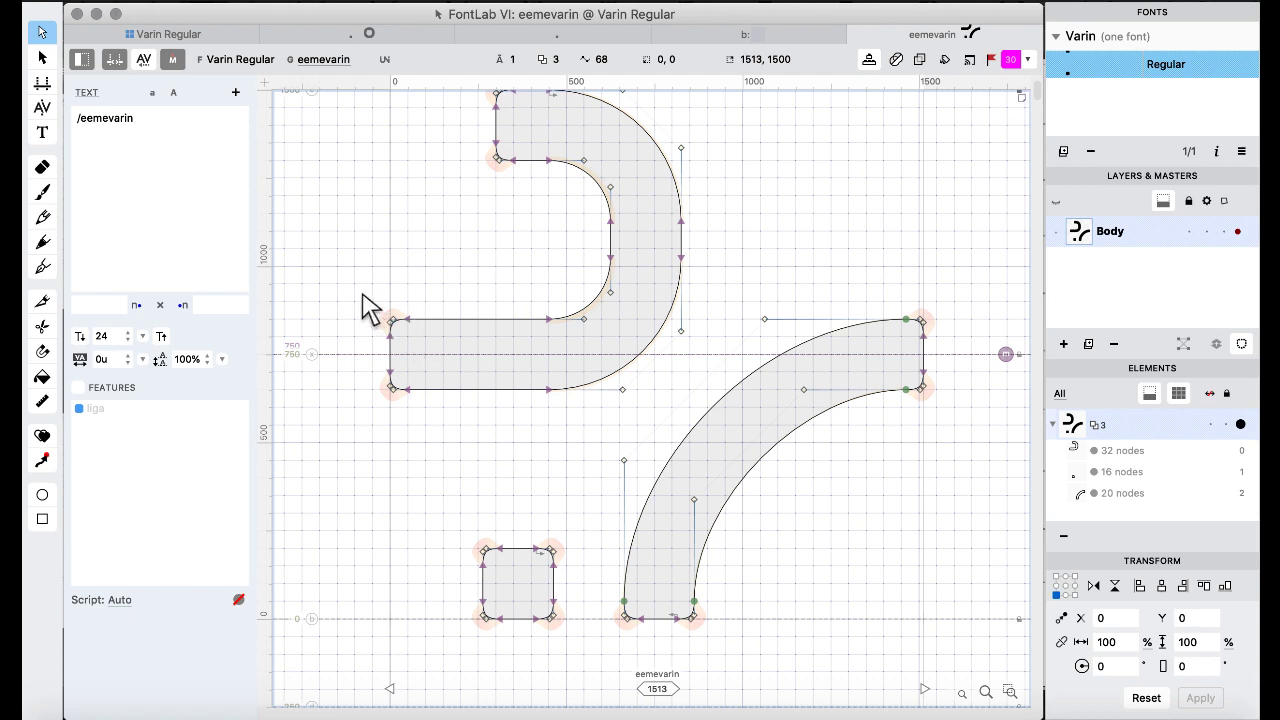
left_click_drag(364, 296, 451, 460)
key("super+shift+Right")
key("super+shift+Right")
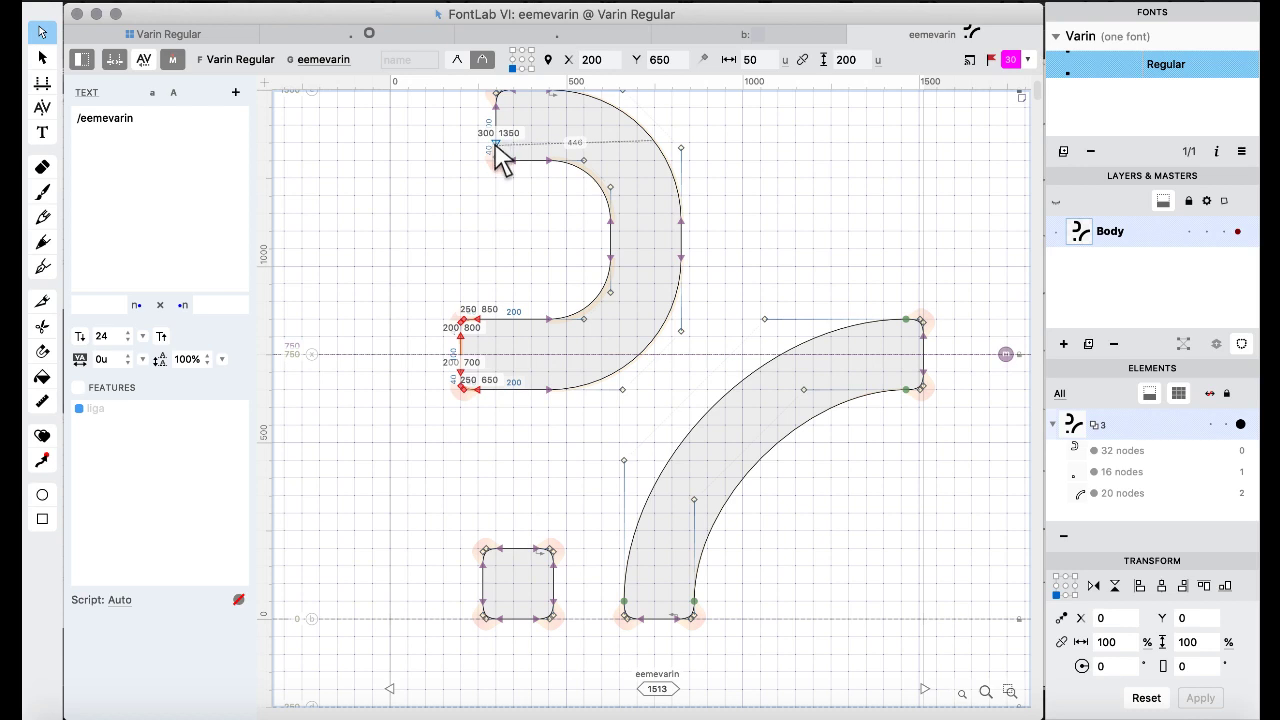
key("shift+Left")
key("shift+Left")
key("shift+Left")
key("shift+Left")
key("shift+Left")
key("shift+Left")
key("shift+Left")
key("shift+Left")
key("shift+Left")
key("shift+Left")
key("shift+Left")
key("shift+Left")
key("shift+Left")
key("shift+Left")
key("shift+Left")
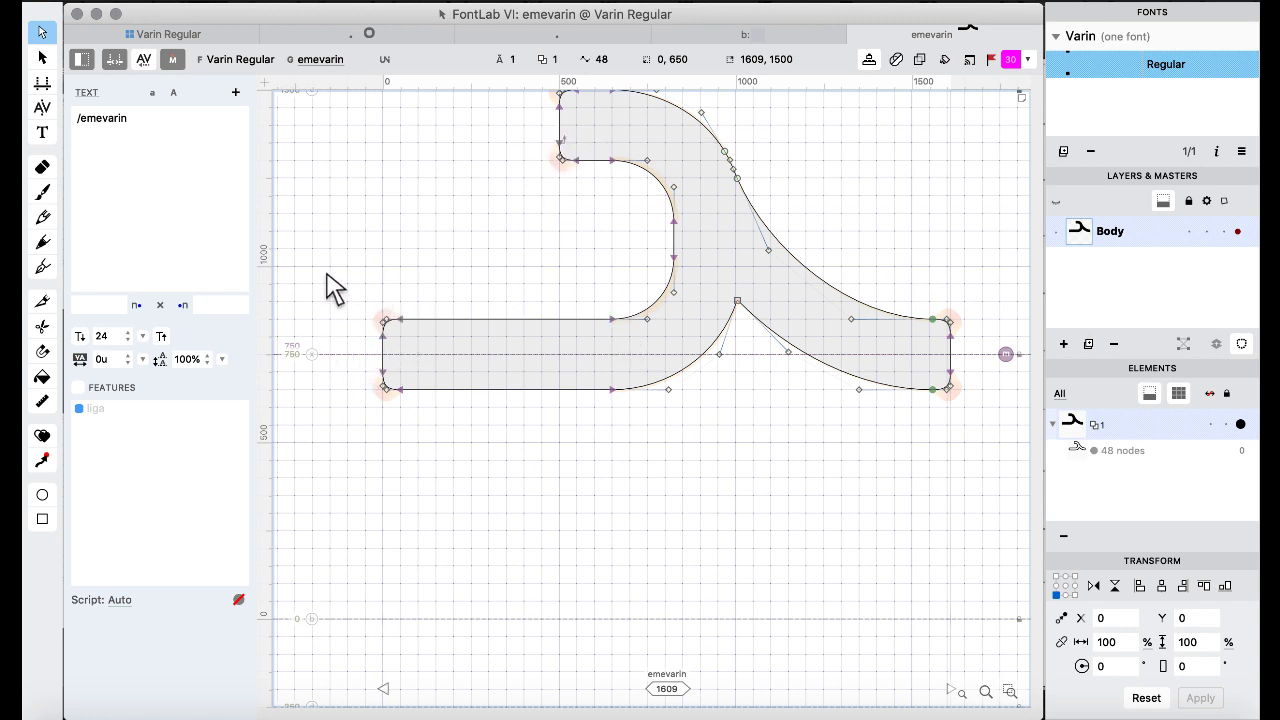
In emevarin, shorten the incoming horizontal stroke by moving its outer end nodes to X 250.
left_click_drag(324, 276, 415, 460)
key("shift+Right")
key("shift+Right")
key("shift+Right")
key("shift+Right")
key("shift+Right")
key("shift+Right")
key("shift+Right")
key("shift+Right")
key("shift+Right")
key("shift+Right")
key("shift+Right")
key("shift+Right")
key("shift+Right")
key("shift+Right")
key("shift+Right")
key("shift+Right")
key("shift+Right")
key("shift+Right")
key("shift+Right")
key("shift+Right")
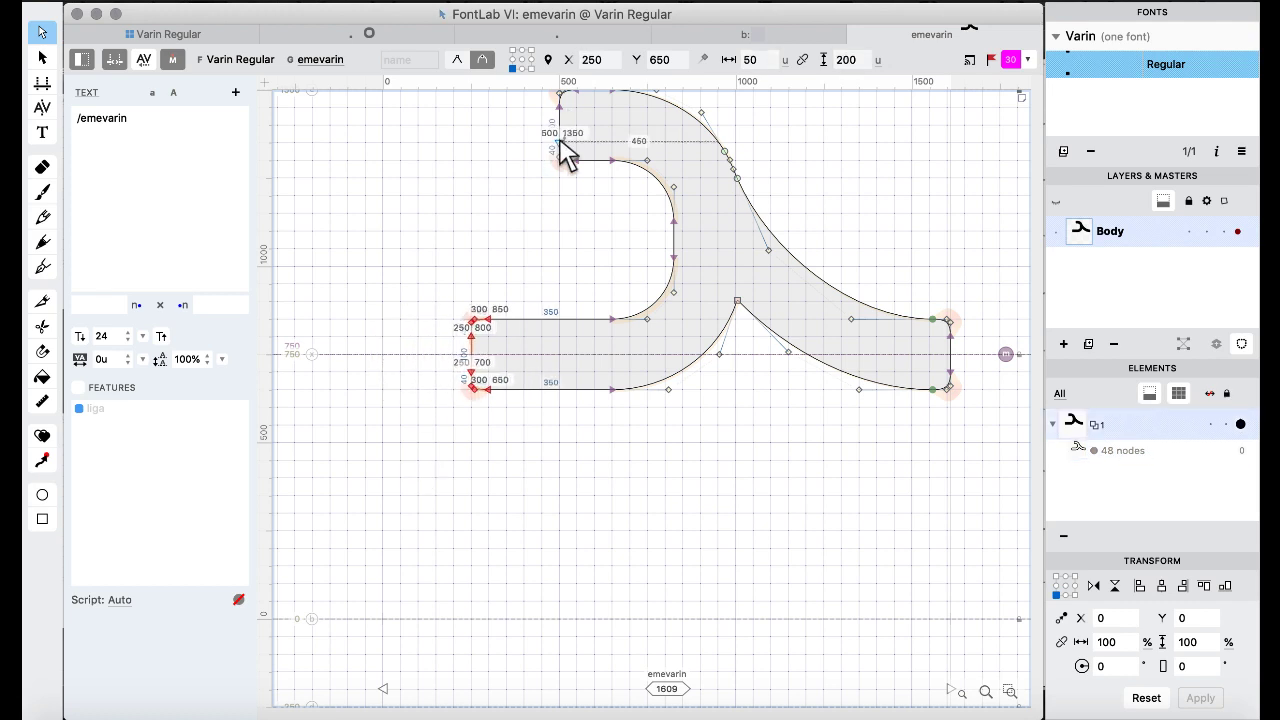
Leave fmevarin and gmevarin unedited, go to hmevarin and shorten its left horizontal stroke by moving the outer end nodes to X 250.
key("super+Right")
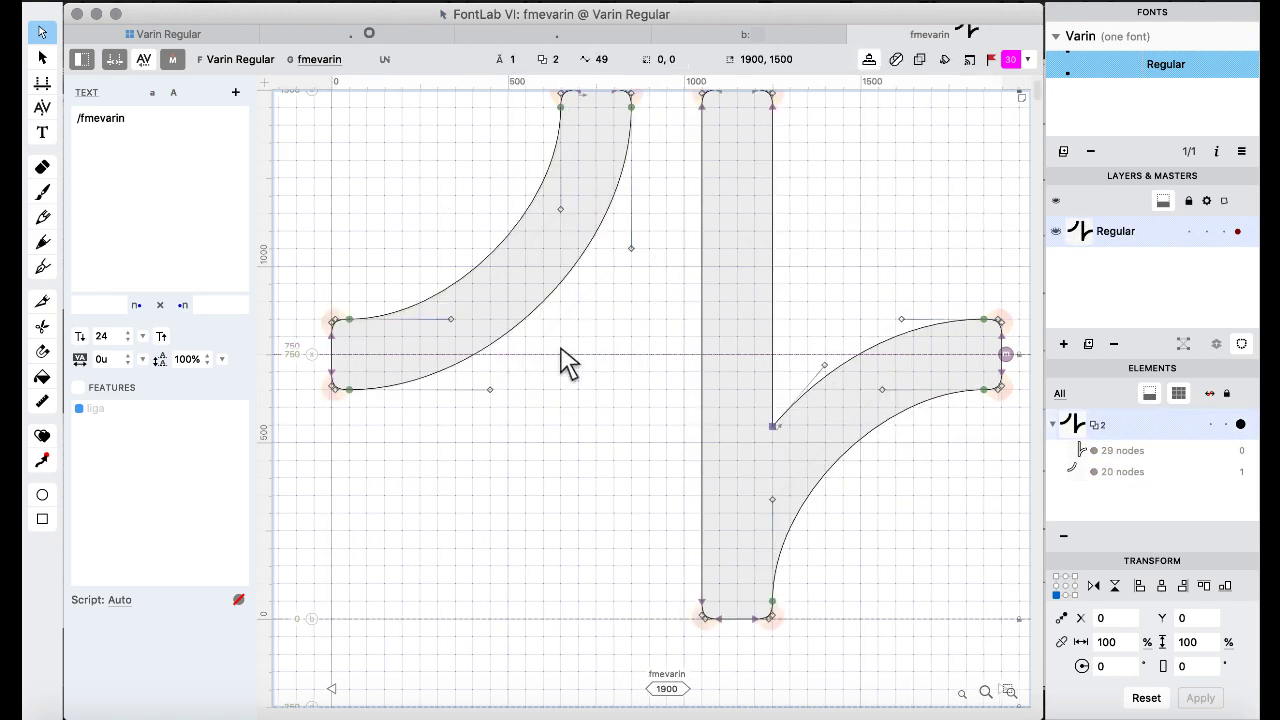
key("super+Right")
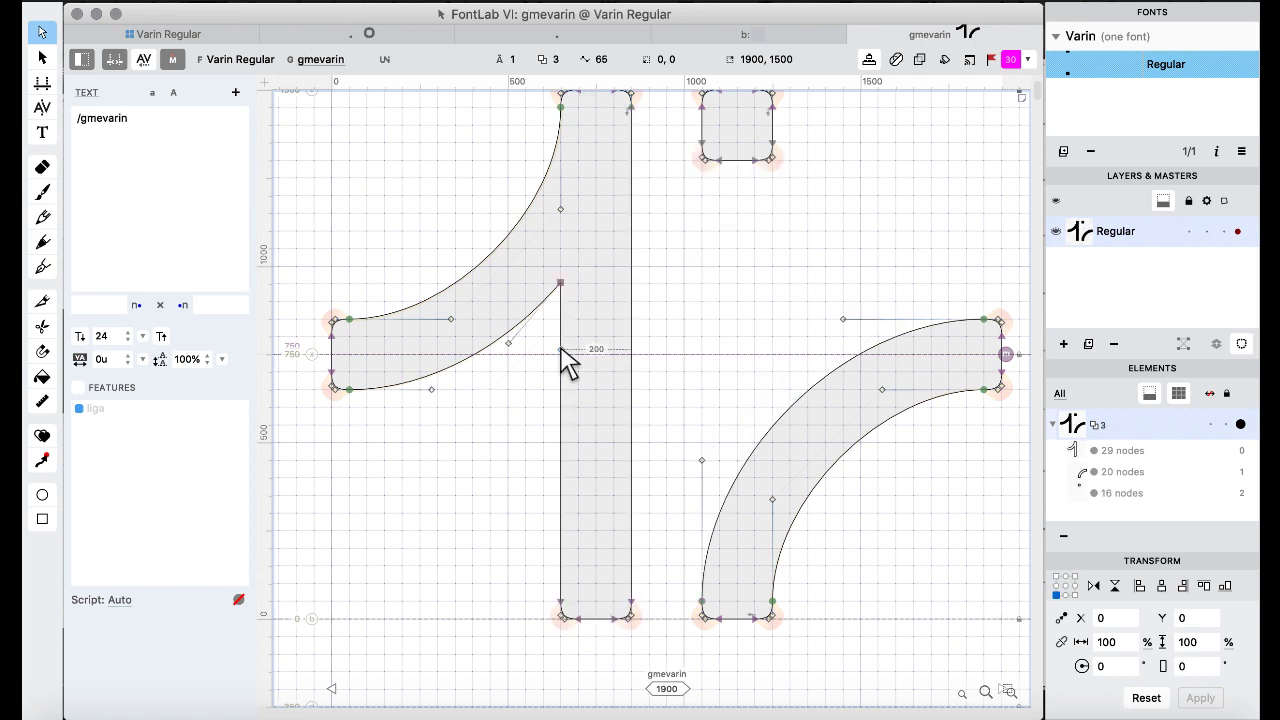
key("super+Right")
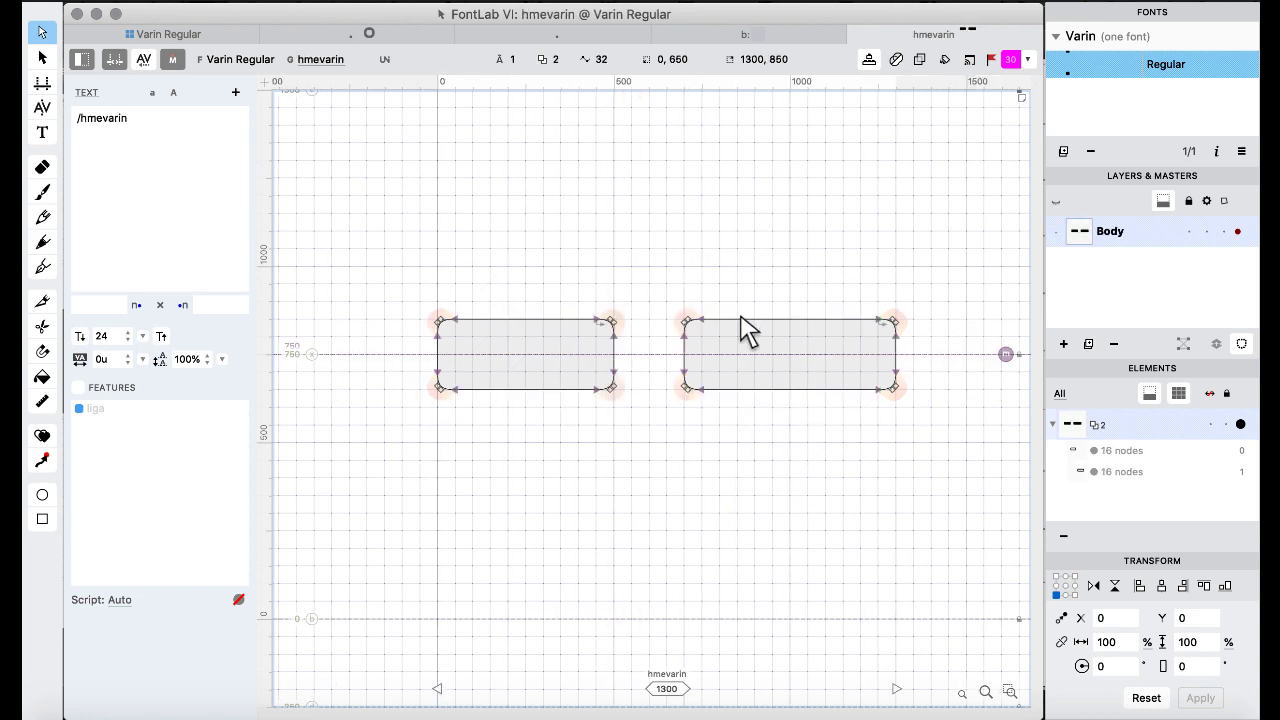
scroll(740, 331, "up", 3)
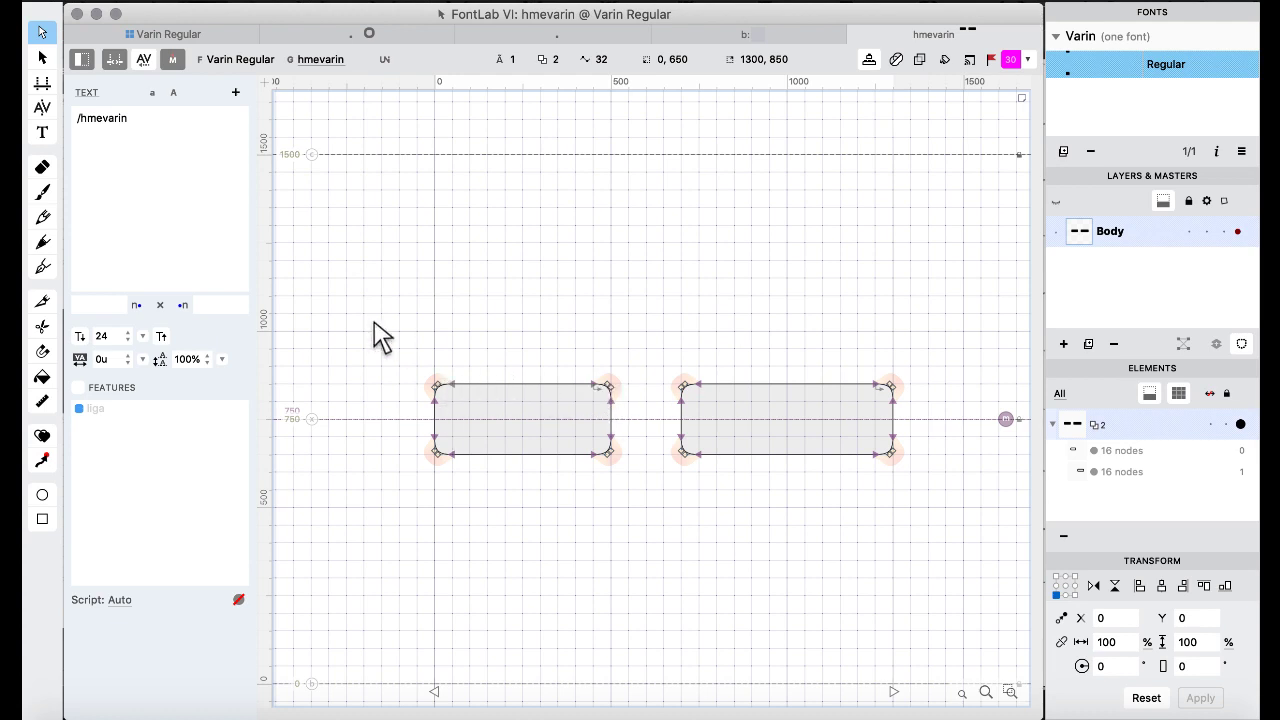
left_click_drag(375, 327, 494, 600)
key("shift+Right")
key("shift+Right")
key("shift+Right")
key("shift+Right")
key("shift+Right")
key("shift+Right")
key("shift+Right")
key("shift+Right")
key("shift+Right")
key("shift+Right")
key("shift+Right")
key("shift+Right")
key("shift+Right")
key("shift+Right")
key("shift+Right")
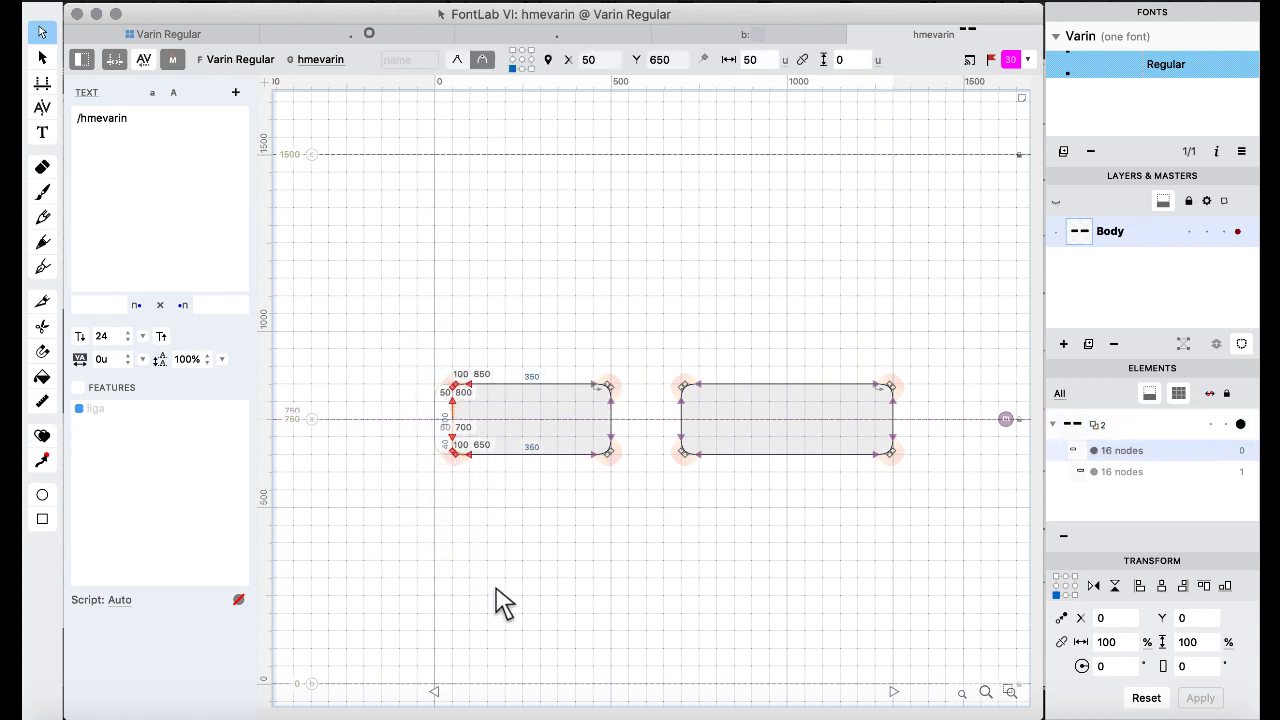
key("shift+Right")
key("shift+Right")
key("shift+Right")
key("shift+Right")
key("shift+Right")
key("shift+Right")
key("shift+Right")
key("shift+Right")
key("shift+Right")
key("shift+Right")
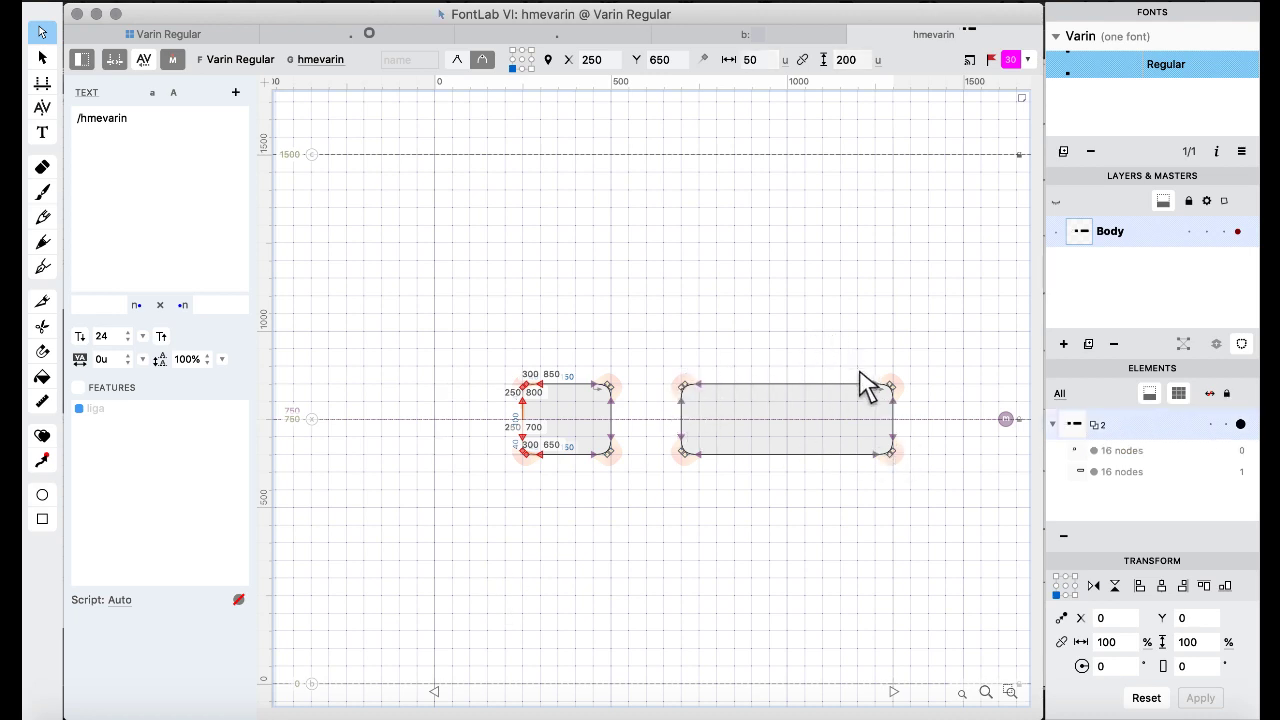
In hmevarin, shorten the right horizontal stroke by moving its outer end nodes inward in steps of 10 units.
left_click_drag(857, 351, 889, 490)
key("shift+Left")
key("shift+Left")
key("shift+Left")
key("shift+Left")
key("shift+Left")
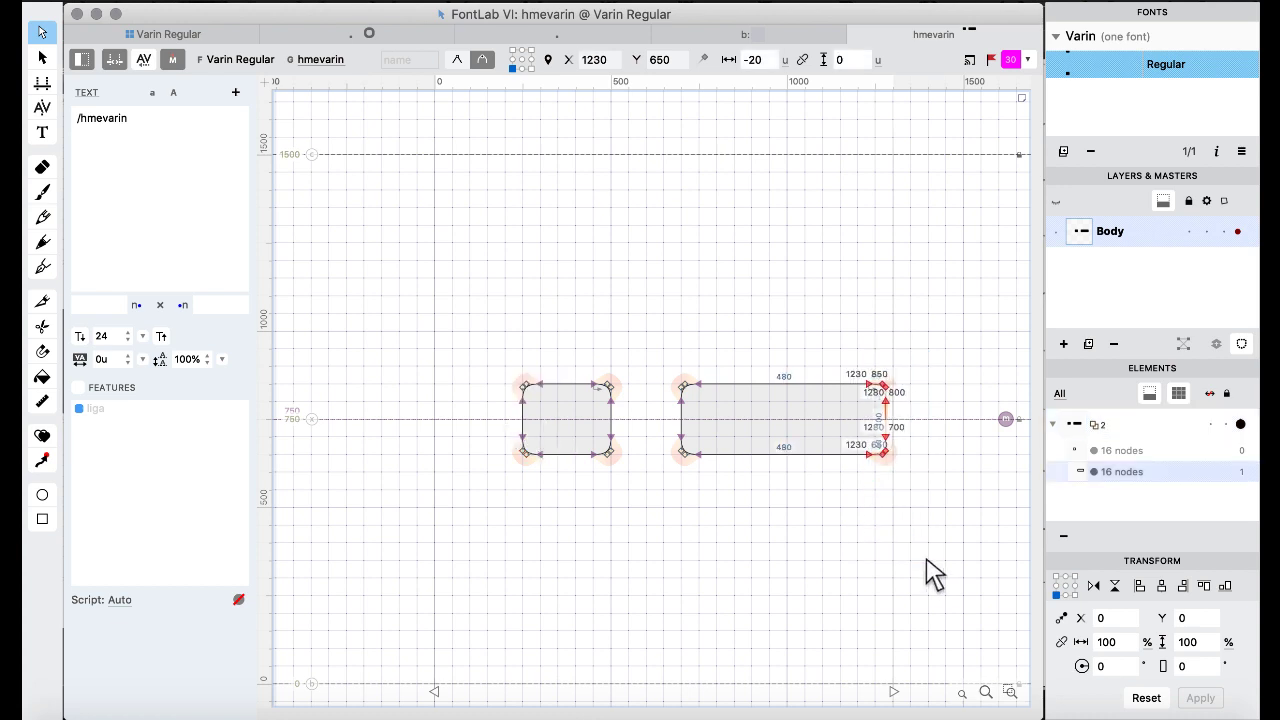
key("shift+Left")
key("shift+Left")
key("shift+Left")
key("shift+Left")
key("shift+Left")
key("shift+Left")
key("shift+Left")
key("shift+Left")
key("shift+Left")
key("shift+Left")
key("shift+Left")
key("shift+Left")
key("shift+Left")
key("shift+Left")
key("shift+Left")
key("shift+Left")
key("shift+Left")
key("shift+Left")
key("shift+Left")
key("shift+Left")
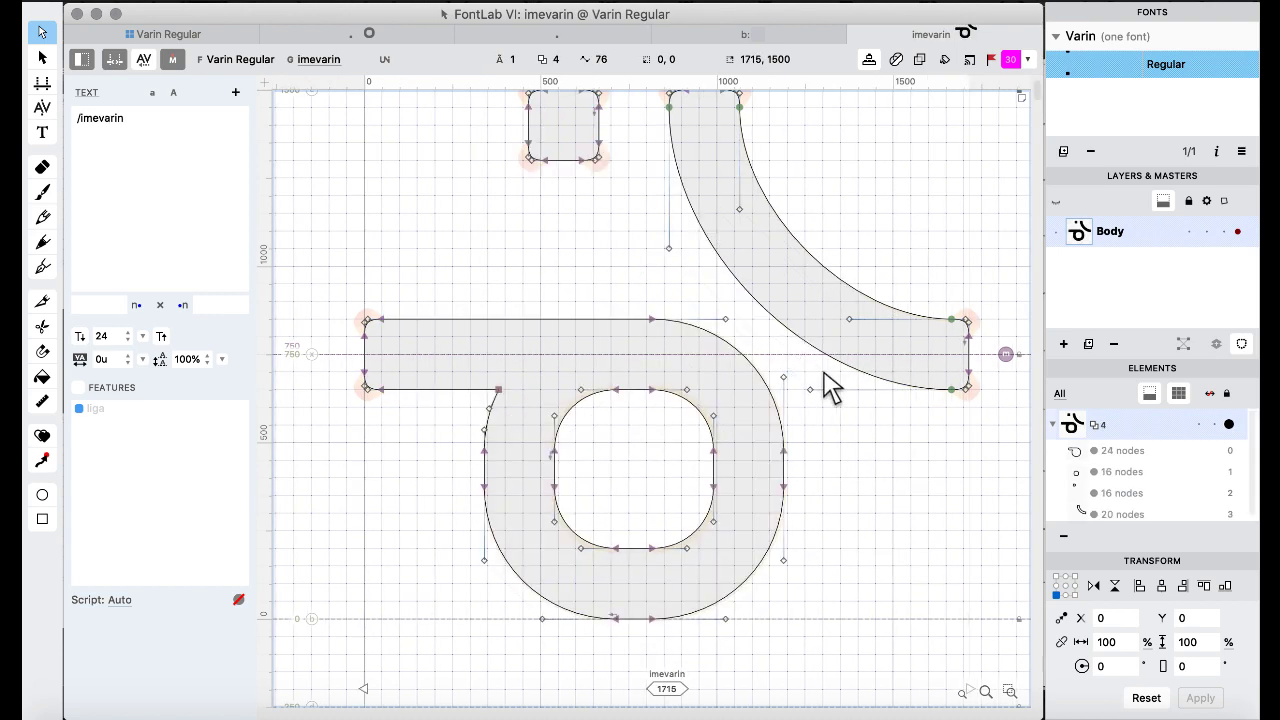
In imevarin, shorten the incoming horizontal stroke by moving its outer end nodes to X 90.
scroll(651, 286, "up", 2)
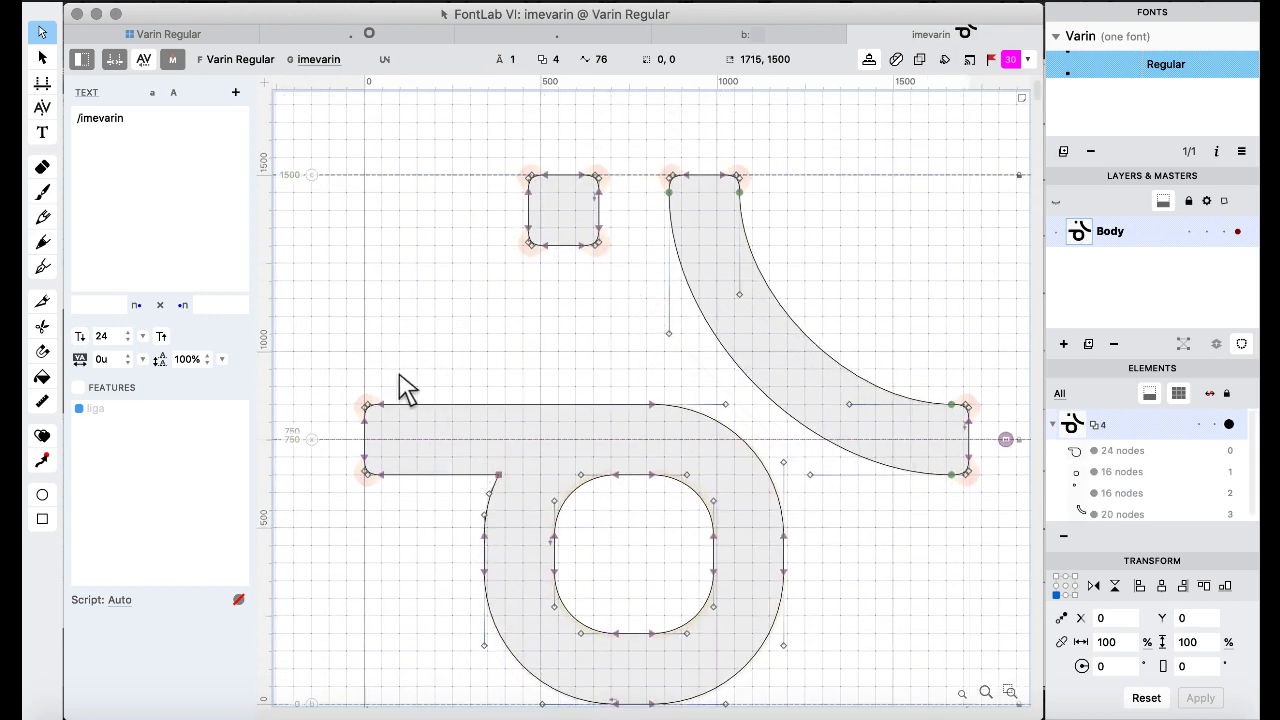
left_click_drag(343, 371, 420, 550)
key("shift+Left")
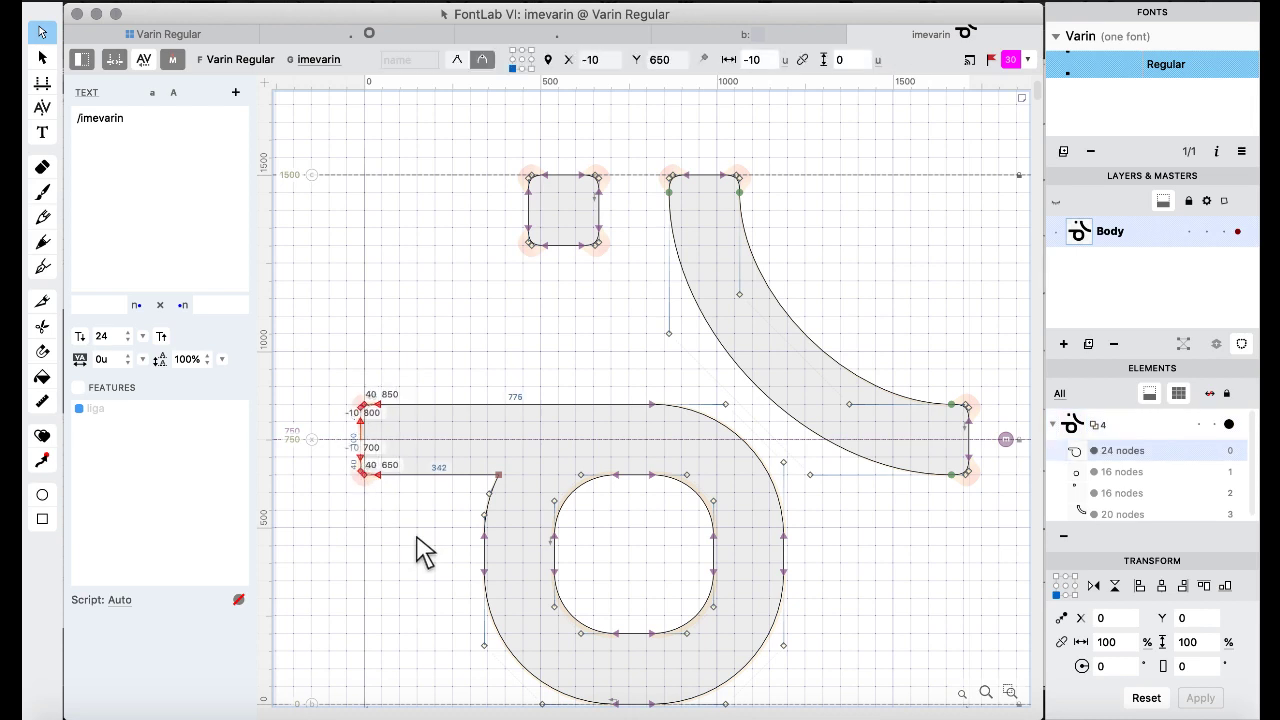
key("super+Right")
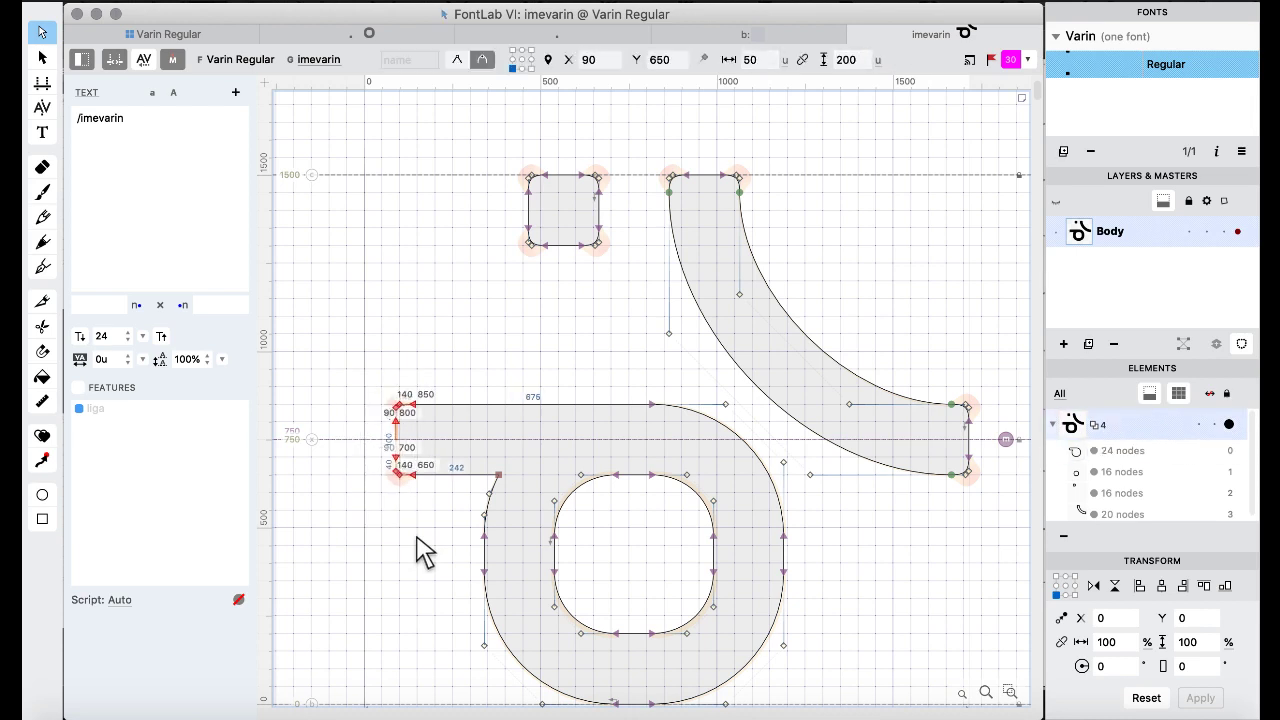
Go to jmevarin and shorten its detached horizontal stroke by moving the outer right-end nodes inward.
key("bracketright")
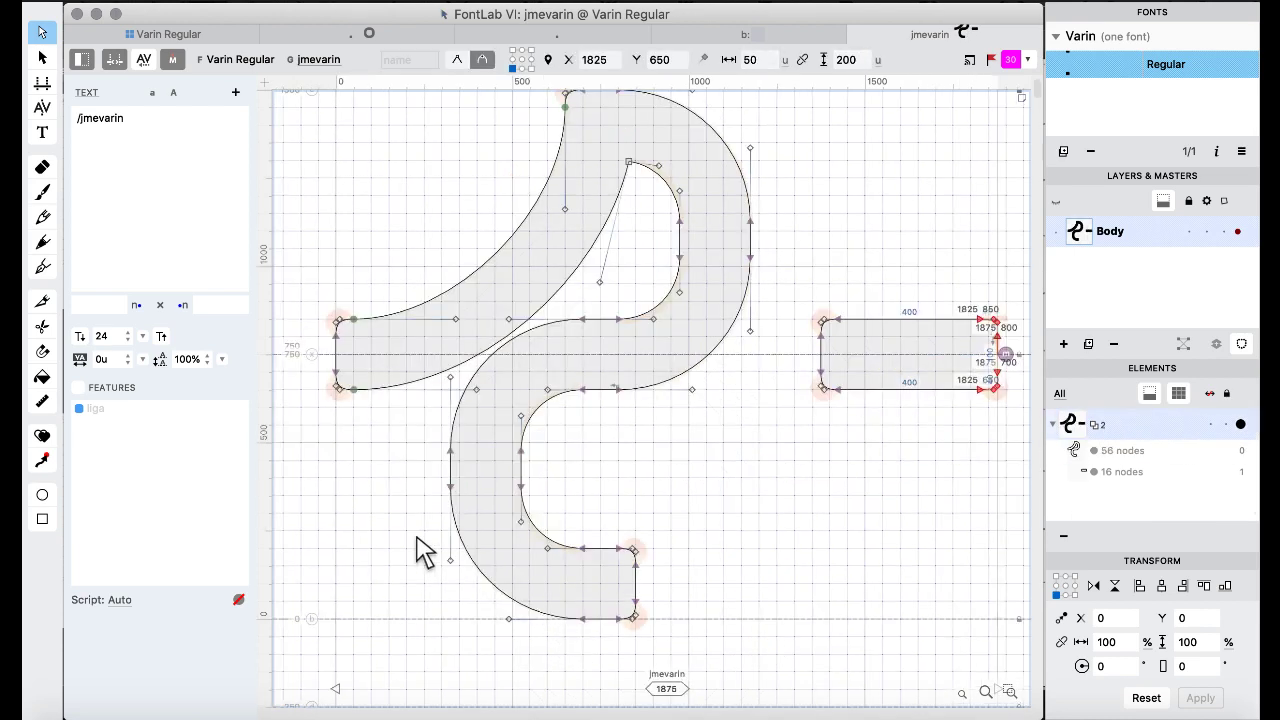
scroll(700, 463, "right", 10)
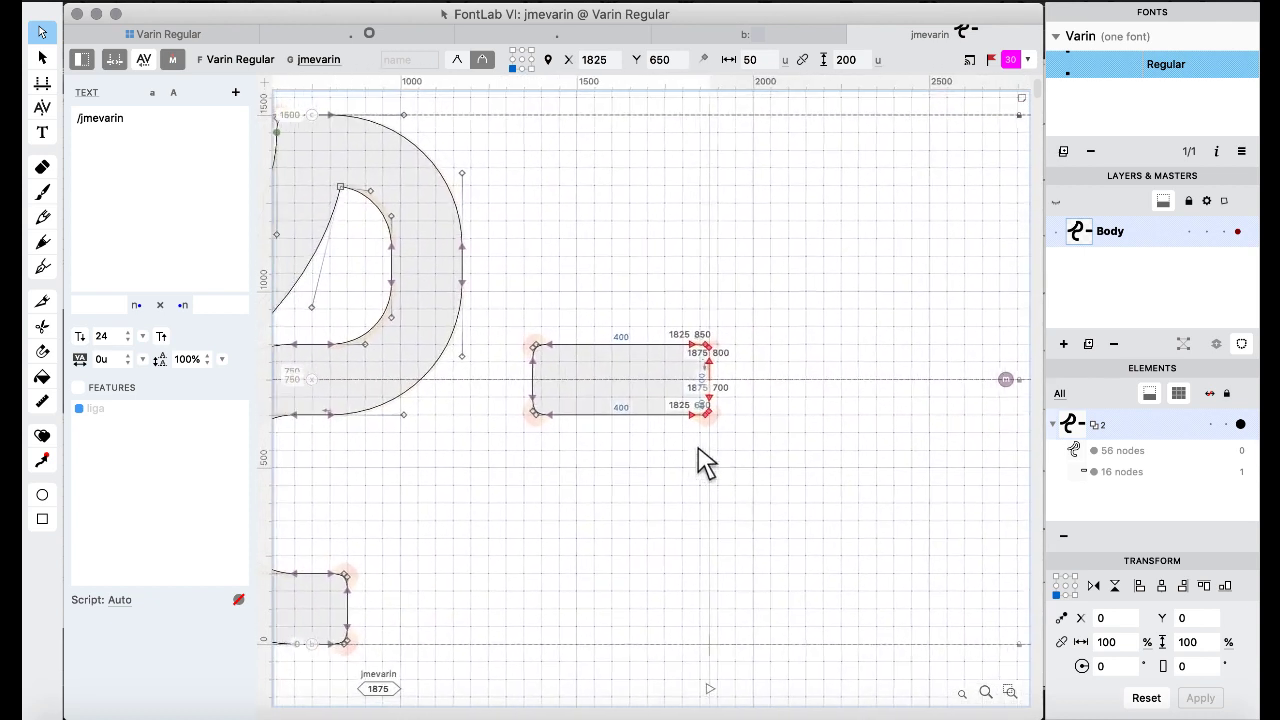
scroll(698, 450, "left", 1)
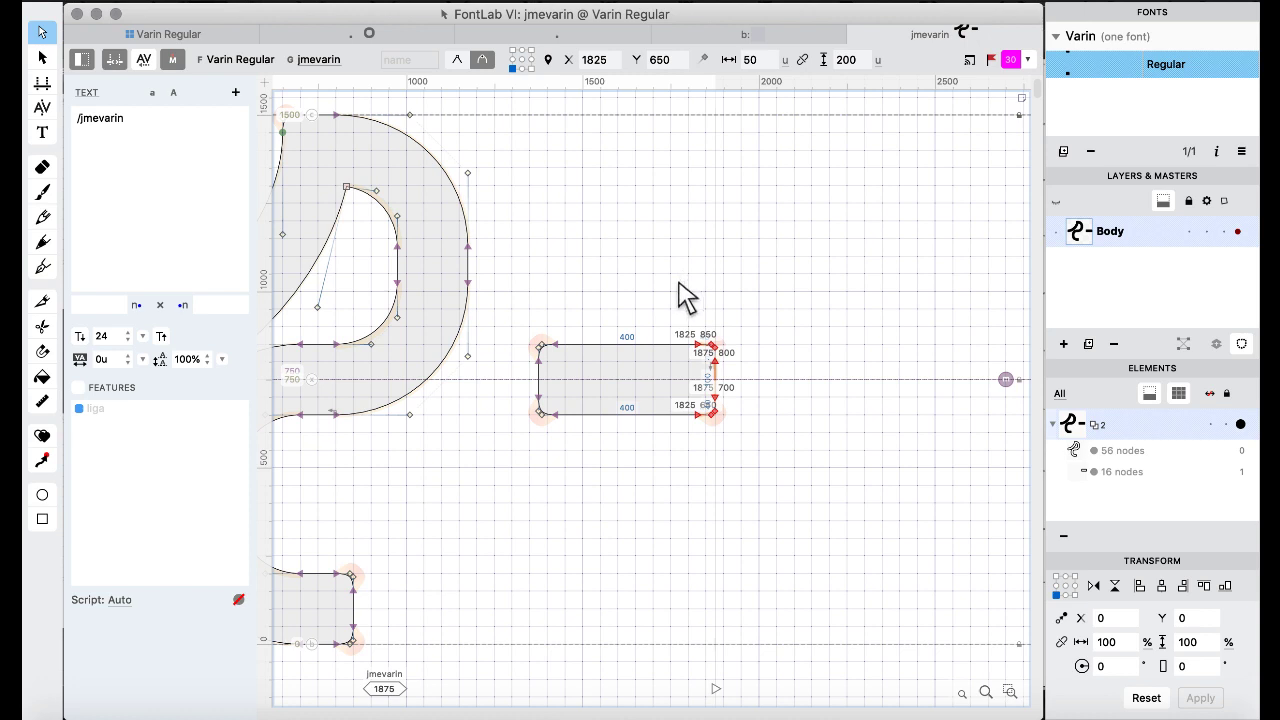
key("shift+Left")
key("shift+Left")
key("shift+Left")
key("shift+Left")
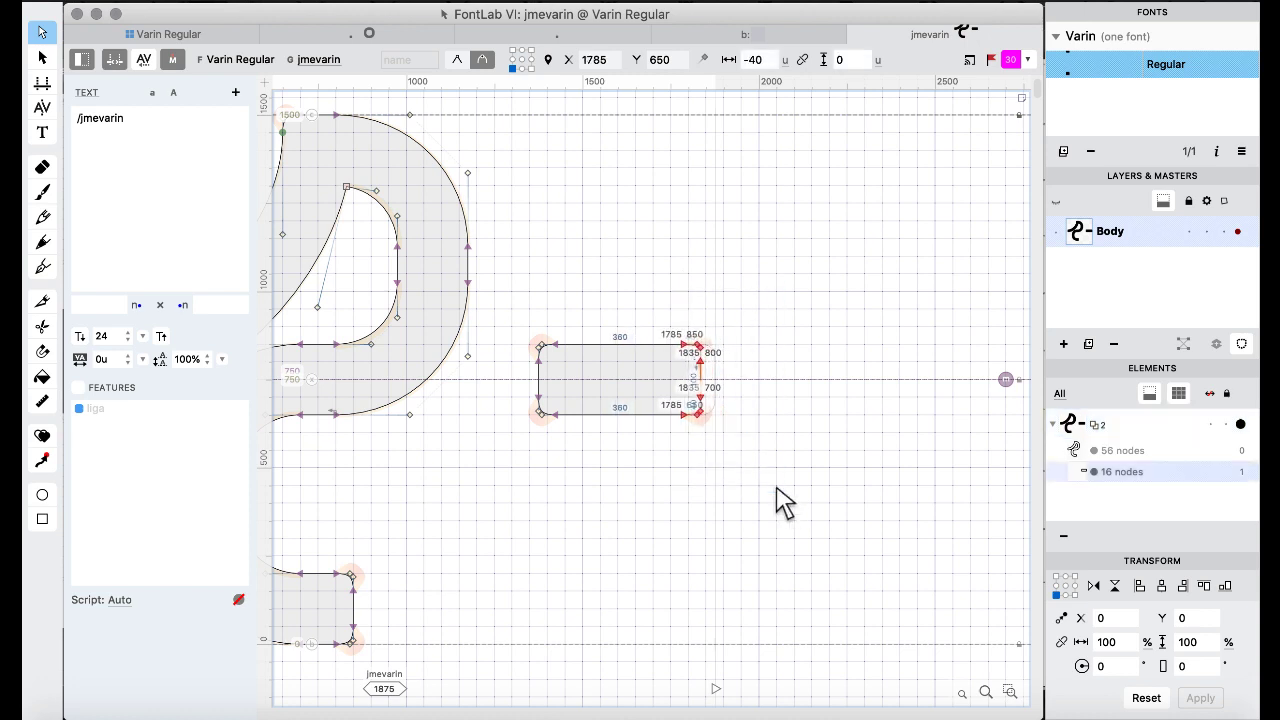
key("shift+Left")
key("super+Left")
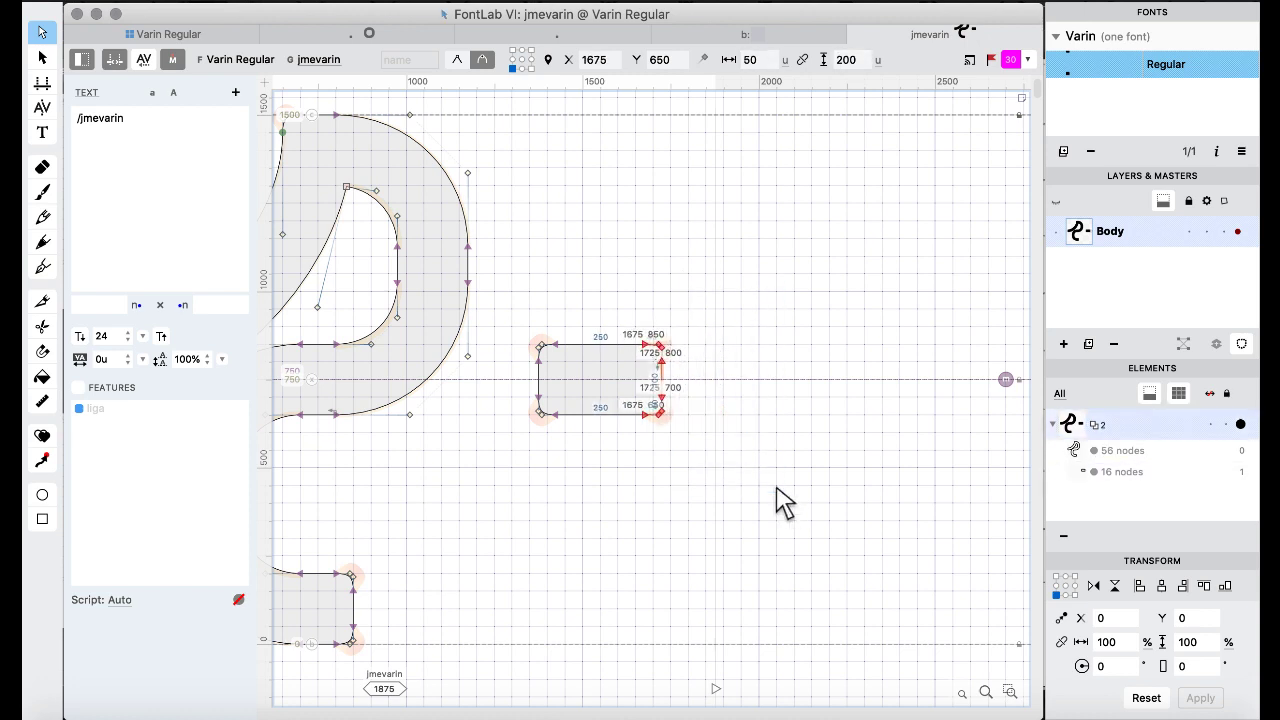
key("super+Left")
Leave kmevarin unedited, go to lmevarin and shorten its incoming horizontal stroke by moving the outer end nodes to X 50.
key("super+bracketright")
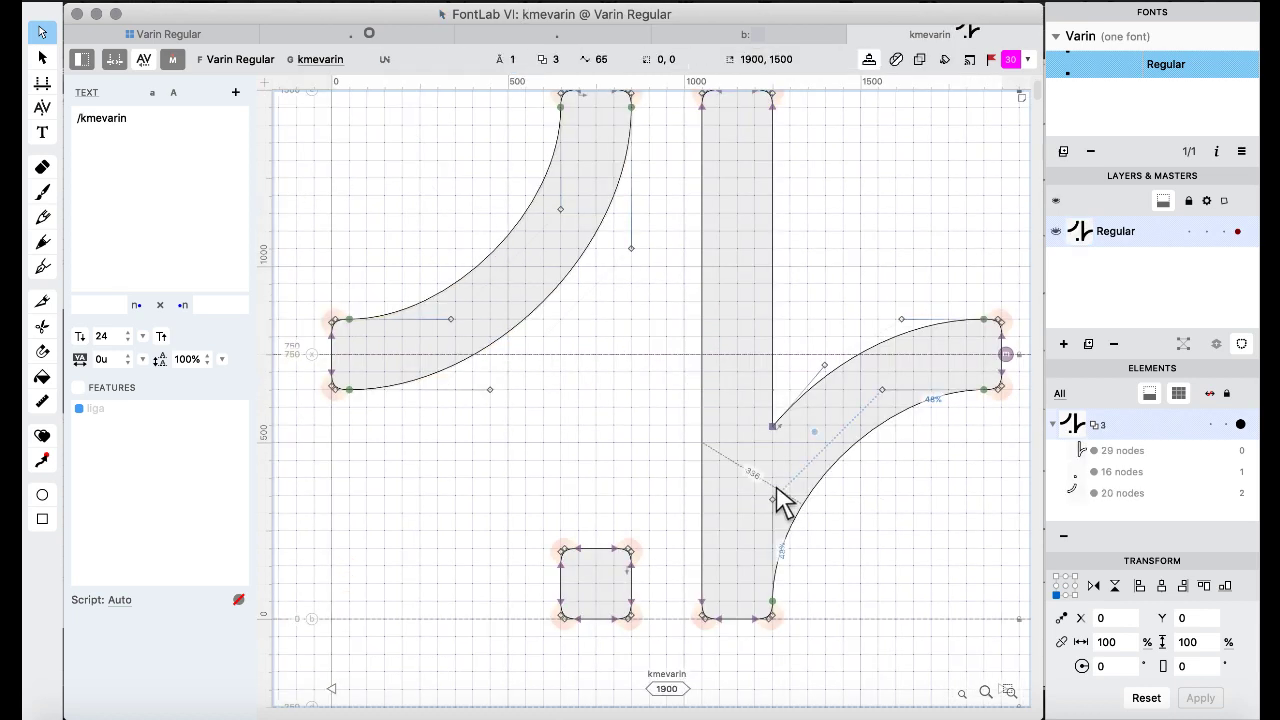
key("super+bracketright")
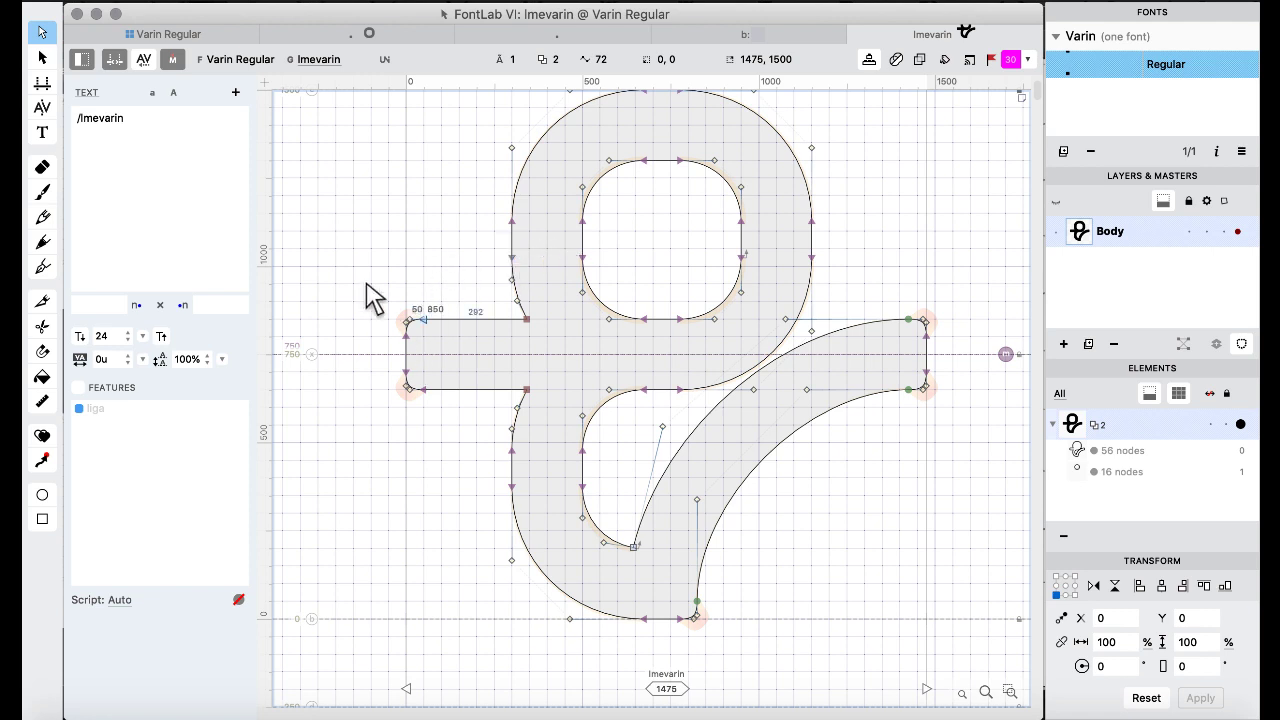
left_click_drag(370, 295, 450, 452)
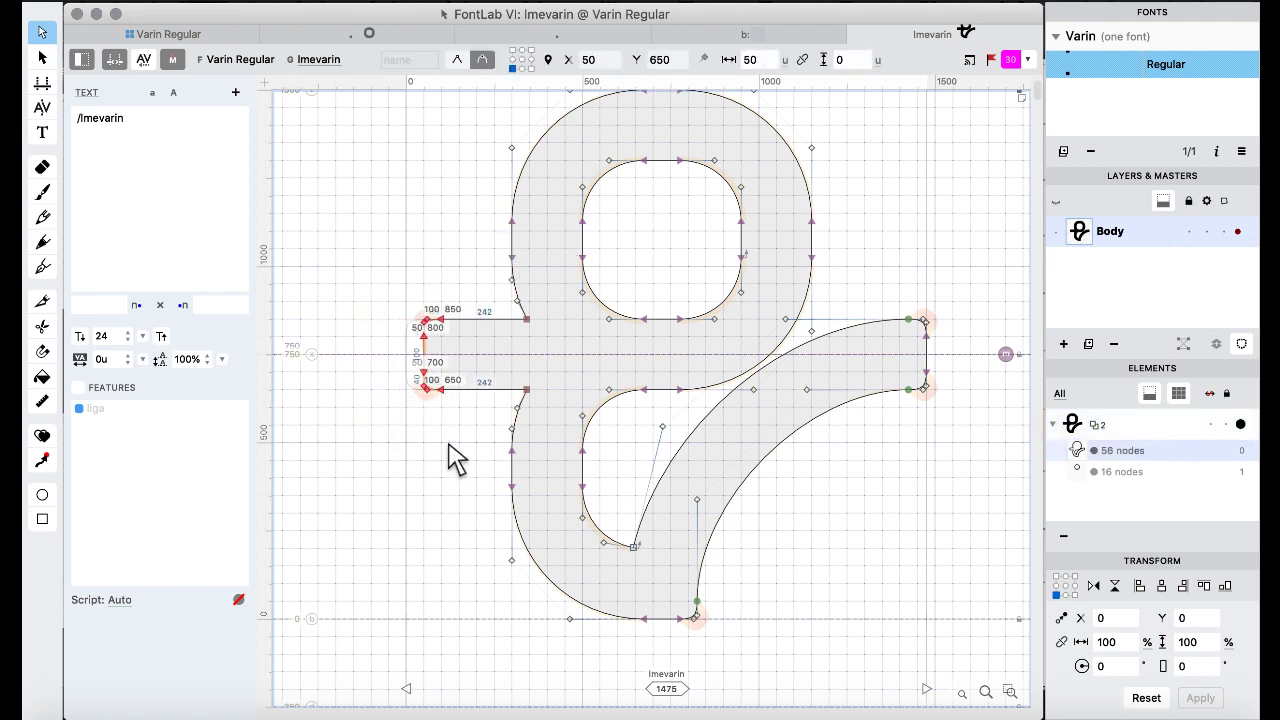
Go to mmevarin and shorten its incoming horizontal stroke by moving the outer left-end nodes to X 150.
key("super+bracketright")
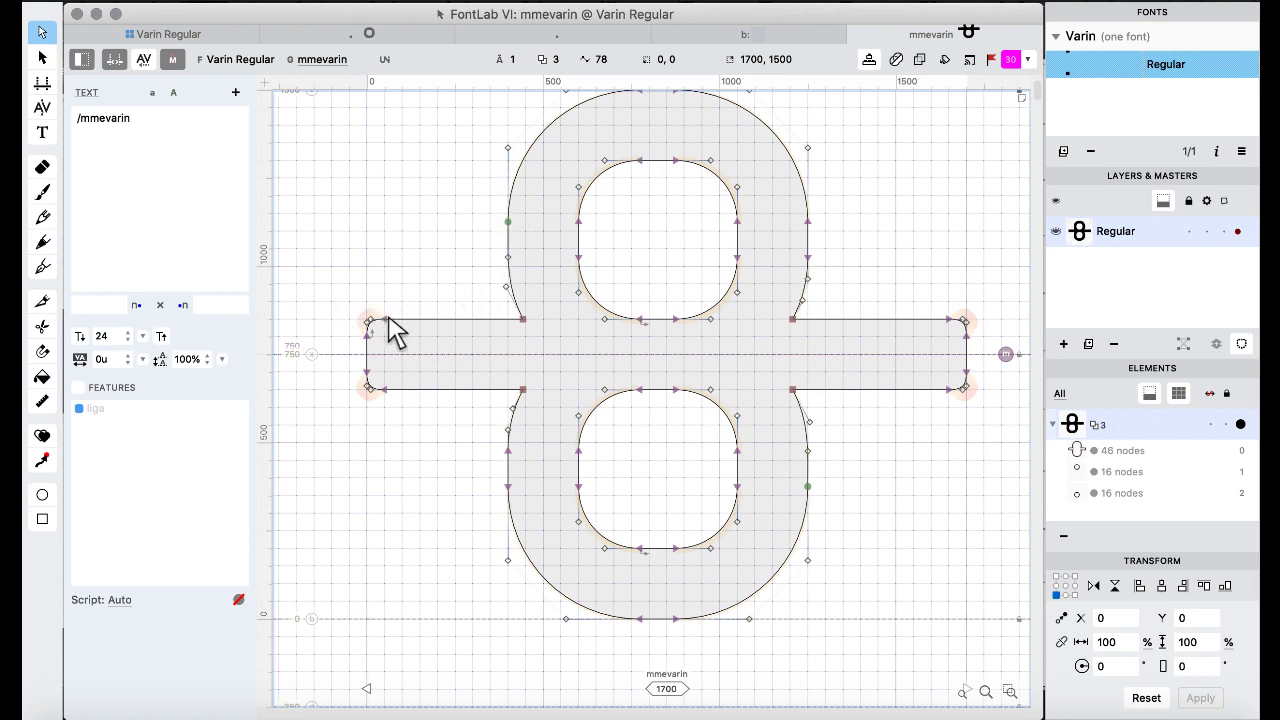
left_click_drag(340, 298, 420, 451)
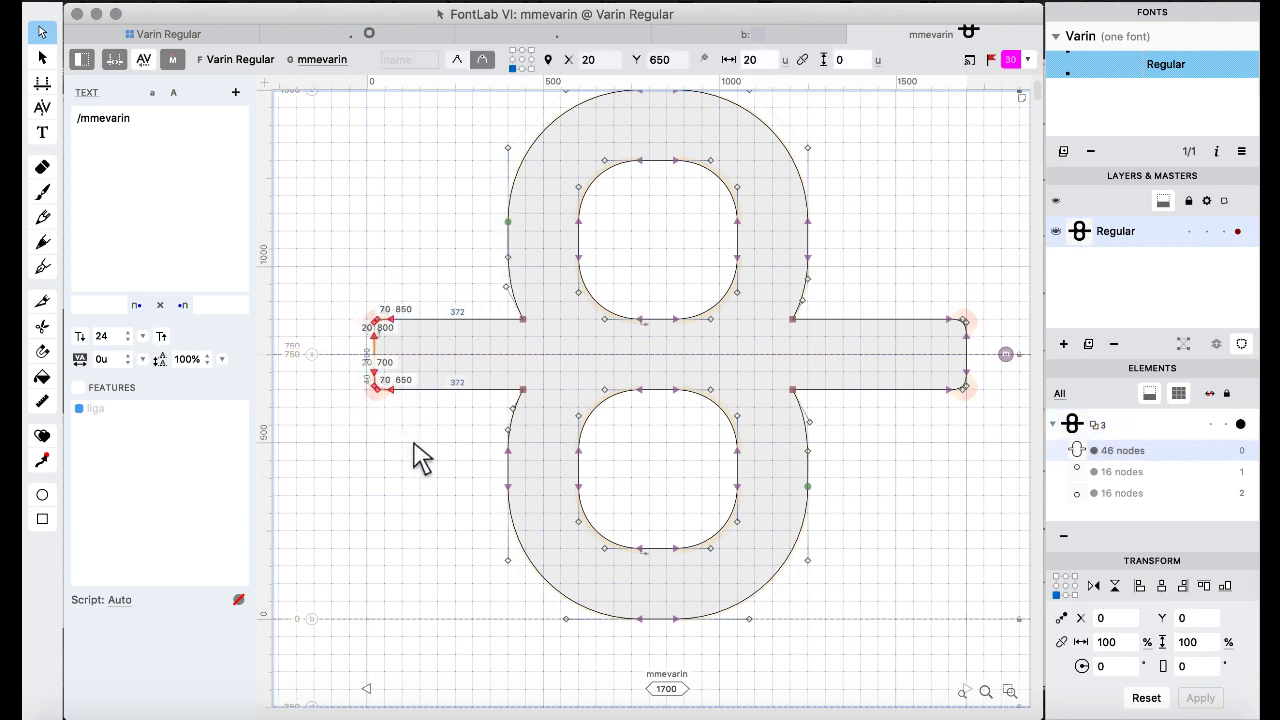
key("shift+Right")
key("shift+Right")
key("shift+Right")
key("shift+Right")
key("shift+Right")
key("shift+Right")
key("shift+Right")
key("shift+Right")
key("shift+Right")
key("shift+Right")
key("shift+Right")
key("shift+Right")
key("shift+Right")
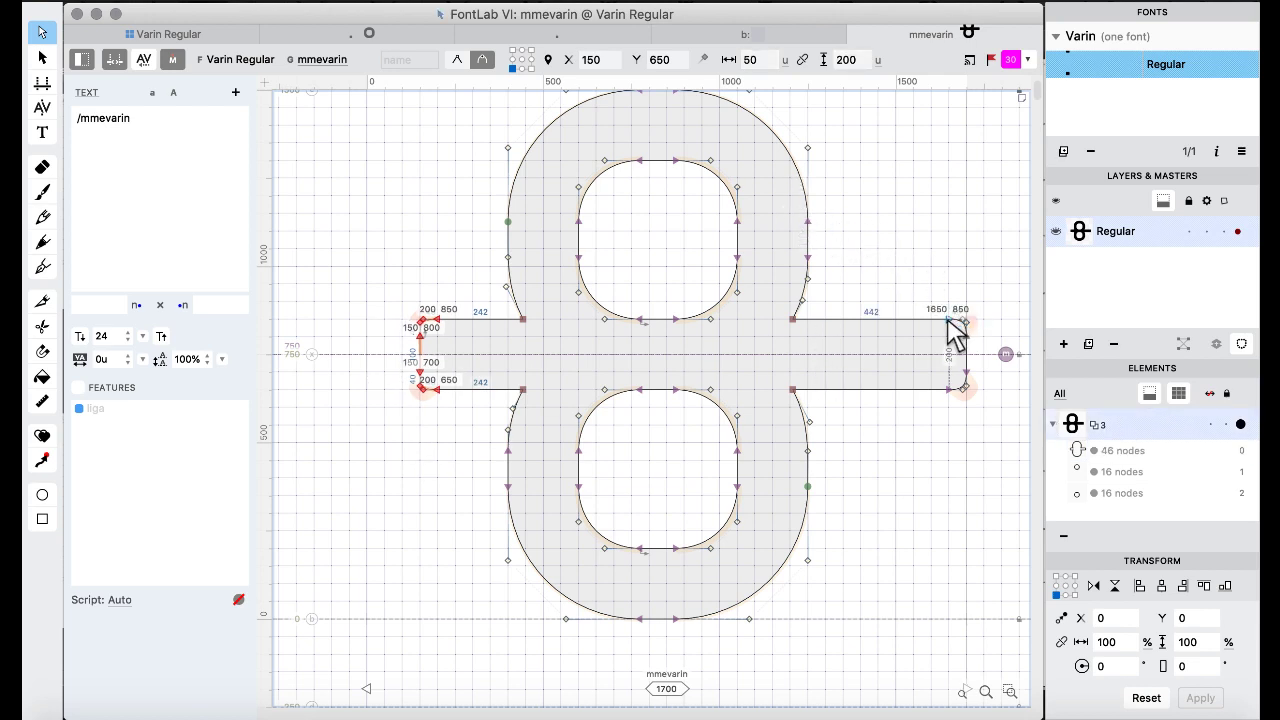
In mmevarin, shorten the outgoing horizontal stroke by moving its right-end node selection to X 1450.
left_click_drag(920, 286, 1006, 491)
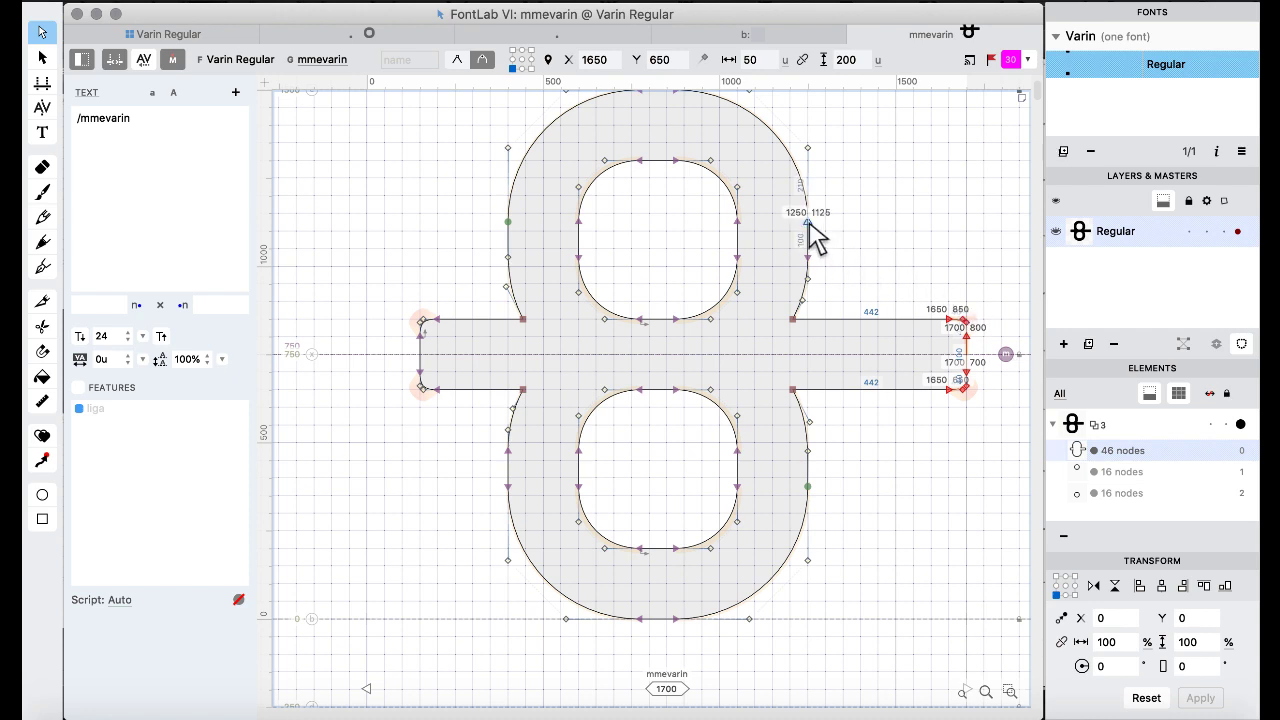
key("super+Left")
key("super+Left")
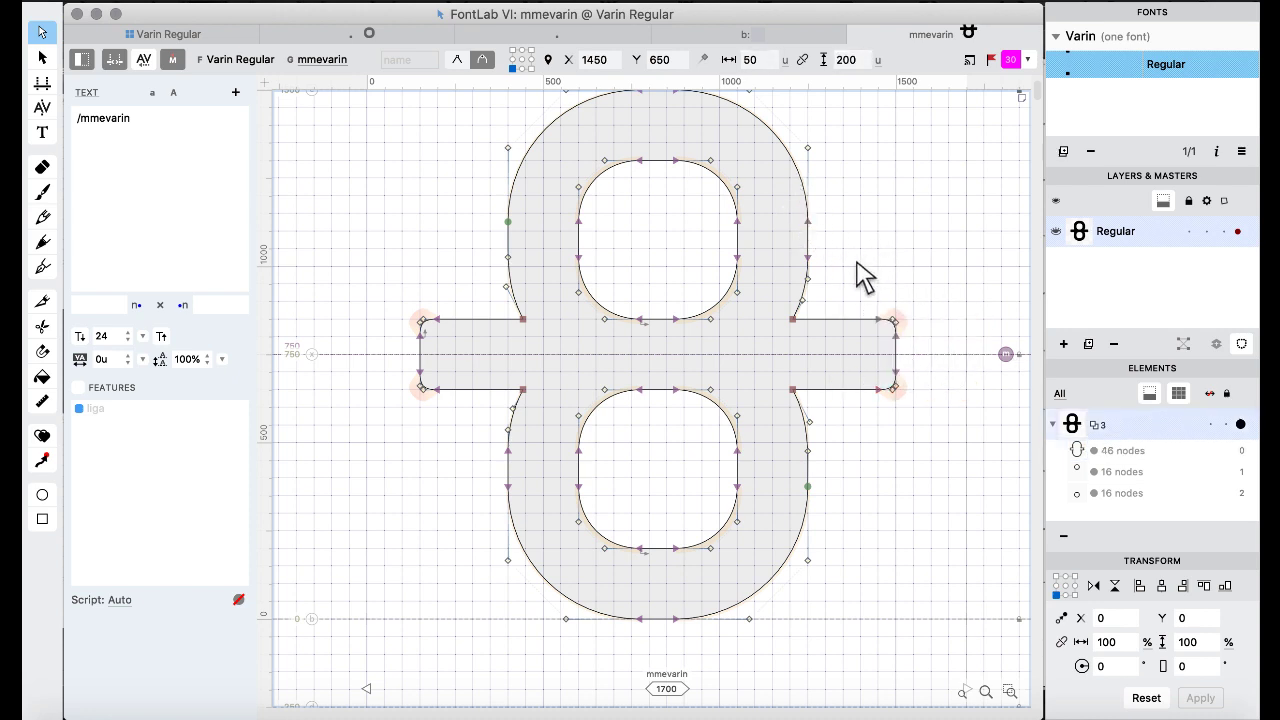
left_click(865, 278)
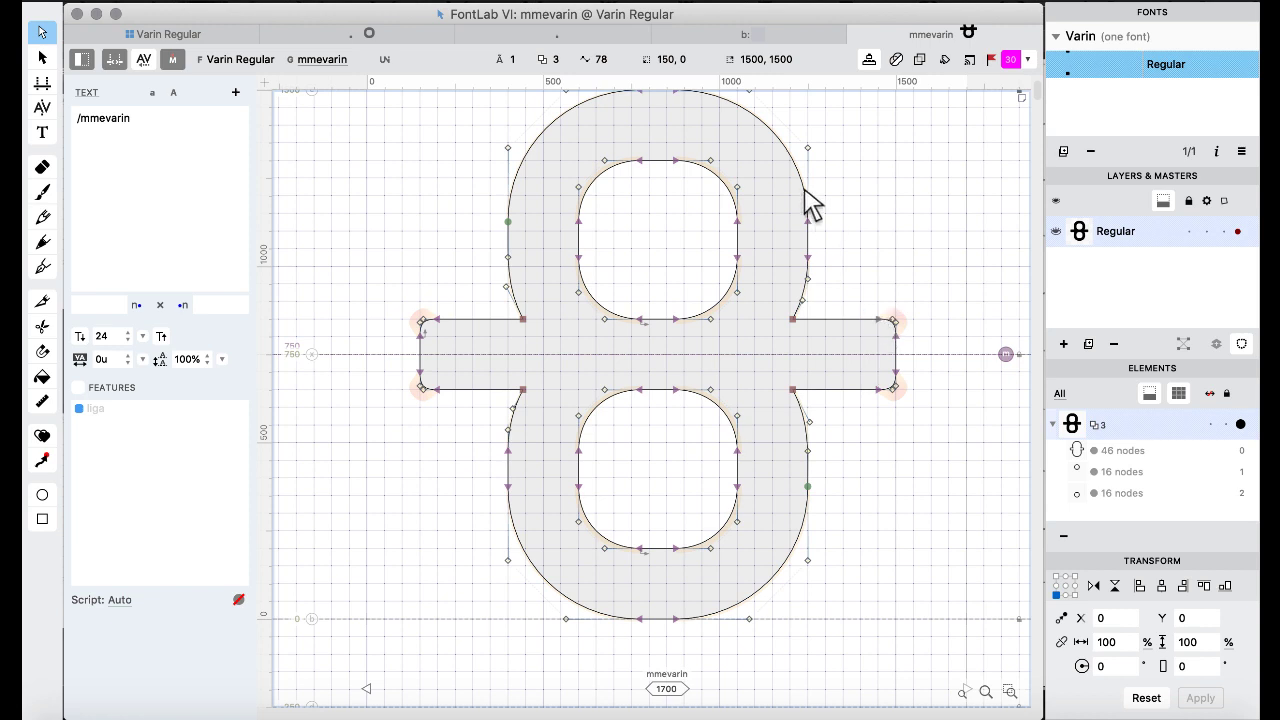
Go to nmevarin and shorten its incoming horizontal stroke by moving the outer end nodes to X 50.
key("super+bracketright")
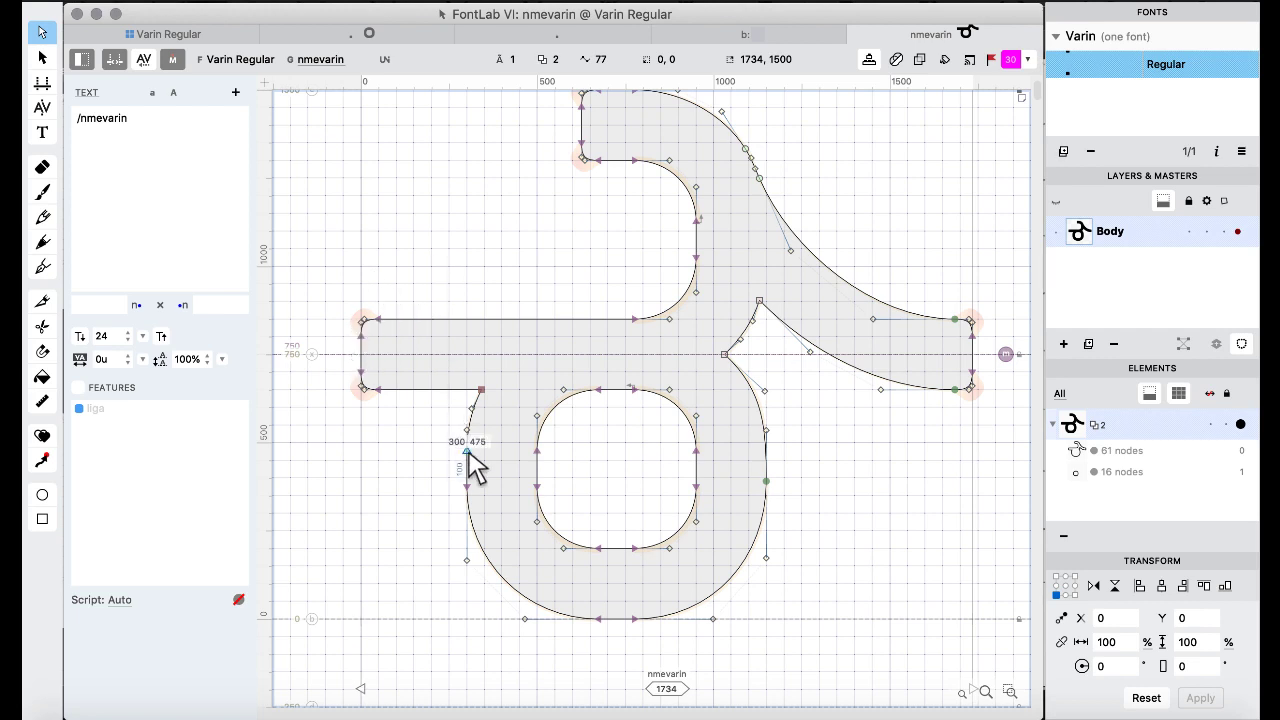
left_click_drag(337, 286, 430, 468)
key("shift+Right")
key("shift+Right")
key("shift+Right")
key("shift+Right")
key("shift+Right")
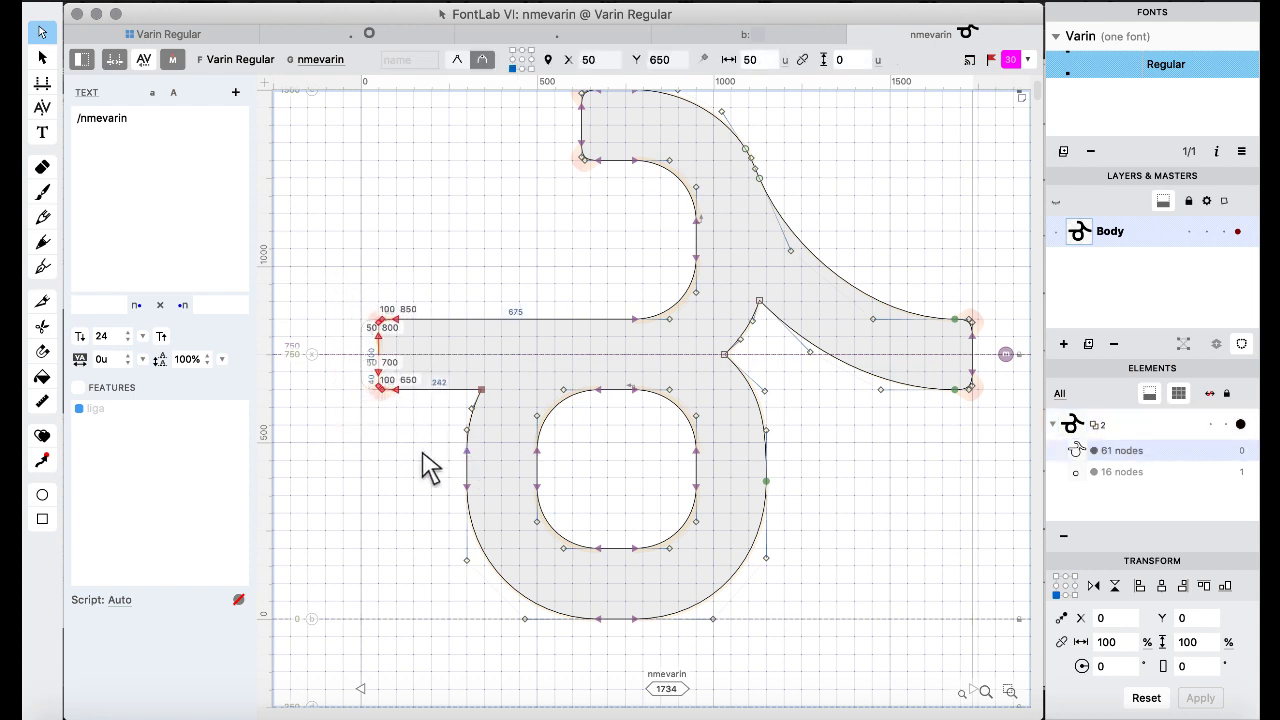
Go to omevarin and shorten its incoming horizontal stroke by moving the outer left-end nodes to X 50.
key("super+bracketright")
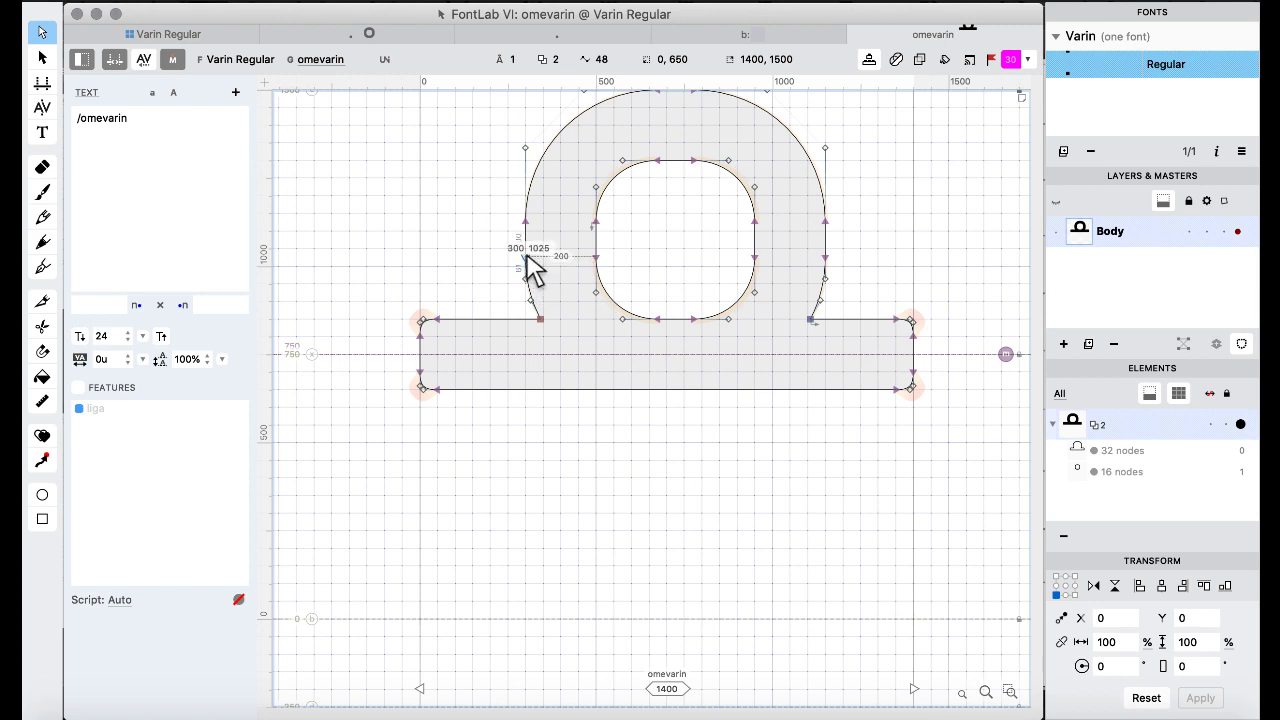
left_click_drag(380, 288, 447, 432)
key("shift+Right")
key("shift+Right")
key("shift+Right")
key("shift+Right")
key("shift+Right")
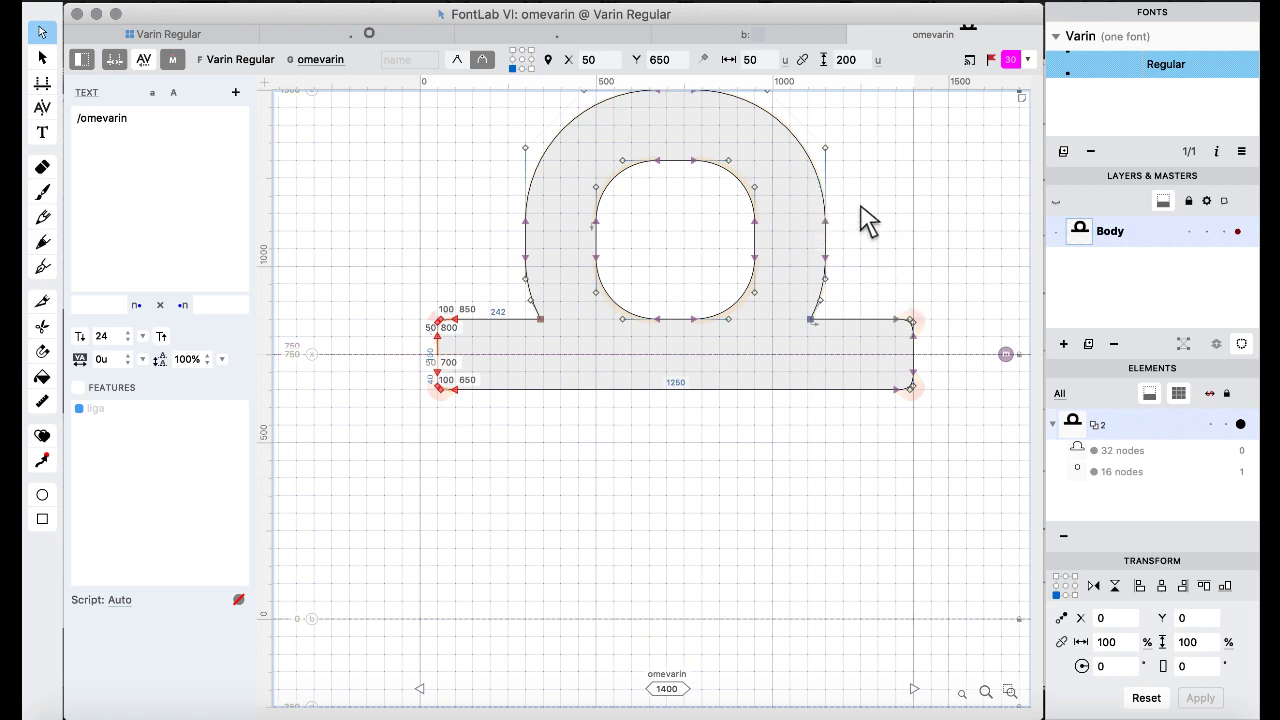
Leave pmevarin and rmevarin unedited, go to shmevarin and shorten its incoming horizontal stroke by moving the outer end nodes to X 50.
key("super+bracketright")
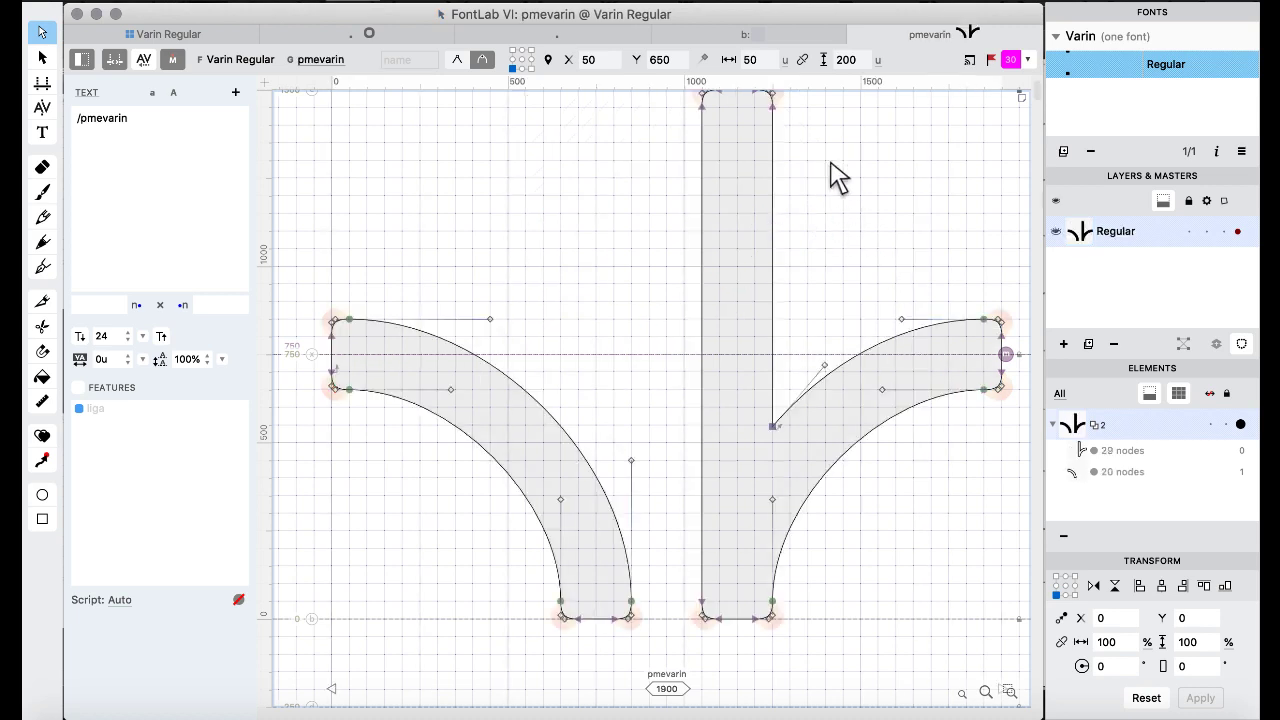
key("super+bracketright")
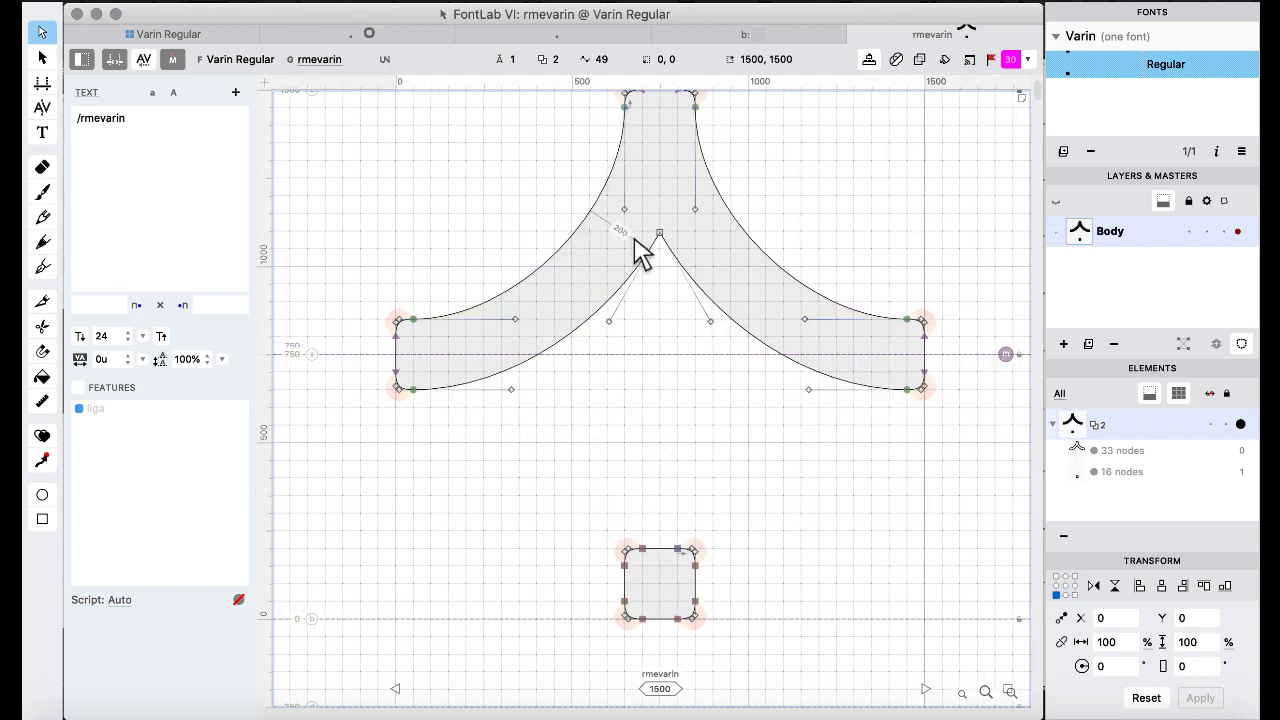
key("super+alt+s")
key("super+bracketright")
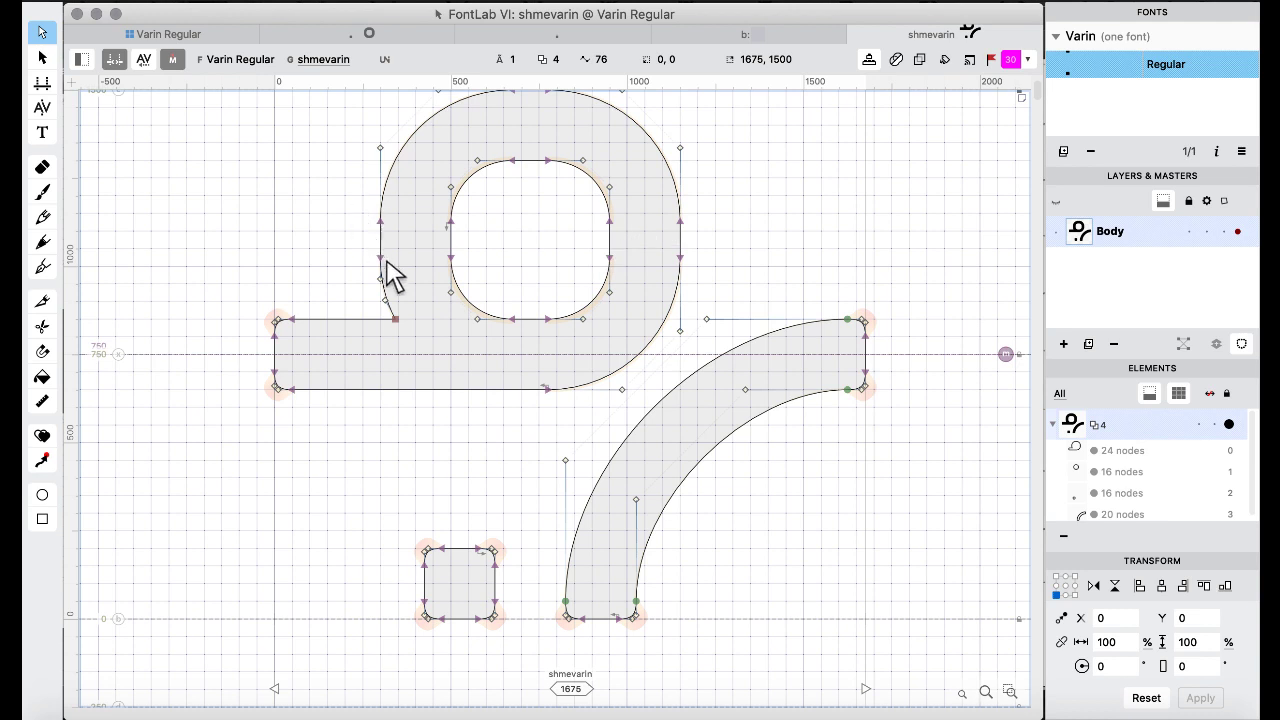
left_click_drag(241, 293, 349, 486)
key("shift+Right")
key("shift+Right")
key("shift+Right")
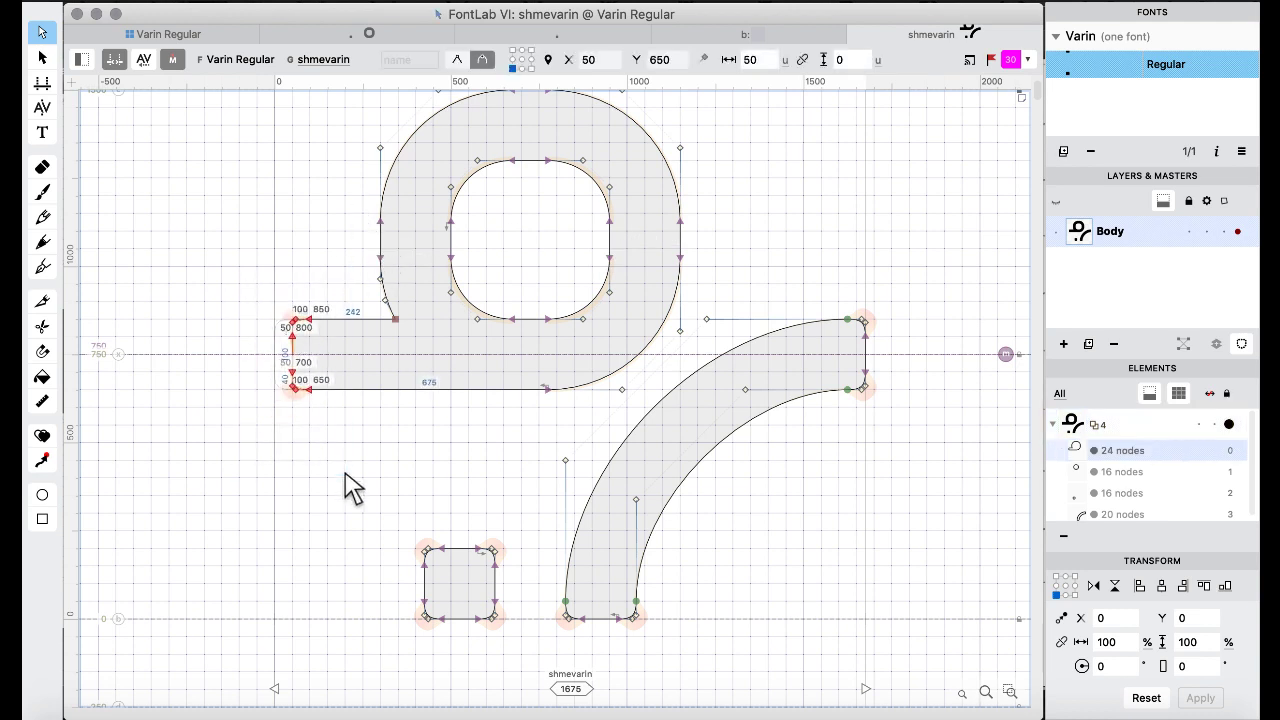
Go to smevarin and shorten its detached incoming horizontal bar by moving the outer left-end nodes inward toward the stem.
key("period")
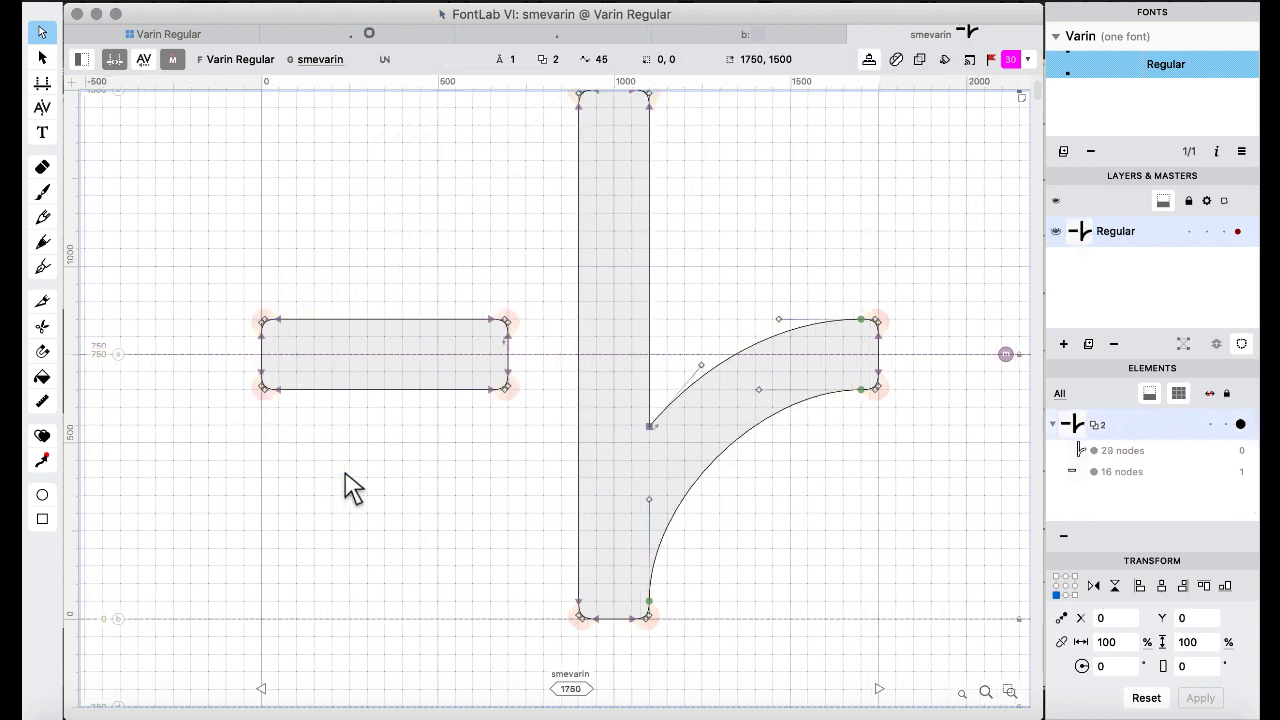
left_click(509, 340)
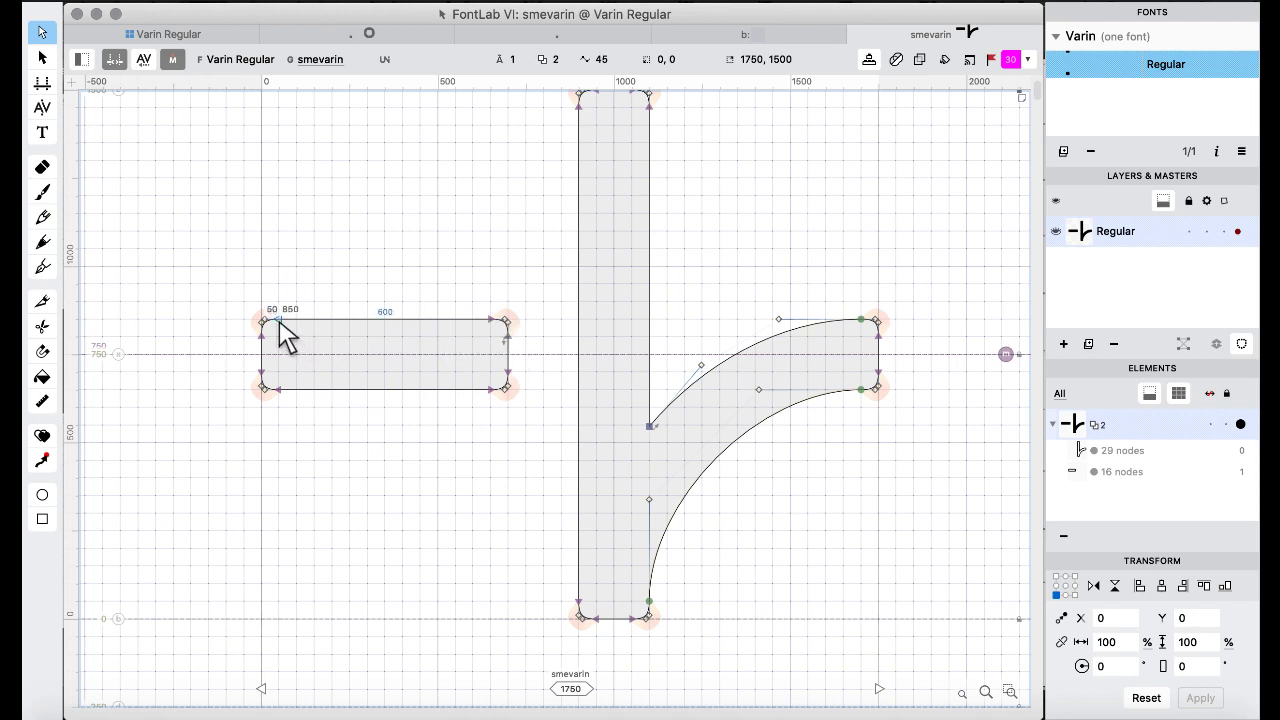
left_click_drag(237, 292, 343, 520)
key("shift+Right")
key("shift+Right")
key("shift+Right")
key("shift+Right")
key("shift+Right")
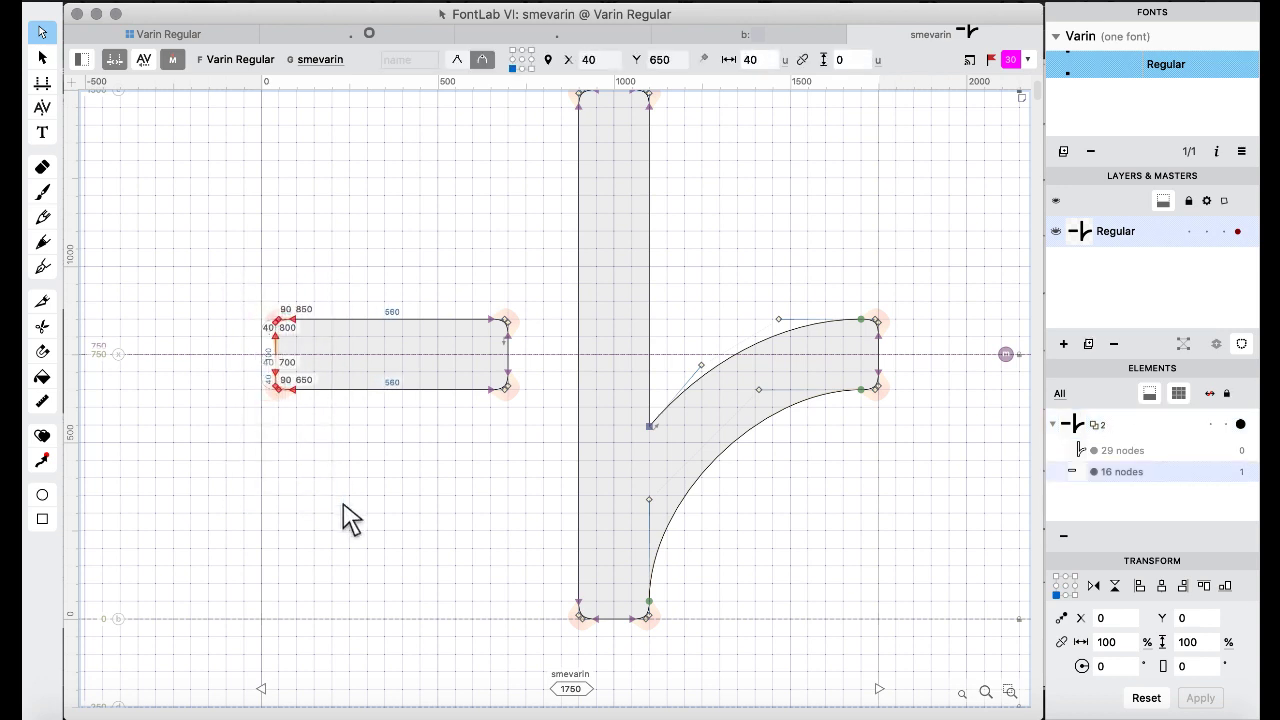
key("shift+Right")
key("shift+Right")
key("shift+Right")
key("shift+Right")
key("shift+Right")
key("shift+Right")
key("shift+Right")
key("shift+Right")
key("shift+Right")
key("shift+Right")
key("shift+Right")
key("shift+Right")
key("shift+Right")
key("shift+Right")
key("shift+Right")
key("shift+Right")
key("shift+Right")
key("shift+Right")
key("shift+Right")
key("shift+Right")
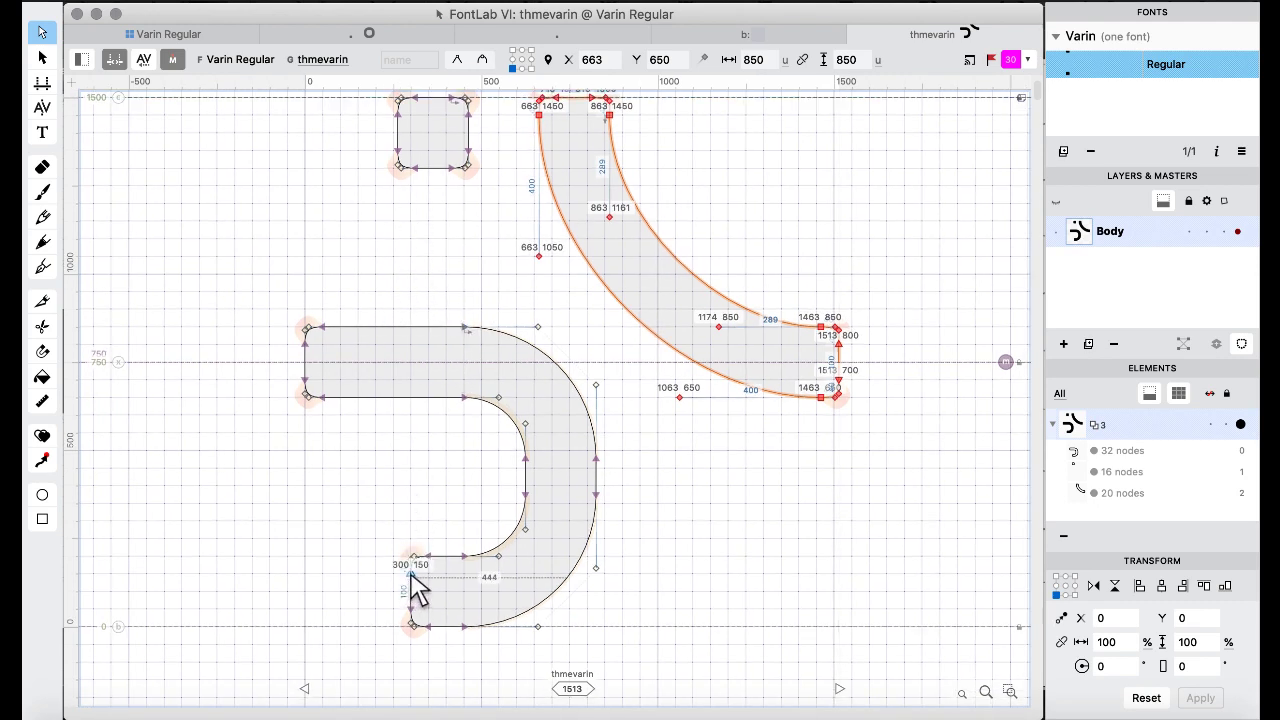
Shorten the incoming horizontal strokes of thmevarin, tmevarin and wmevarin by moving each stroke's outer left-end nodes inward.
left_click_drag(233, 264, 325, 402)
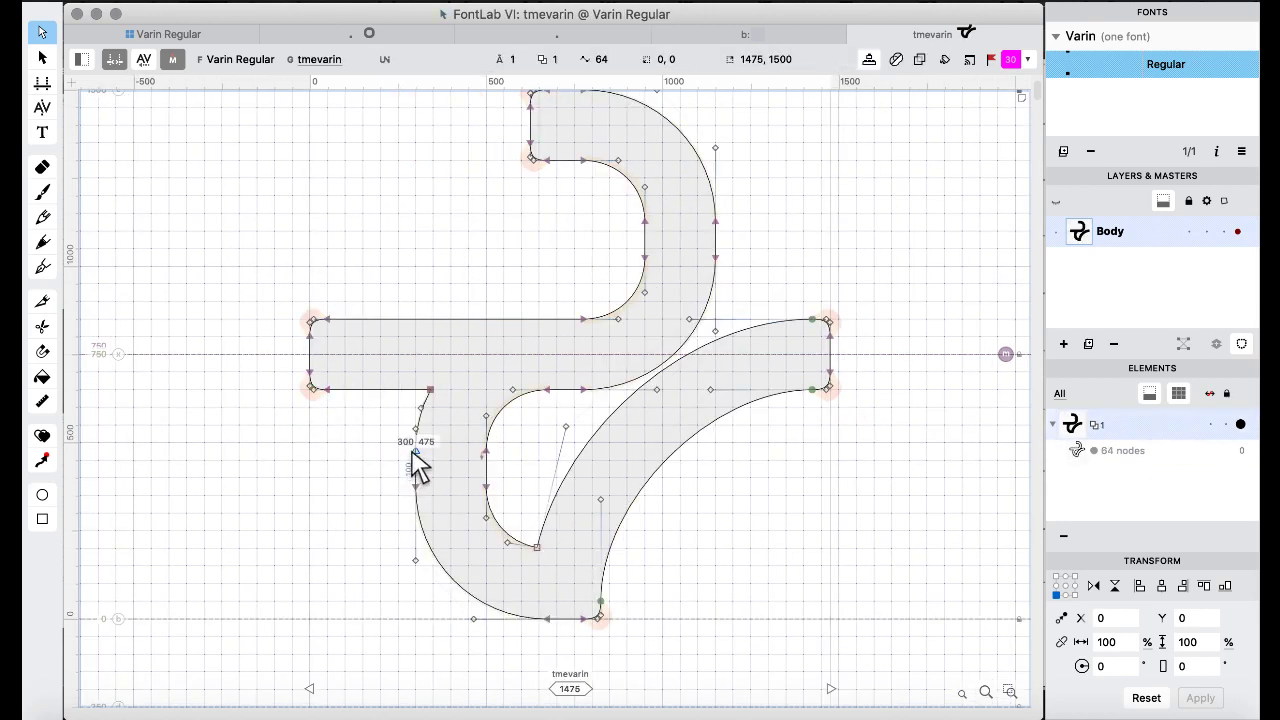
left_click_drag(271, 244, 370, 515)
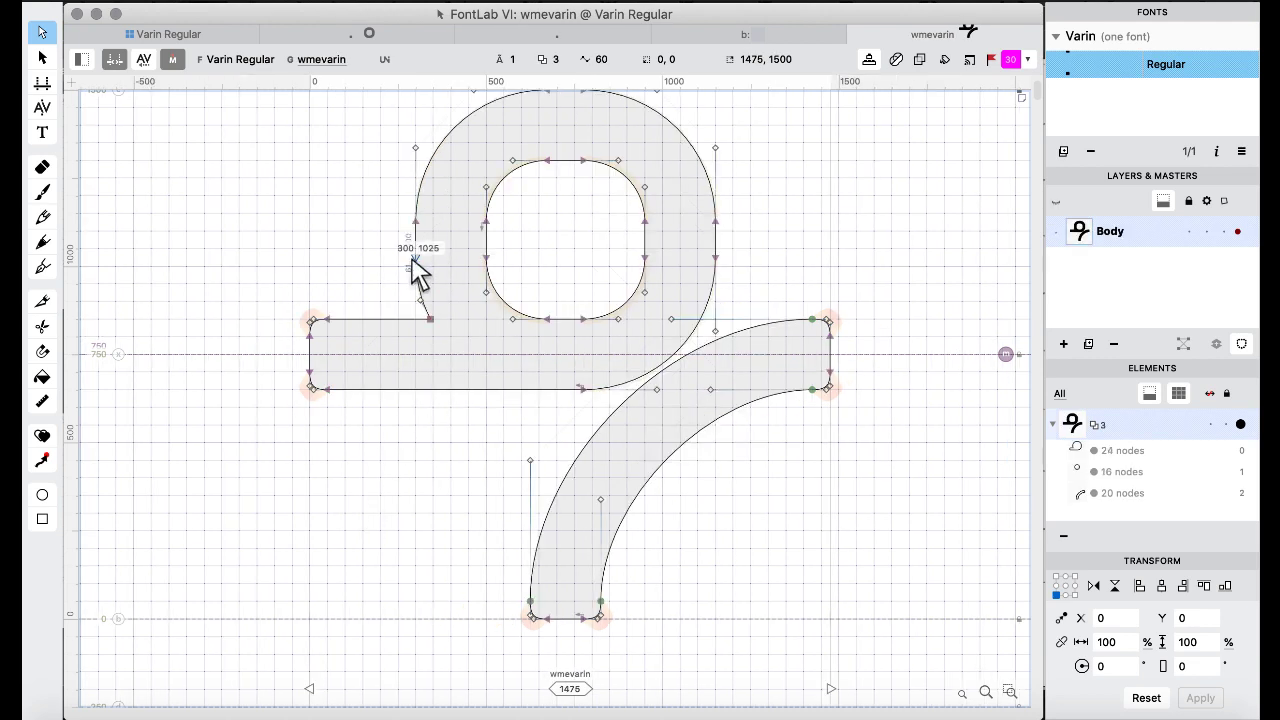
left_click_drag(246, 278, 393, 476)
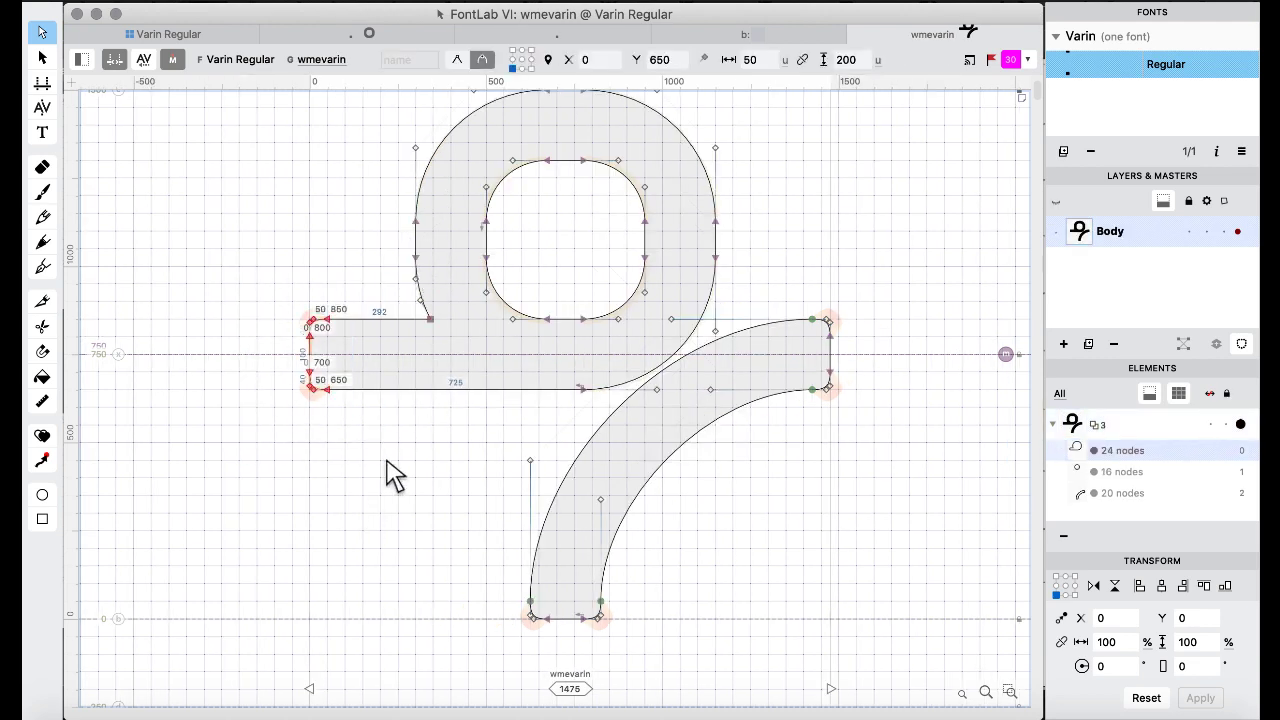
key("shift+Right")
key("shift+Right")
key("shift+Right")
key("shift+Right")
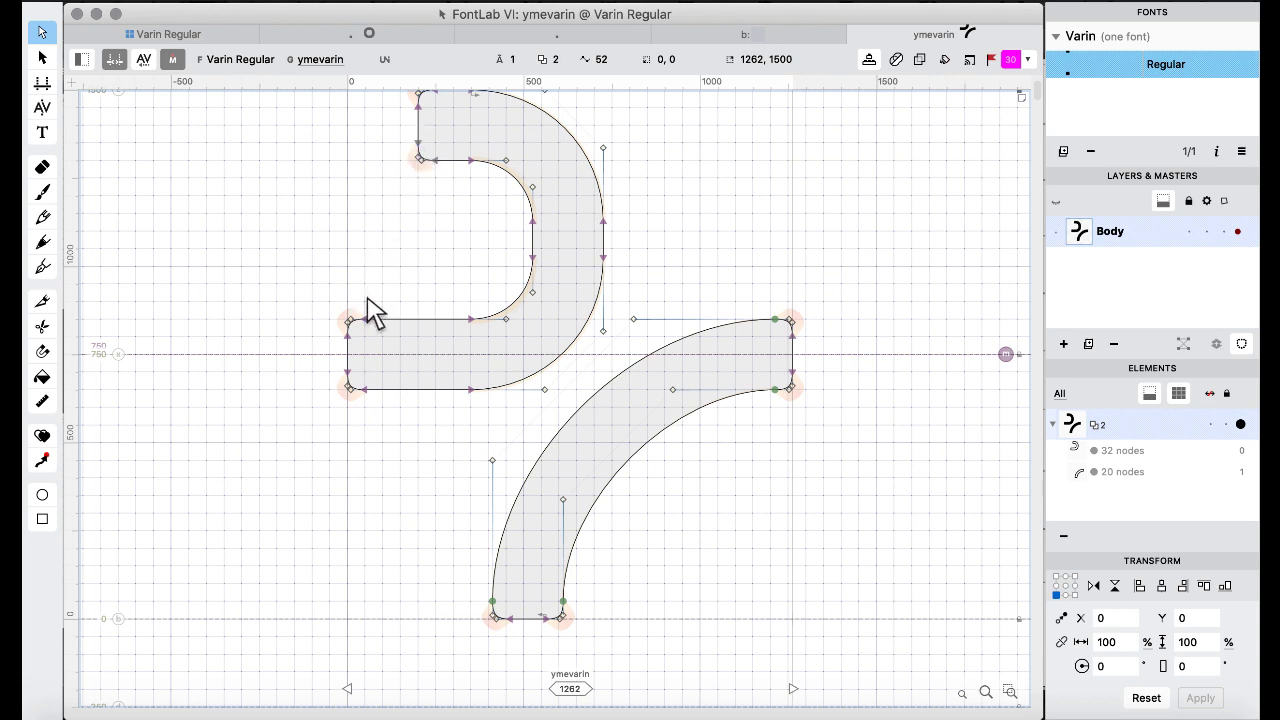
In ymevarin, lengthen the incoming horizontal stroke by moving its outer left-end nodes to X -50.
left_click_drag(315, 298, 414, 451)
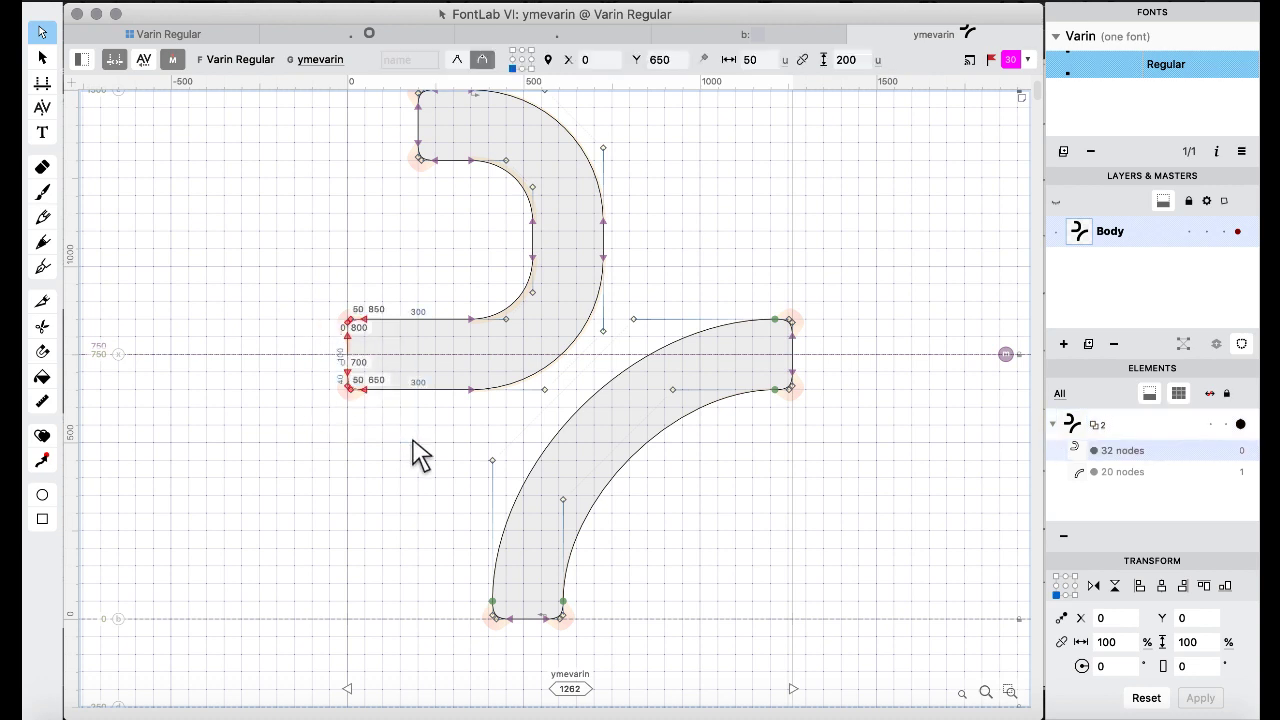
key("shift+Left")
key("shift+Left")
key("shift+Left")
key("shift+Left")
key("shift+Left")
key("shift+Left")
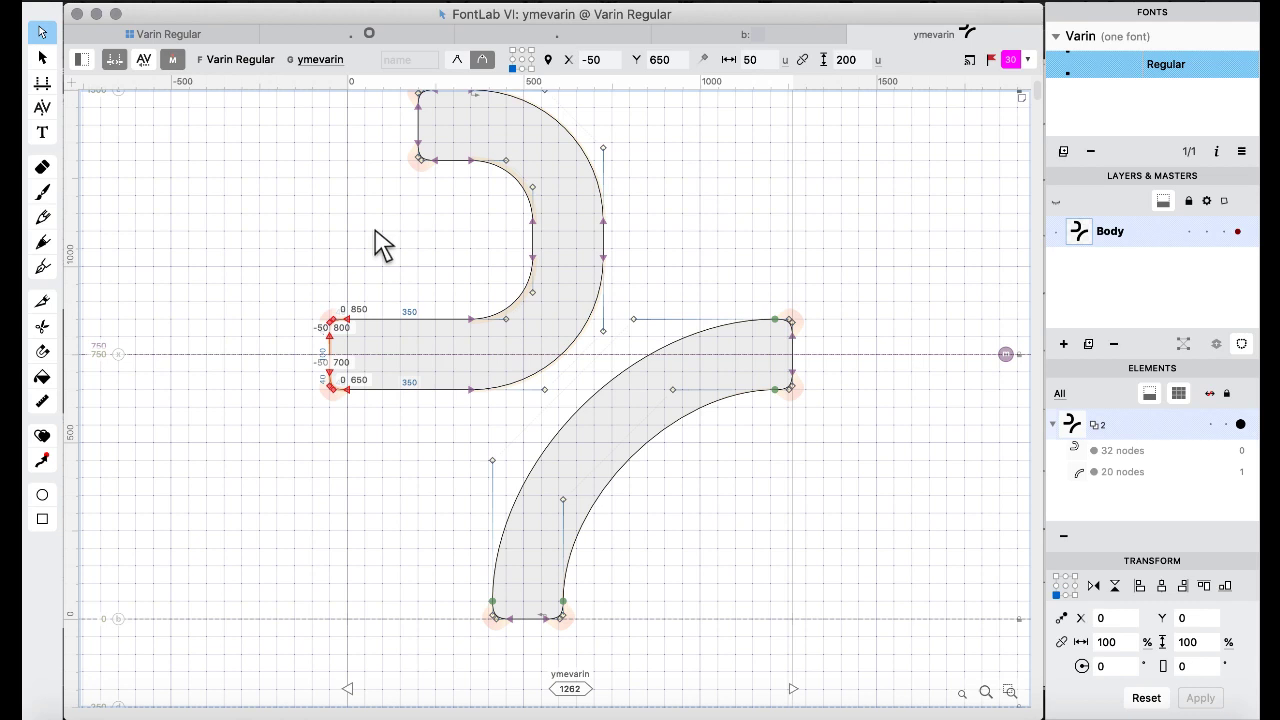
Go to zmevarin and shorten its detached horizontal bar by moving the right-end node selection to X 1250.
key("super+bracketright")
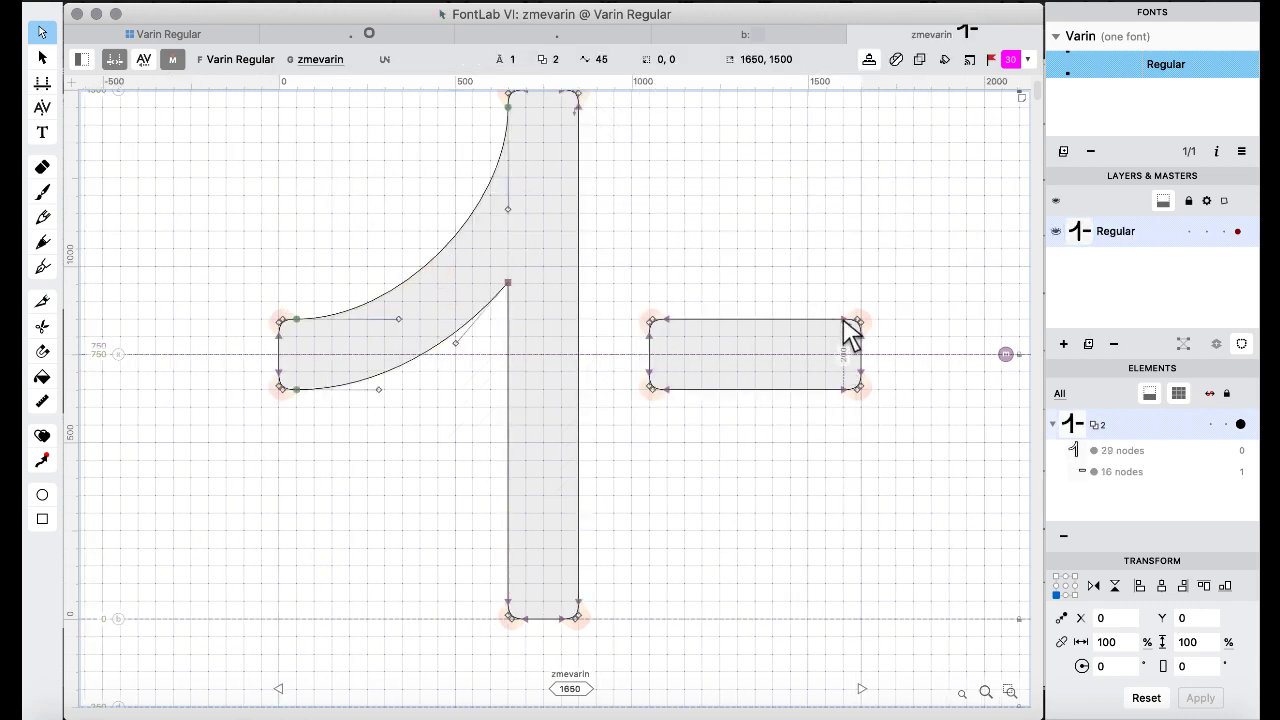
left_click_drag(820, 282, 915, 490)
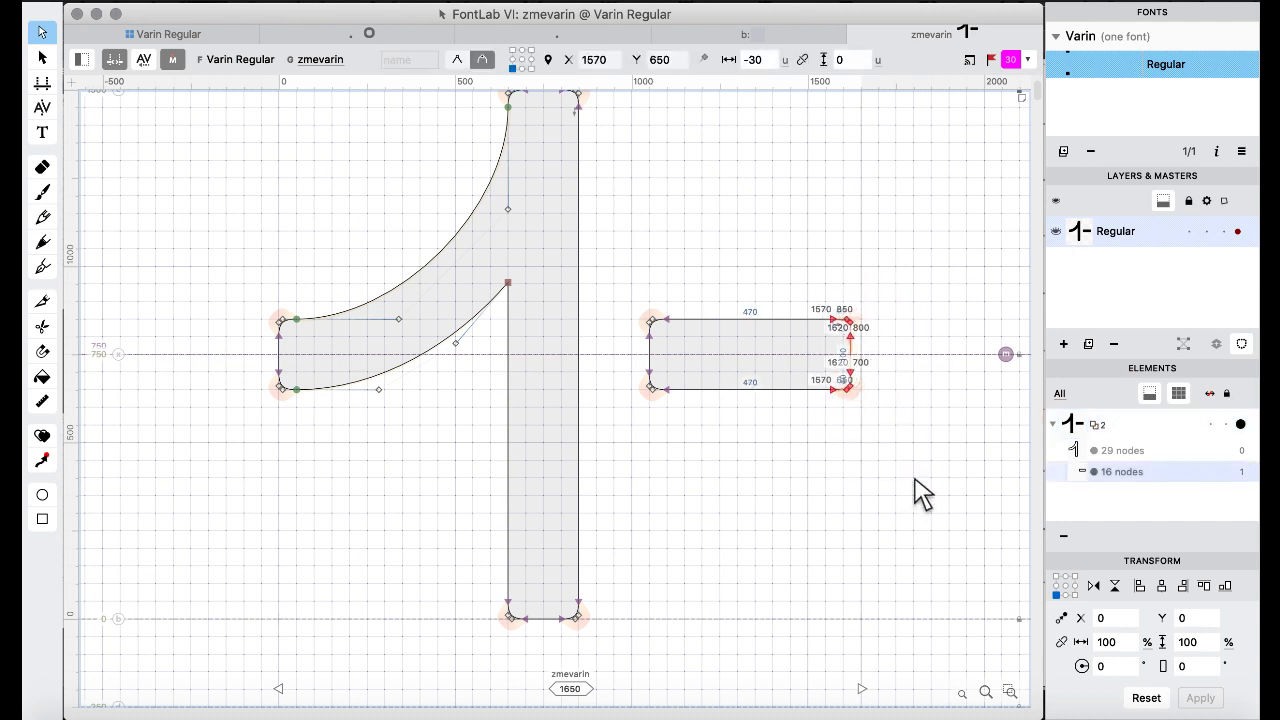
key("shift+Left")
key("shift+Left")
key("super+shift+Left")
key("super+shift+Left")
key("super+shift+Left")
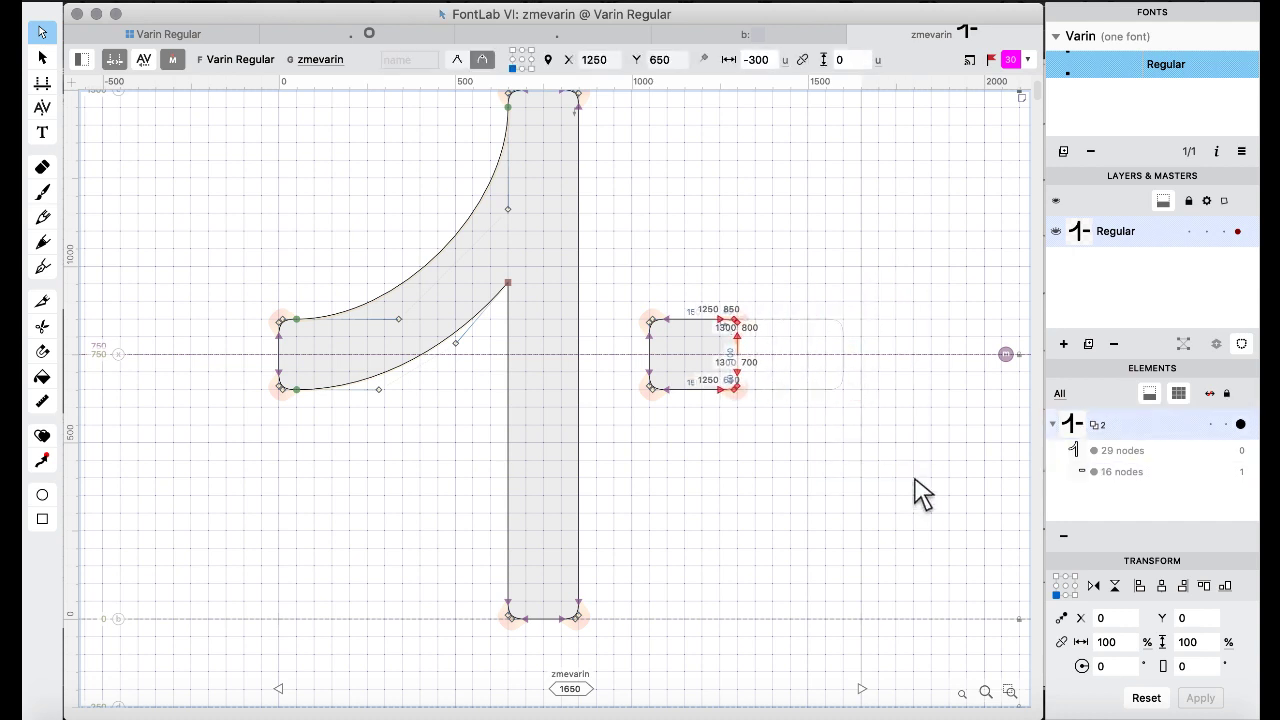
key("bracketright")
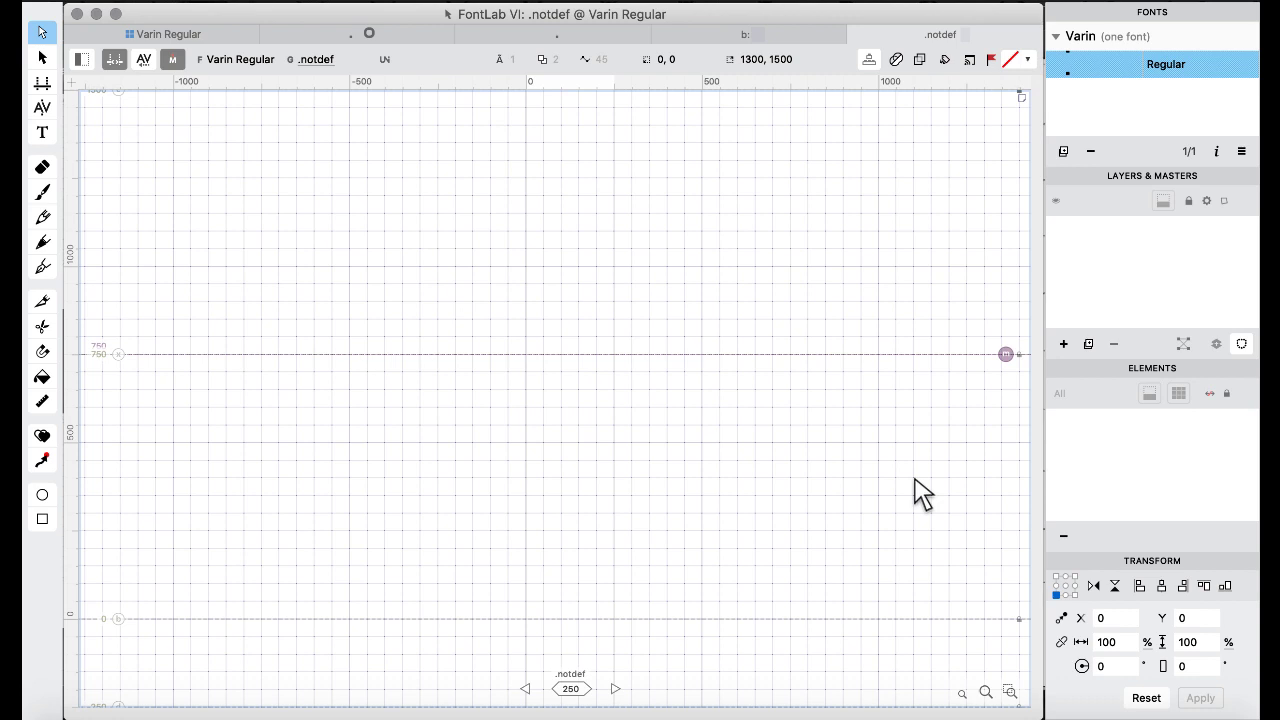
key("bracketleft")
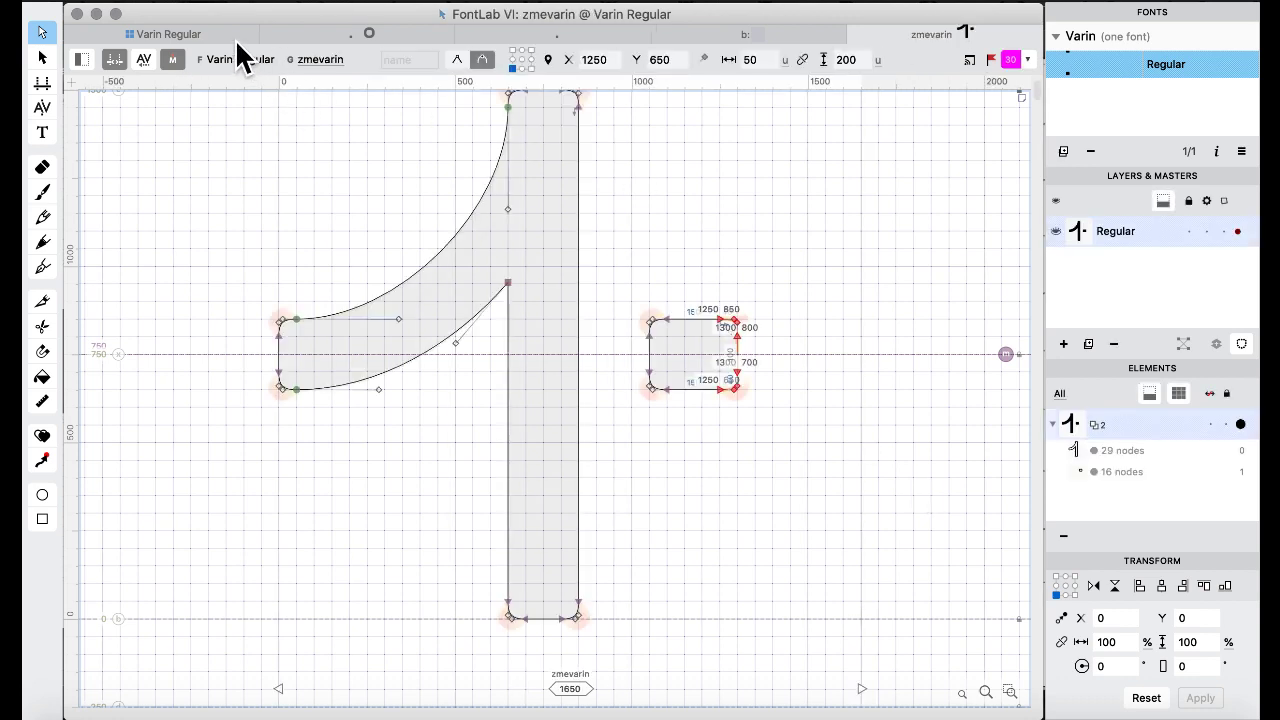
Set the left and right sidebearings of all me-series glyphs, aamevarin through zmevarin, to -50.
left_click(209, 38)
left_click(557, 408)
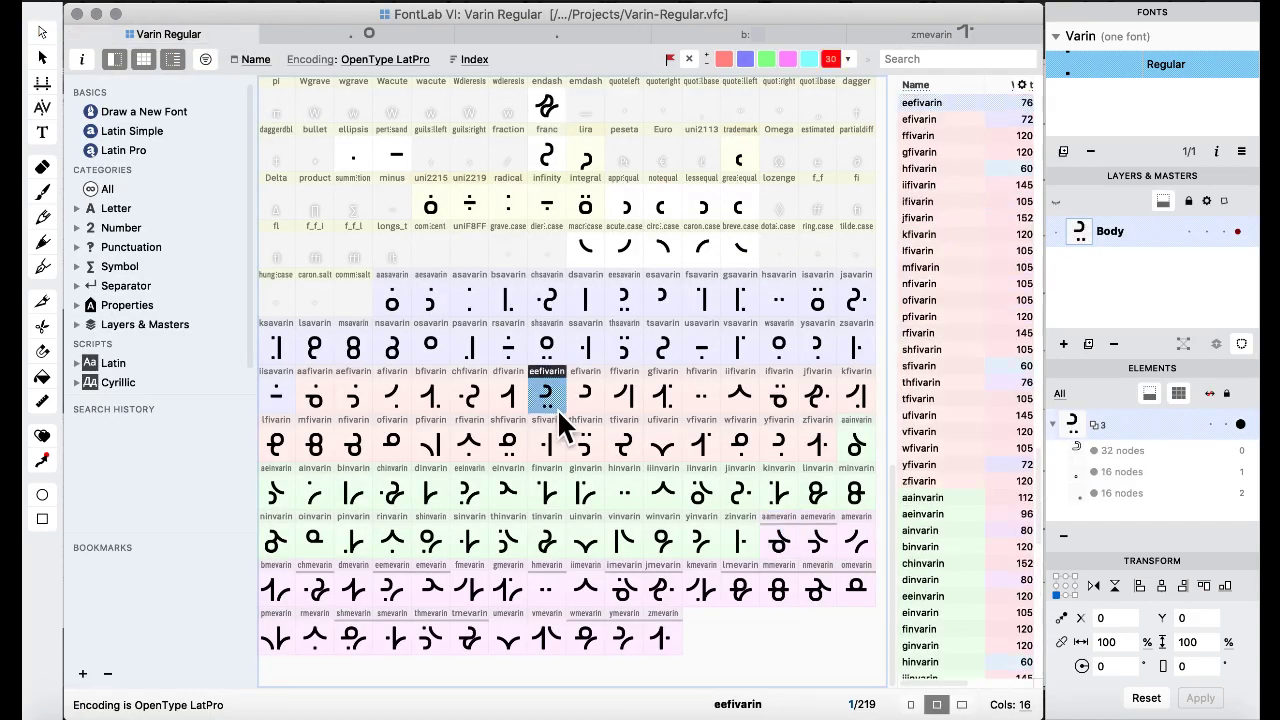
left_click(652, 630)
left_click(777, 555, "shift")
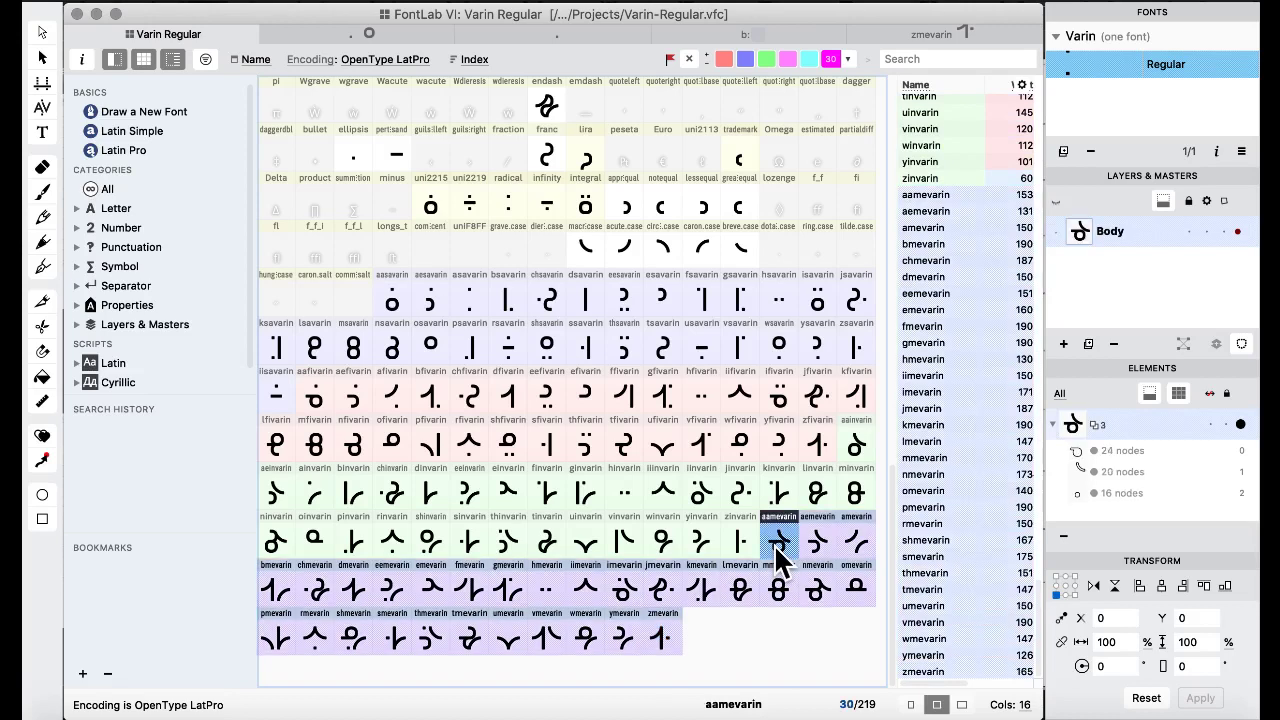
left_click(562, 2)
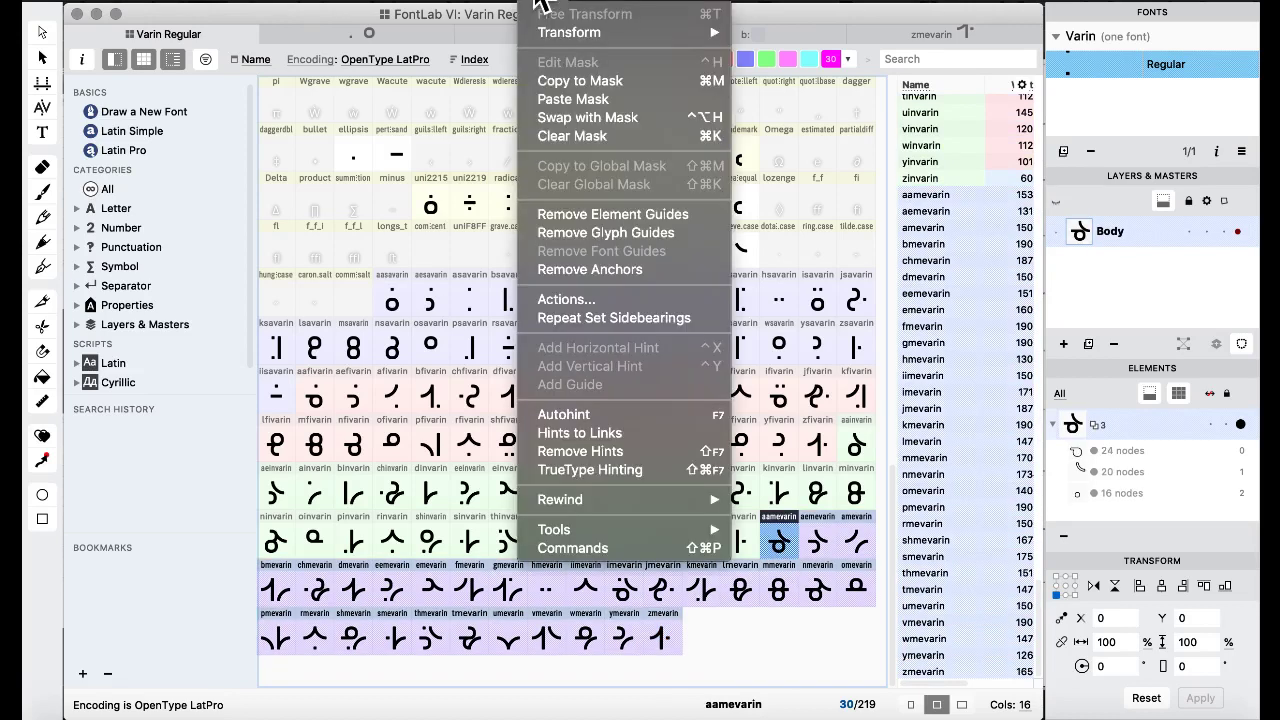
left_click(600, 306)
left_click(658, 186)
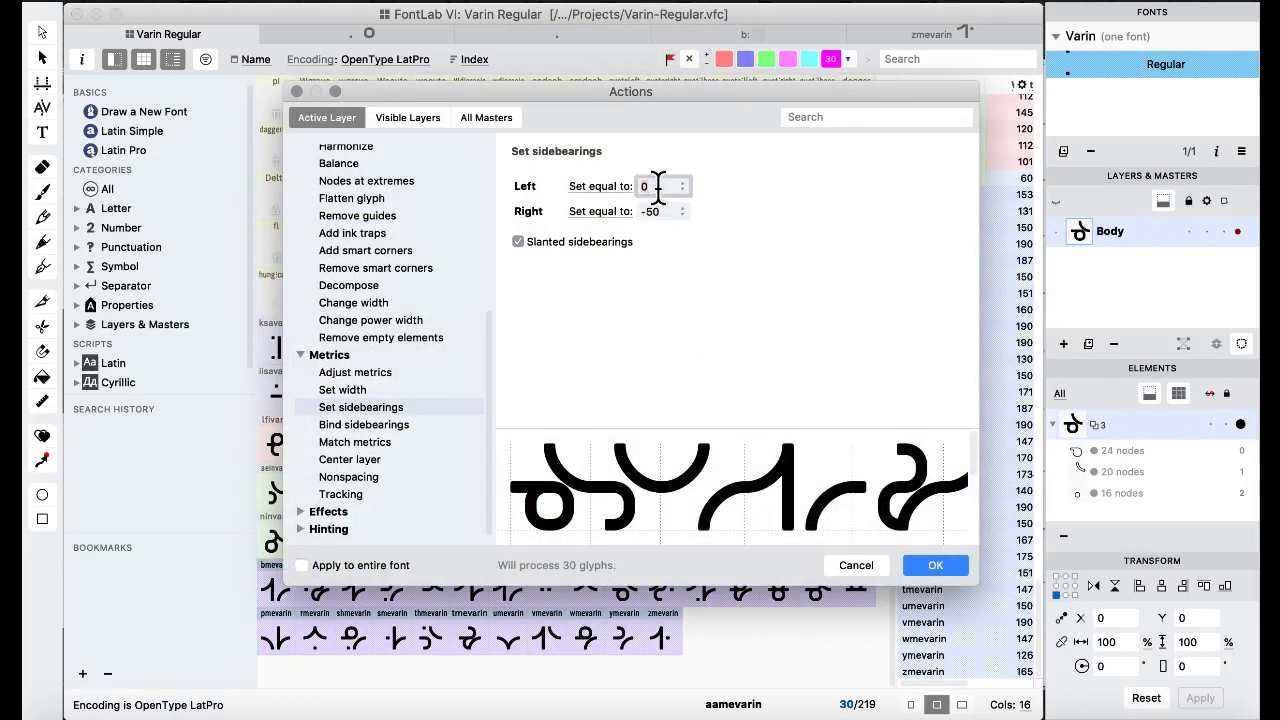
type("-50")
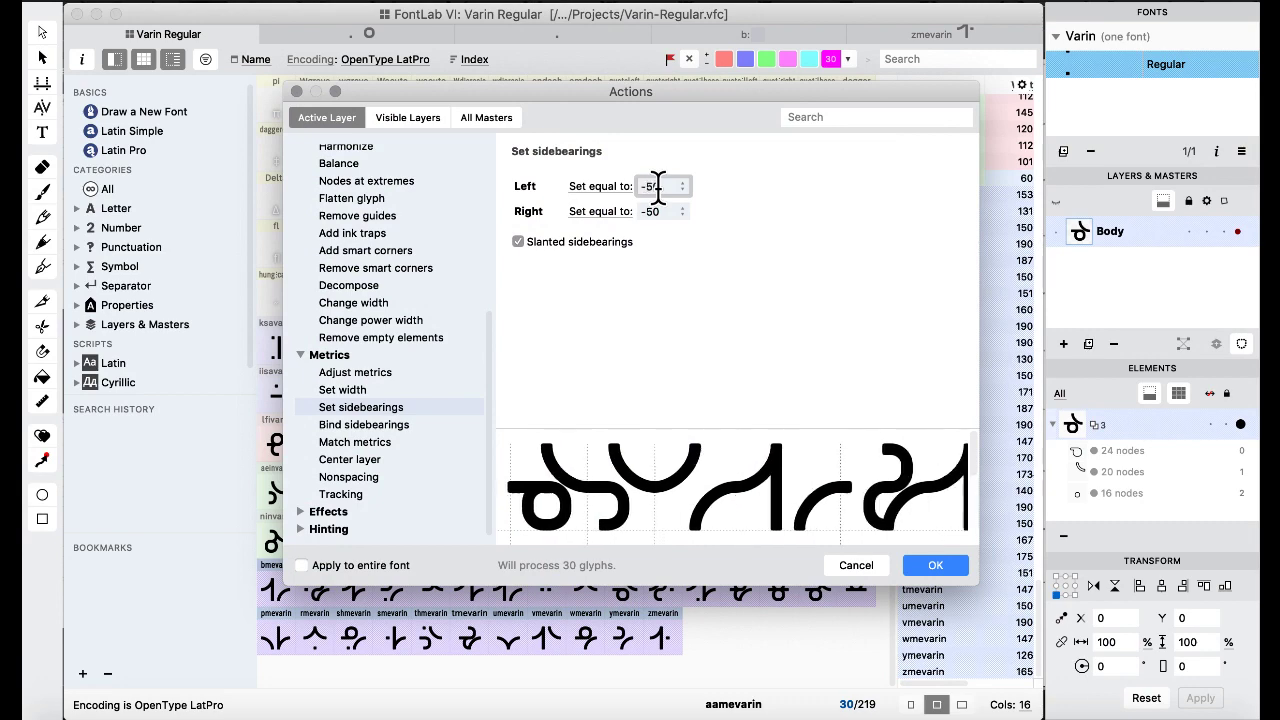
left_click(940, 564)
Open shsavarin in text mode with the text sidebar shown and OpenType features enabled.
left_click(530, 352)
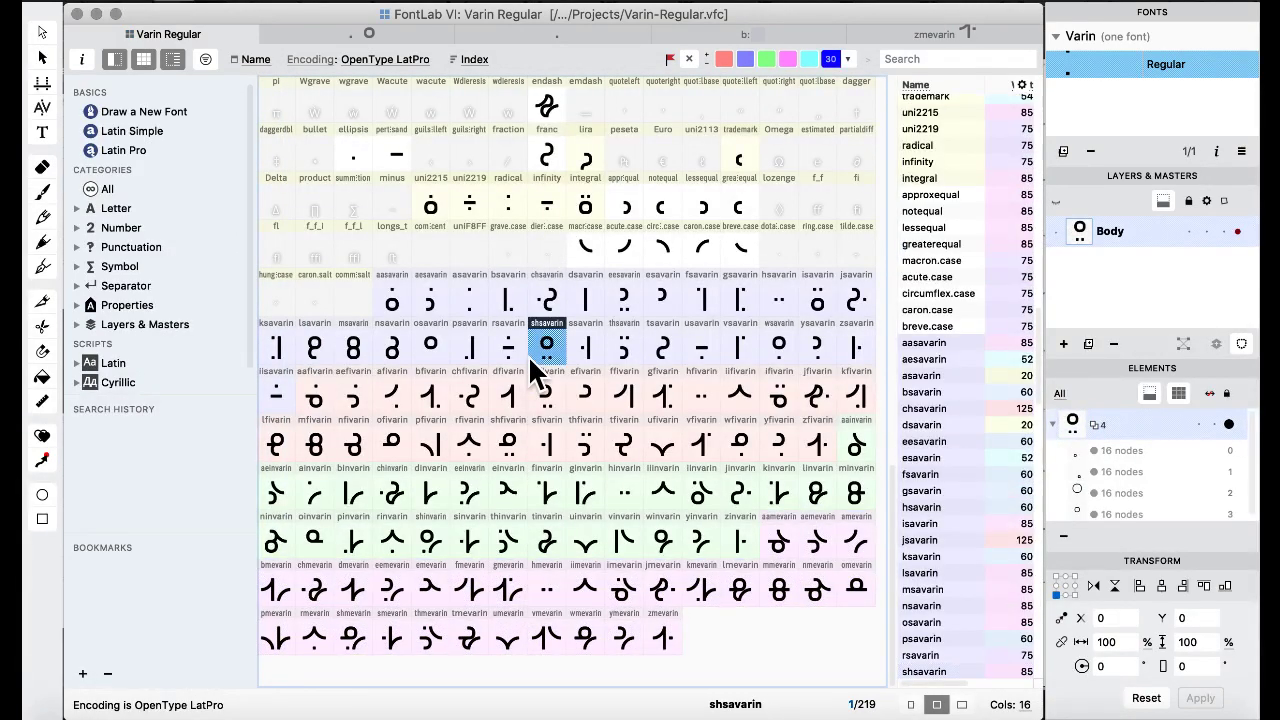
left_click(42, 131)
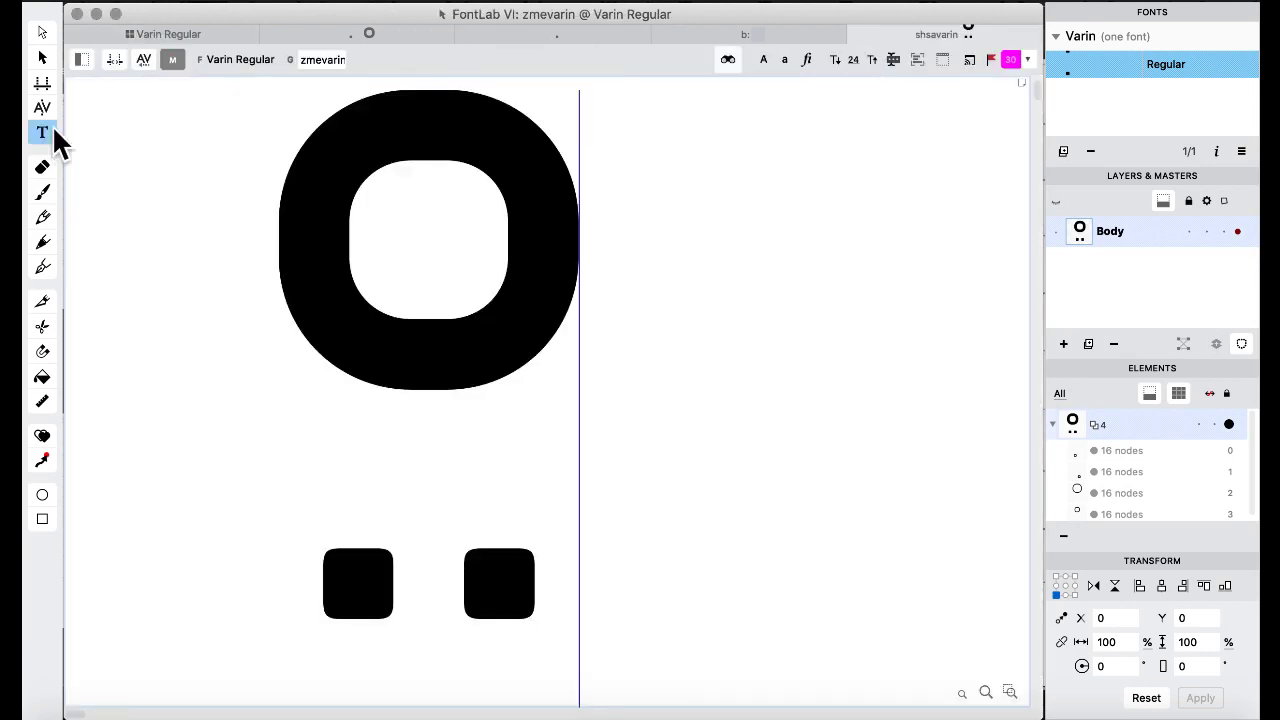
left_click(82, 61)
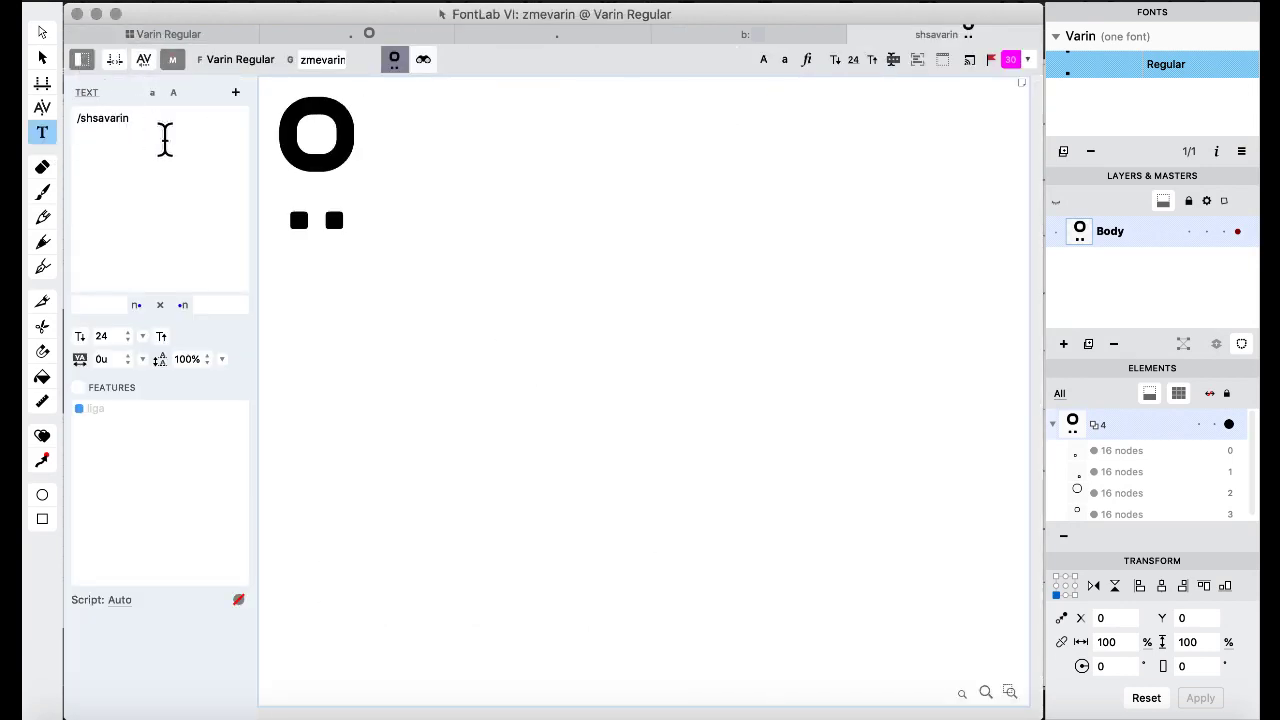
left_click(78, 387)
Replace the preview text with the test string "mamsdkjfkdsjf".
left_click(195, 221)
key("super+a")
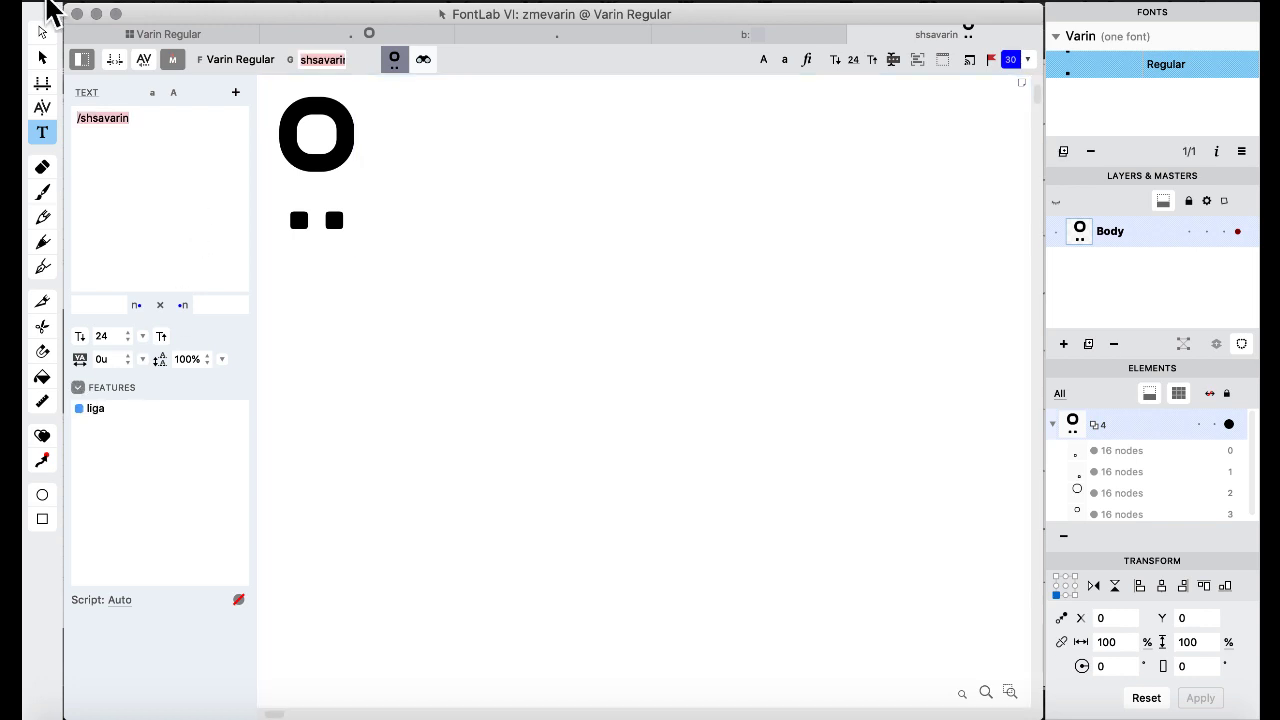
type("mamsdkjfkdsjf")
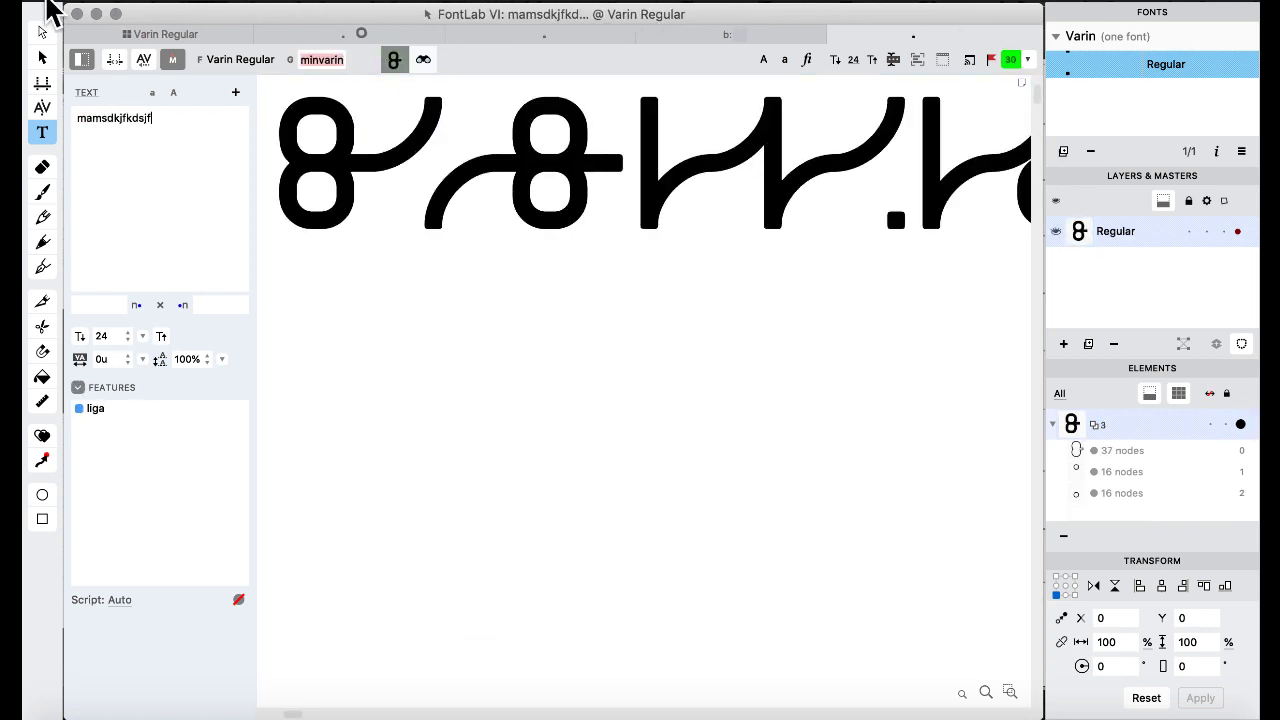
Remove the random test letters and make the preview text read "maadieu".
key("BackSpace")
key("BackSpace")
key("BackSpace")
key("BackSpace")
key("BackSpace")
key("BackSpace")
key("BackSpace")
key("BackSpace")
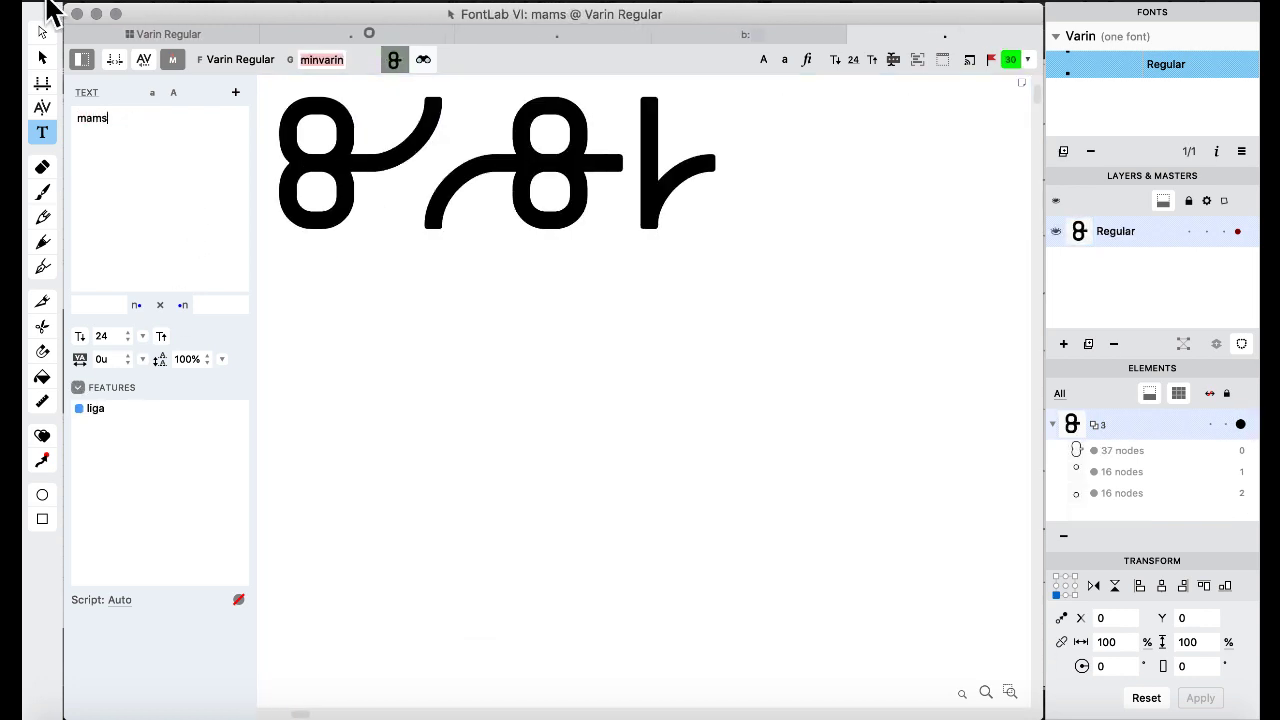
type("ad")
key("BackSpace")
key("BackSpace")
key("BackSpace")
key("BackSpace")
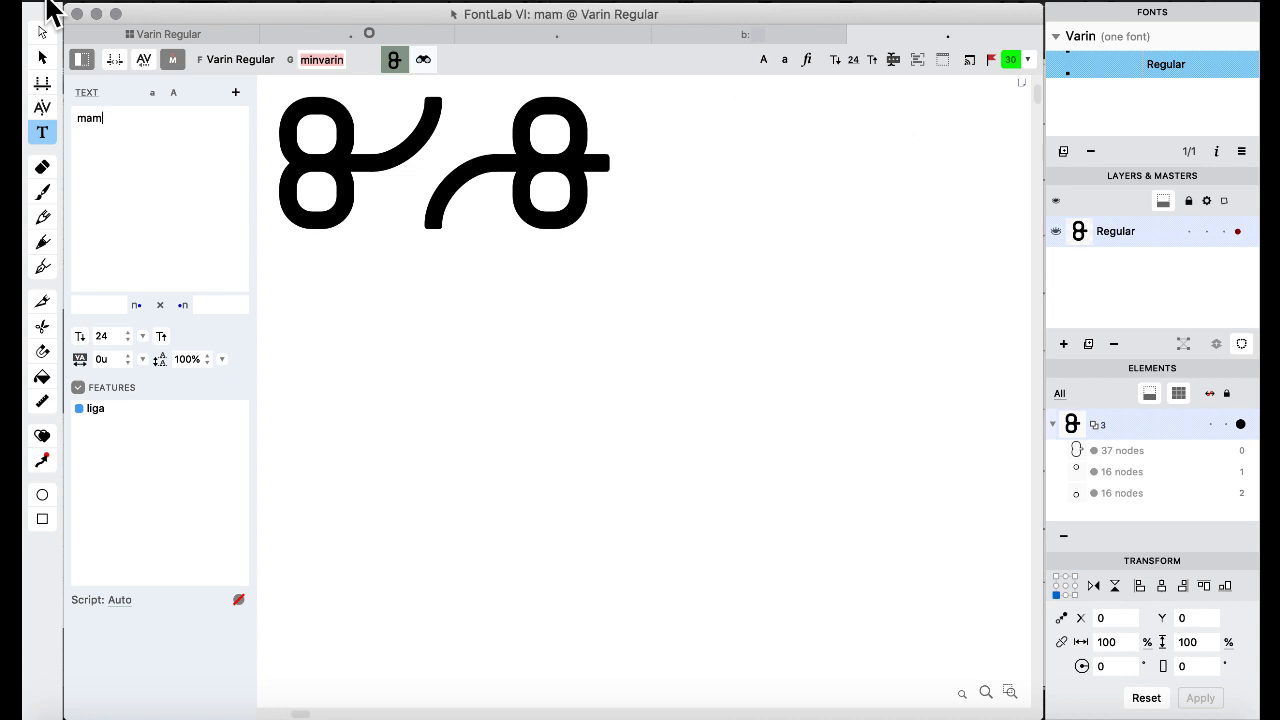
type("adieu")
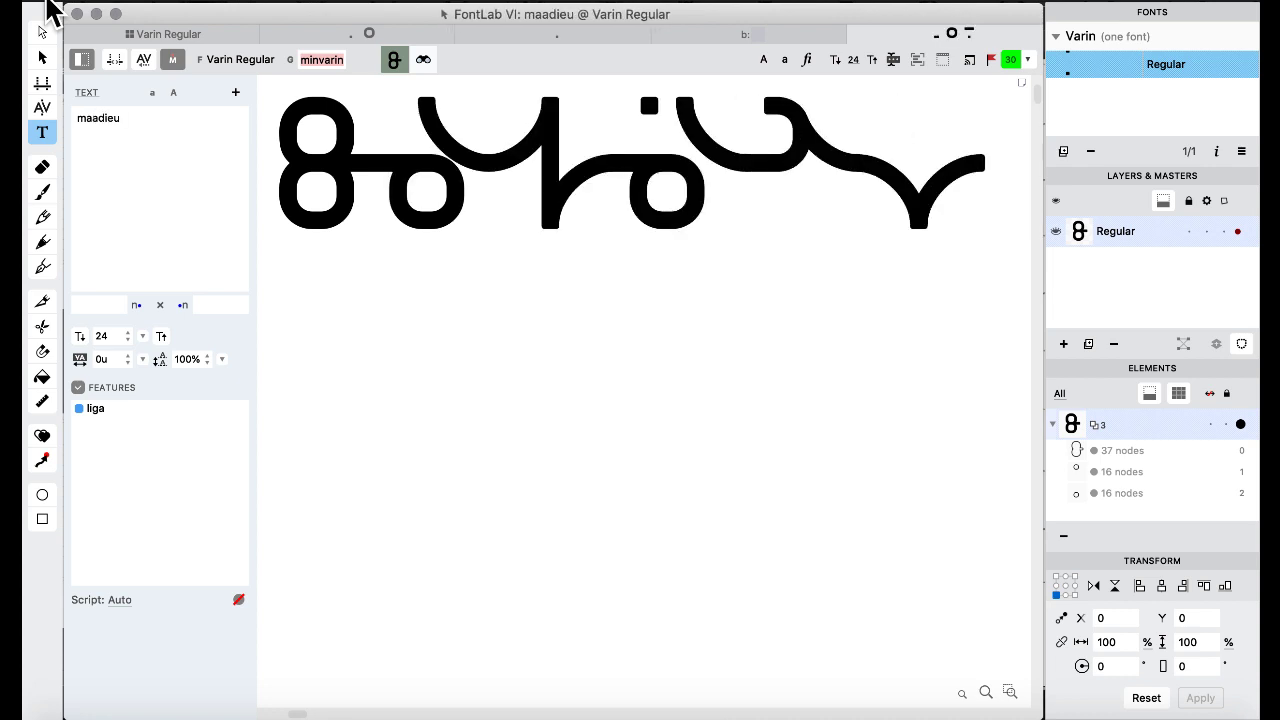
Add three more preview lines reading "laidur", "mdiaur" and "hairua" to test how the glyphs join.
key("Return")
type("lai")
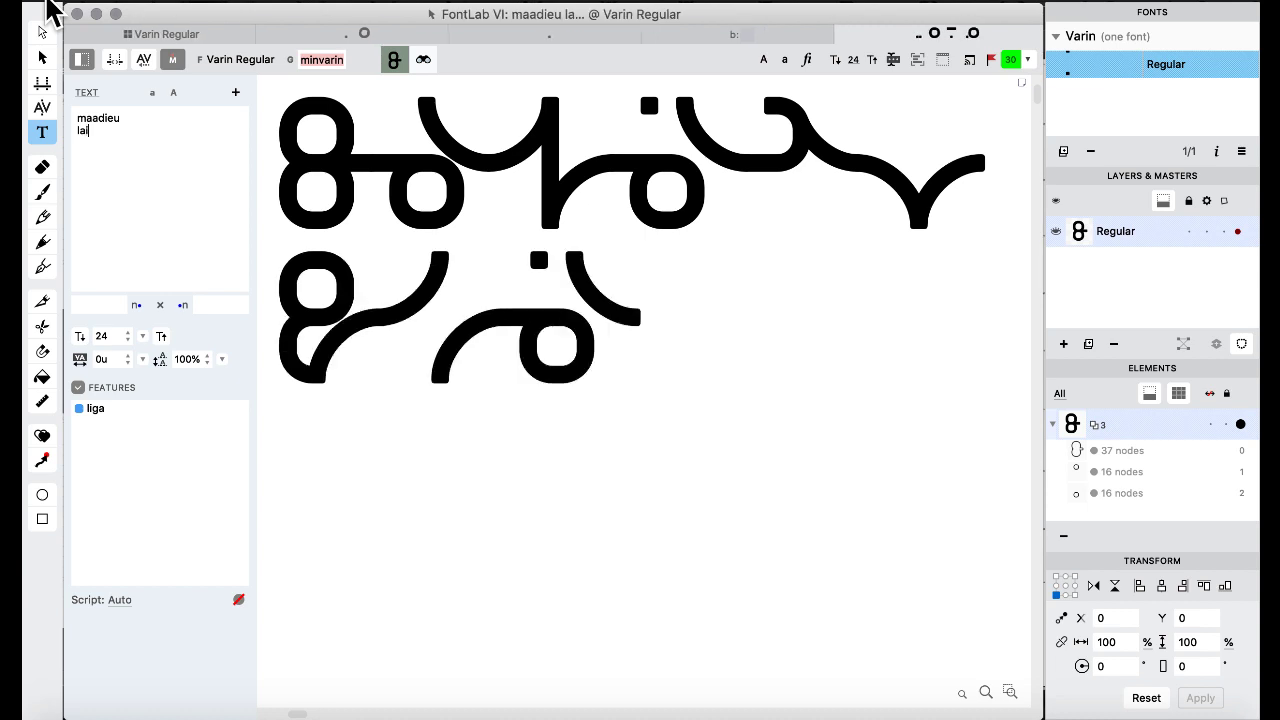
type("dur")
key("Return")
type("mdiaur ")
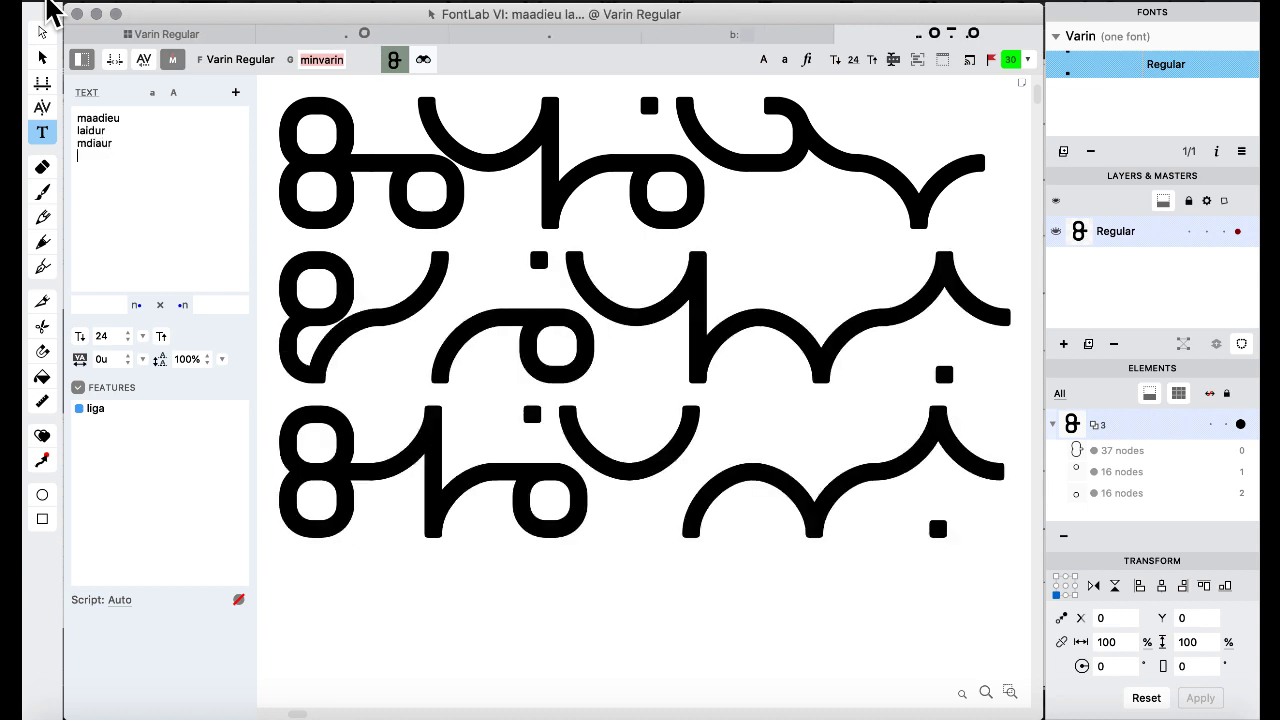
type("hairua")
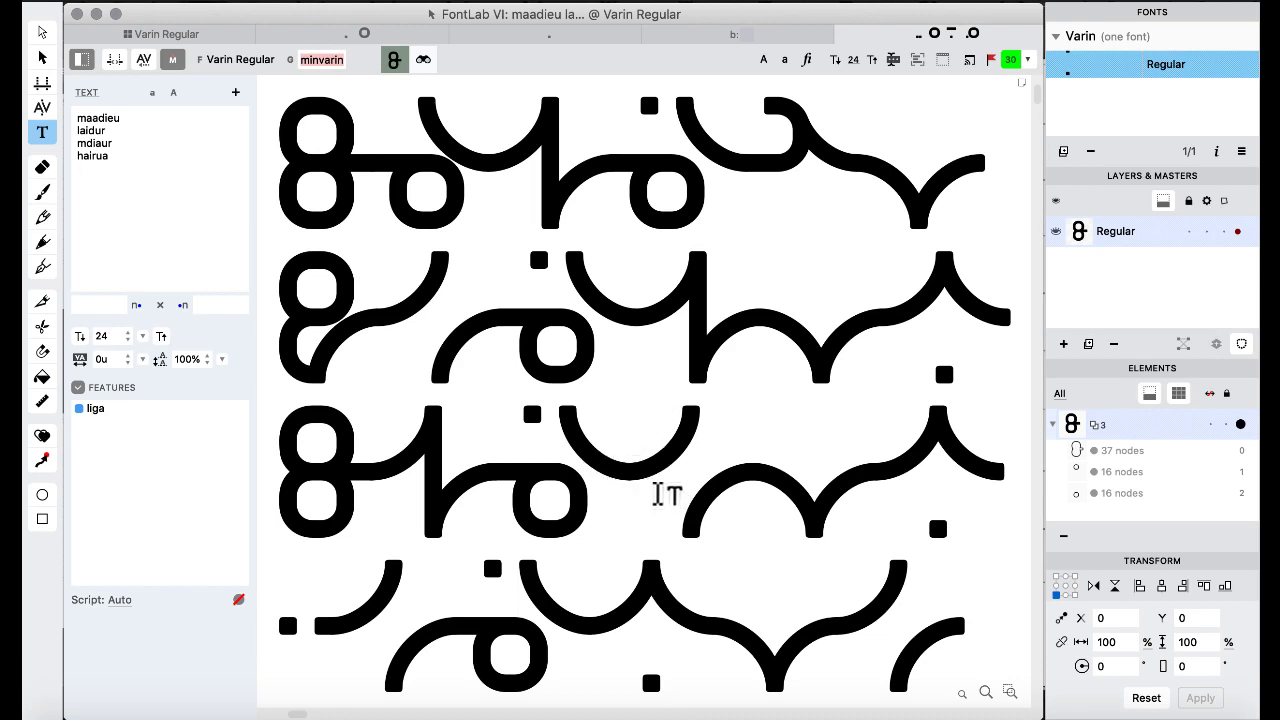
Add two more preview lines, a "hello" greeting followed by a first name and "how are you", to test the glyph joins.
scroll(667, 494, "up", 5)
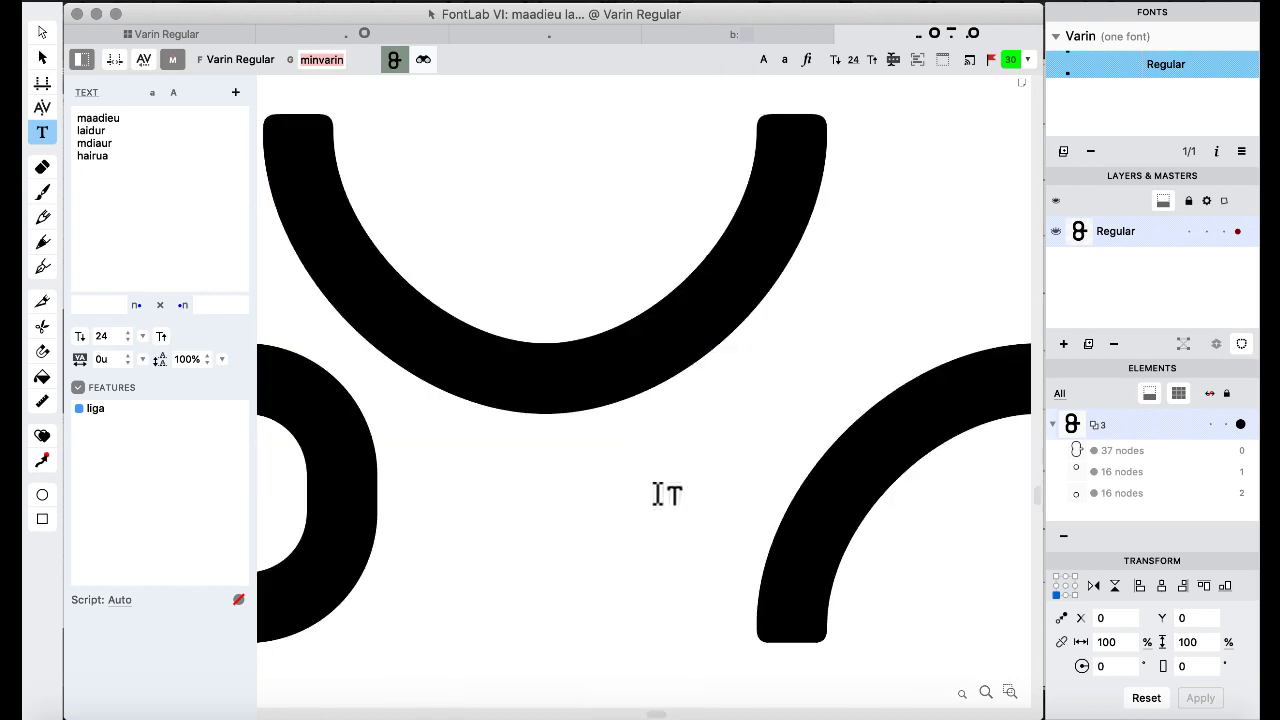
scroll(667, 494, "down", 5)
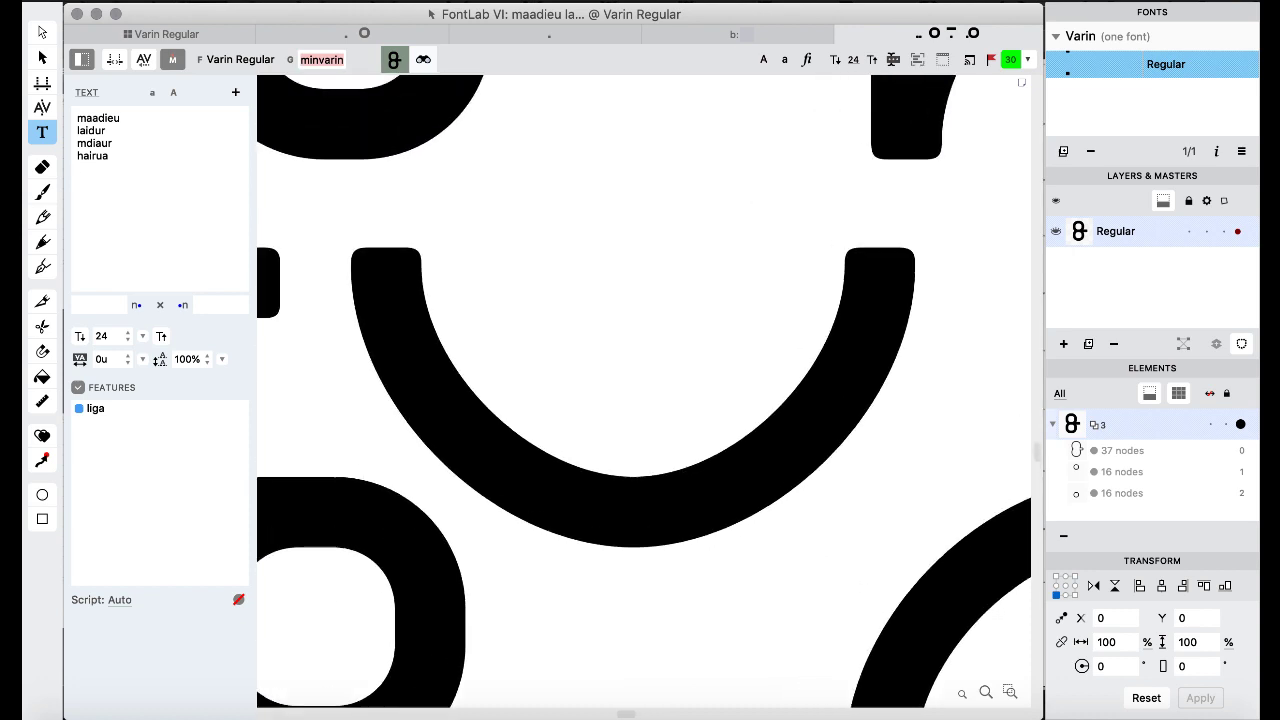
scroll(667, 494, "down", 3)
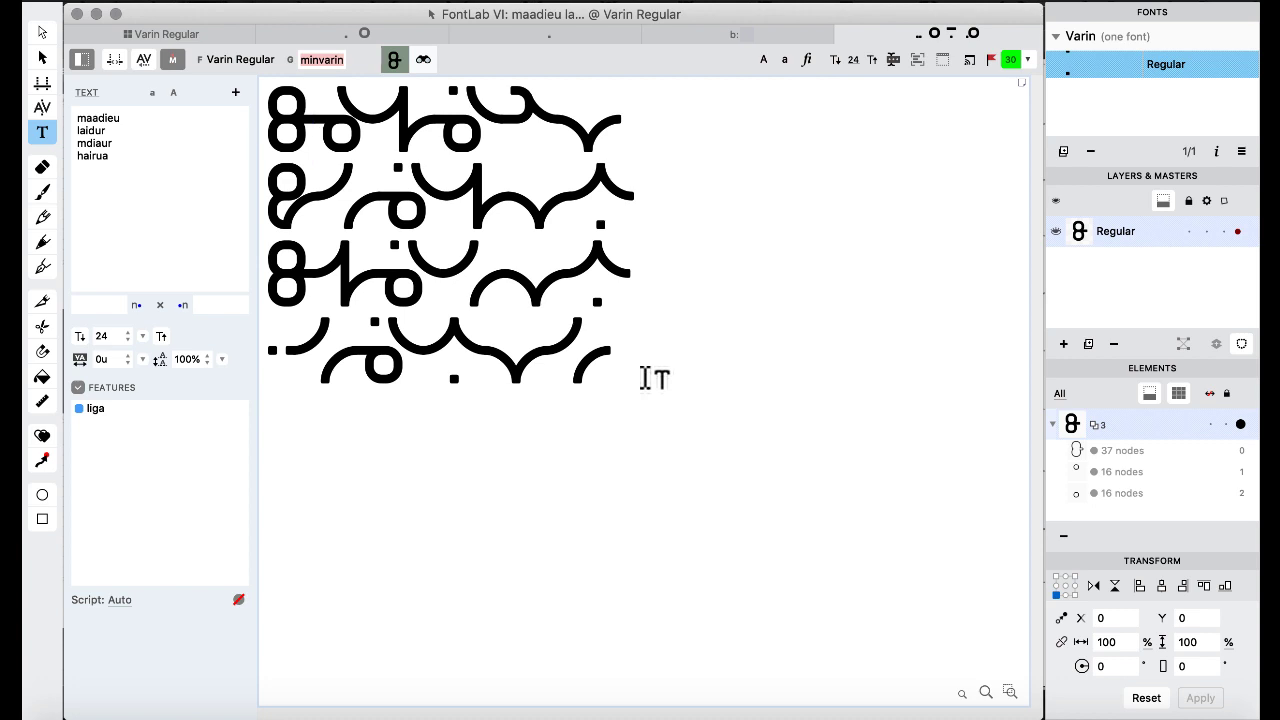
left_click(638, 366)
key("Return")
type("hell")
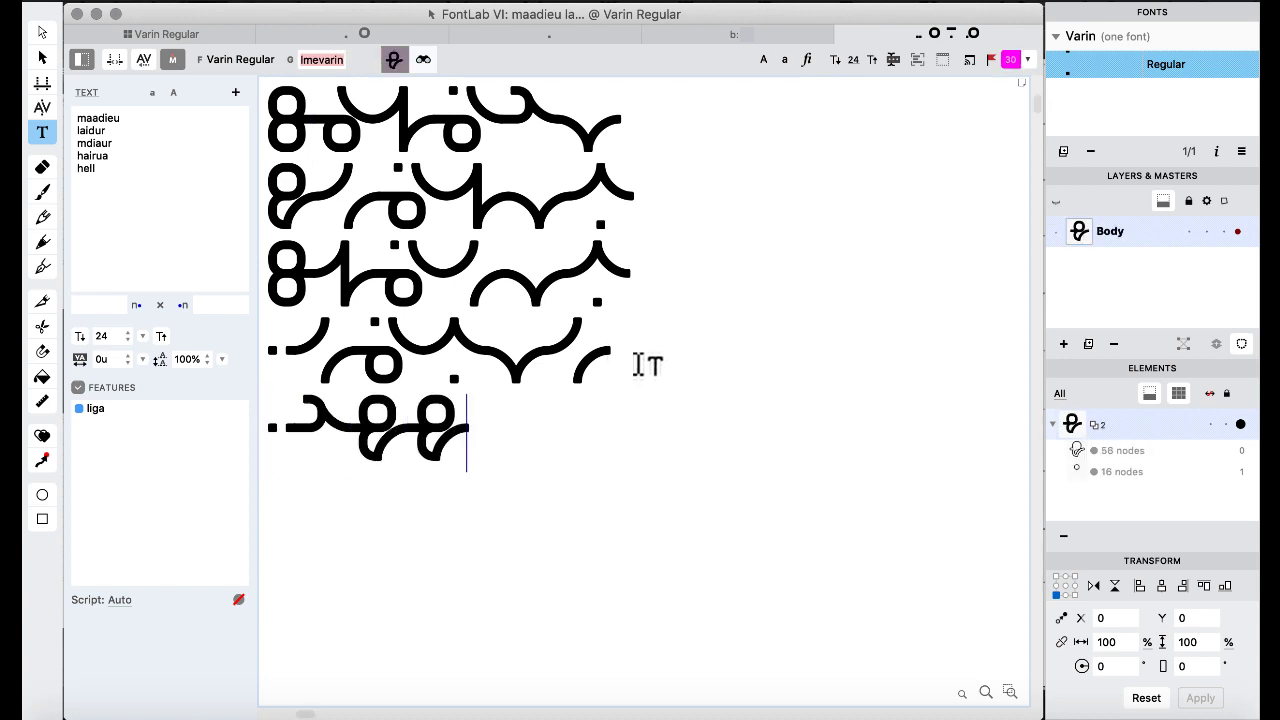
type("o erin")
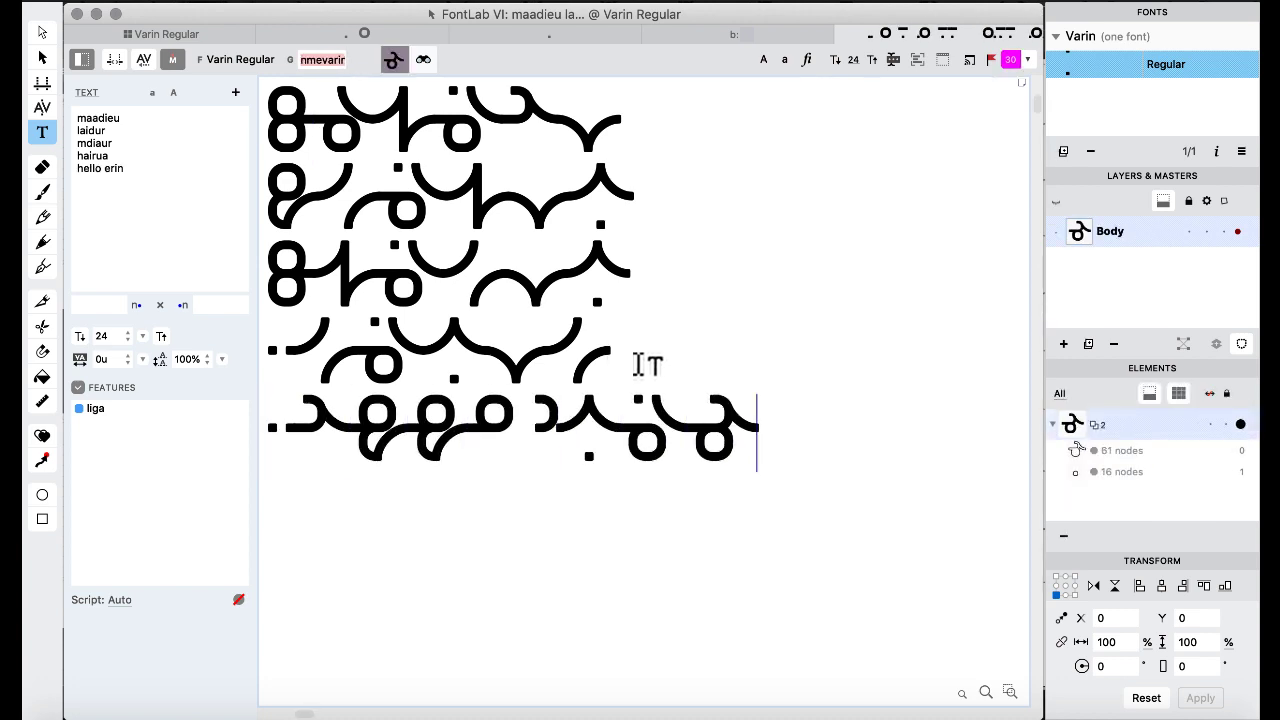
key("Return")
type("how are you")
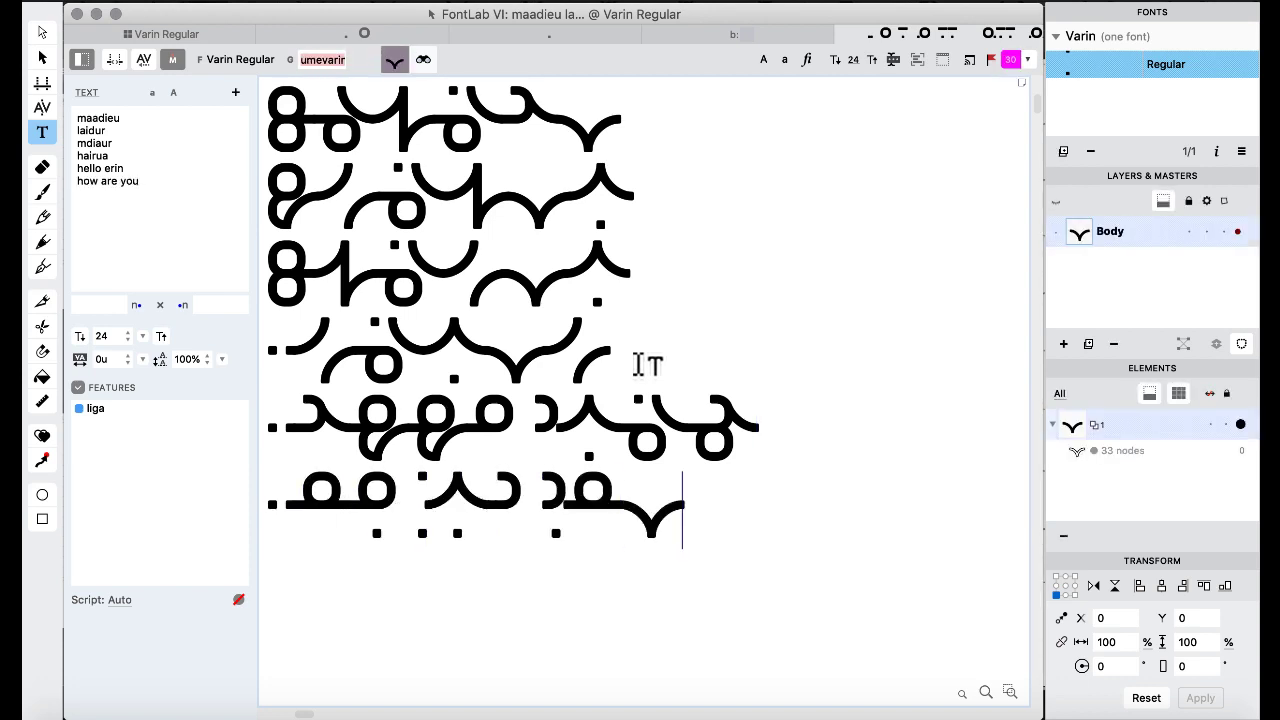
Replace all of the preview text with the single word "varin", without a trailing space.
key("super+a")
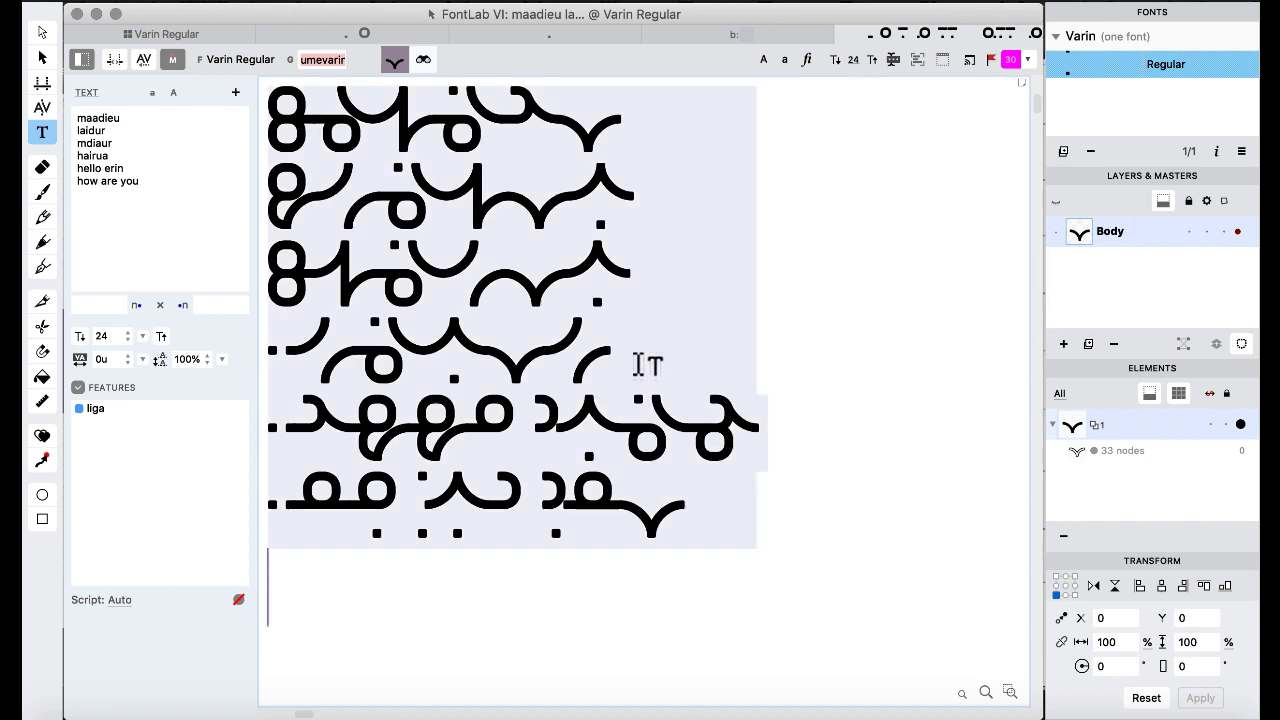
type("varin")
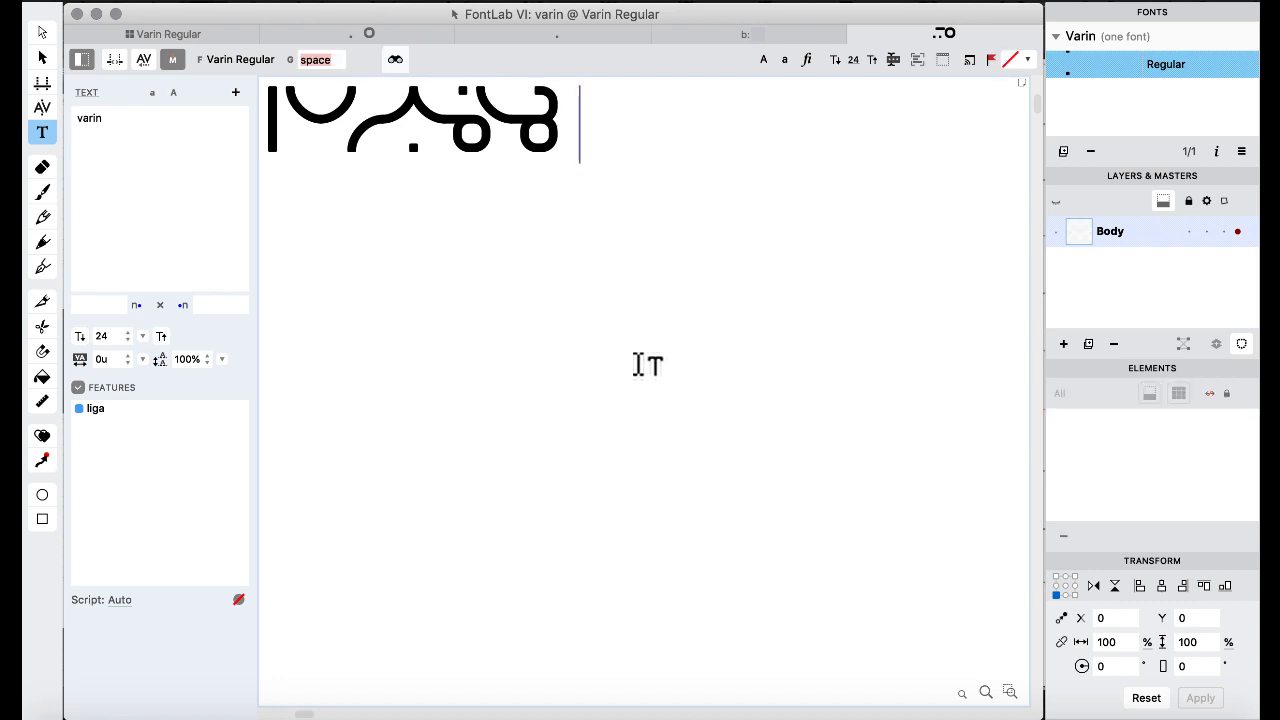
key("BackSpace")
Return to the Varin Regular font overview, select the rsavarin glyph and look through the whole glyph grid.
left_click(170, 36)
left_click(520, 354)
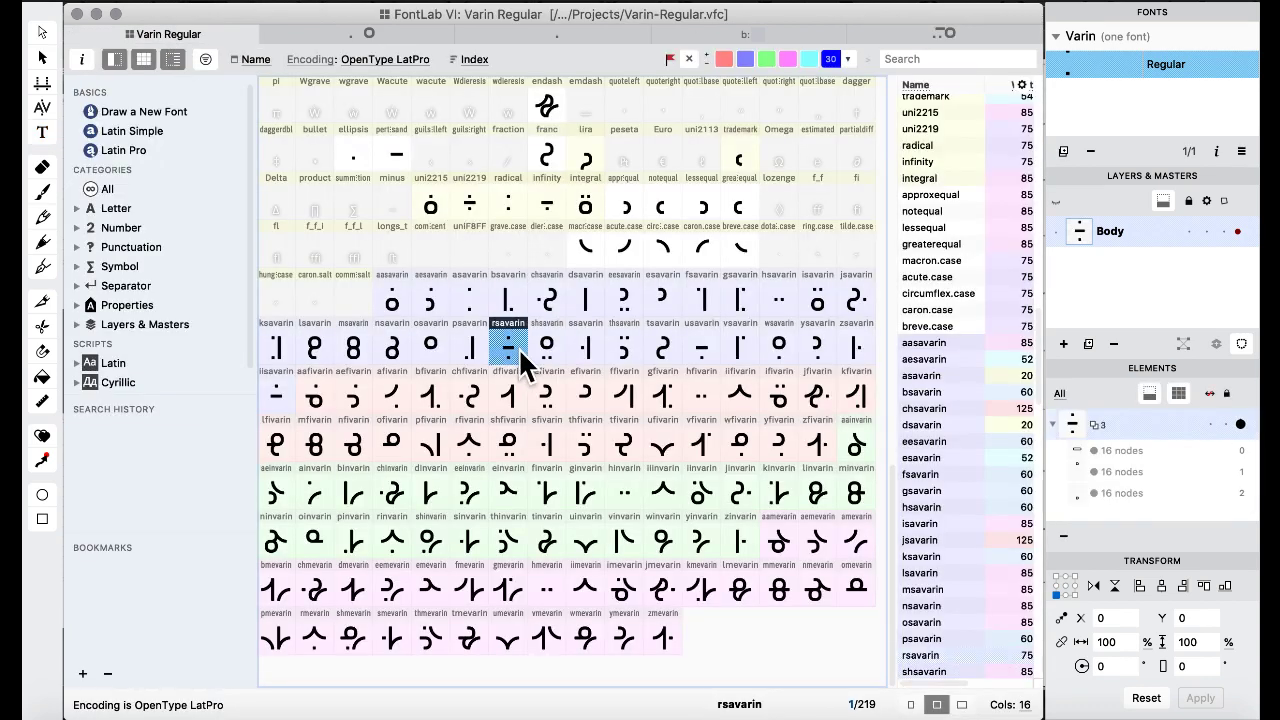
scroll(550, 520, "up", 1)
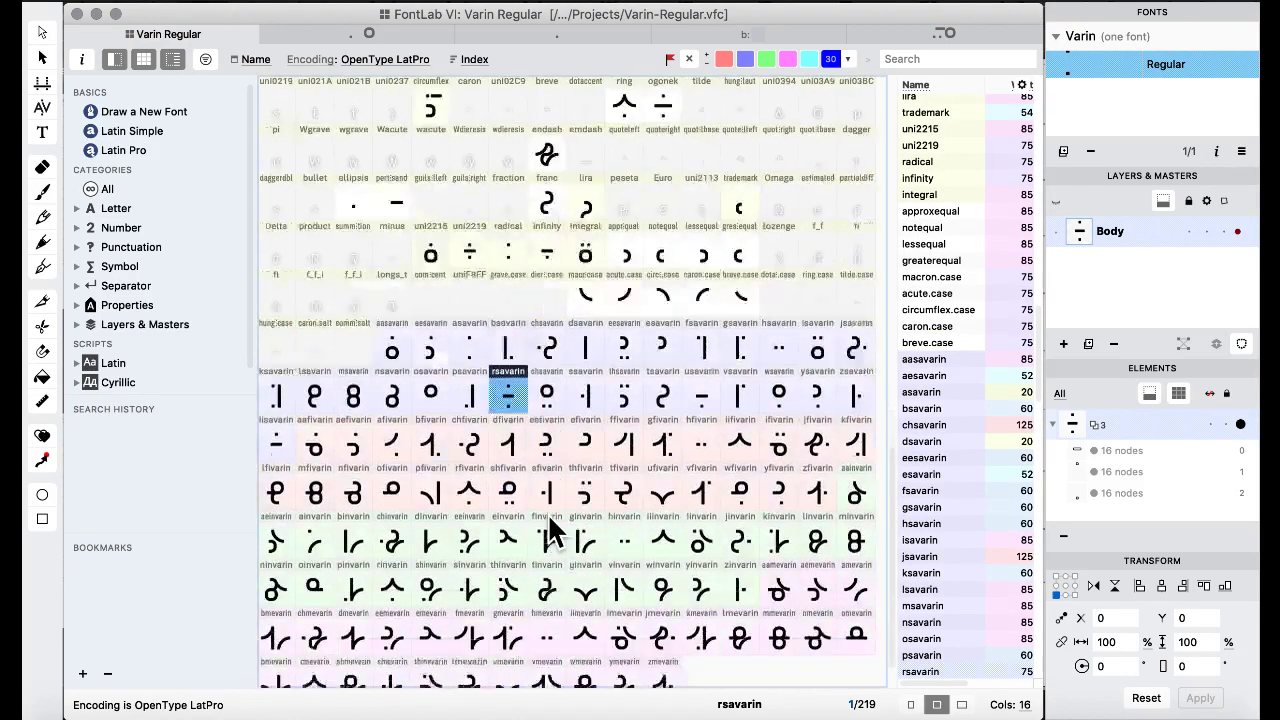
scroll(547, 512, "down", 1)
scroll(554, 515, "up", 10)
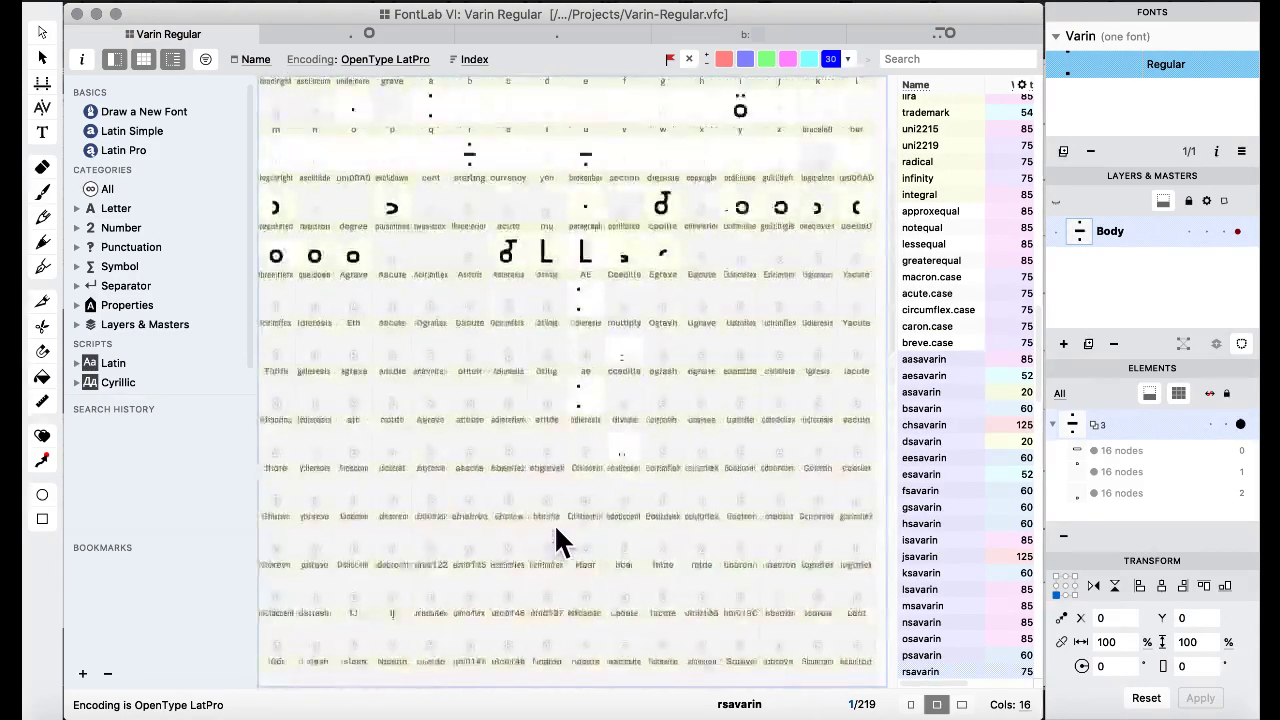
scroll(554, 523, "down", 10)
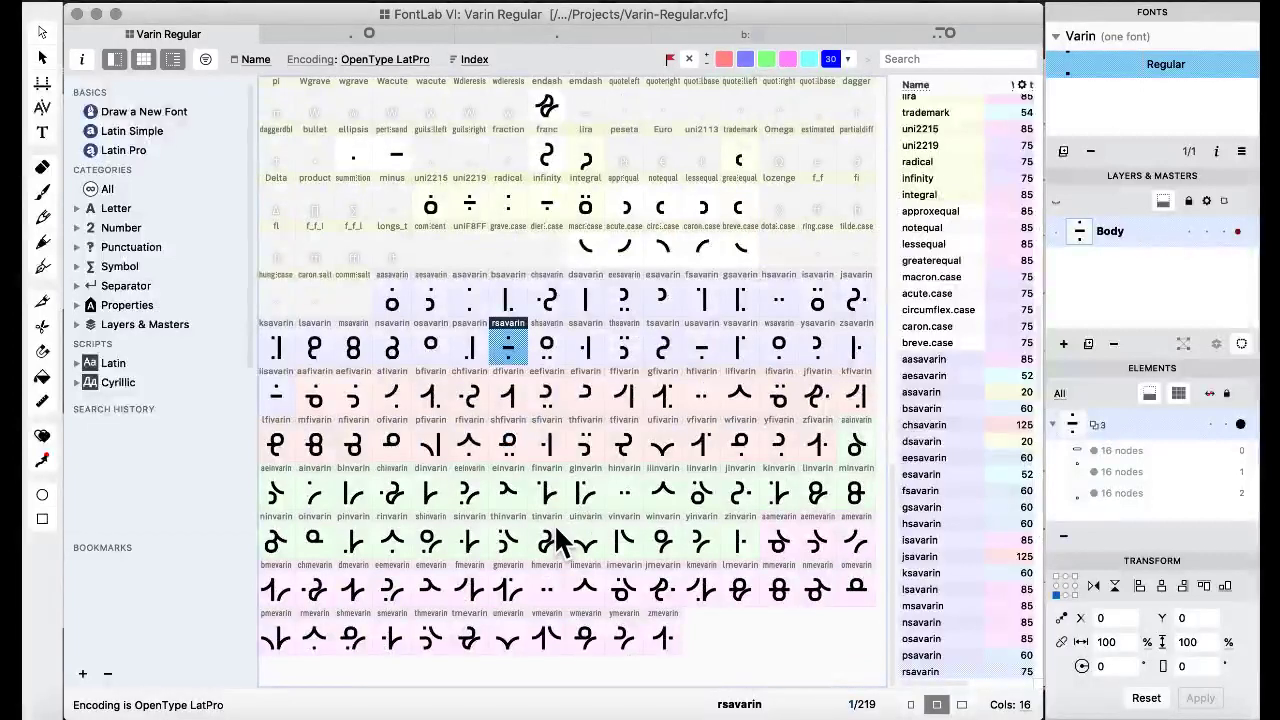